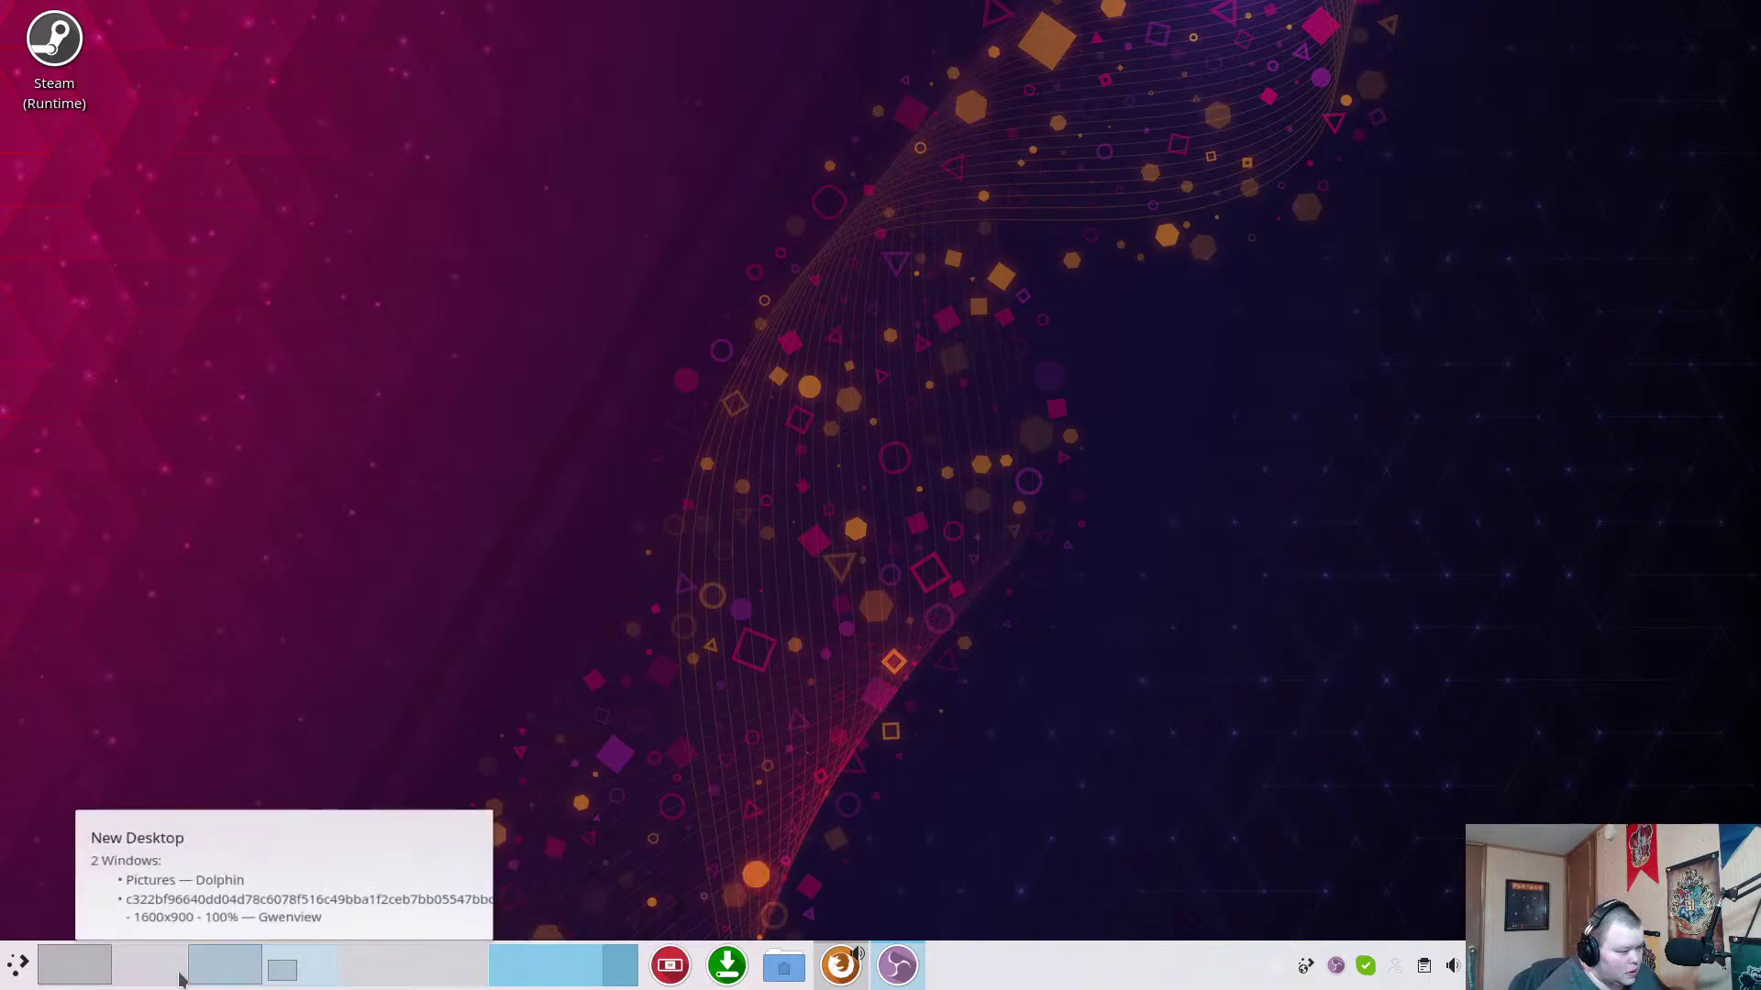
Open System Settings, review the Workspace Behavior page and the advanced Window Behavior options, and minimize the window.
click(664, 973)
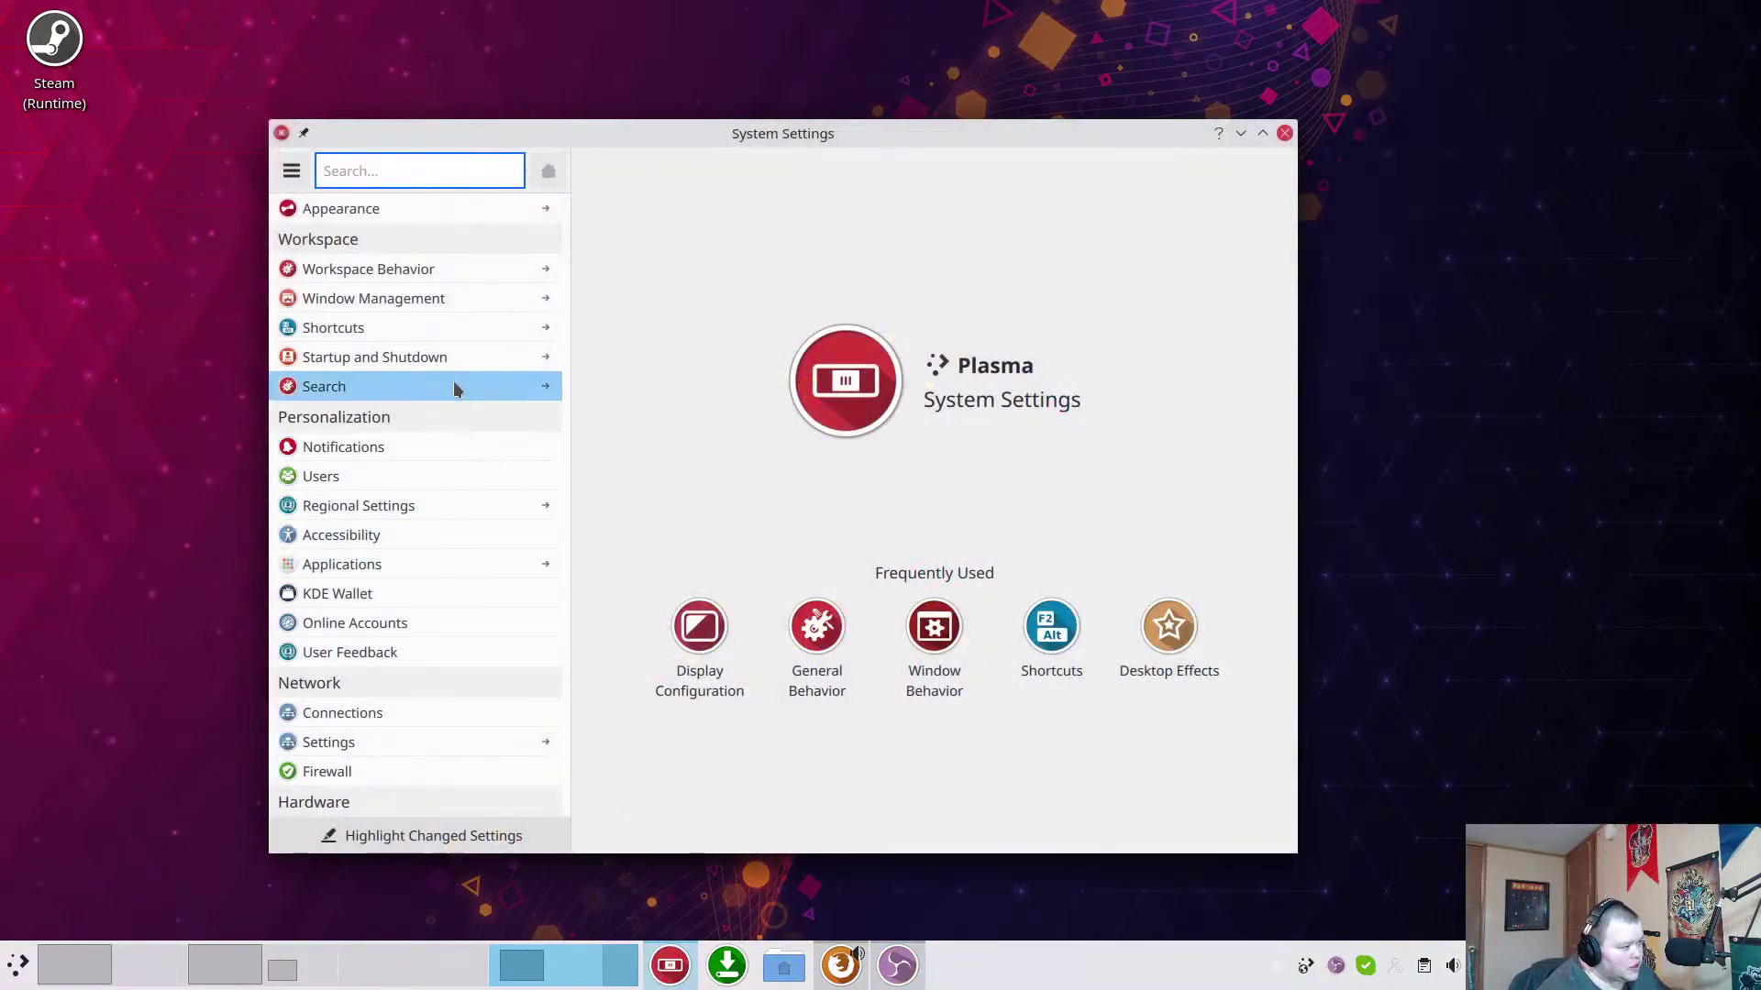
click(410, 270)
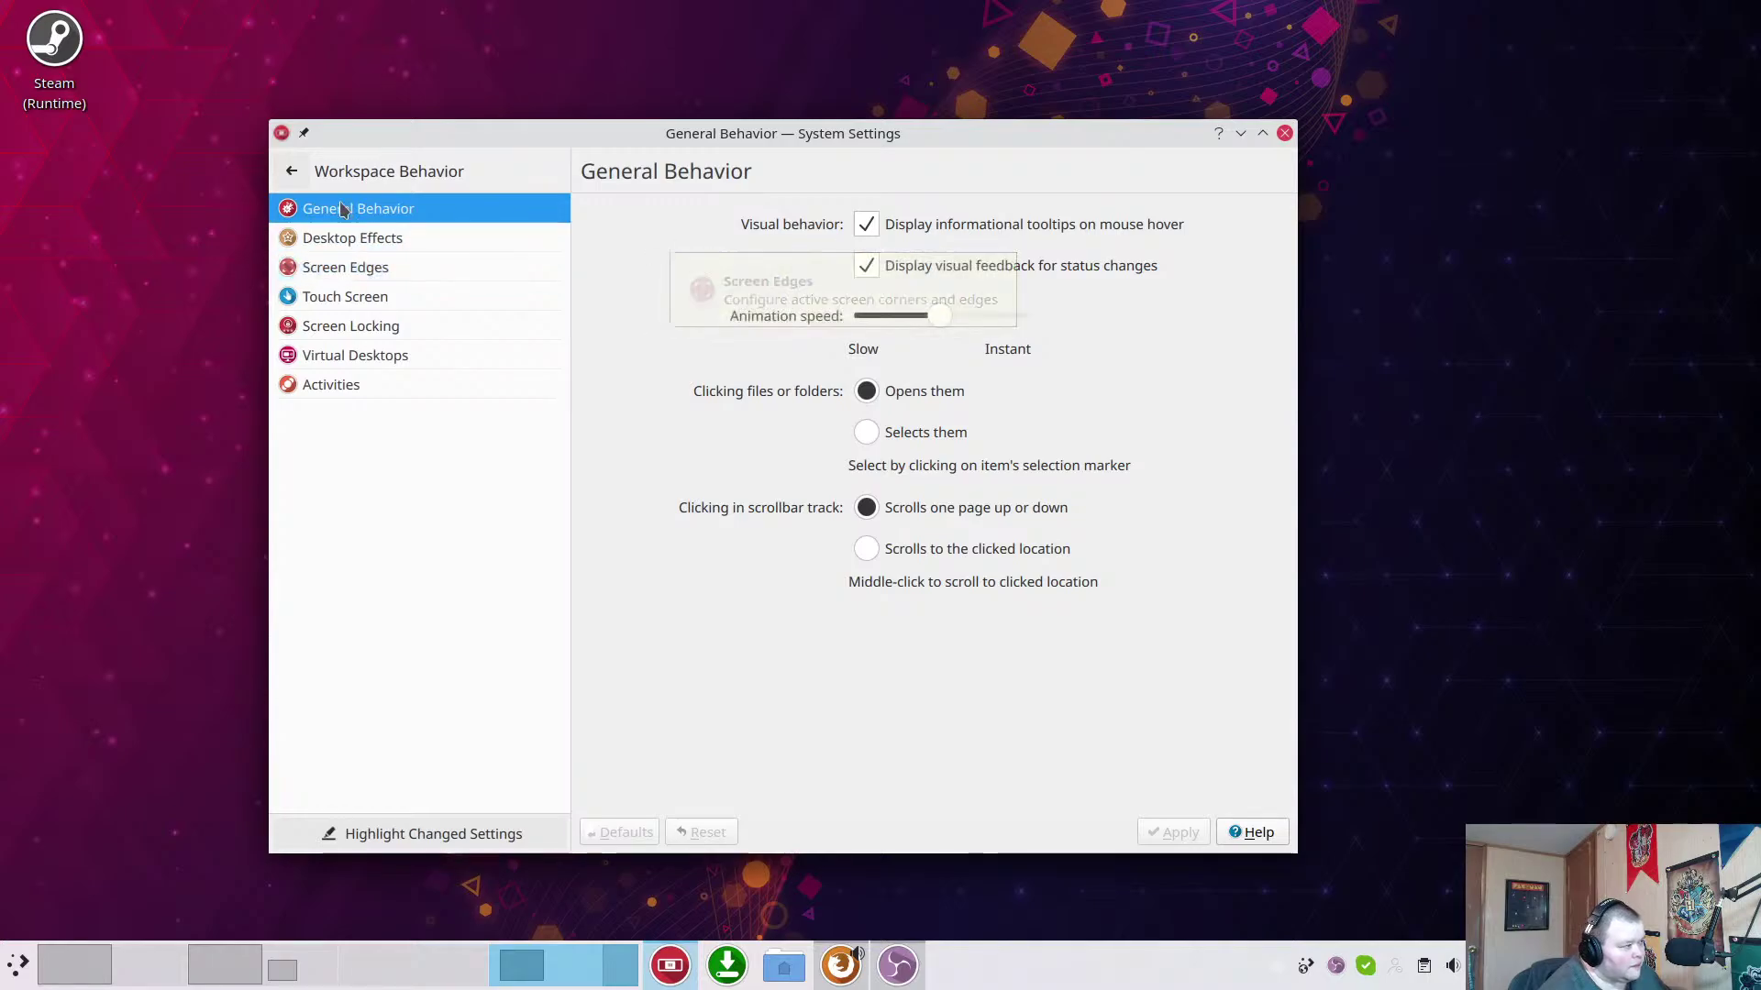
click(291, 171)
click(385, 294)
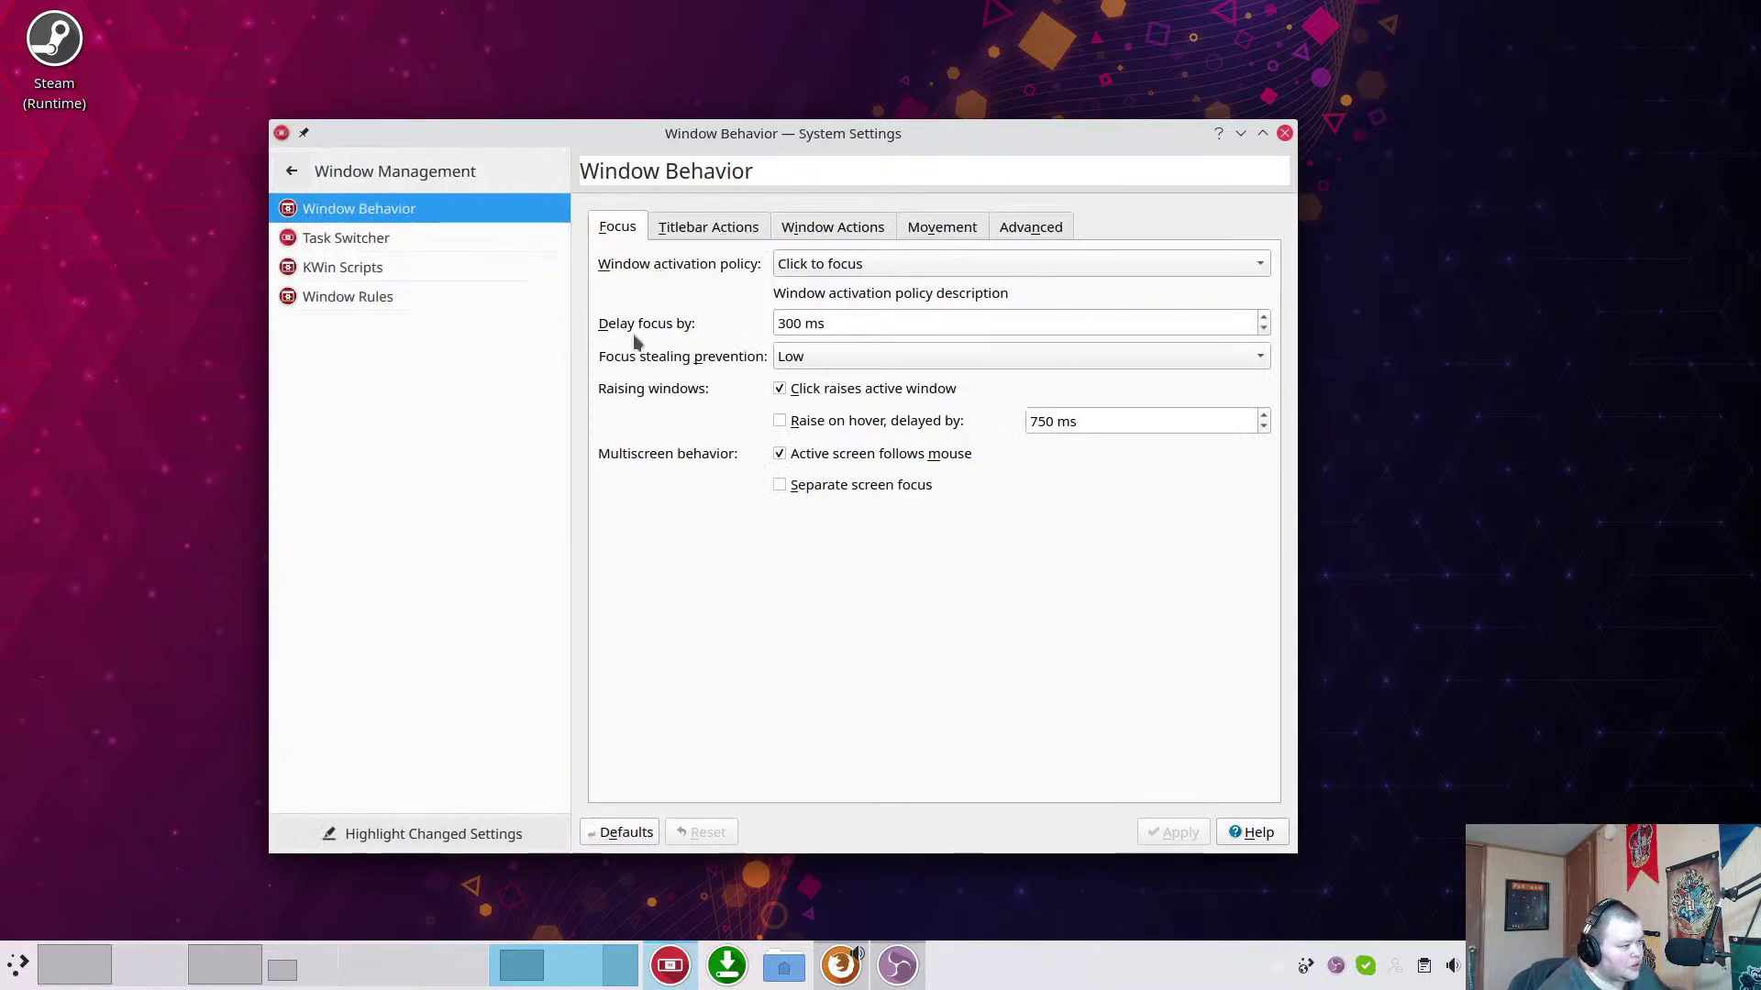
click(1033, 224)
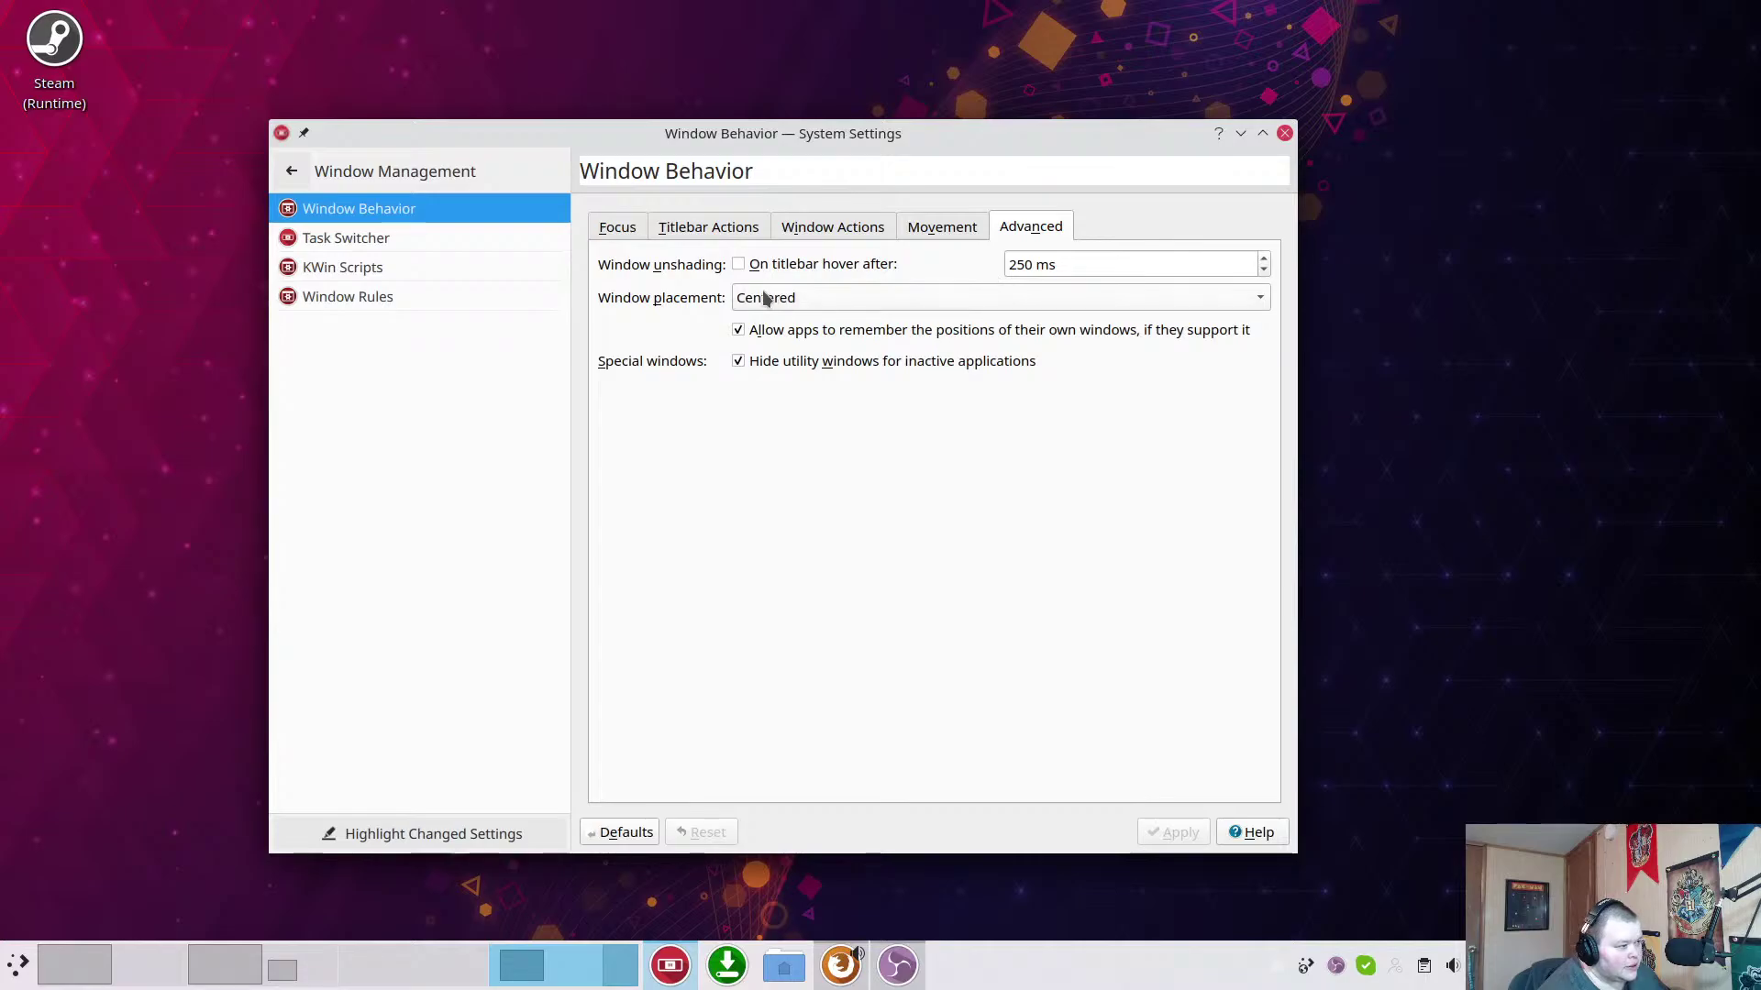
click(301, 176)
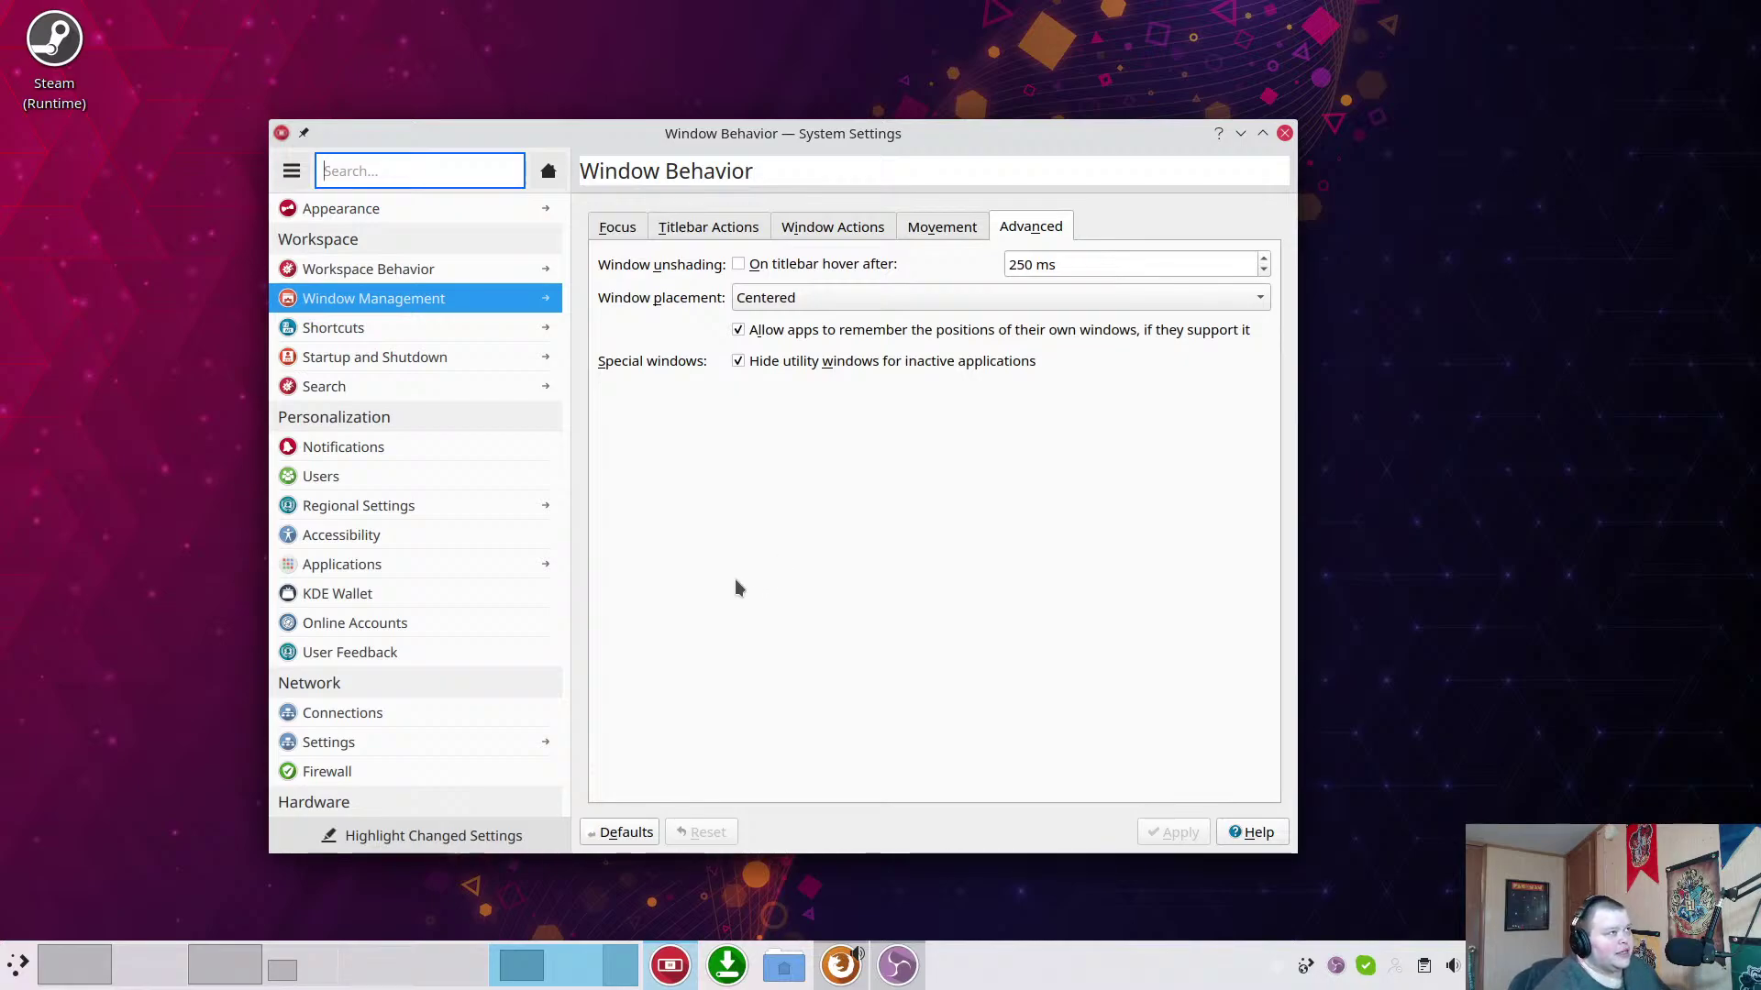
drag(854, 133, 1036, 115)
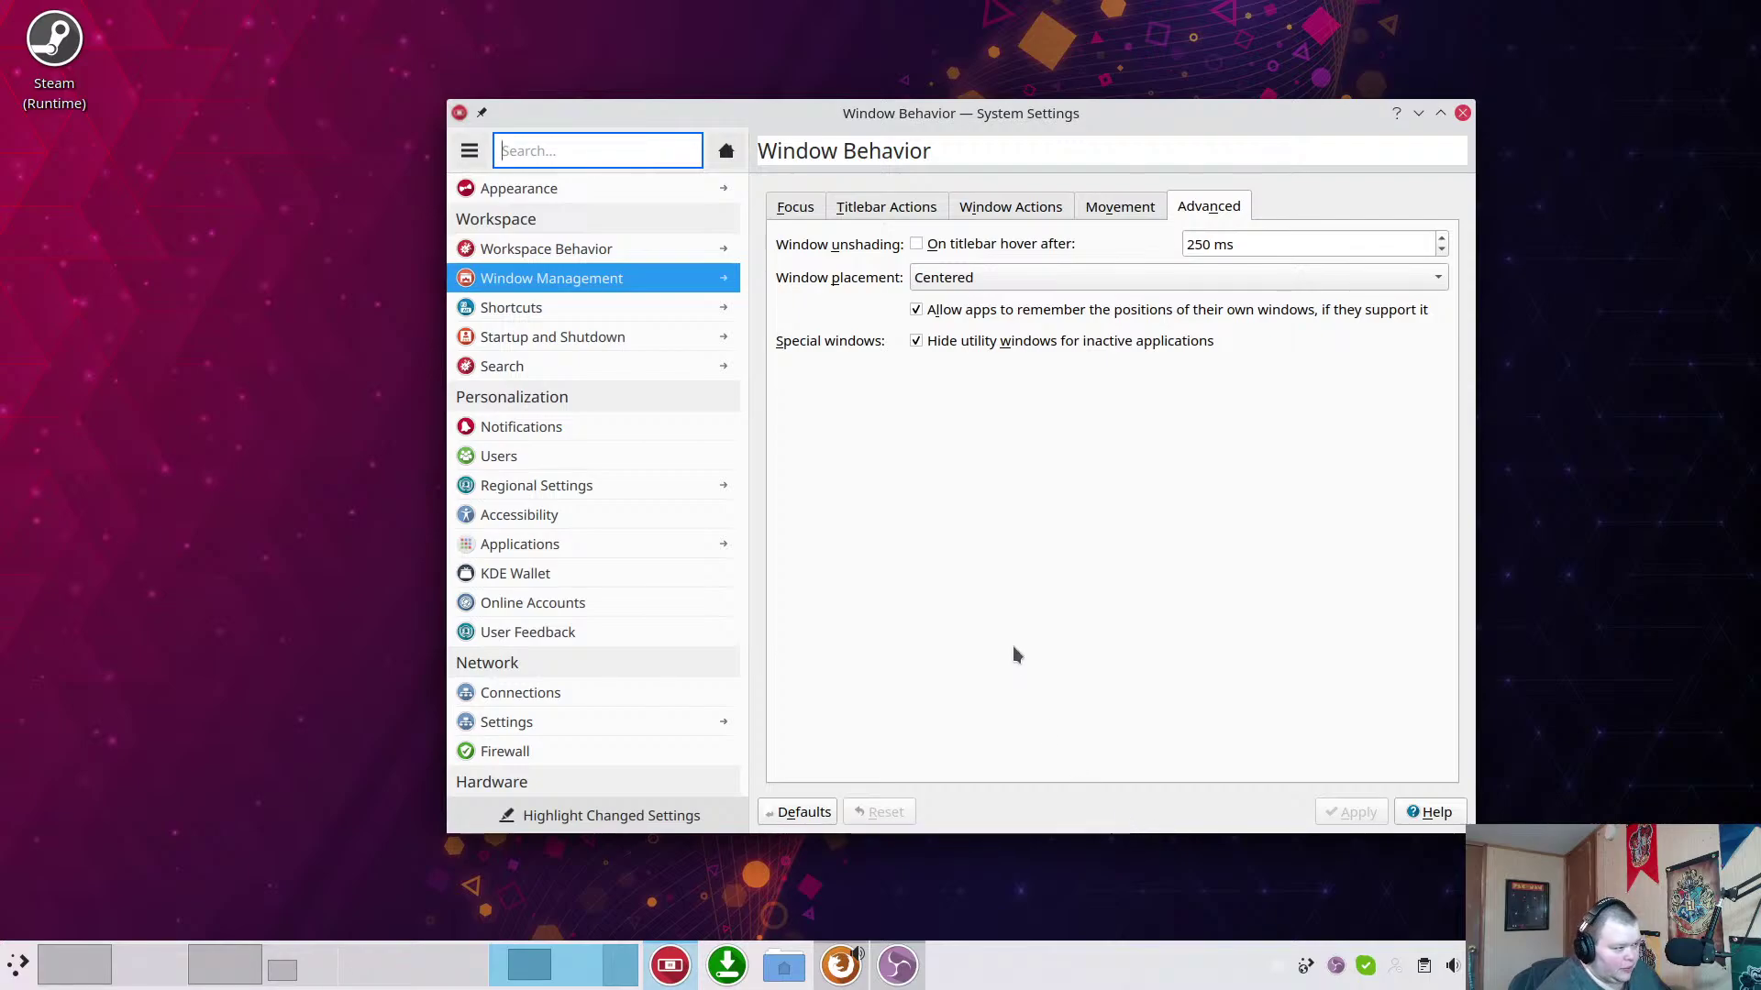
click(1418, 116)
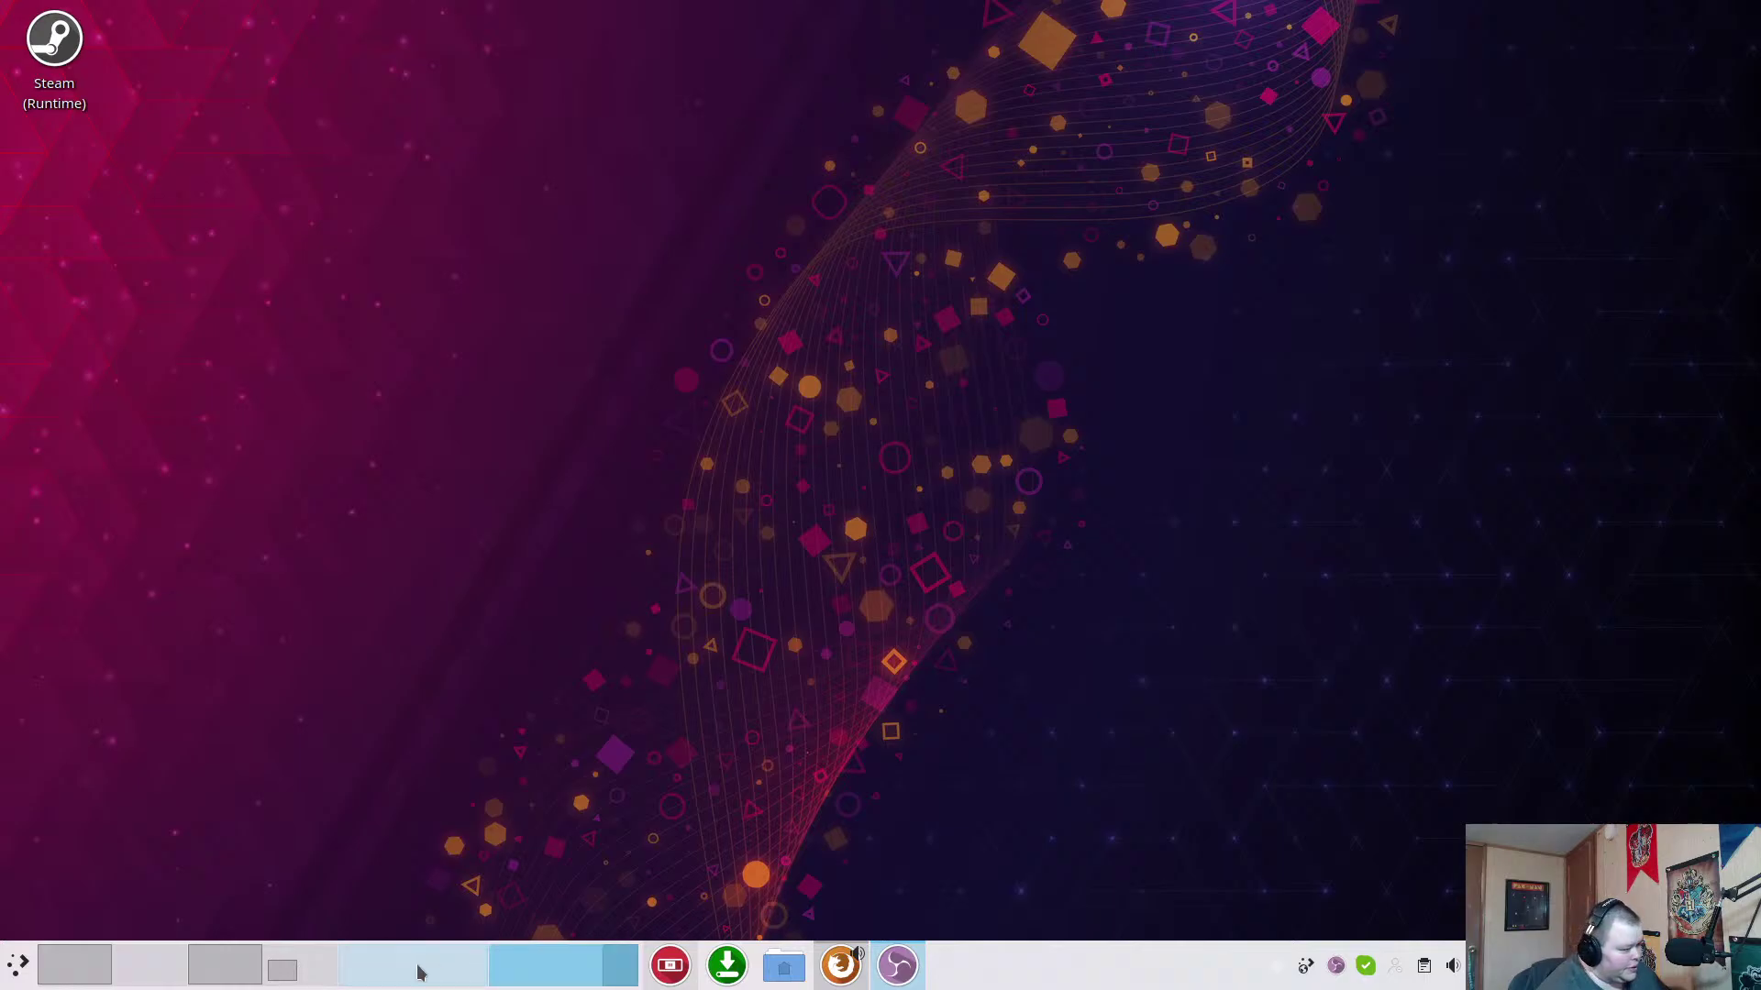
Switch to the virtual desktop holding Gwenview and examine the screenshot of the desktop layout to reproduce.
click(237, 972)
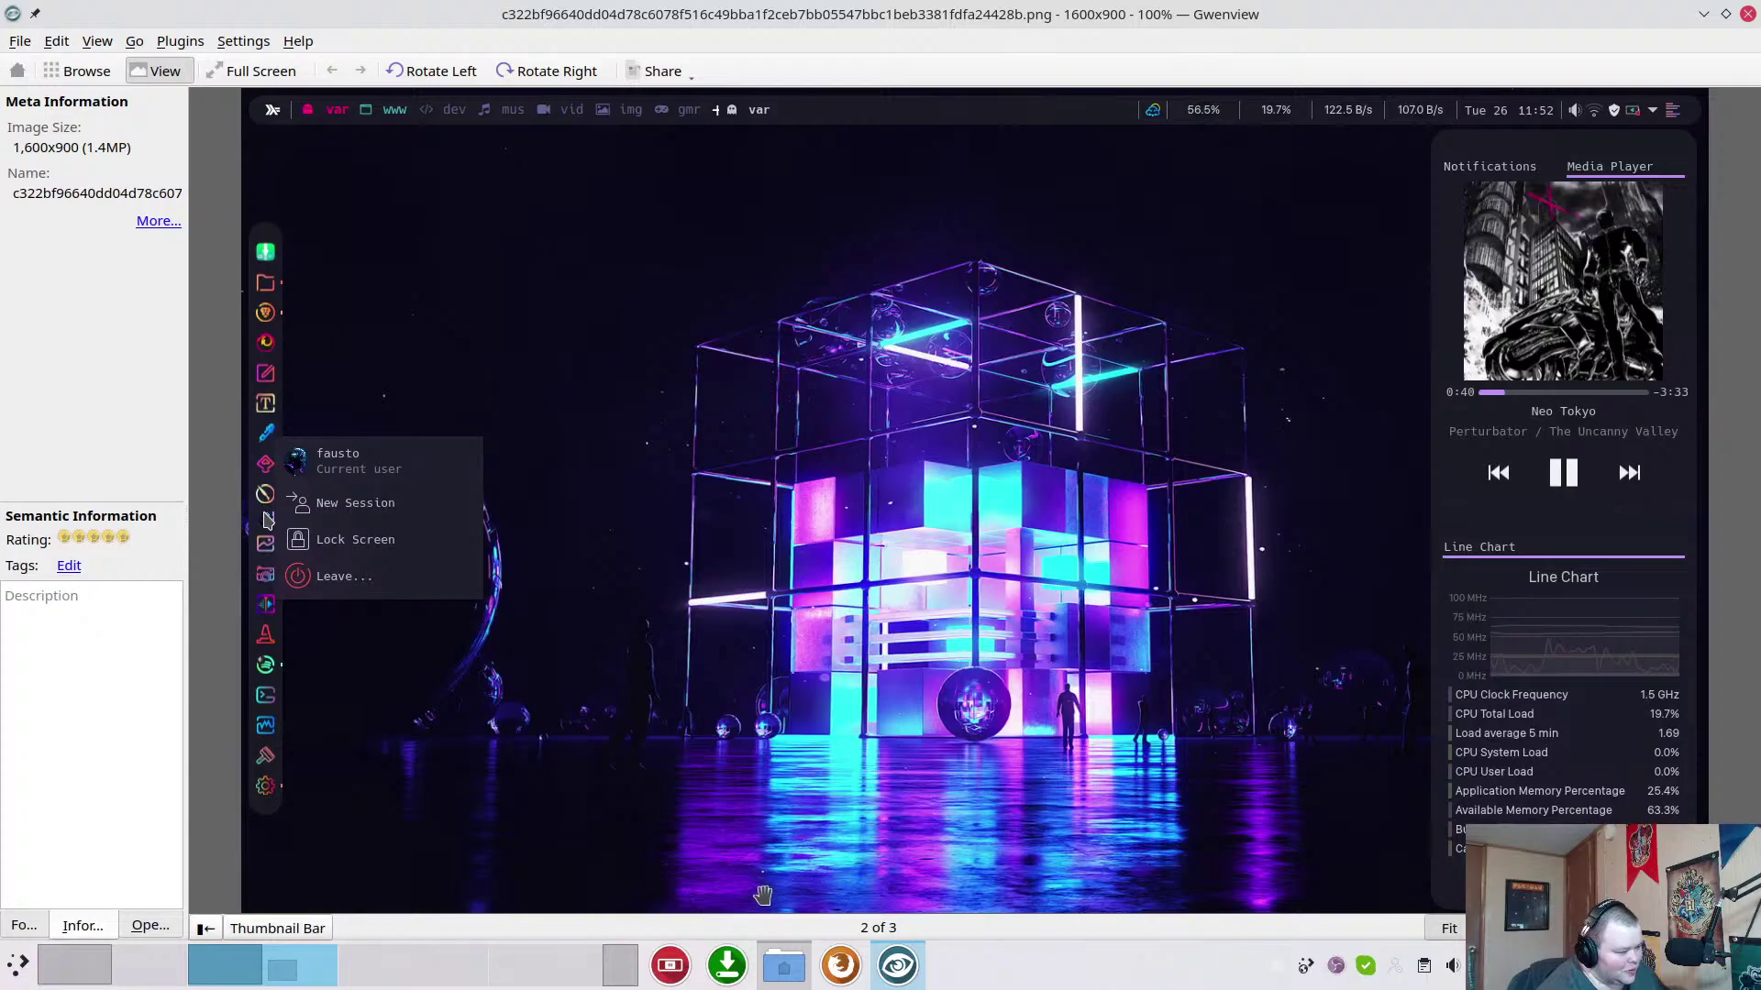
click(592, 972)
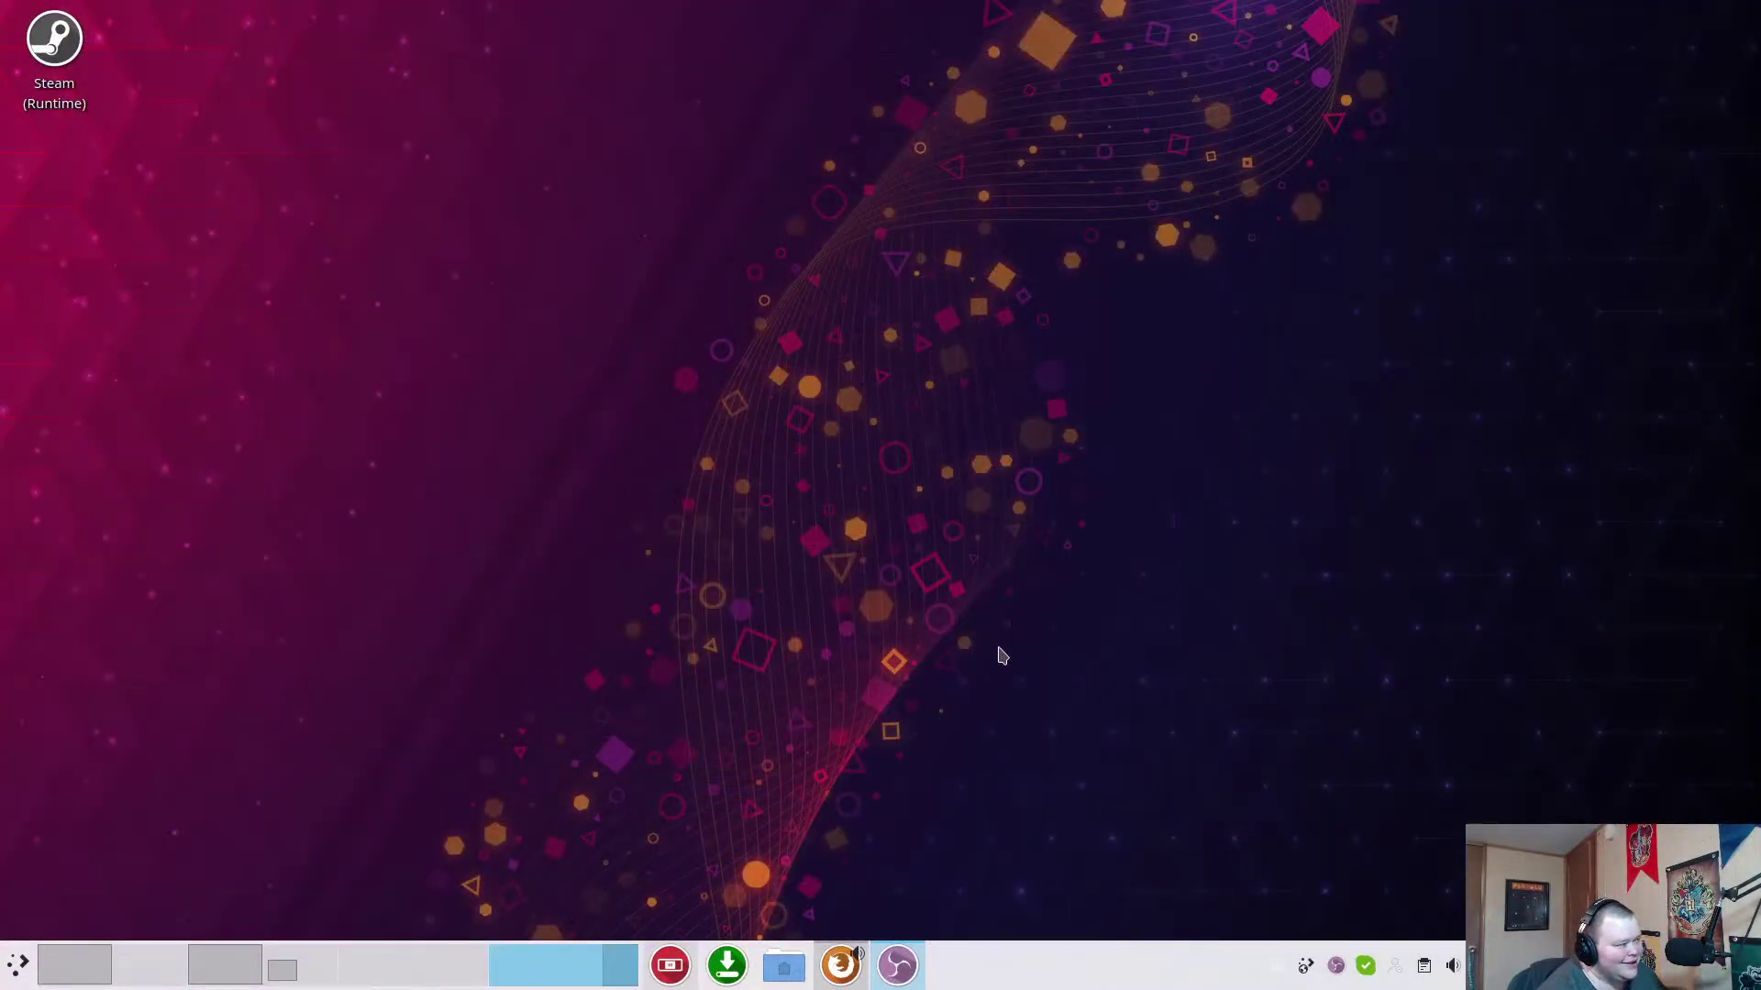
click(273, 967)
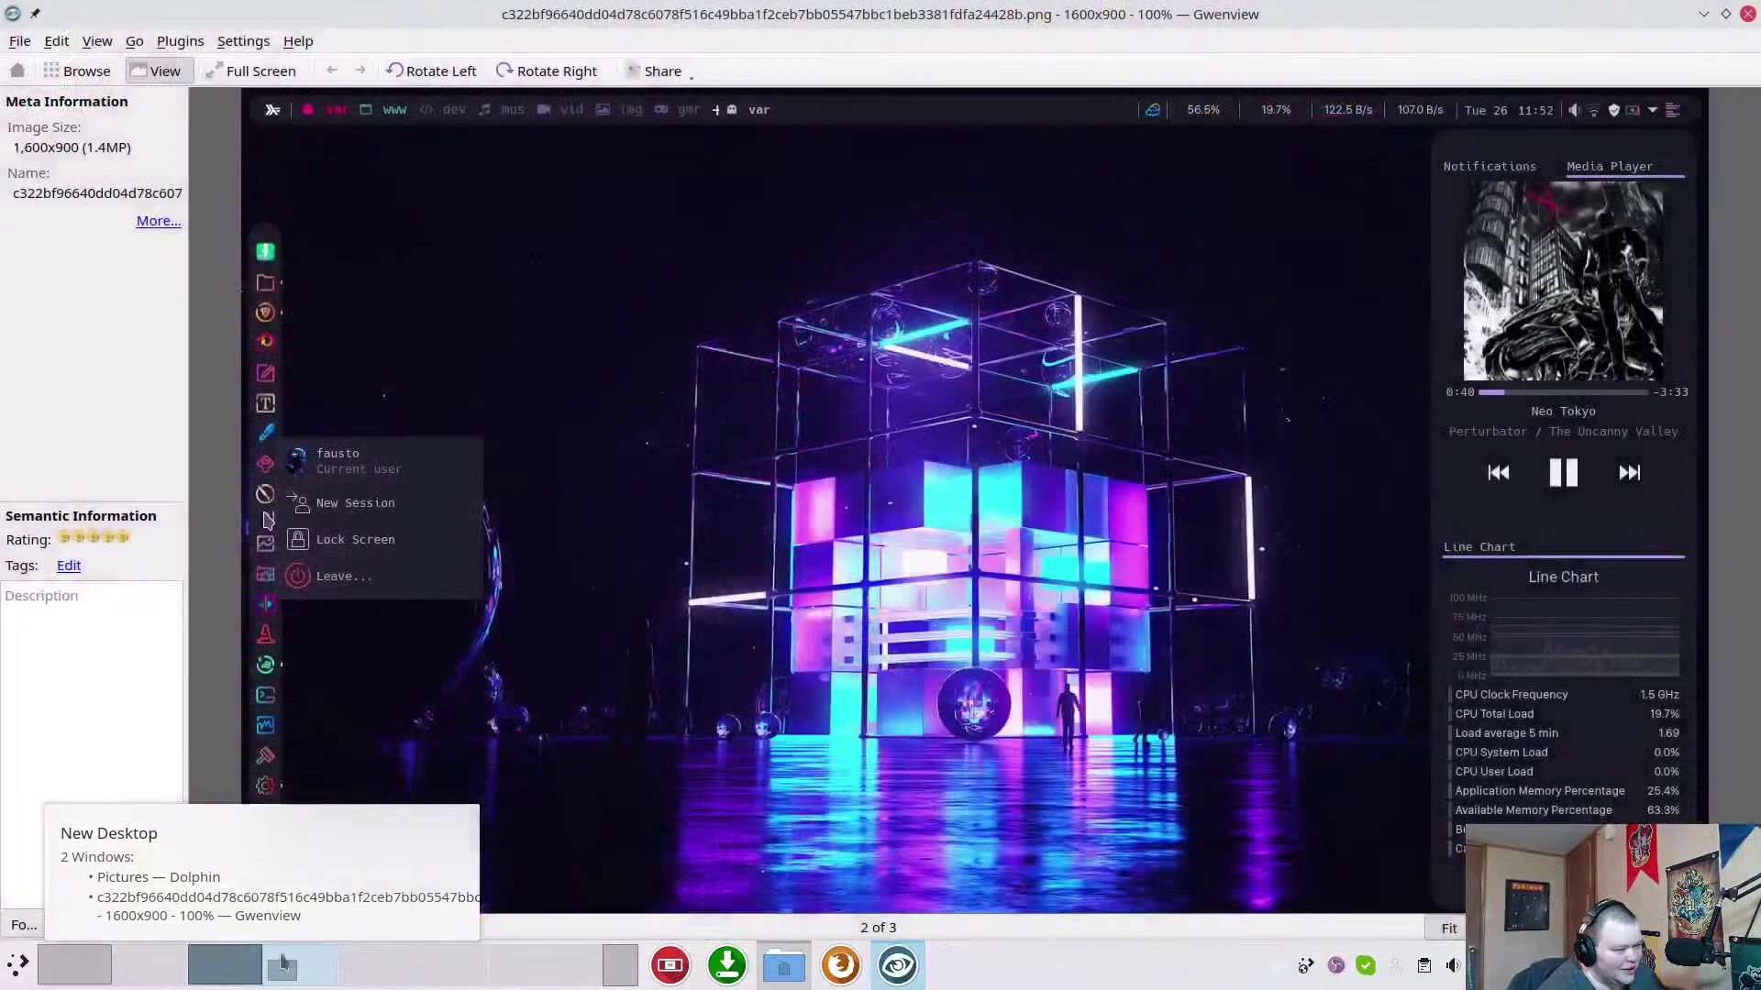
Switch to Firefox and read the Xmobar Style Layout page's widget lists, Krohnkite script instructions, and theme and icon pack links.
click(81, 979)
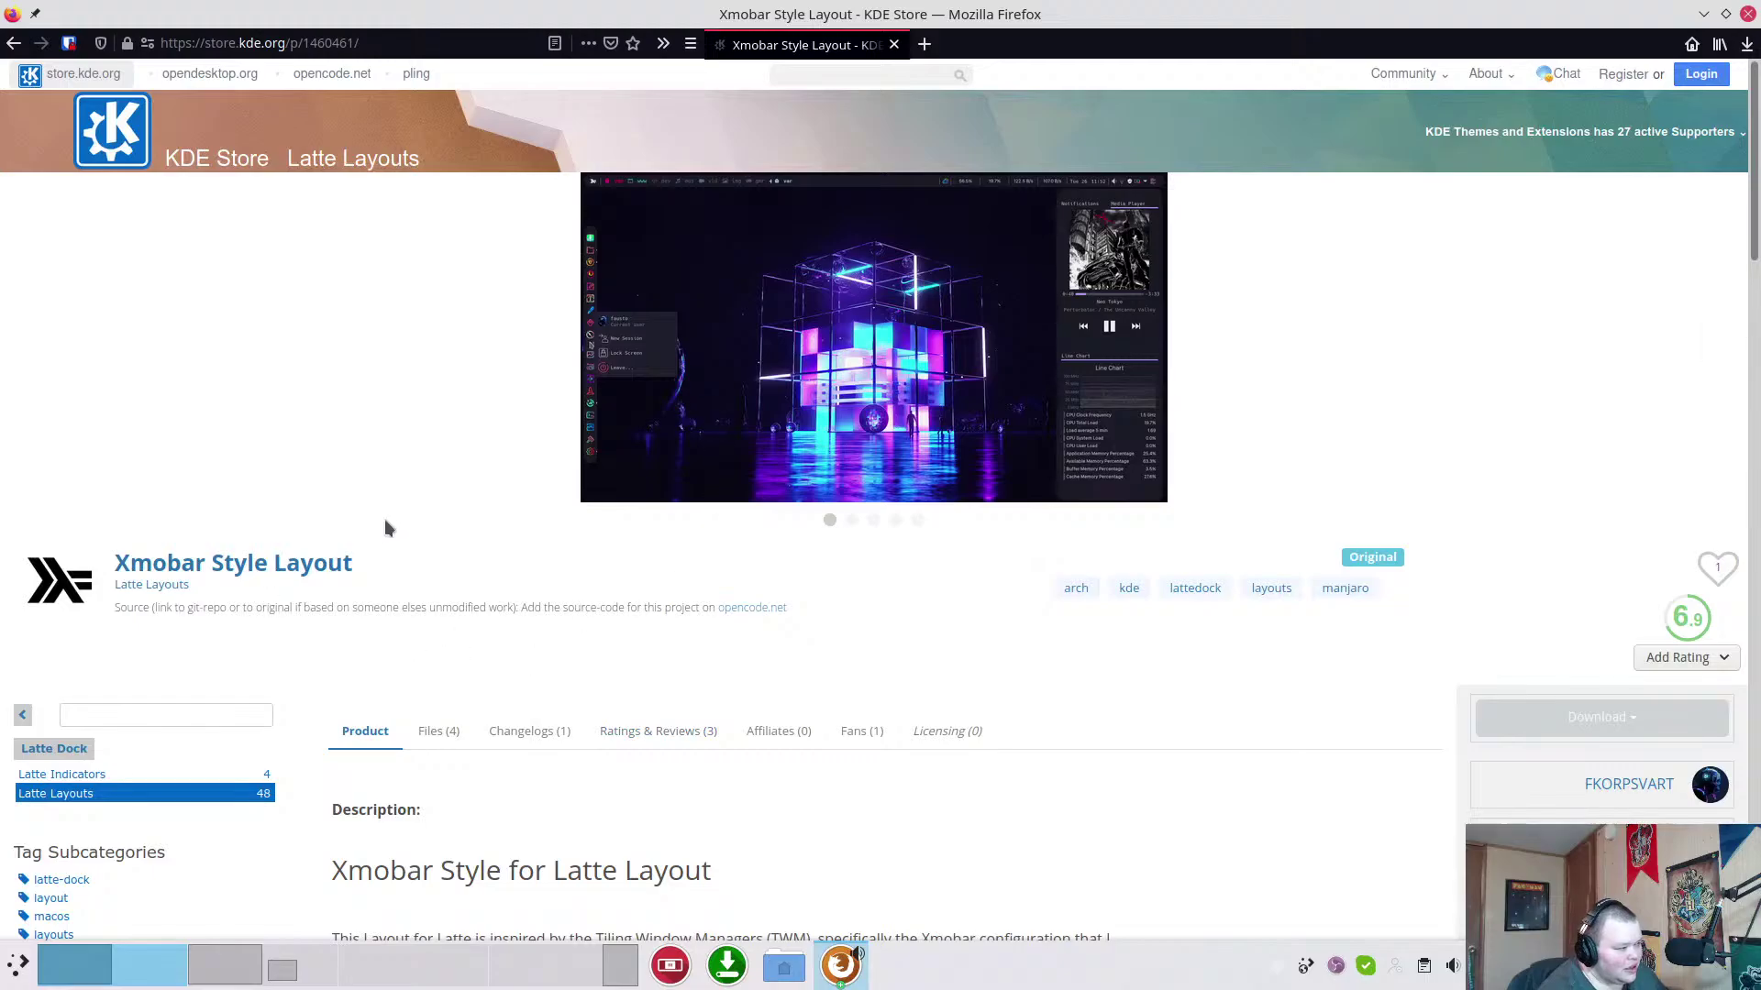
scroll(519, 509, down, 10)
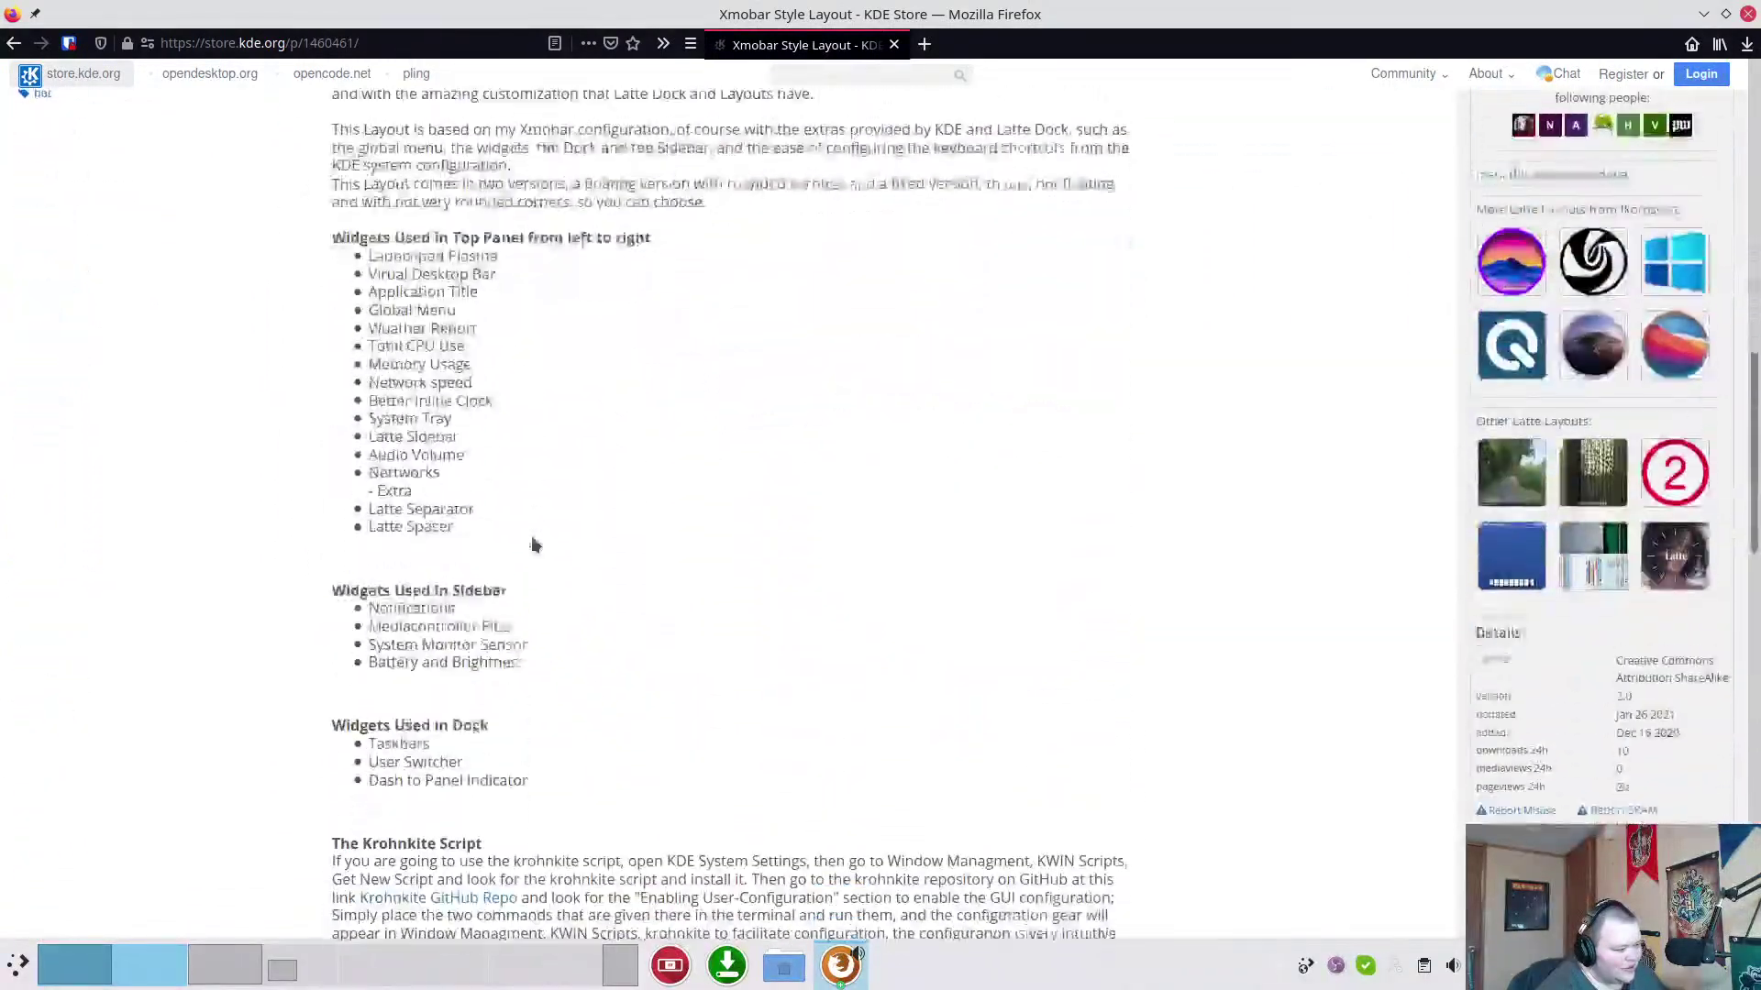
scroll(534, 545, down, 10)
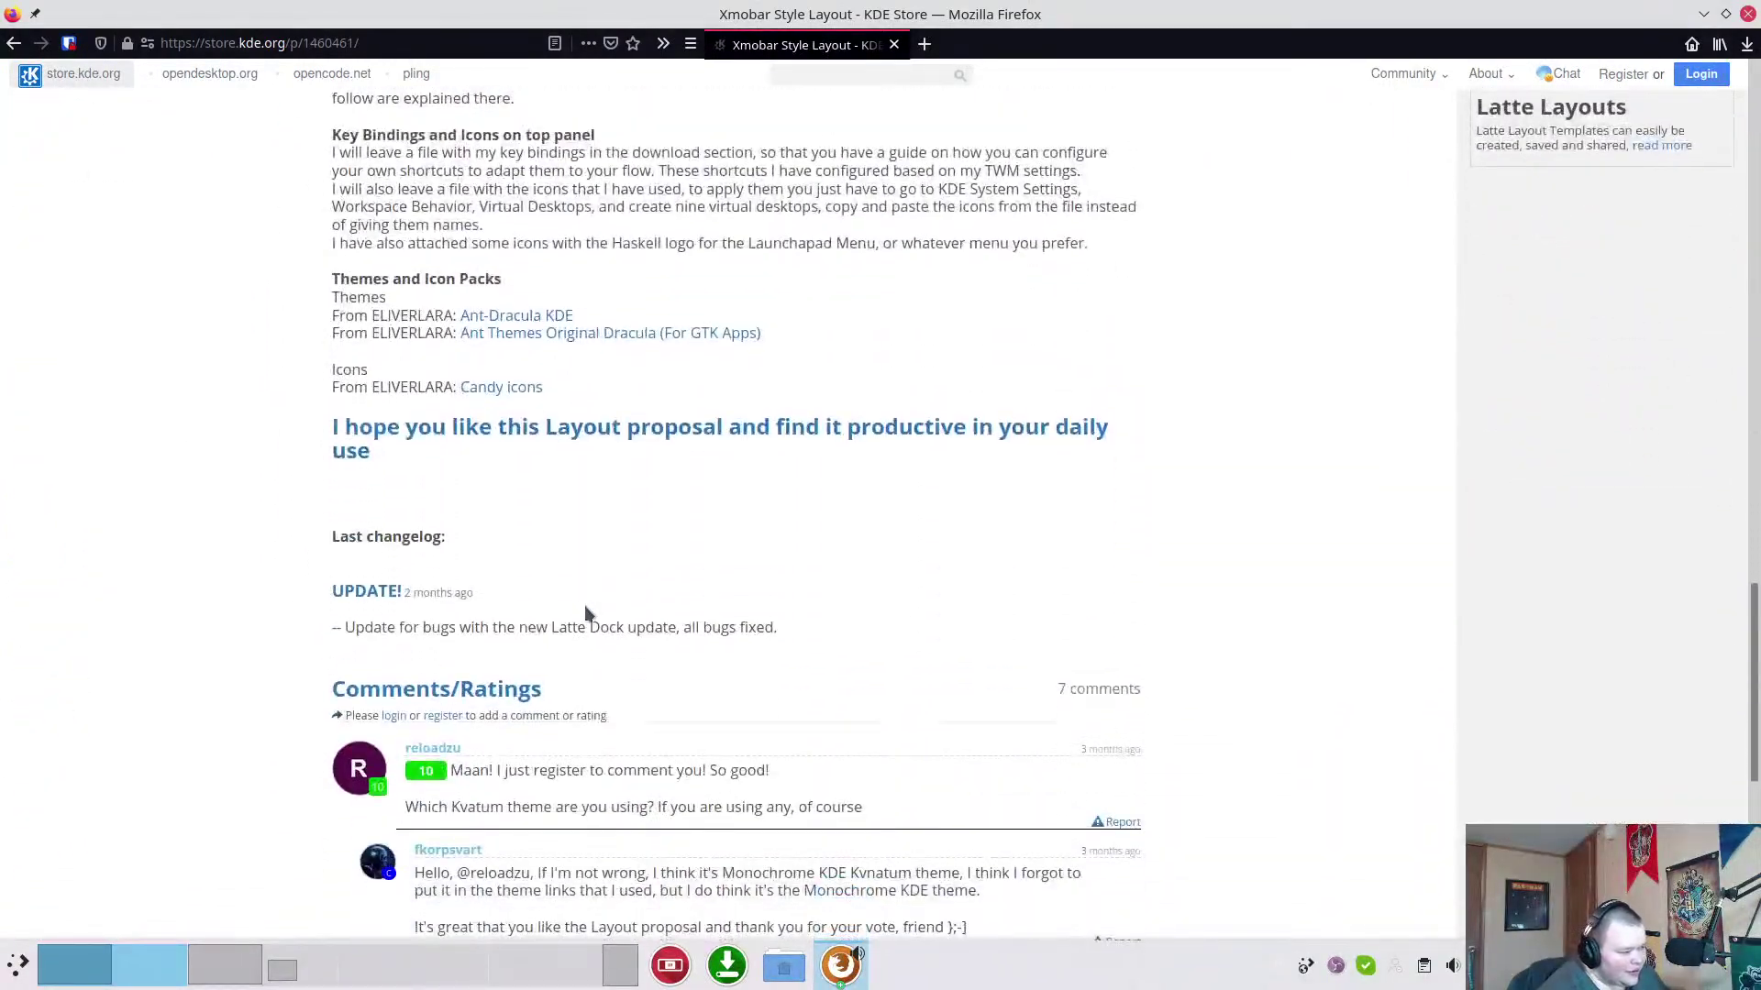
scroll(534, 565, up, 3)
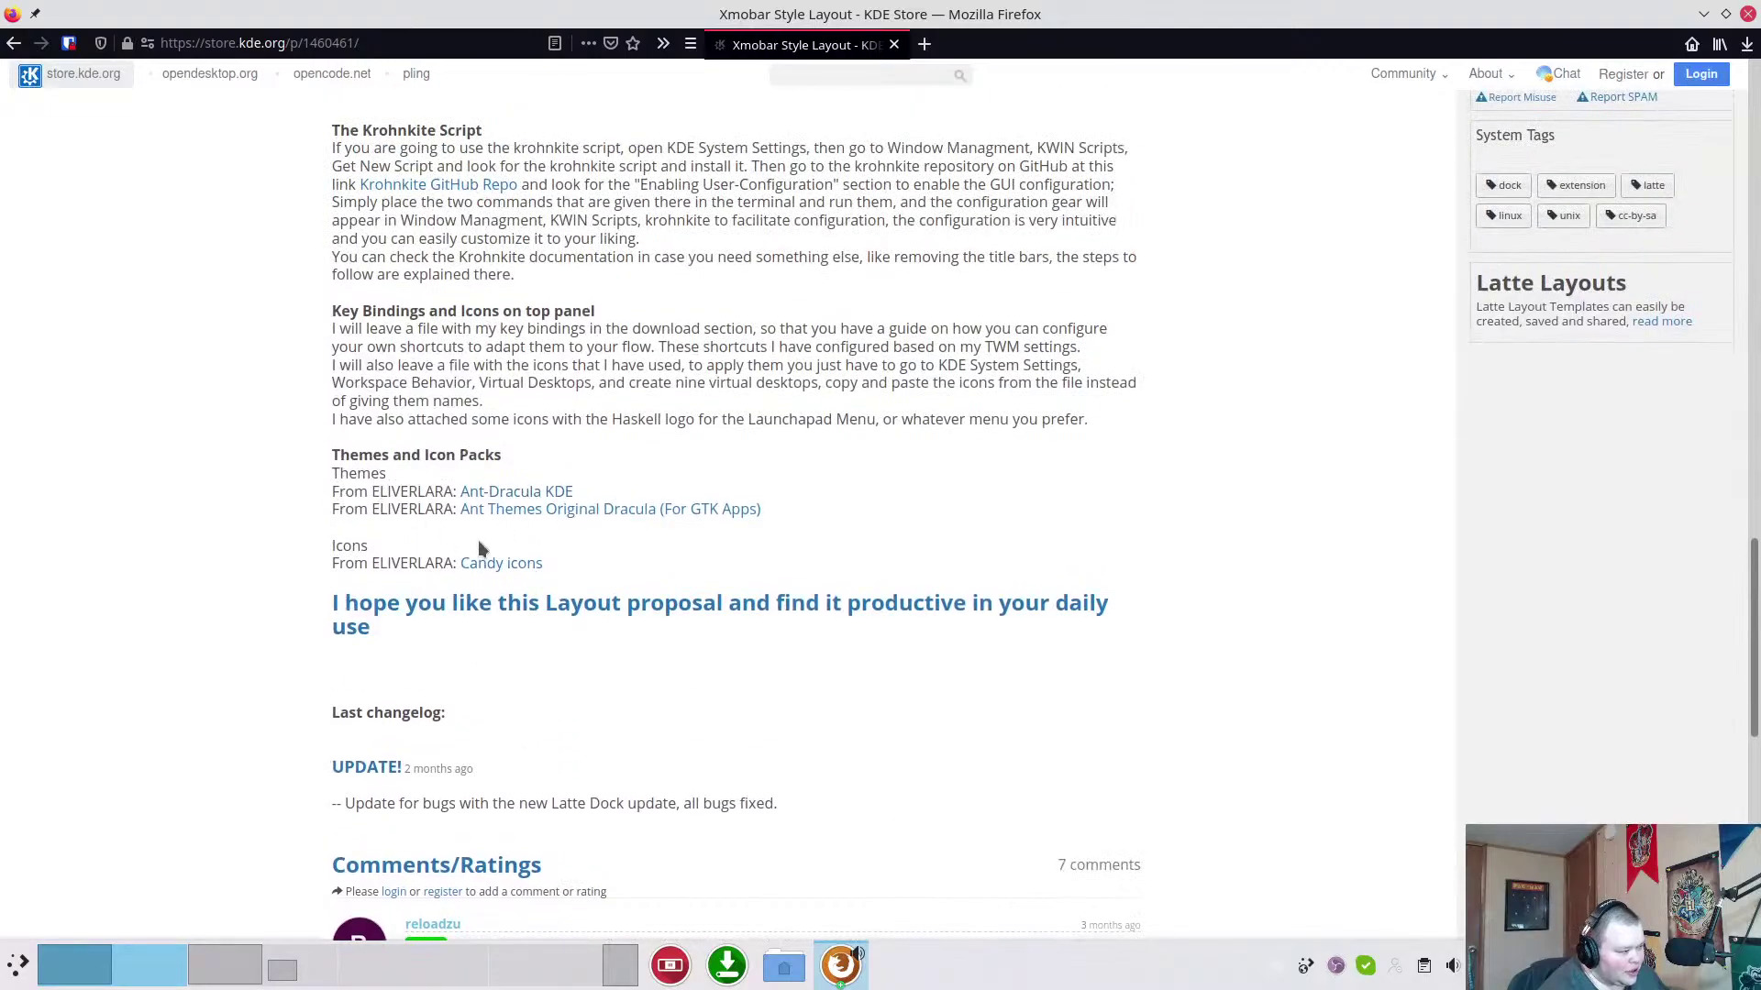
scroll(641, 514, up, 4)
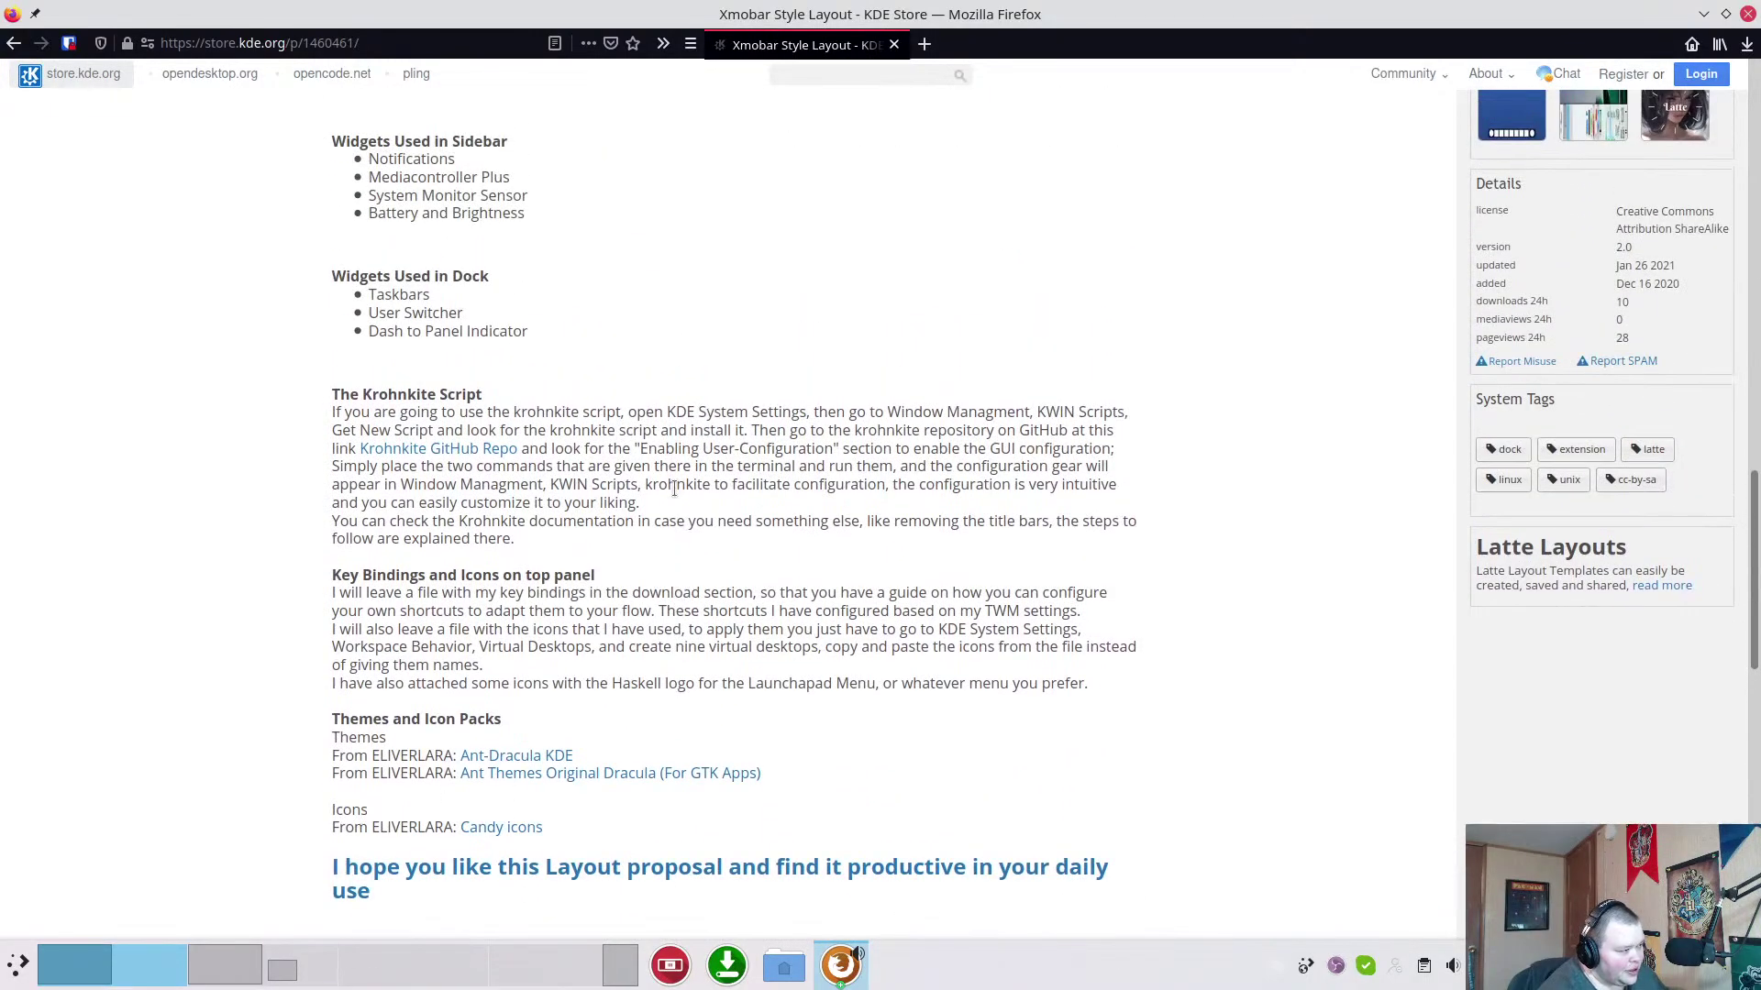
scroll(672, 489, up, 4)
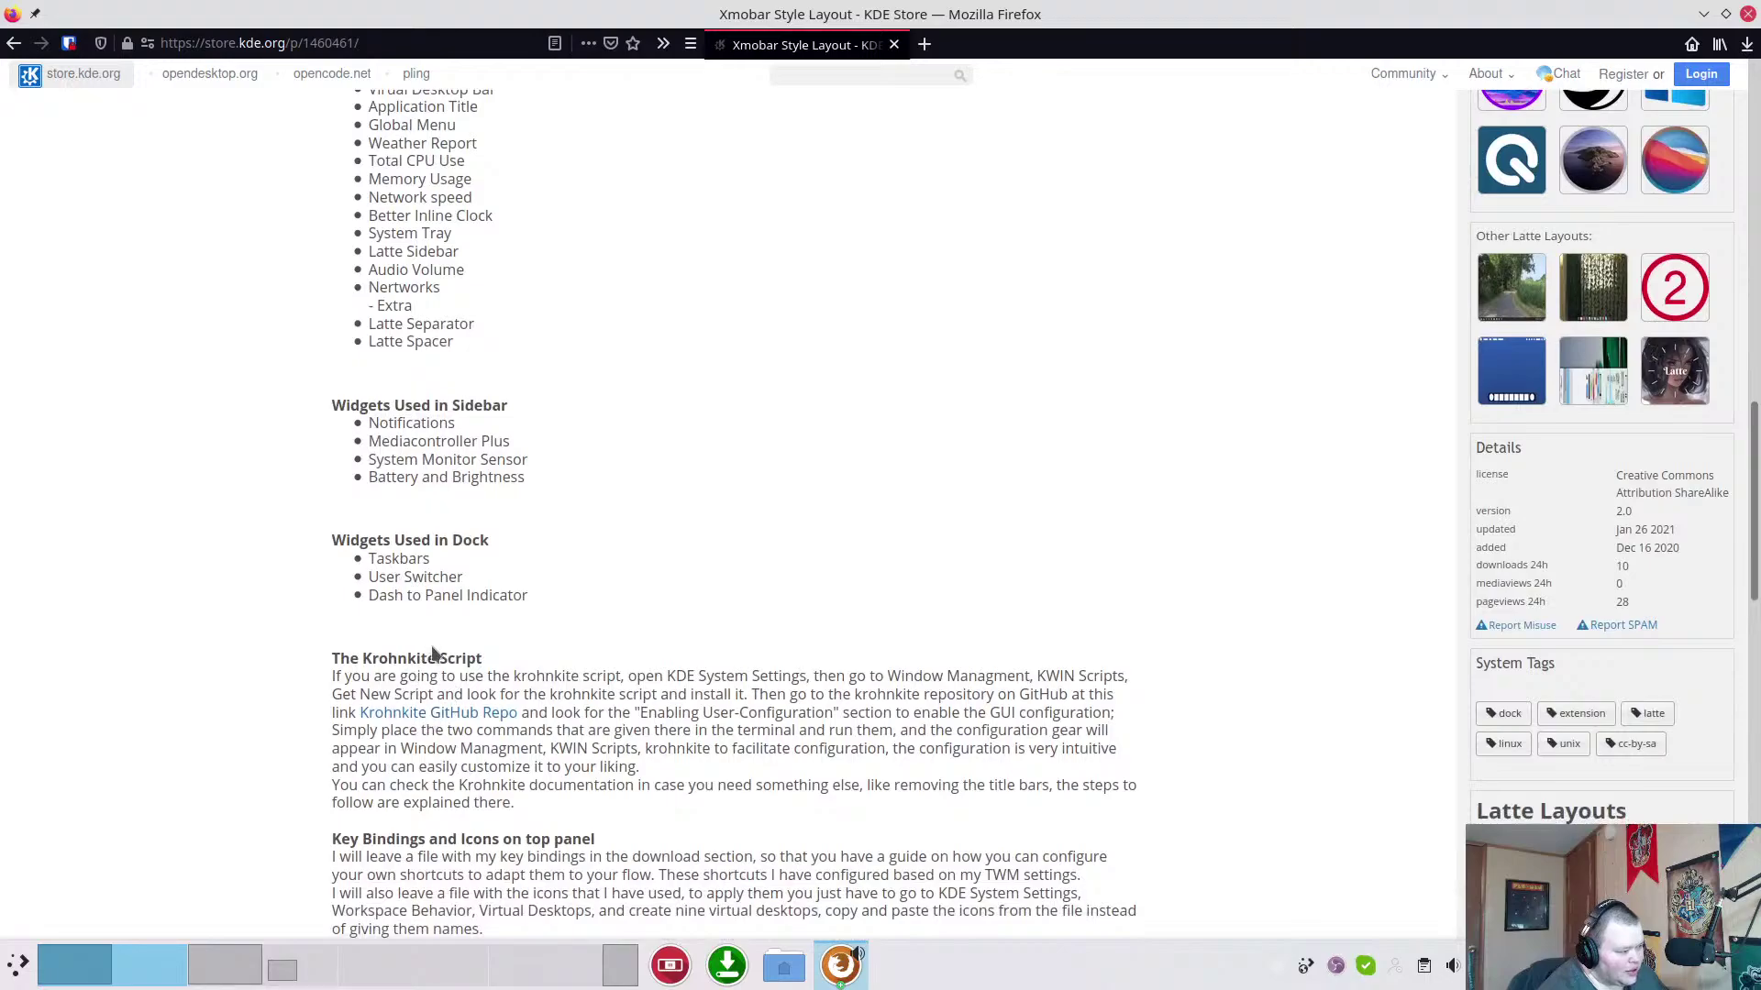
scroll(660, 656, up, 4)
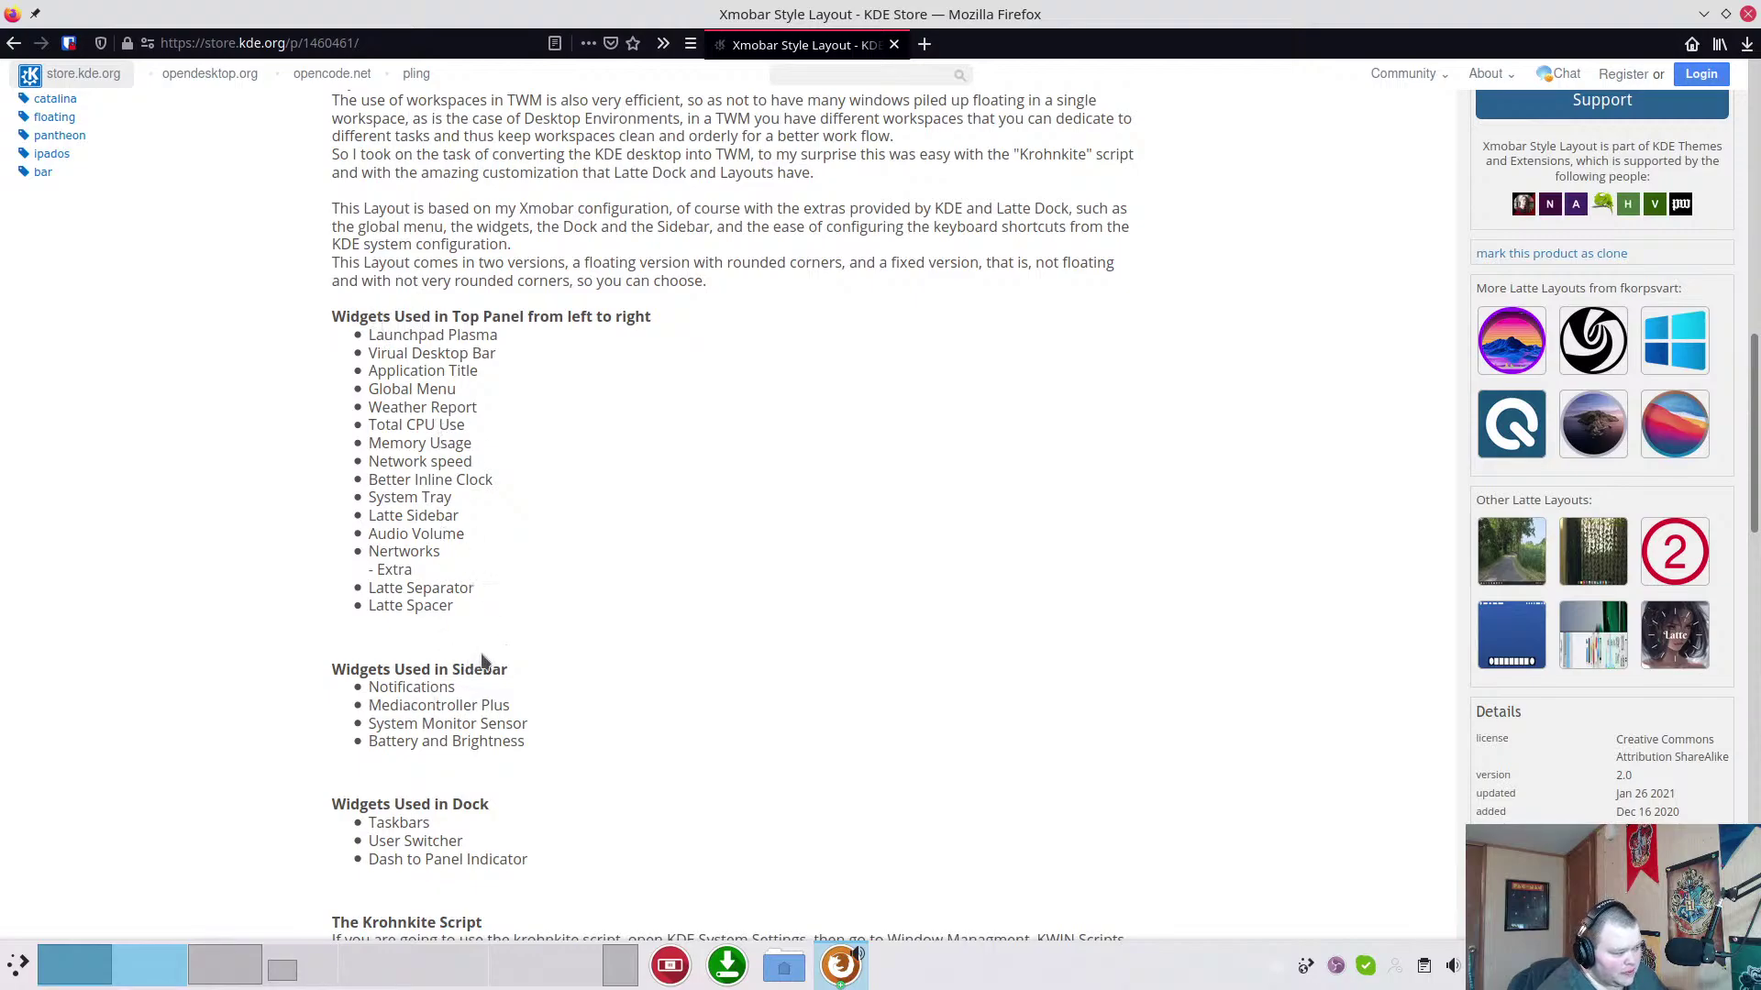
scroll(571, 720, up, 4)
scroll(576, 721, up, 8)
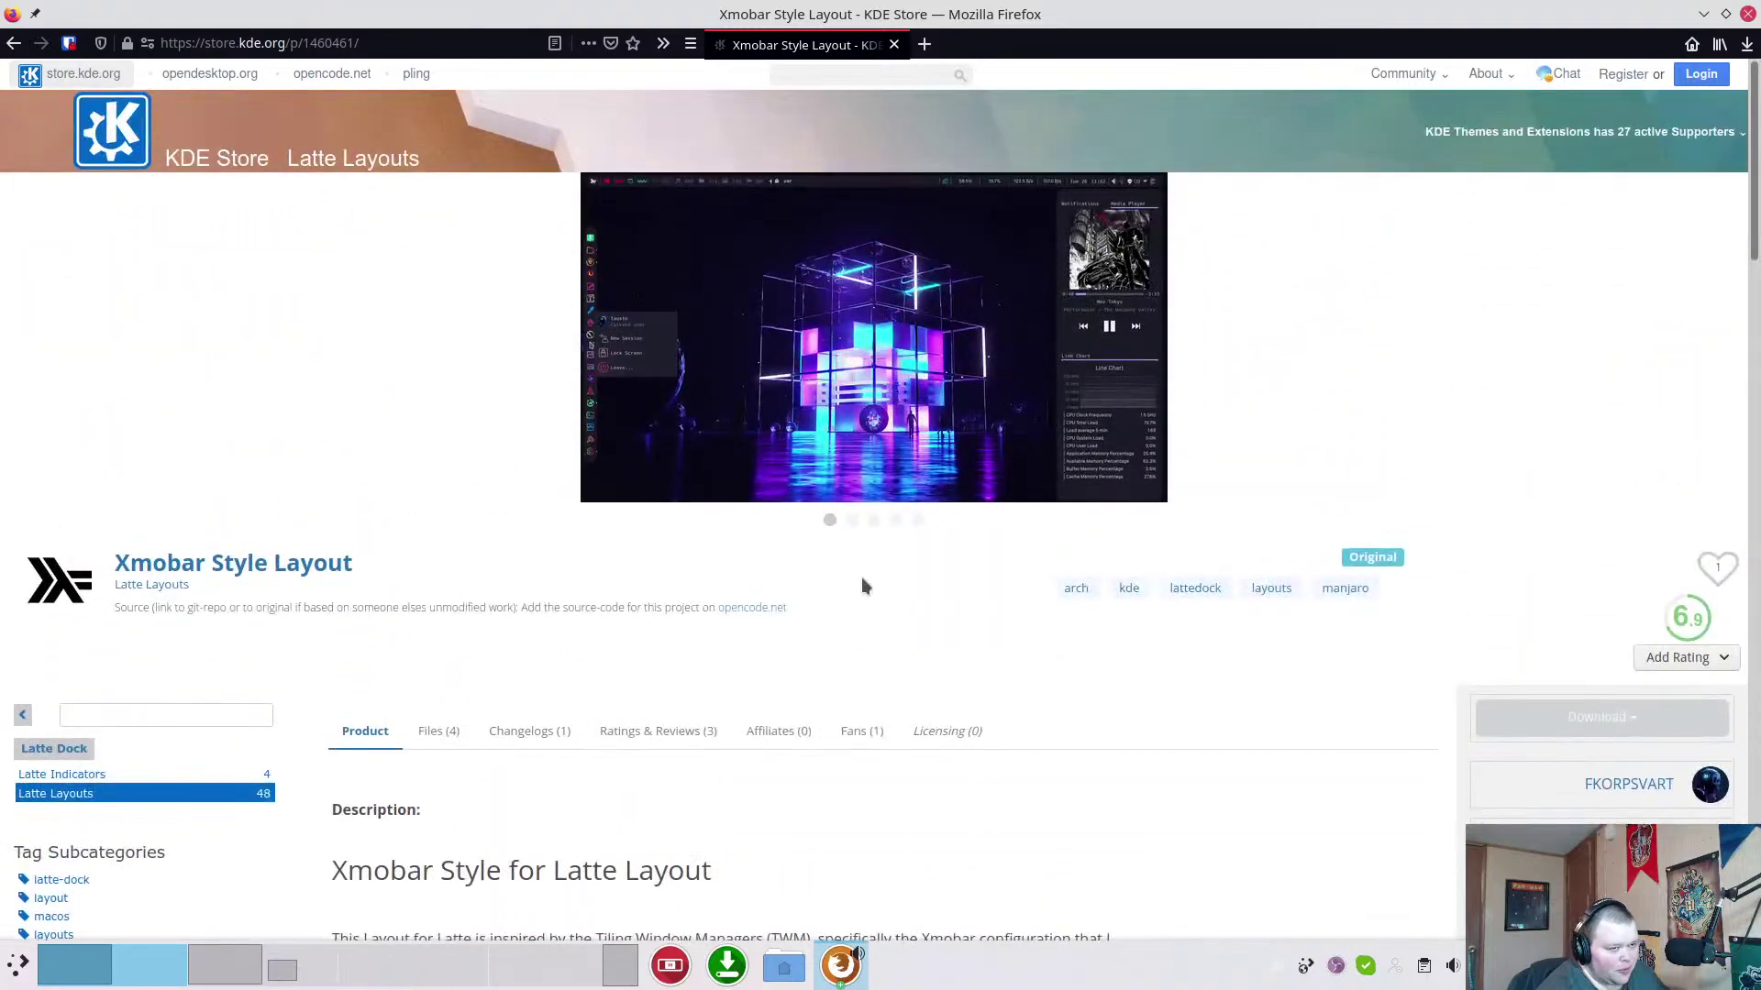
Return to the System Settings desktop, restore its window and open the Global Theme page under Appearance.
click(587, 968)
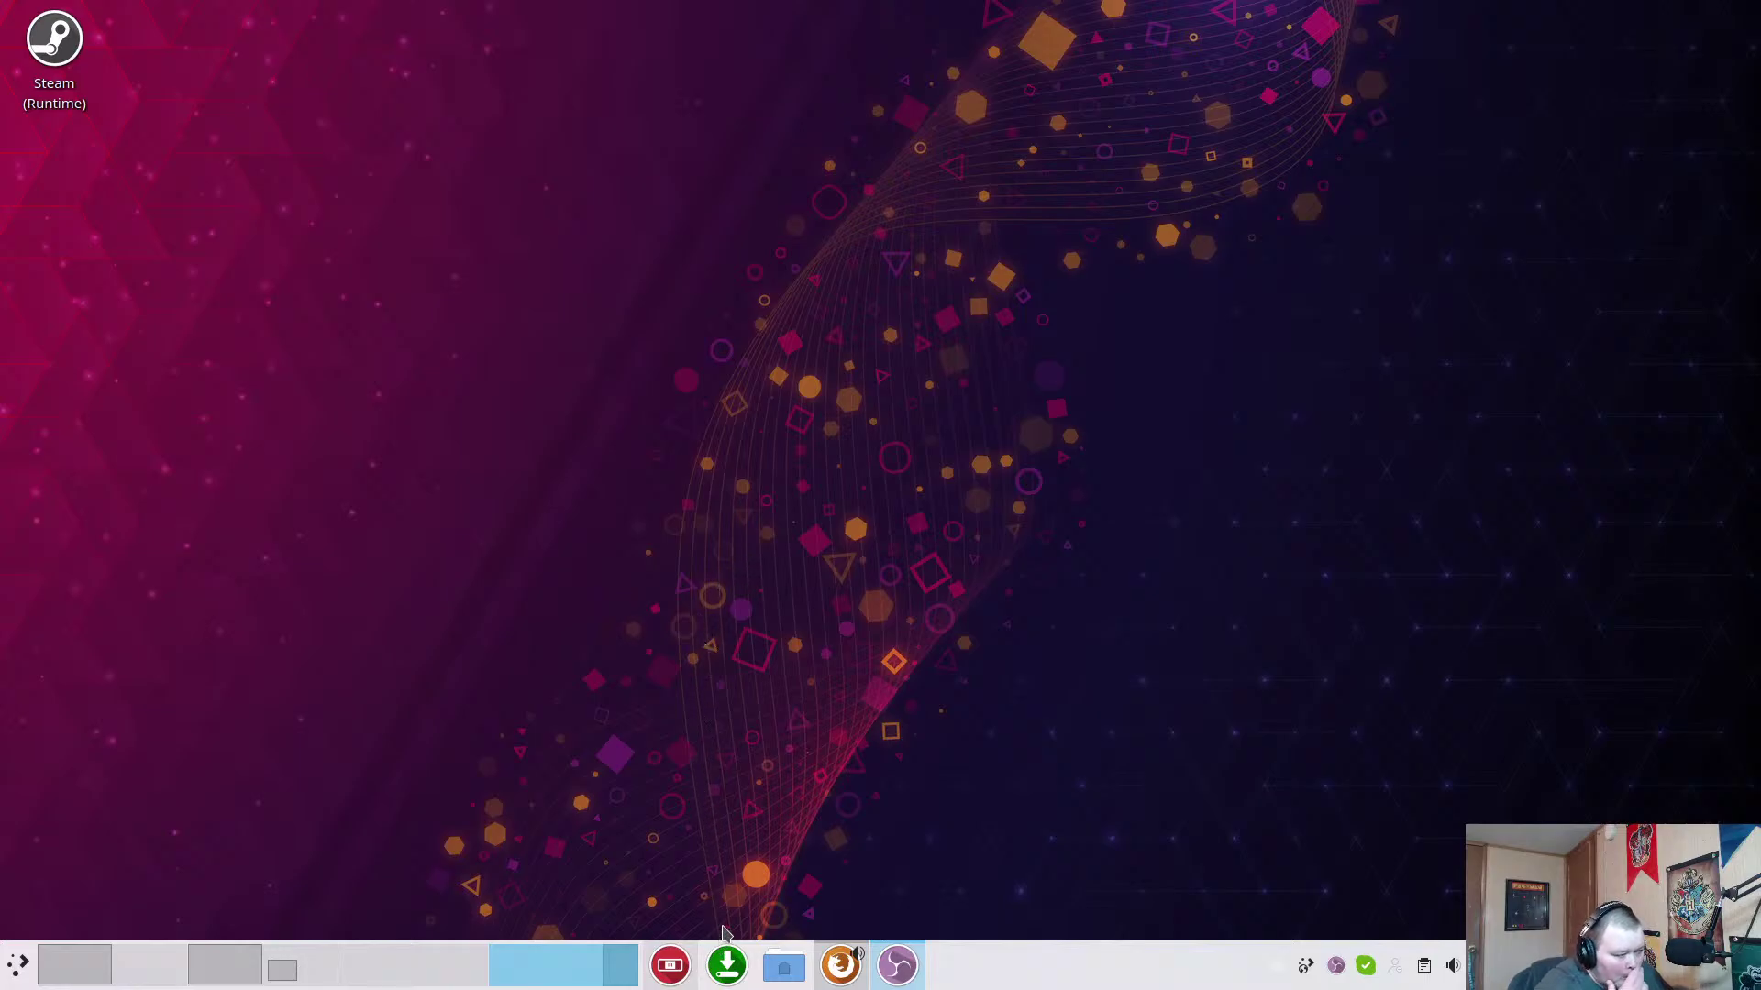
click(669, 964)
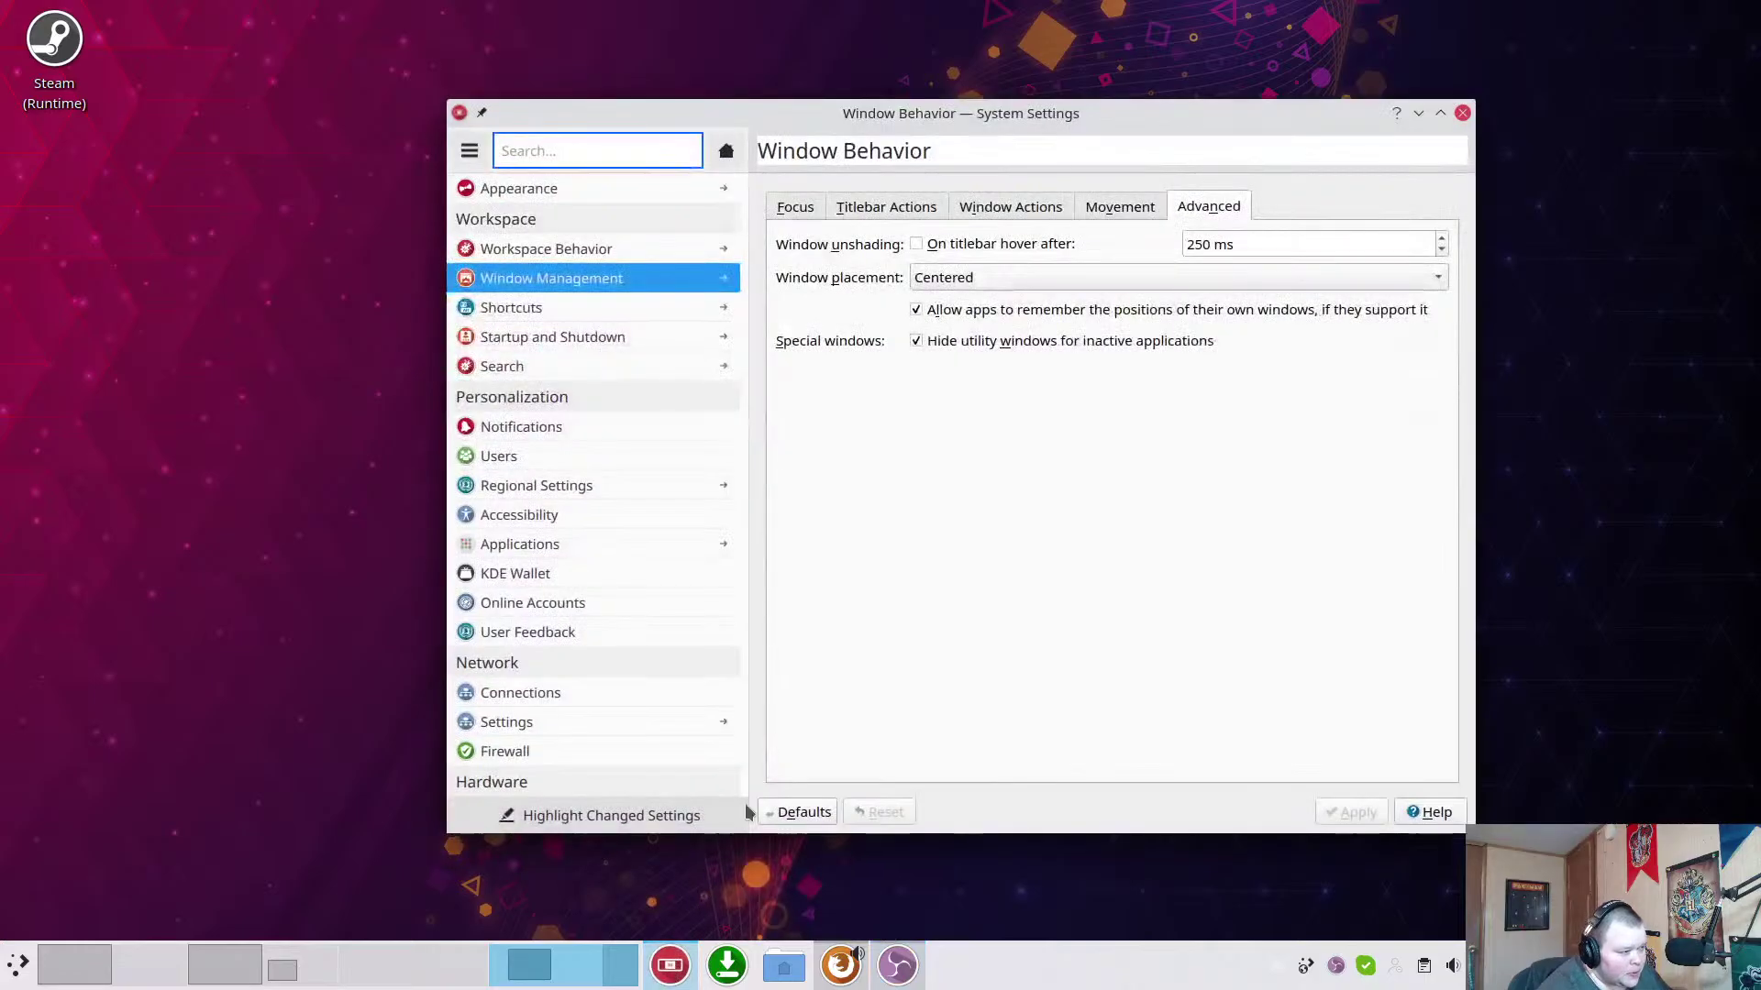
click(625, 191)
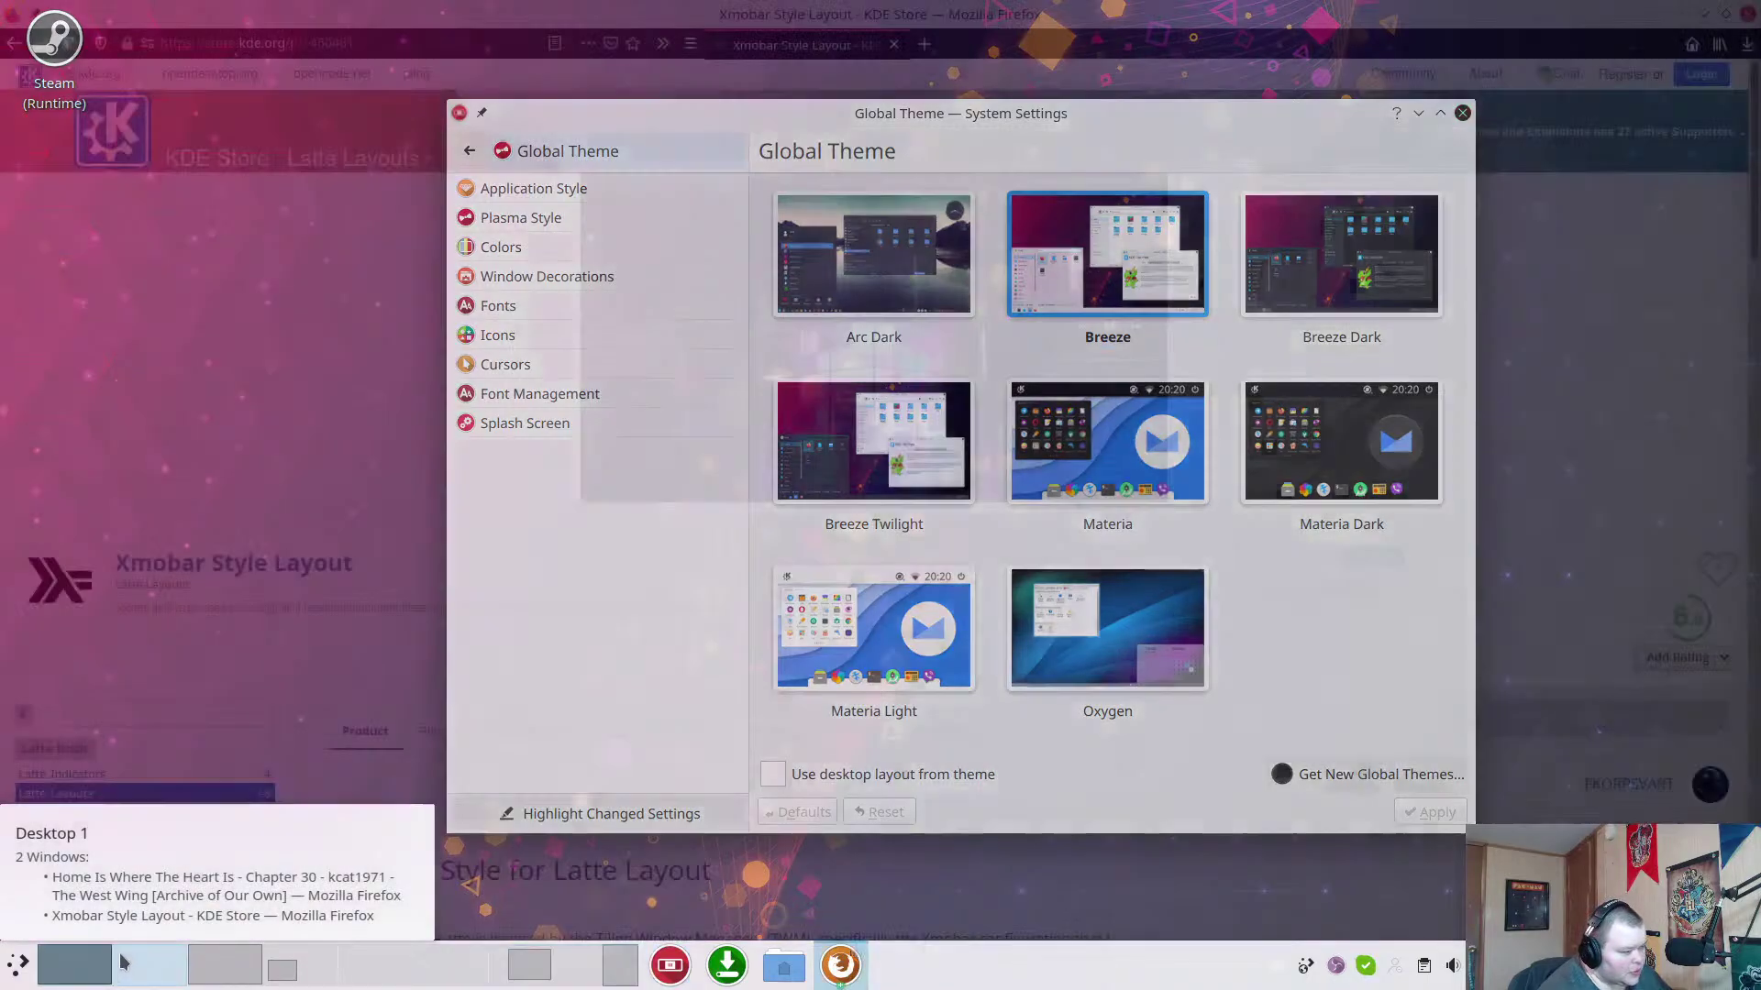
Switch to Firefox and check the Themes and Icon Packs section of the Xmobar Style Layout page.
click(122, 962)
scroll(636, 556, down, 15)
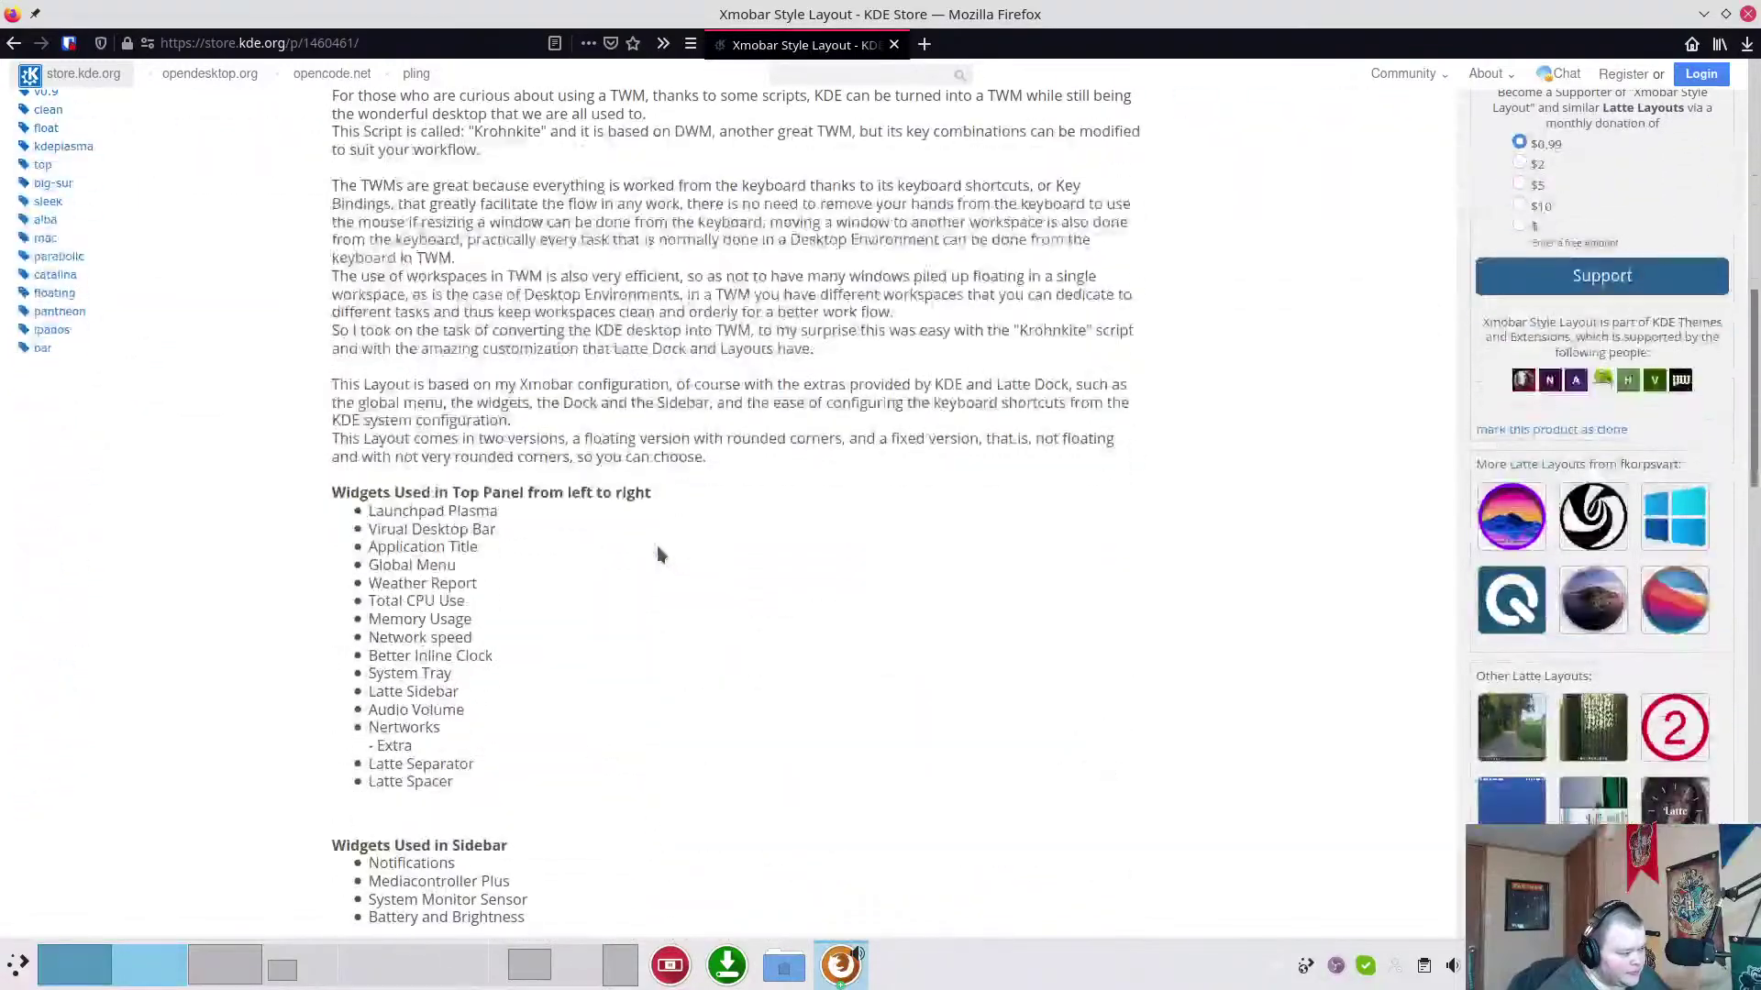
scroll(662, 541, down, 7)
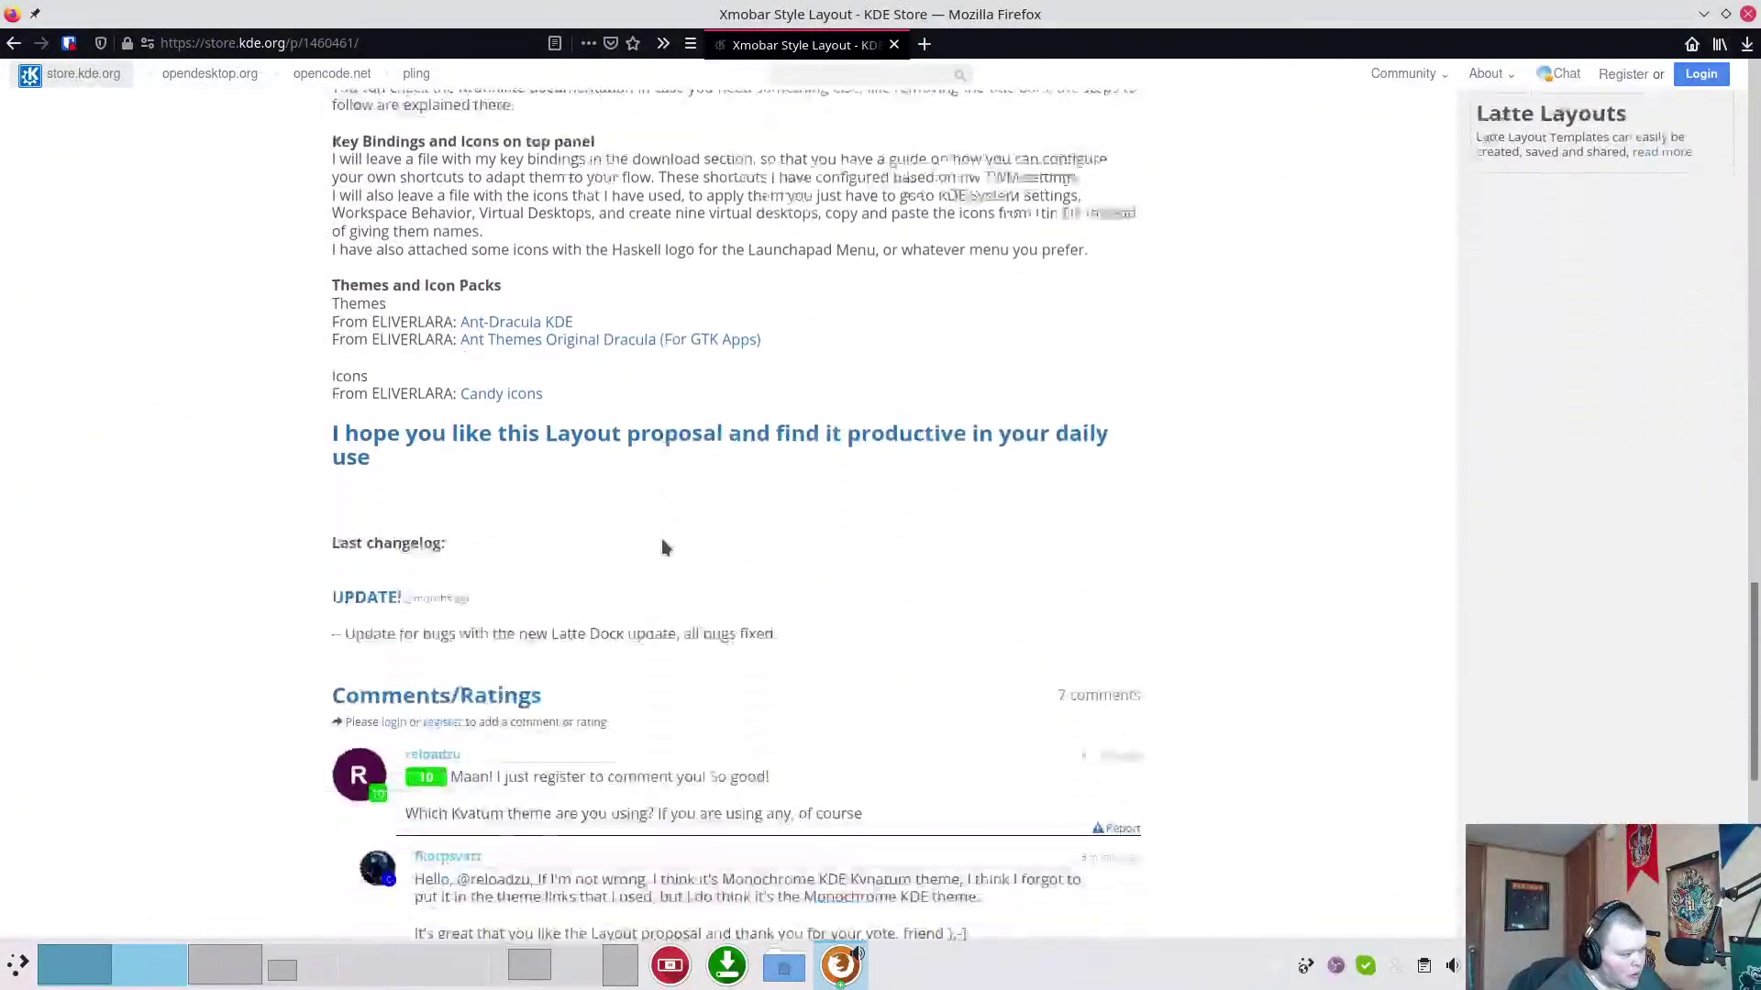
scroll(662, 539, down, 1)
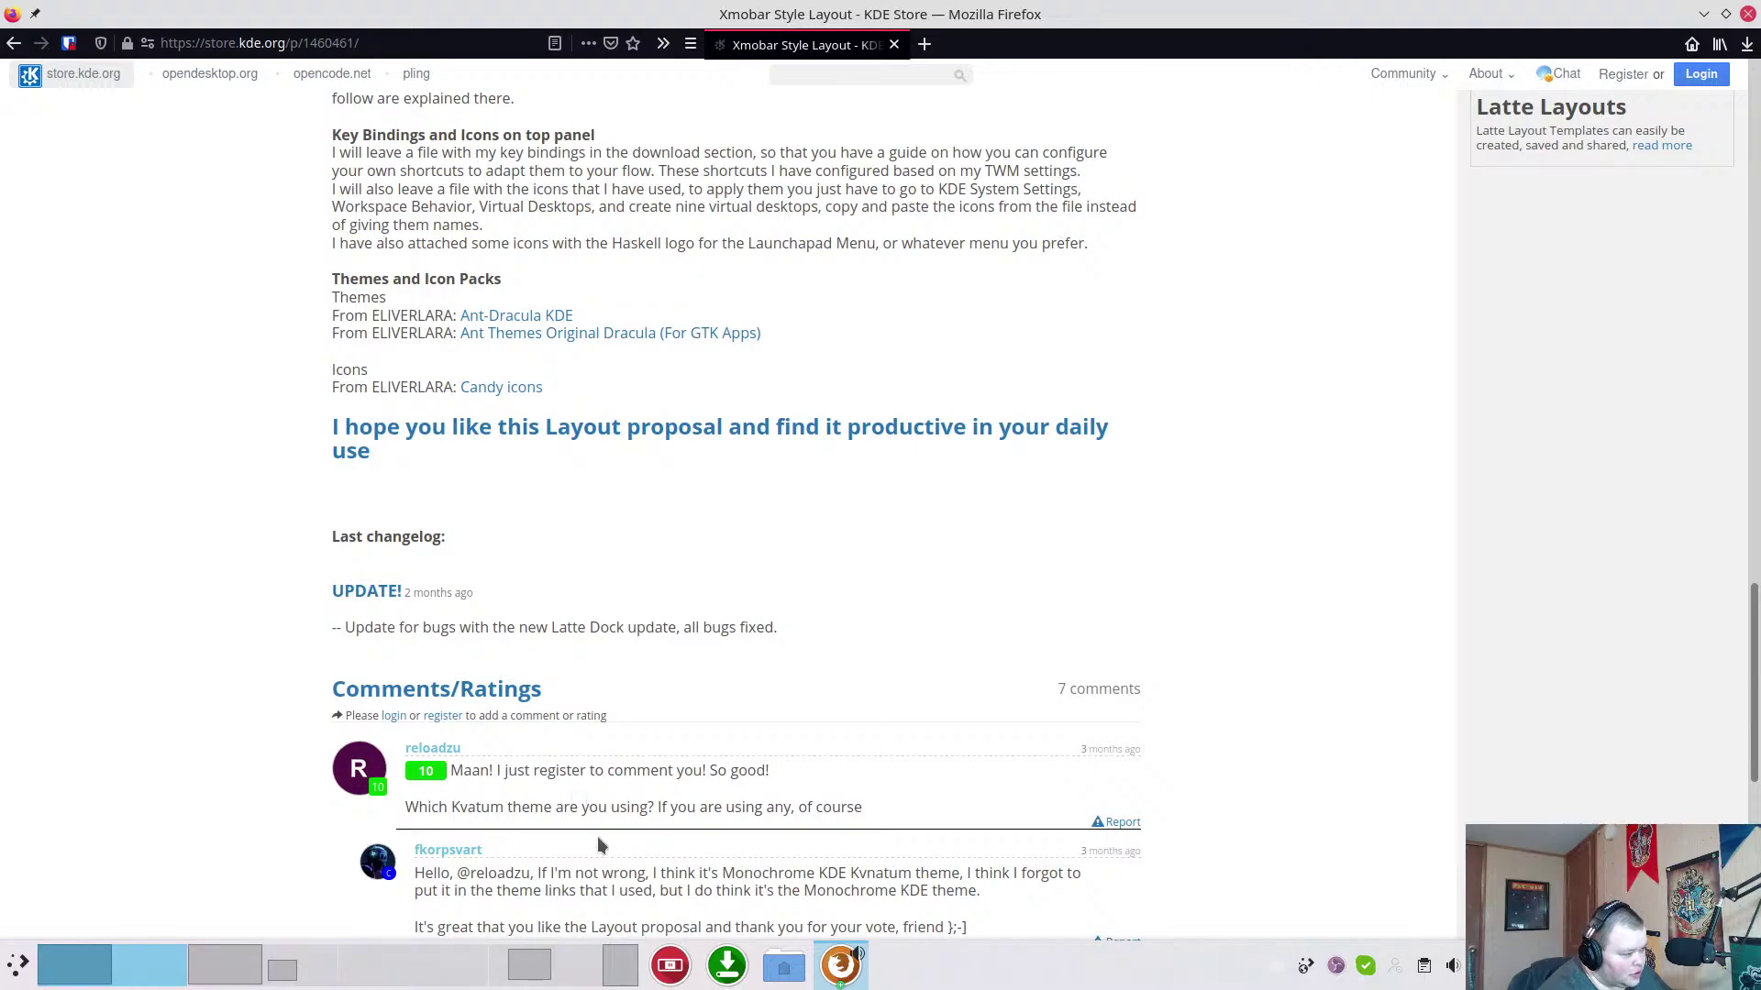
Switch back to System Settings, open the download dialog for new global themes and search for "dracula ant".
click(538, 972)
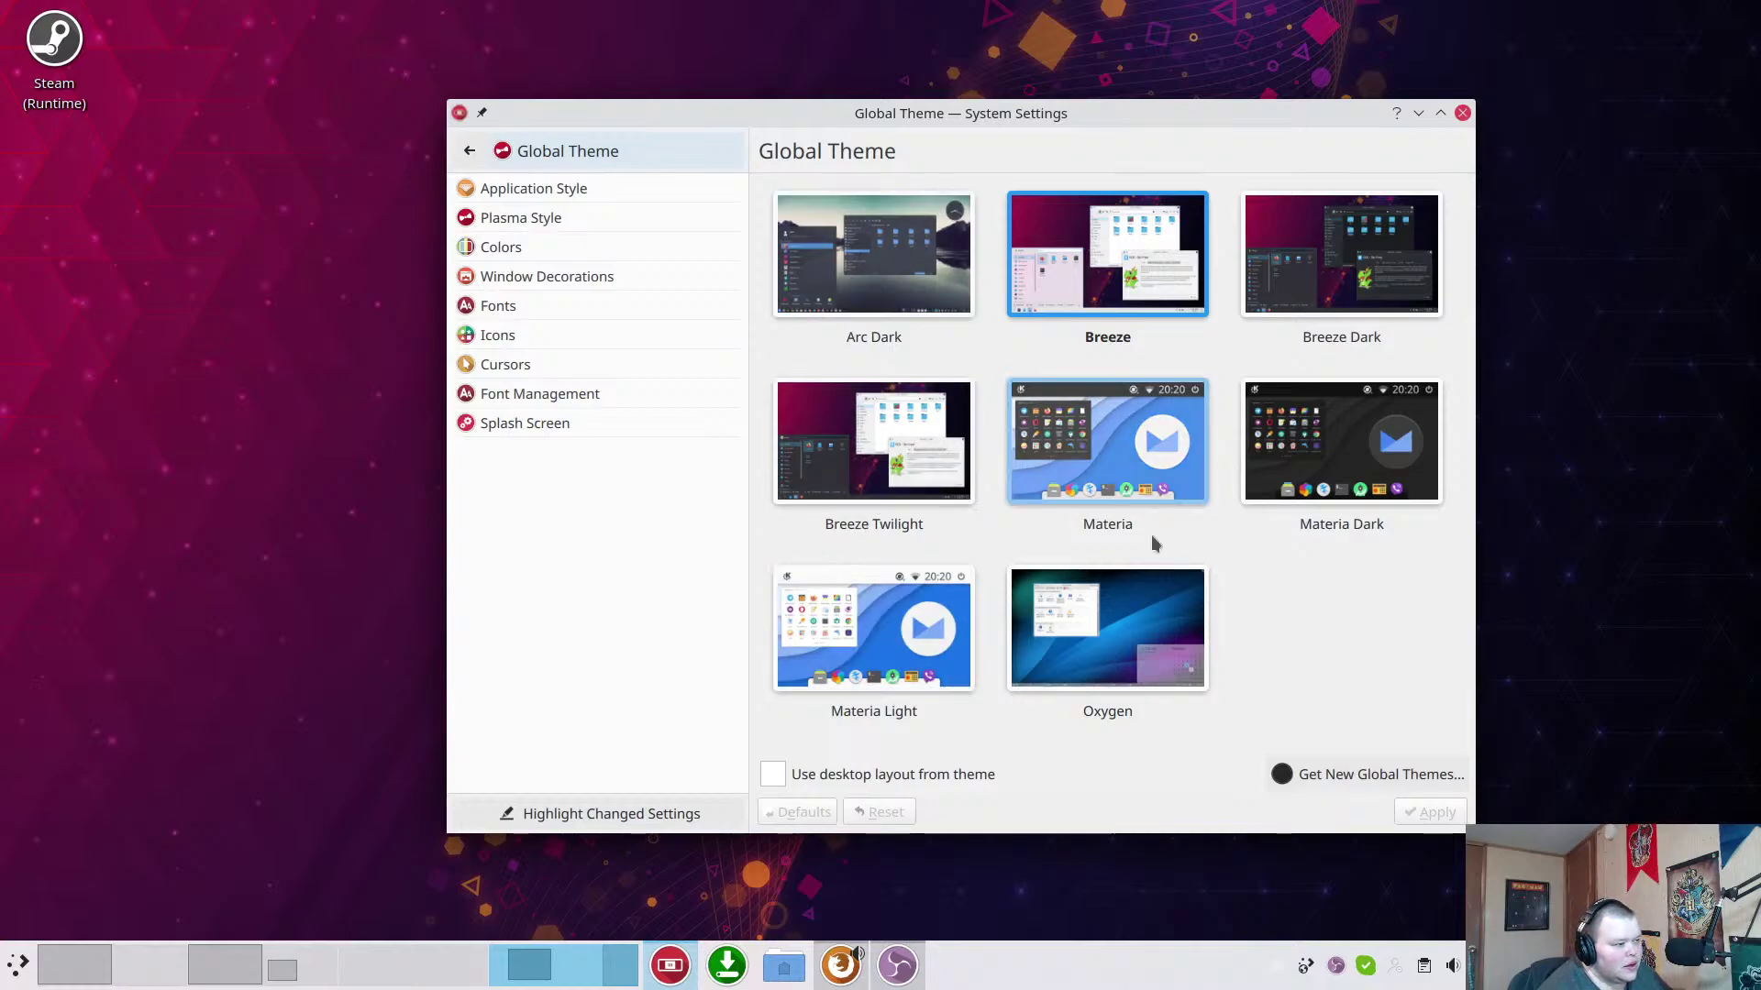
click(1363, 776)
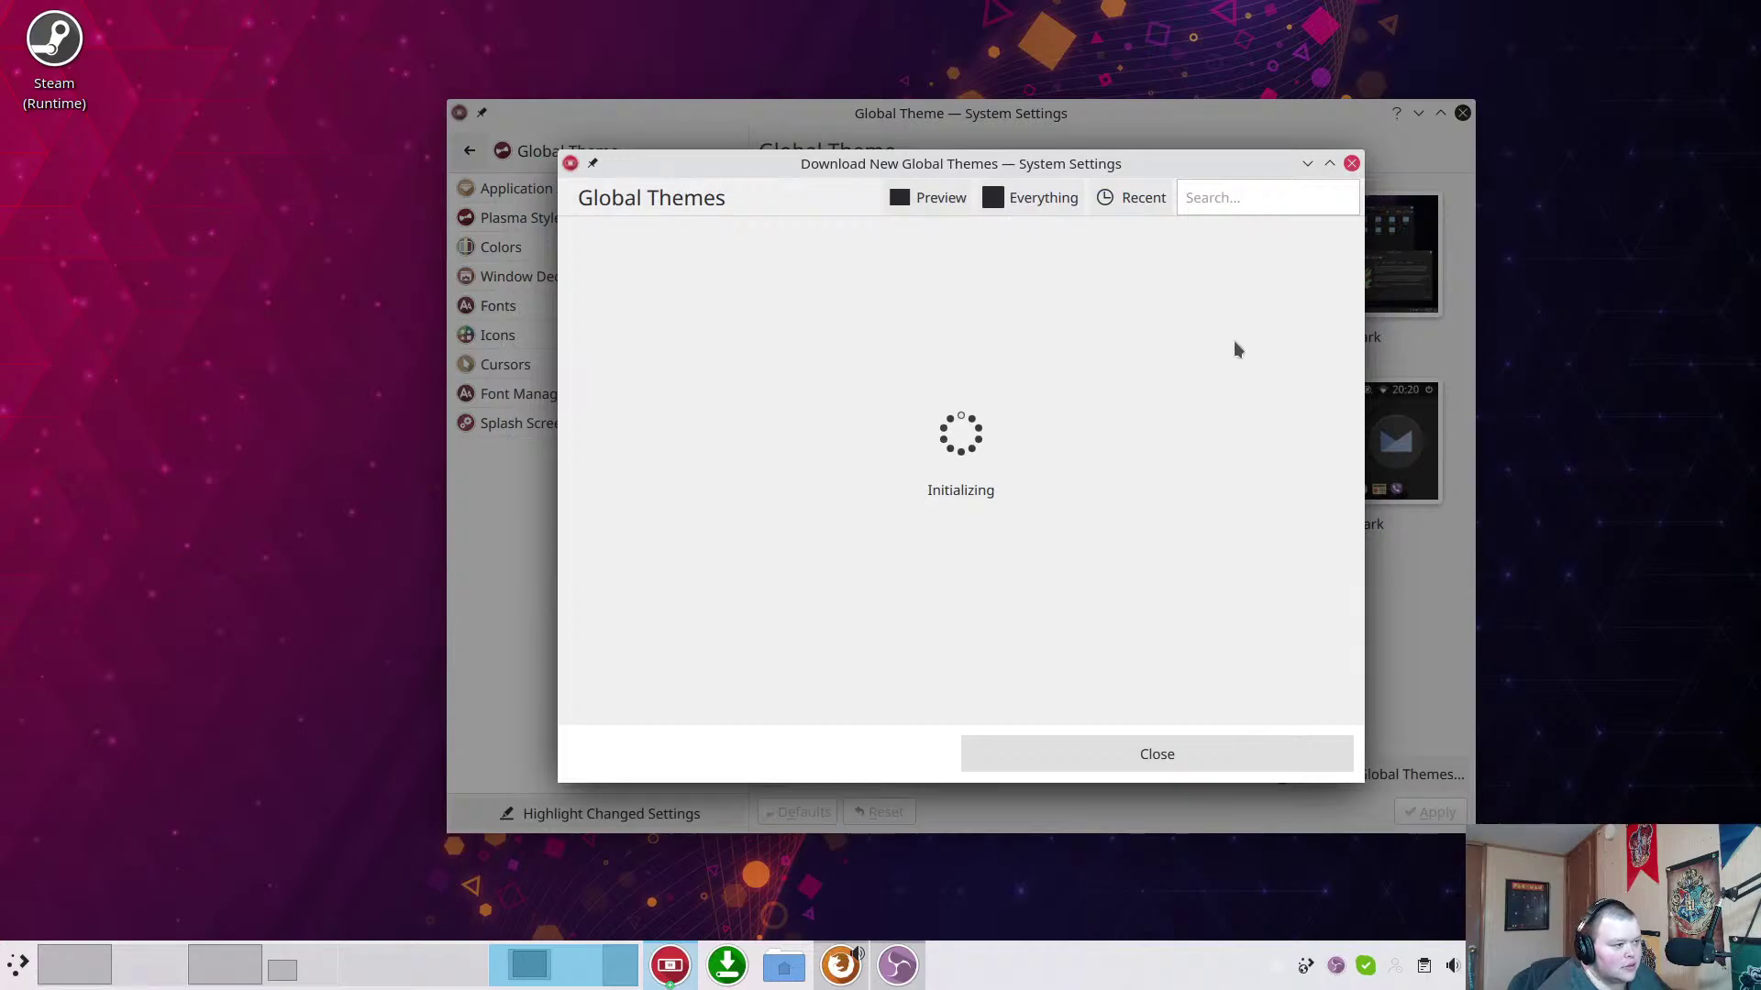
click(1249, 196)
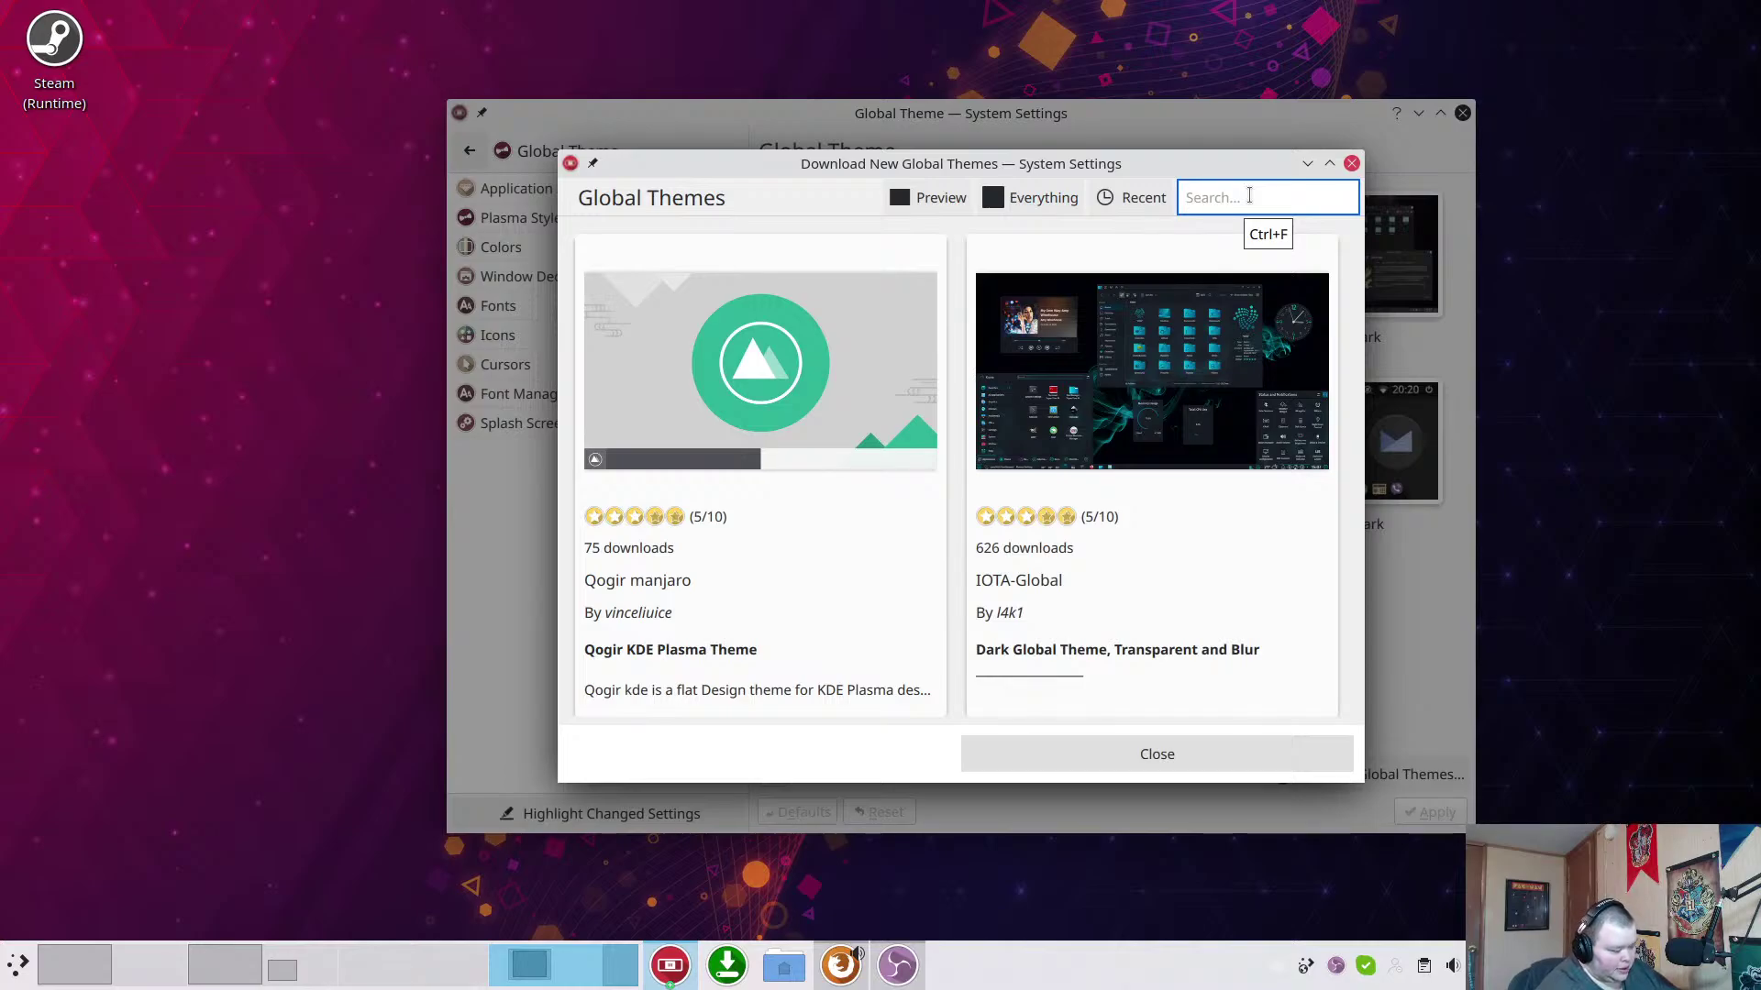
text(dracula)
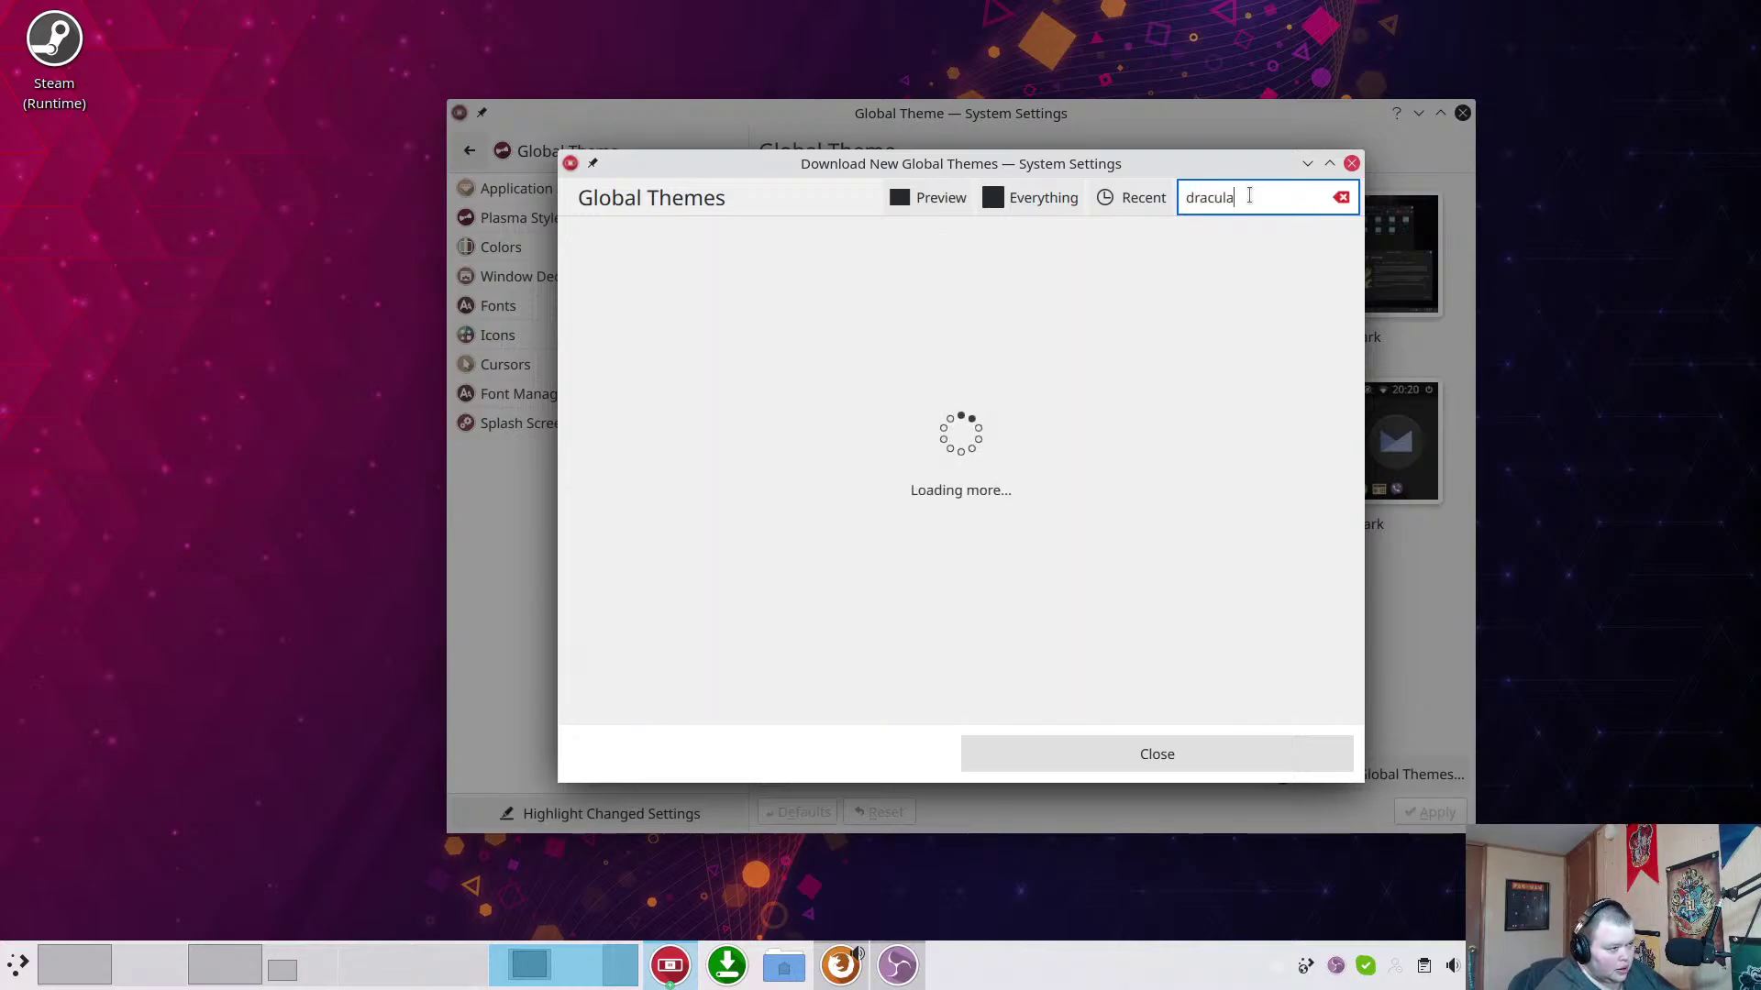
text( ant)
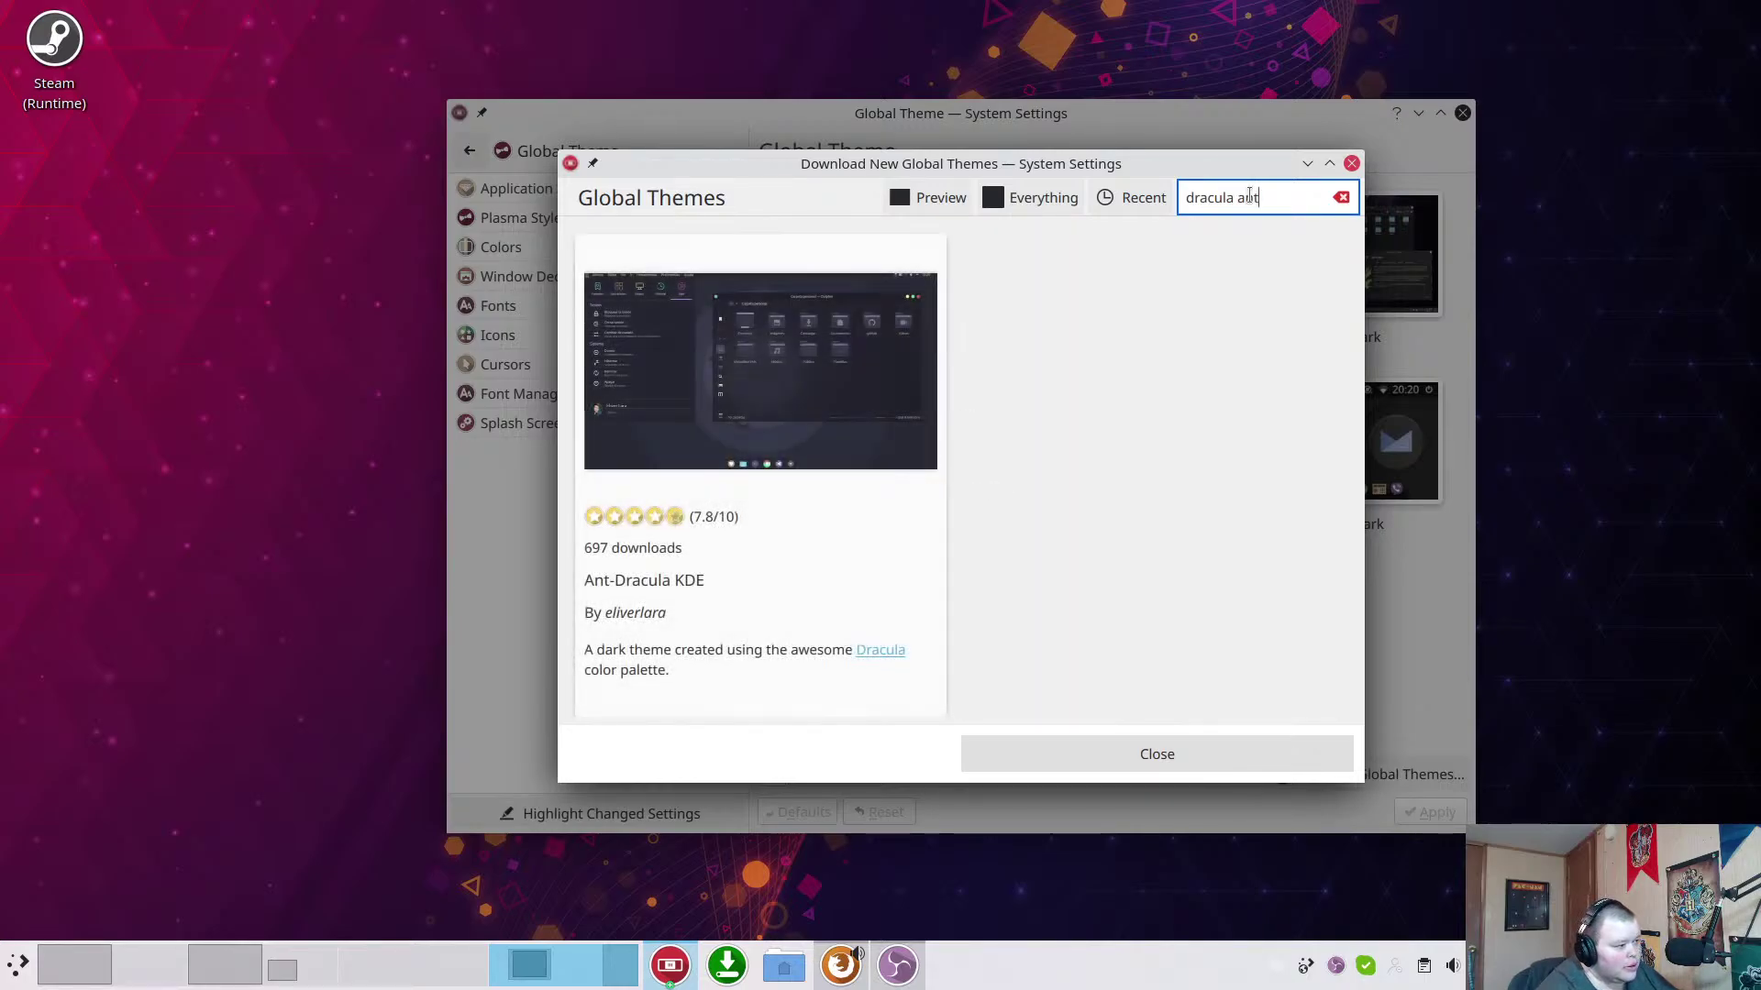
Check the recommended theme's name on the Firefox page and try to install the Ant-Dracula KDE global theme, retrying after the first attempt.
mouse_move(750, 486)
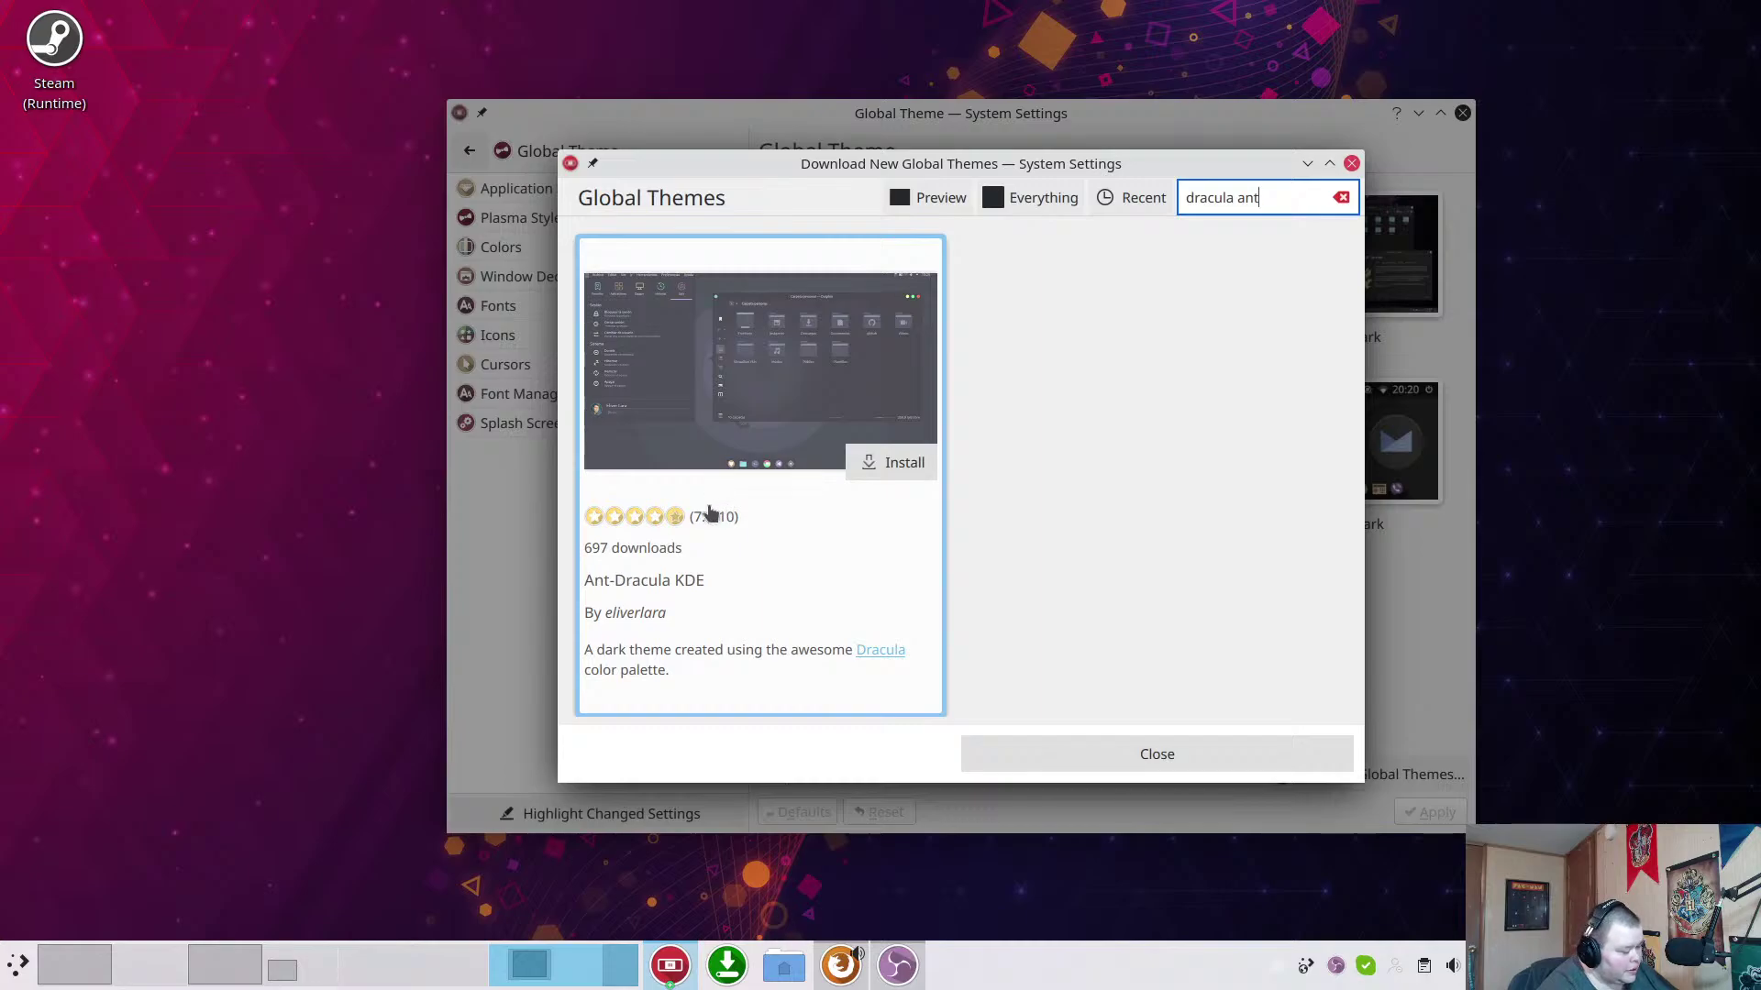
click(82, 974)
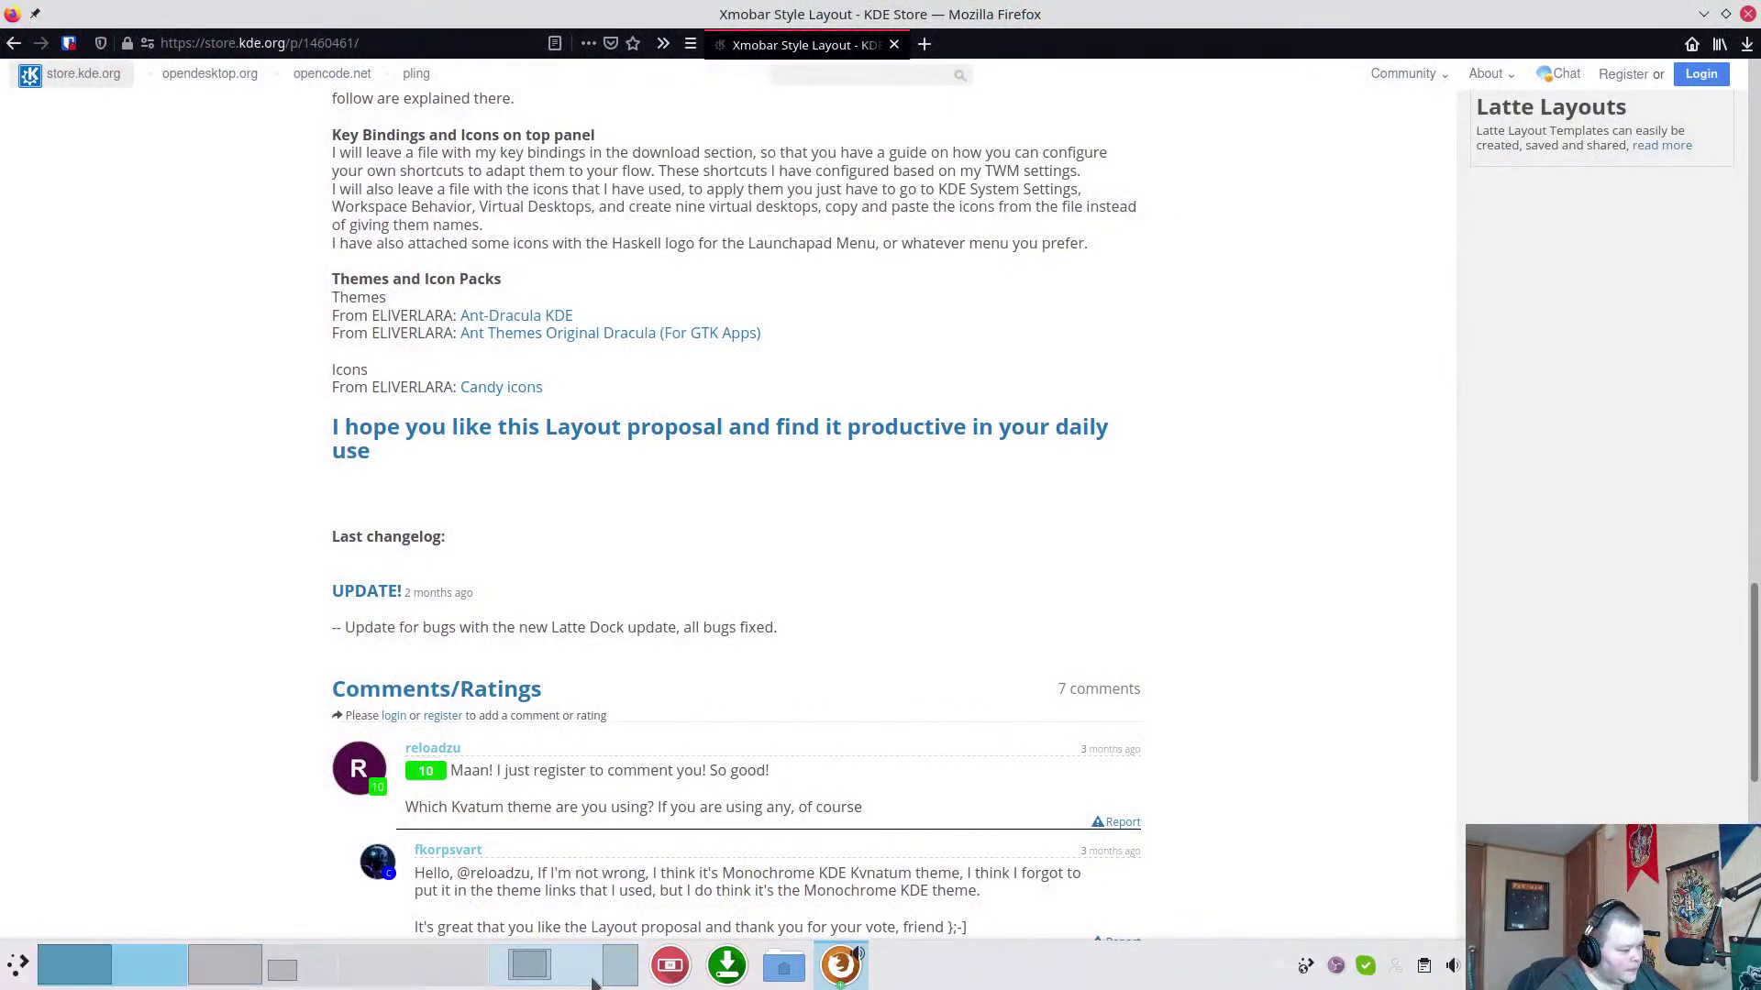
click(543, 965)
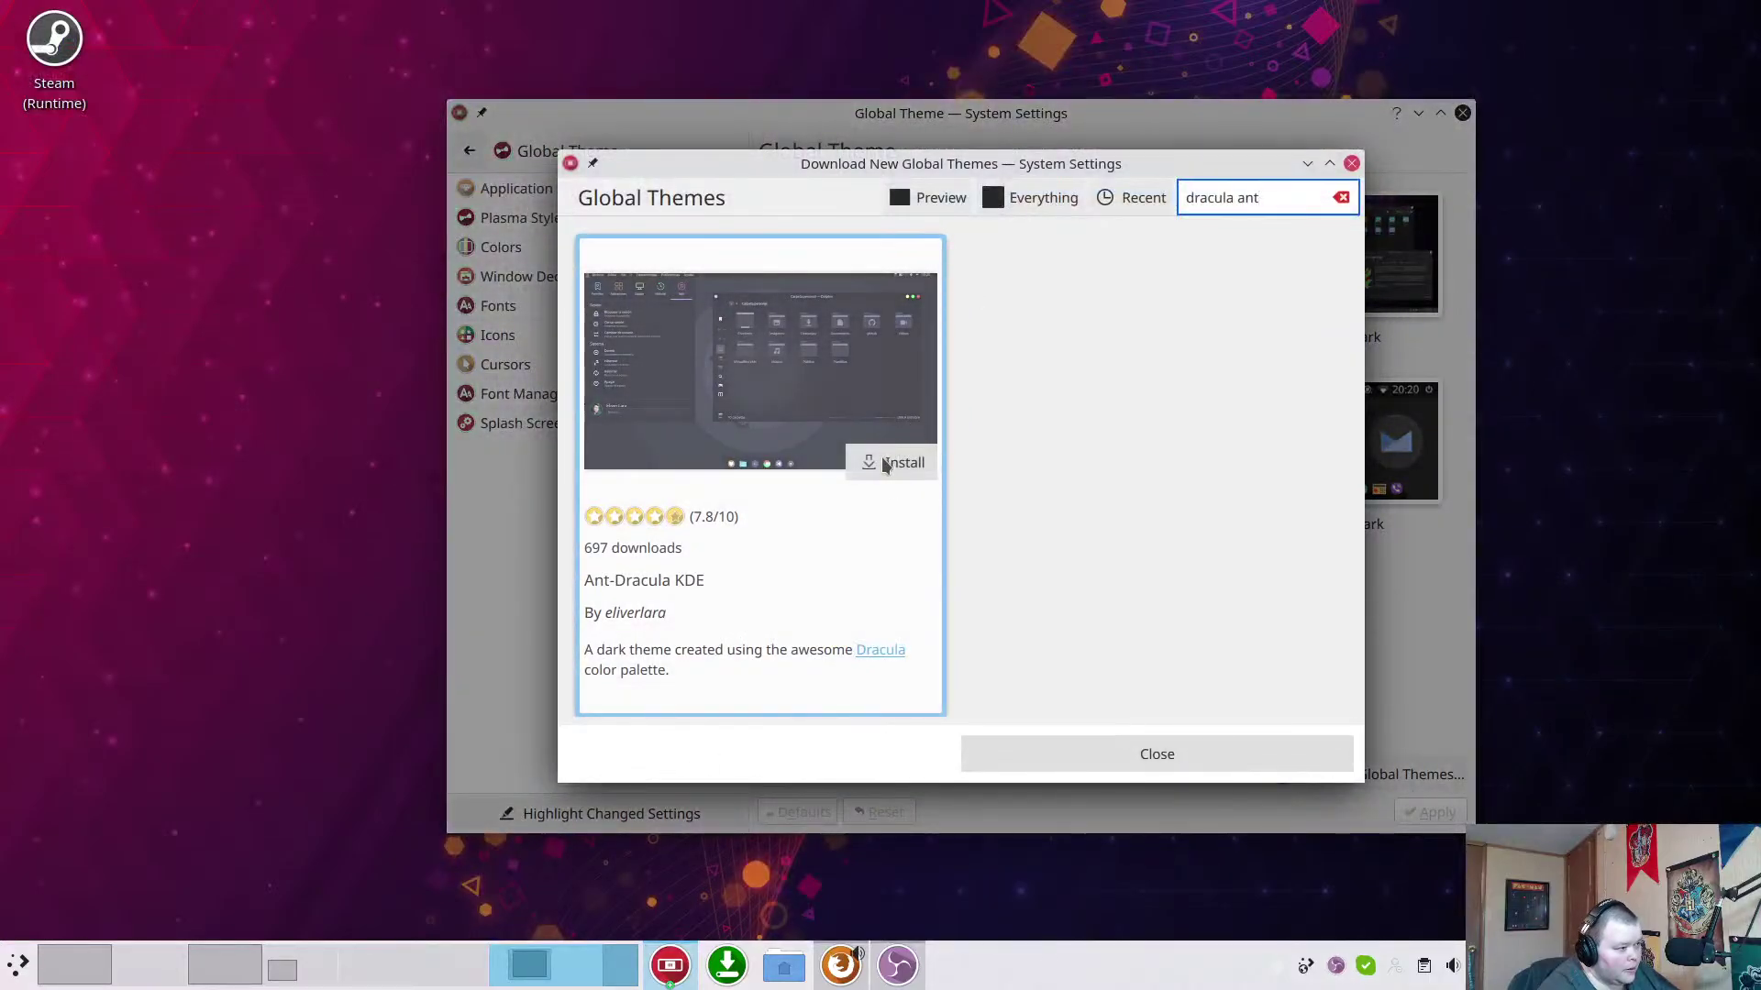
click(884, 464)
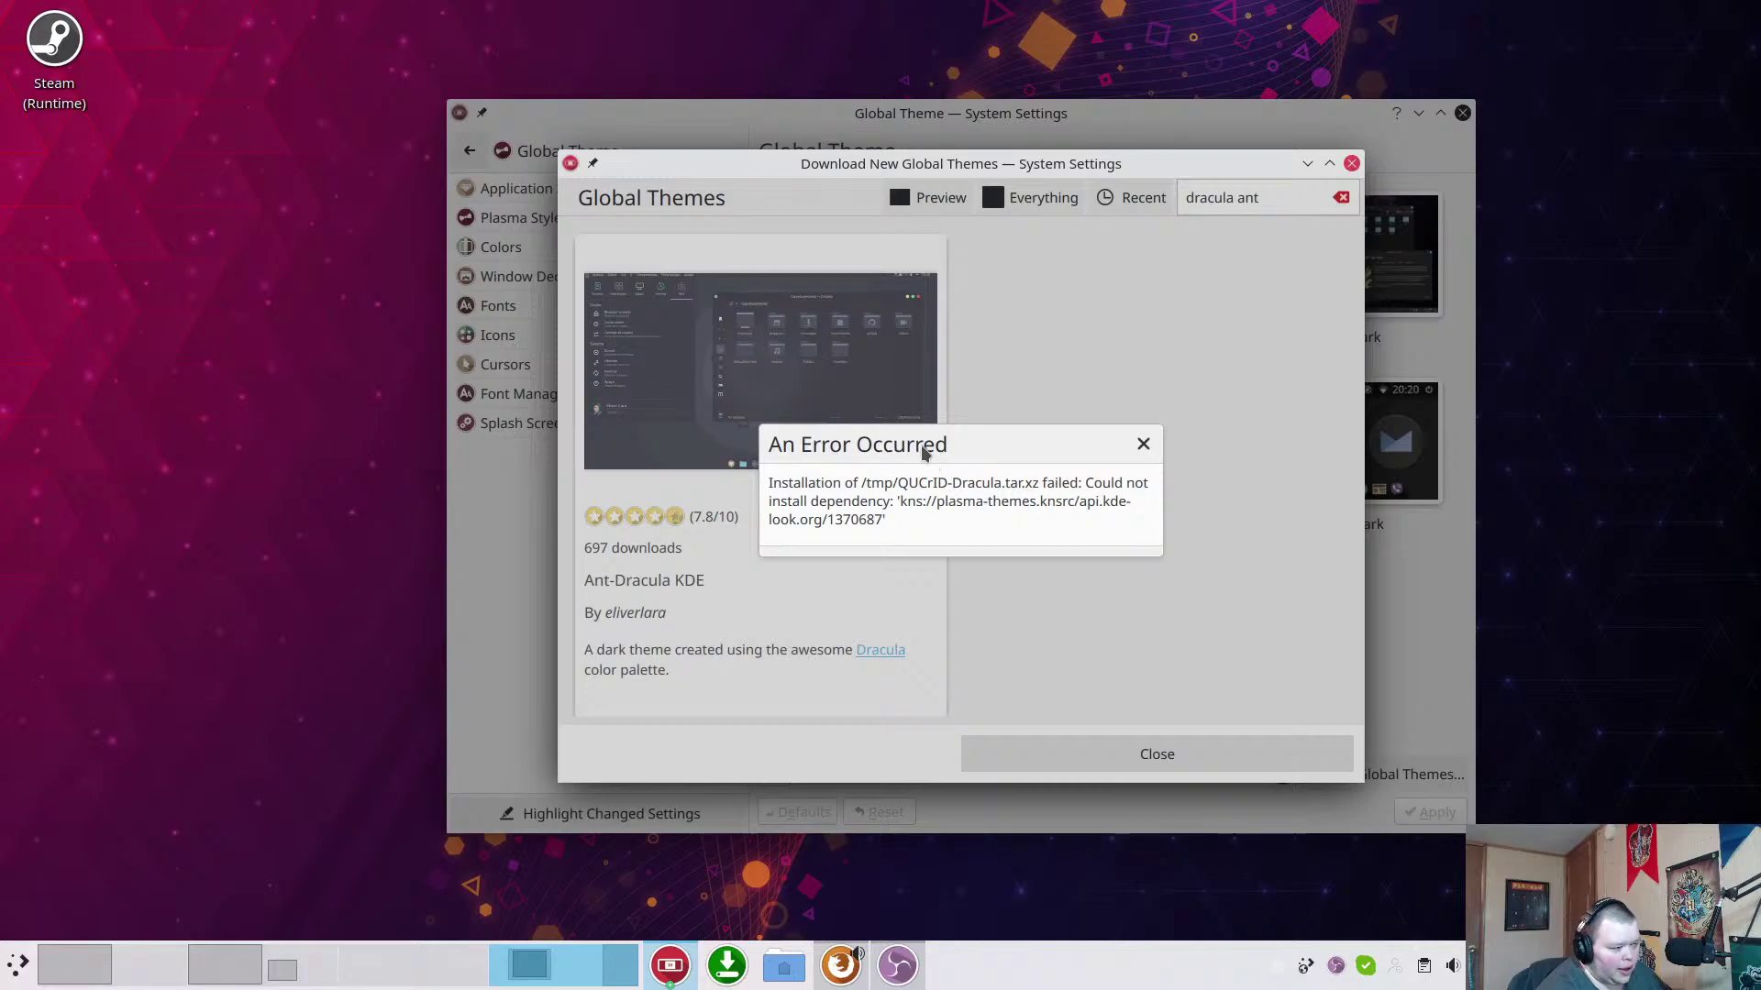
click(1143, 444)
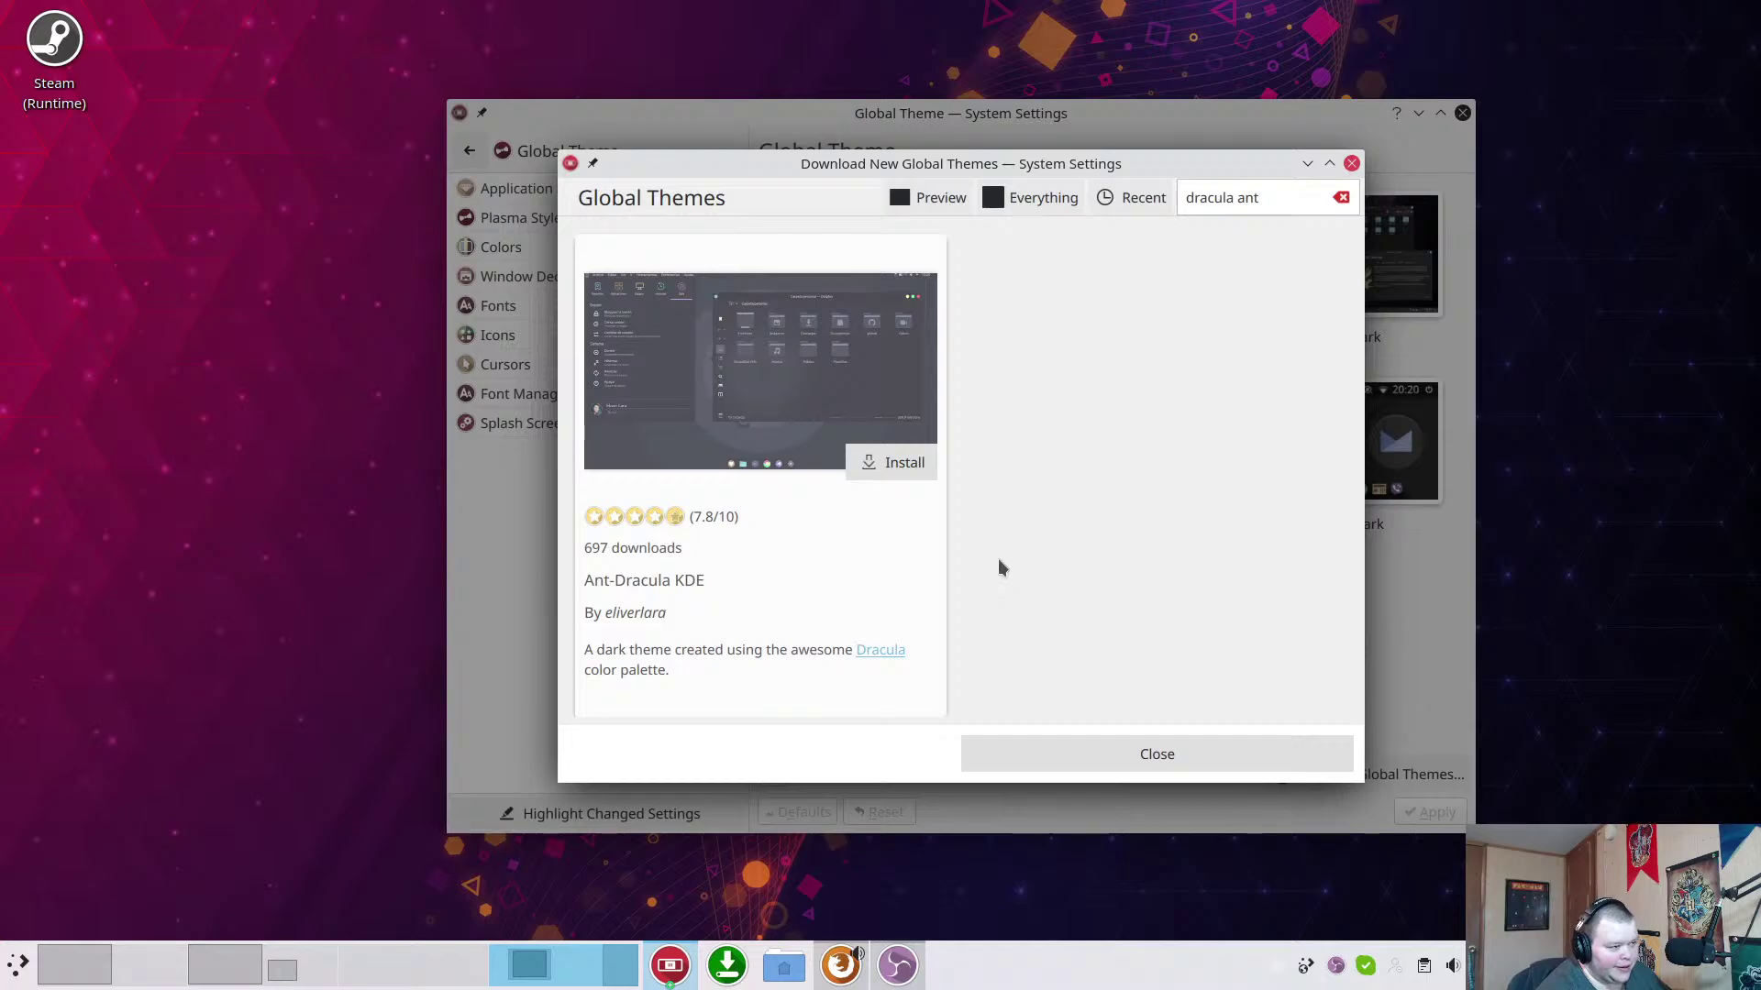
click(900, 462)
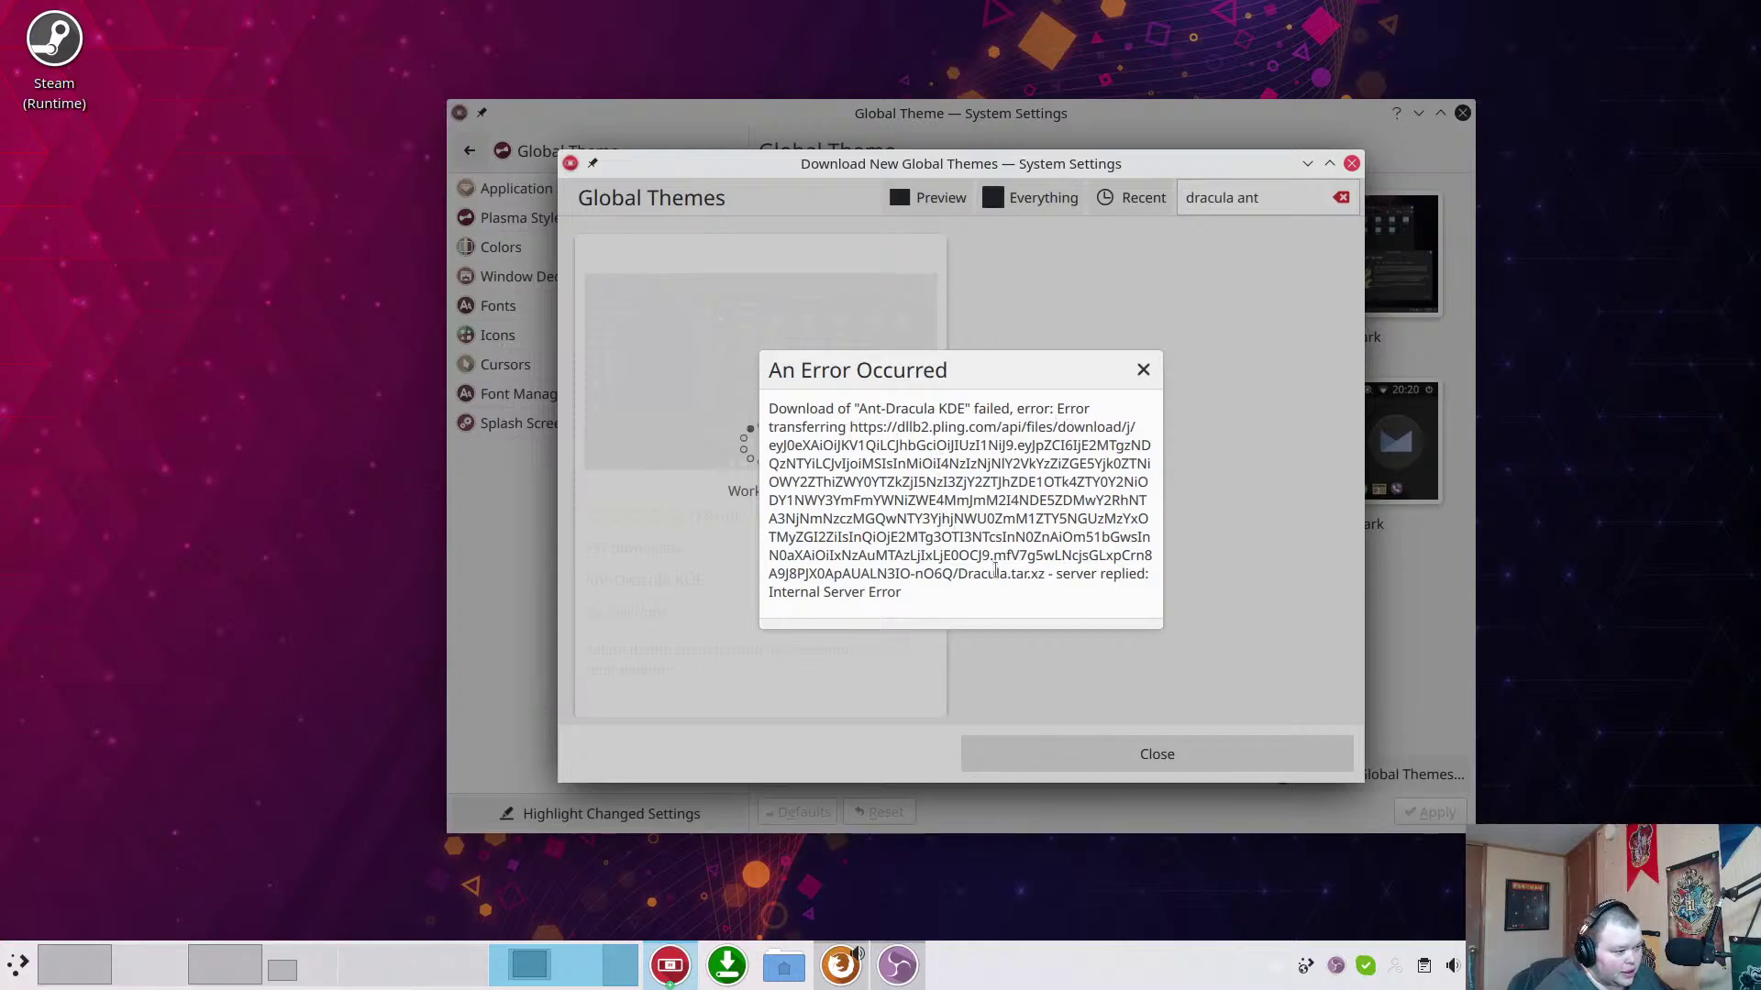
Dismiss the error, reopen the download dialog and retry installing the Ant-Dracula KDE global theme, then close System Settings.
click(1142, 370)
click(1352, 163)
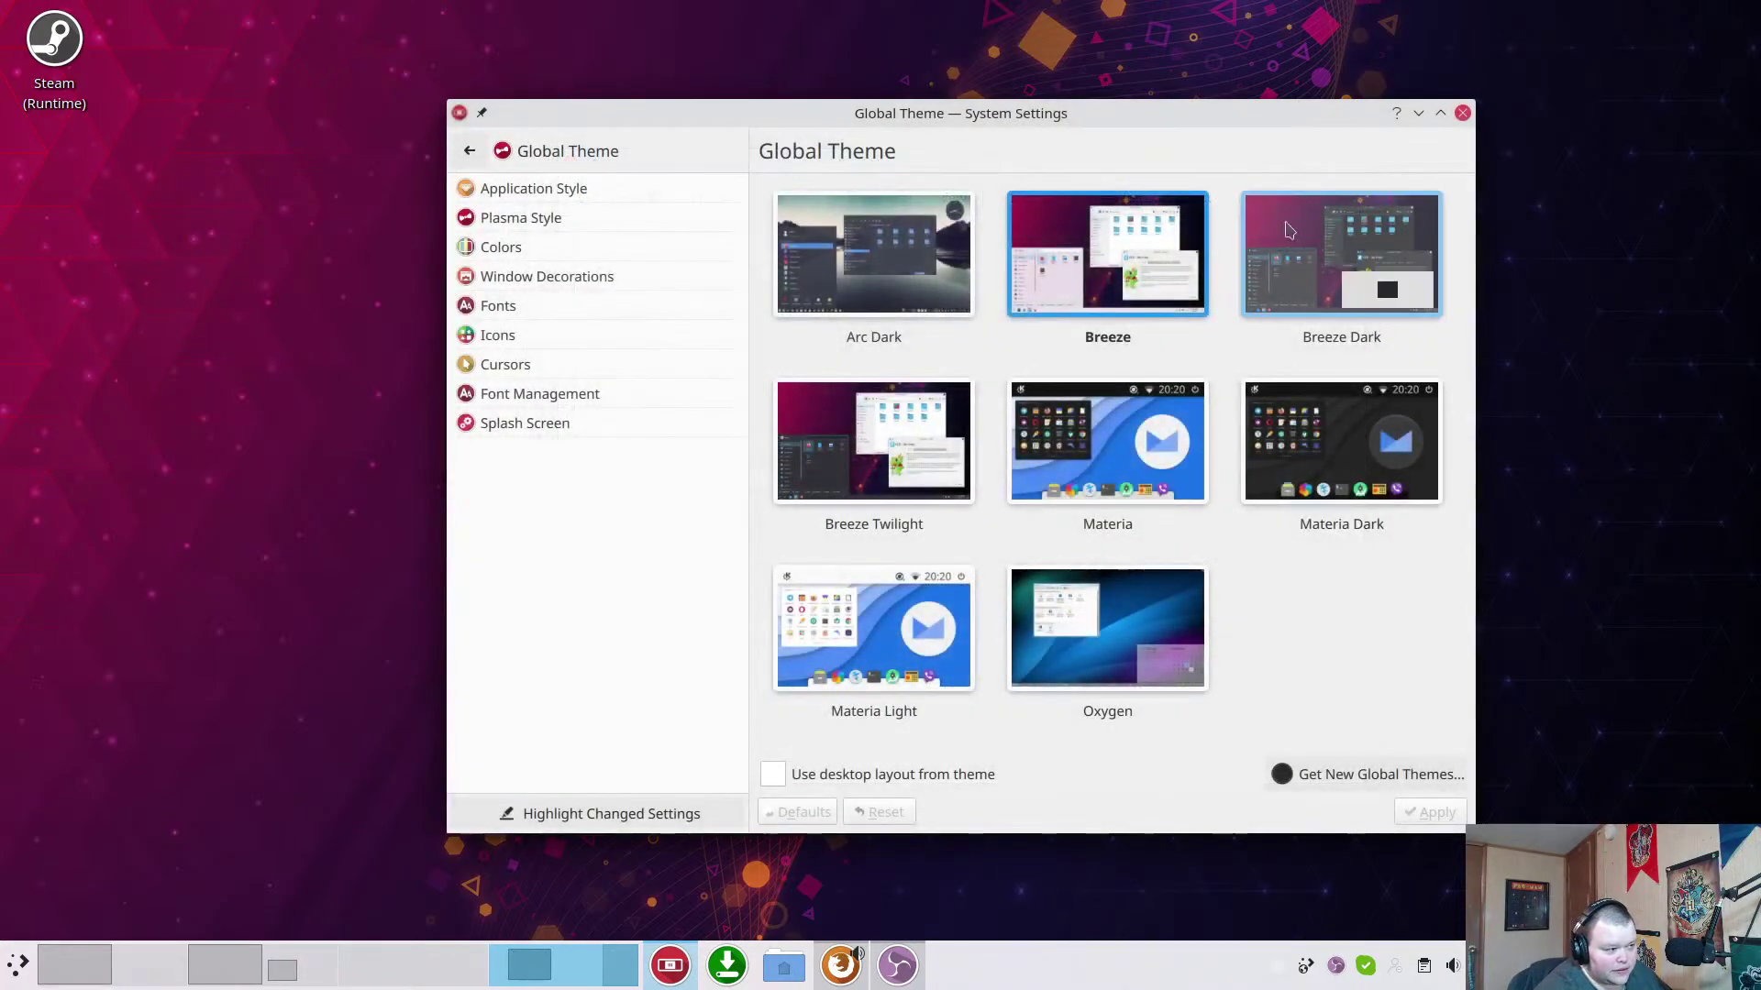
click(1348, 774)
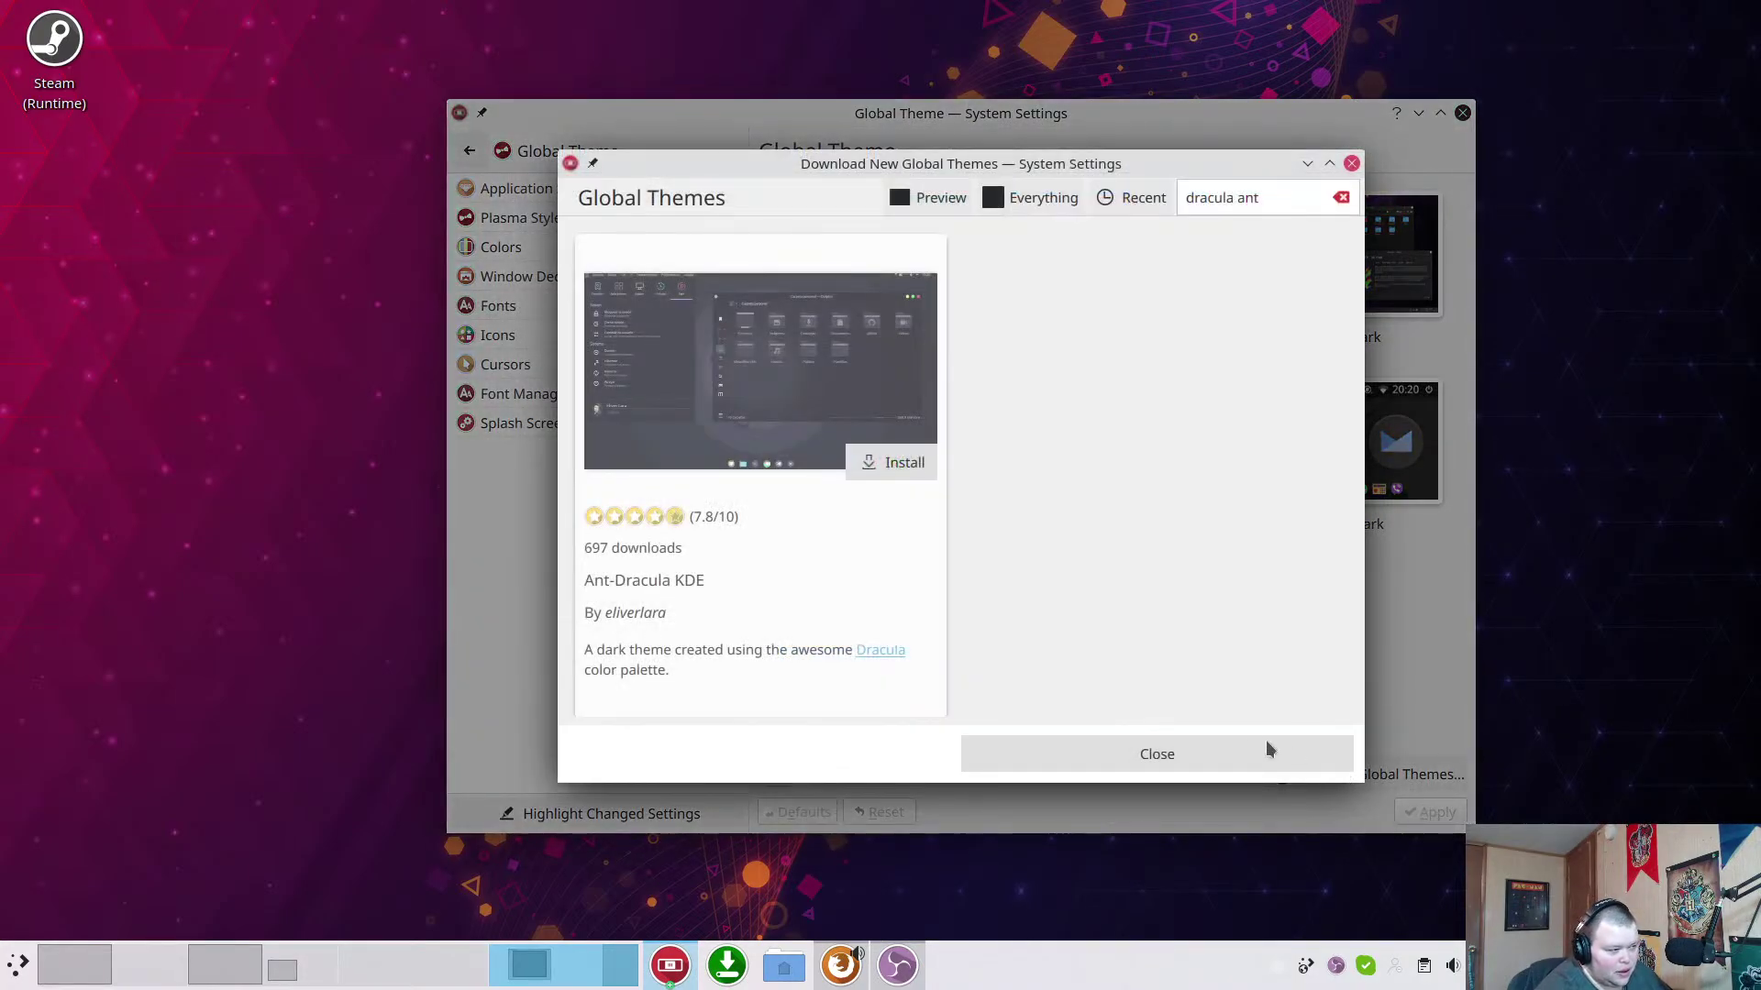
click(905, 473)
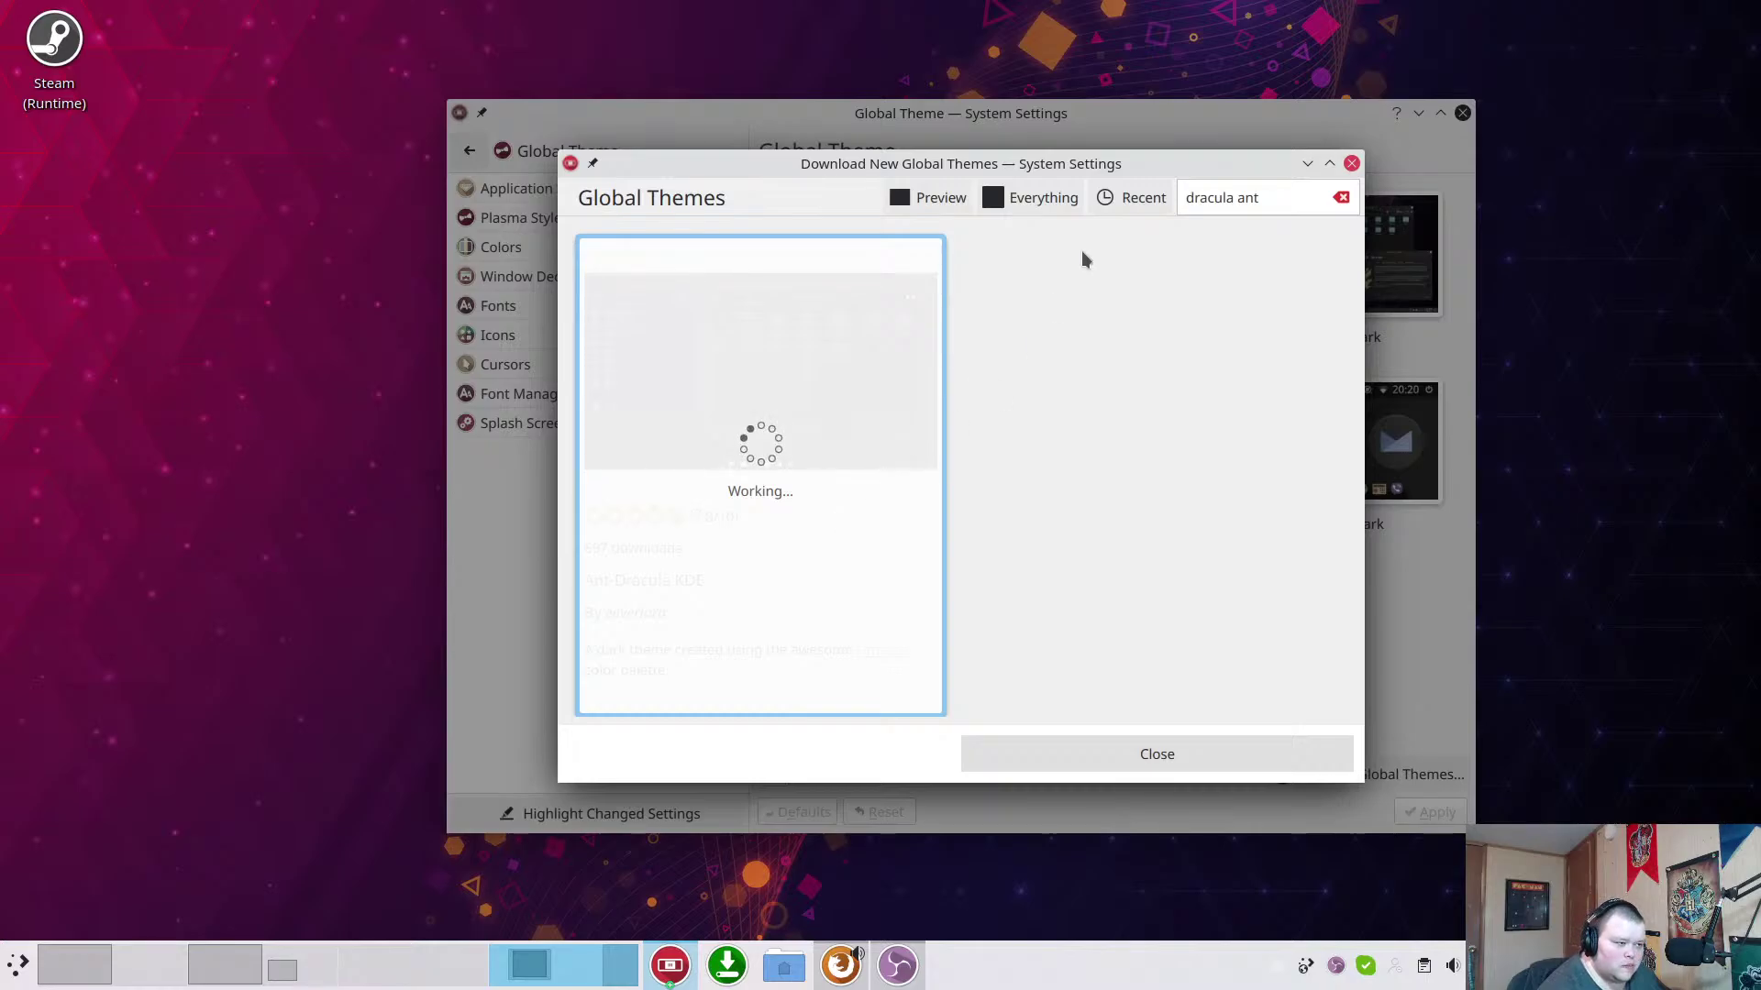
mouse_move(1121, 164)
mouse_down()
mouse_move(523, 204)
mouse_move(309, 311)
mouse_move(531, 295)
mouse_move(1120, 148)
mouse_up()
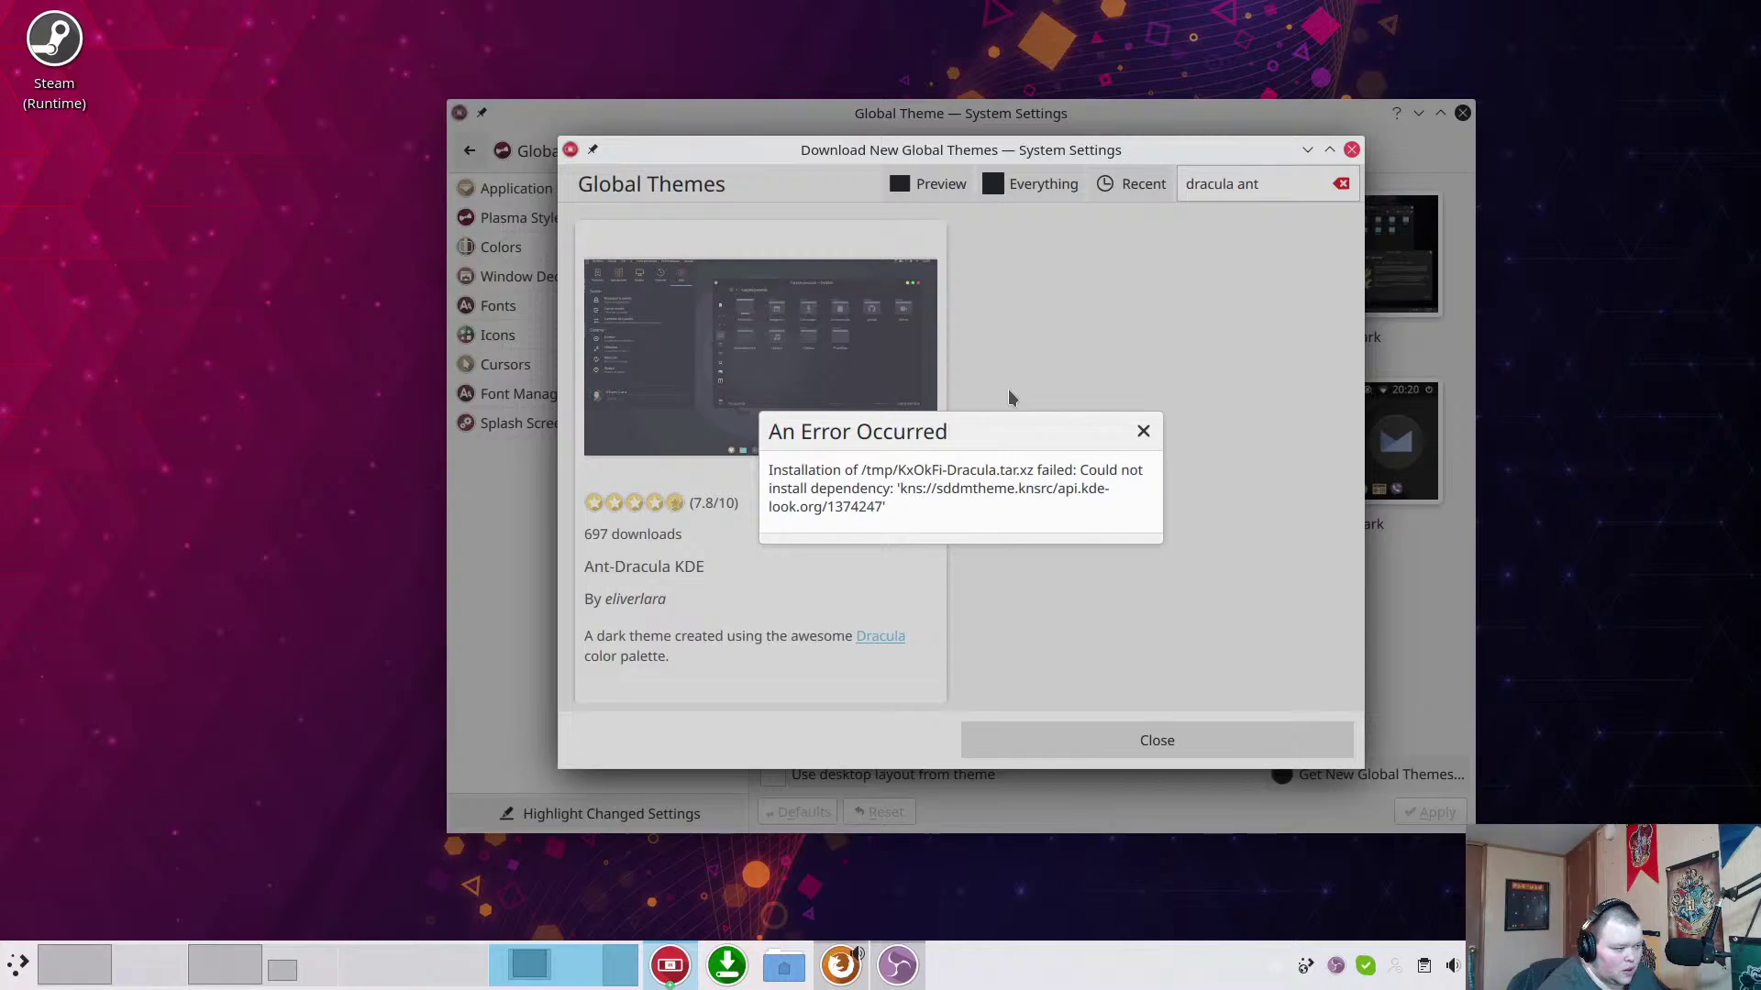
click(1143, 431)
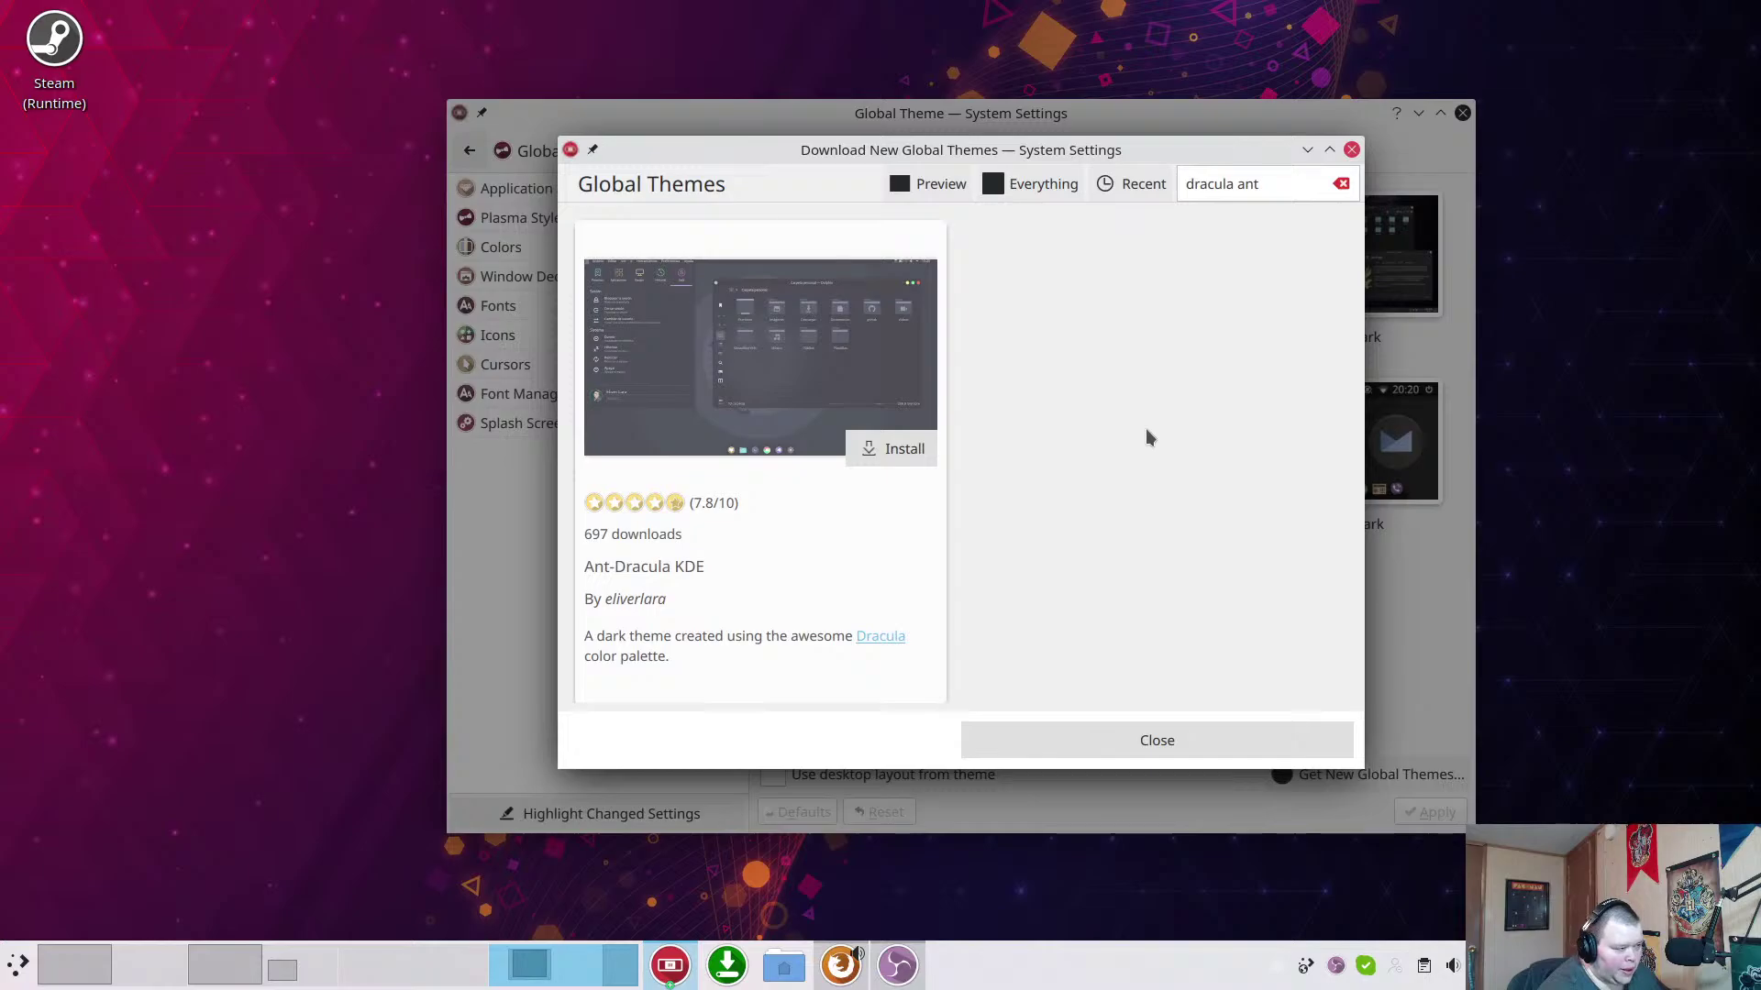
click(1352, 149)
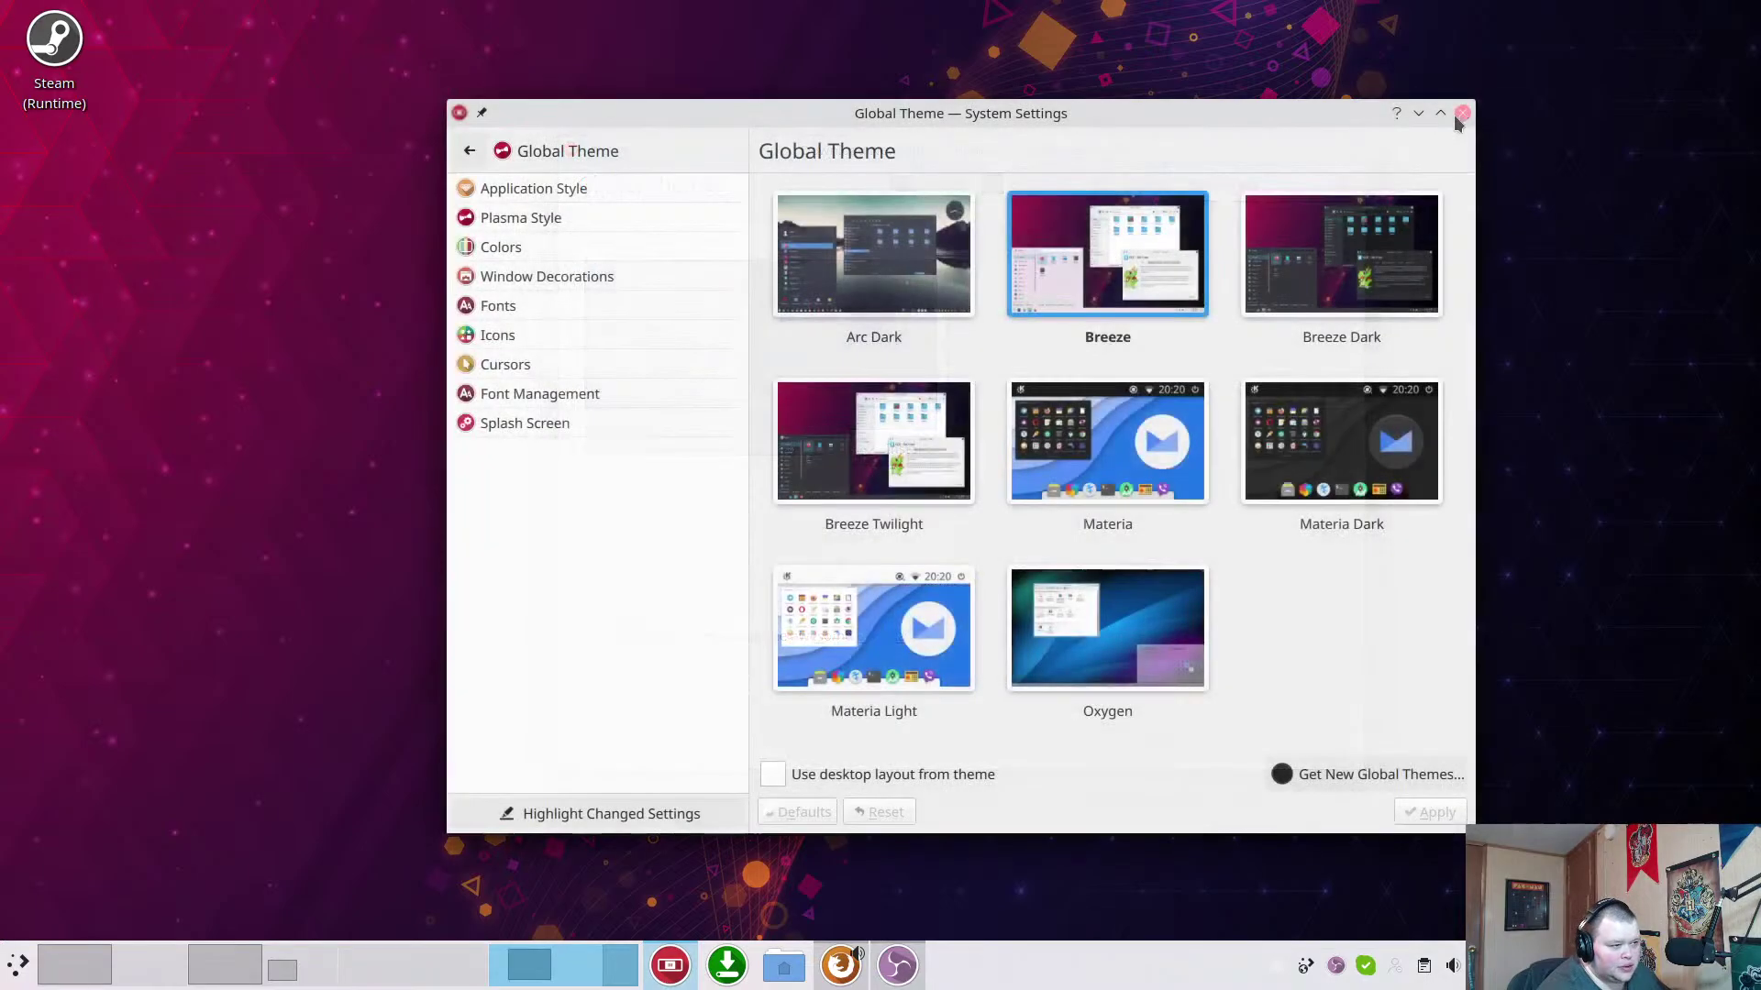
click(1462, 114)
Switch to Firefox, follow the Ant-Dracula KDE link, and load speedtest.net in a new tab before returning to the Xmobar Style Layout page.
click(118, 973)
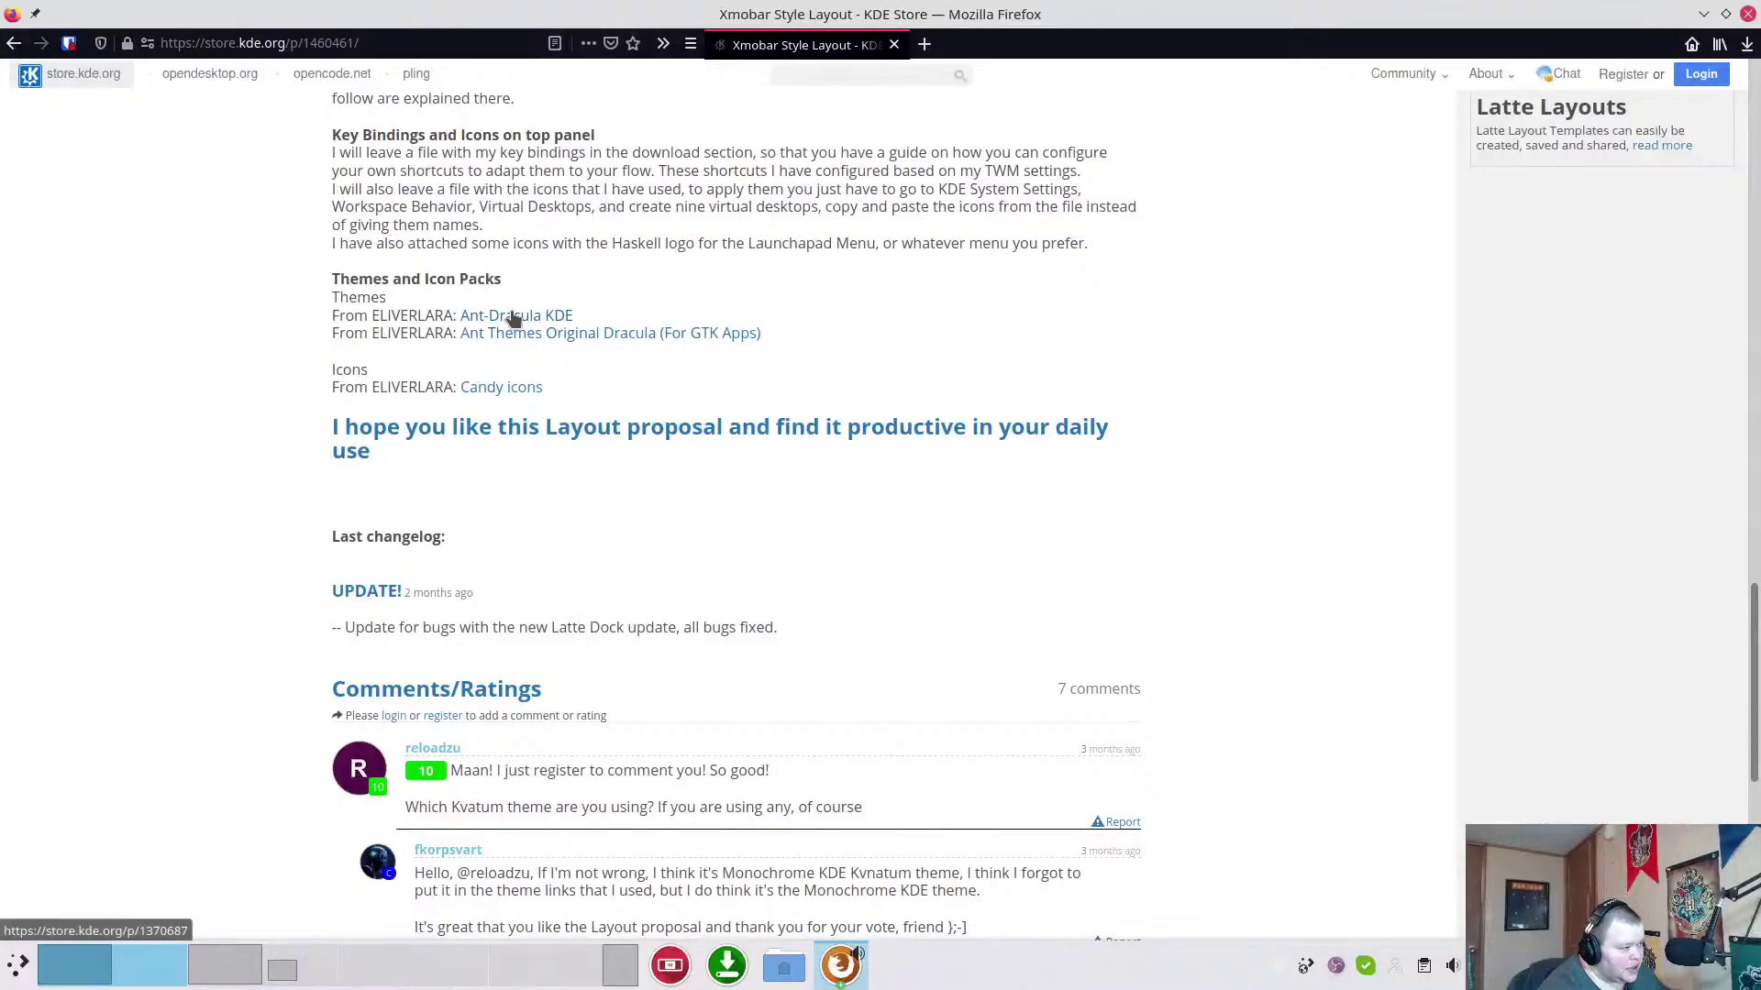
click(514, 317)
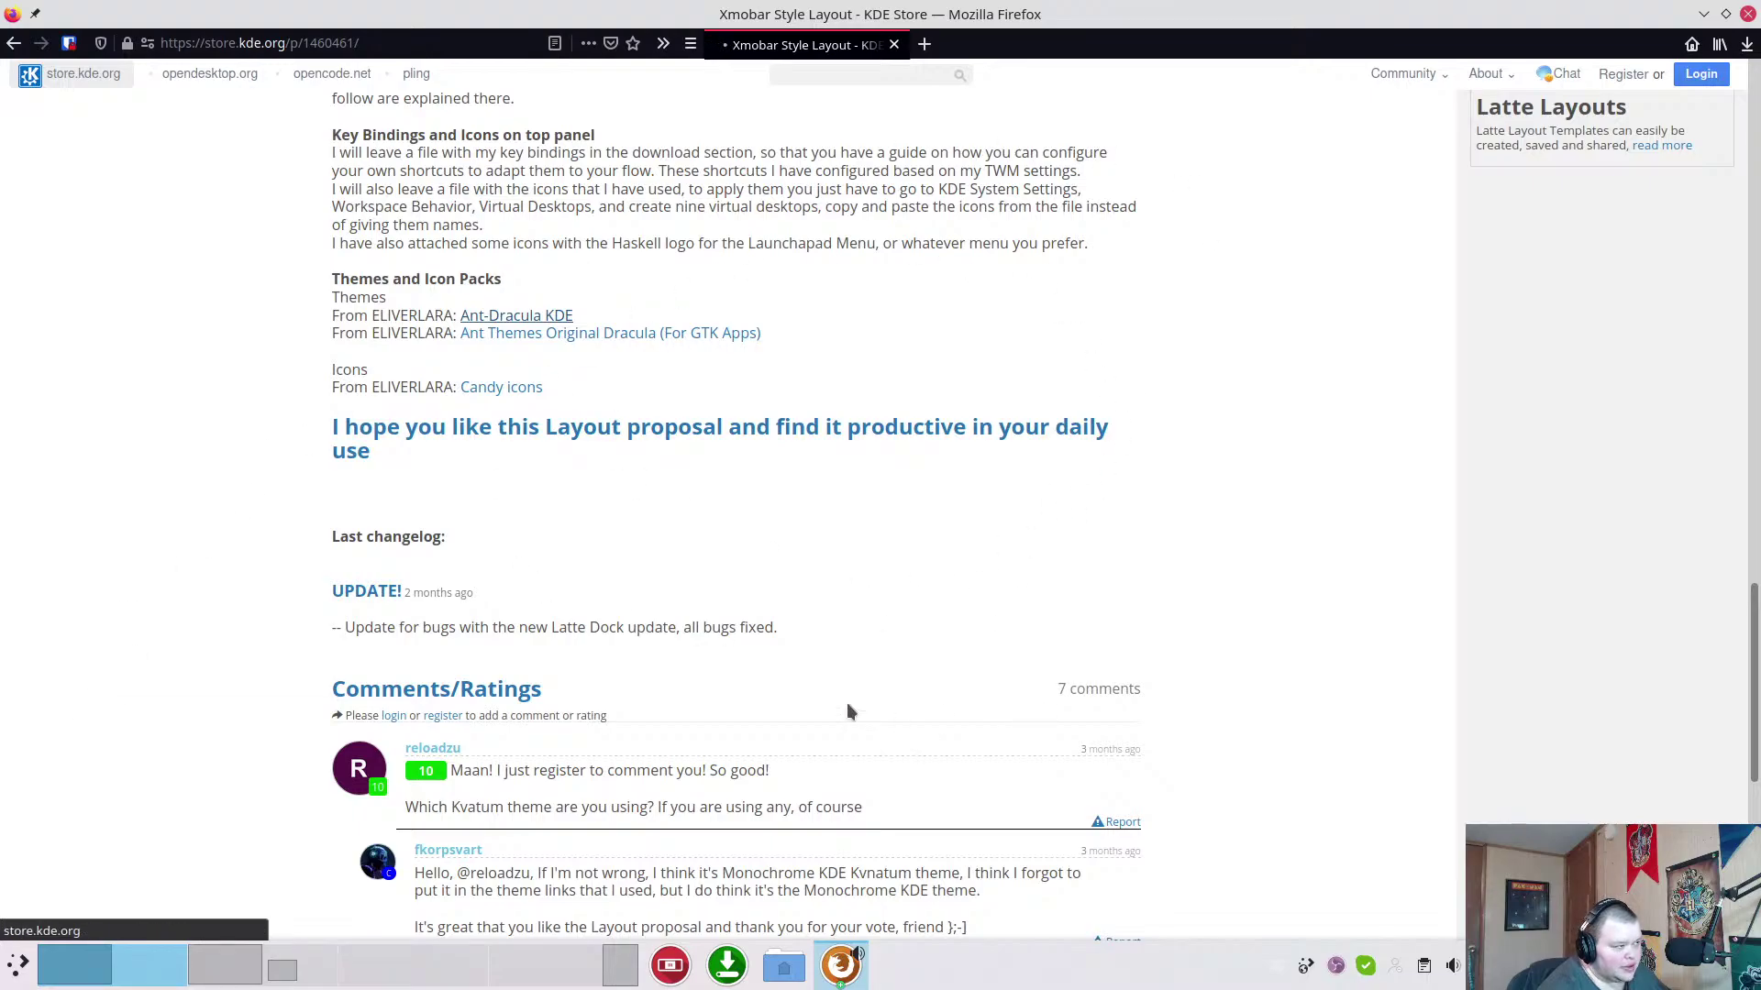
click(923, 44)
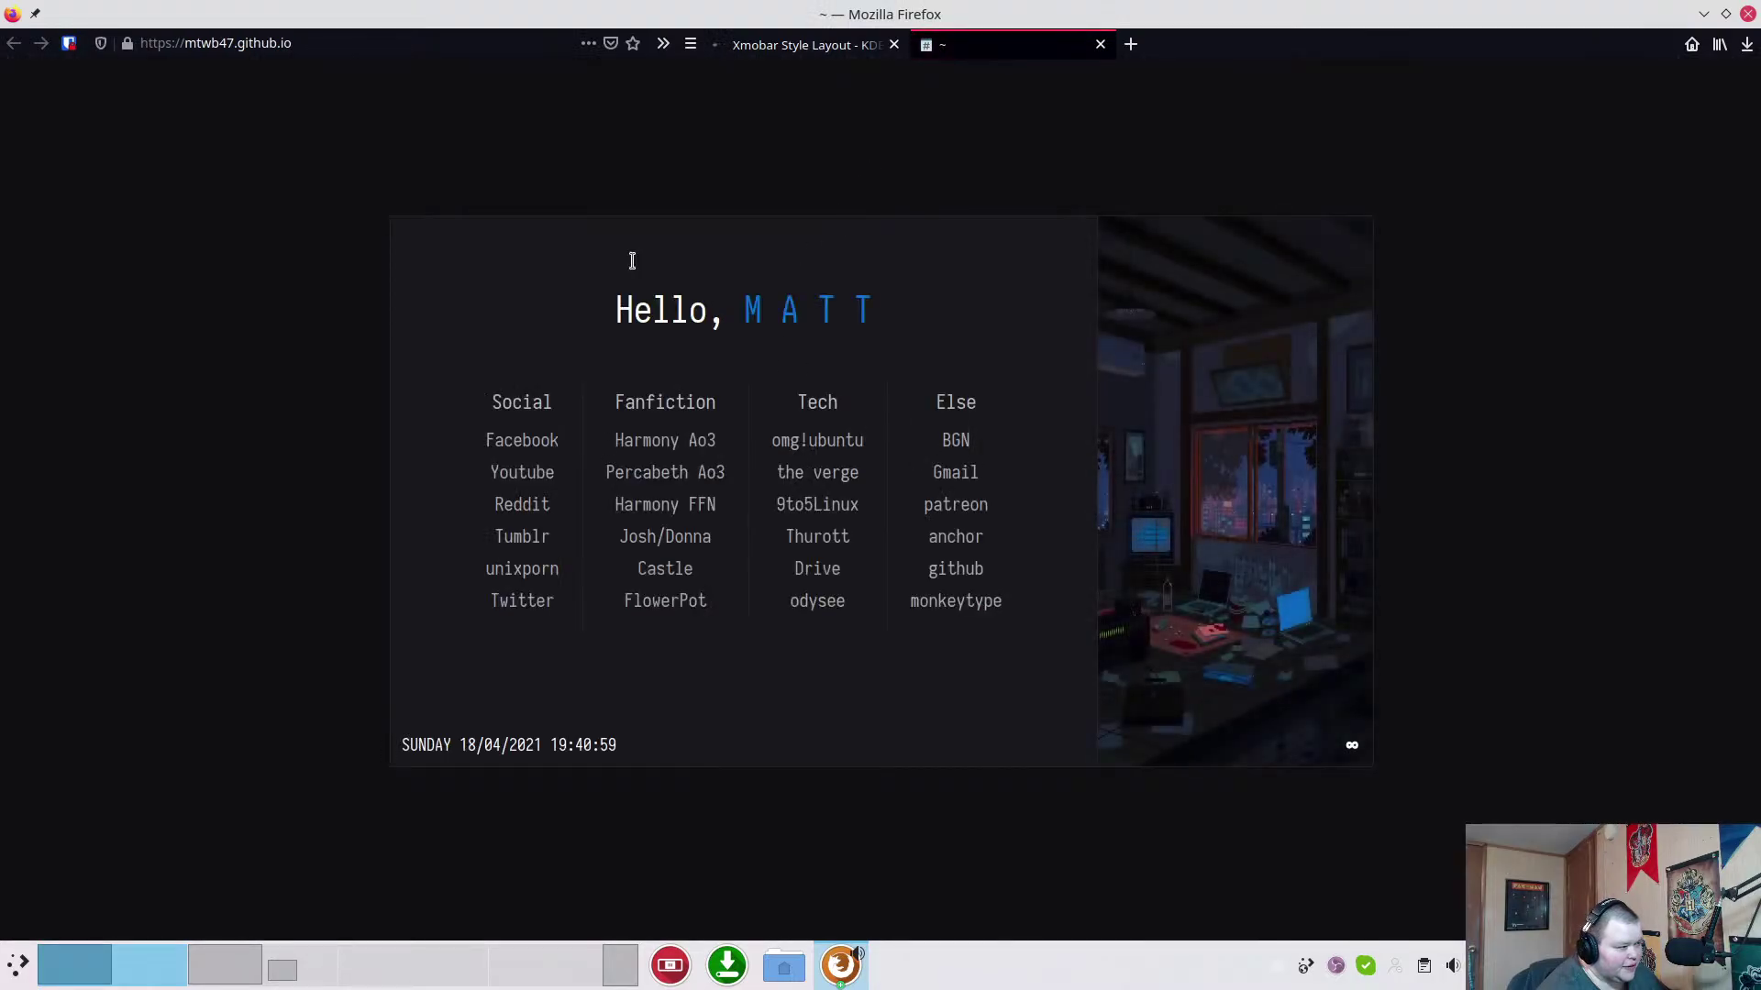
click(240, 42)
text(speedtest.net/)
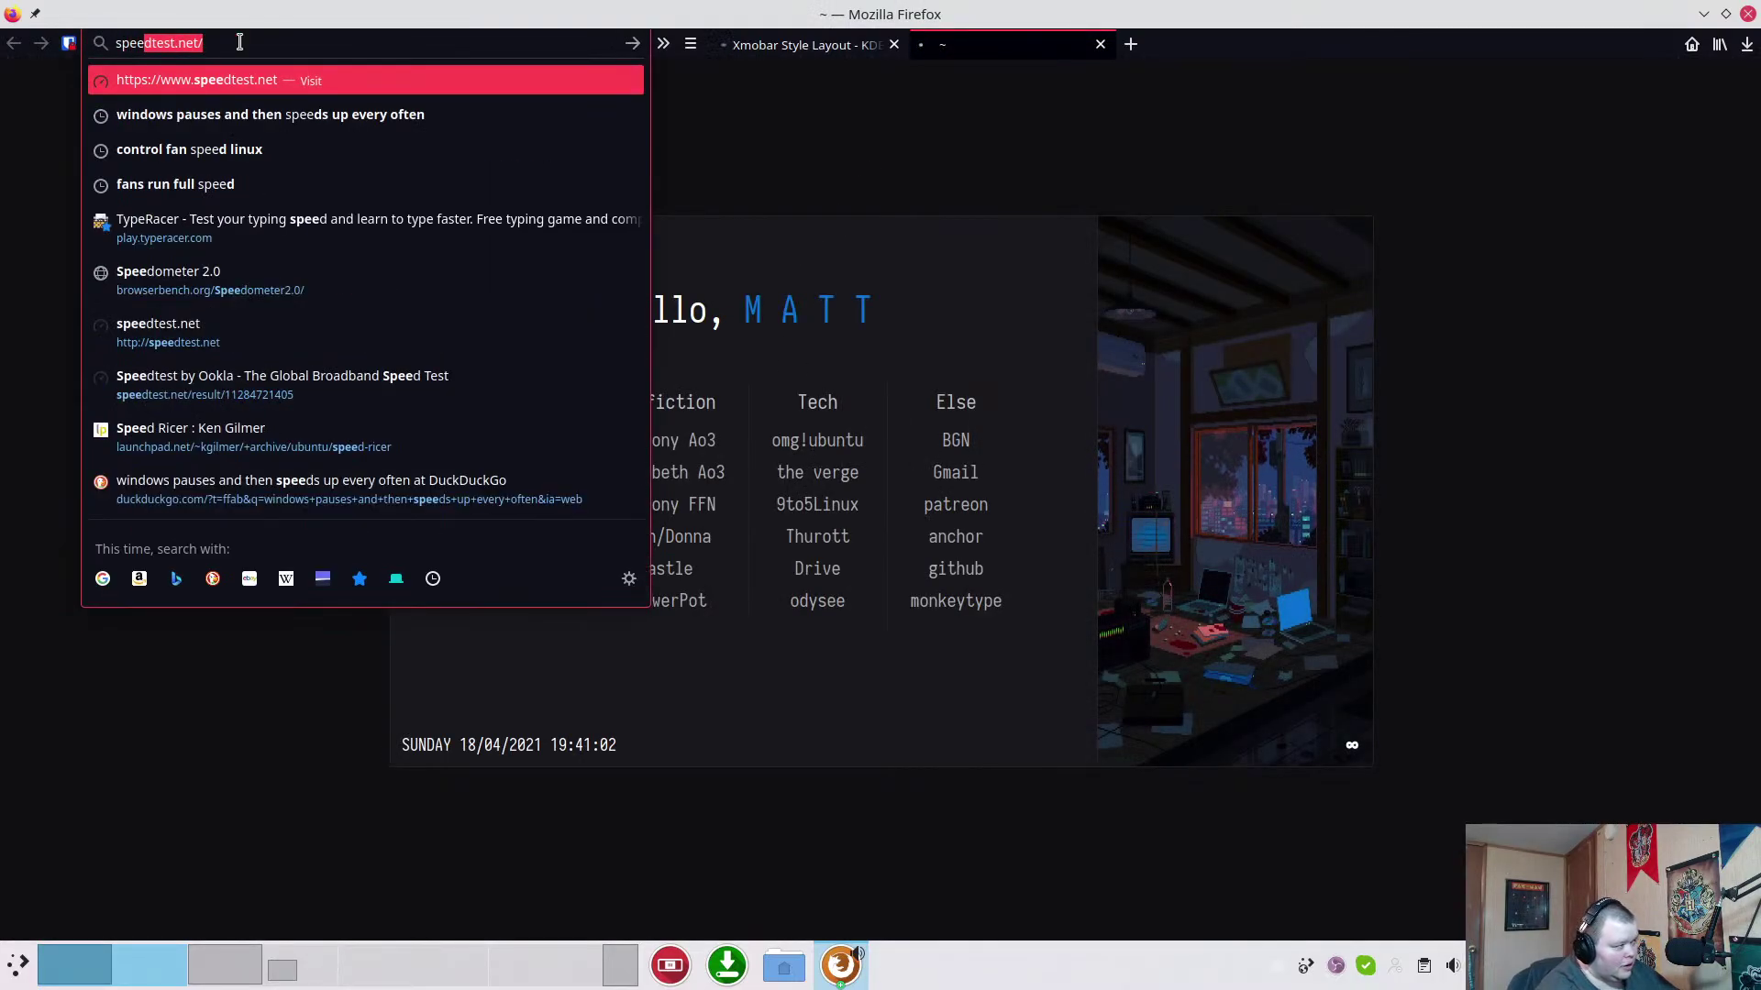
key(Return)
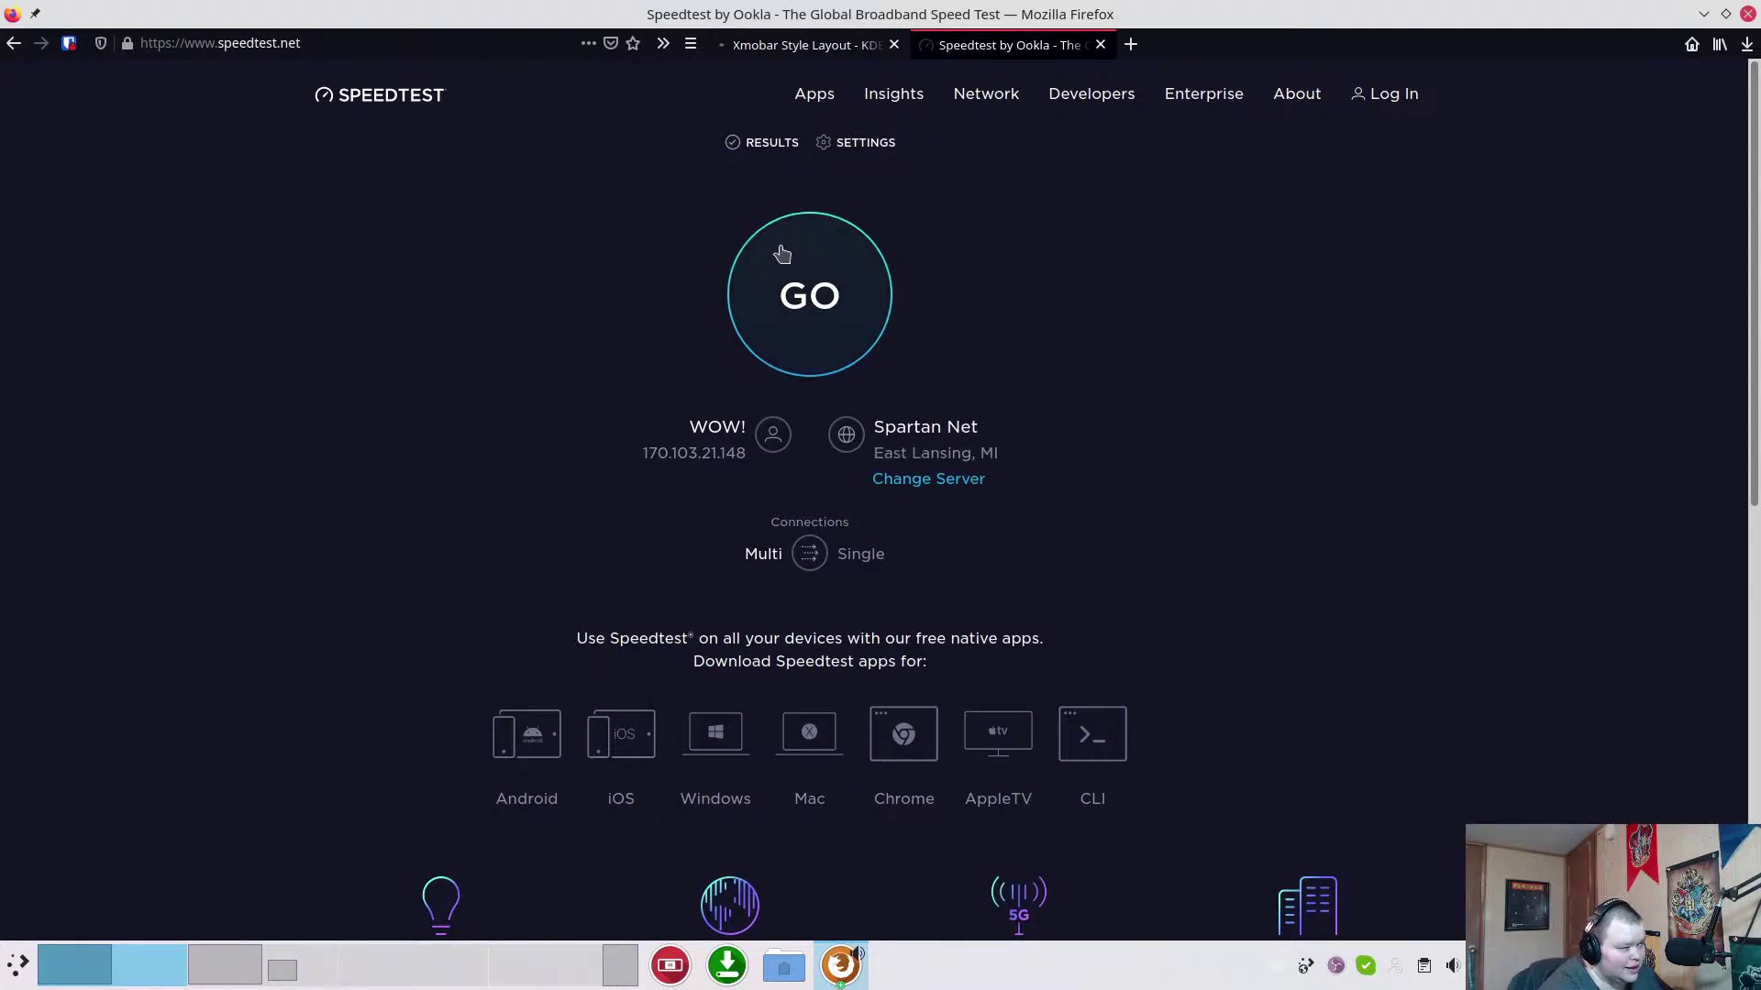
click(821, 57)
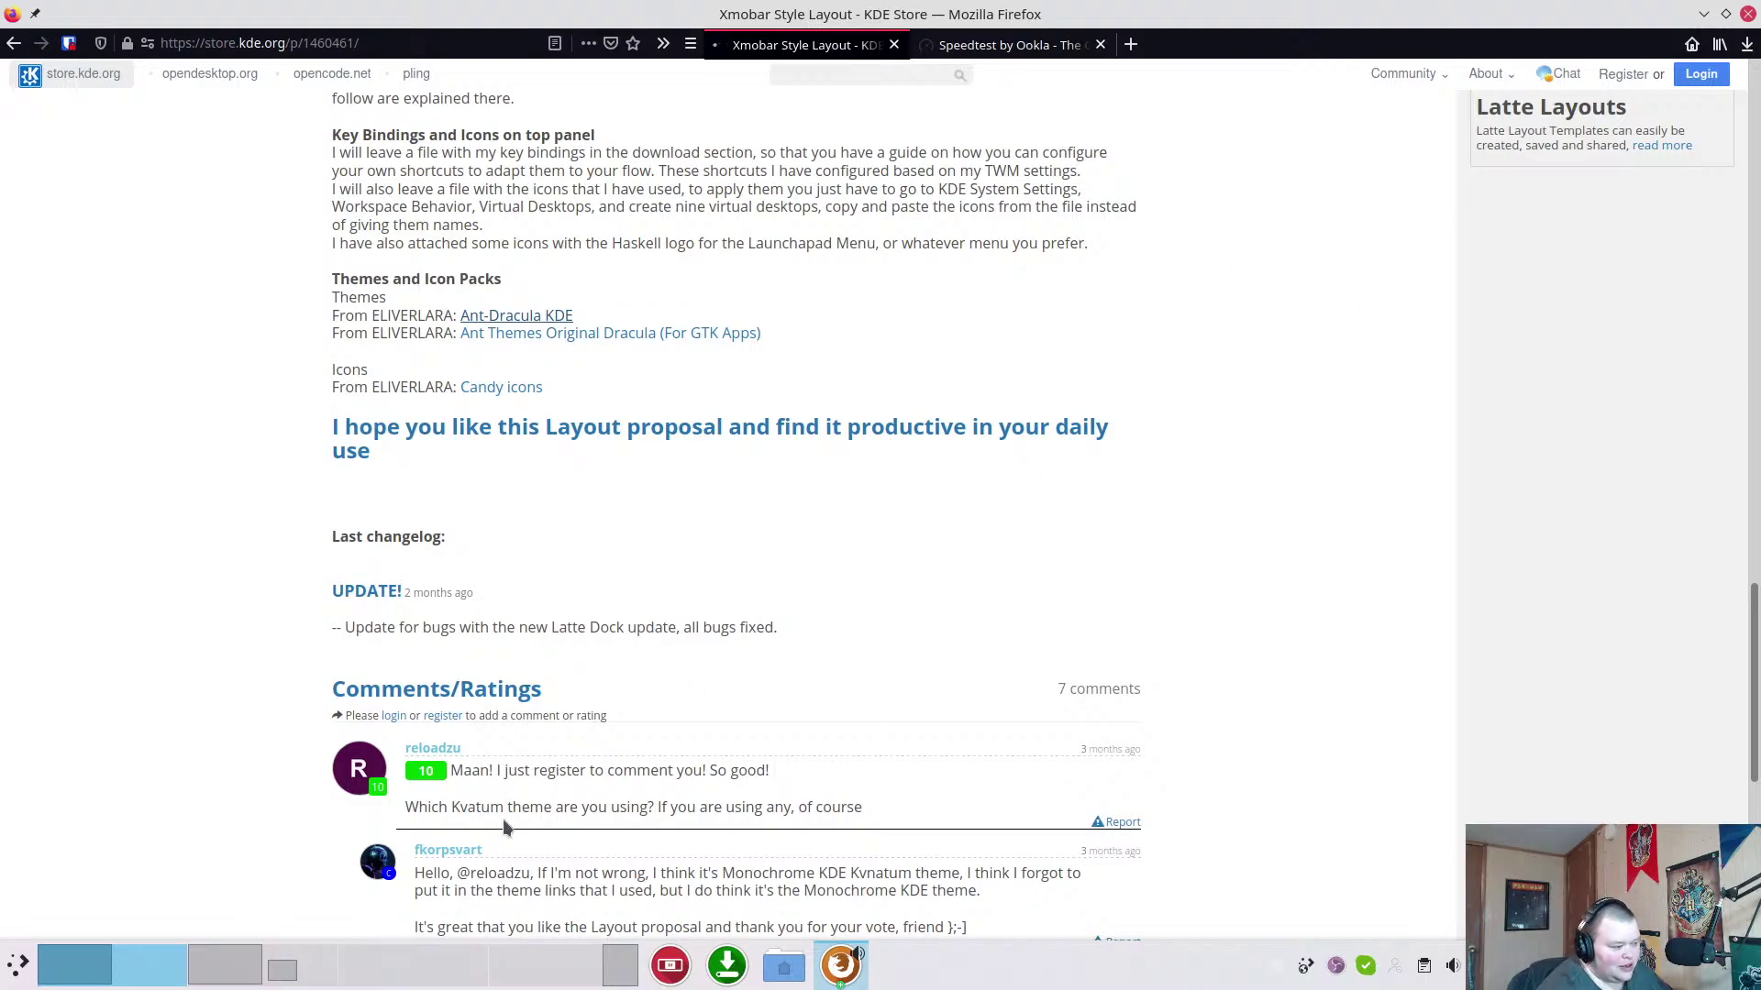
click(588, 971)
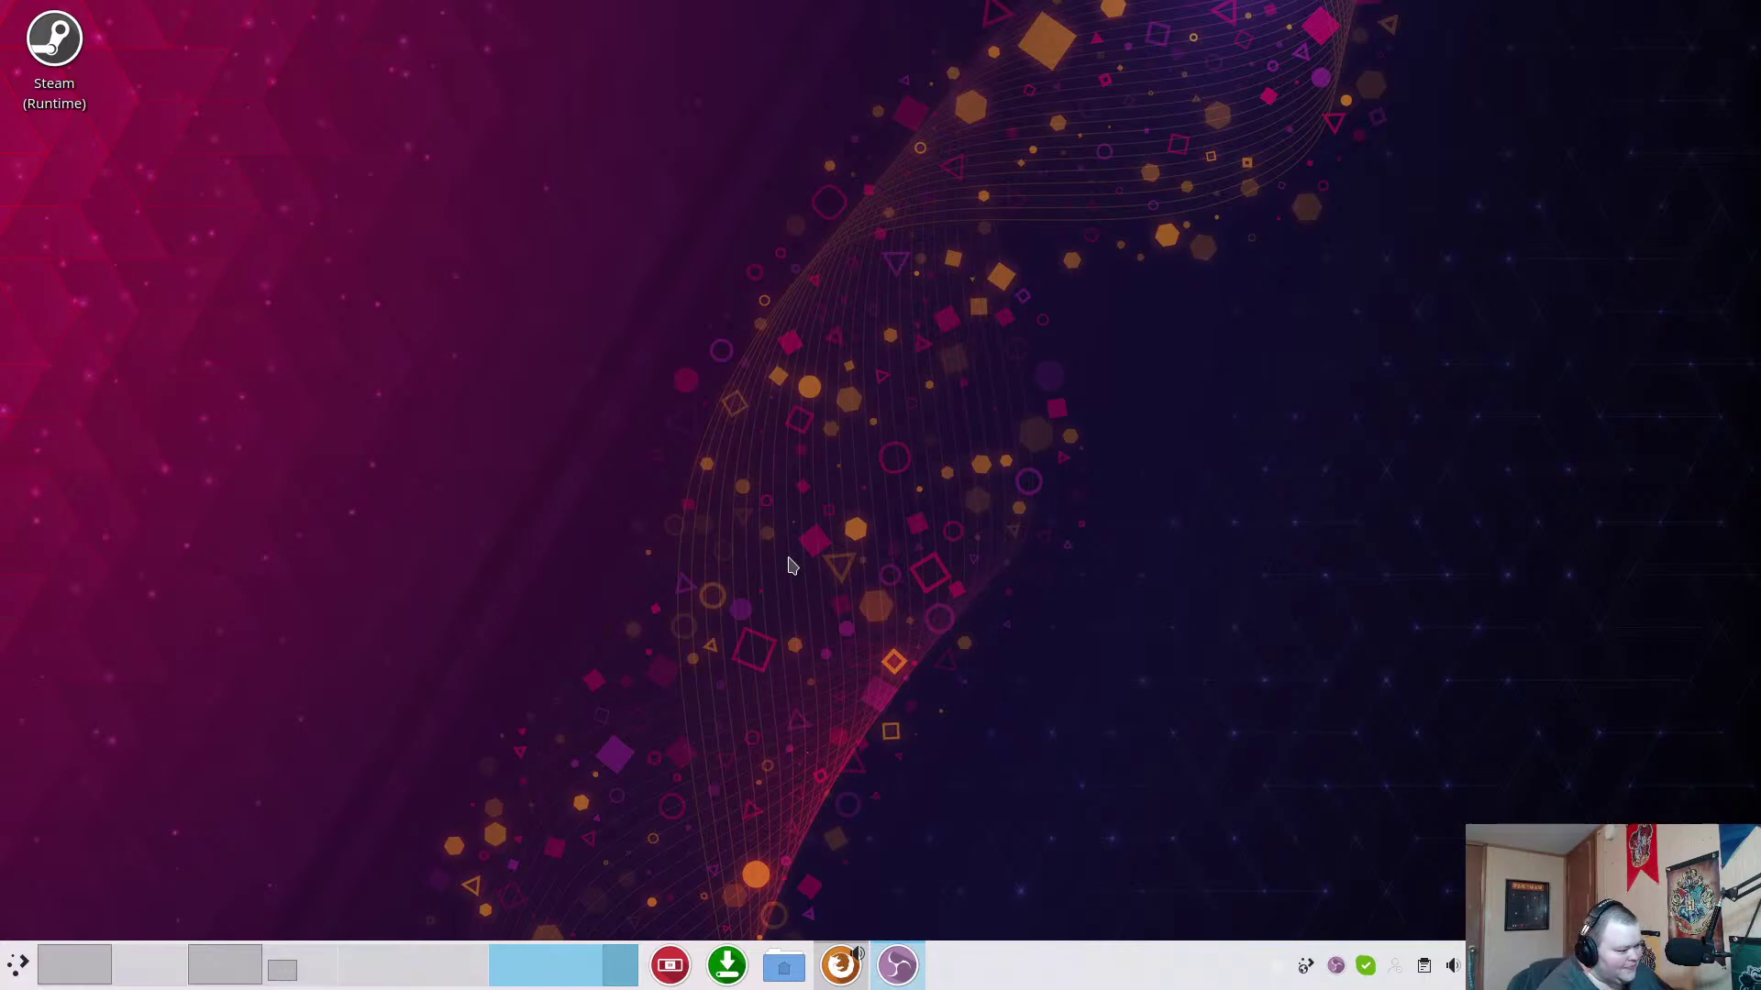
click(73, 965)
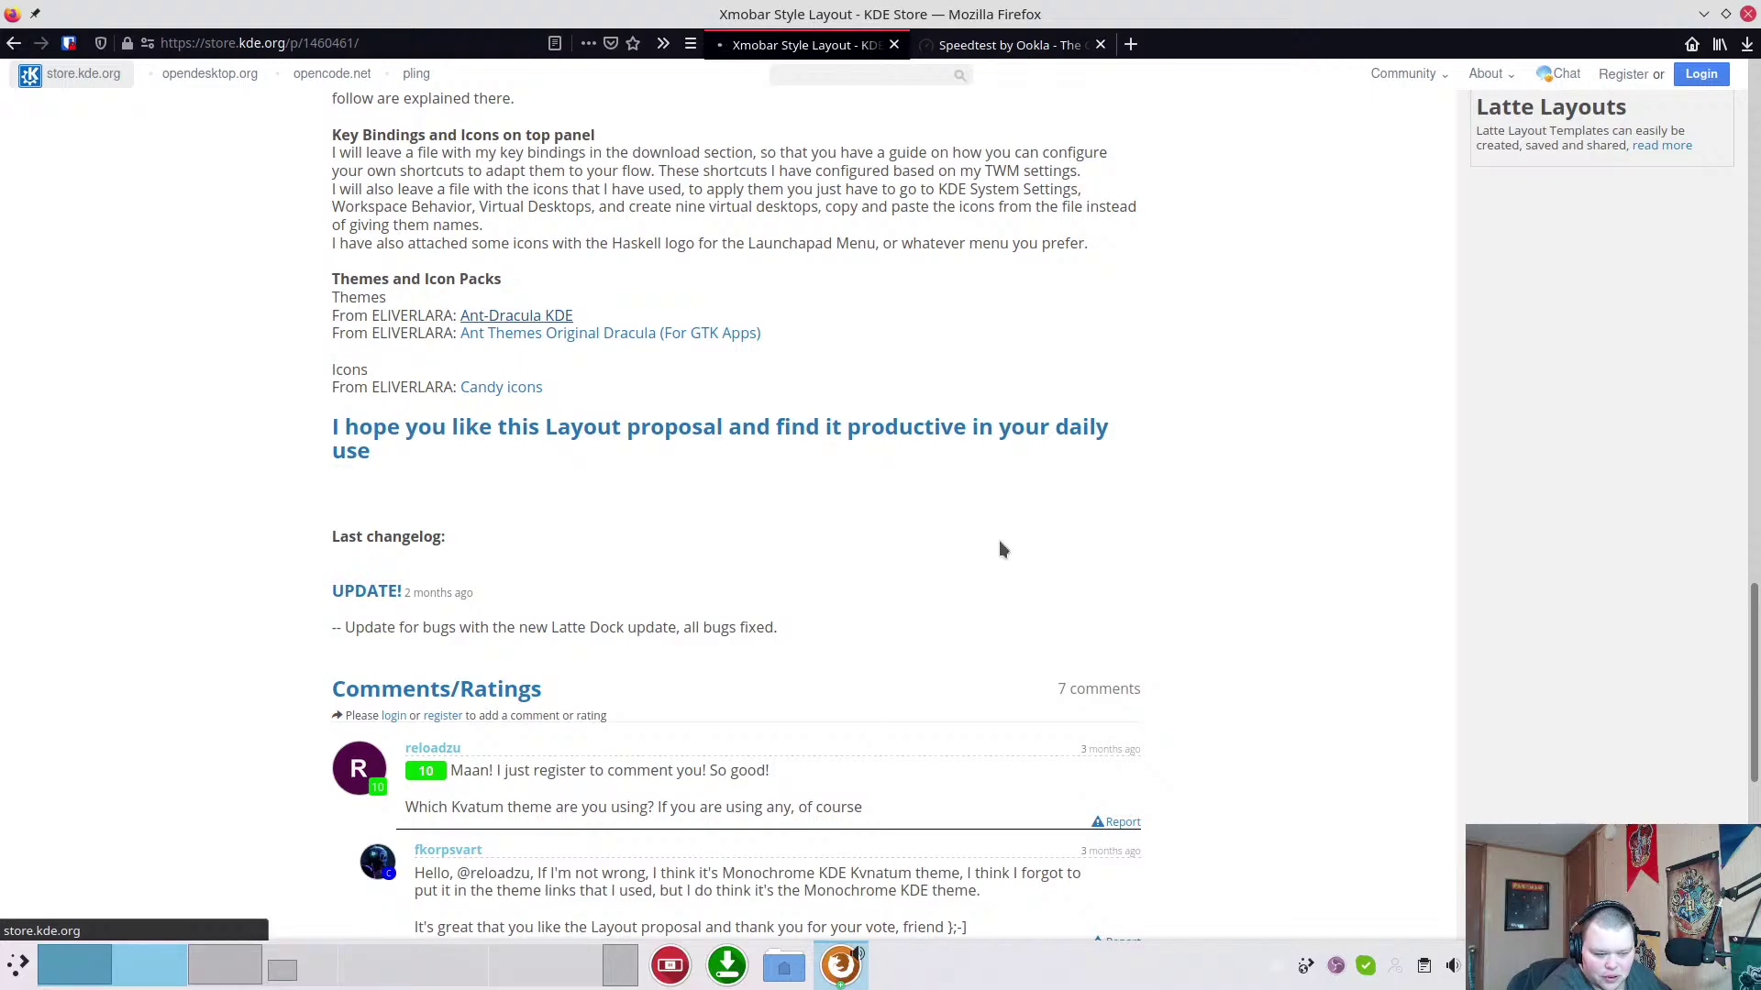
click(584, 969)
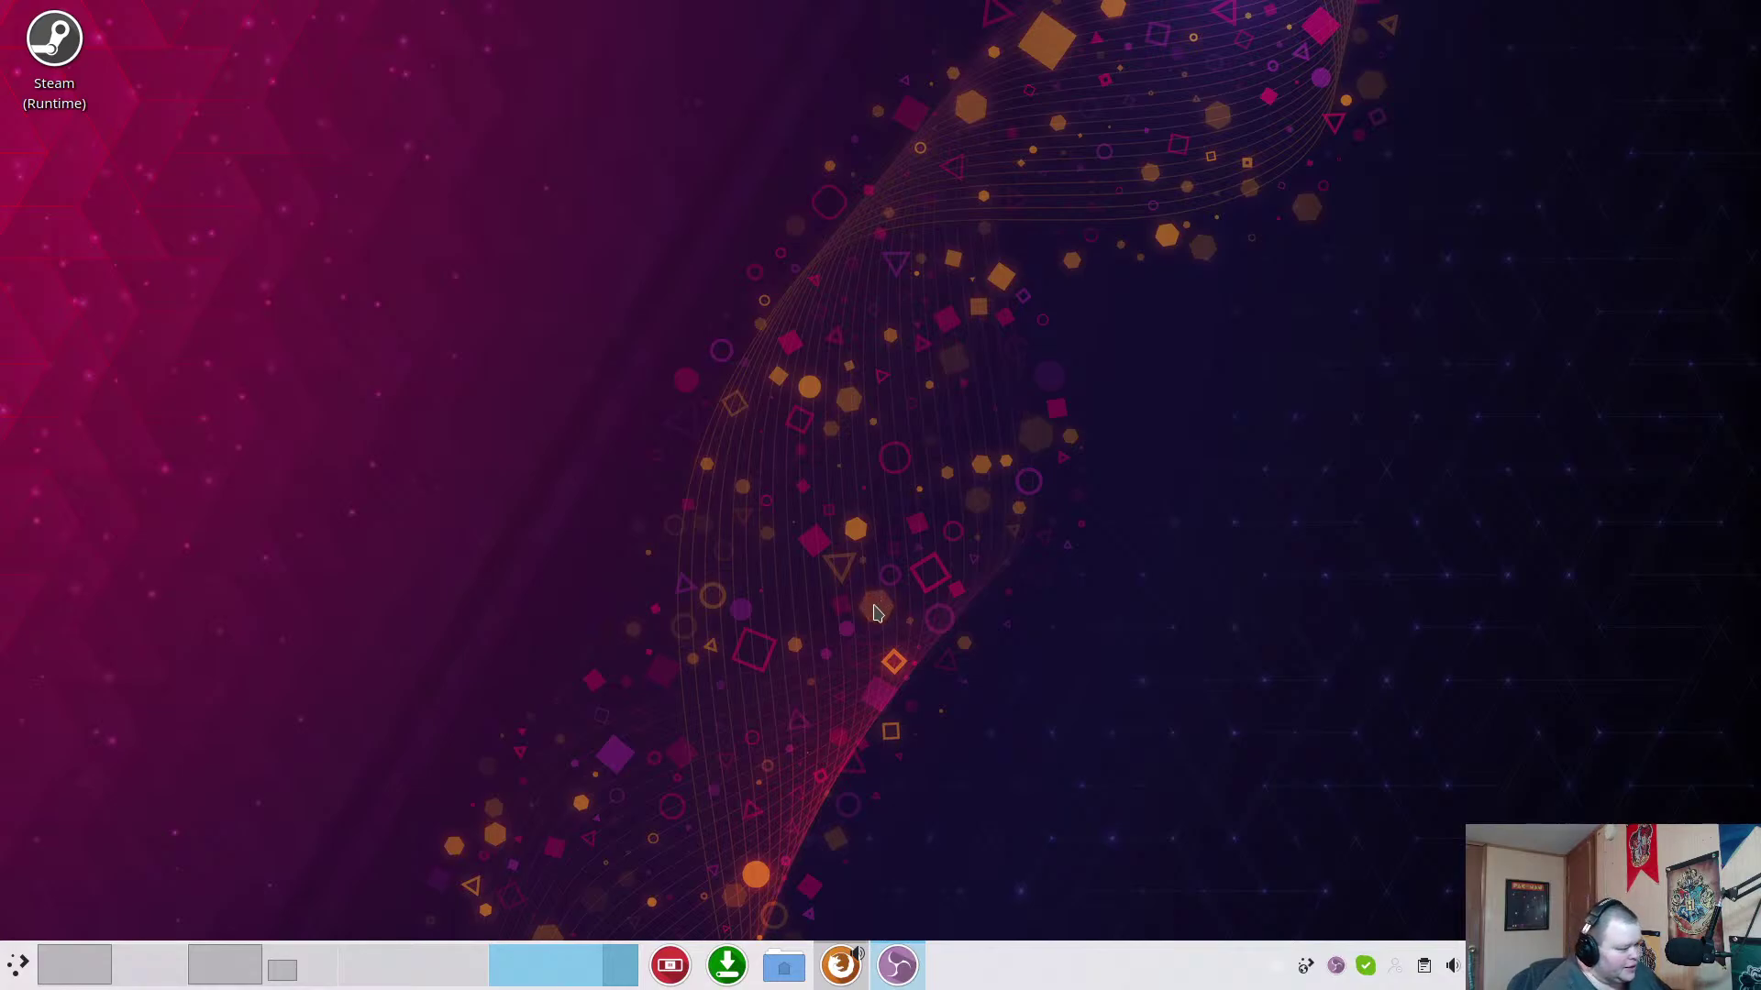
Return to Firefox and open the Ant-Dracula KDE theme page from the Xmobar Style Layout description.
click(117, 967)
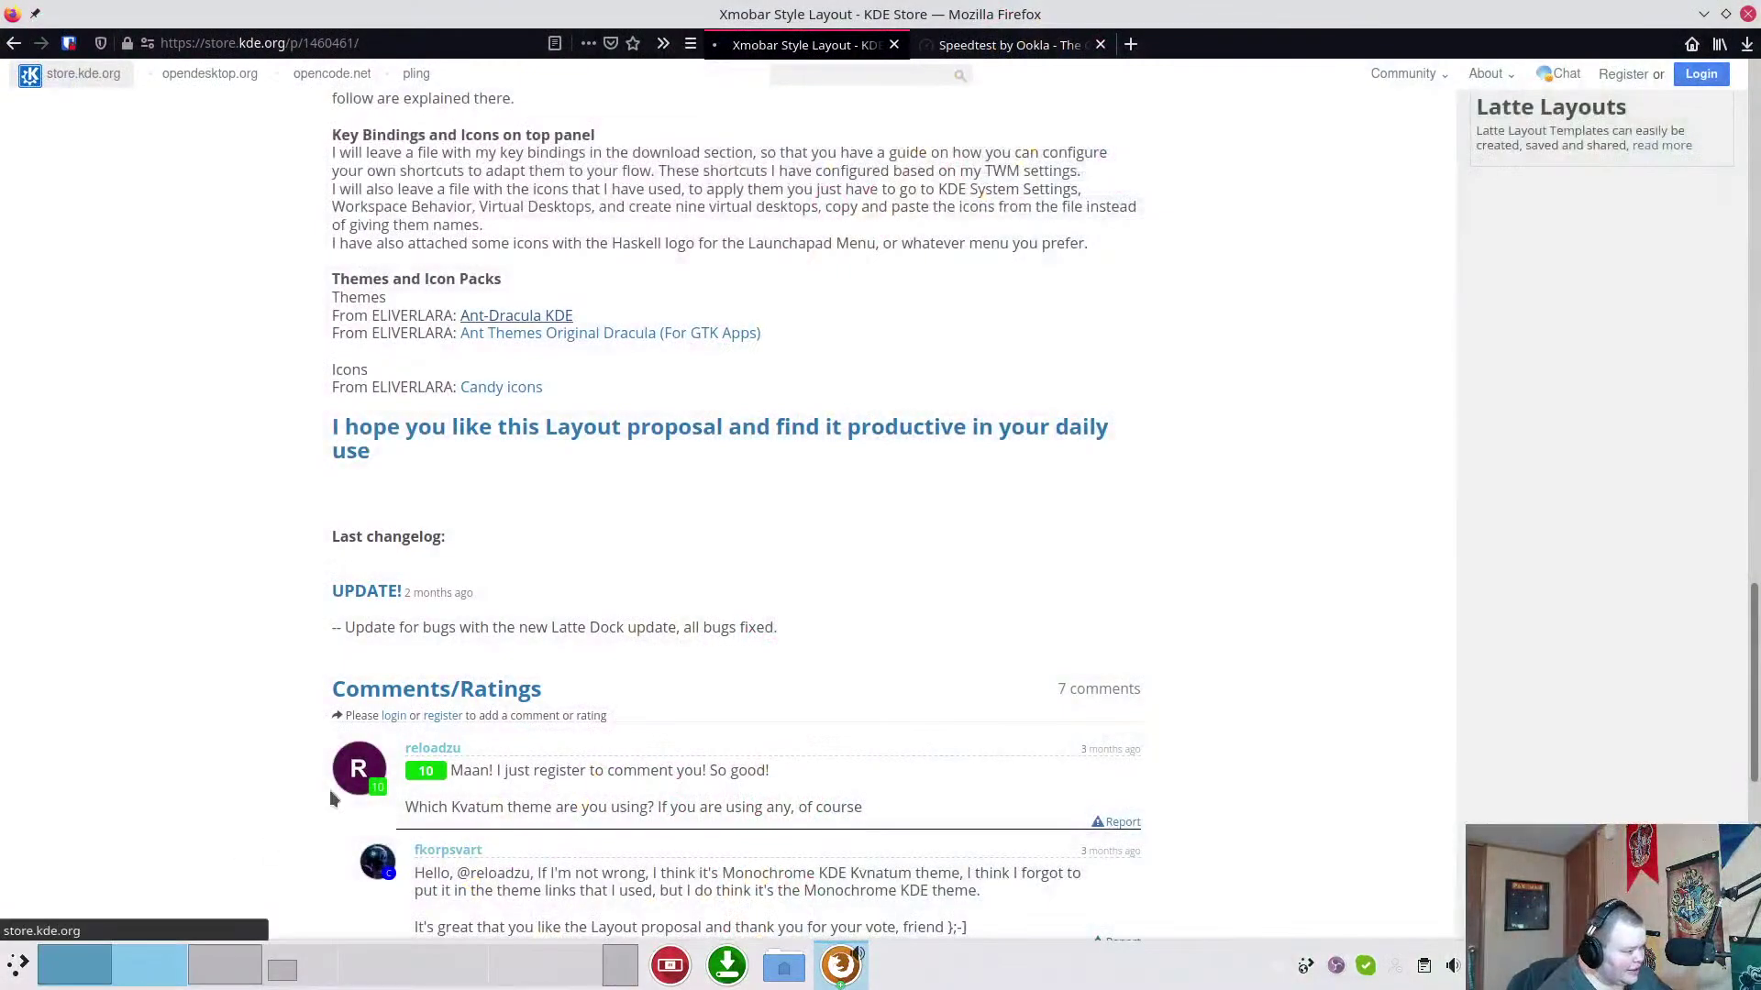
click(516, 316)
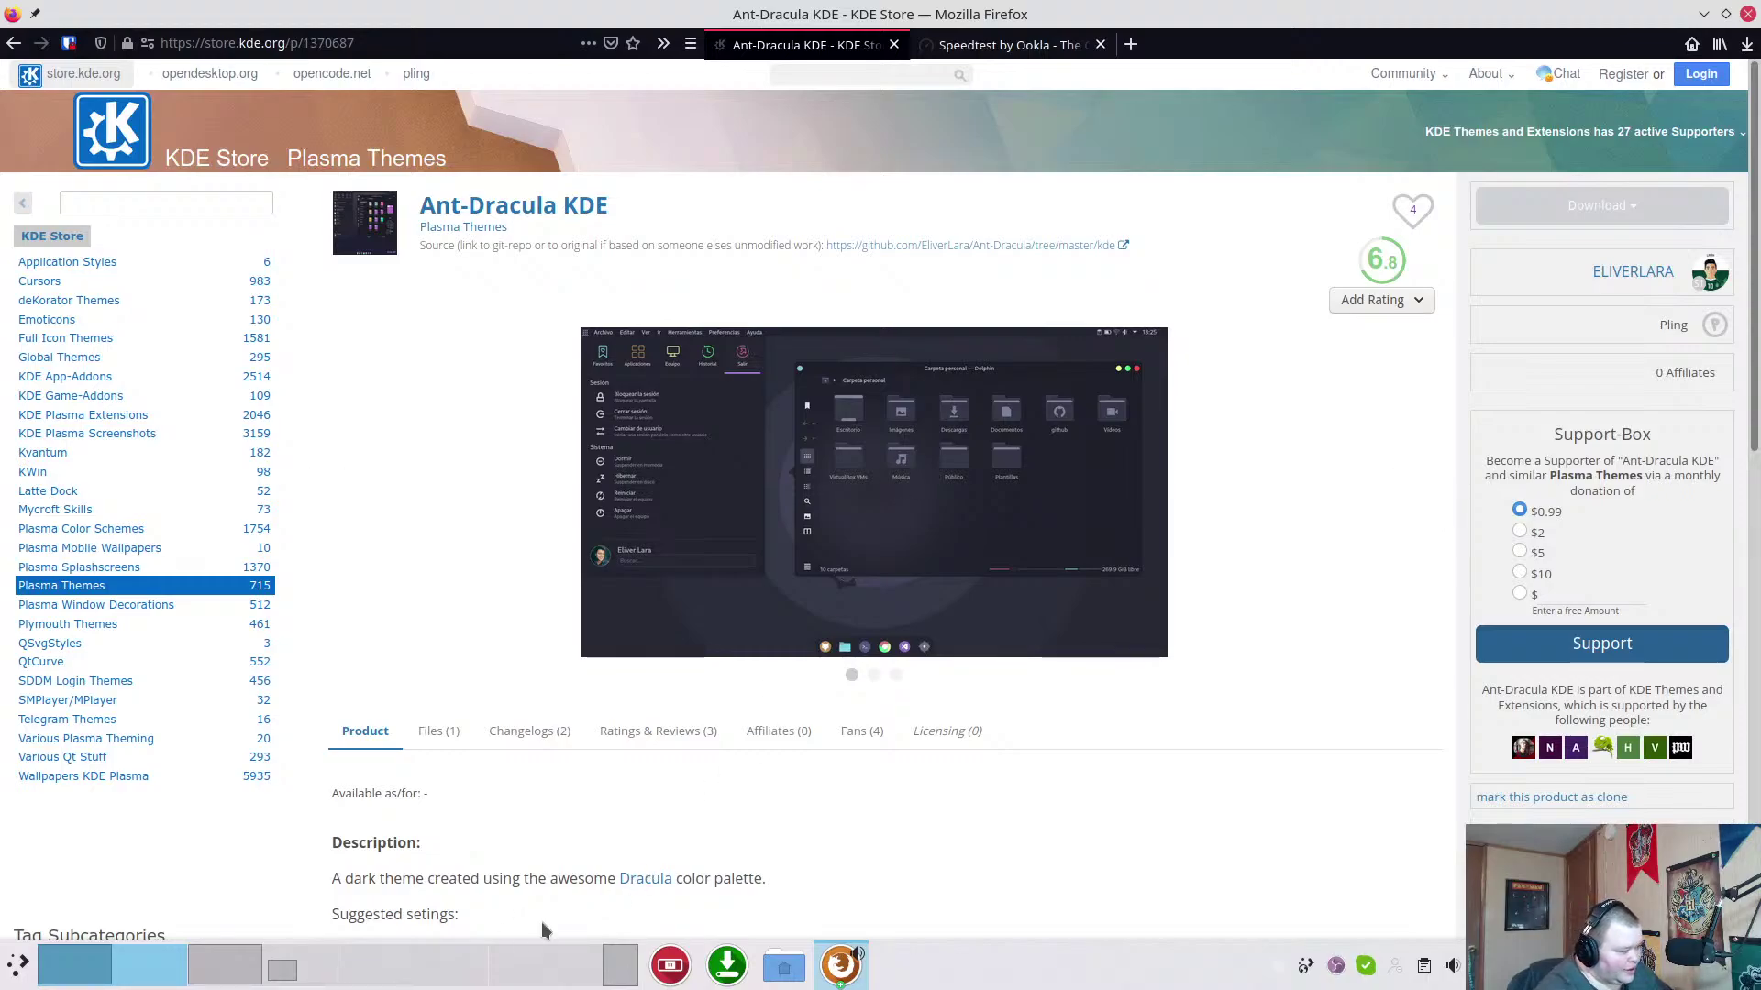
Switch to the empty desktop, launch System Settings and open the Global Theme page under Appearance.
click(541, 965)
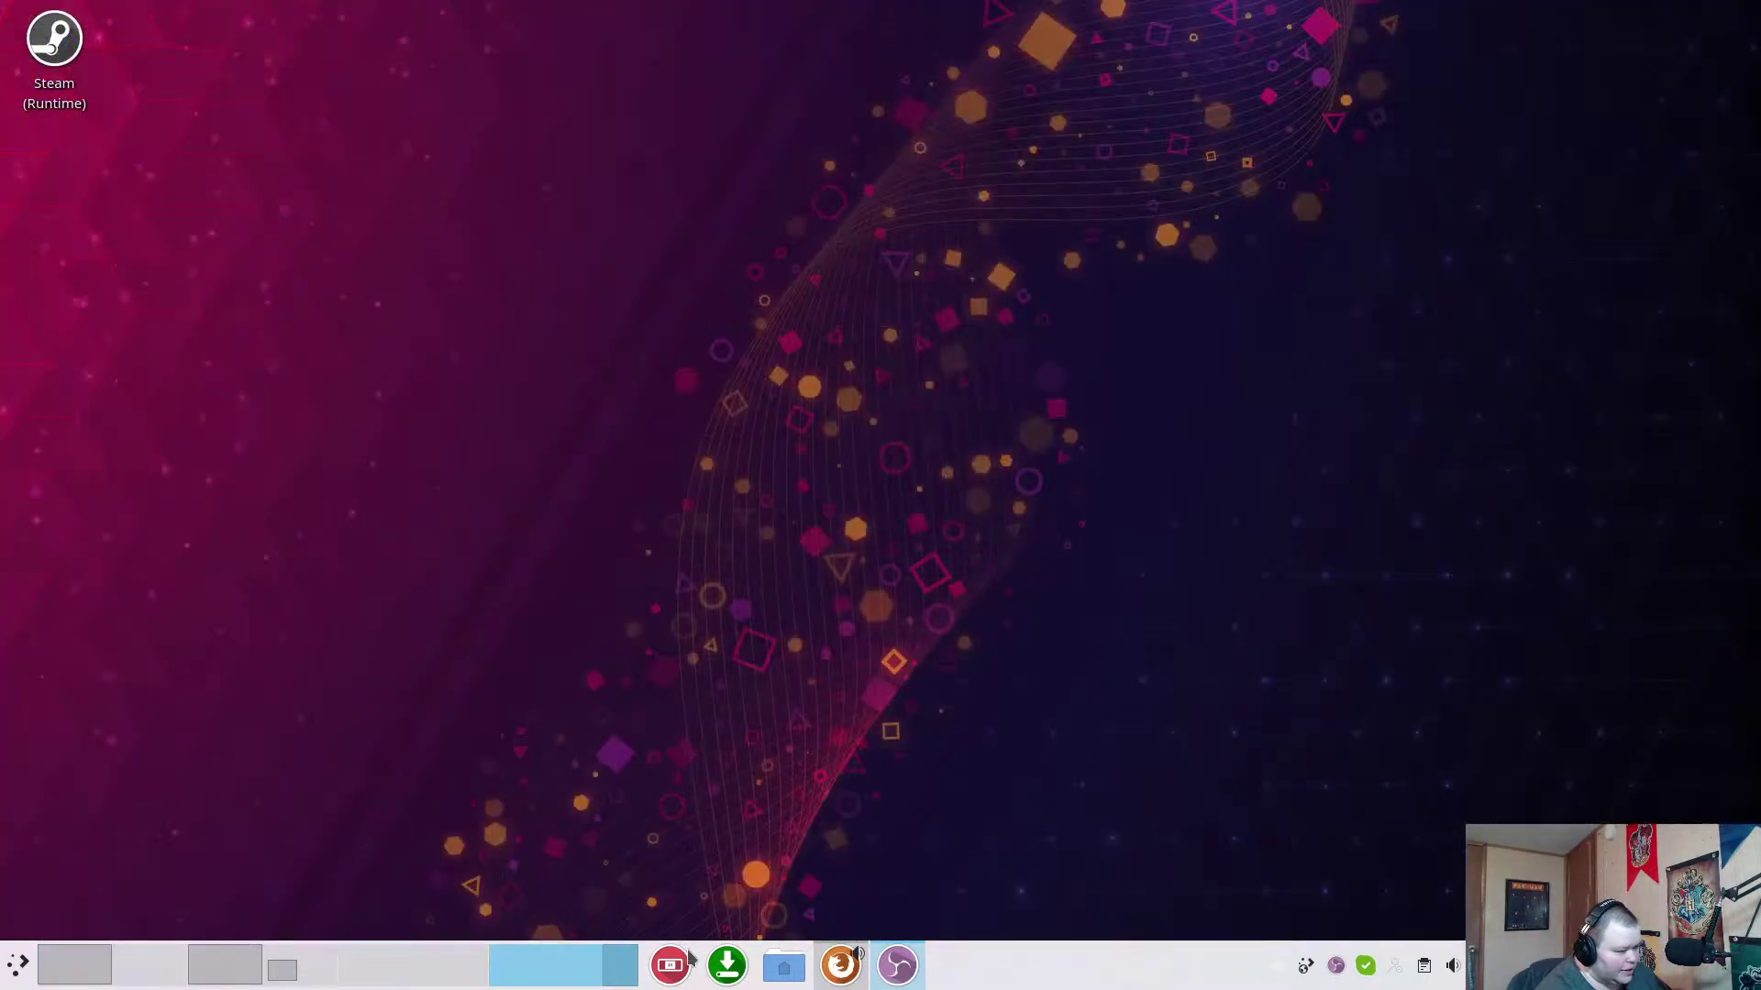
click(677, 968)
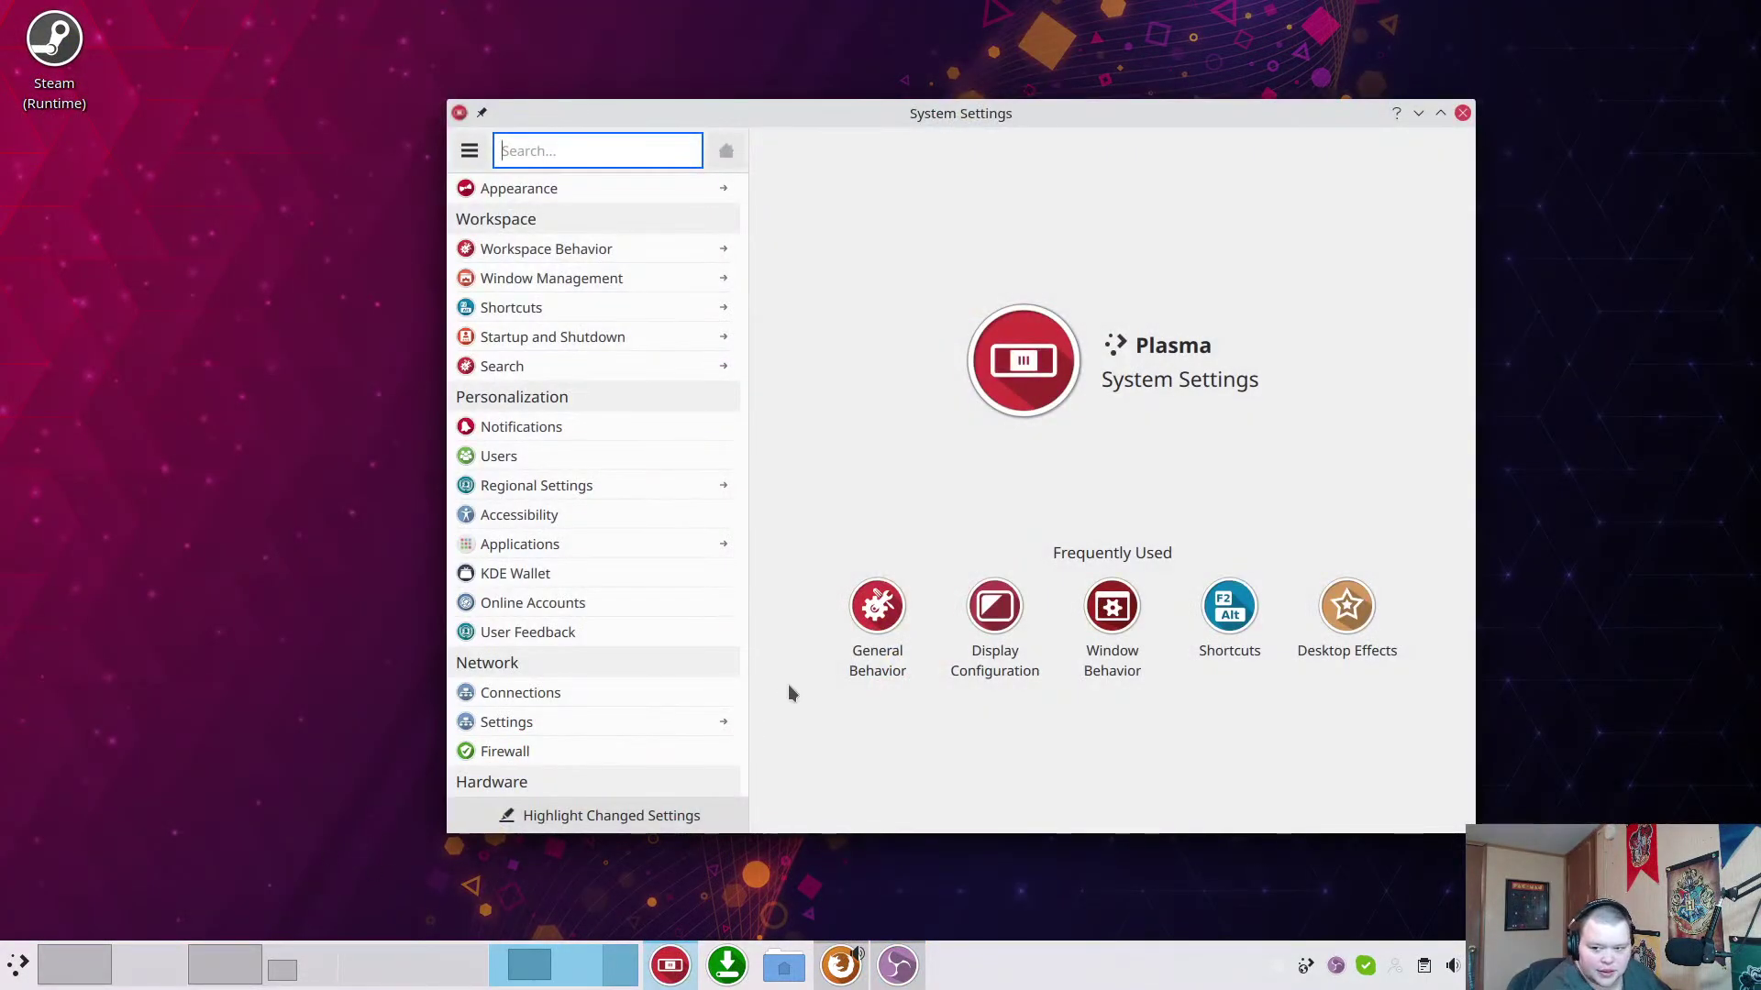
click(606, 190)
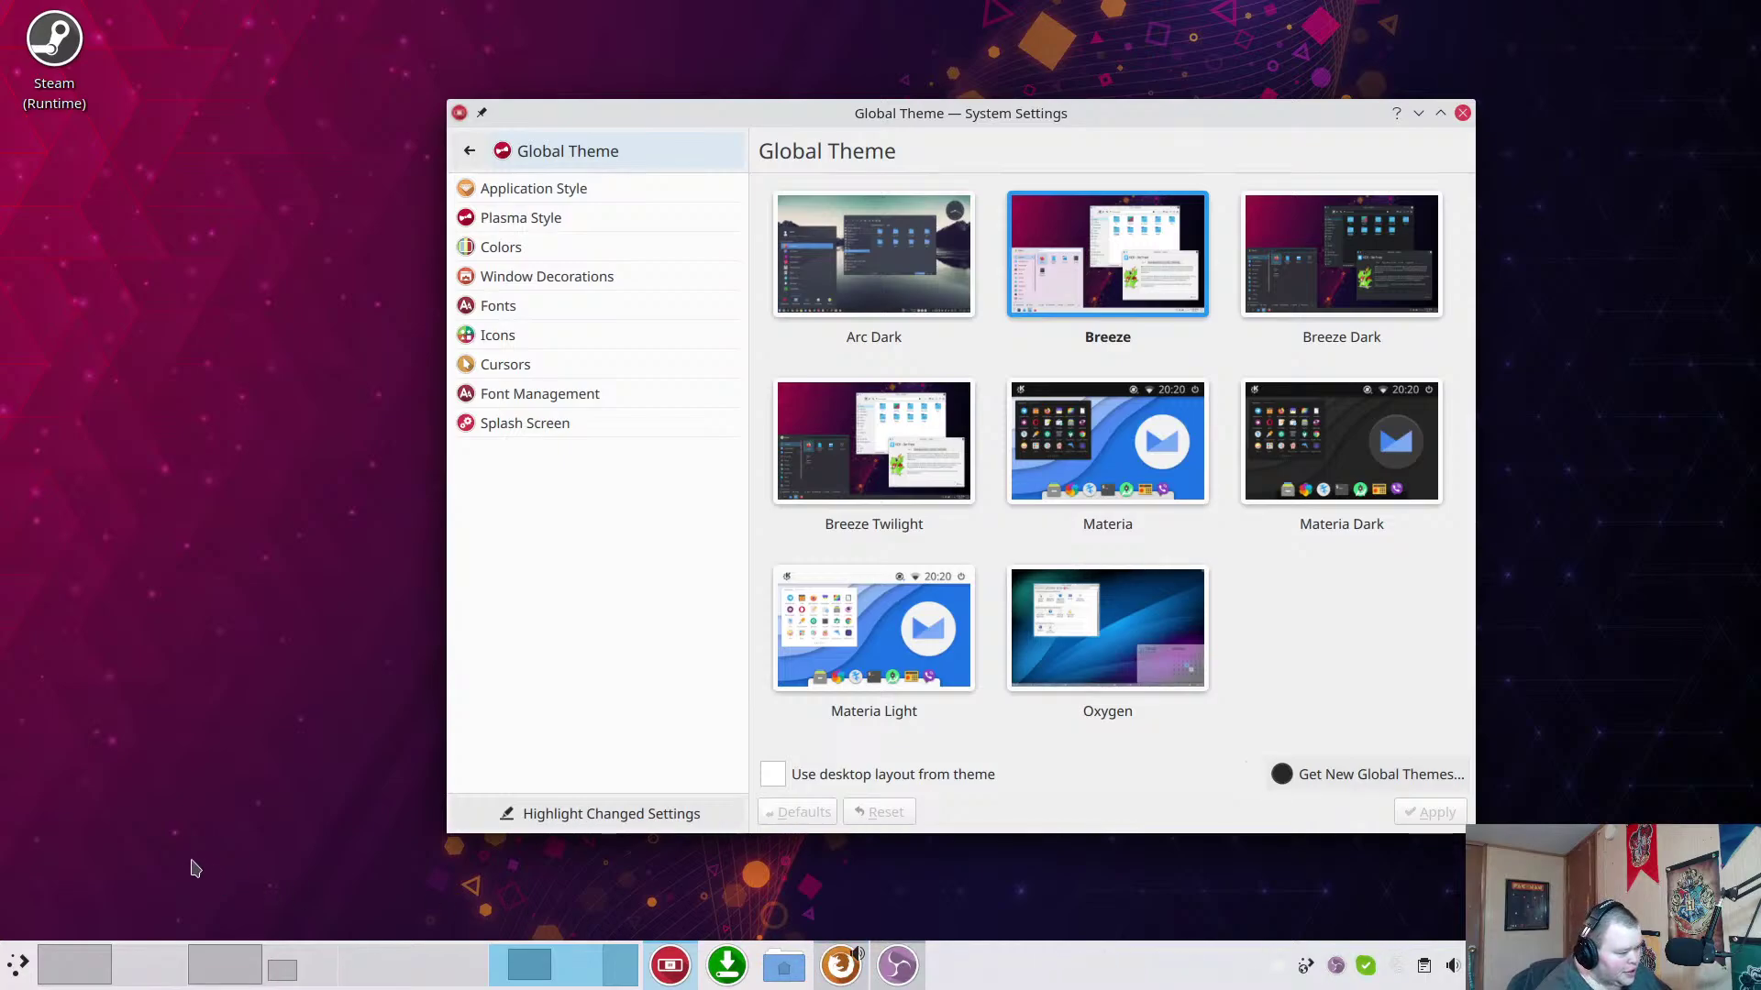
Launch Pamac (Add/Remove Software) and search its packages for "ant dracula".
click(14, 965)
text(pamac)
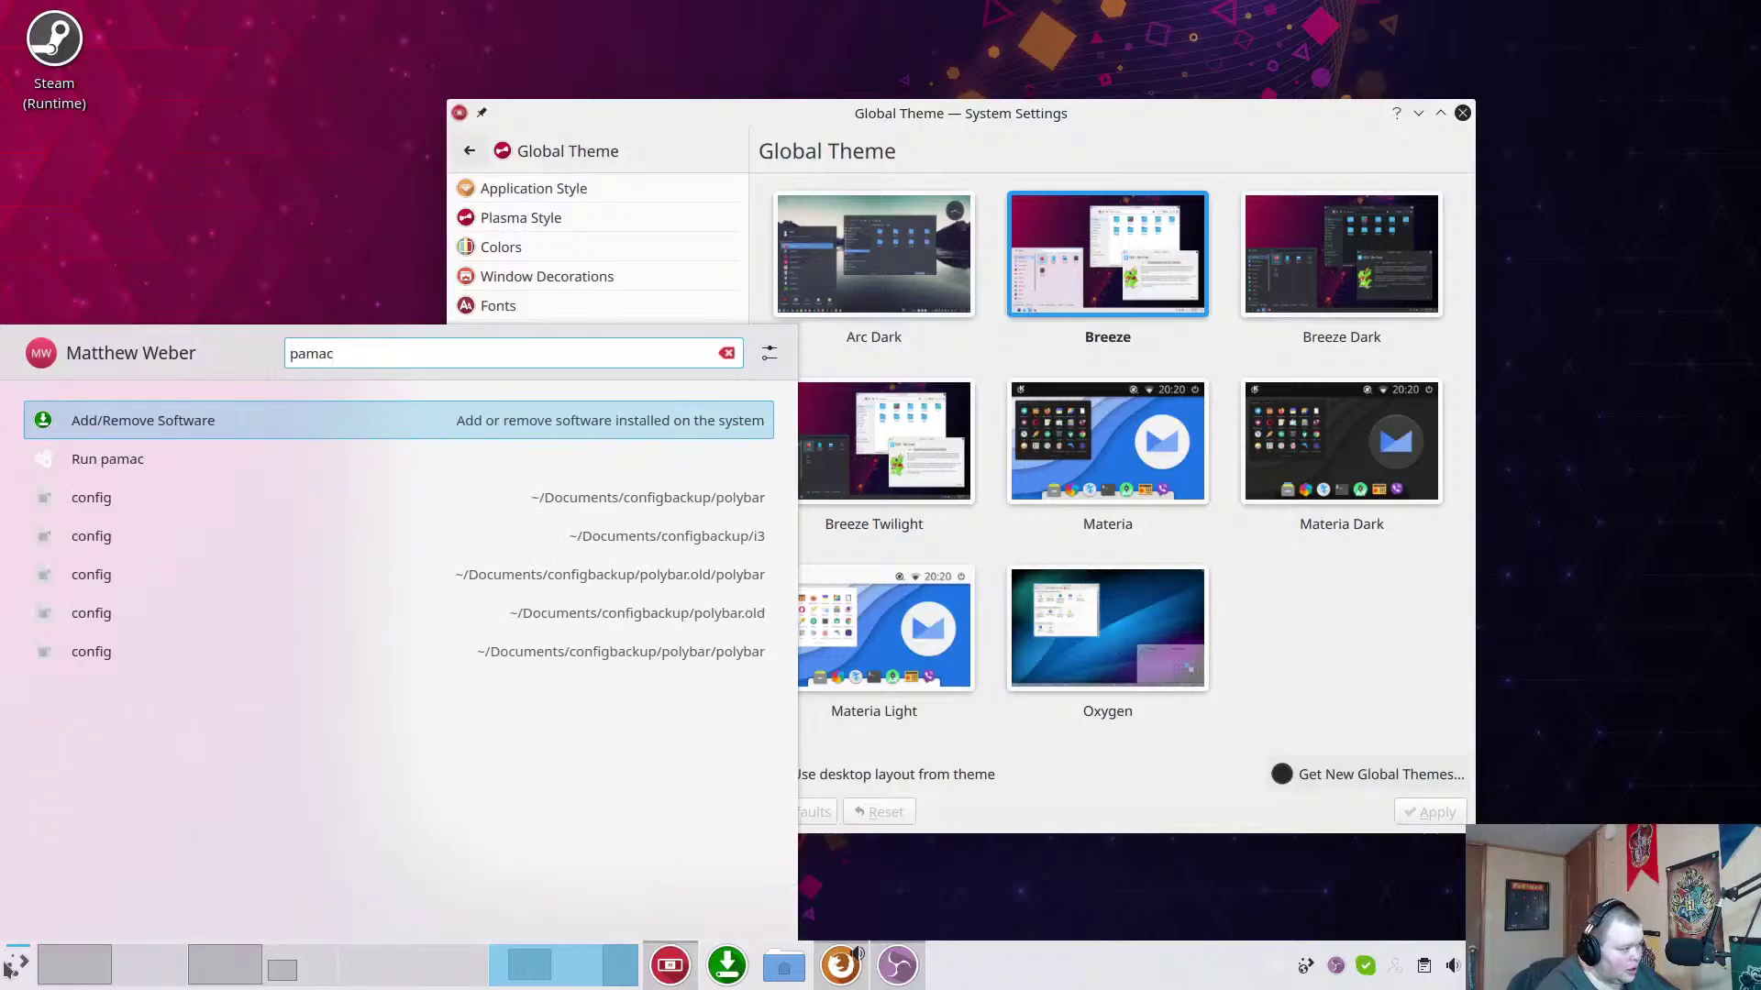
key(Return)
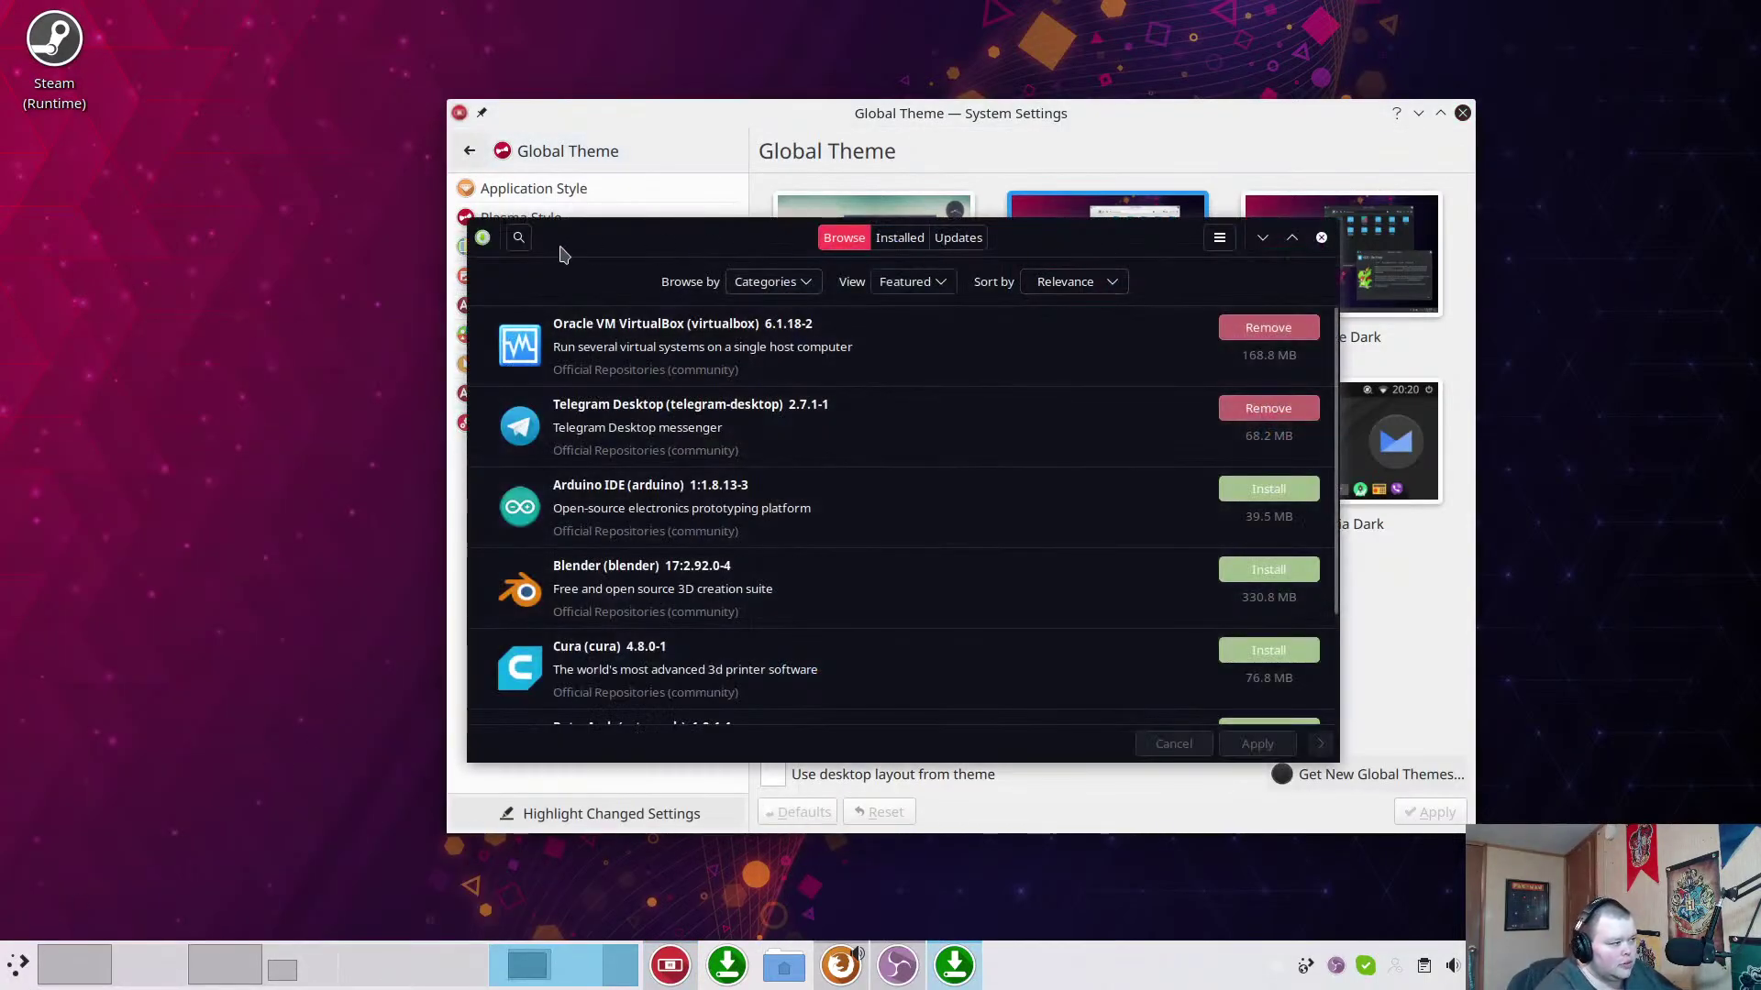
click(518, 239)
text(ant dracula)
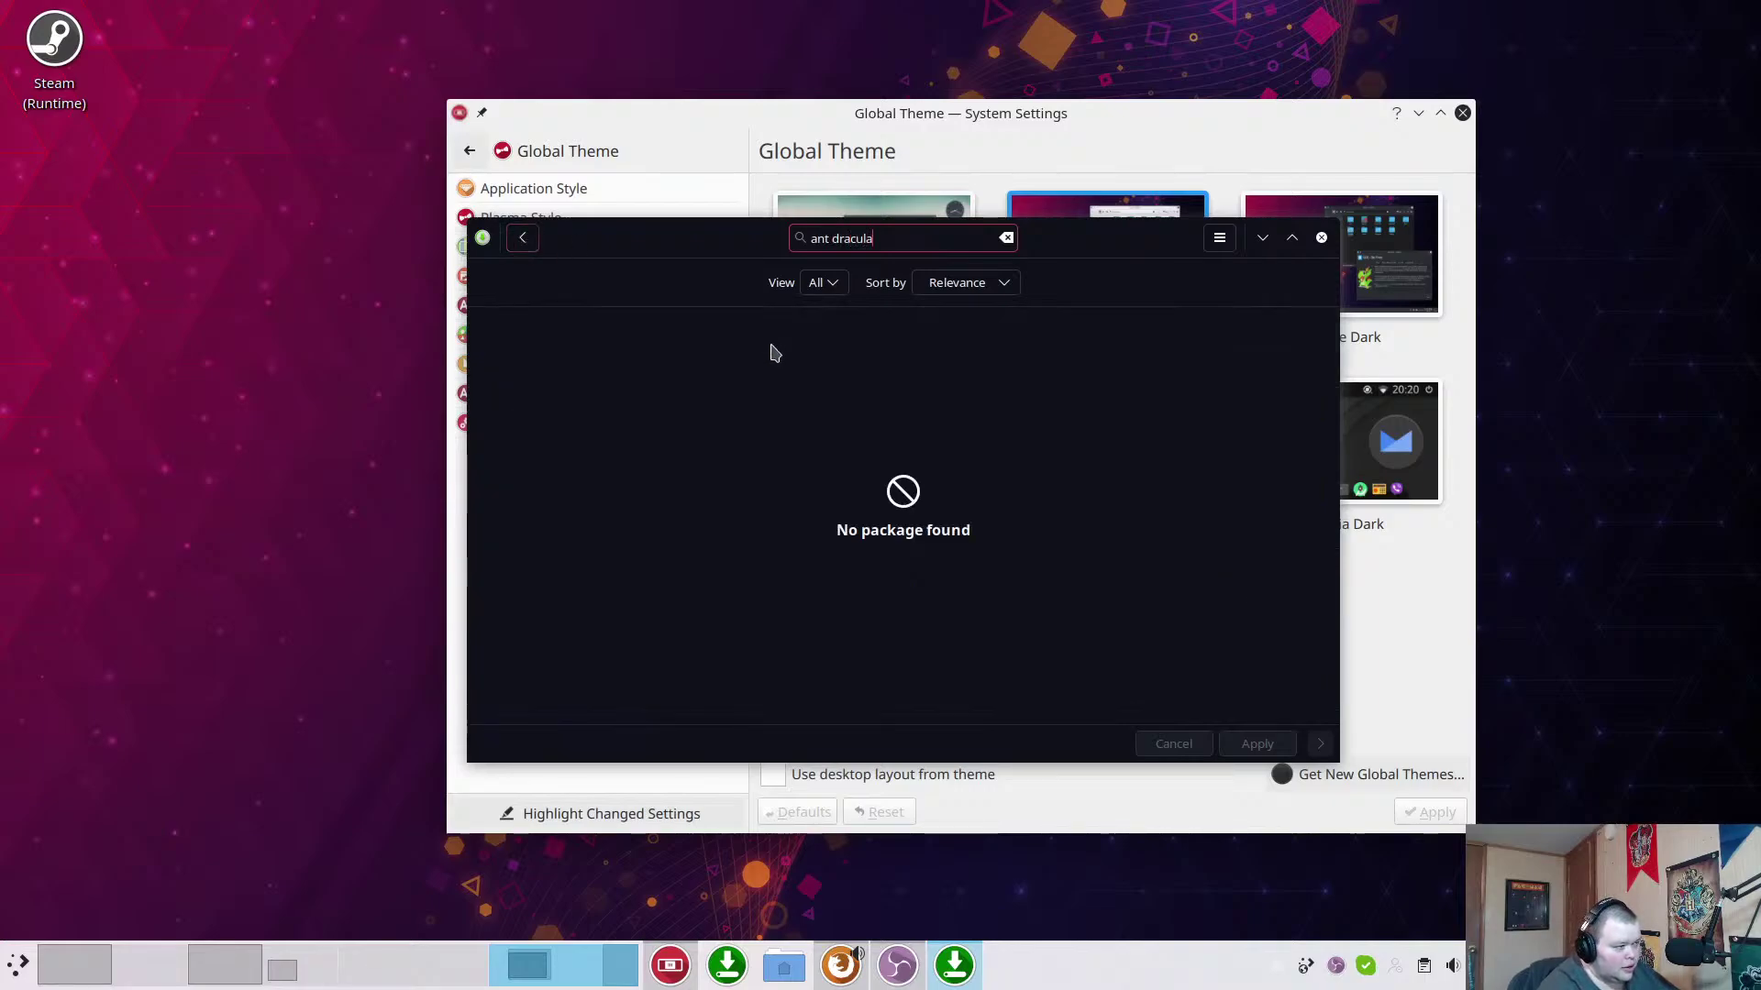
key(BackSpace)
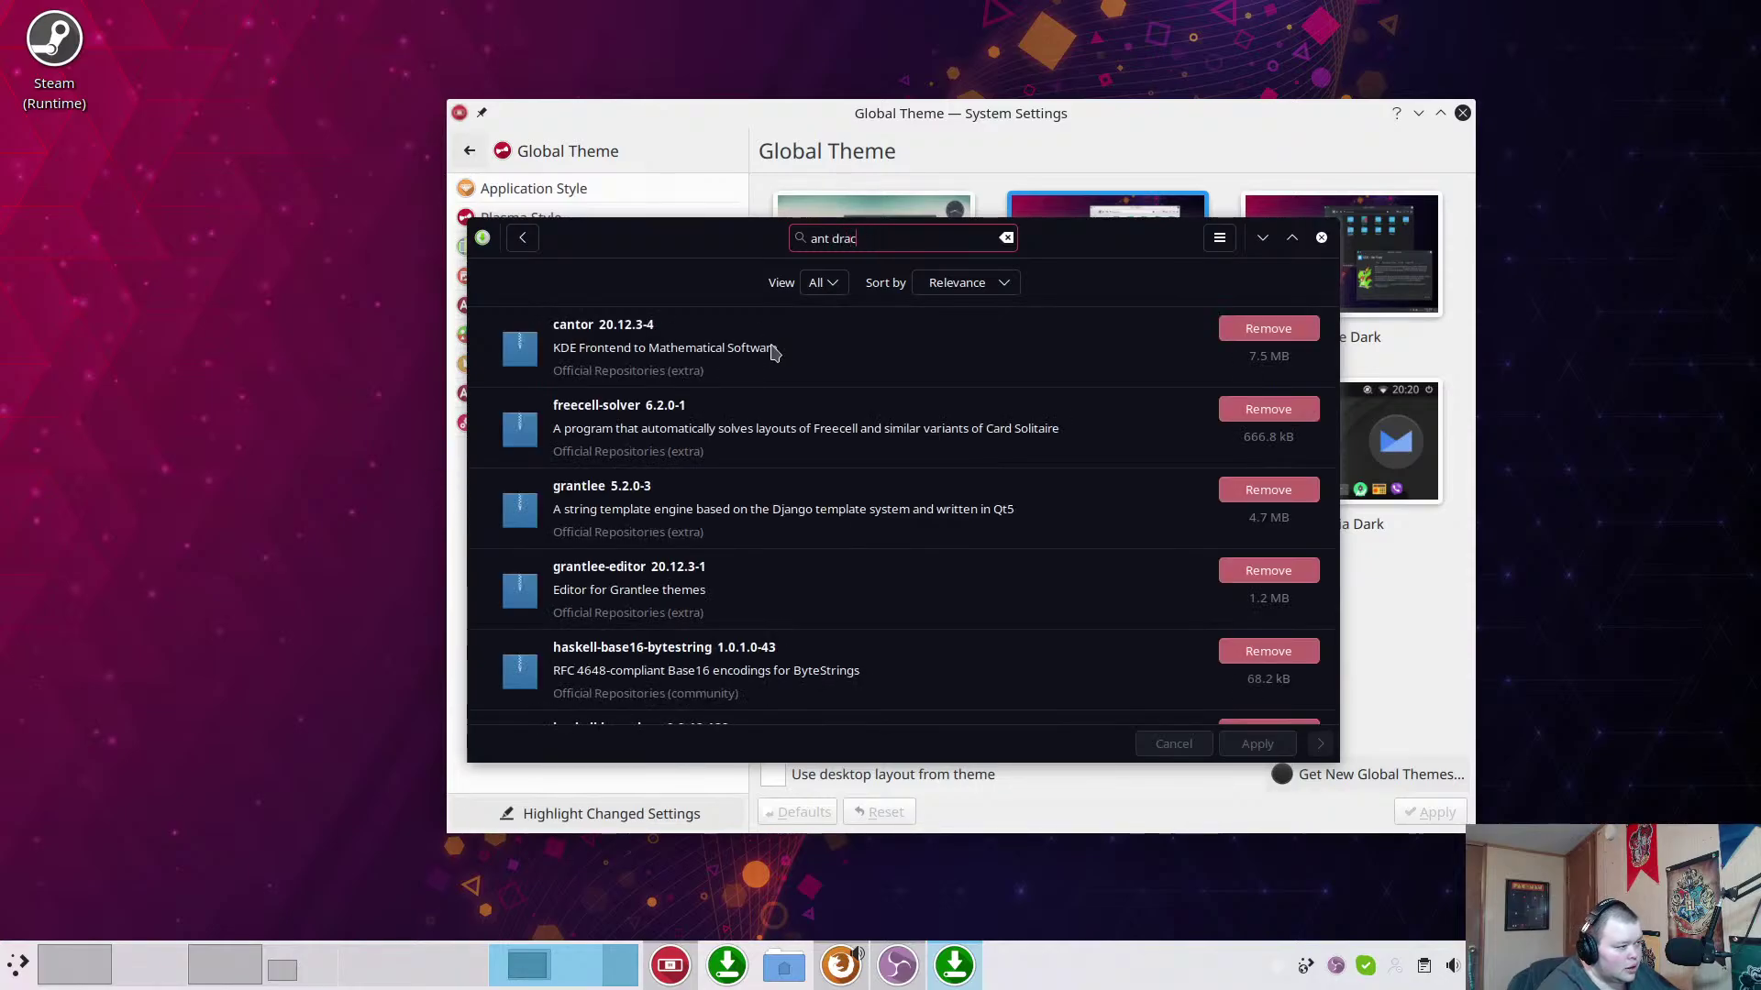
text(a)
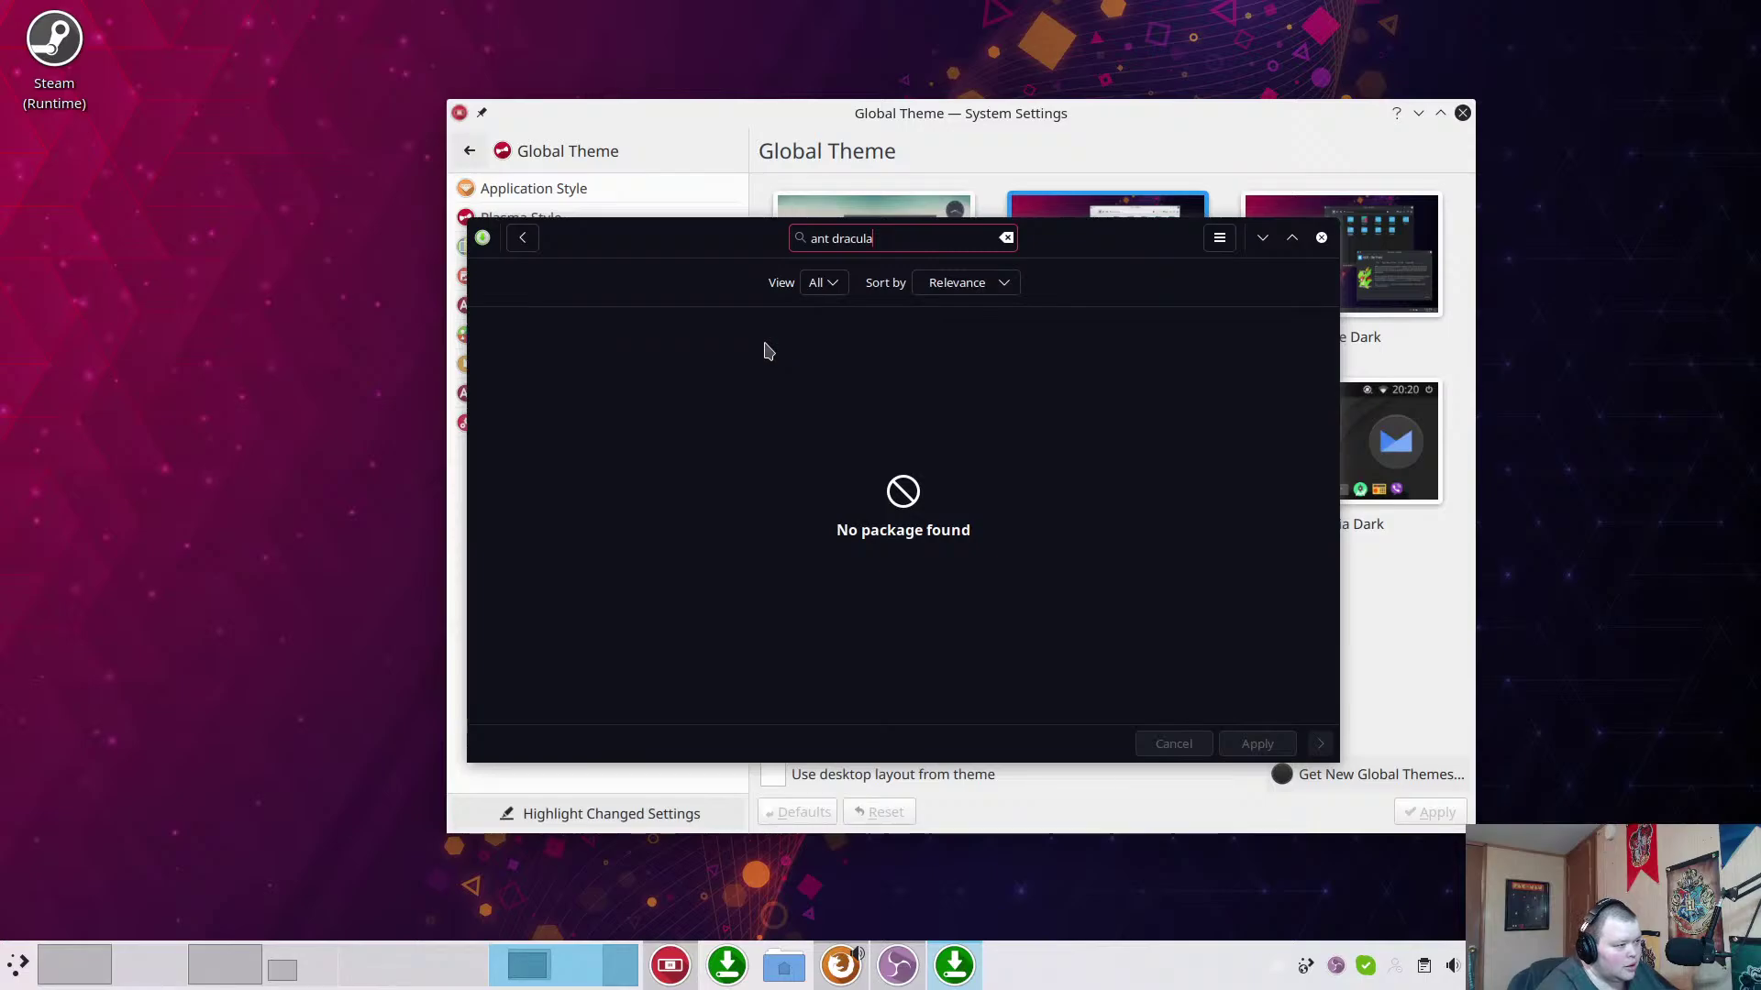
Enable AUR support in the Pamac preferences, authenticating with the account password.
click(1220, 238)
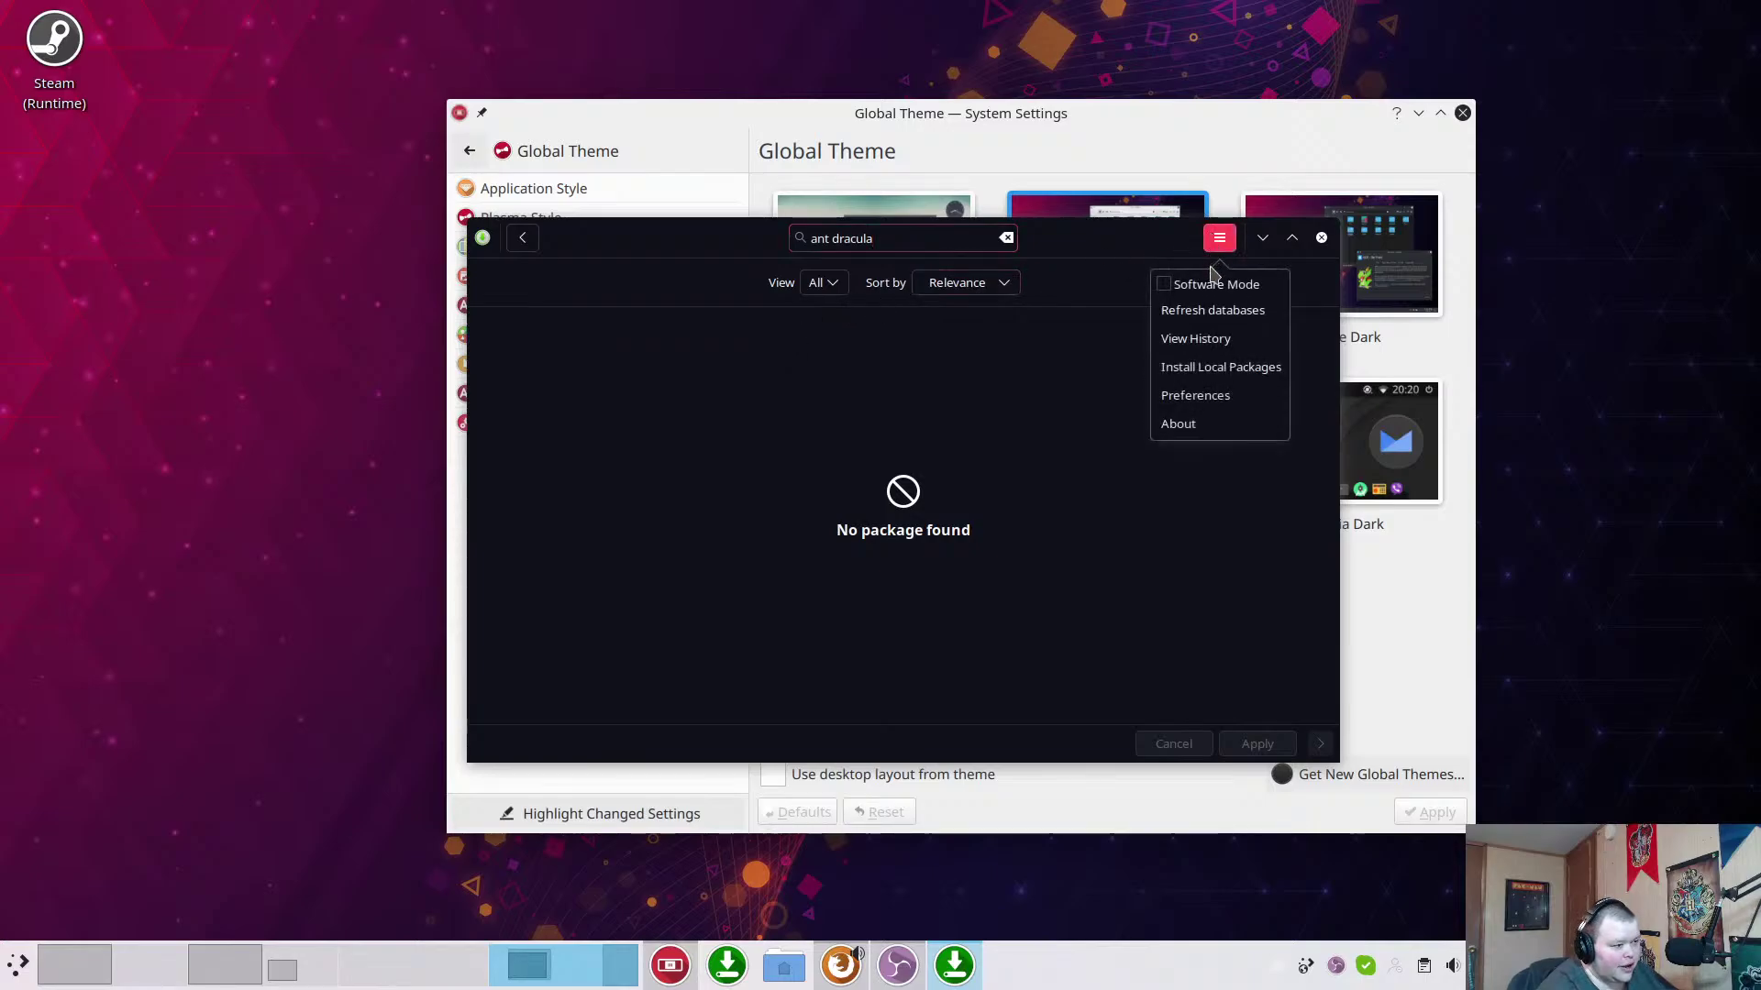
click(1212, 399)
text(p)
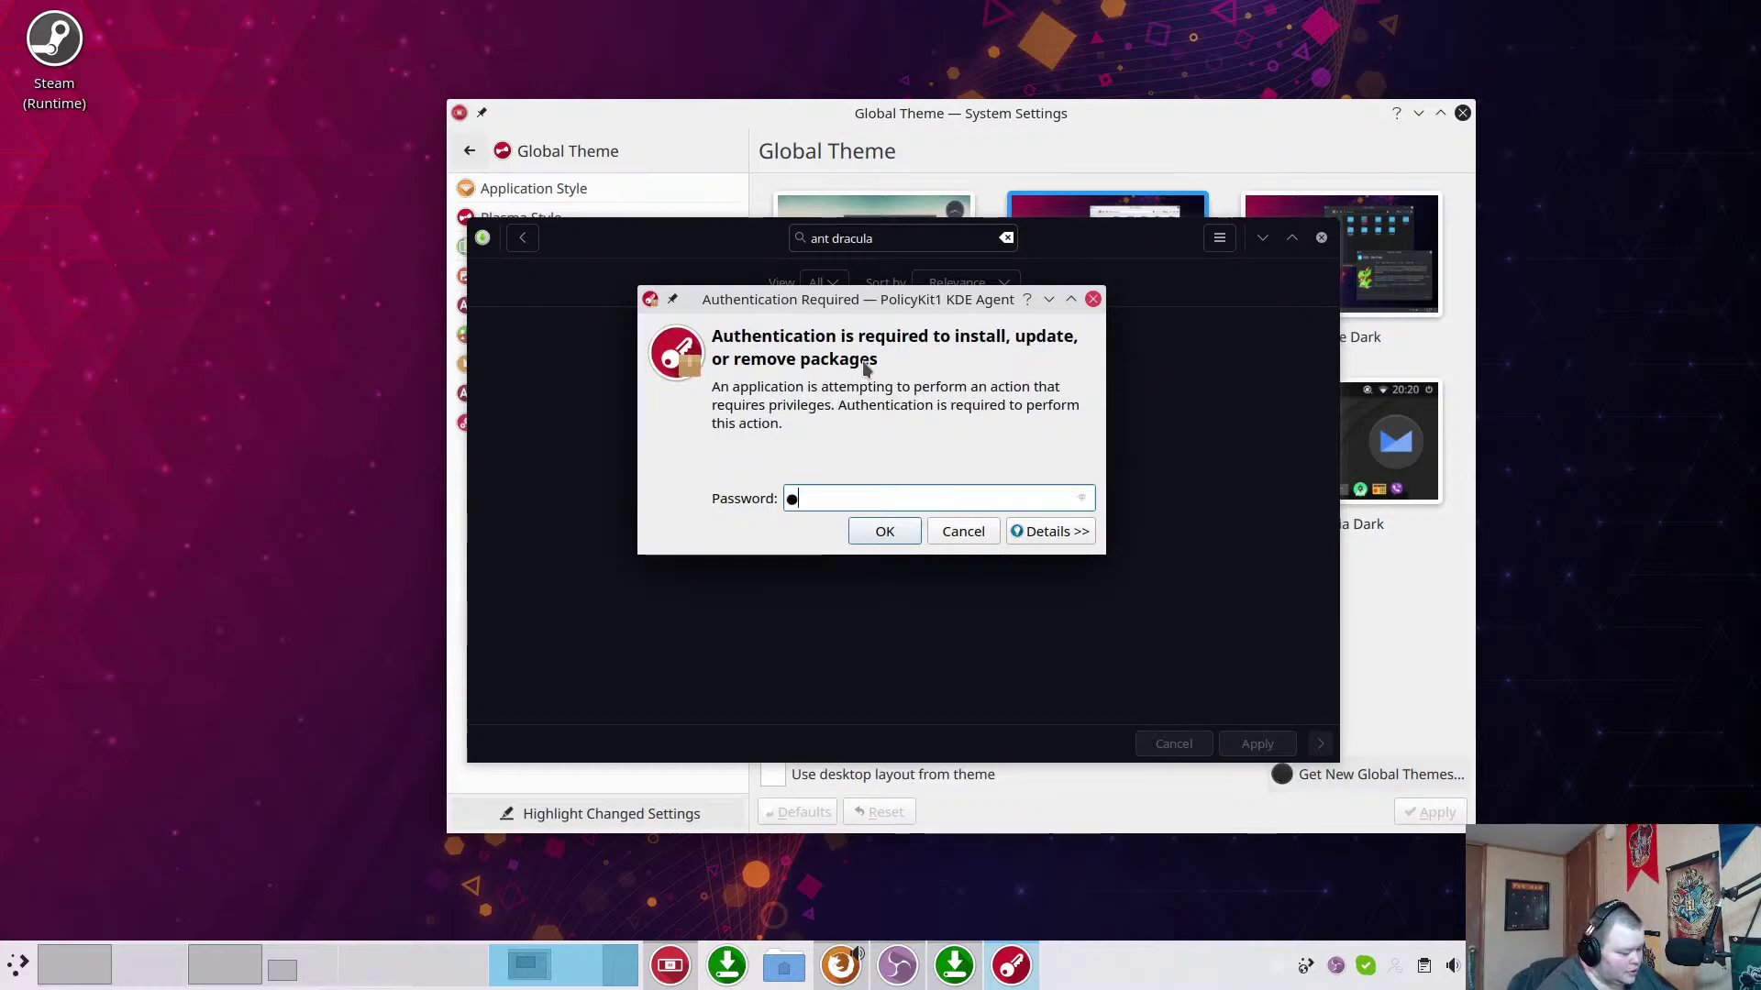
text(*****)
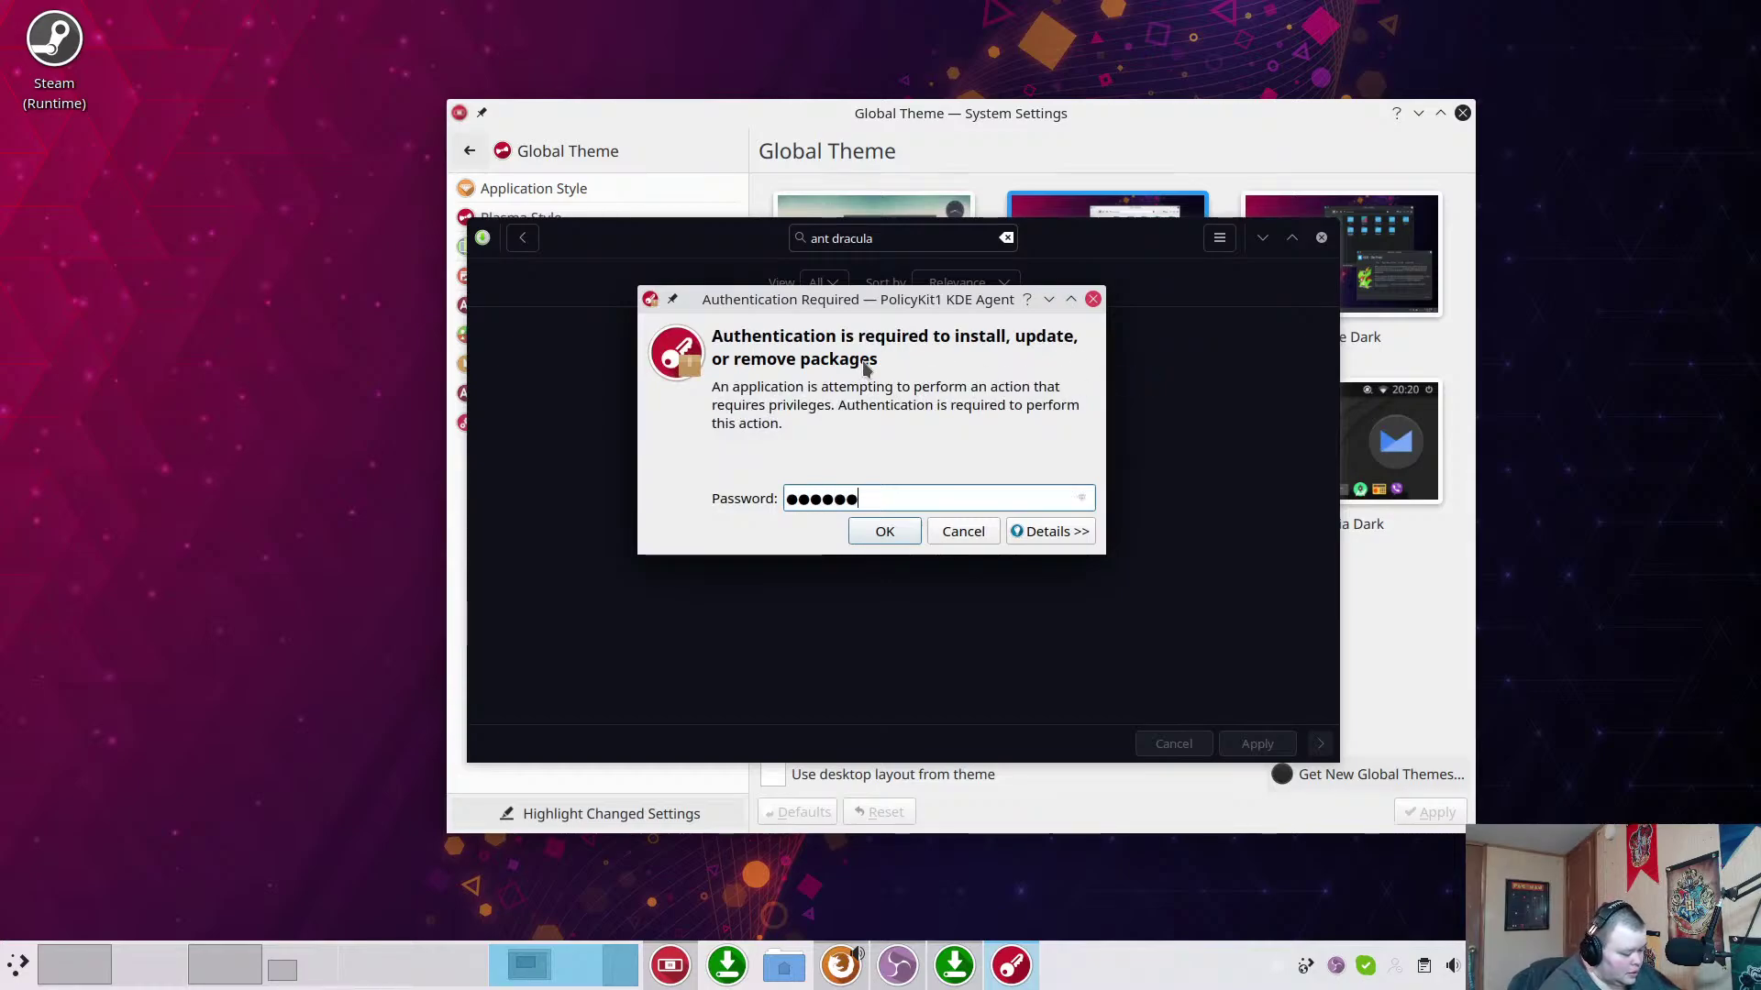
text(***)
key(Return)
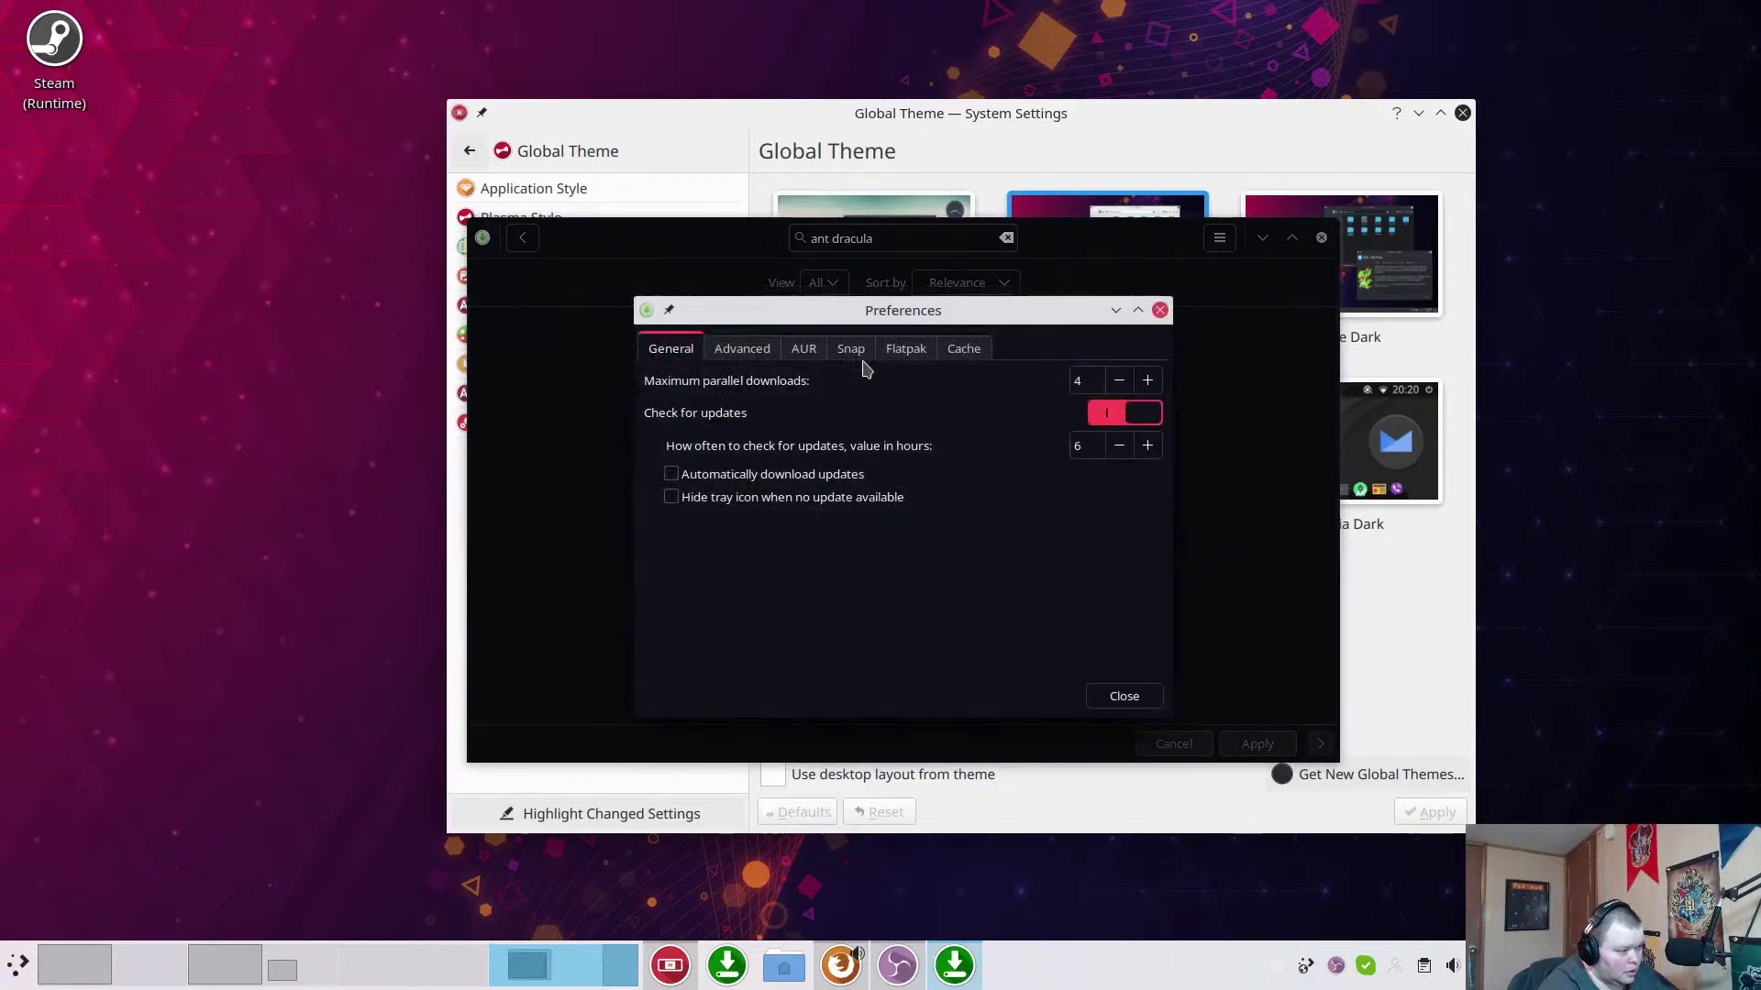
click(805, 350)
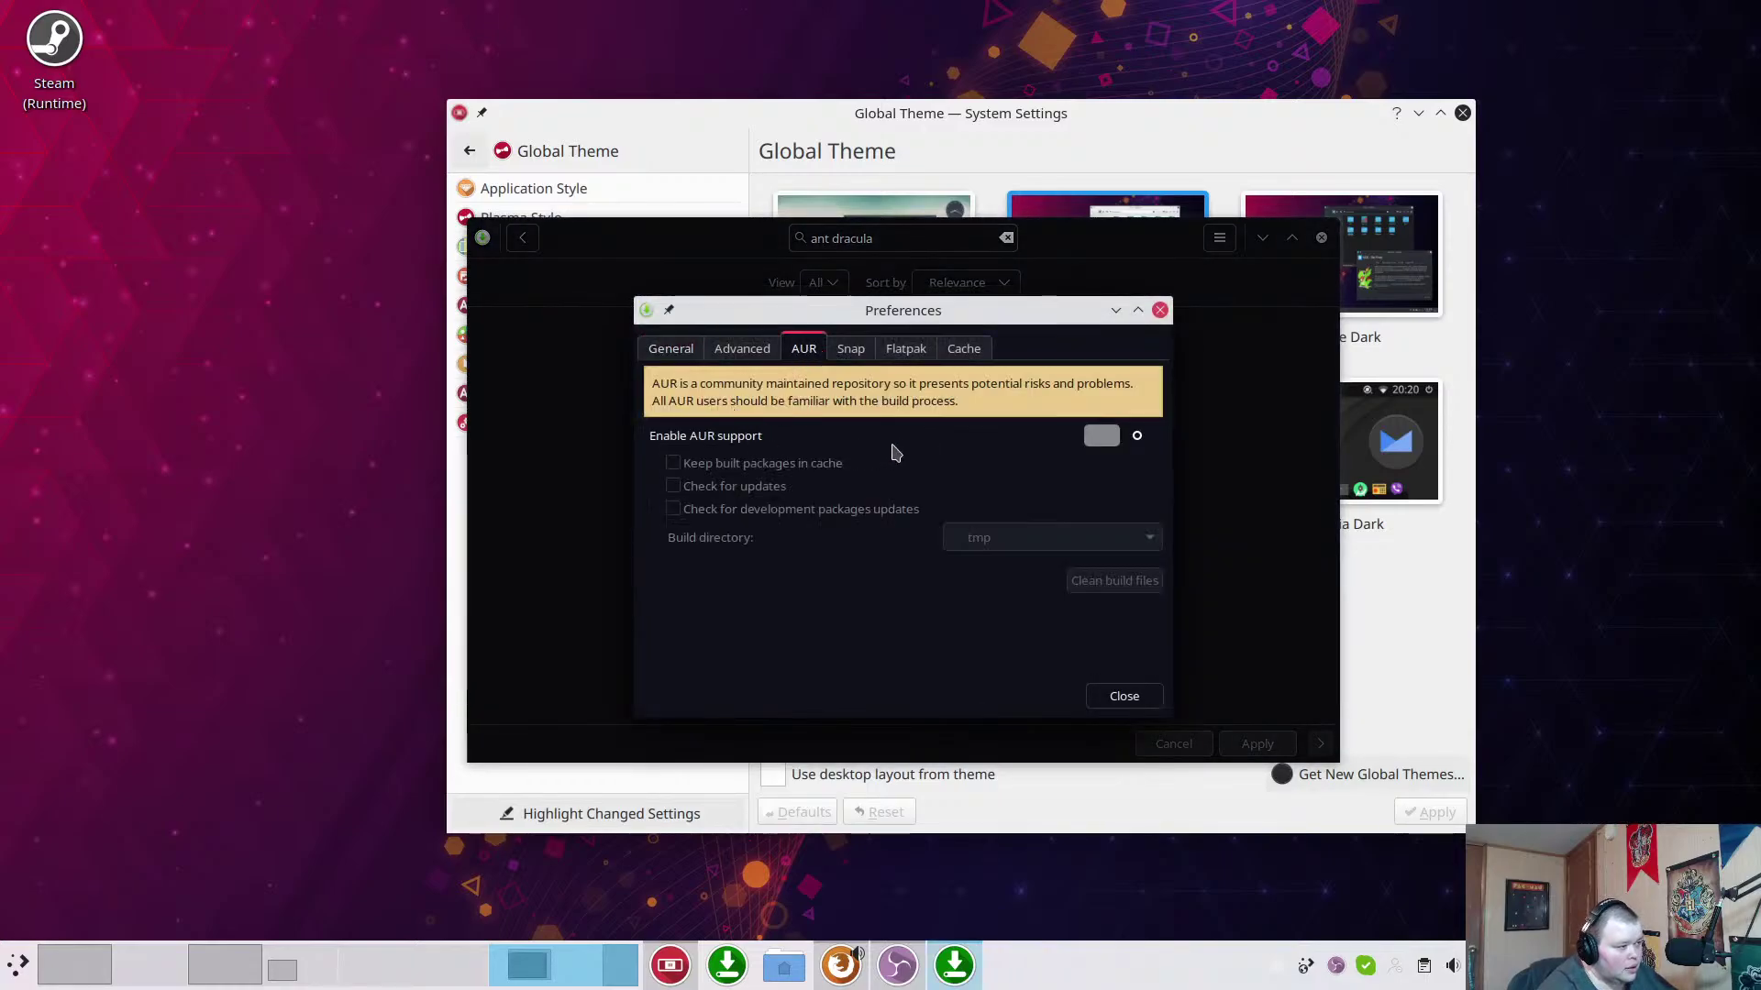
click(1095, 446)
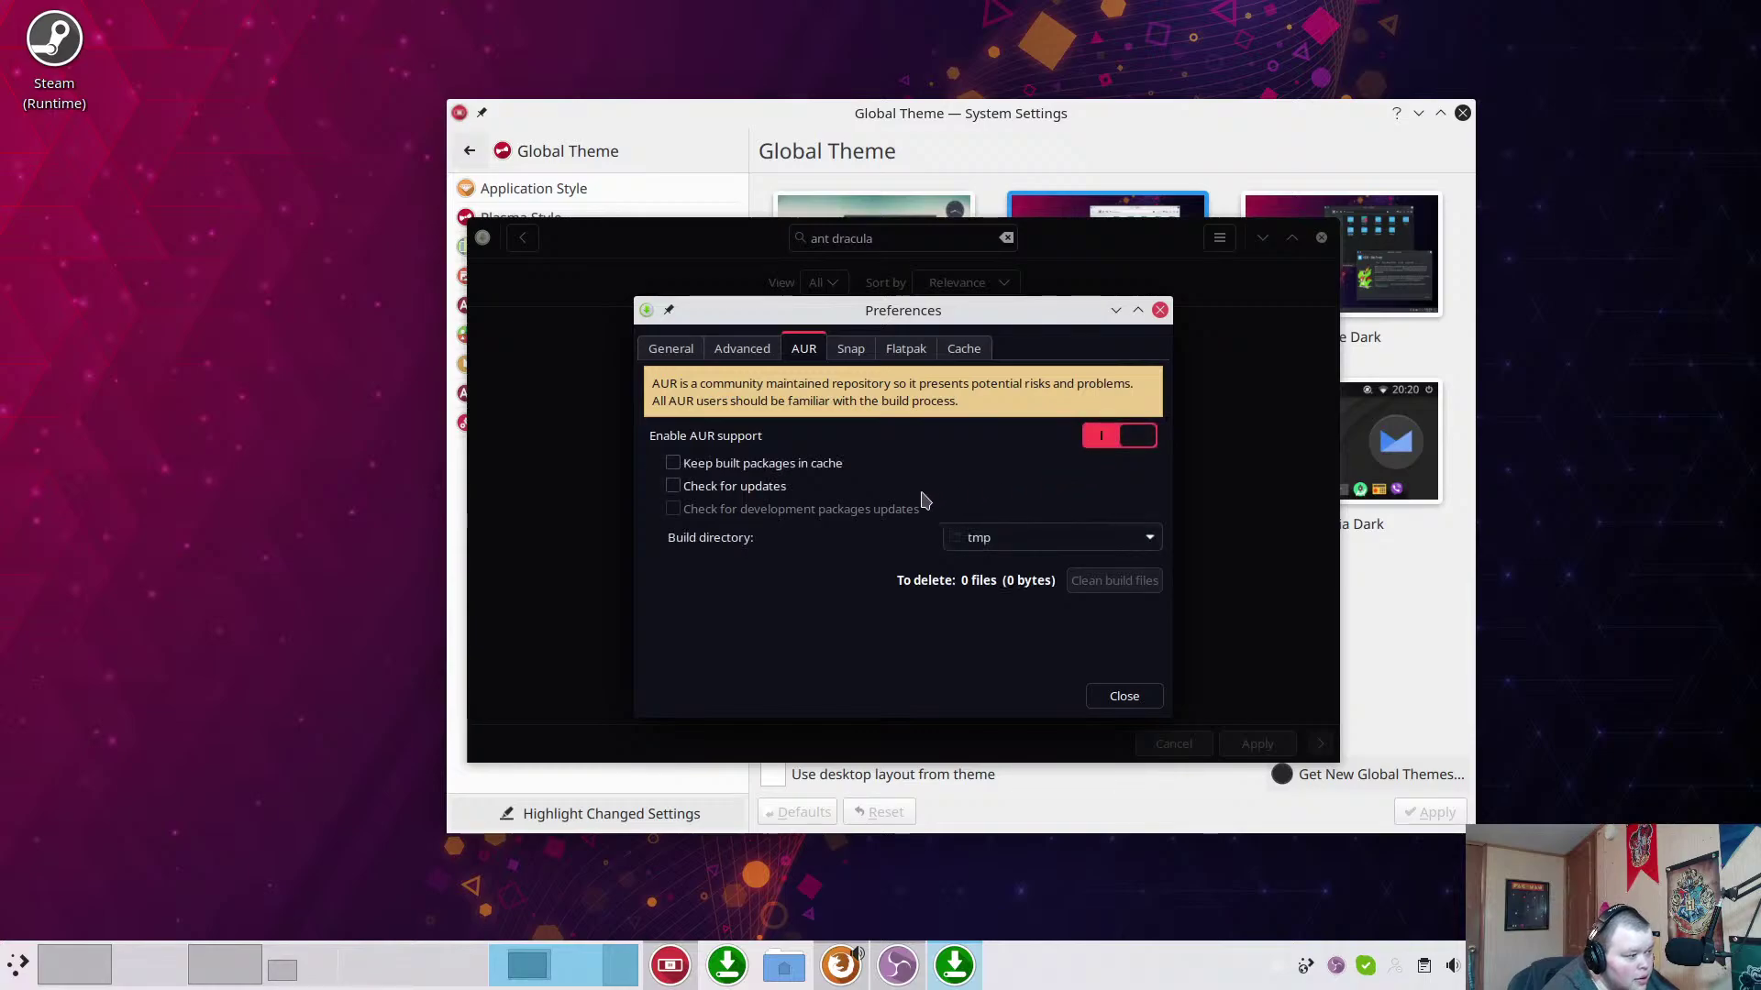
click(1134, 700)
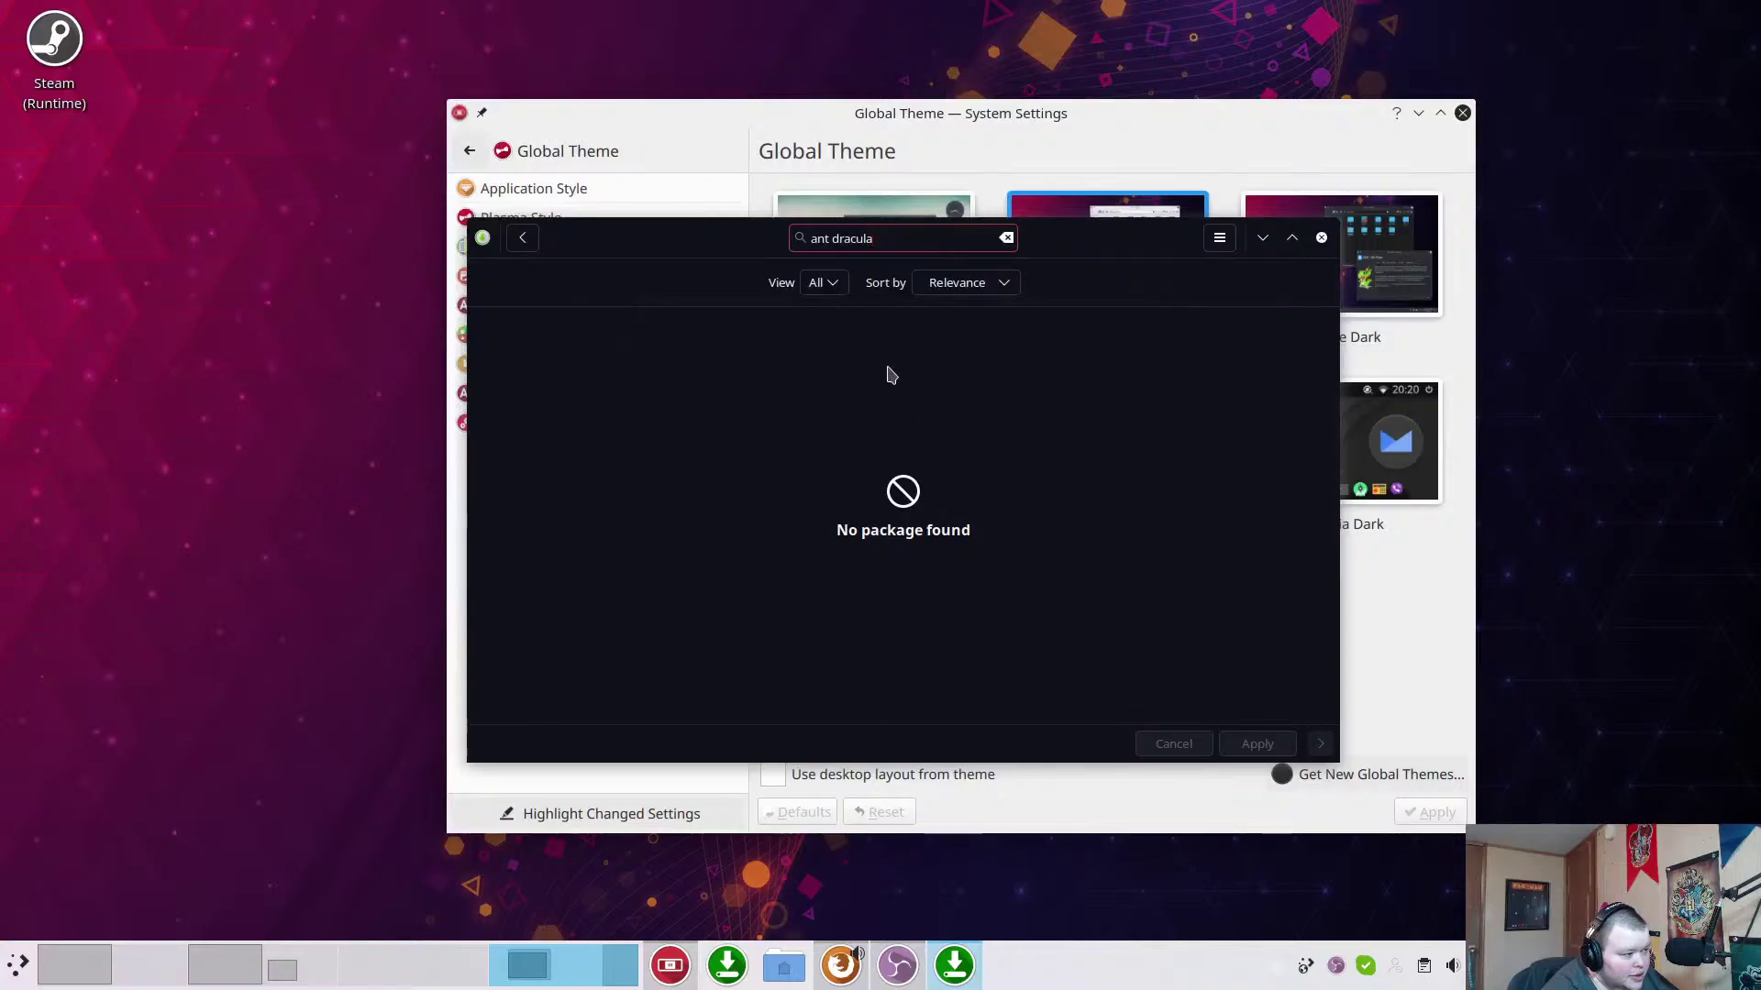
Repeat the "ant dracula" package search with AUR support enabled and shift the Pamac window slightly aside.
drag(886, 237, 775, 240)
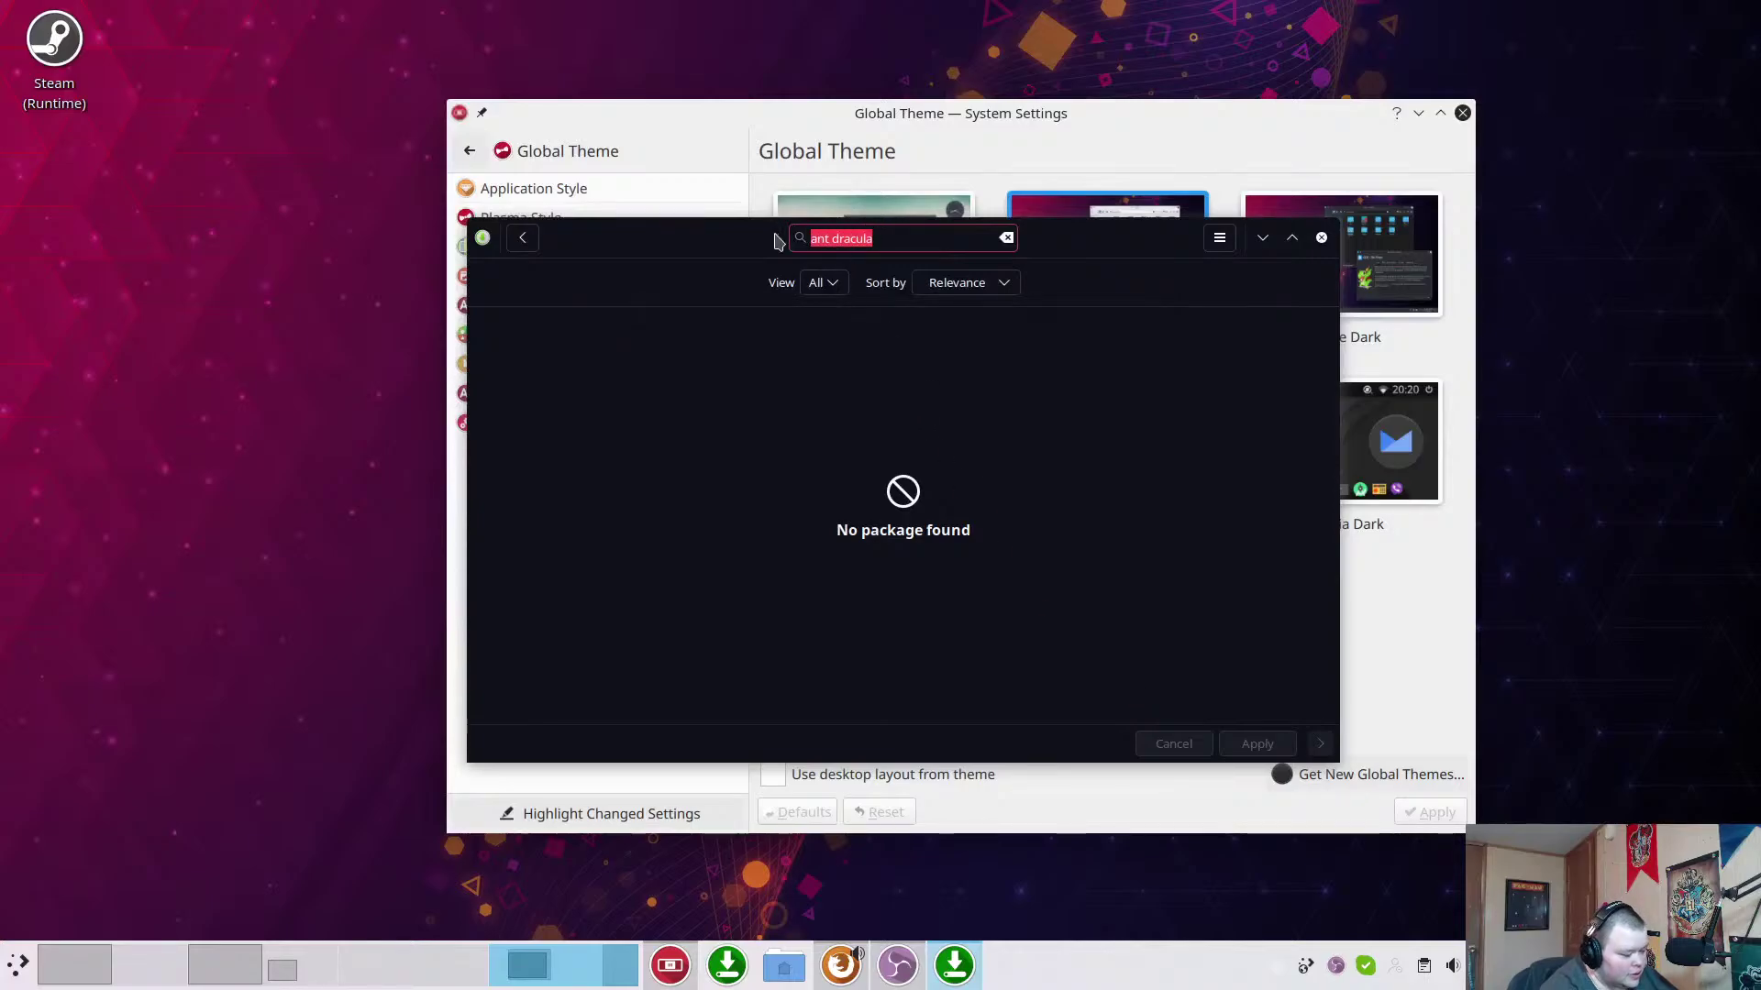
text(ant dracula)
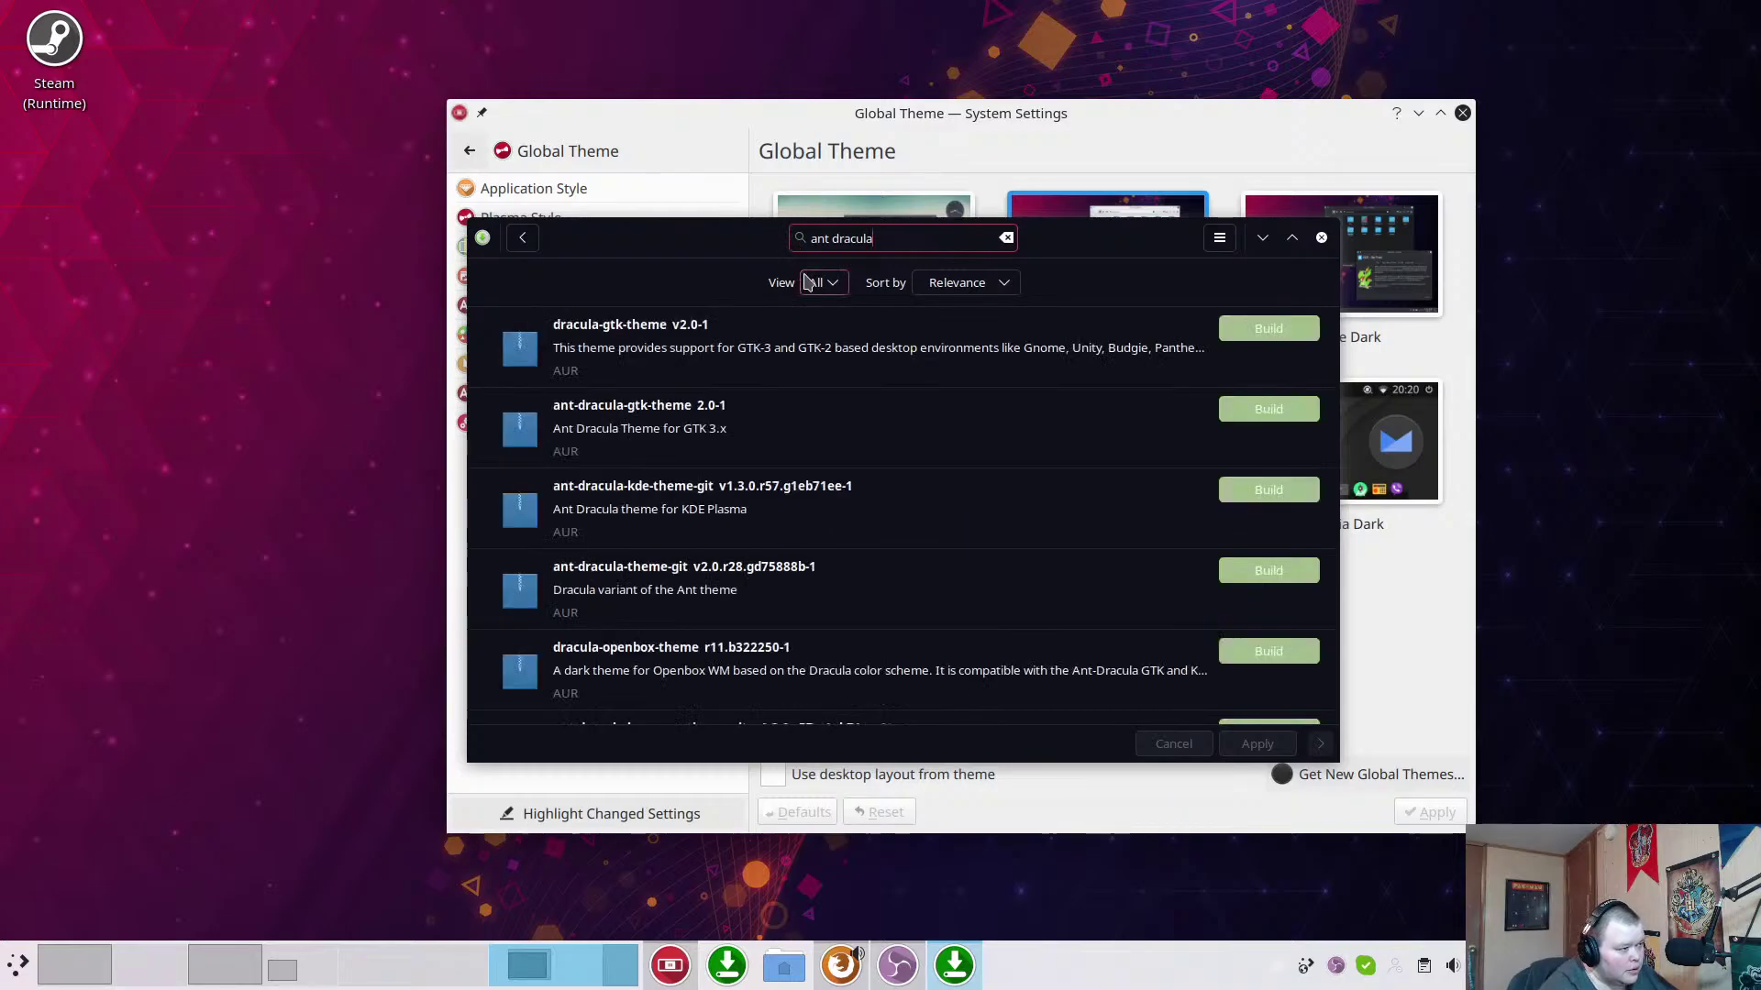
drag(762, 240, 692, 226)
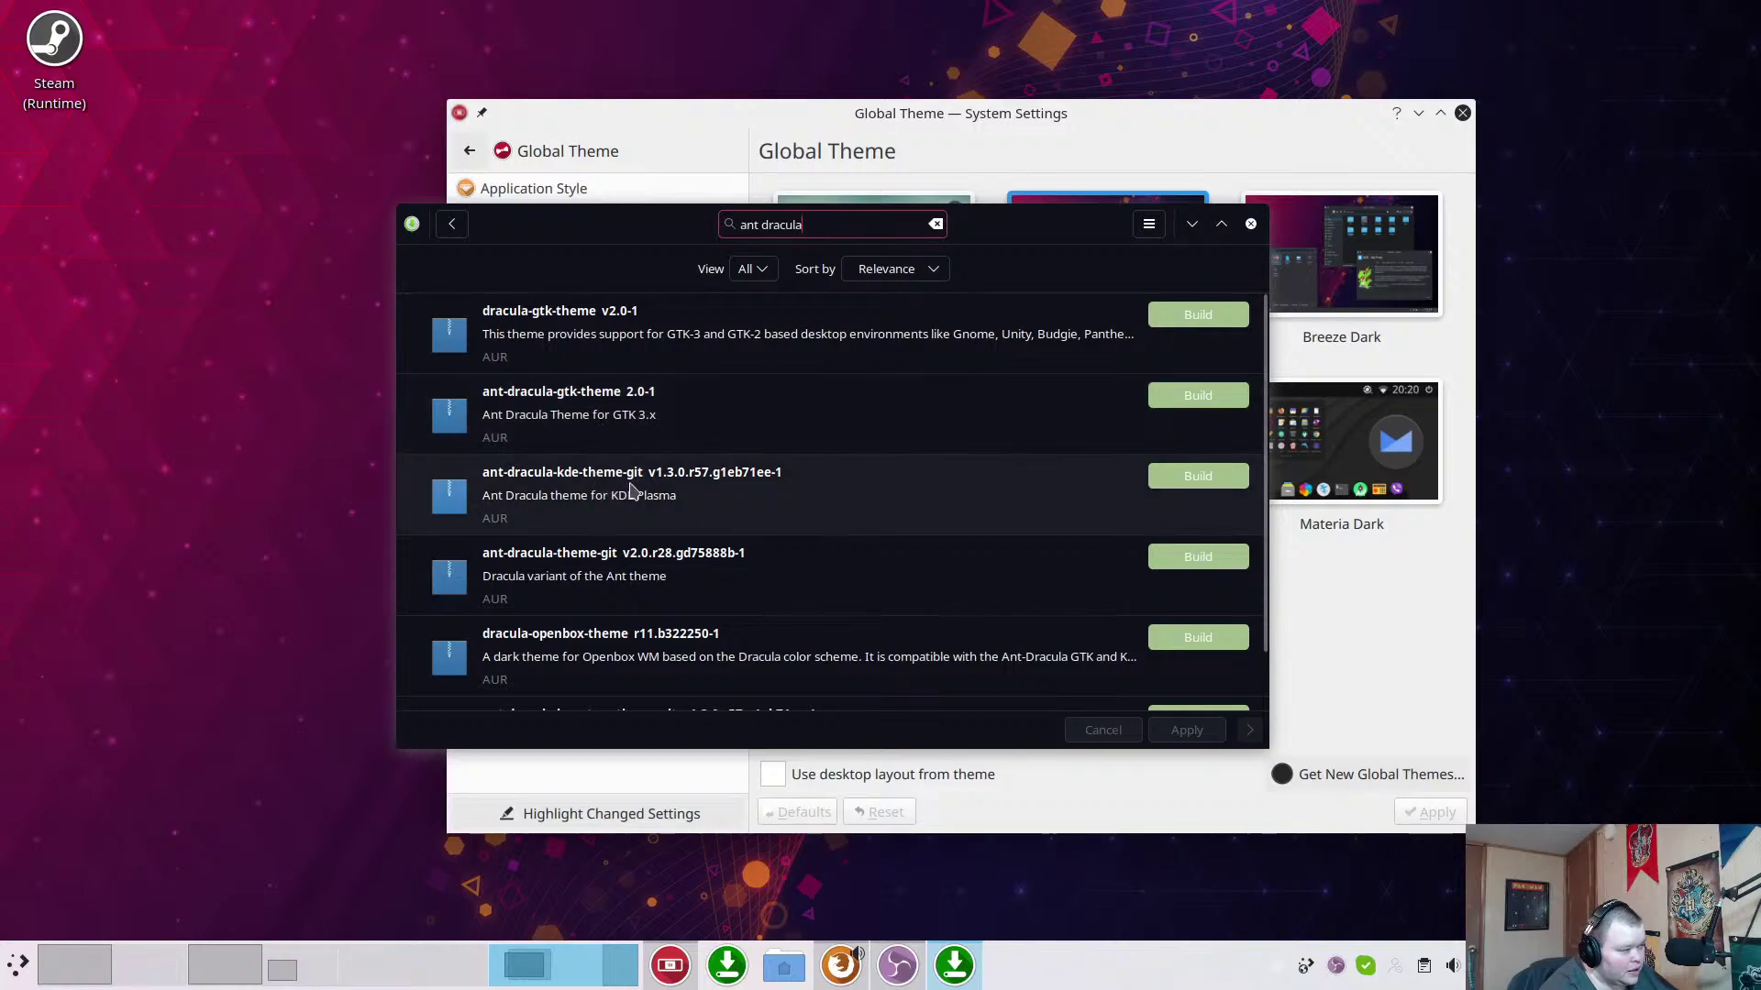
Build and install ant-dracula-kde-theme-git and ant-dracula-gtk-theme from the AUR, and move the Pamac window clear of System Settings.
click(1194, 476)
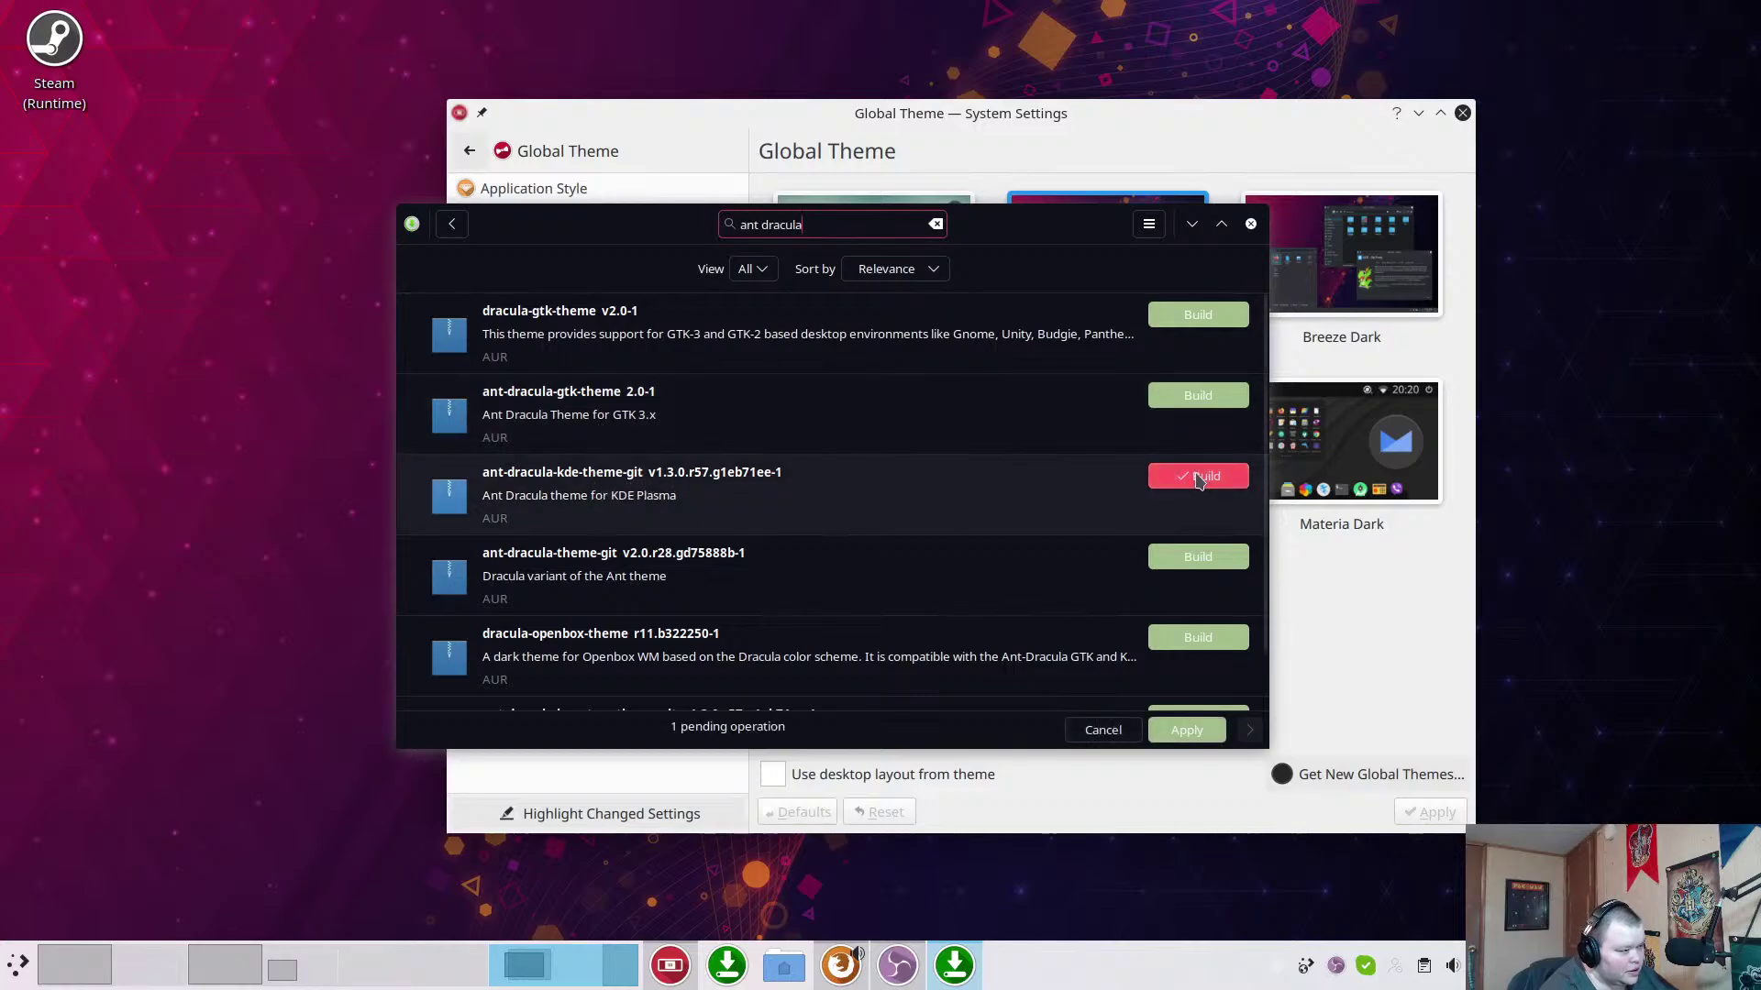
click(1191, 396)
click(1190, 732)
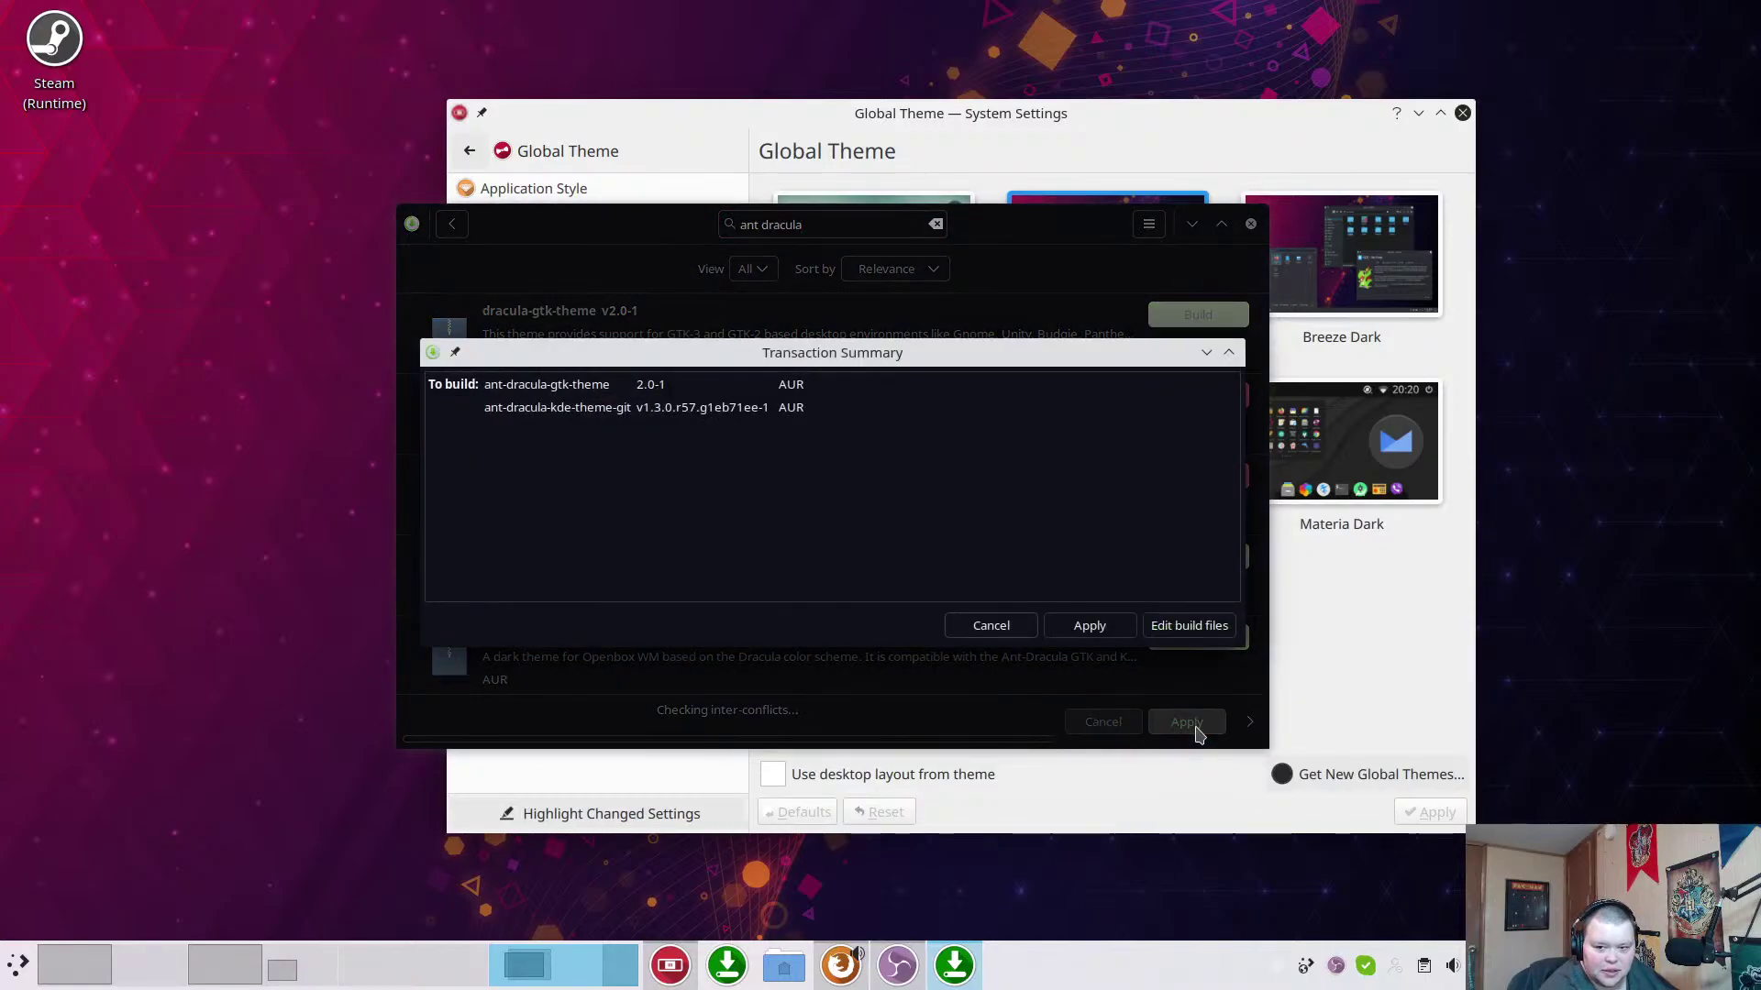
click(1103, 632)
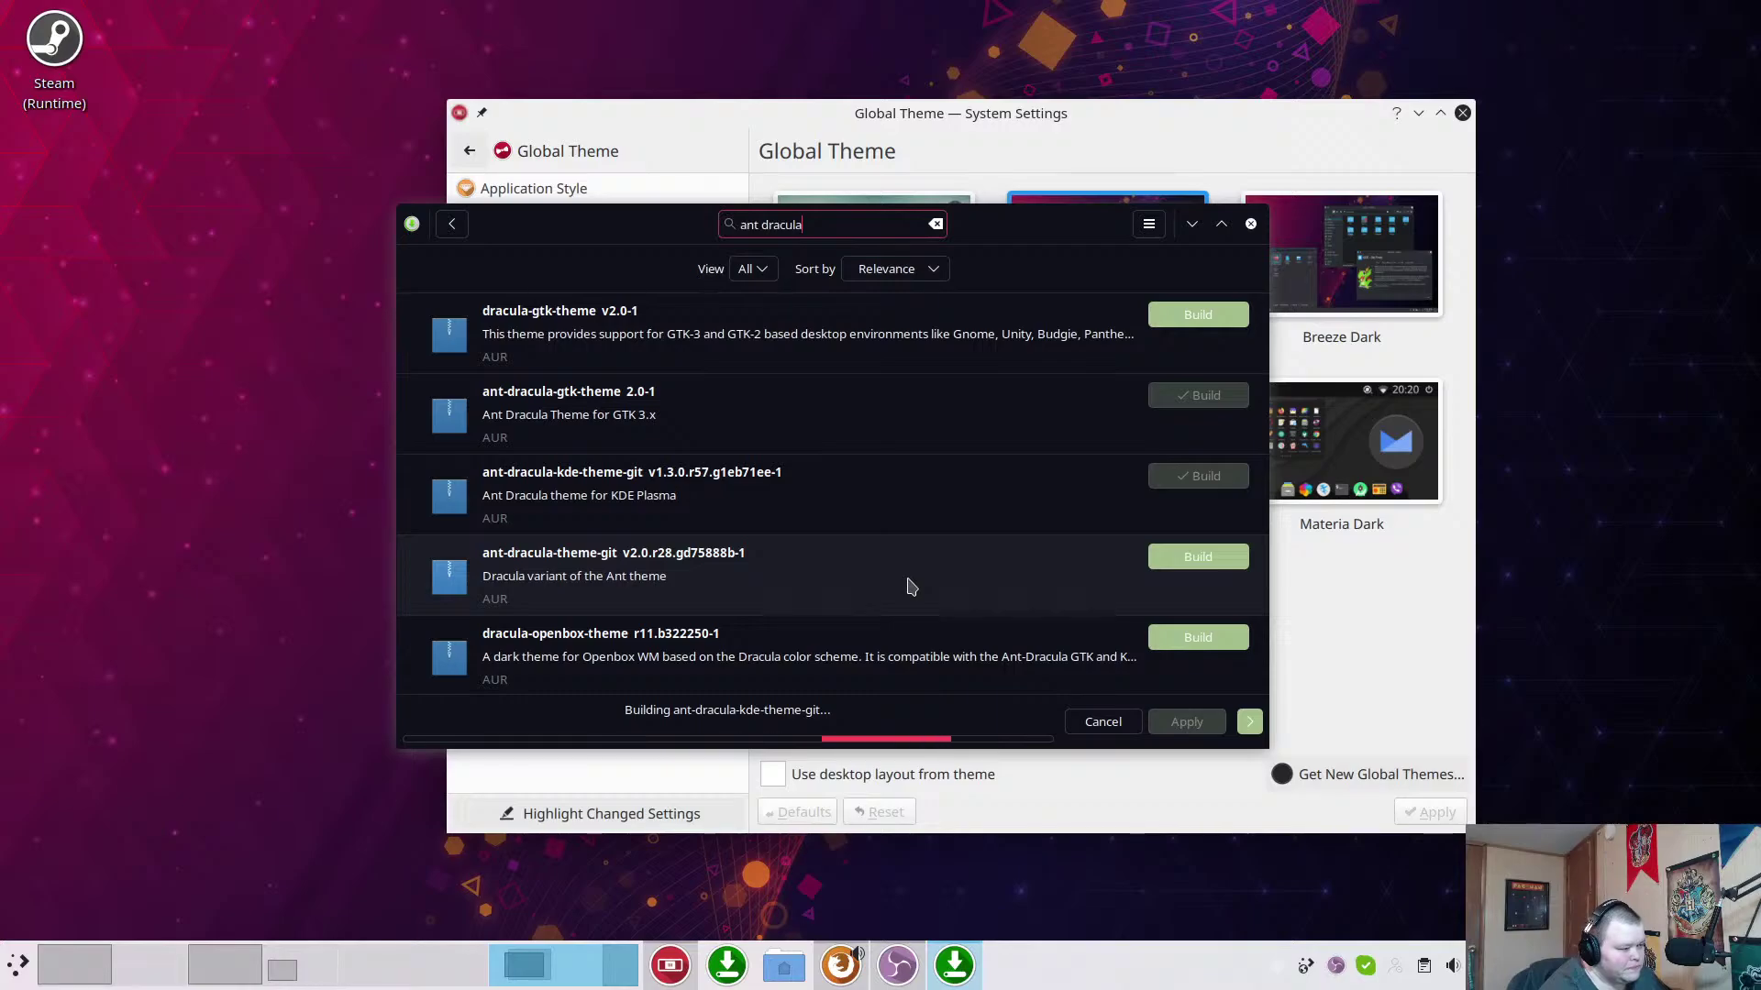
scroll(911, 587, down, 1)
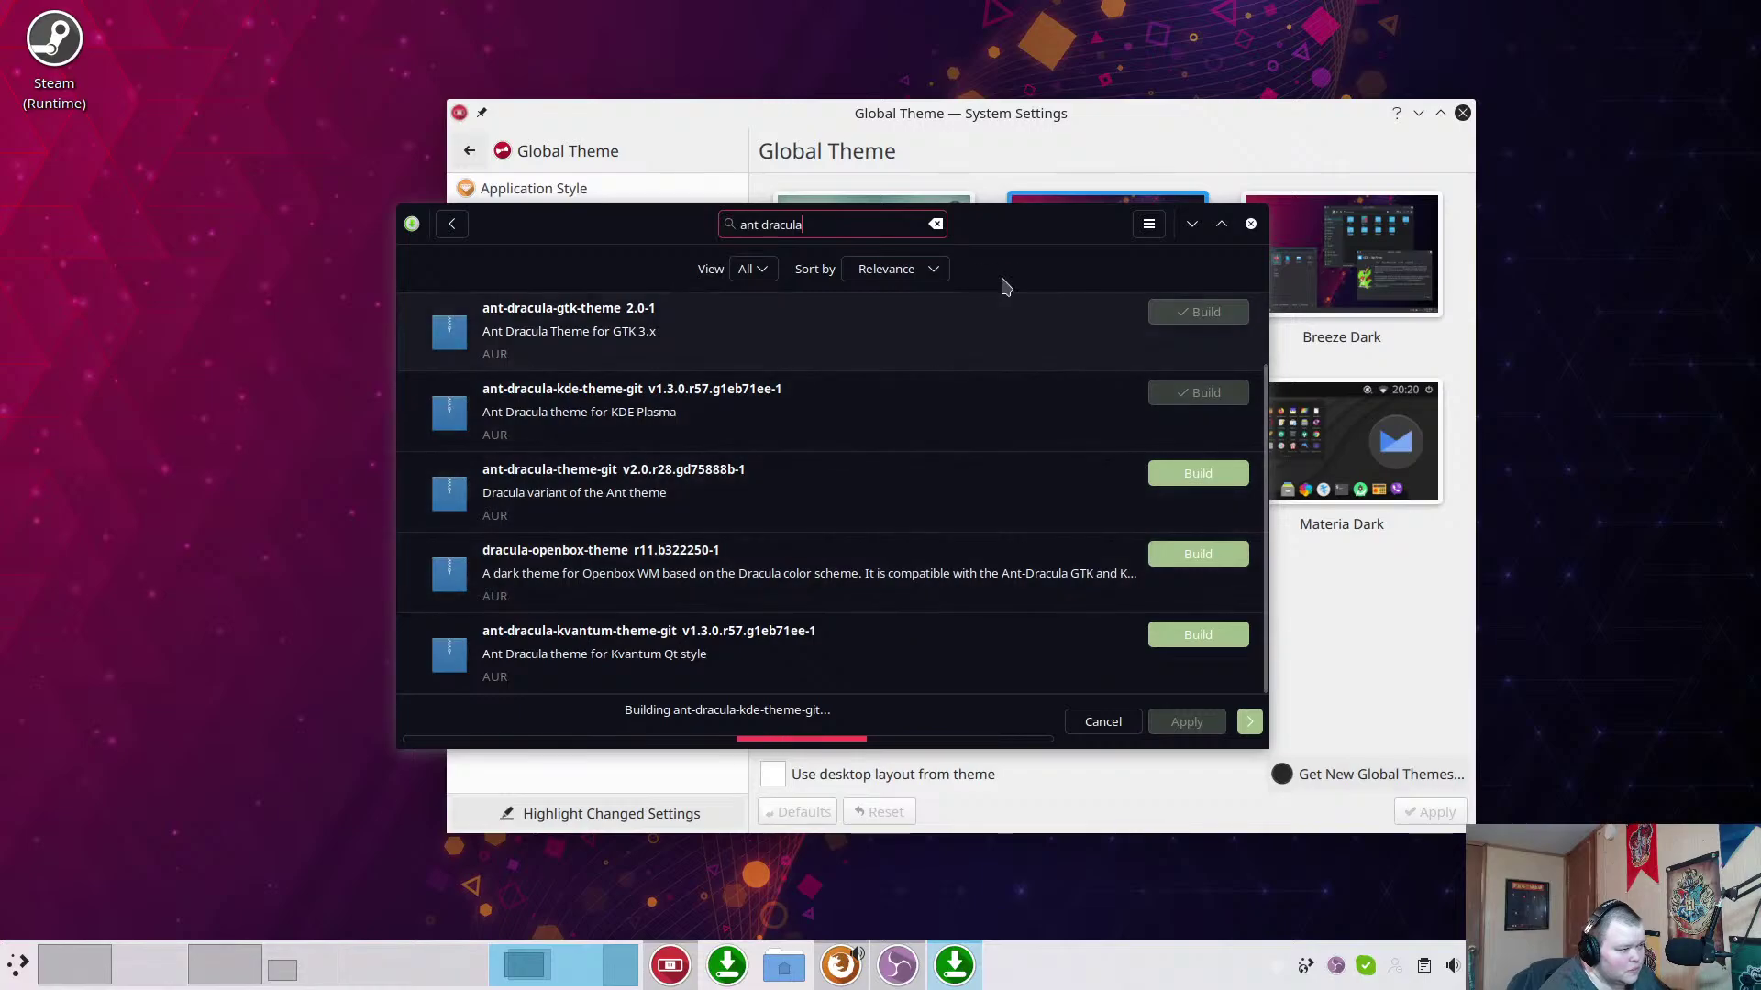
drag(1038, 240, 789, 152)
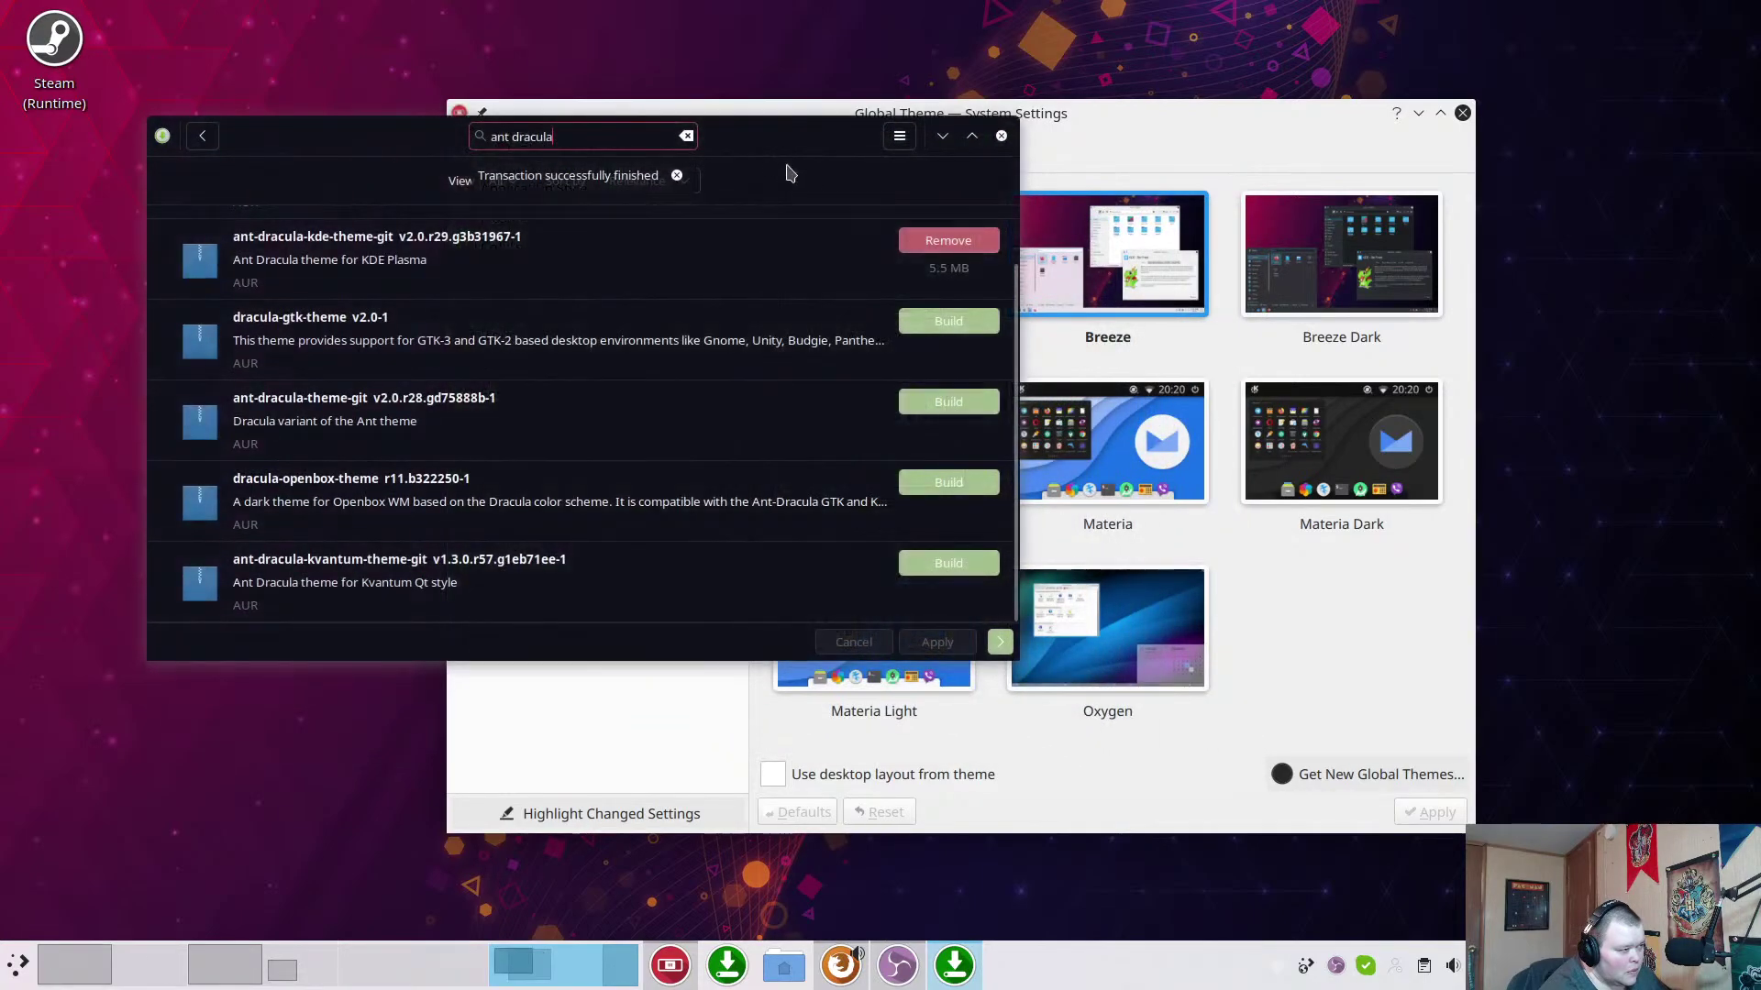
Restart System Settings to reload the theme list and apply the Dracula global theme.
click(1181, 114)
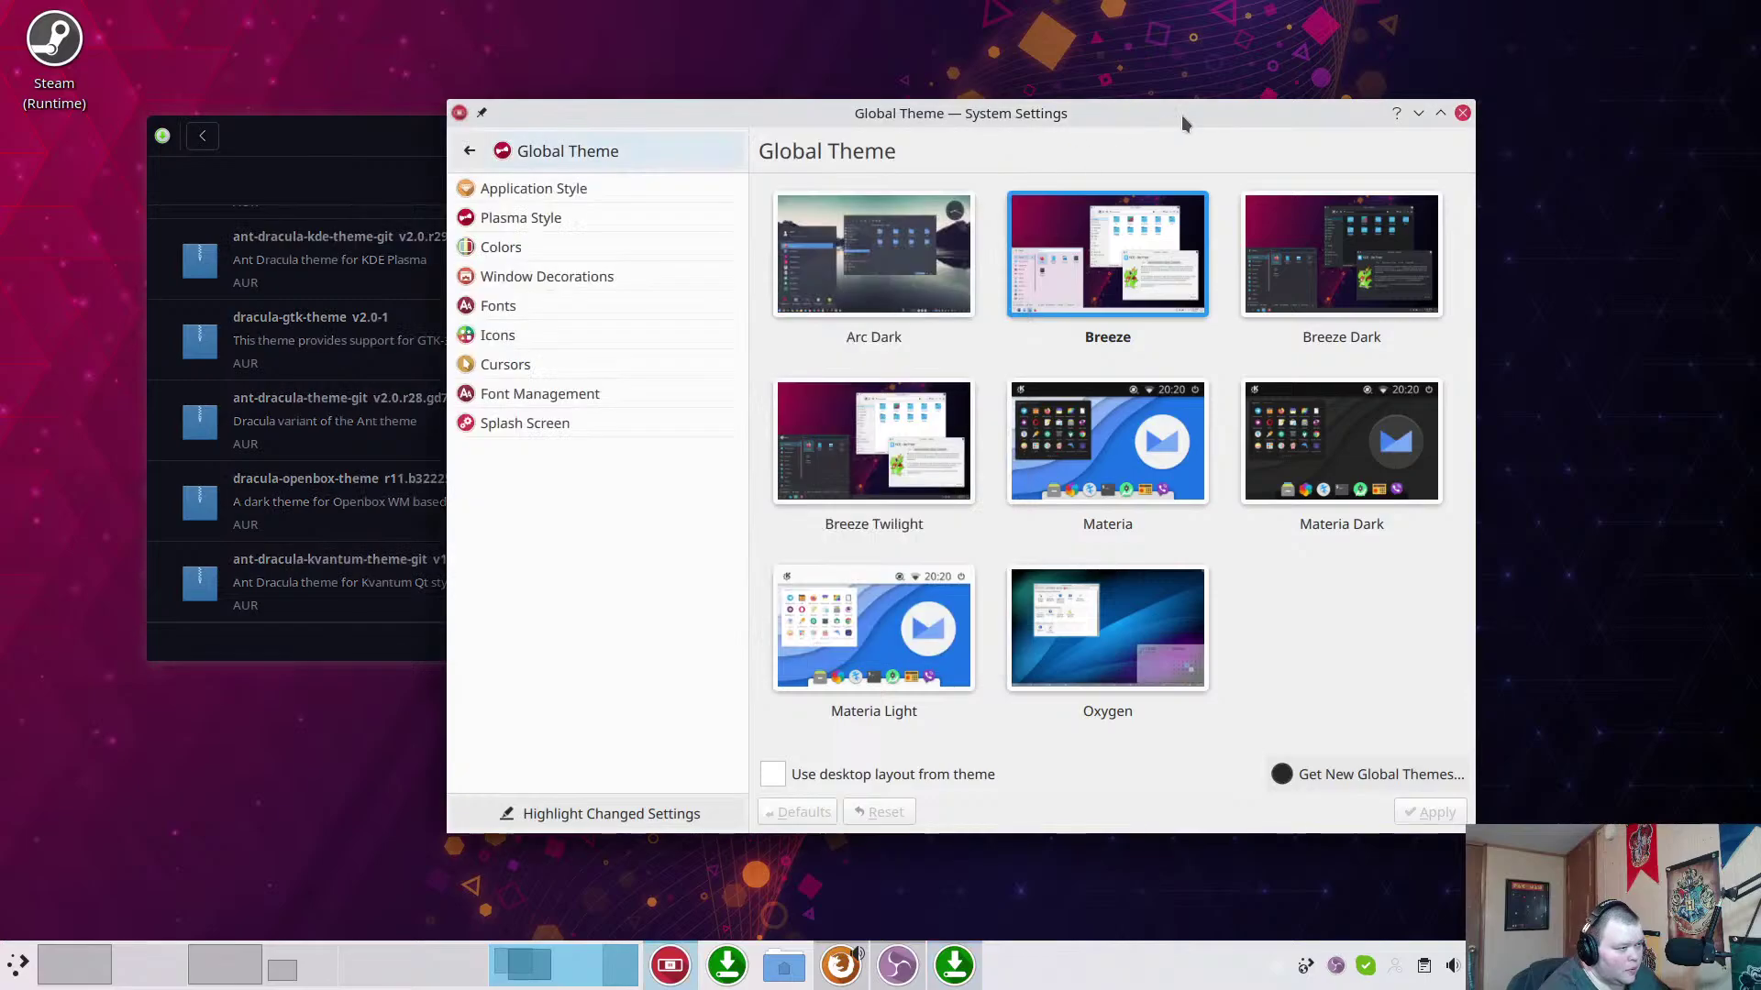
click(1462, 112)
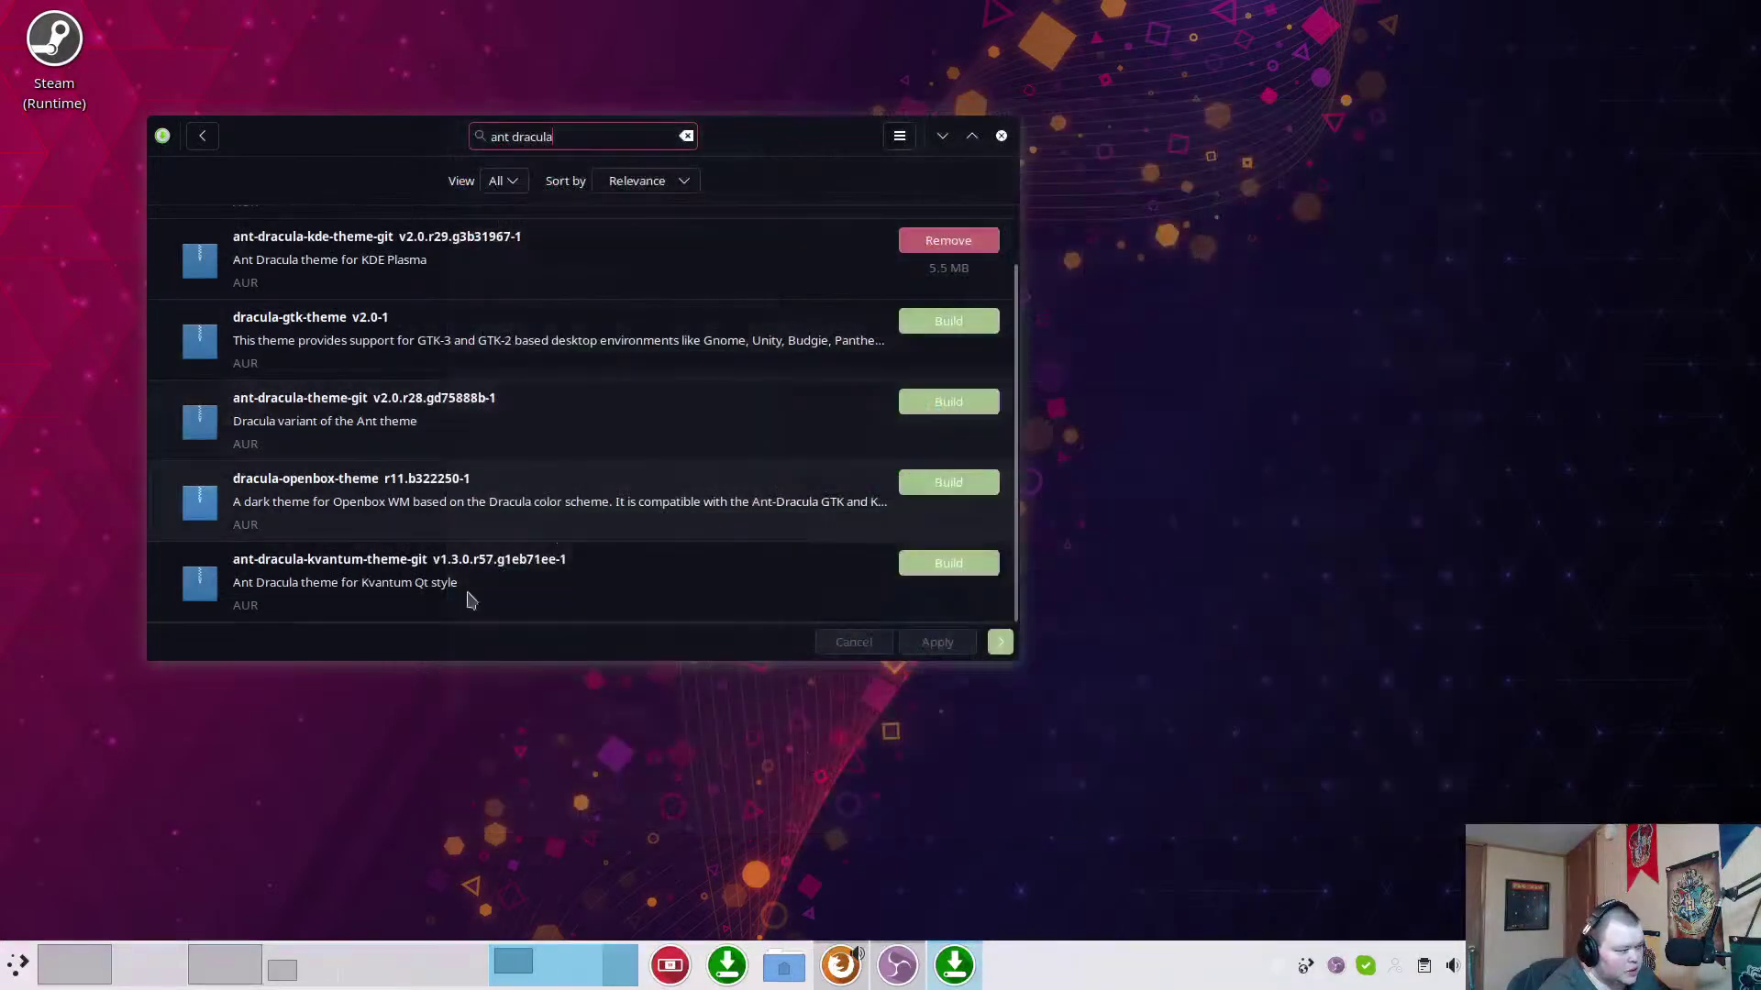
click(672, 963)
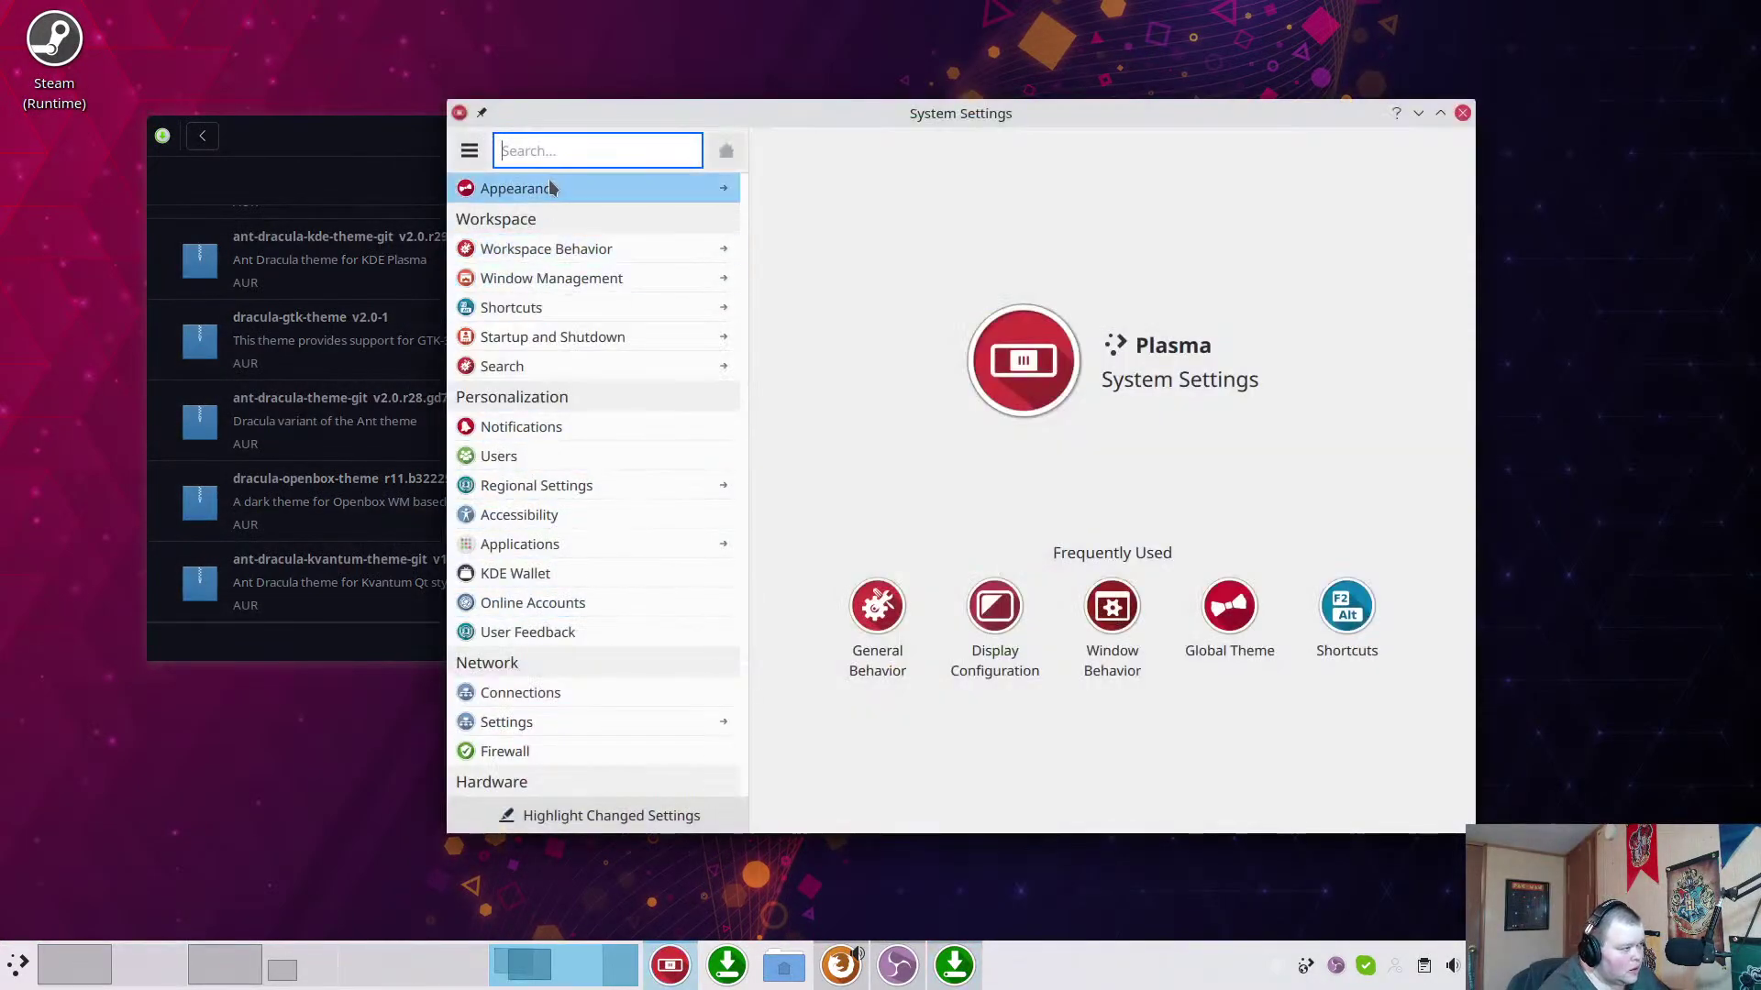
click(553, 188)
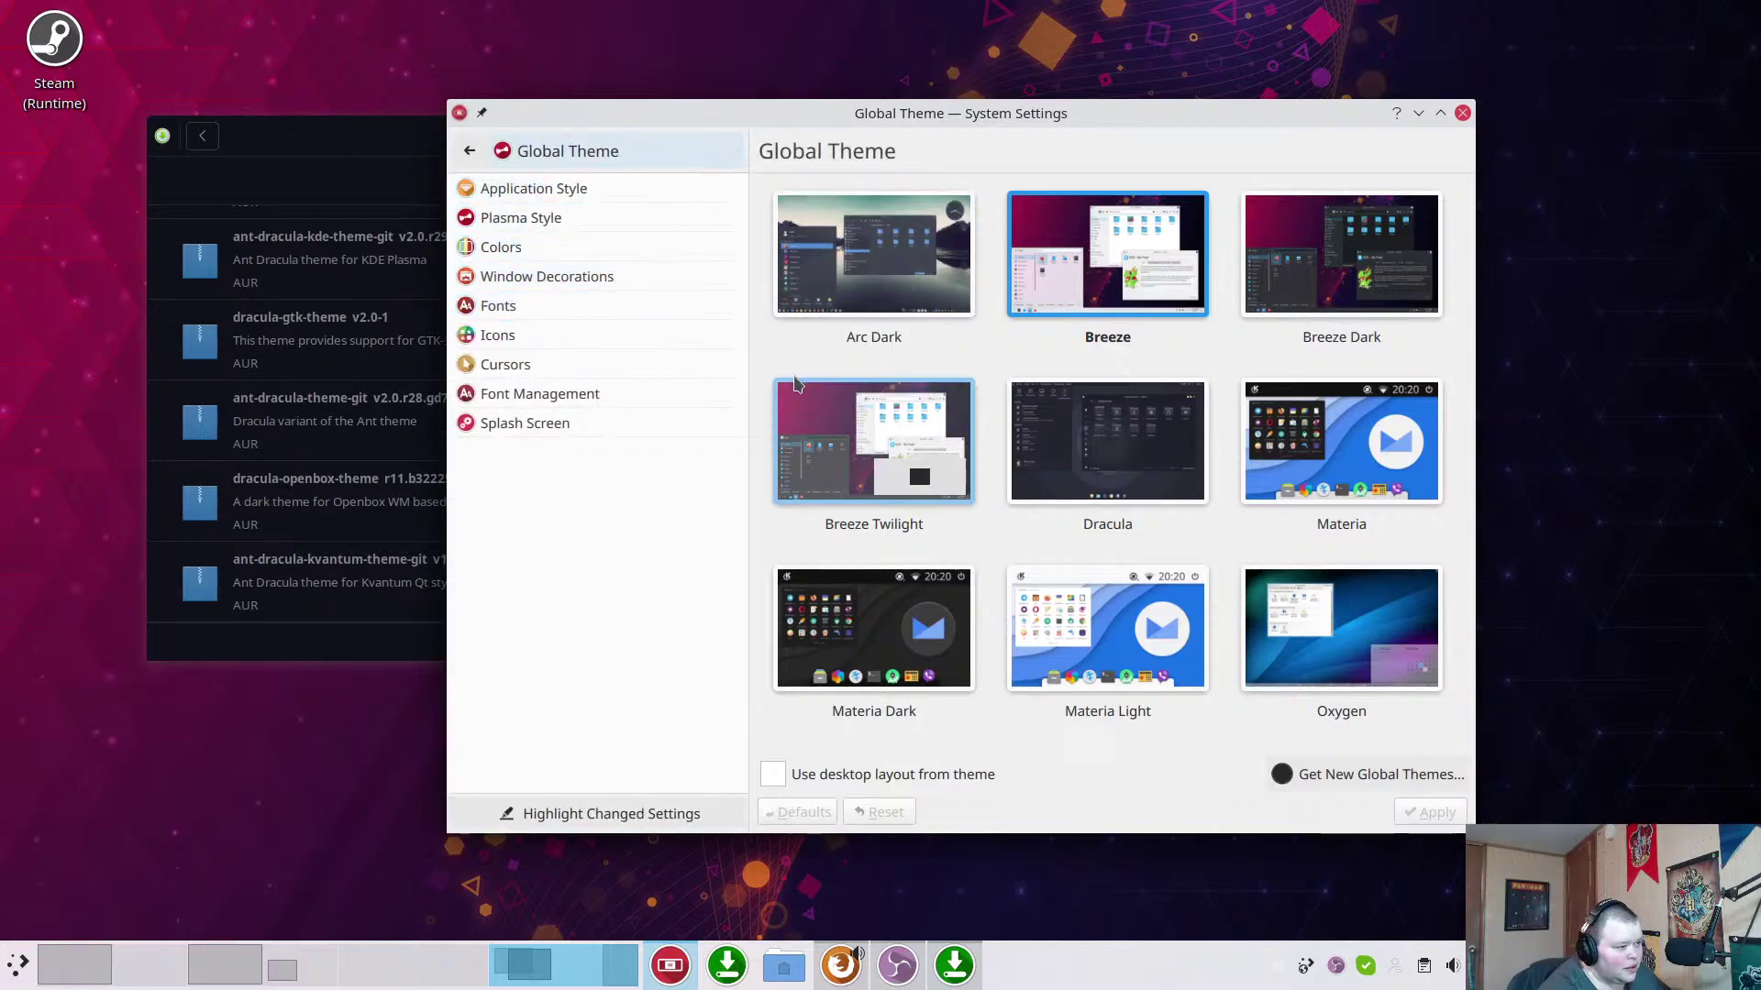
click(1083, 429)
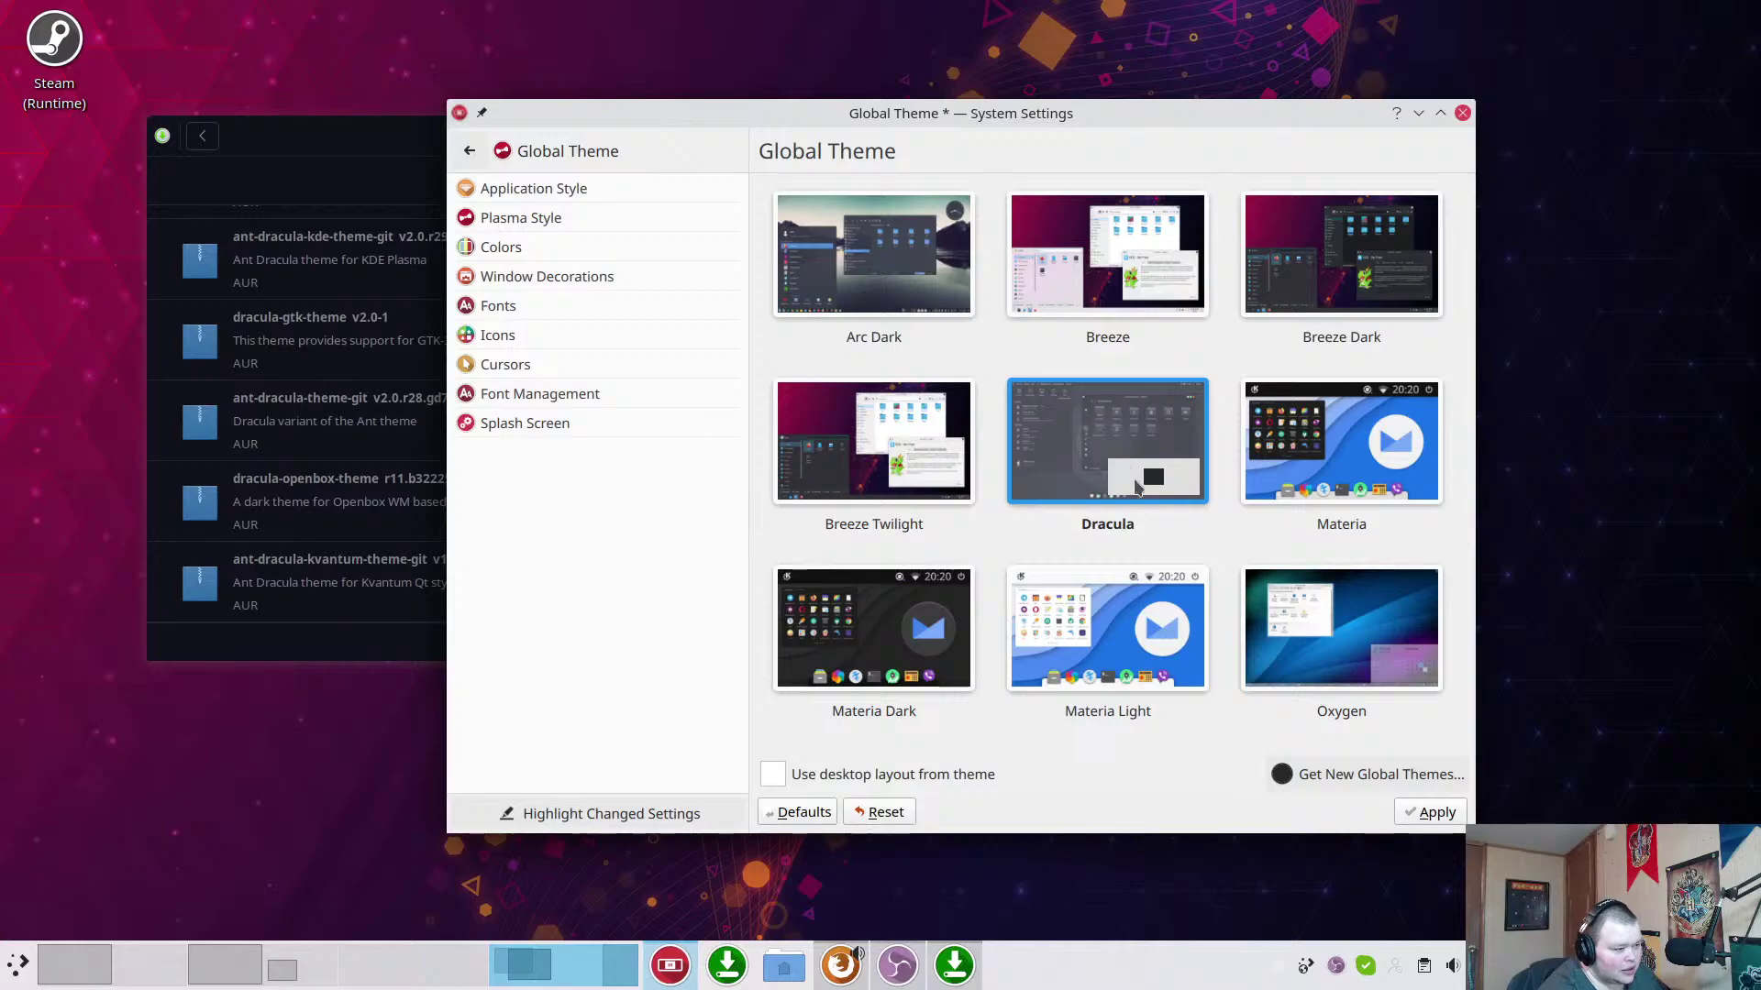
click(1421, 813)
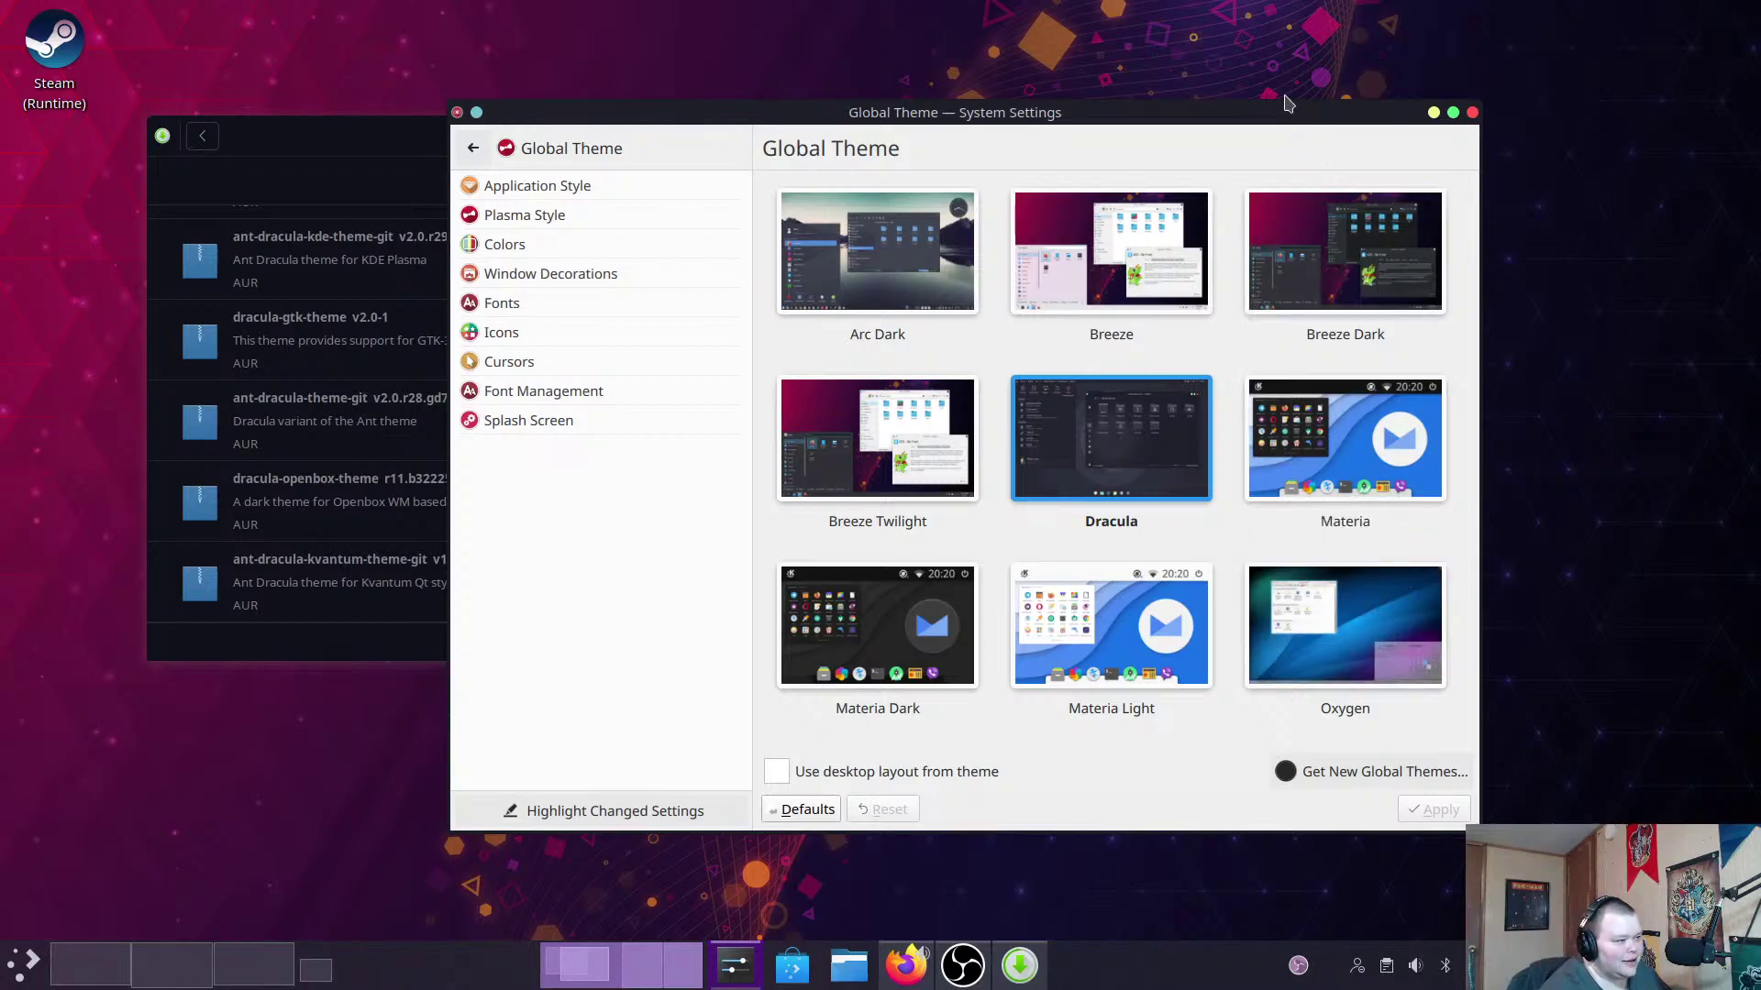
Close and relaunch System Settings, shift its window aside and return to the Global Theme page under Appearance.
mouse_move(1286, 101)
mouse_down()
mouse_move(980, 100)
mouse_move(1291, 100)
mouse_up()
click(1476, 111)
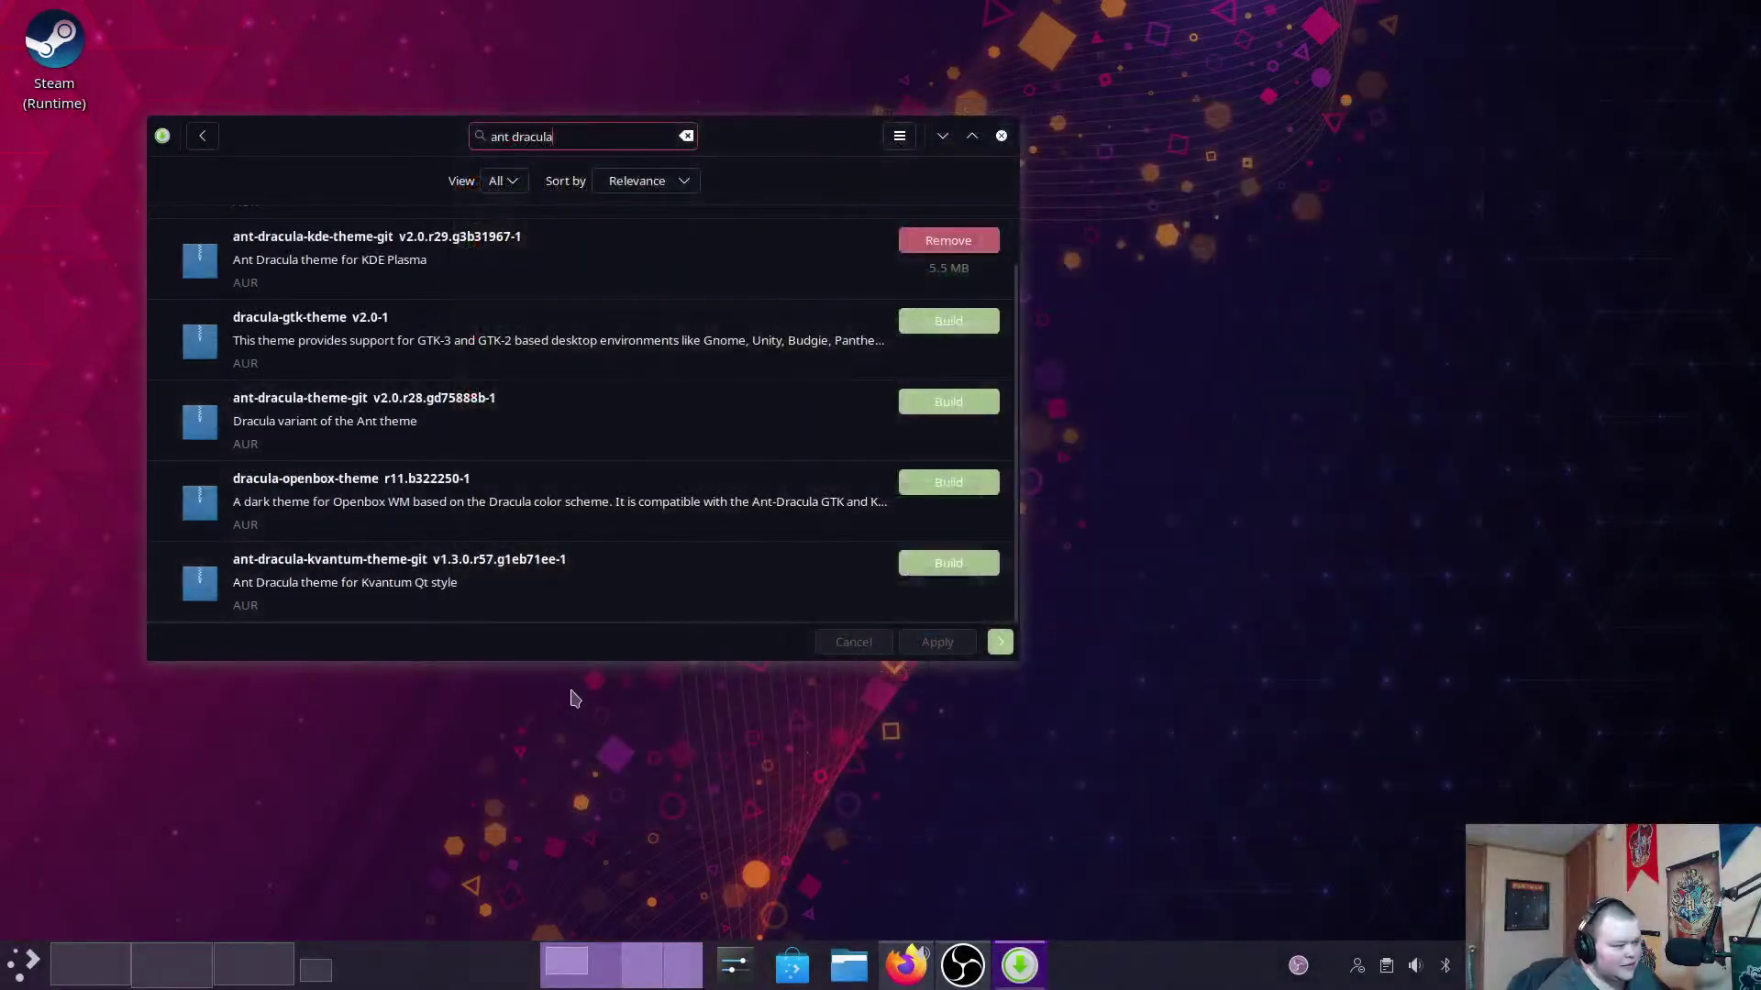
click(734, 964)
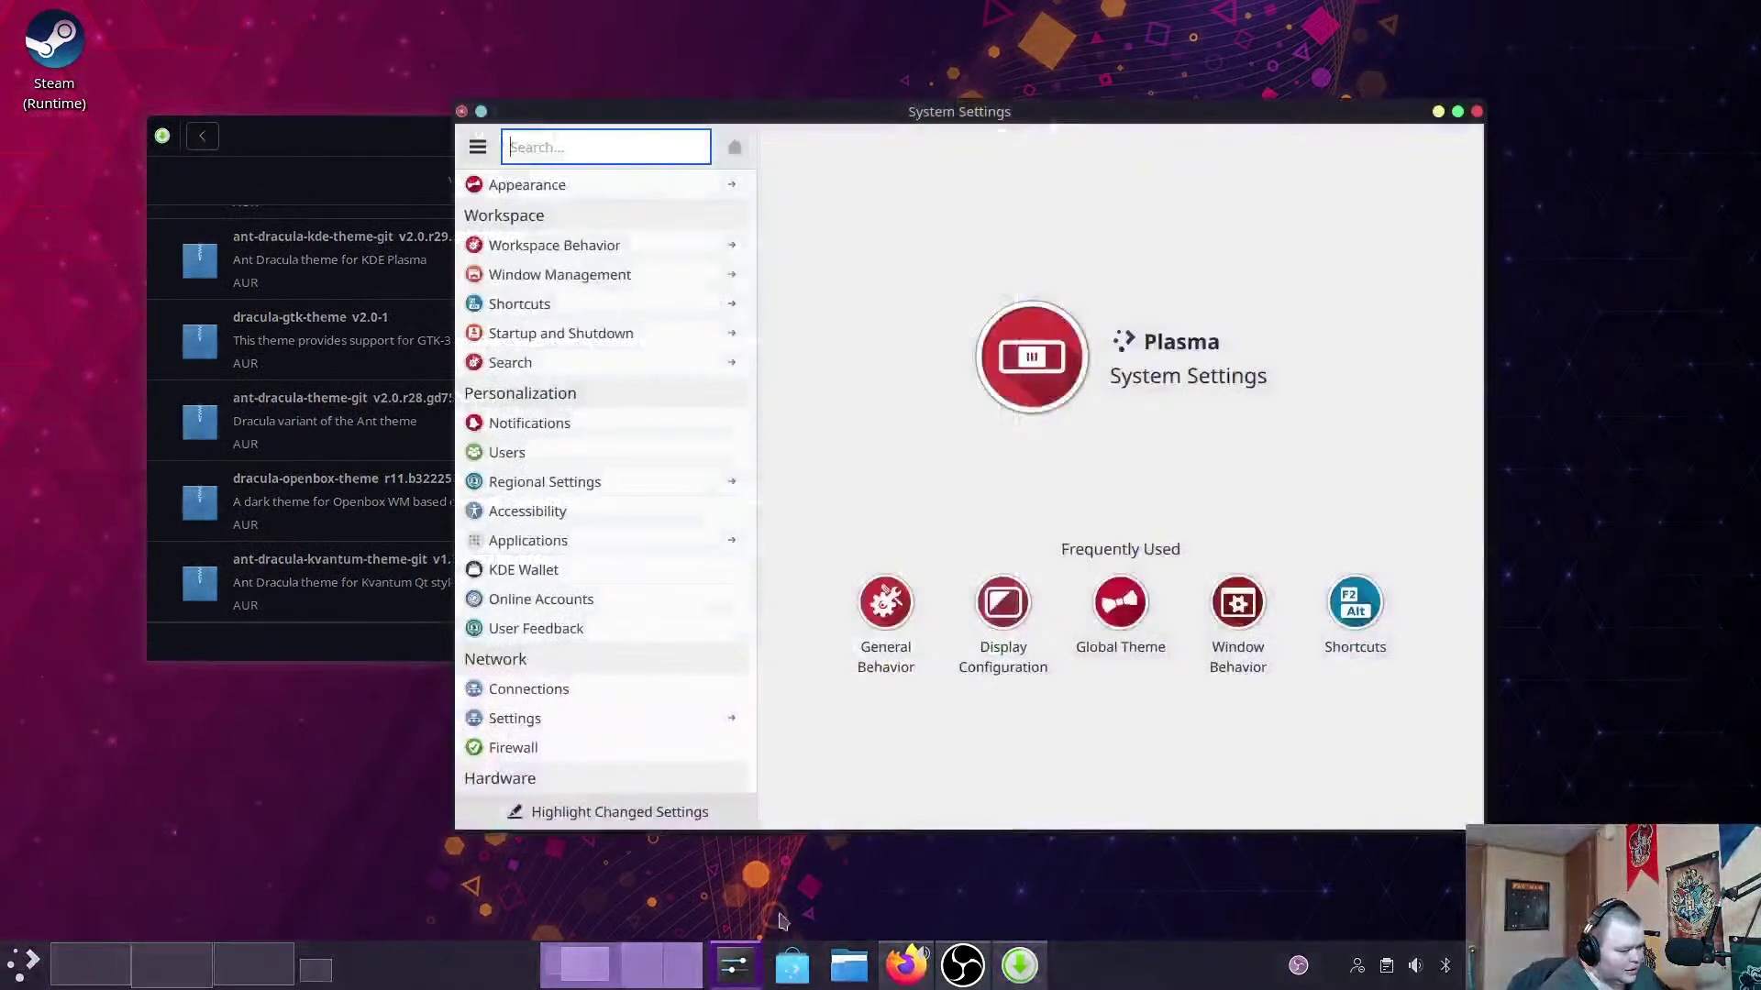
drag(1021, 111, 1135, 101)
click(748, 176)
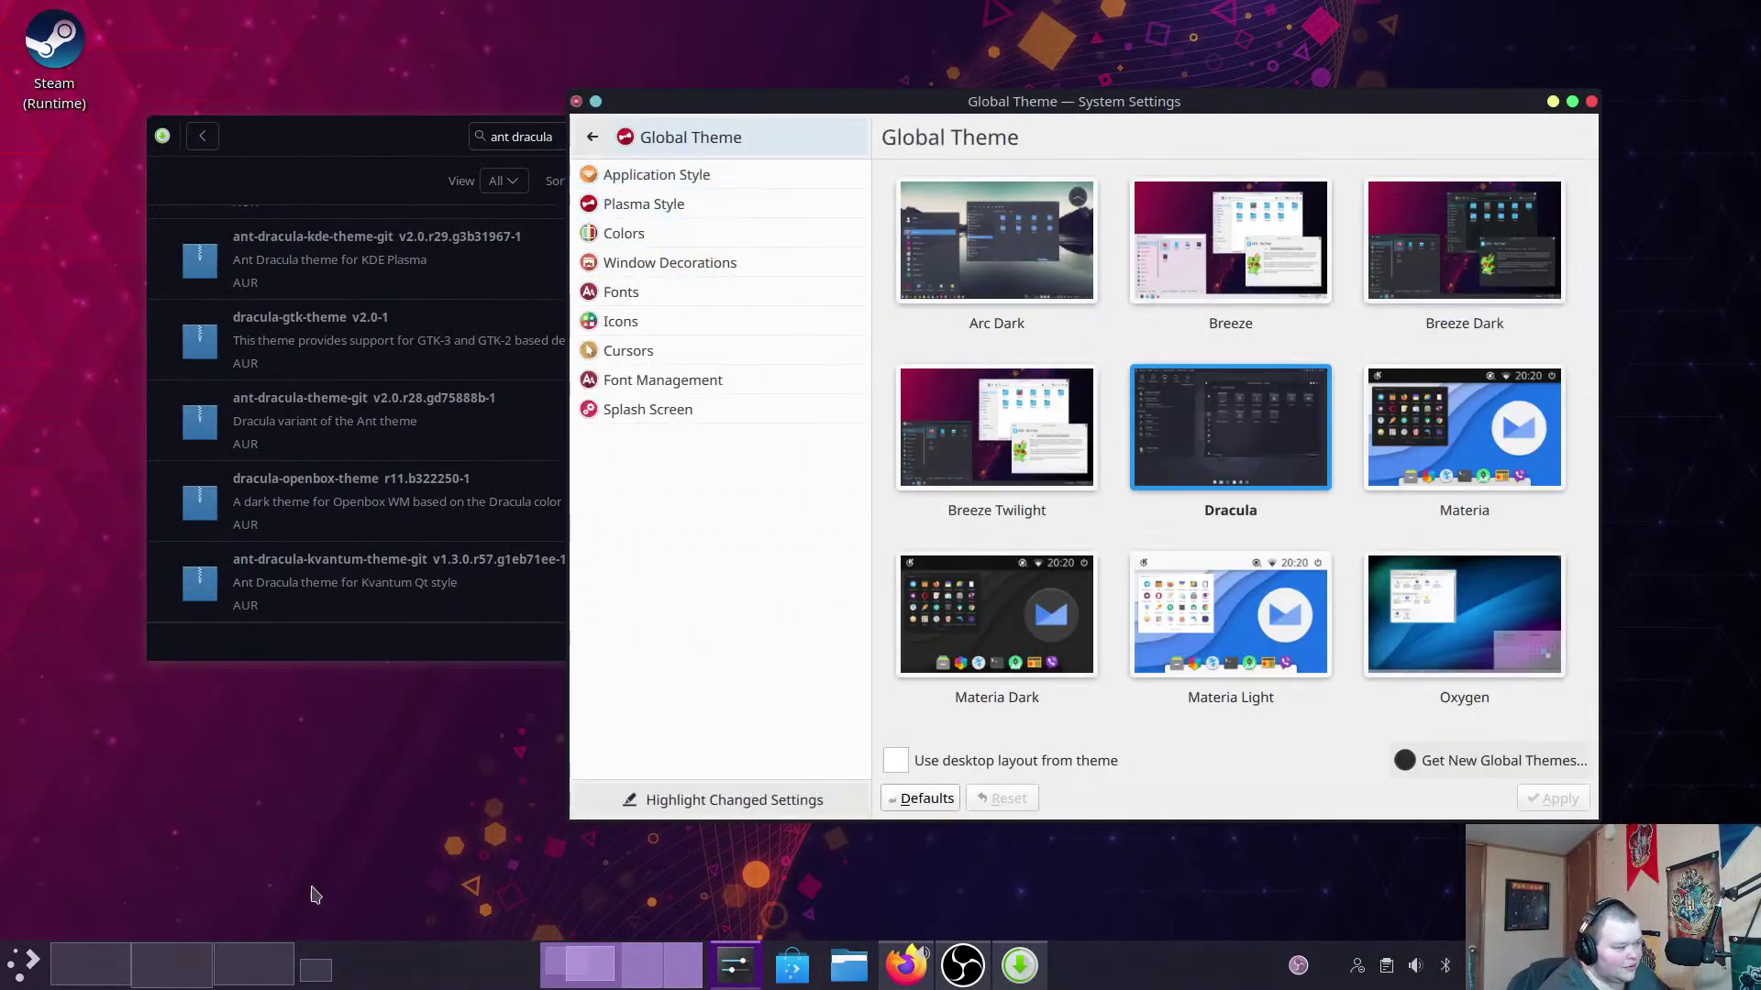
Open the Dolphin file manager to examine how the Dracula theme renders there, and close it again.
click(849, 963)
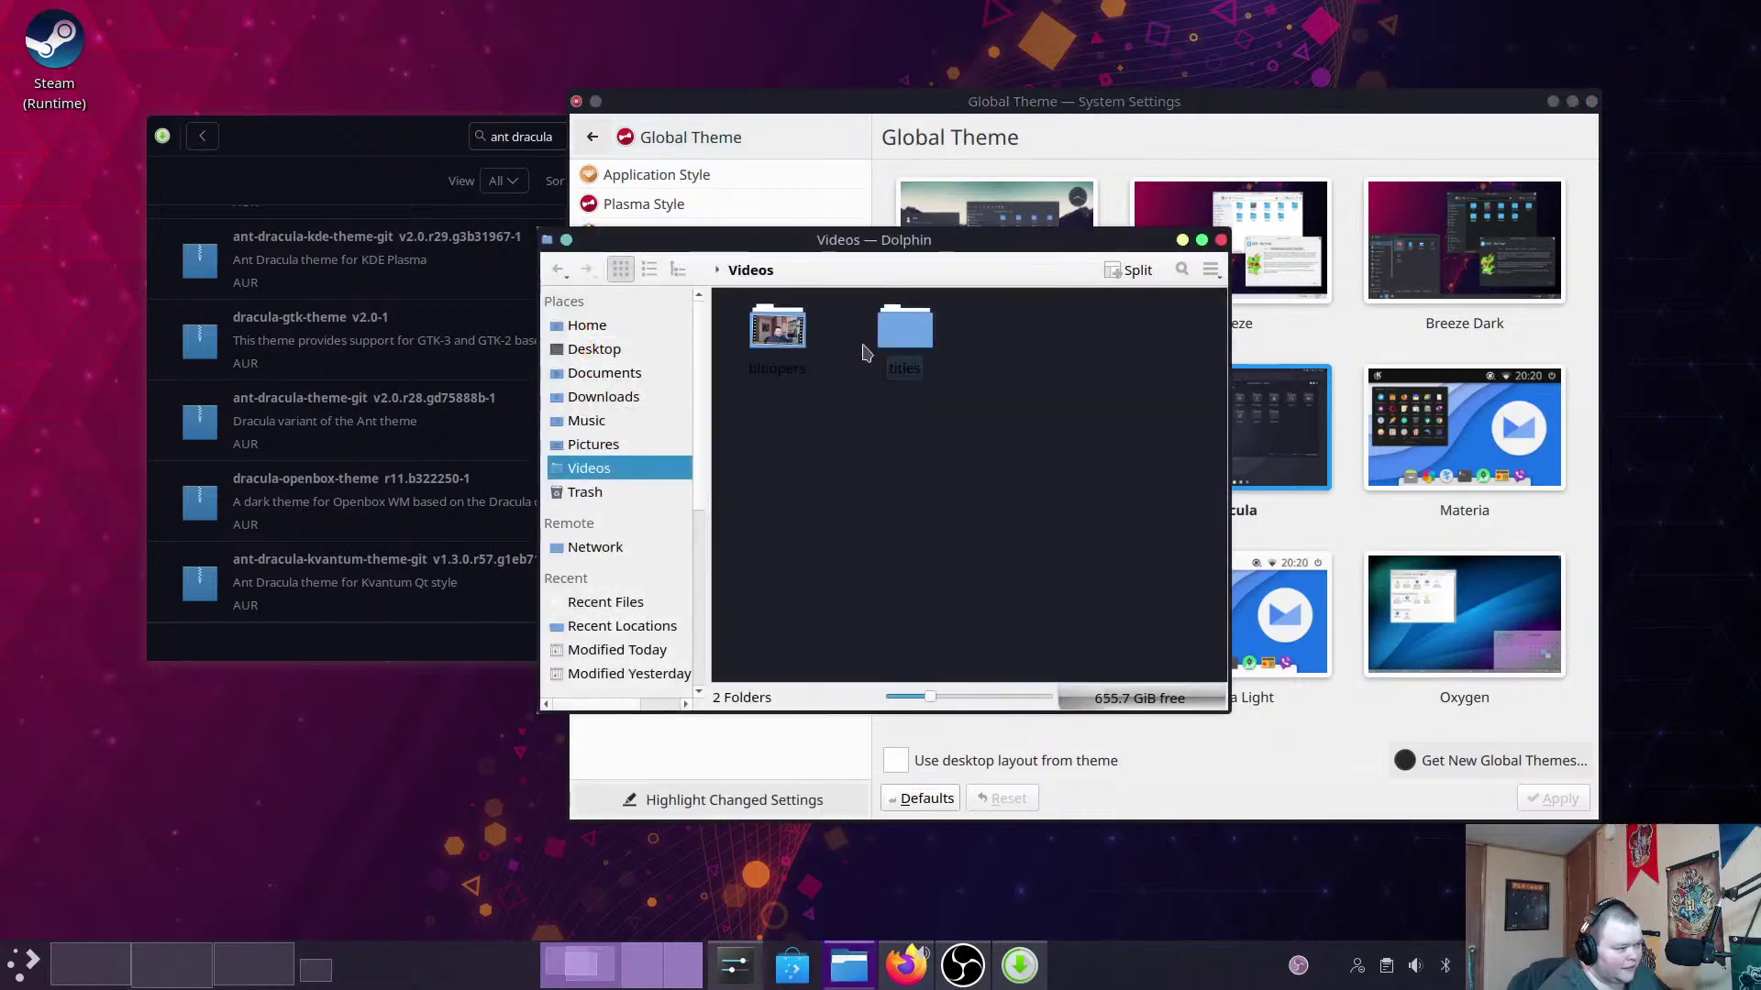
drag(940, 249, 568, 236)
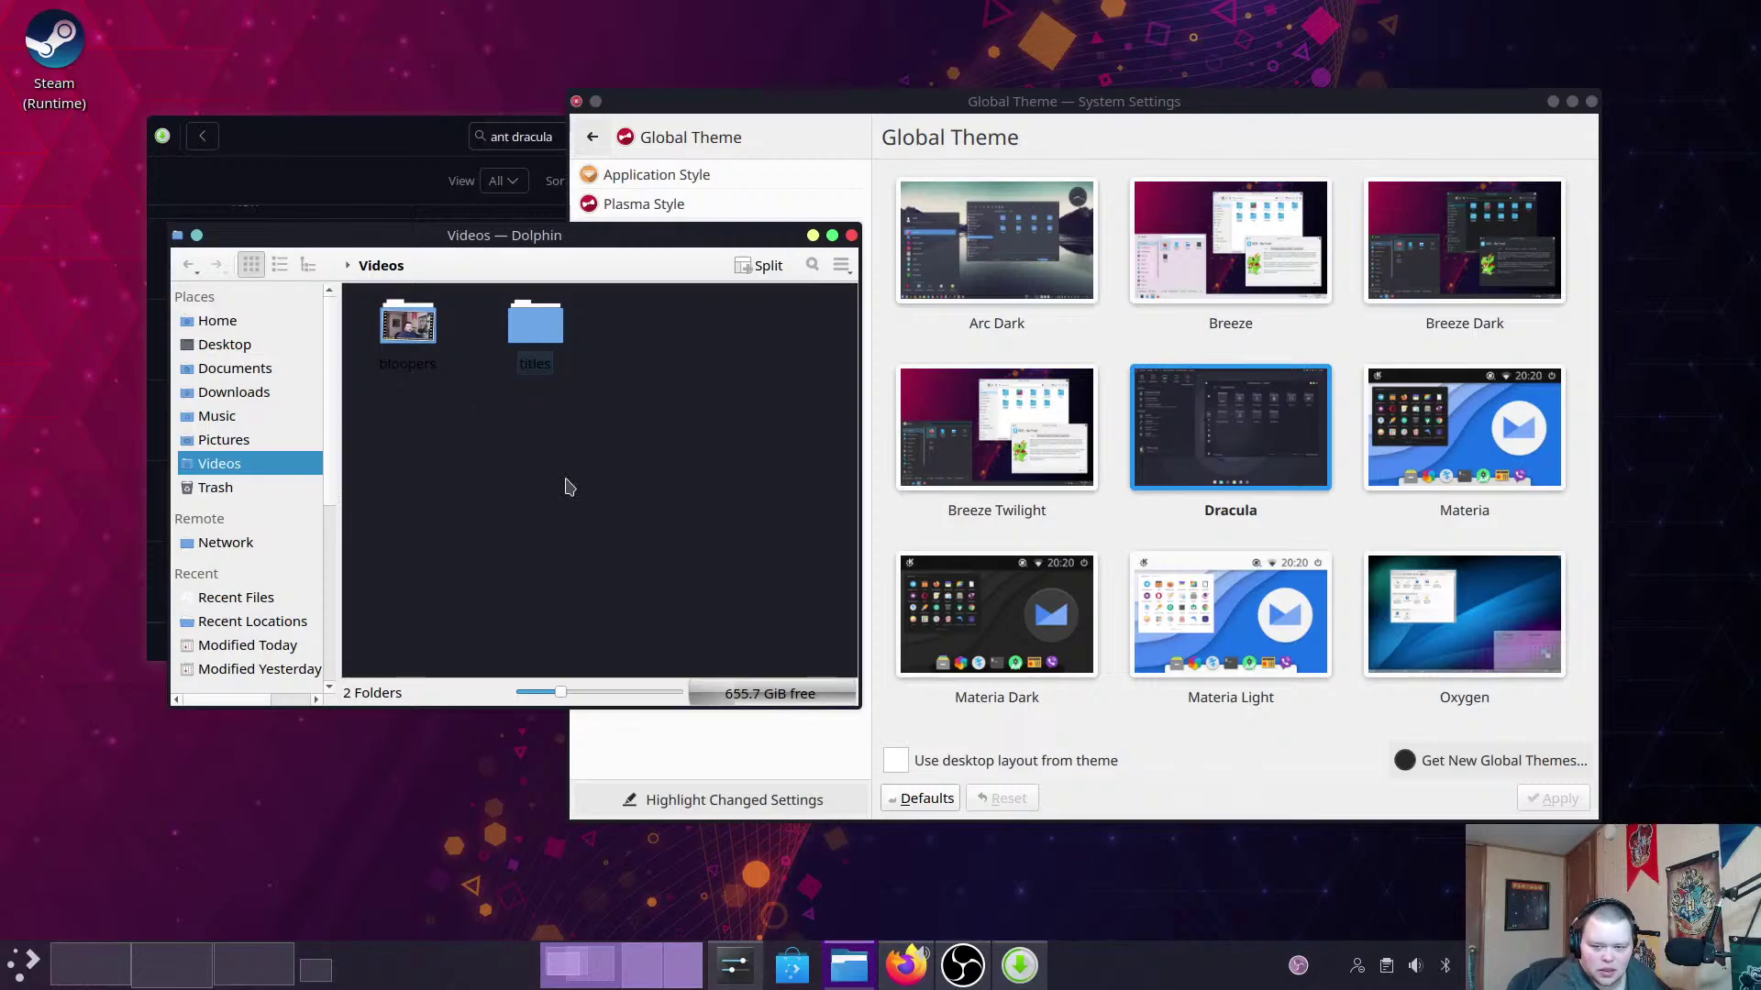
drag(707, 239, 782, 277)
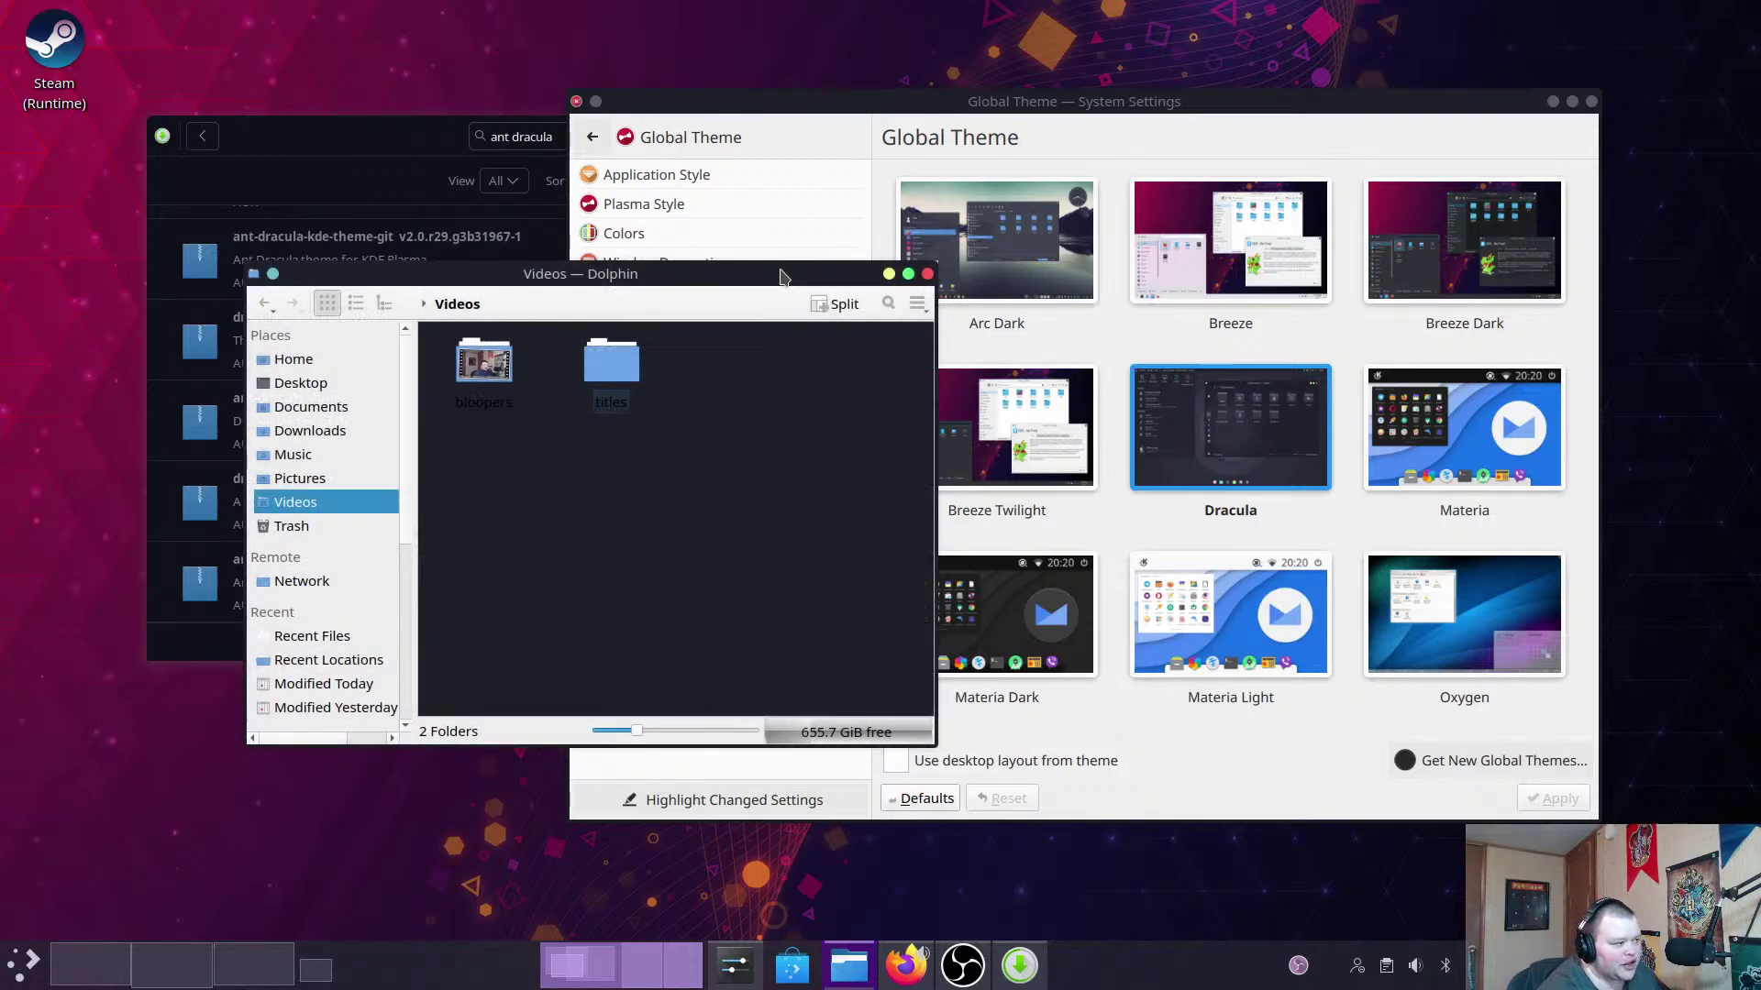
click(928, 275)
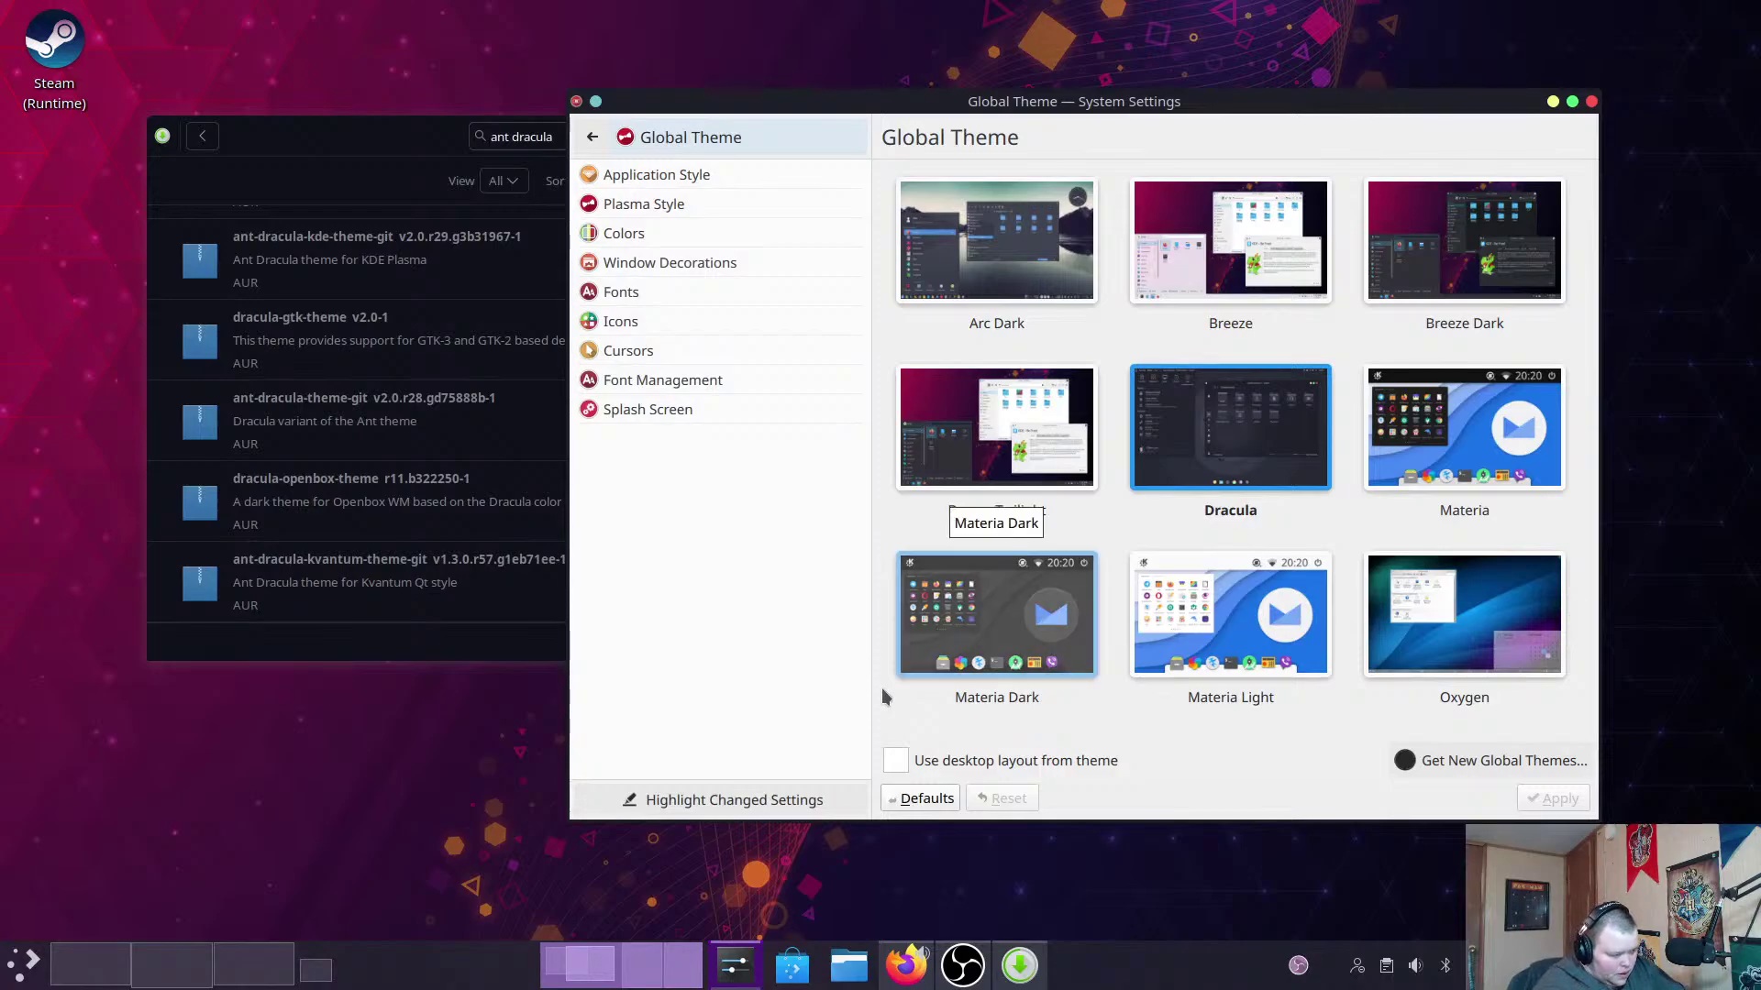
Try to search Pamac for "latte dock" in place of the existing theme search.
click(387, 138)
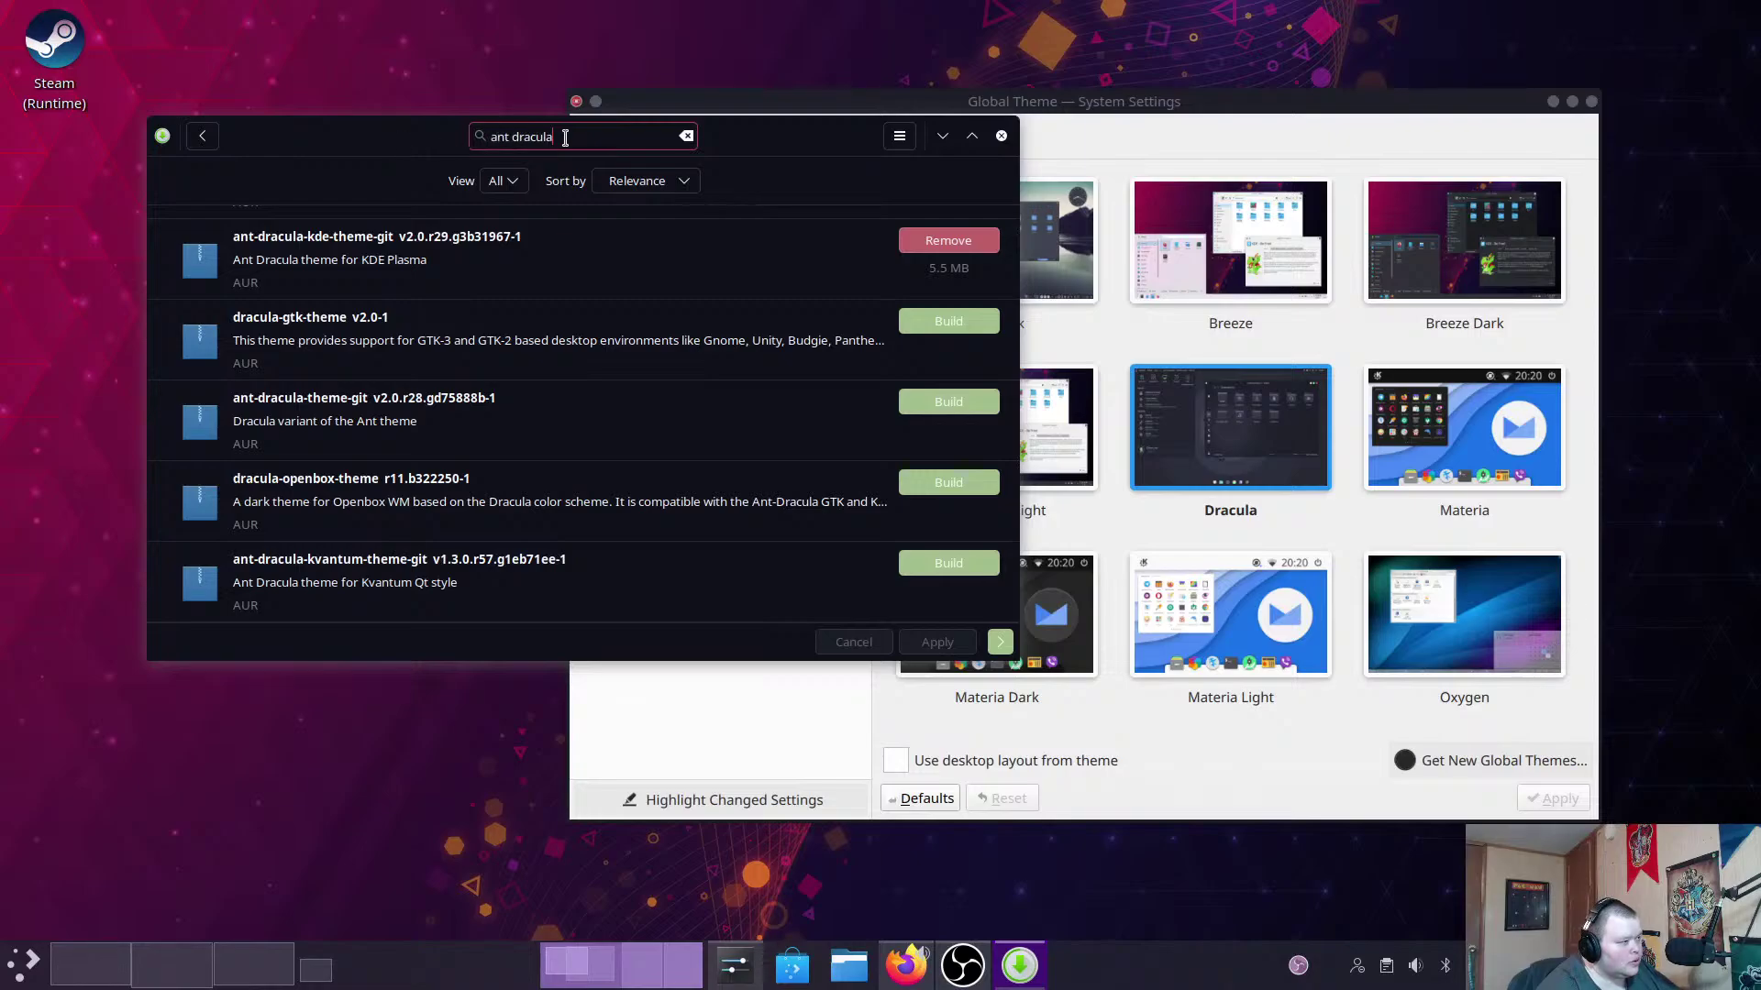
drag(565, 137, 419, 142)
text(latte)
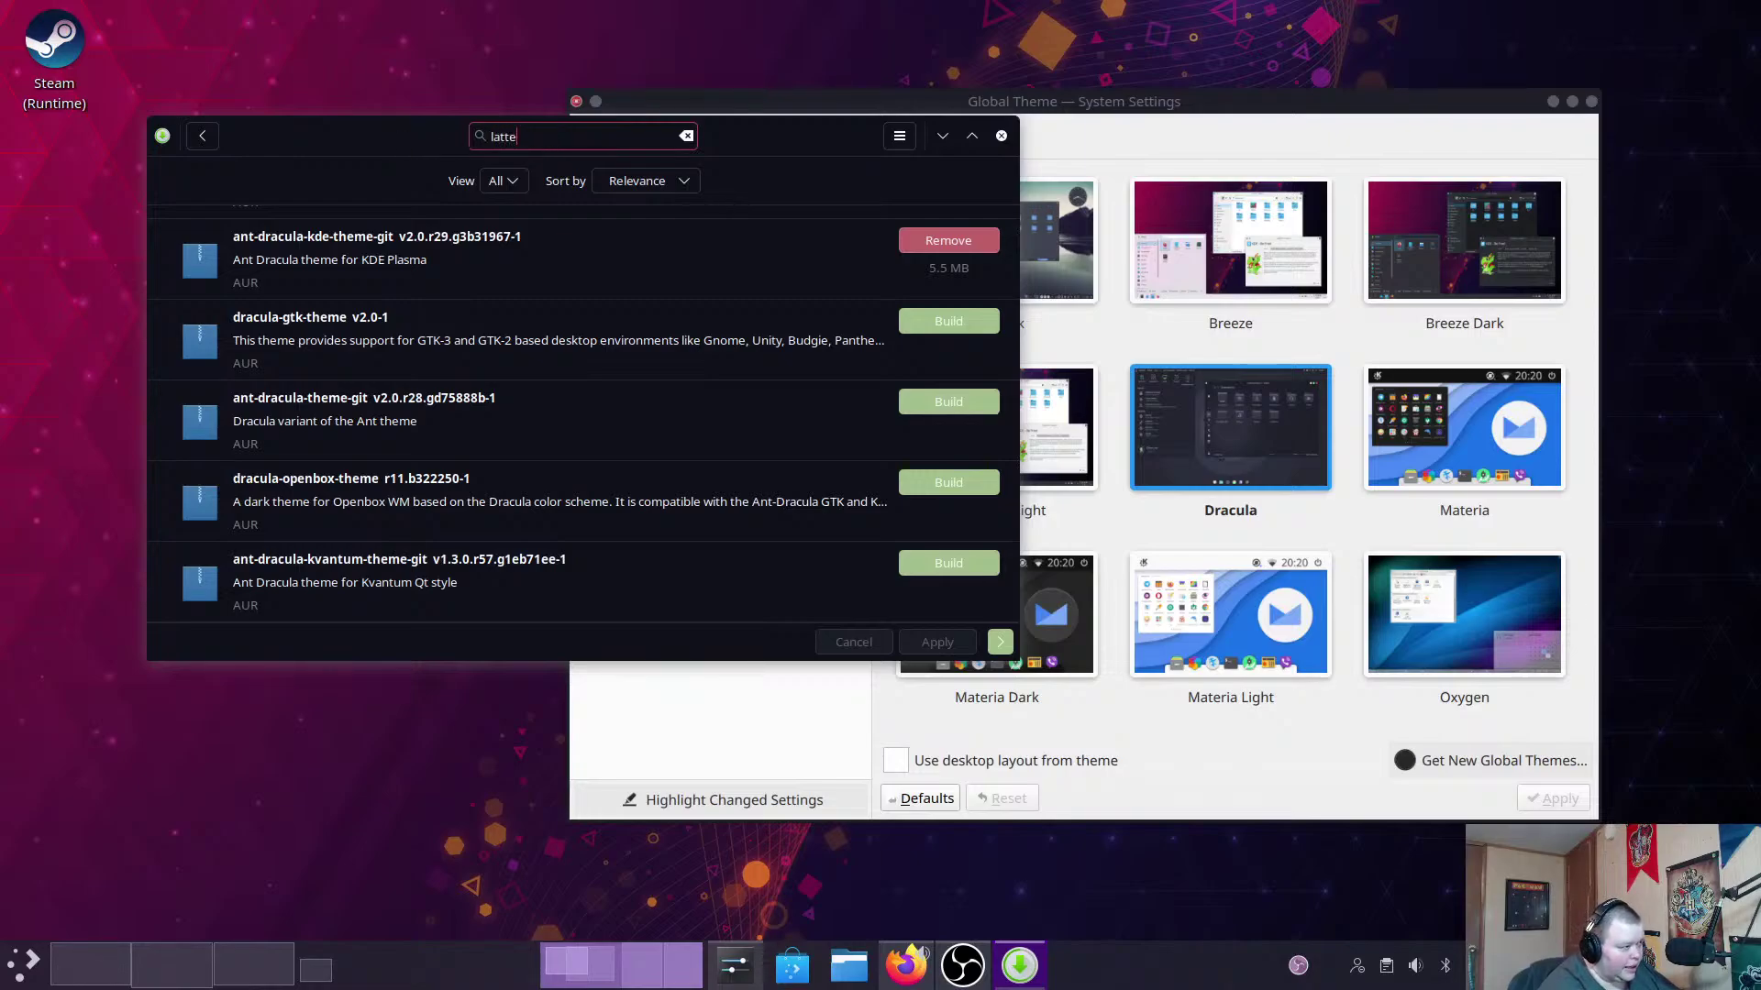
text( da)
text(ck)
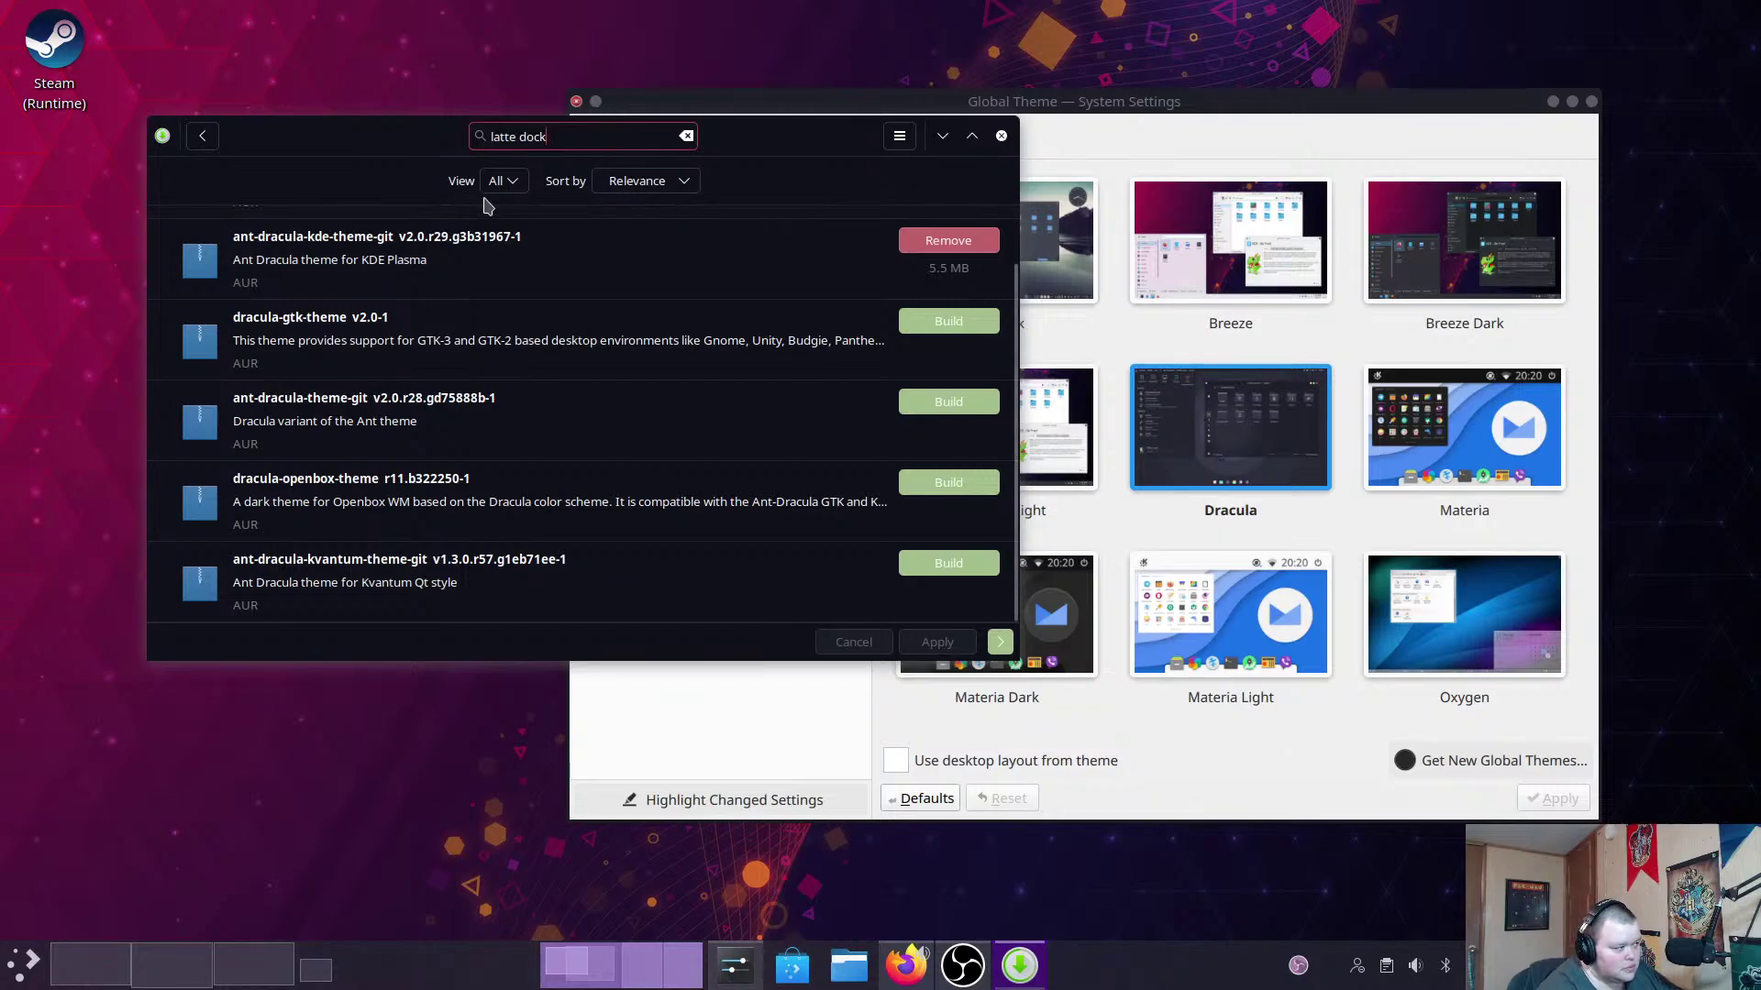
scroll(573, 291, up, 1)
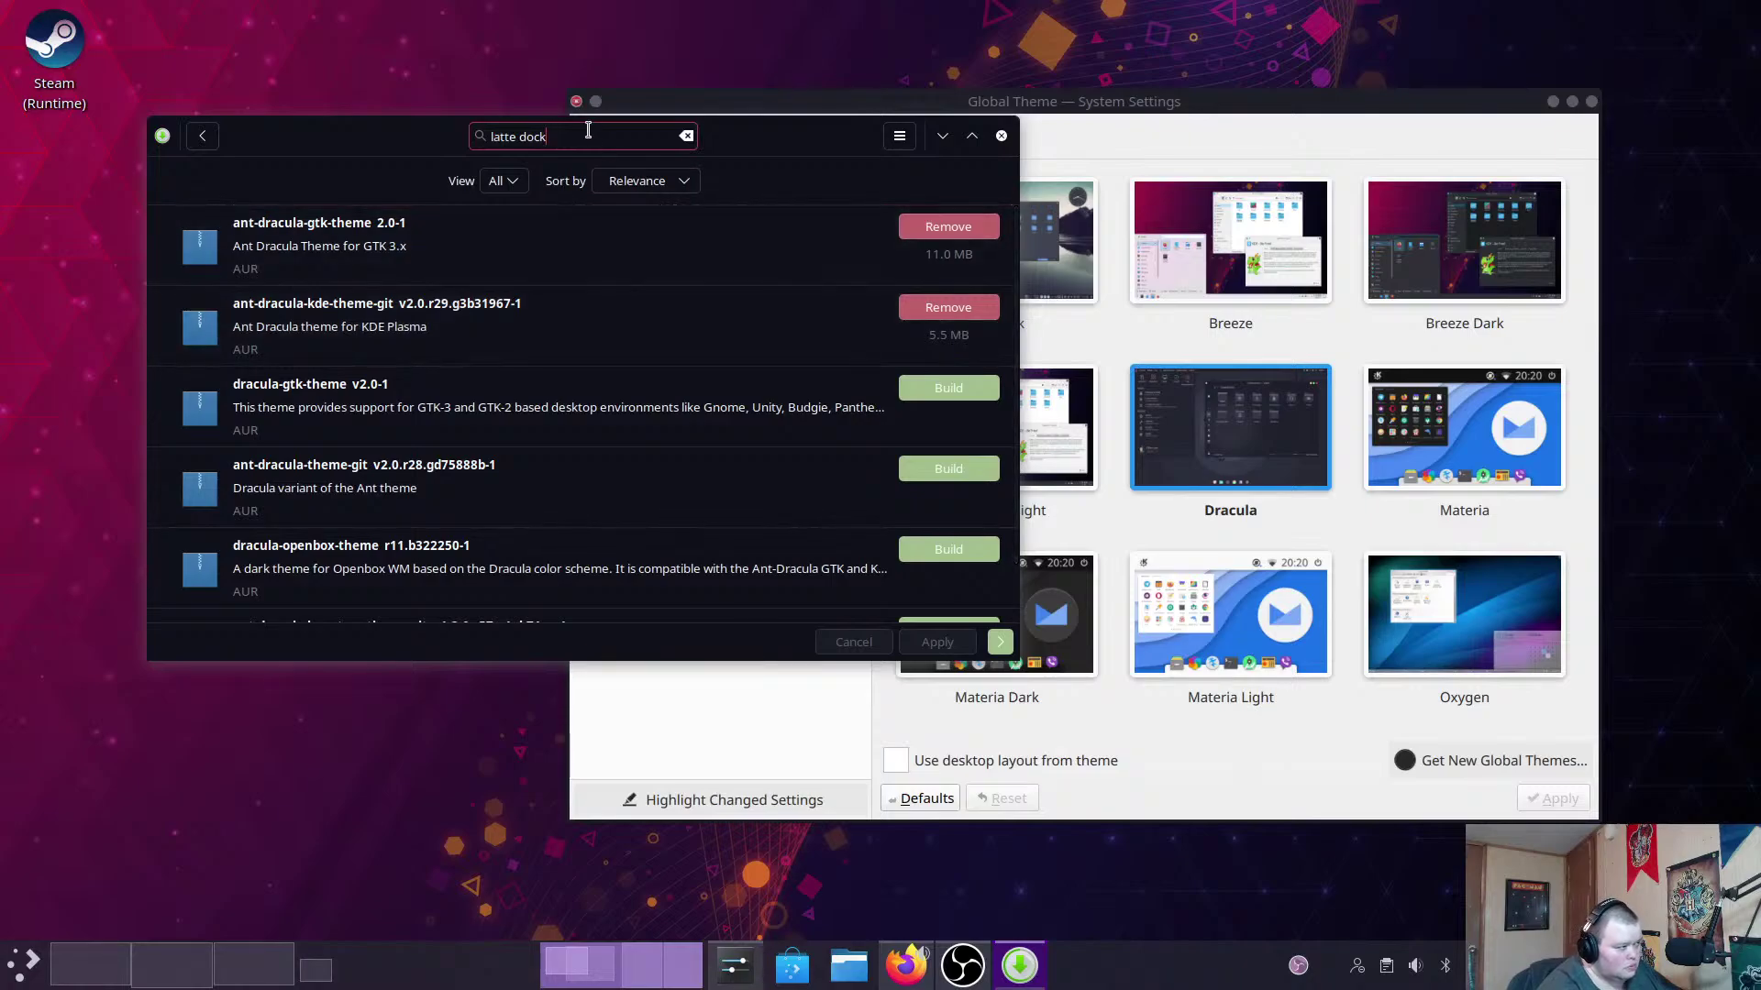
Start a fresh Pamac search for "latte doc" and build the latte-dock-git package with its dependencies from the AUR.
click(202, 138)
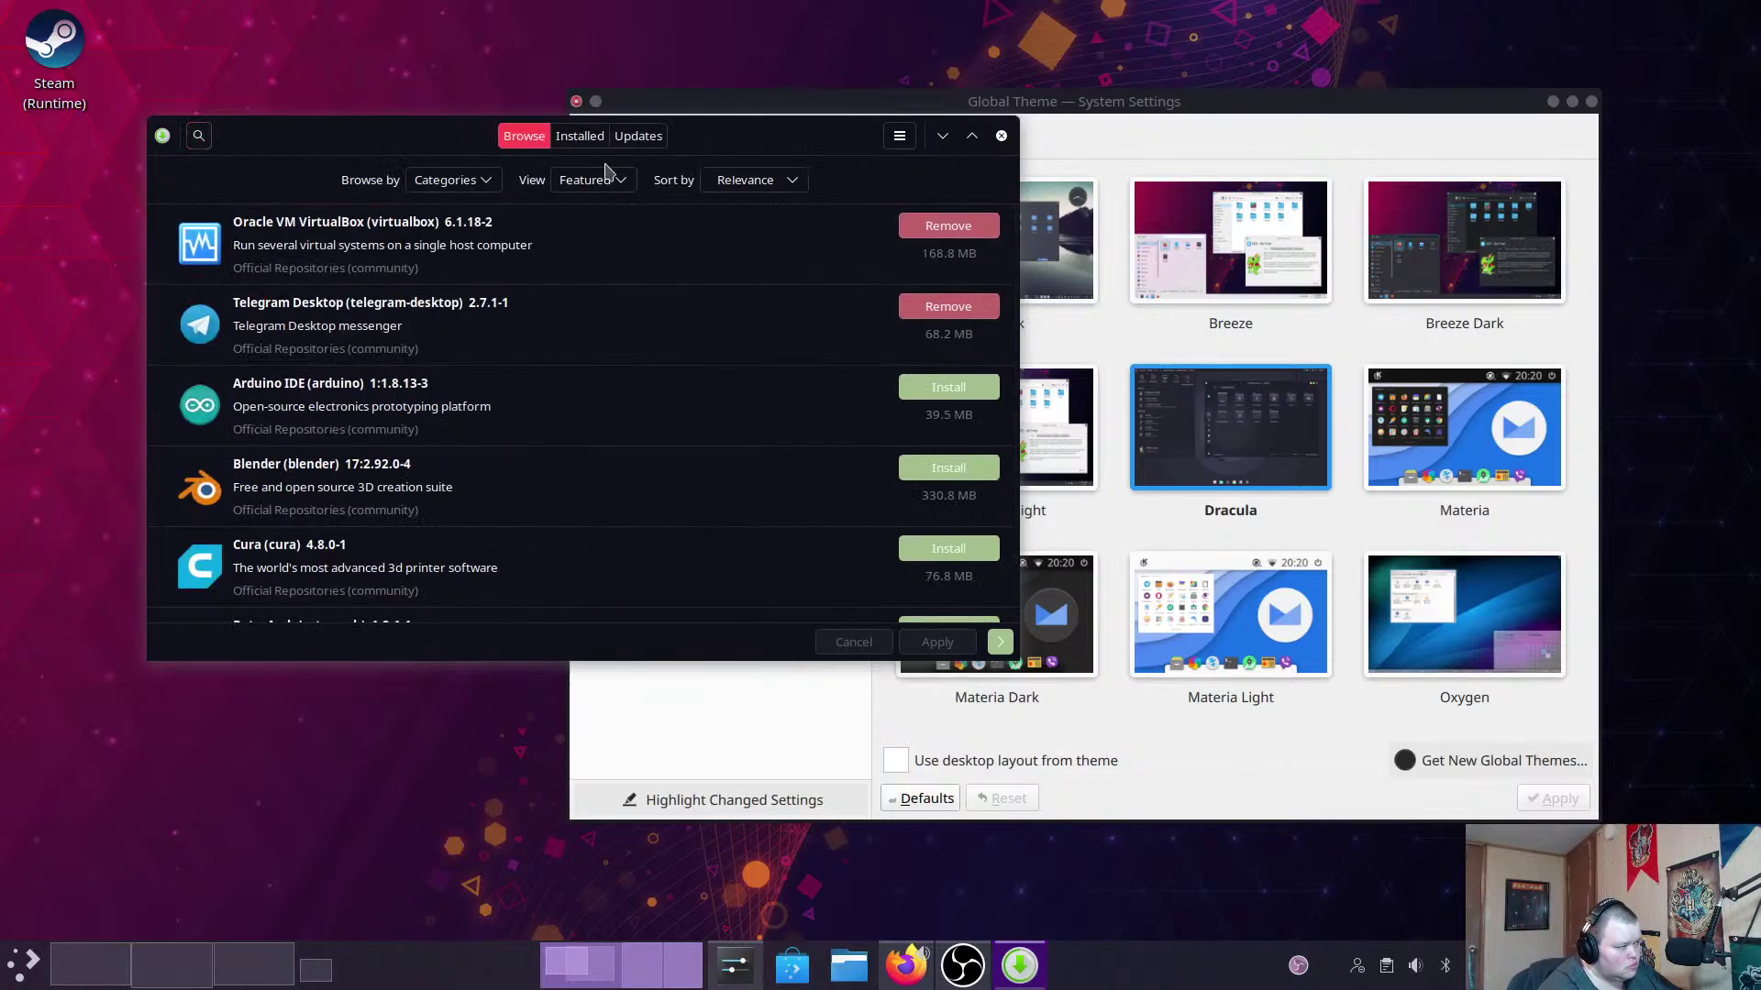
click(210, 138)
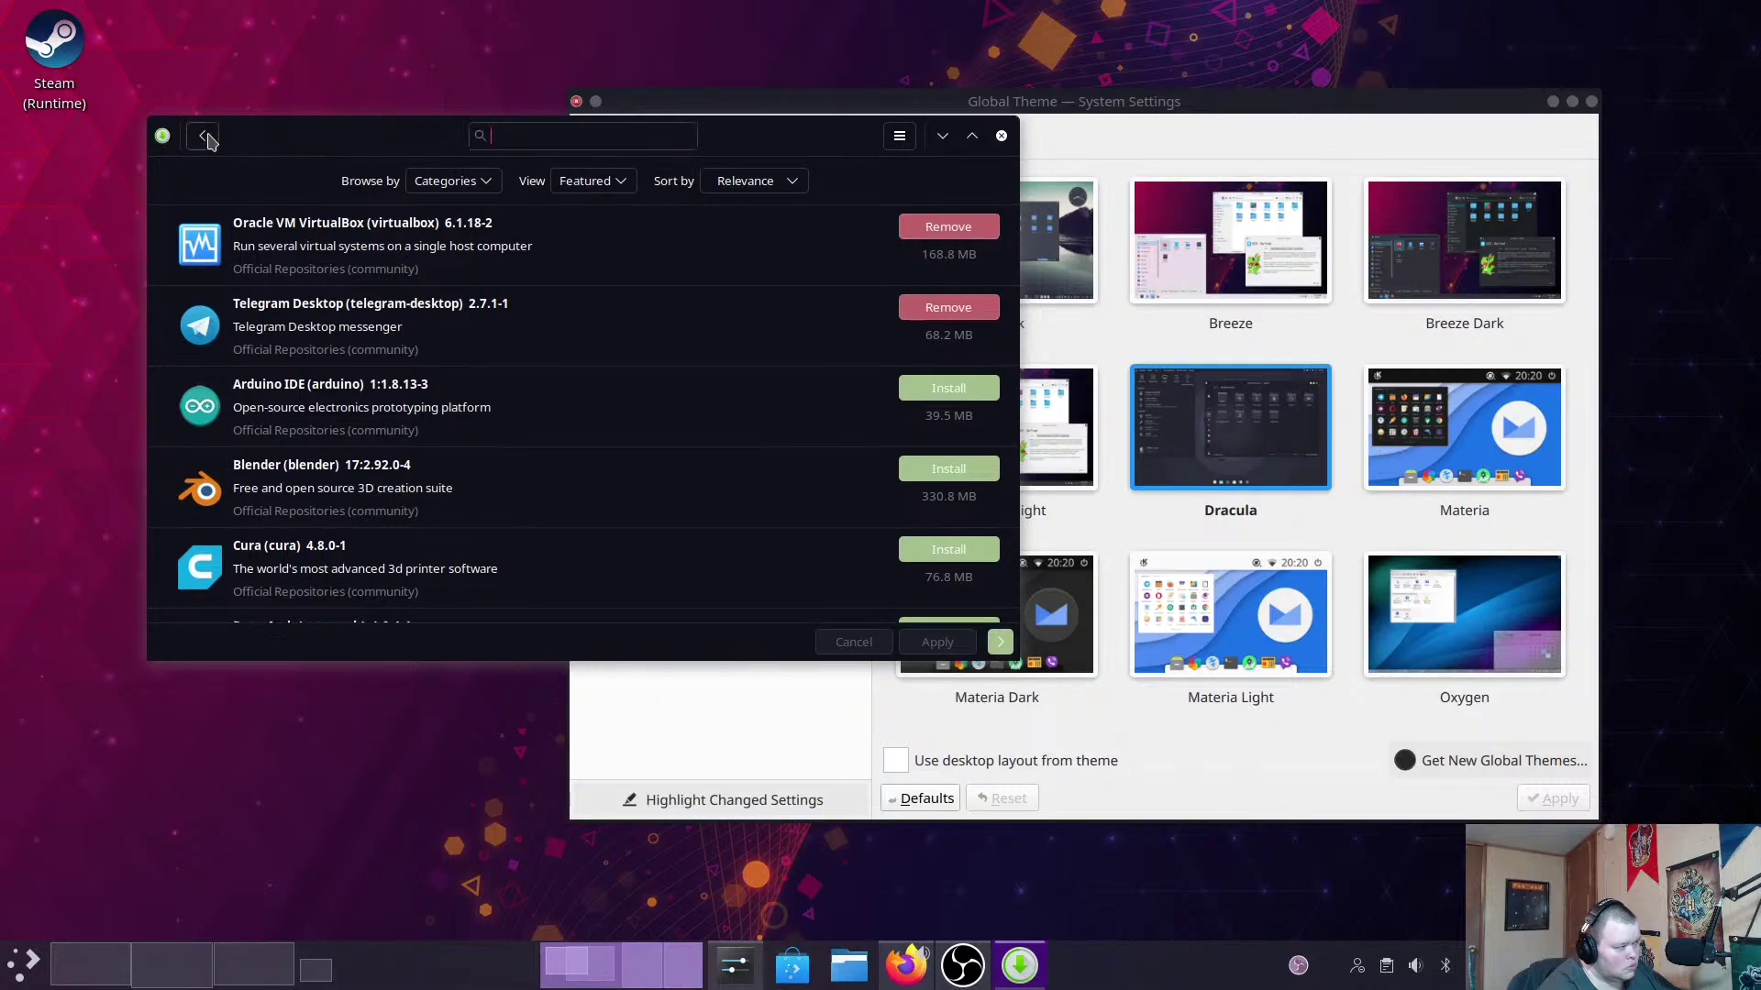
text(latte doc)
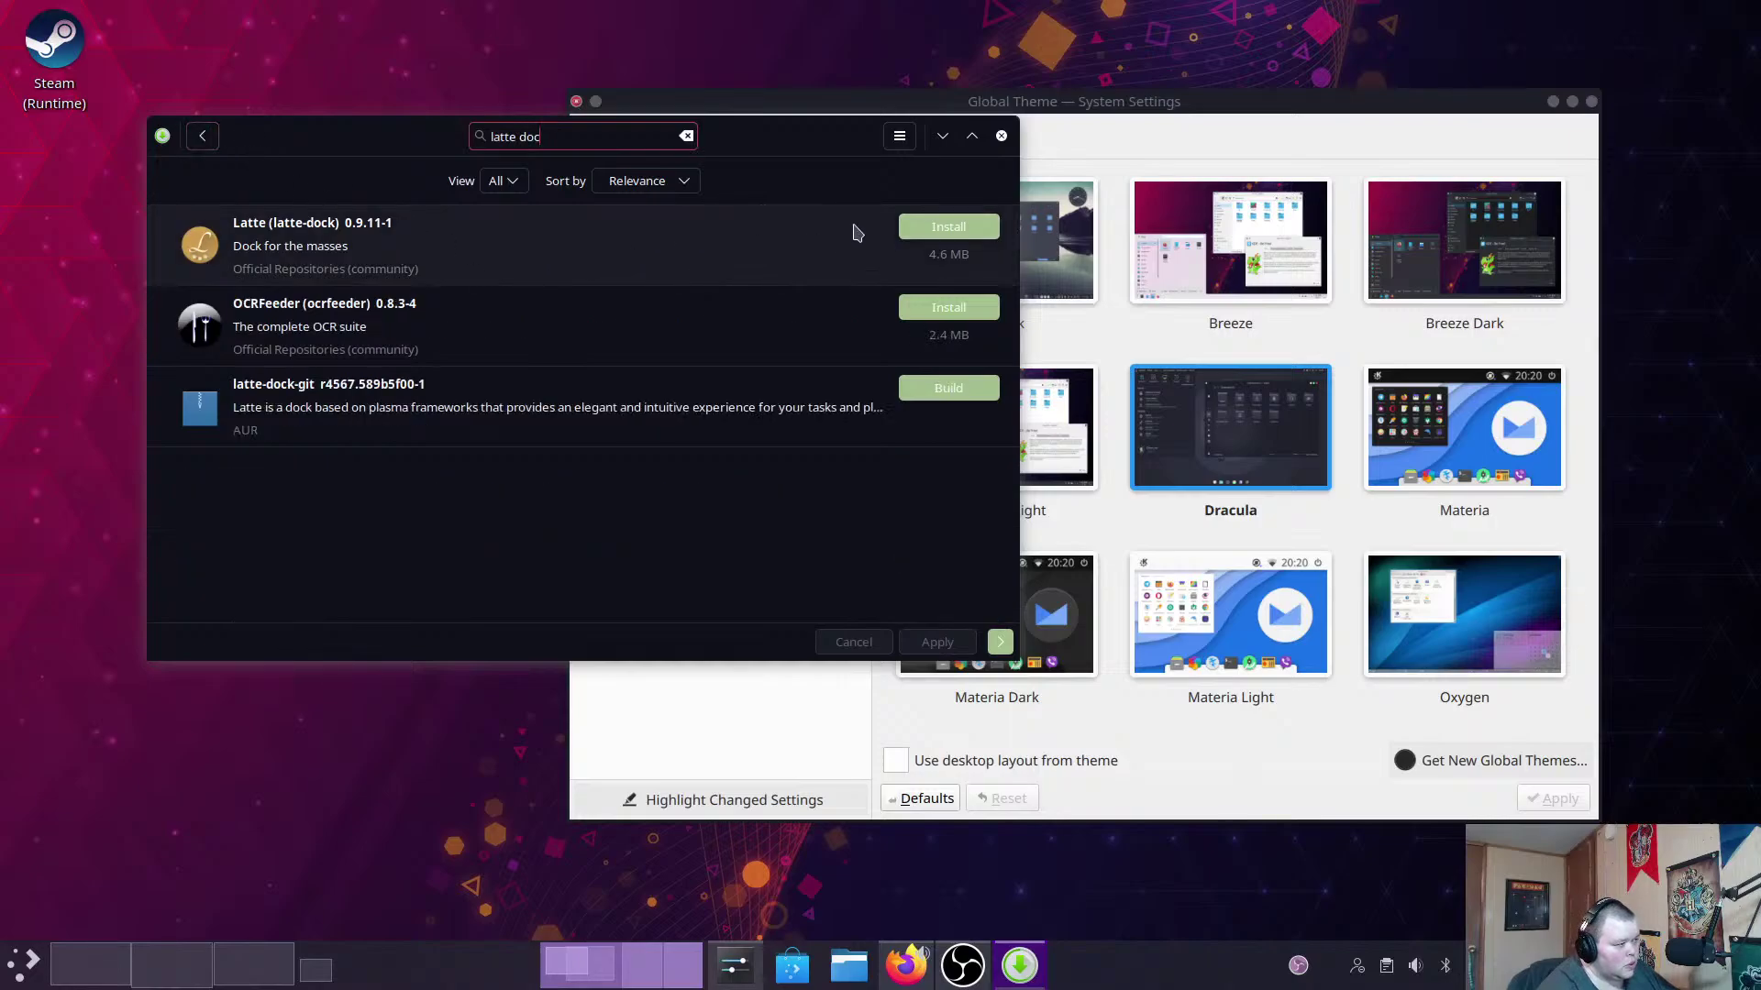
click(952, 390)
click(940, 639)
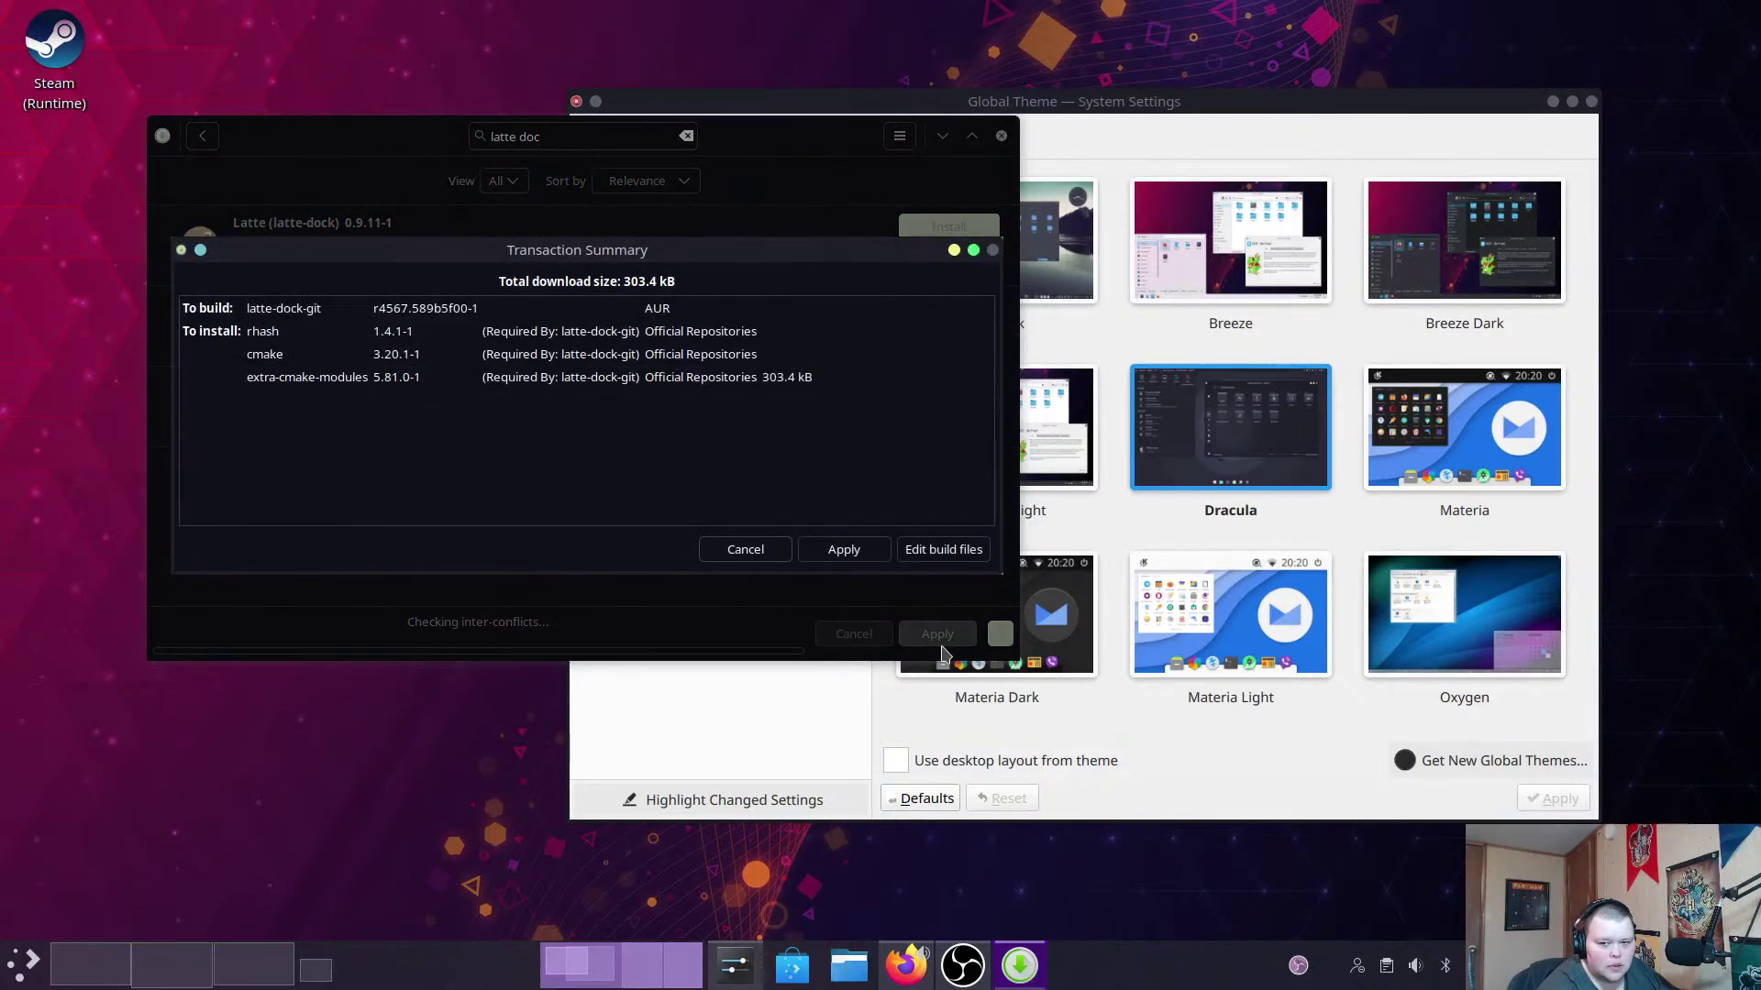
click(843, 550)
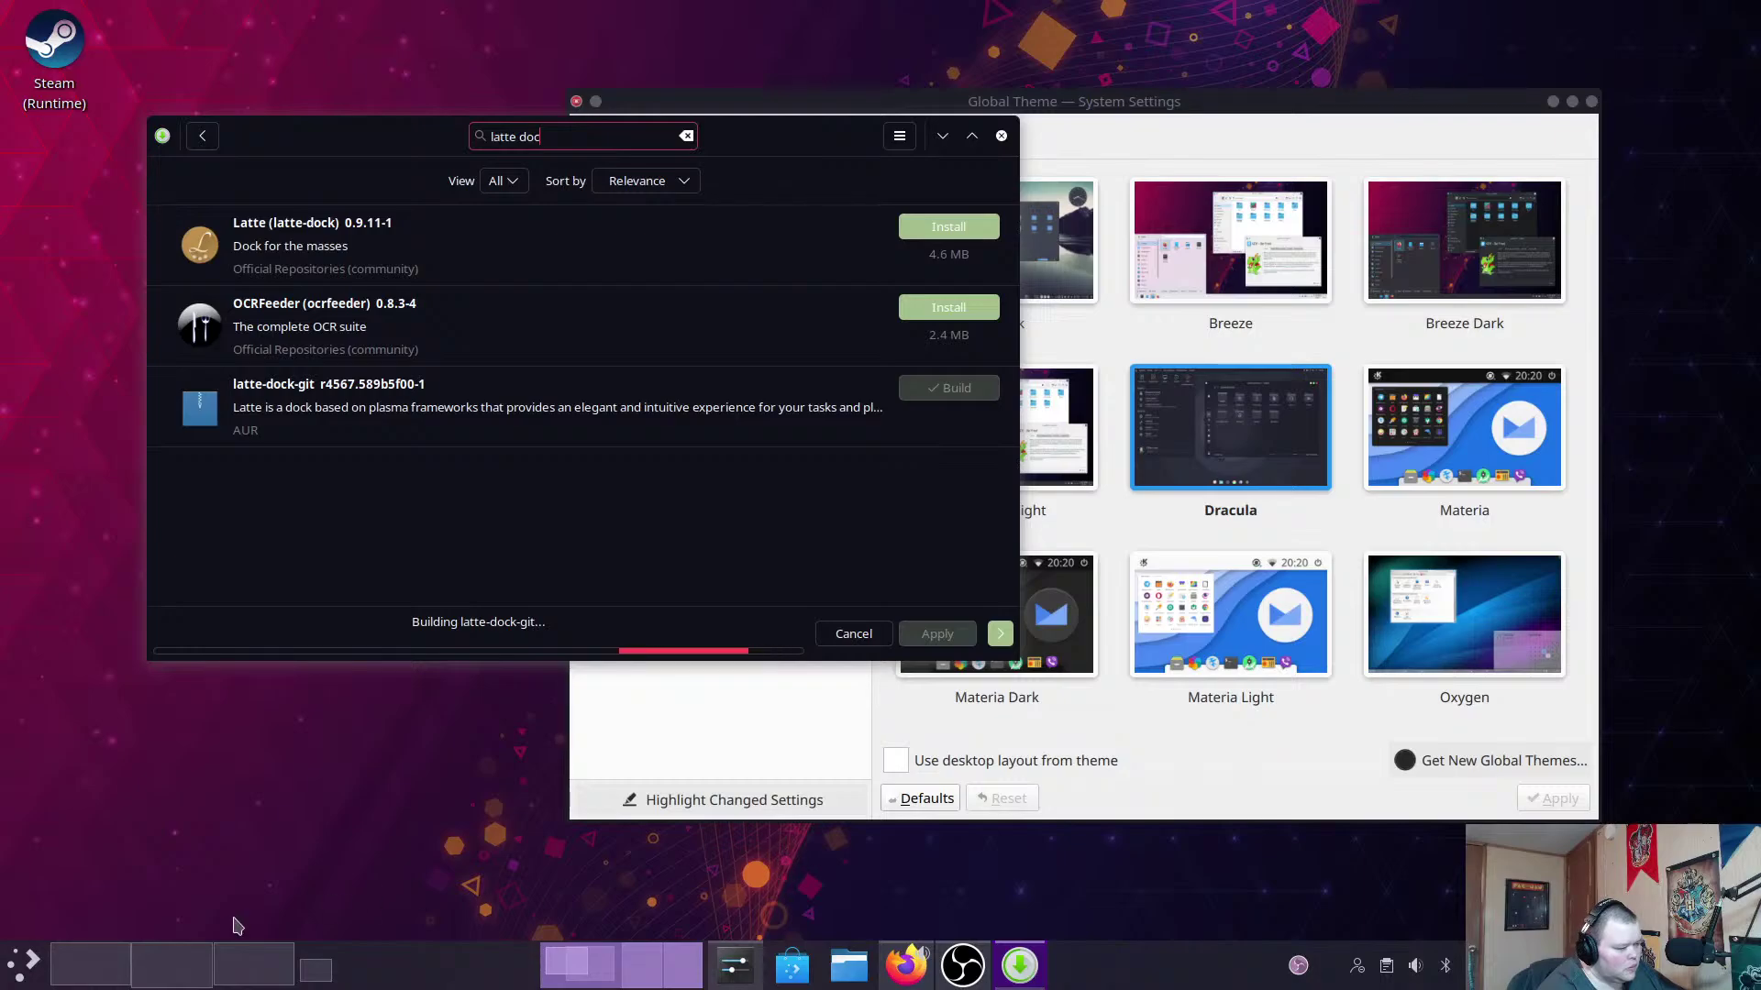
Switch to the desktop with Firefox and search the web in a new tab for "reset a kde theme without logging out".
click(150, 963)
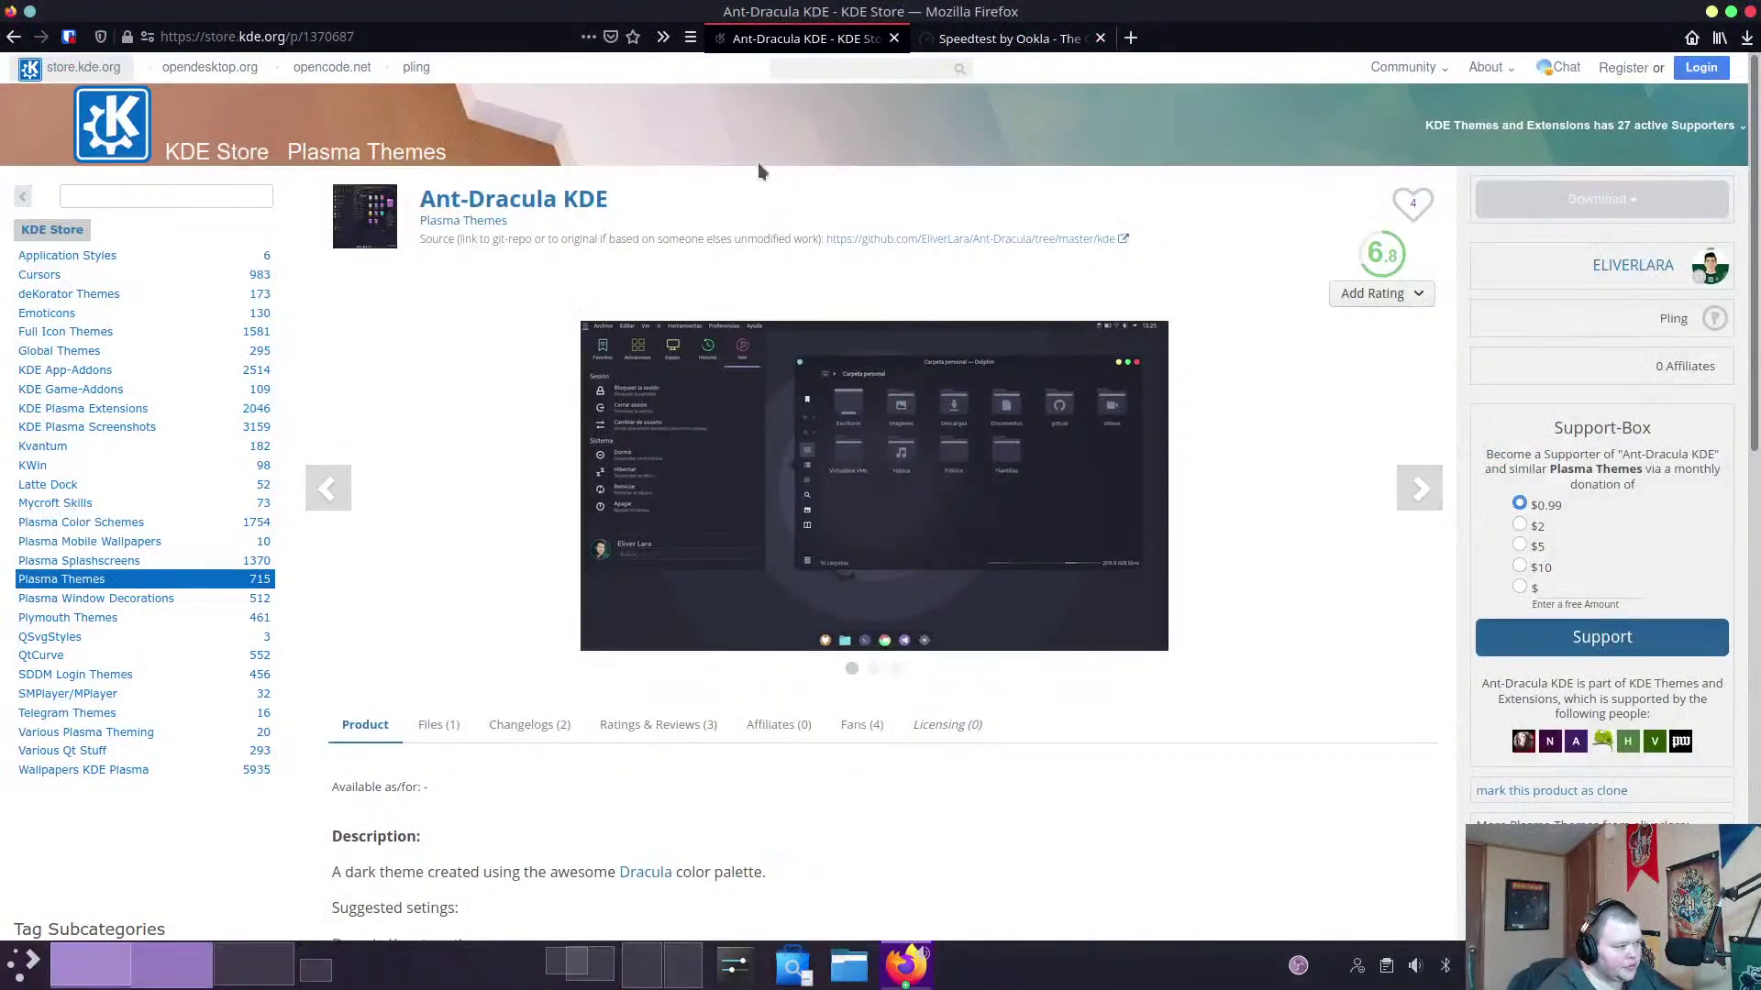
click(1130, 38)
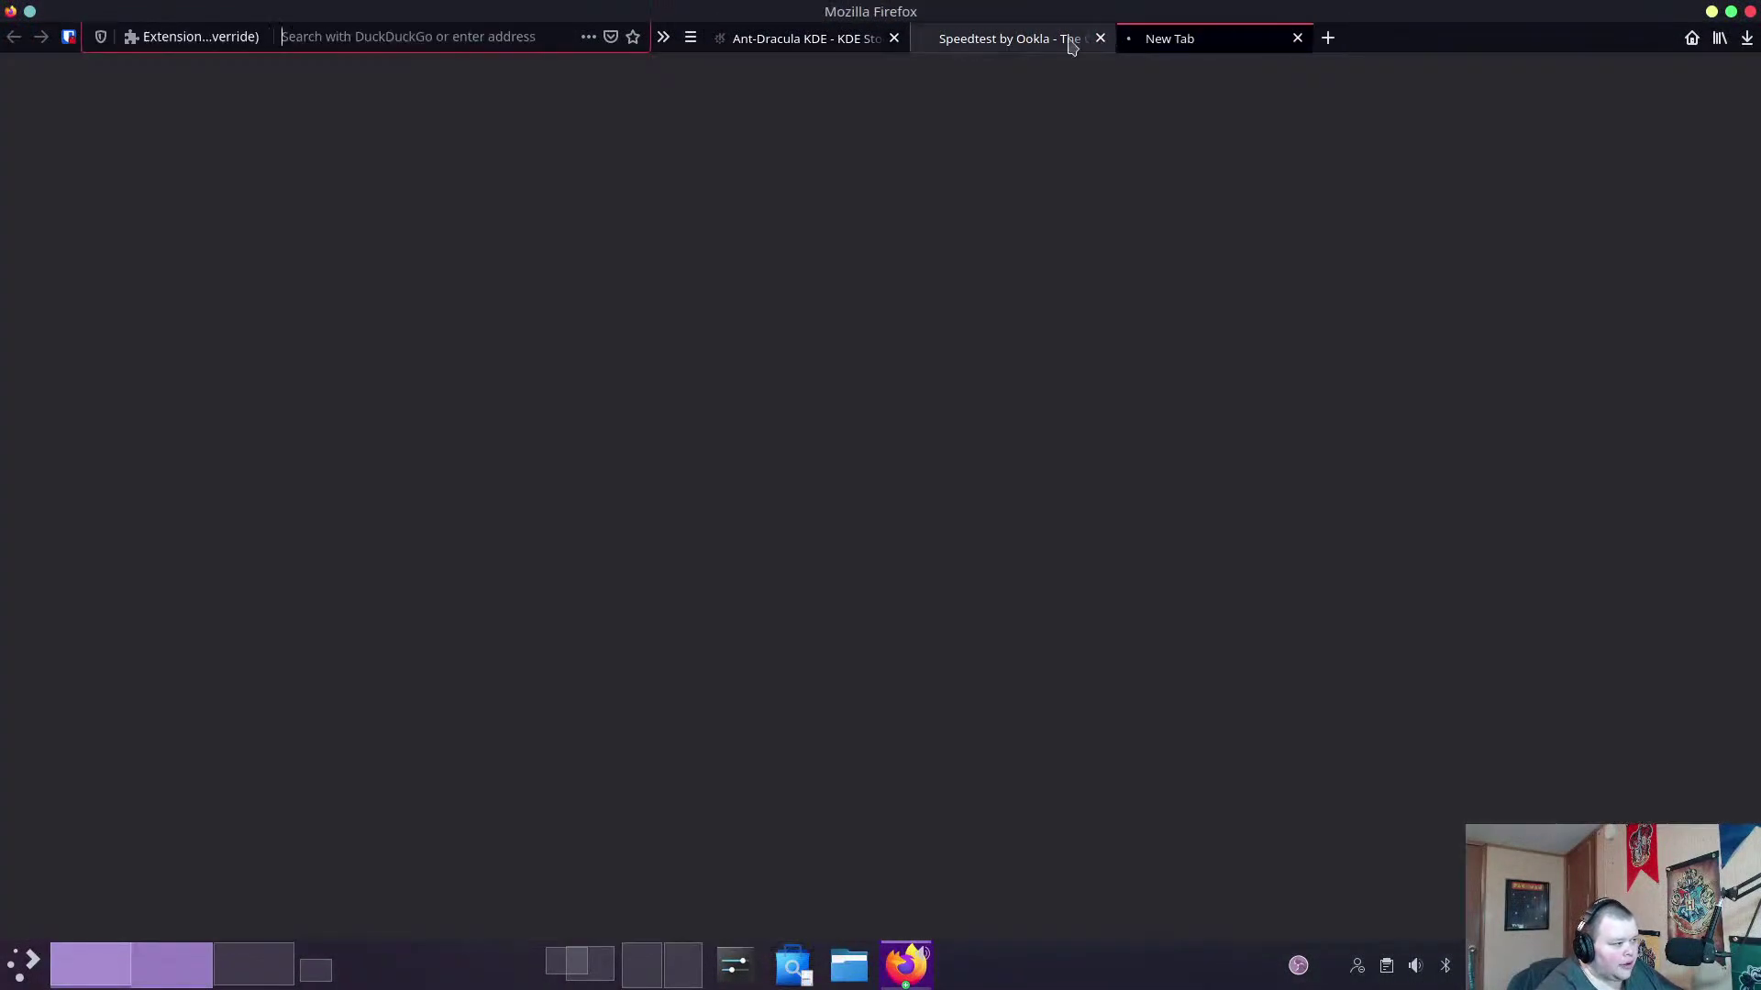
click(378, 43)
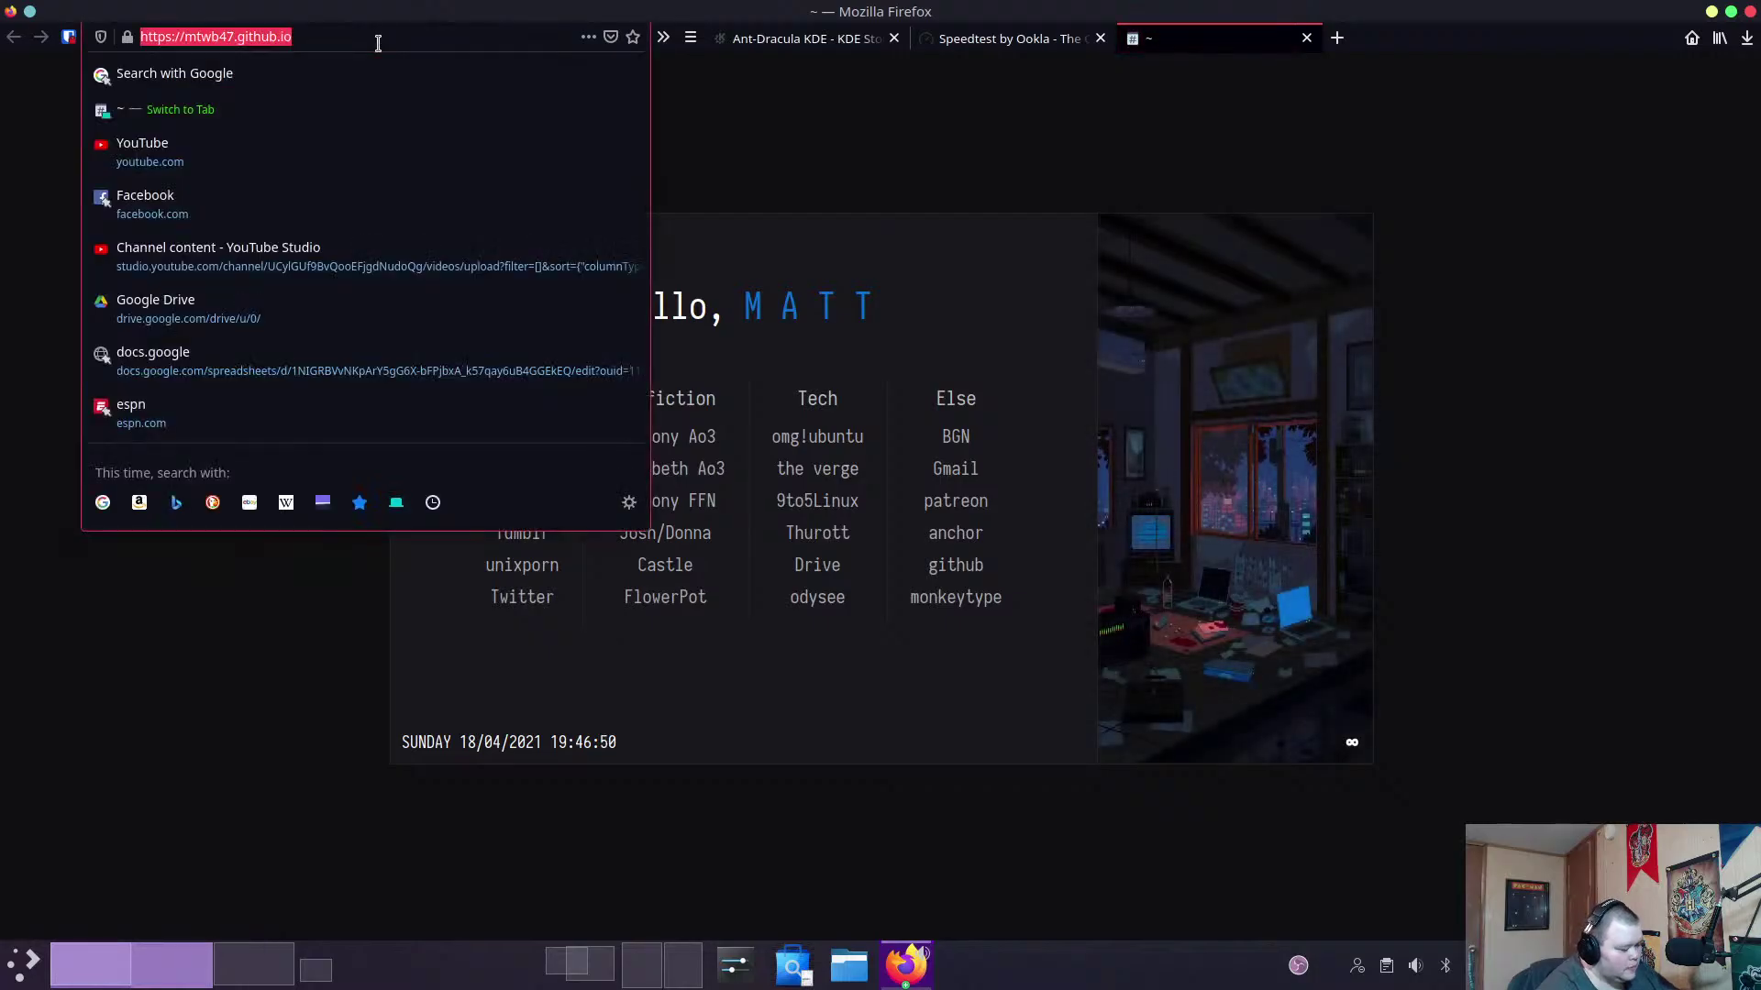
text(reset a kde theme)
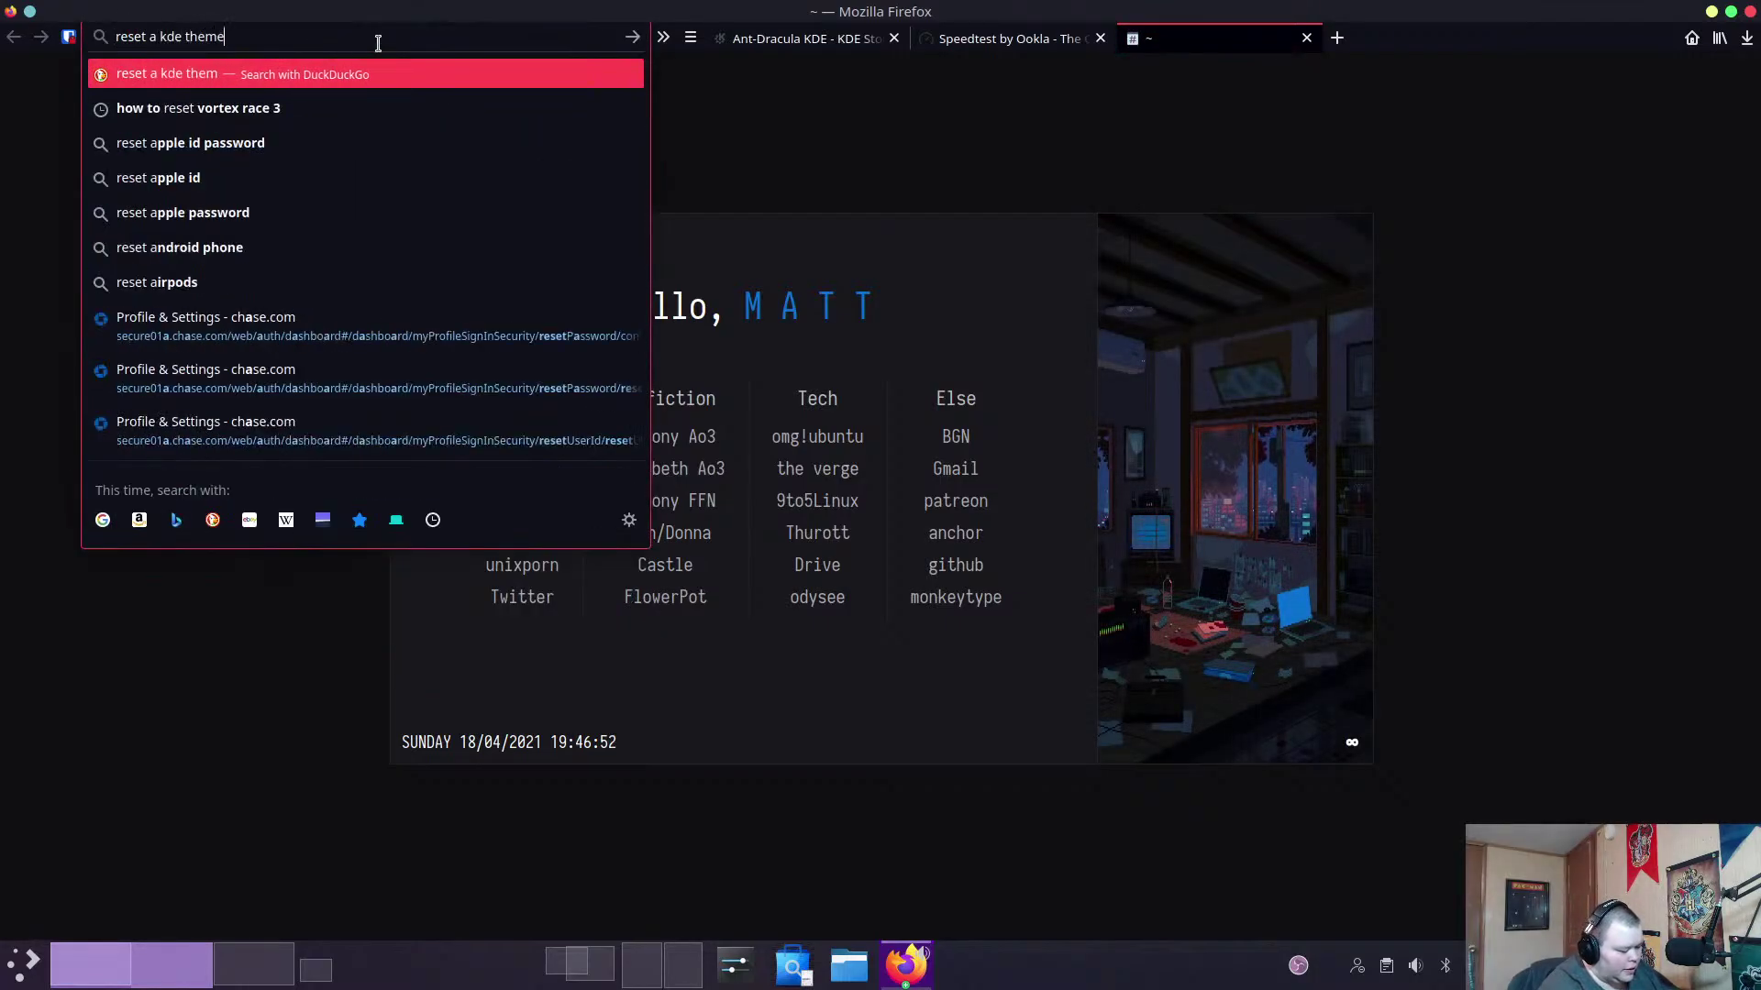
text( without loggi)
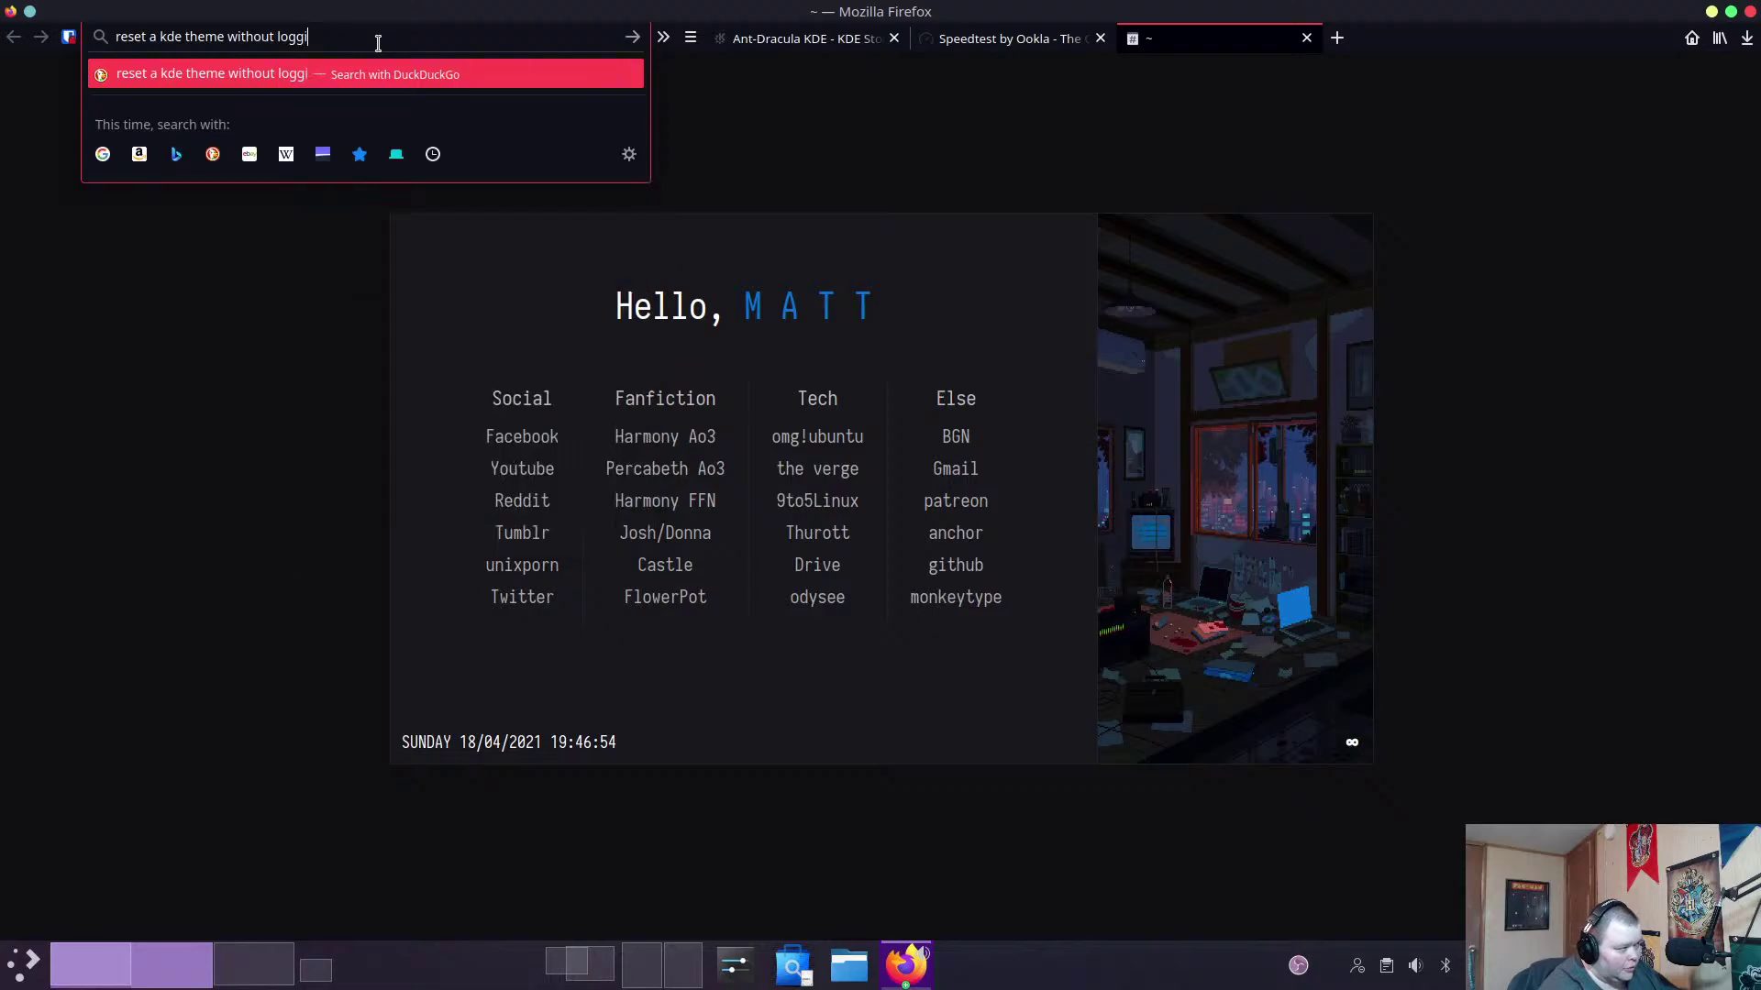
text(ng out)
key(Return)
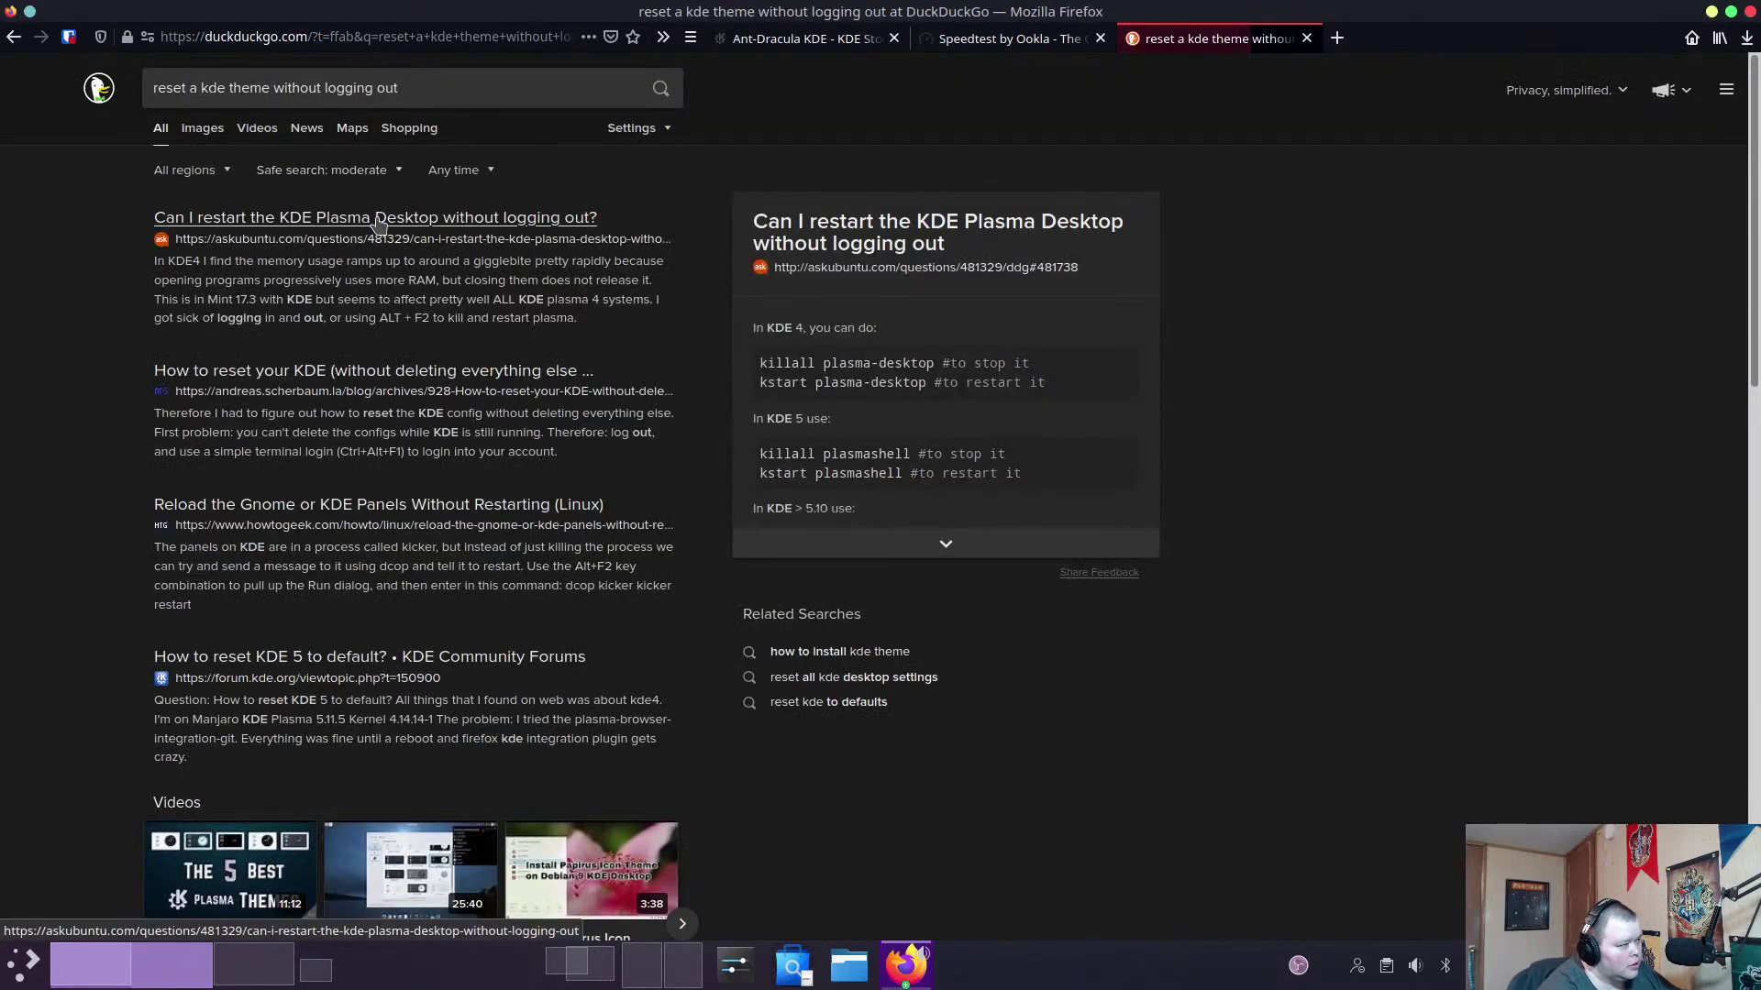
Open the Ask Ubuntu result on restarting the KDE Plasma Desktop and examine the restart commands in its answers.
click(380, 225)
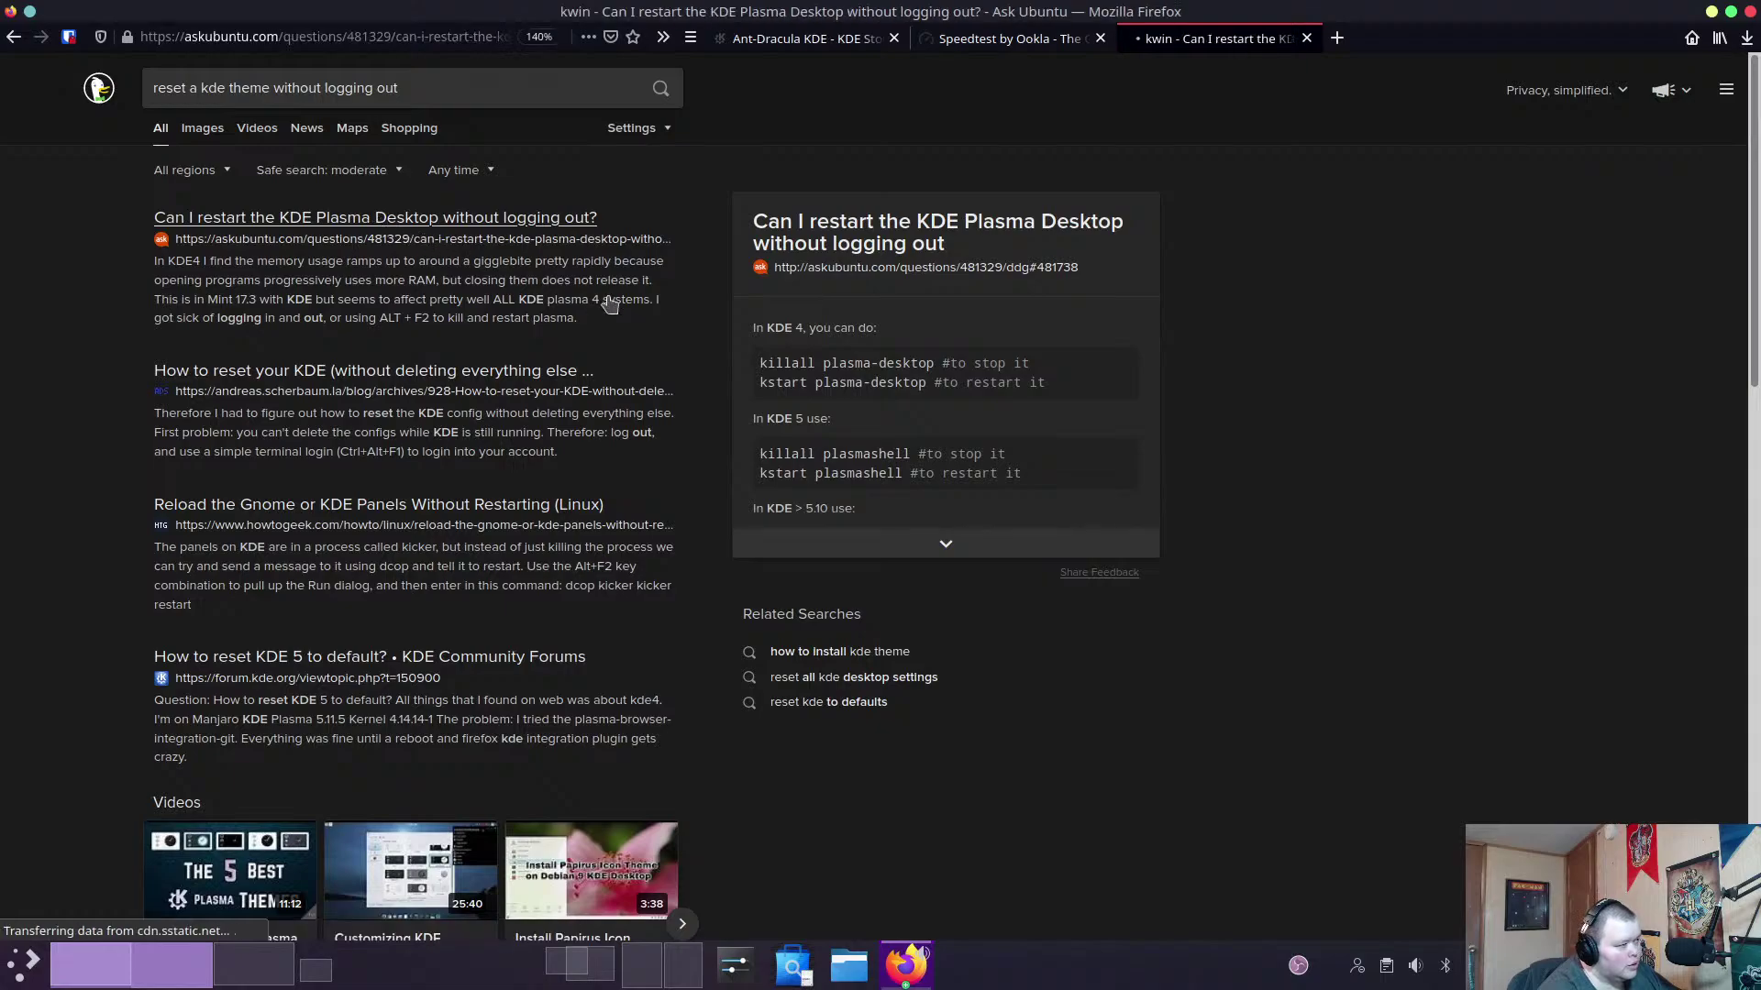
scroll(775, 474, down, 5)
scroll(775, 474, down, 1)
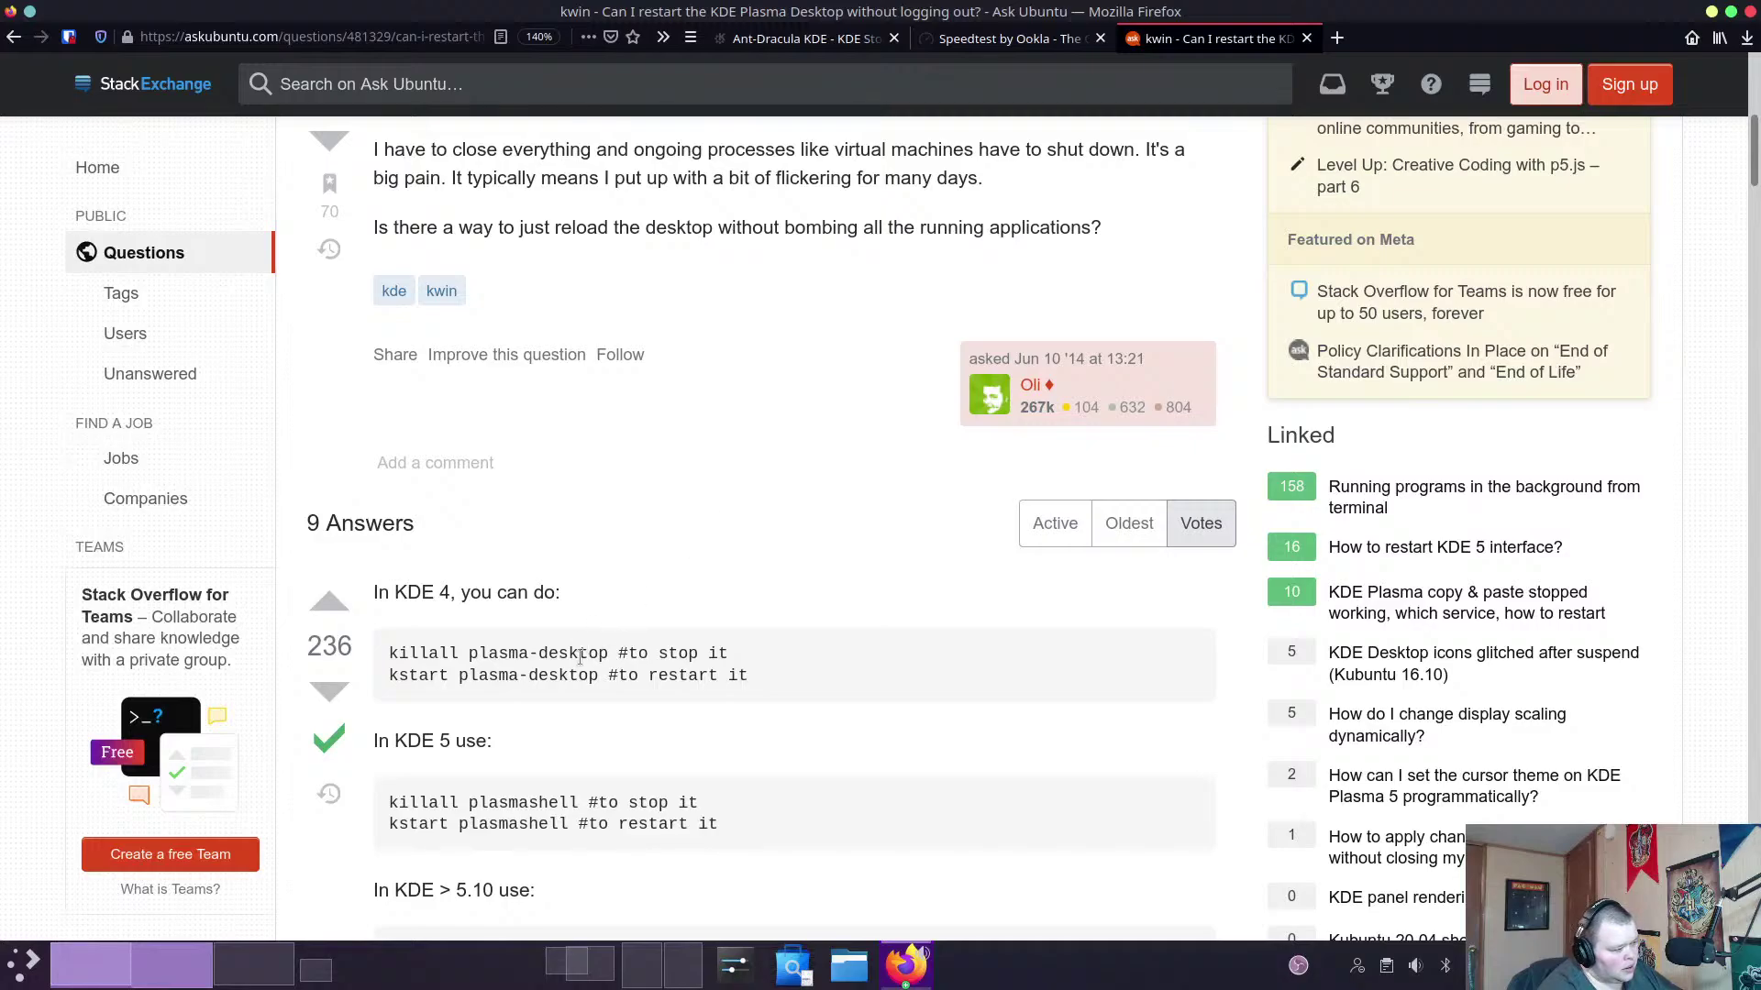
Examine the plasmashell restart commands for KDE above 5.10 in the accepted Ask Ubuntu answer.
scroll(564, 675, down, 2)
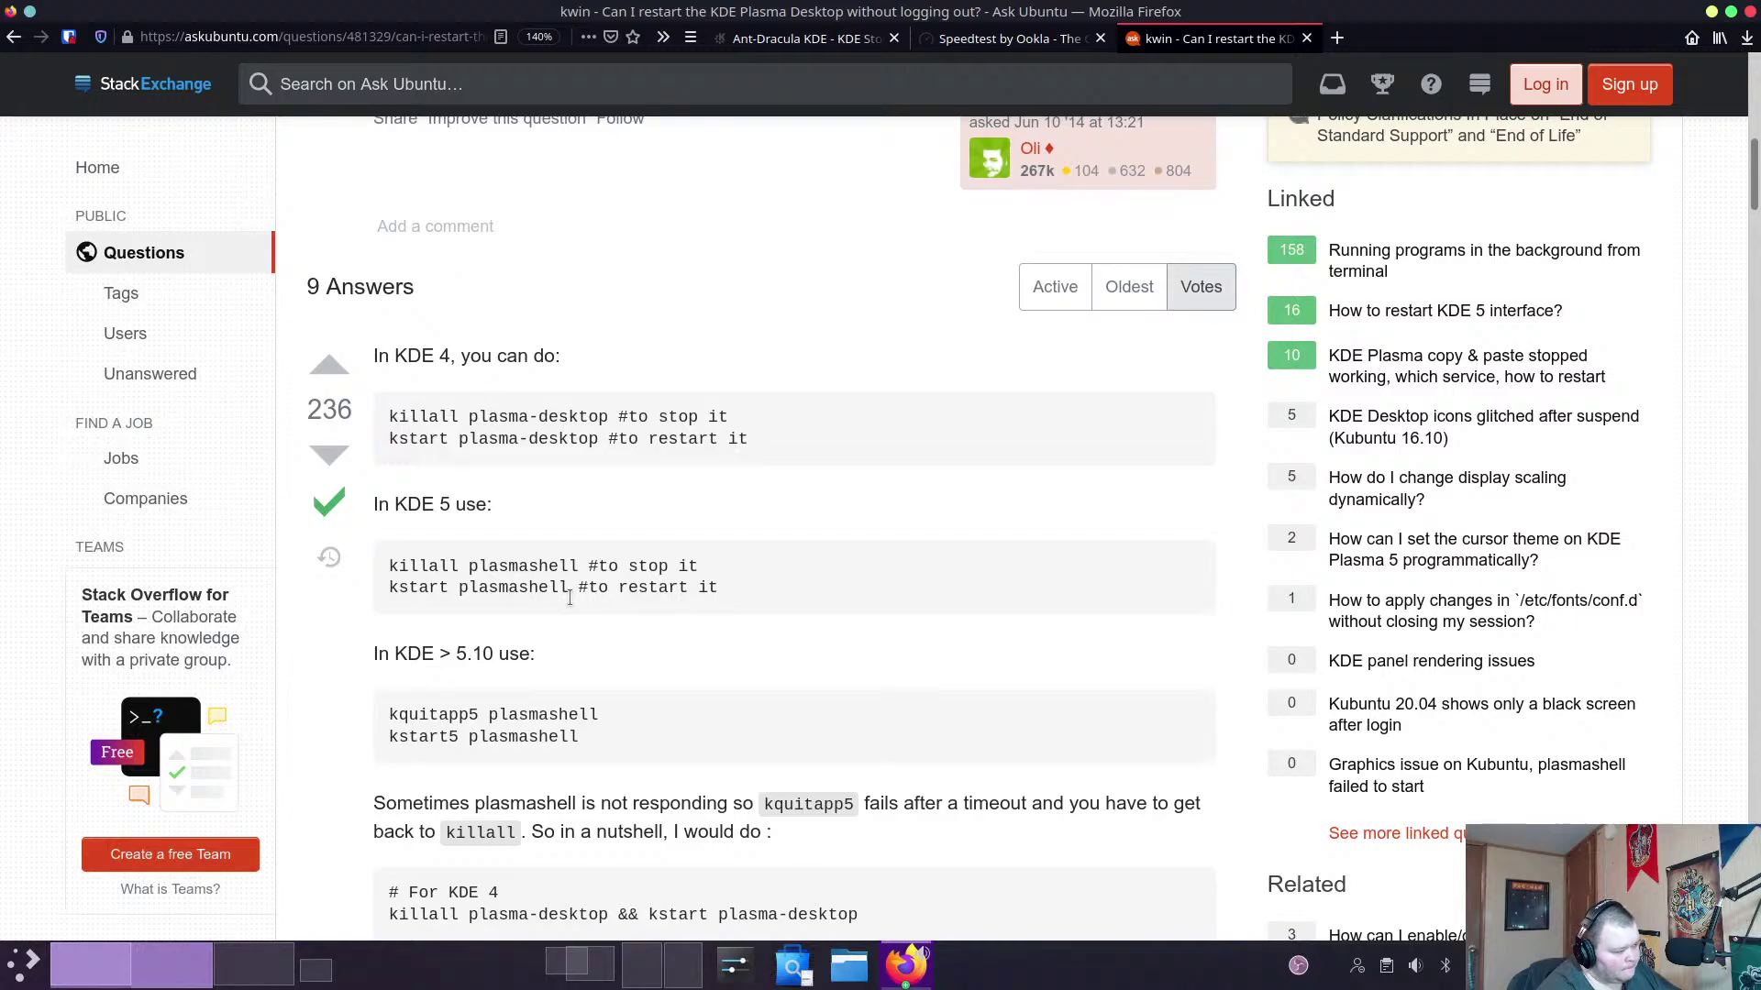
scroll(570, 598, down, 3)
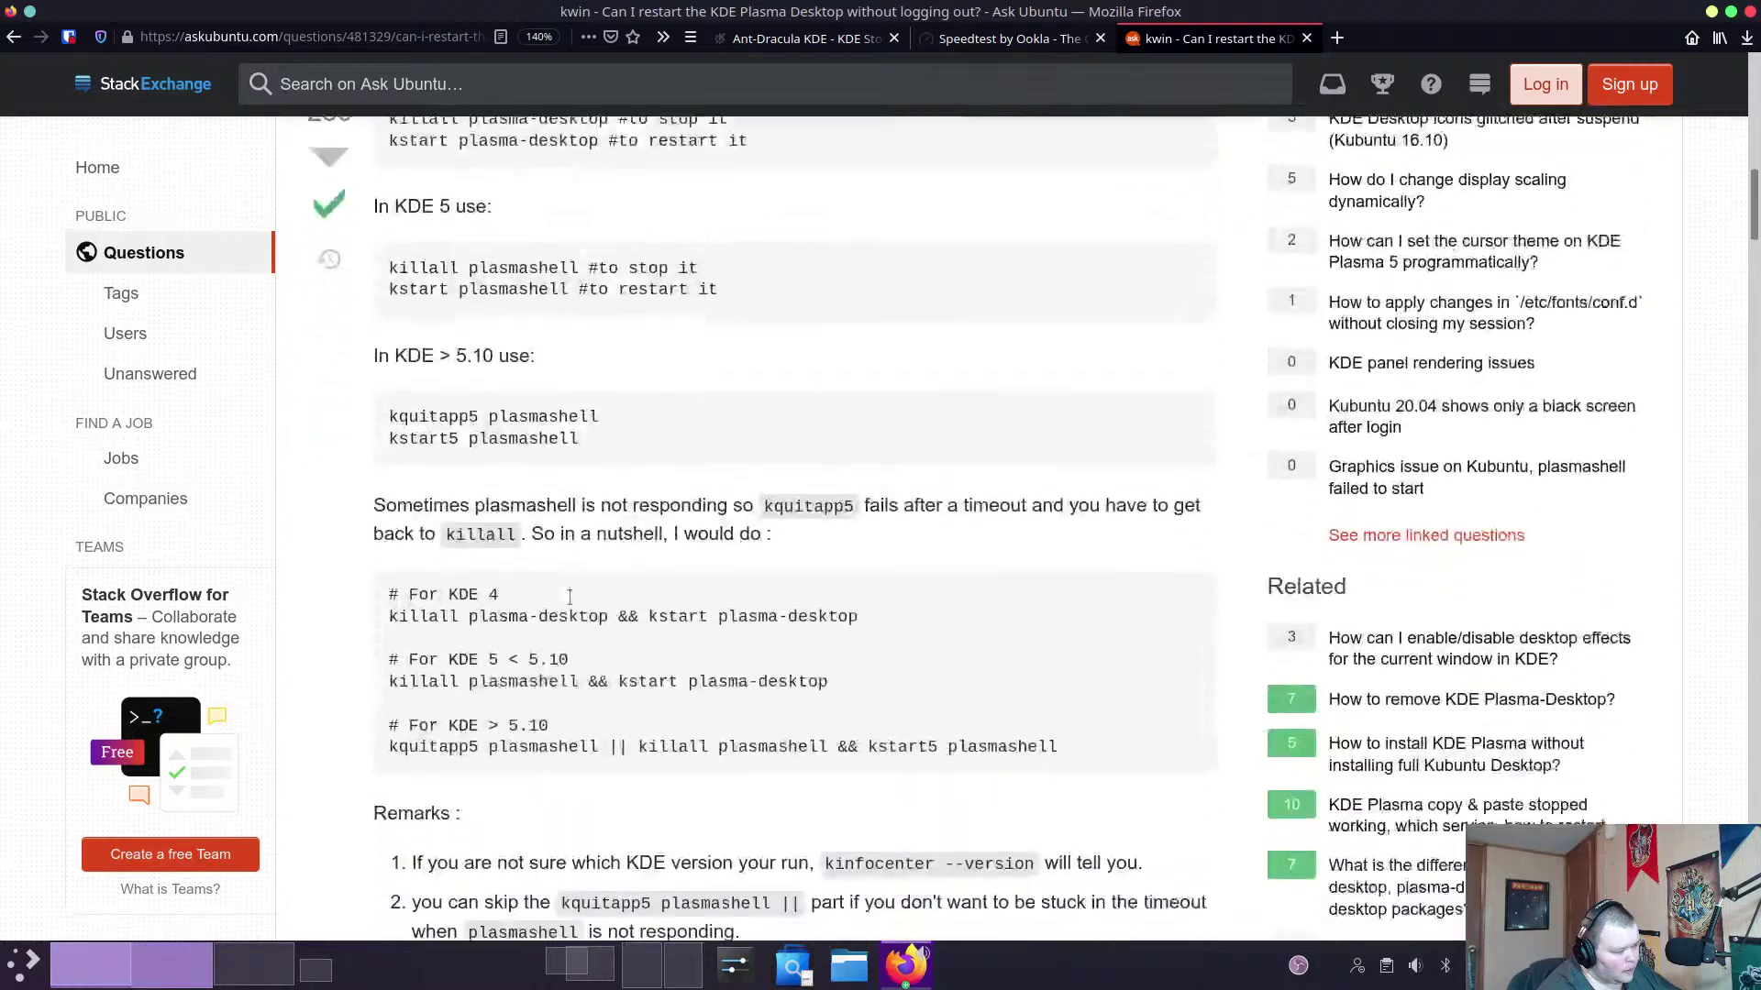
scroll(523, 566, up, 1)
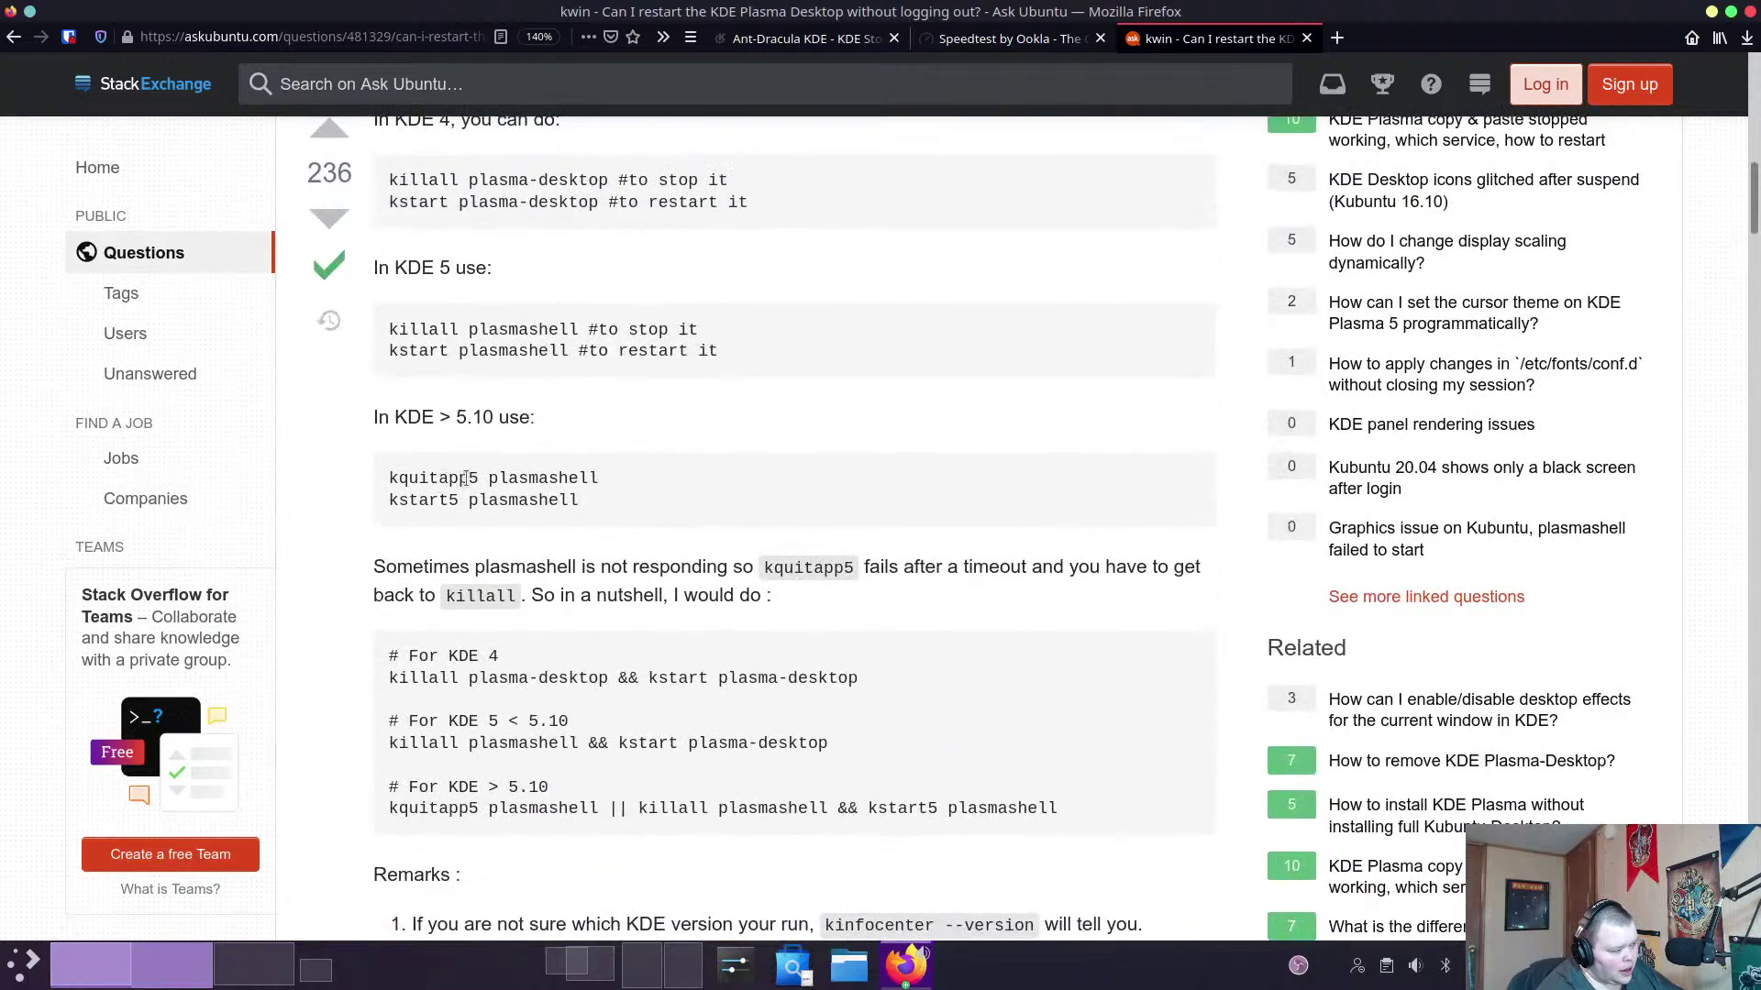
drag(479, 483, 371, 472)
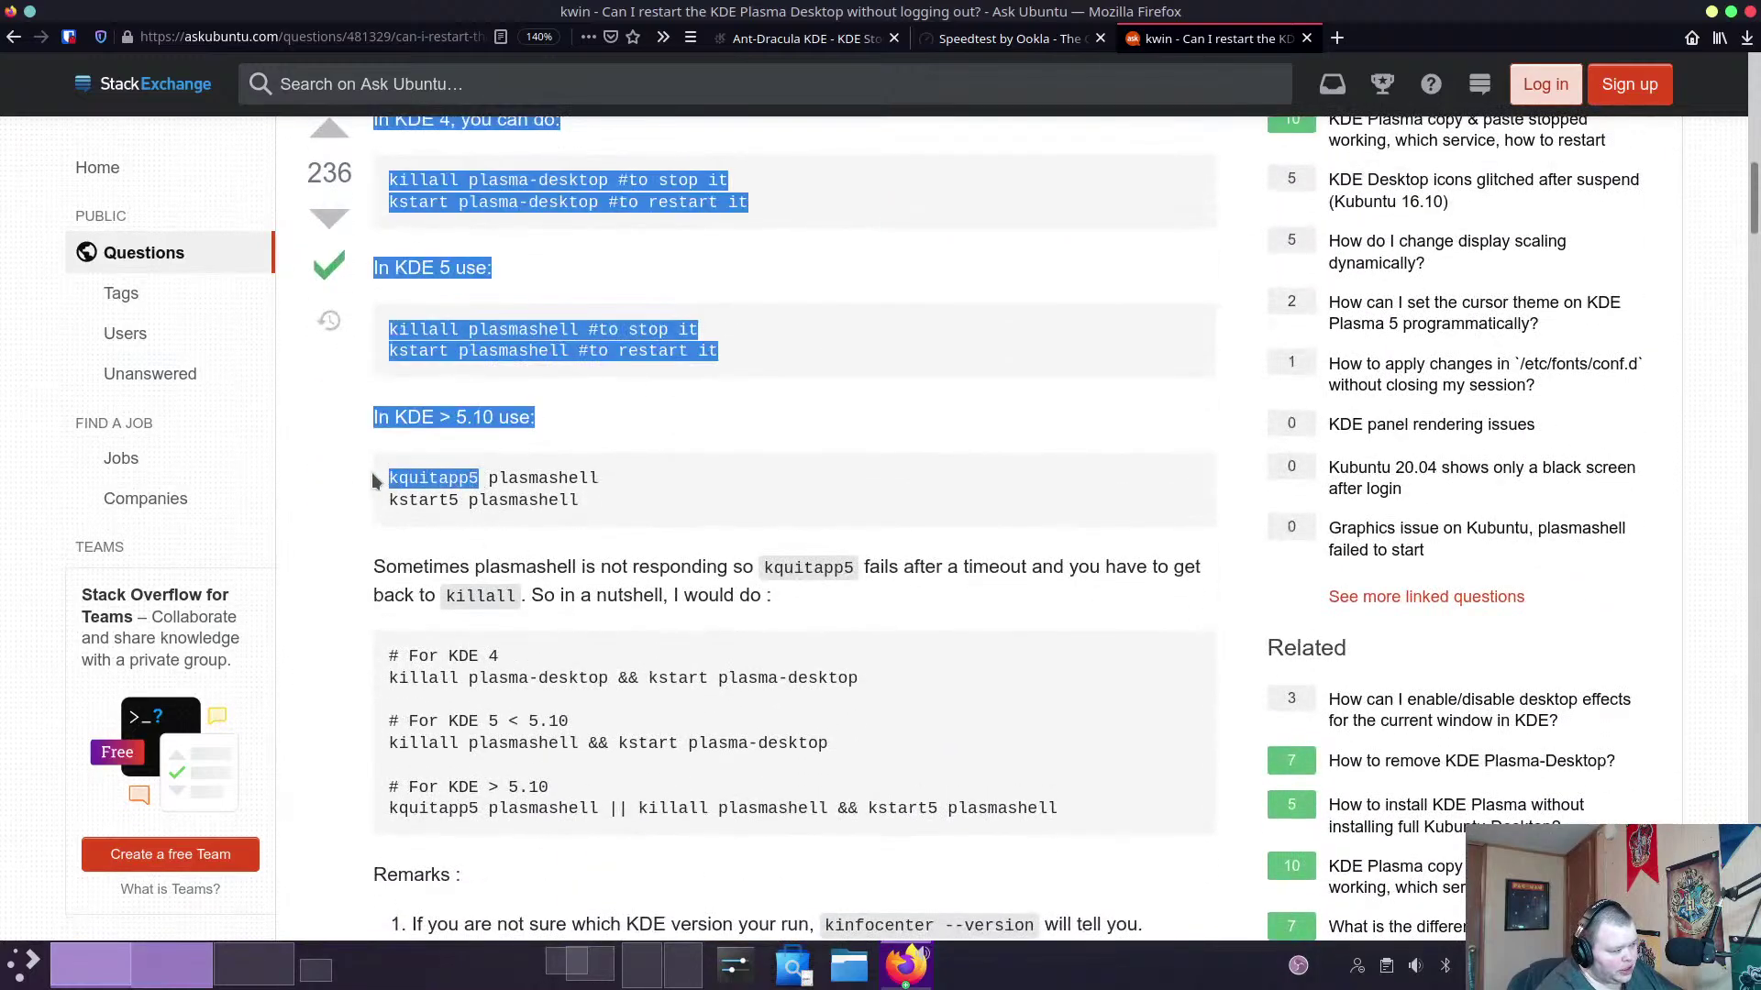
click(427, 473)
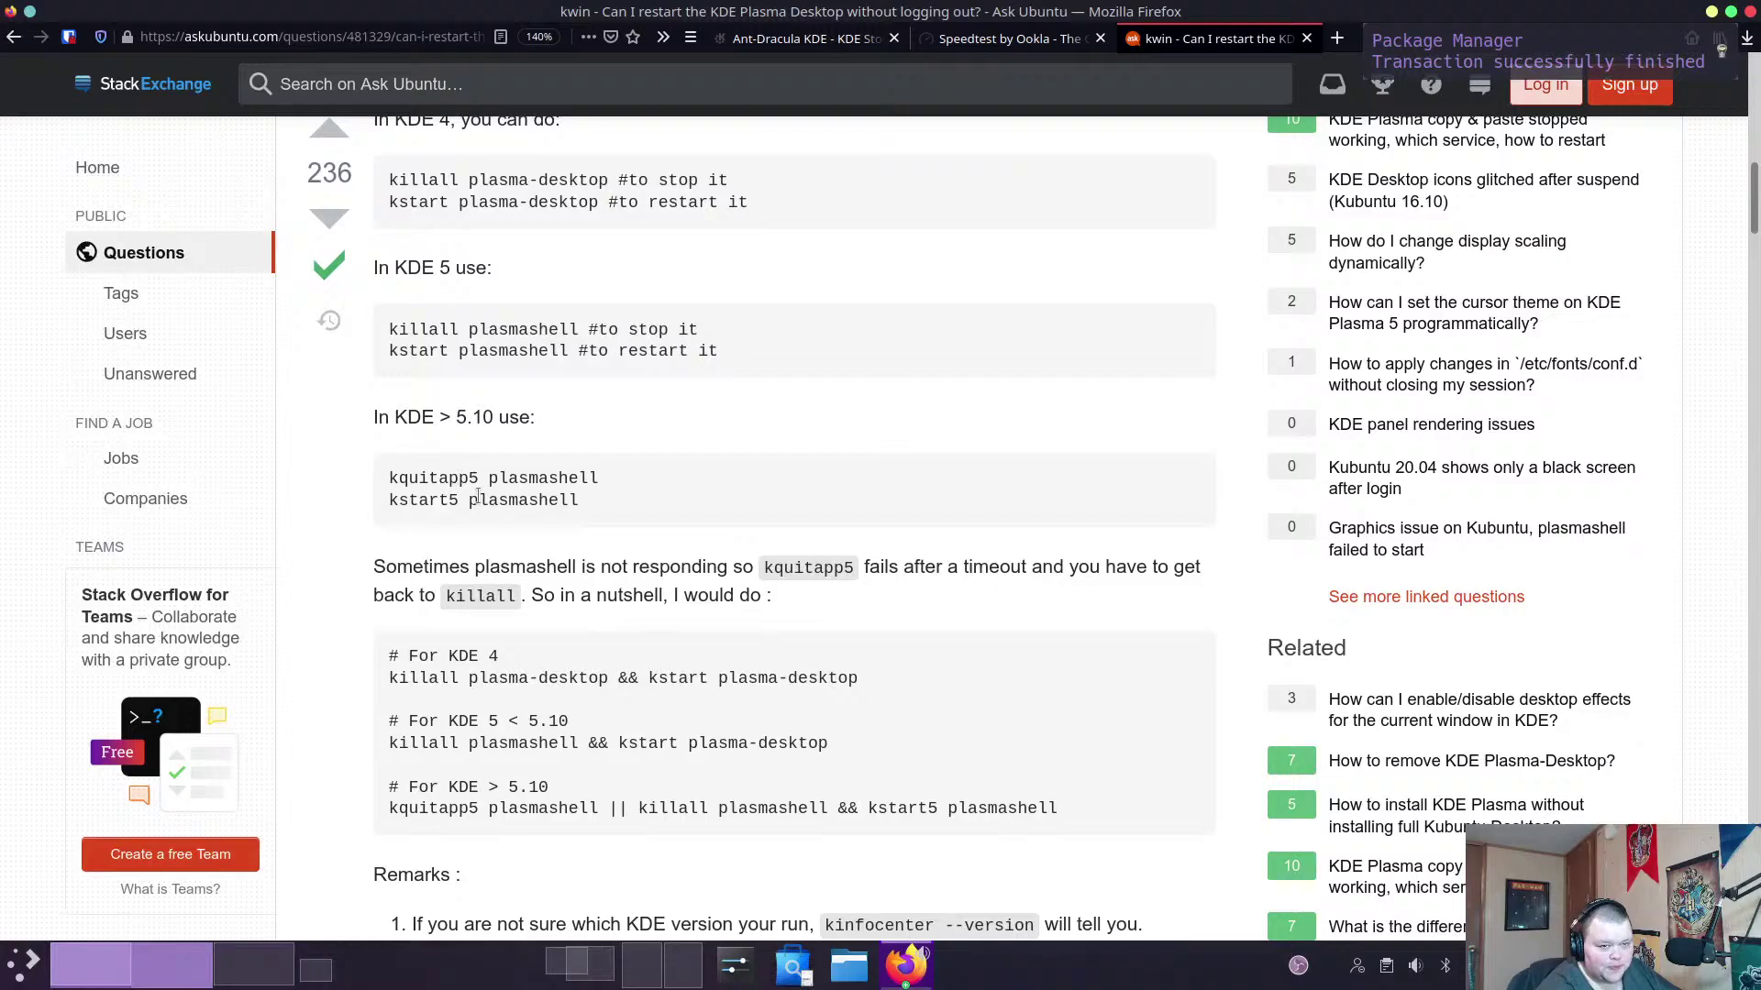
Switch back to the desktop with Pamac and try to search for "kvantum" in place of the existing search.
click(664, 961)
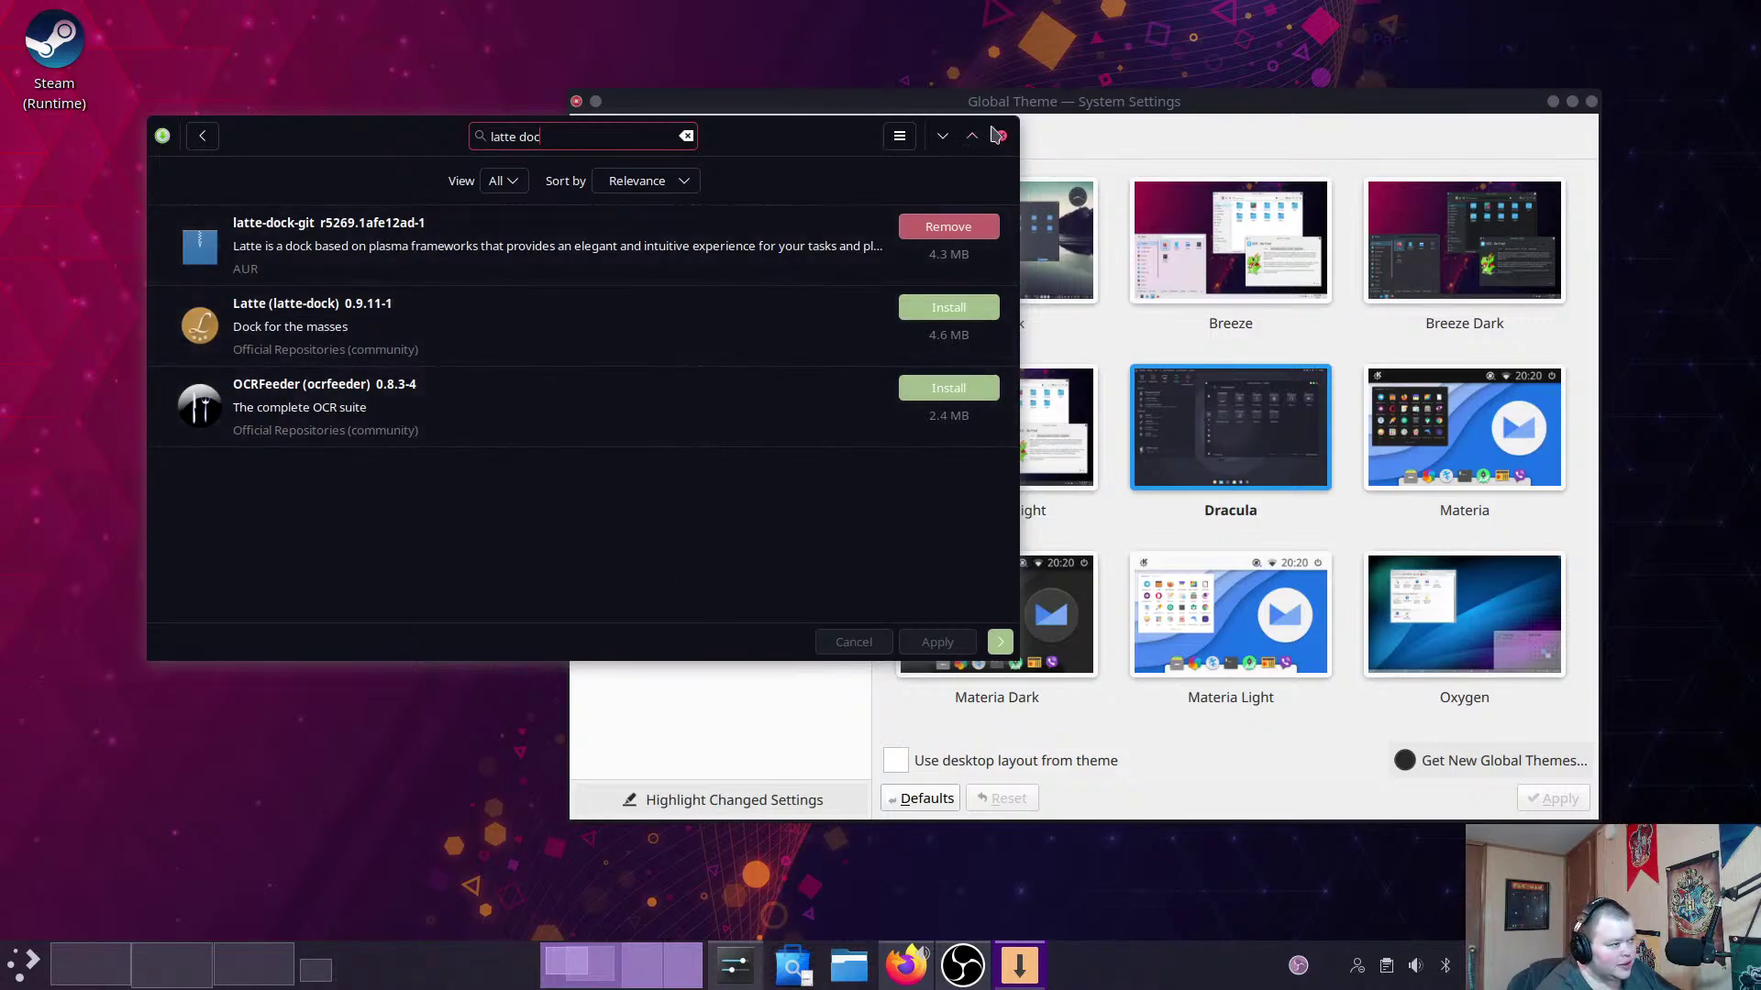
drag(1003, 144, 995, 122)
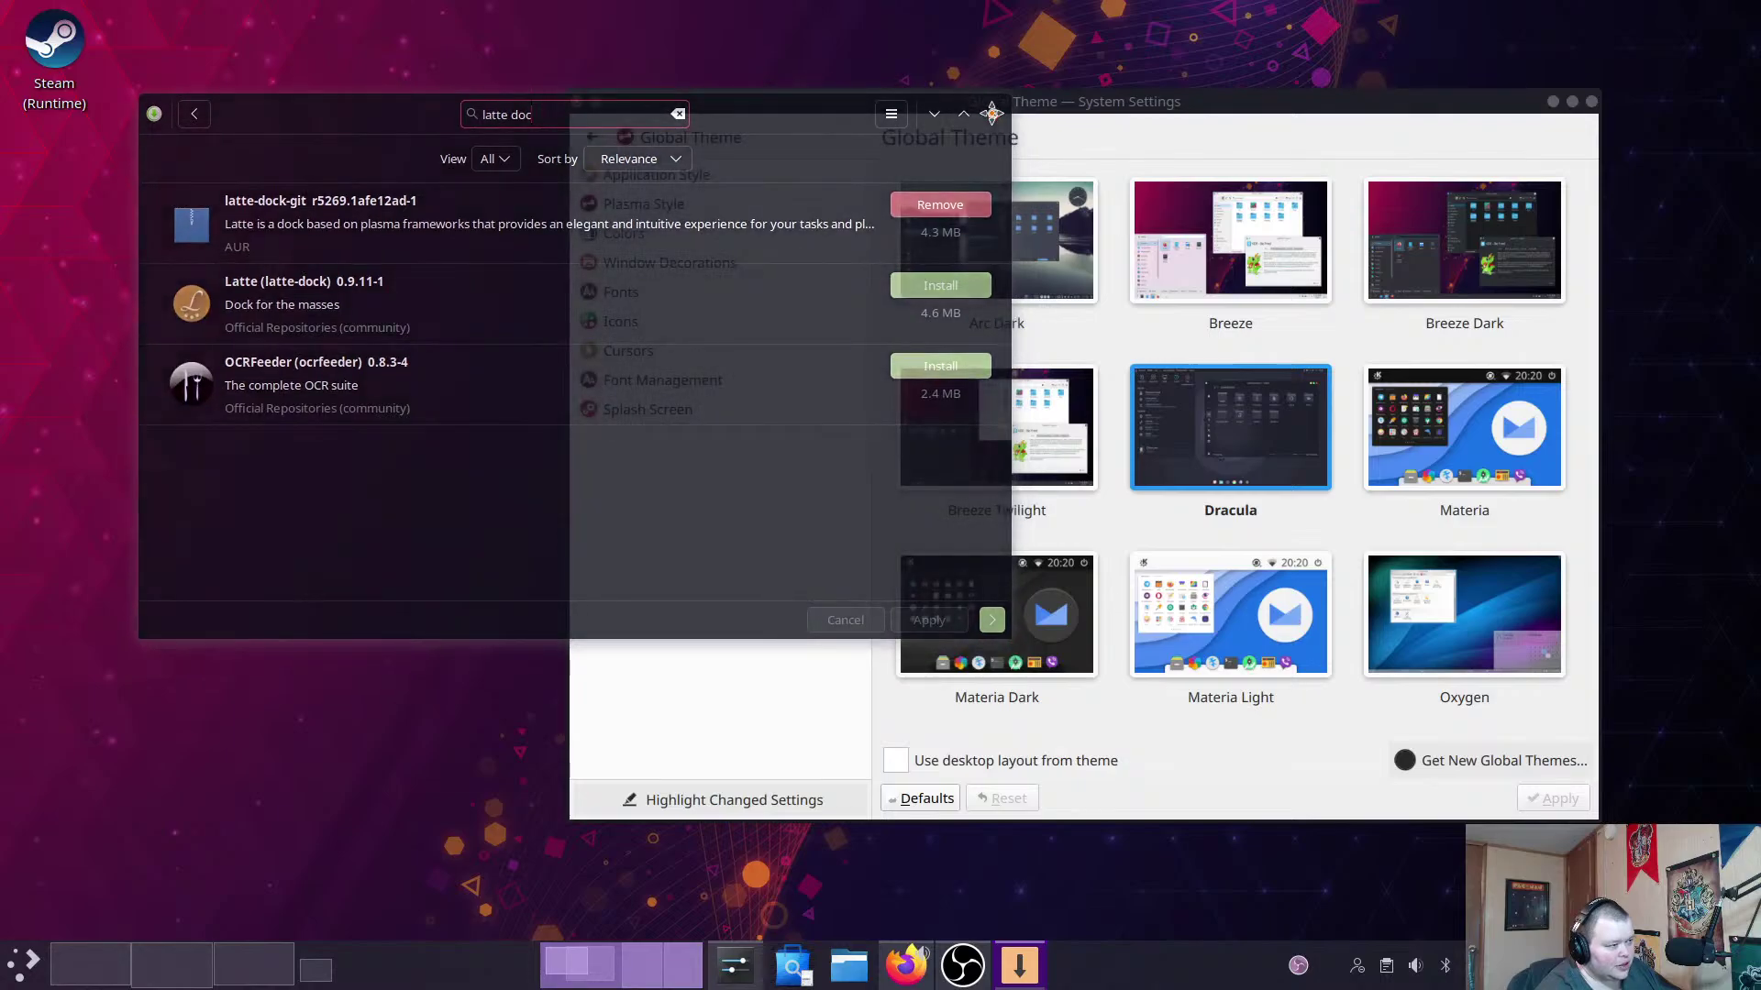
drag(544, 114, 434, 112)
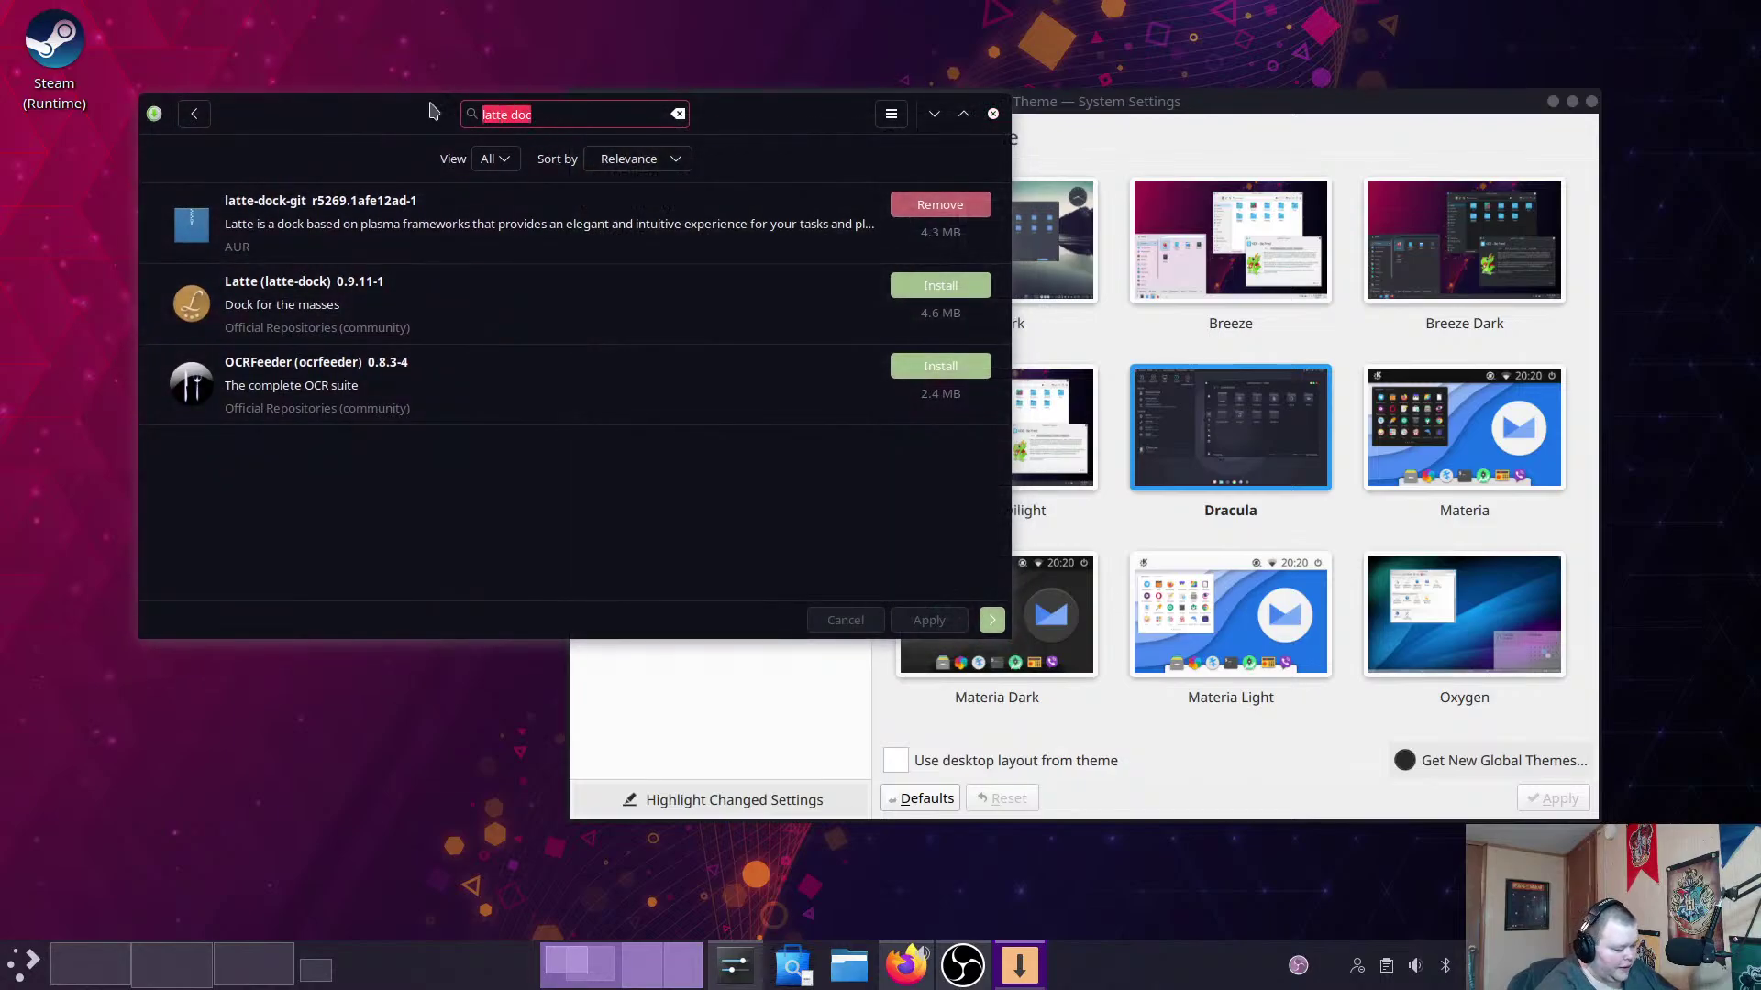
text(kvantum)
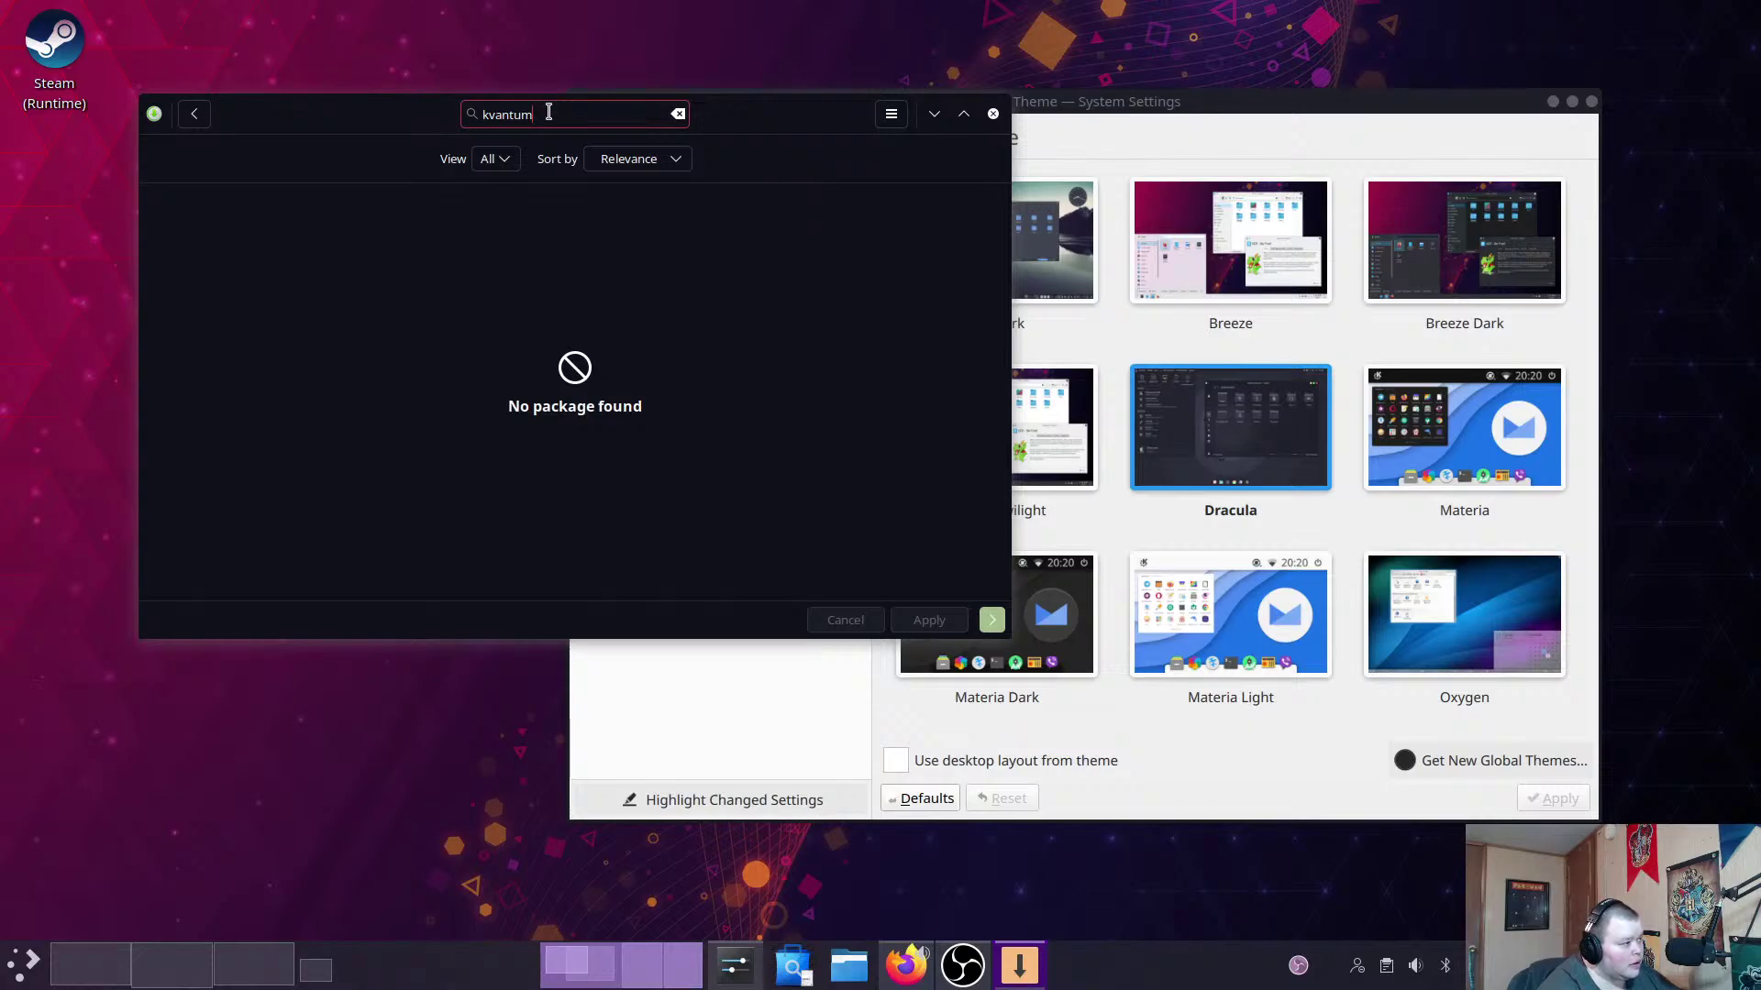
drag(548, 112, 475, 112)
key(BackSpace)
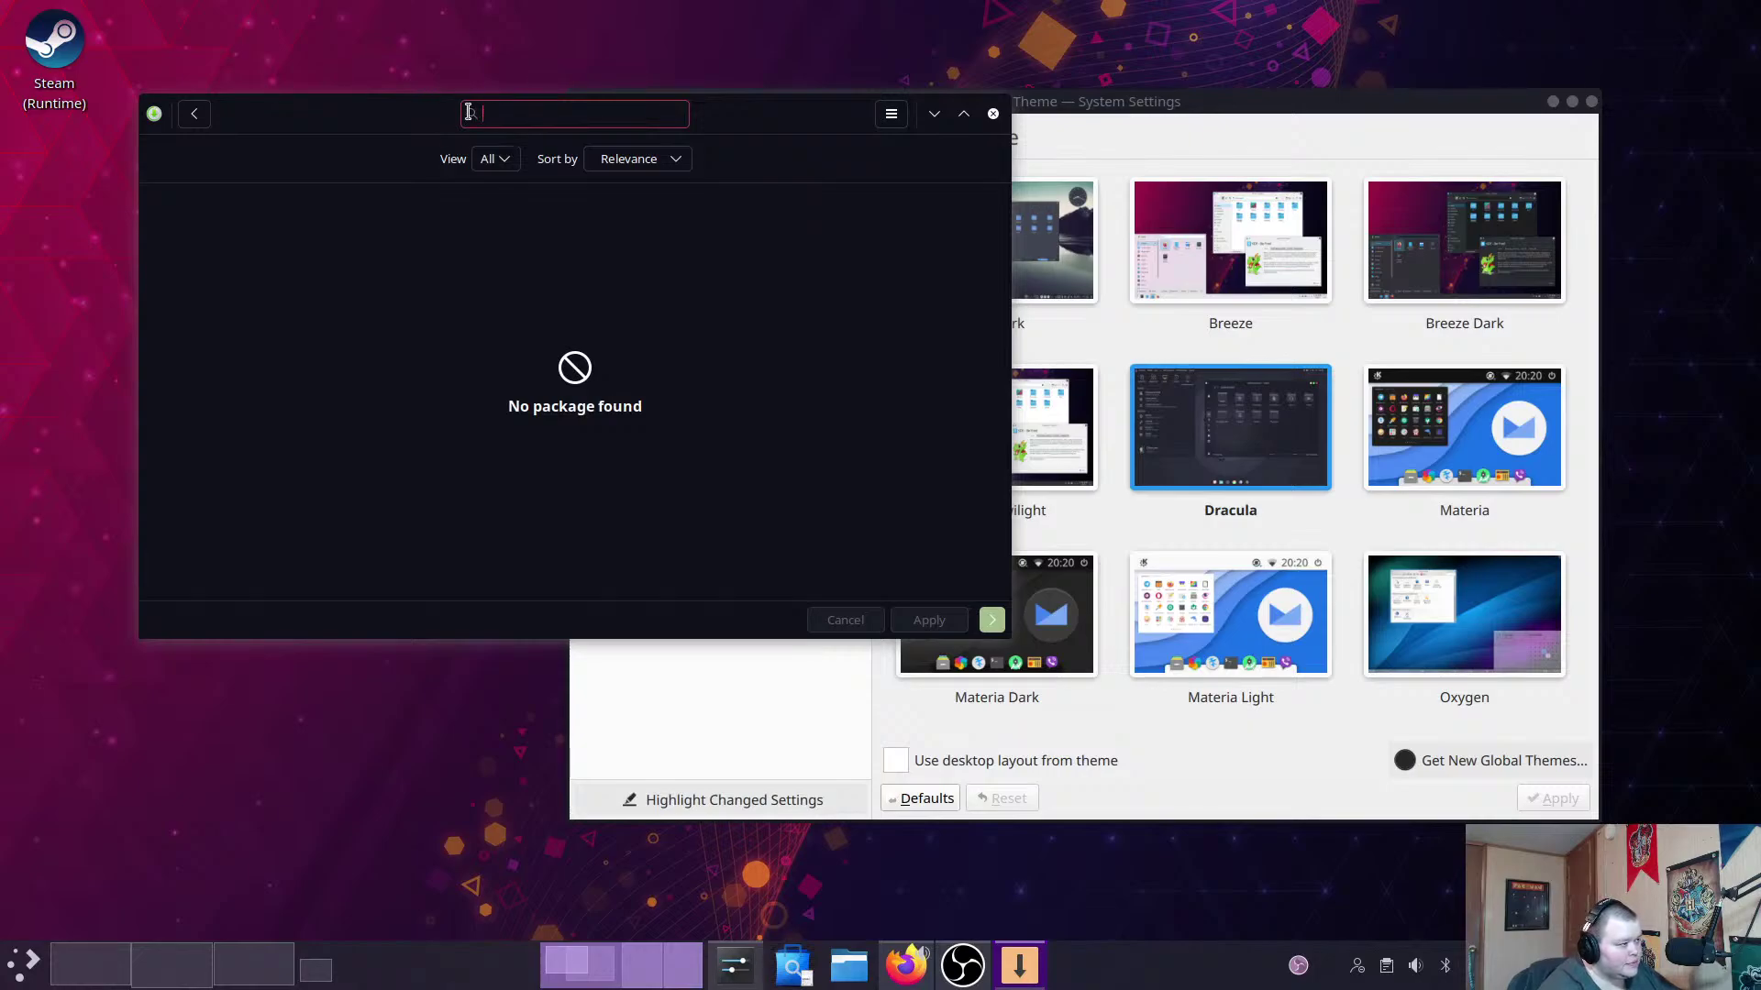
Start a fresh Pamac search for "kva", mark Kvantum Manager (kvantum-qt5) for installation and close Pamac without applying.
click(194, 113)
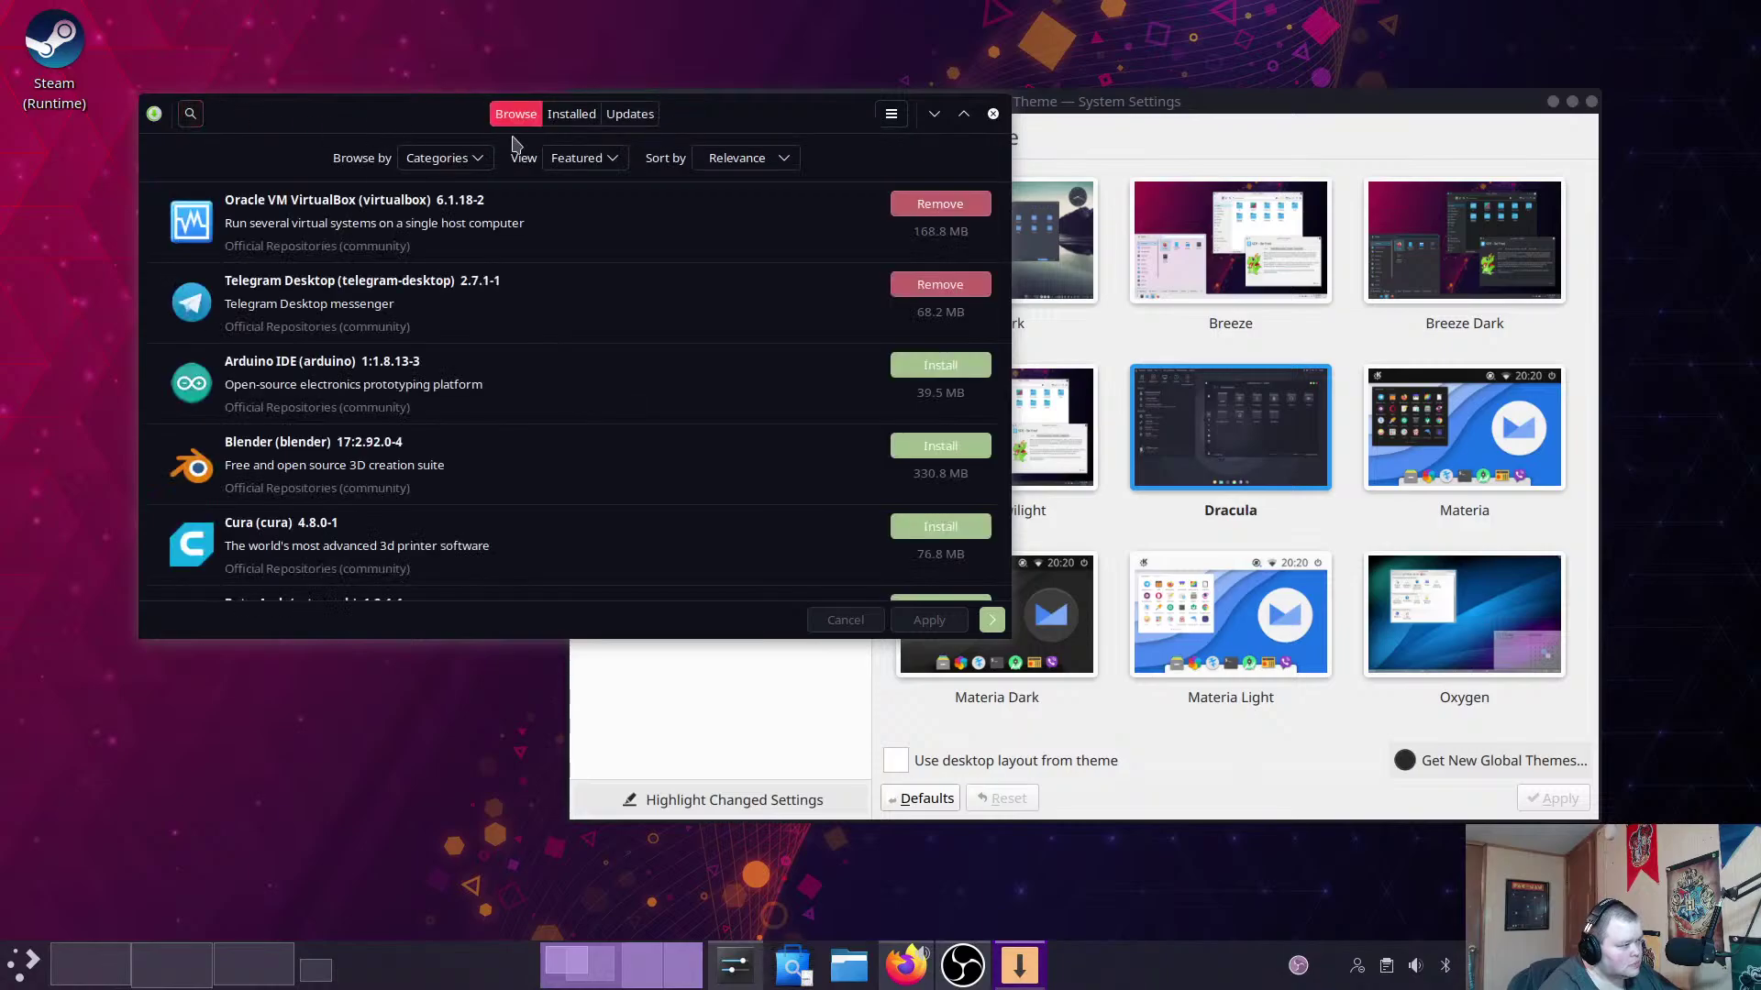
click(194, 114)
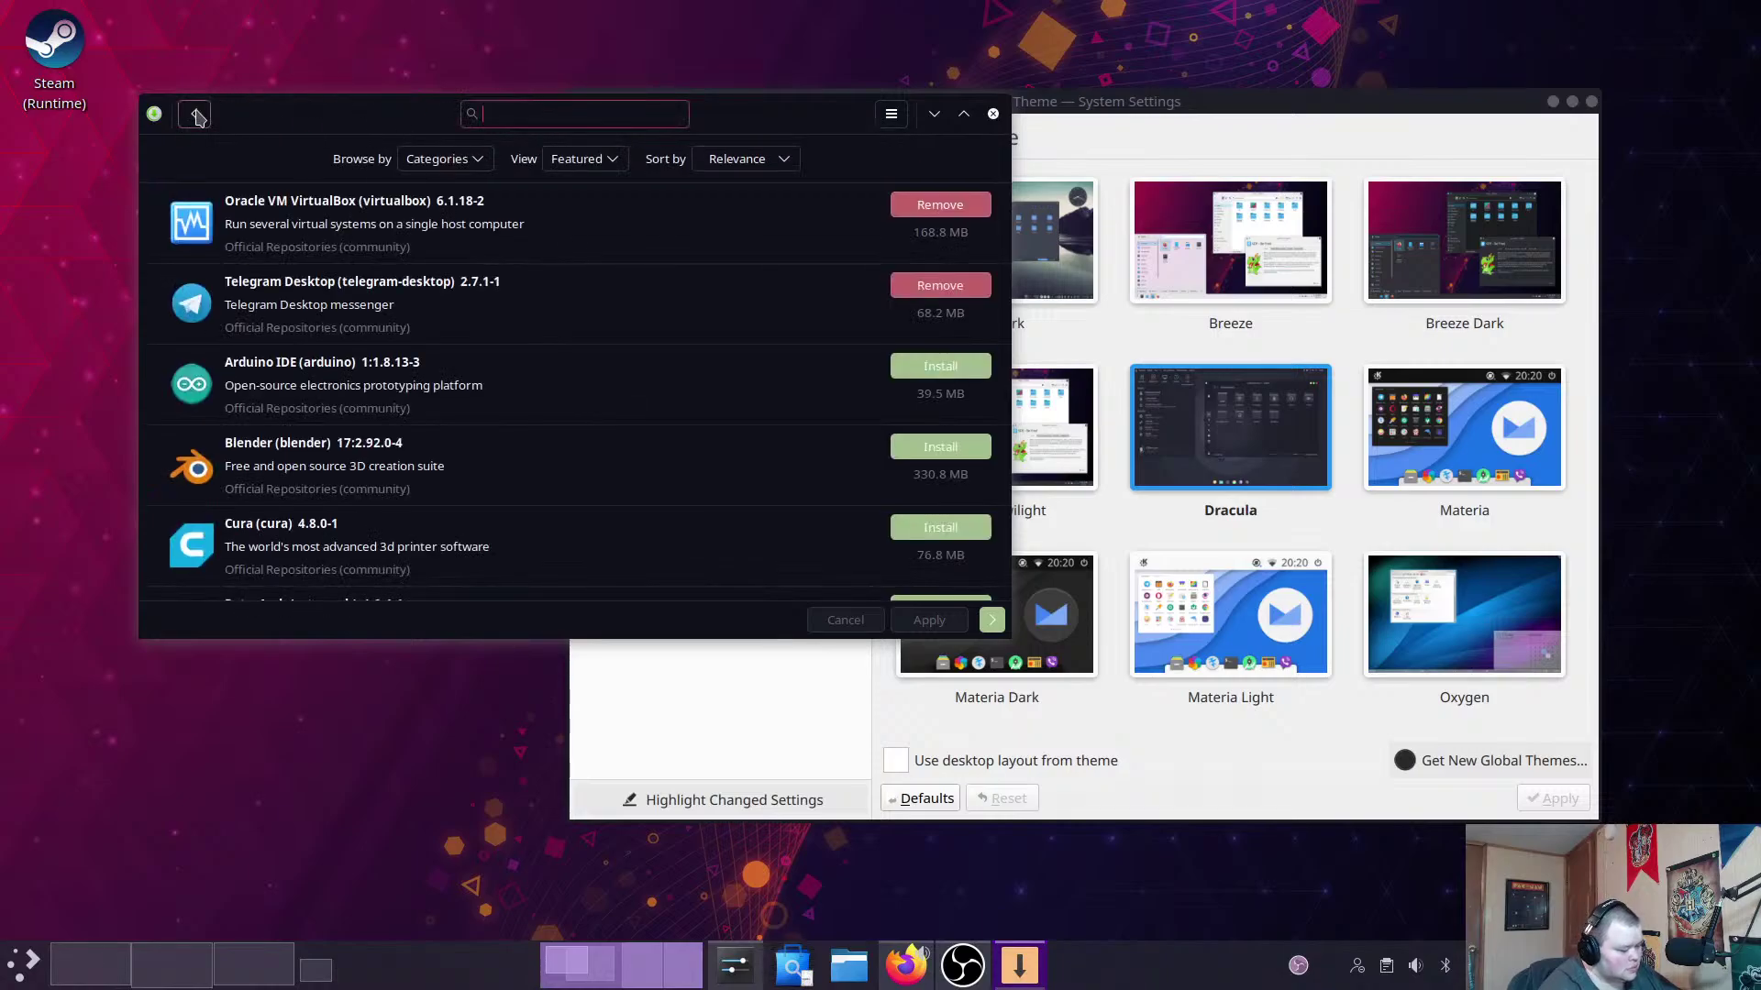
text(kva)
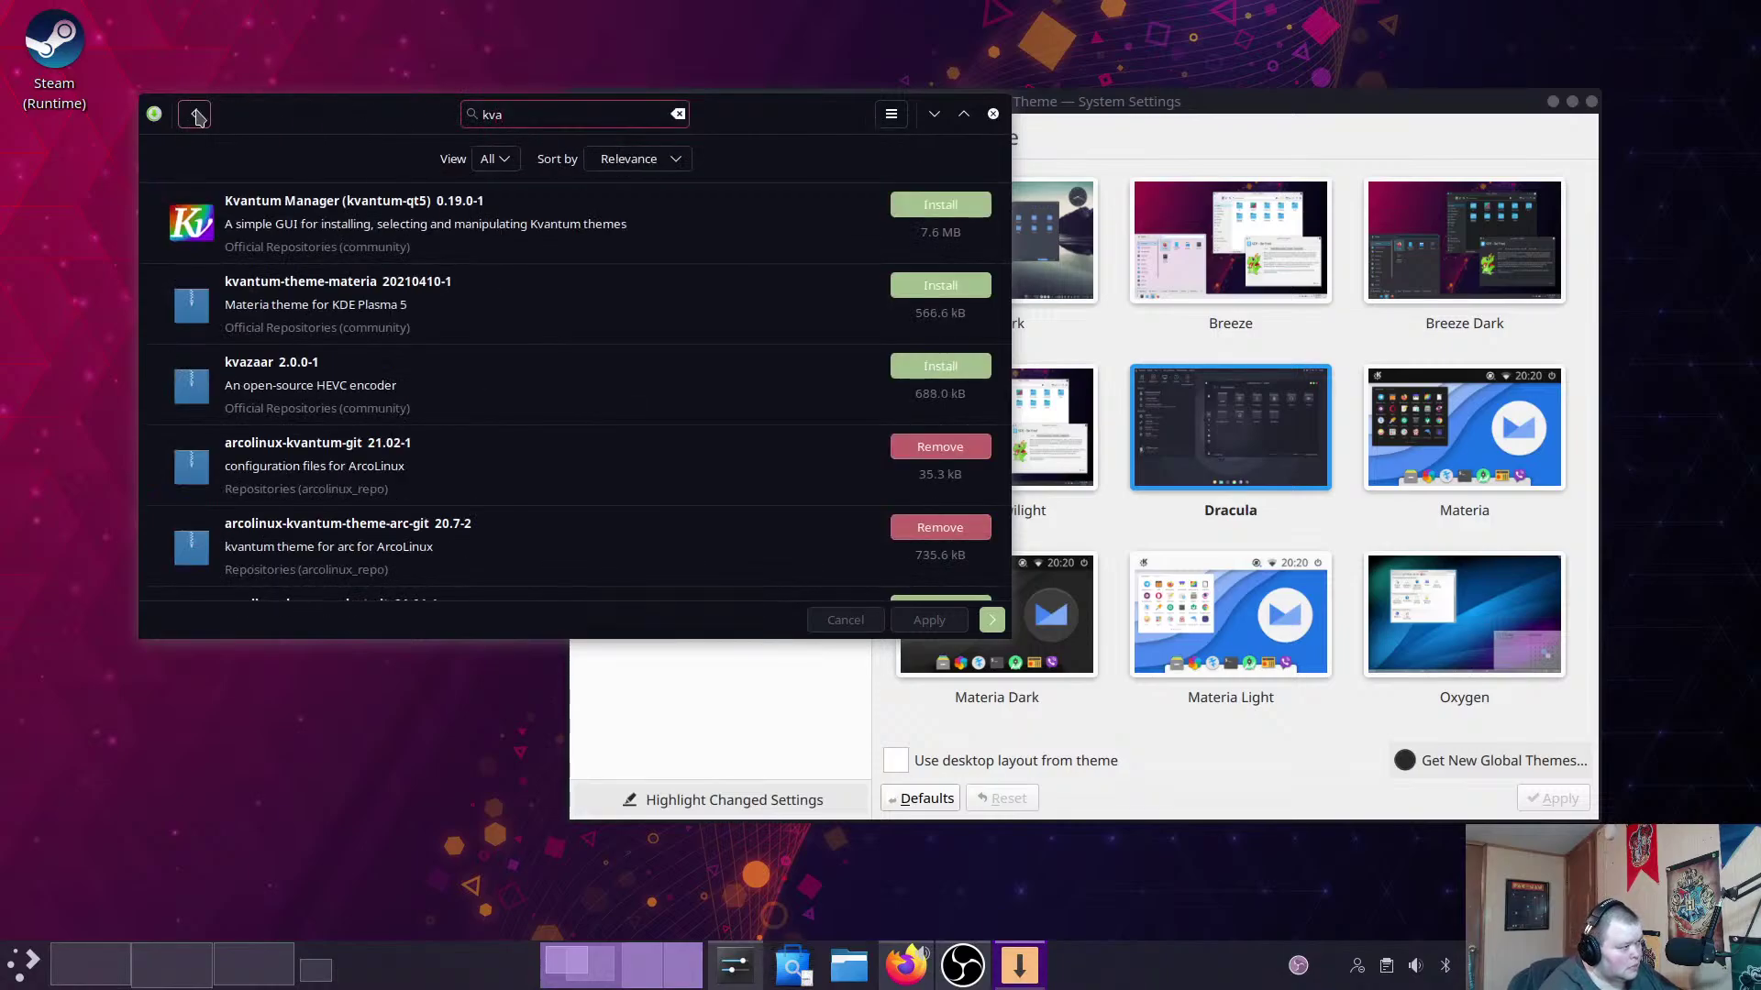
click(949, 213)
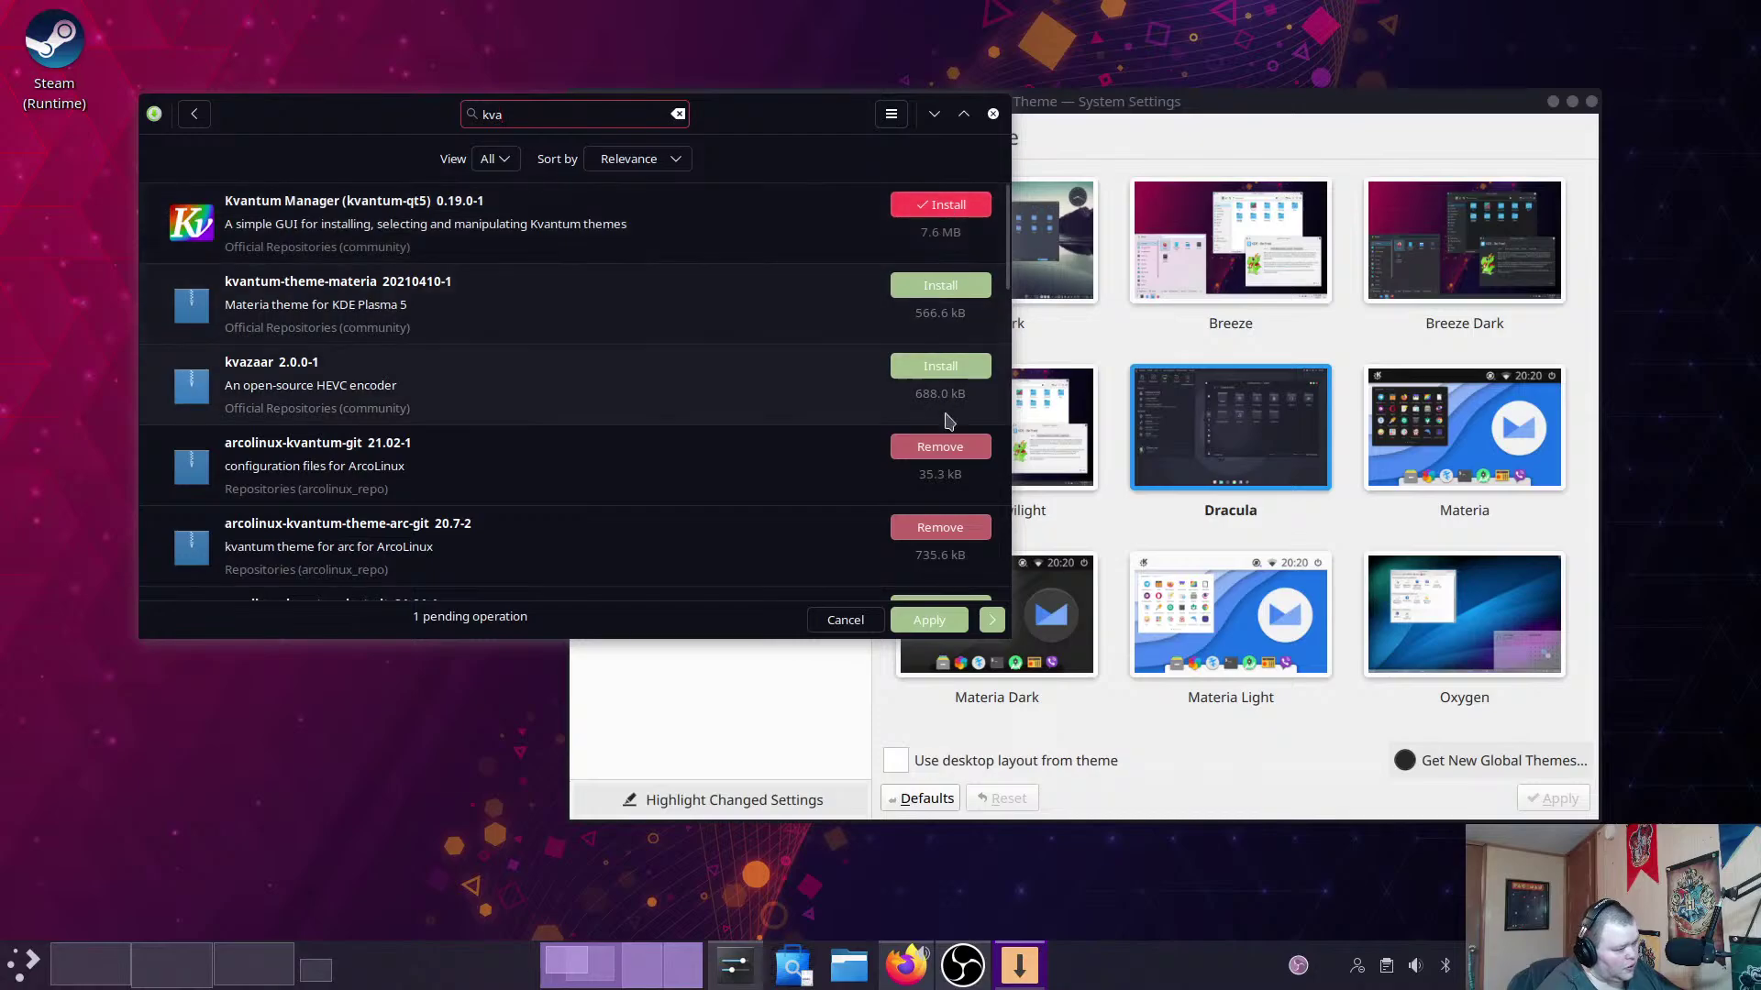
click(993, 114)
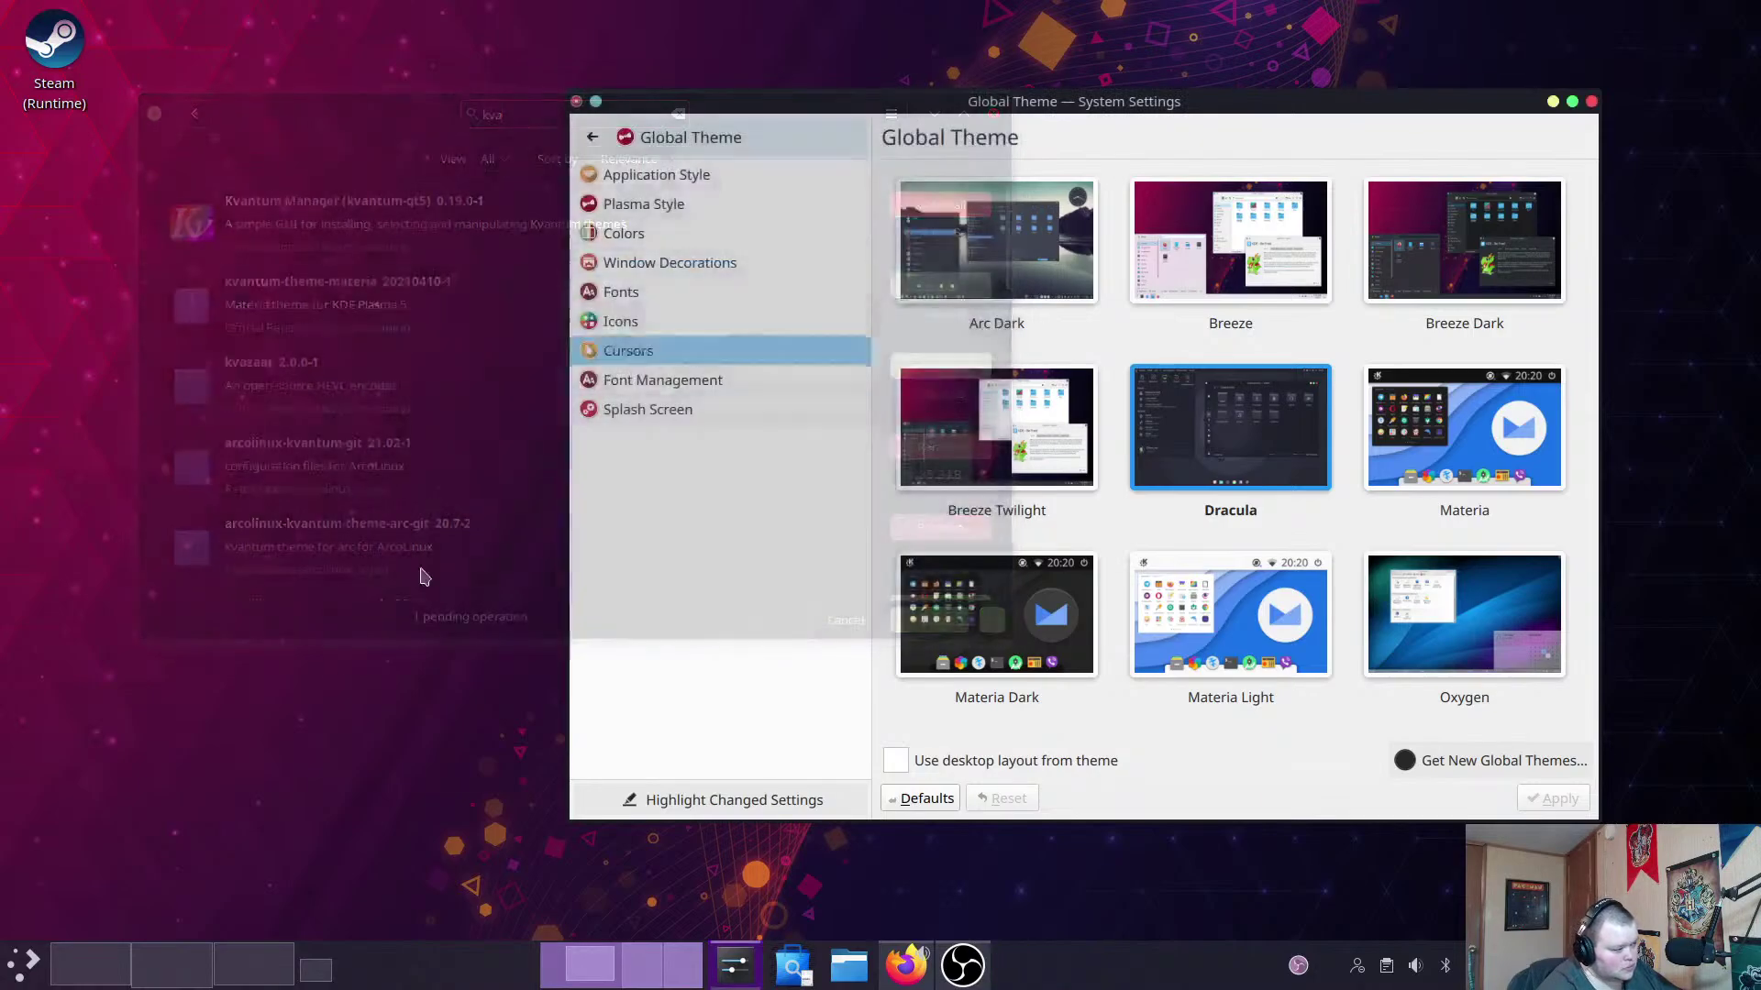
Search the application launcher for "kvan" and open the Get Kvantum Manager result in Discover.
click(19, 967)
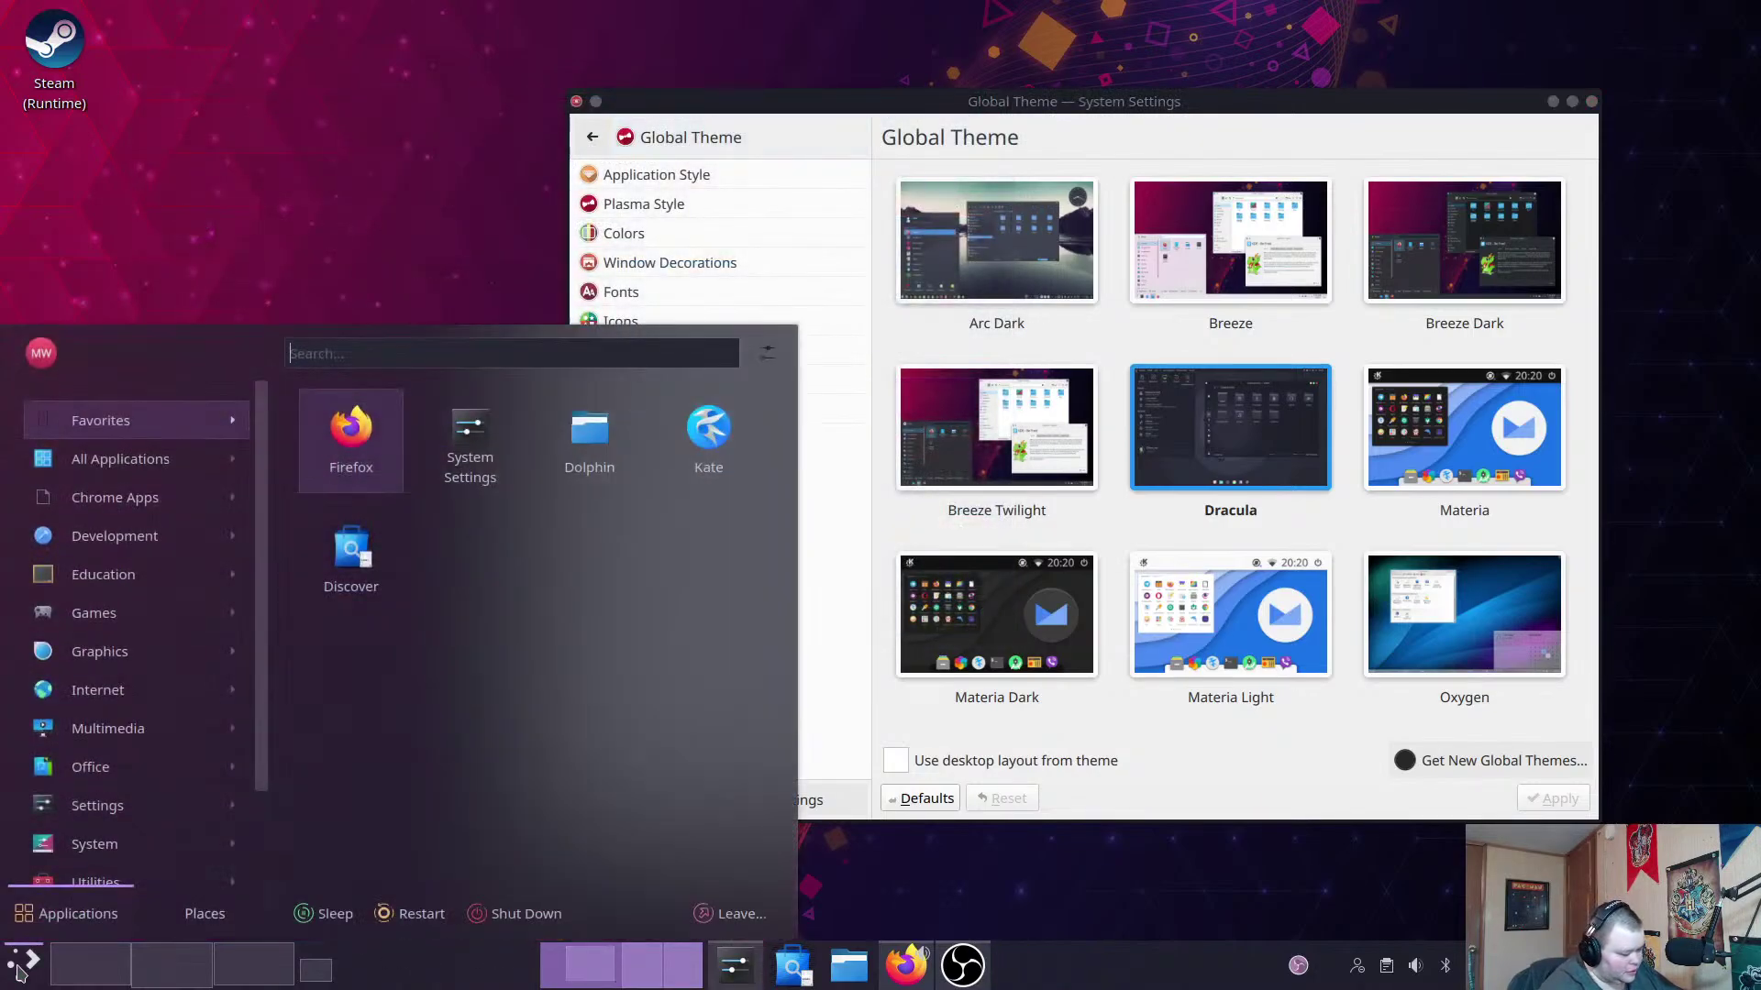
text(kvan)
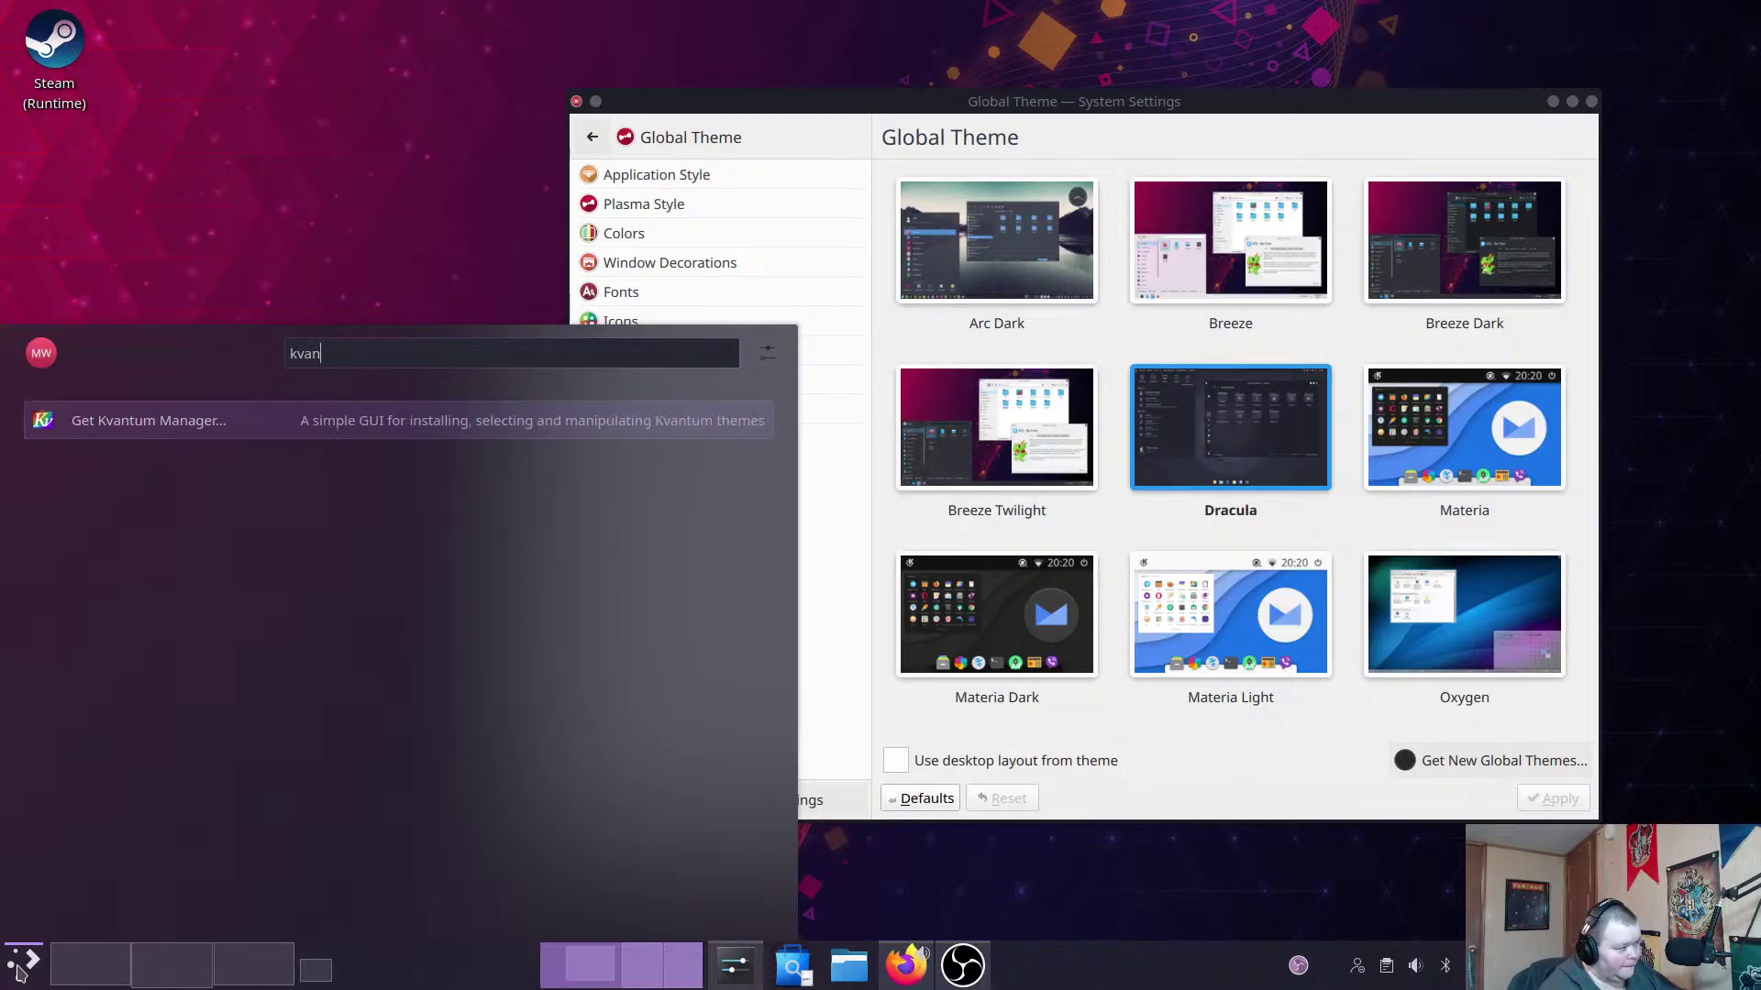
key(Return)
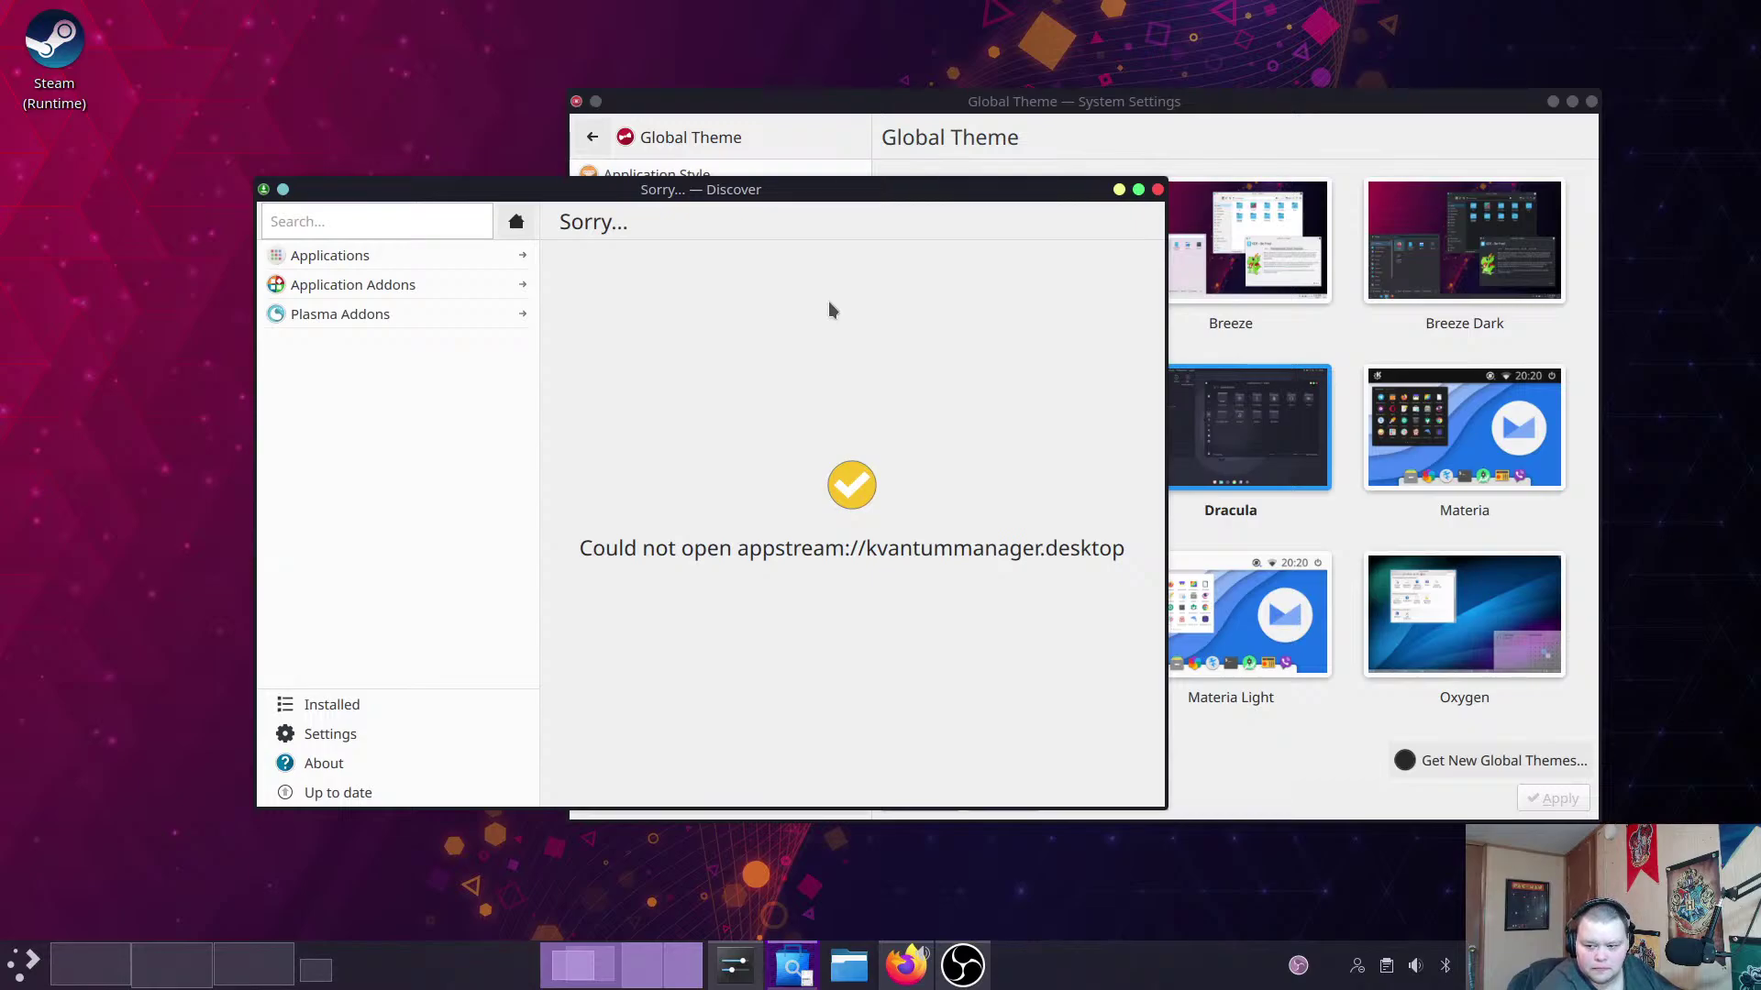
Refresh the desktop and close the System Settings and Discover windows.
right_click(81, 329)
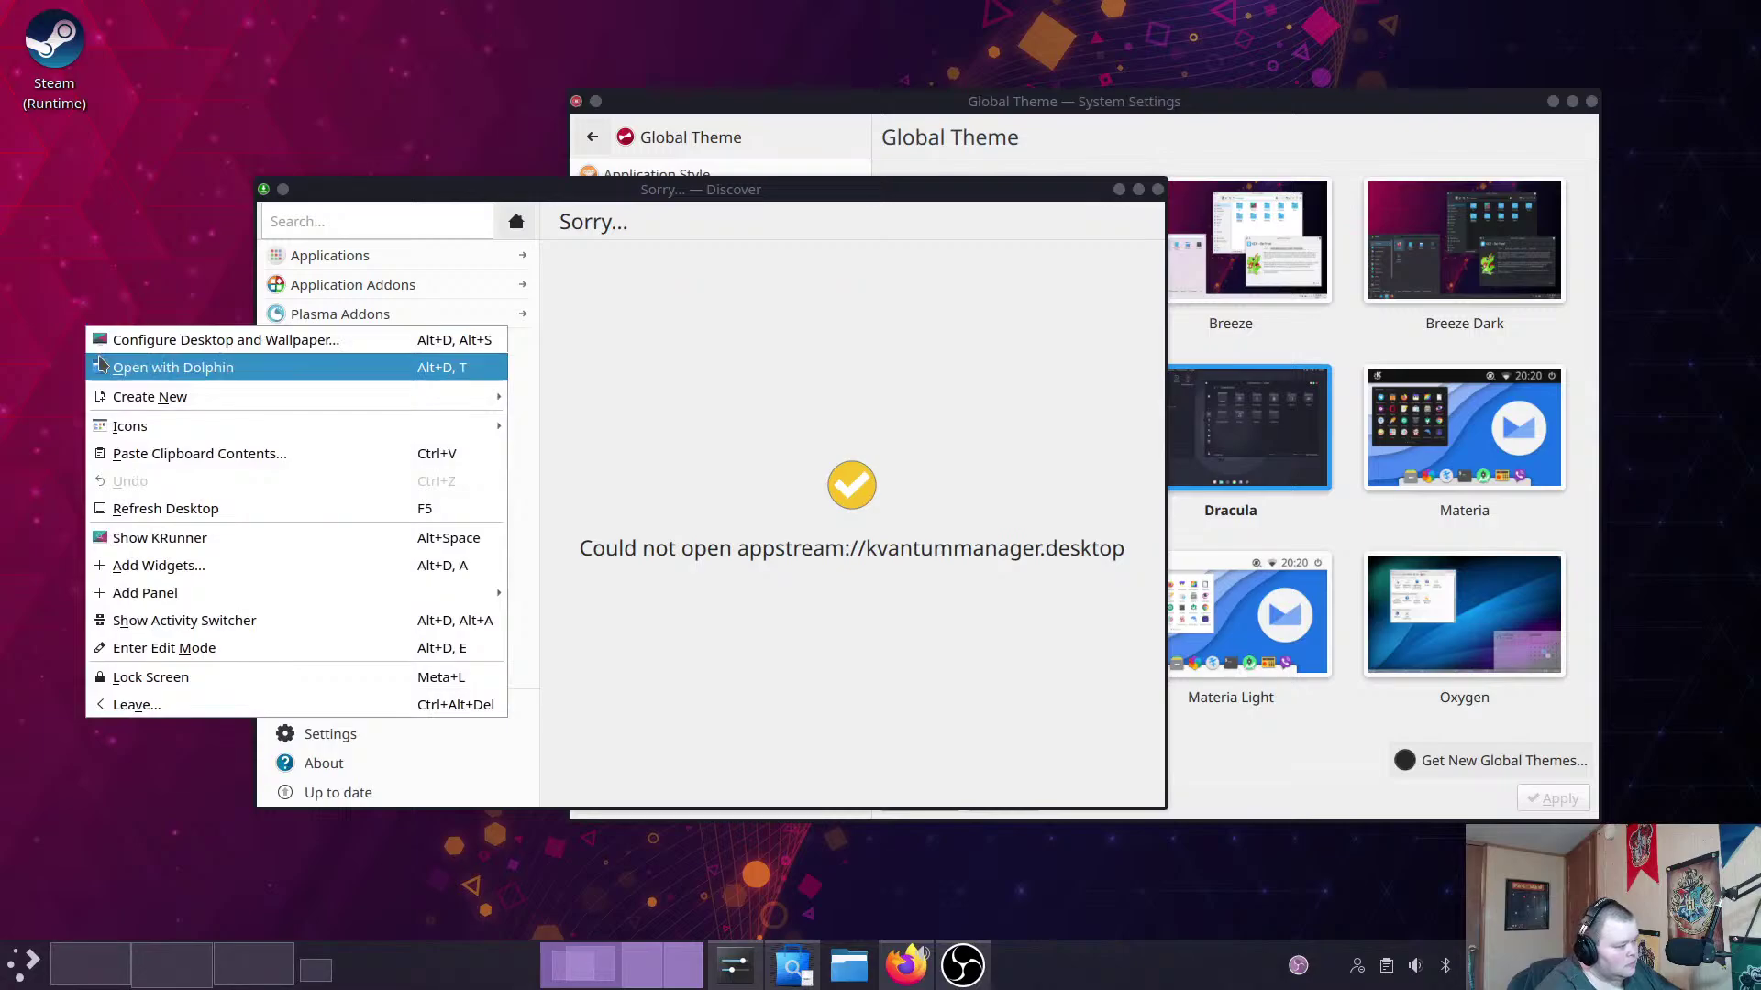
click(200, 510)
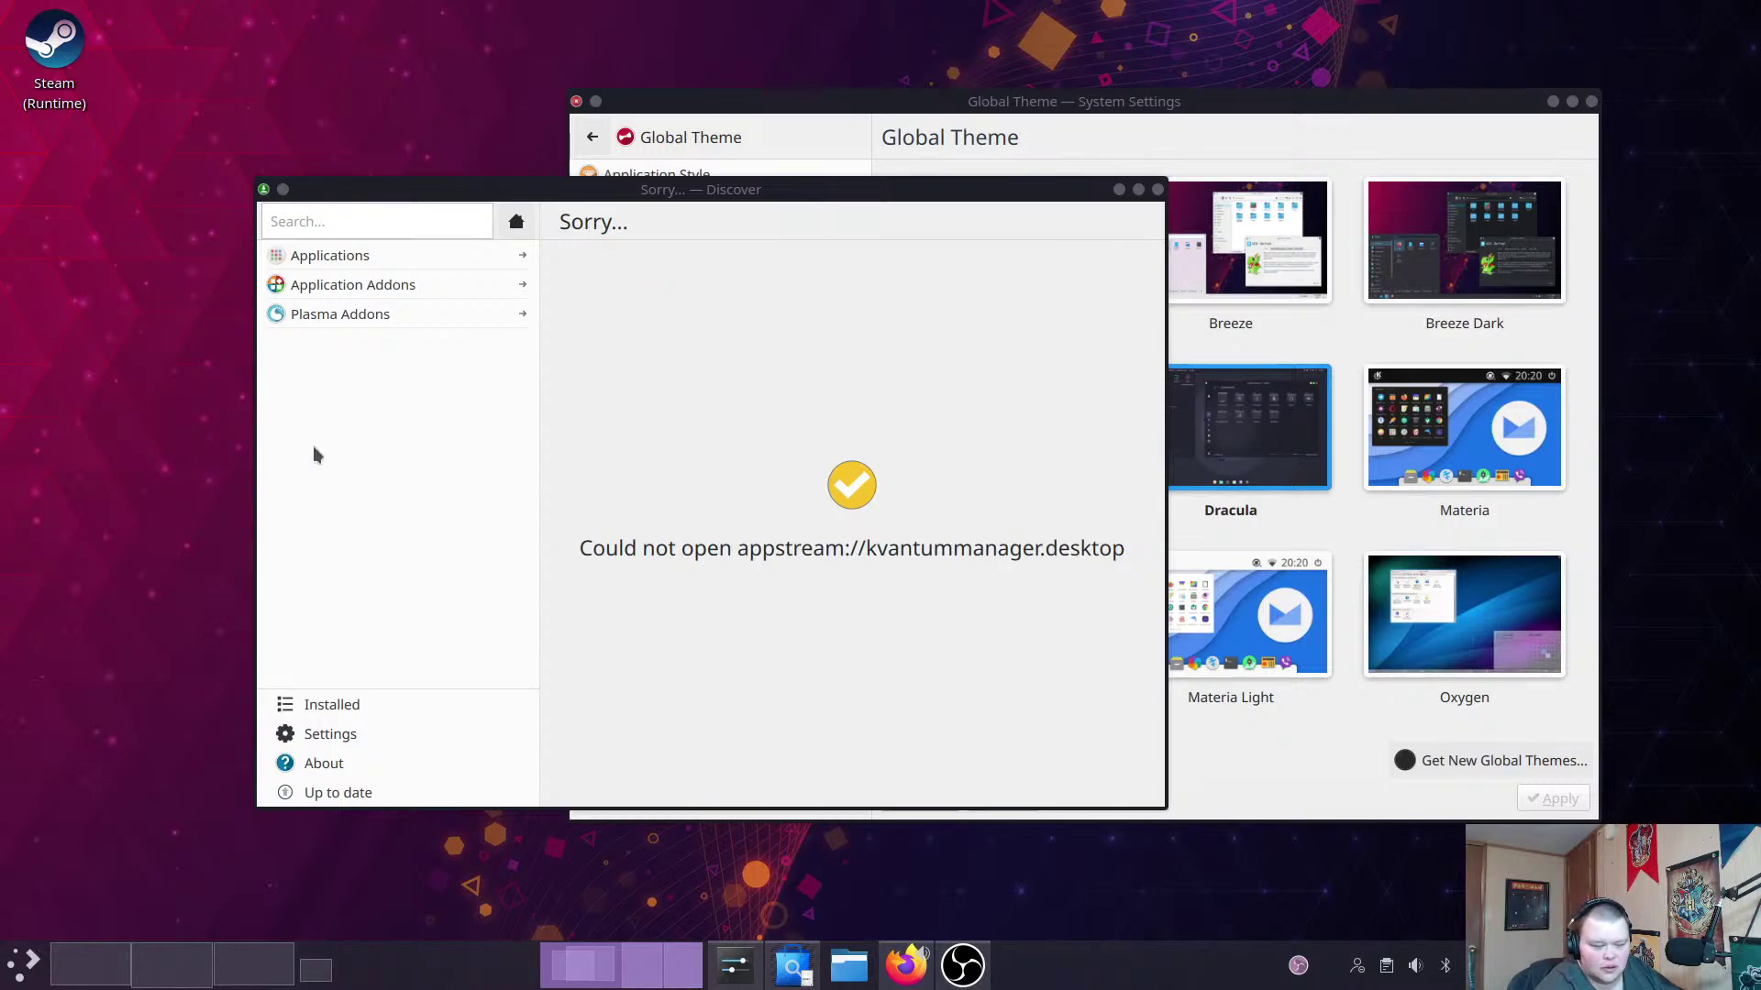
right_click(184, 358)
click(131, 305)
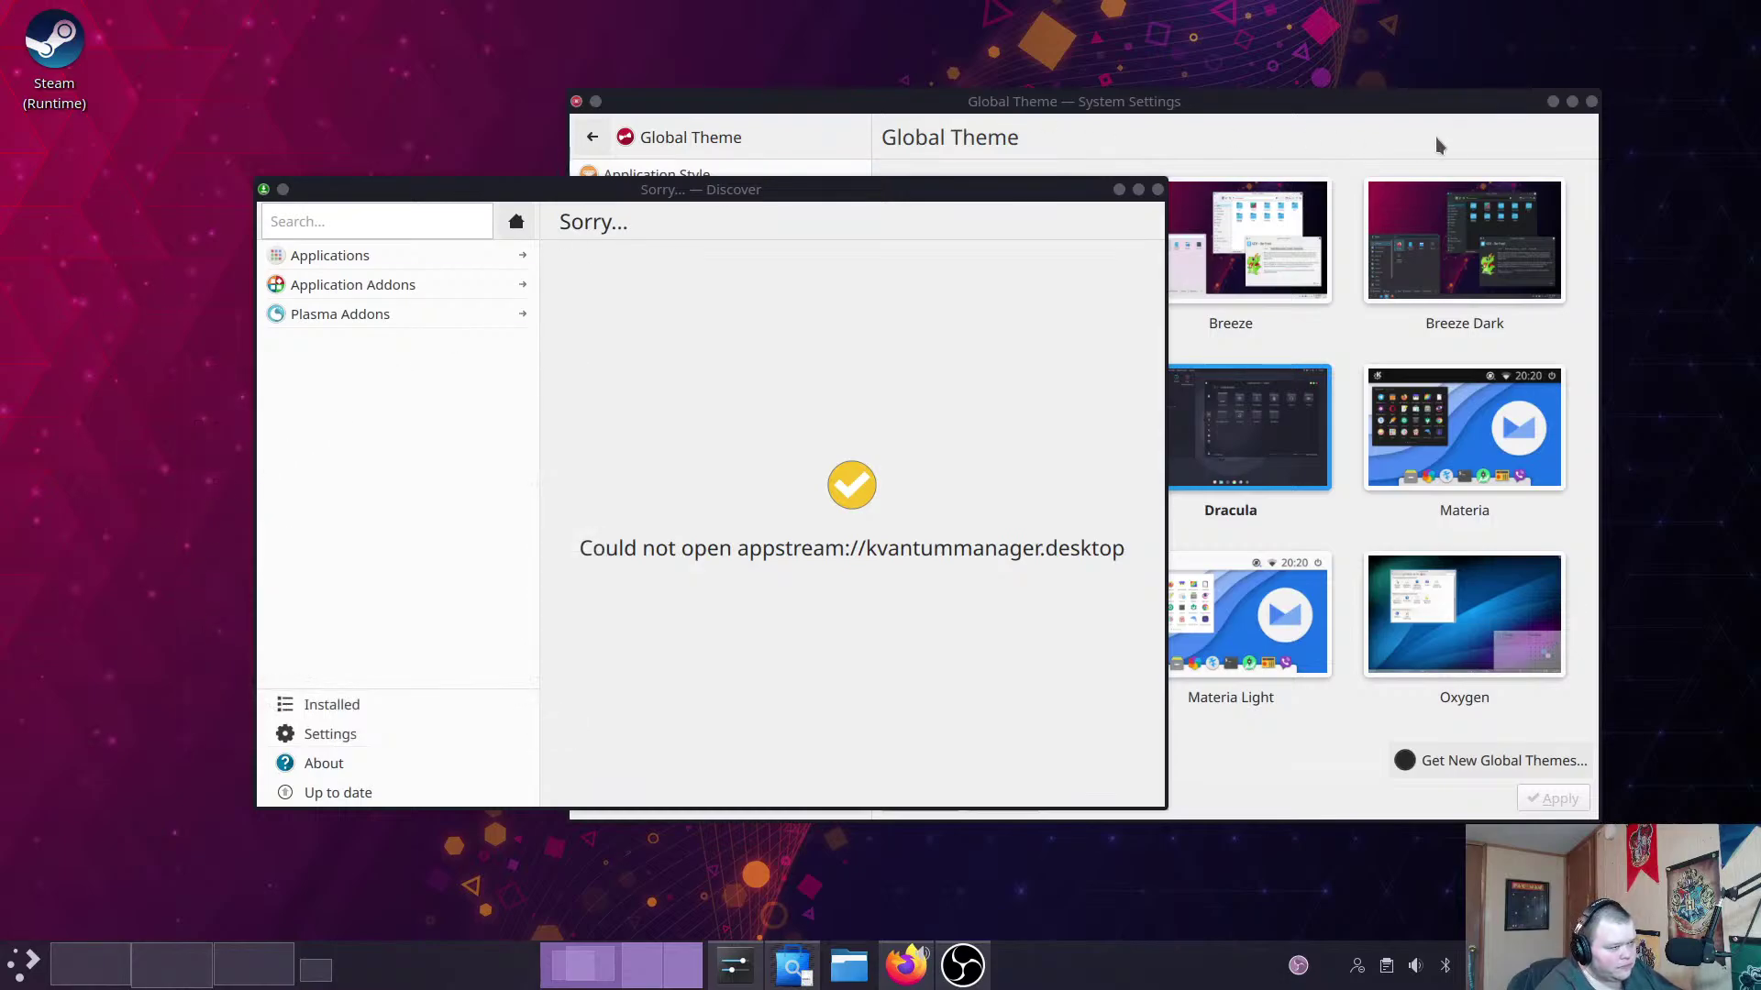
click(1591, 102)
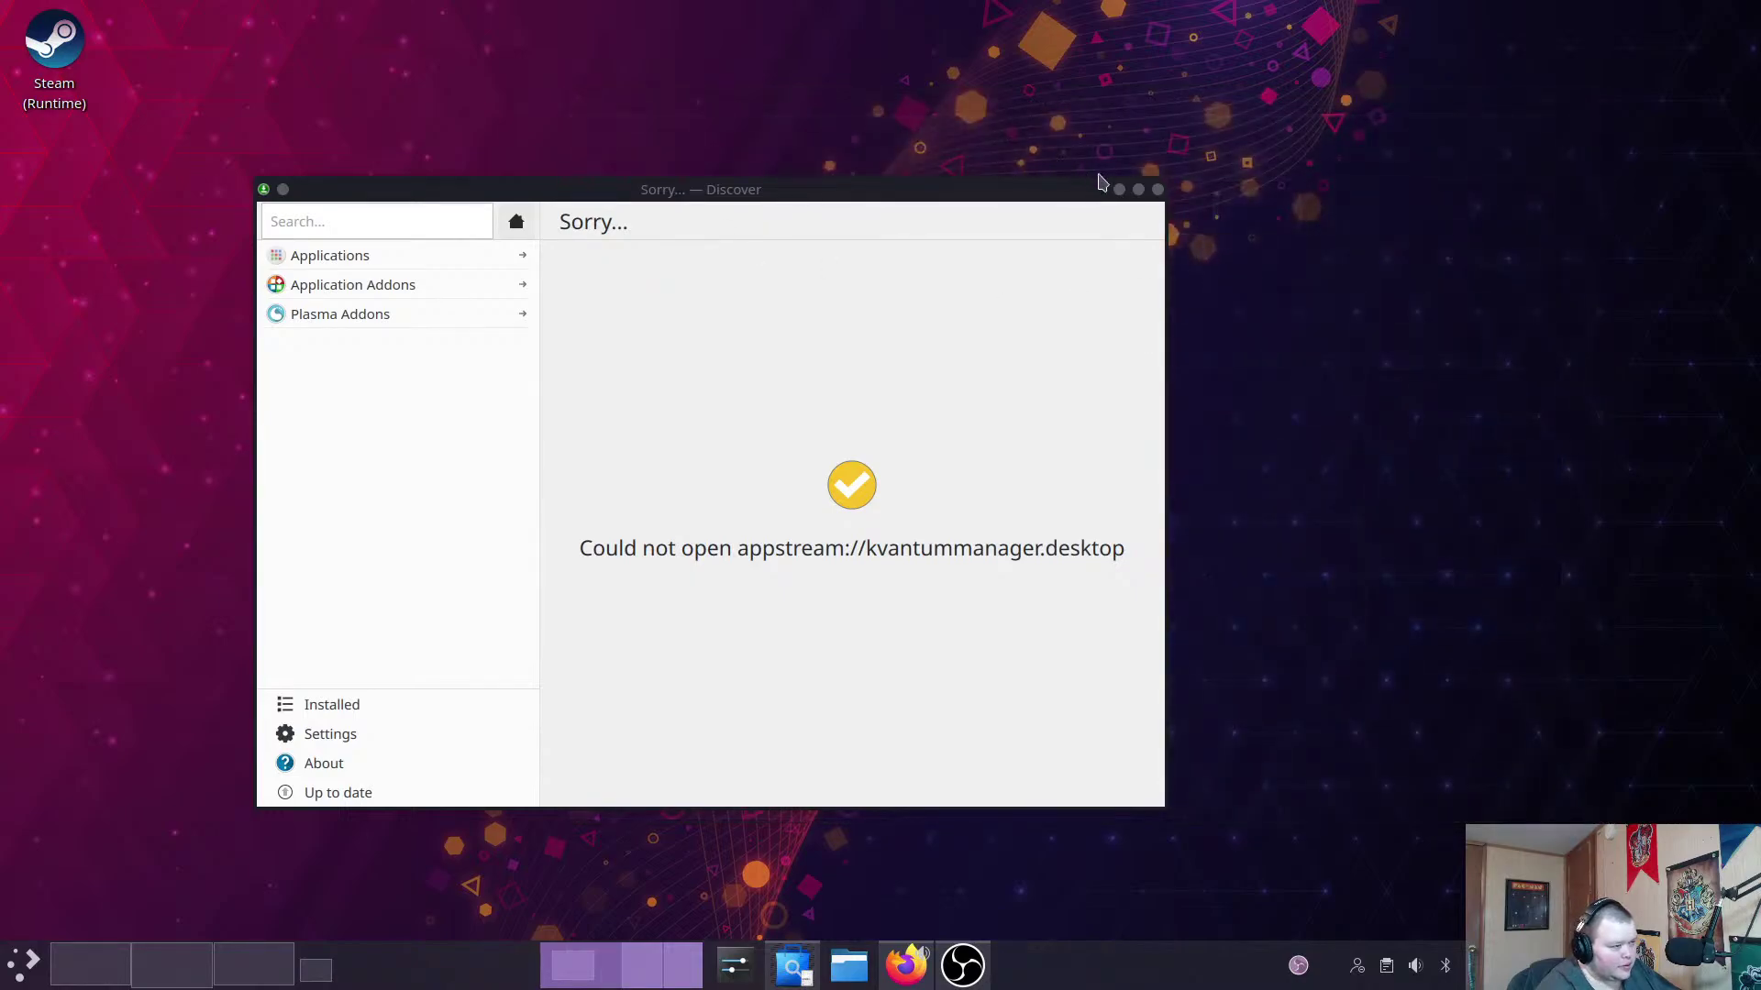
click(1157, 190)
right_click(923, 312)
click(1008, 327)
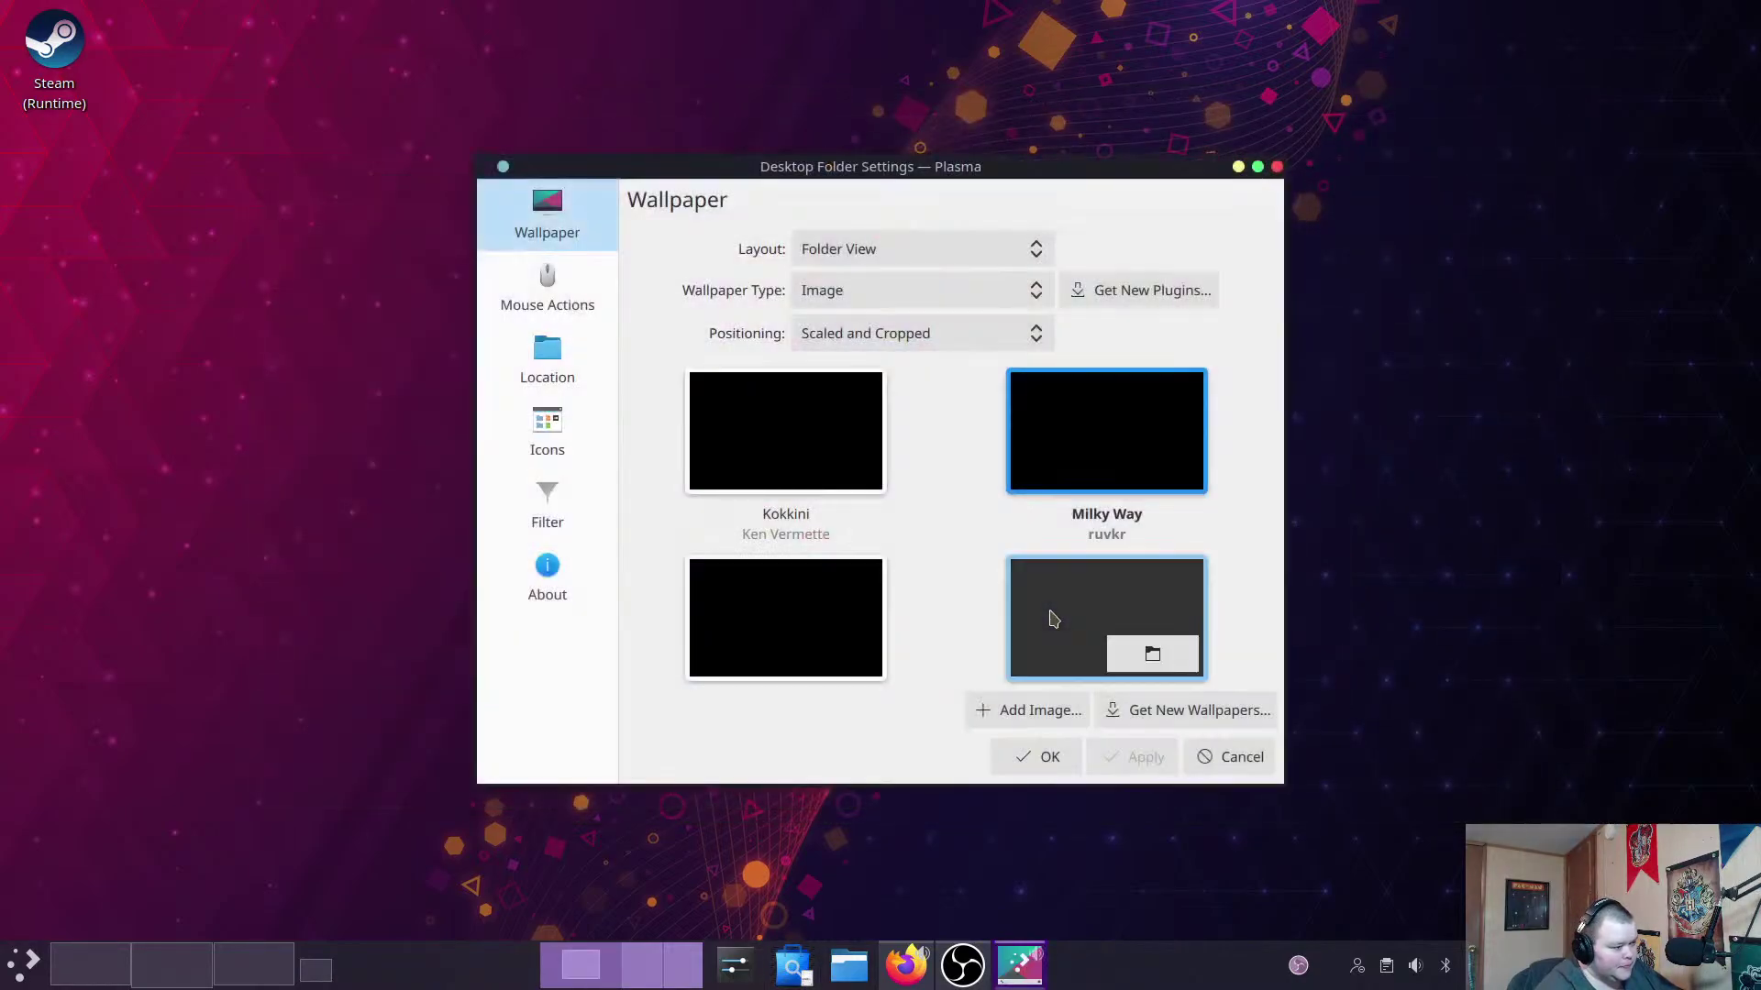
click(1276, 166)
Refresh the desktop again with all windows on it closed.
right_click(1001, 176)
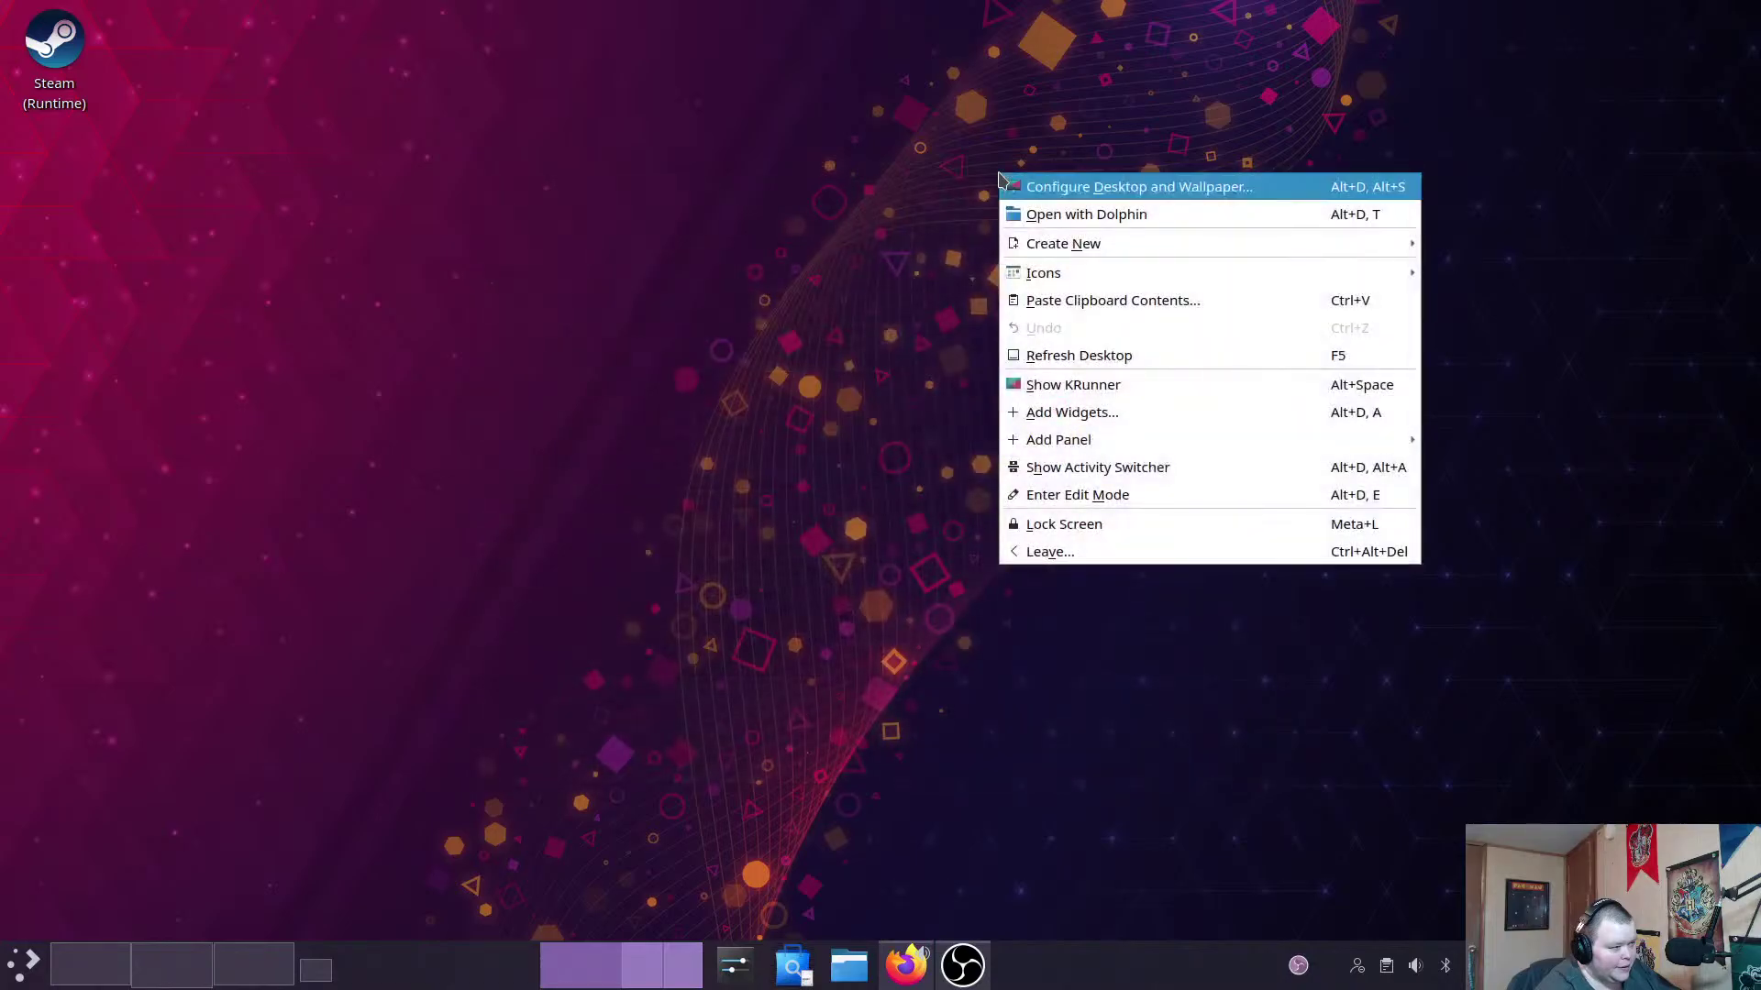
key(Up)
key(Up)
key(Up)
key(Up)
key(Up)
key(Up)
key(Up)
key(Up)
key(Up)
key(Up)
key(Down)
key(Down)
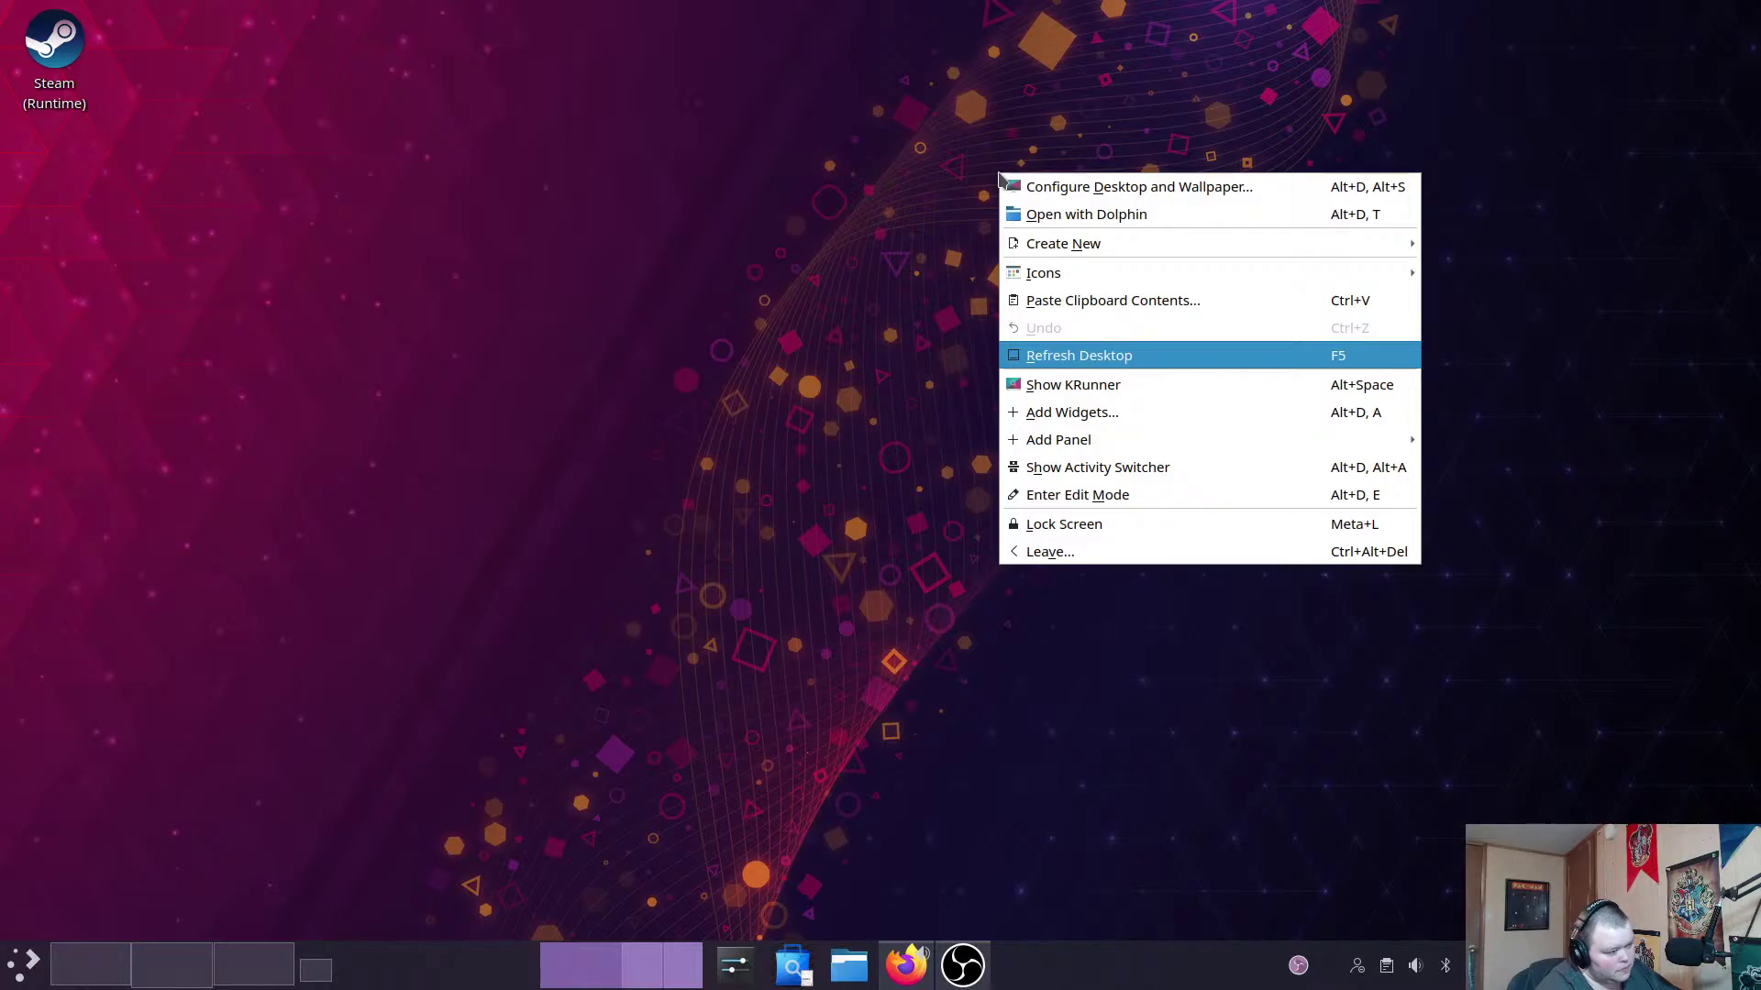
click(1092, 355)
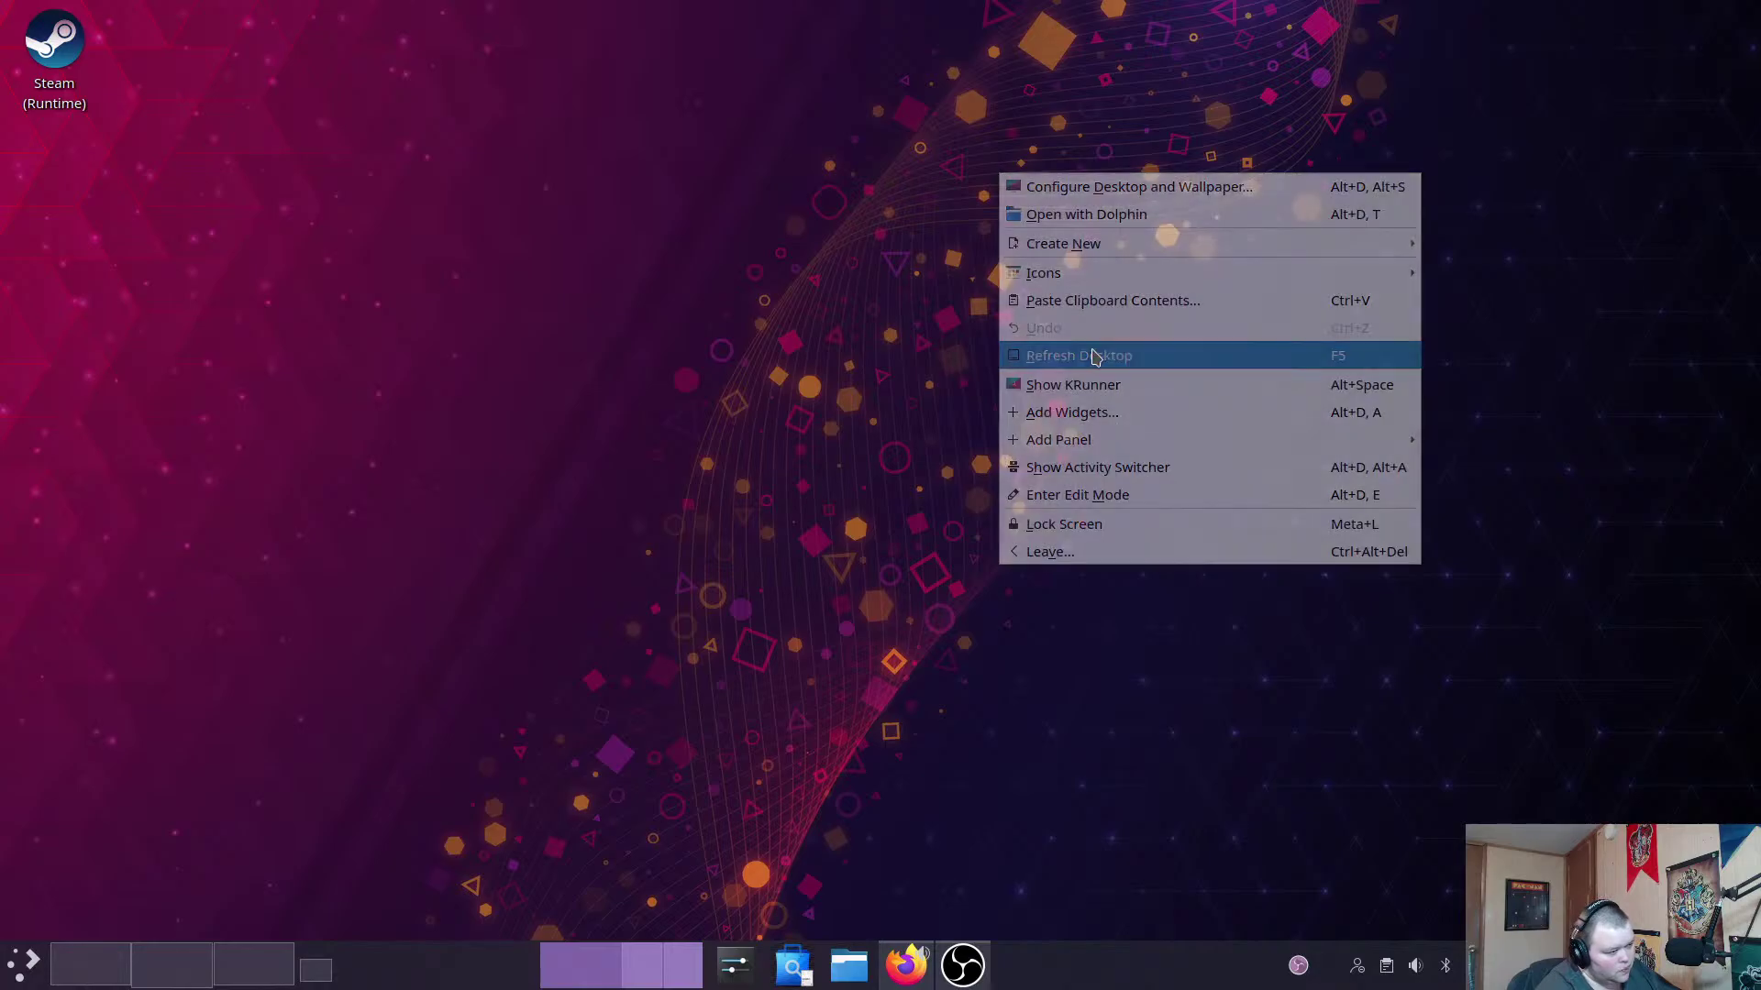
click(735, 965)
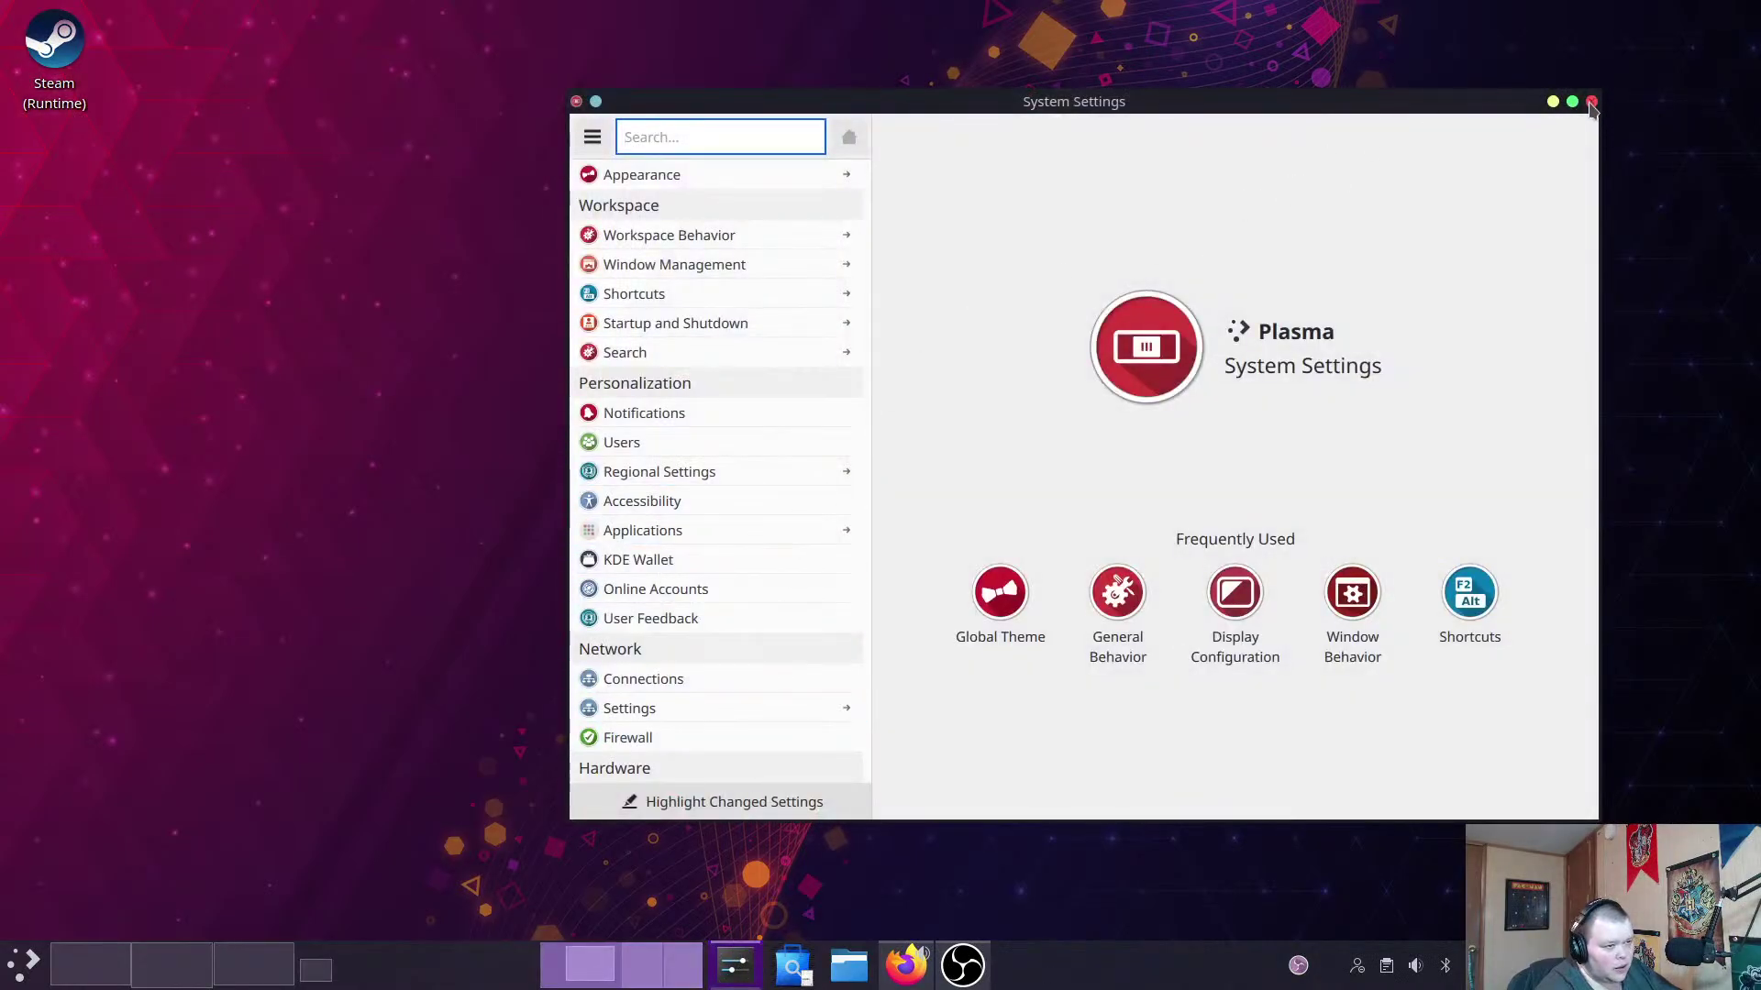
click(1591, 101)
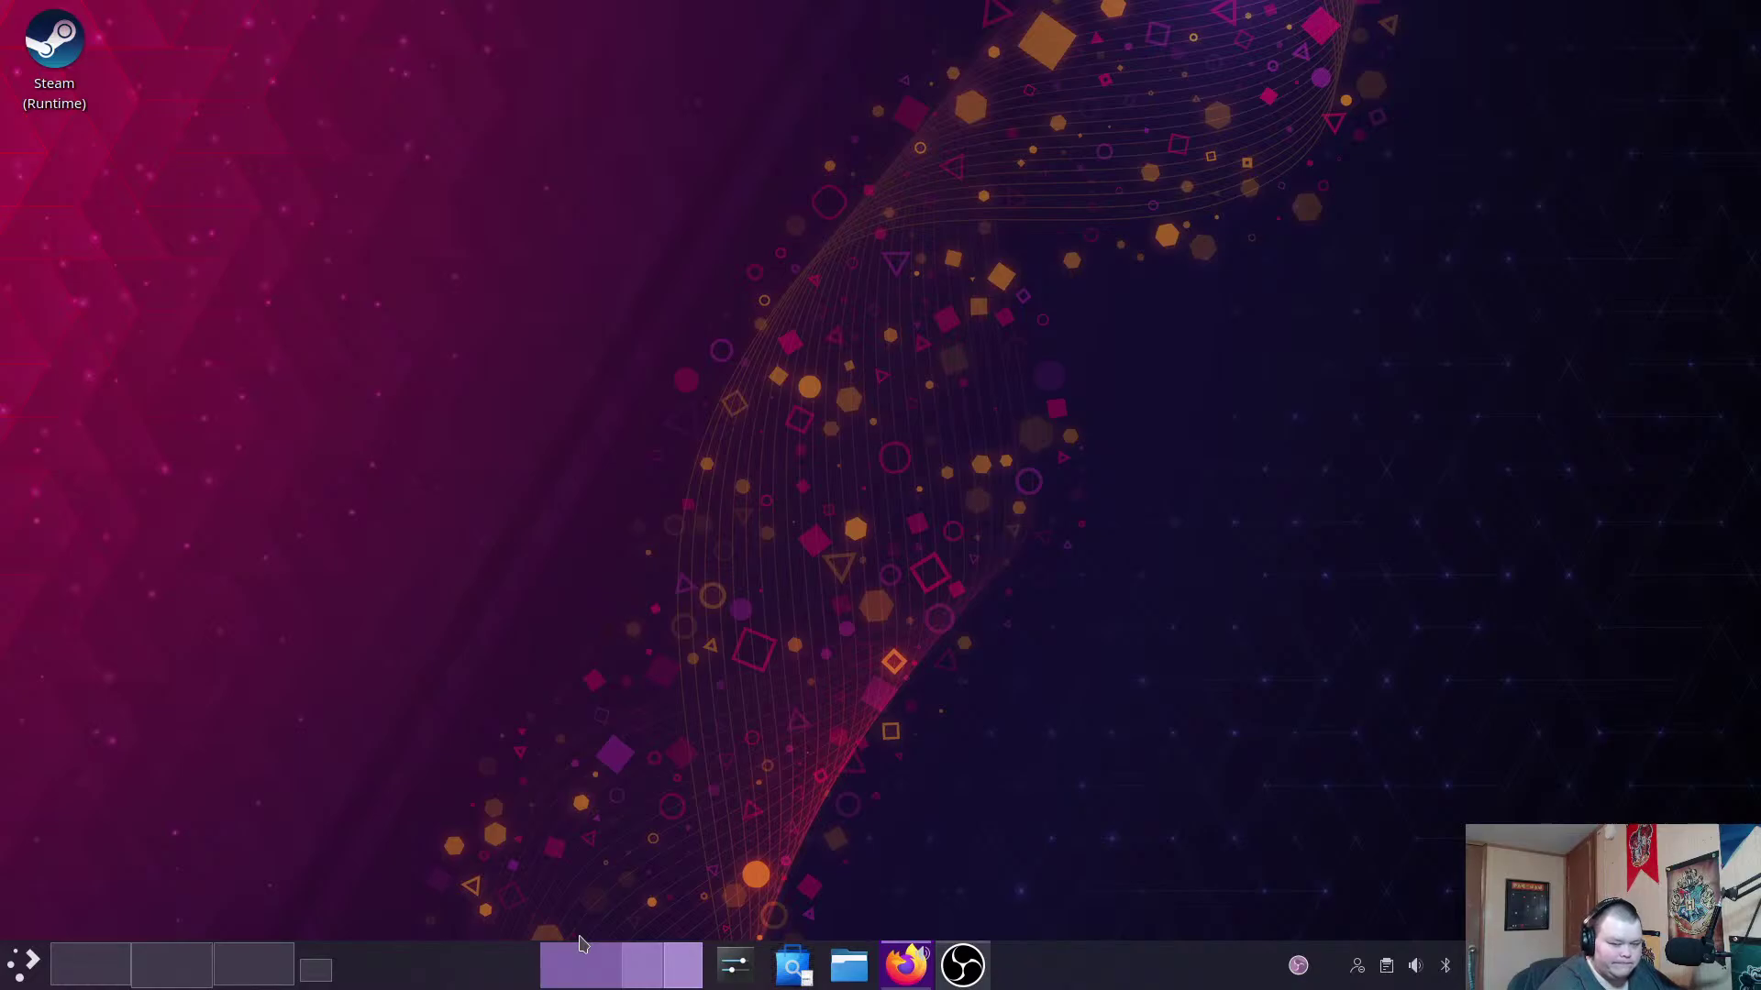
key(super)
key(super)
key(super)
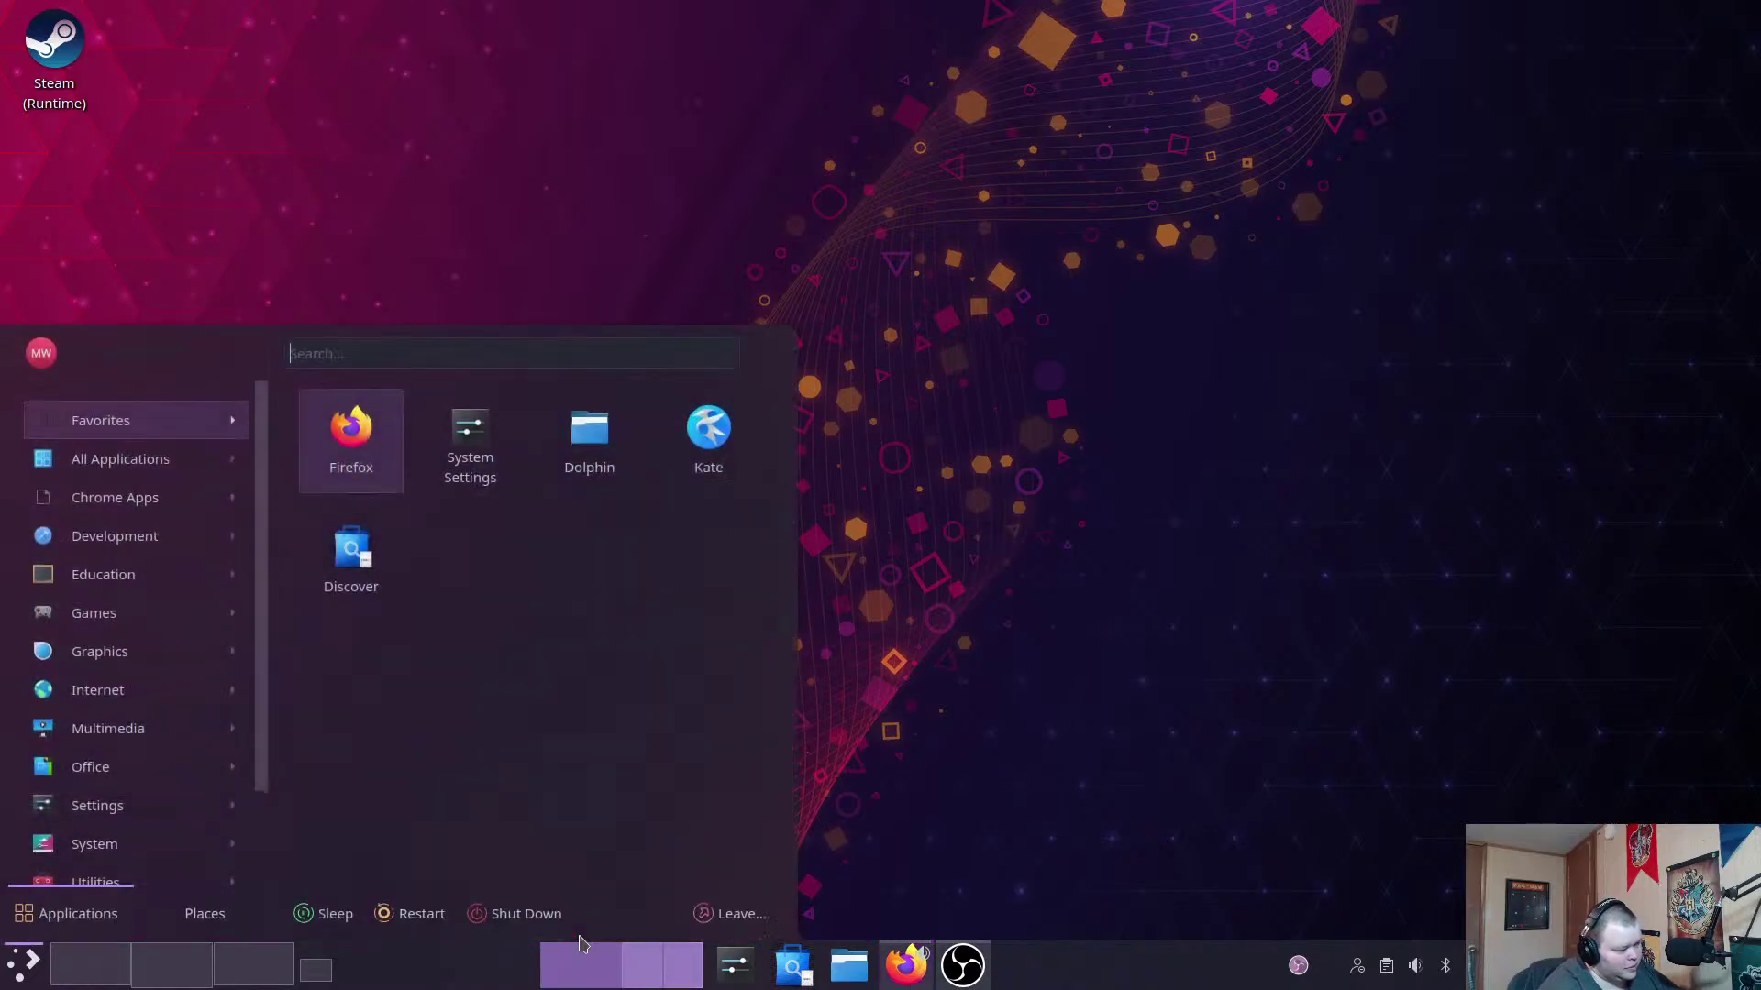
key(super)
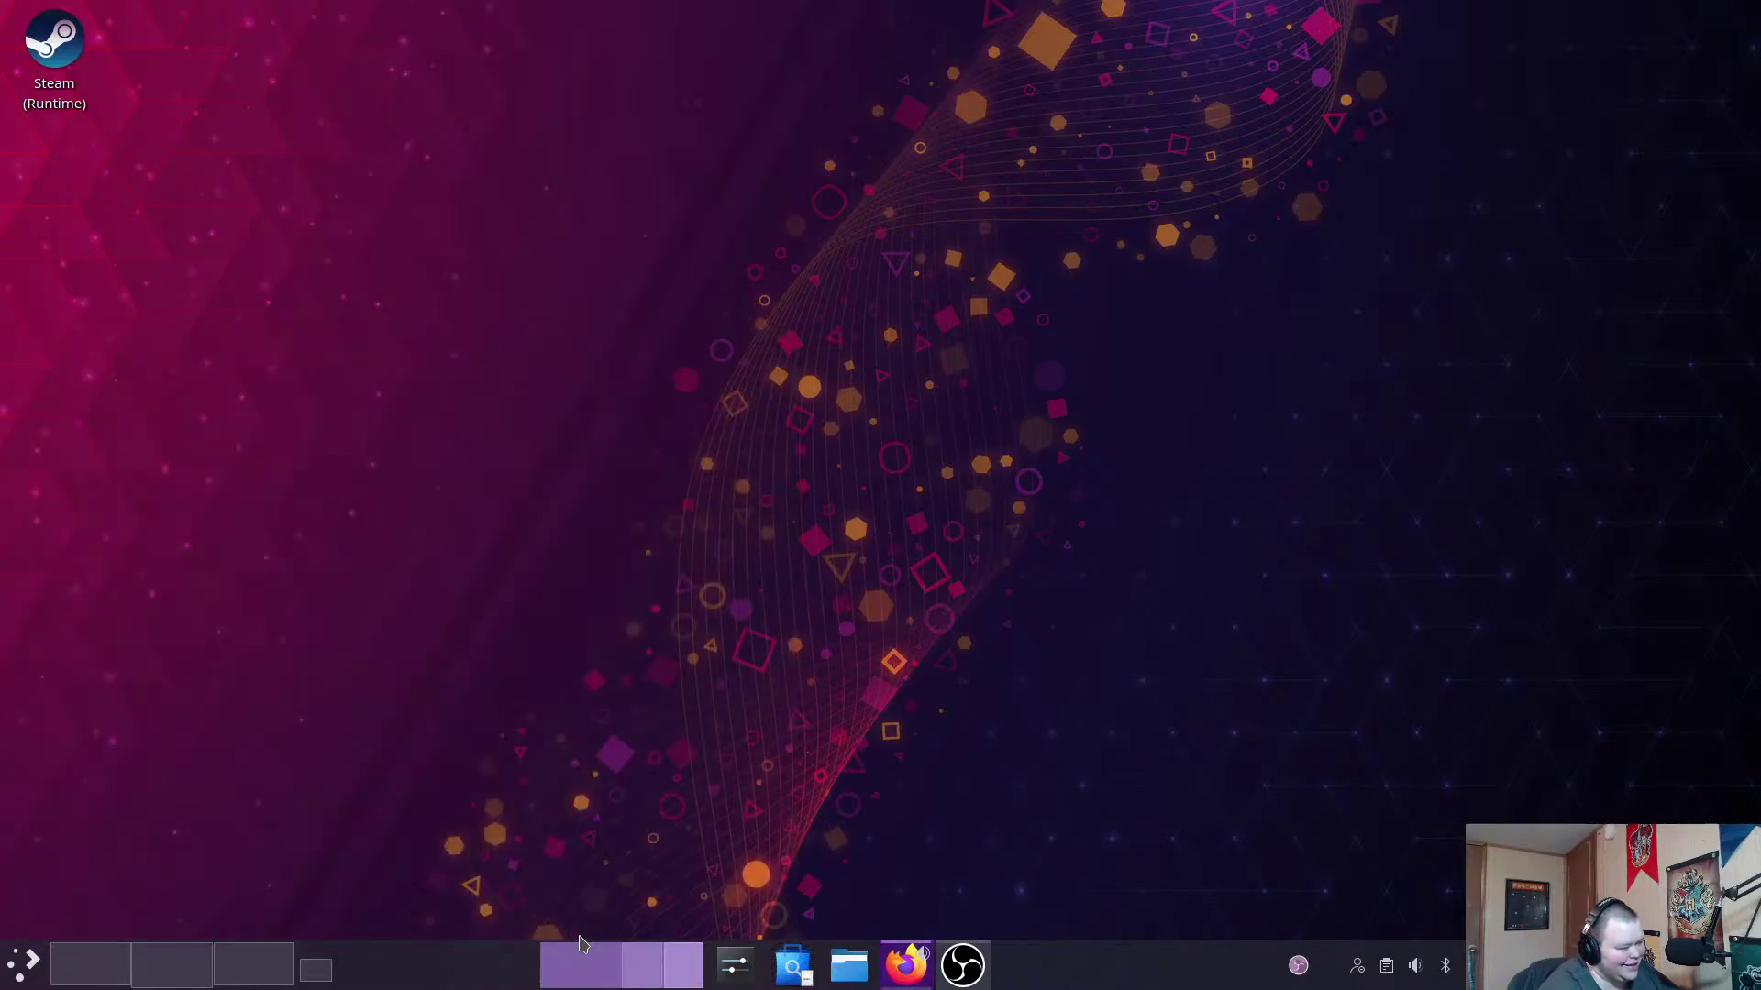
Switch to the virtual desktop with the Ask Ubuntu page and launch Konsole from the application launcher.
click(50, 972)
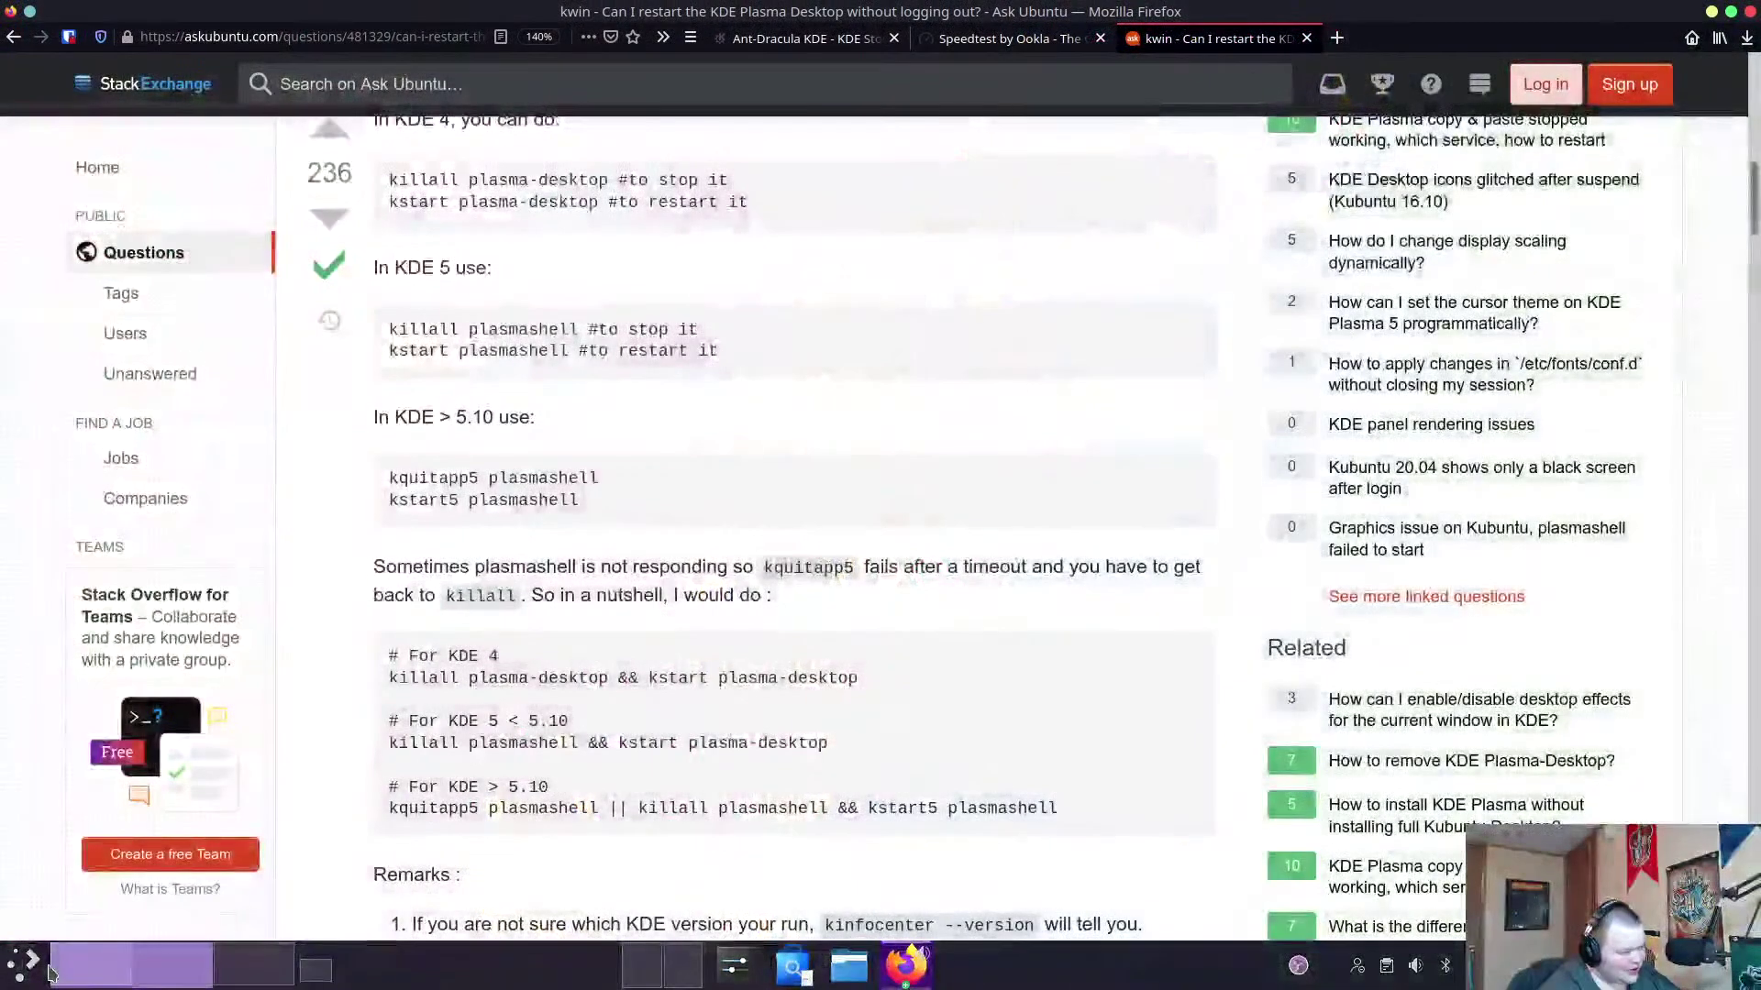
key(super)
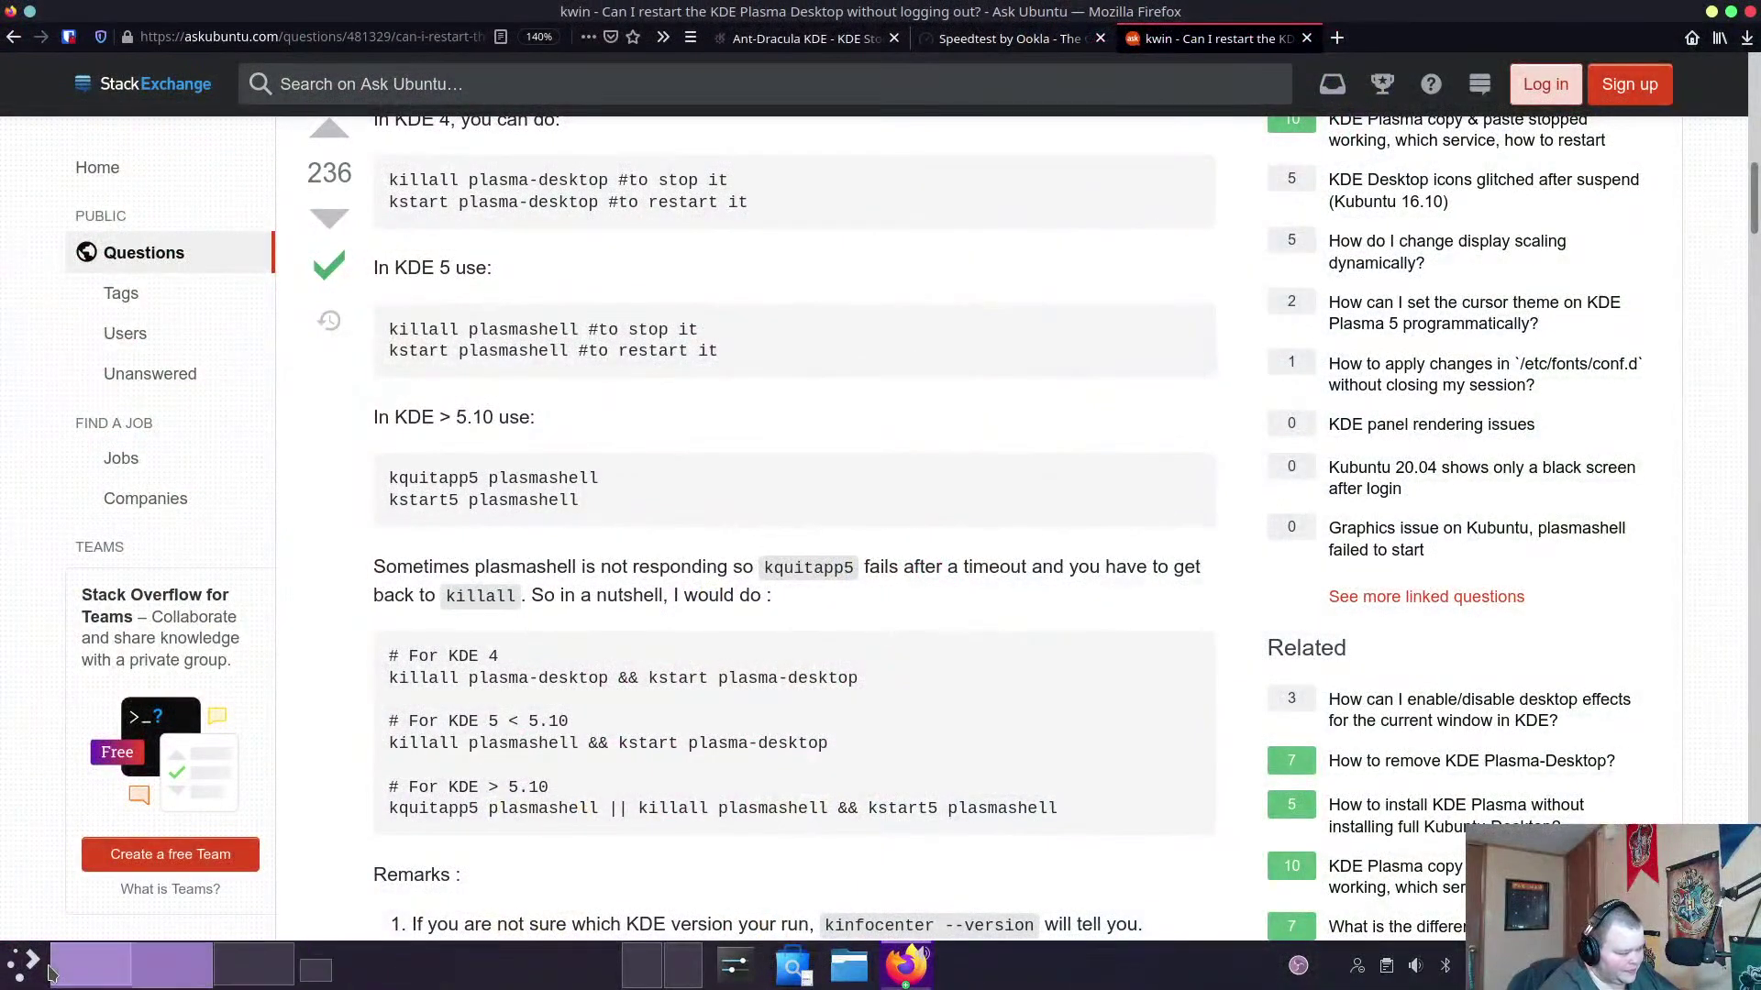
text(kons)
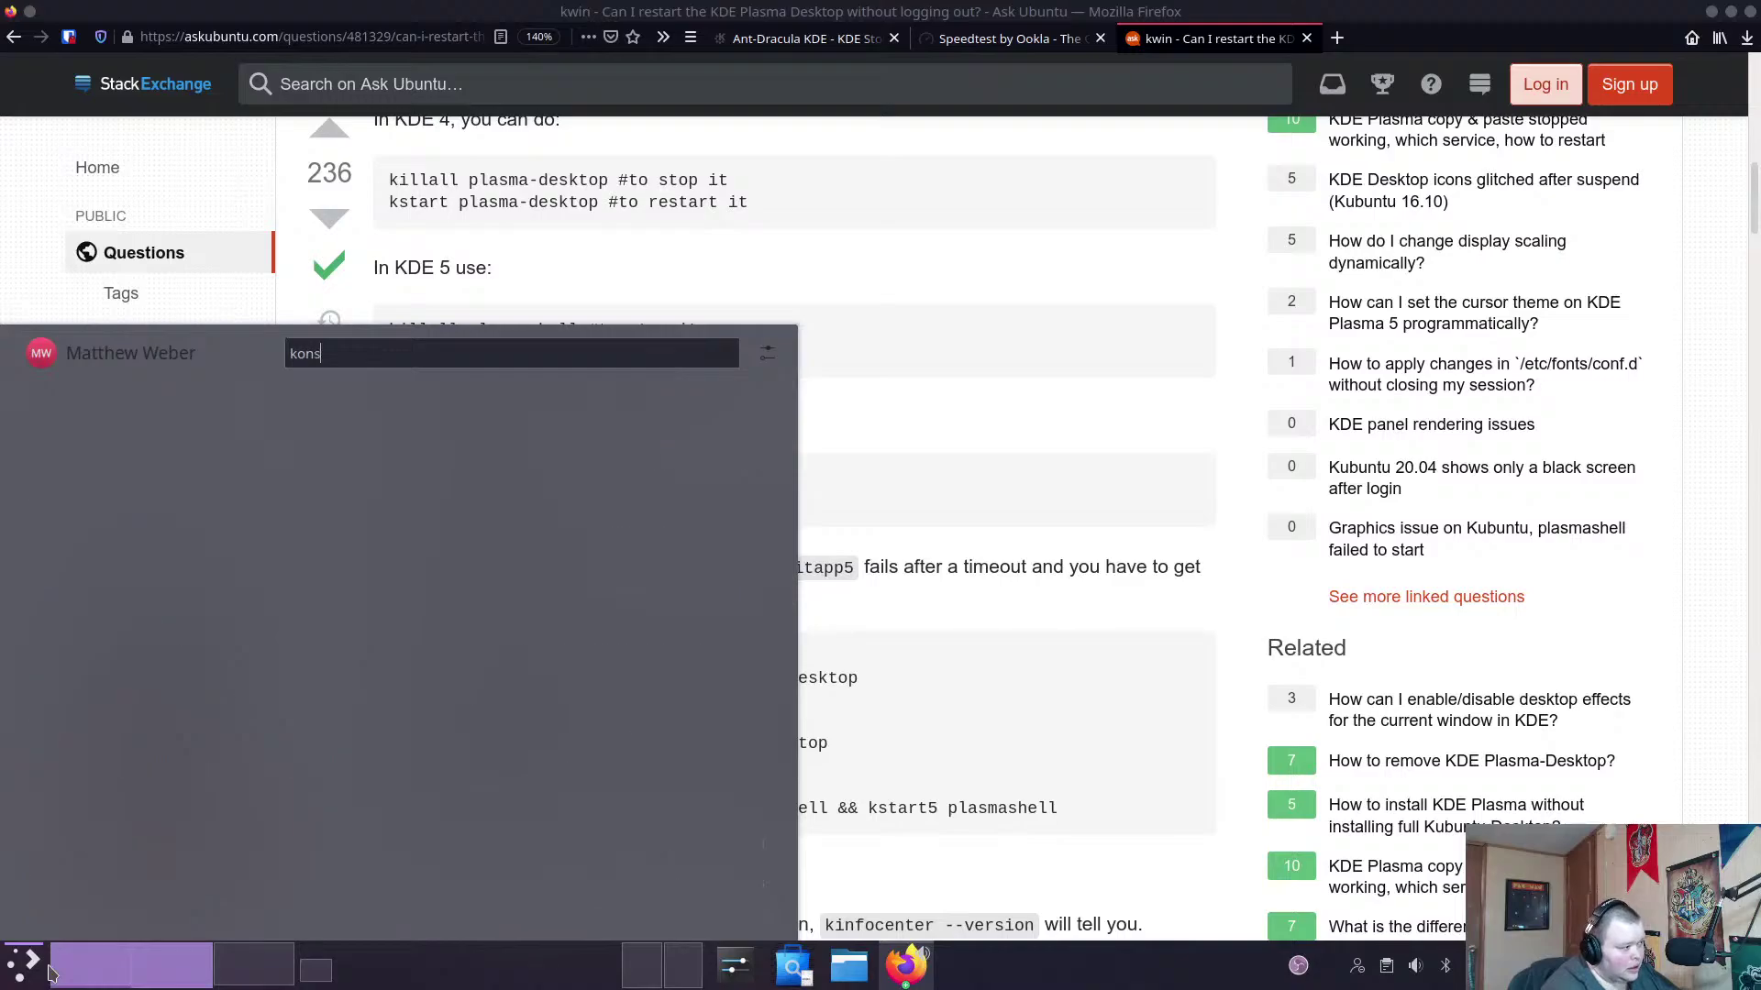
key(Return)
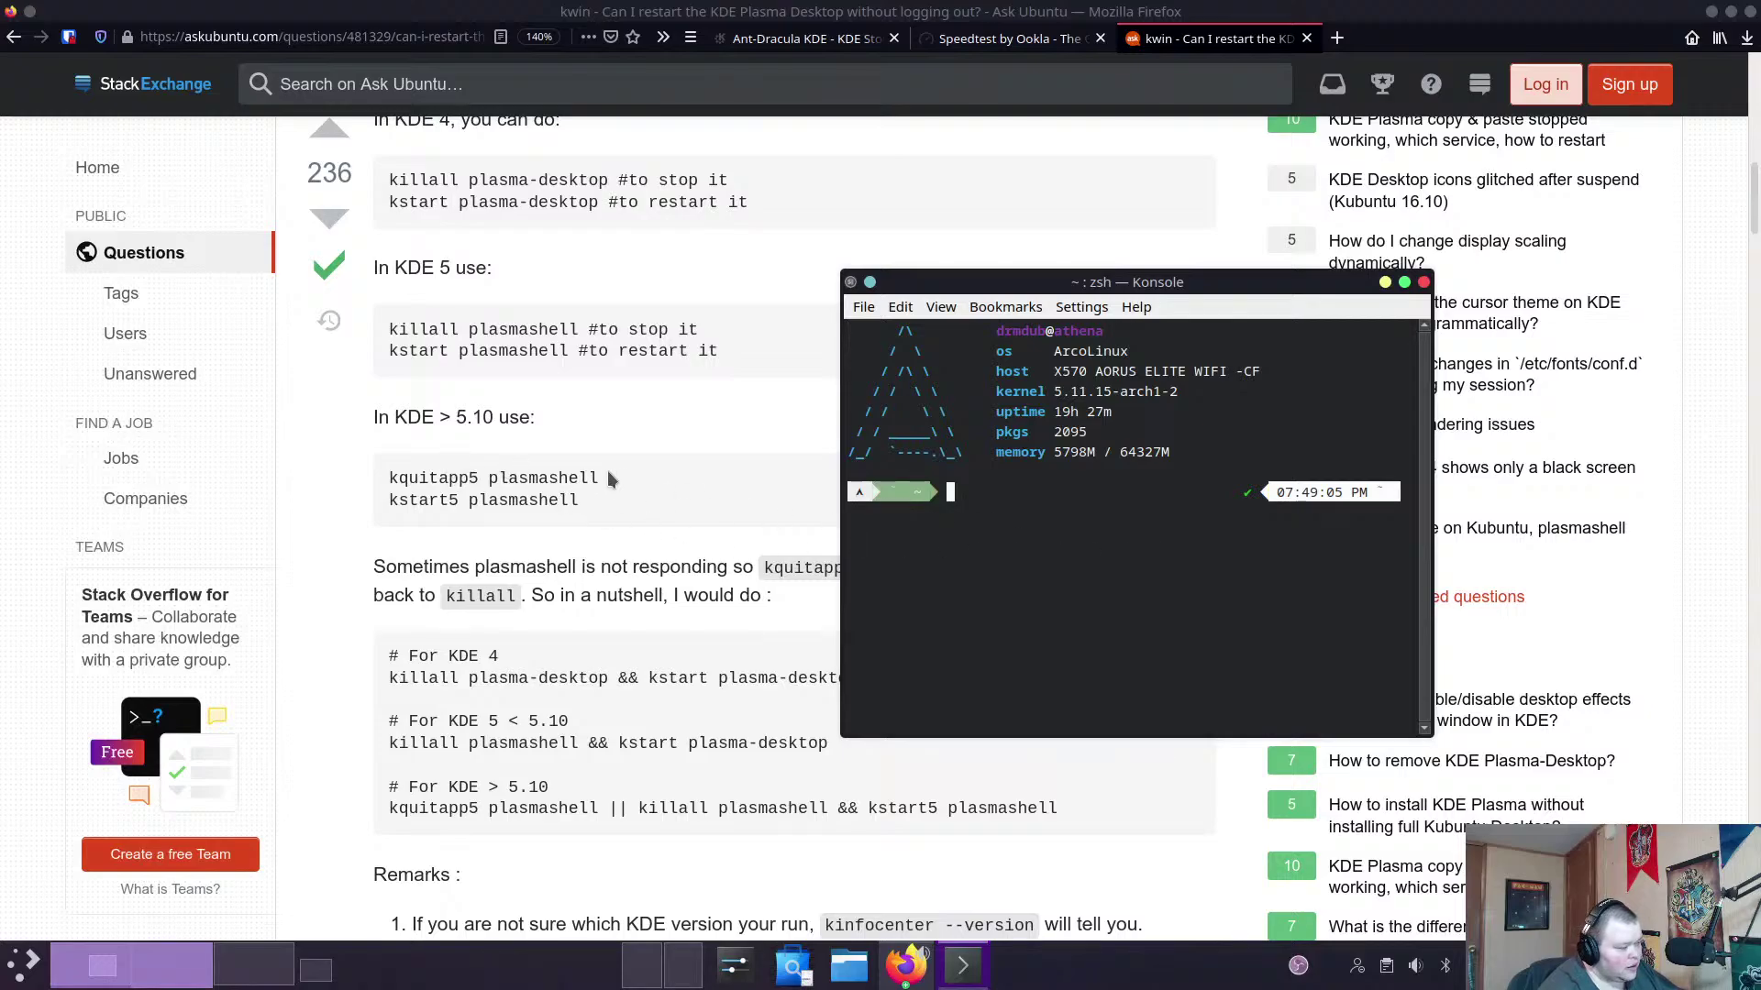
Copy the command "kquitapp5 plasmashell || killall plasmashell && kstart5 plasmashell" from the answer's KDE > 5.10 section.
drag(607, 470, 385, 483)
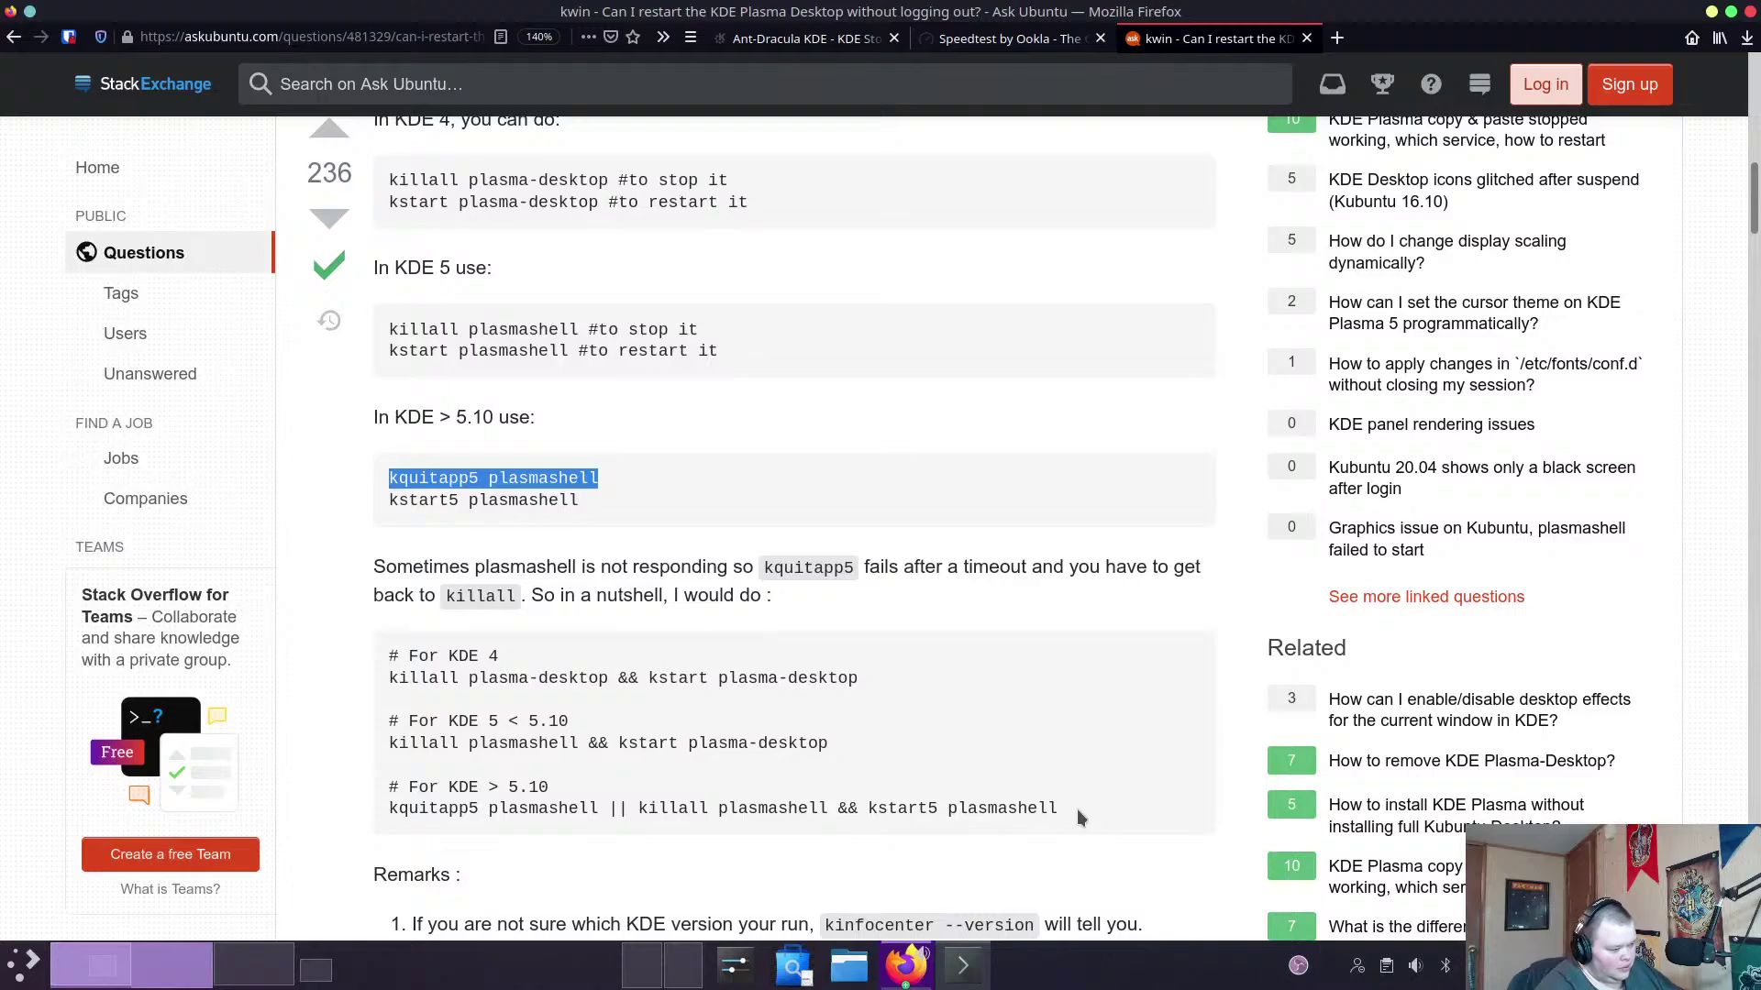
drag(1080, 817, 383, 811)
key(super+c)
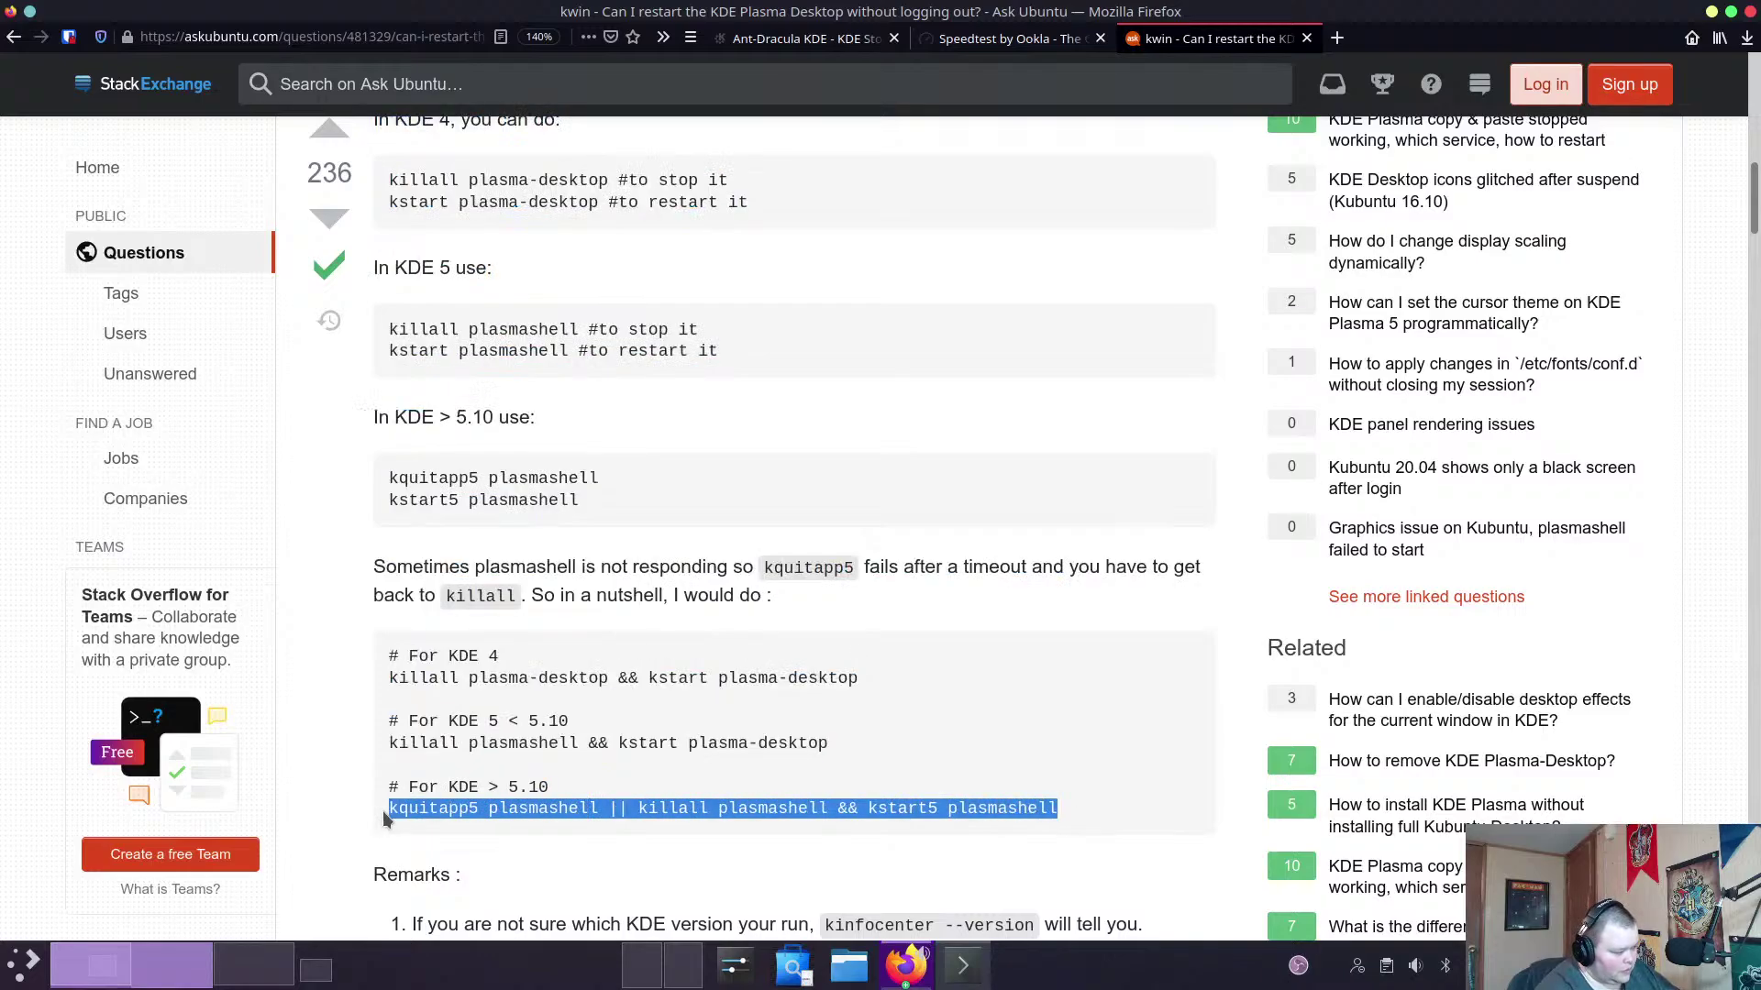
scroll(420, 807, down, 2)
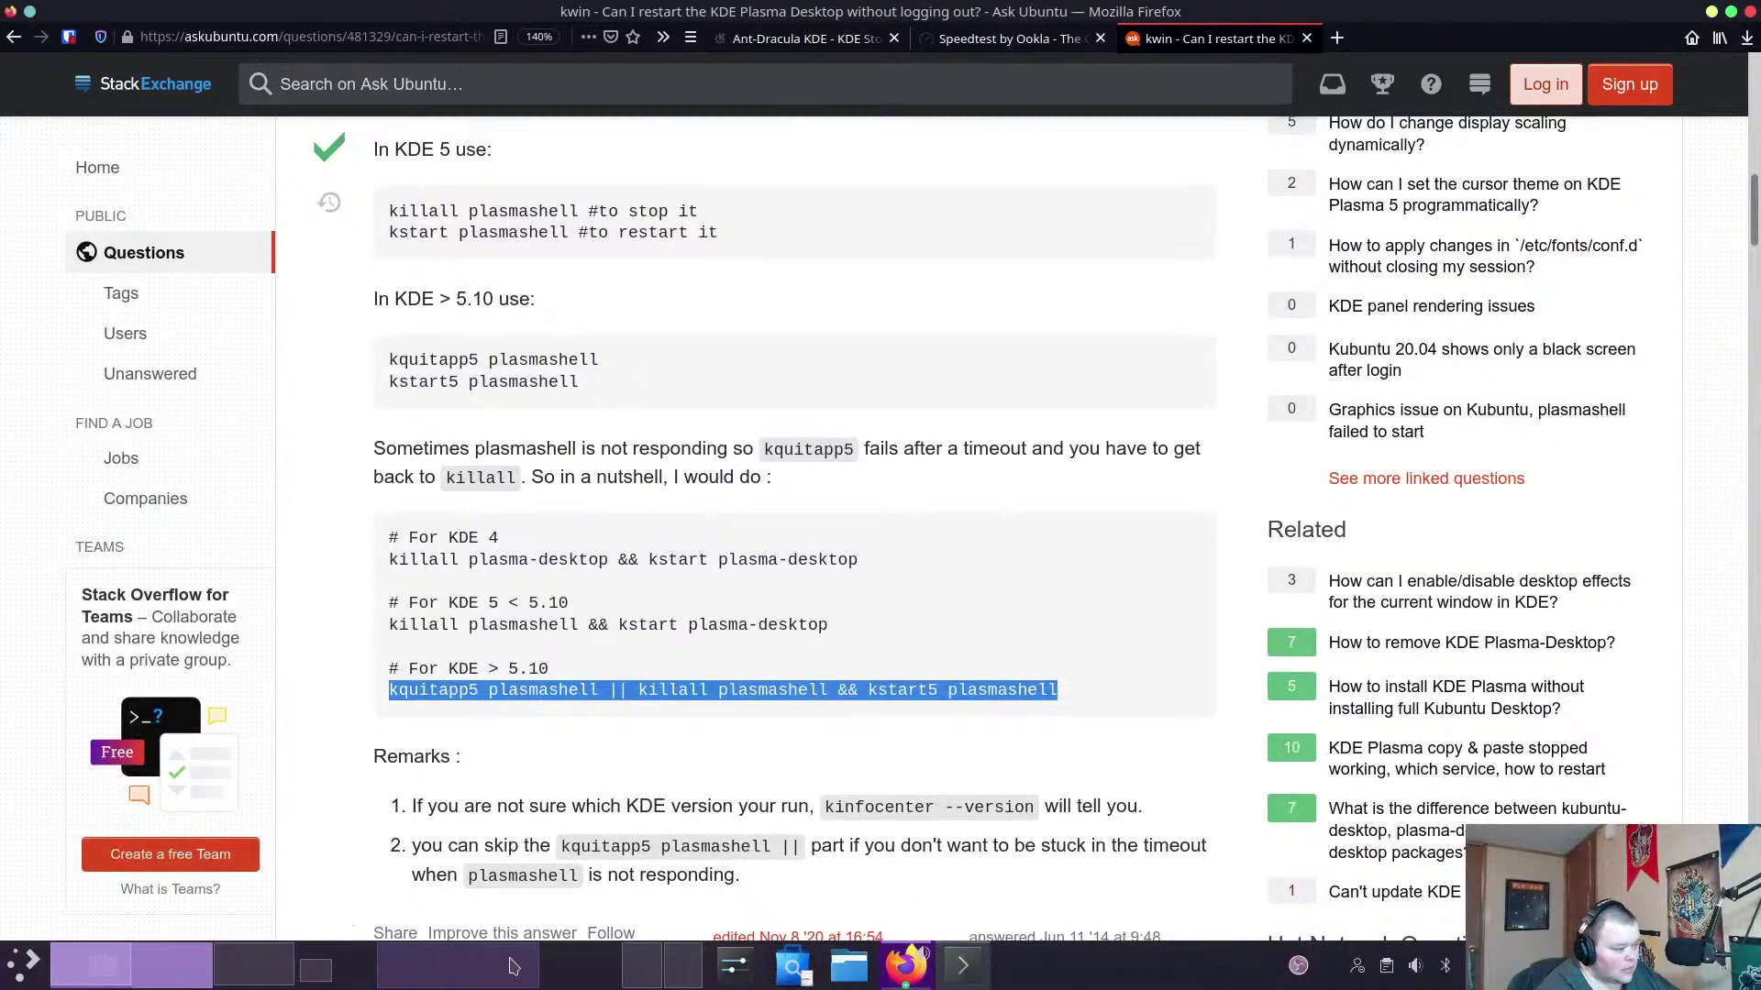
Bring Konsole forward over the Ask Ubuntu page, paste the copied plasmashell restart command and run it.
click(674, 963)
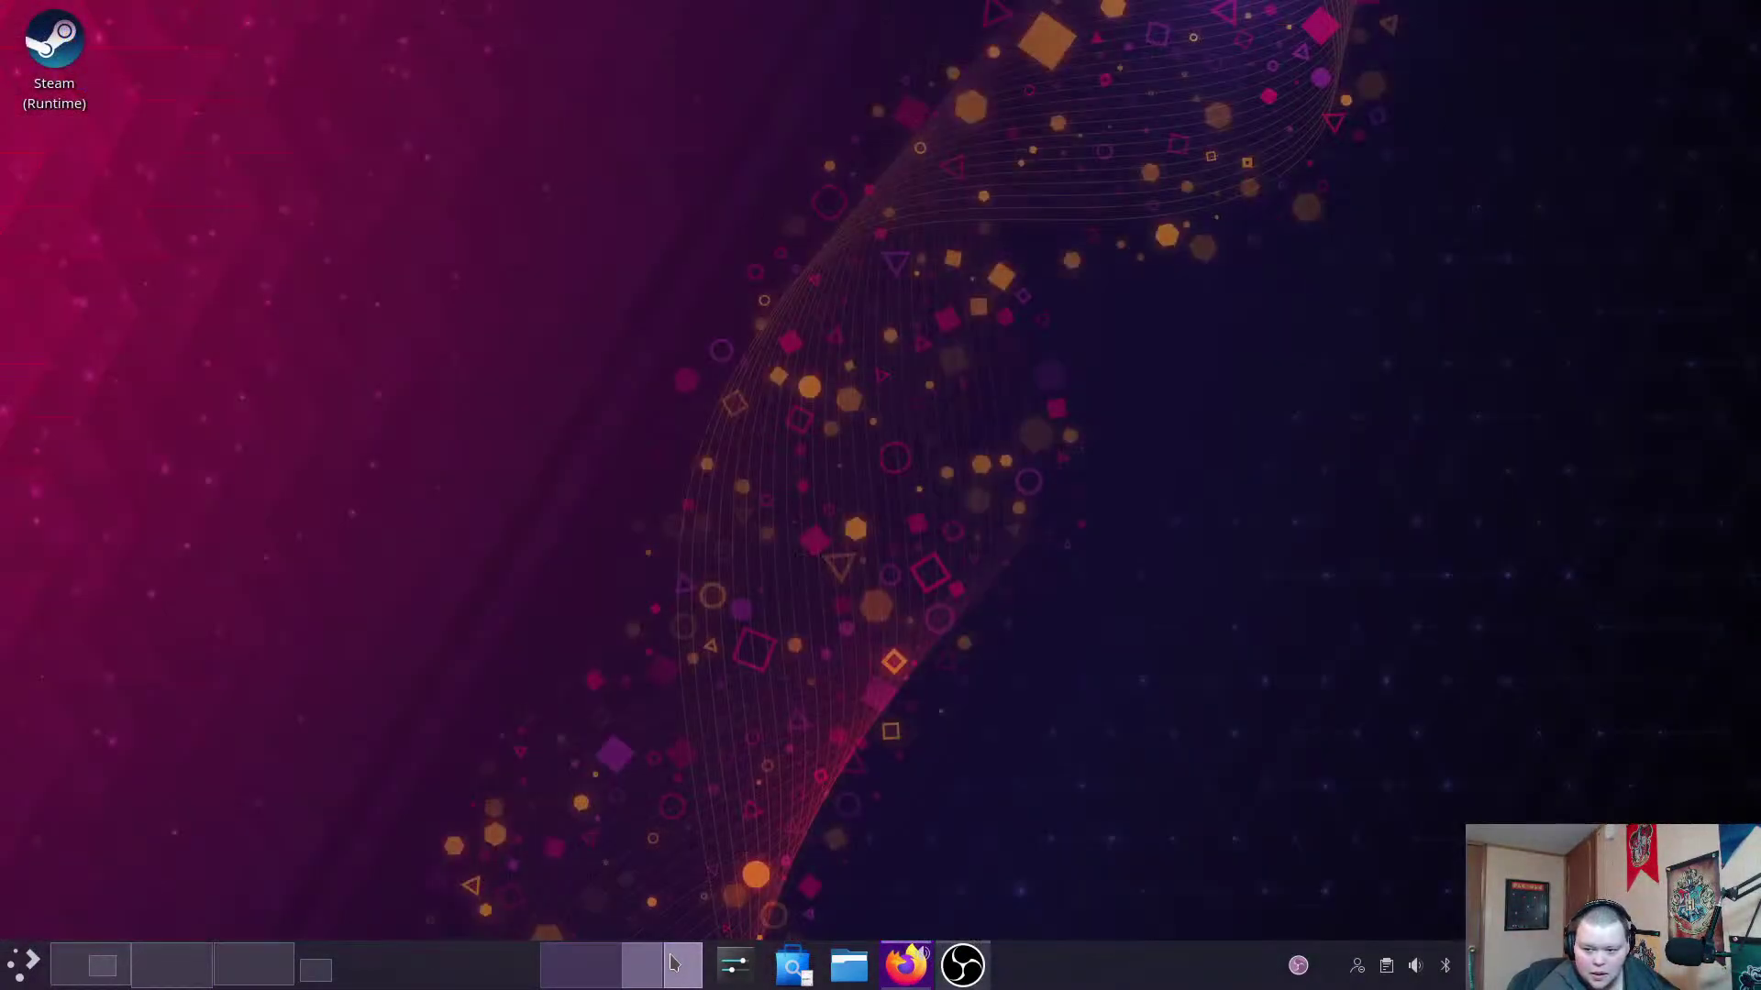
click(130, 982)
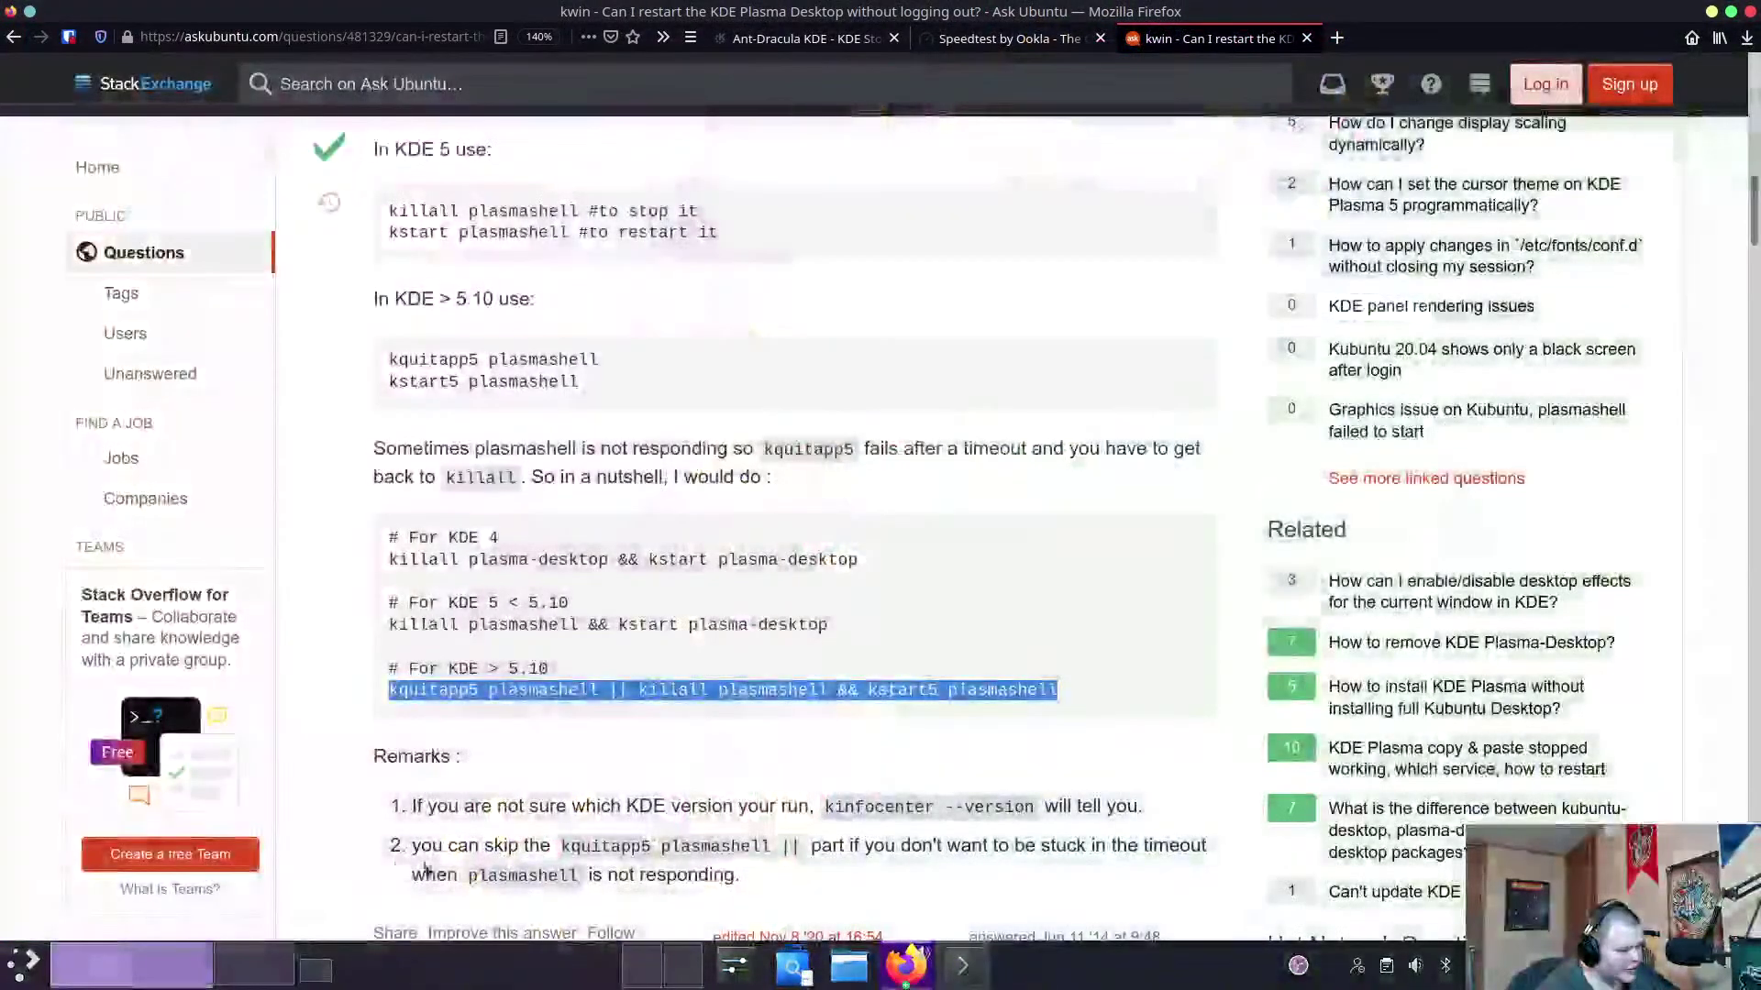
key(ctrl+alt+t)
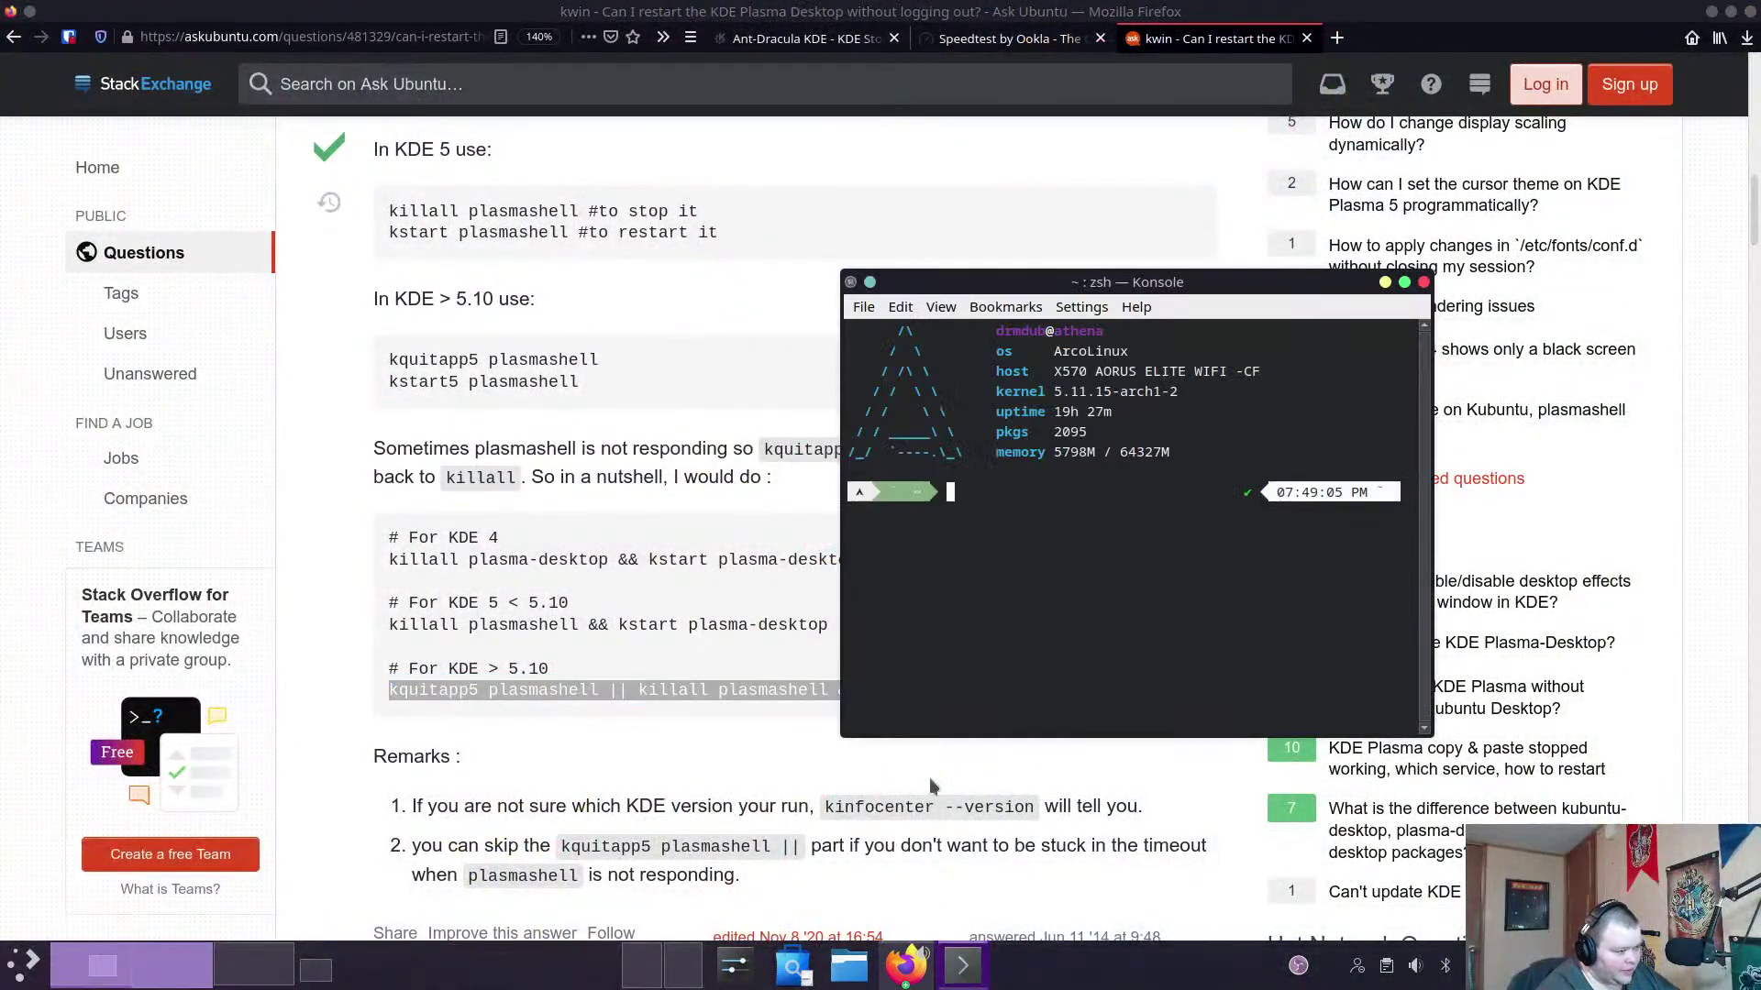
middle_click(944, 727)
key(Return)
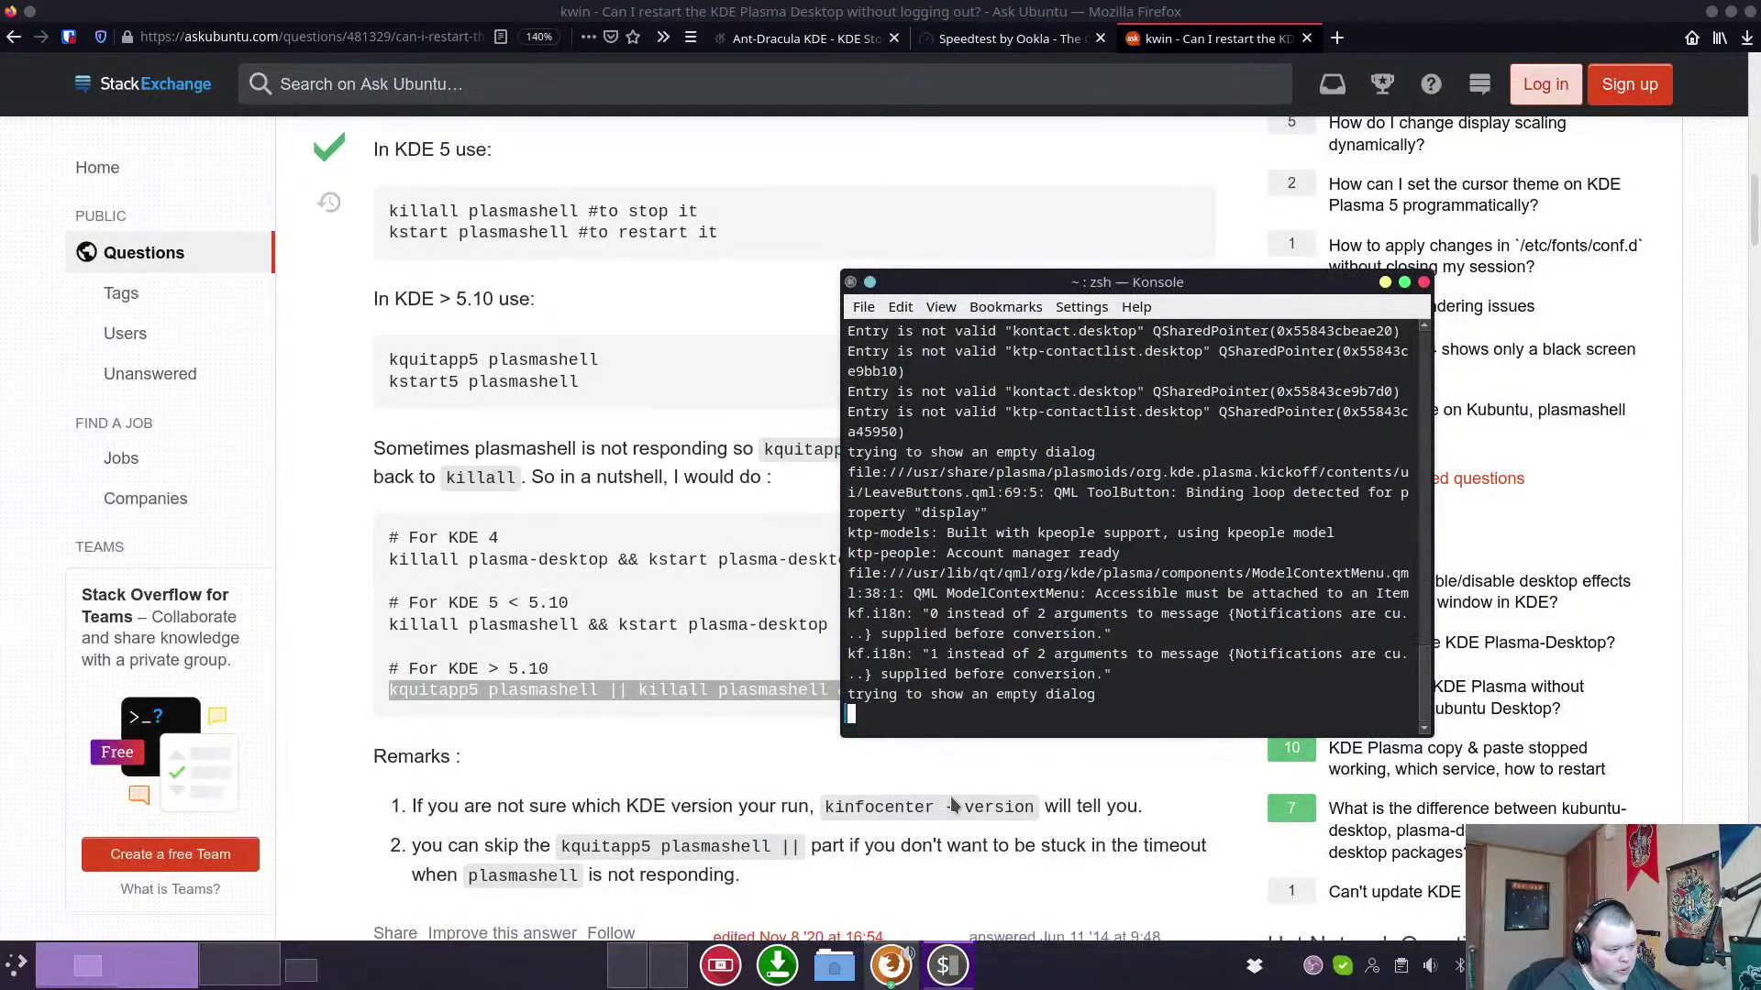
Check the restarted panel on the empty virtual desktop, return to the Ask Ubuntu desktop and reposition the Konsole window.
click(634, 985)
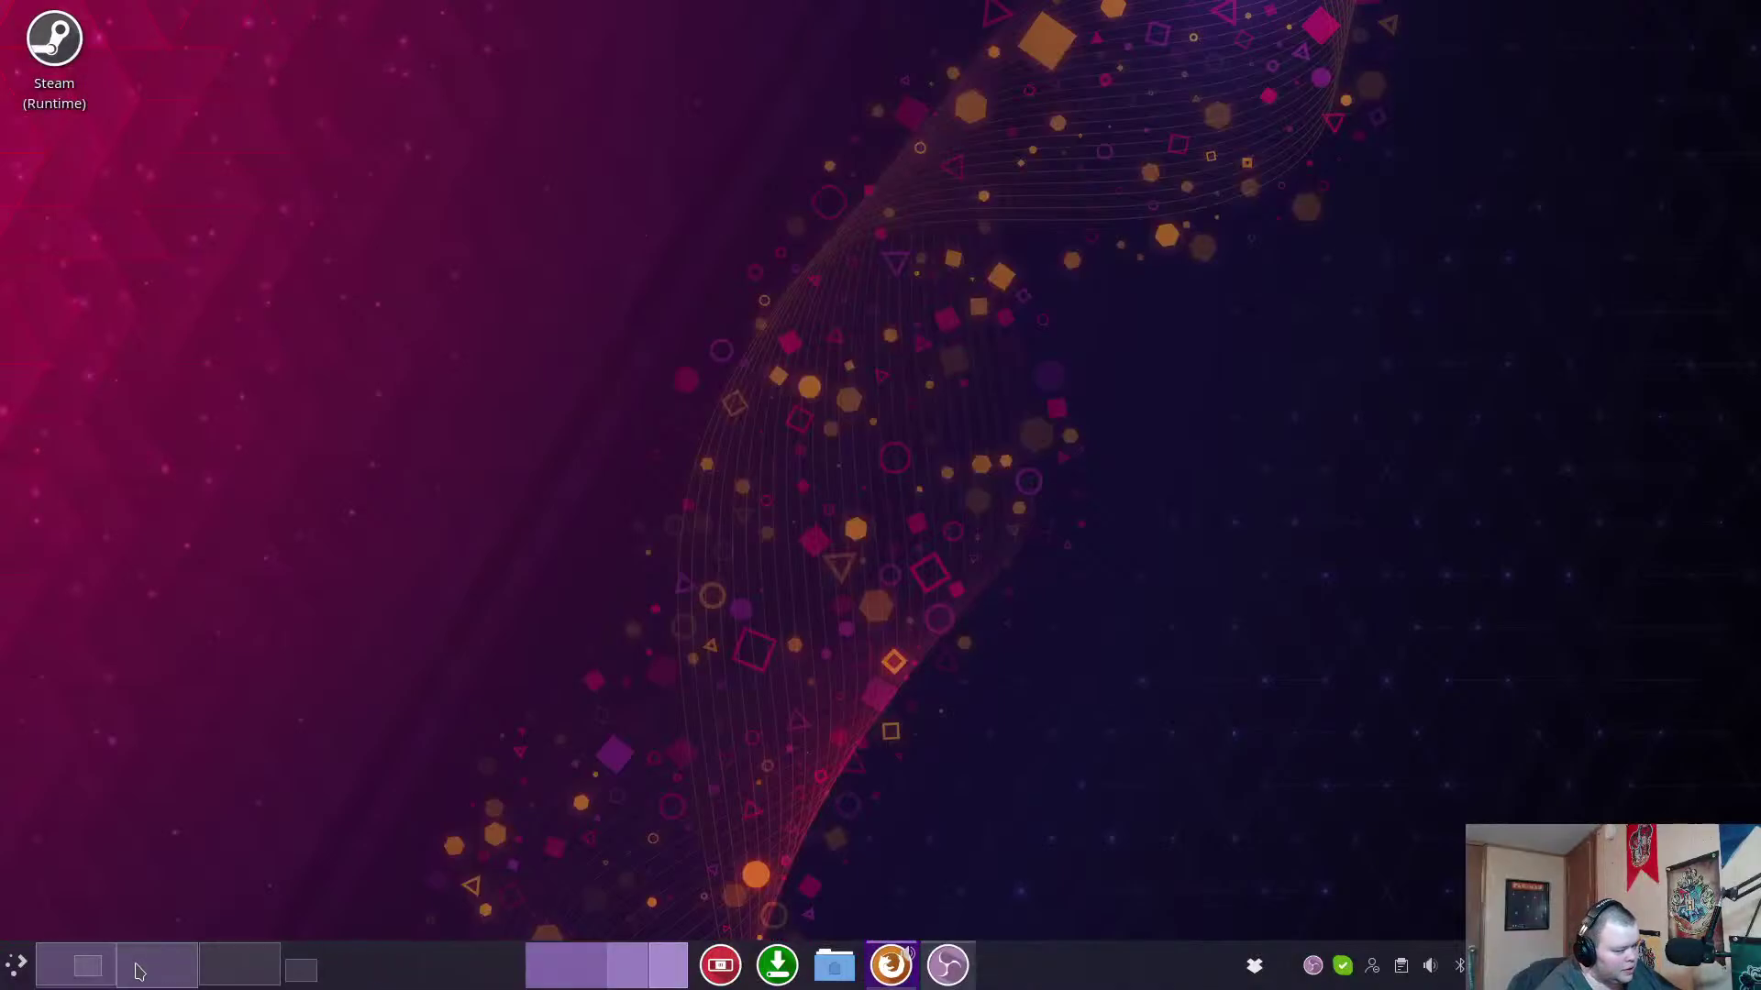
click(90, 967)
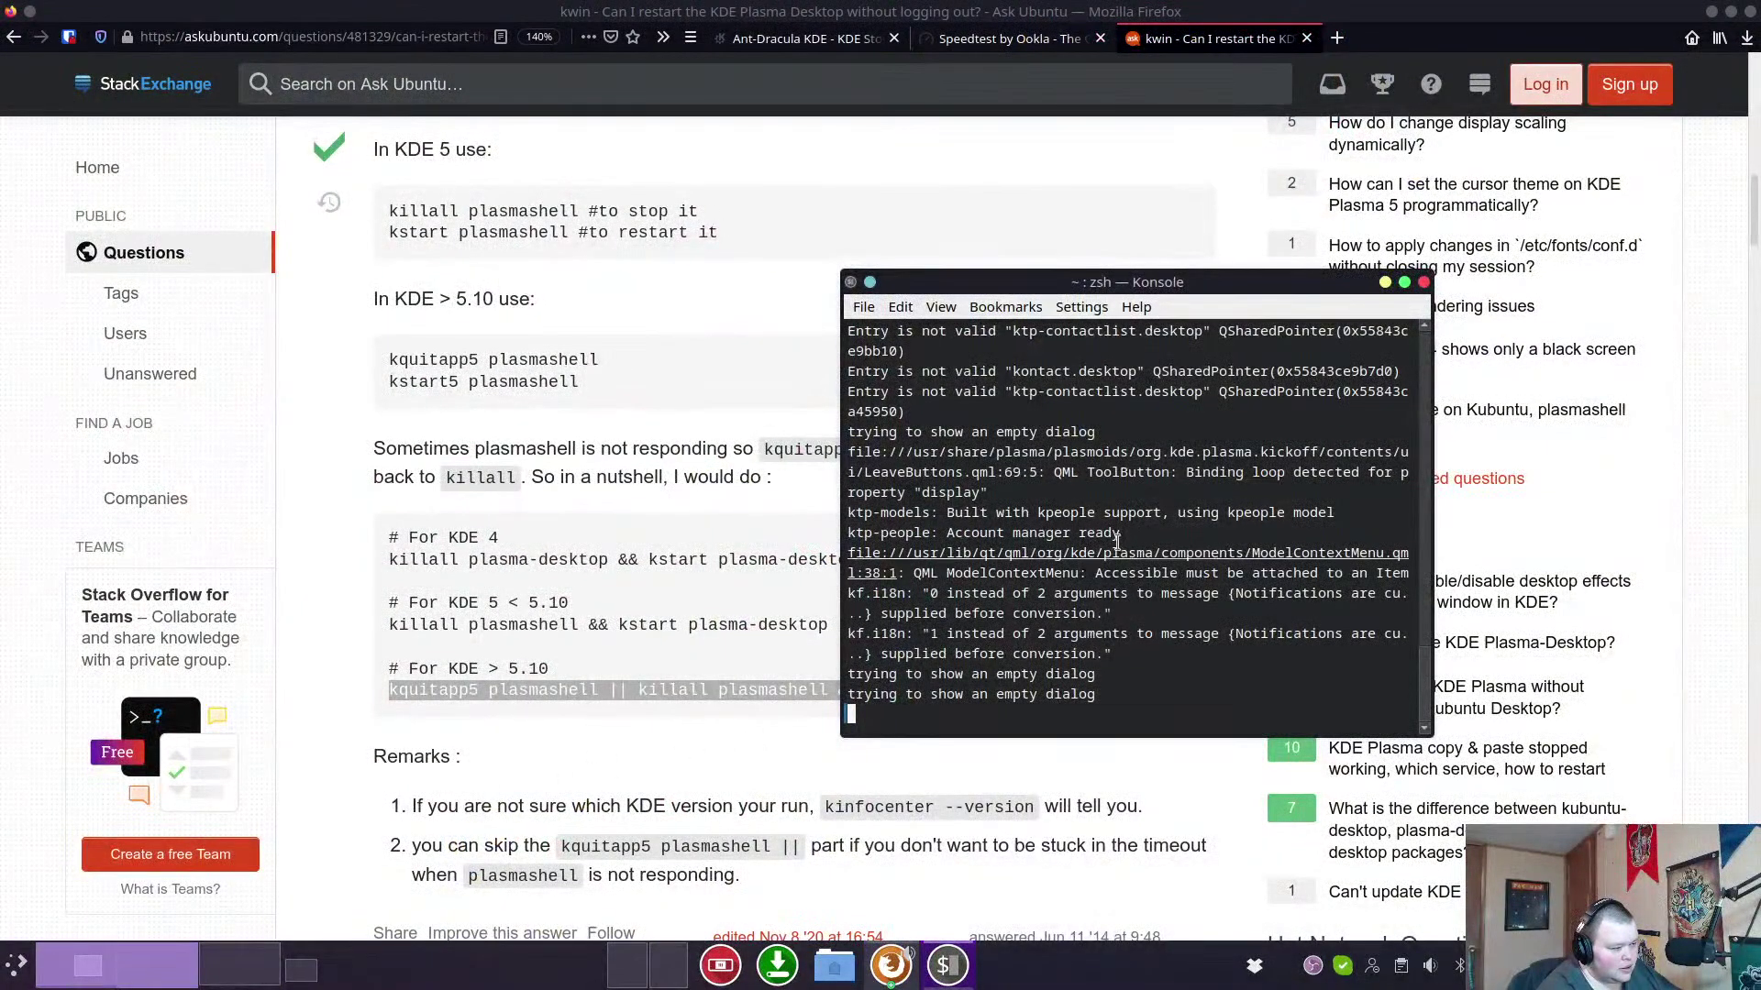
drag(1215, 281, 962, 276)
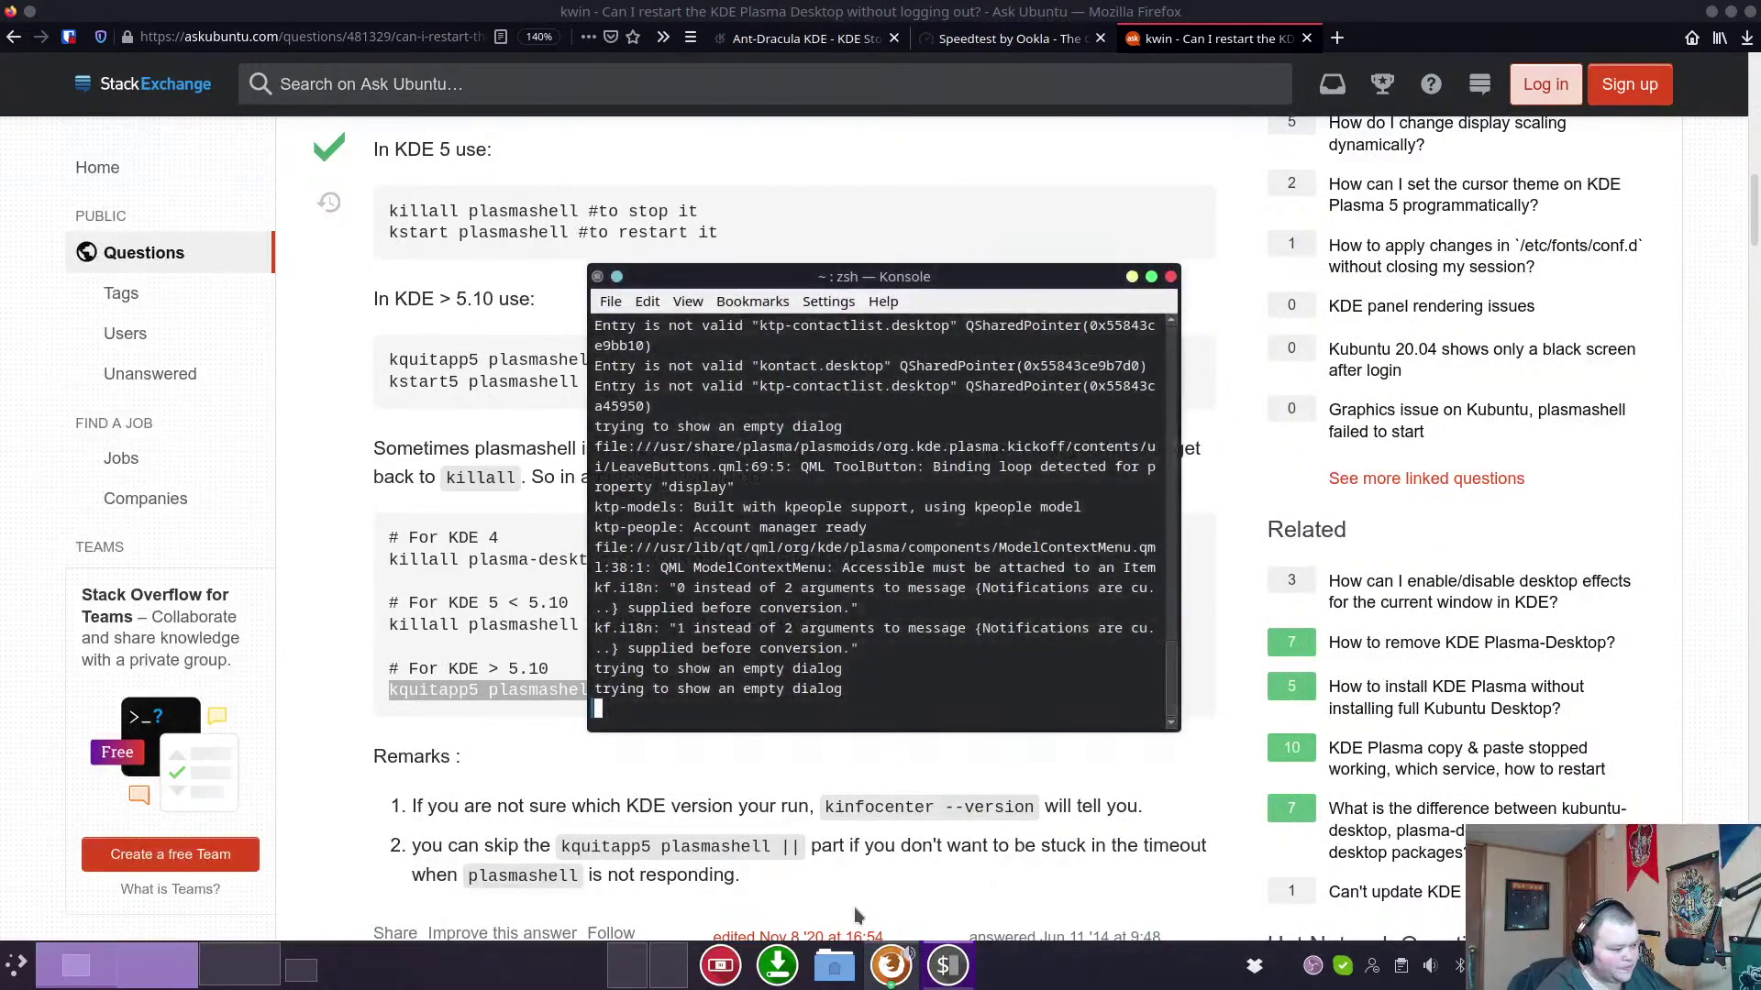
Open System Settings and the Dolphin file manager on the empty virtual desktop and arrange their windows.
click(611, 970)
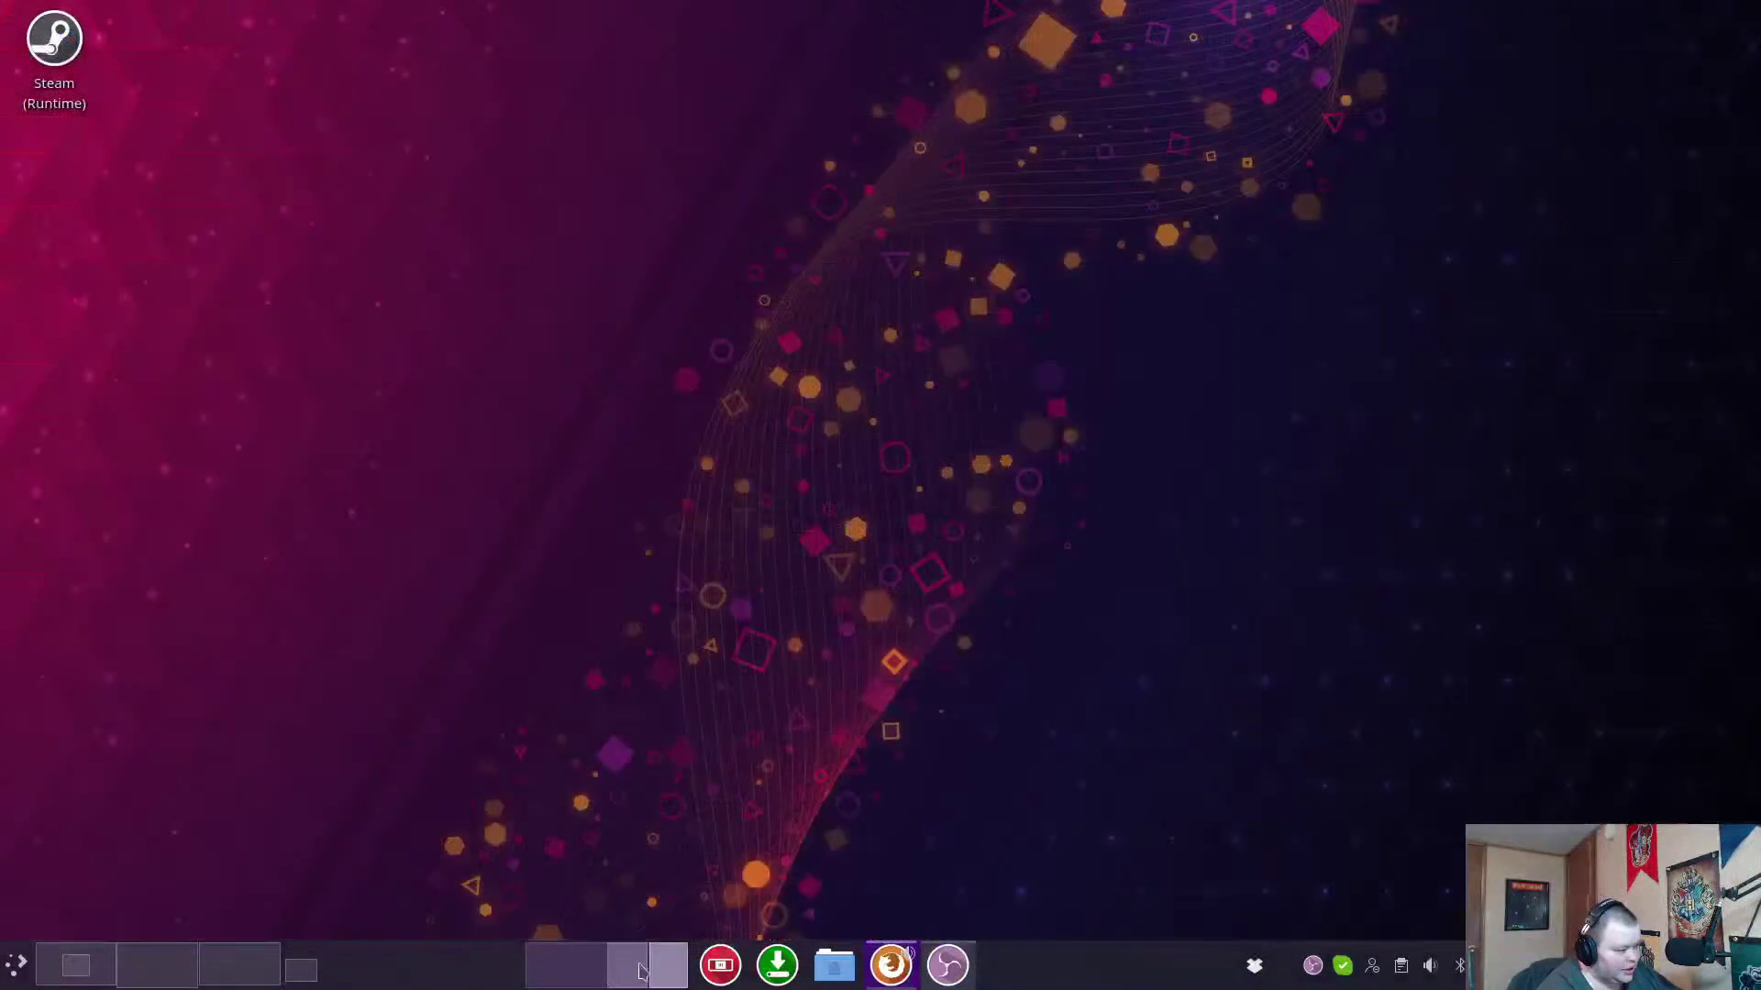
click(719, 965)
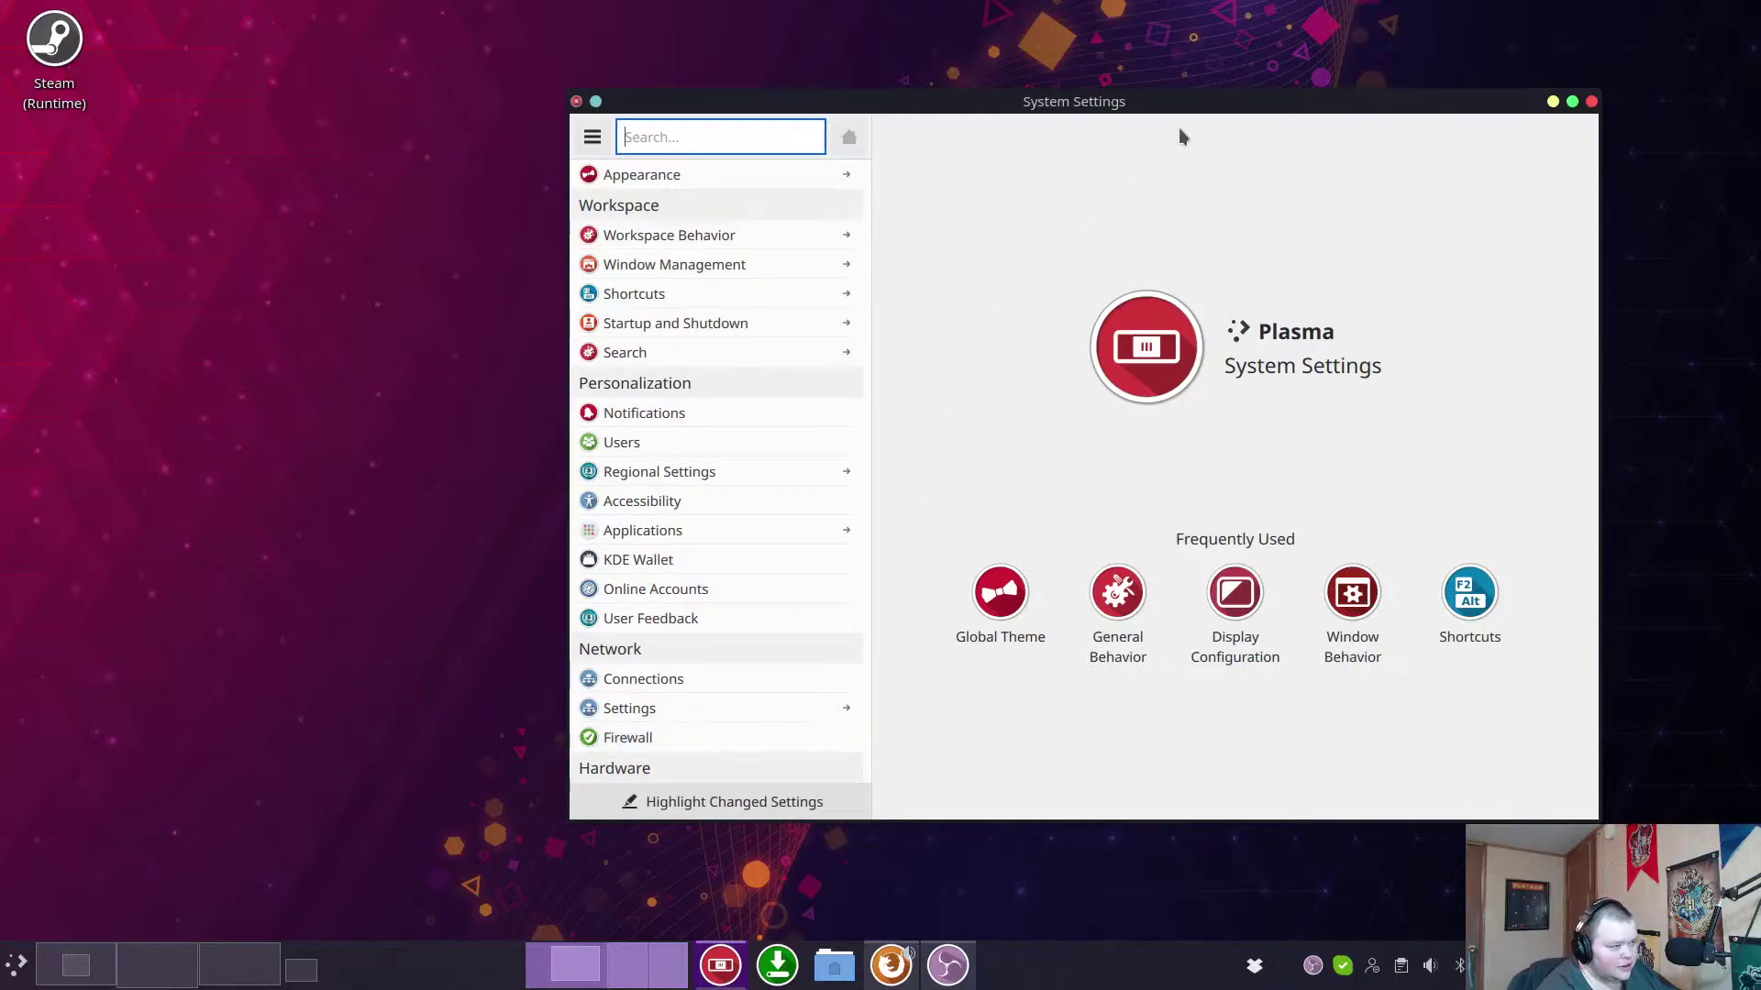
drag(1217, 108, 1011, 119)
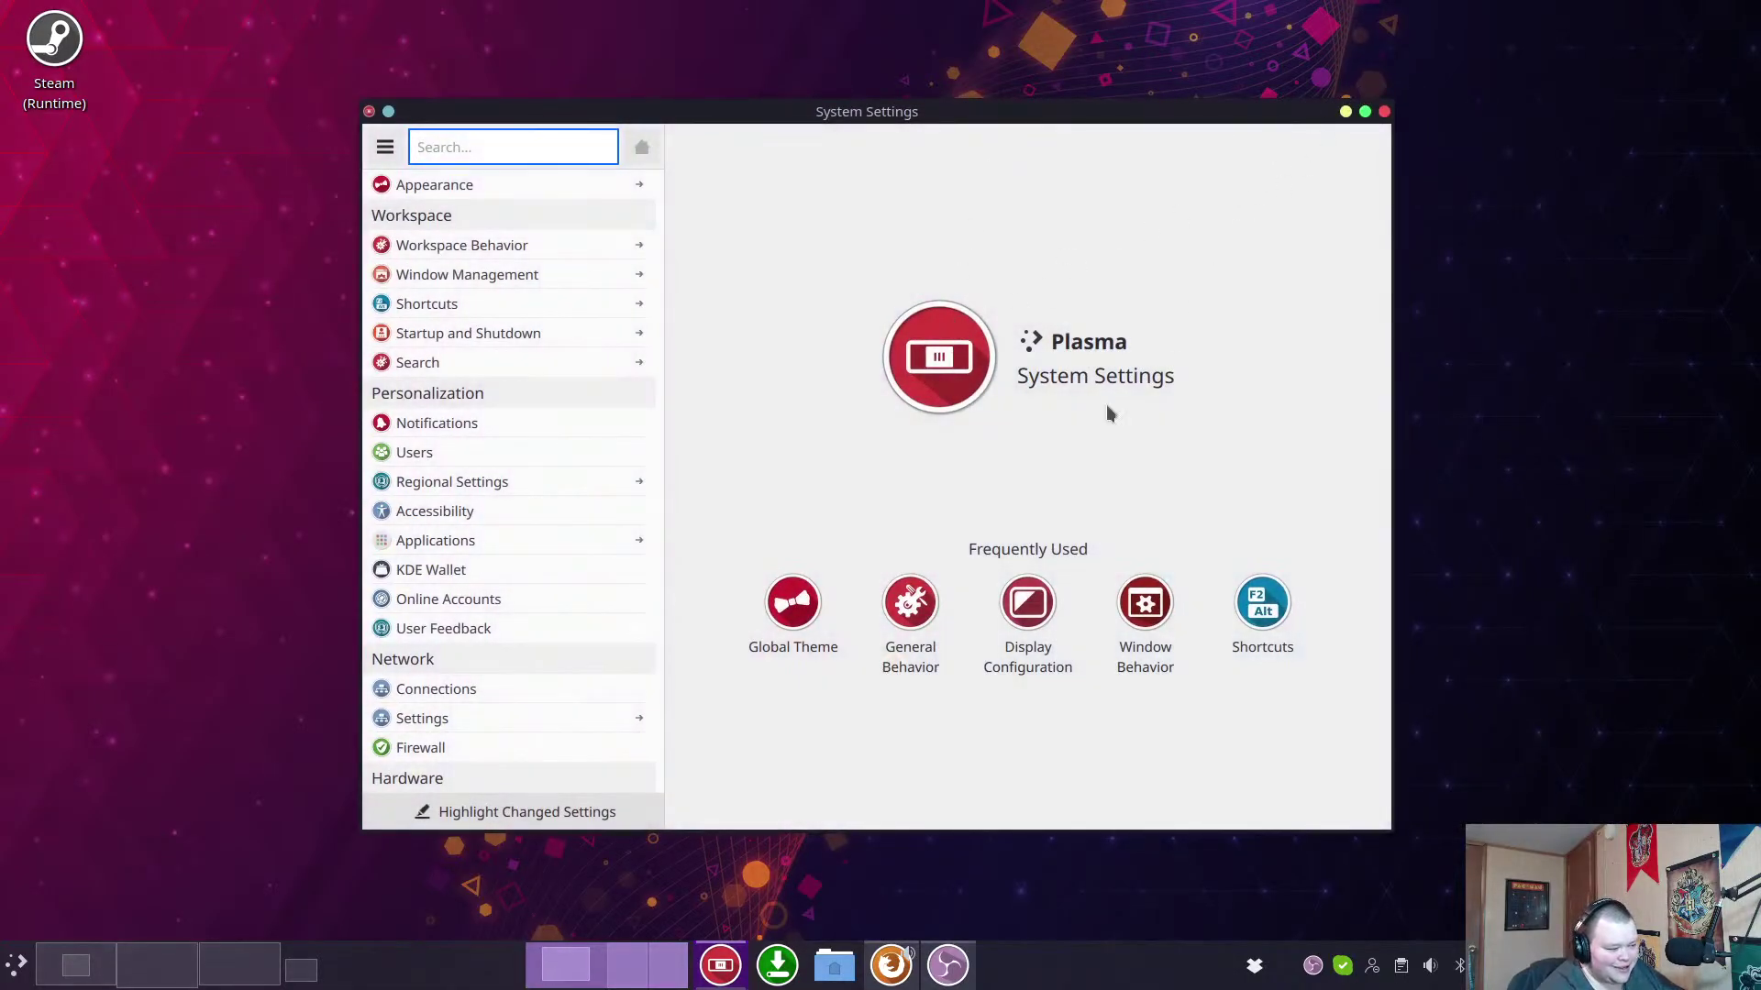
click(834, 964)
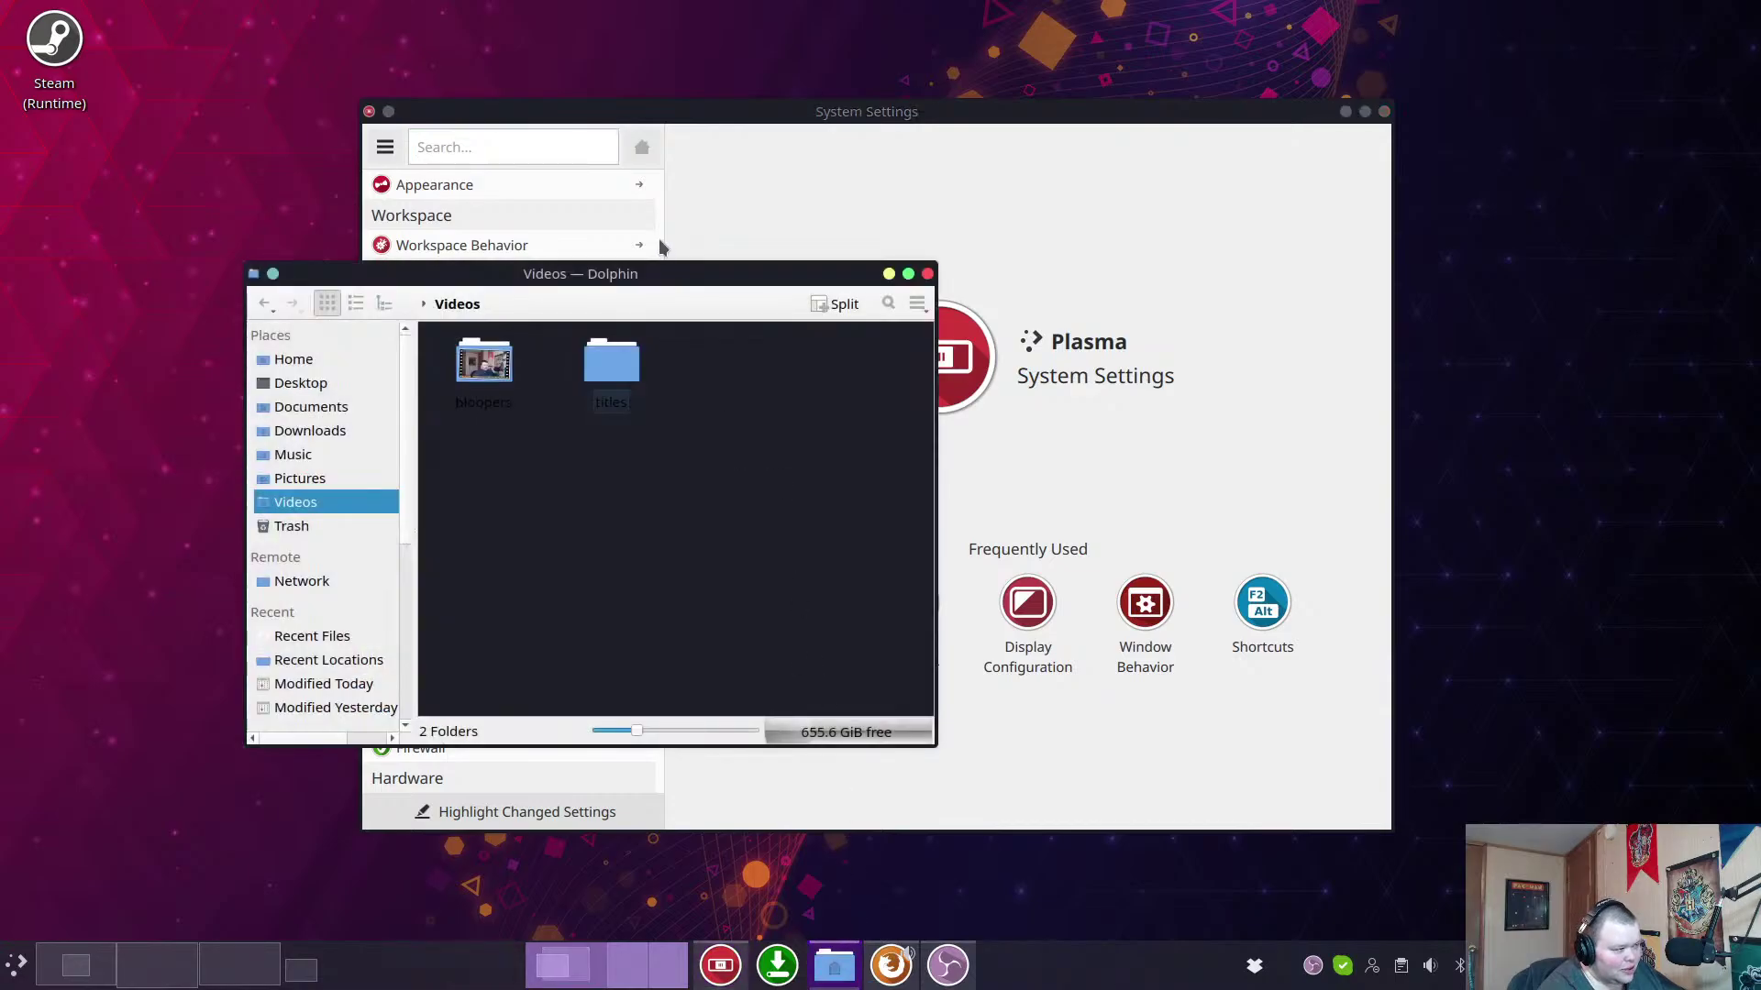
drag(650, 277, 577, 262)
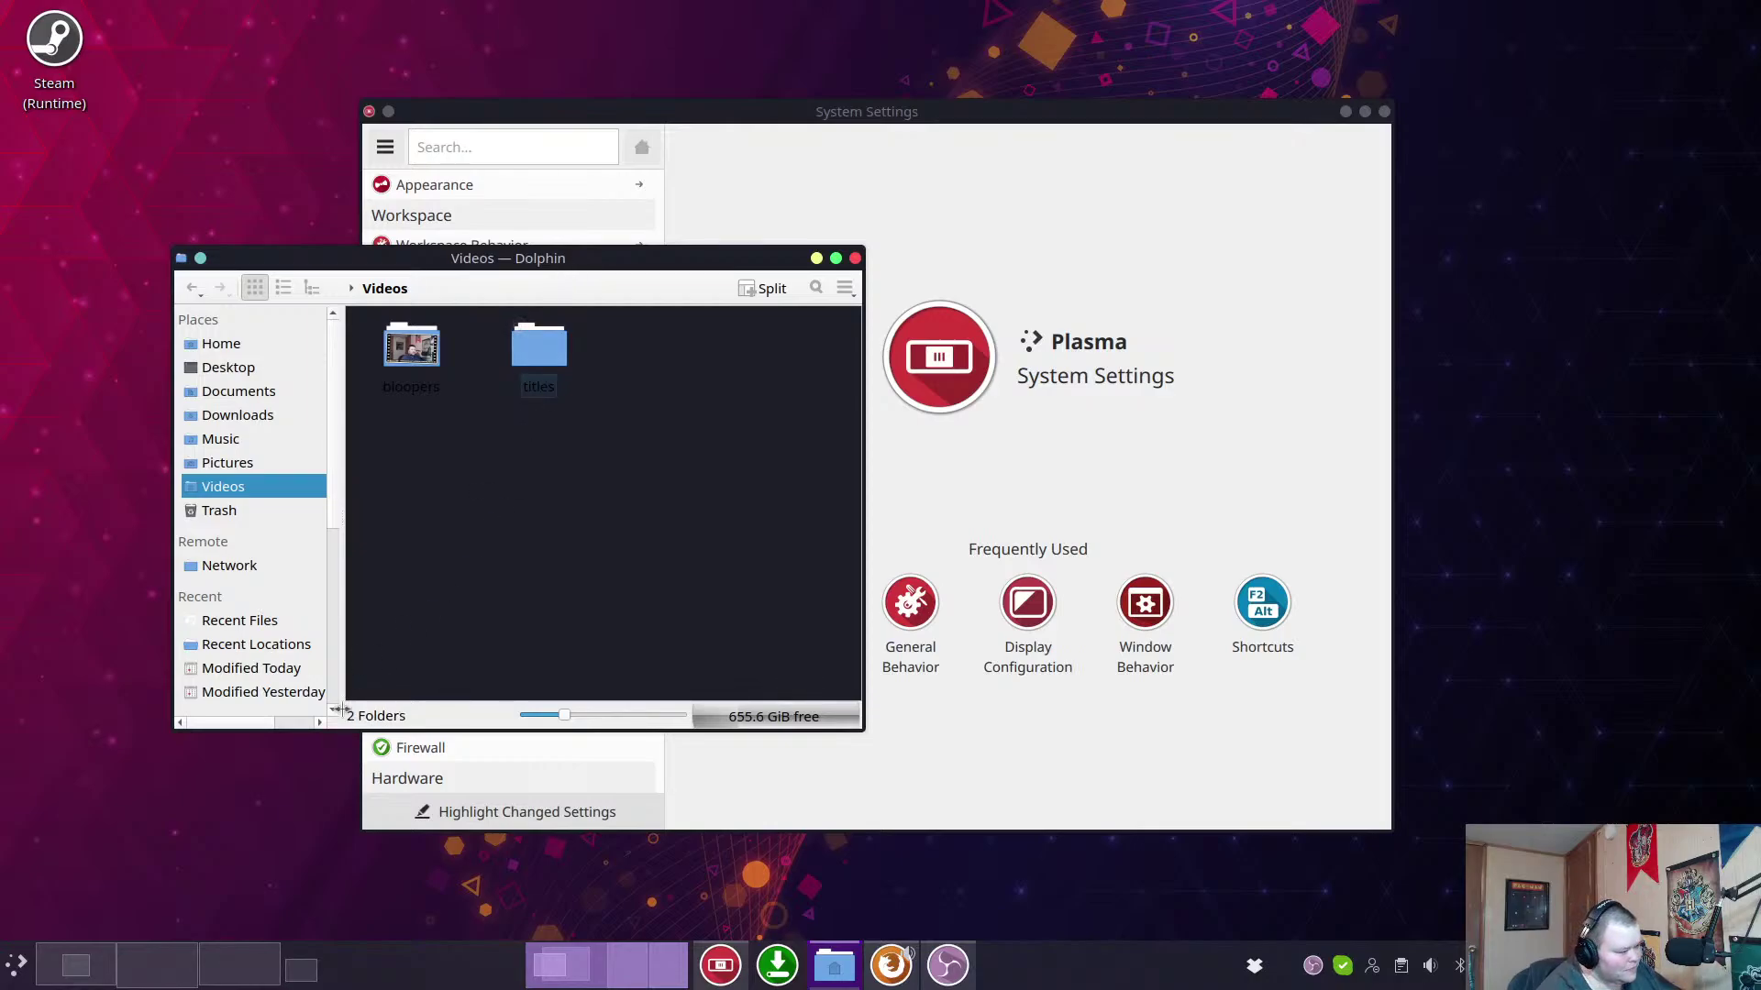
Interrupt the process running in Konsole and move its window clear of the Ask Ubuntu answer.
click(117, 961)
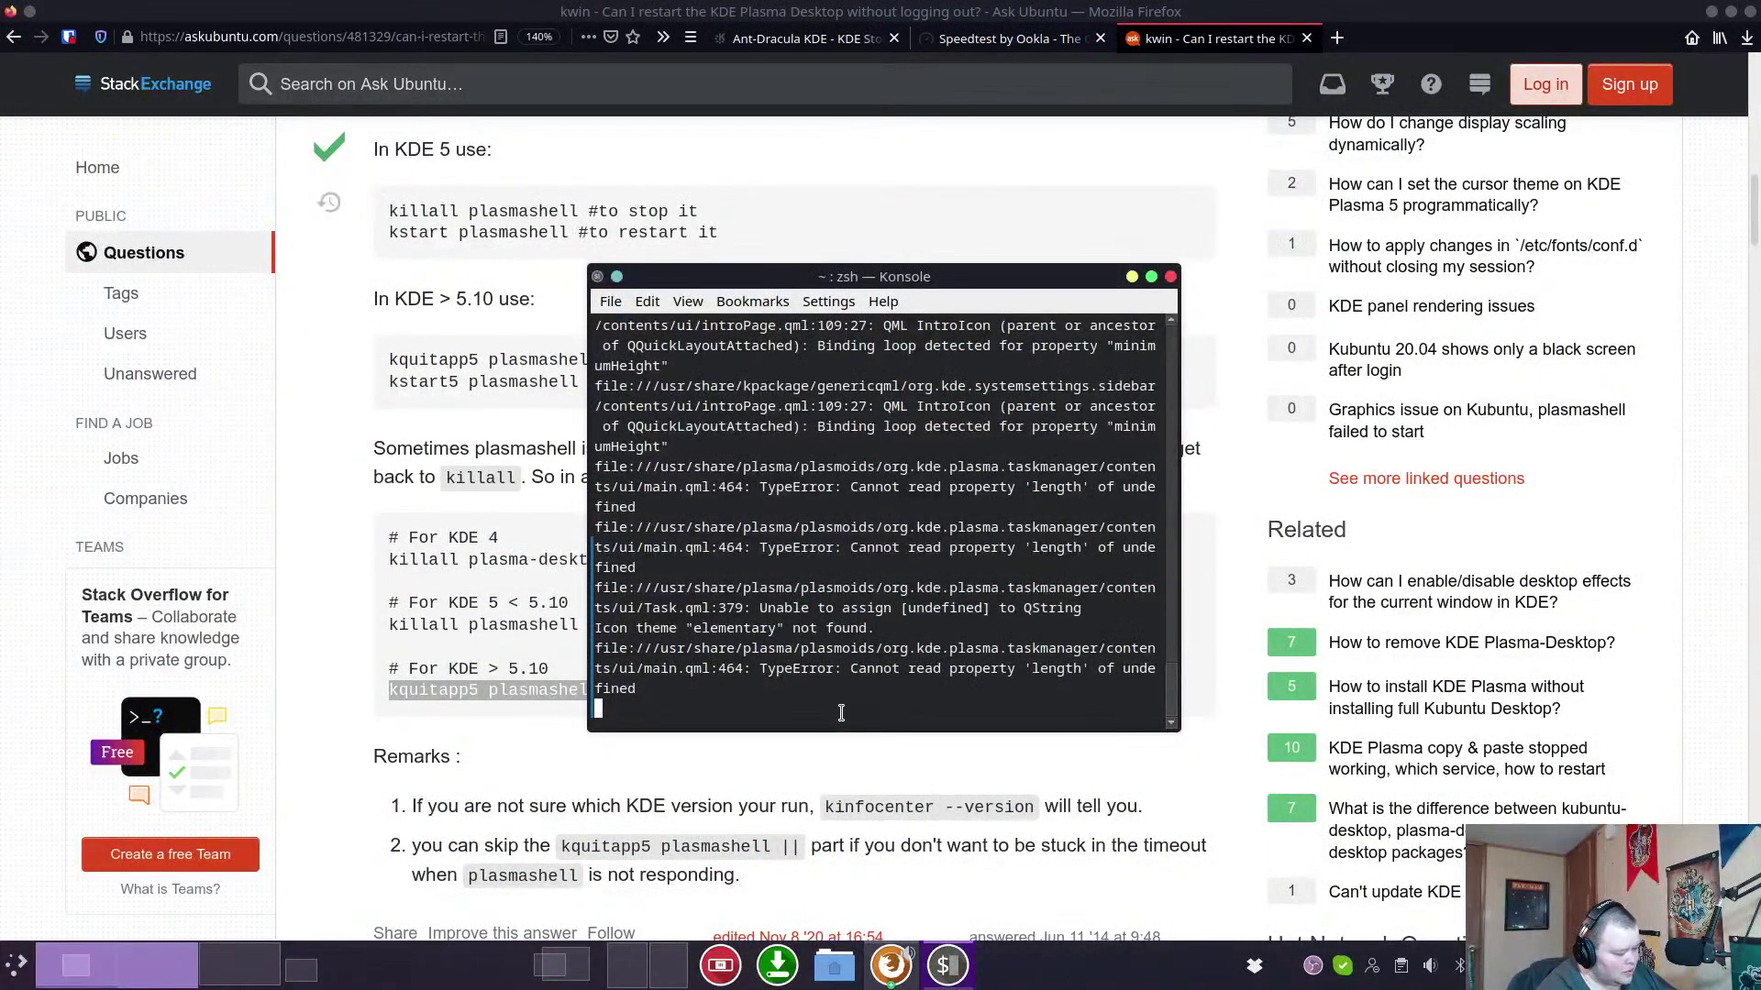
key(ctrl+c)
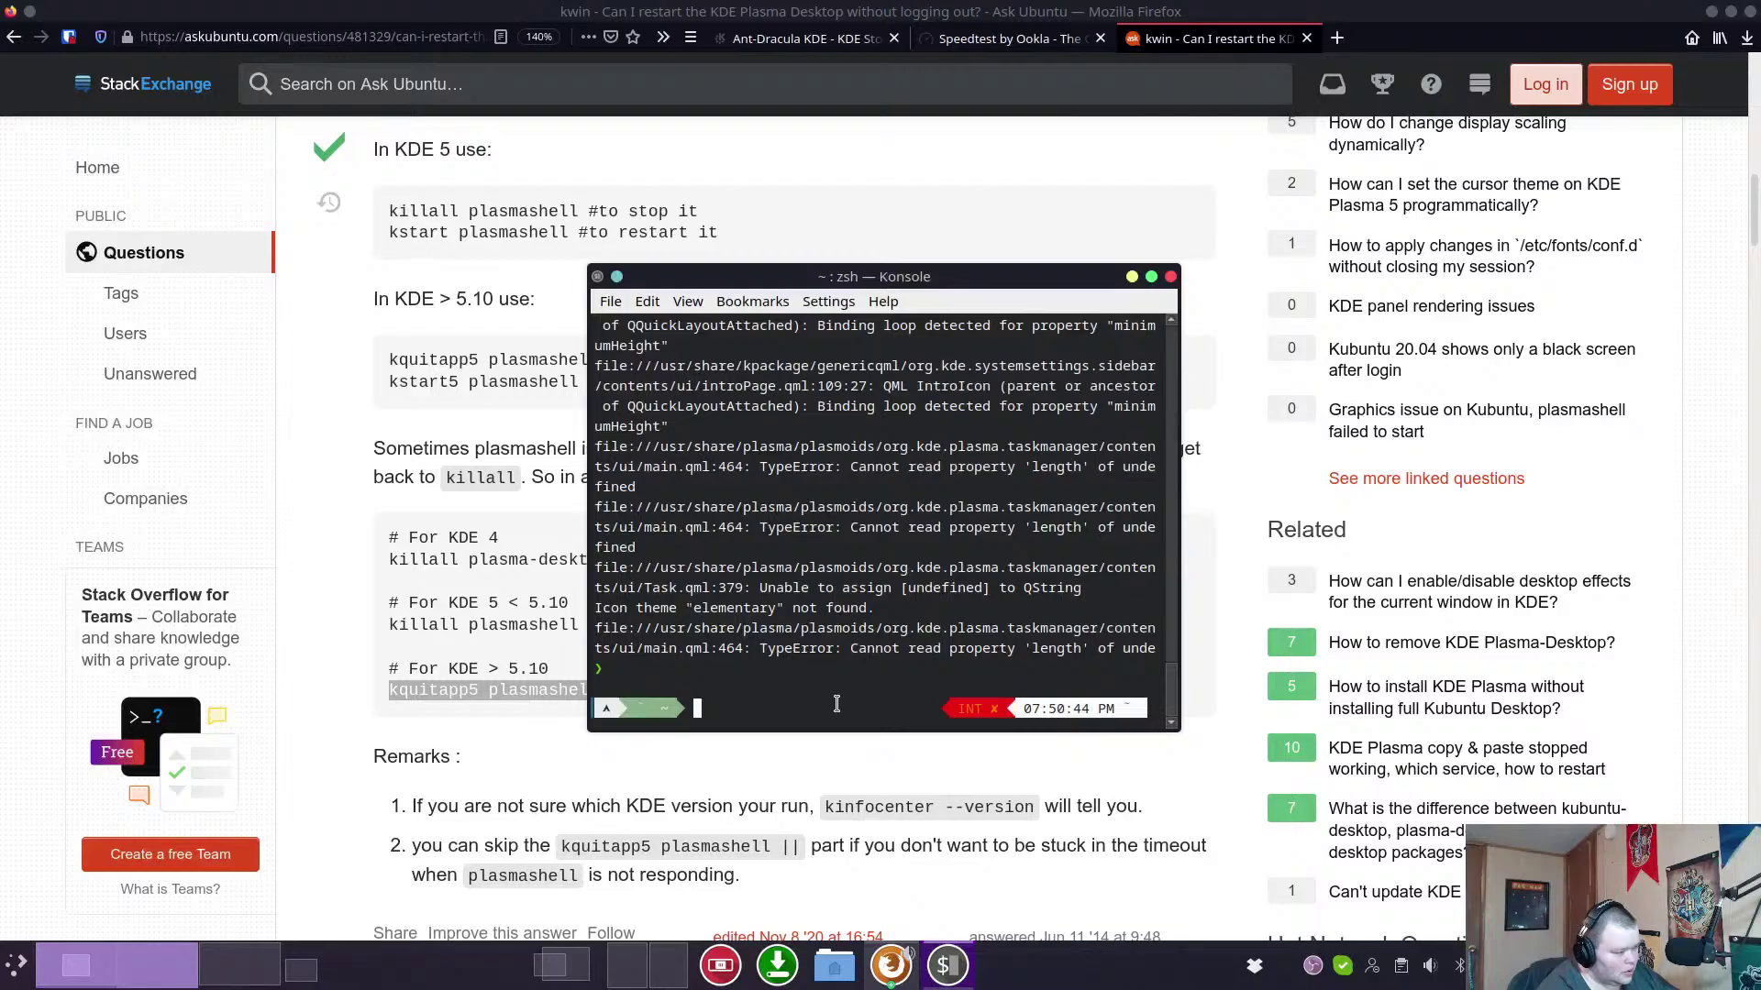
drag(796, 440, 1186, 553)
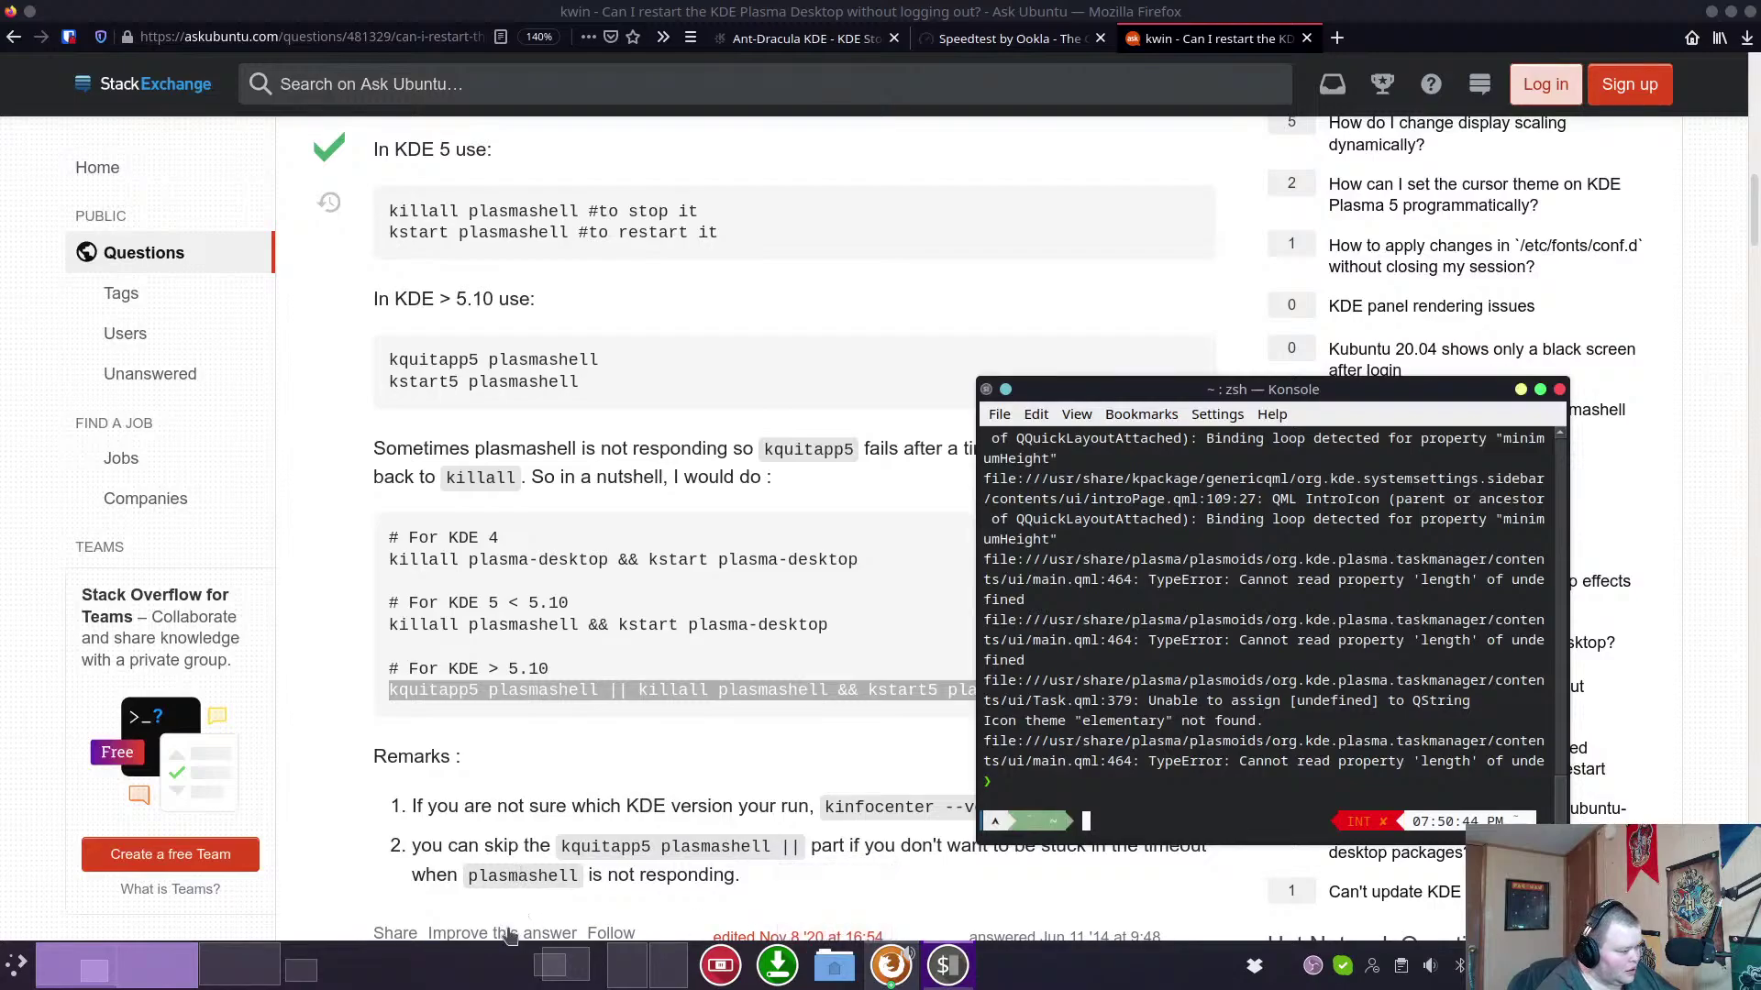
In System Settings, open the KWin Scripts page under Window Management and open the browser for new scripts.
click(653, 974)
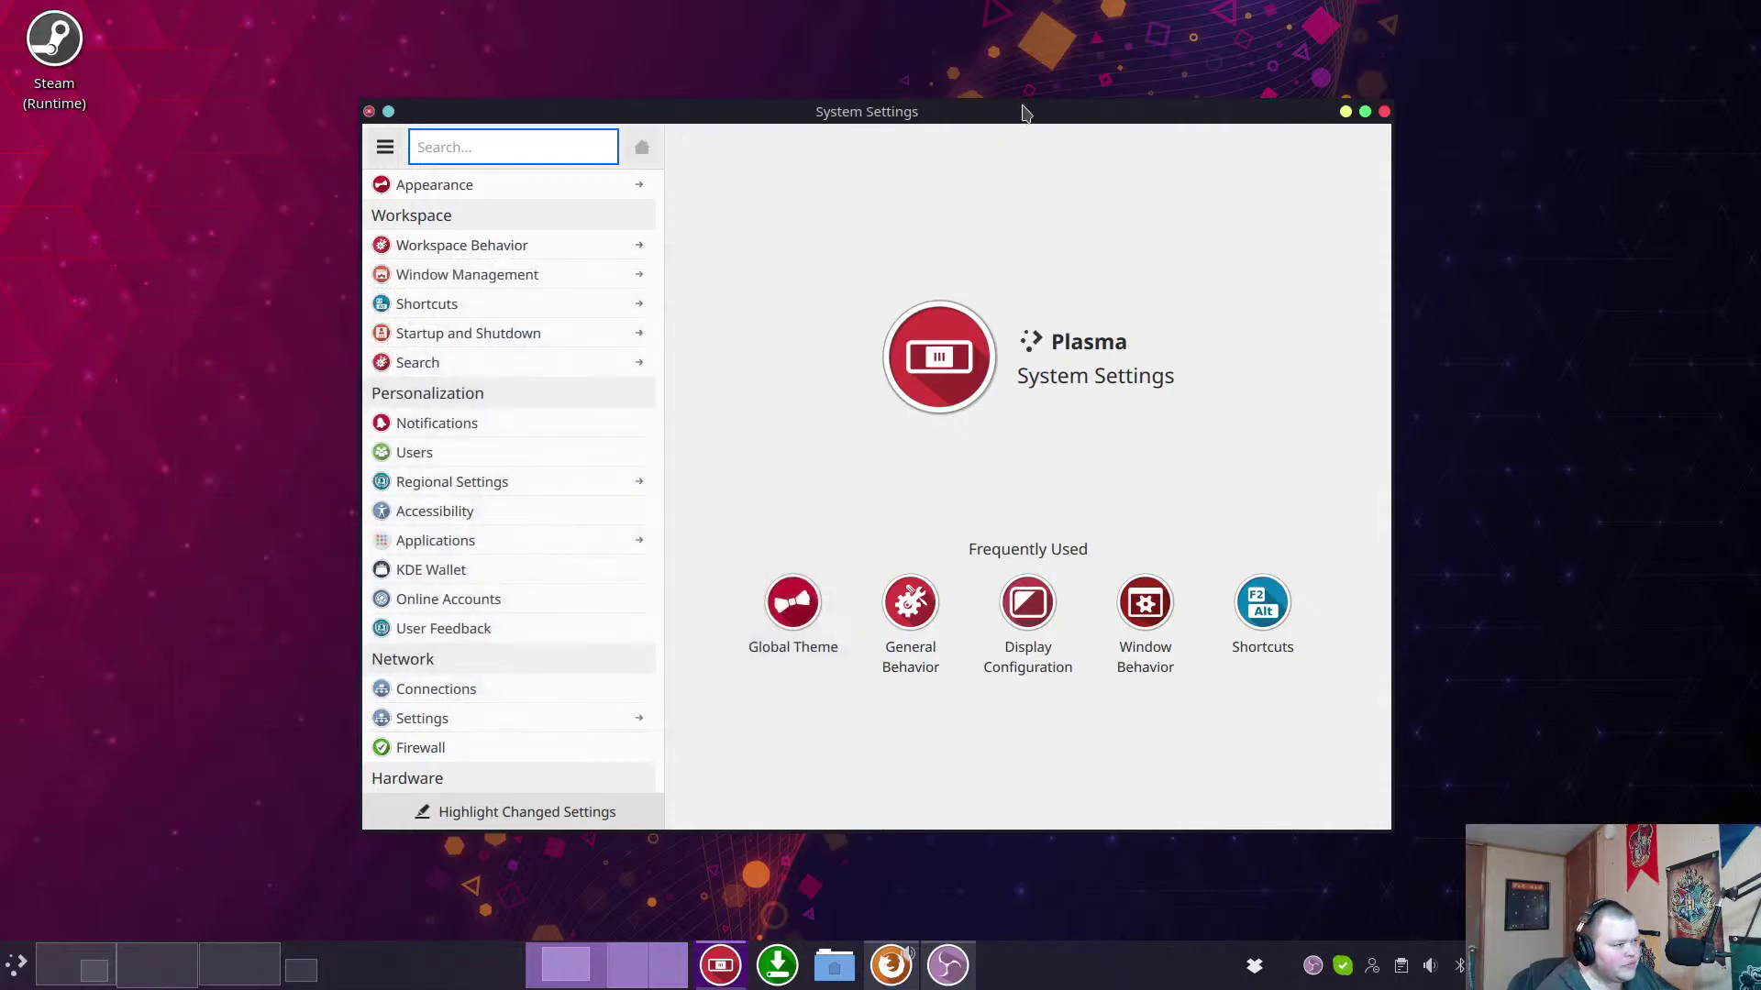
drag(1024, 112, 821, 109)
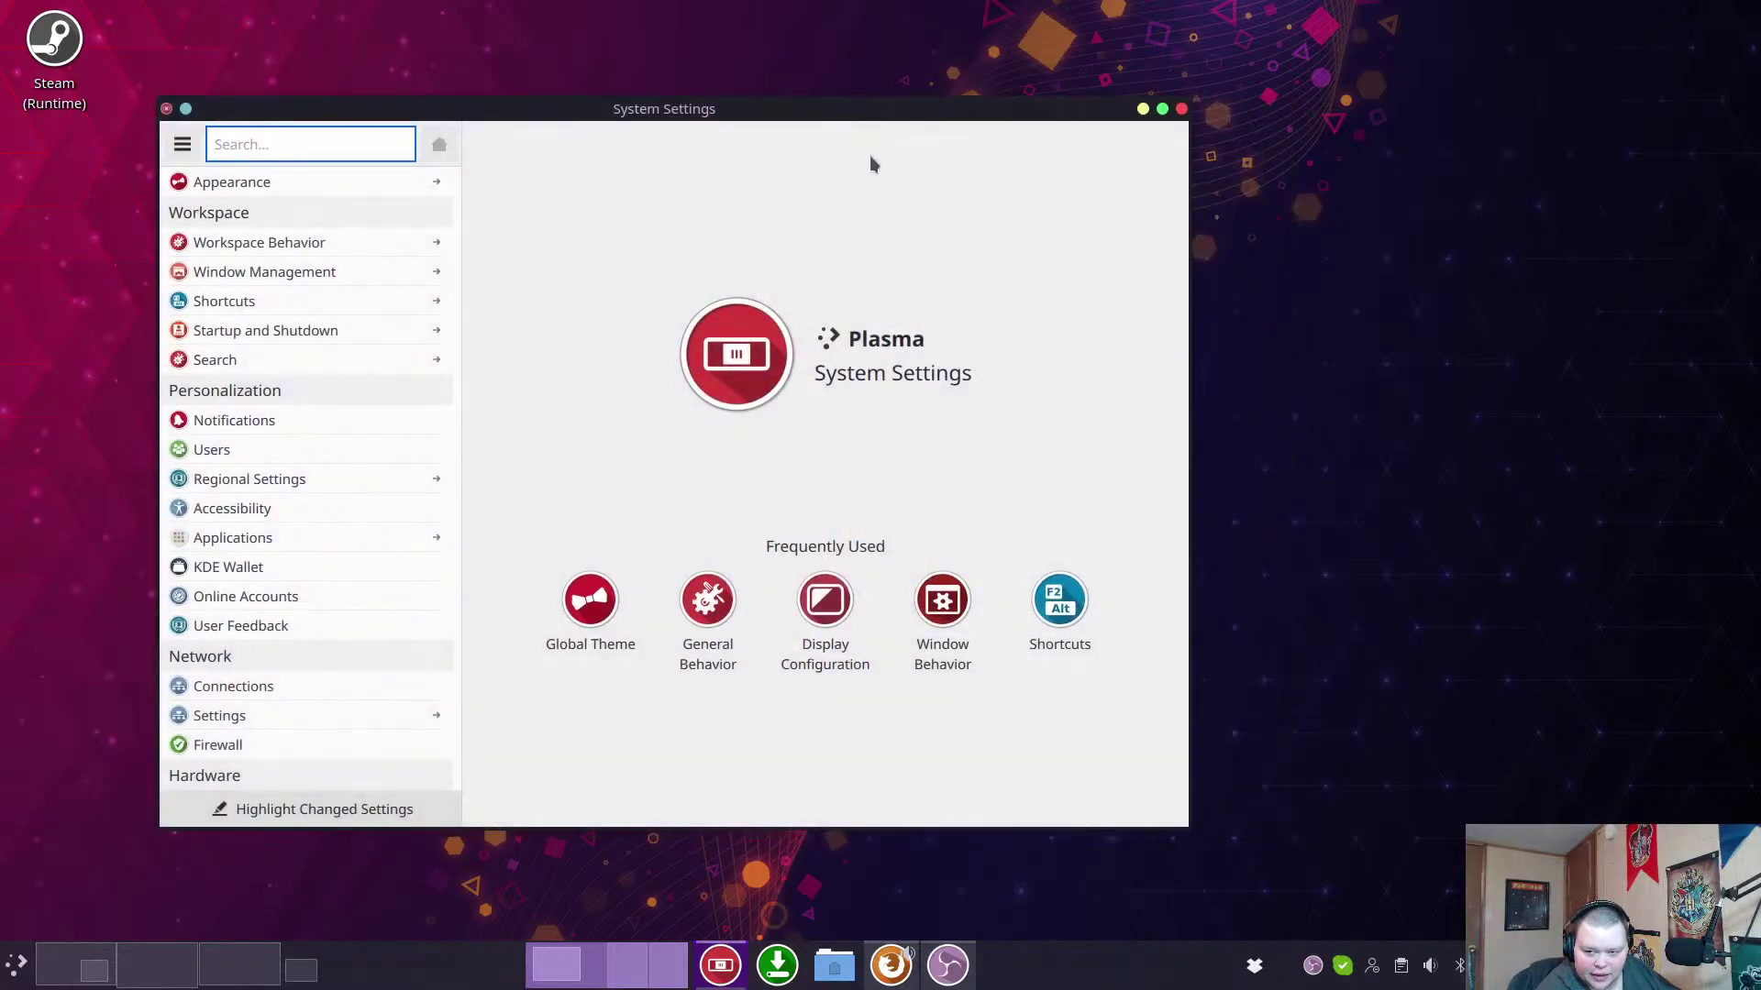
drag(1054, 117, 1115, 126)
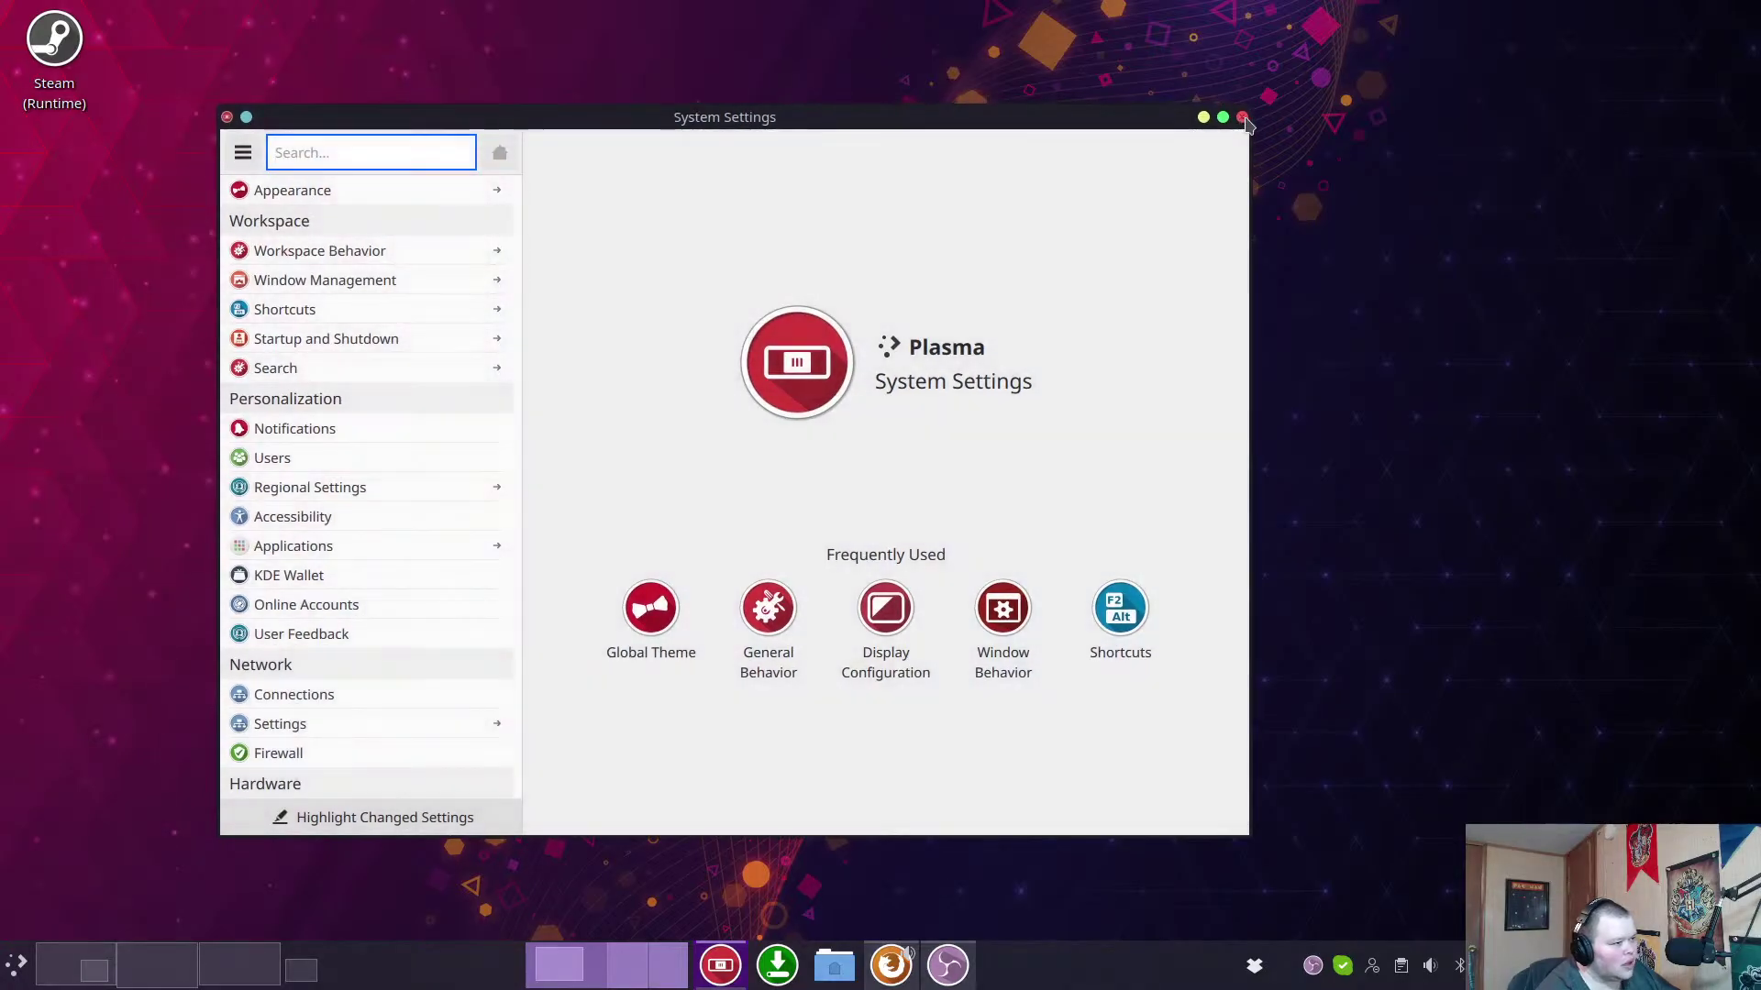
scroll(365, 604, down, 5)
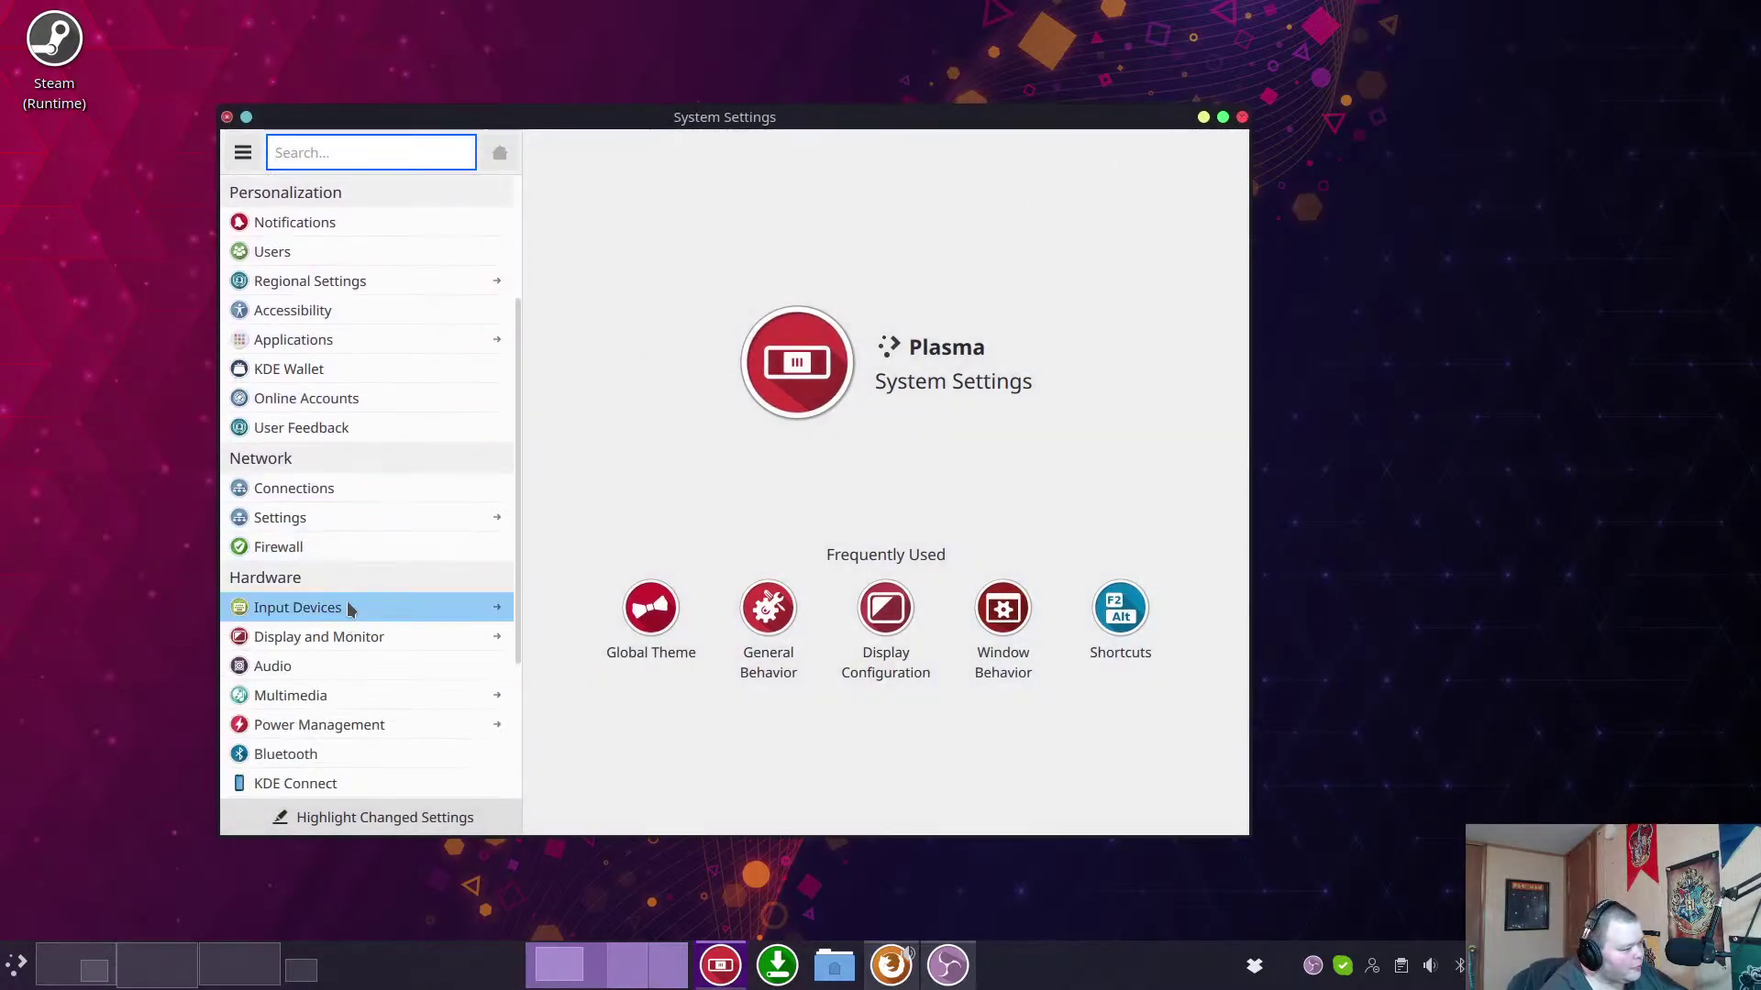
scroll(352, 585, down, 2)
scroll(352, 585, up, 5)
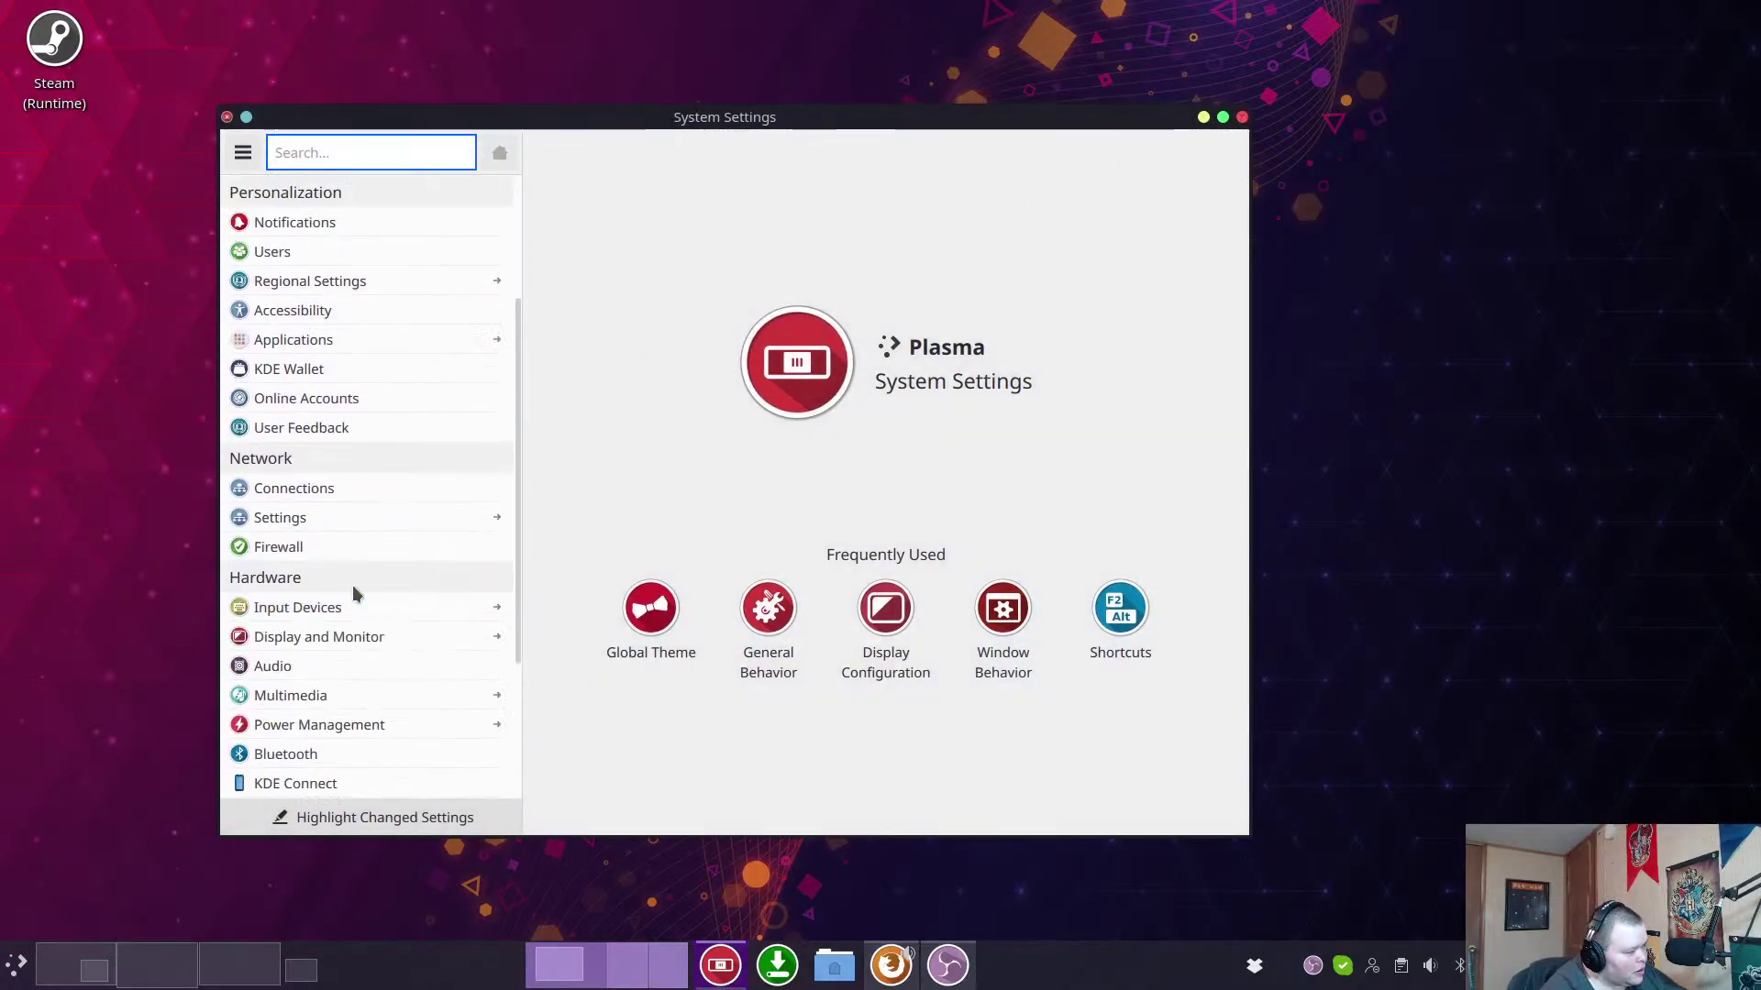
scroll(354, 585, up, 2)
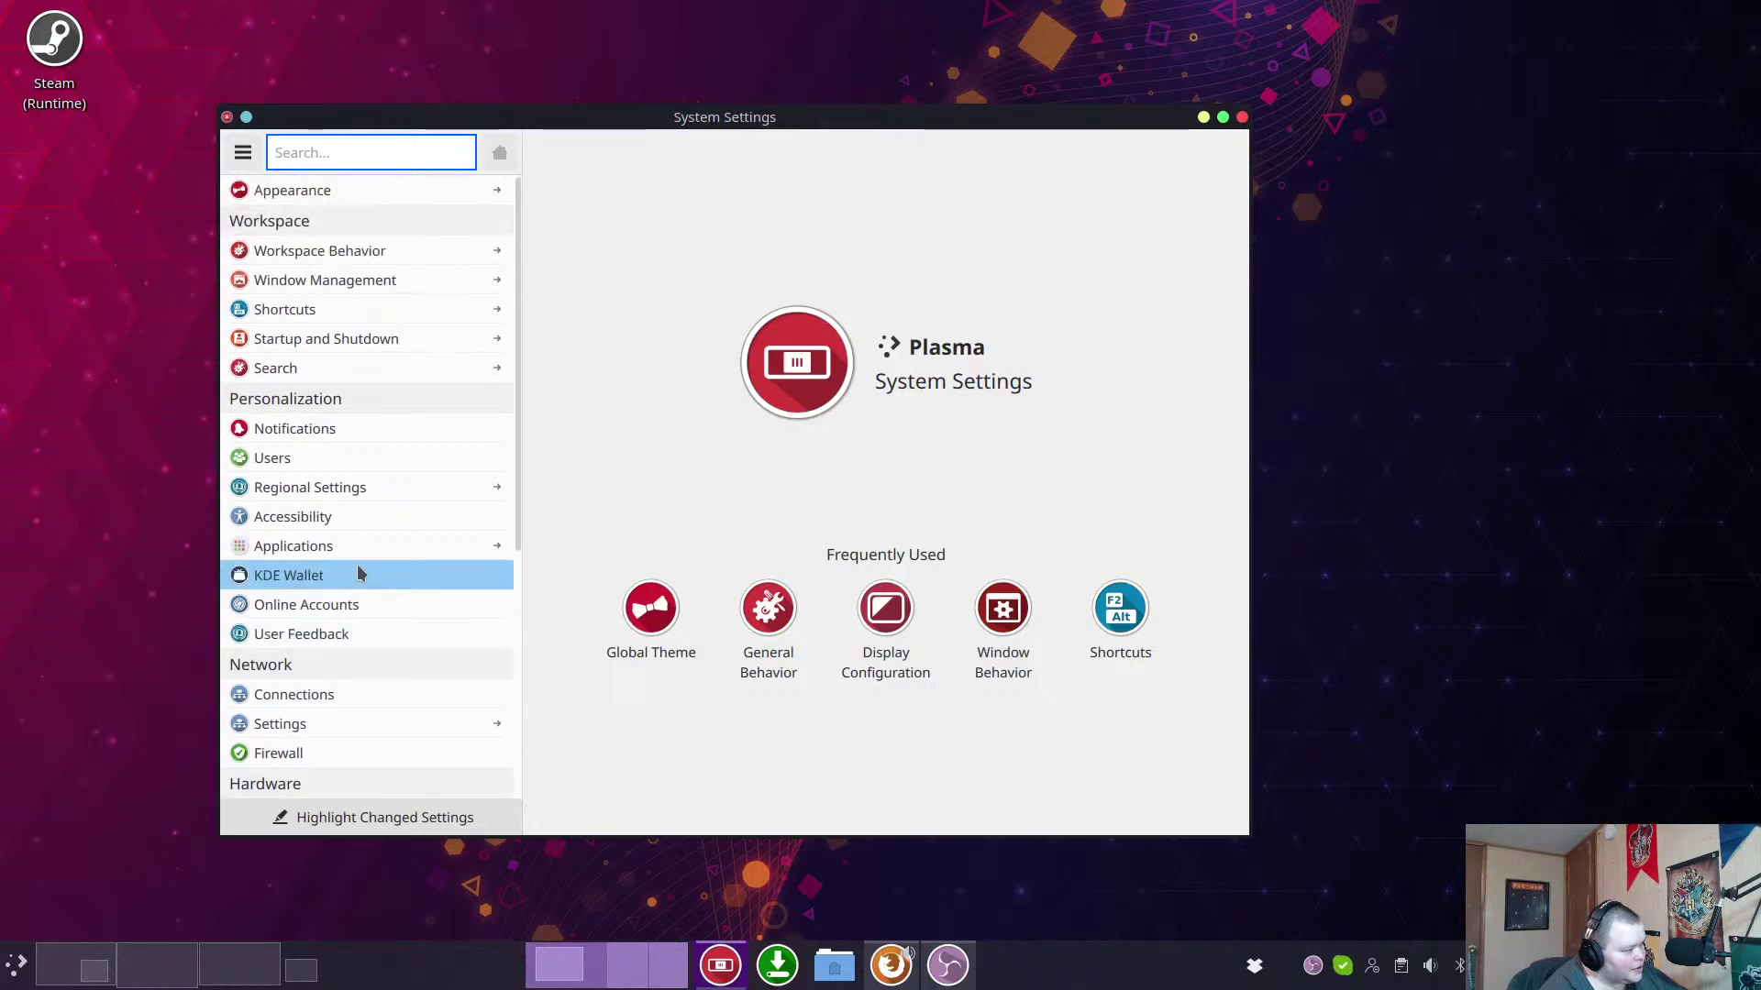
click(368, 277)
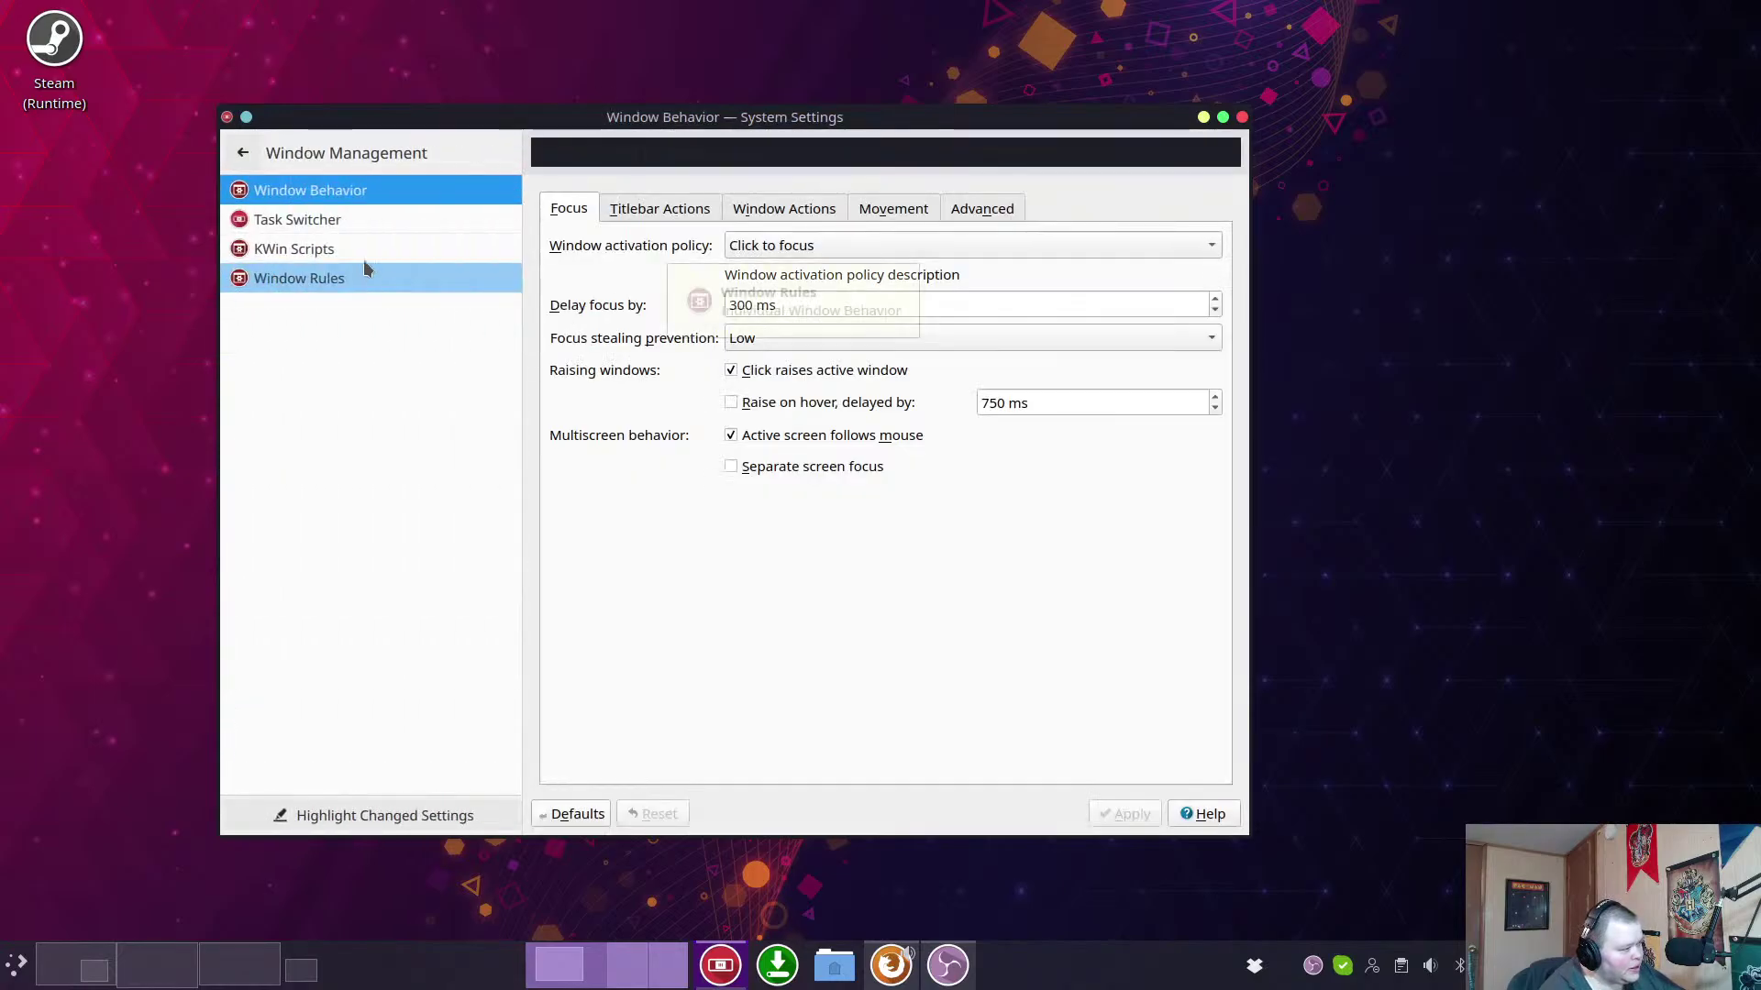
click(363, 255)
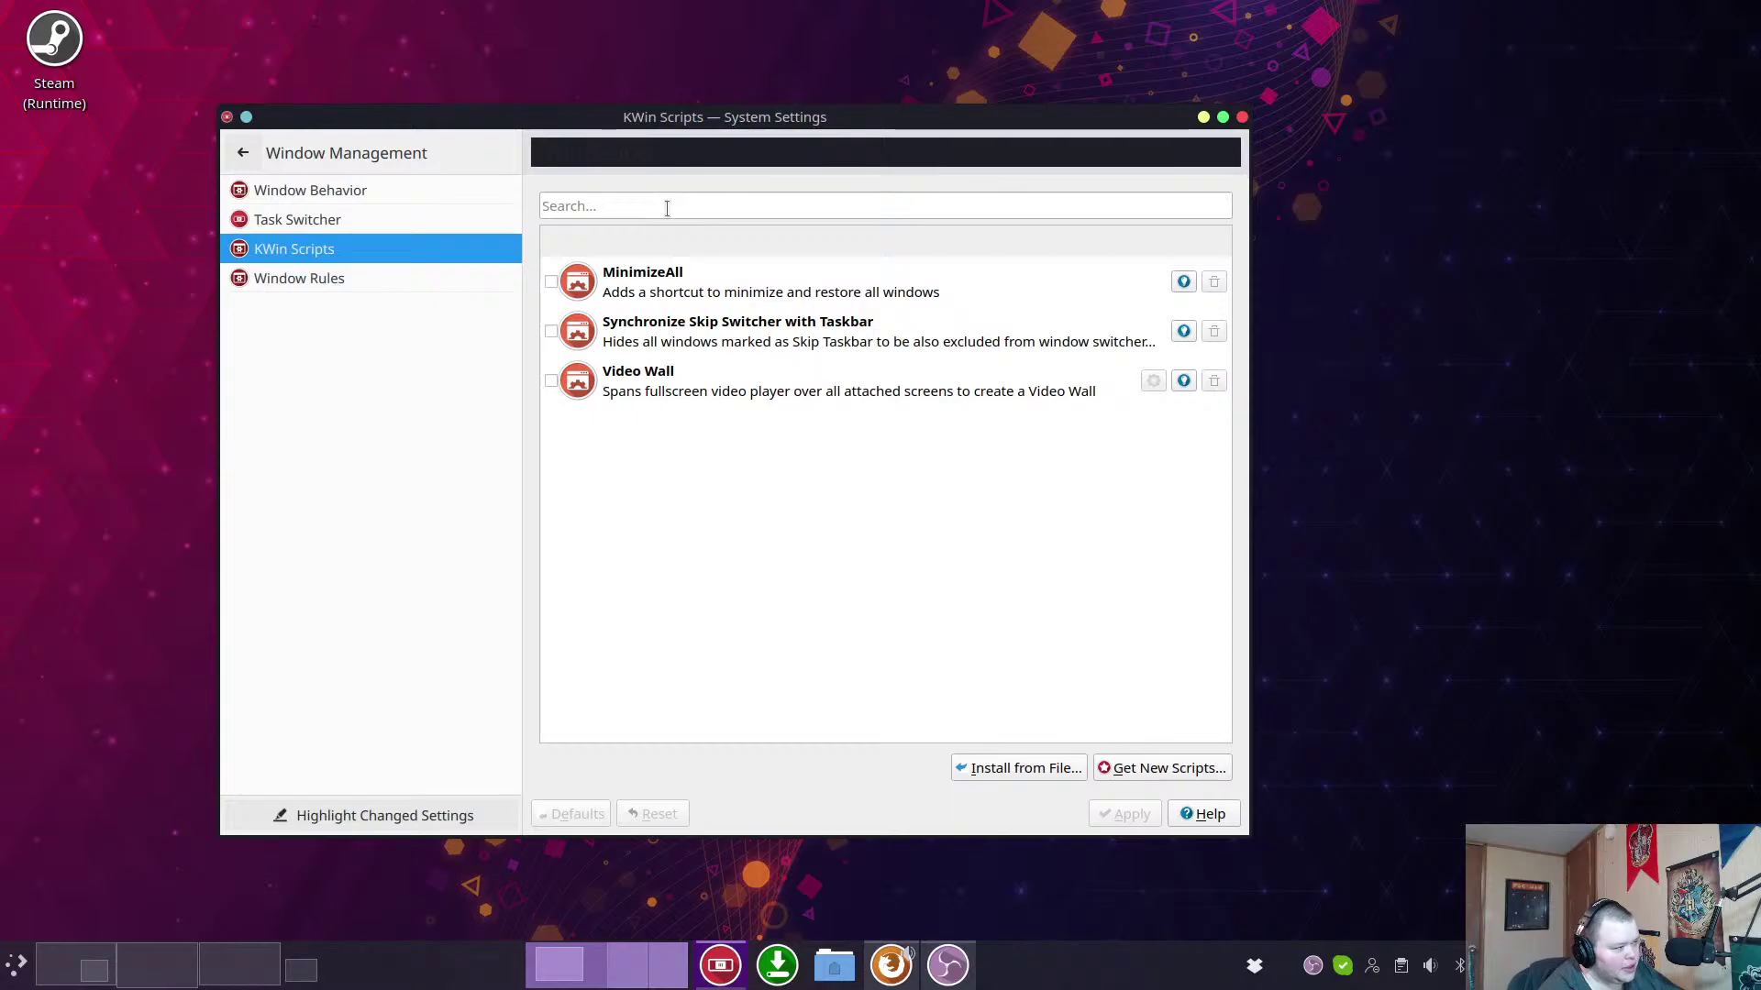
click(1154, 771)
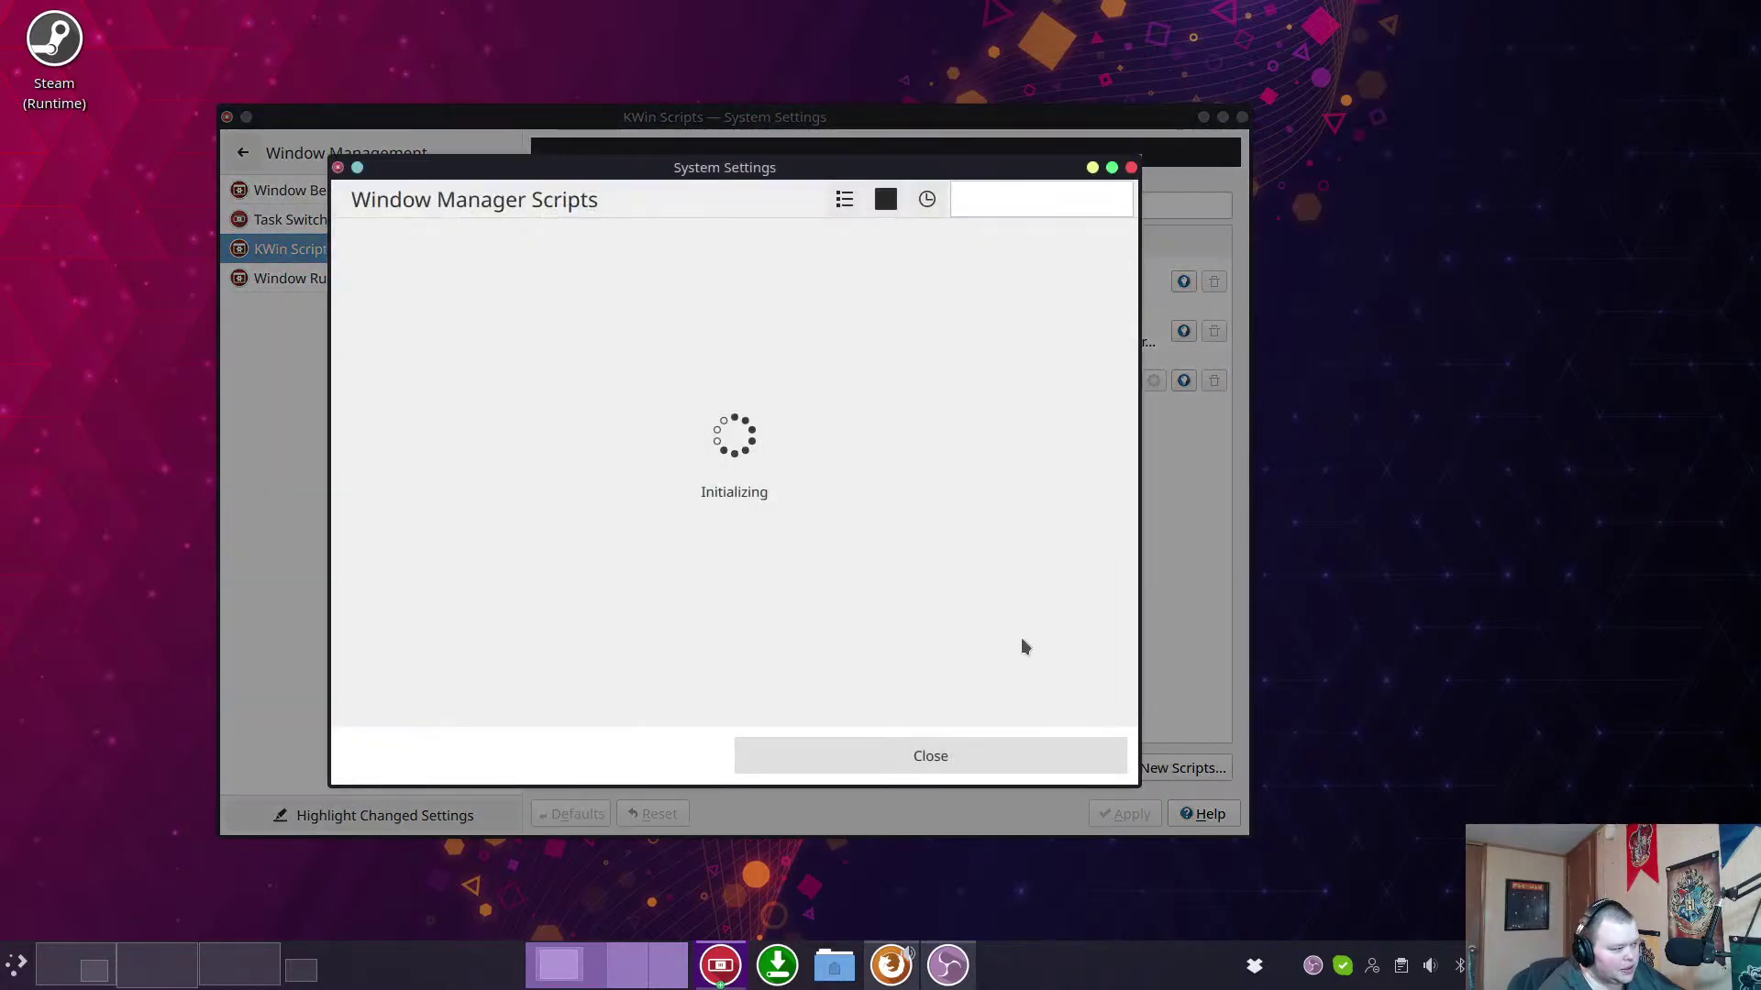
Switch to Firefox on the other virtual desktop, show the Ant-Dracula KDE store page and bring Konsole forward.
click(94, 965)
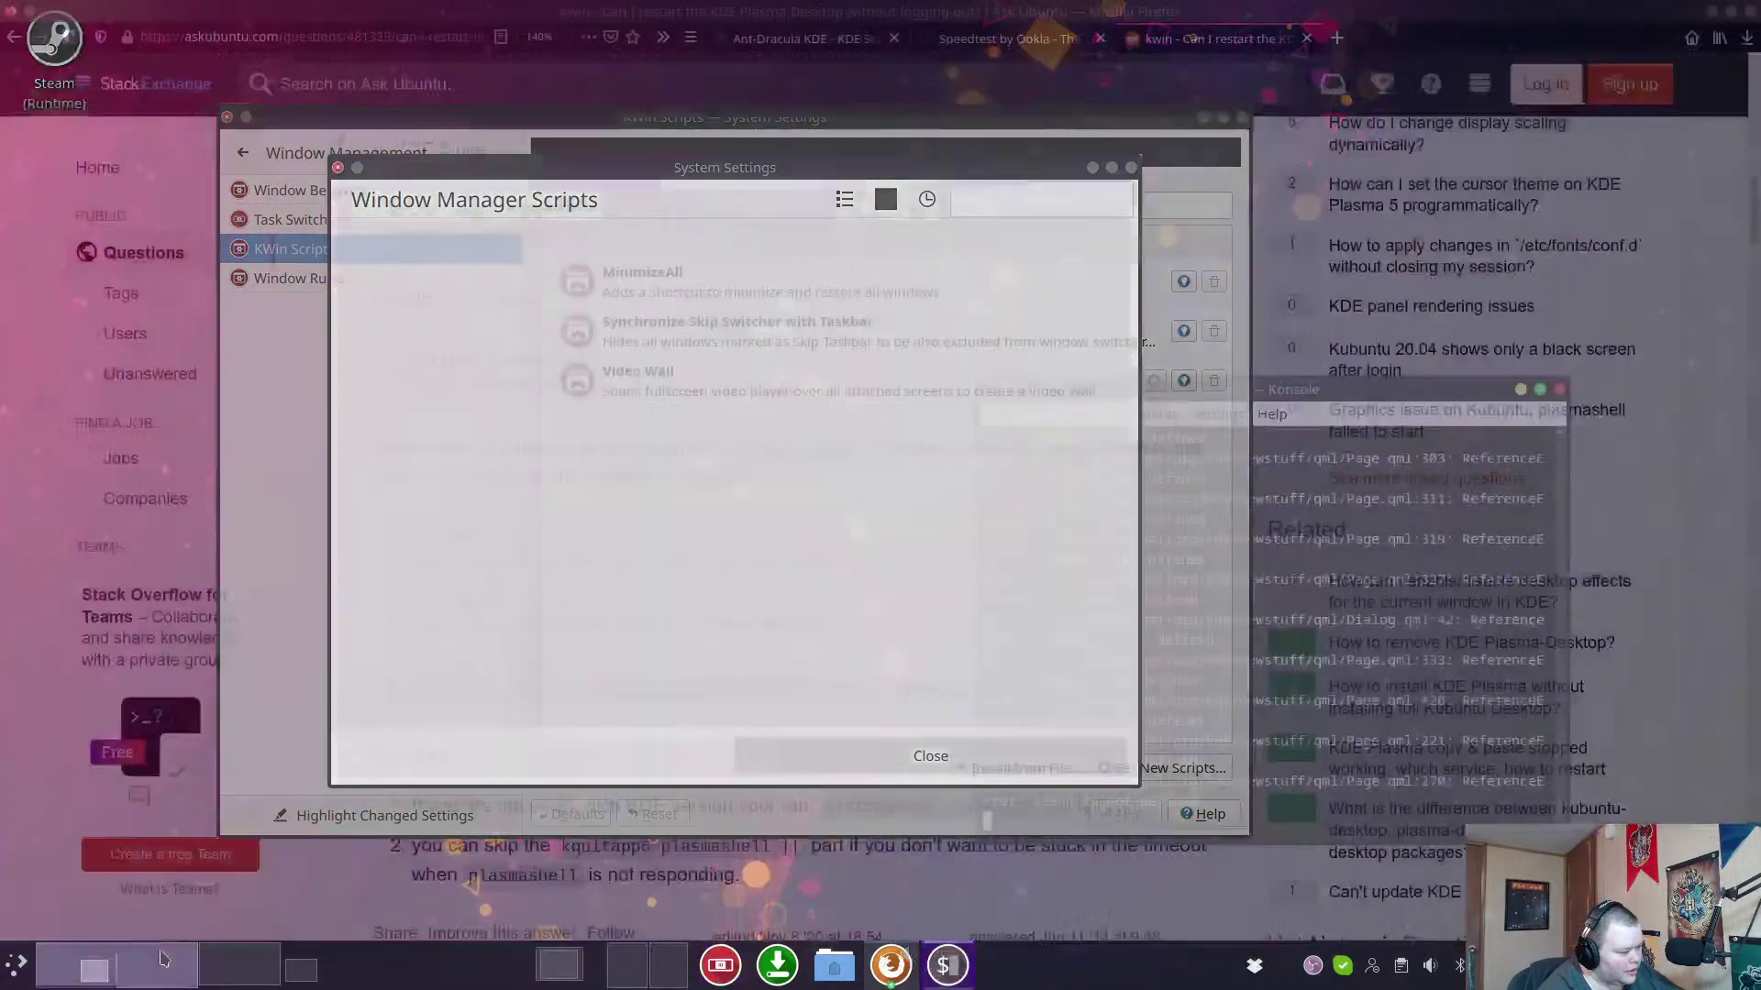
click(1009, 38)
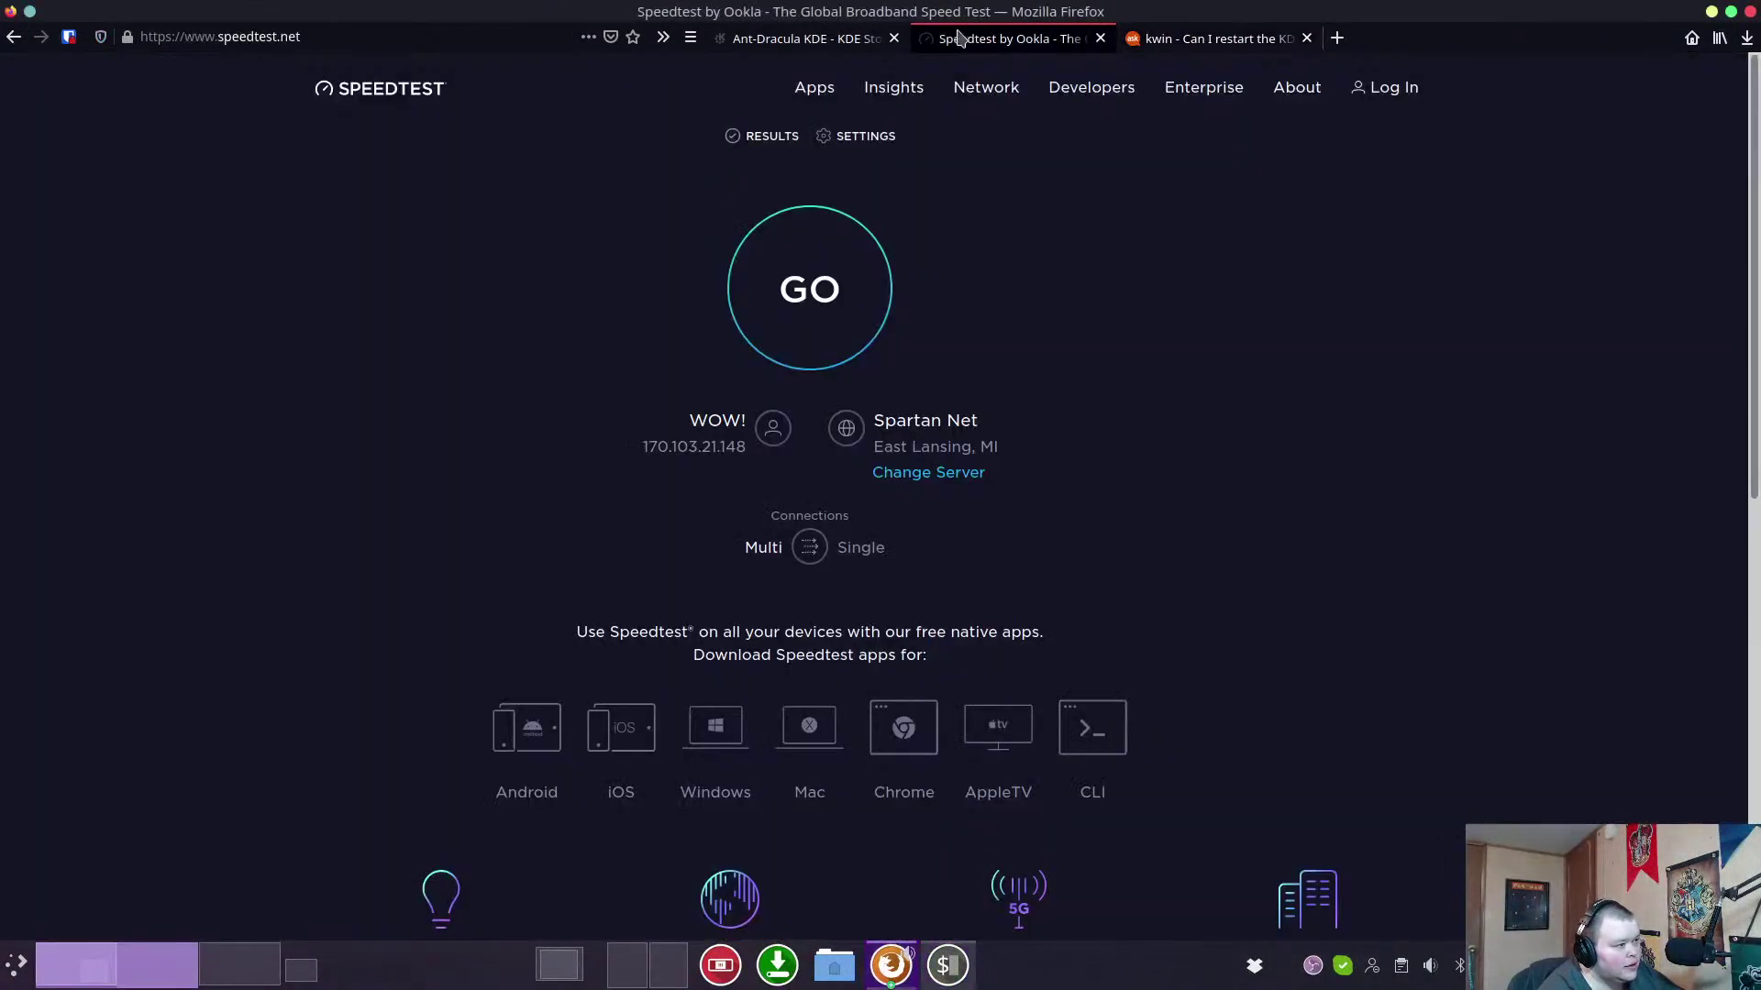
click(807, 39)
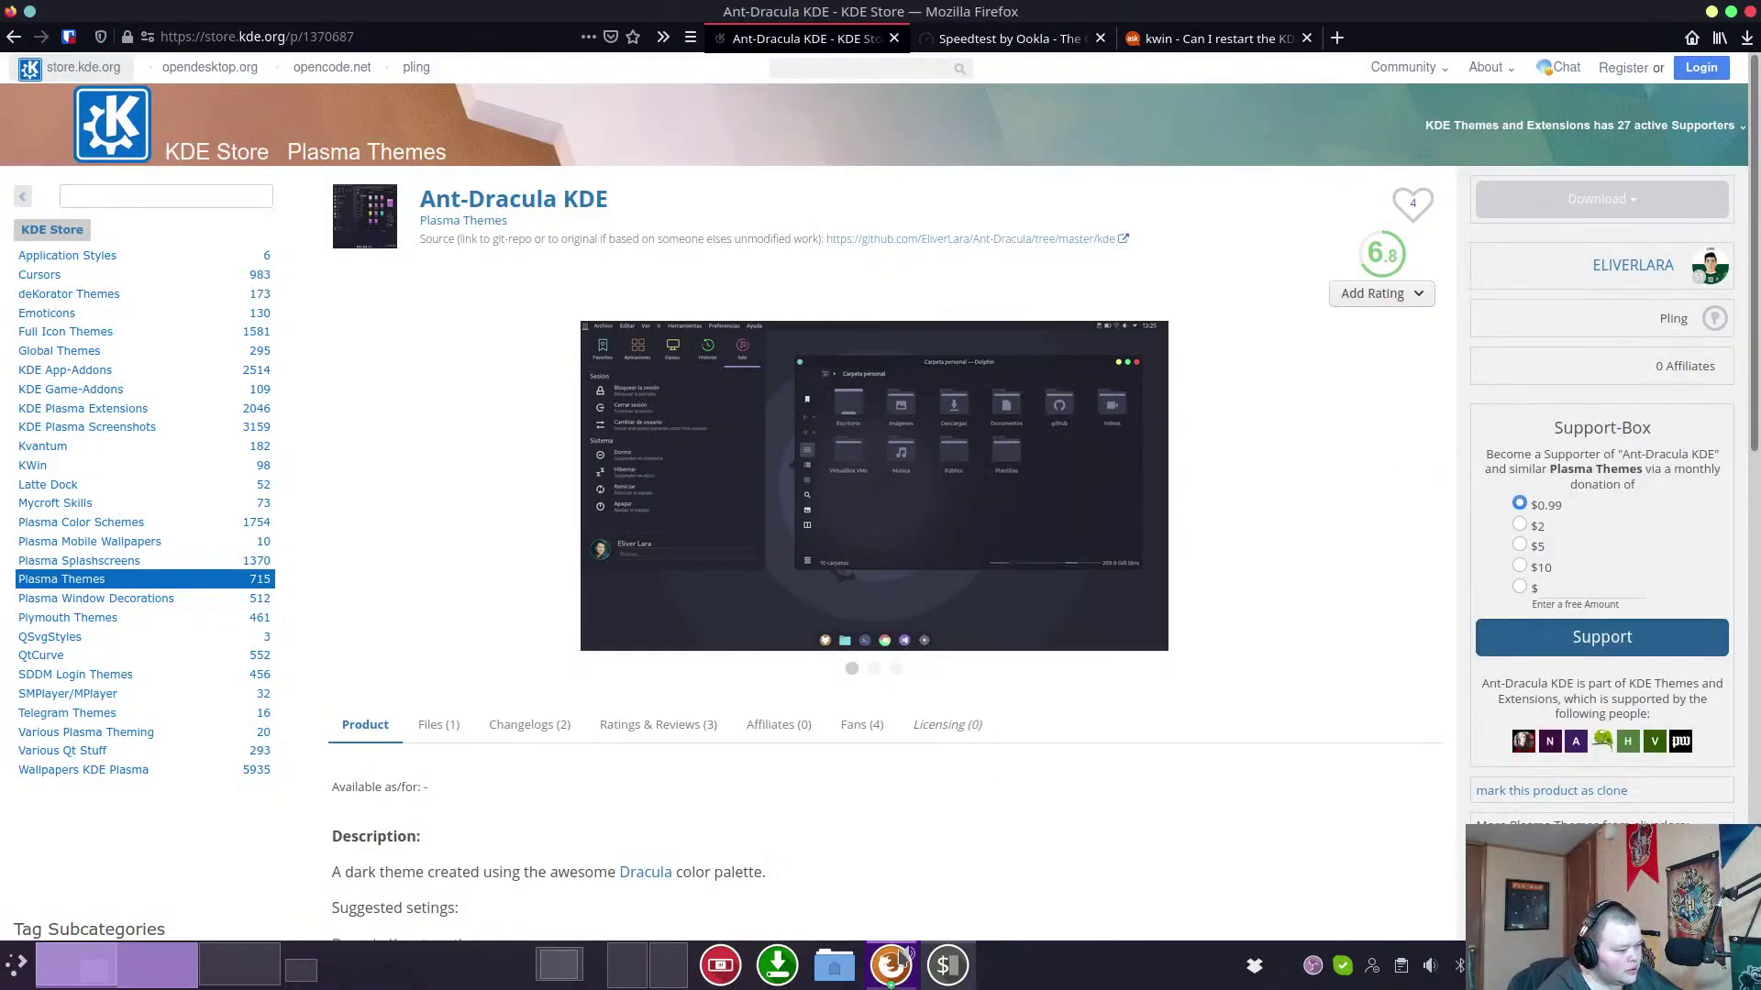
click(945, 967)
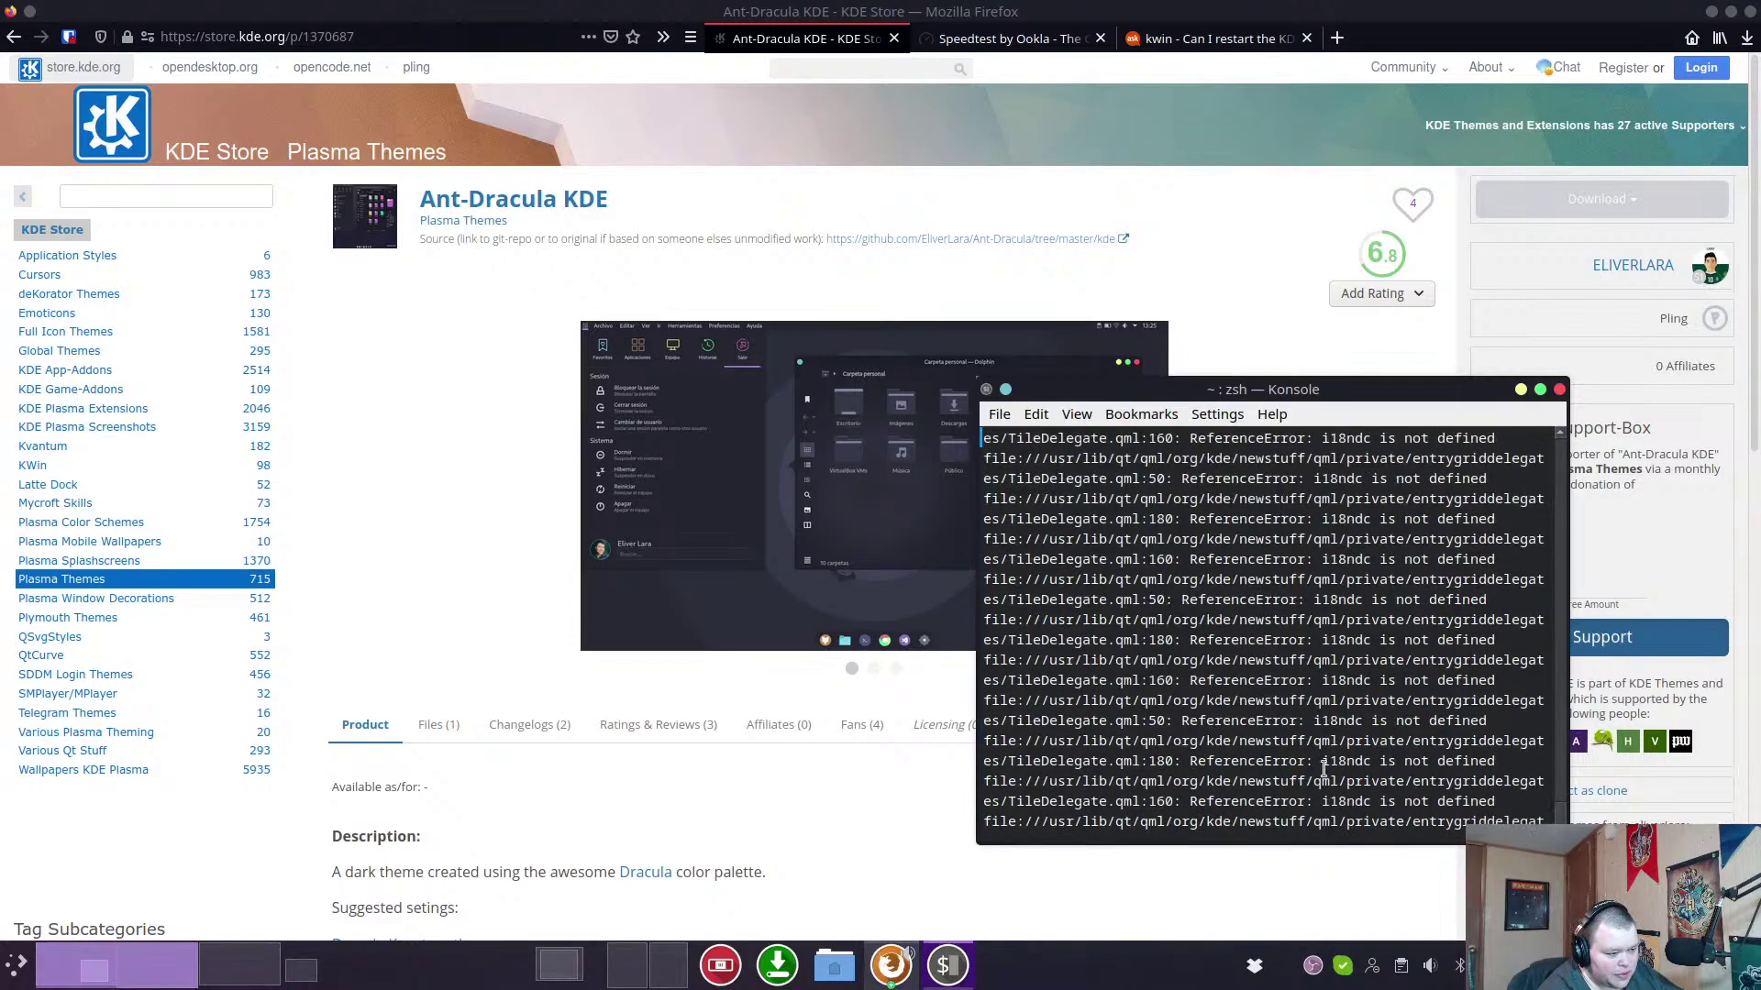
Interrupt the process still printing errors in Konsole and close the Konsole window.
key(ctrl+c)
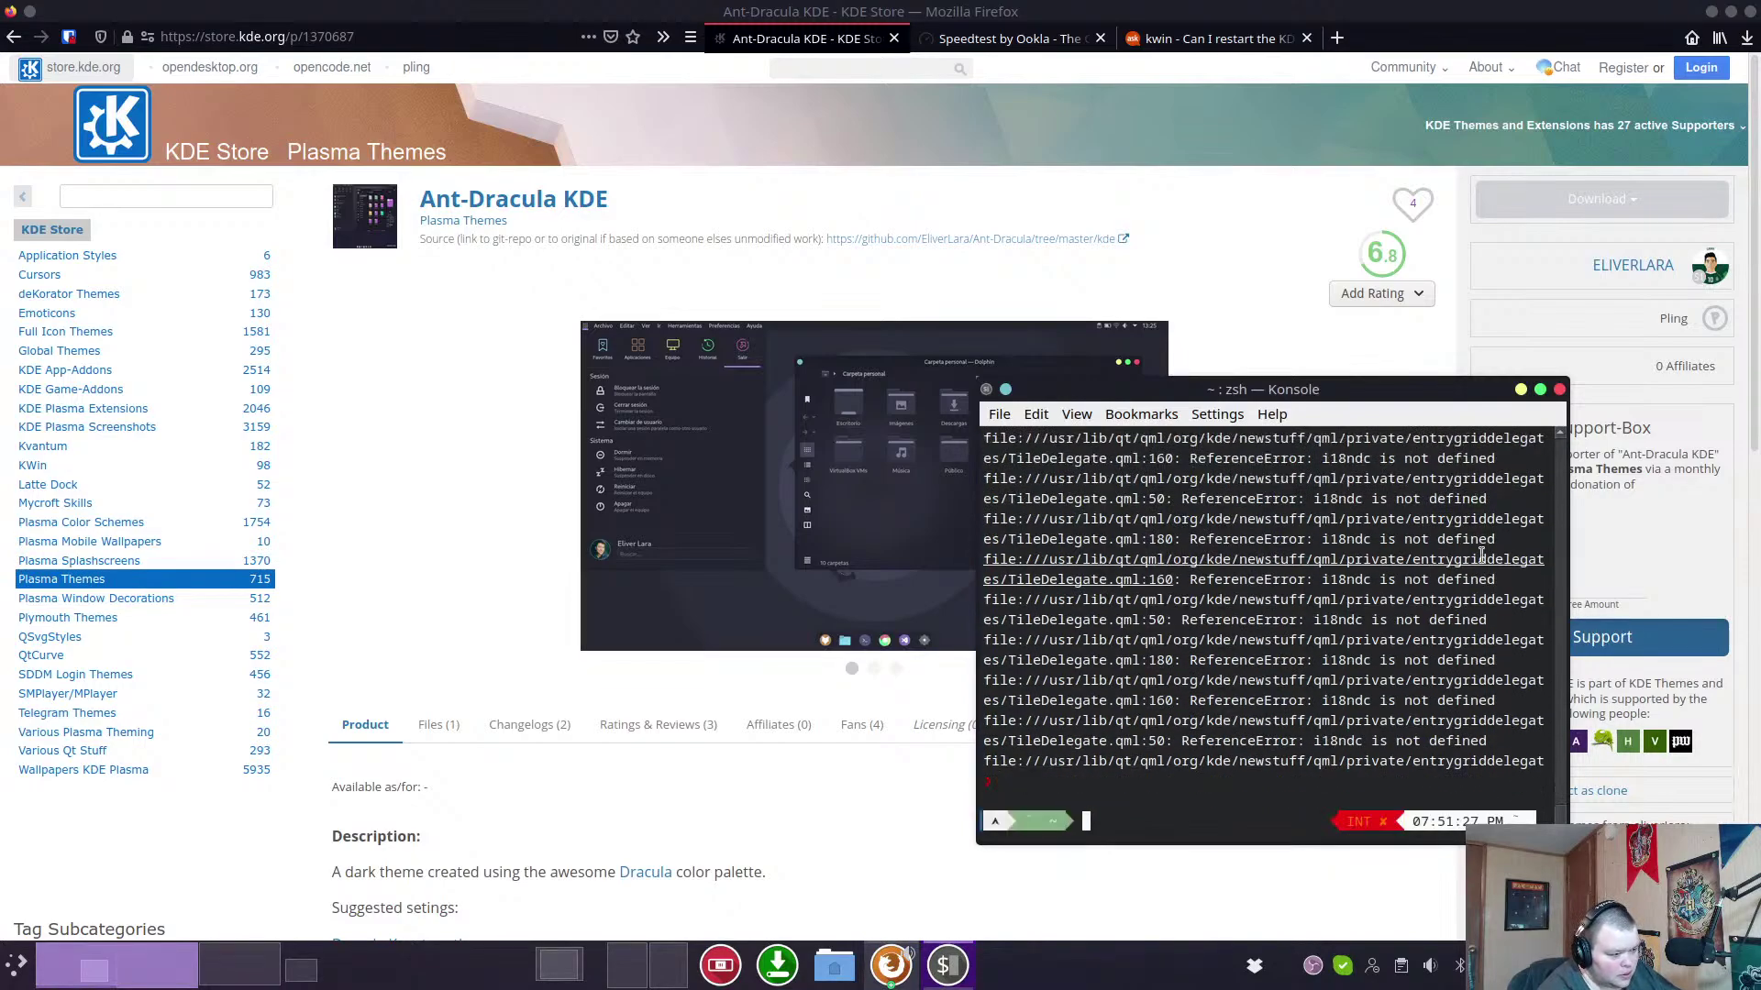
click(1559, 390)
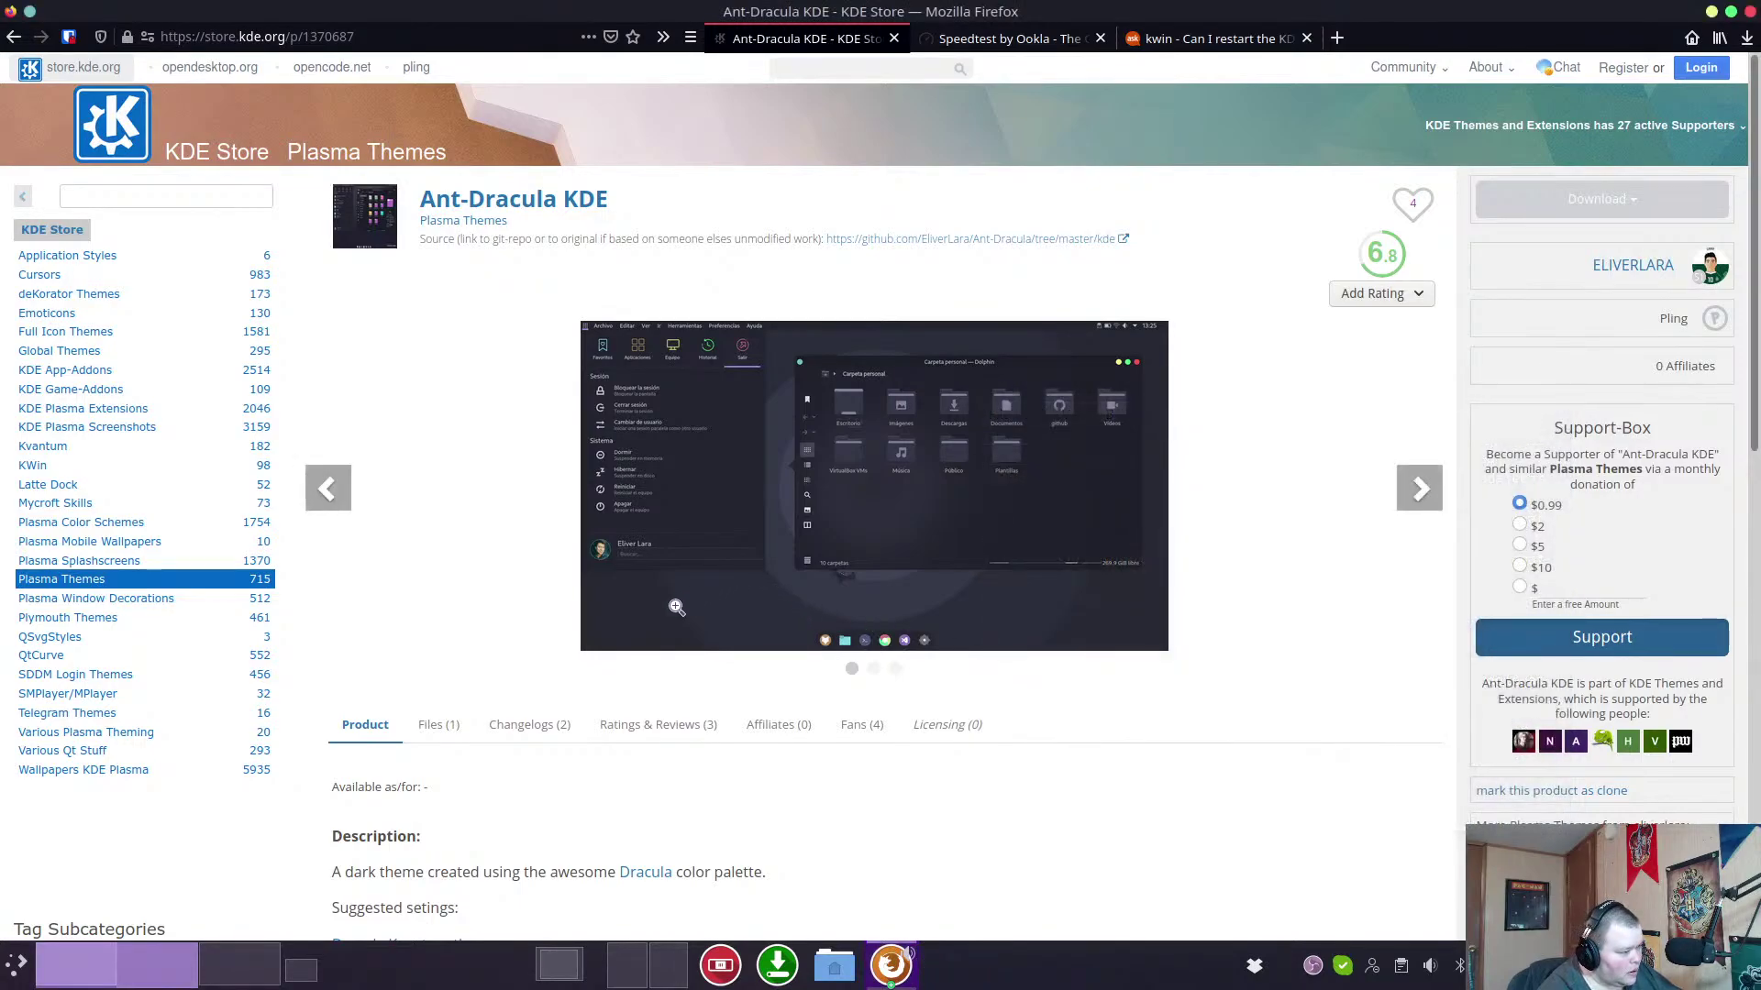
Go back to the Xmobar Style Layout page in Firefox and select the name Krohnkite in its script section for copying.
scroll(767, 511, down, 10)
scroll(769, 519, up, 4)
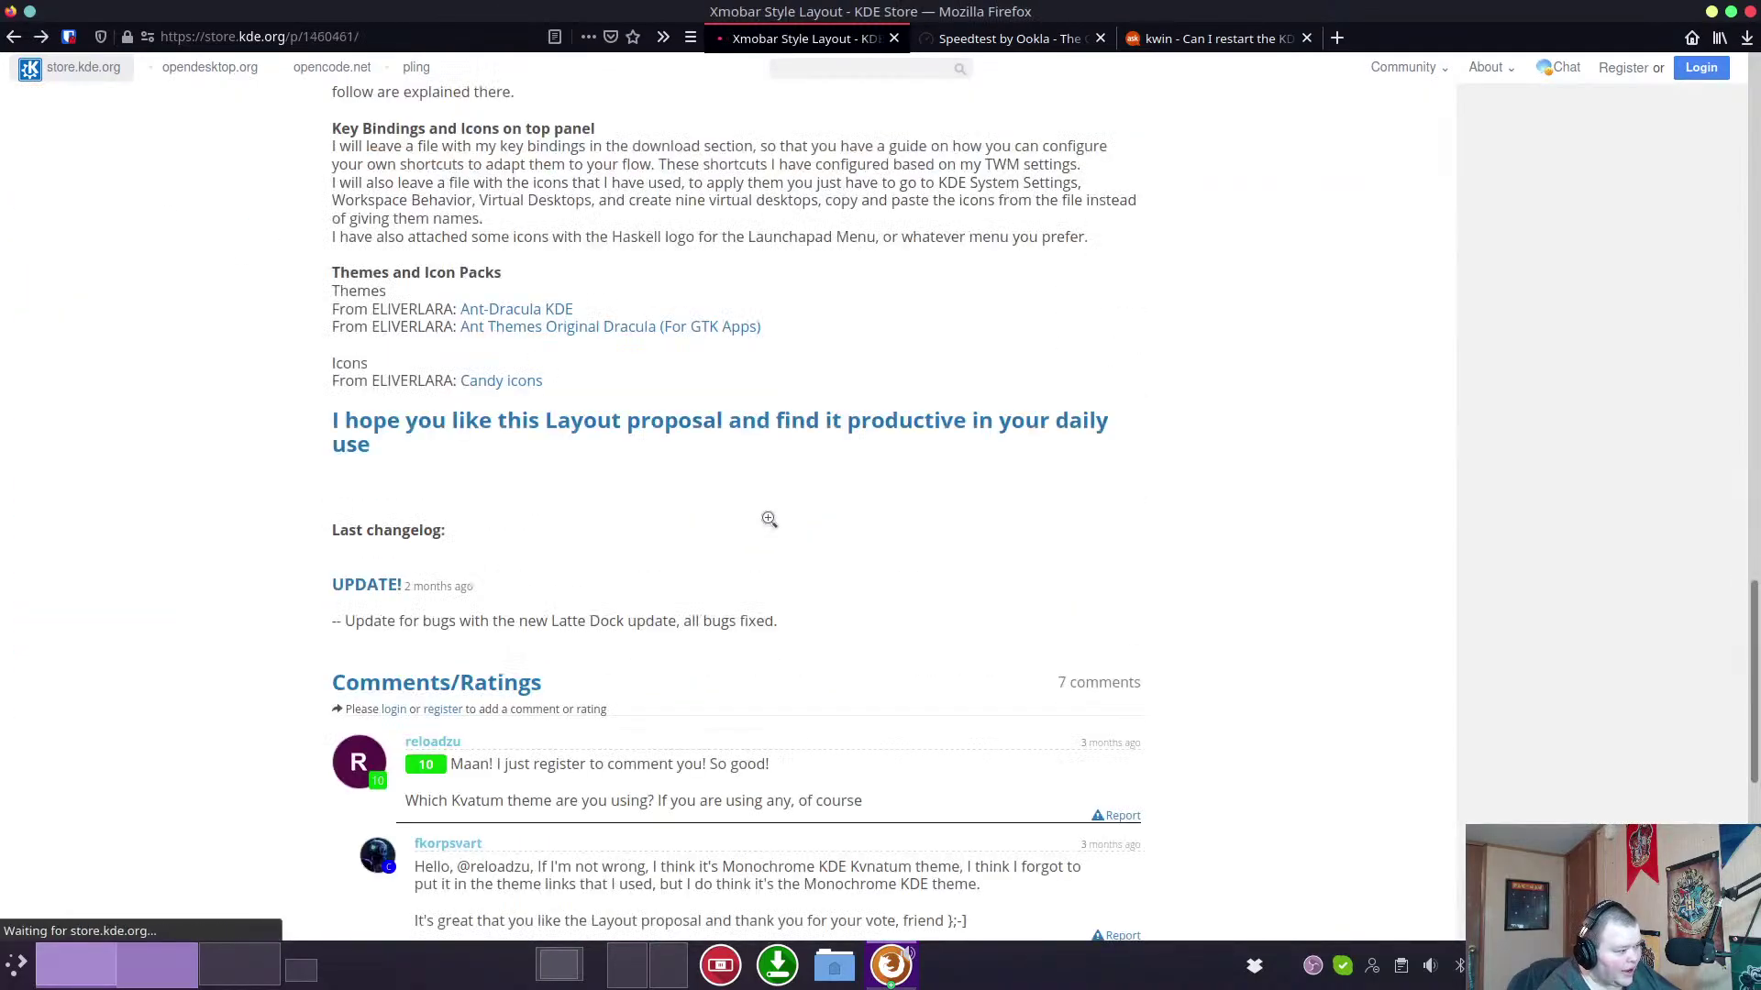
scroll(769, 519, up, 3)
scroll(769, 519, up, 1)
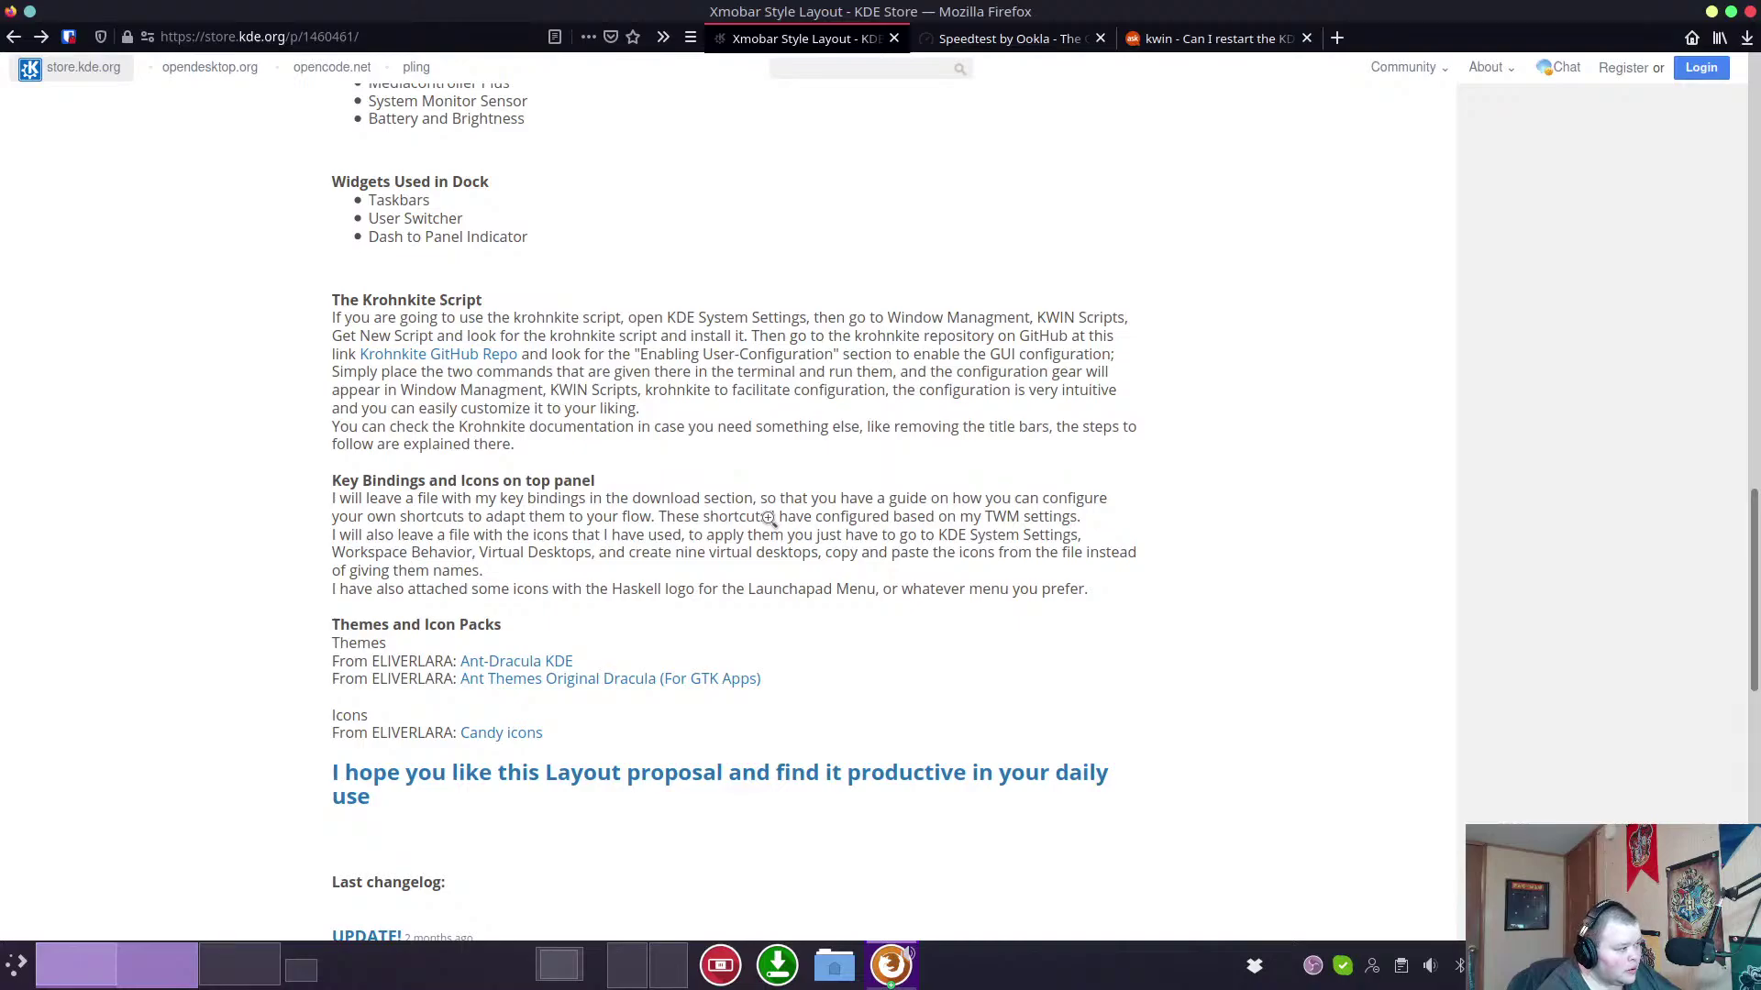
double_click(399, 300)
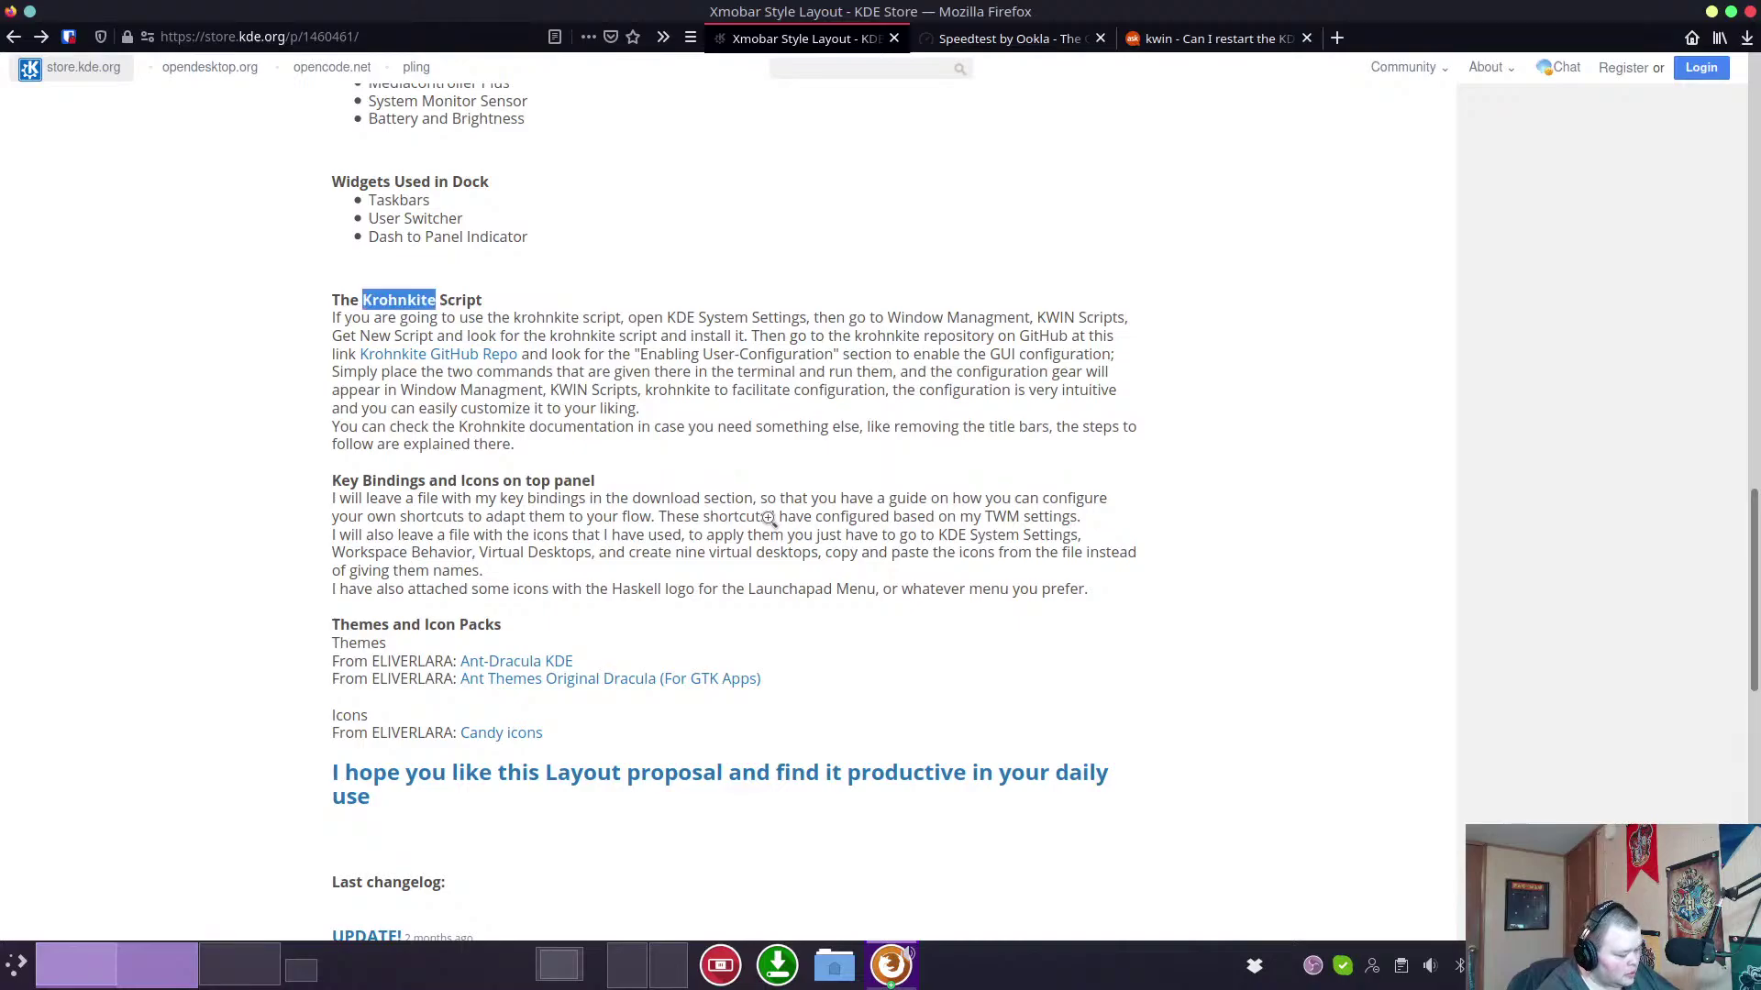
Search the Window Manager Scripts browser in System Settings for Krohnkite, install the script and close the browser.
click(559, 965)
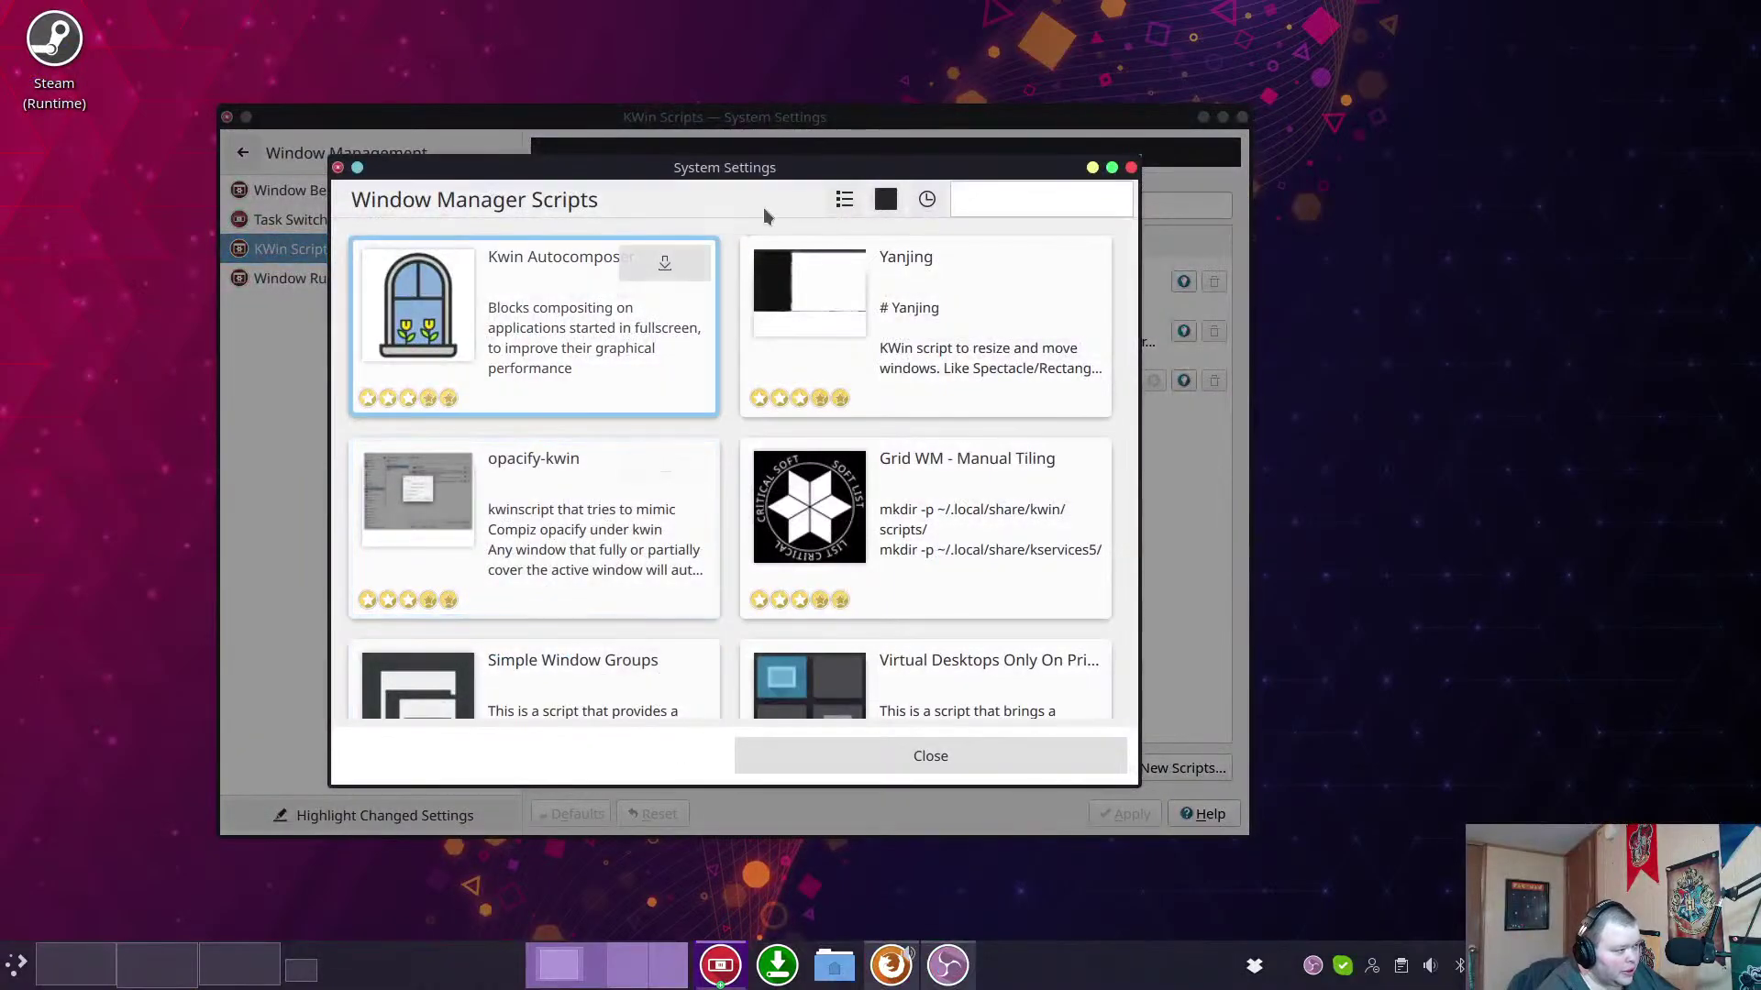
click(995, 196)
key(ctrl+v)
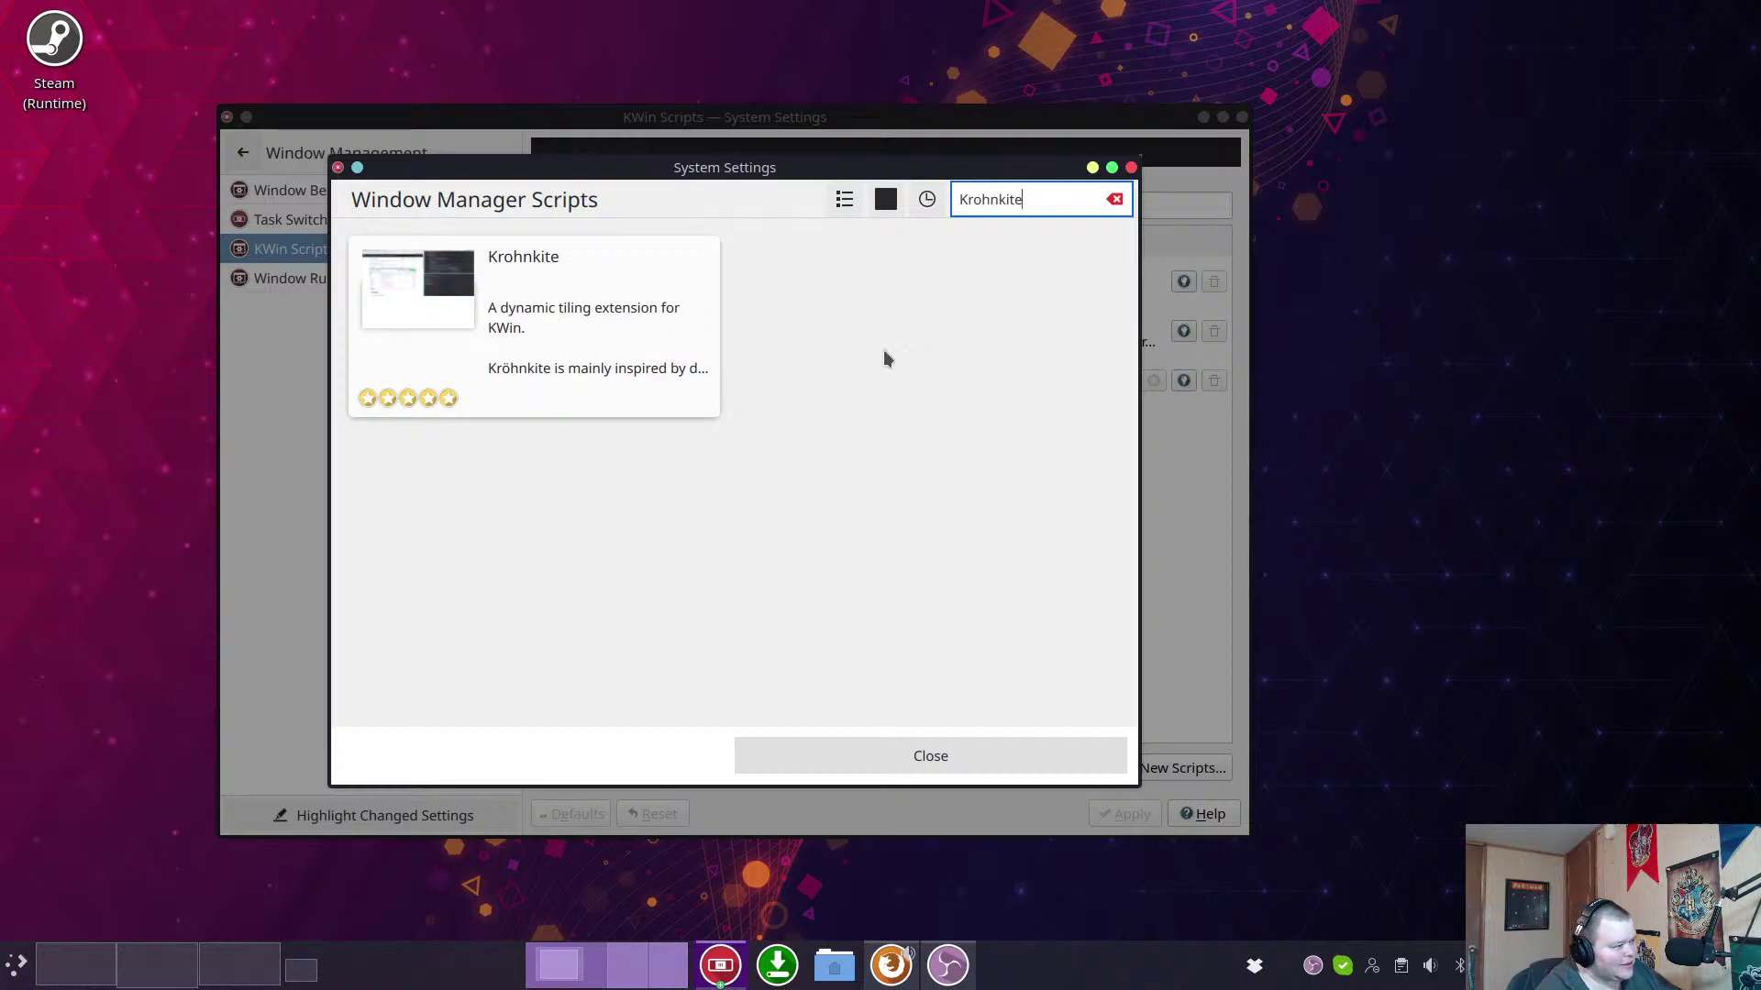
click(550, 312)
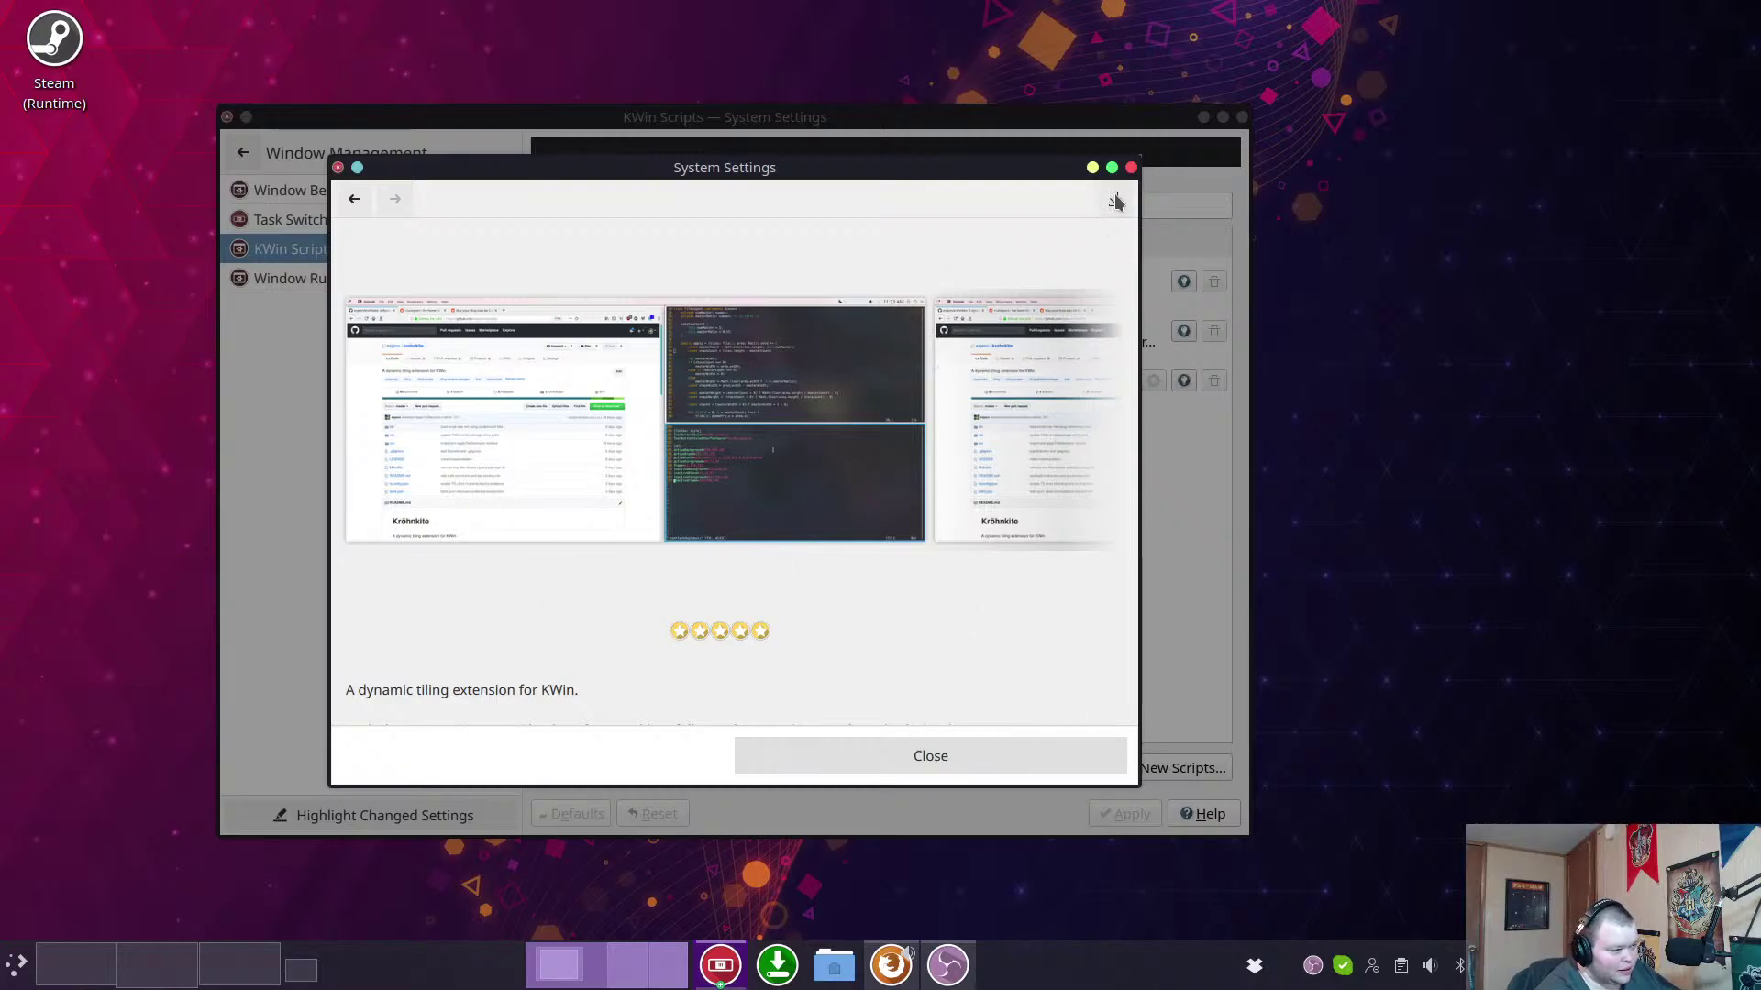
click(919, 755)
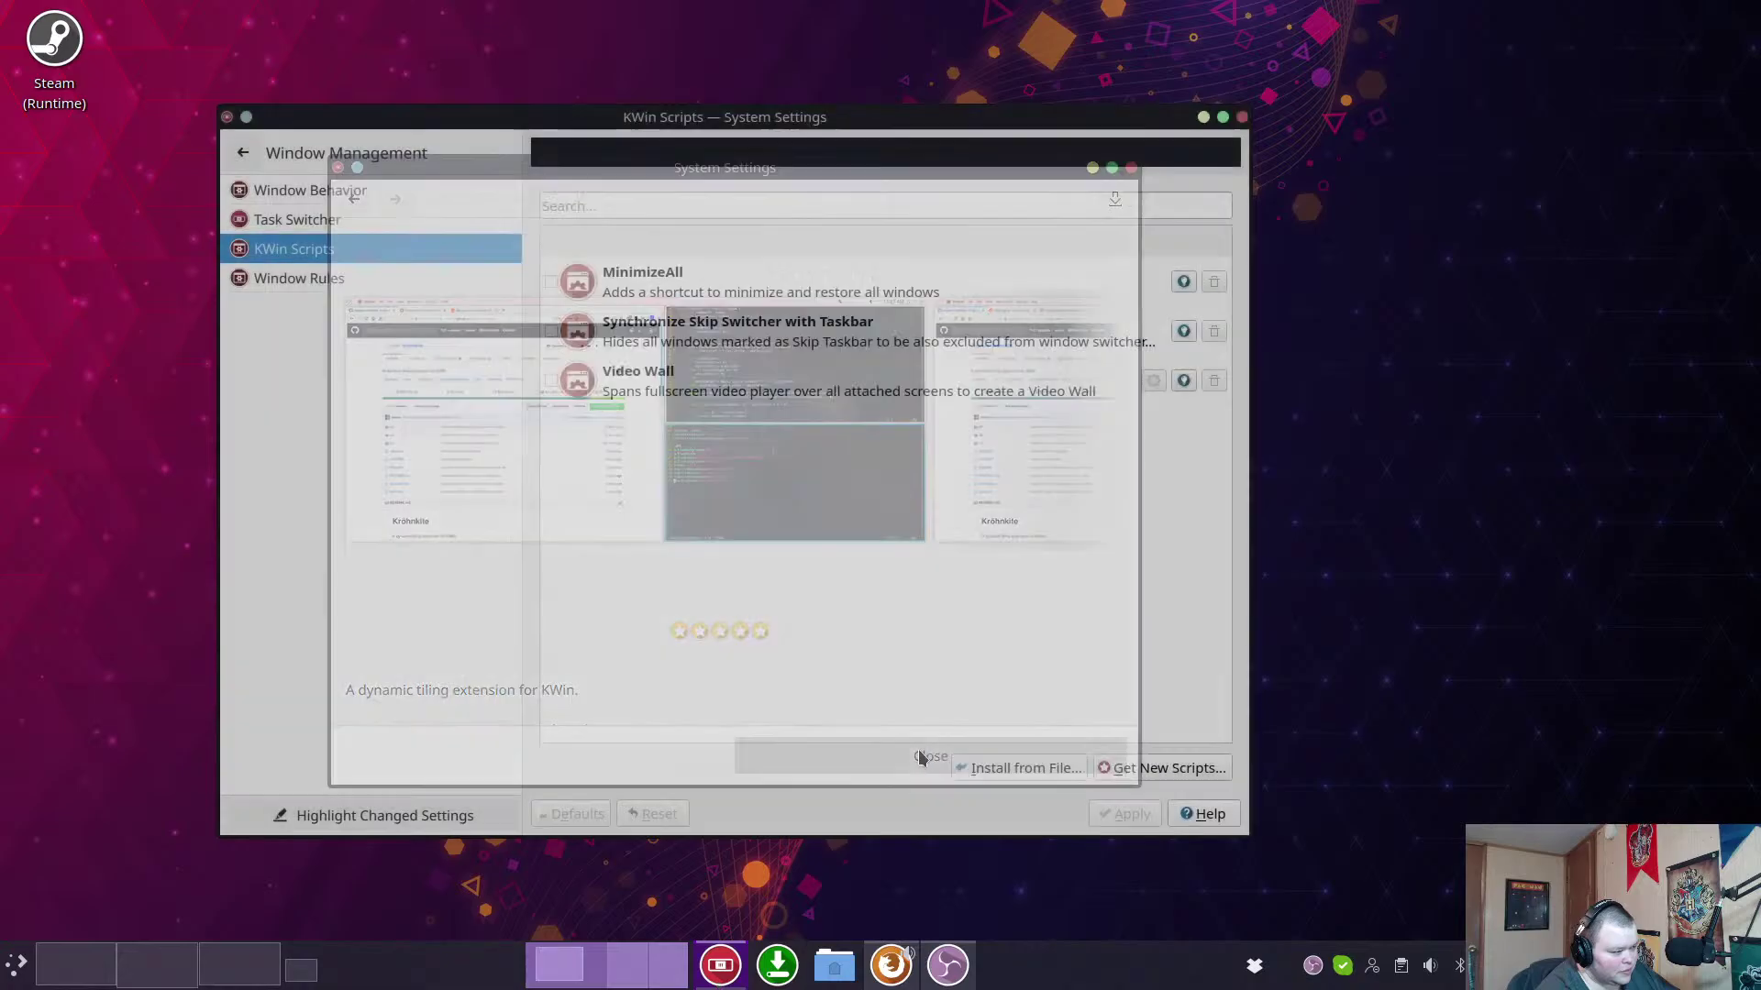
Check Krohnkite's entry in the new scripts browser again and reload the KWin Scripts page to refresh its list.
click(1138, 769)
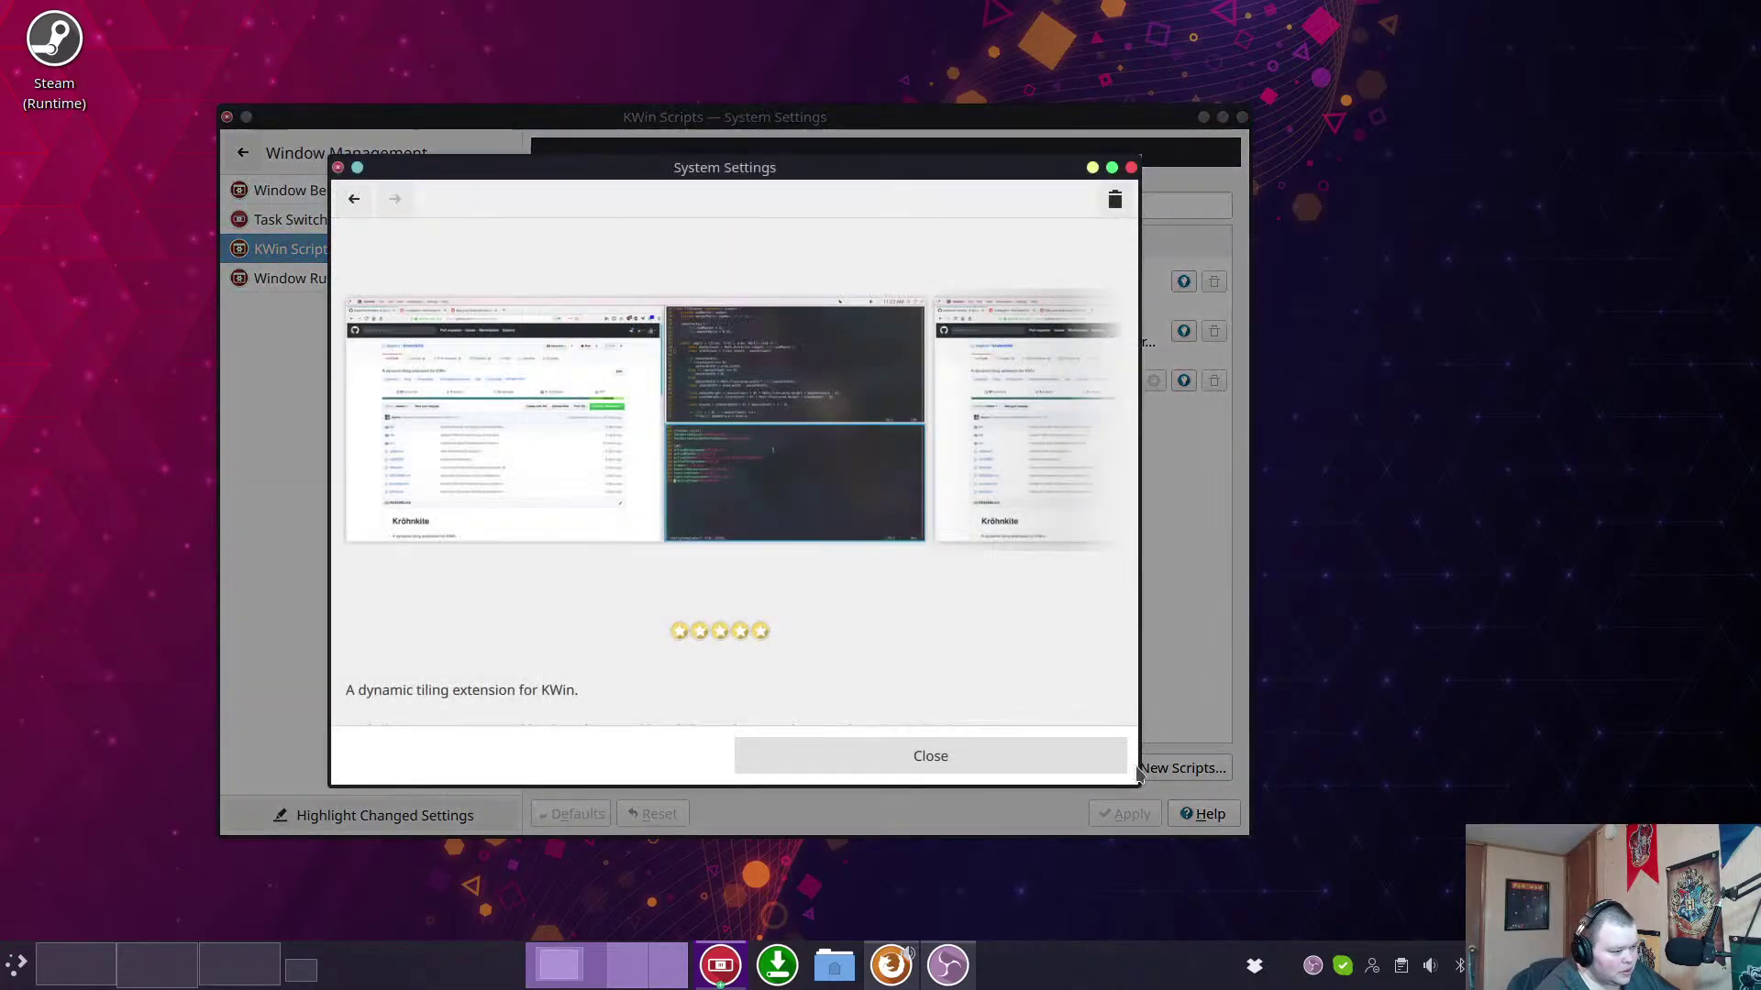
click(351, 200)
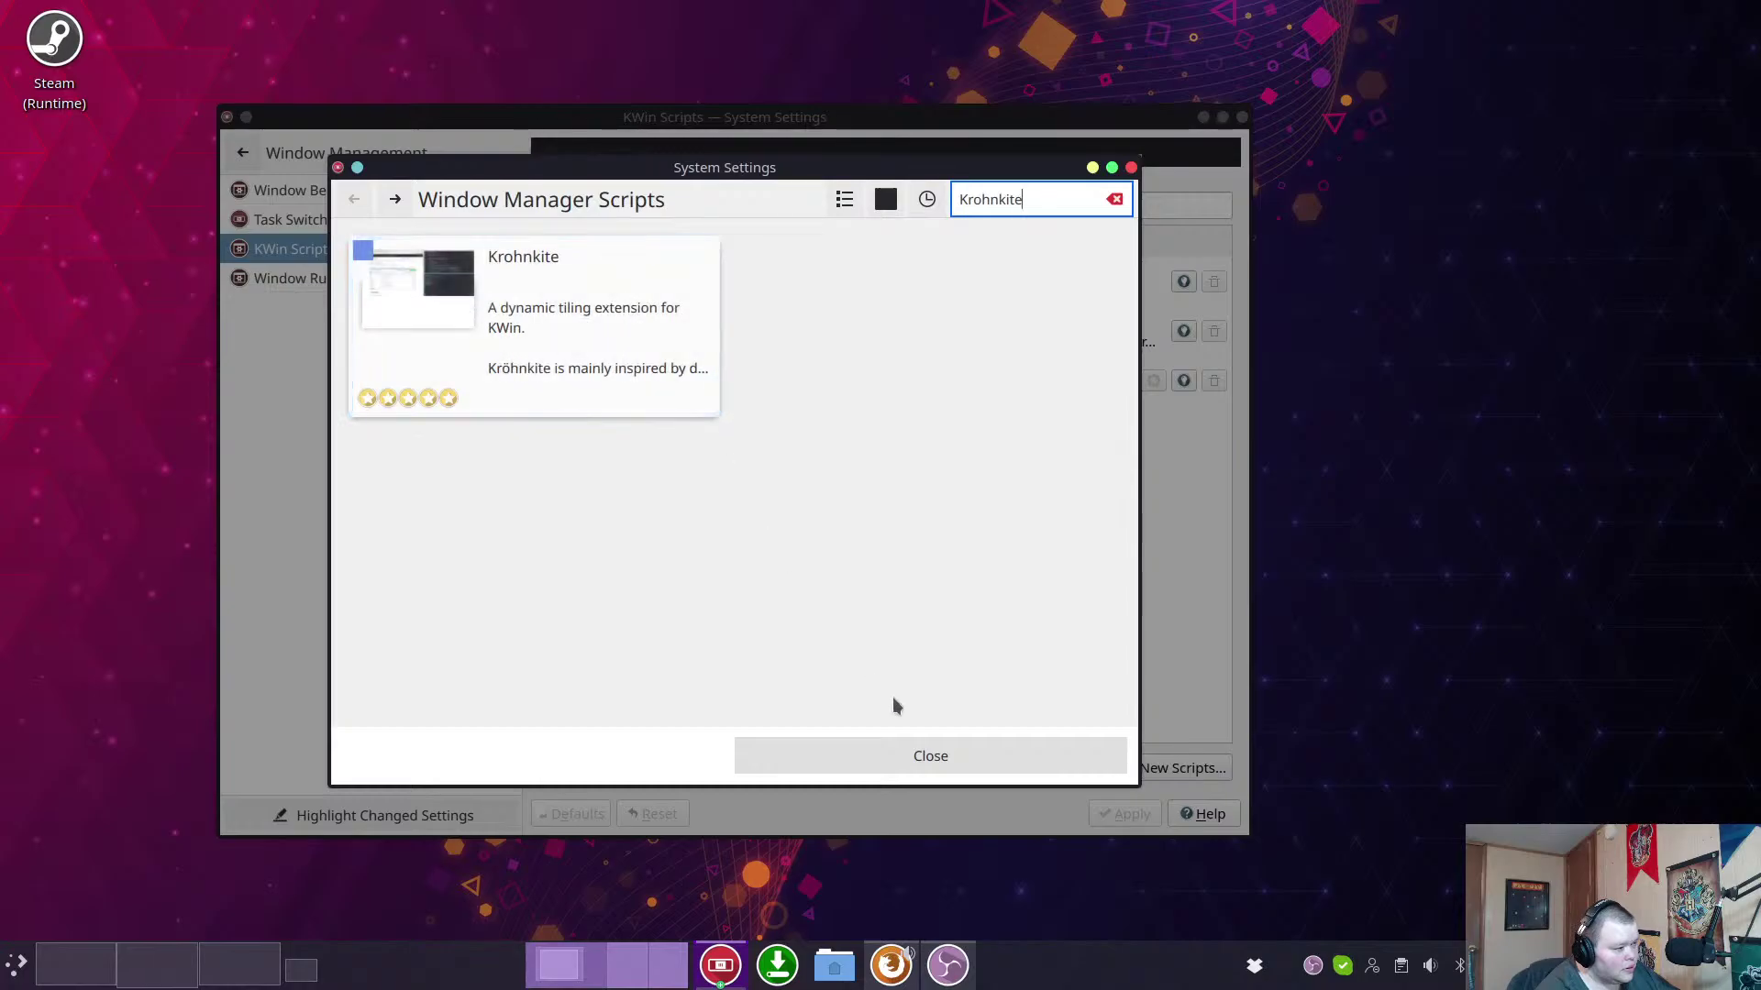
click(952, 756)
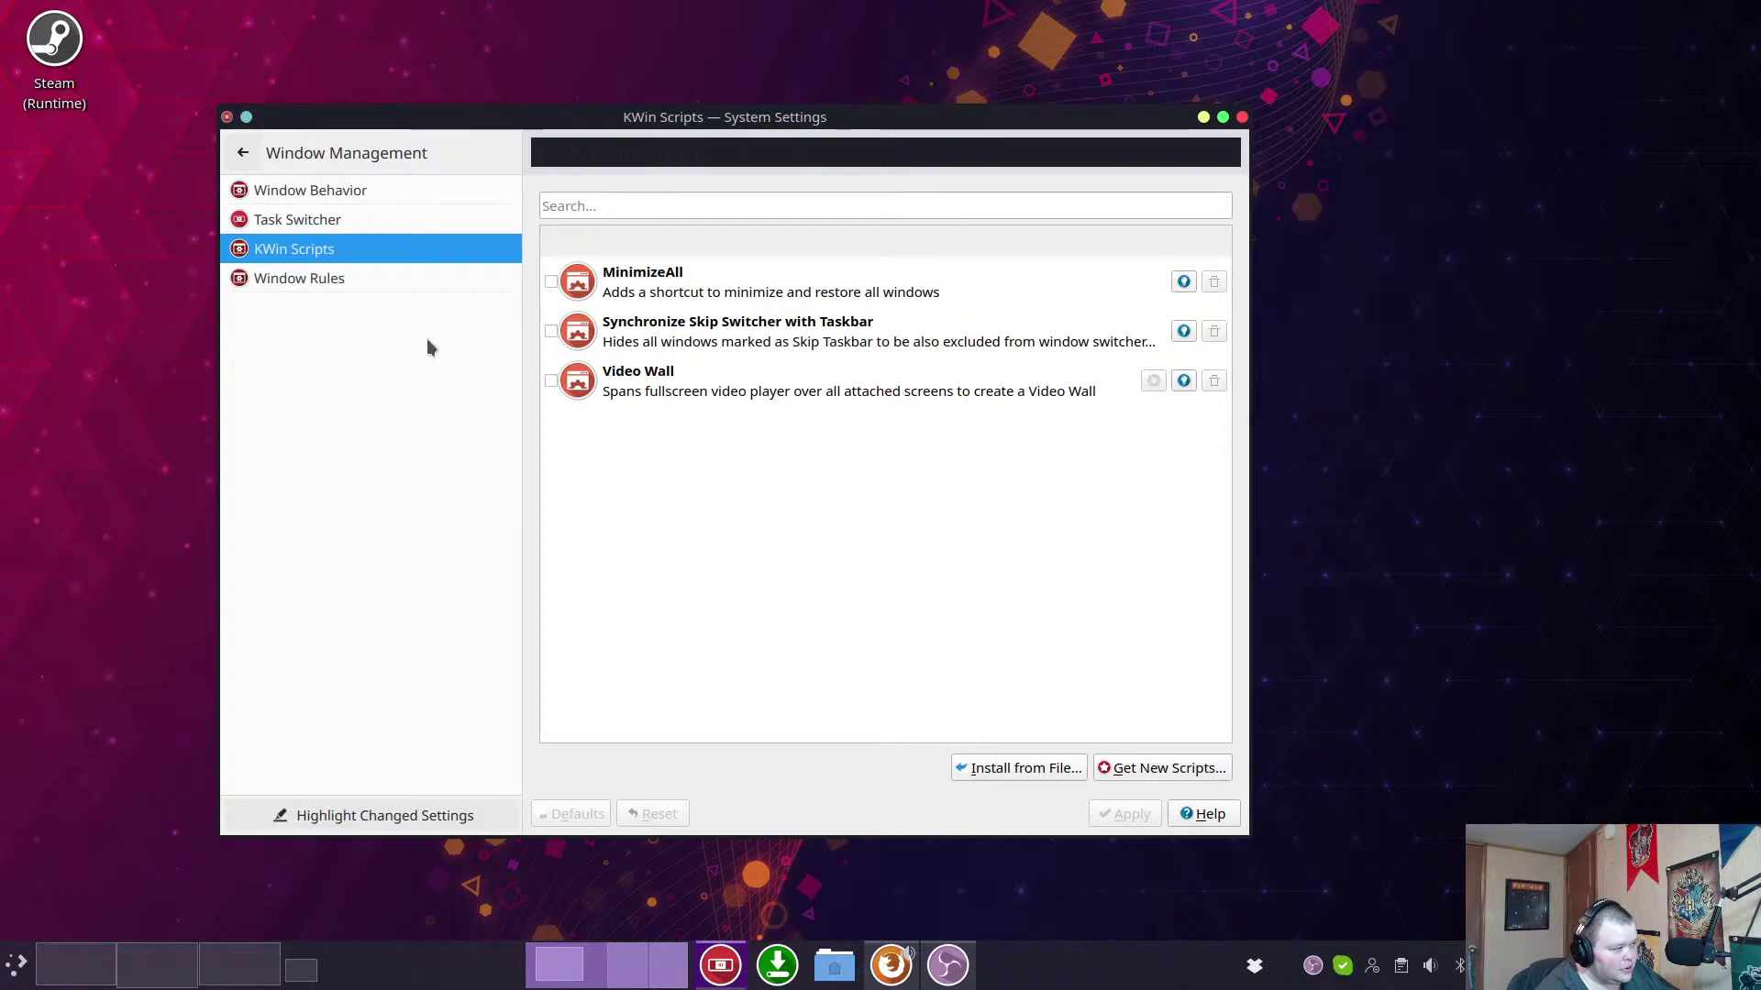
click(382, 219)
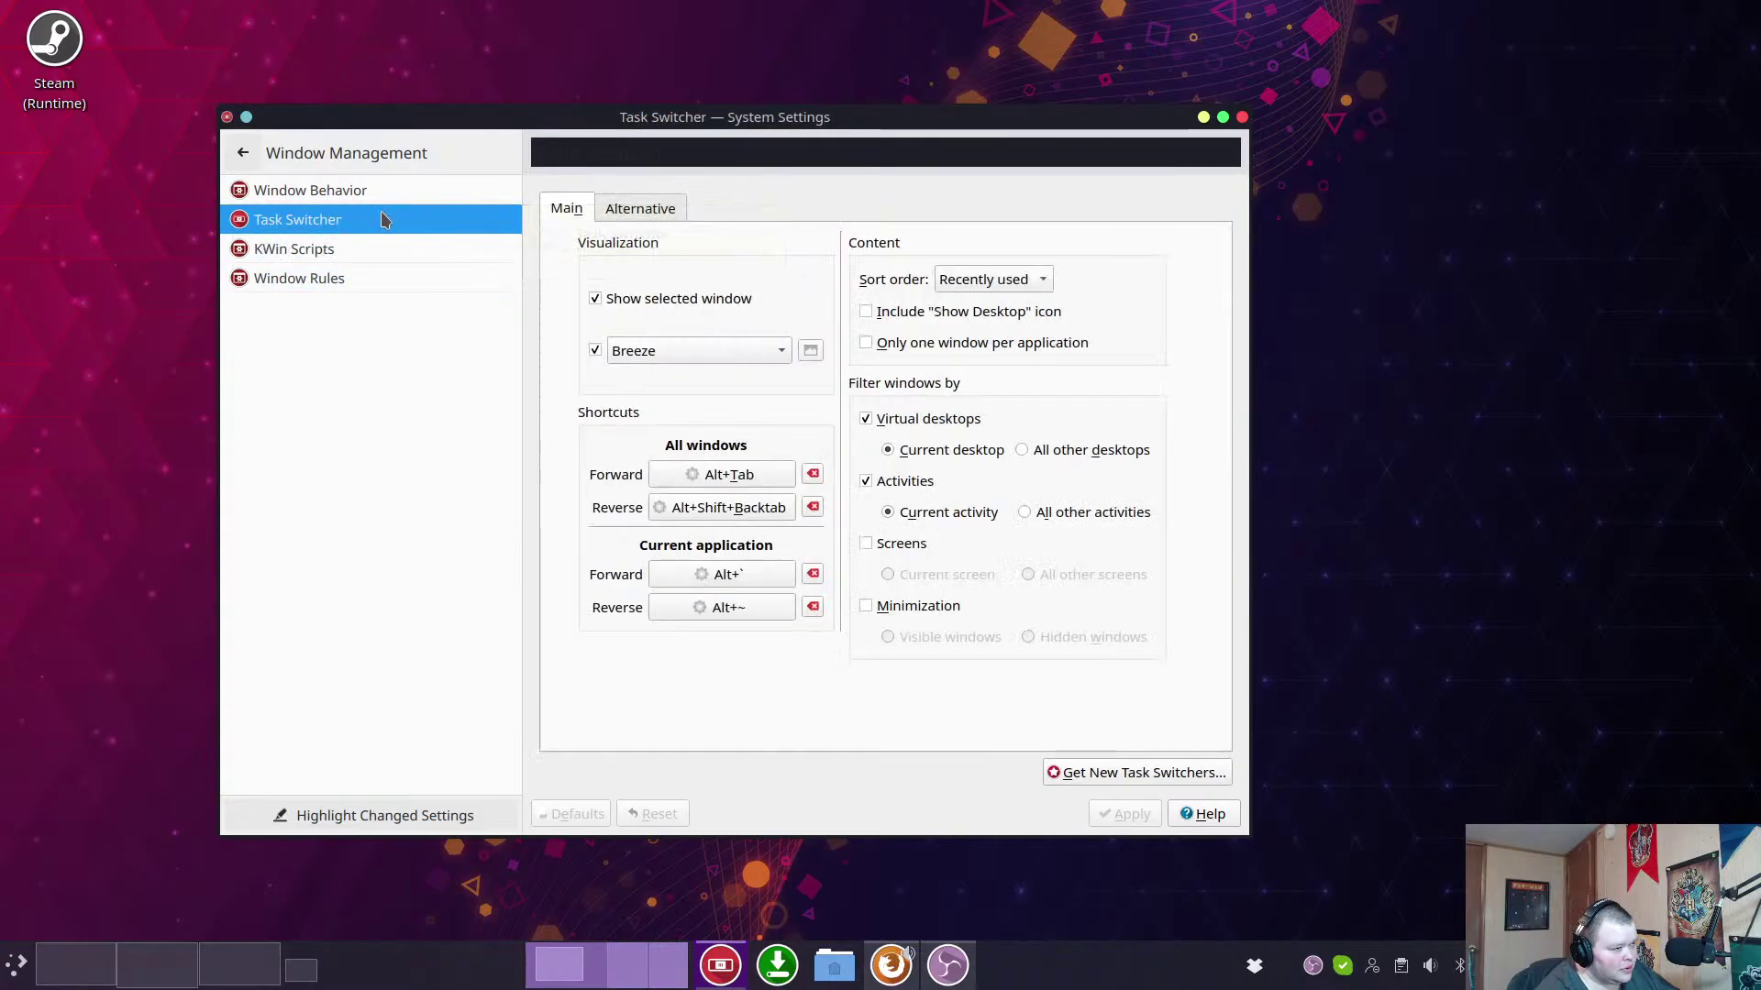
click(380, 252)
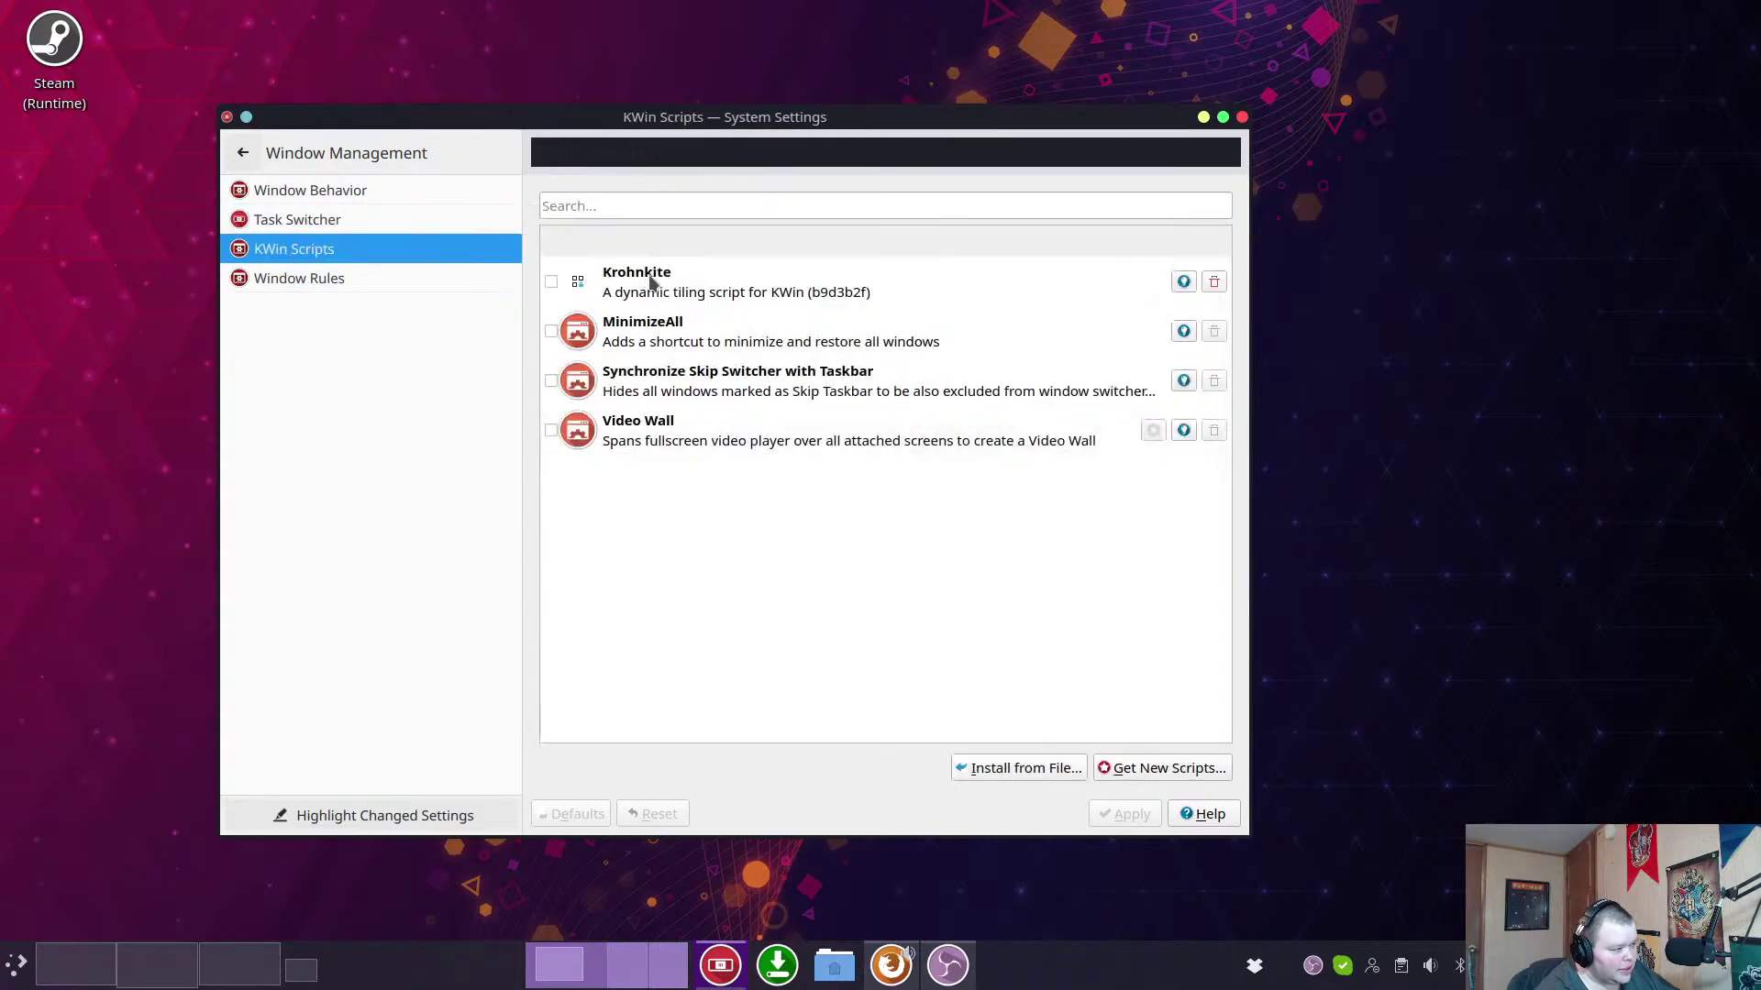
Open the Krohnkite GitHub repo from the layout page and compare its Enabling User-Configuration section with Krohnkite's entry in KWin Scripts.
click(88, 959)
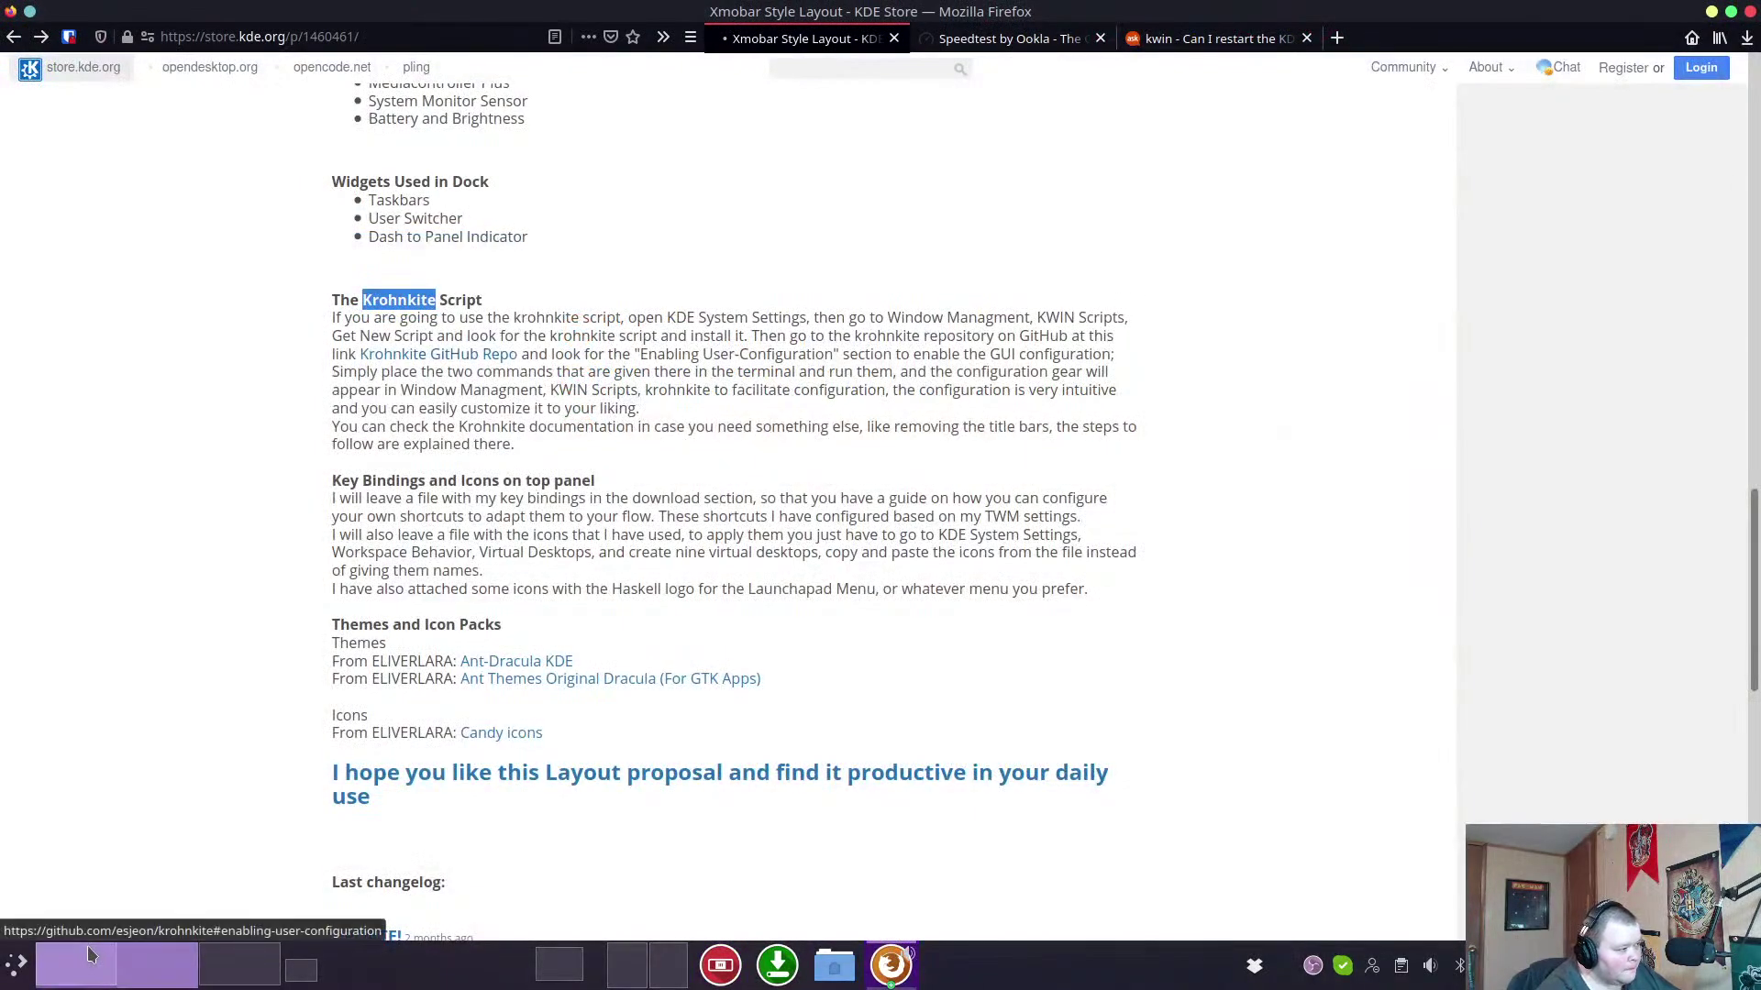
key(Return)
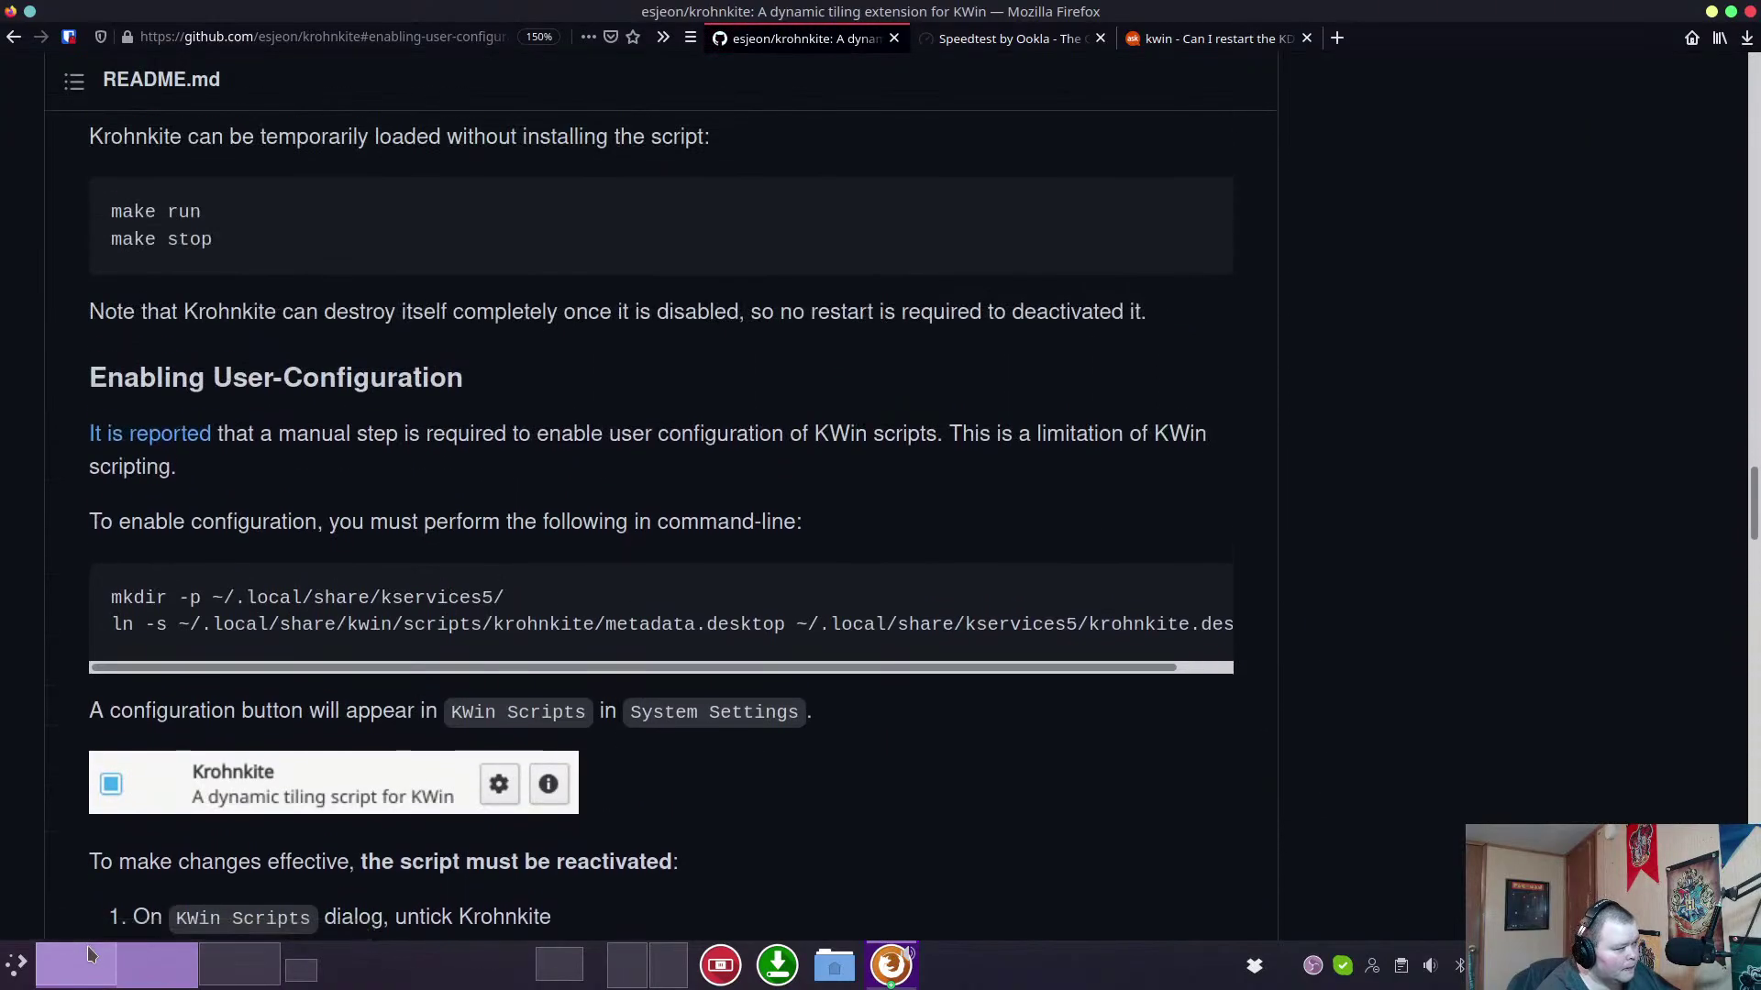
key(Down)
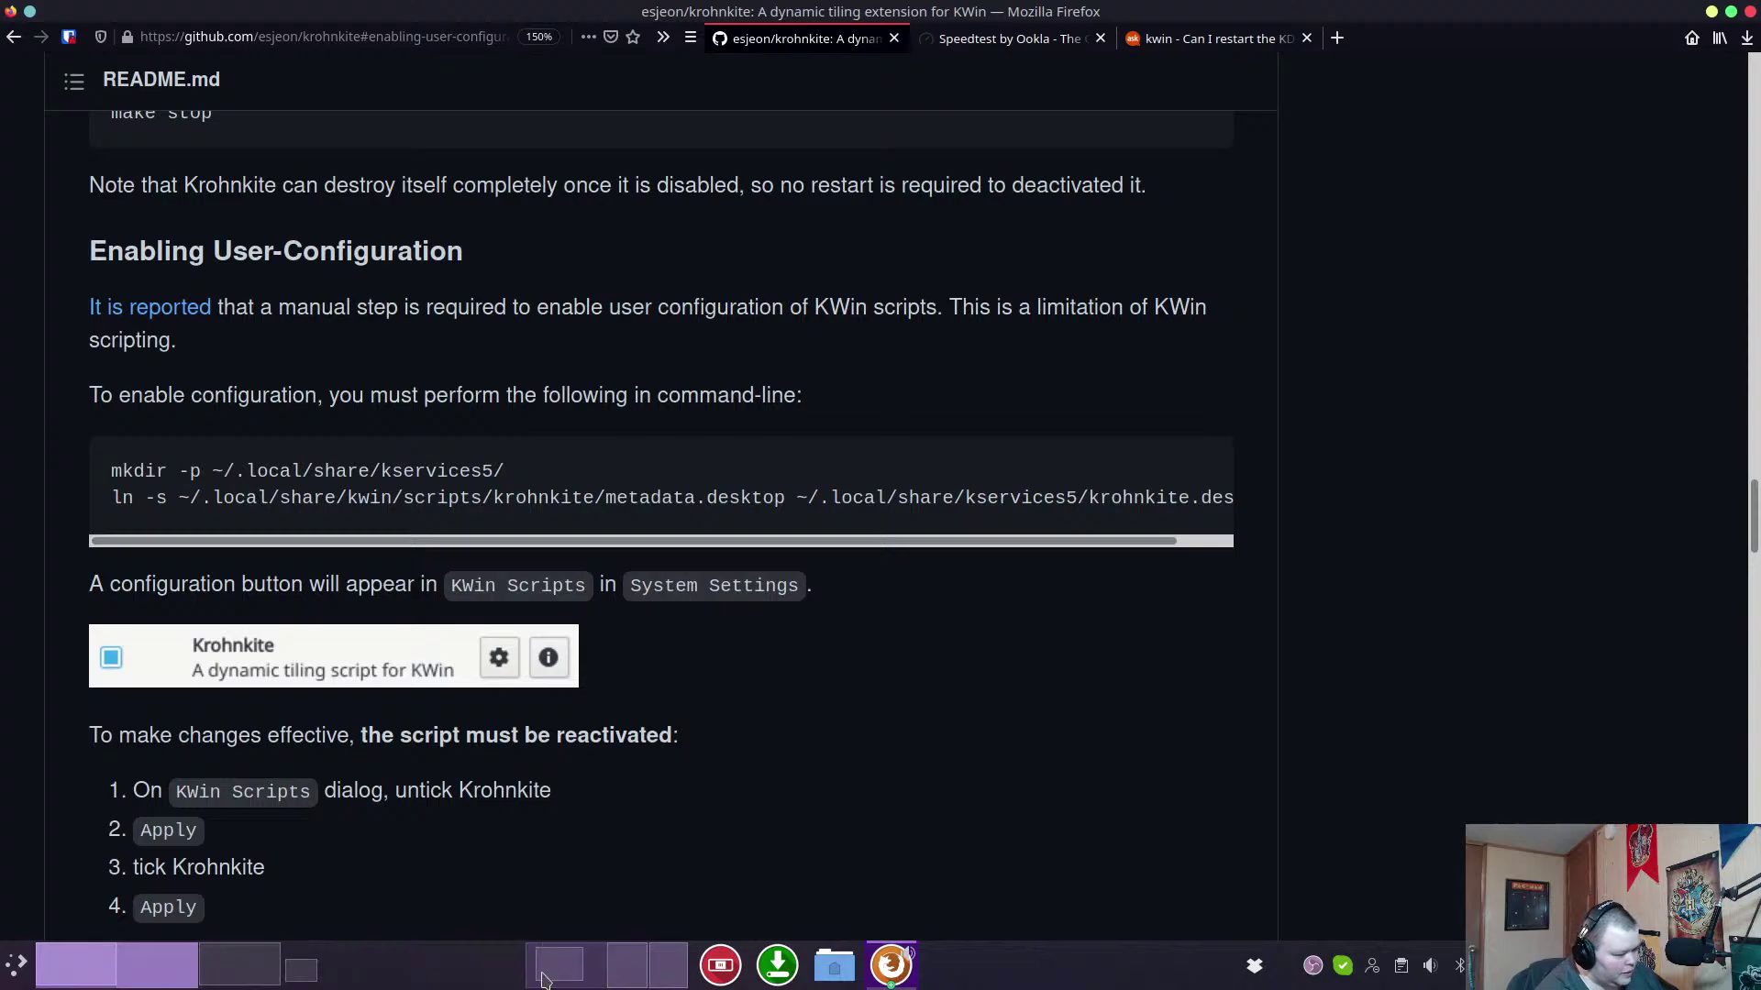
click(598, 974)
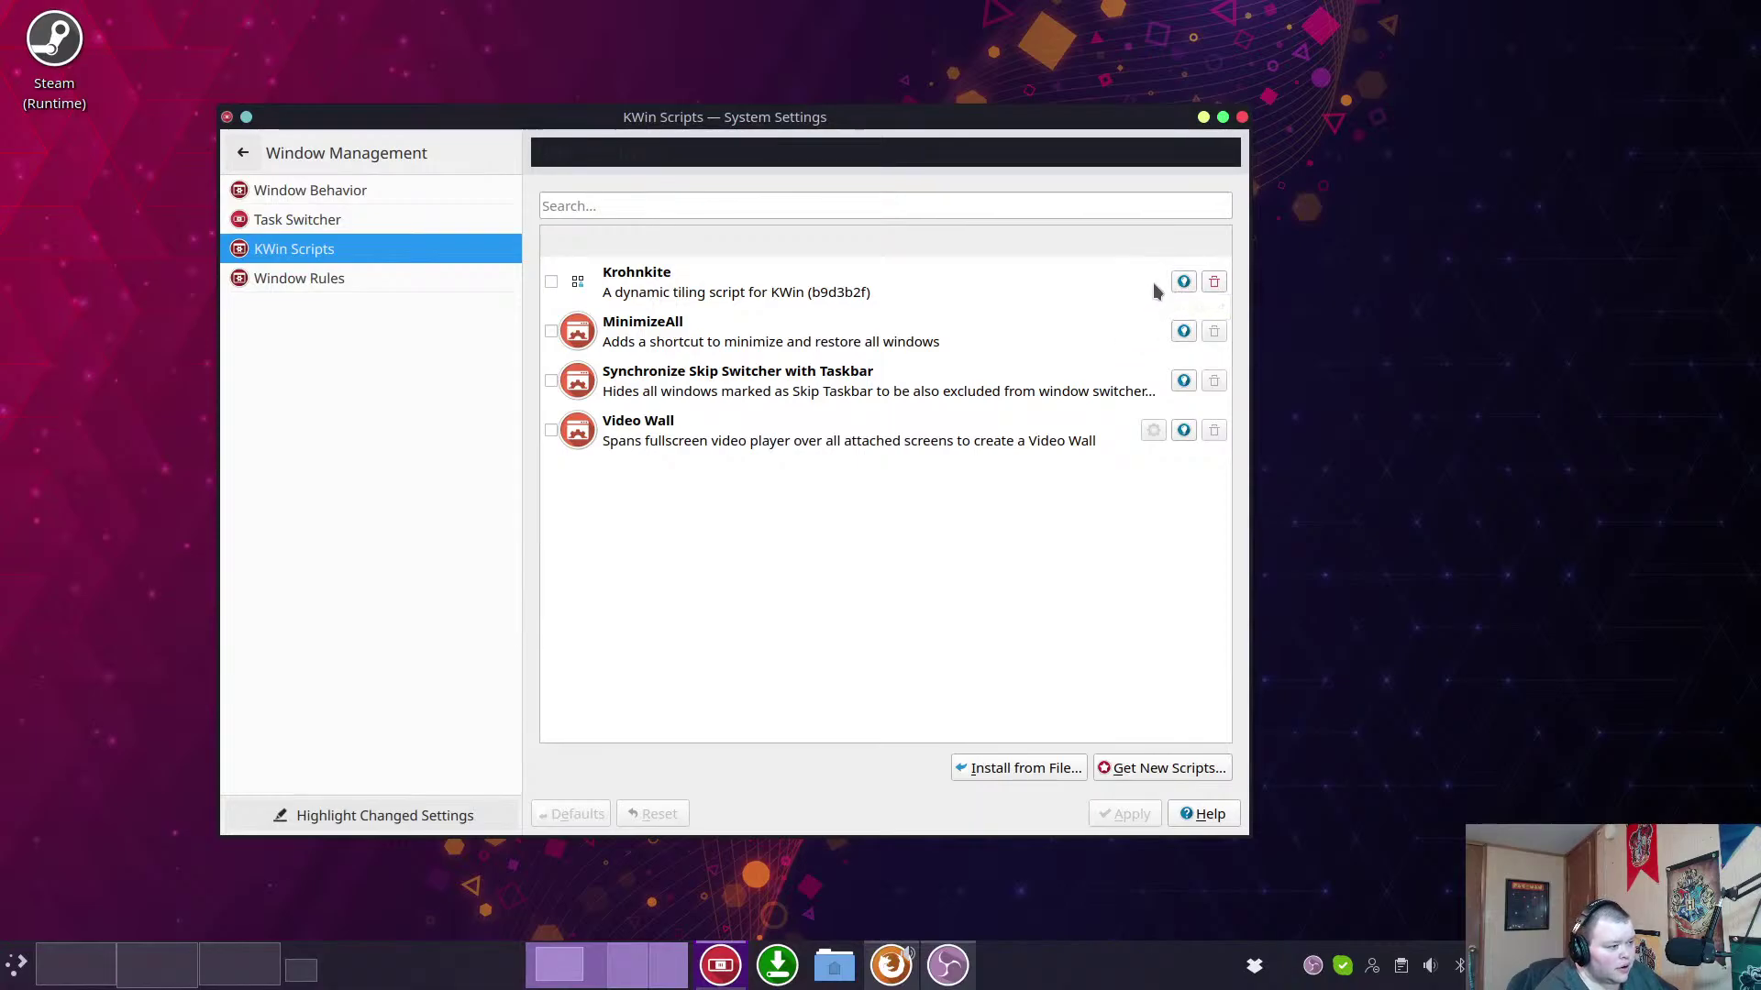
click(113, 954)
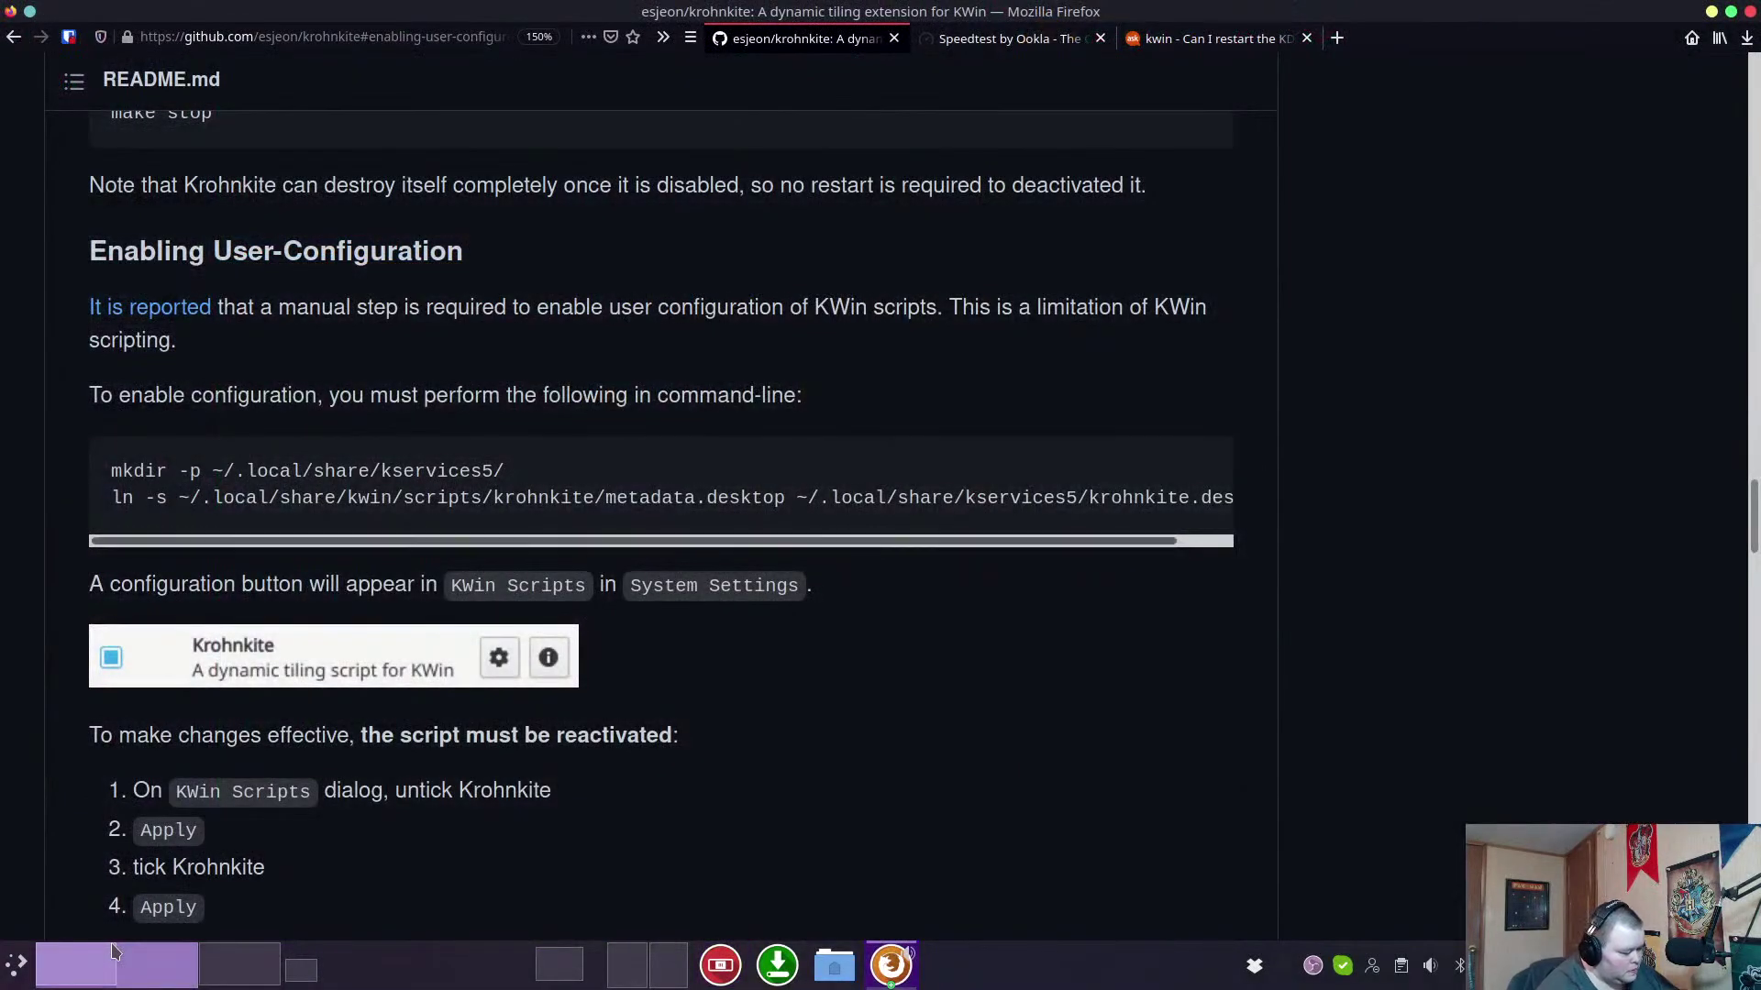
Open Konsole beside the README and run its command mkdir -p ~/.local/share/kservices5/.
key(ctrl+alt+t)
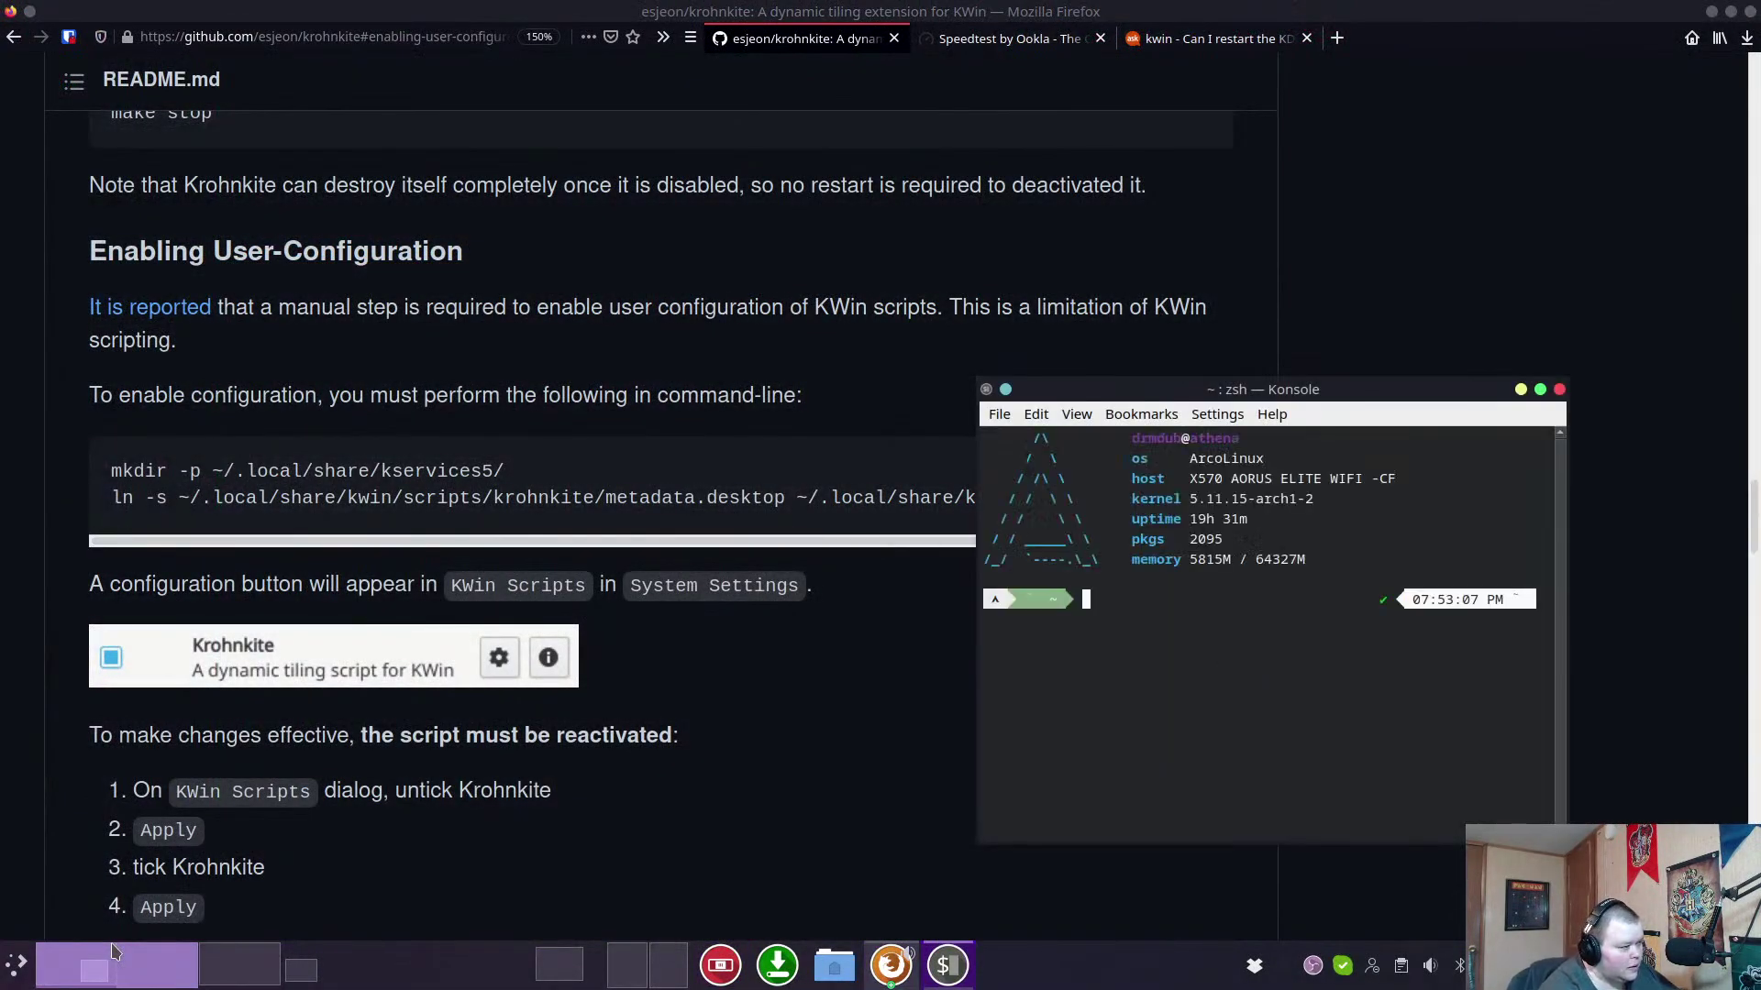
drag(1018, 421, 1183, 385)
drag(505, 471, 111, 471)
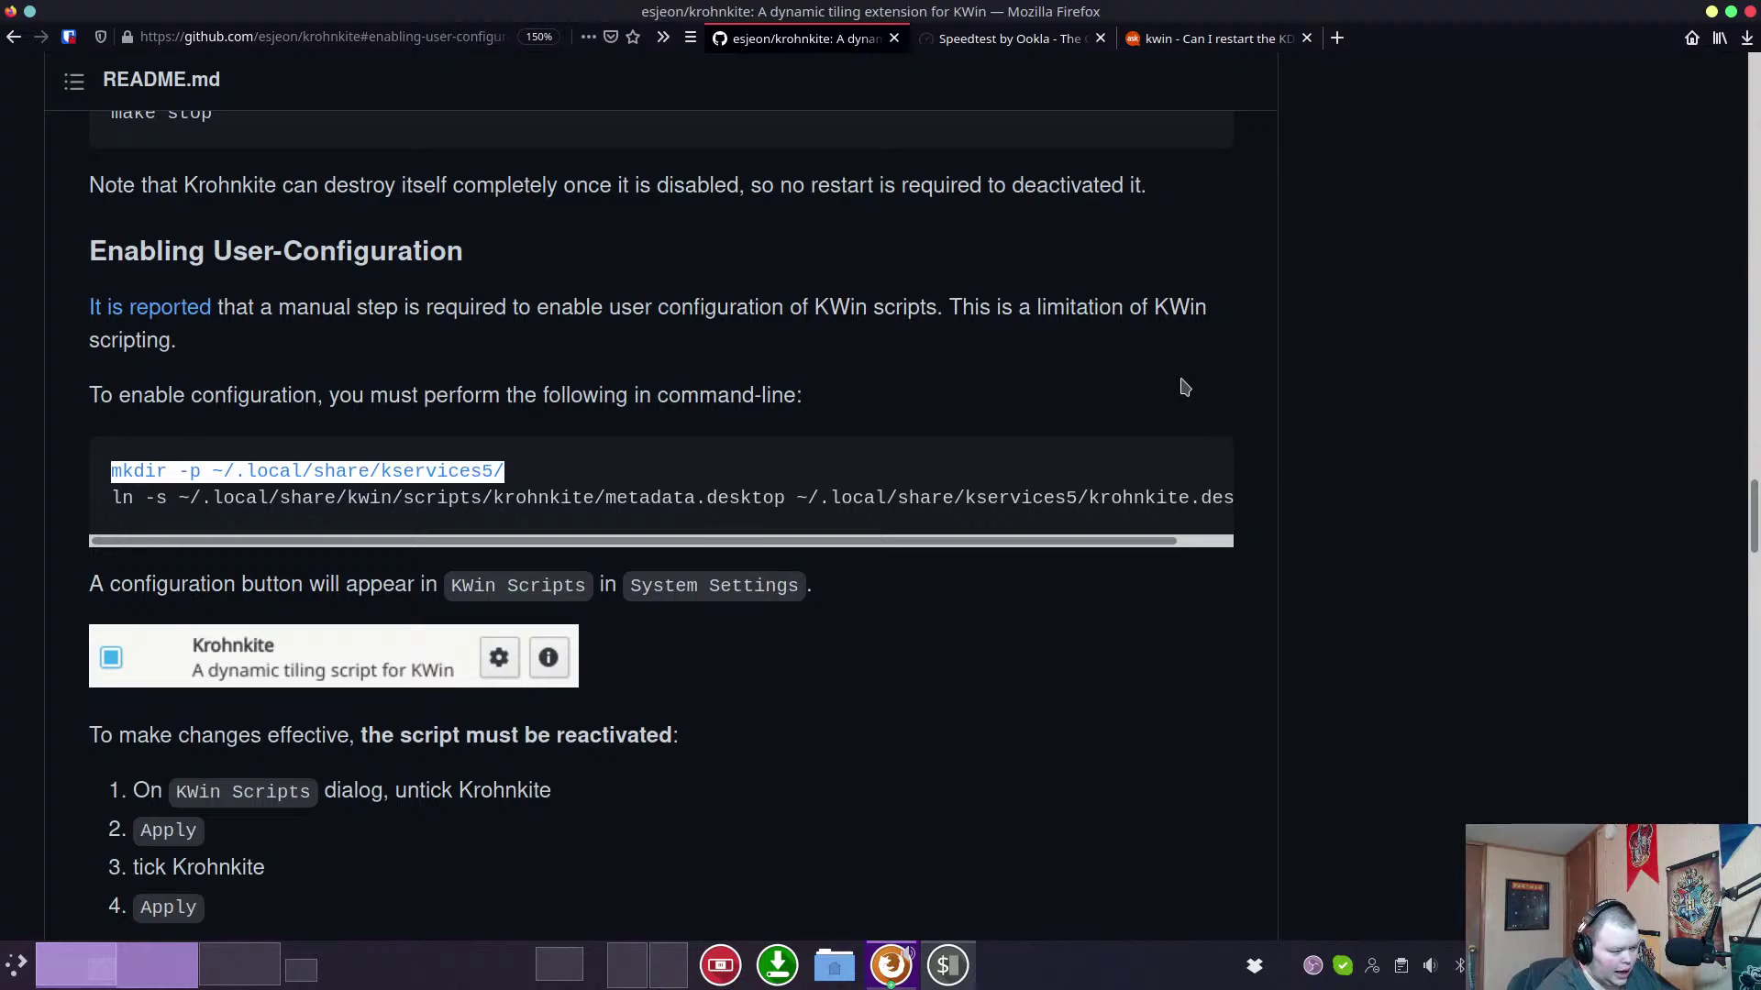
click(947, 965)
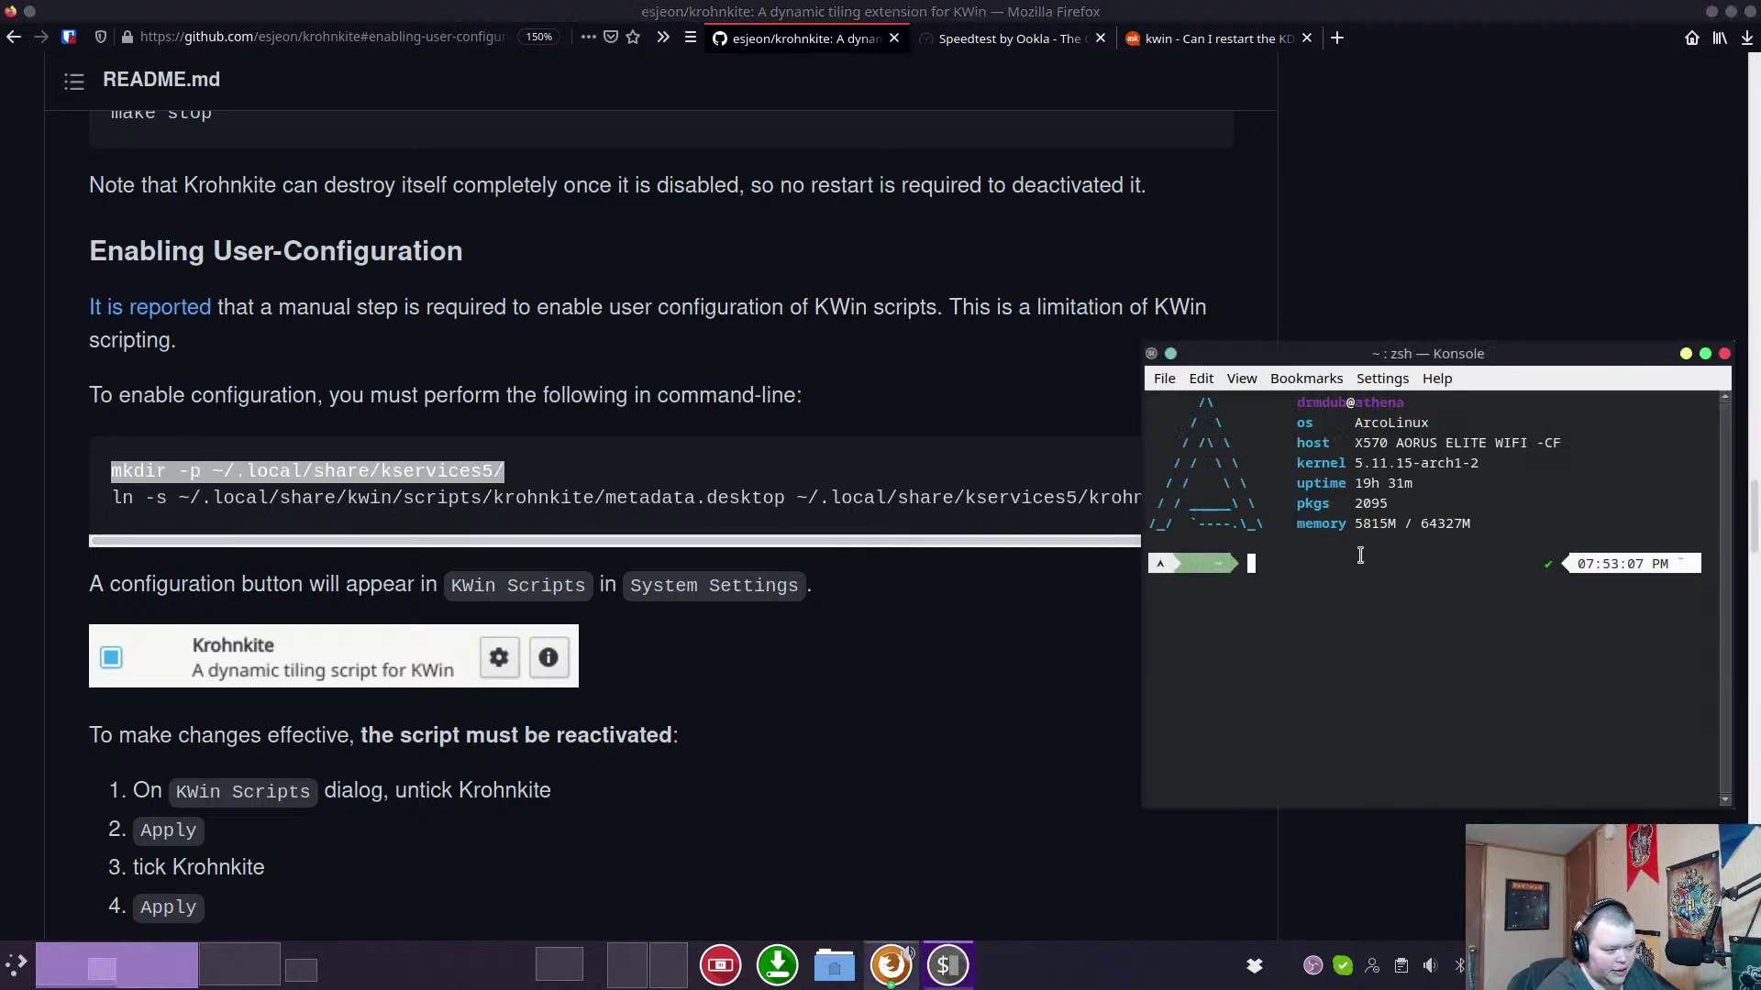
text(mkdir -p ~/.local/share/kservices5/)
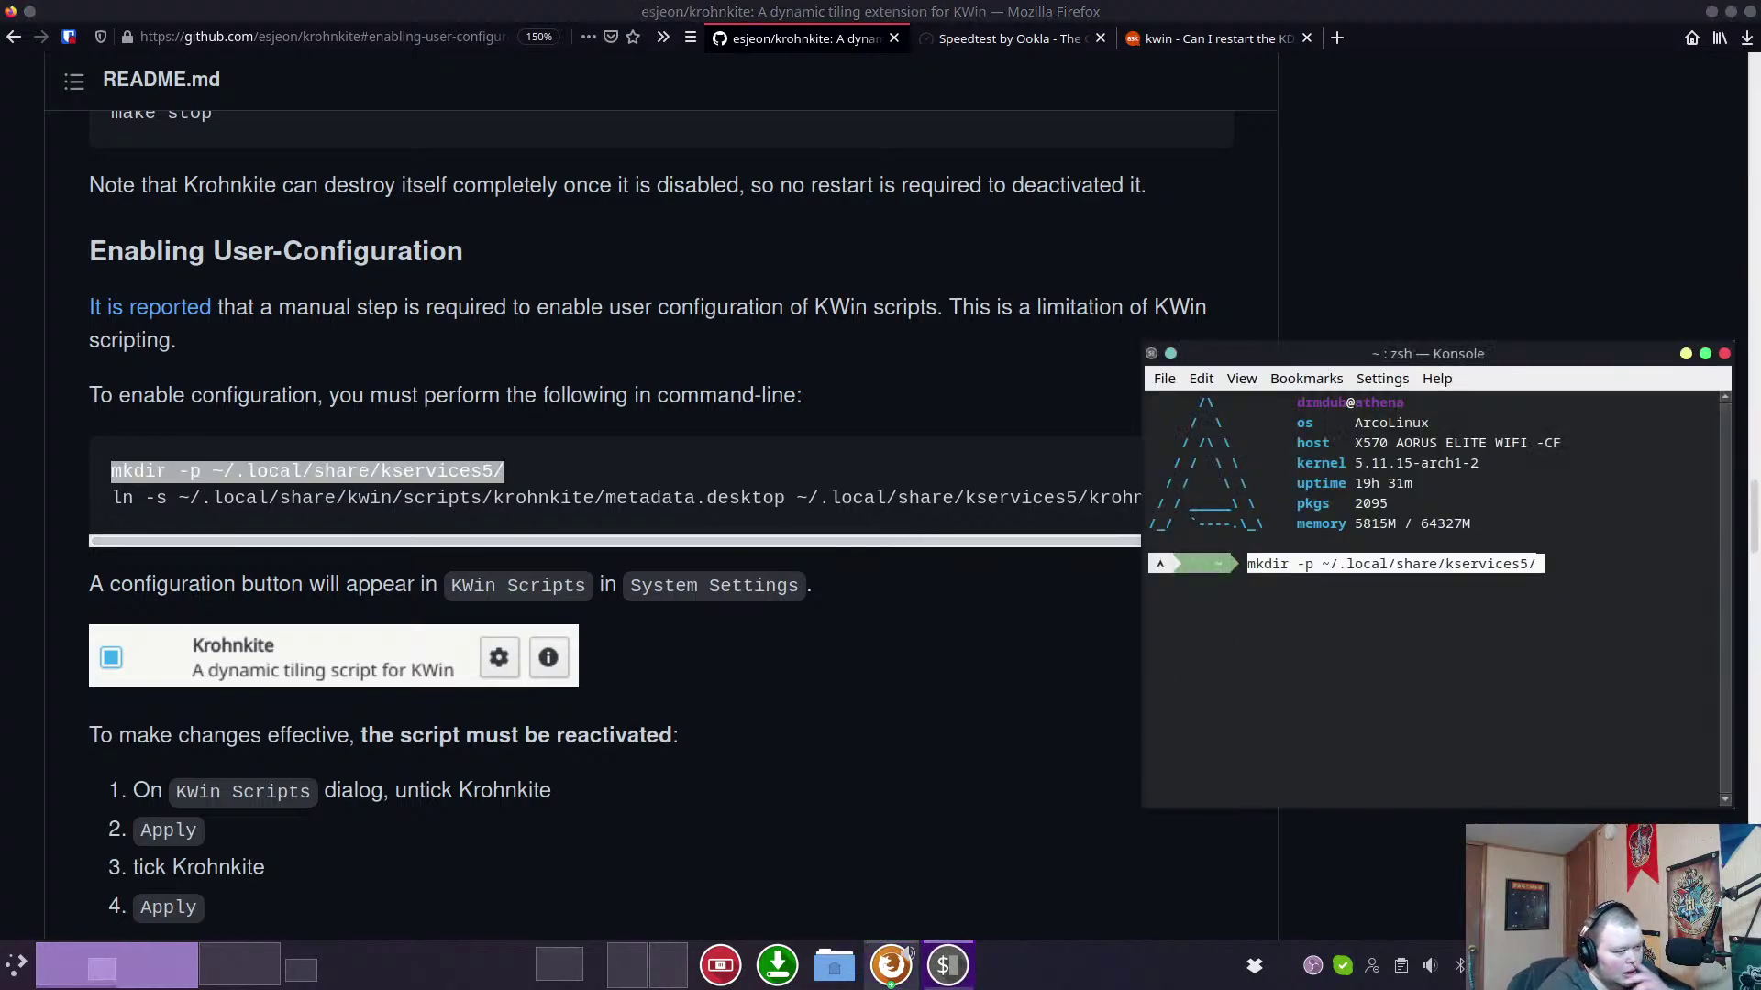
key(Return)
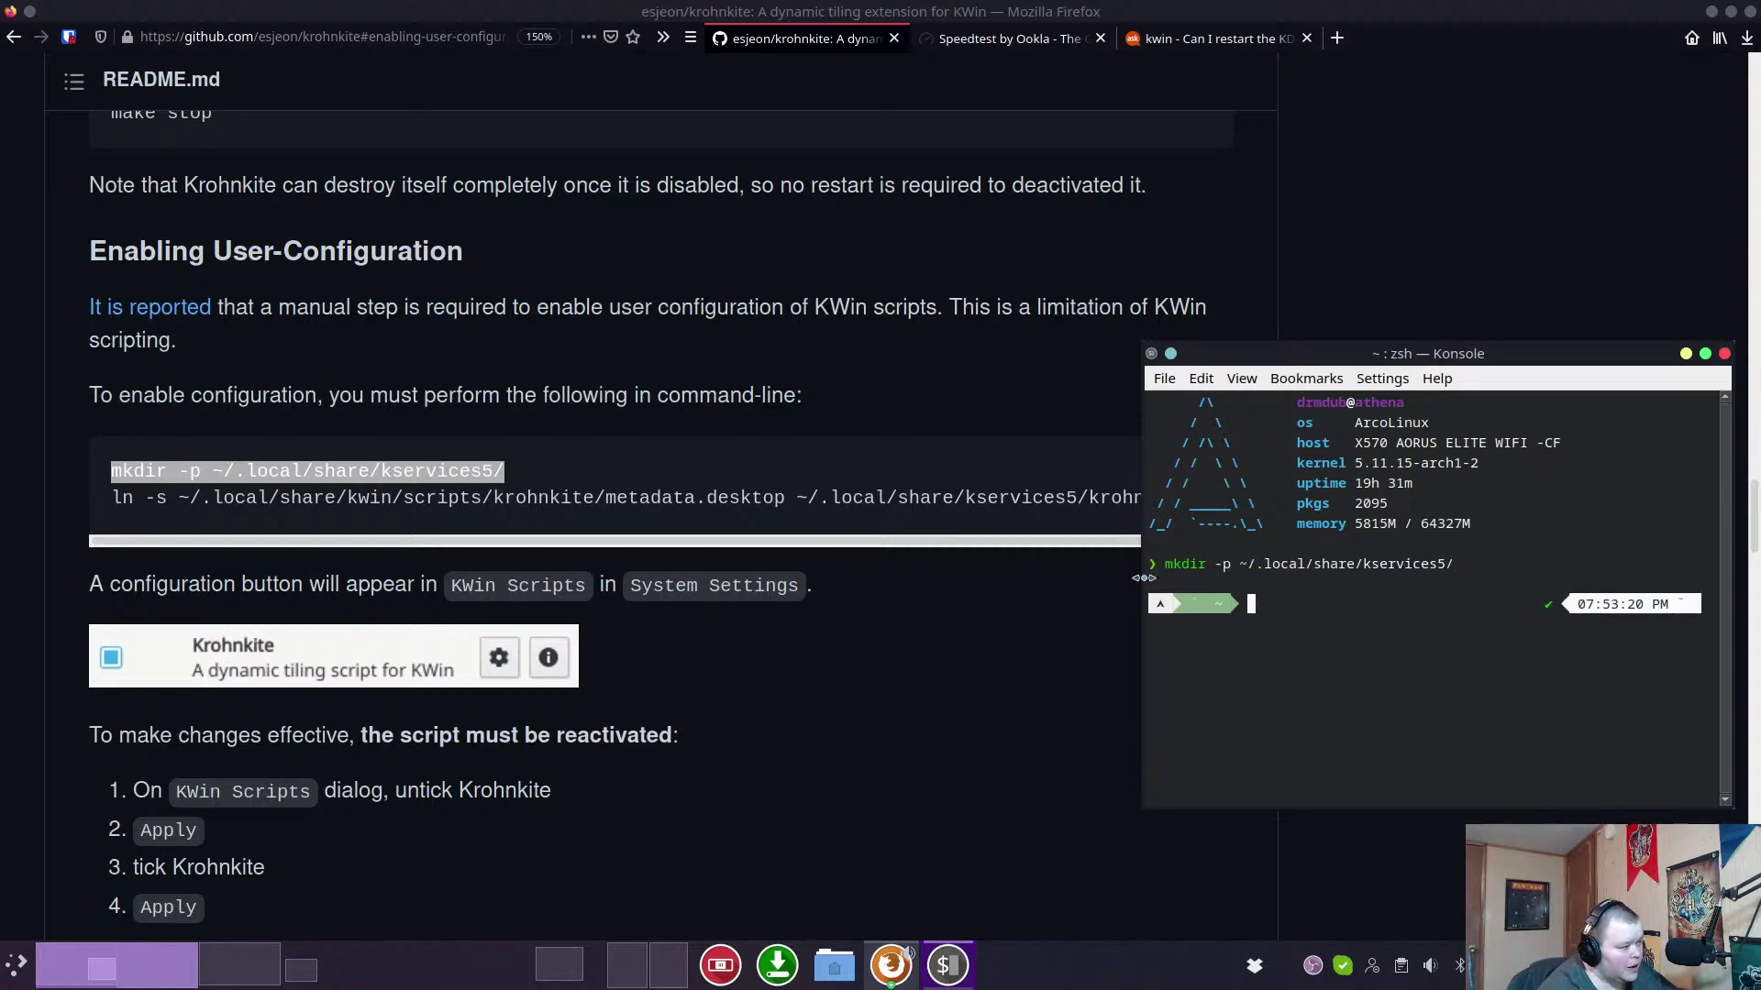
Run the README's ln -s command linking ~/.local/share/kwin/scripts/krohnkite/metadata.desktop to ~/.local/share/kservices5/krohnkite.desktop, and close Konsole.
drag(111, 498, 1233, 498)
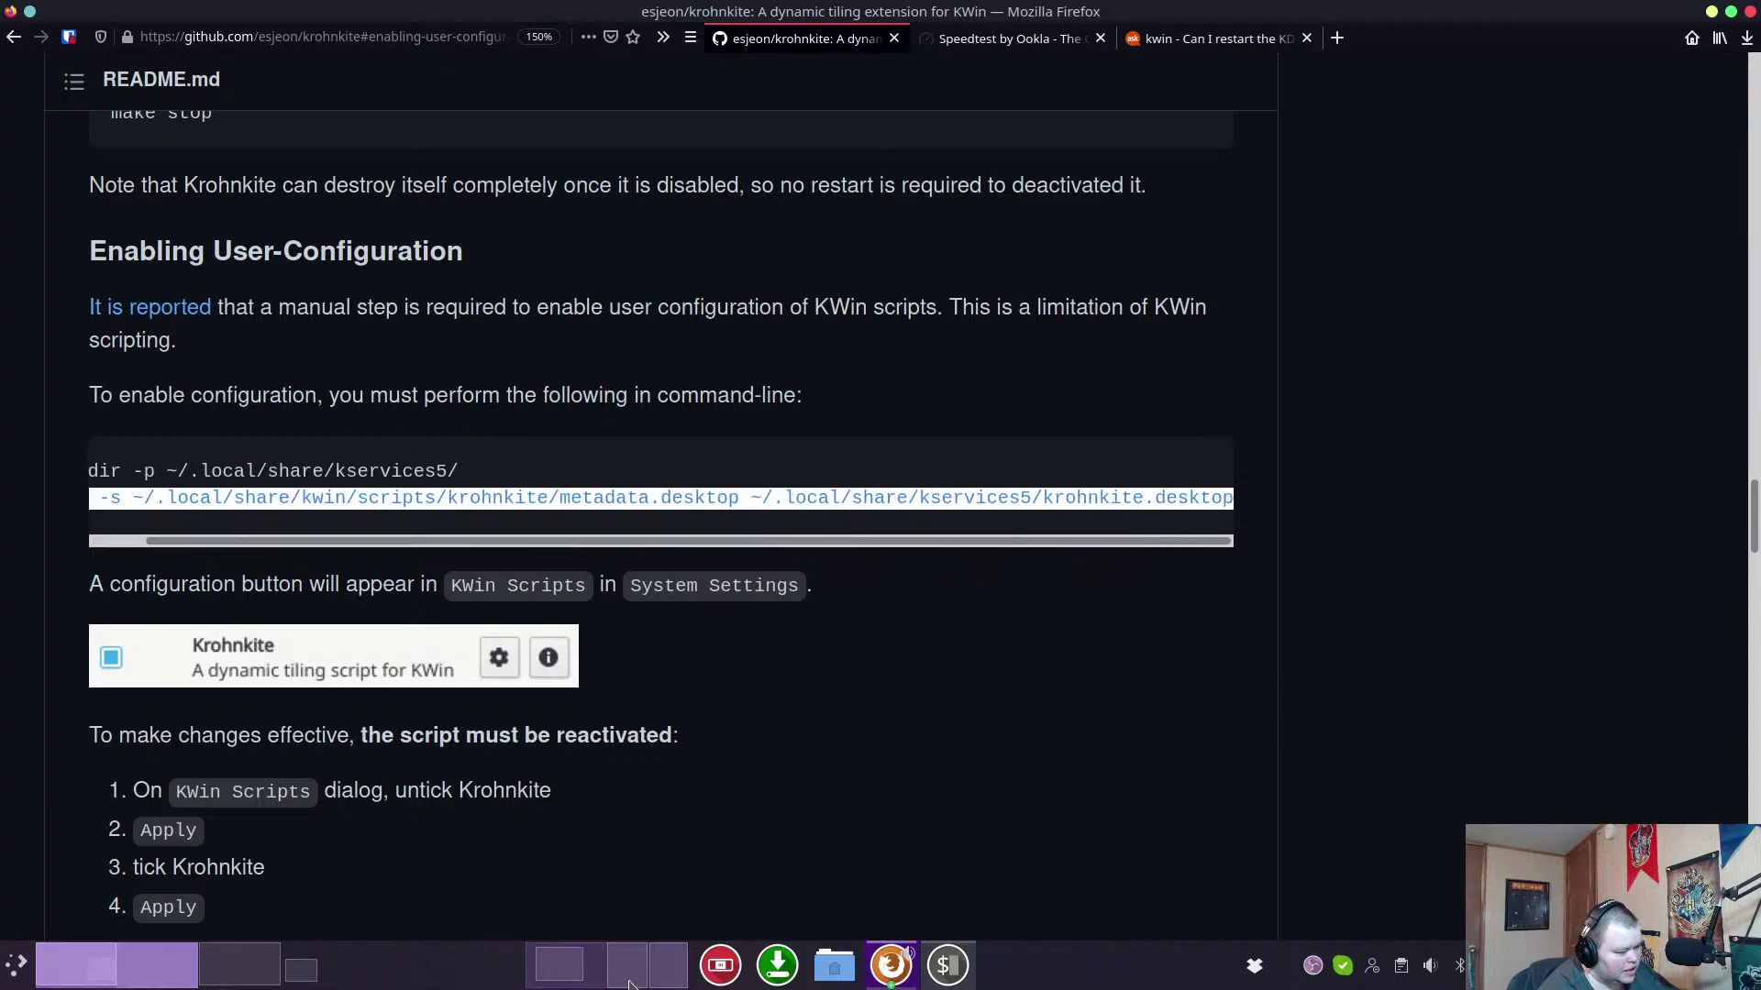
click(947, 965)
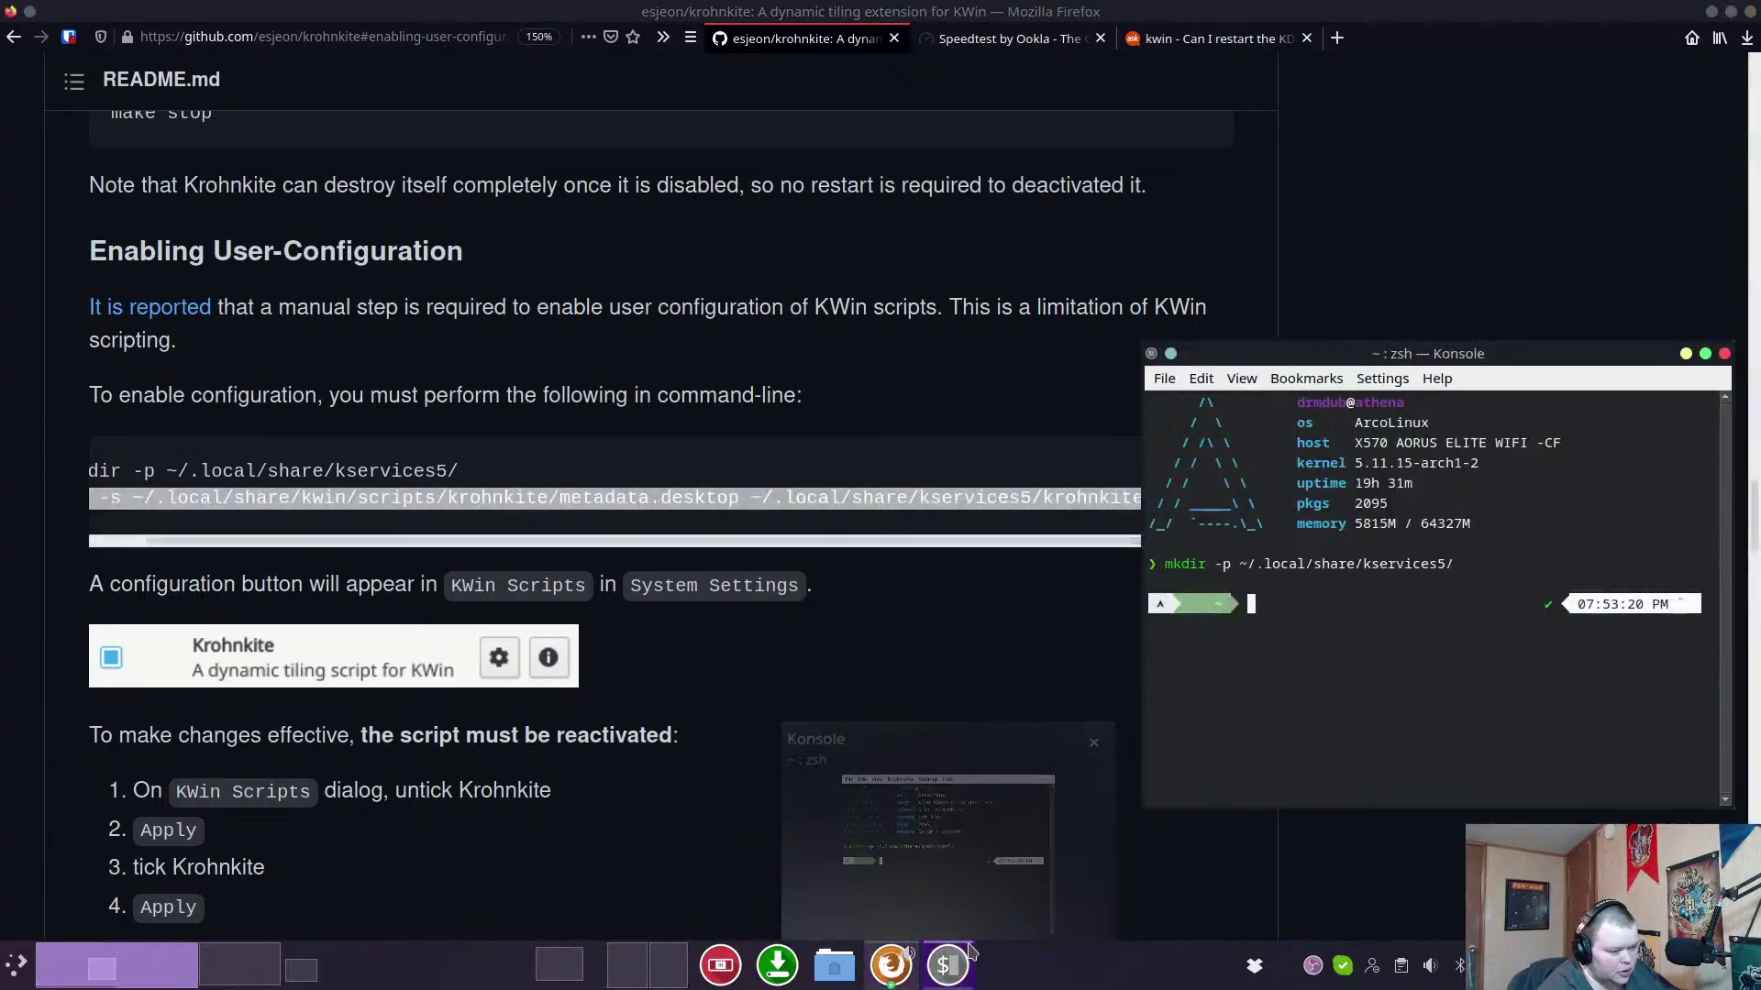
text(ln -s ~/.local/share/kwin/scripts/krohnkite/metadata.desktop ~/.local/share/kservices5/krohnkite.desktop)
key(Return)
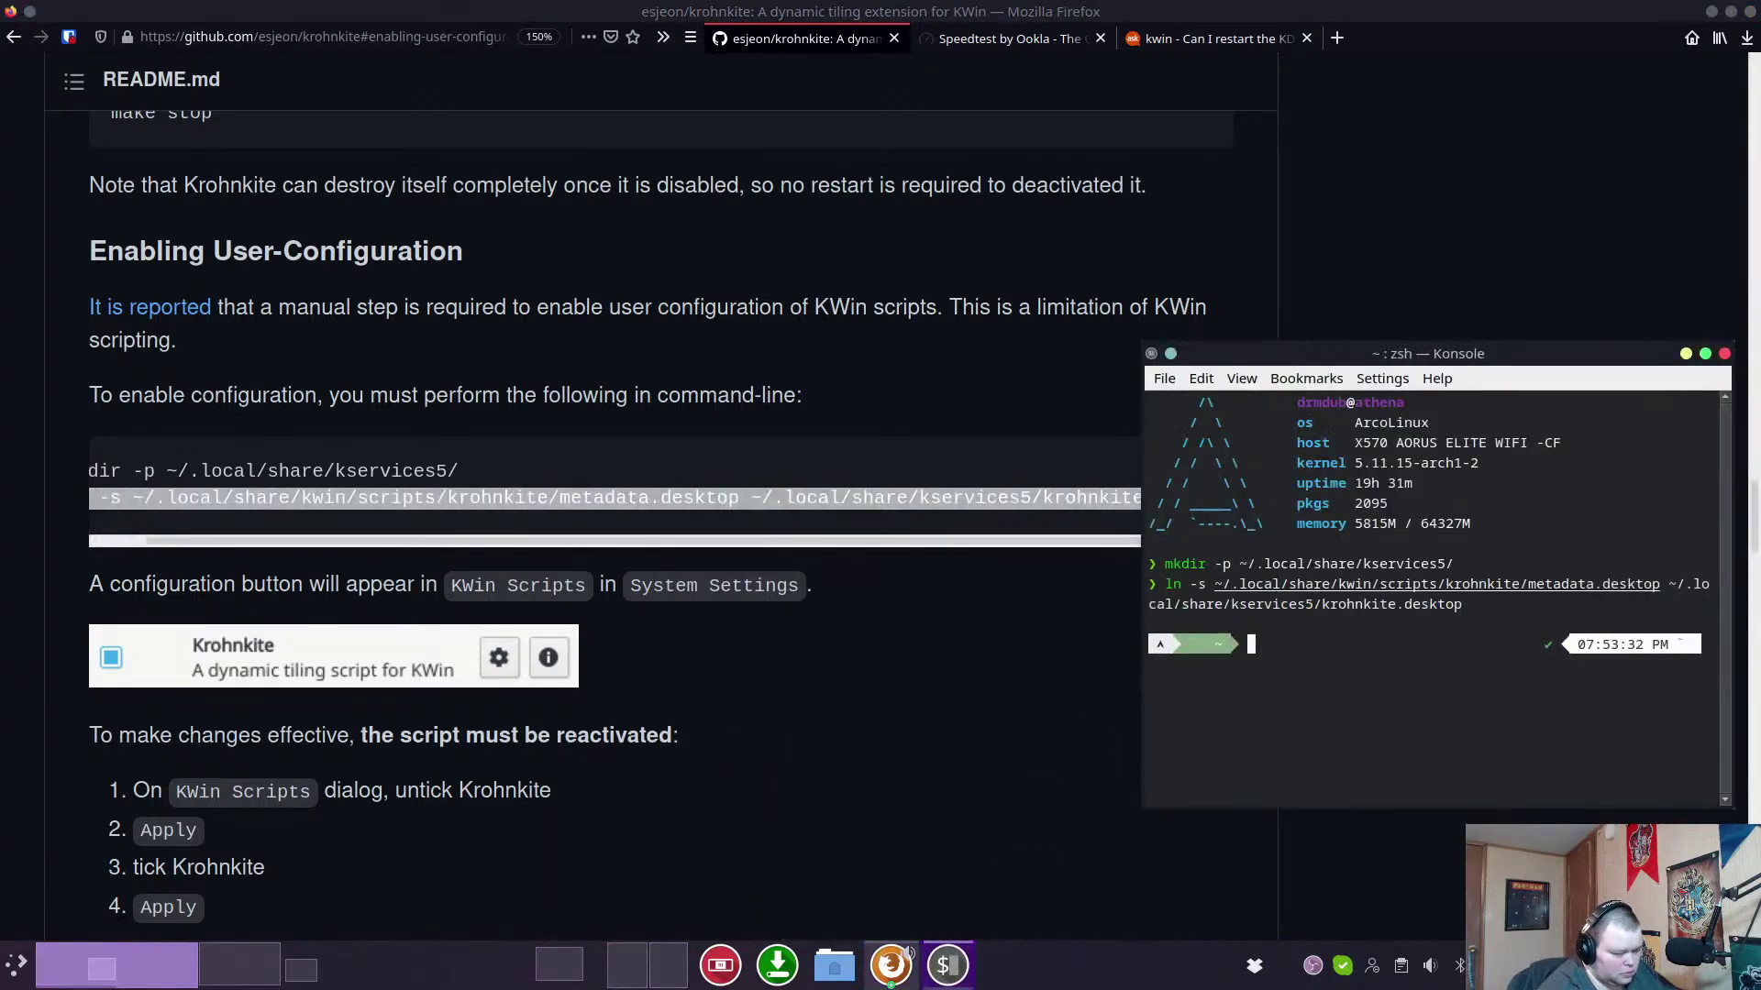
click(1724, 355)
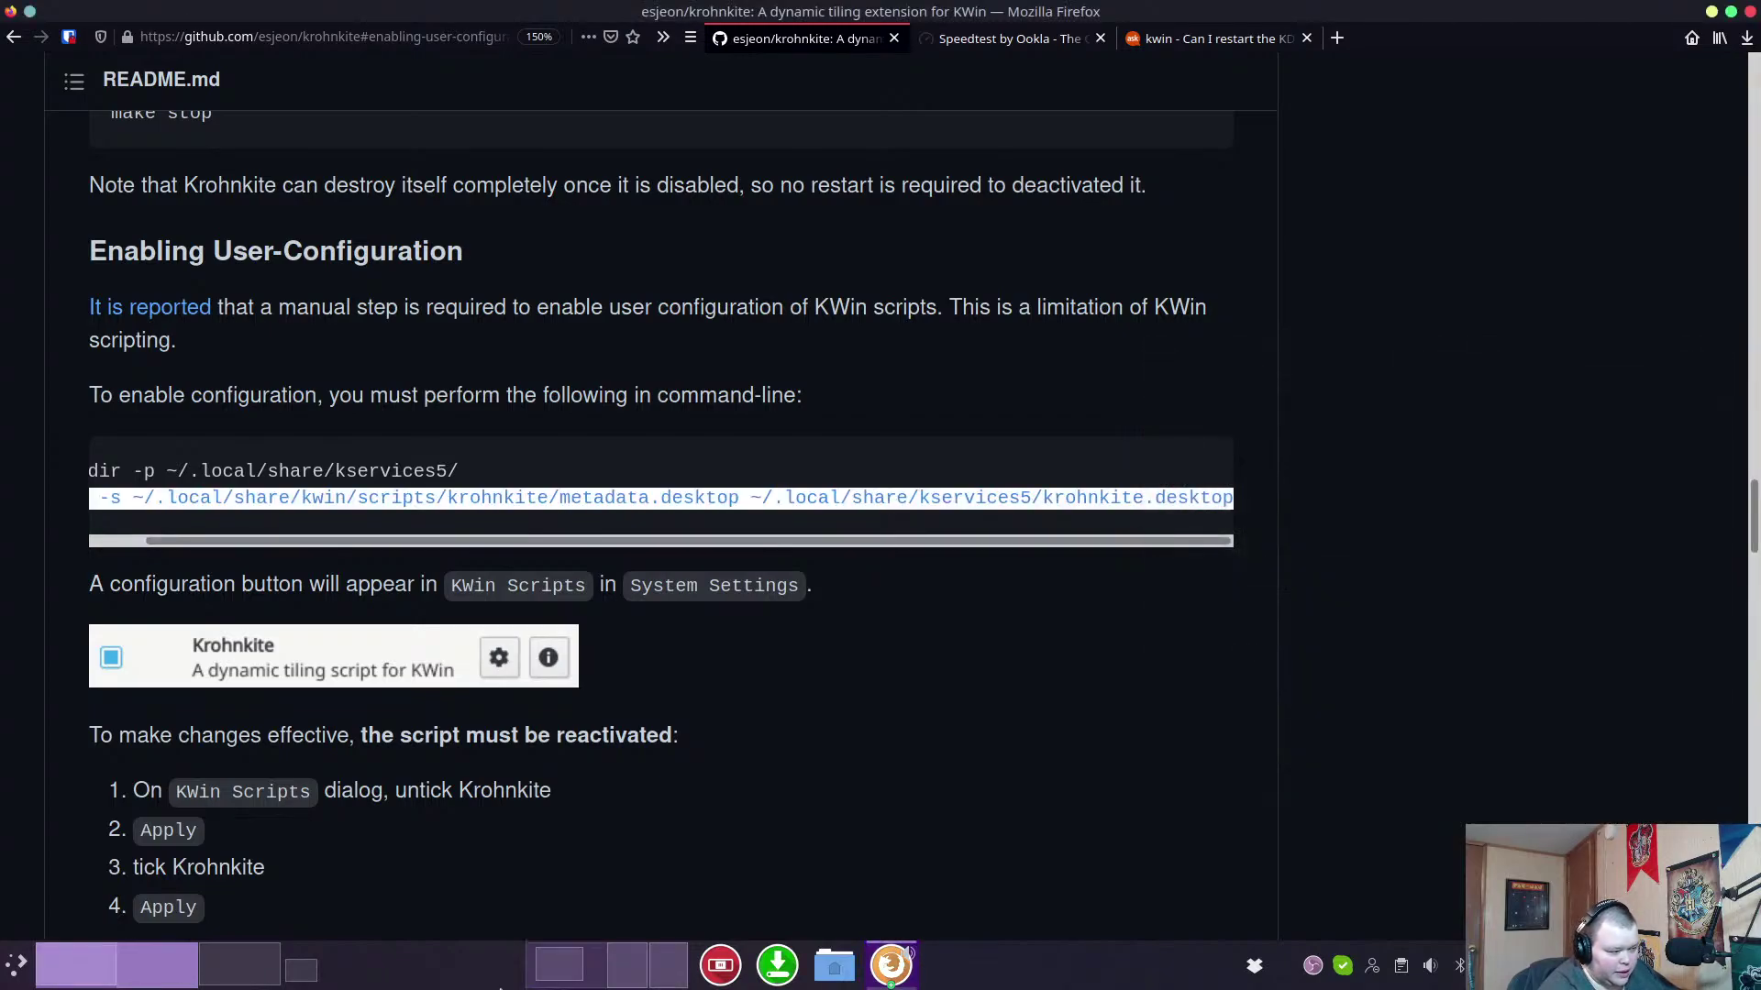
Restart System Settings on the other virtual desktop and return to the KWin Scripts page under Window Management.
mouse_move(645, 969)
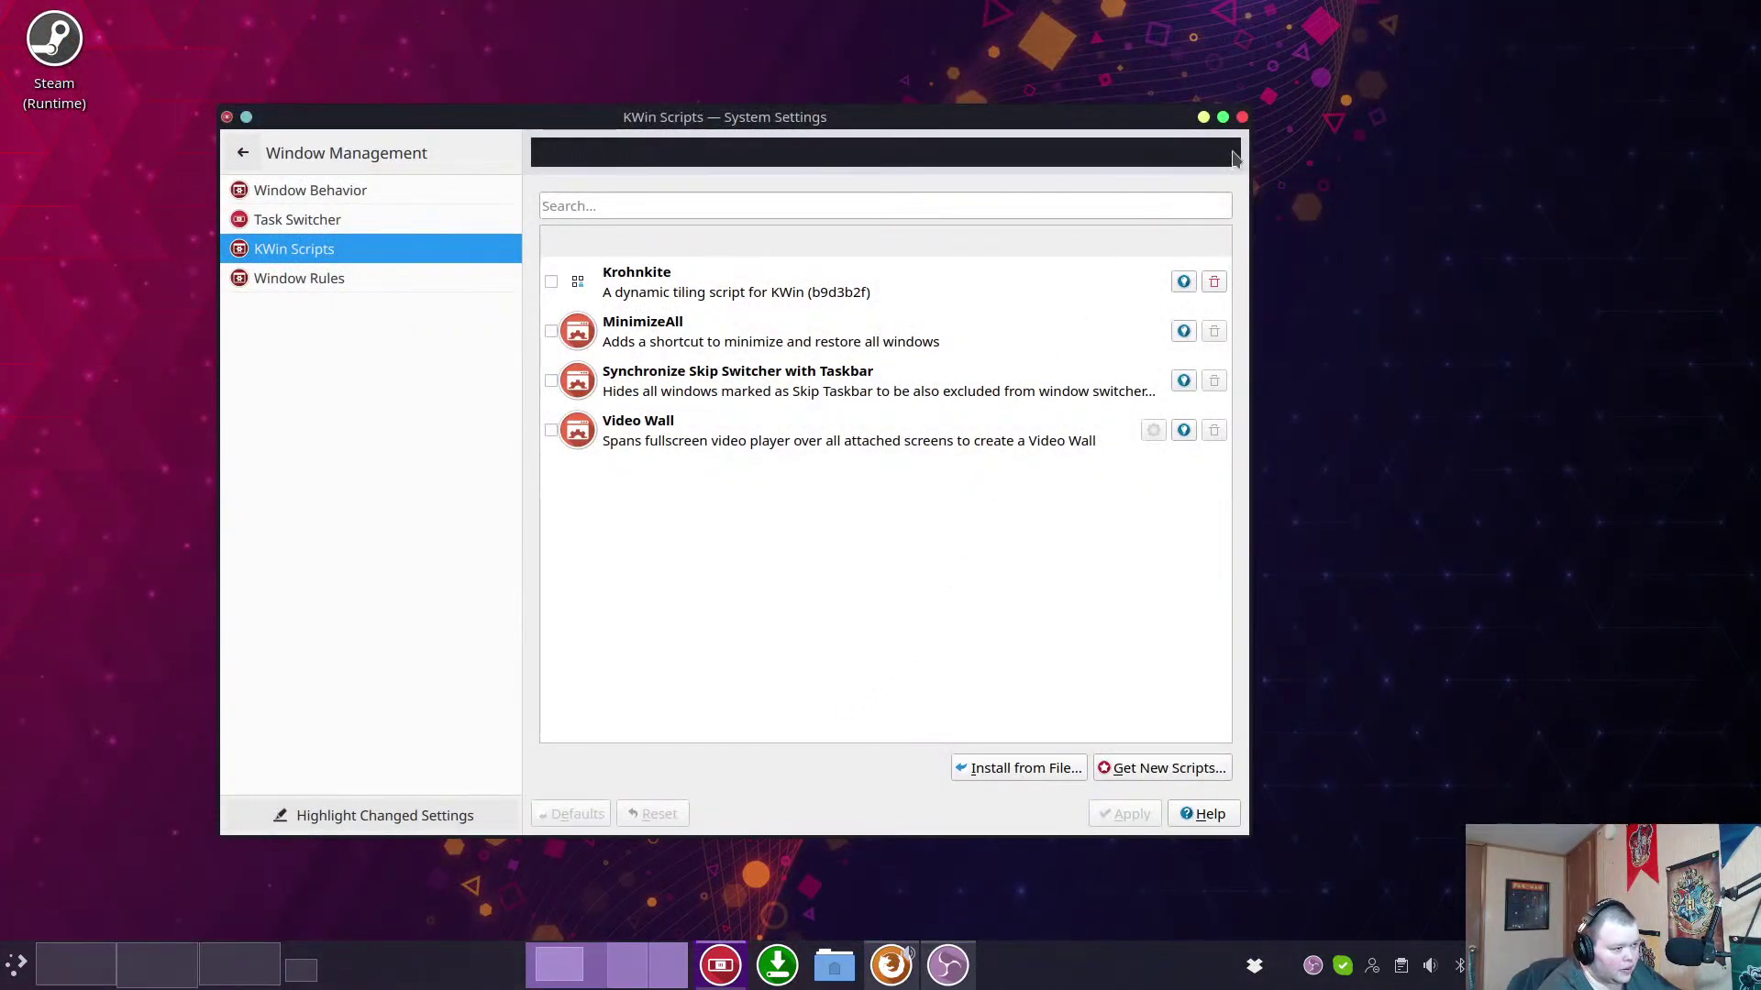
click(1242, 117)
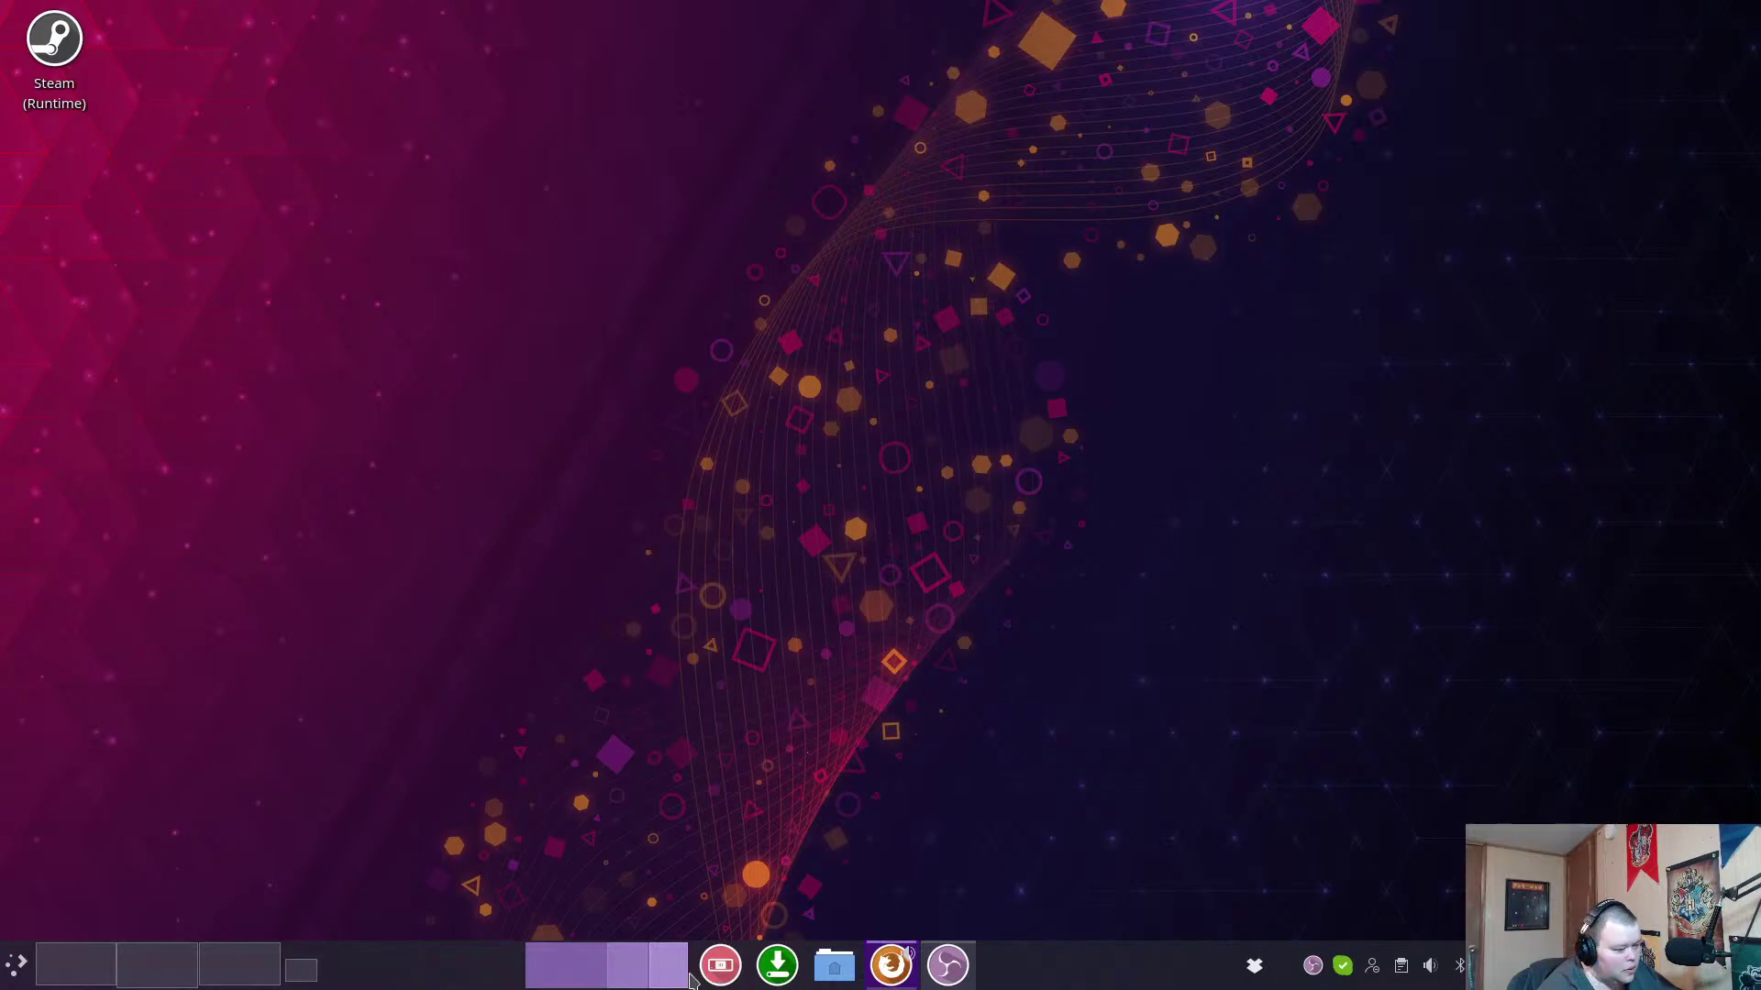
click(718, 970)
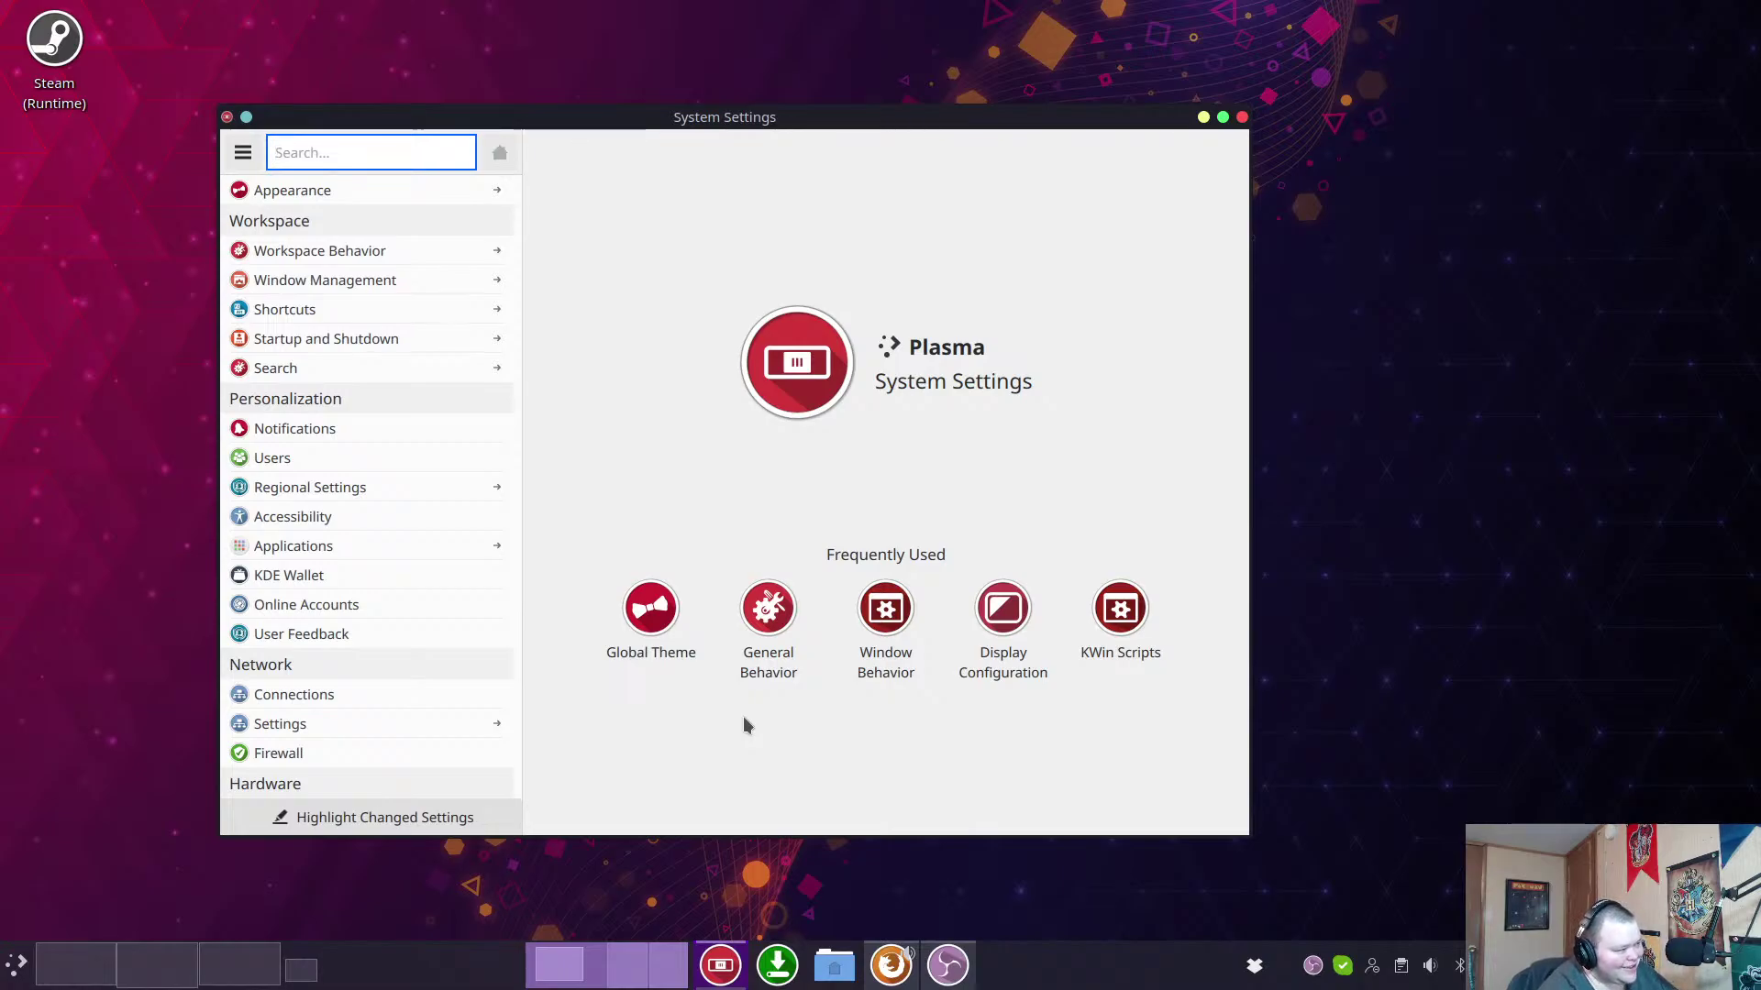
click(346, 251)
click(249, 154)
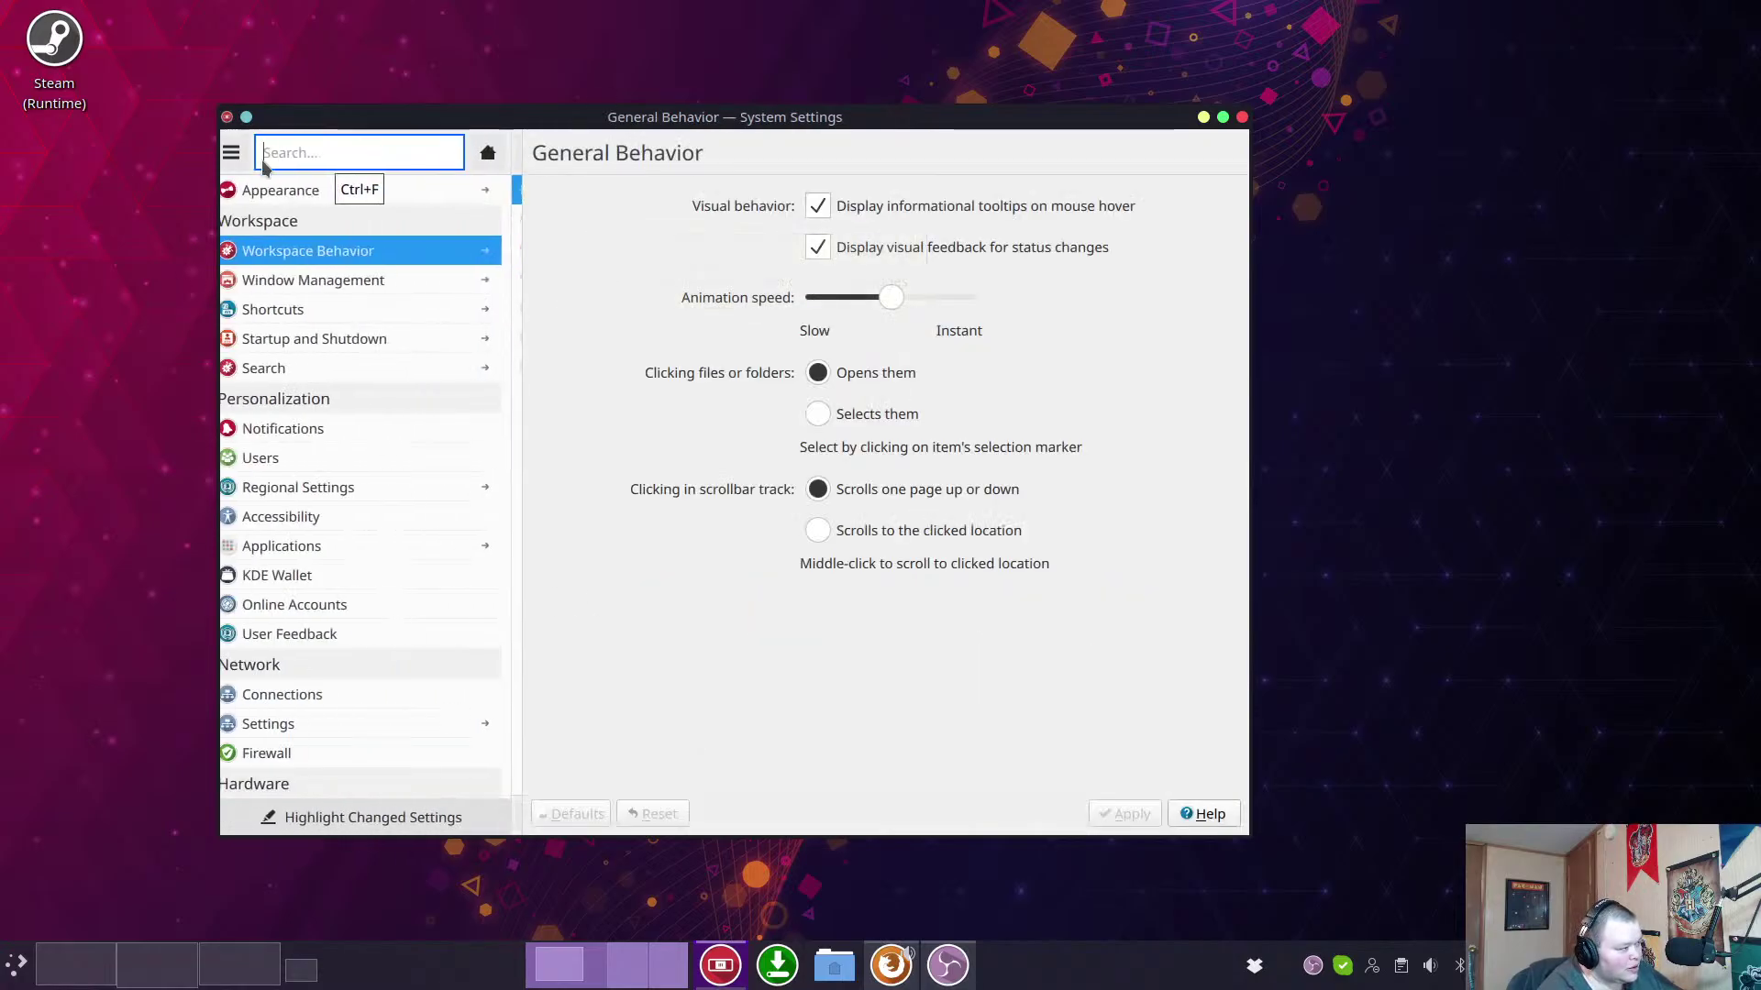
click(303, 281)
click(395, 249)
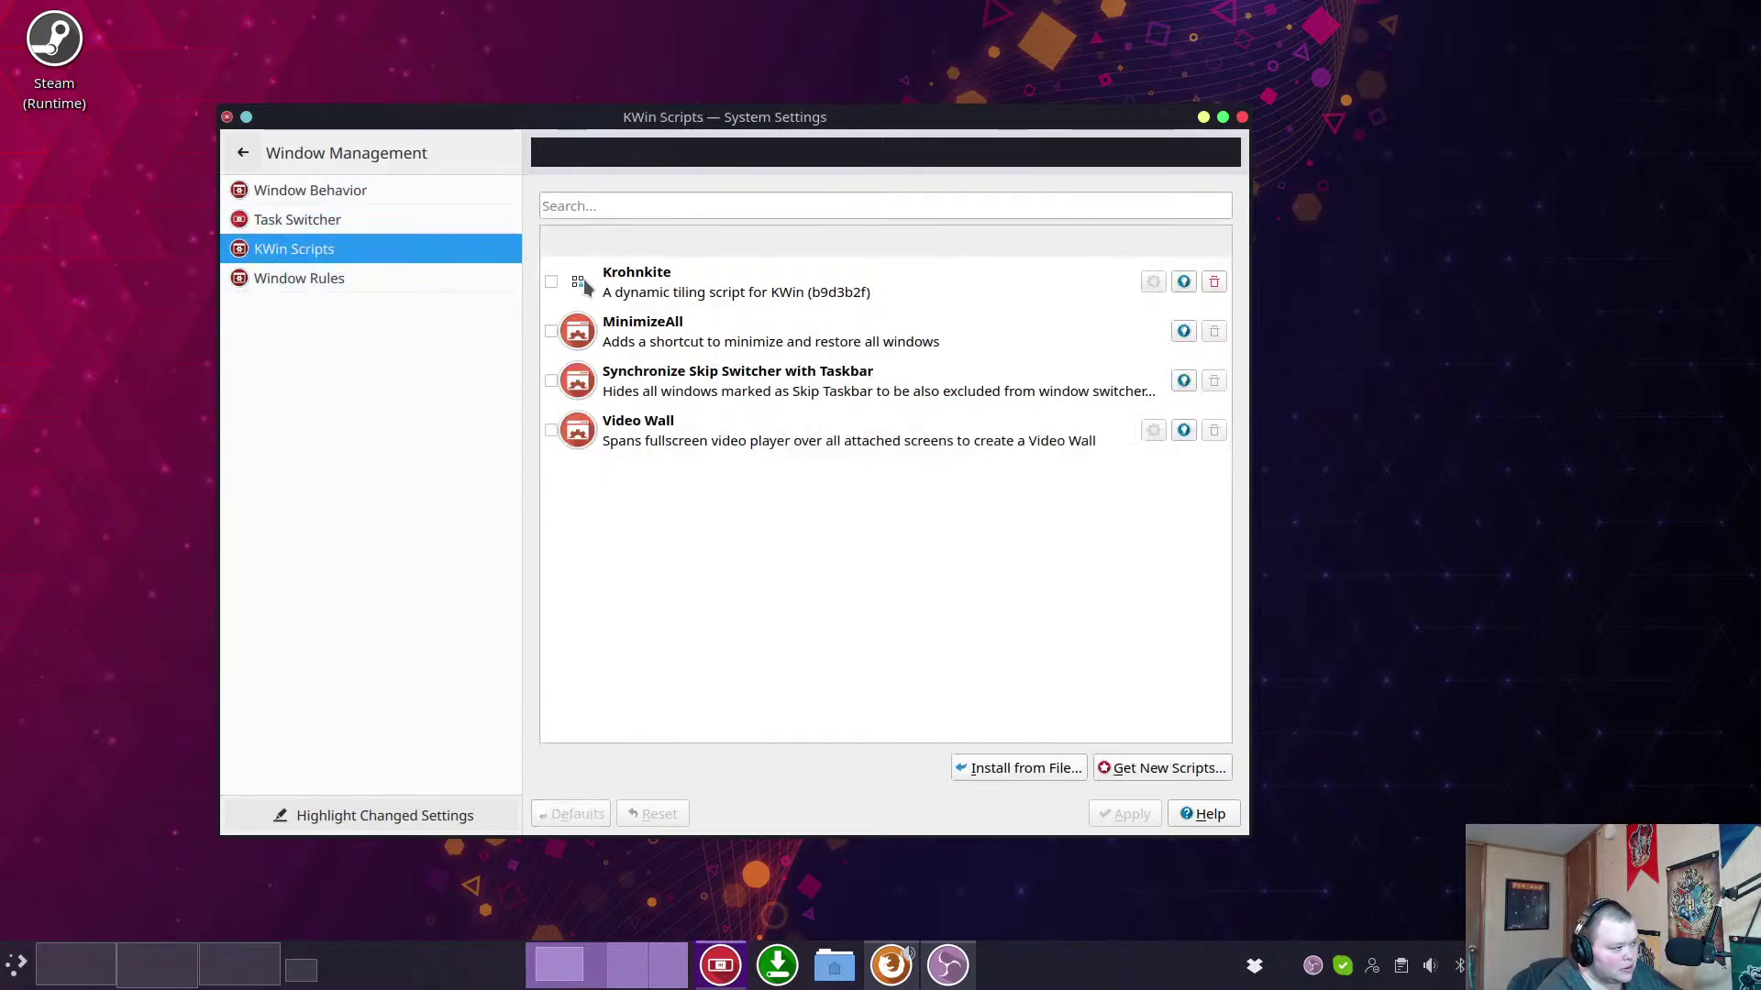
Enable the Krohnkite script, open its configuration and look over its window rules.
click(553, 283)
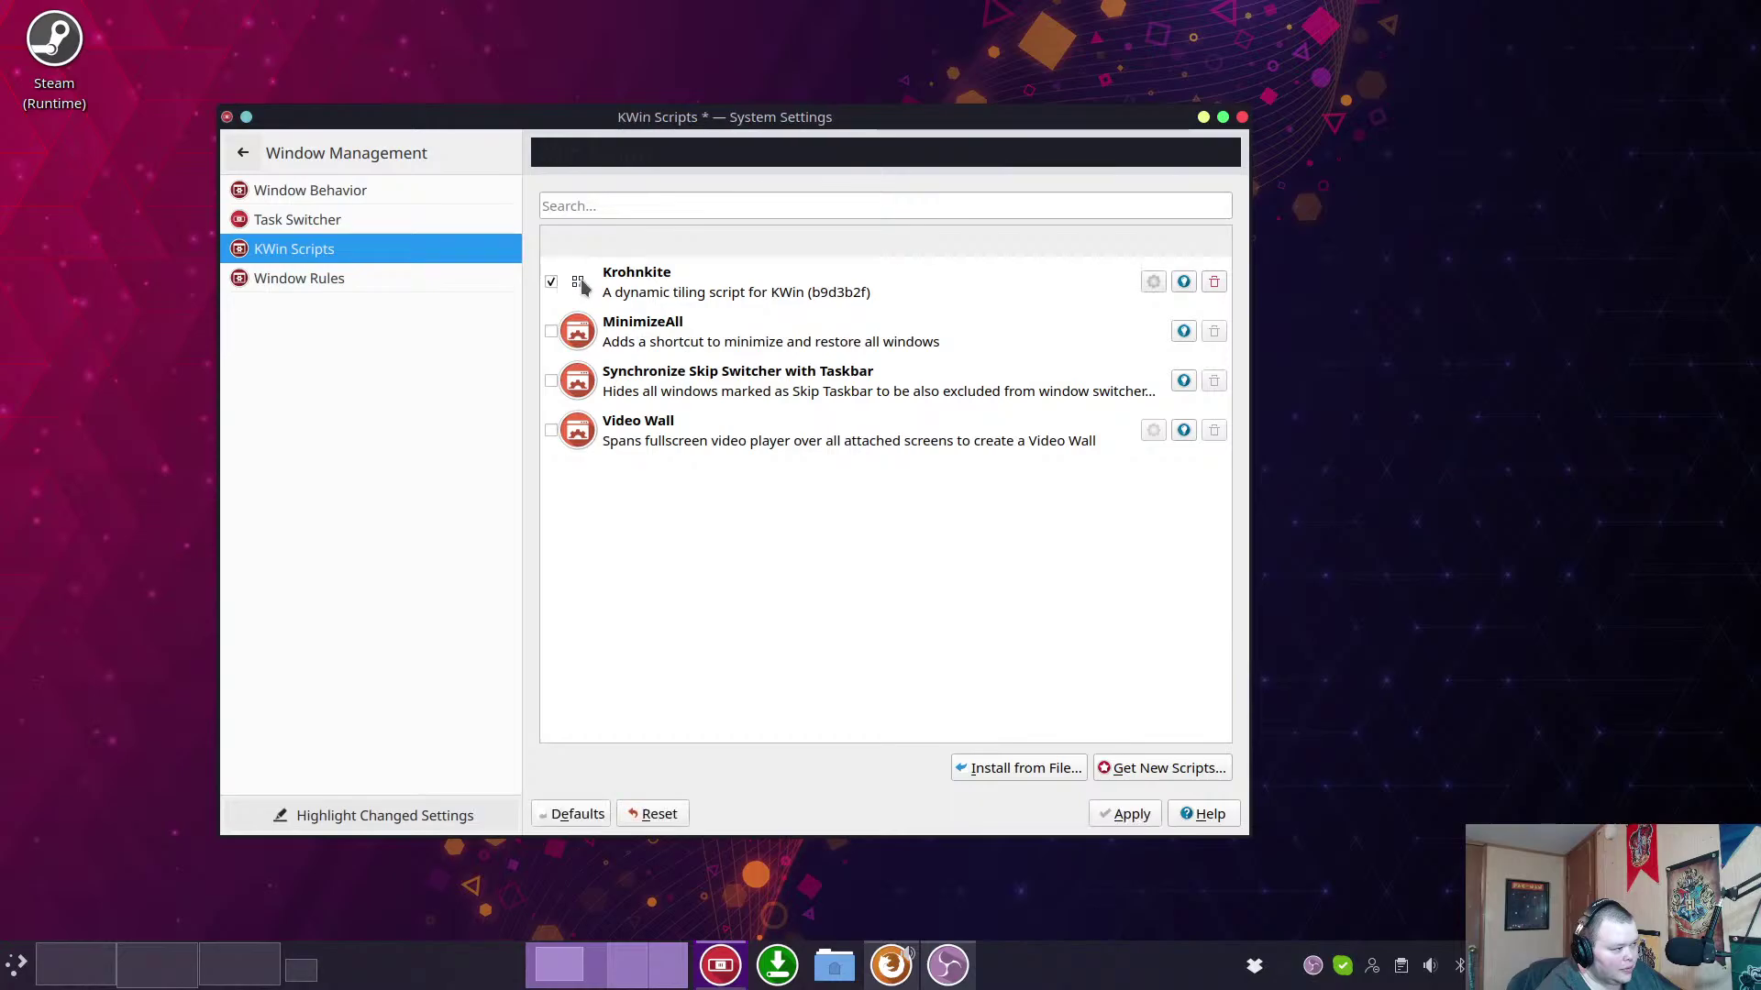
click(1154, 286)
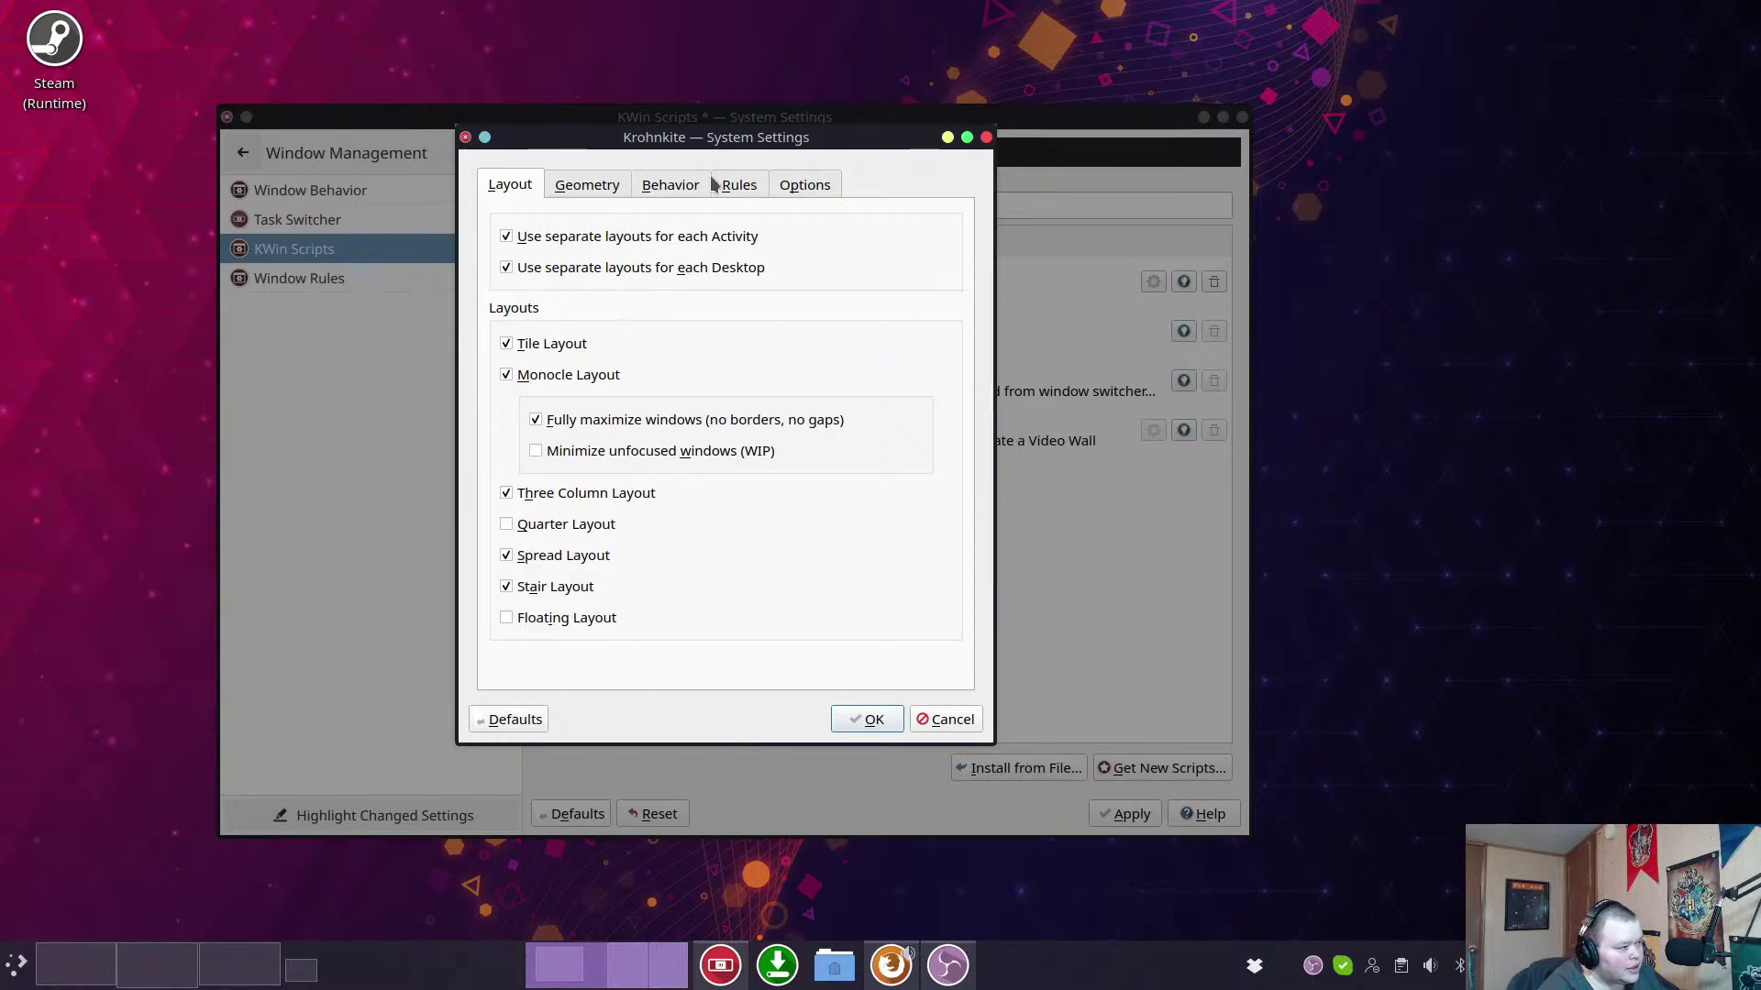
click(739, 185)
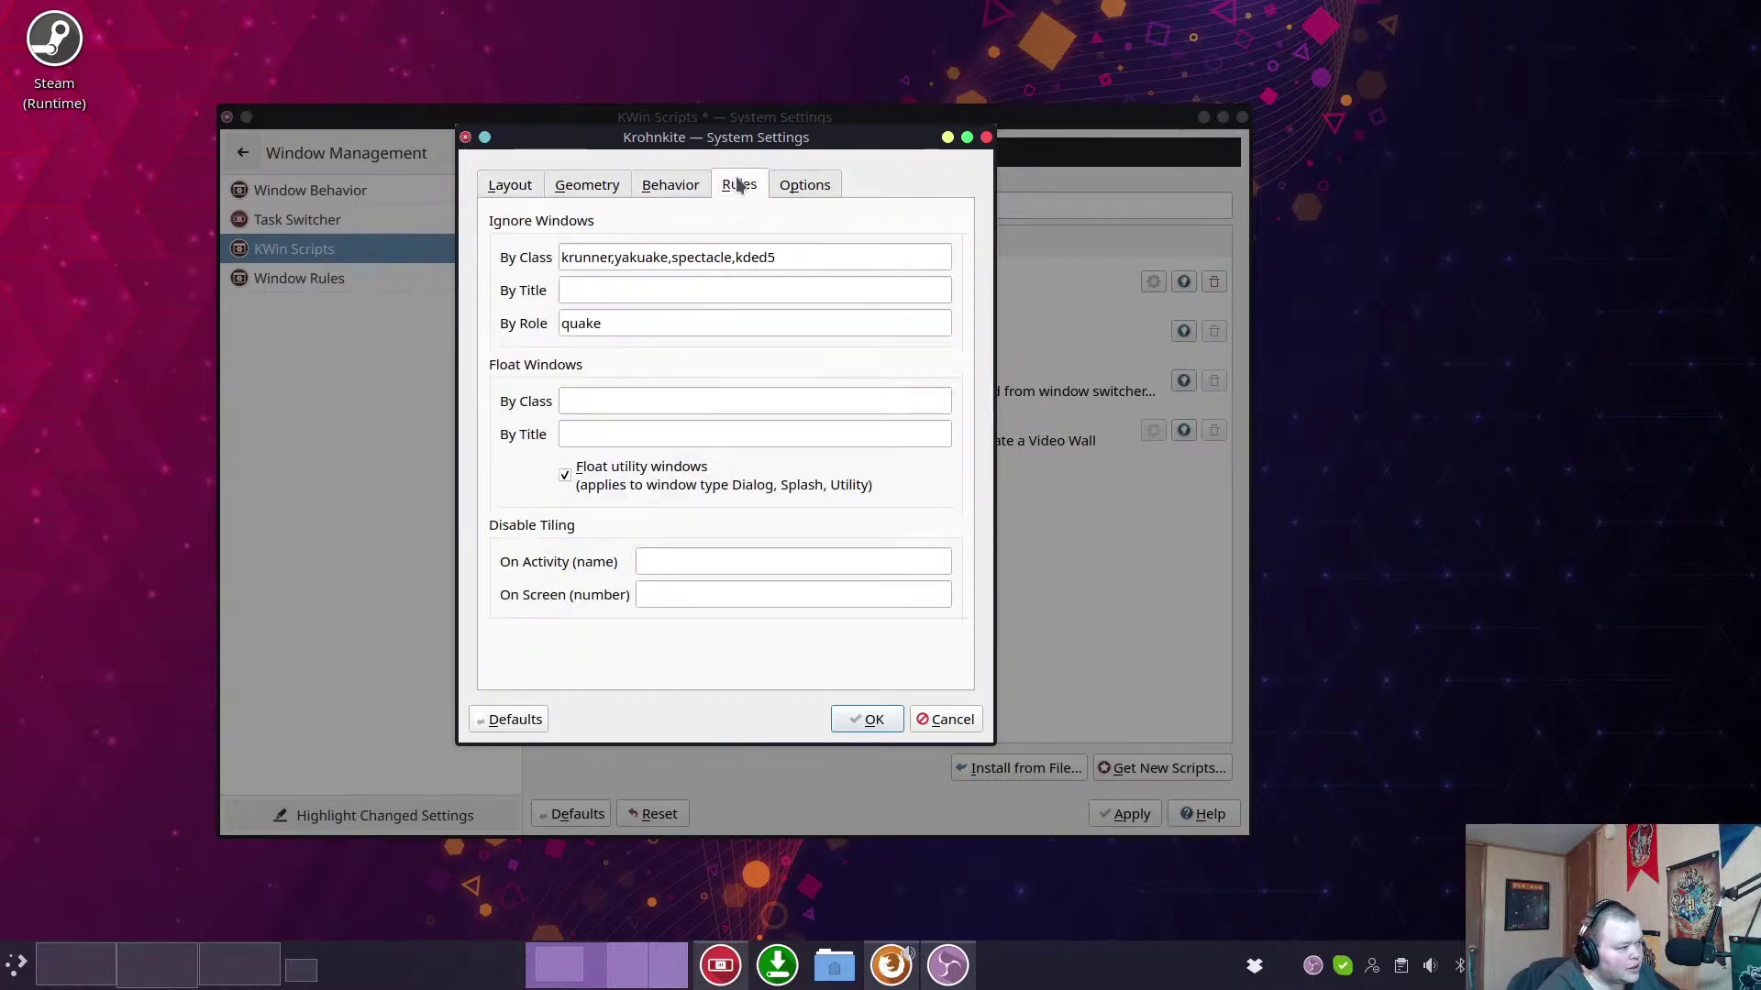
Set Krohnkite's top, left, bottom and right screen gaps to 5 pixels each.
click(553, 186)
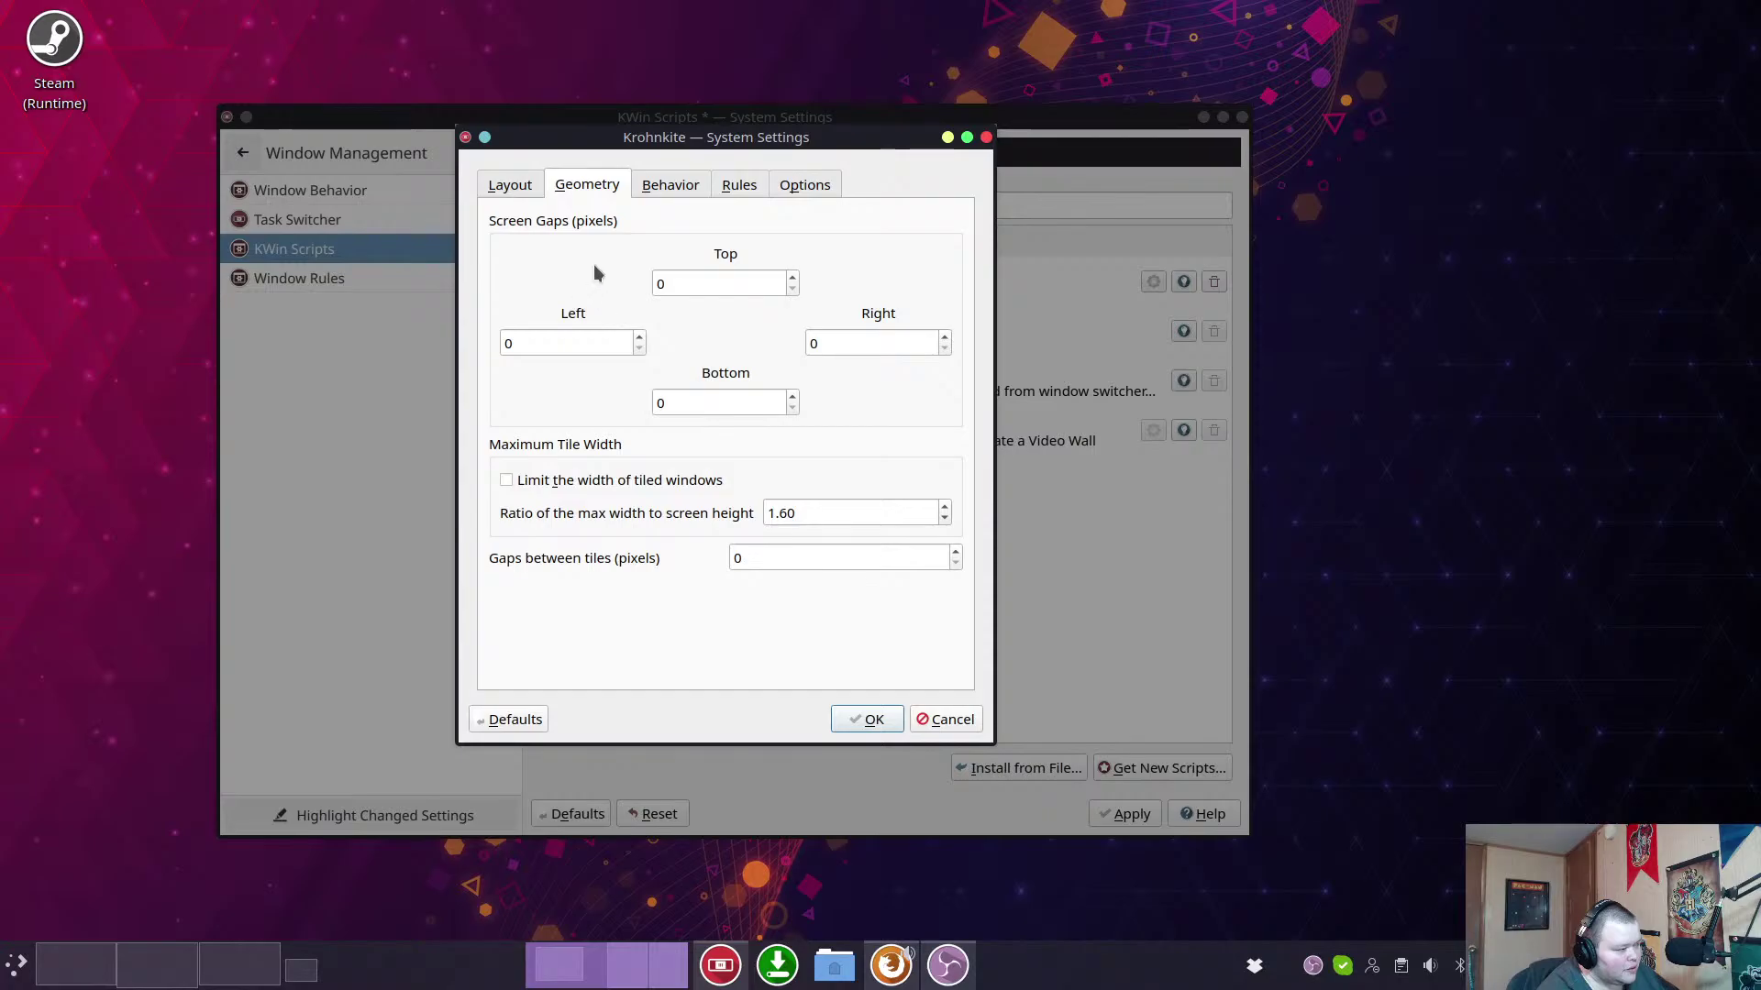
double_click(793, 279)
click(793, 277)
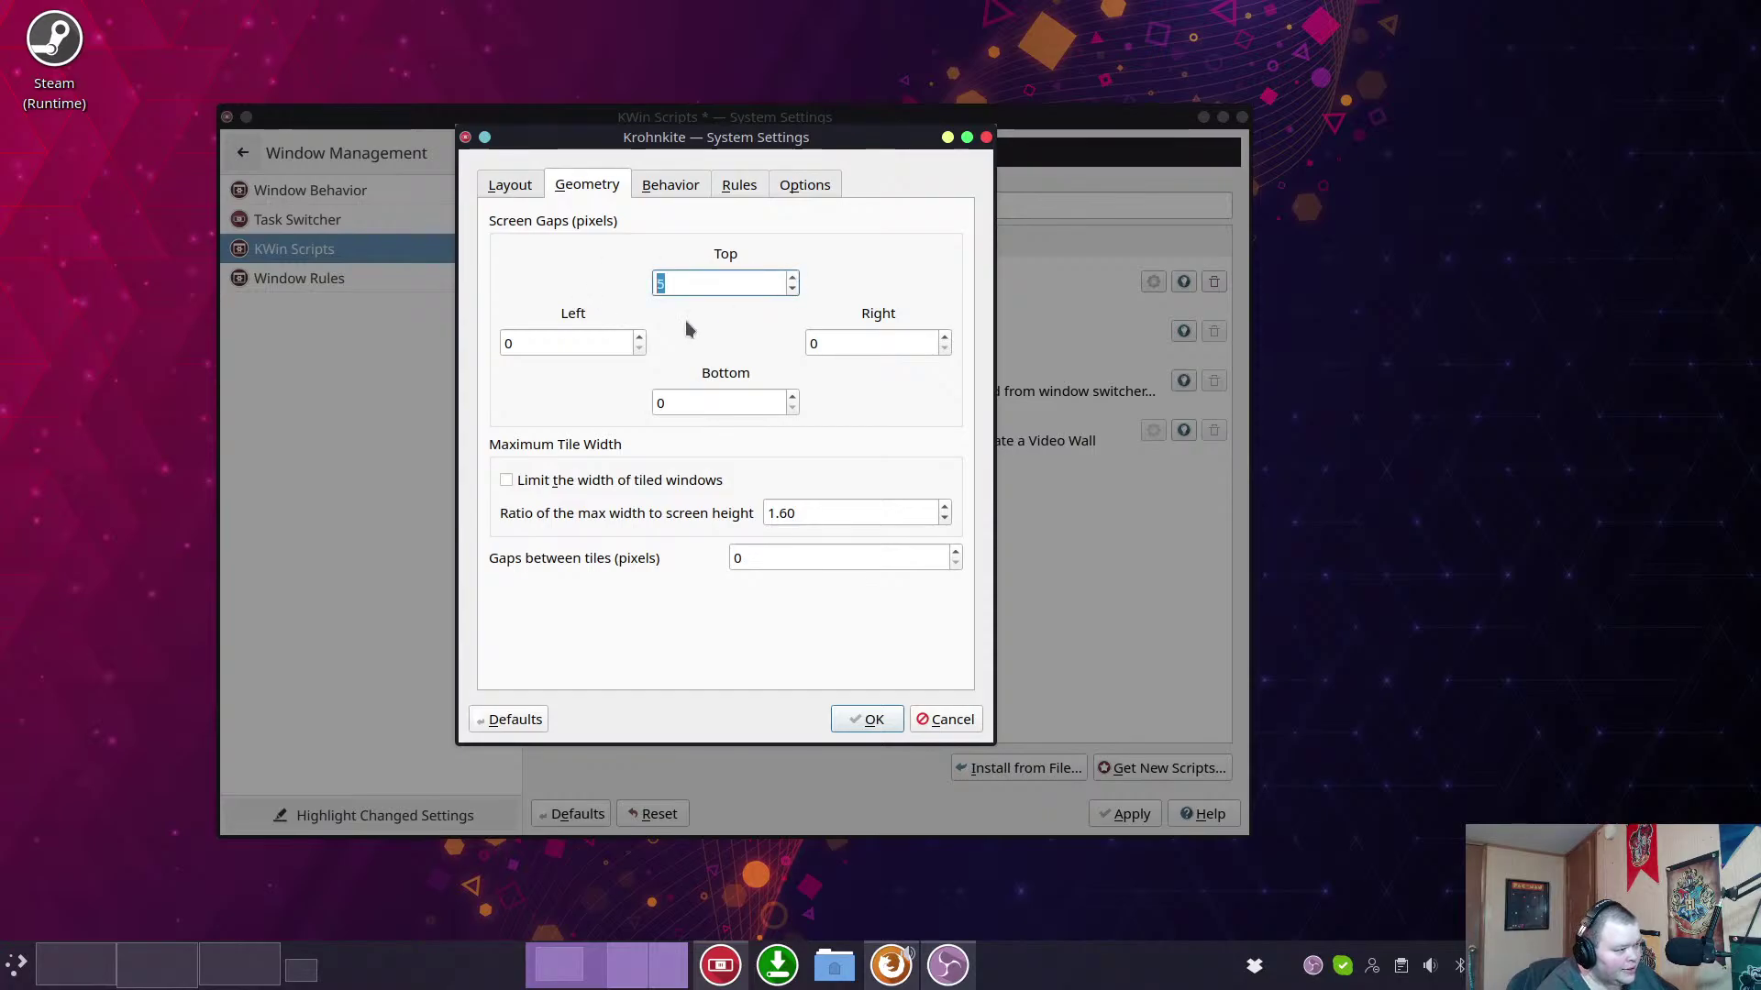
triple_click(640, 335)
double_click(640, 336)
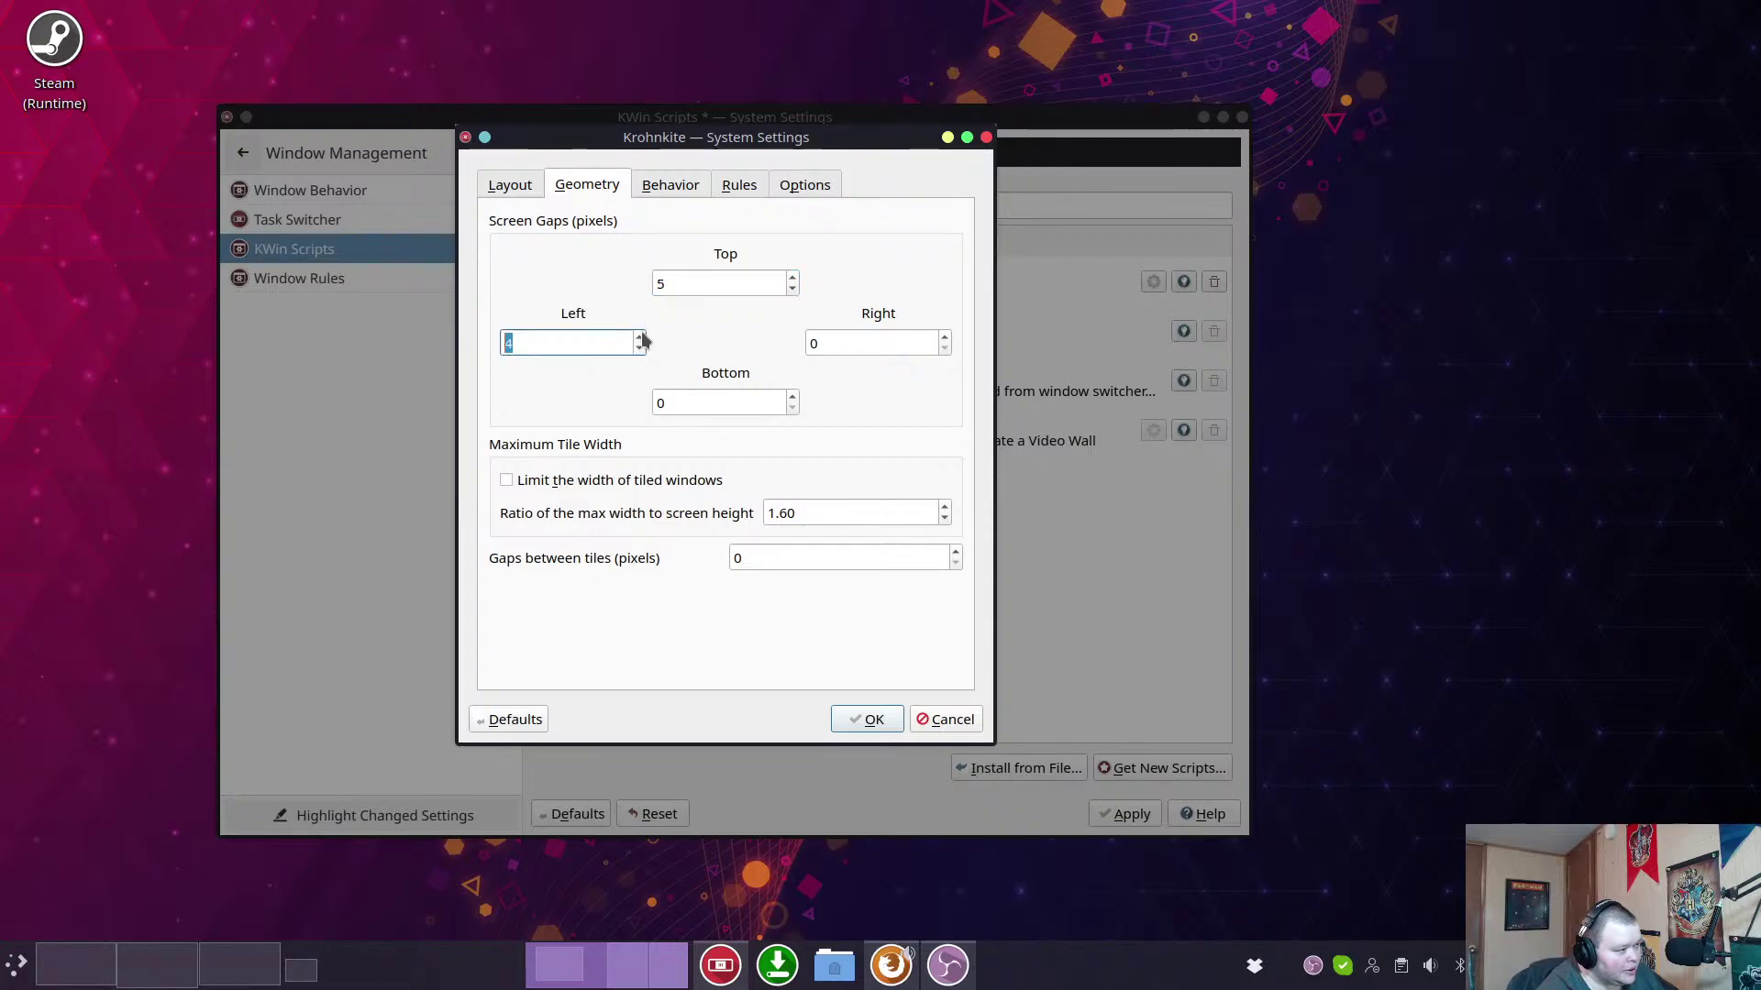
triple_click(792, 397)
double_click(792, 397)
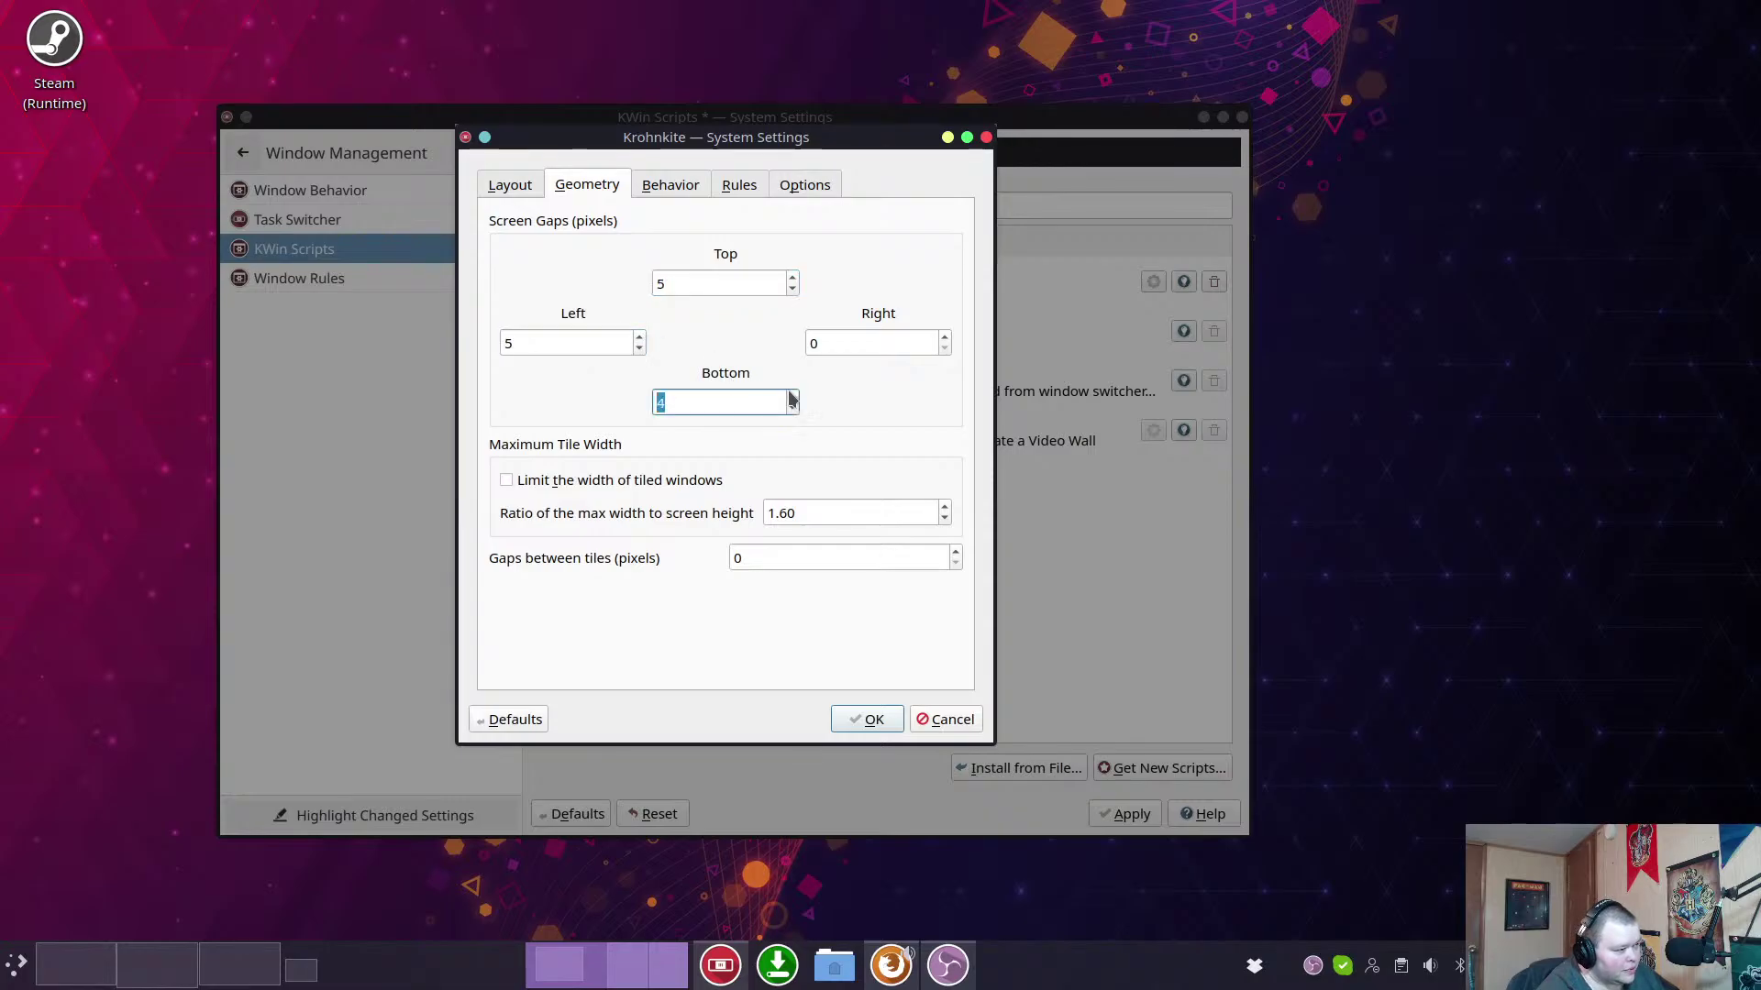
triple_click(945, 338)
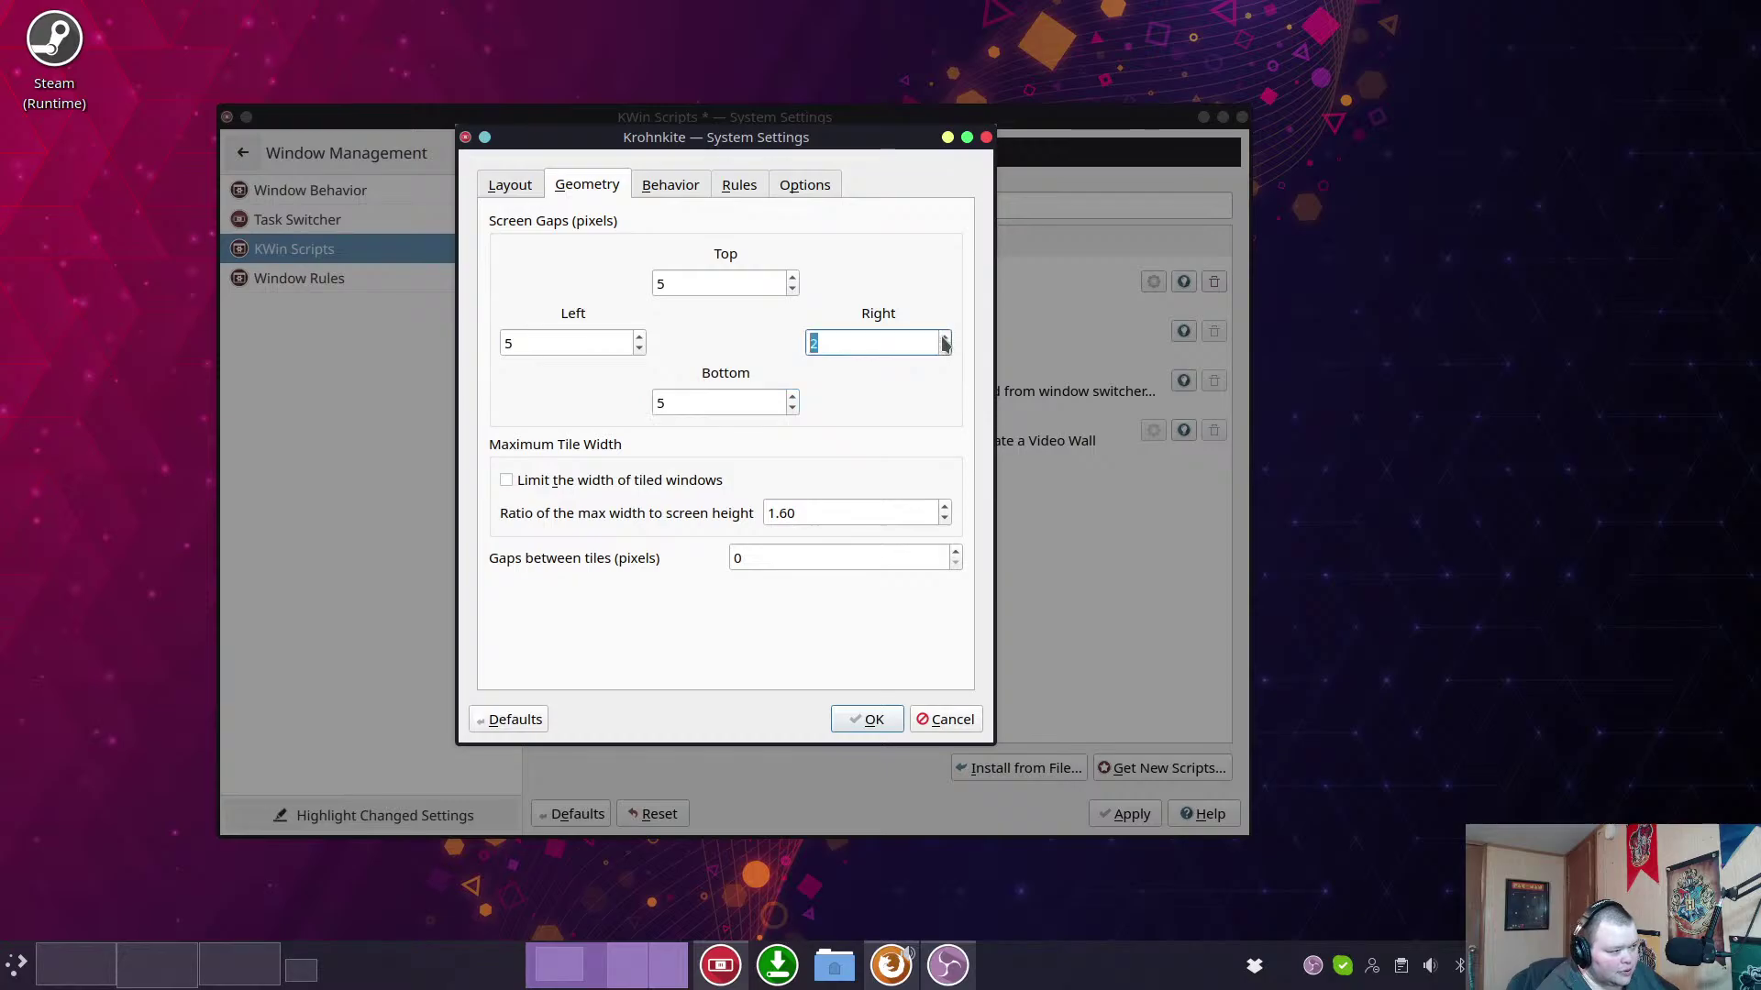
double_click(945, 337)
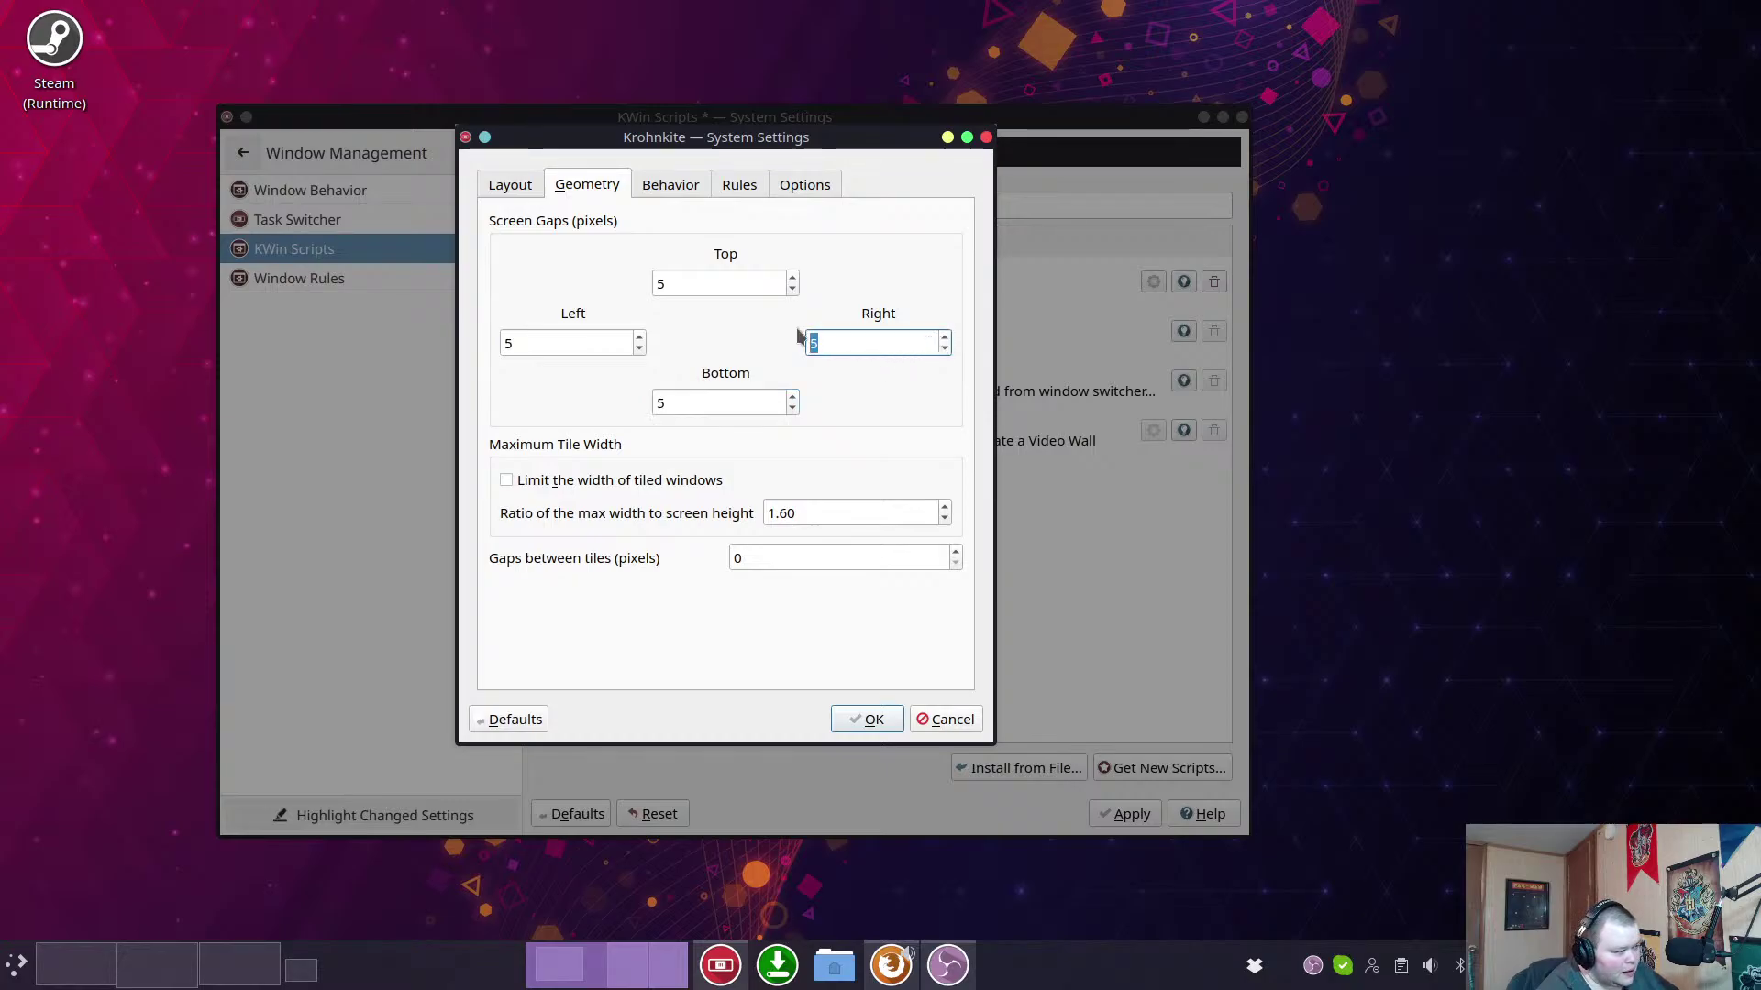
Review Krohnkite's available layouts, accept its configuration and apply the KWin Scripts changes.
click(508, 192)
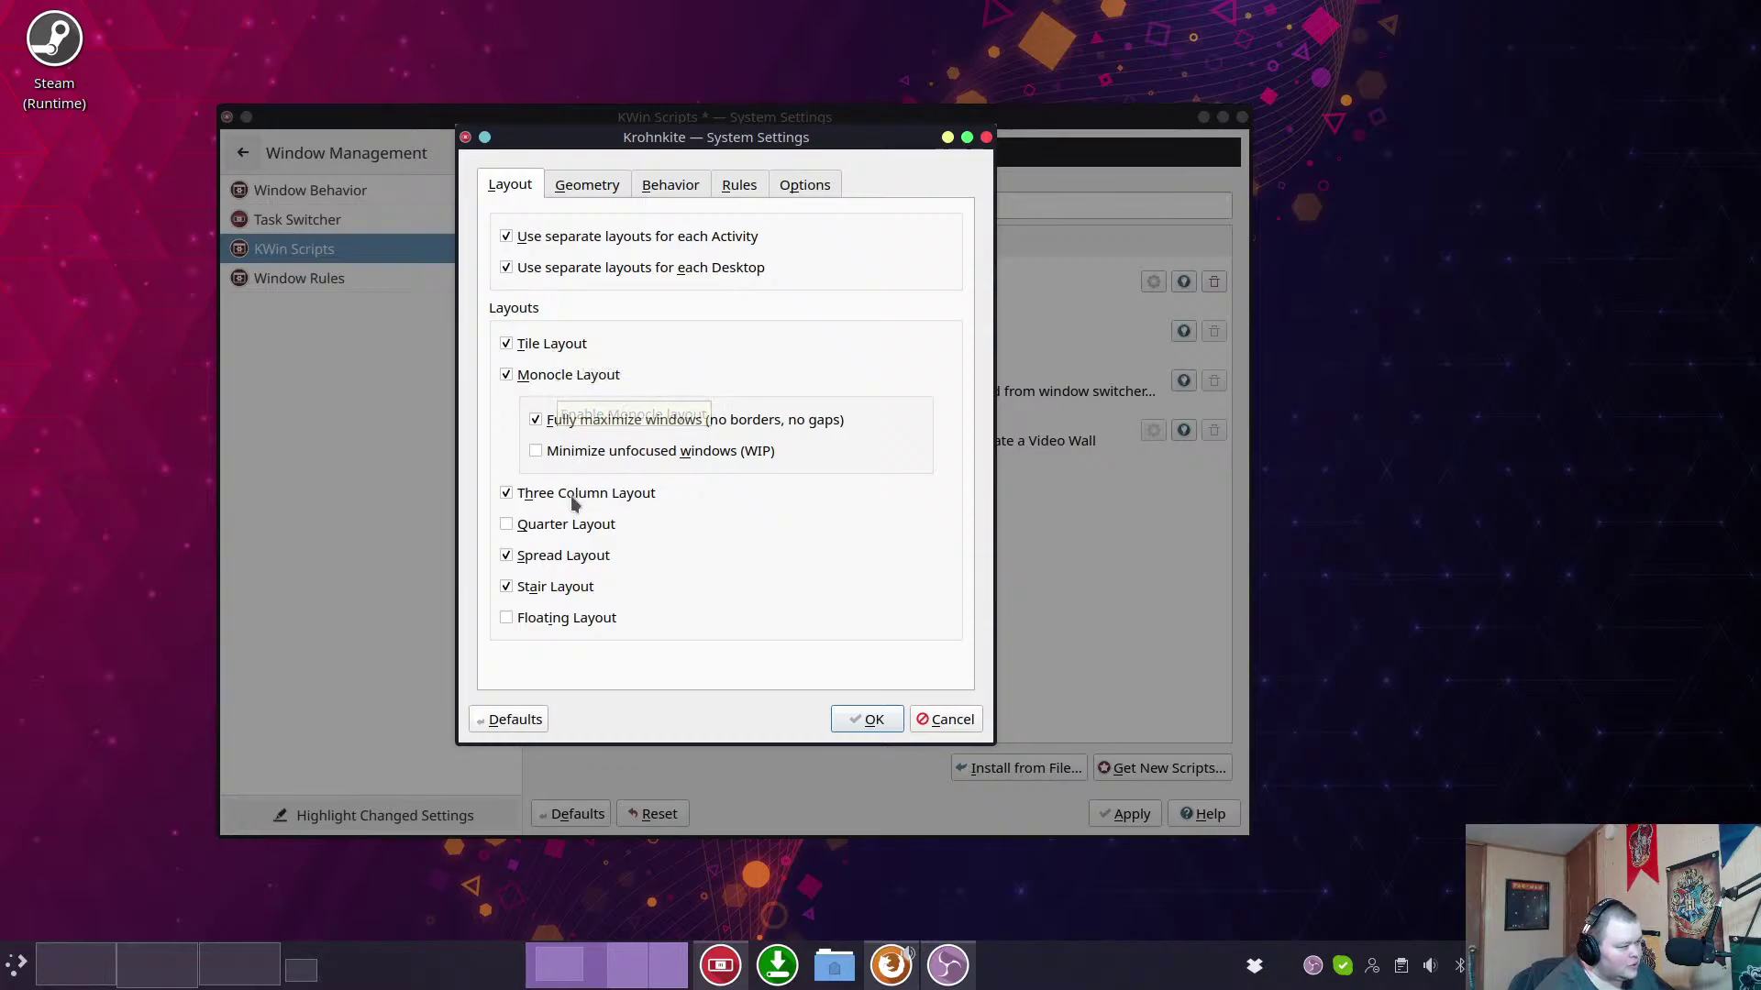
click(850, 720)
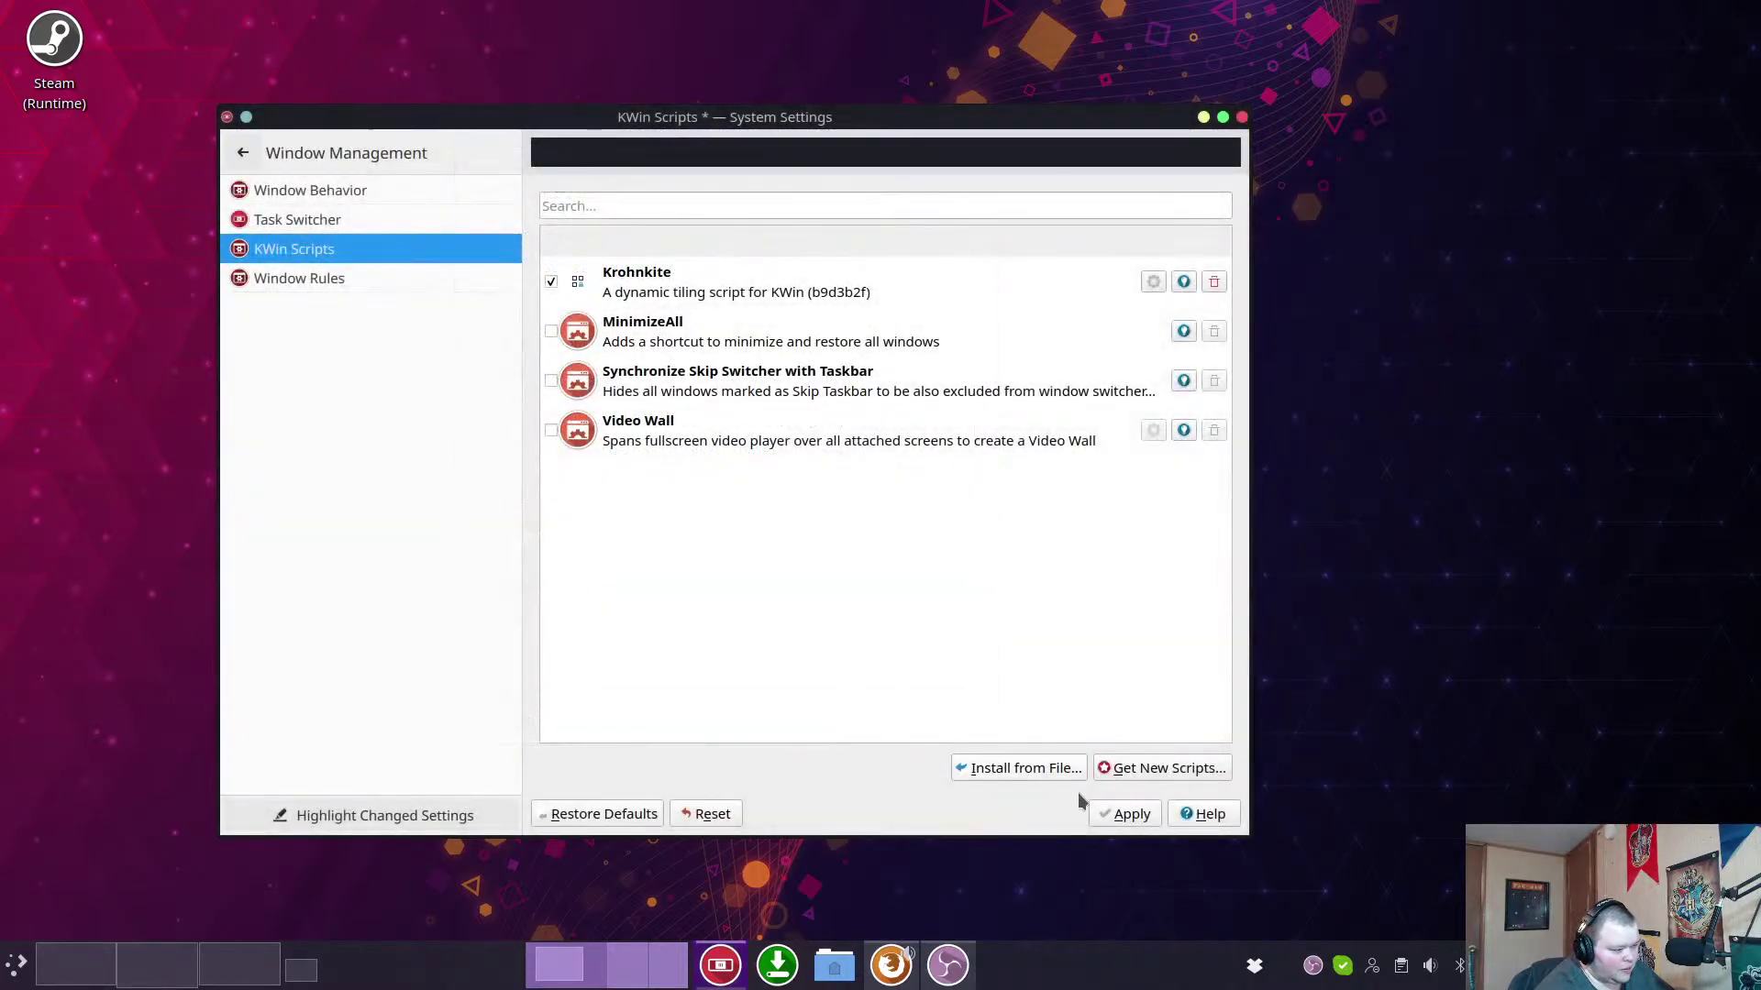
click(1126, 814)
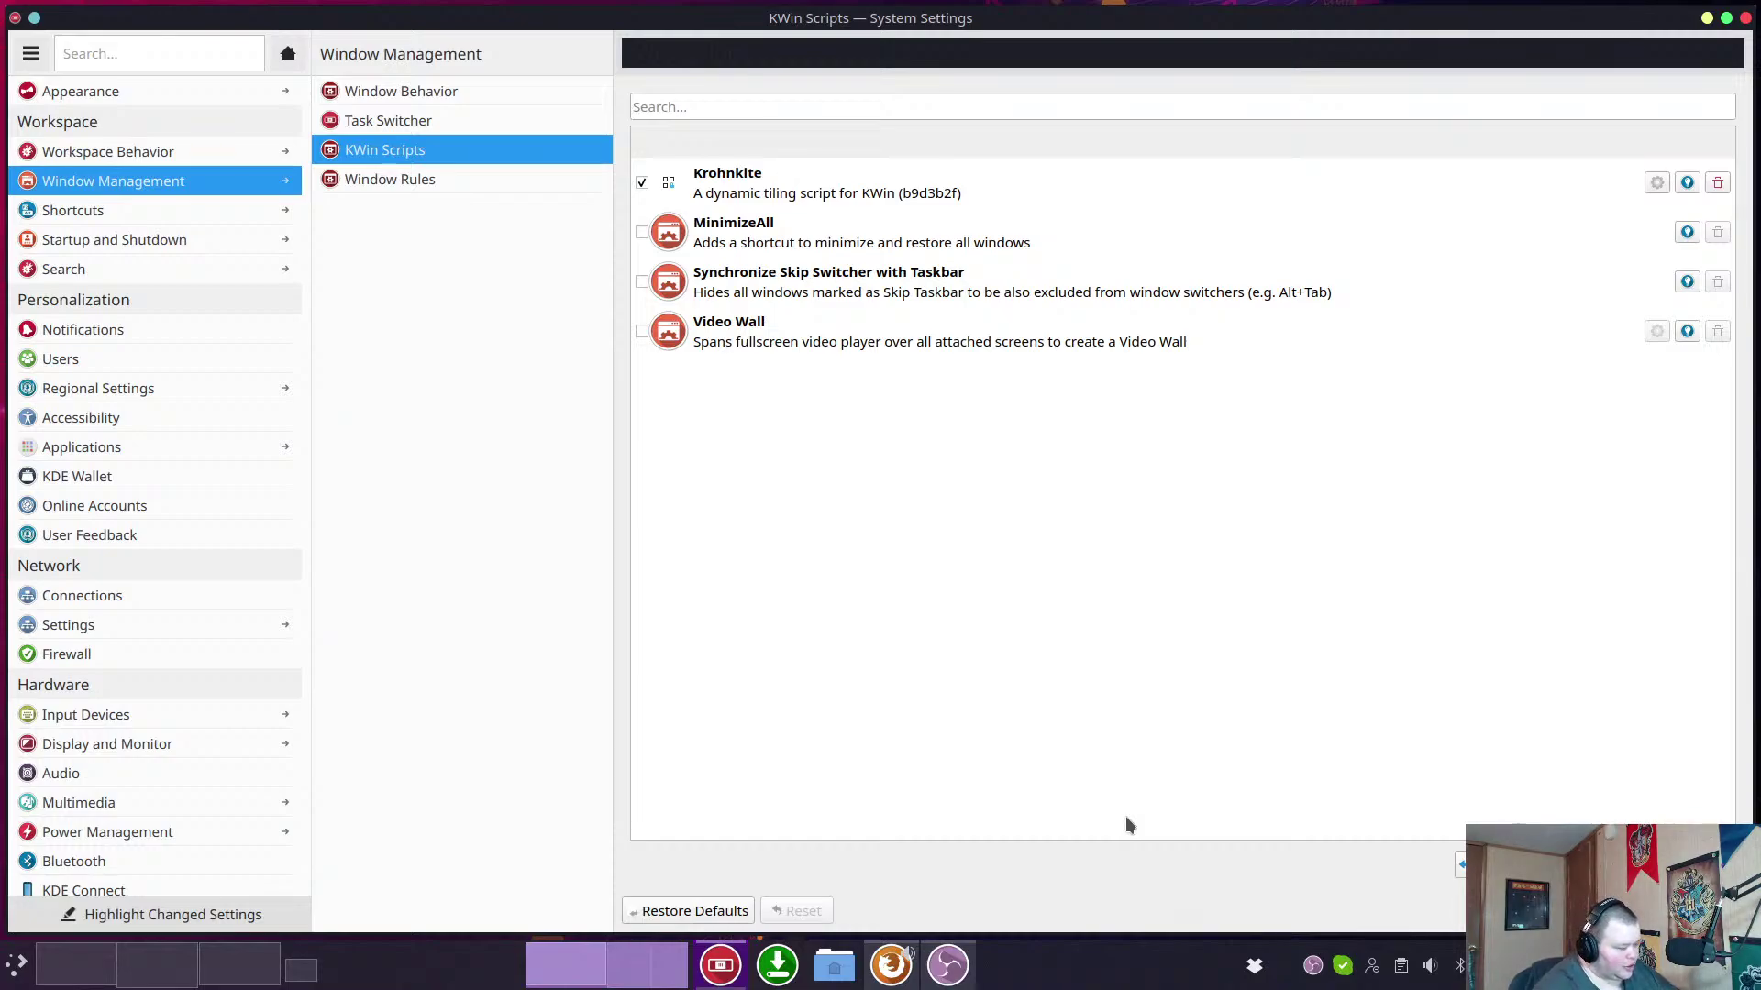
Test the tiling by opening three Konsole windows beside System Settings, and close all three.
key(ctrl+alt+t)
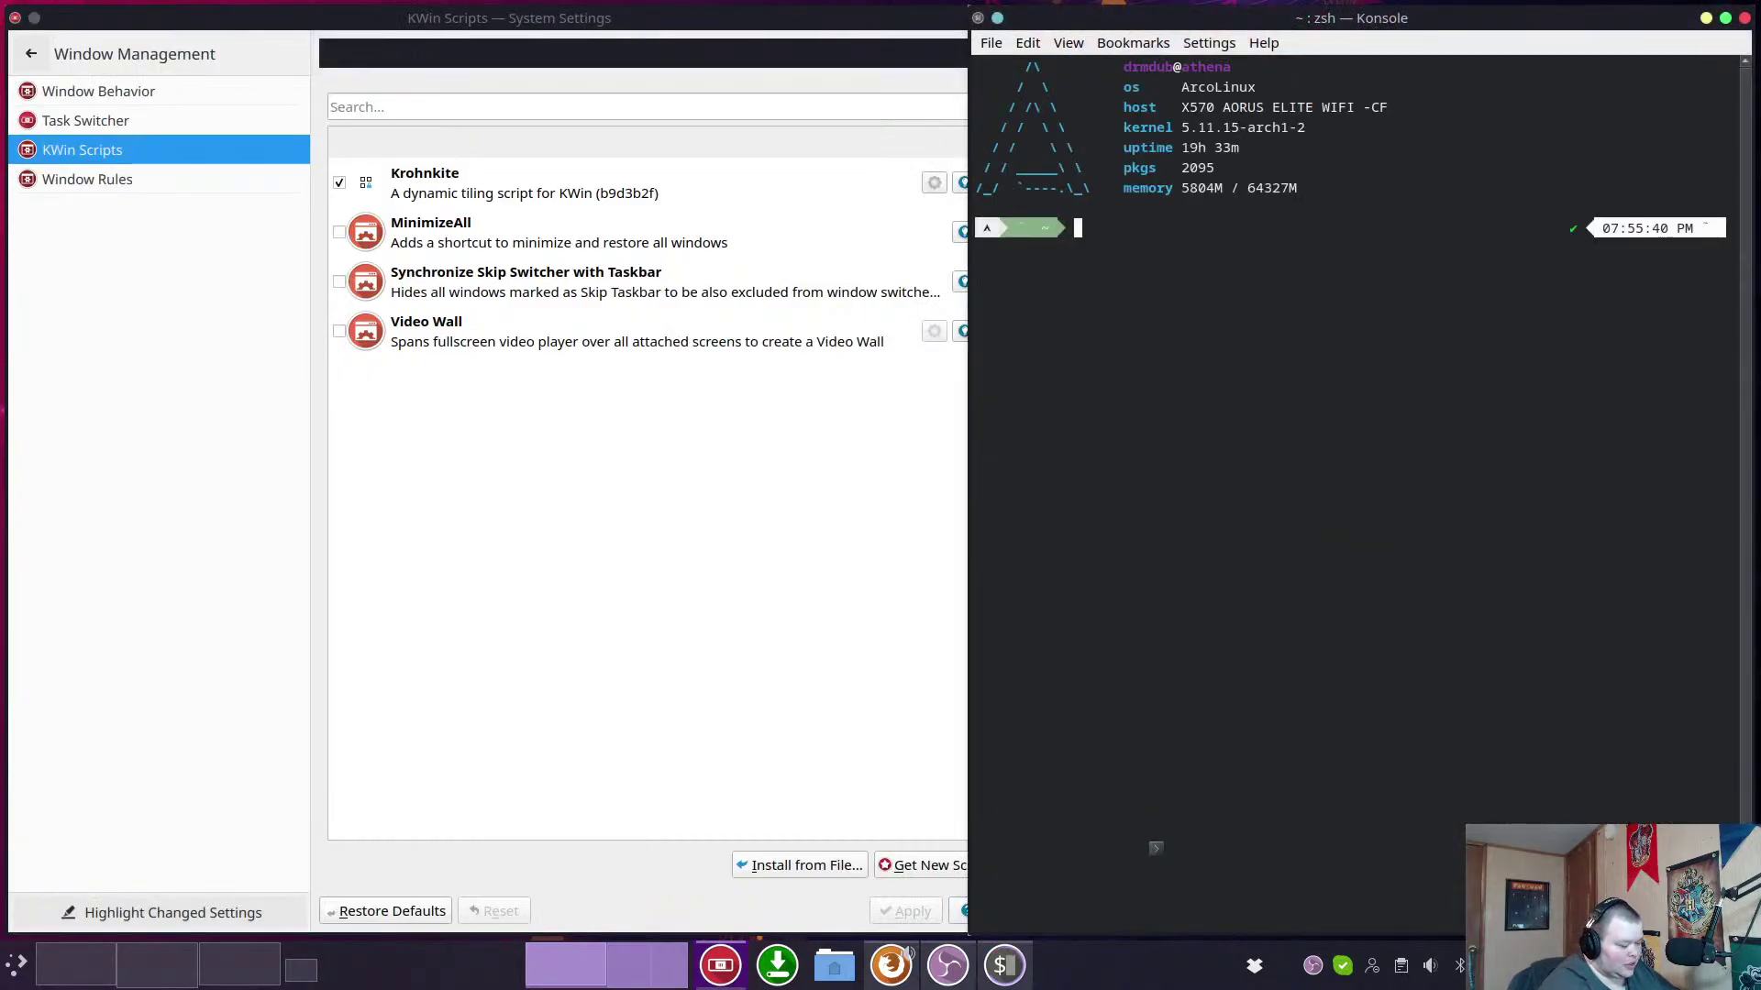
key(ctrl+alt+t)
key(ctrl+alt+t)
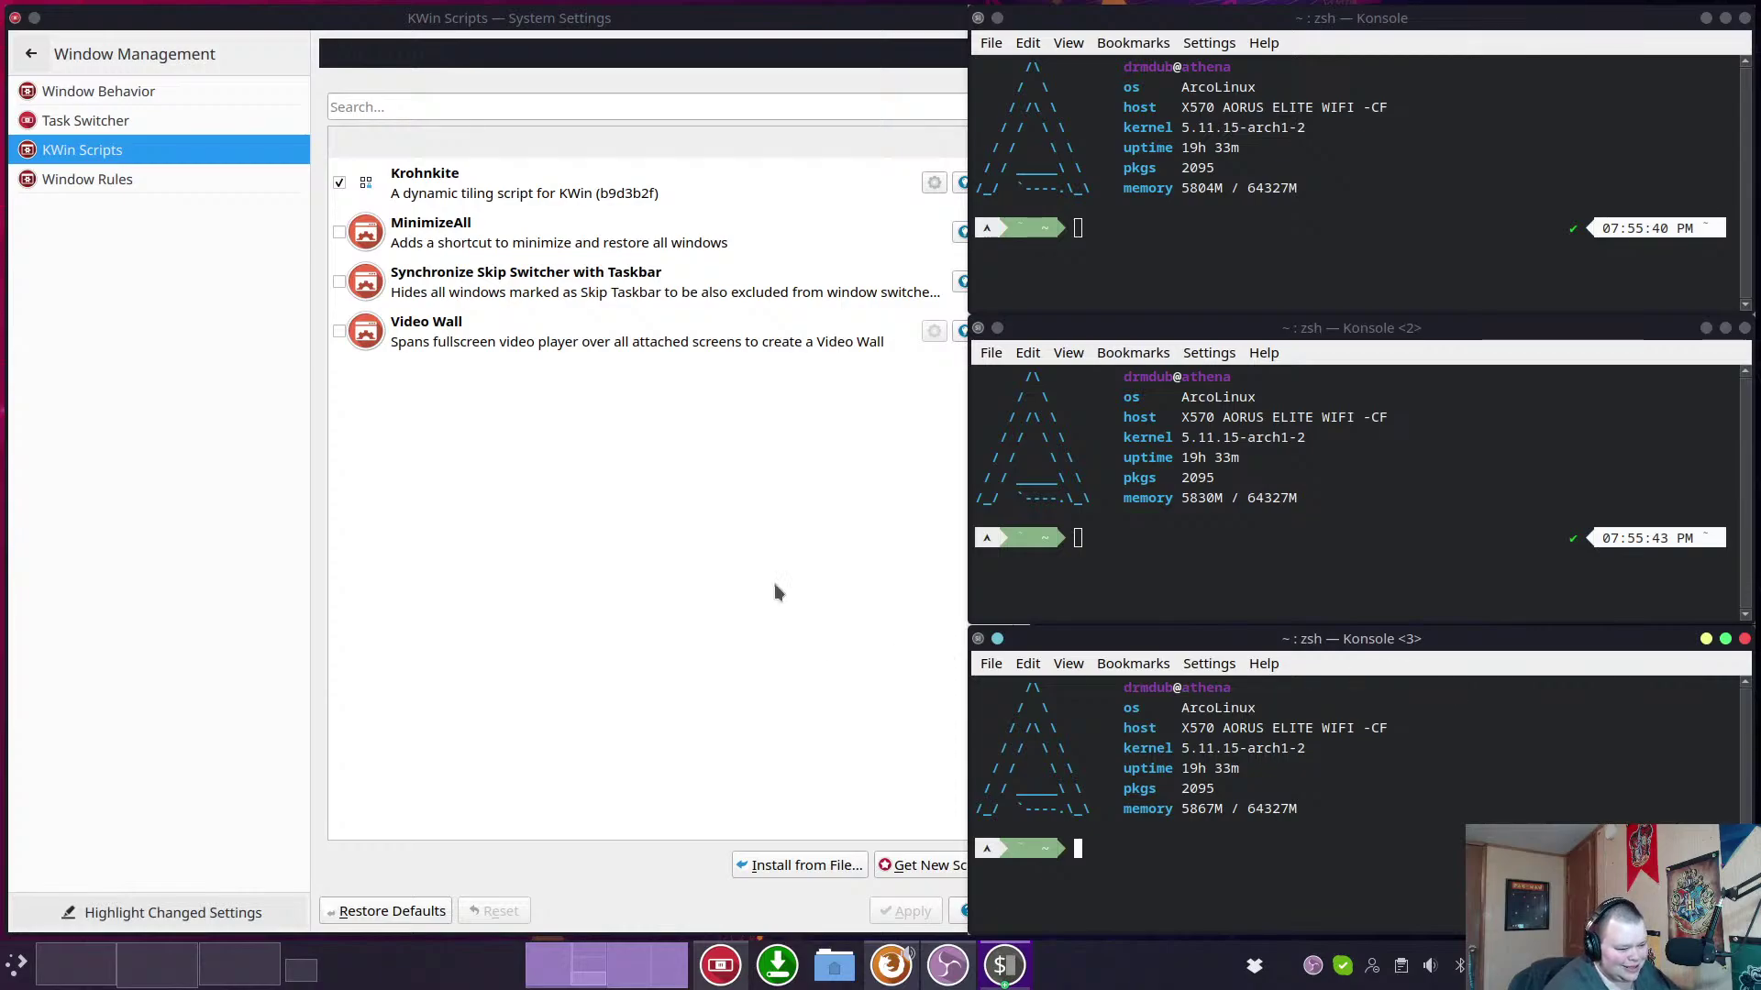
click(1744, 639)
click(1744, 483)
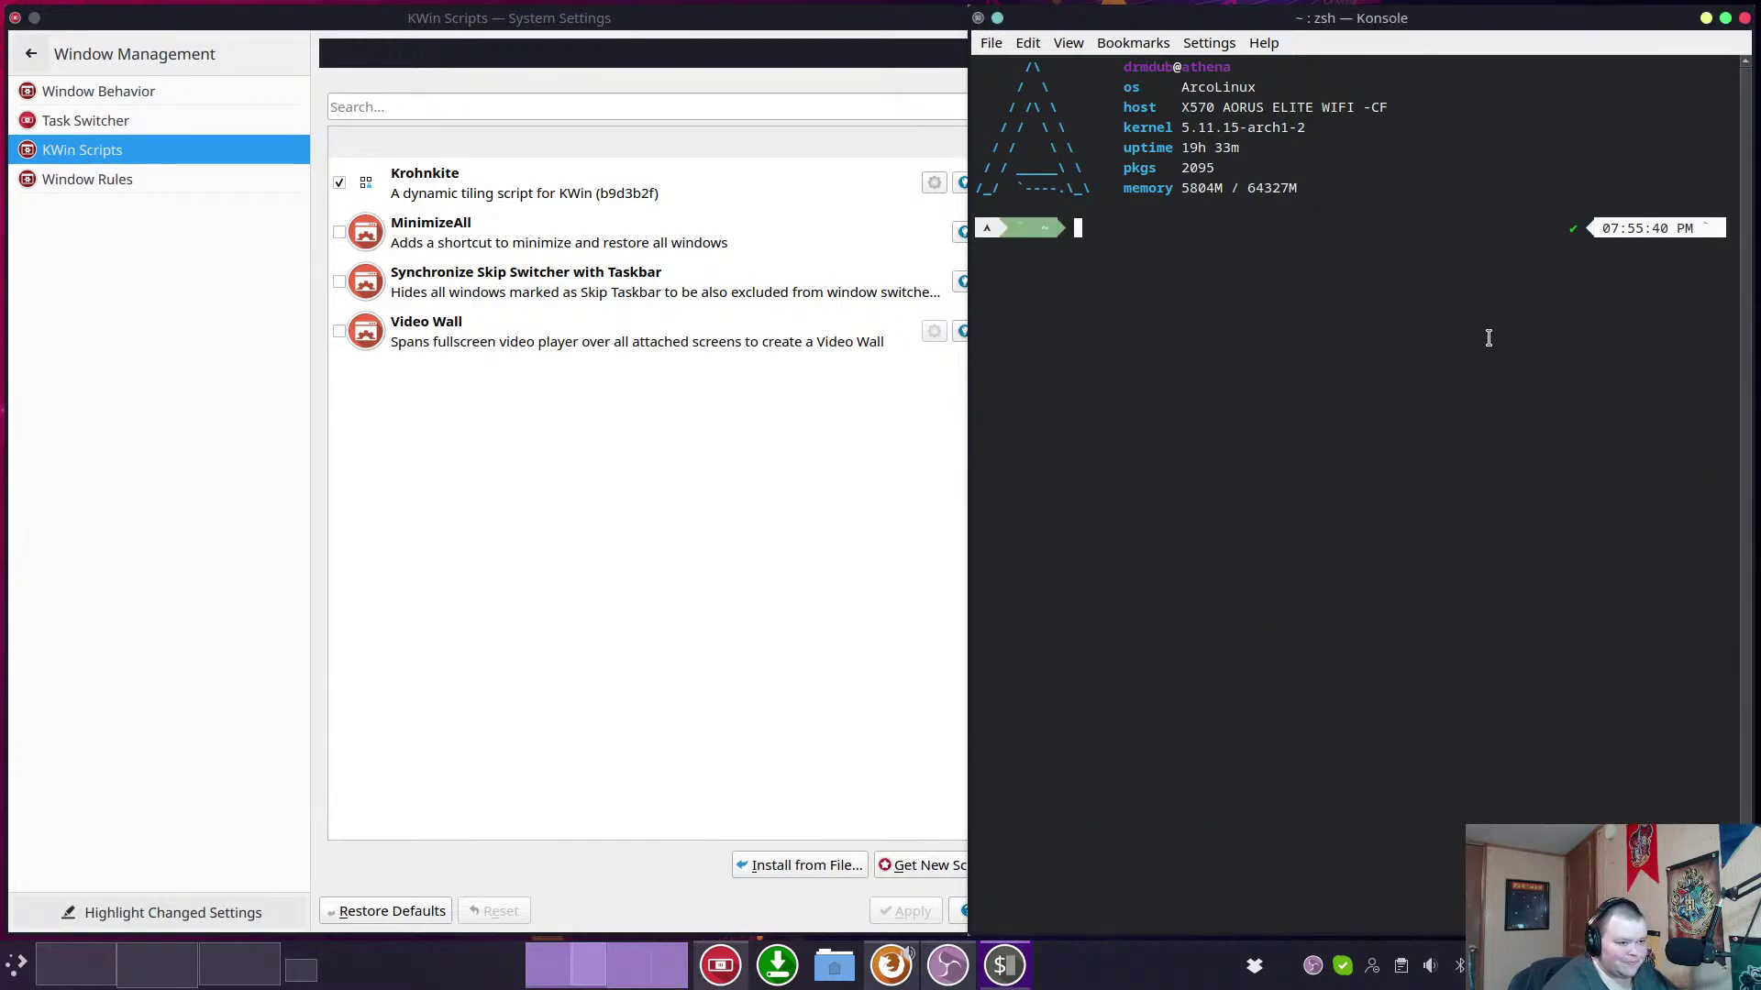
click(1745, 19)
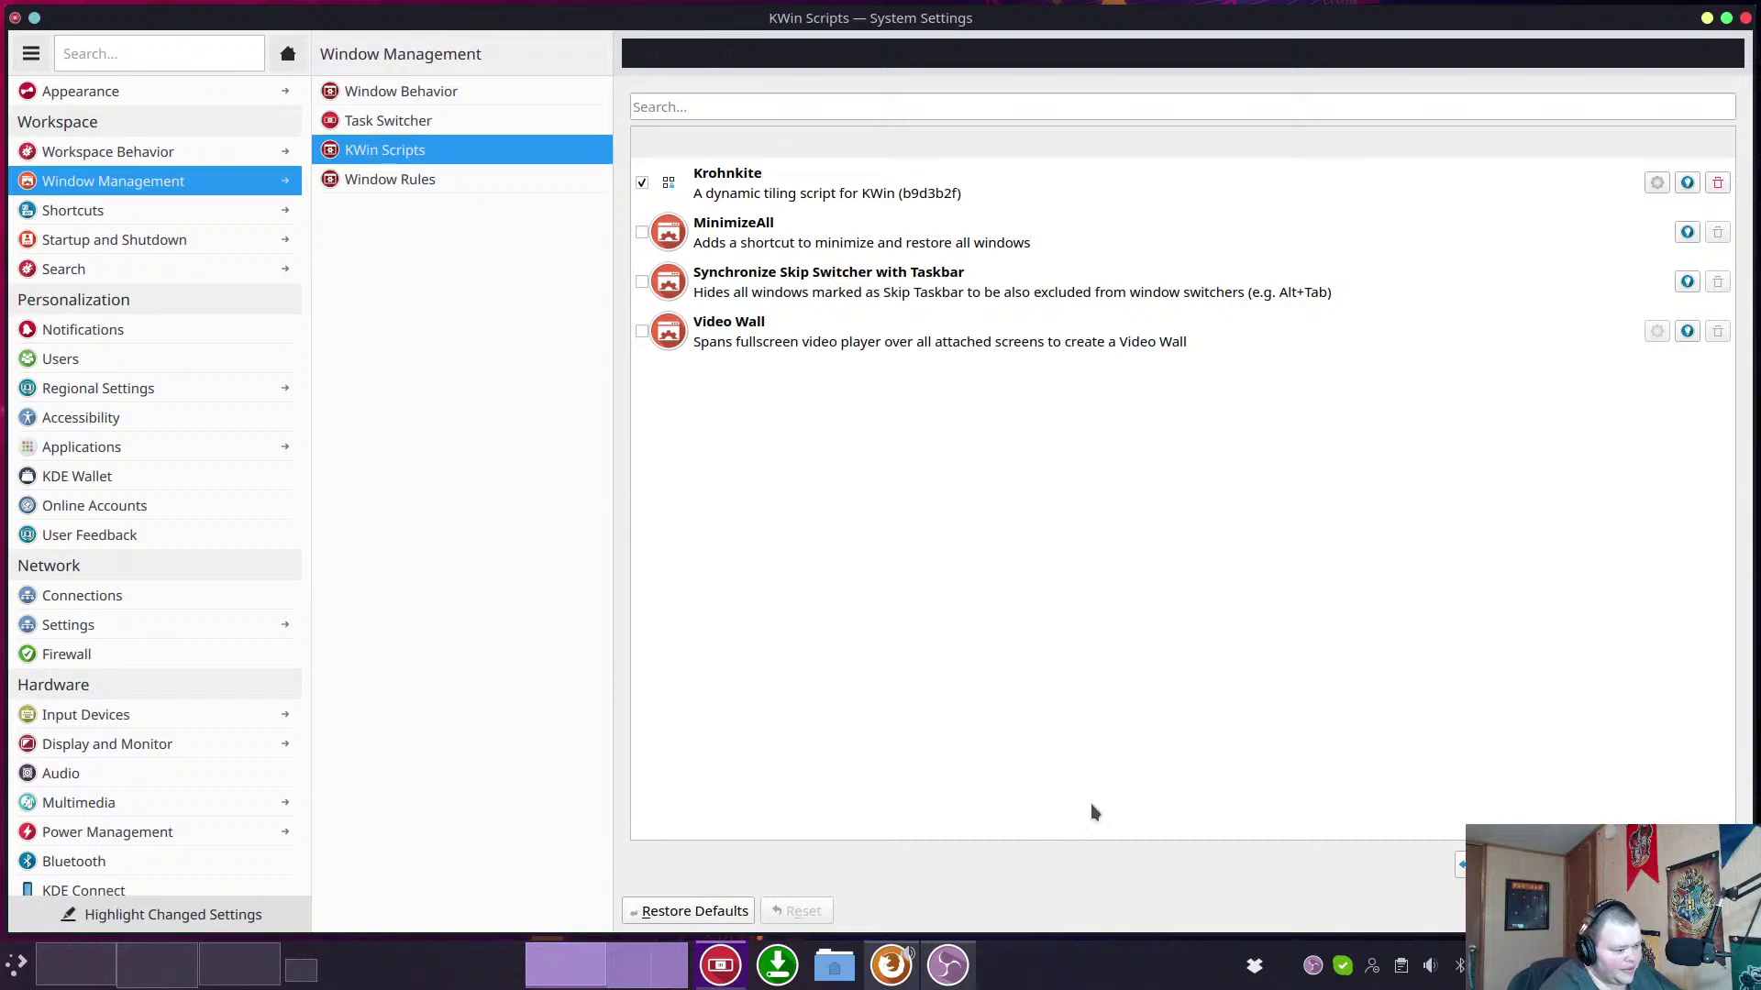
Pull the System Settings window out of its tile so it floats mid-desktop, and minimize it.
drag(1608, 14, 1462, 19)
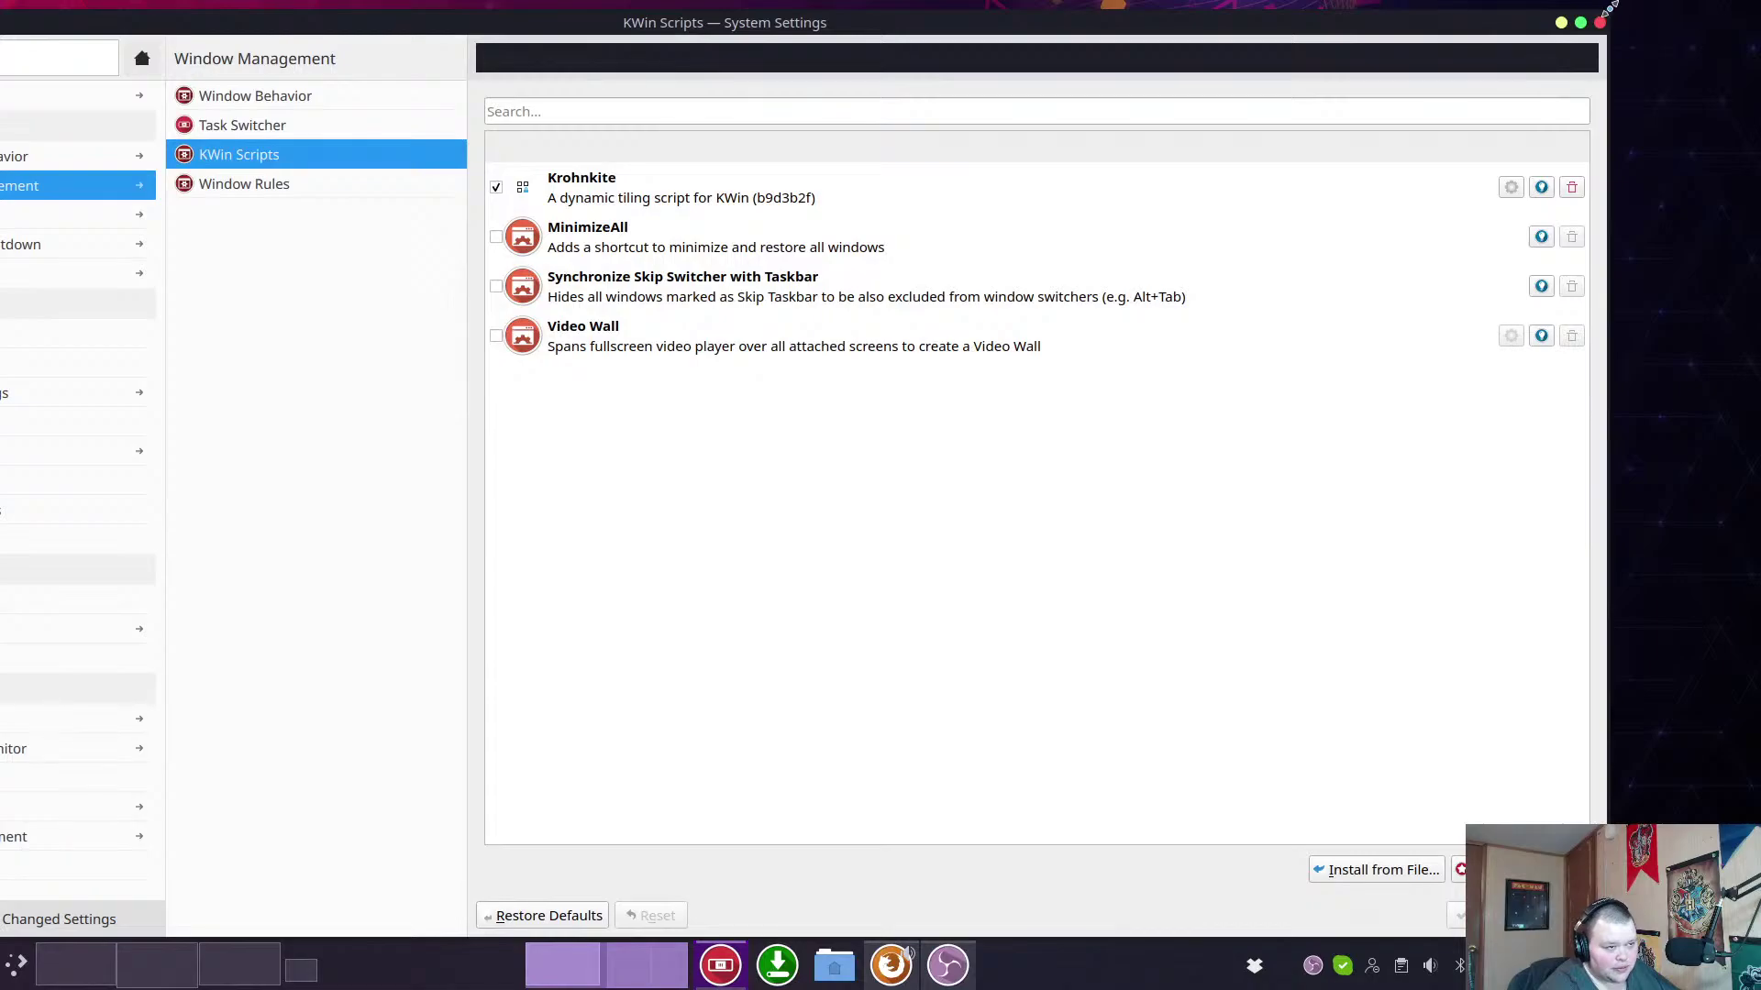
drag(1610, 14, 1266, 105)
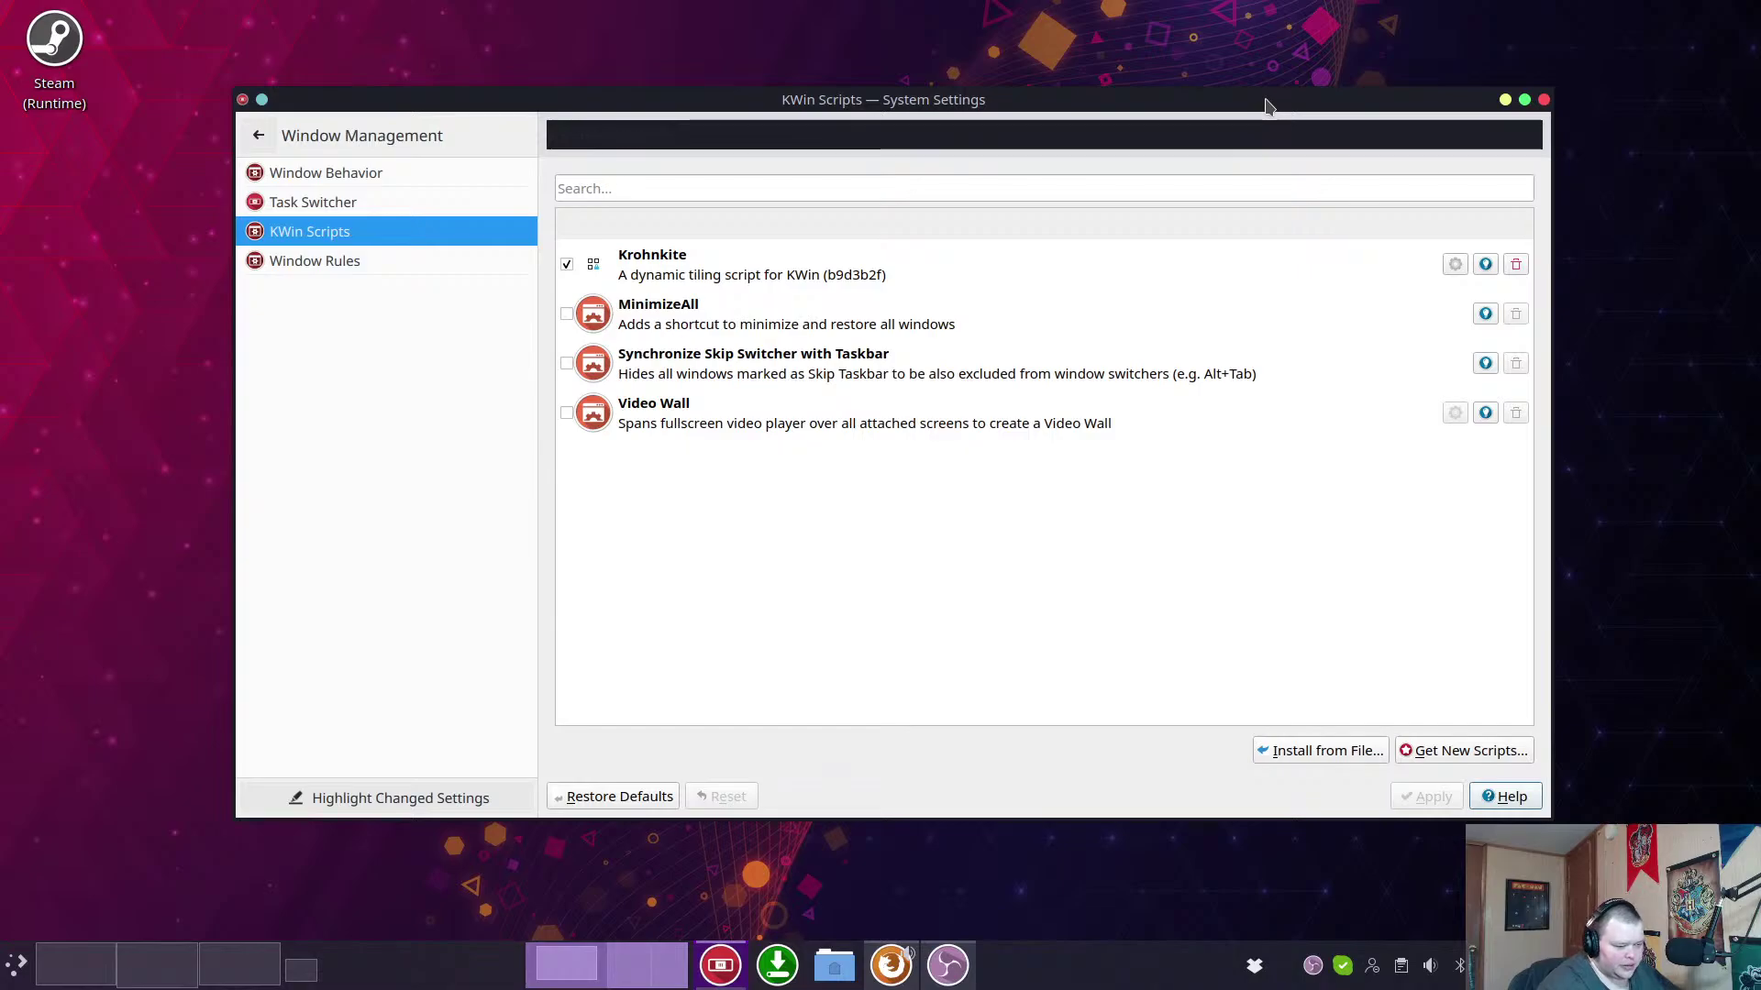
click(1505, 101)
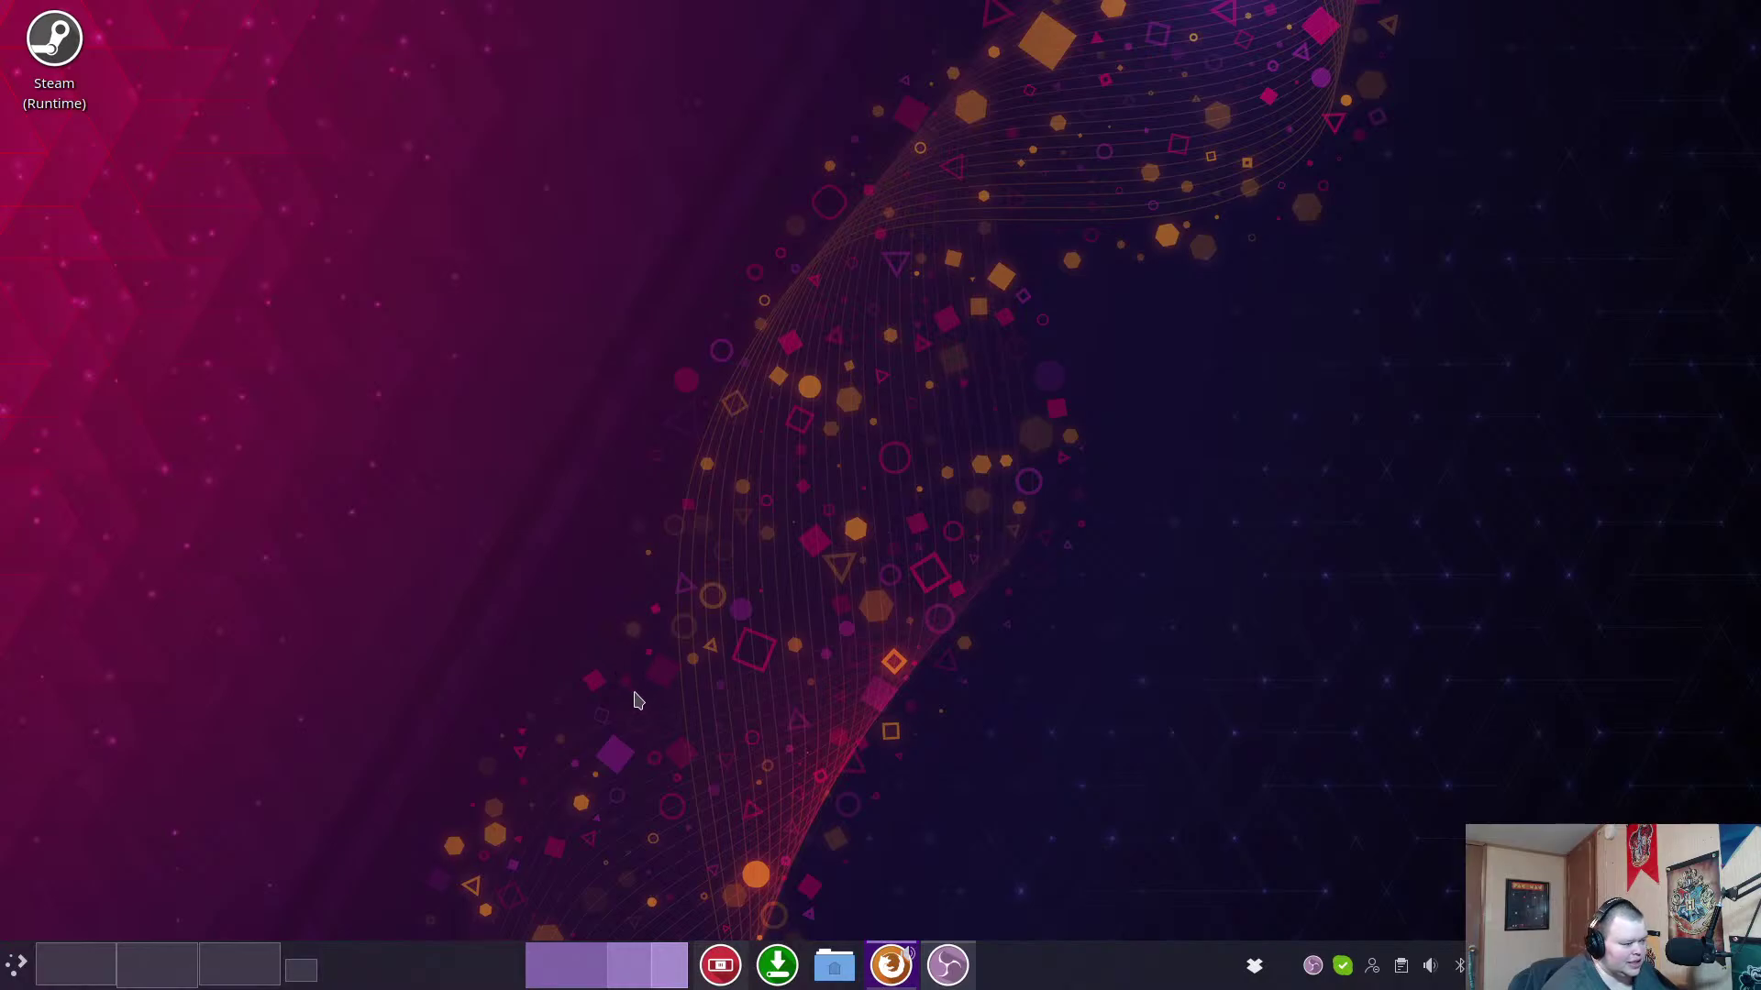
Return to the Xmobar Style Layout page in Firefox and save xmobar_no_float.layout.latte.zip to Downloads.
click(130, 964)
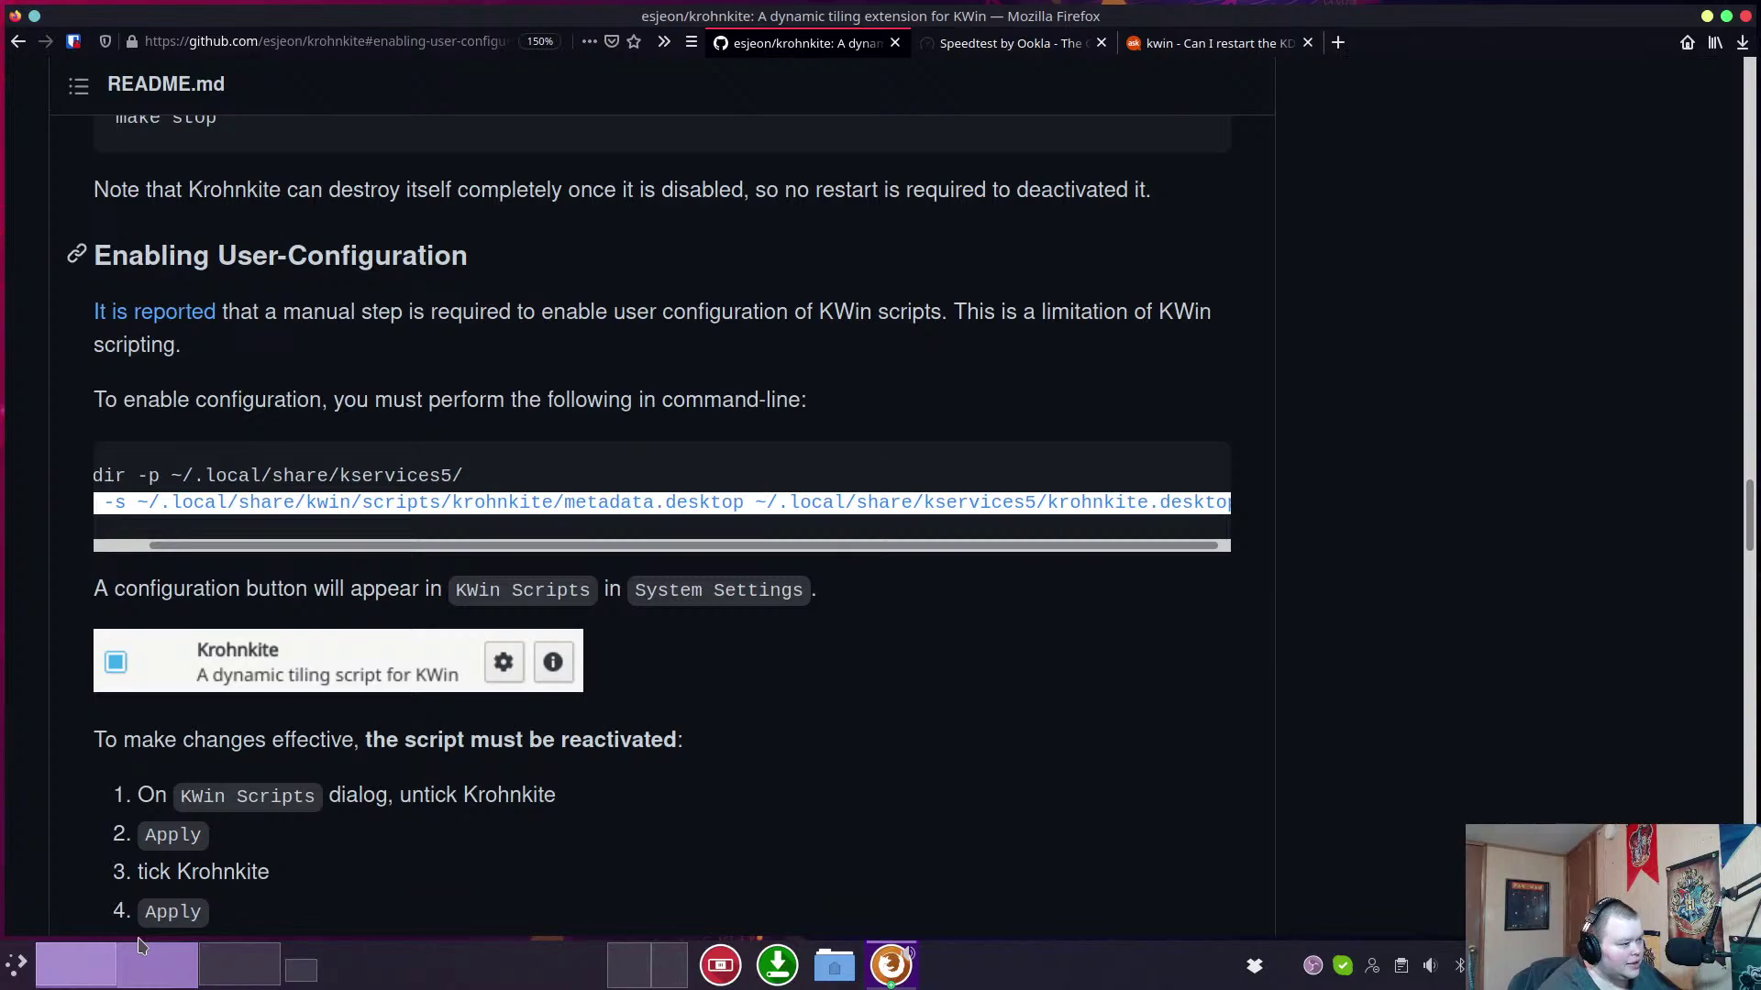
key(alt+Left)
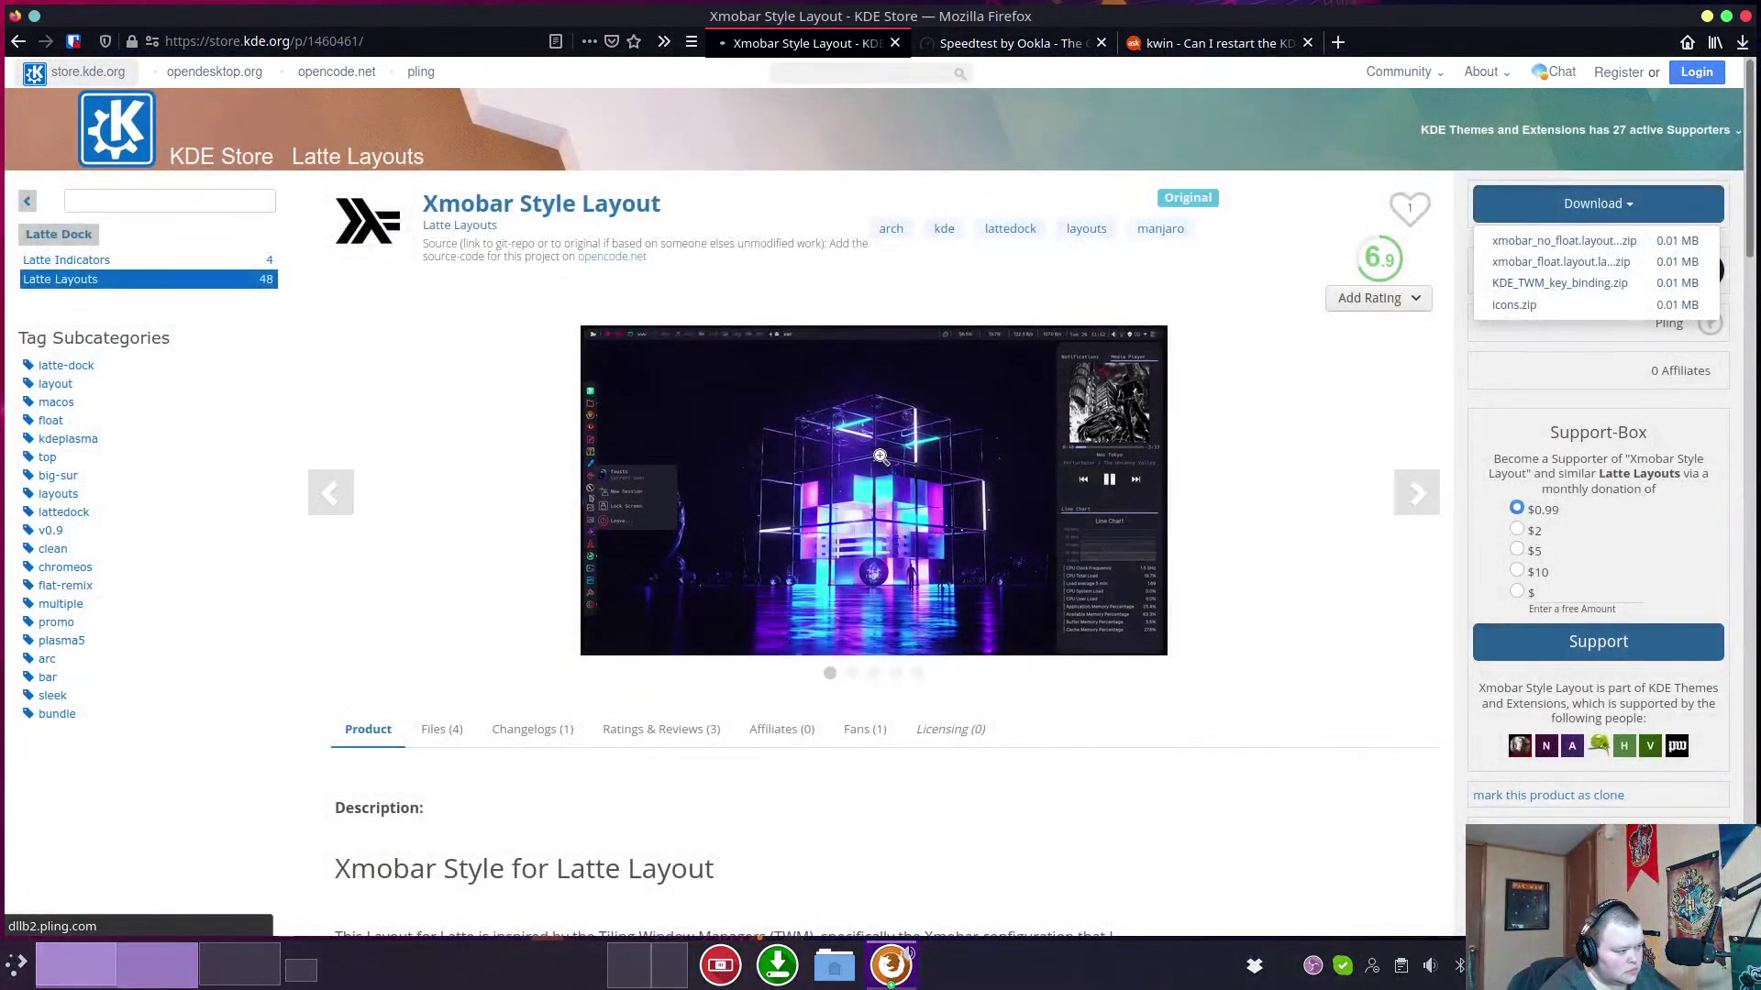
click(996, 640)
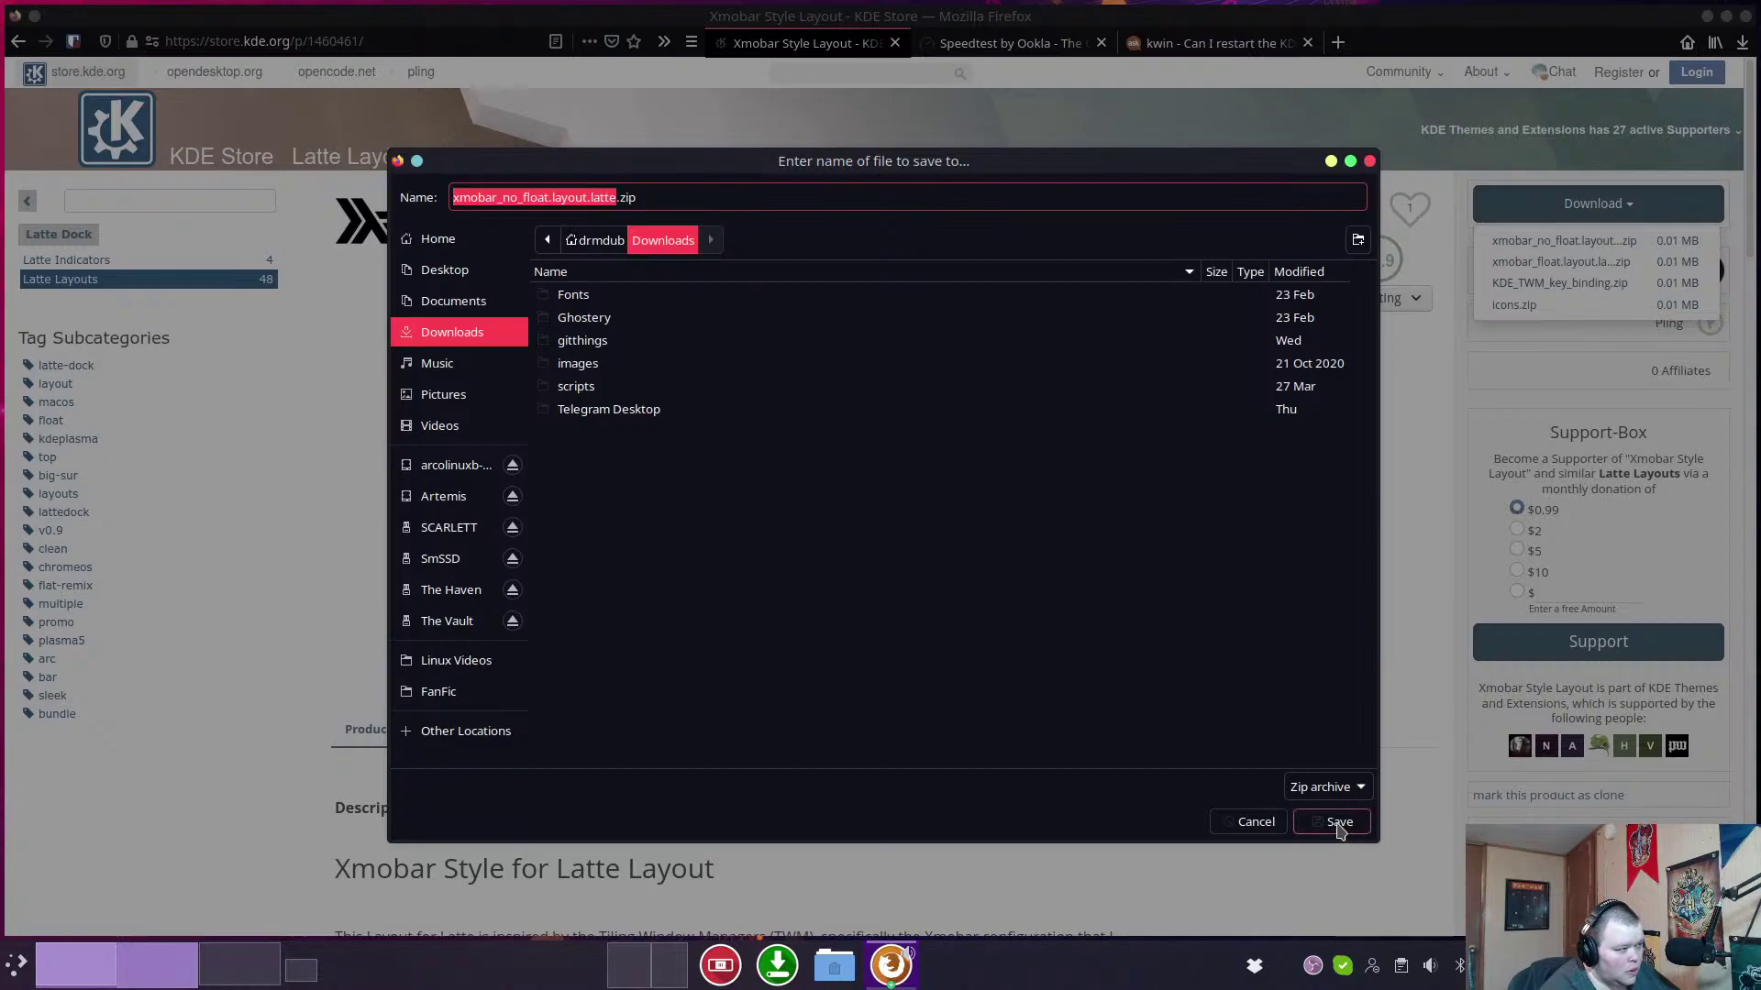
click(1338, 822)
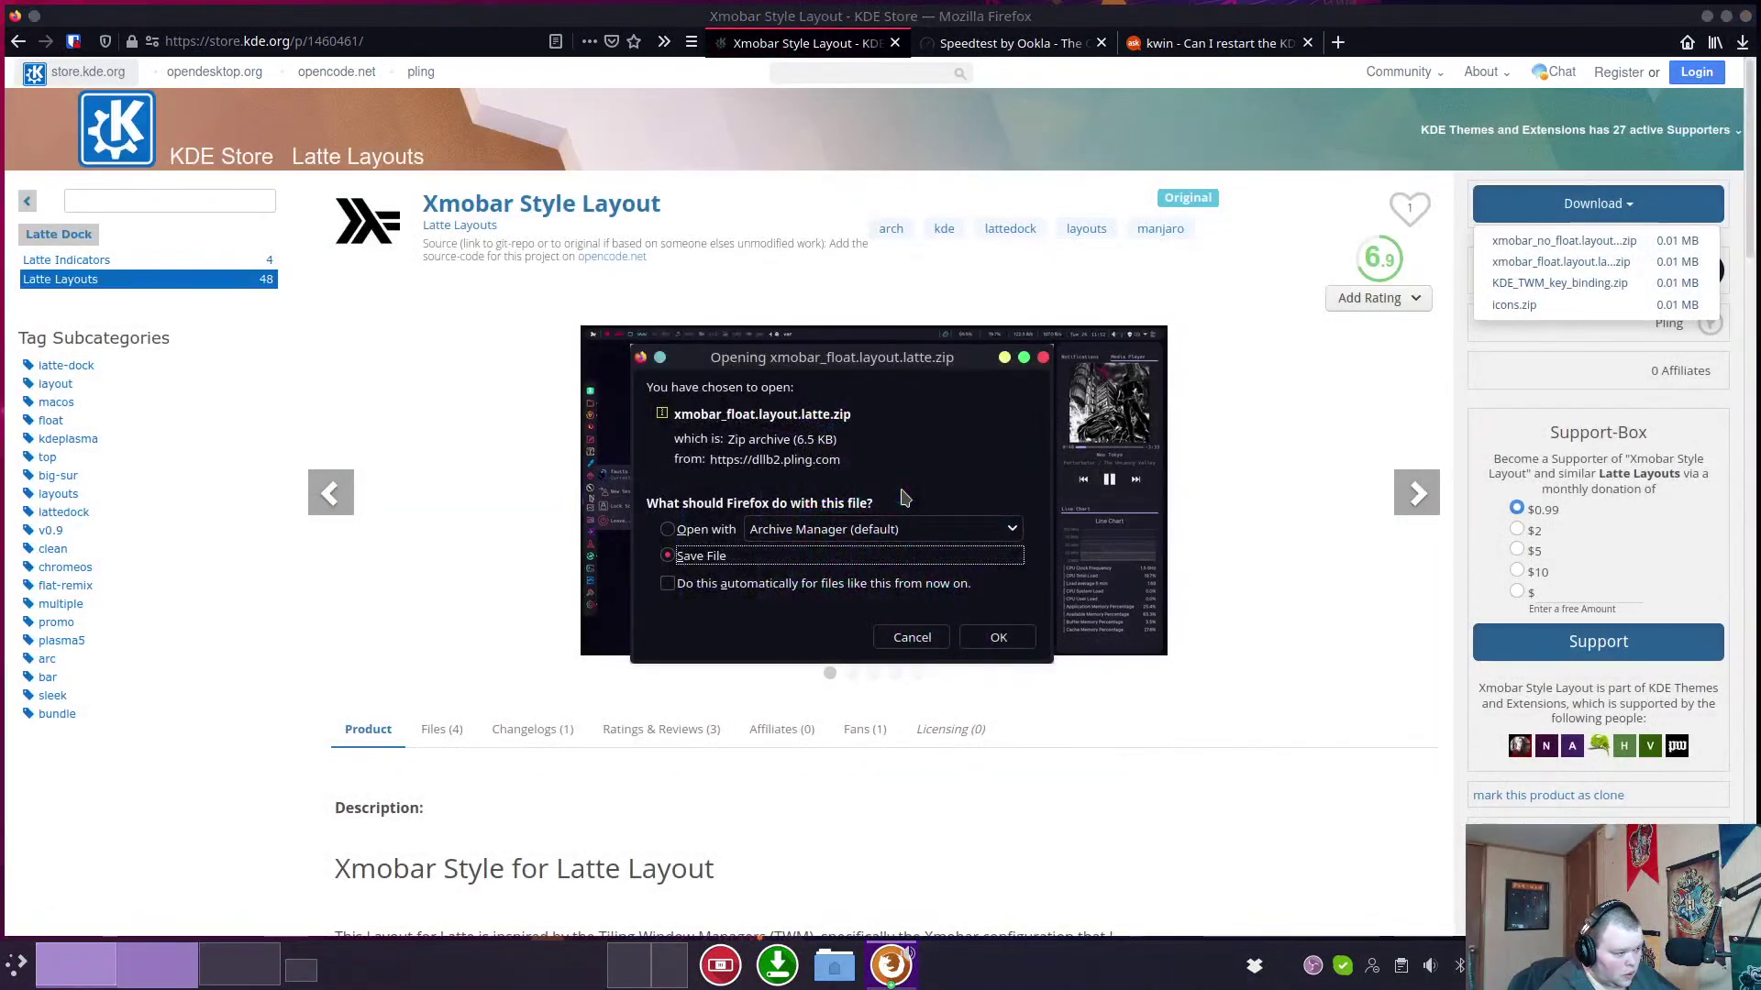
Save xmobar_float.layout.latte.zip and icons.zip from the Xmobar Style Layout page to Downloads.
click(1006, 642)
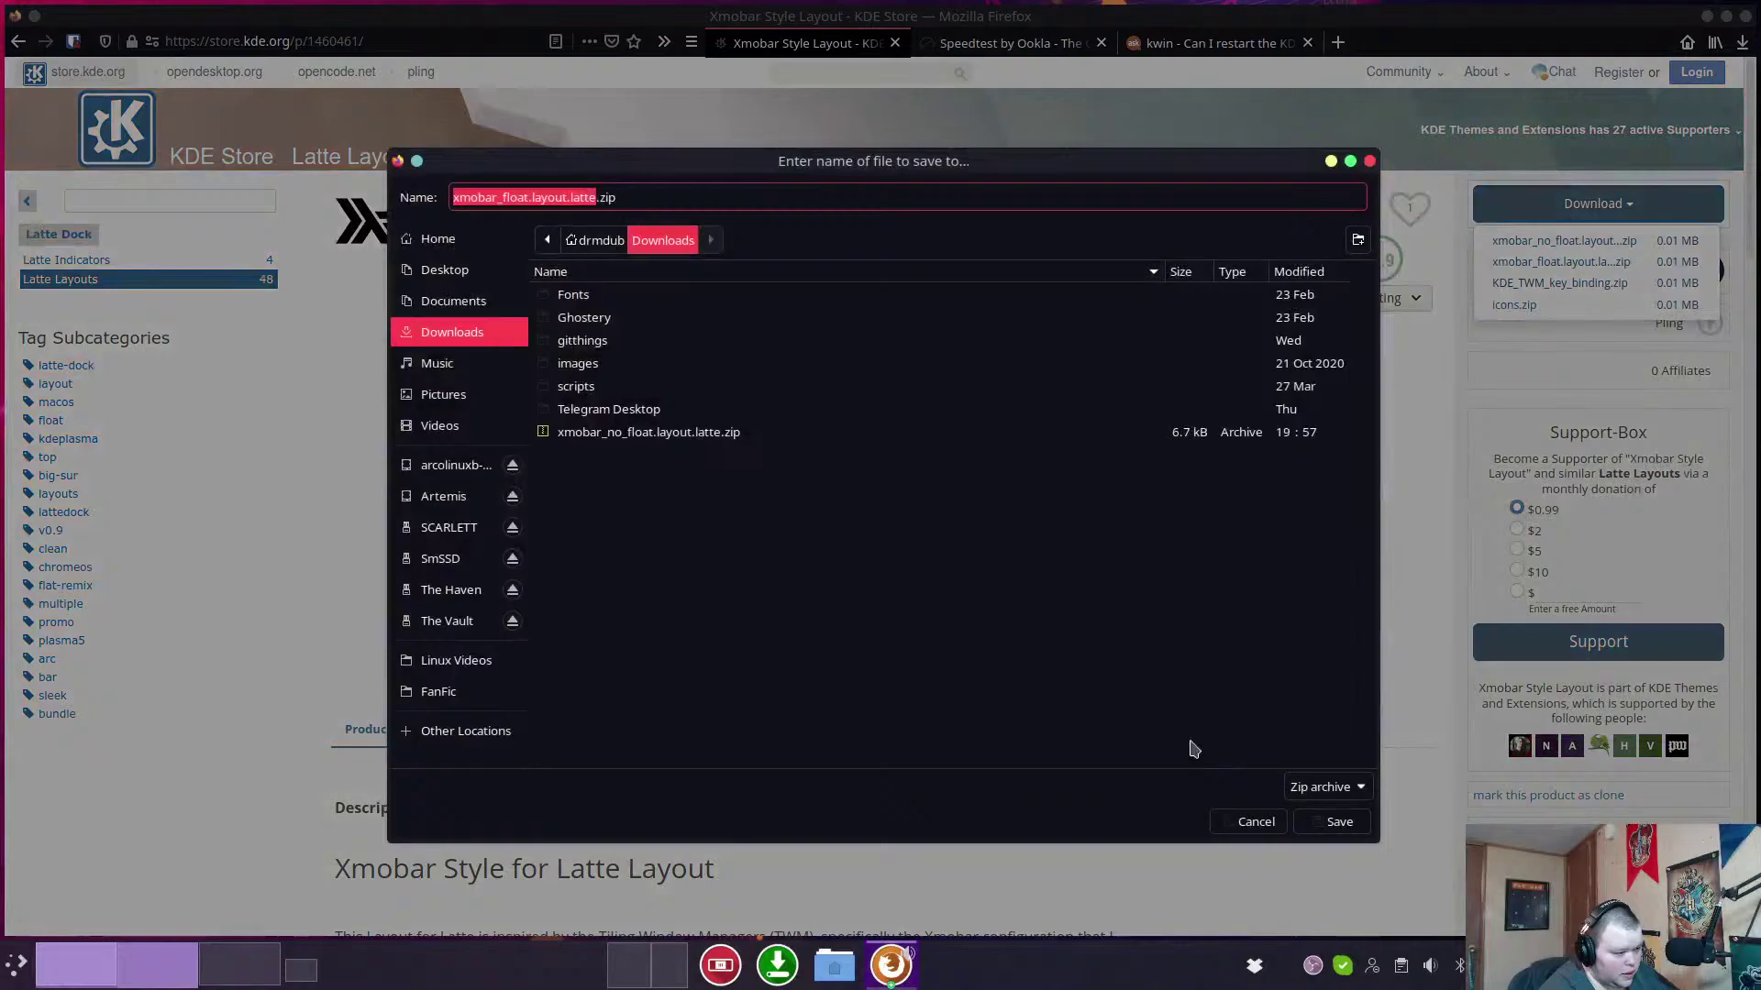
click(1338, 822)
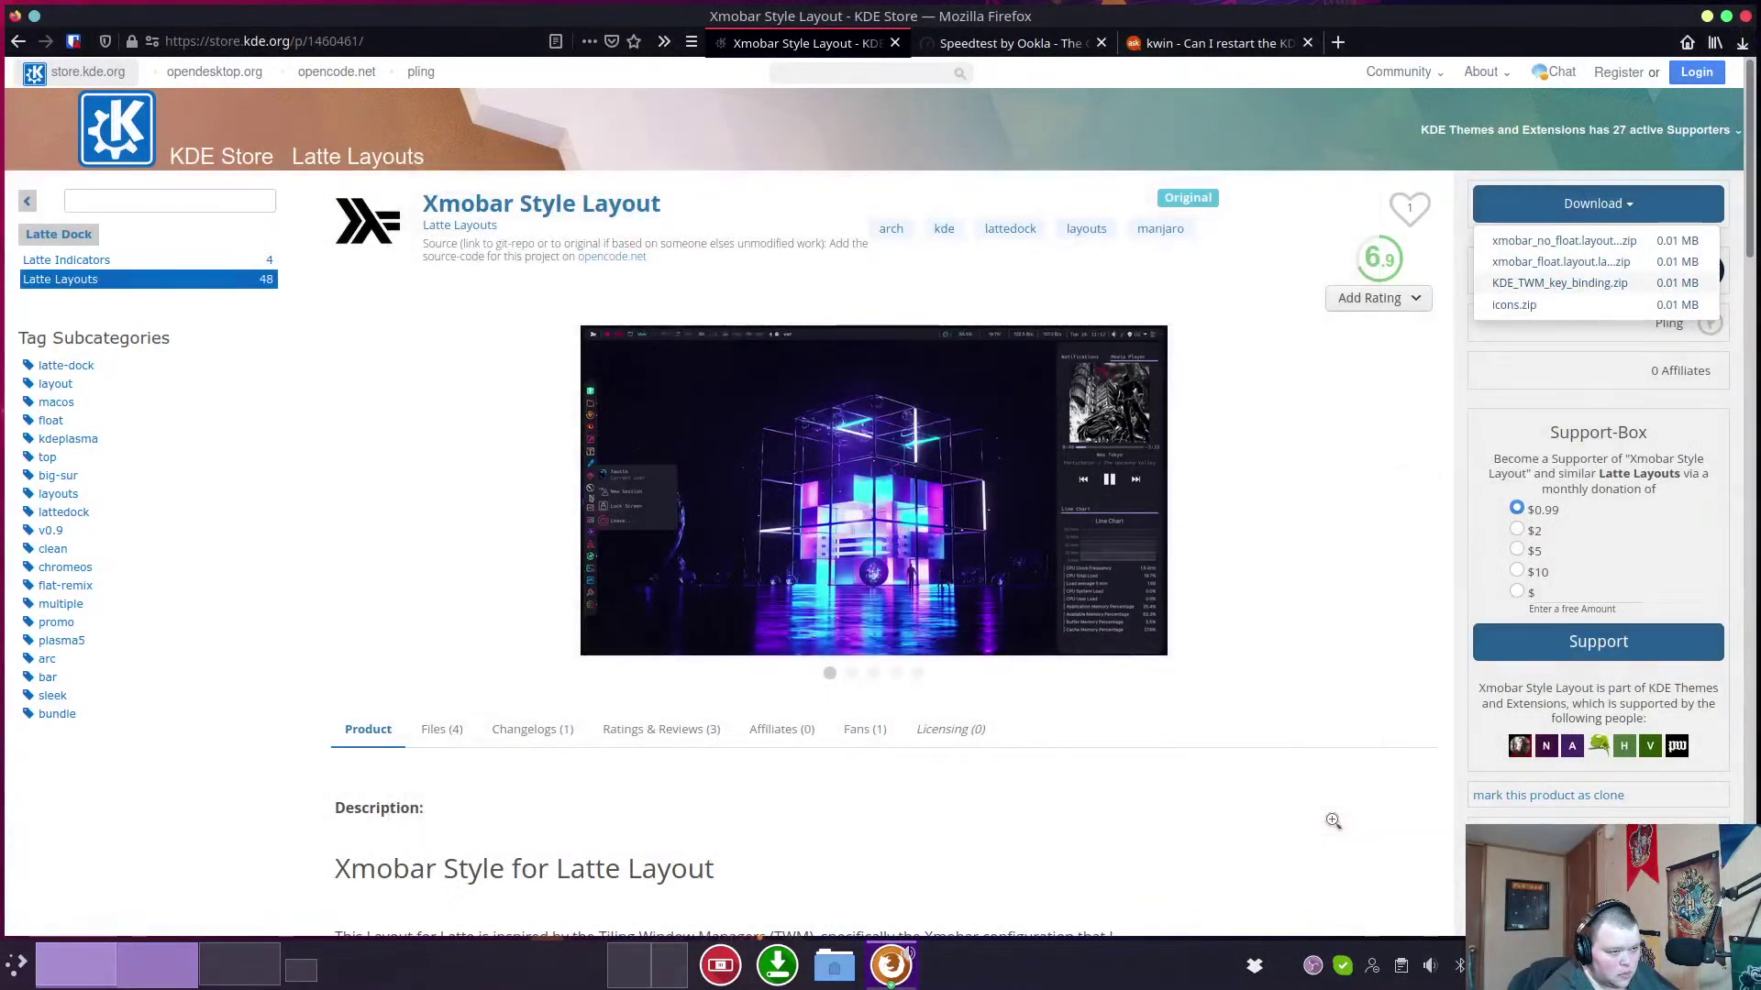
click(1332, 821)
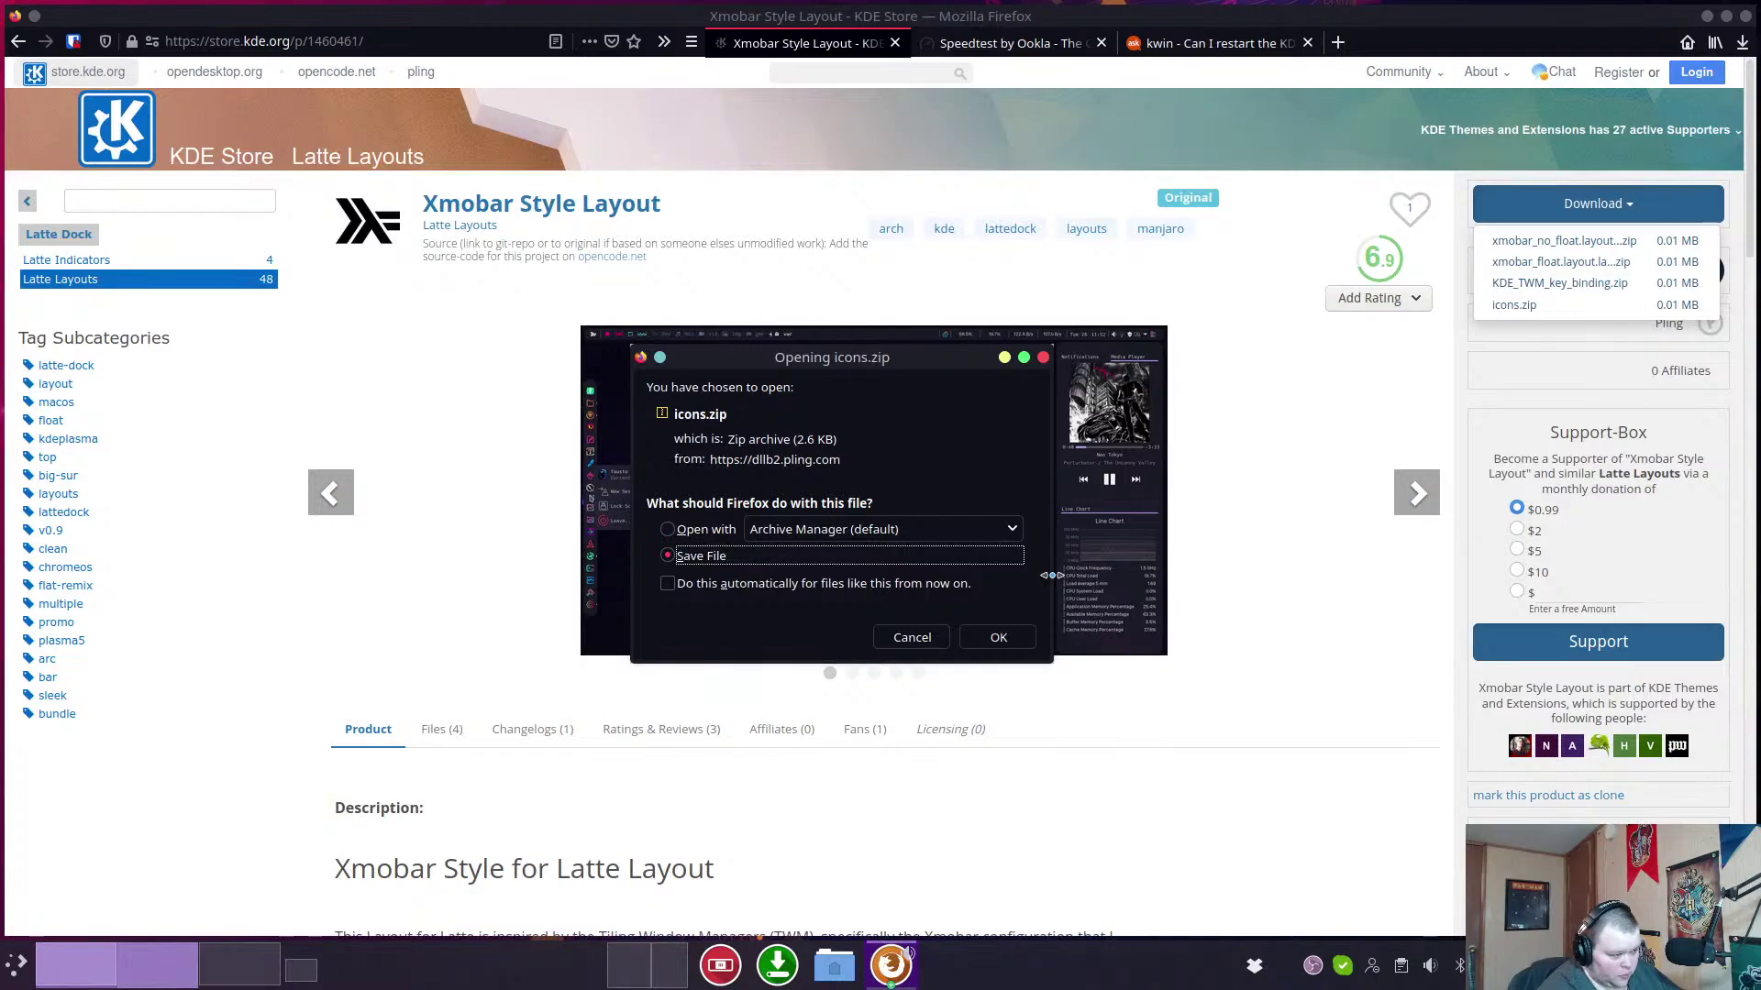
click(992, 635)
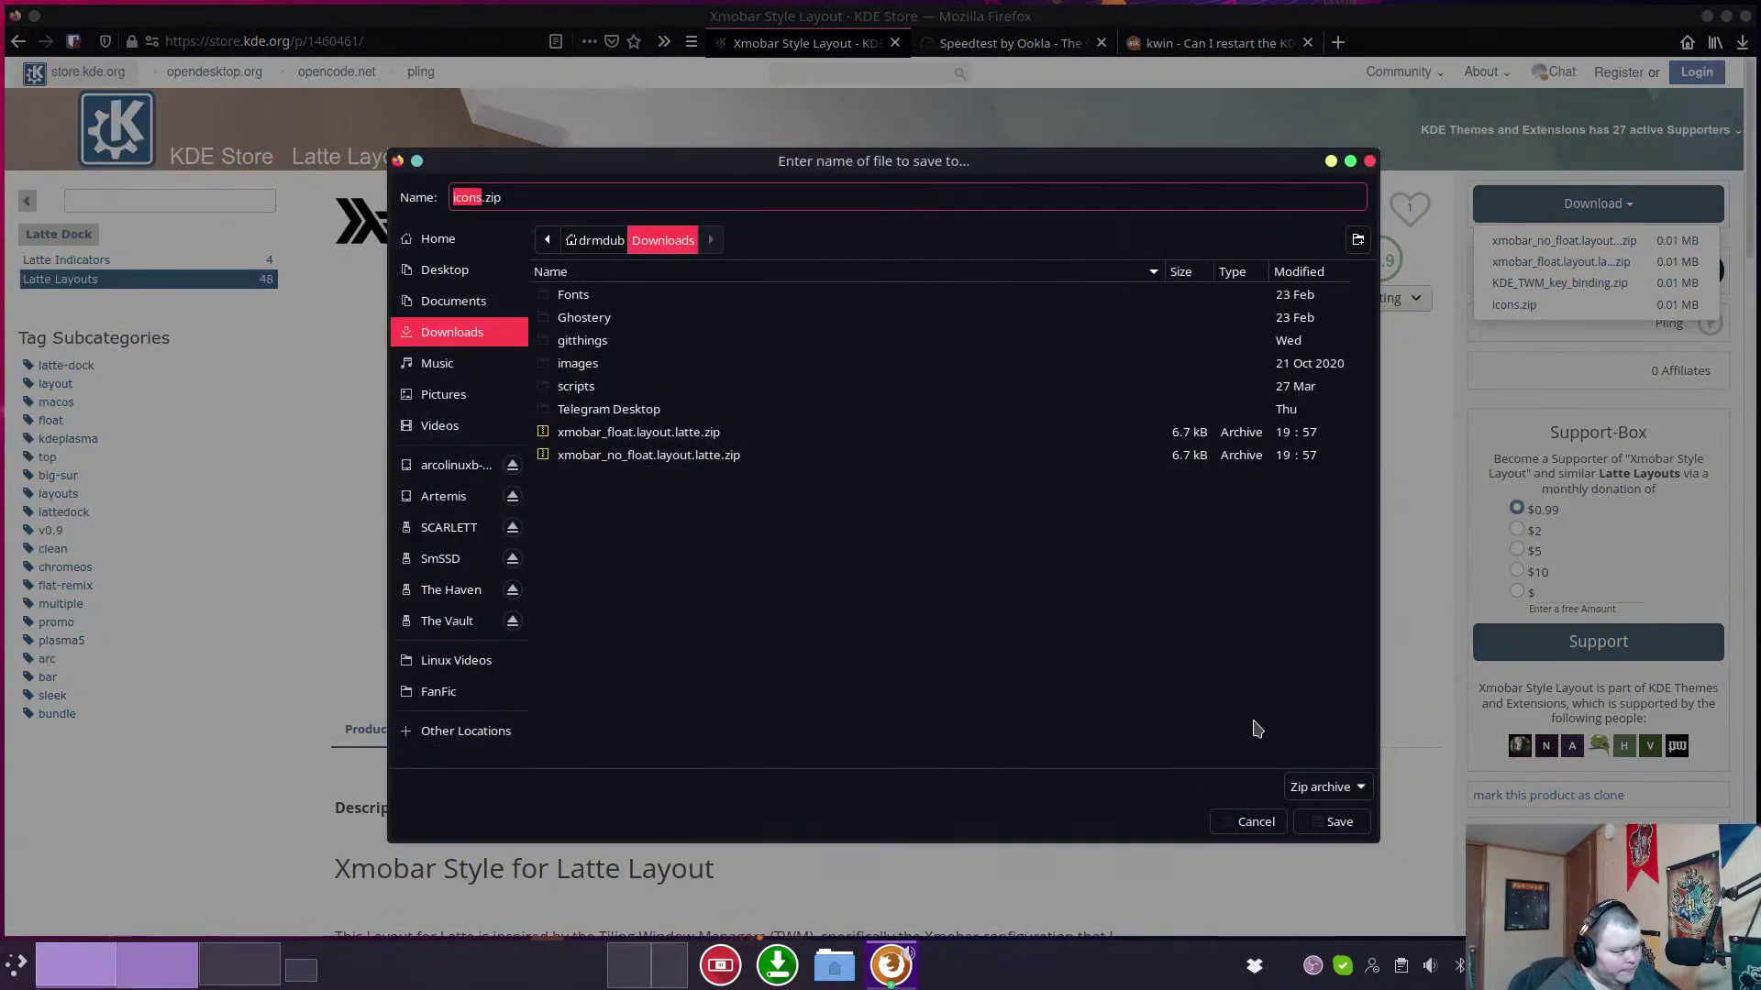
click(1339, 821)
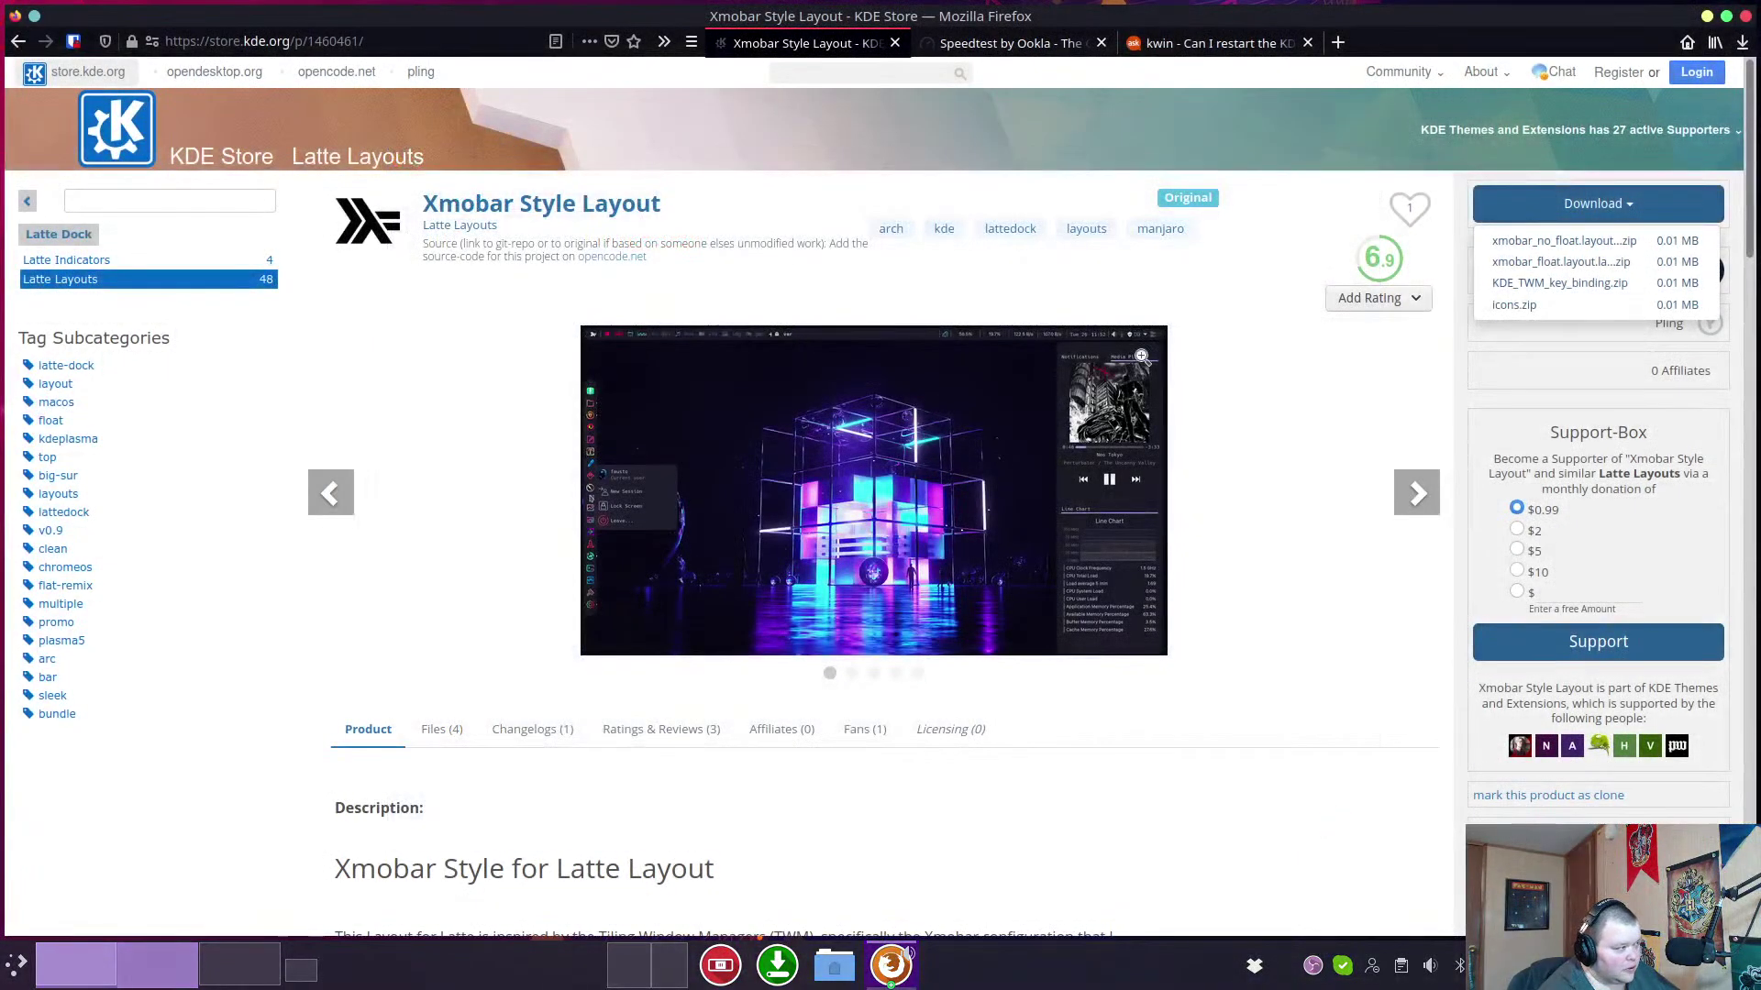
Switch to the empty virtual desktop, remove the existing Plasma panel and leave edit mode.
click(588, 962)
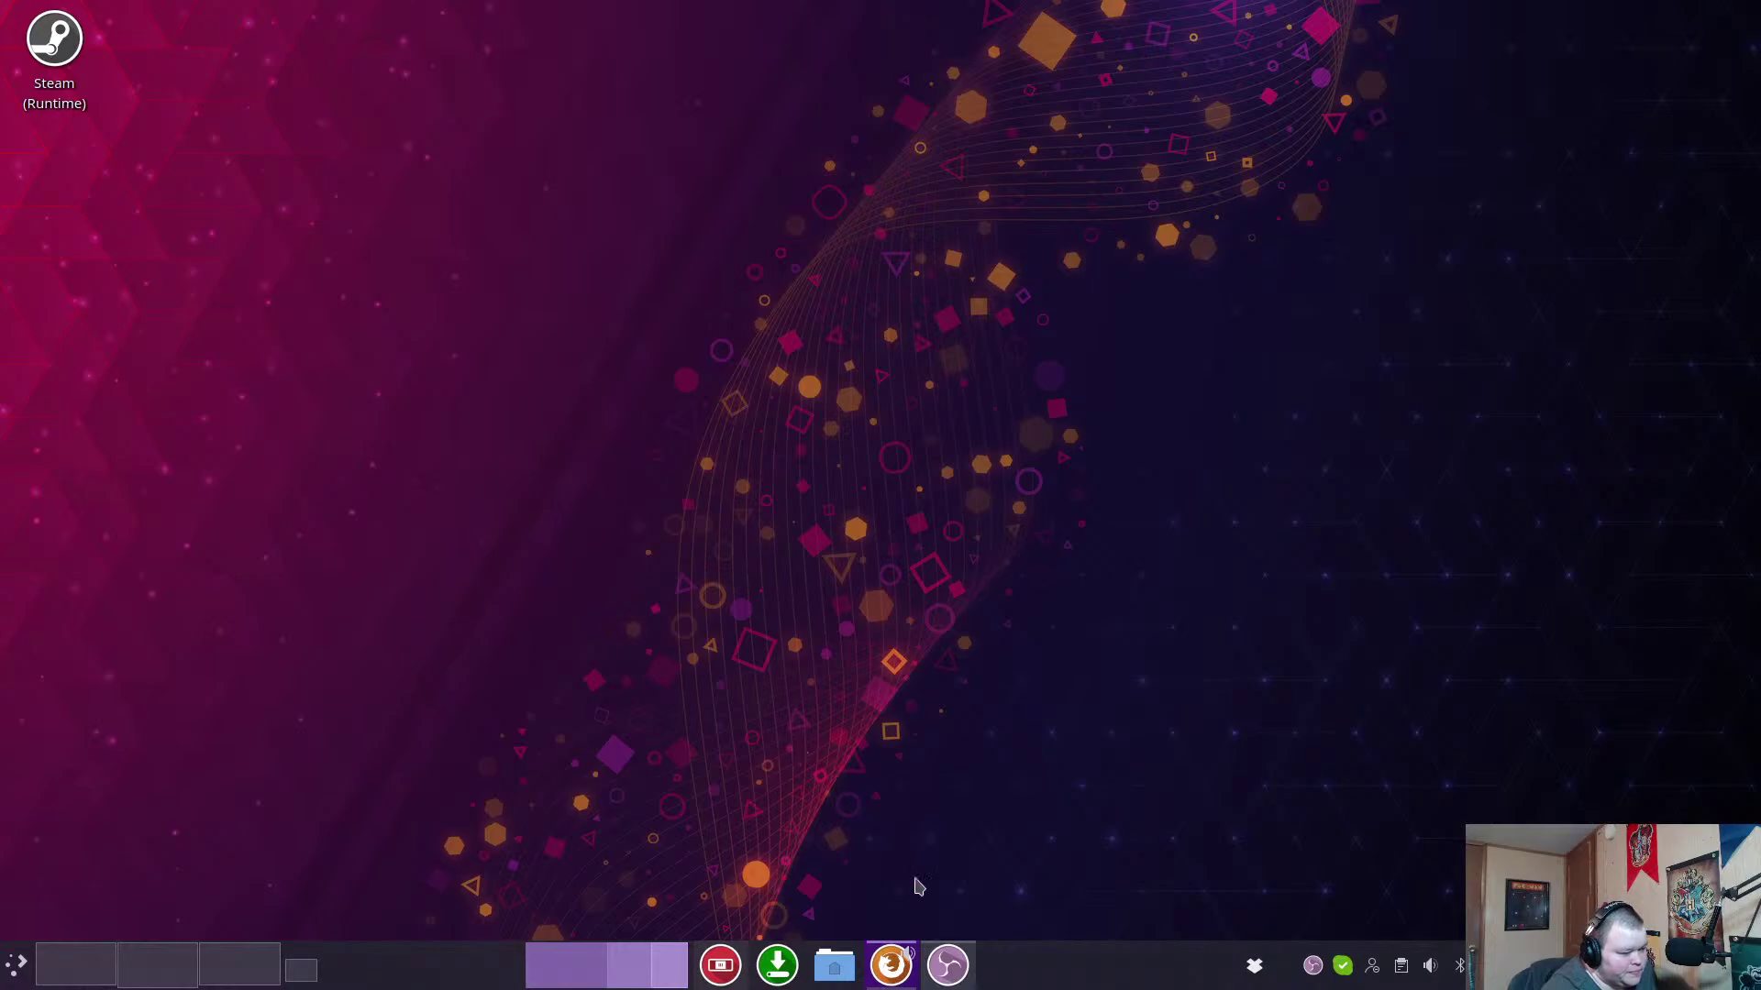
right_click(1069, 976)
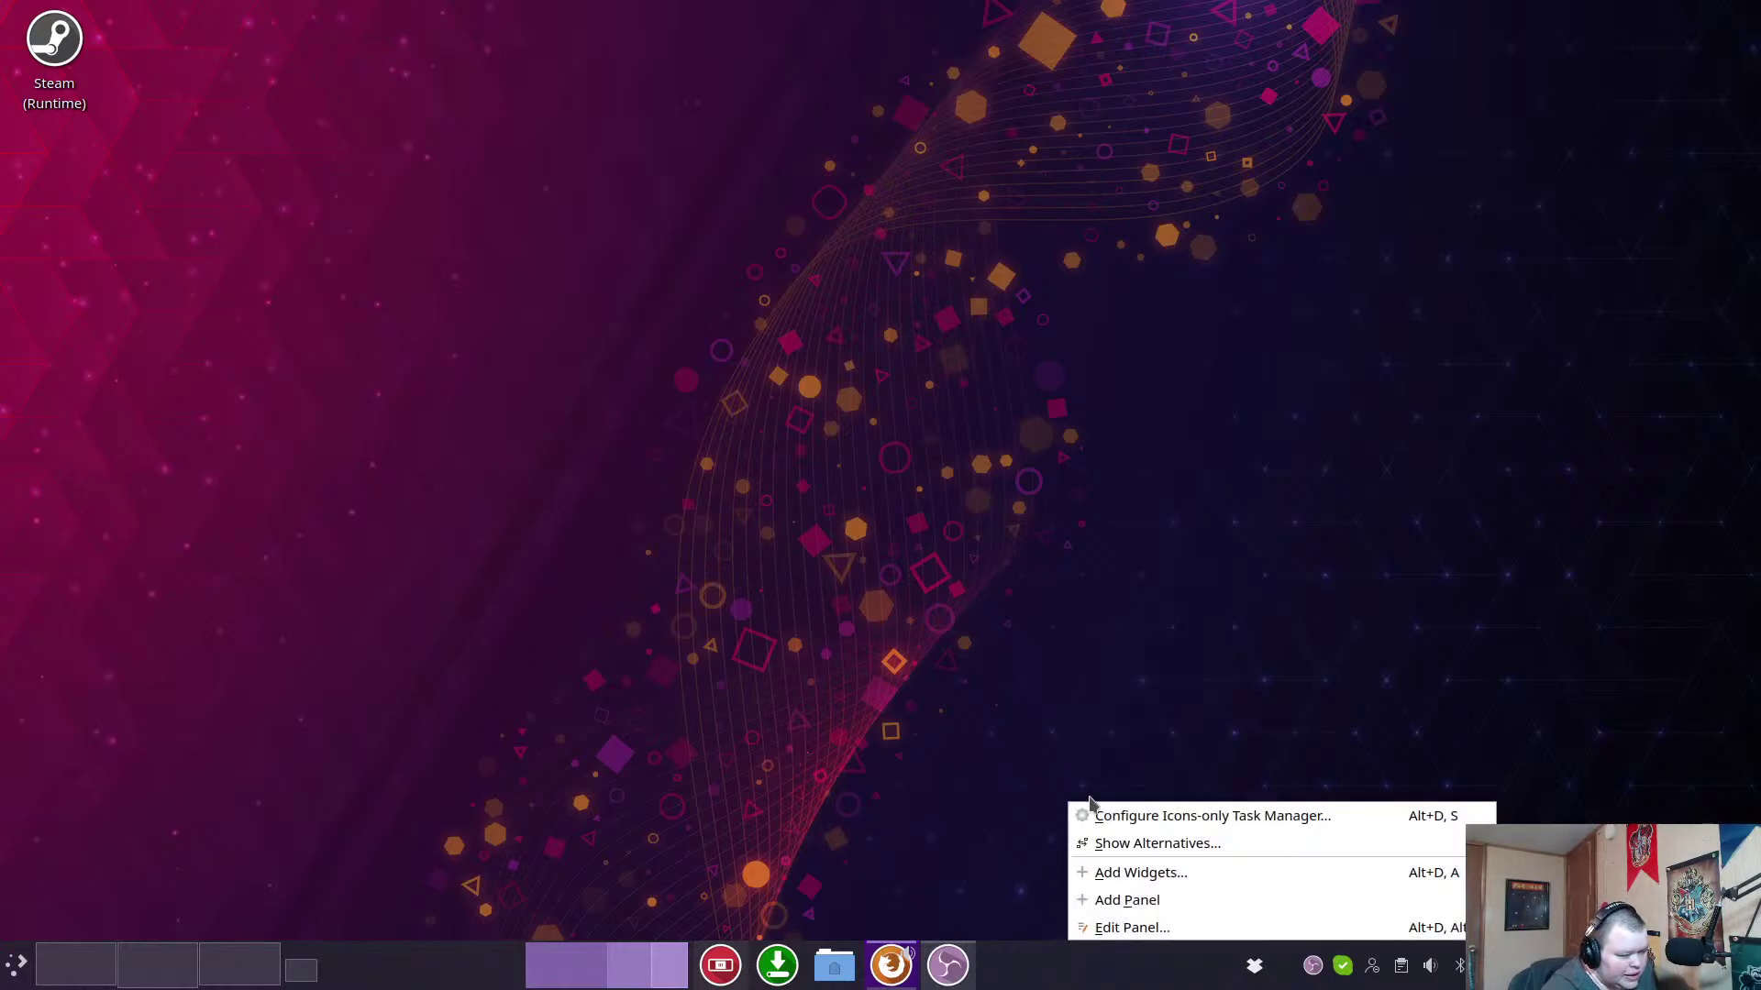
click(1161, 929)
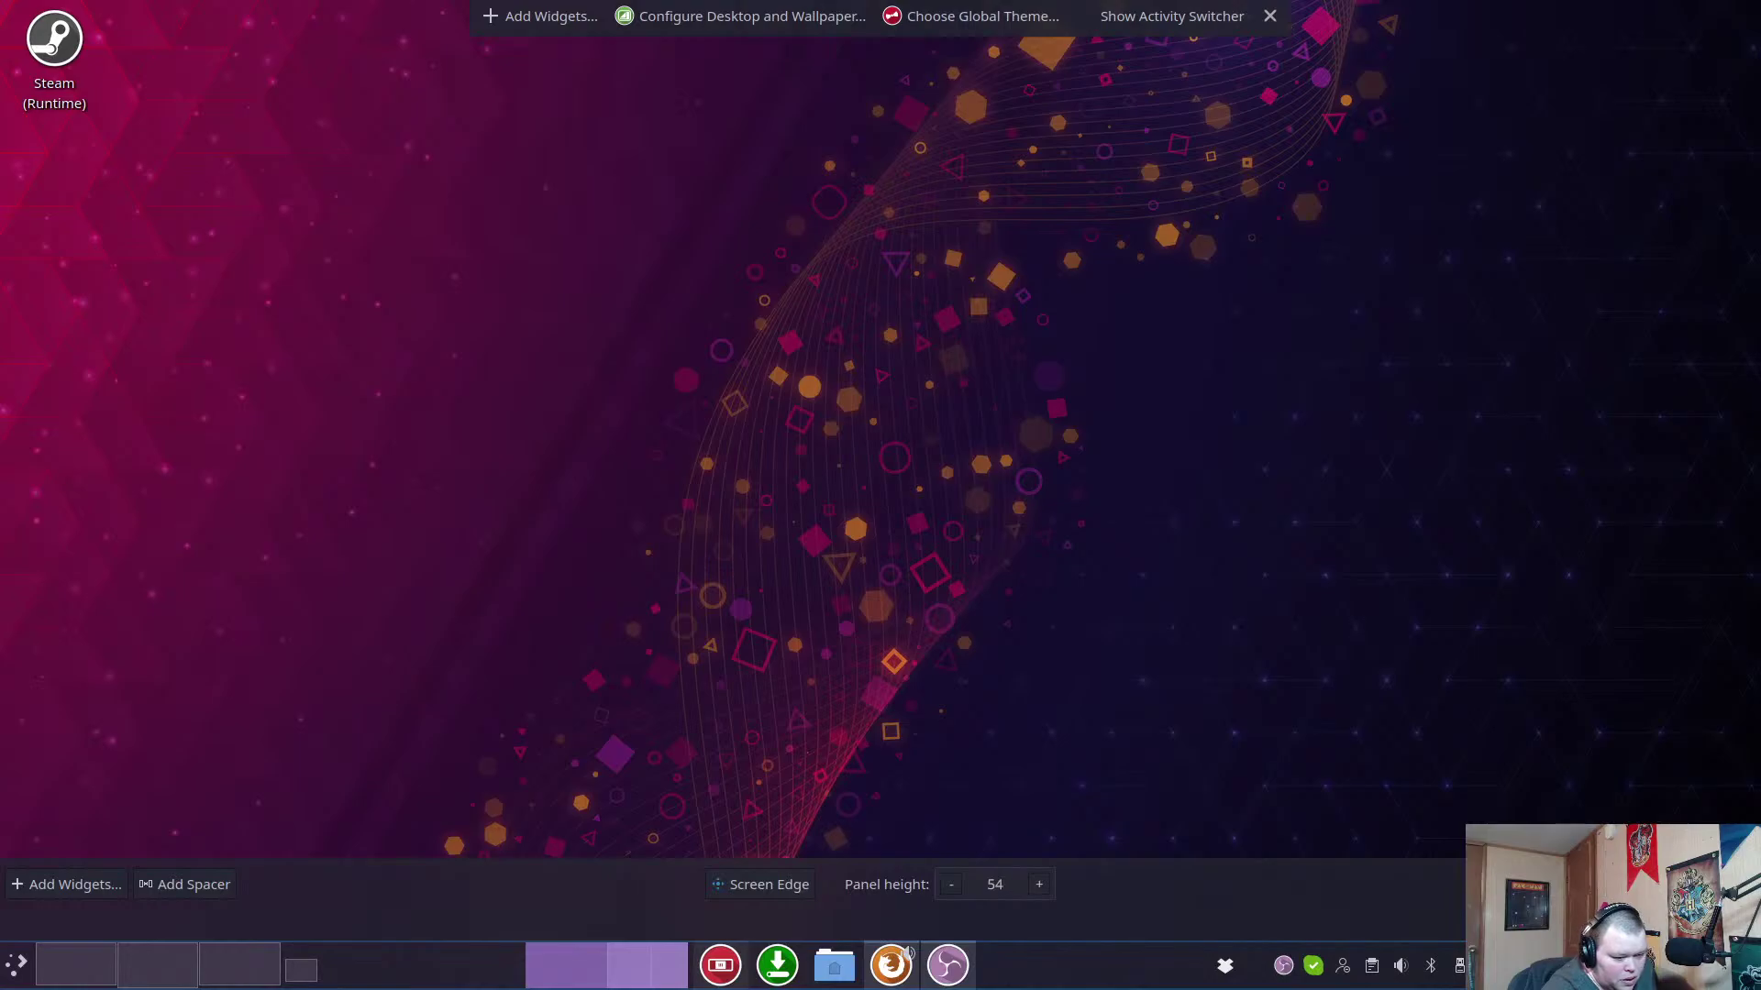
click(1654, 885)
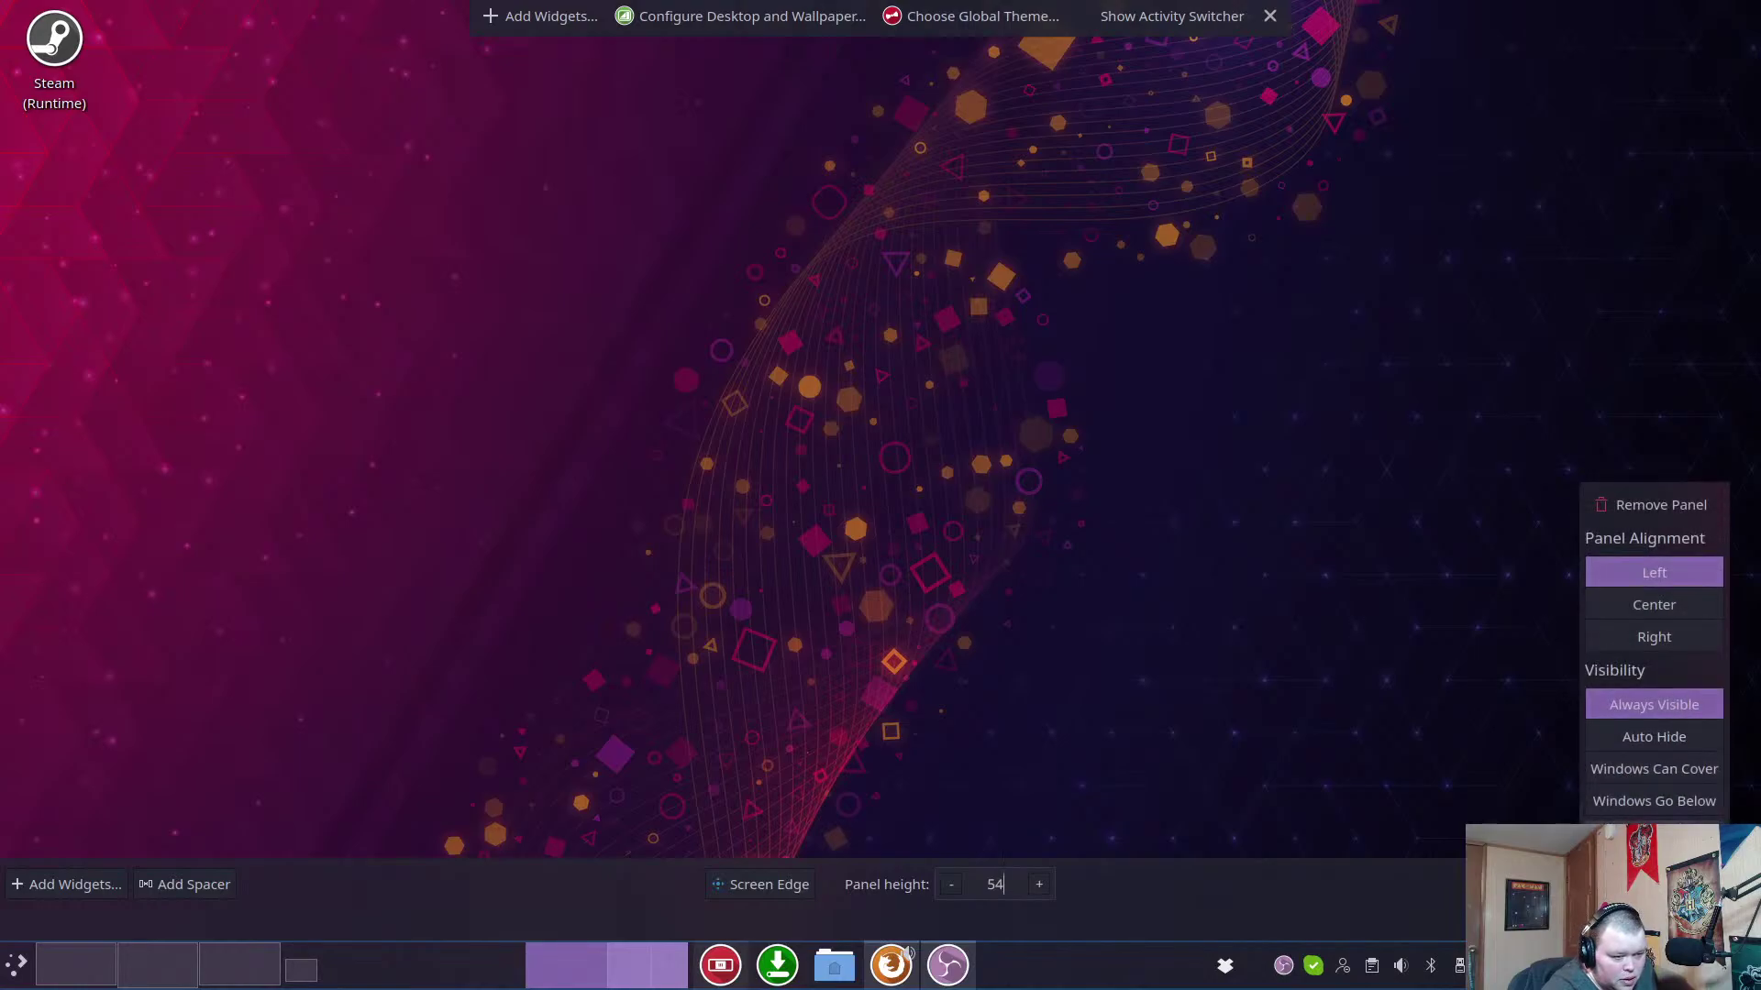
click(1674, 503)
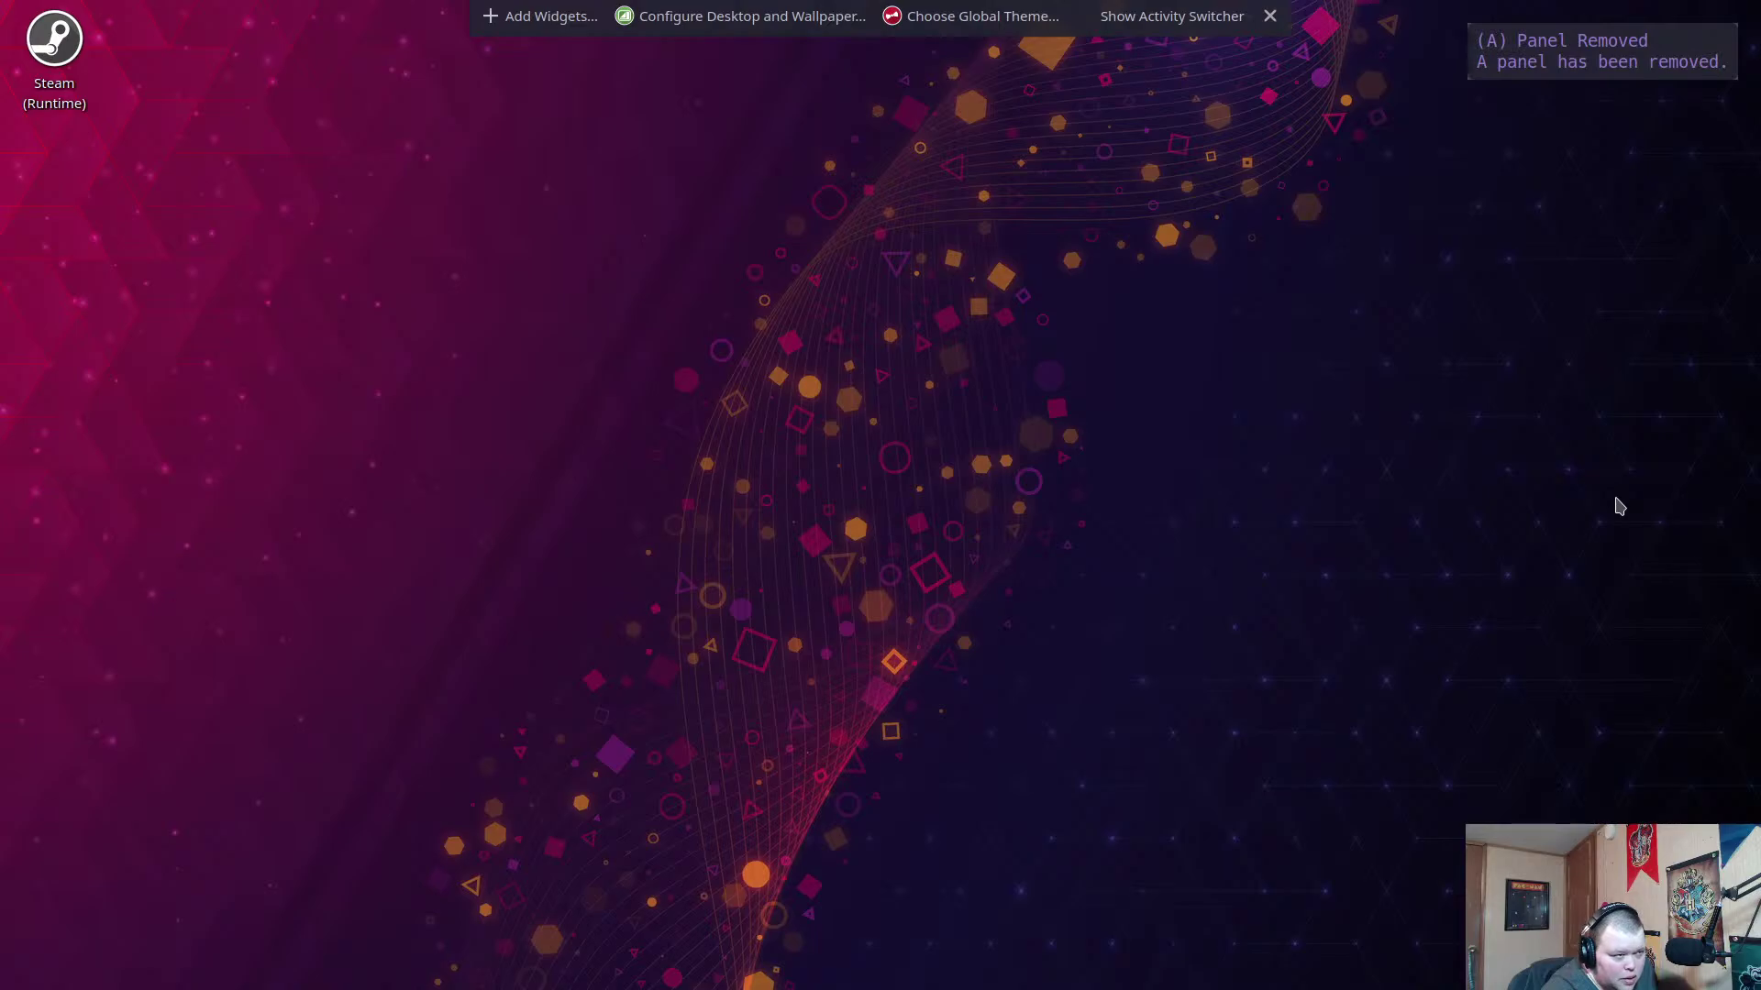
right_click(804, 396)
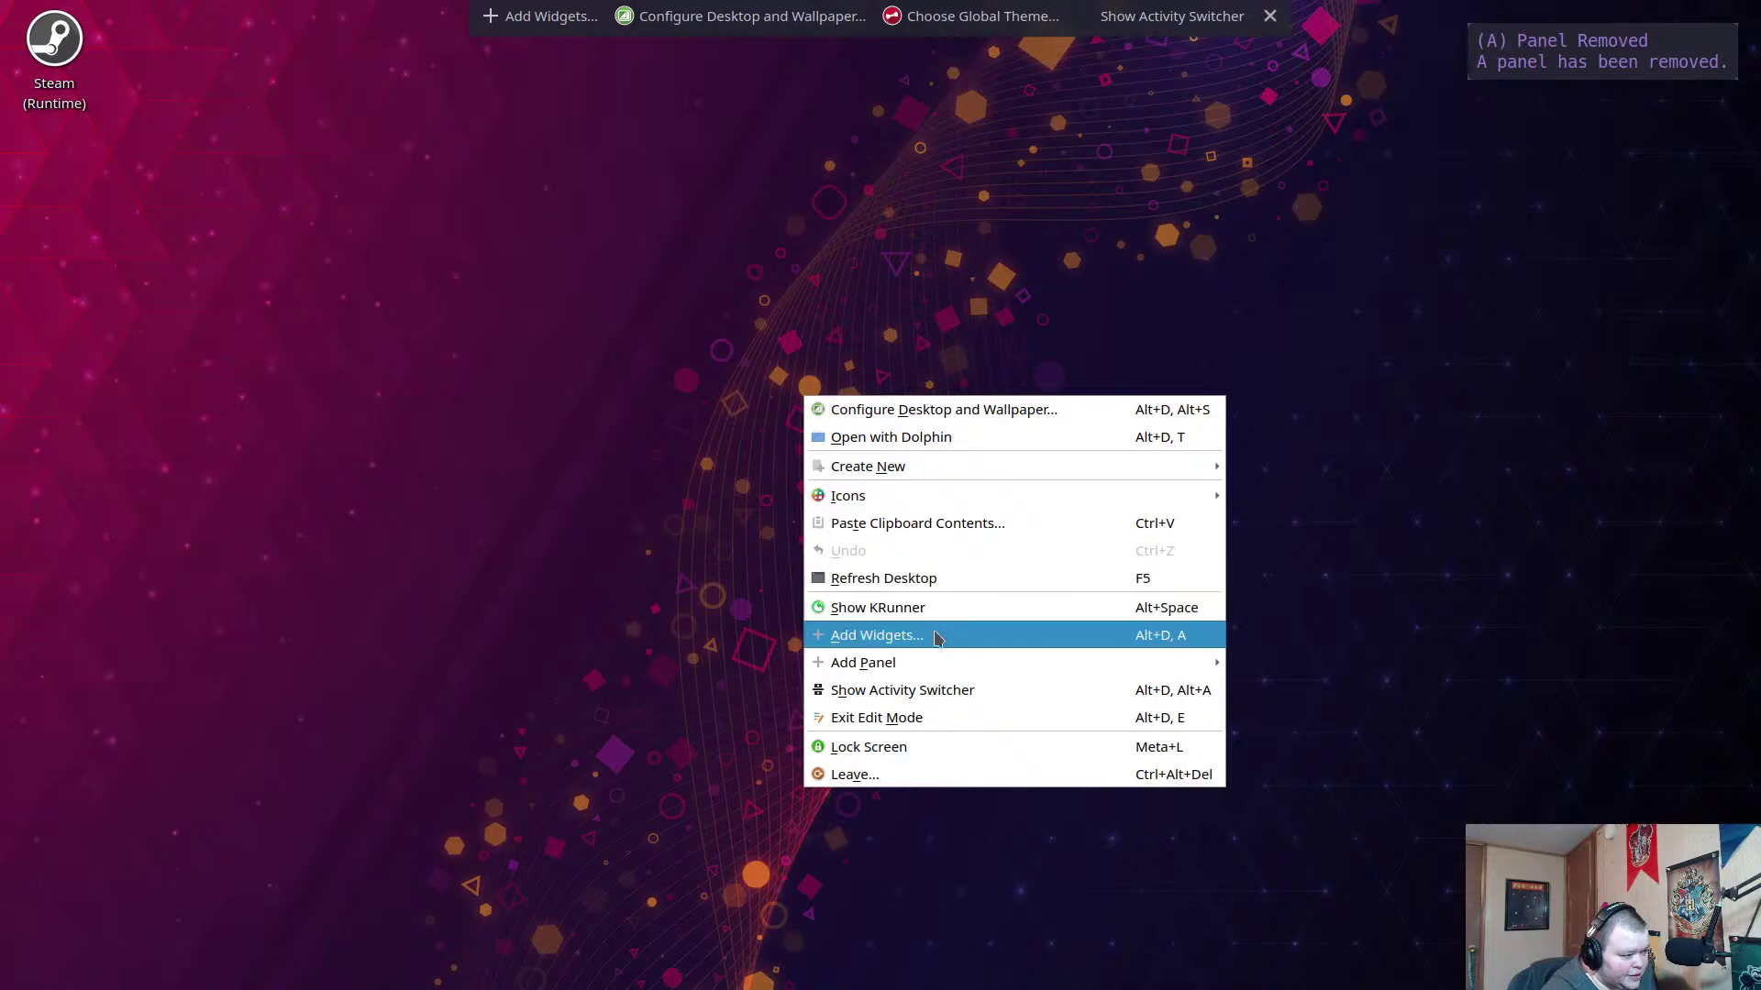
click(920, 719)
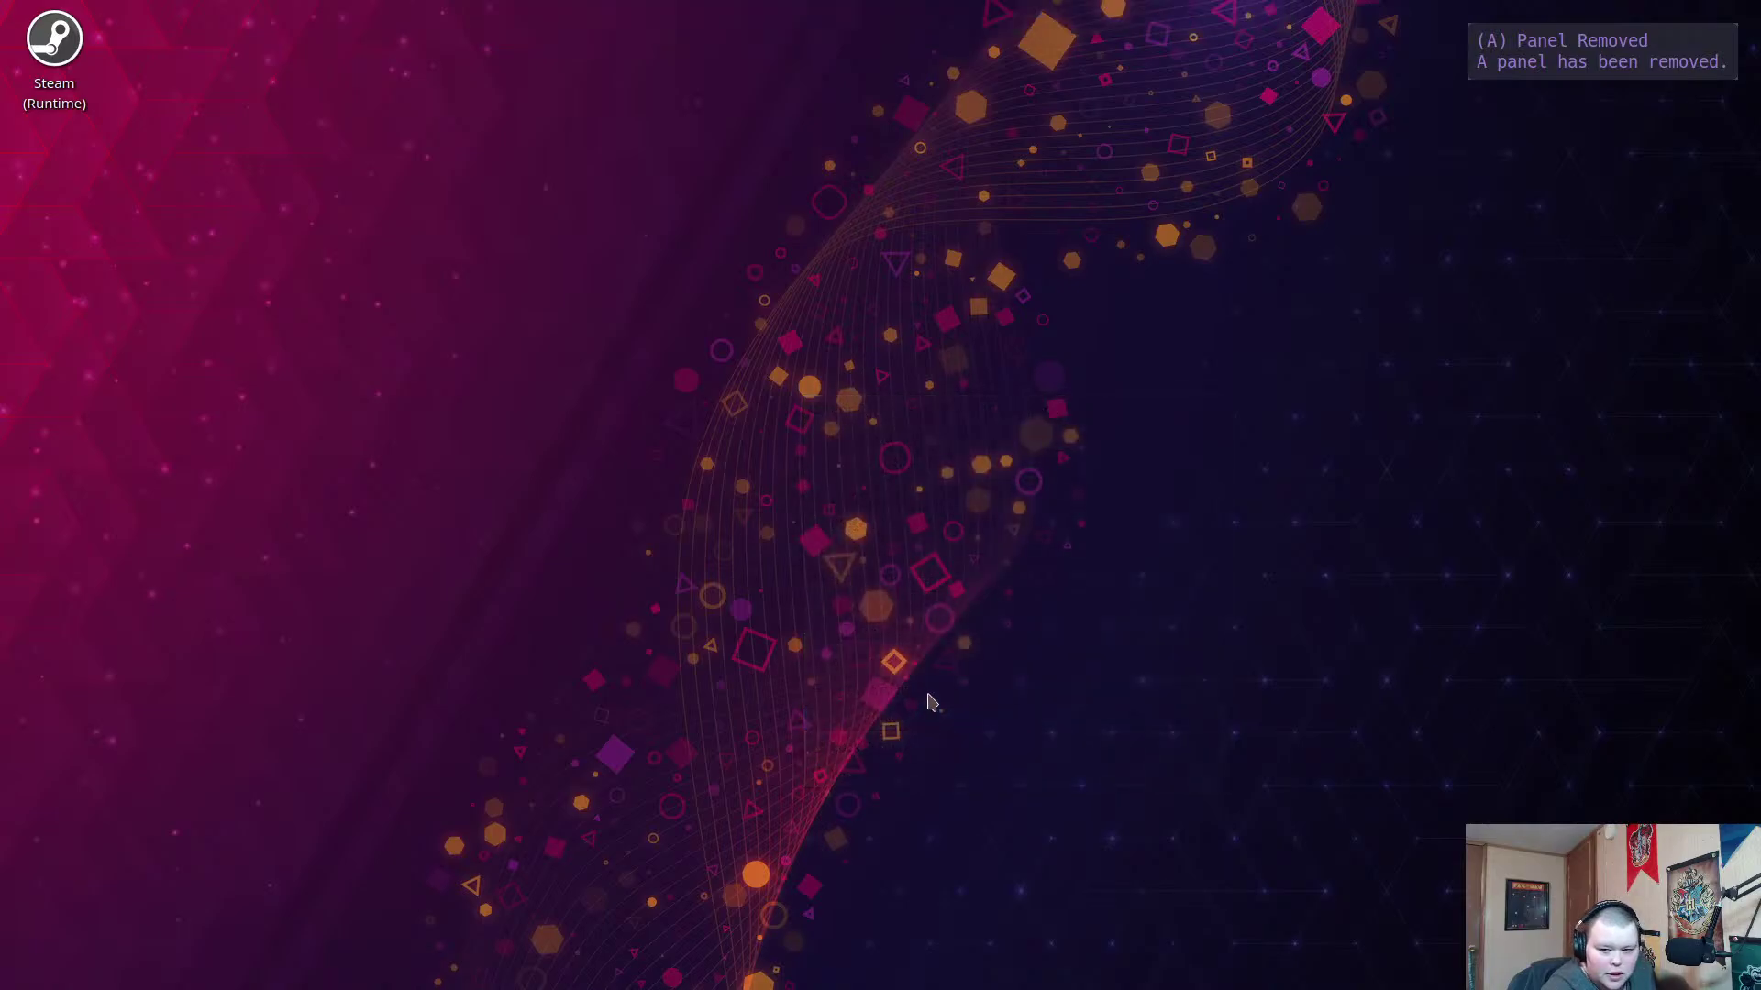
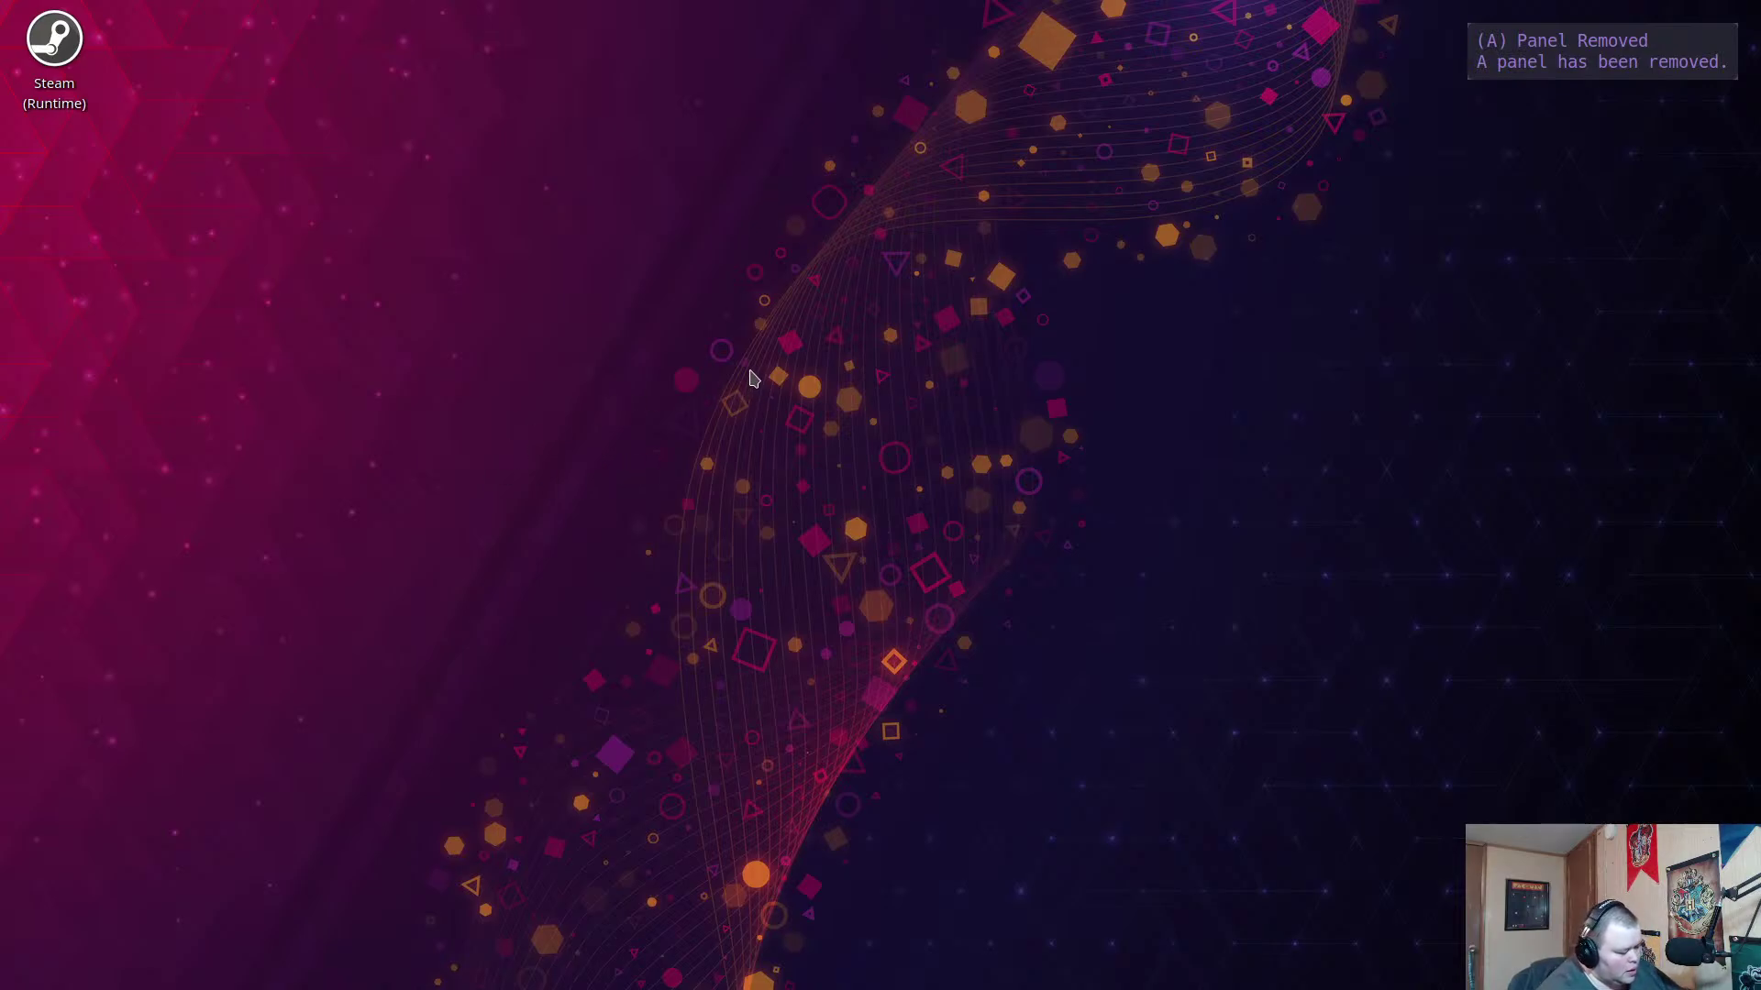
Search for latte in the application launcher and start Latte Dock.
key(alt+space)
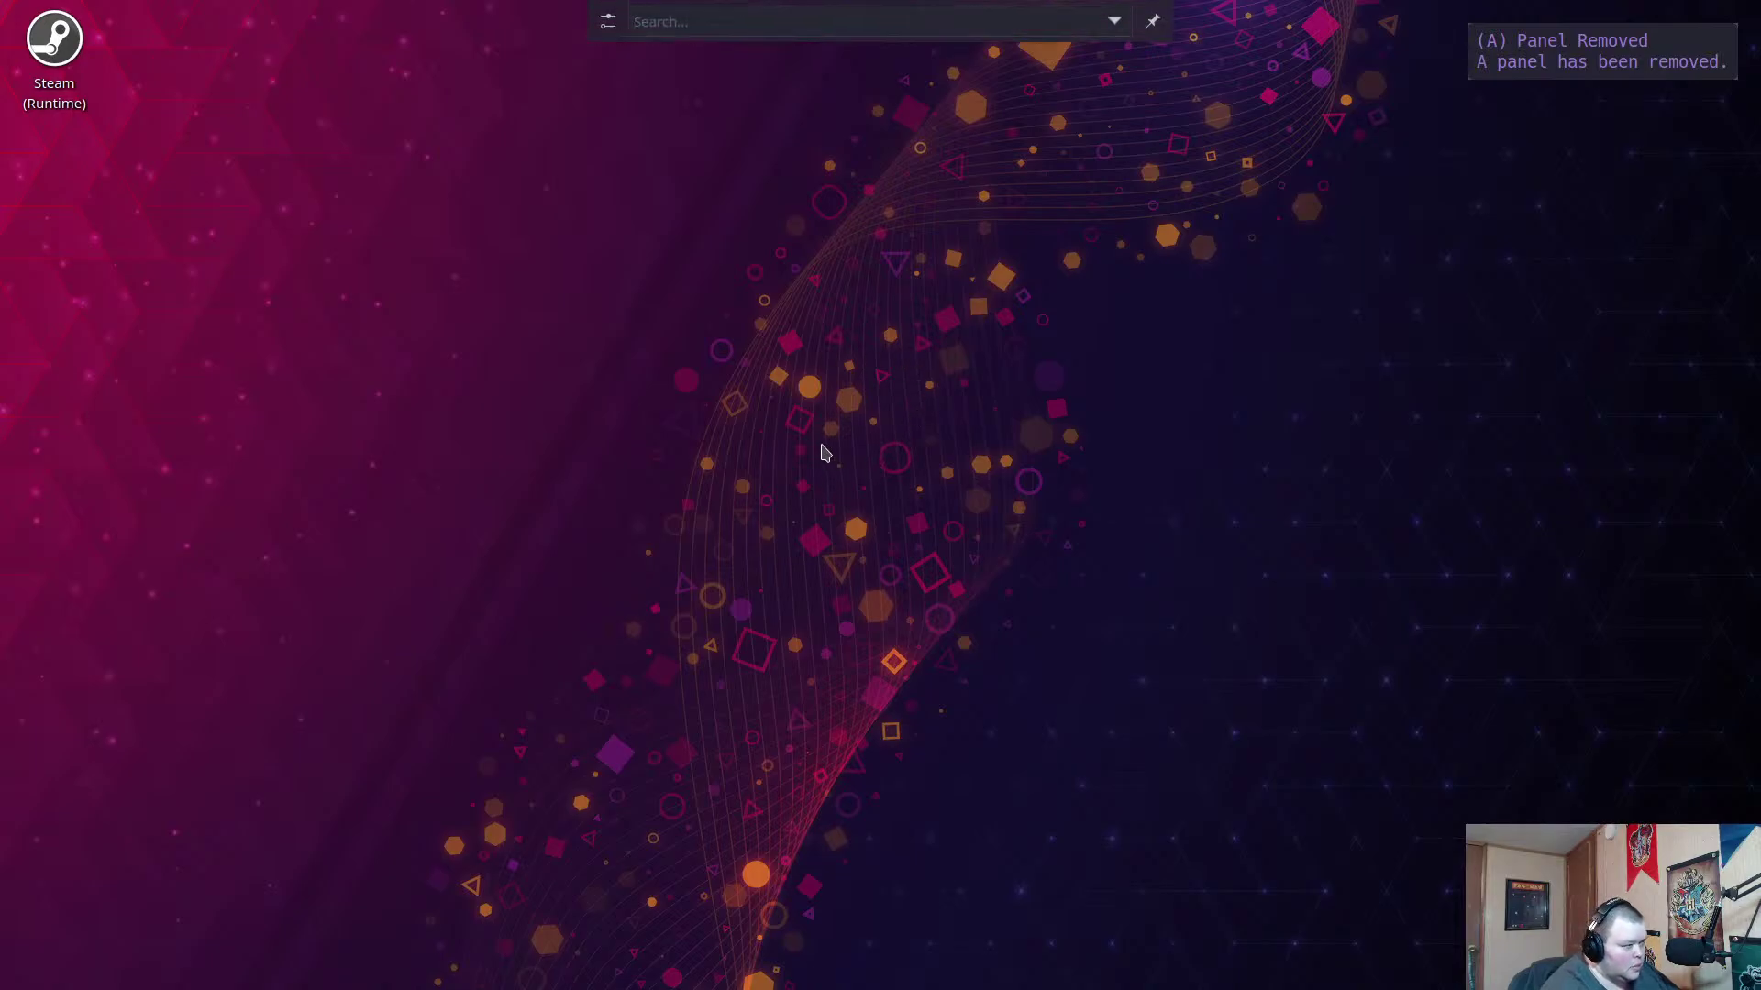
text(latt)
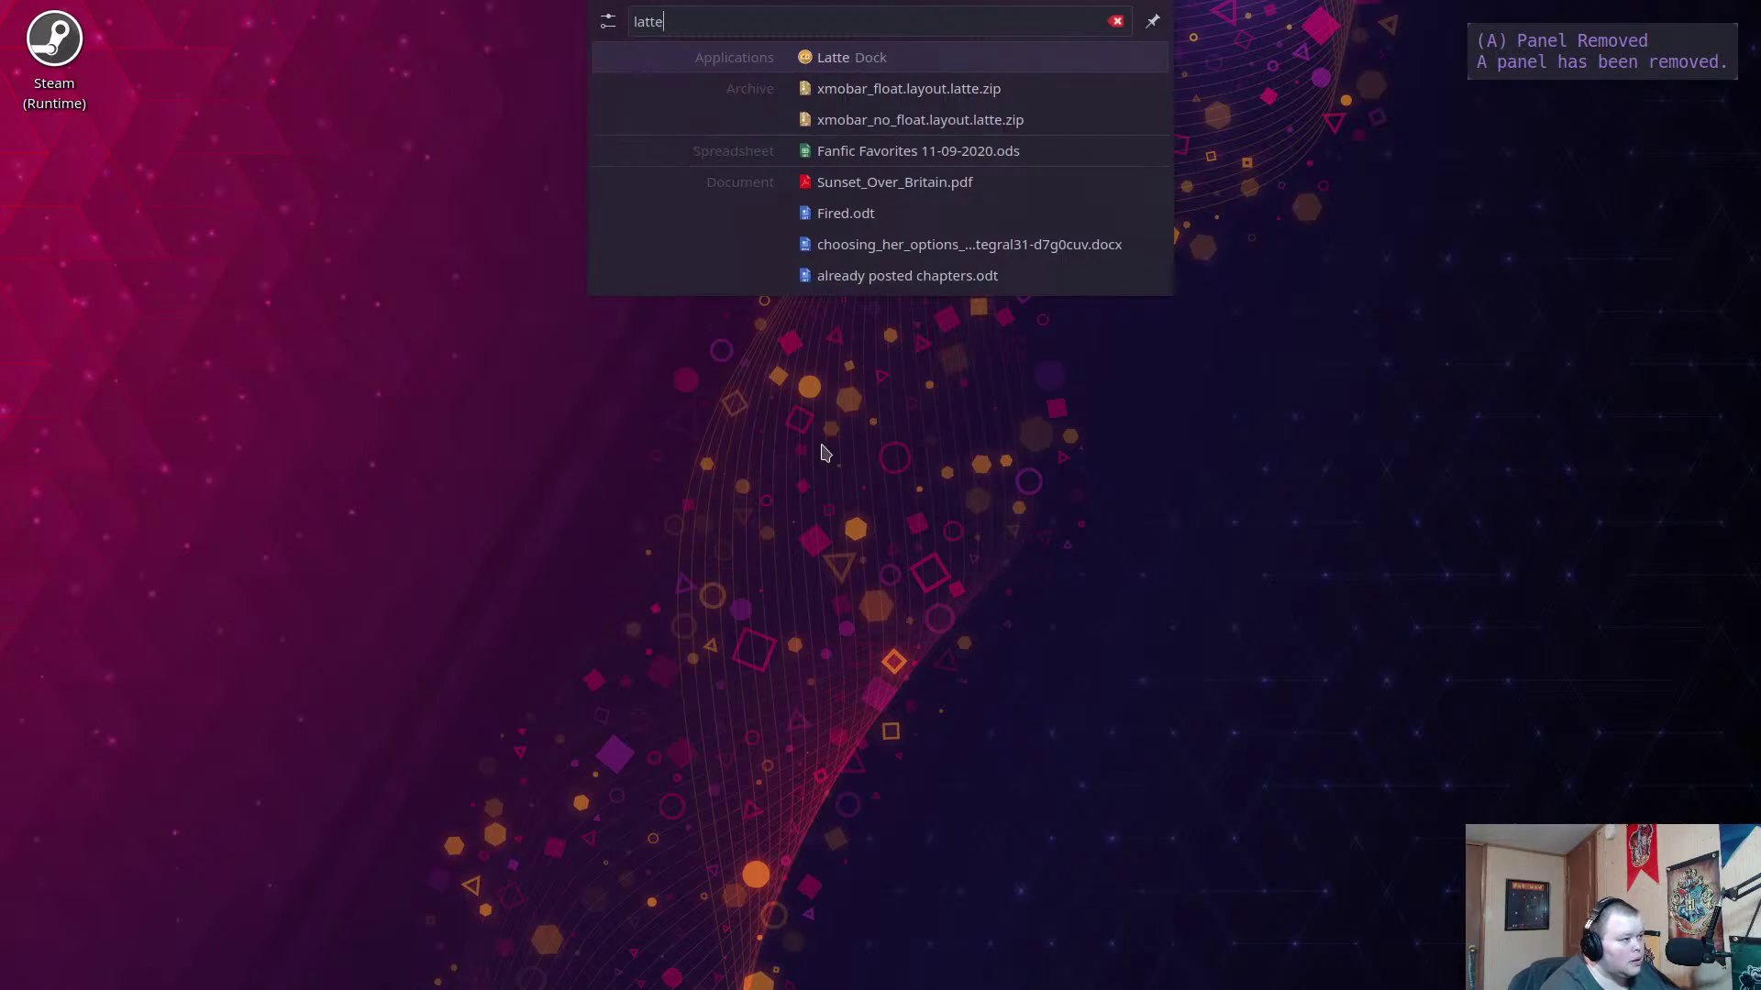
text(e)
key(Return)
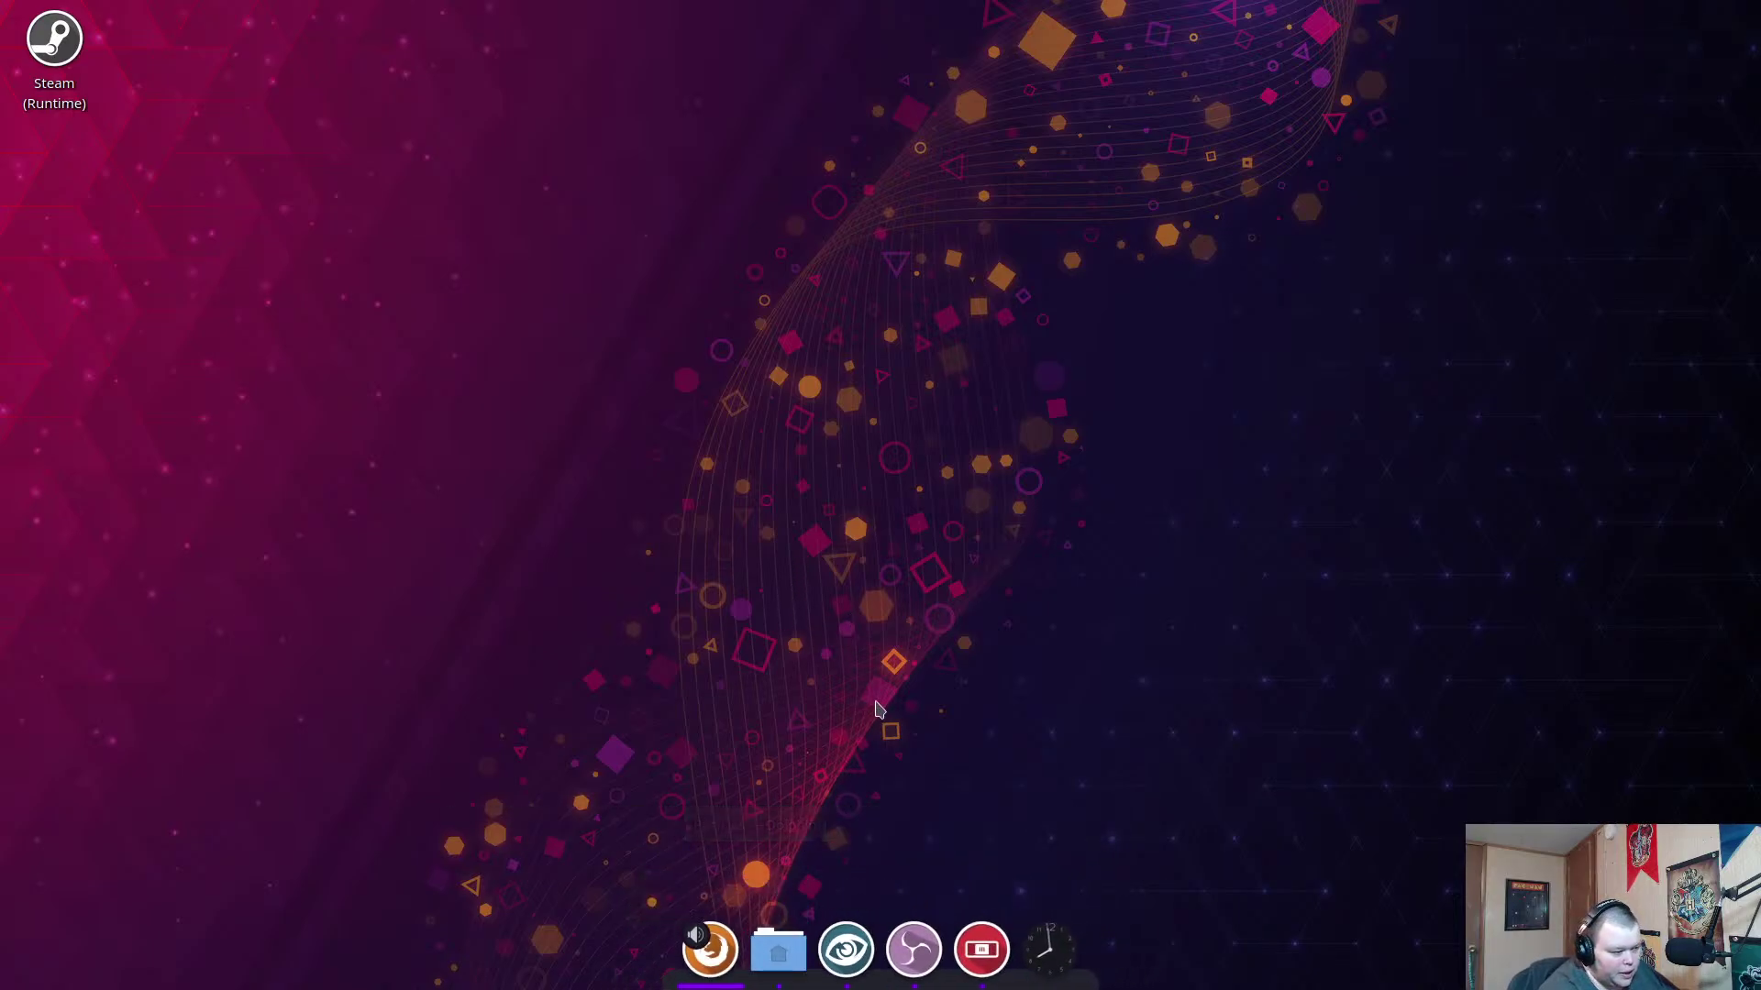
Open the Latte Dock settings from the dock and show the Layouts Editor.
right_click(926, 917)
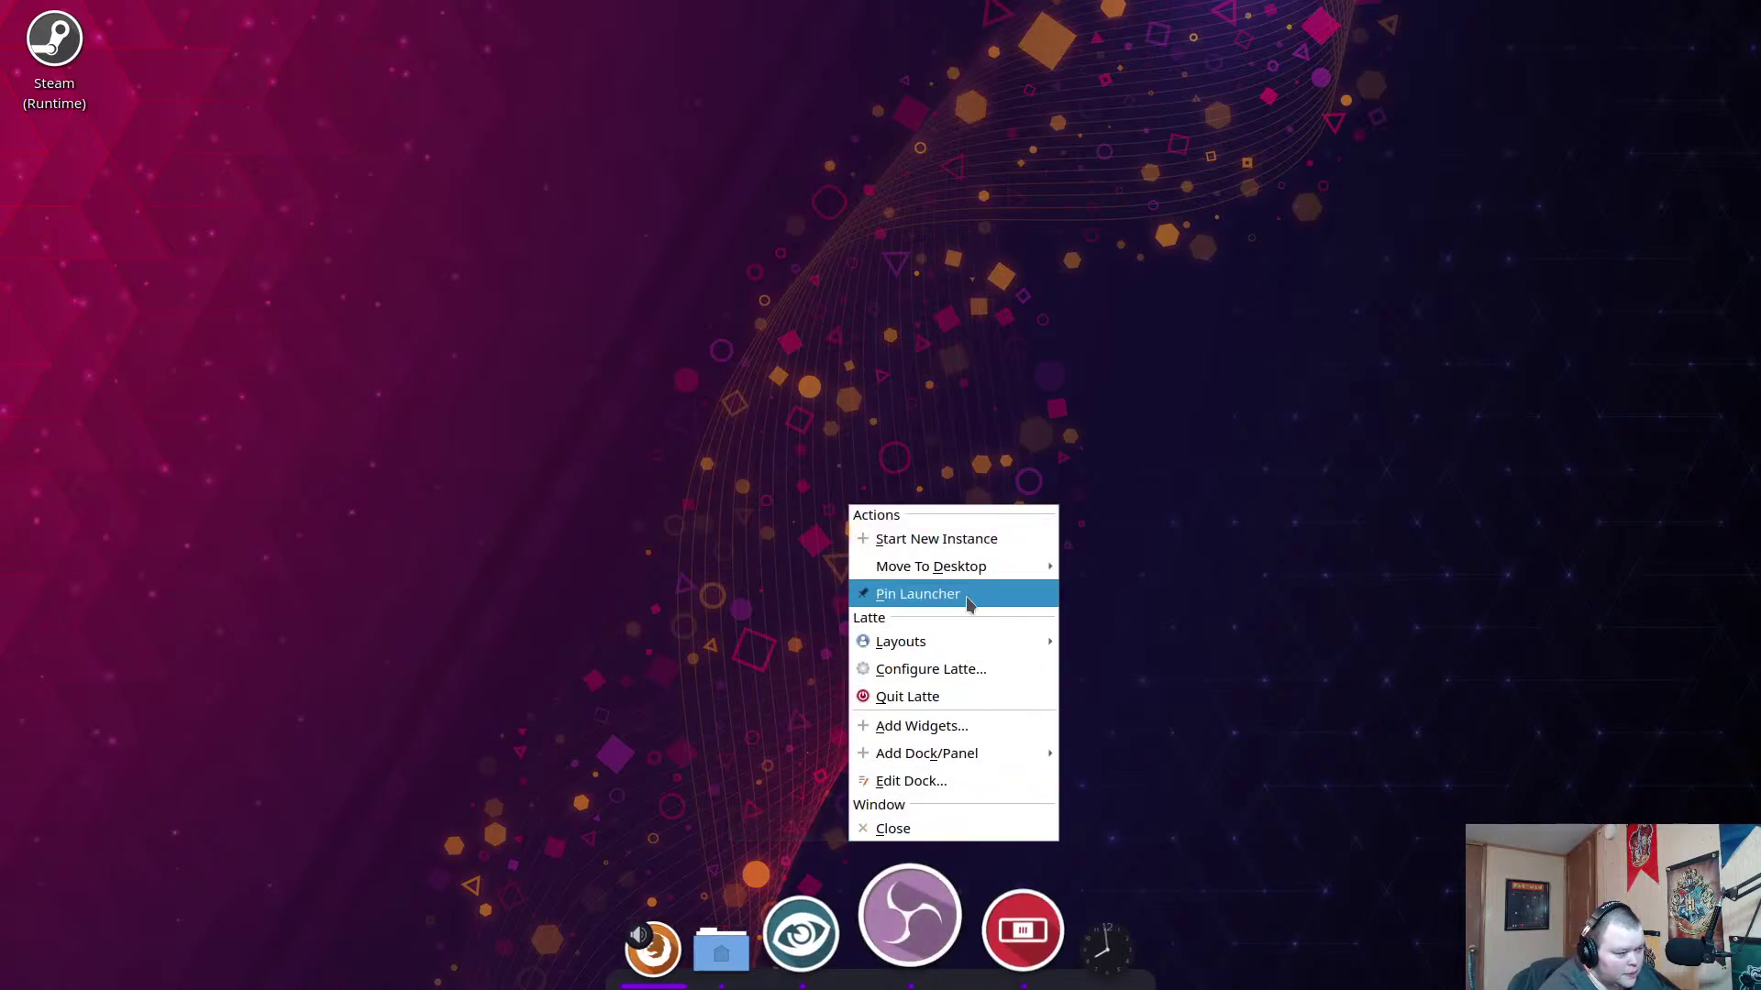
click(960, 675)
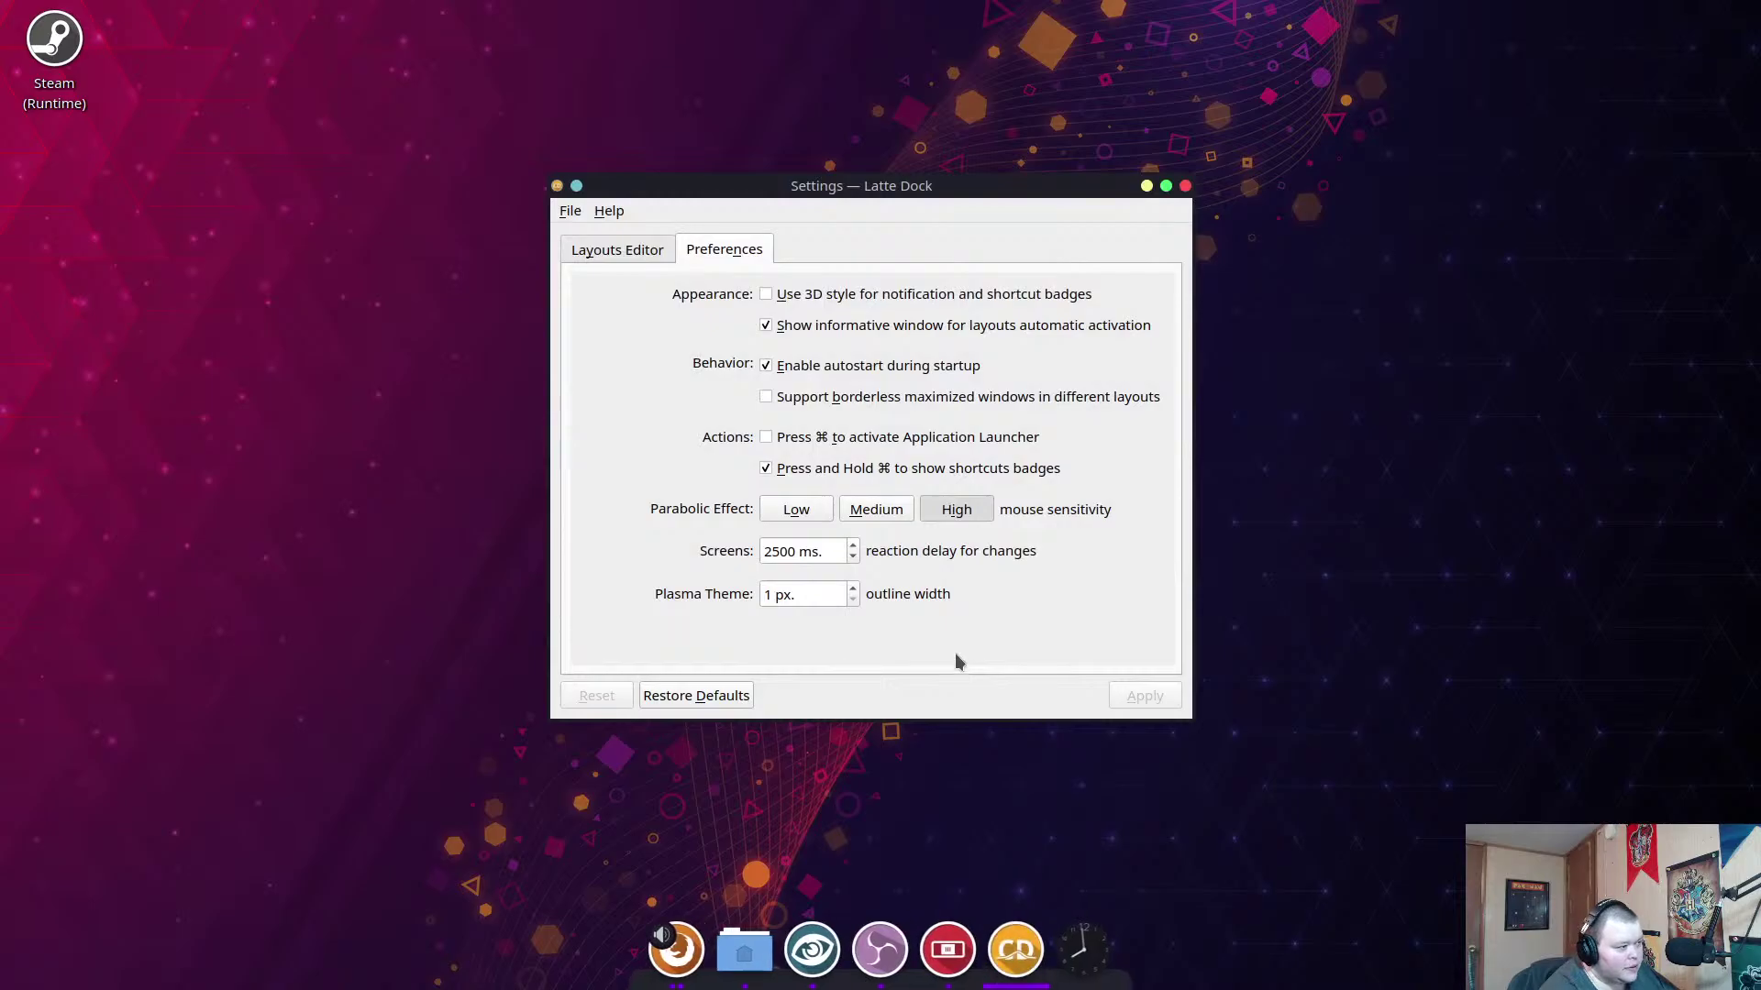
click(632, 257)
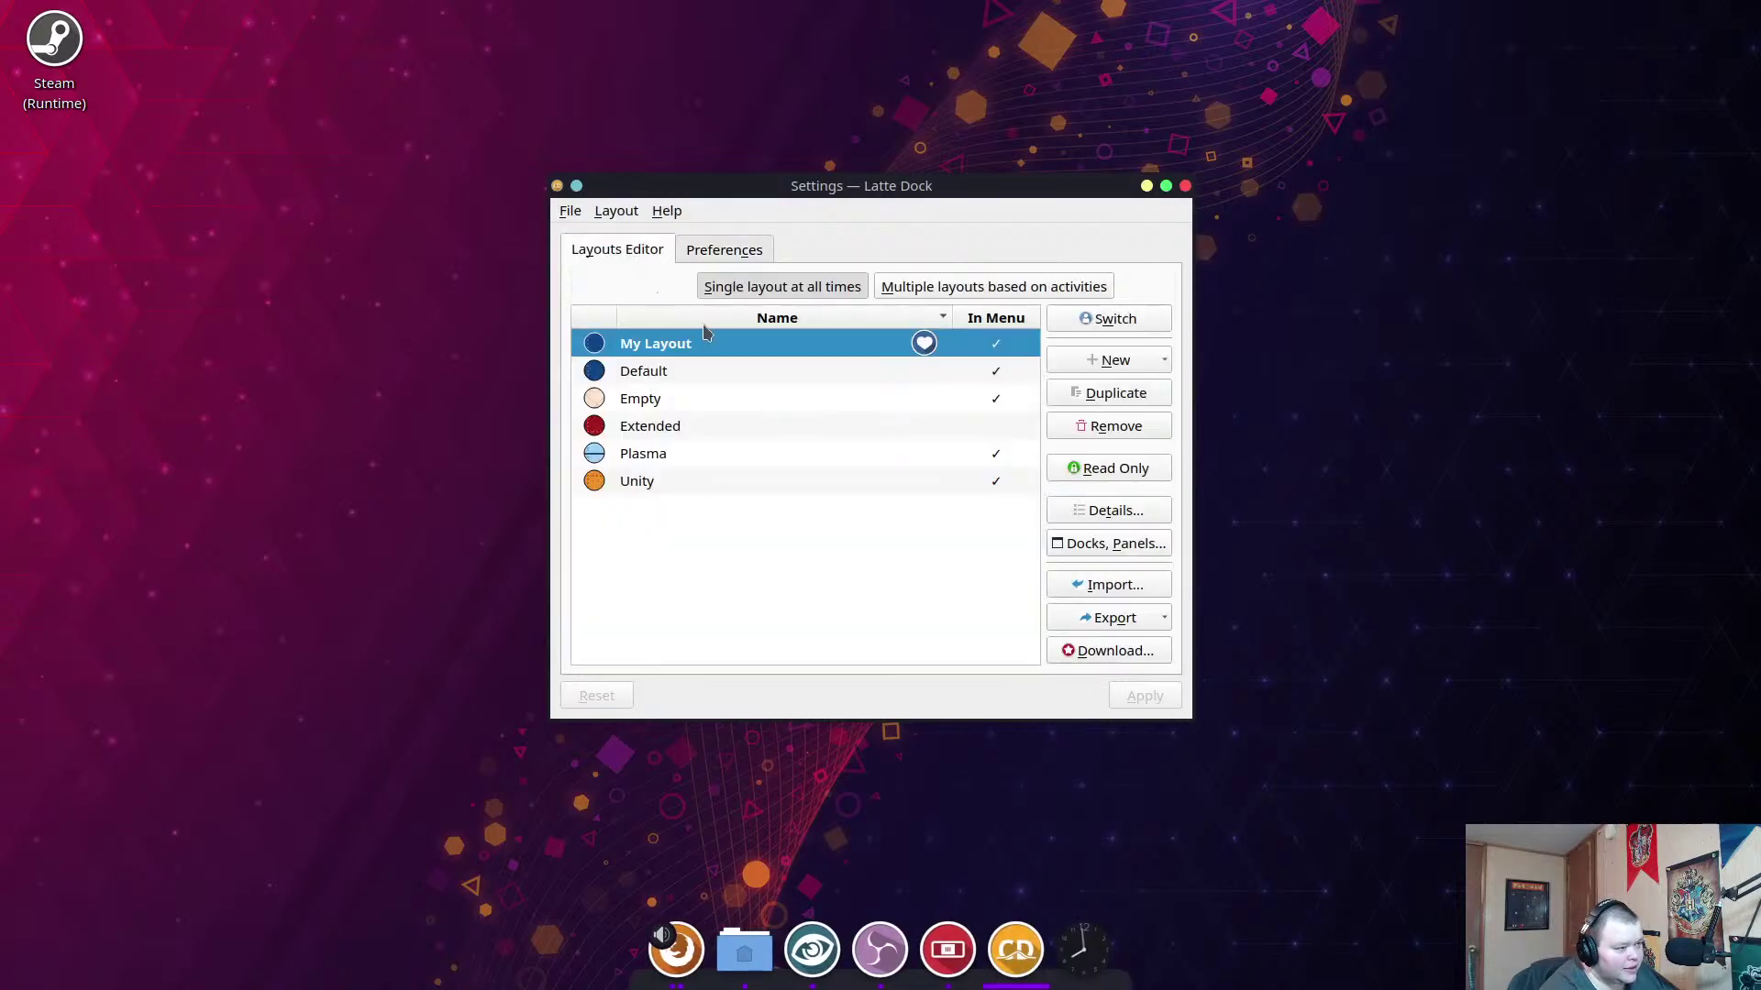
click(1113, 360)
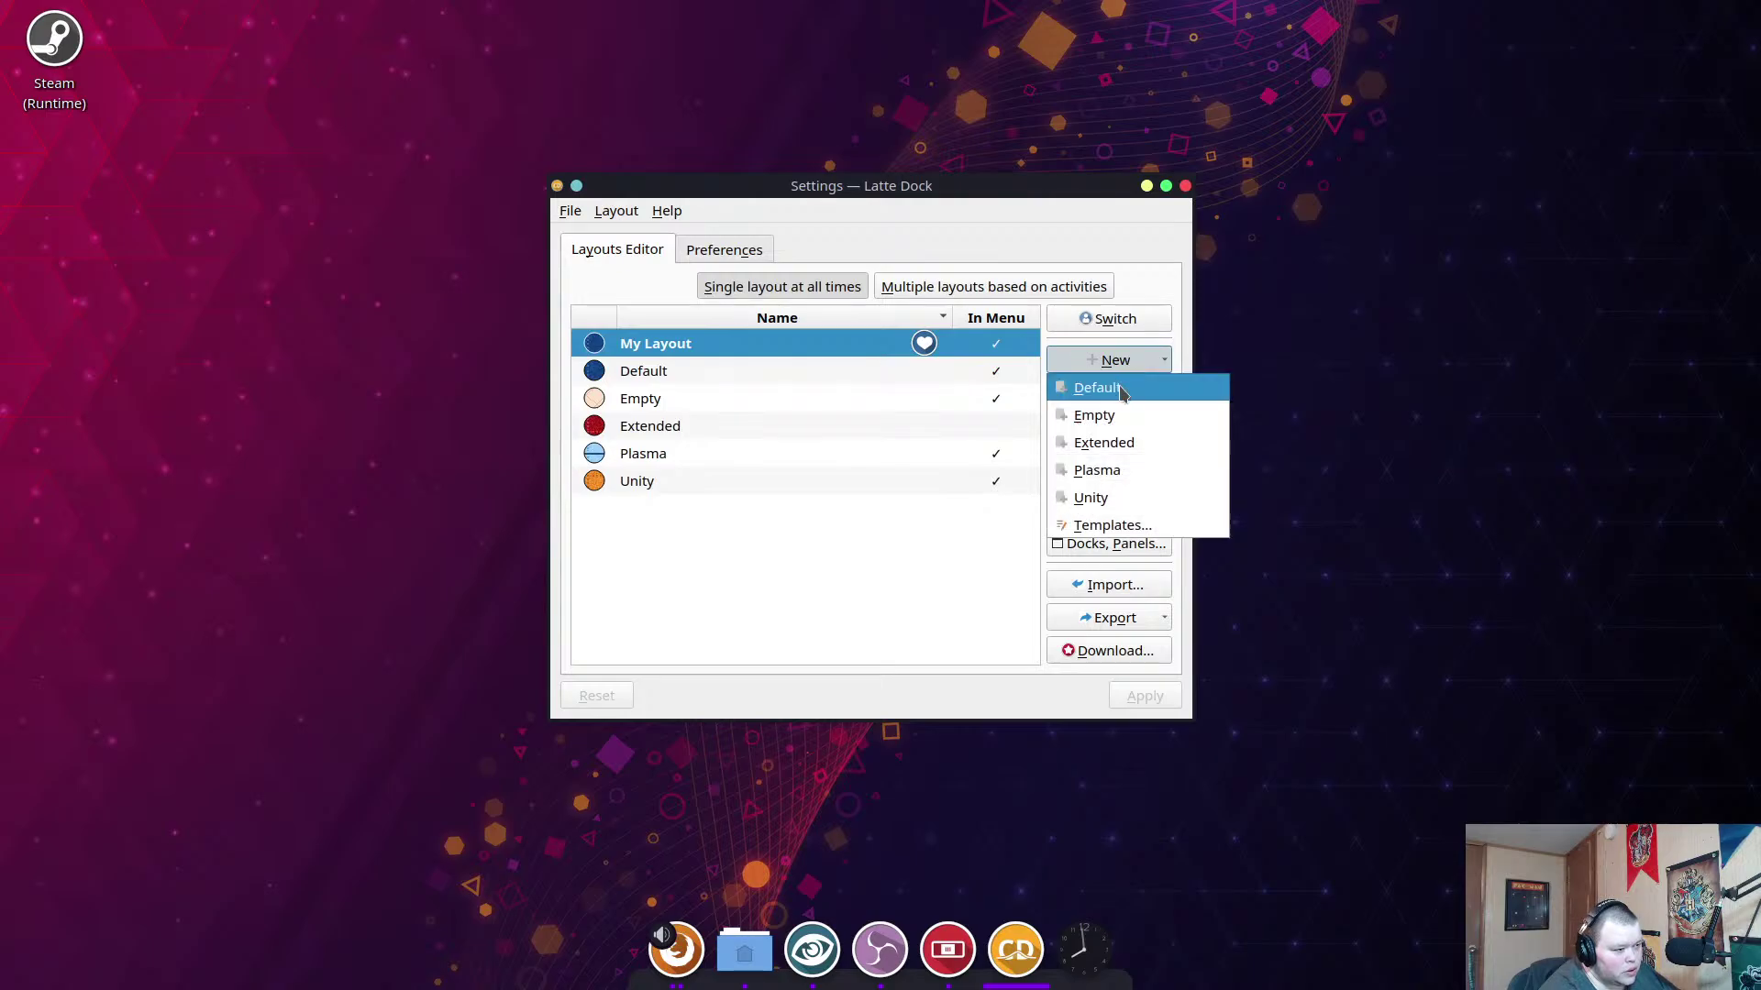
click(1123, 344)
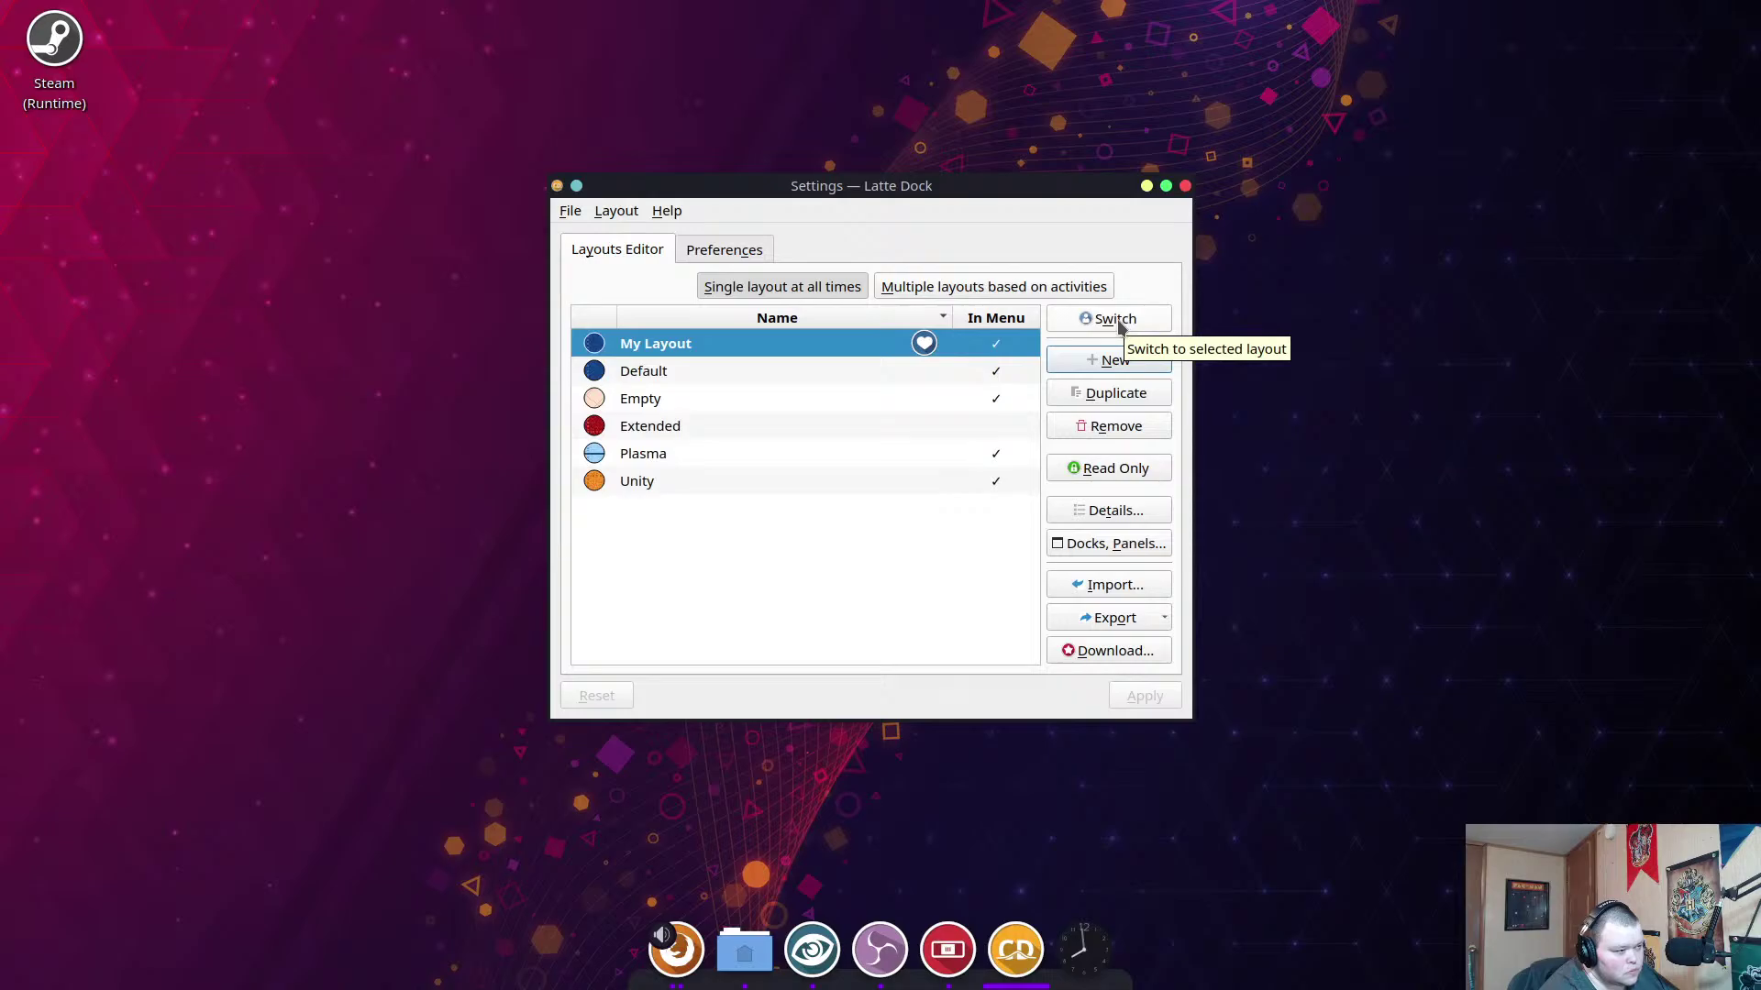
click(1128, 587)
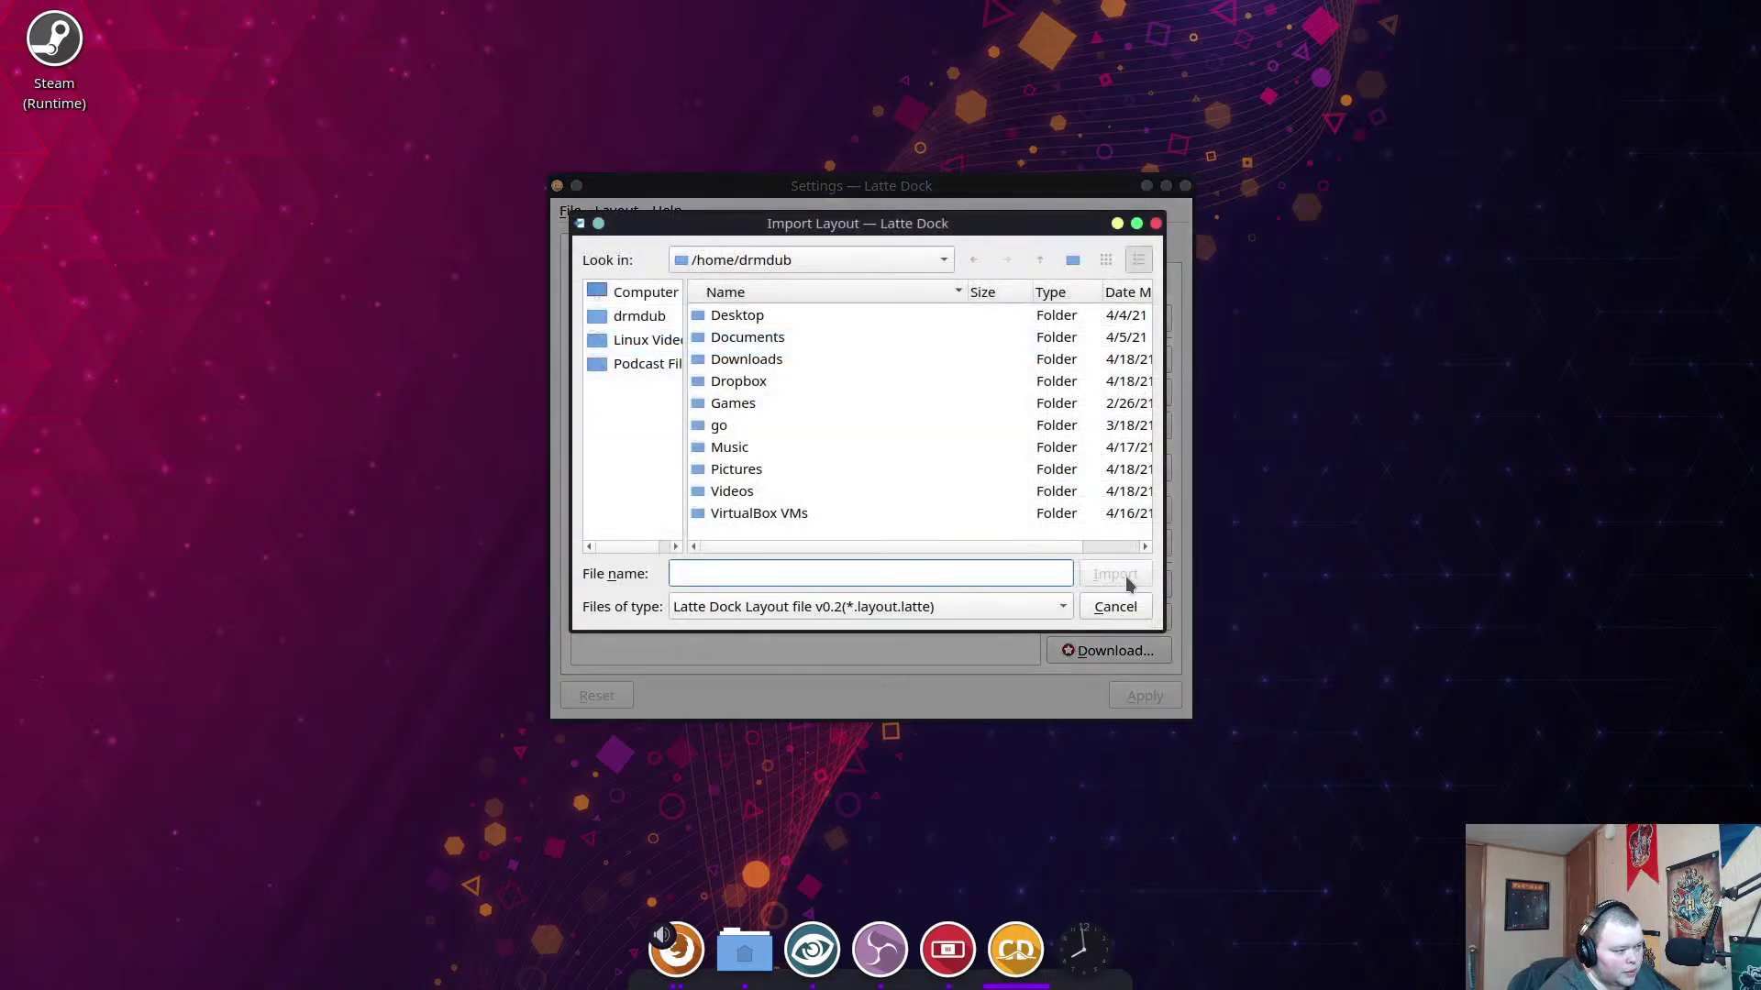
double_click(756, 363)
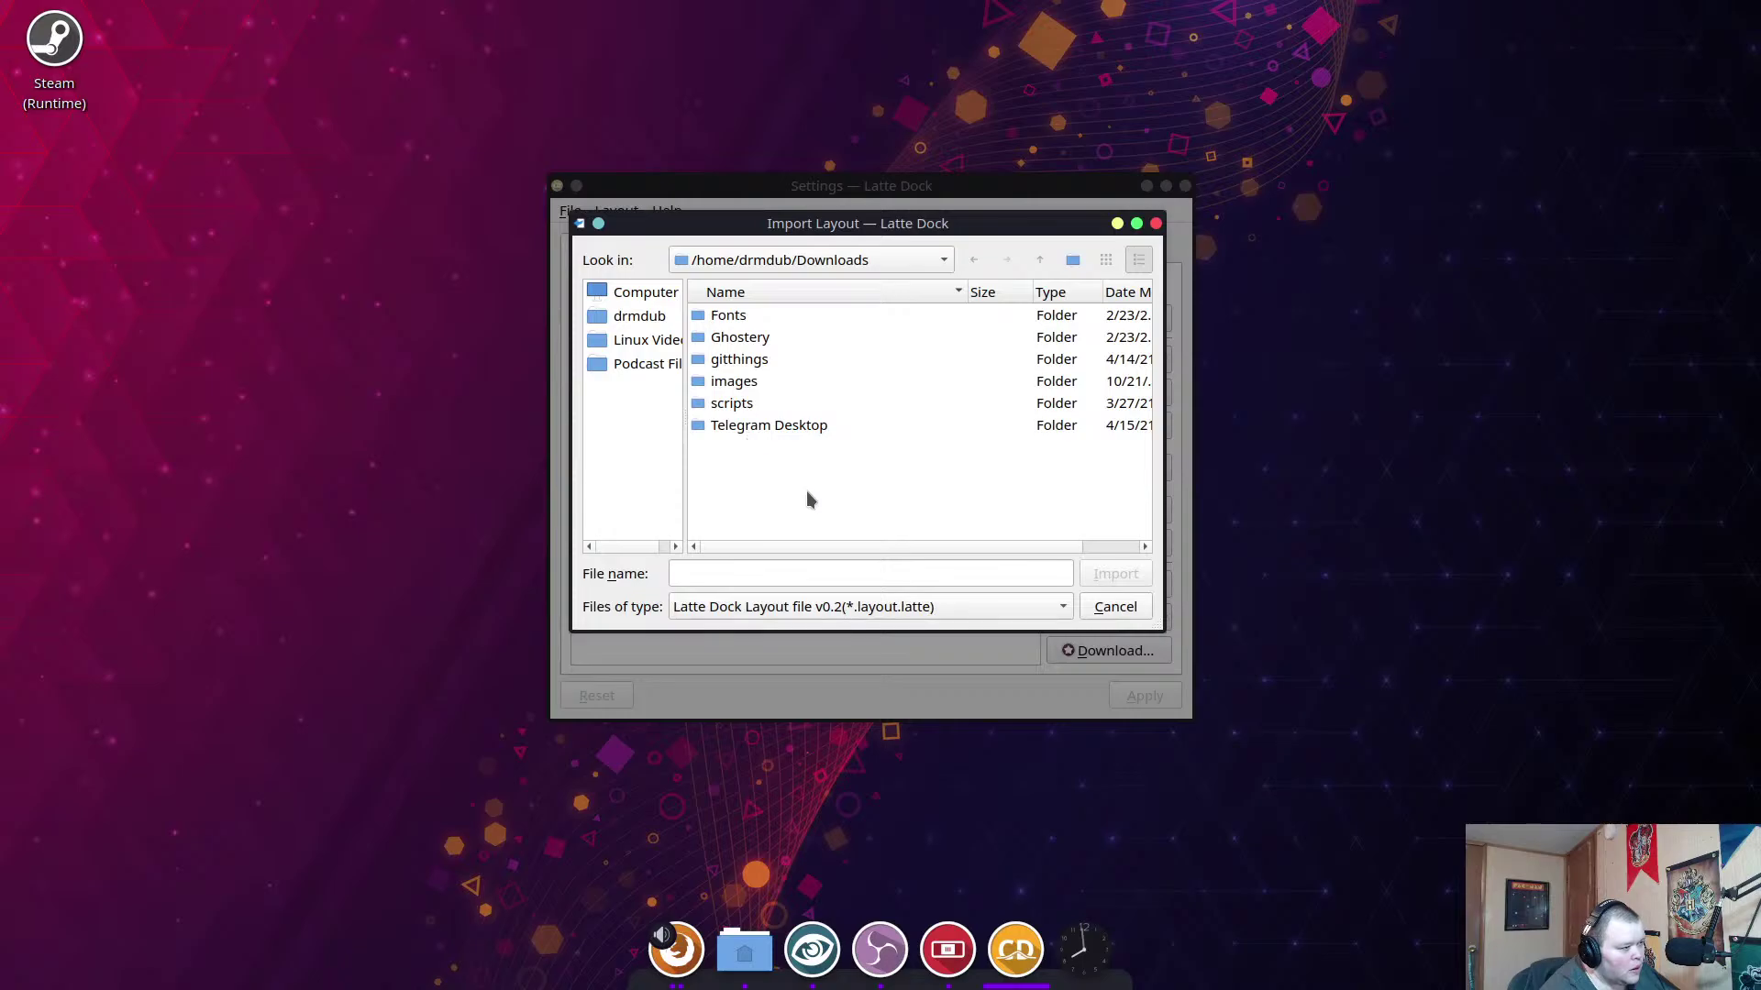
click(1114, 607)
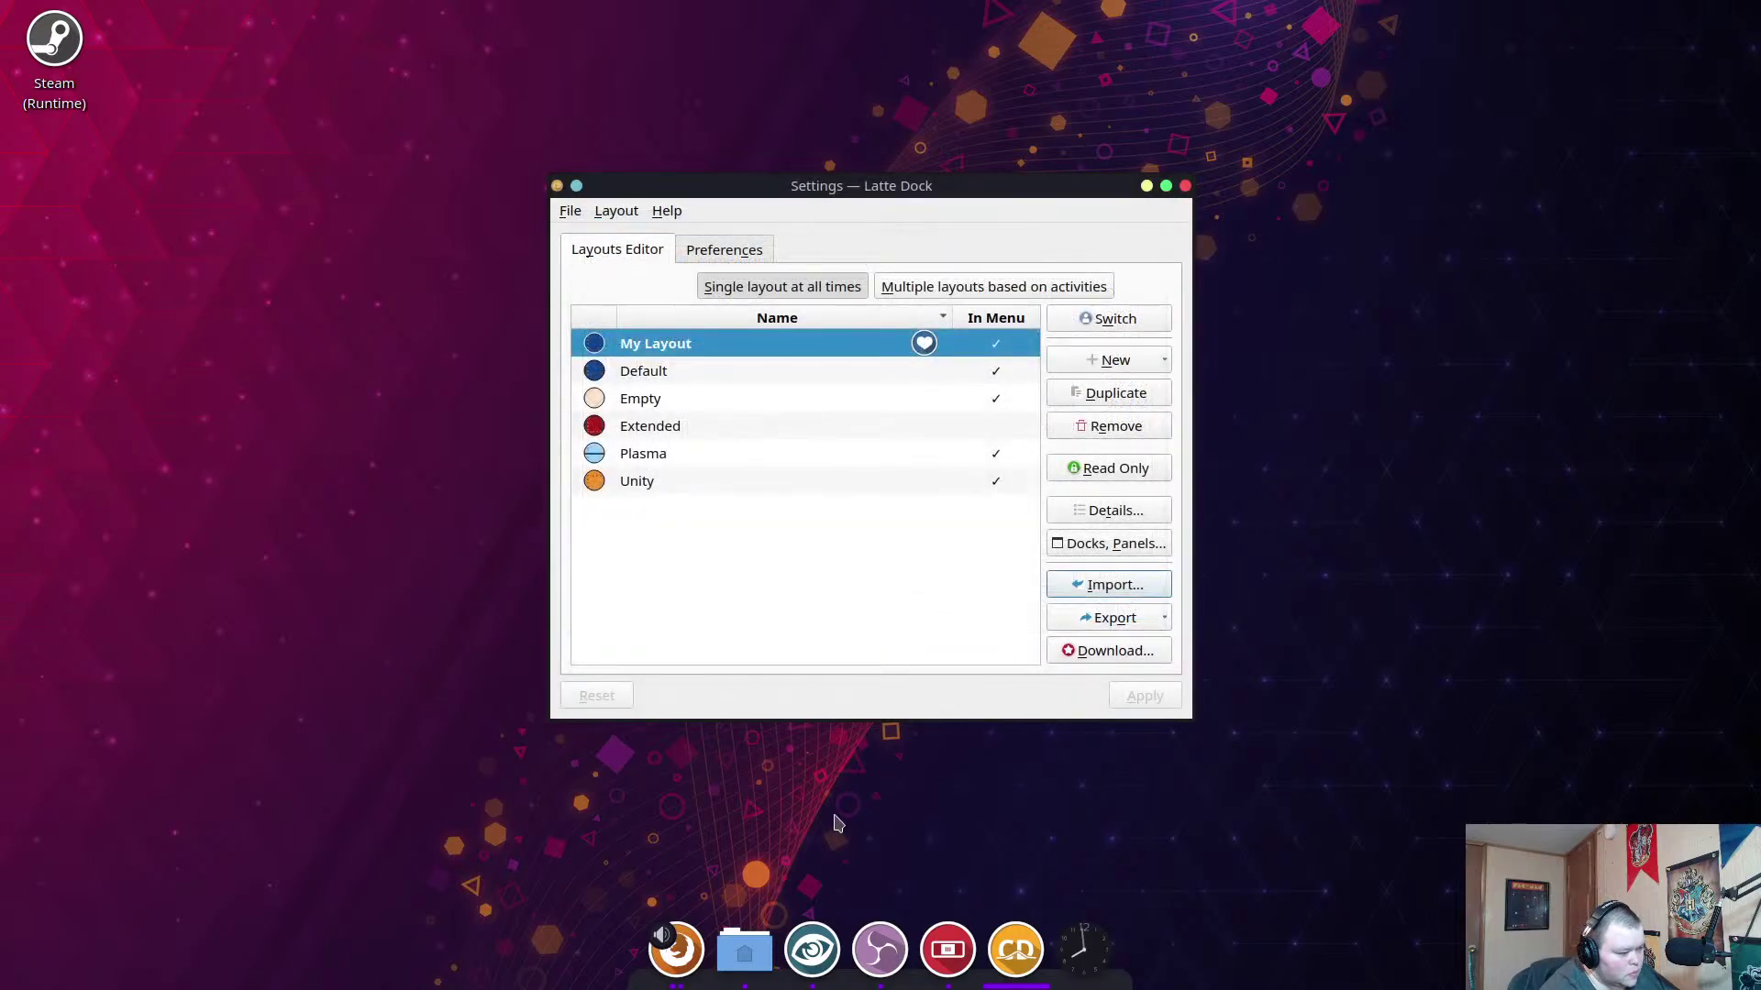
Close the Gwenview image window and bring up the Dolphin file manager.
click(741, 940)
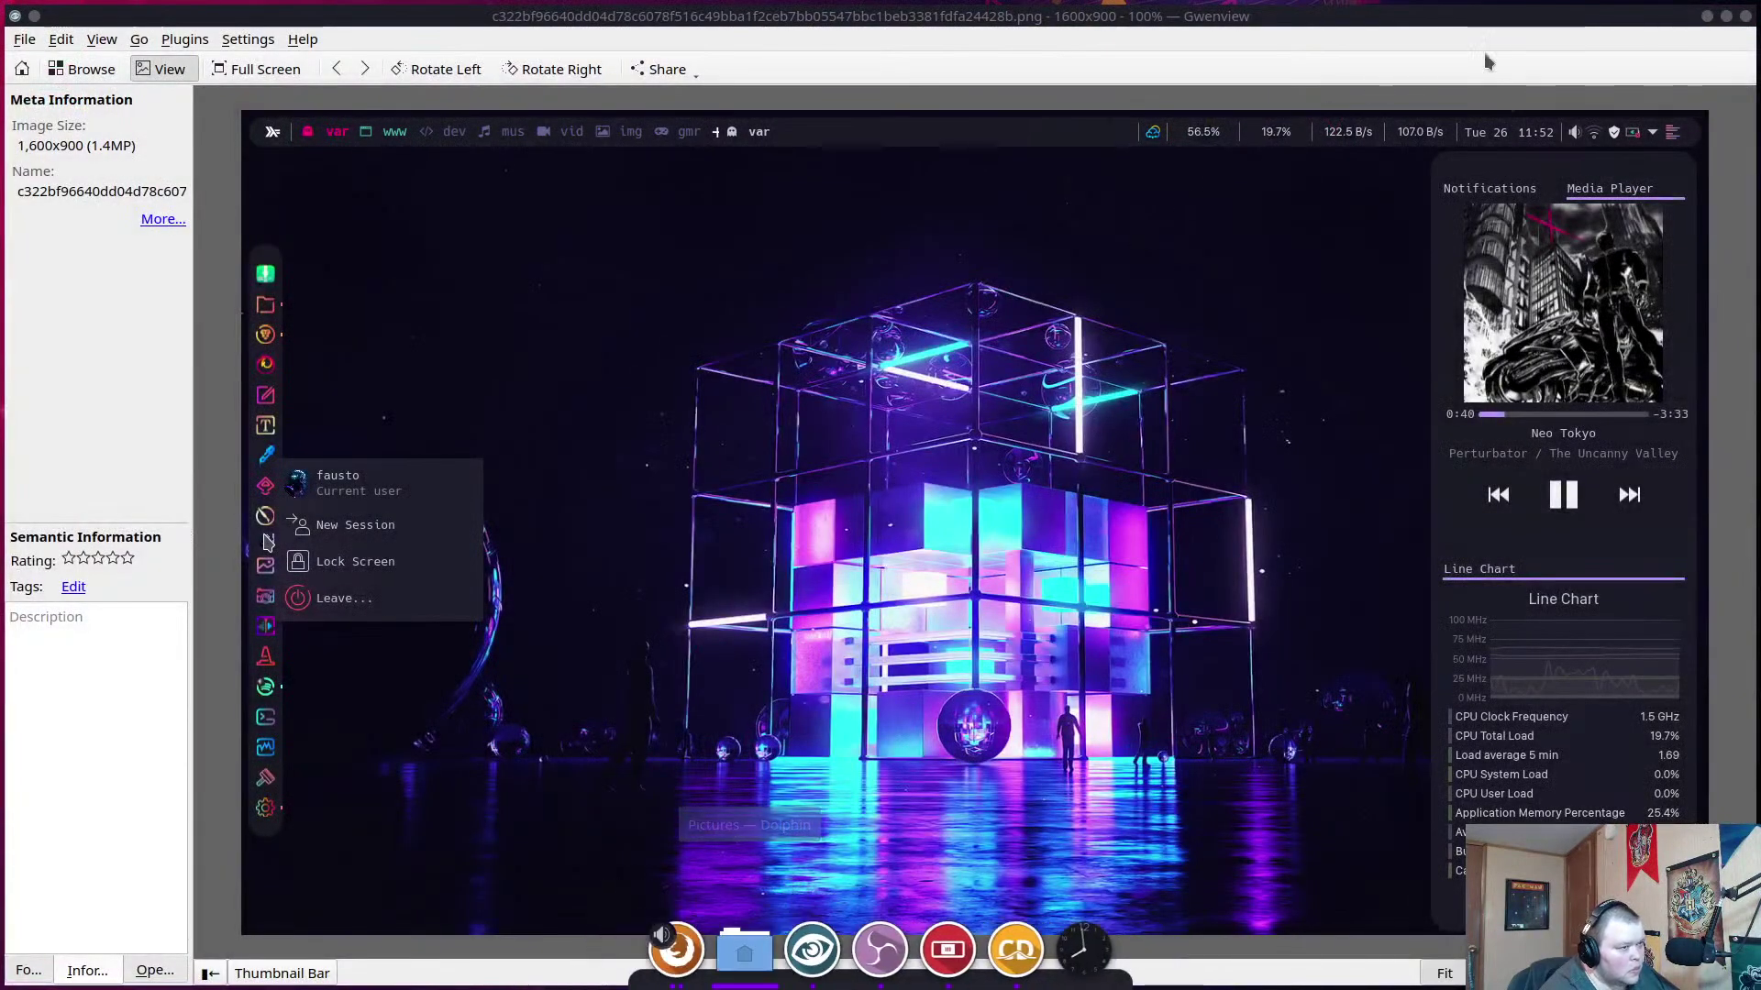
click(1745, 16)
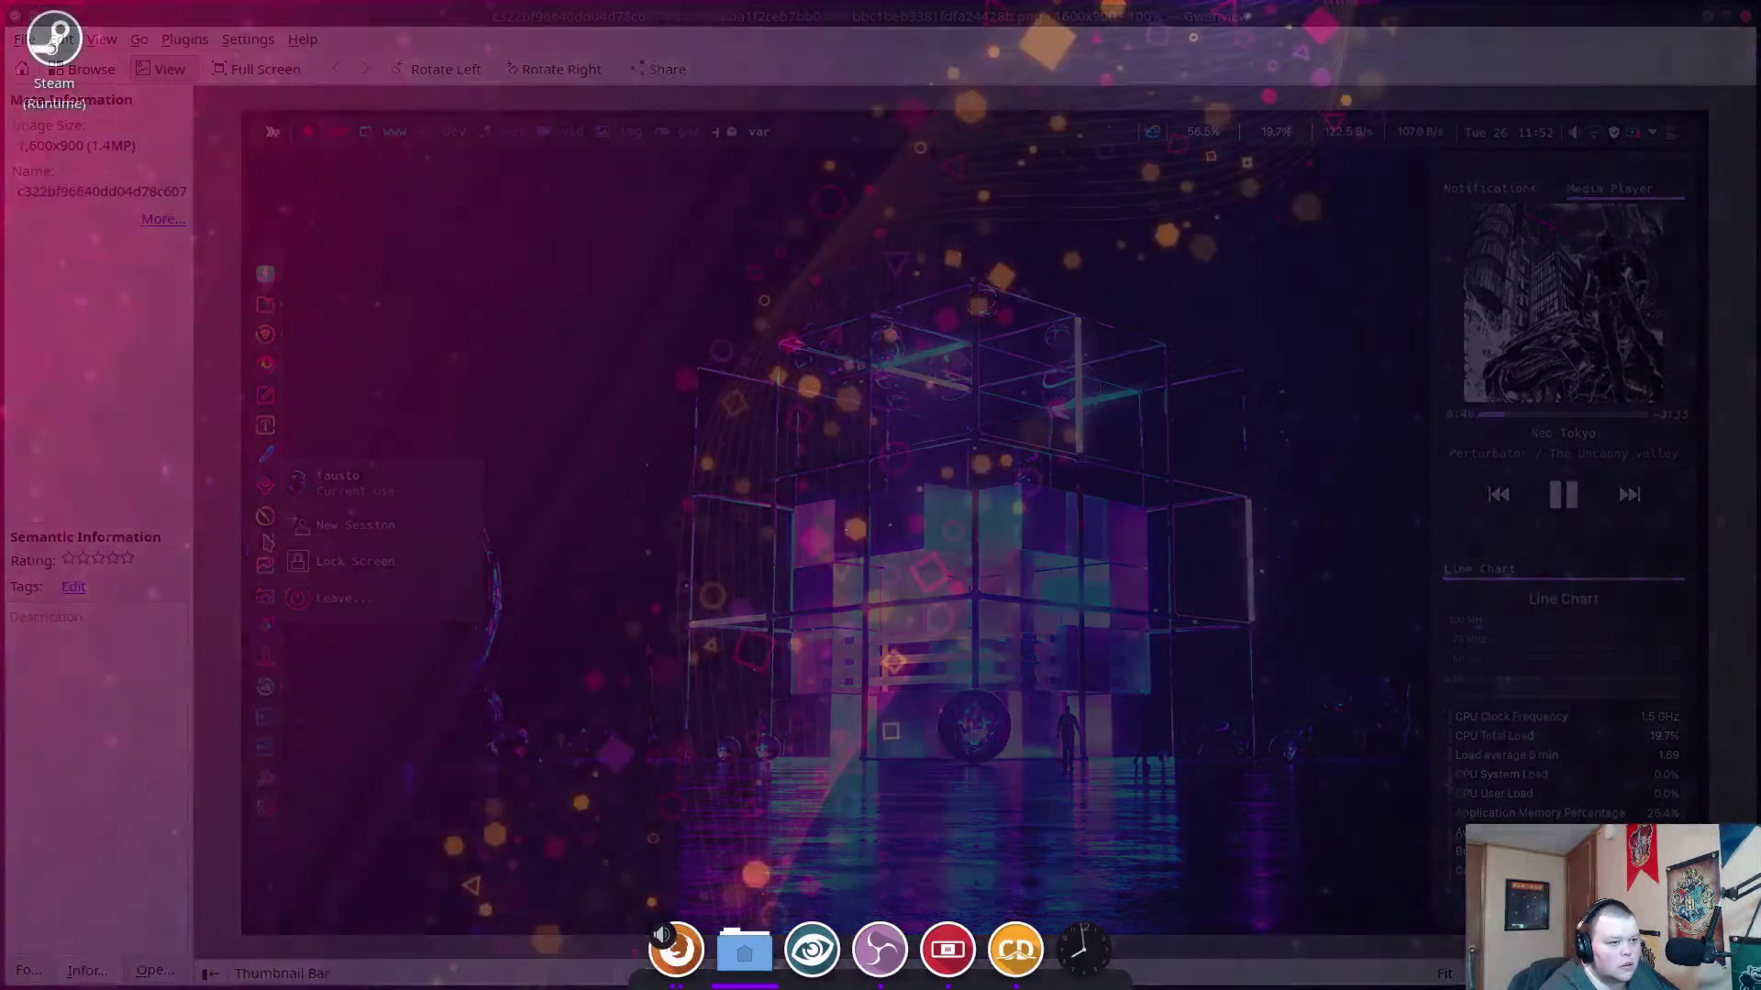
drag(1719, 142, 354, 18)
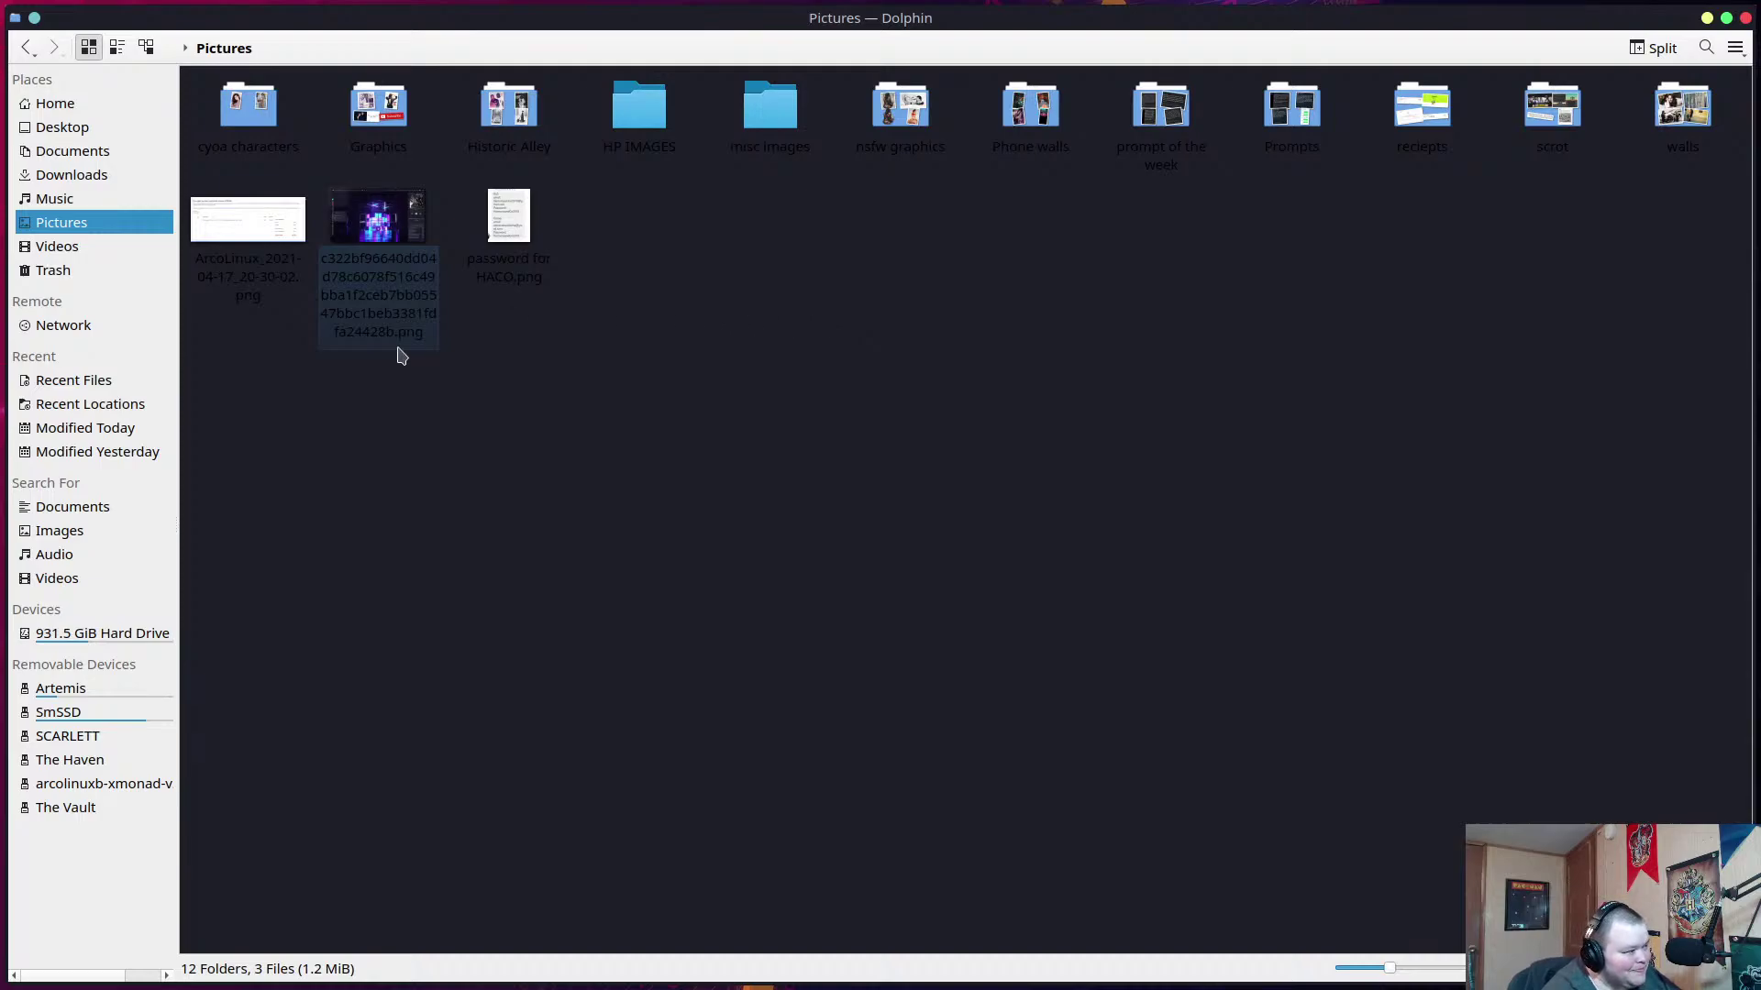
Extract xmobar_float.layout.latte.zip directly into the Downloads folder.
click(73, 176)
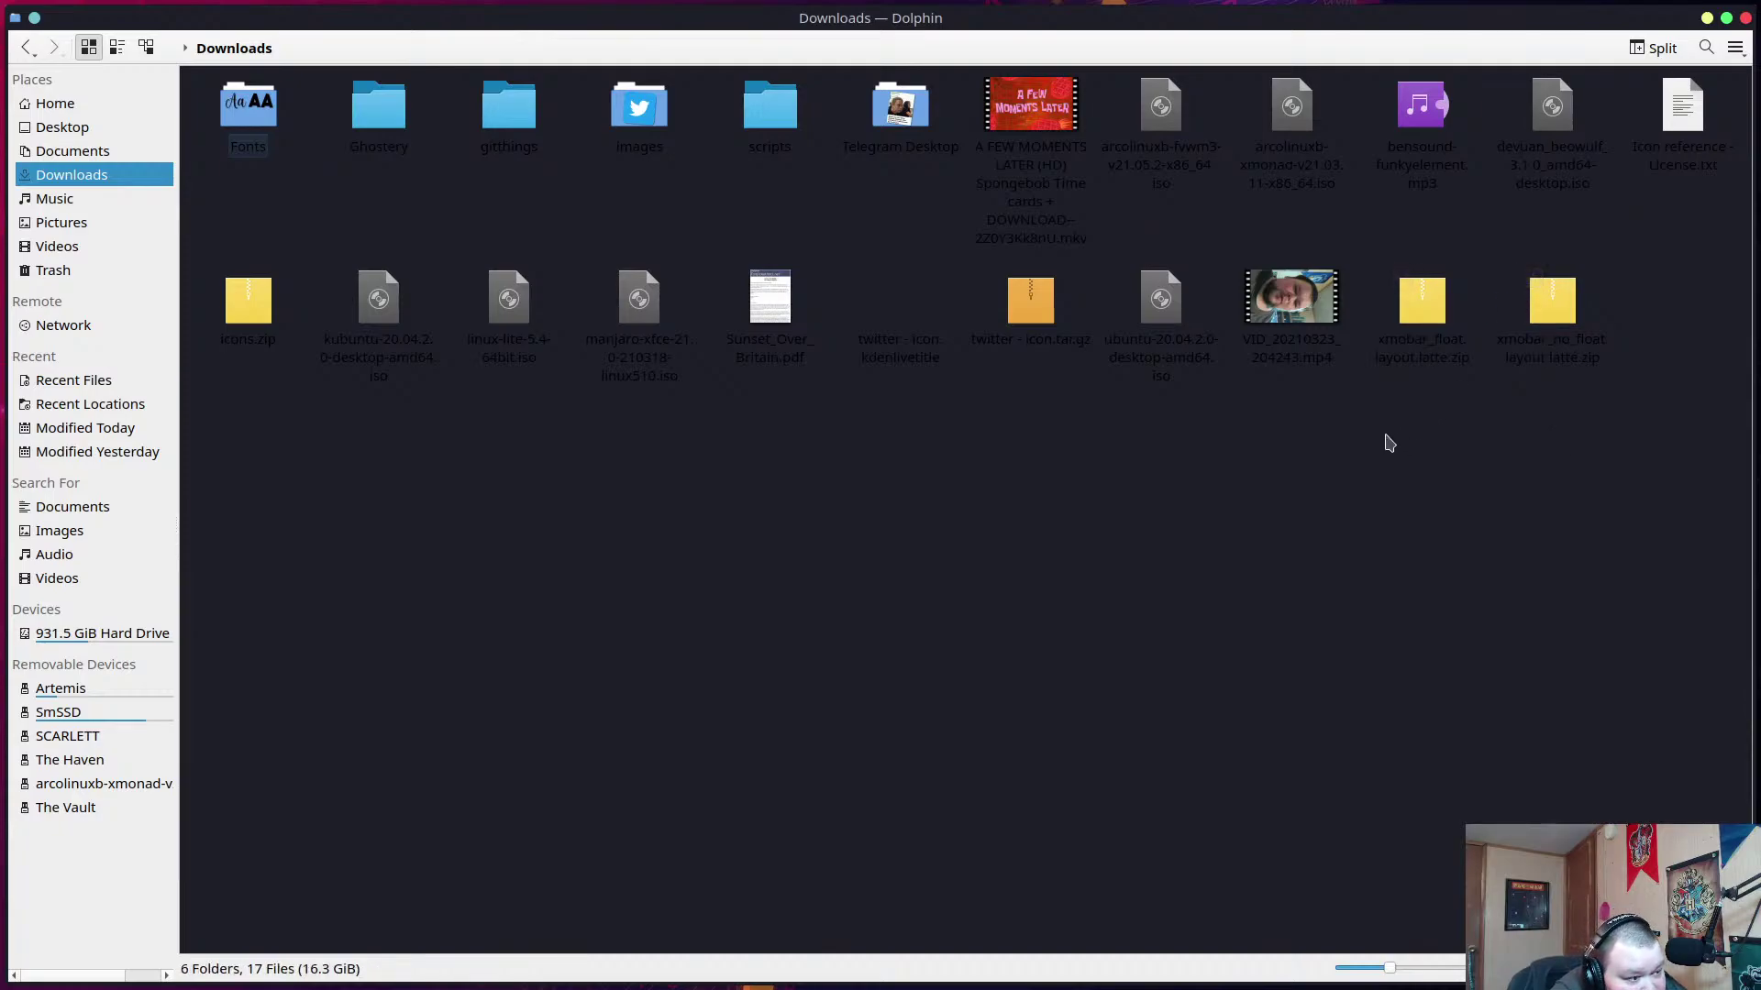
right_click(1423, 290)
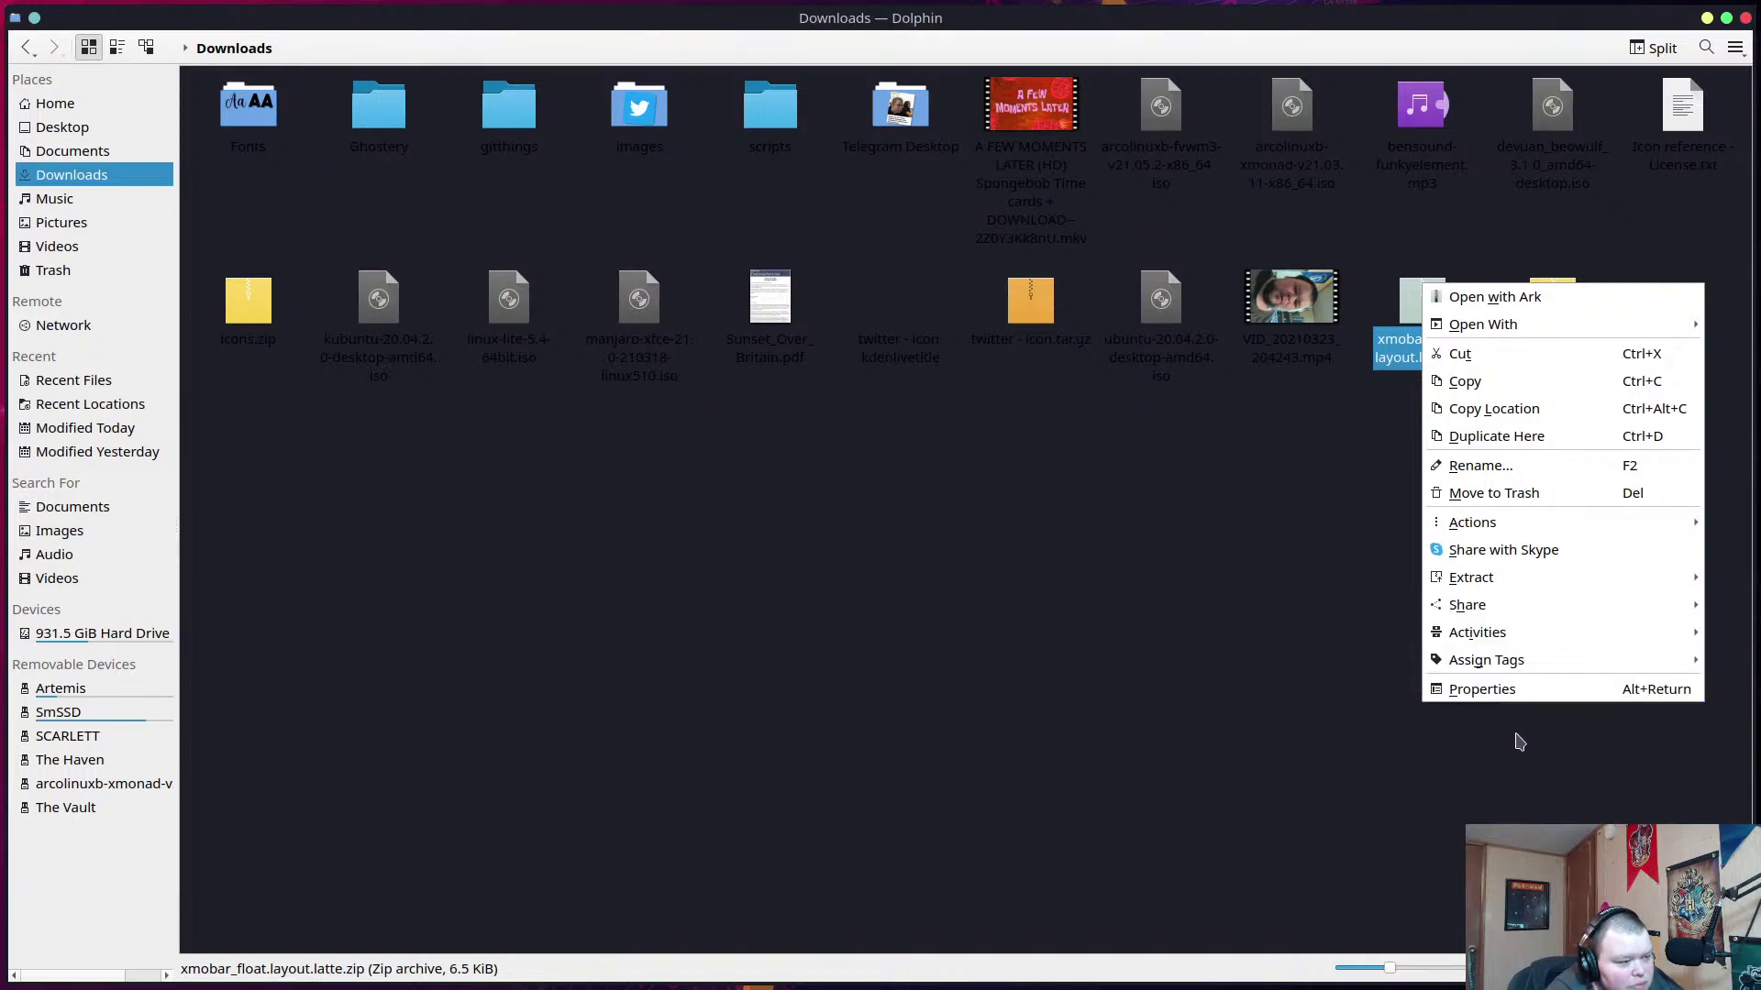
mouse_move(1513, 587)
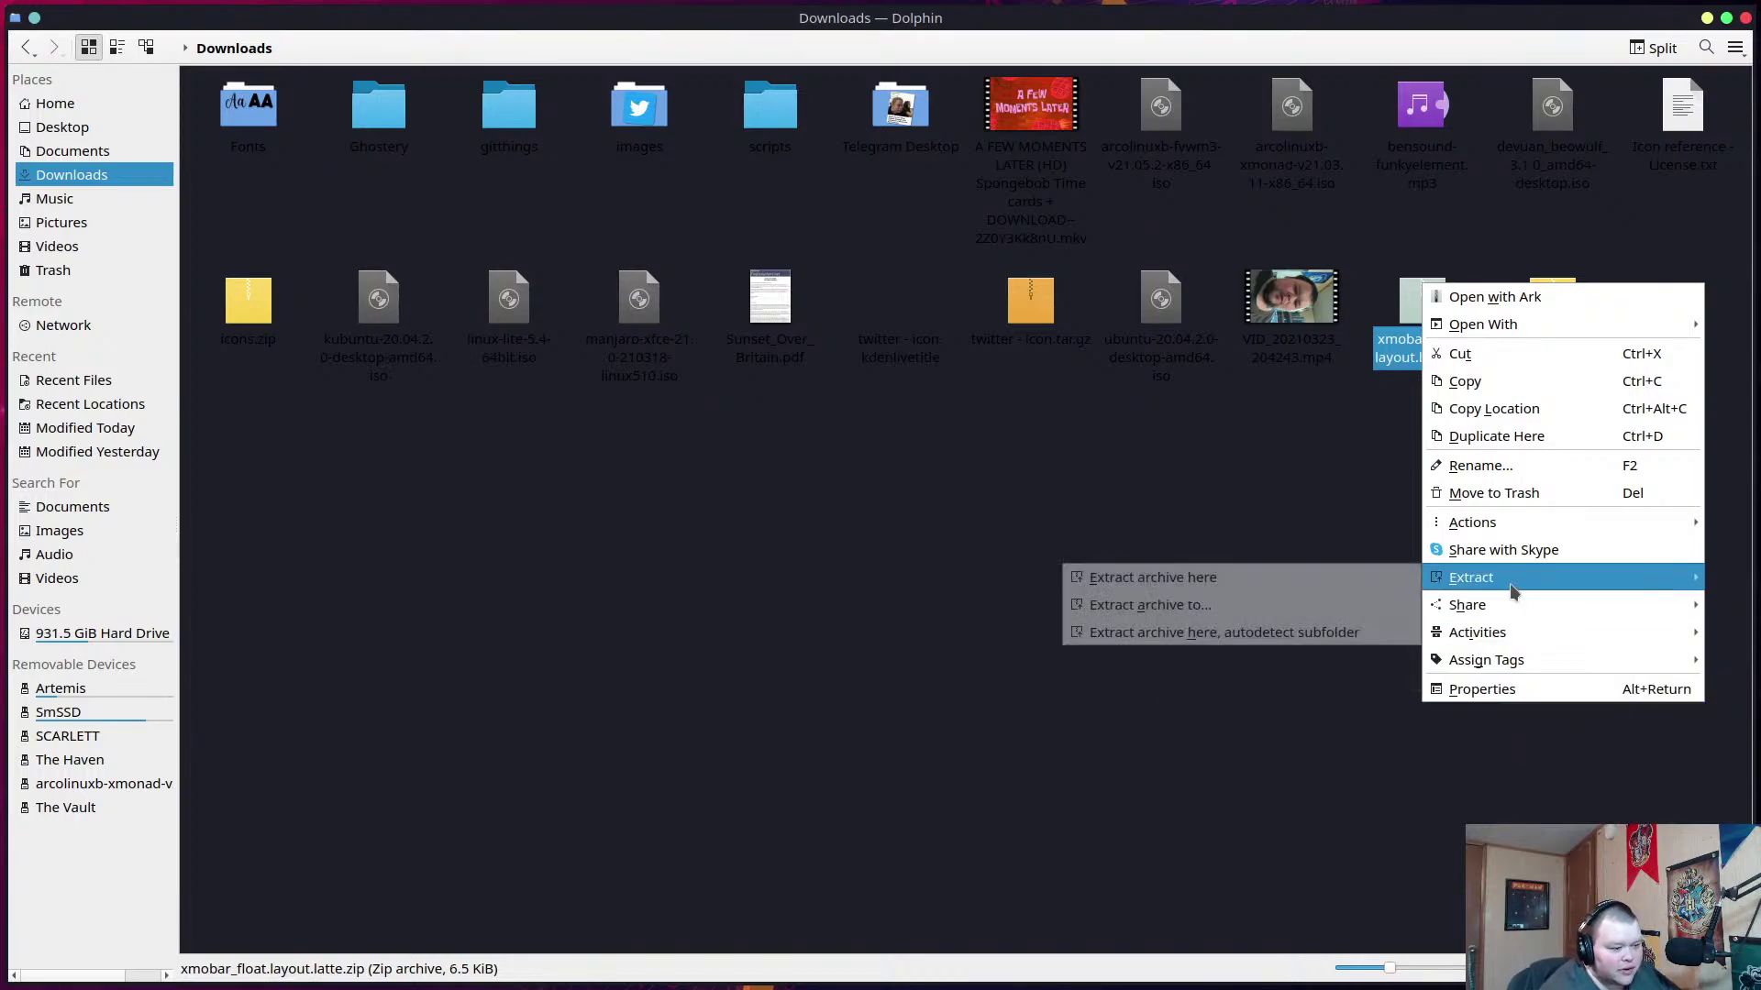
click(1250, 581)
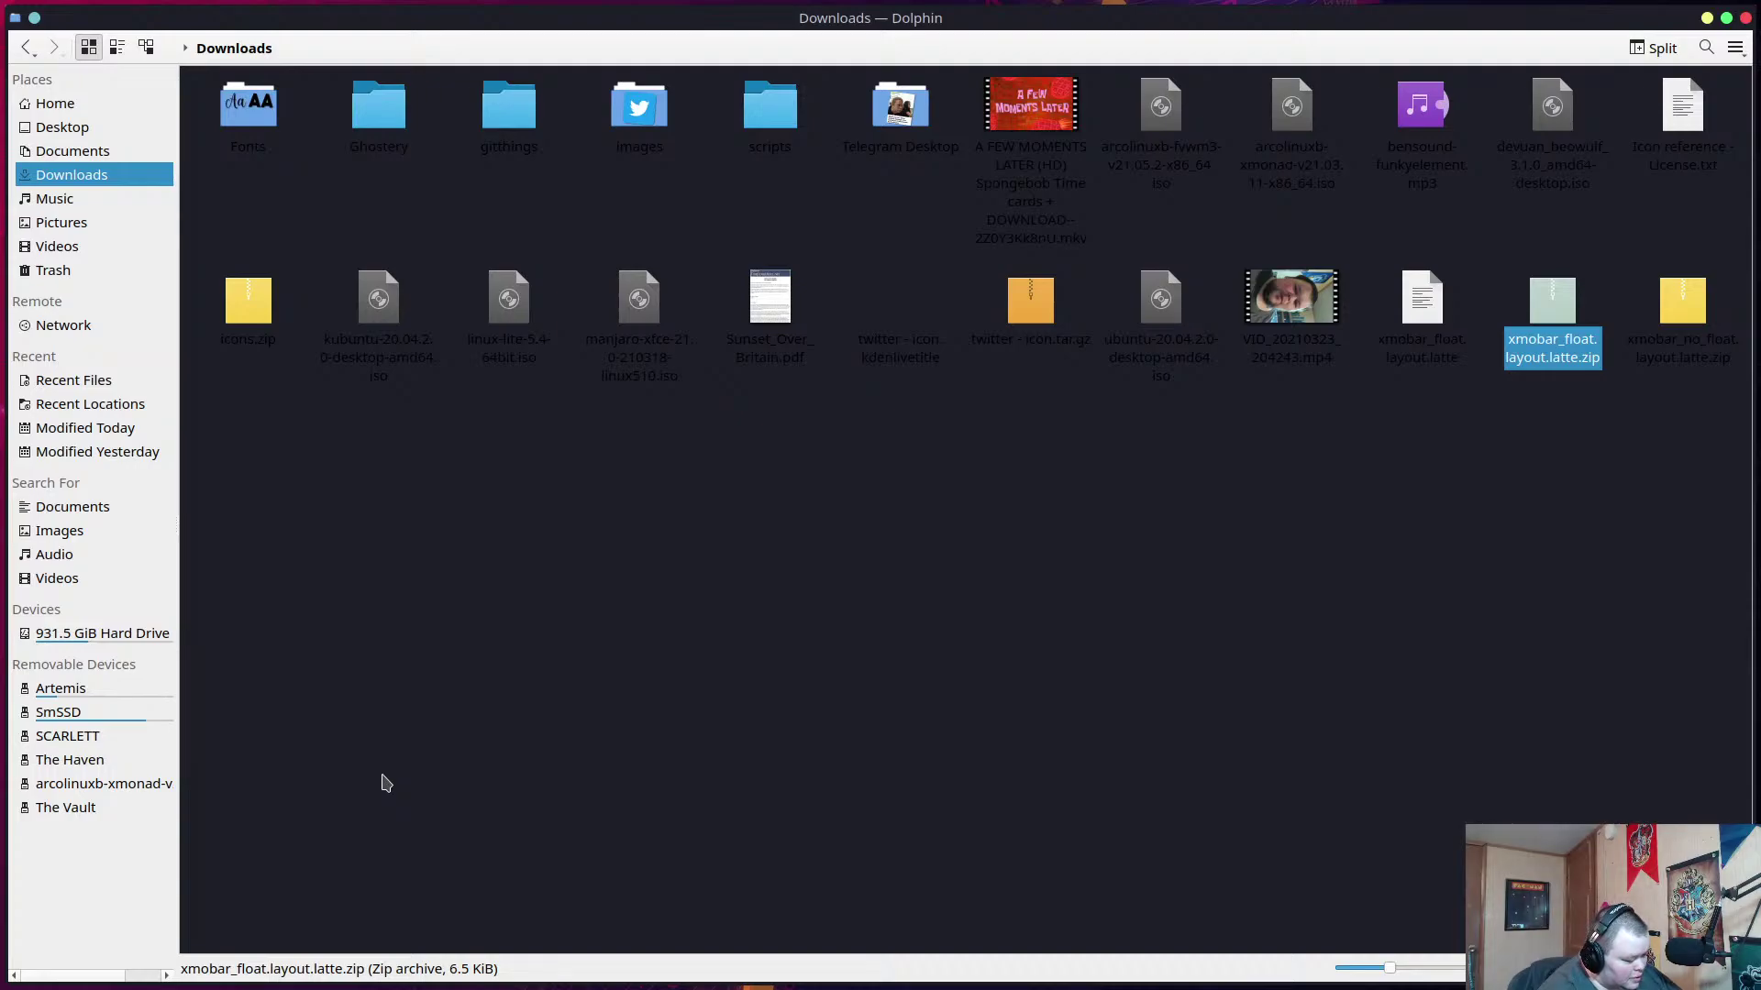
Return to the Latte Dock settings and import xmobar_float.layout.latte from Downloads.
key(super)
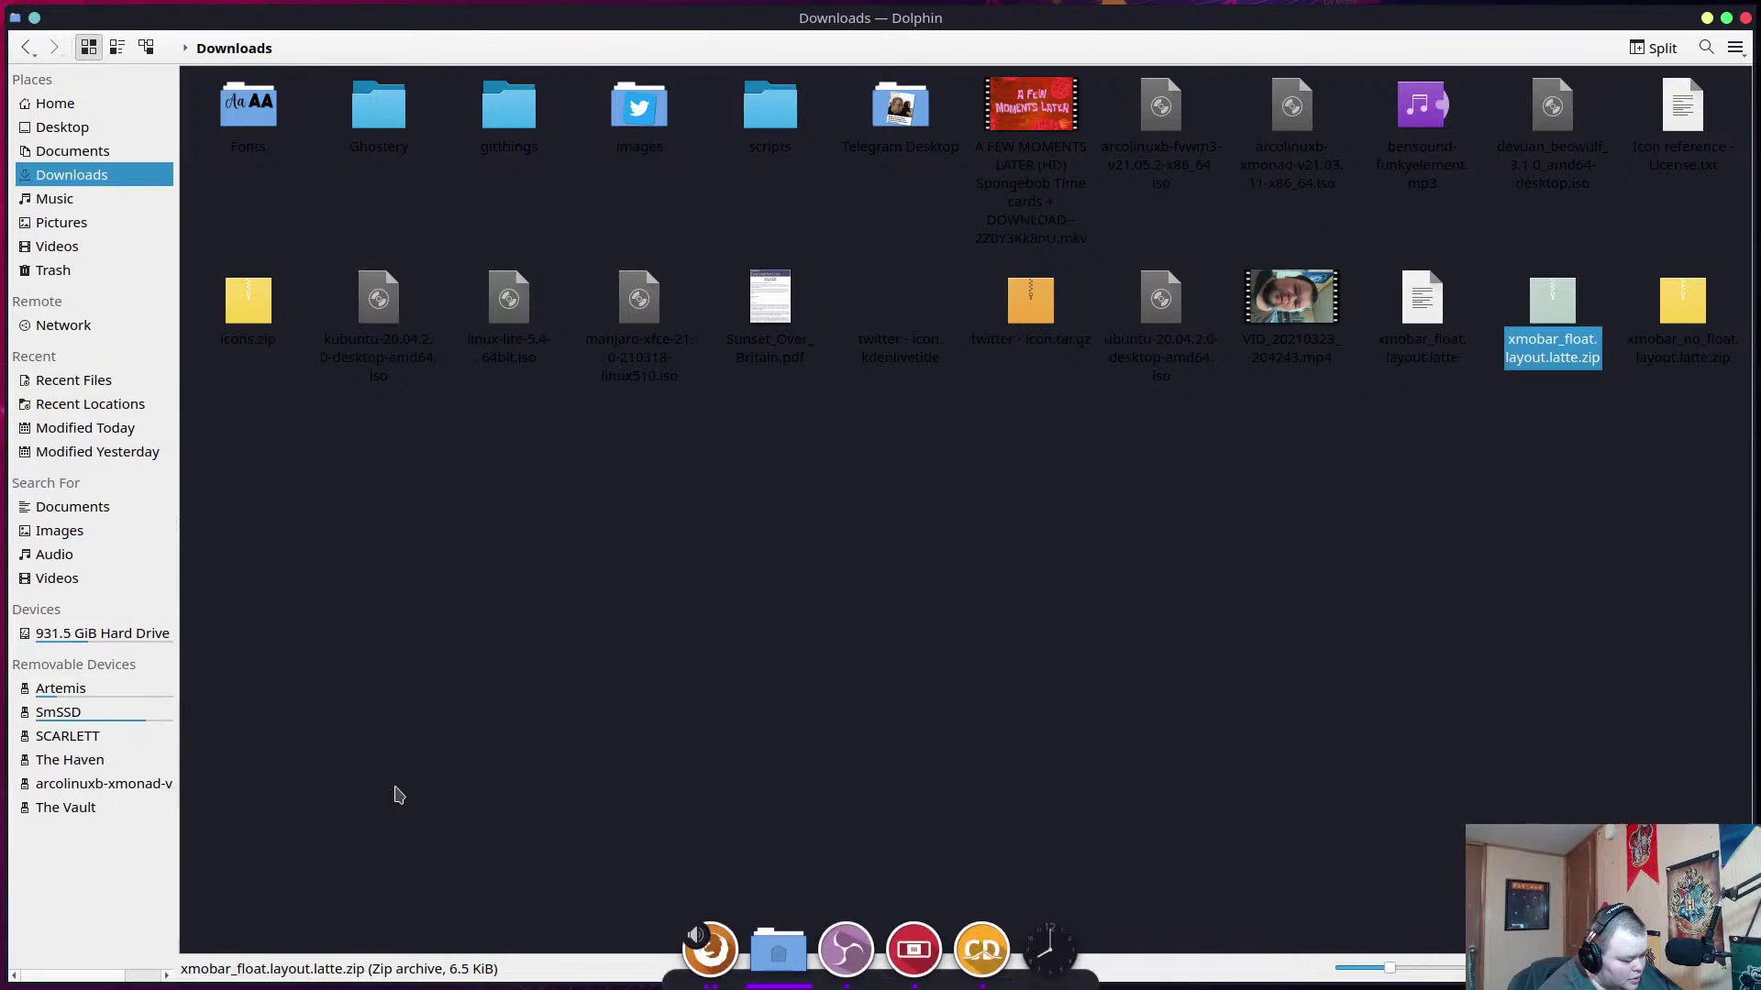
key(super+d)
key(super+5)
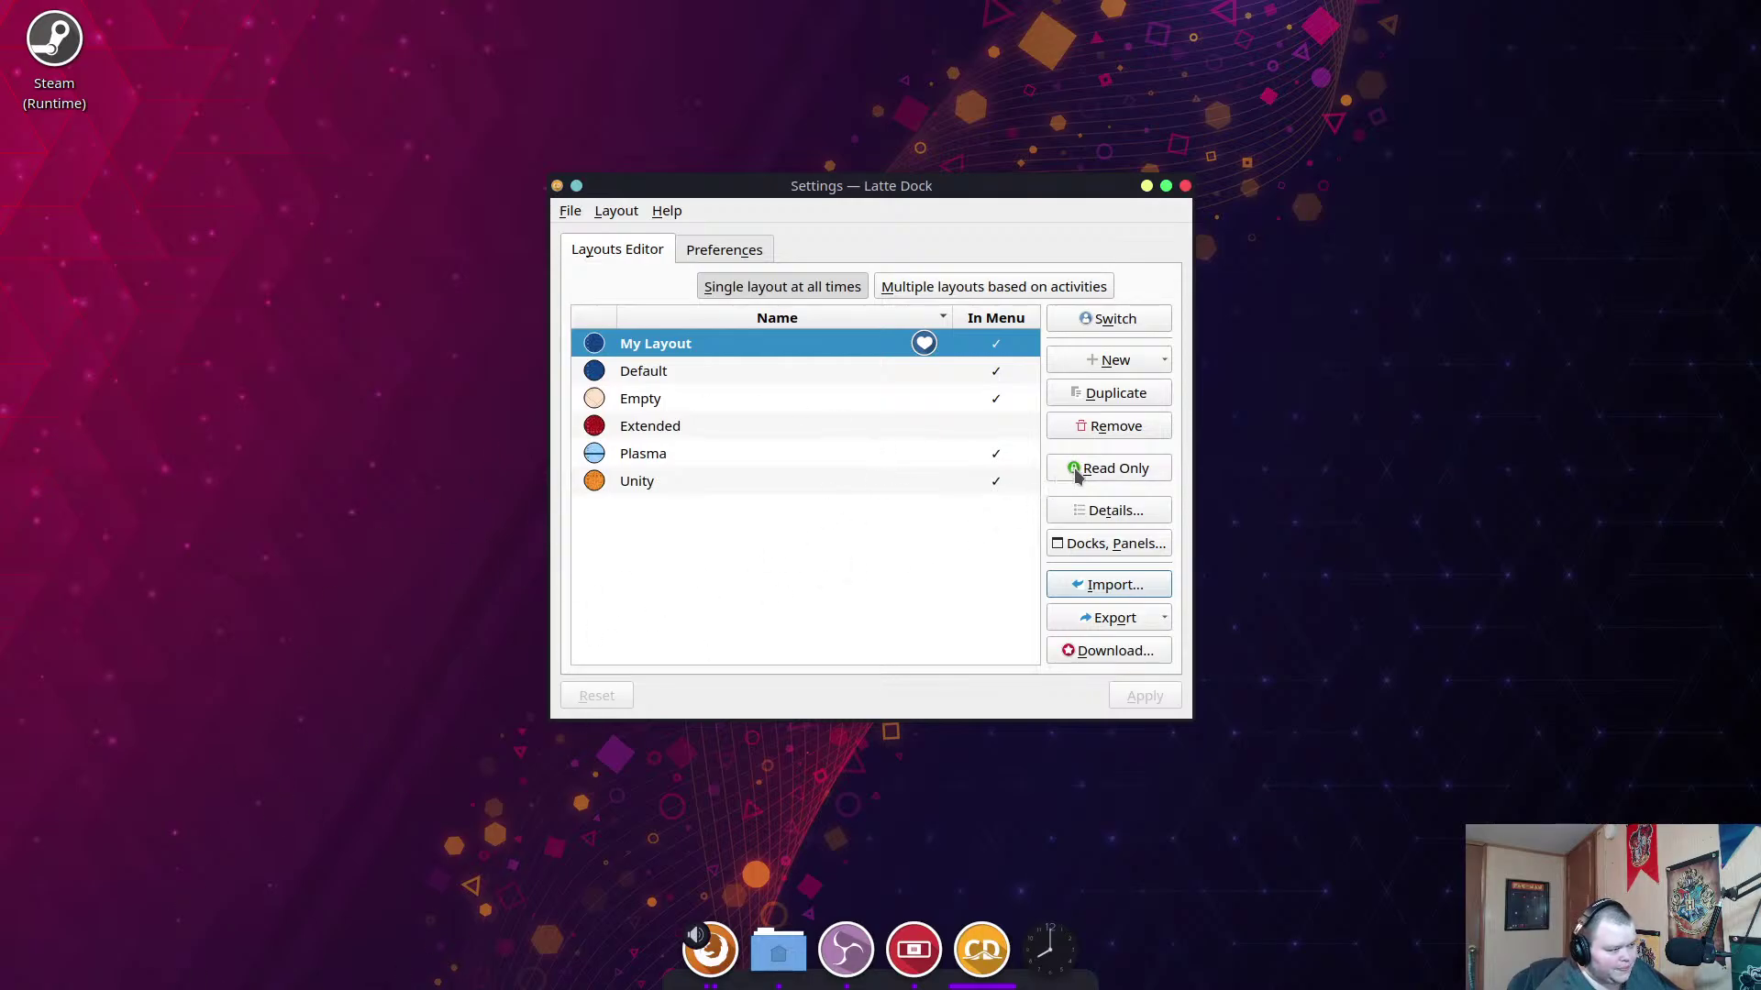
click(1108, 584)
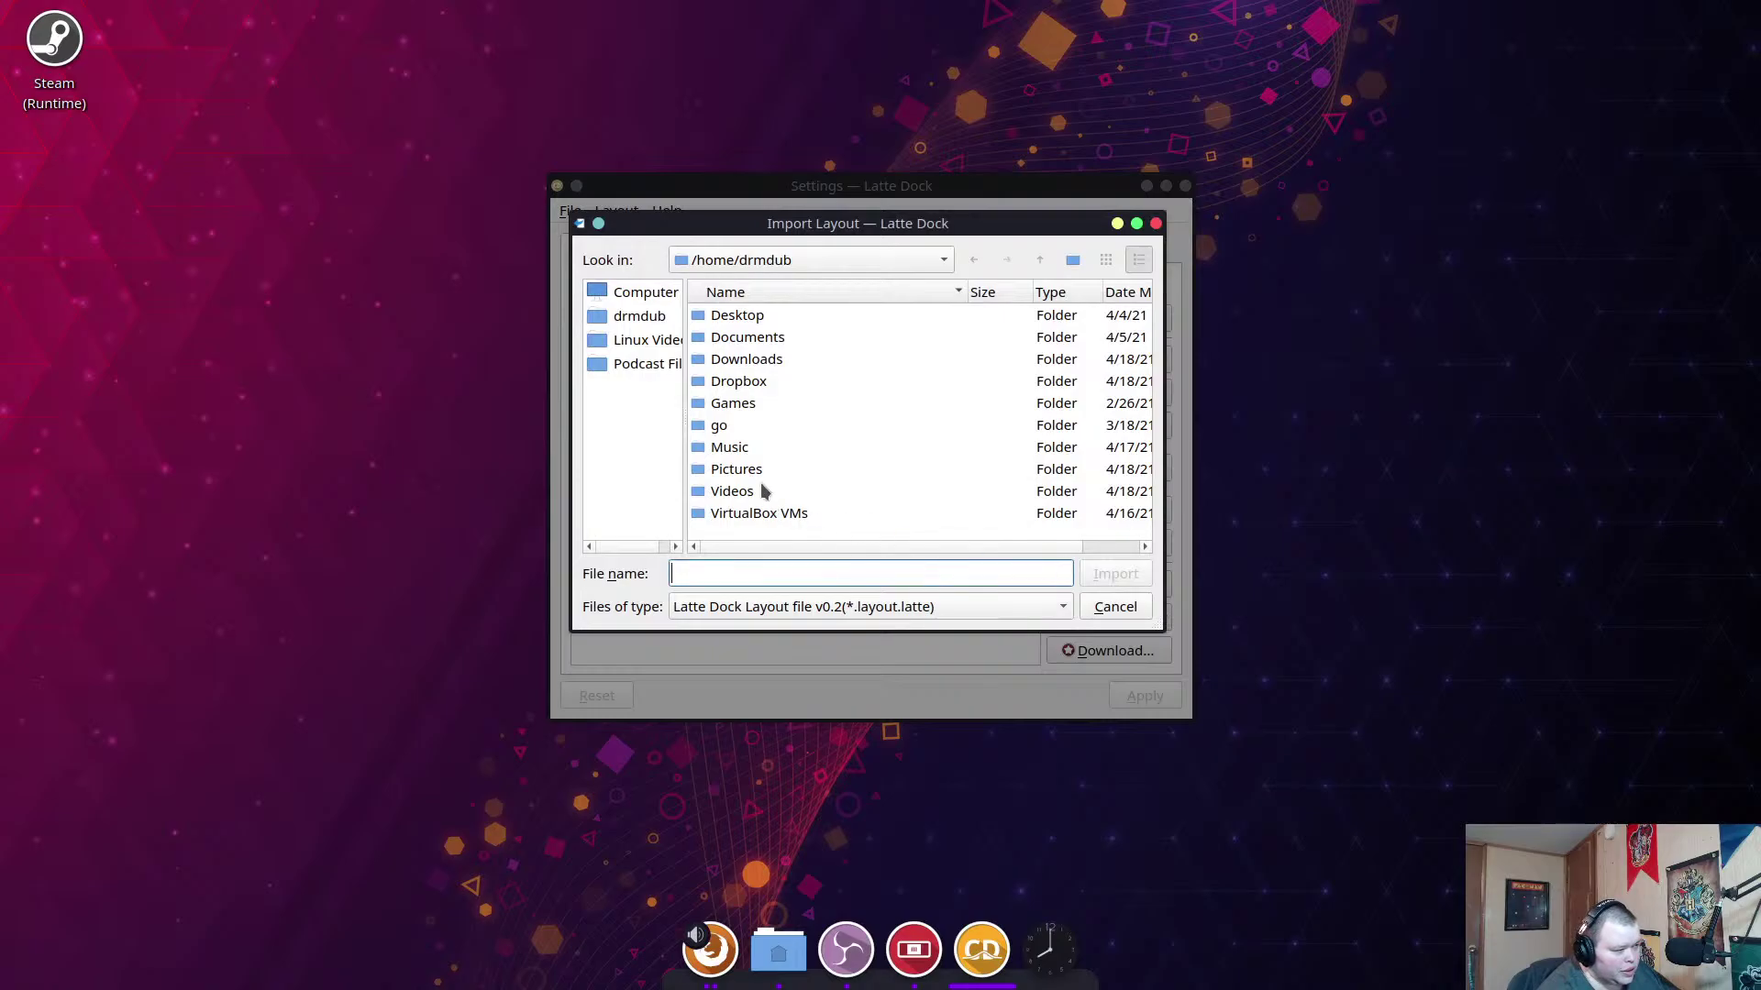
double_click(745, 361)
click(769, 449)
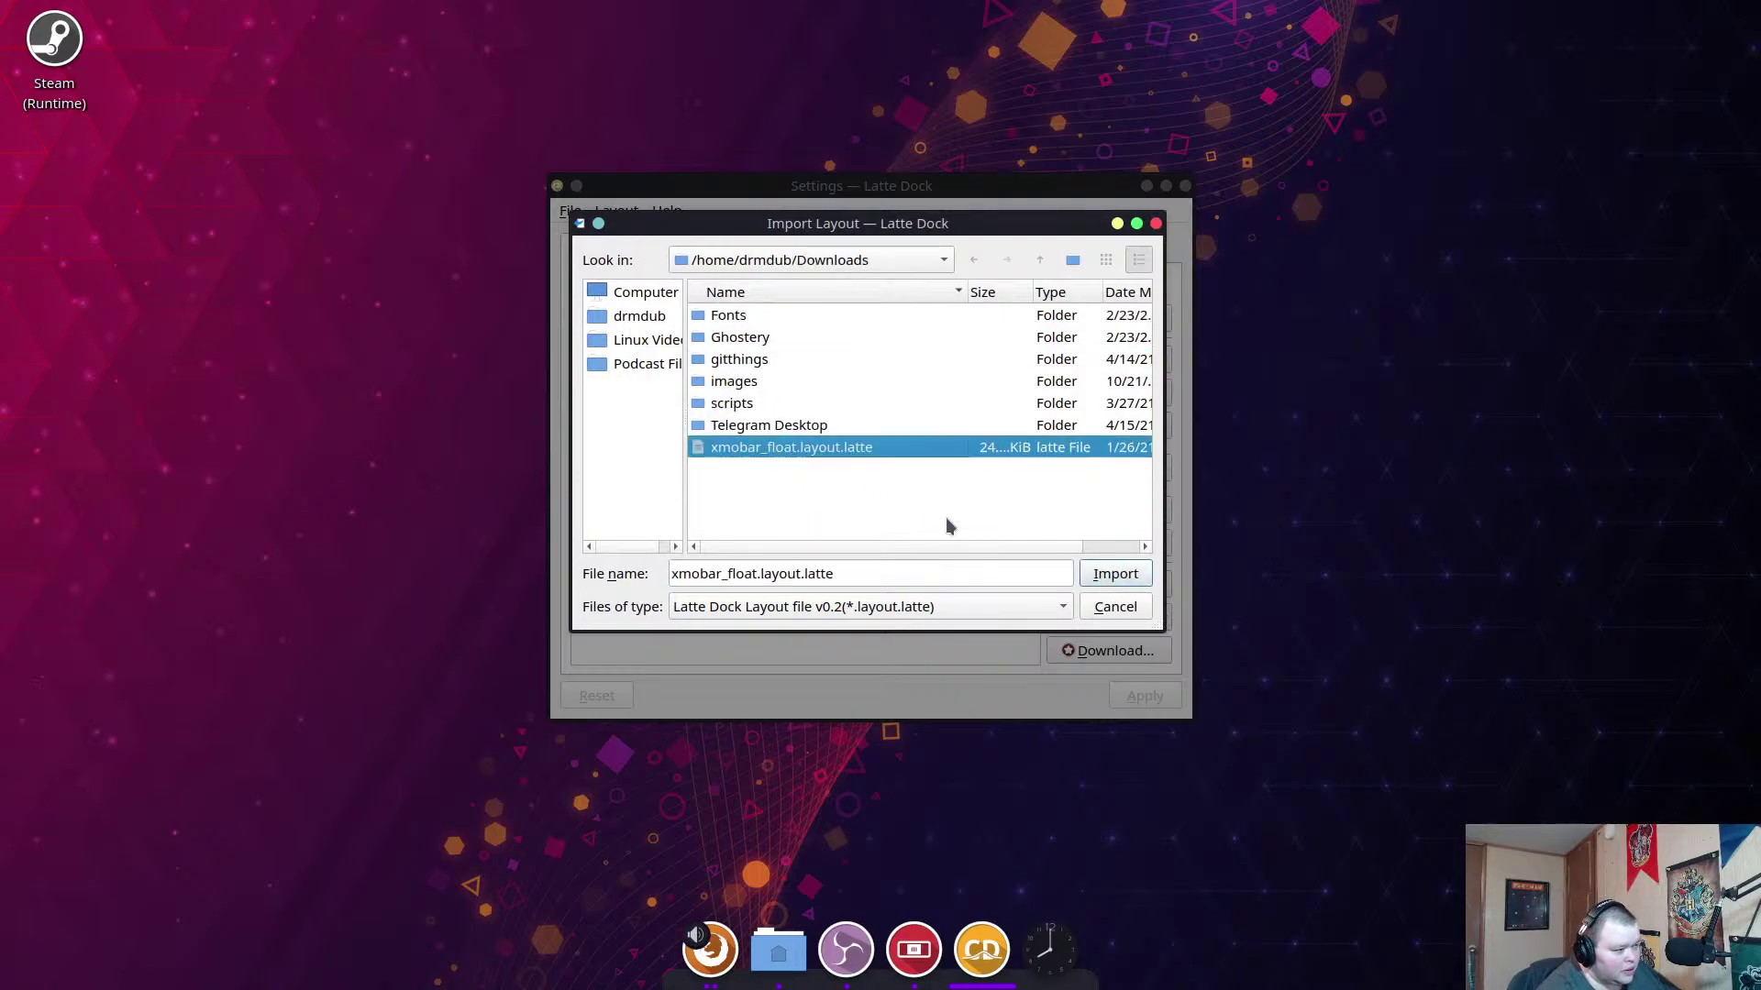
click(1115, 574)
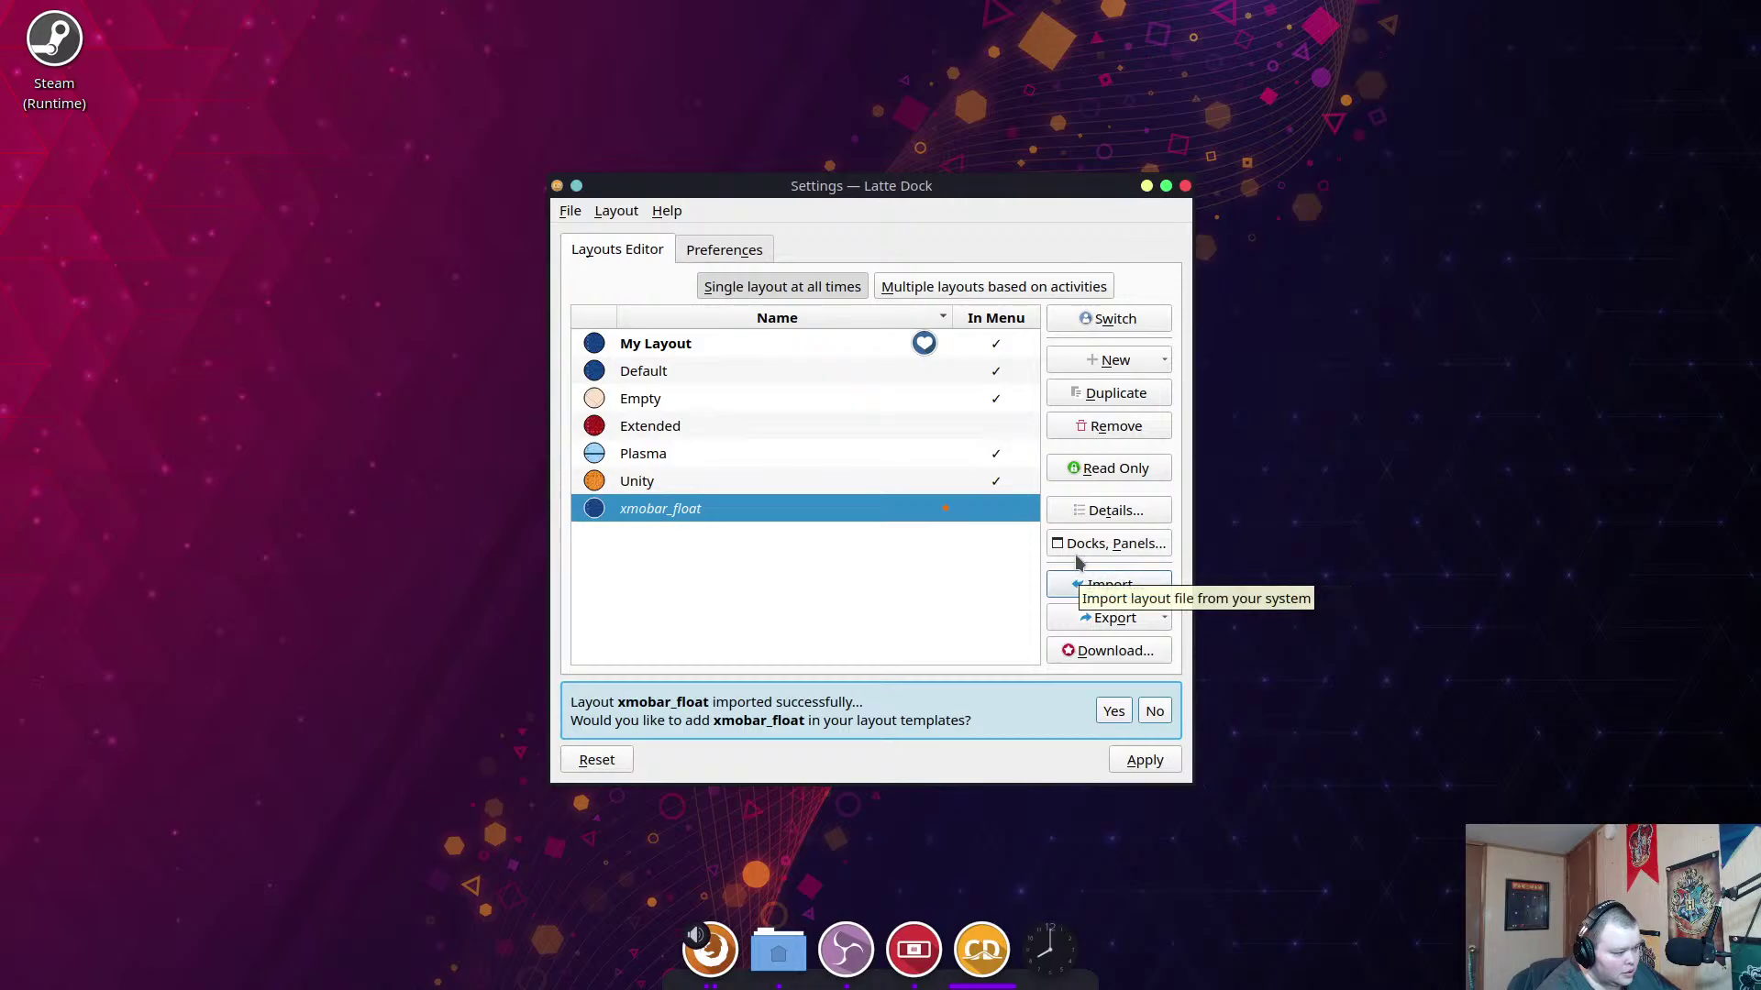
Add xmobar_float to the layout templates, then apply the changes and switch Latte to that layout.
click(1113, 710)
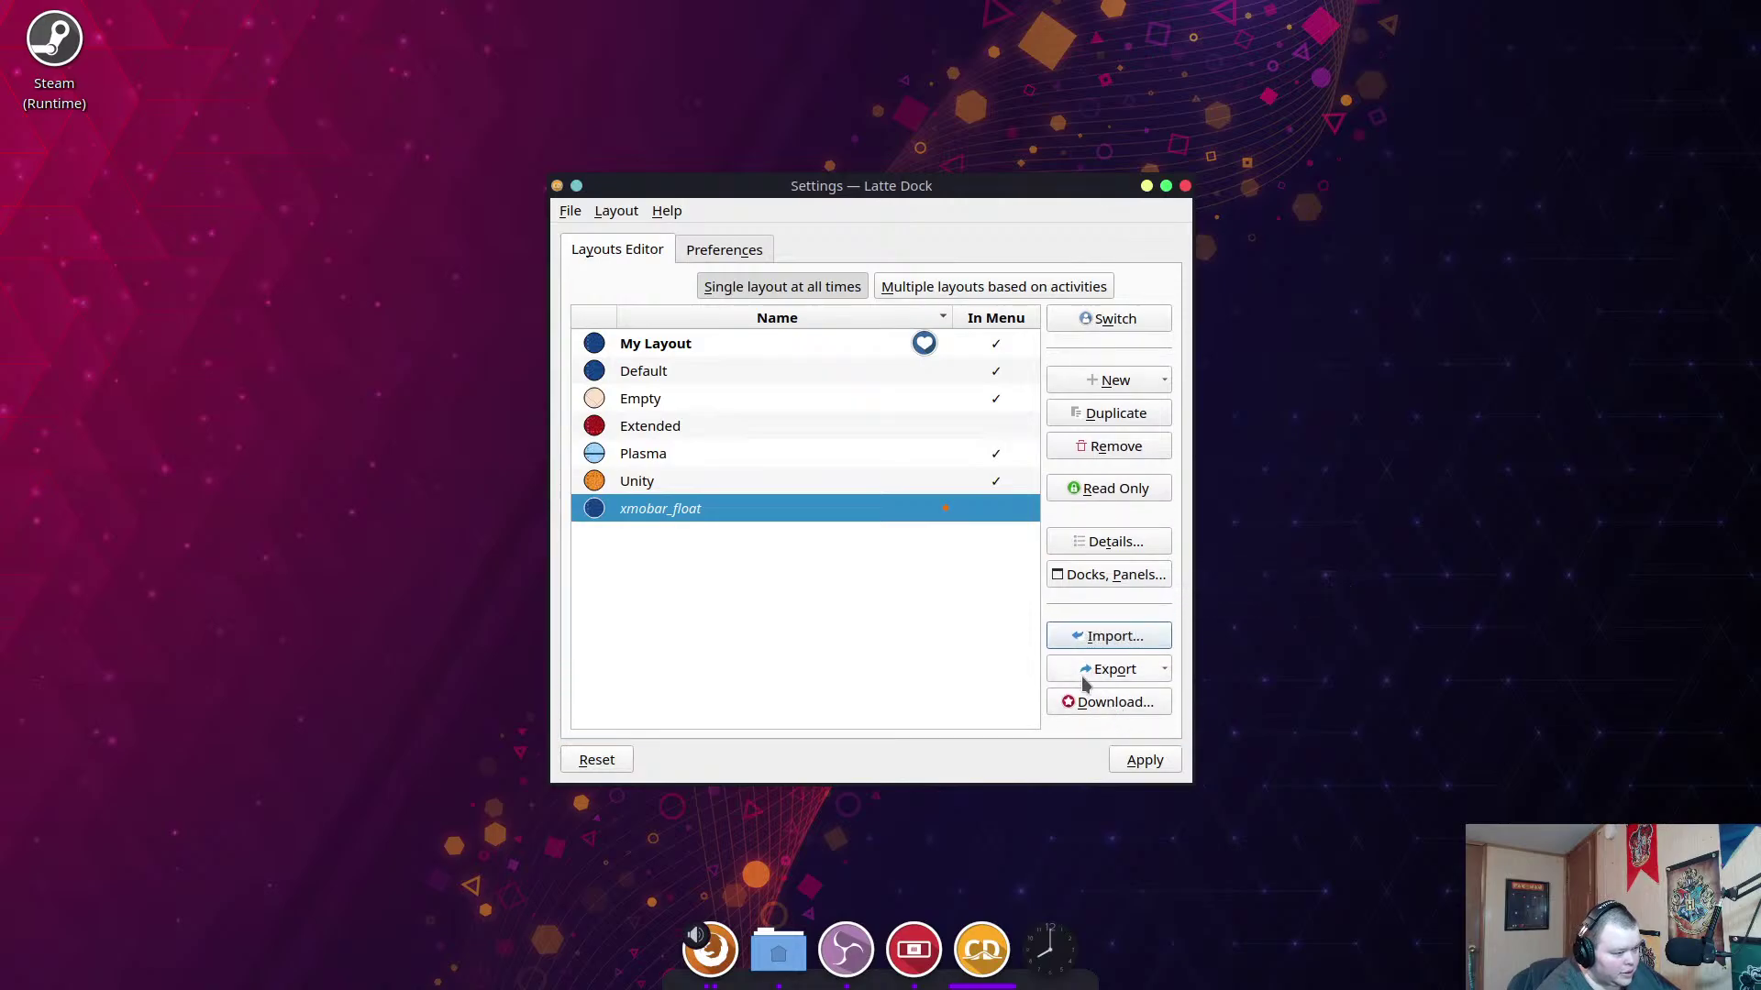
click(1135, 758)
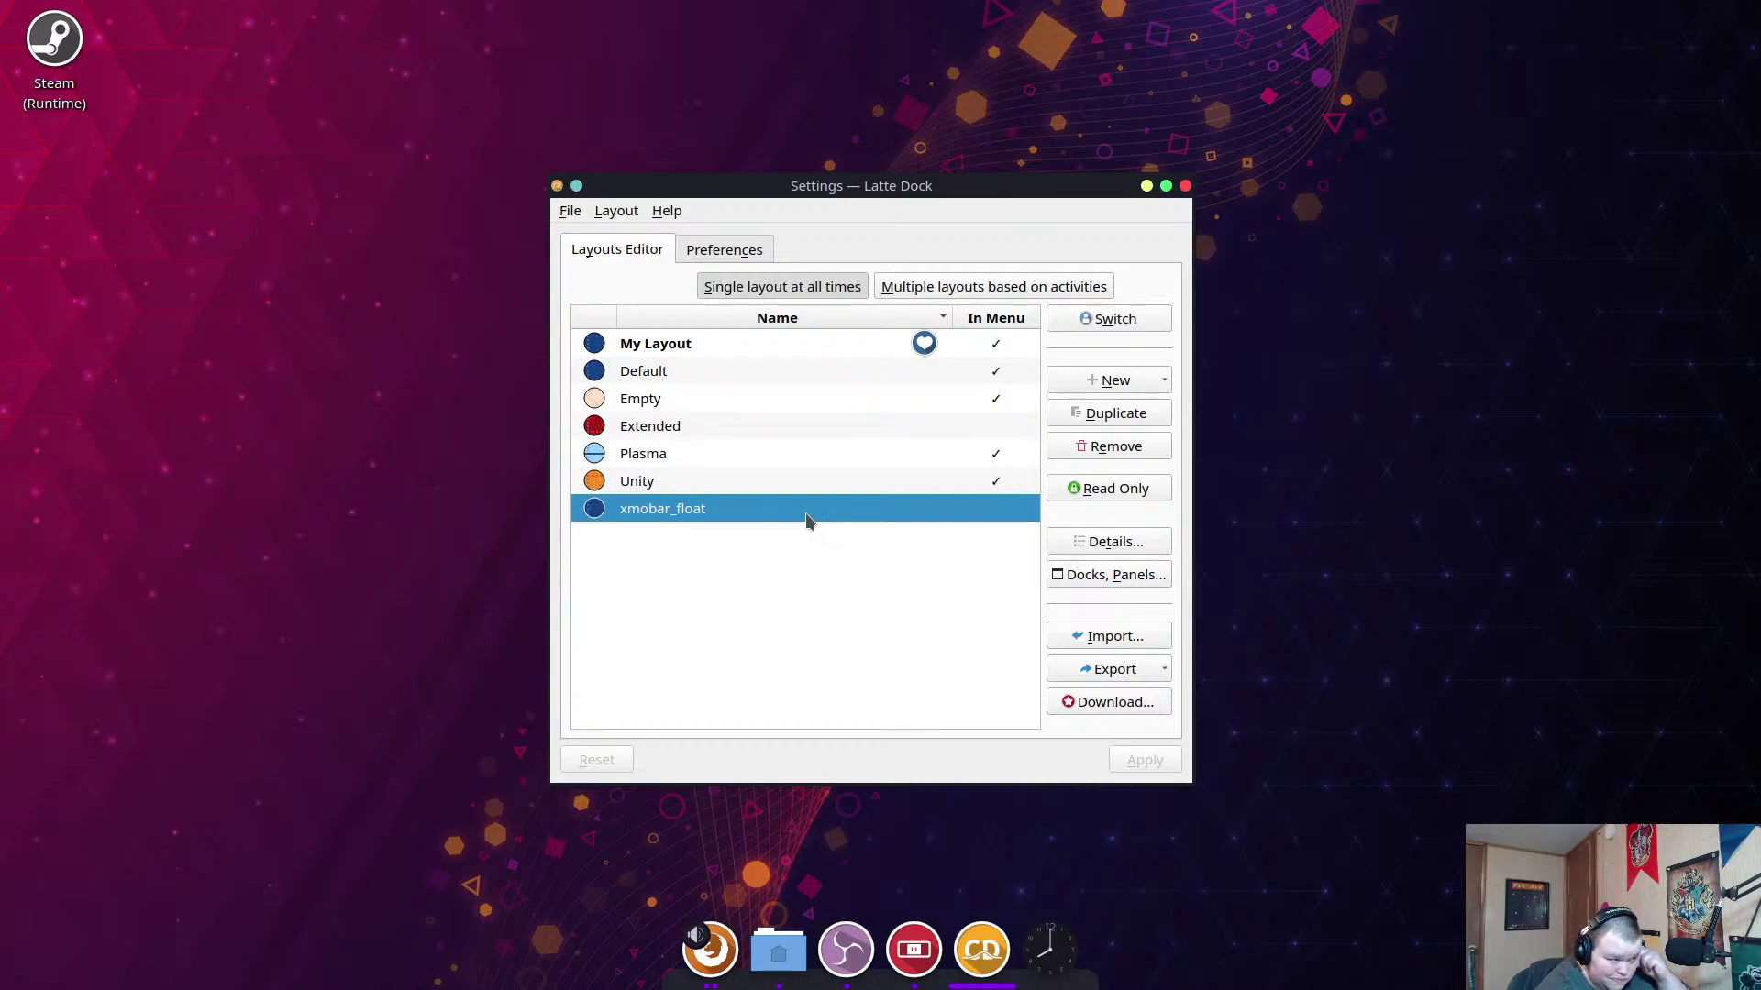
click(1103, 329)
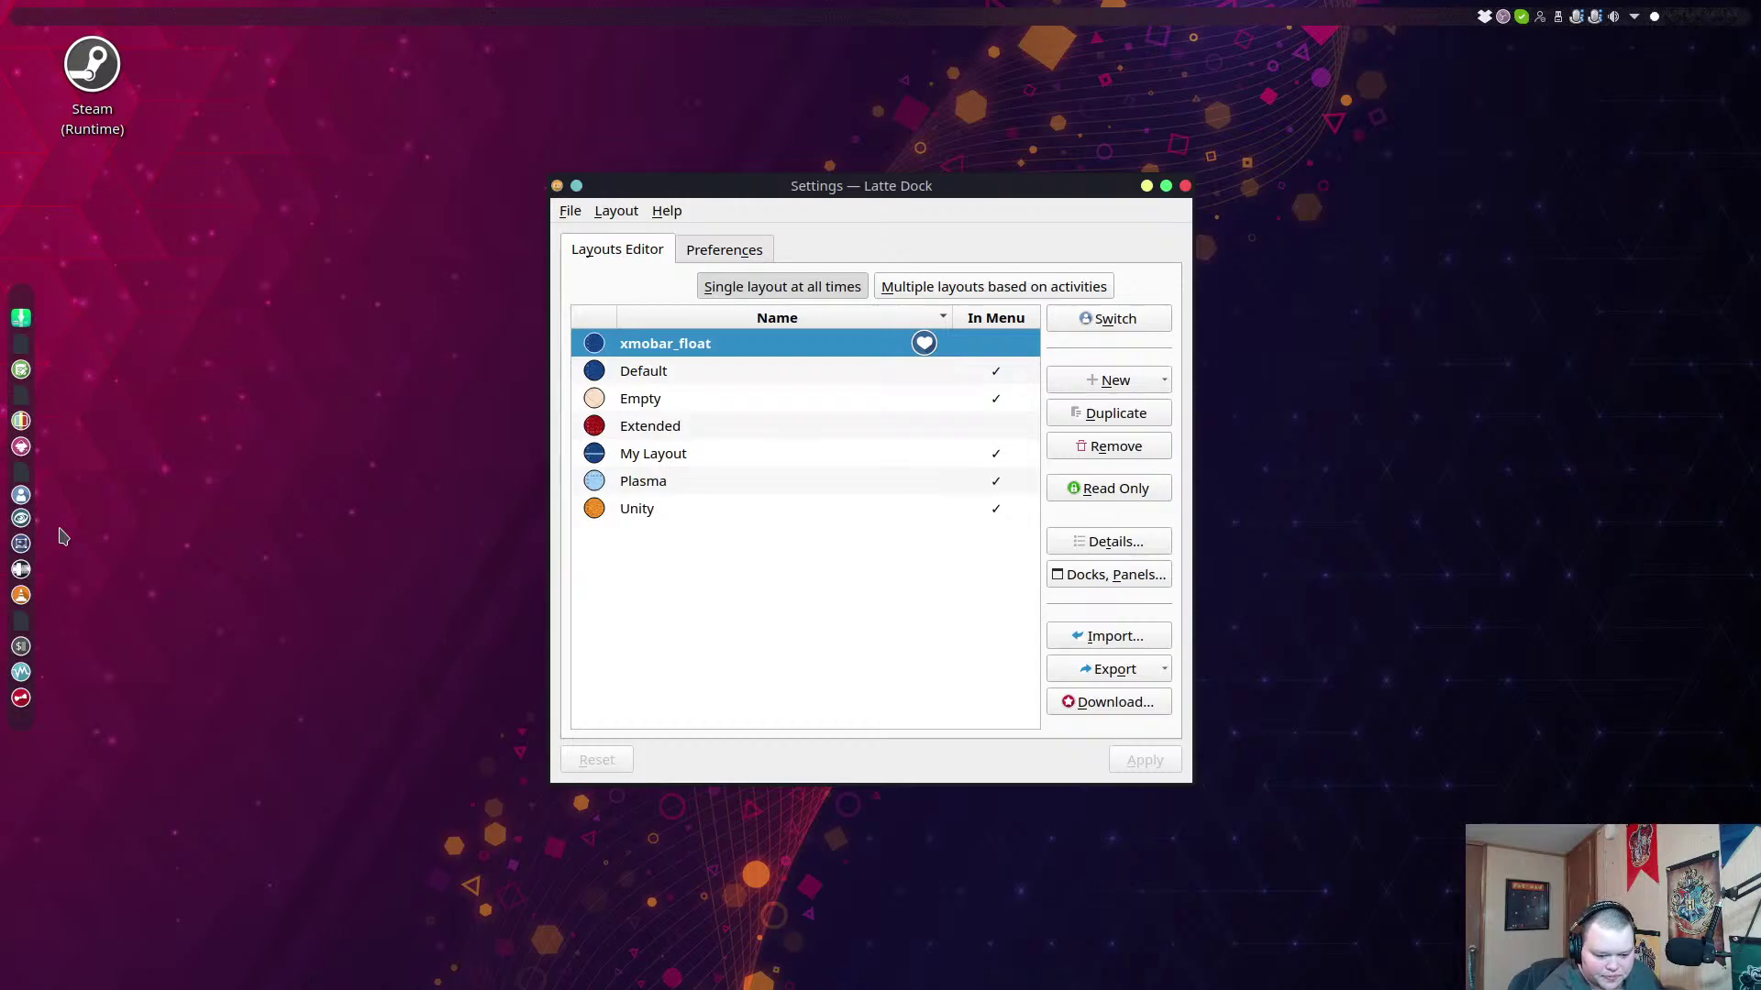
Open the context options of the new vertical dock at its first separator.
right_click(22, 352)
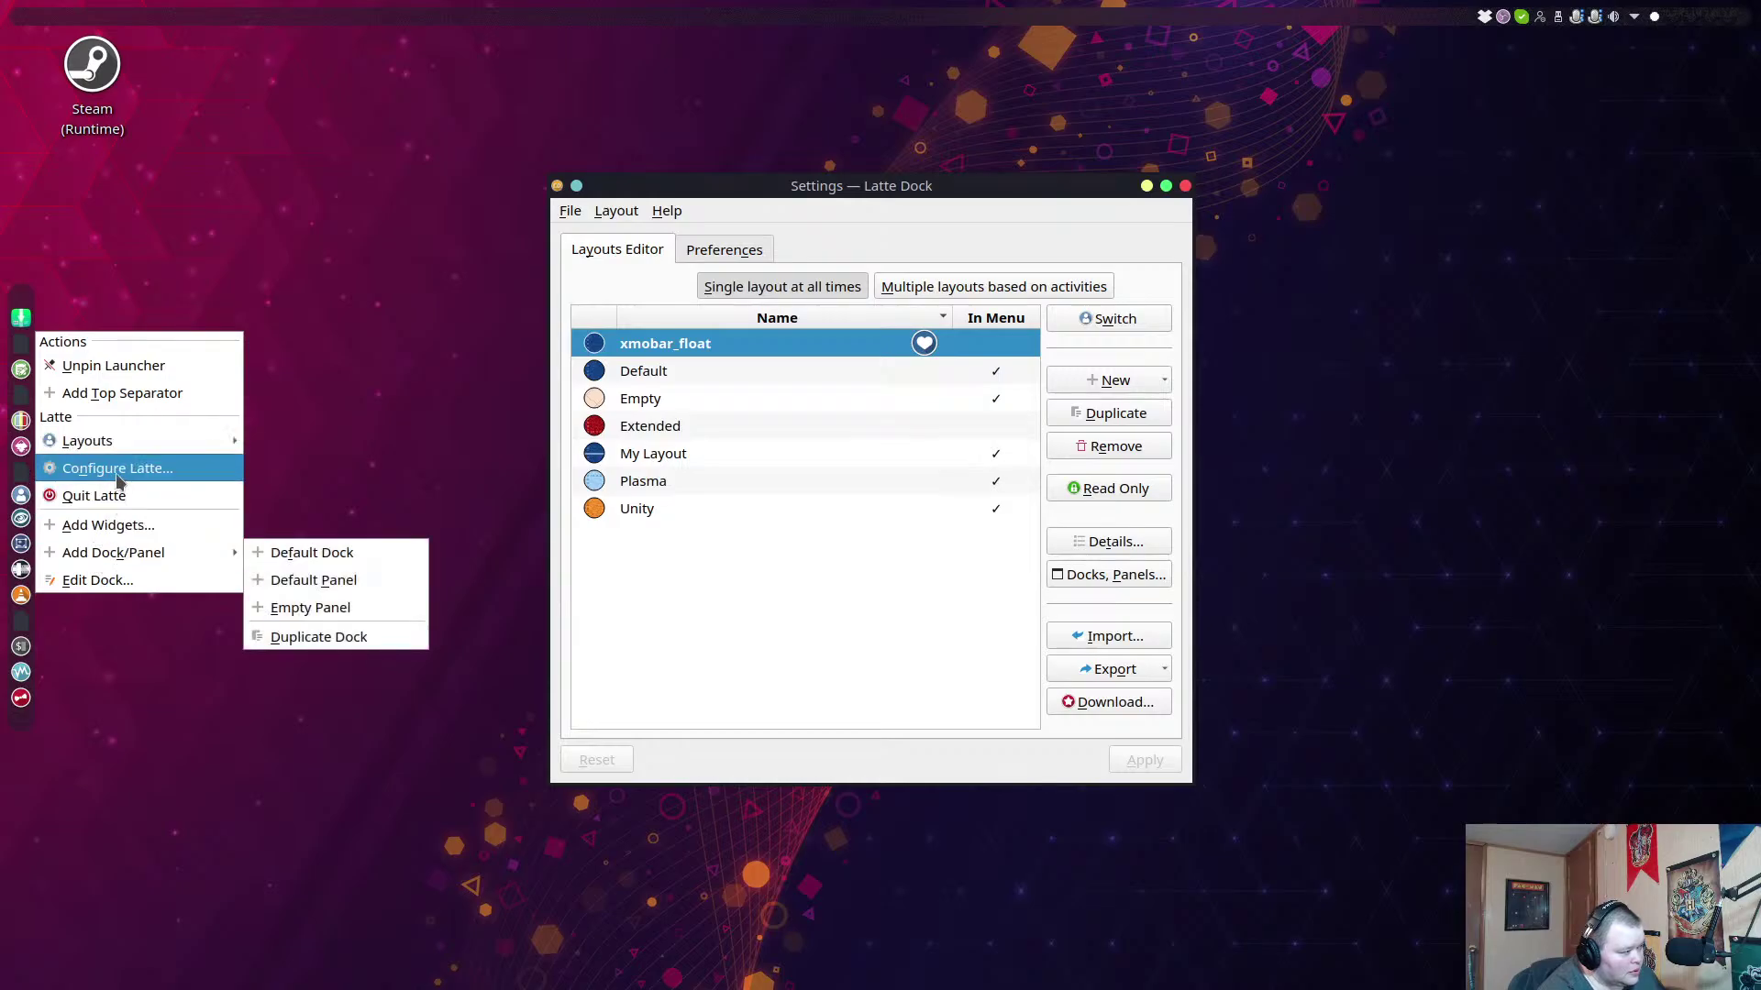
click(158, 282)
drag(21, 344, 146, 322)
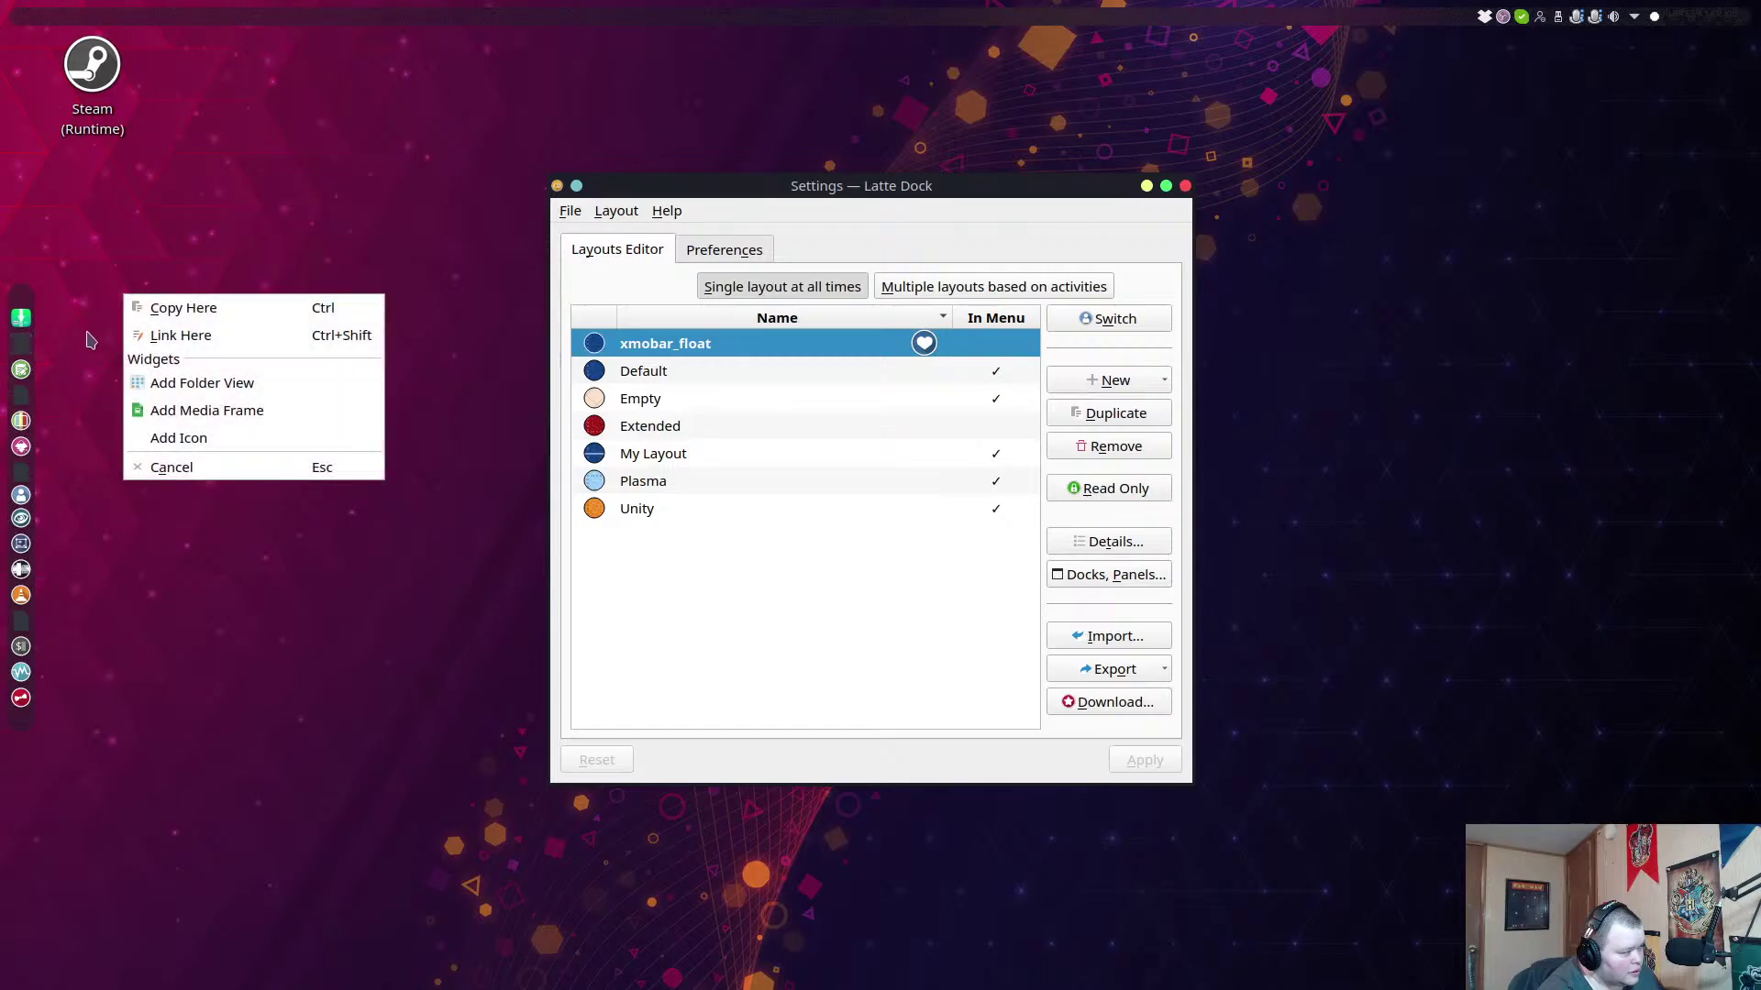
click(171, 467)
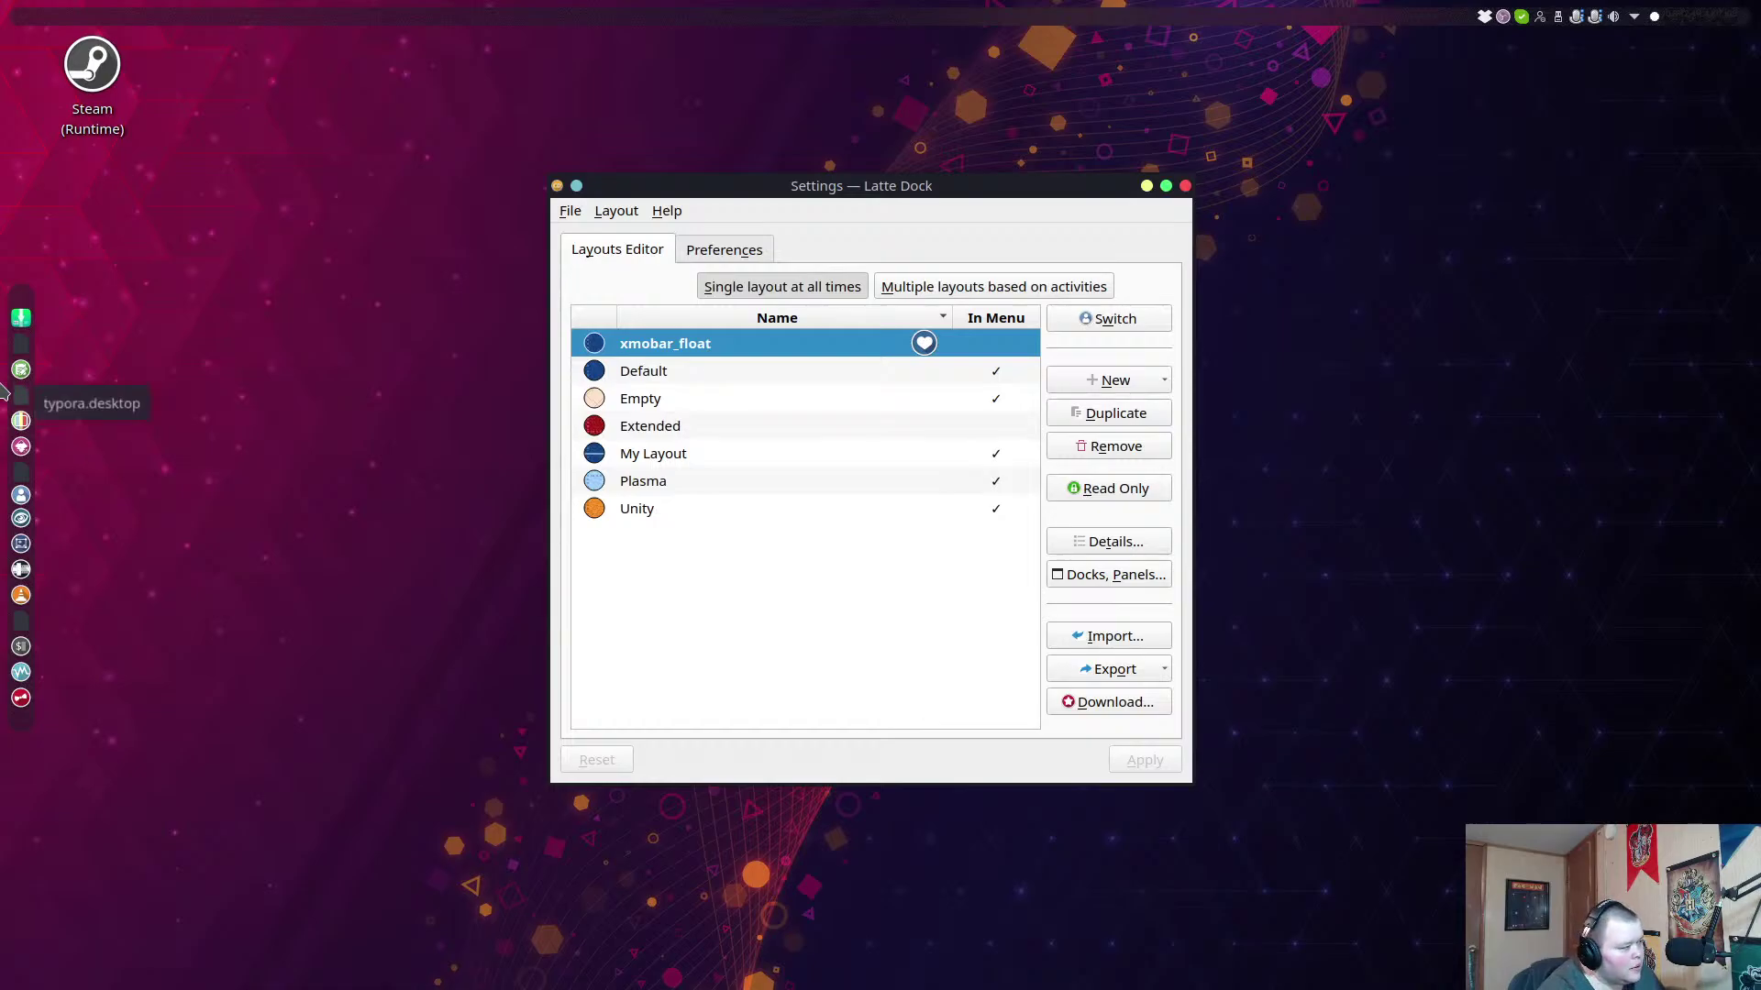
Unpin the four launchers with blank icons, including Typora and Krita, from the dock.
right_click(22, 345)
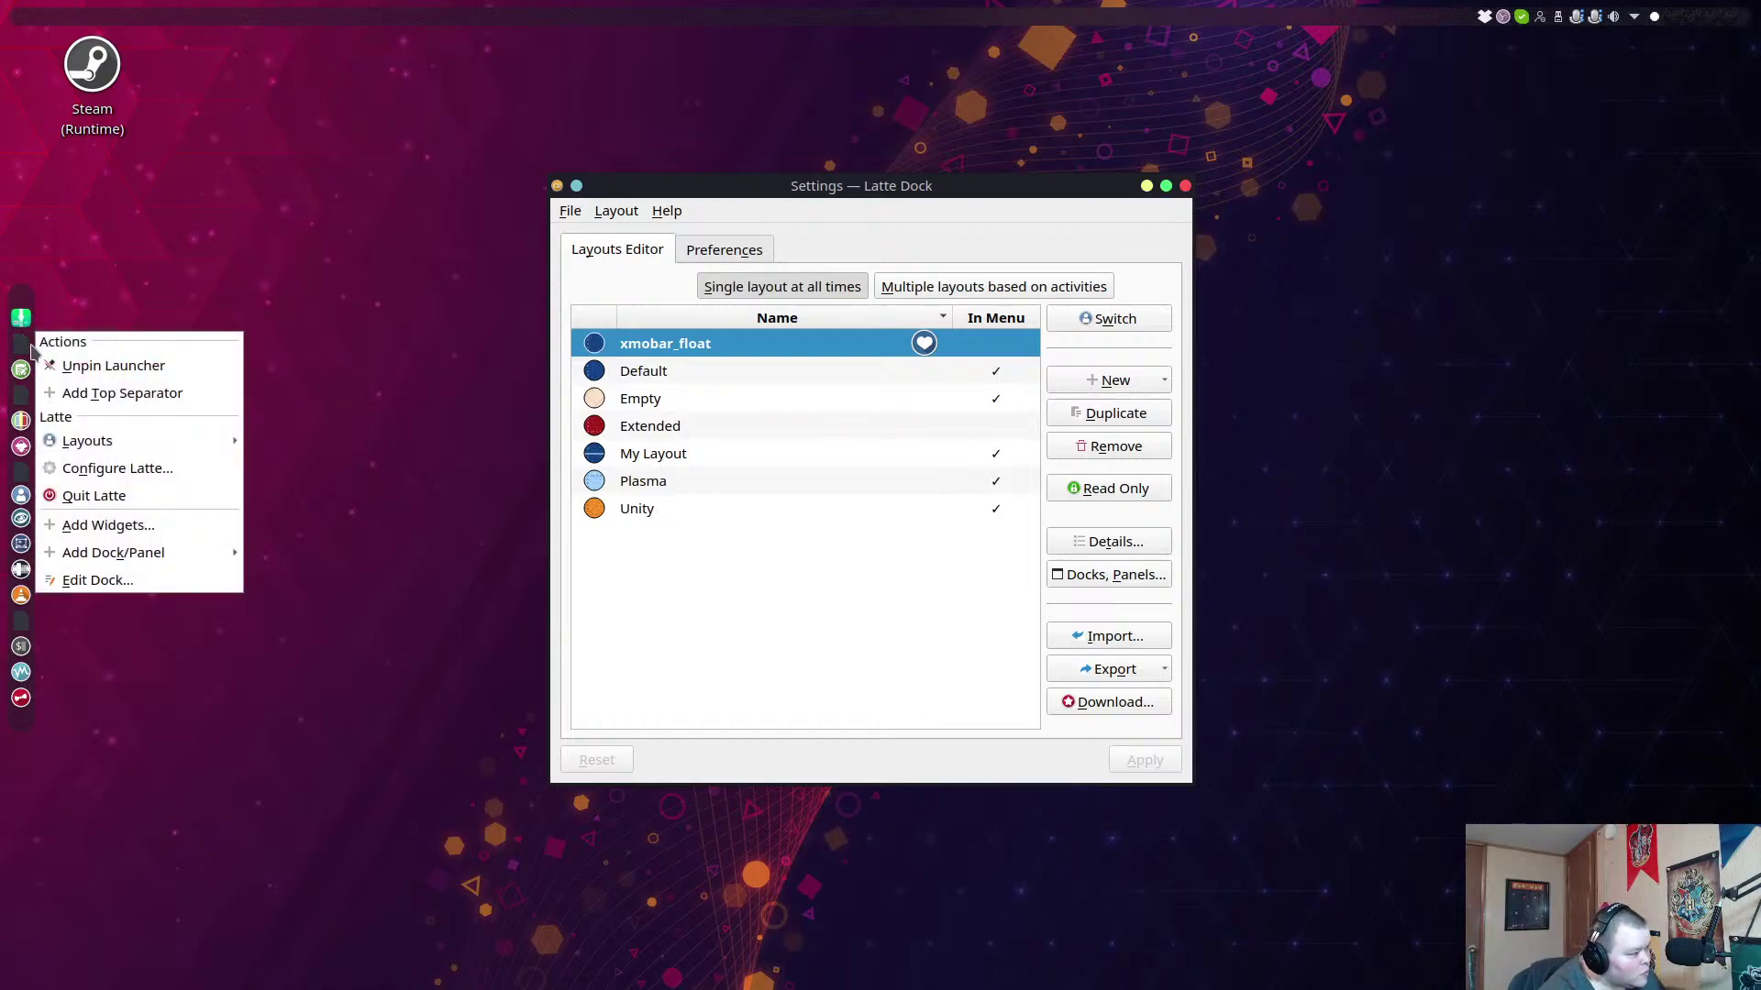
click(65, 366)
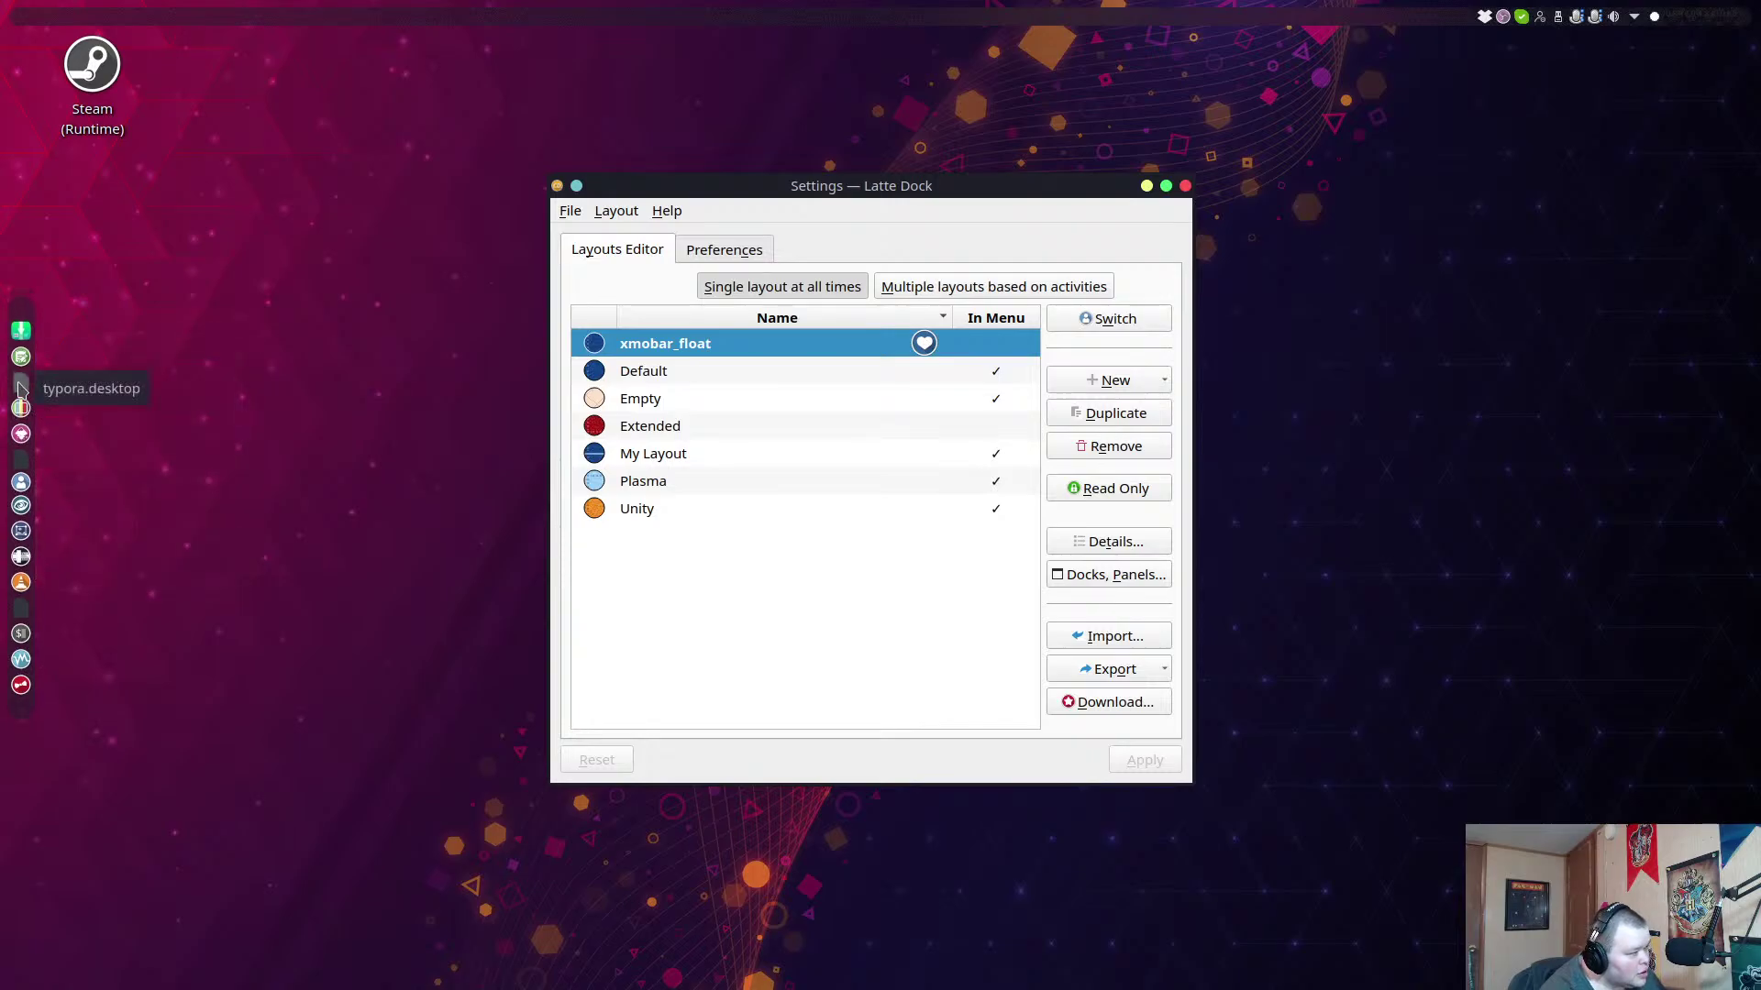
right_click(33, 391)
click(40, 397)
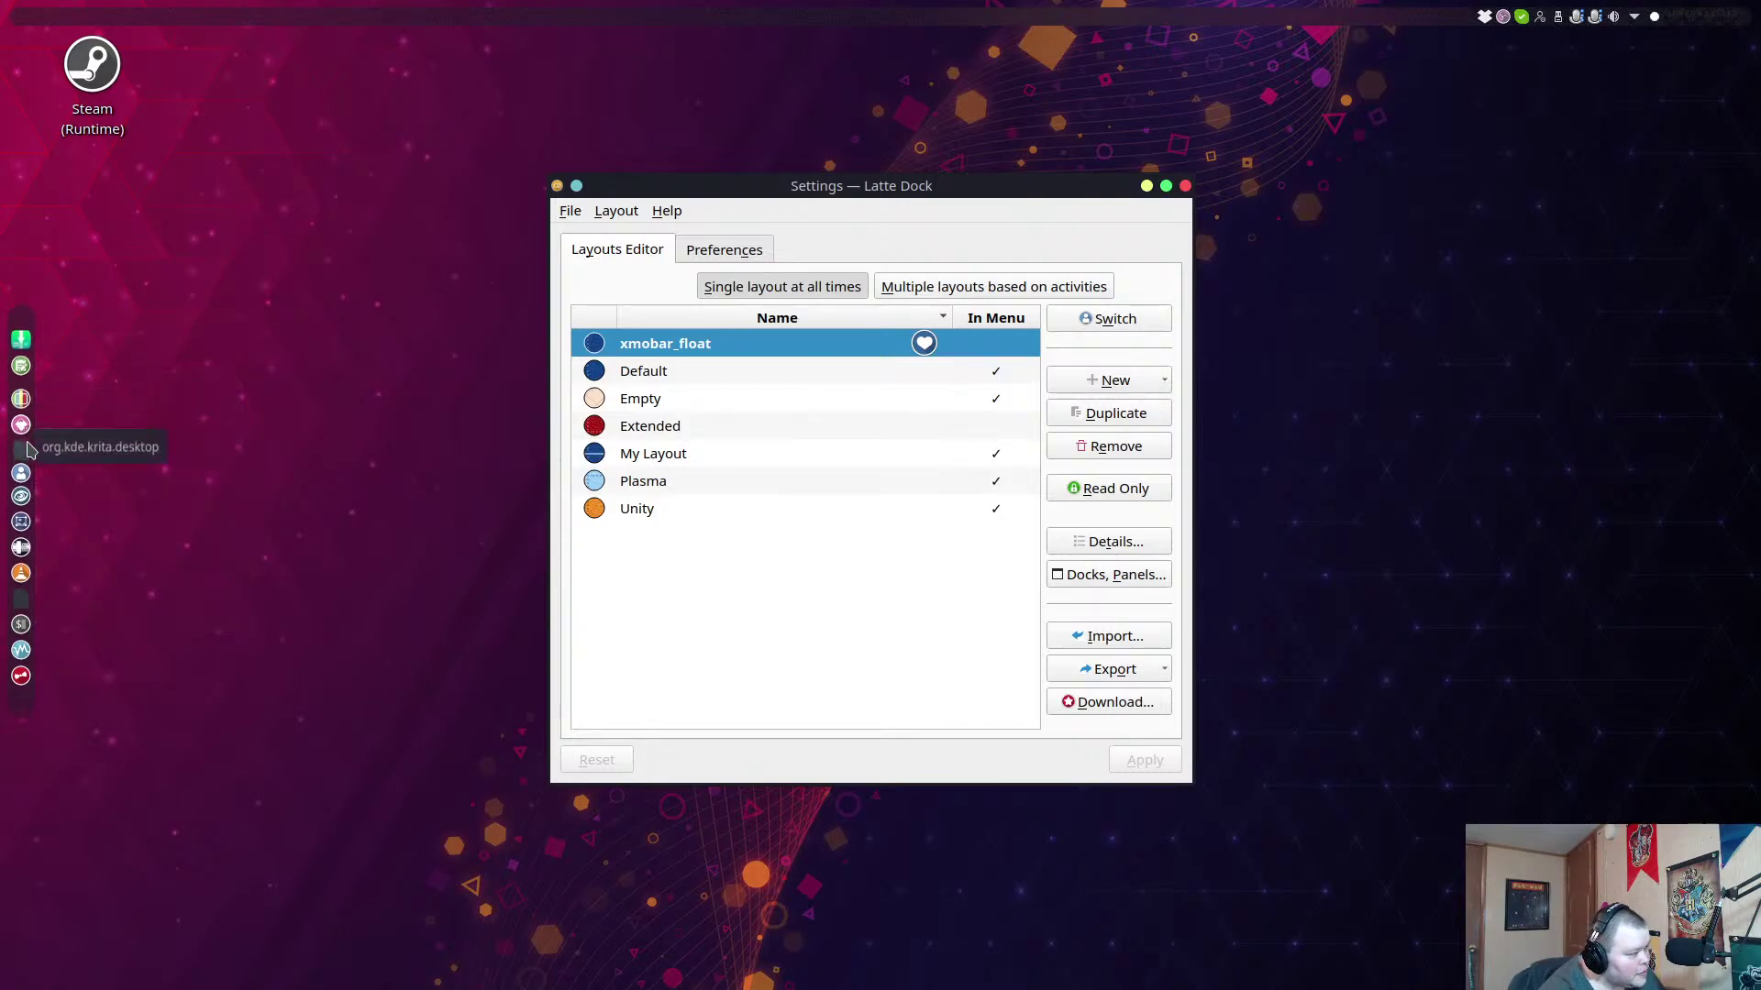
right_click(24, 445)
click(81, 468)
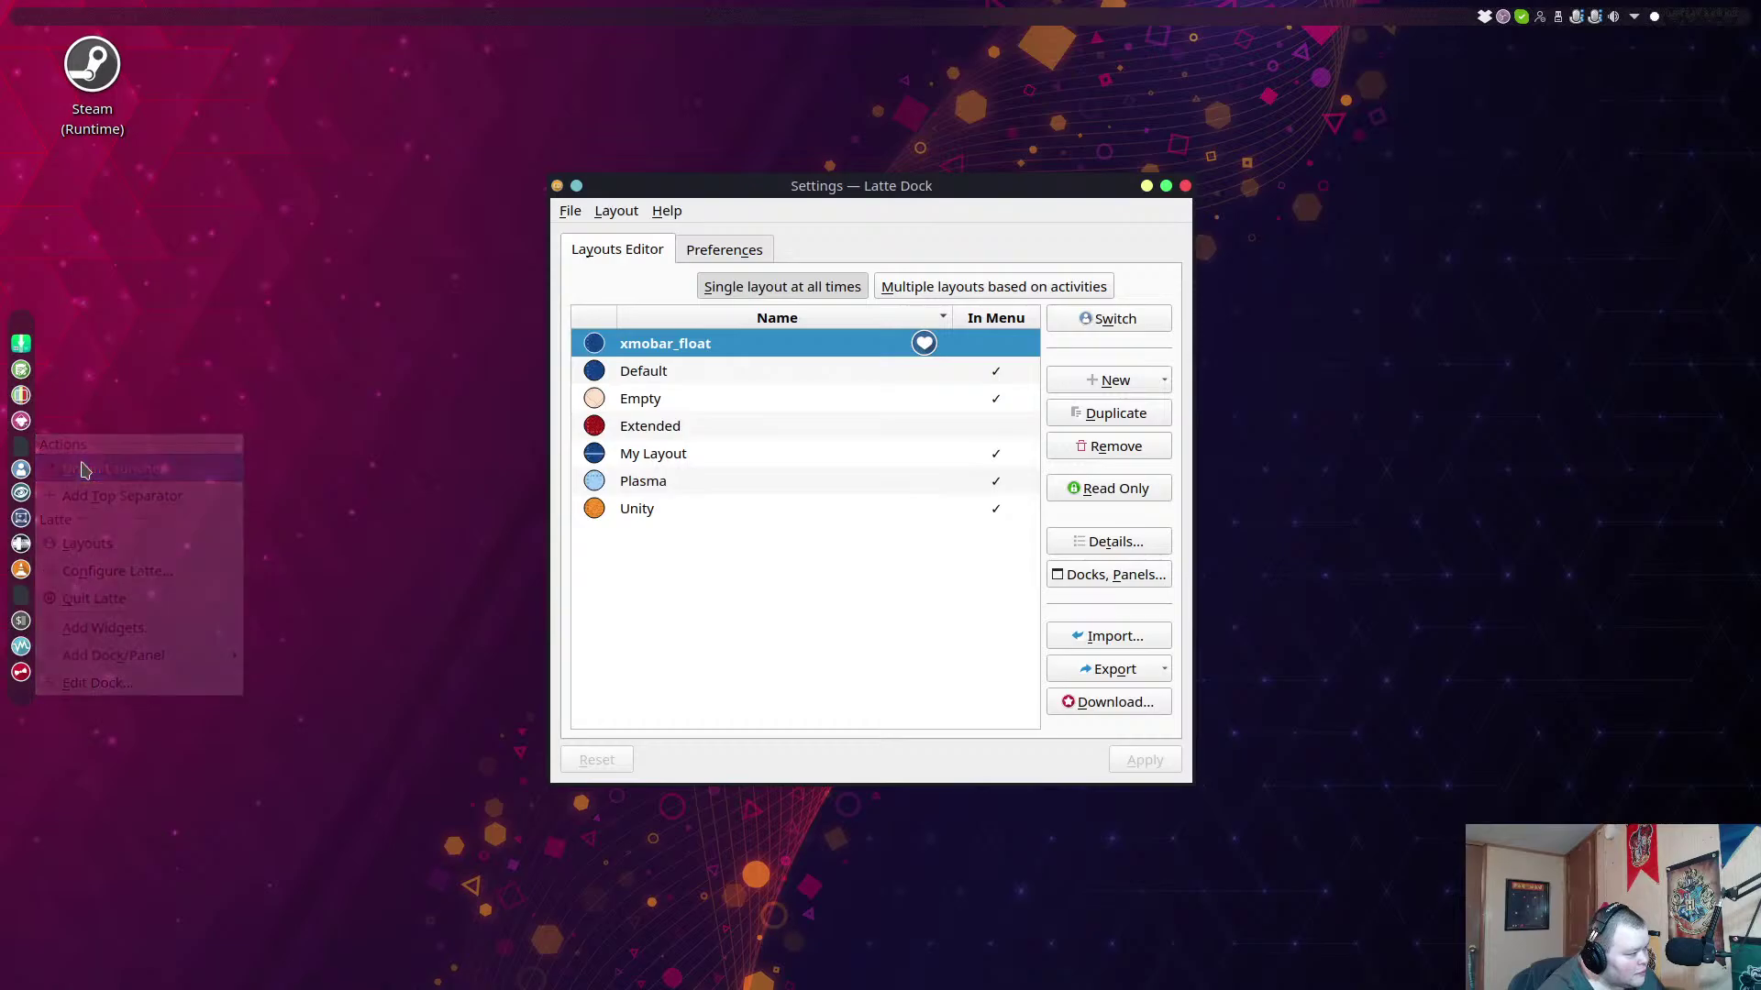
right_click(24, 587)
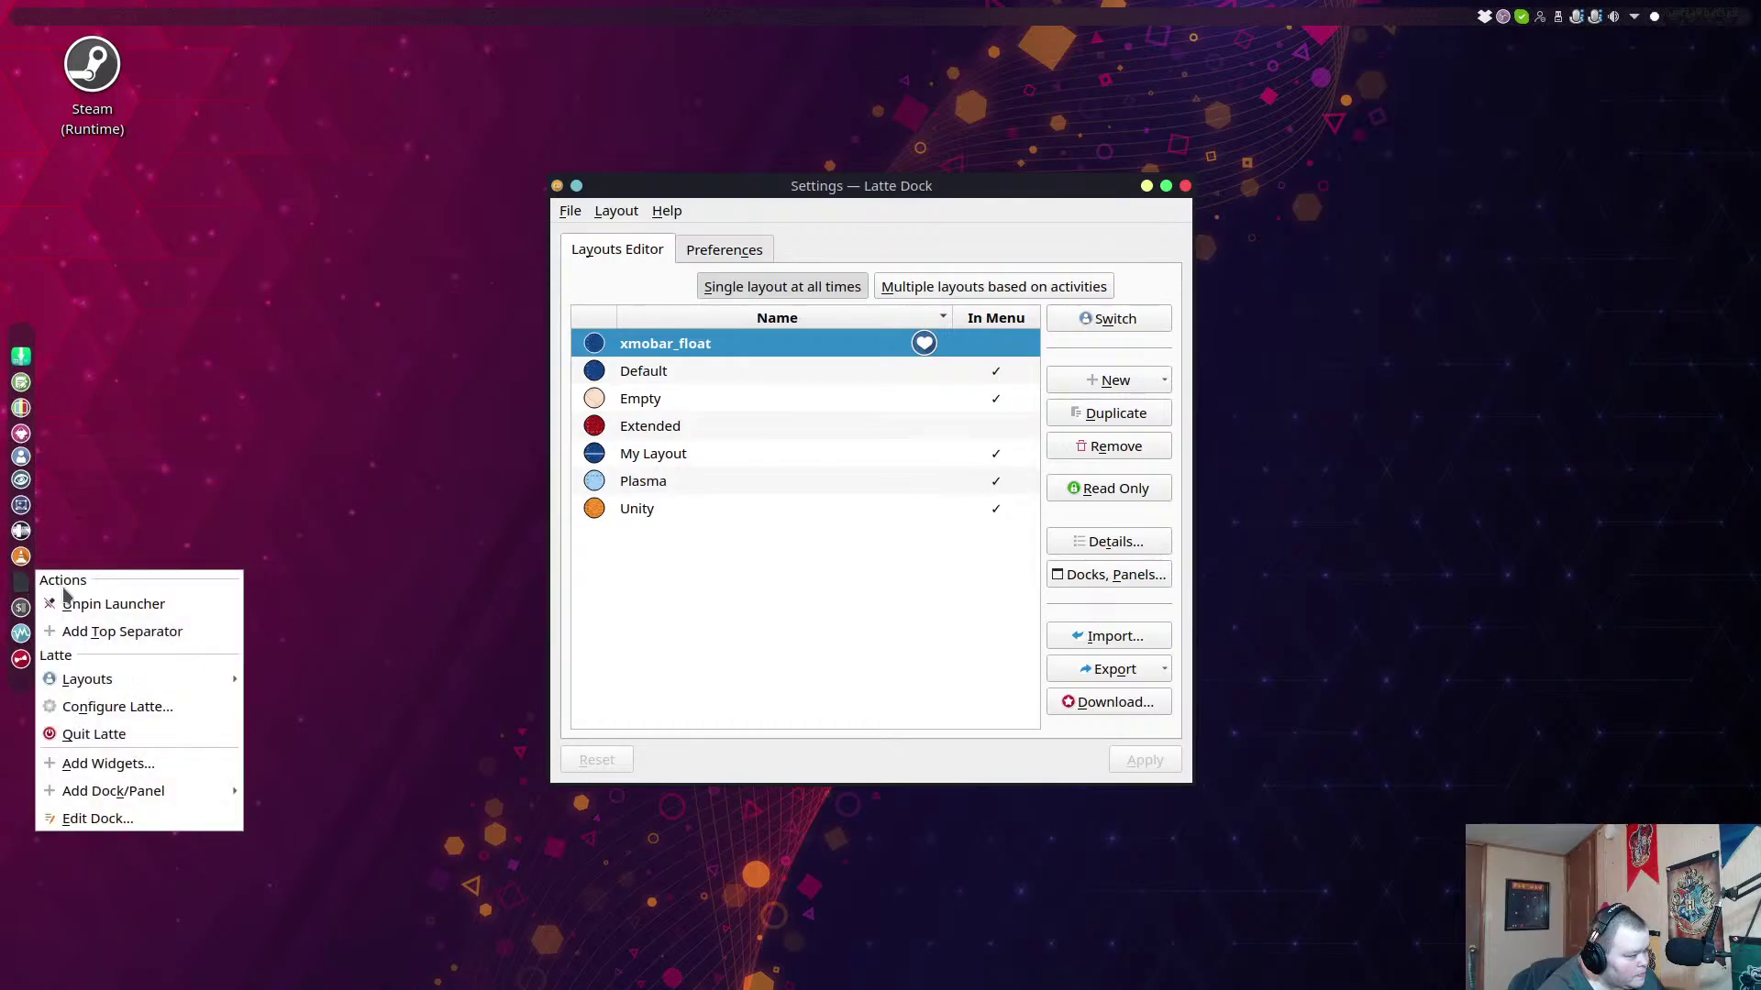
click(92, 600)
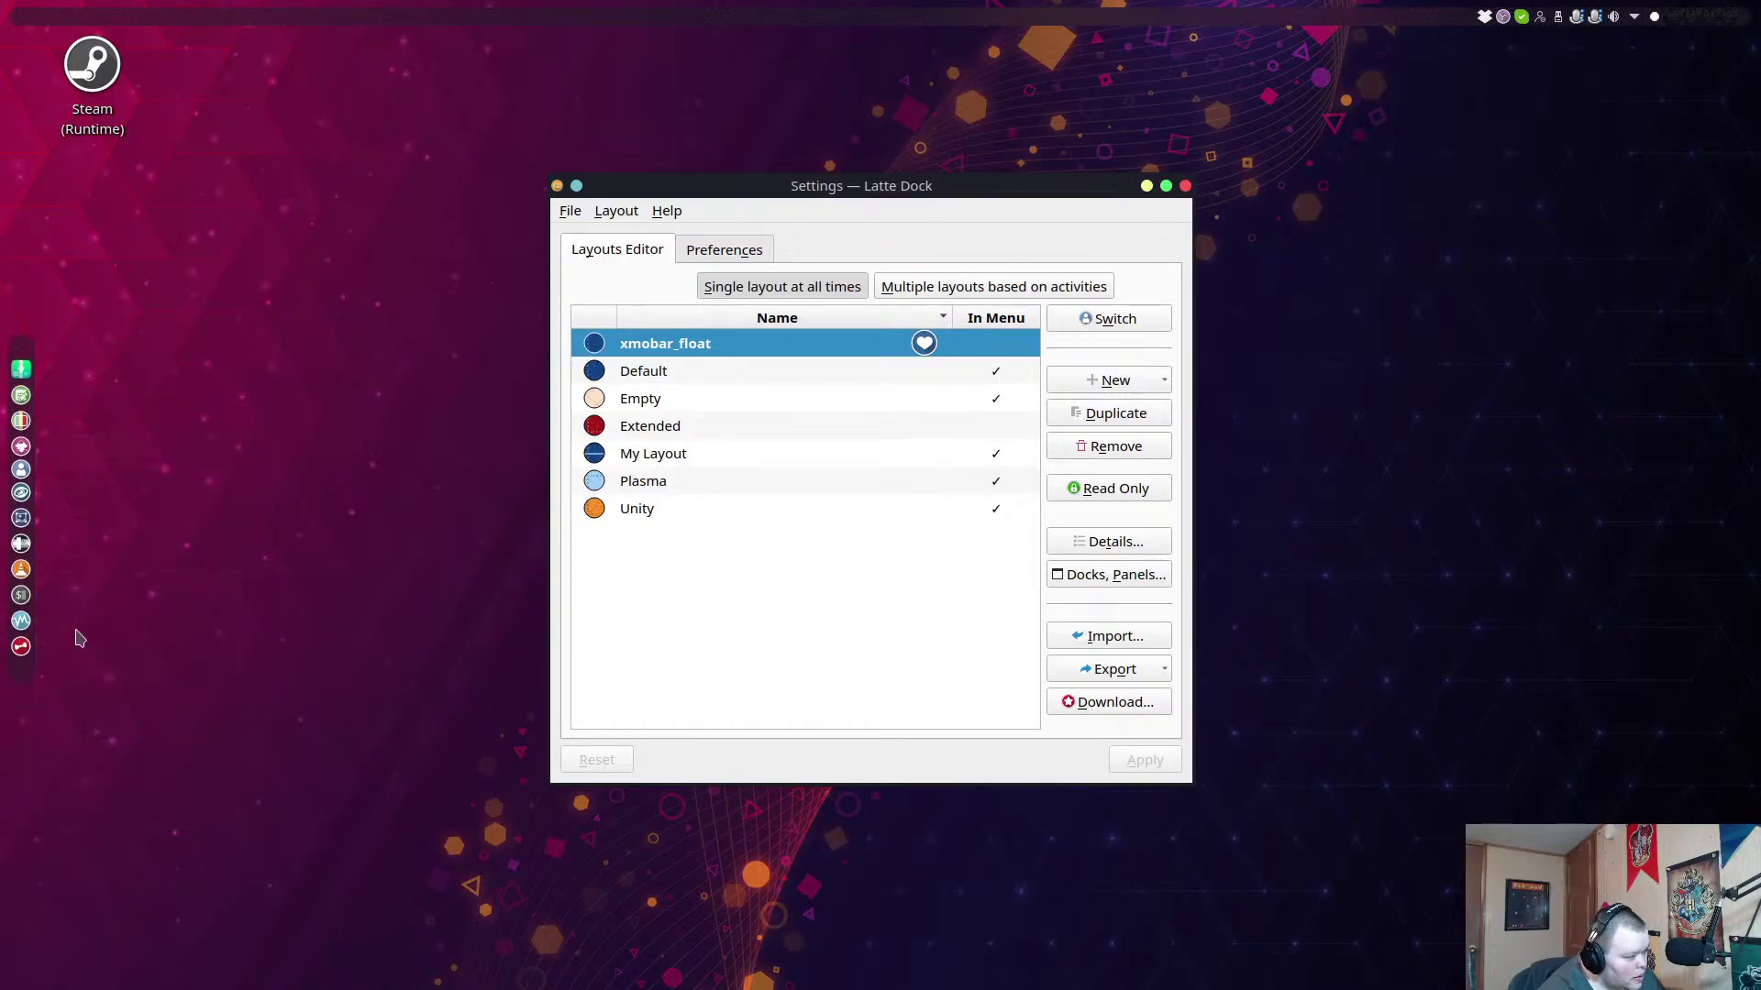
Close the Latte Dock settings window to clear the desktop.
click(22, 371)
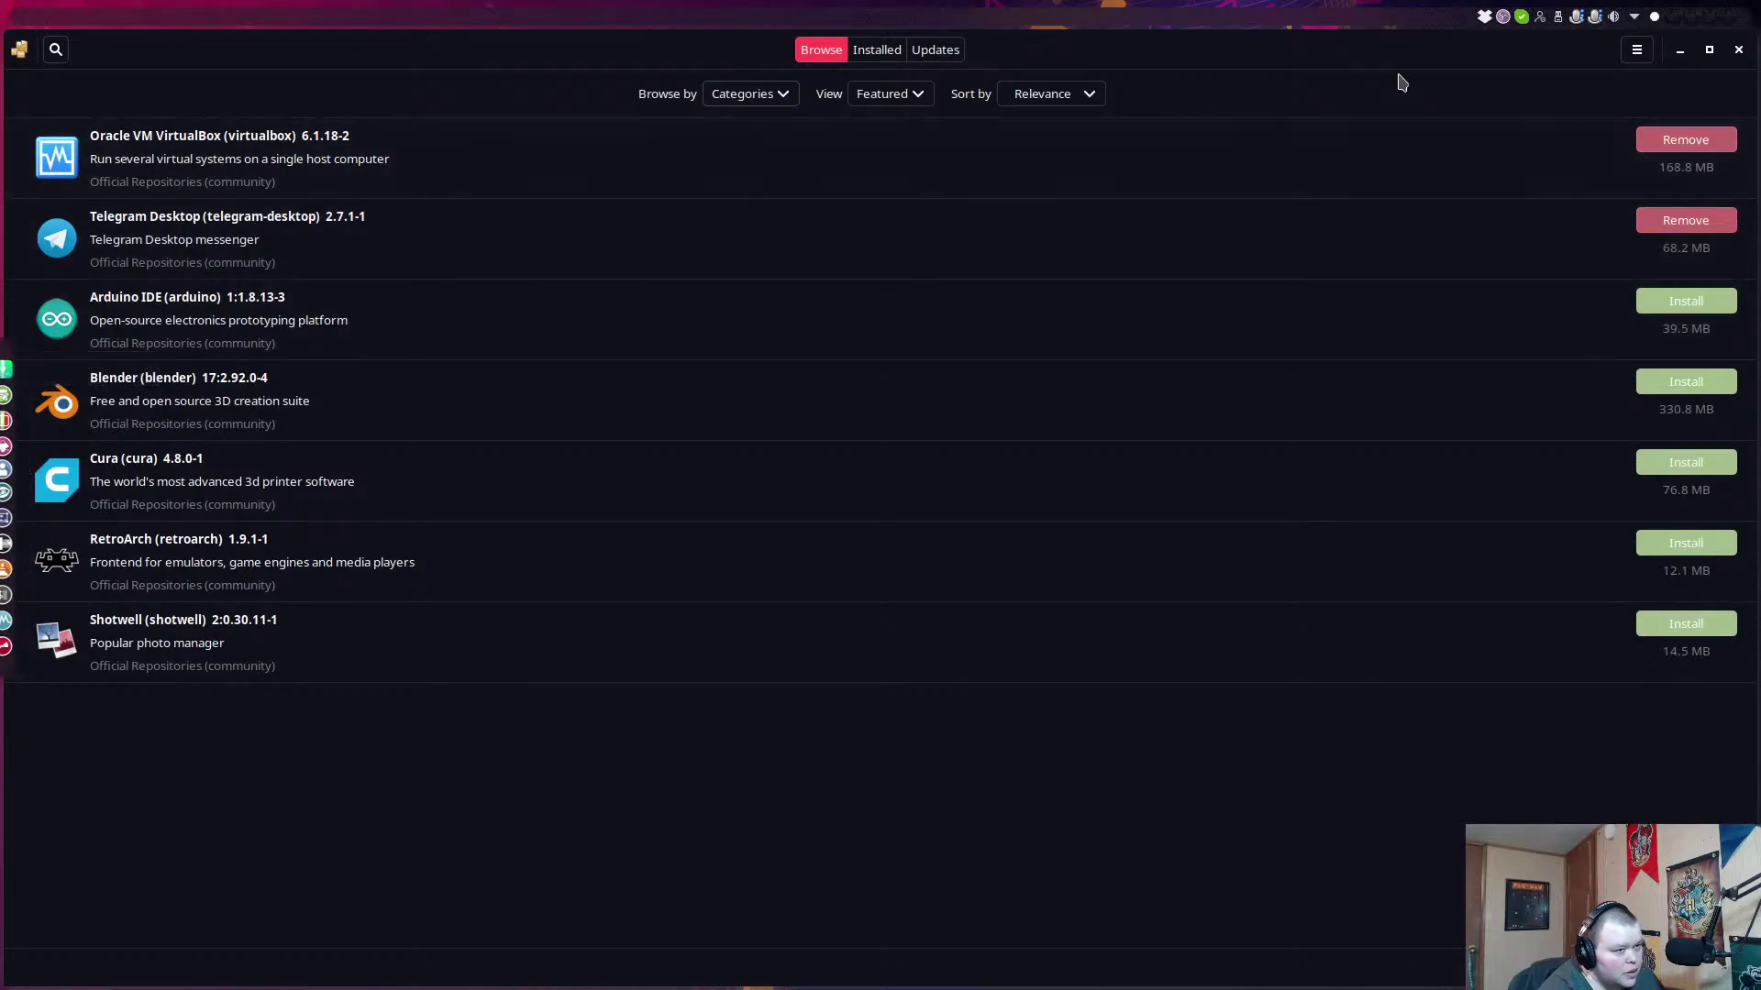
click(1737, 51)
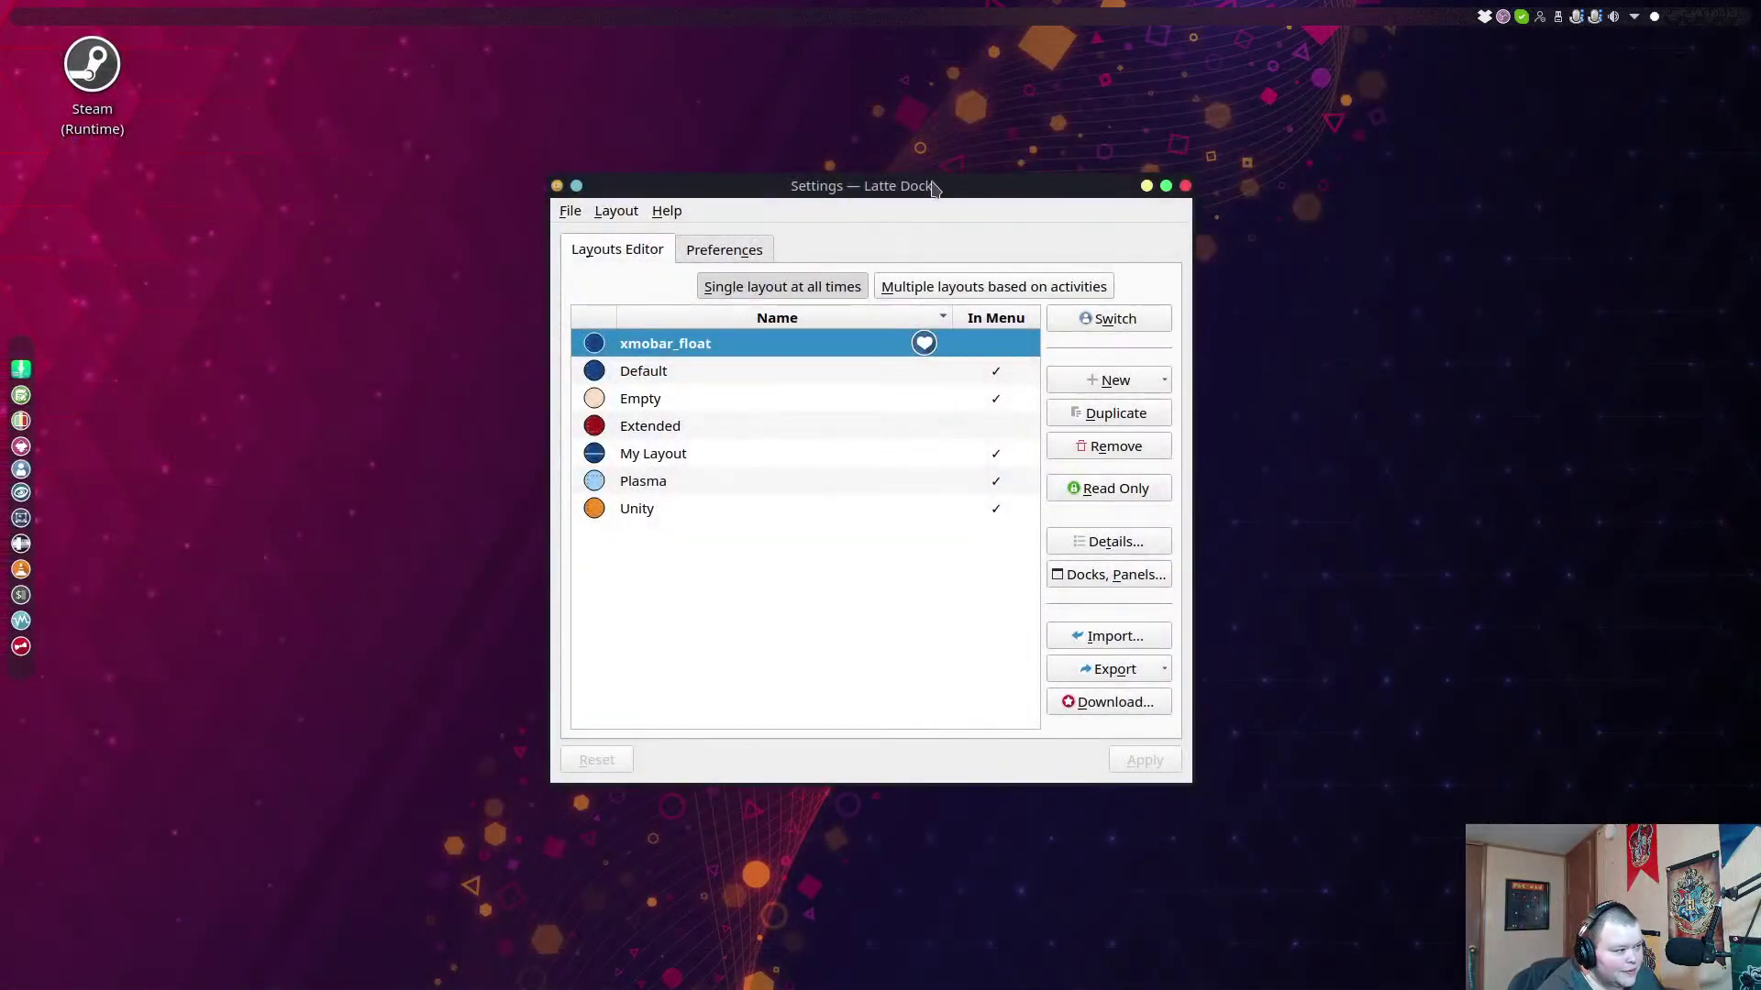
drag(976, 186, 1042, 212)
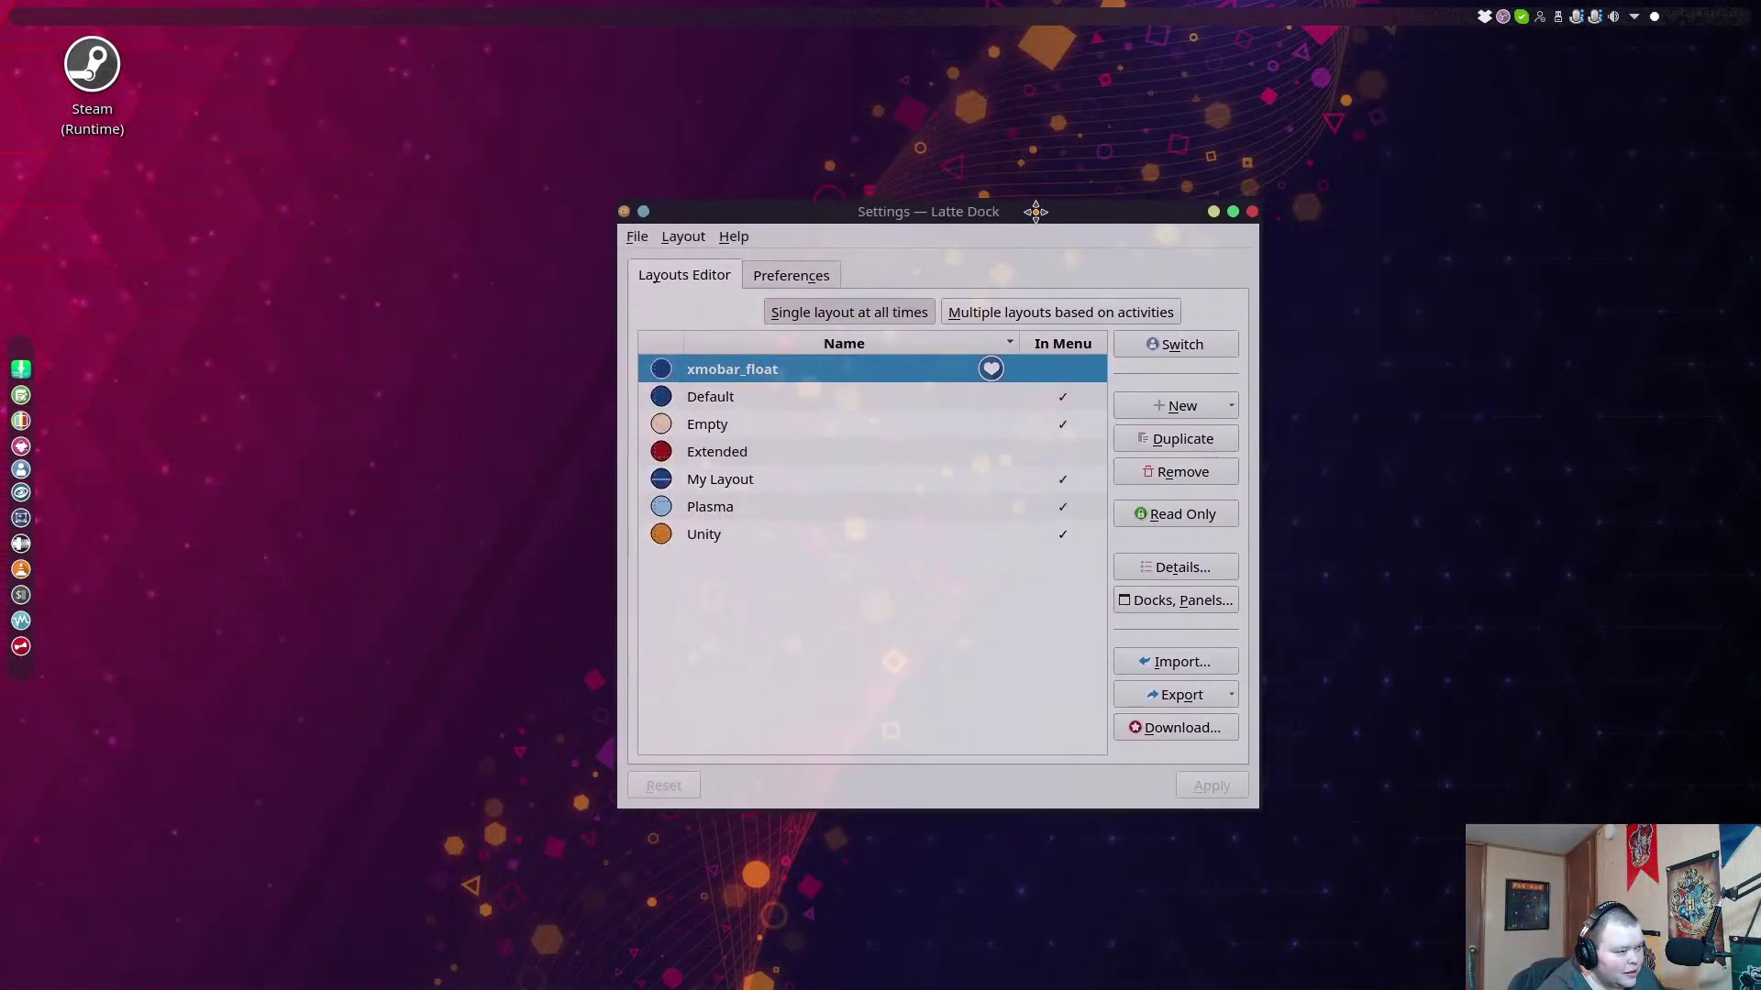
click(1252, 212)
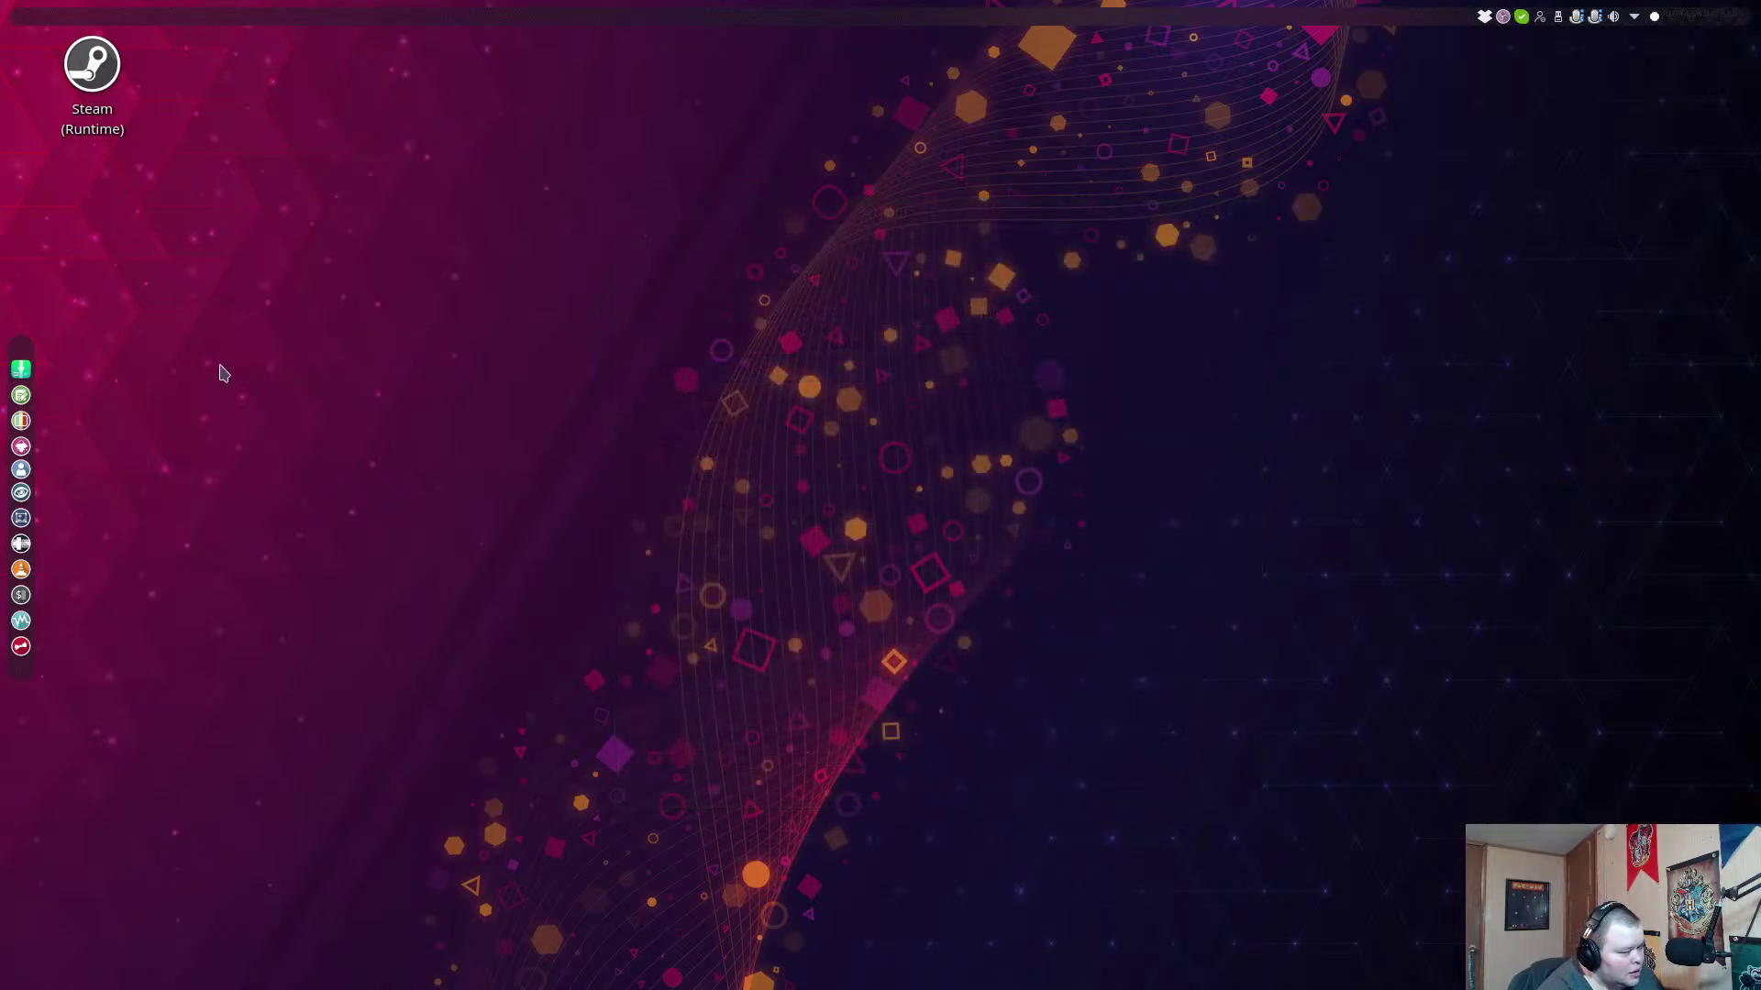
Open the package manager, search for "ant dracula" and mark ant-dracula-kvantum-theme-git to be built.
click(50, 372)
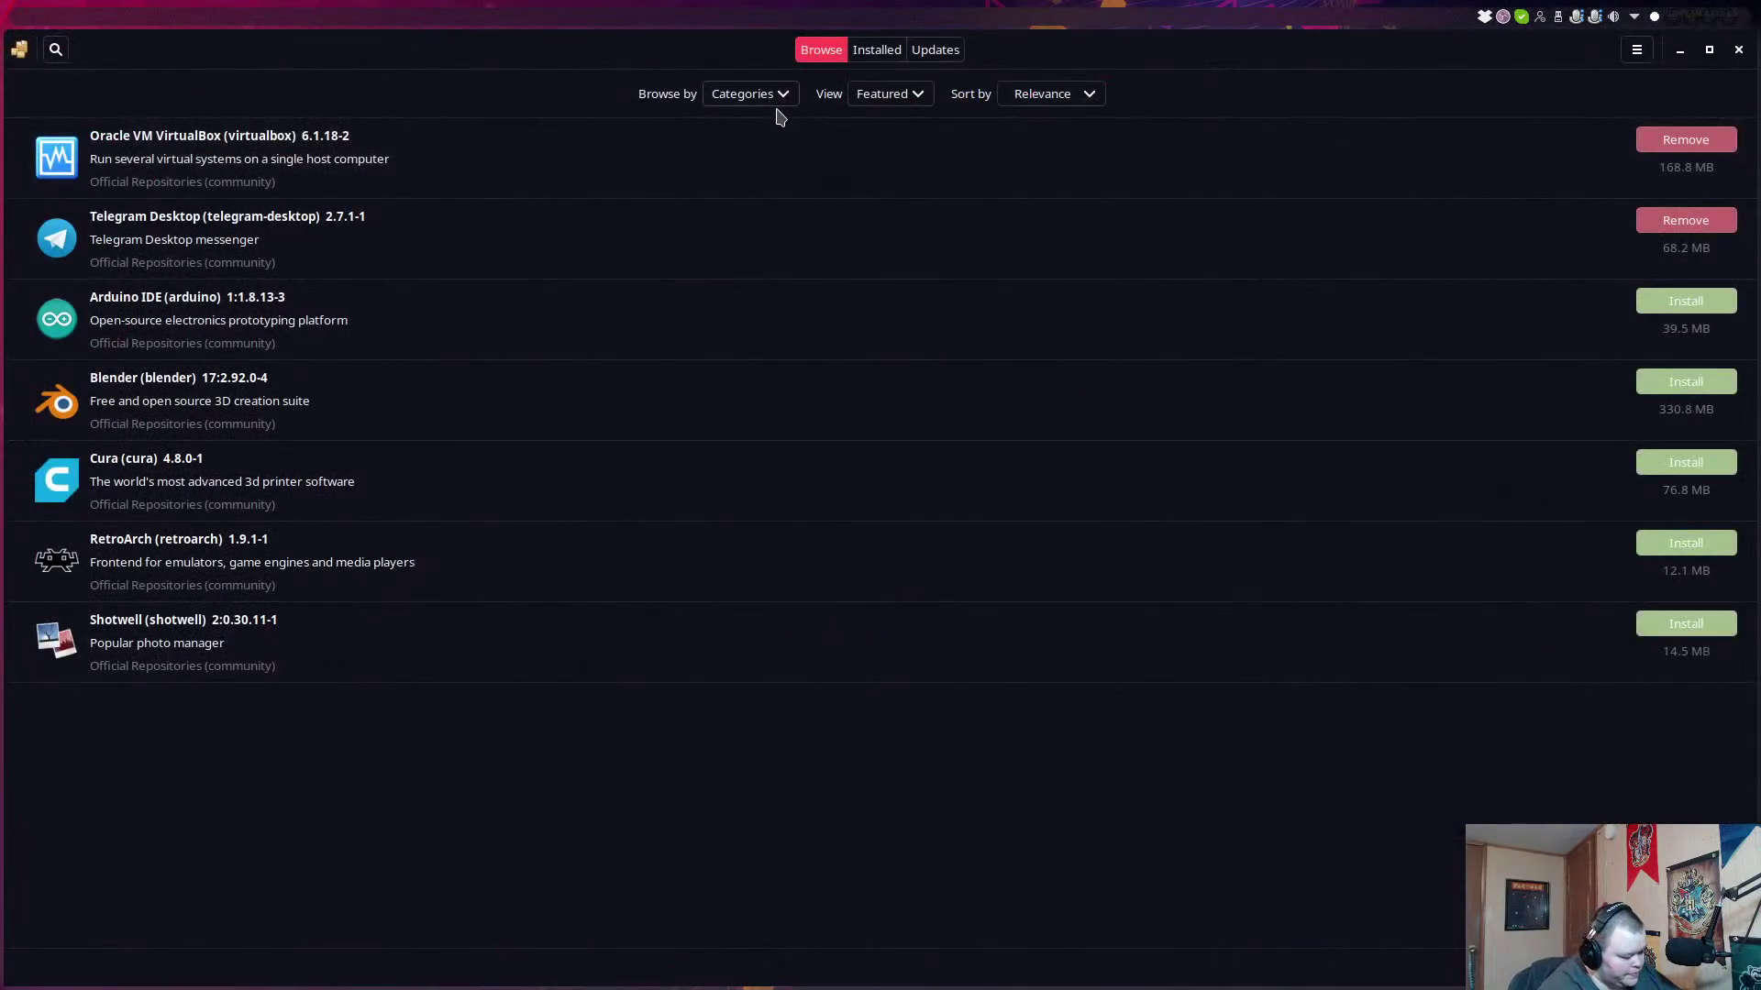
text(ant dracula)
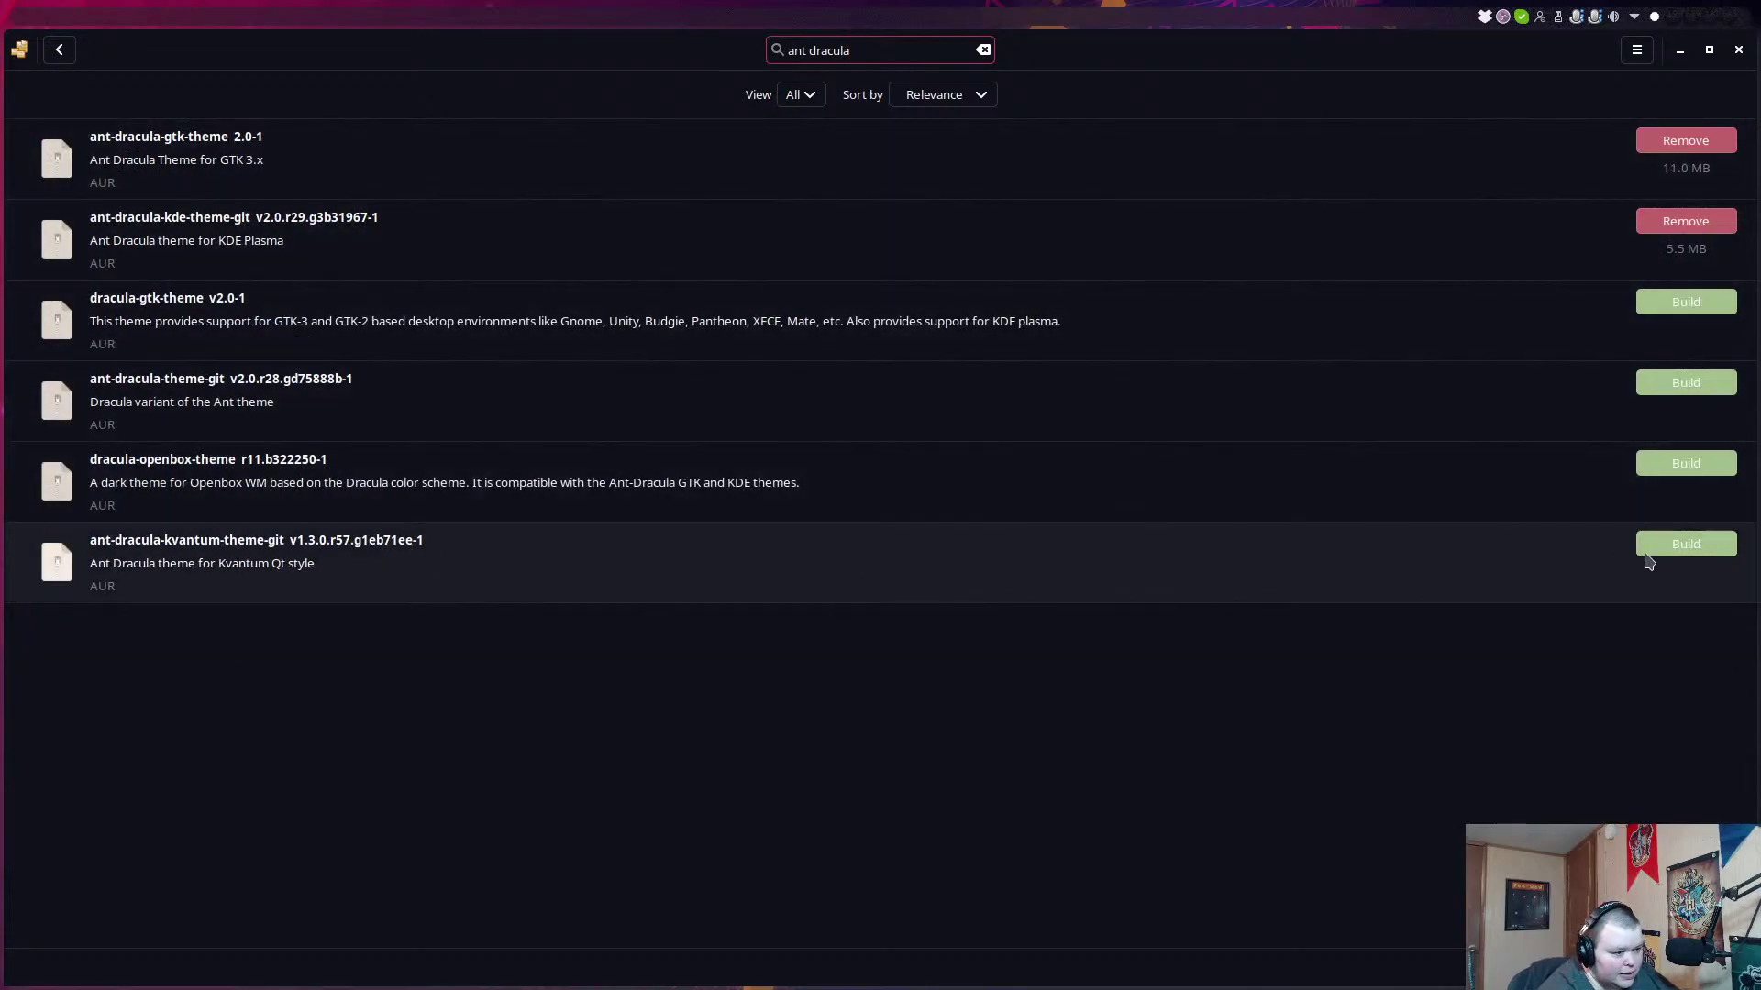
click(1681, 548)
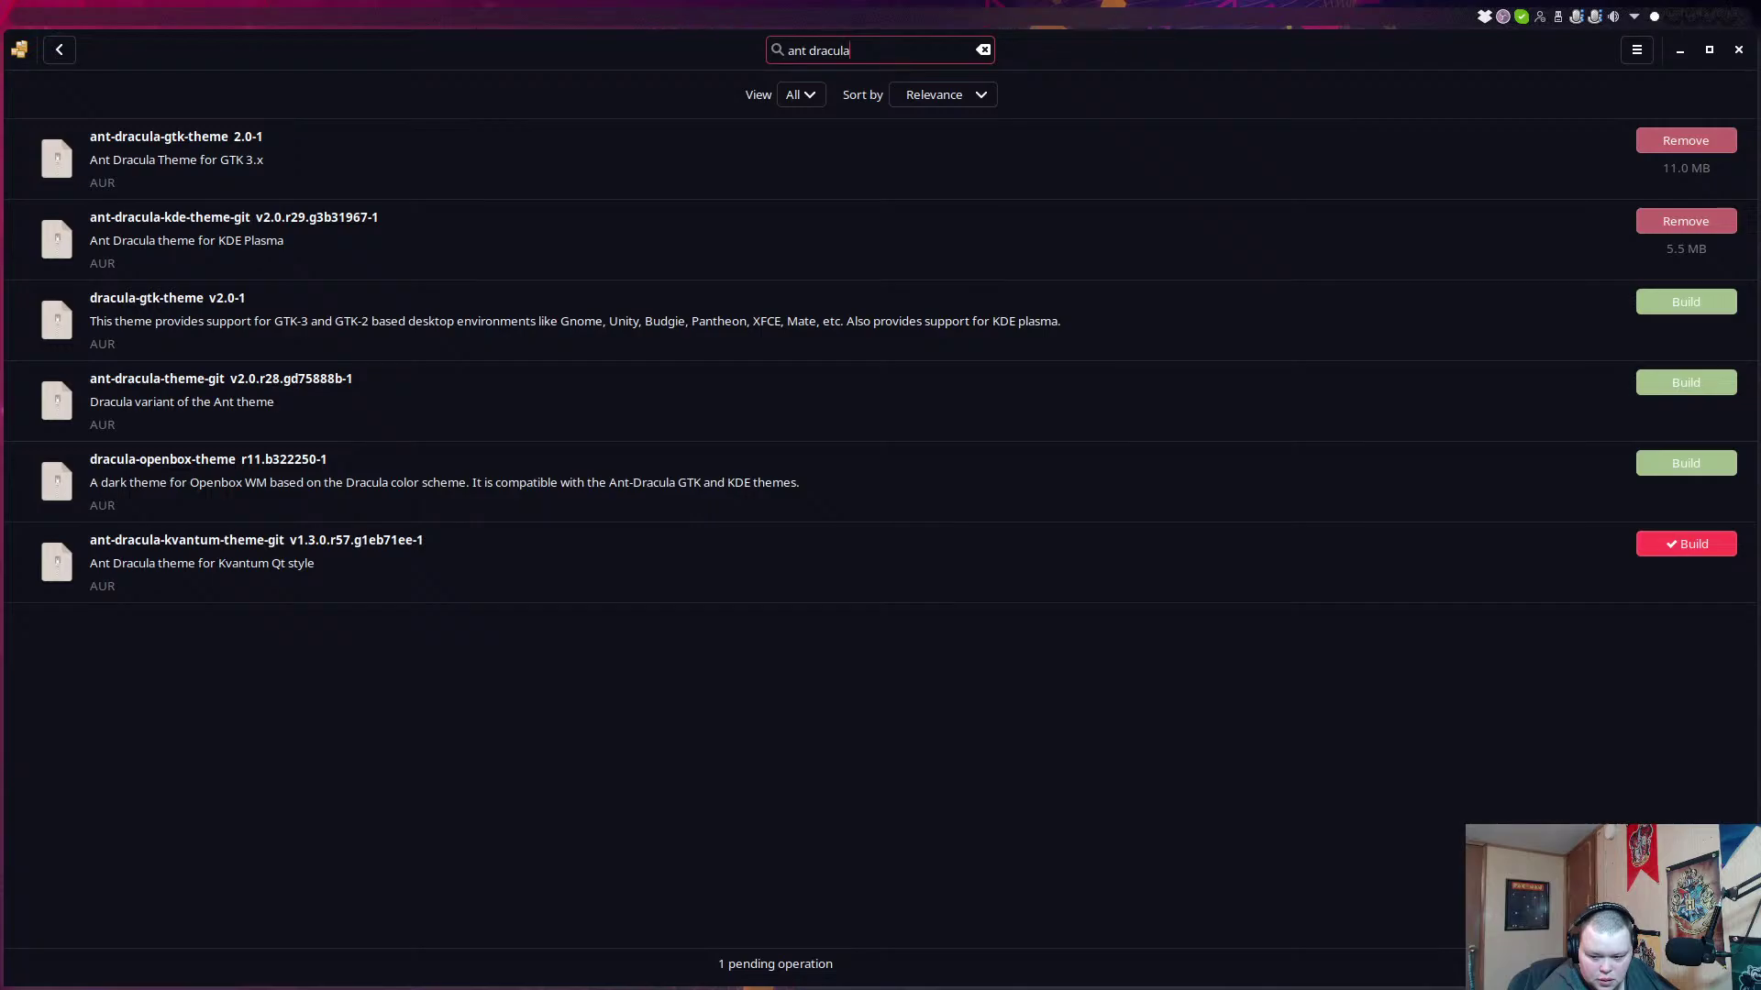
Apply the pending build of the Kvantum theme package, authenticating with the account password, and close the package manager.
click(1697, 964)
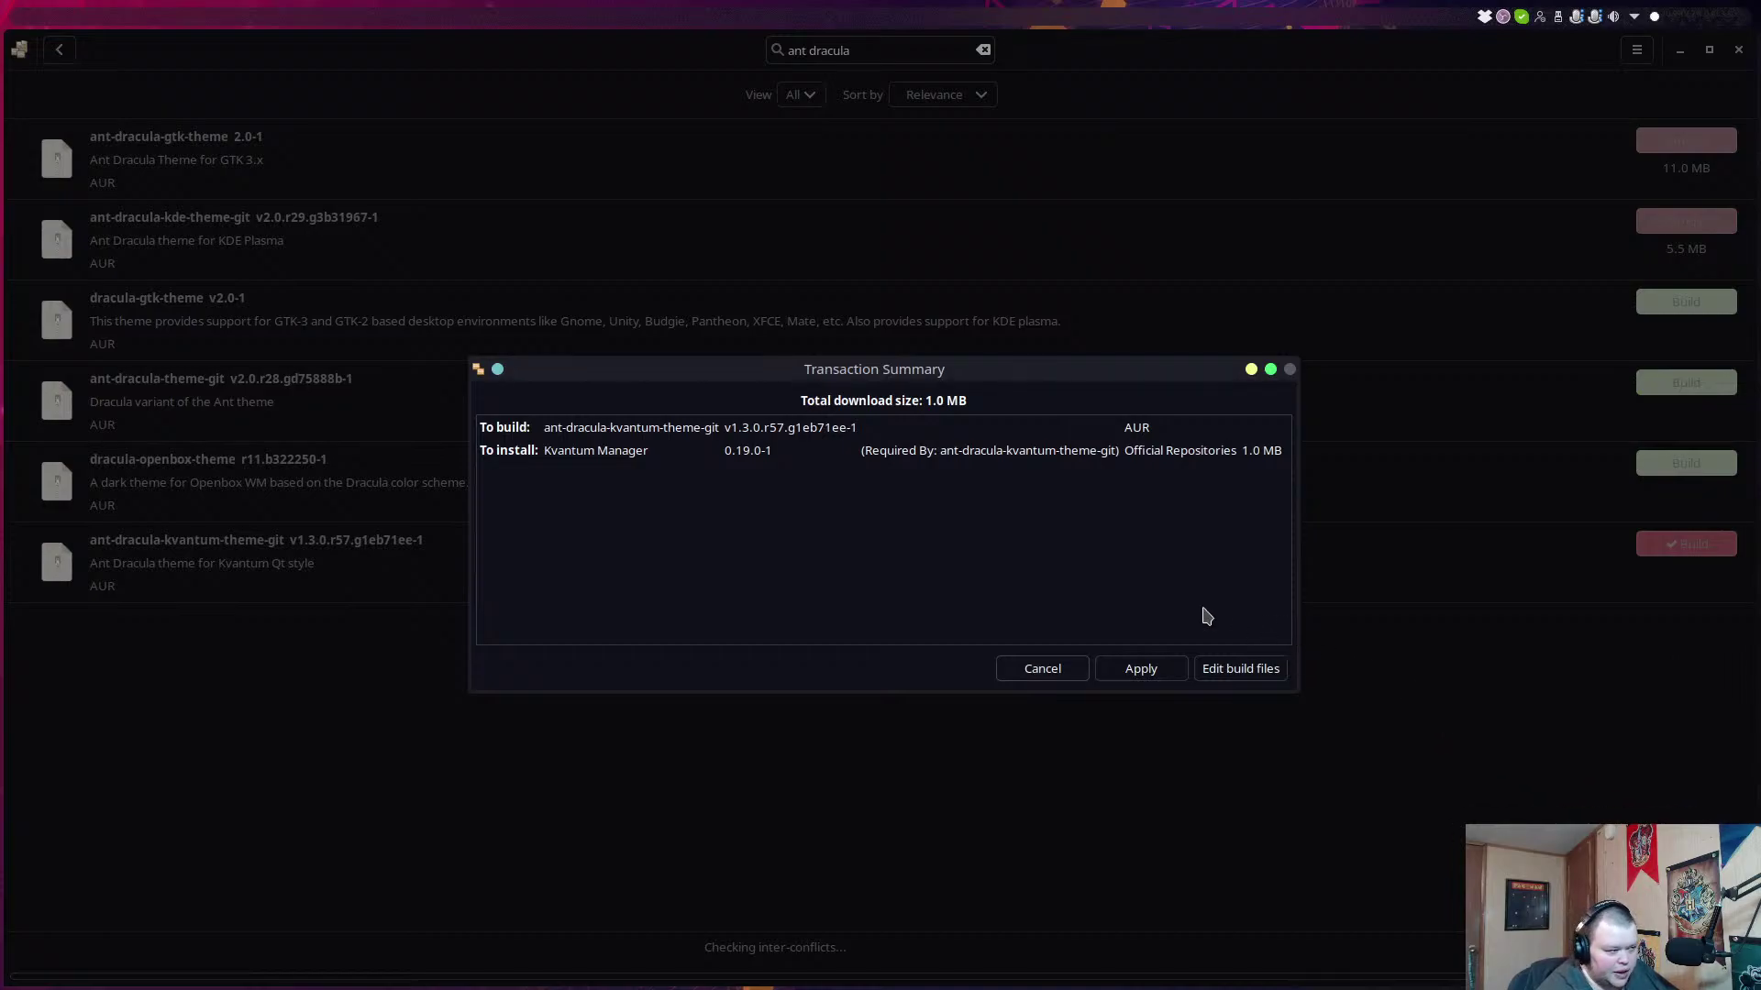
click(1142, 669)
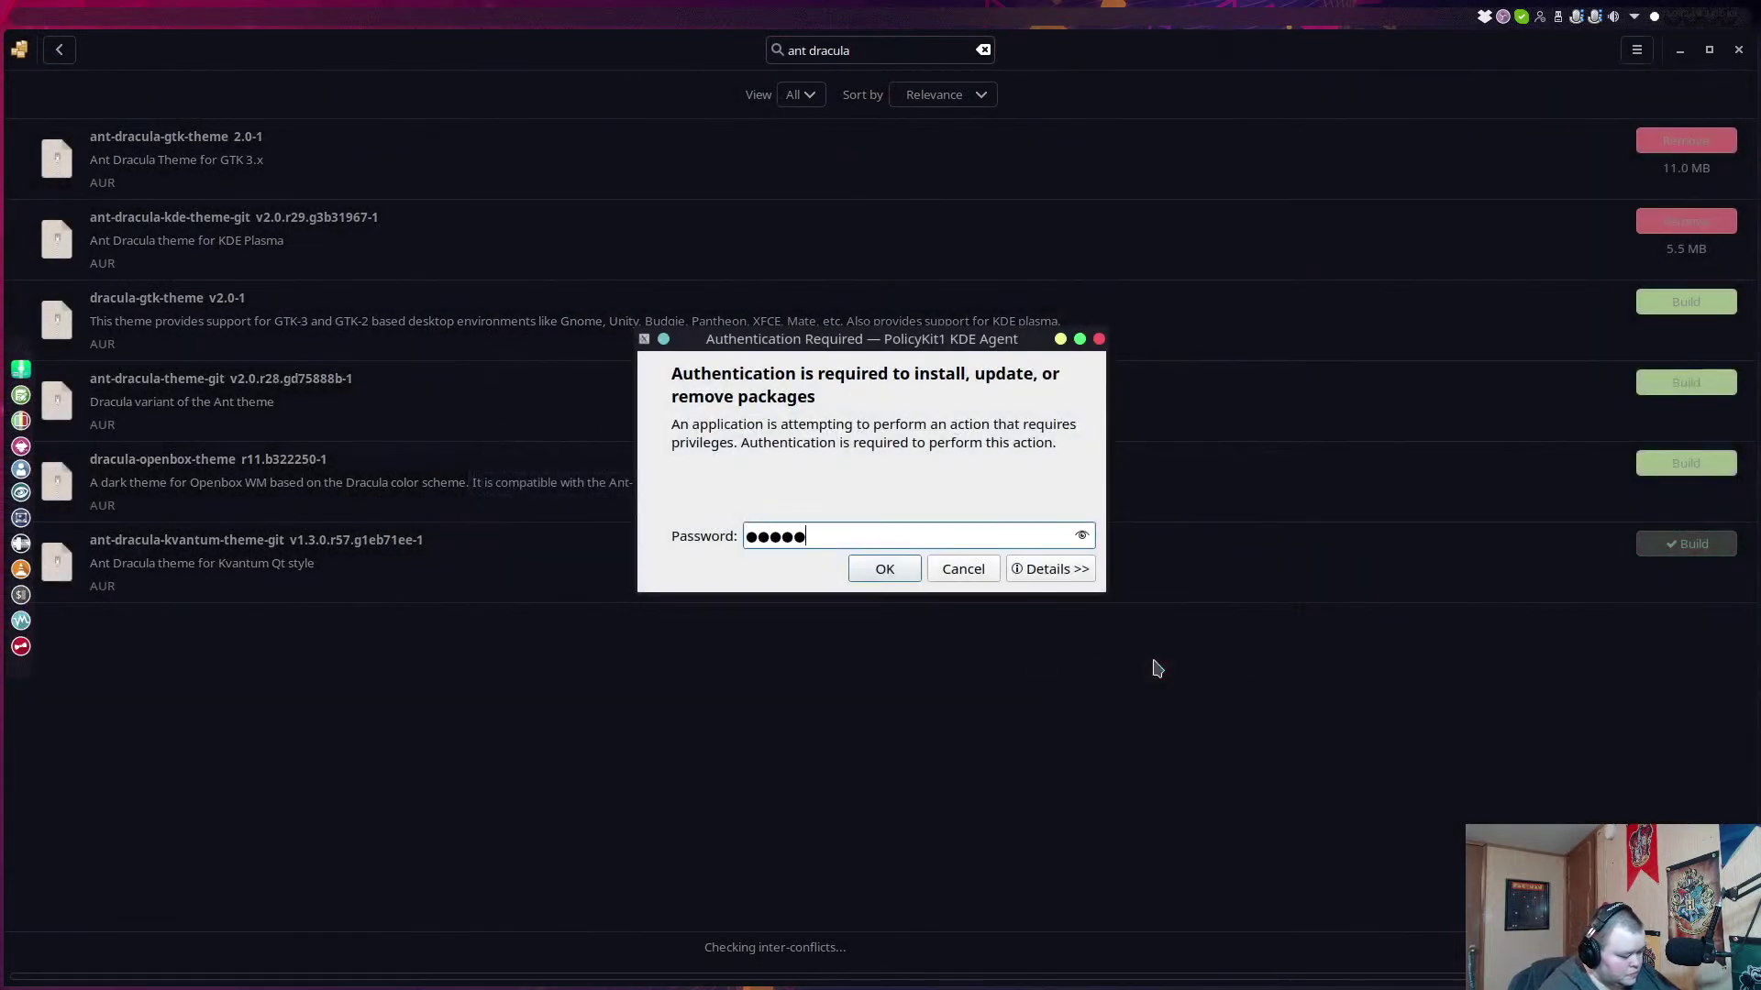
text(•••••••••••)
key(Return)
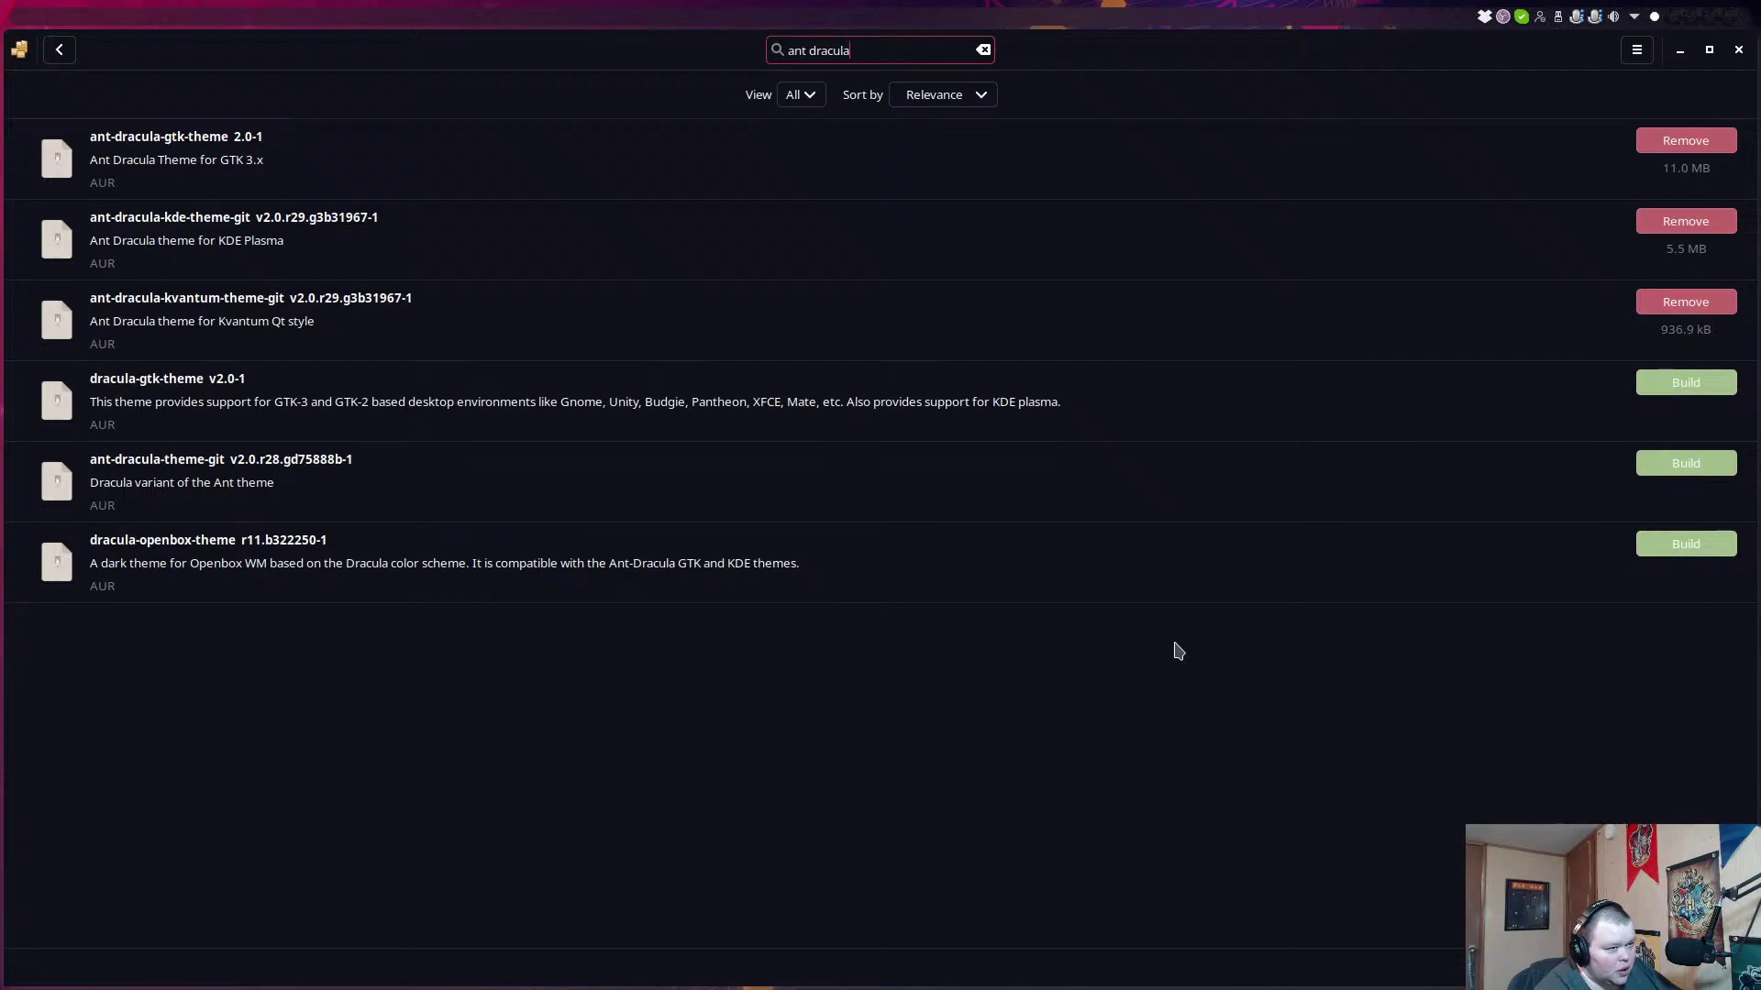
click(1738, 52)
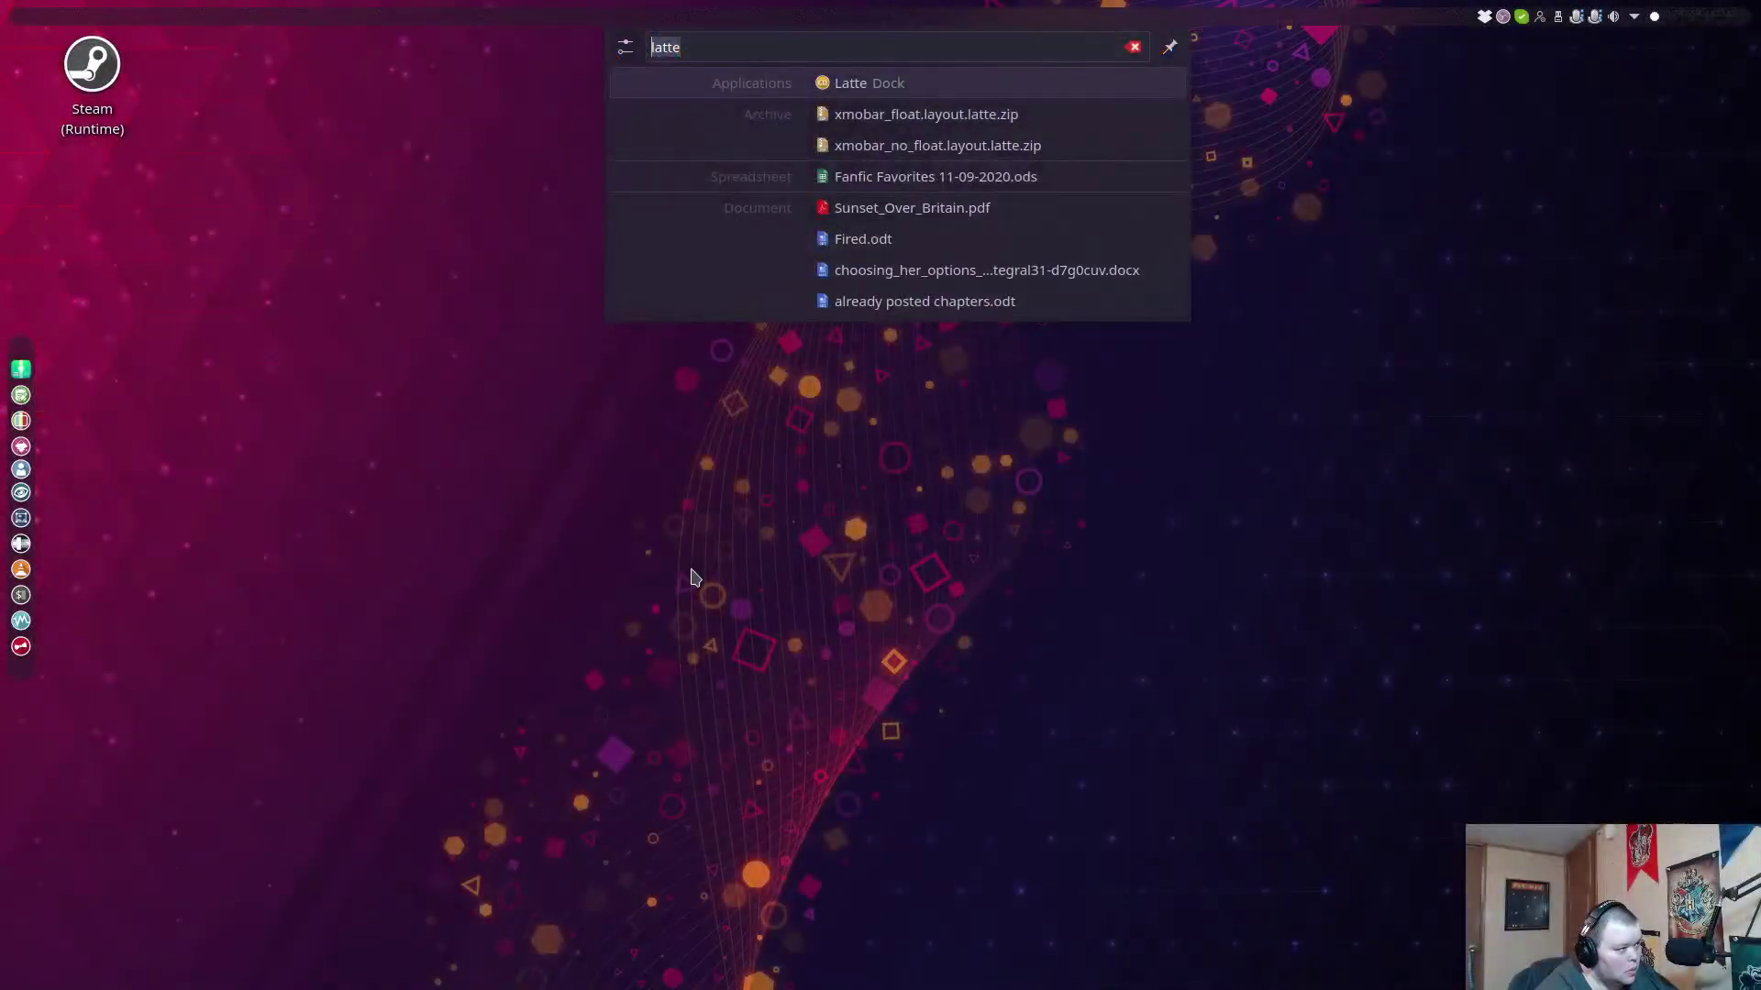
Search the desktop launcher for "kvant" and open Kvantum Manager.
key(BackSpace)
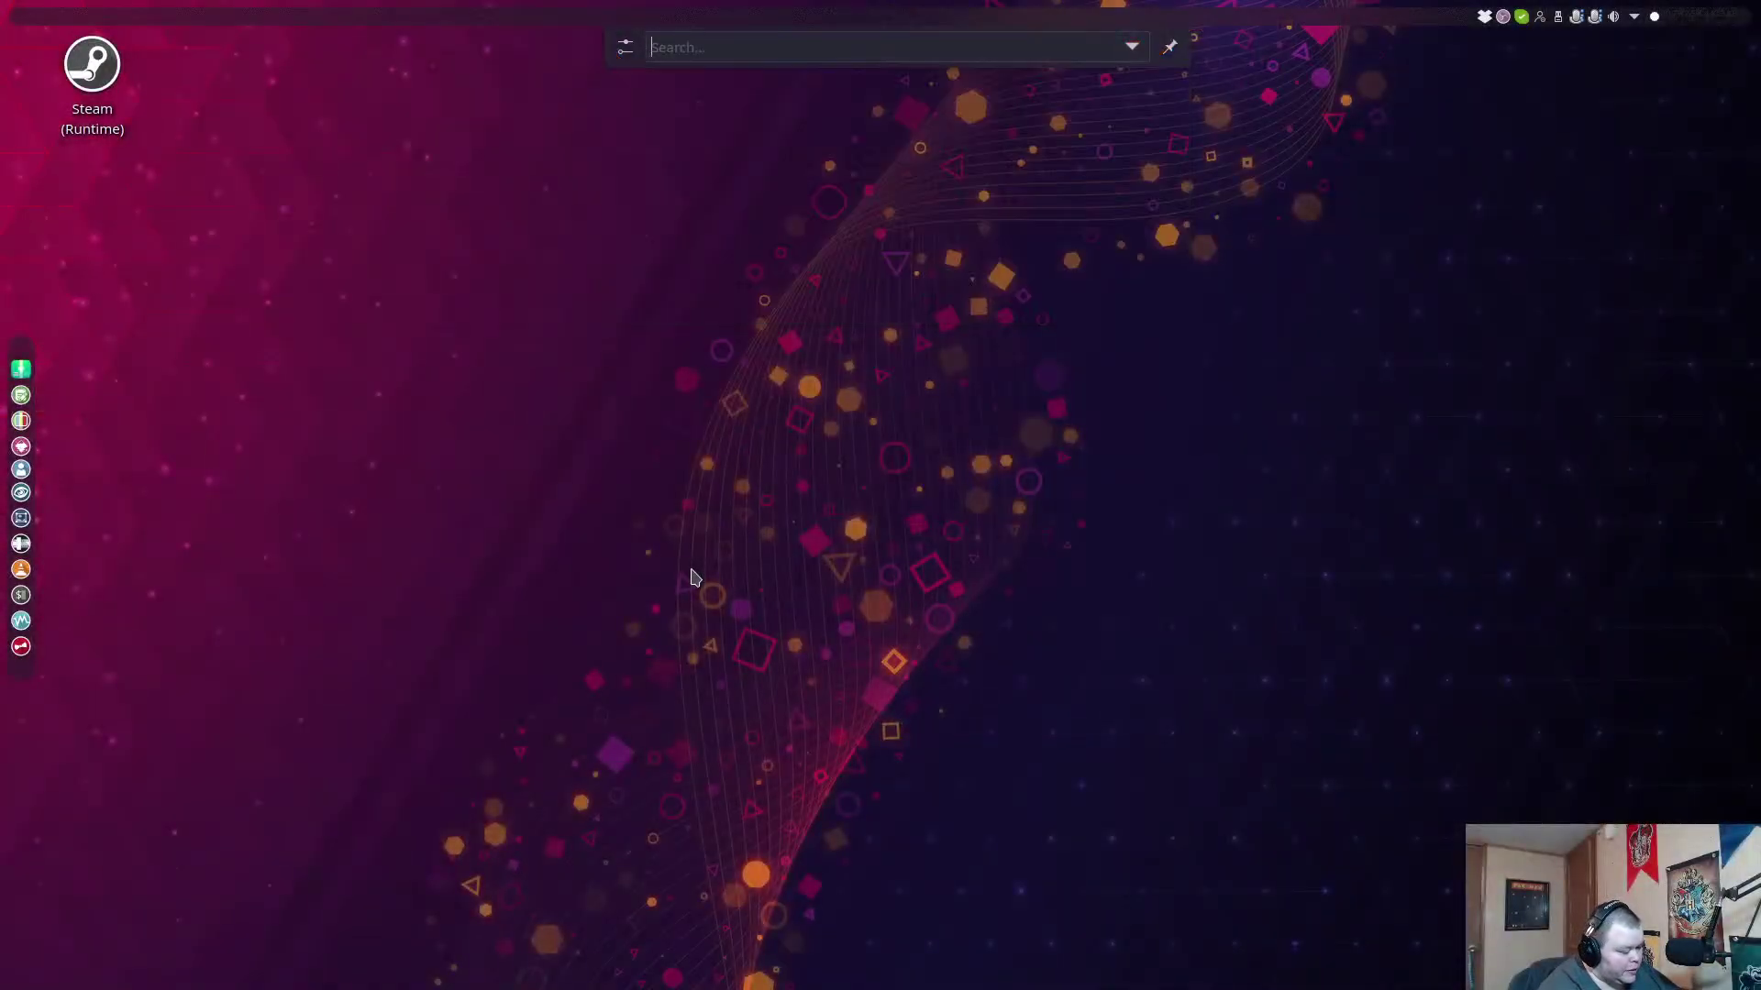
text(kvant)
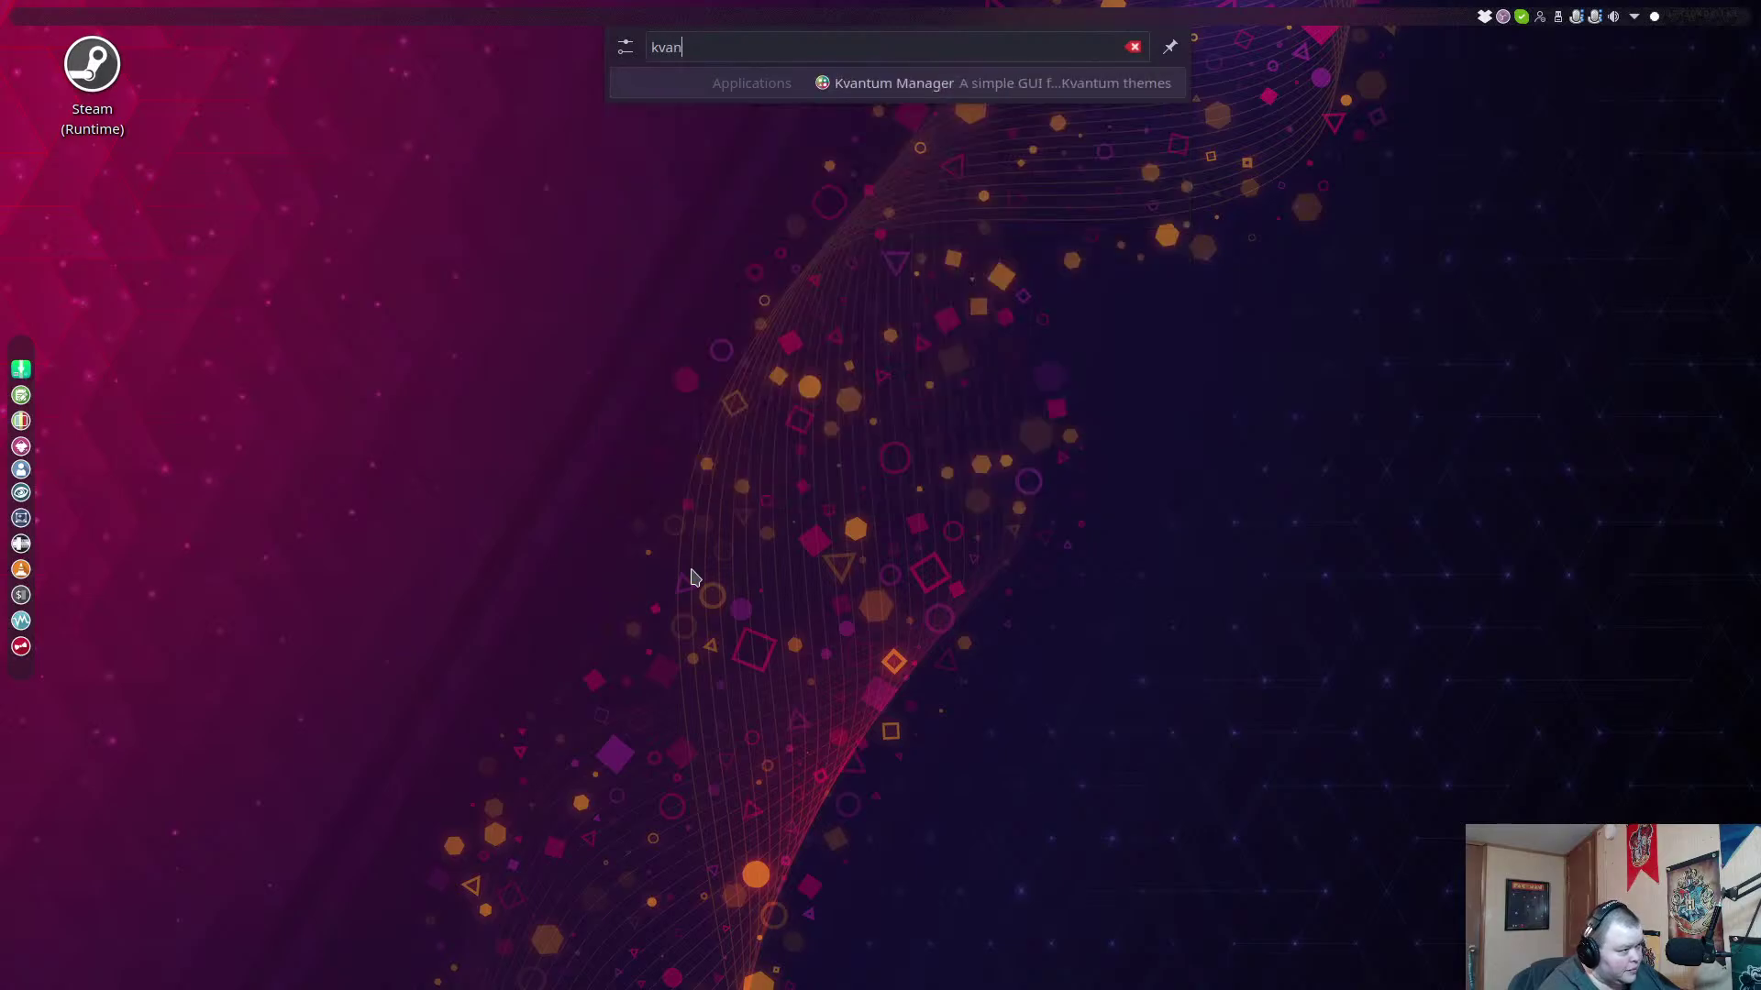
key(Return)
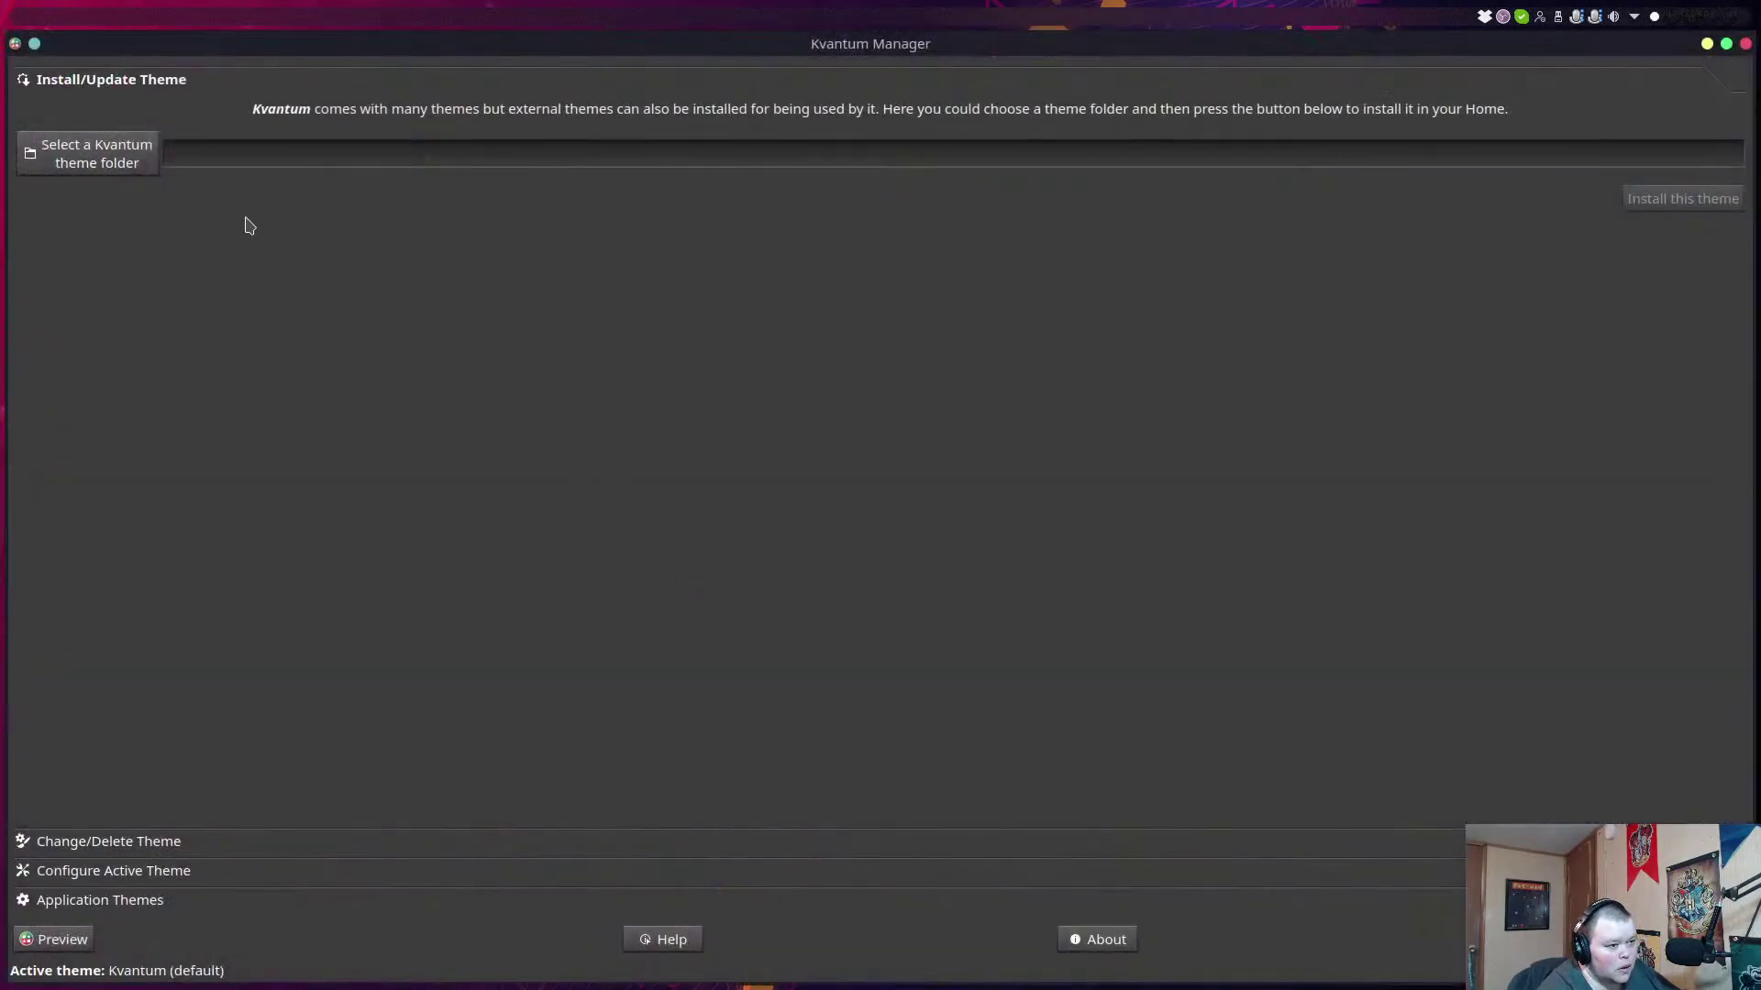
click(307, 158)
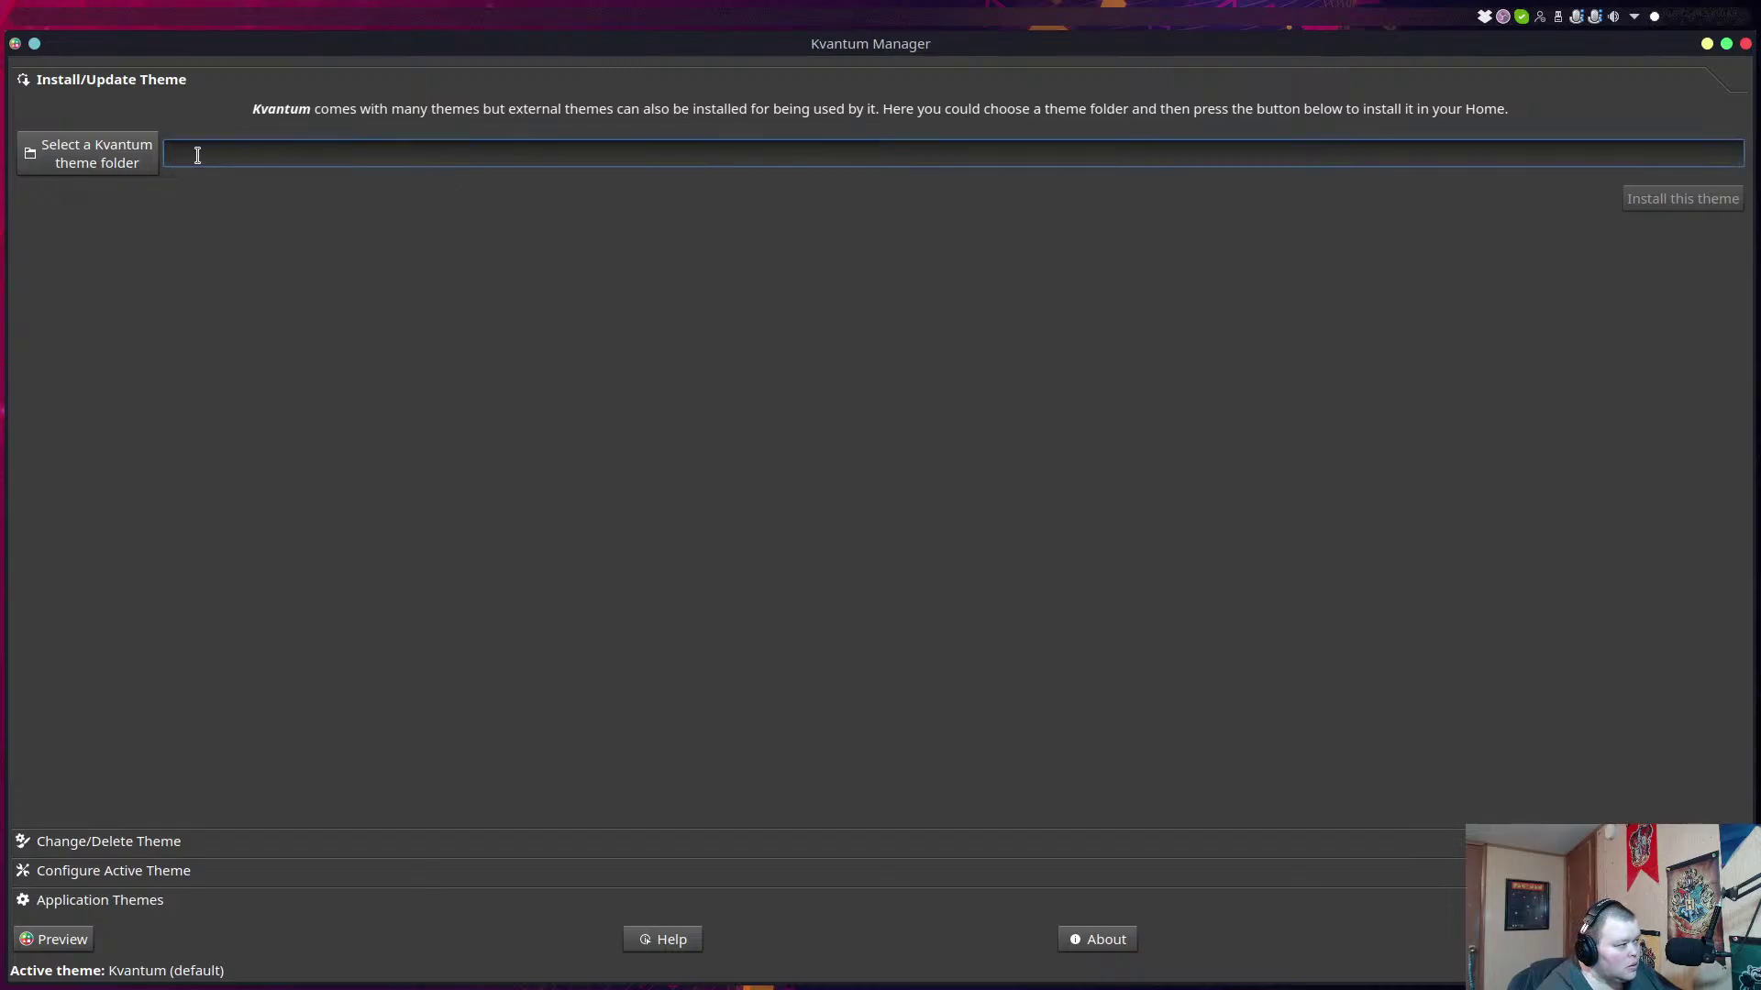
click(99, 156)
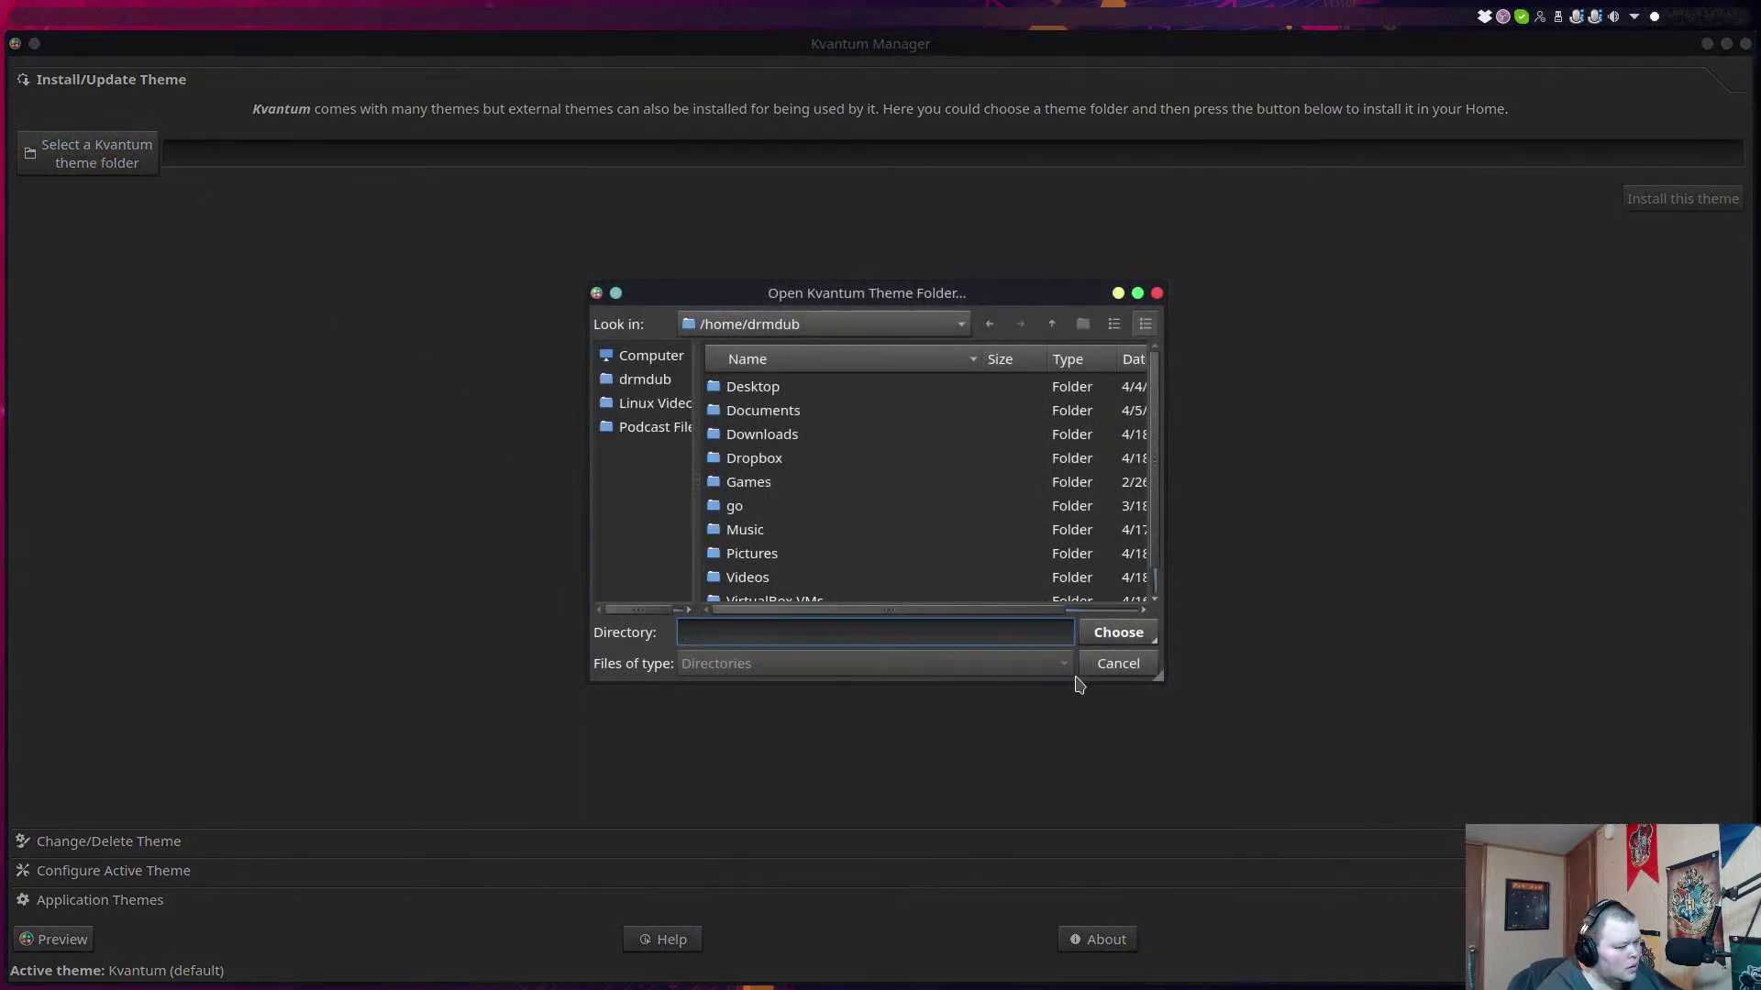
click(1114, 667)
Select Dracula-purple-solid as the Kvantum theme and apply it as the active theme.
click(102, 841)
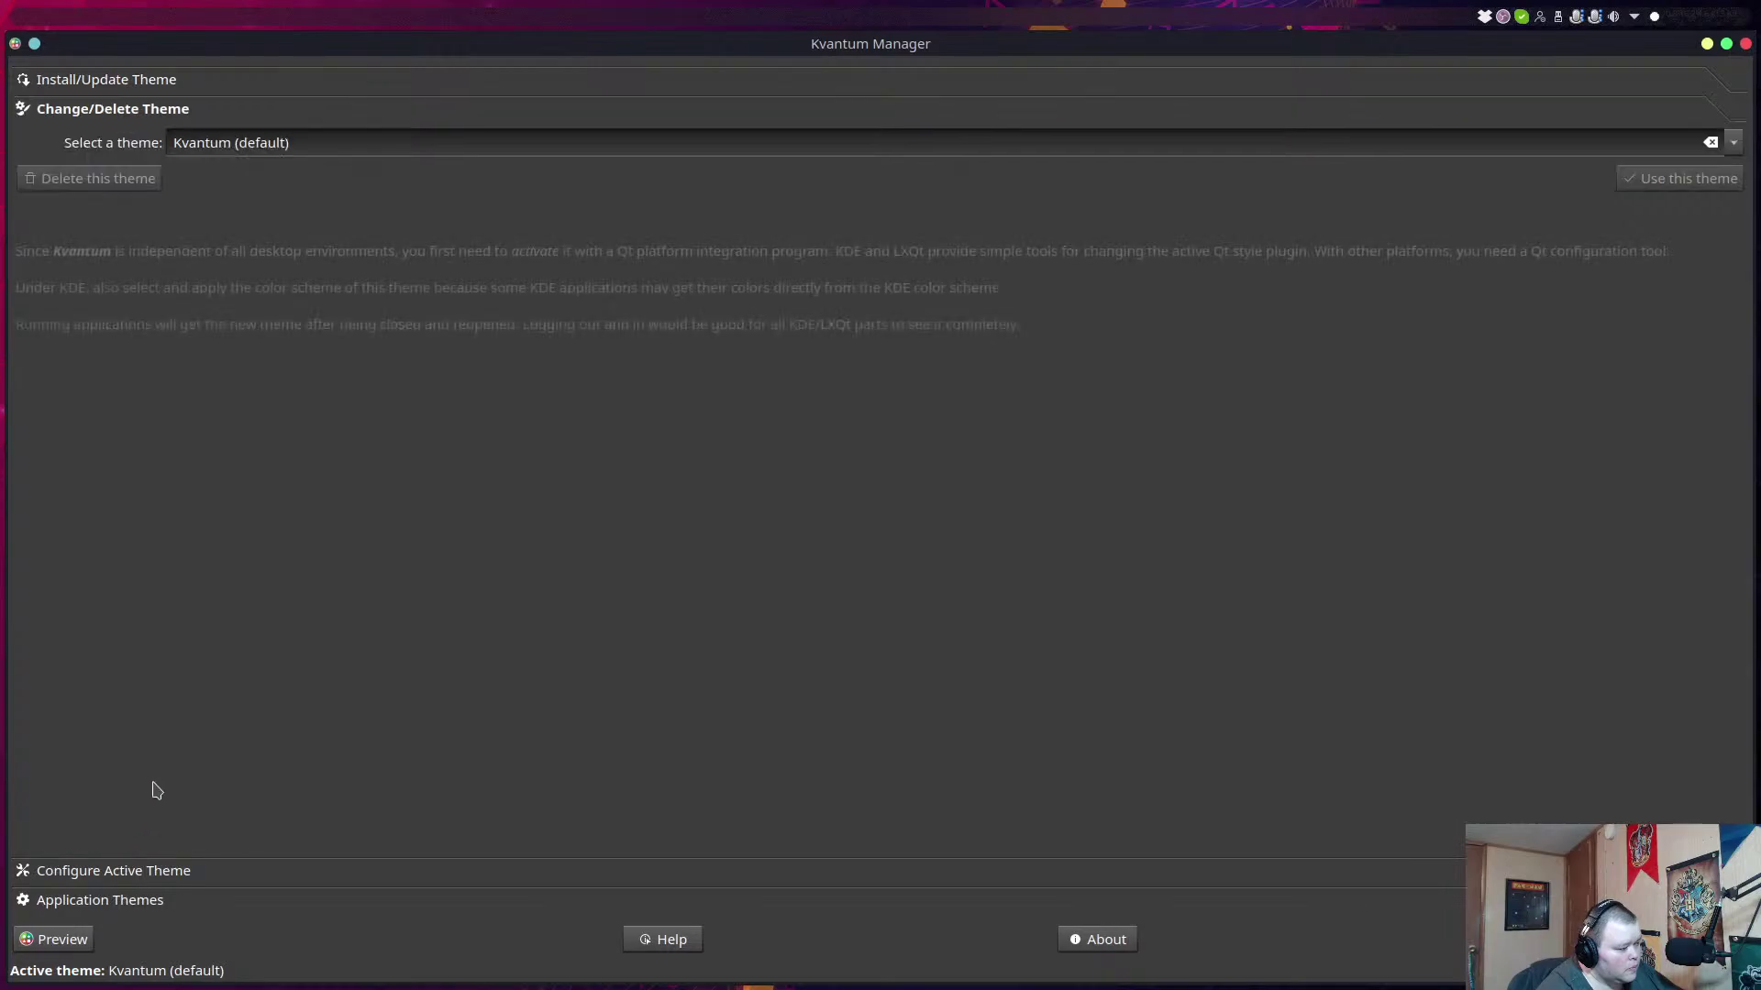
click(244, 142)
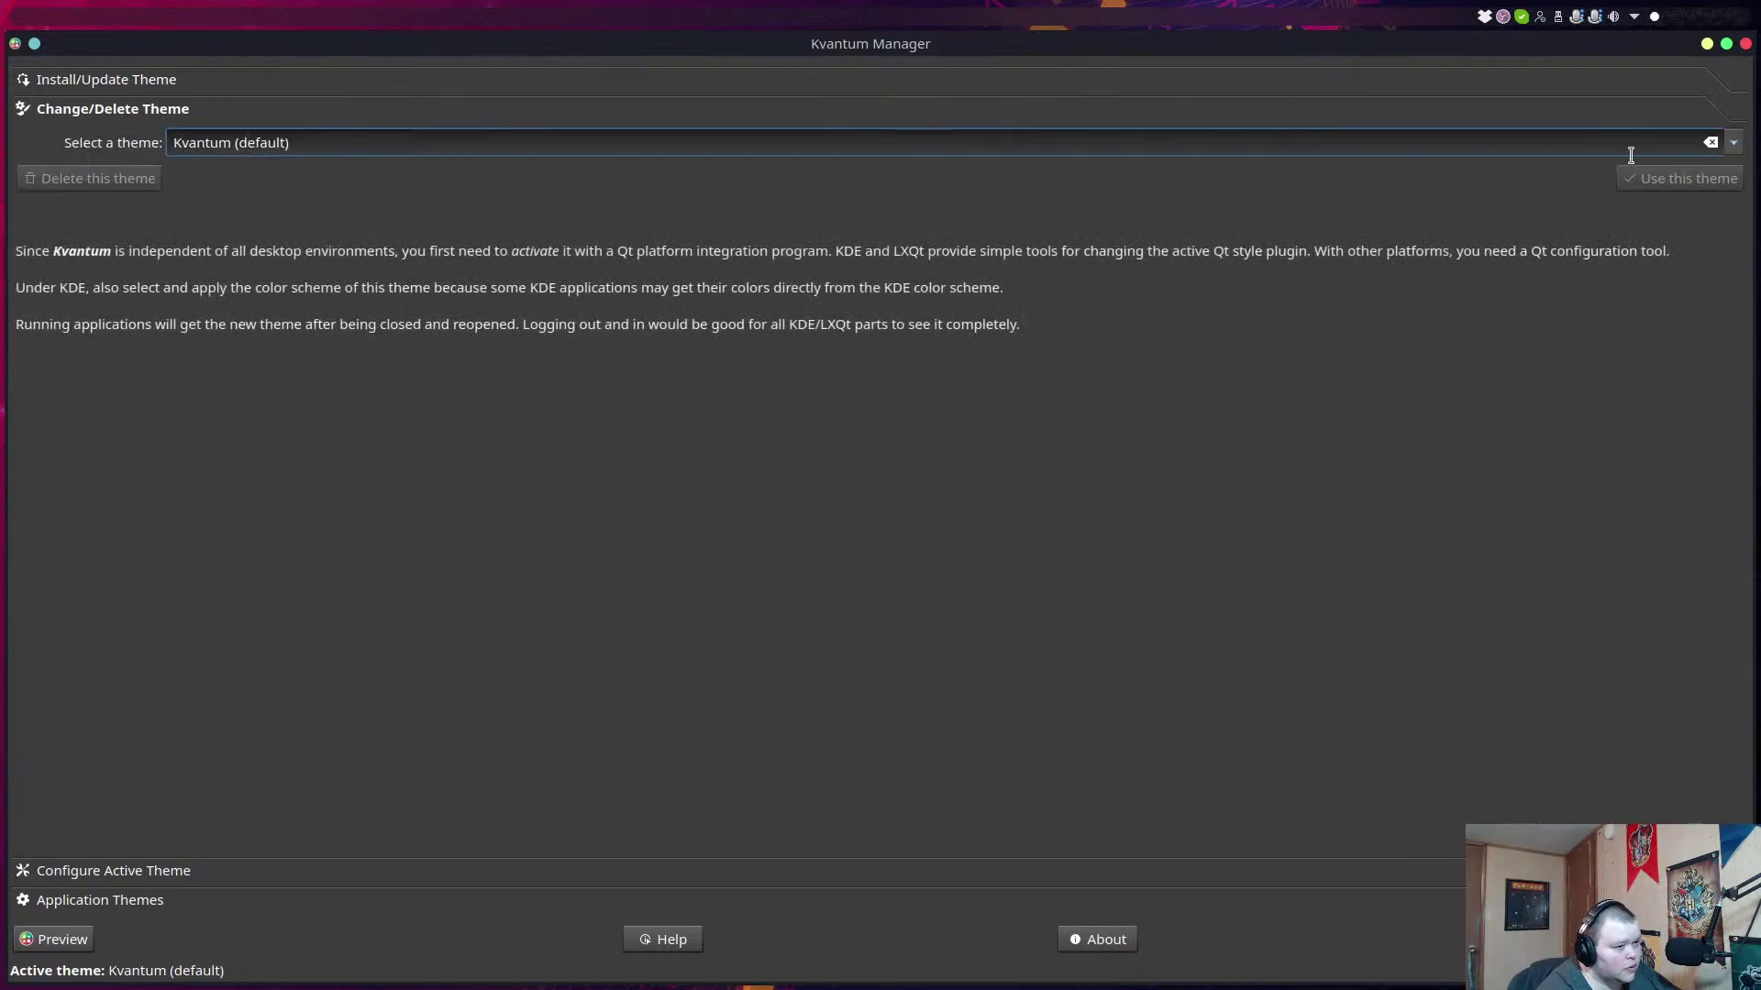
click(1732, 143)
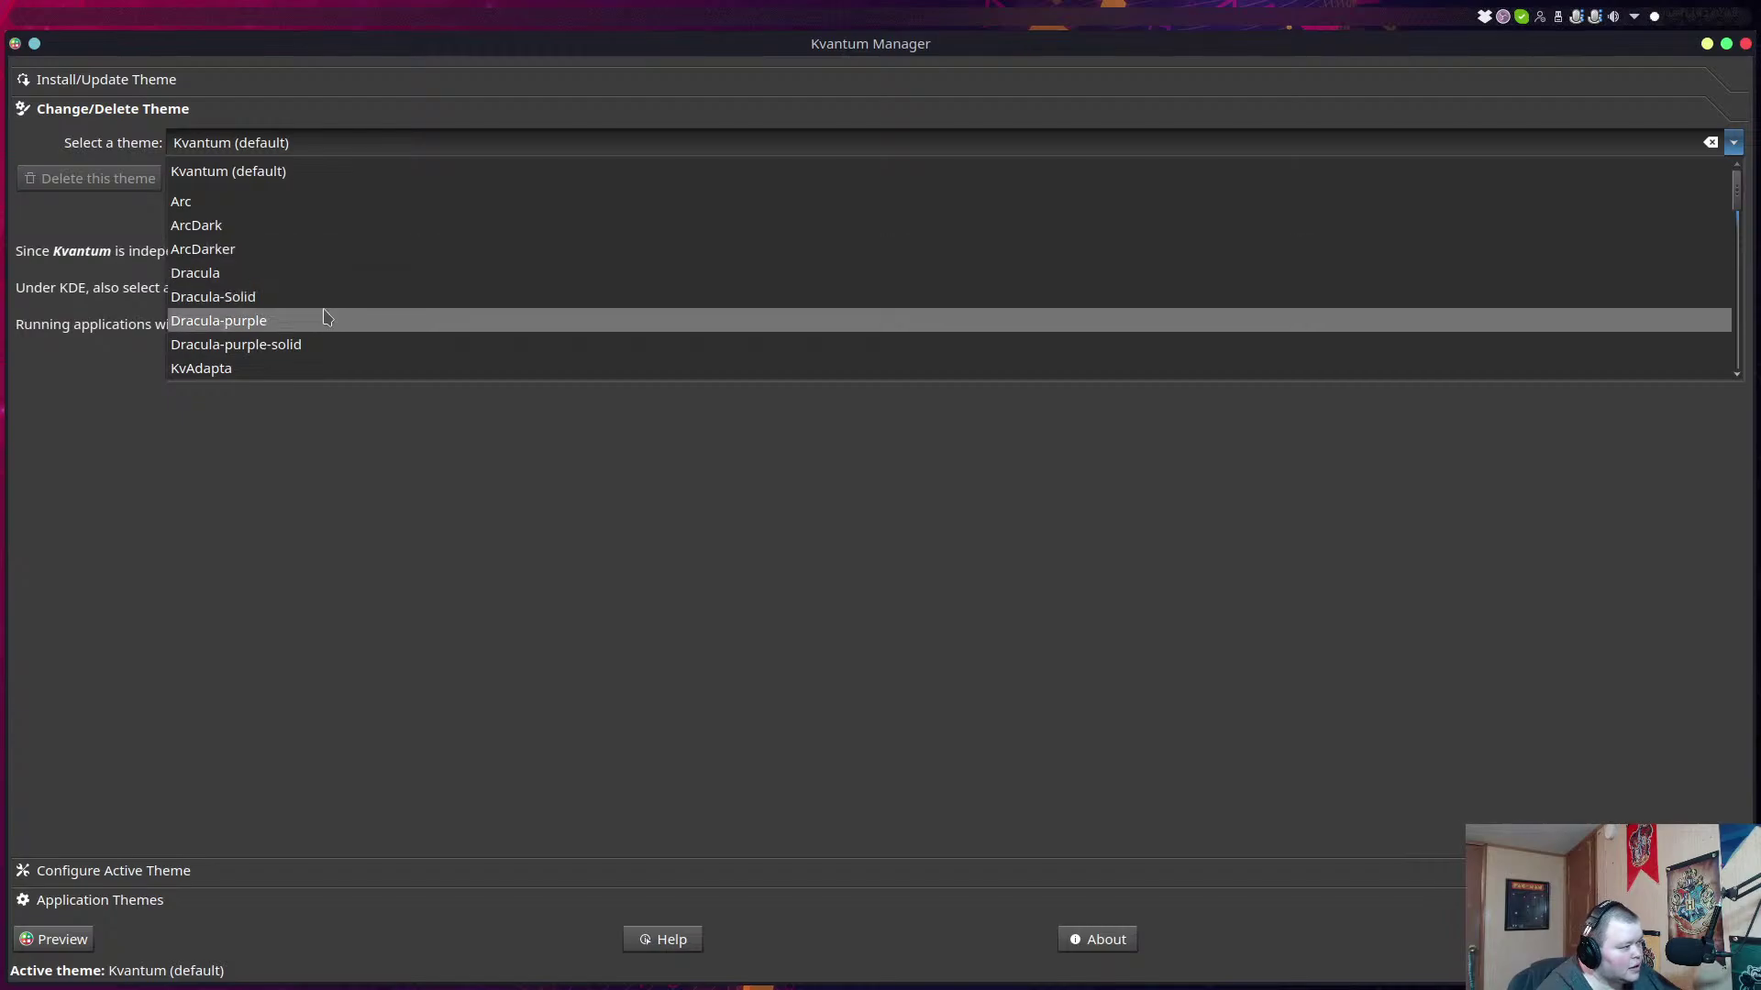
scroll(363, 341, down, 3)
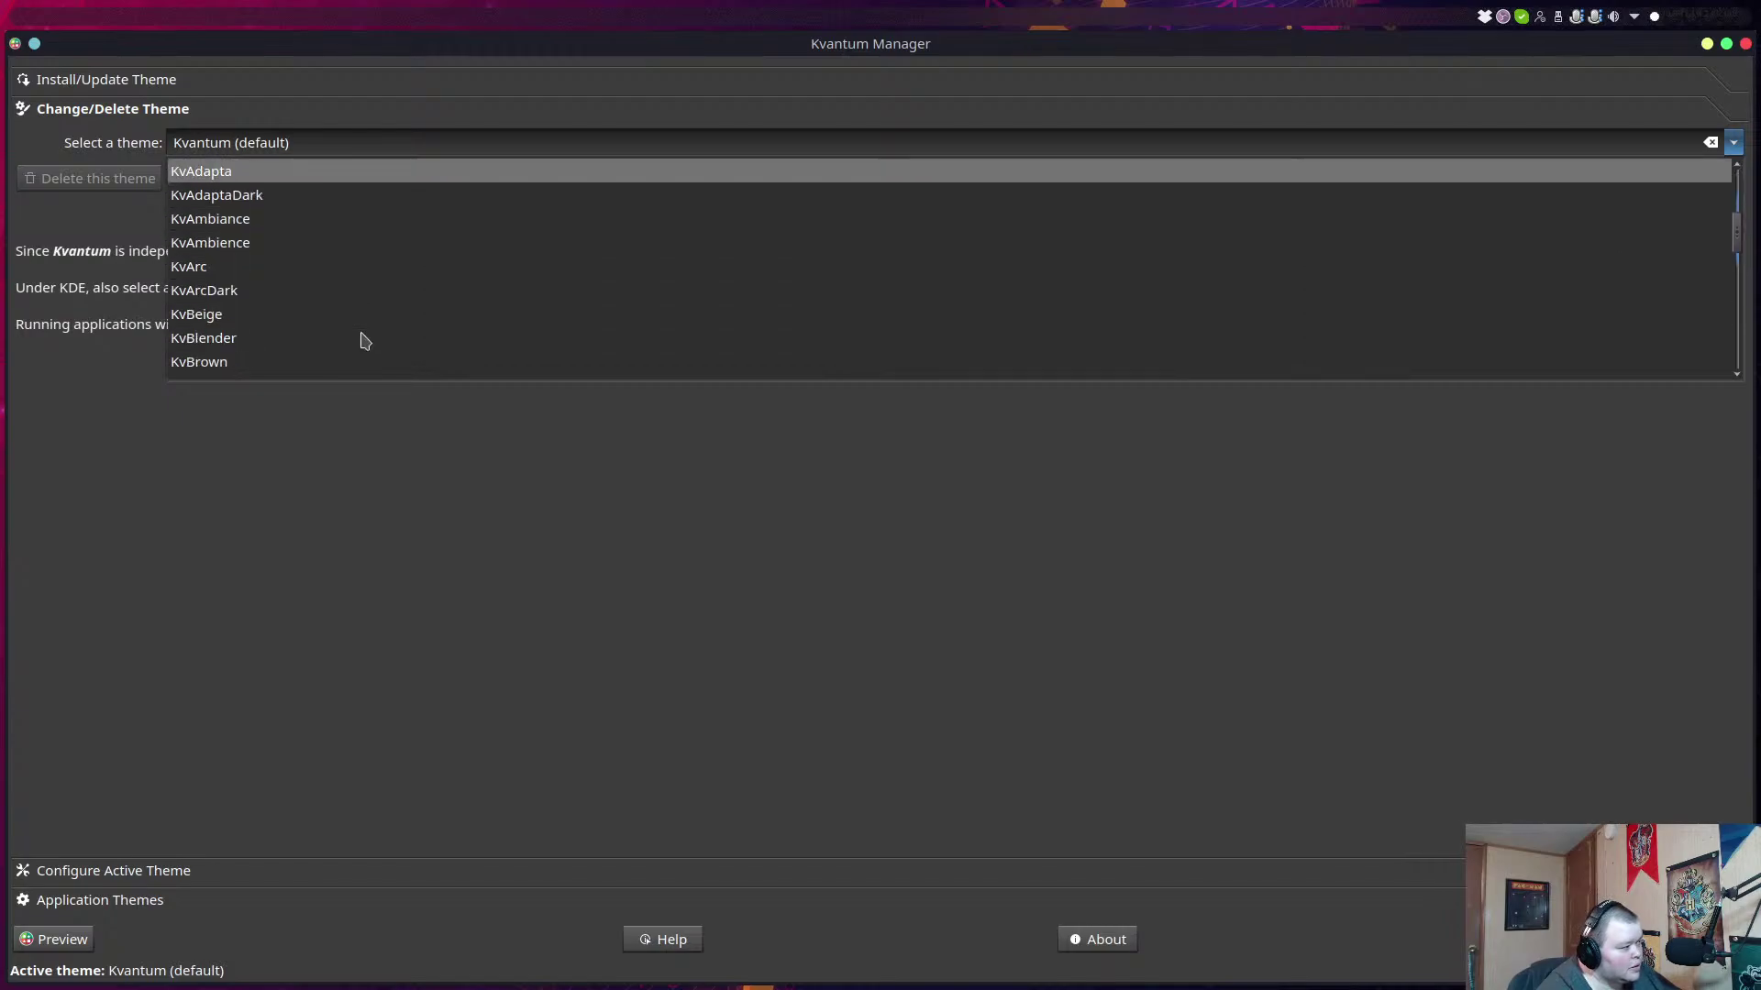
scroll(362, 341, down, 5)
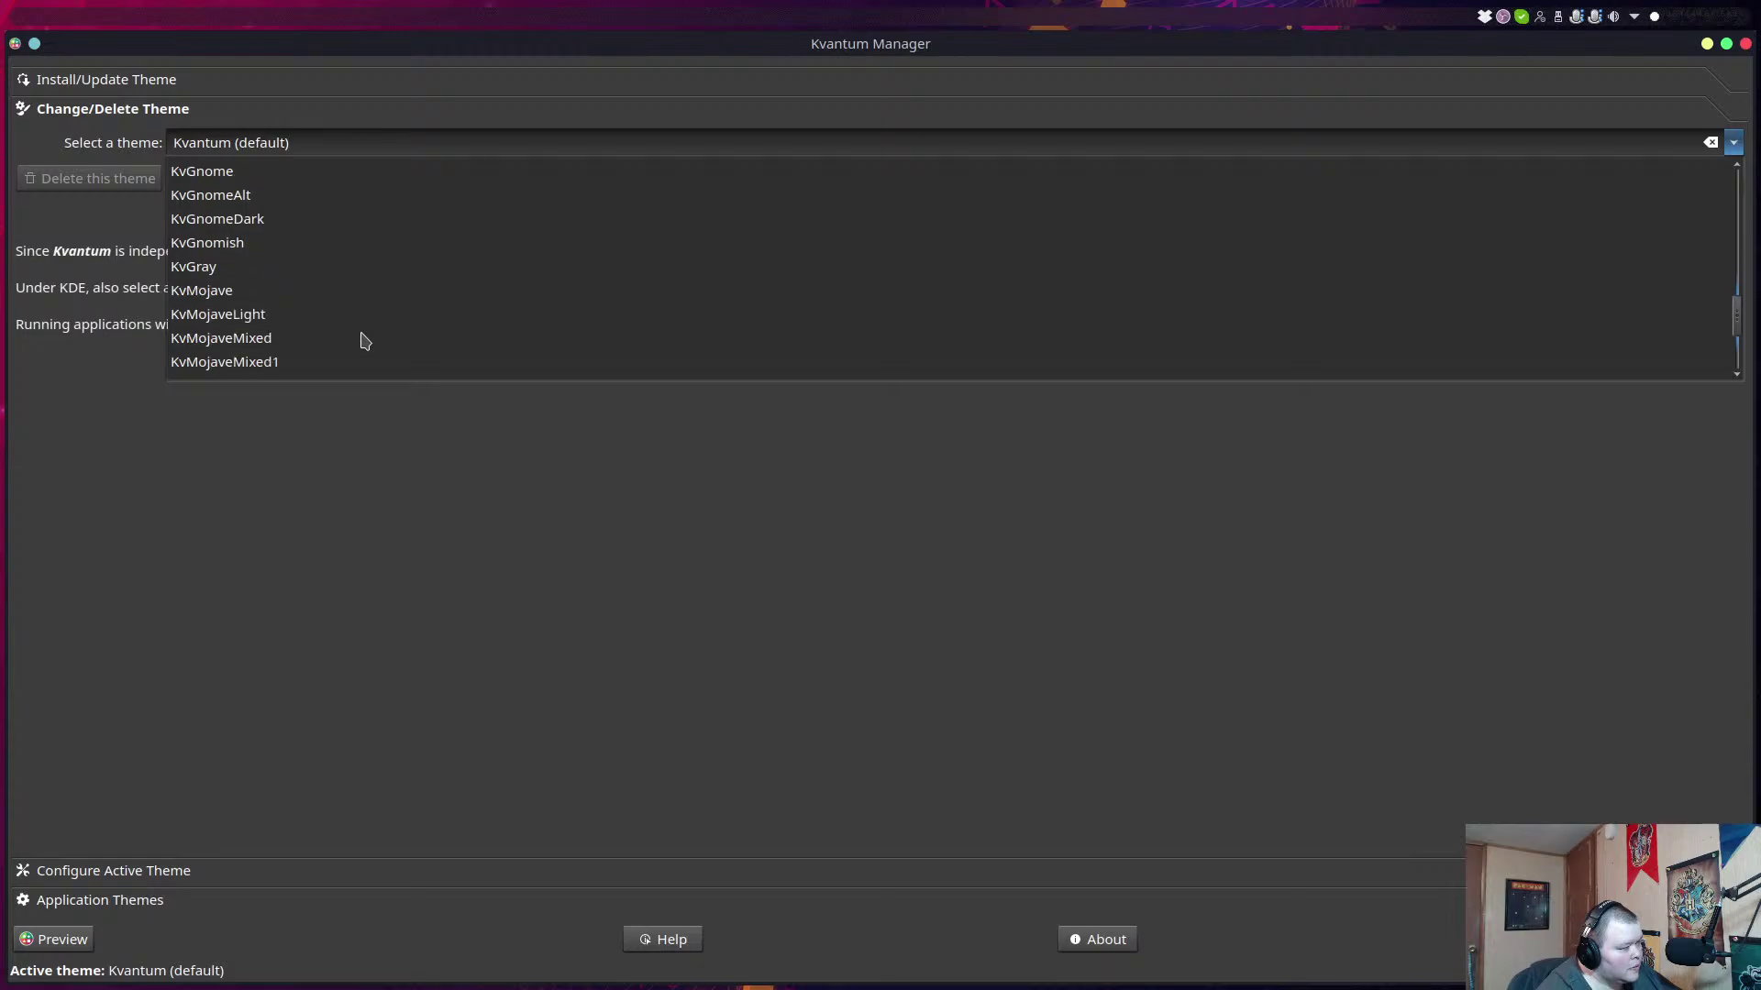
scroll(364, 341, down, 3)
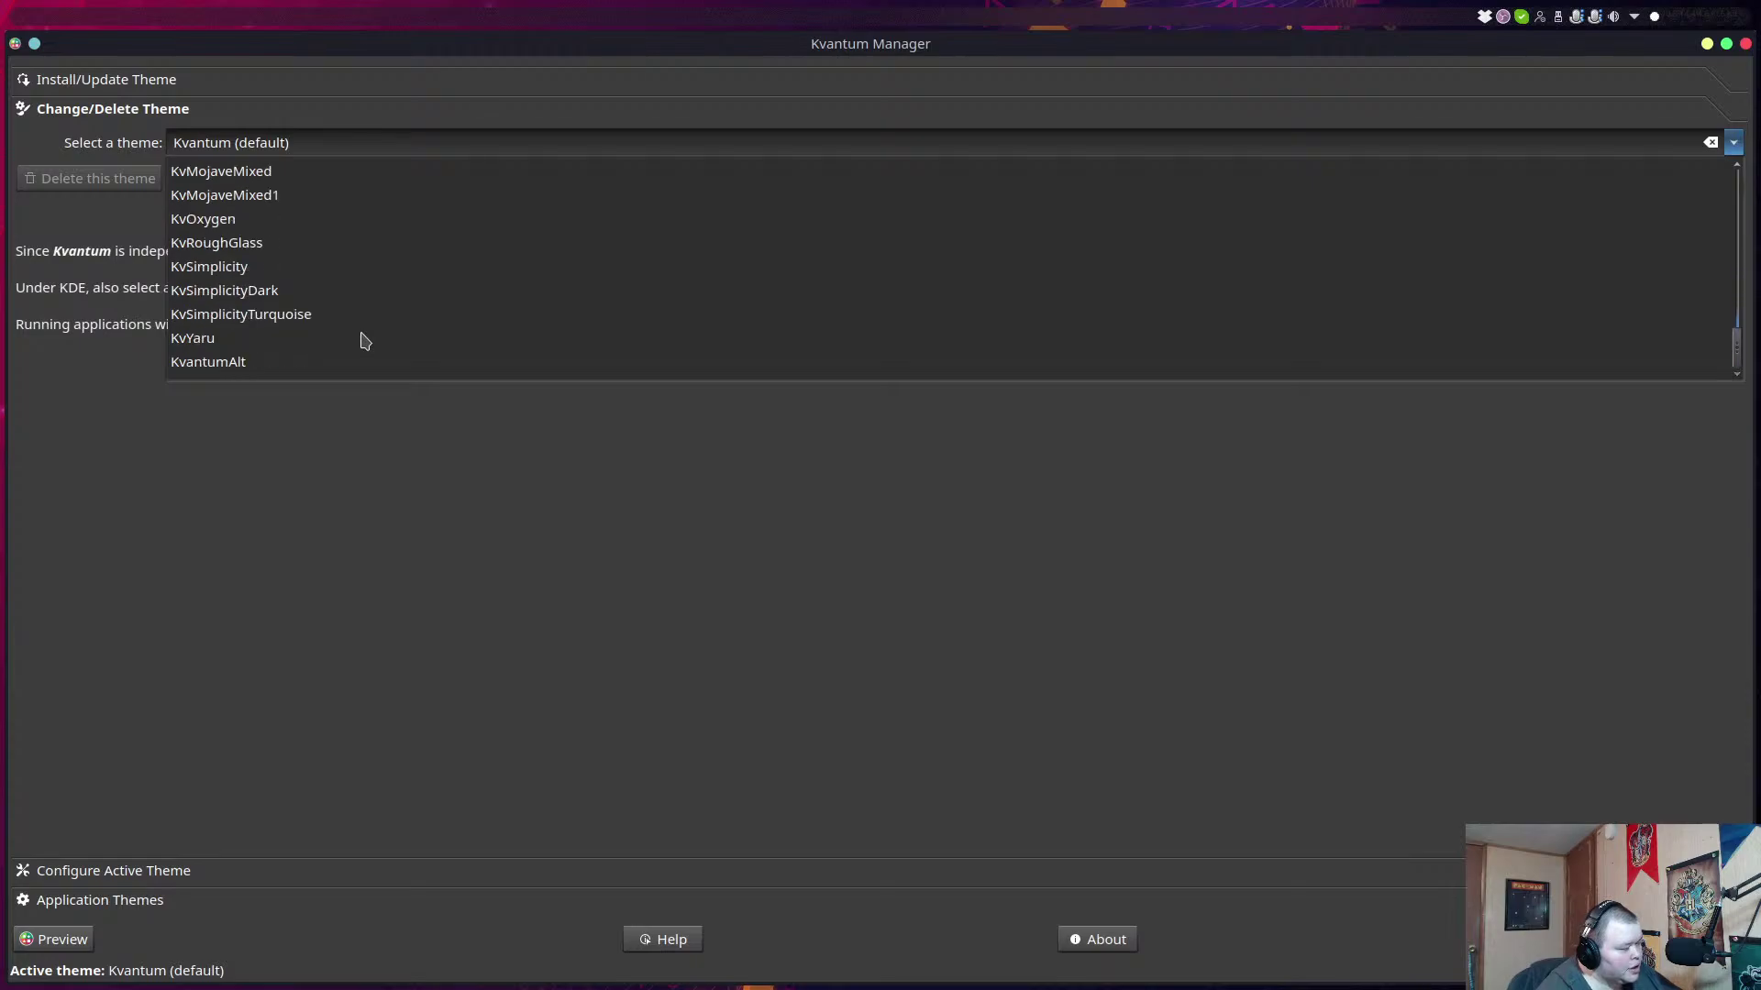
scroll(364, 341, up, 8)
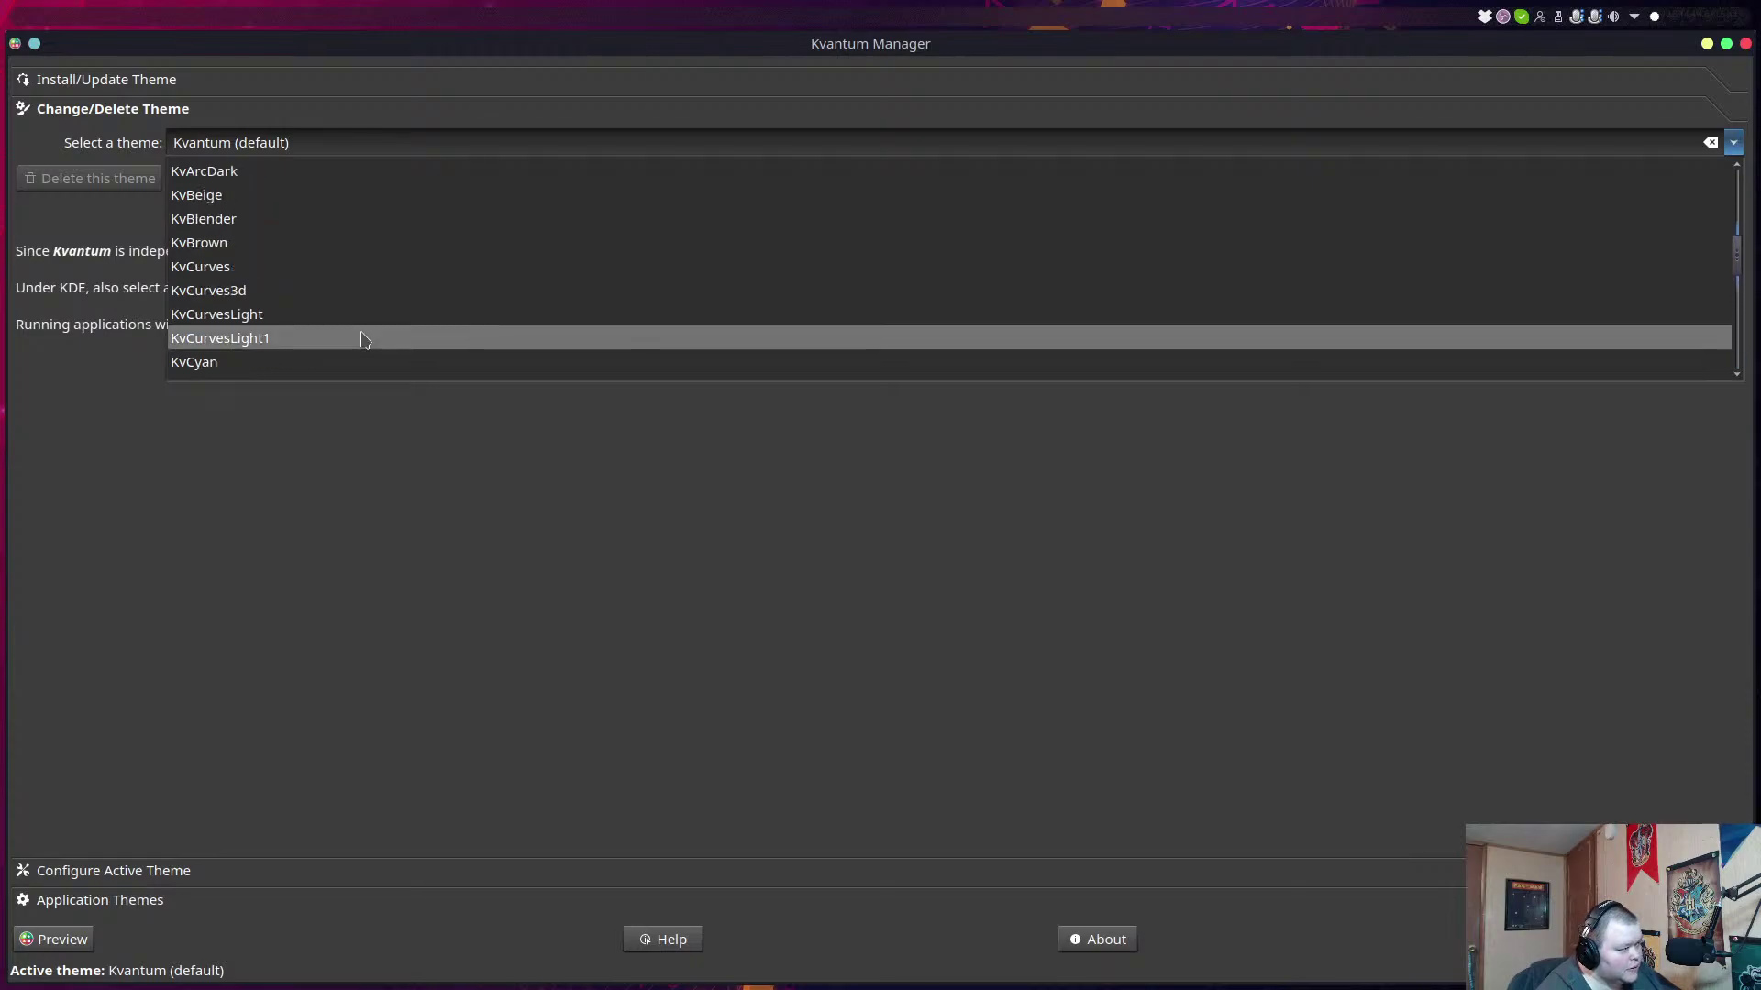
scroll(362, 339, up, 4)
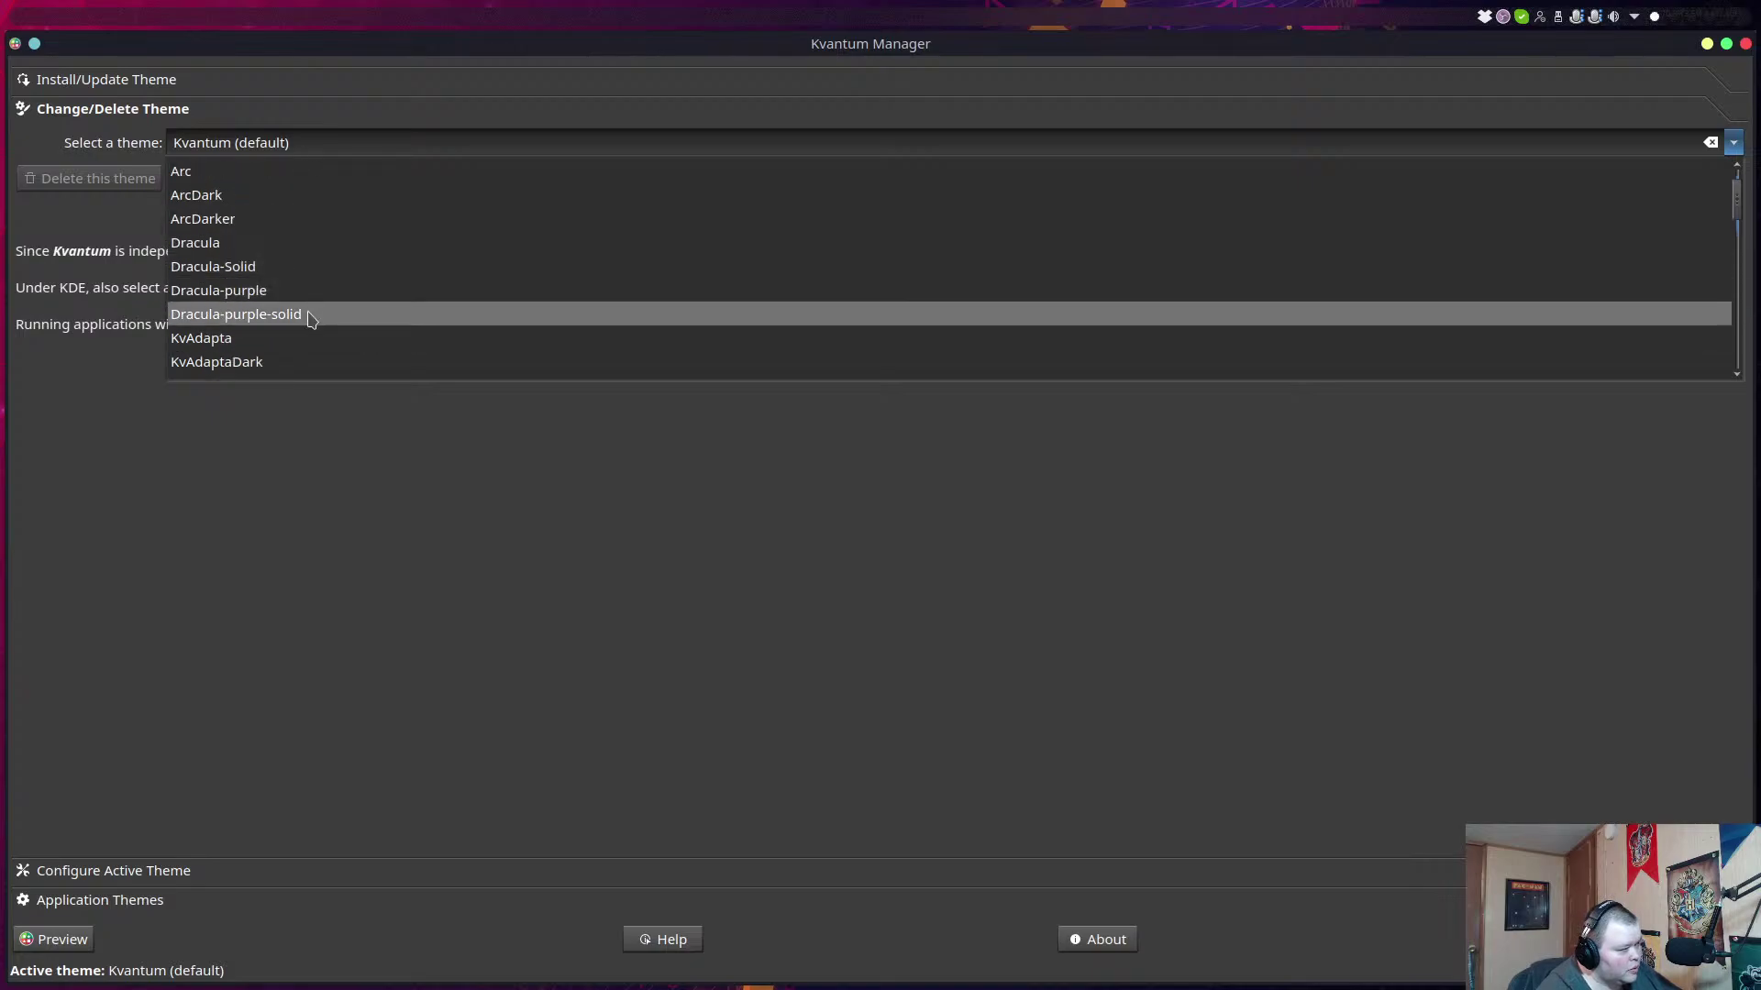
click(310, 319)
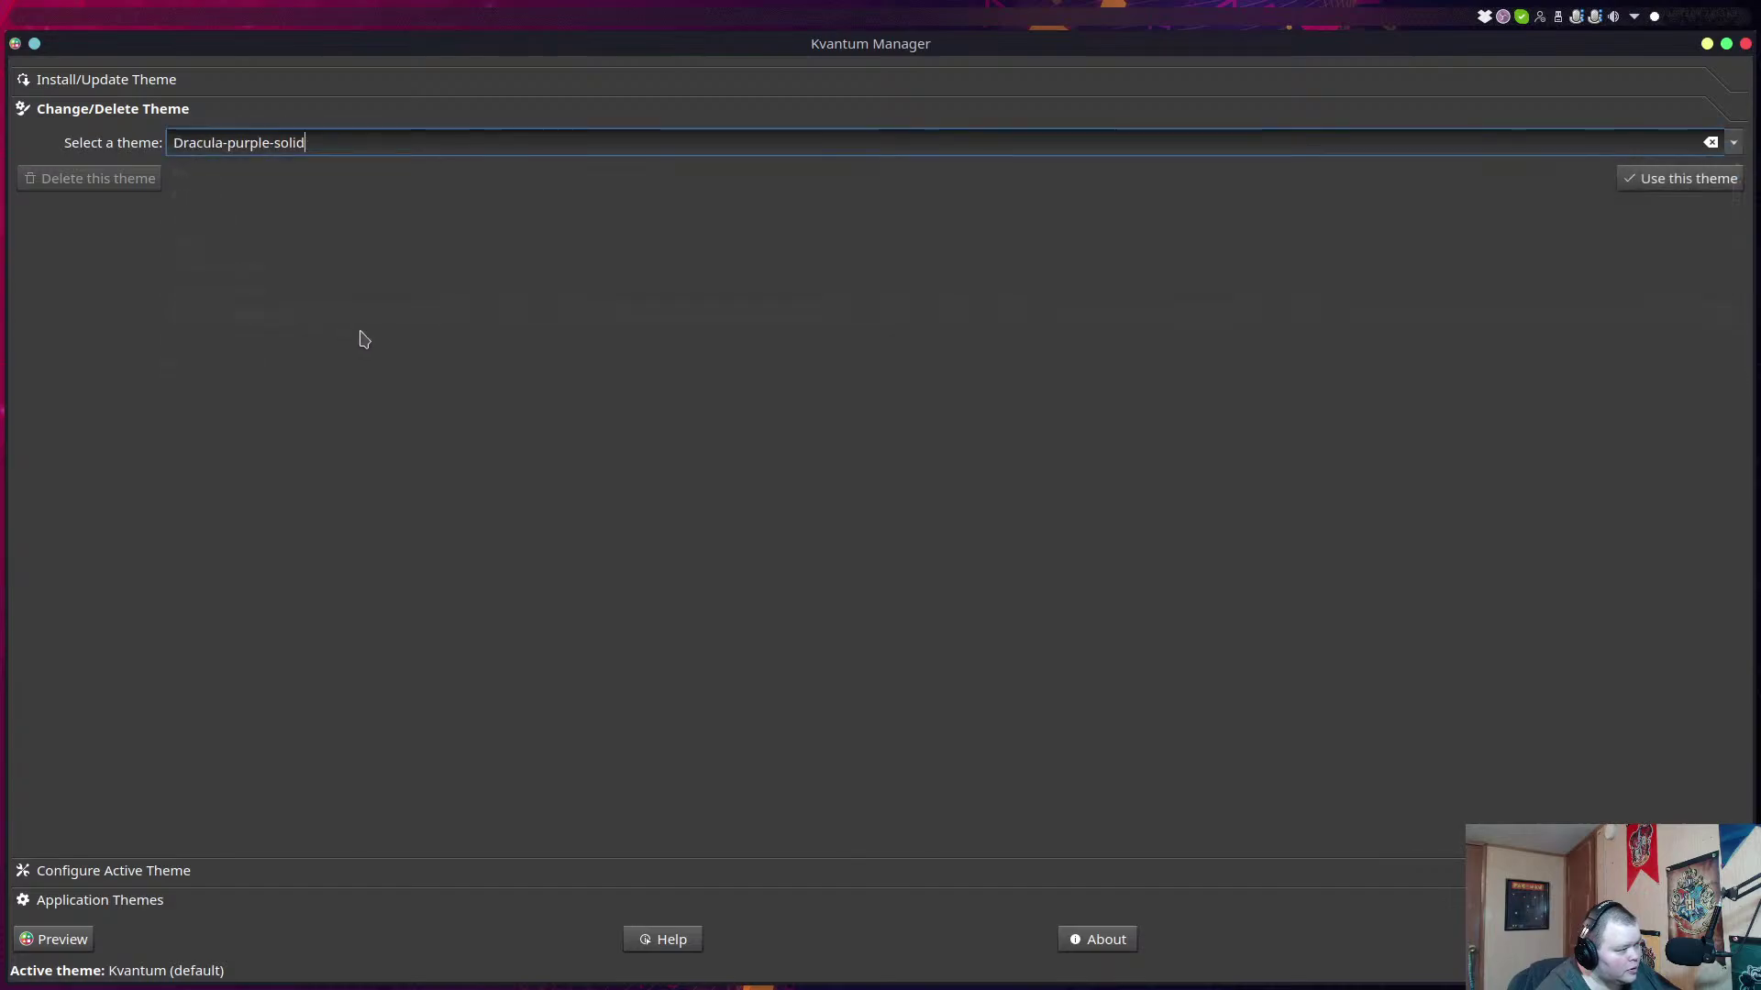
click(1691, 180)
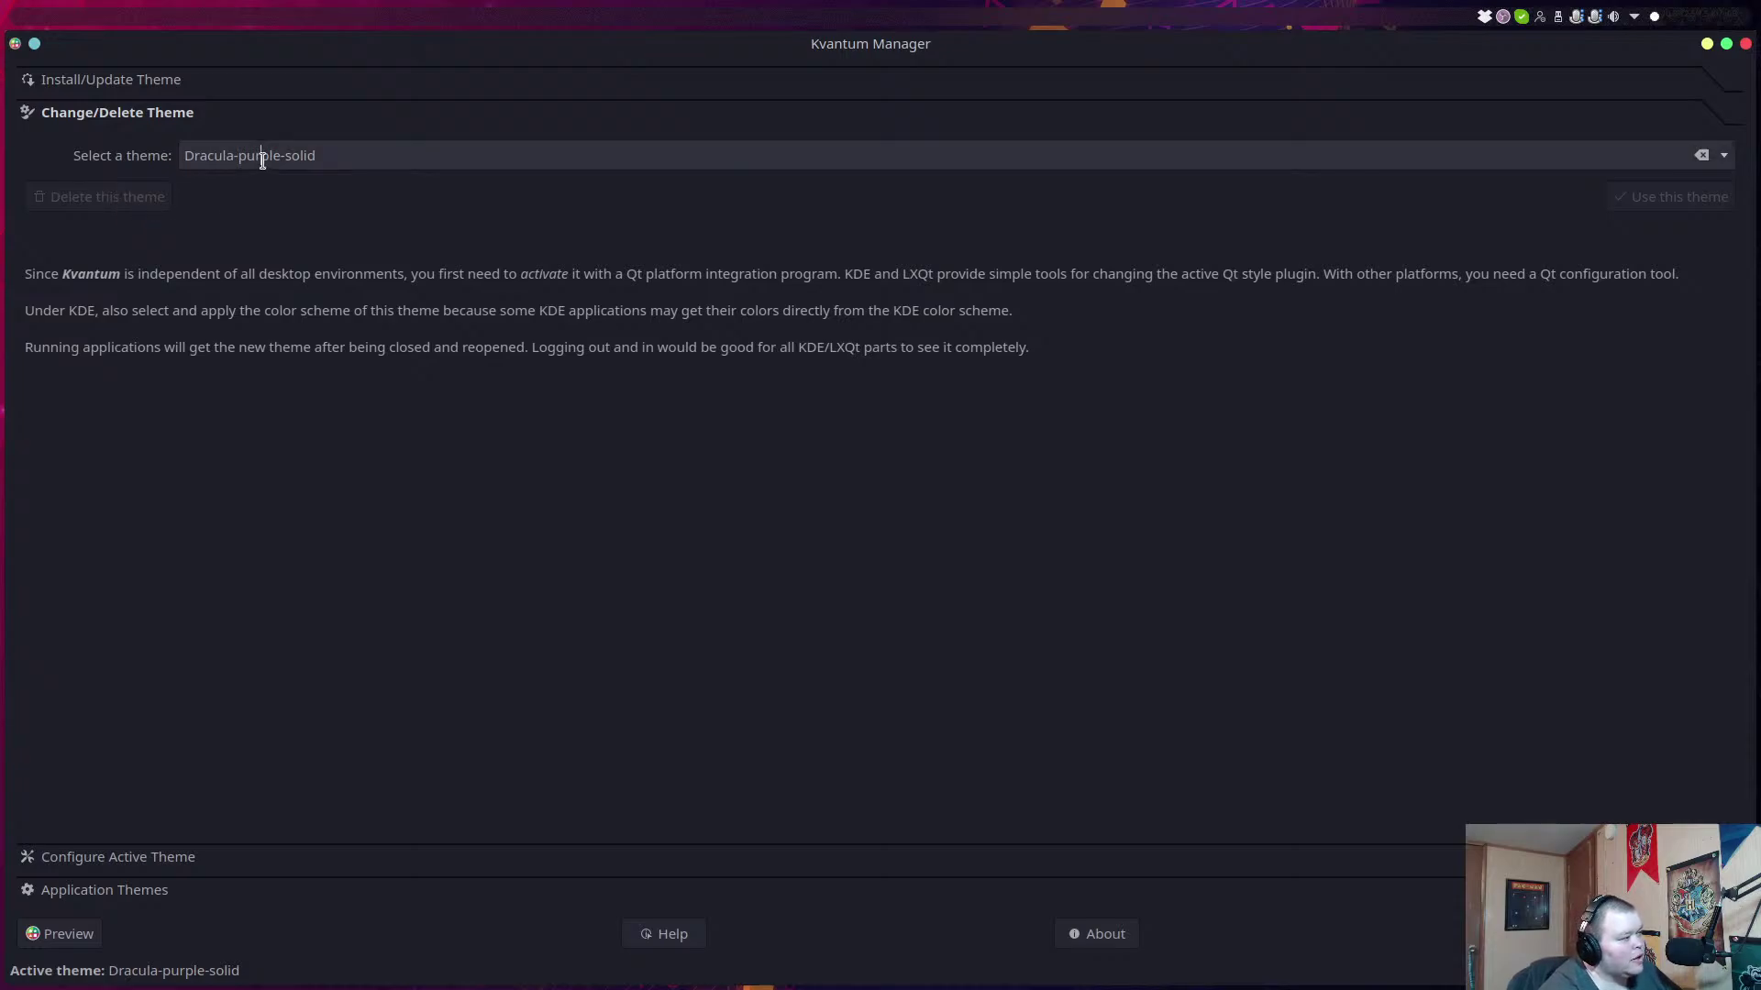
Switch the active Kvantum theme to Dracula-purple.
click(1724, 156)
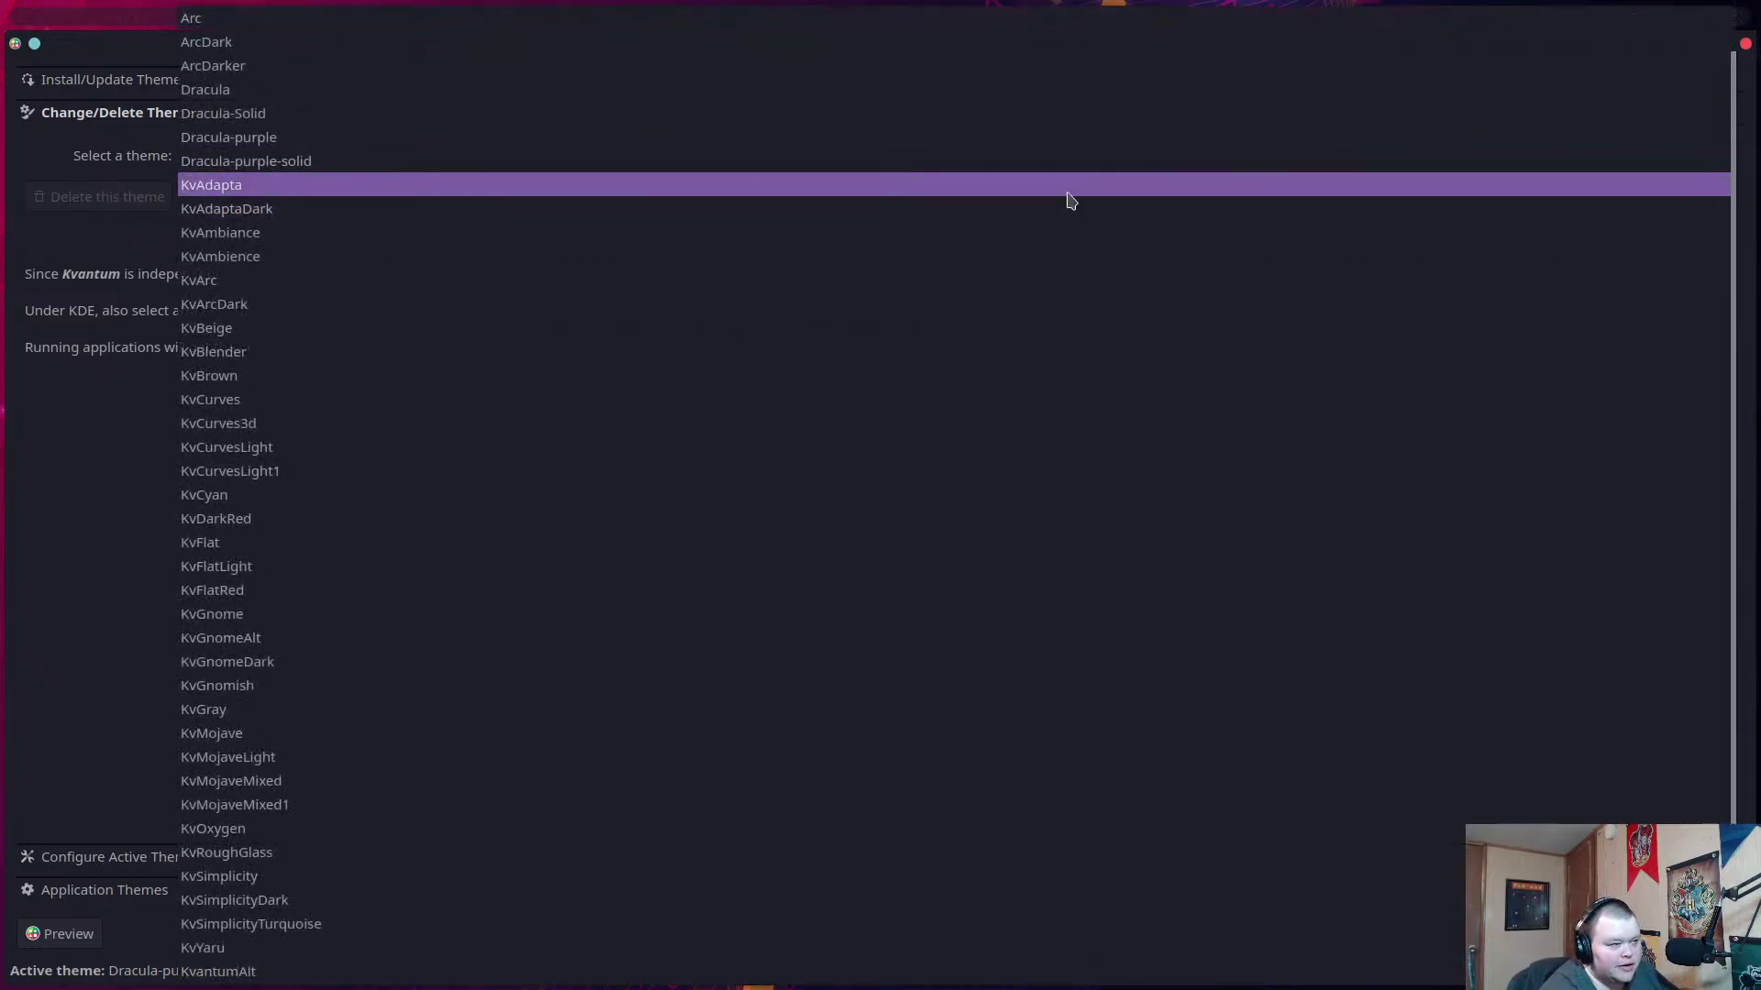
click(500, 142)
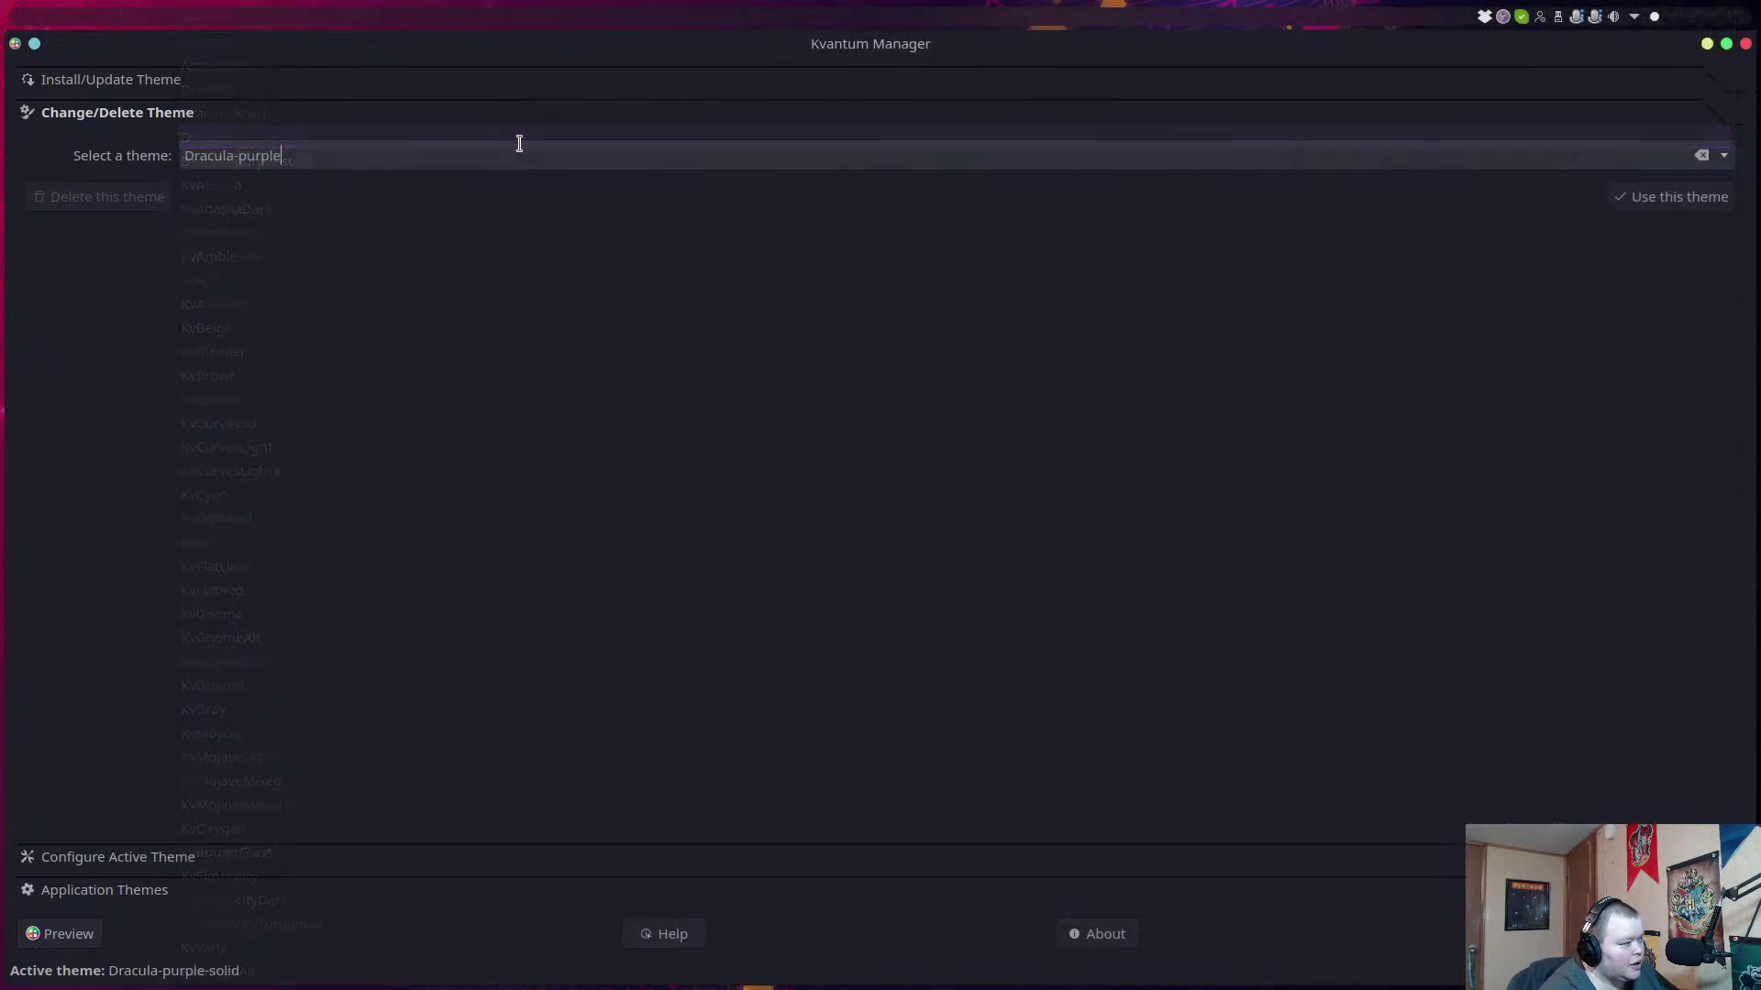
click(1680, 204)
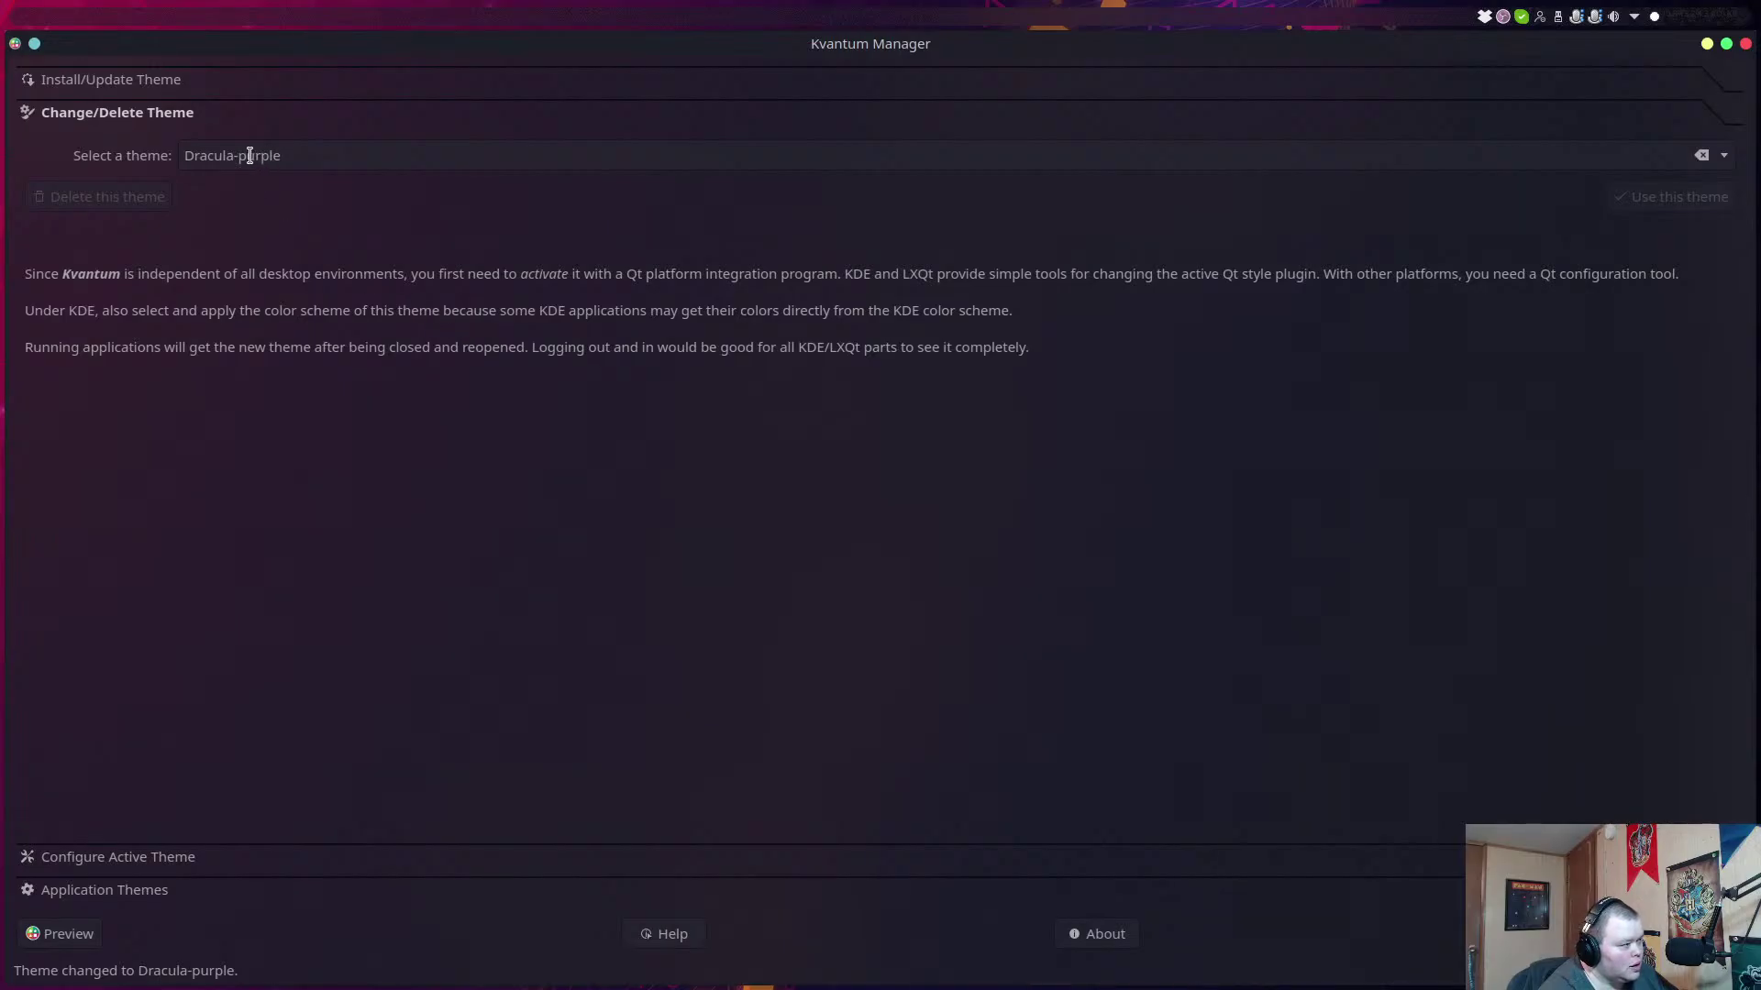
click(1718, 158)
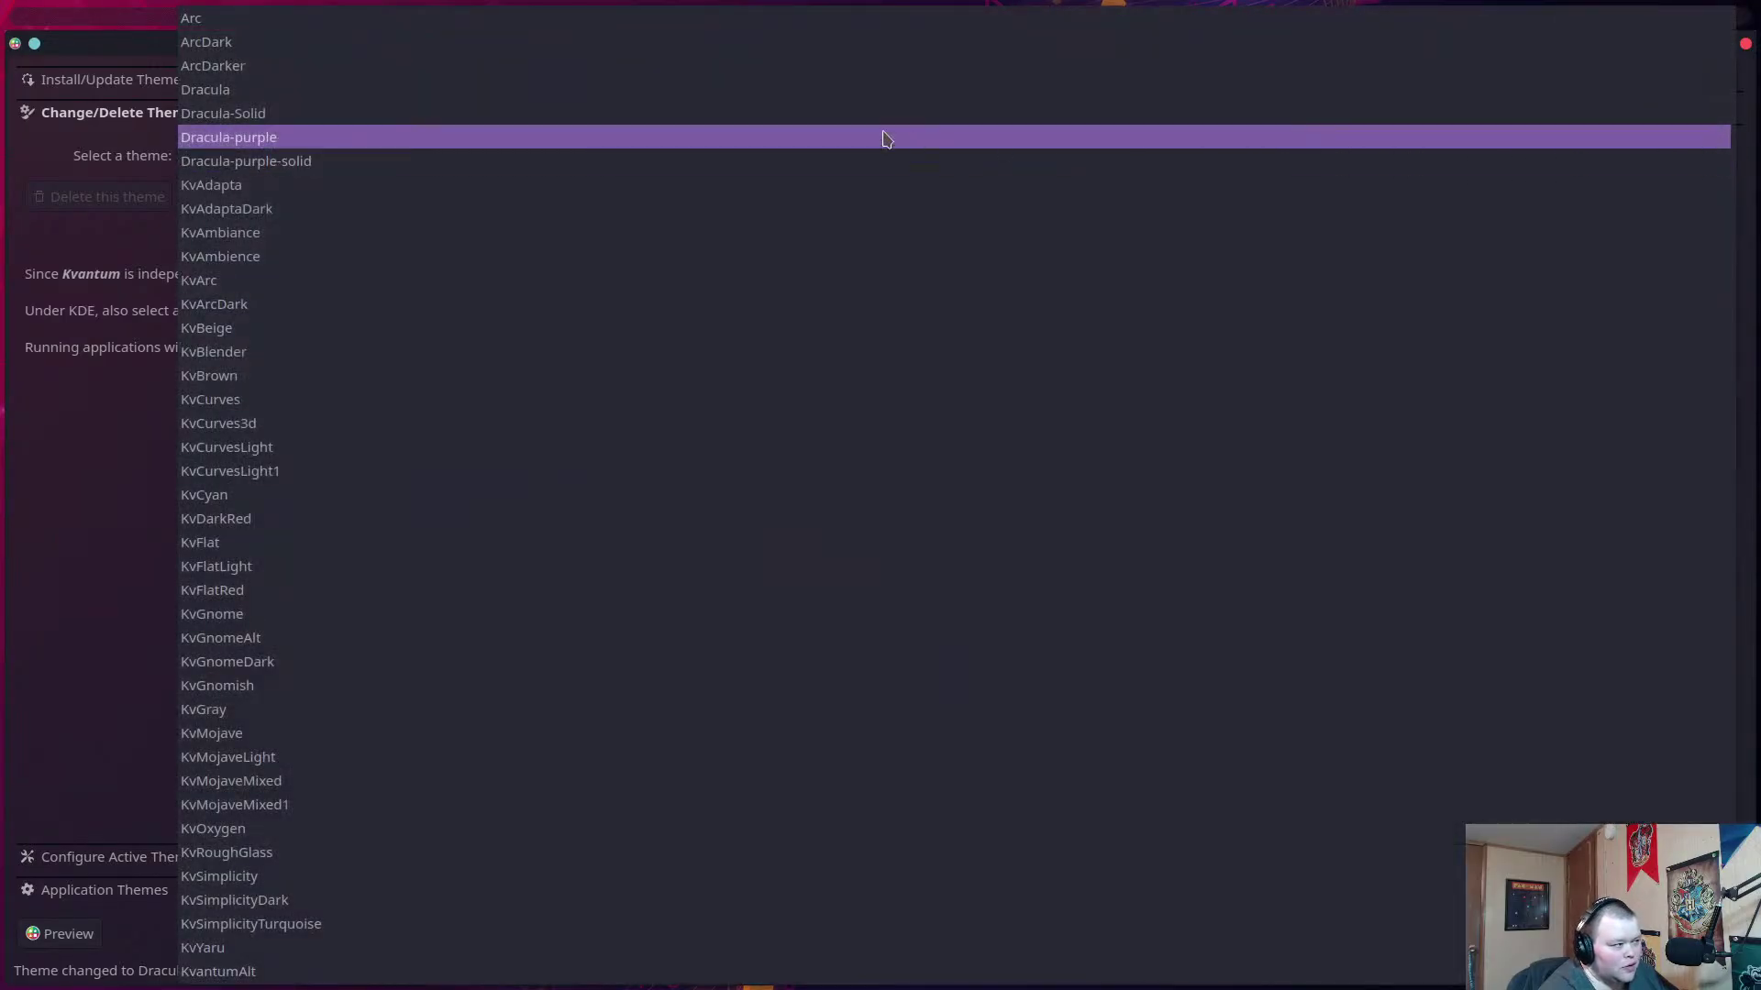
click(806, 138)
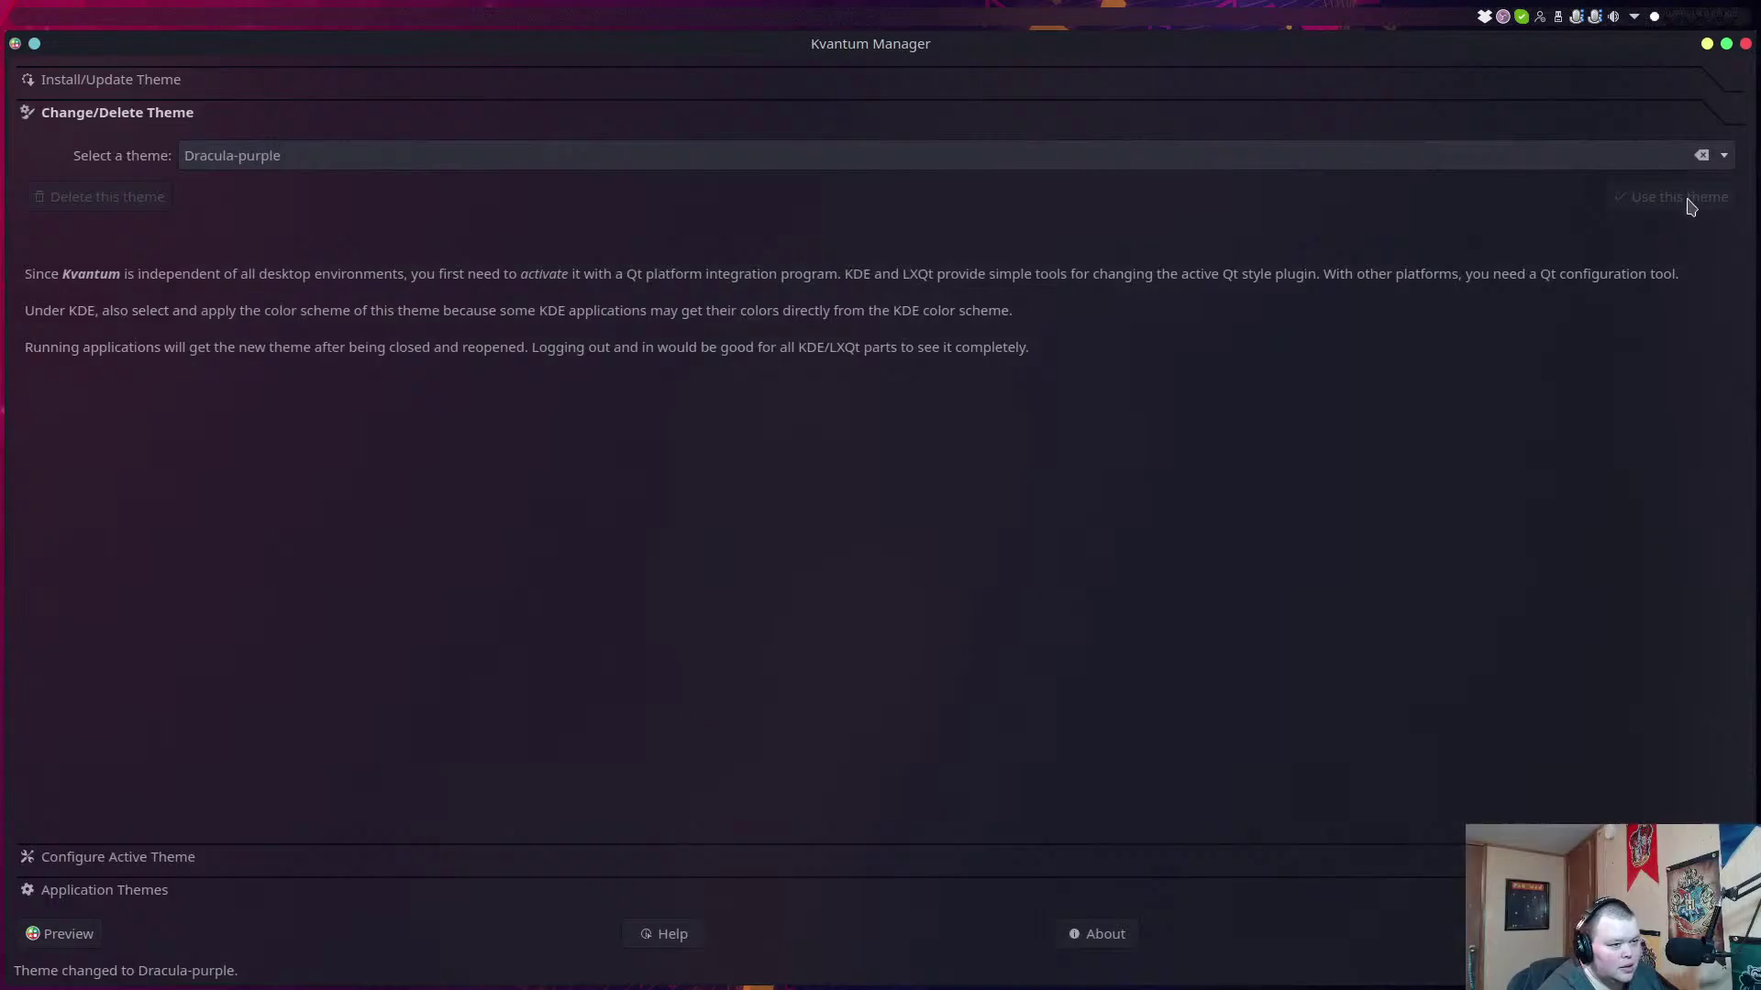
Try Dracula-Solid as the active Kvantum theme.
click(1724, 160)
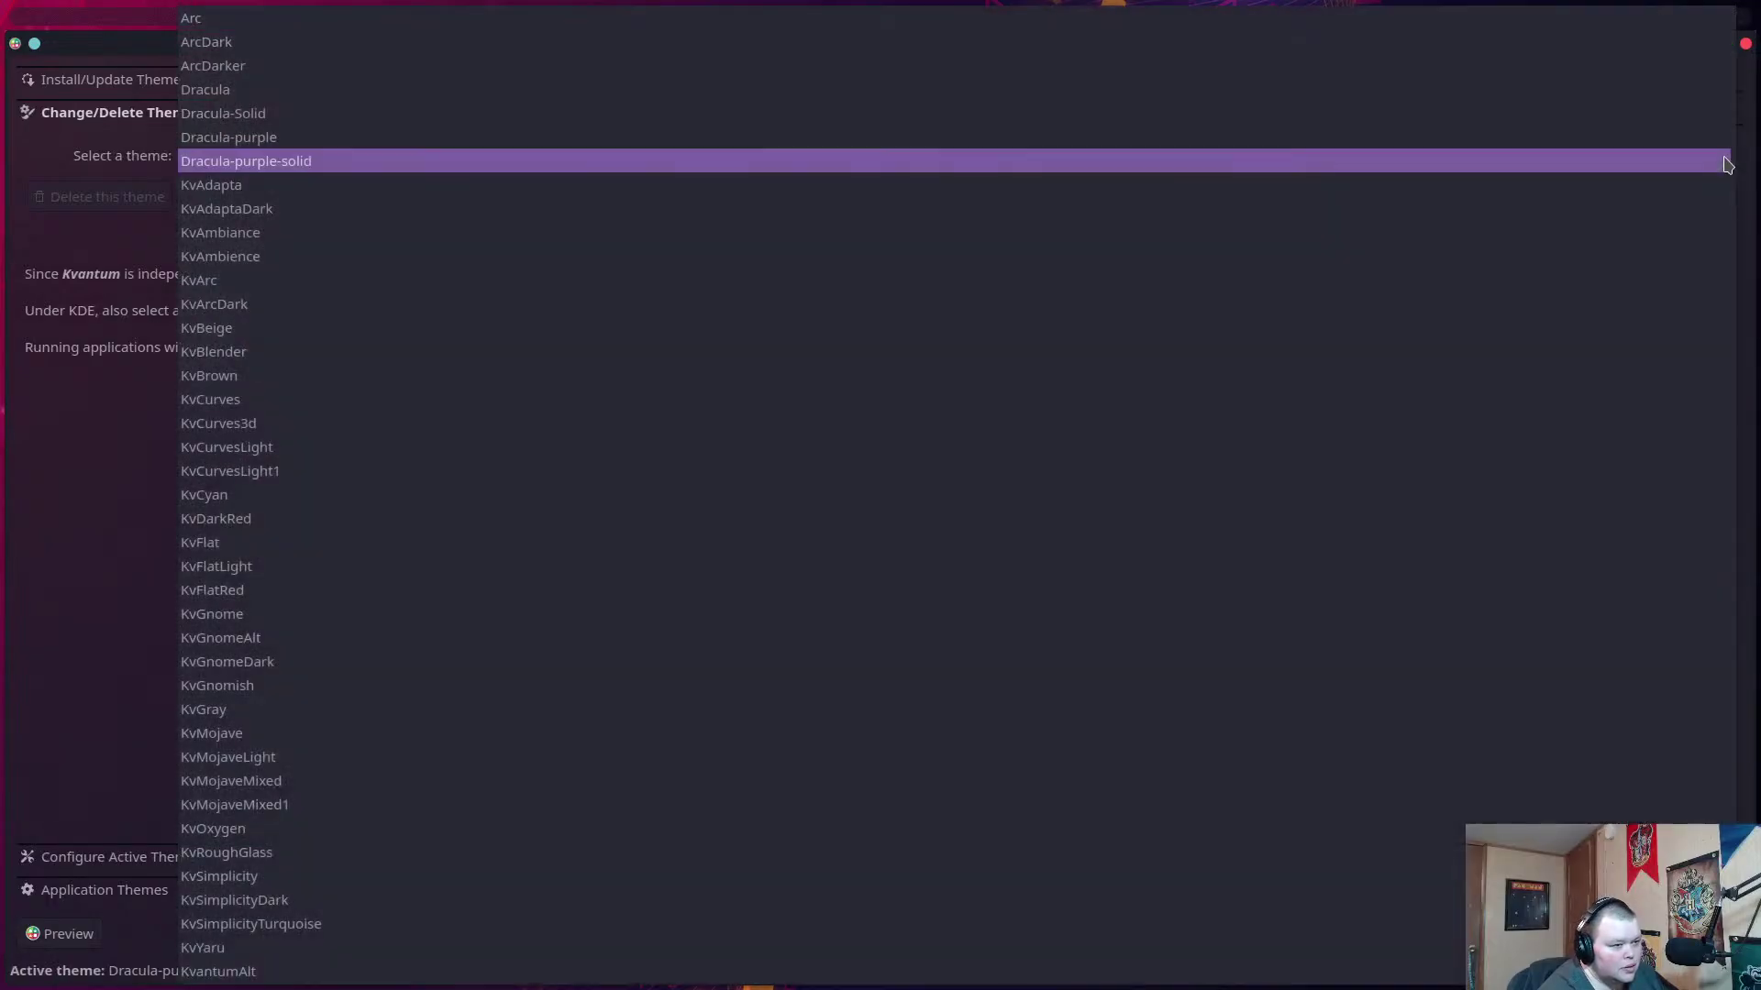
click(1562, 113)
click(1698, 199)
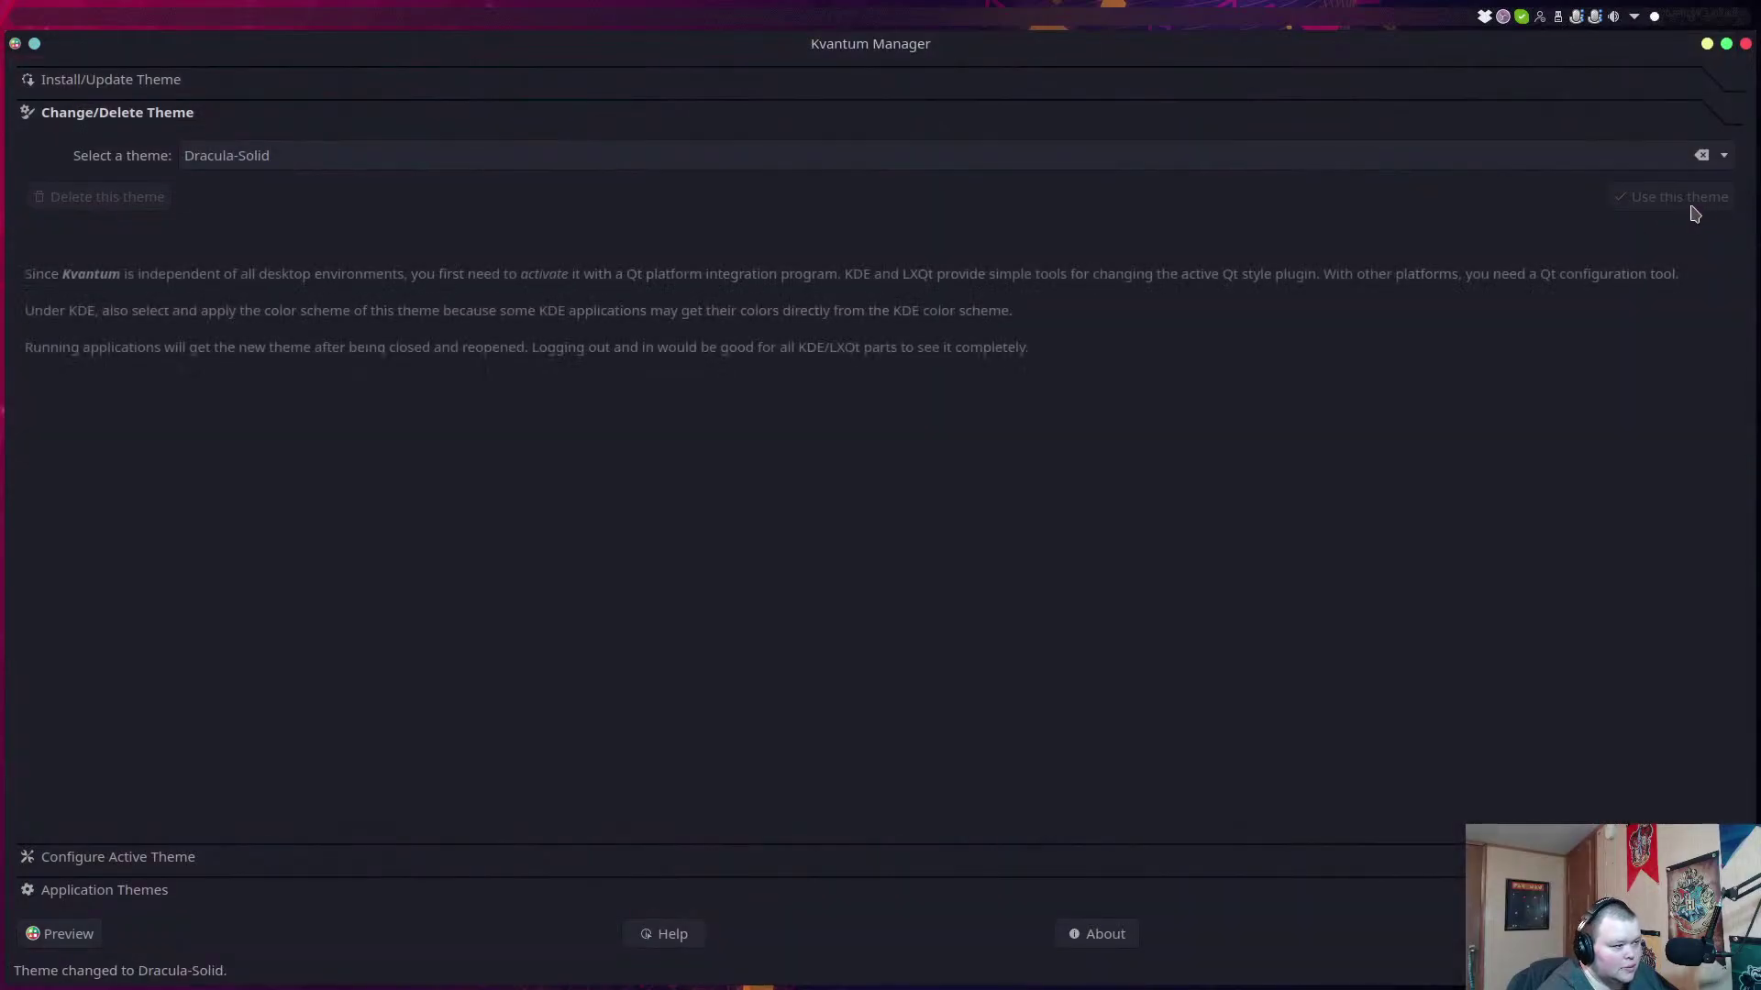
Reapply Dracula-purple as the active Kvantum theme and close Kvantum Manager.
click(1722, 161)
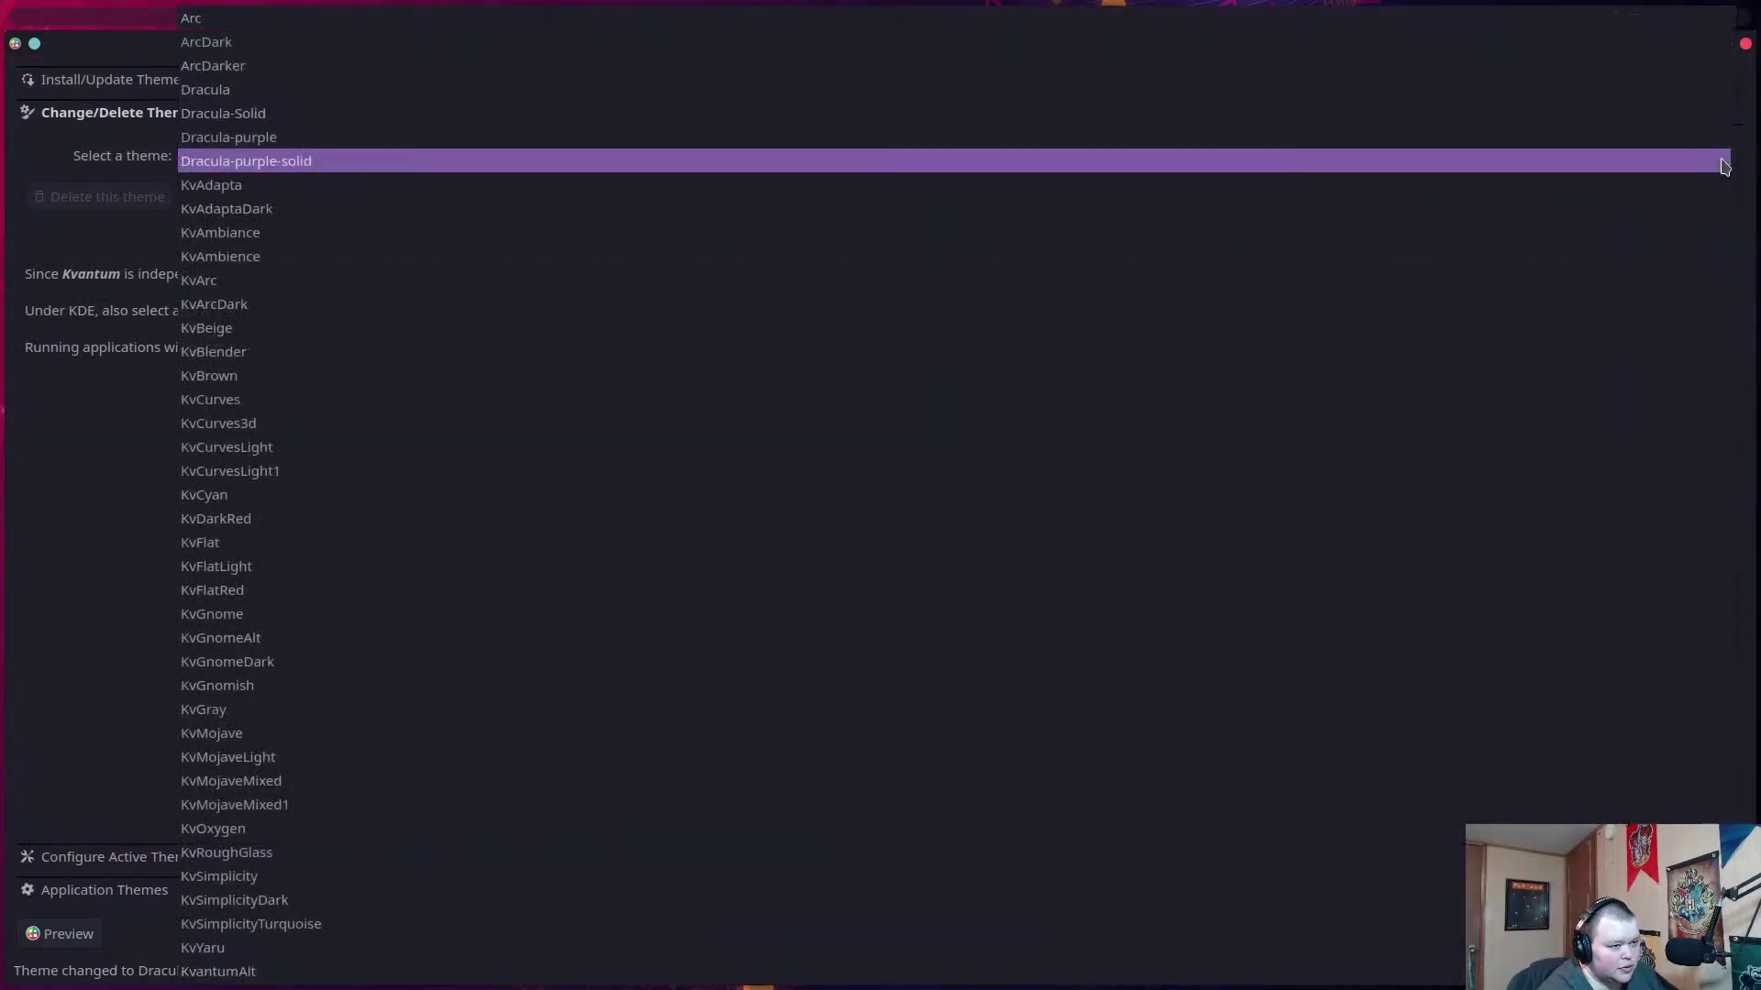
click(1028, 144)
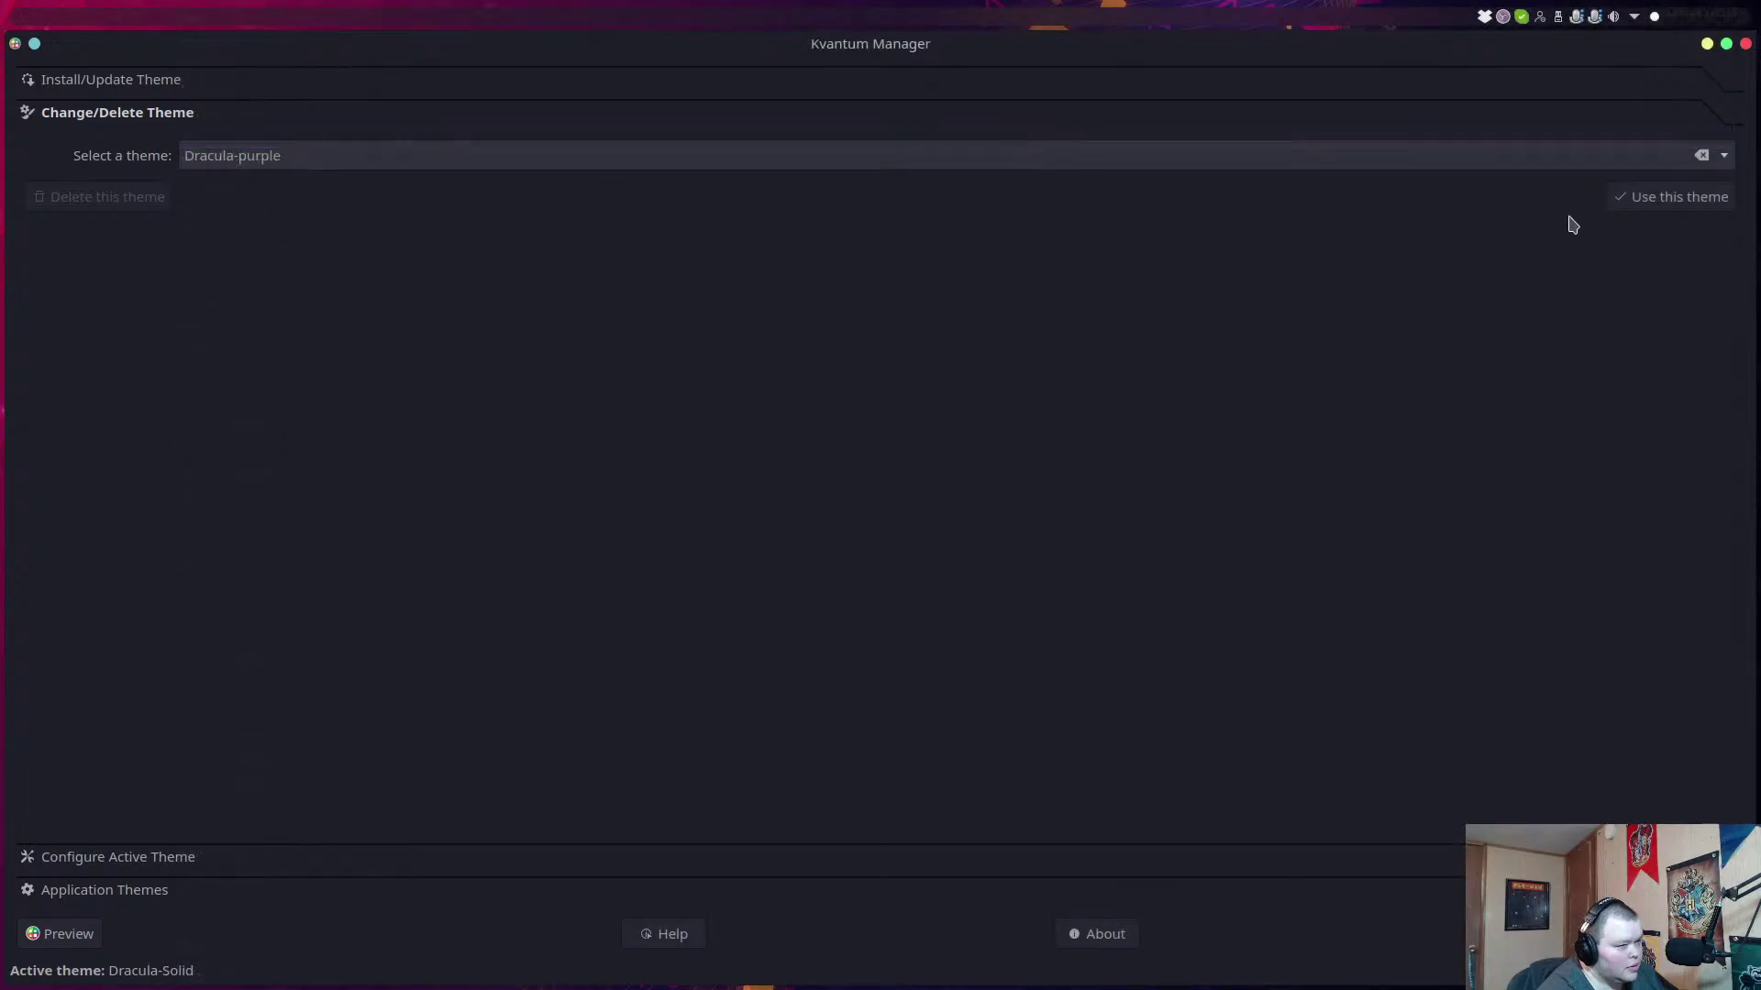
click(1642, 199)
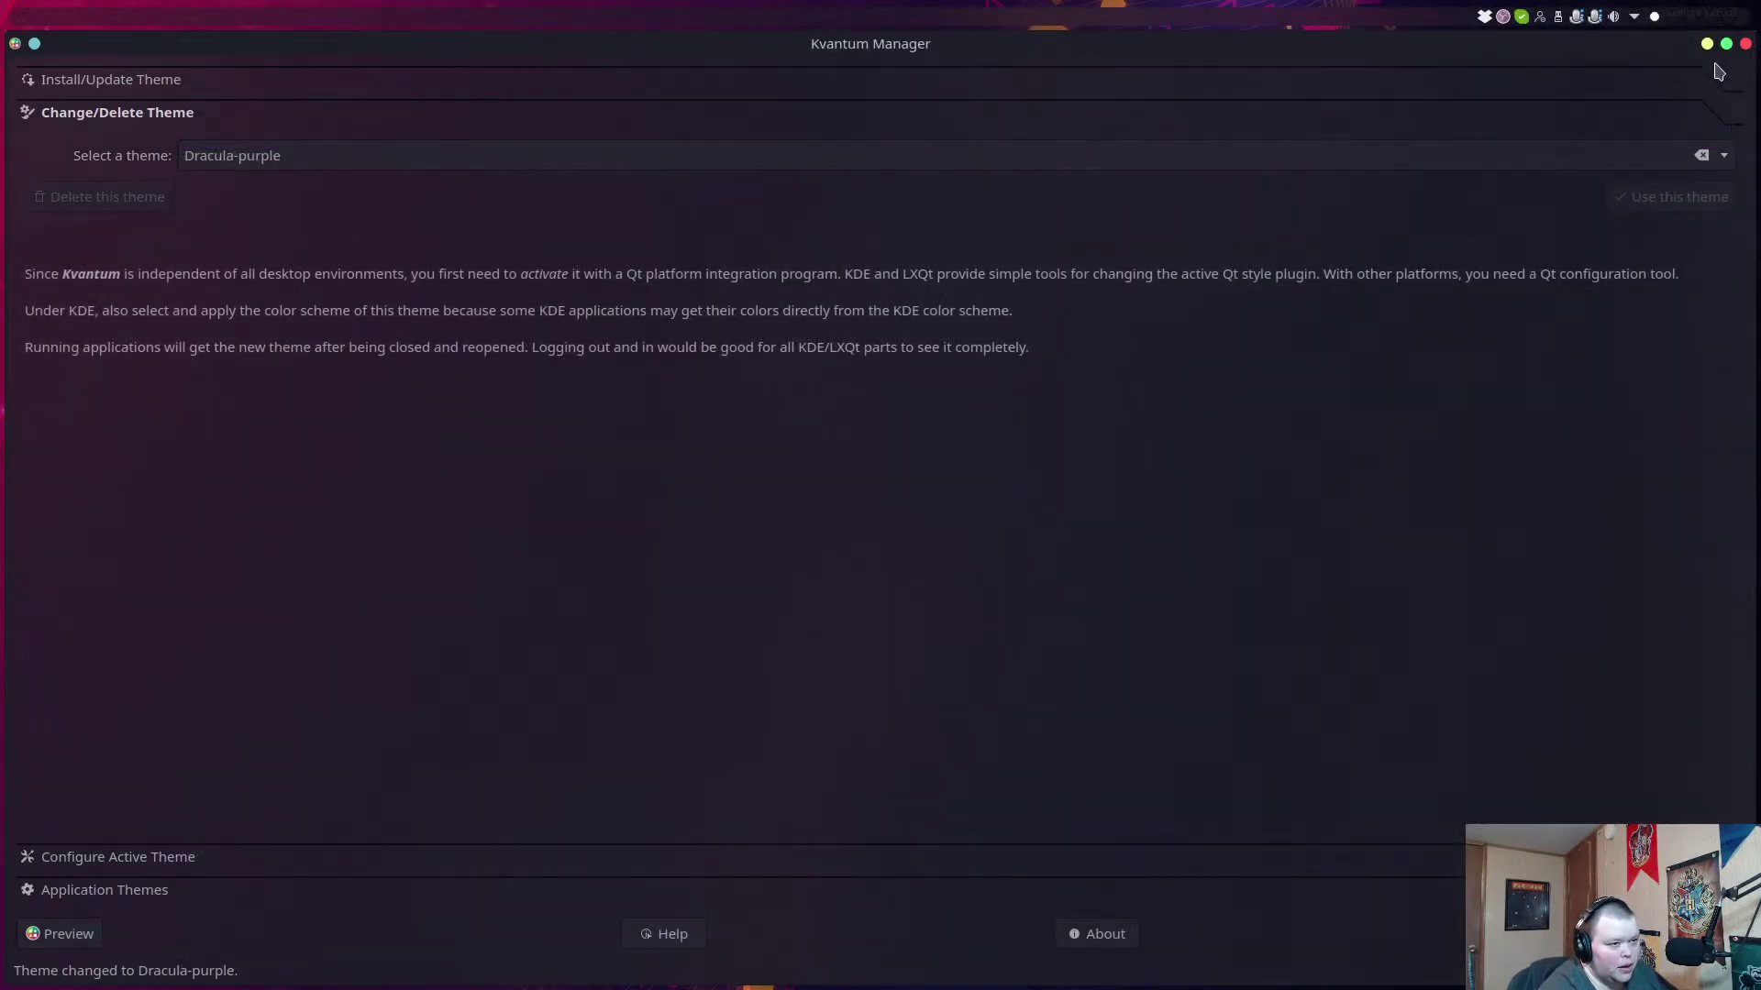
click(1746, 46)
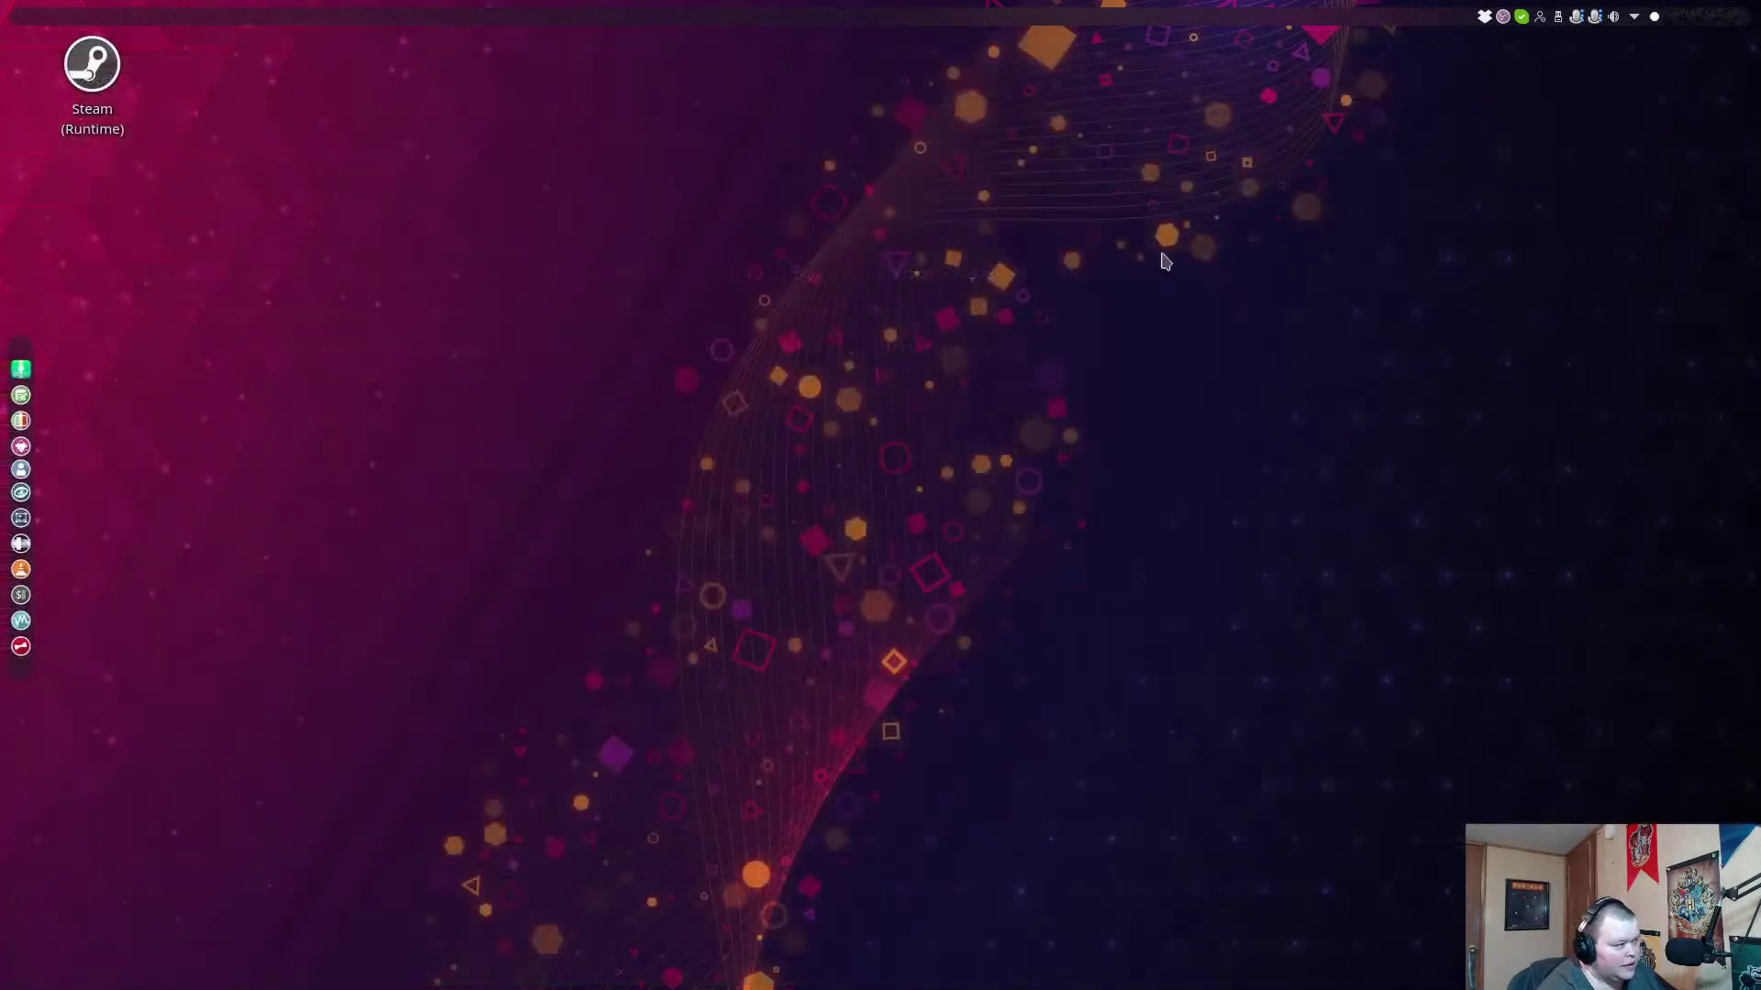
Review the Latte Dock preferences and its list of layouts, and close the settings without changing anything.
right_click(20, 368)
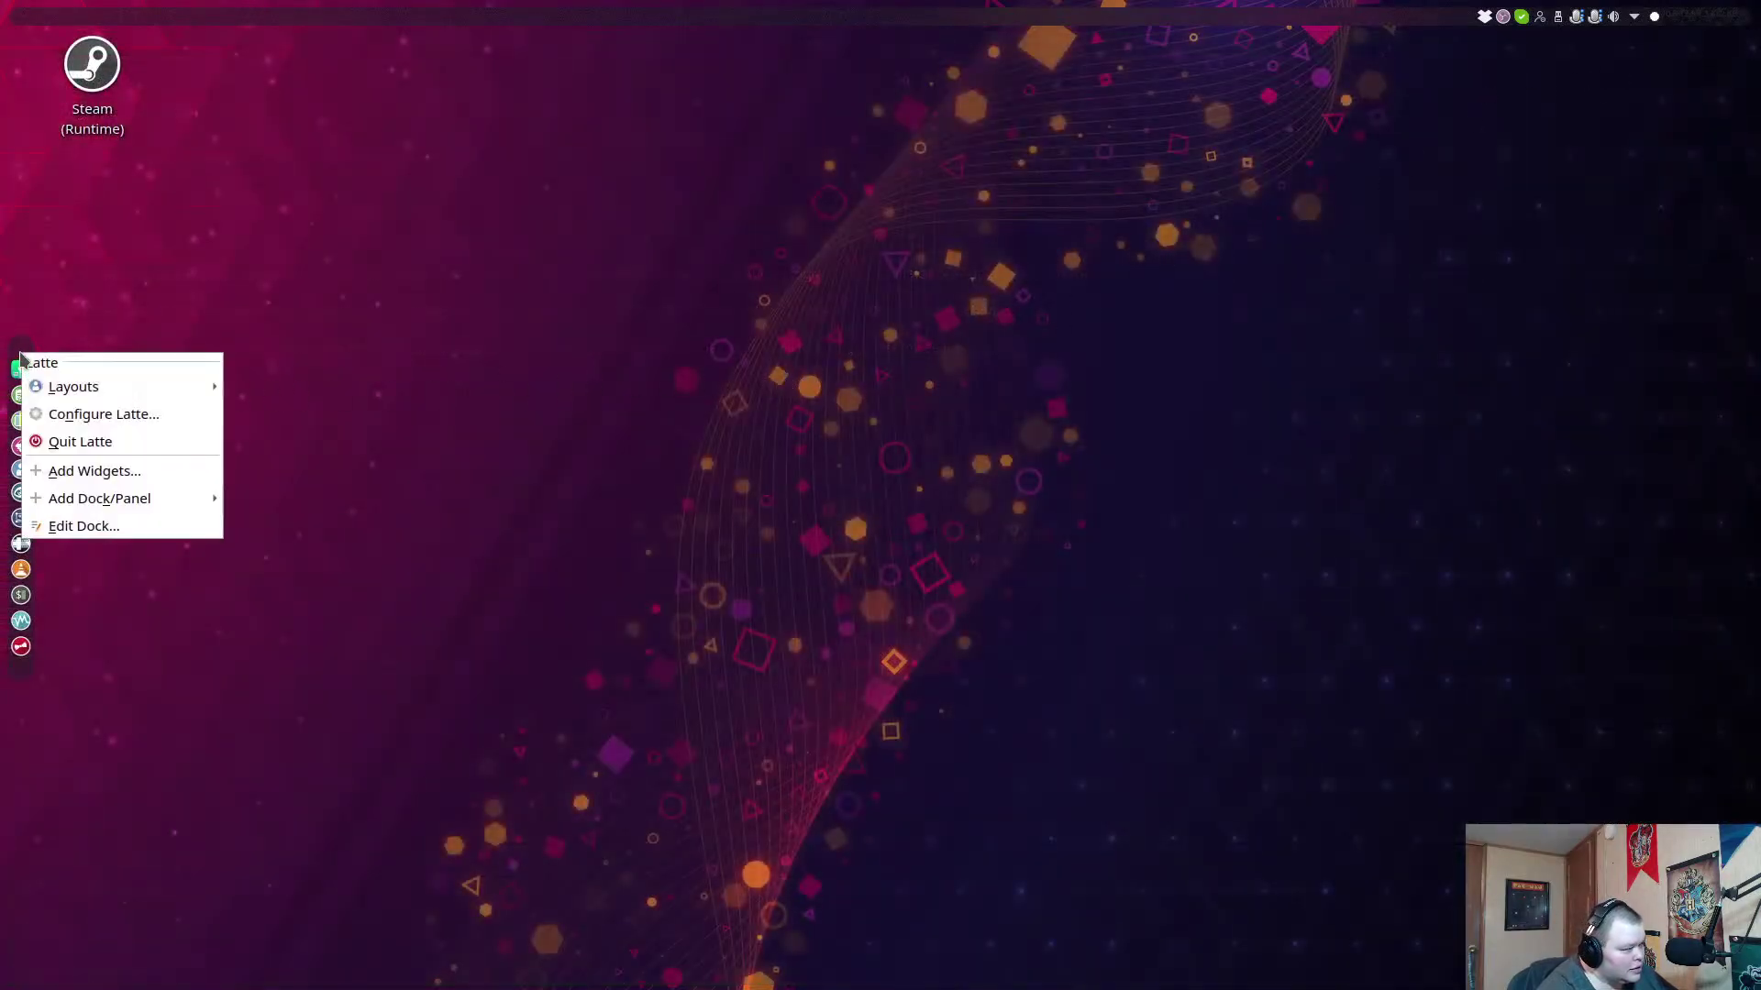
click(85, 420)
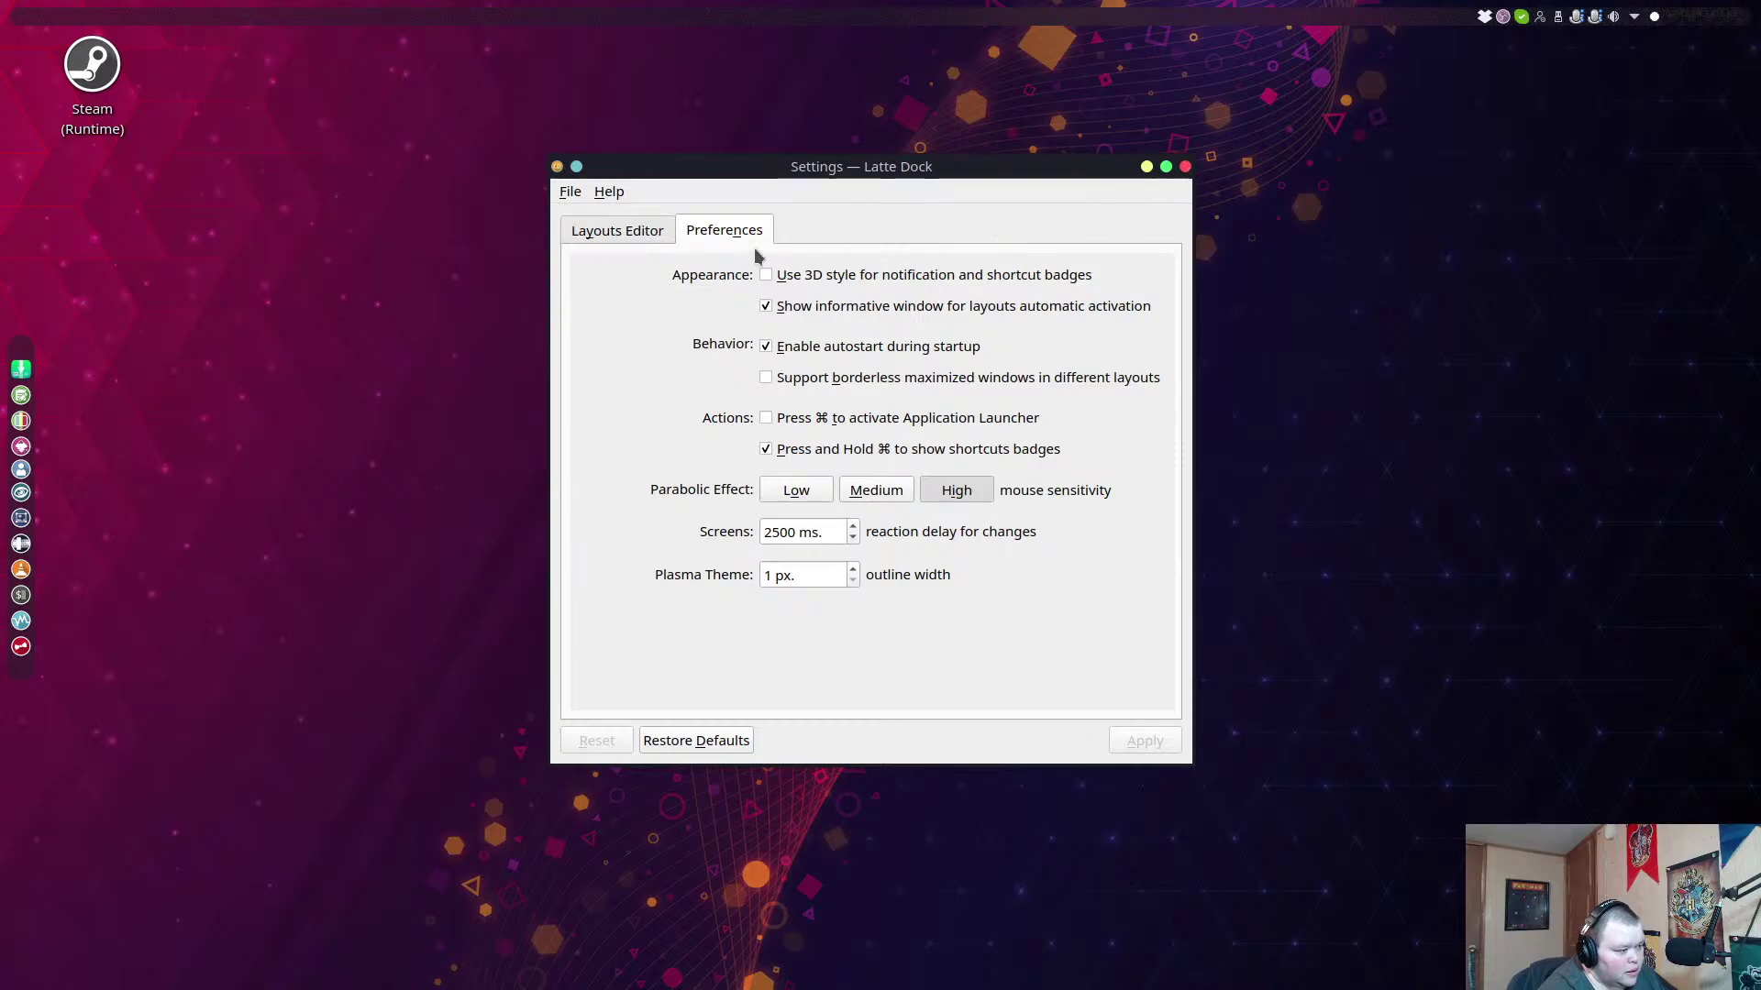
click(605, 231)
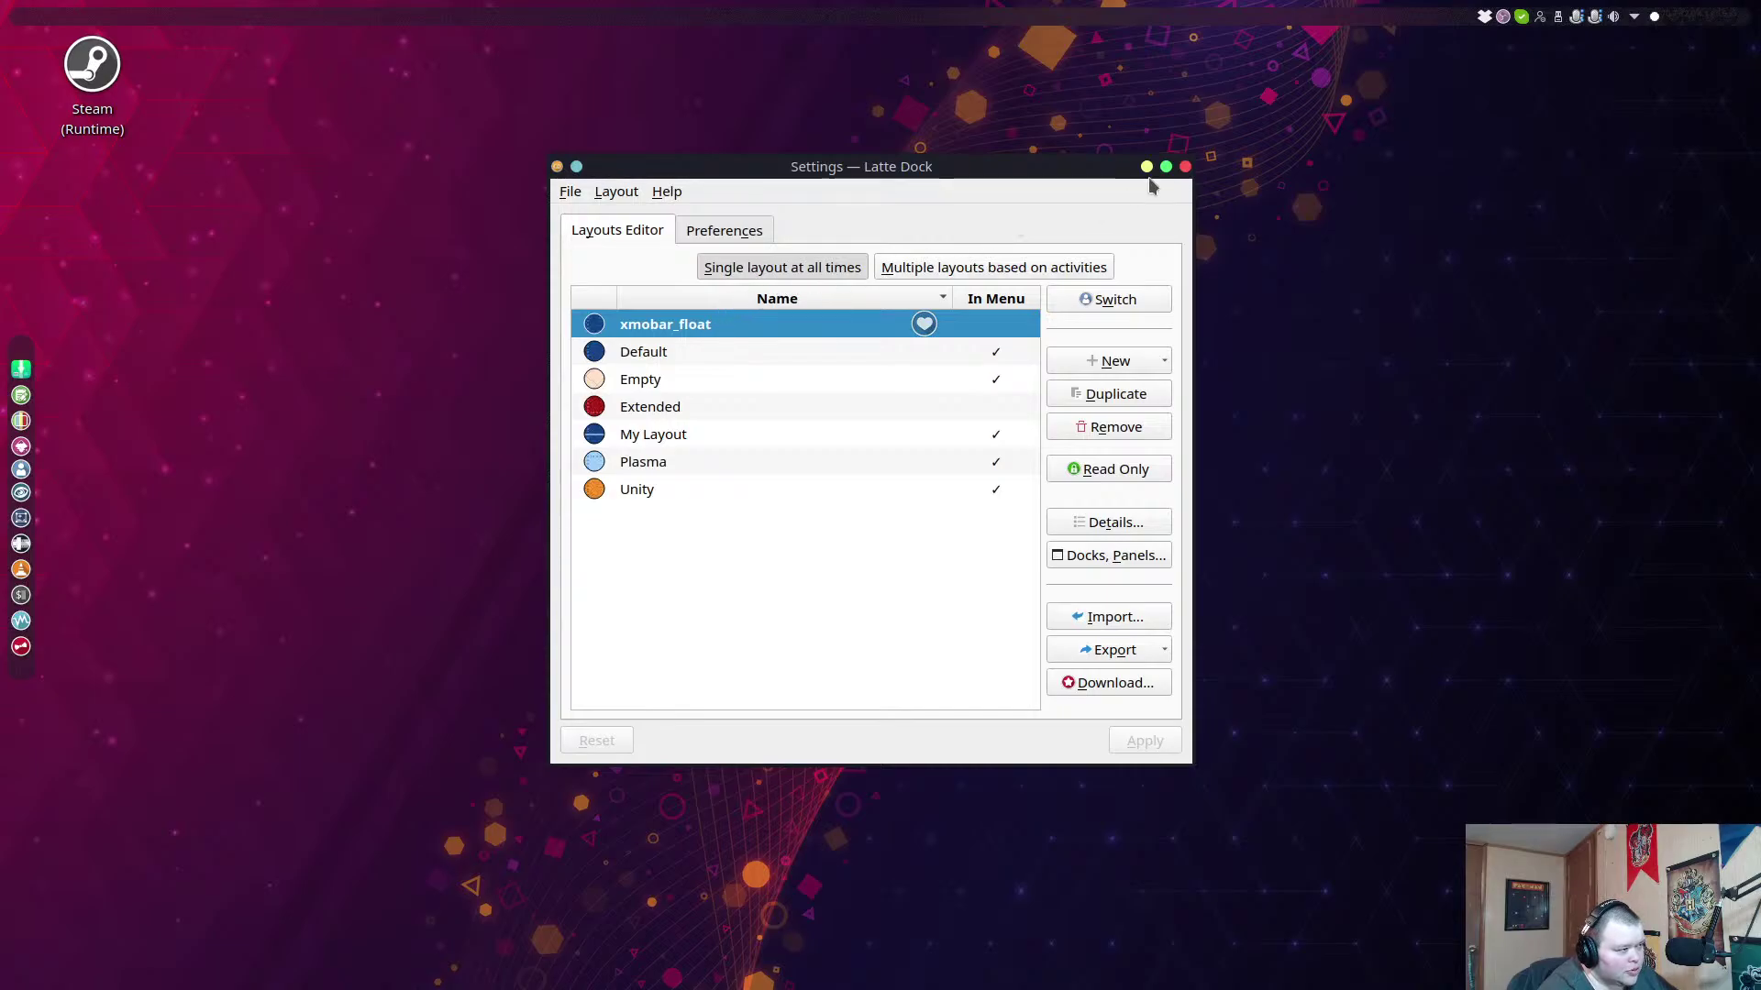
click(1185, 167)
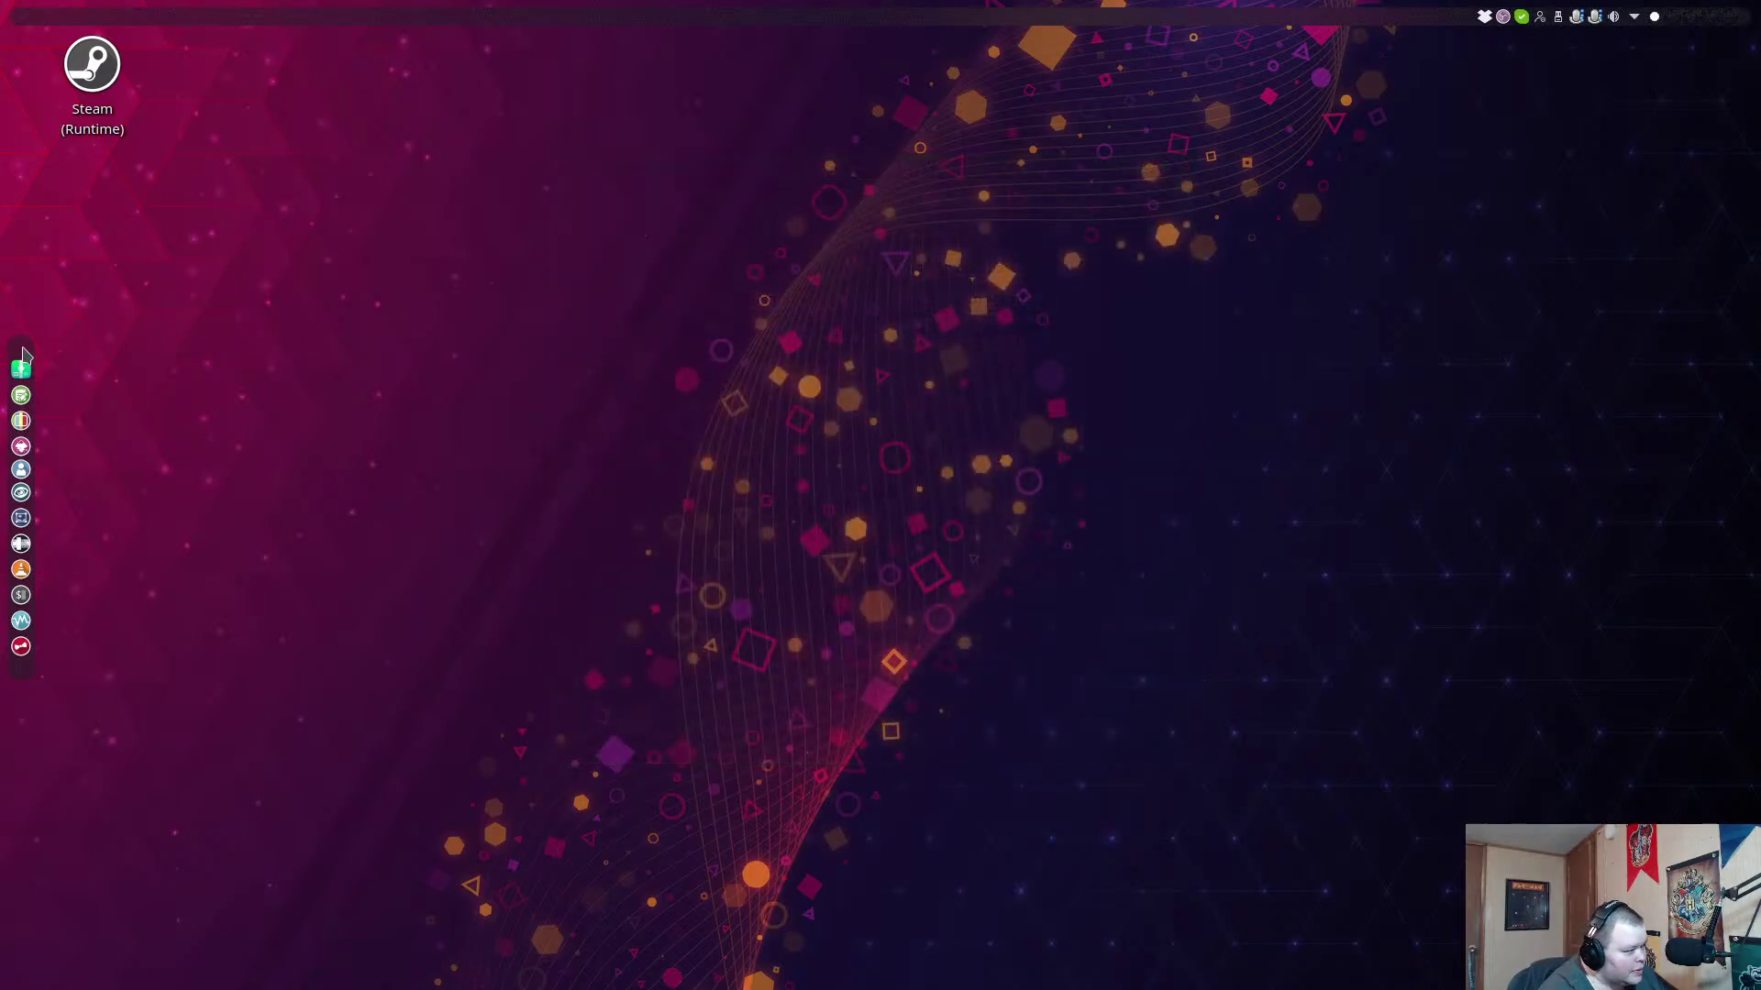
right_click(23, 355)
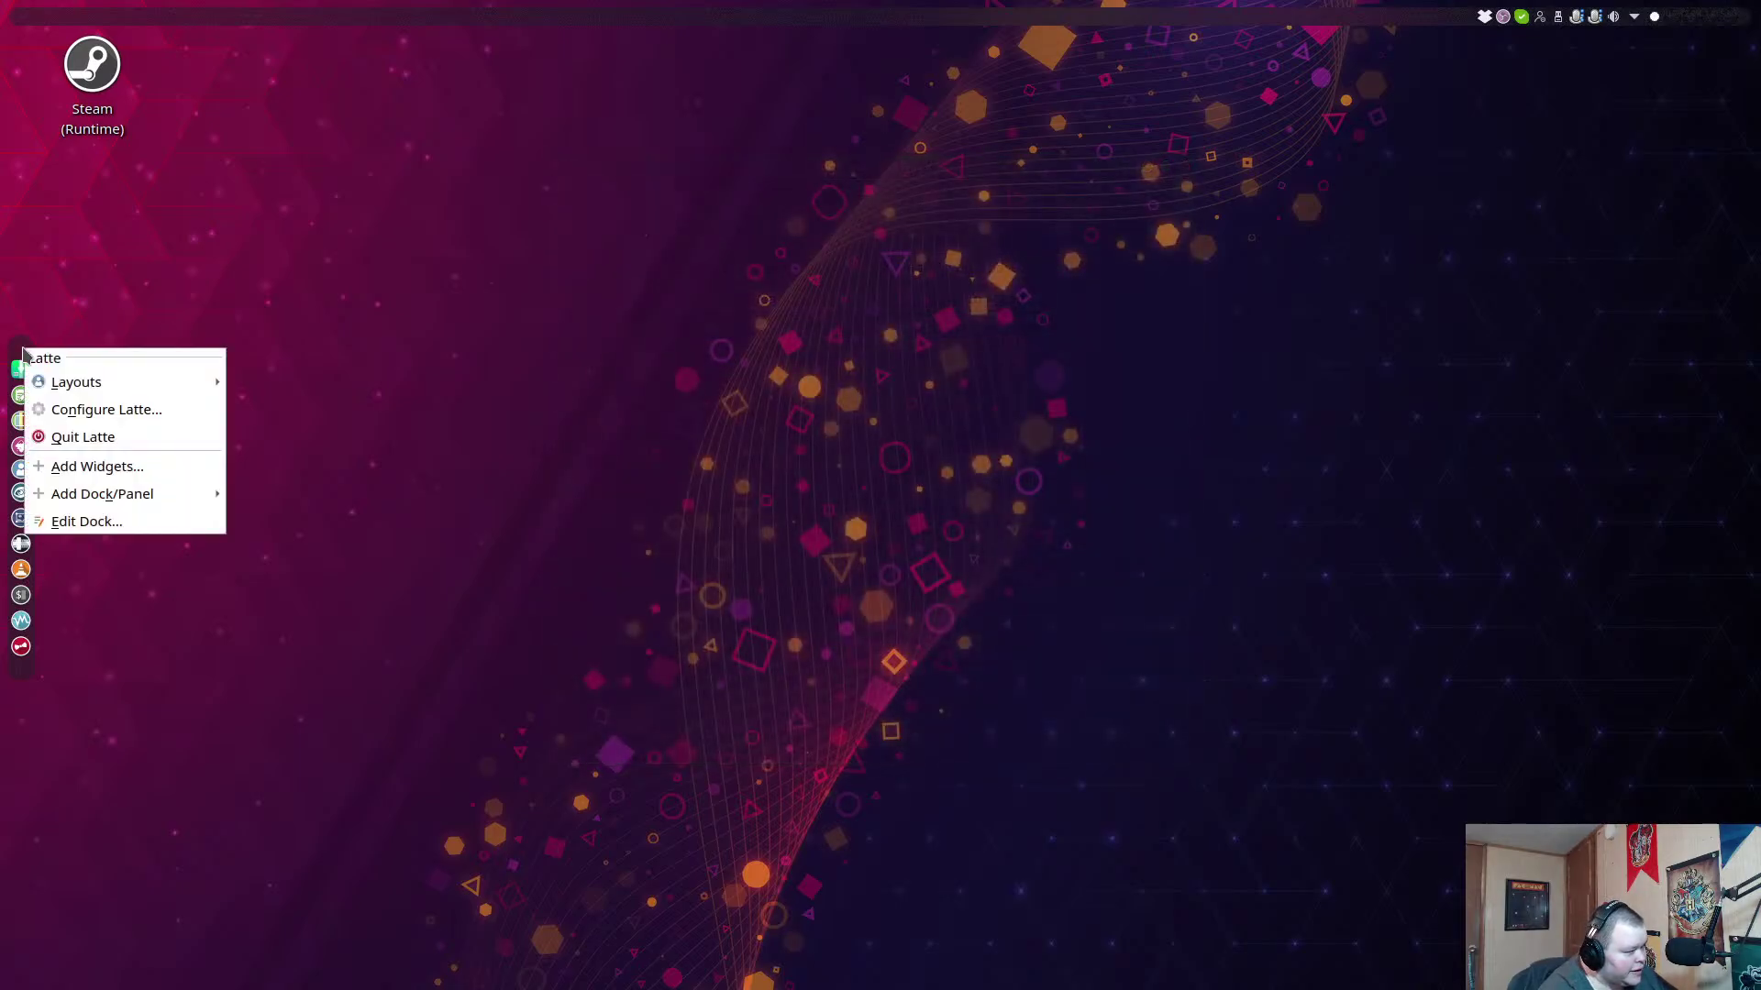
click(153, 420)
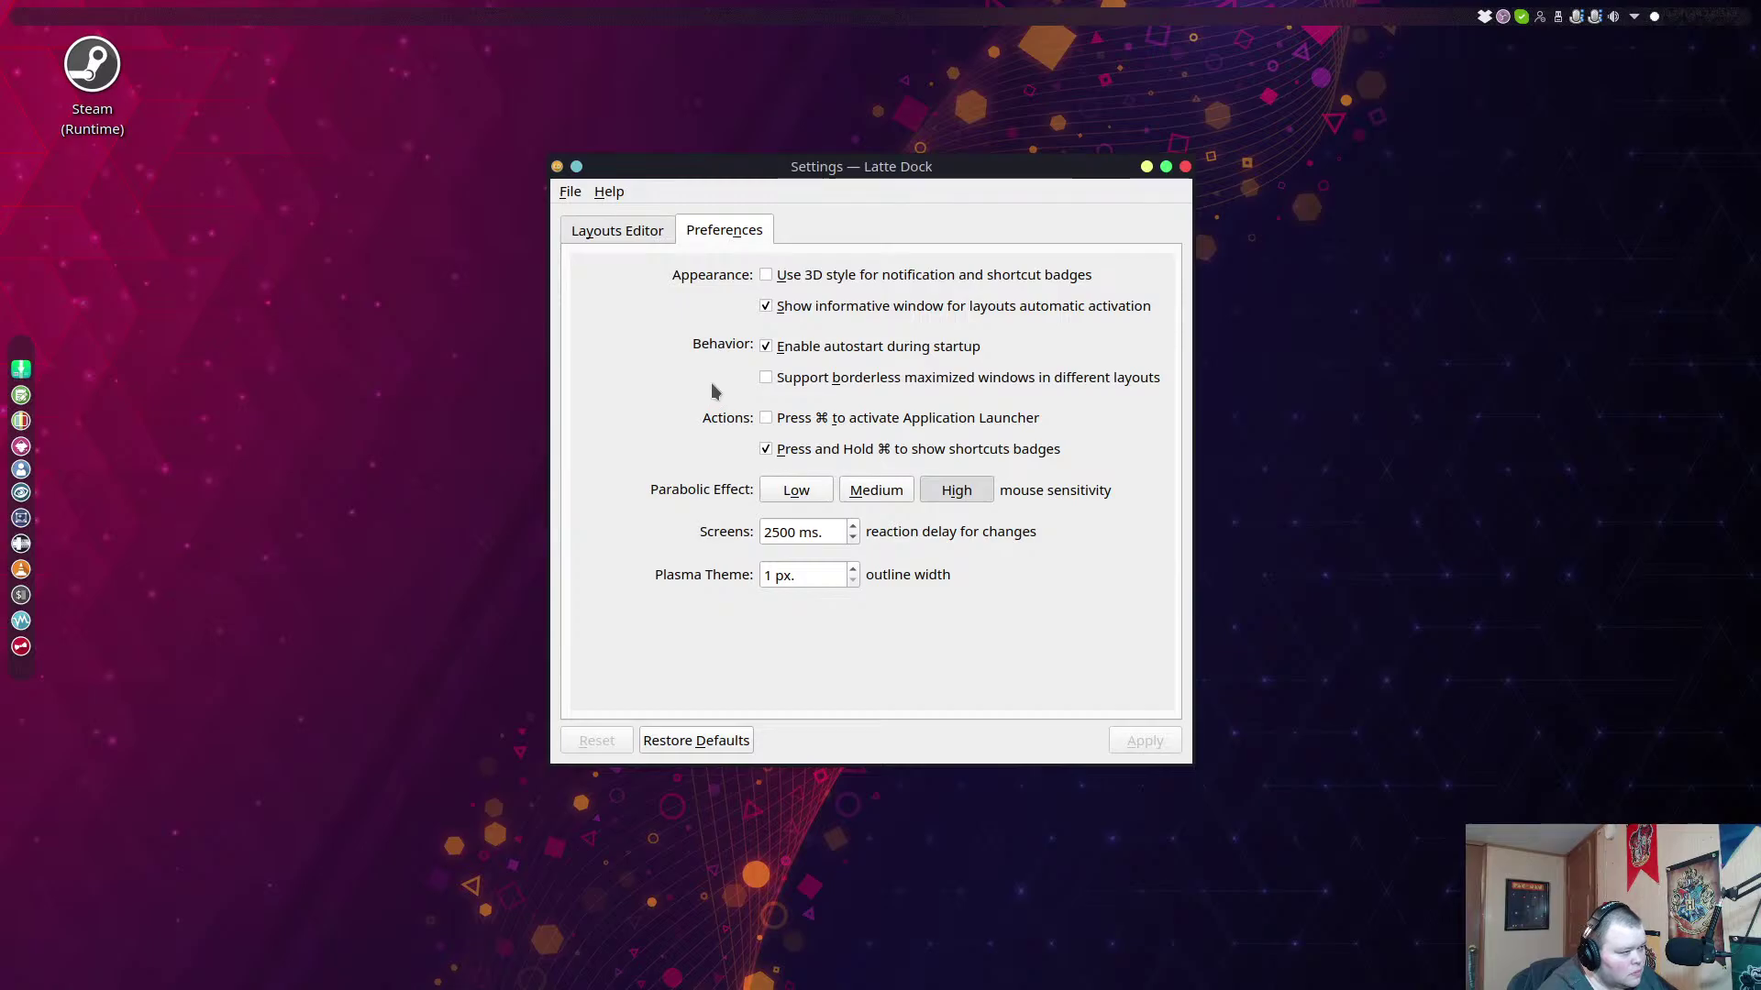
click(1184, 166)
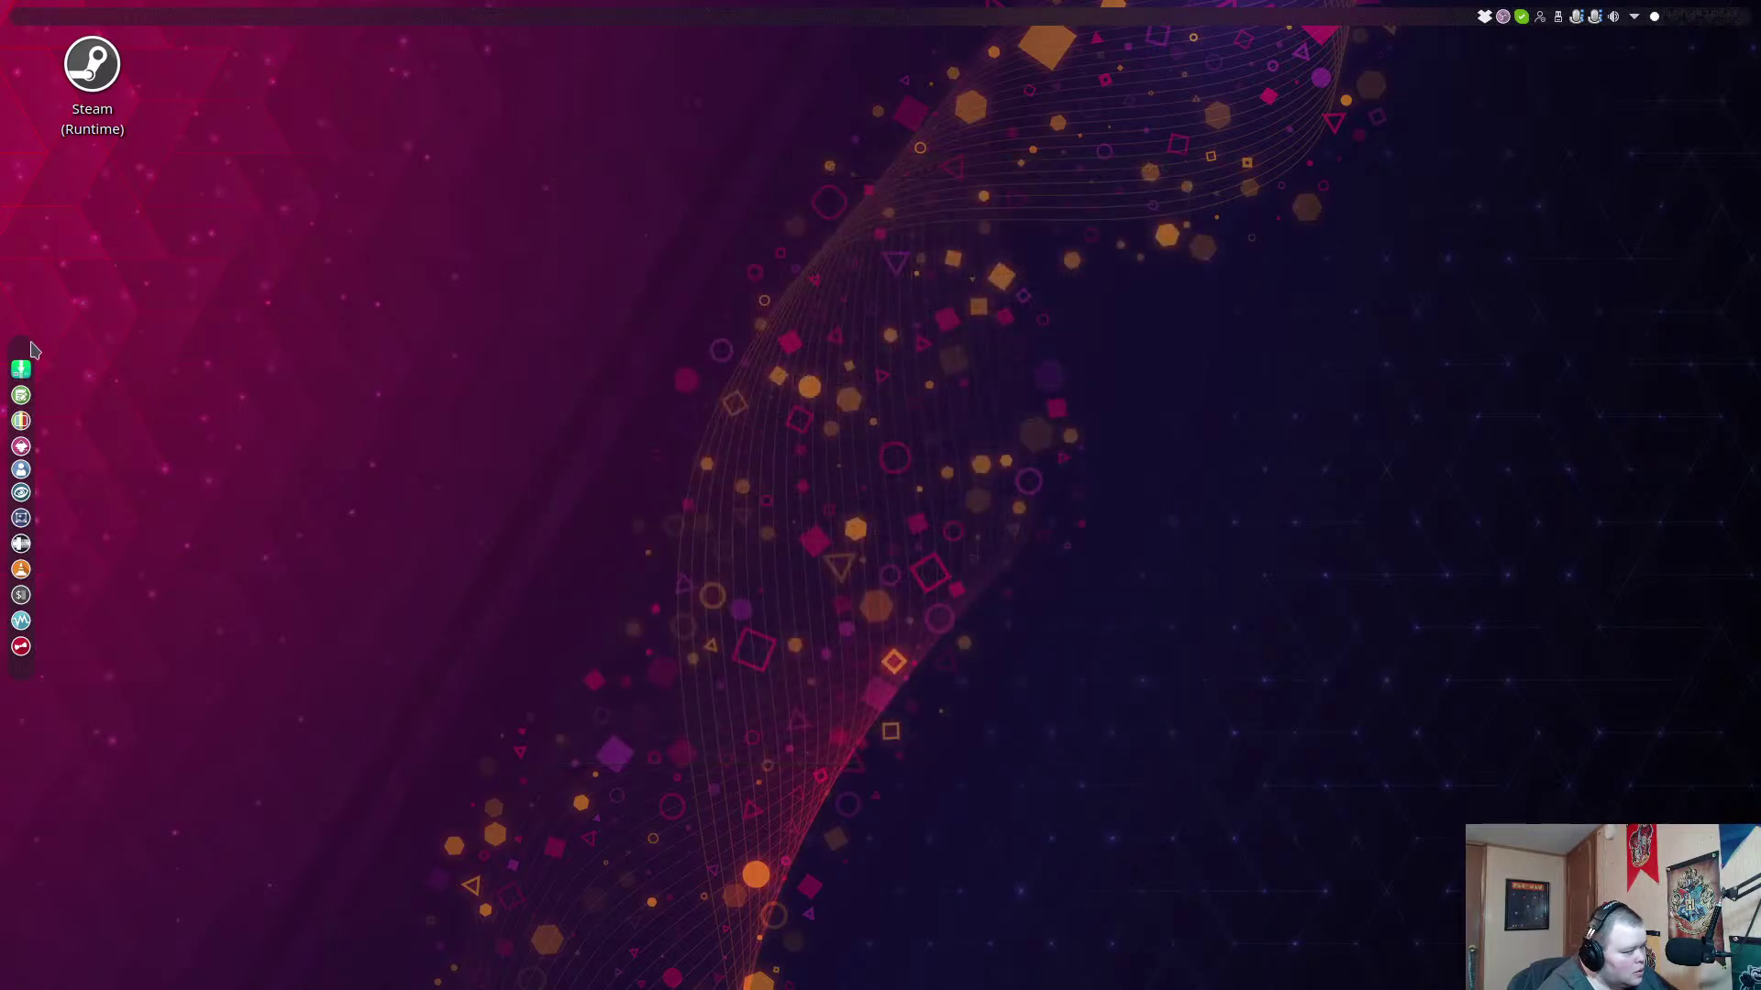
Edit the application dock's appearance, setting the absolute size of its items to 32 px, and close the dock configuration.
right_click(26, 347)
click(117, 514)
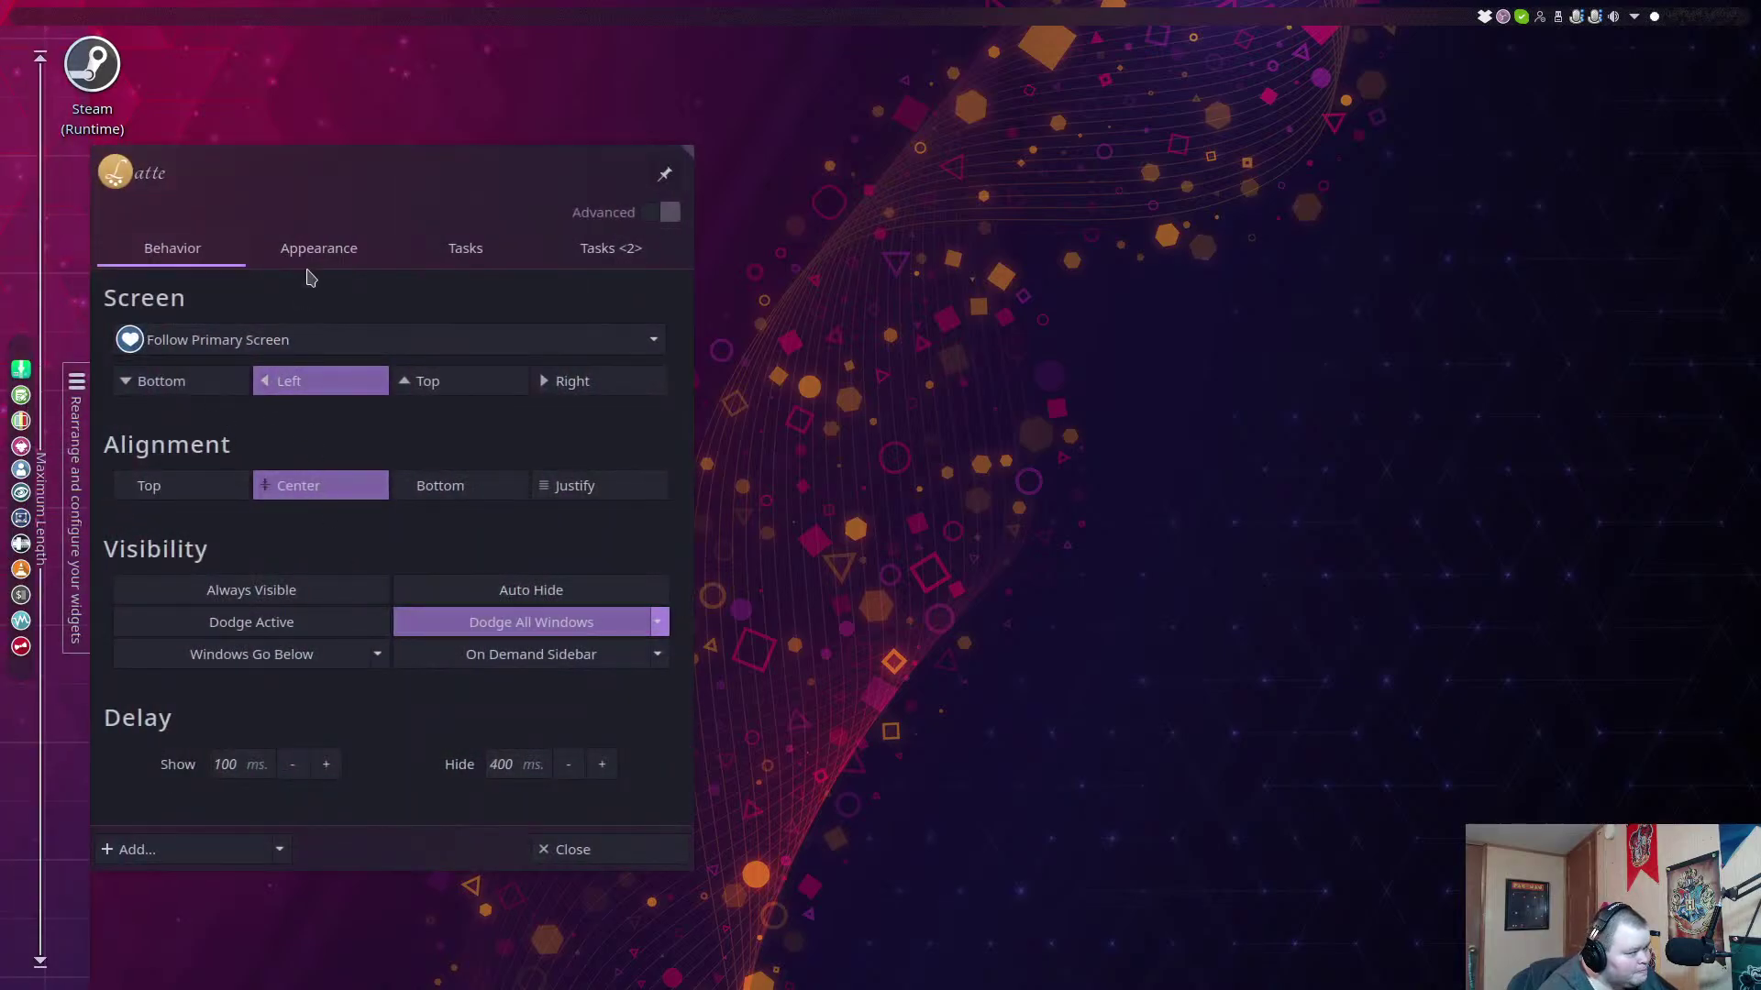
click(321, 253)
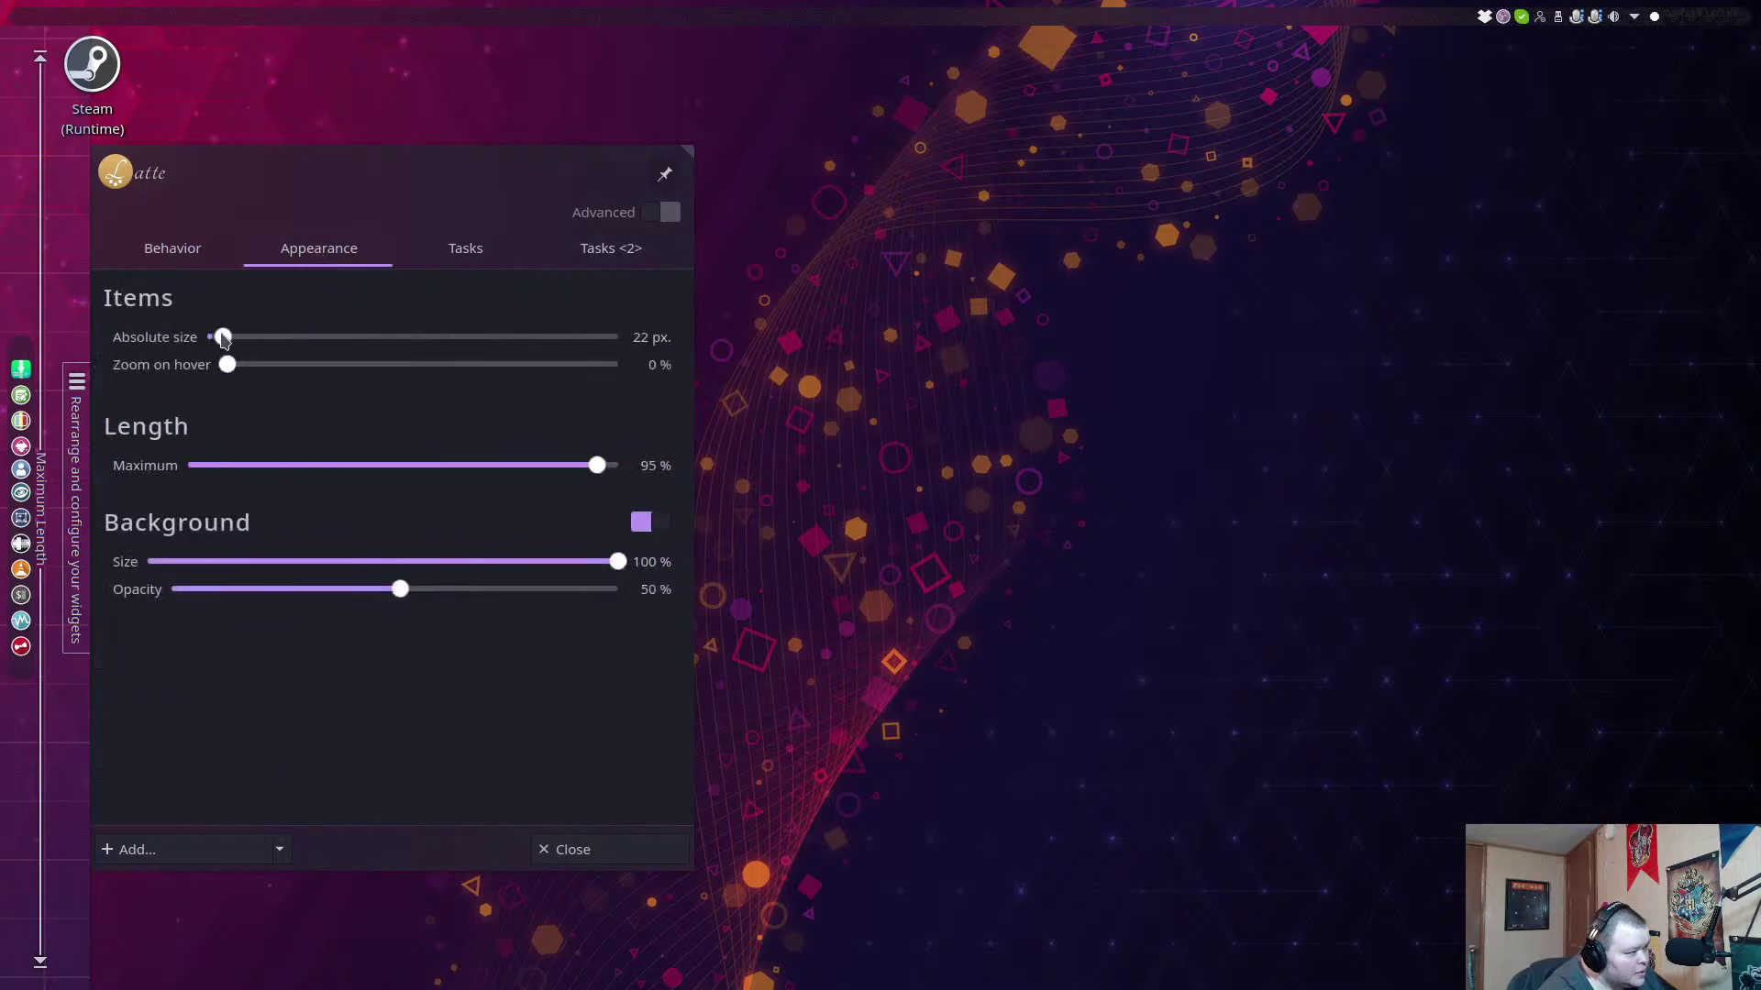
drag(221, 339, 257, 336)
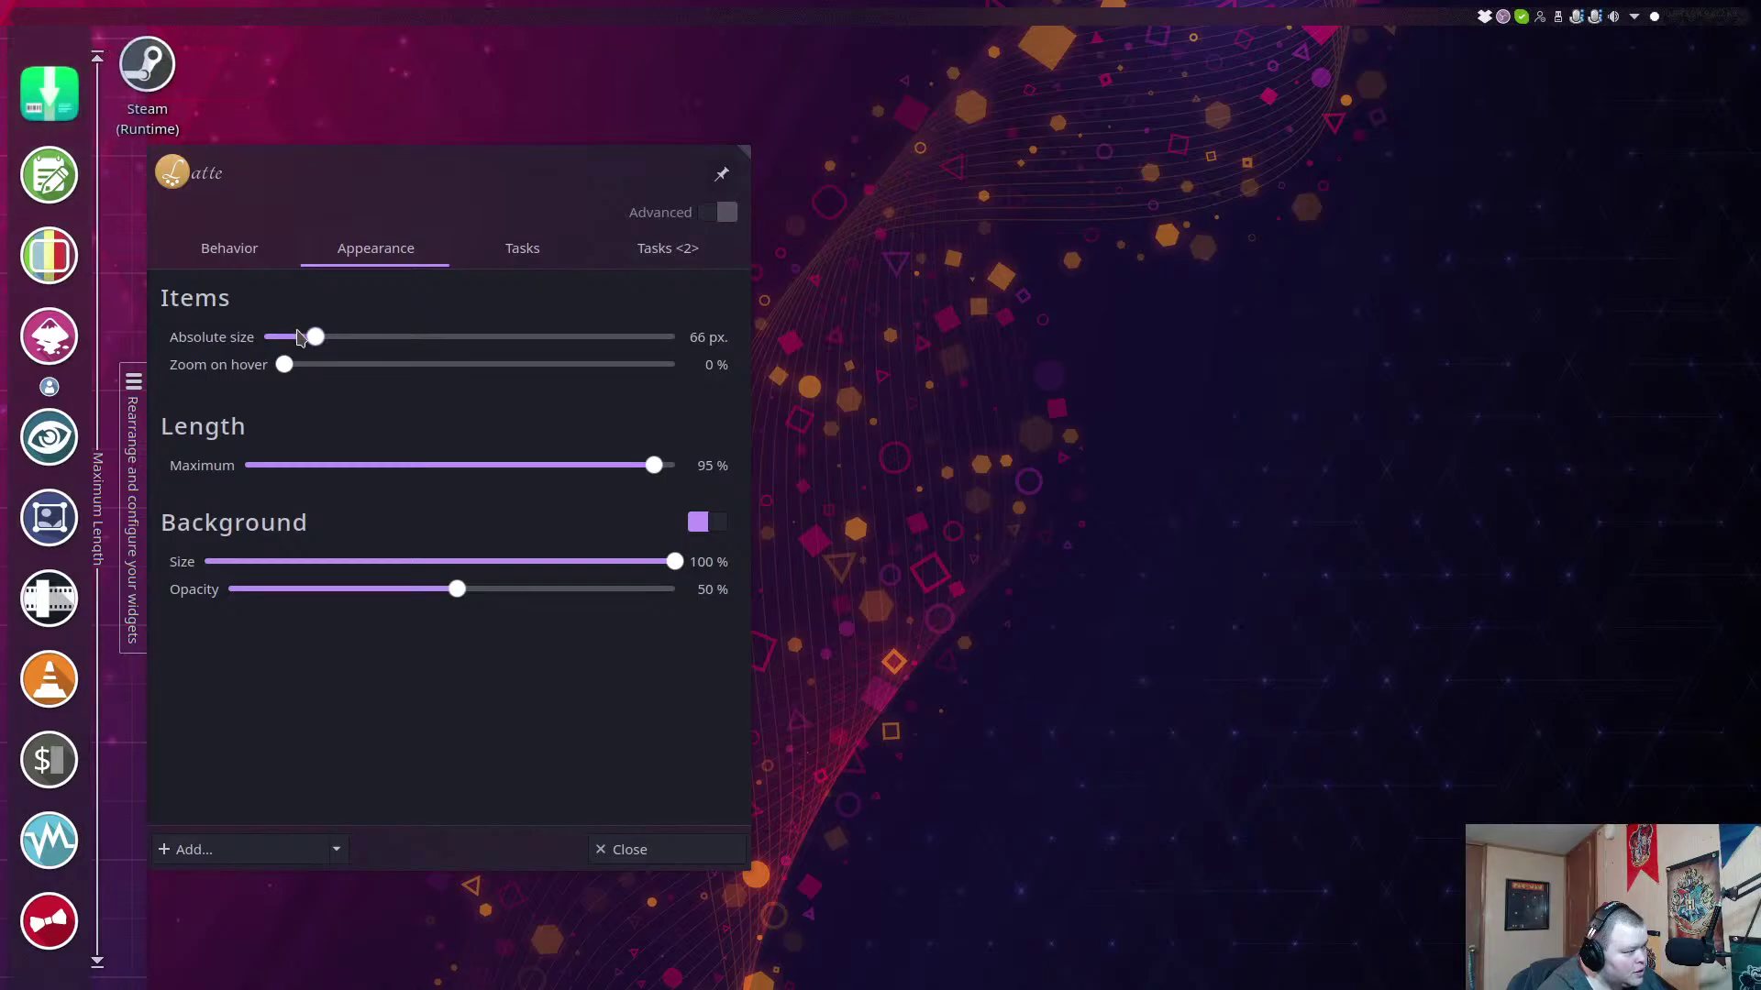
drag(316, 338, 277, 343)
scroll(278, 339, down, 8)
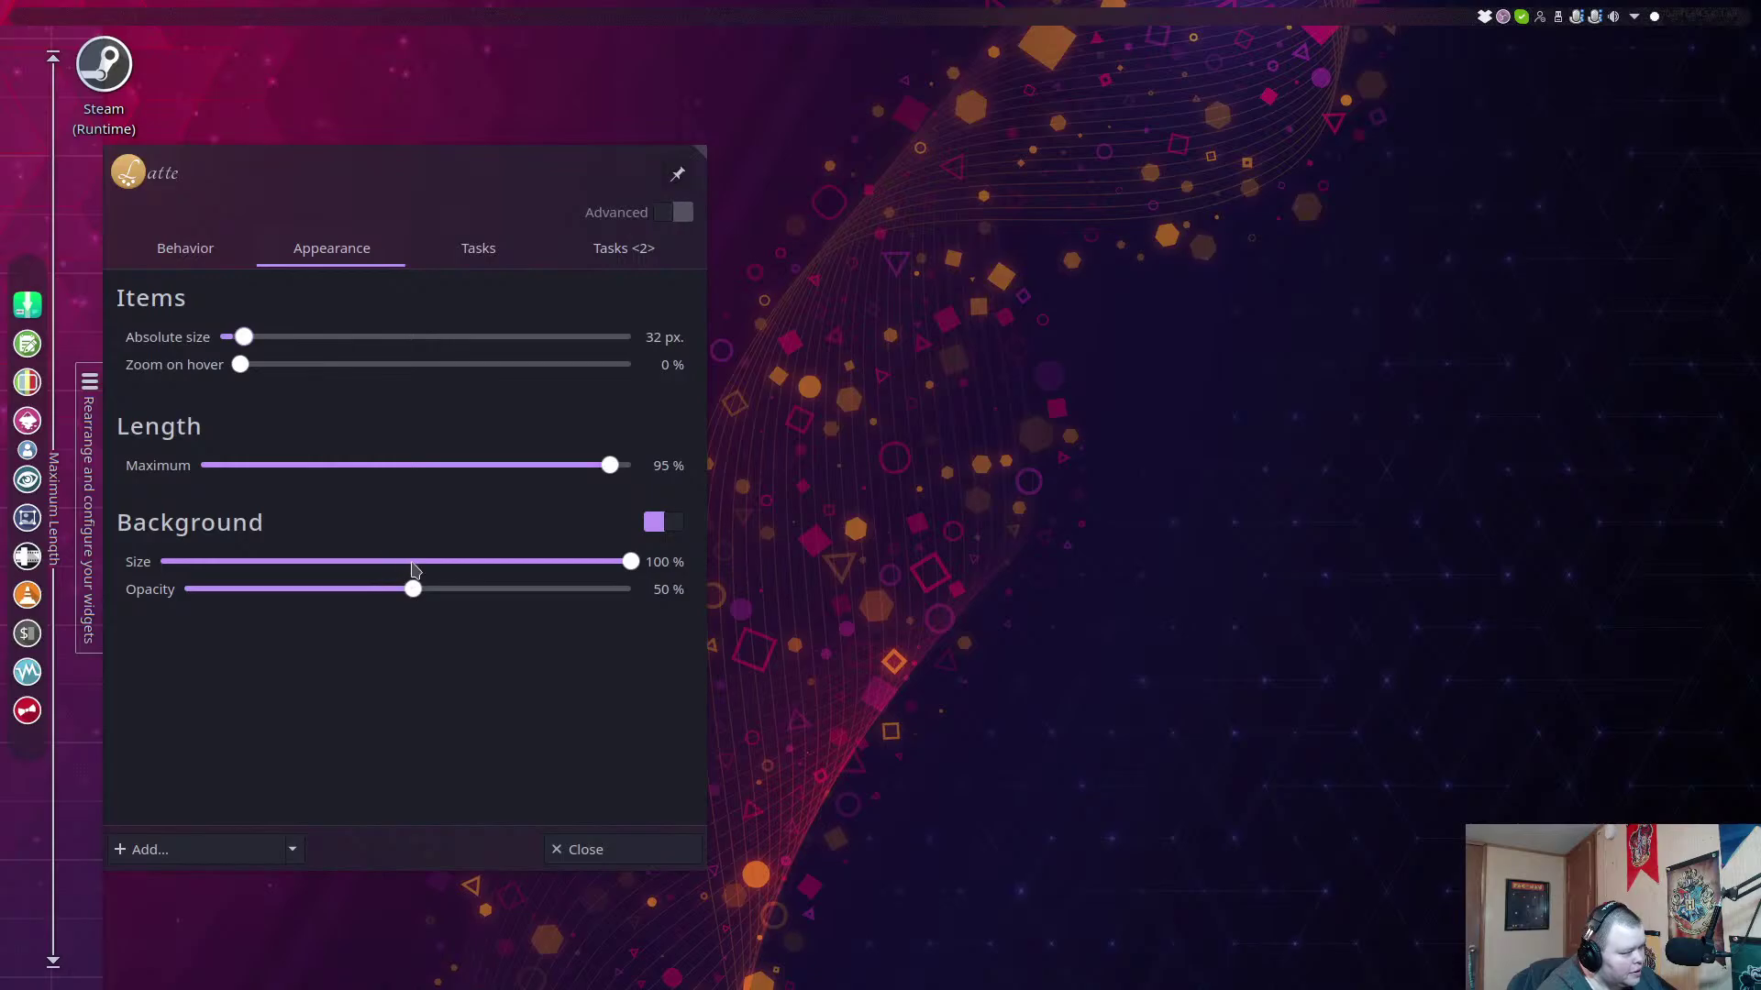
click(581, 850)
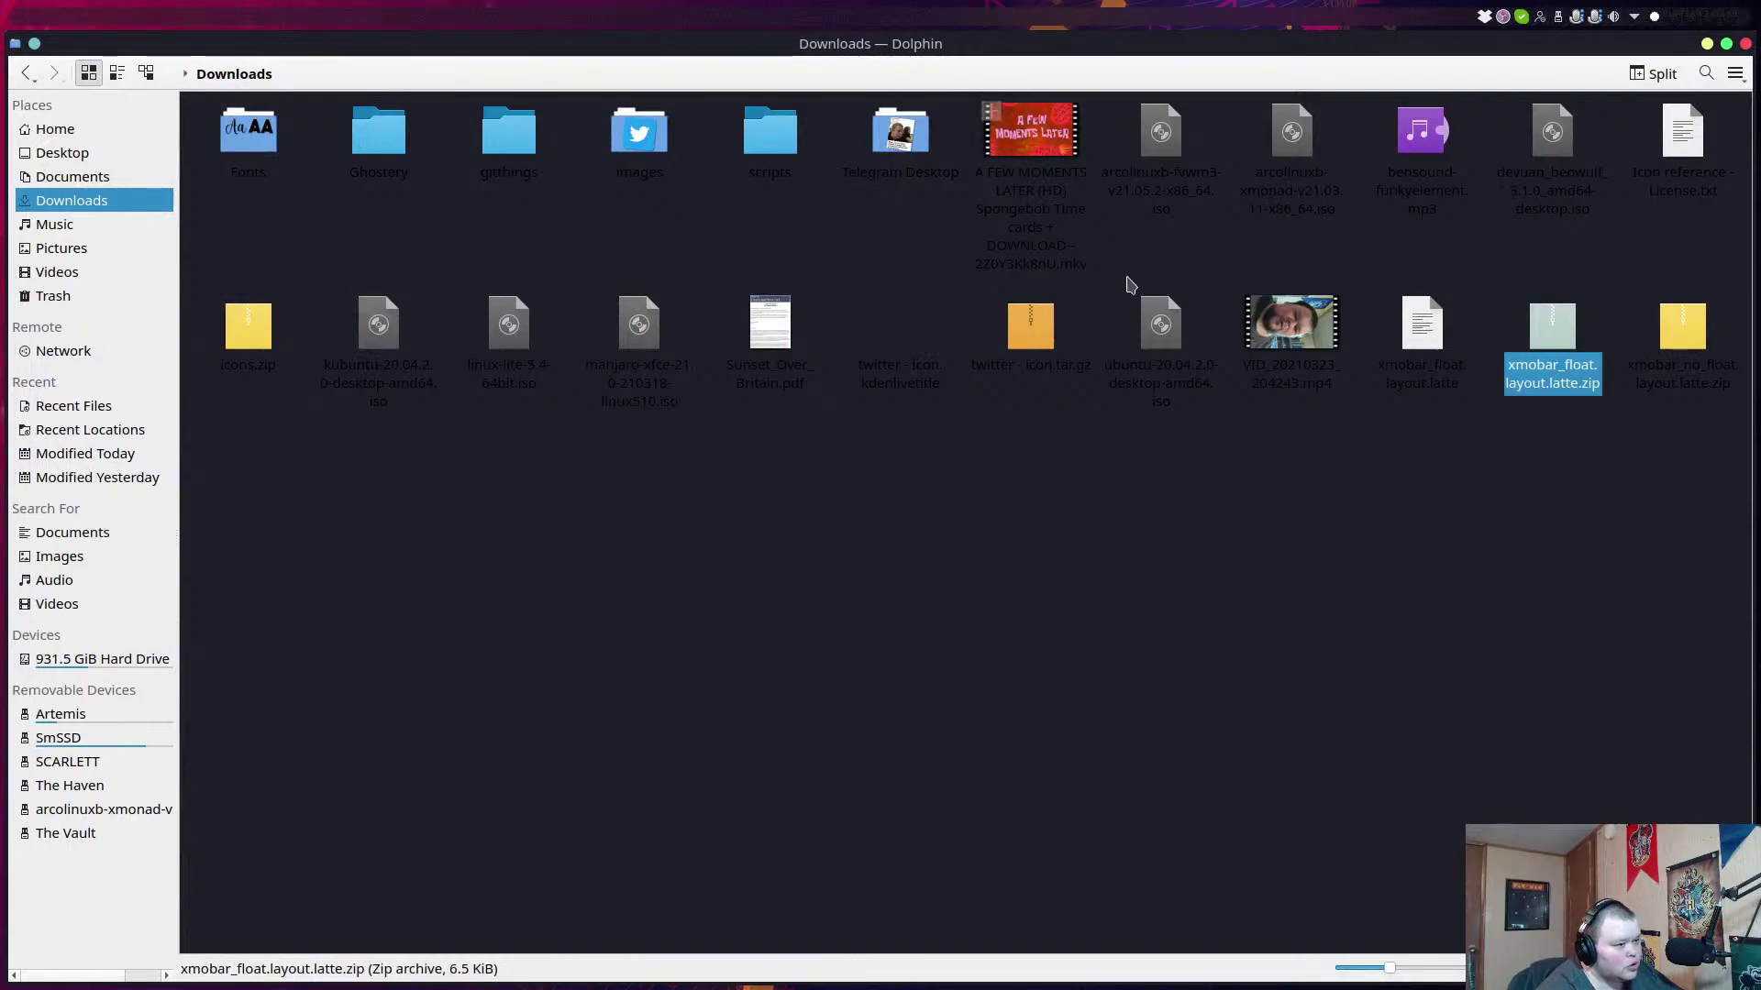
Open the 1600x900 desktop screenshot from the Pictures folder and close the file manager to view the image enlarged.
click(61, 249)
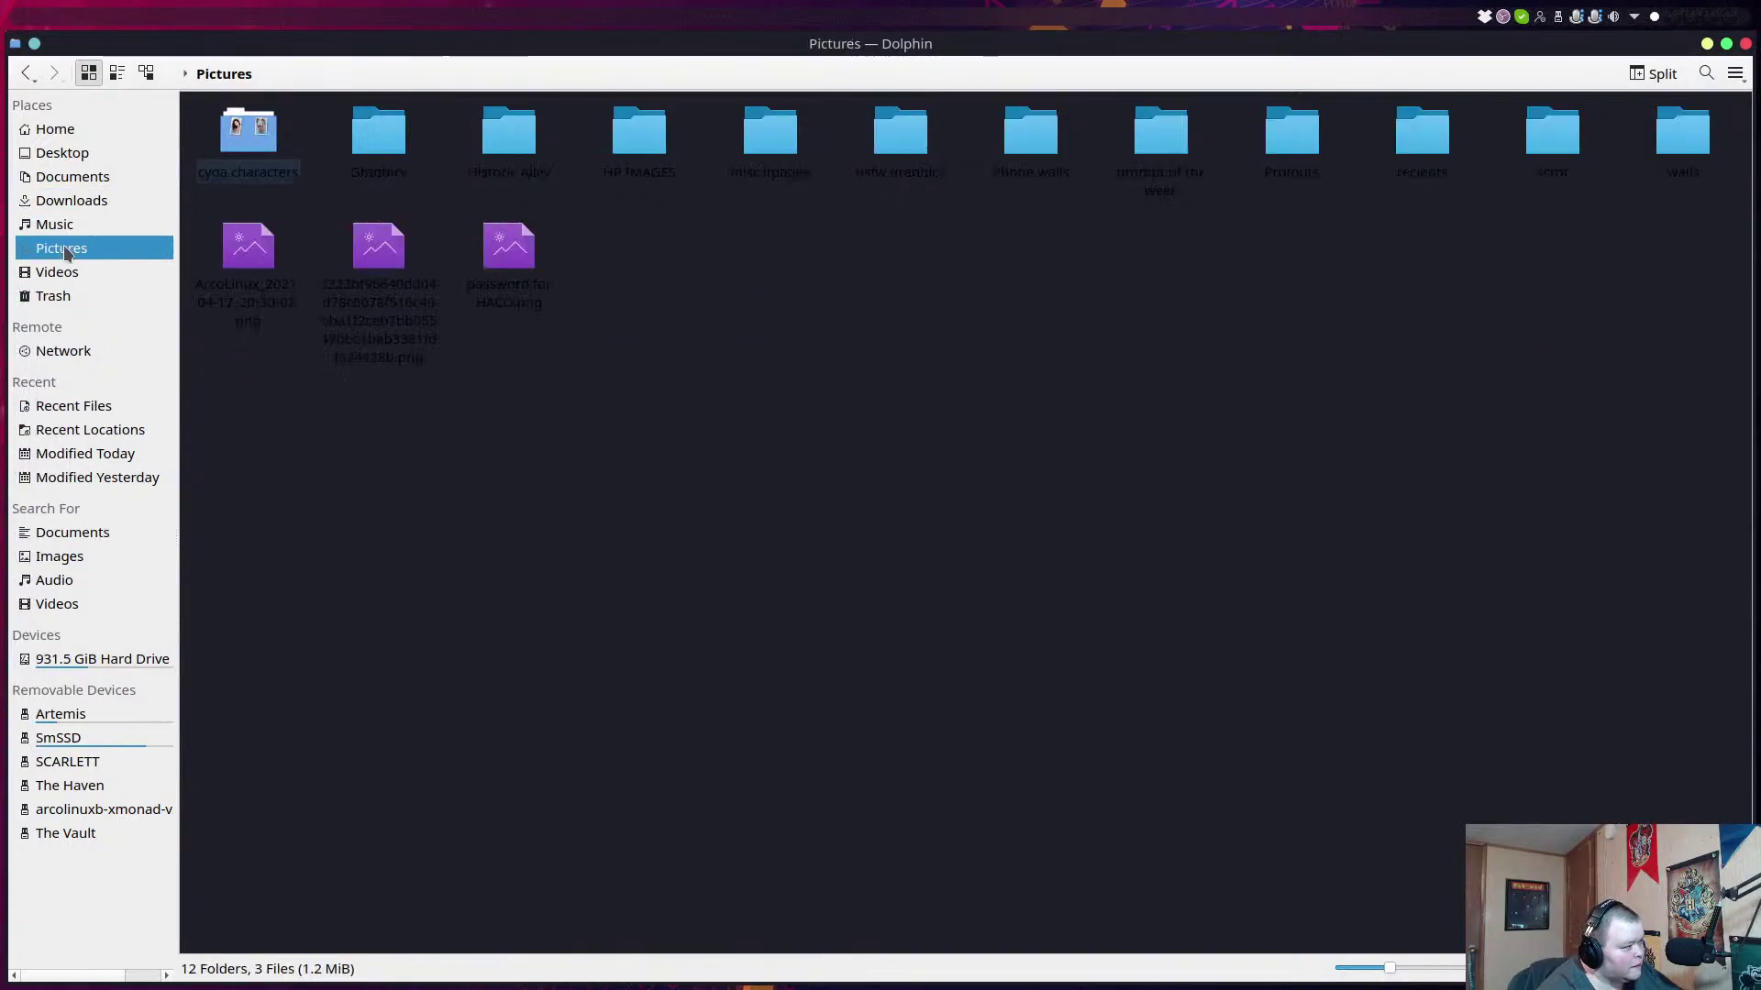
double_click(376, 243)
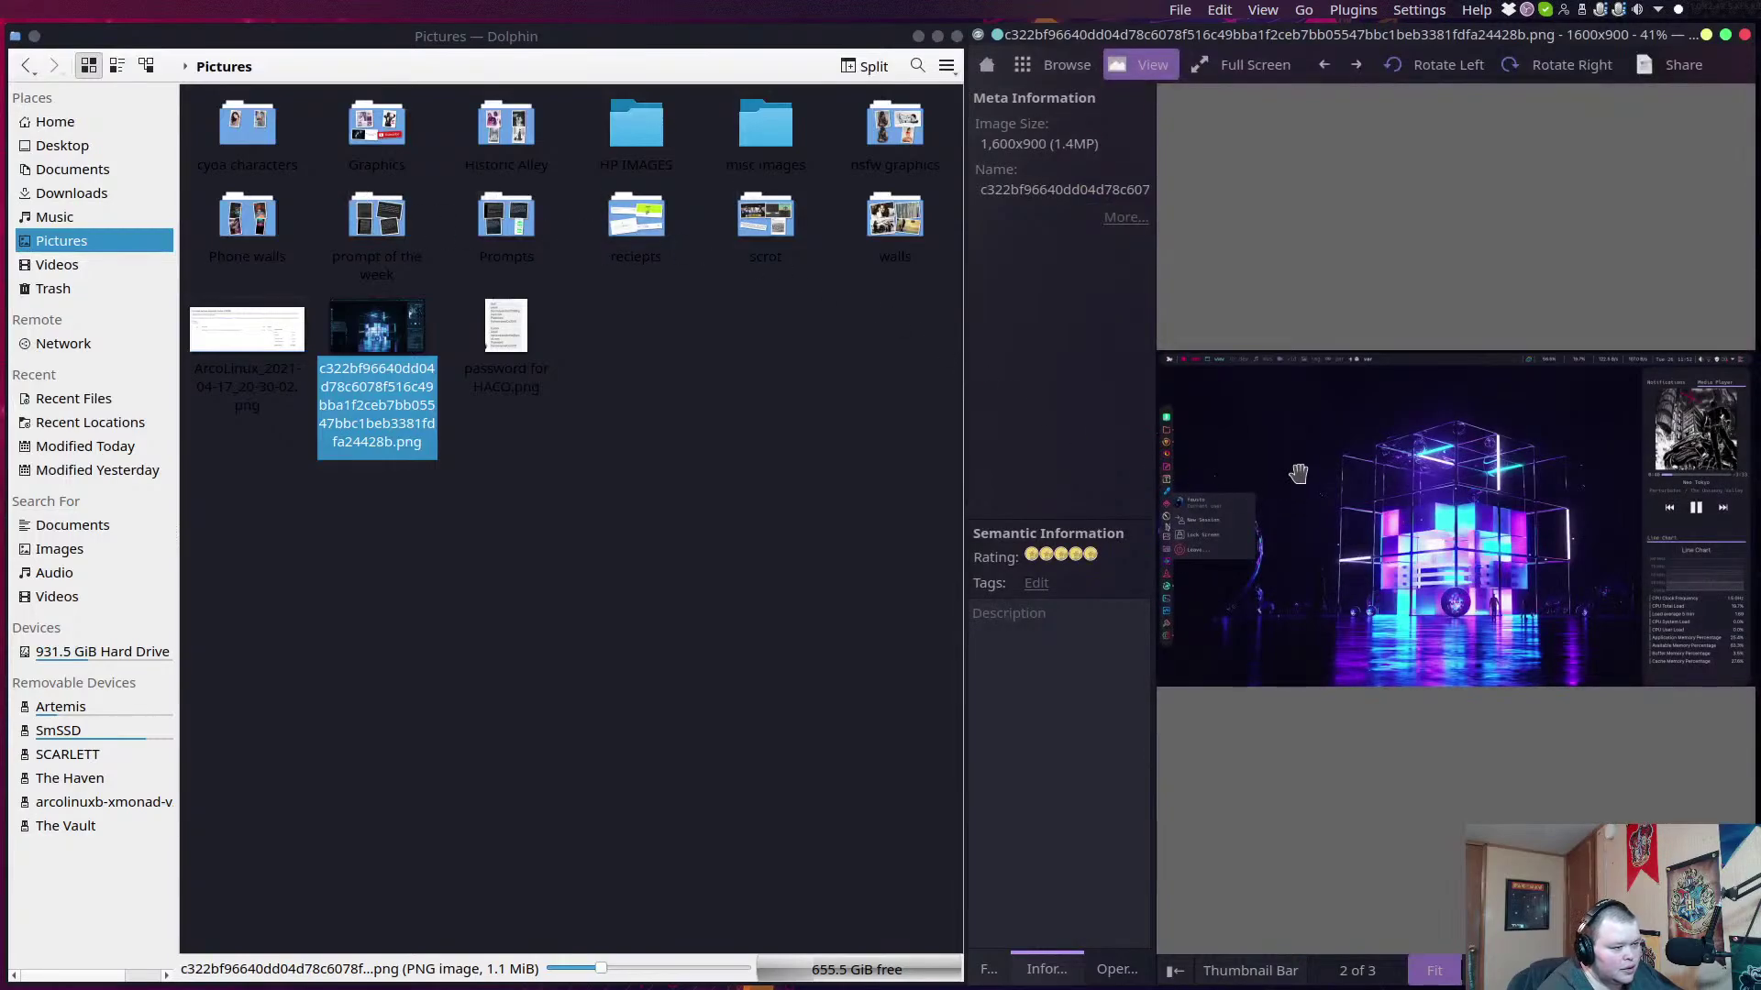
click(956, 36)
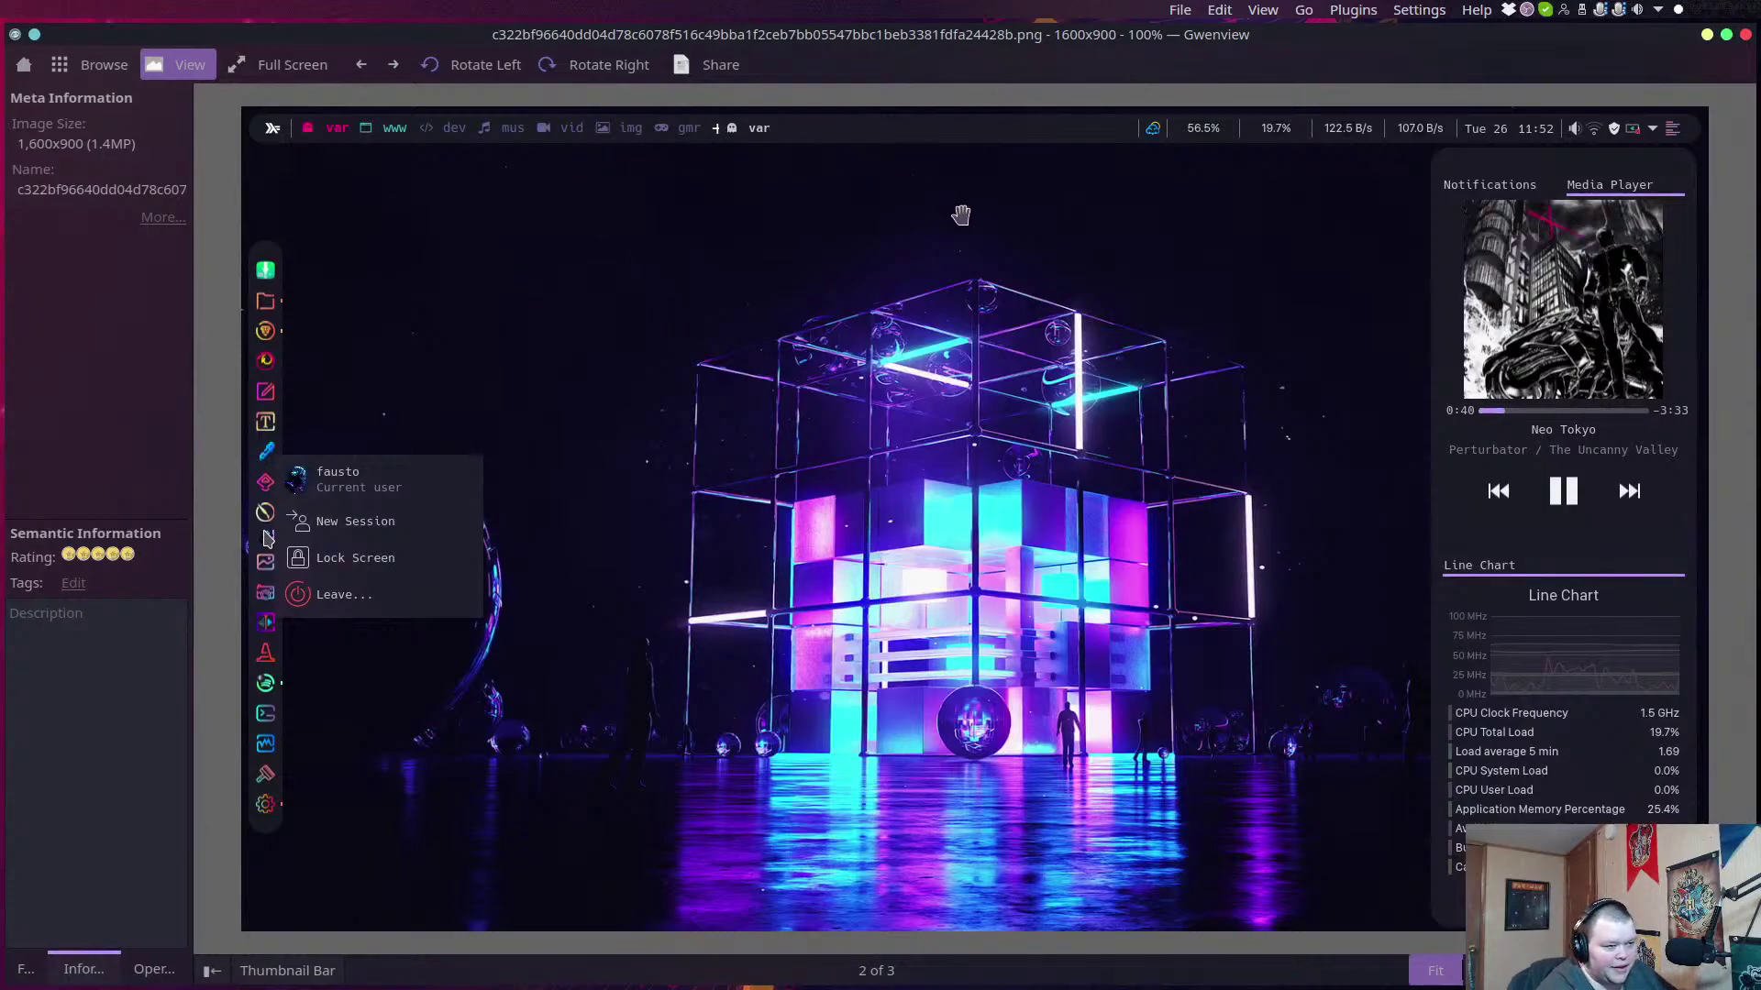
Reopen the file manager from the dock and swap its tile position with the image viewer's window.
mouse_move(3, 459)
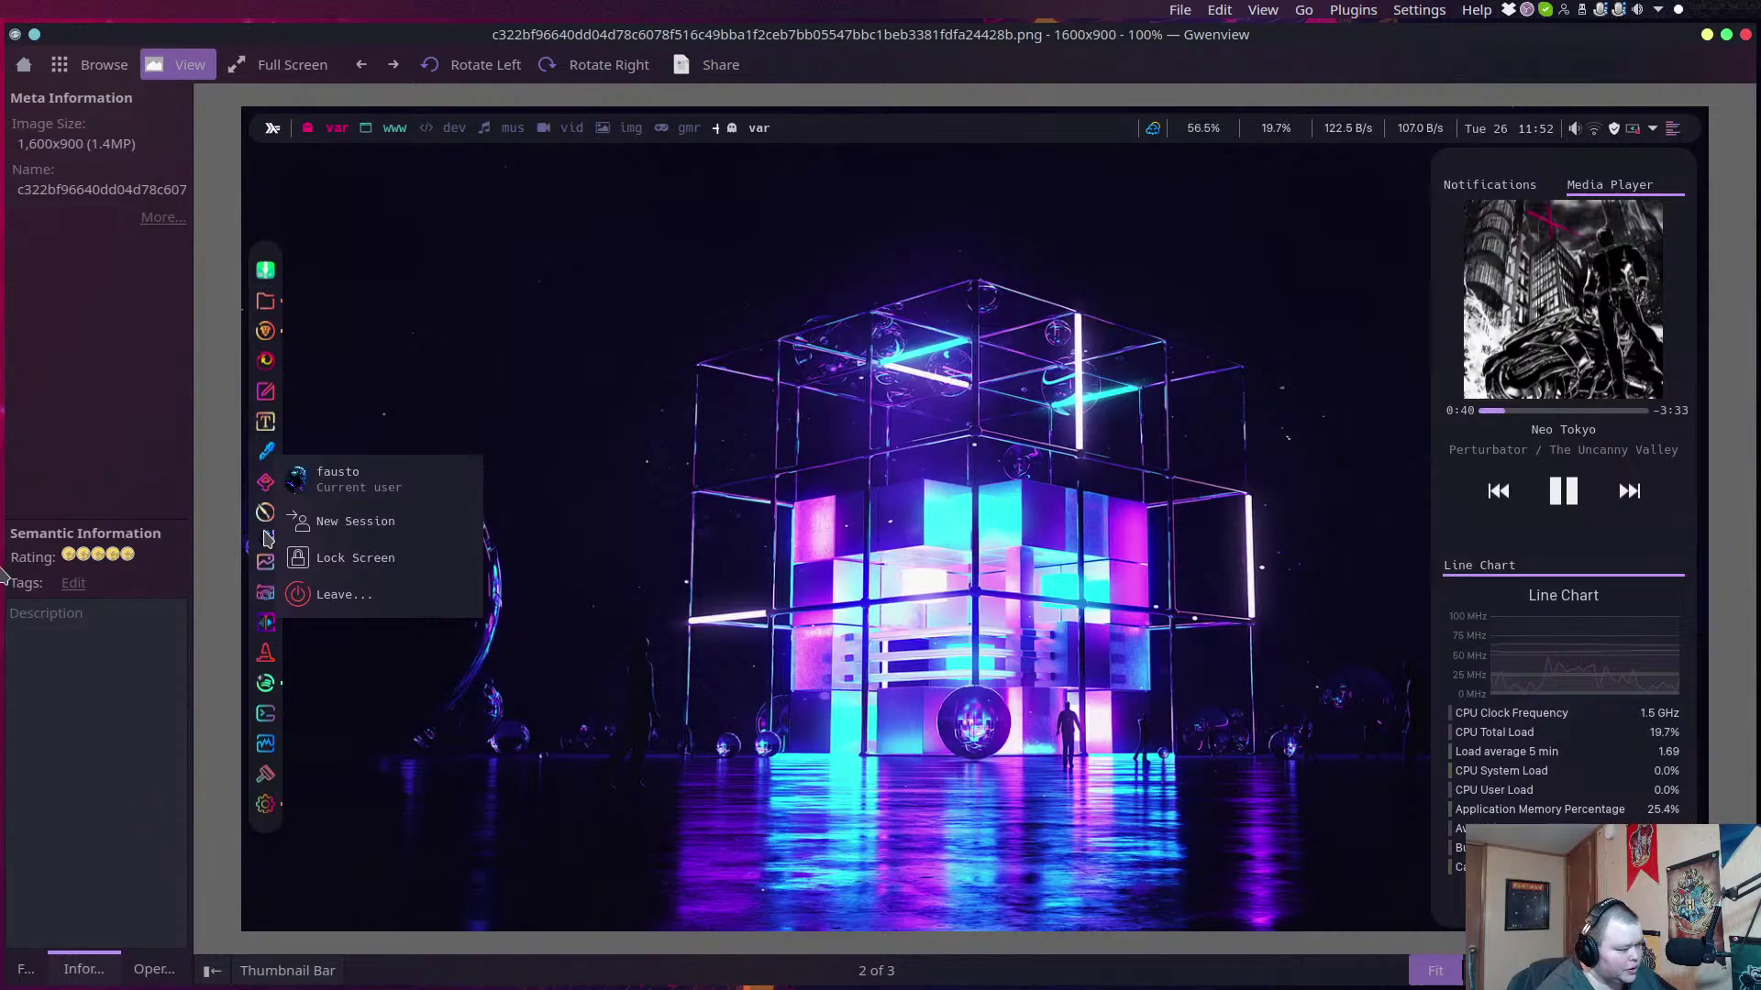
click(18, 323)
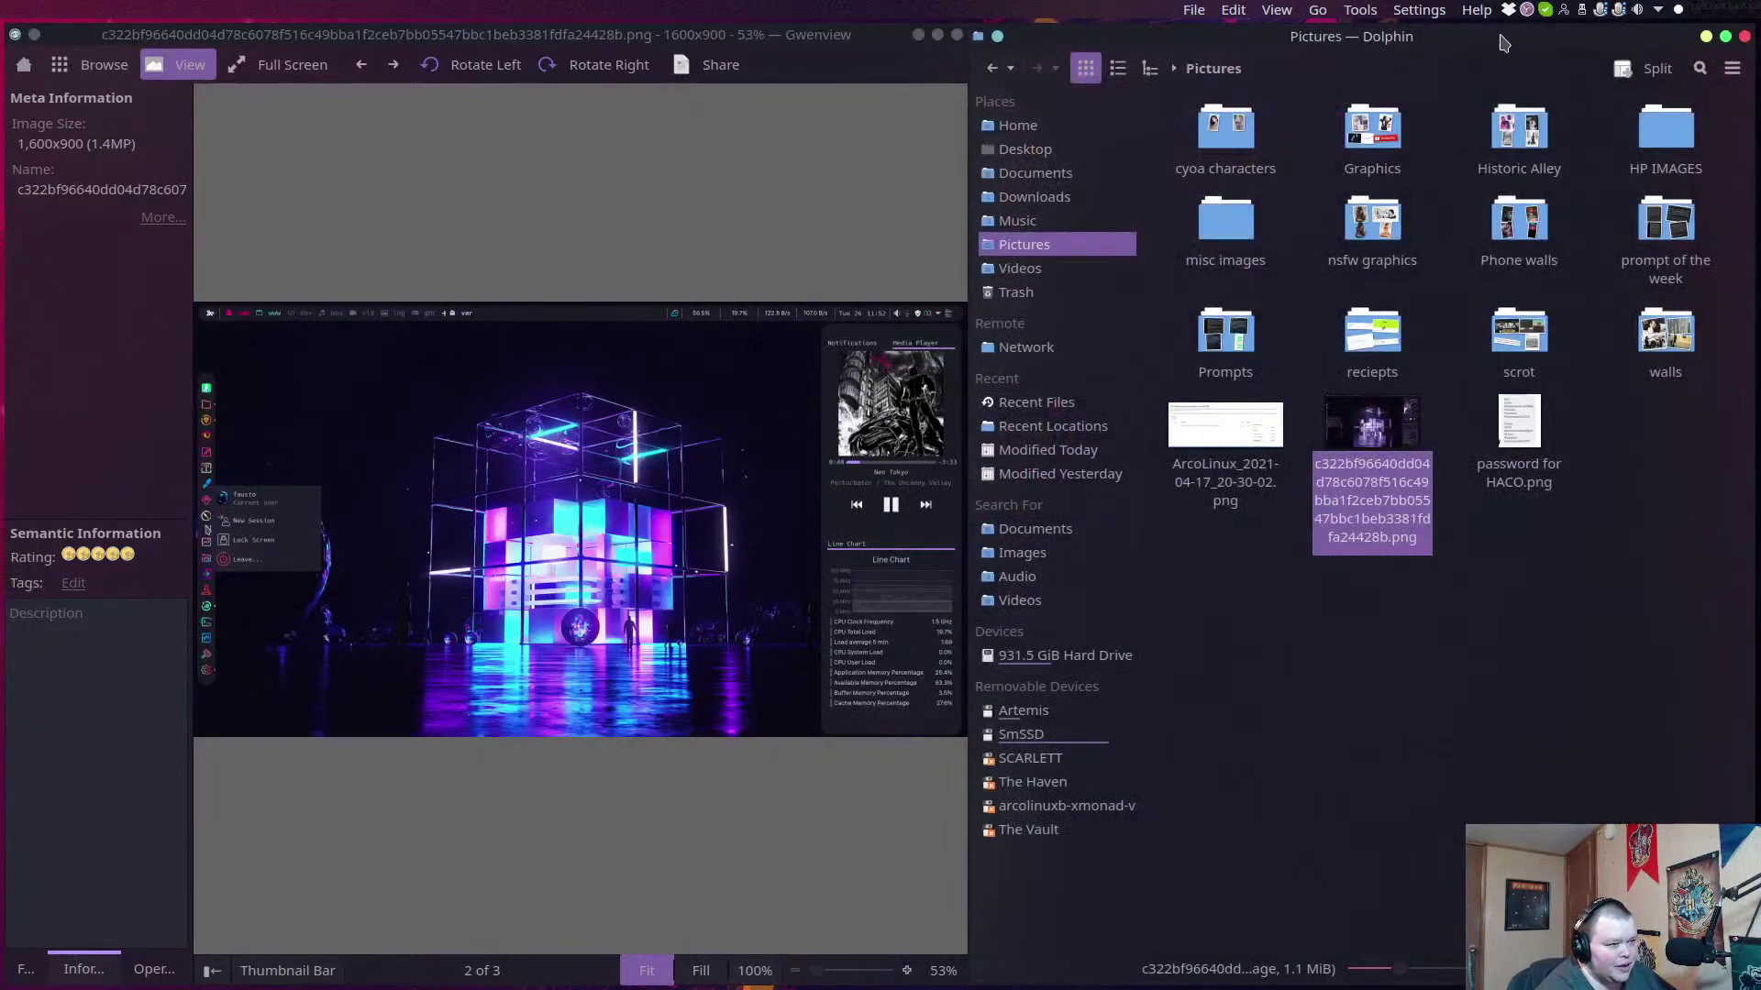
drag(1504, 43, 1077, 354)
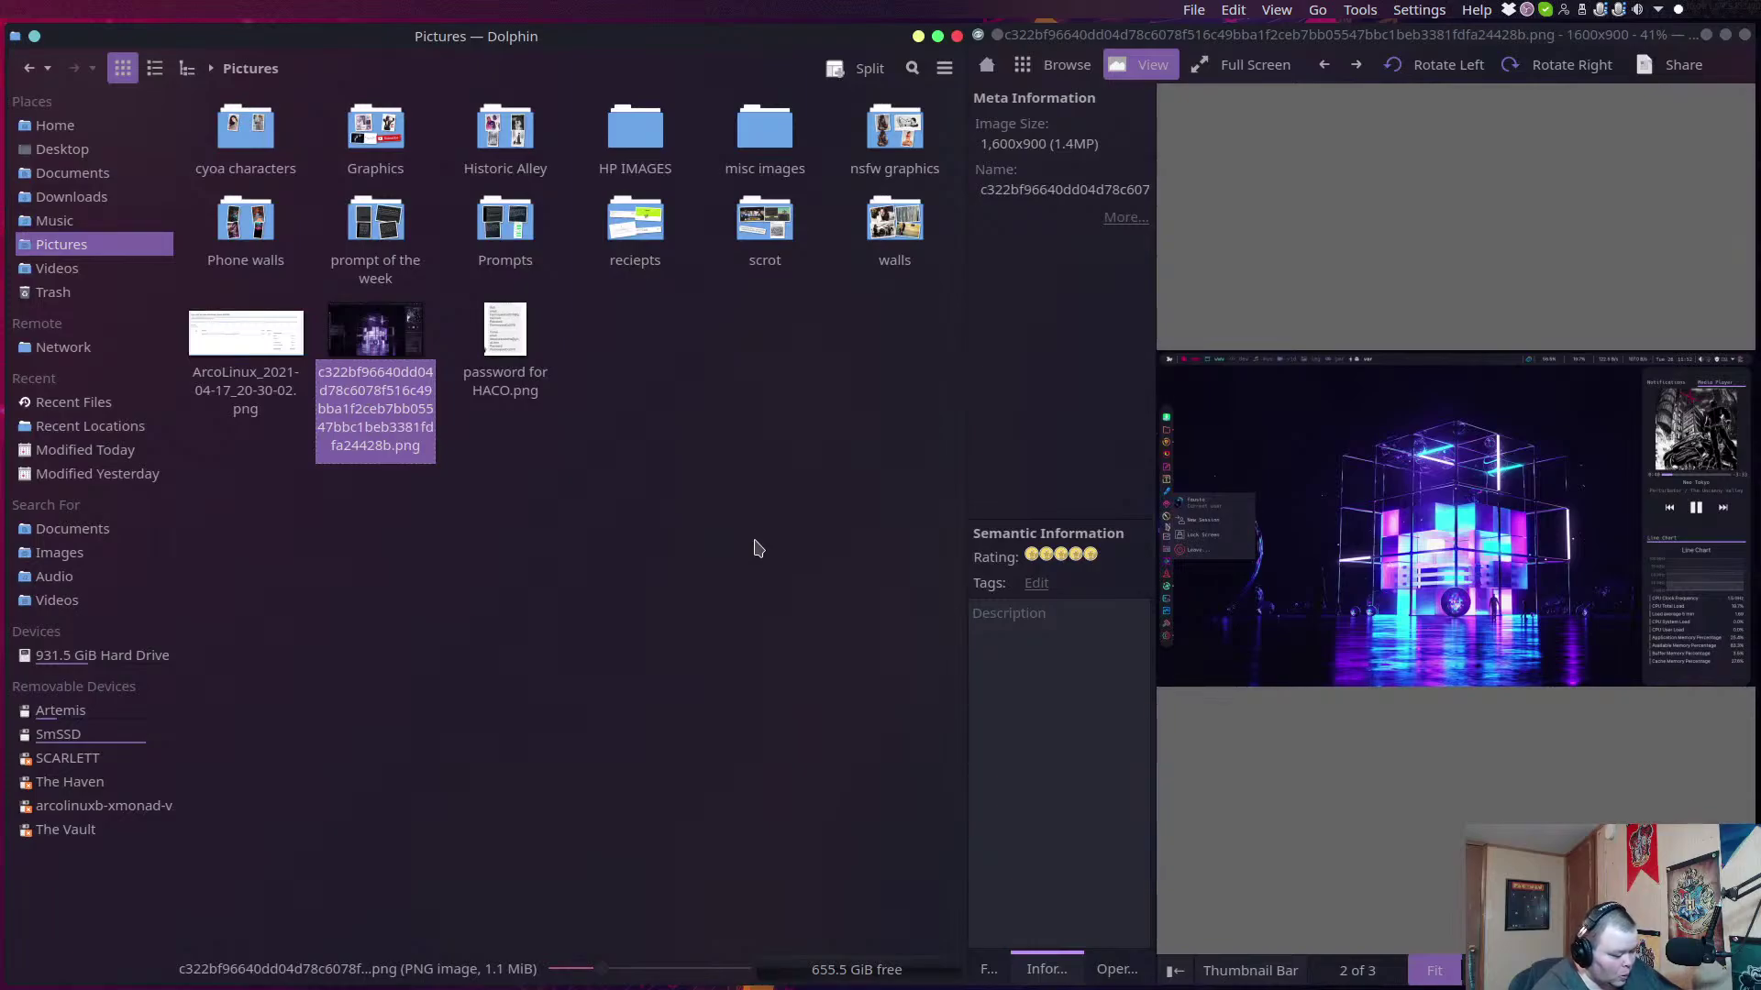
Examine the list of widgets used in the top panel on the Xmobar Style Layout page in Firefox.
key(super+d)
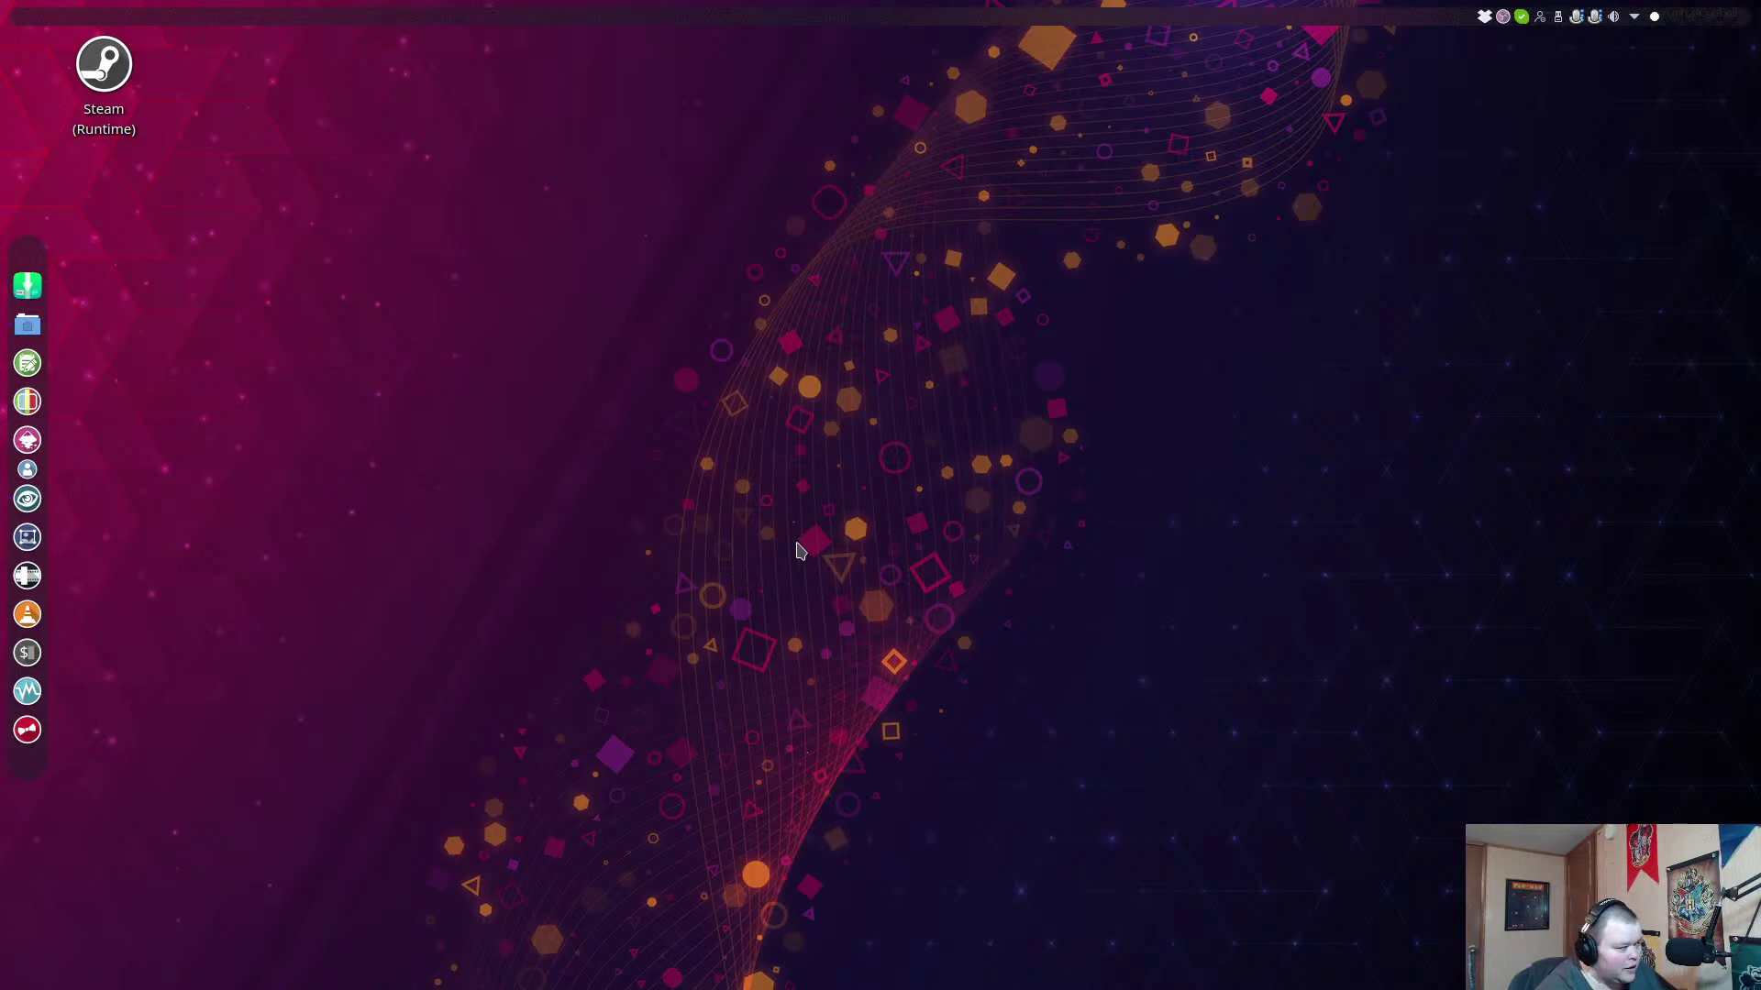
key(alt+Tab)
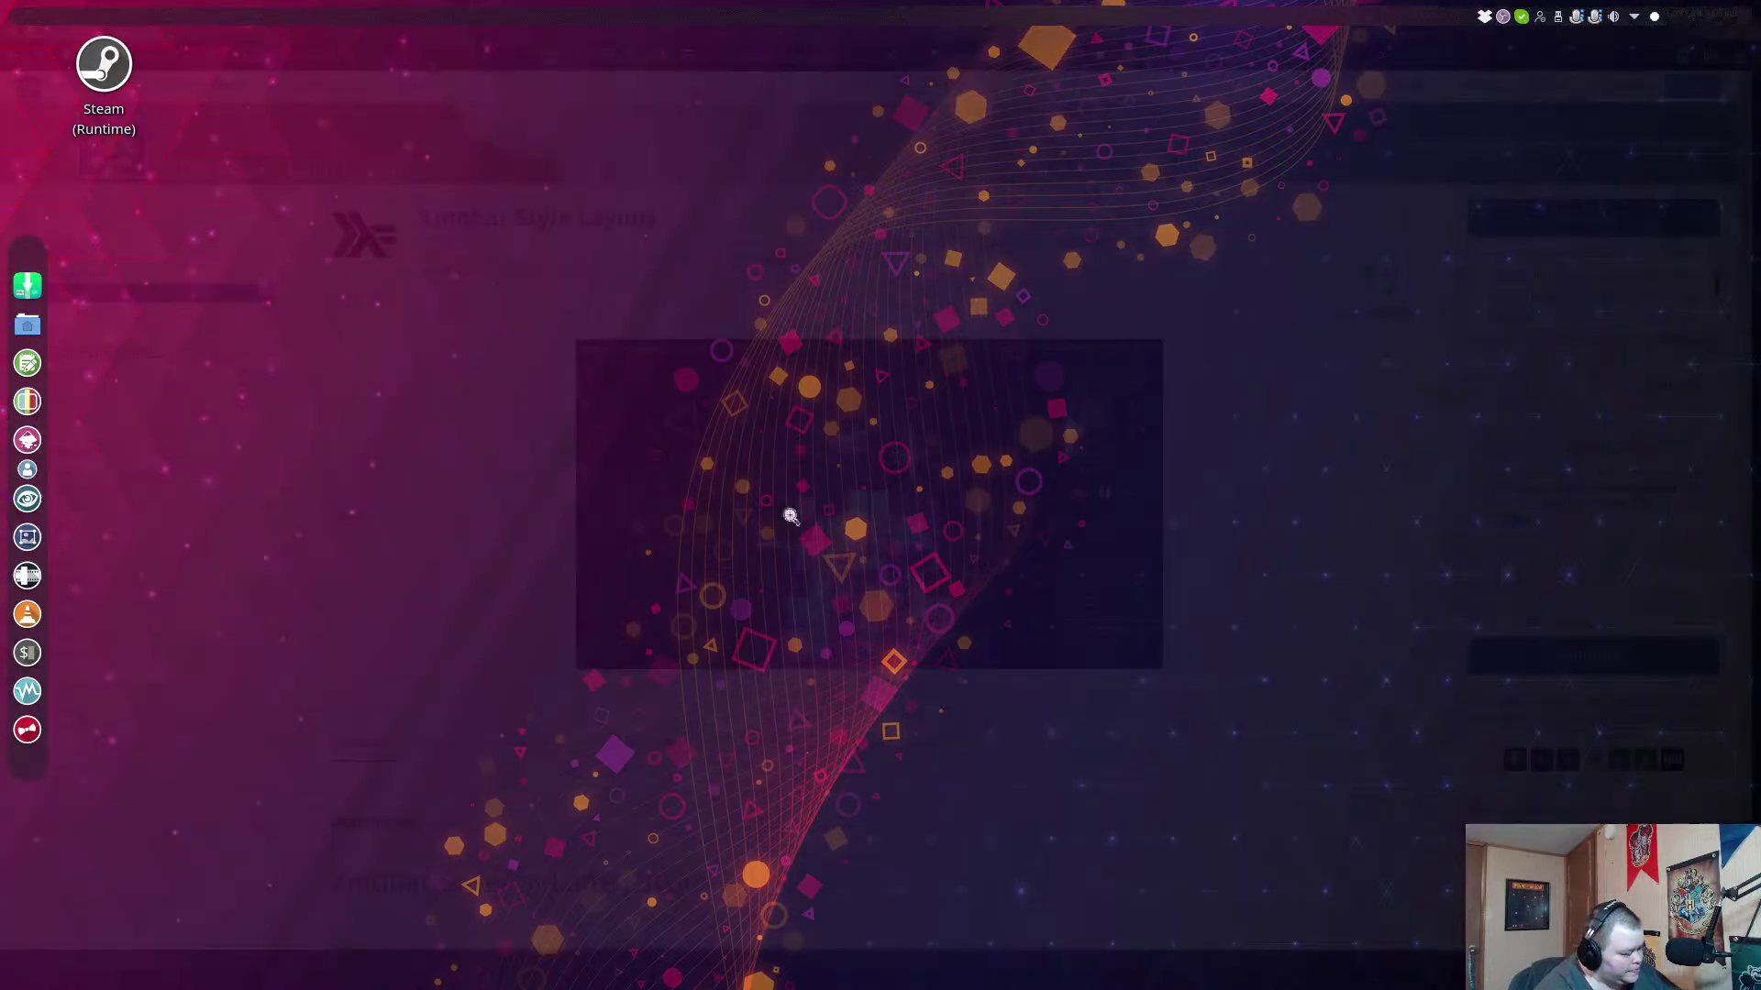
scroll(587, 597, down, 5)
scroll(587, 597, down, 7)
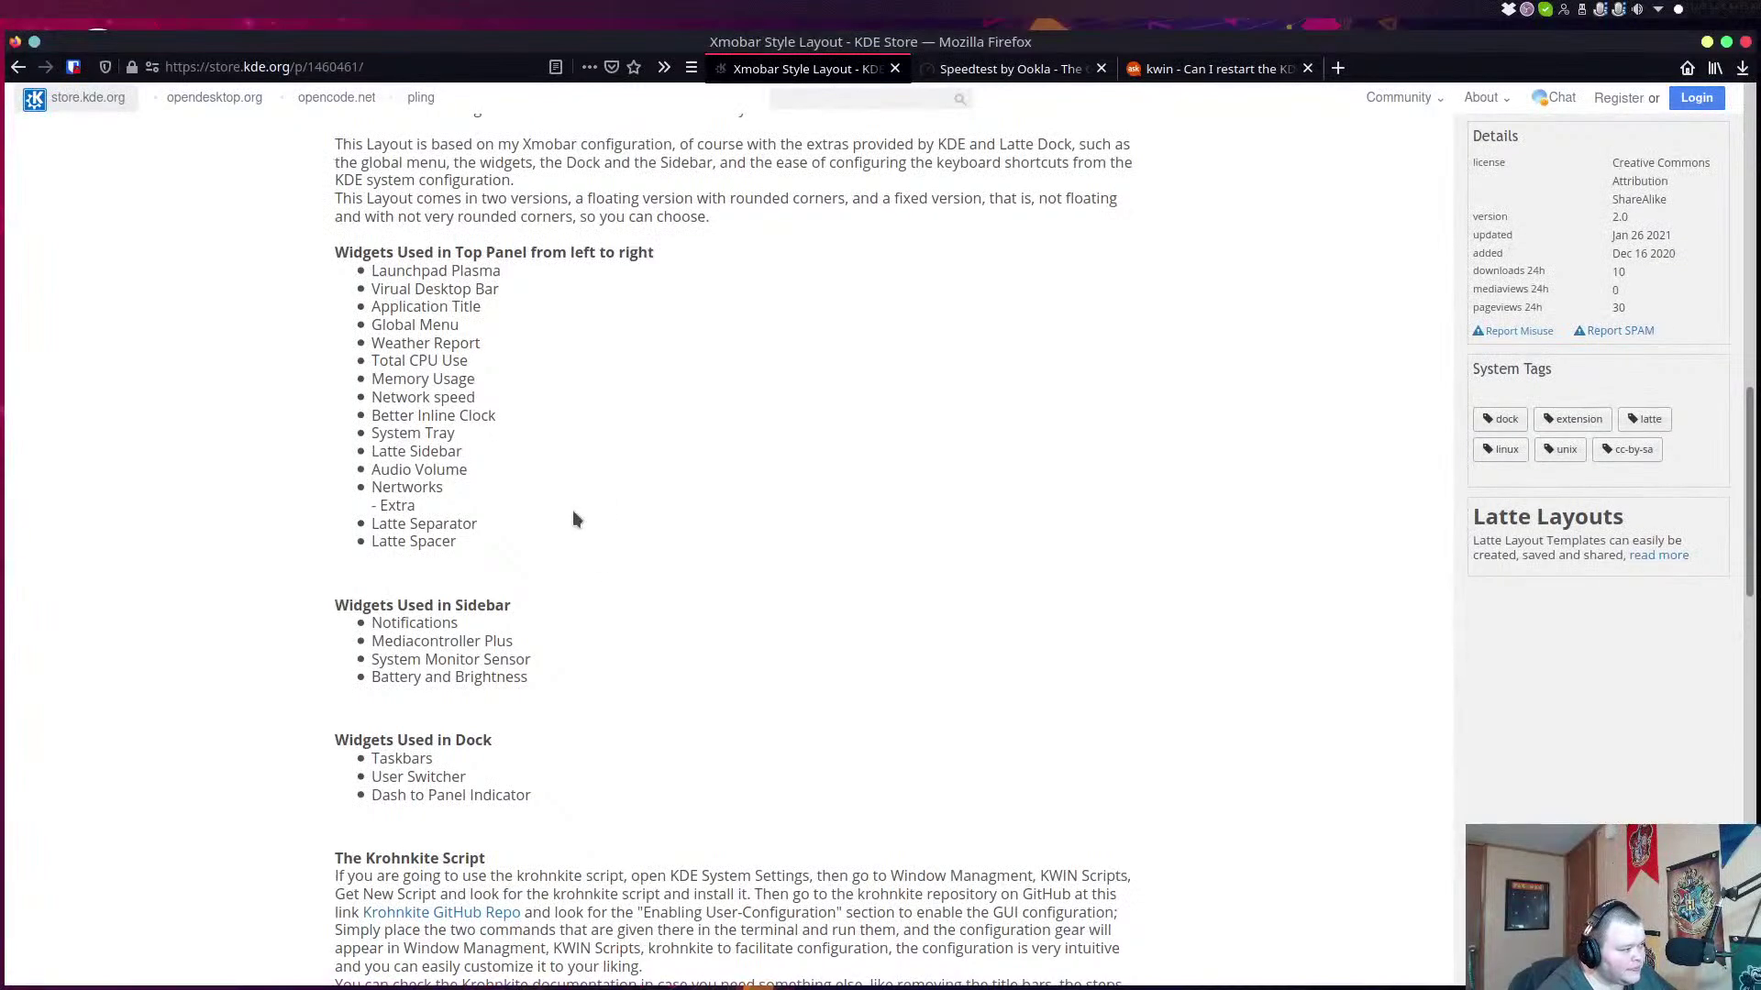
drag(383, 267, 494, 272)
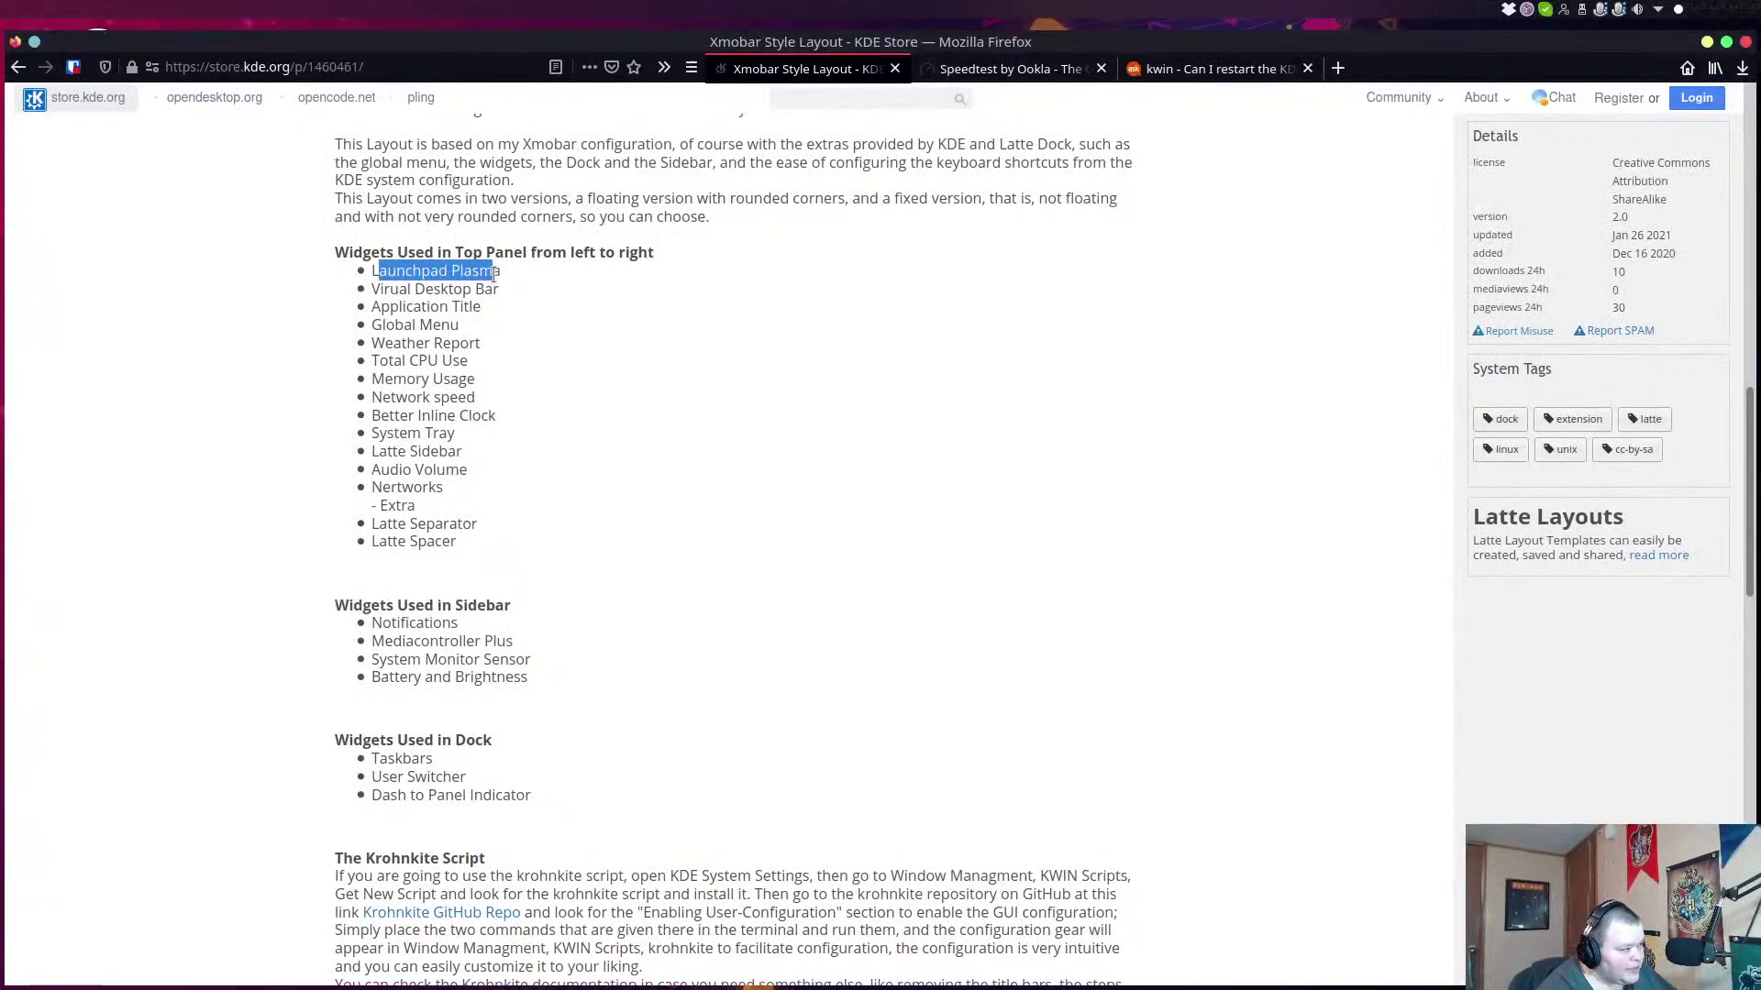
drag(383, 287, 477, 291)
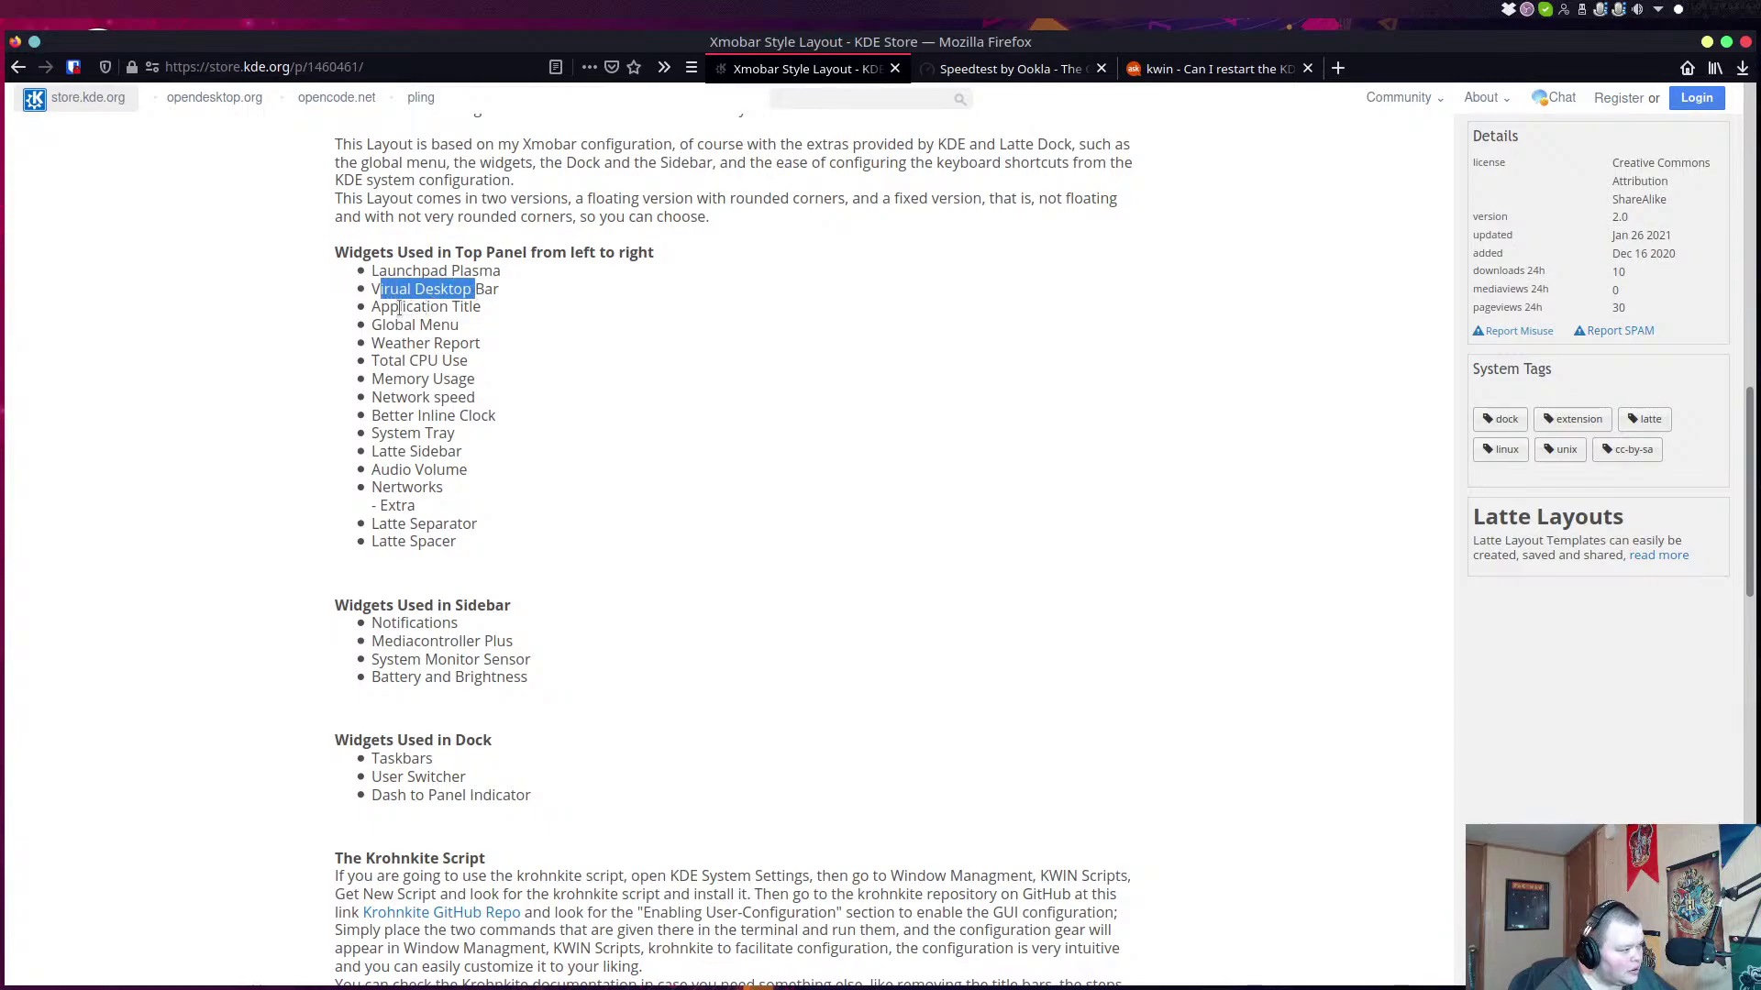
drag(402, 307, 506, 312)
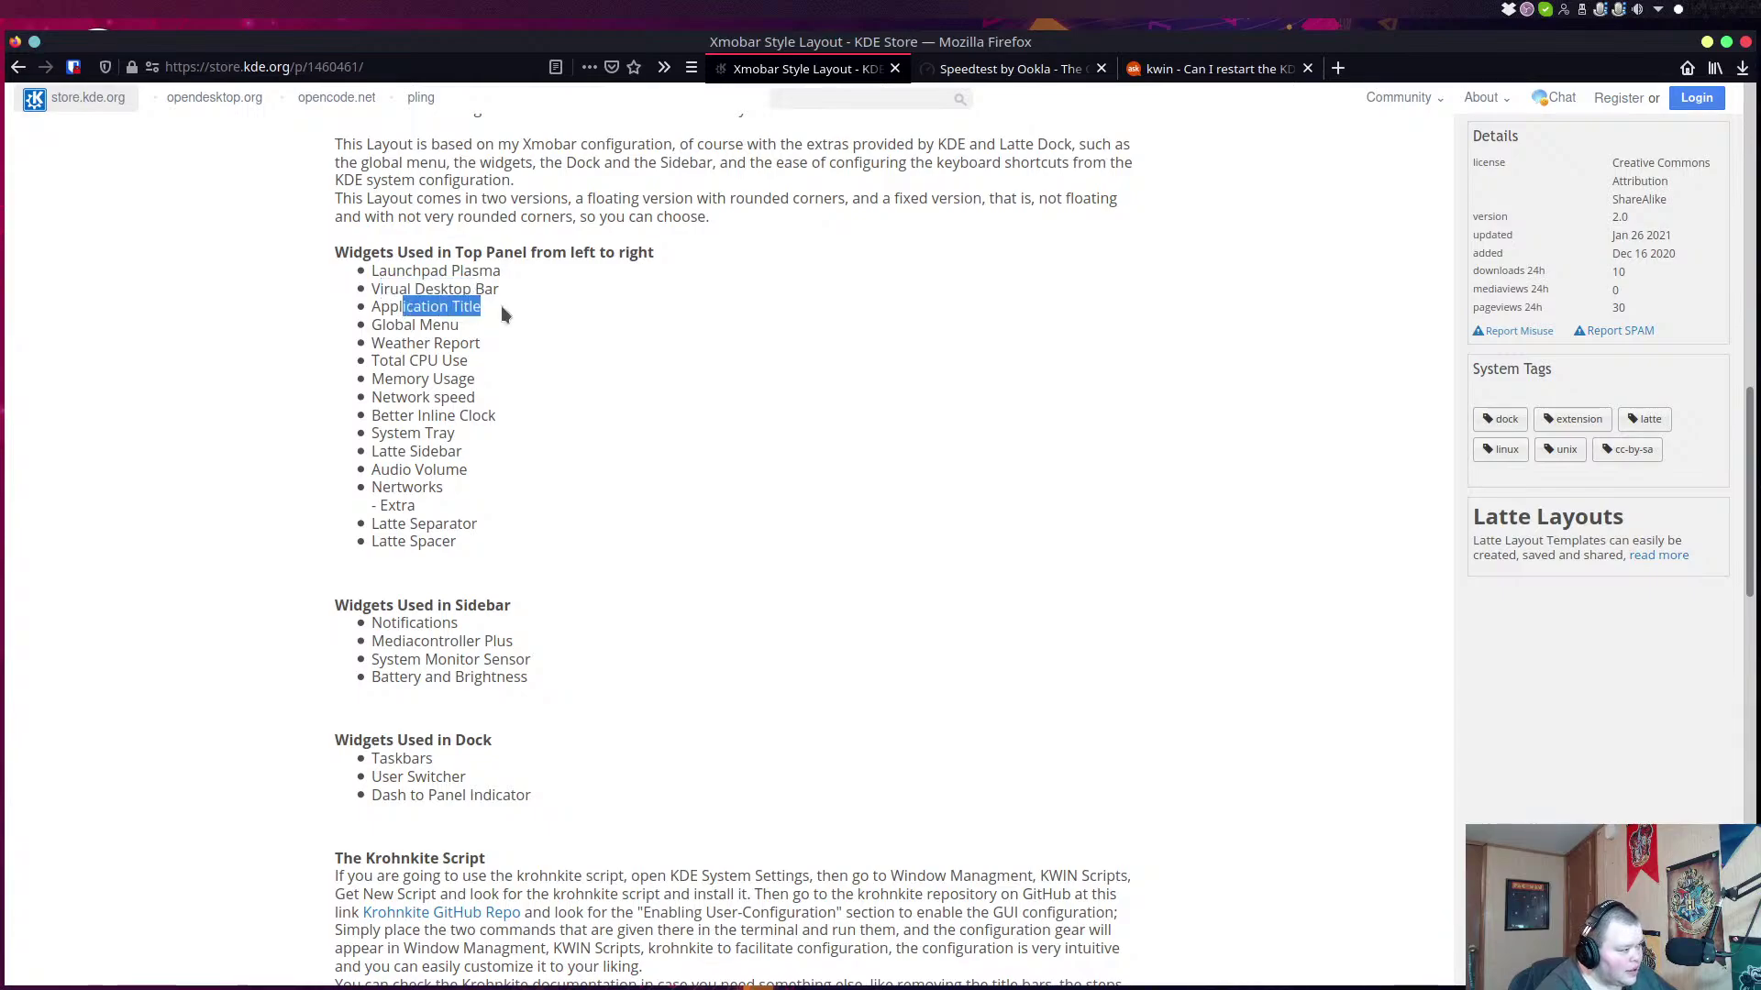
drag(381, 326, 438, 325)
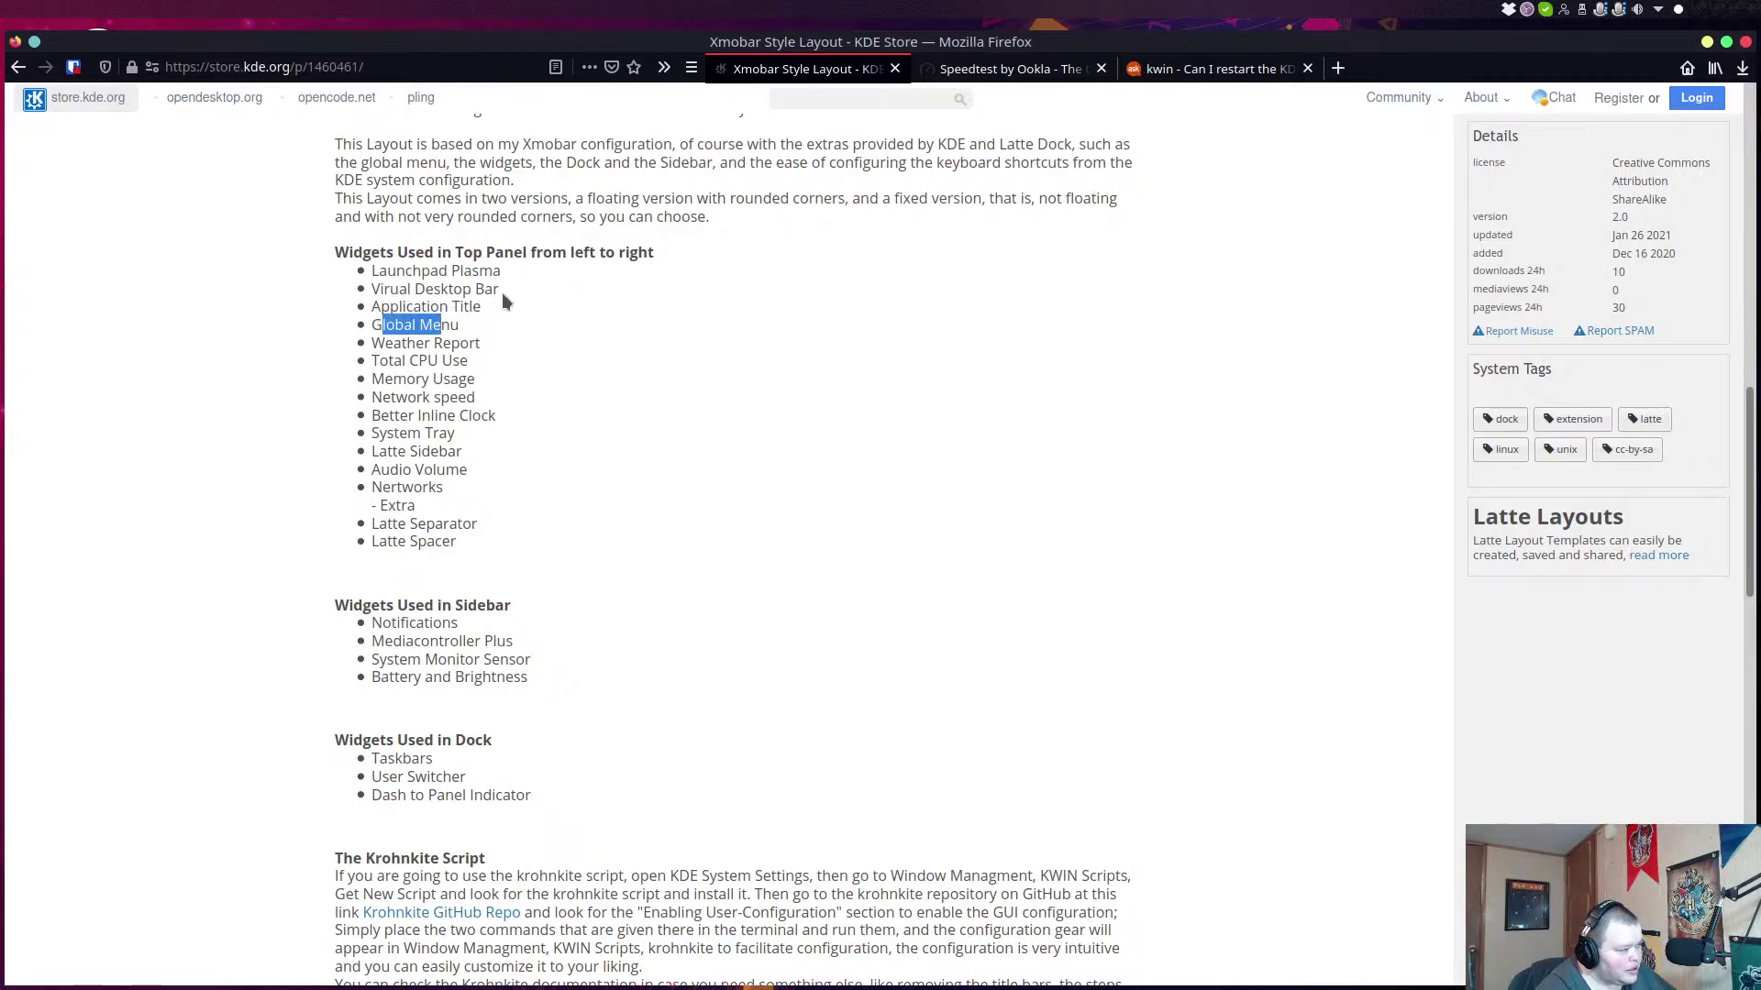
scroll(510, 304, up, 2)
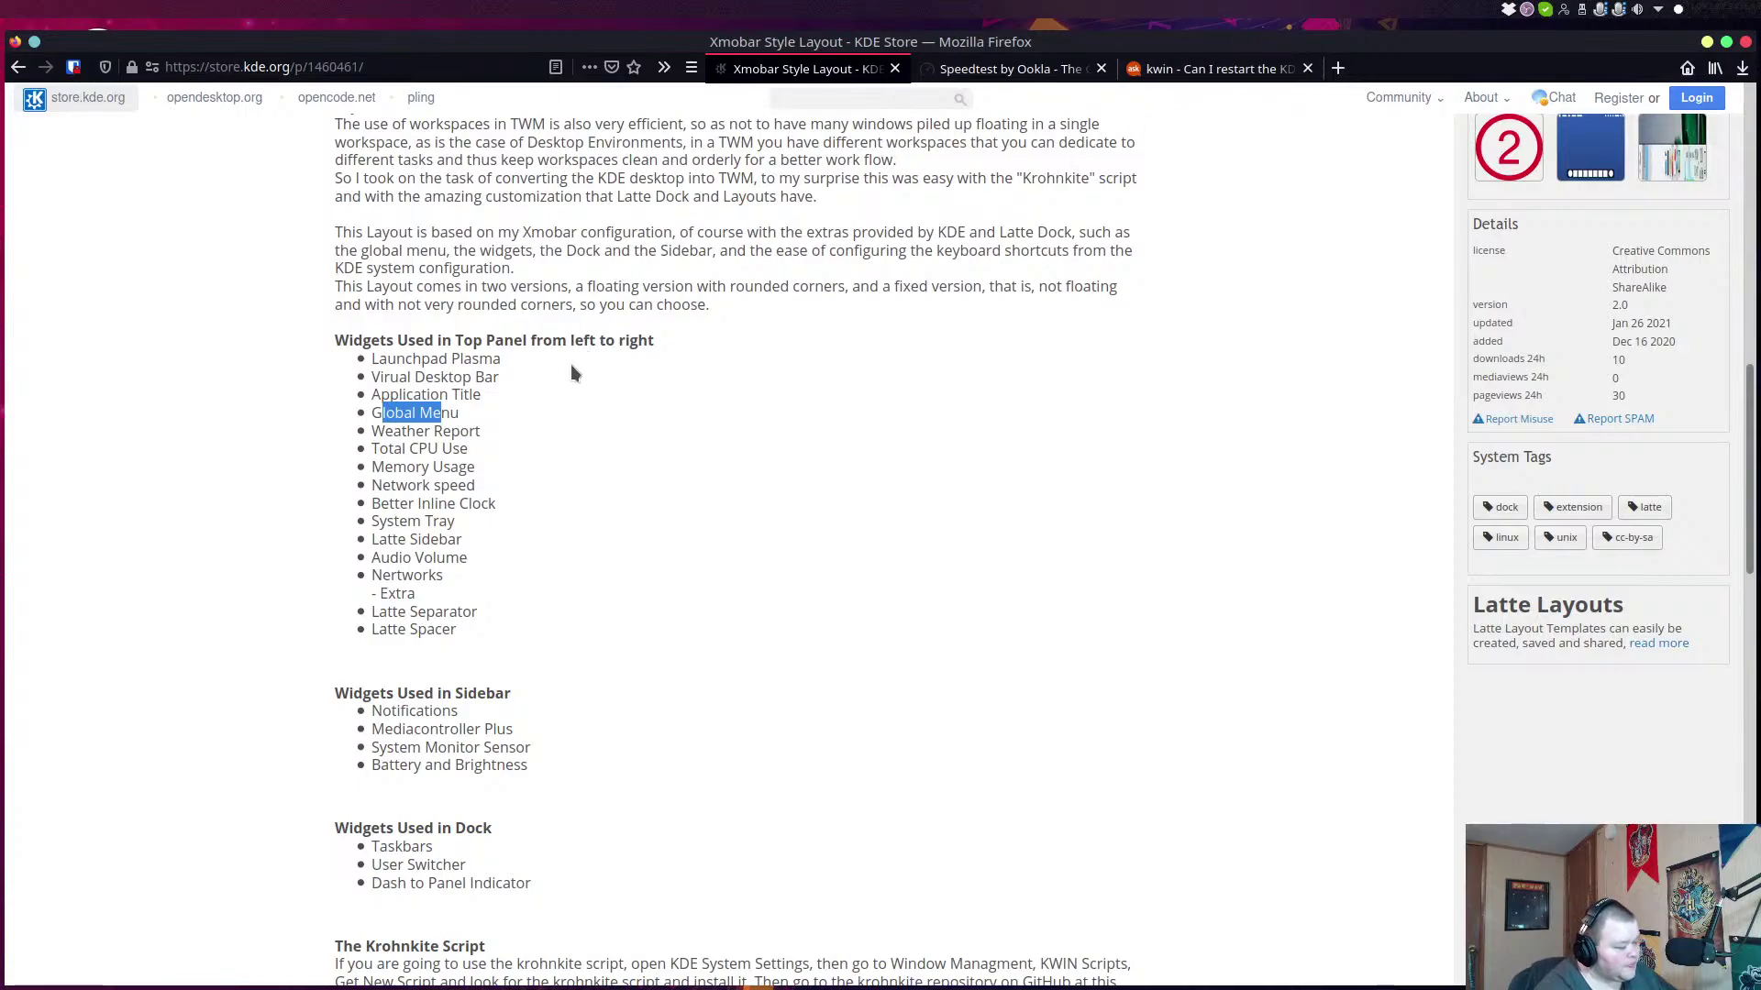
key(super+2)
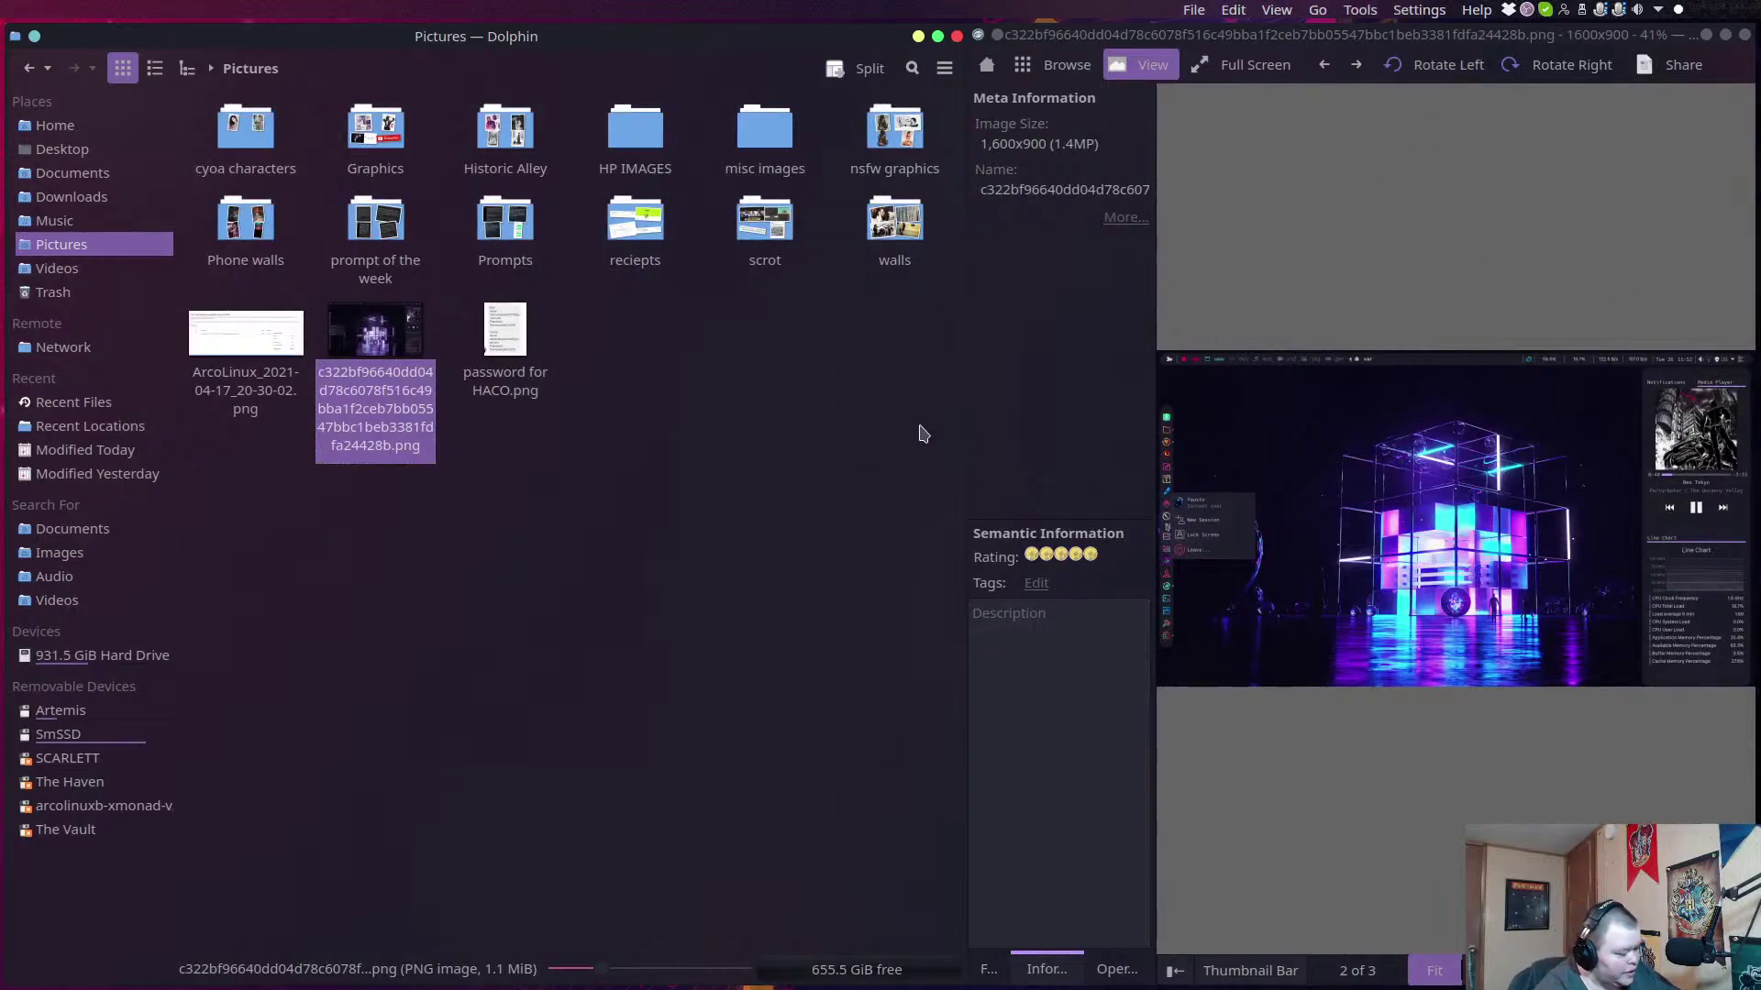
key(super+d)
right_click(869, 432)
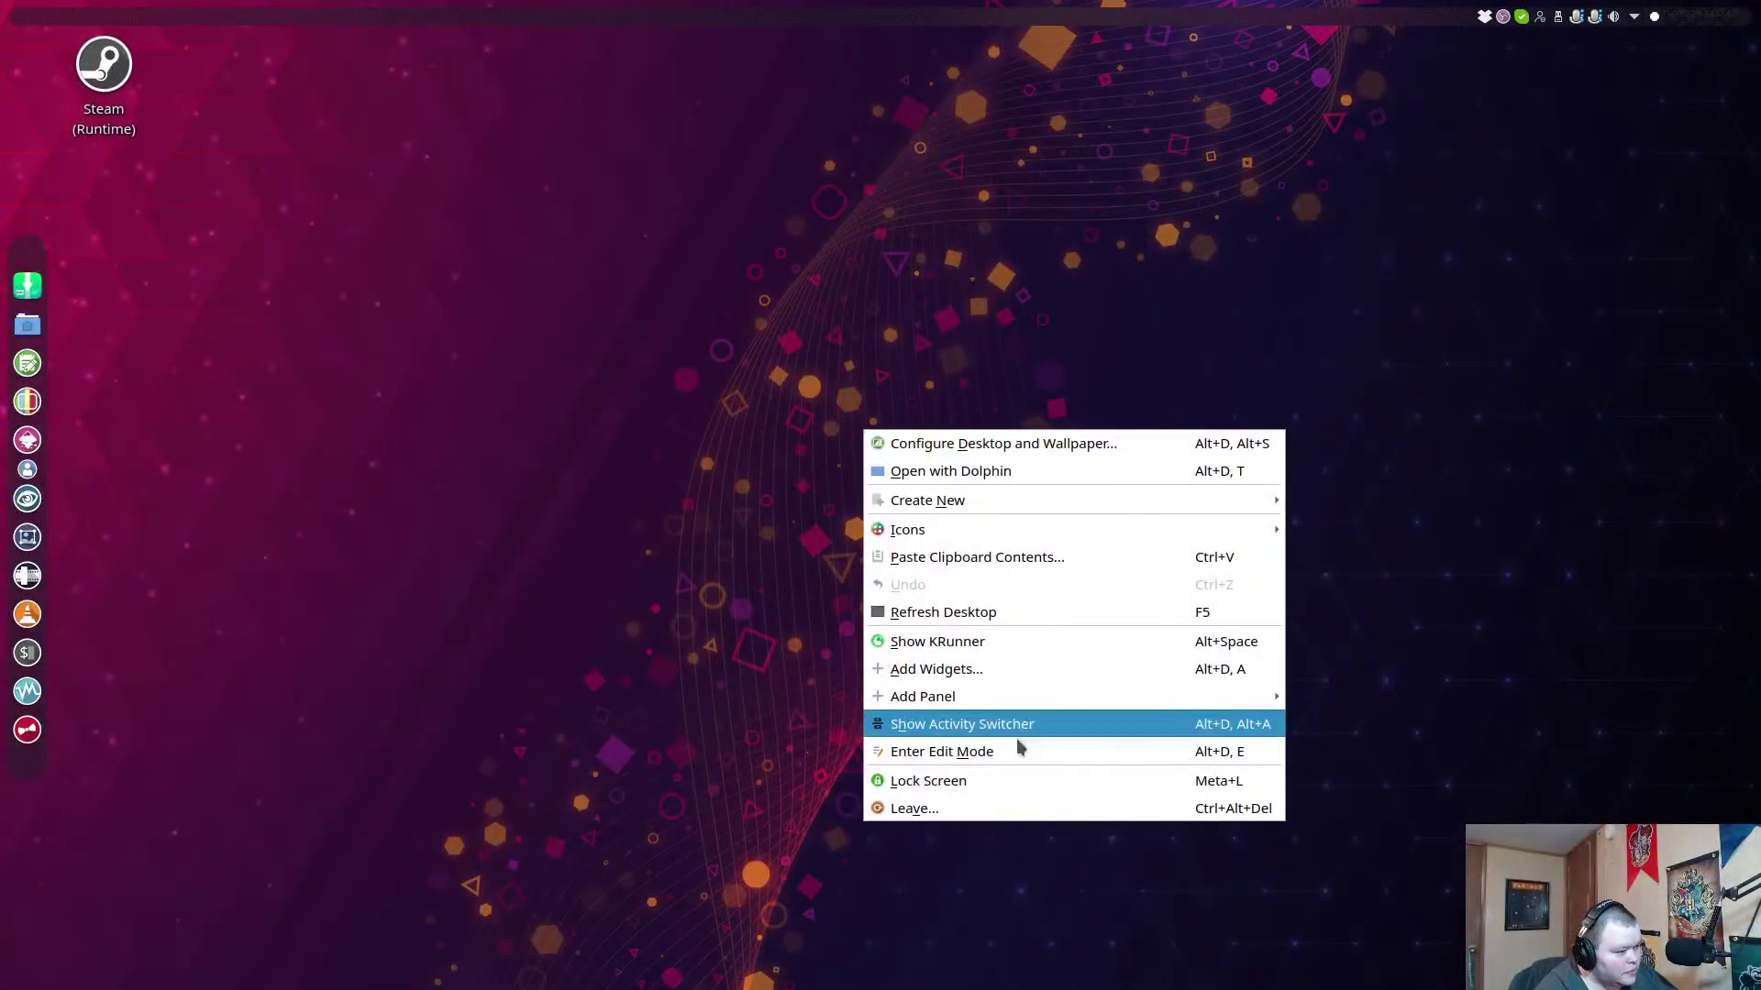
click(1113, 243)
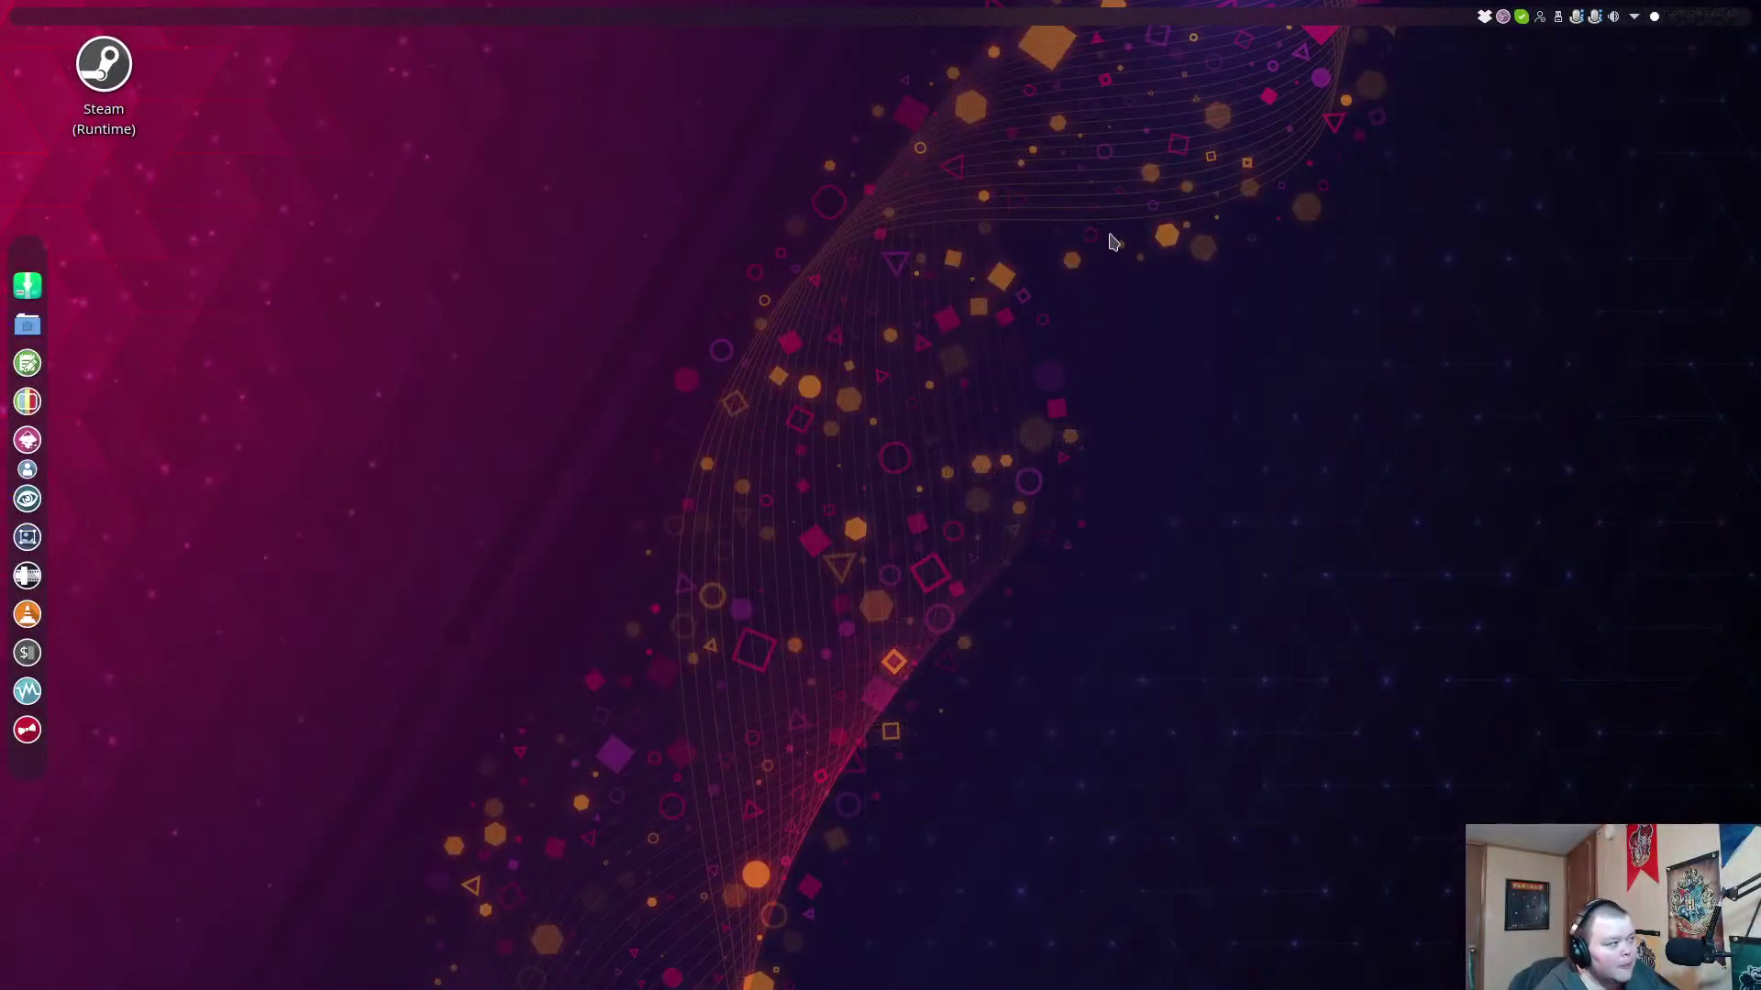
key(super+d)
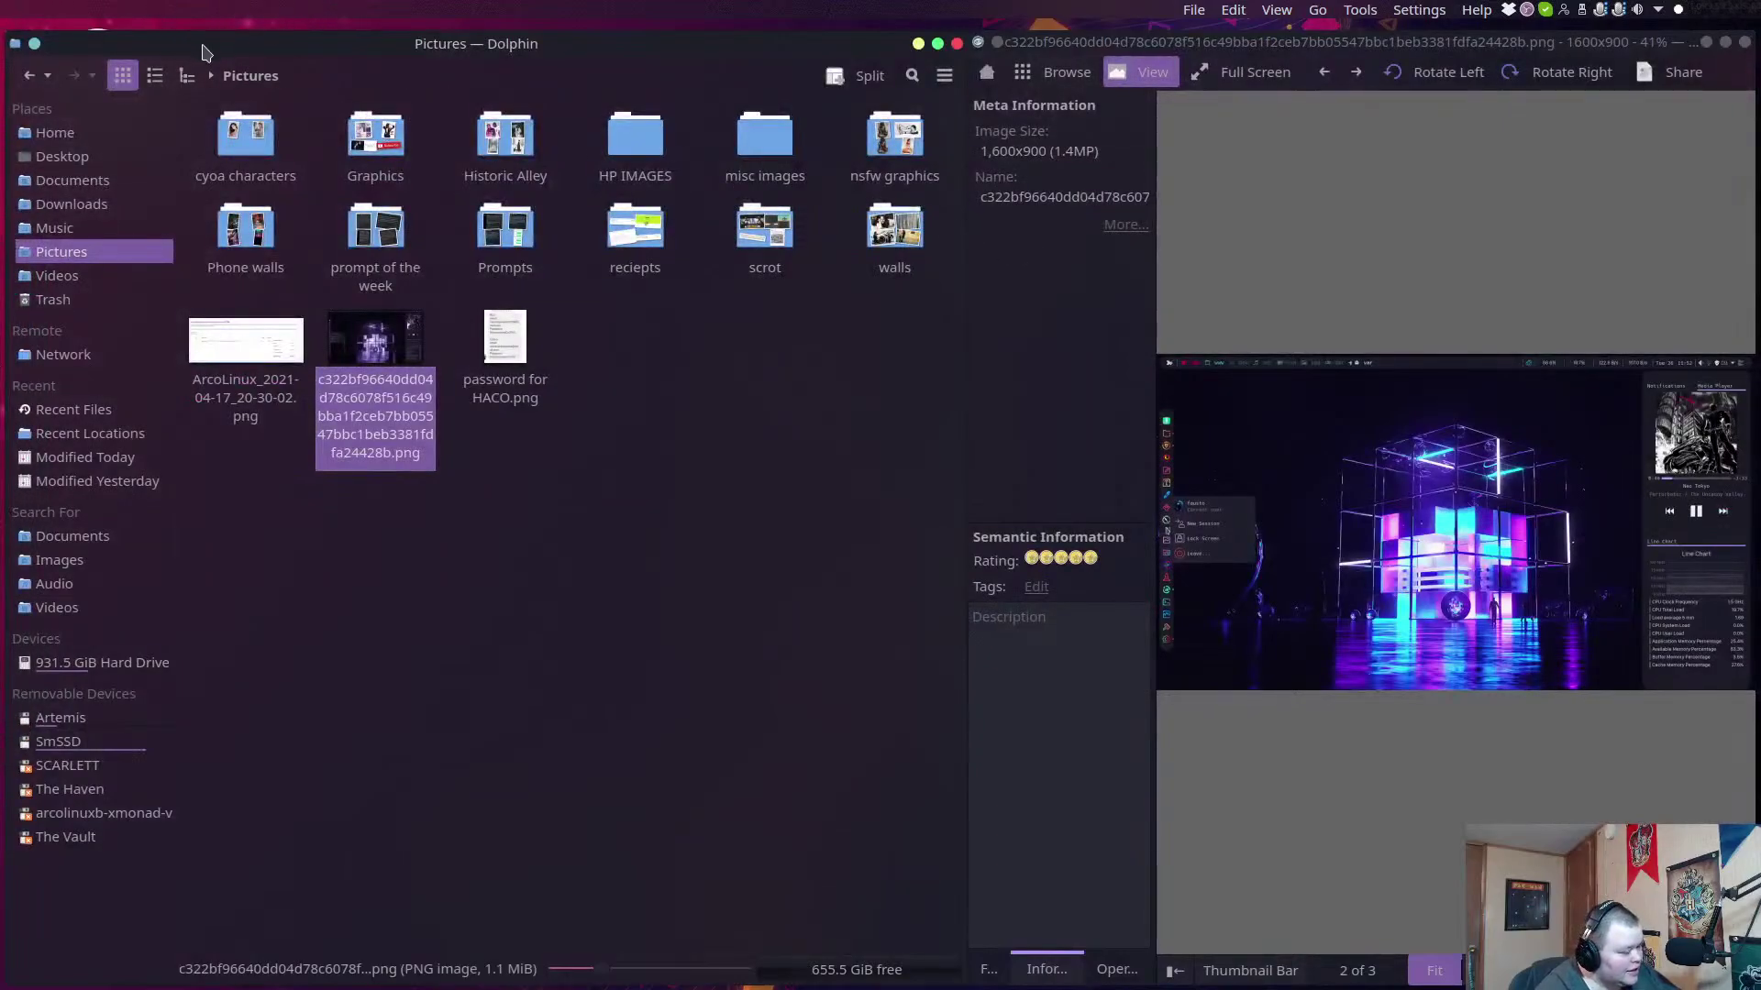
key(super+d)
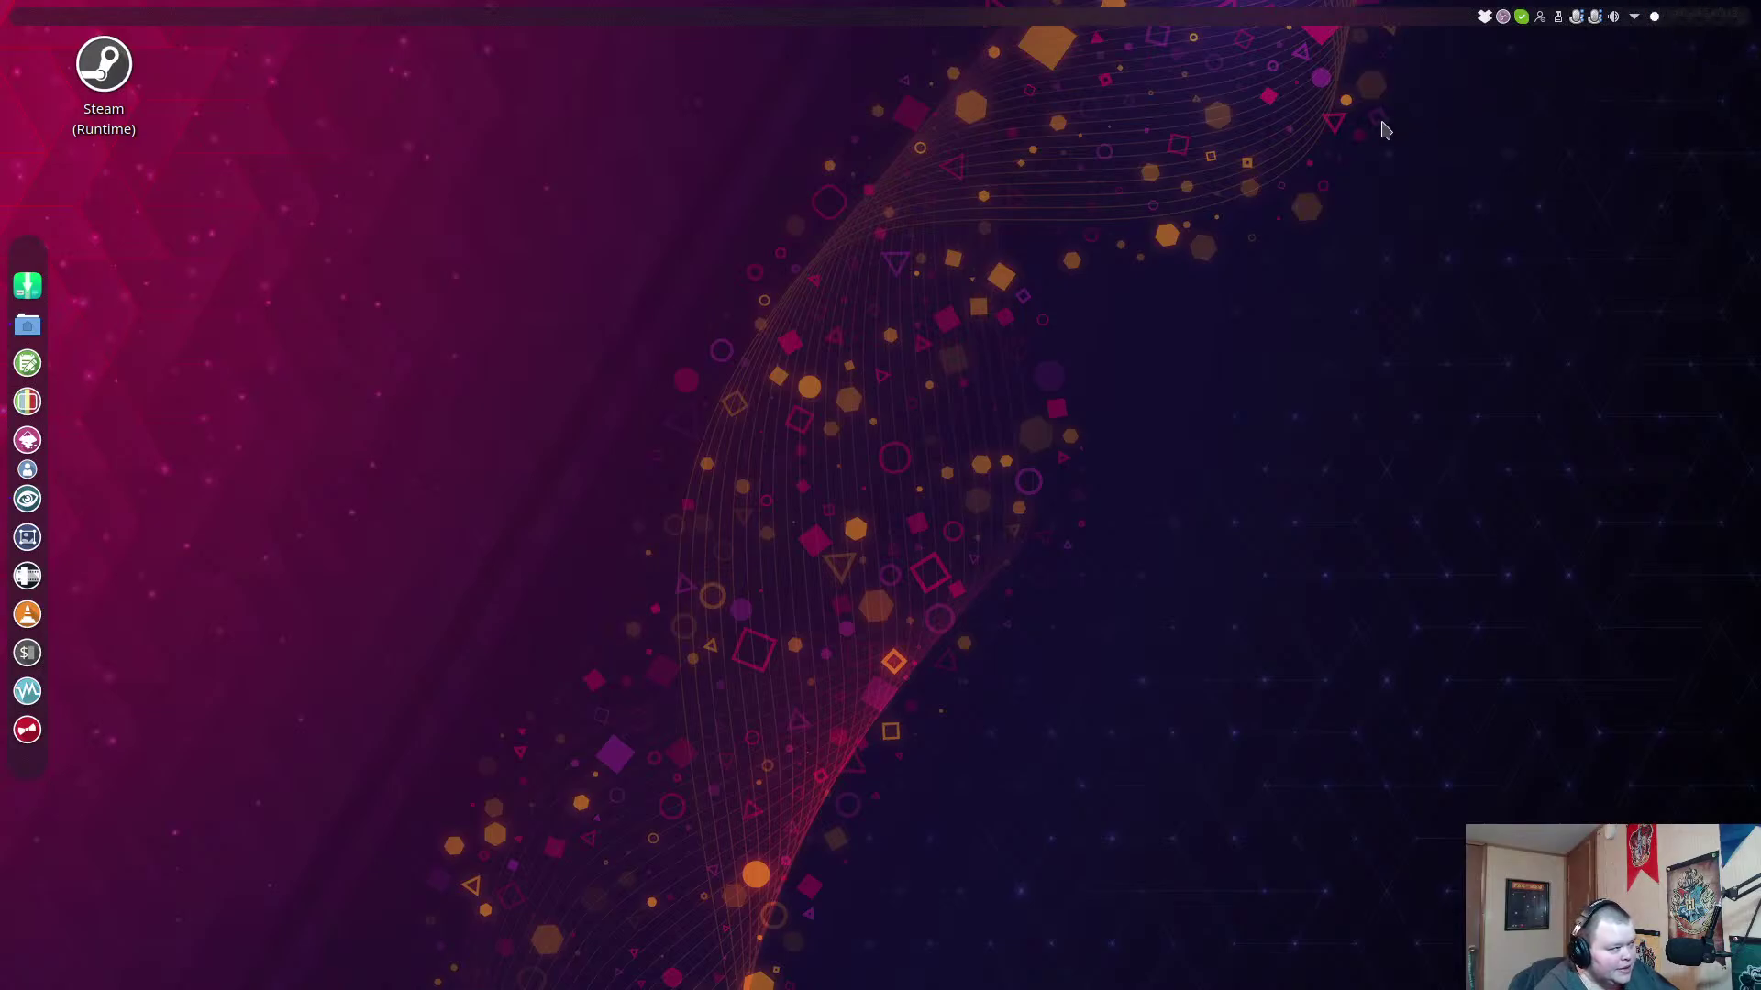
key(super)
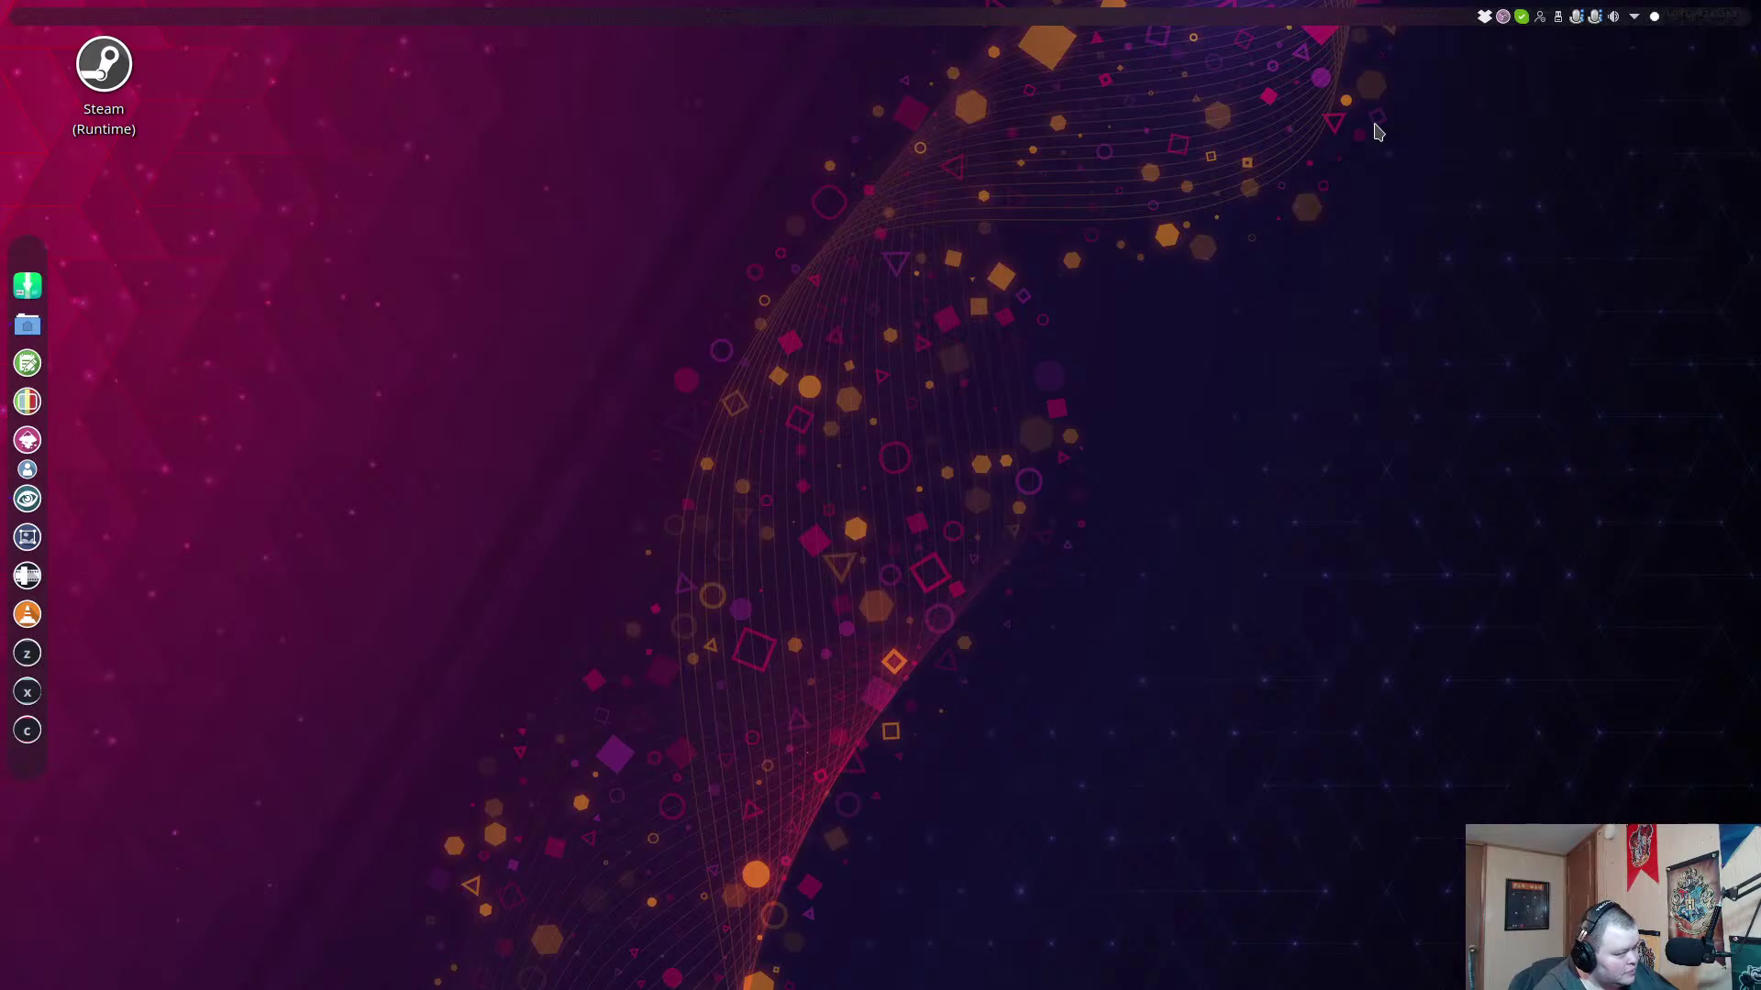
Bring back the file manager and image viewer windows and minimize both to clear the desktop.
key(super+2)
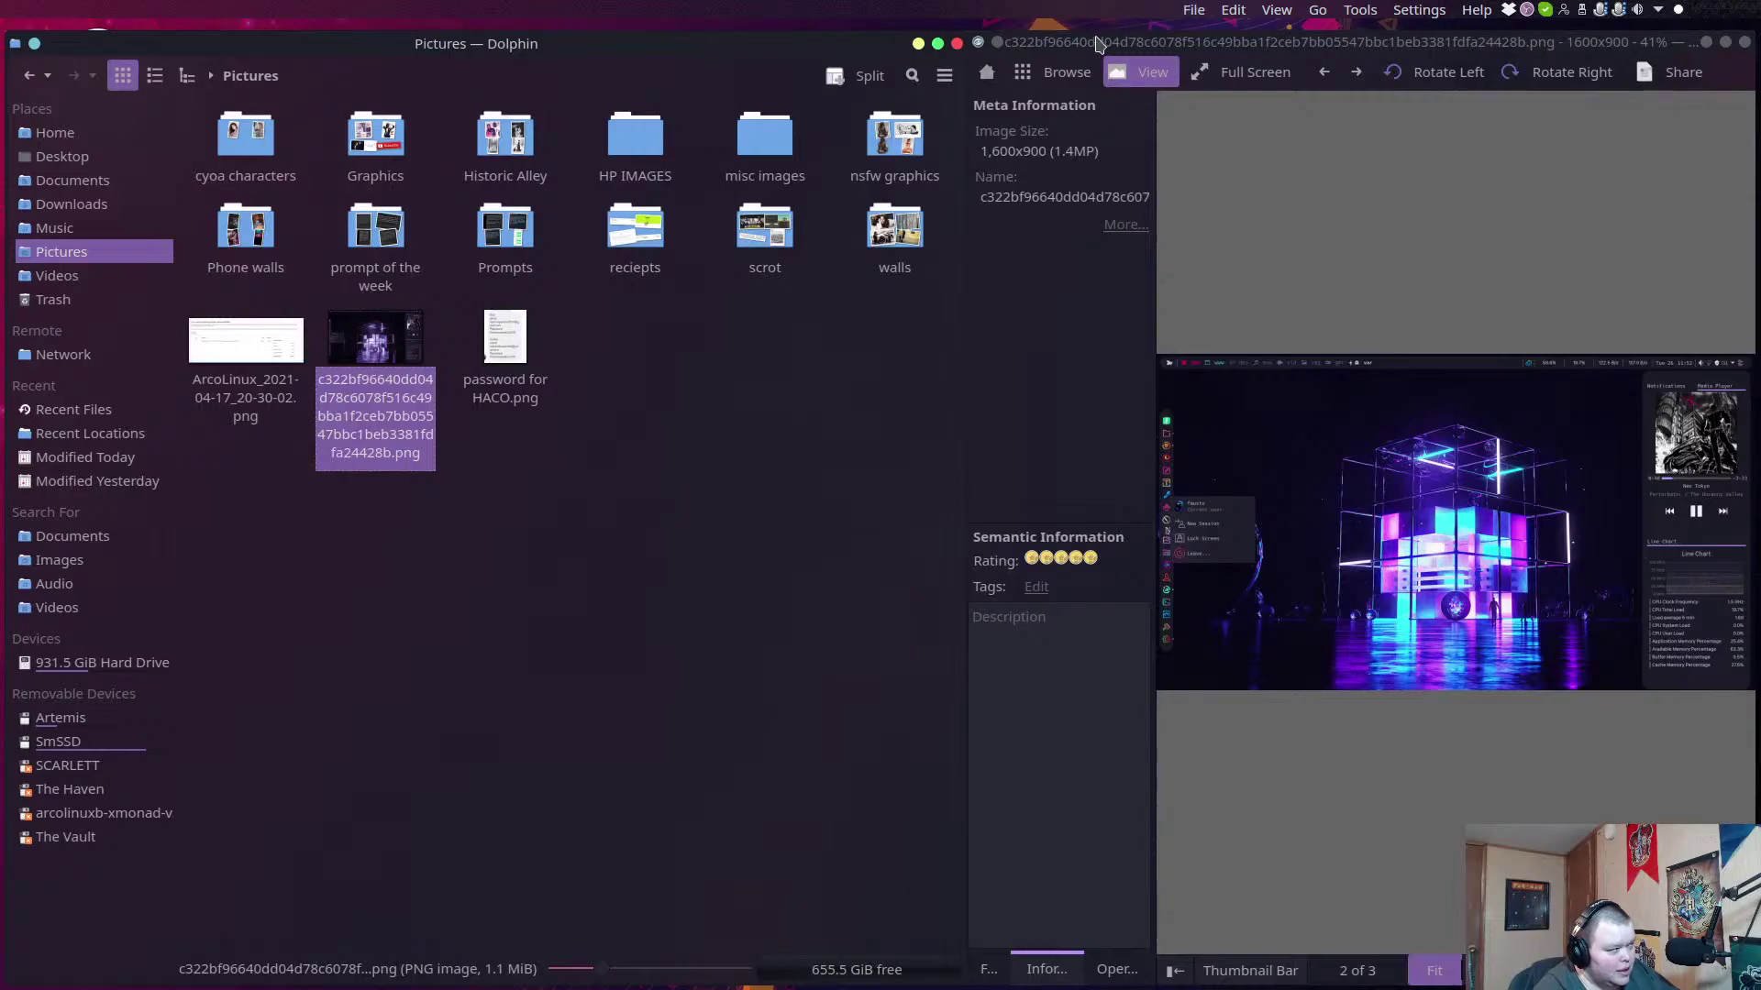
click(916, 45)
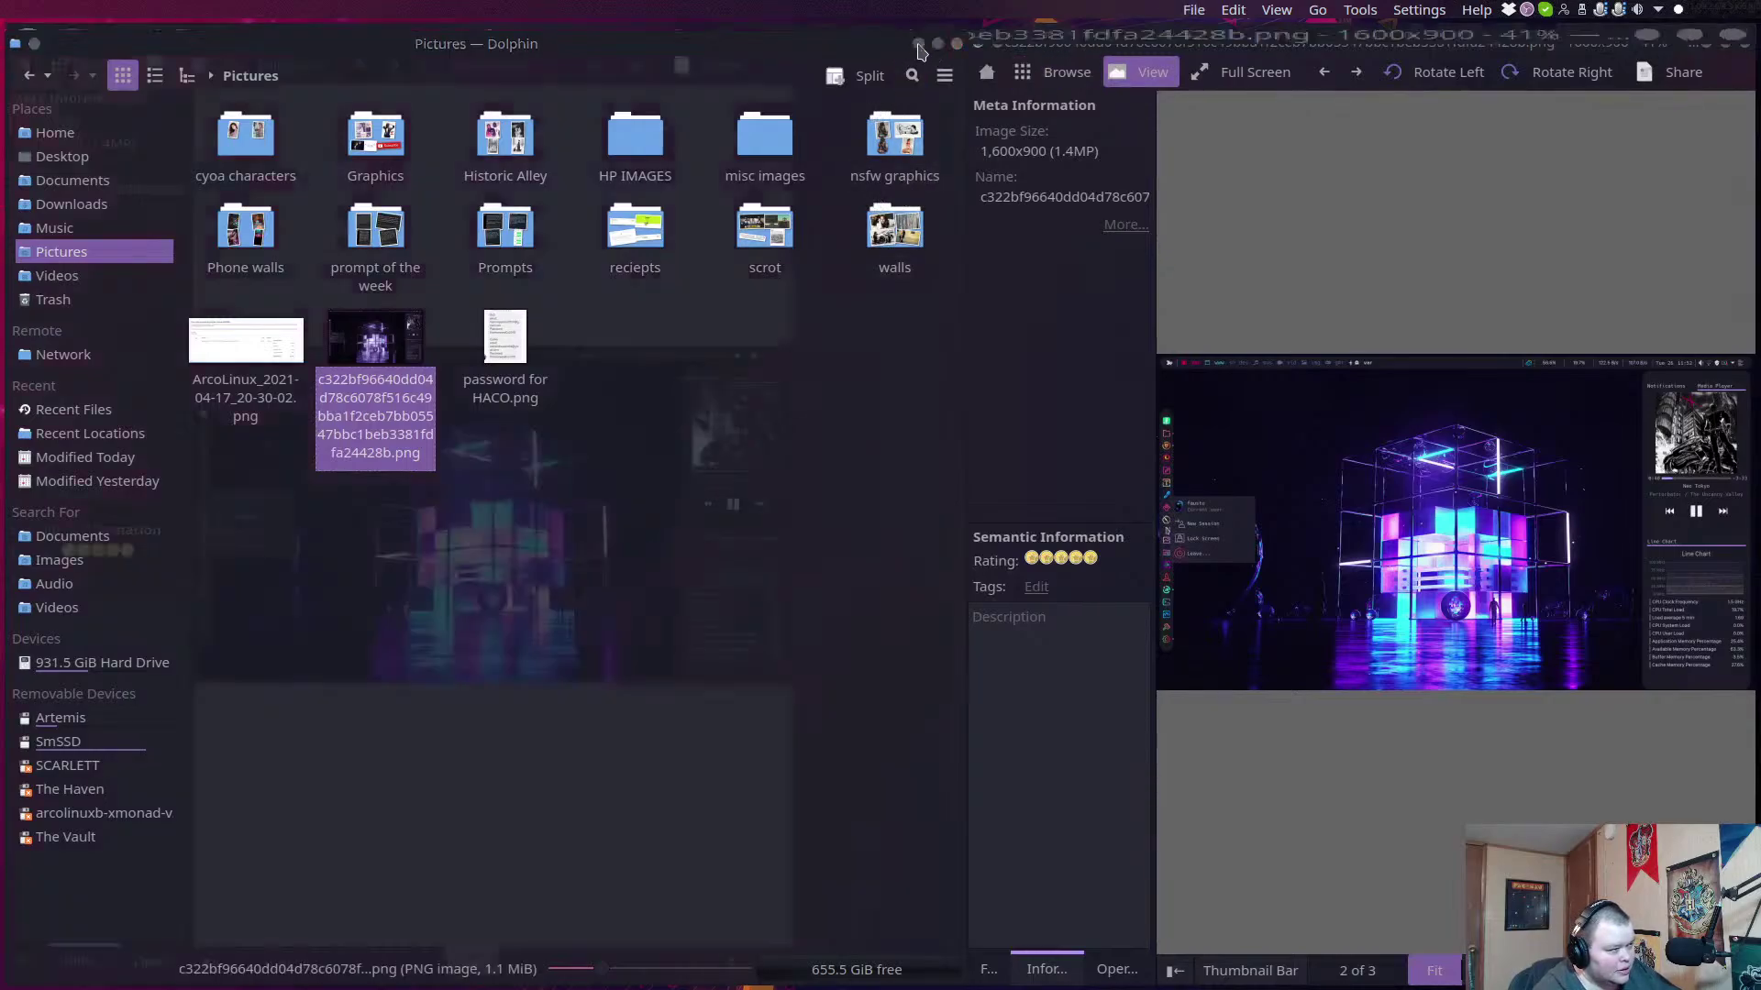
click(1707, 36)
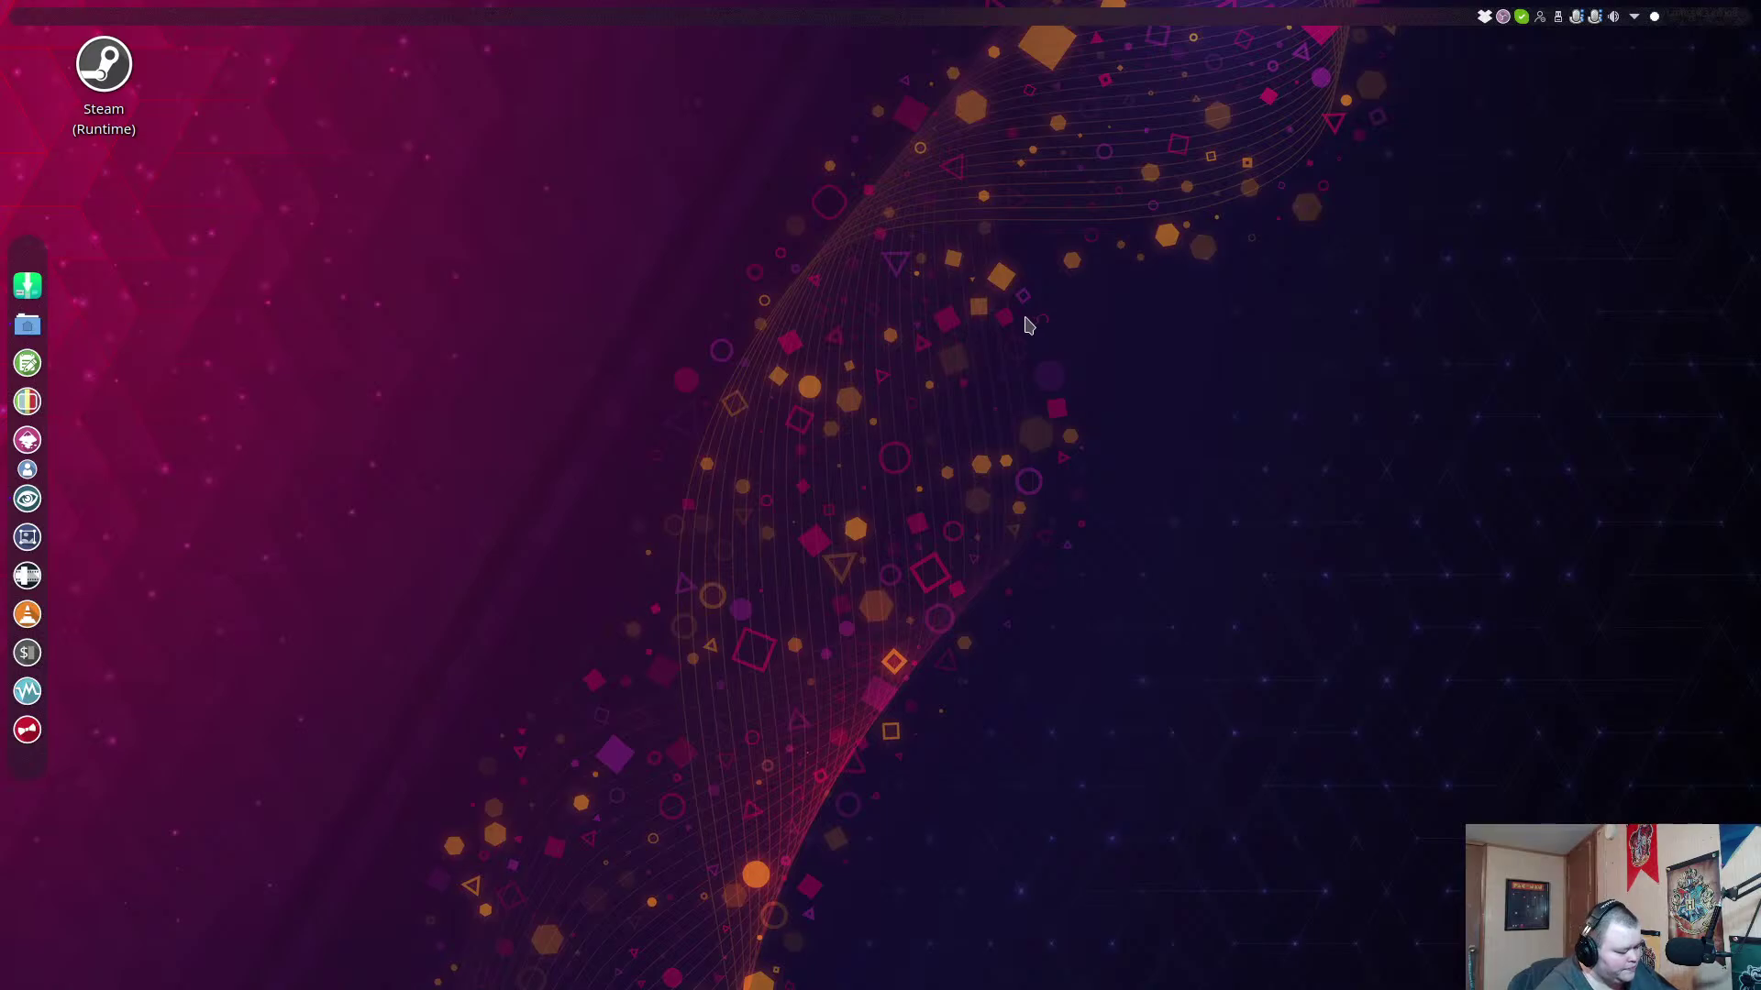
Try resizing and moving a new terminal window on the desktop, and close it.
key(ctrl+alt+t)
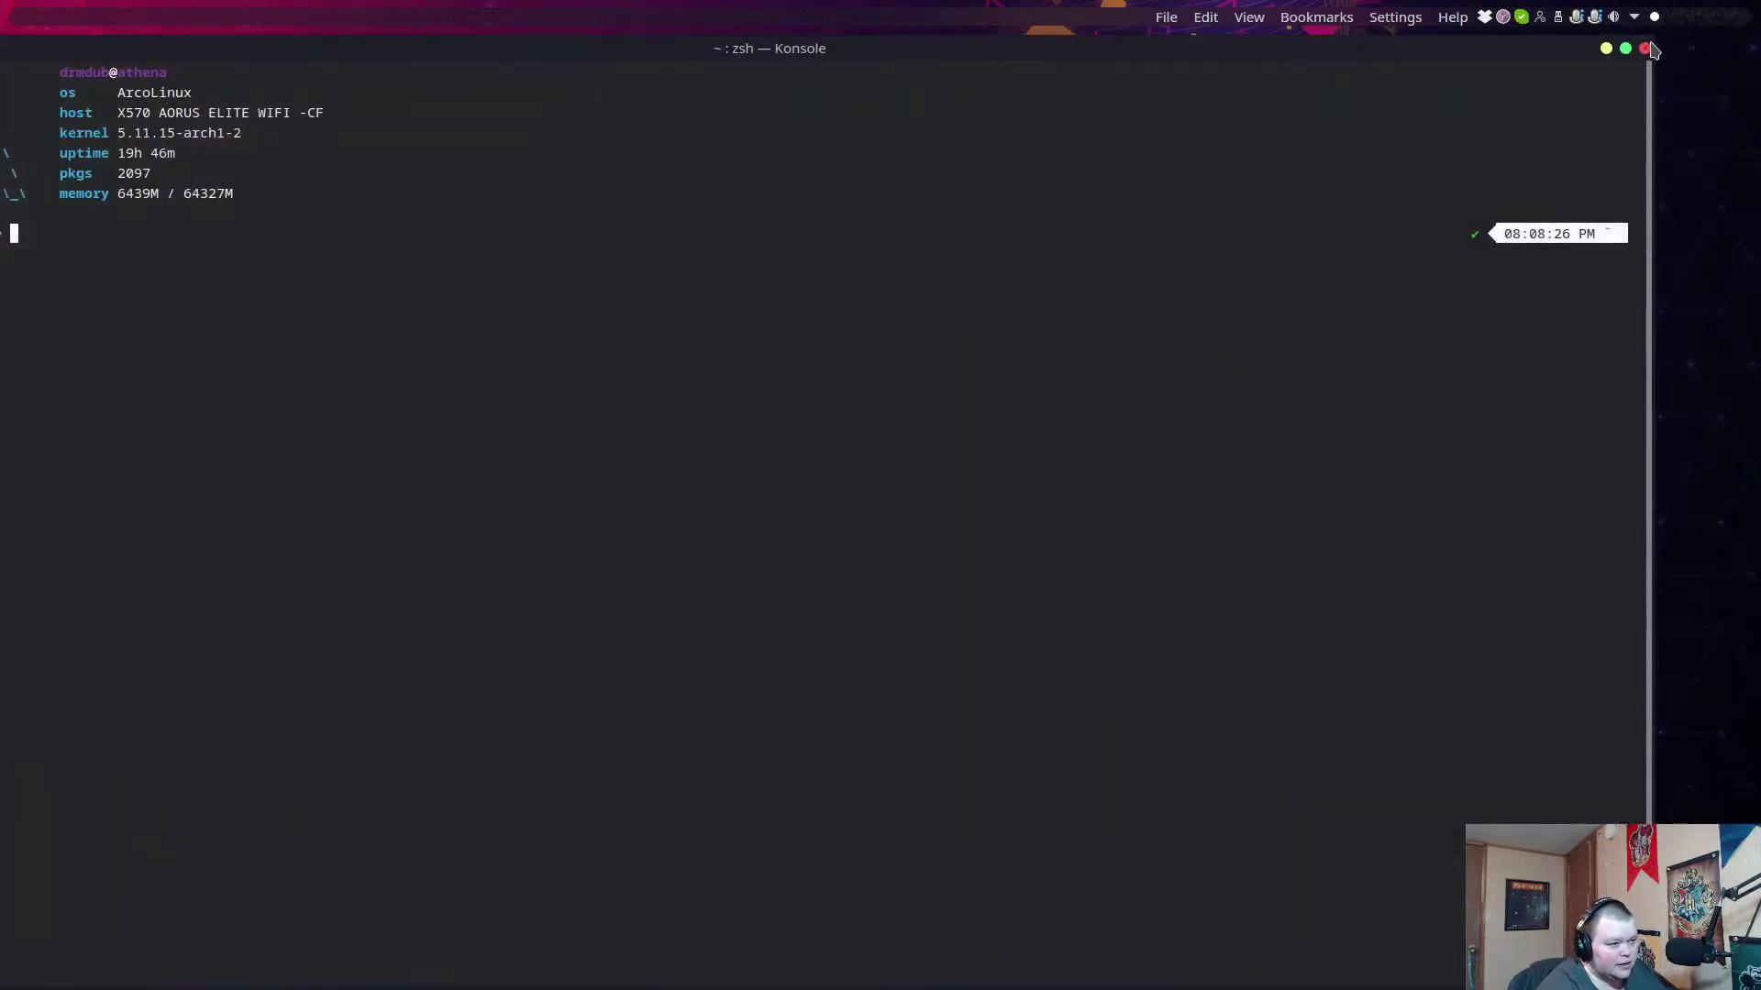
drag(1651, 51, 1238, 372)
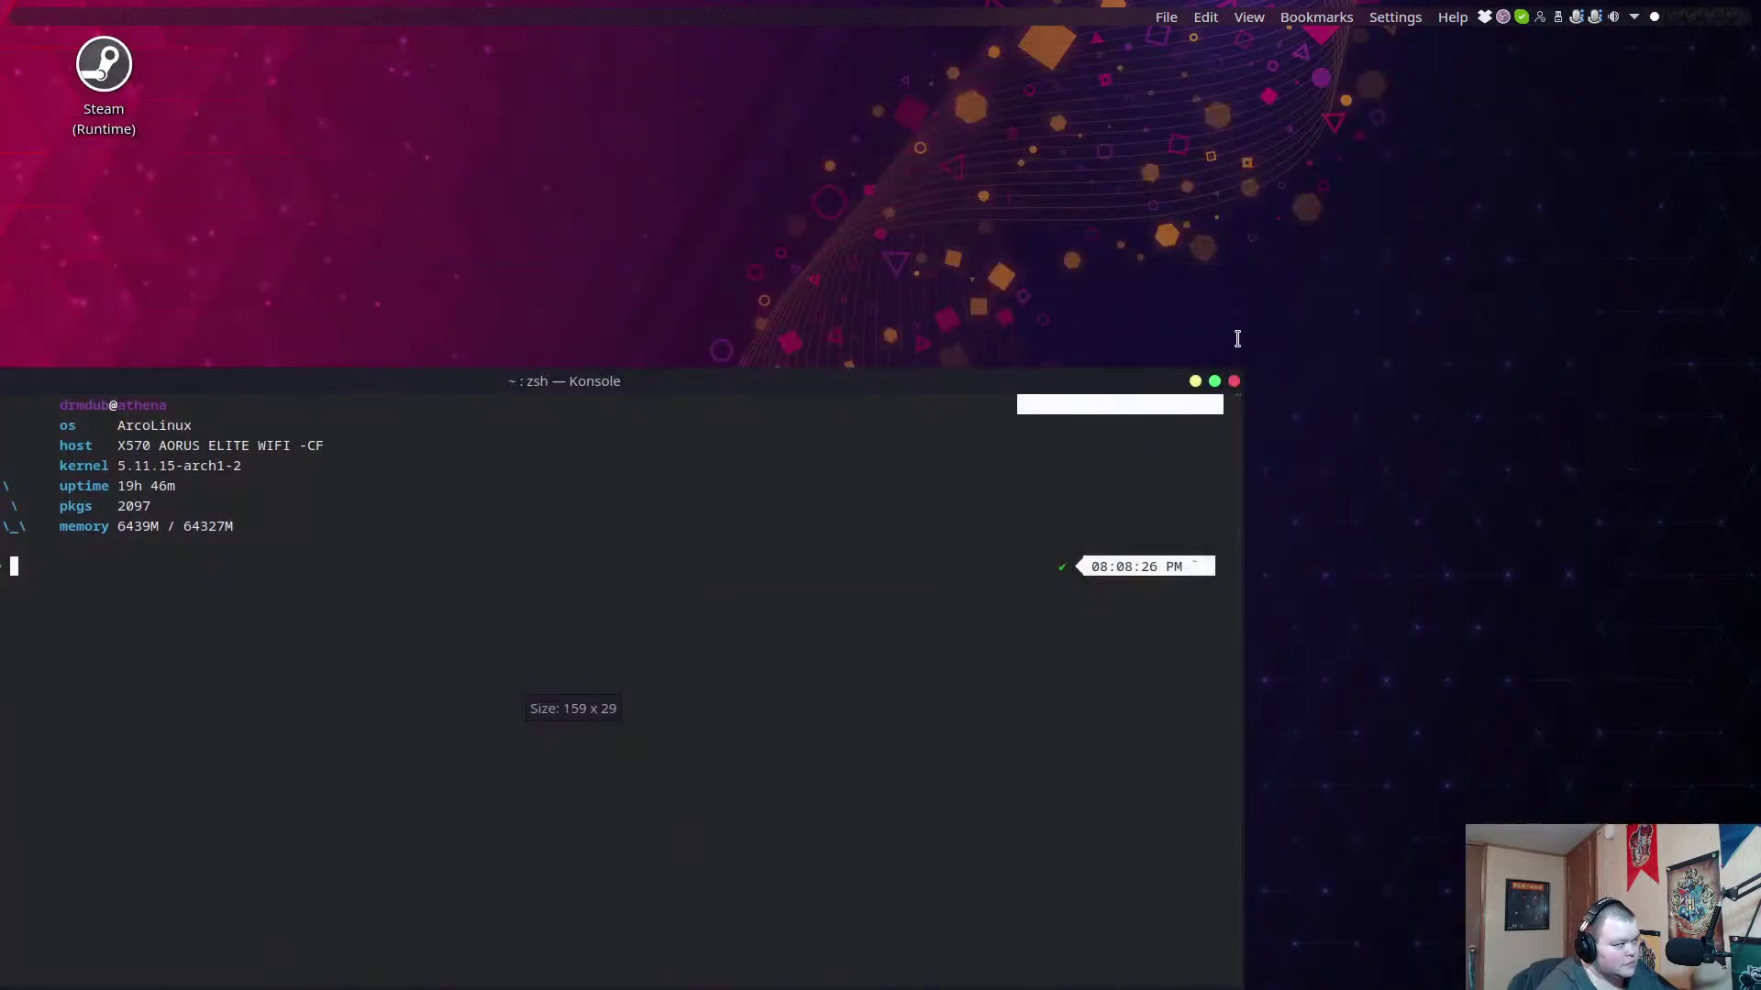
drag(974, 396, 1360, 223)
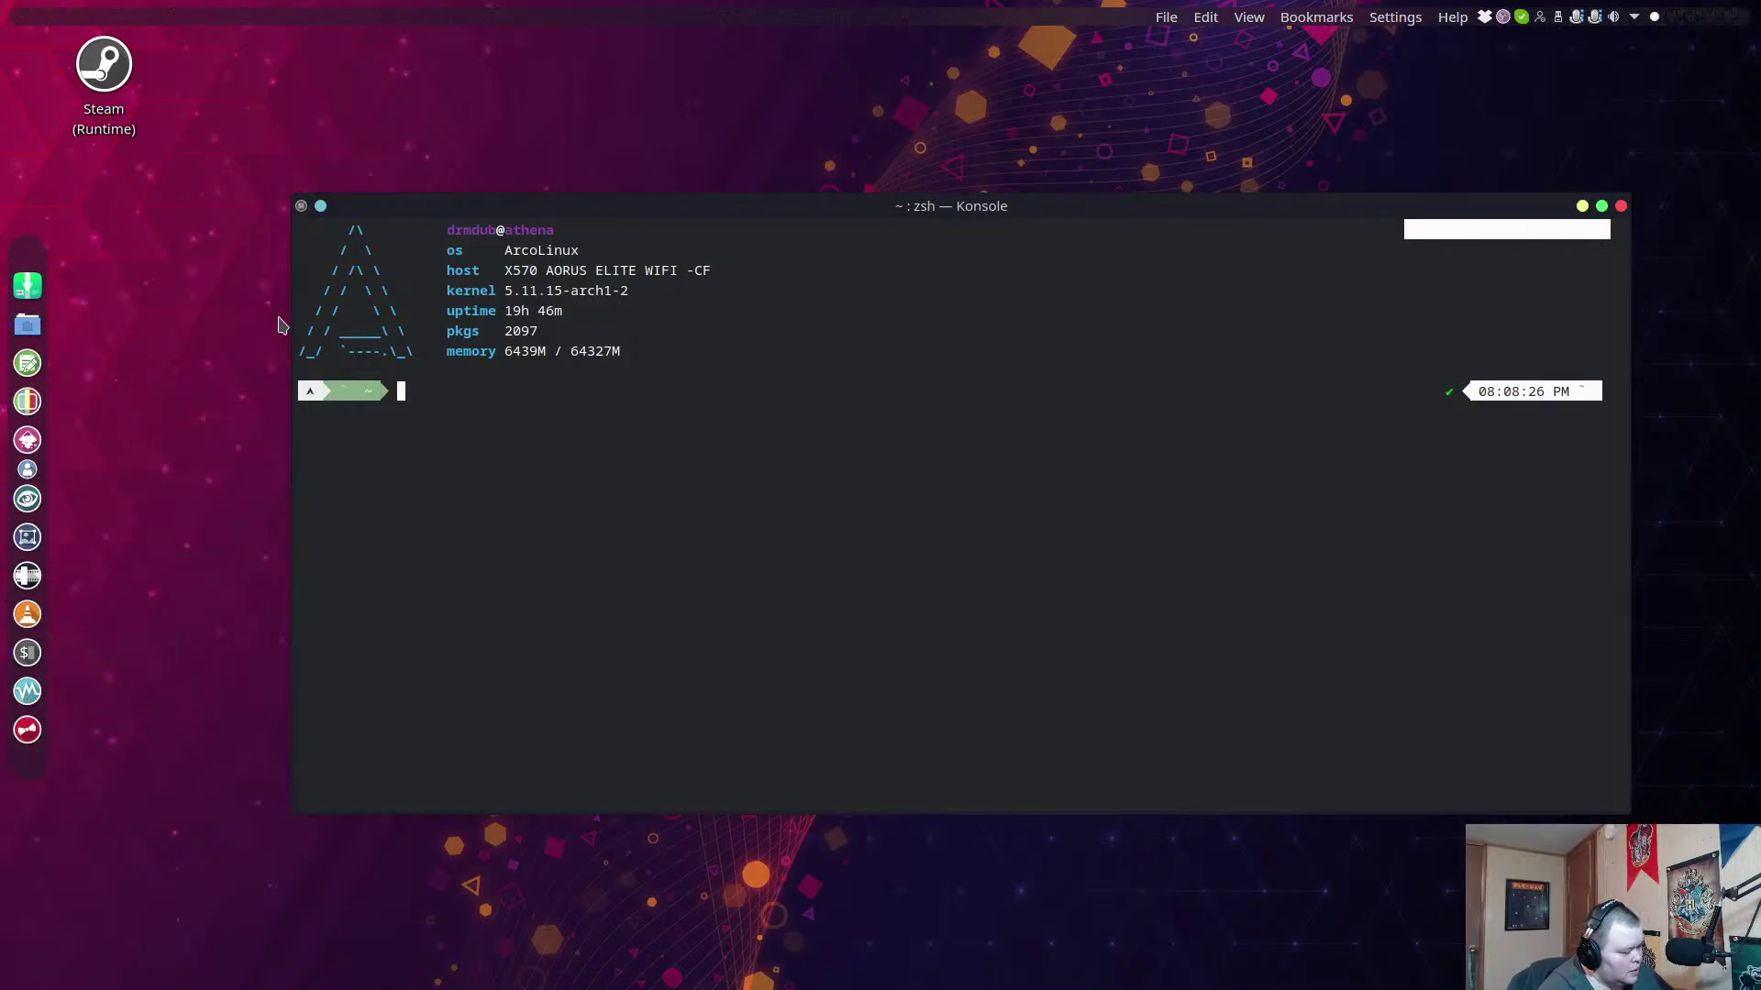
key(alt+F4)
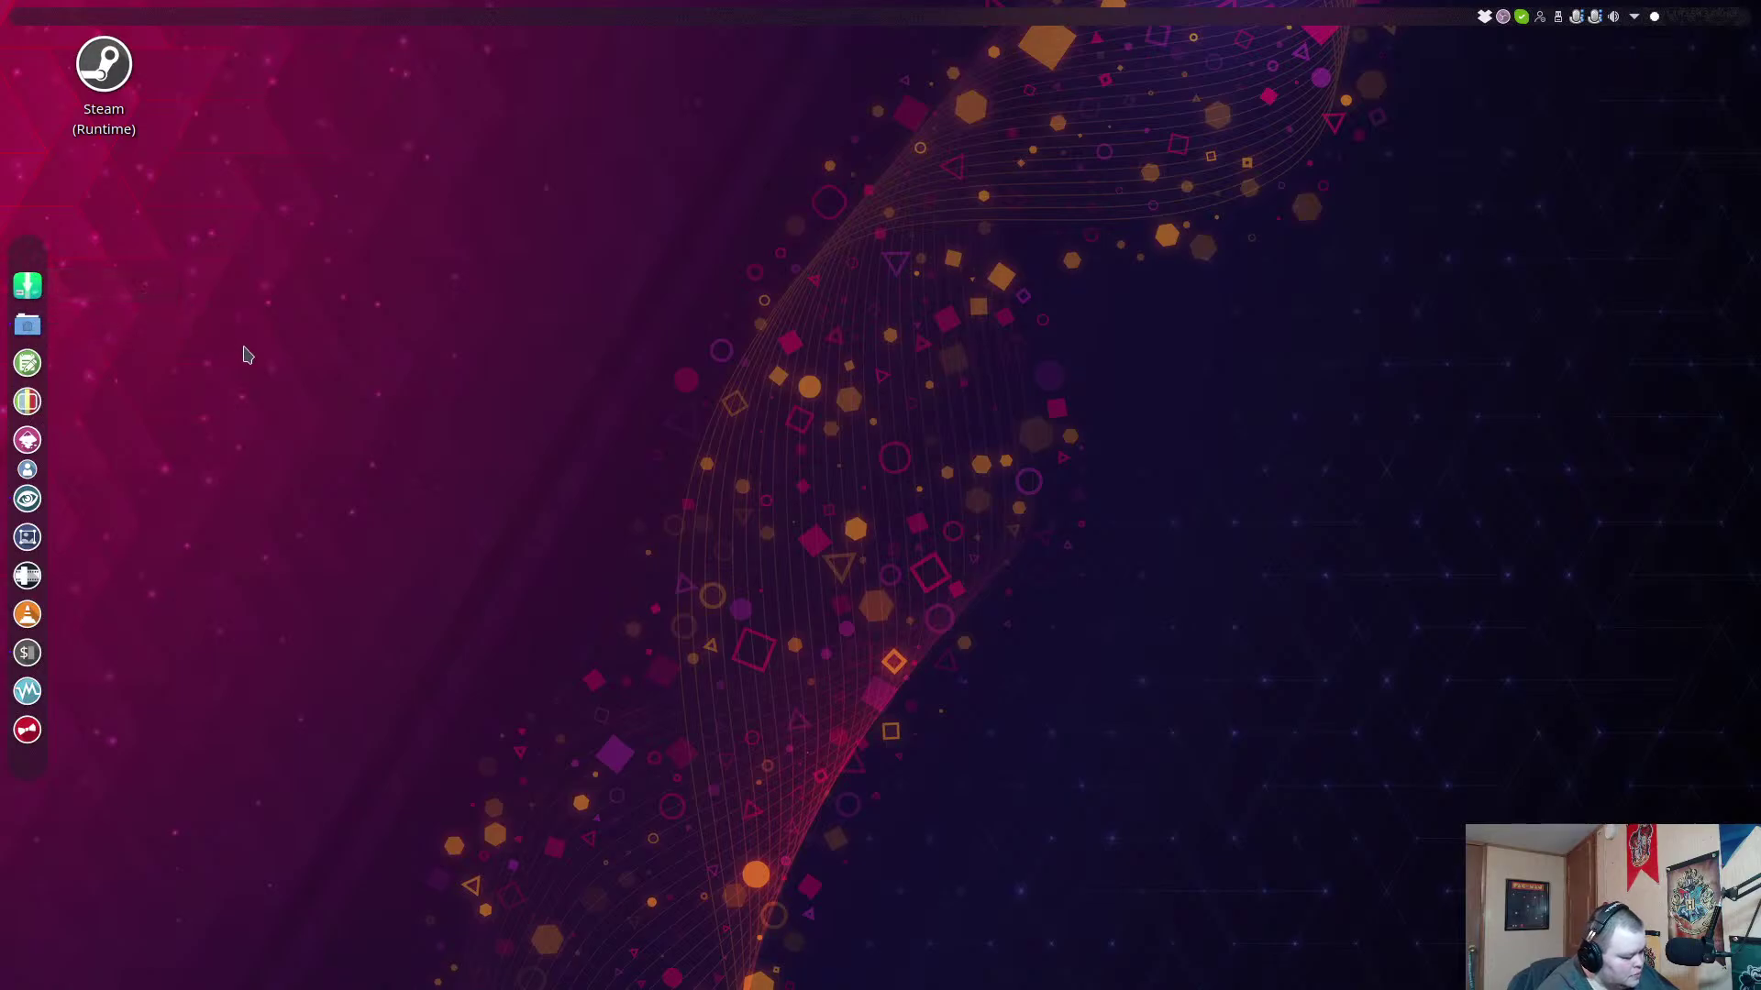
Open System Settings and disable the Krohnkite tiling script in KWin Scripts, applying the change.
key(alt+space)
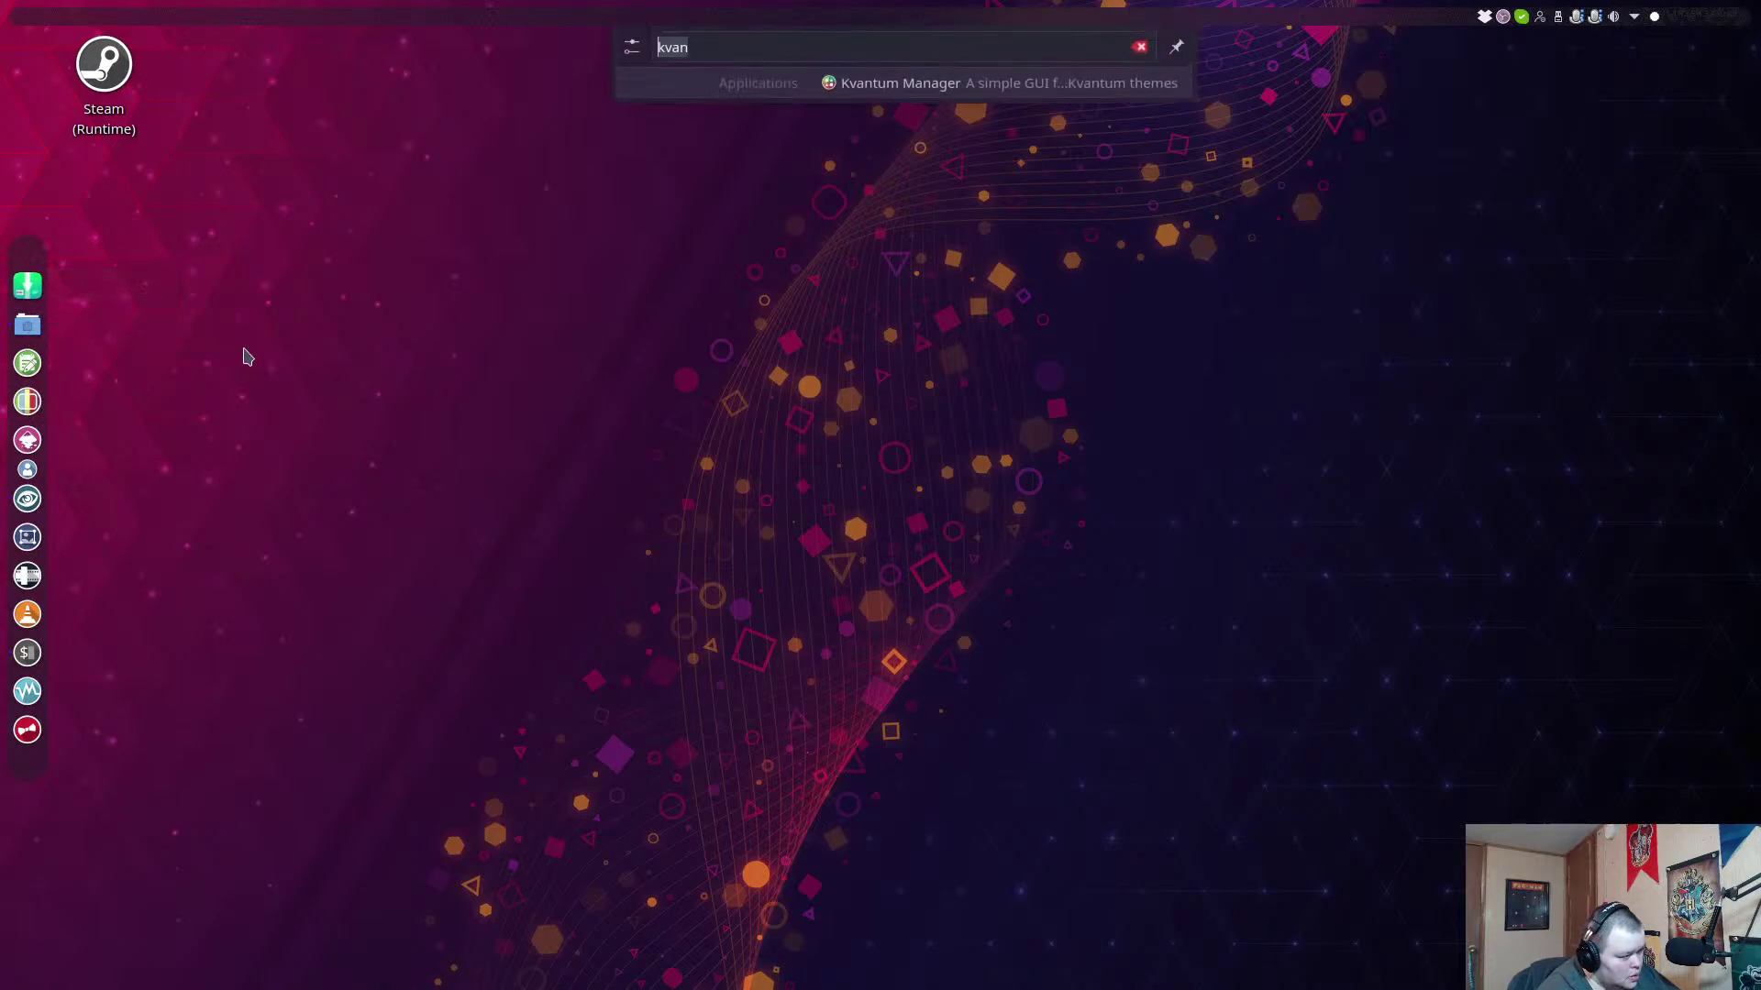
text(settings)
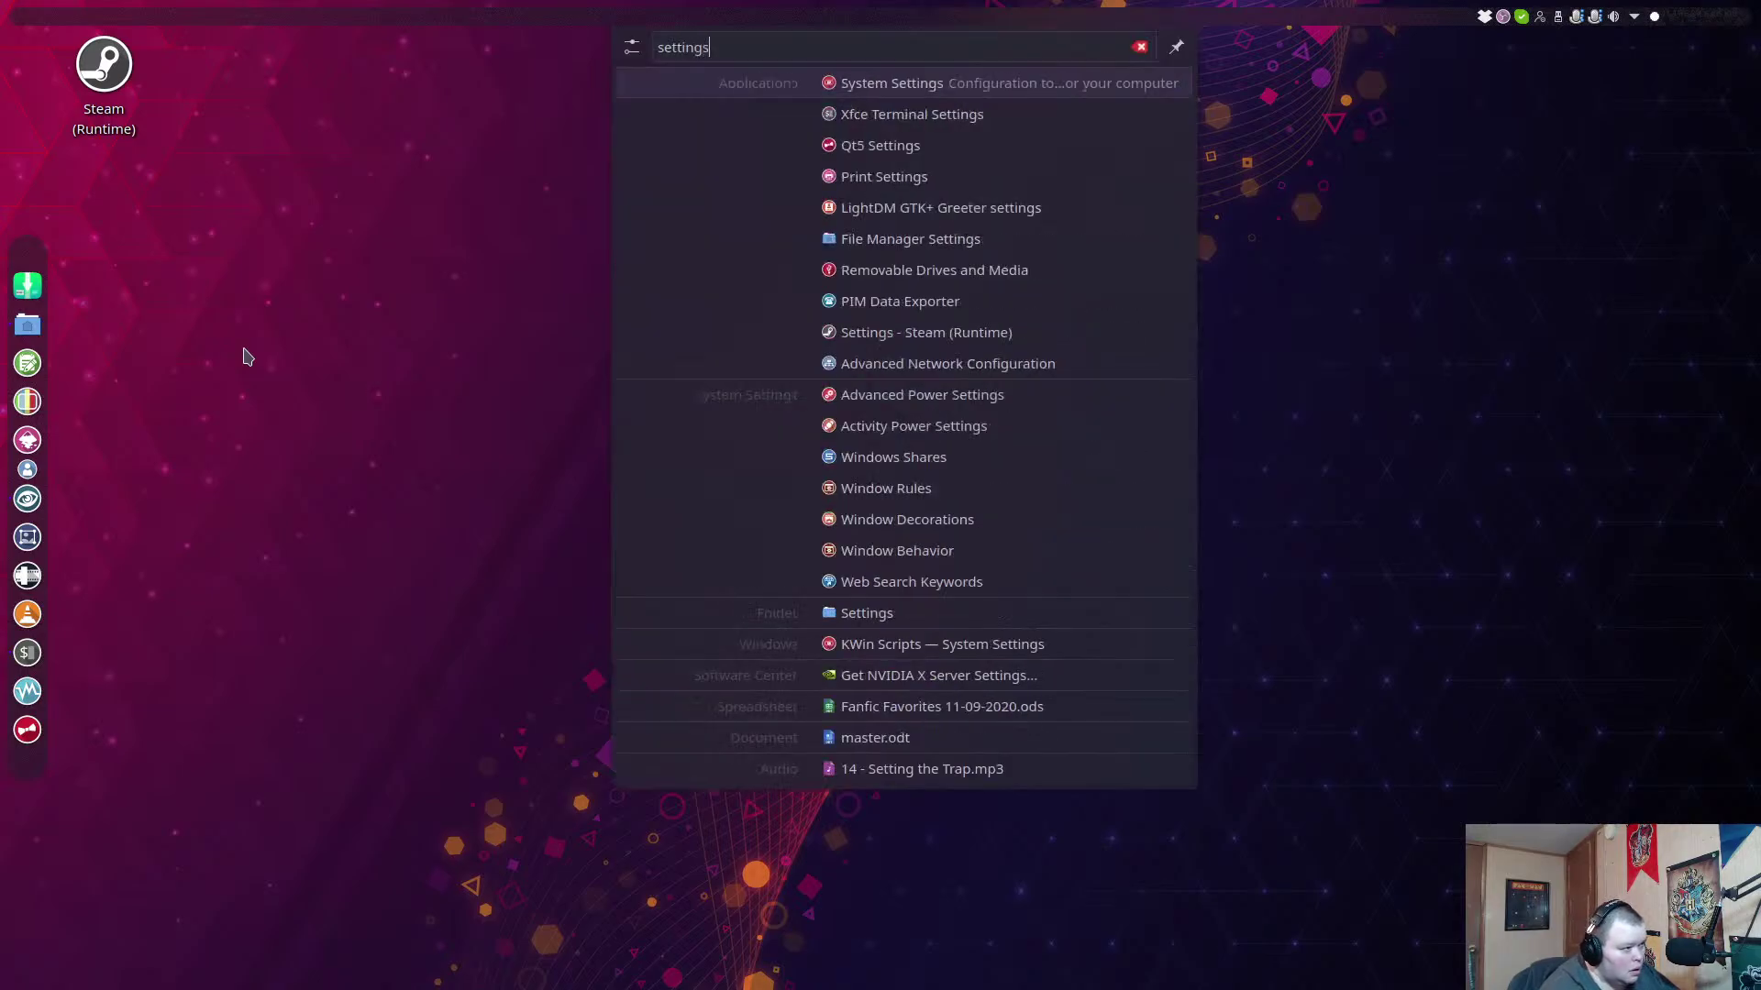
key(Return)
click(566, 264)
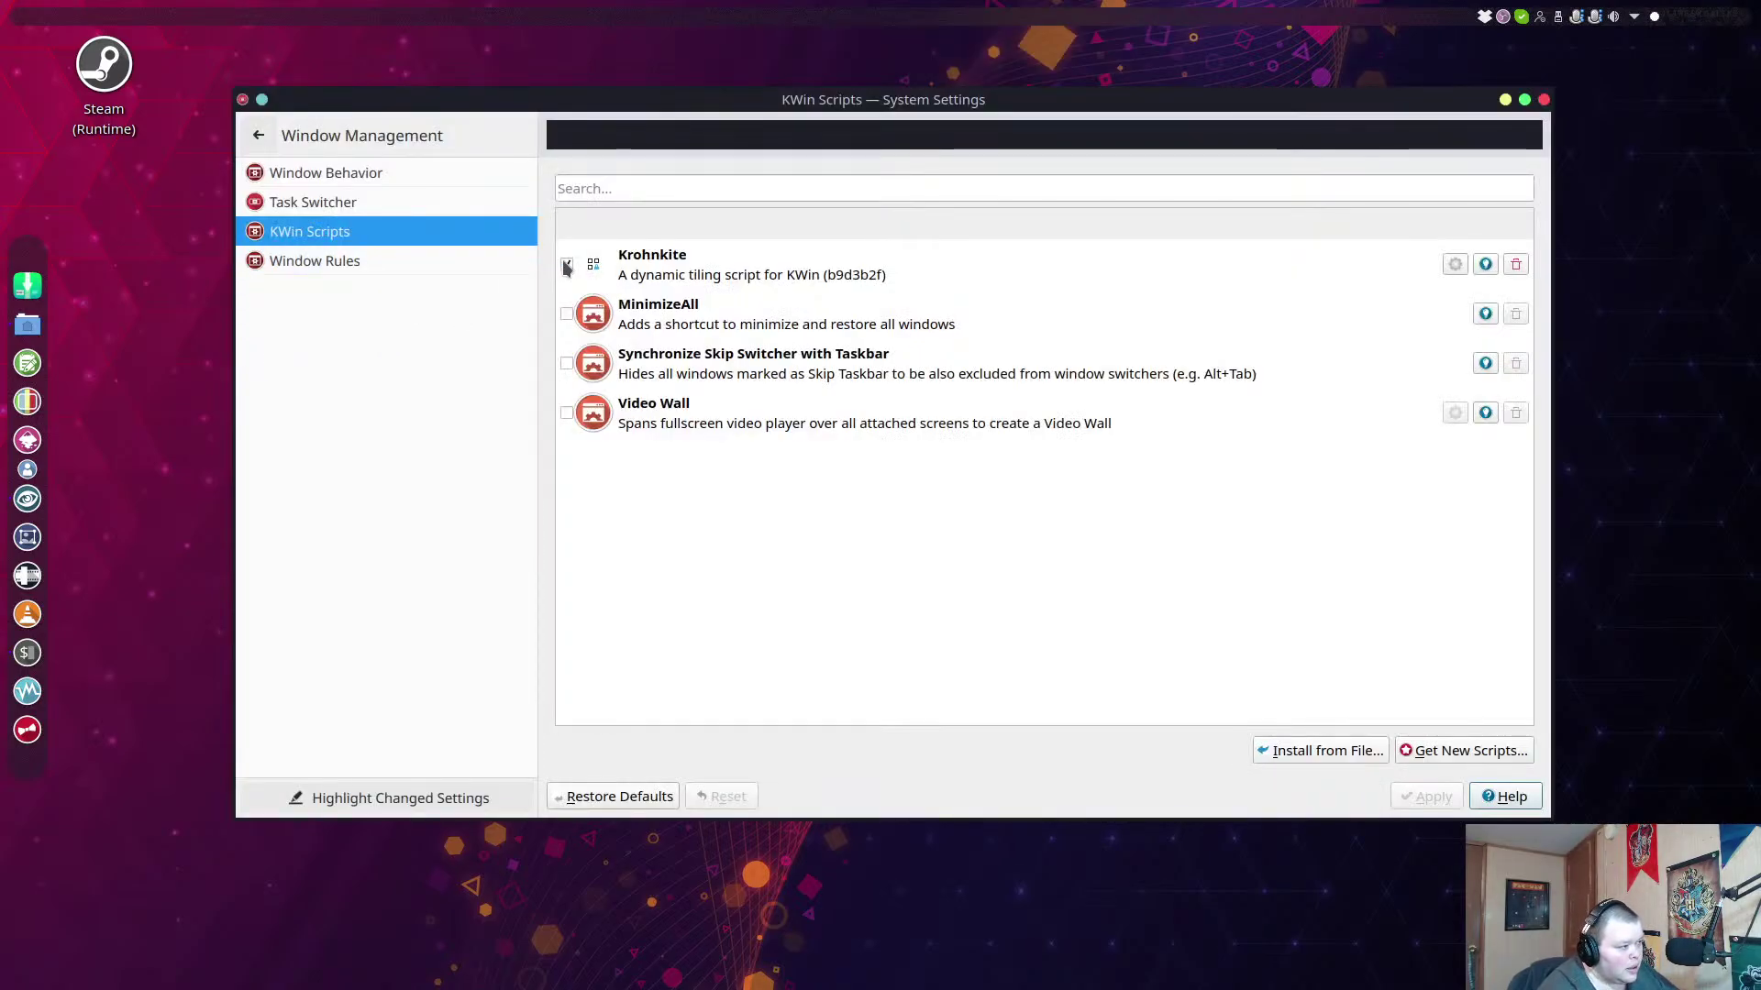
click(1449, 793)
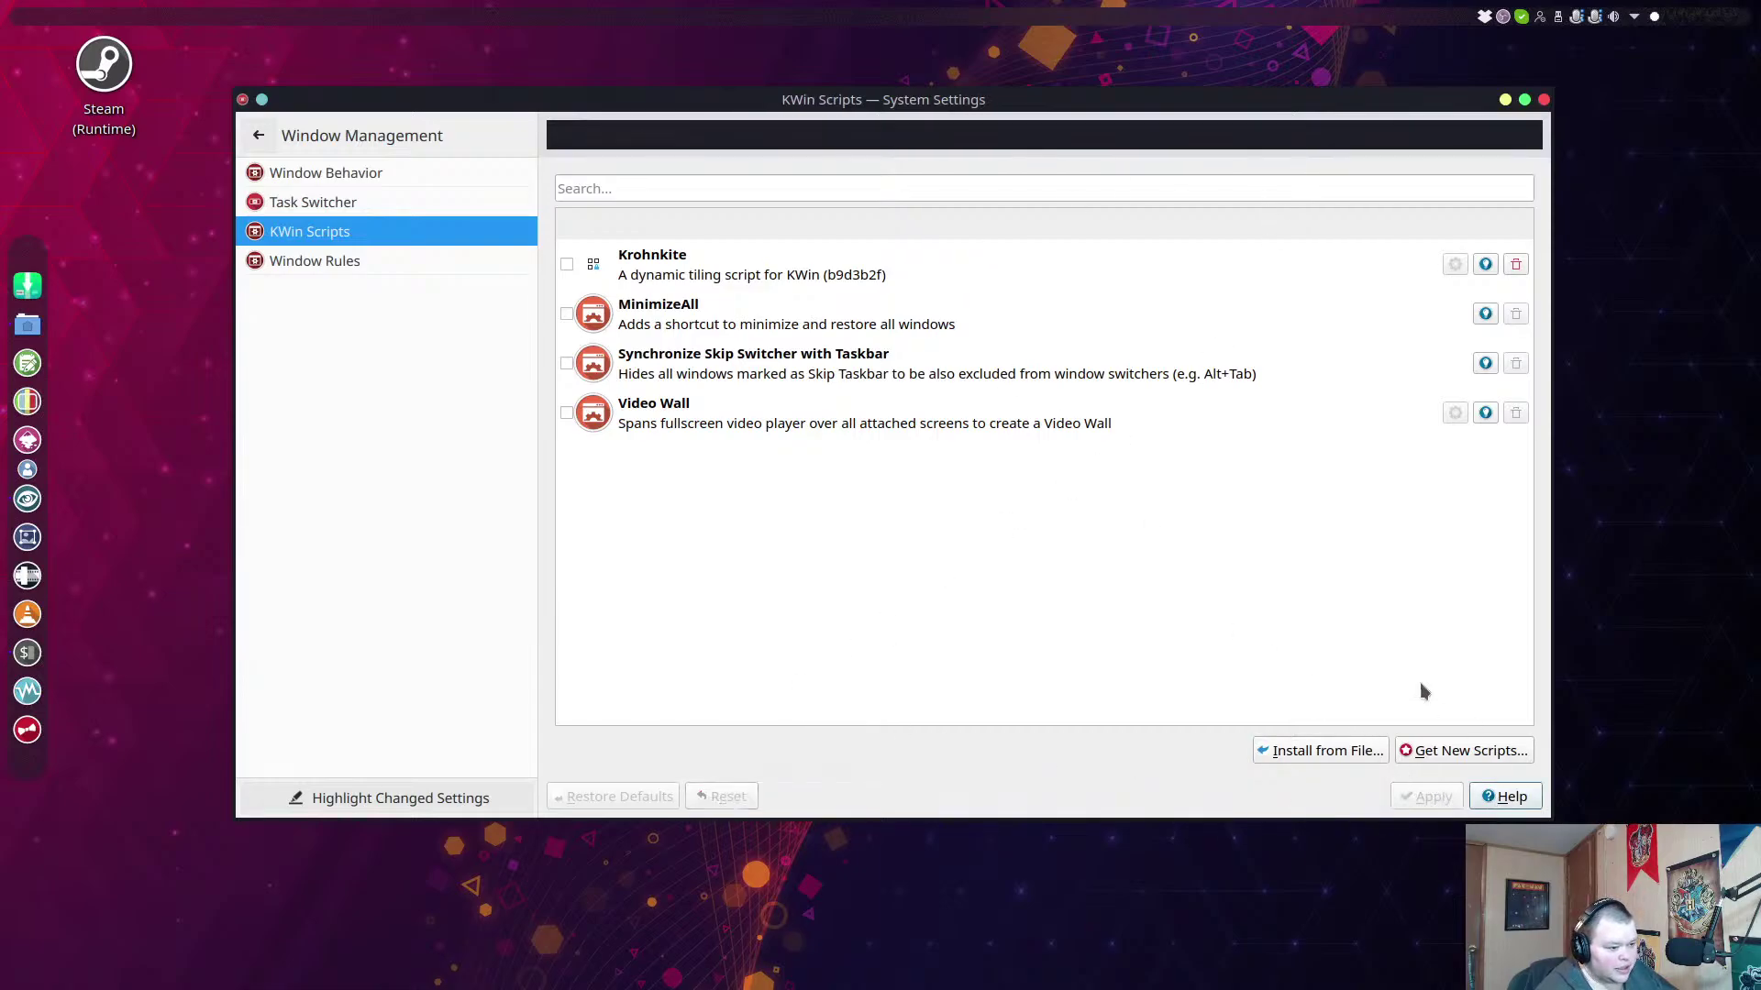
Try maximizing and restoring the System Settings window, and minimize it.
click(1524, 99)
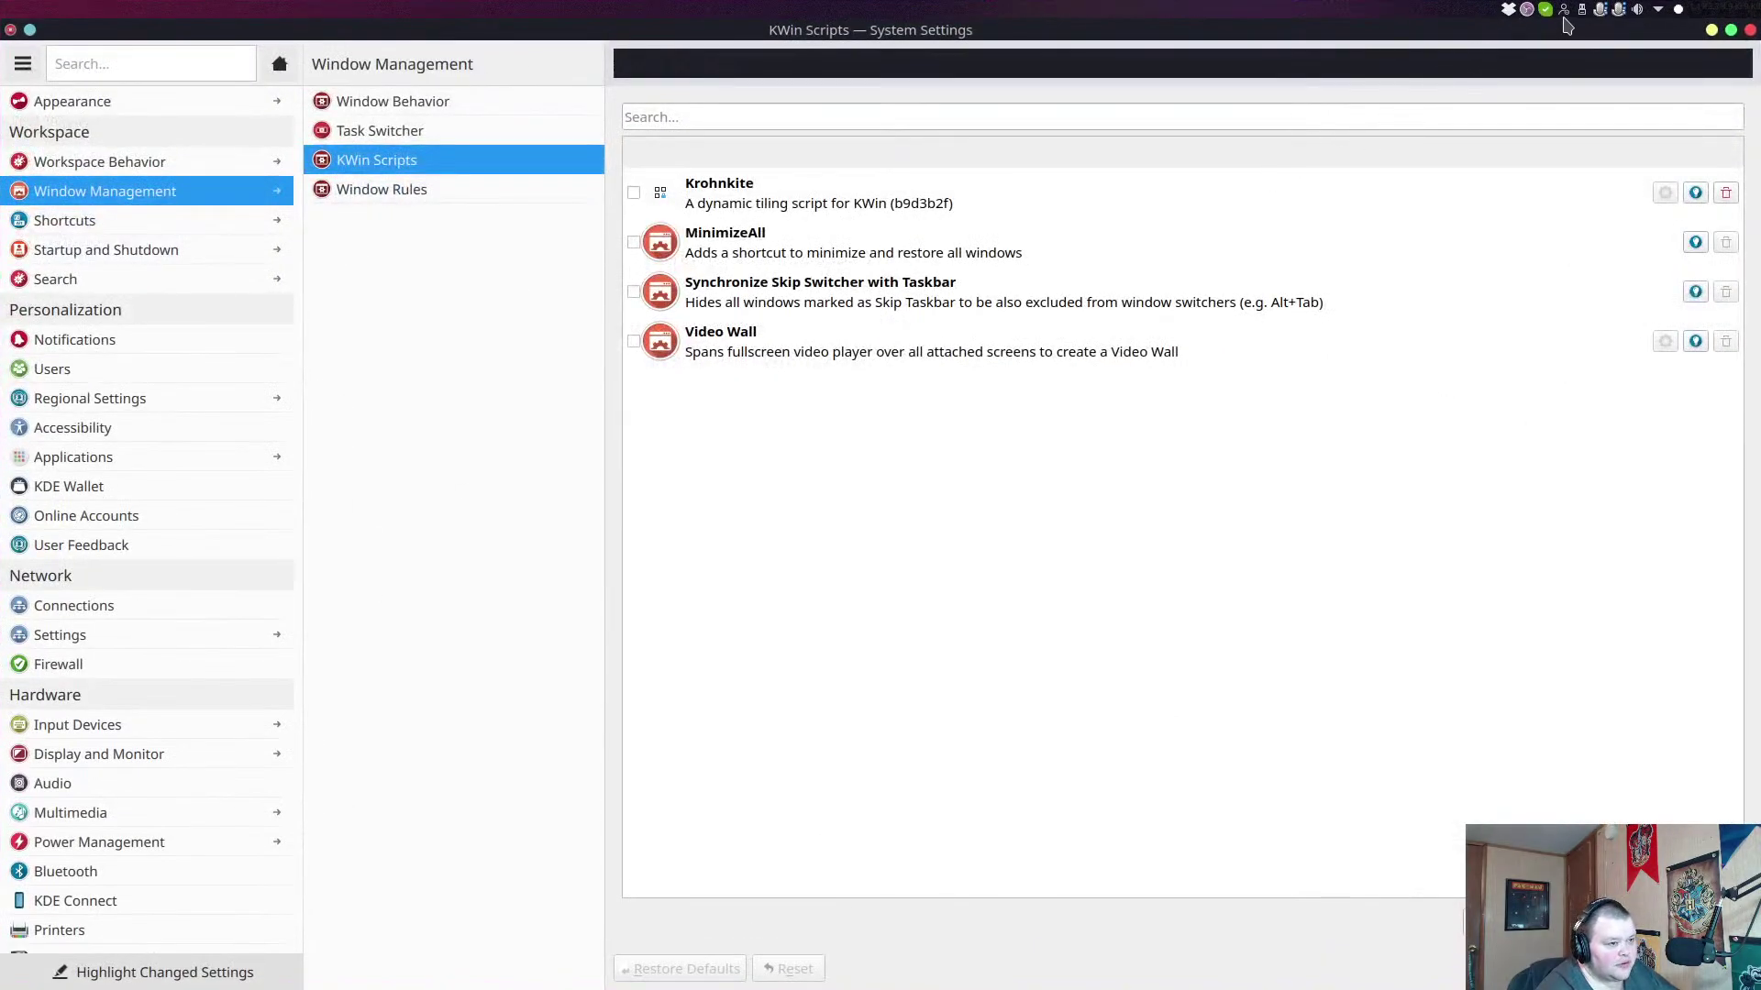
click(1731, 31)
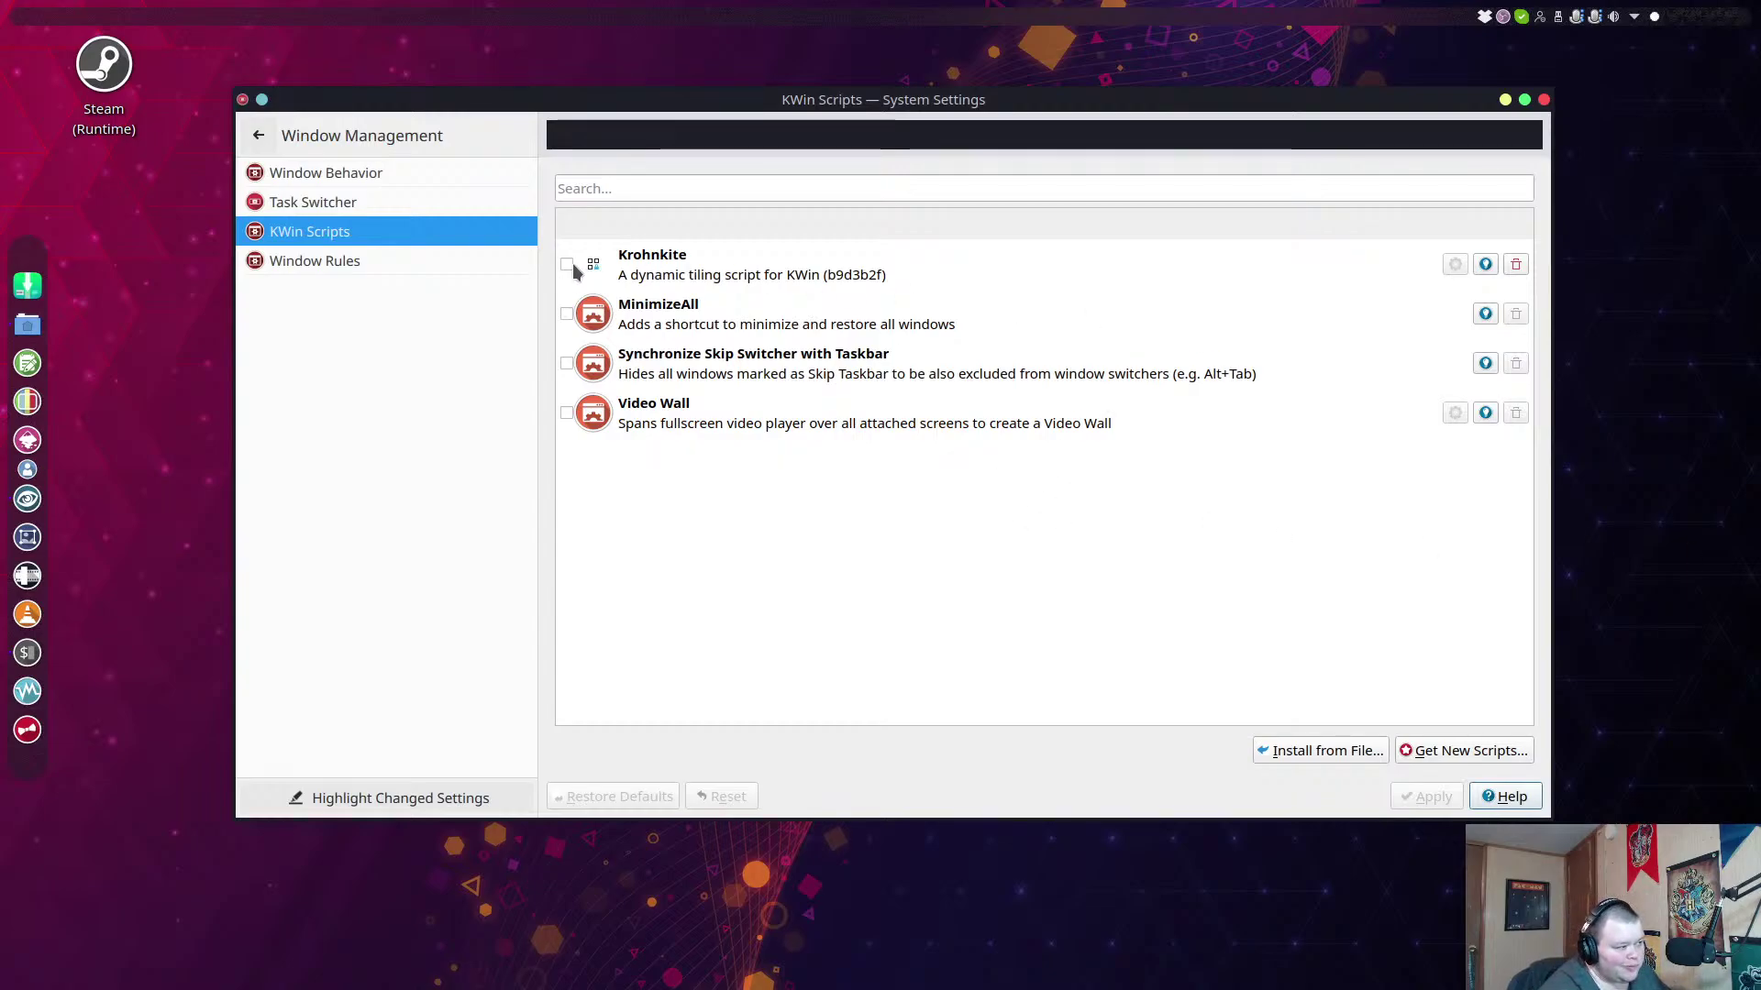
click(1505, 100)
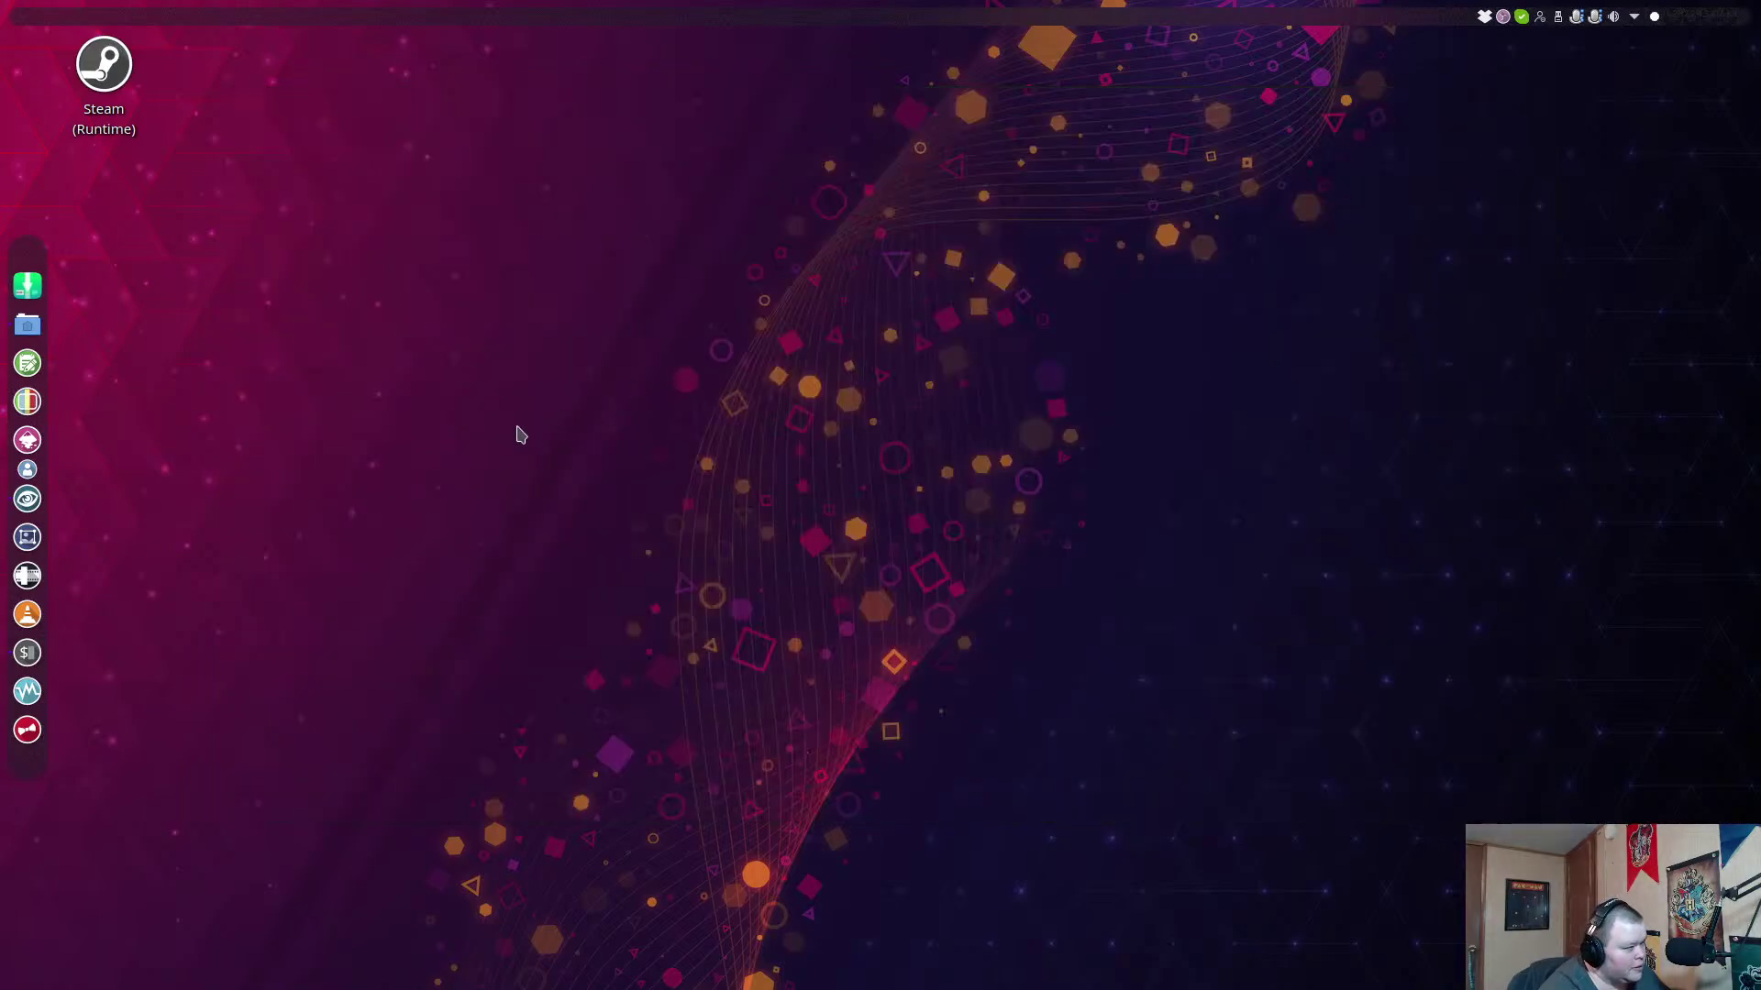
Open the desktop's widget explorer and browse the installed widgets for those the Xmobar layout needs.
right_click(321, 266)
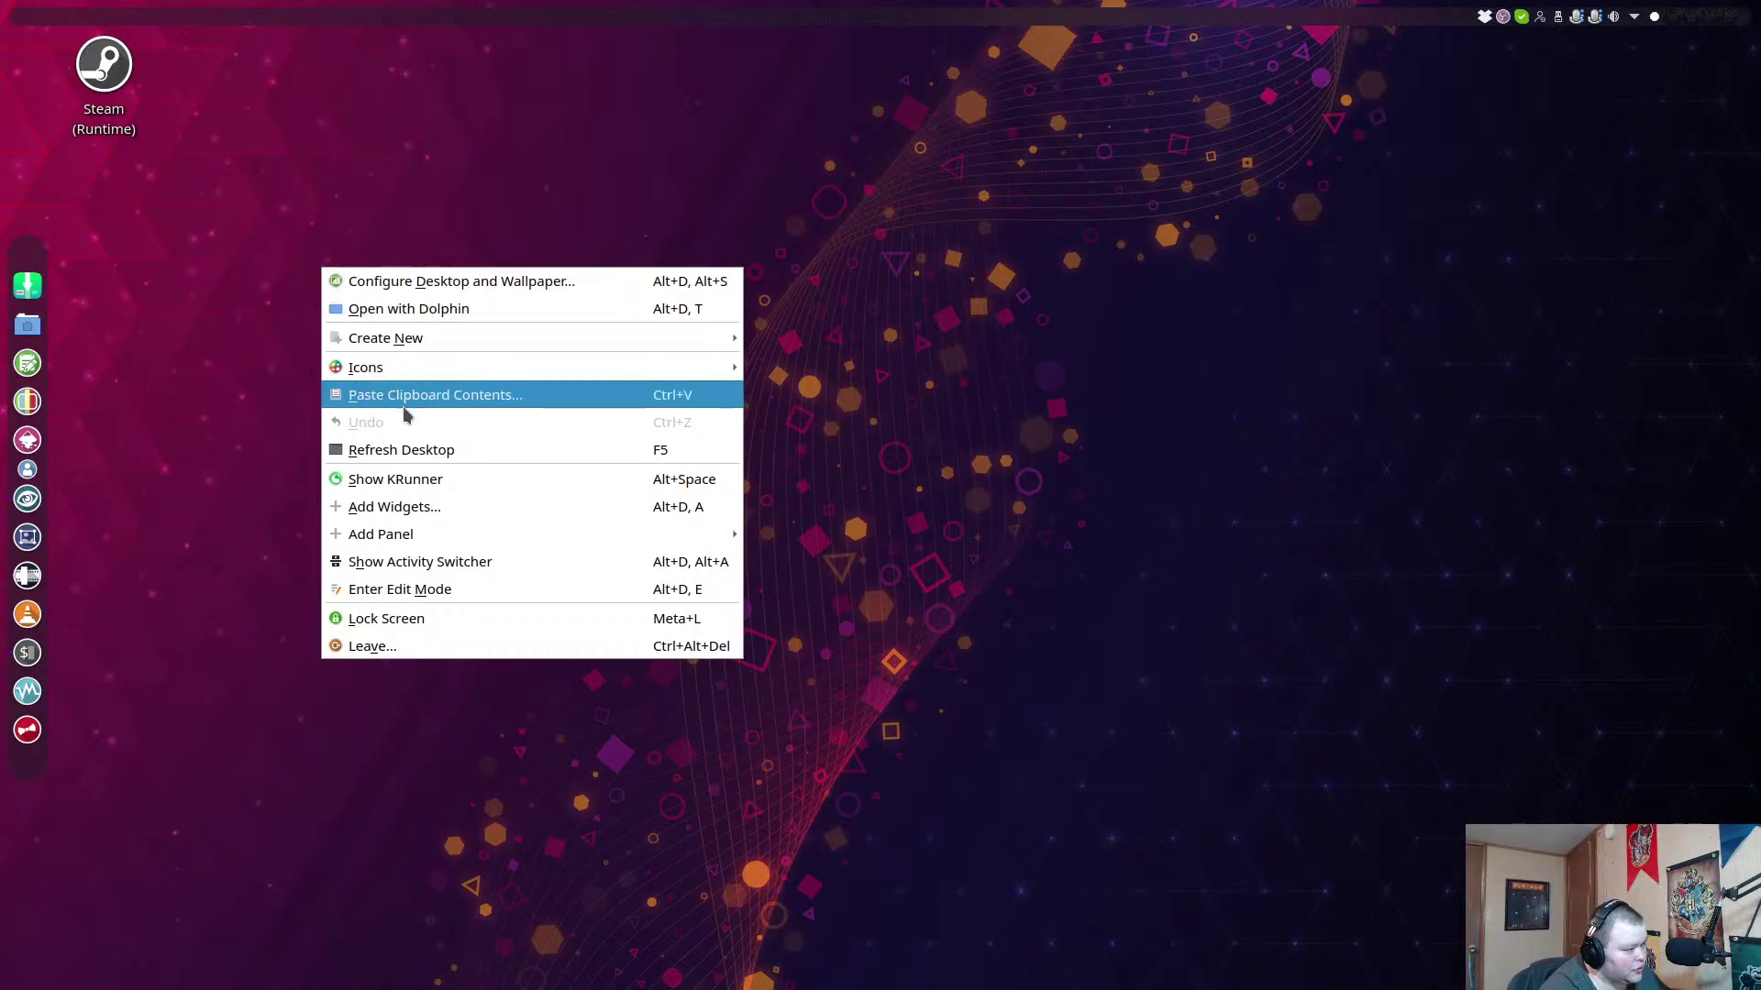
click(431, 512)
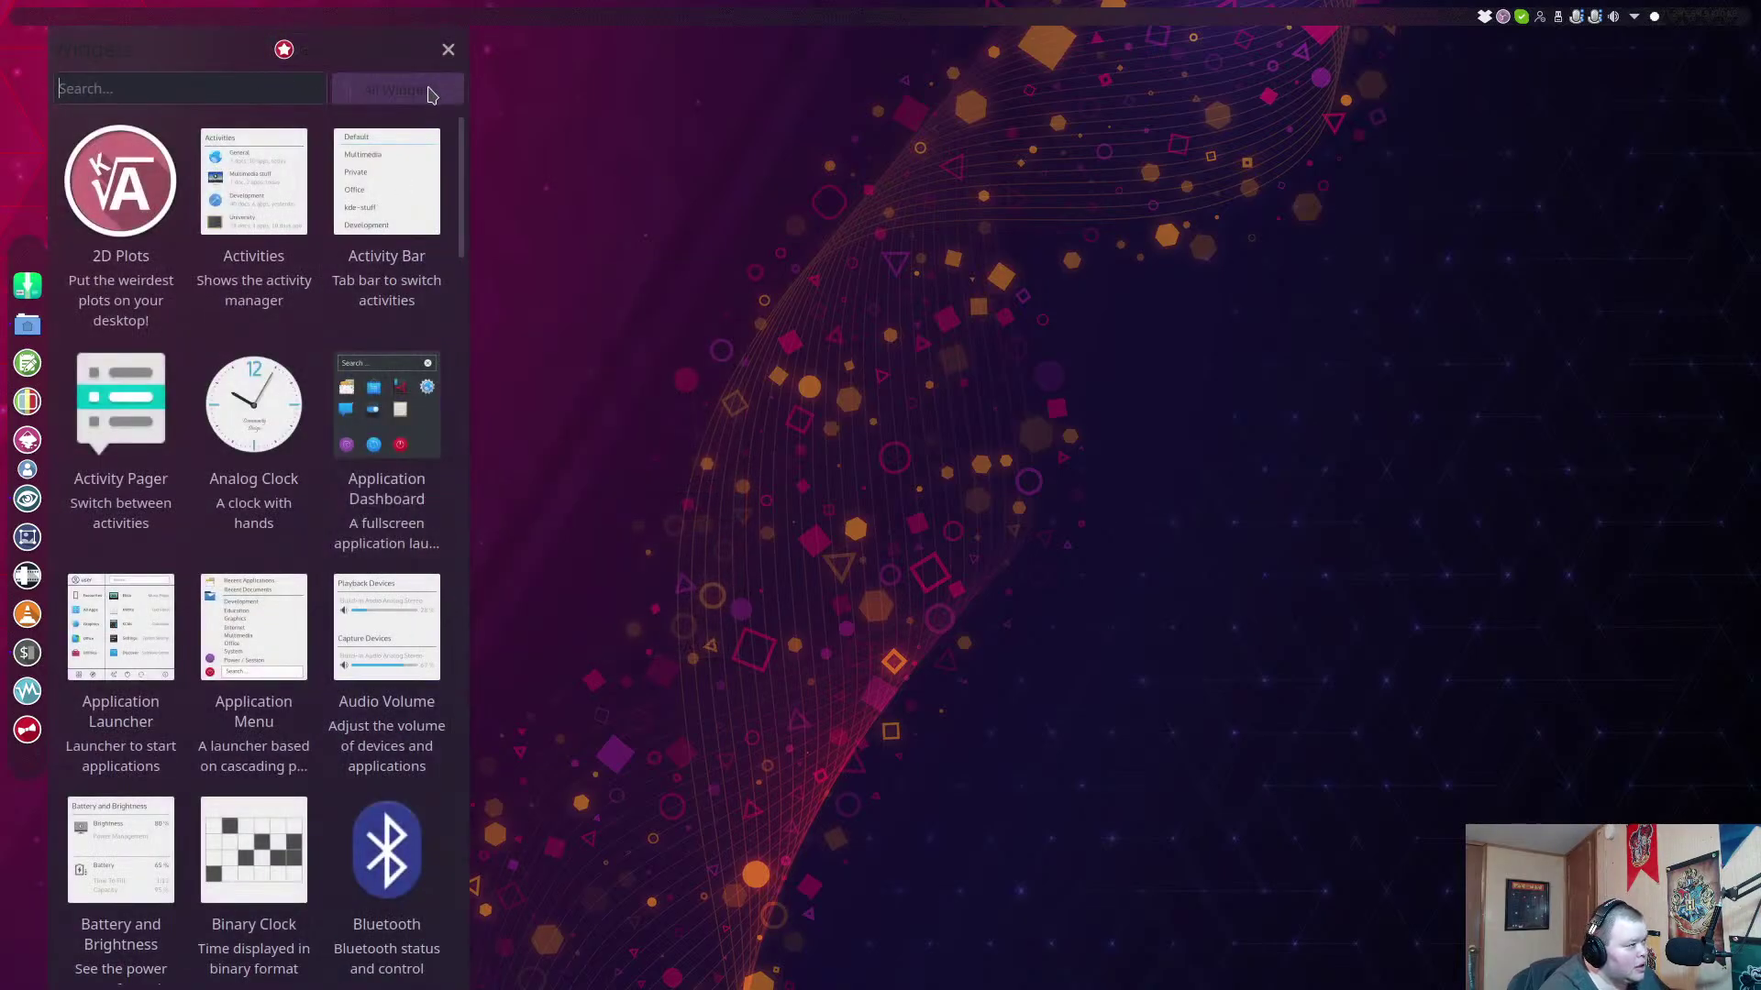
scroll(403, 330, down, 2)
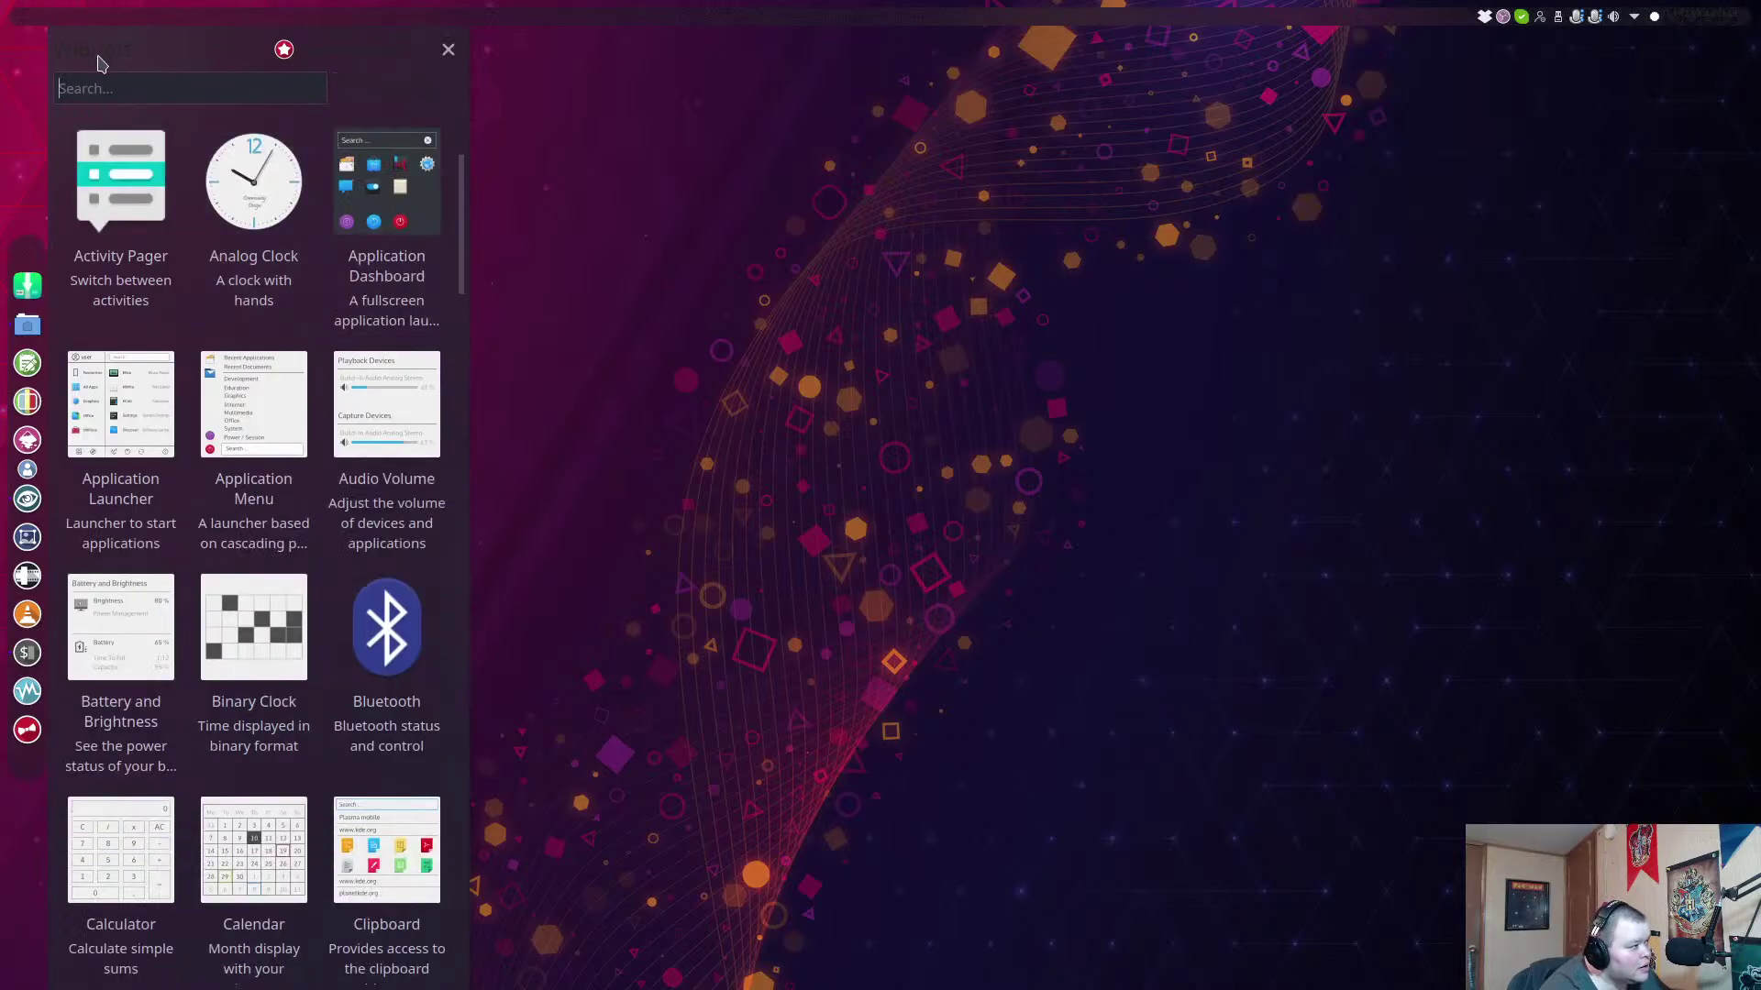
scroll(369, 518, down, 15)
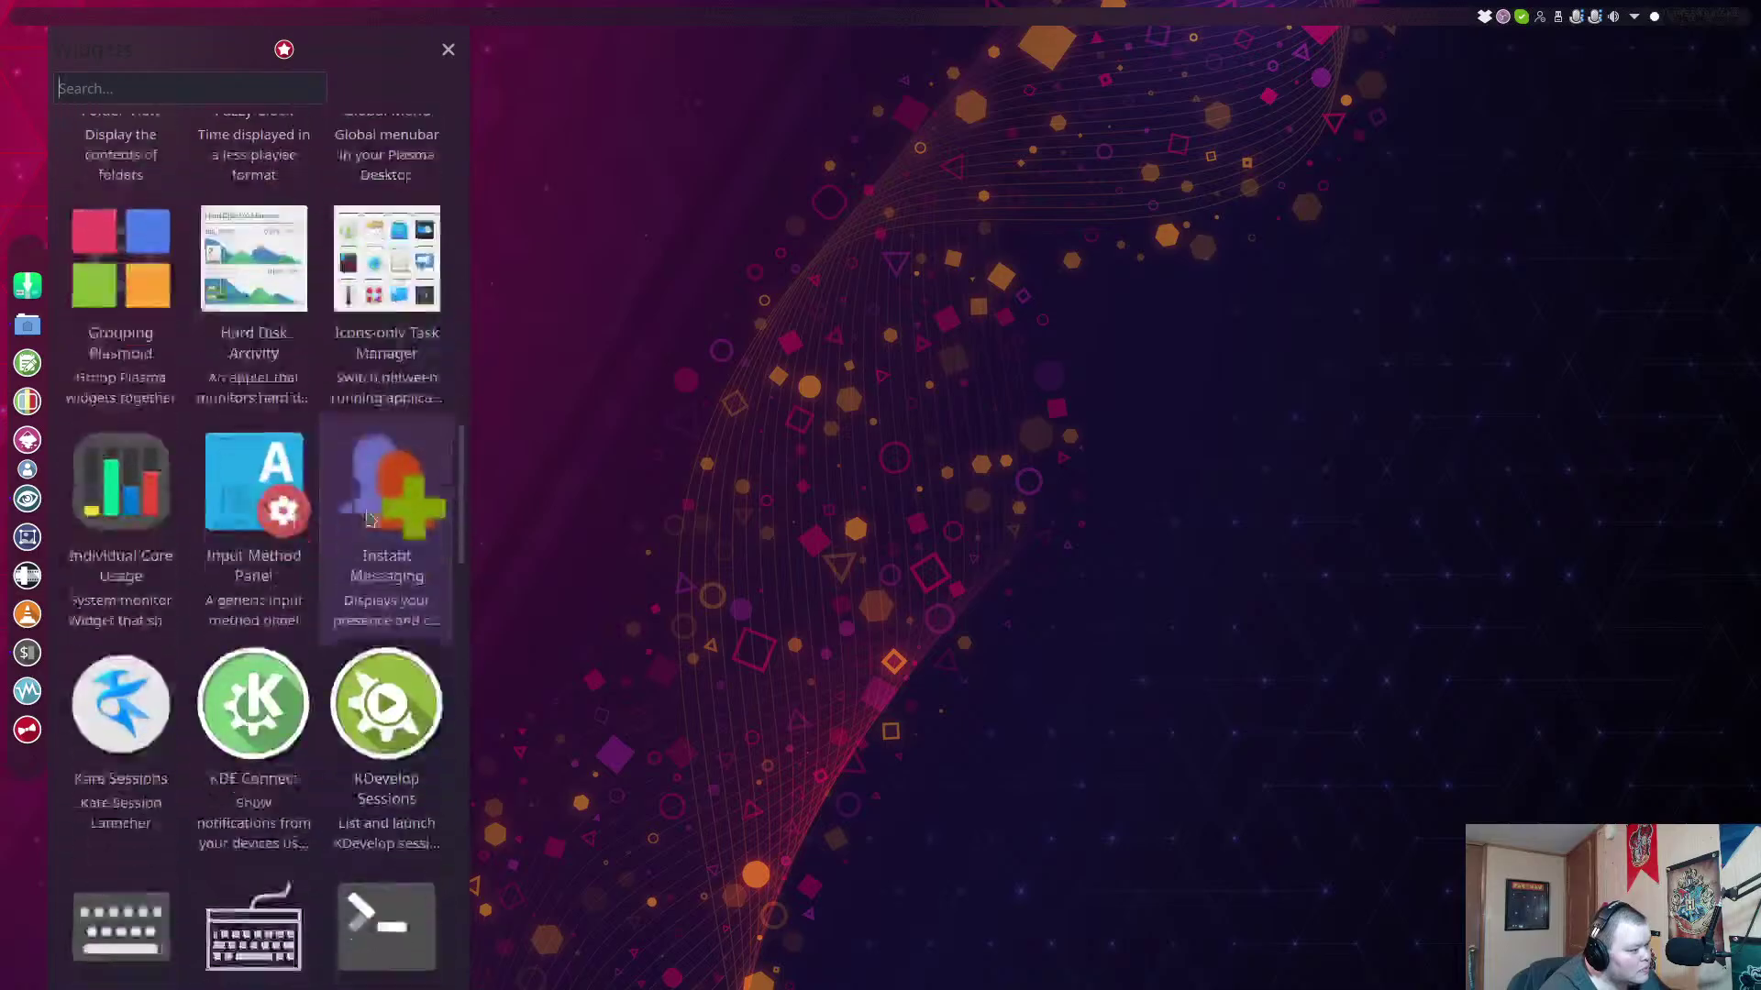
scroll(367, 519, down, 20)
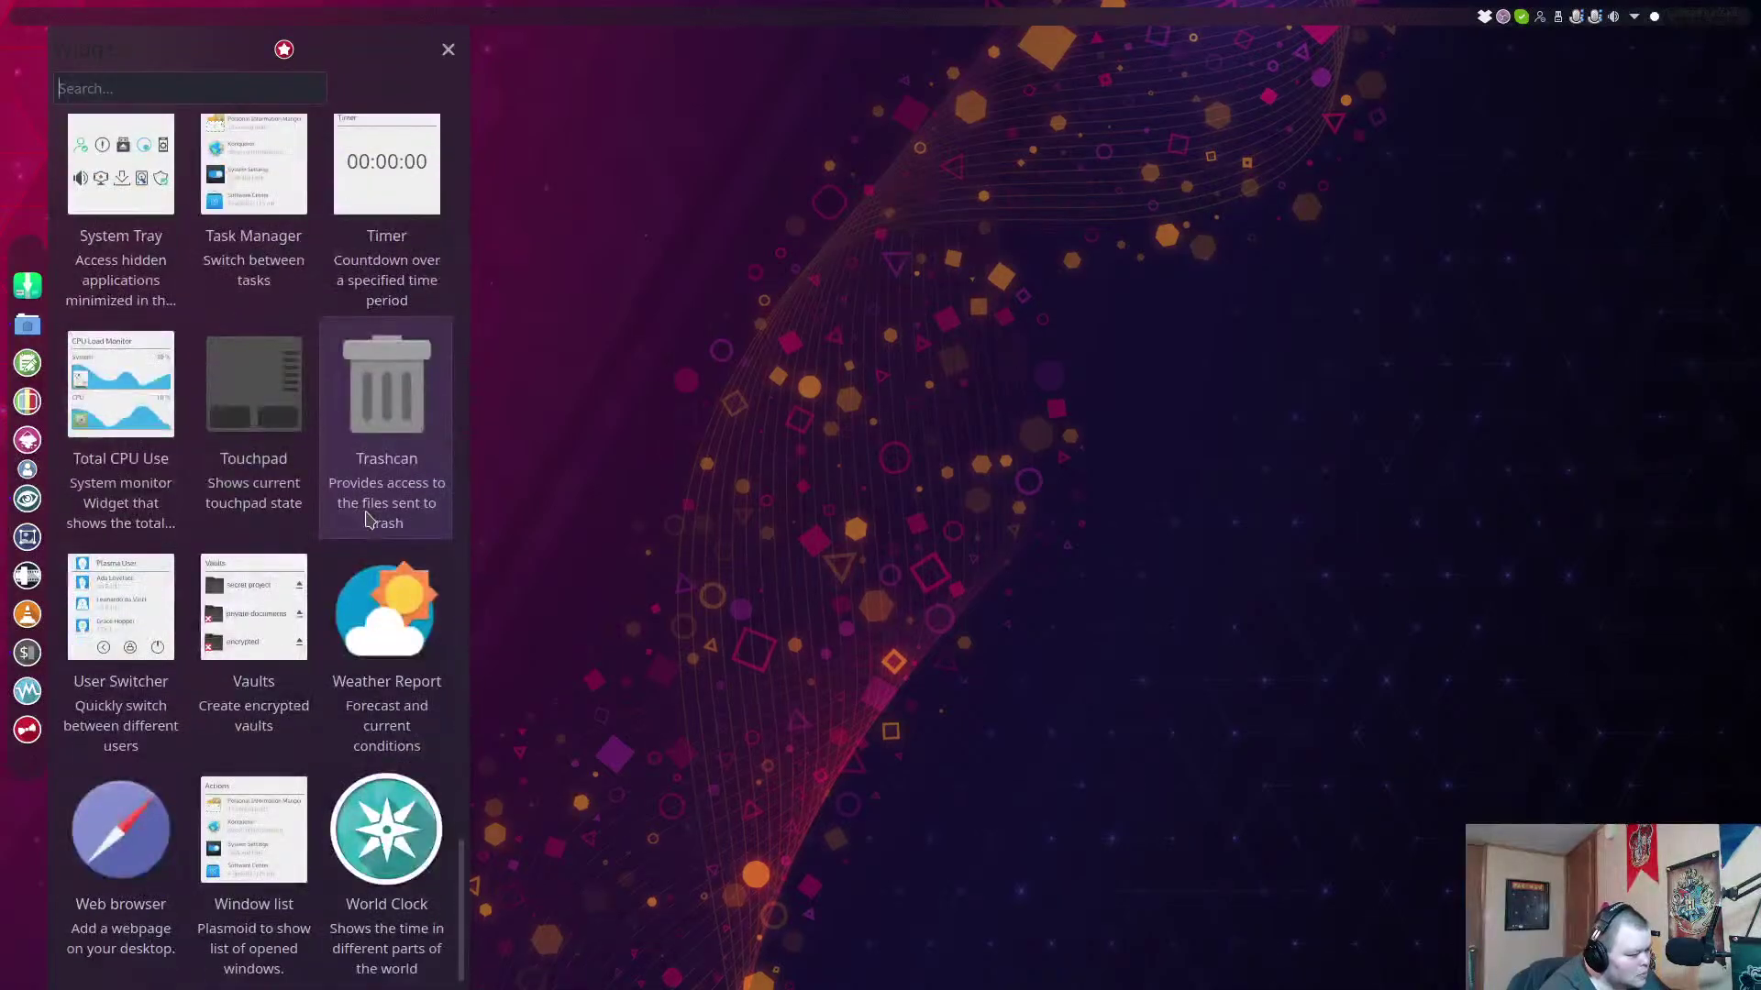
scroll(367, 519, up, 20)
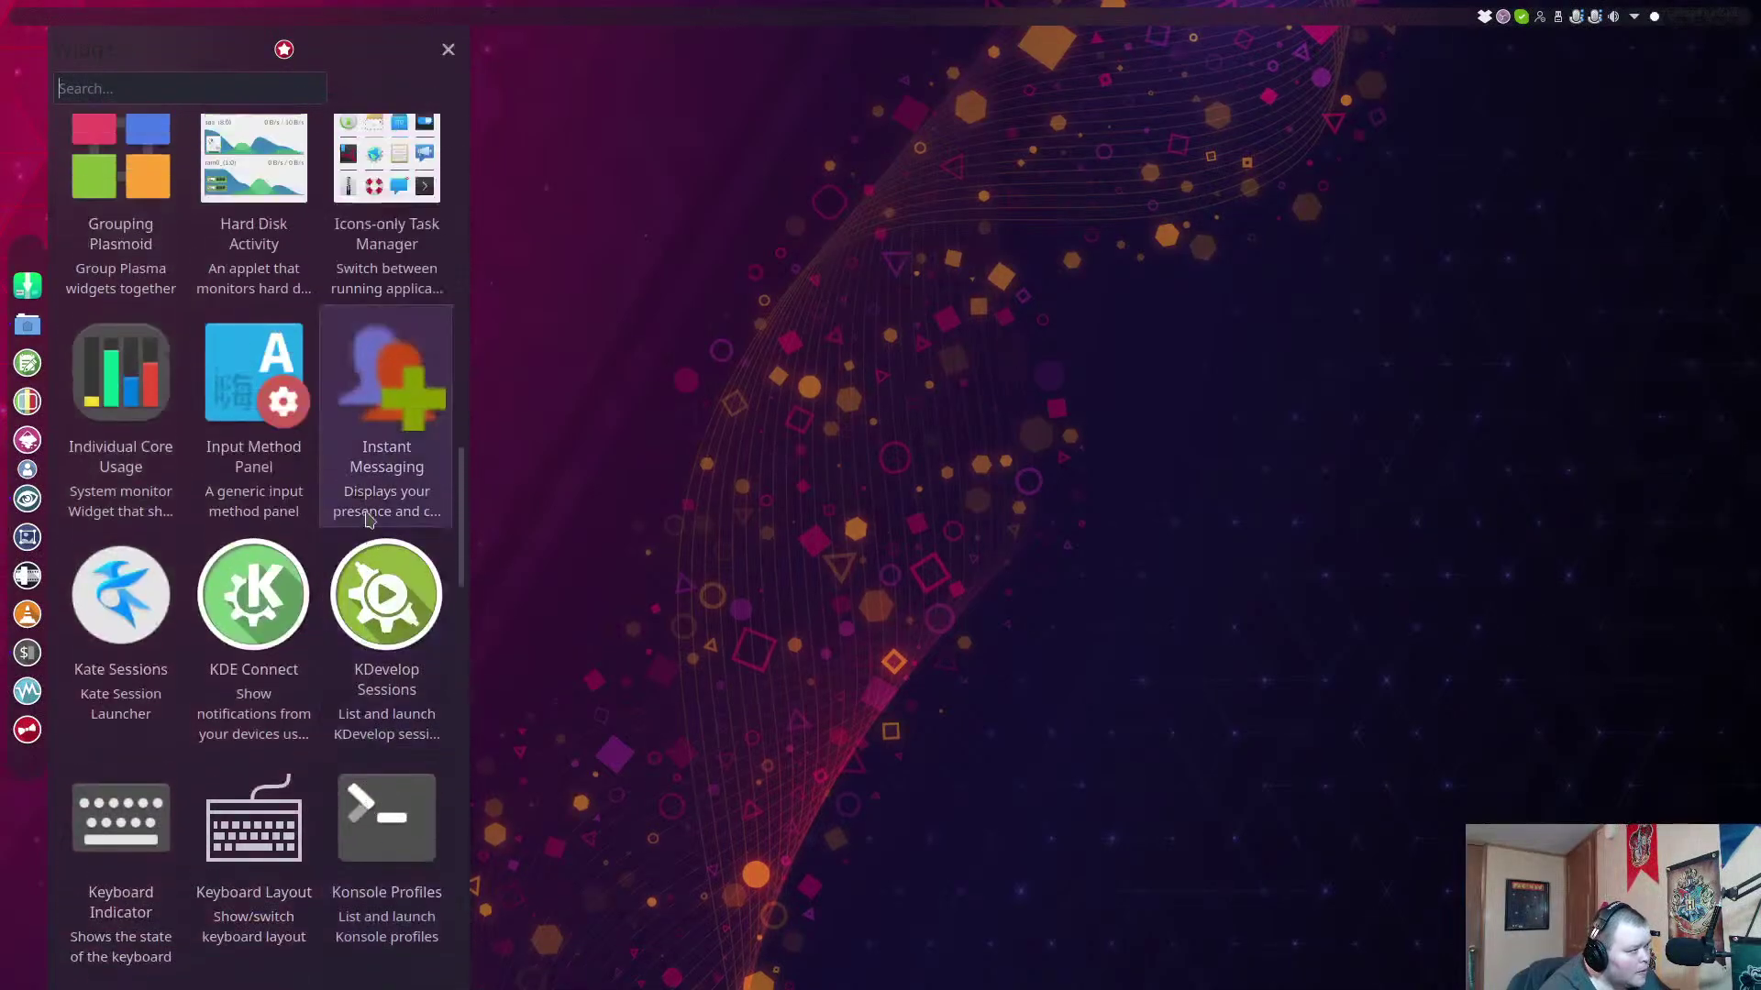
scroll(368, 519, up, 8)
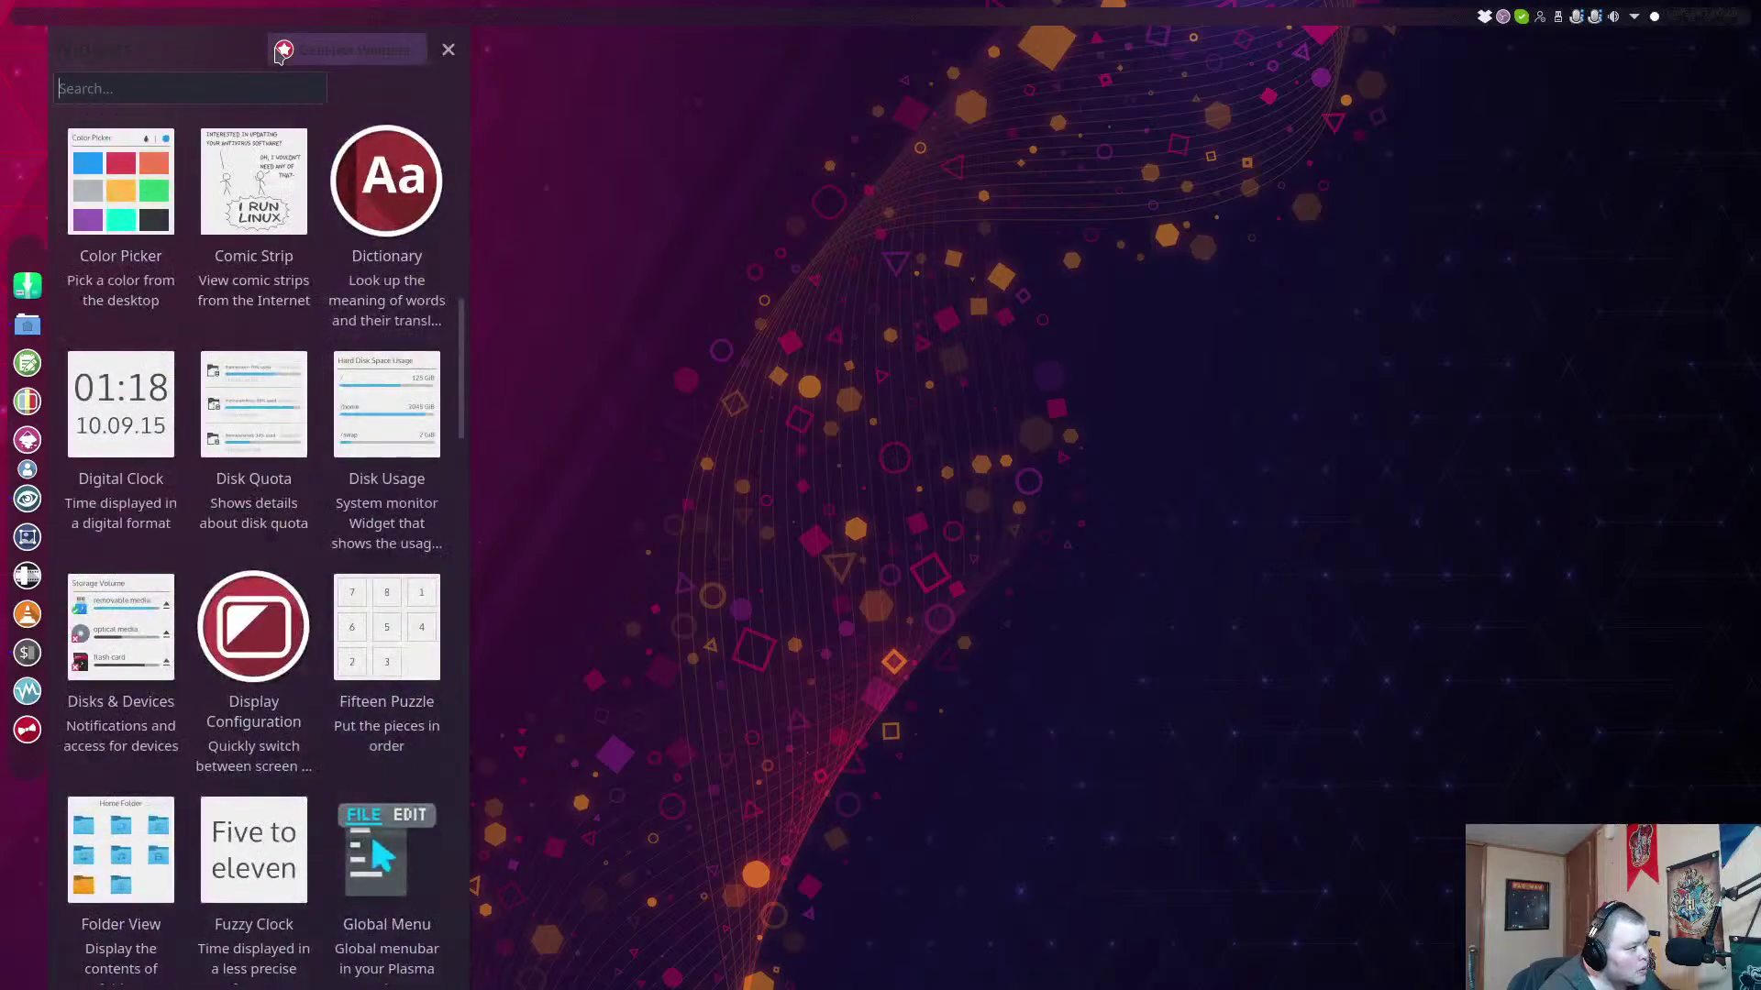
Open the online Plasma widget download window and place it beside the layout page's widget list in Firefox.
click(385, 60)
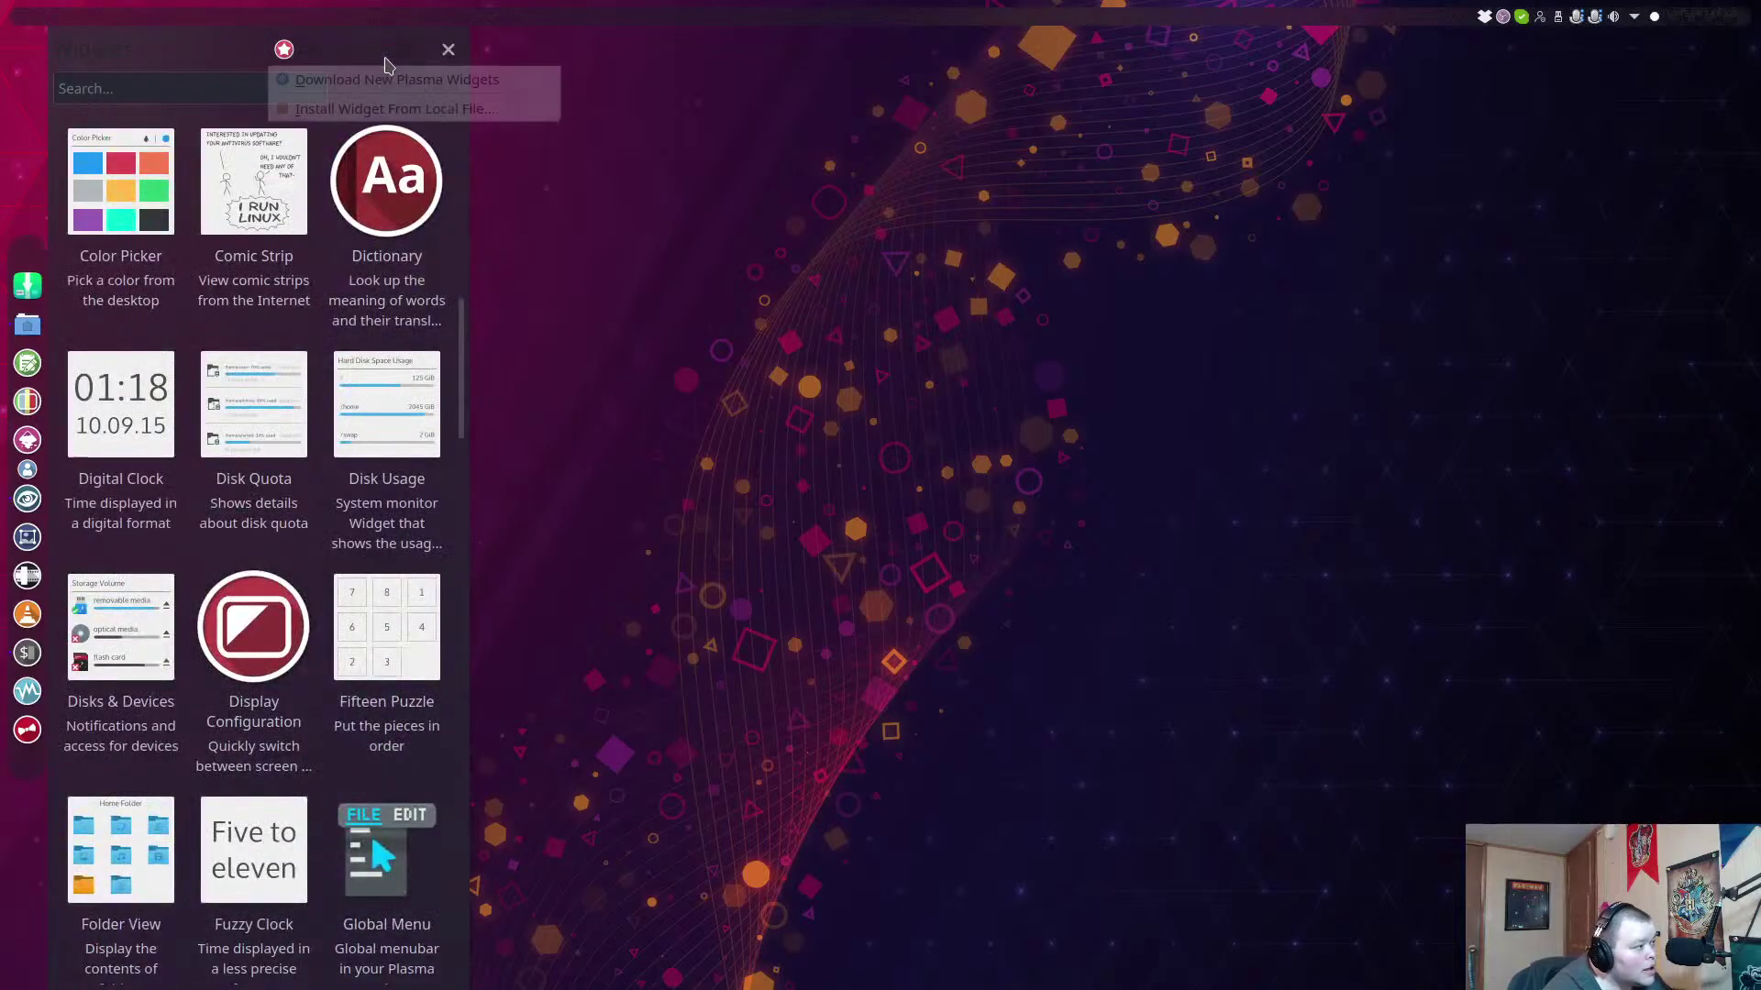
click(446, 83)
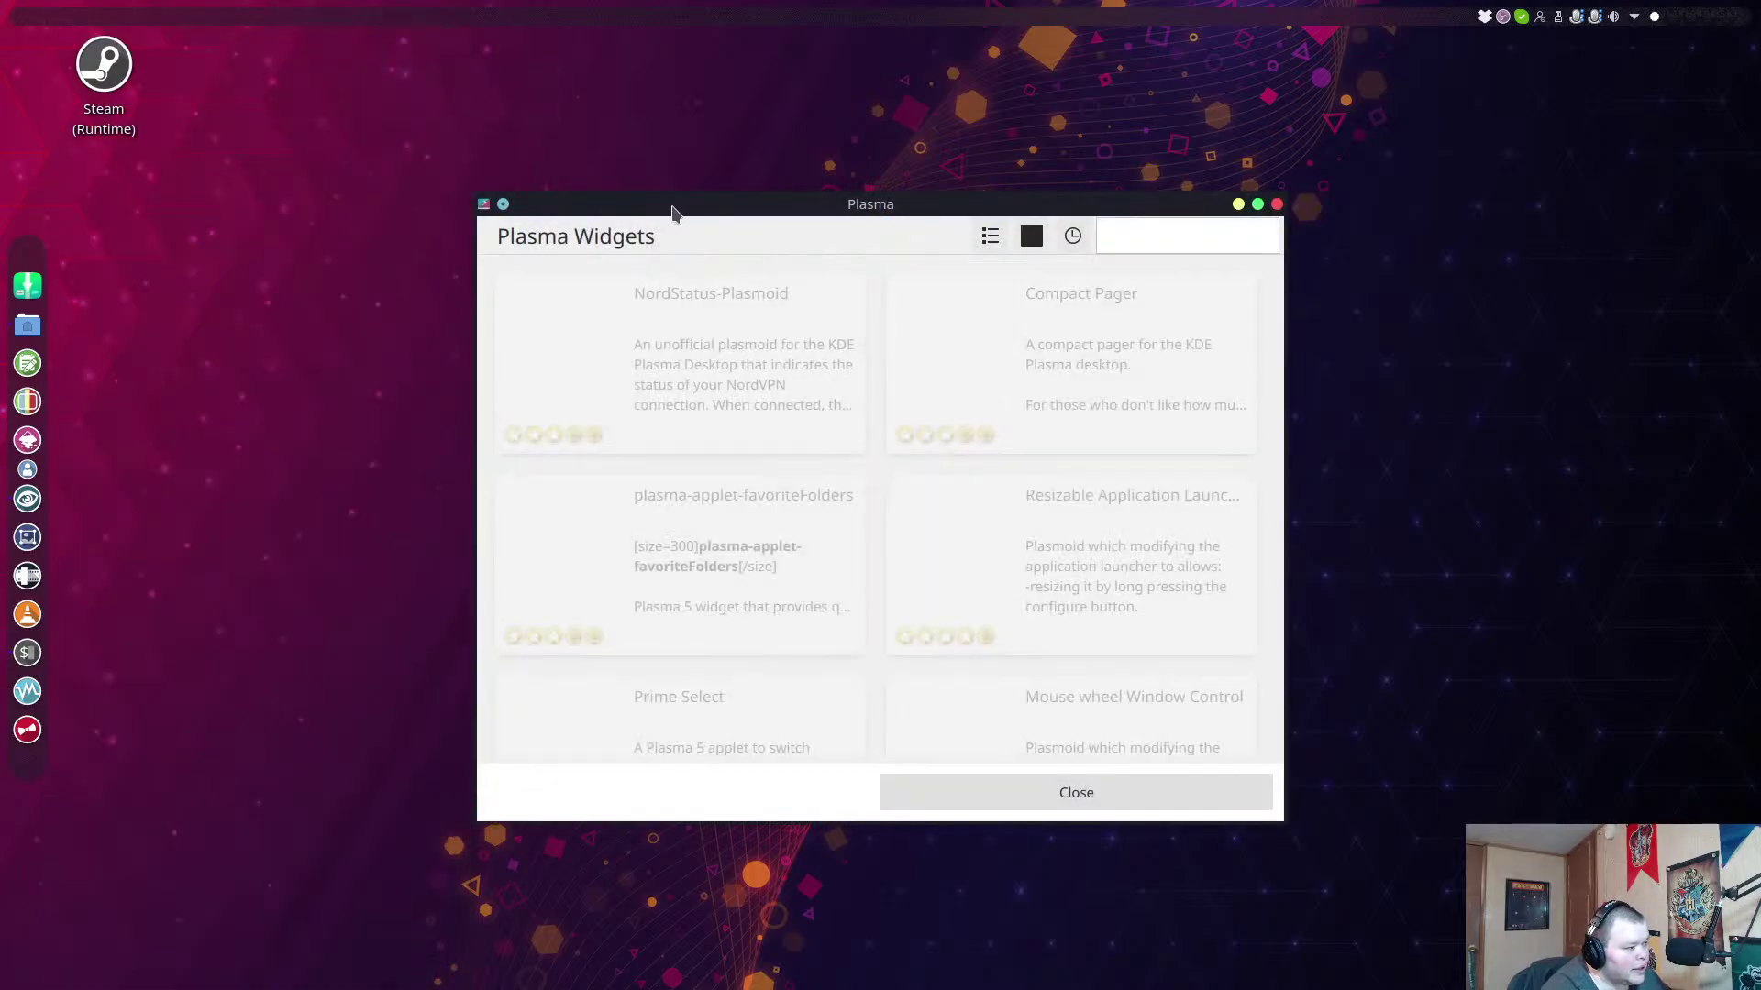
drag(673, 211, 734, 217)
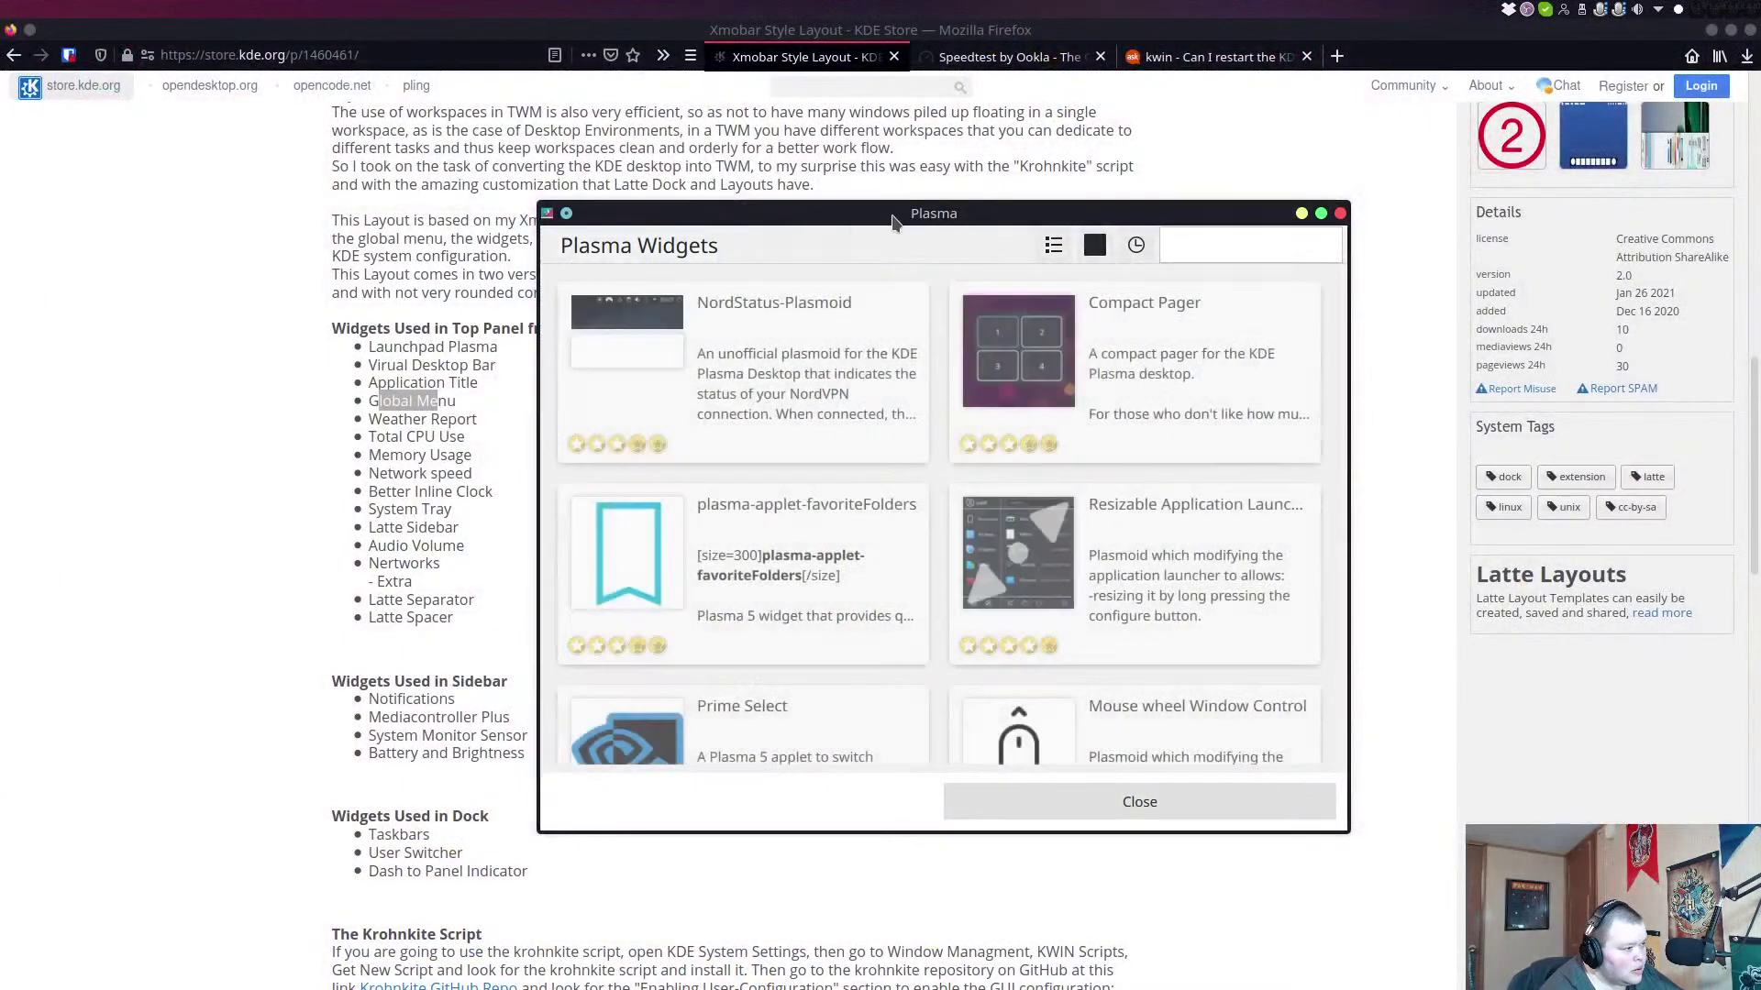
drag(895, 222, 1101, 229)
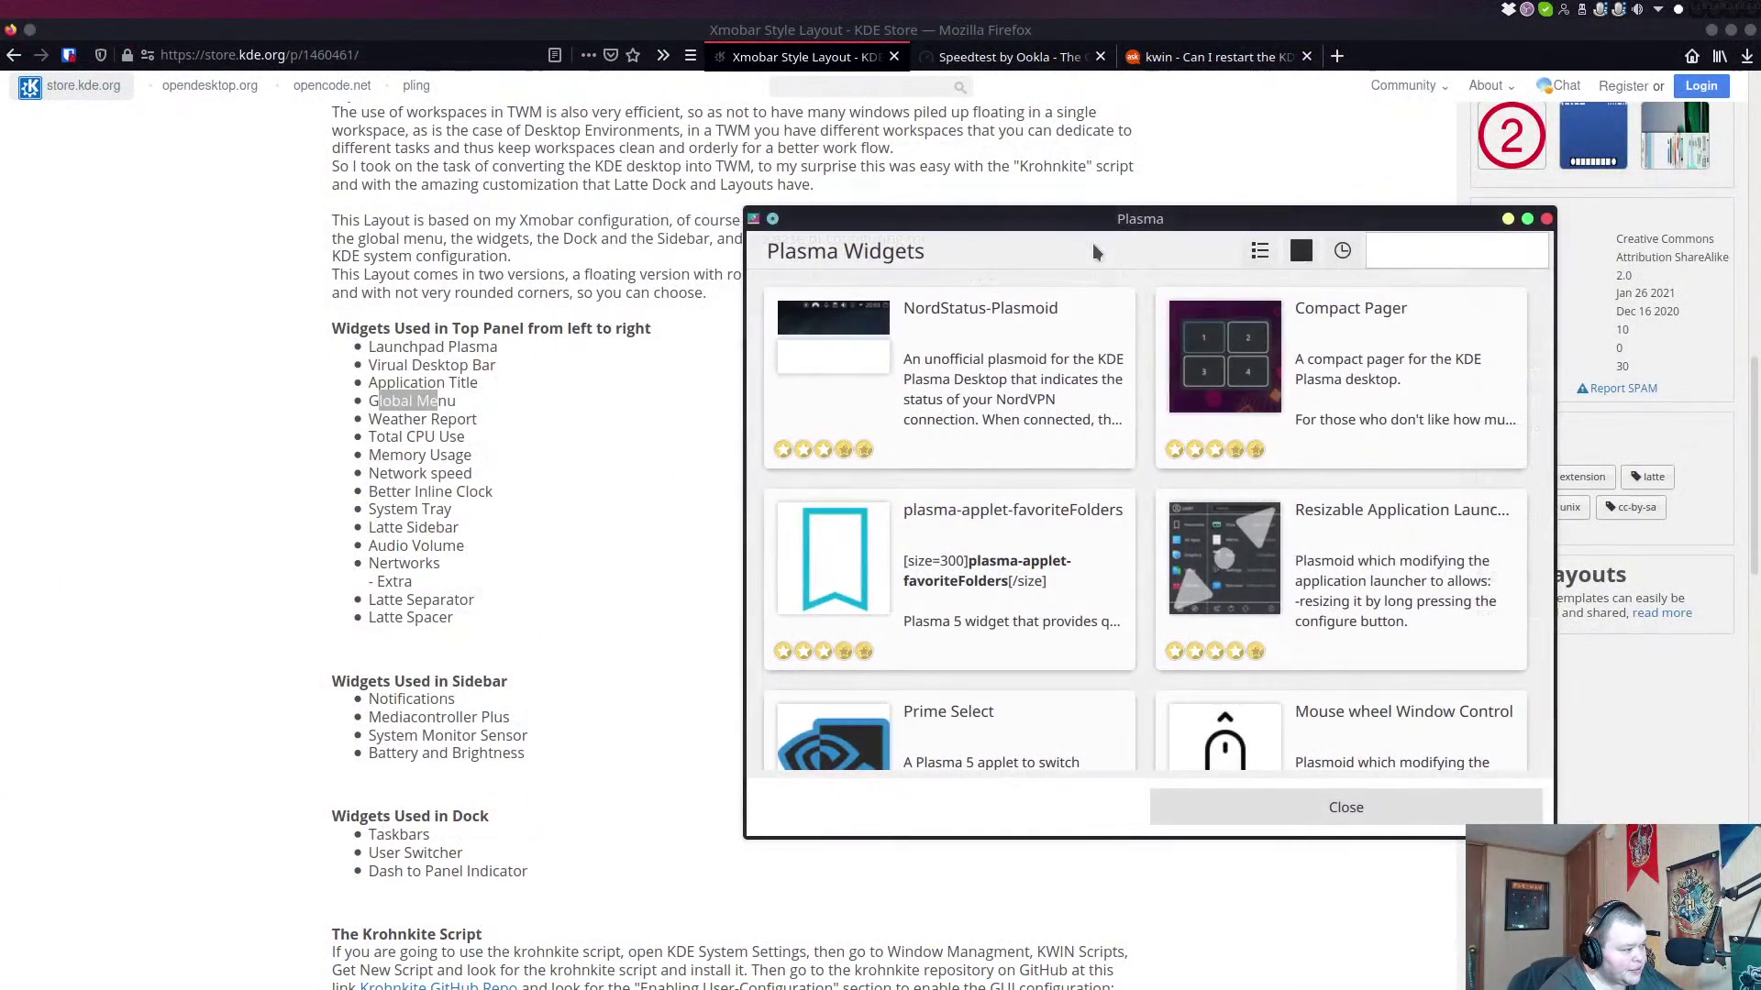
Search the online widgets for "launchpad" and install Launchpad Plasma from launchpadPlasma.tar.gz.
click(1380, 259)
text(launchp)
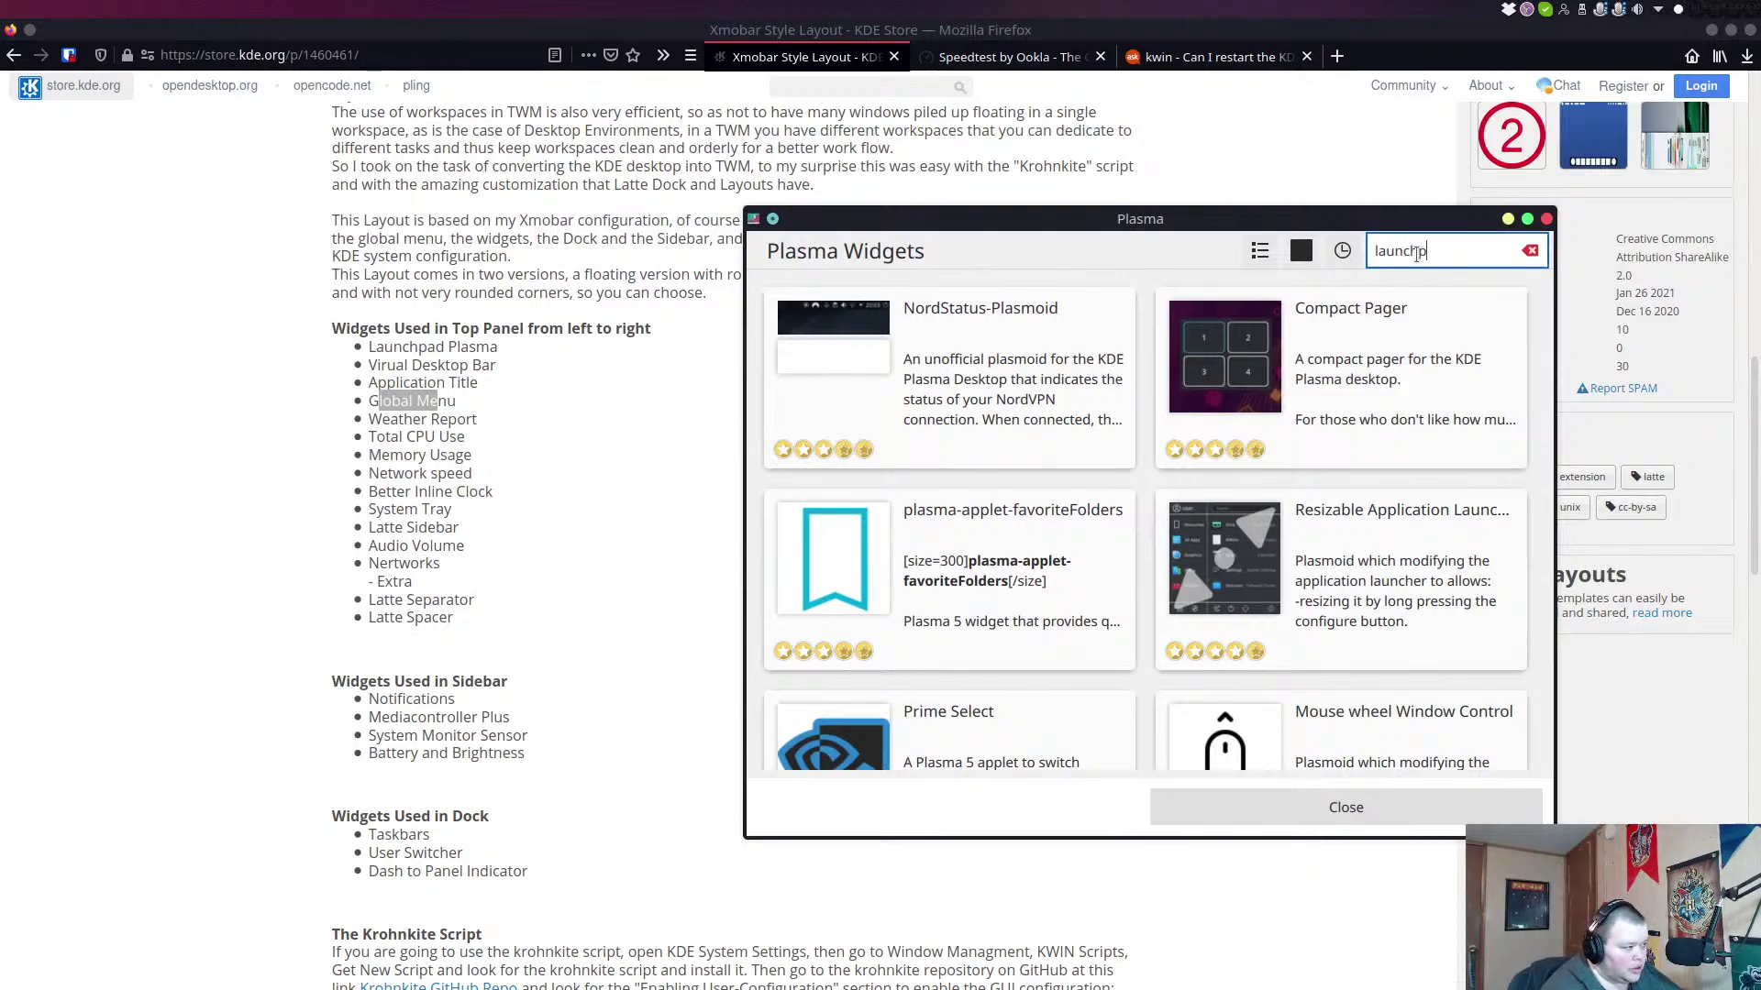
text(ad)
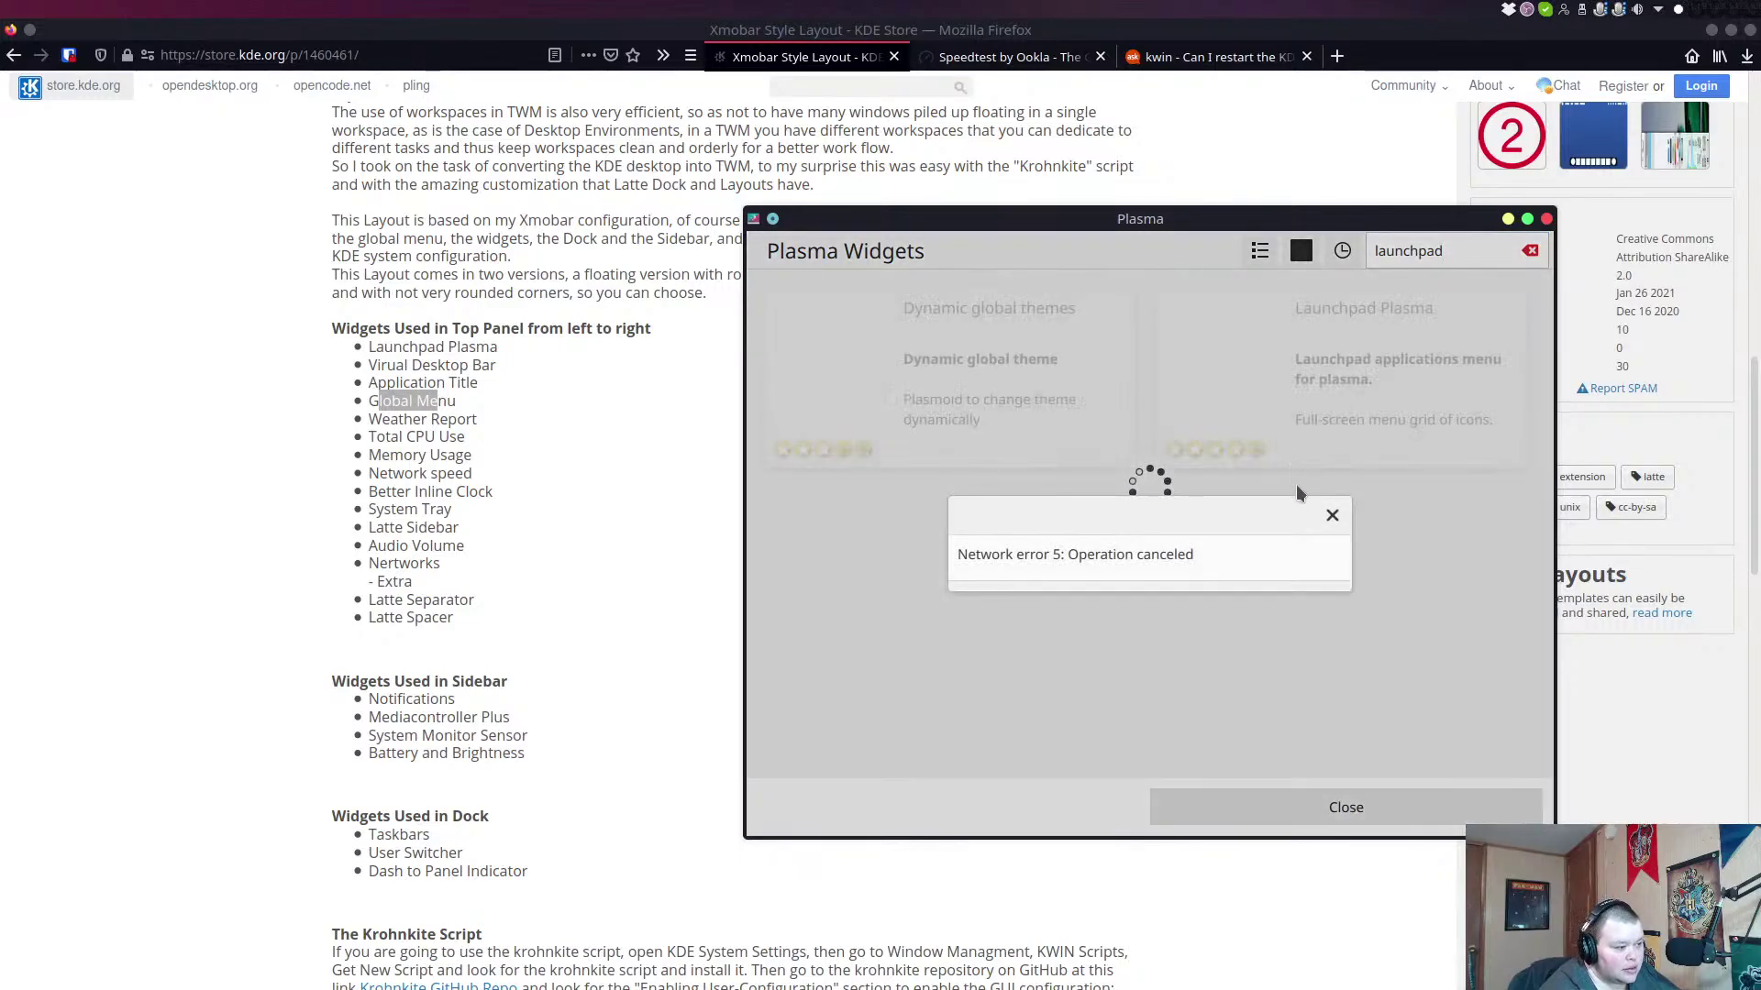
click(1333, 517)
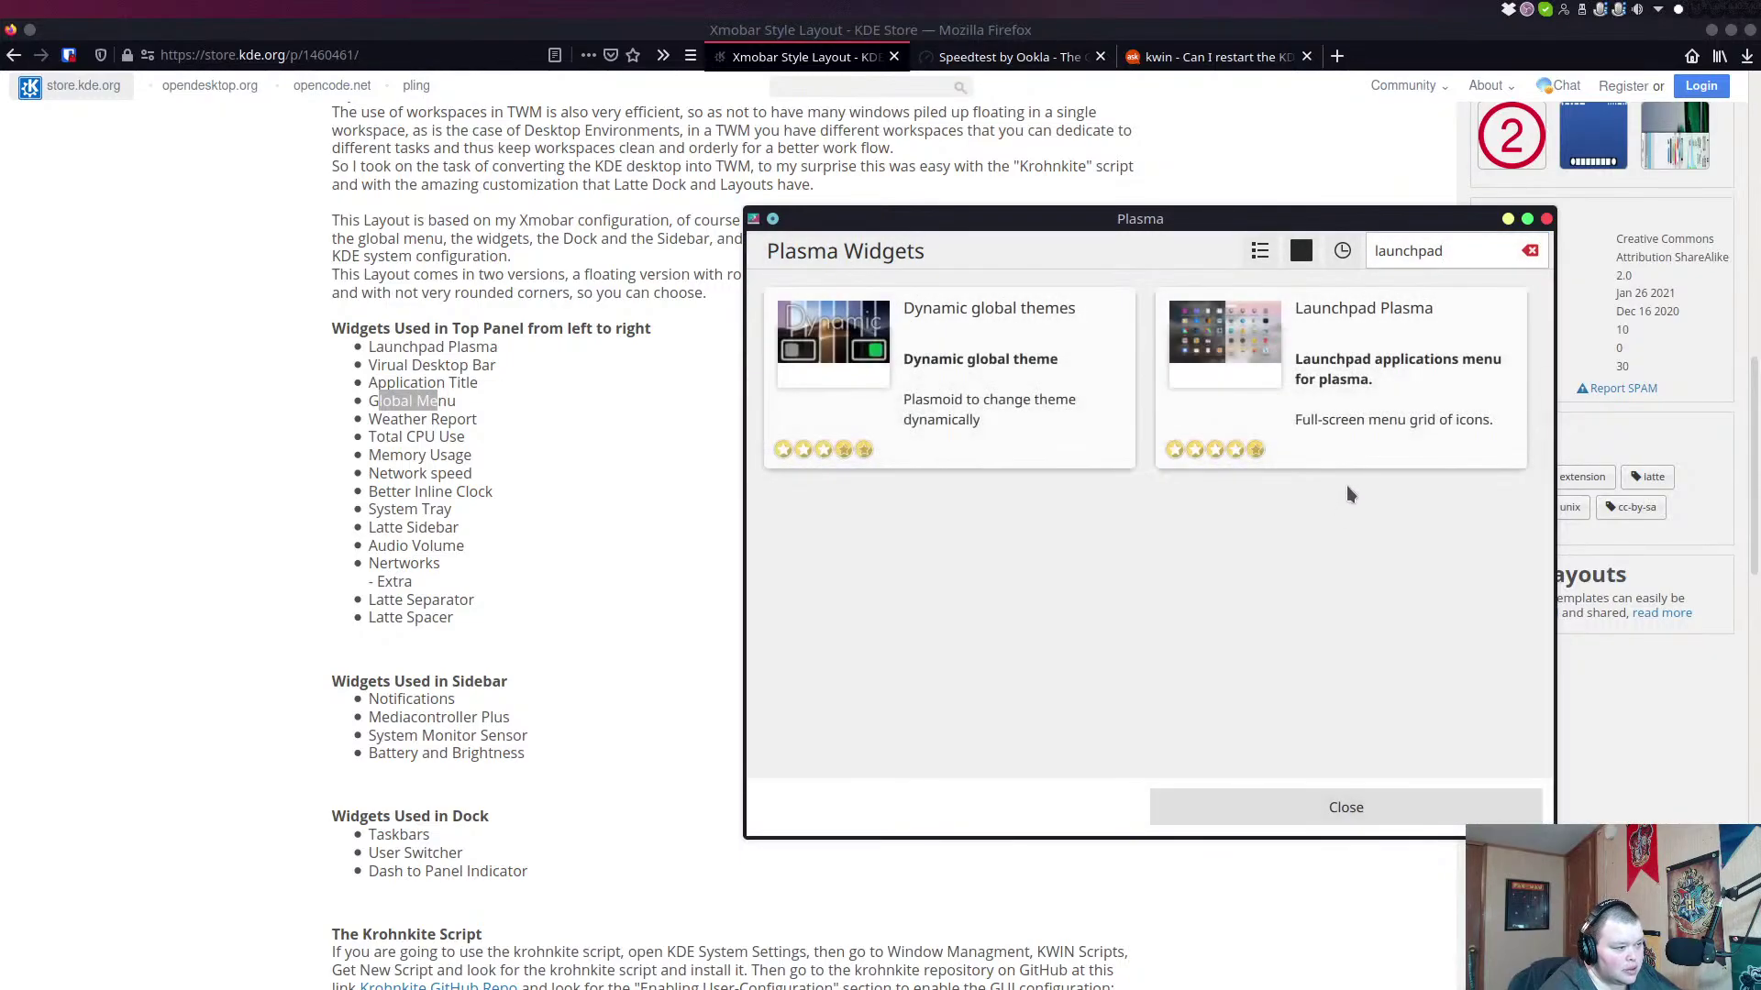
click(1479, 315)
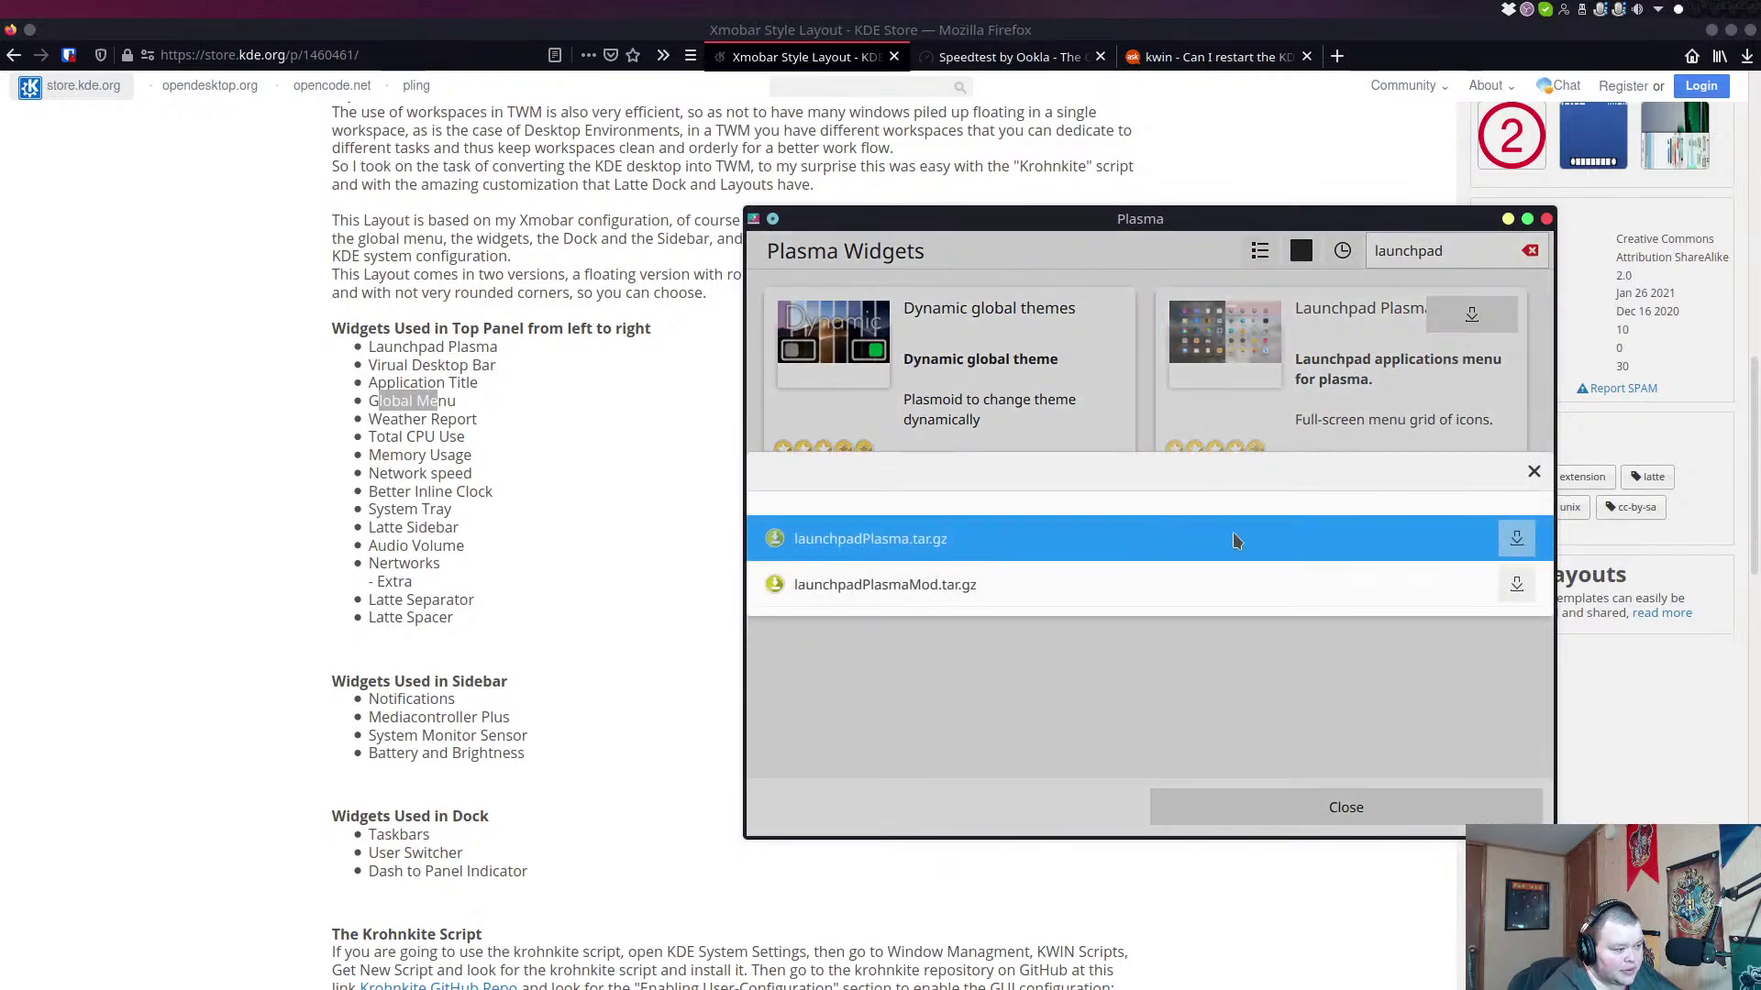
click(1519, 539)
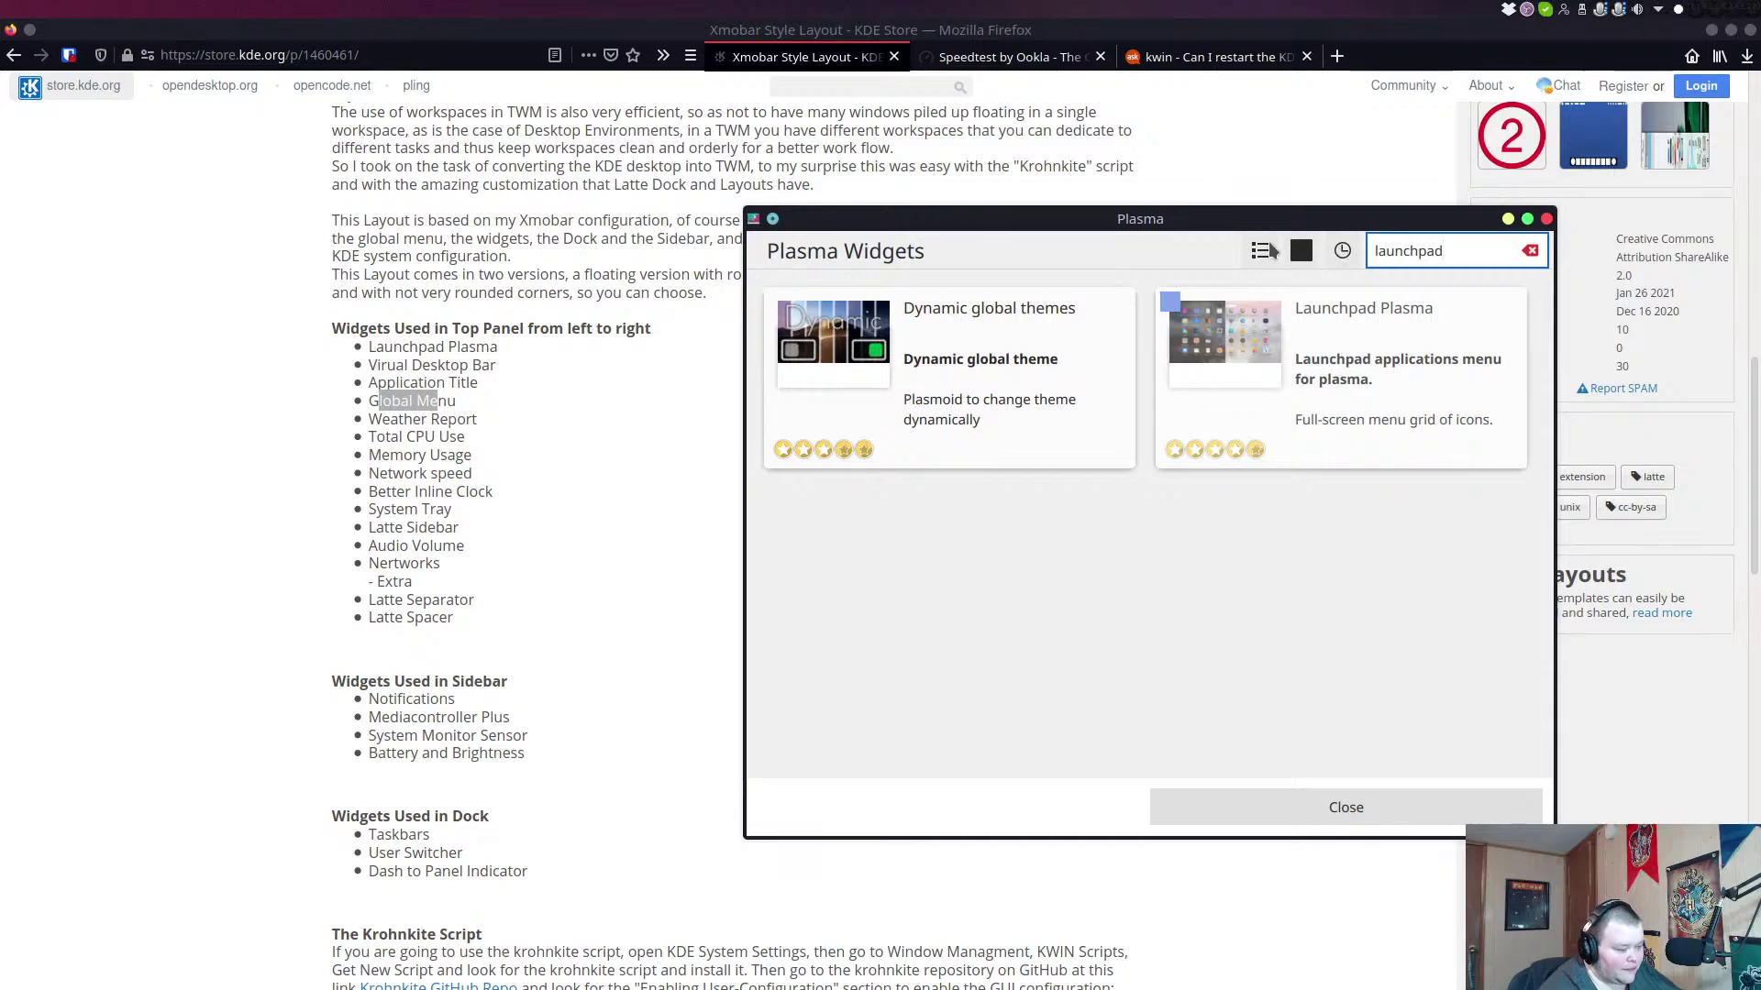
Search the online widgets for "virtual desktop bar" and start installing Virtual Desktop Bar from virtual-desktop-bar-1.4.tar.gz.
key(BackSpace)
key(BackSpace)
key(BackSpace)
key(BackSpace)
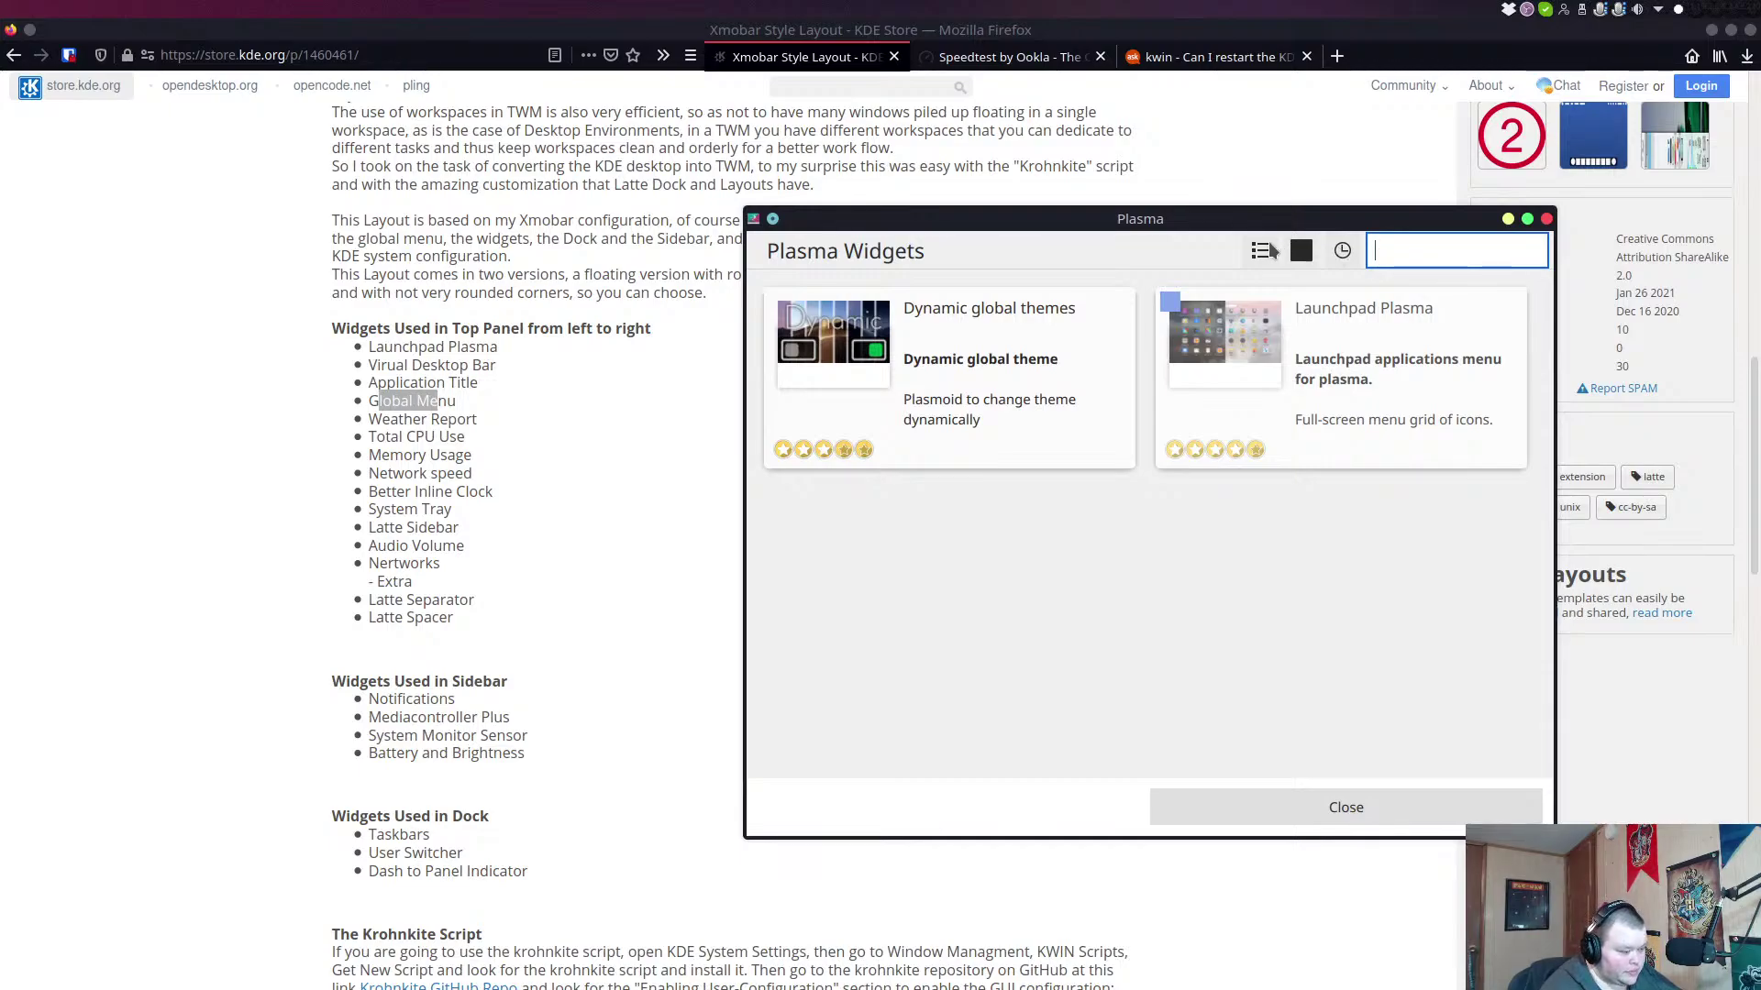
text(virtu)
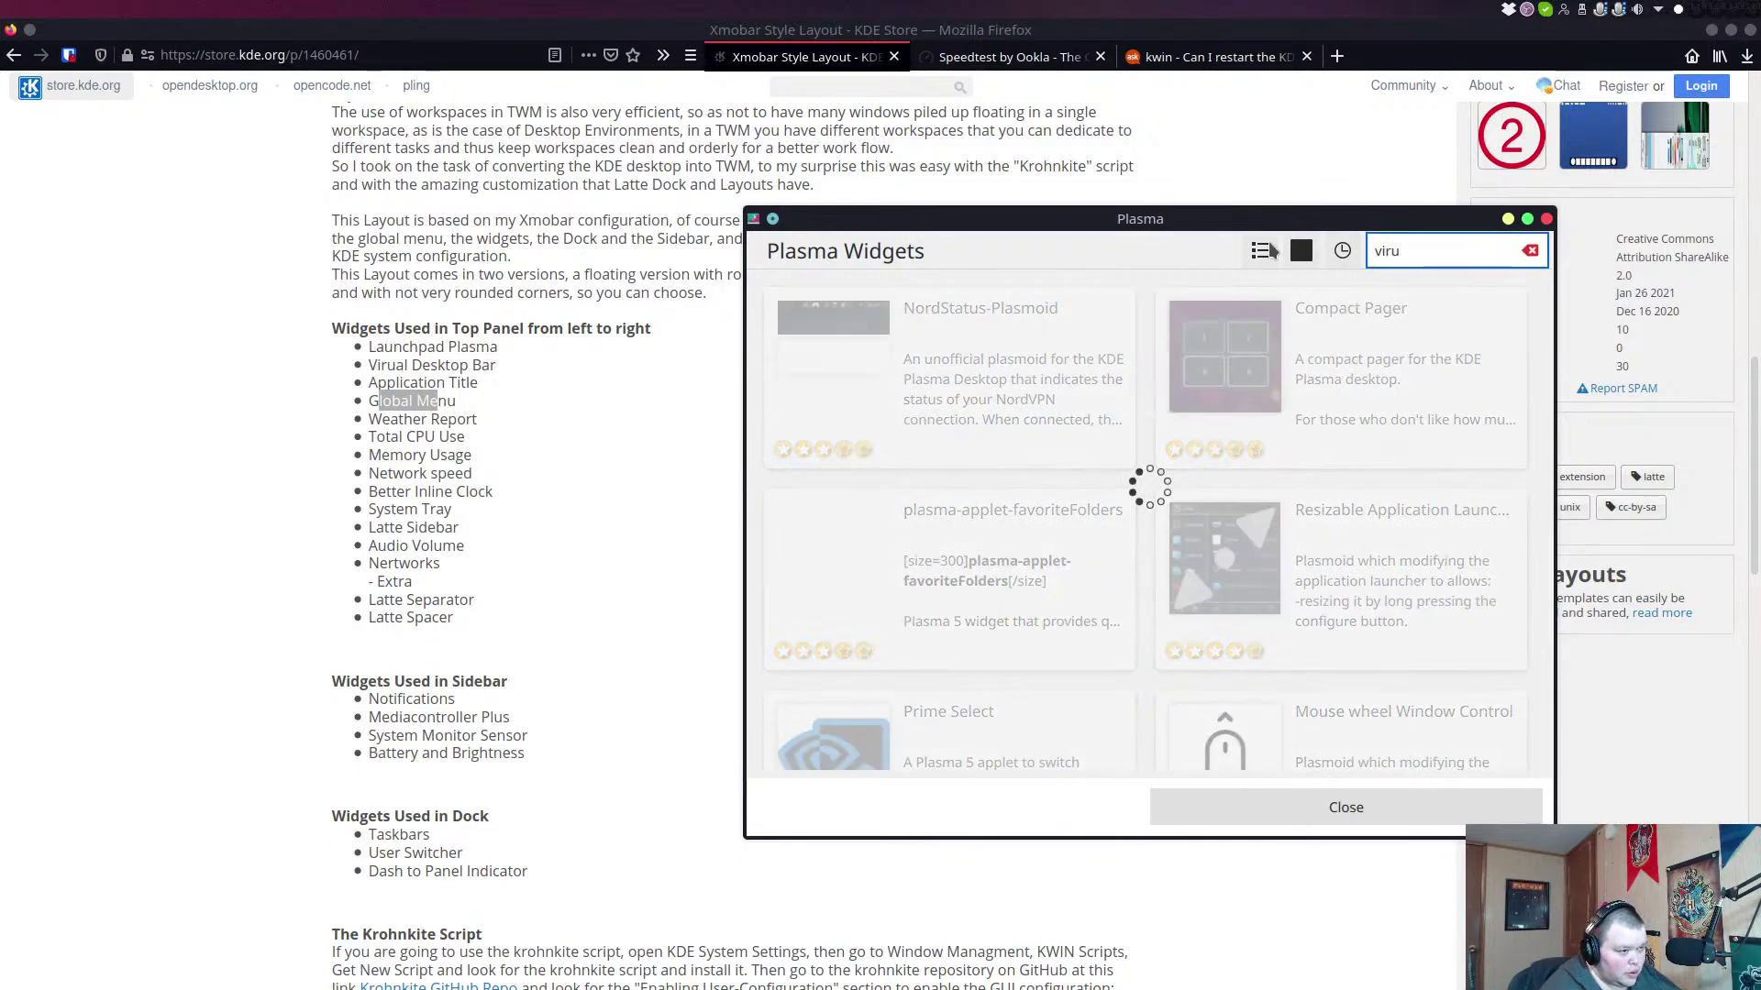
key(BackSpace)
text(tual desk)
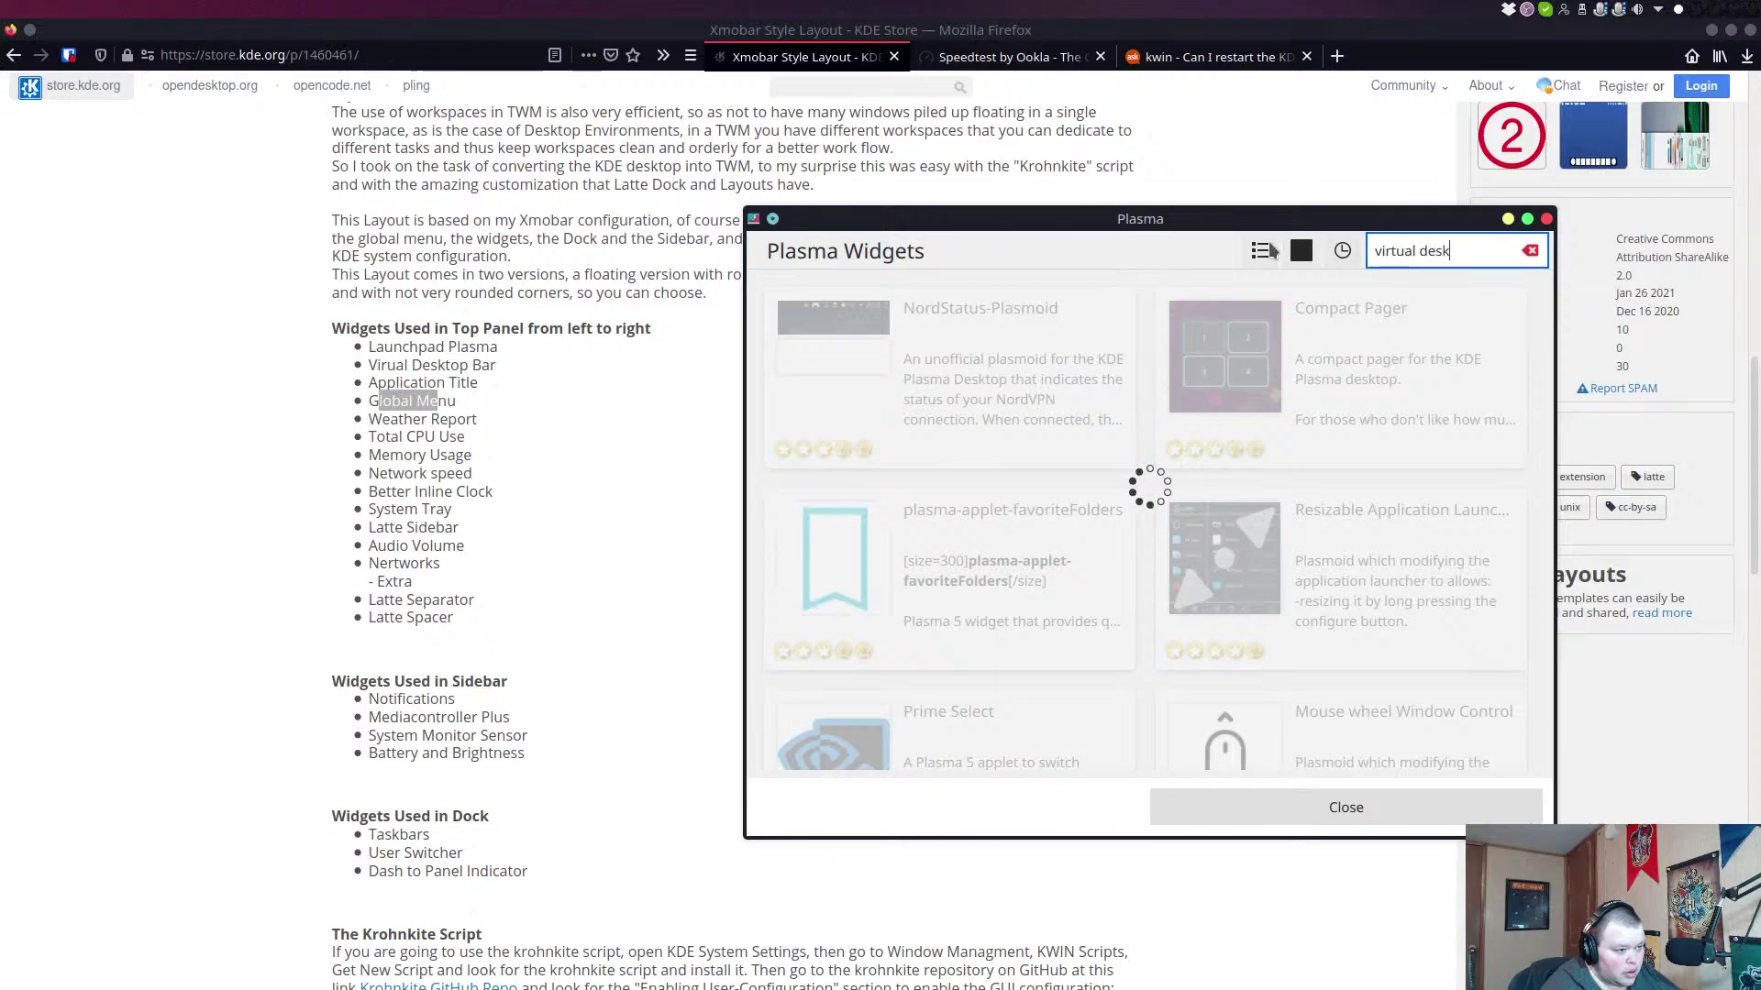
text(top bar)
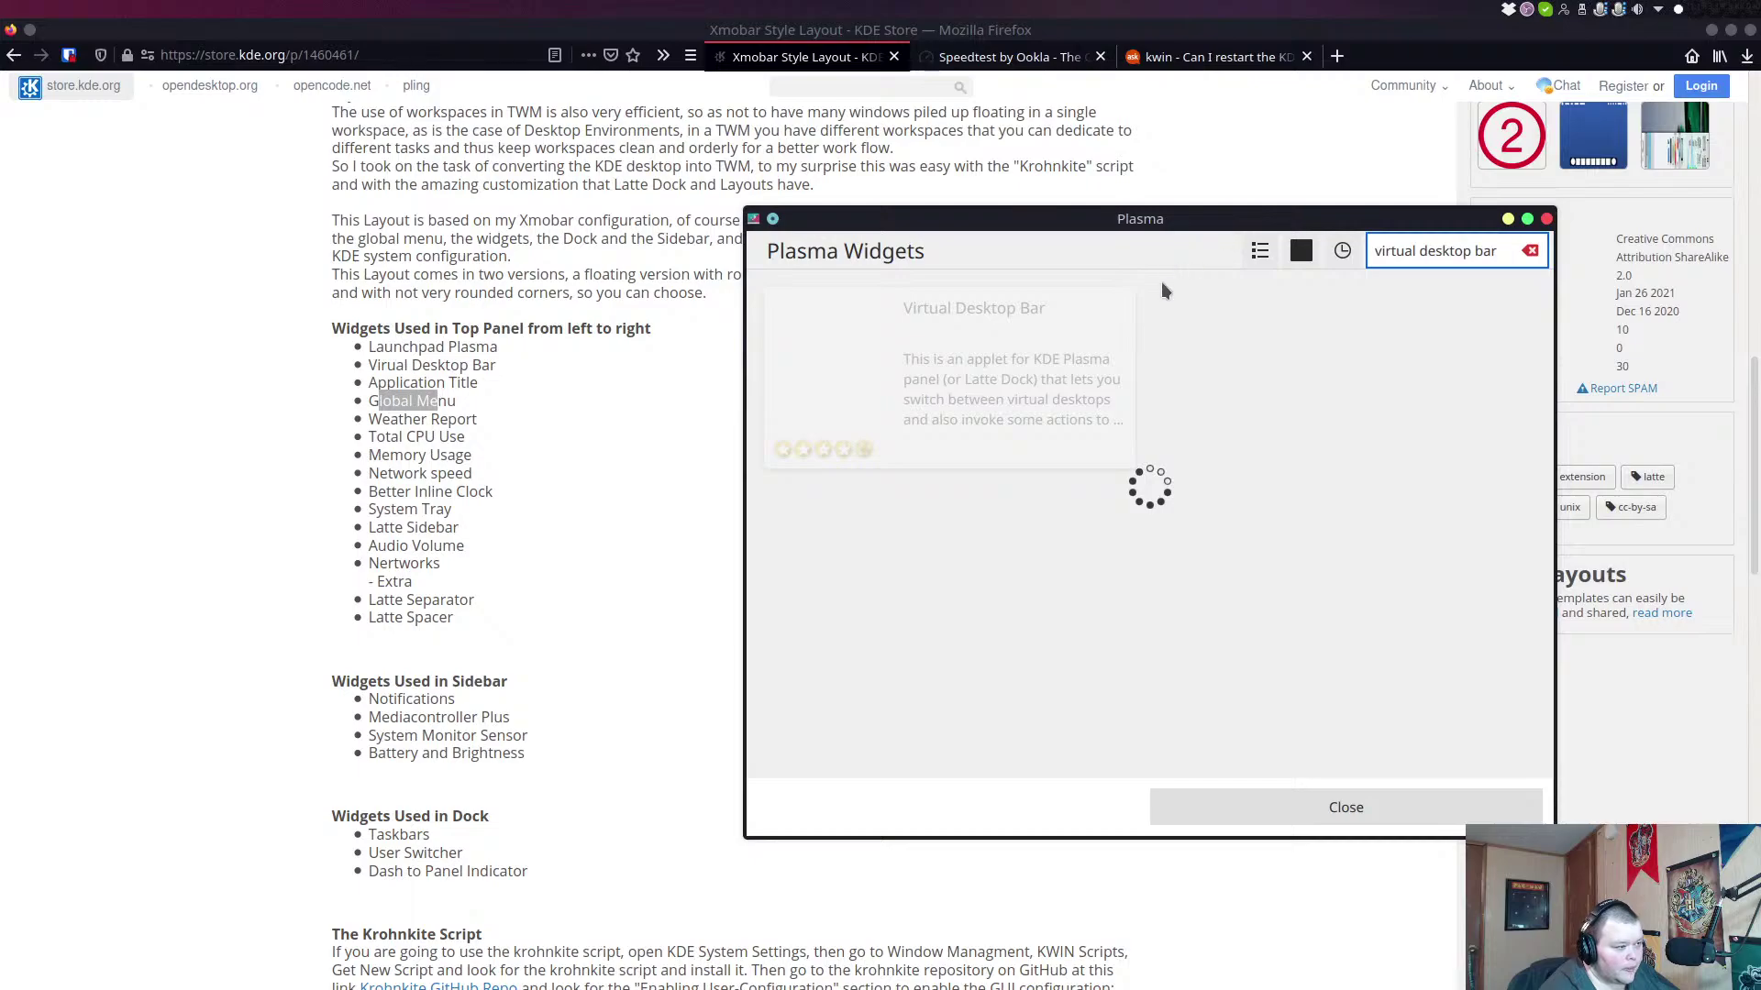
mouse_move(1136, 312)
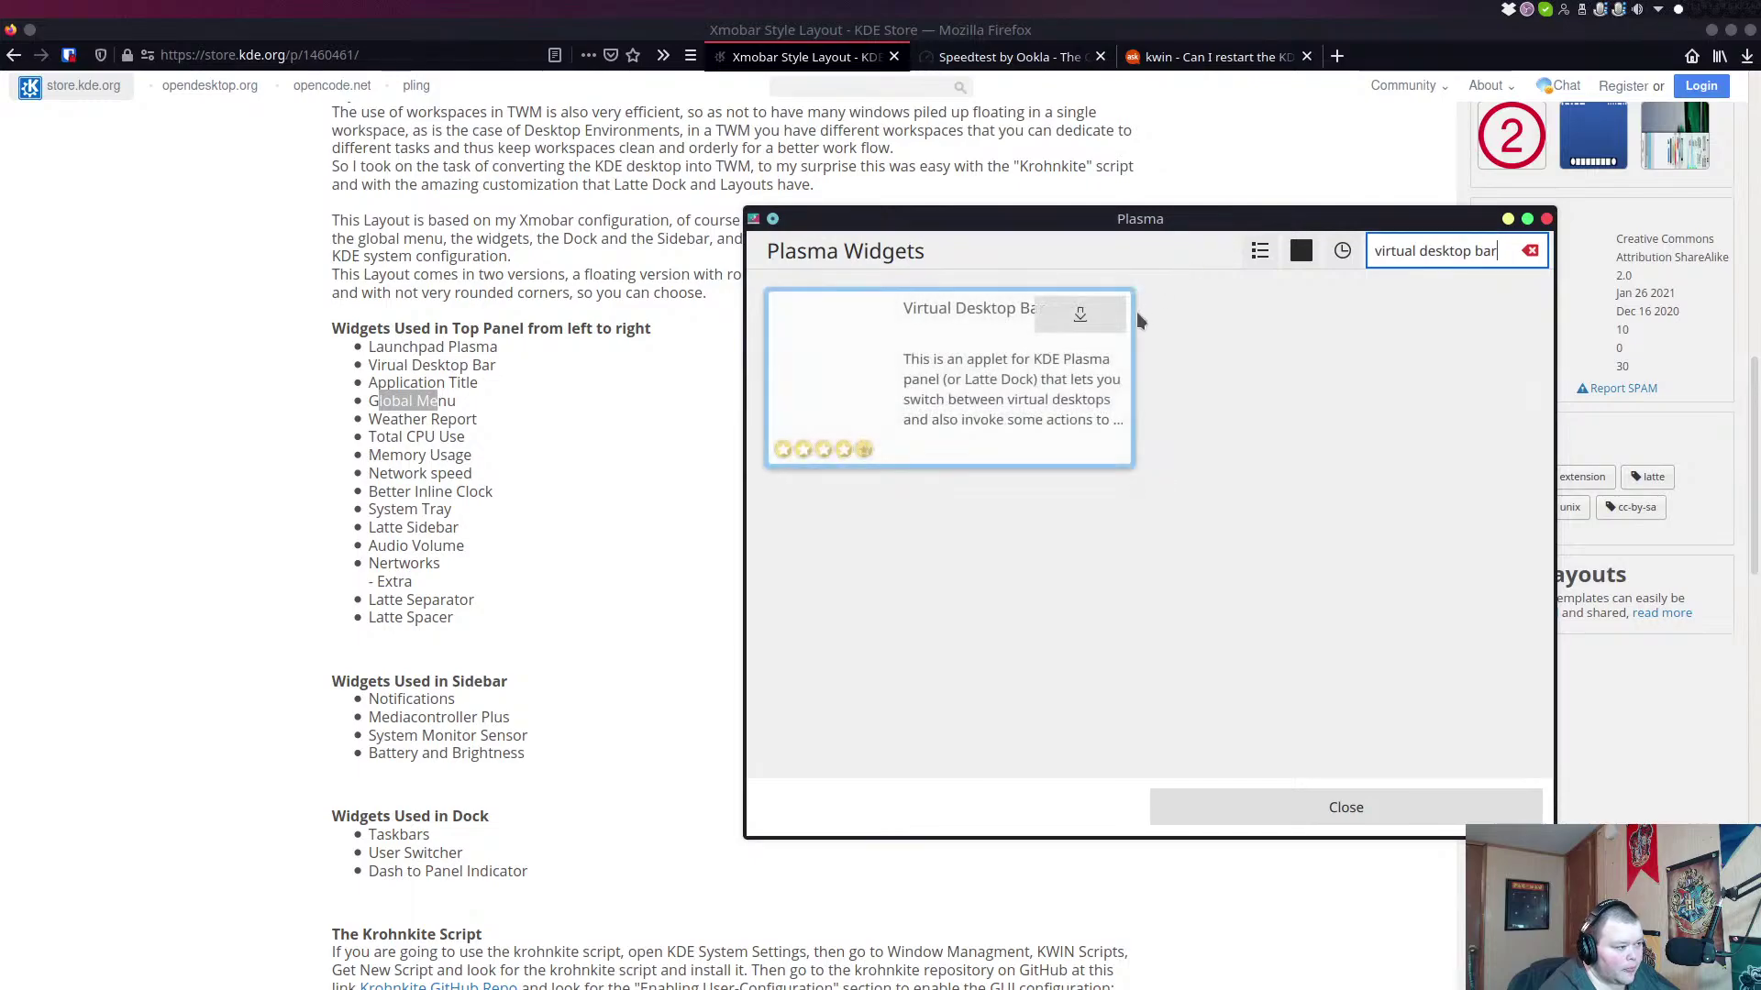
click(1082, 312)
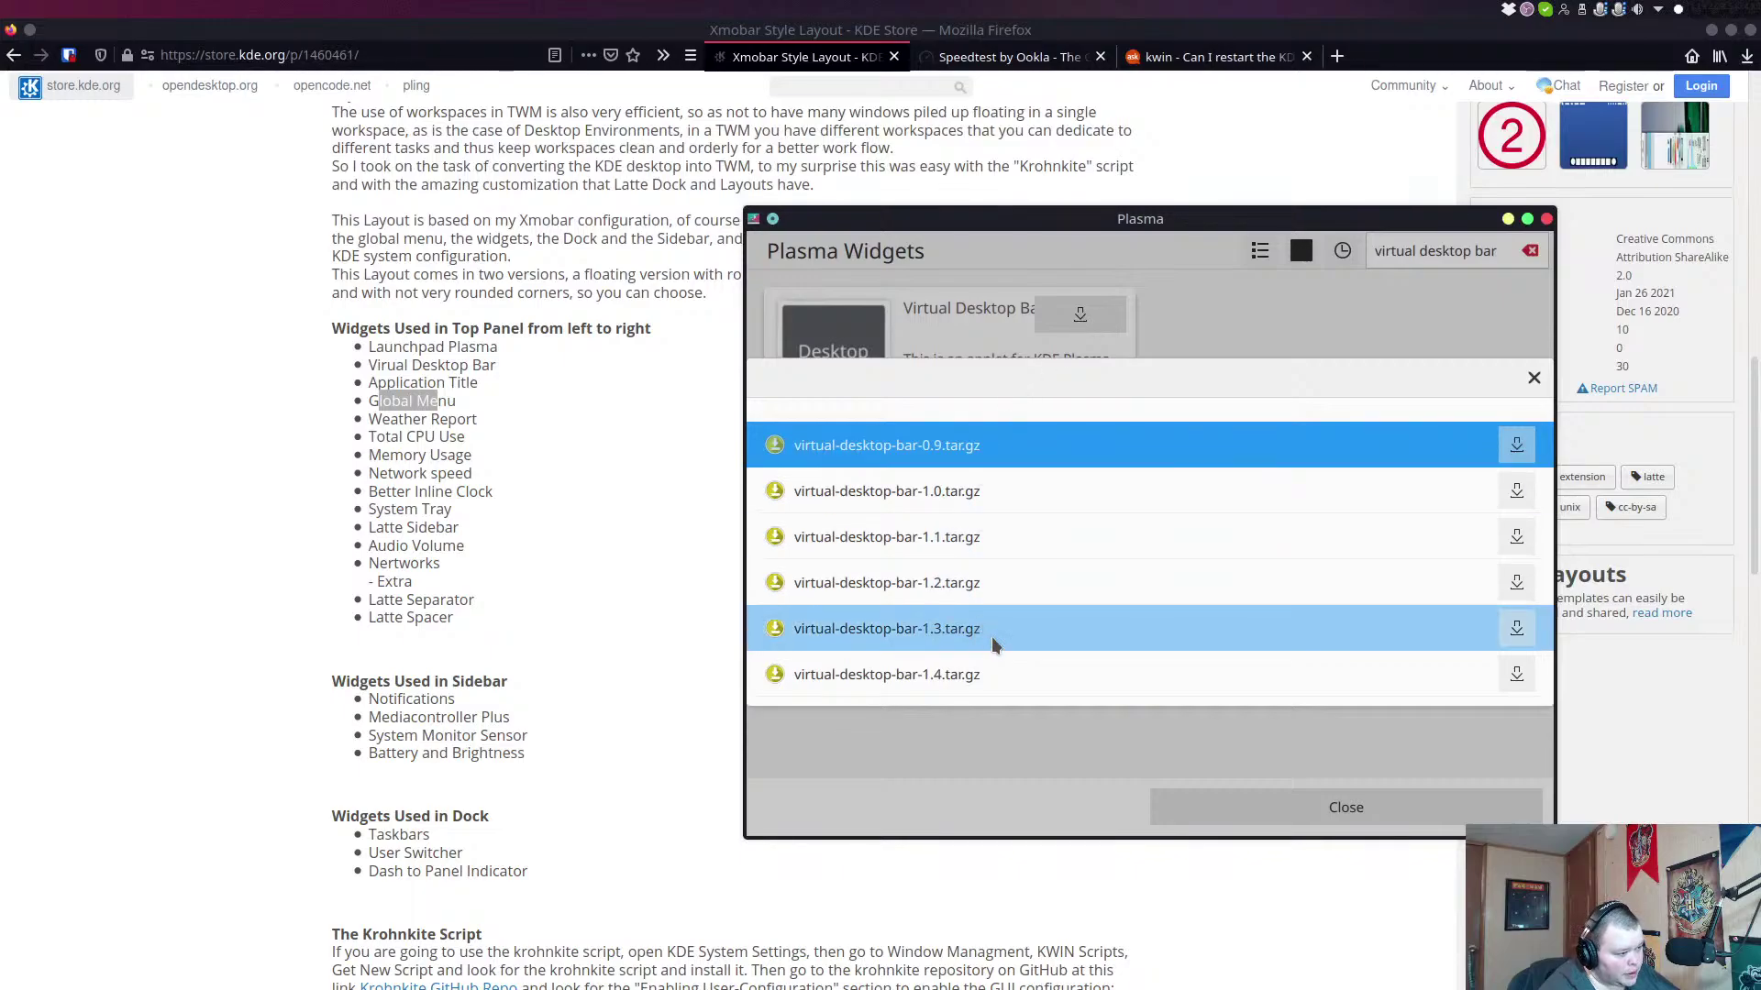
click(1514, 676)
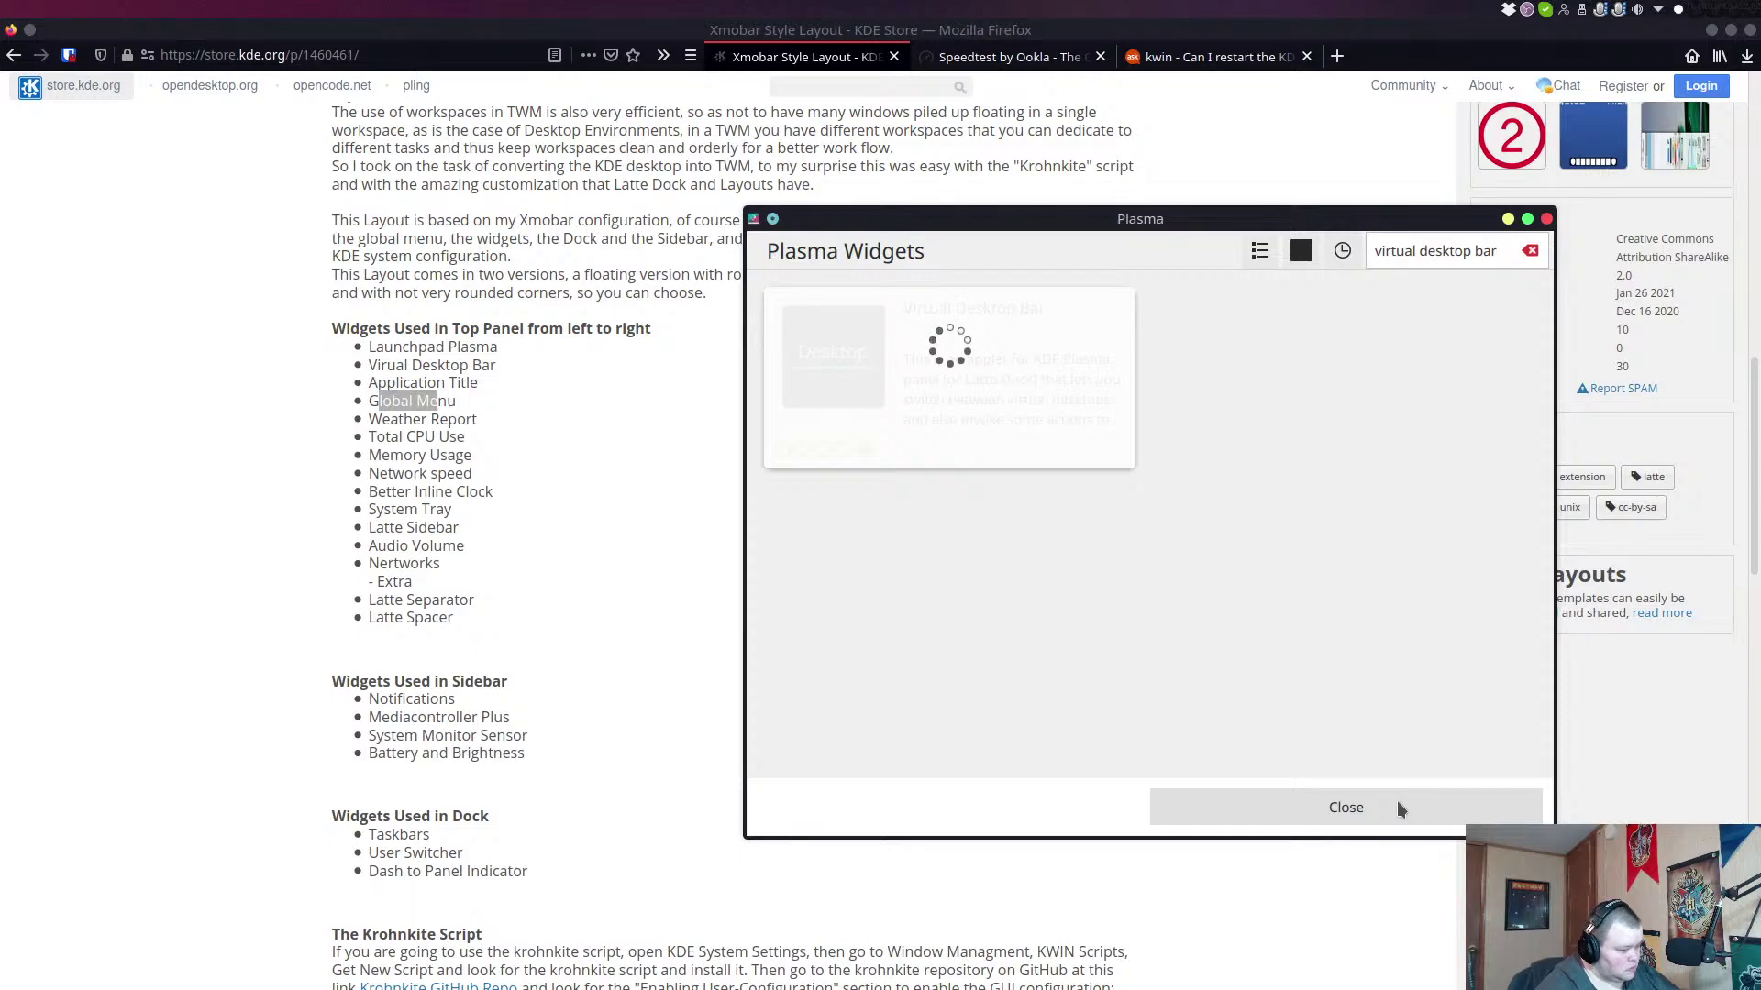
Open wallhaven.cc in a new Firefox tab and search its wallpapers for "purple".
key(ctrl+F12)
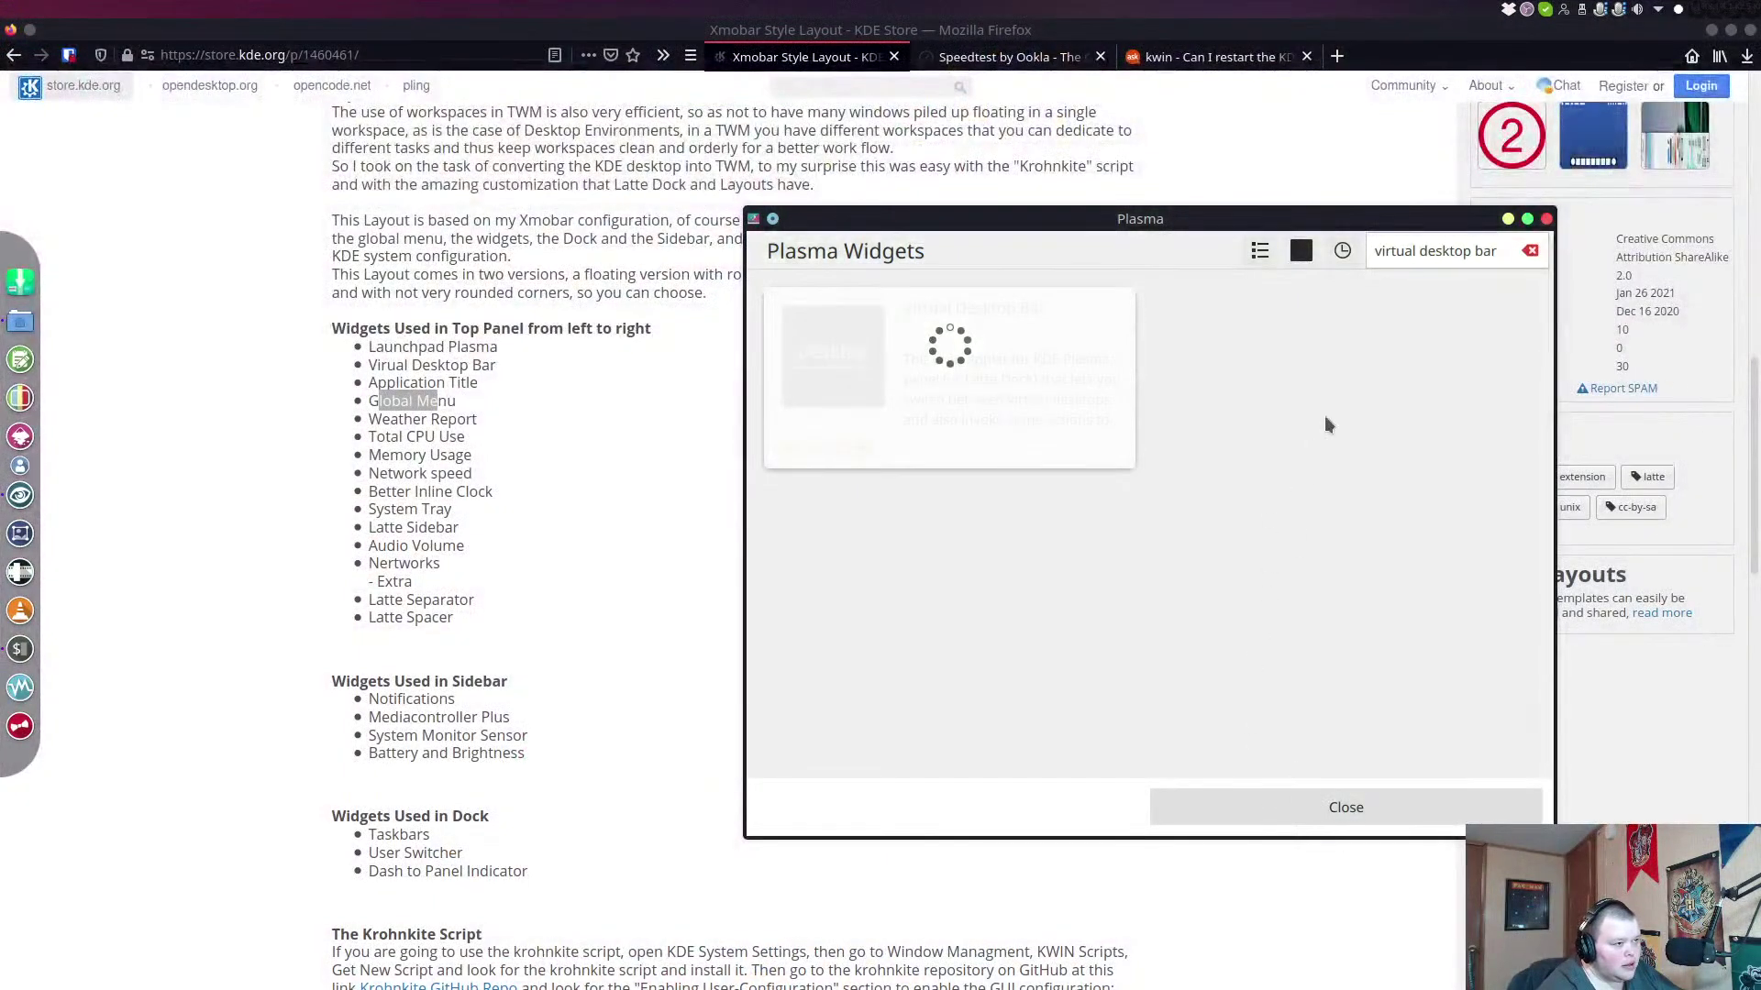
click(1378, 132)
click(1336, 56)
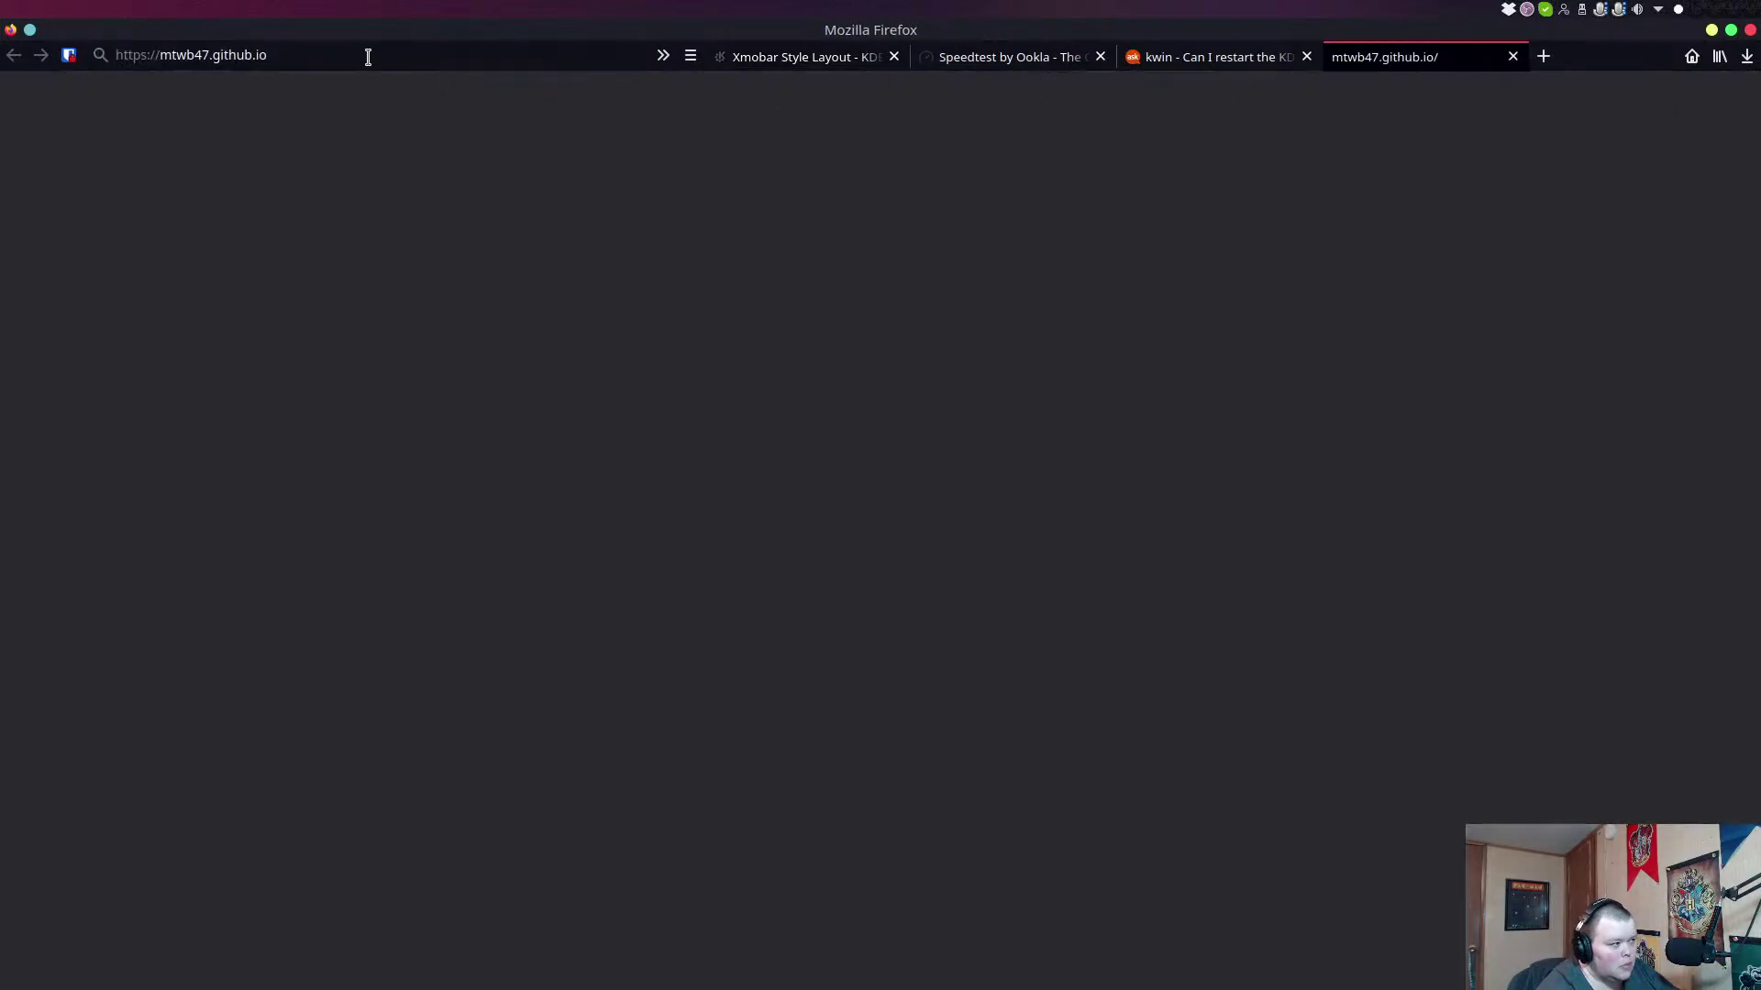
click(357, 53)
text(wallhaven.cc)
key(Return)
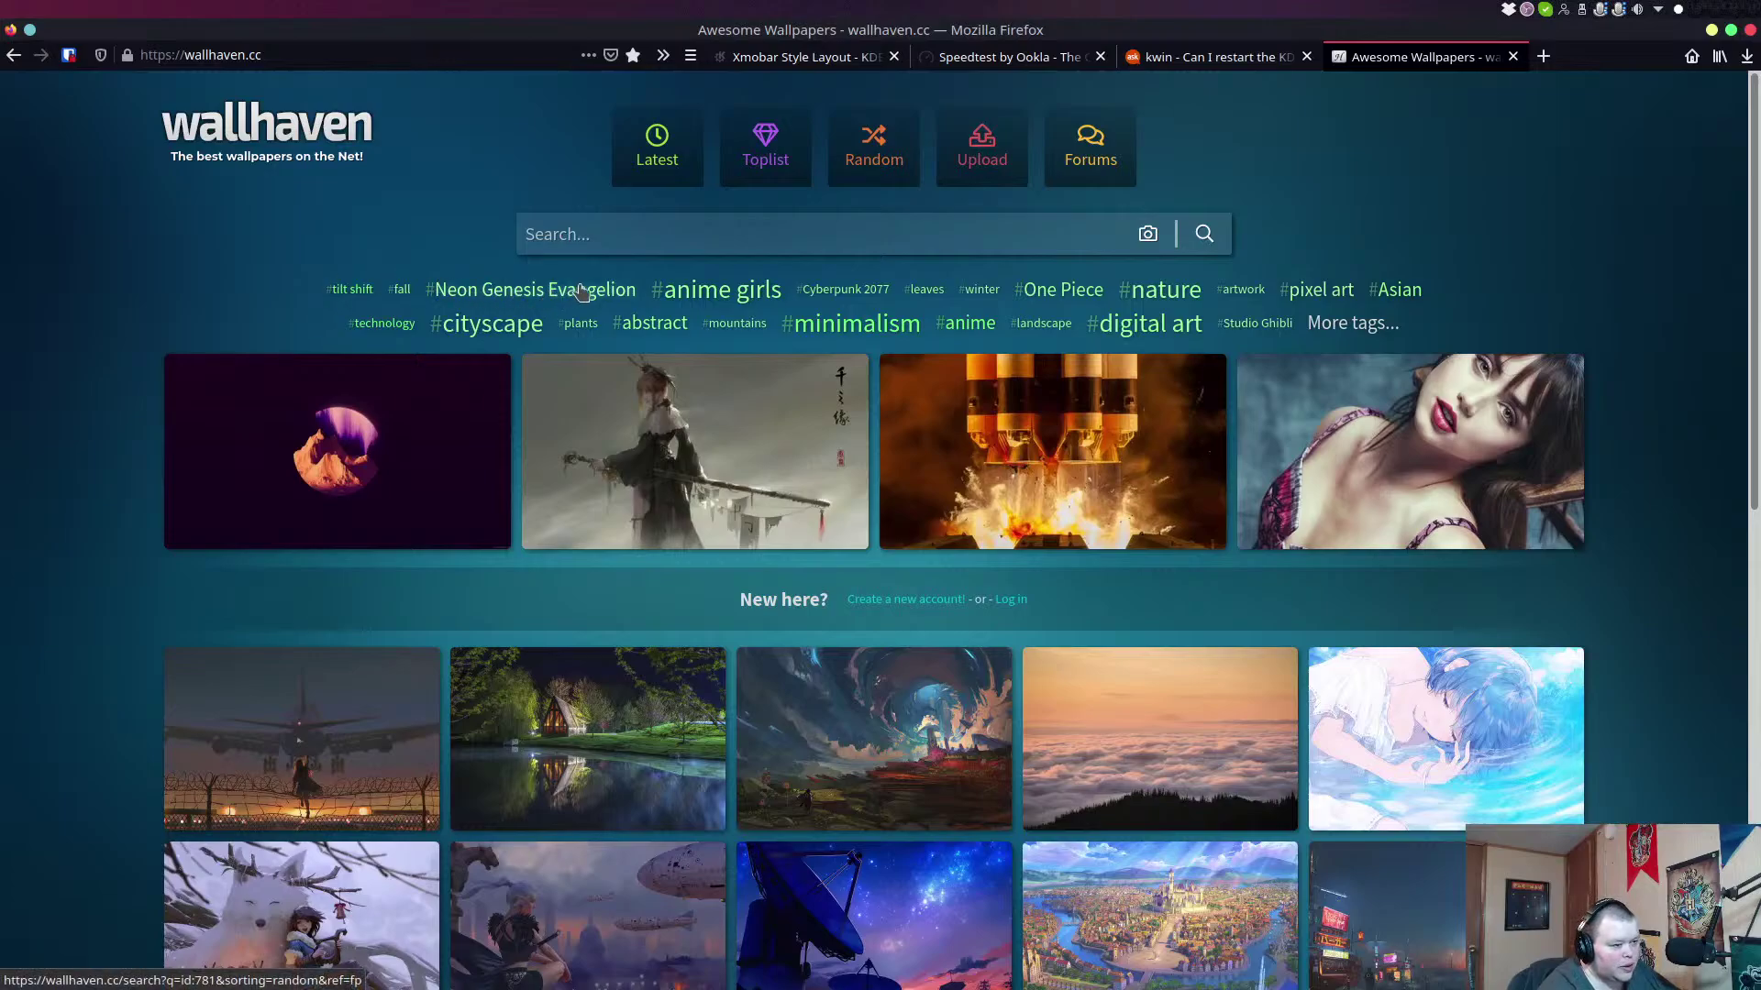
click(686, 237)
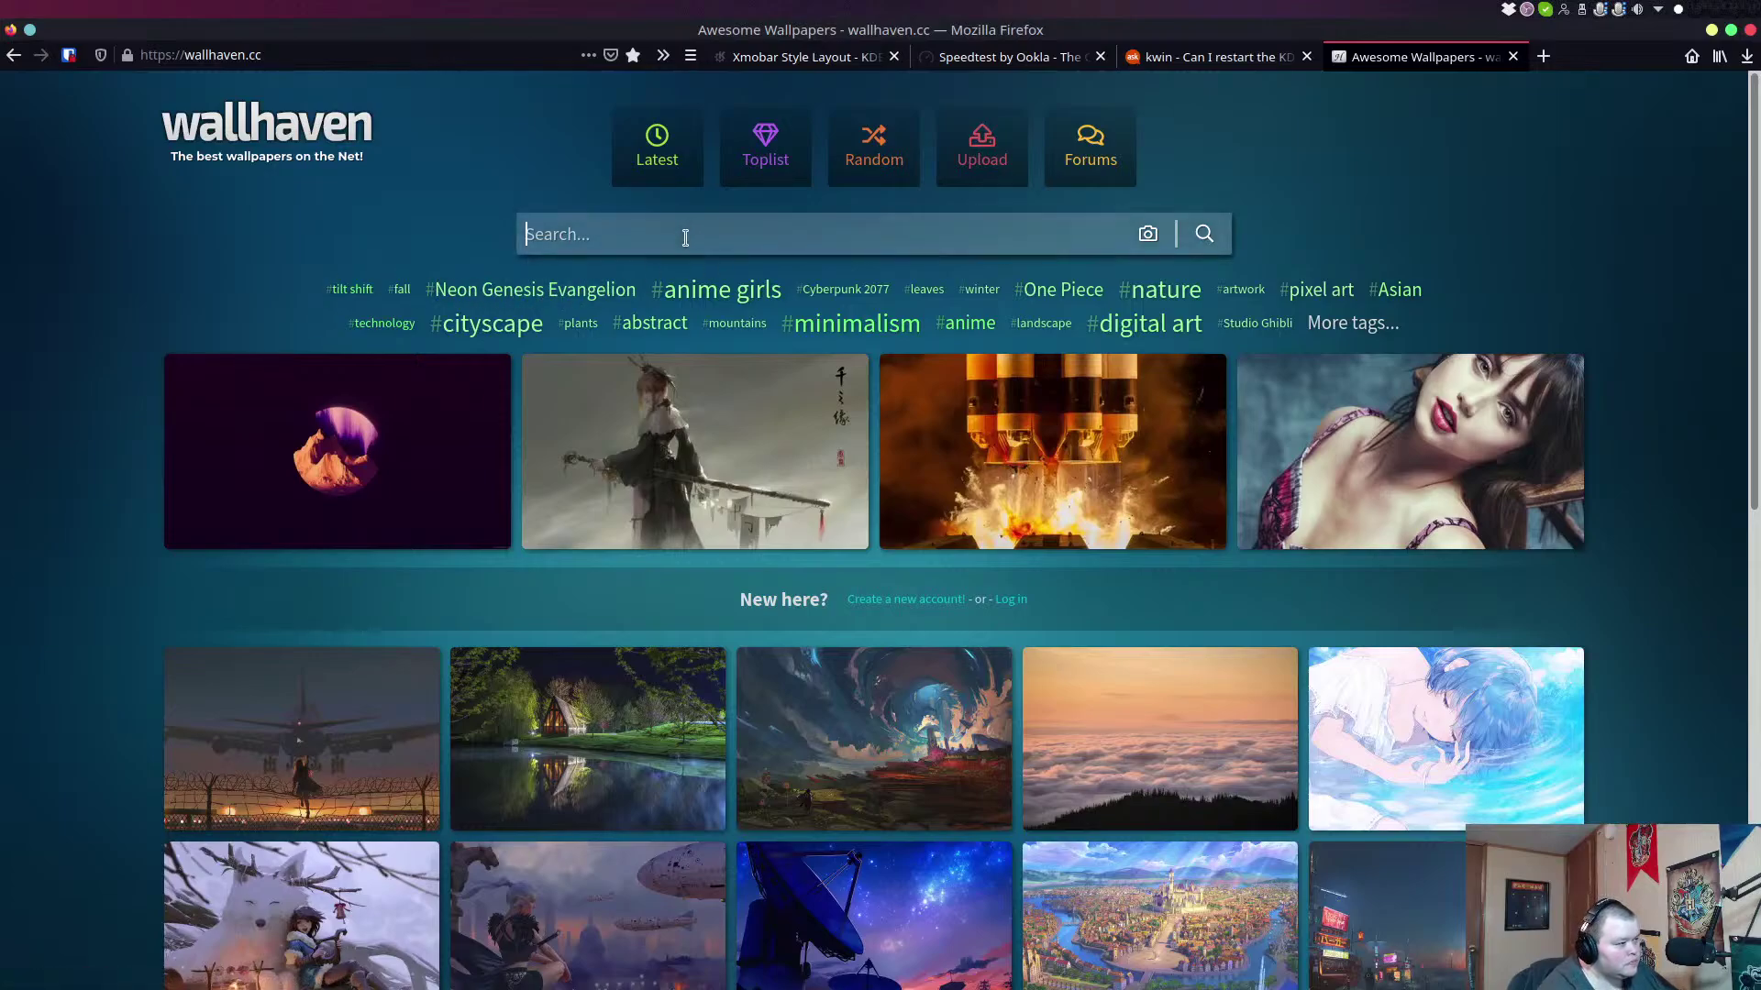
text(purple)
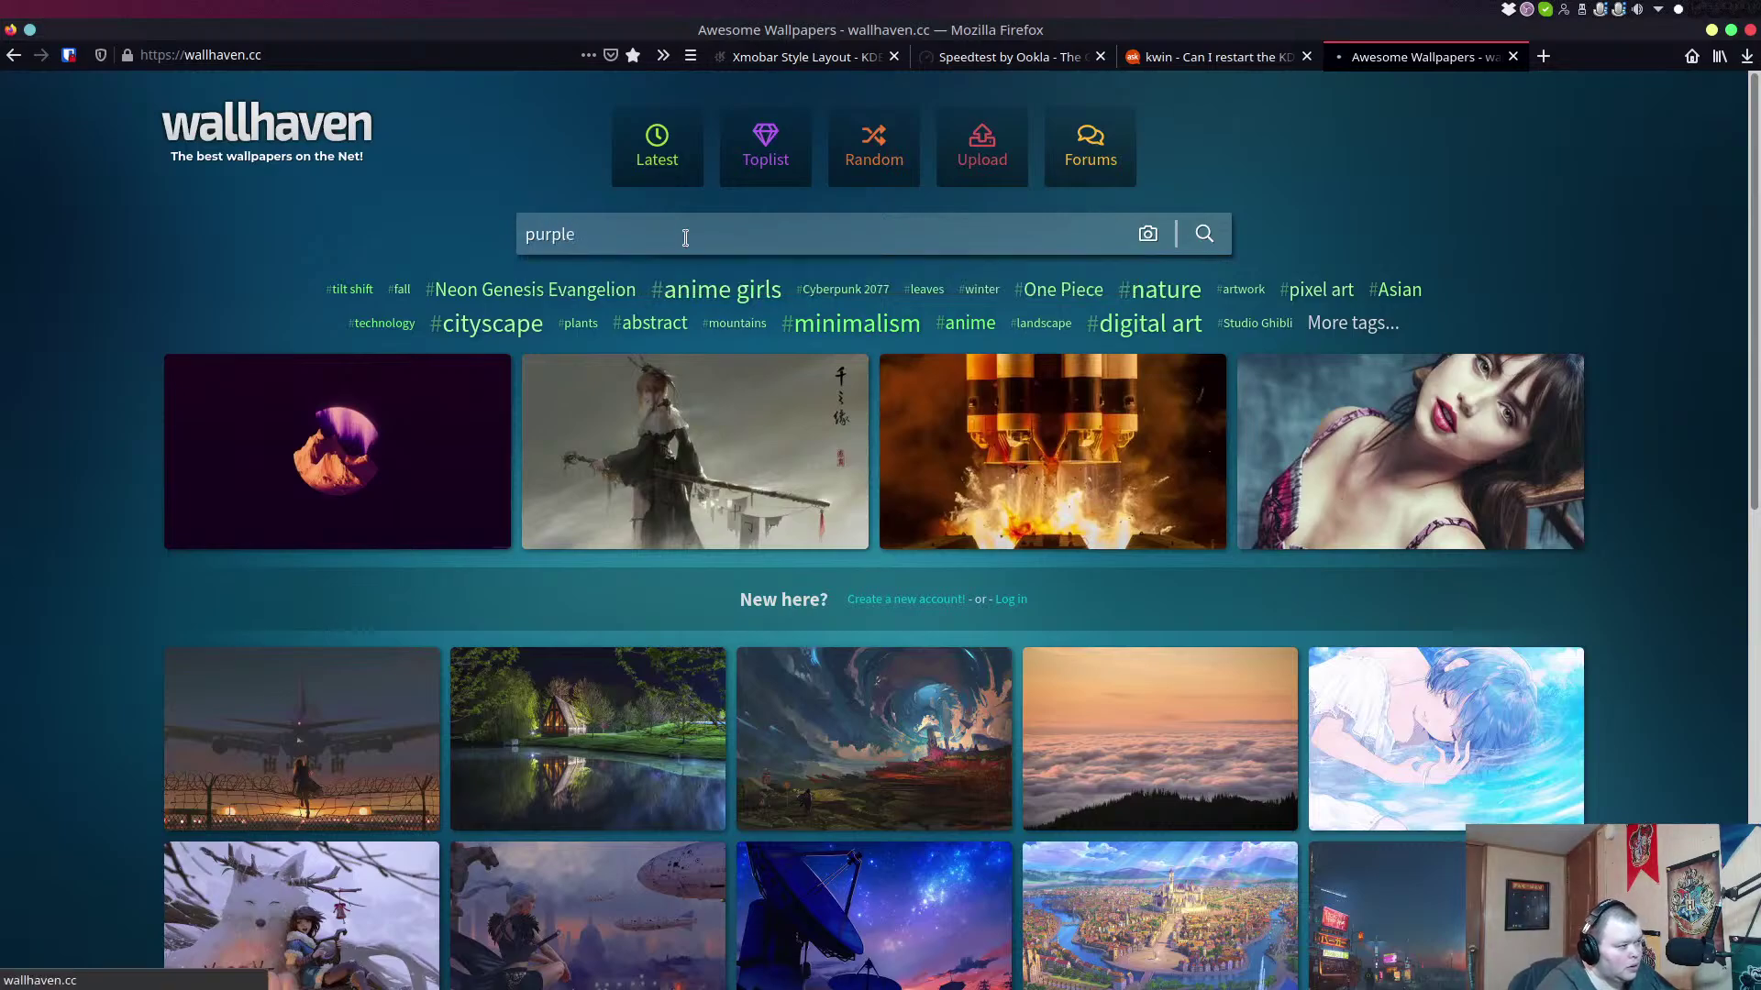
key(Return)
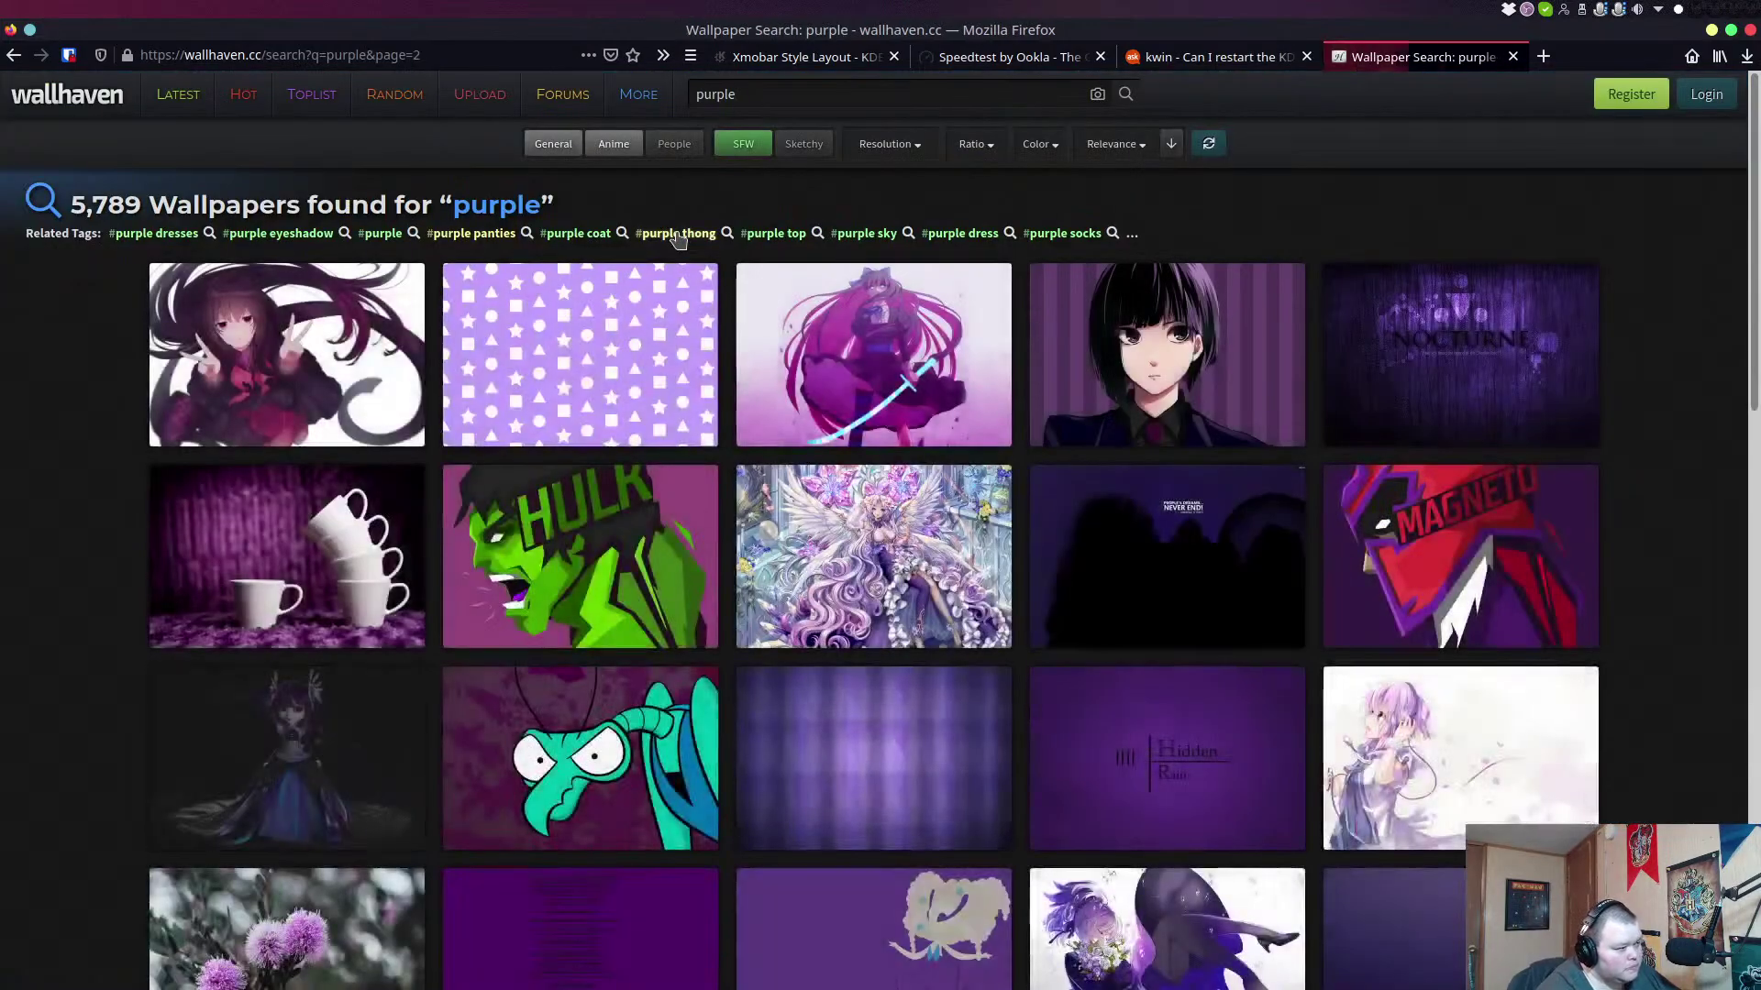
Browse the purple wallpaper results and open the 1920 x 1200 purple-sky wallpaper of Halong Bay.
scroll(752, 404, down, 4)
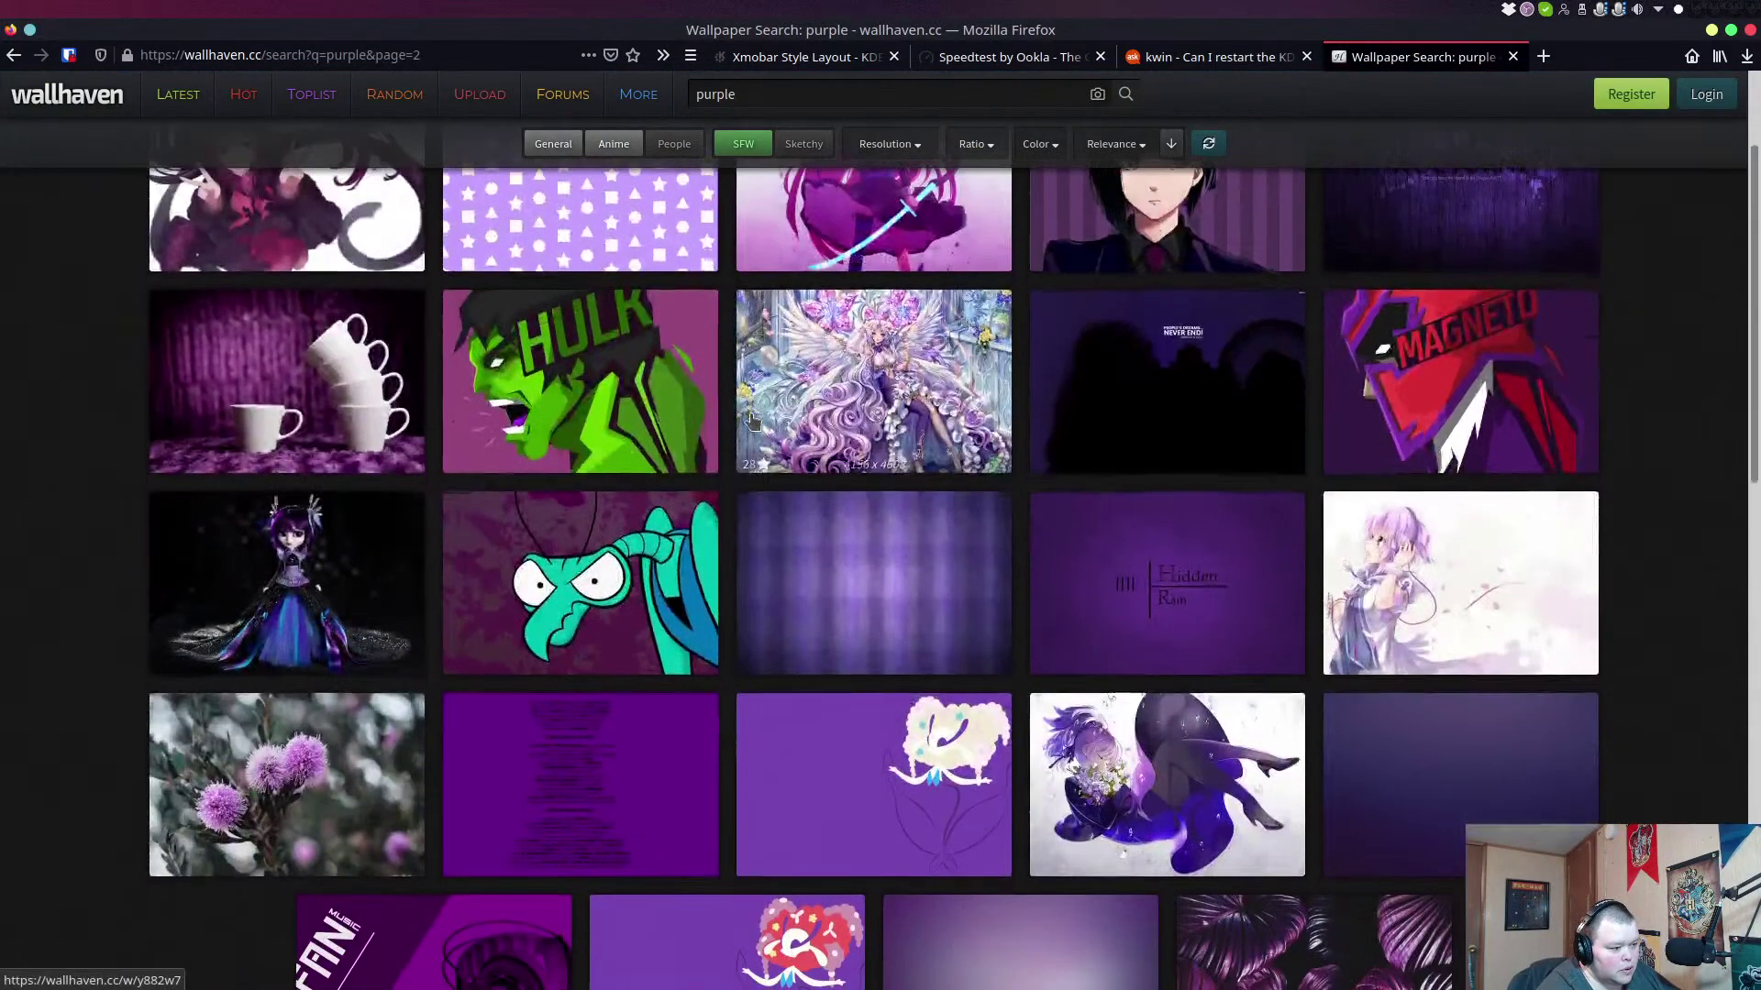
scroll(752, 422, down, 1)
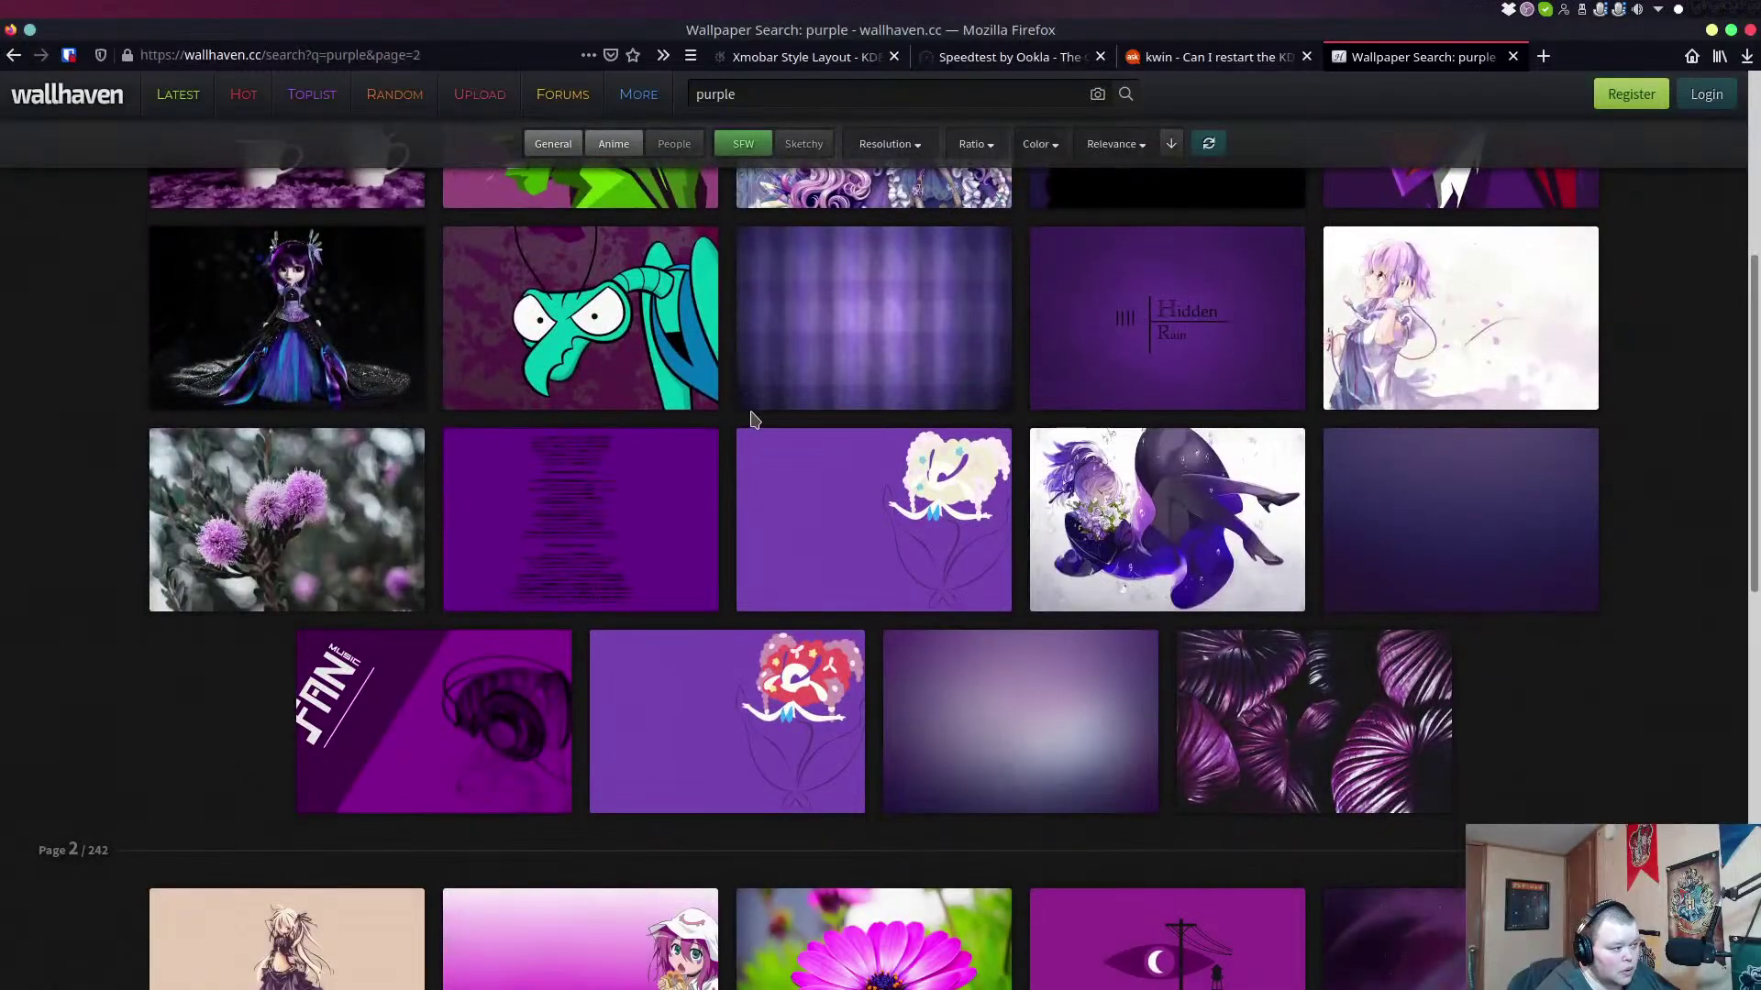
scroll(752, 420, down, 5)
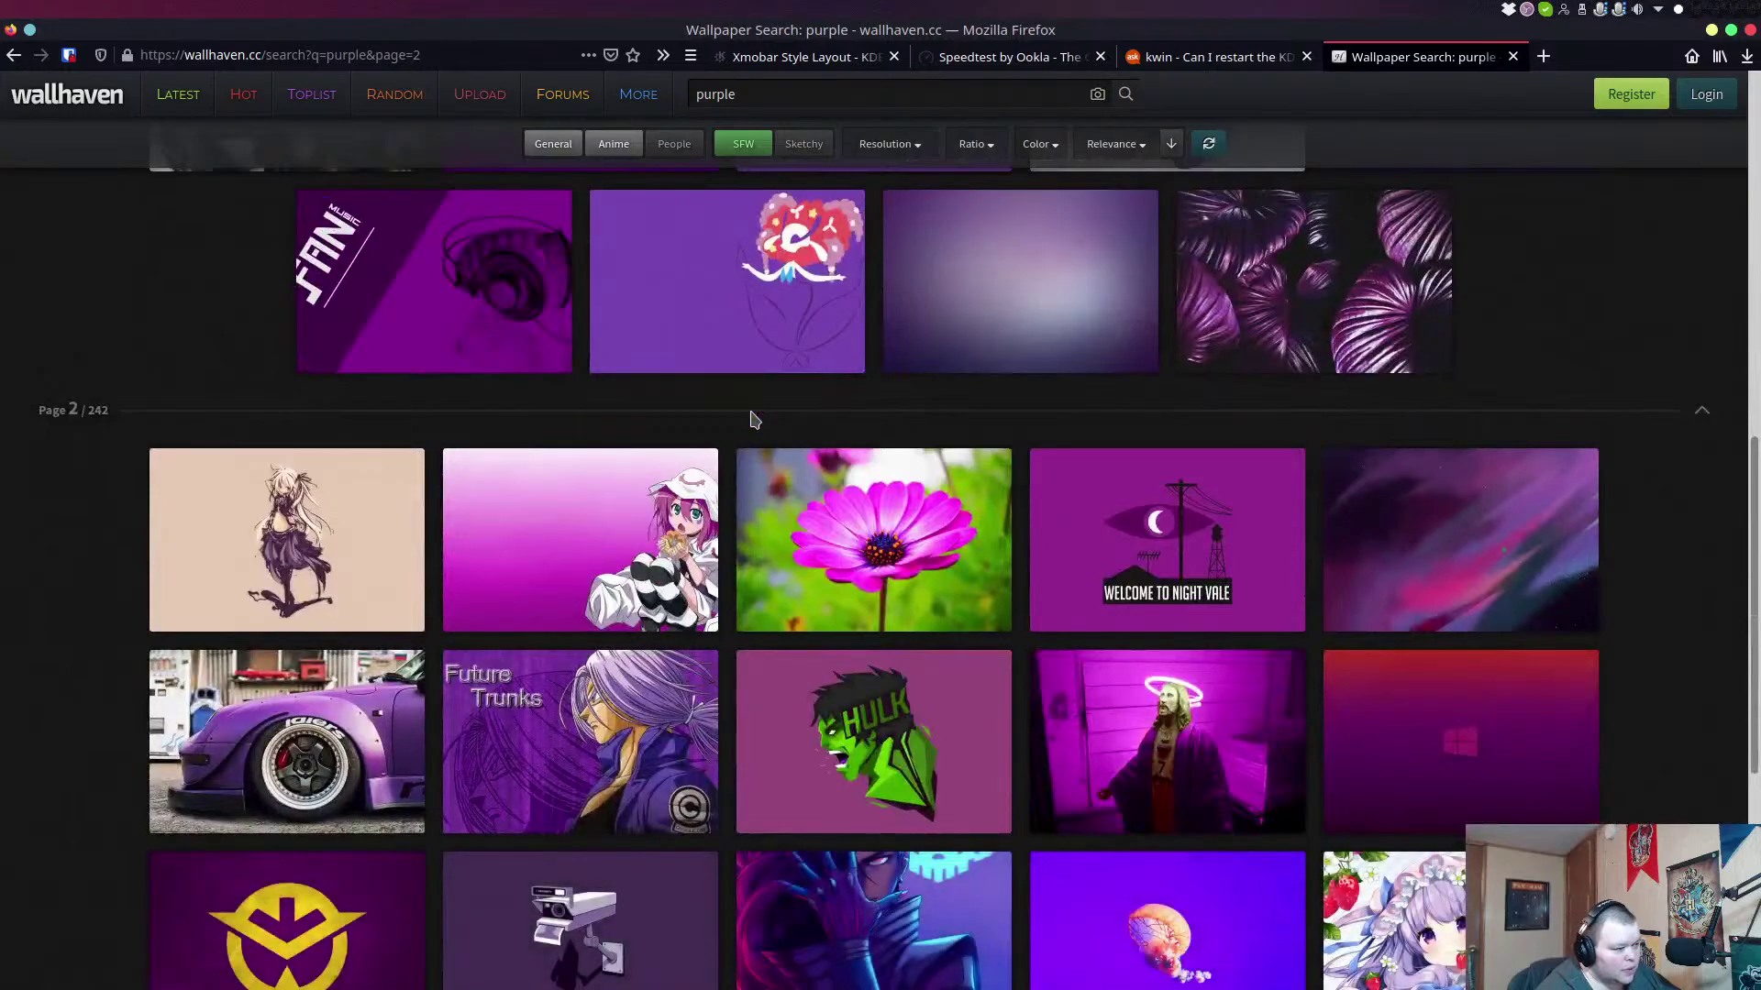
scroll(752, 420, down, 6)
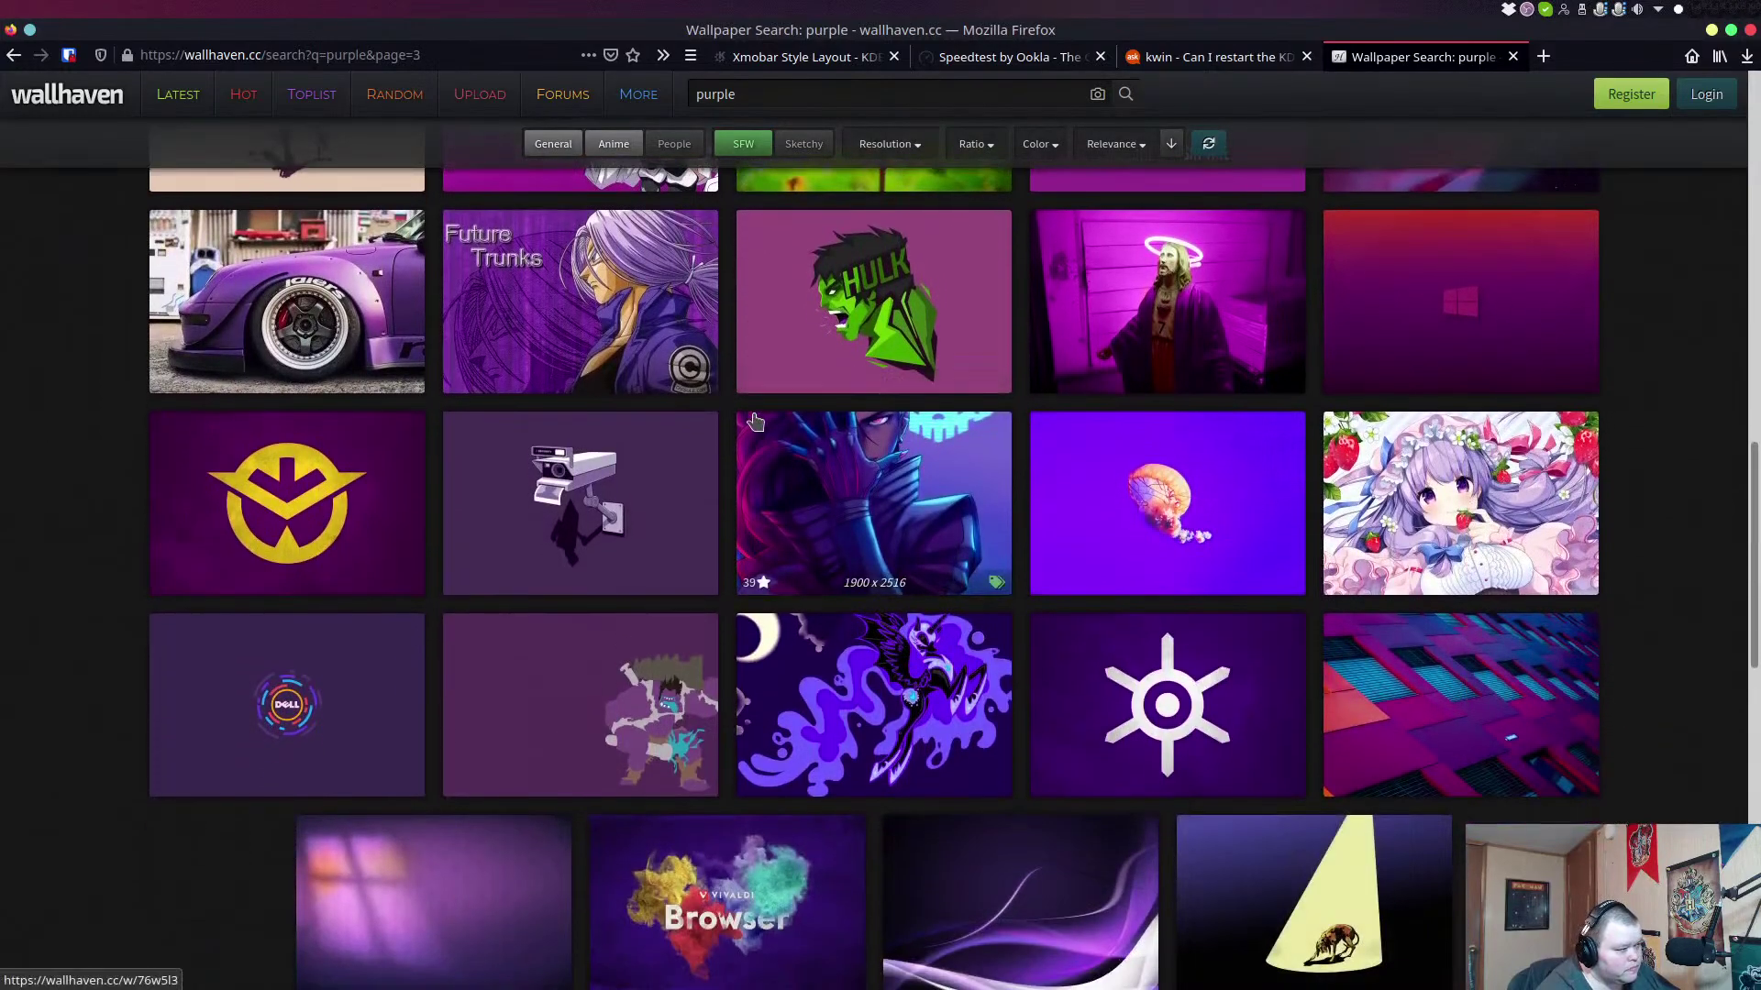
scroll(752, 422, down, 2)
scroll(752, 422, down, 3)
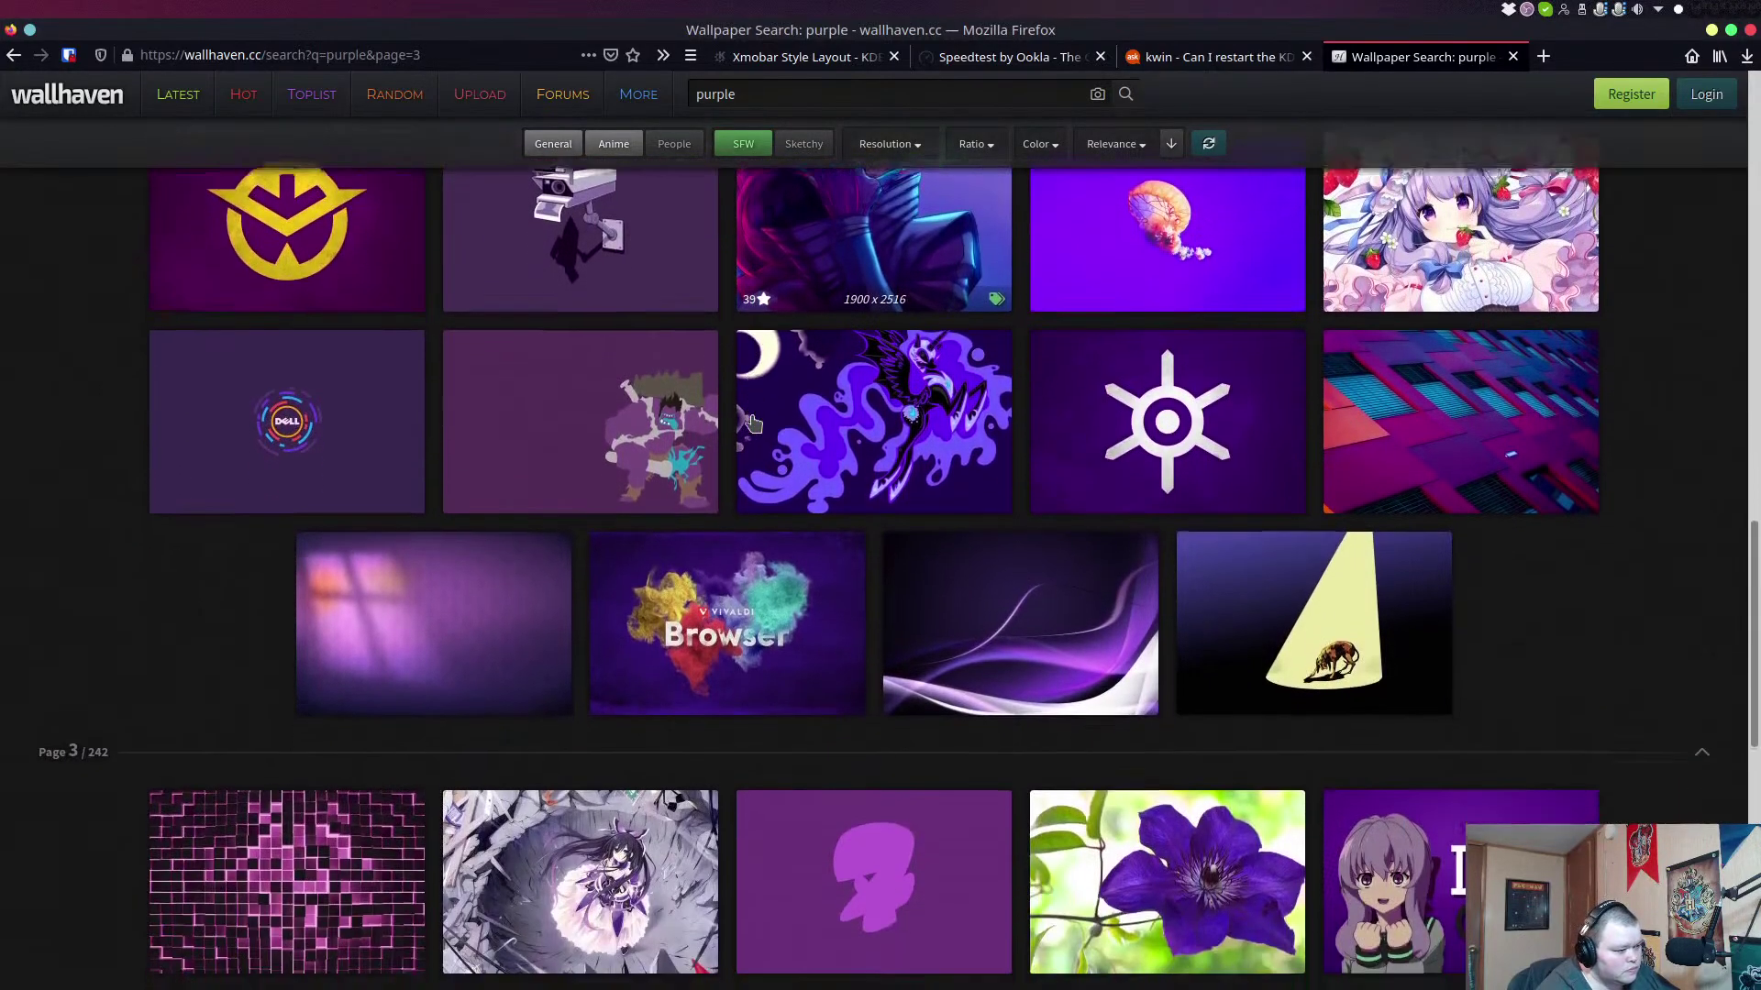
scroll(752, 422, down, 3)
scroll(753, 421, down, 4)
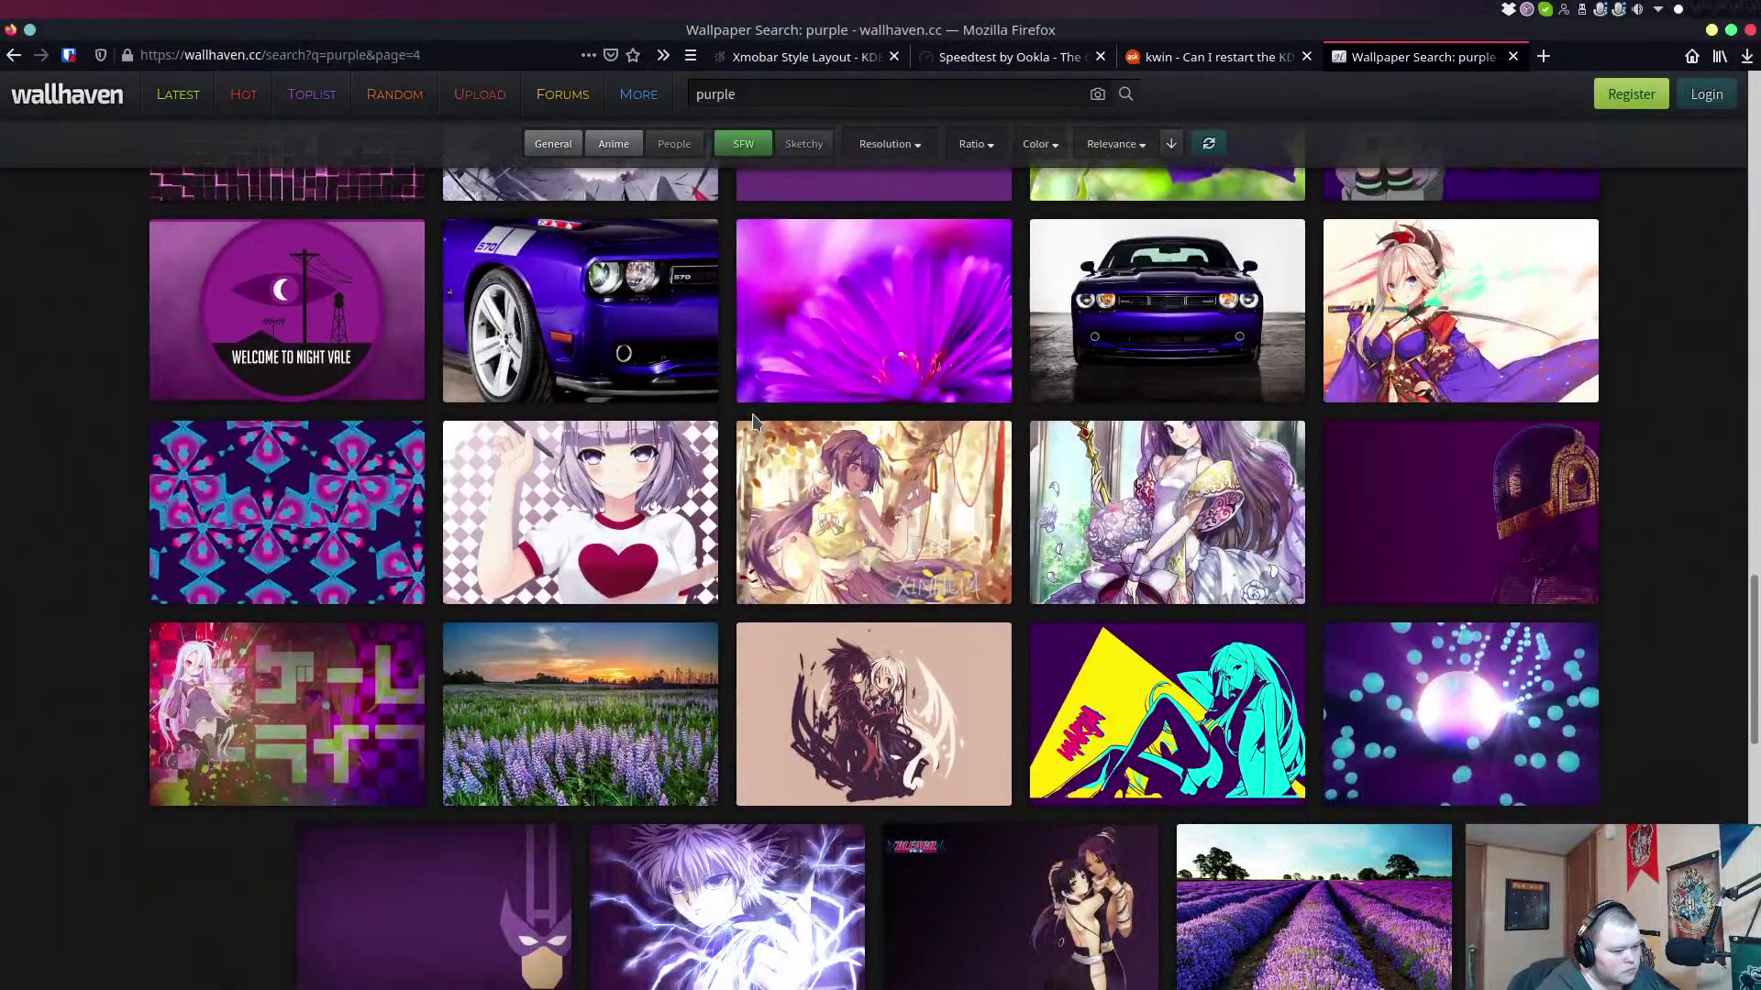
scroll(754, 422, down, 4)
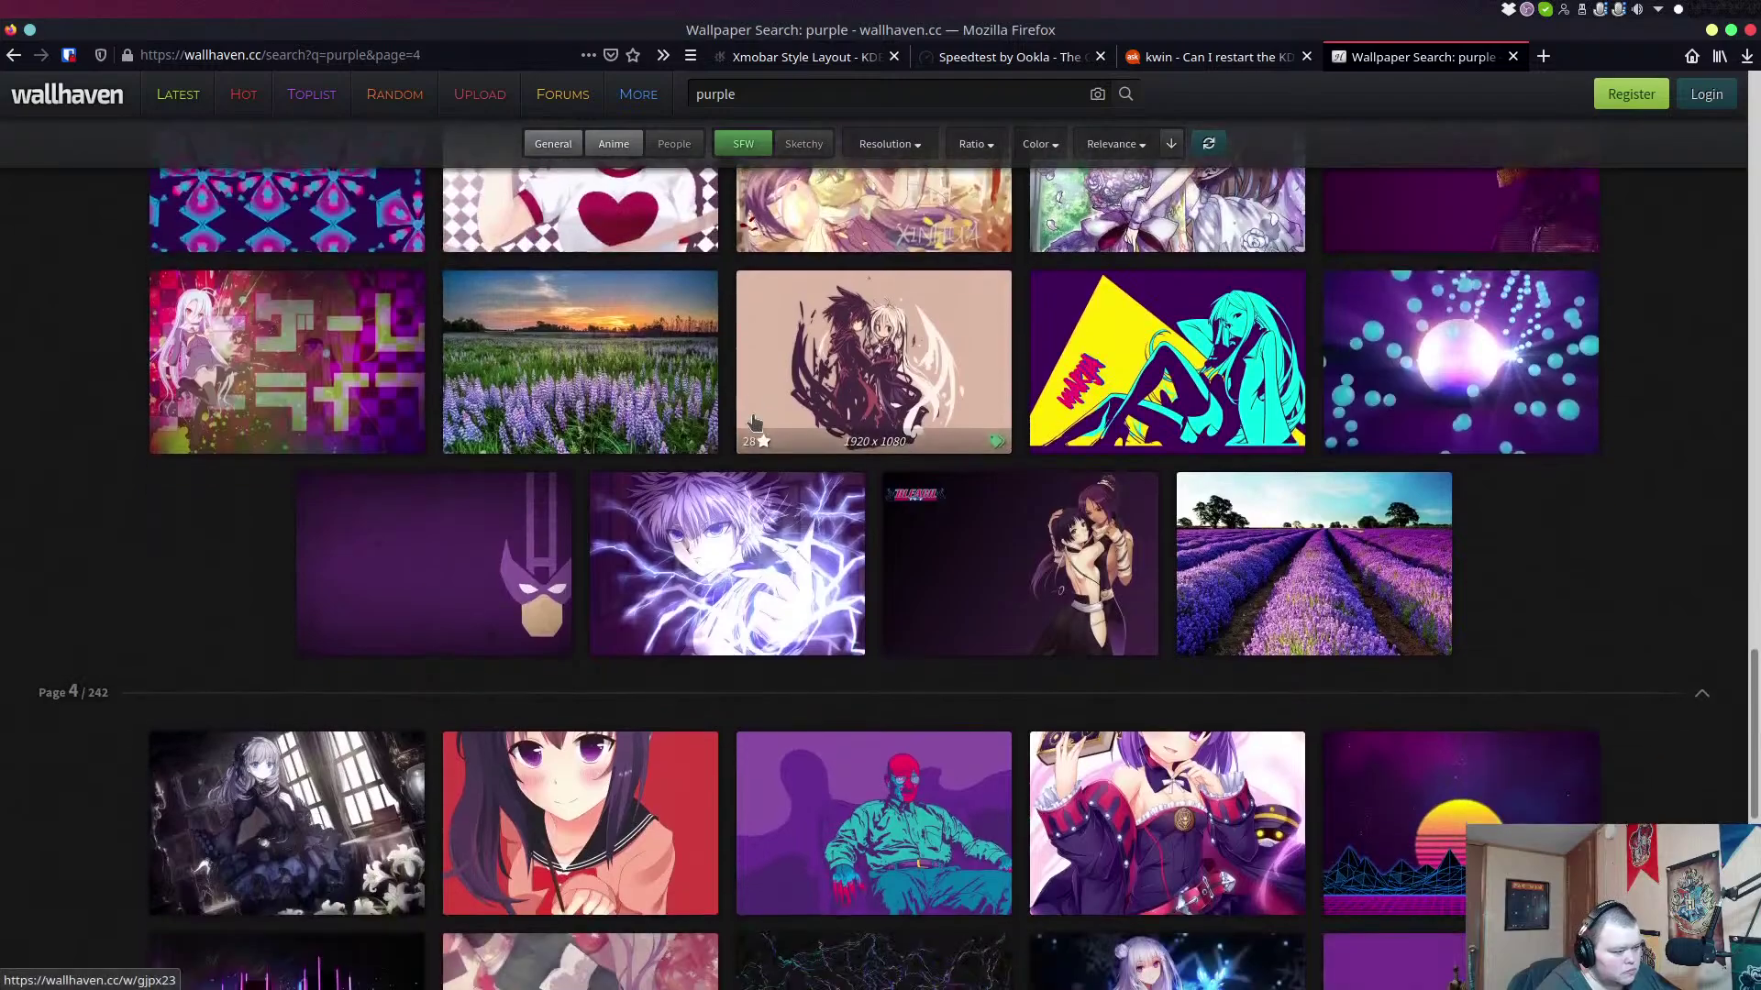
scroll(752, 420, down, 4)
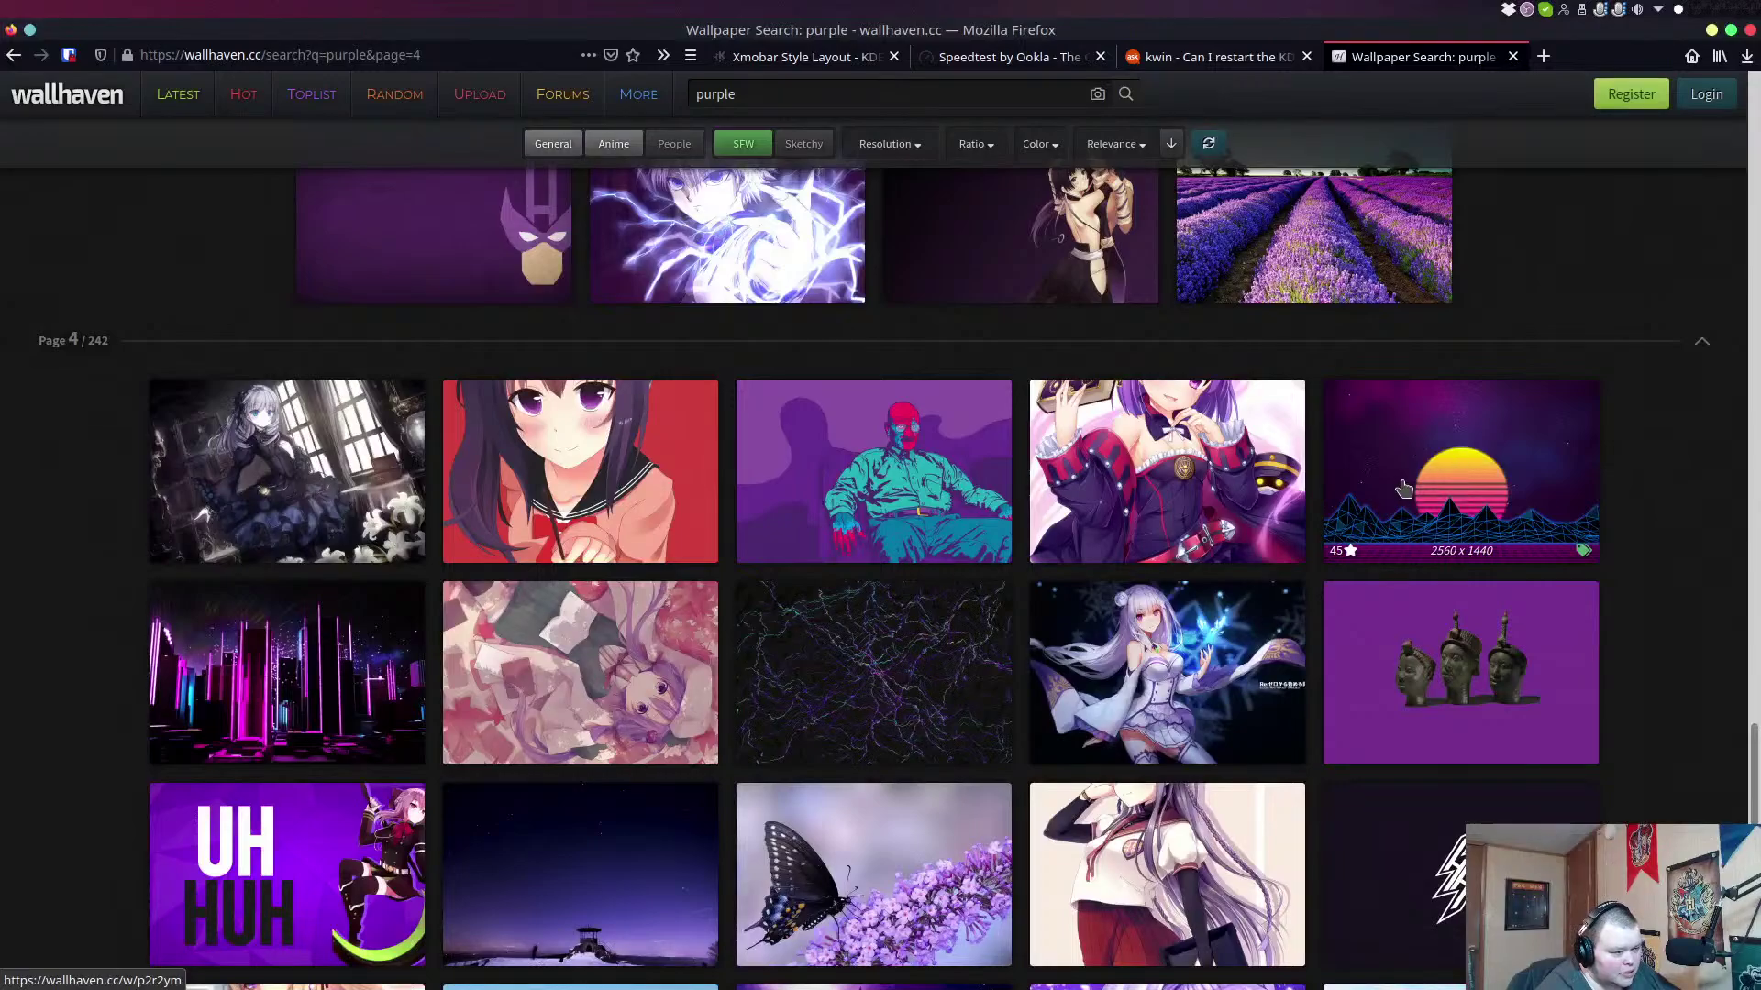
scroll(838, 516, down, 5)
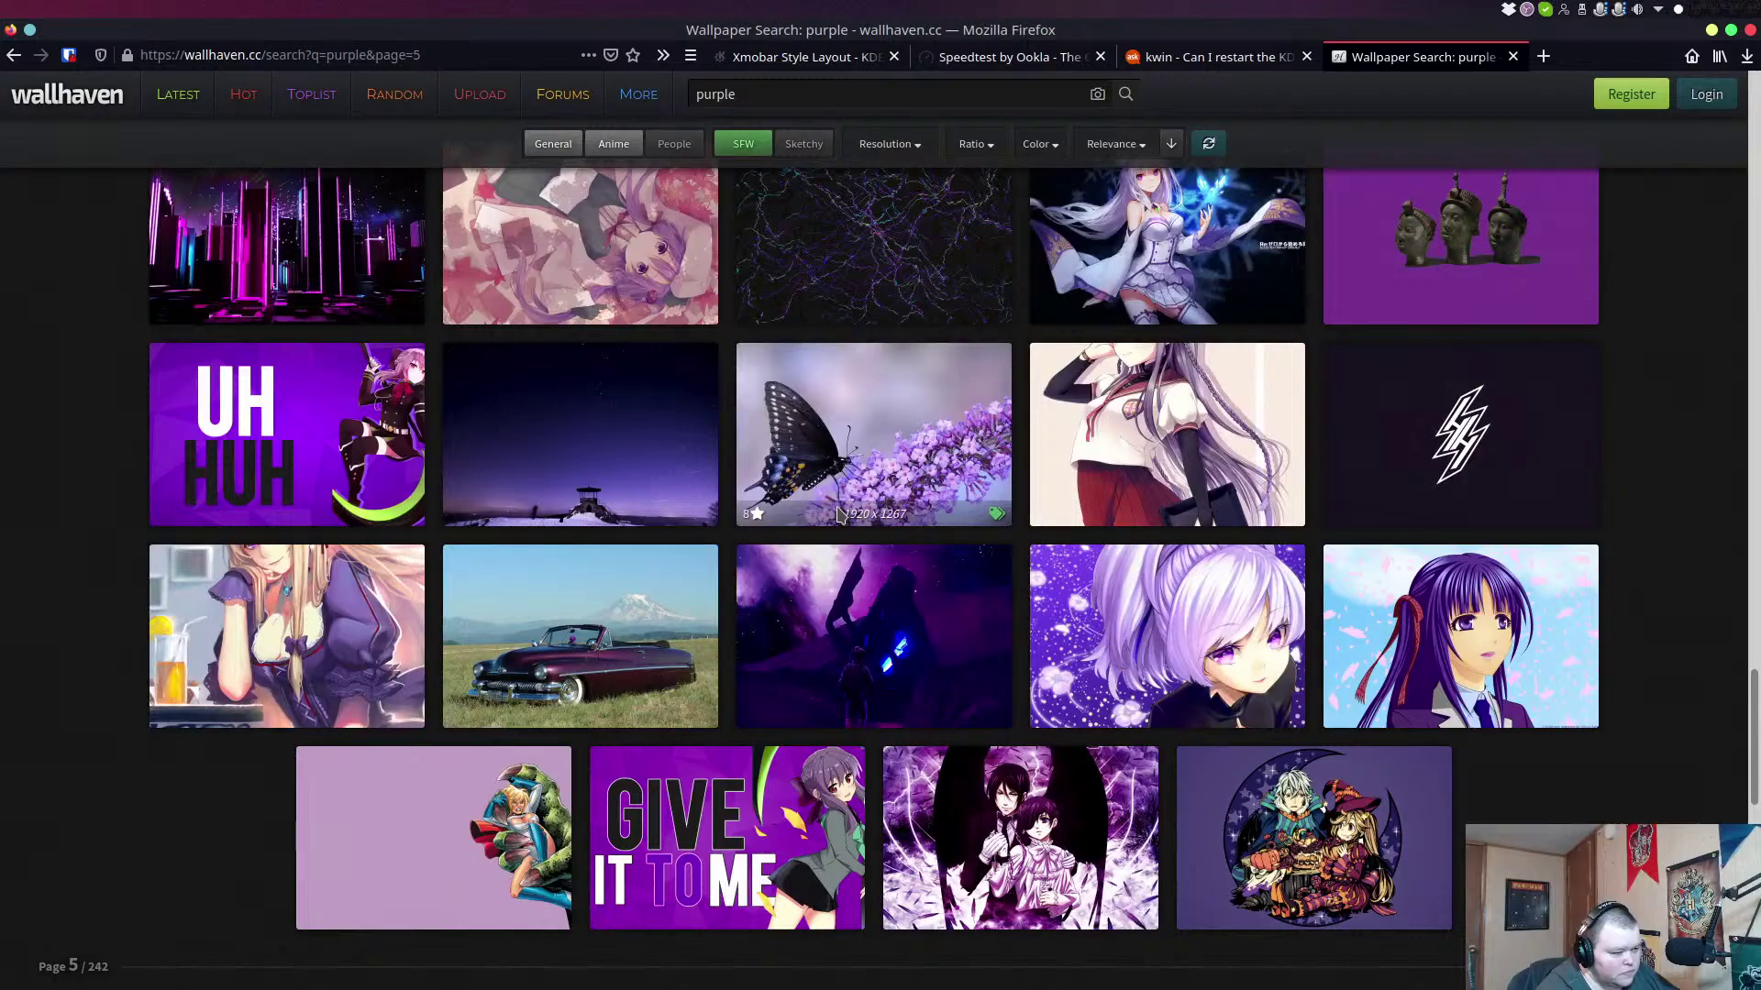
scroll(837, 514, down, 8)
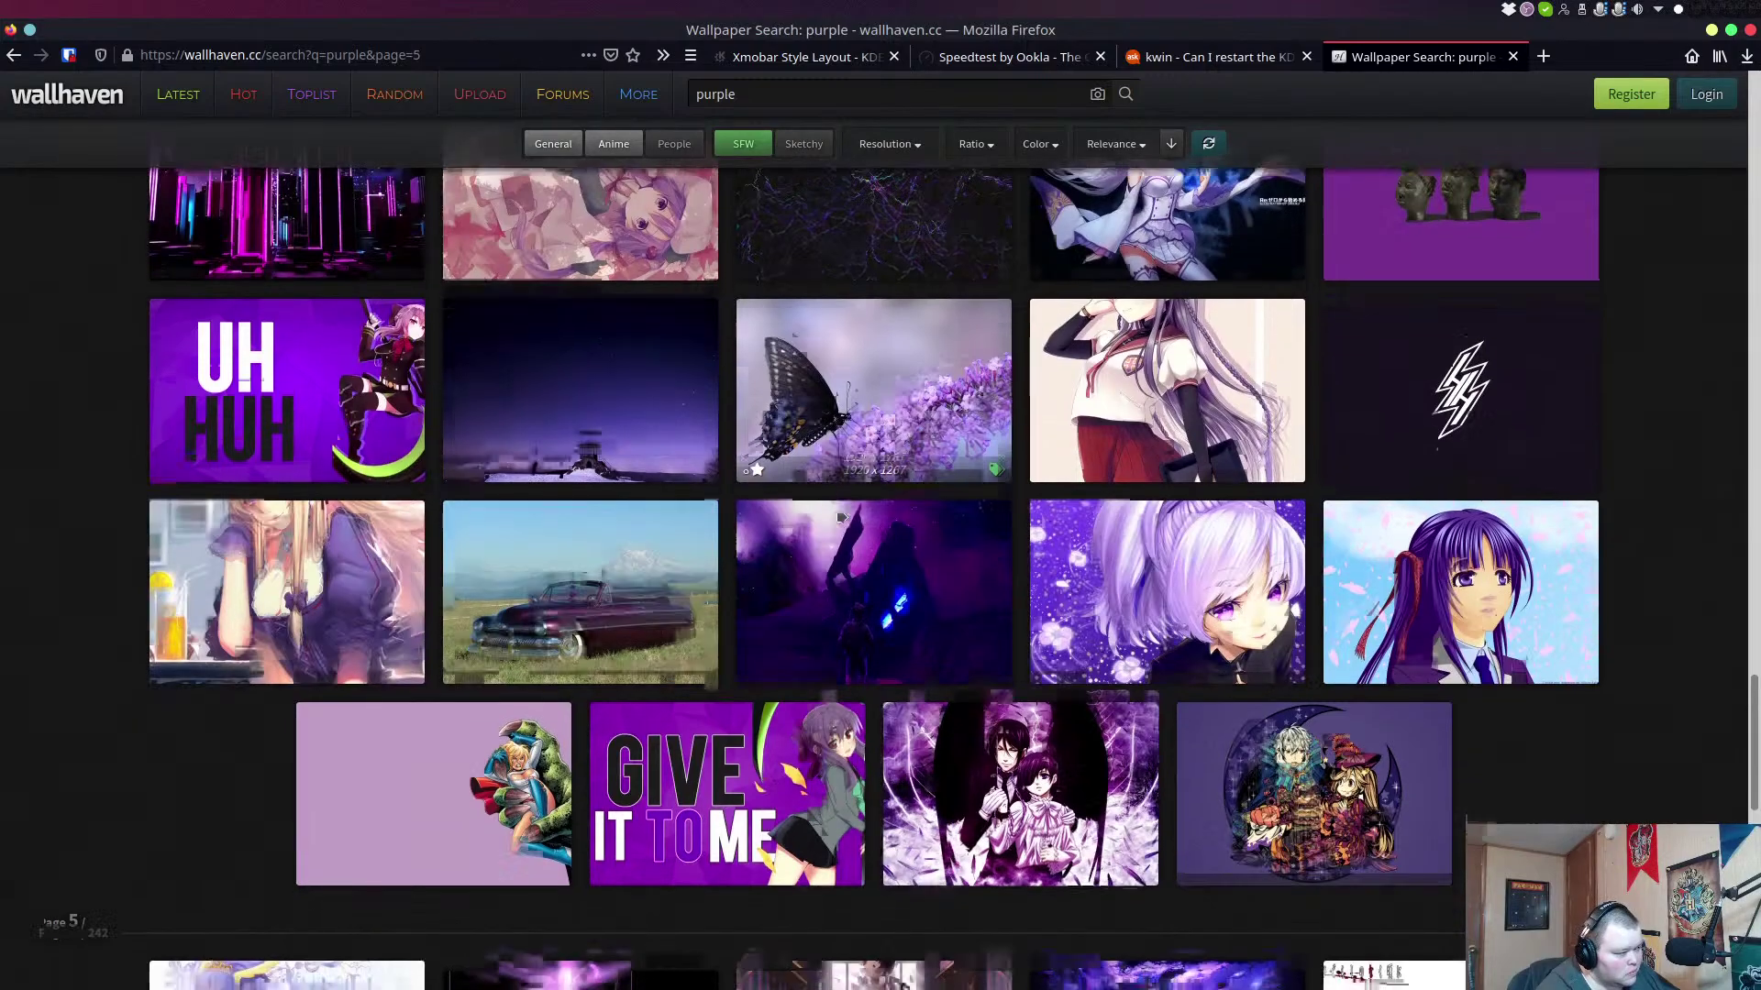
scroll(838, 510, down, 1)
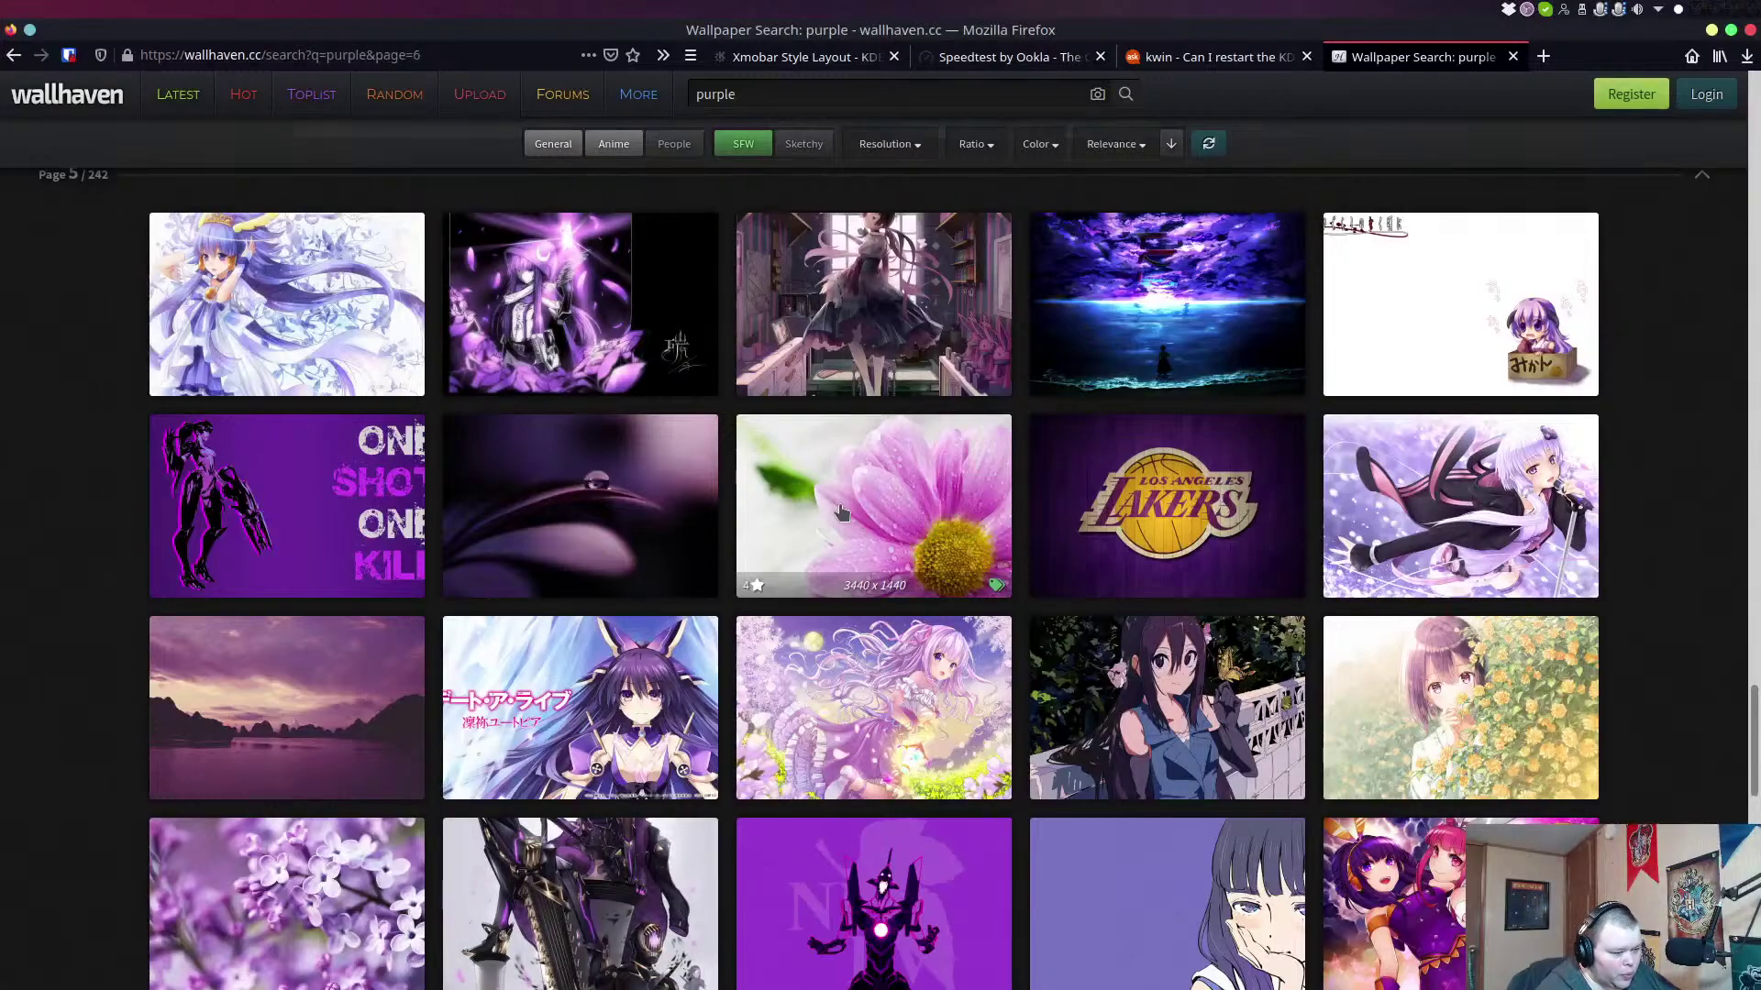
scroll(840, 510, down, 4)
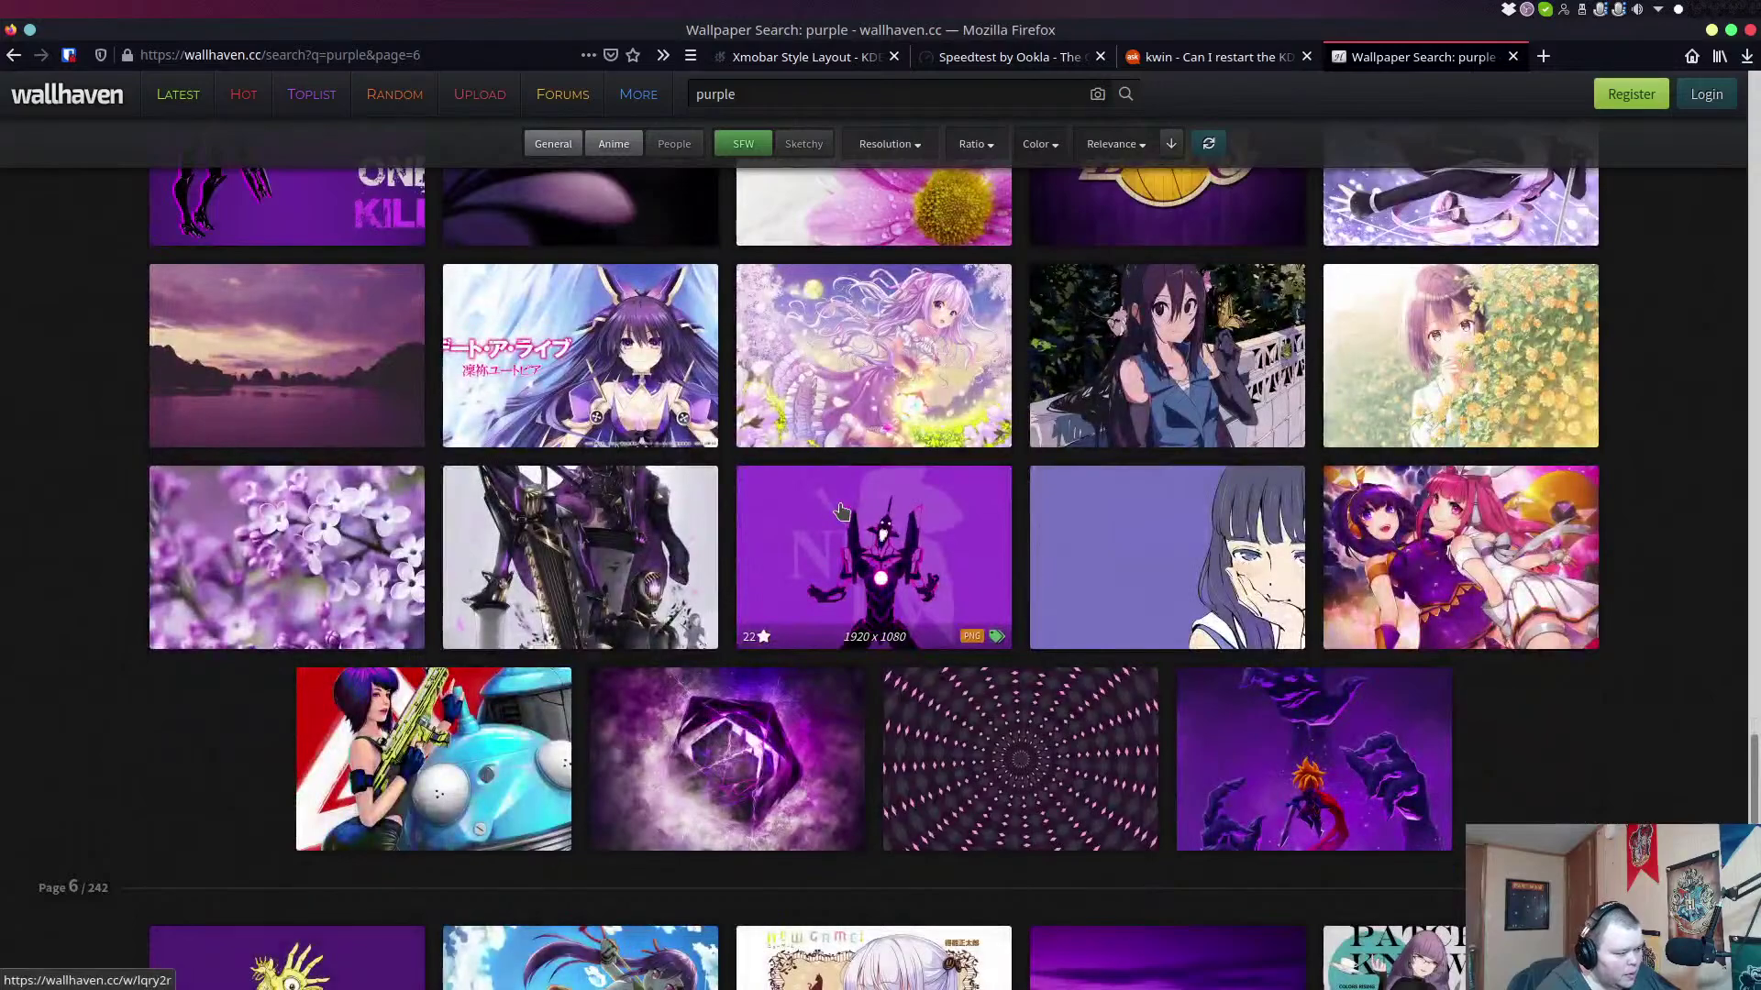
scroll(840, 510, down, 4)
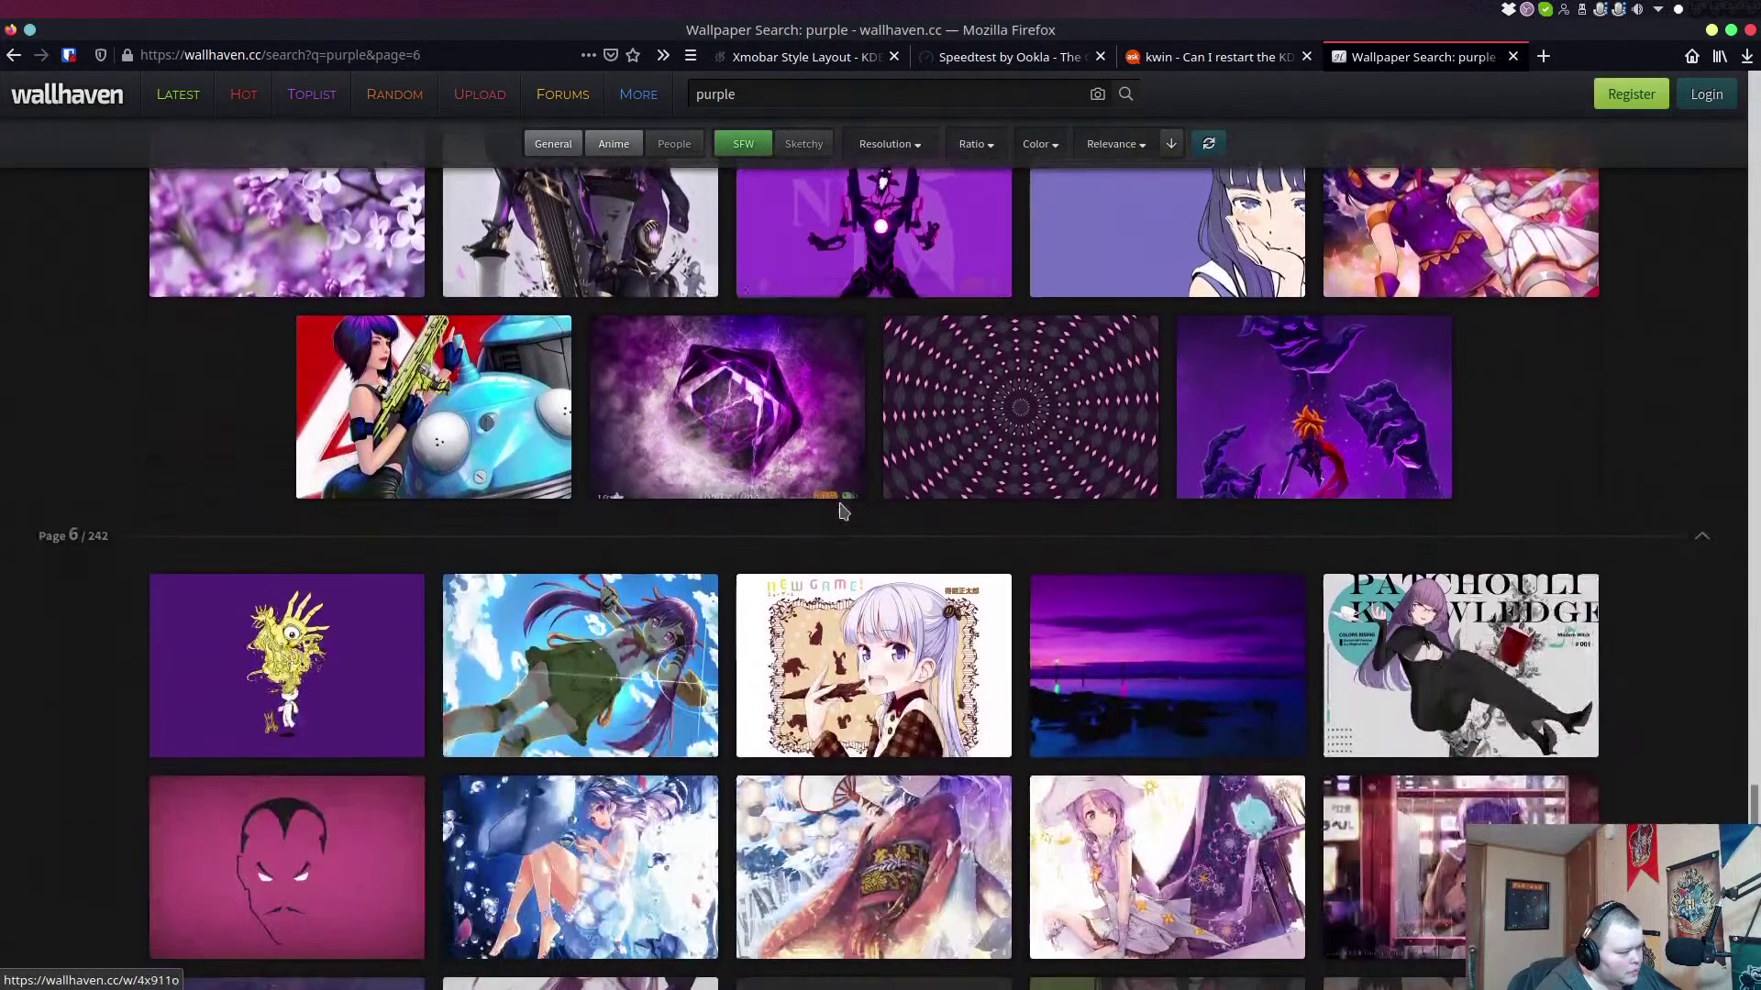
scroll(837, 504, up, 4)
click(293, 391)
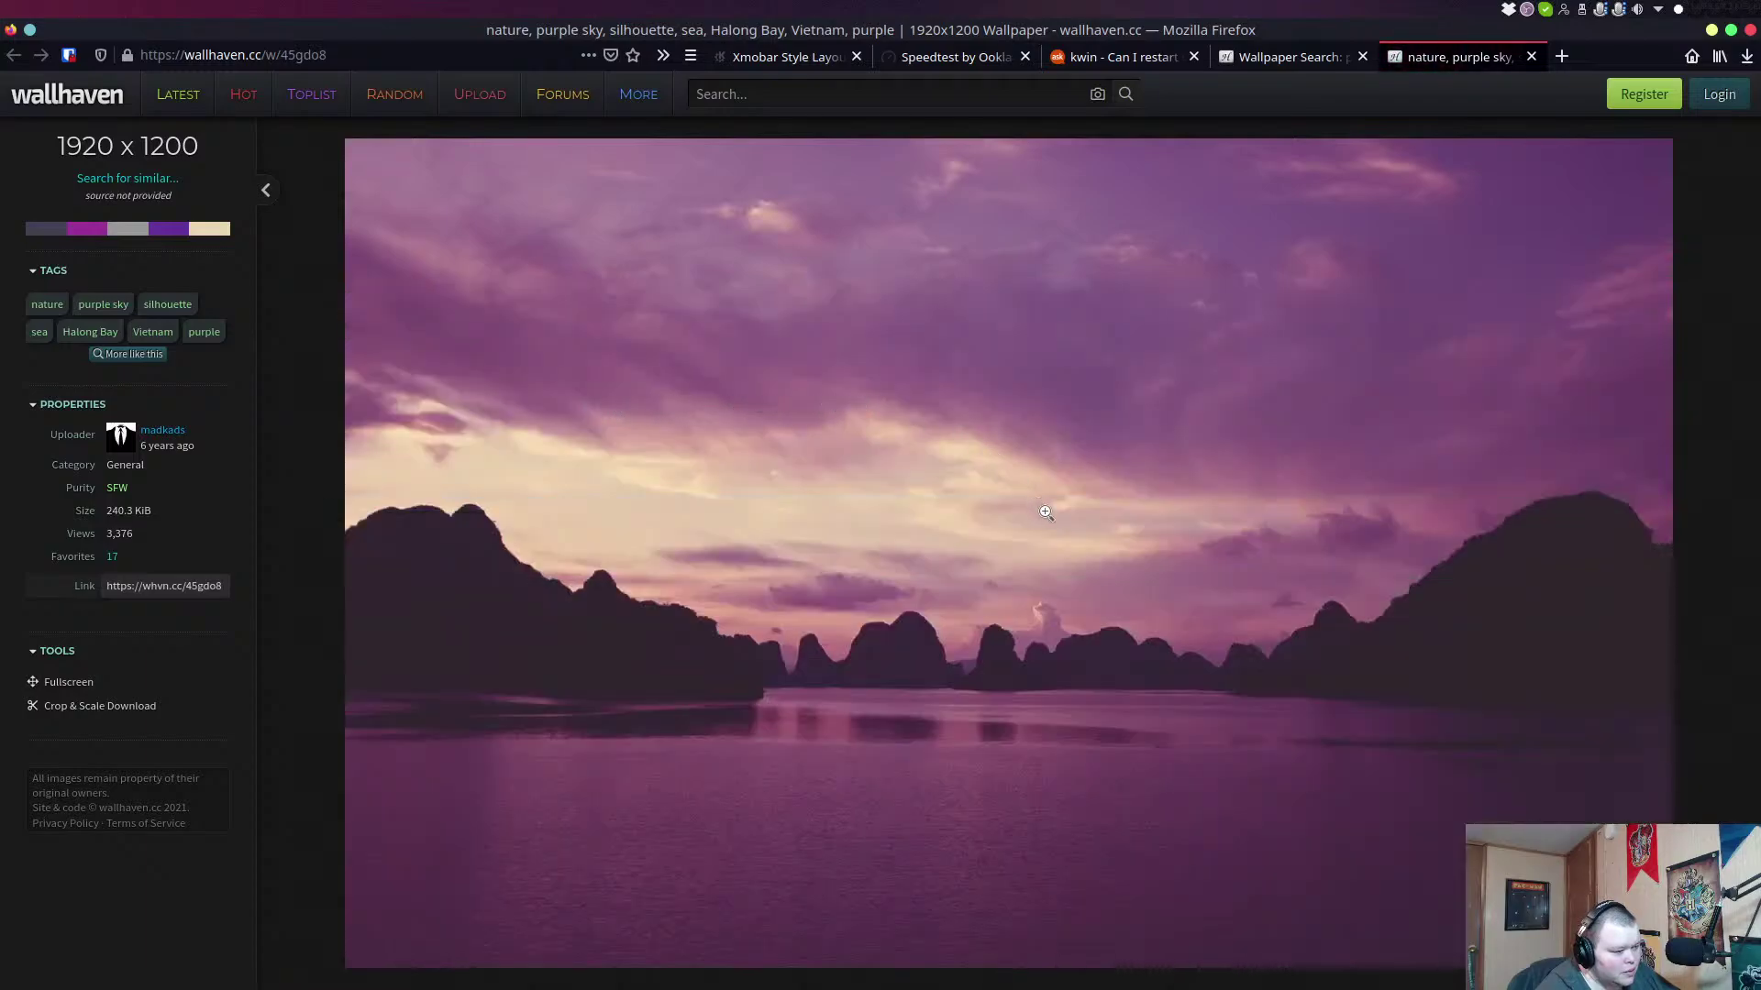
Save the opened wallpaper image under the name dracula in the walls folder inside Pictures.
right_click(1108, 468)
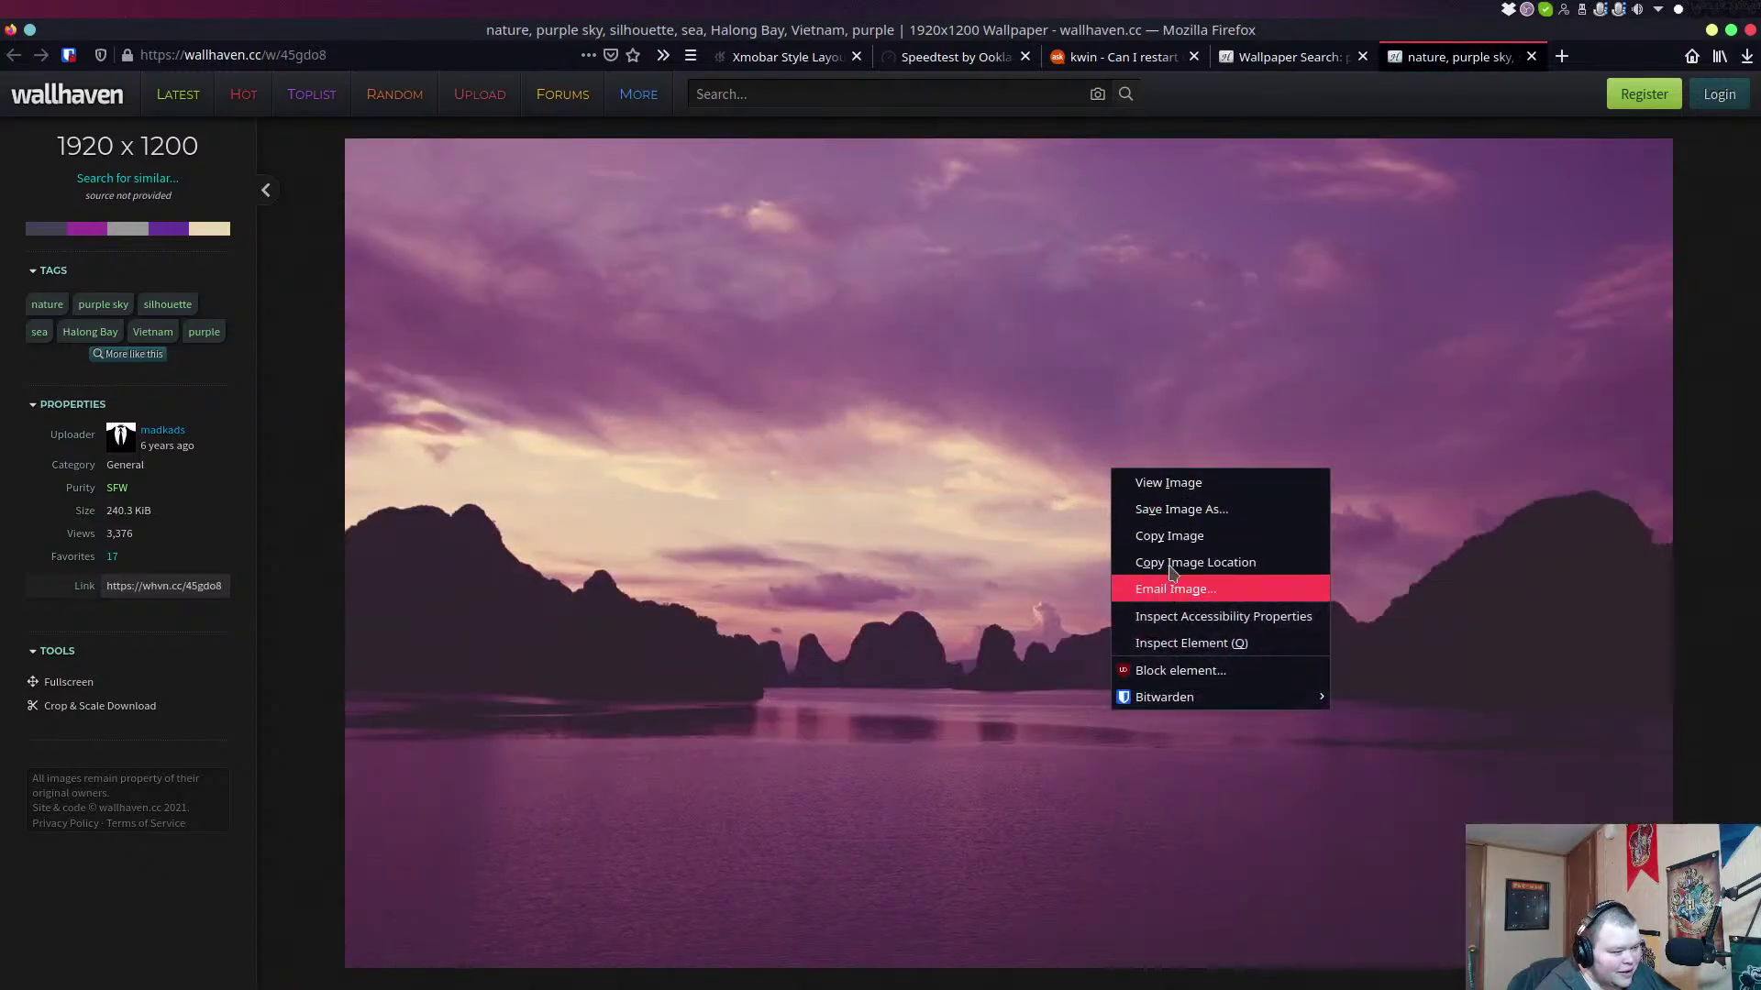
click(1189, 518)
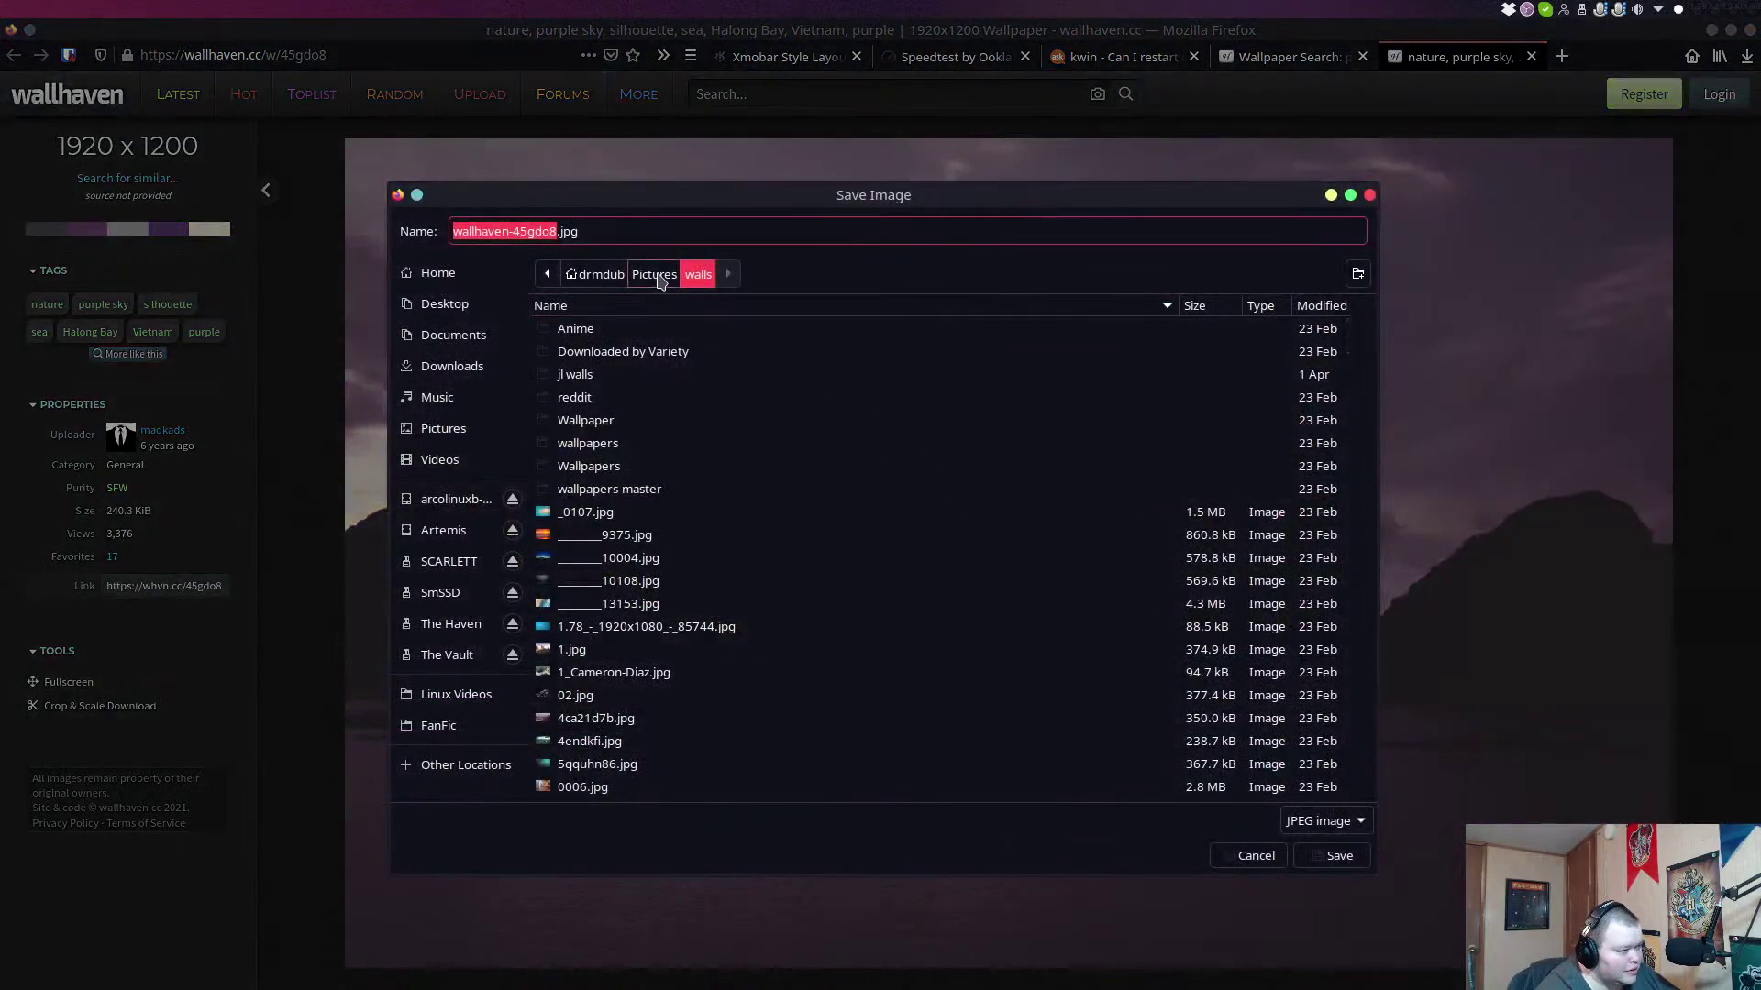
click(657, 275)
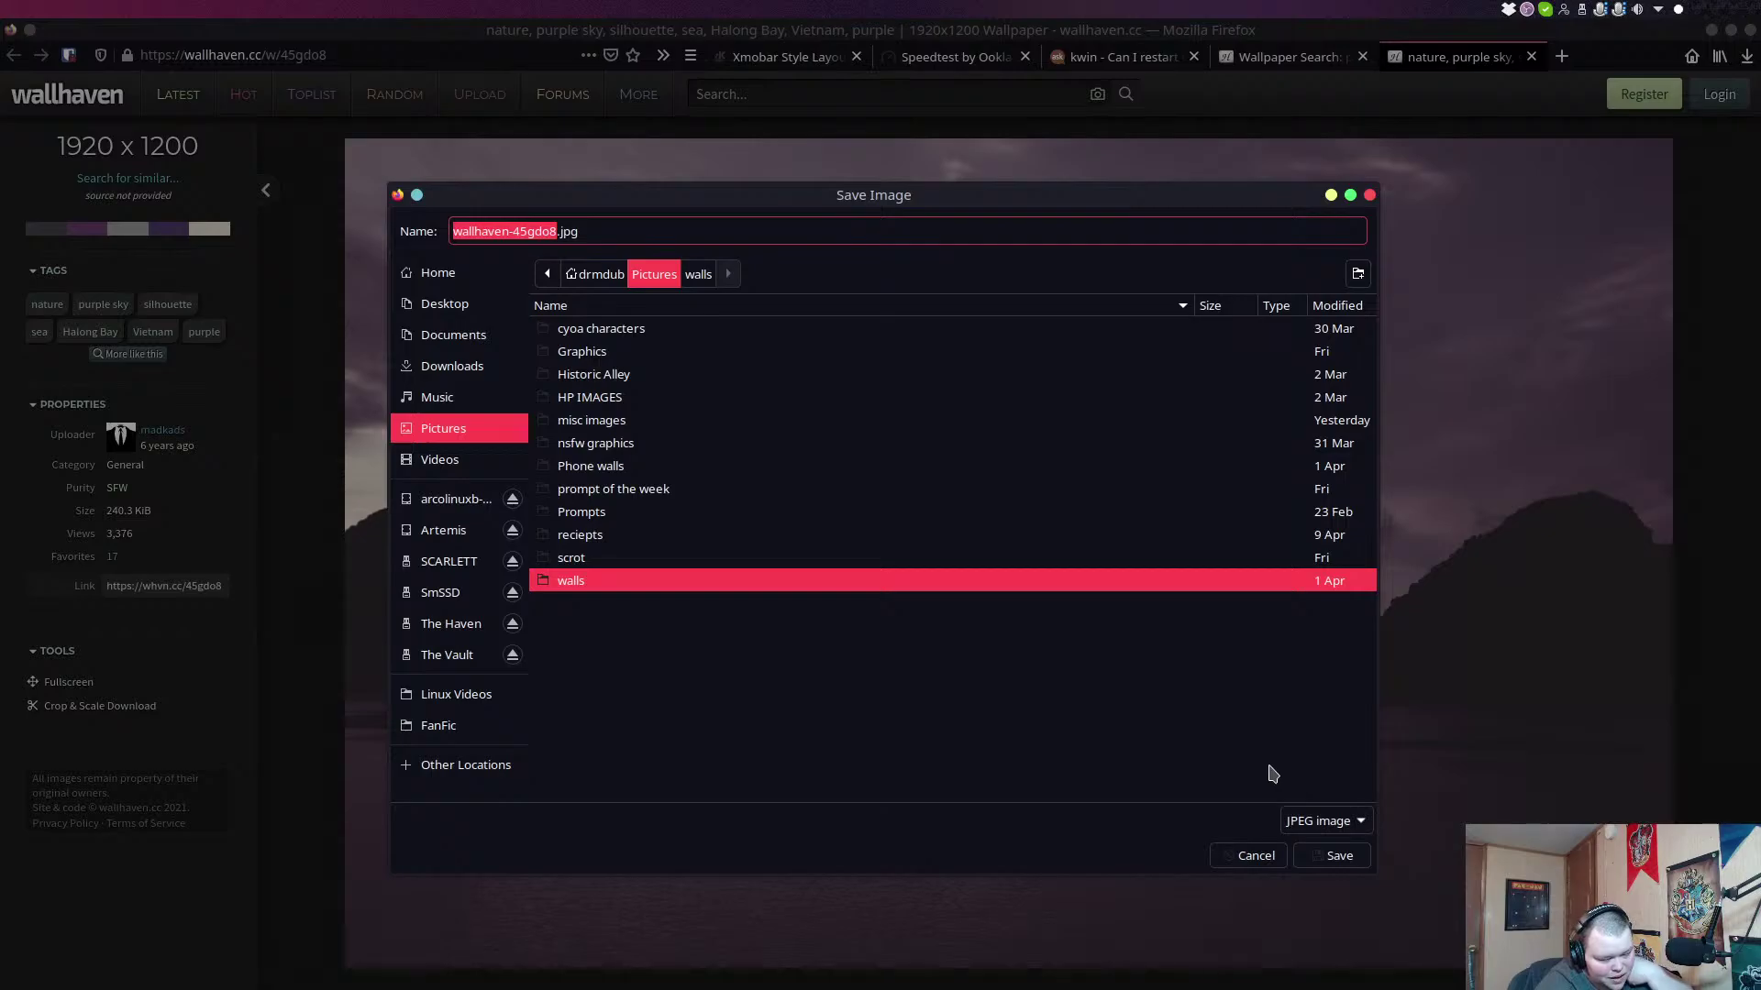
double_click(613, 582)
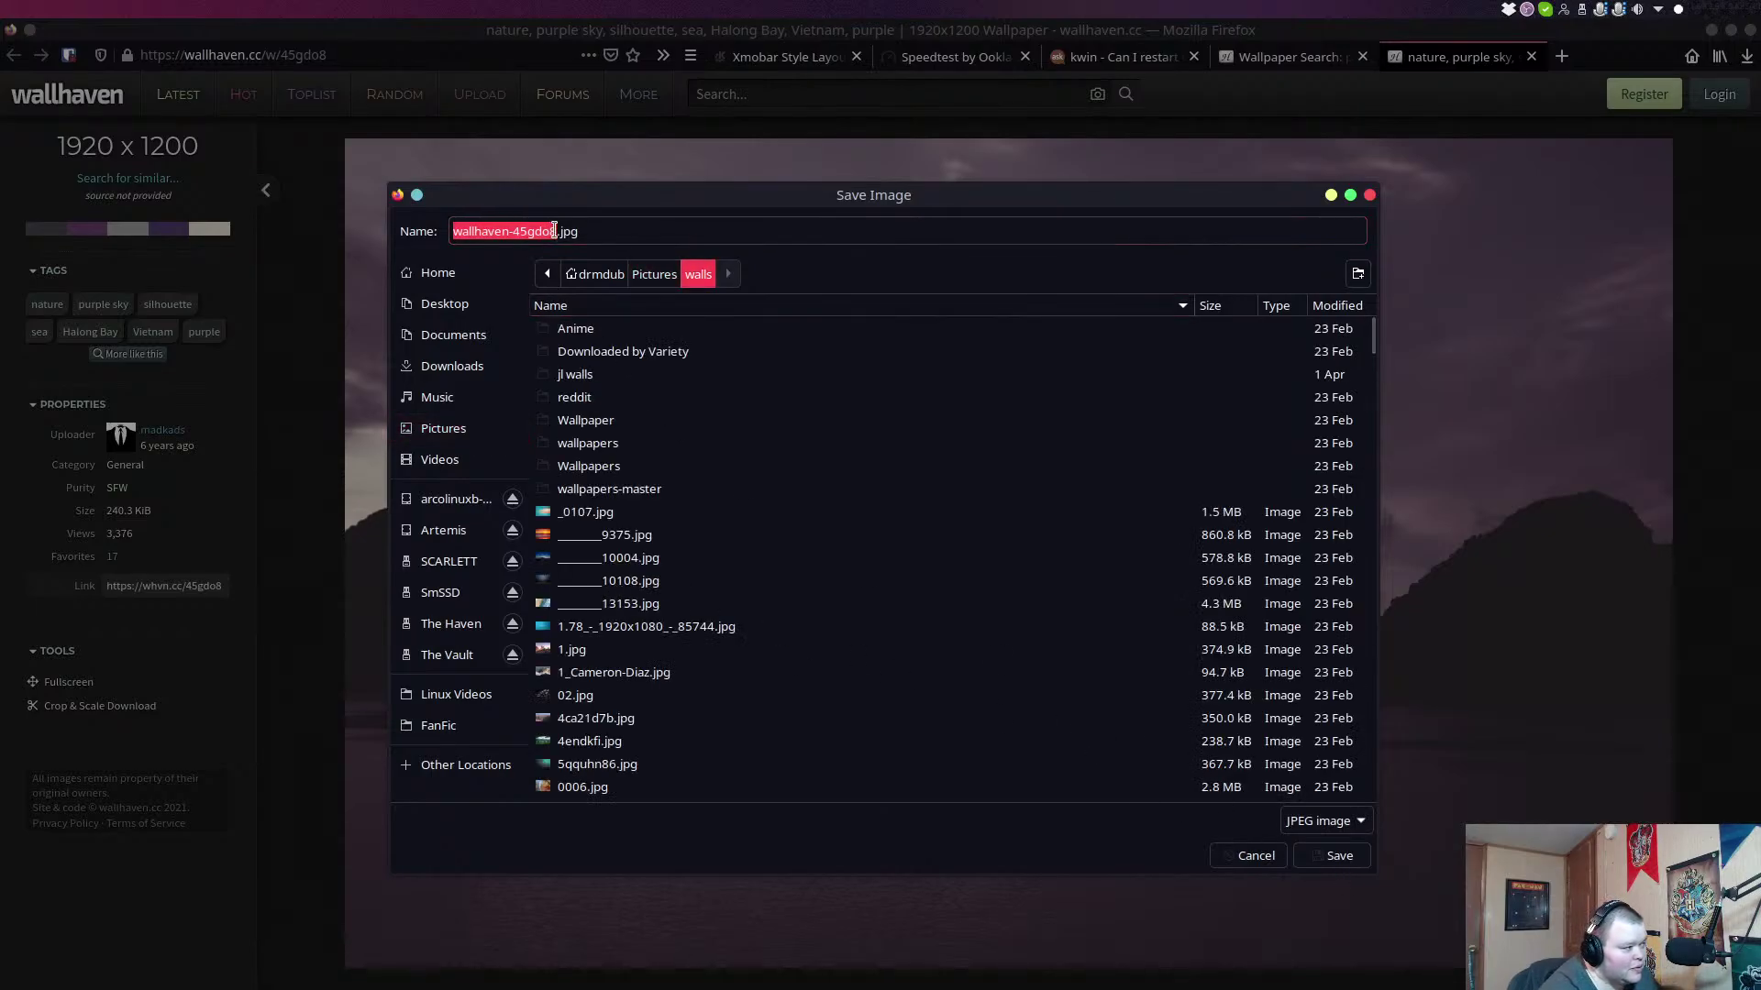
drag(554, 231, 429, 237)
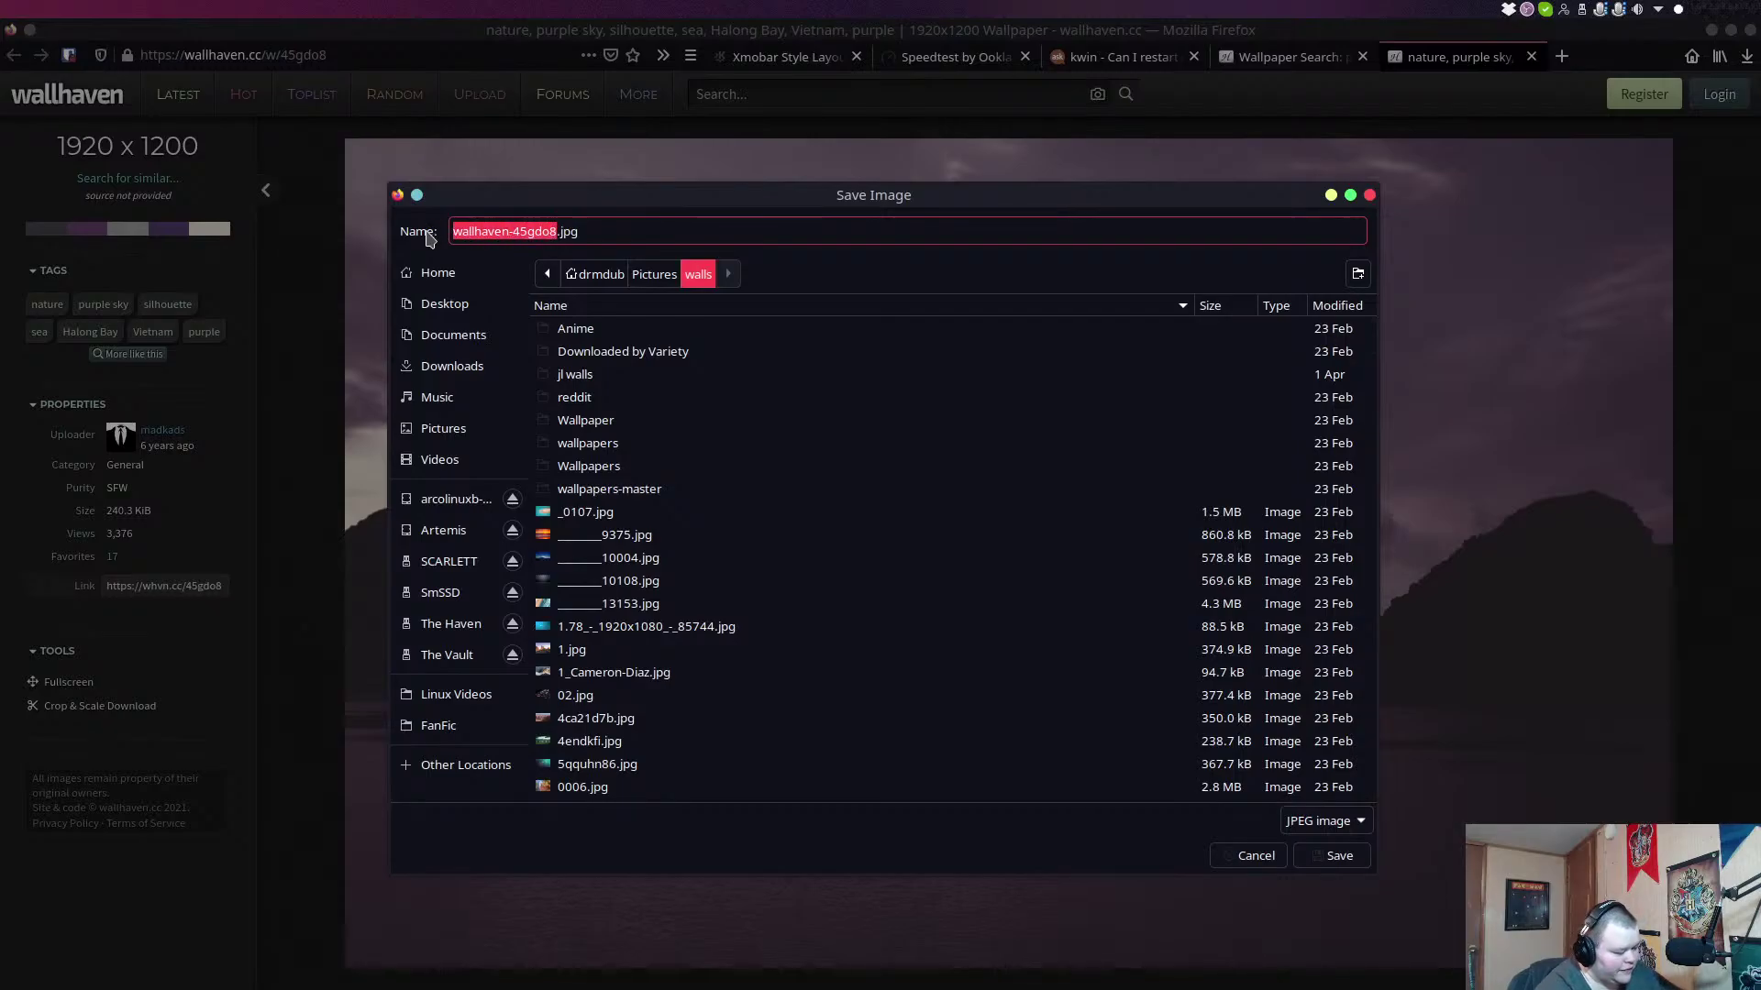
text(dracula)
key(Return)
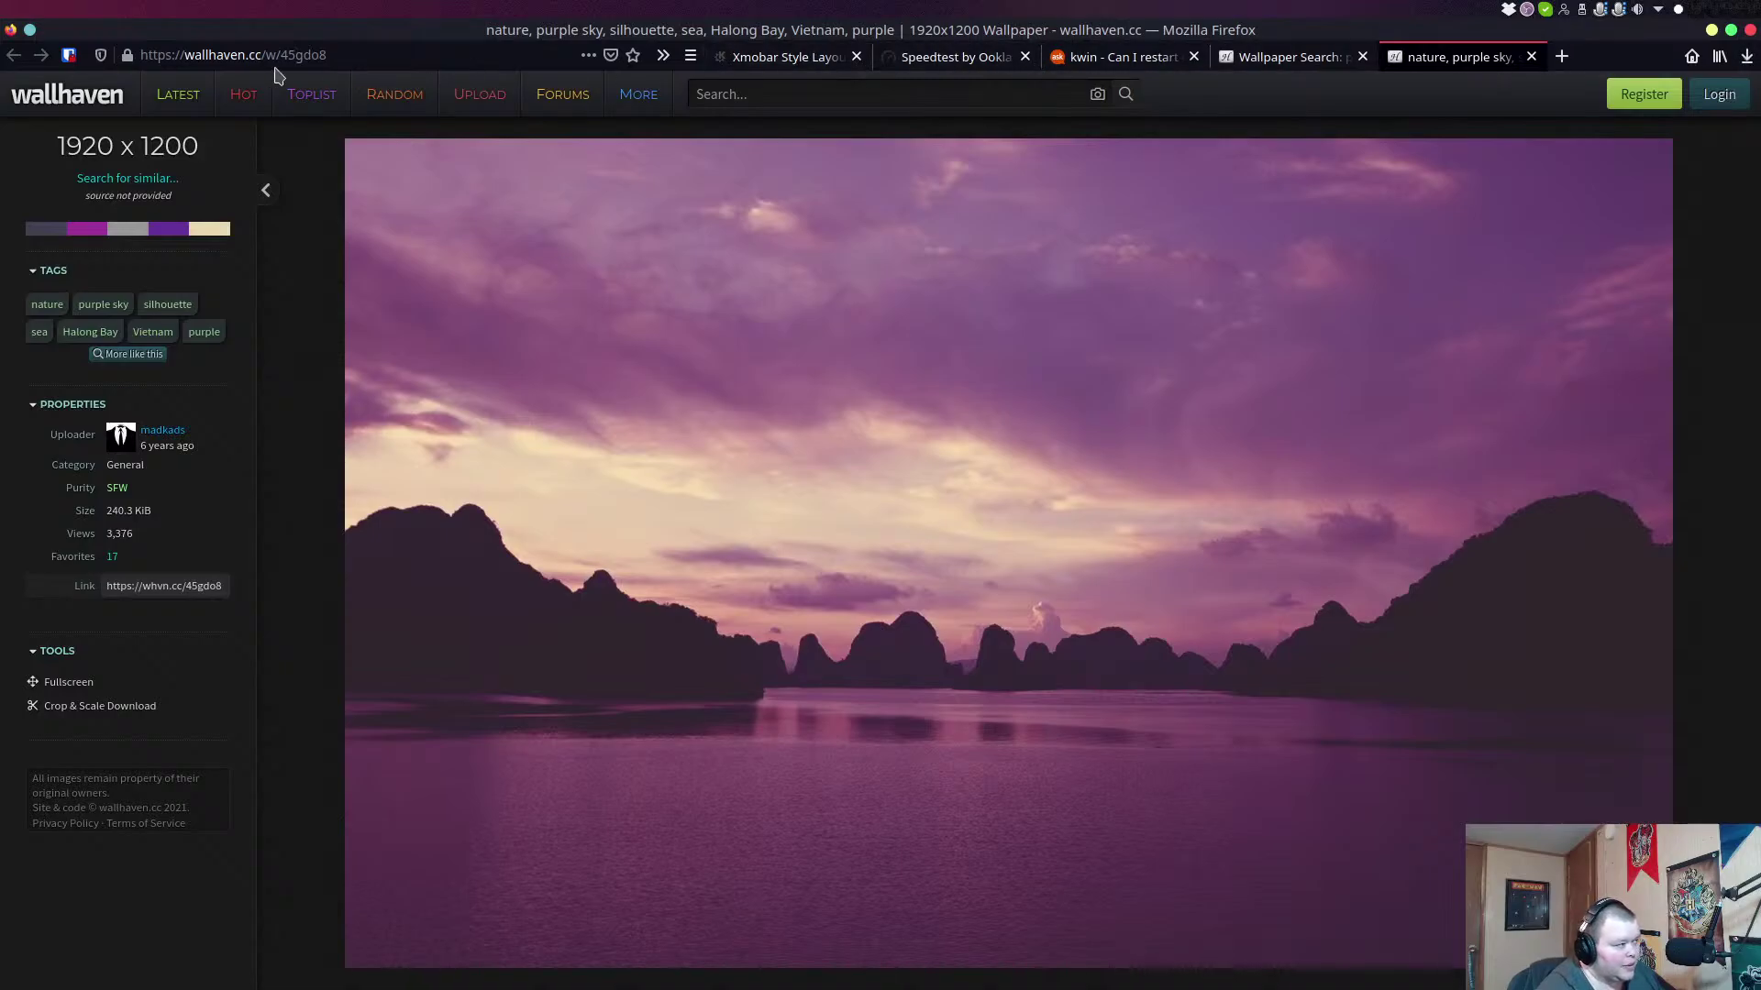
Return to the Plasma Widgets window, dismiss the installation message and try installing Virtual Desktop Bar from virtual-desktop-bar-1.3.tar.gz.
key(super+1)
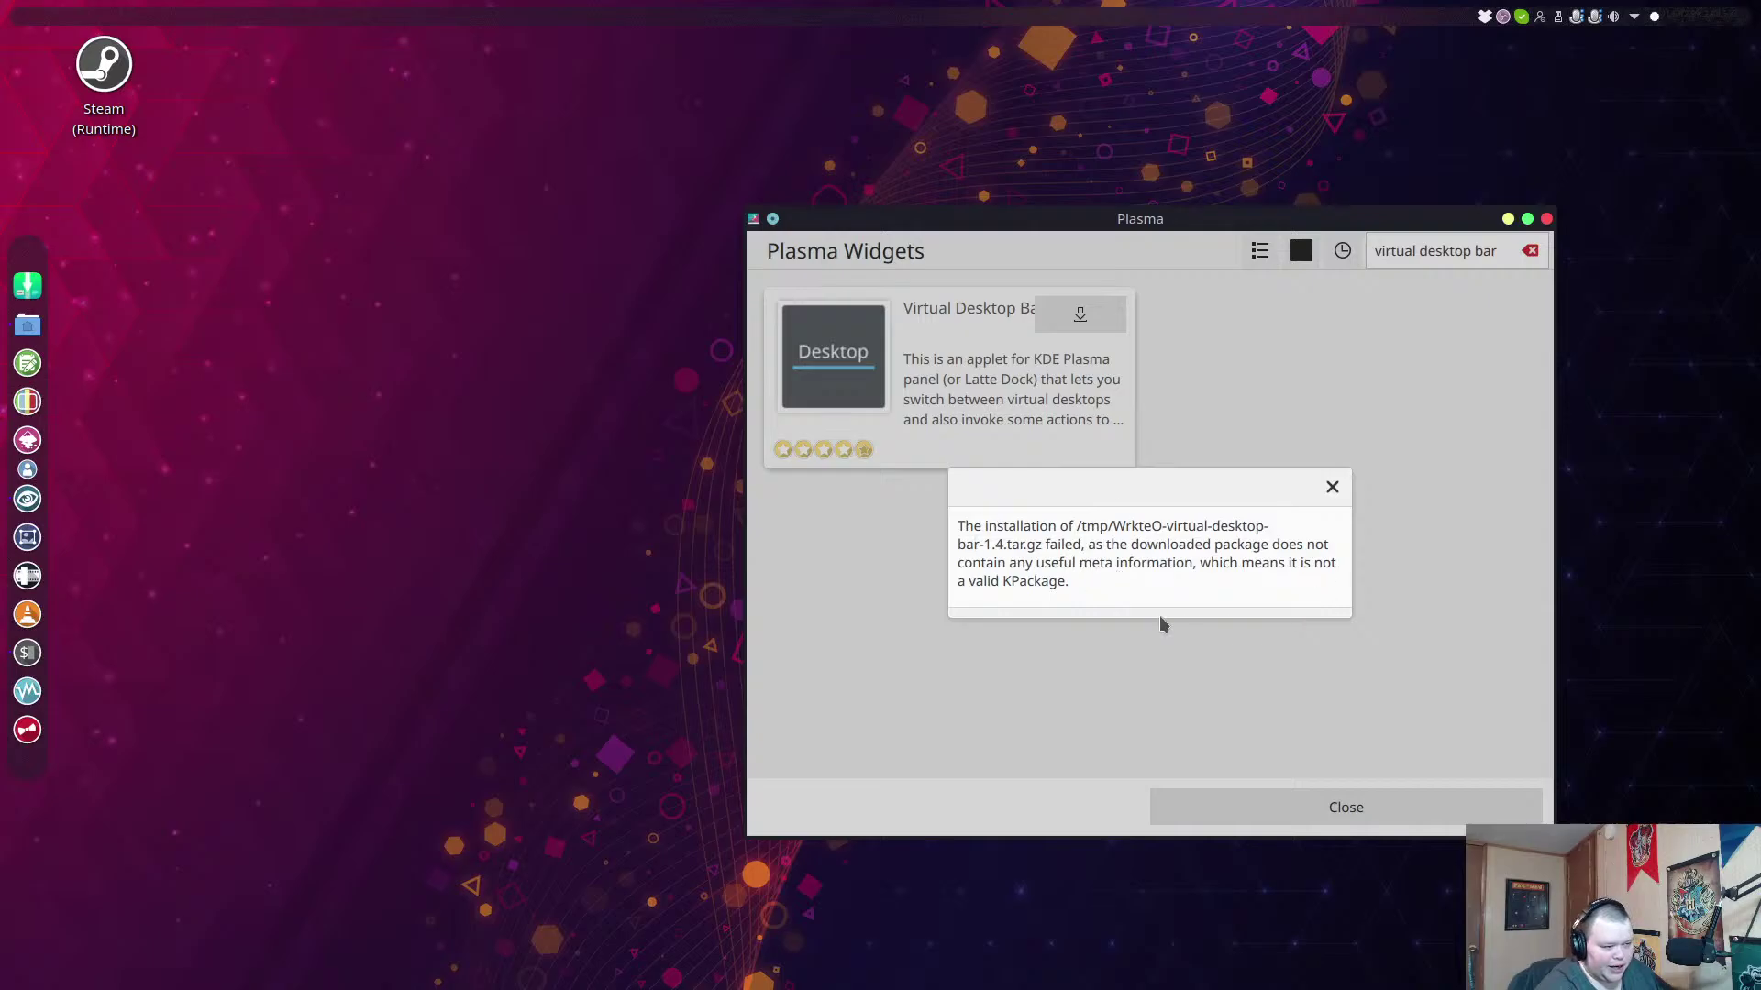
click(1333, 487)
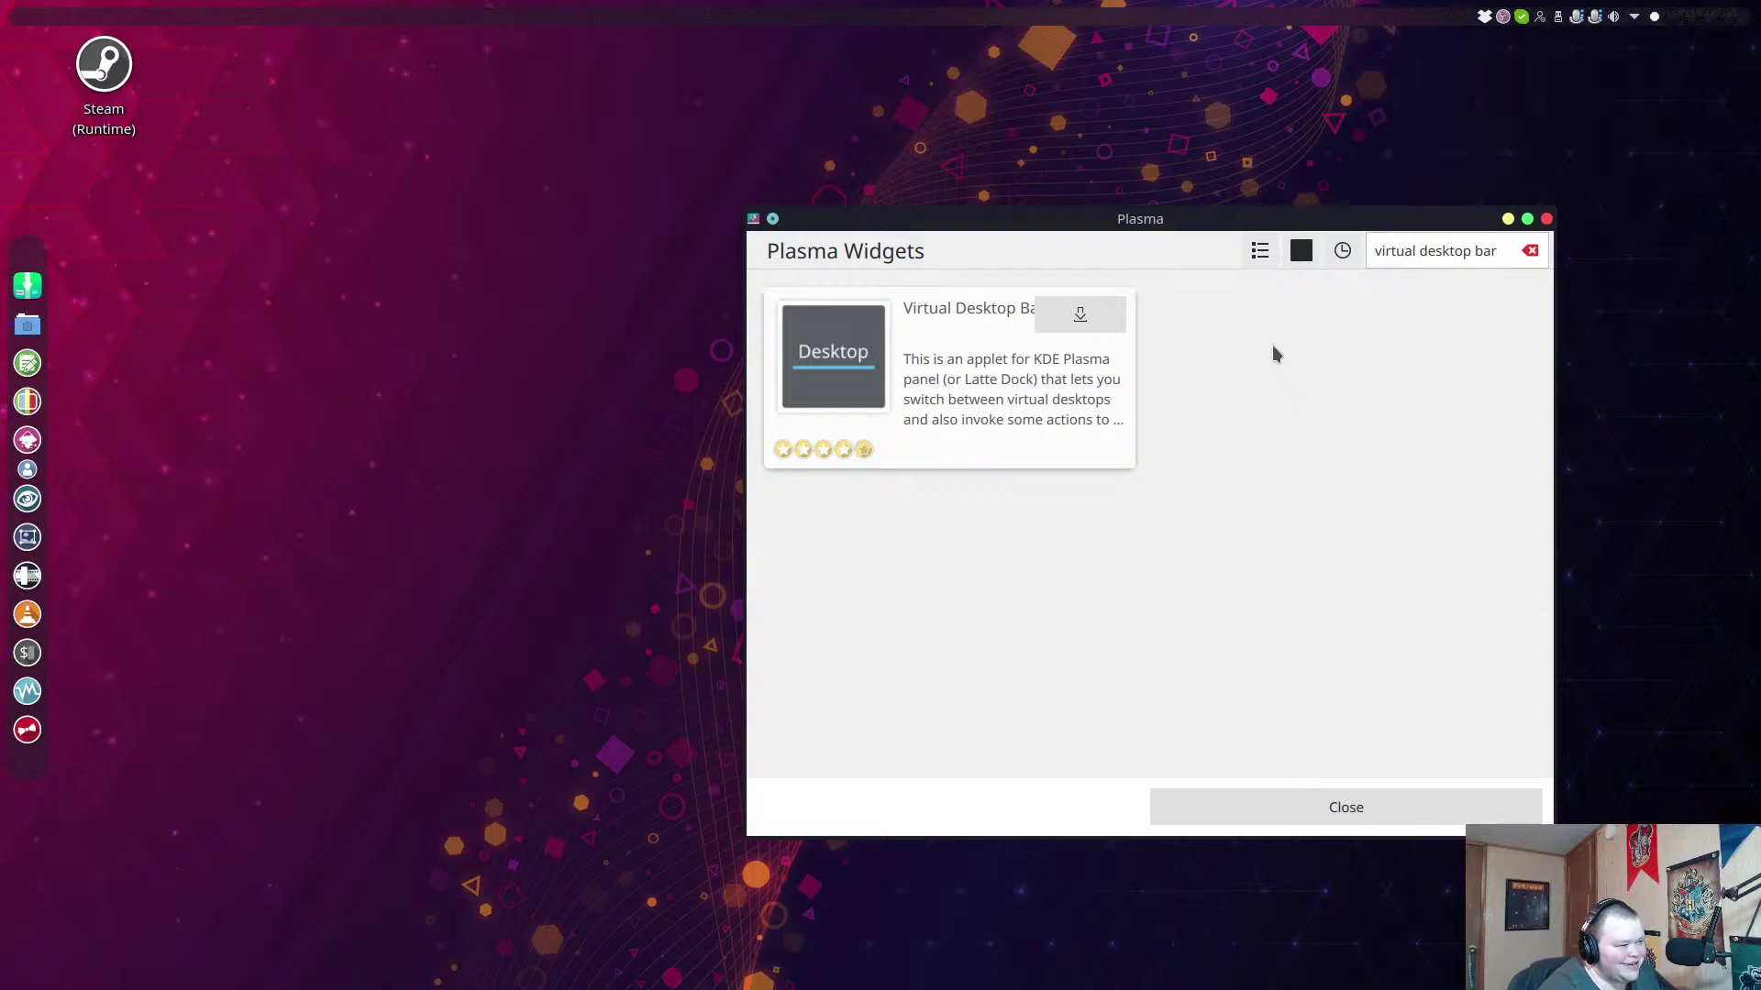
drag(1256, 222, 1182, 228)
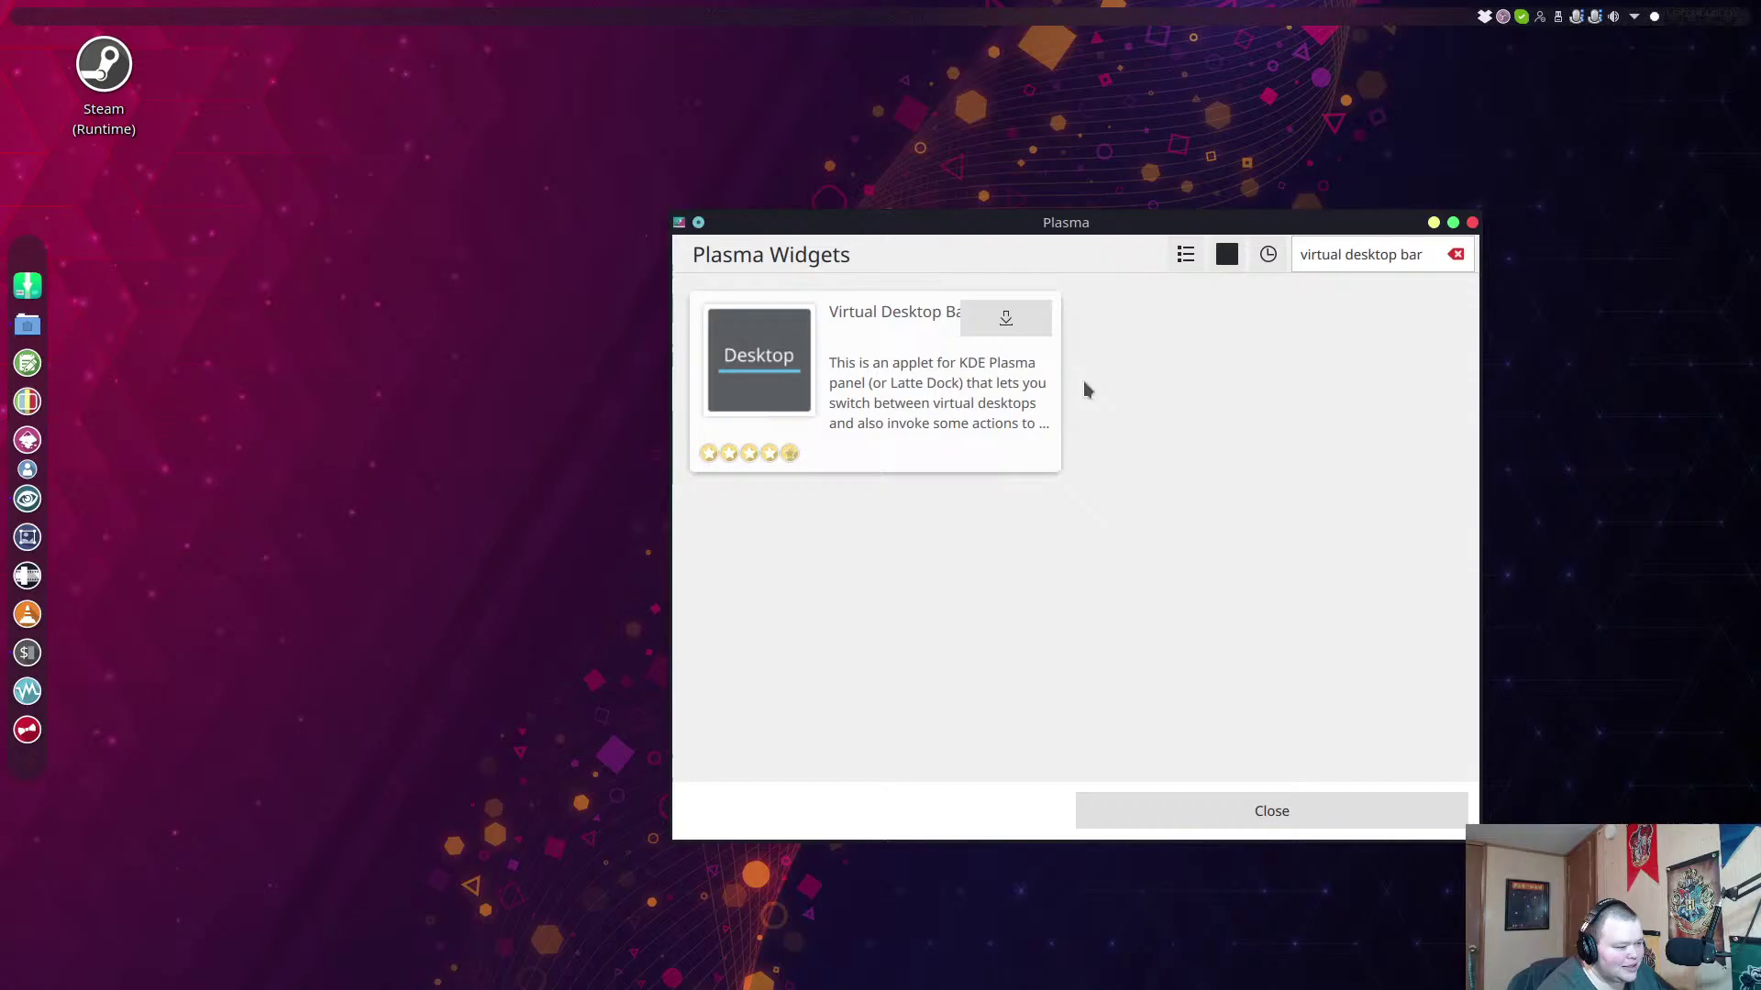
click(1006, 317)
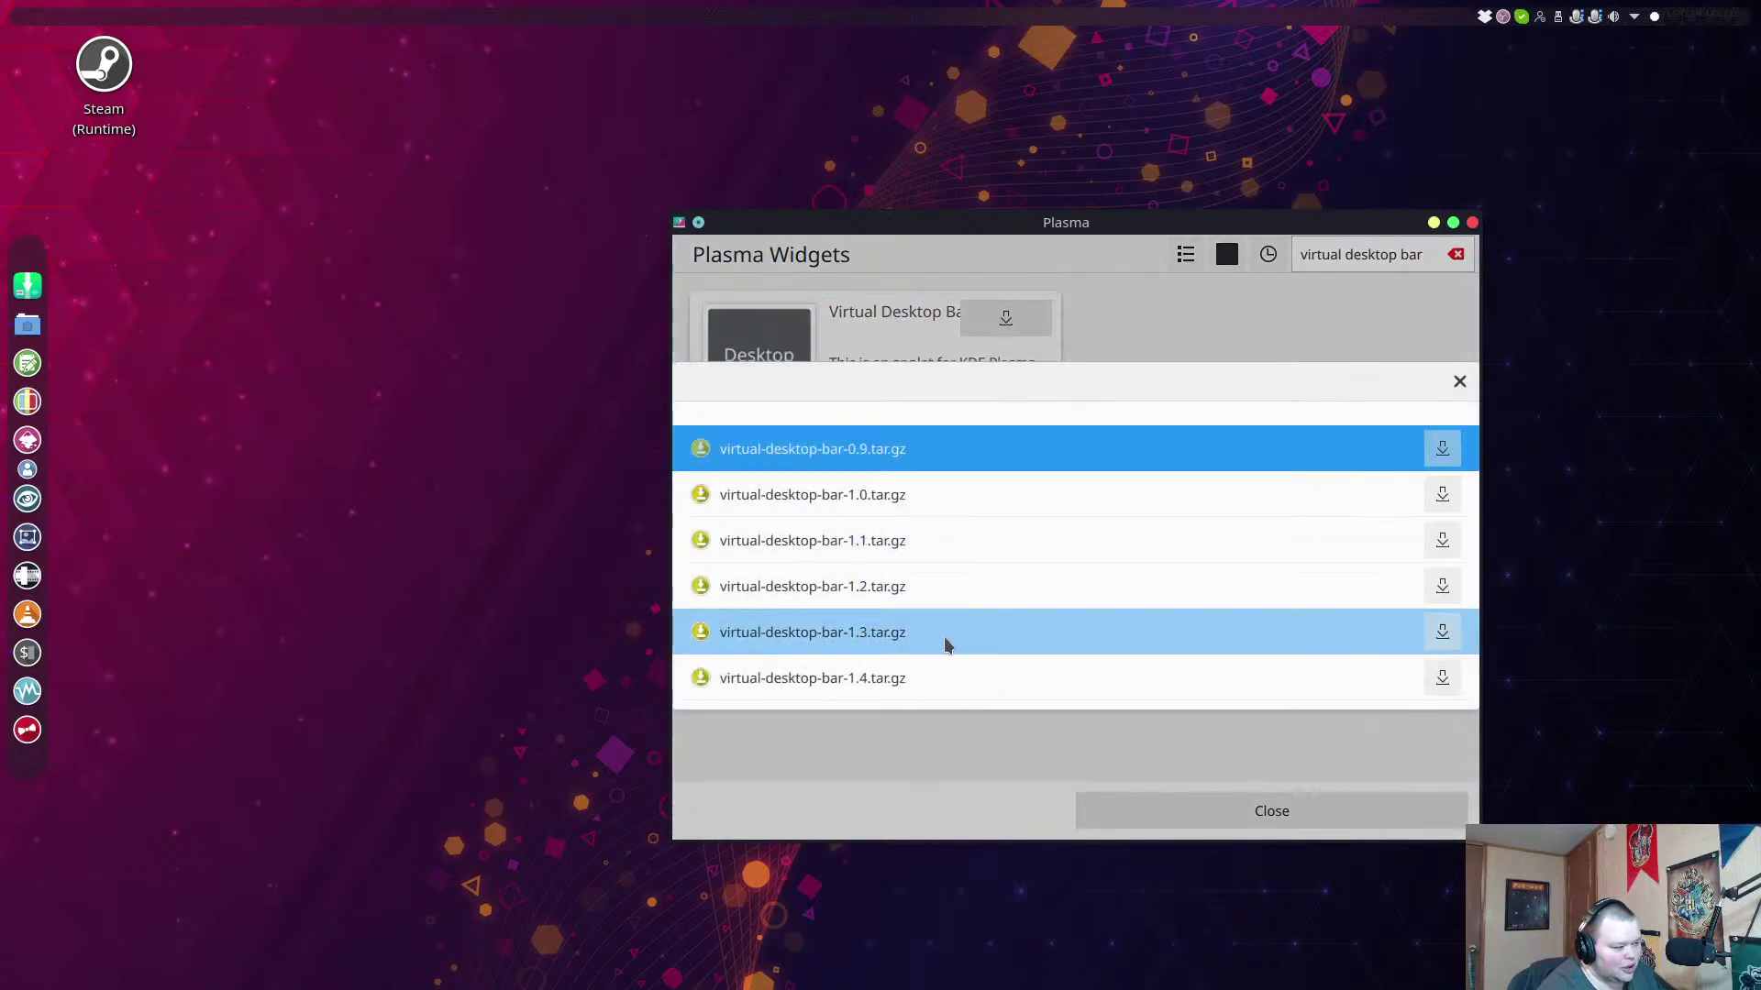
click(1441, 632)
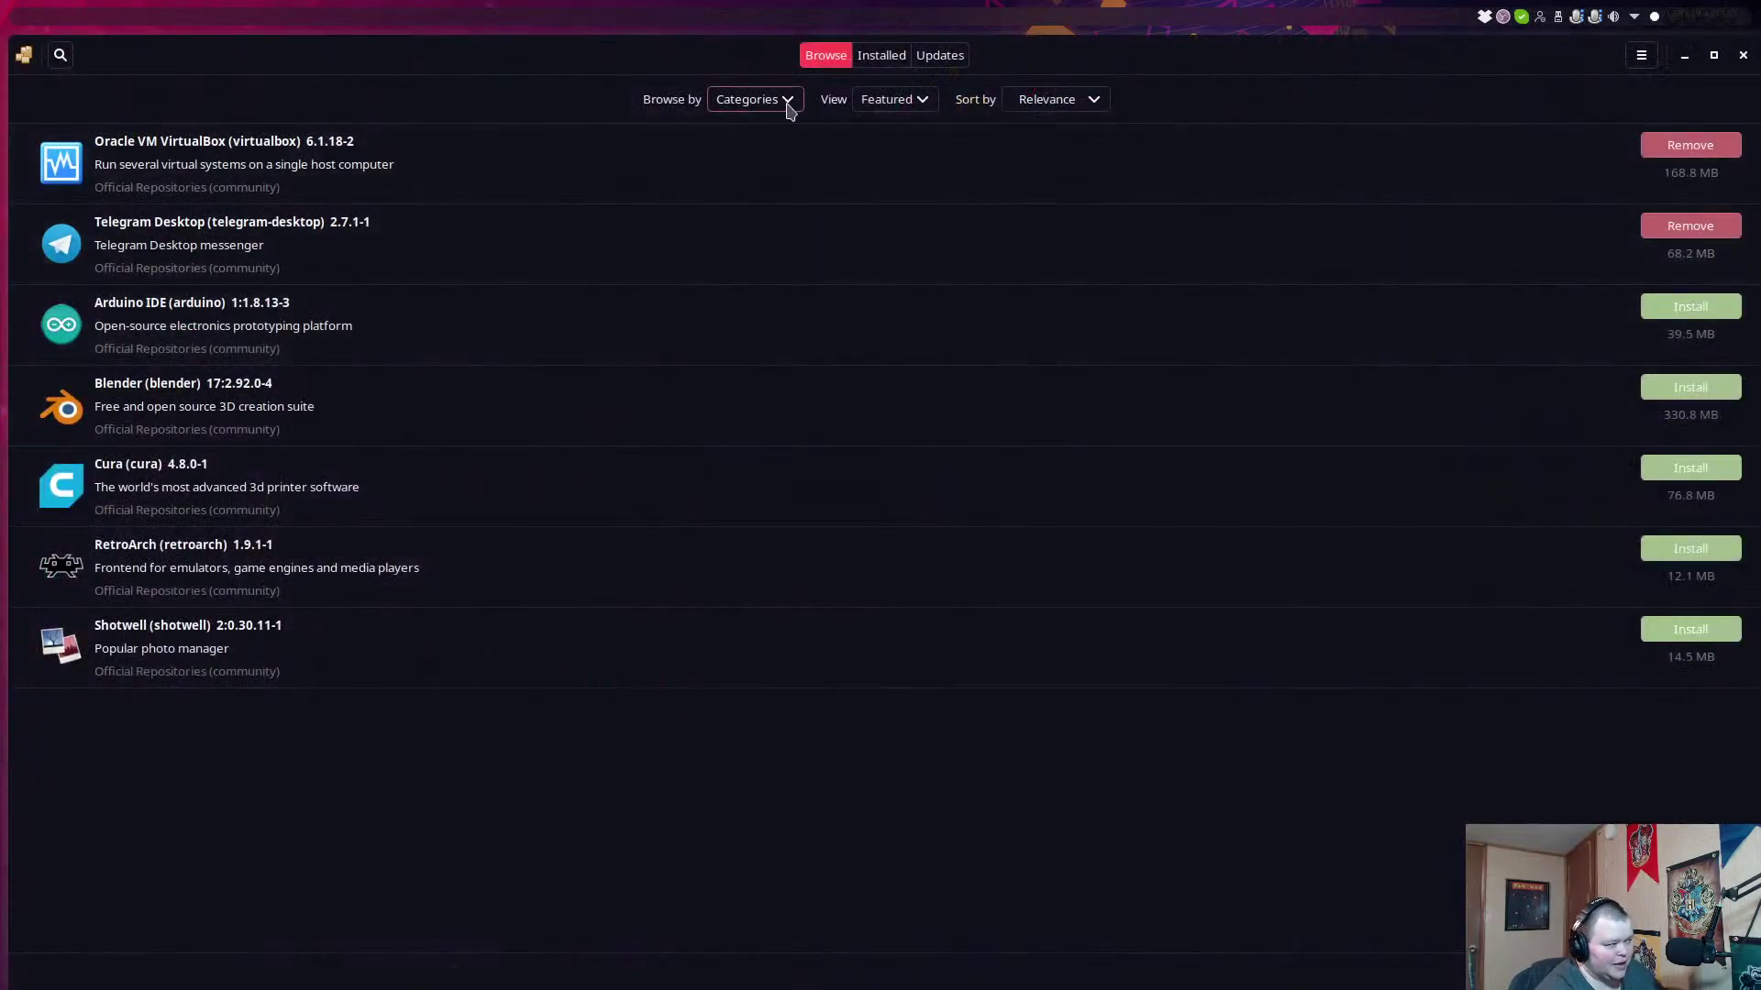
Search the package manager for "kde virtual desktop bar", replacing the initial "kde applciation" query.
click(63, 56)
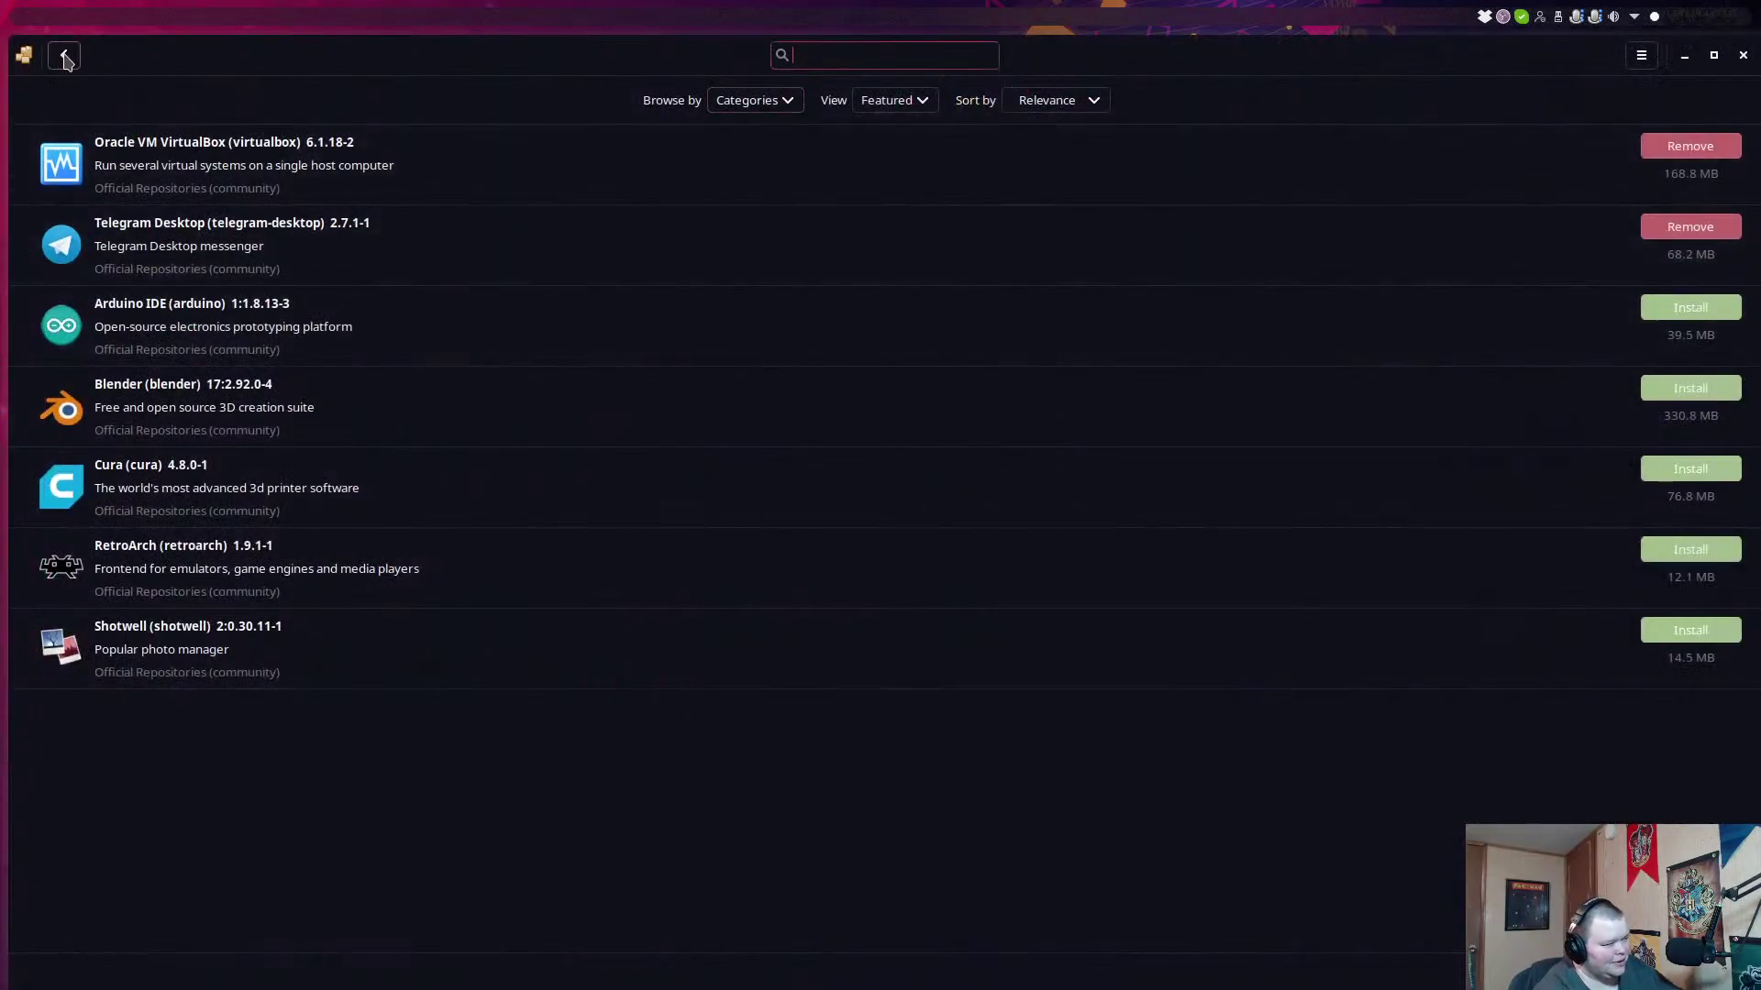
text(kde )
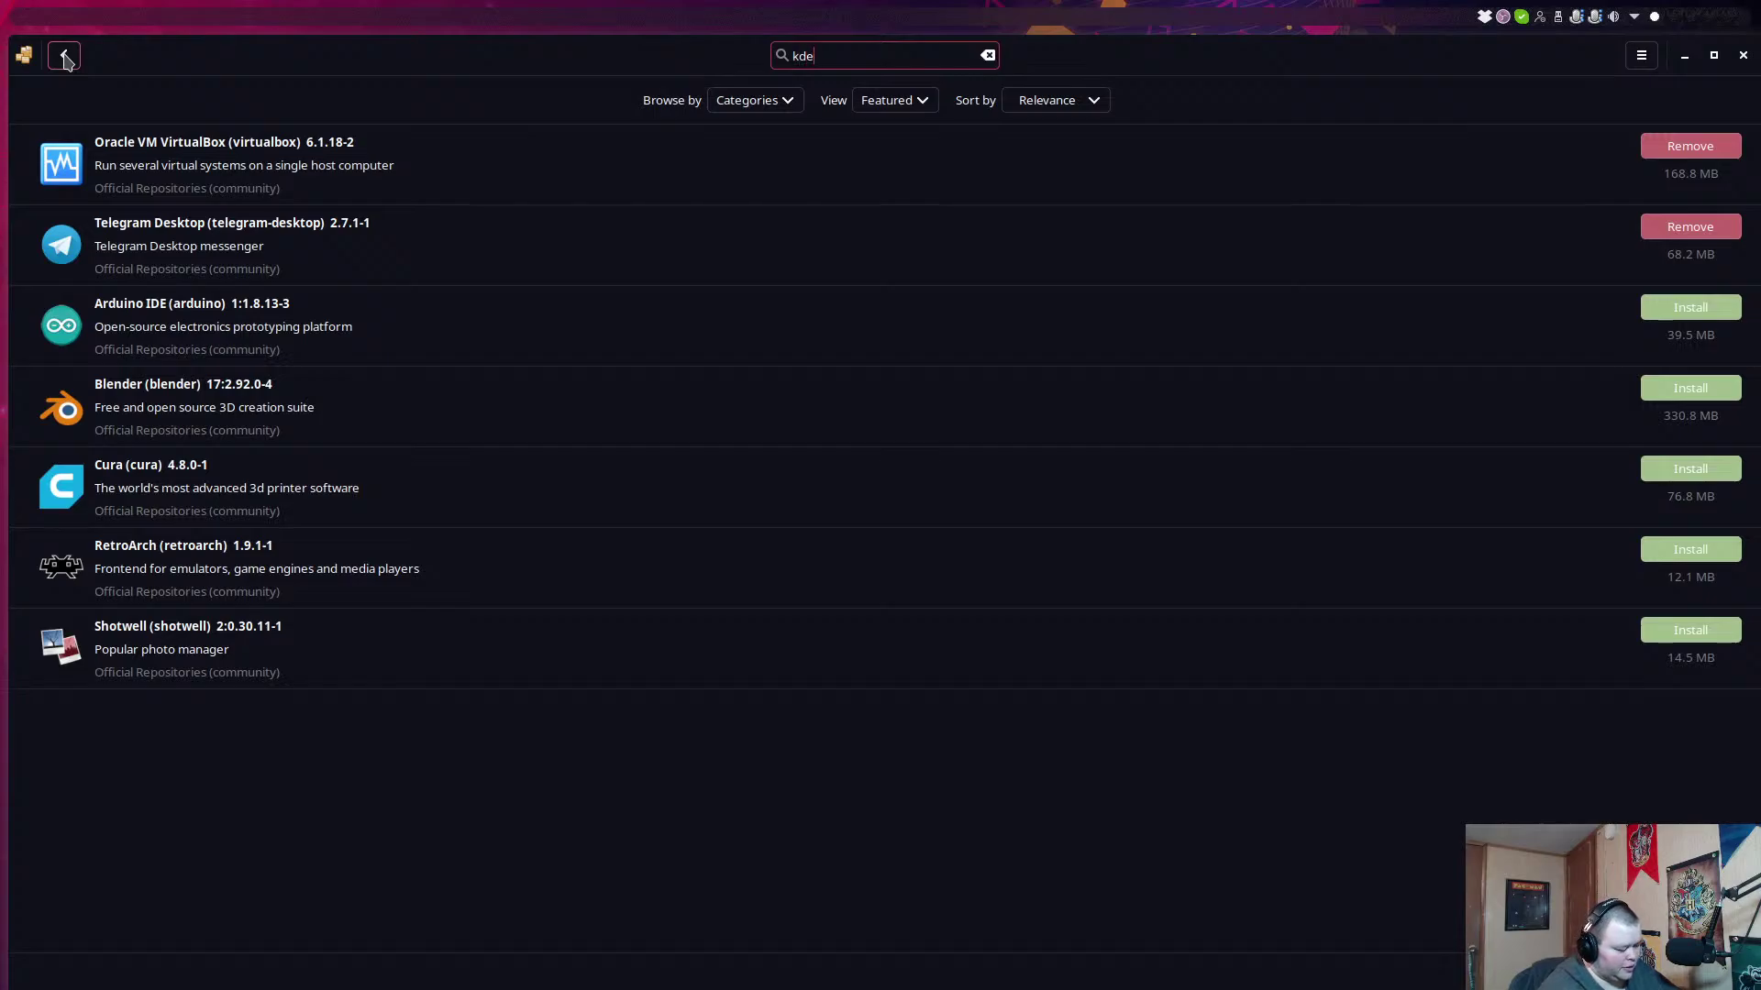
text(applciation)
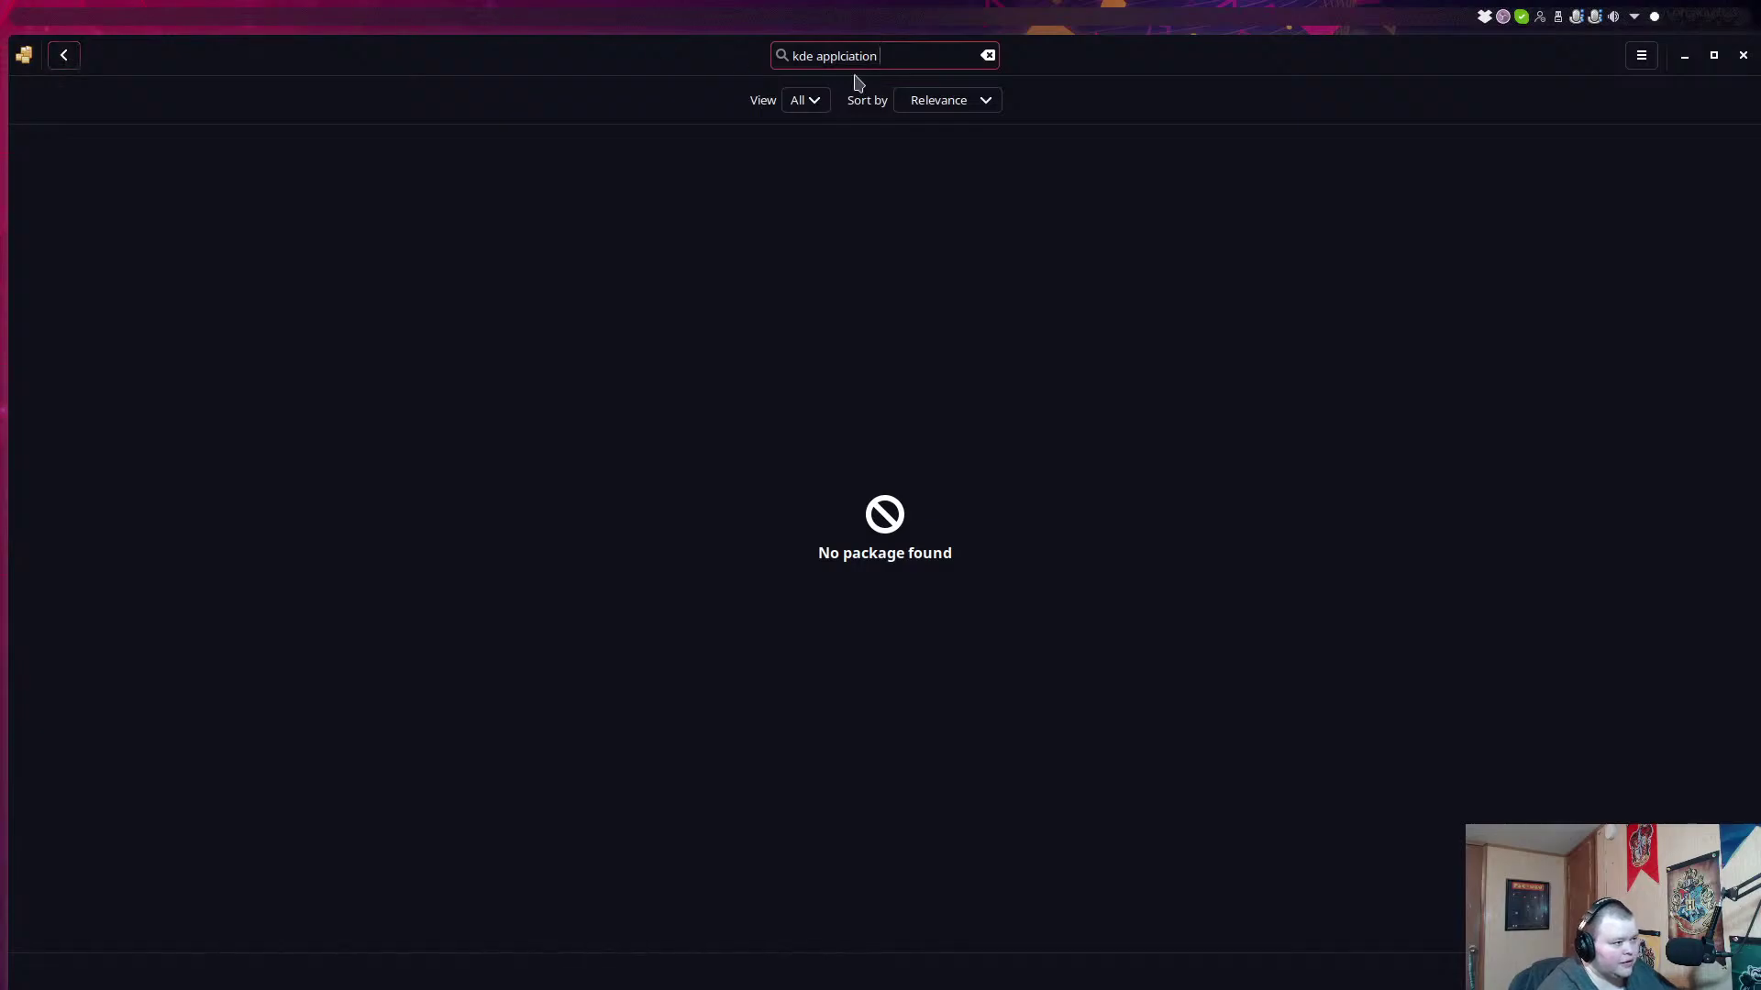
mouse_move(1068, 69)
mouse_down()
mouse_move(926, 871)
mouse_move(1091, 266)
mouse_move(1081, 43)
mouse_up()
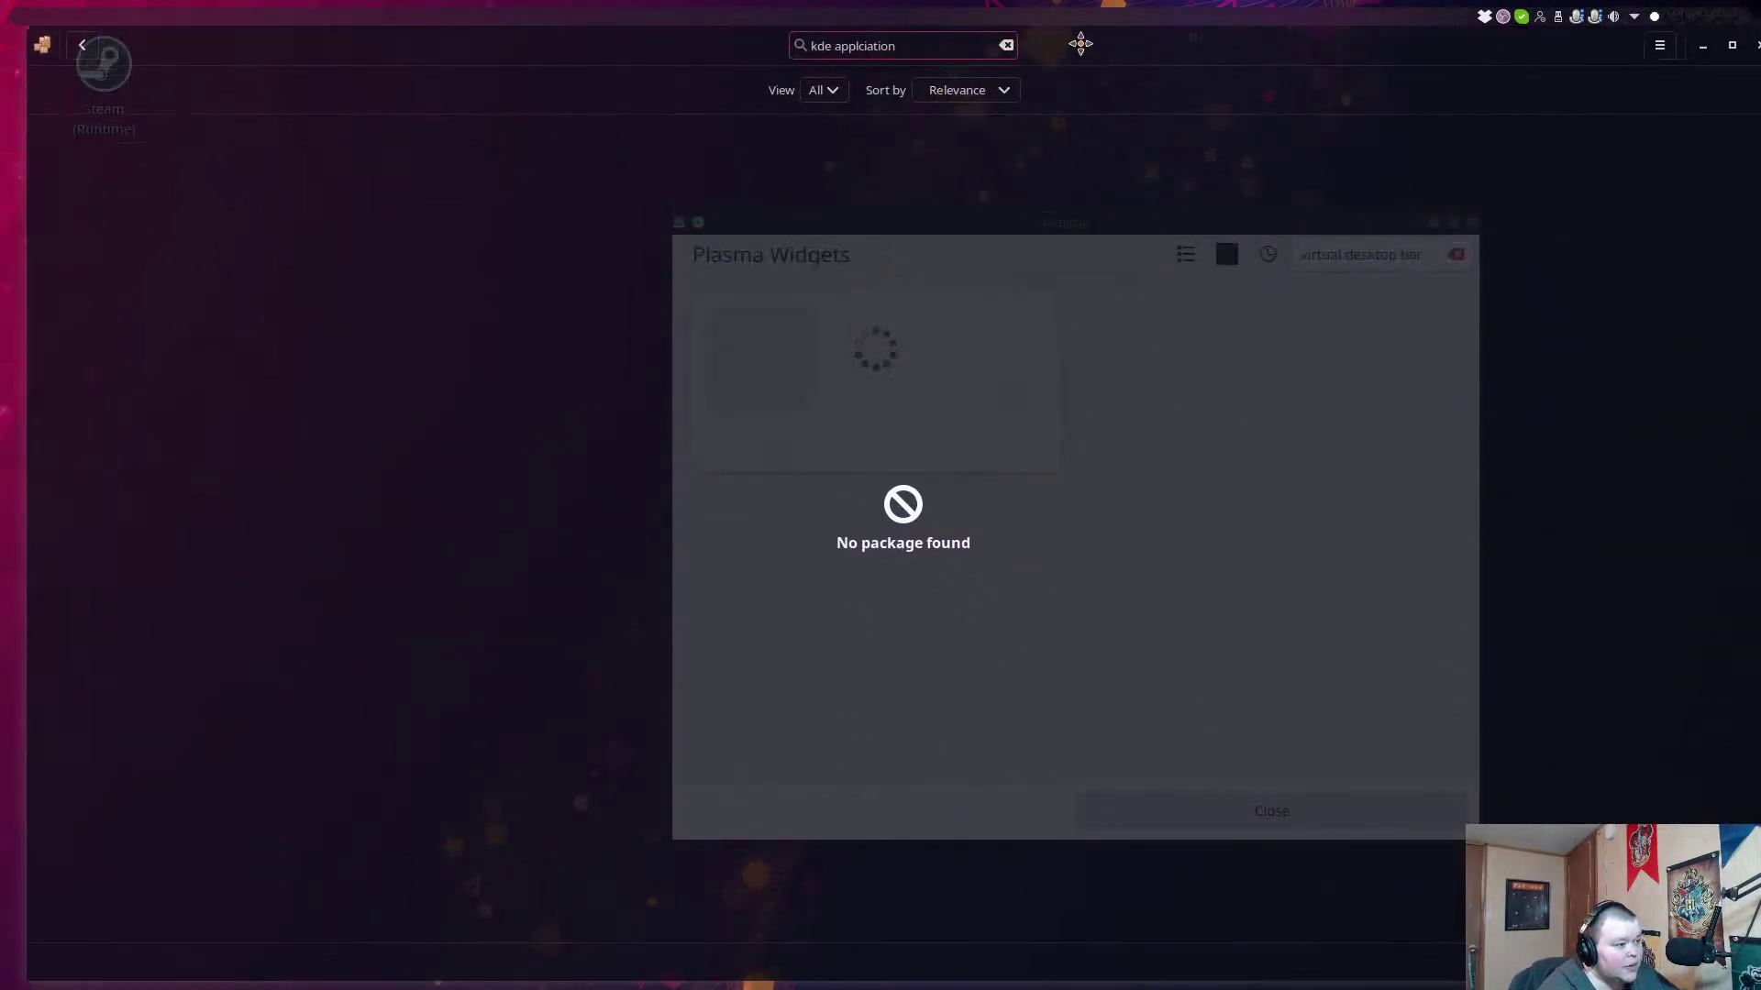
drag(925, 44, 832, 44)
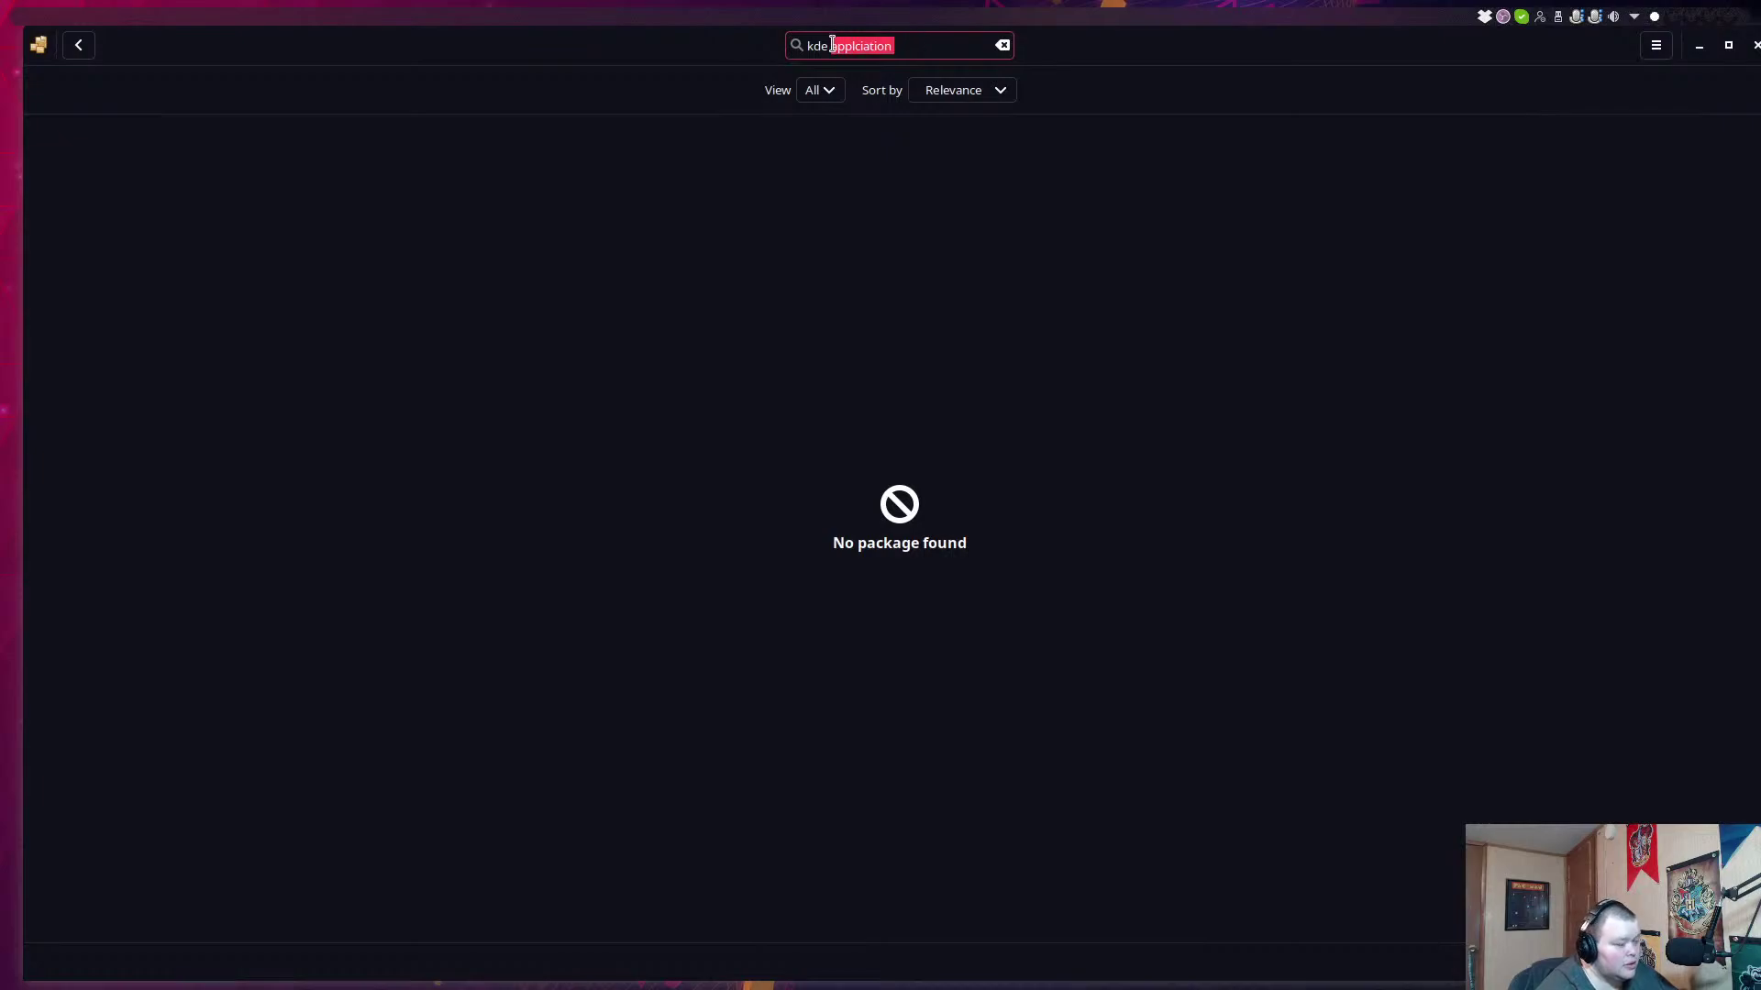
text(vr)
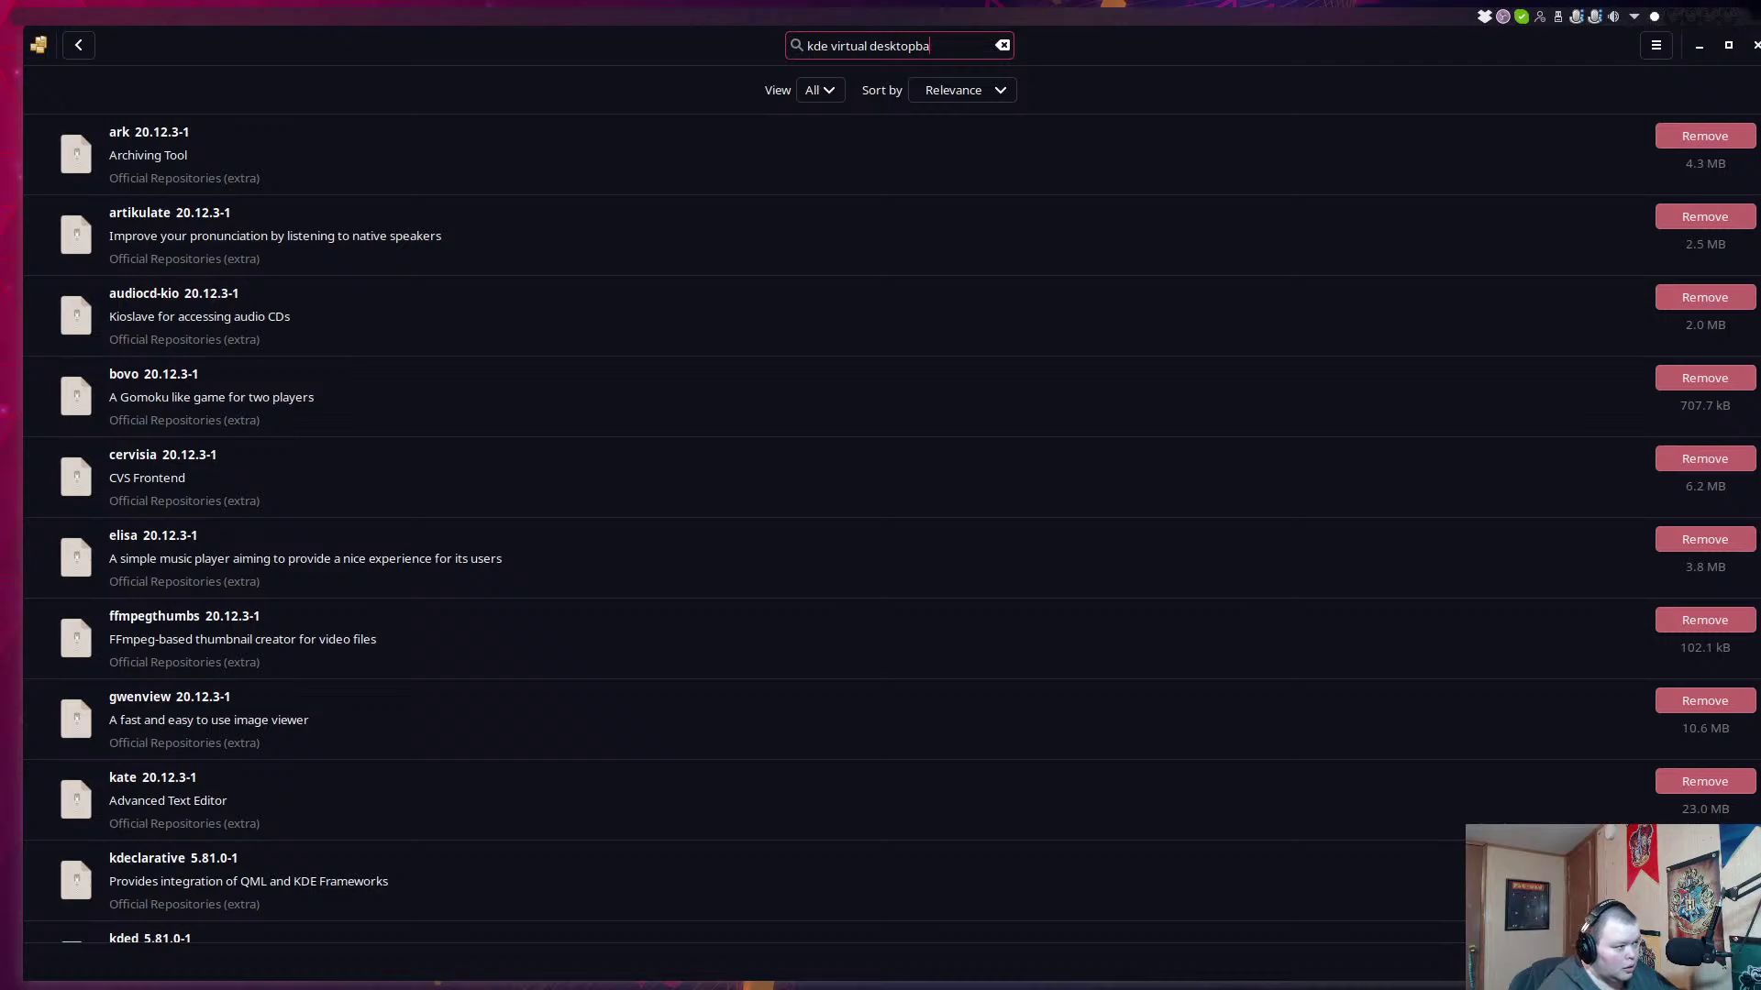
text(bar)
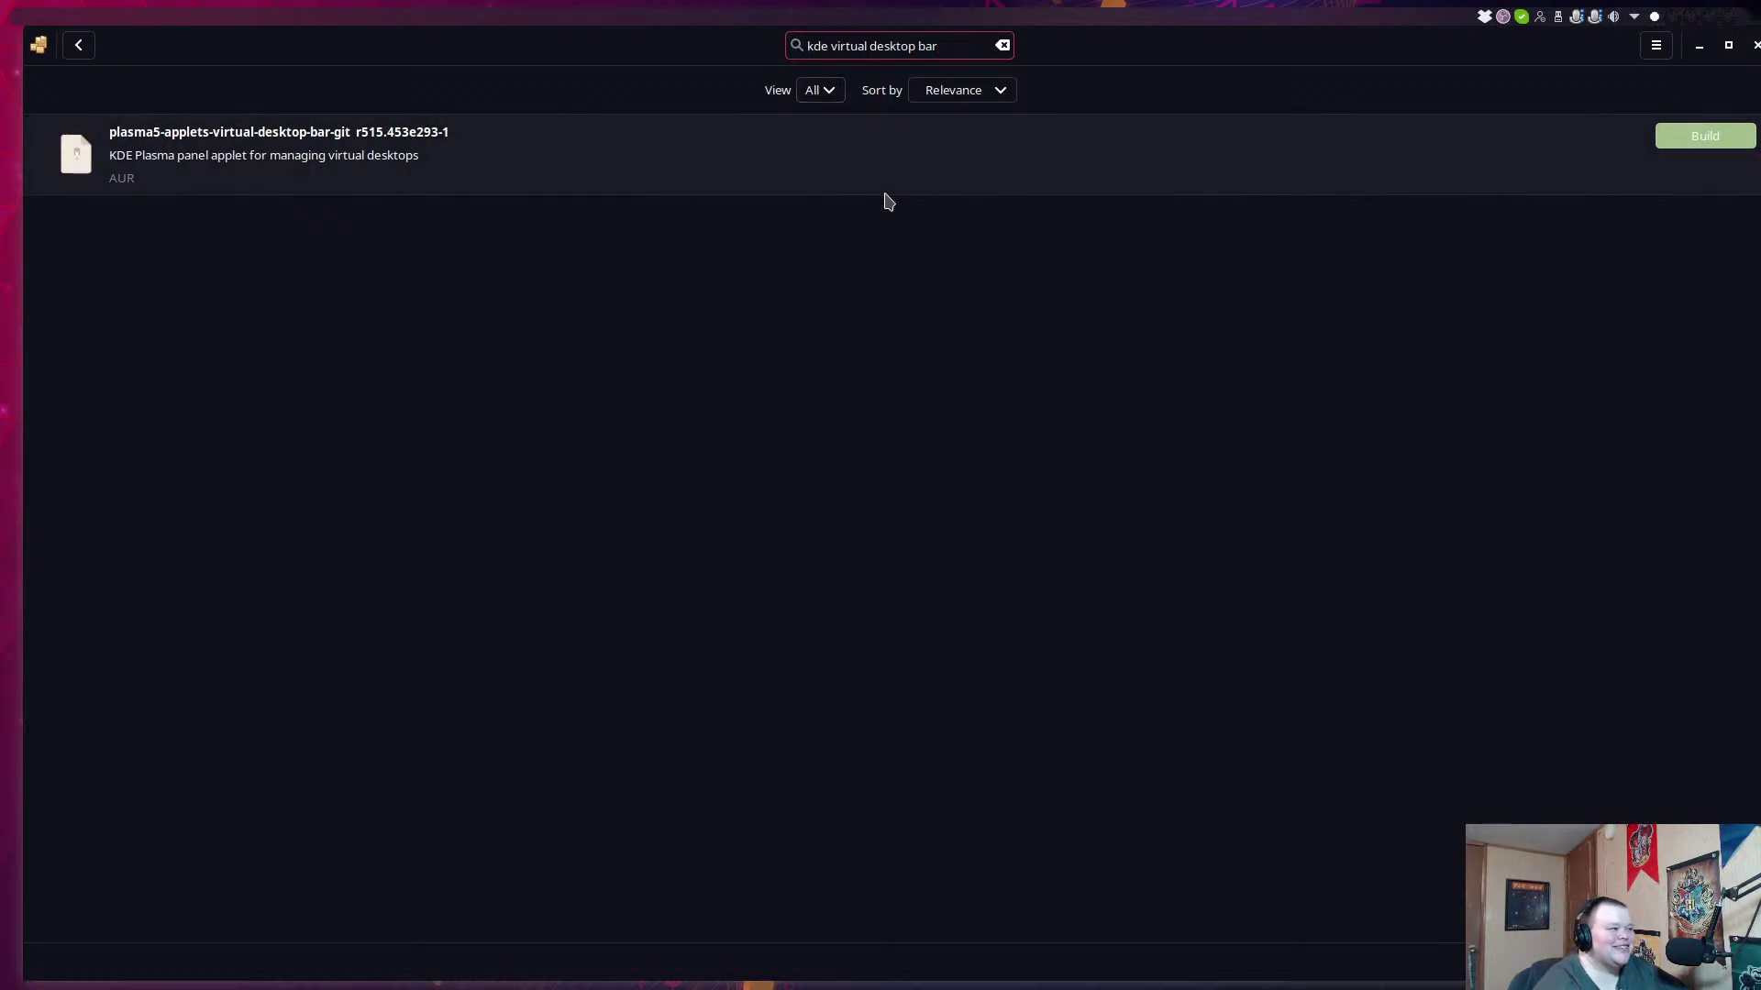
Build the AUR package plasma5-applets-virtual-desktop-bar-git, applying the transaction and authenticating with the account password.
click(1705, 138)
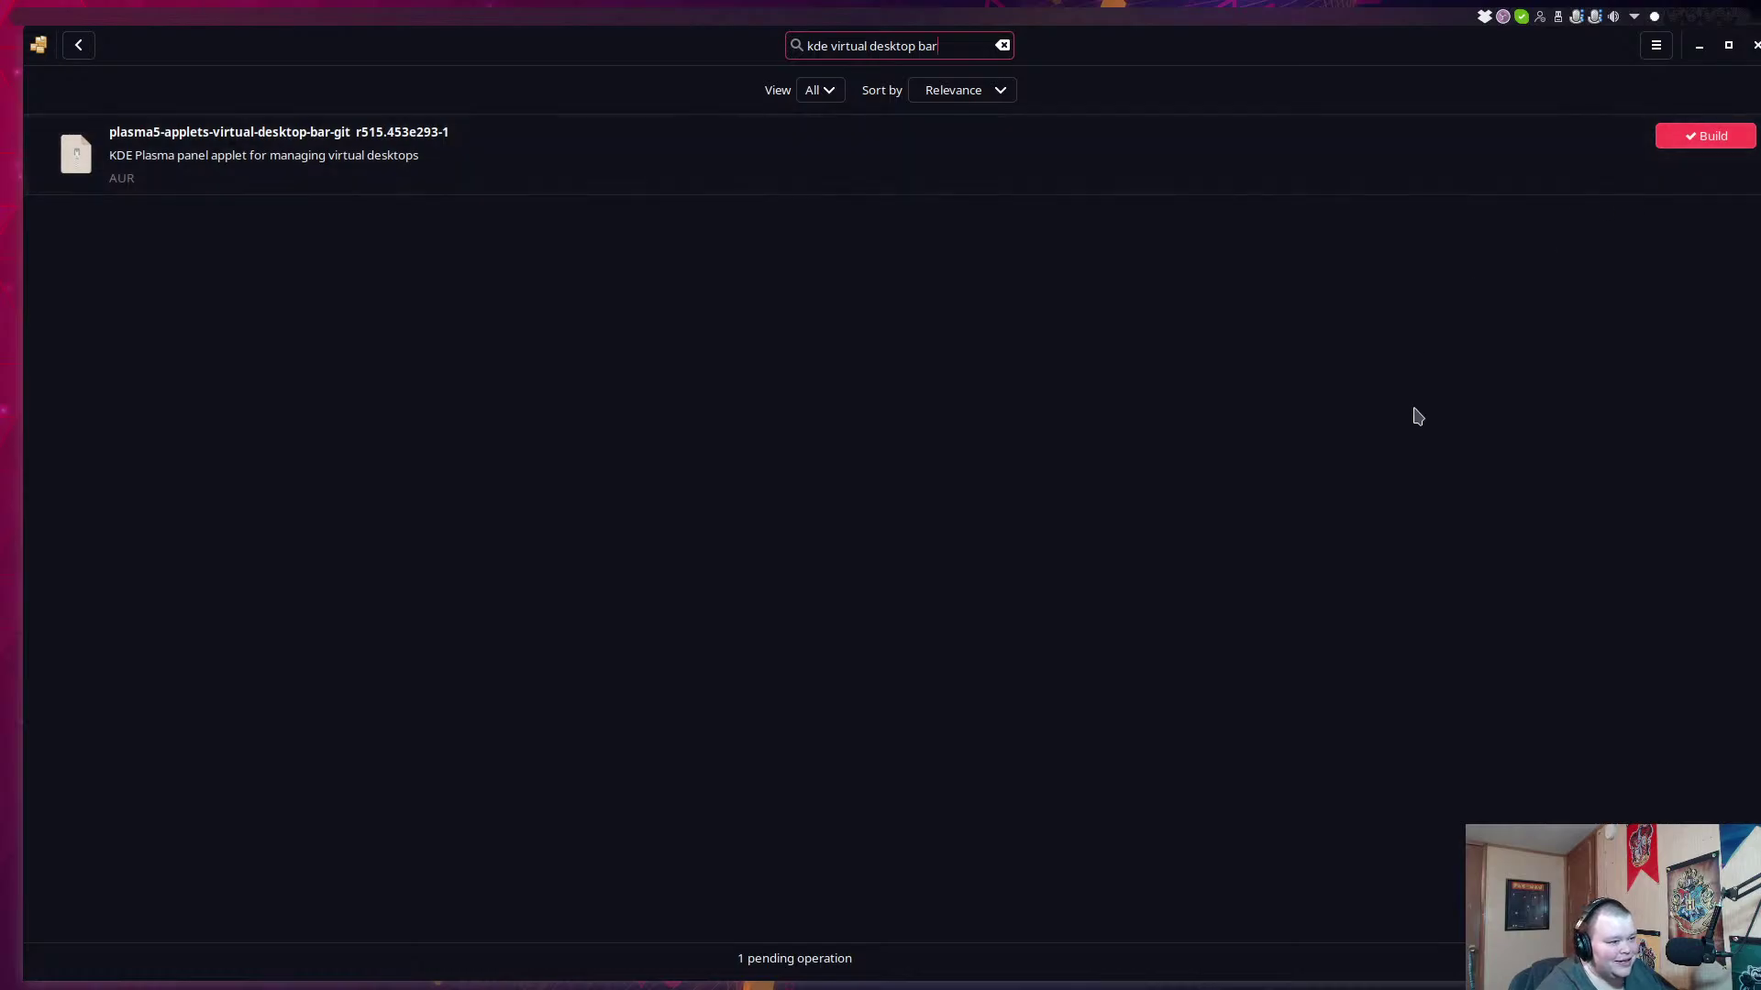
click(1706, 958)
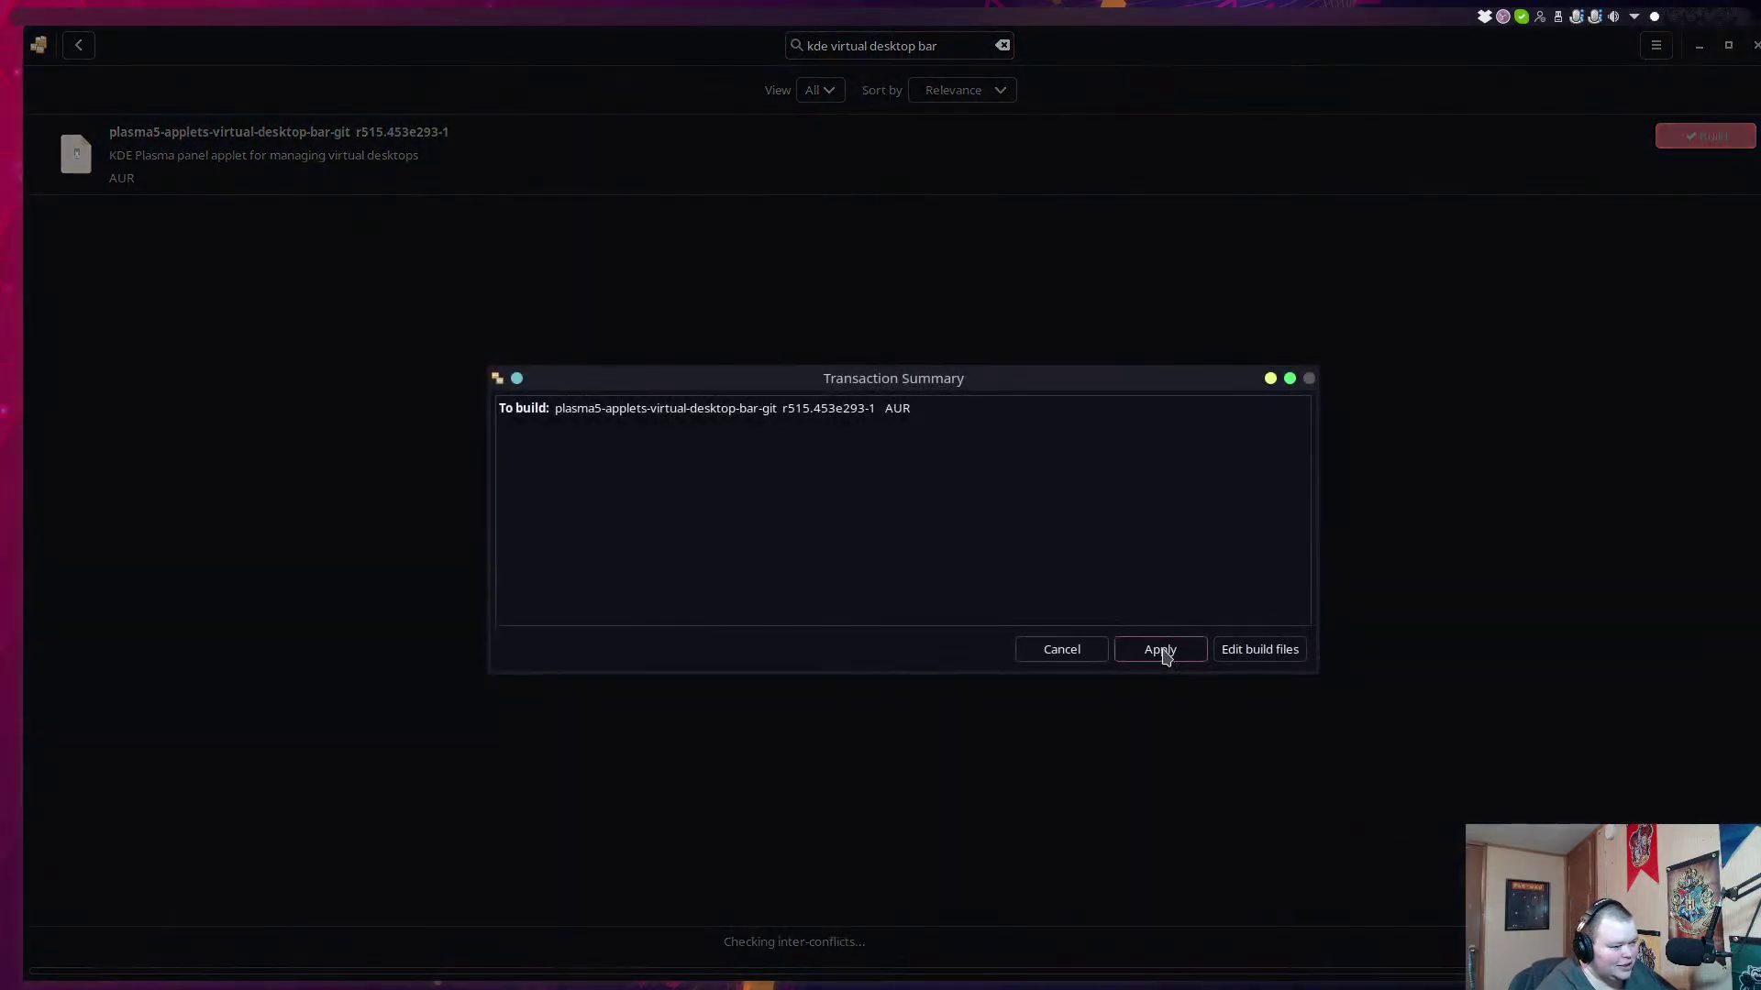
click(1161, 652)
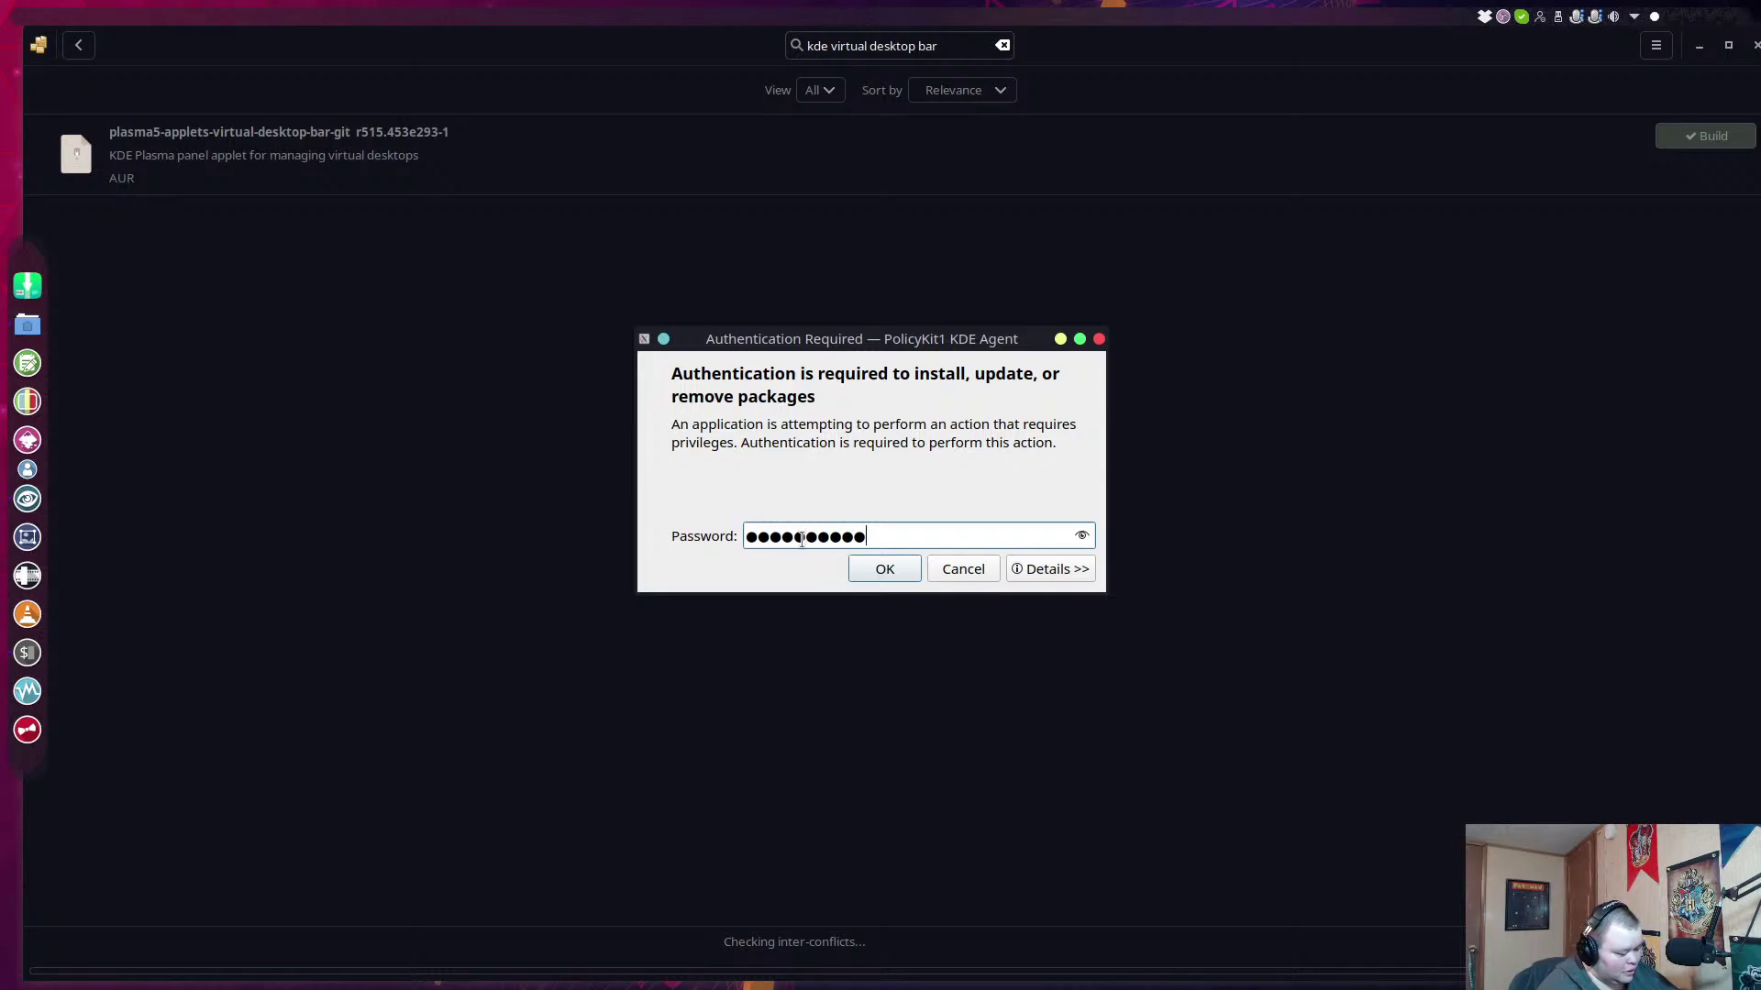
key(Return)
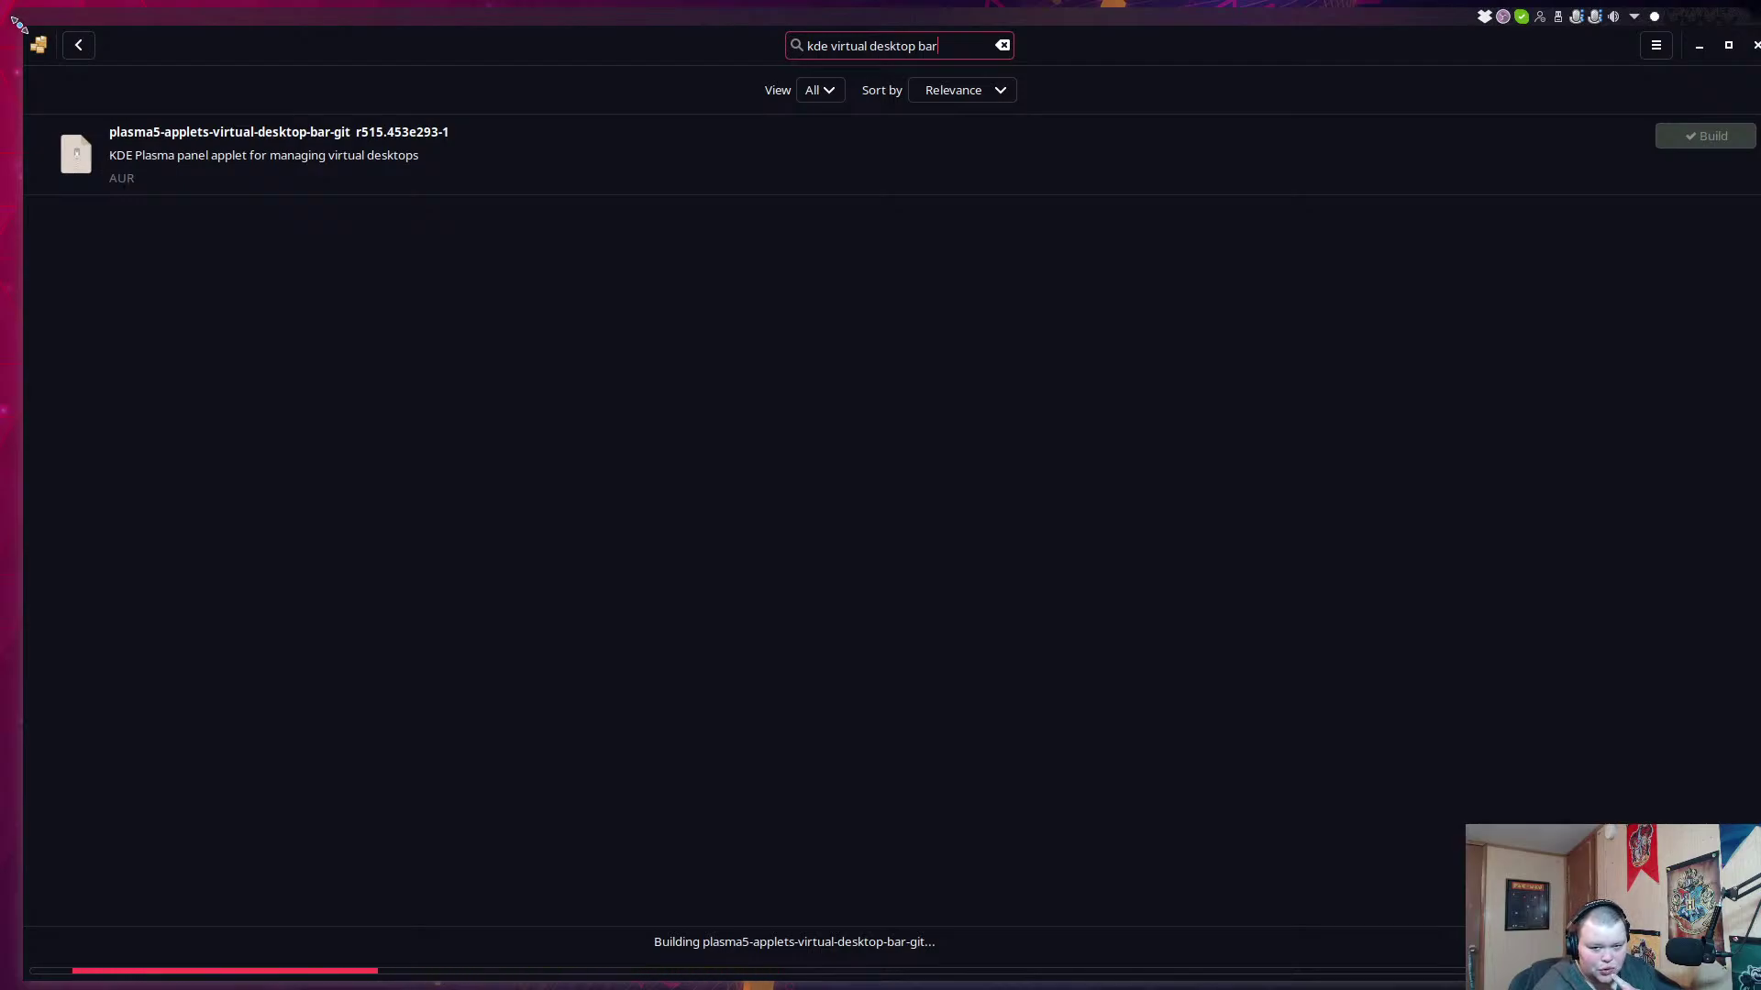
Shrink and reposition the package manager window and show the detailed output of the running build.
drag(19, 23, 233, 197)
drag(468, 218, 331, 110)
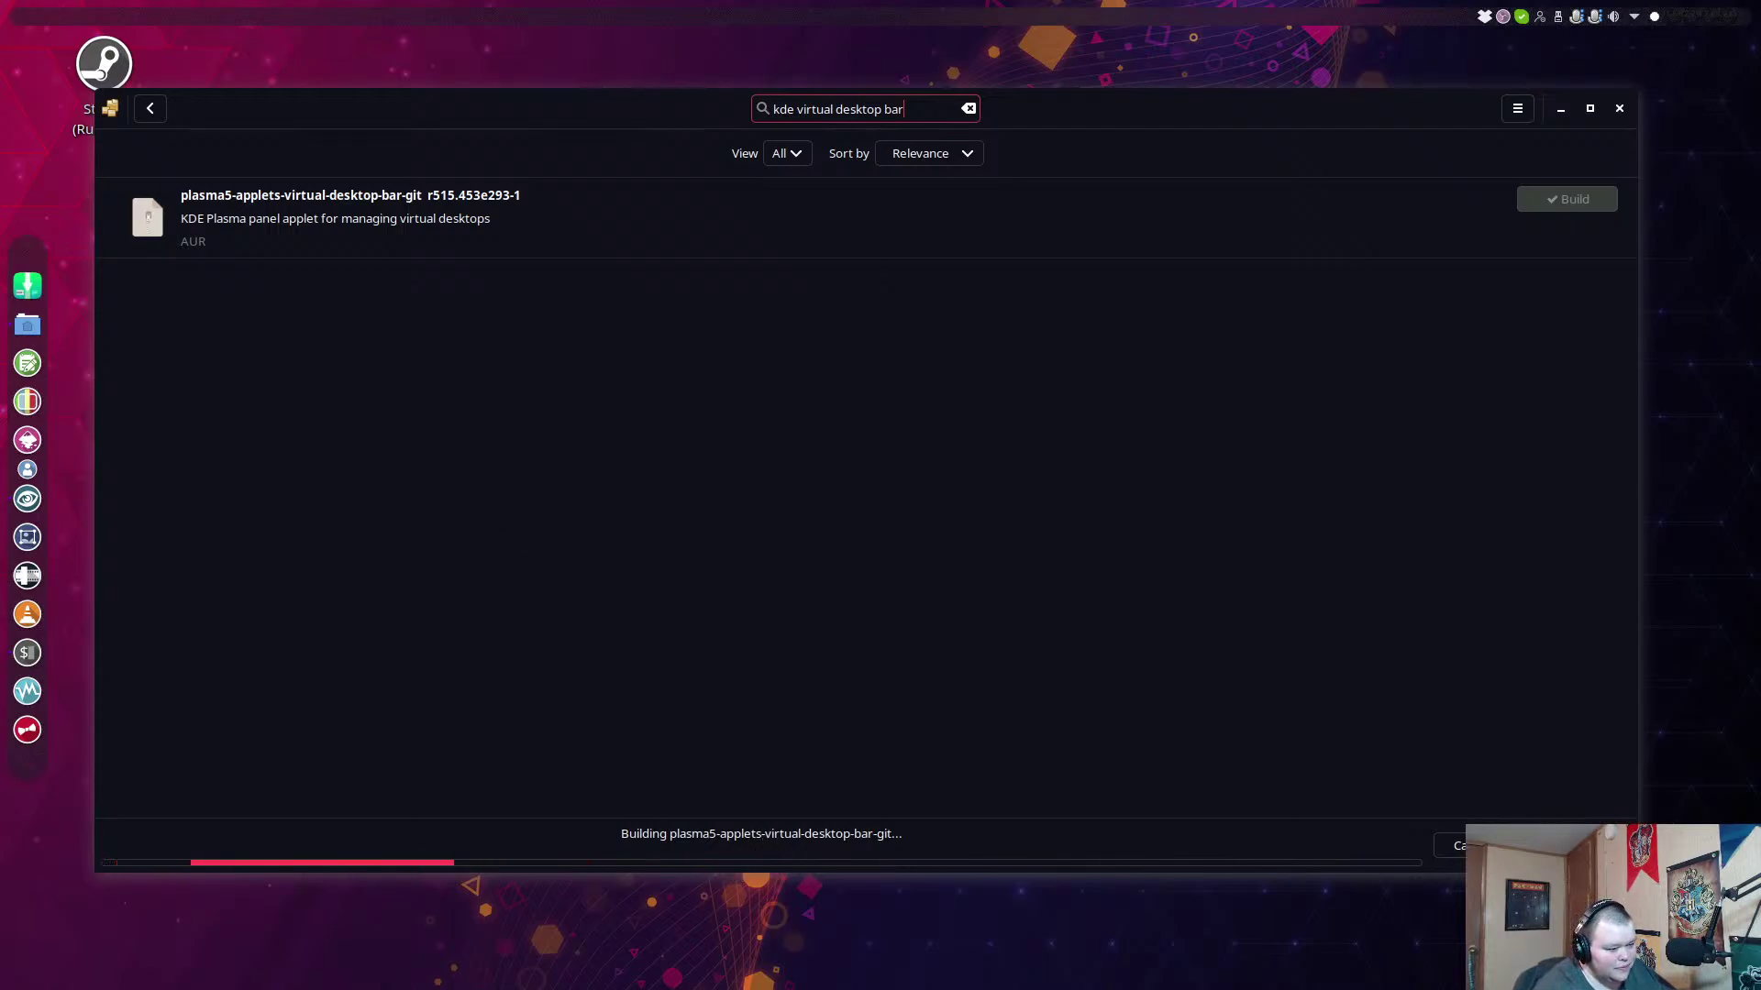
click(1004, 860)
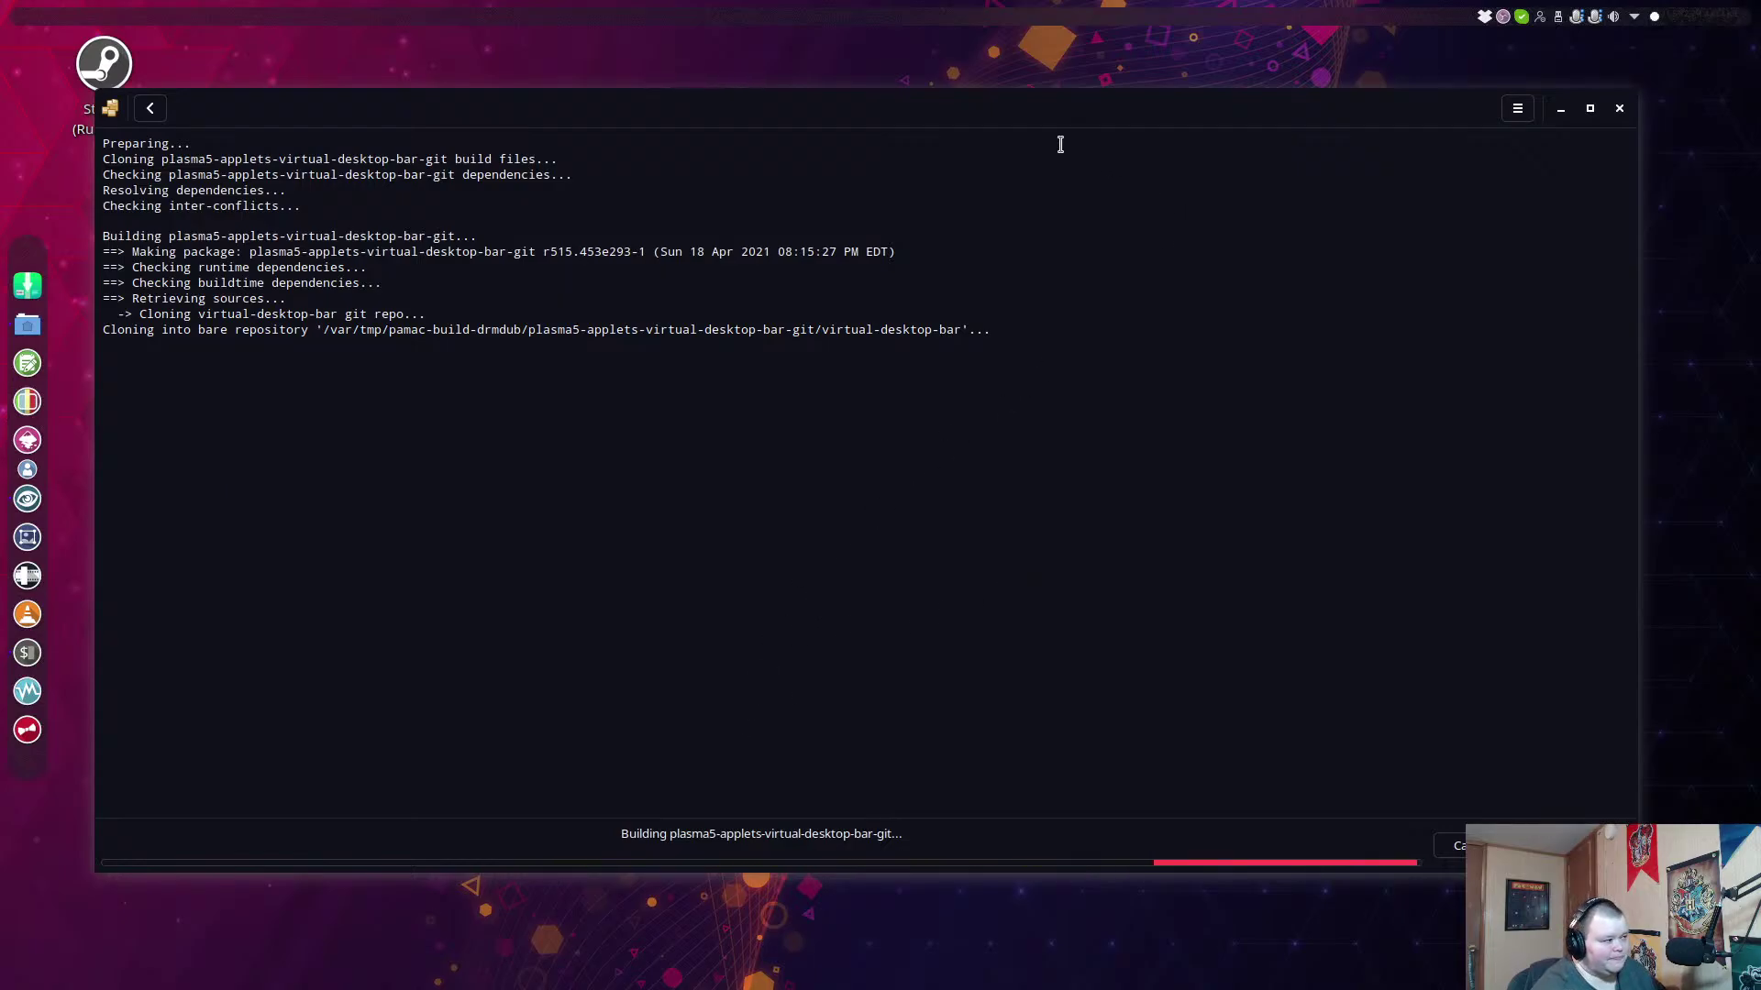
Uncover the Plasma Widgets window, dismiss its Virtual Desktop Bar installation message and place it above the build output.
drag(1057, 123, 997, 698)
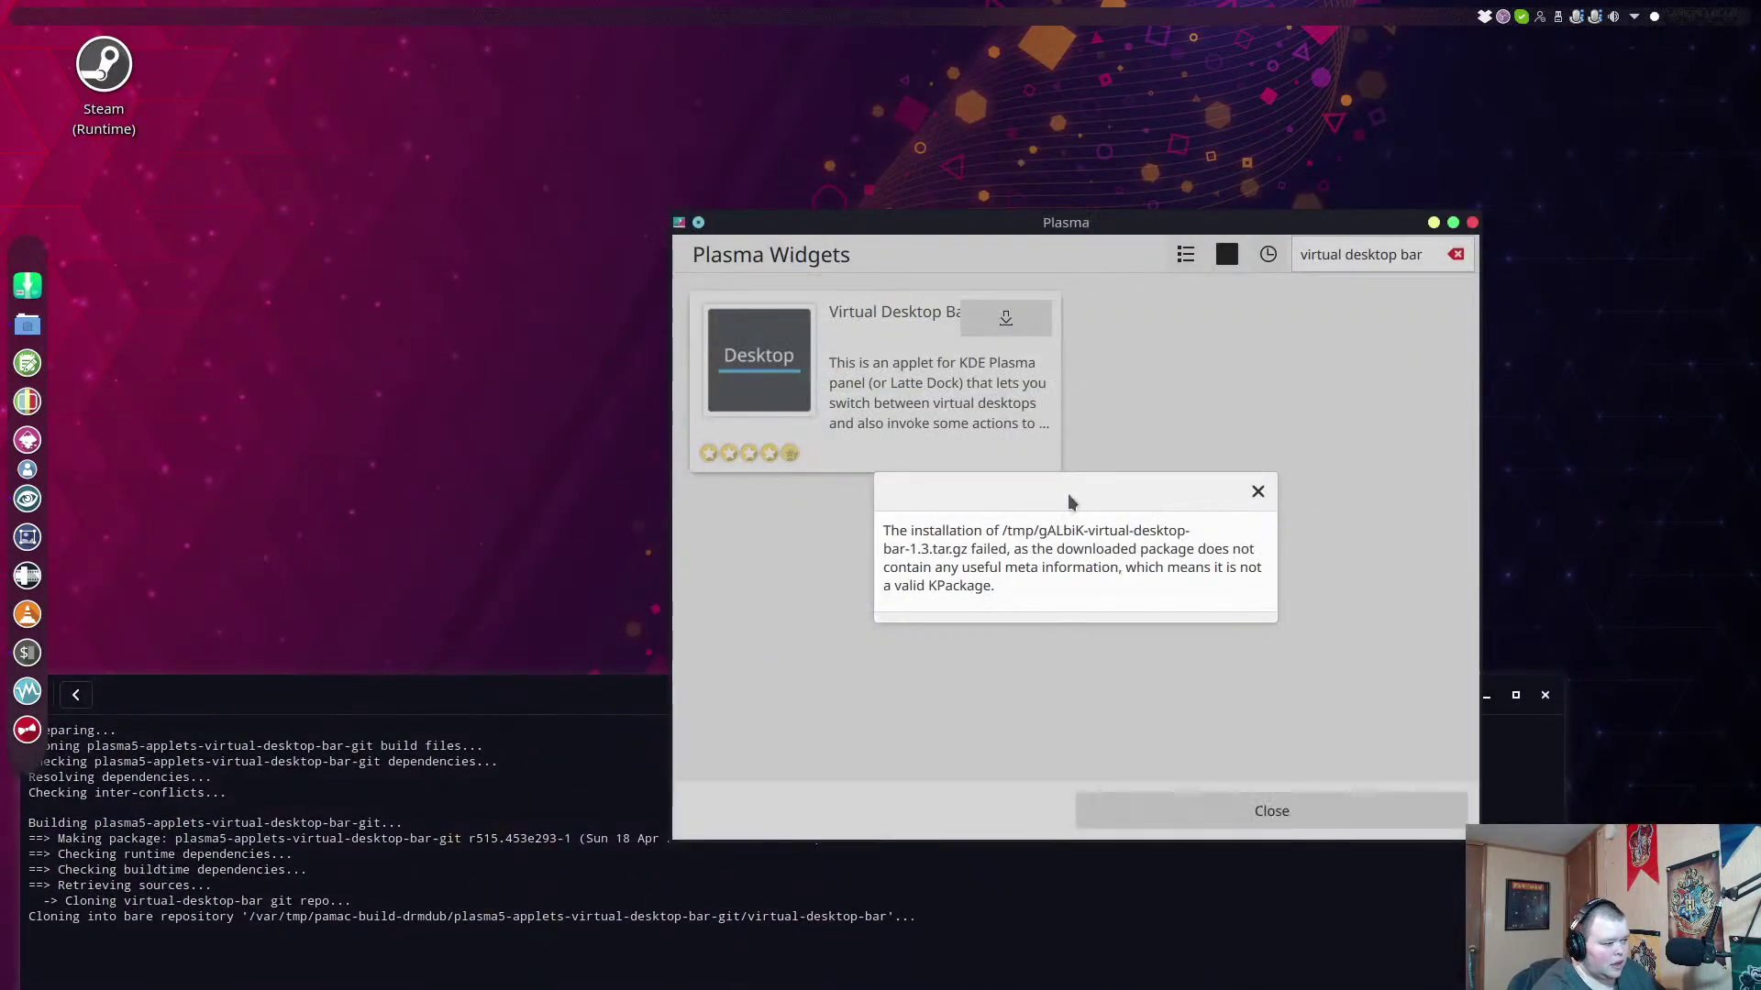
click(1257, 492)
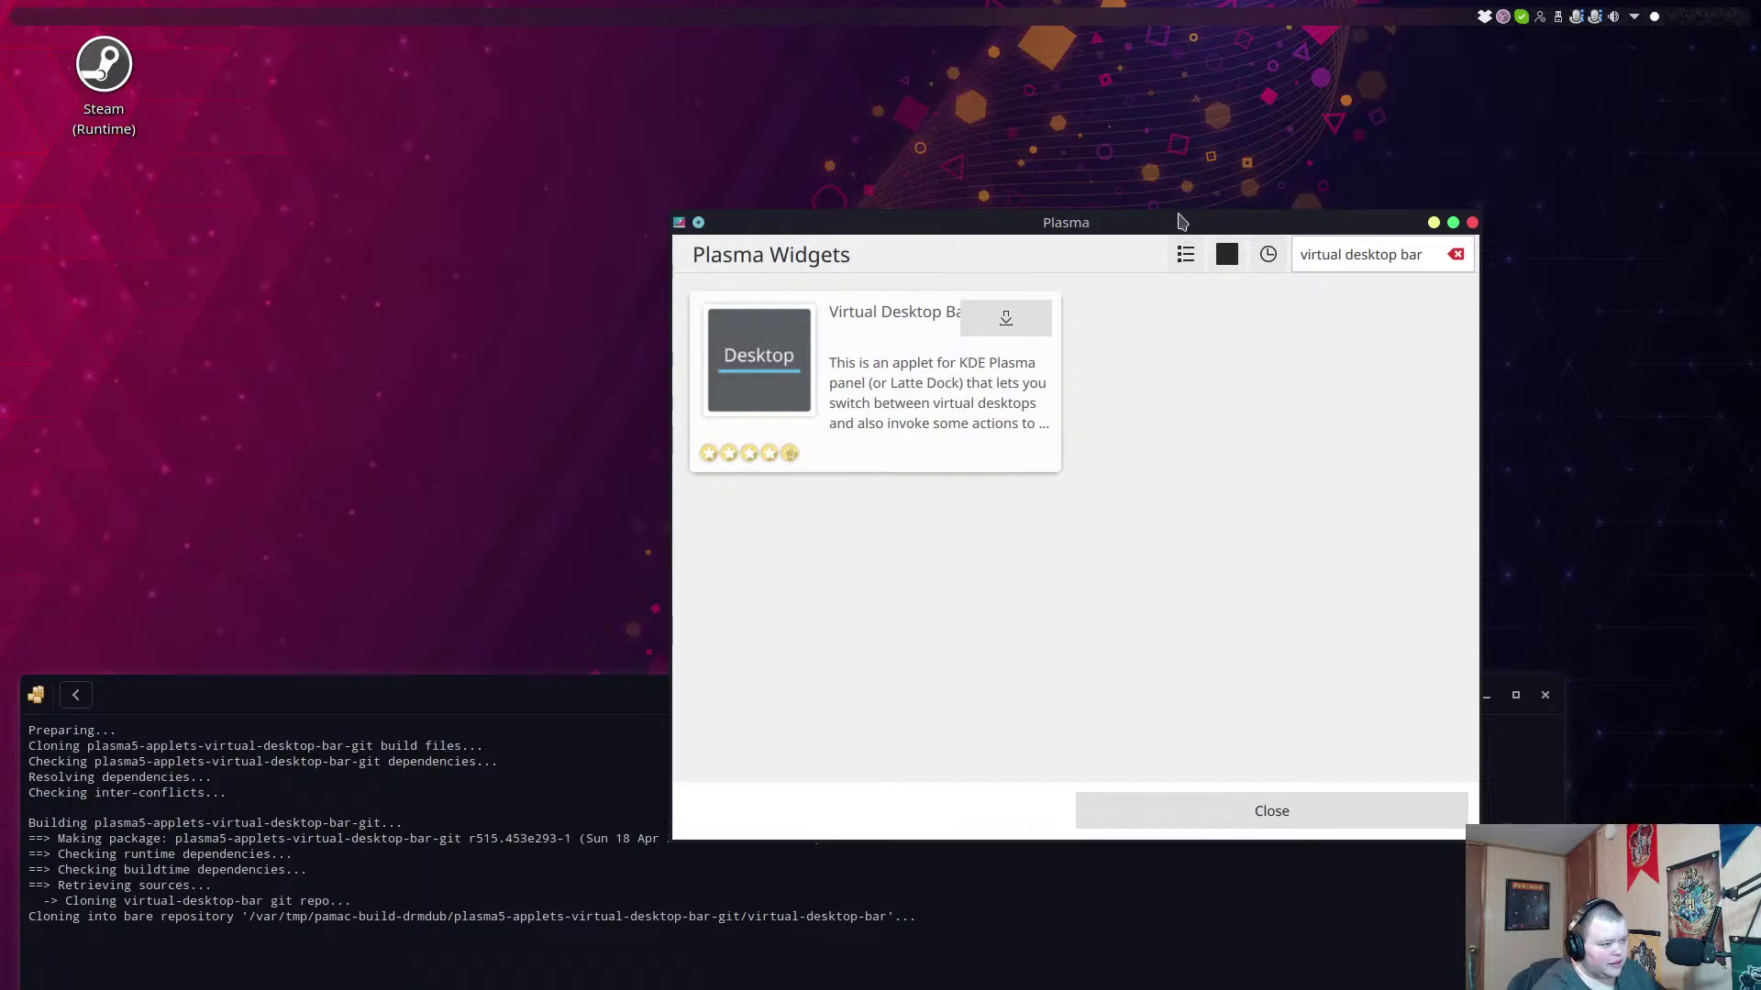
drag(1180, 222, 1190, 98)
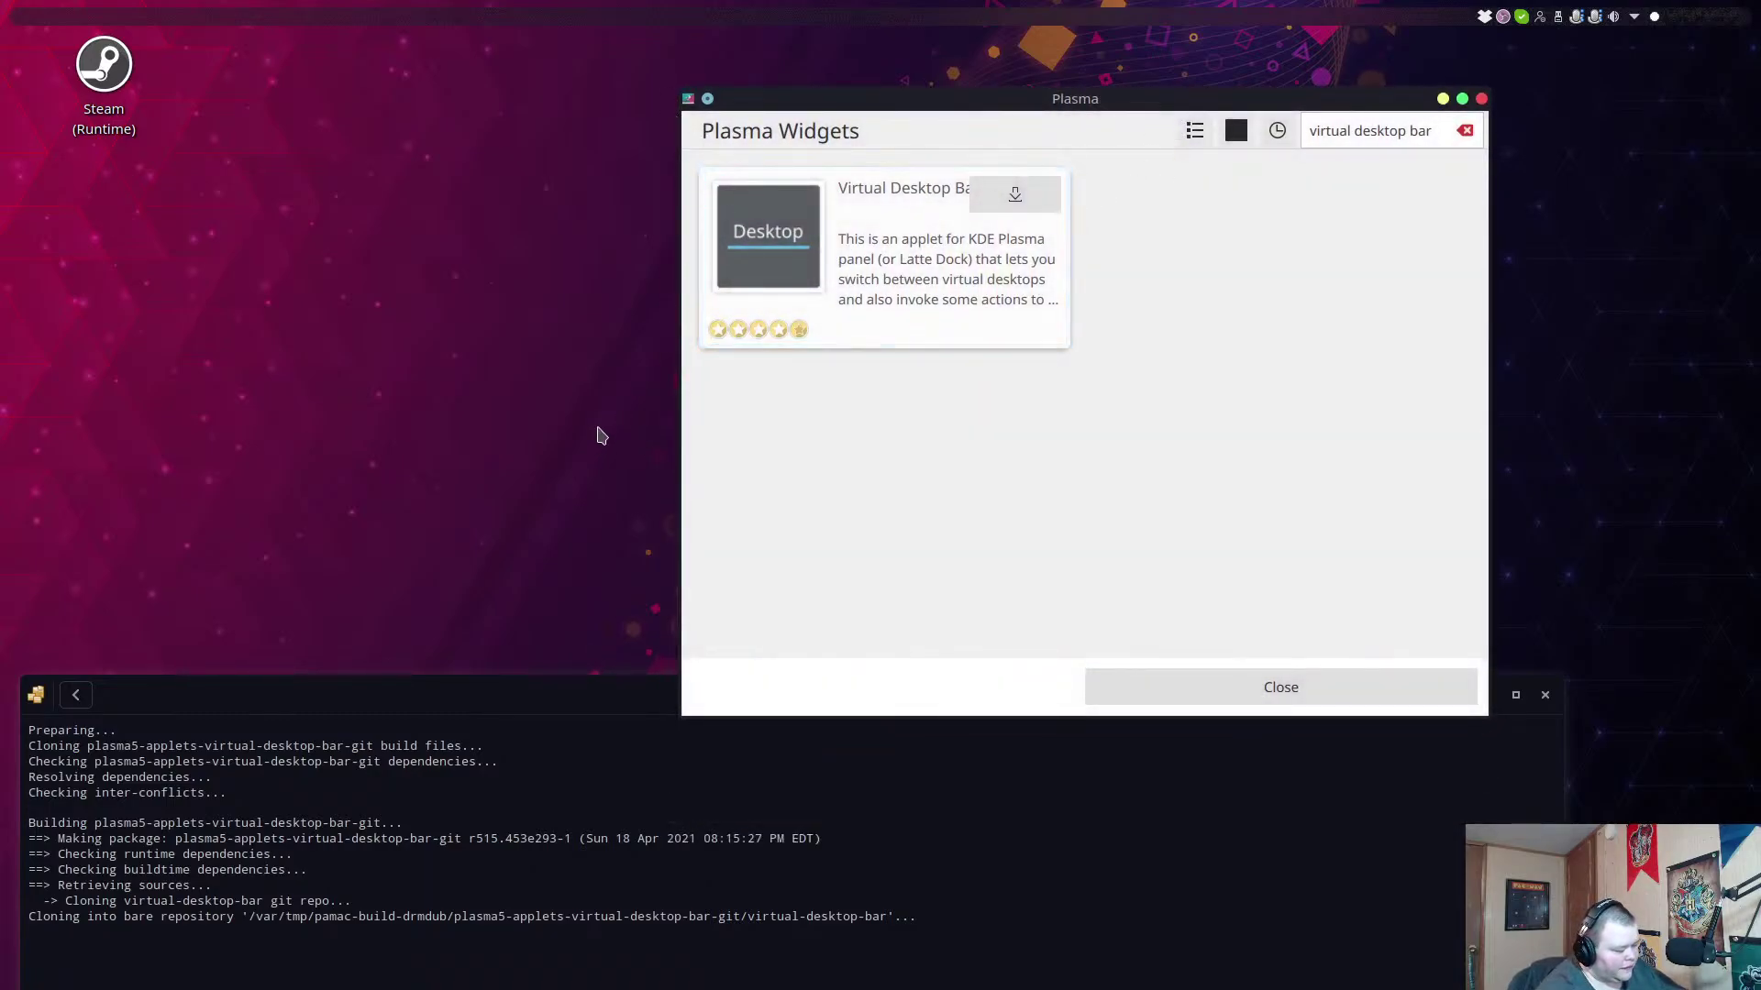
Check the widget list on the Xmobar Style Layout page in Firefox, and close the package manager's build output.
key(super+2)
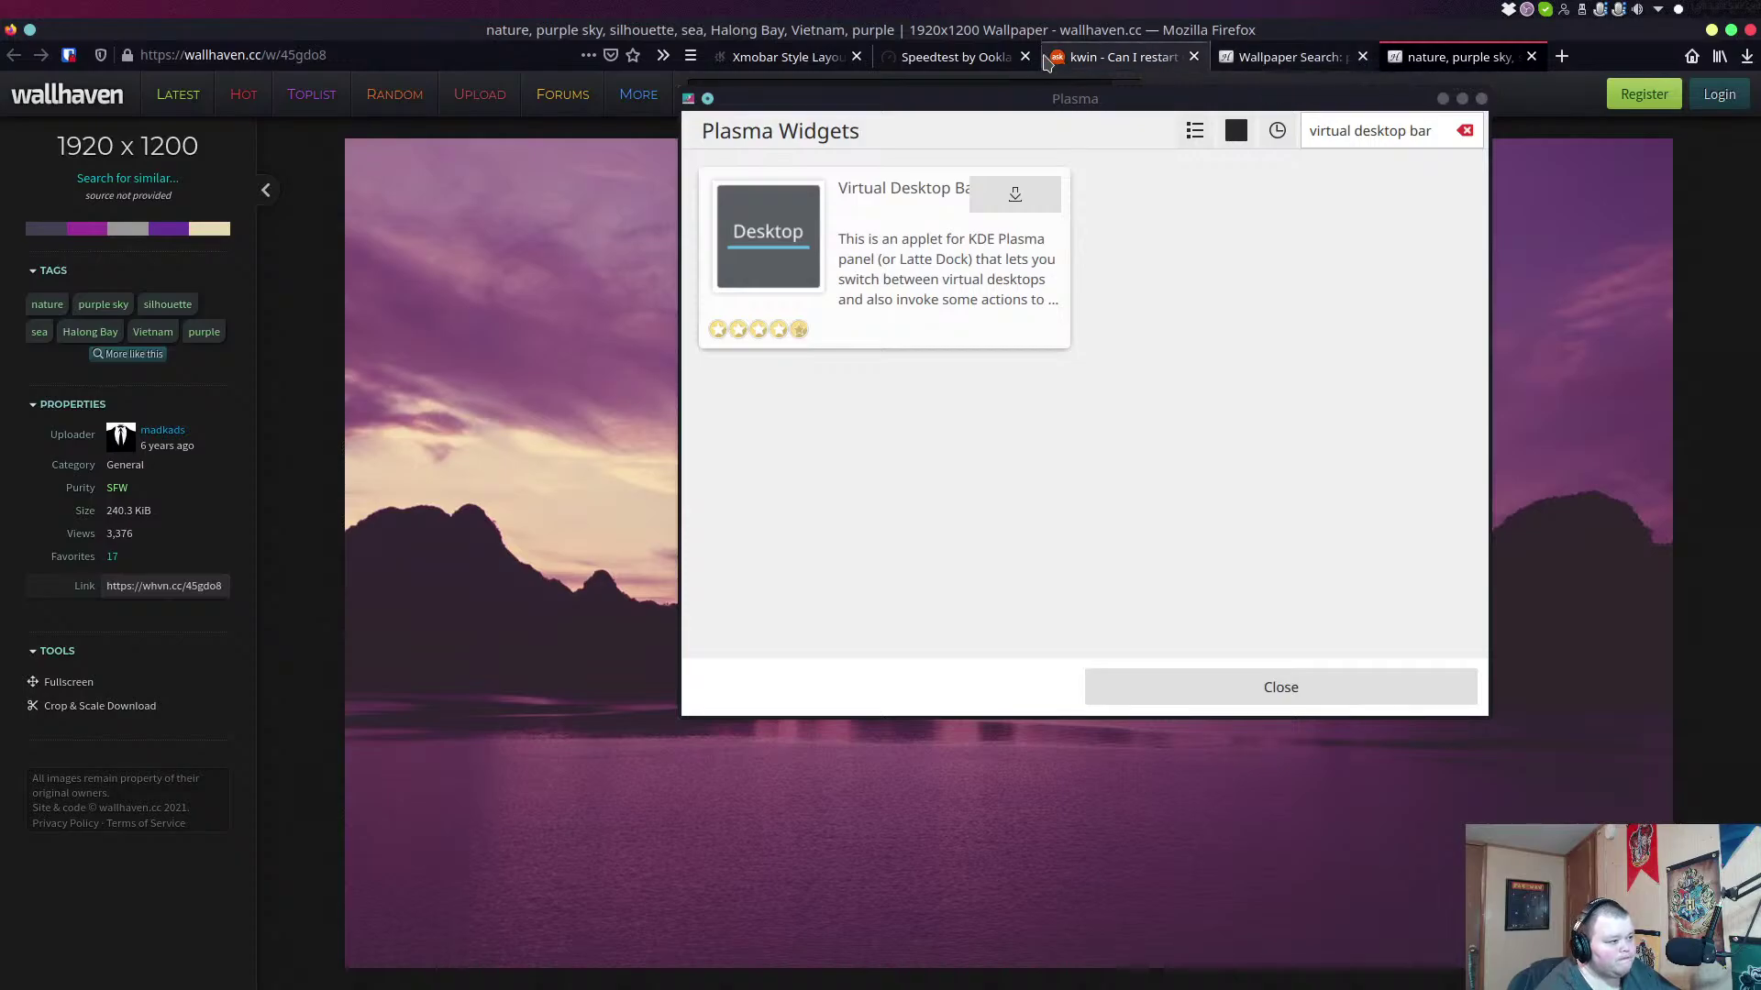
click(781, 57)
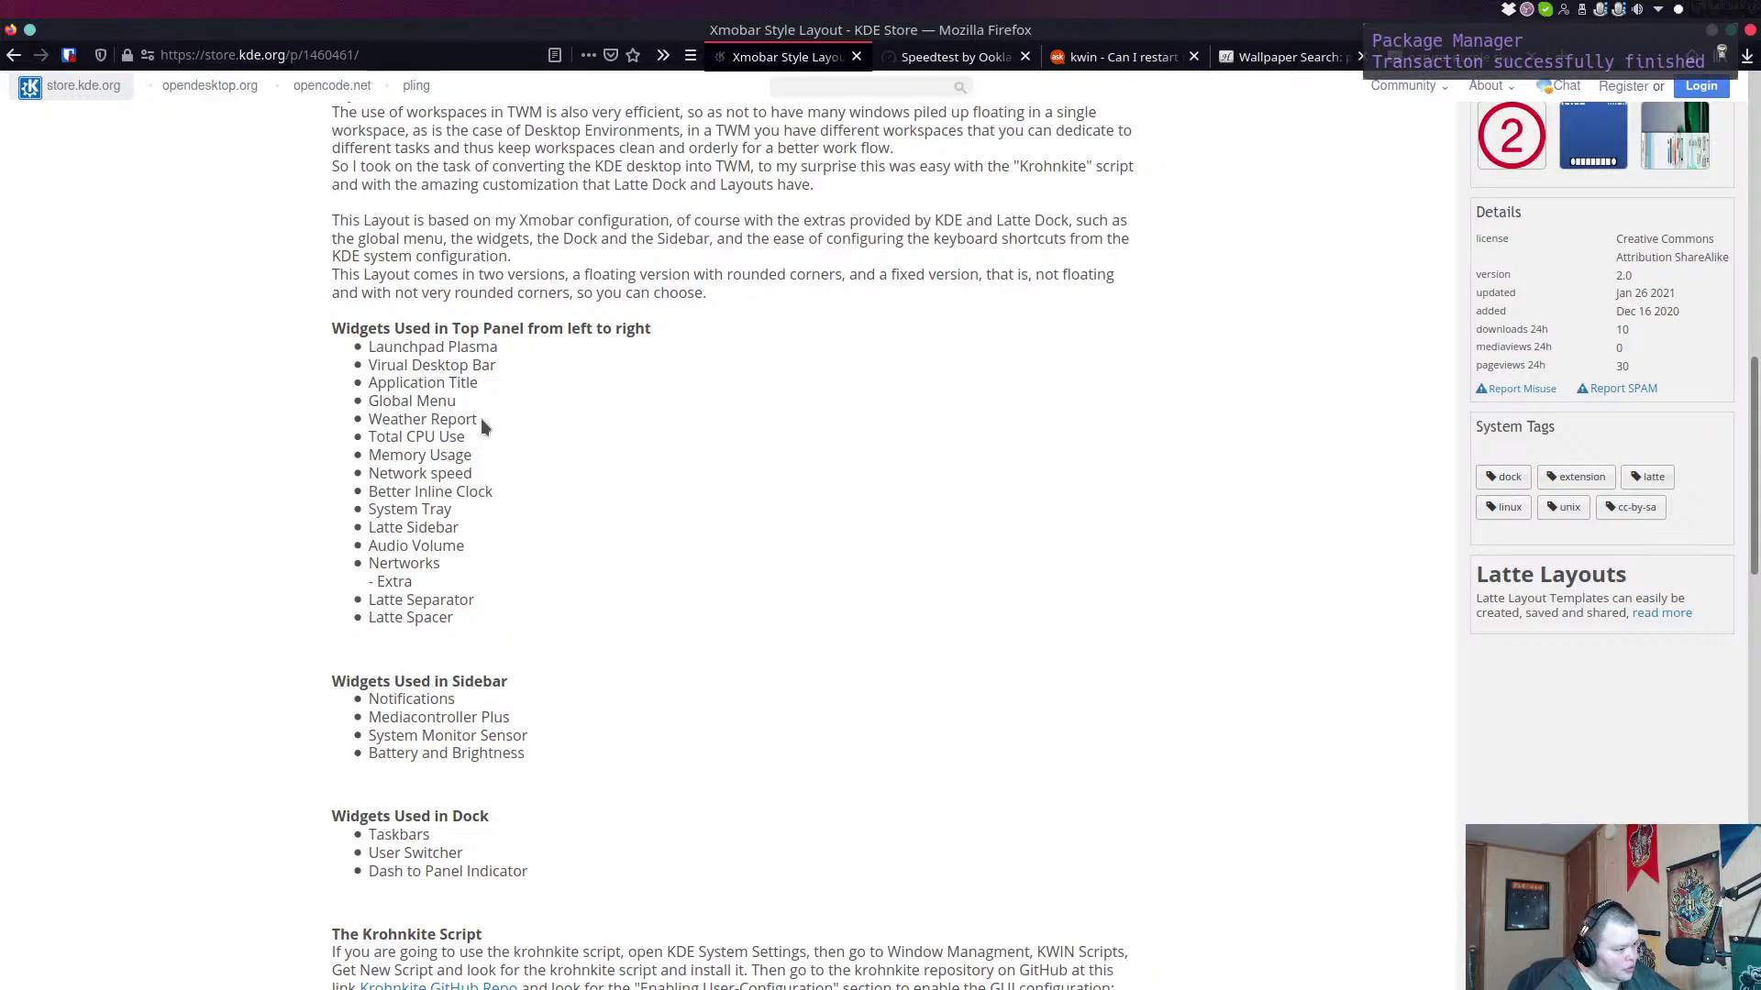
key(ctrl+F1)
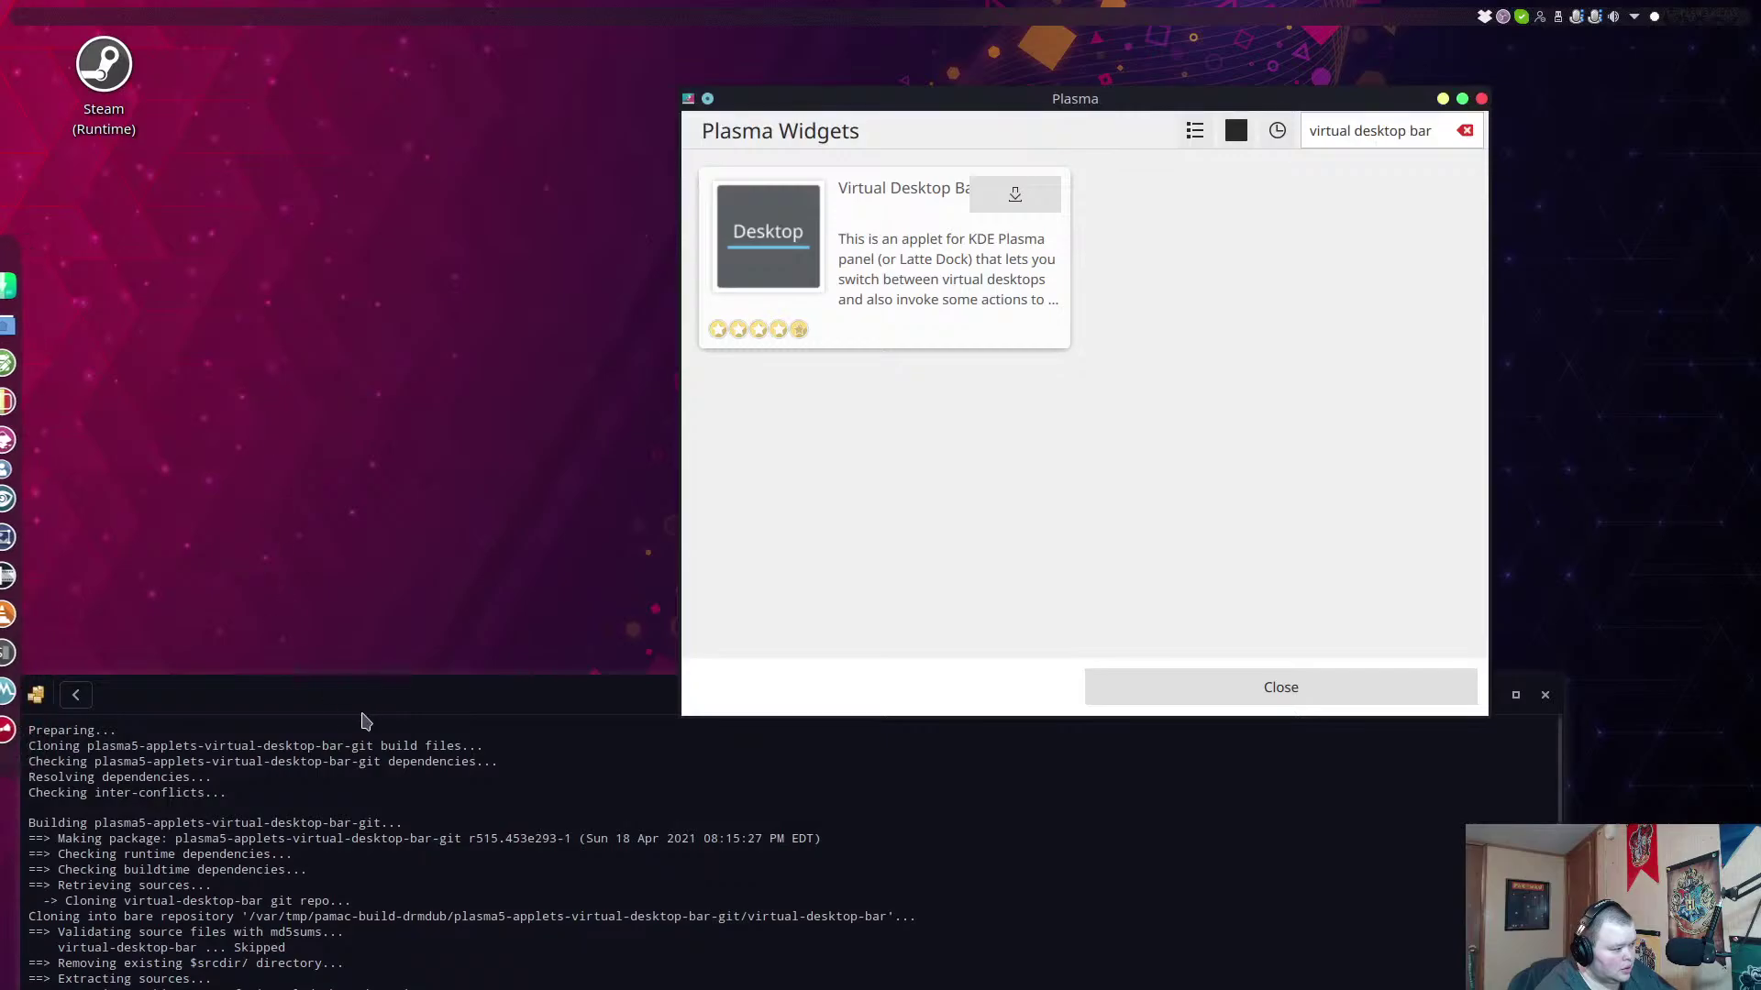
drag(363, 720, 488, 179)
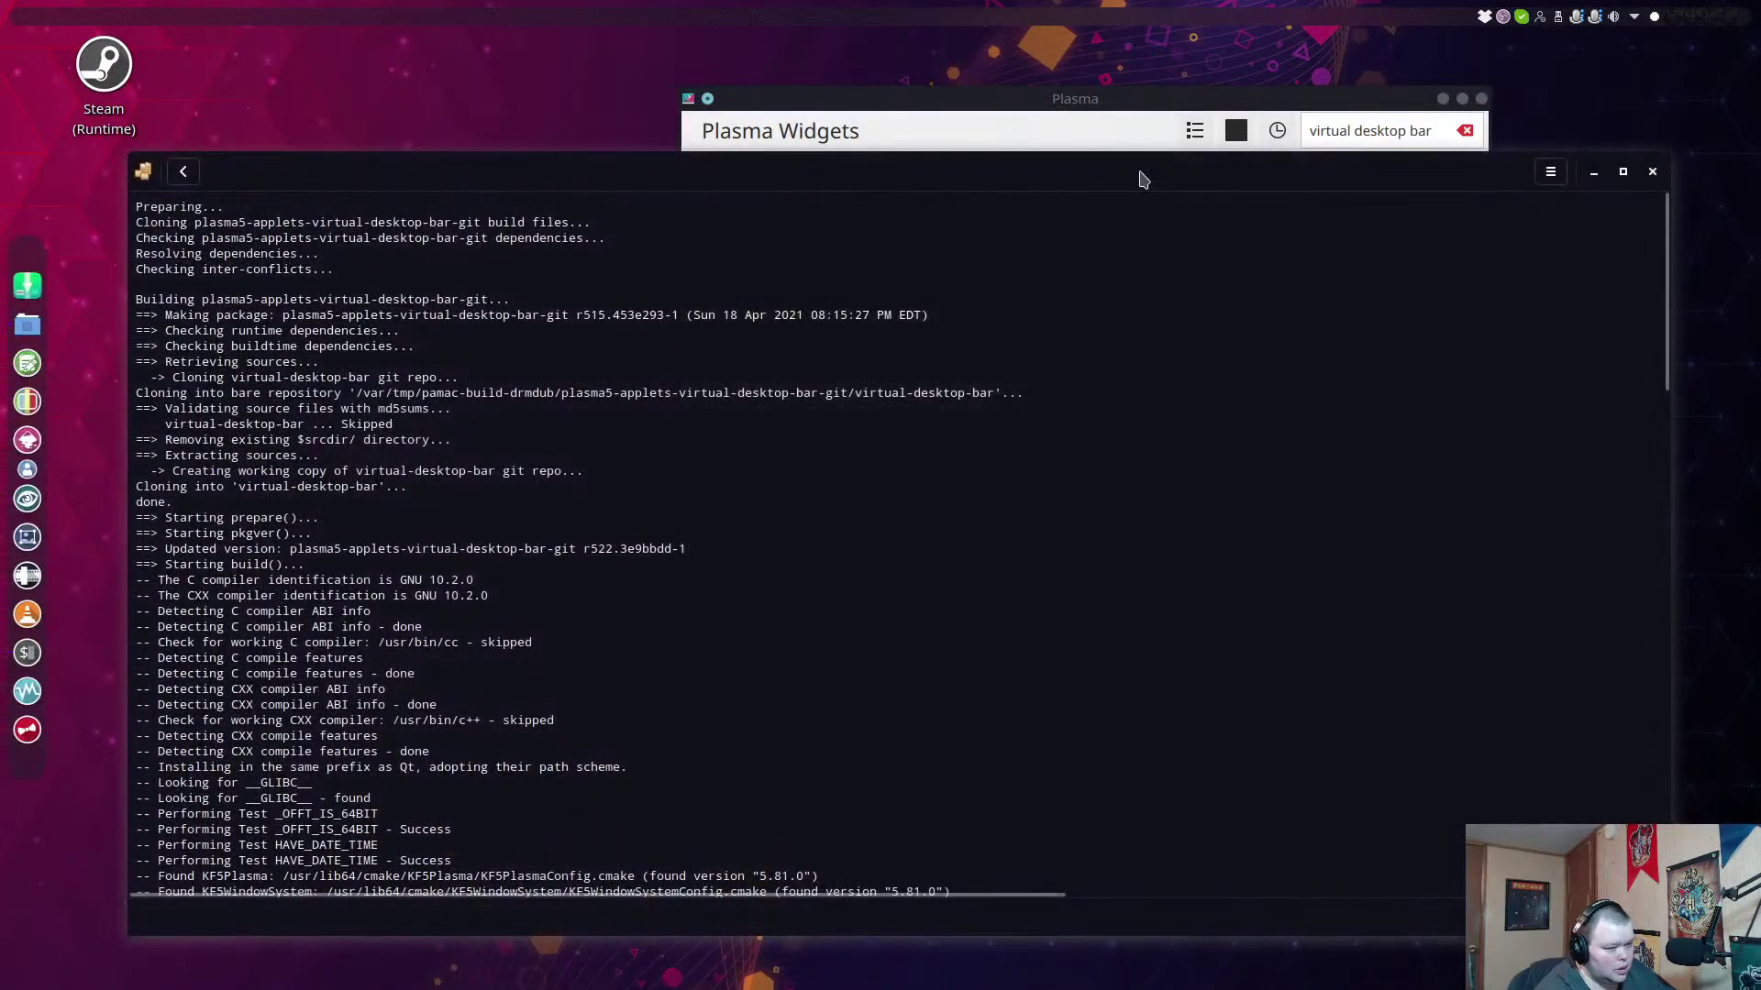
click(1654, 173)
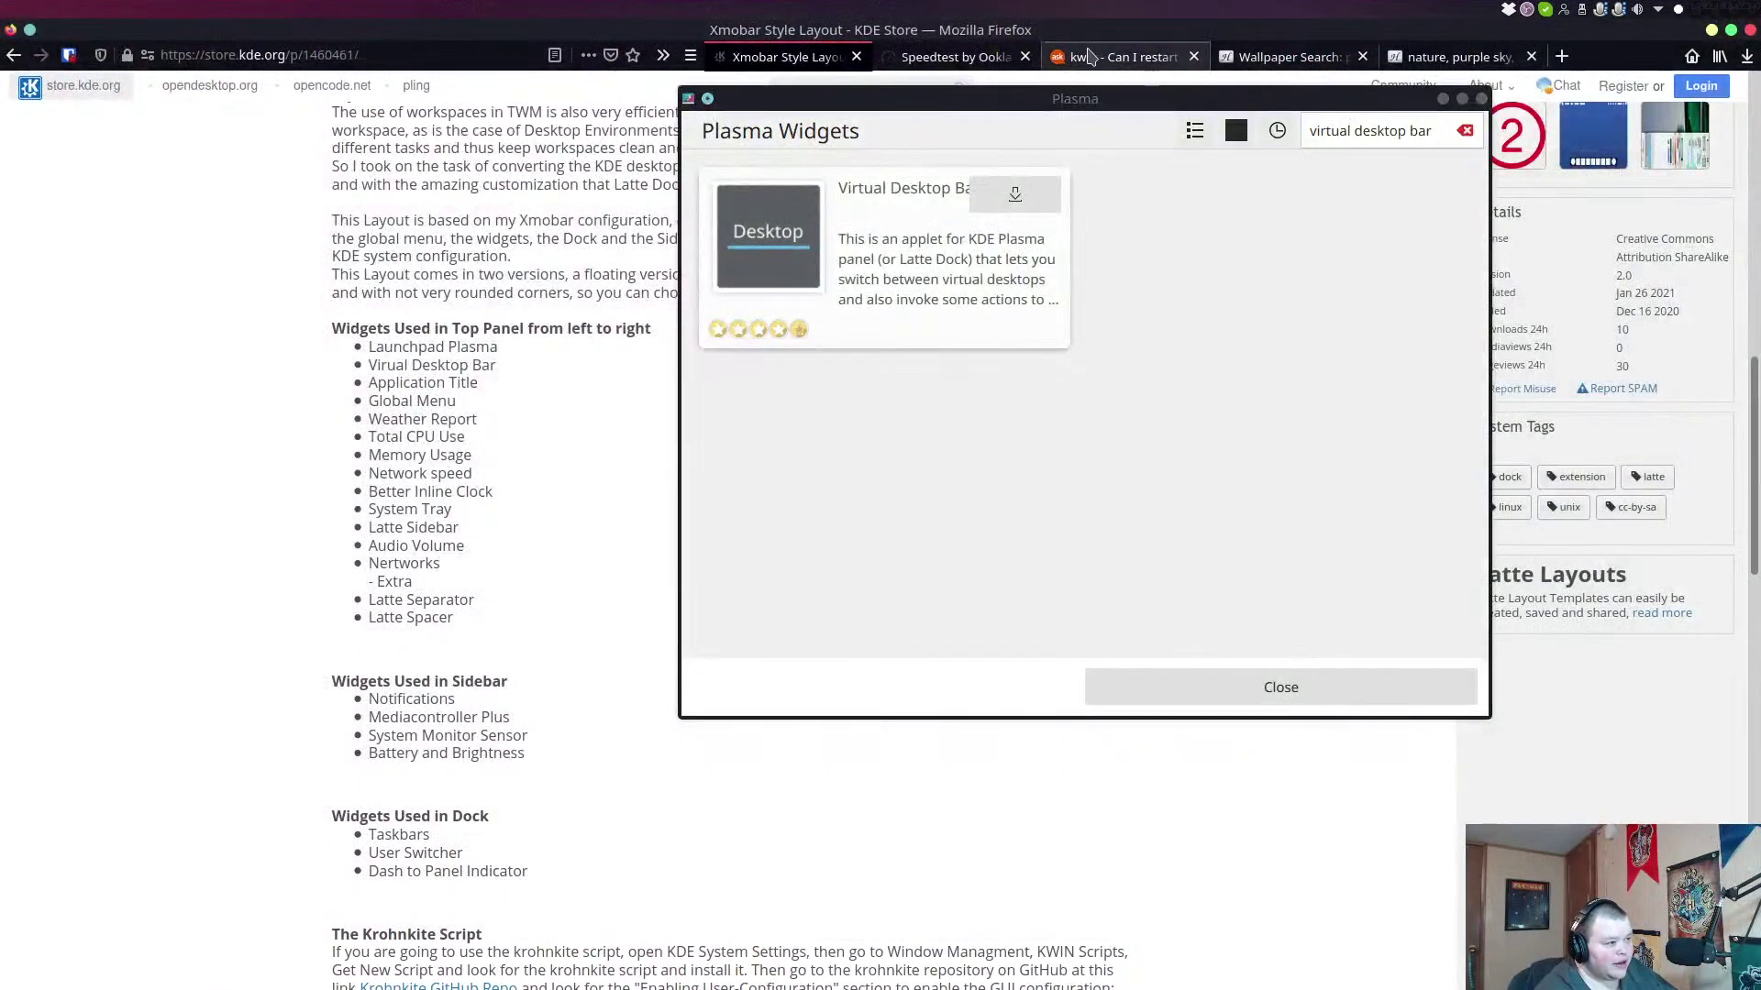
Minimize the package manager and arrange the Xmobar Style Layout page in a smaller window beside the Plasma Widgets window.
click(981, 57)
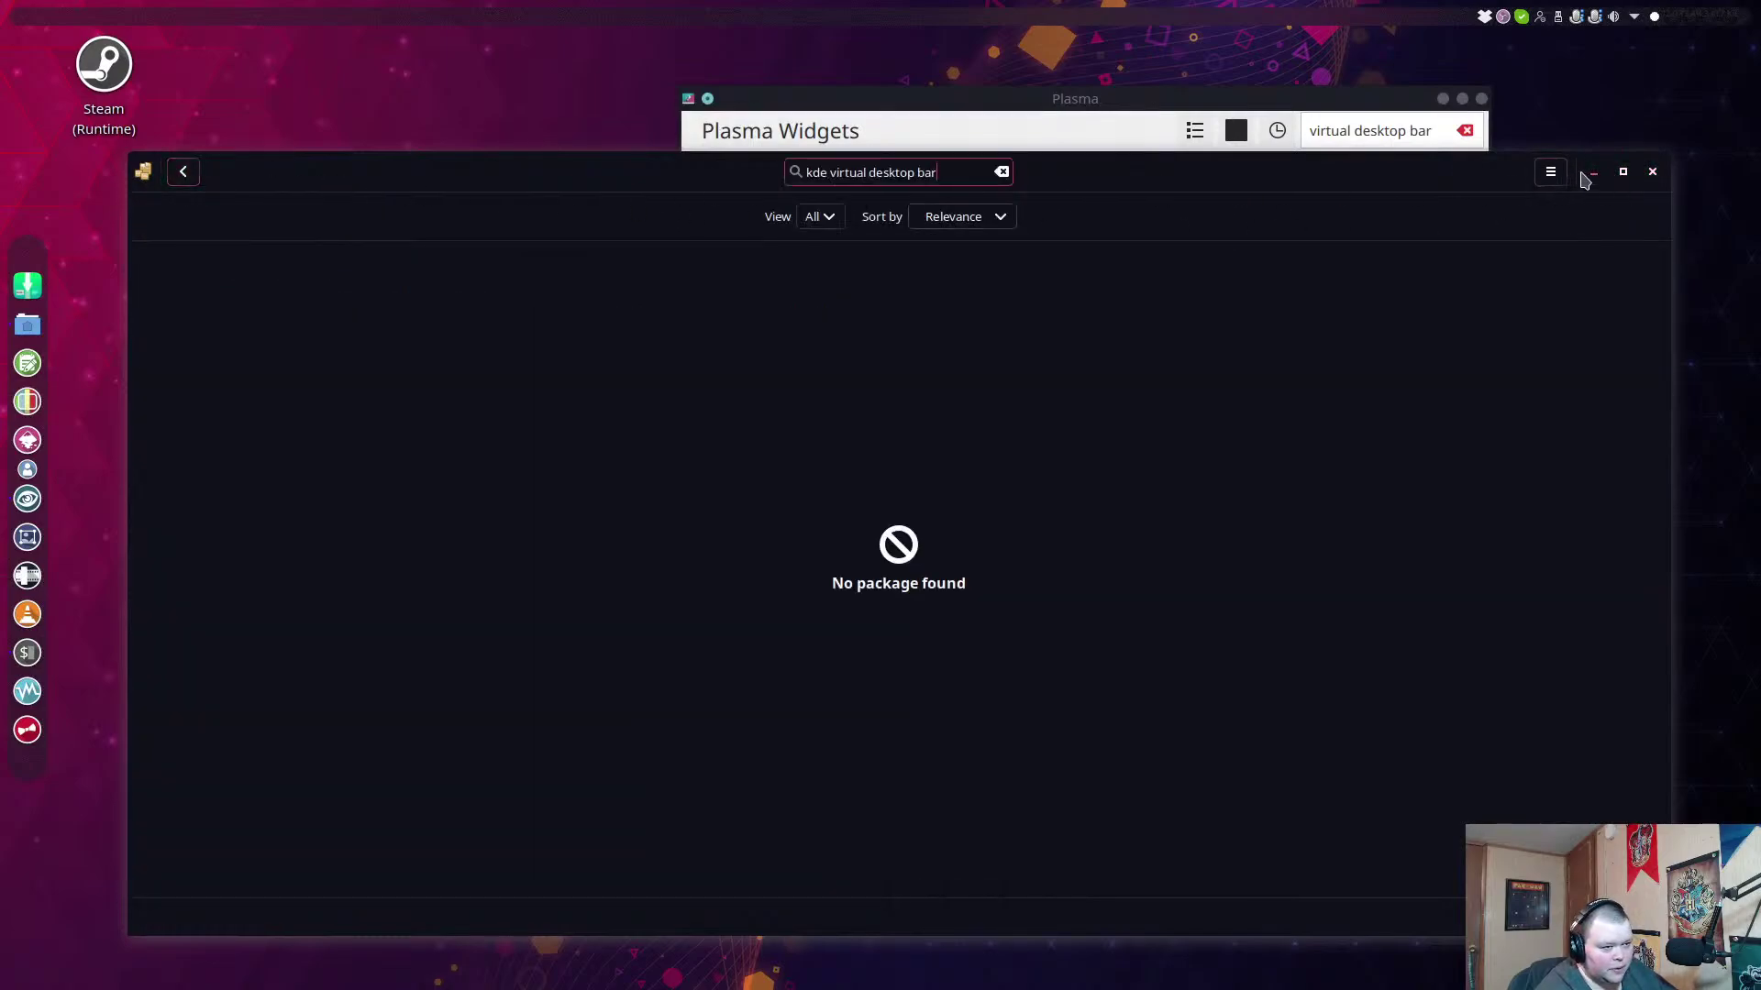
click(1593, 175)
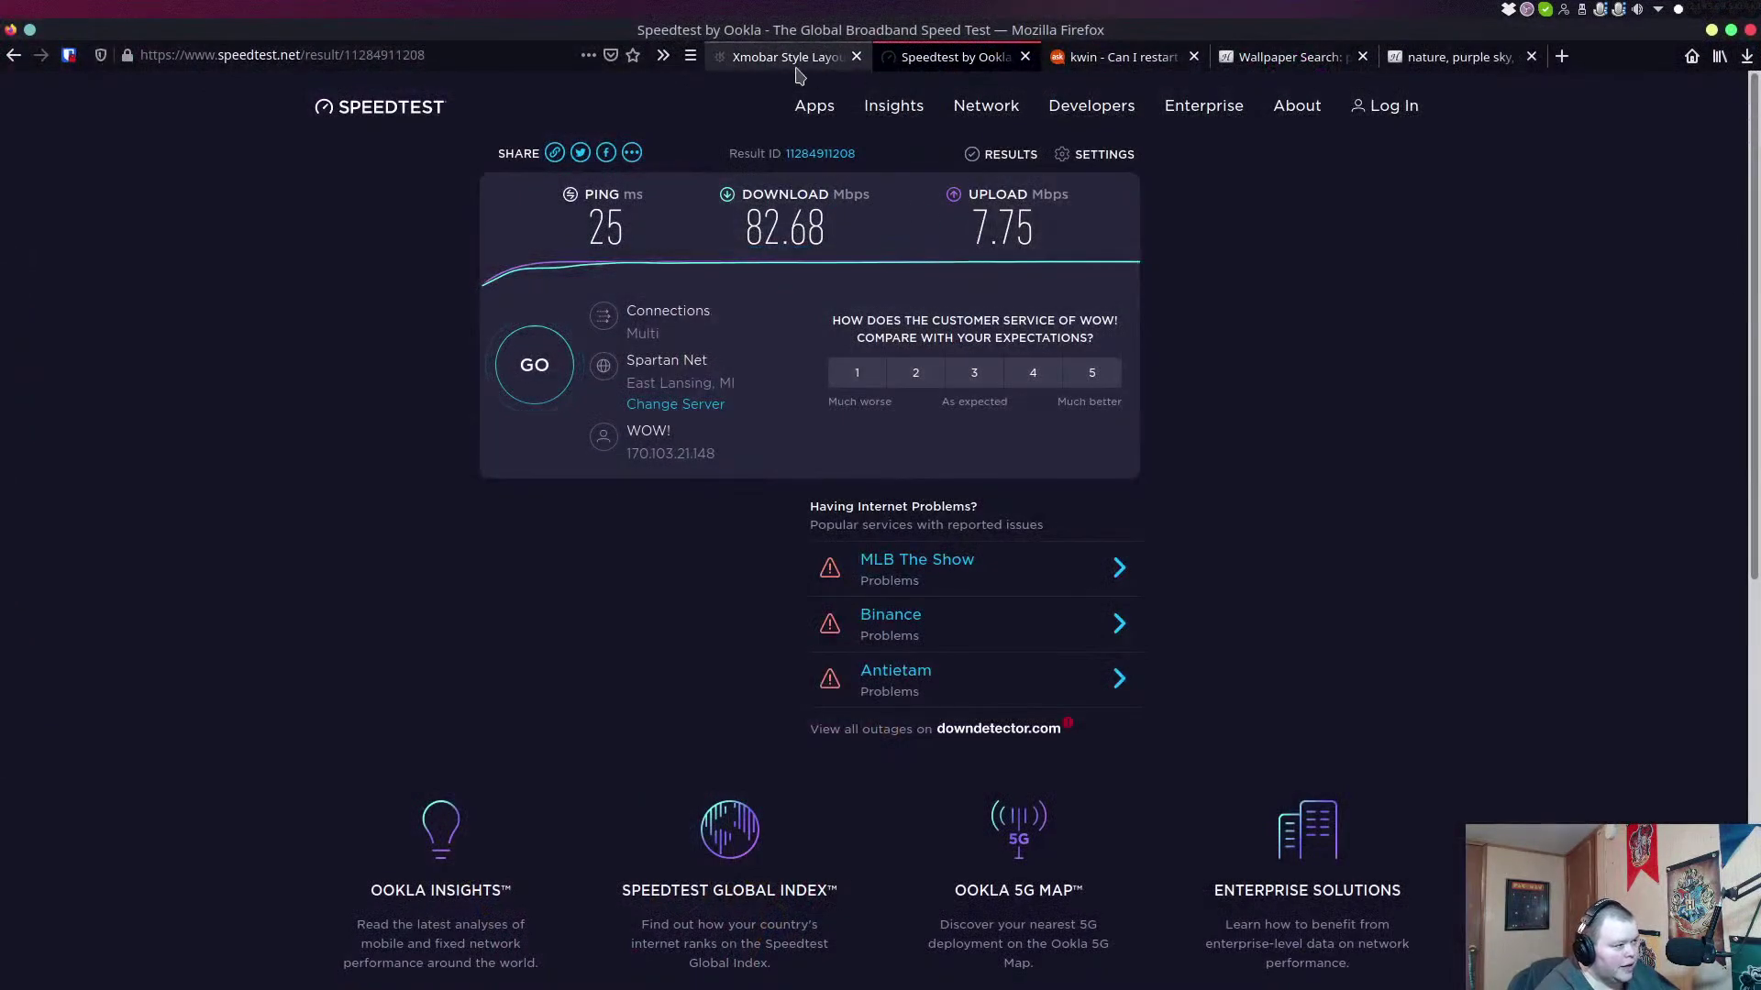
click(795, 58)
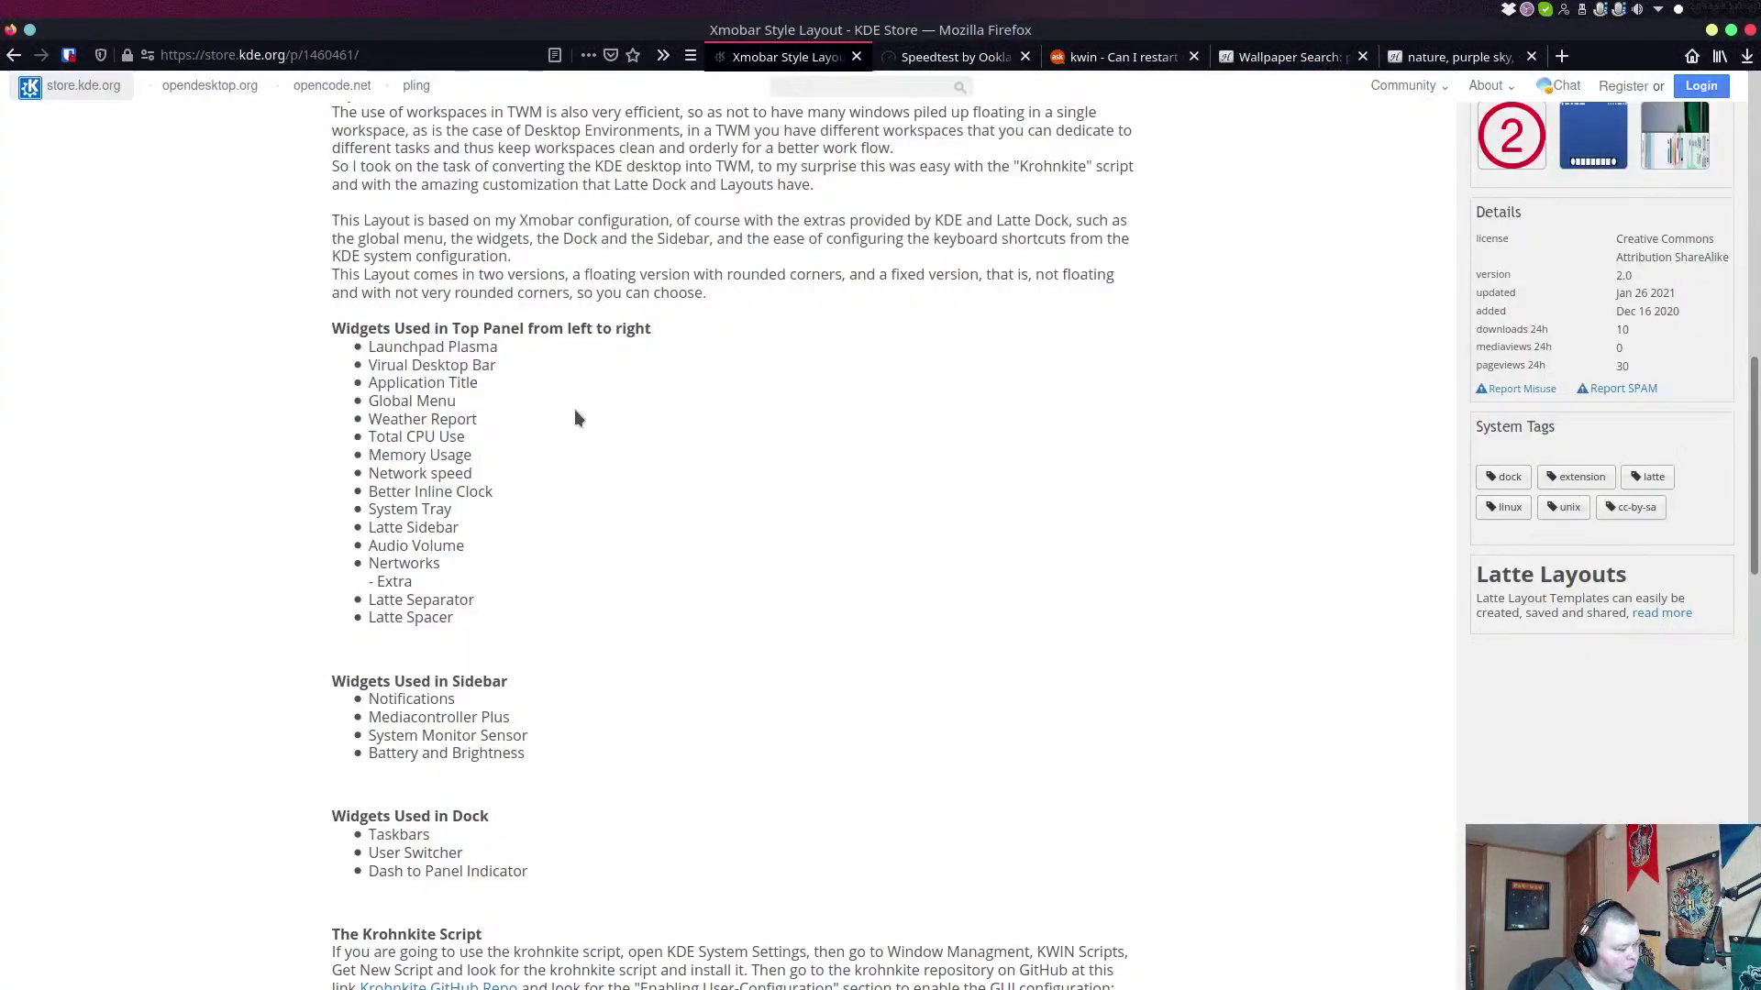
double_click(1522, 37)
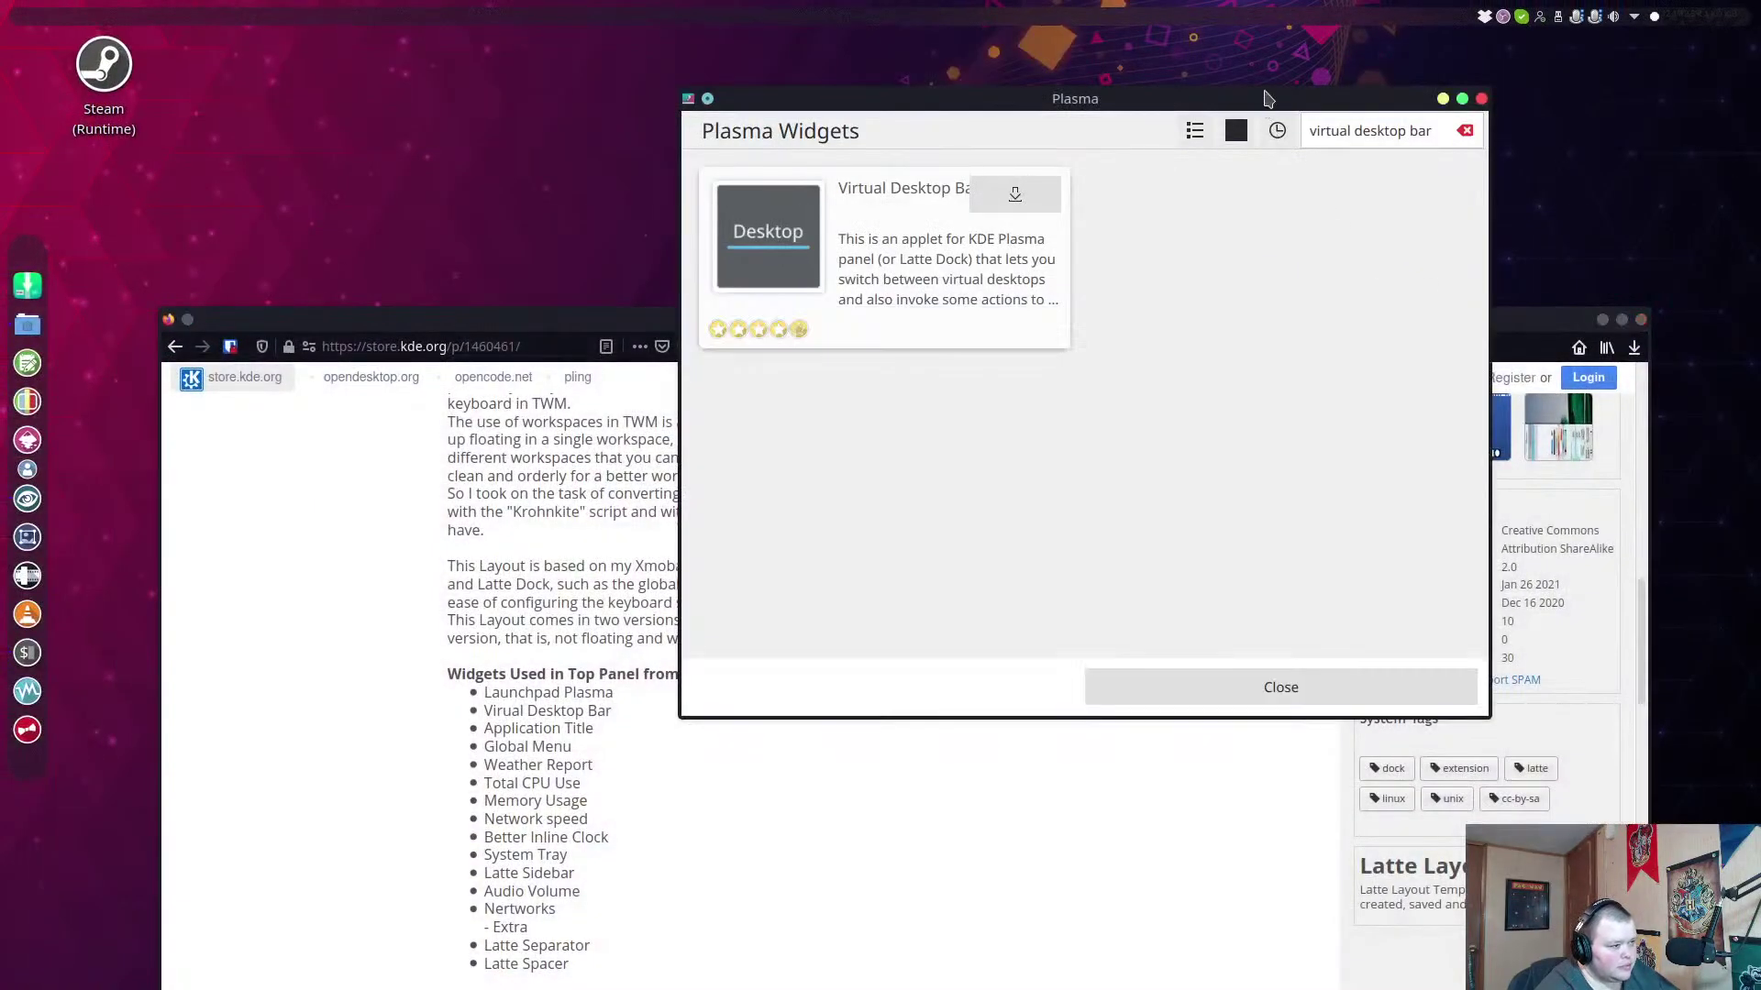
drag(1264, 93, 1470, 262)
Search the Plasma Widgets store for "weather report".
click(1556, 300)
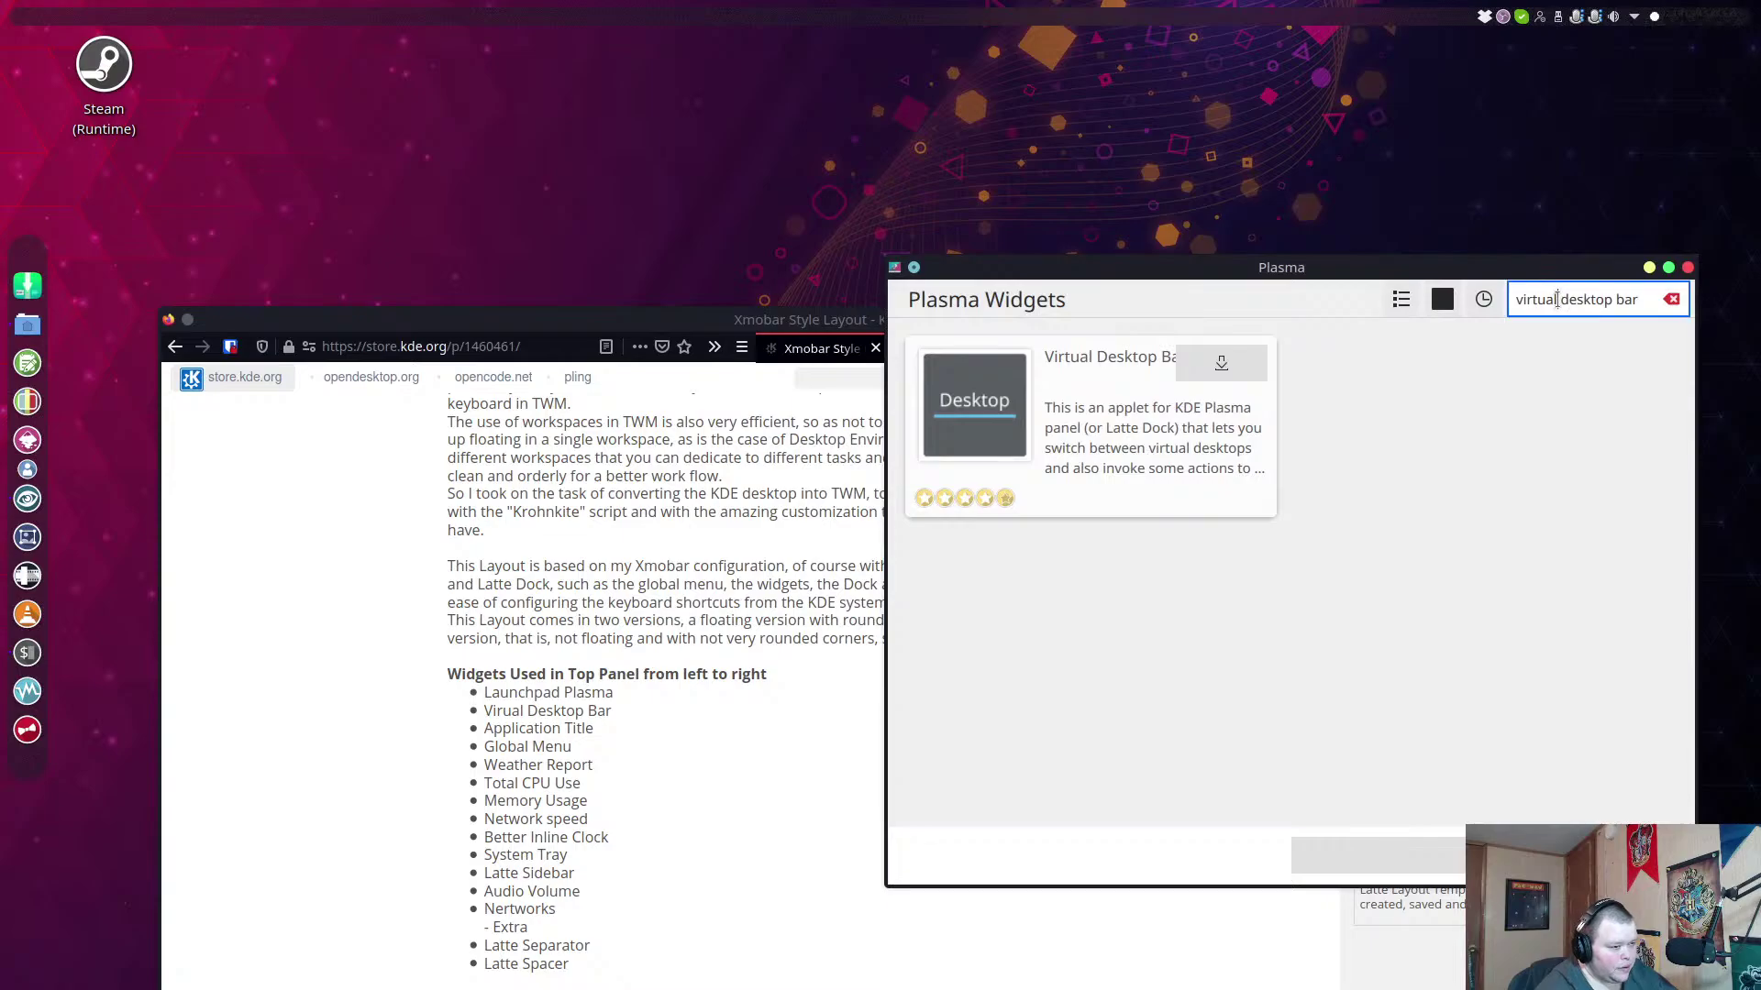
key(ctrl+a)
text(wea)
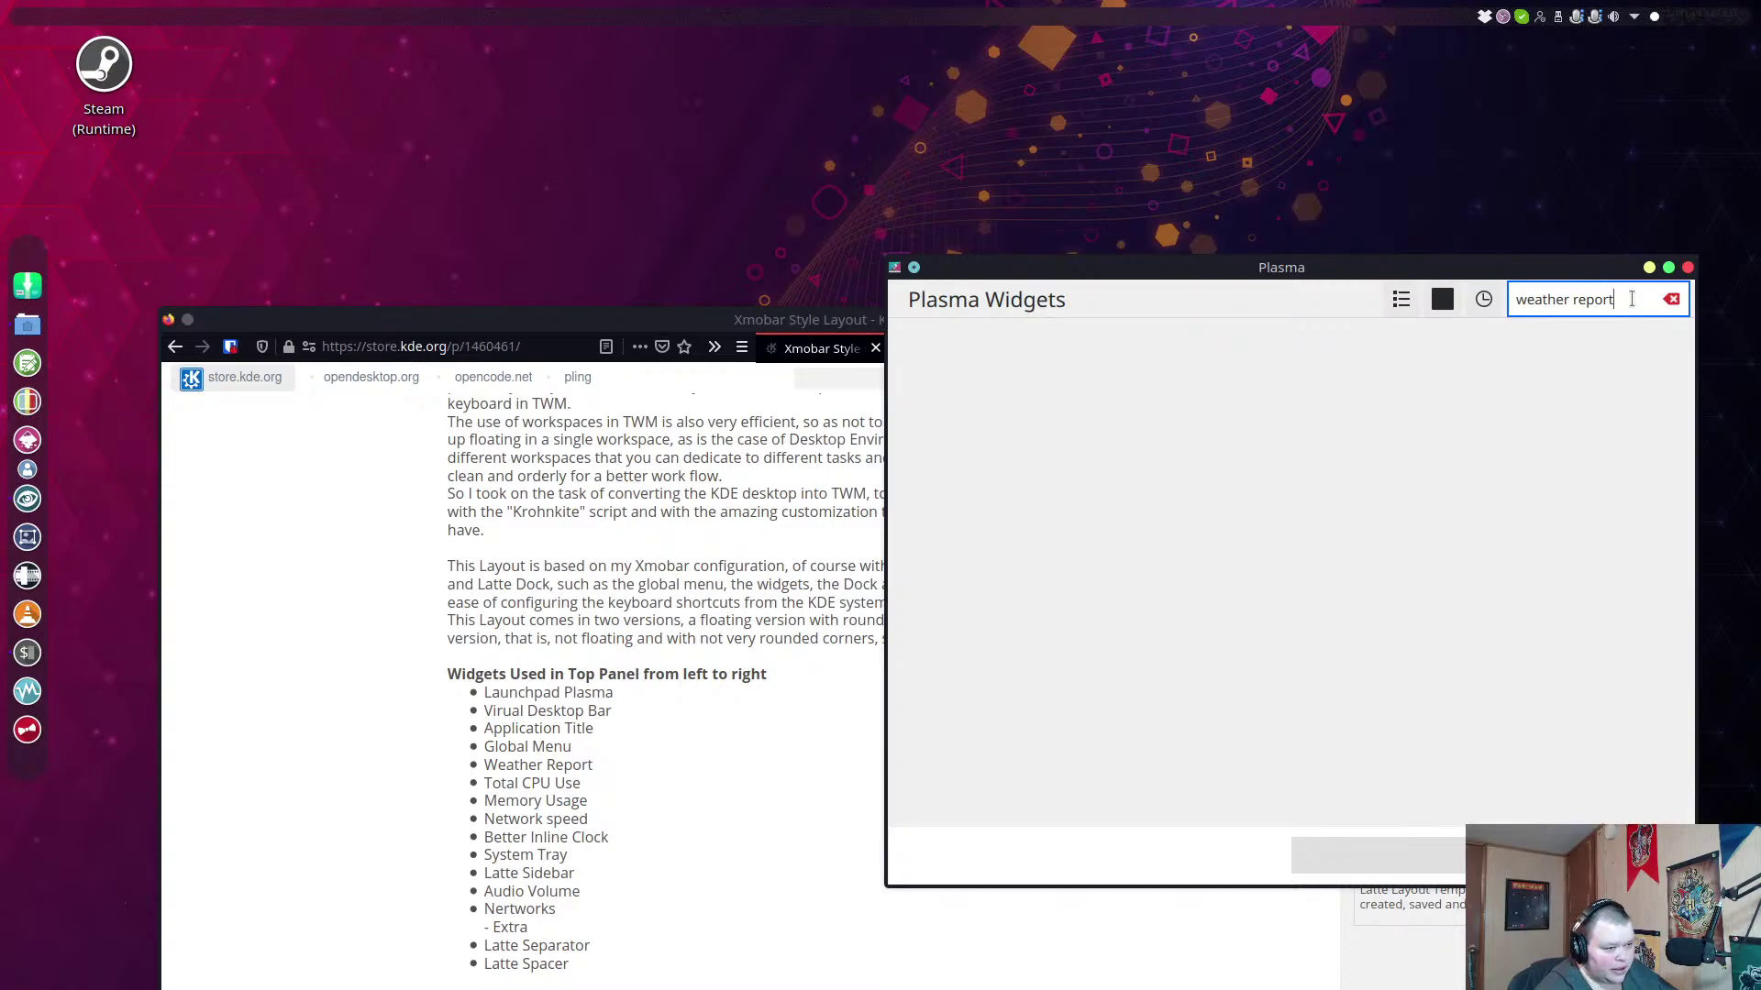
Search the Plasma Widgets store for "better inline clock" and install the Better inline clock widget.
triple_click(1569, 299)
text(be)
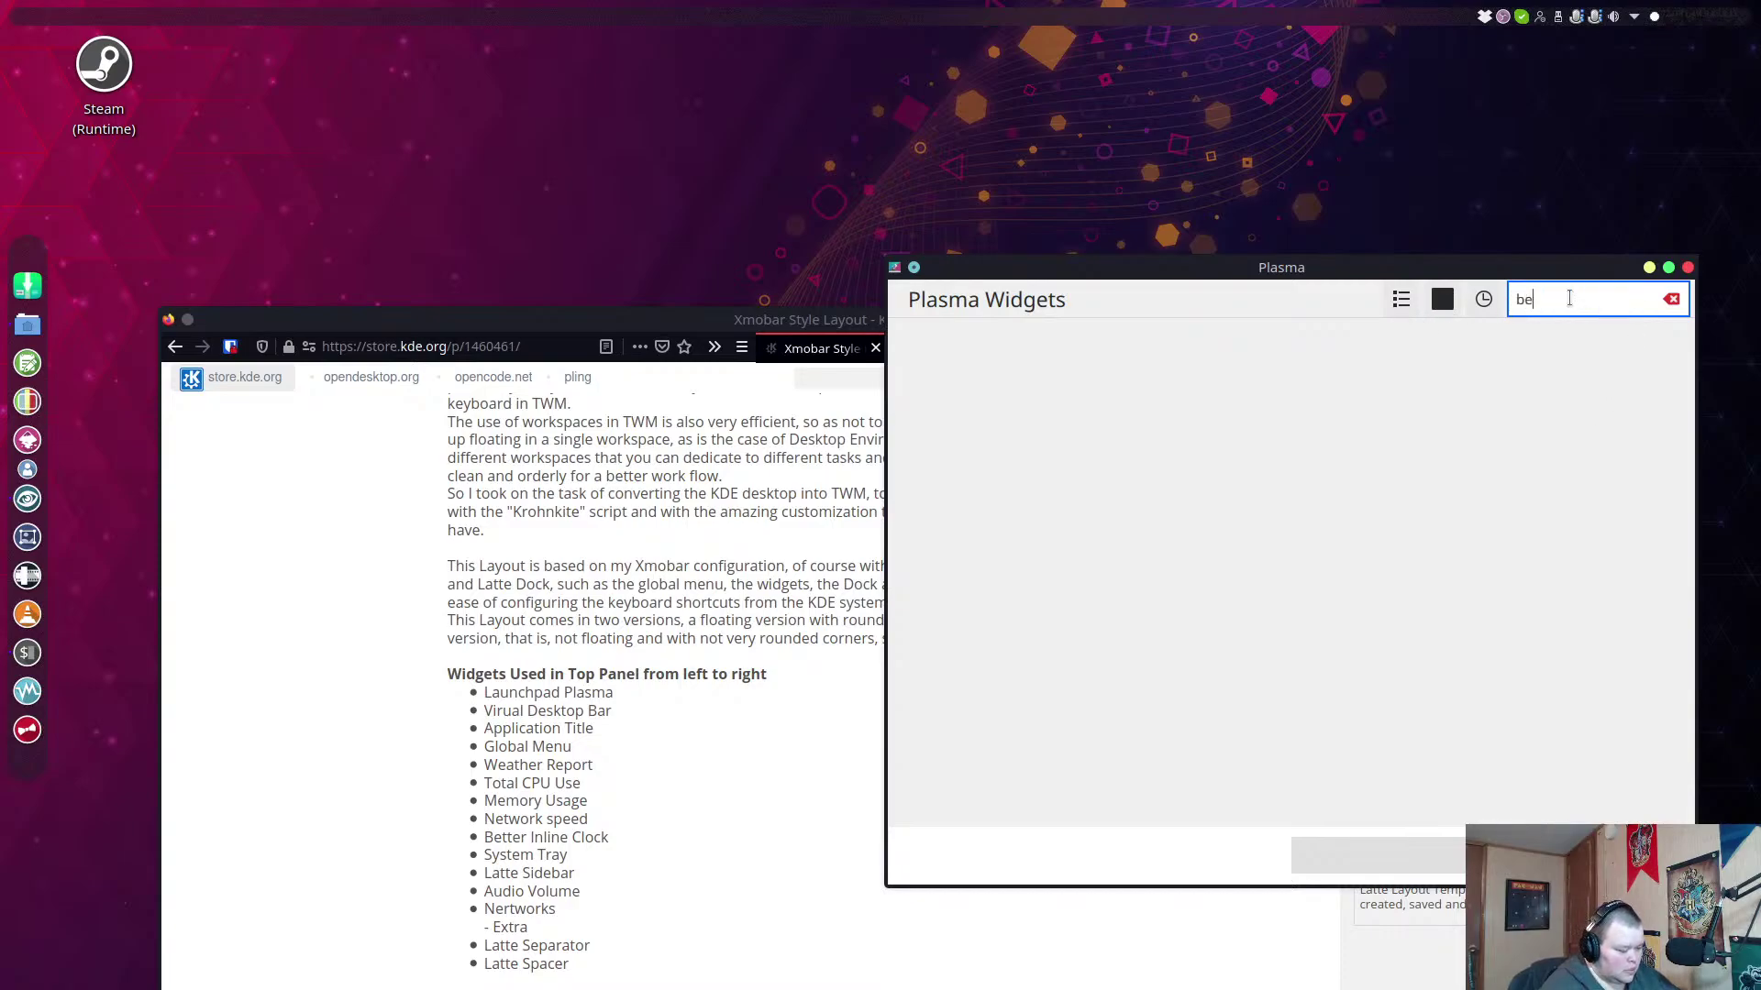
text(tter inline clock)
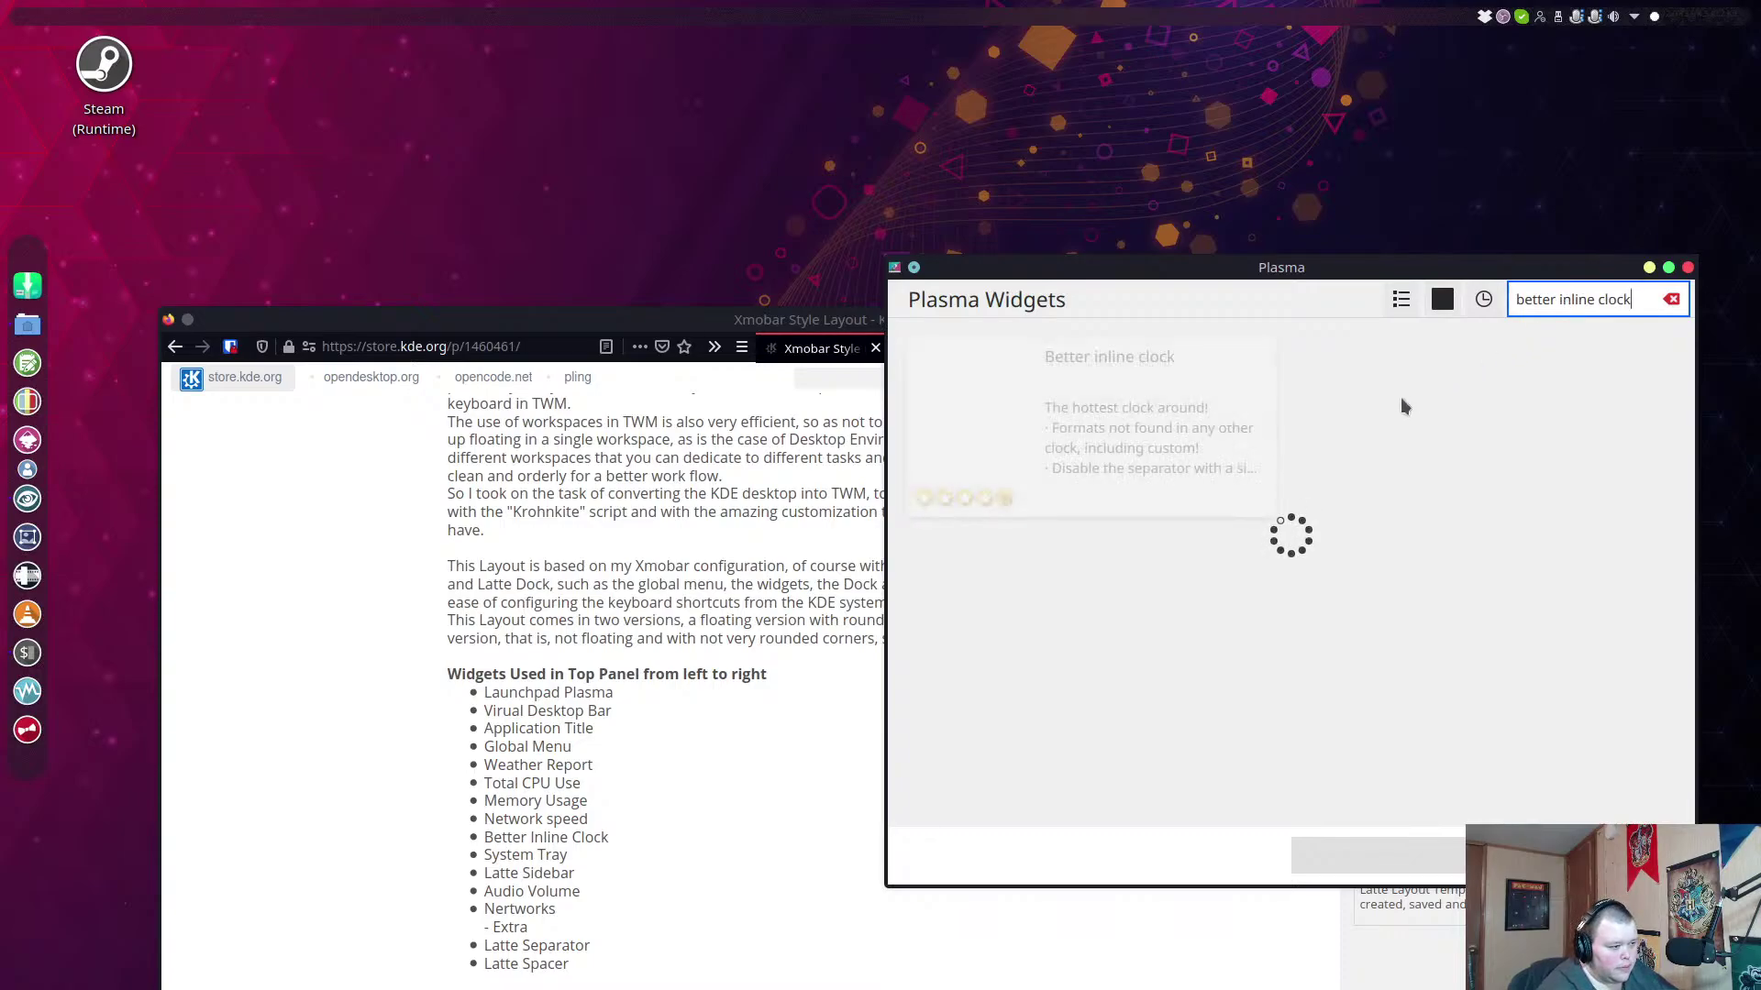
click(1221, 371)
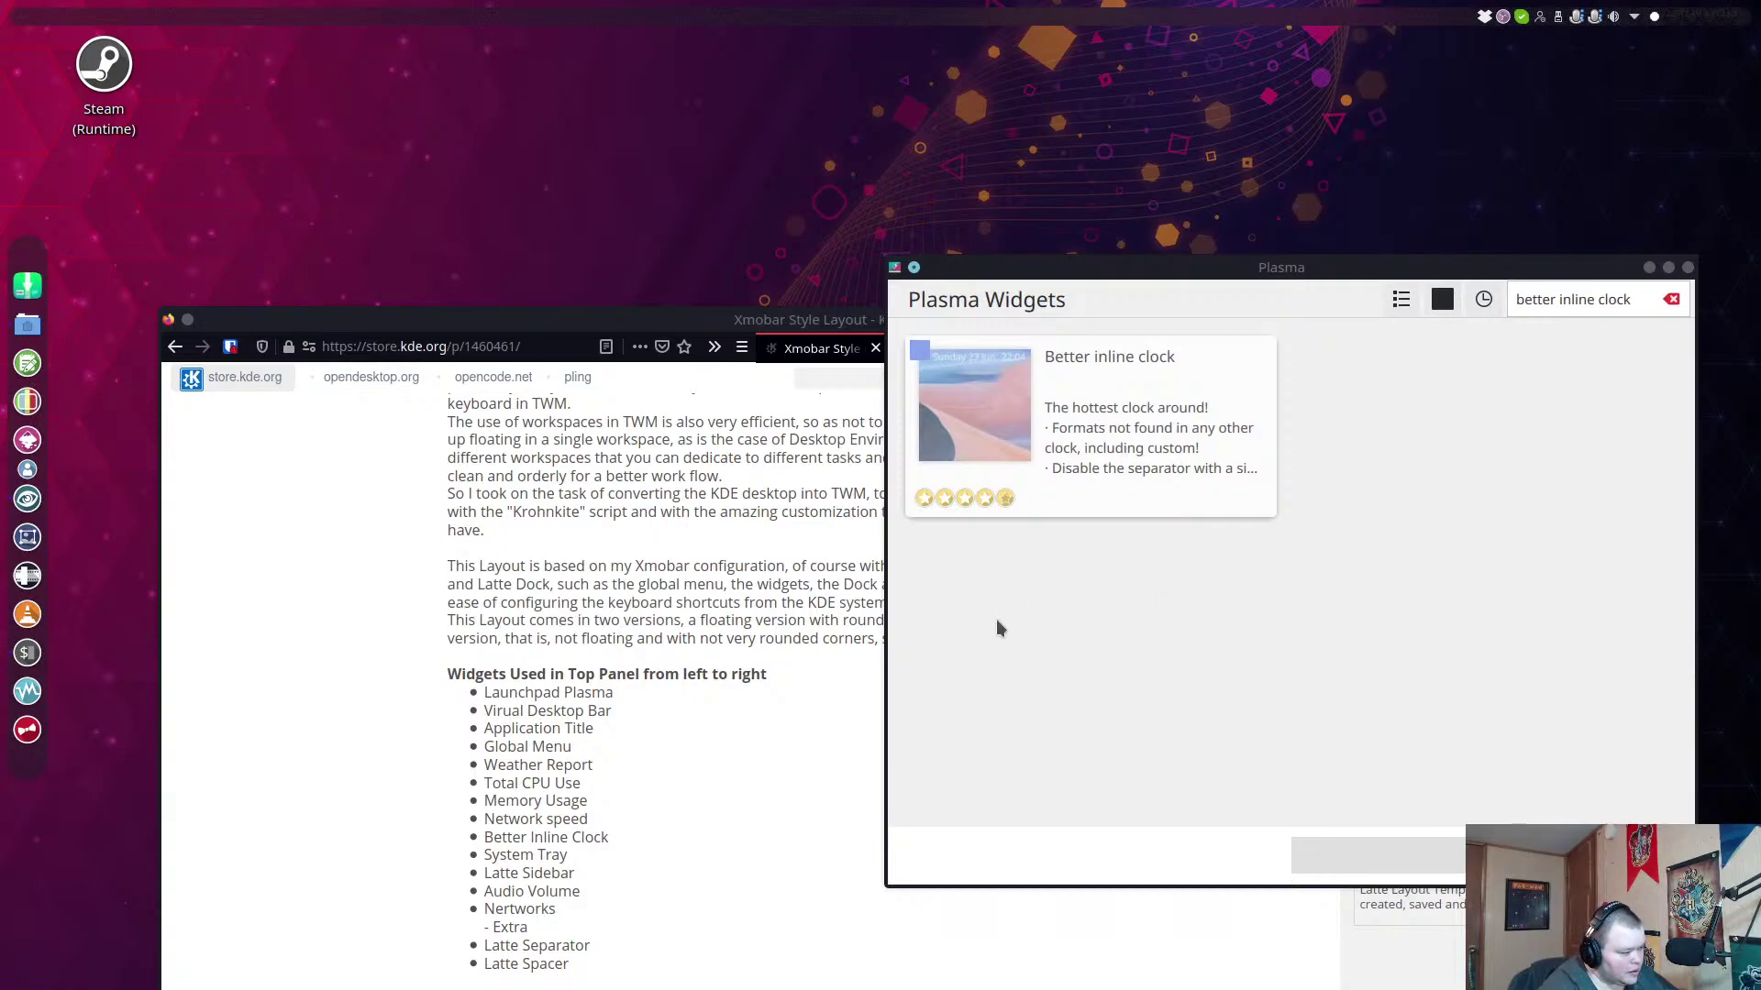
Search the Plasma Widgets store for "latte sidebar" and install the Latte SideBar Button widget.
click(1634, 298)
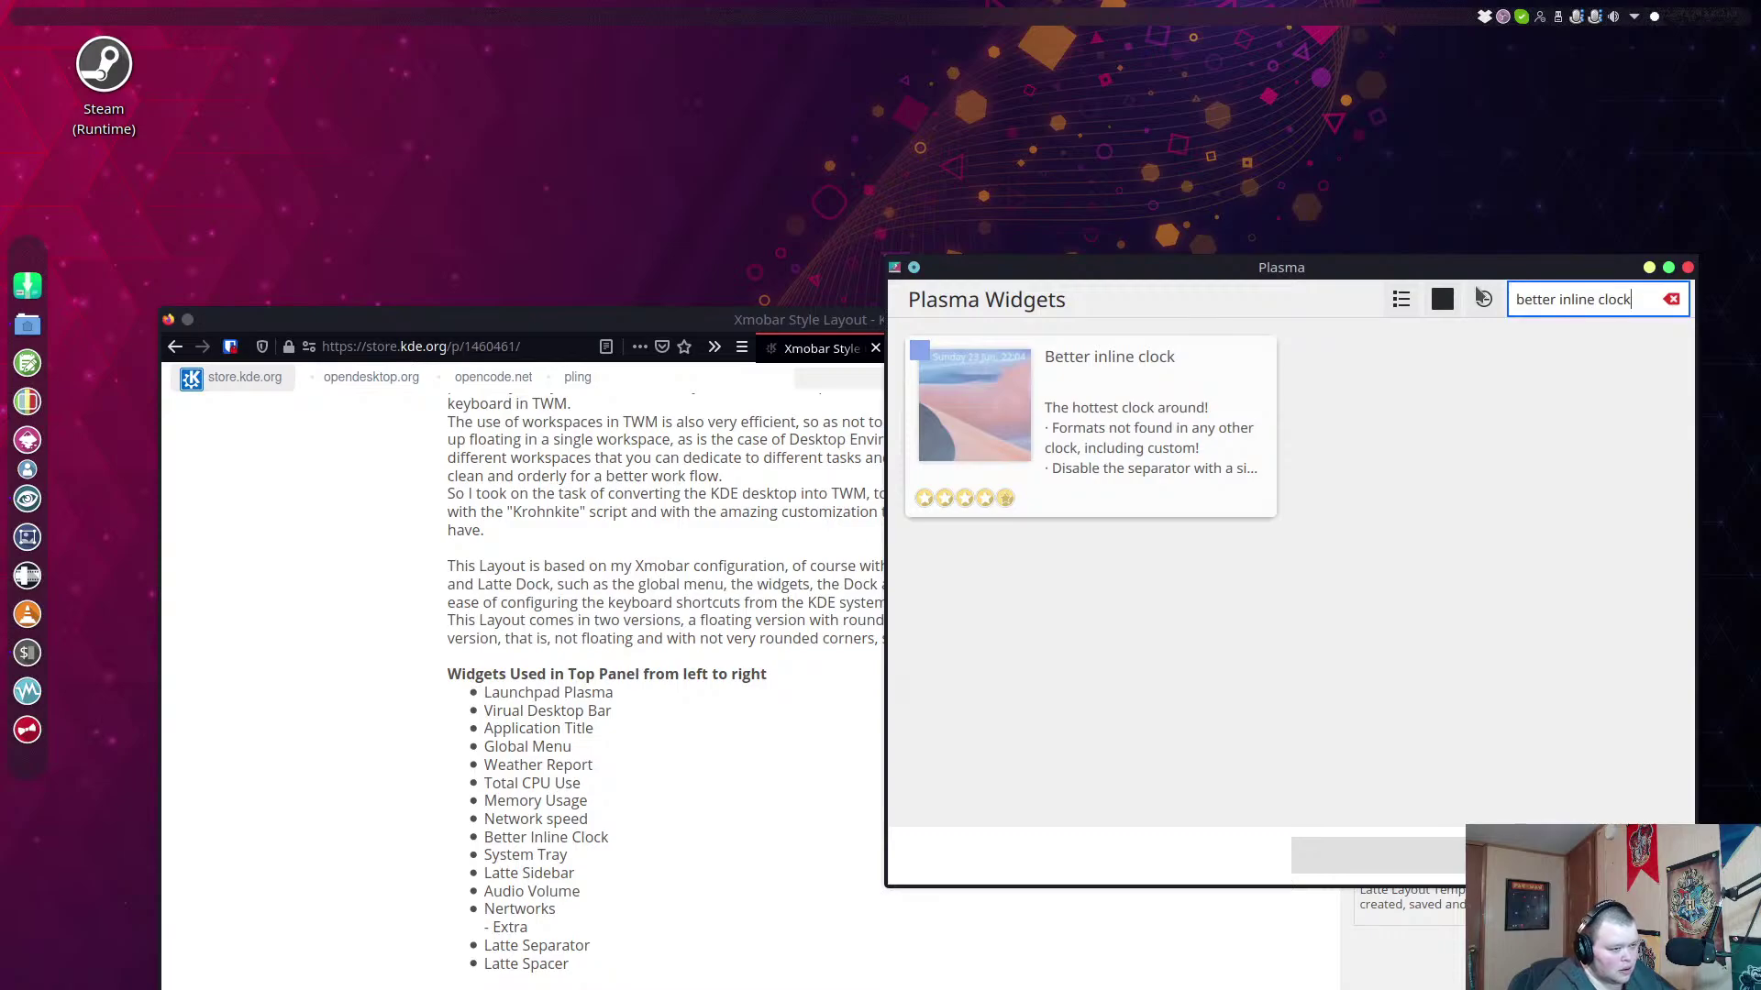
triple_click(1531, 291)
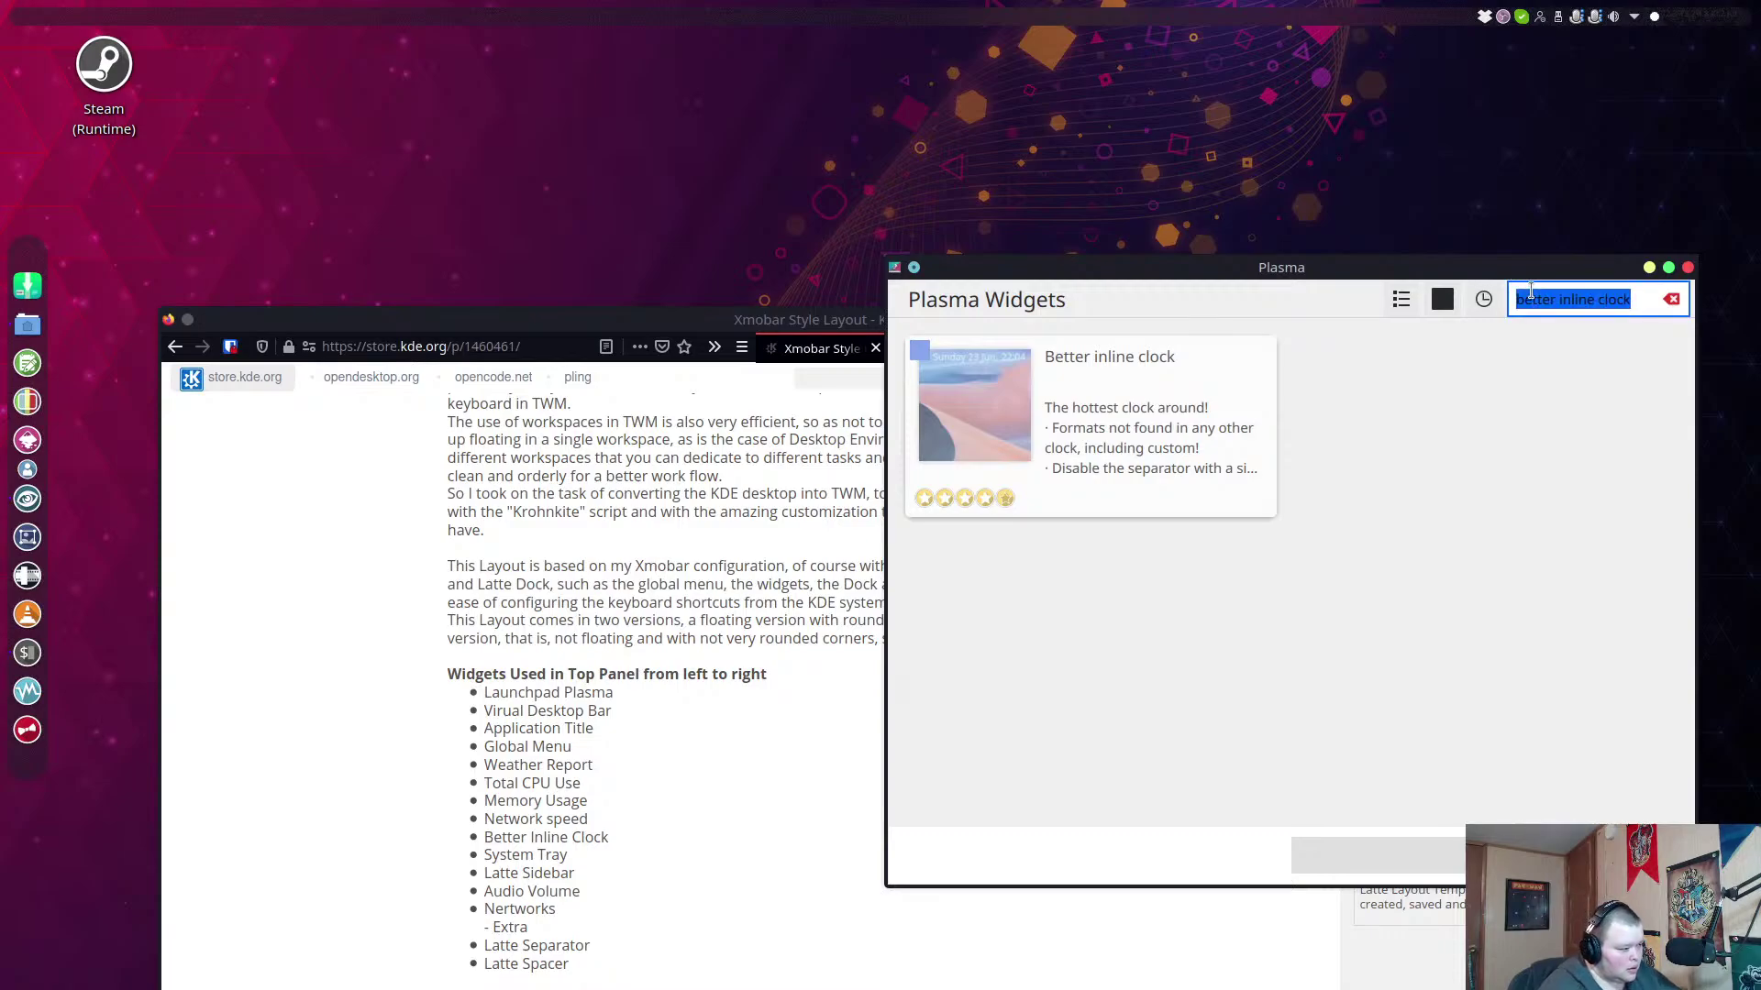
text(latte)
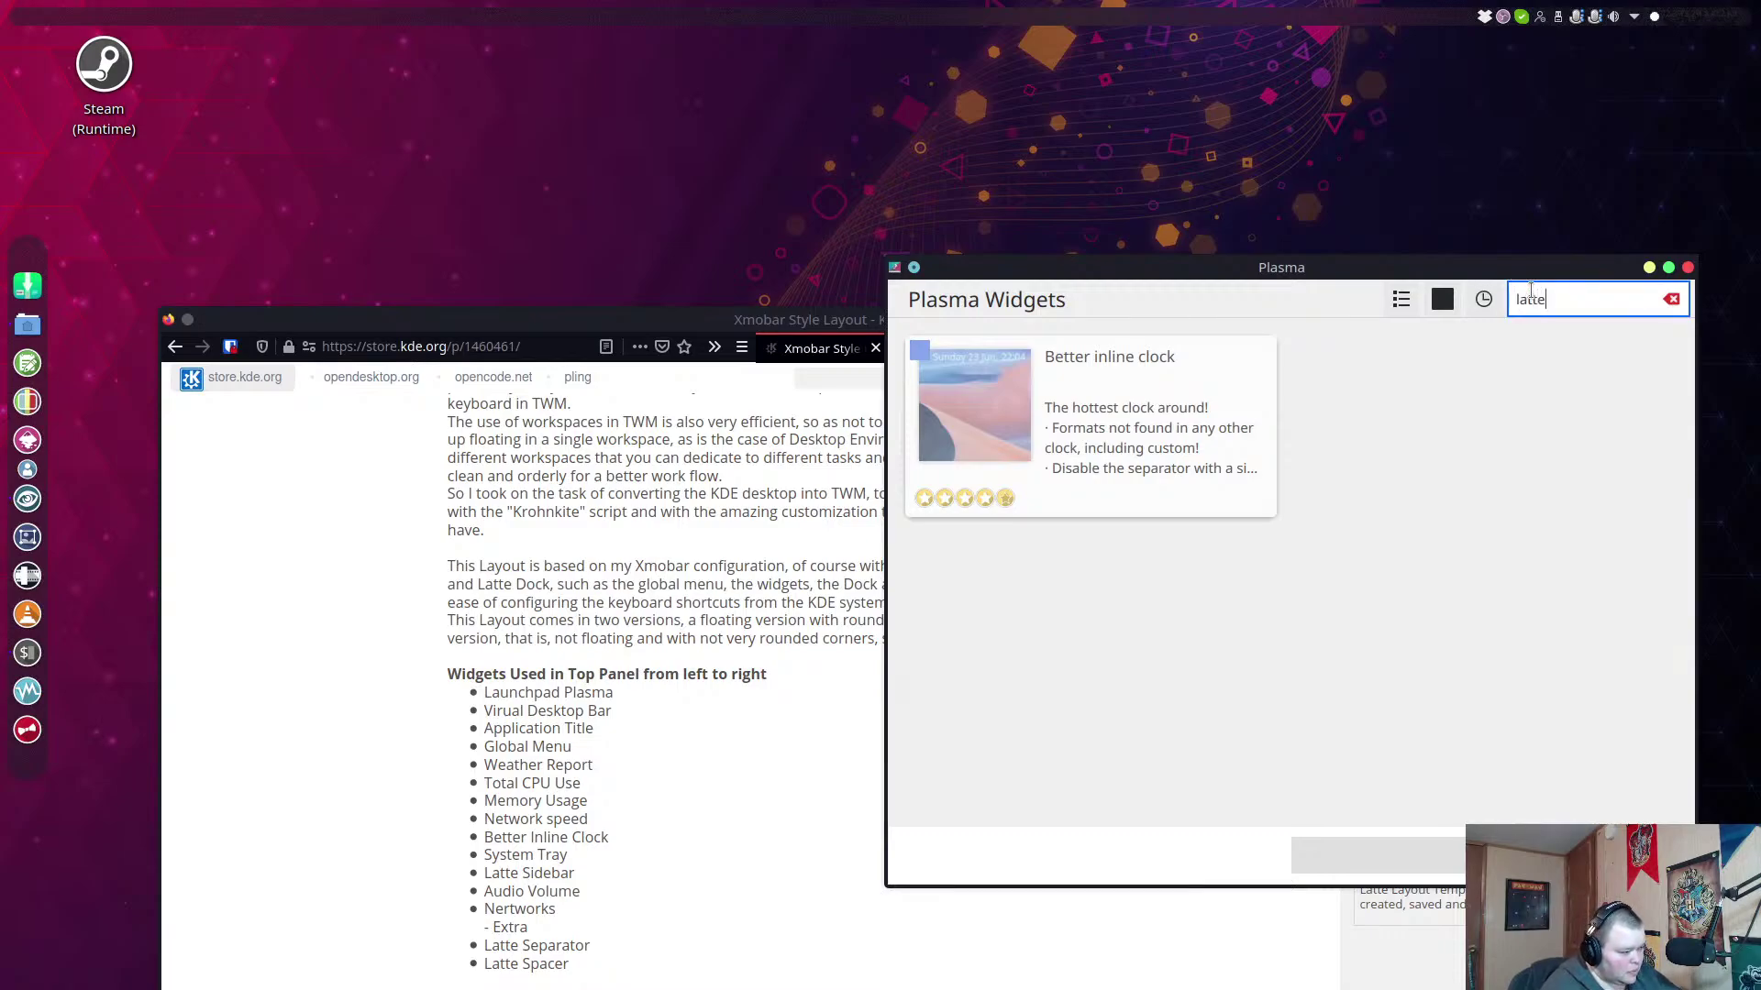
text( sidebar)
key(Return)
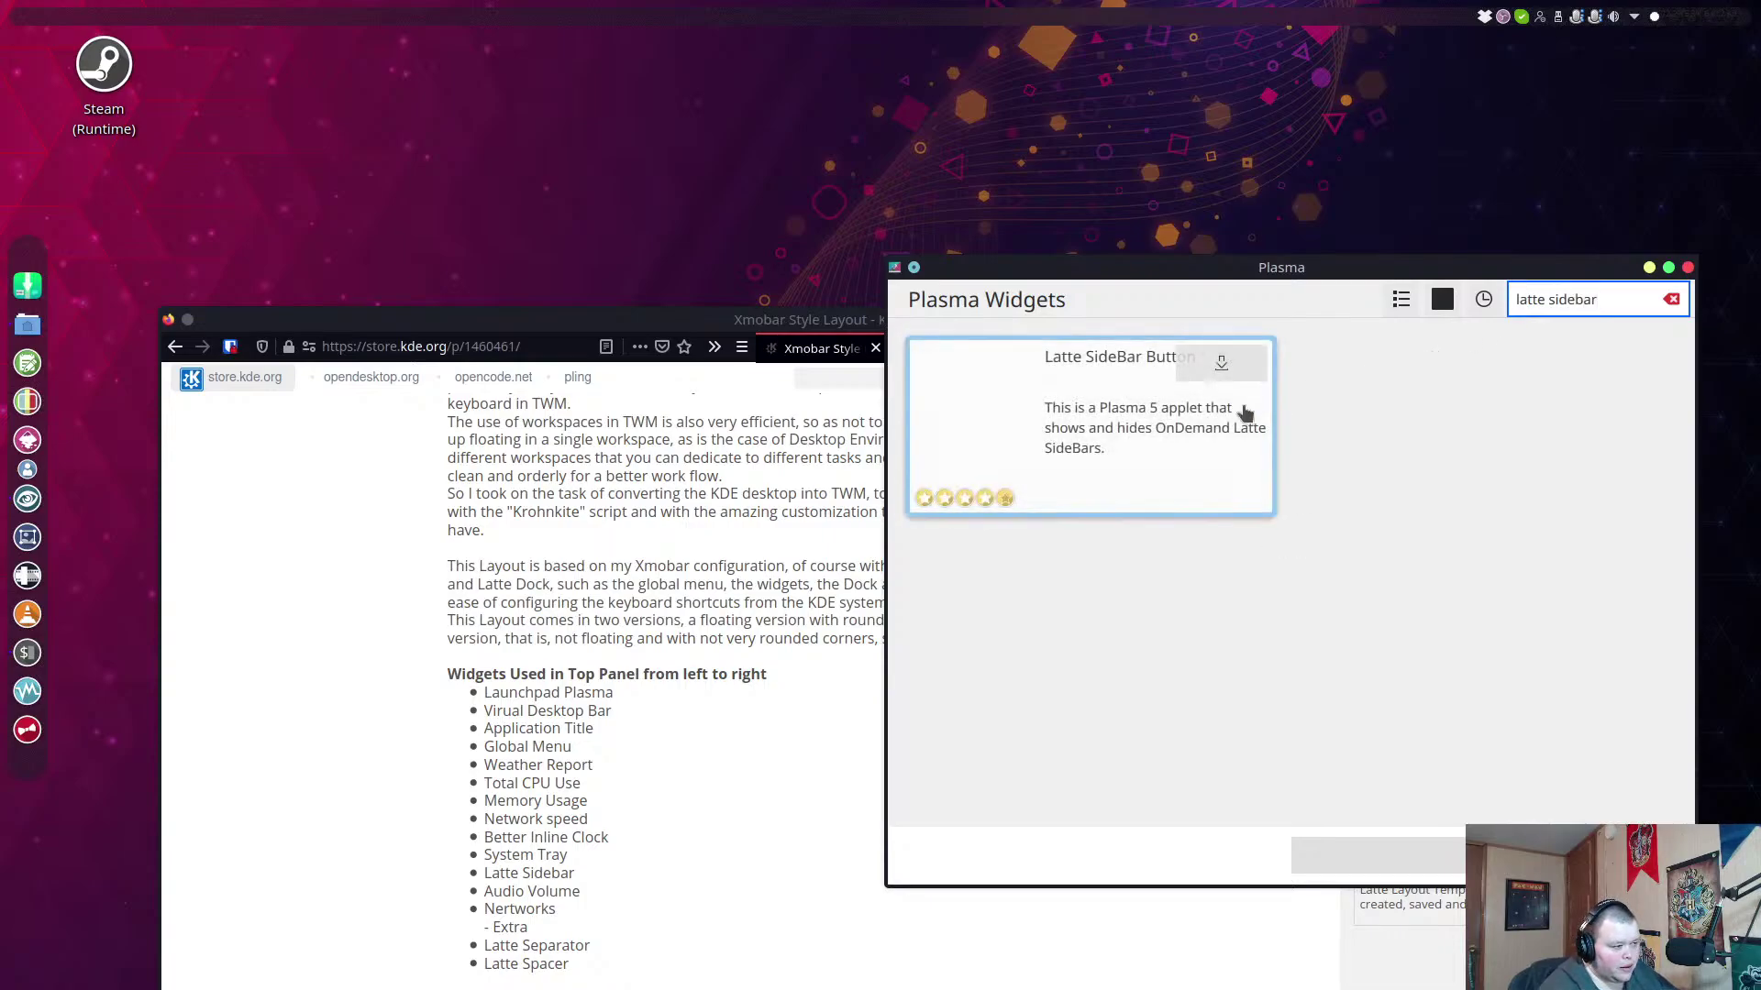
click(1229, 372)
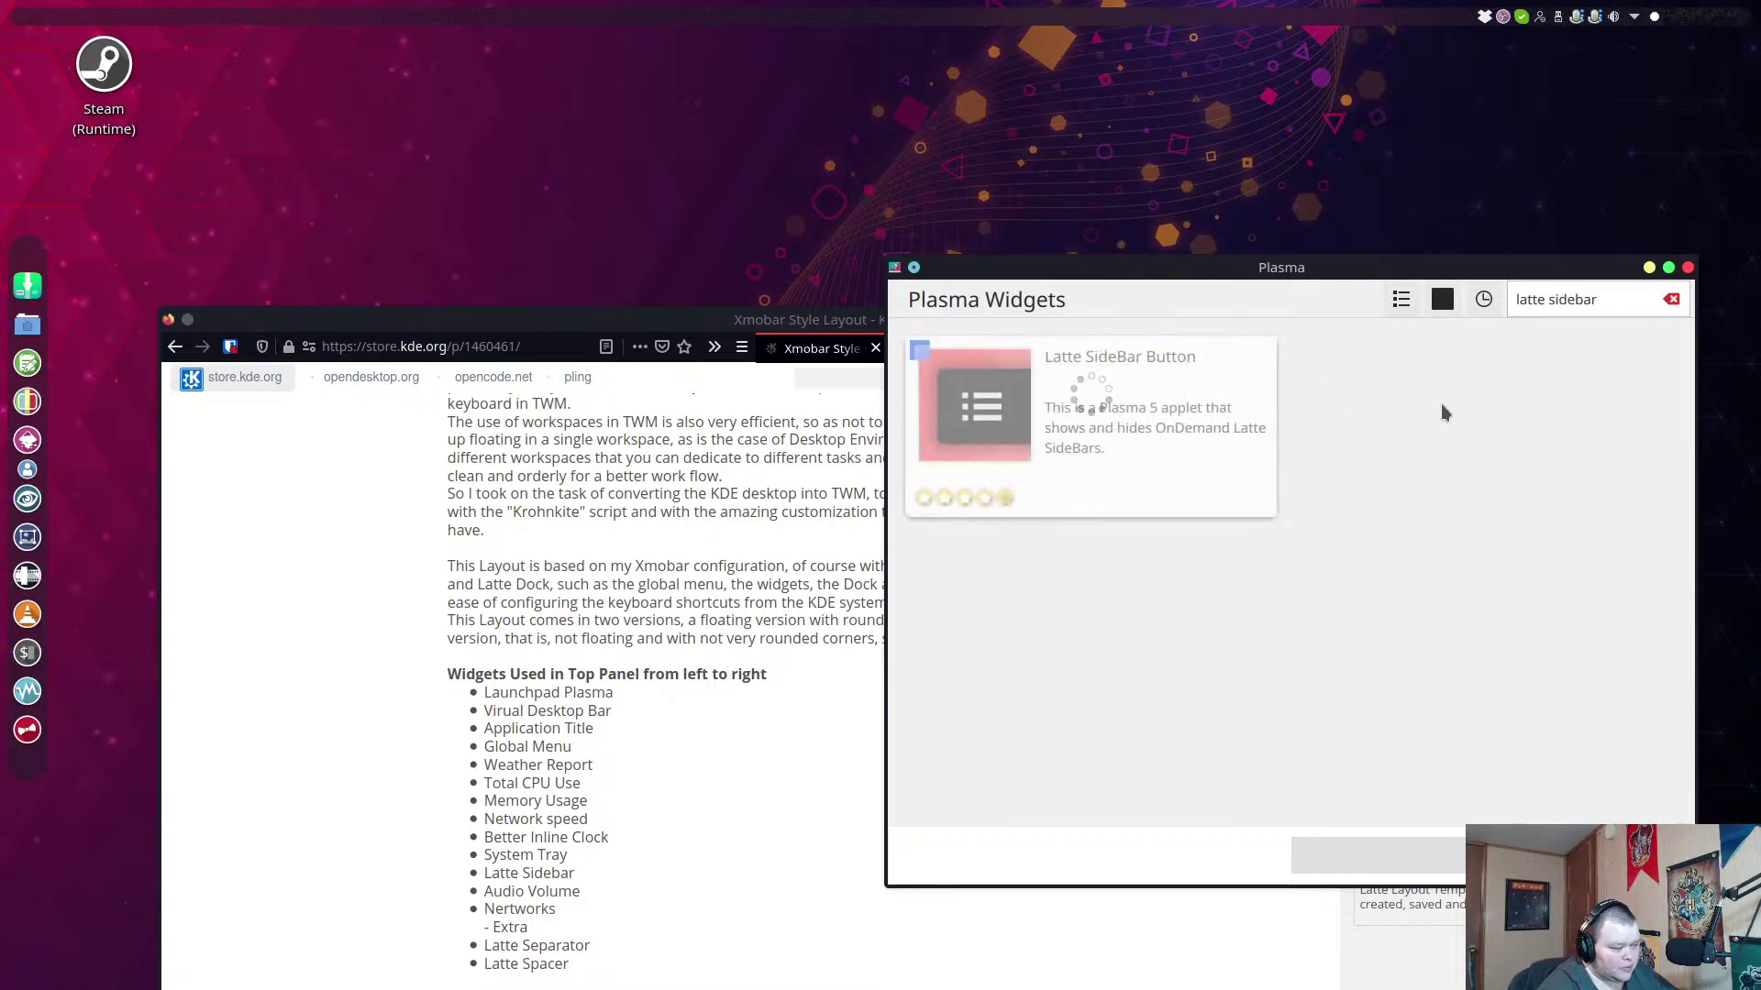
Search the Plasma Widgets store for "latte sep" and install the Latte Separator widget.
click(1517, 298)
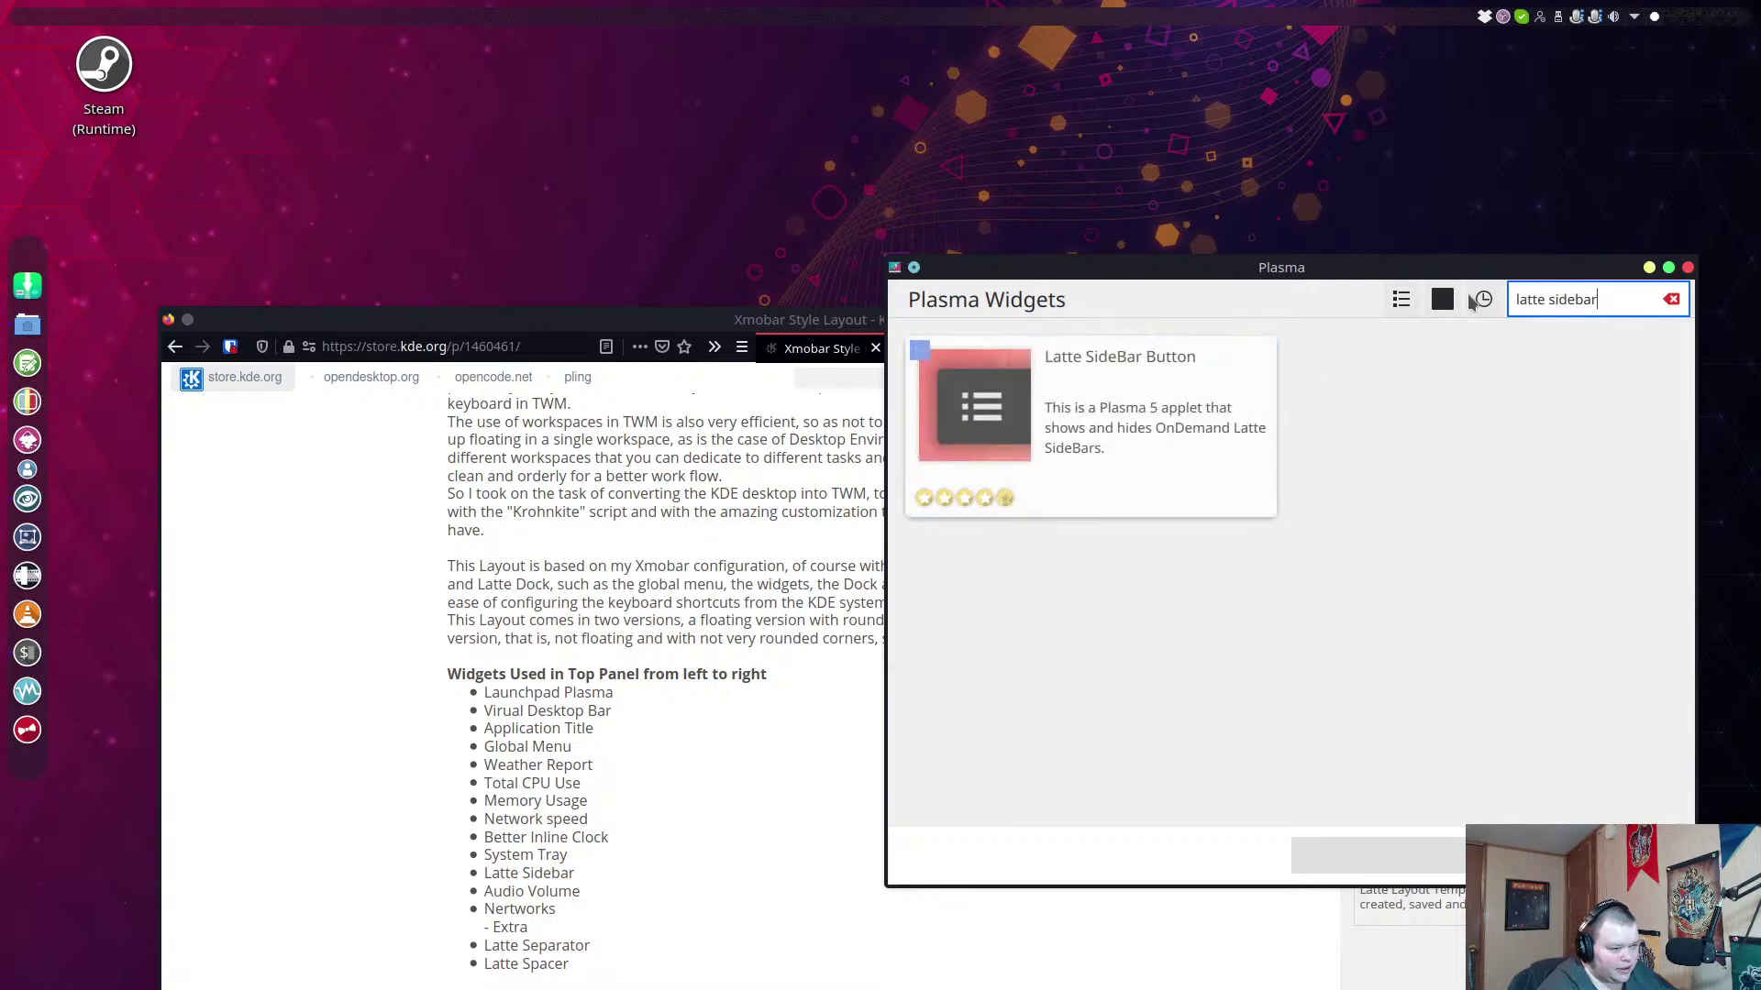
triple_click(1577, 289)
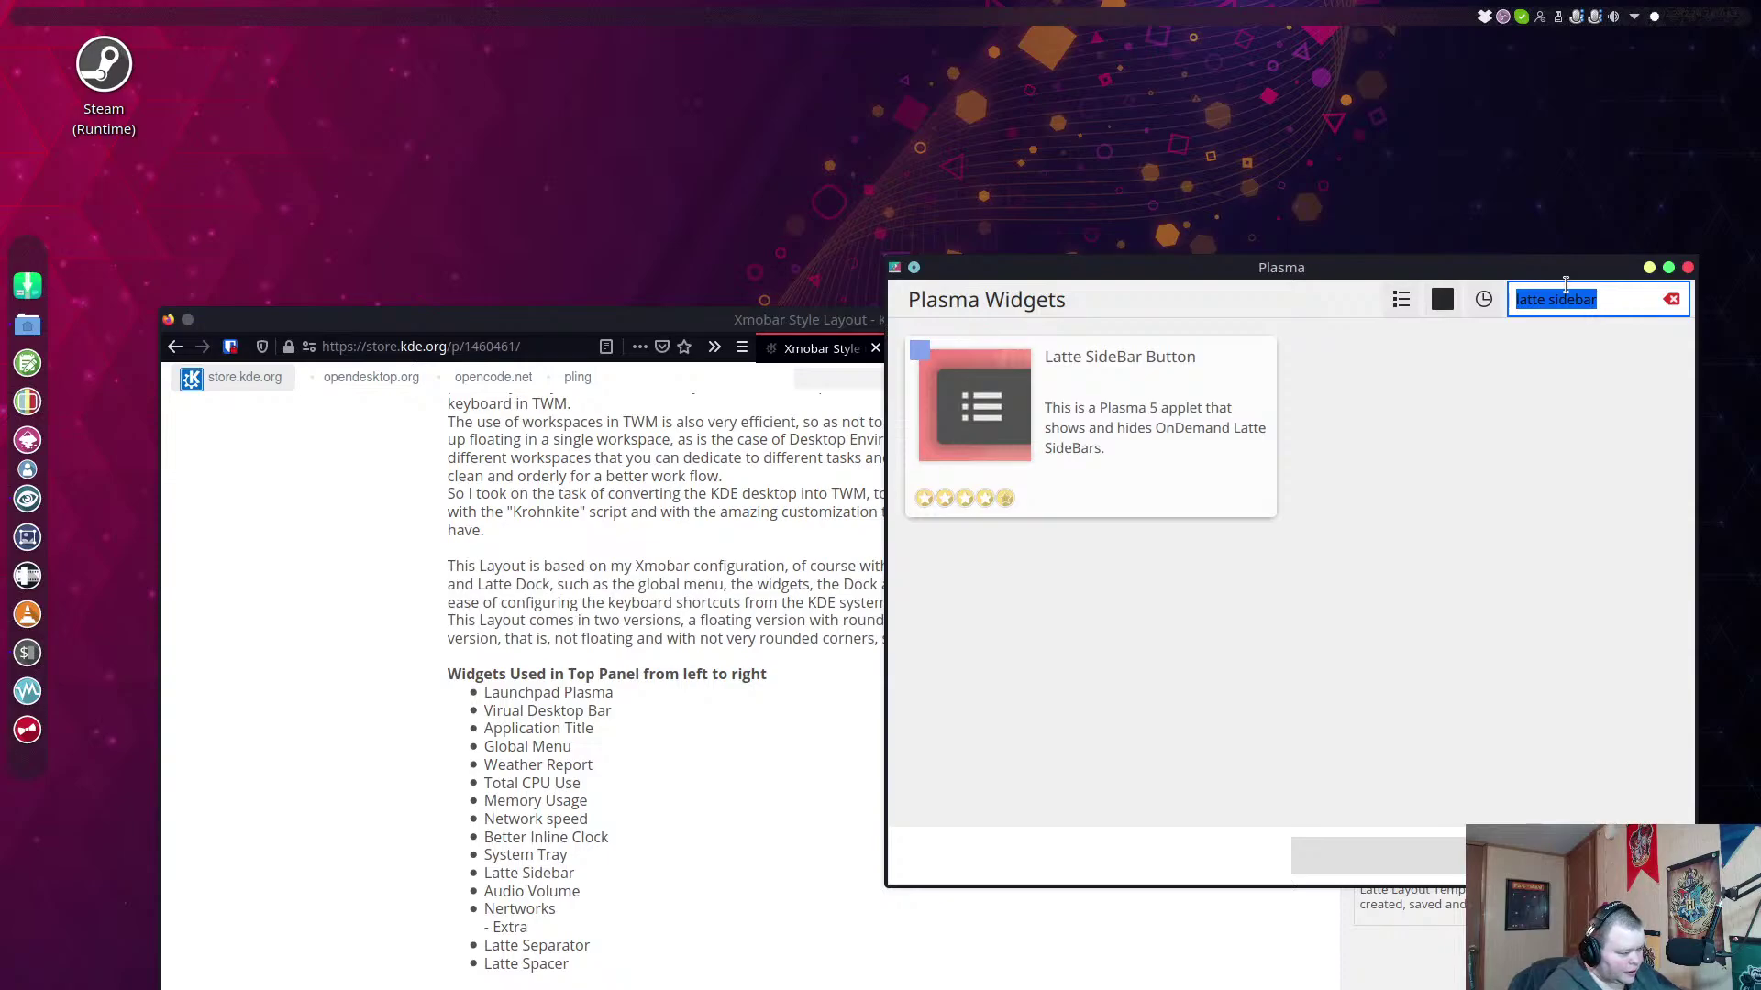
text(latte )
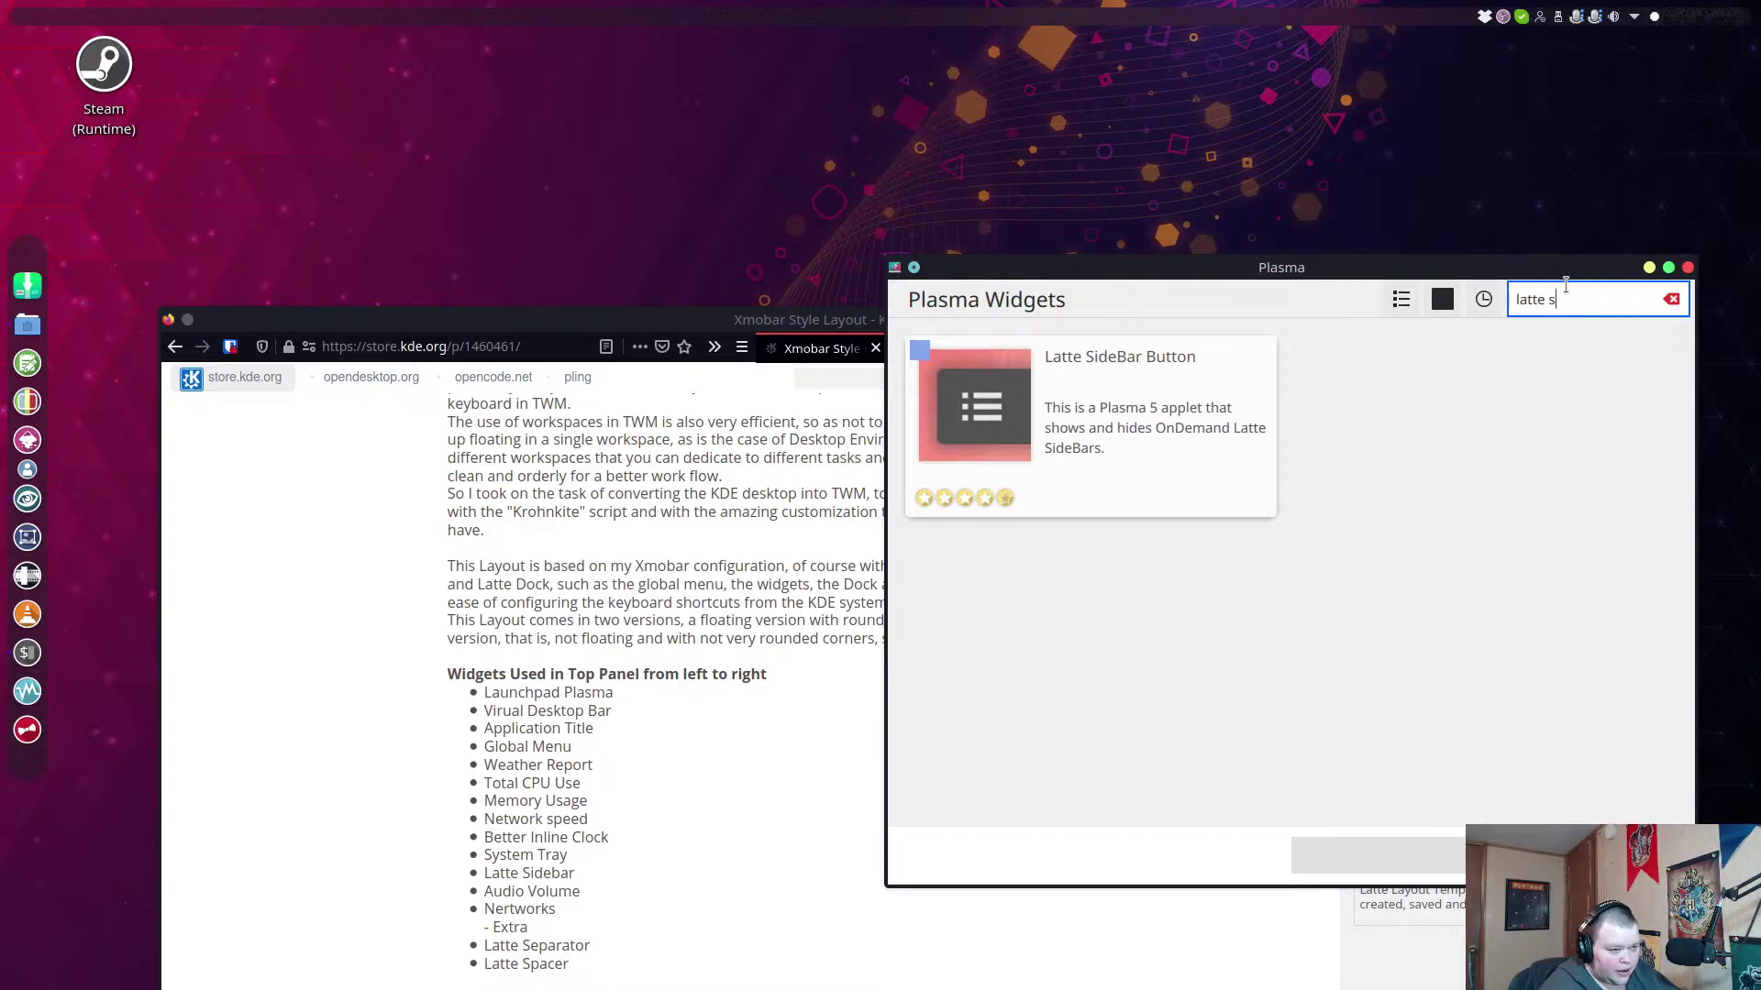
text(sep)
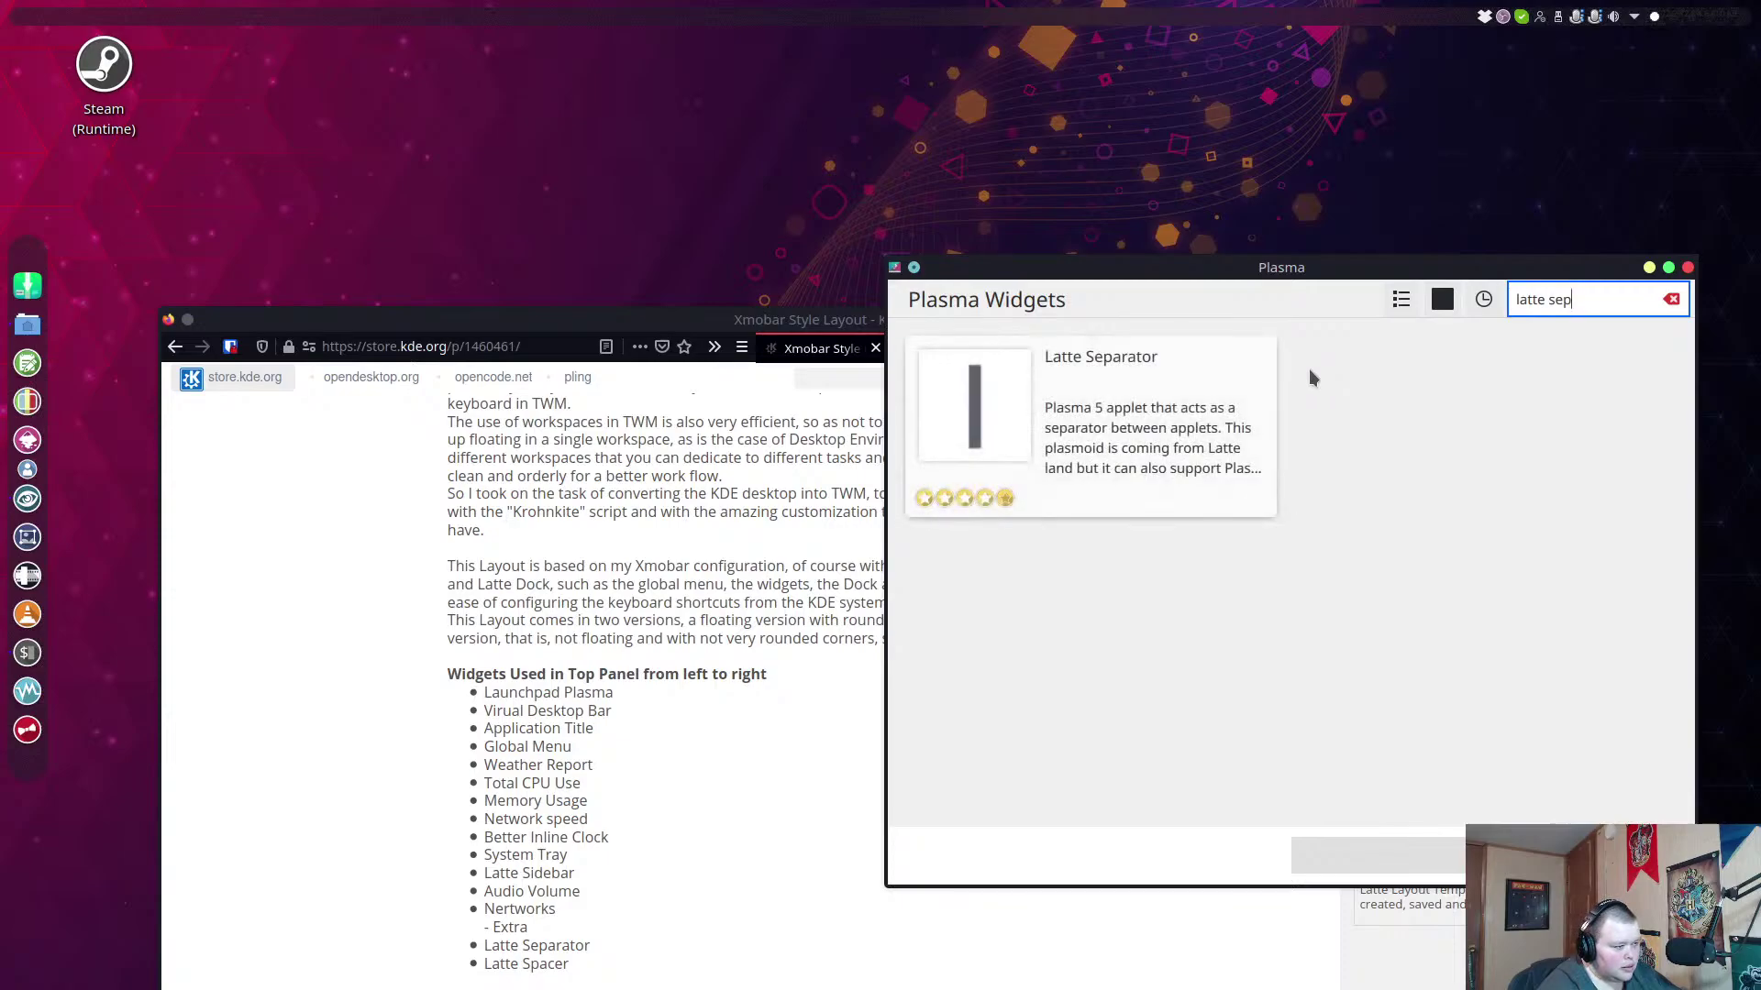
click(1229, 365)
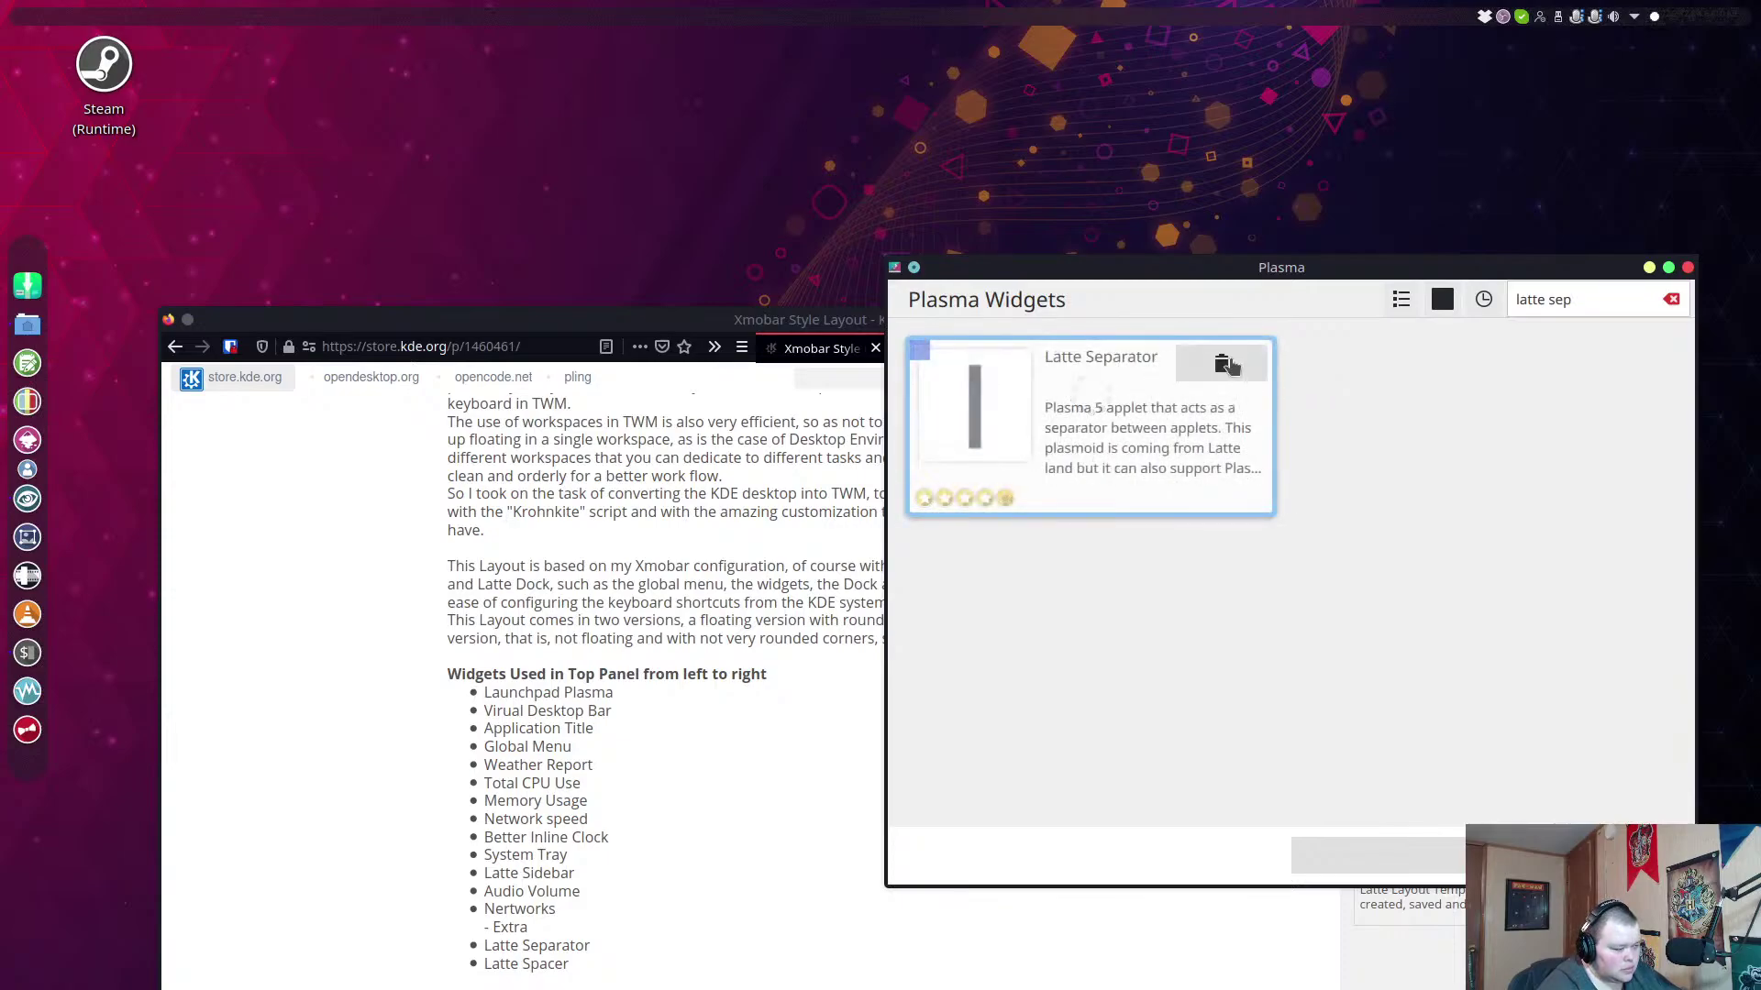
click(1230, 365)
Search the Plasma Widgets store for "latte space" and install the Latte Spacer widget.
click(1559, 302)
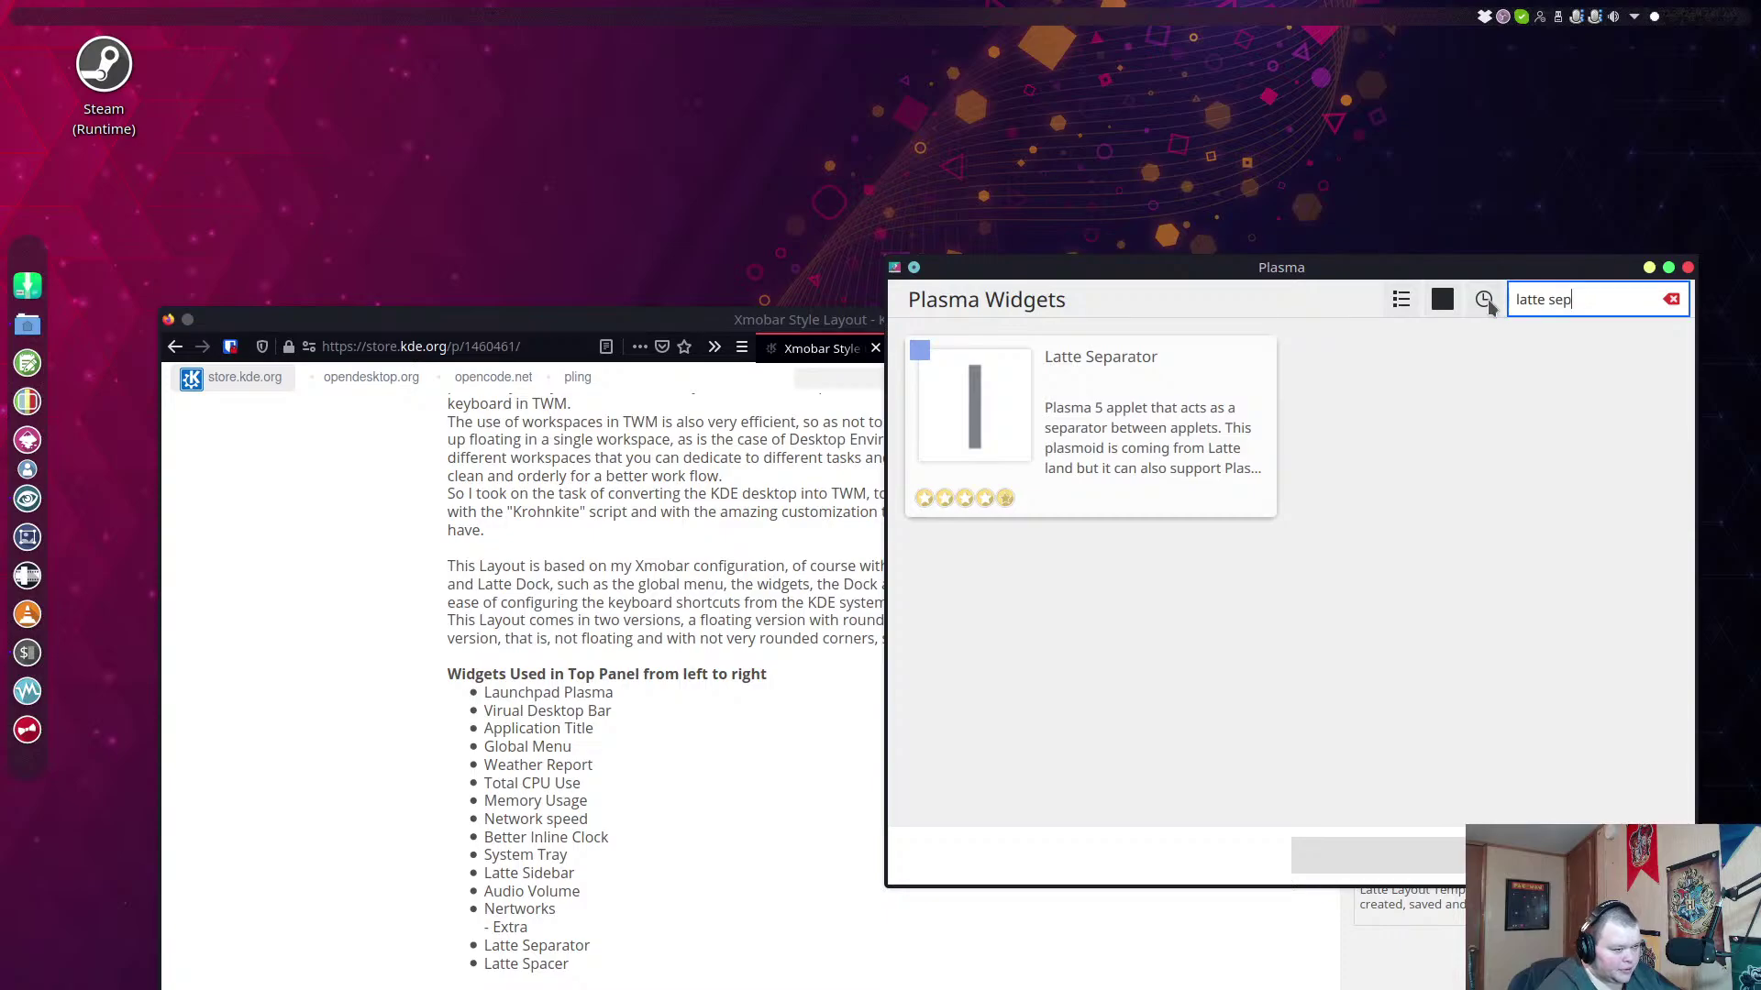
triple_click(1611, 313)
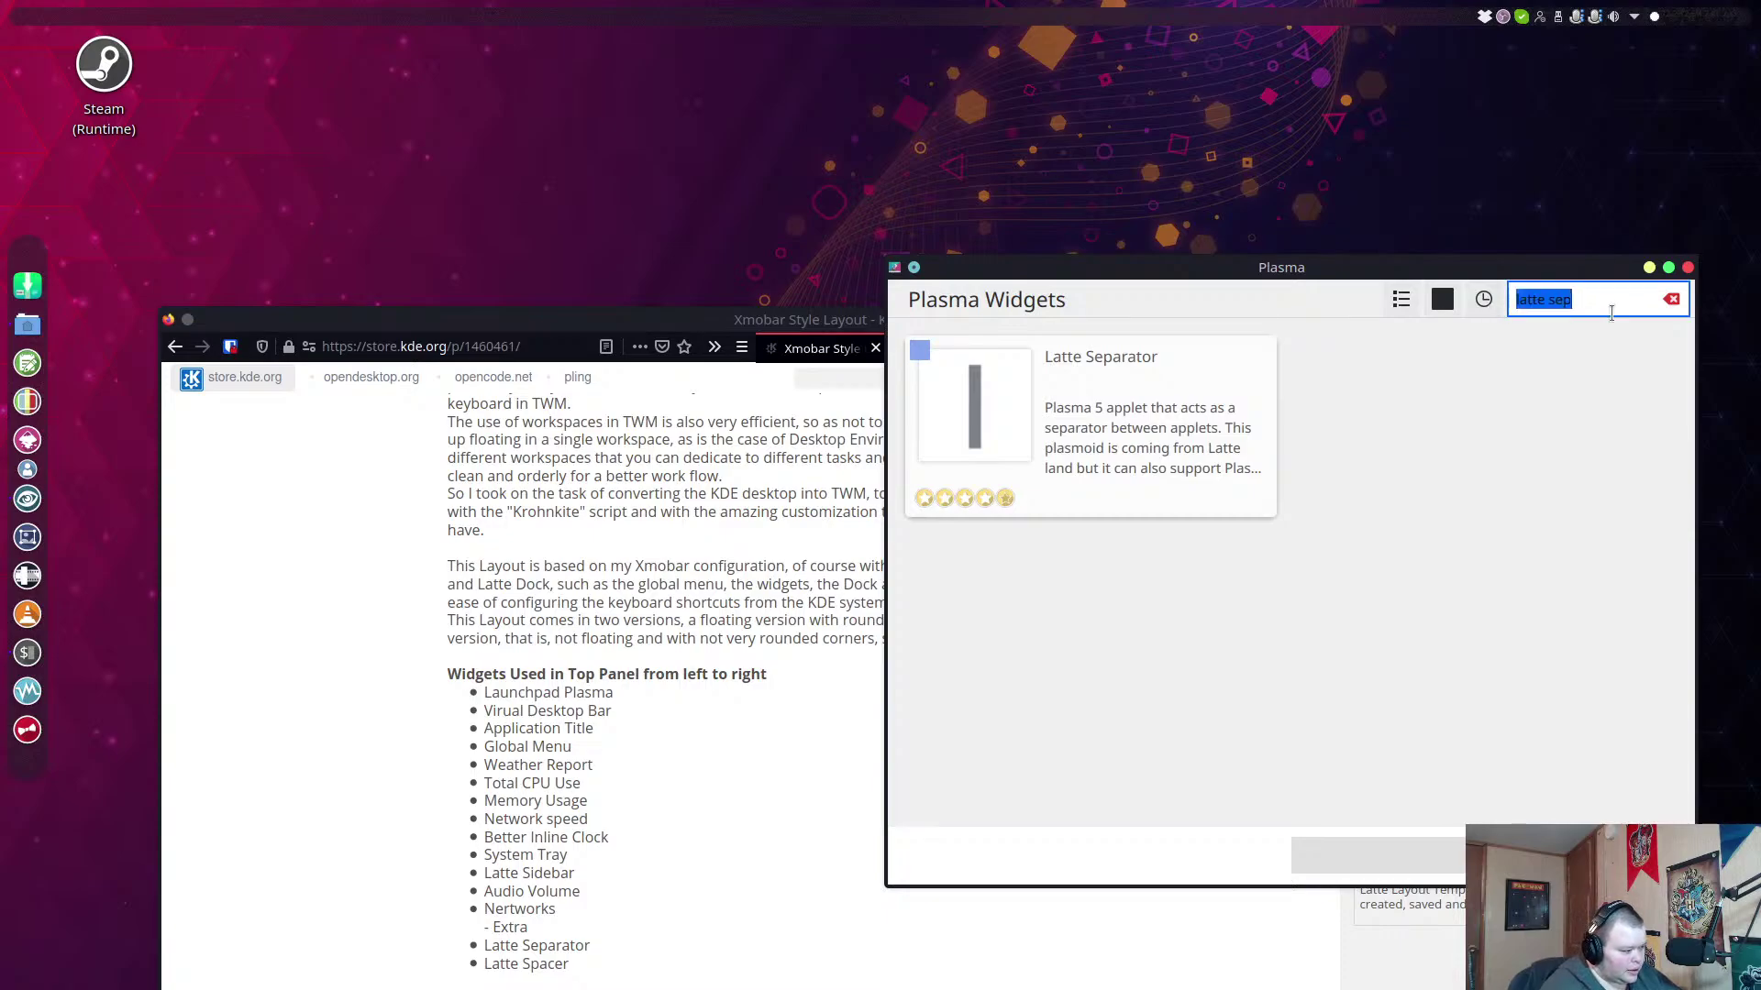
text(latte space)
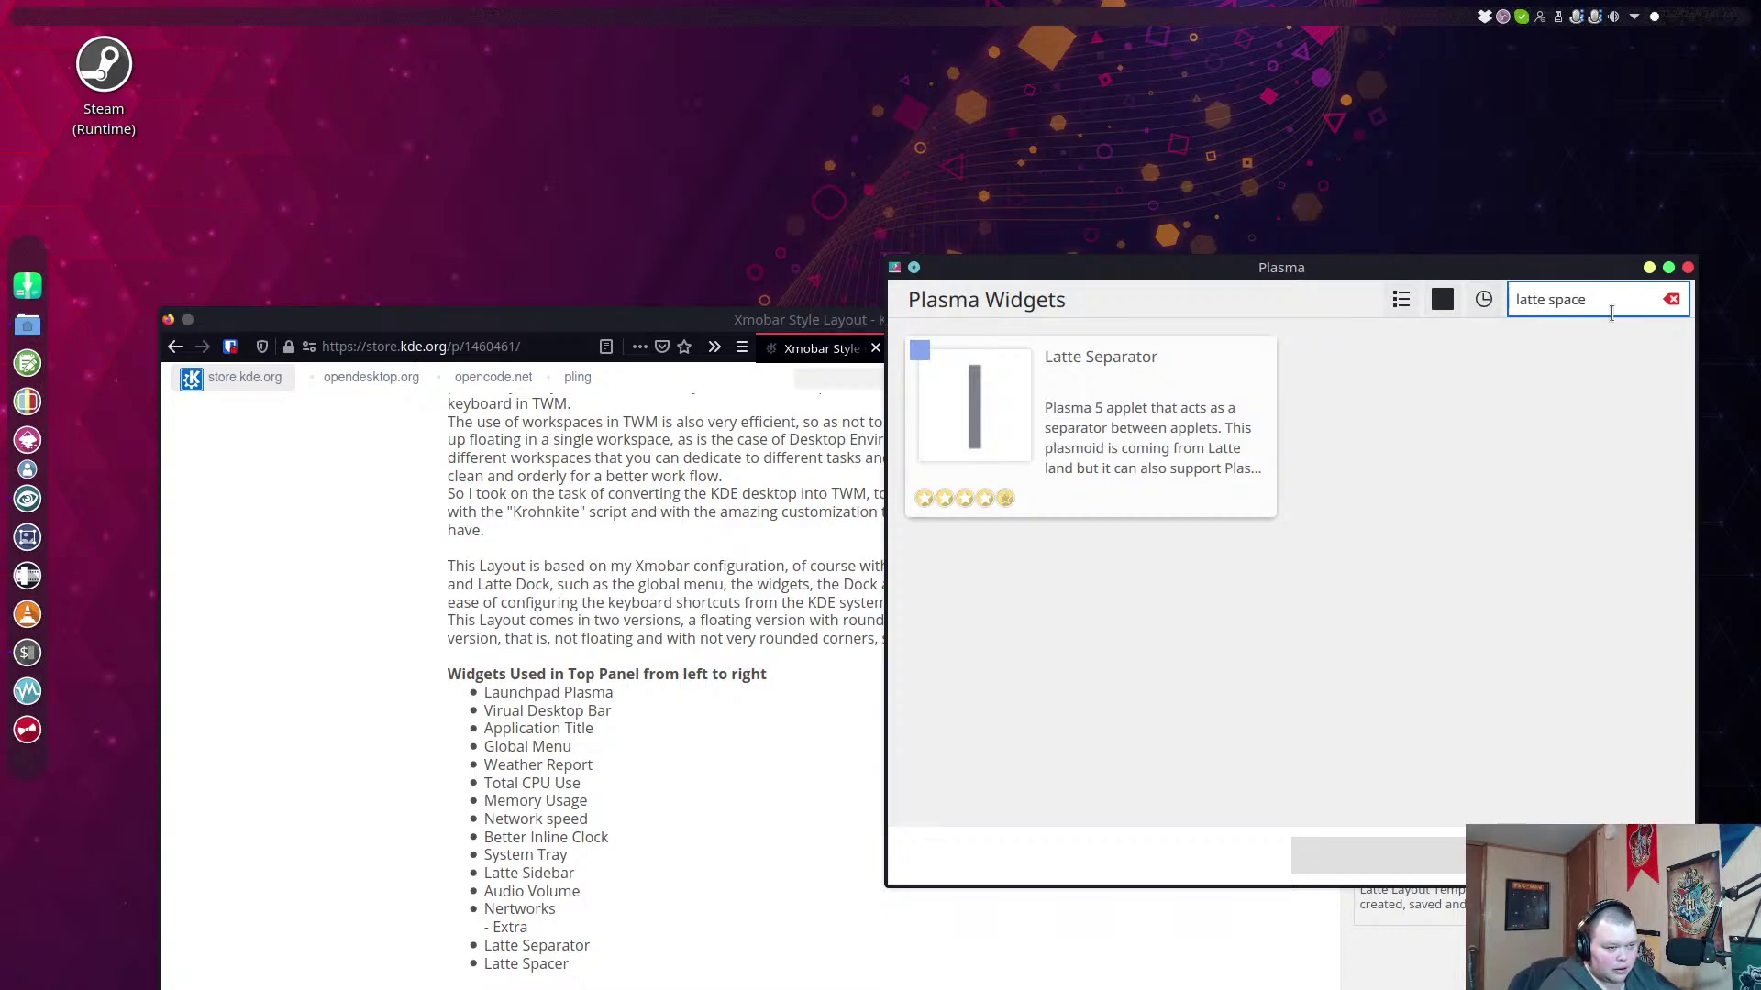
key(Return)
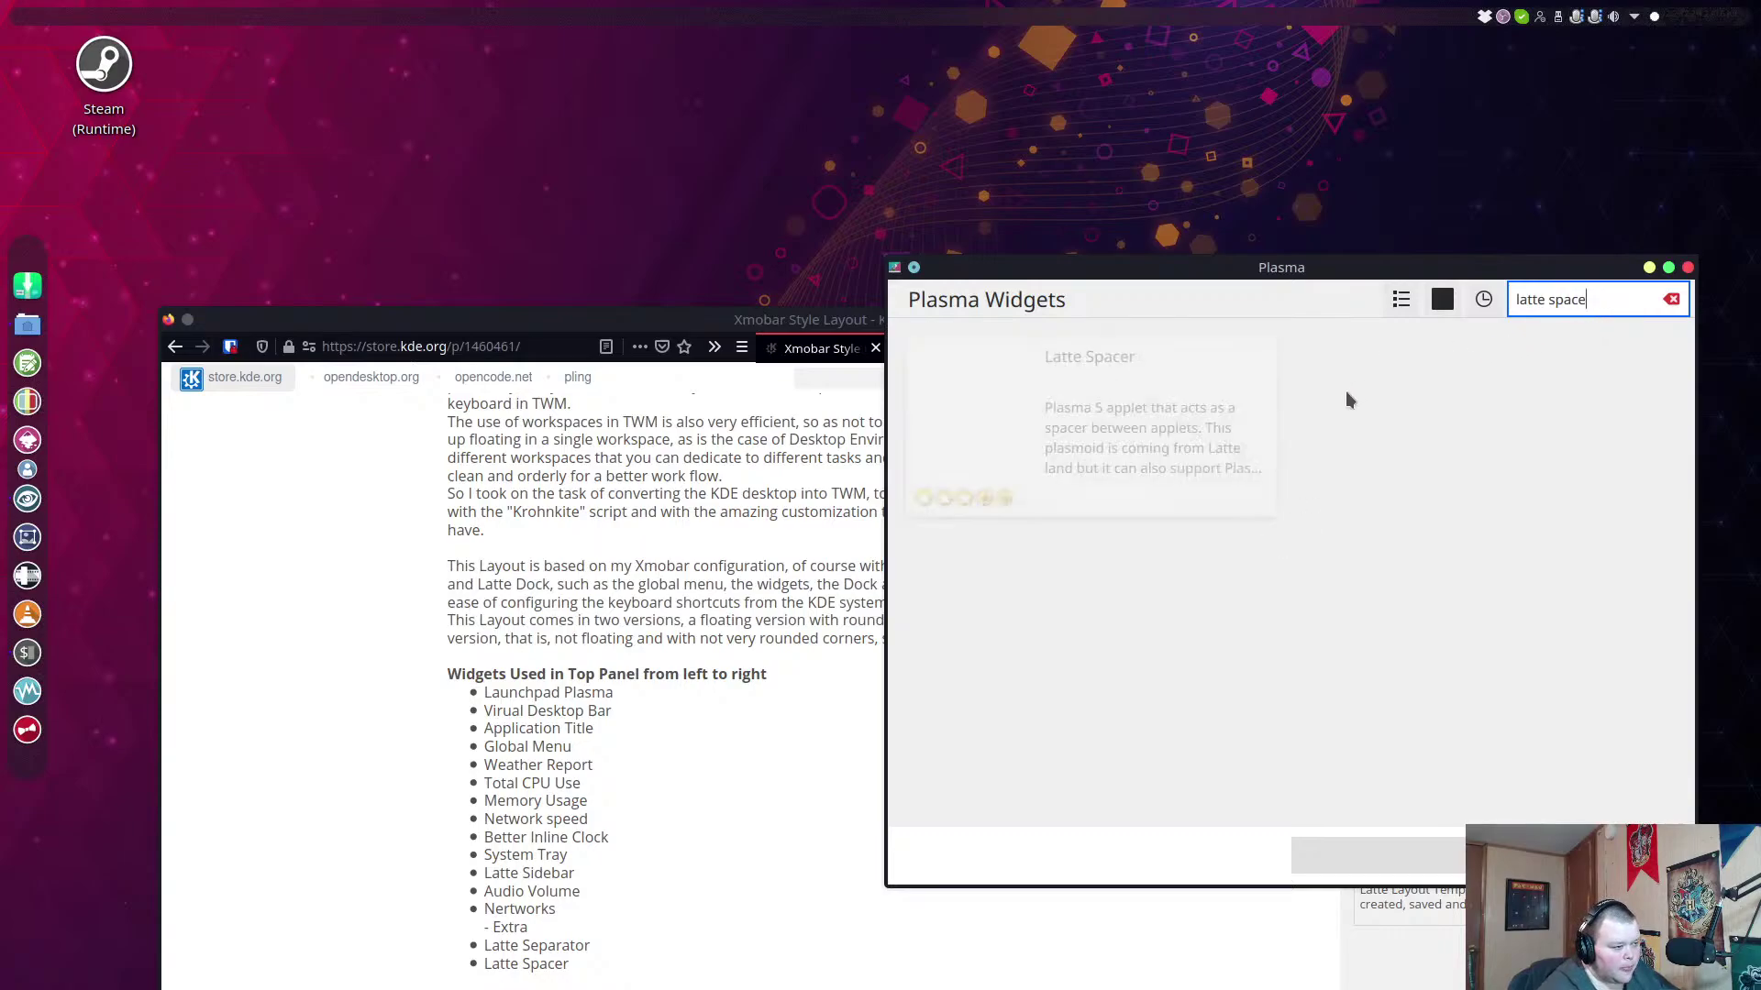
click(1238, 366)
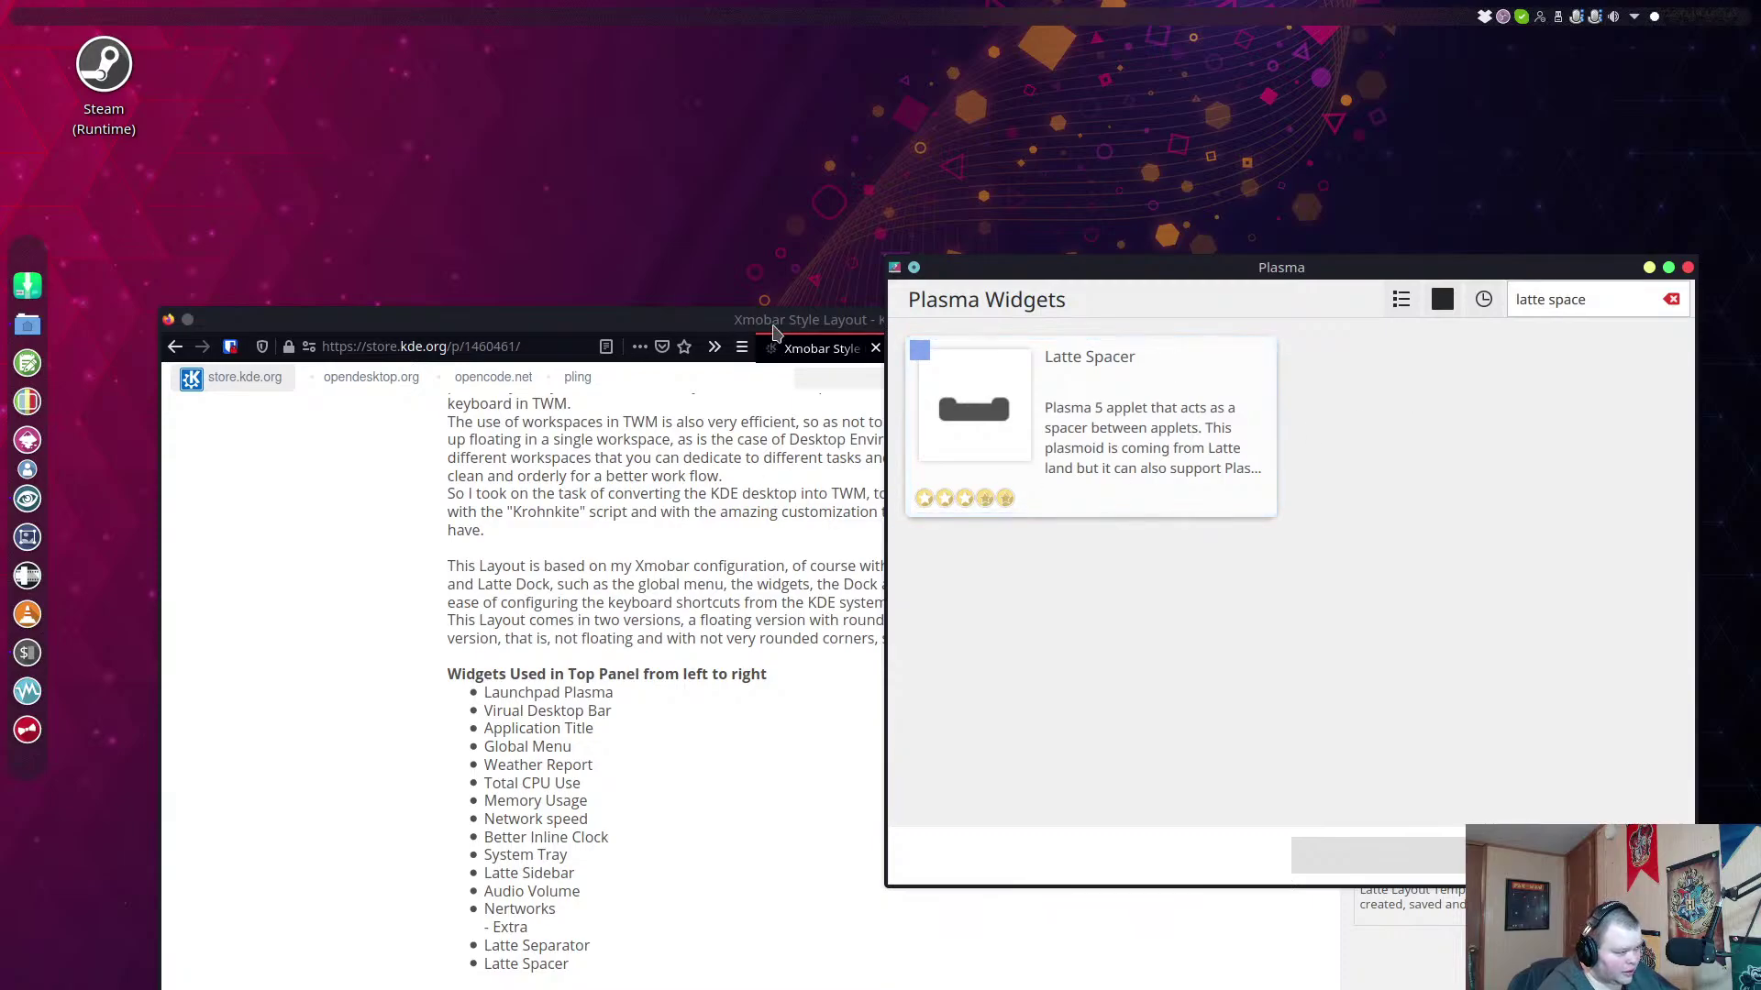
Check the top panel, sidebar and dock widget lists on the Xmobar Style Layout page, and close the Plasma Widgets store.
drag(778, 318, 731, 131)
scroll(617, 638, down, 2)
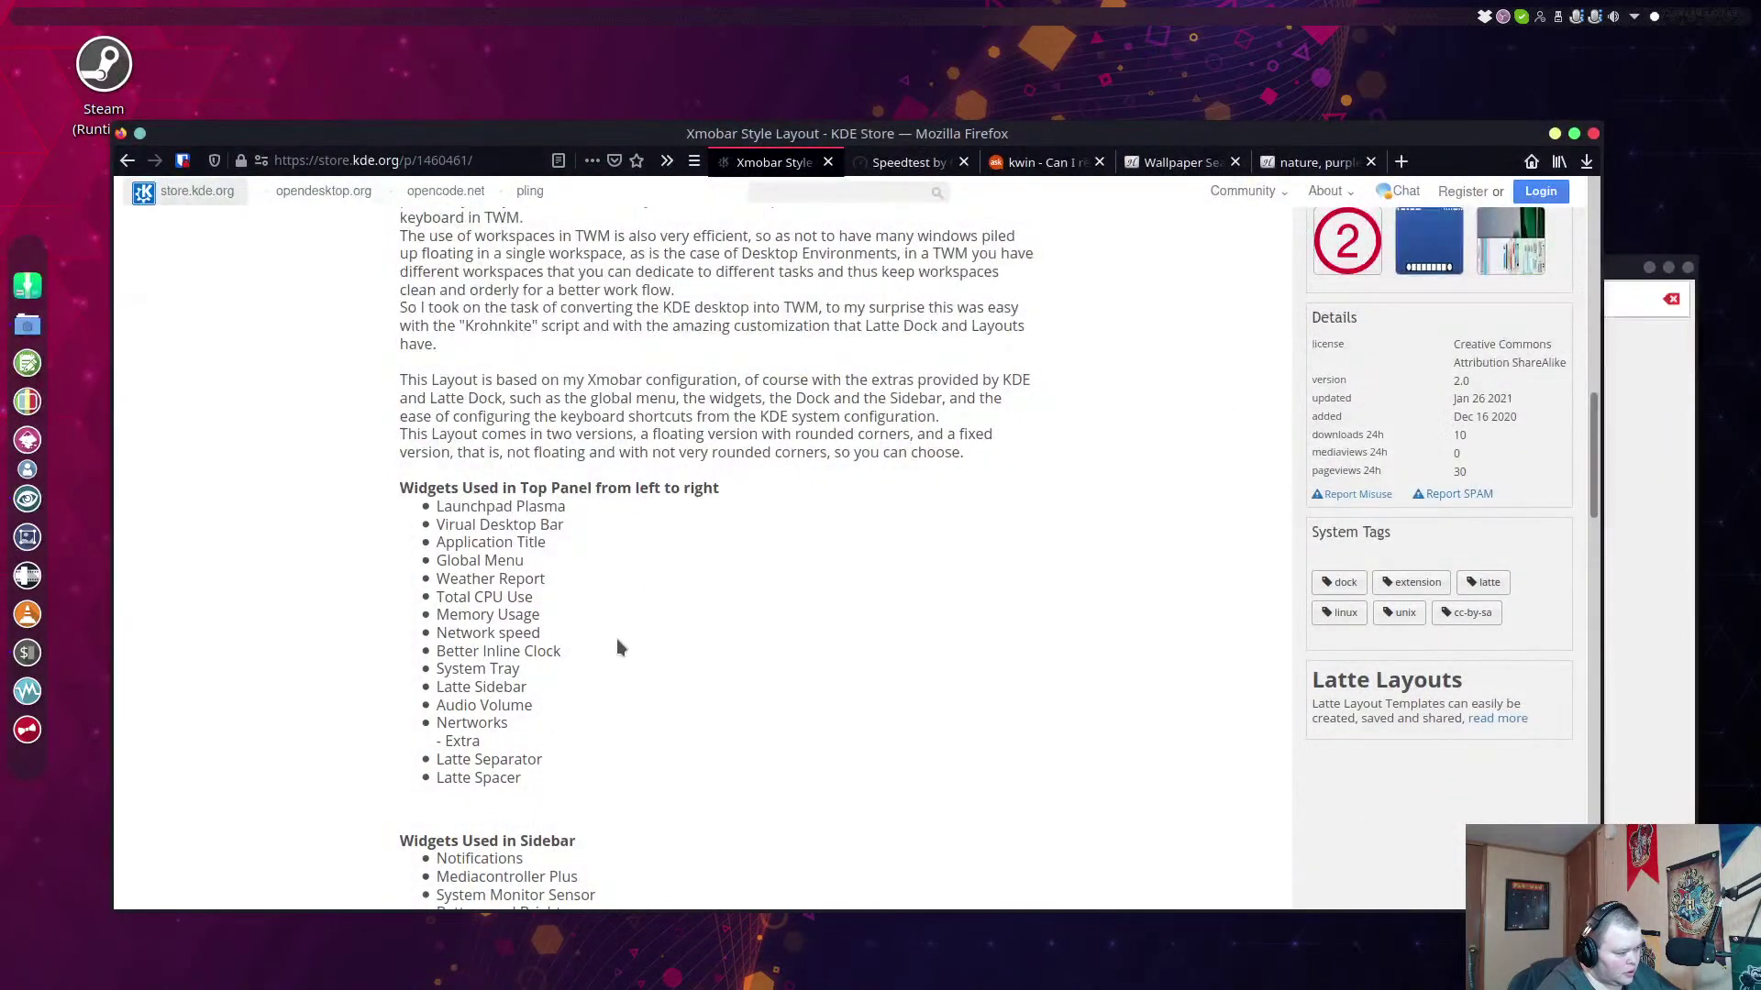
scroll(616, 638, down, 1)
scroll(584, 673, down, 1)
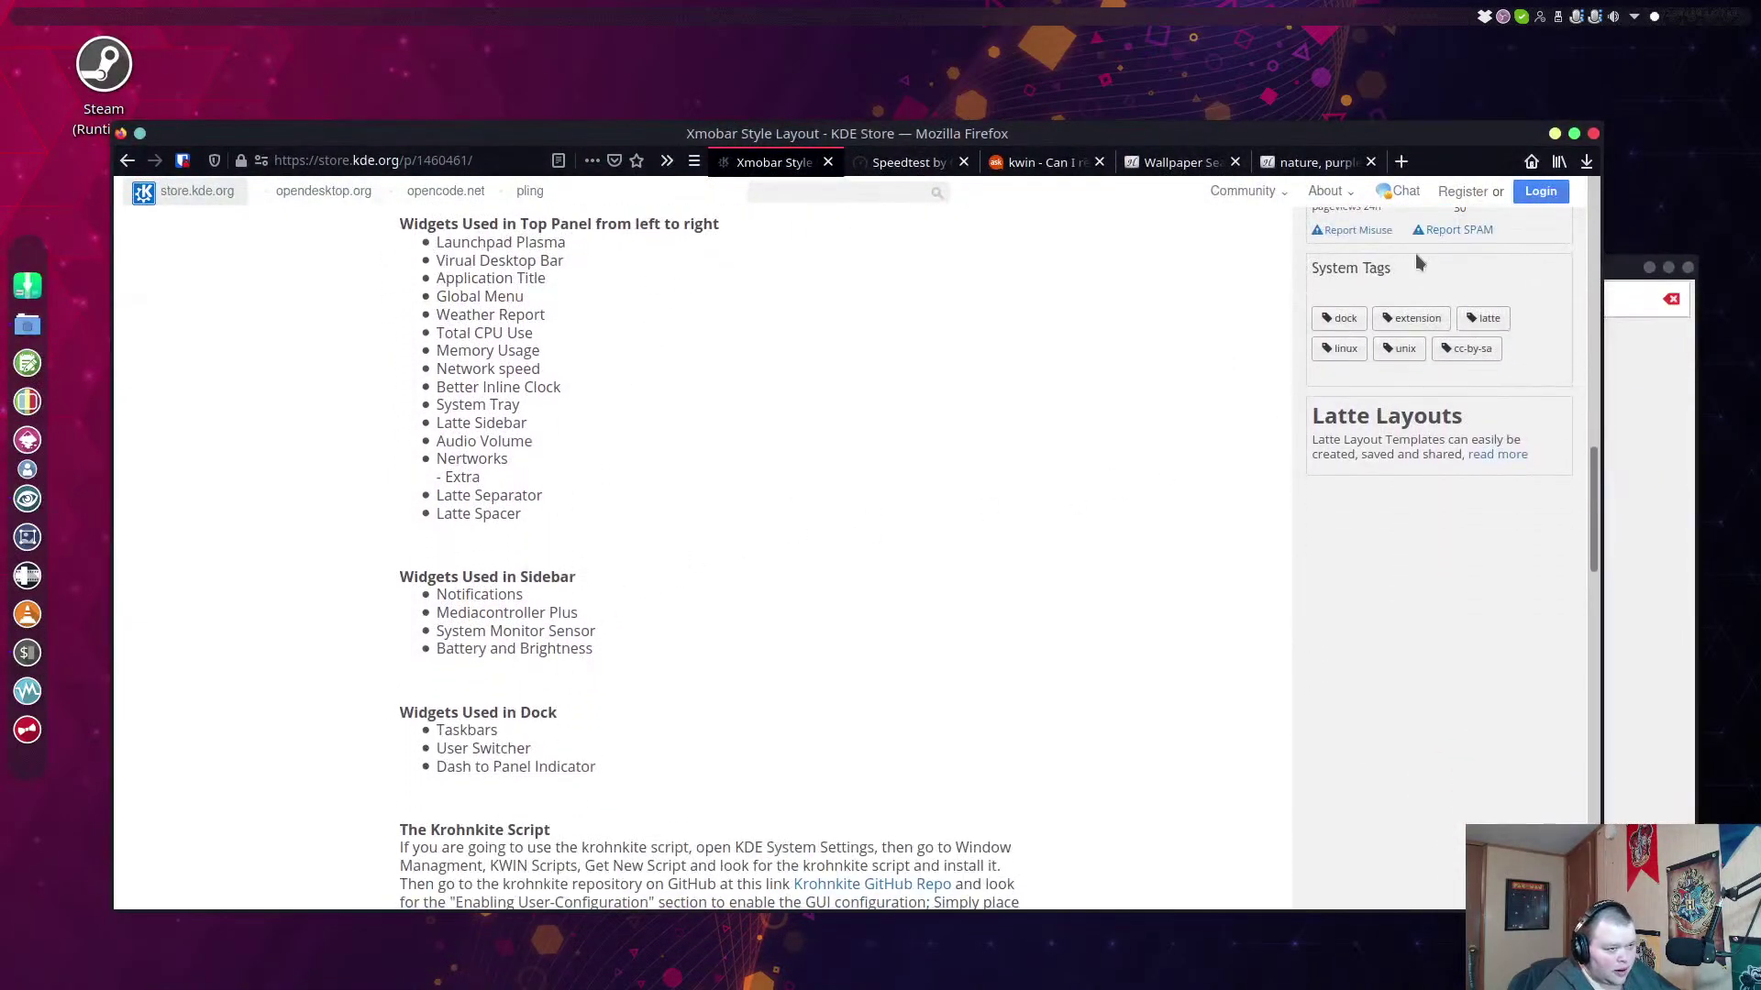
click(1614, 403)
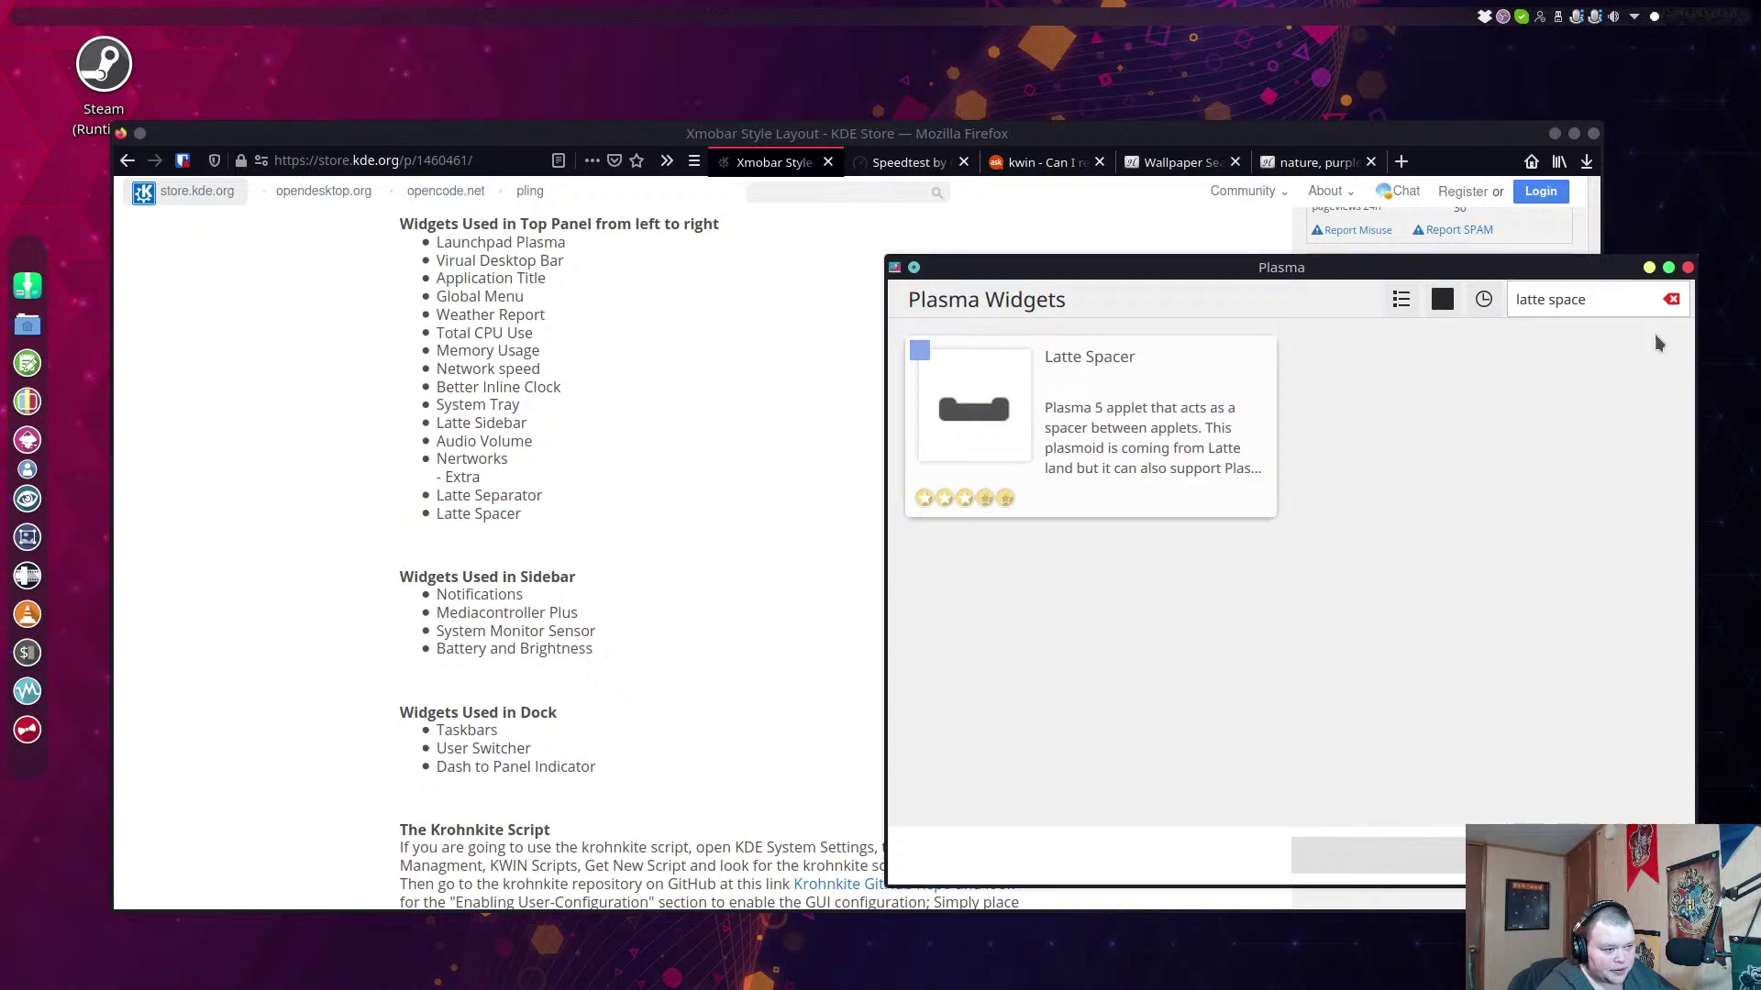
click(1688, 268)
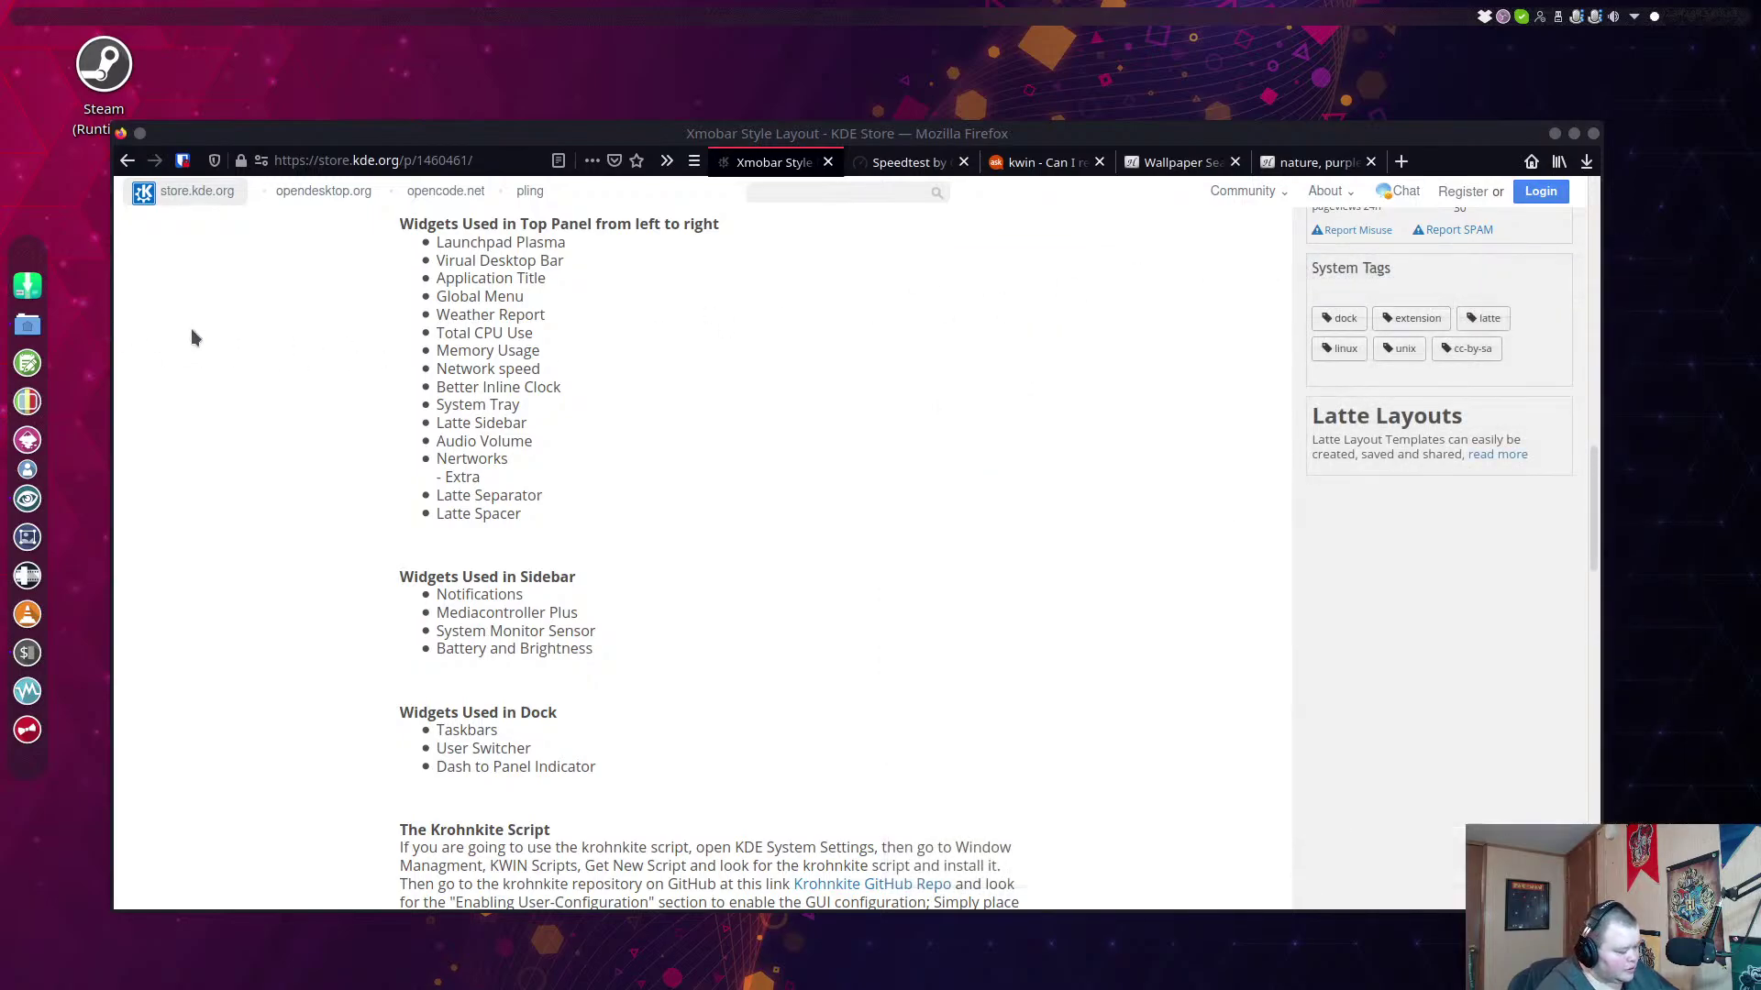
Show an empty desktop and open the upper Latte dock for editing with widget rearranging.
key(super+d)
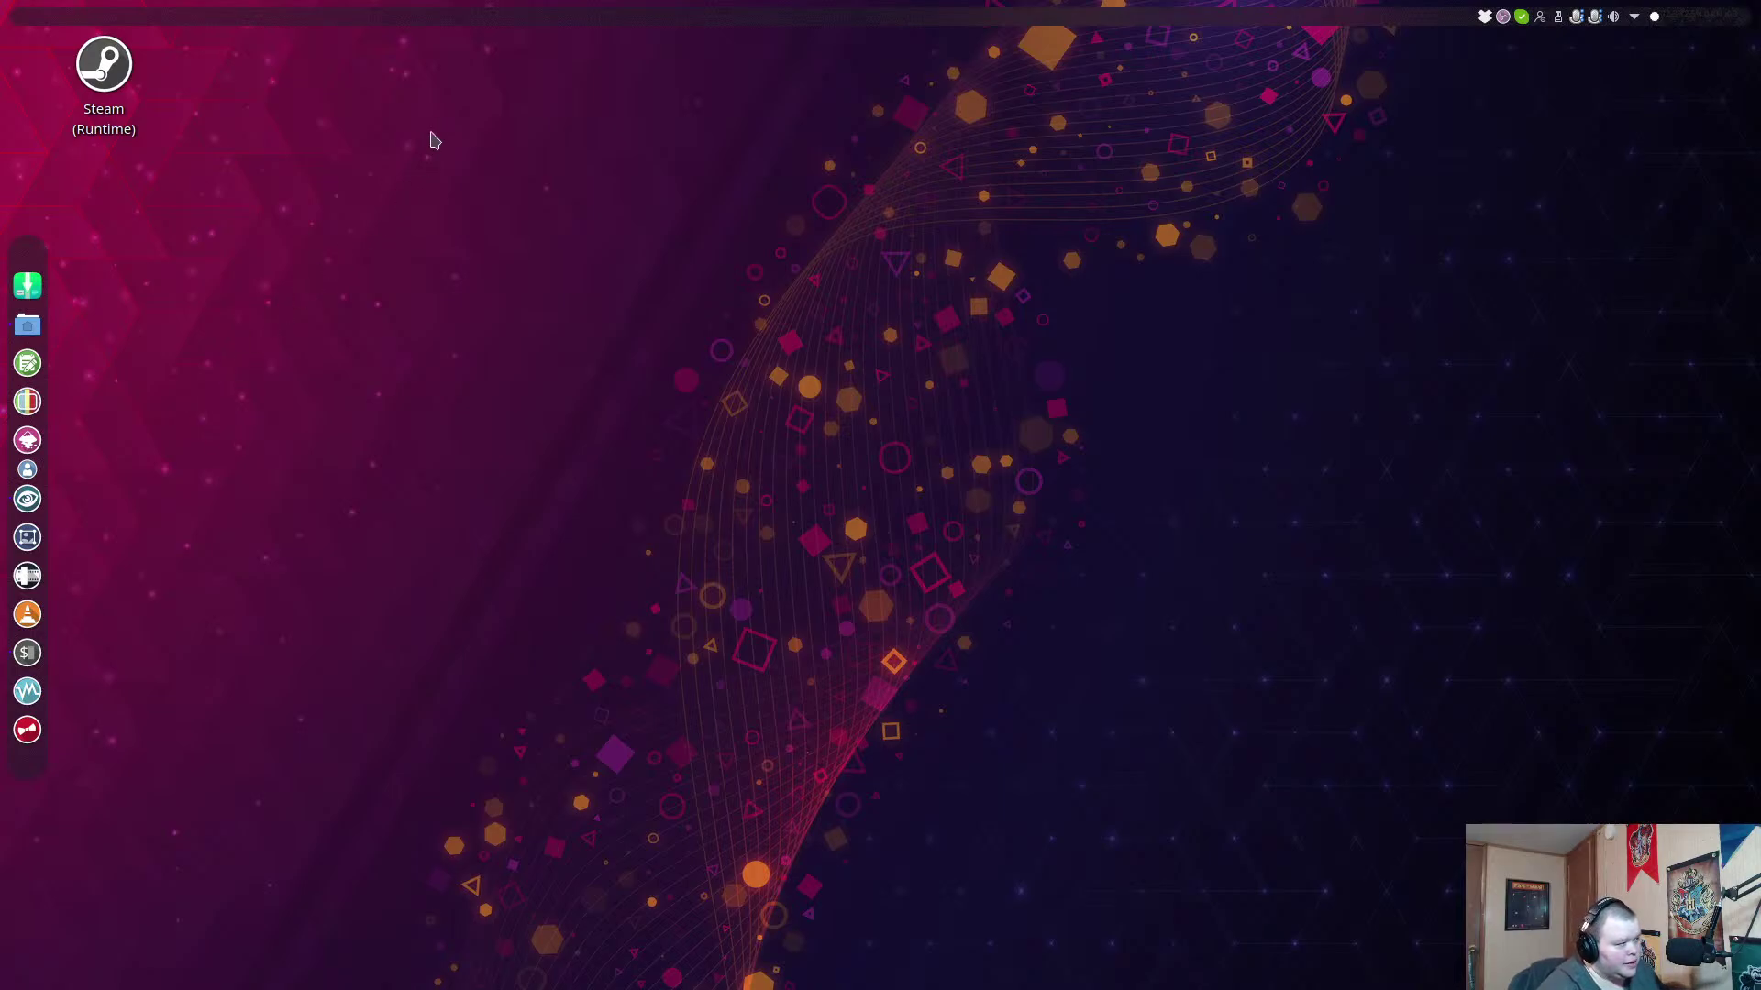
right_click(898, 17)
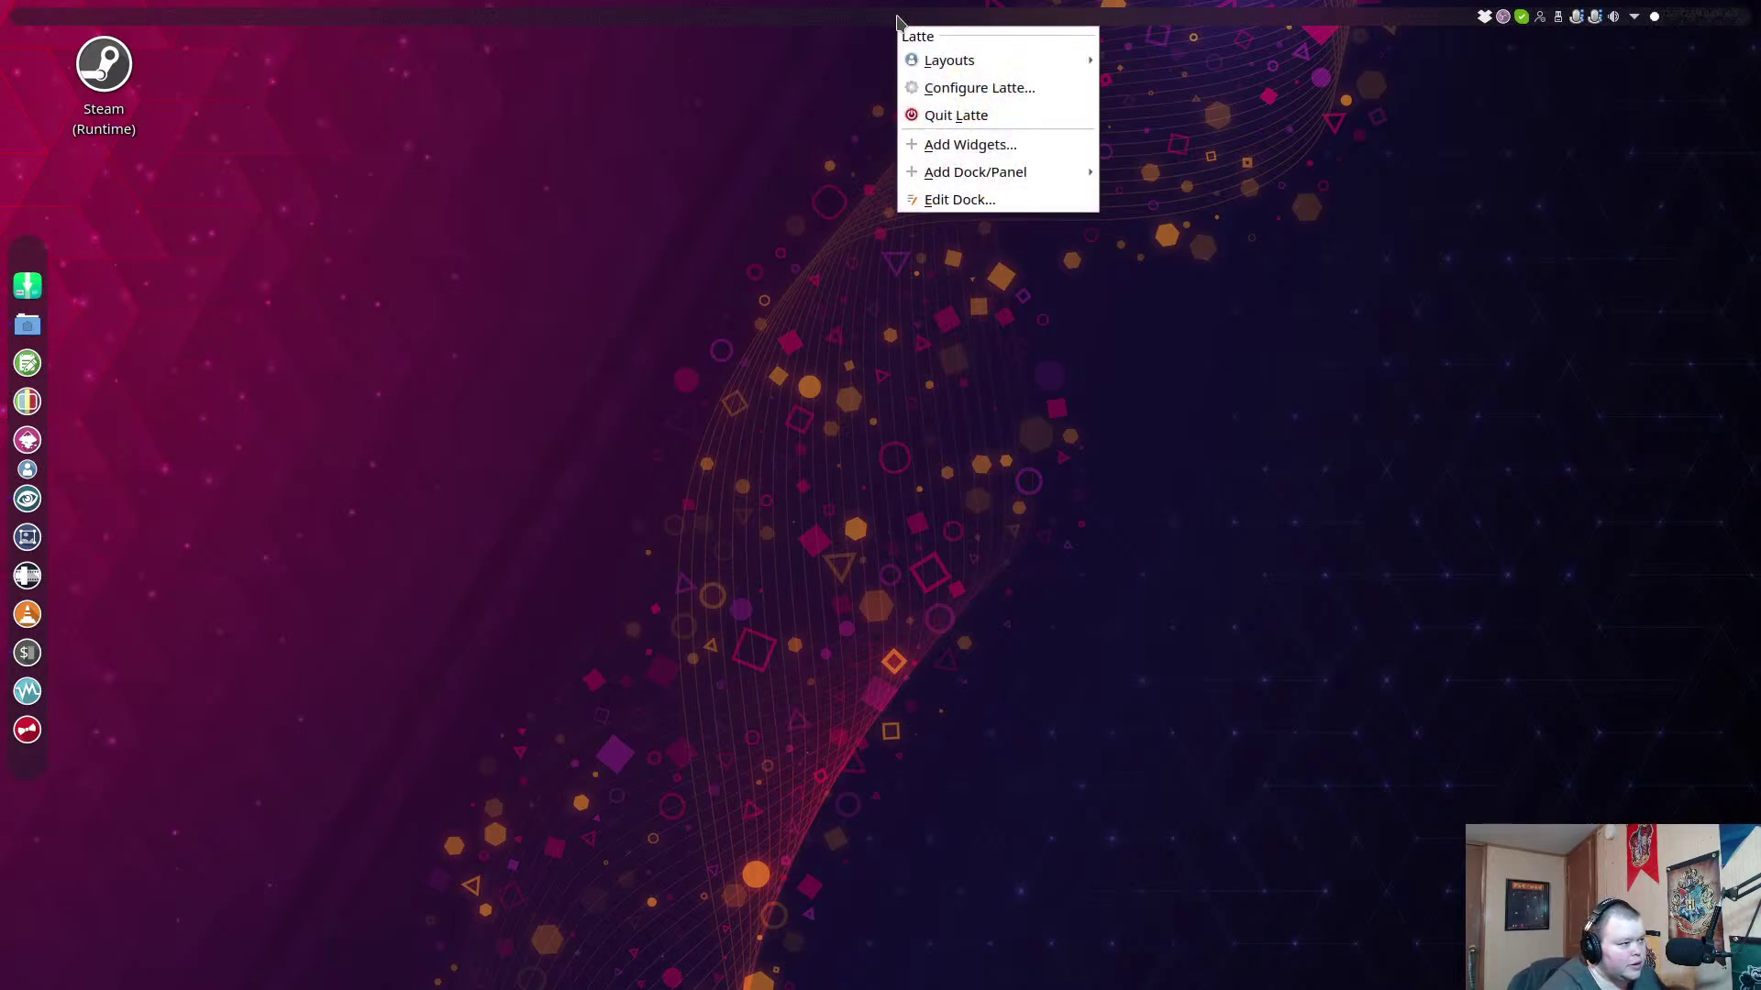
click(951, 198)
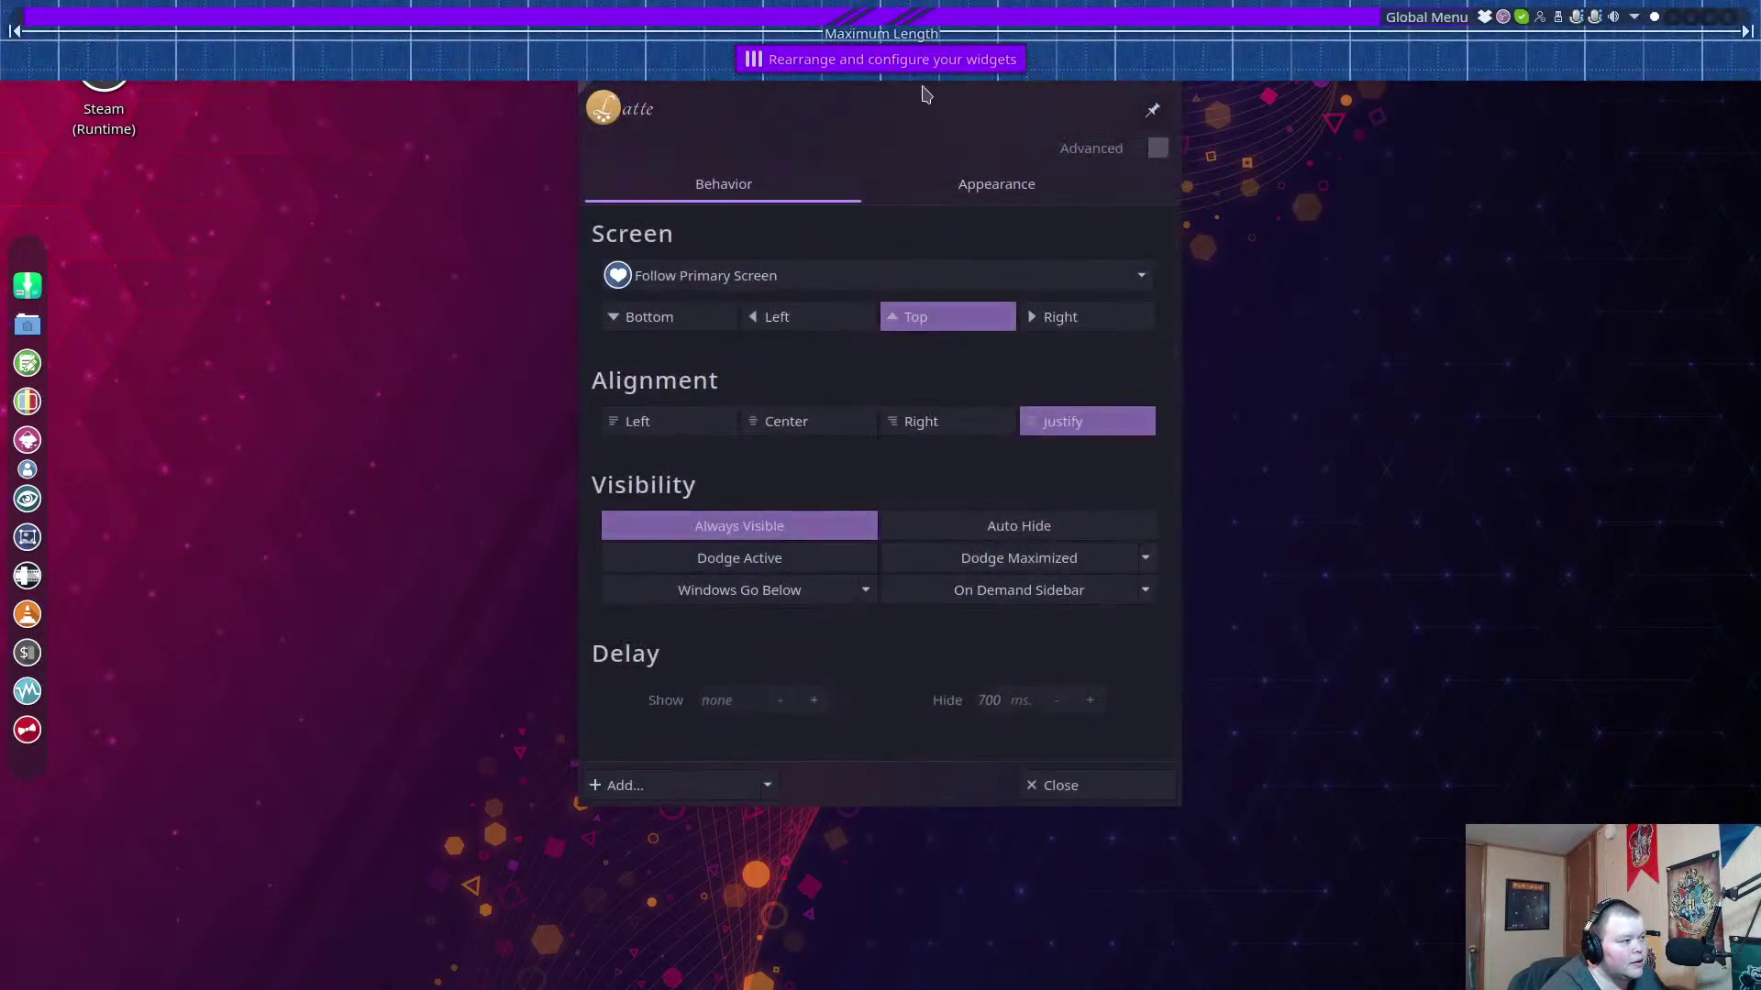
click(822, 61)
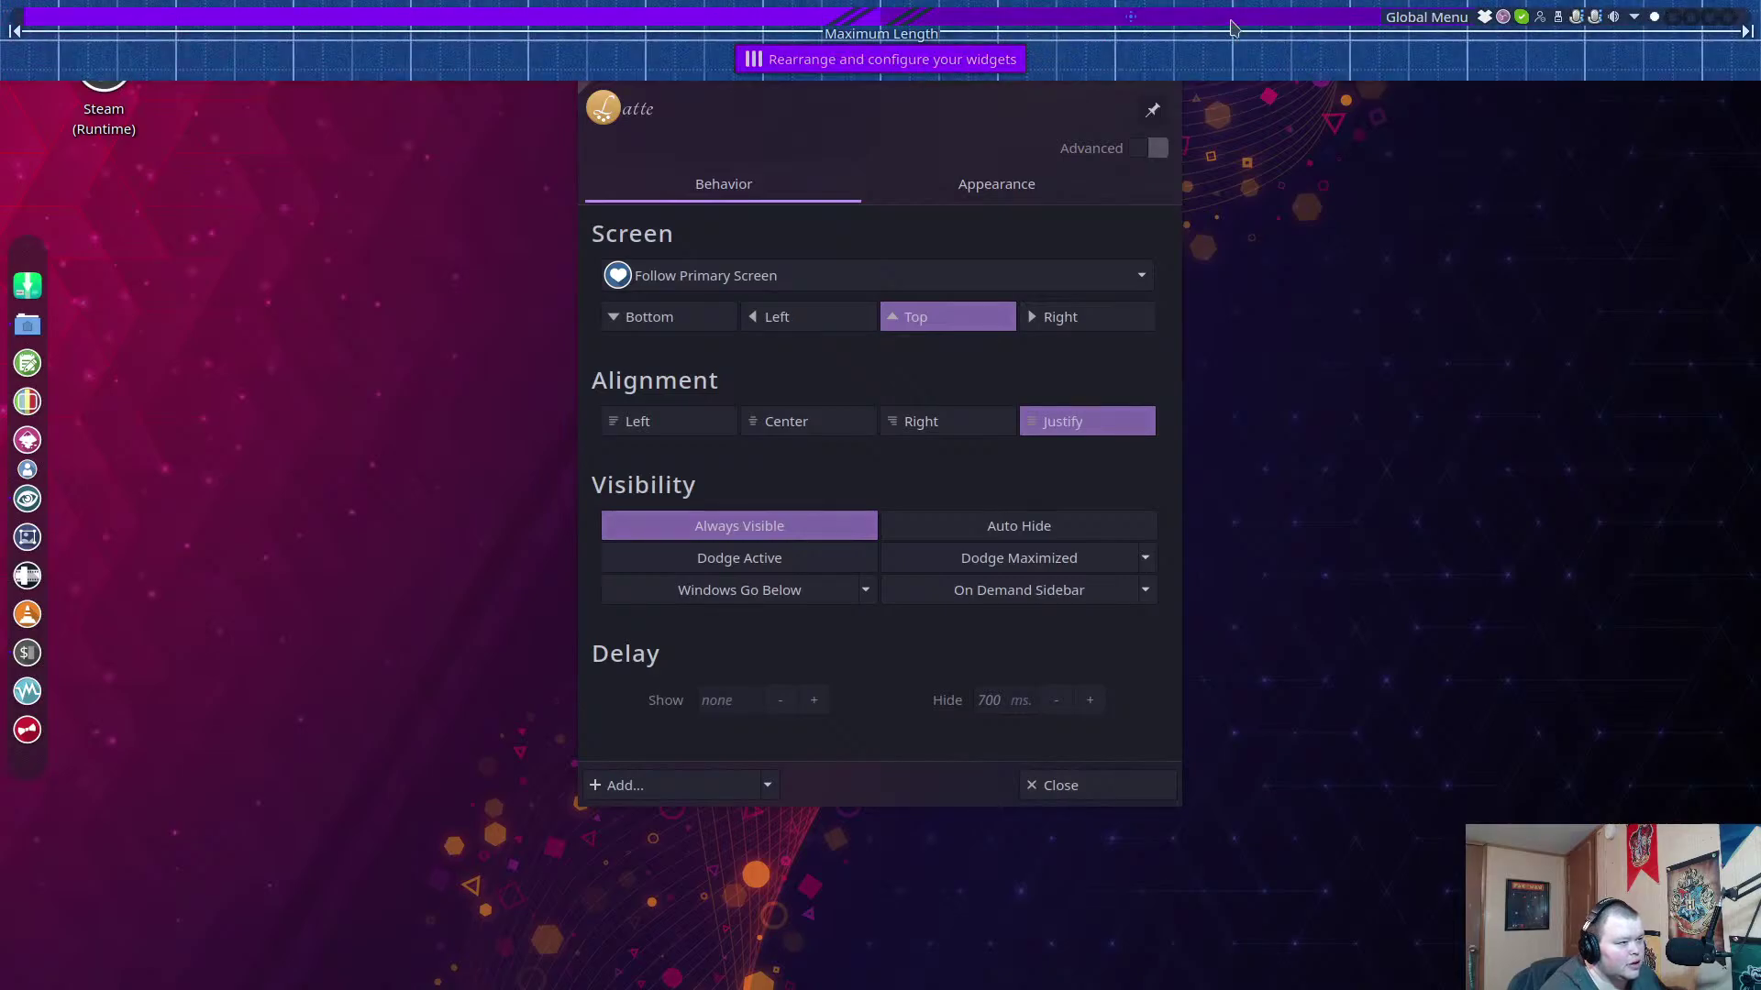
Try the Global Menu widget at the start of the upper dock, and move it back beside the system tray.
drag(1416, 23, 179, 32)
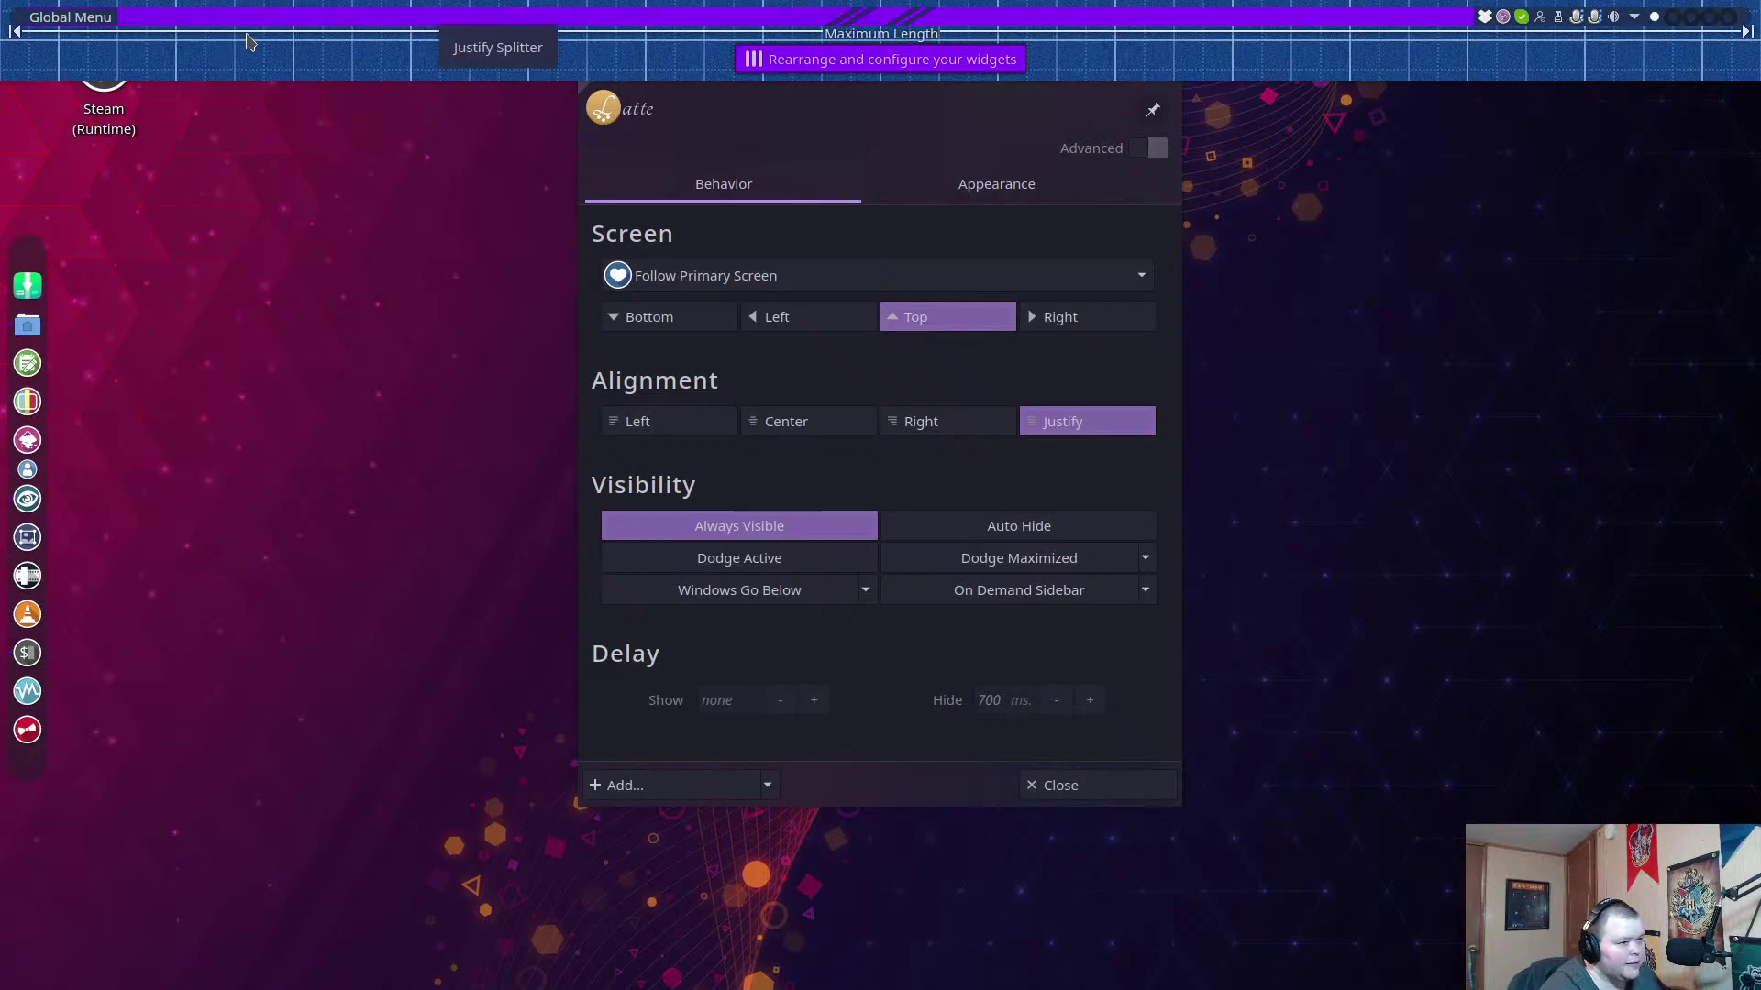
mouse_move(78, 24)
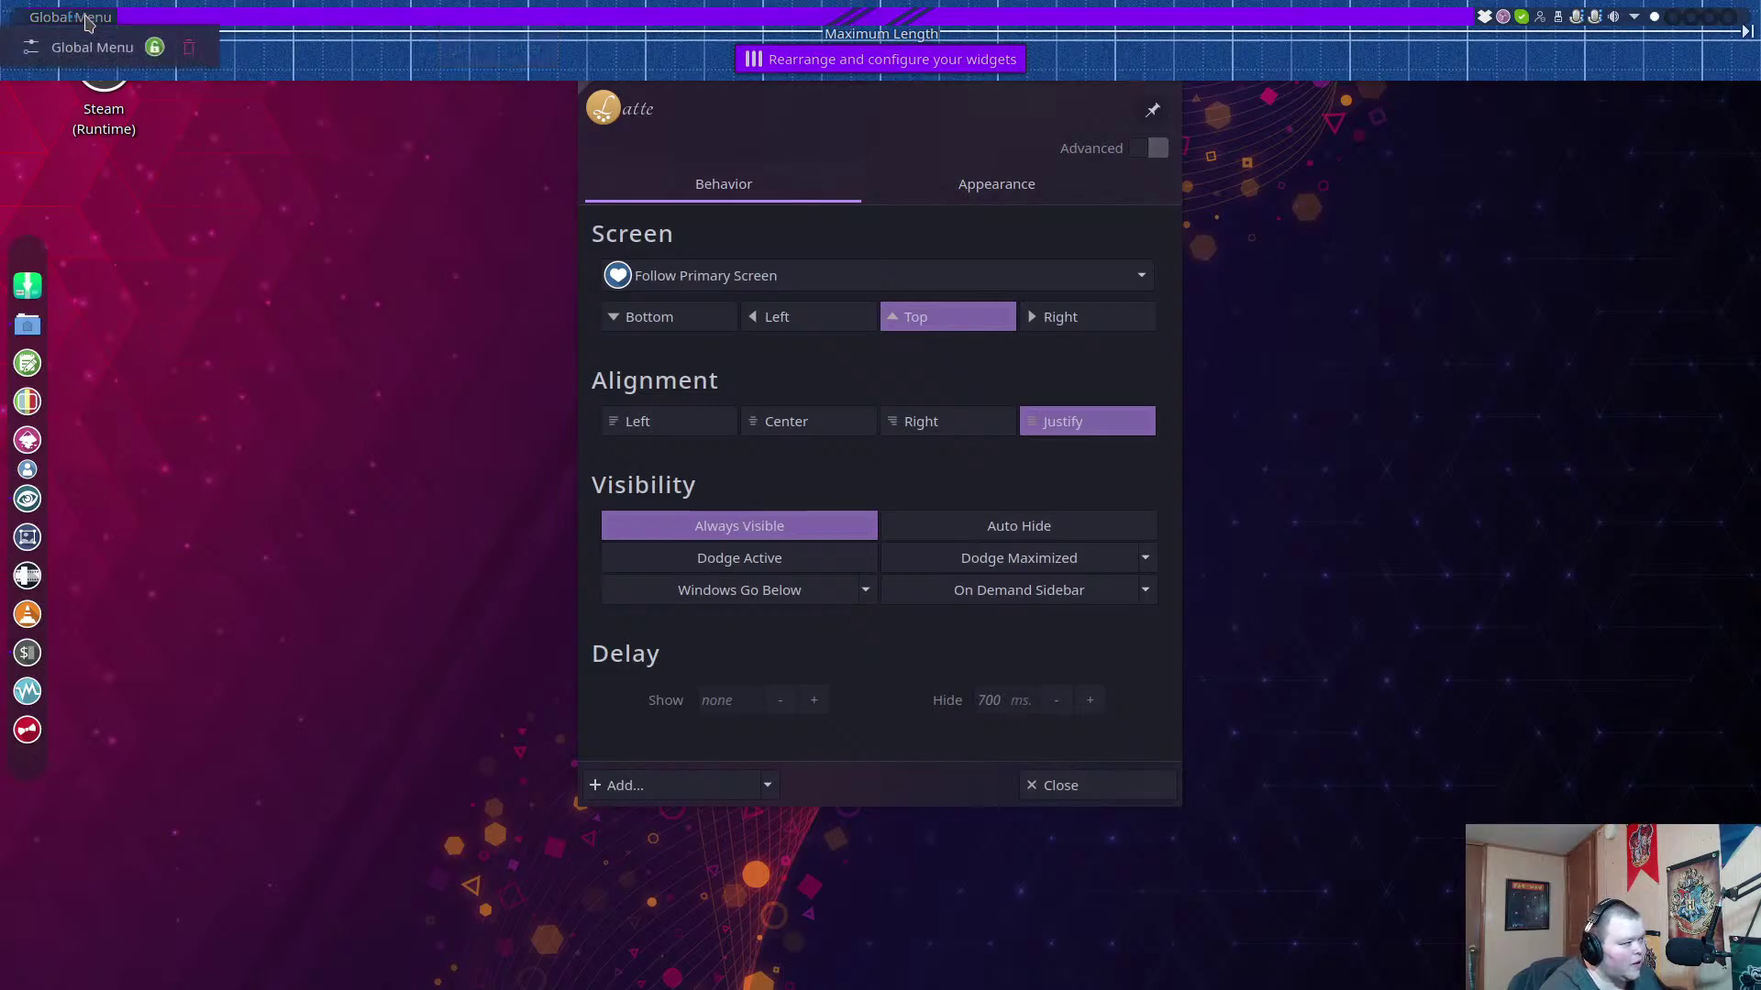
drag(80, 23, 1375, 16)
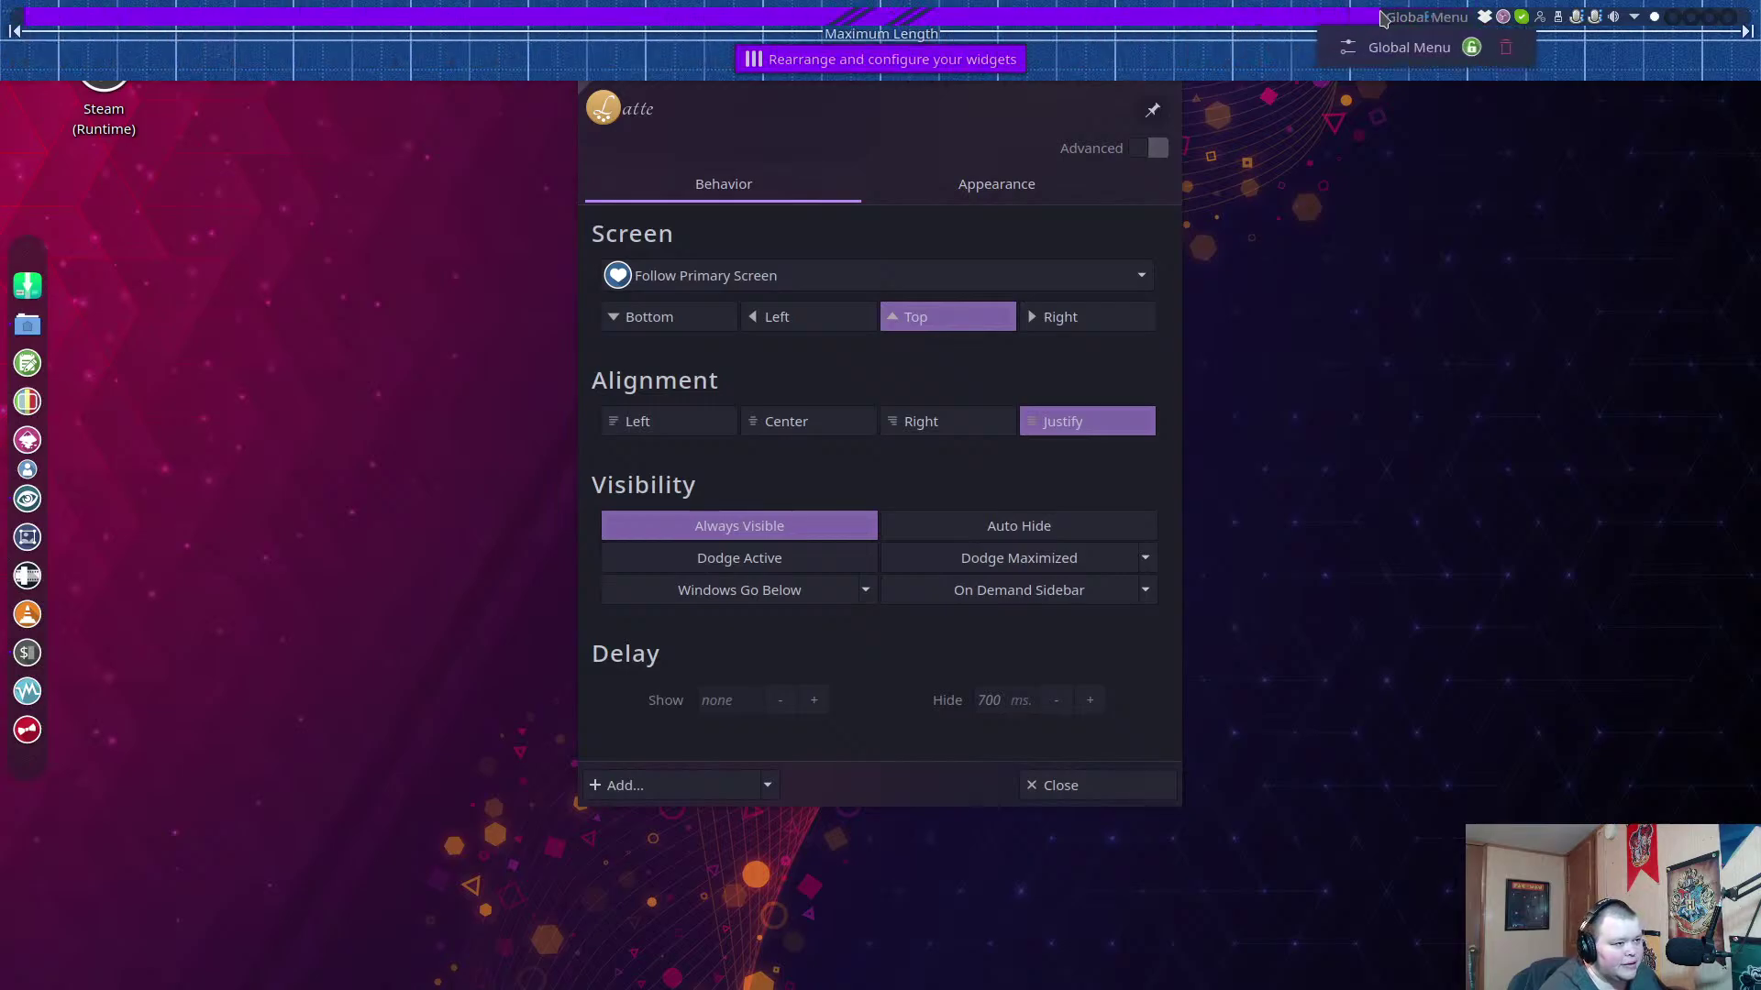
Search the available widgets for "bar" and add Virtual Desktop Bar at the start of the upper dock, before the justify splitter.
right_click(361, 28)
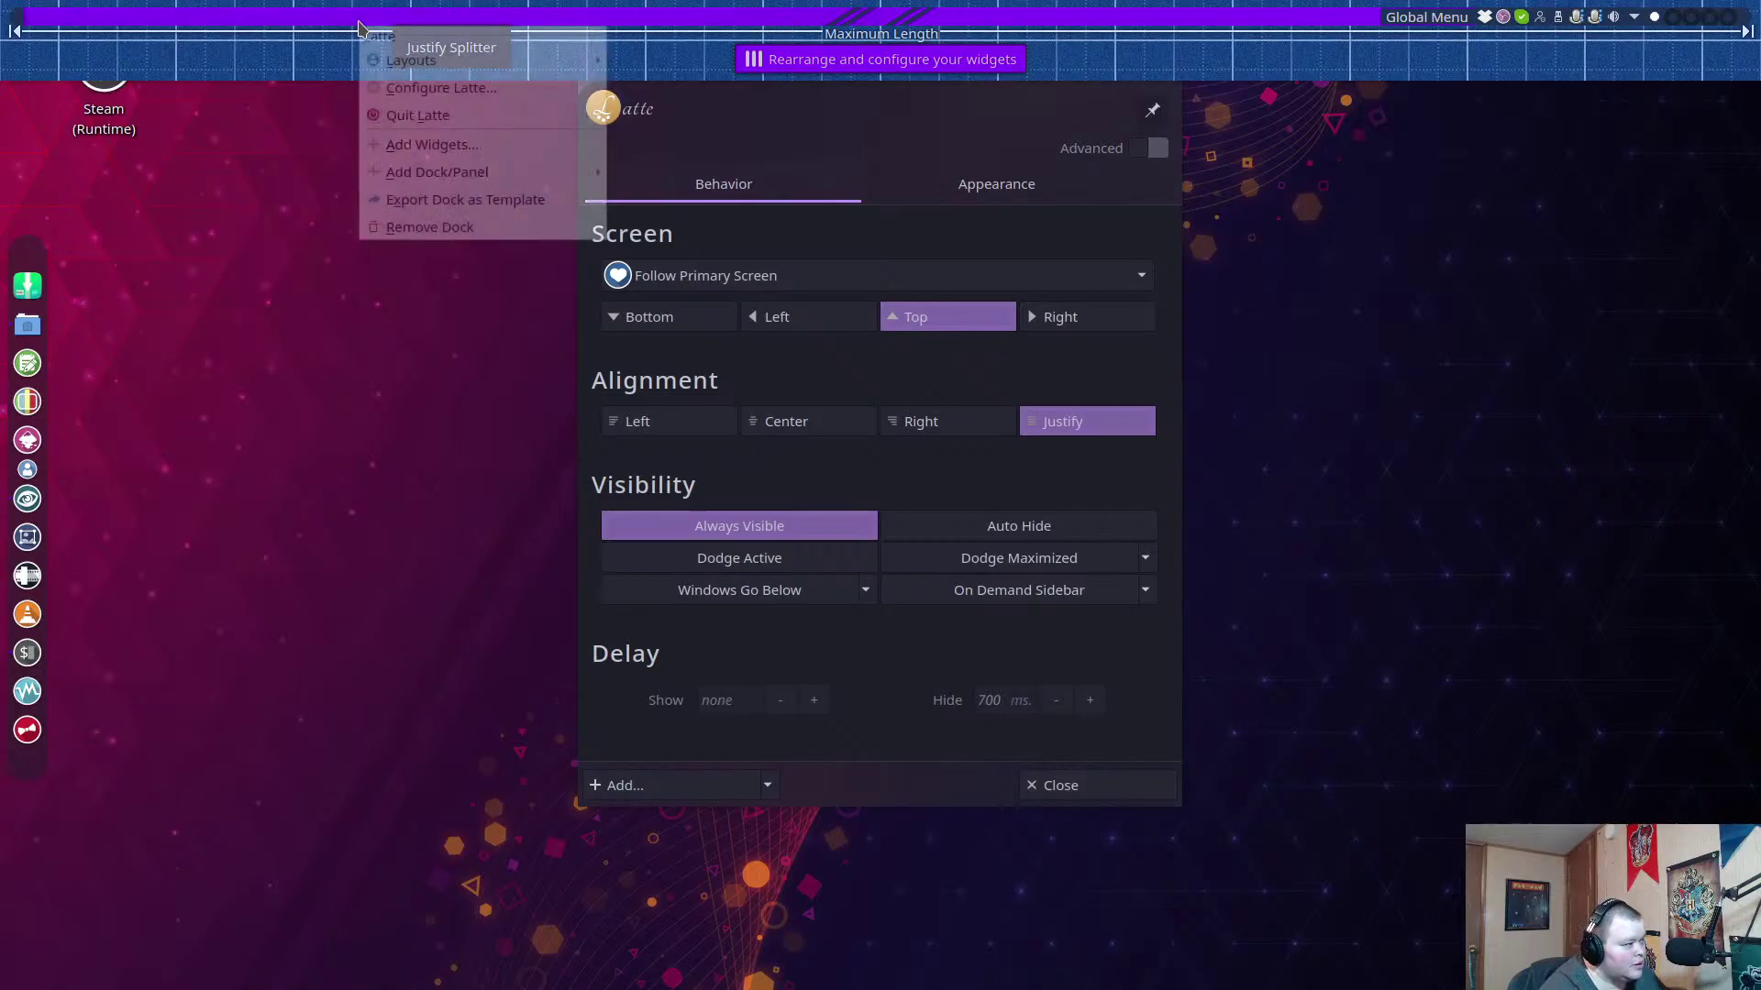
click(413, 147)
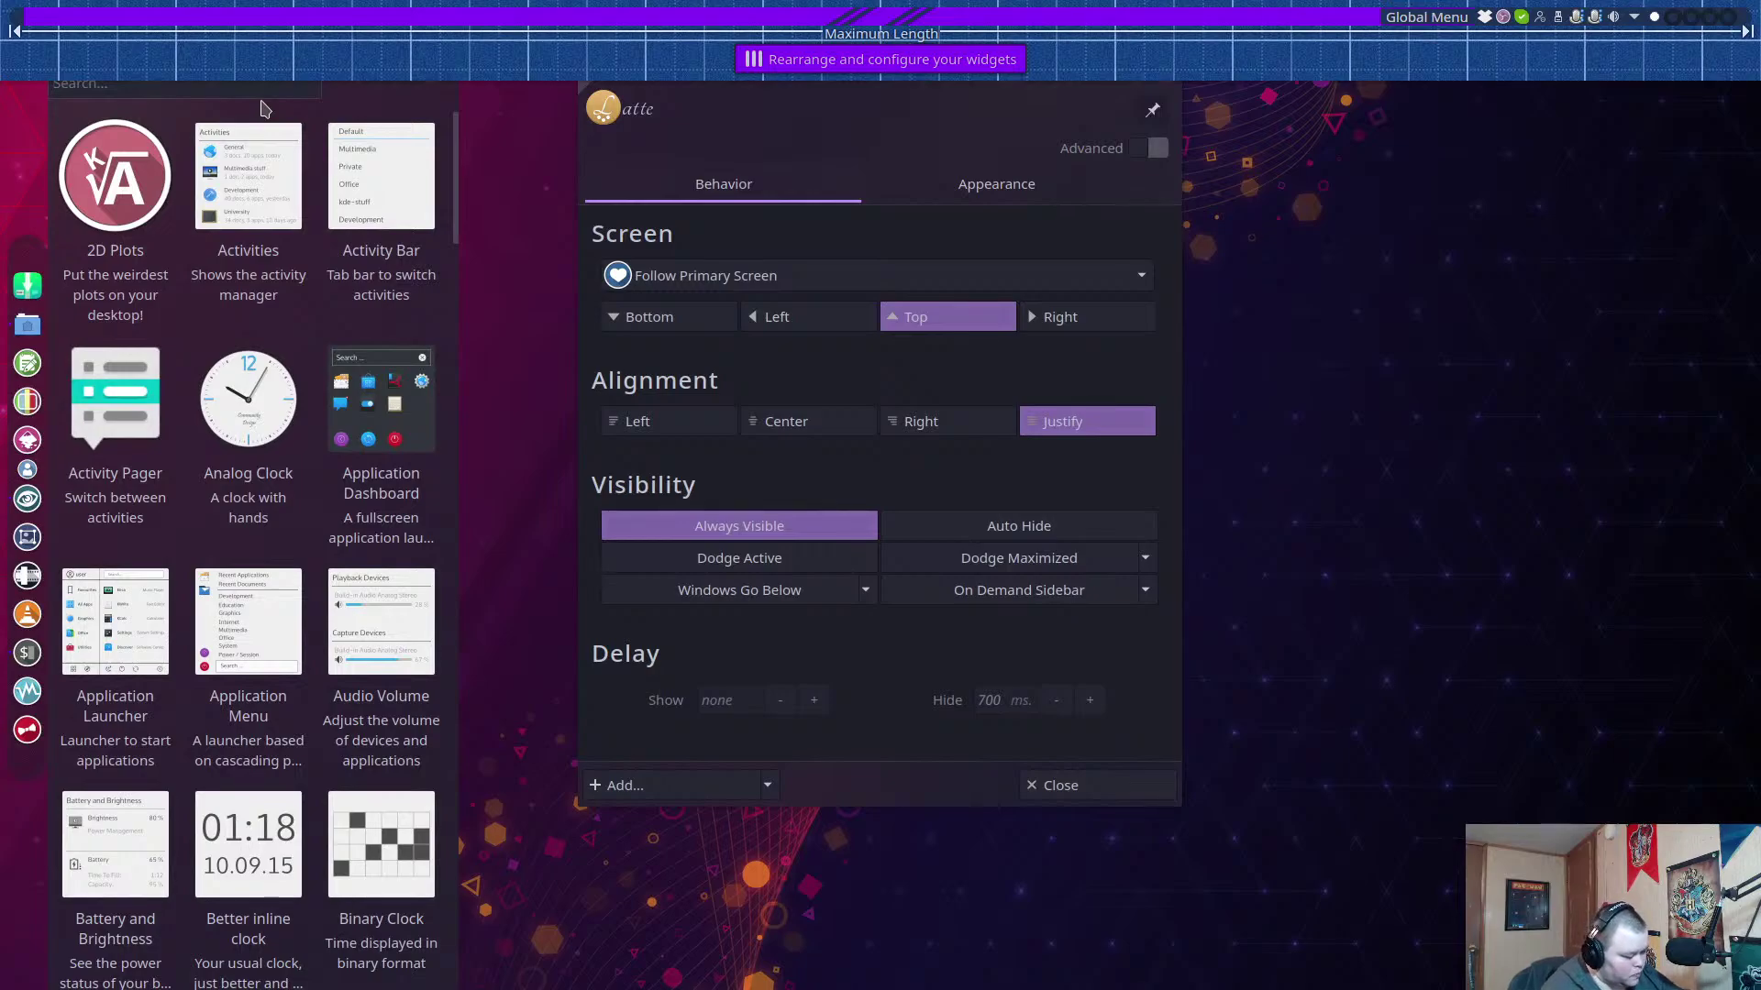
text(bar)
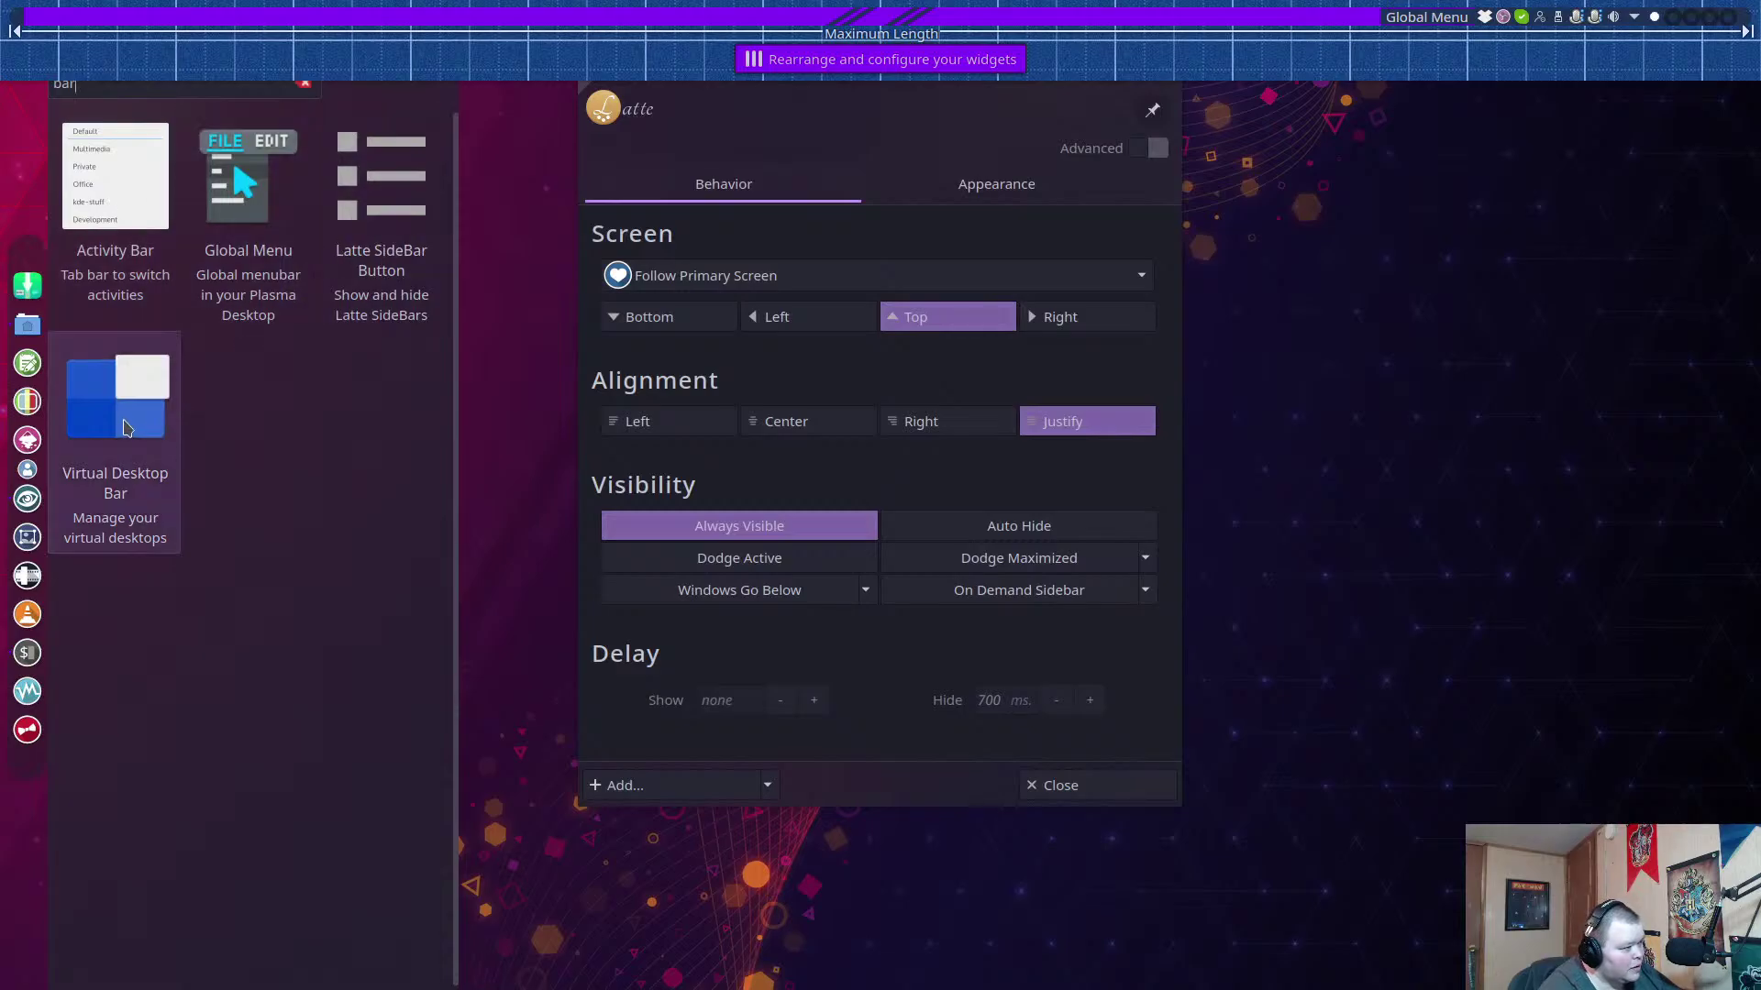
drag(124, 426, 78, 37)
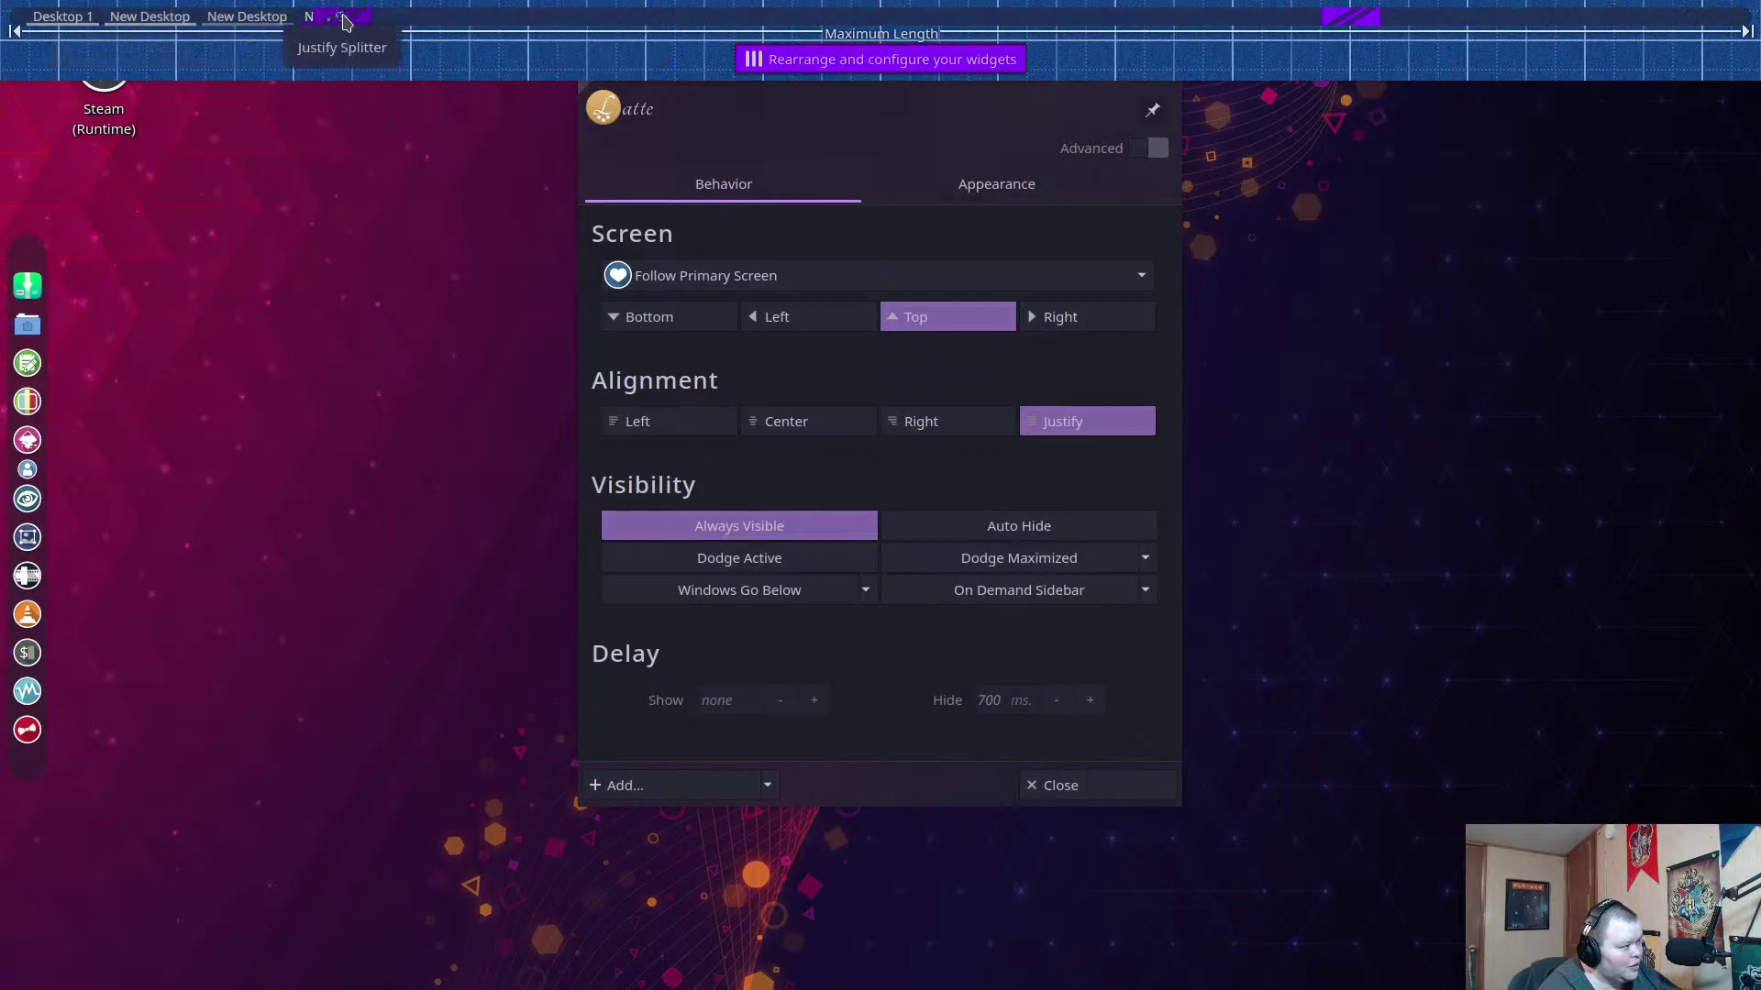
drag(403, 18, 612, 16)
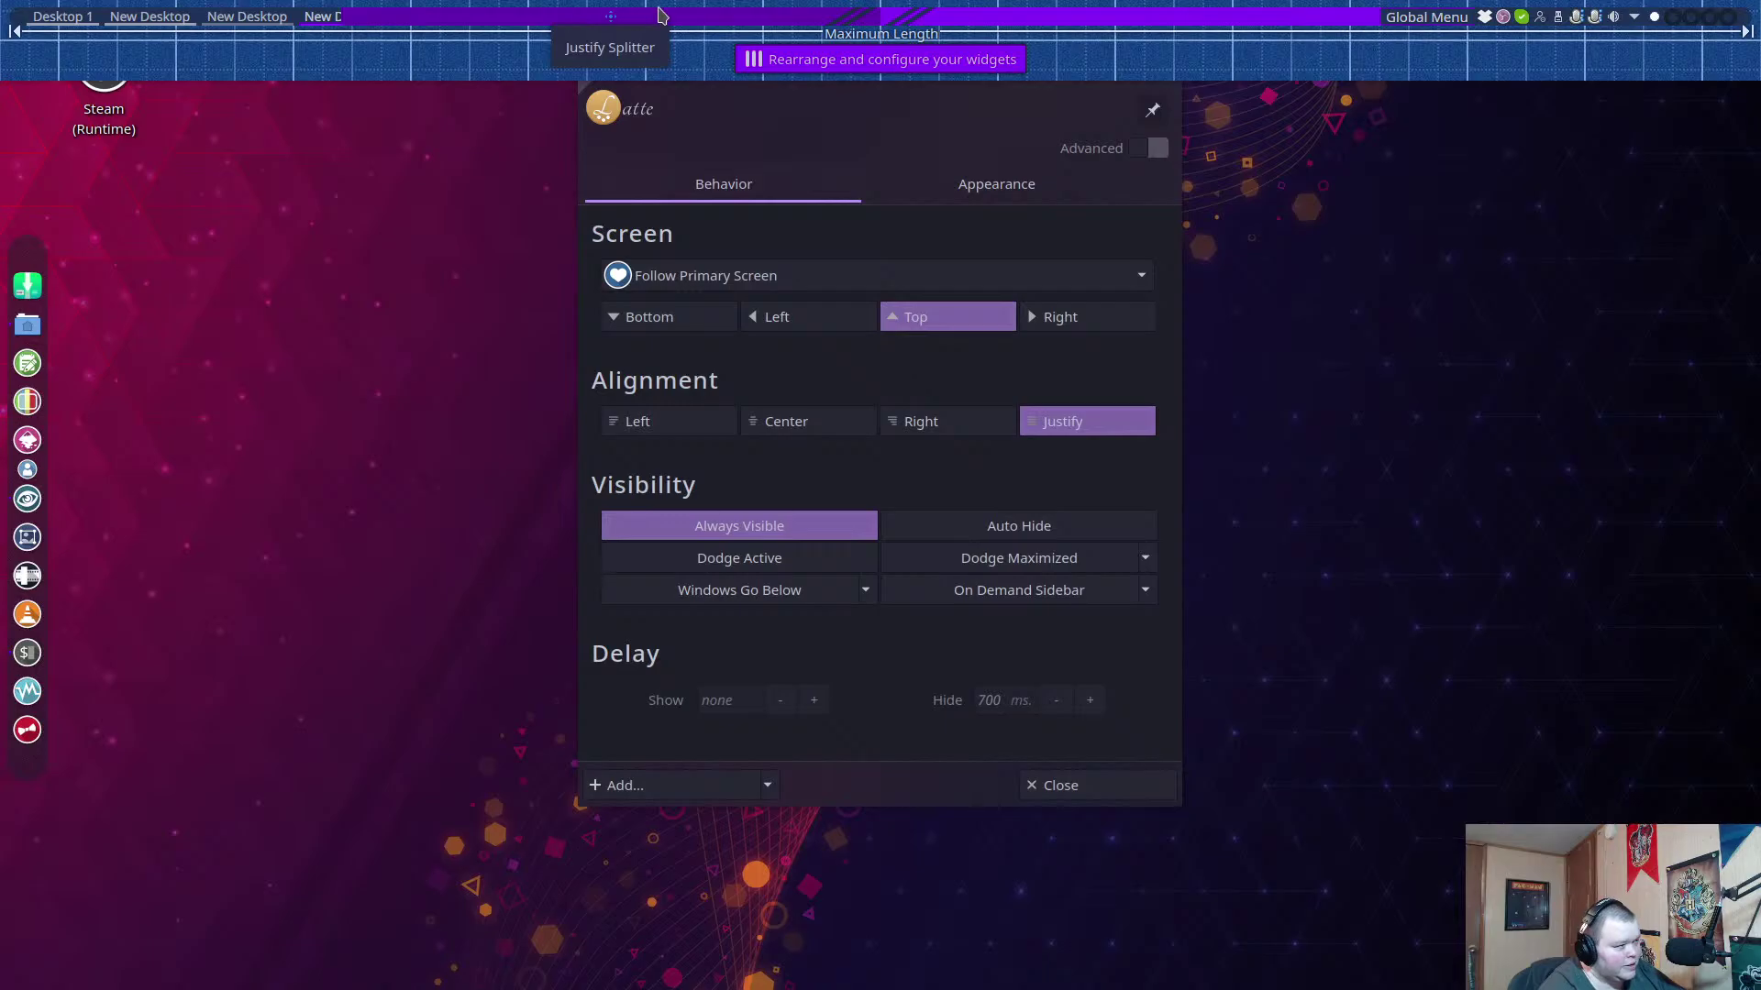
Check the top panel widget order on the store page on Desktop 1, and return to the empty desktop.
right_click(613, 16)
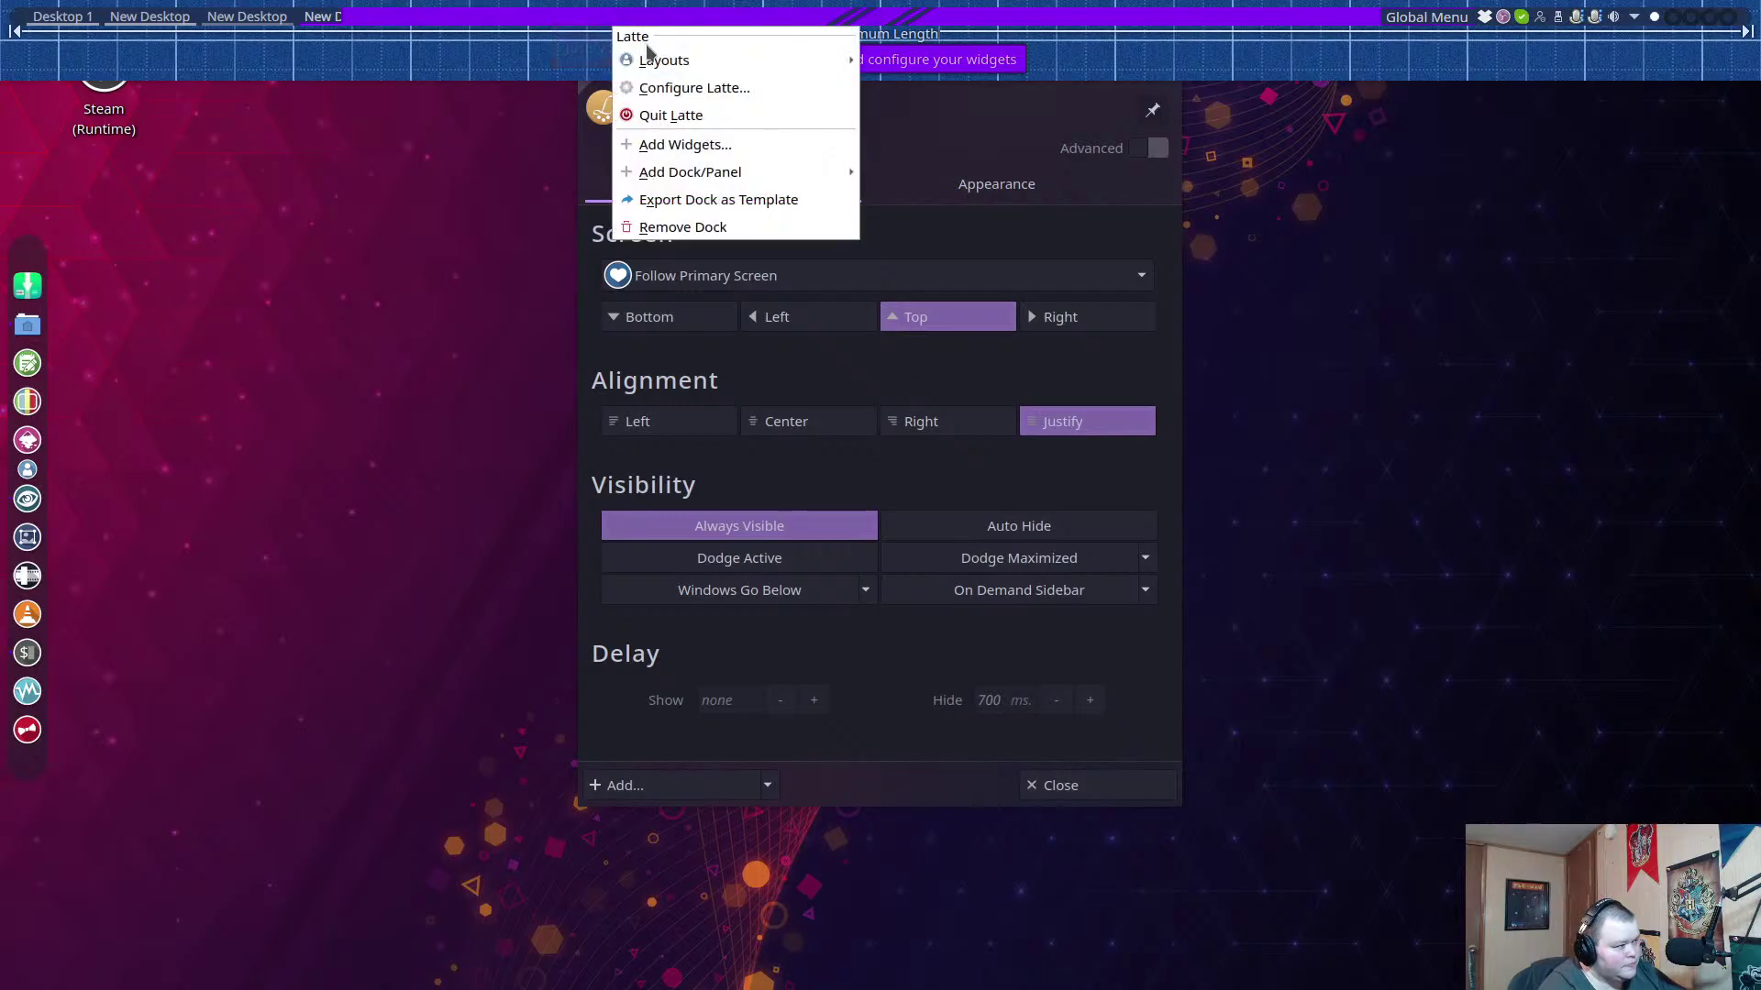
click(499, 161)
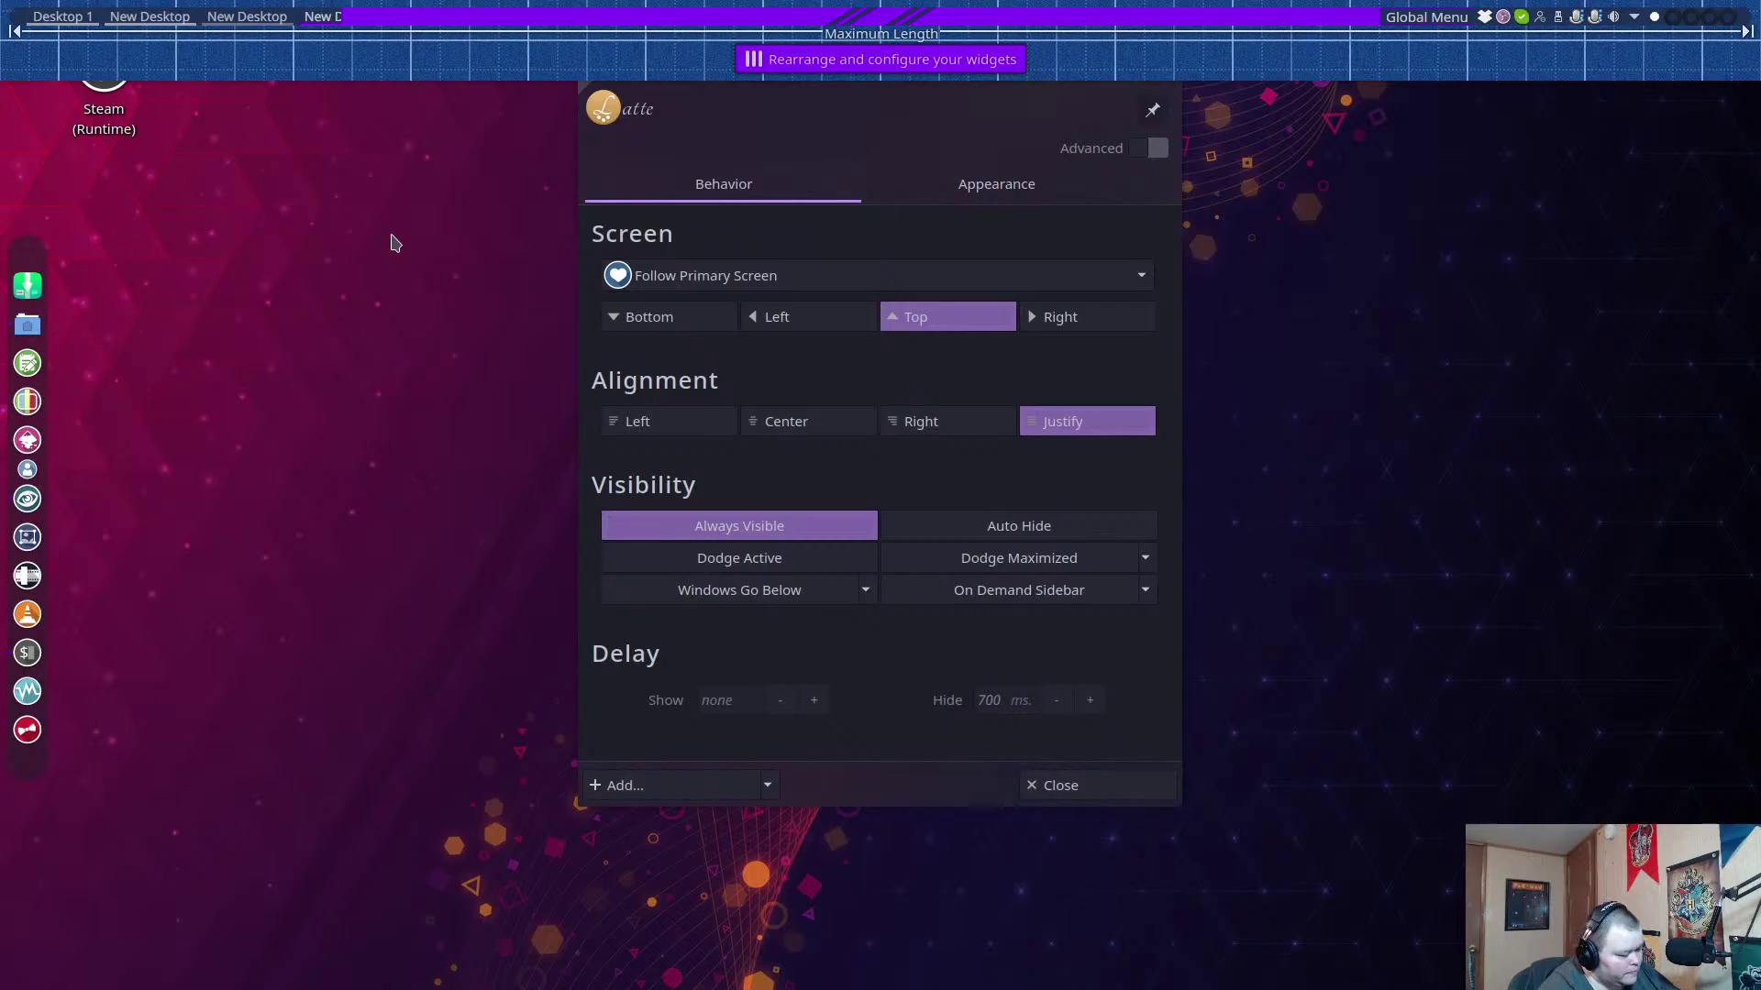
key(ctrl+F1)
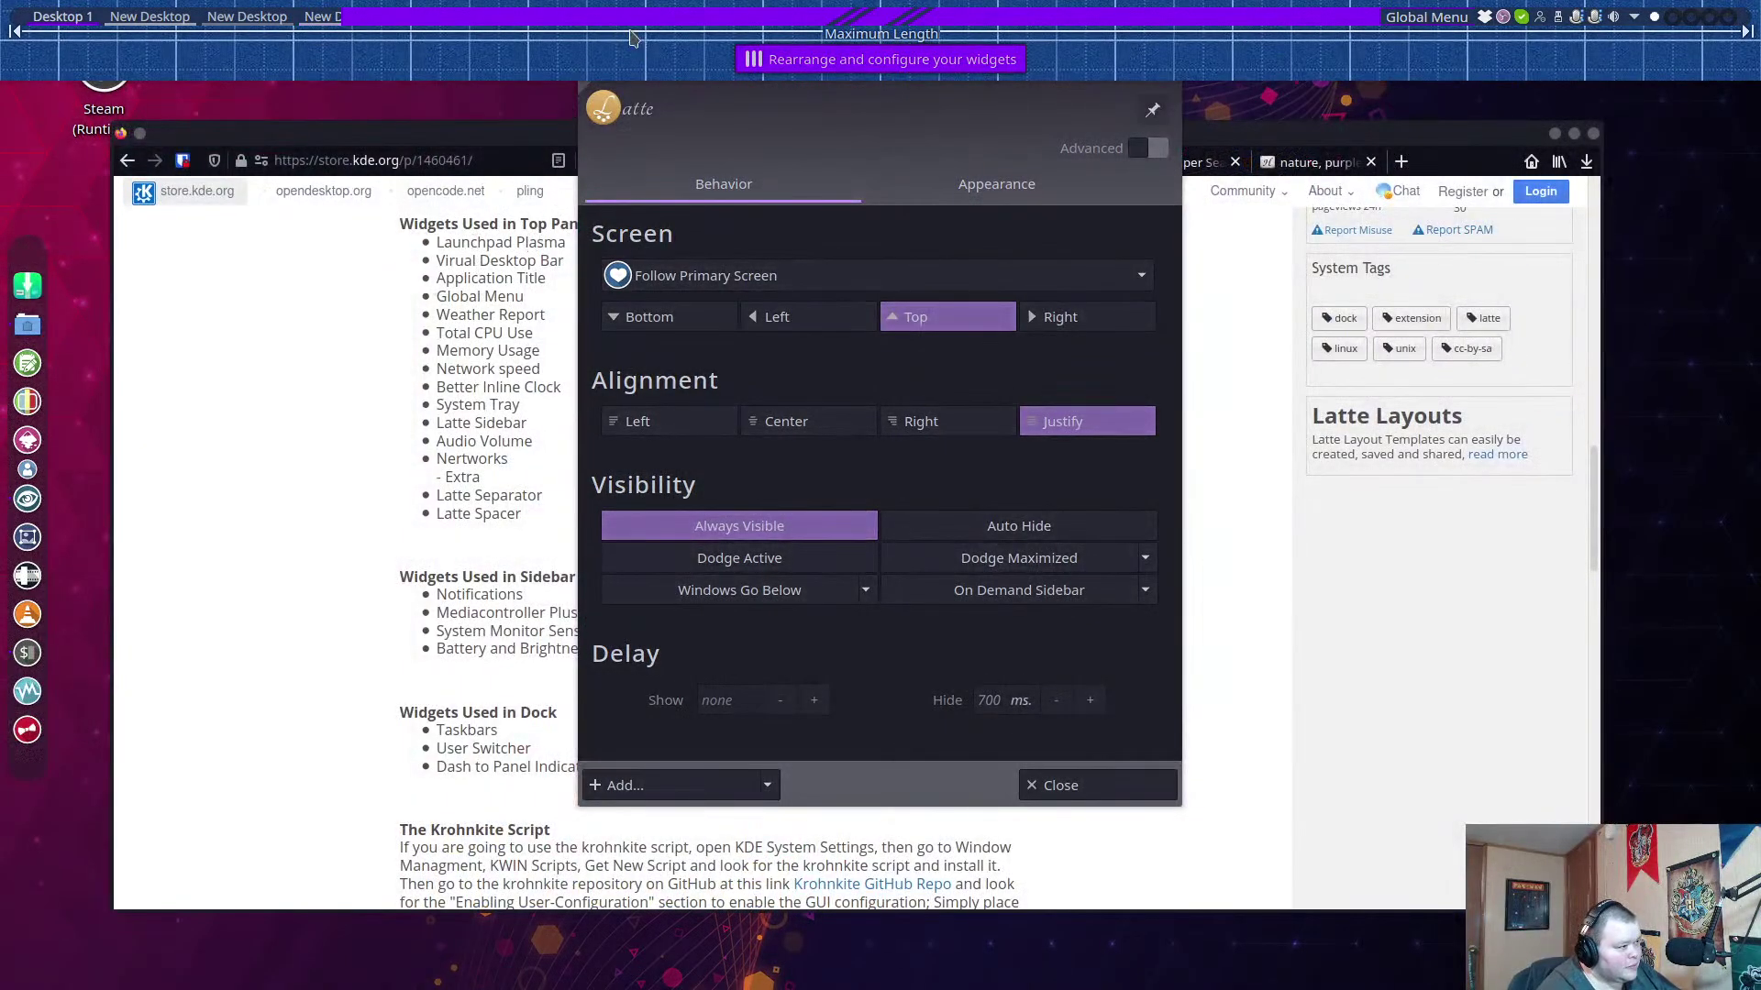
right_click(450, 22)
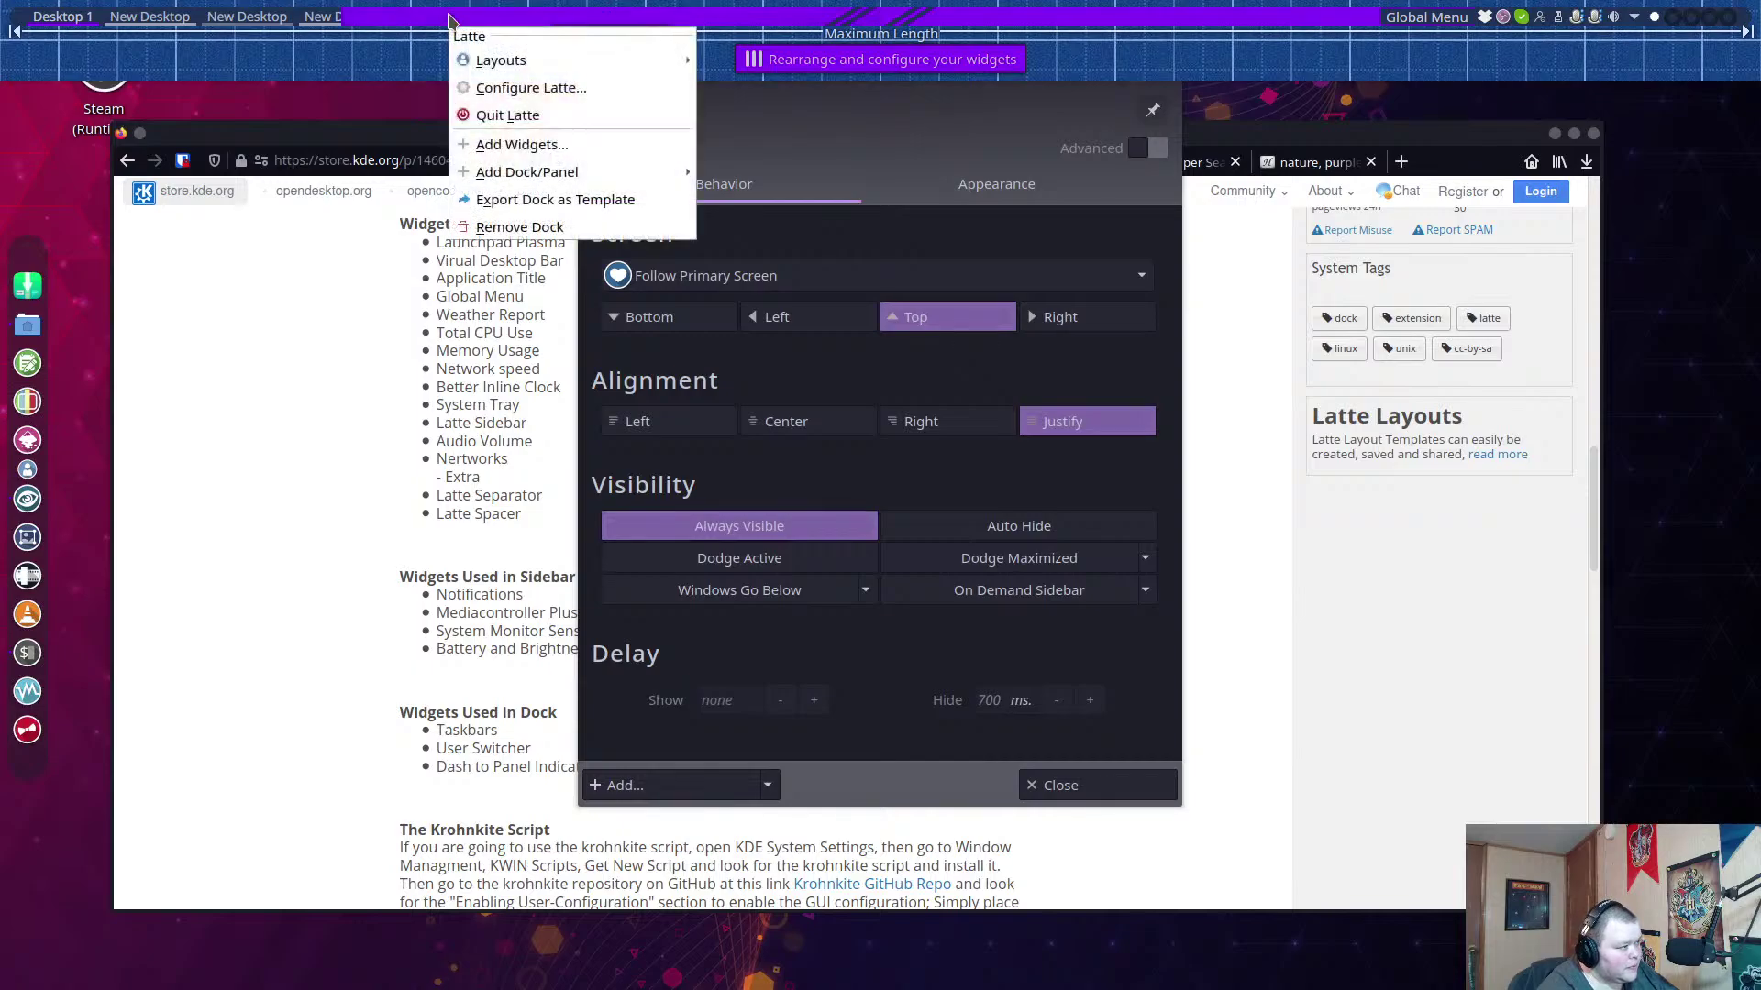
click(353, 23)
click(354, 18)
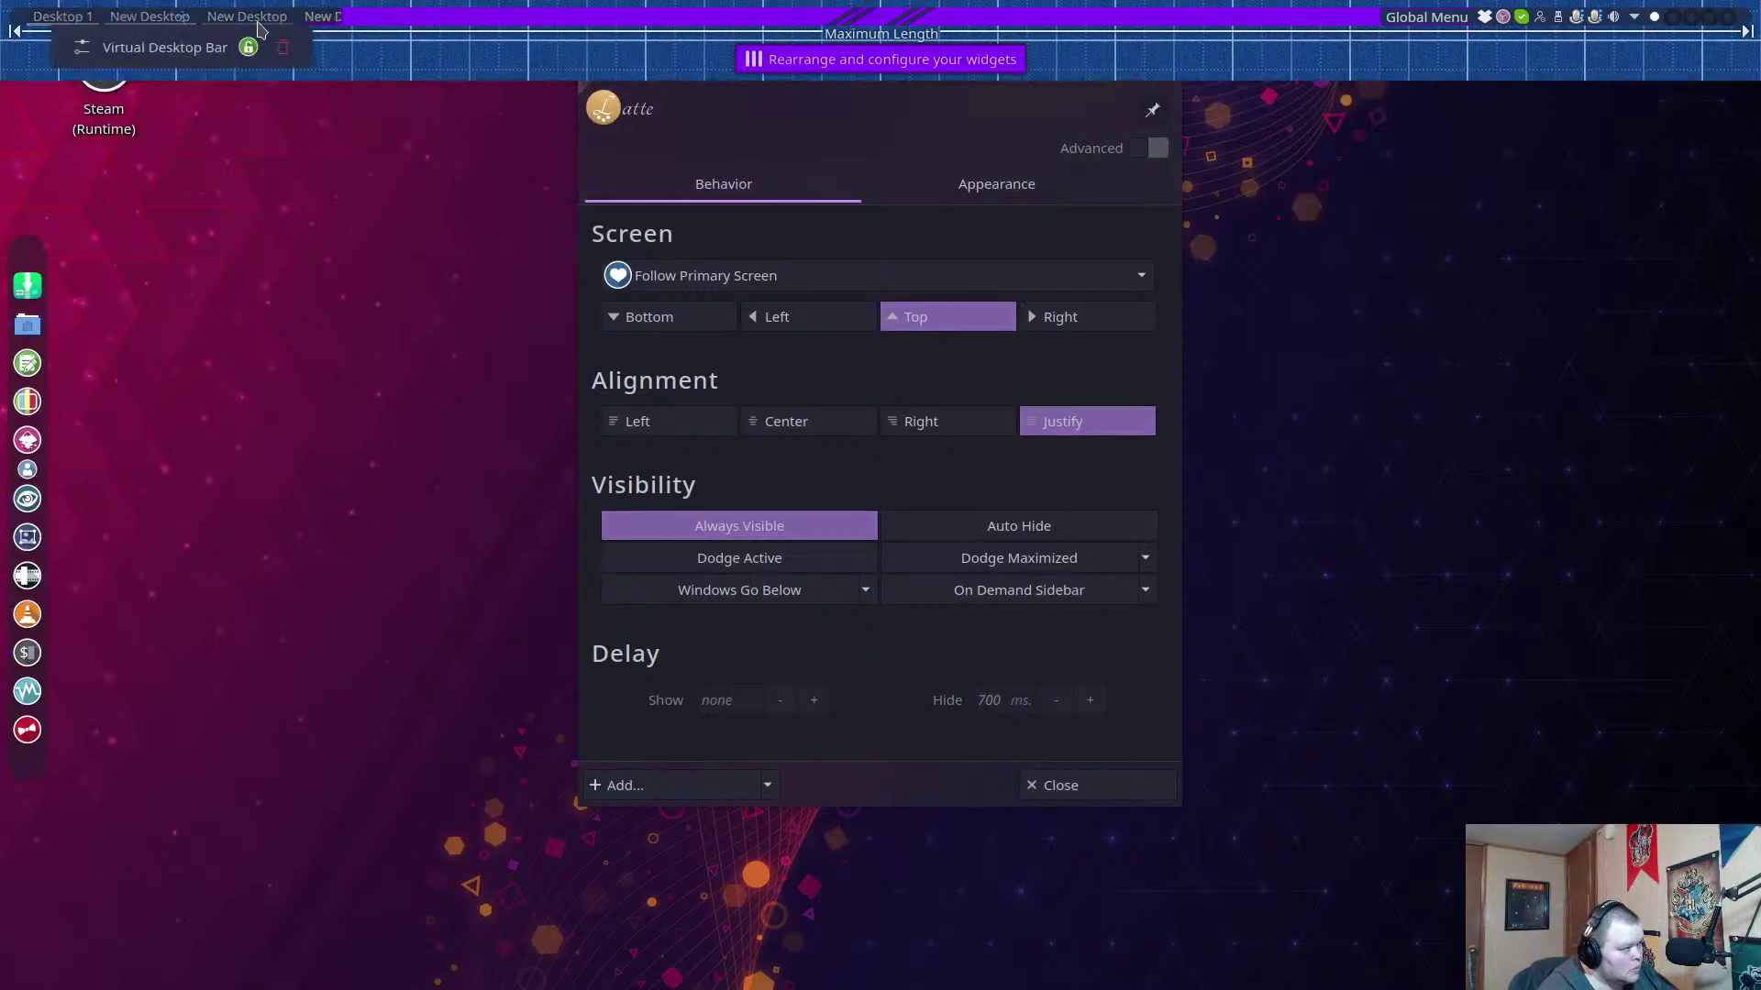
Search the available widgets for "launchpad", add Launchpad Plasma before the Virtual Desktop Bar, and leave the dock's edit mode.
right_click(475, 14)
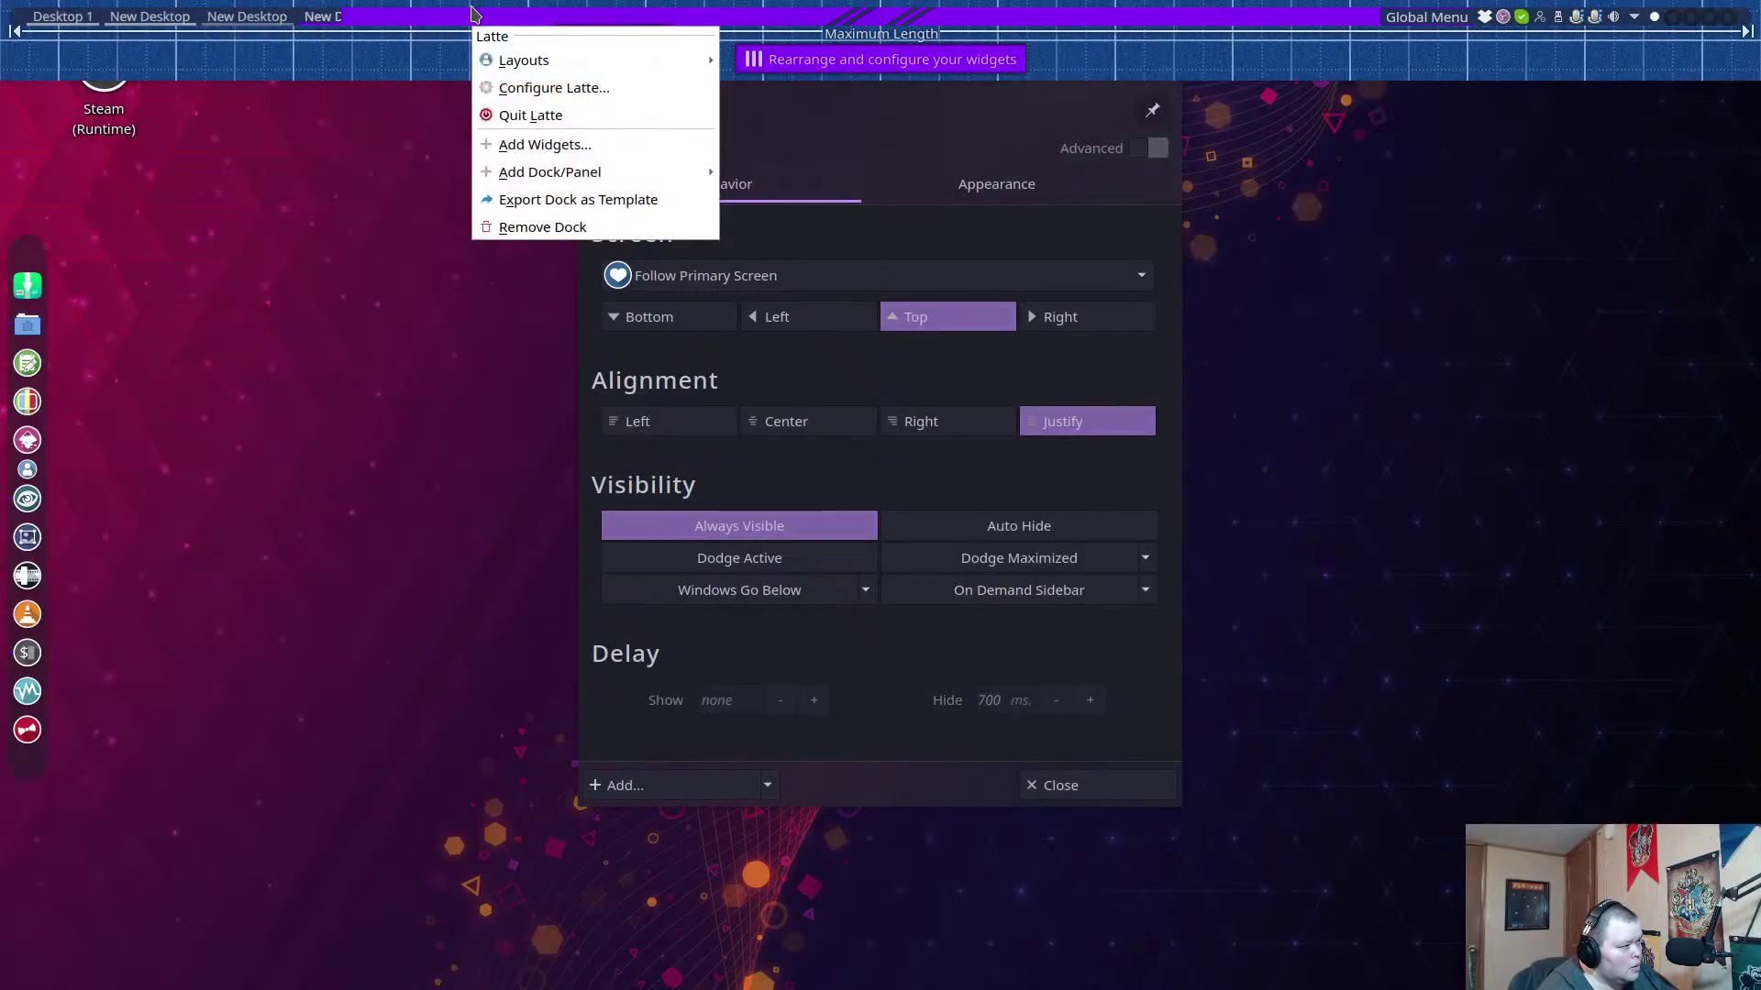
click(539, 154)
text(launchpad)
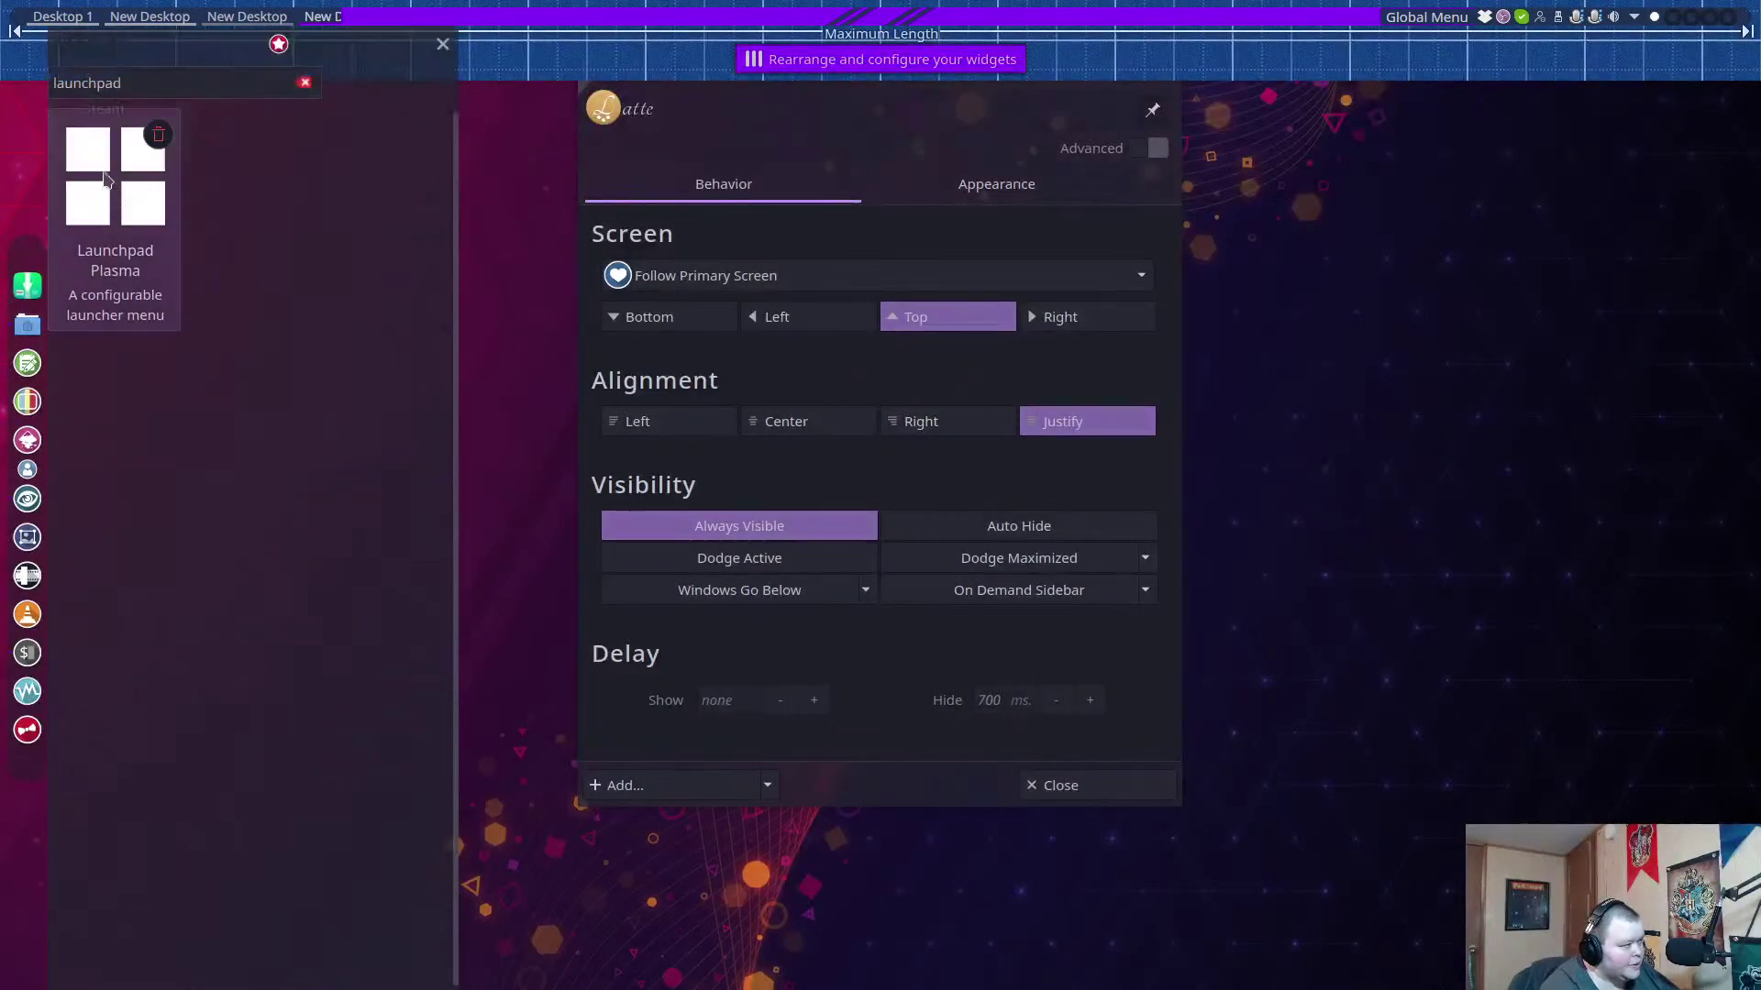
drag(112, 179, 28, 15)
mouse_move(32, 18)
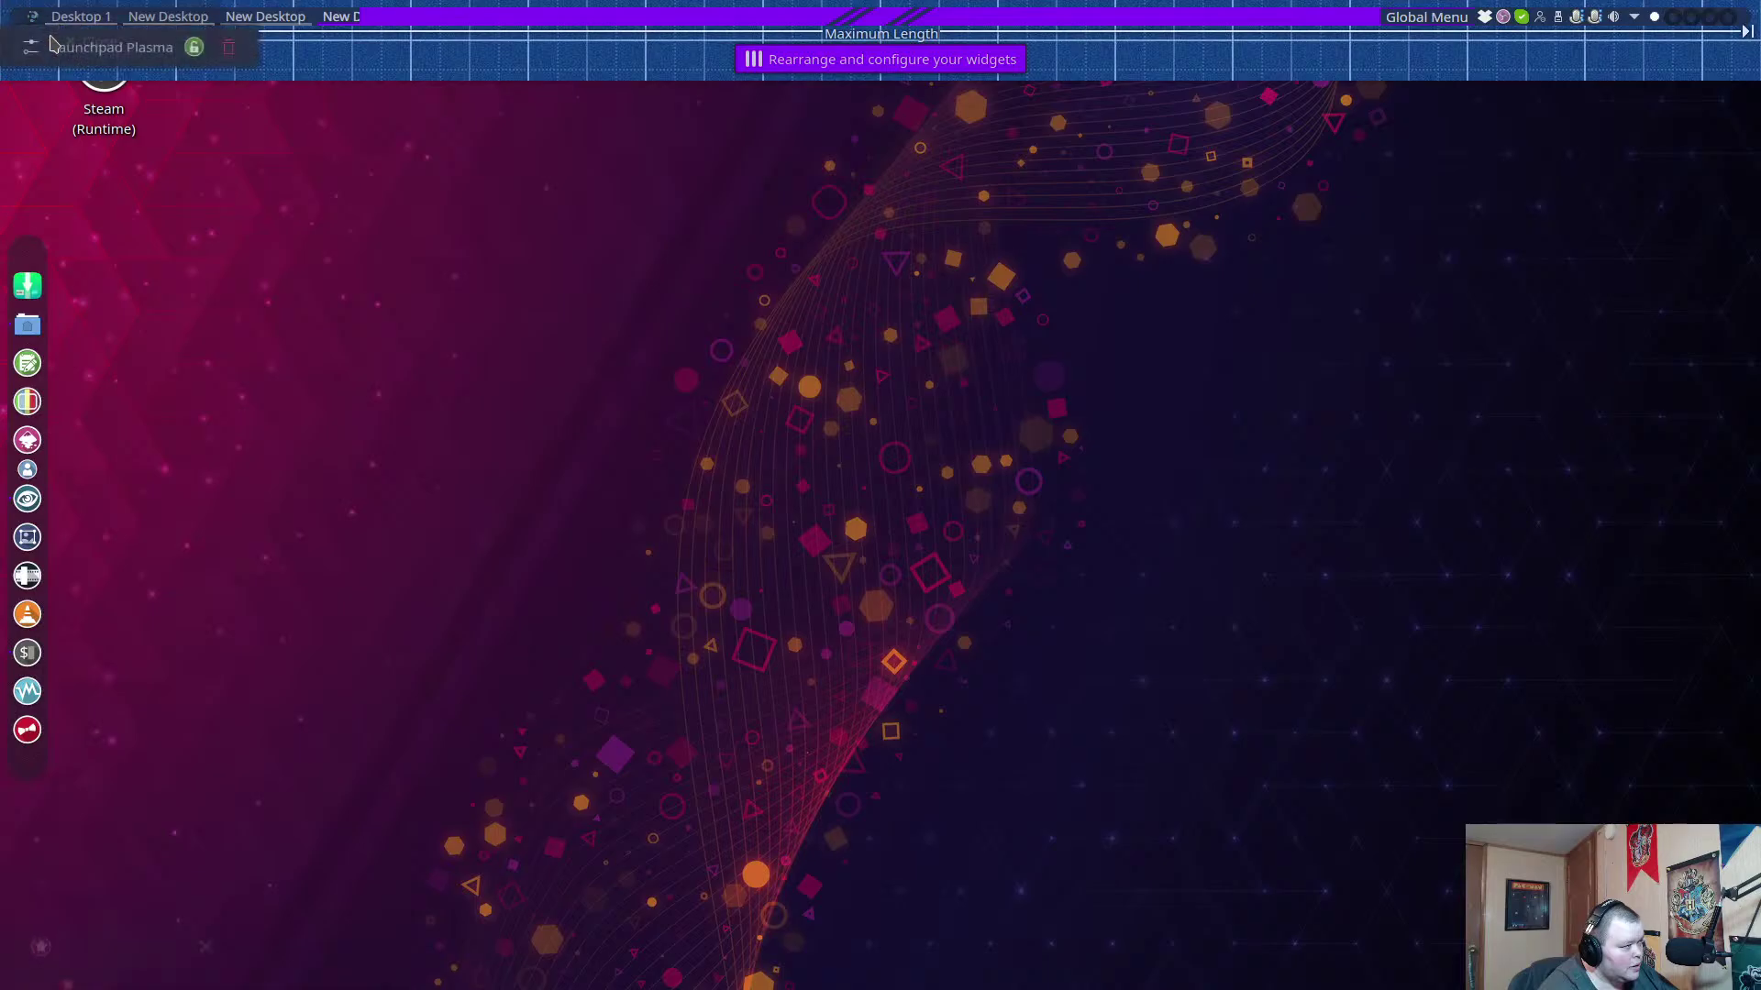
click(32, 22)
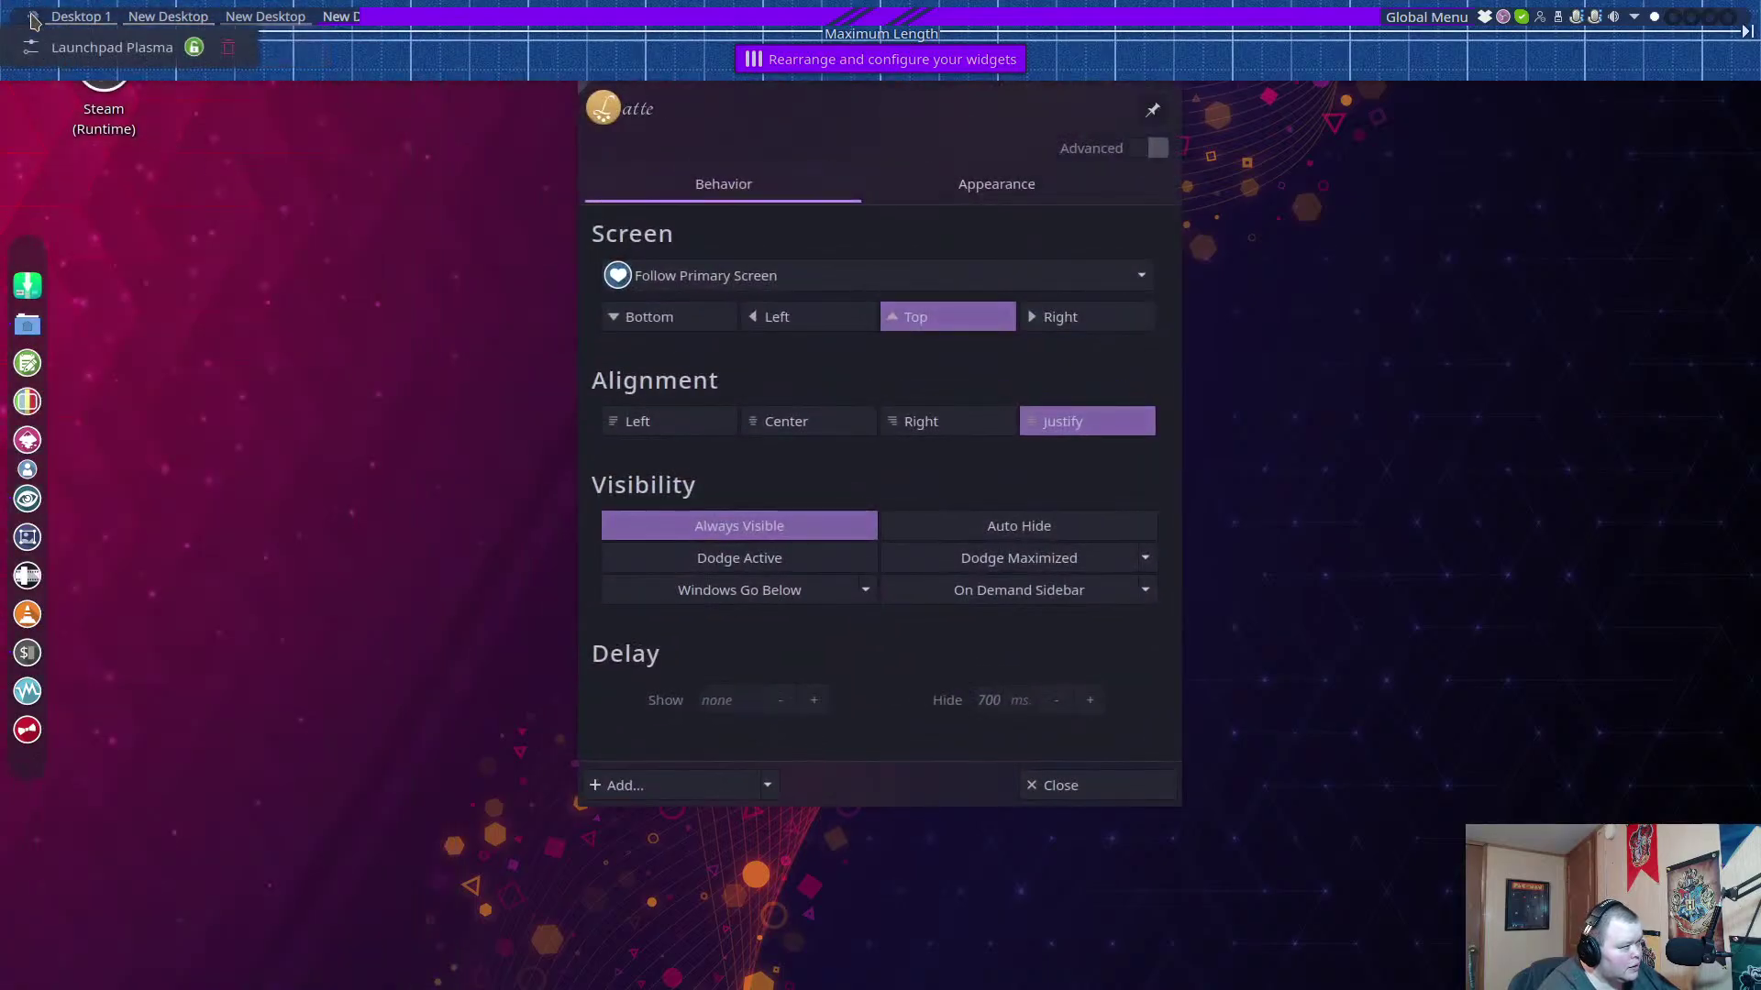
click(495, 231)
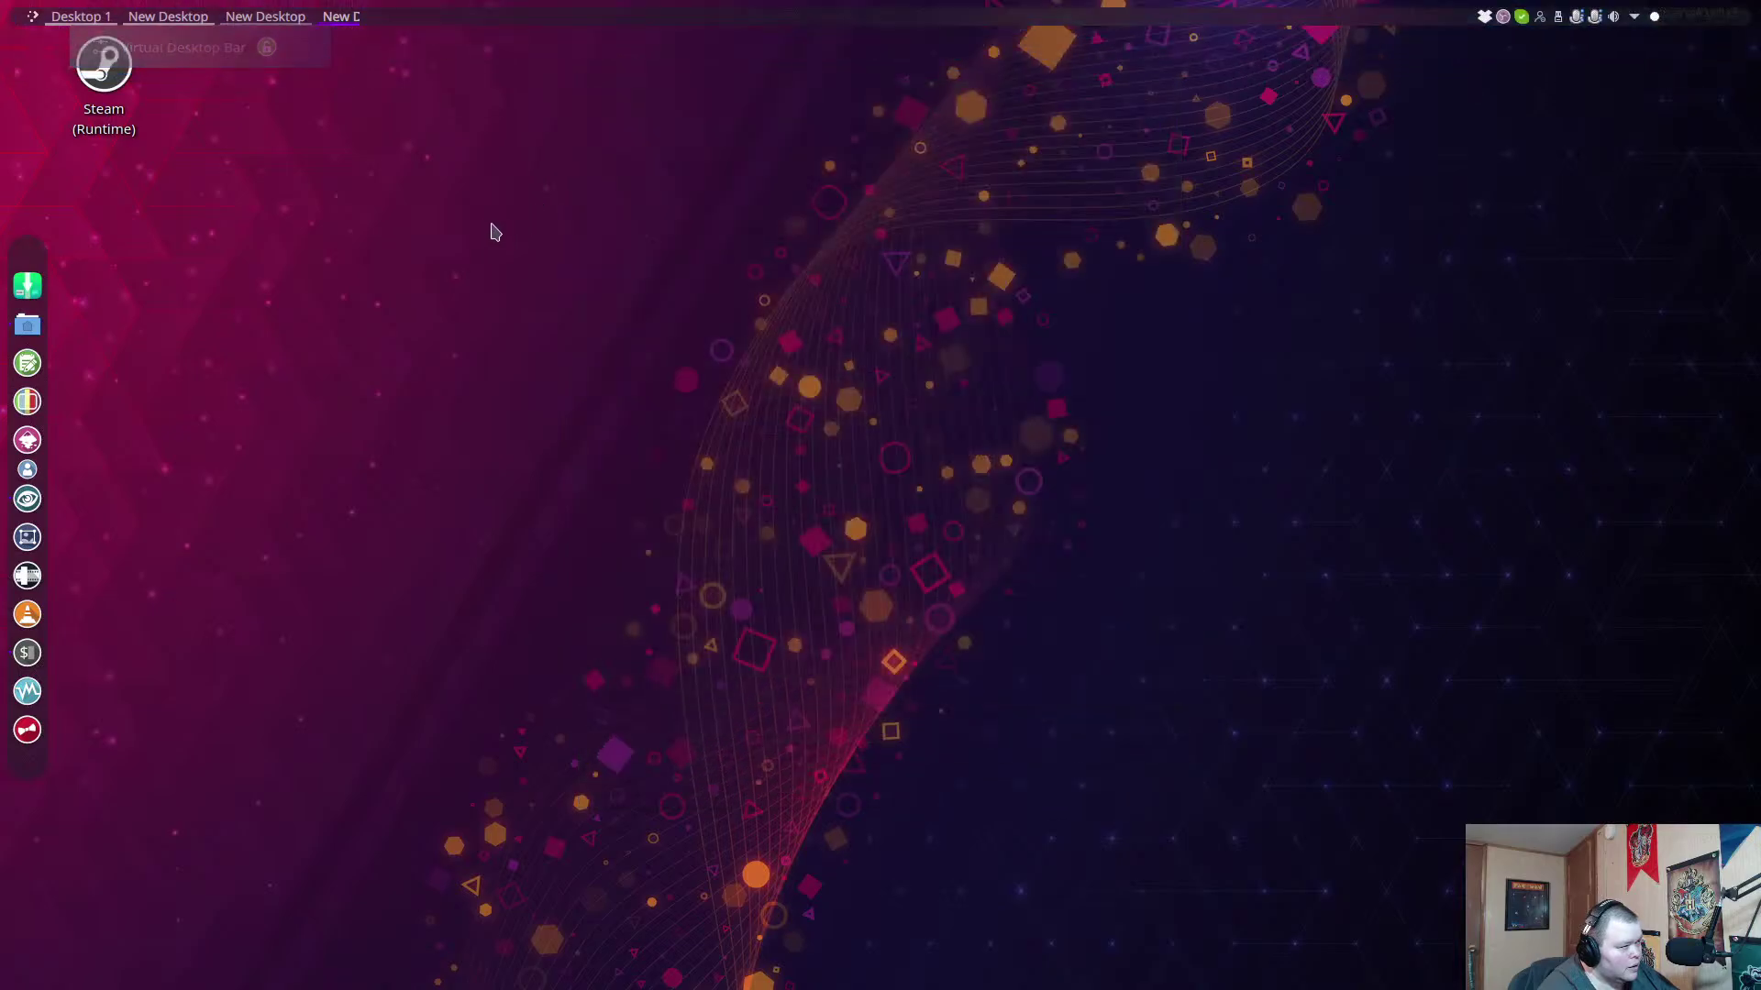
Find System Settings by searching the application launcher for "settings", and show the Icons page of its Appearance section.
click(34, 19)
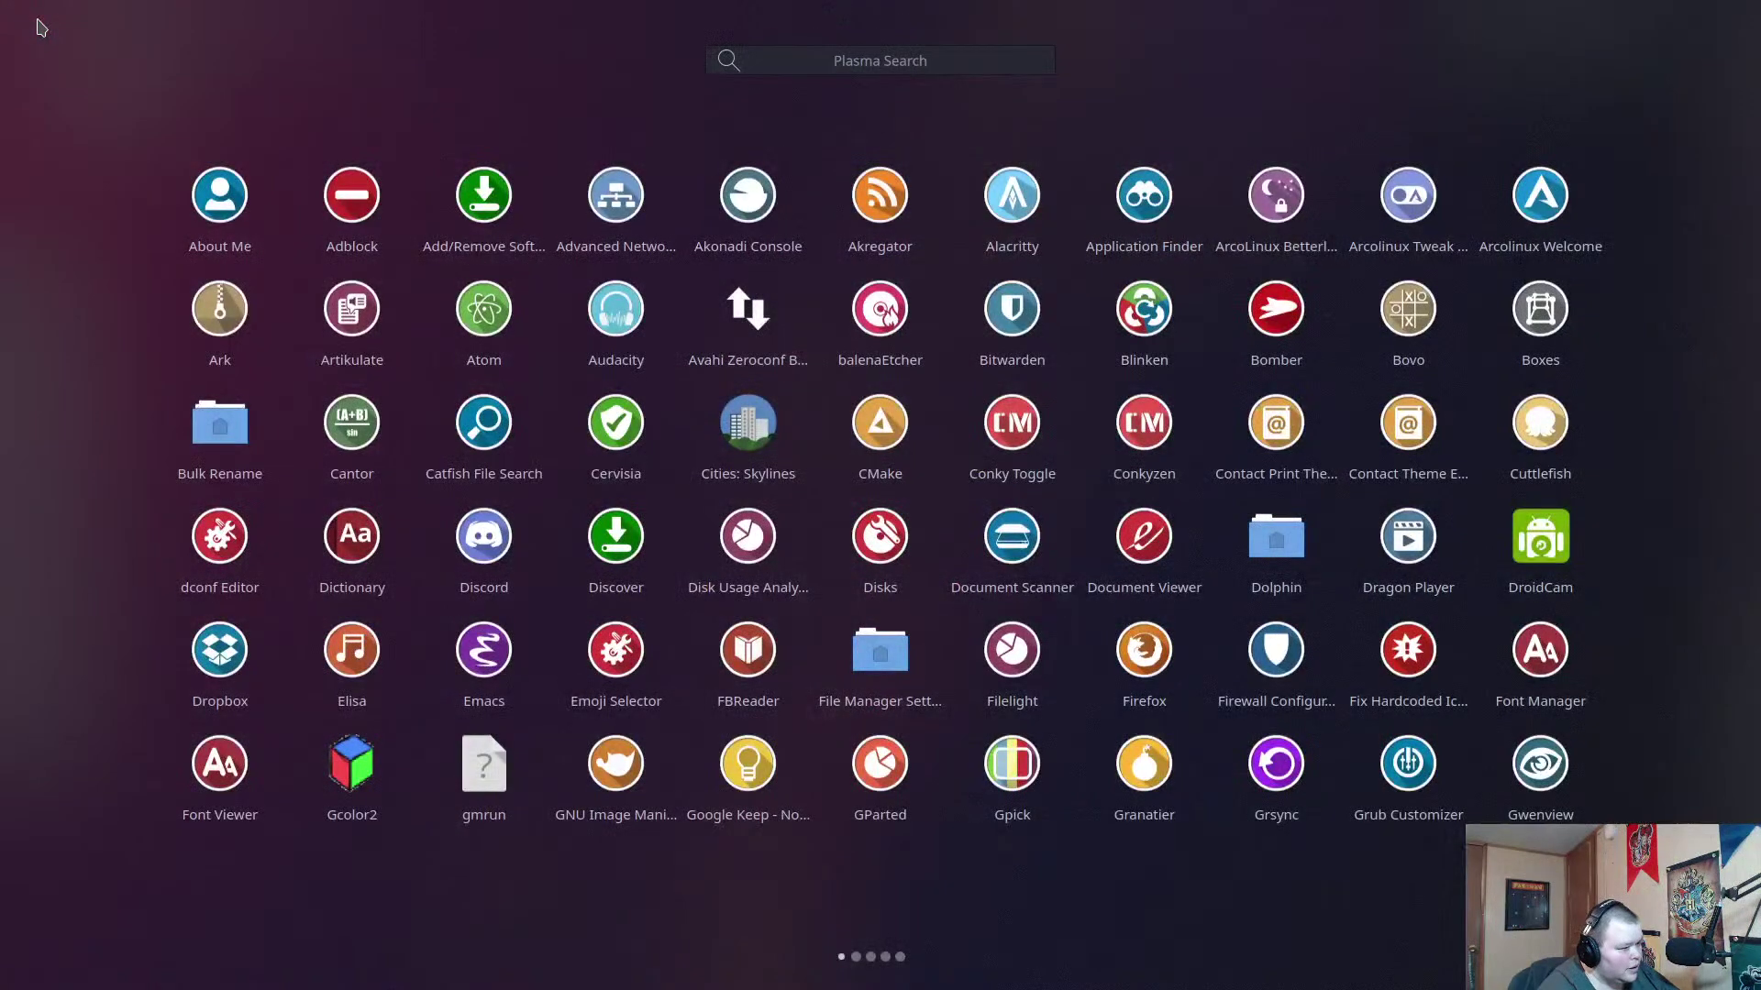
click(39, 20)
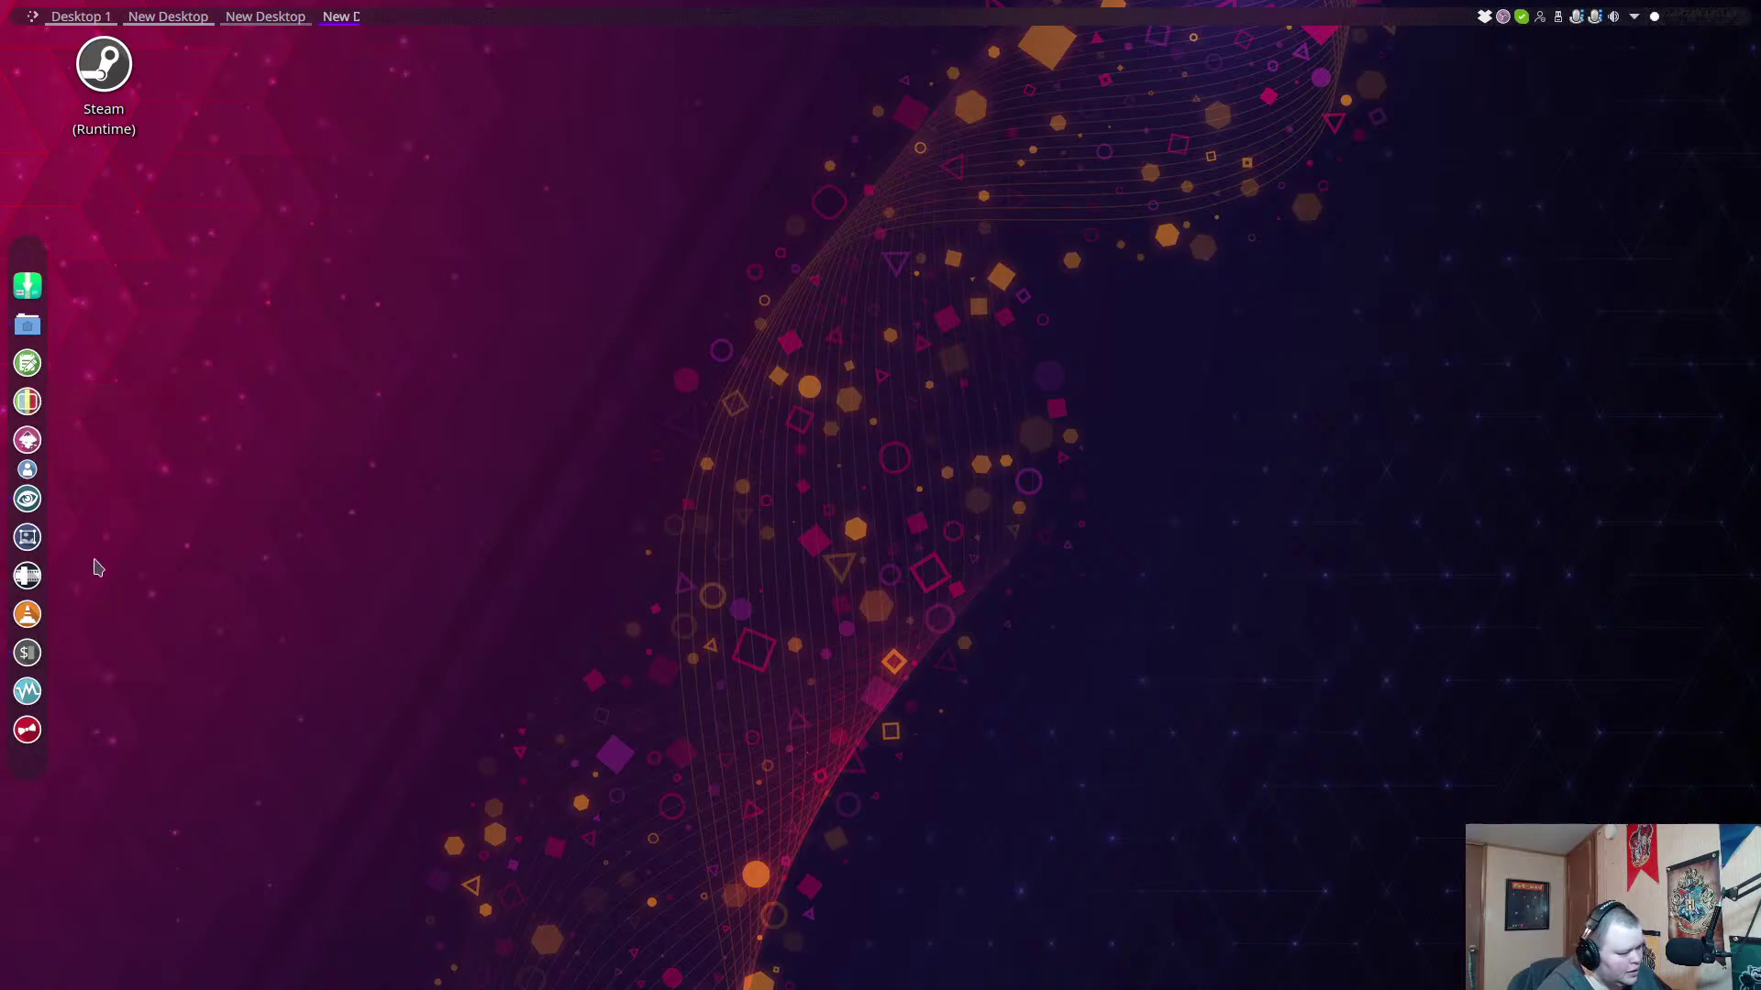
click(30, 16)
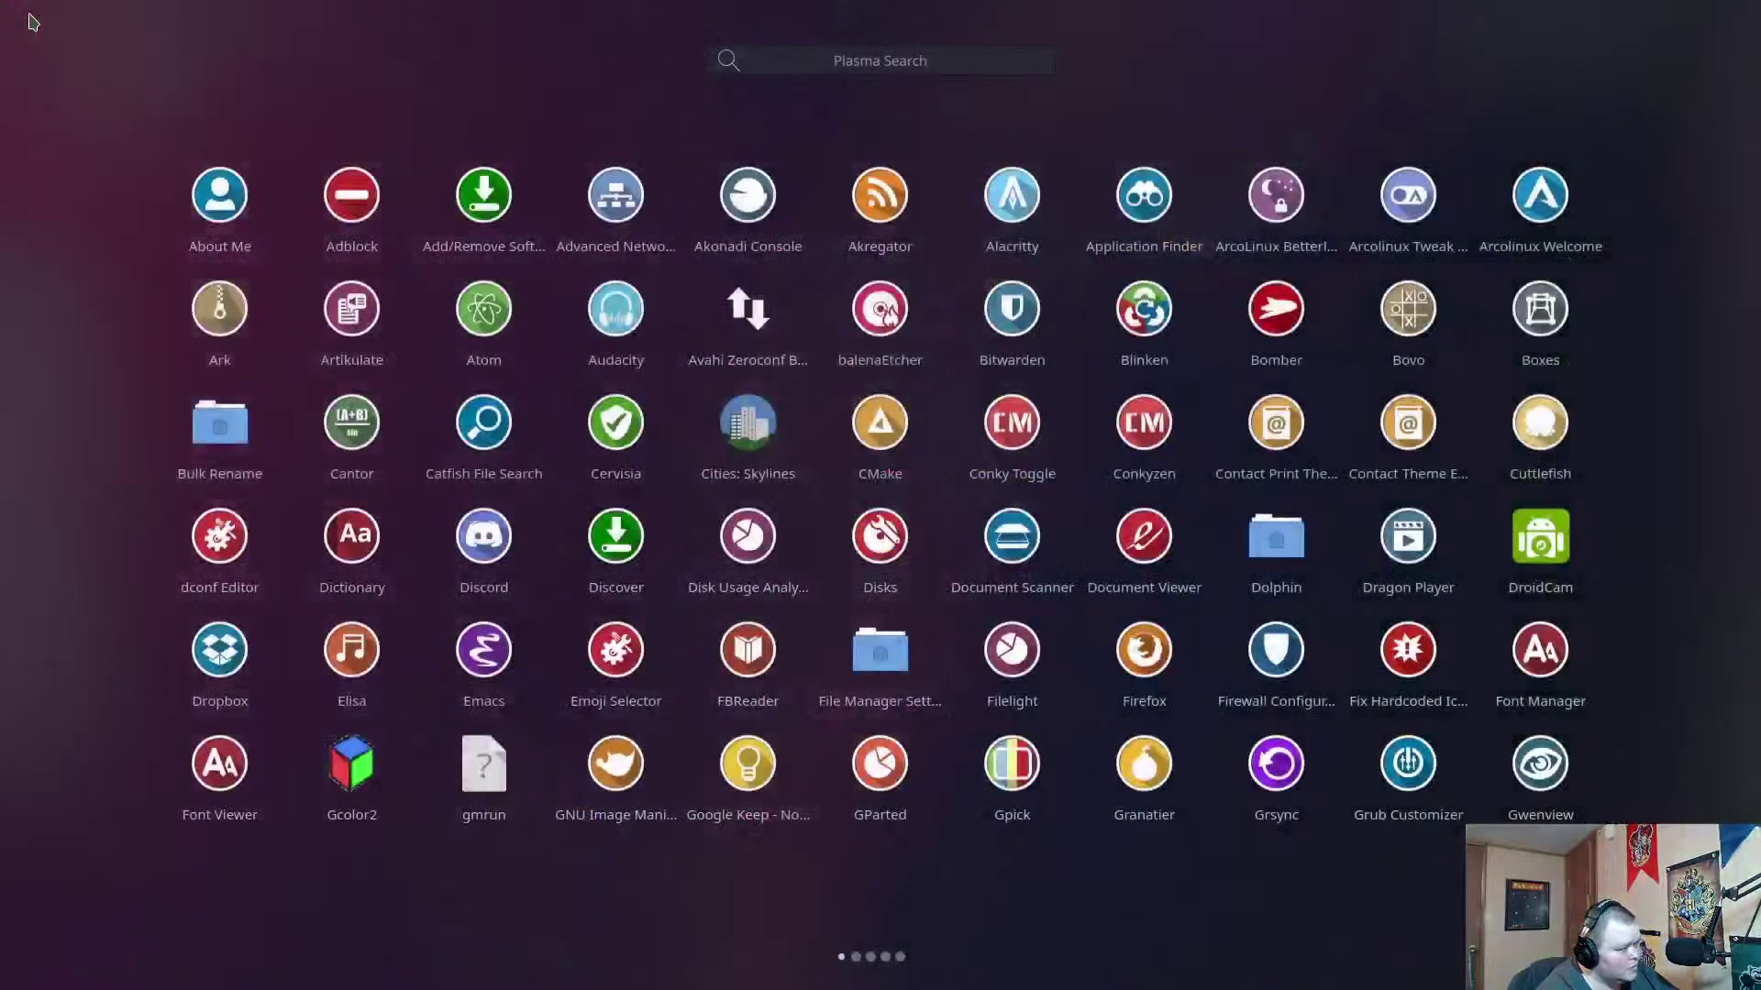
text(setting)
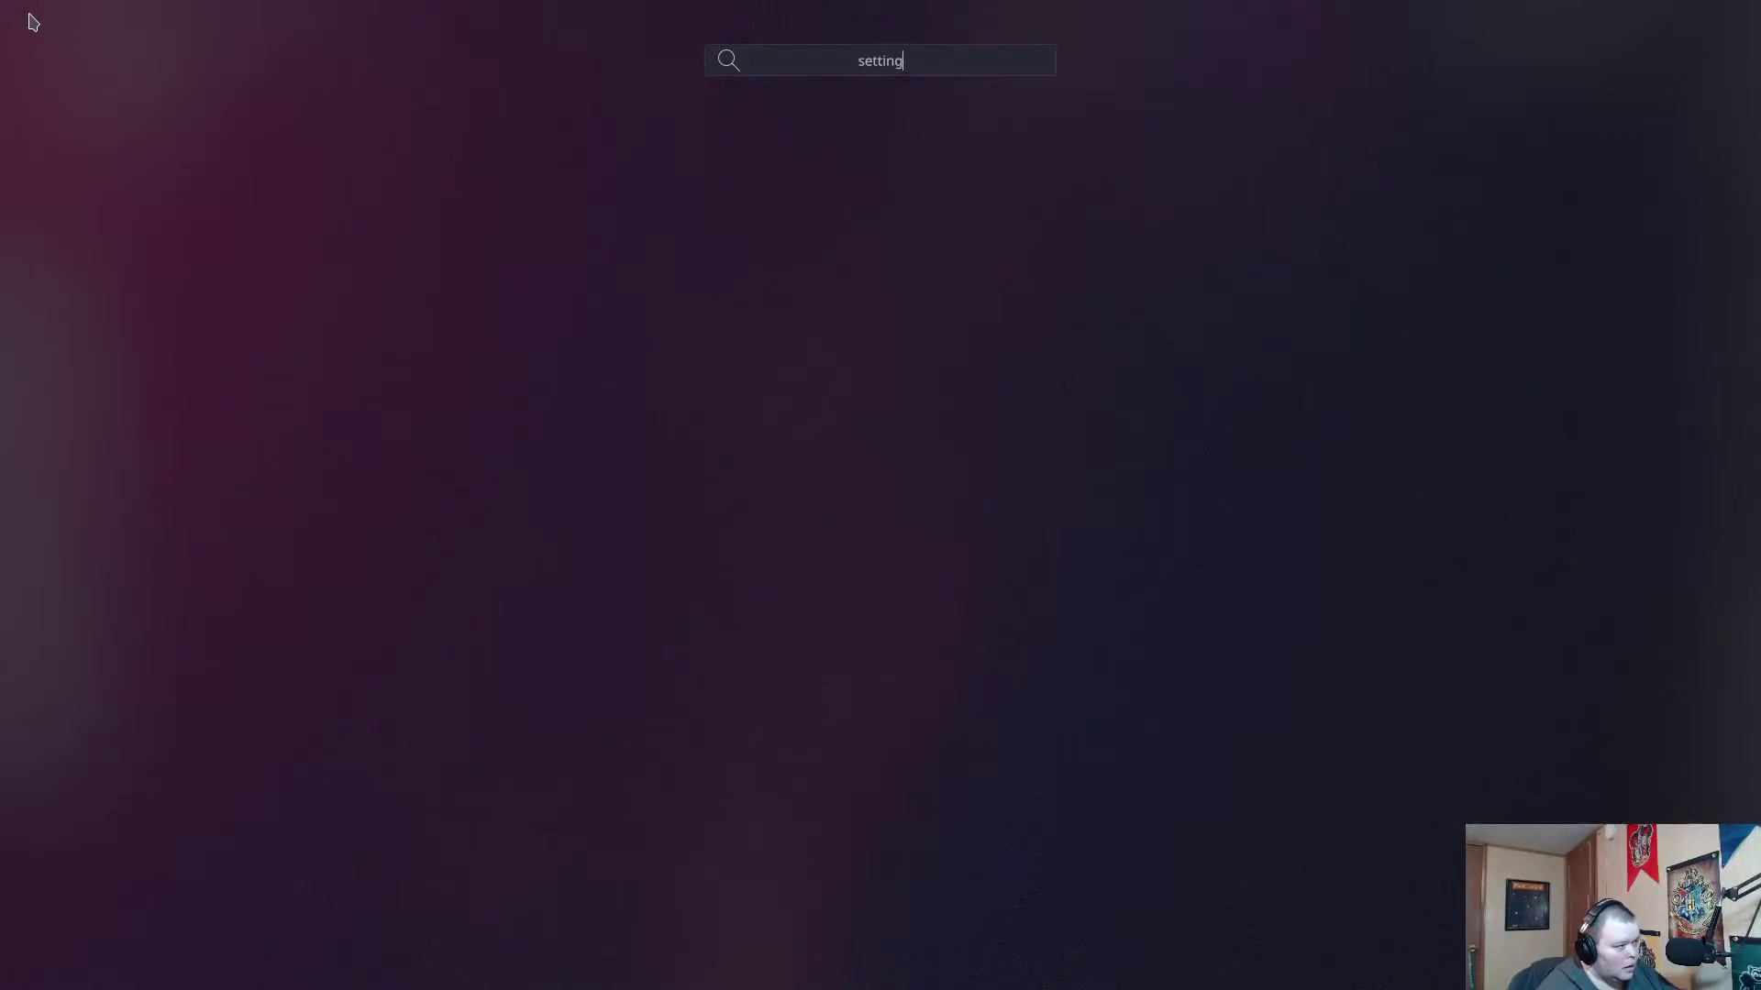
text(s)
key(Return)
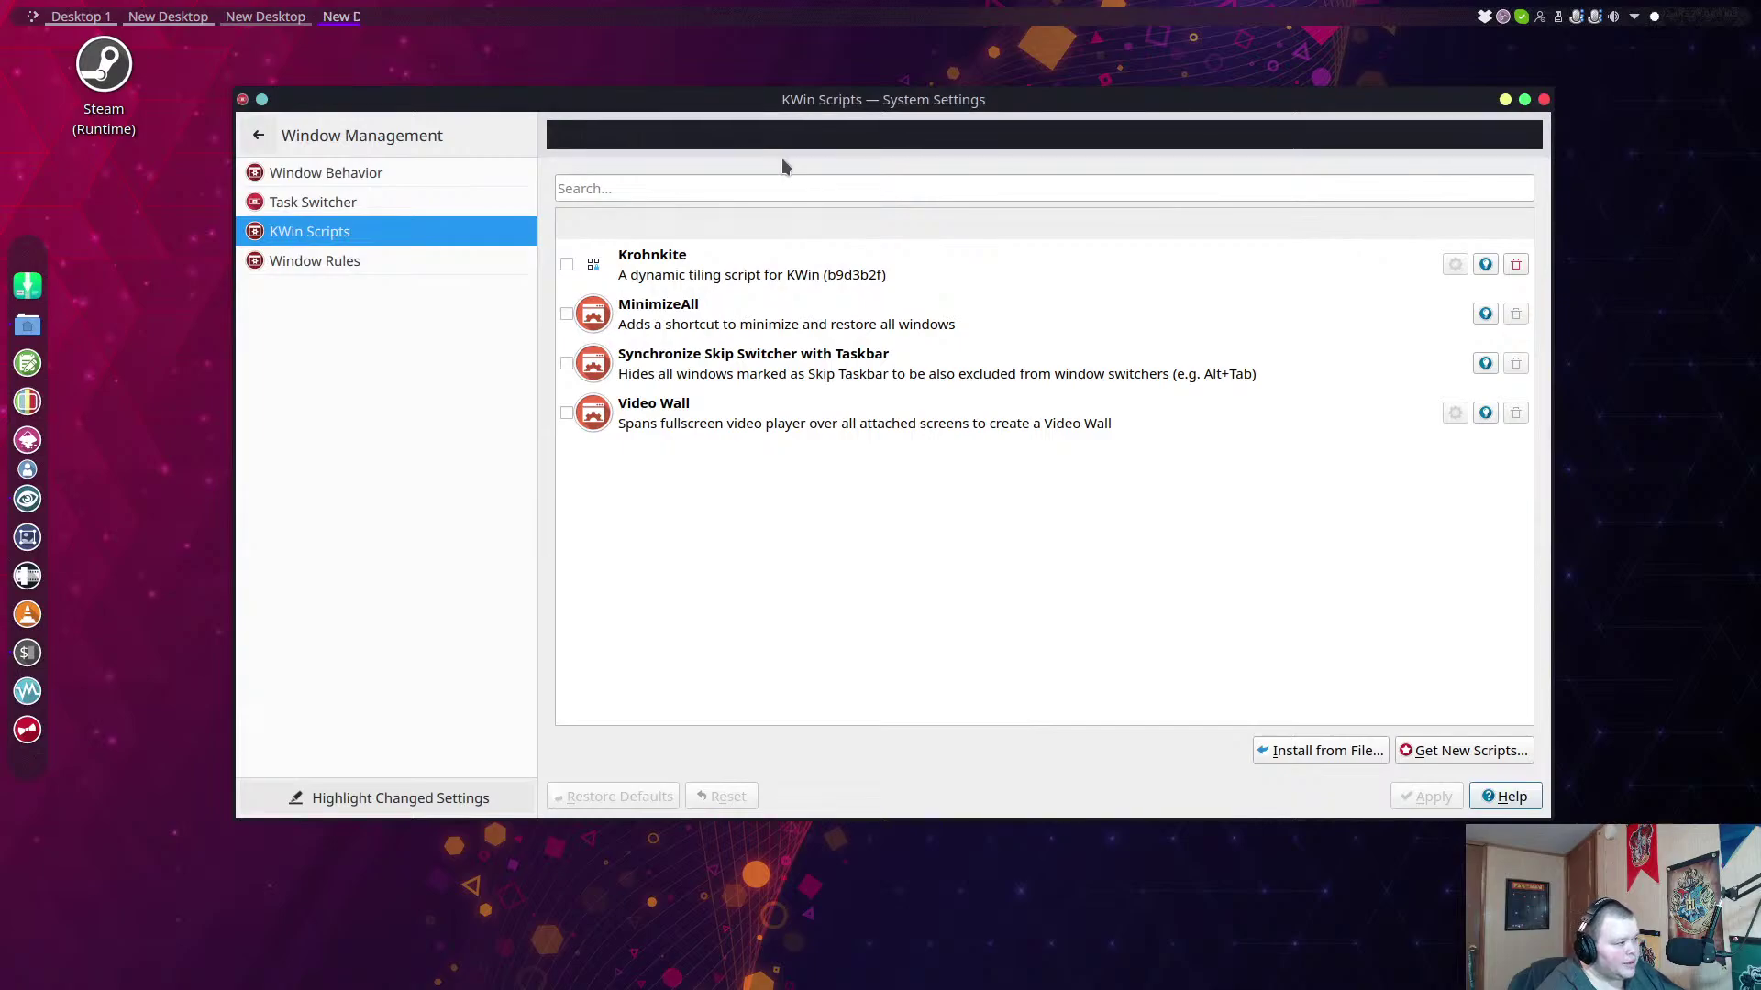
click(258, 134)
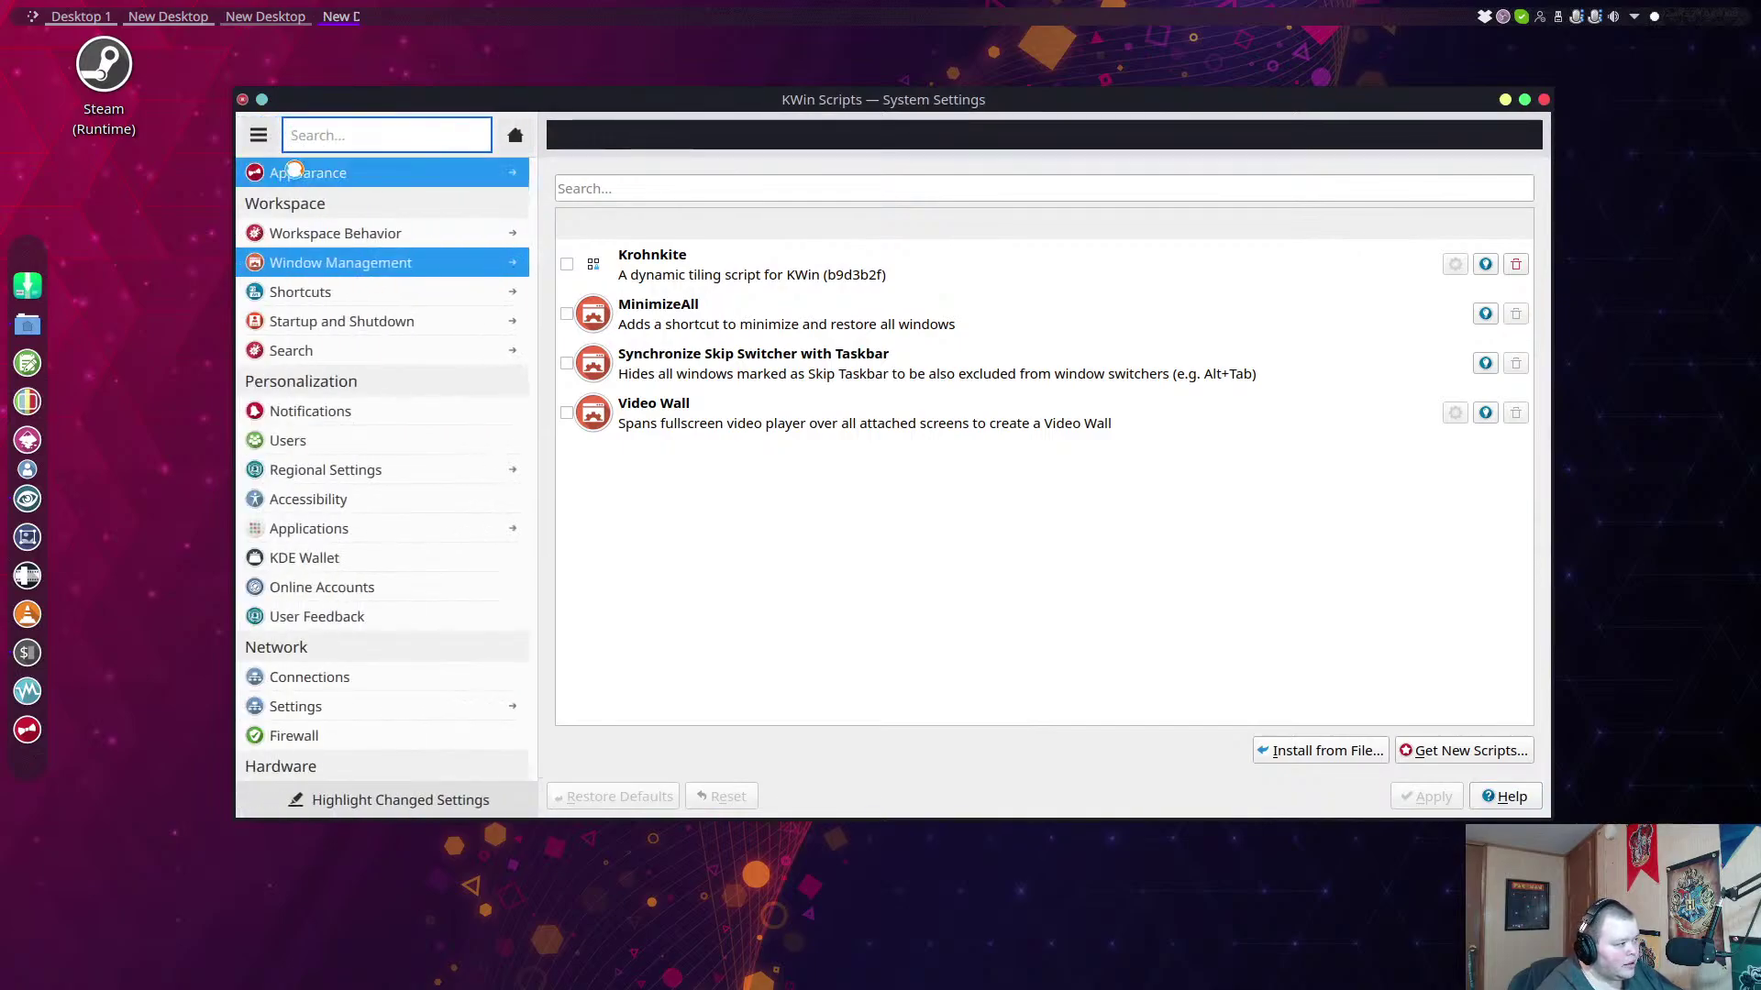
click(293, 171)
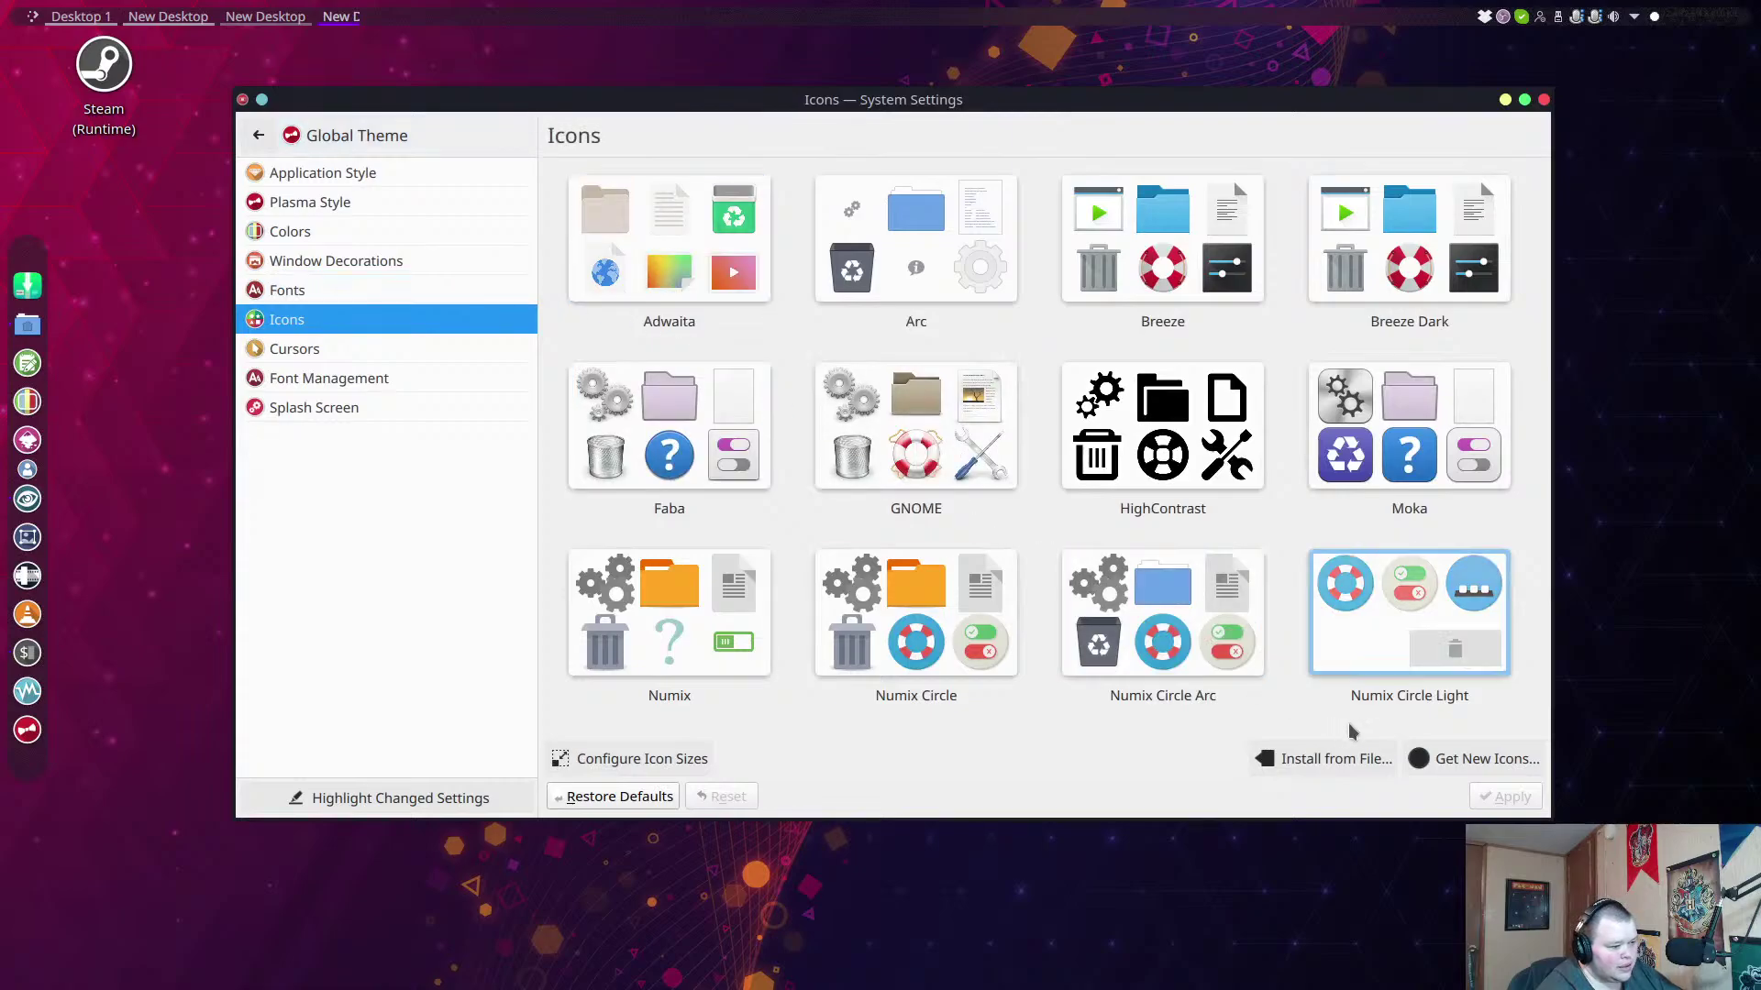
Search the downloadable icon themes for "neon" and view the details of Neonyt-Dark-Icons.
click(1479, 761)
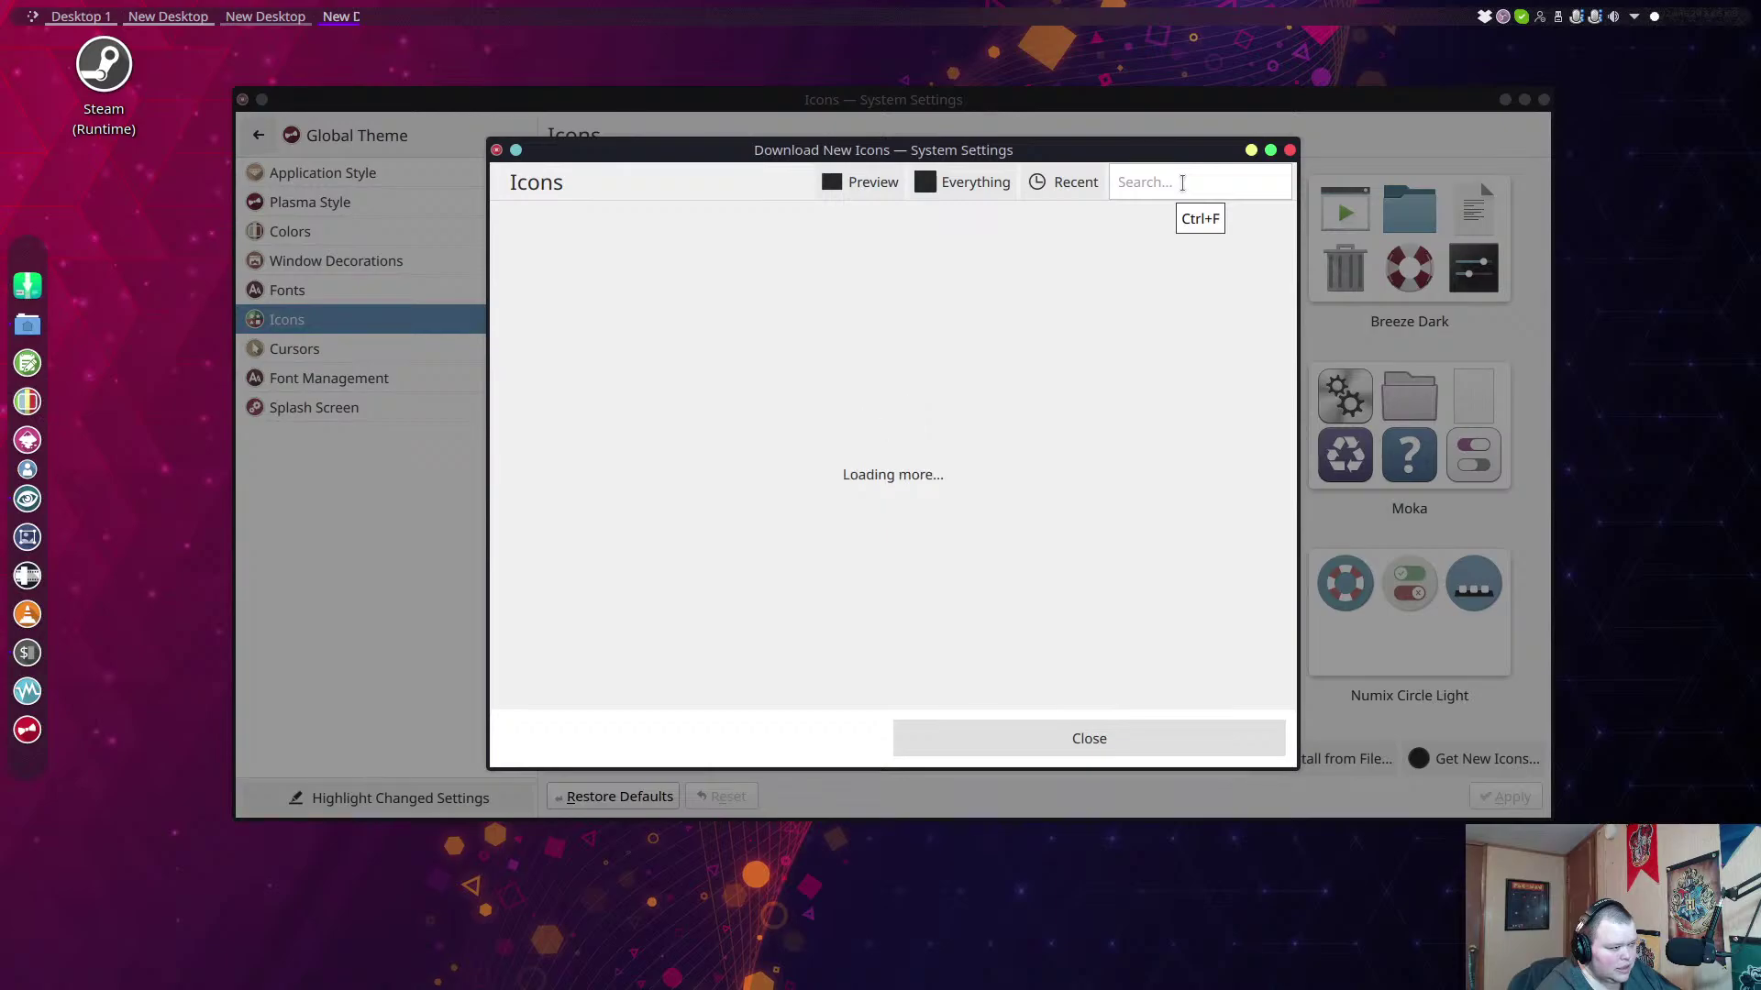
click(1182, 183)
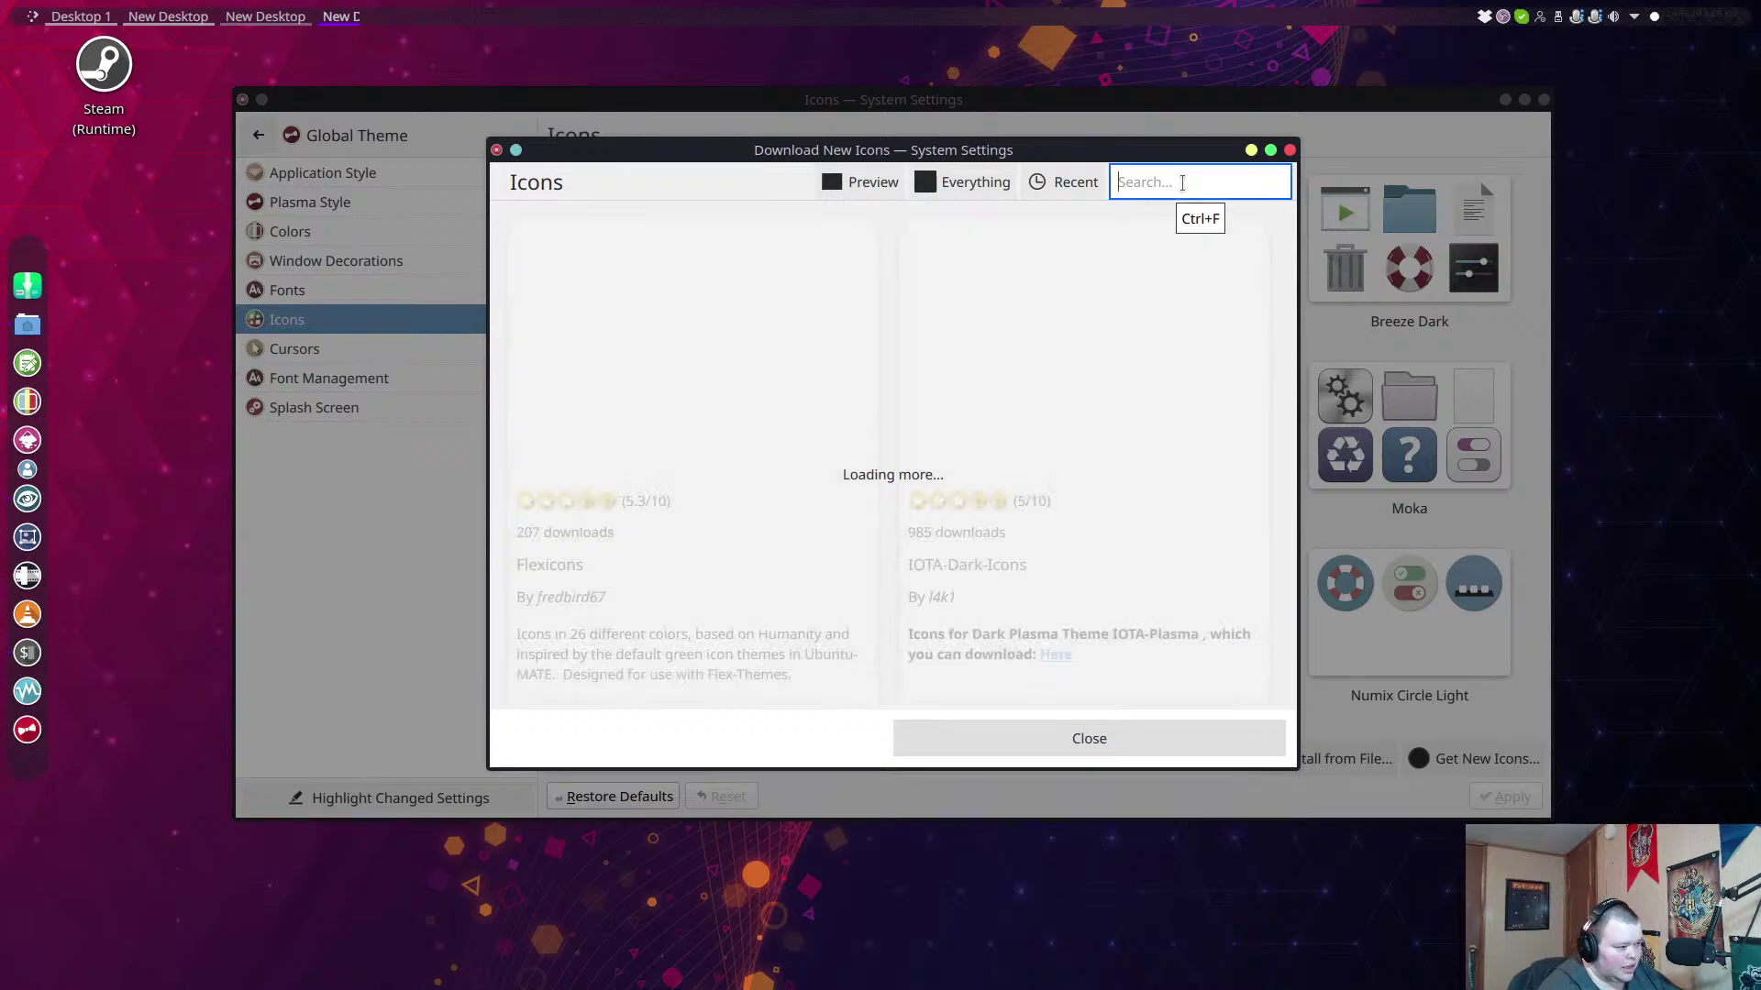
text(neon)
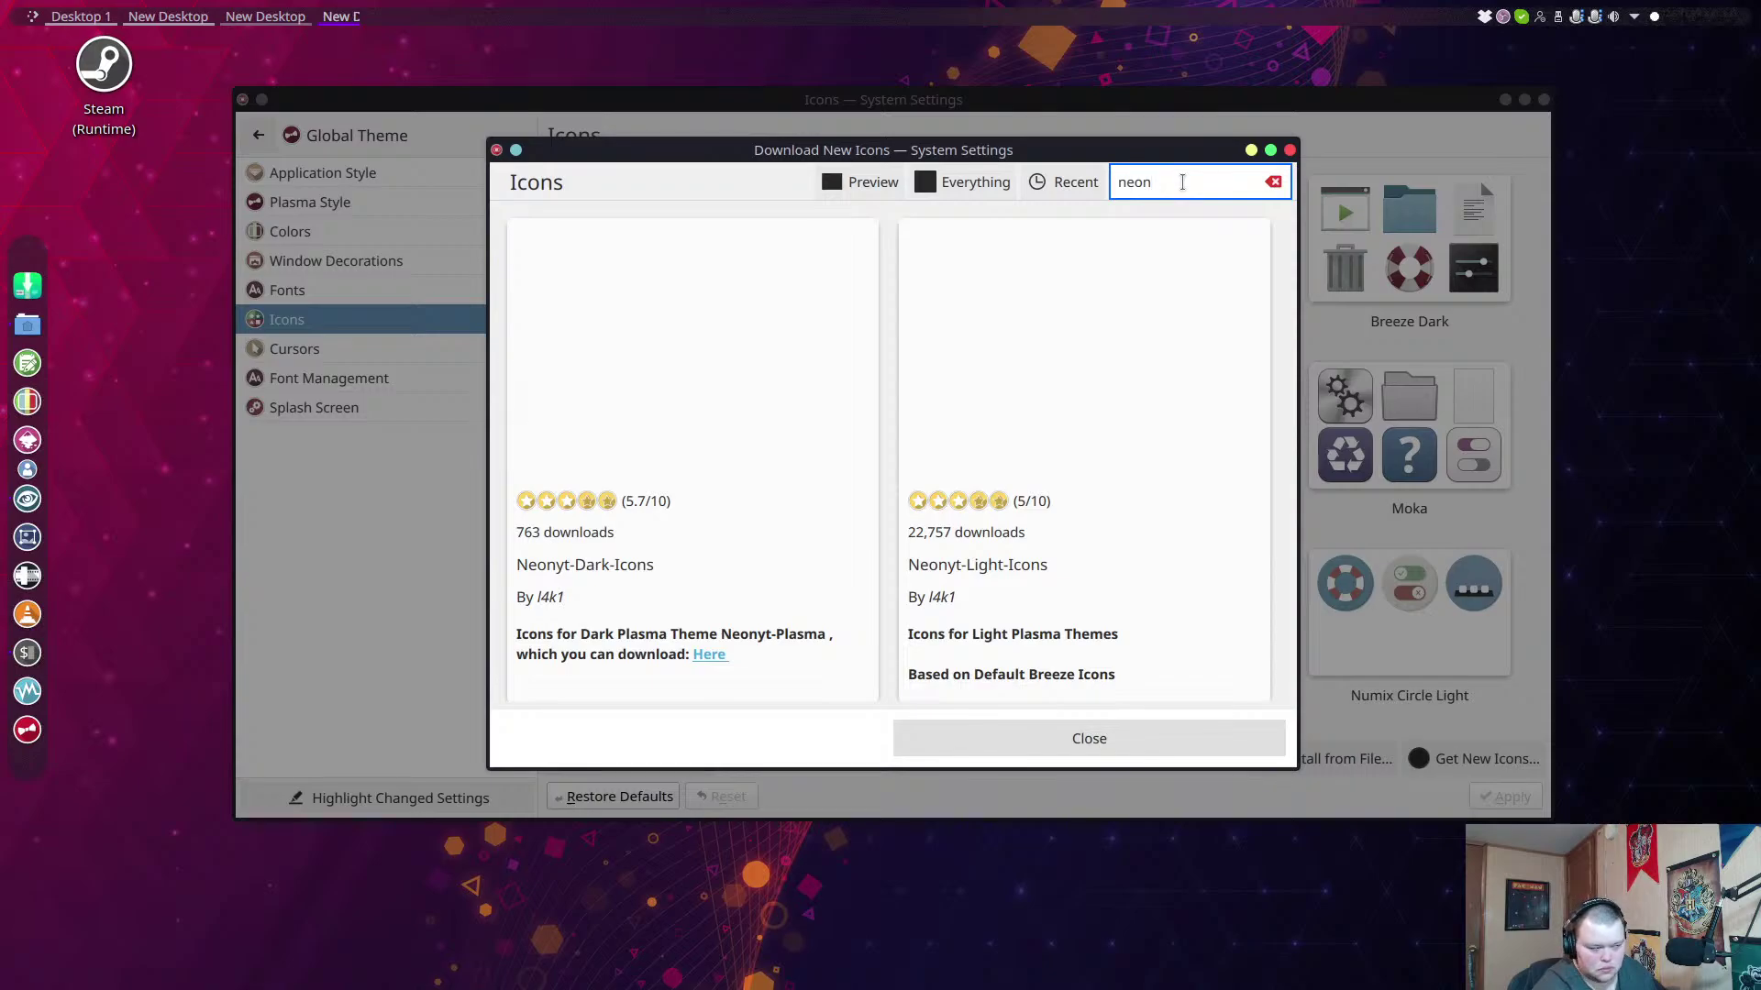
mouse_move(832, 379)
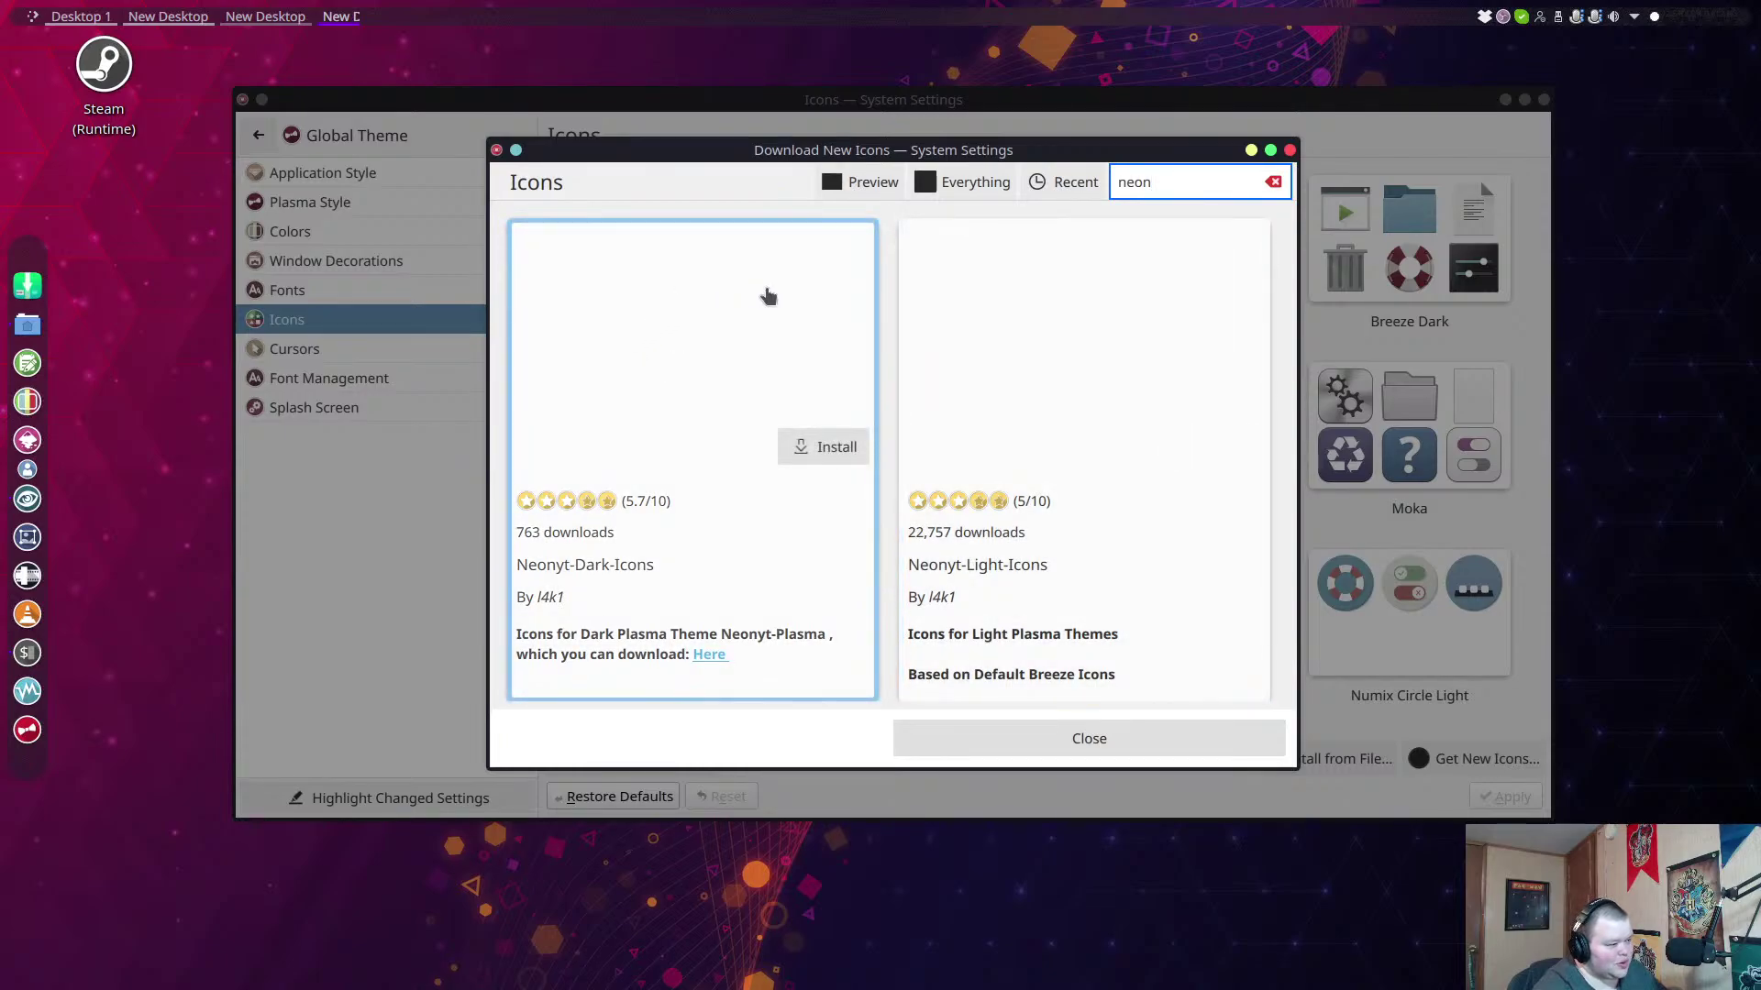
scroll(819, 409, down, 5)
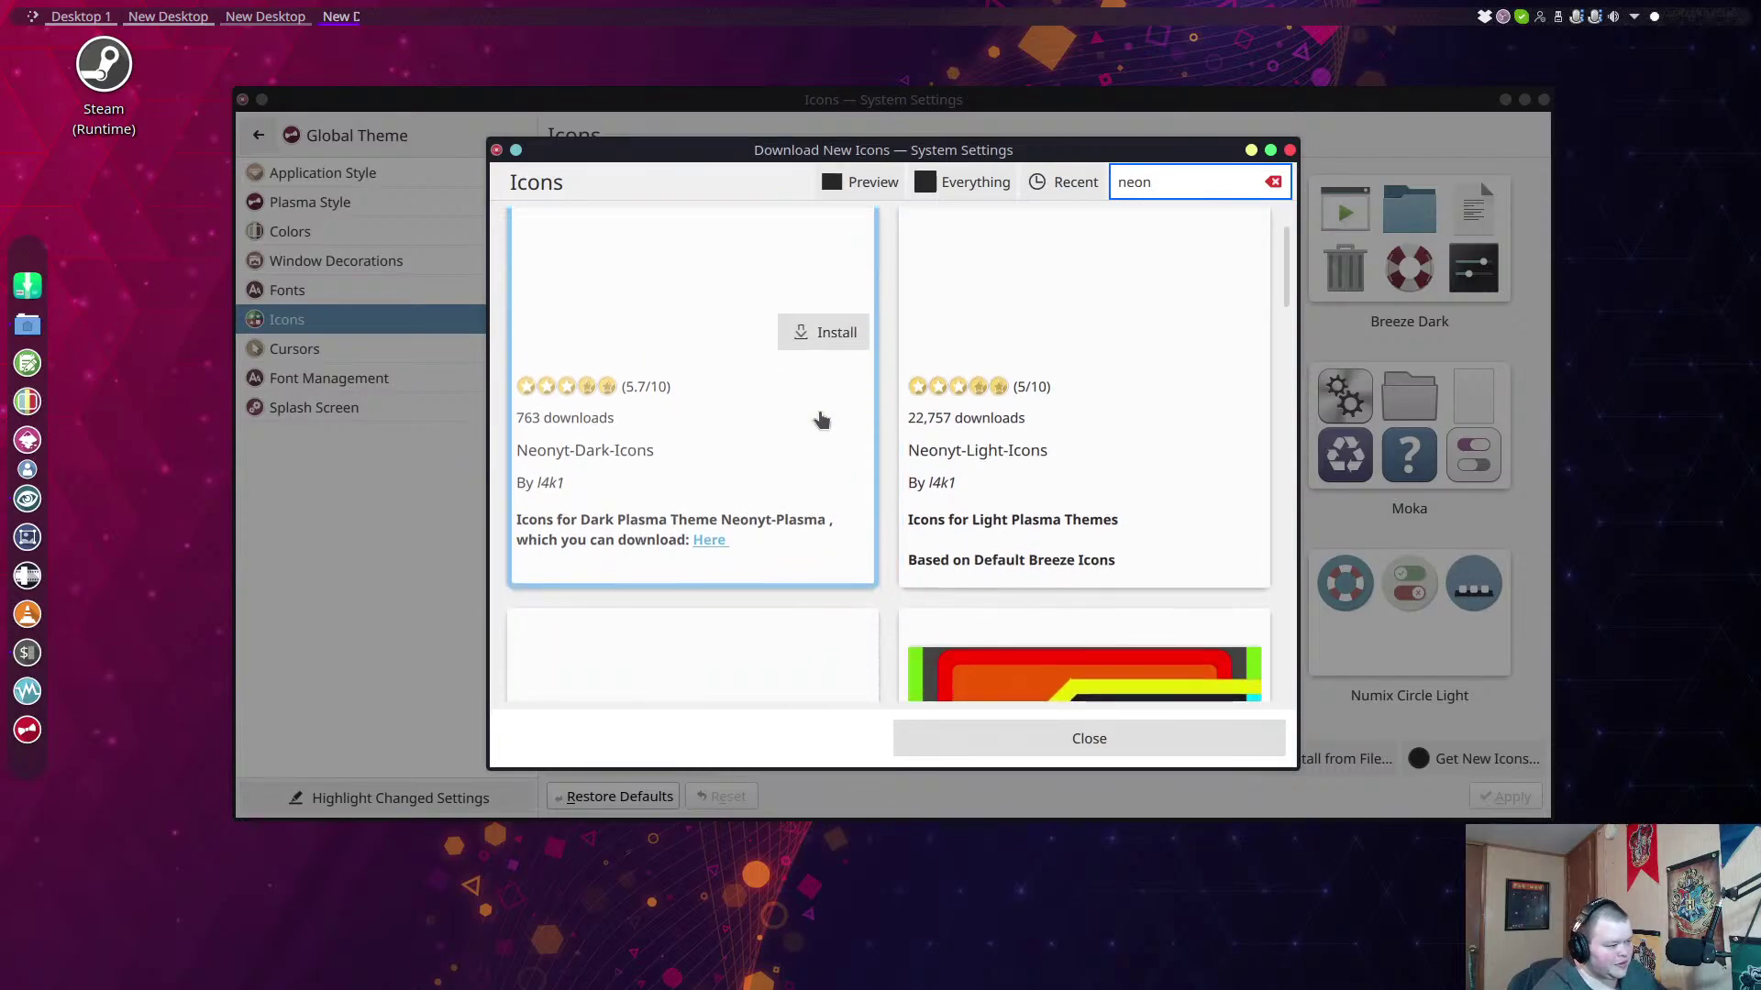
scroll(819, 423, up, 5)
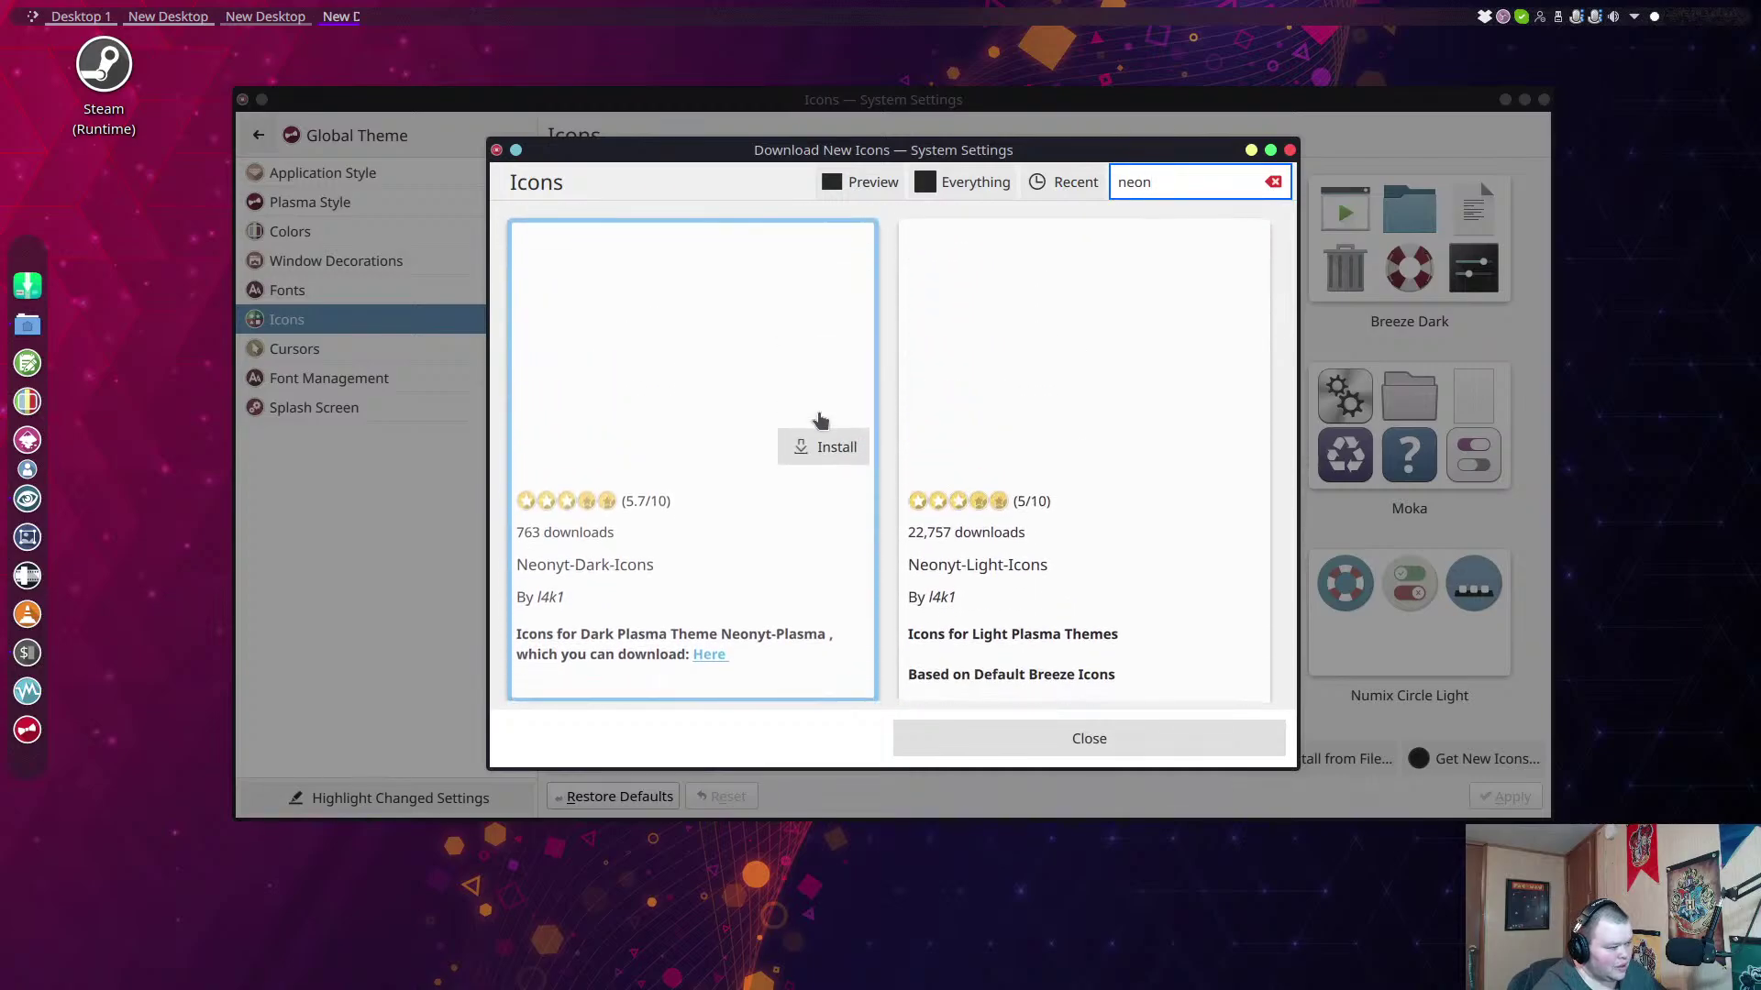
click(692, 415)
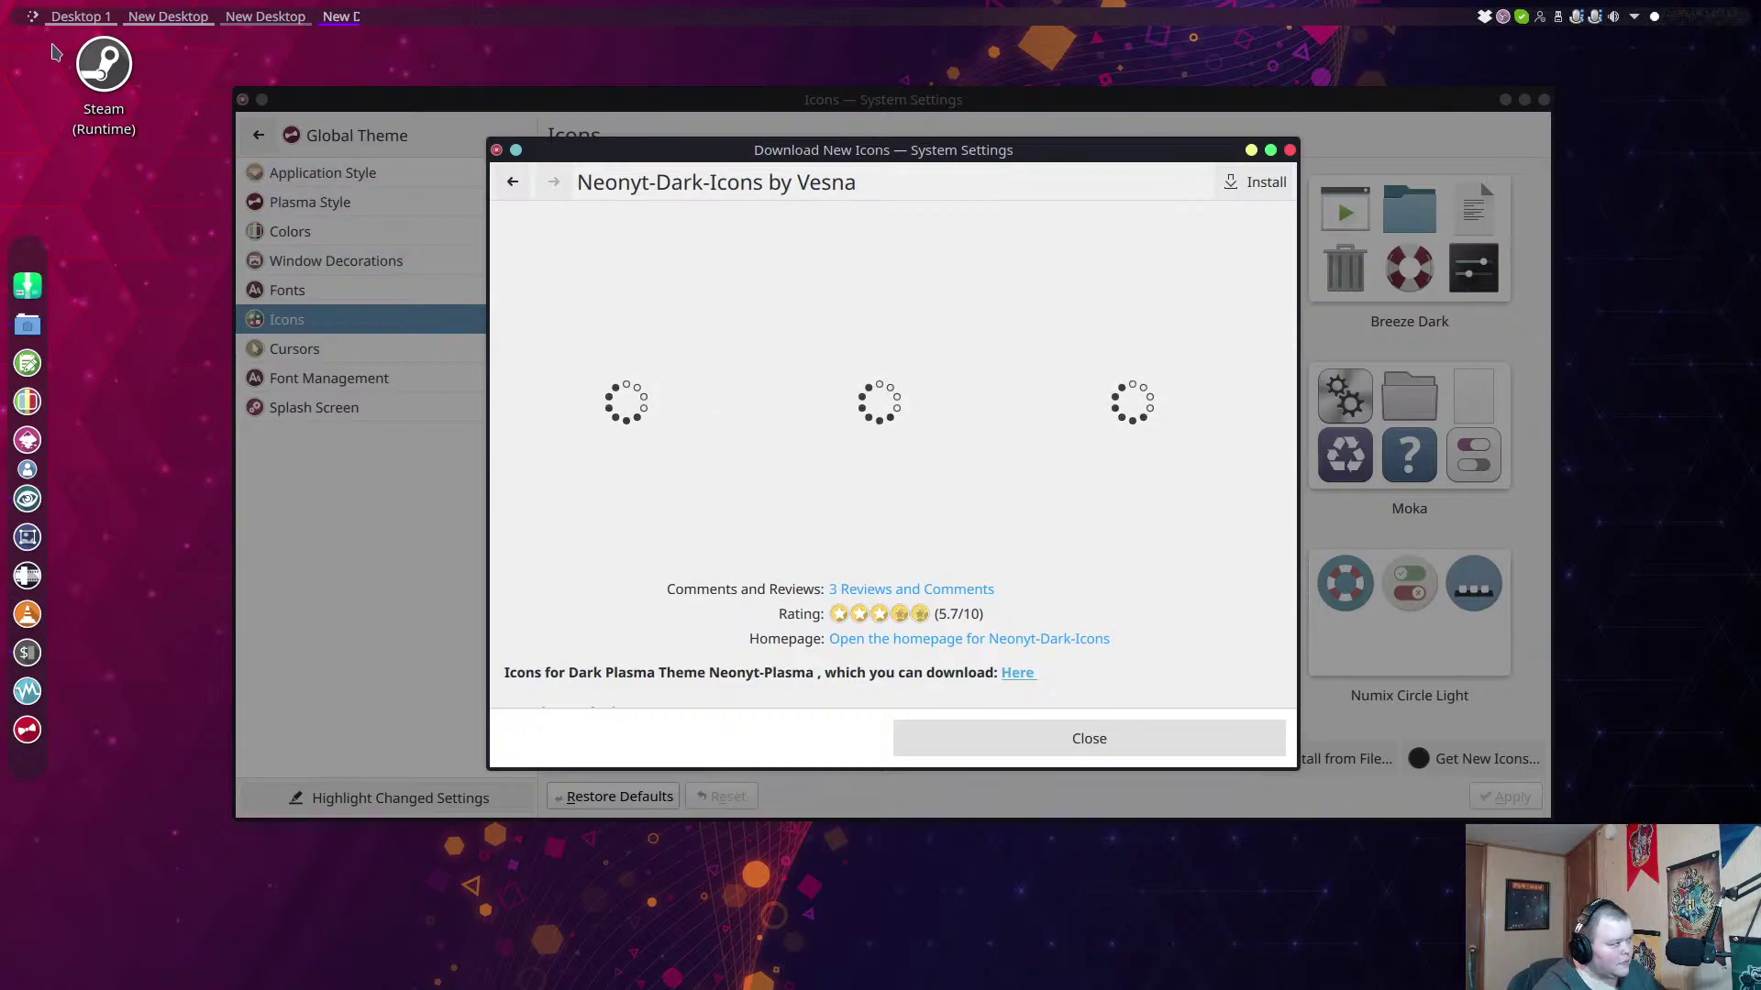
Check the recommended themes and icon packs on the Xmobar Style Layout page on Desktop 1, and return to the icon download dialog.
click(81, 20)
scroll(640, 483, up, 4)
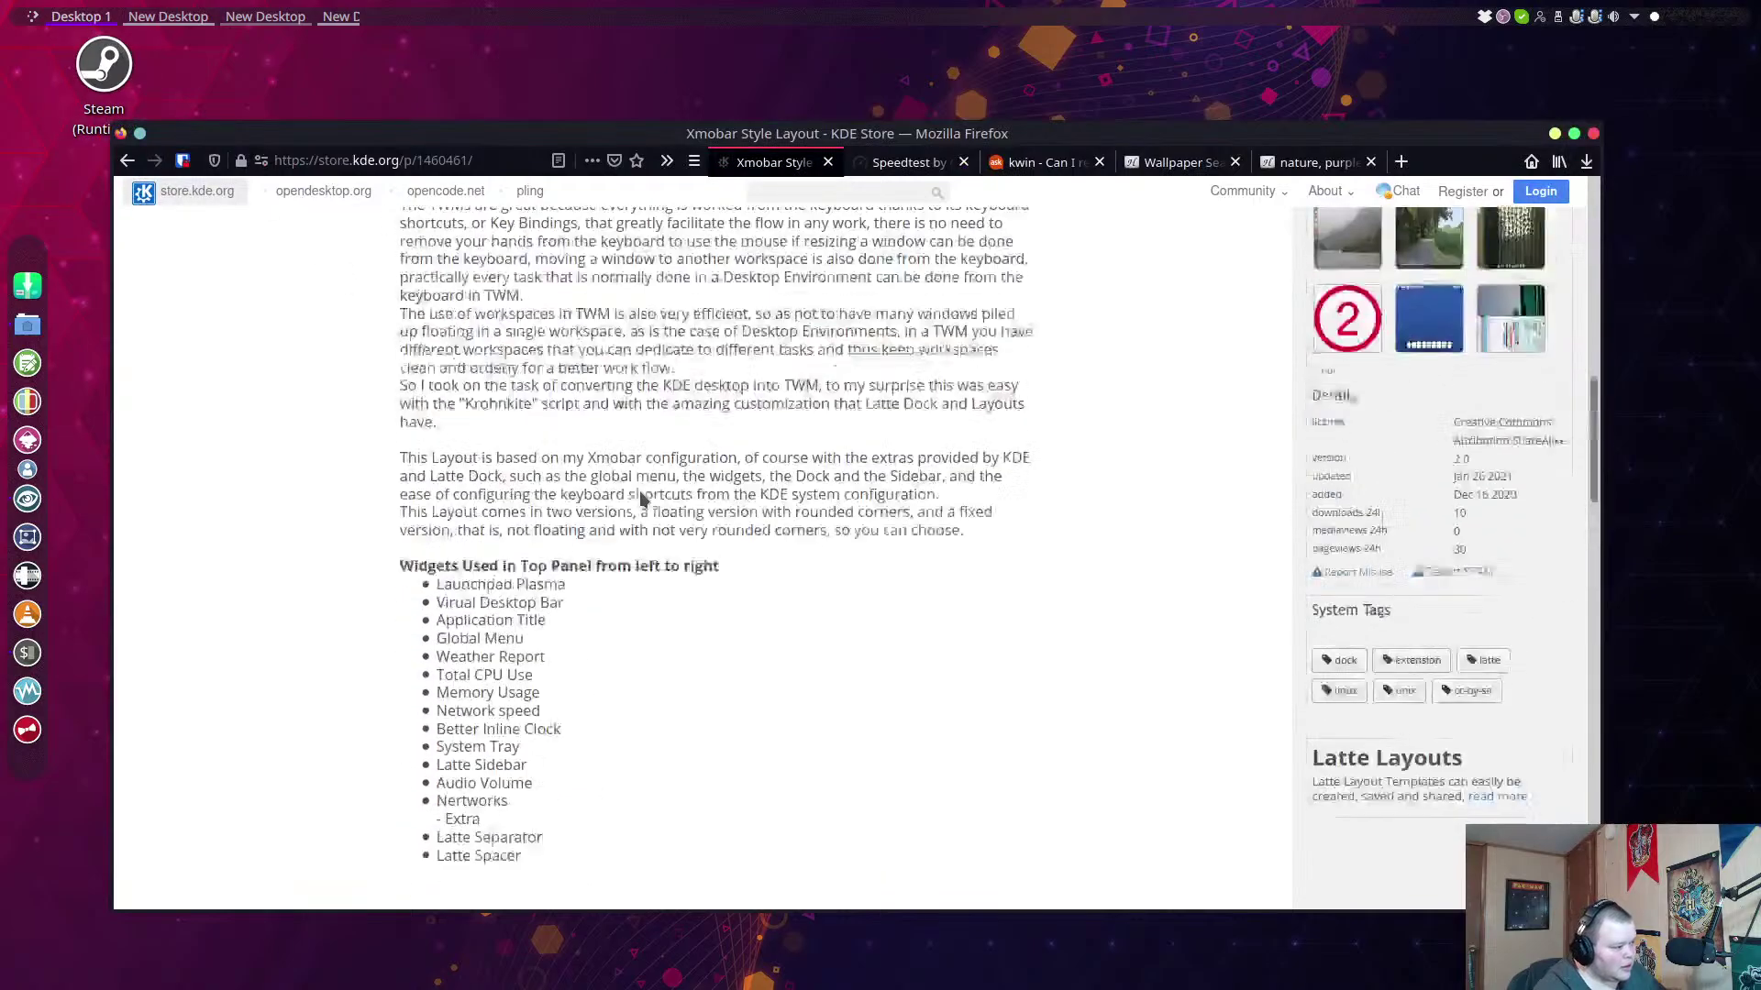
scroll(640, 483, down, 4)
scroll(640, 483, down, 7)
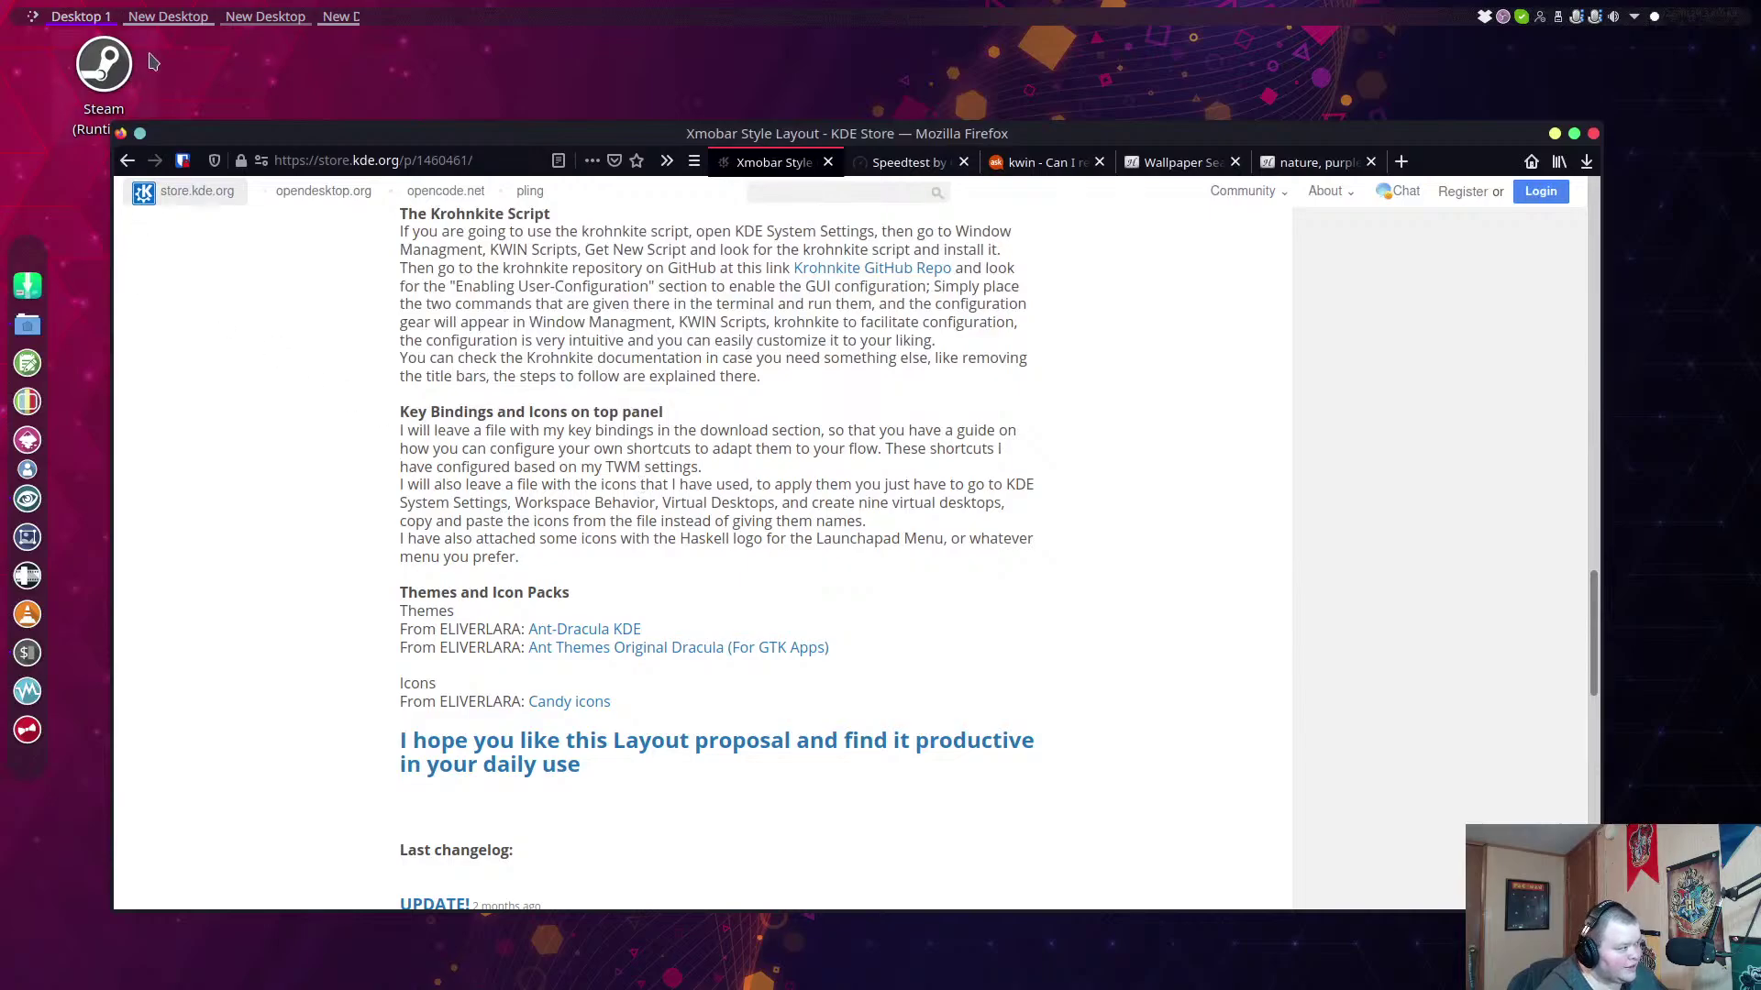
click(338, 15)
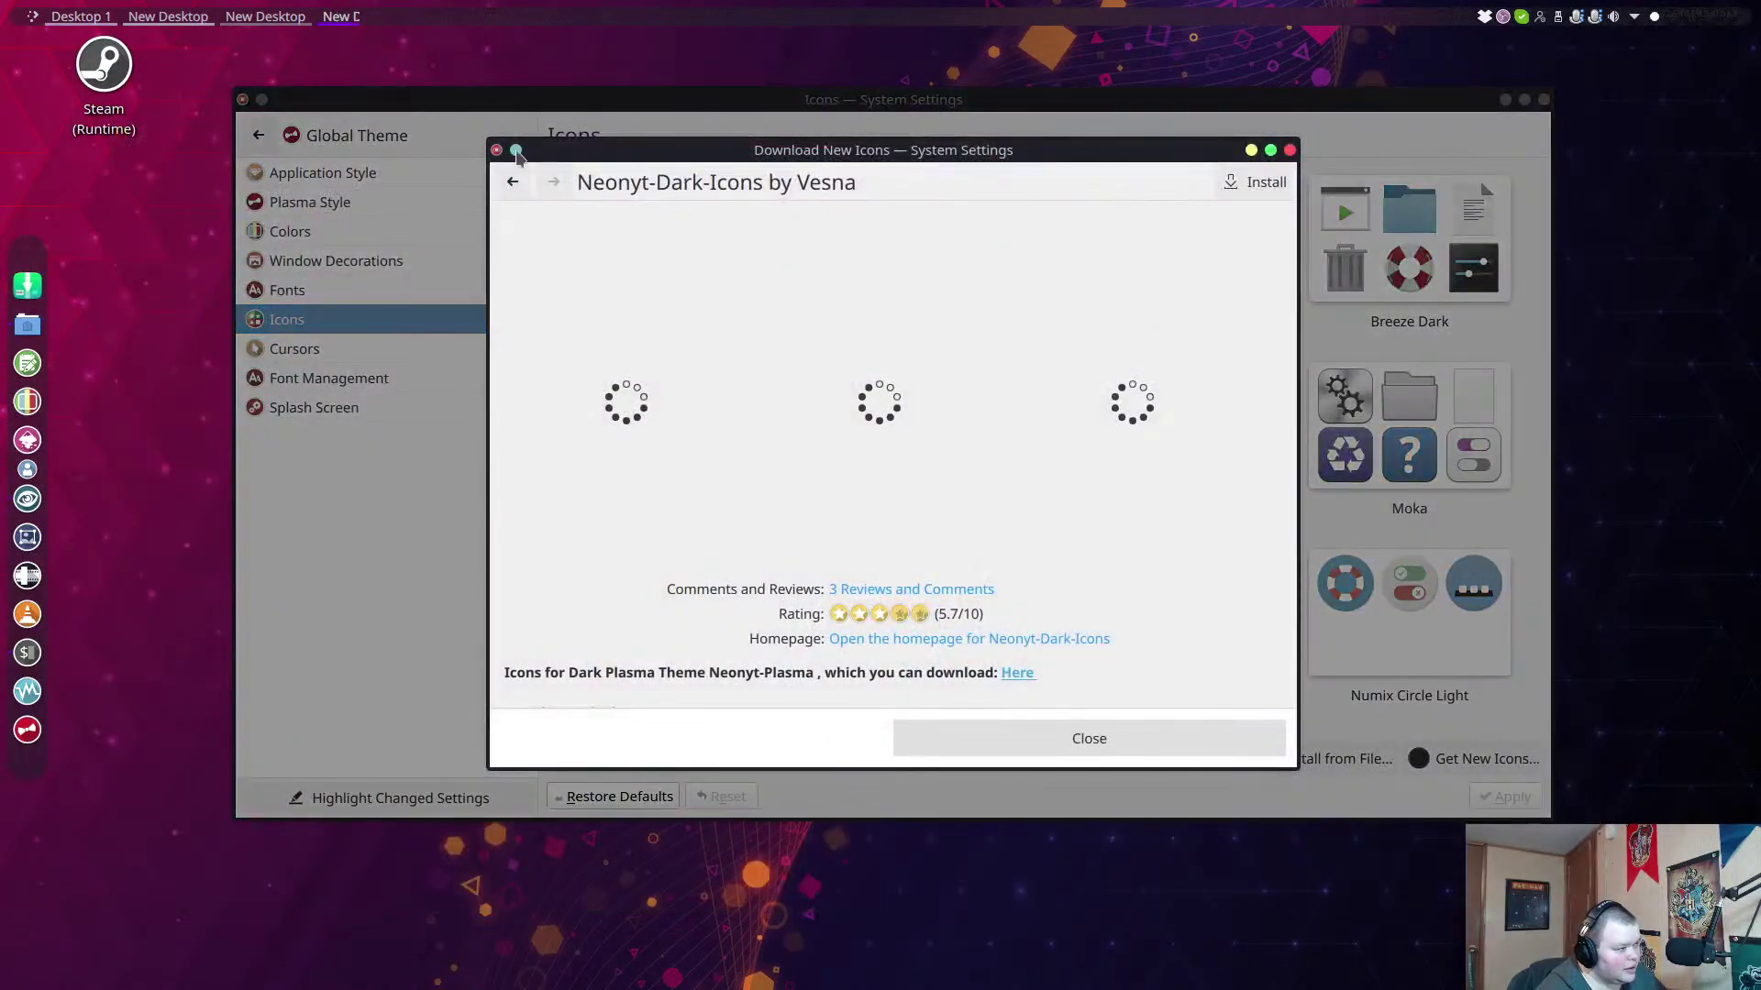
Search the downloadable icon themes for "candy" and view the details of Candy-3D-Originals-Icons.
click(511, 183)
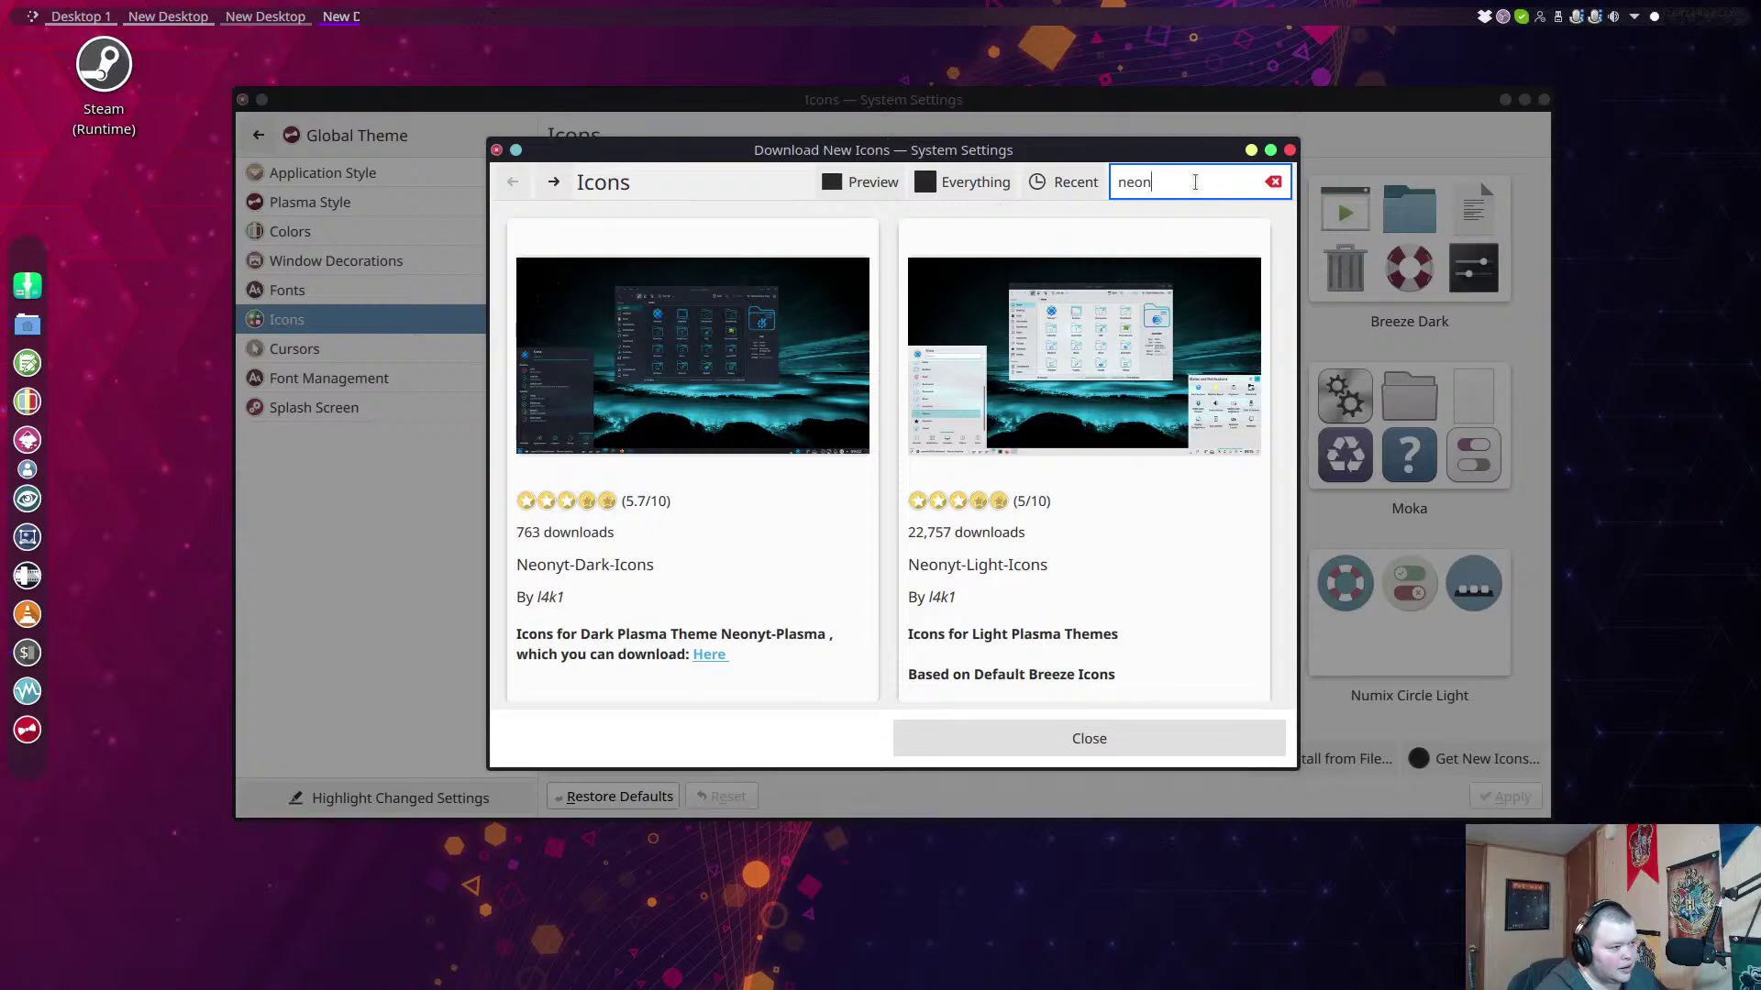
double_click(1127, 181)
text(candy)
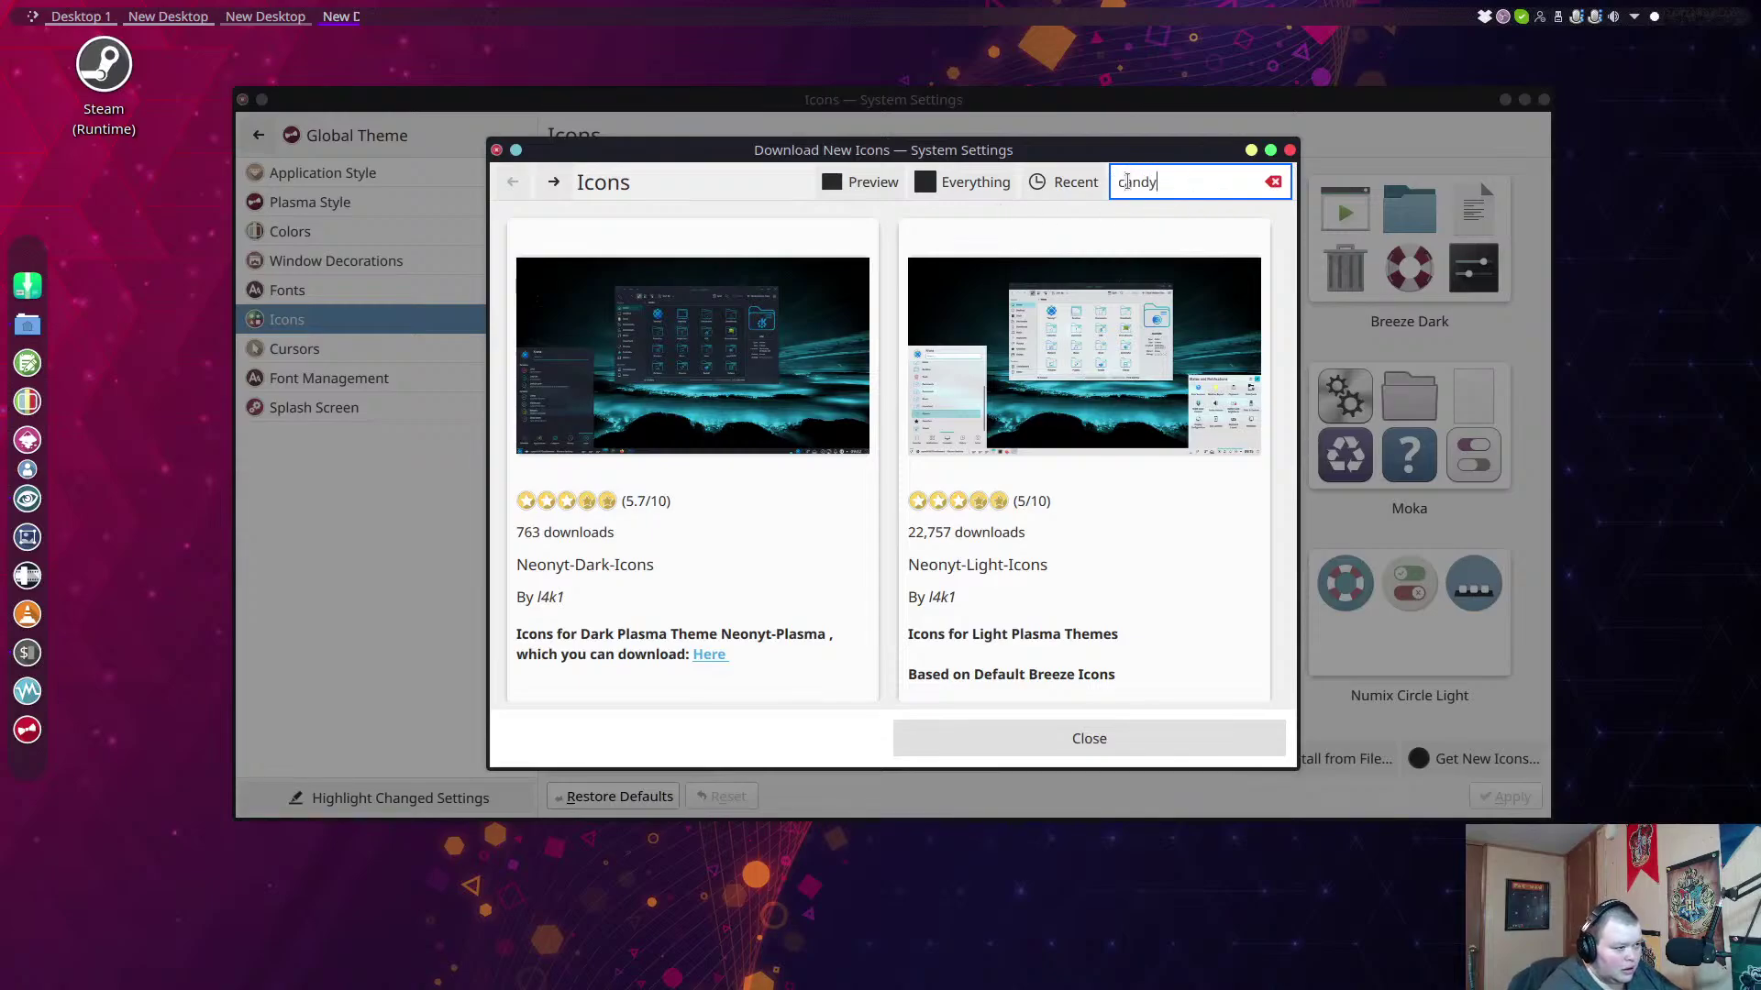
key(Return)
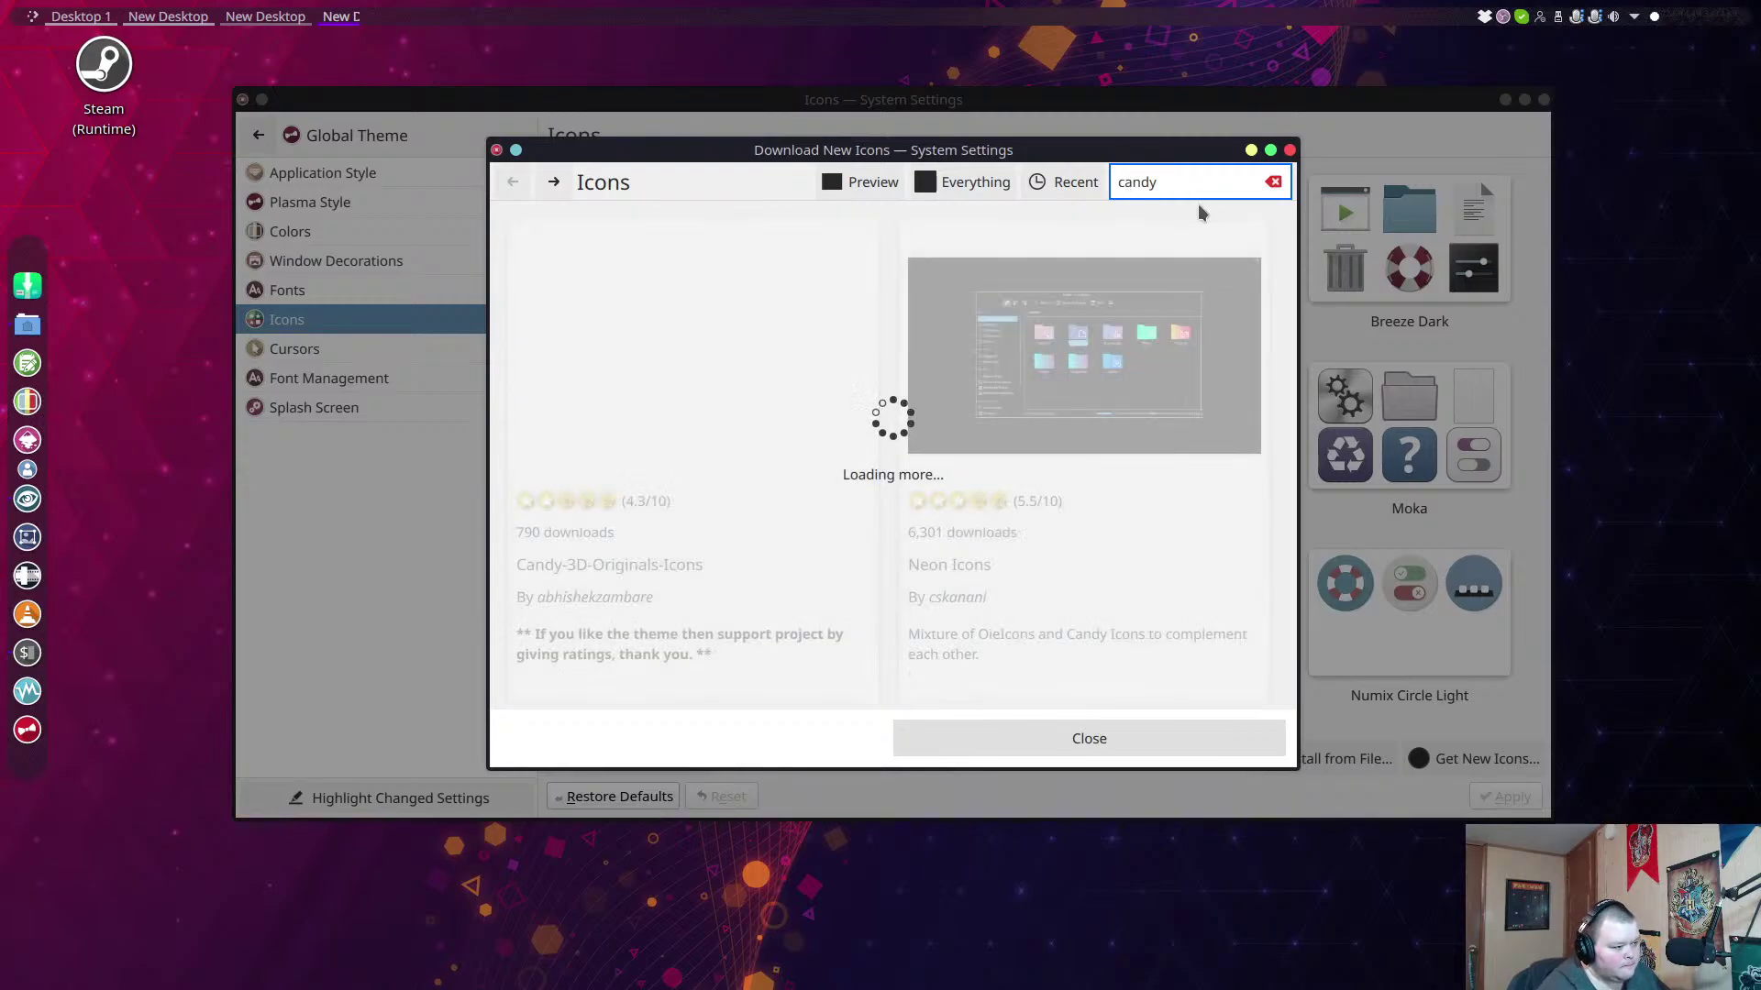
mouse_move(1045, 277)
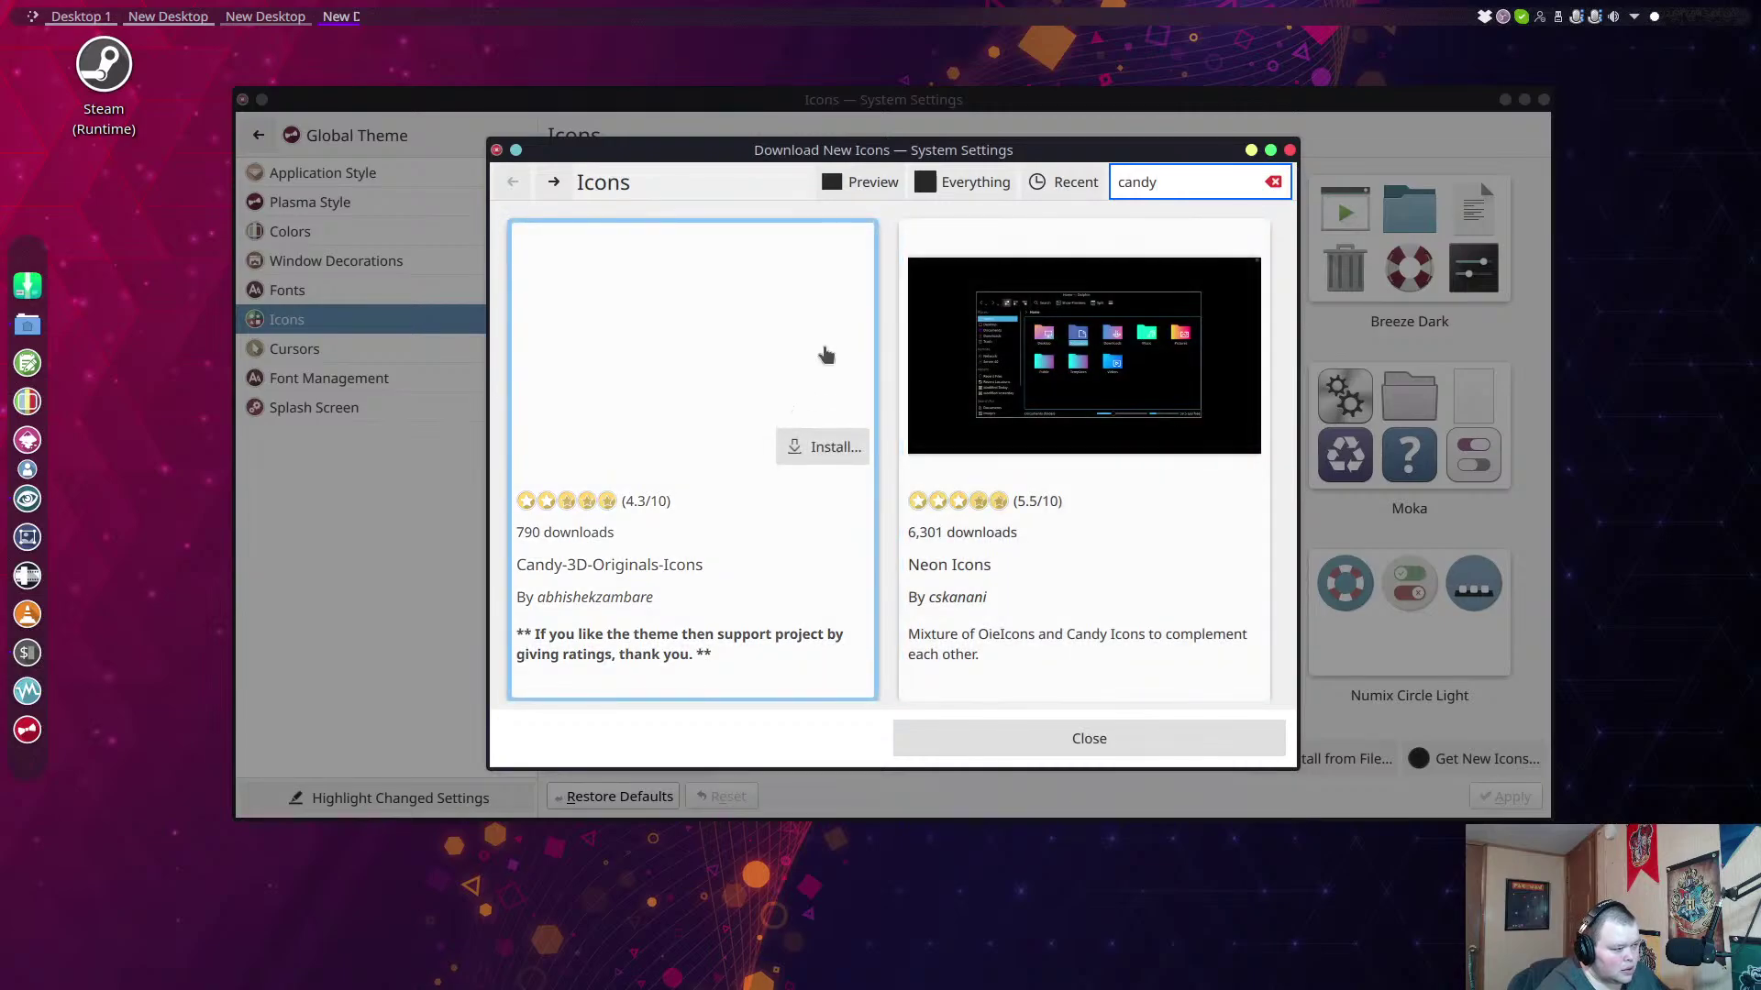
click(679, 372)
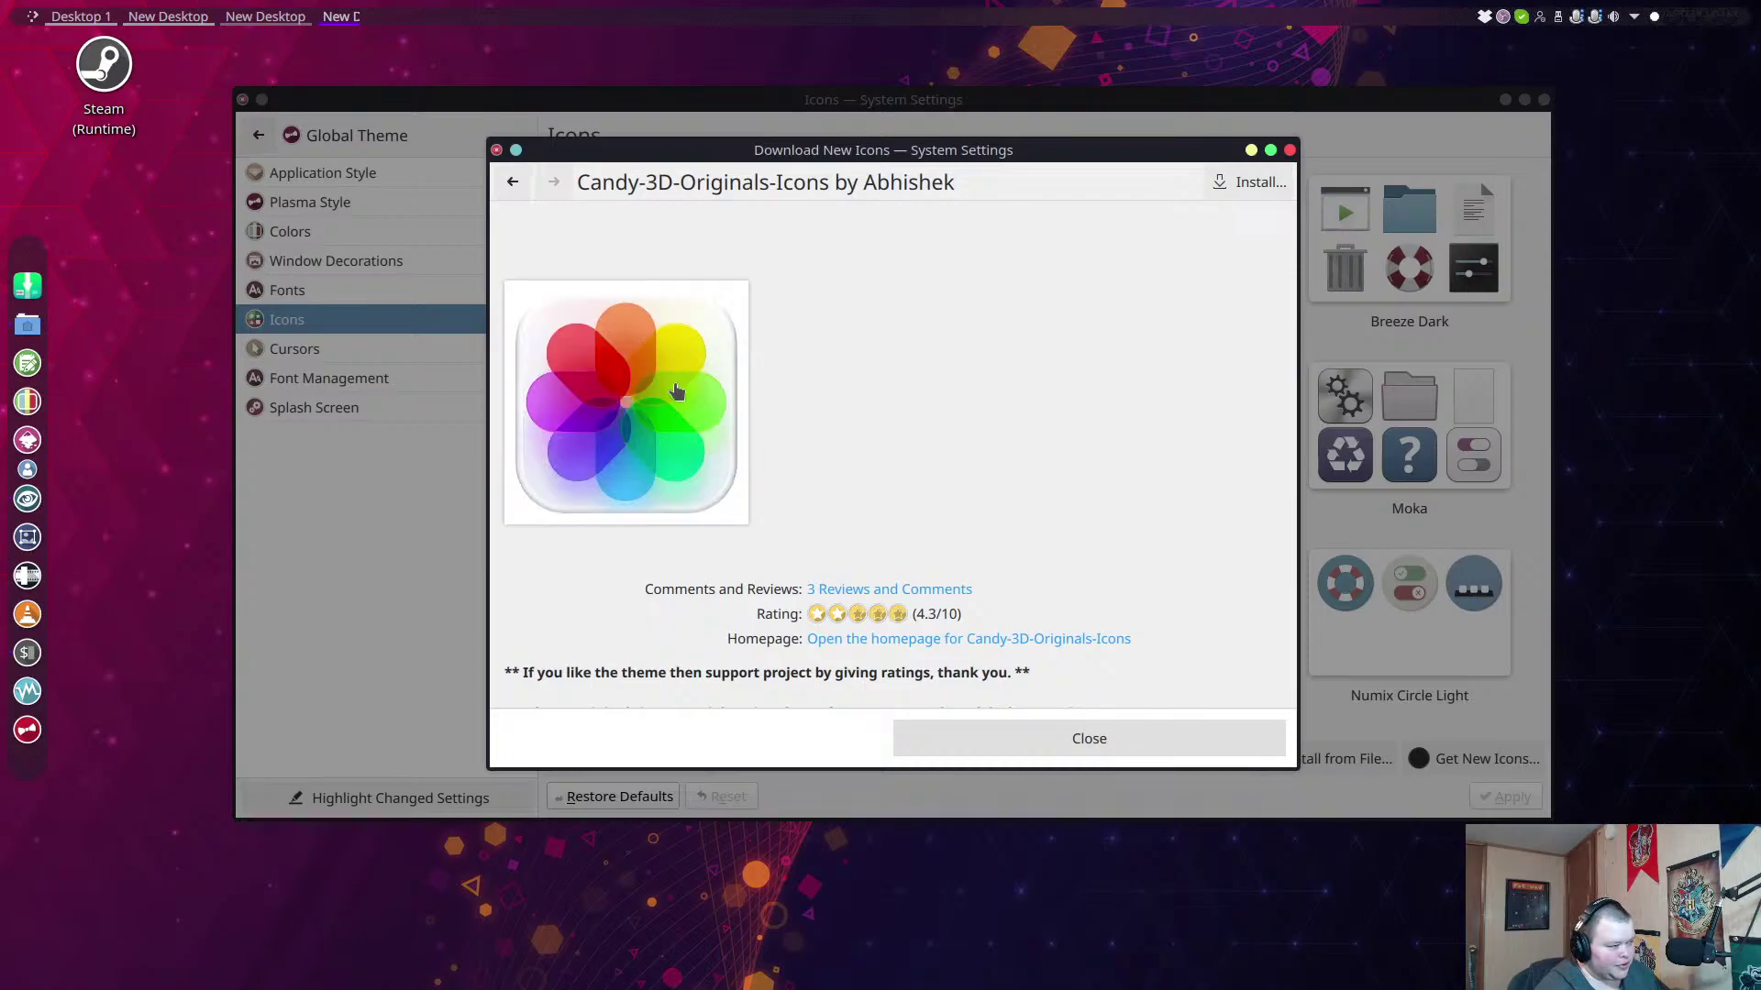
click(513, 181)
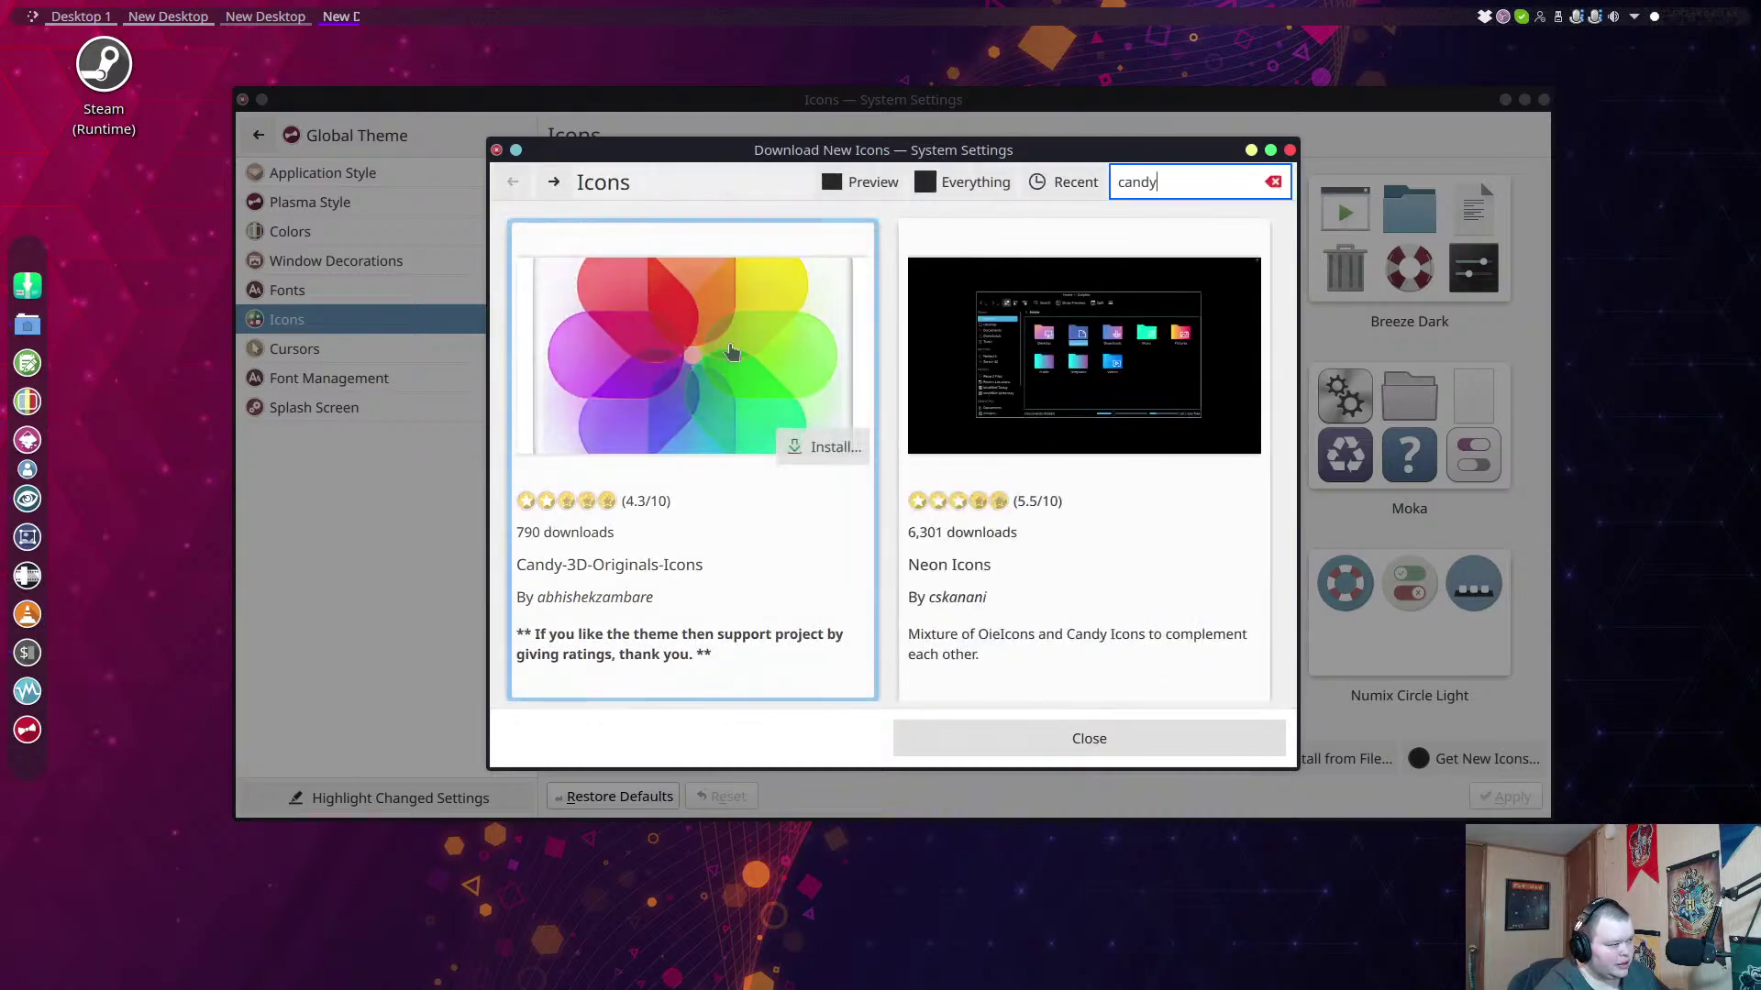
Install the Candy icons theme by eliverlara, and launch the green download application from the side dock.
scroll(911, 471, down, 4)
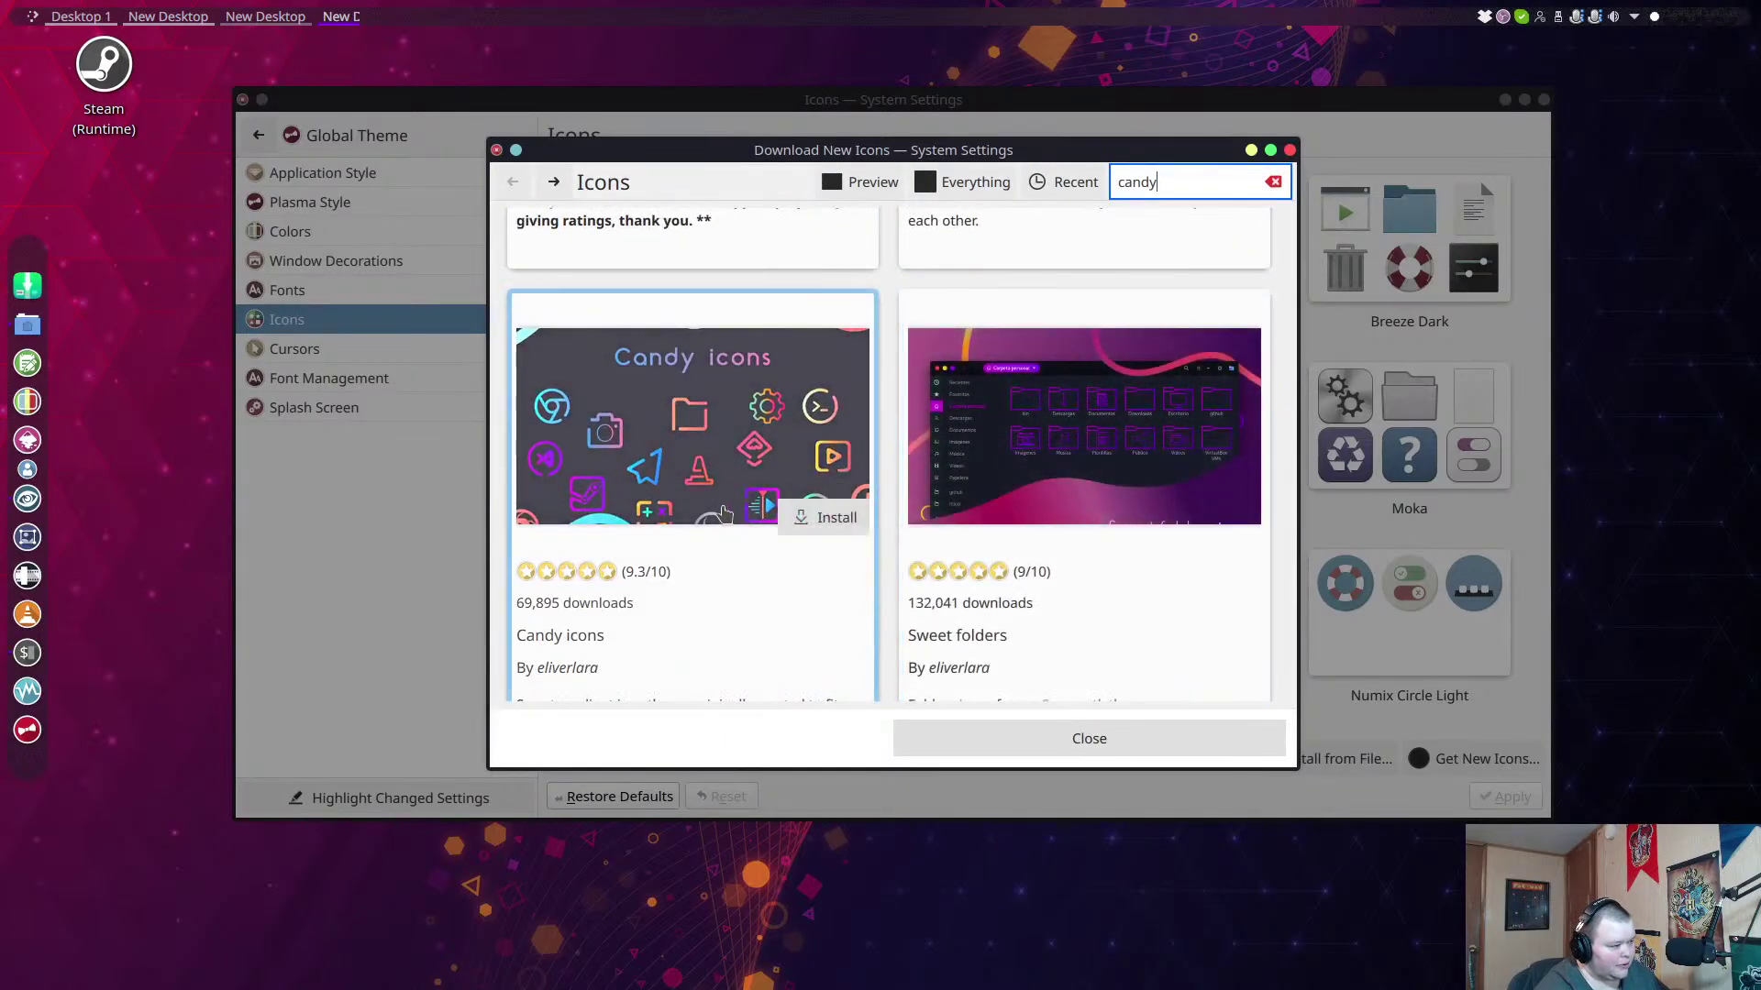
scroll(714, 504, down, 2)
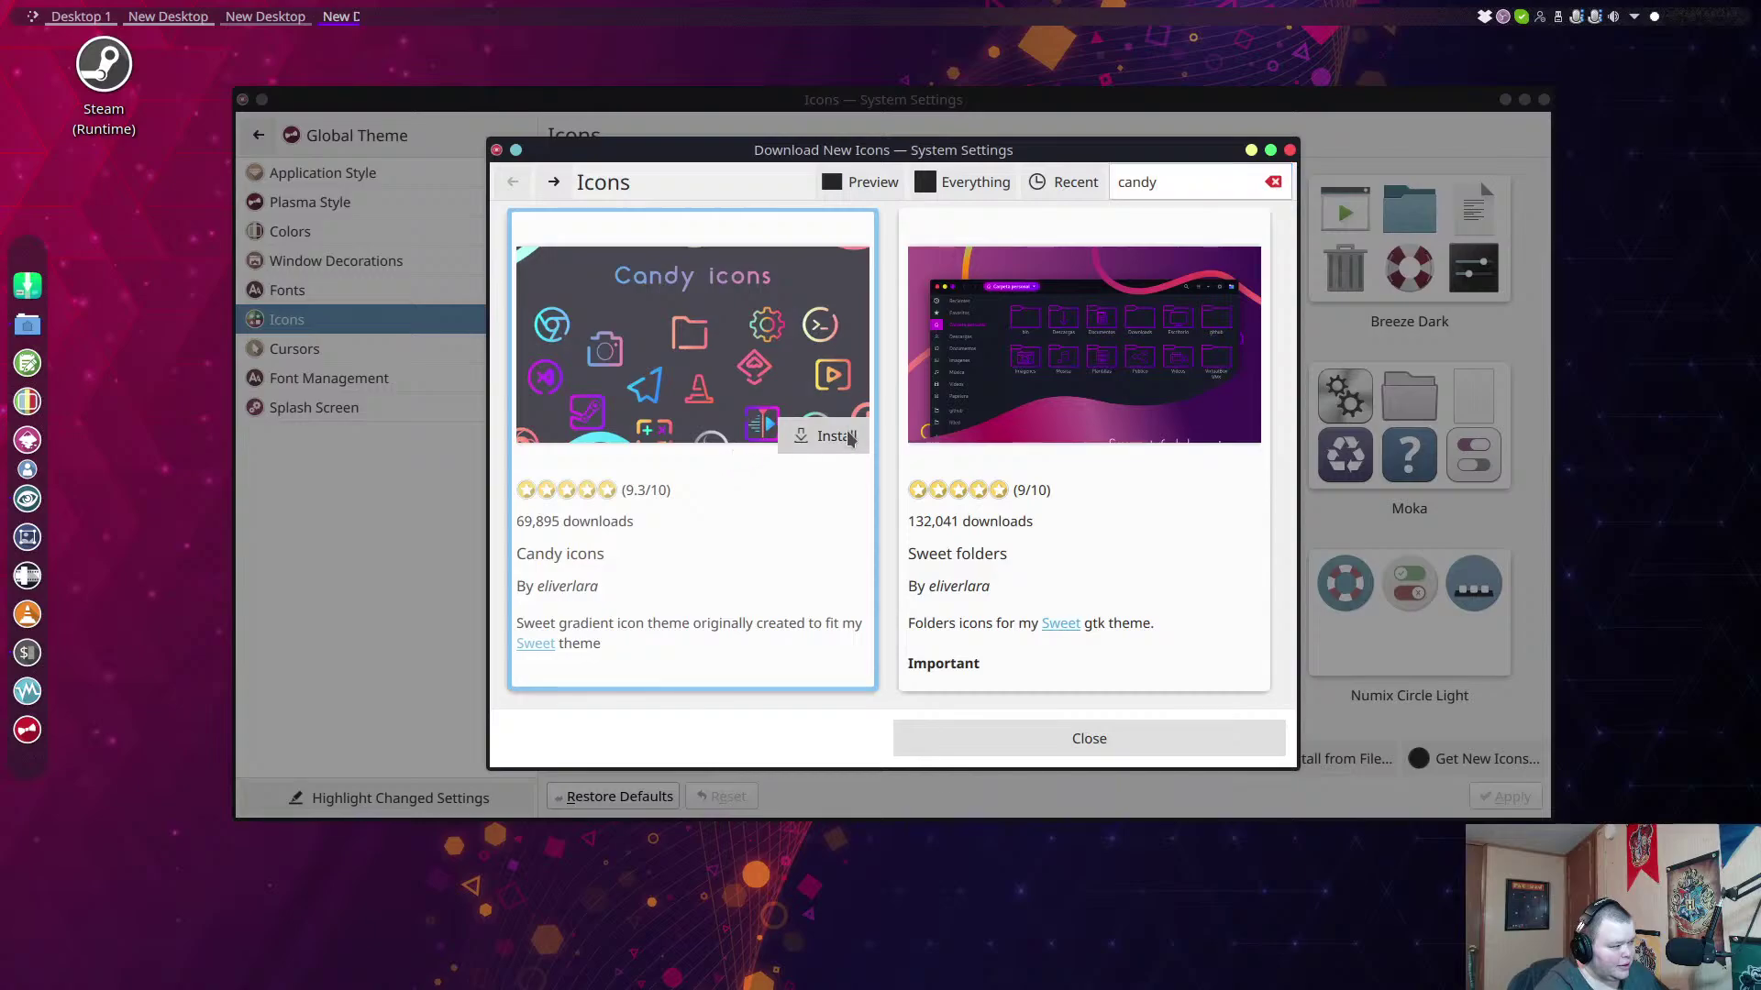
click(847, 438)
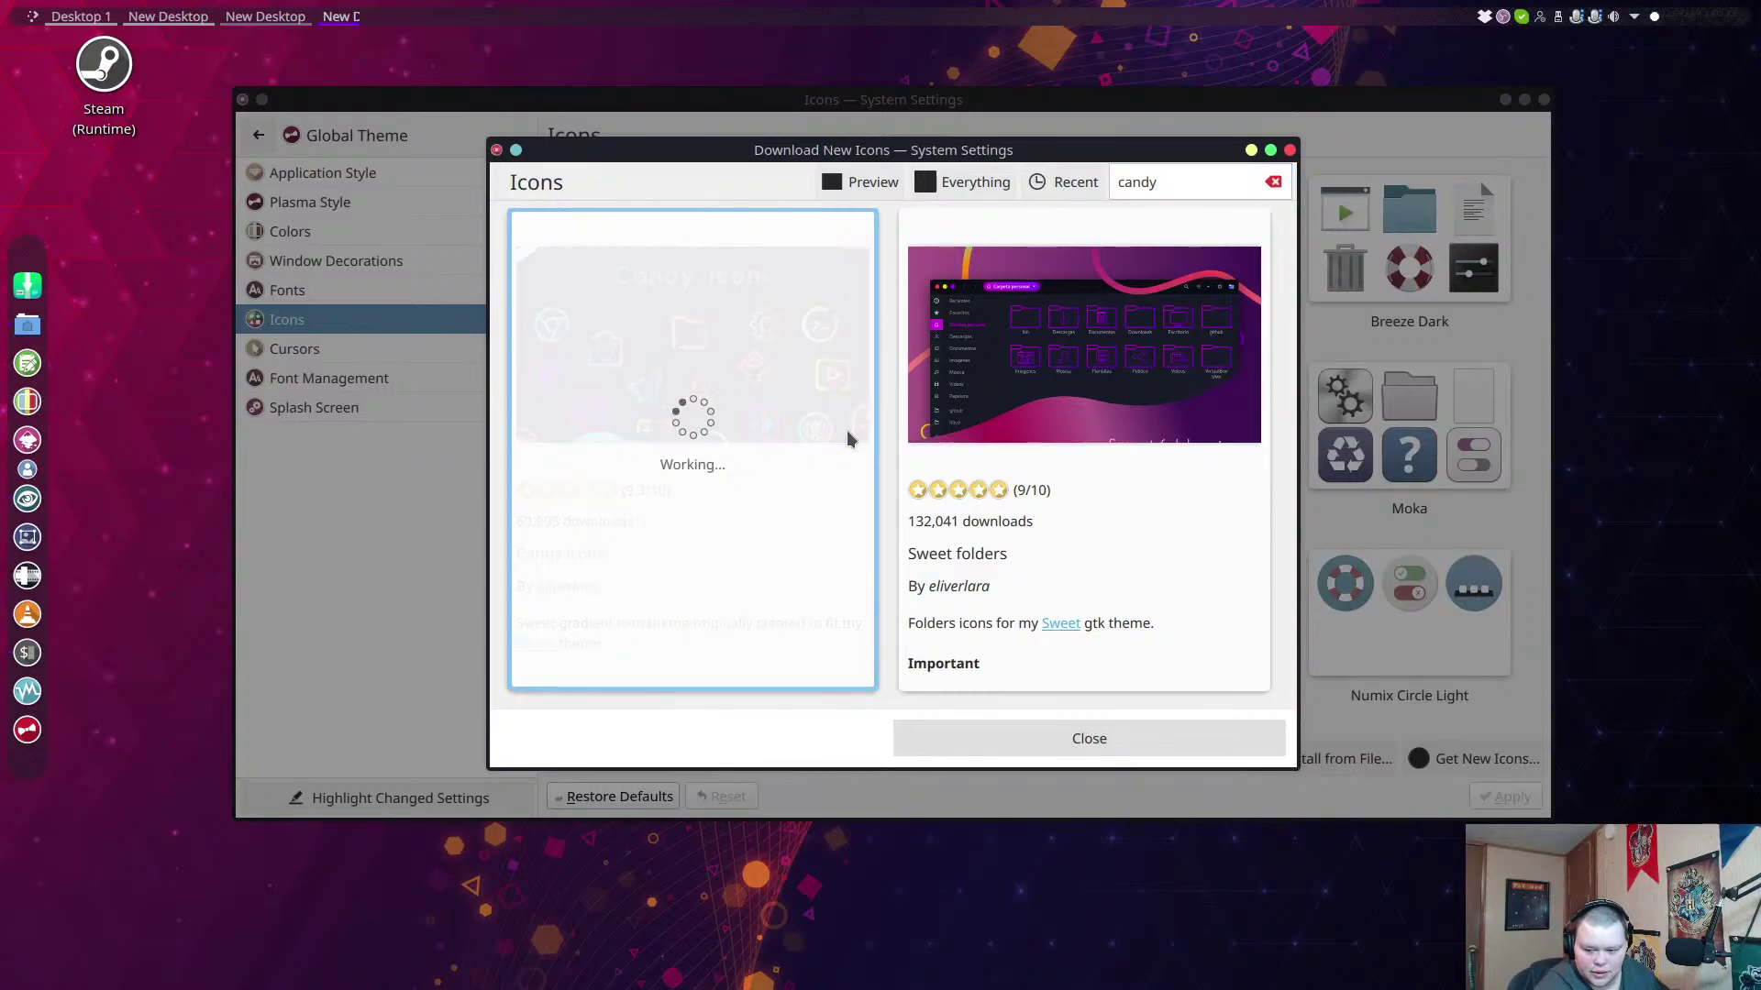
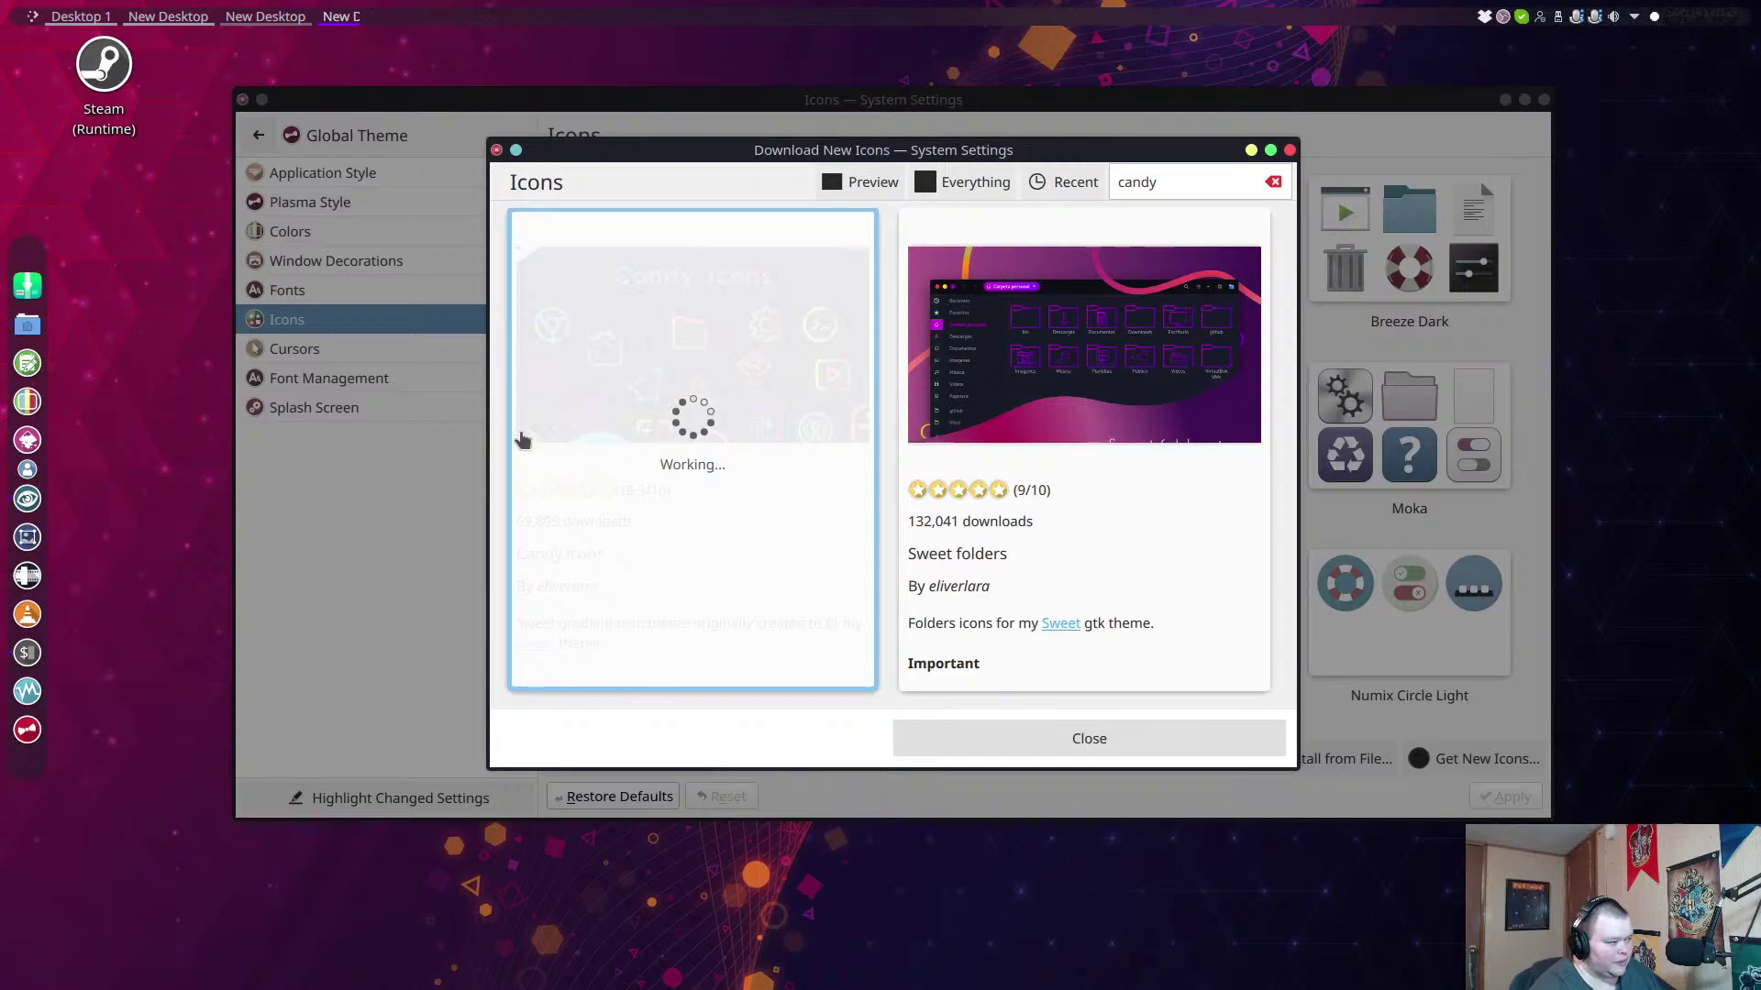
click(30, 292)
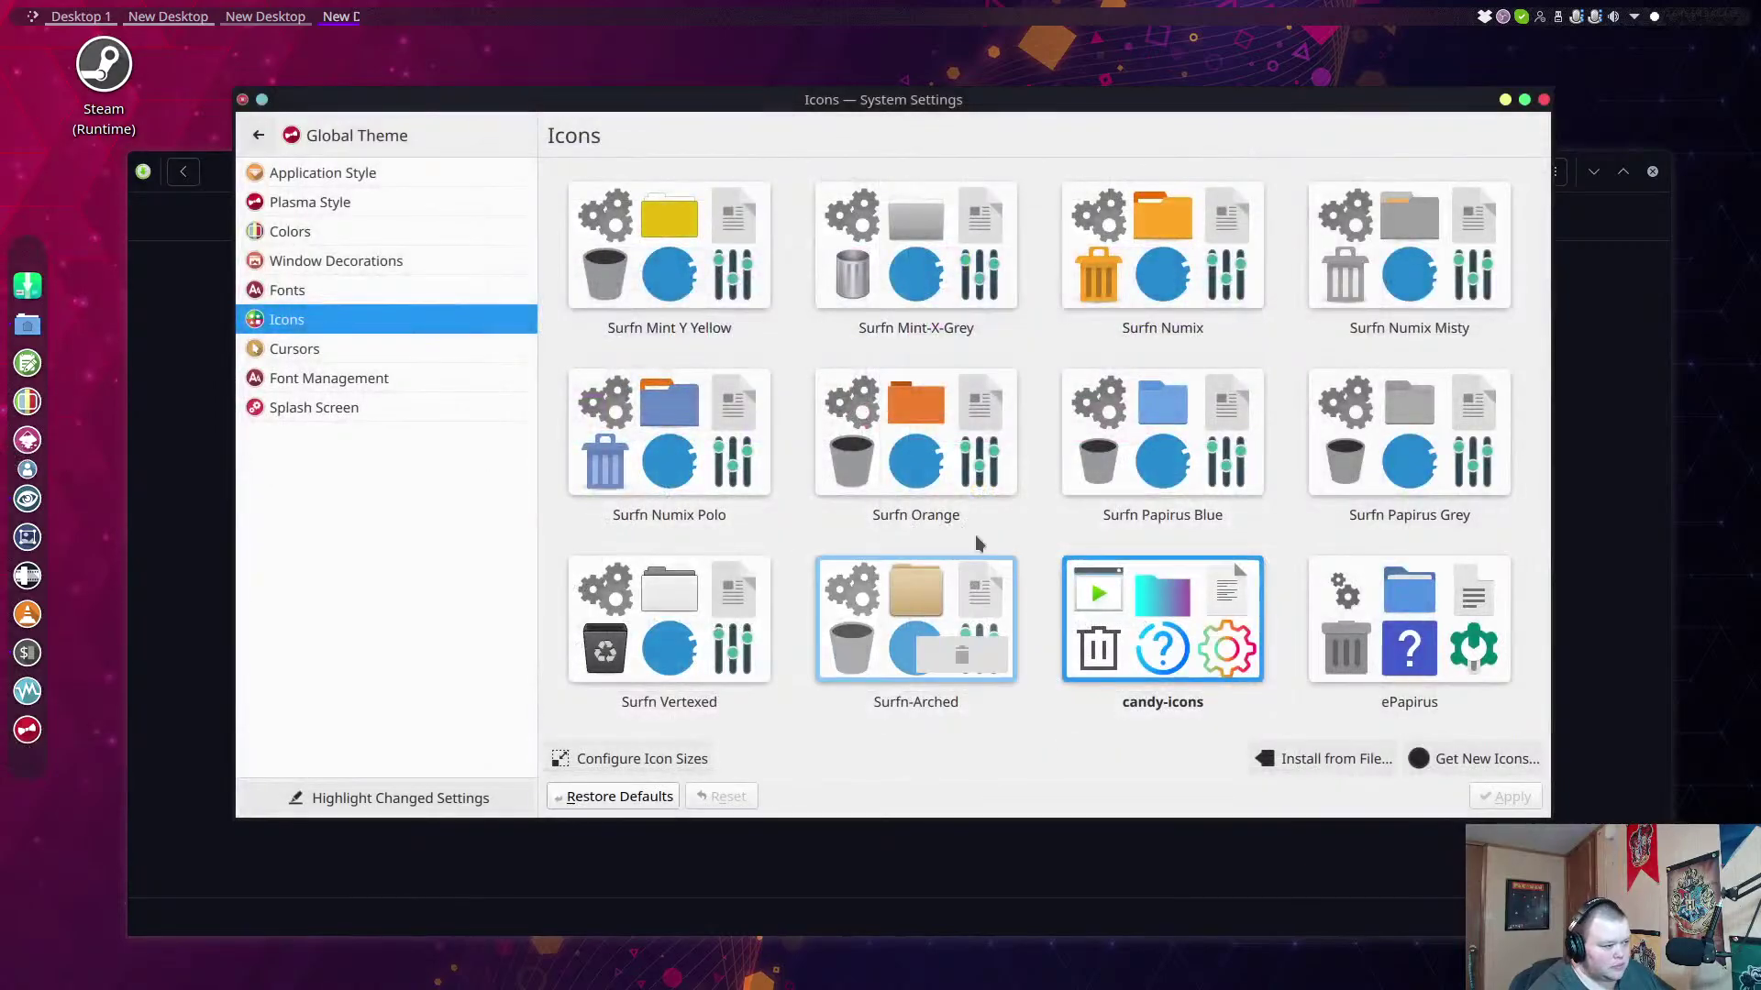
Browse the installed icon themes and apply Surfn-Arched.
scroll(963, 521, up, 5)
scroll(965, 527, up, 20)
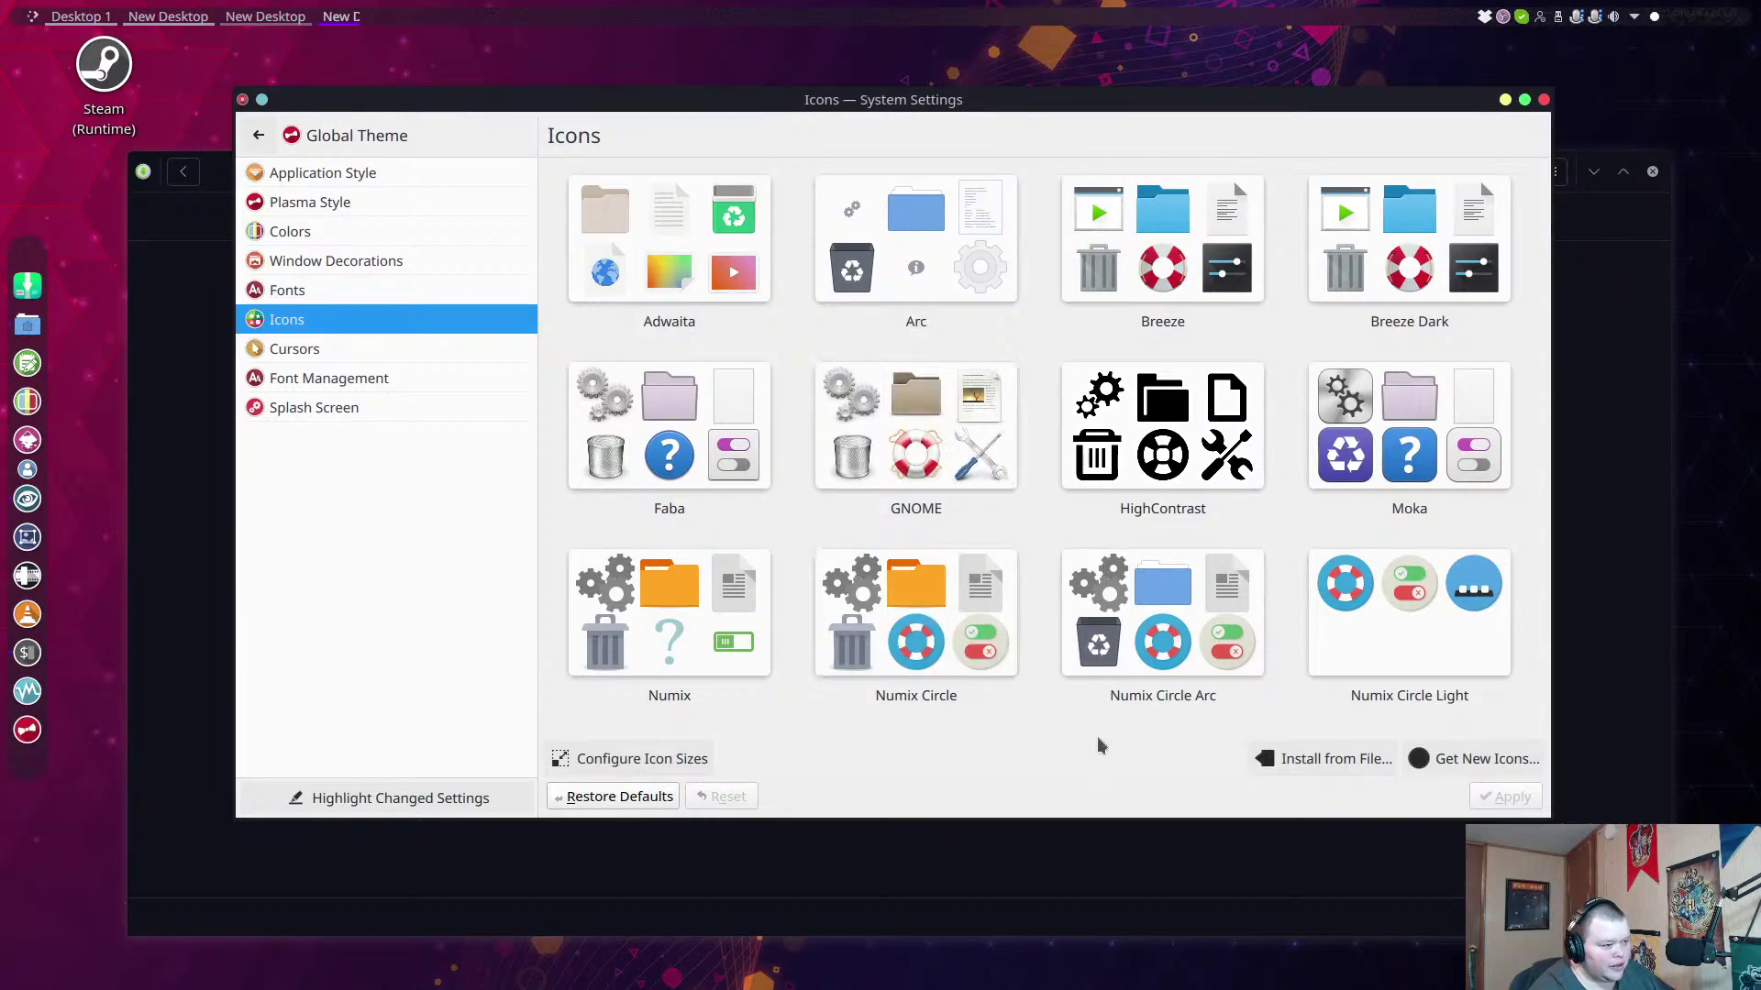
scroll(1105, 679, down, 3)
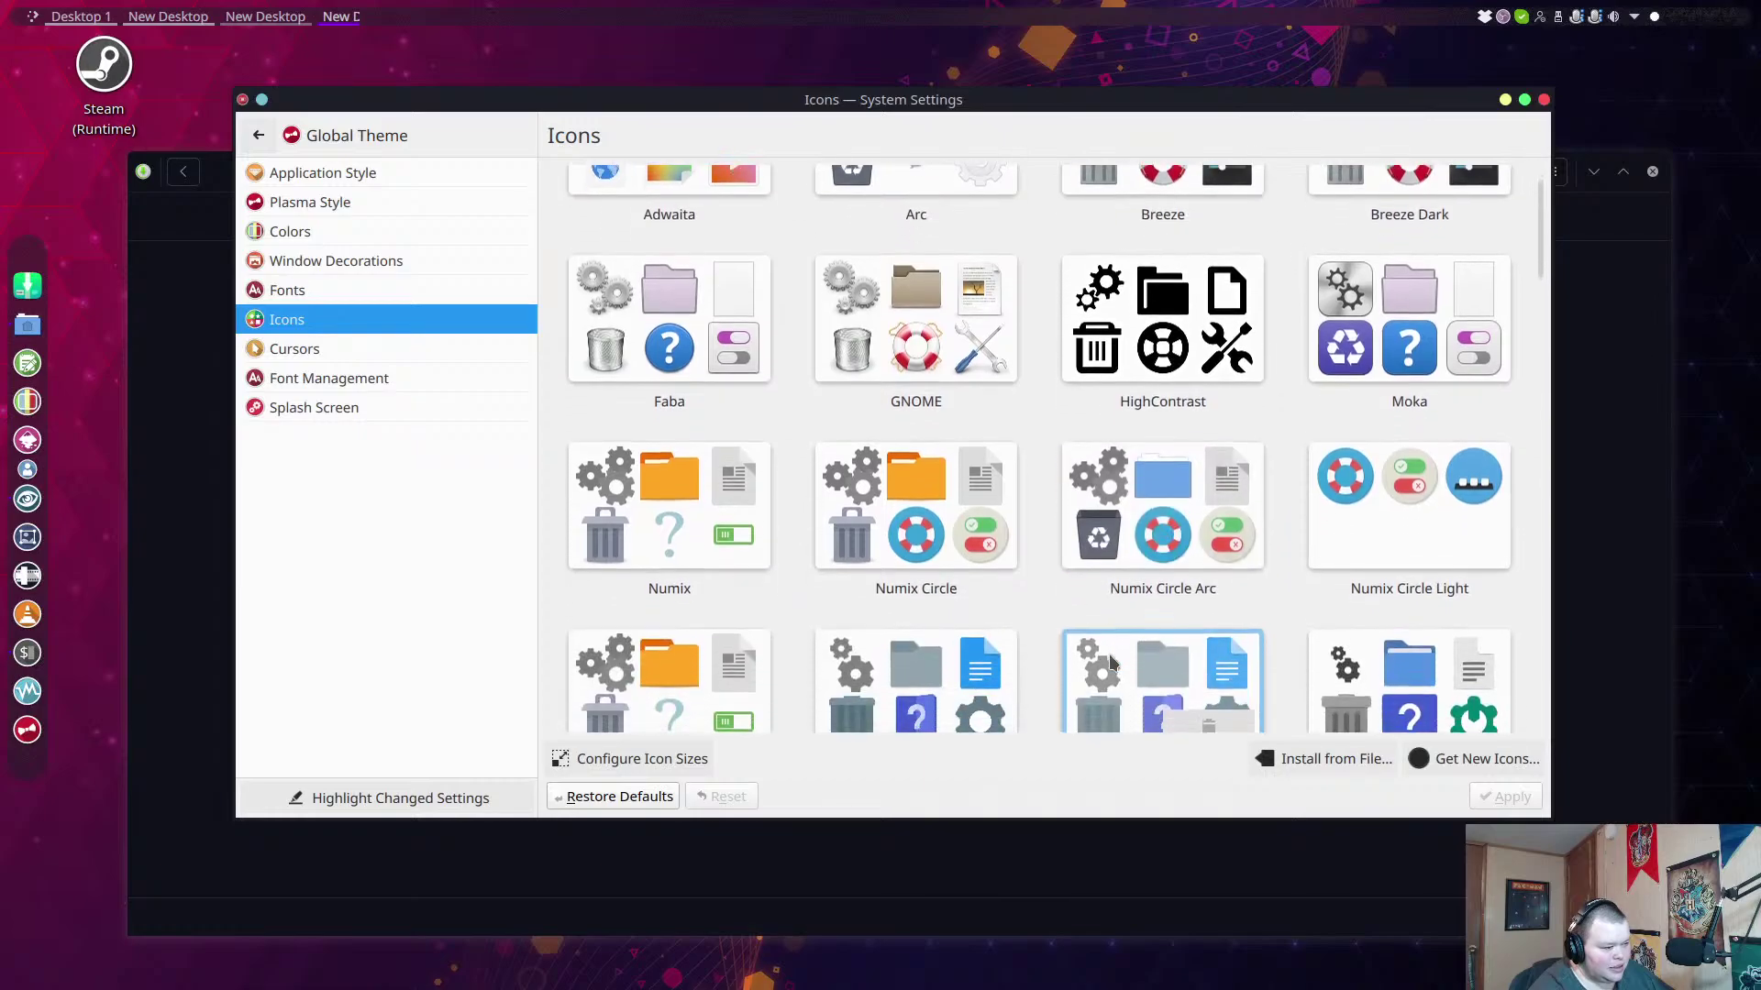
scroll(1110, 662, down, 5)
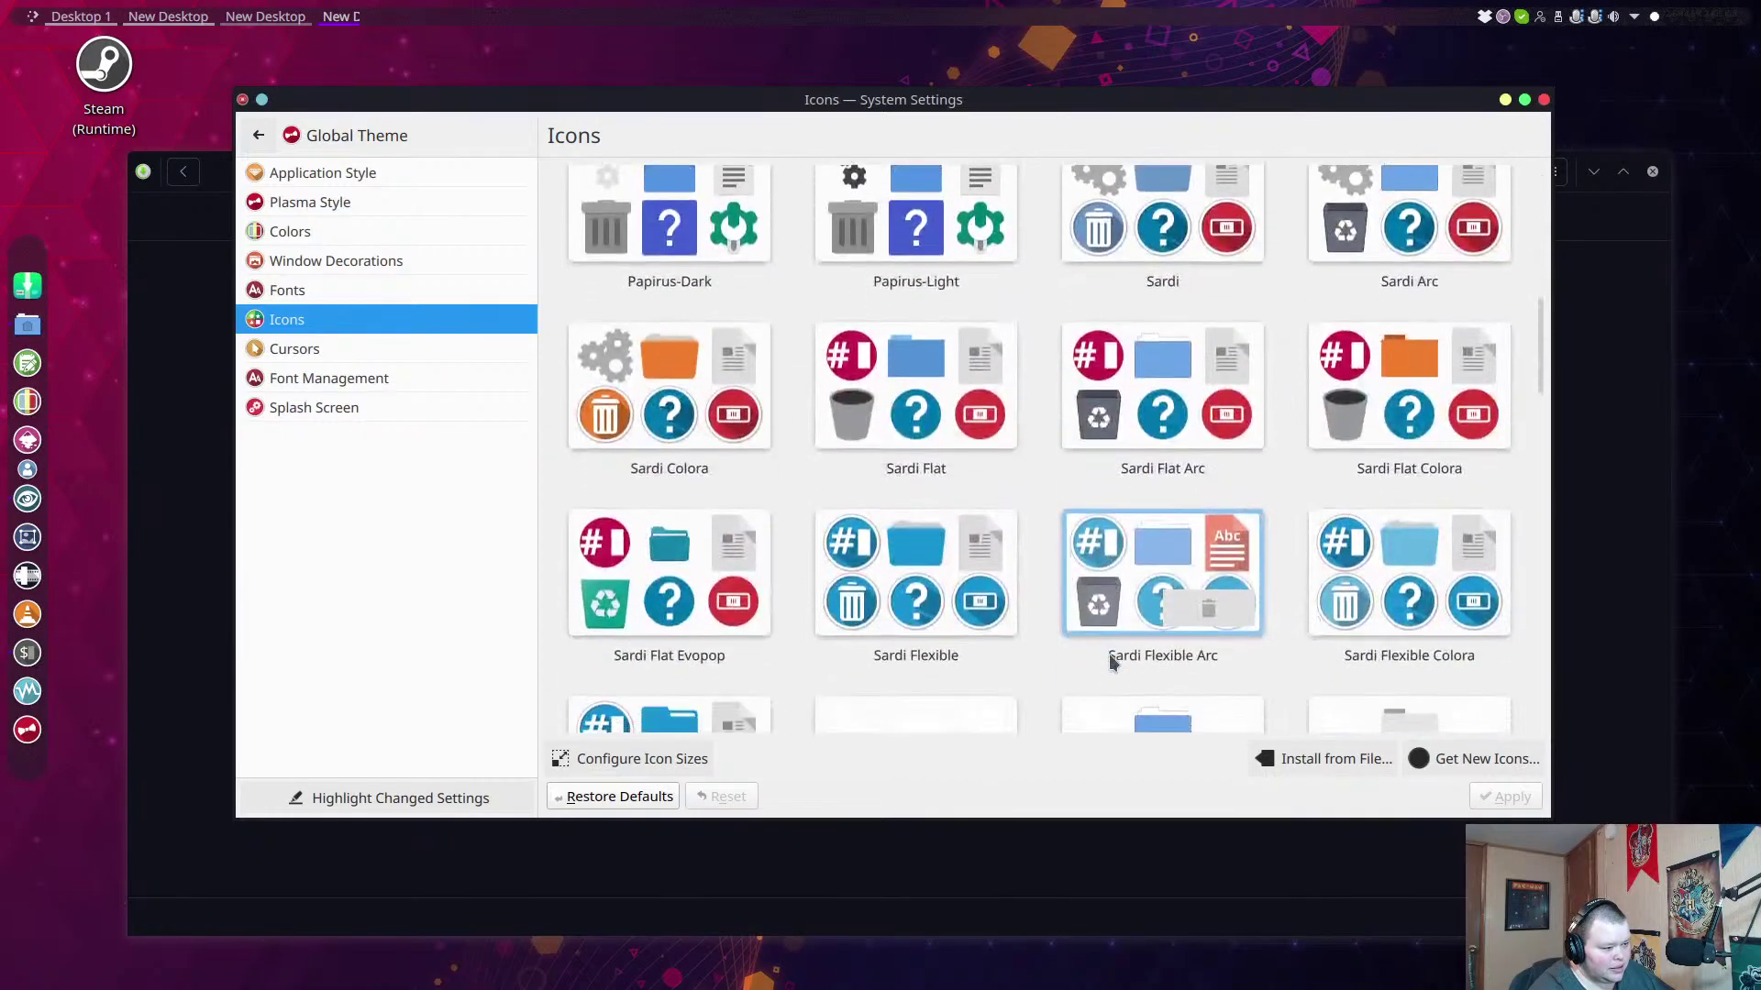
scroll(1110, 662, down, 6)
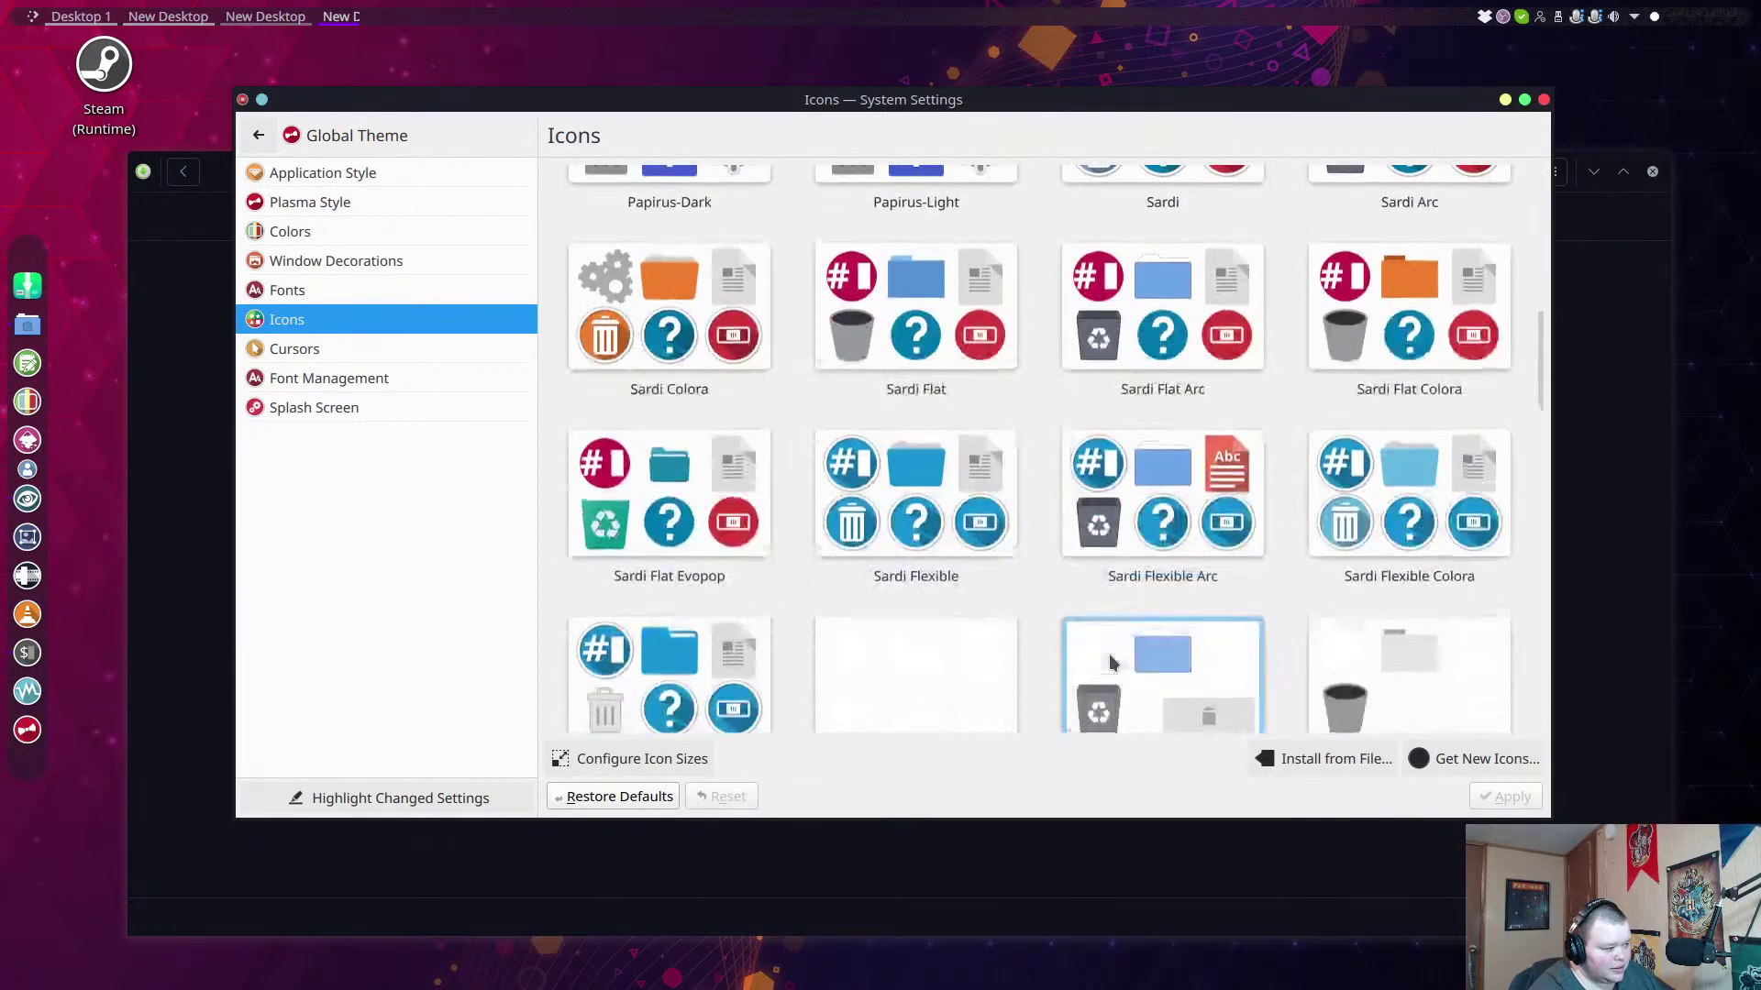
scroll(1110, 662, down, 6)
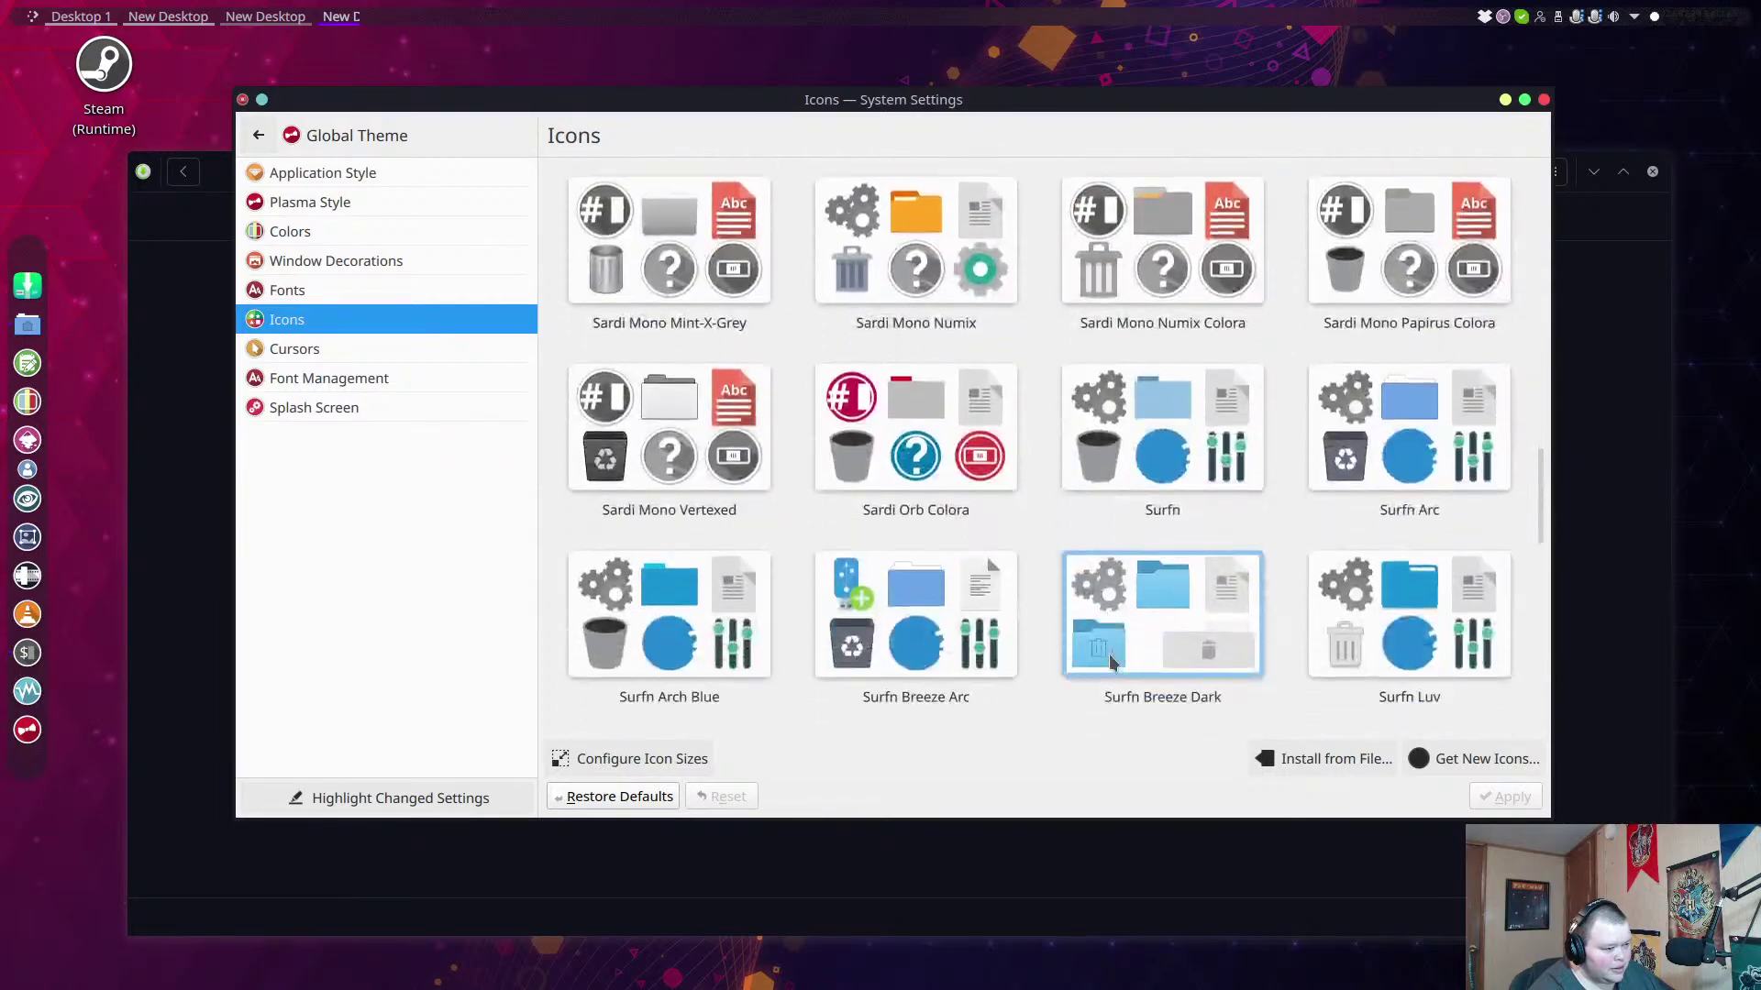
scroll(1110, 662, down, 7)
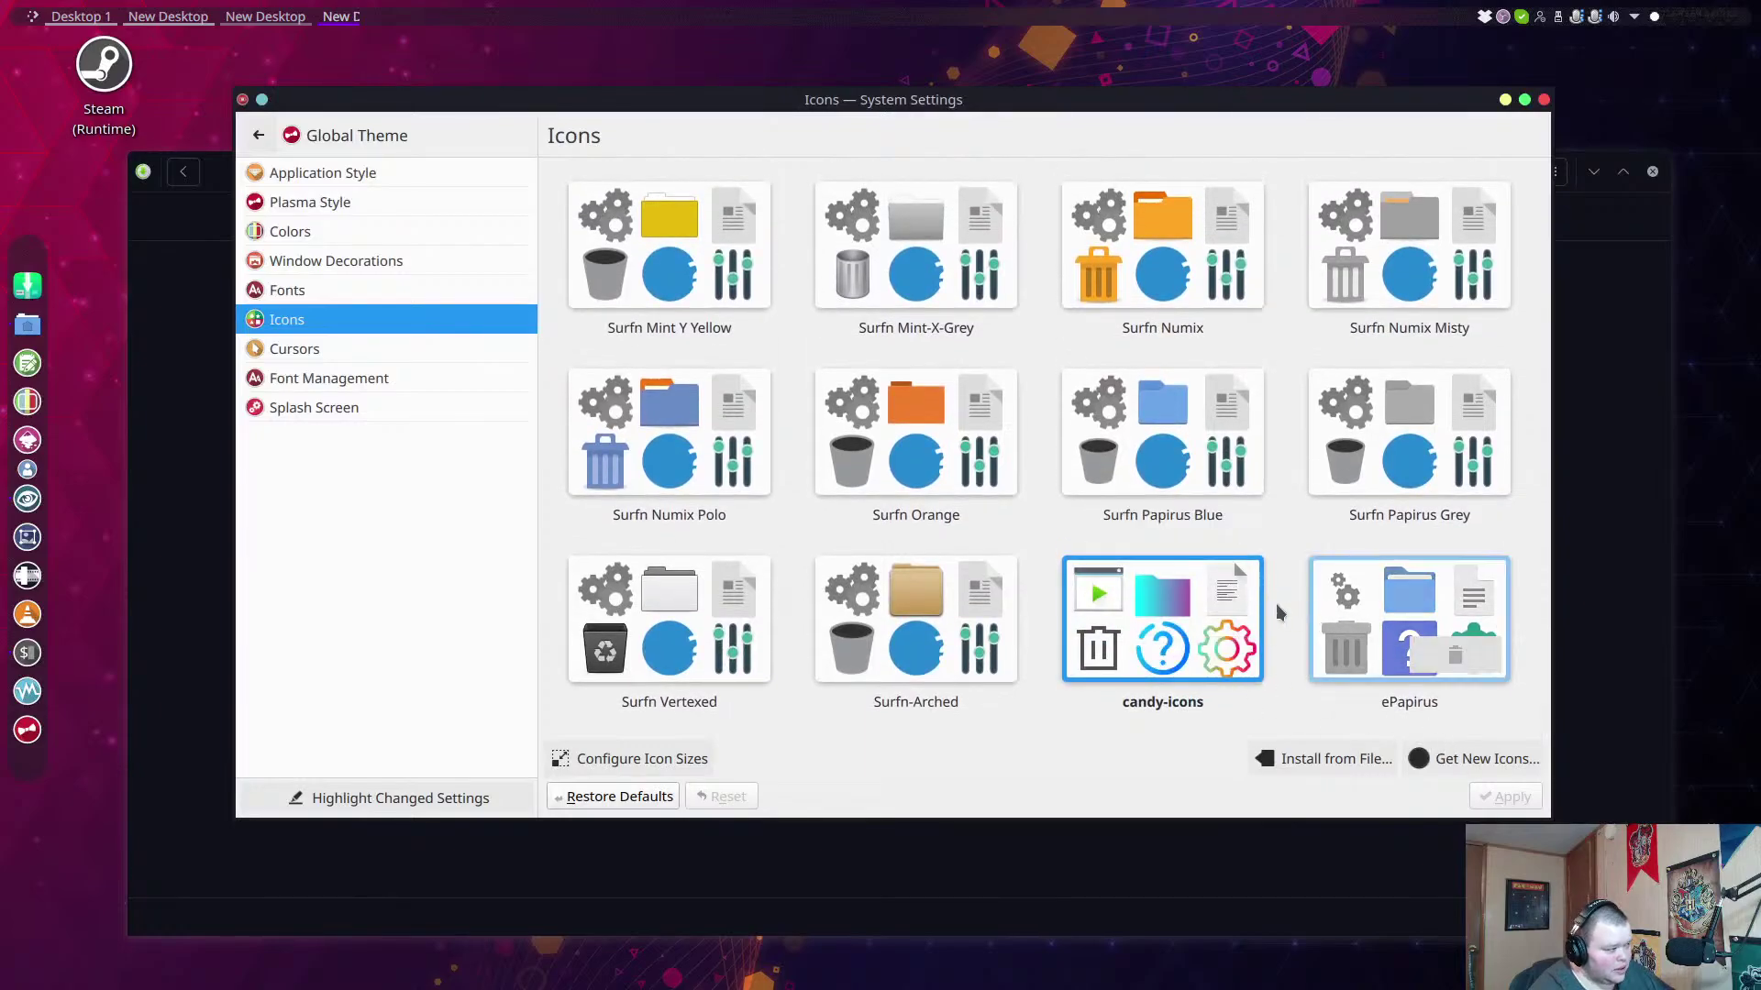
click(937, 616)
click(1504, 796)
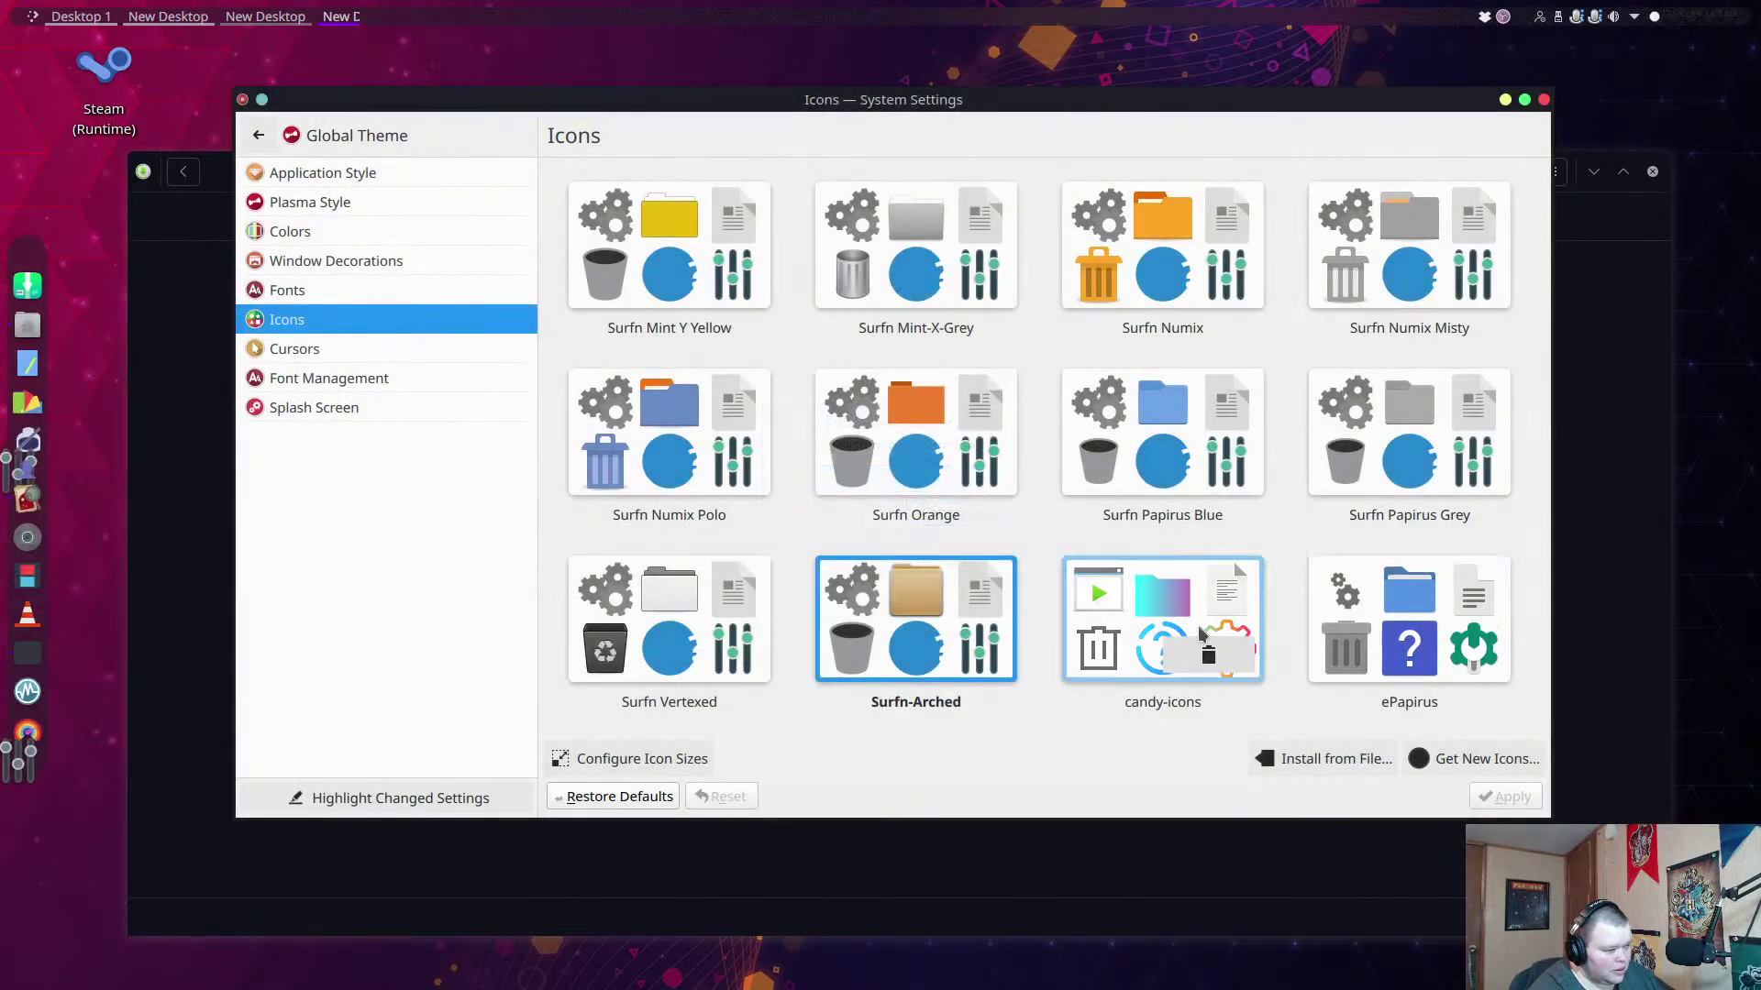
Apply the candy-icons theme, and close the dark application window and the icon settings.
click(1137, 614)
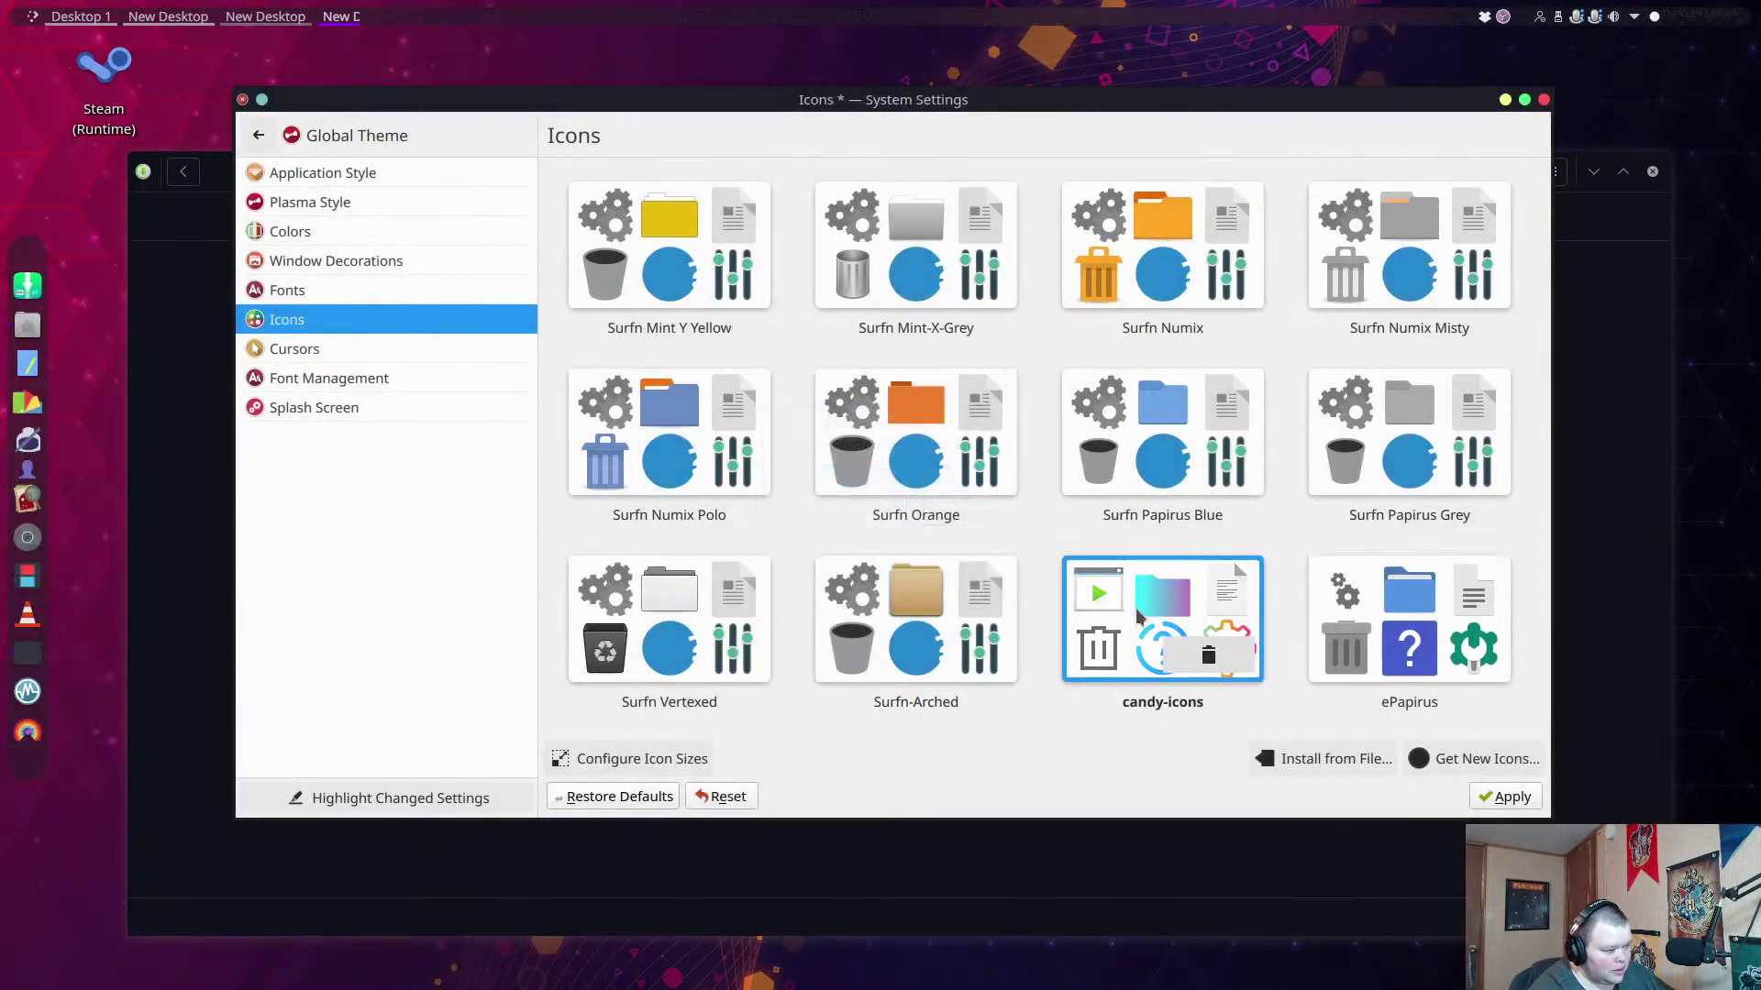
click(1505, 799)
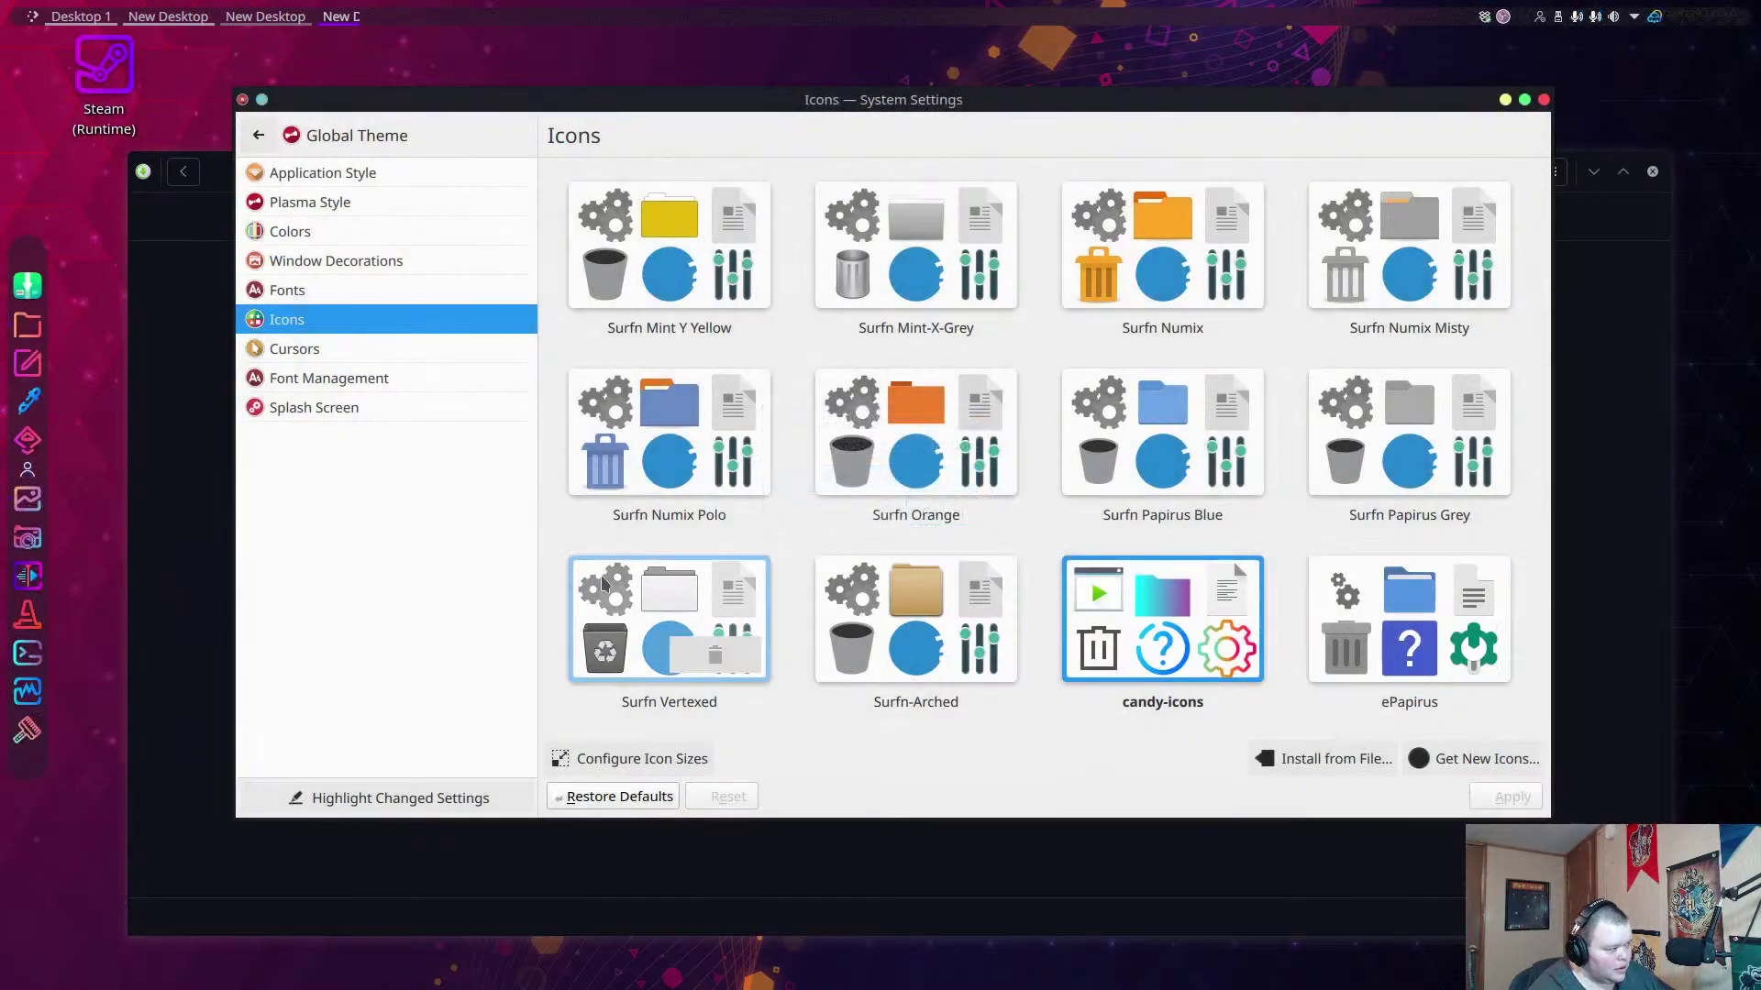
click(1651, 174)
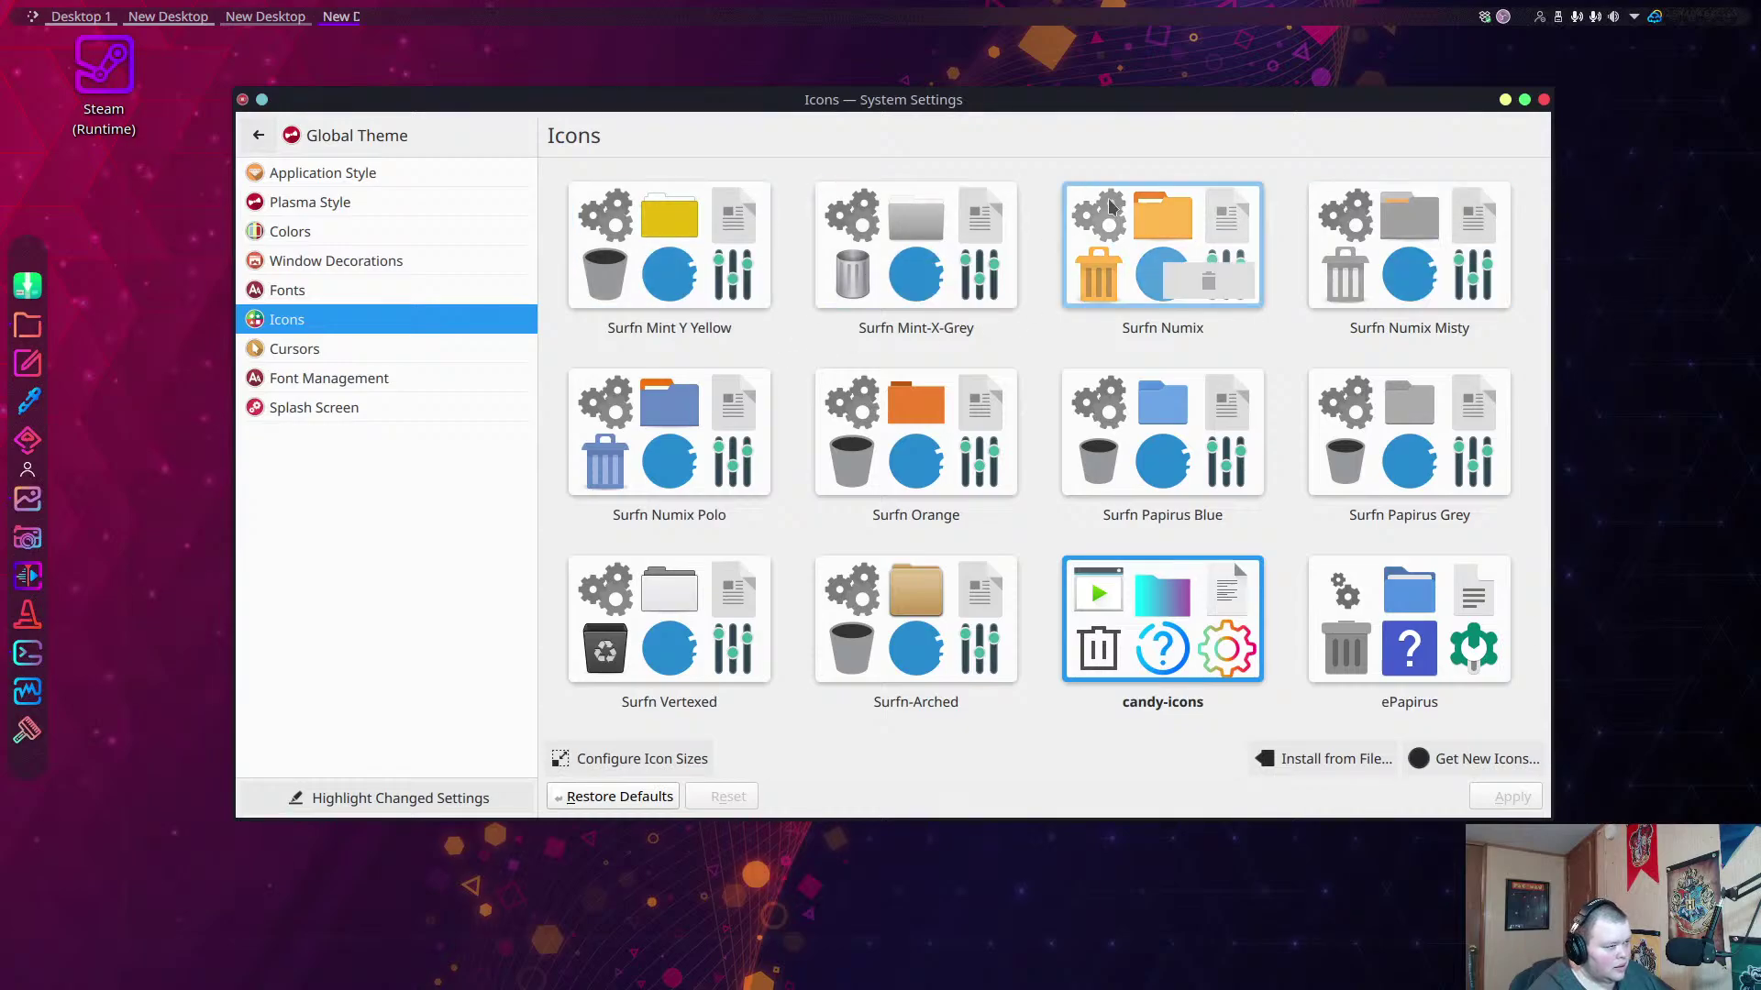
click(1544, 99)
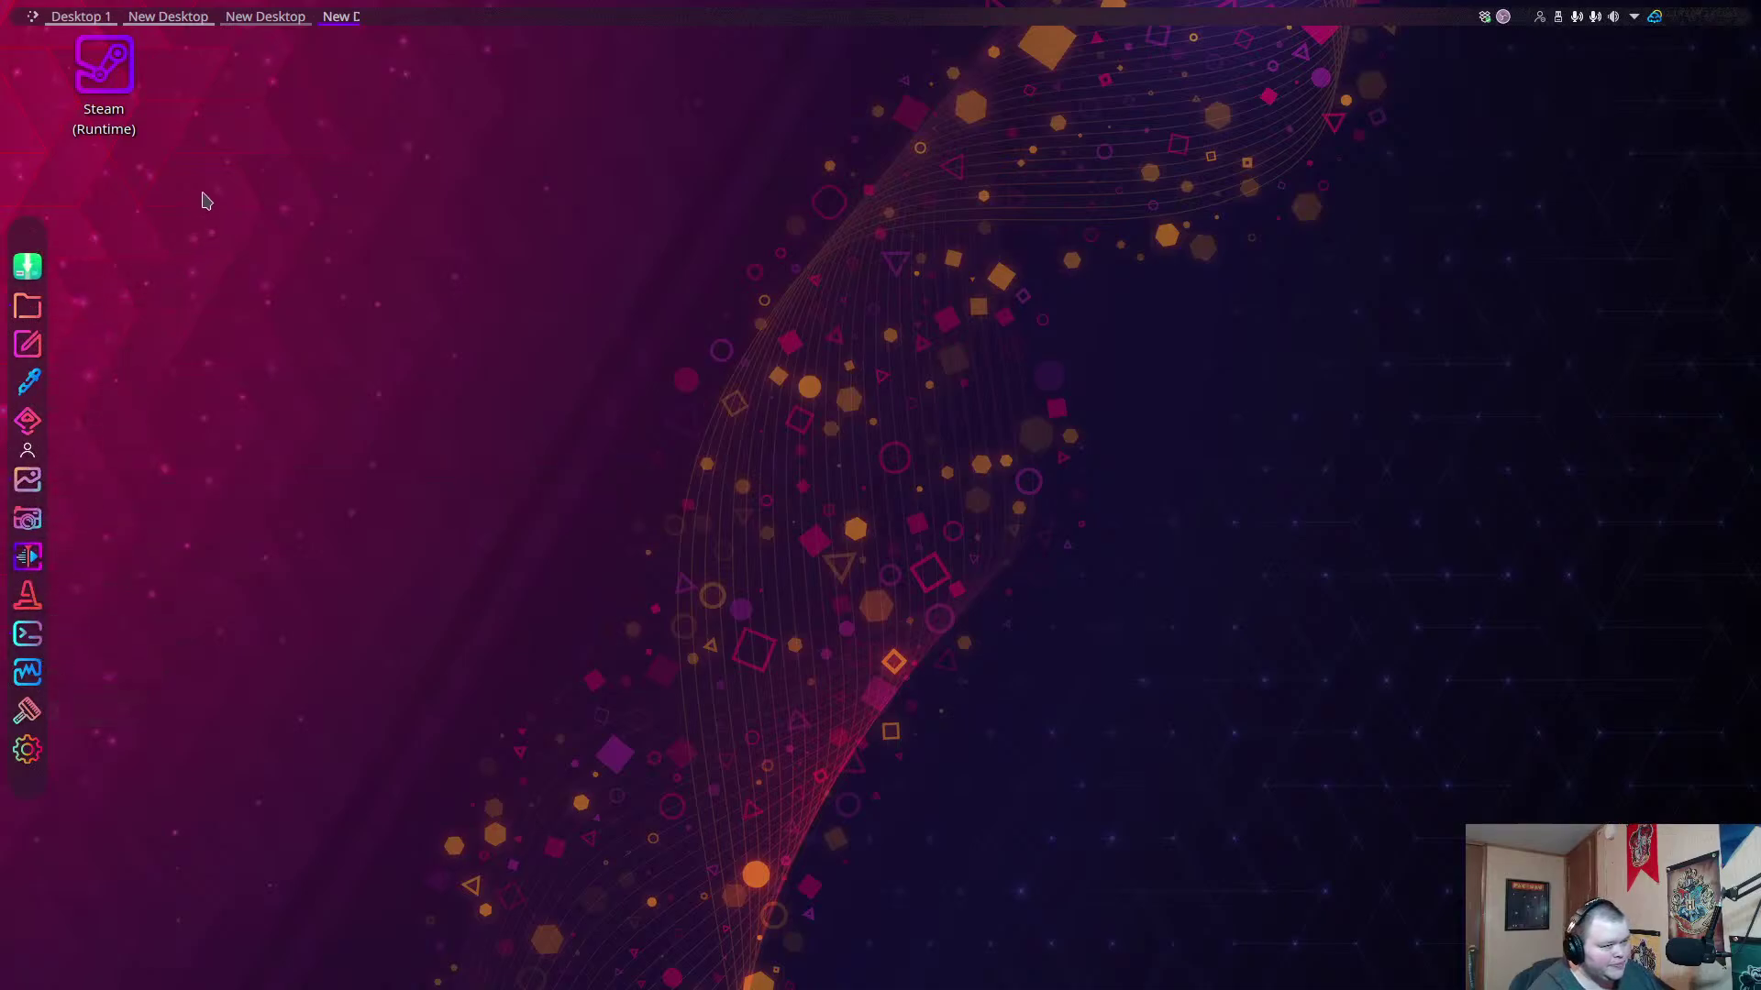
Move the Steam (Runtime) shortcut from the desktop to the trash.
right_click(85, 68)
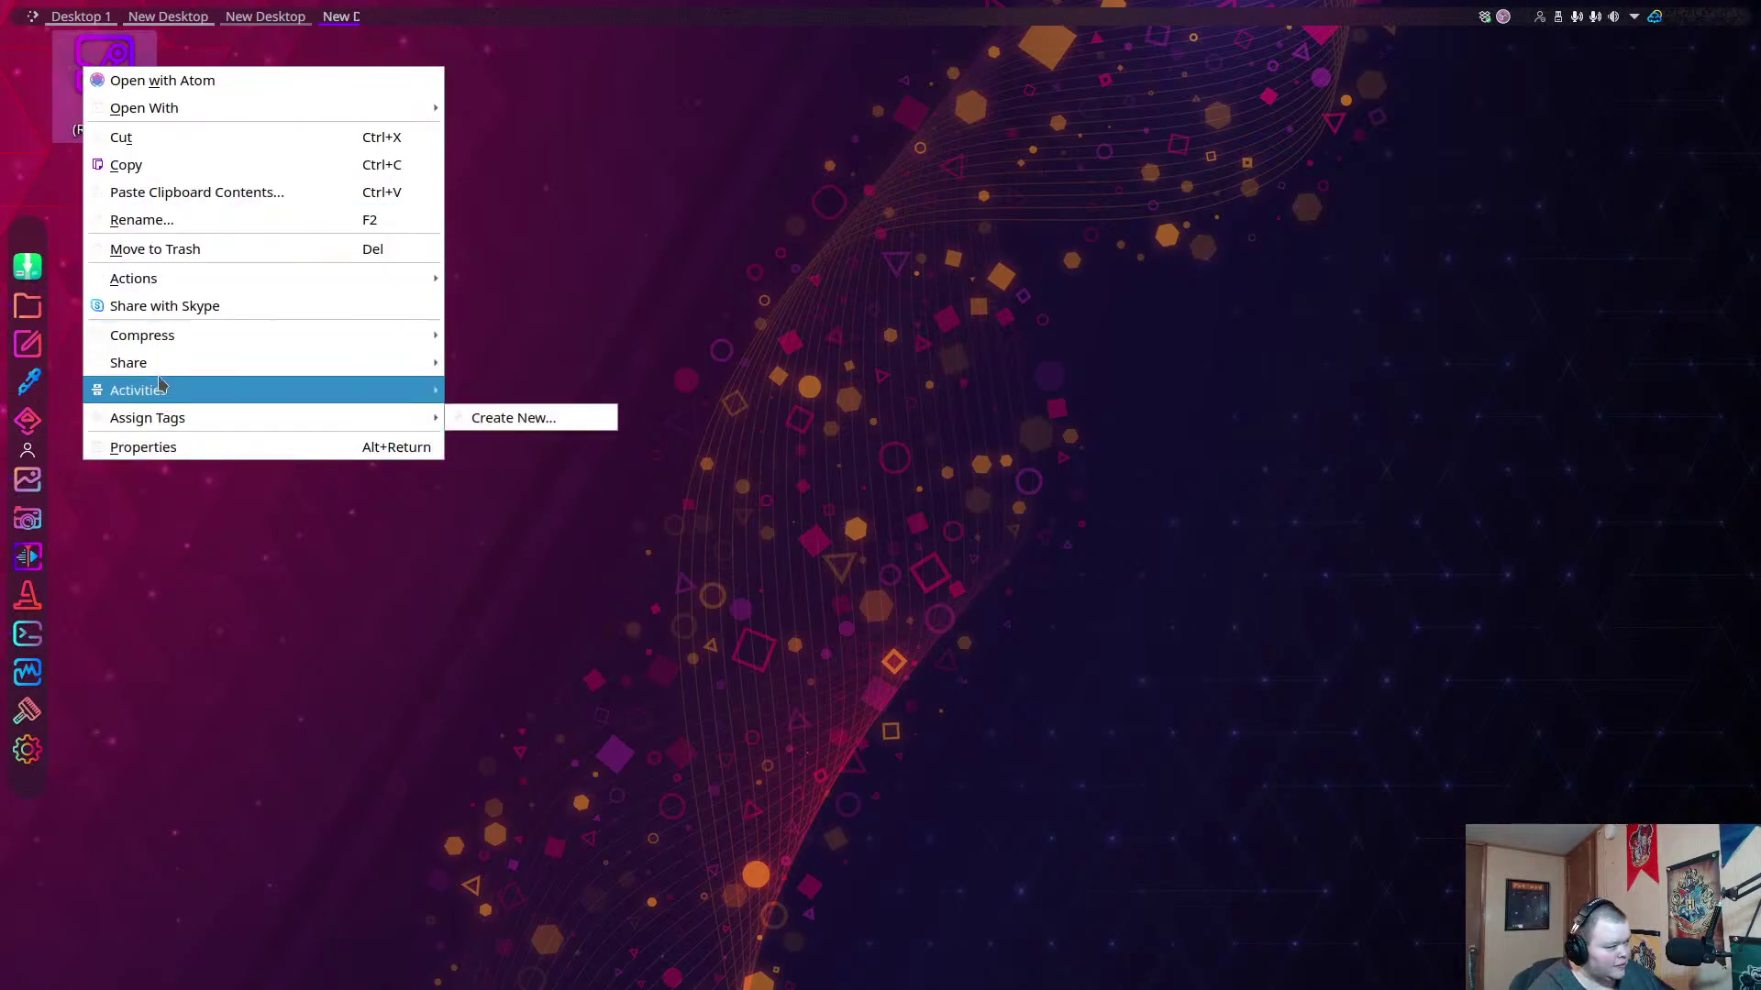
click(179, 248)
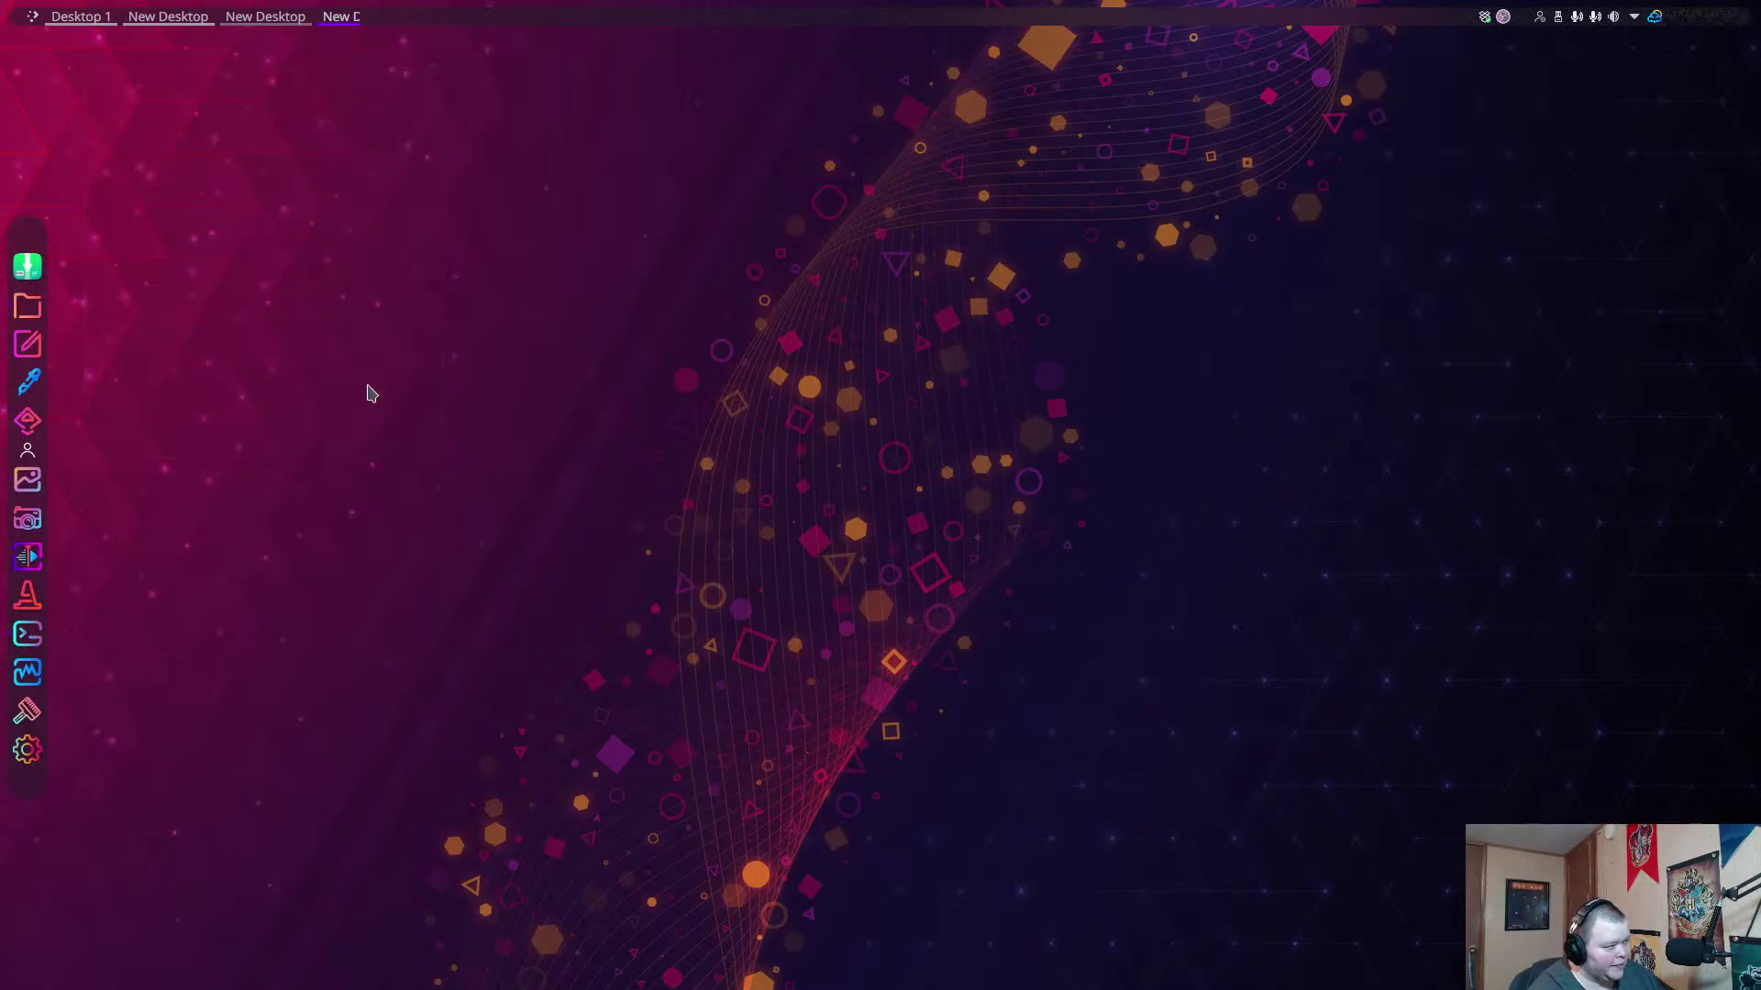
Start adding an image in the desktop wallpaper settings and browse to the walls folder inside Pictures.
right_click(715, 376)
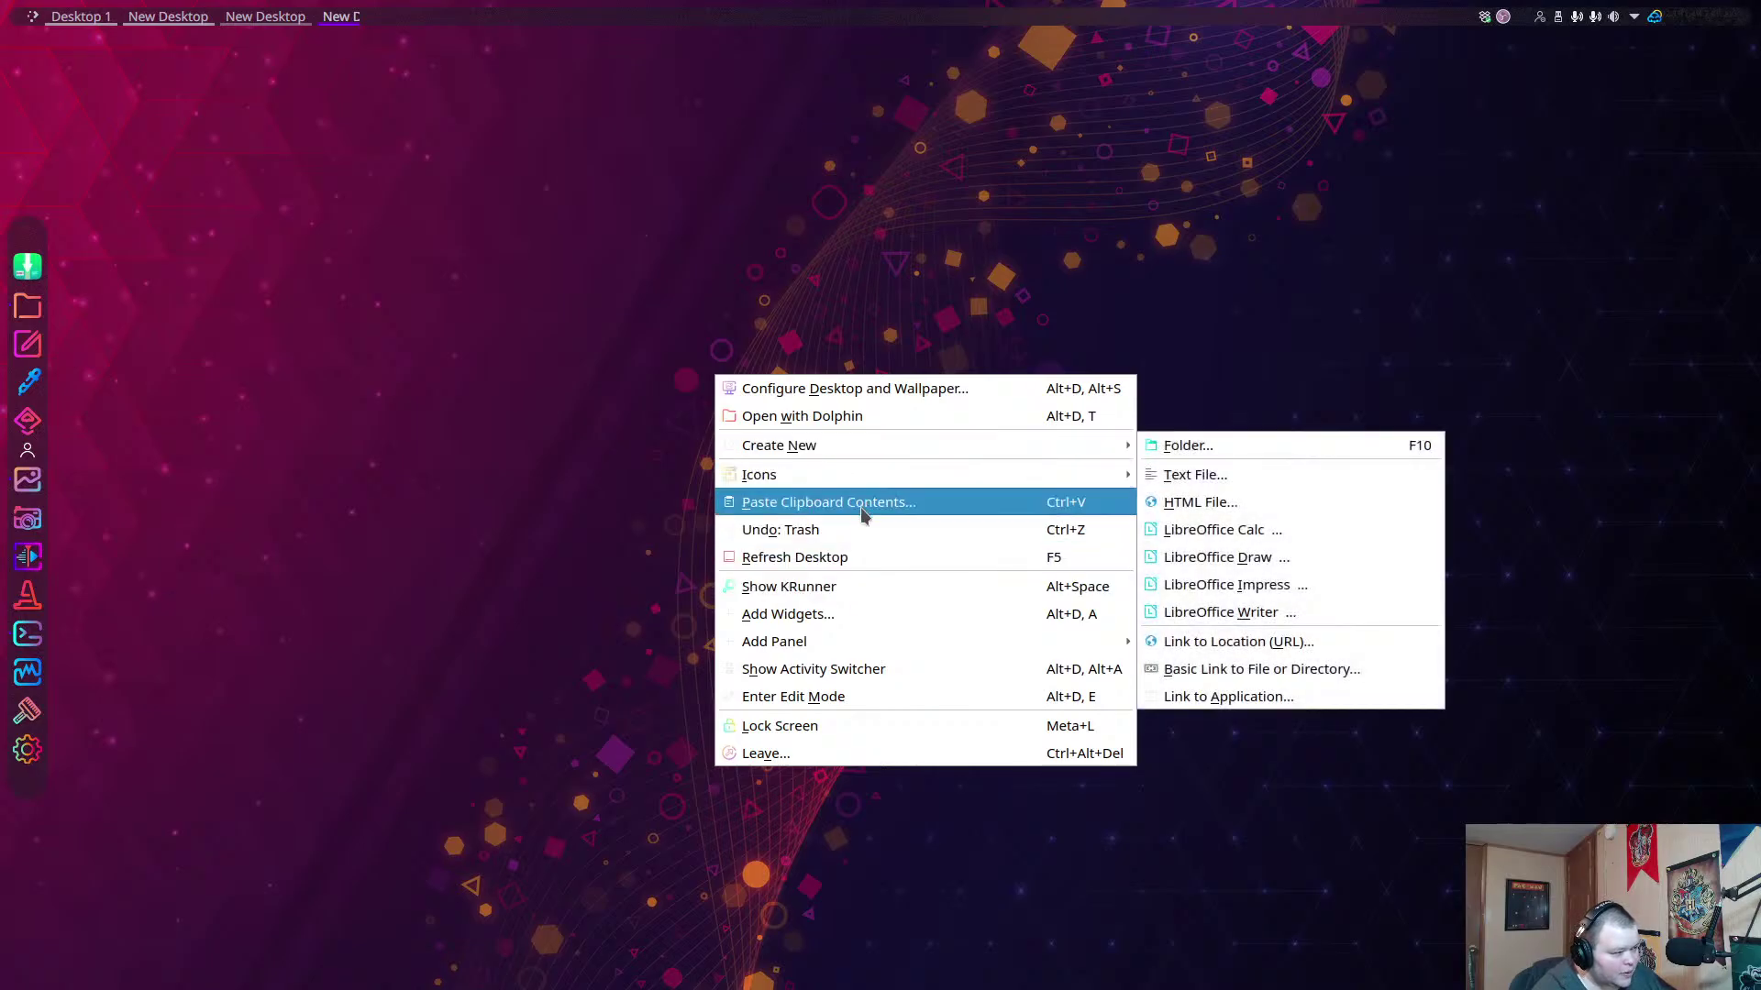
click(894, 389)
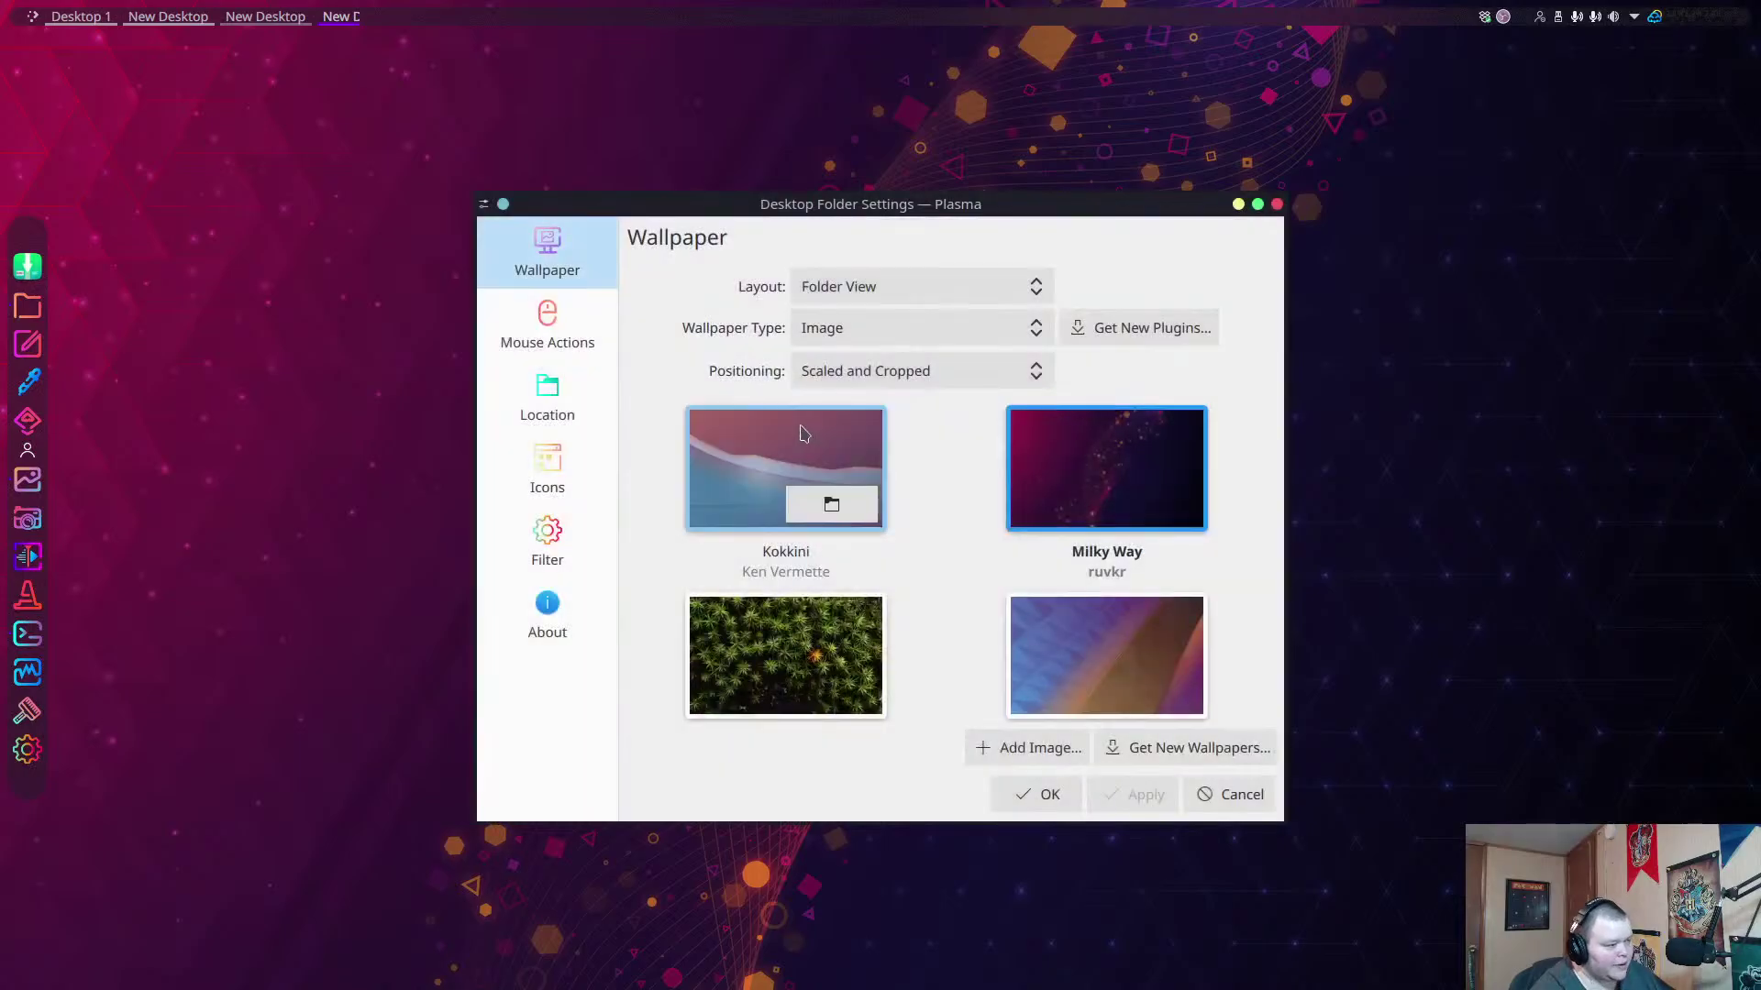
click(1017, 747)
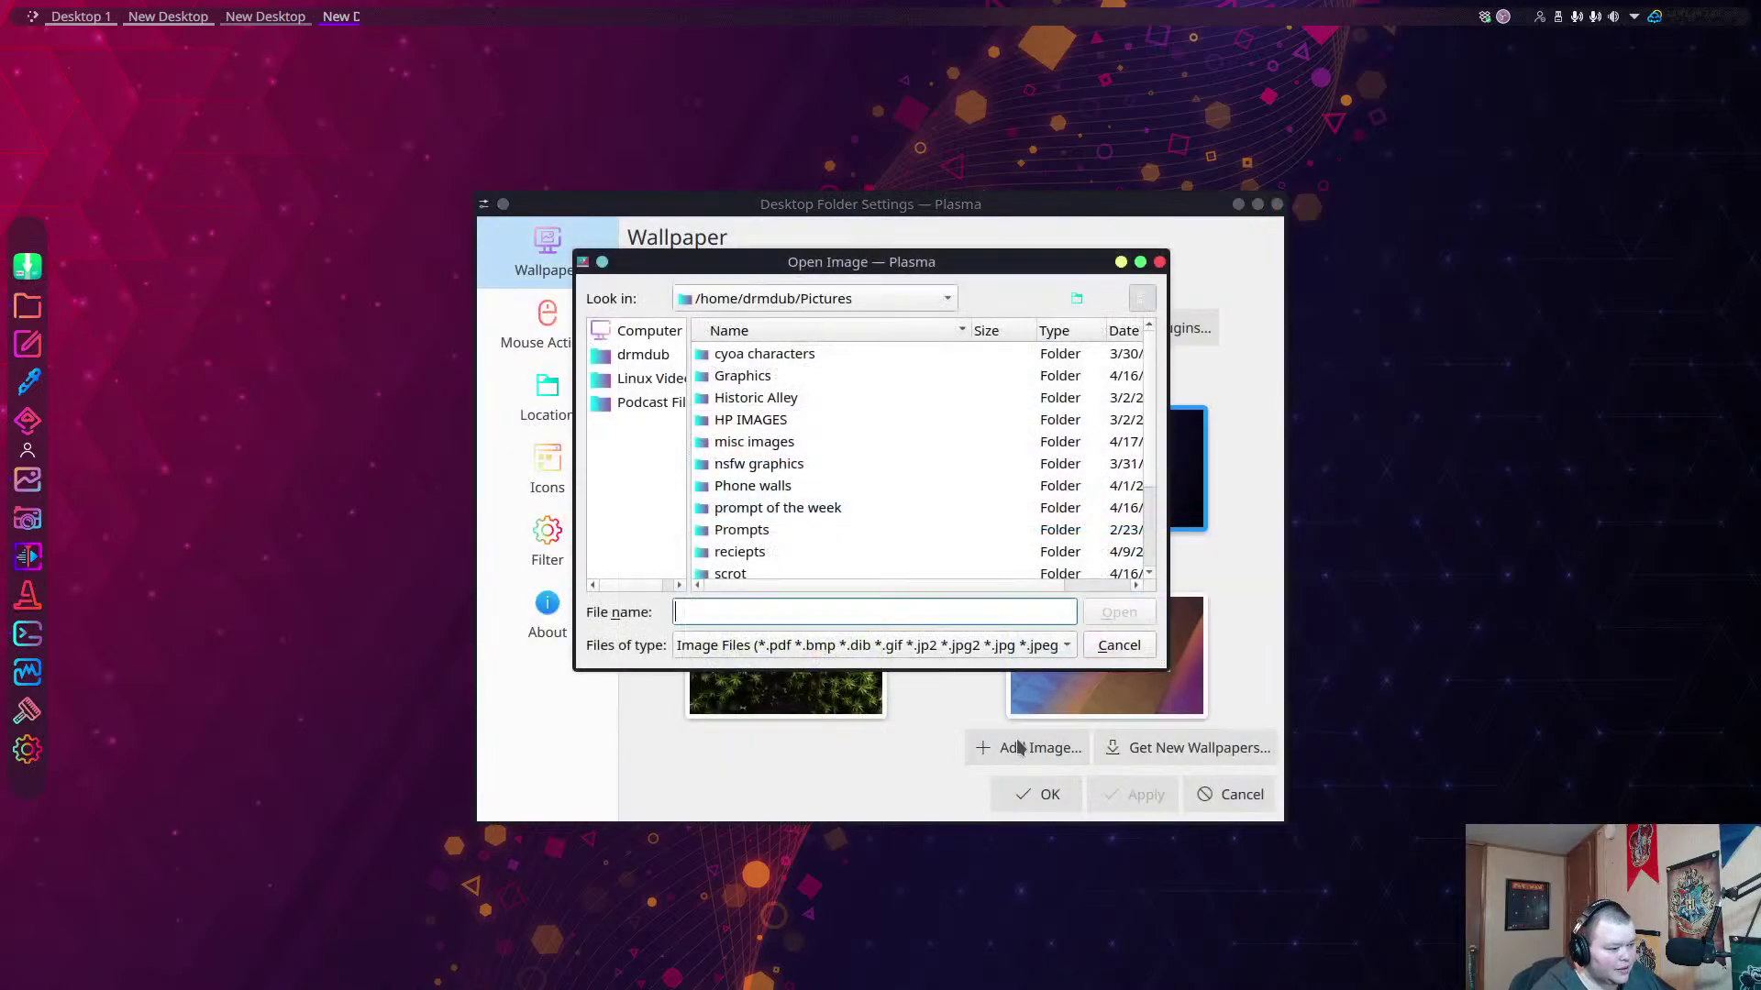
scroll(771, 519, down, 3)
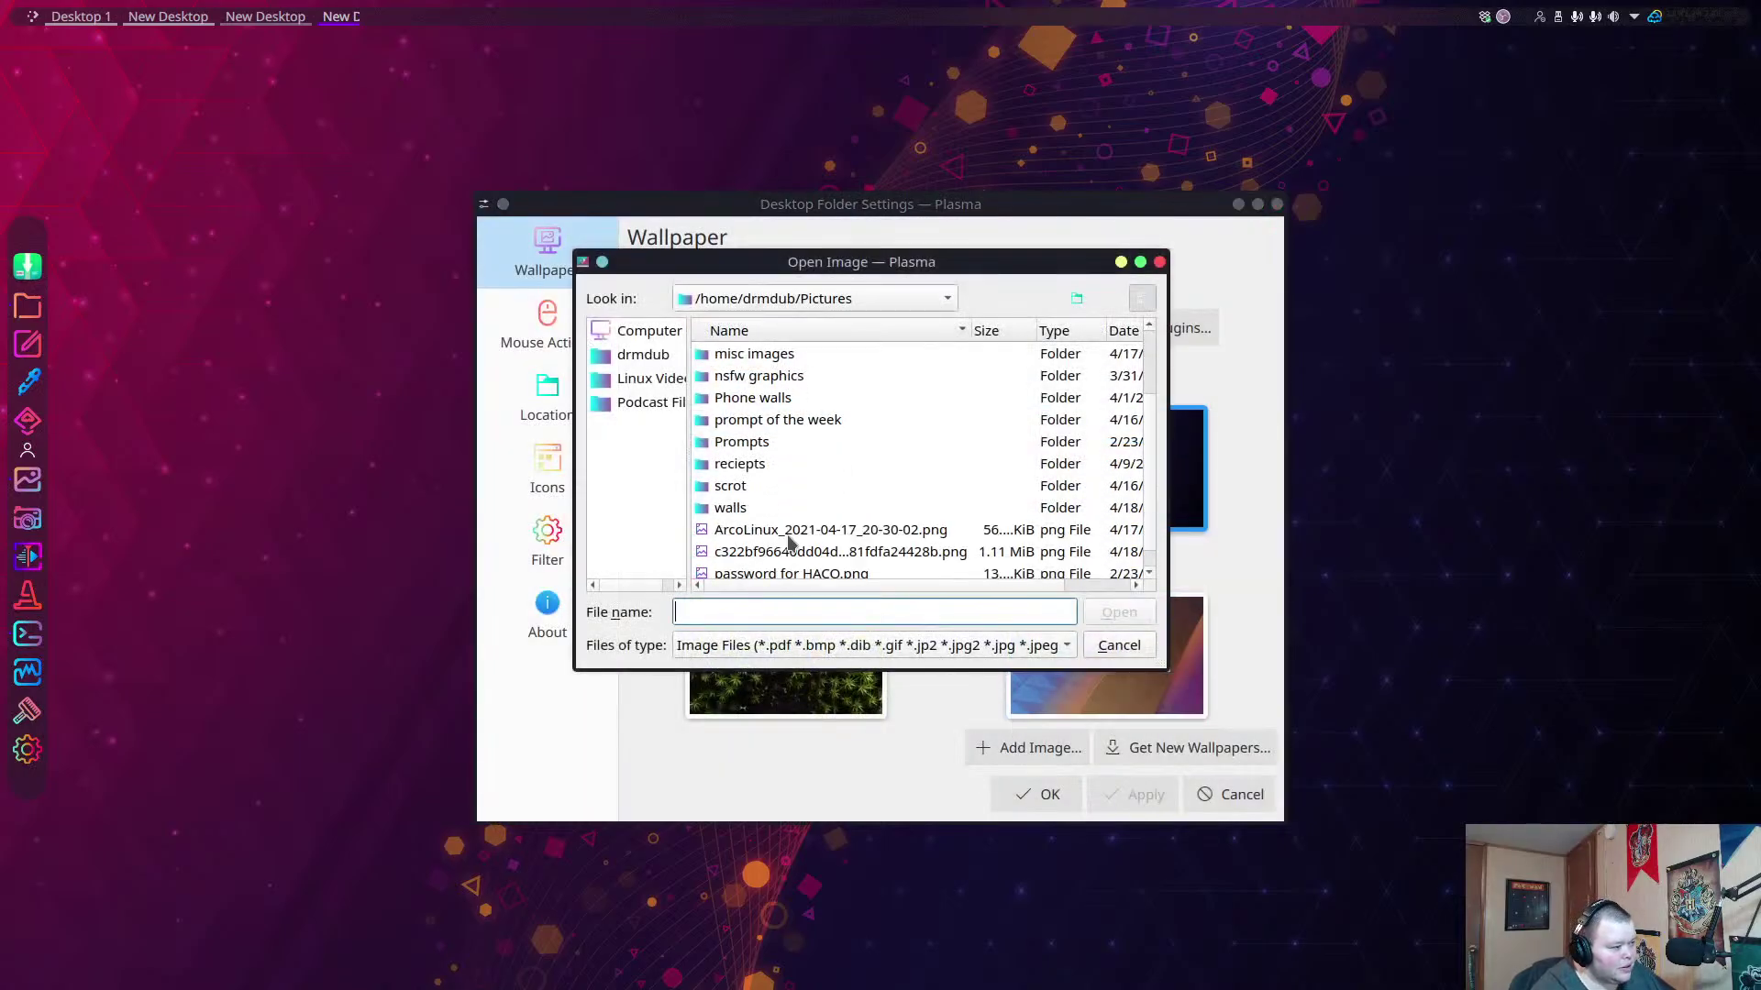
double_click(745, 486)
key(ctrl+a)
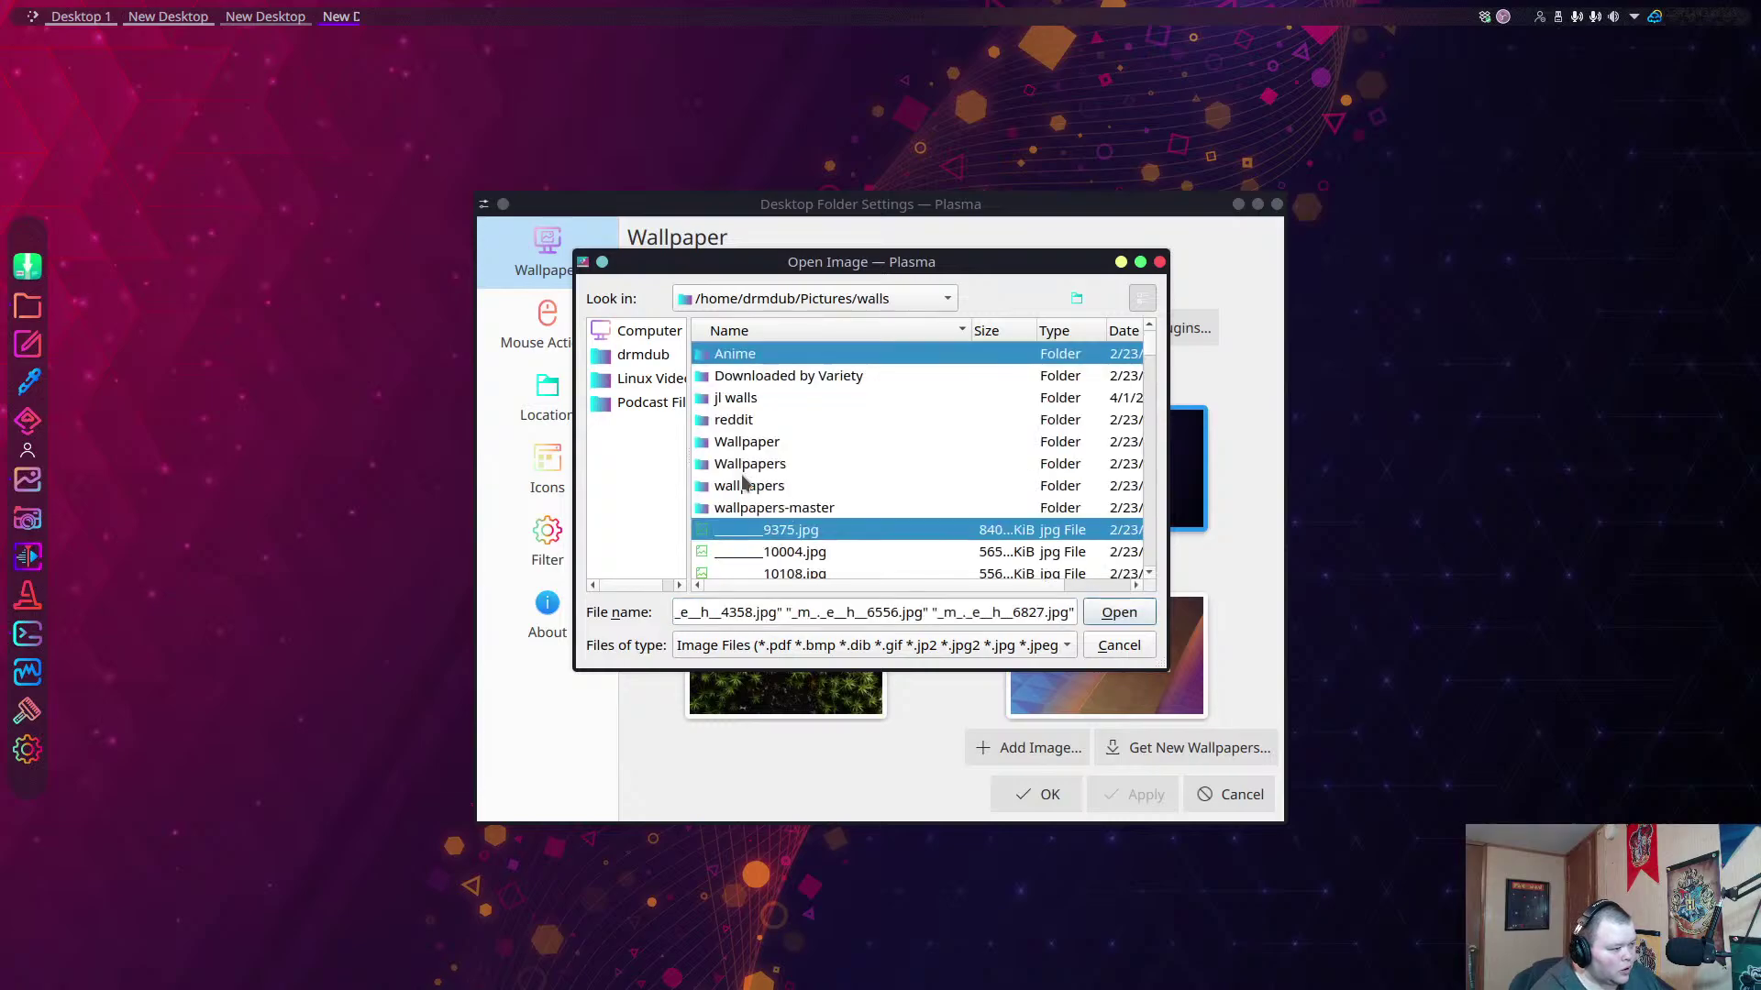
Find dracula.jpg in the walls folder and add it to the available wallpapers.
scroll(780, 476, down, 3)
scroll(780, 475, down, 2)
click(786, 478)
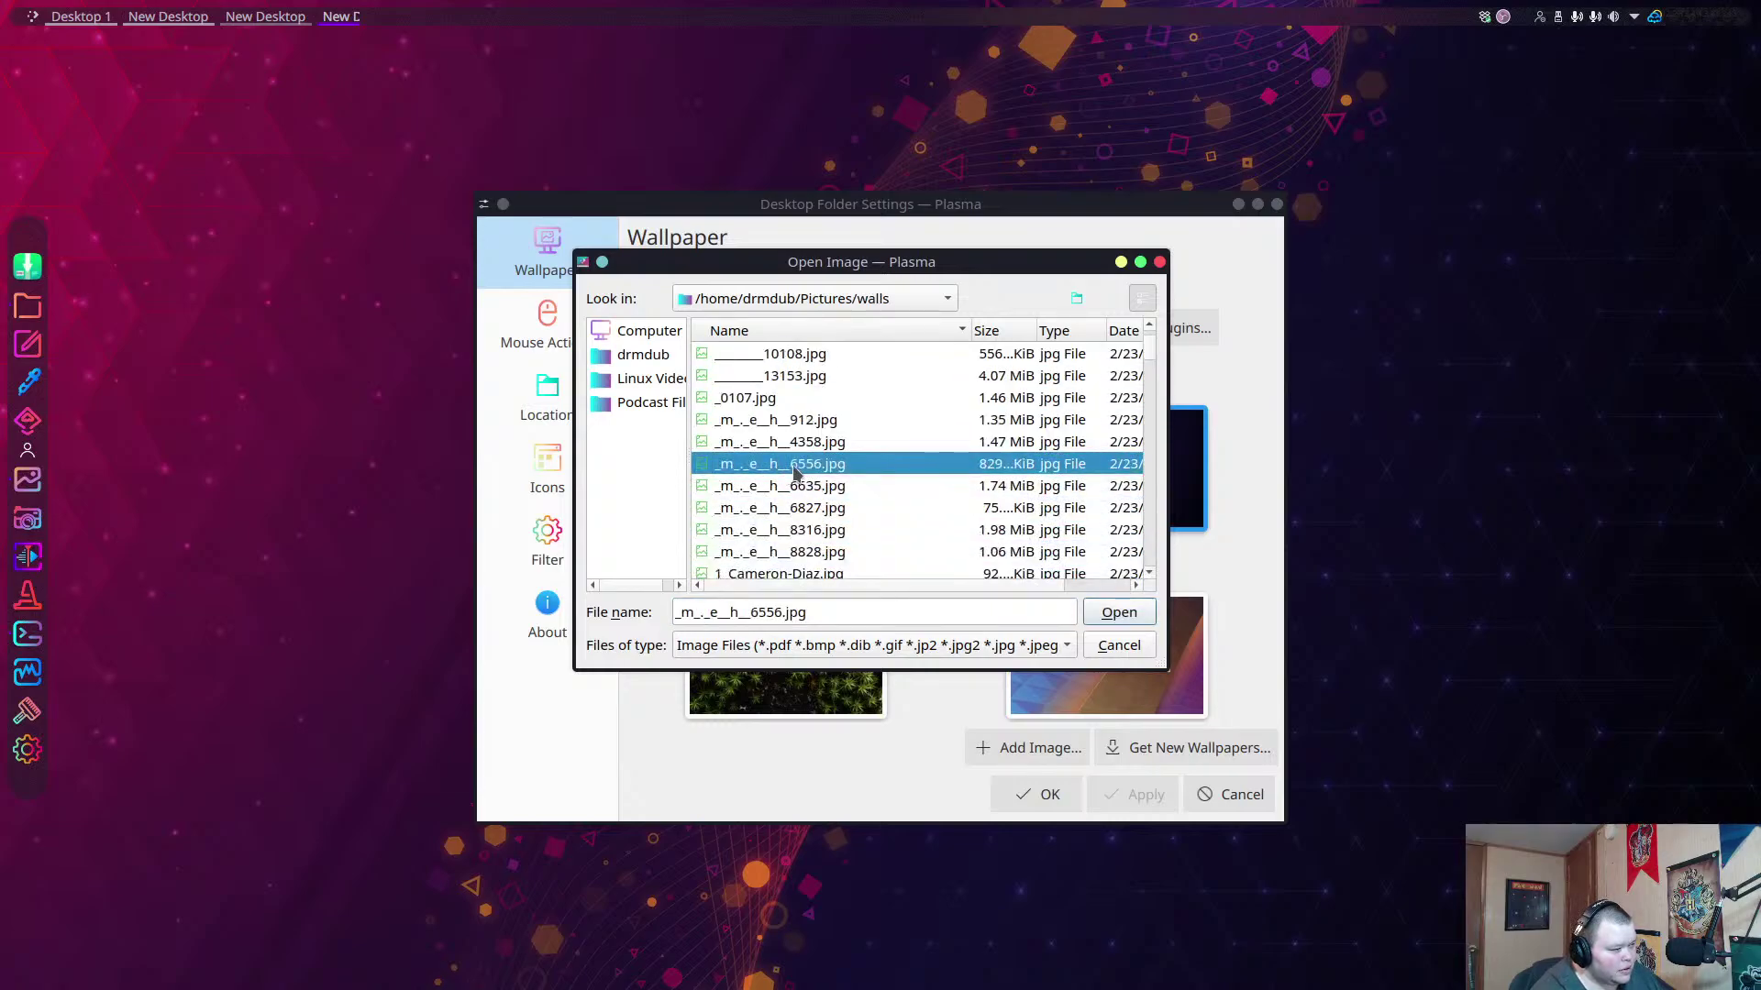
scroll(788, 477, down, 5)
scroll(806, 475, down, 15)
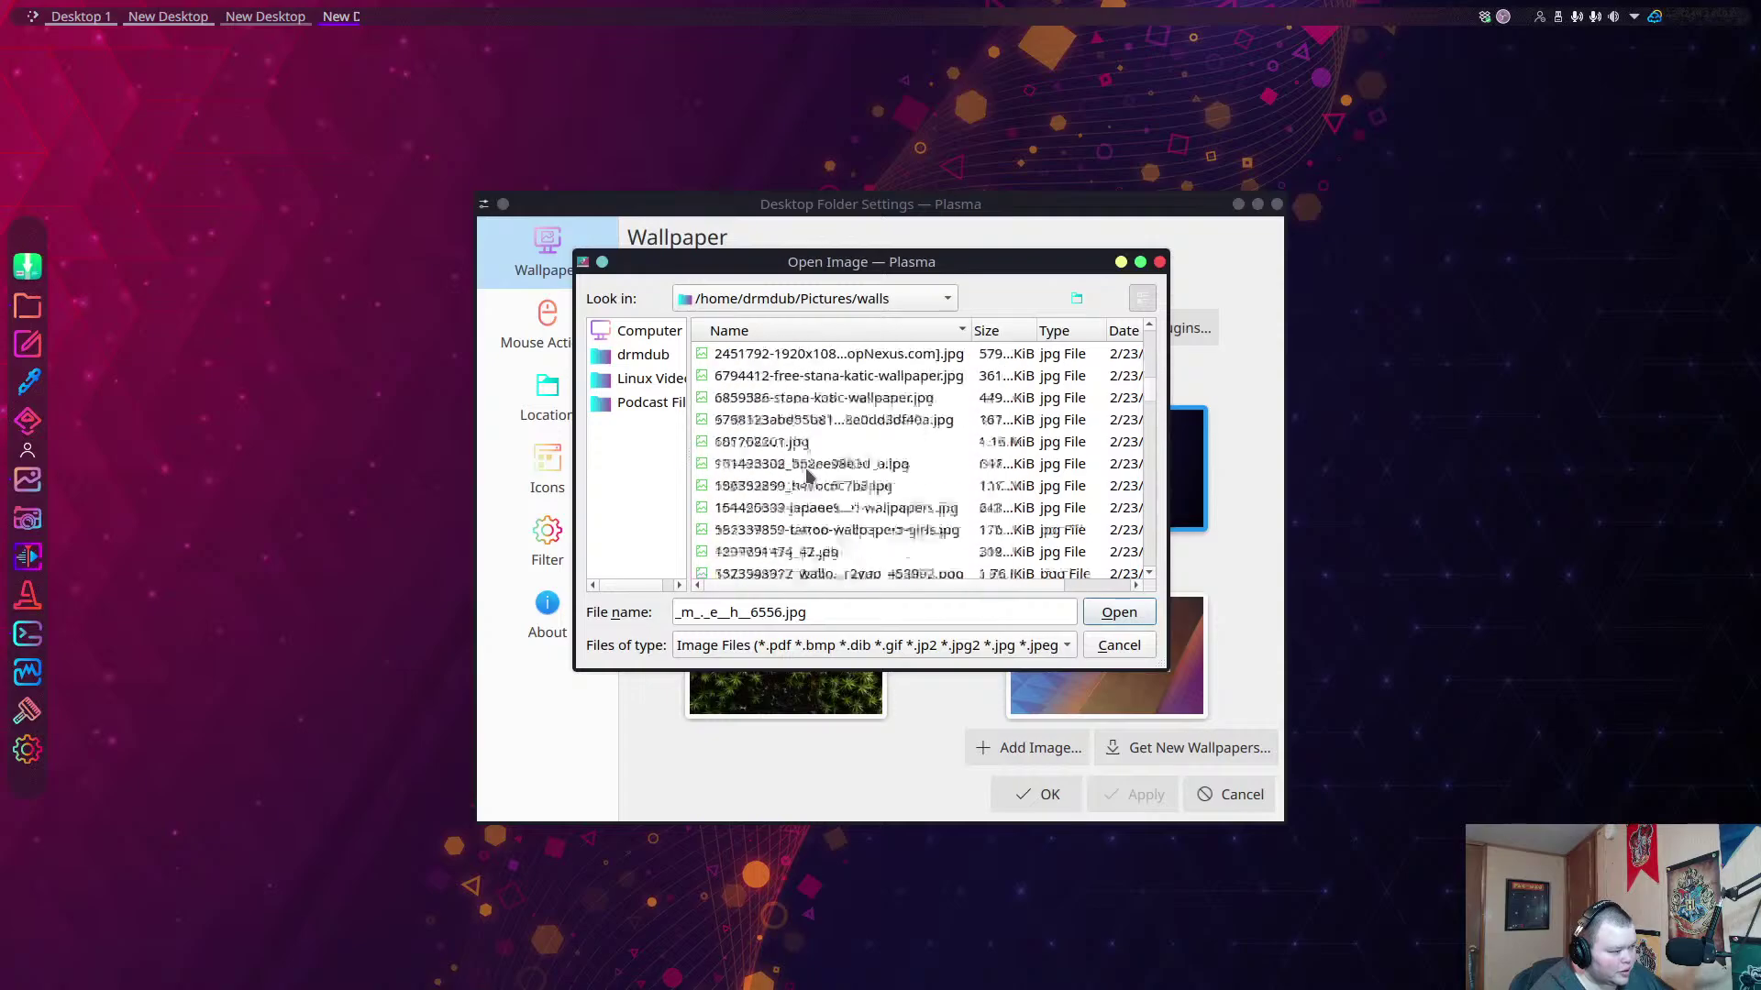
scroll(807, 474, down, 10)
scroll(809, 475, up, 3)
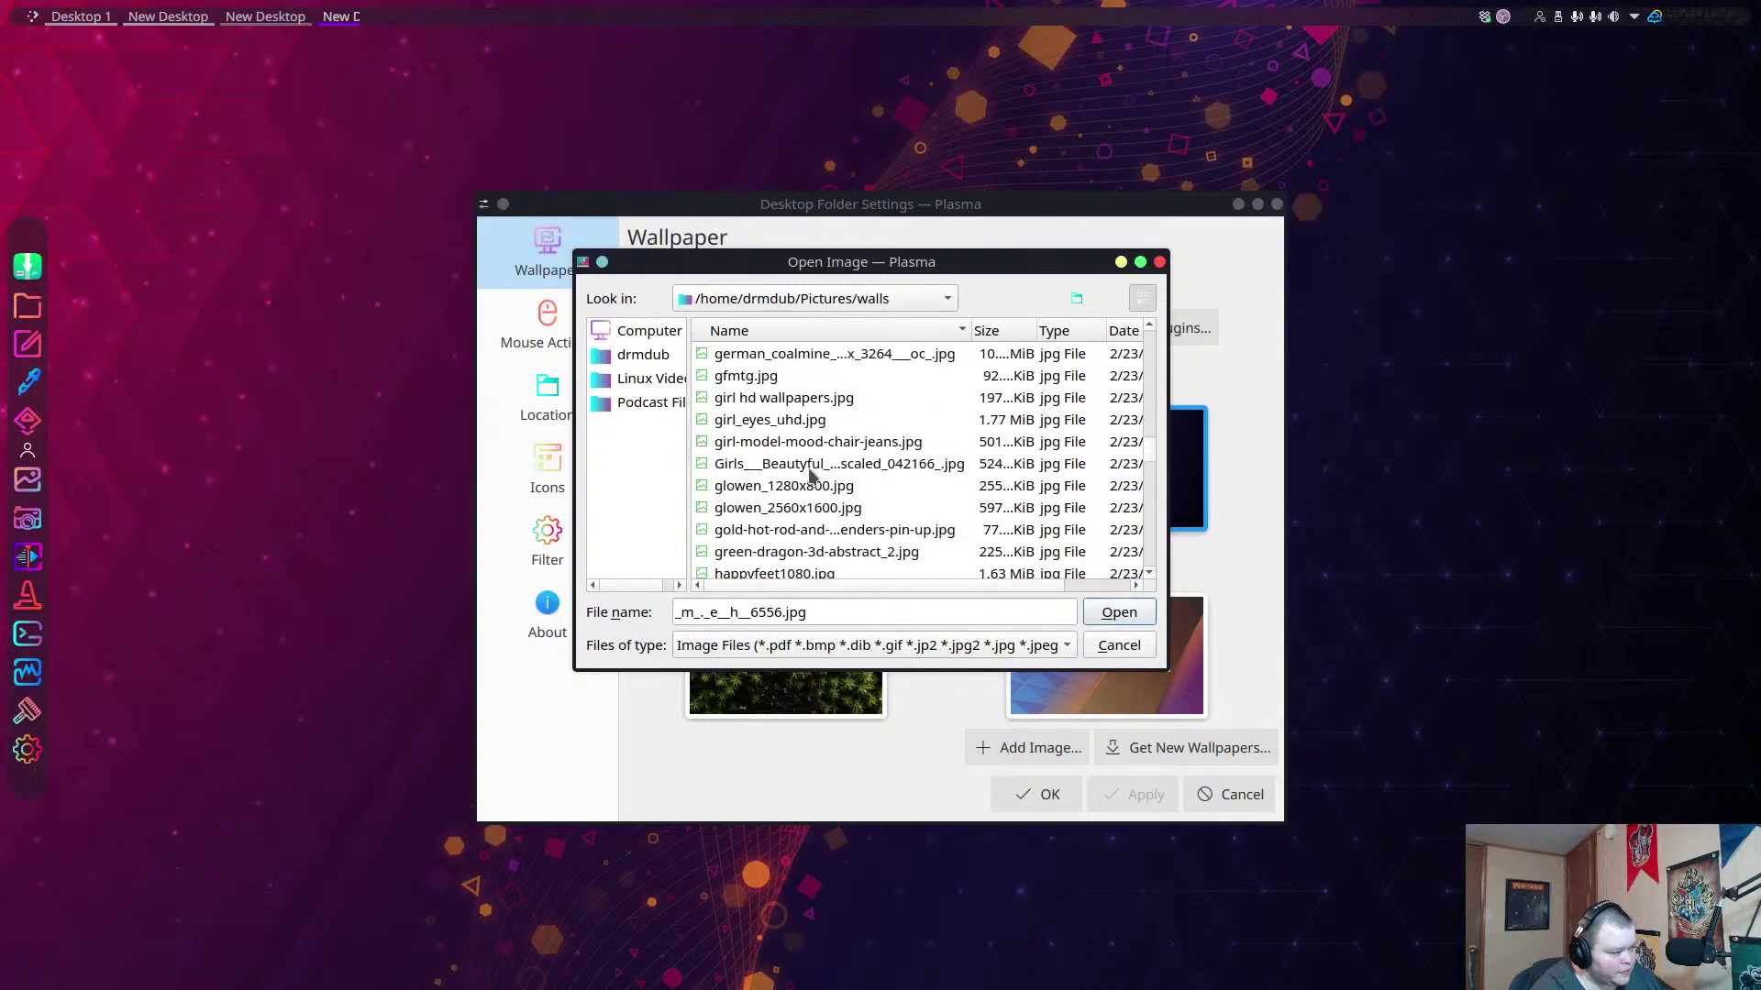
scroll(809, 475, up, 10)
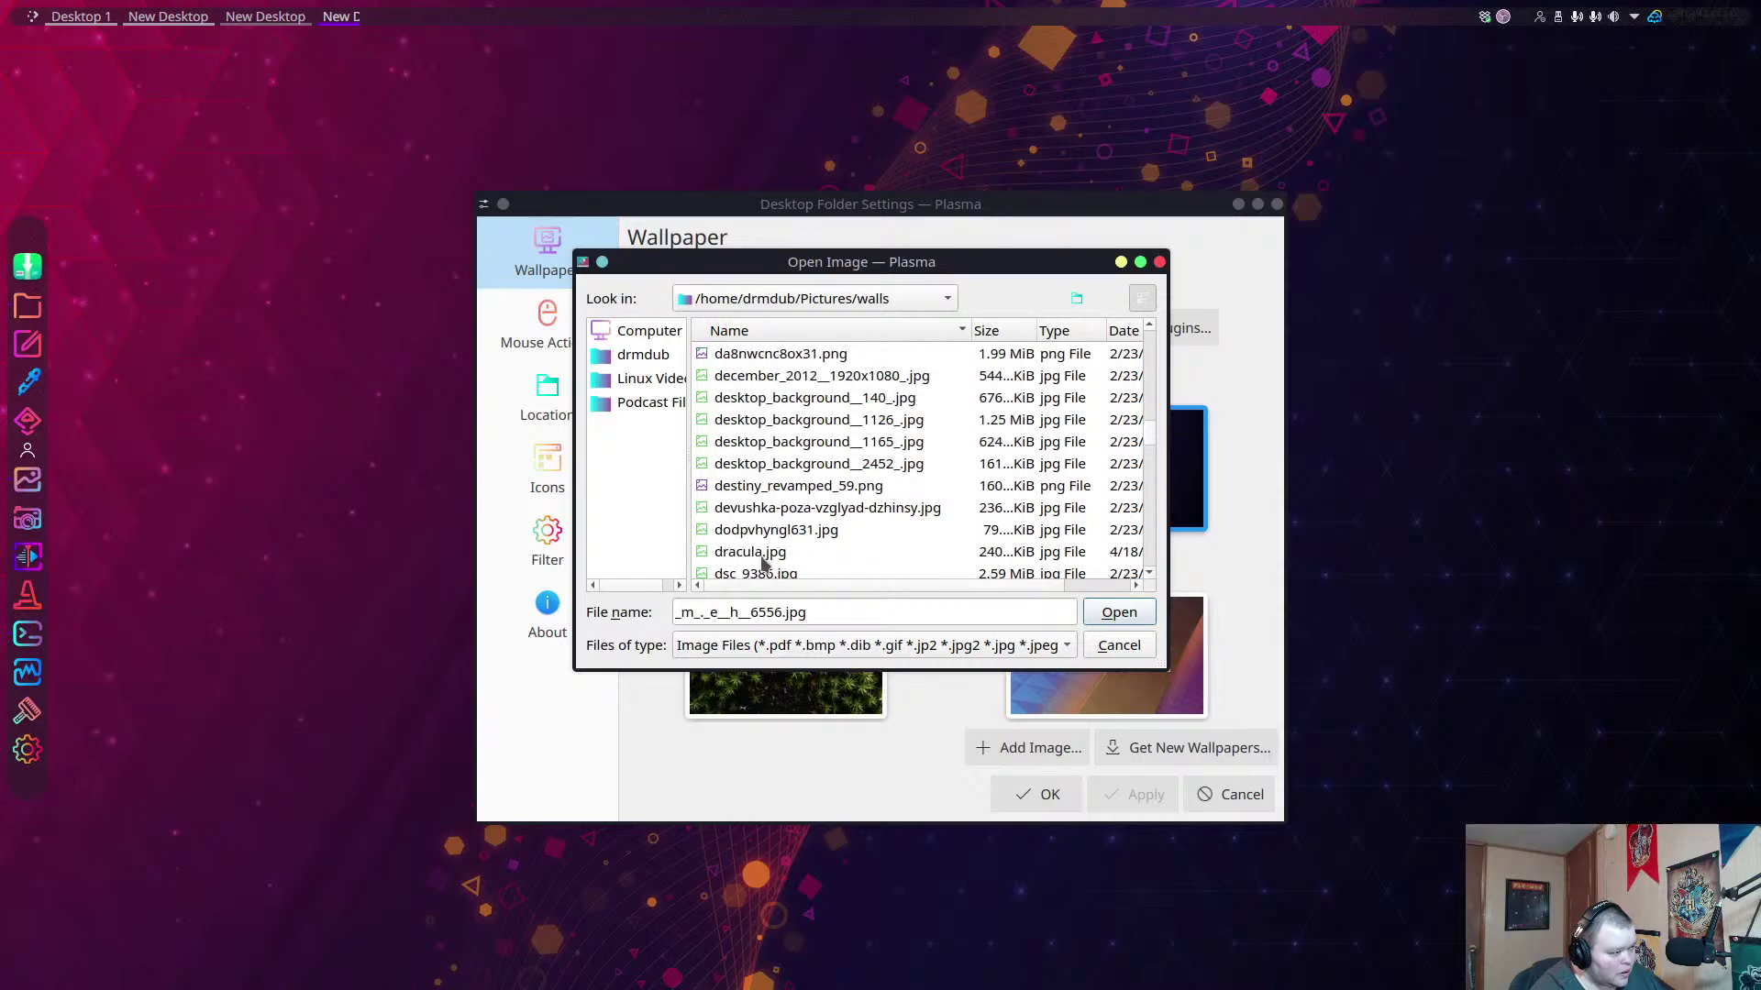
click(750, 552)
click(1120, 613)
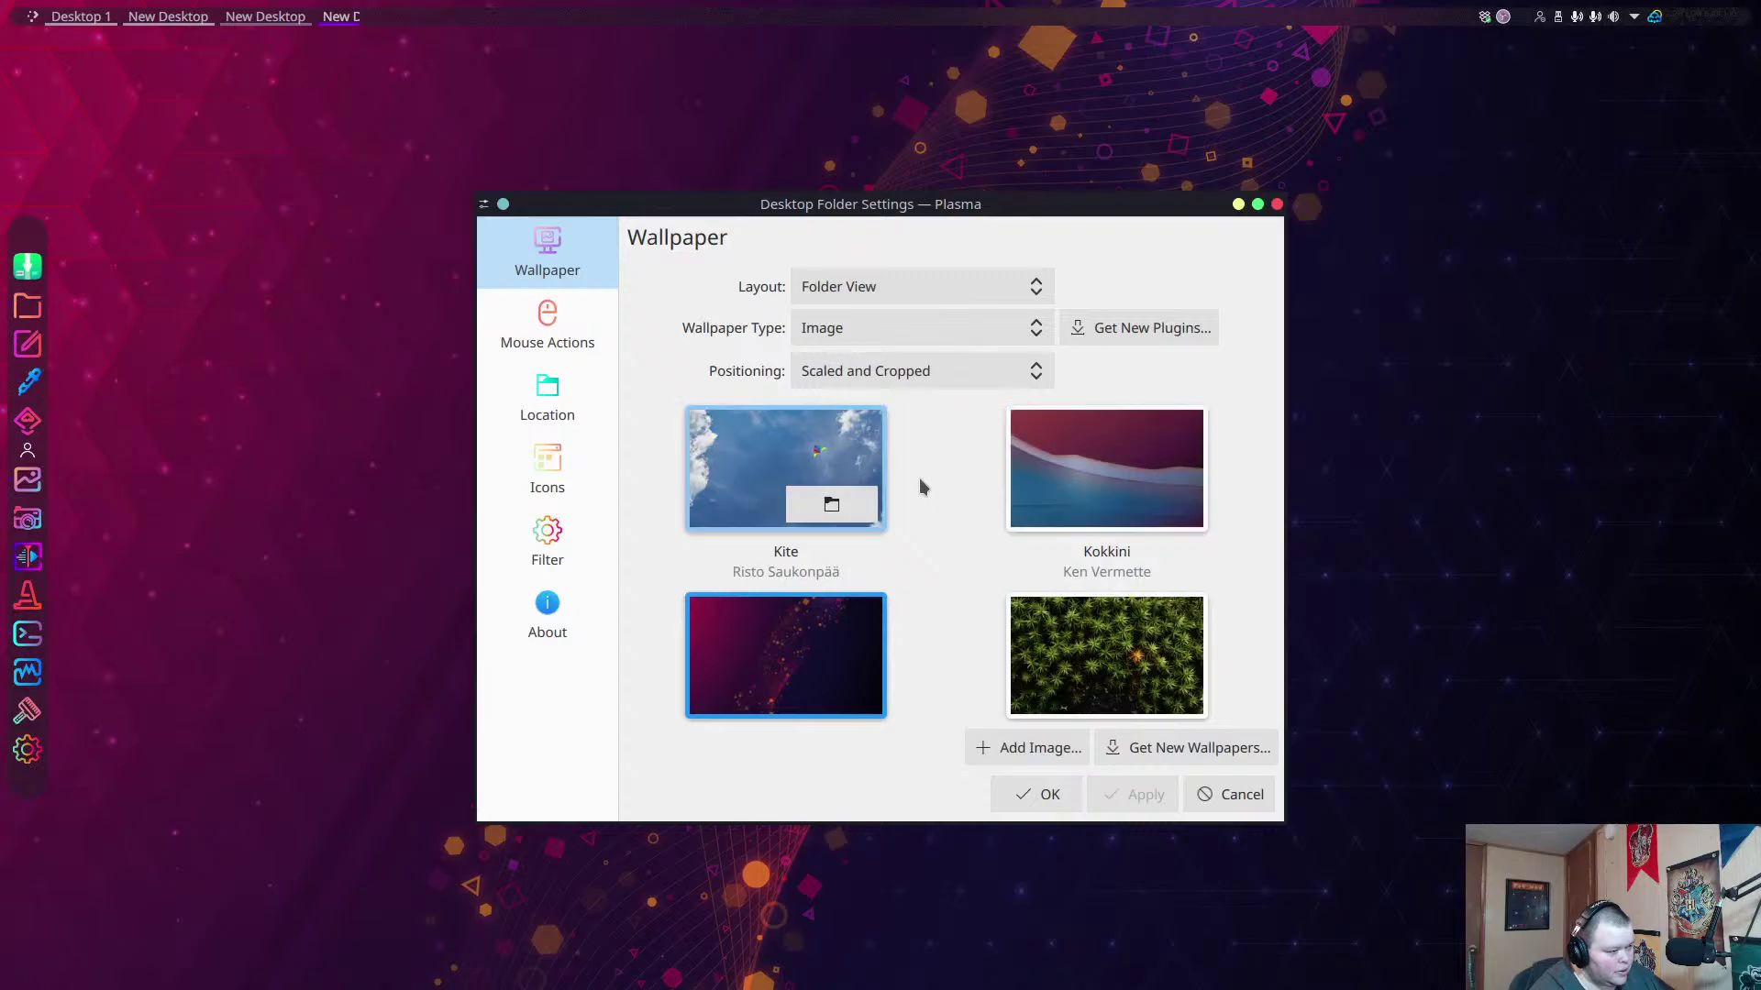
Set the dracula image as the desktop wallpaper and close the wallpaper settings.
scroll(953, 498, down, 5)
scroll(954, 495, up, 10)
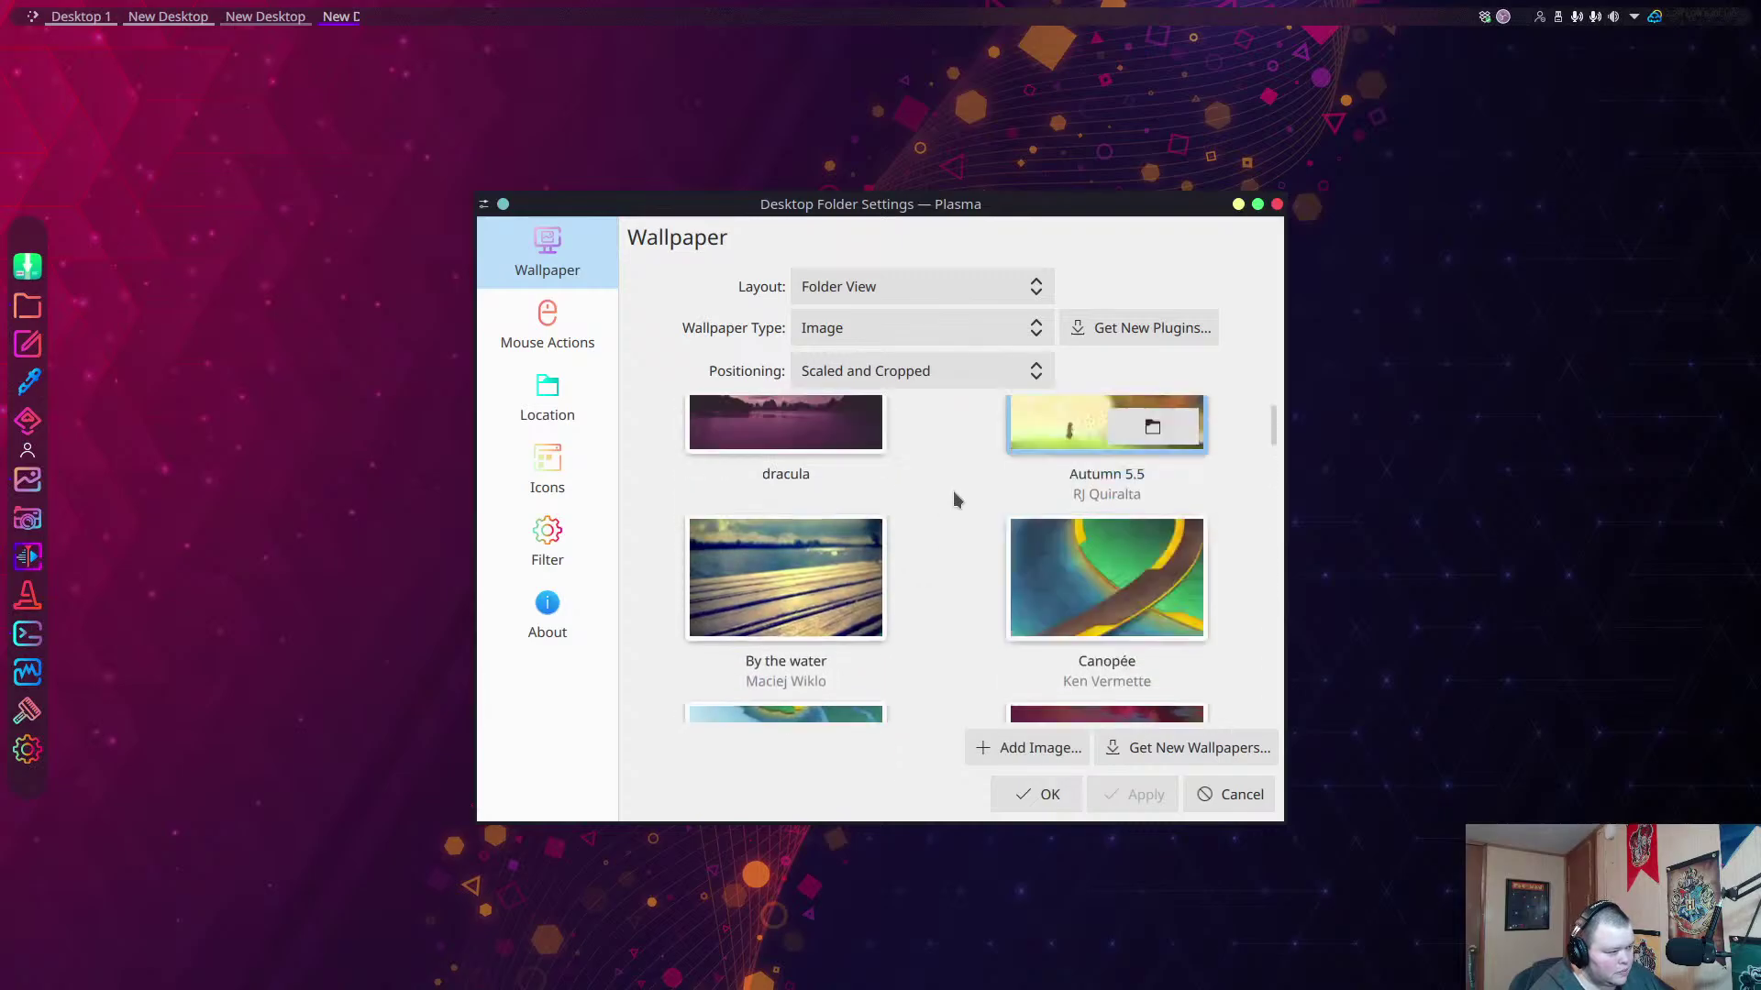
click(785, 487)
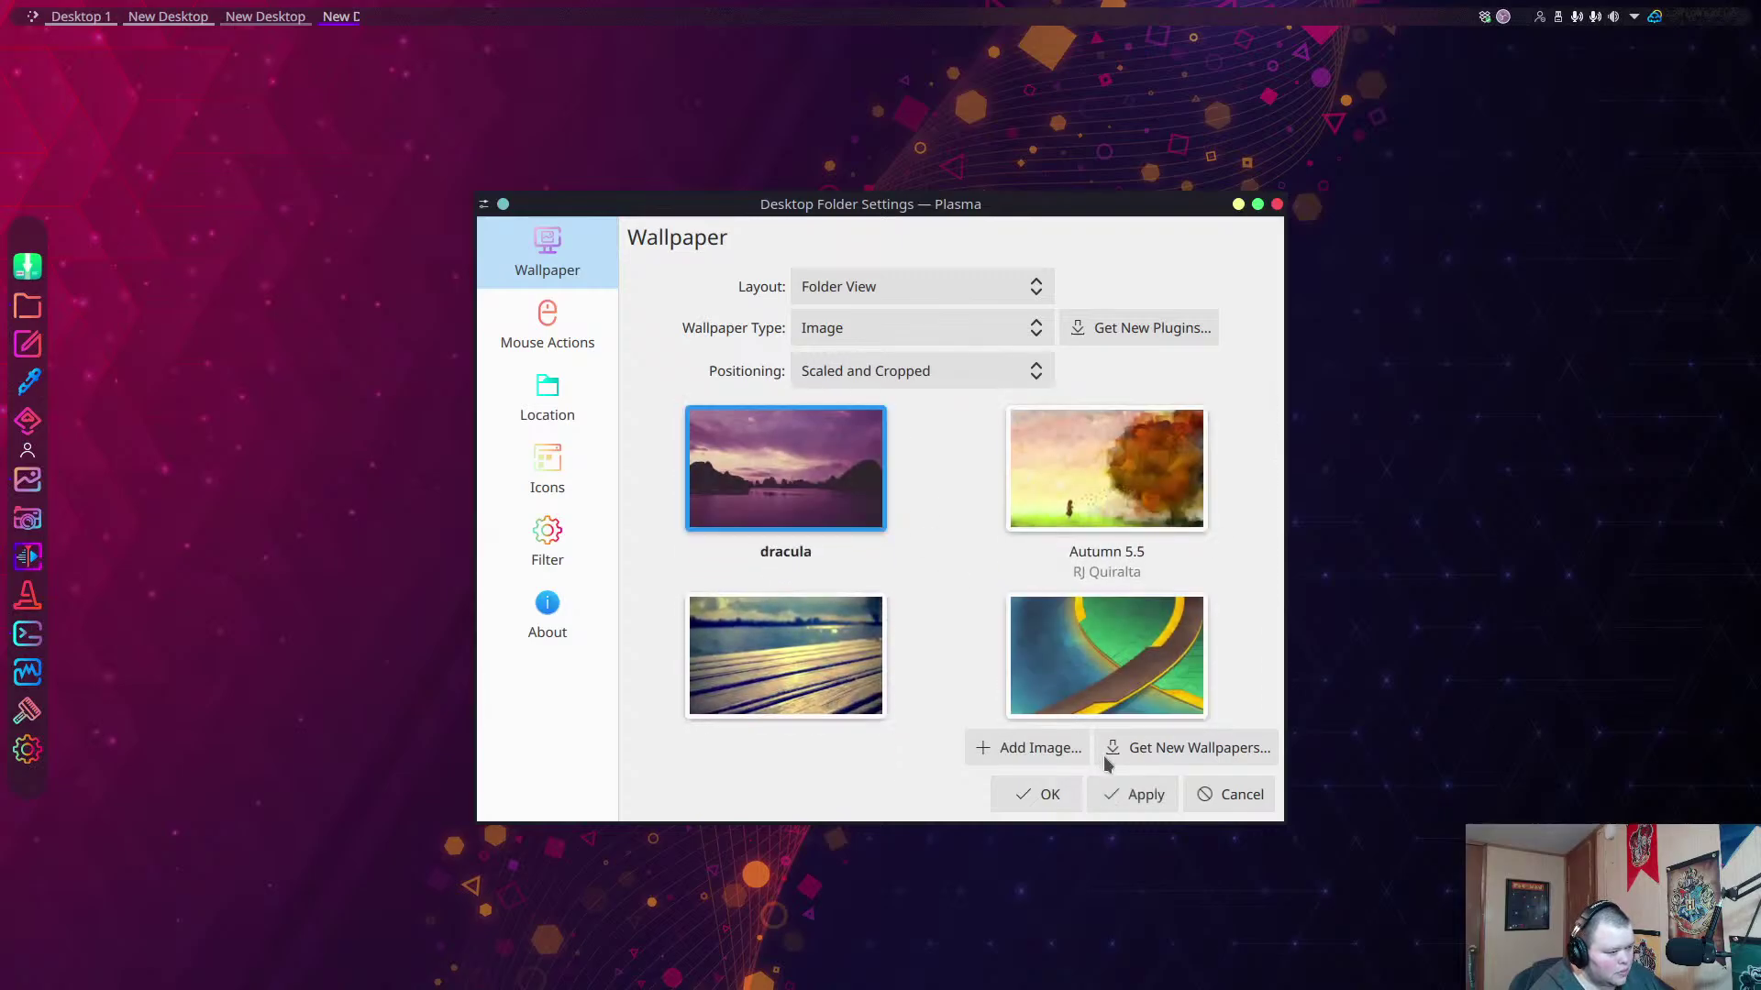
click(1142, 796)
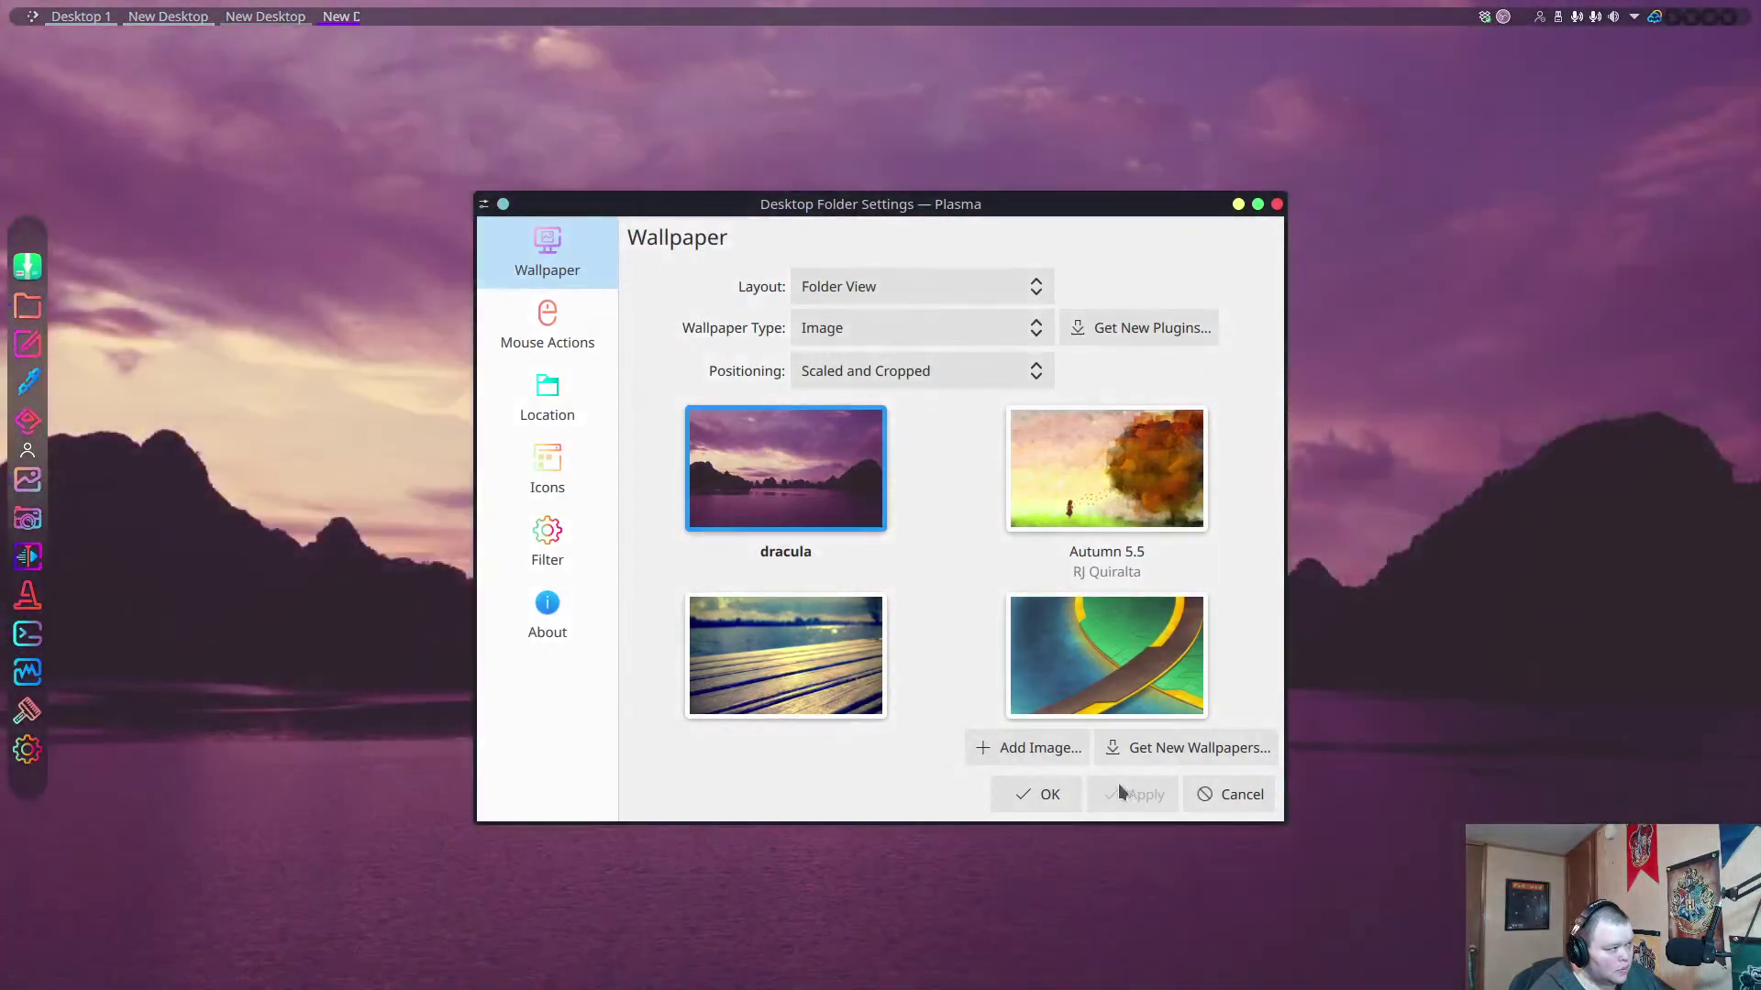
click(1055, 787)
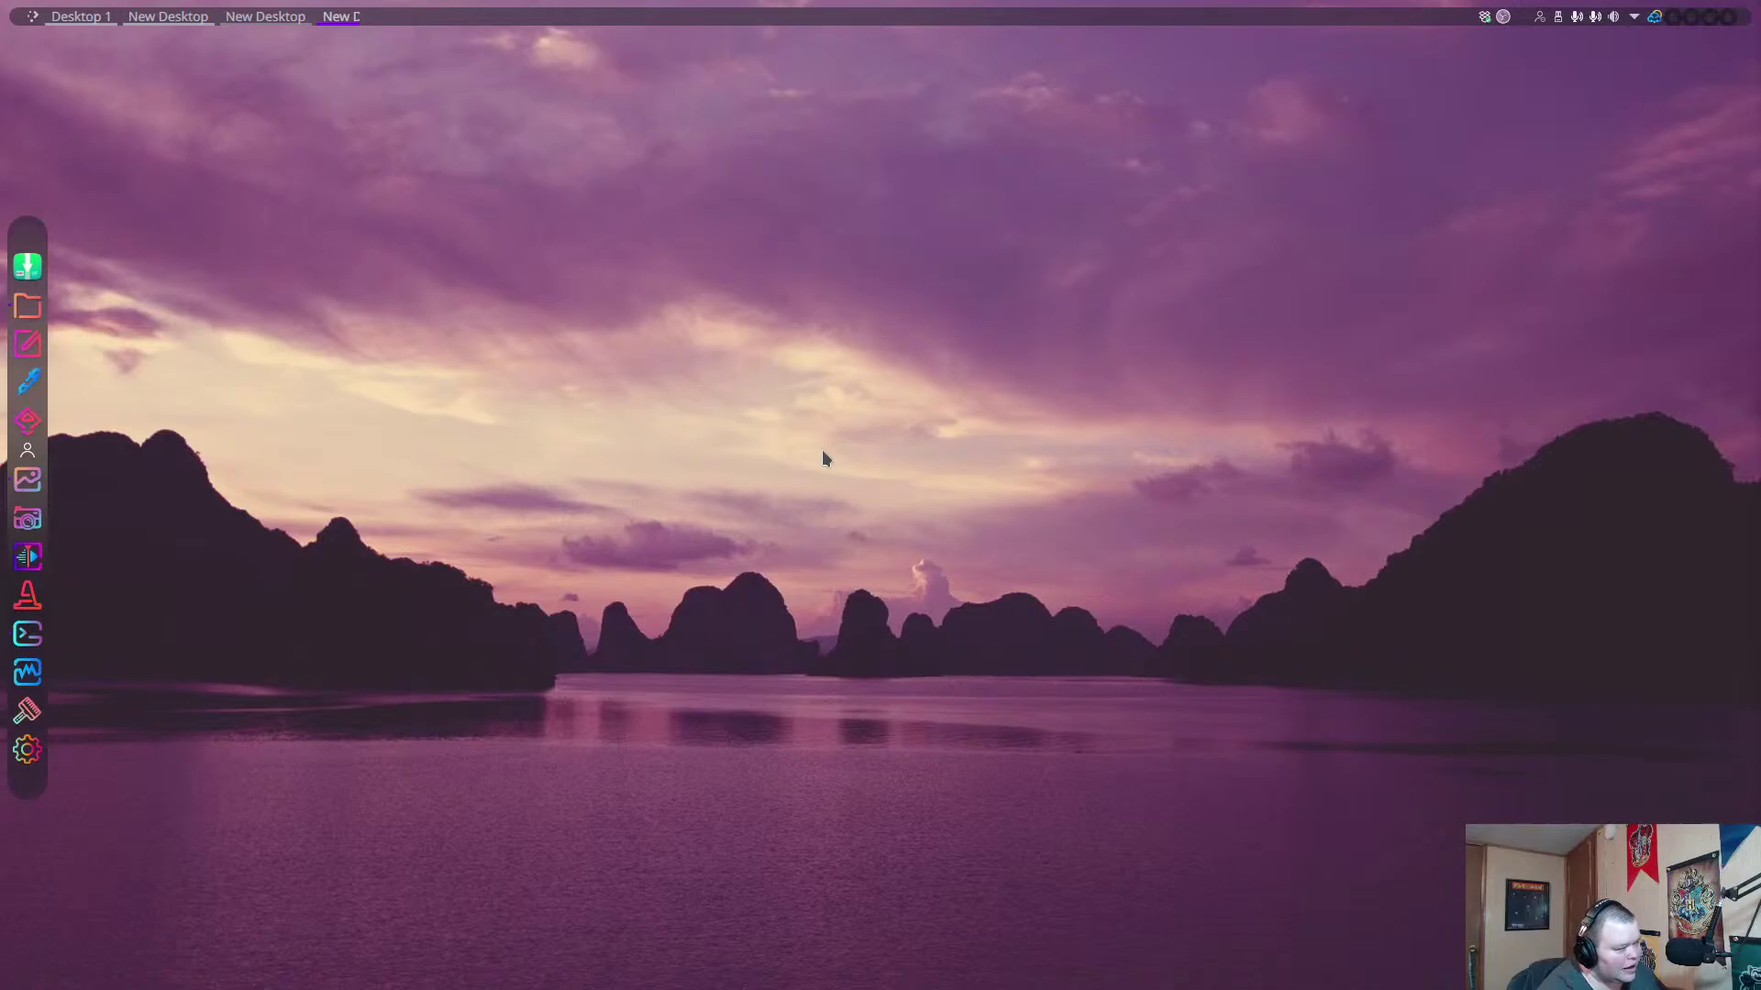
right_click(94, 17)
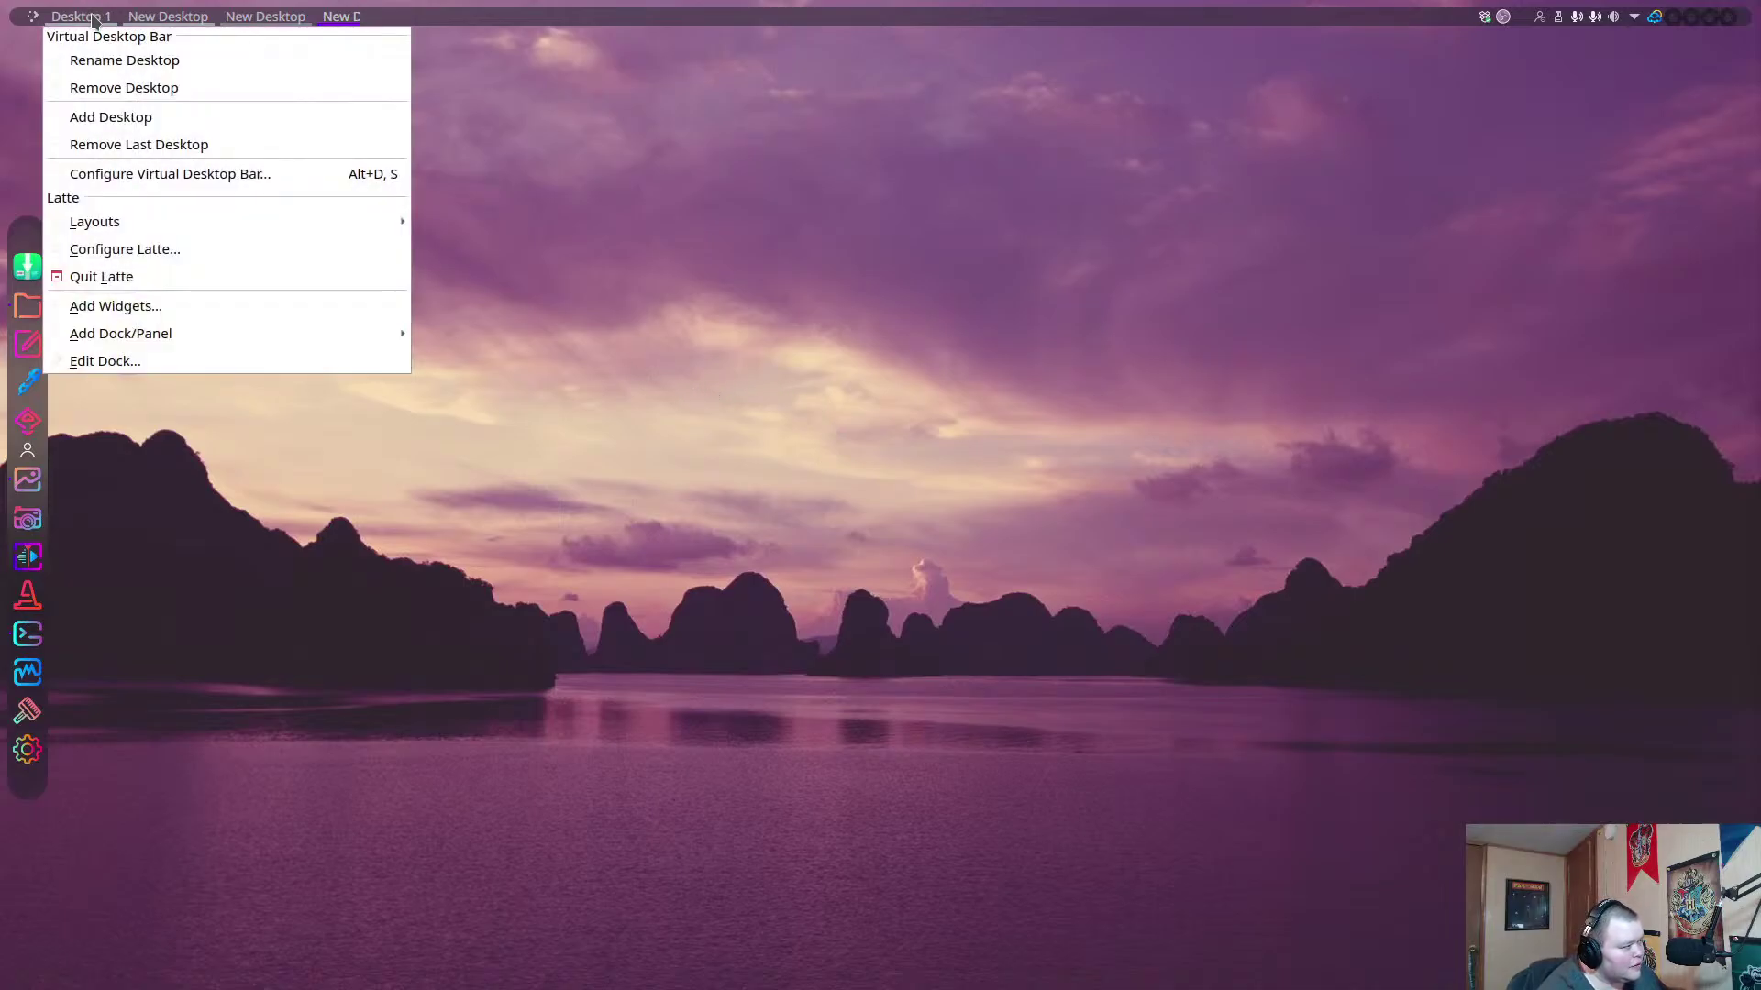
click(103, 60)
key(ctrl+a)
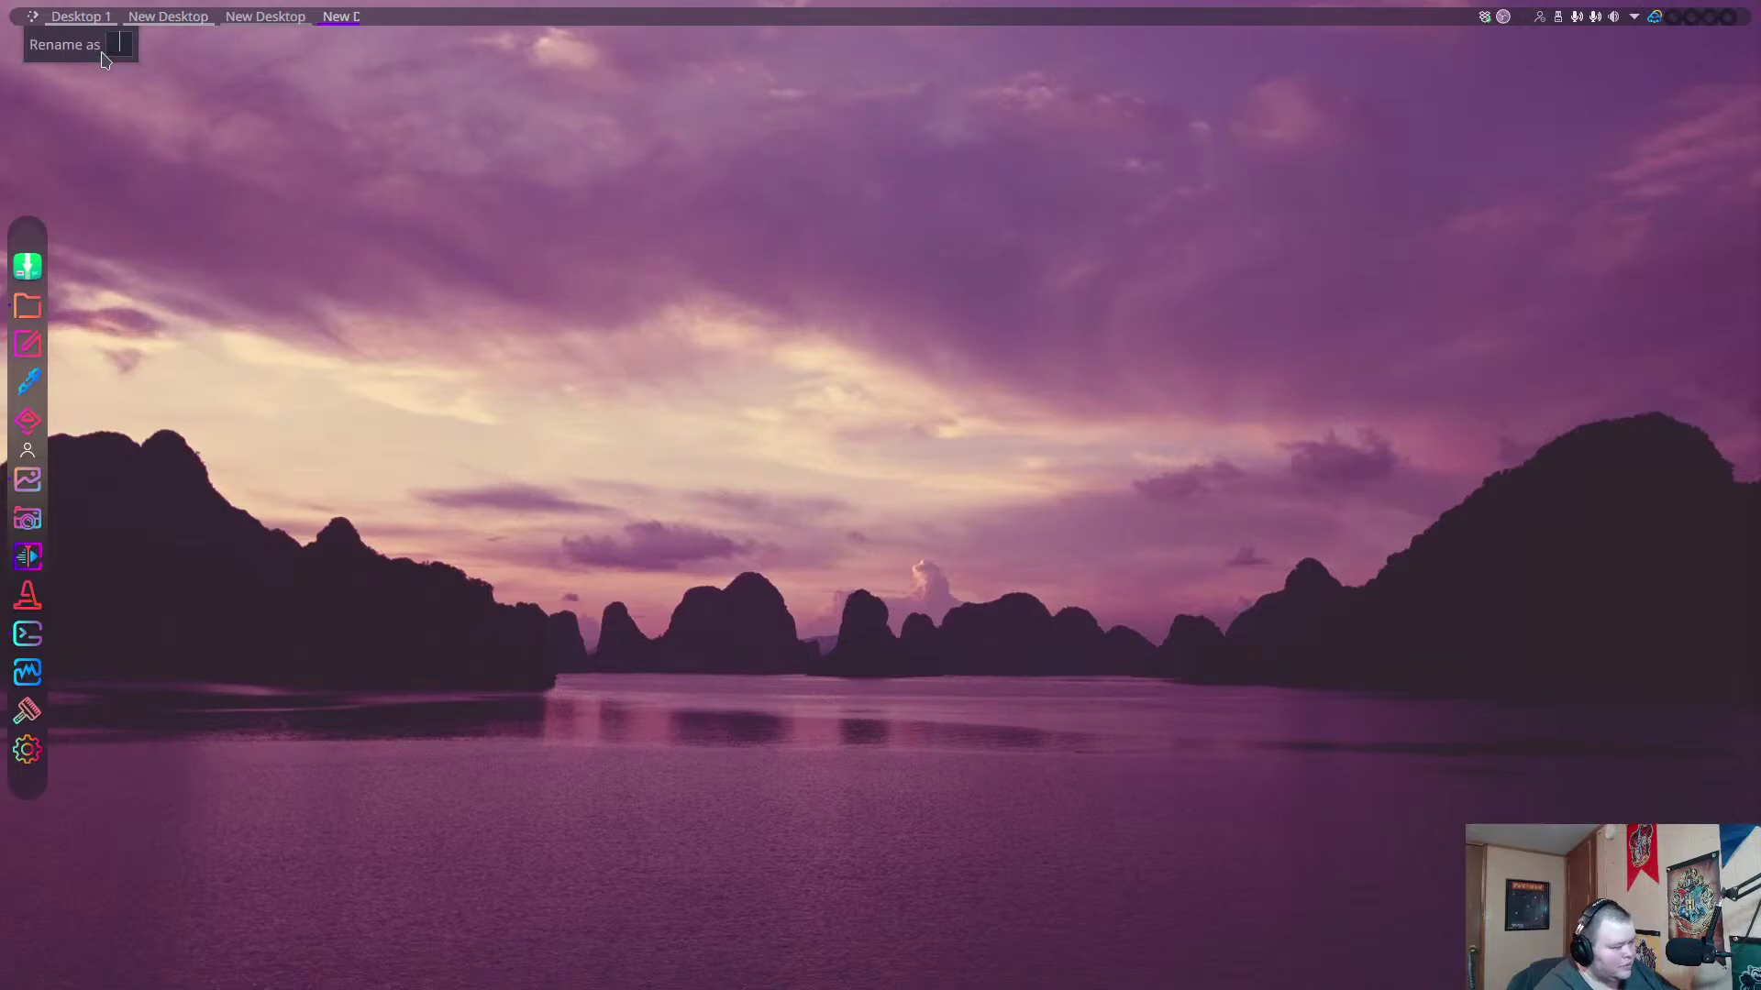
text(111)
key(BackSpace)
key(BackSpace)
key(BackSpace)
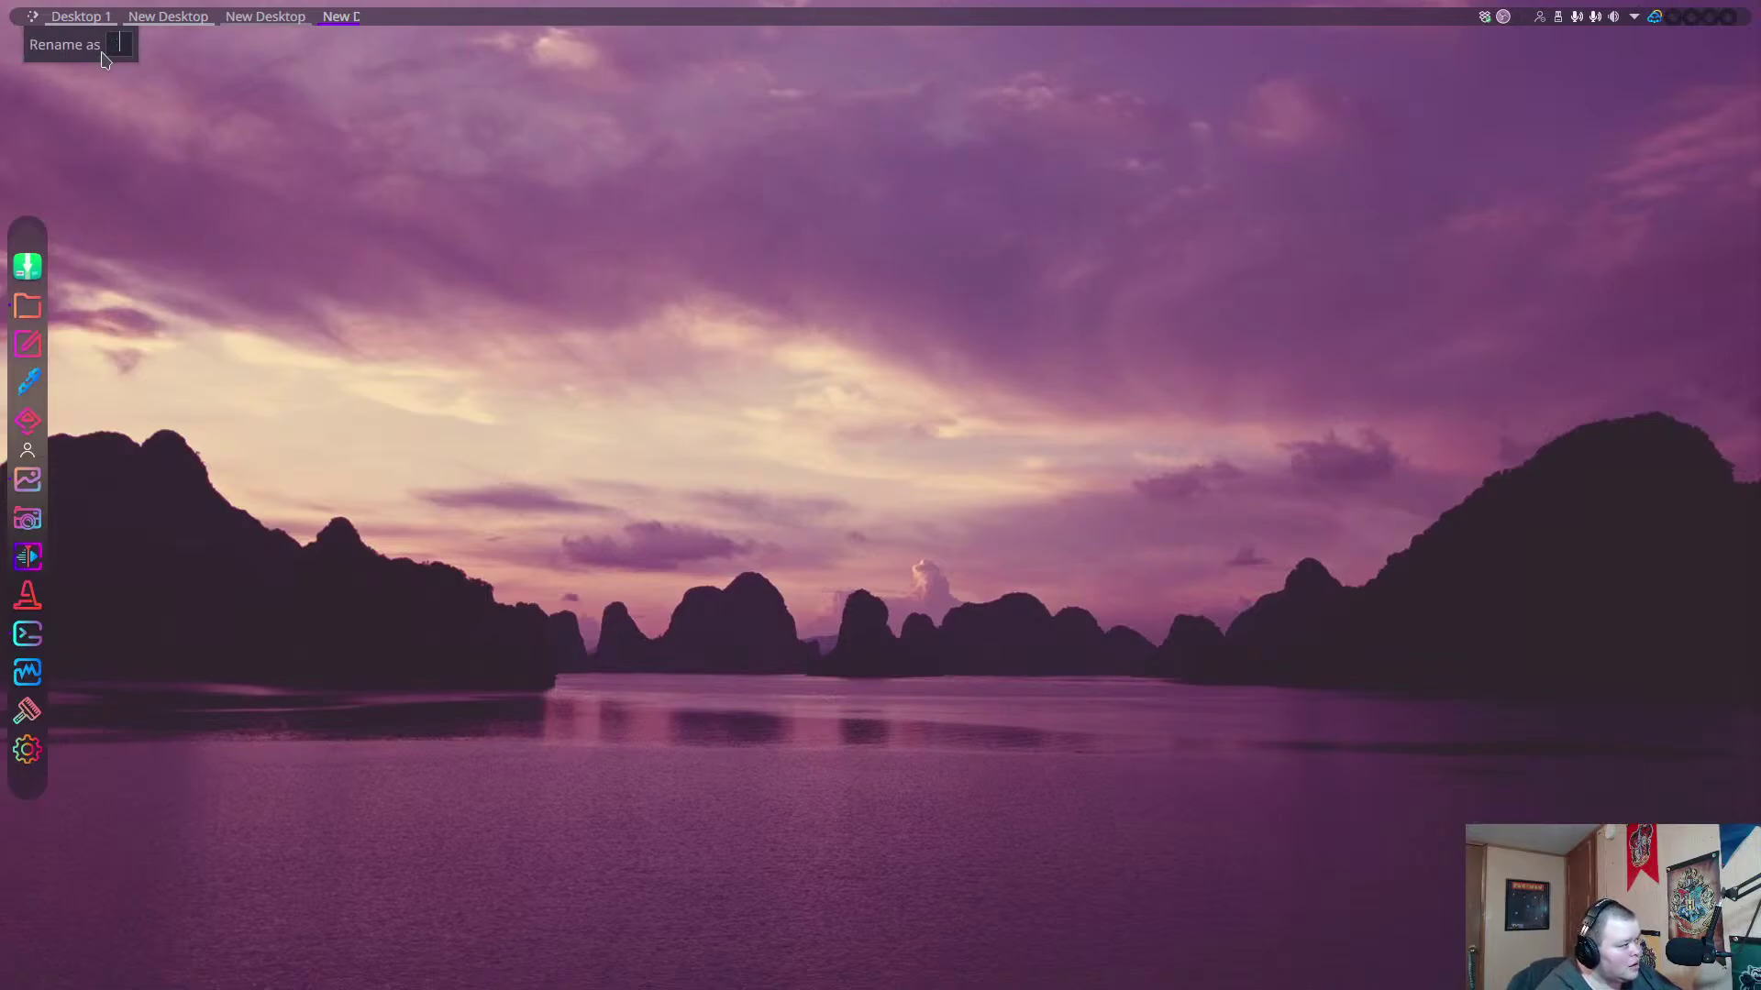
text(www)
key(Return)
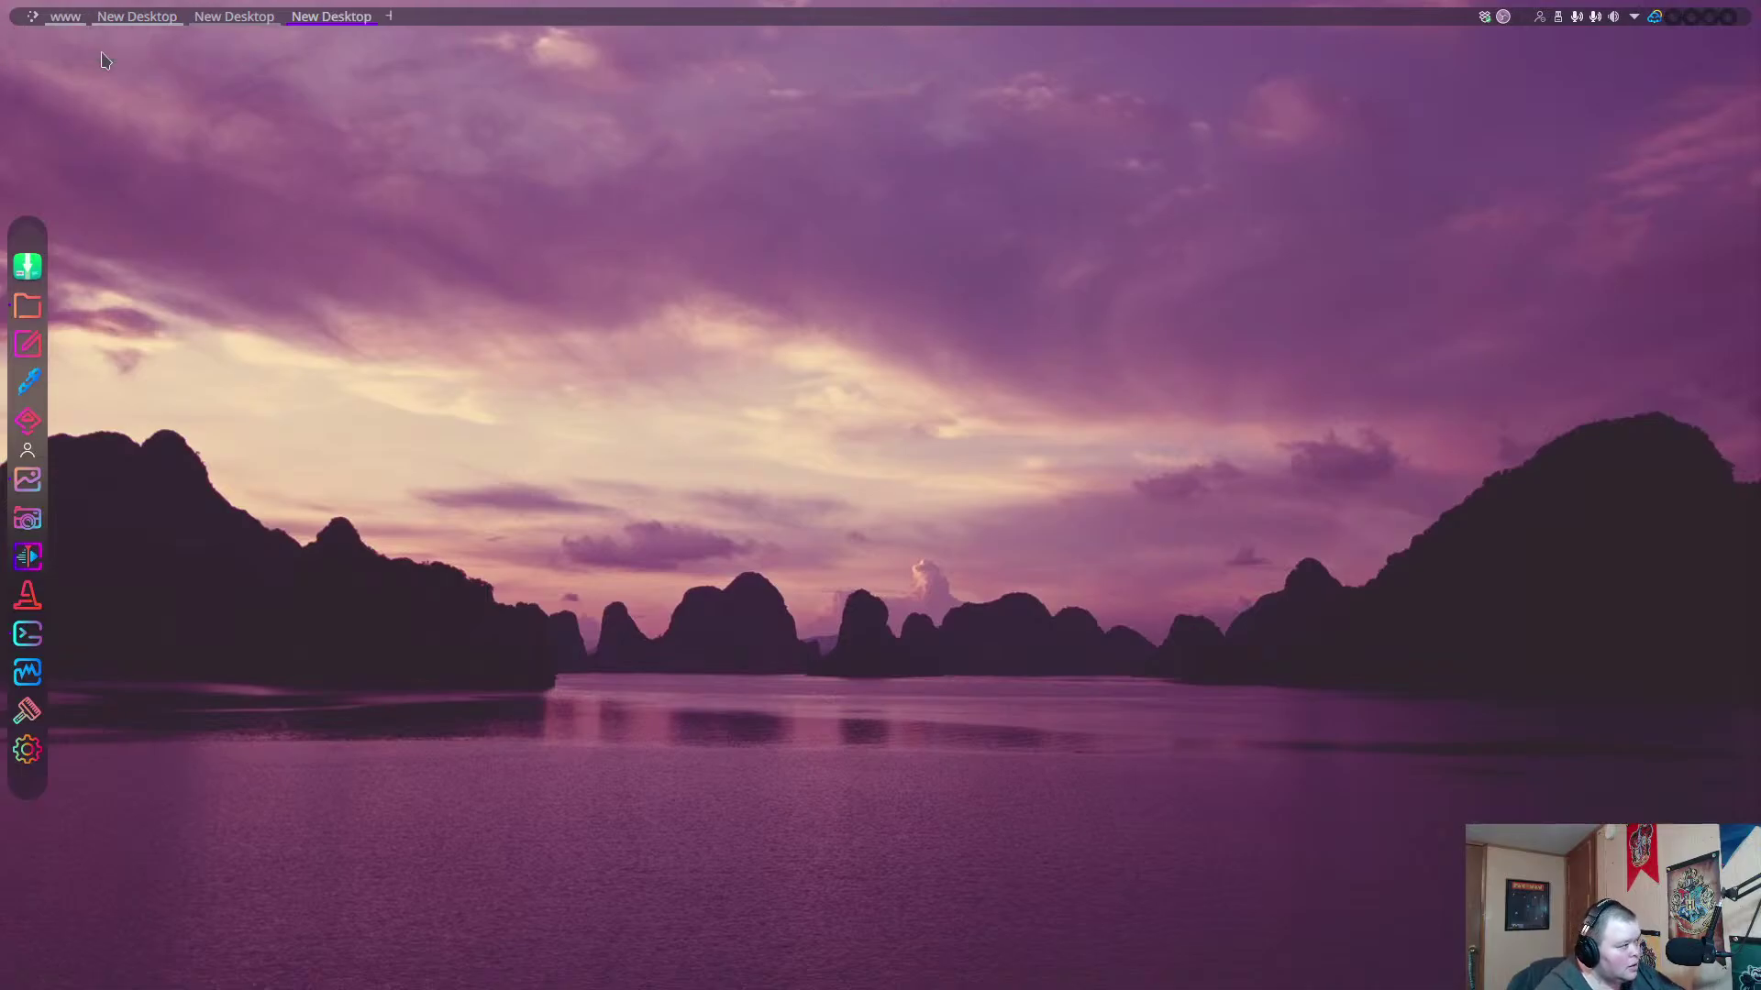
Rename the second virtual desktop in the virtual desktop bar as term.
right_click(149, 17)
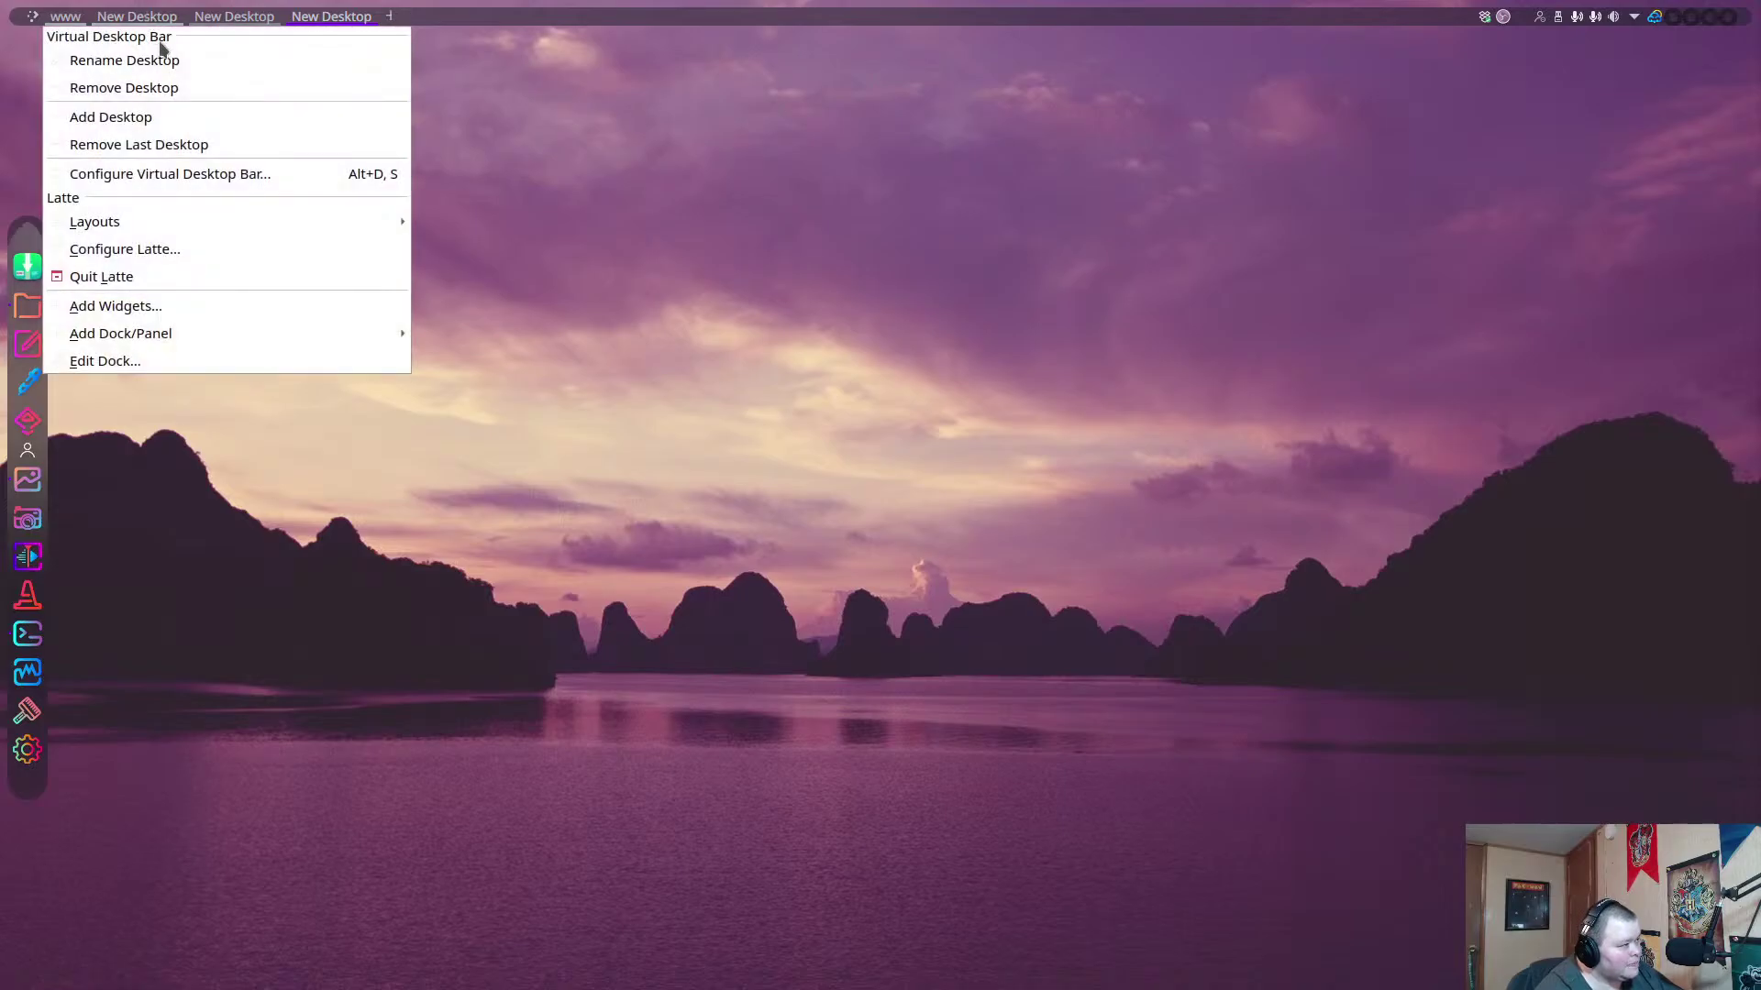
click(162, 64)
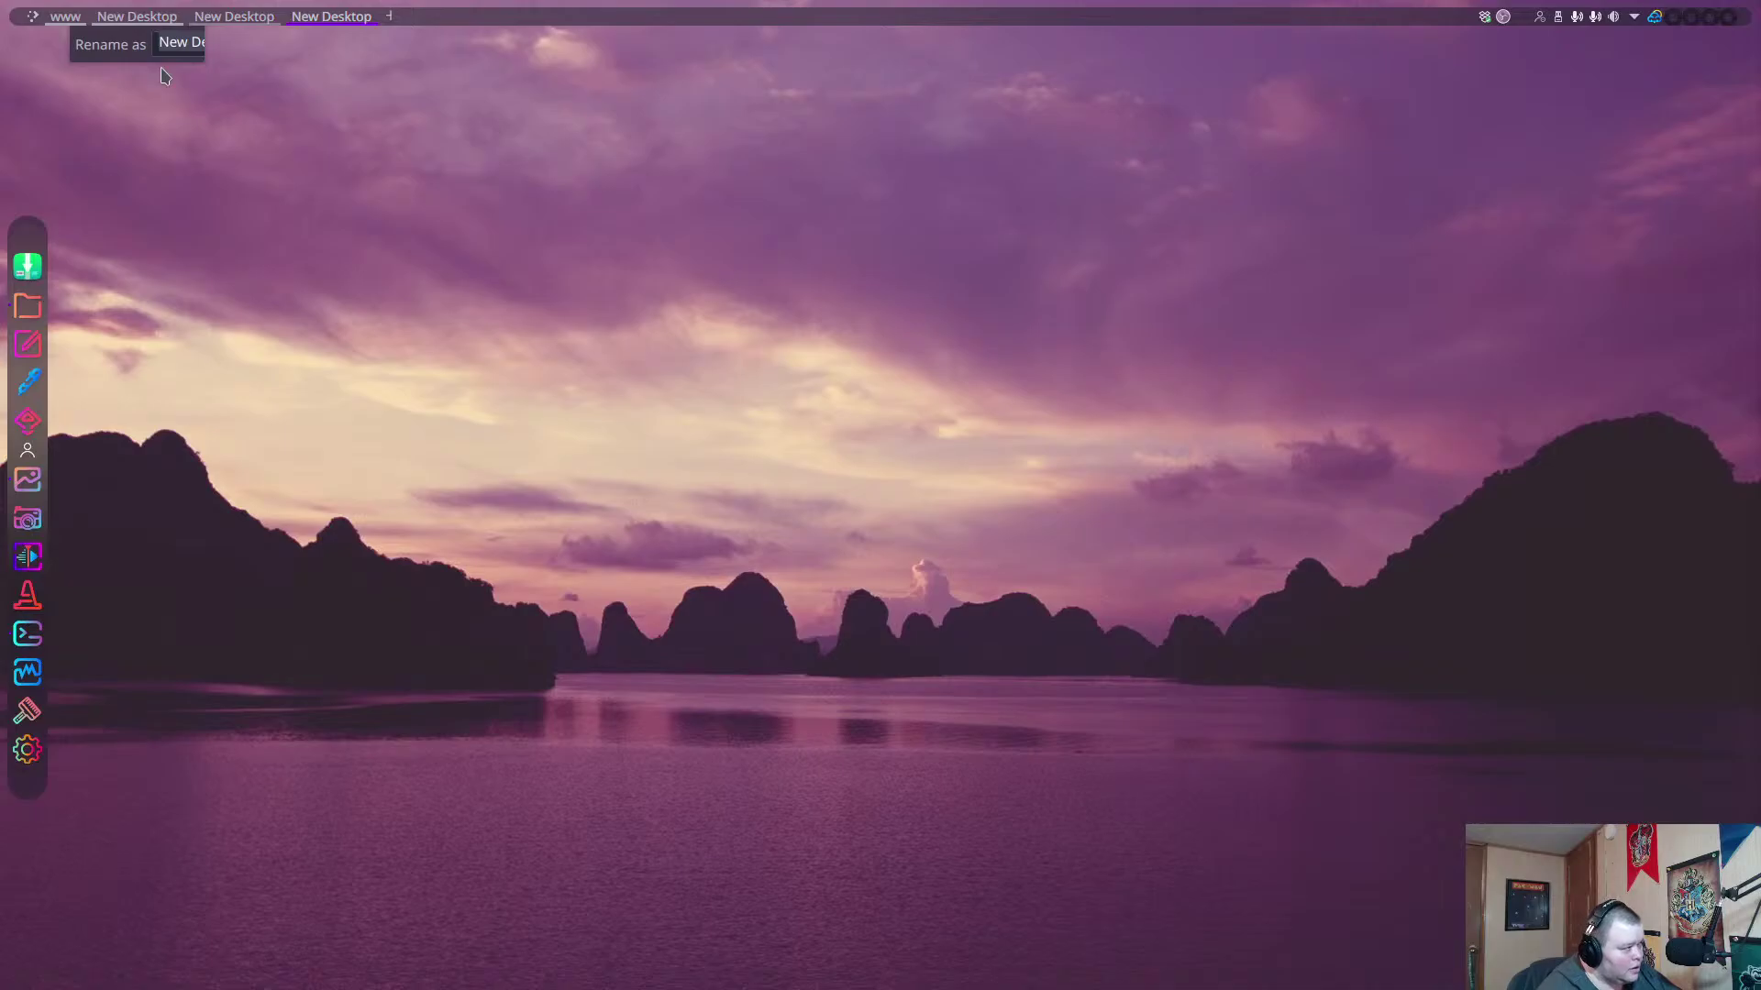
text(term)
key(Return)
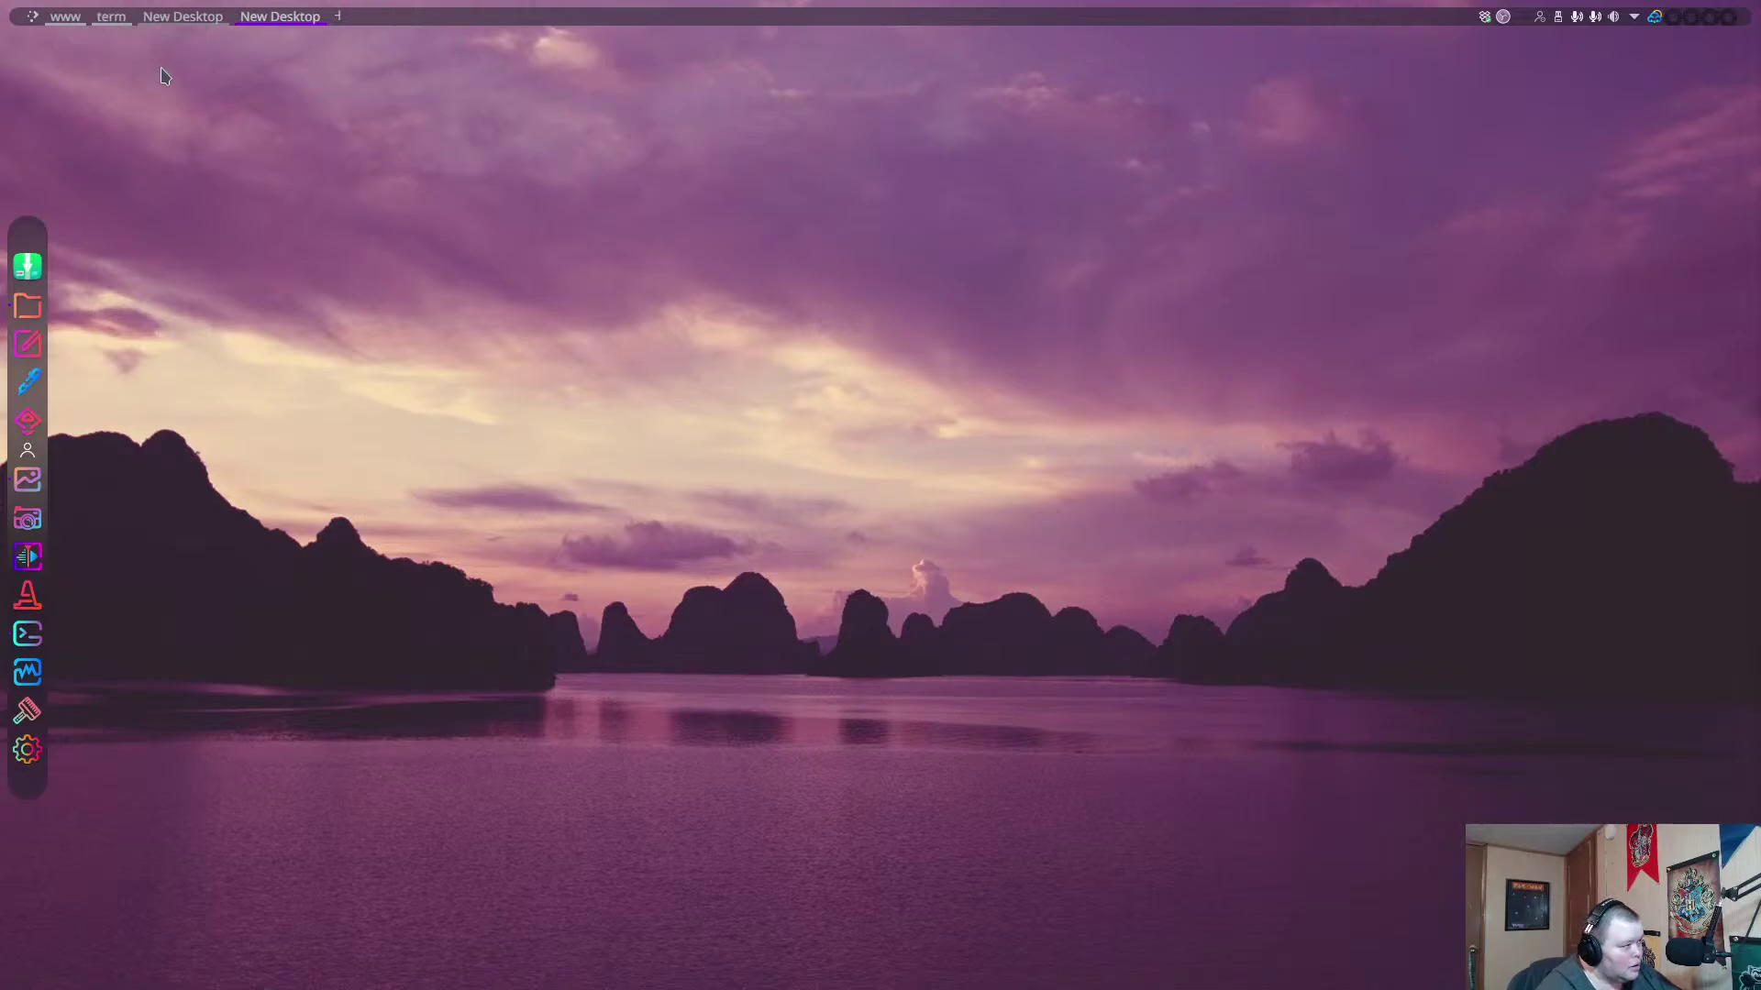
Rename the third virtual desktop in the virtual desktop bar as vid.
right_click(179, 17)
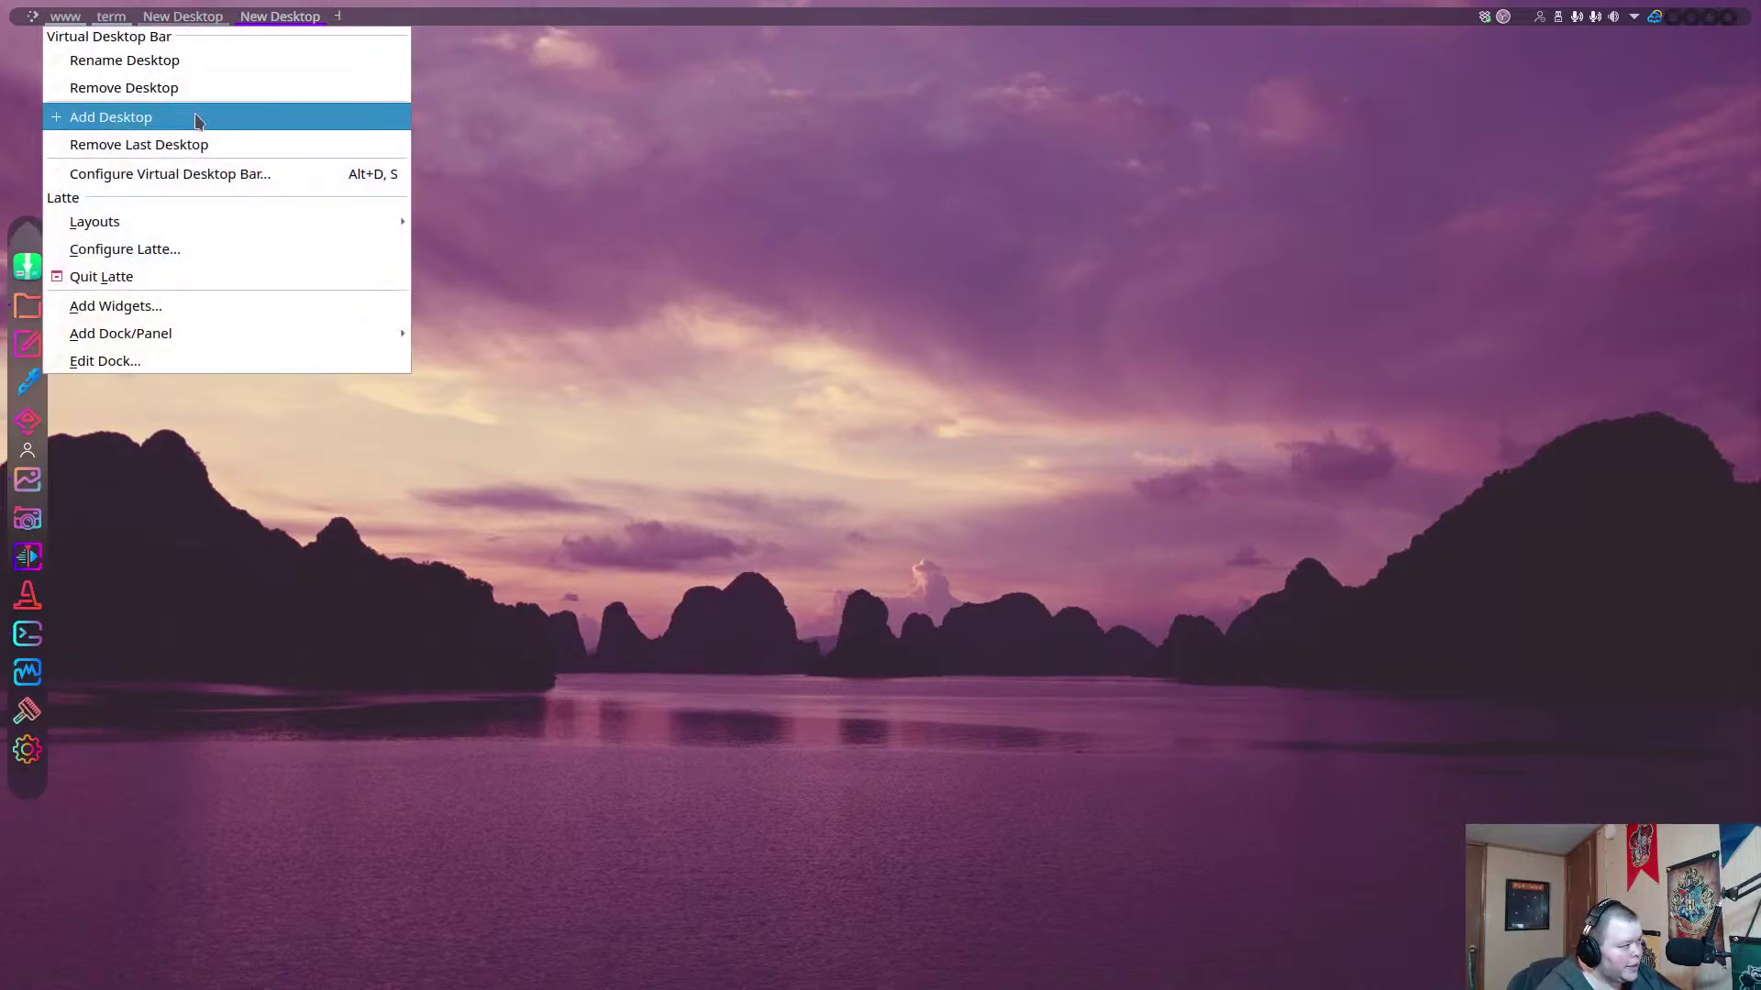
click(169, 64)
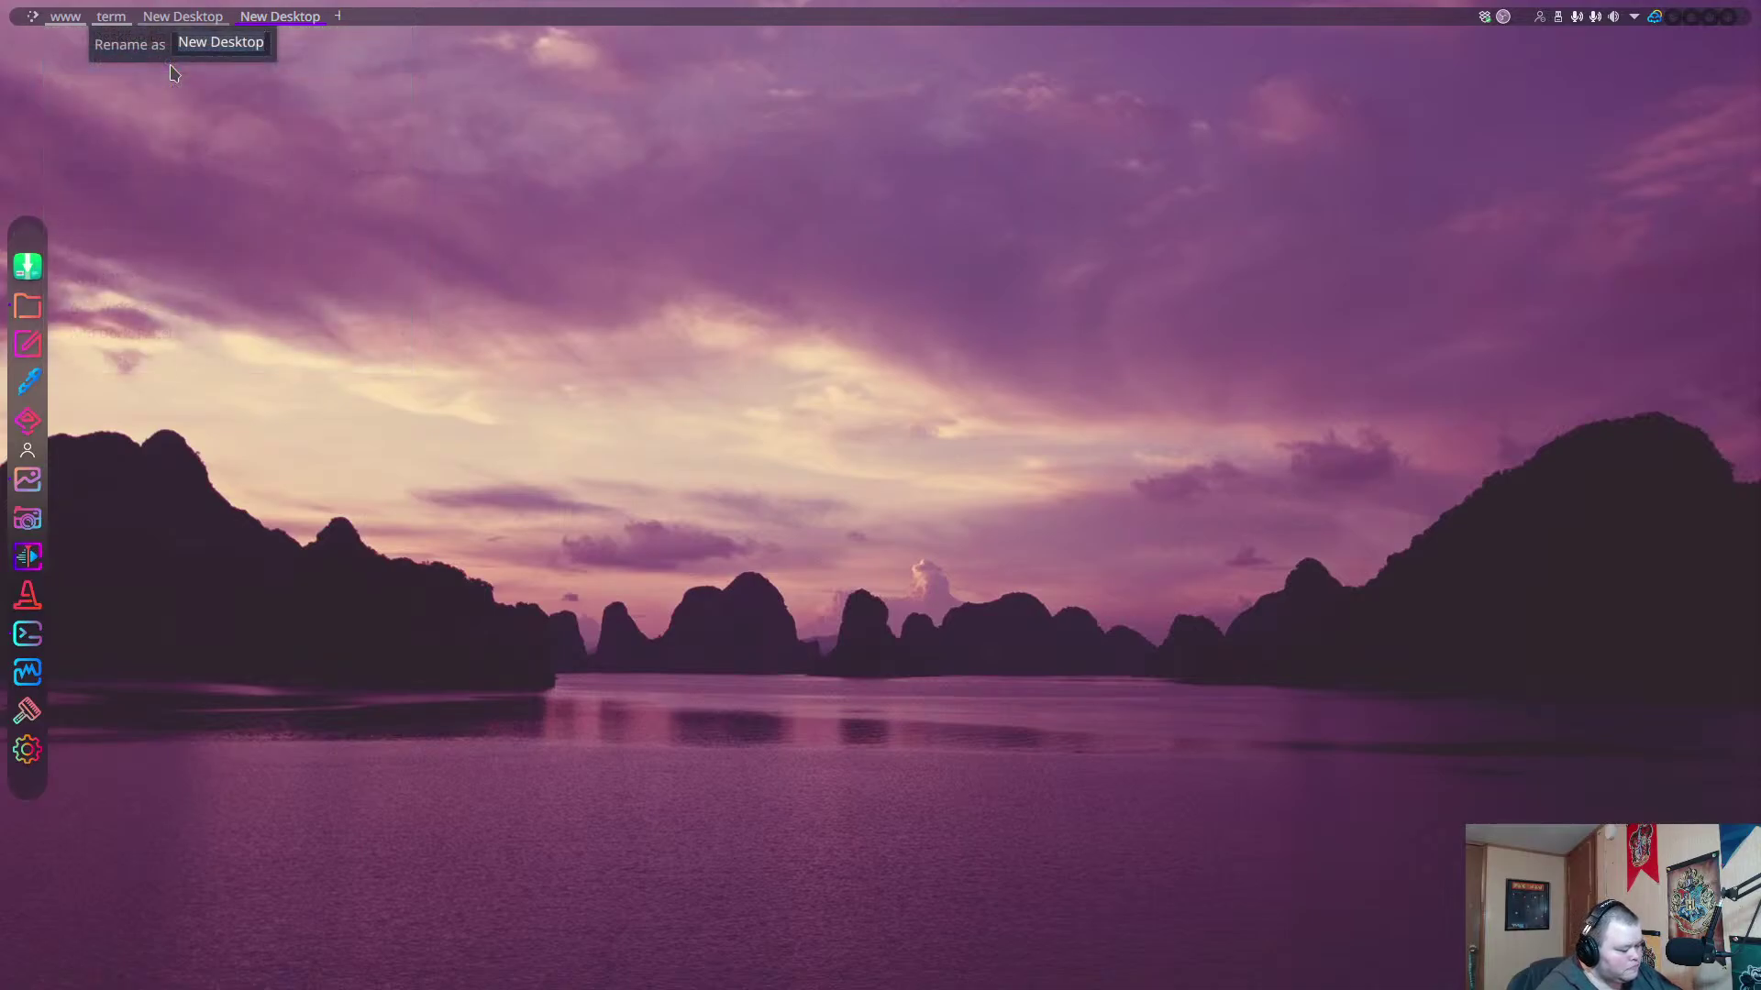
text(vid)
key(Return)
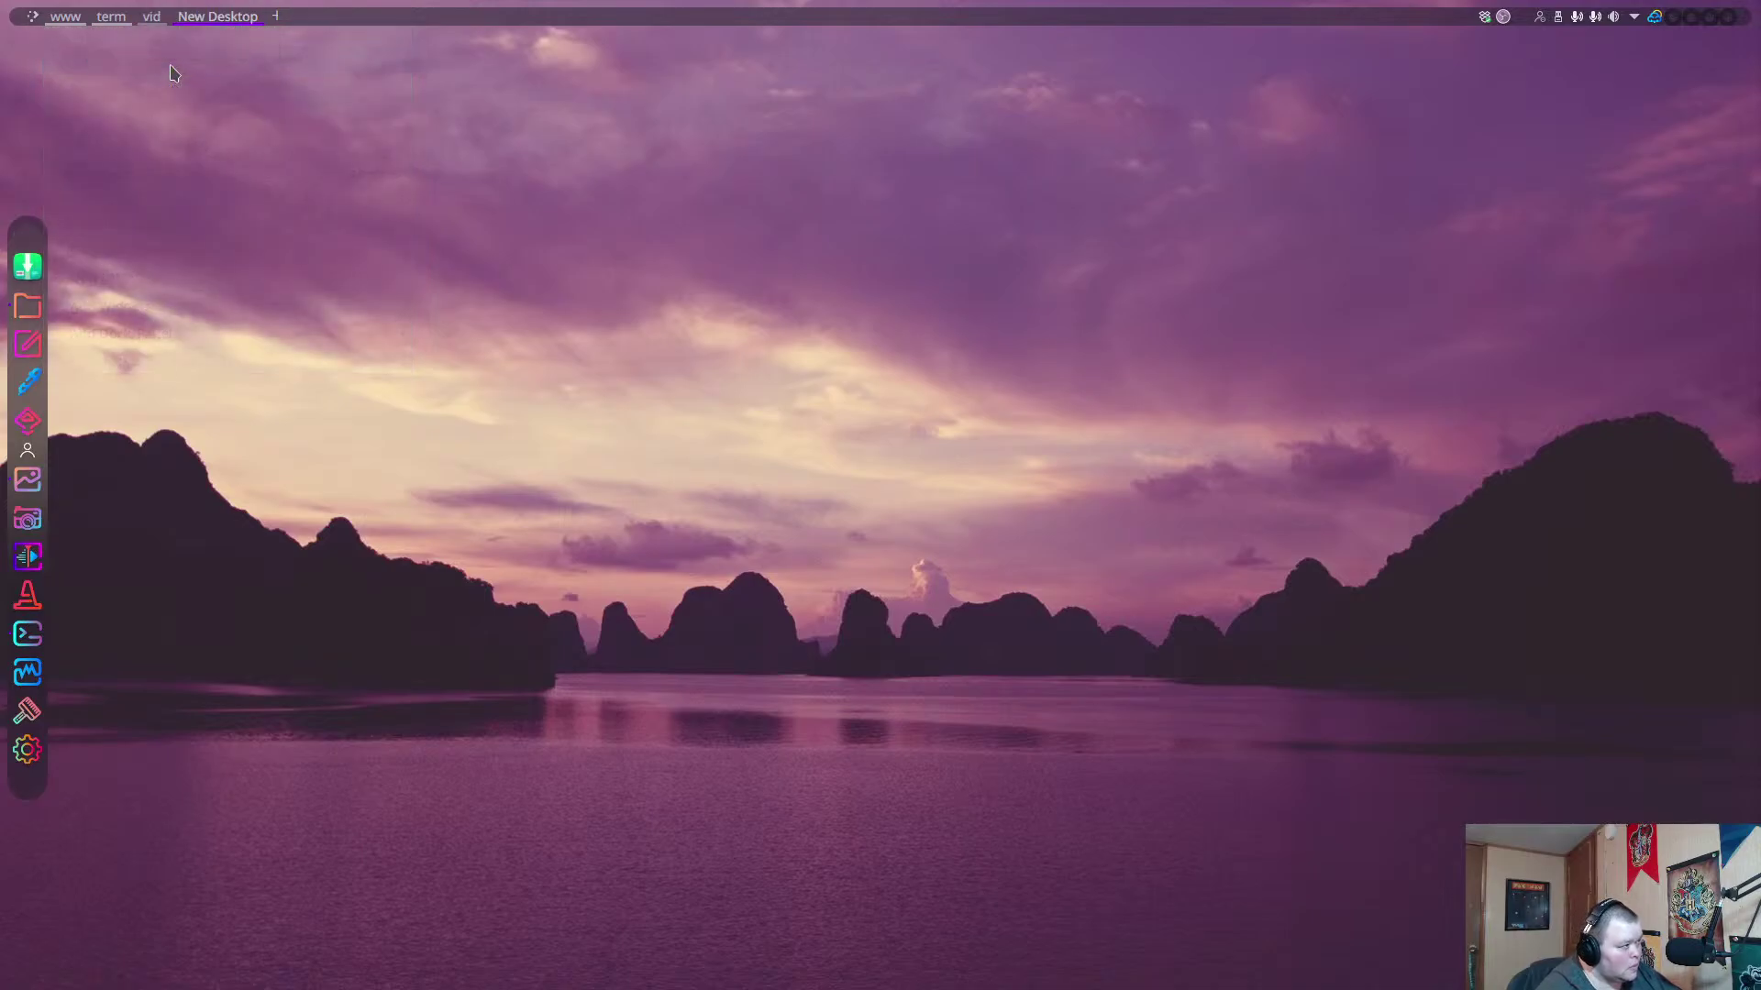
Rename the fourth virtual desktop in the virtual desktop bar as obs.
right_click(216, 24)
click(204, 61)
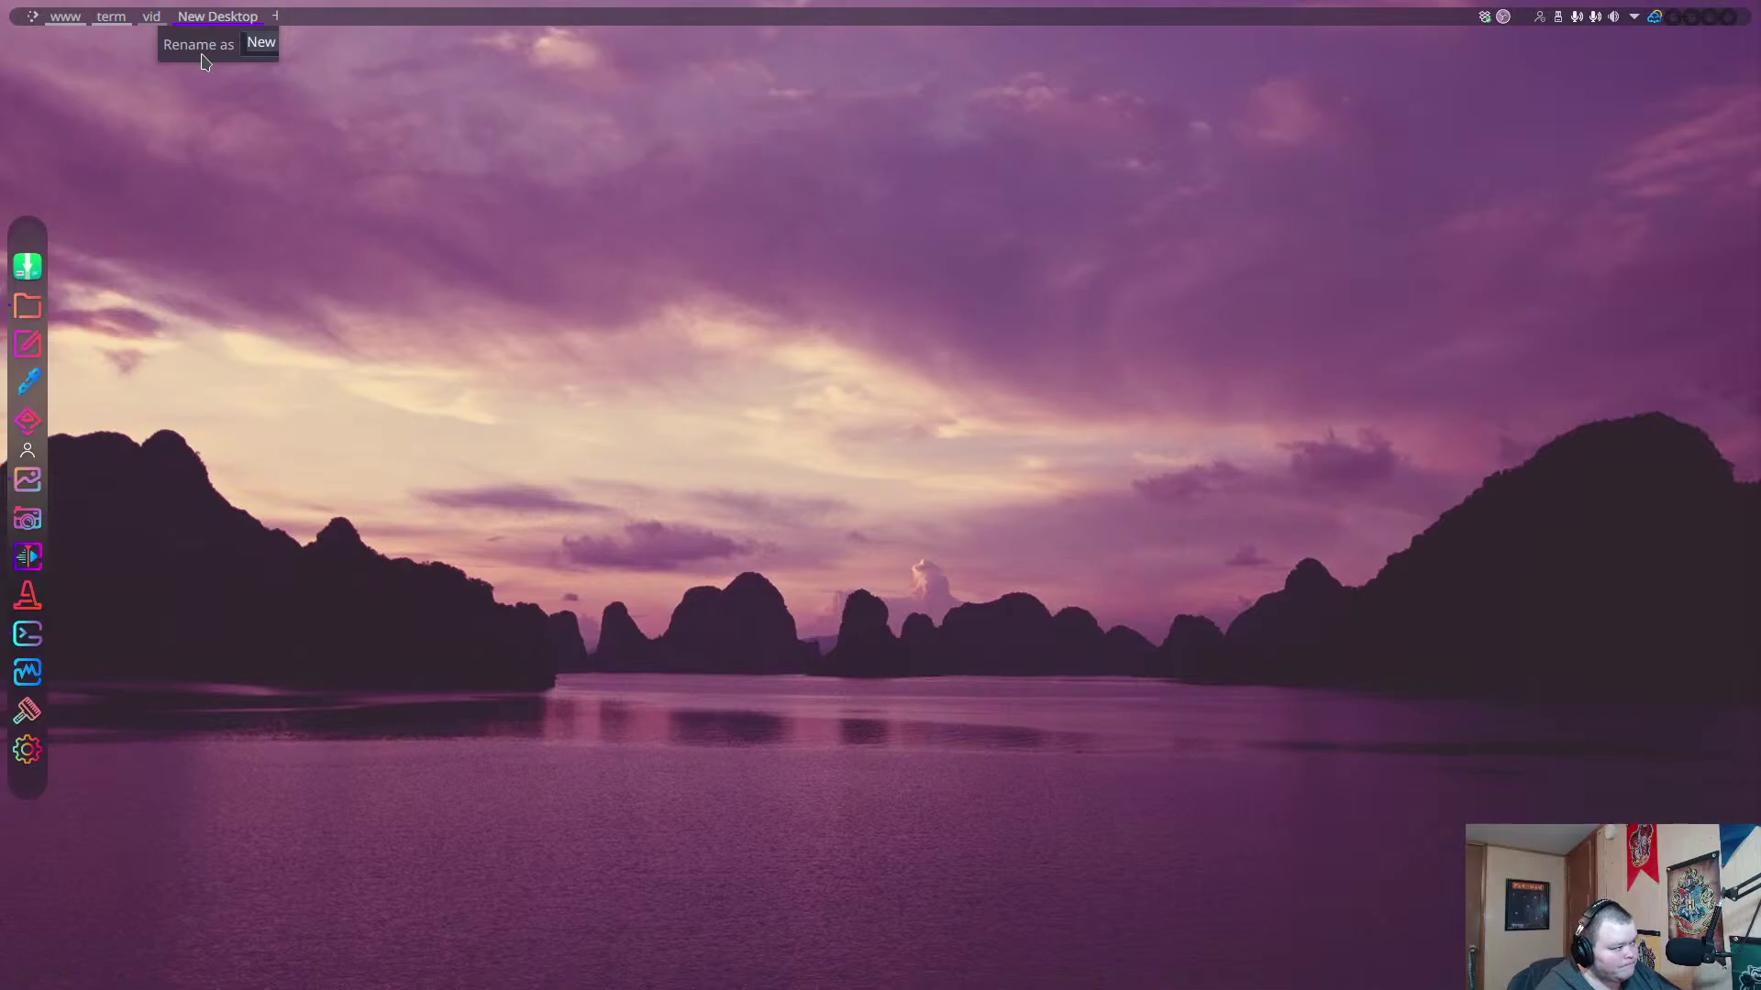
text(sbs)
key(Return)
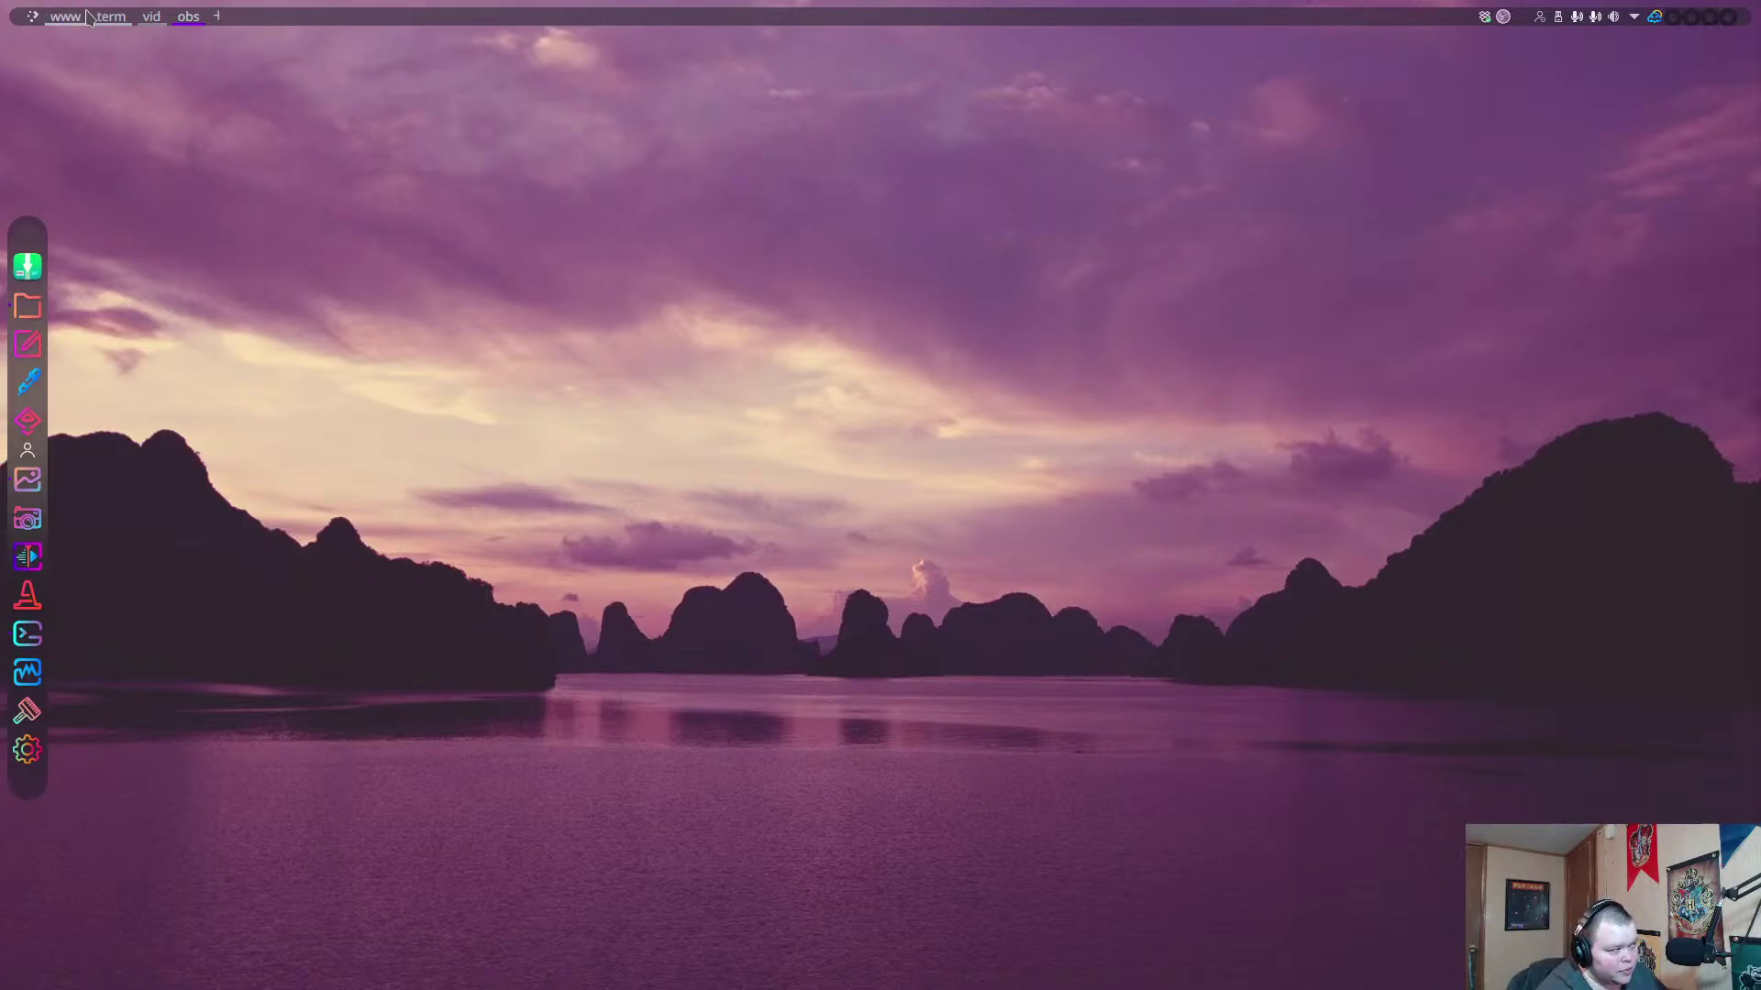
right_click(63, 30)
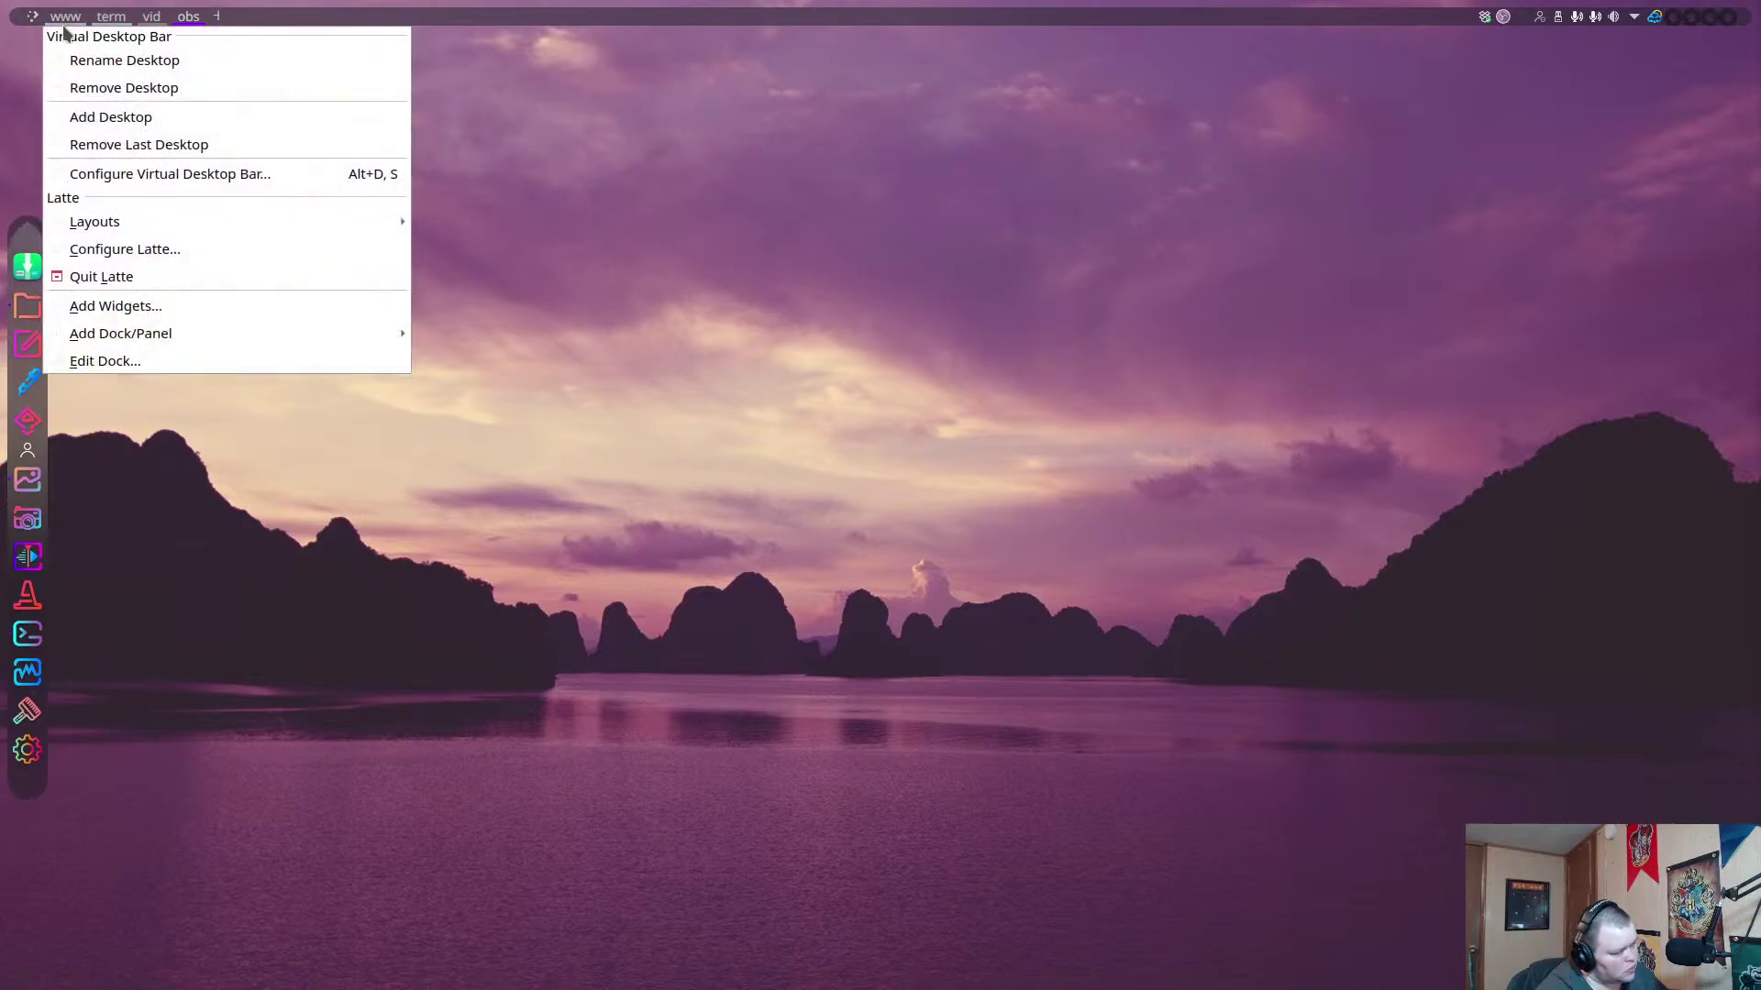
click(917, 169)
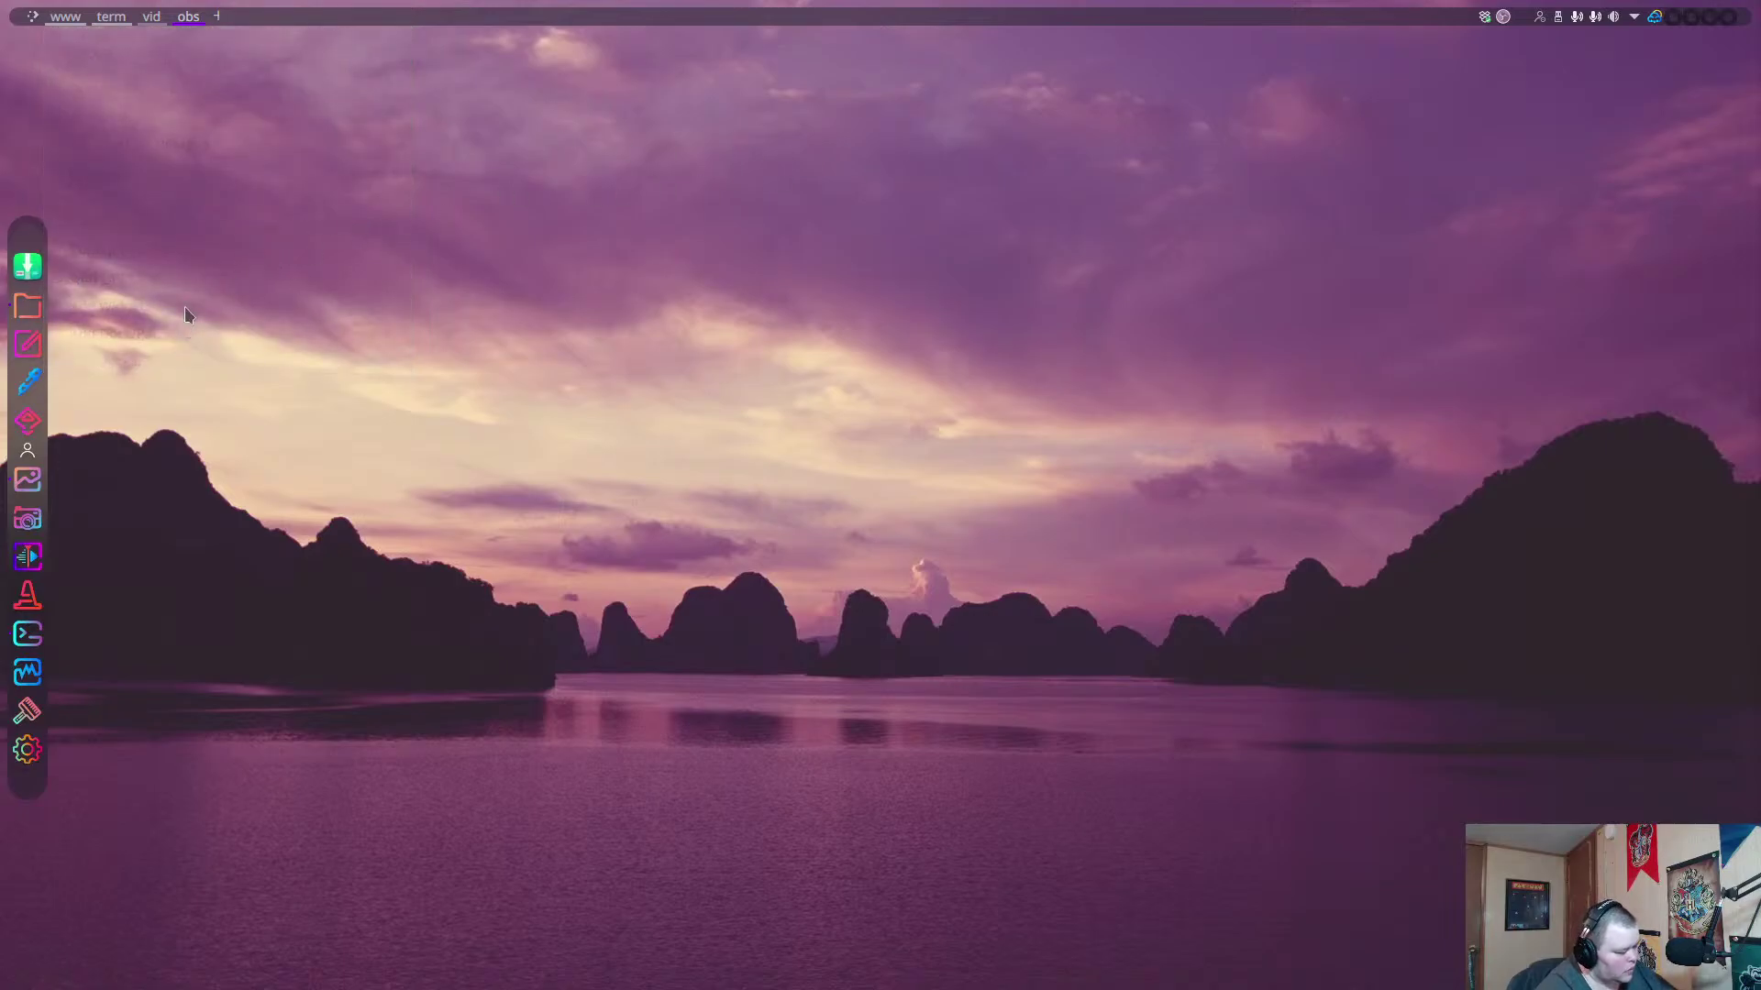
Switch to Firefox on the www desktop and search the web for "nerd fonts cheat sheet" in a new tab.
key(ctrl+F1)
click(1400, 162)
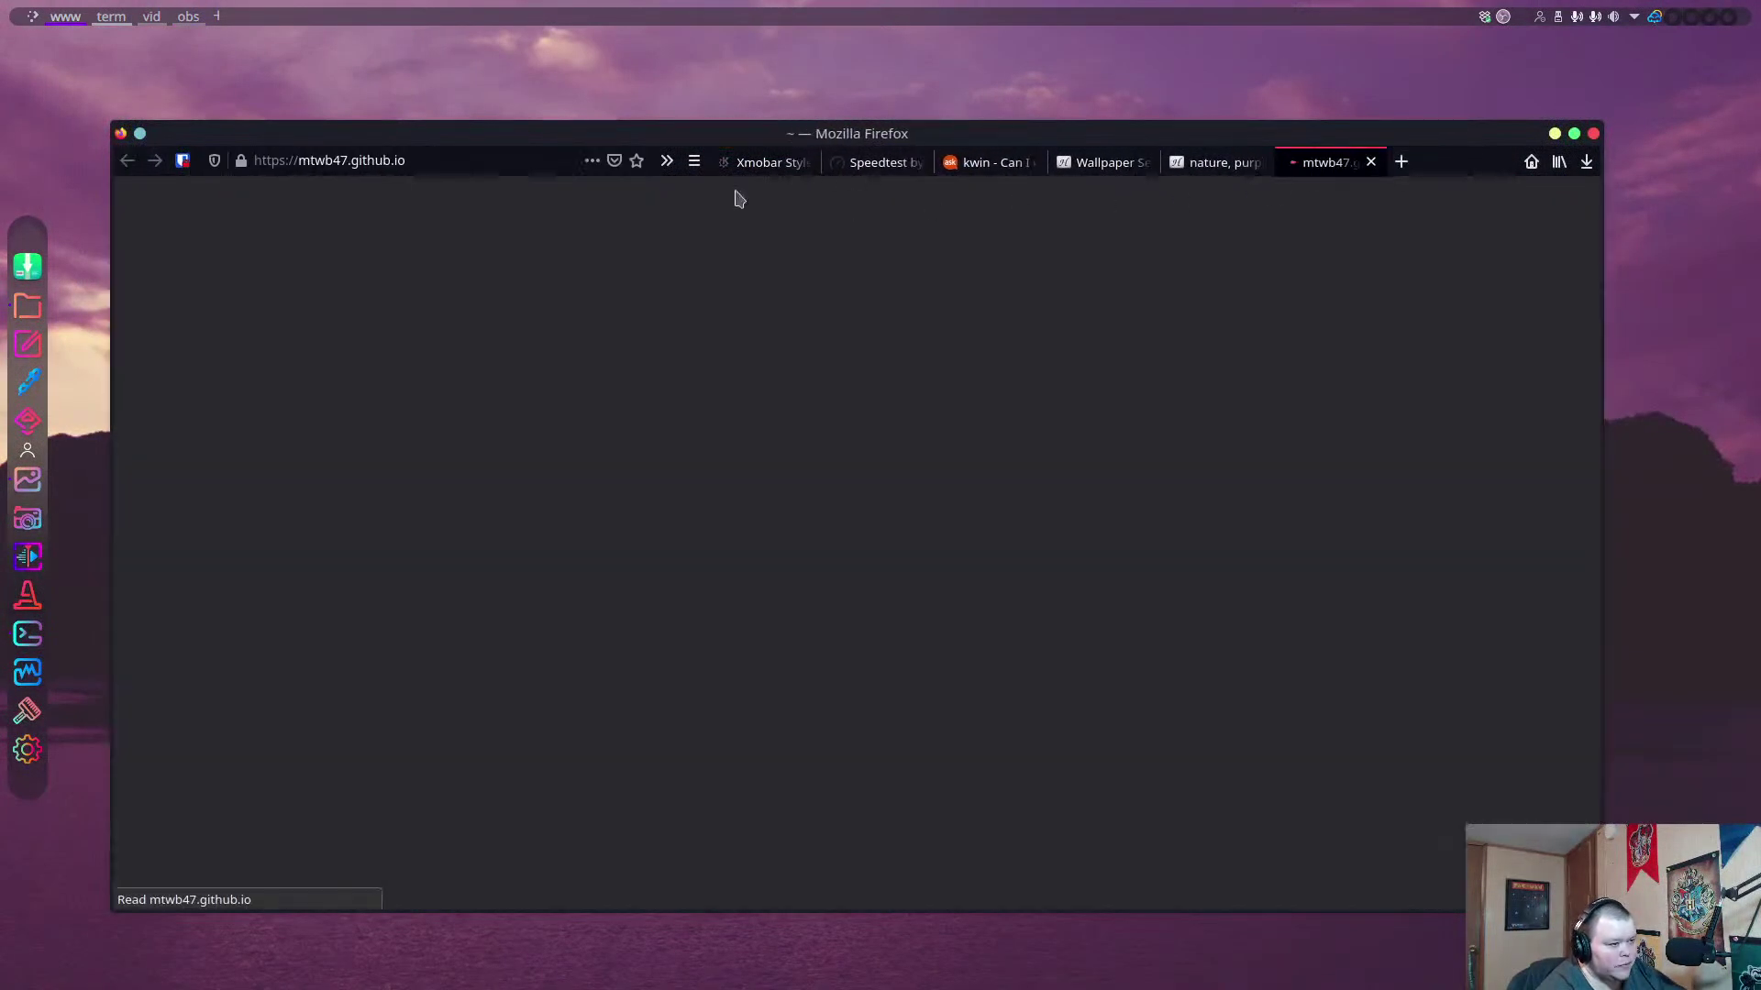
click(382, 160)
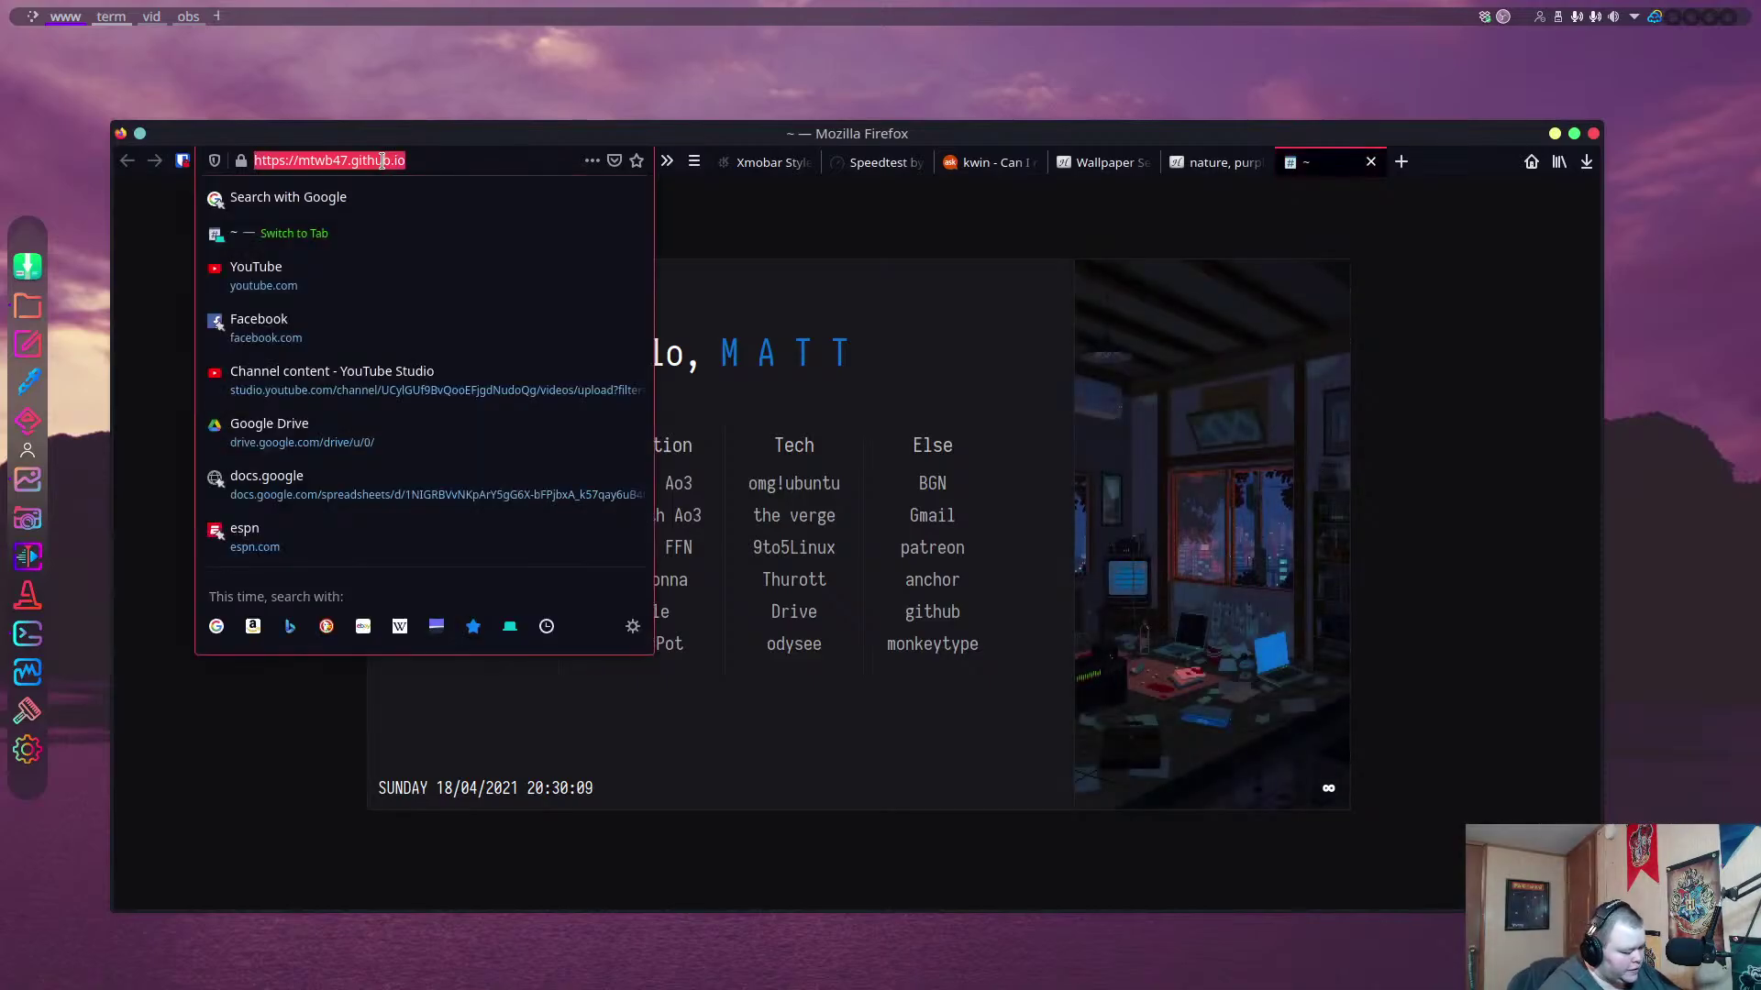
text(nerd f)
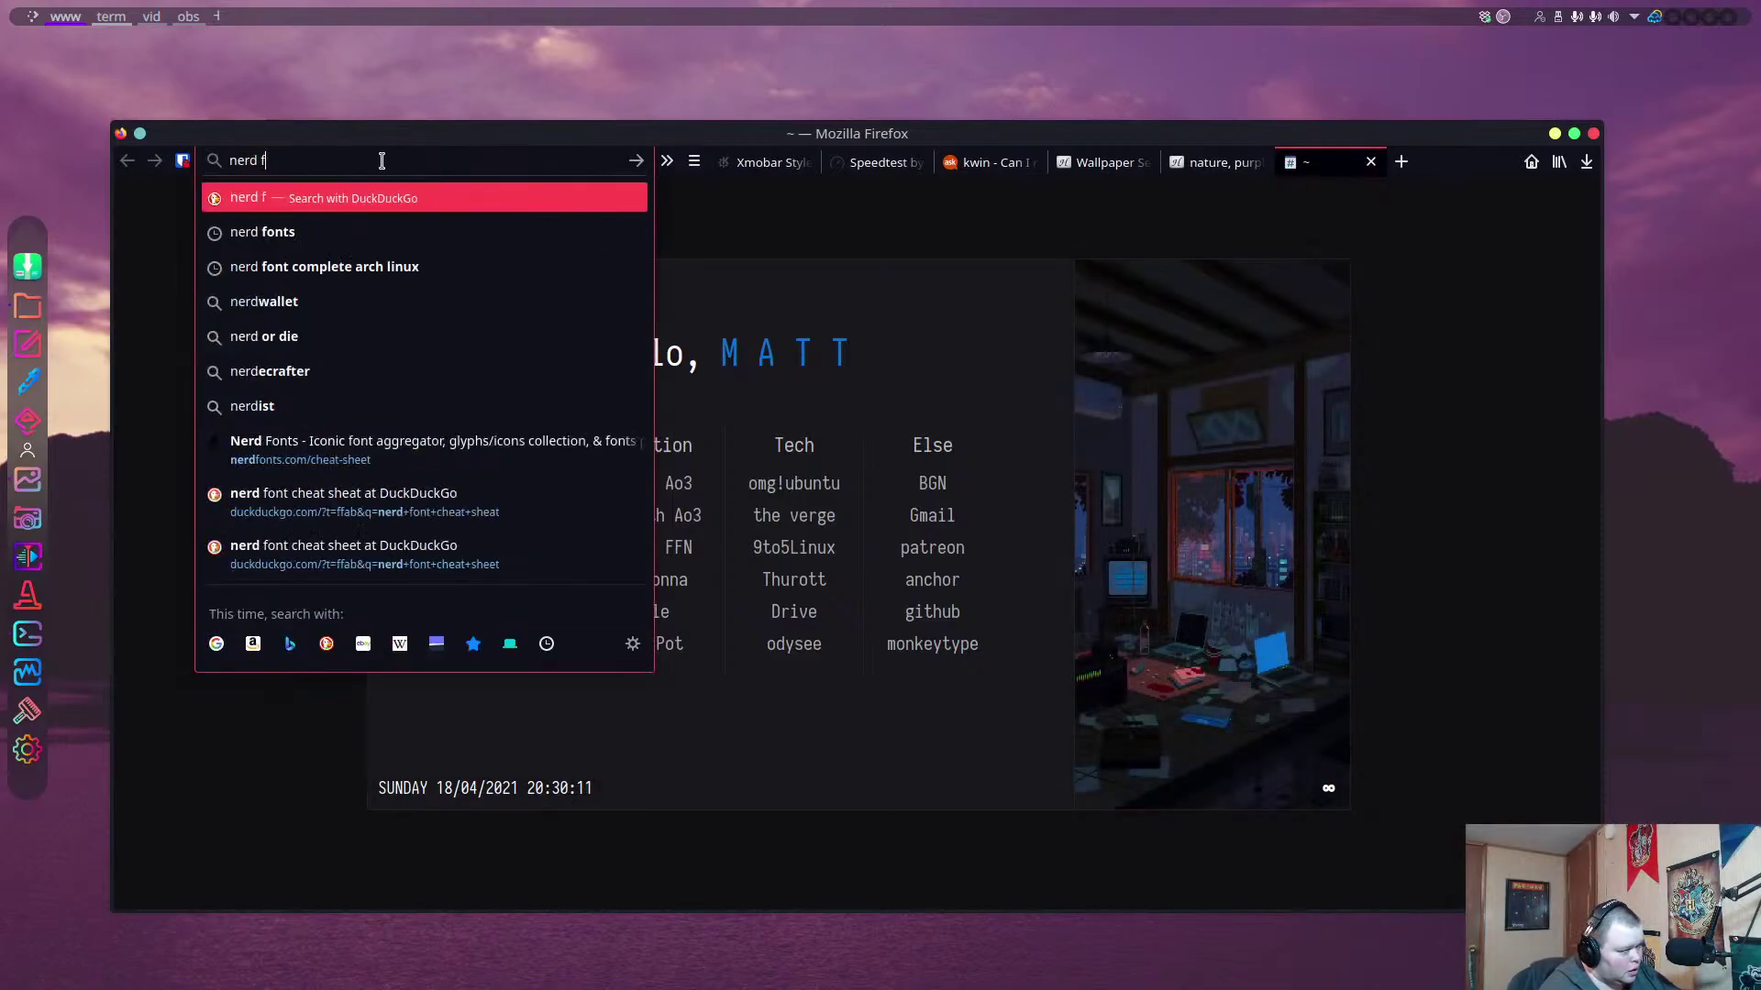
text(onts cheat see)
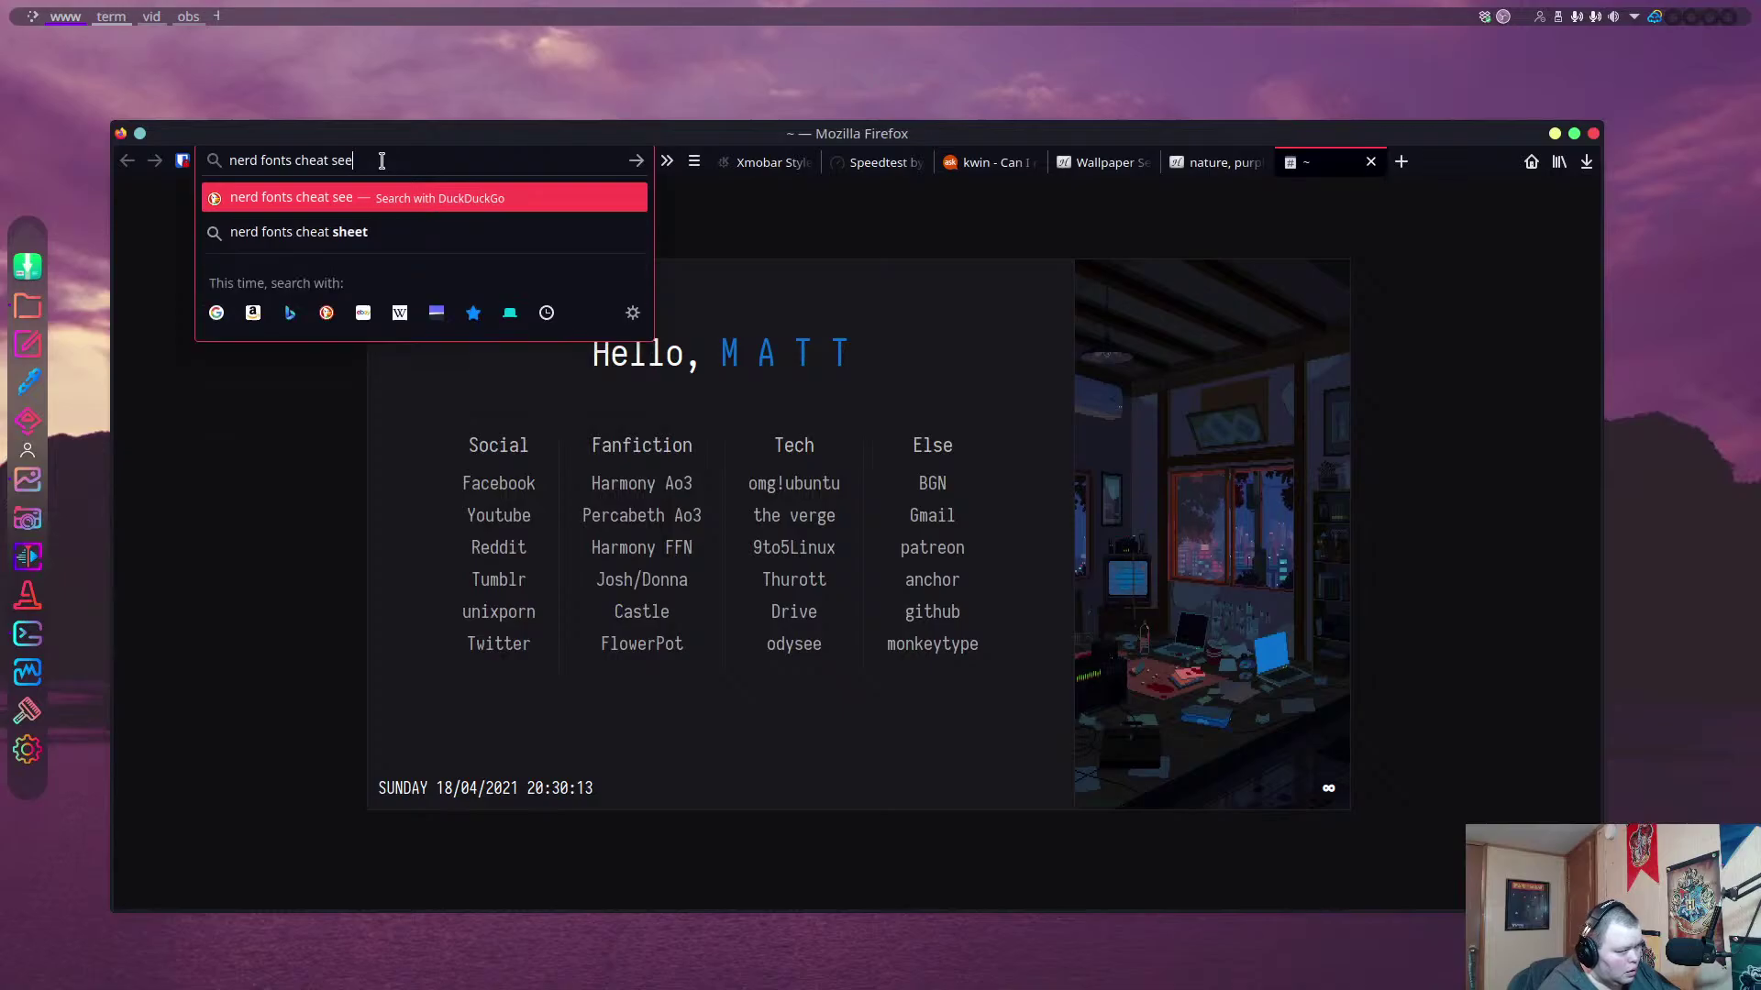
key(BackSpace)
key(BackSpace)
text(heet)
key(Return)
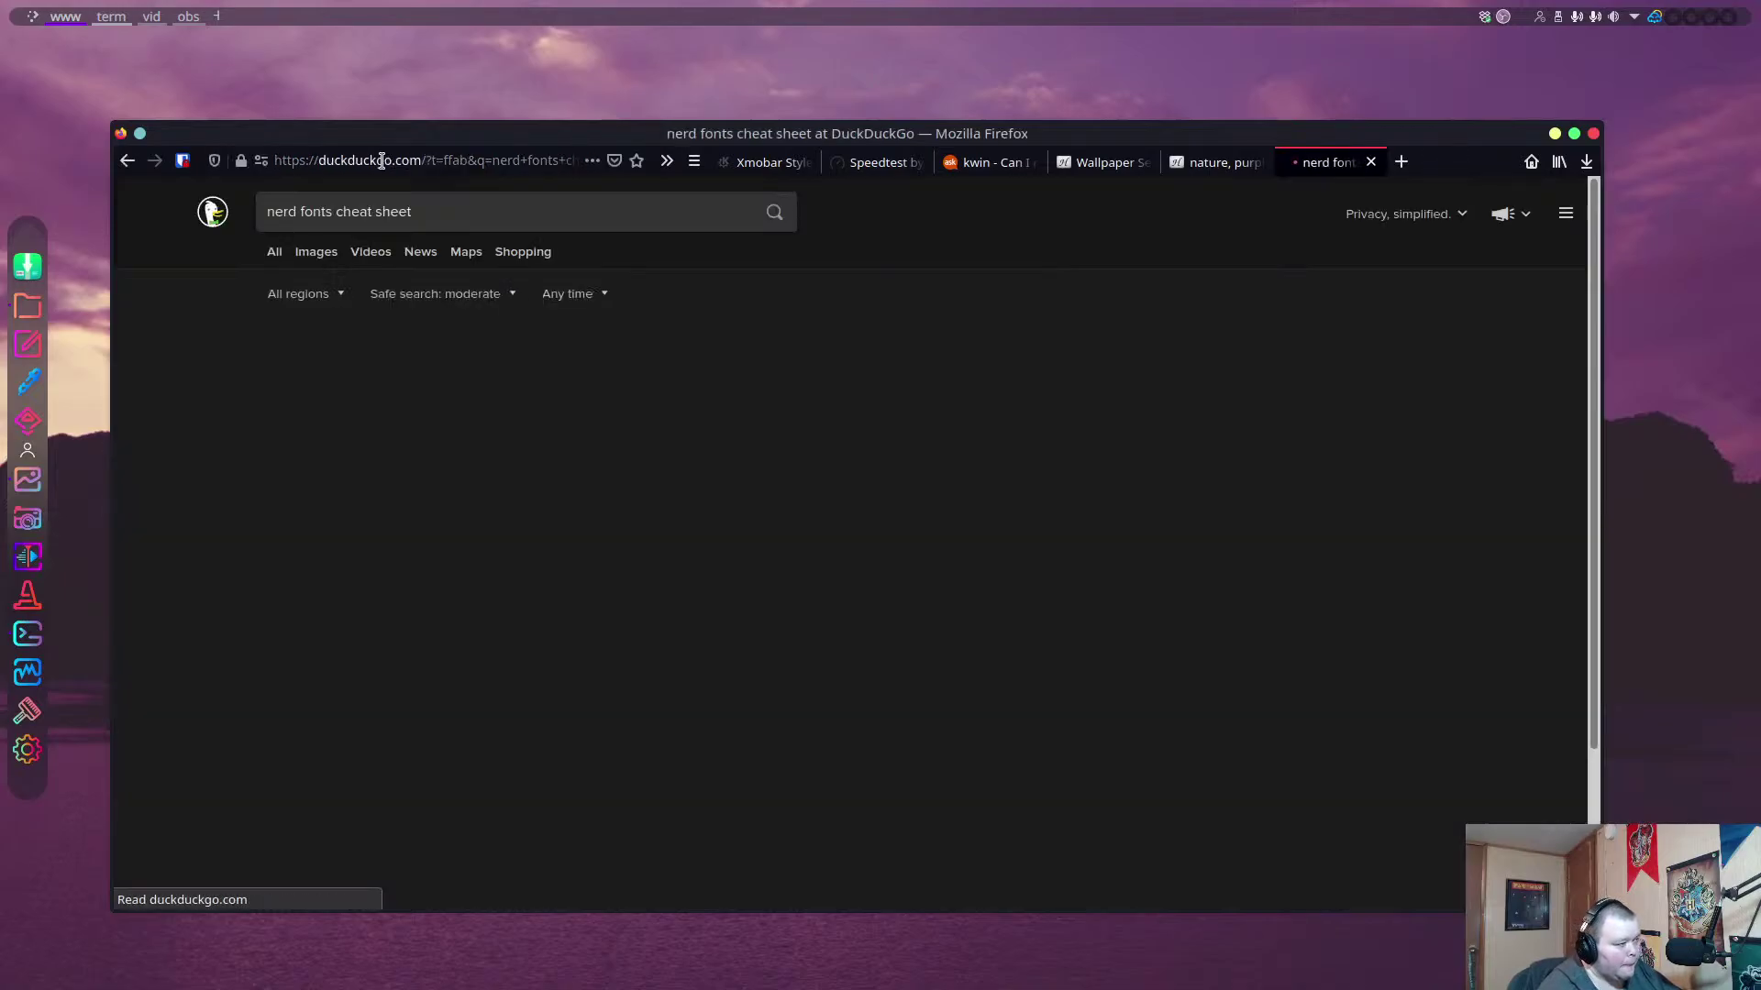
Open the Nerd Fonts website from the search results and go to its icon cheat sheet.
scroll(620, 564, down, 3)
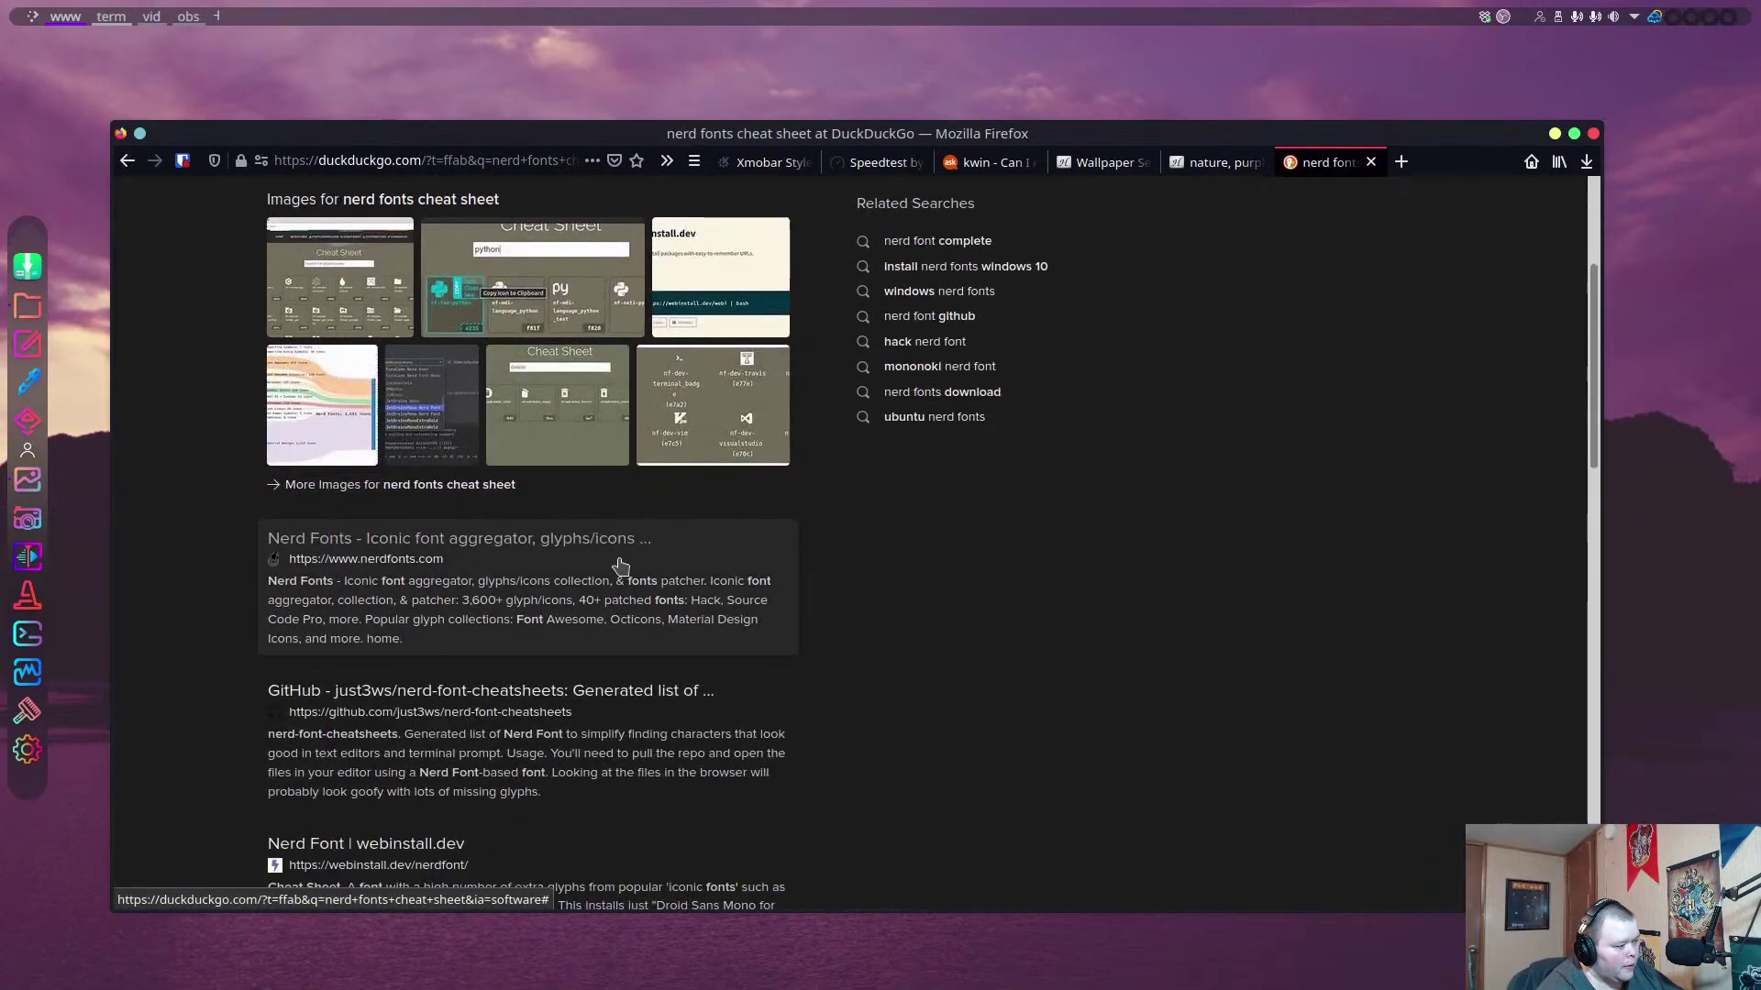
click(523, 539)
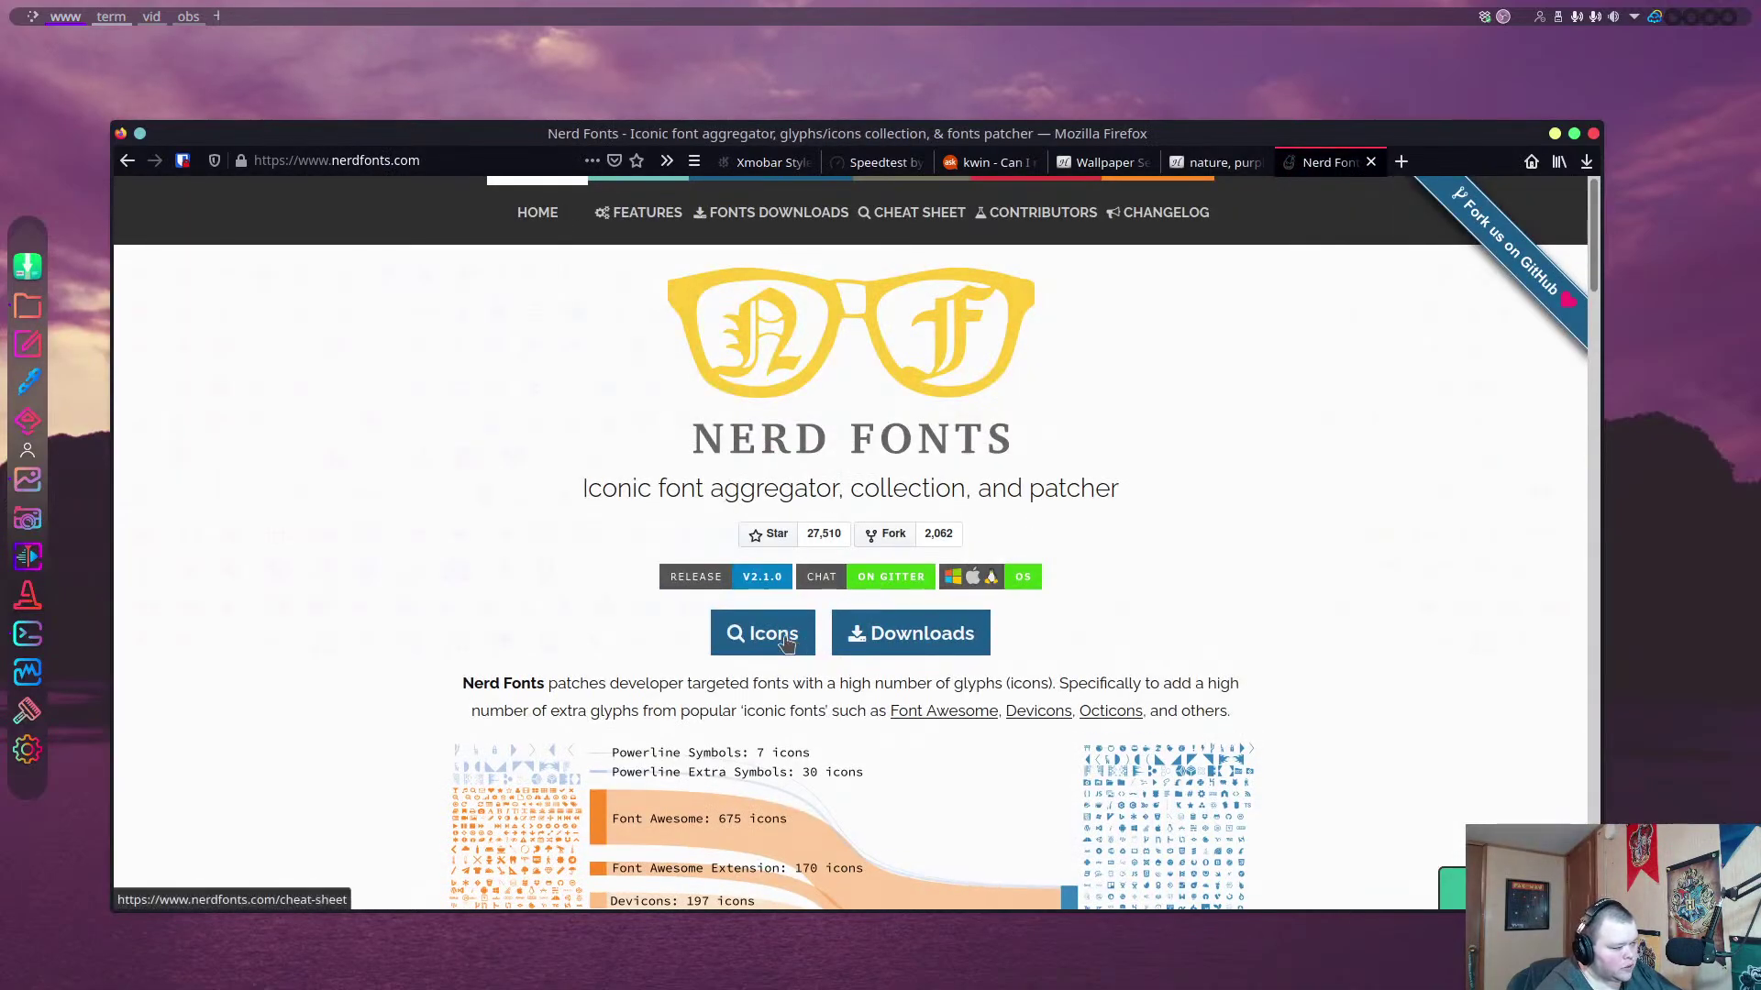
click(775, 638)
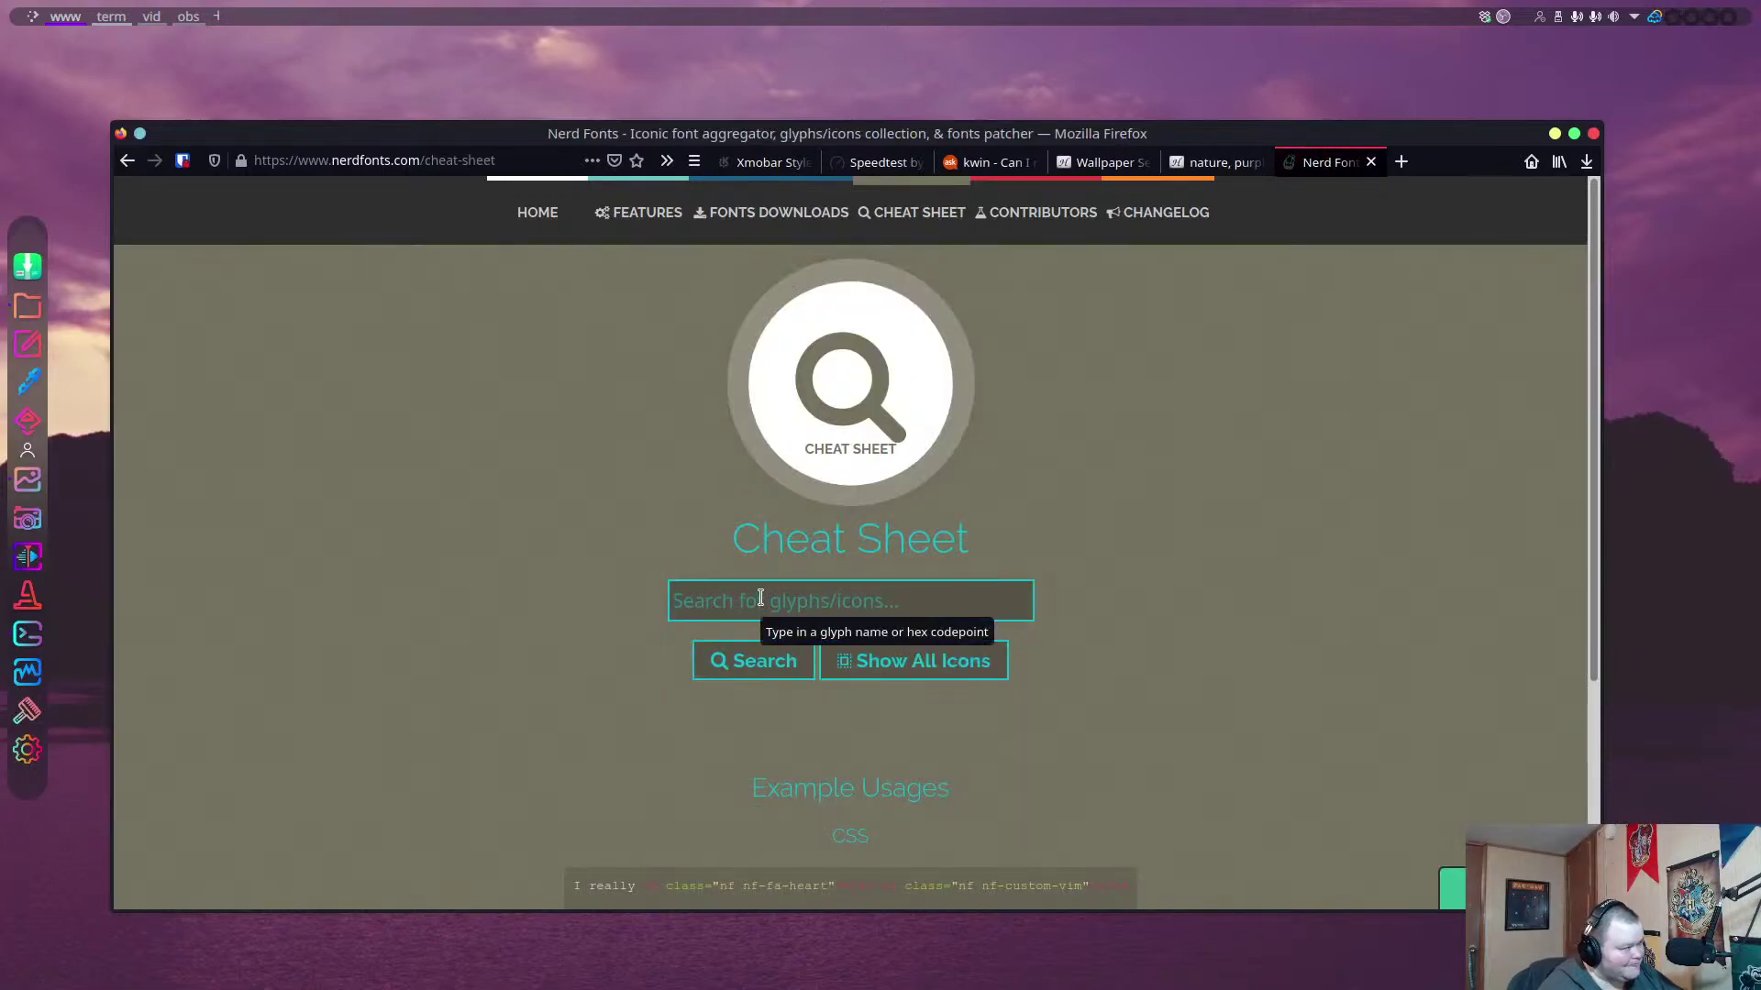
Search the cheat sheet for "web" and copy the nf-mdi-web icon.
text(web)
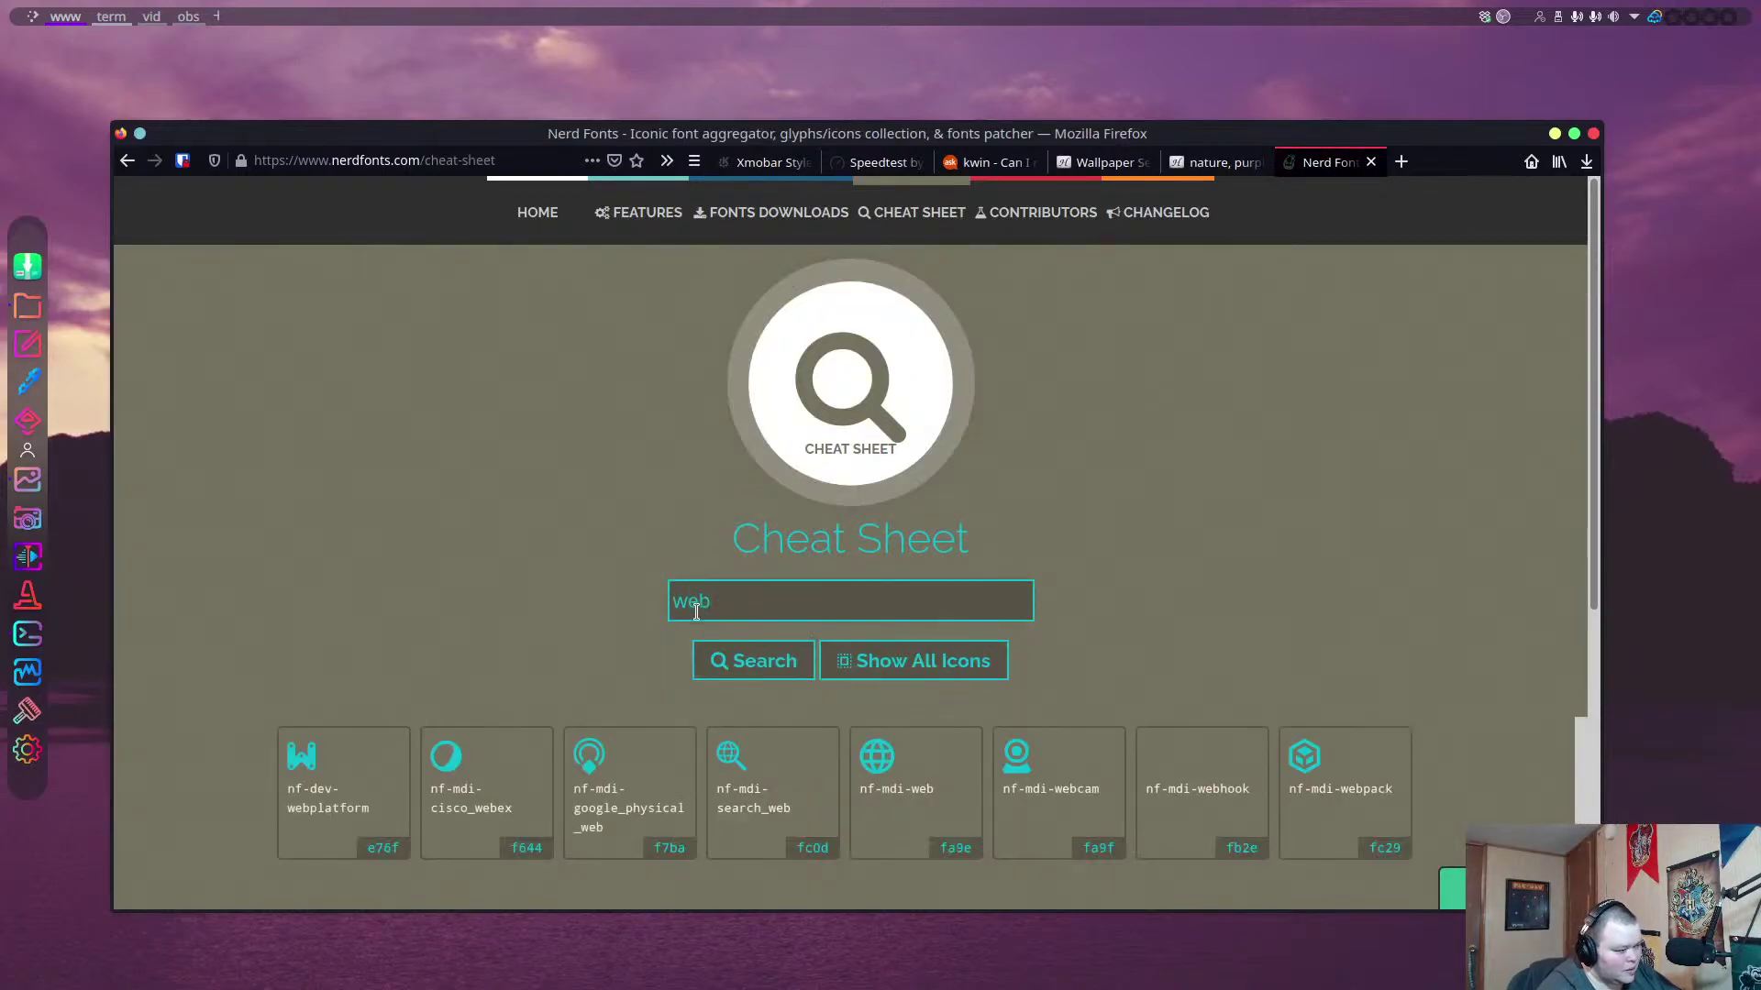
scroll(605, 622, down, 2)
mouse_move(952, 661)
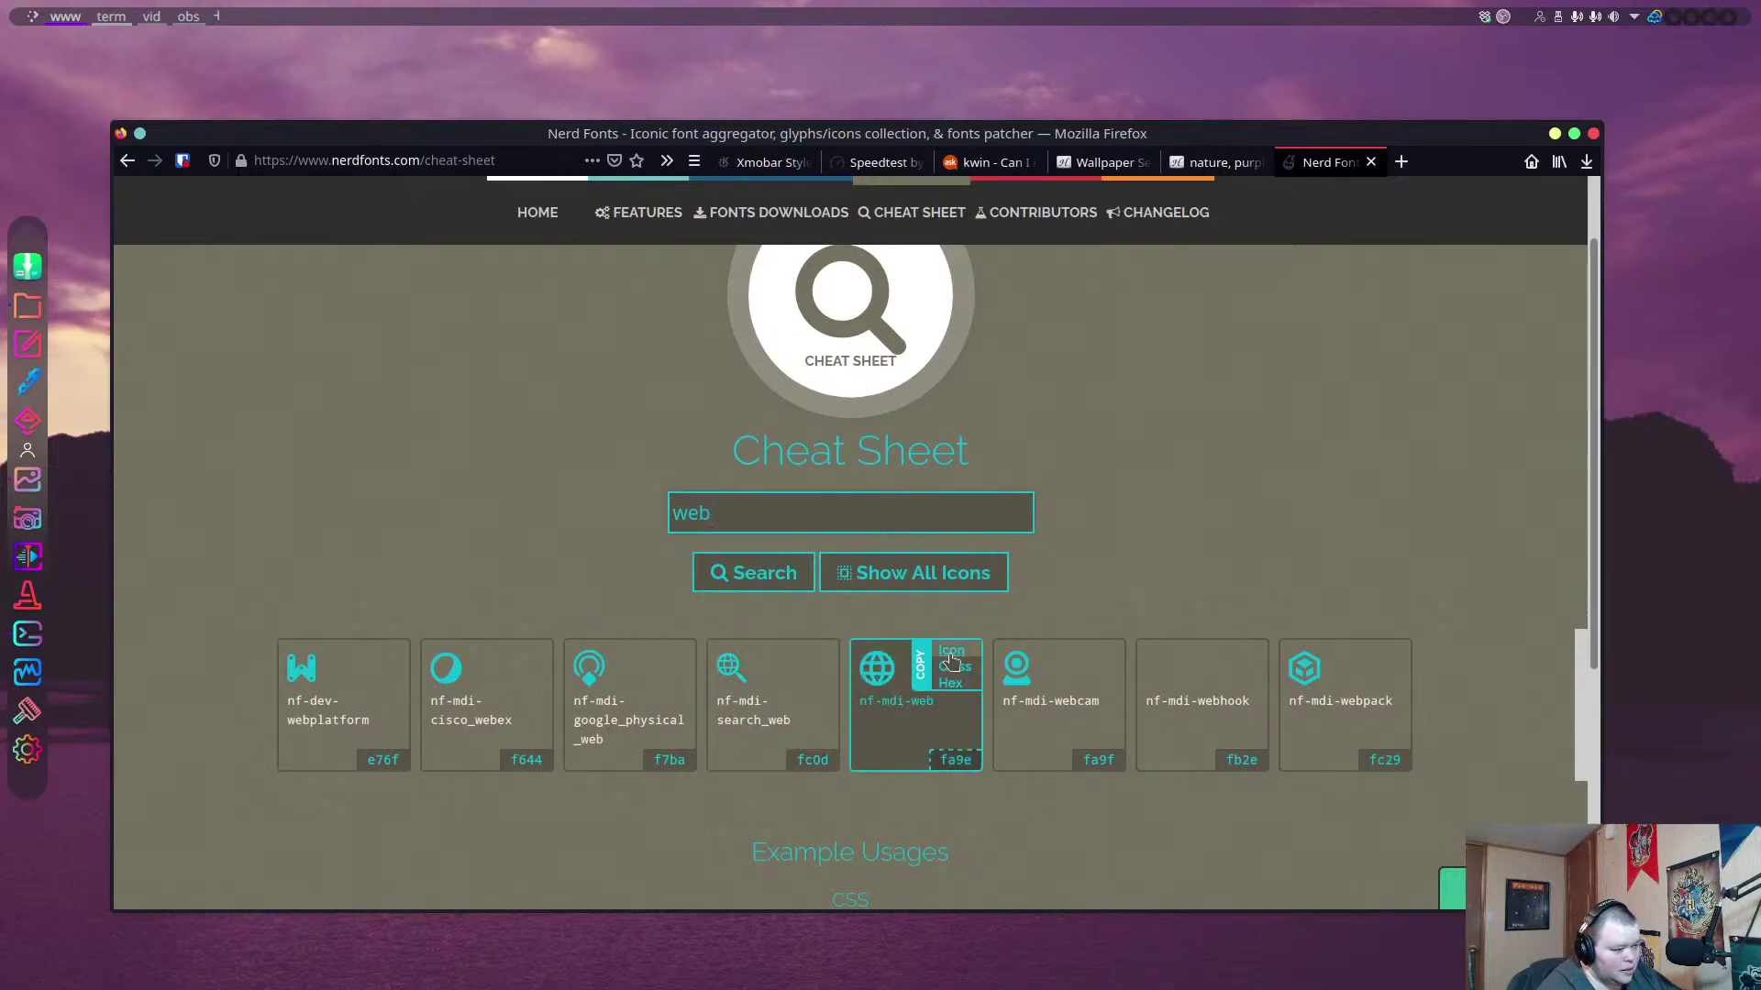
Rename the www virtual desktop with the copied nf-mdi-web icon.
right_click(80, 22)
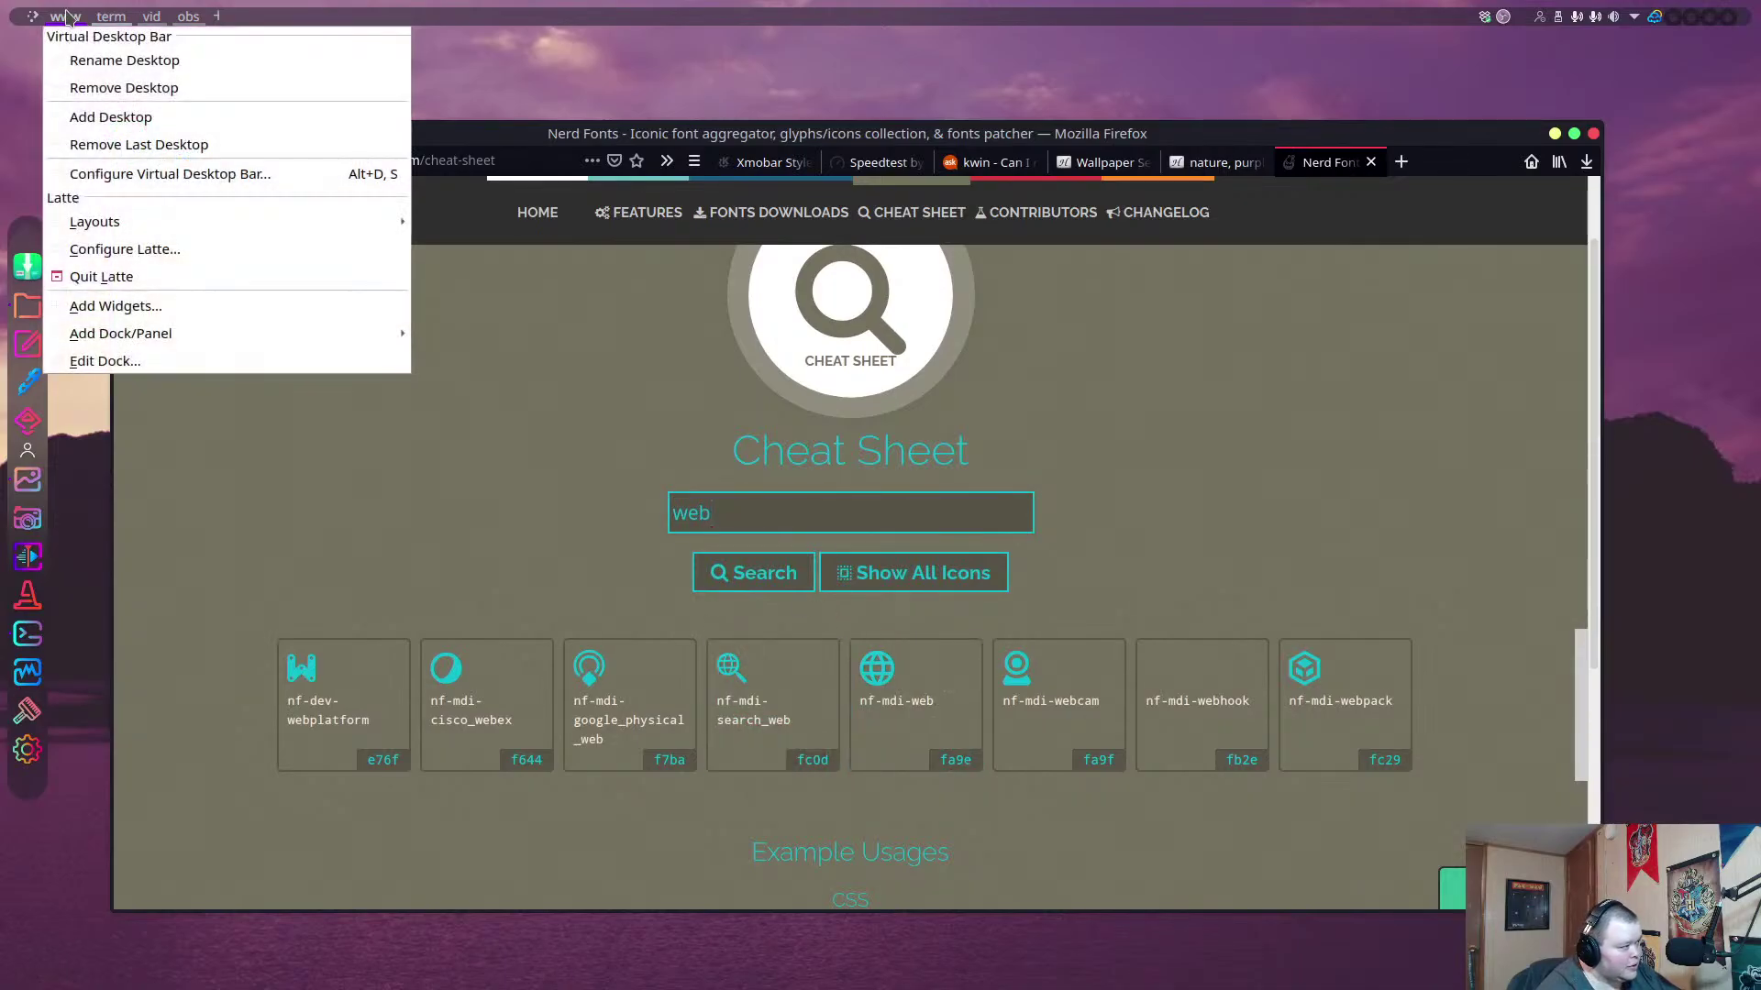
click(96, 57)
key(ctrl+v)
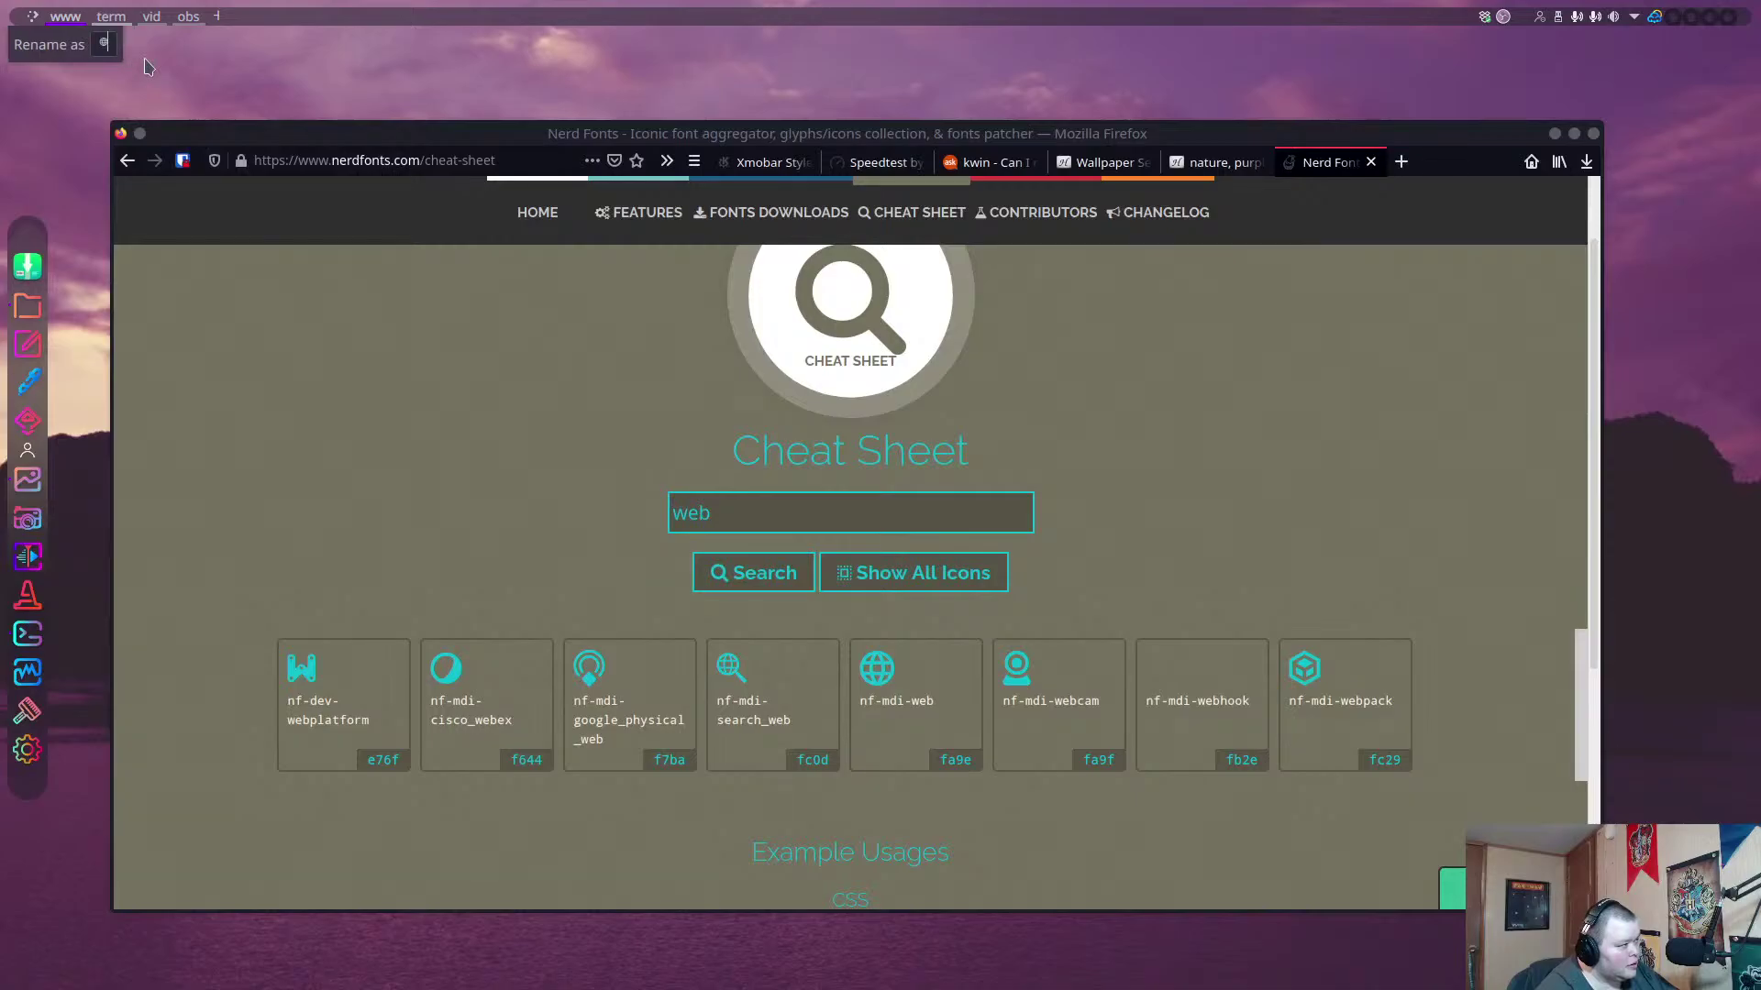
key(Return)
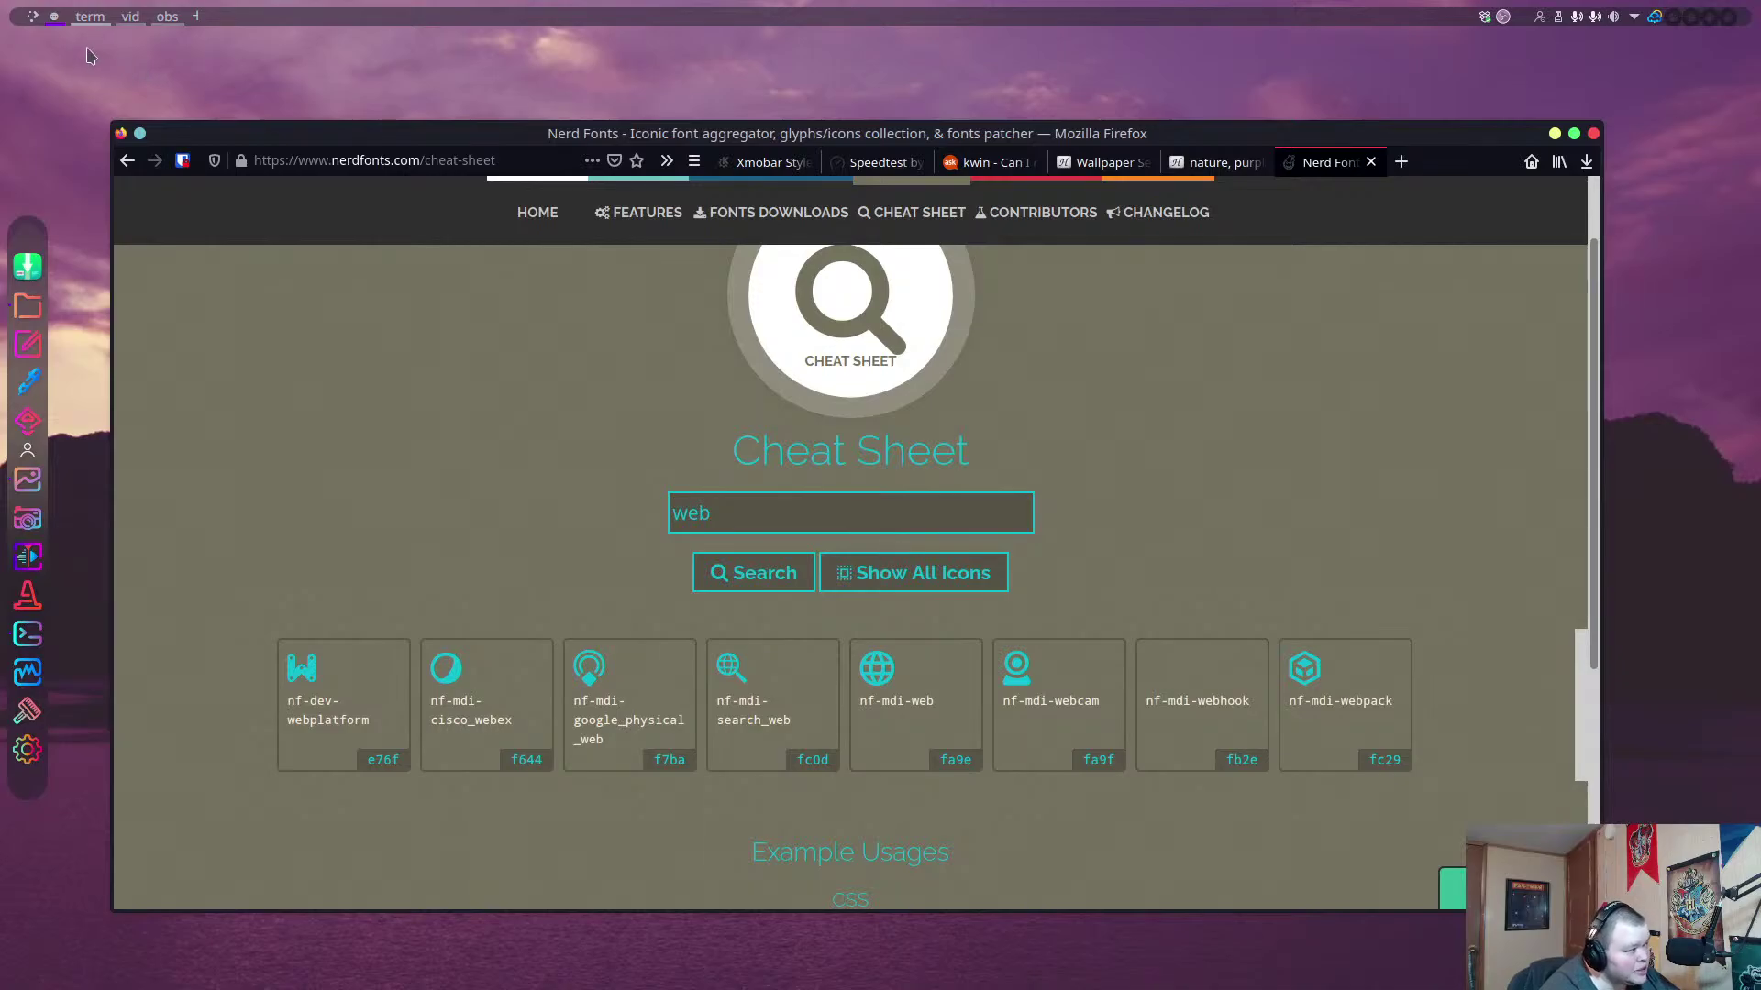
right_click(55, 18)
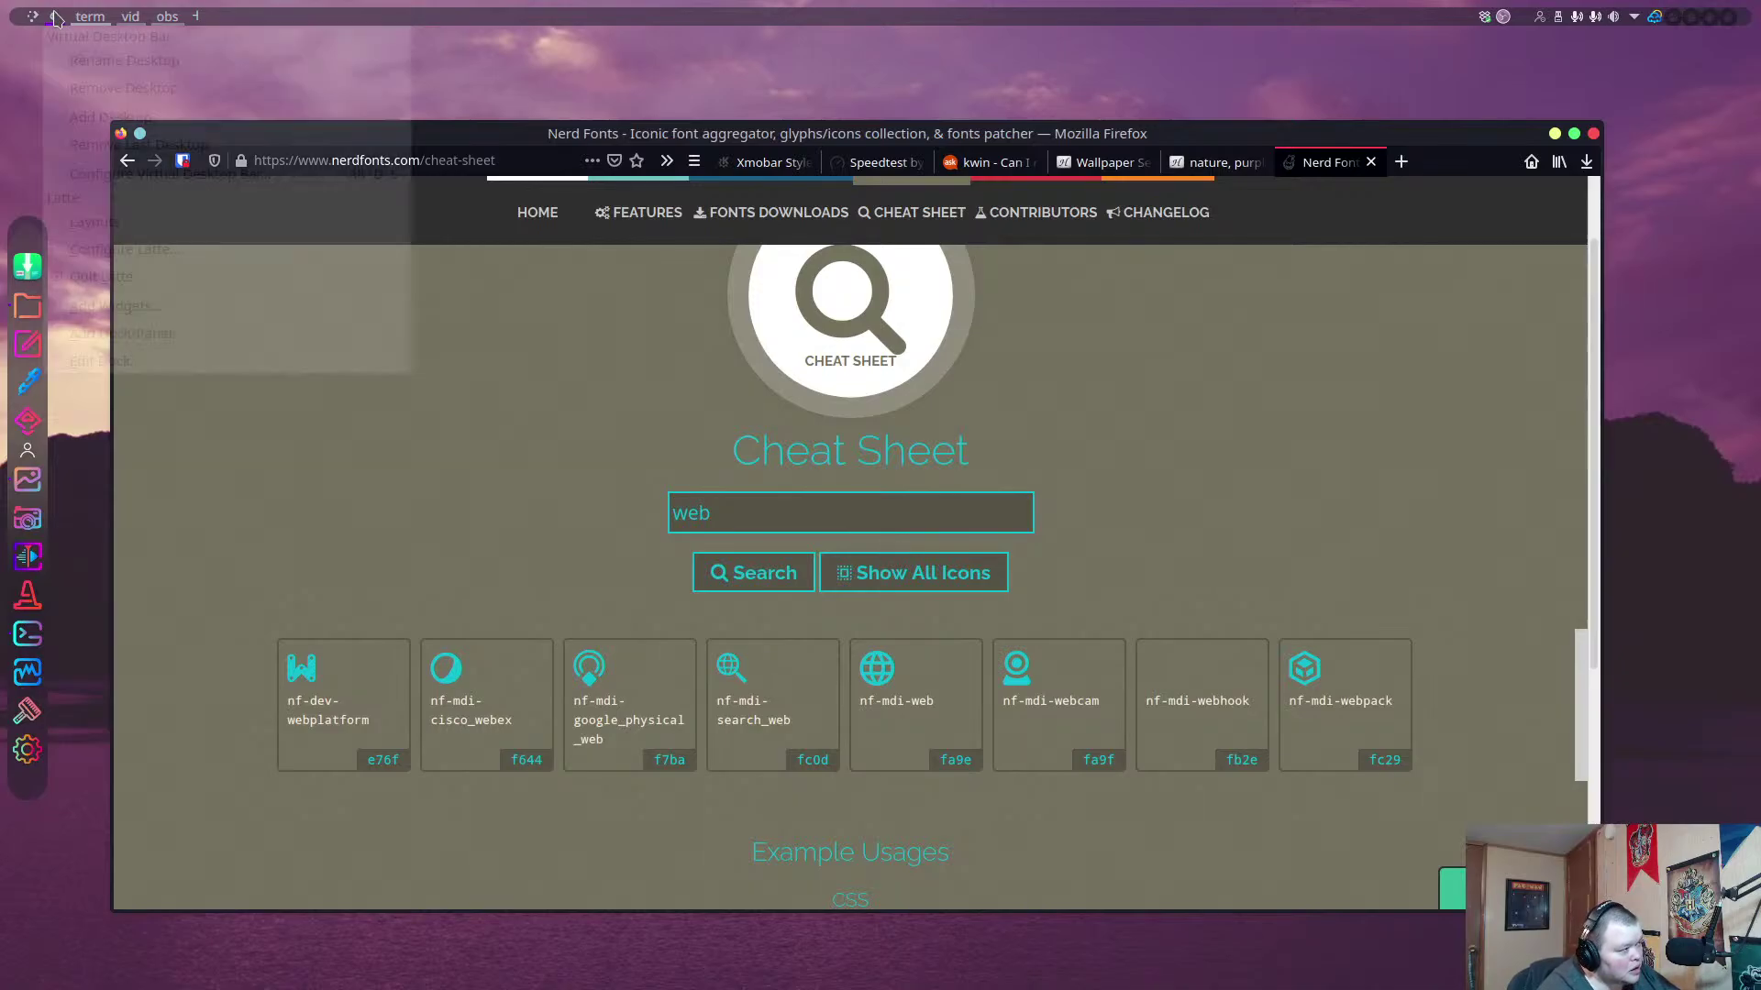
click(82, 57)
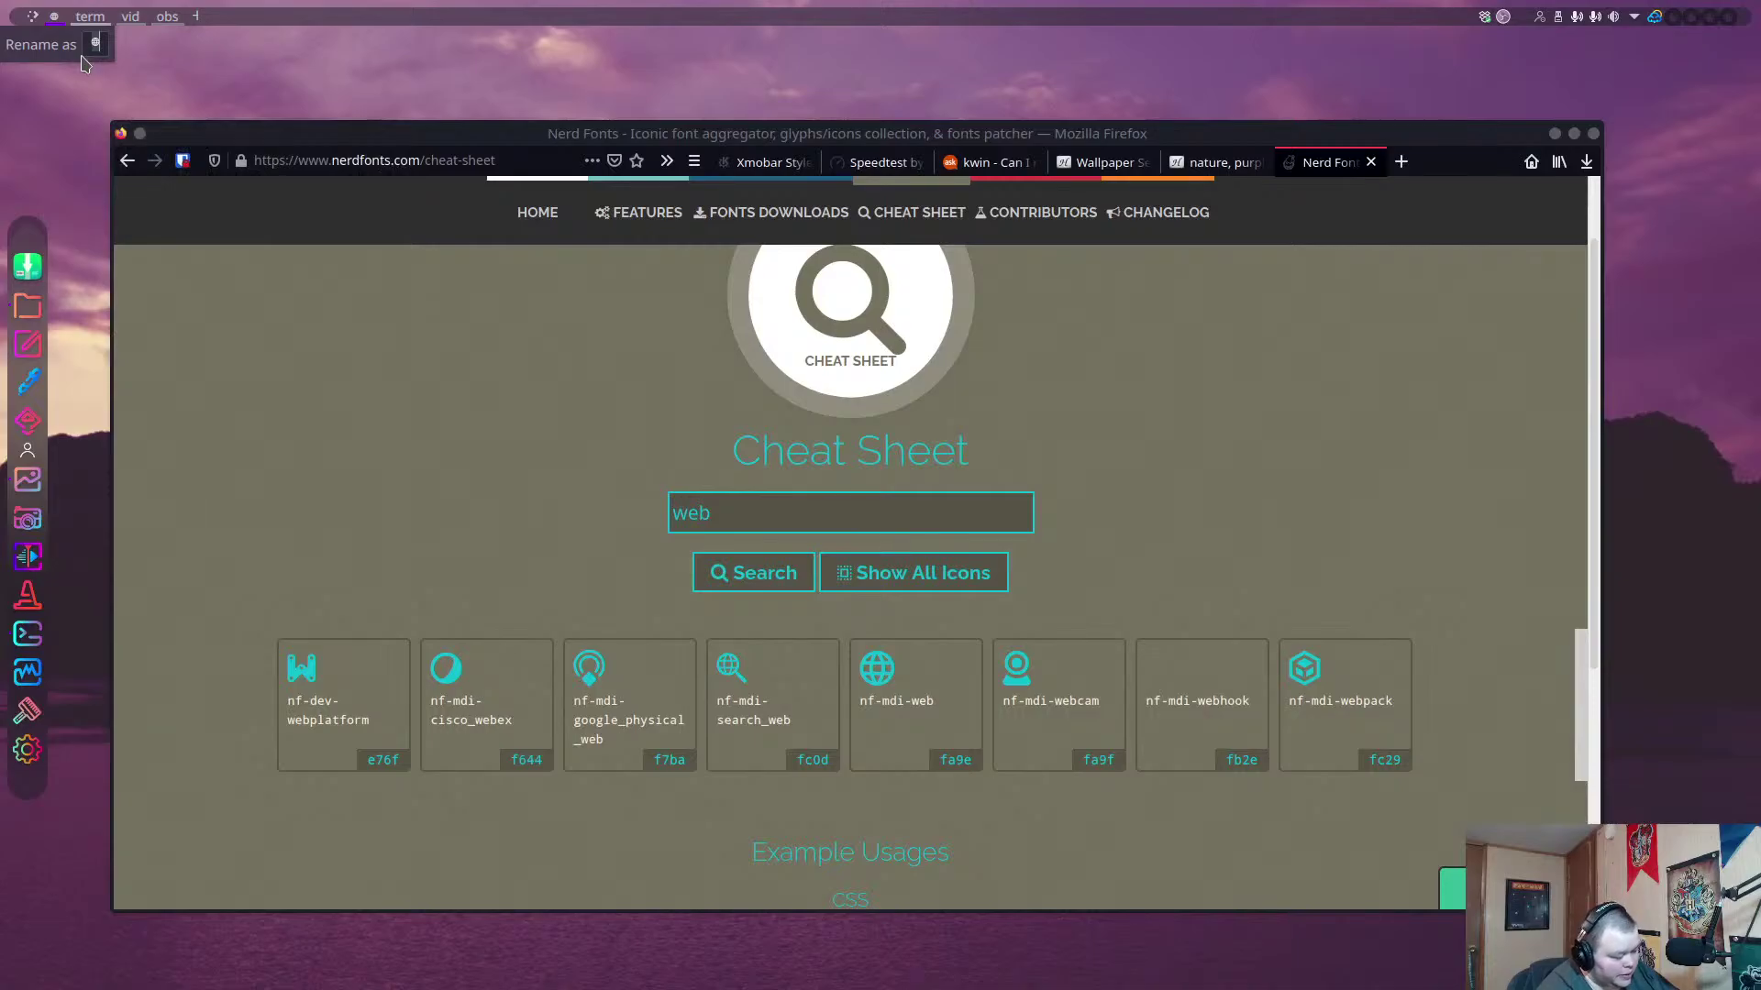
text(www)
key(Return)
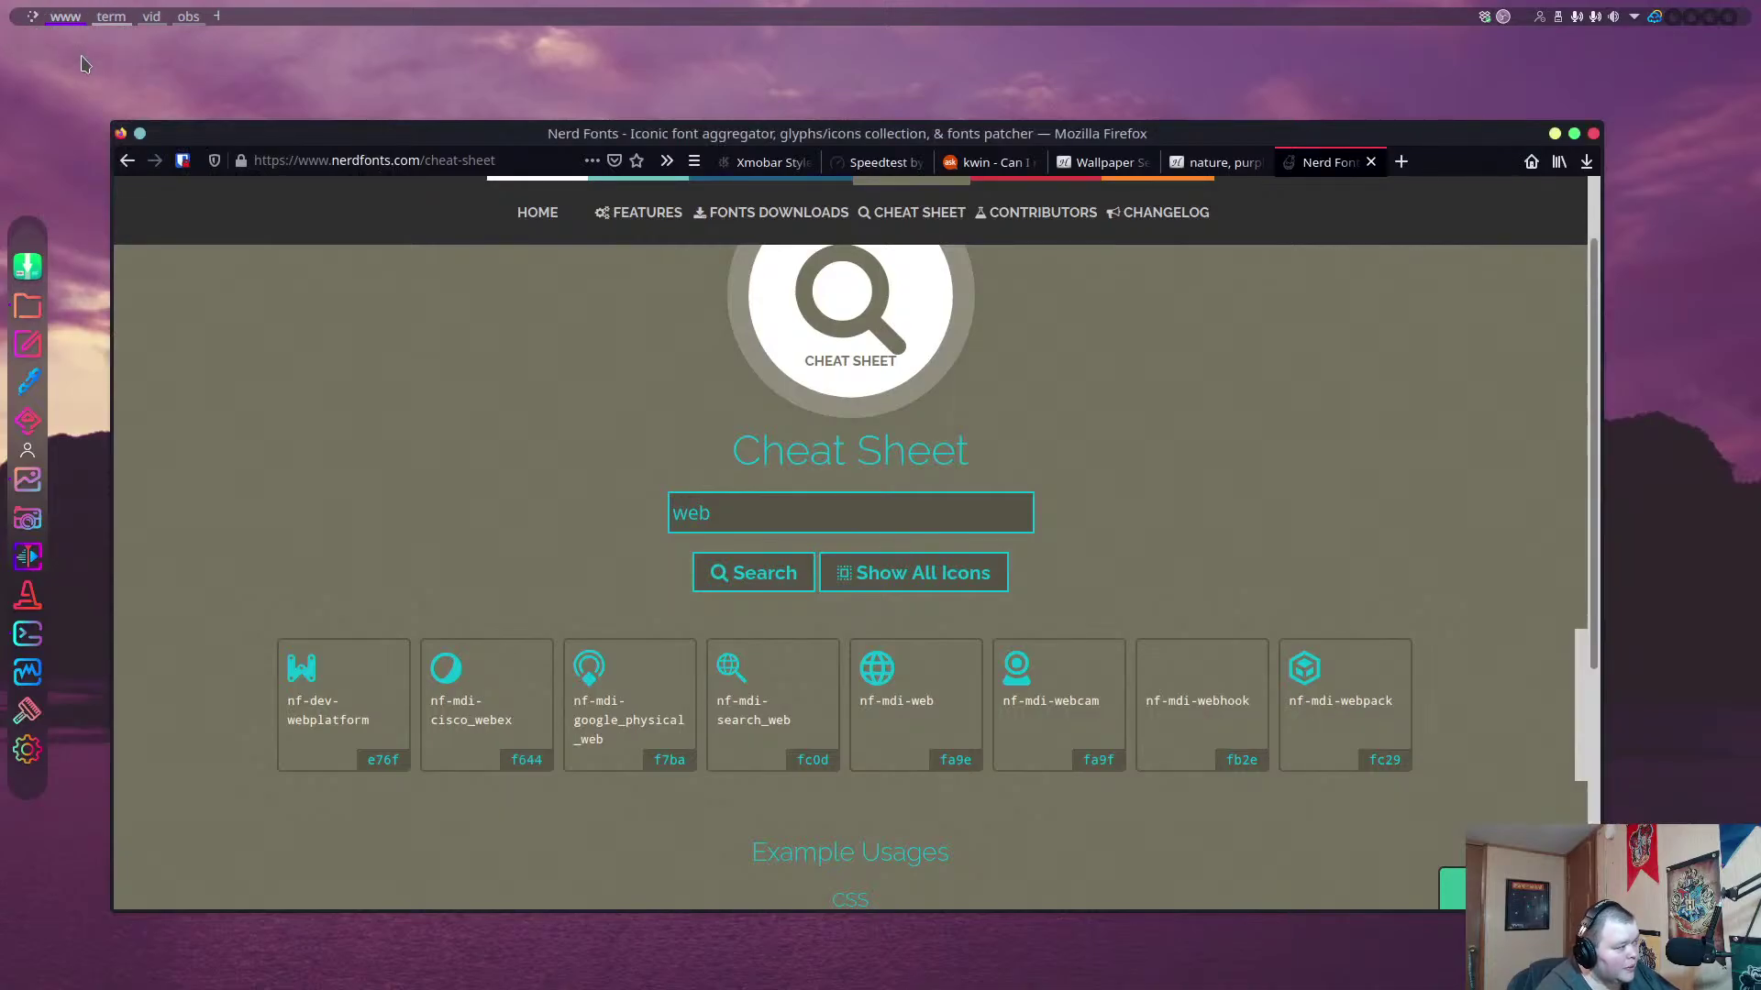
Enable the prompt to rename an added desktop in the Virtual Desktop Bar settings and review its appearance options.
right_click(60, 20)
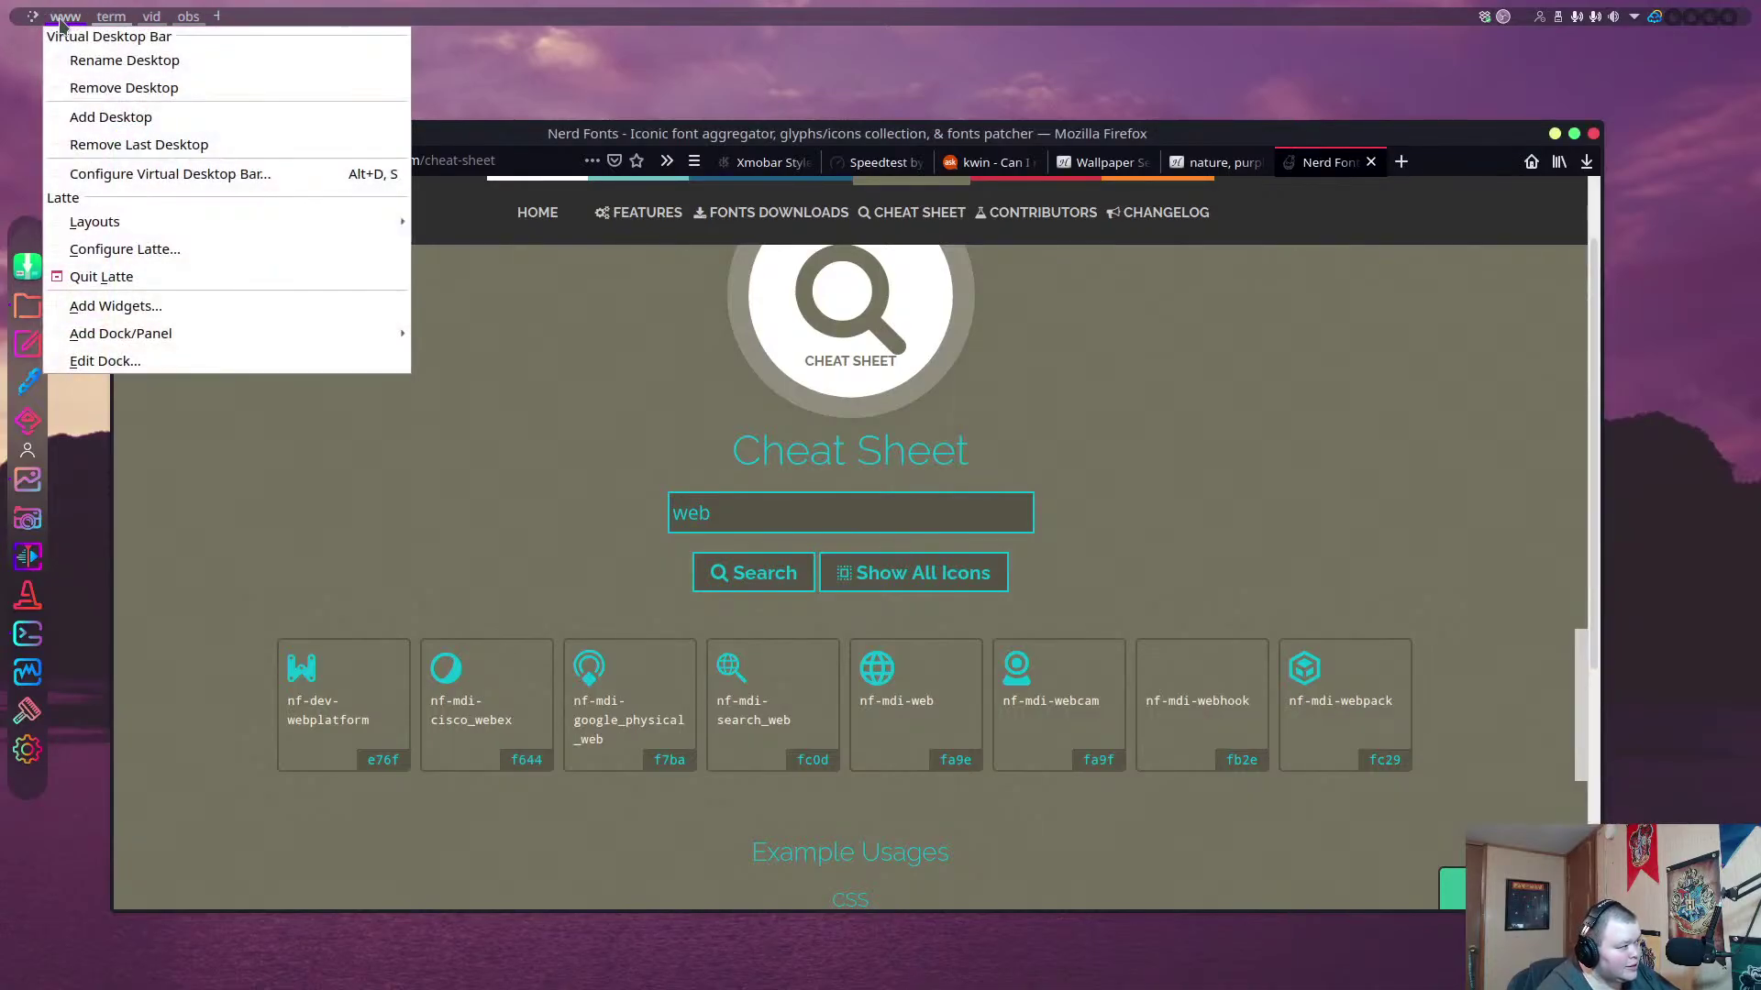
click(138, 174)
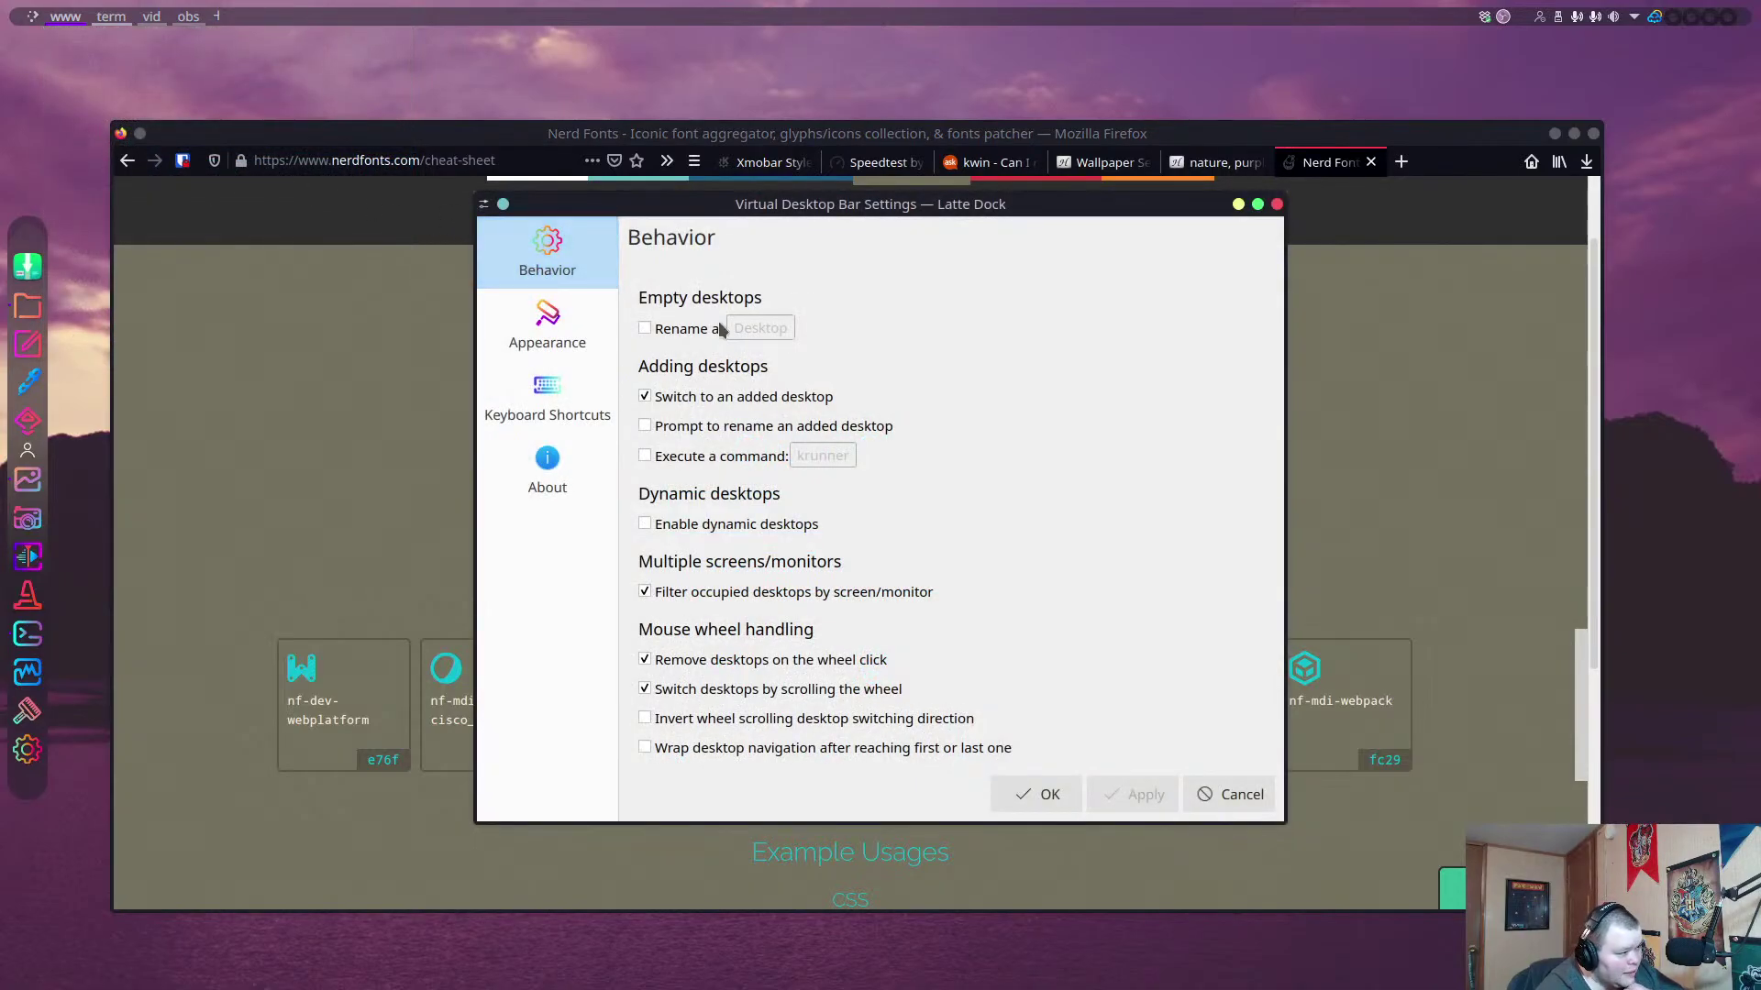
click(645, 426)
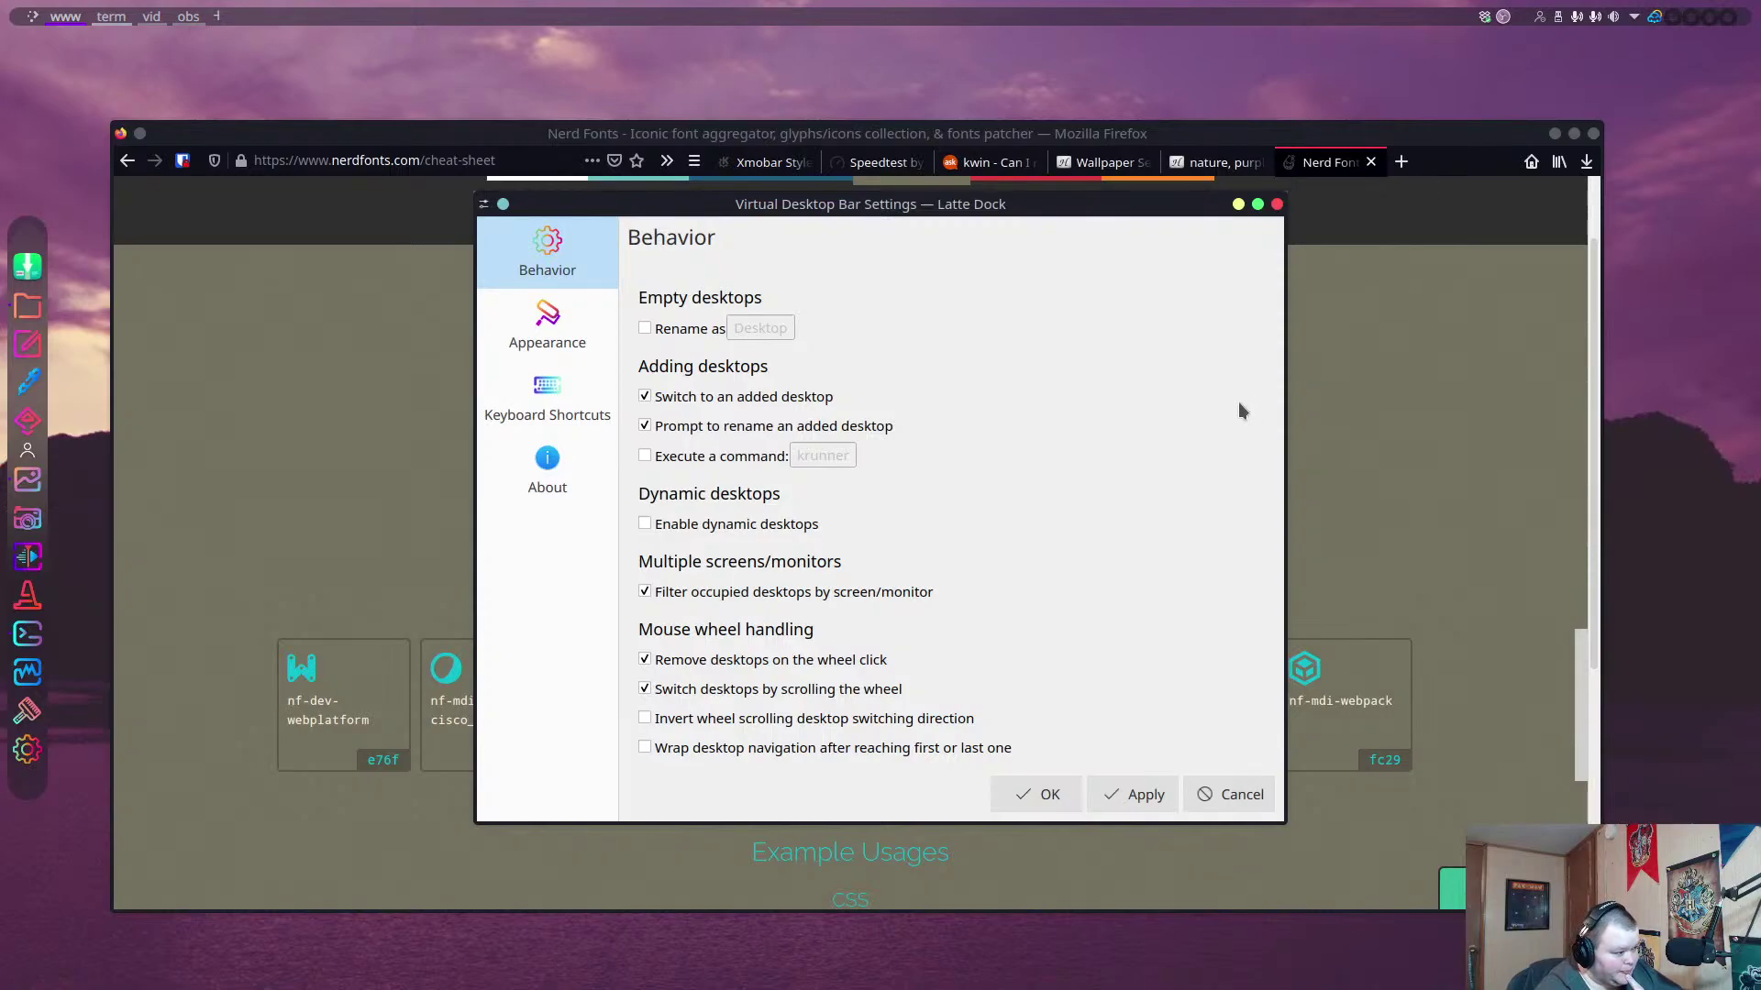
click(569, 326)
click(1050, 496)
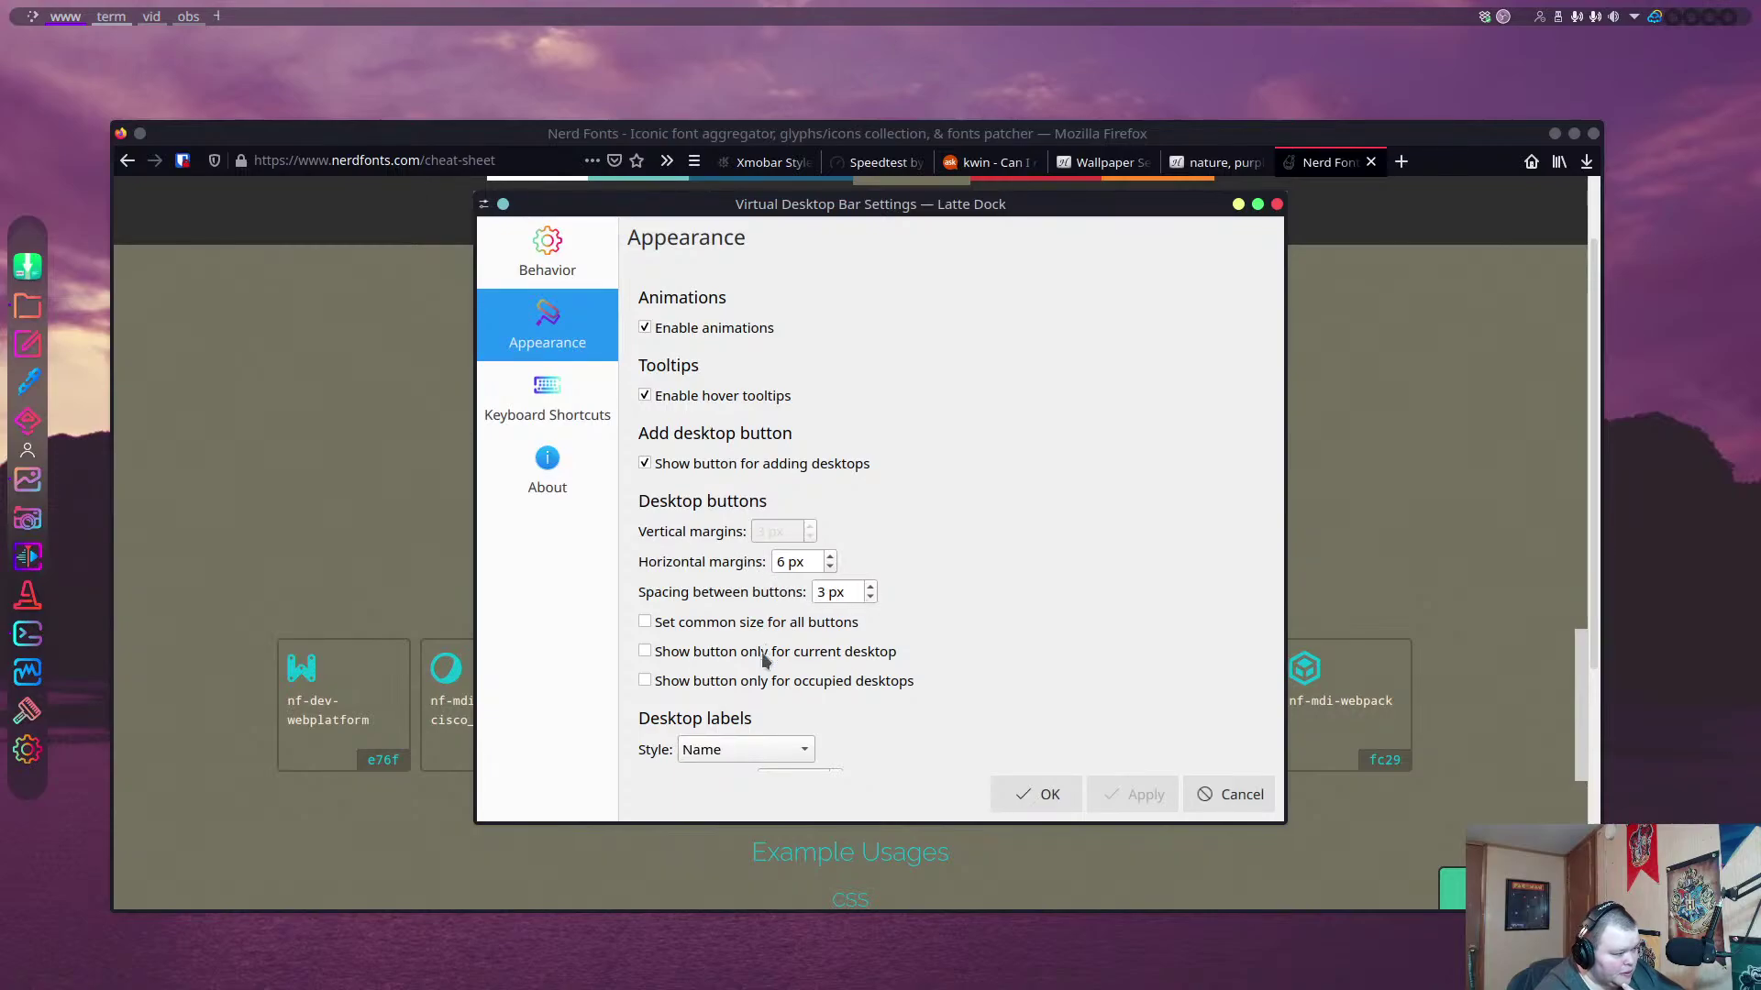
scroll(987, 669, down, 2)
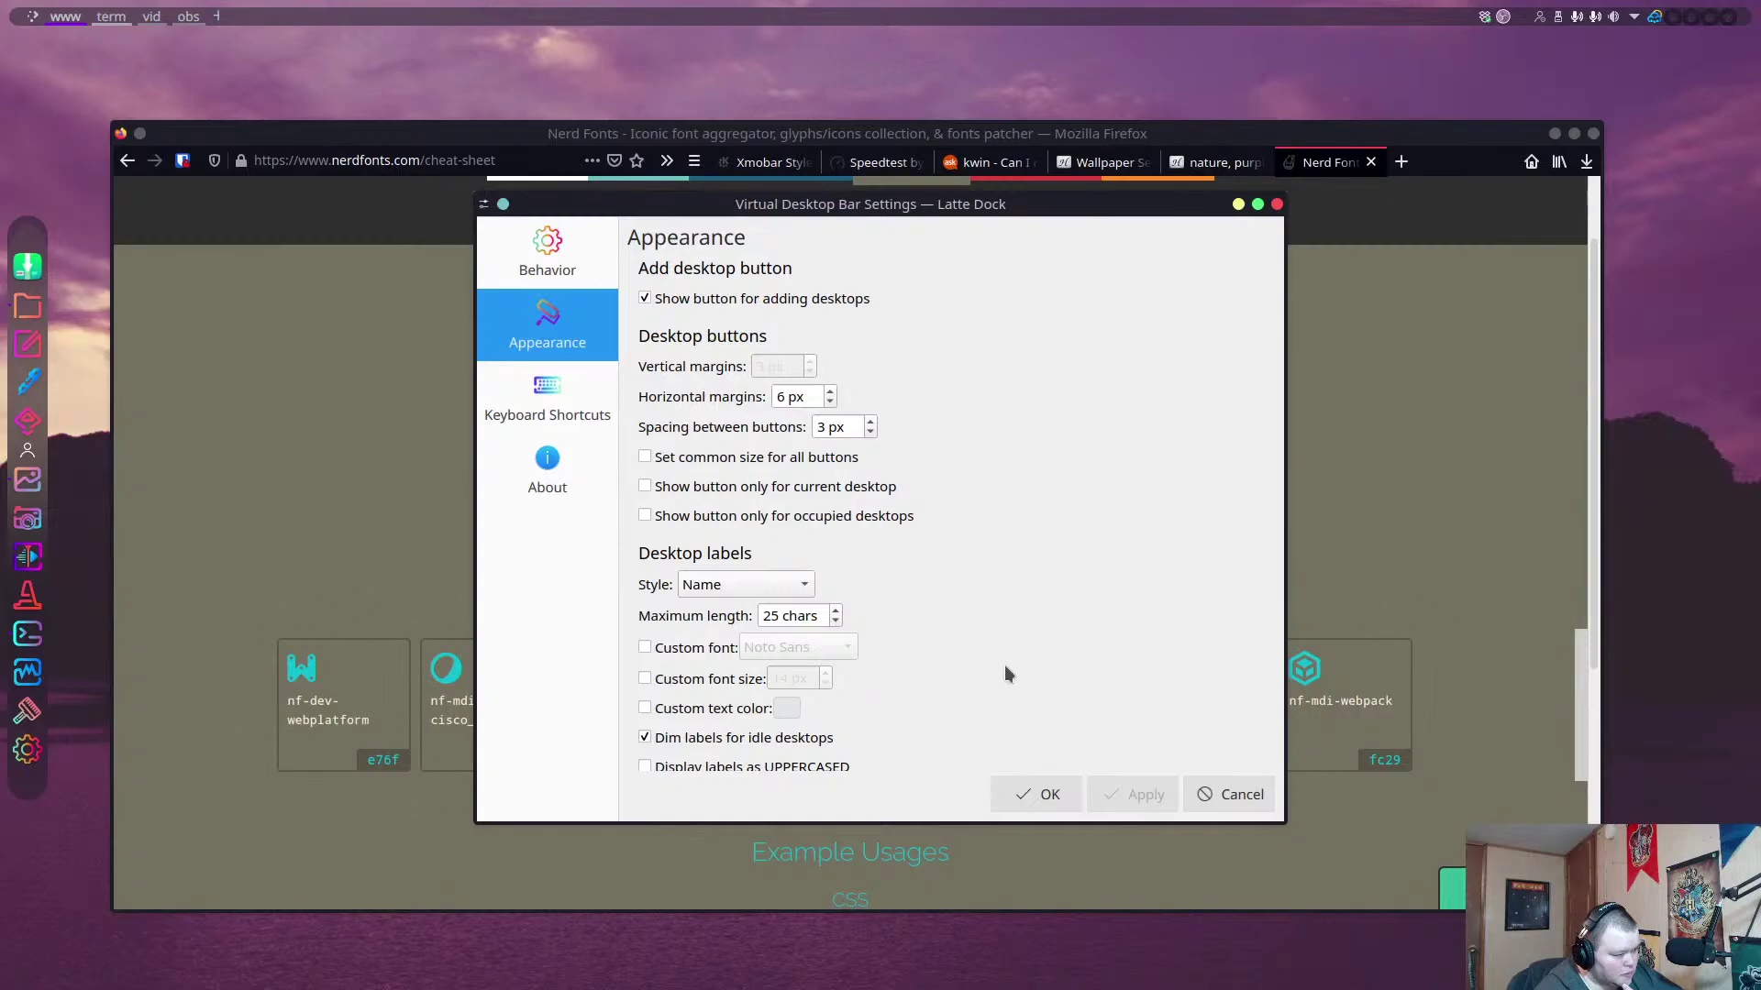
scroll(1006, 674, down, 2)
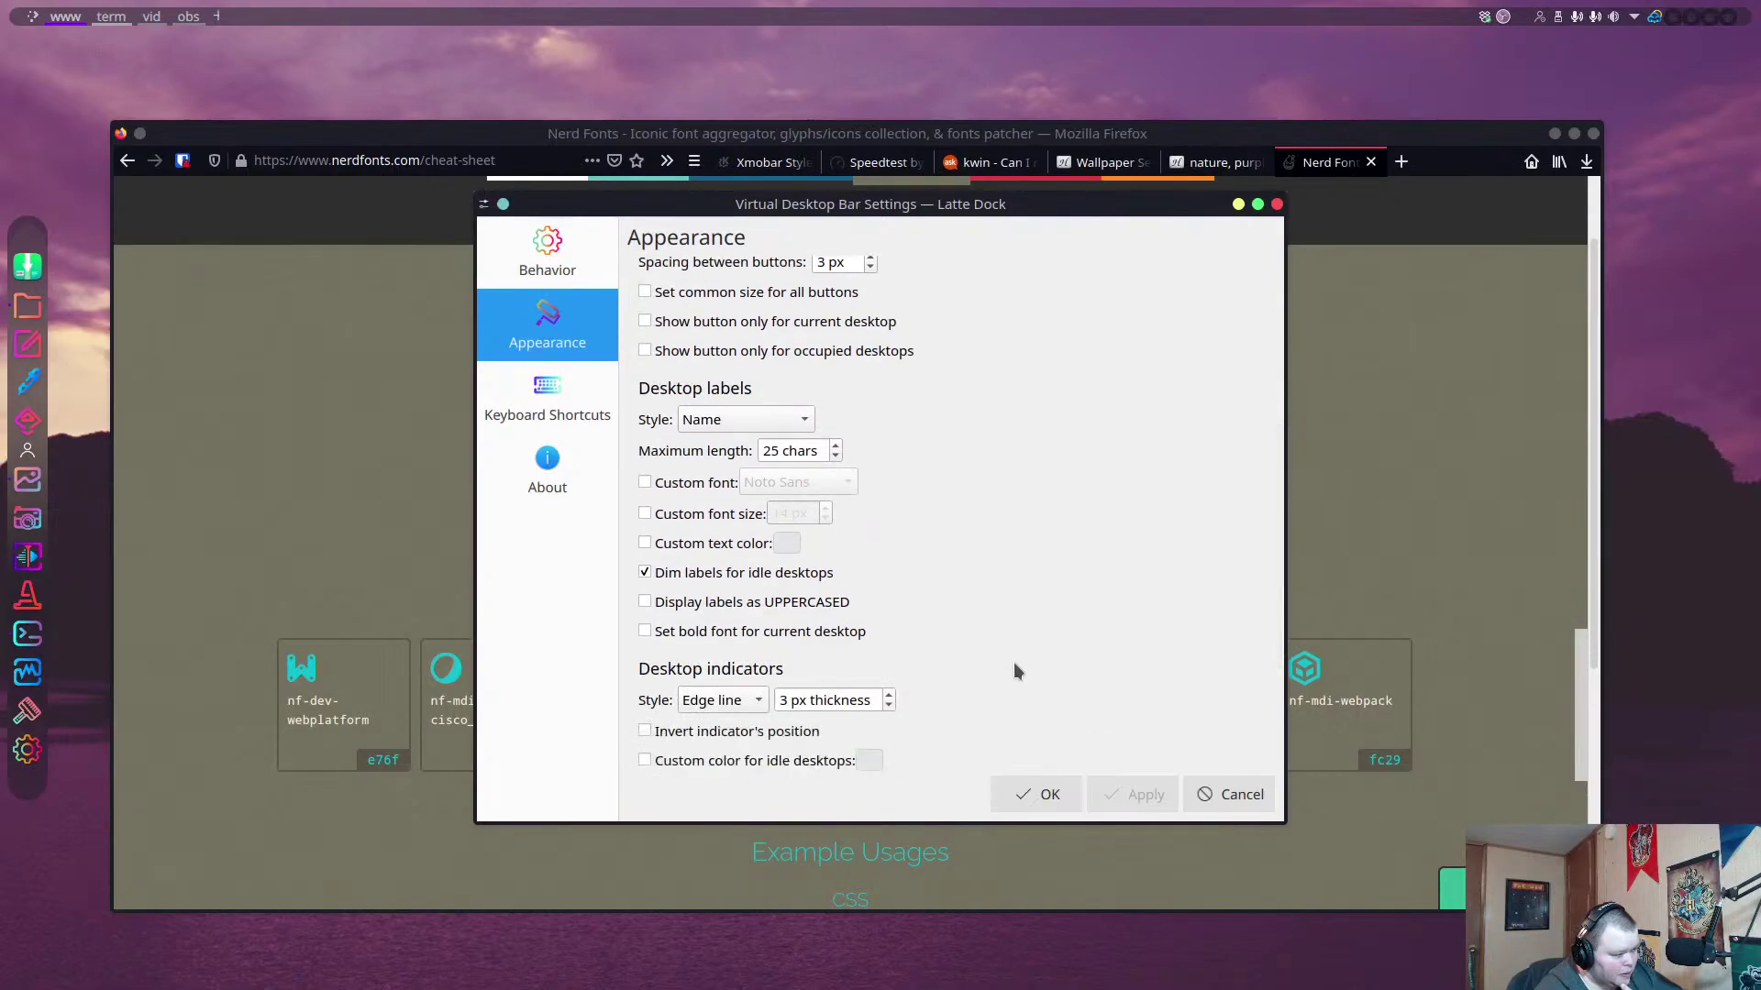
scroll(1015, 660, down, 3)
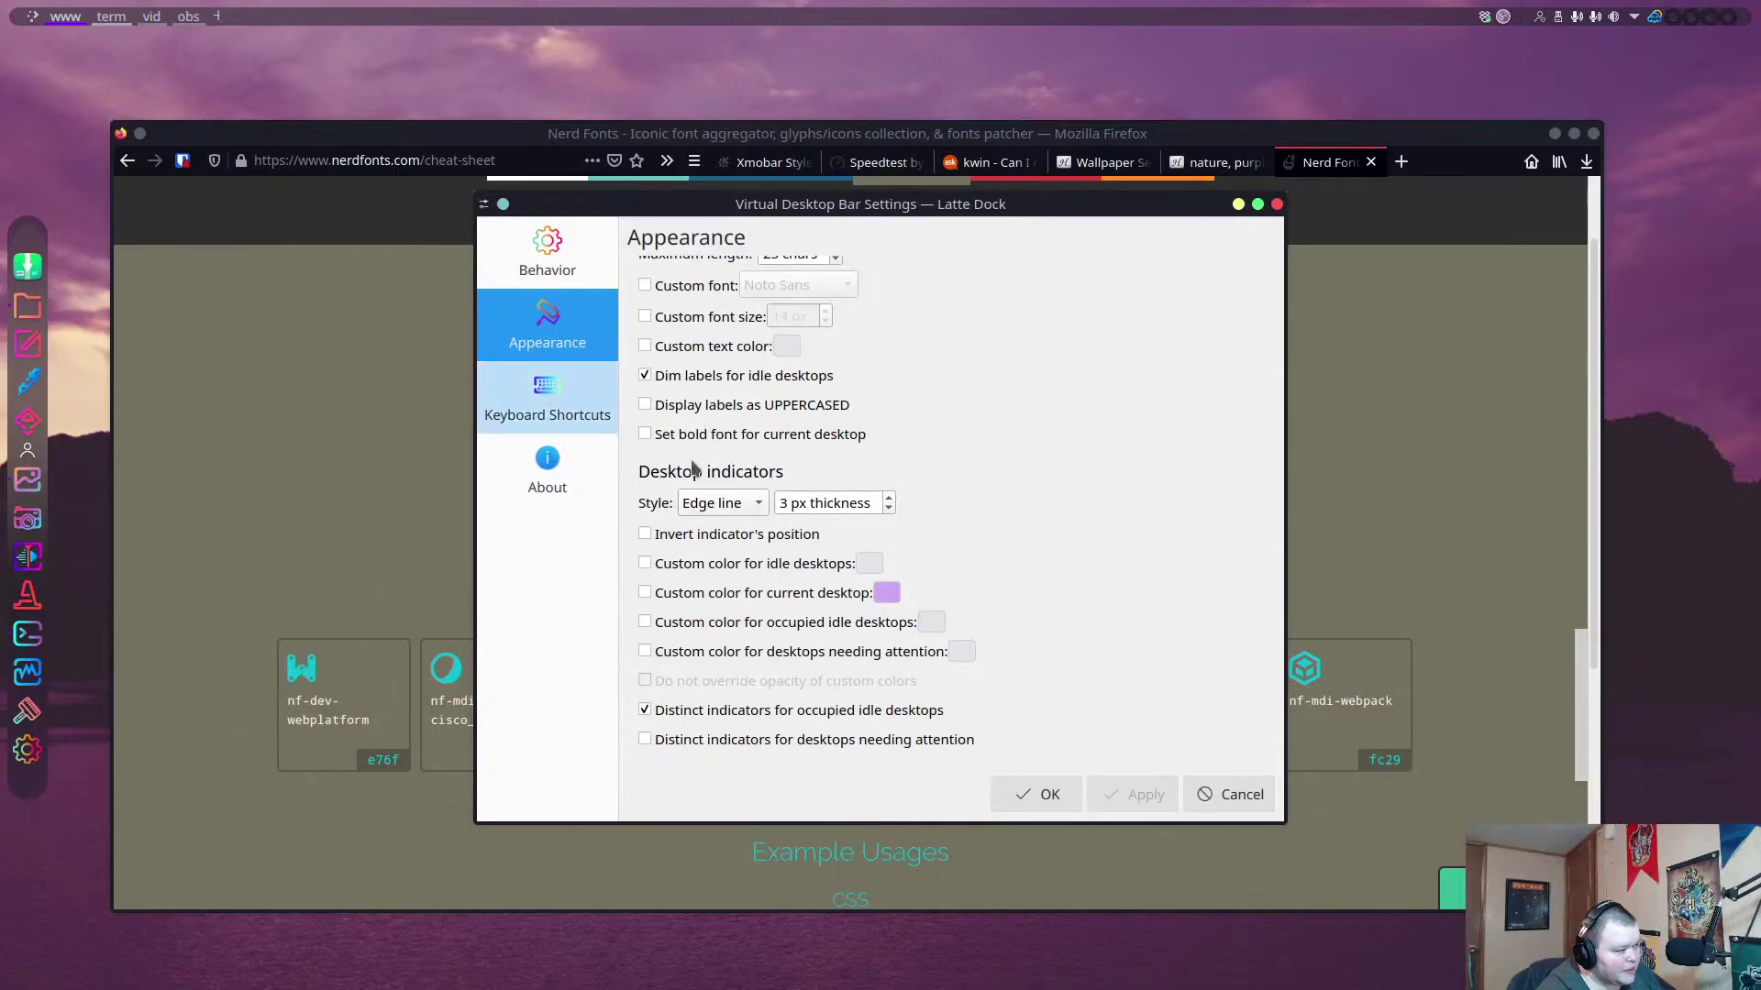
click(1039, 798)
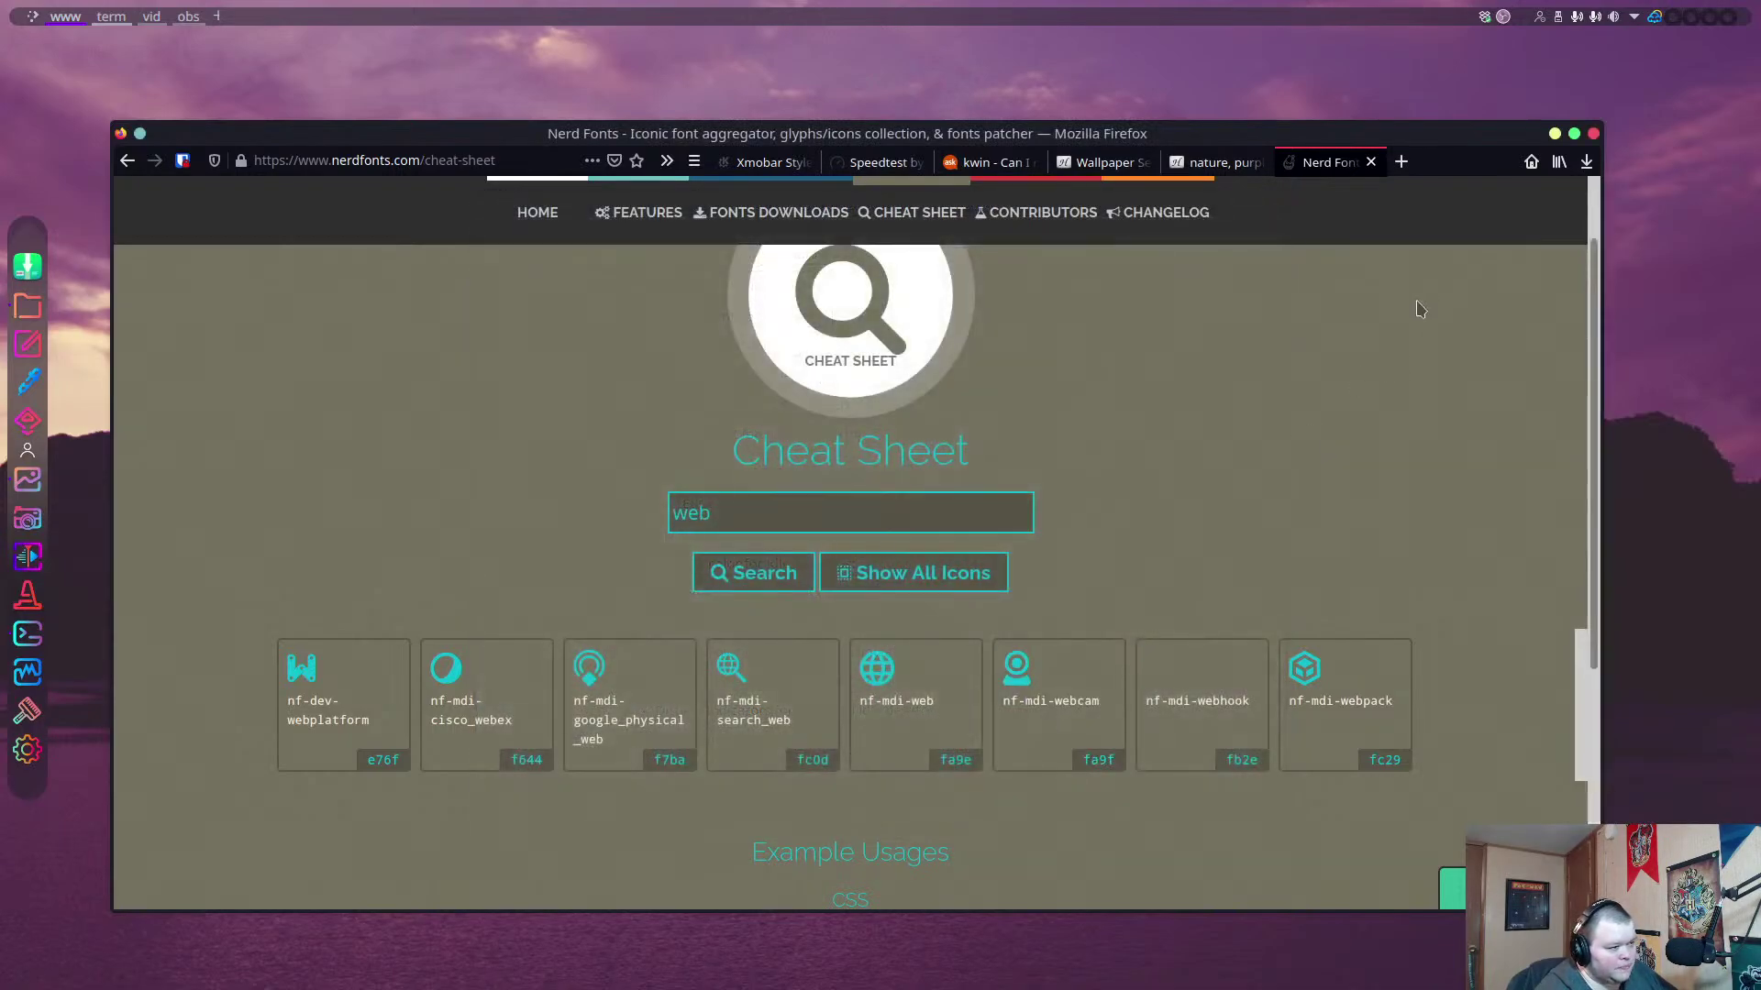
Switch to the obs virtual desktop and inspect the settings of the Total CPU Use sensor.
click(188, 17)
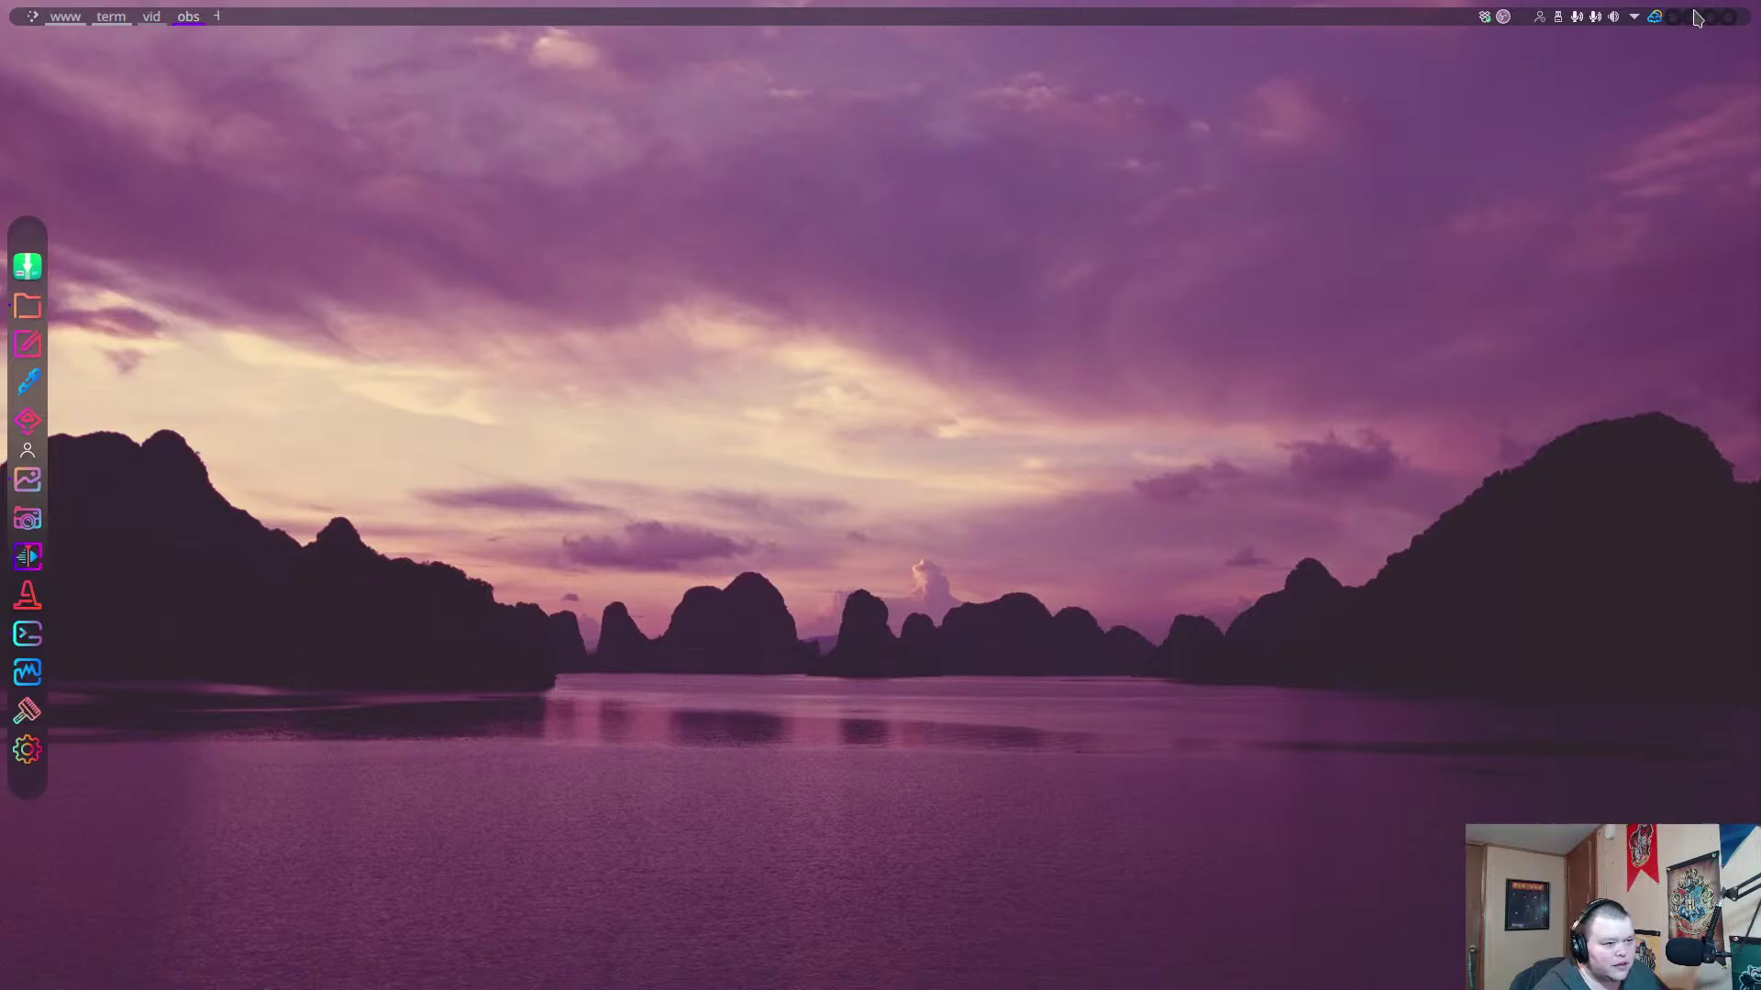
right_click(1727, 23)
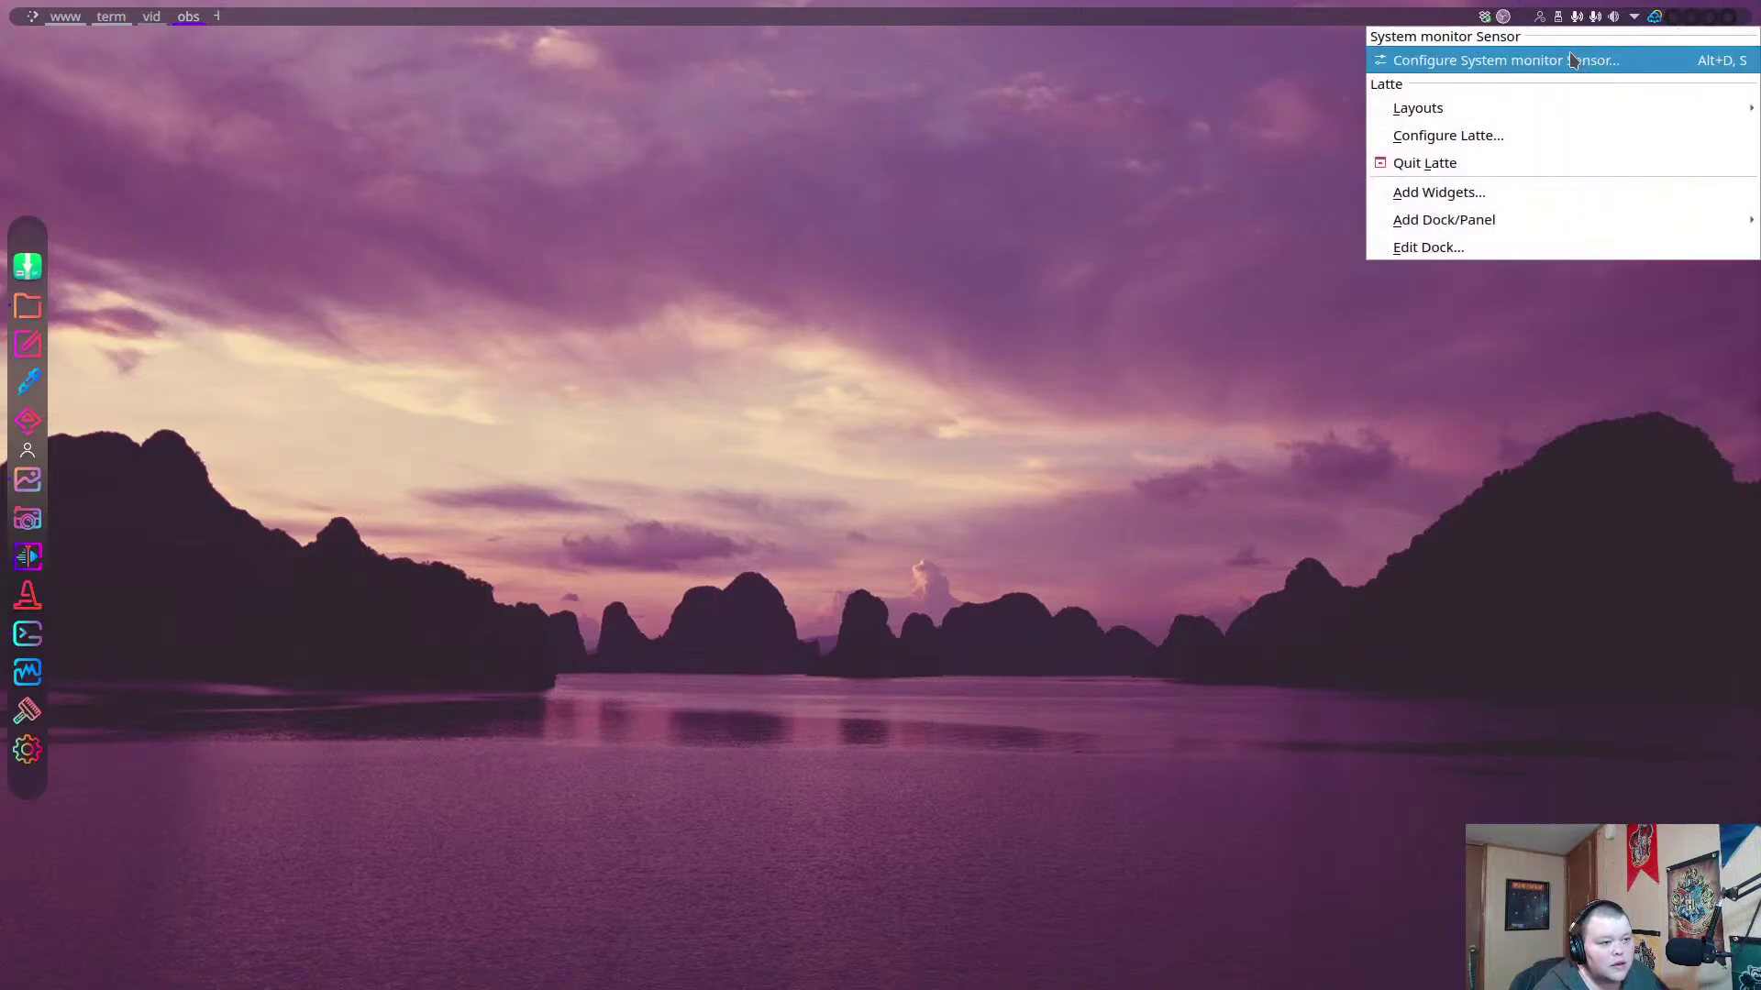
right_click(1711, 21)
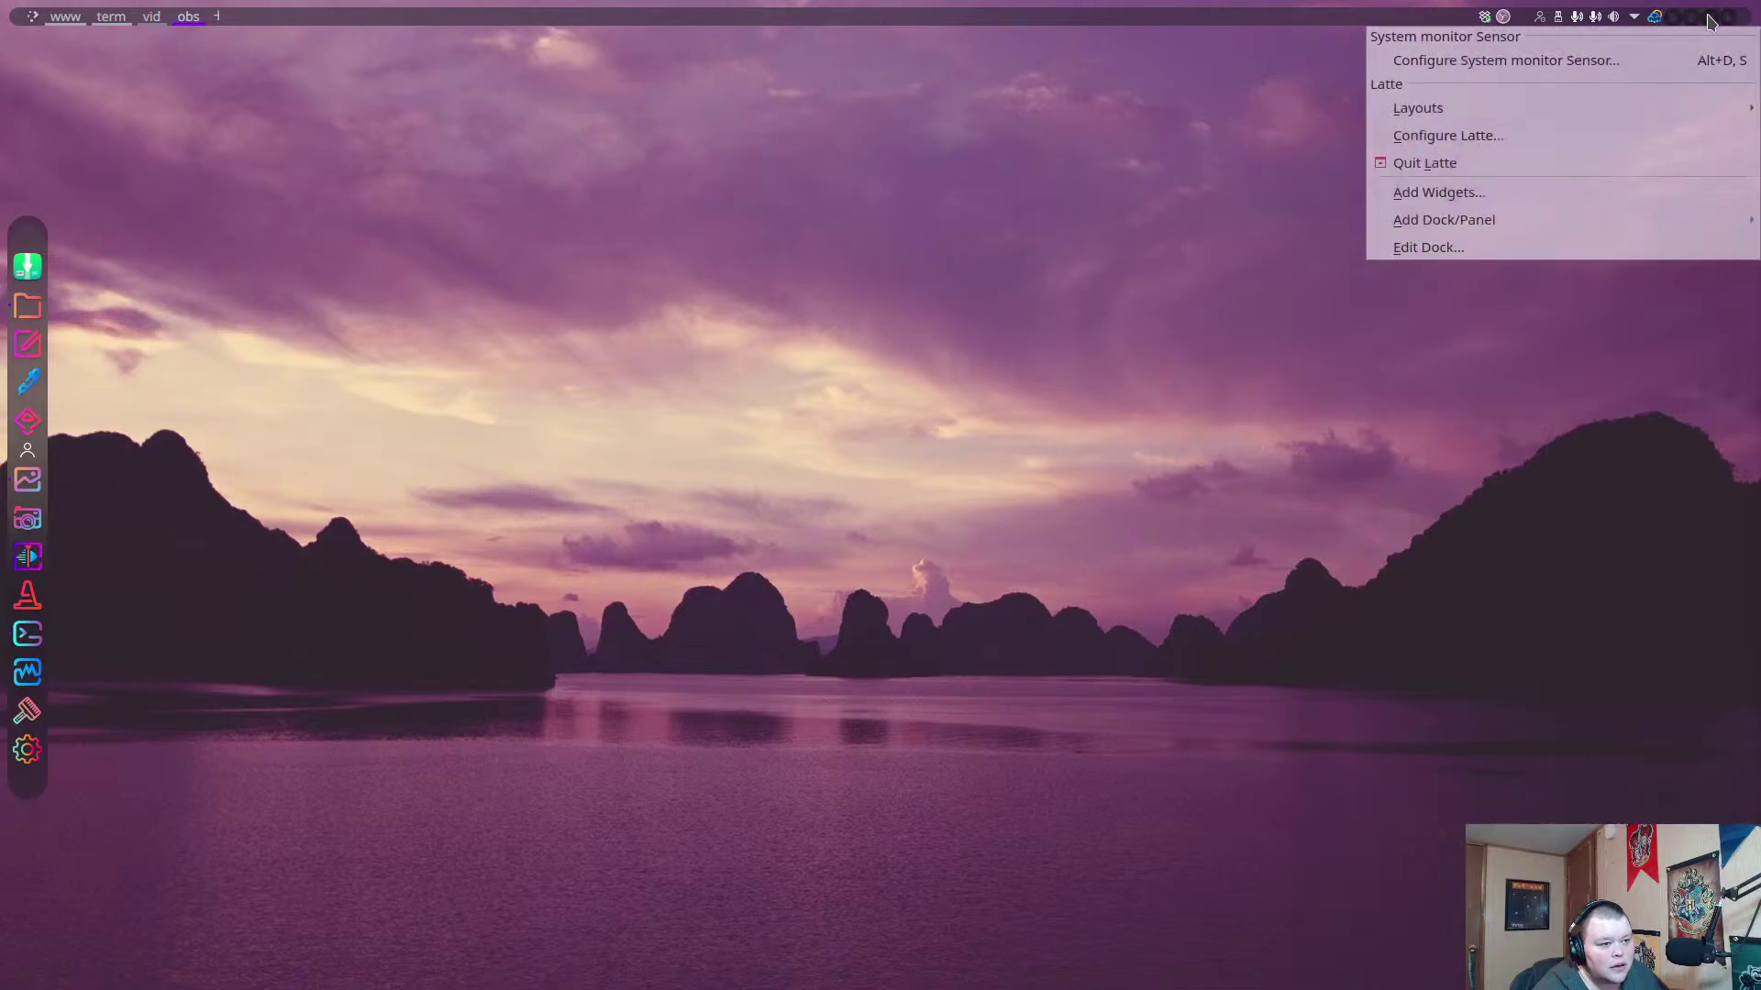
right_click(1702, 17)
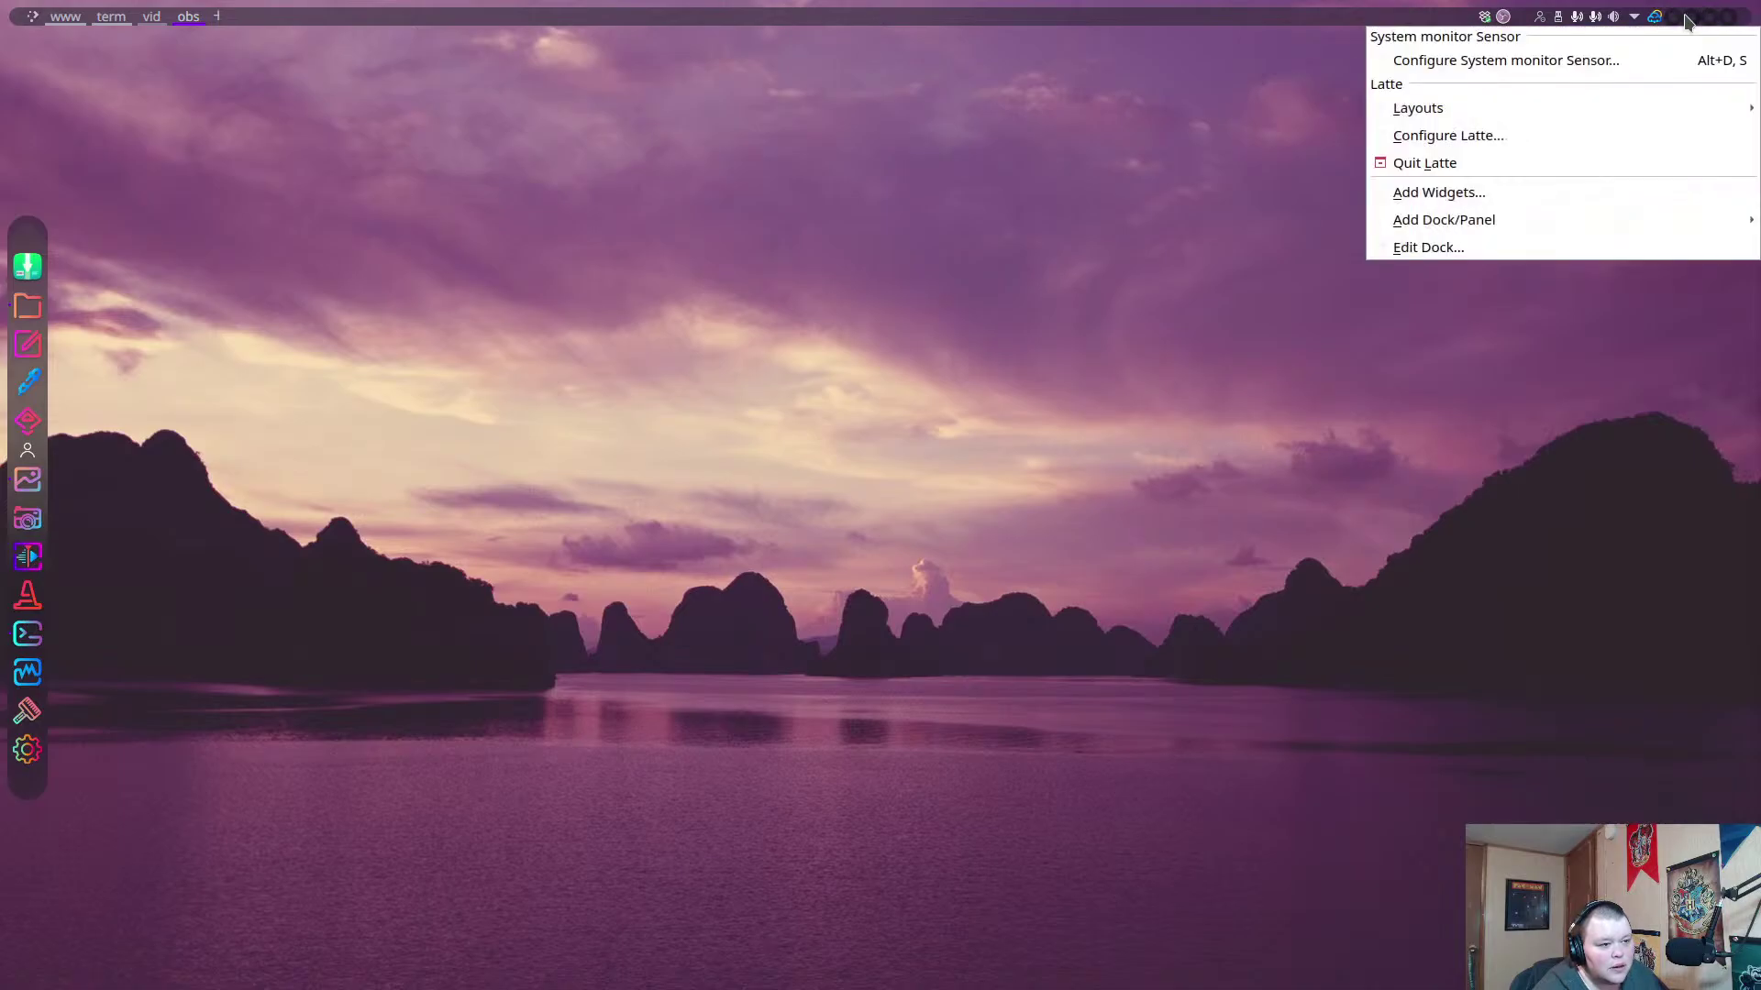
click(1582, 59)
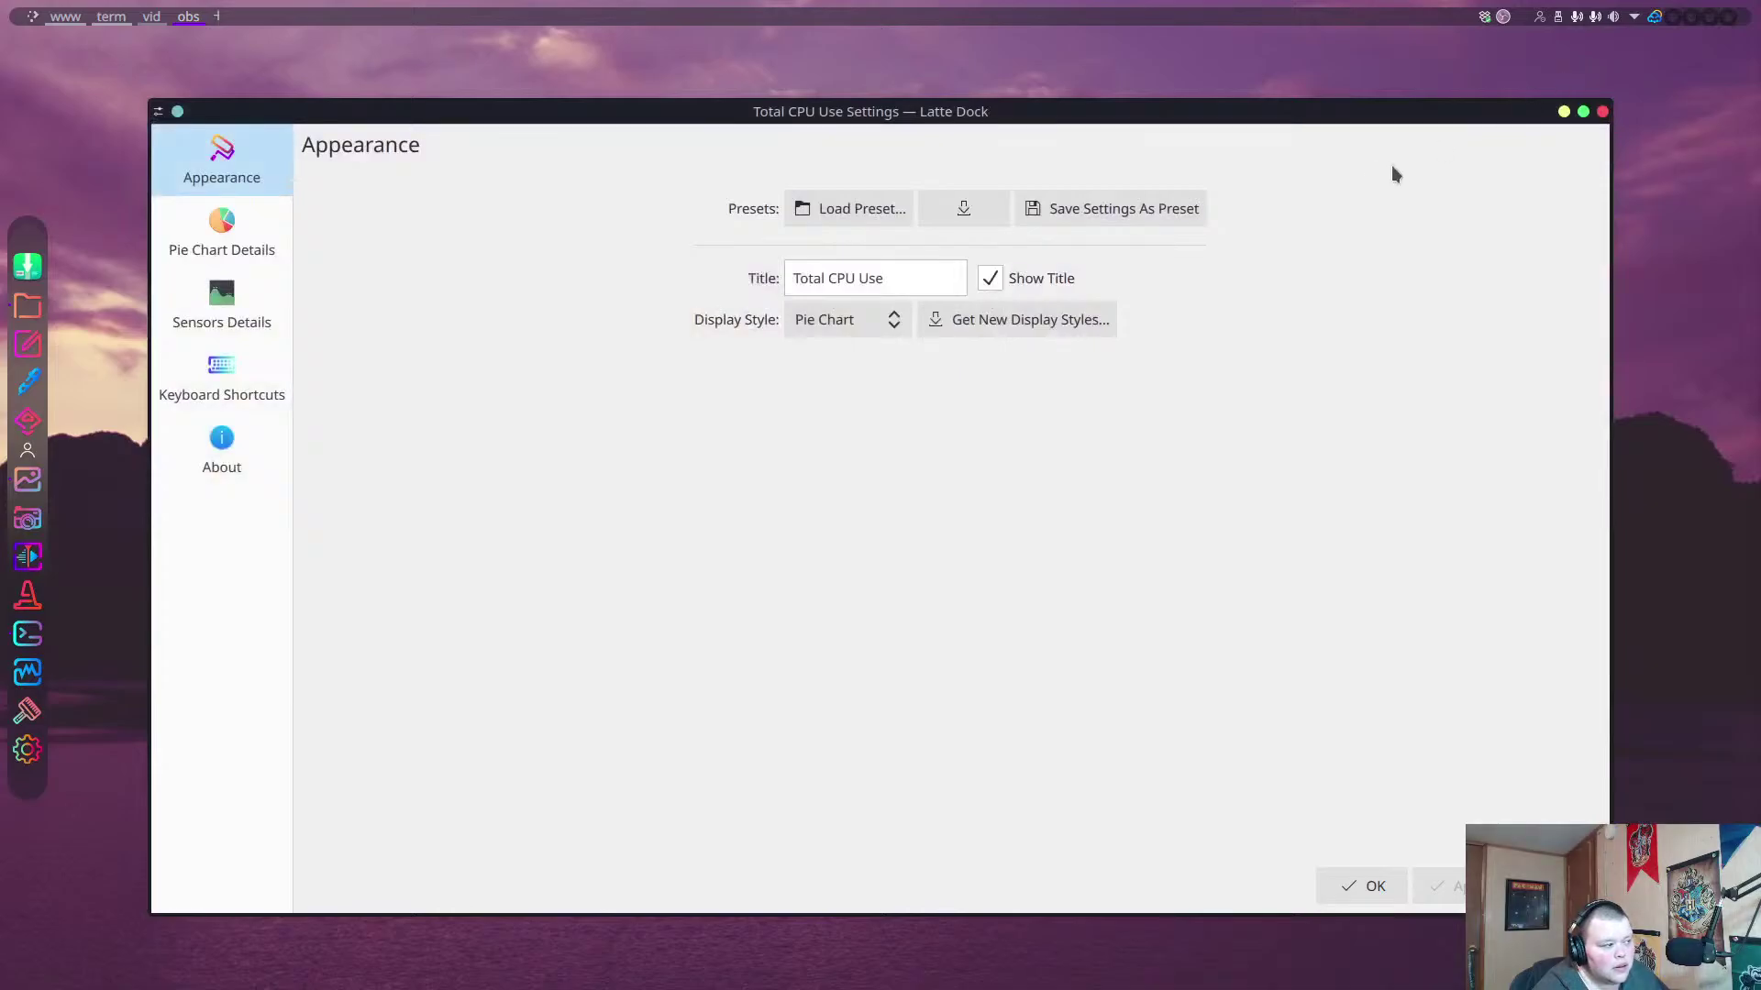
click(1602, 111)
Remove the Total CPU Use, Network speed and Memory Usage widgets from the top dock.
right_click(1696, 22)
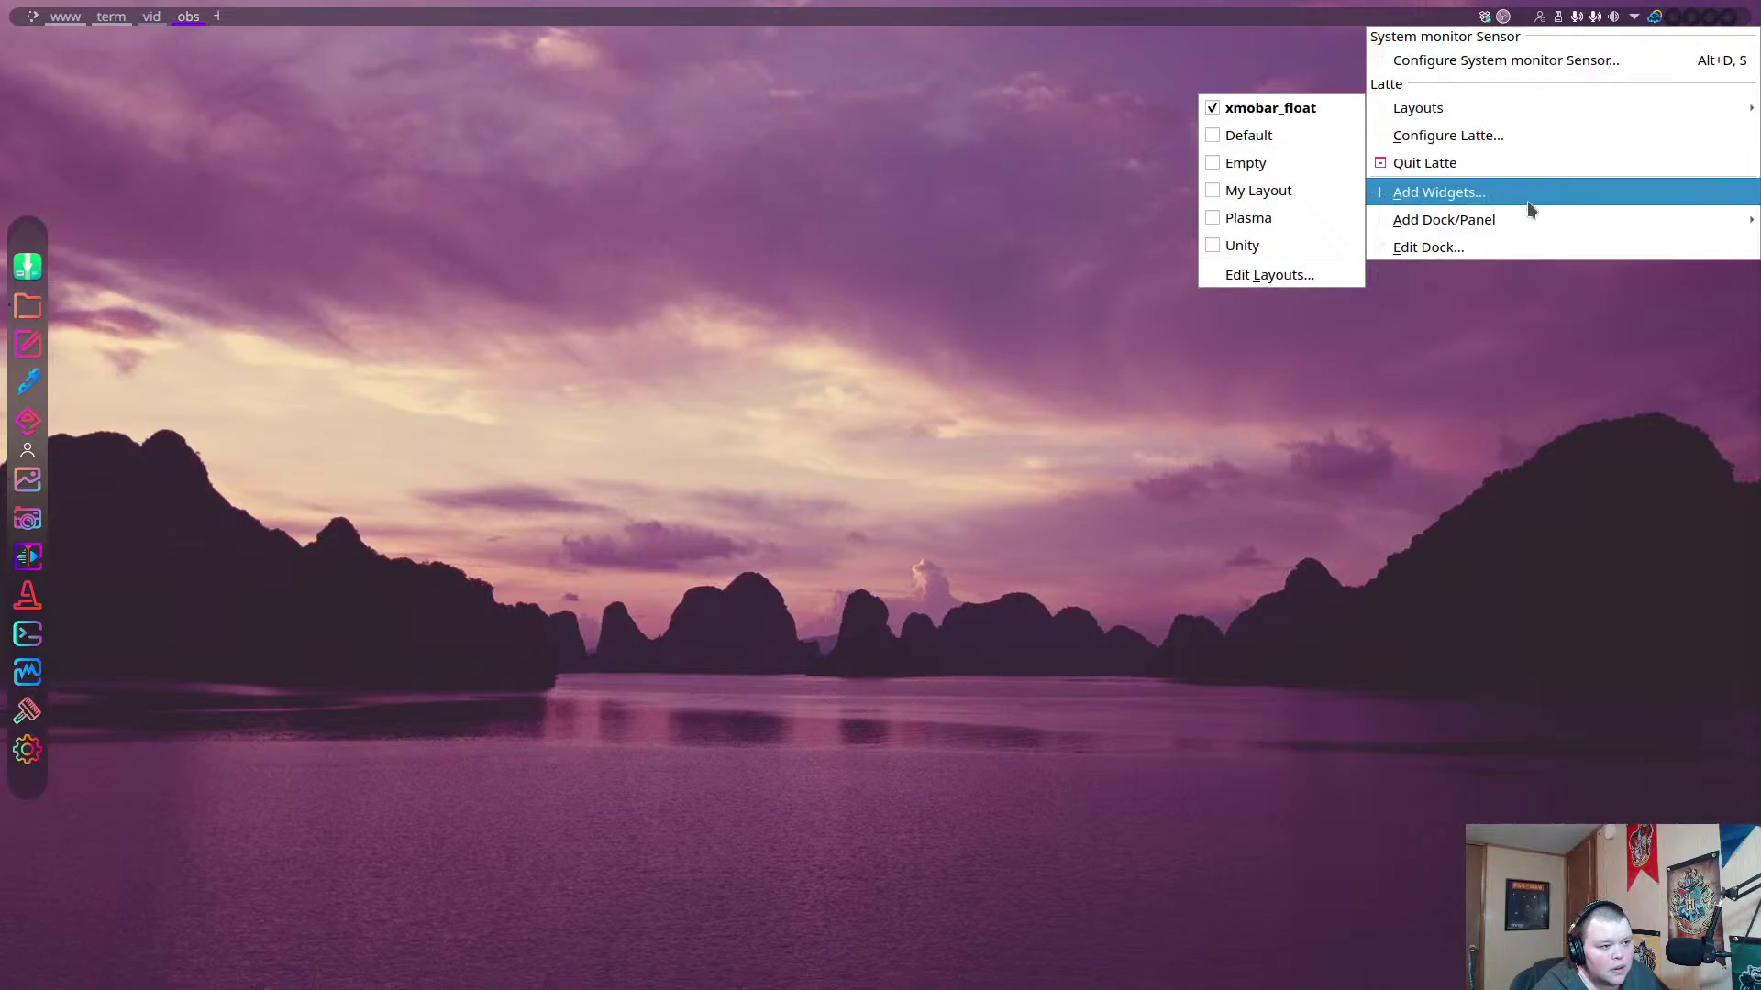
click(1467, 247)
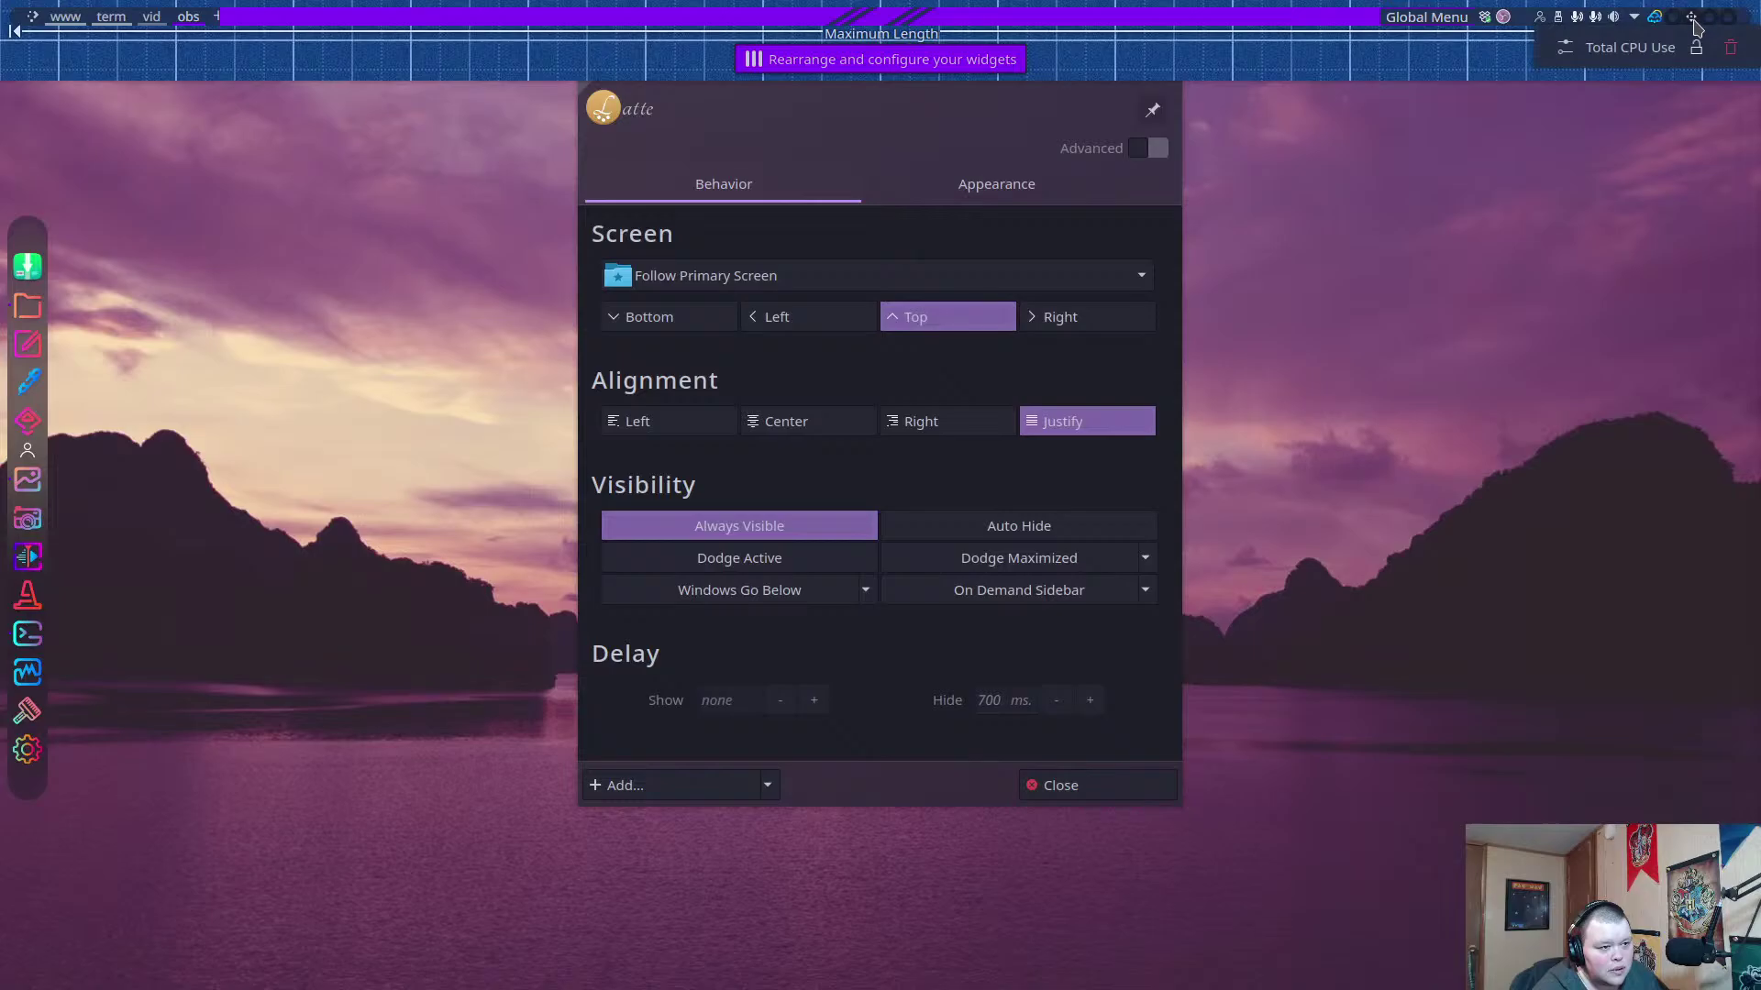
click(1725, 48)
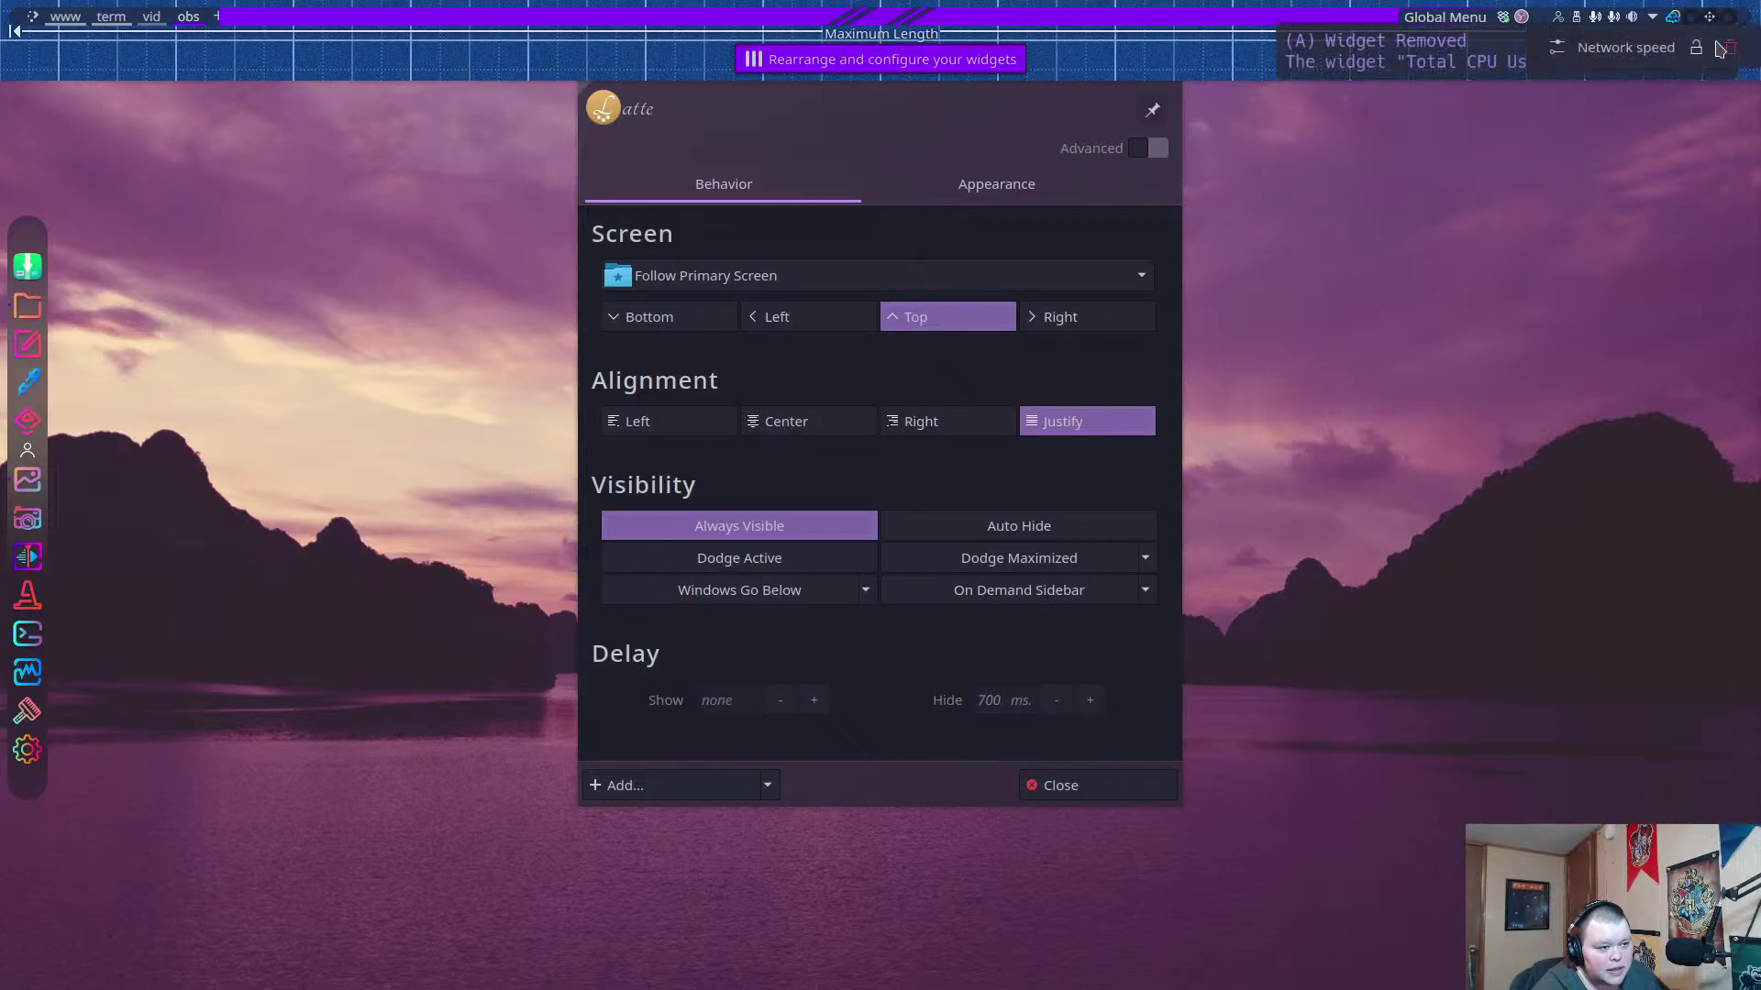
click(1724, 47)
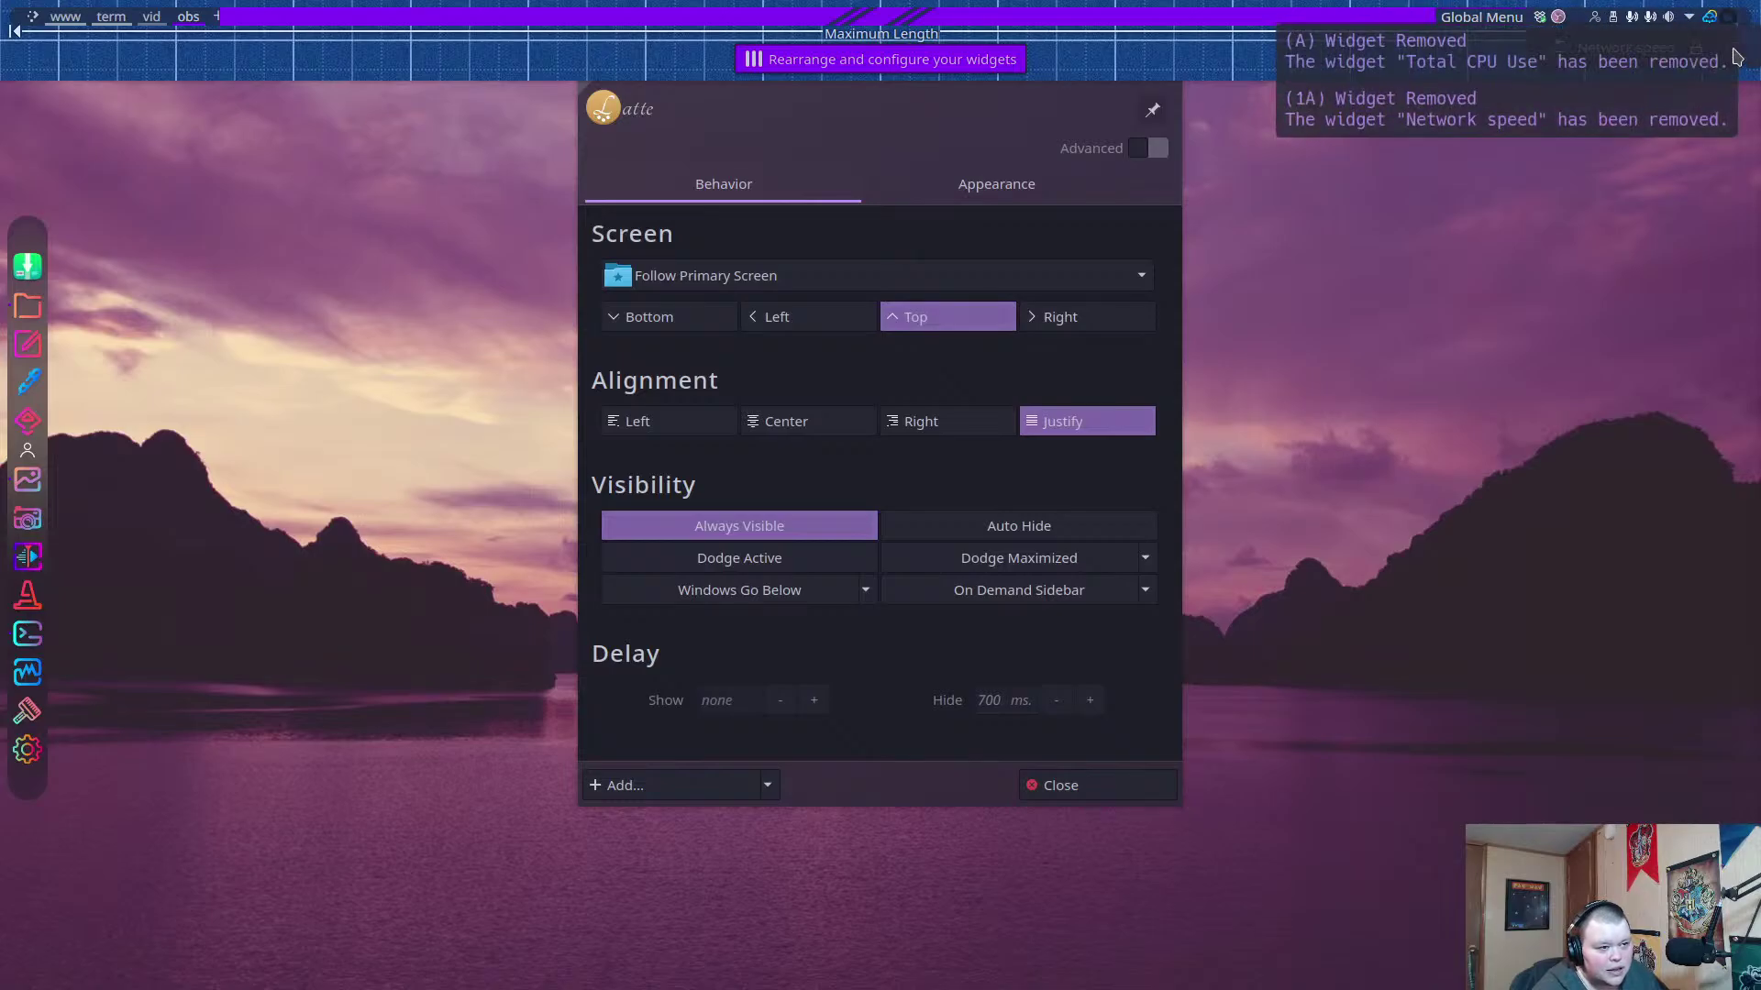
click(1724, 47)
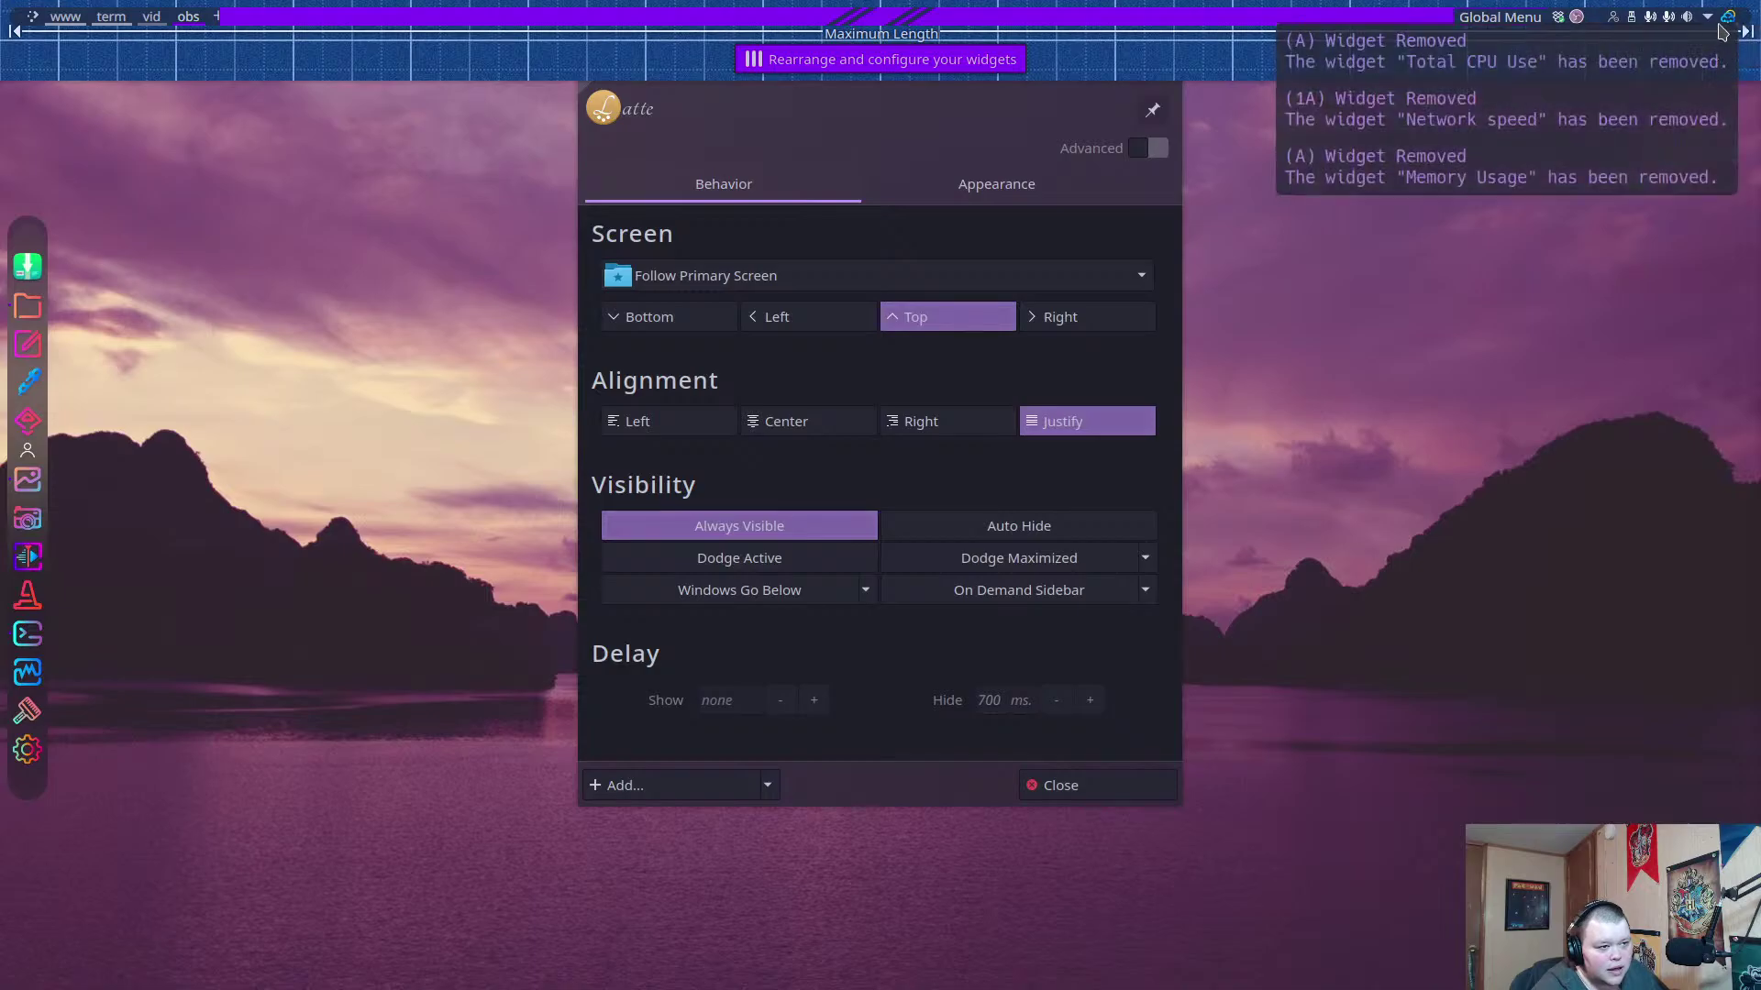
mouse_move(1728, 20)
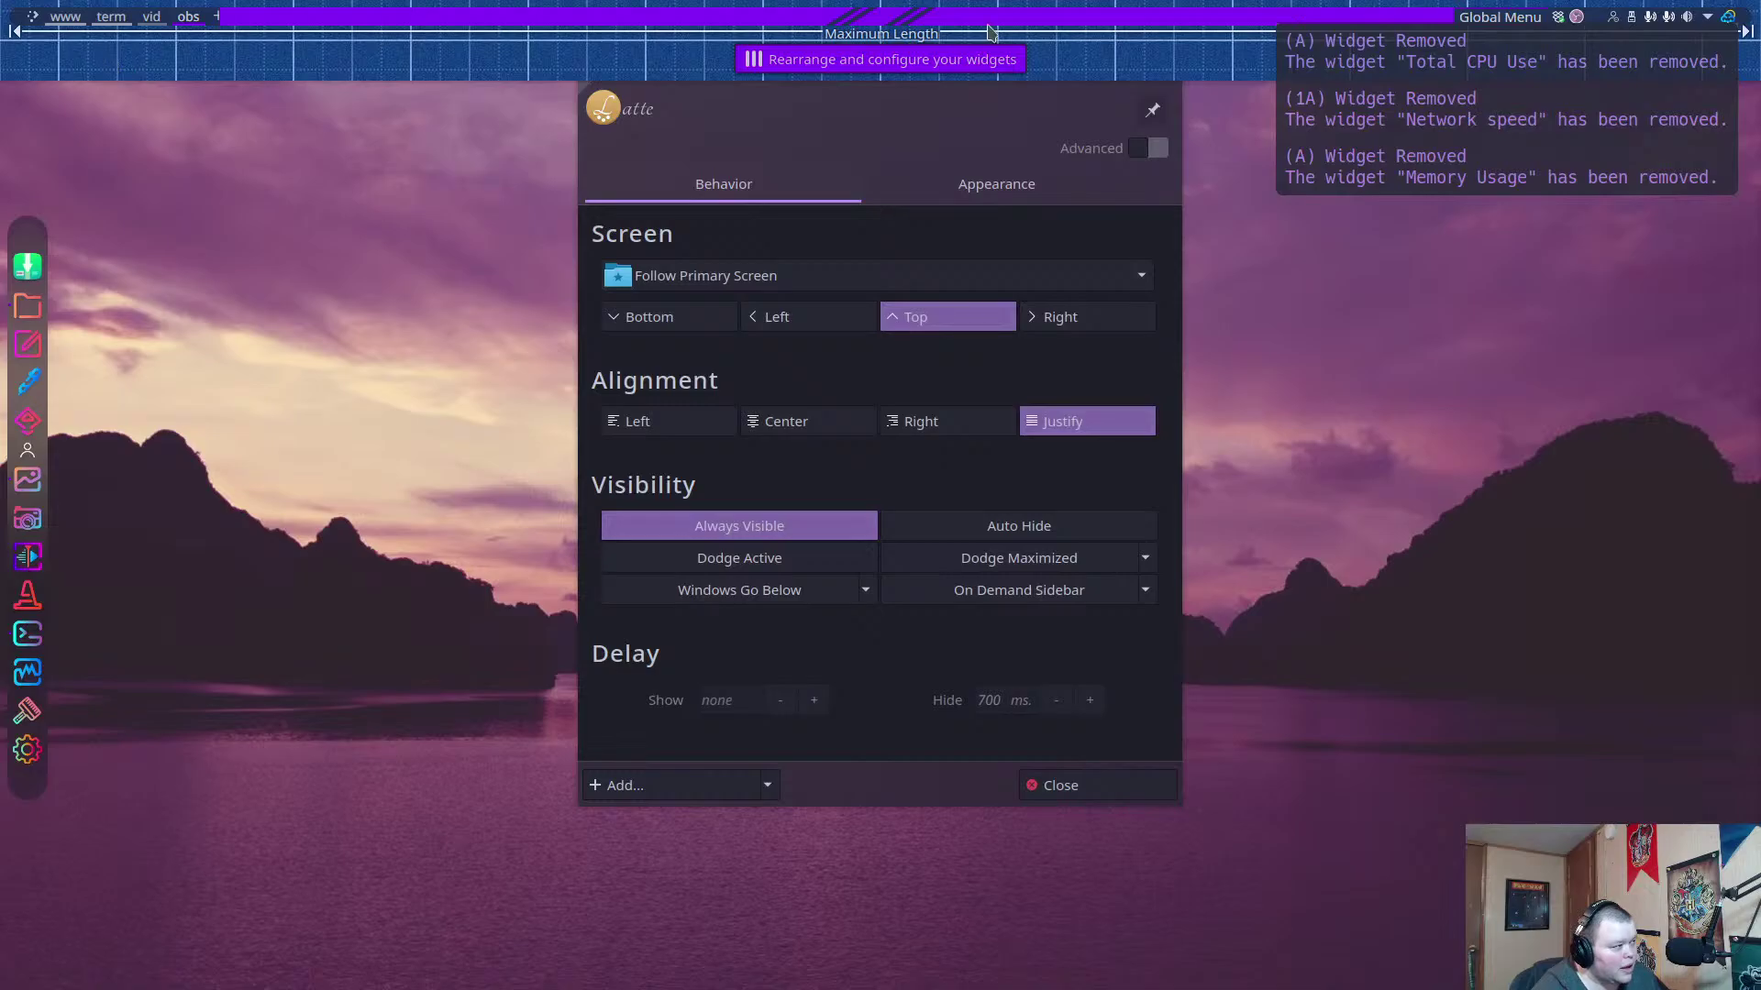
Find the Better inline clock widget by searching for "better" and add it at the far end of the top dock.
right_click(1458, 17)
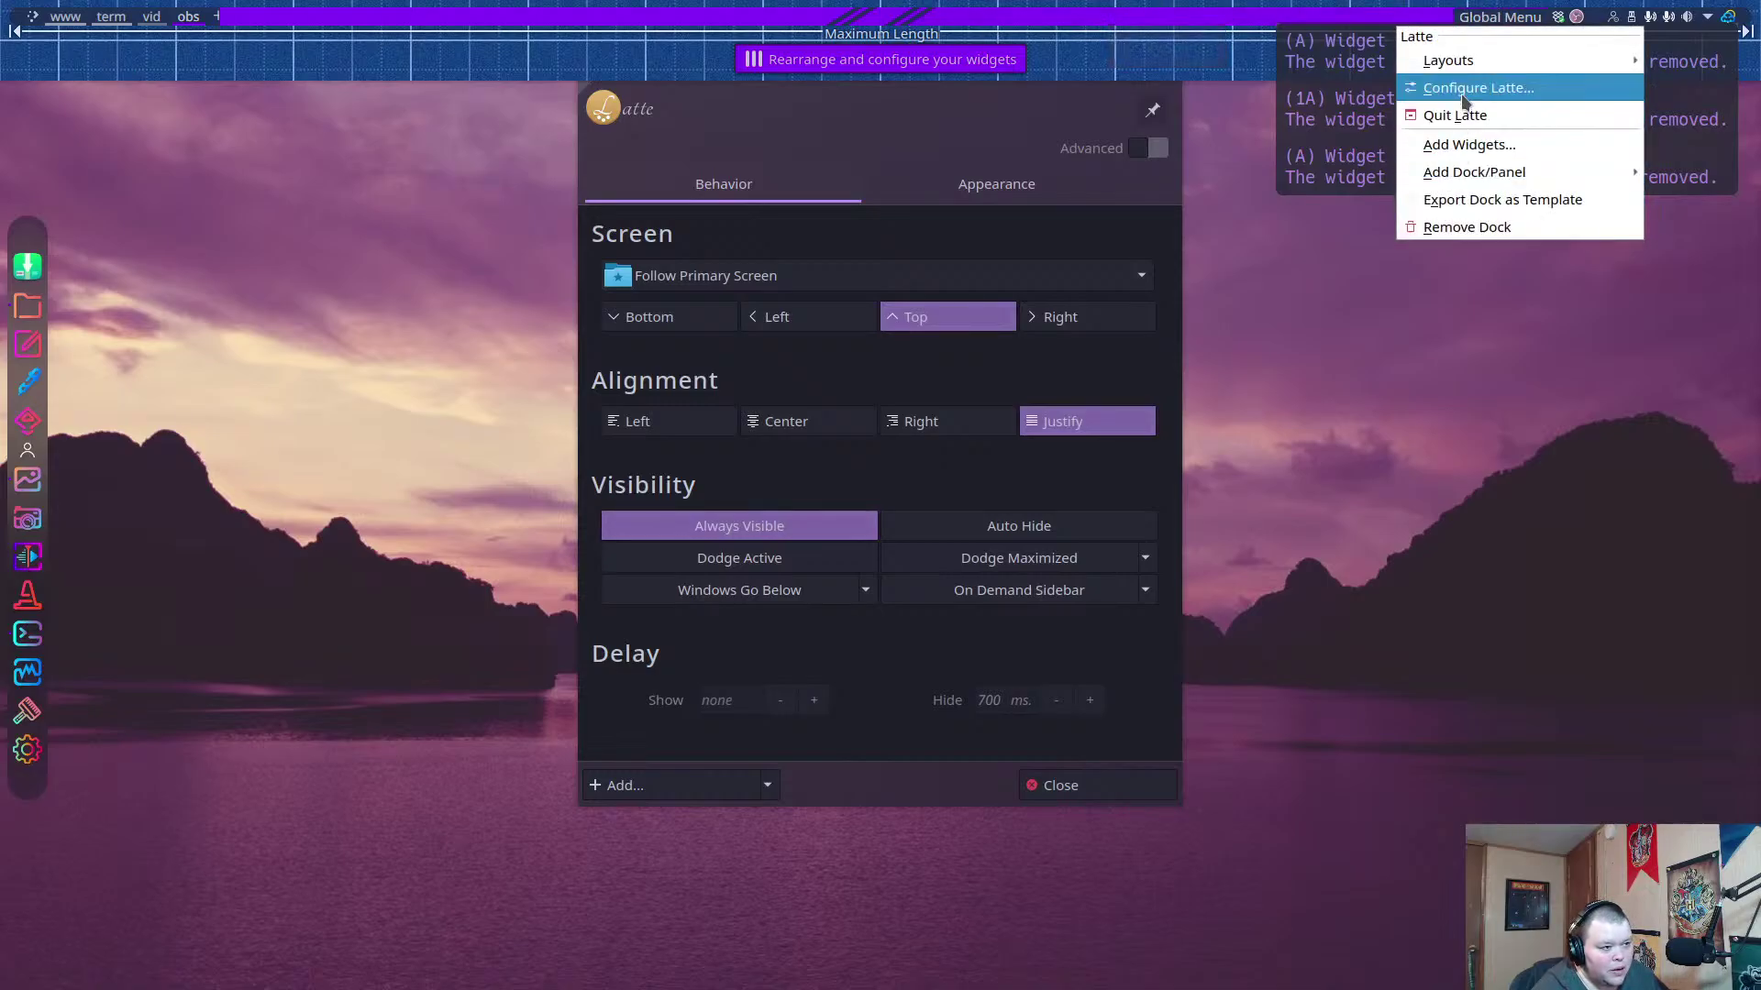
mouse_move(1467, 63)
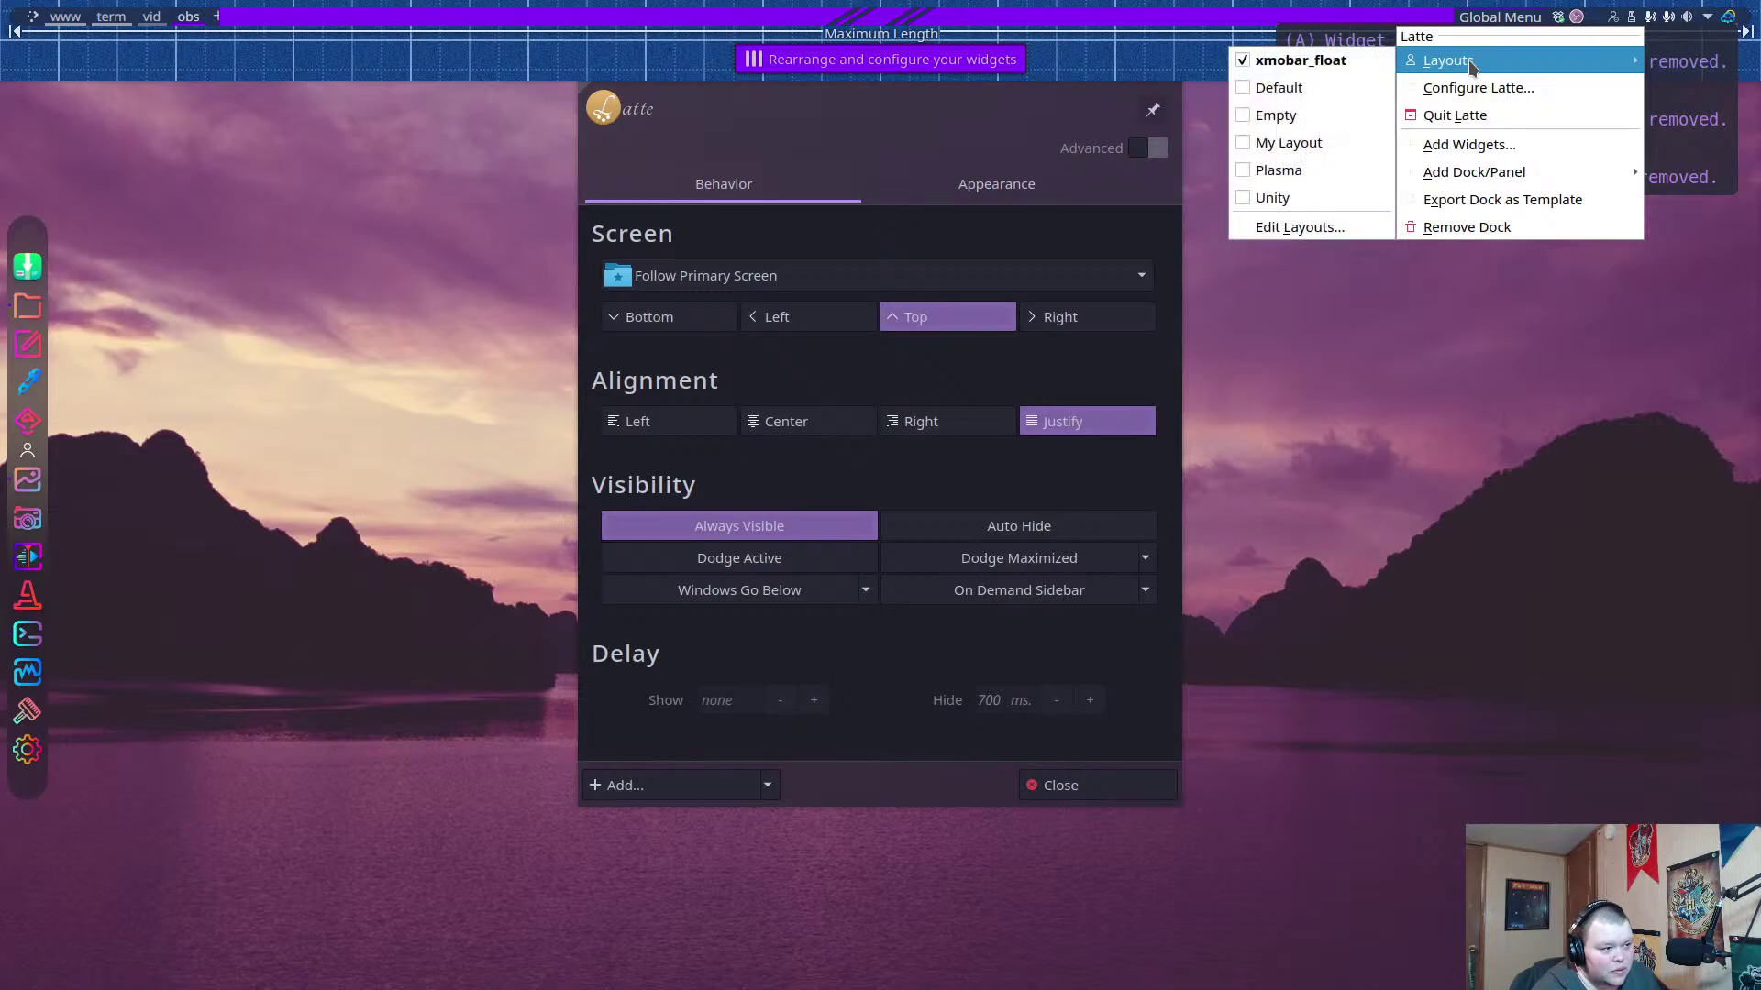
click(1471, 144)
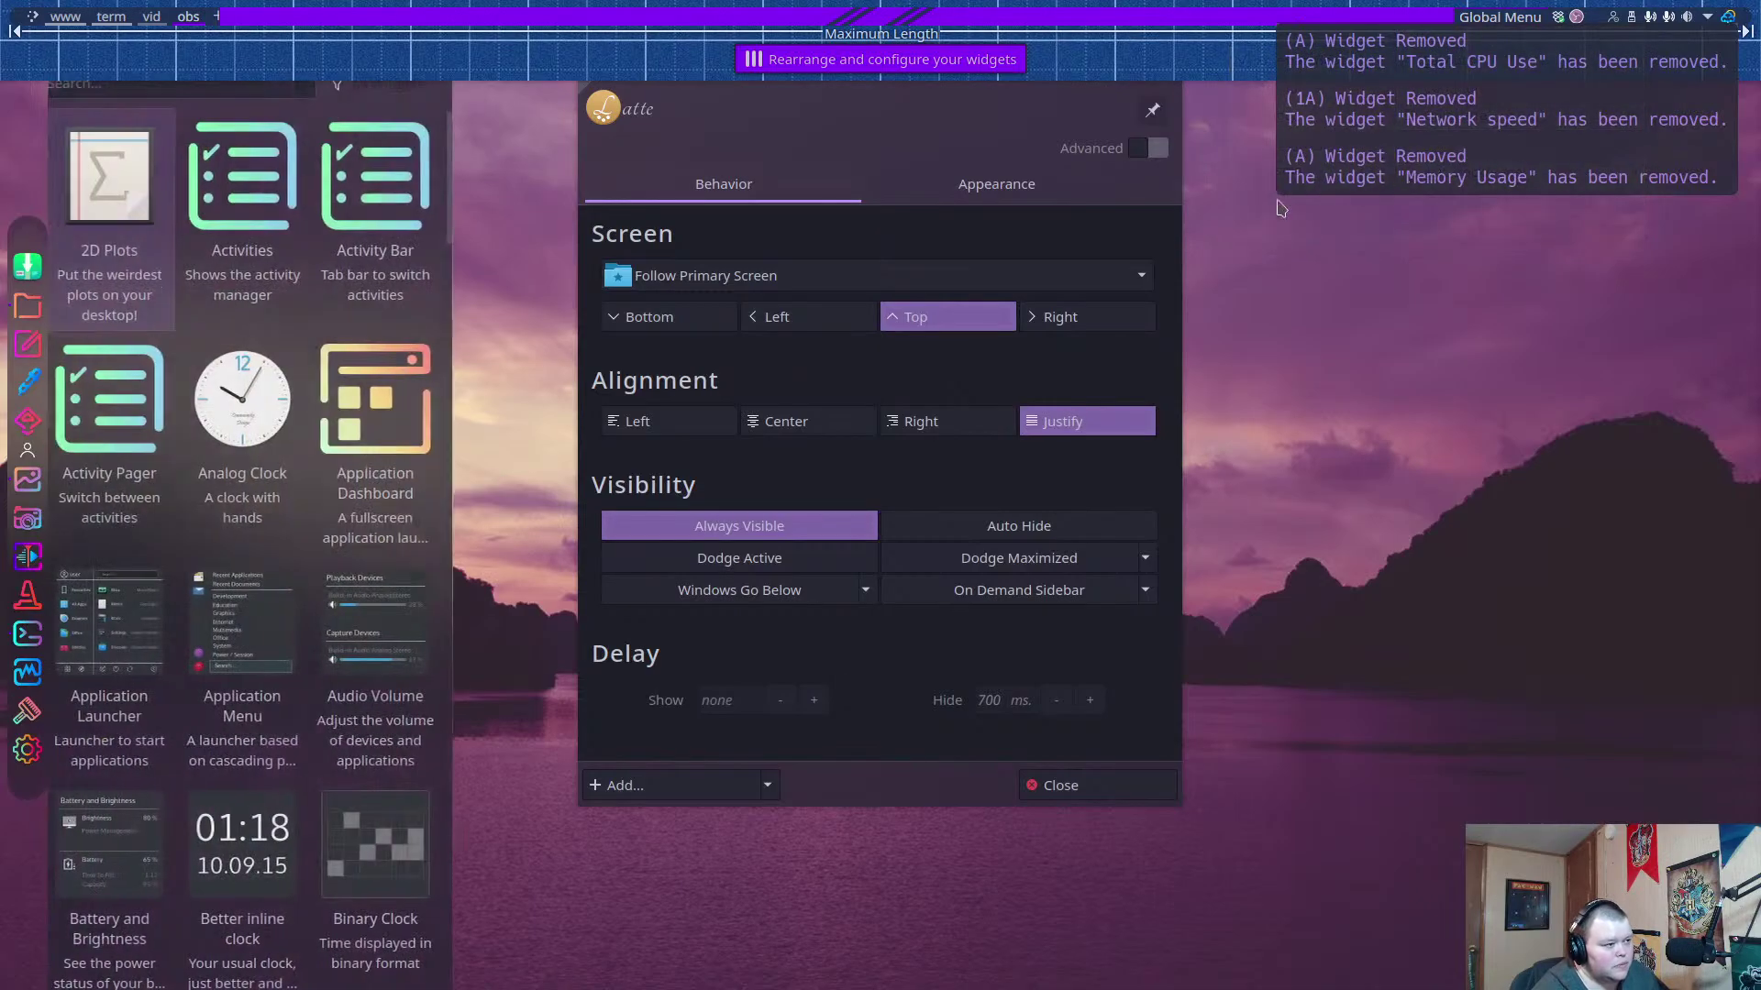
text(better)
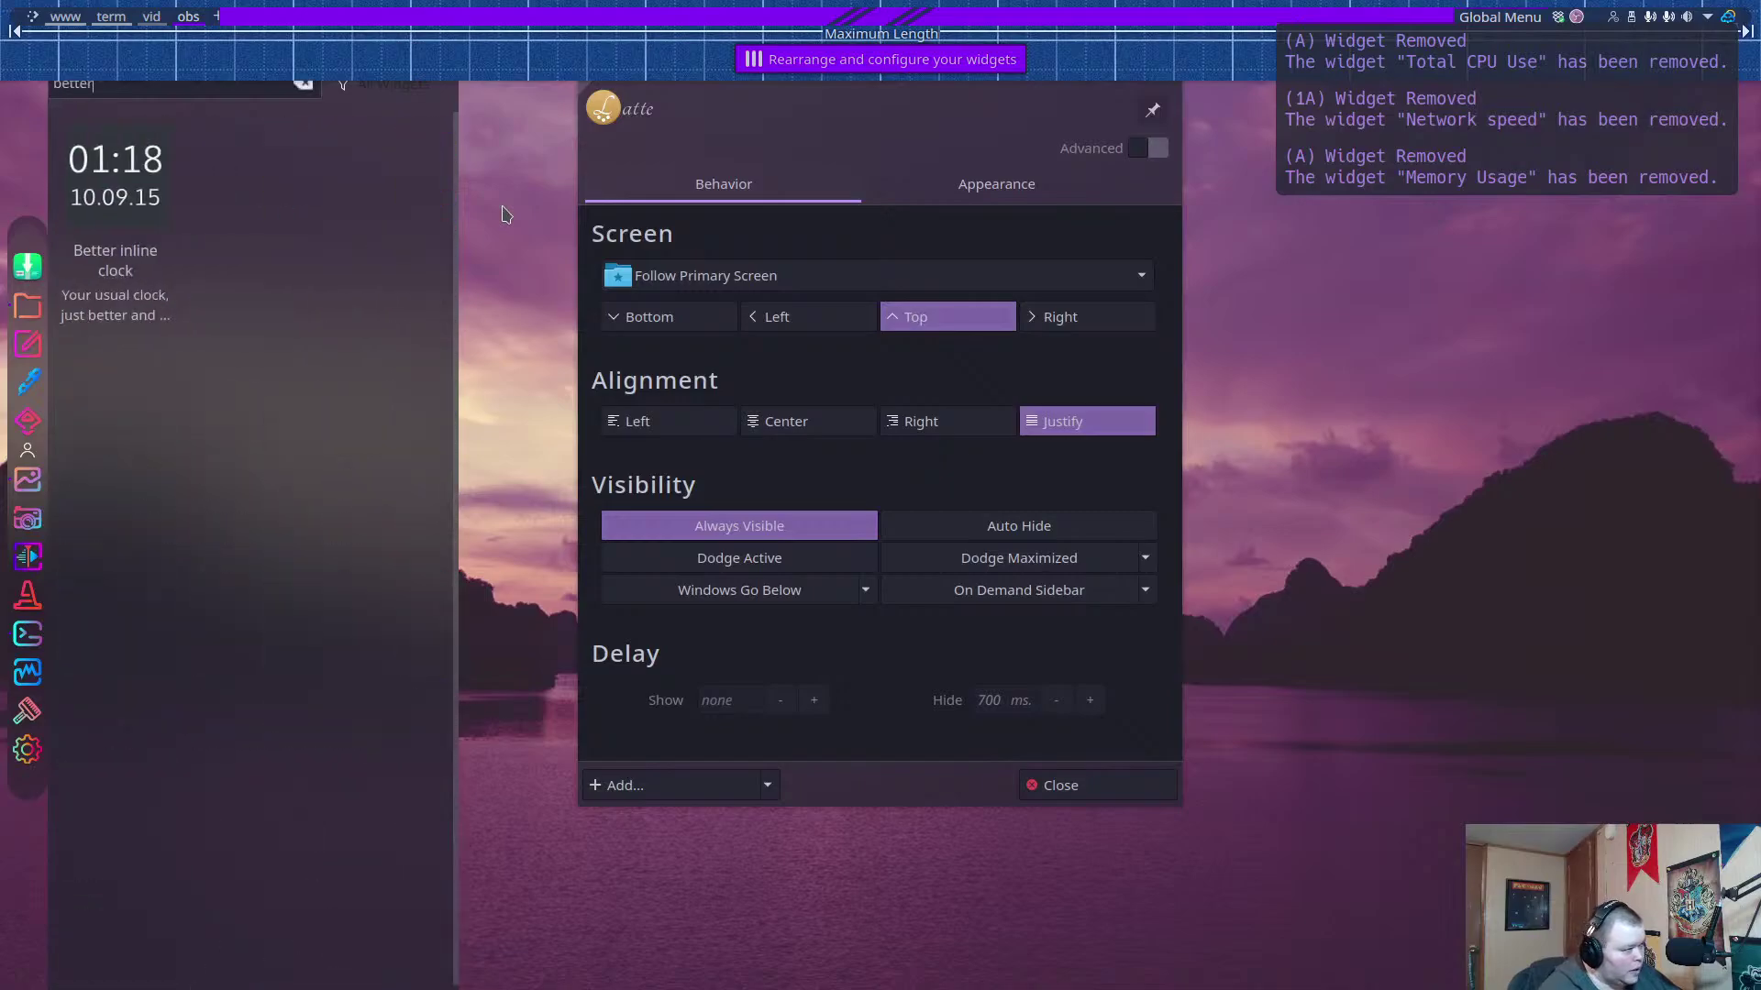
drag(92, 195, 1726, 26)
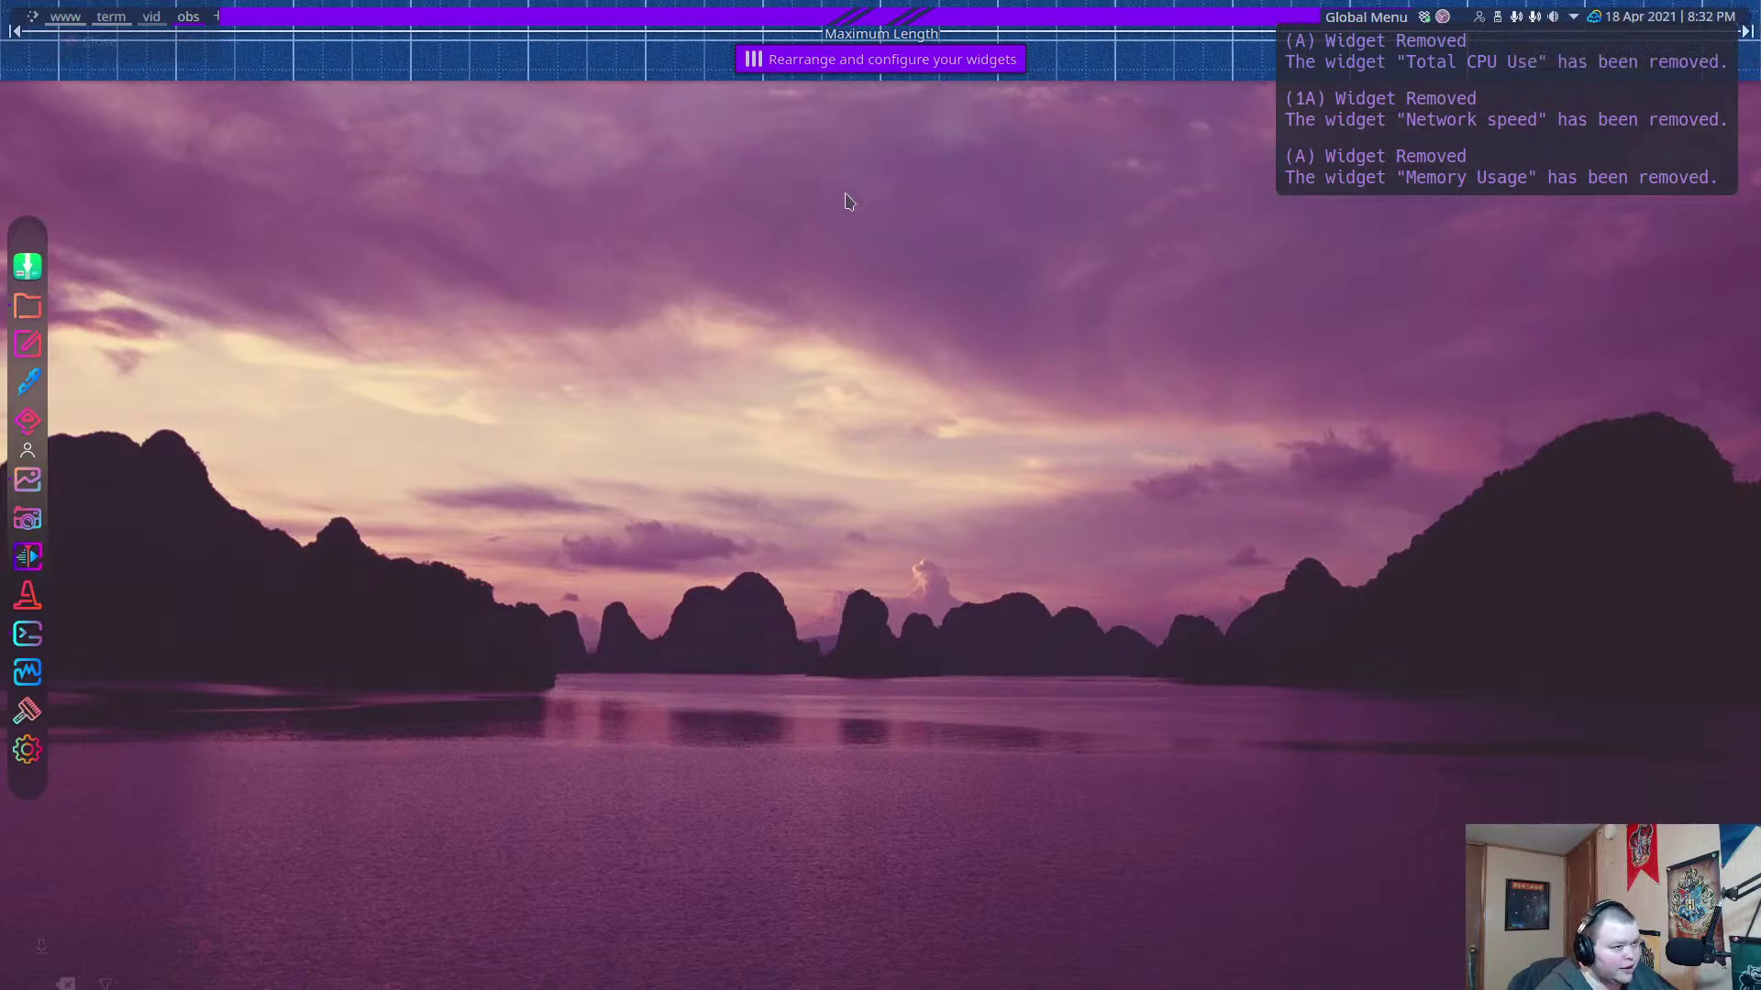
mouse_move(1181, 23)
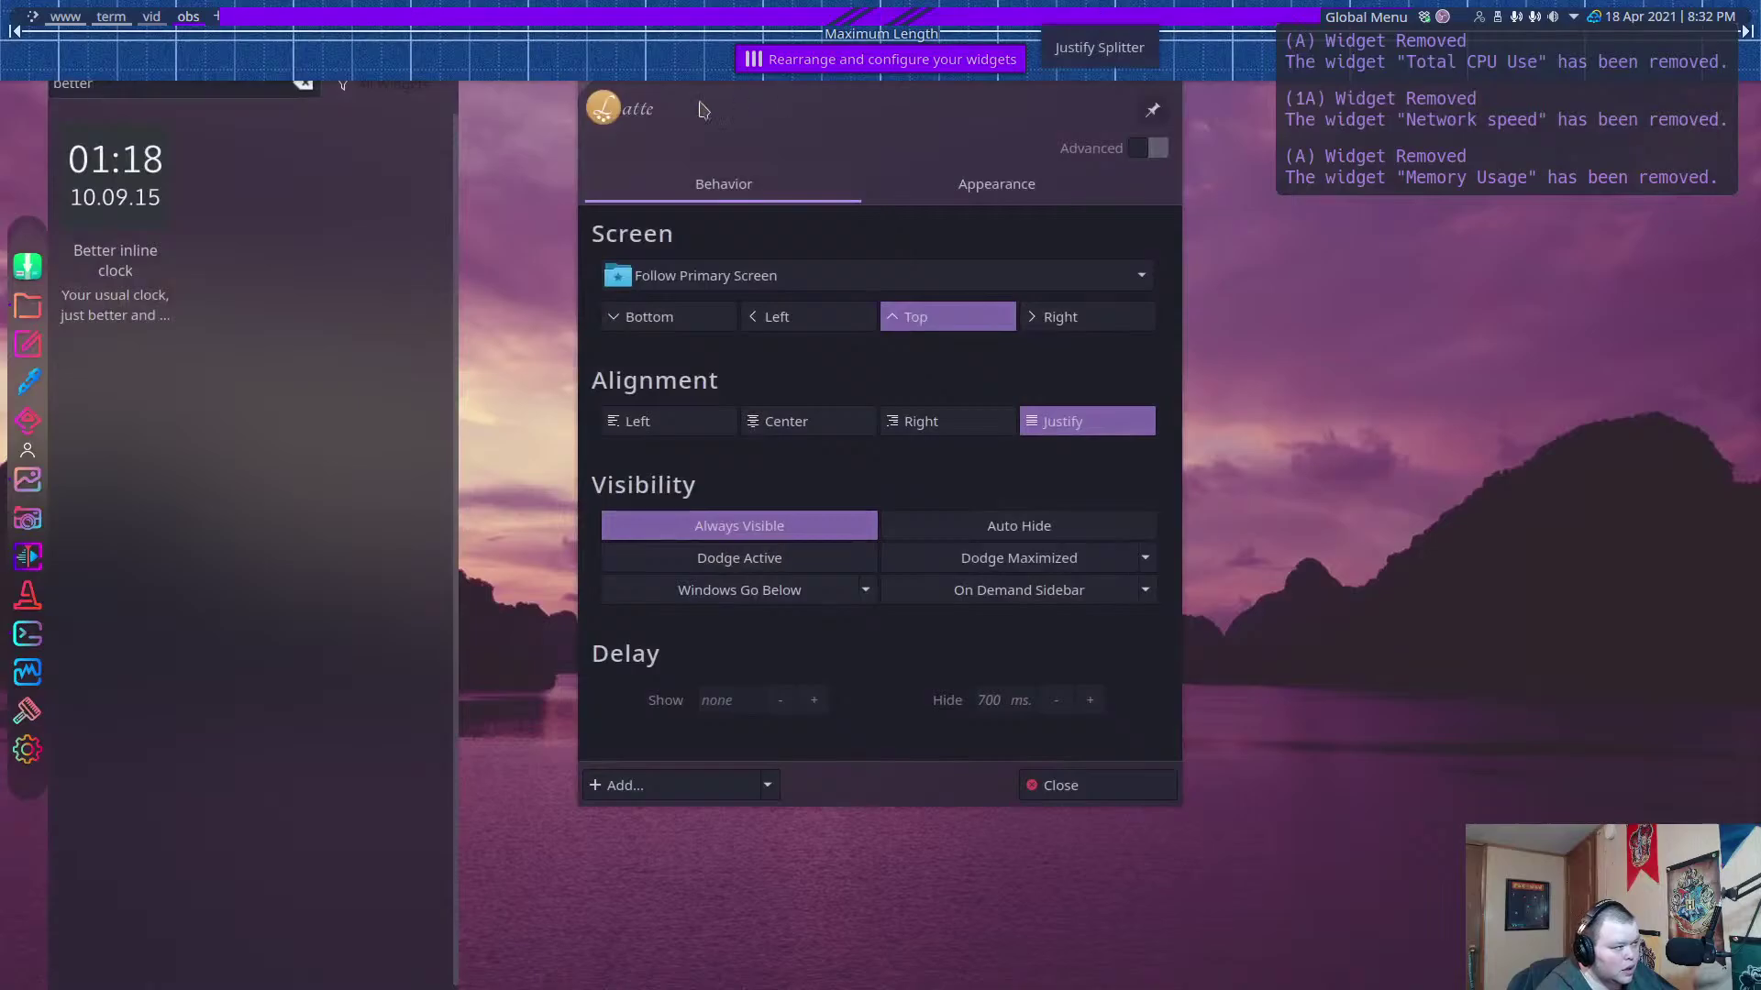
click(502, 66)
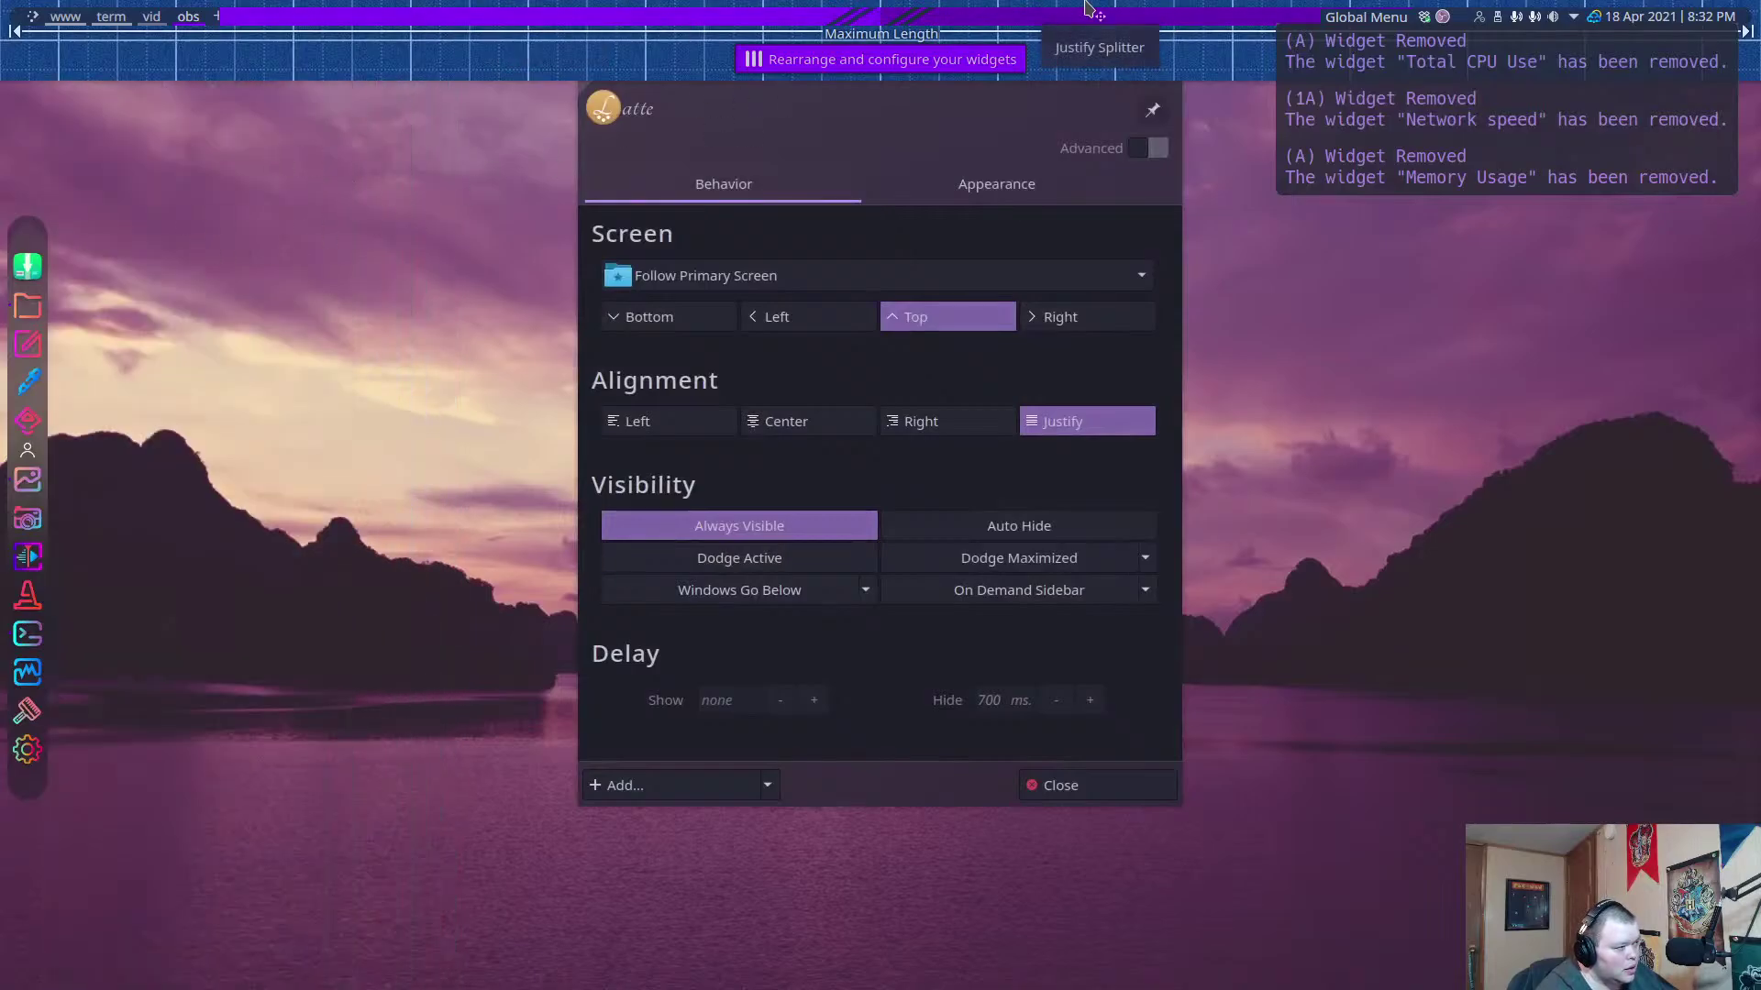
Add a Latte Spacer between the system tray and the clock, and dismiss the widget removal notifications.
right_click(1301, 25)
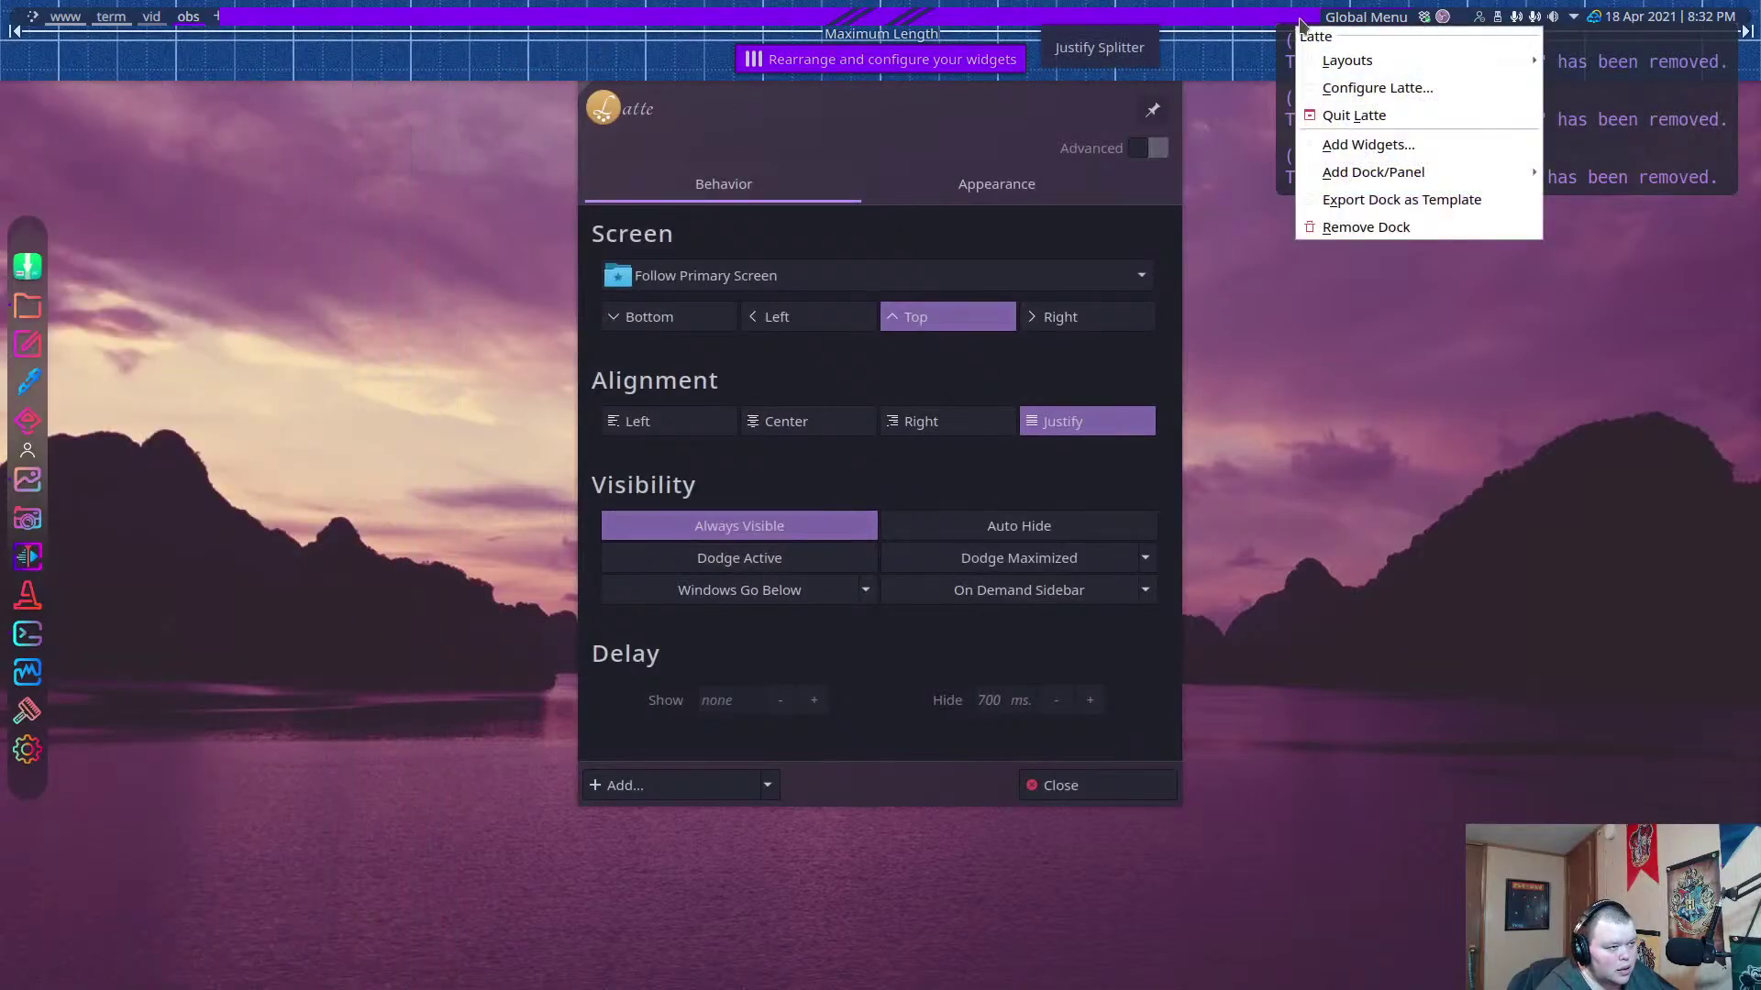
click(1338, 144)
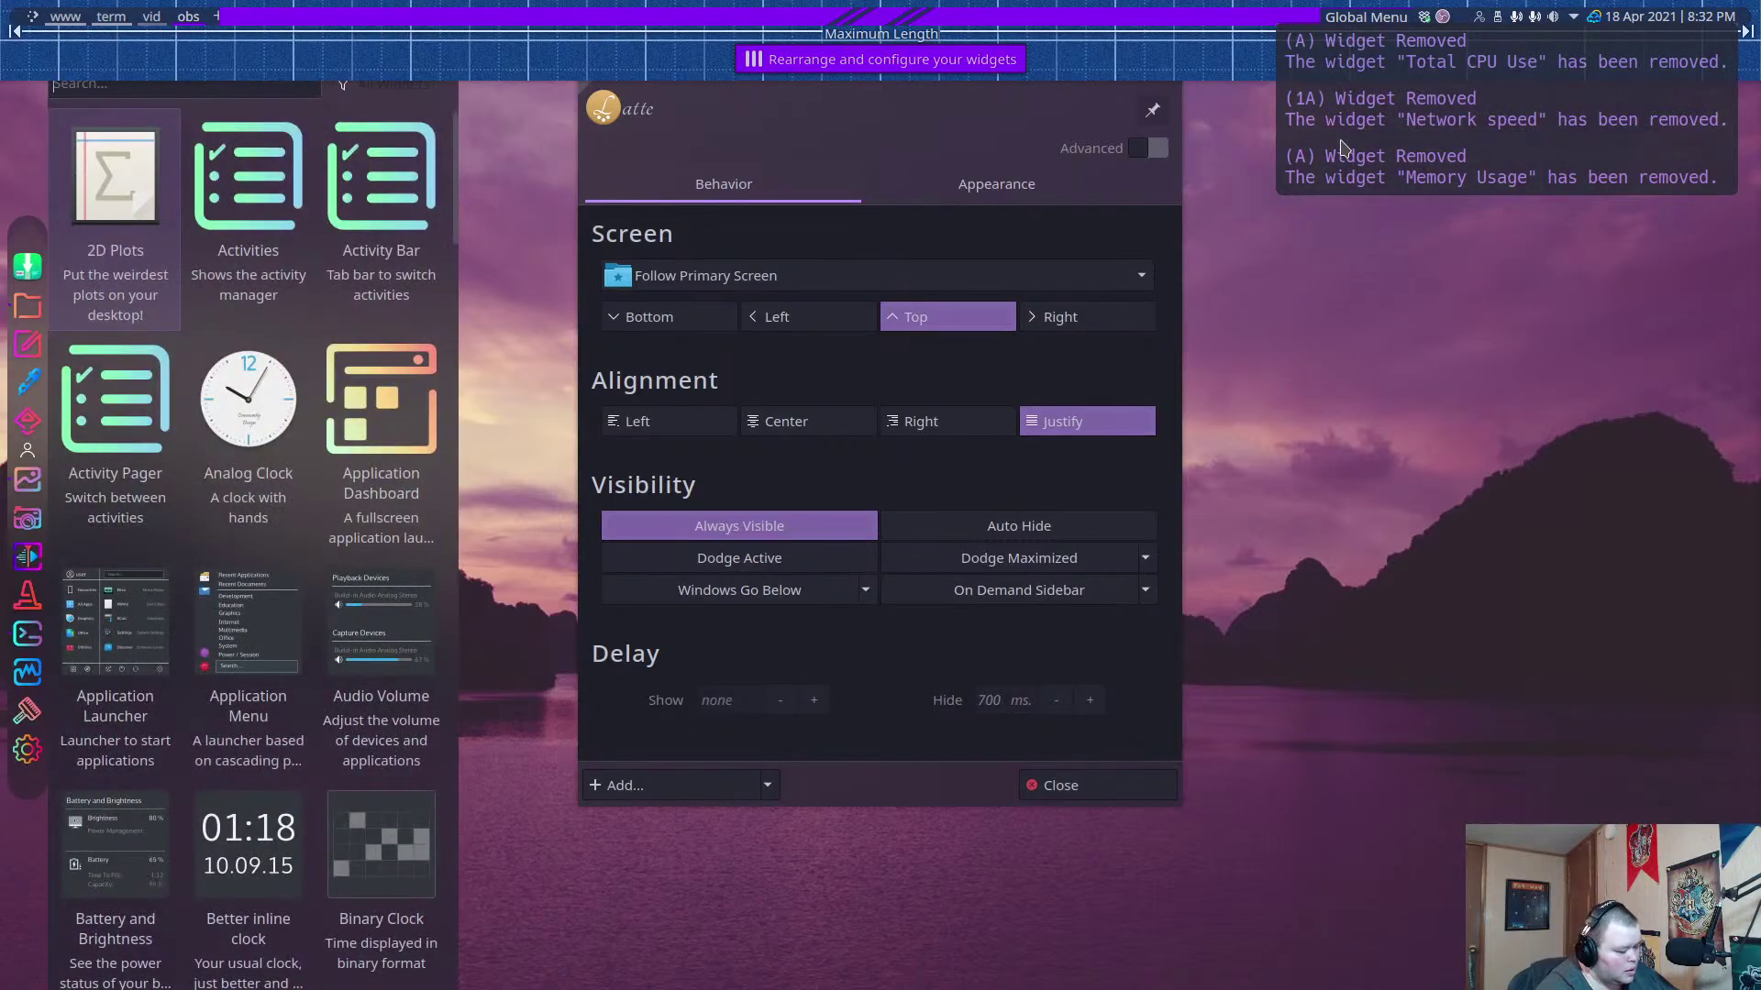
text(latte)
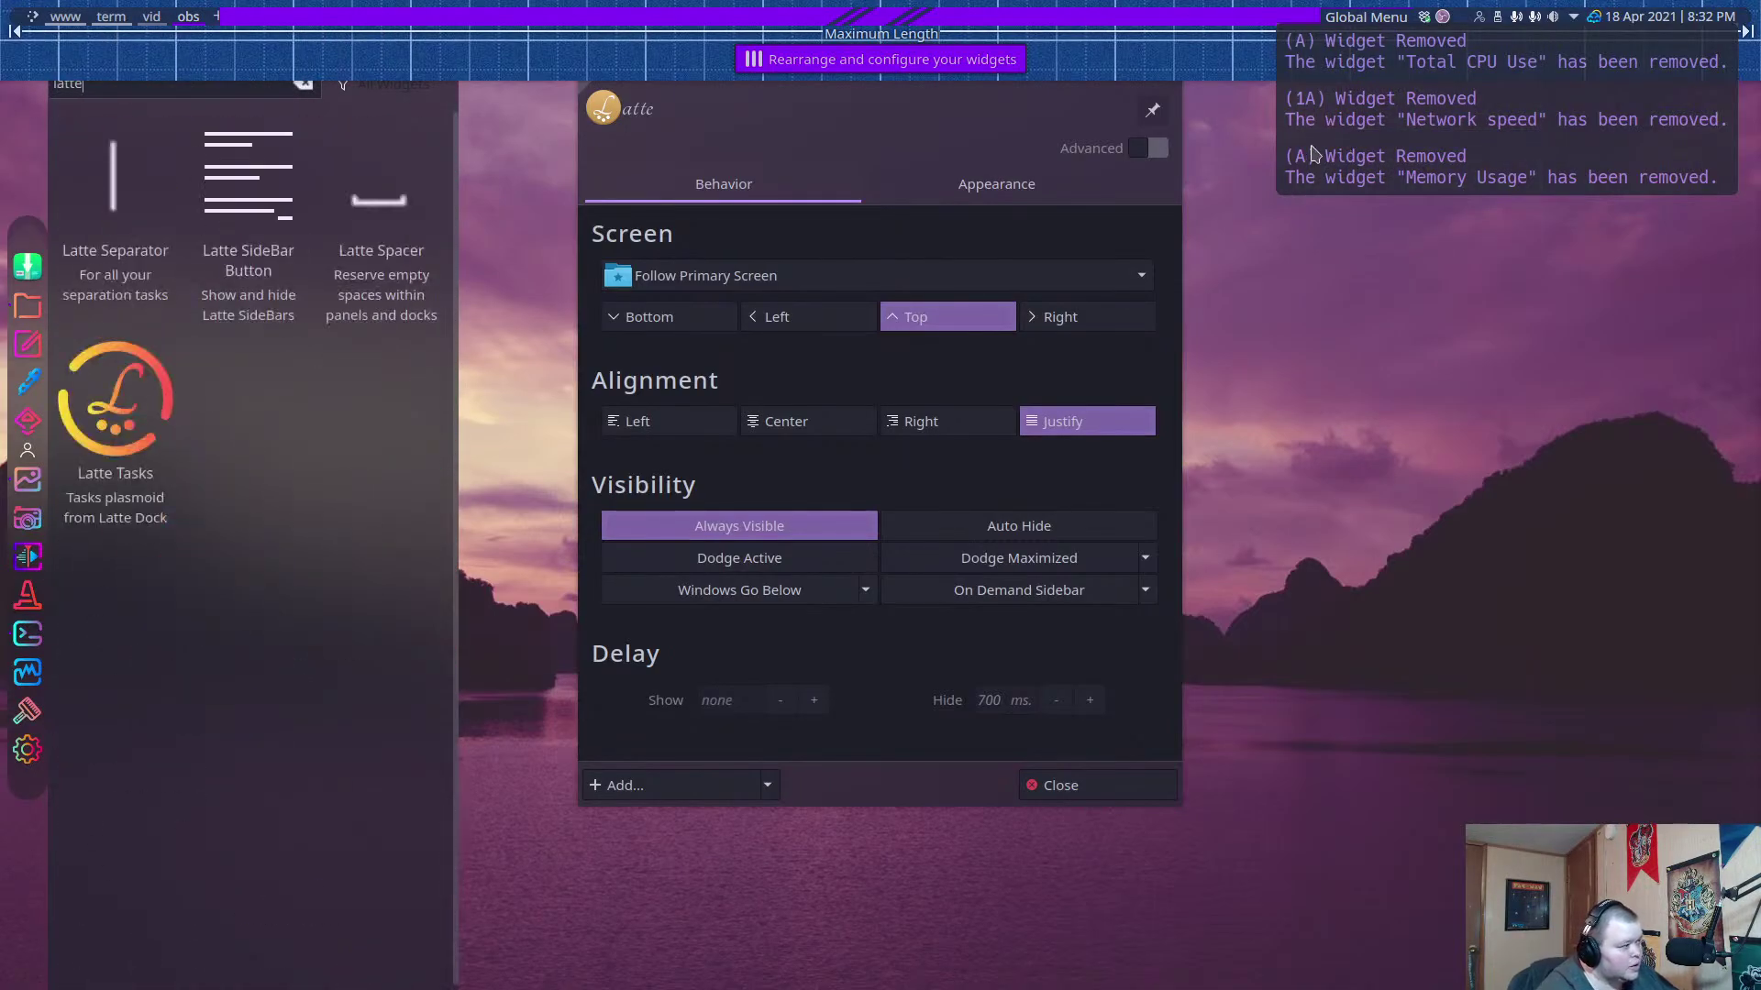
drag(362, 225, 1600, 13)
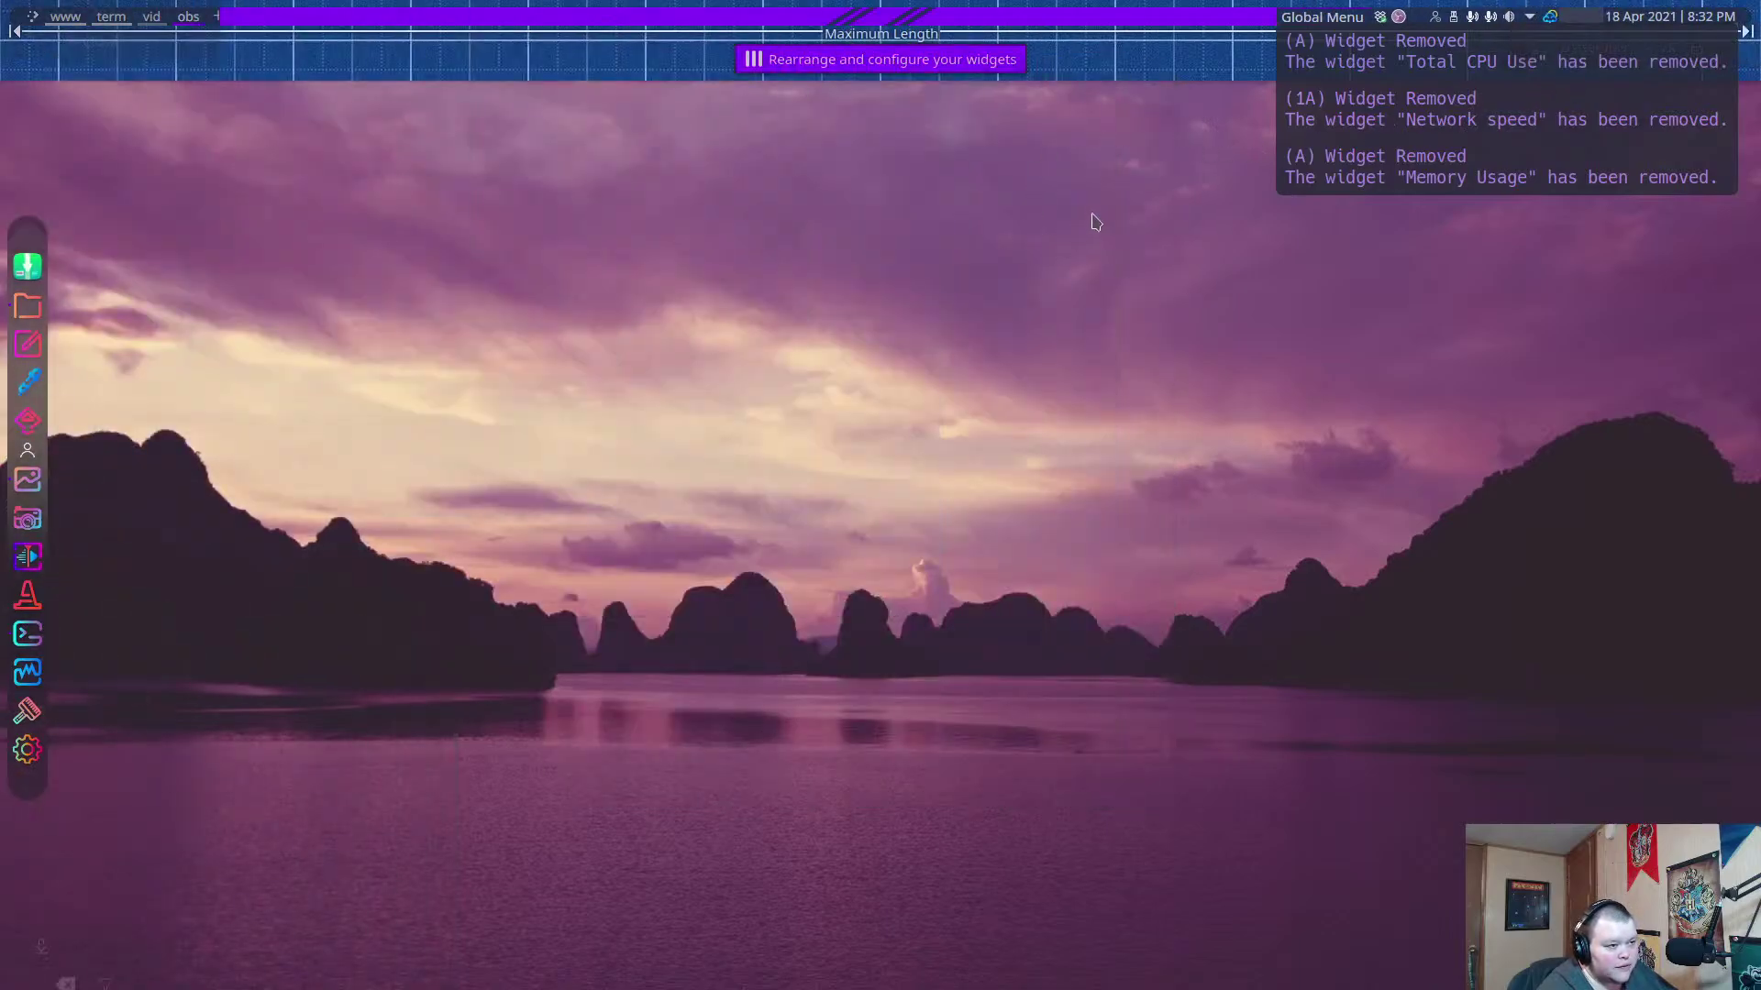
click(1445, 130)
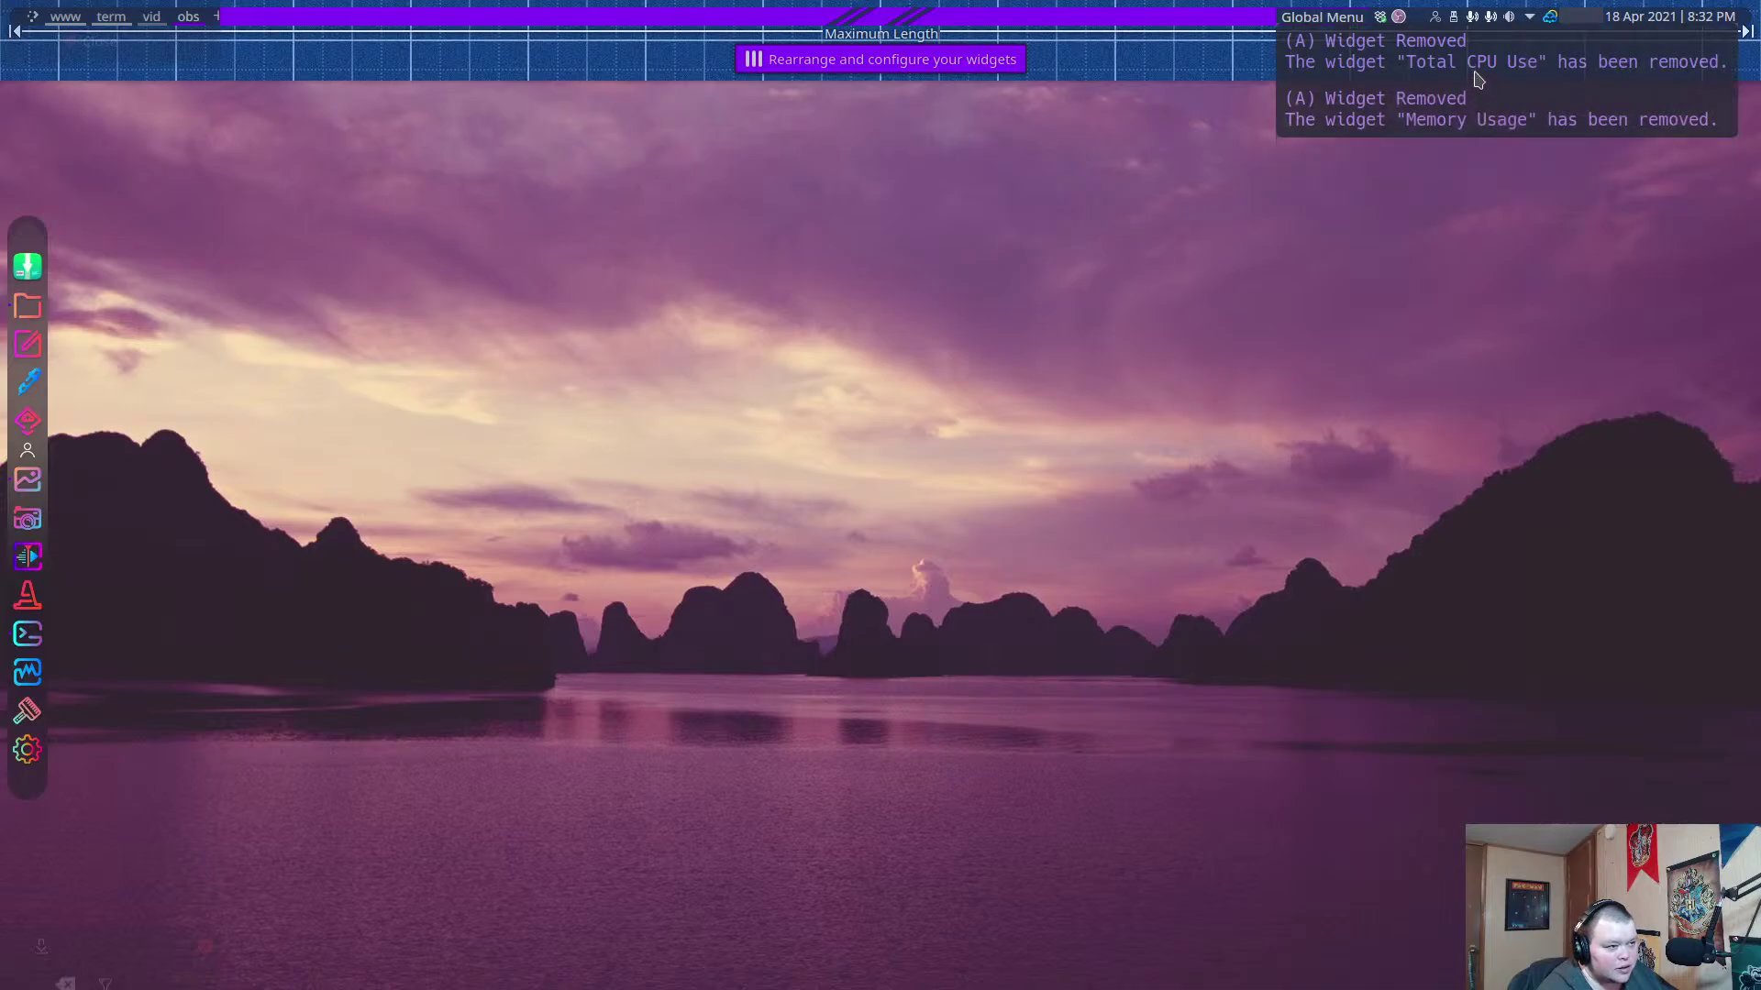
click(1484, 65)
click(1487, 66)
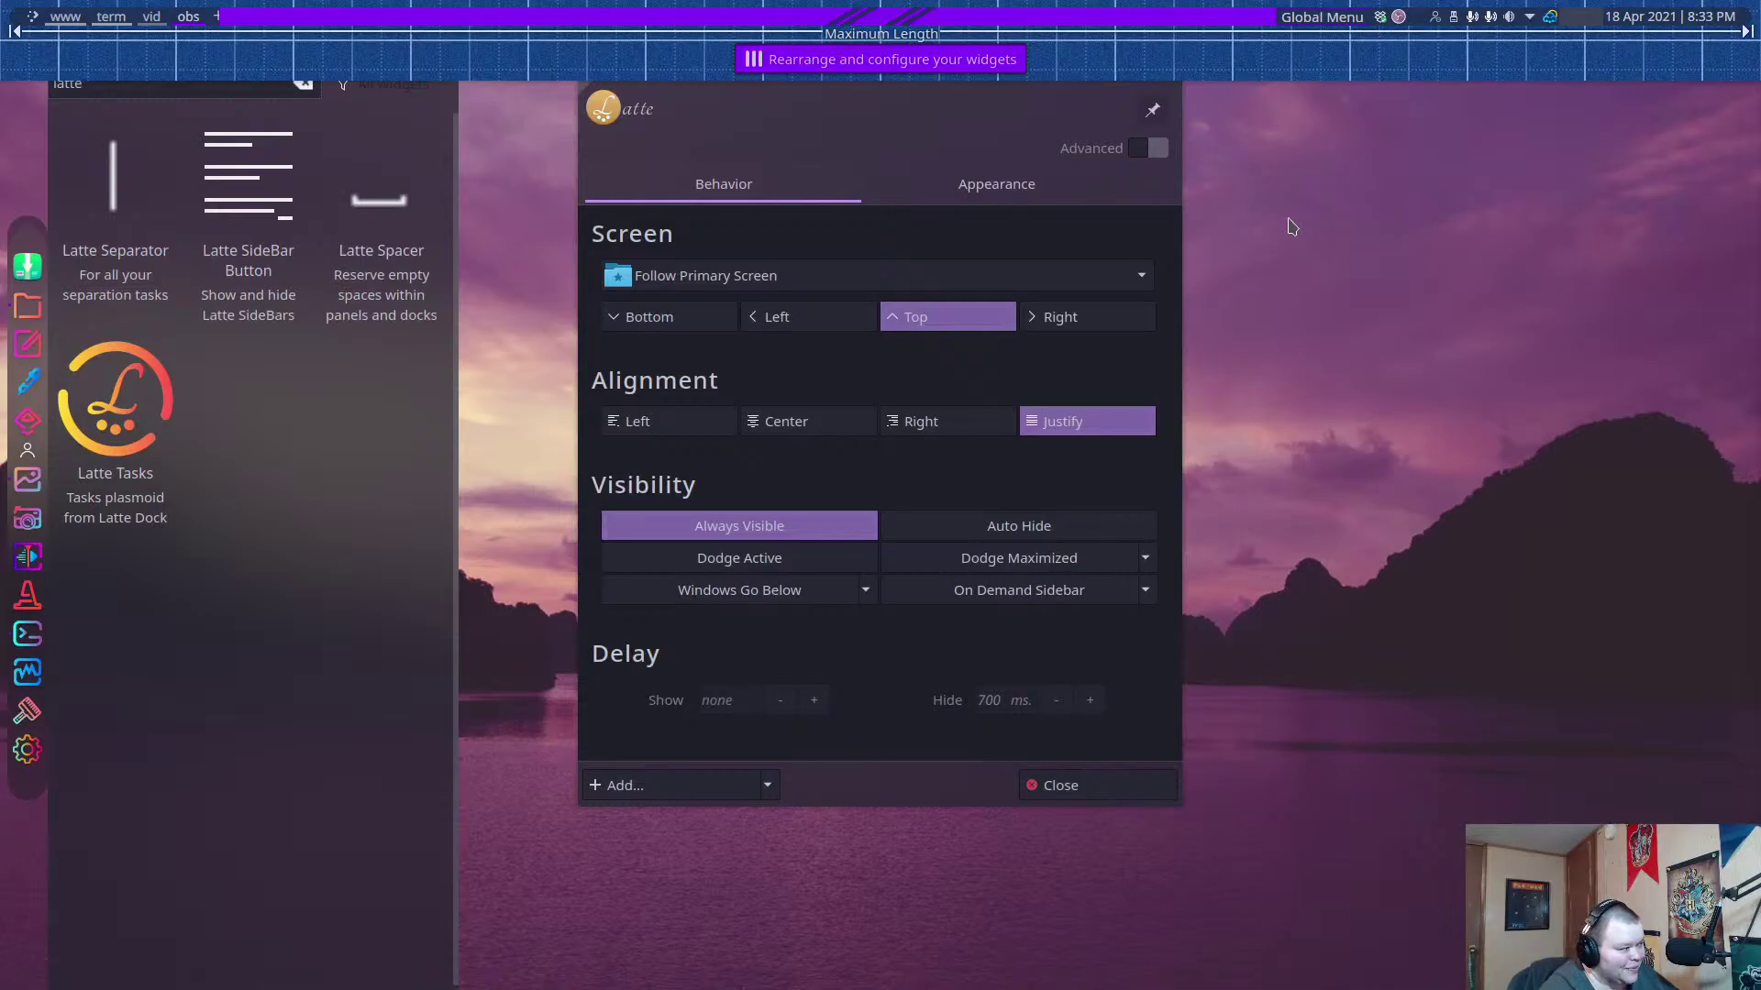
click(555, 161)
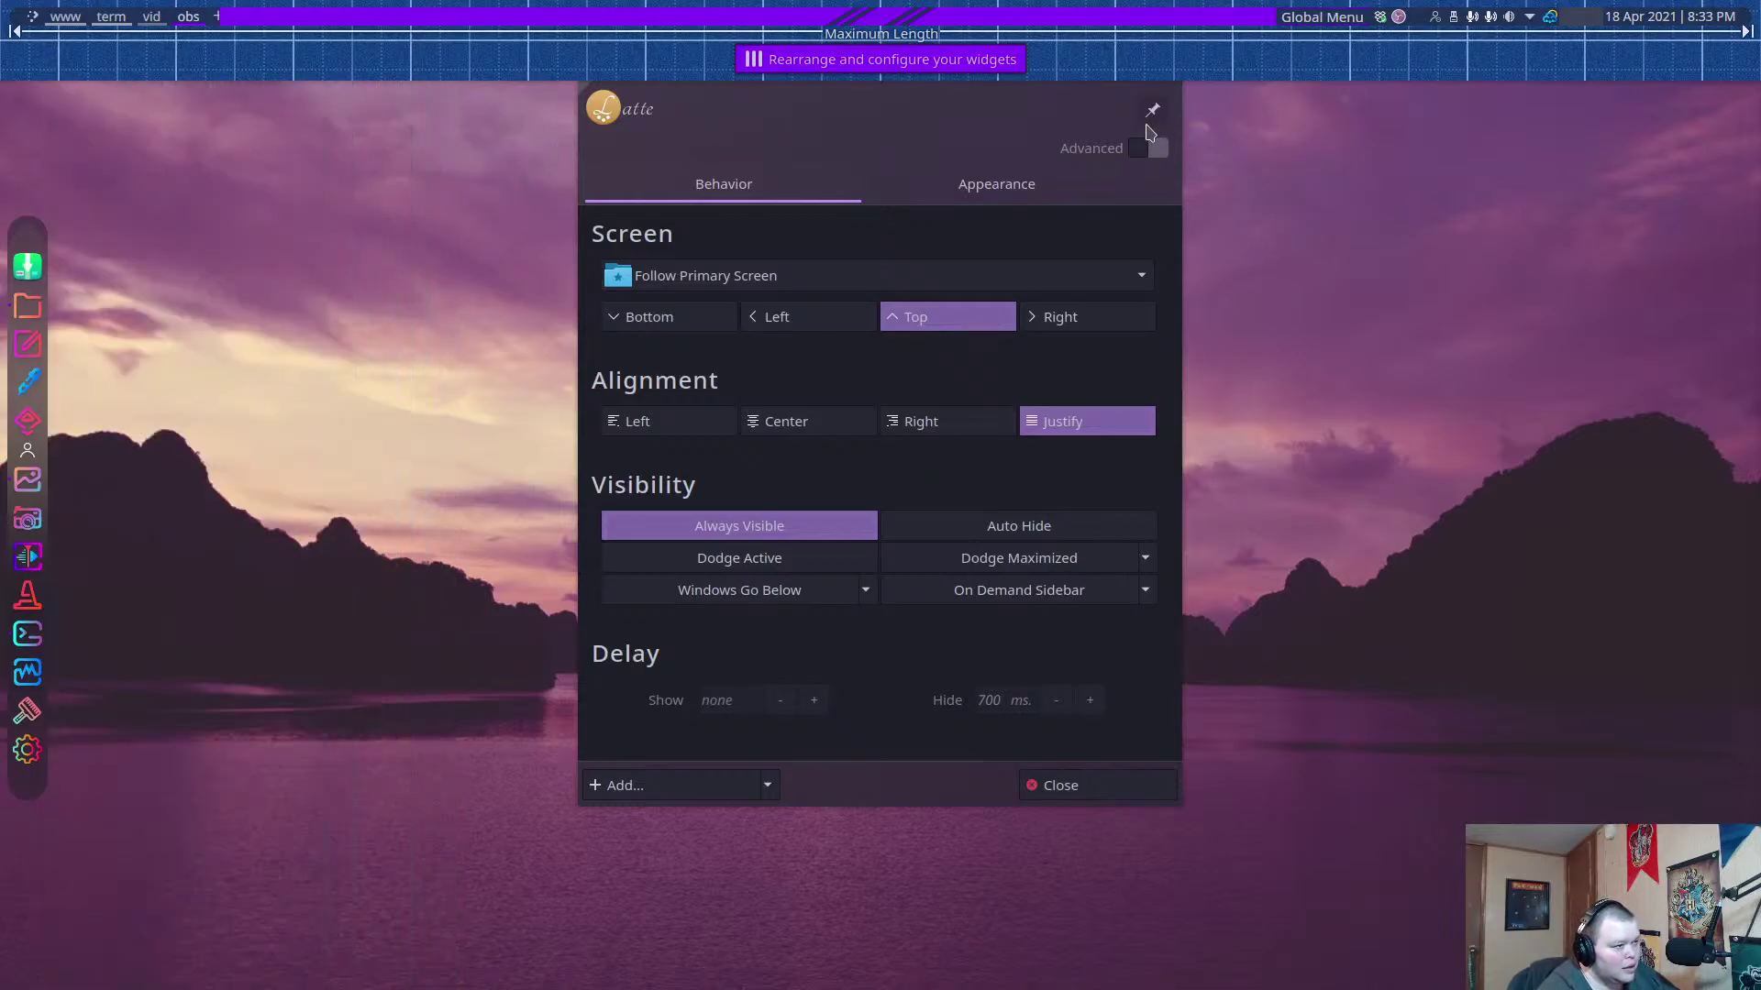
Close the top dock's edit settings and leave its configuration mode.
right_click(1100, 31)
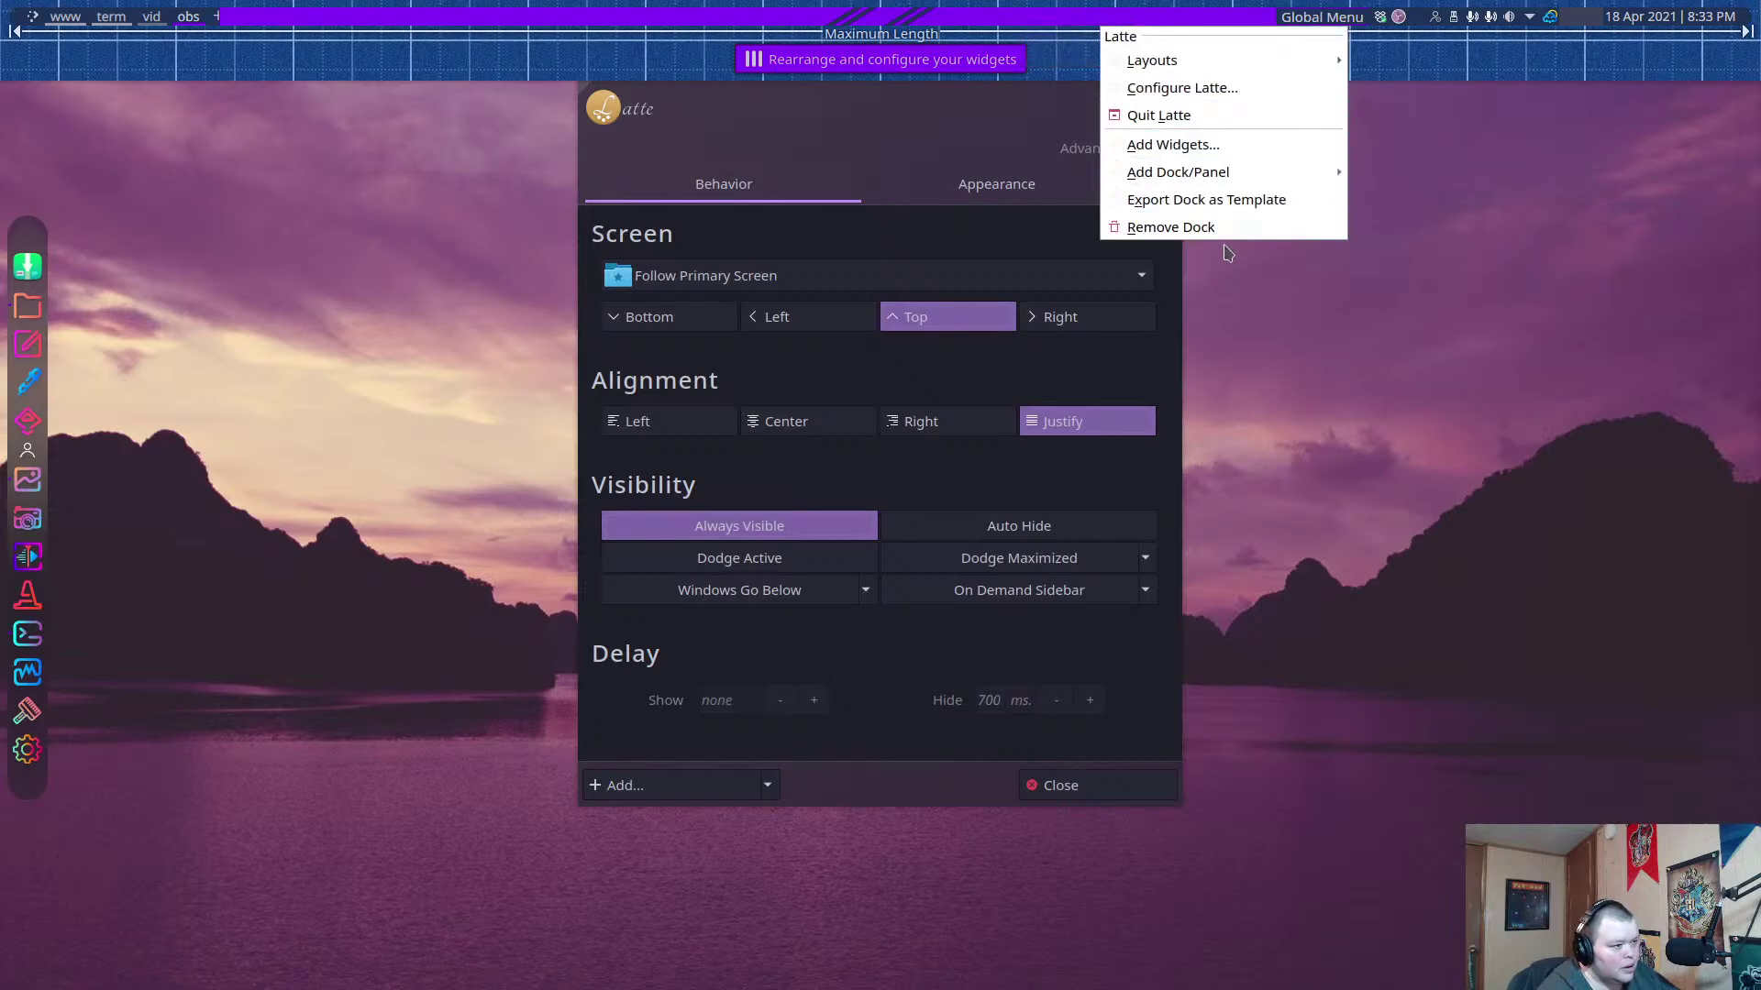
right_click(1377, 307)
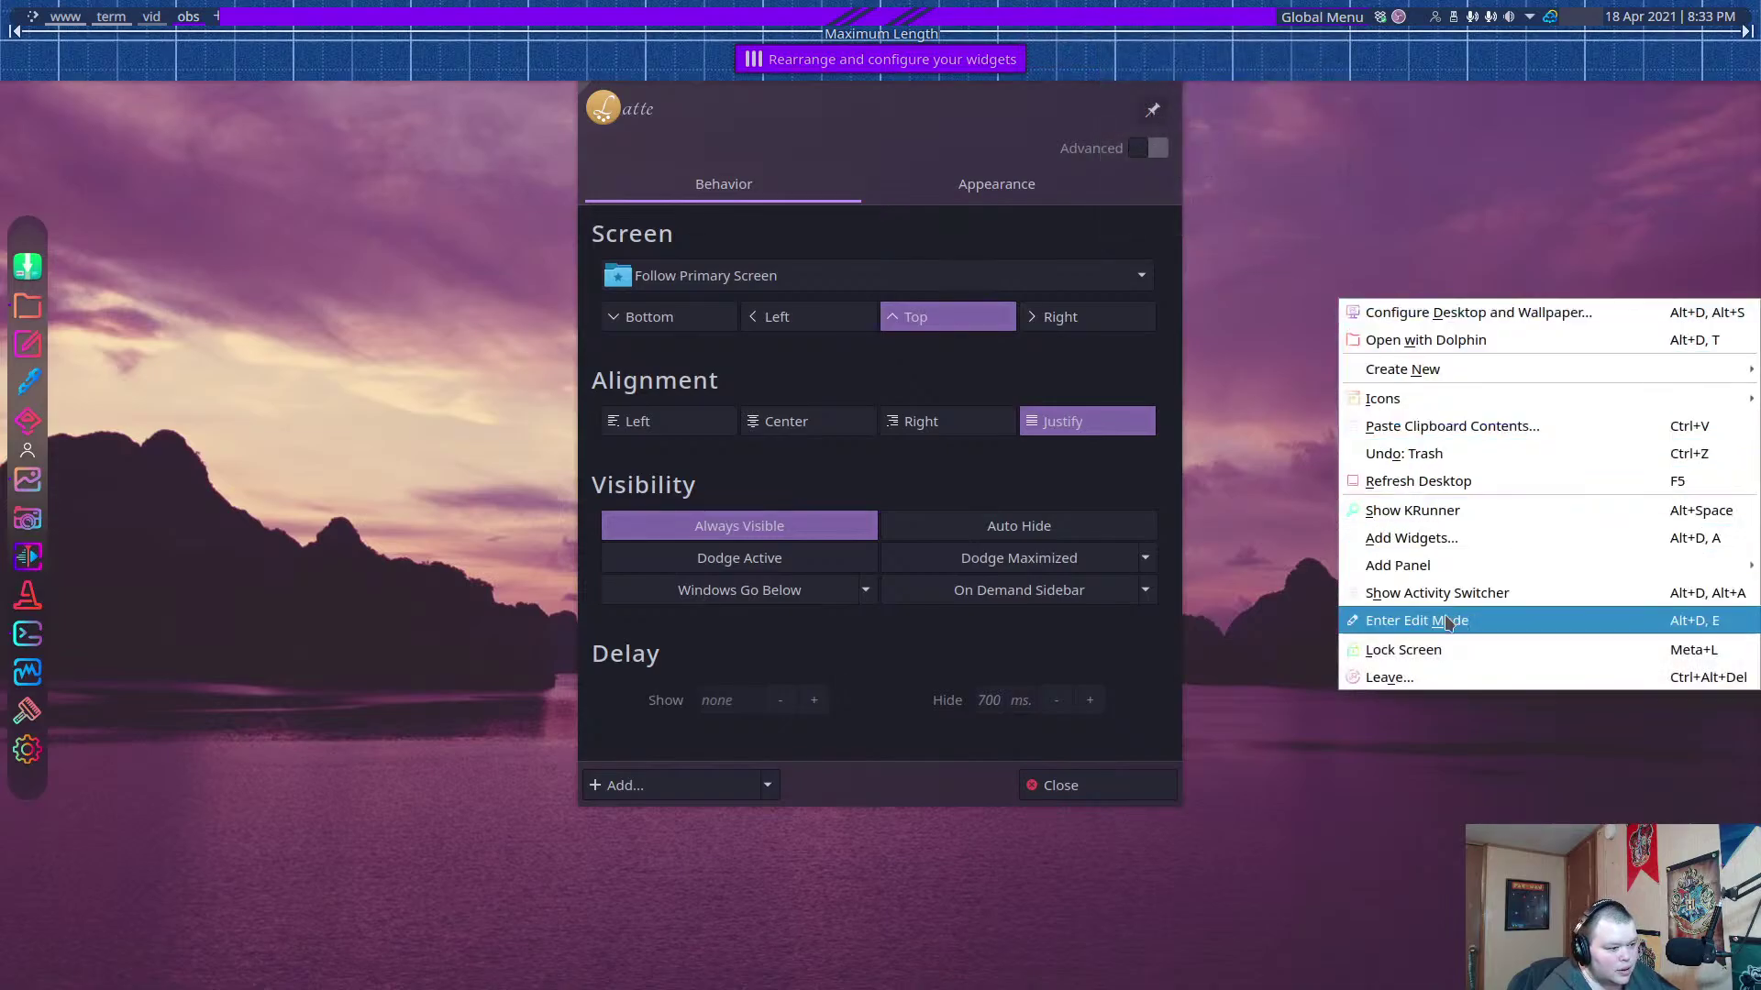
click(1437, 146)
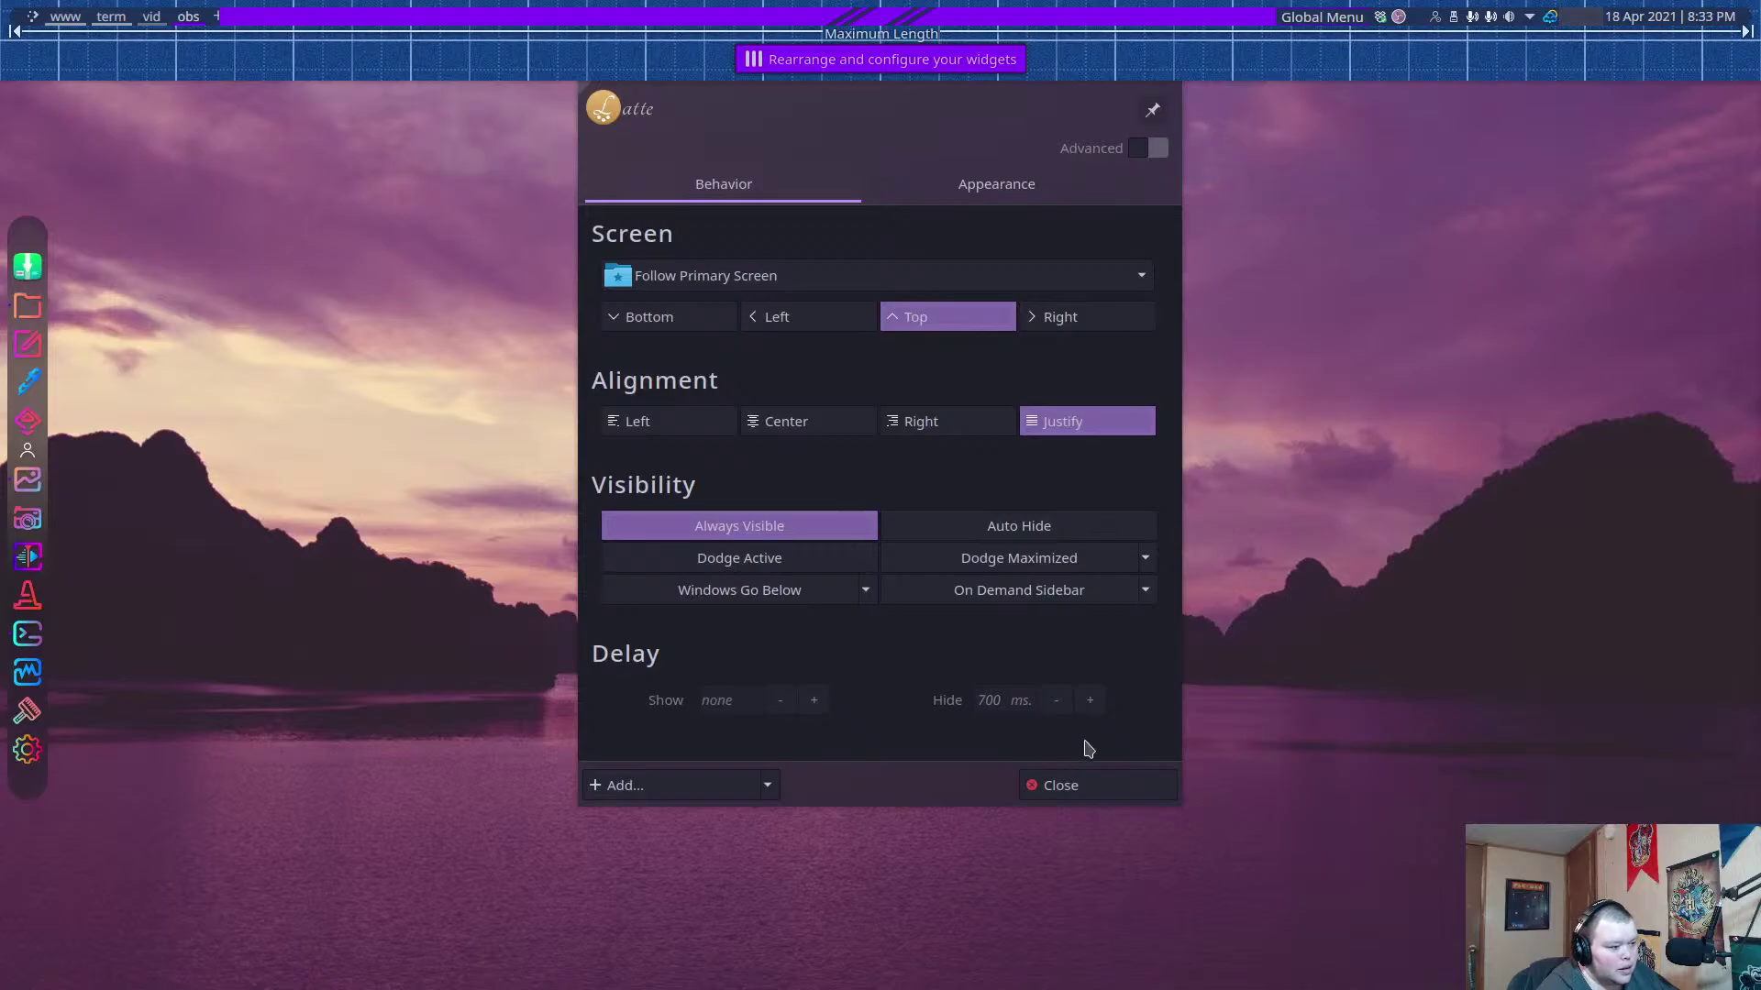
click(1083, 786)
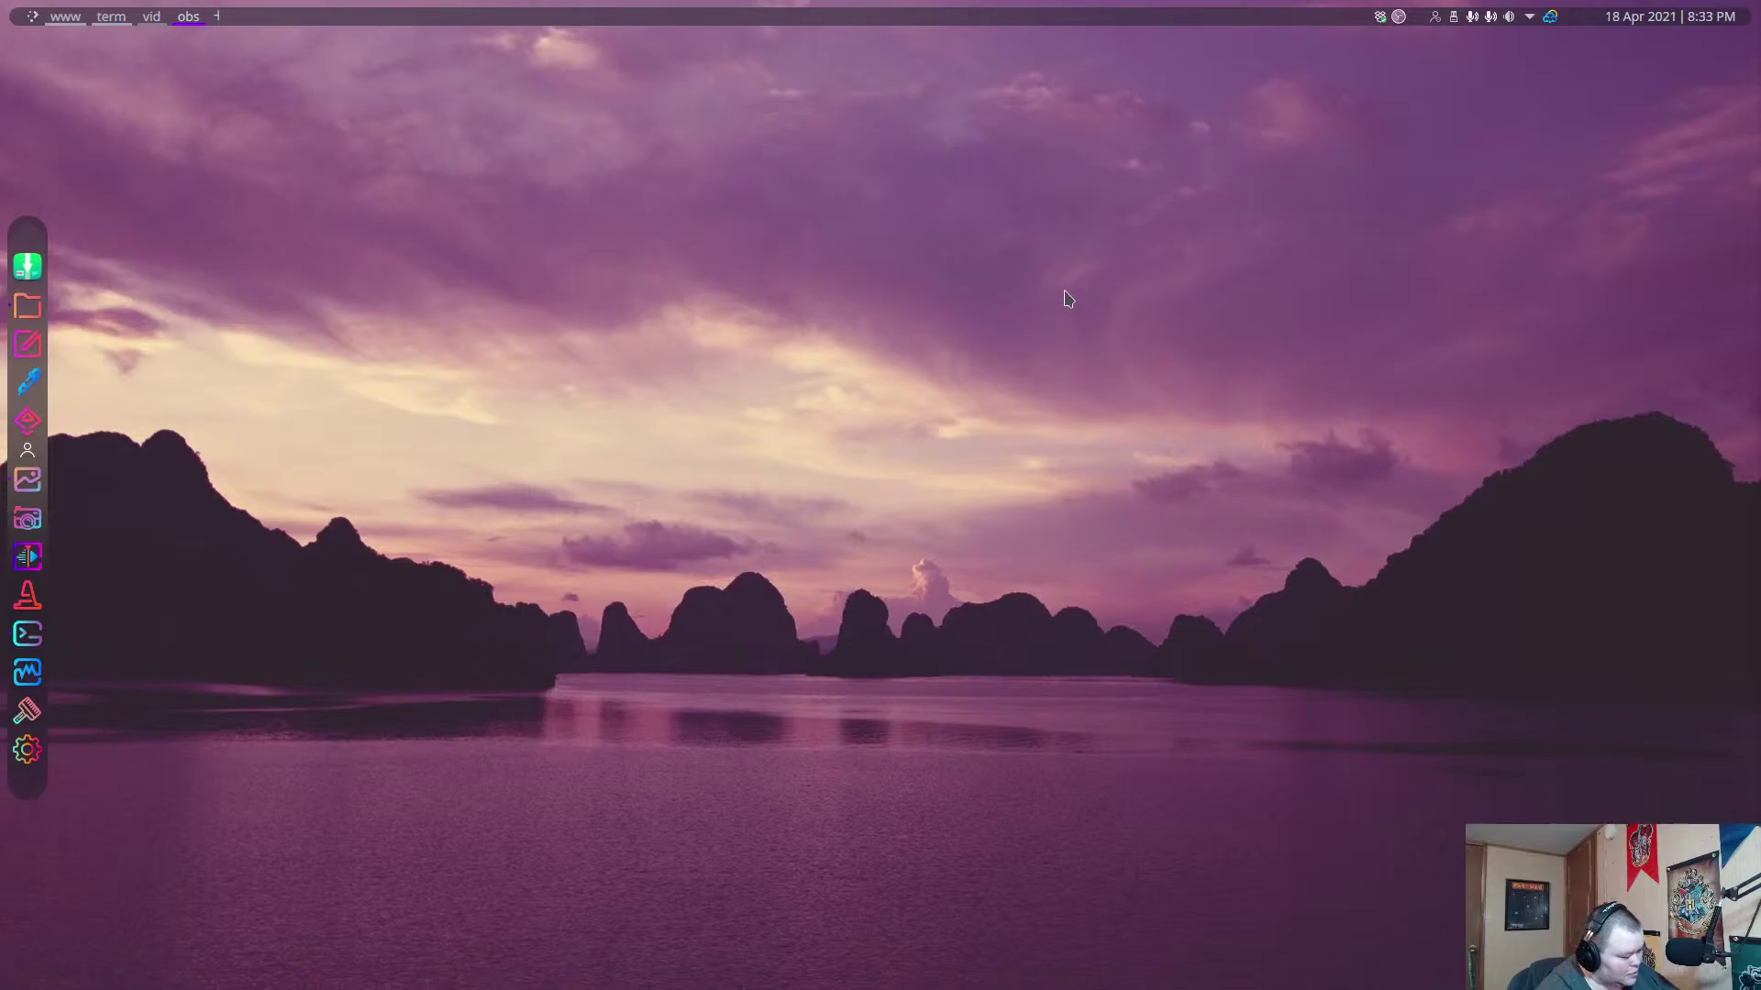
Switch to the term virtual desktop and close the Konsole window there.
key(super+2)
key(super+1)
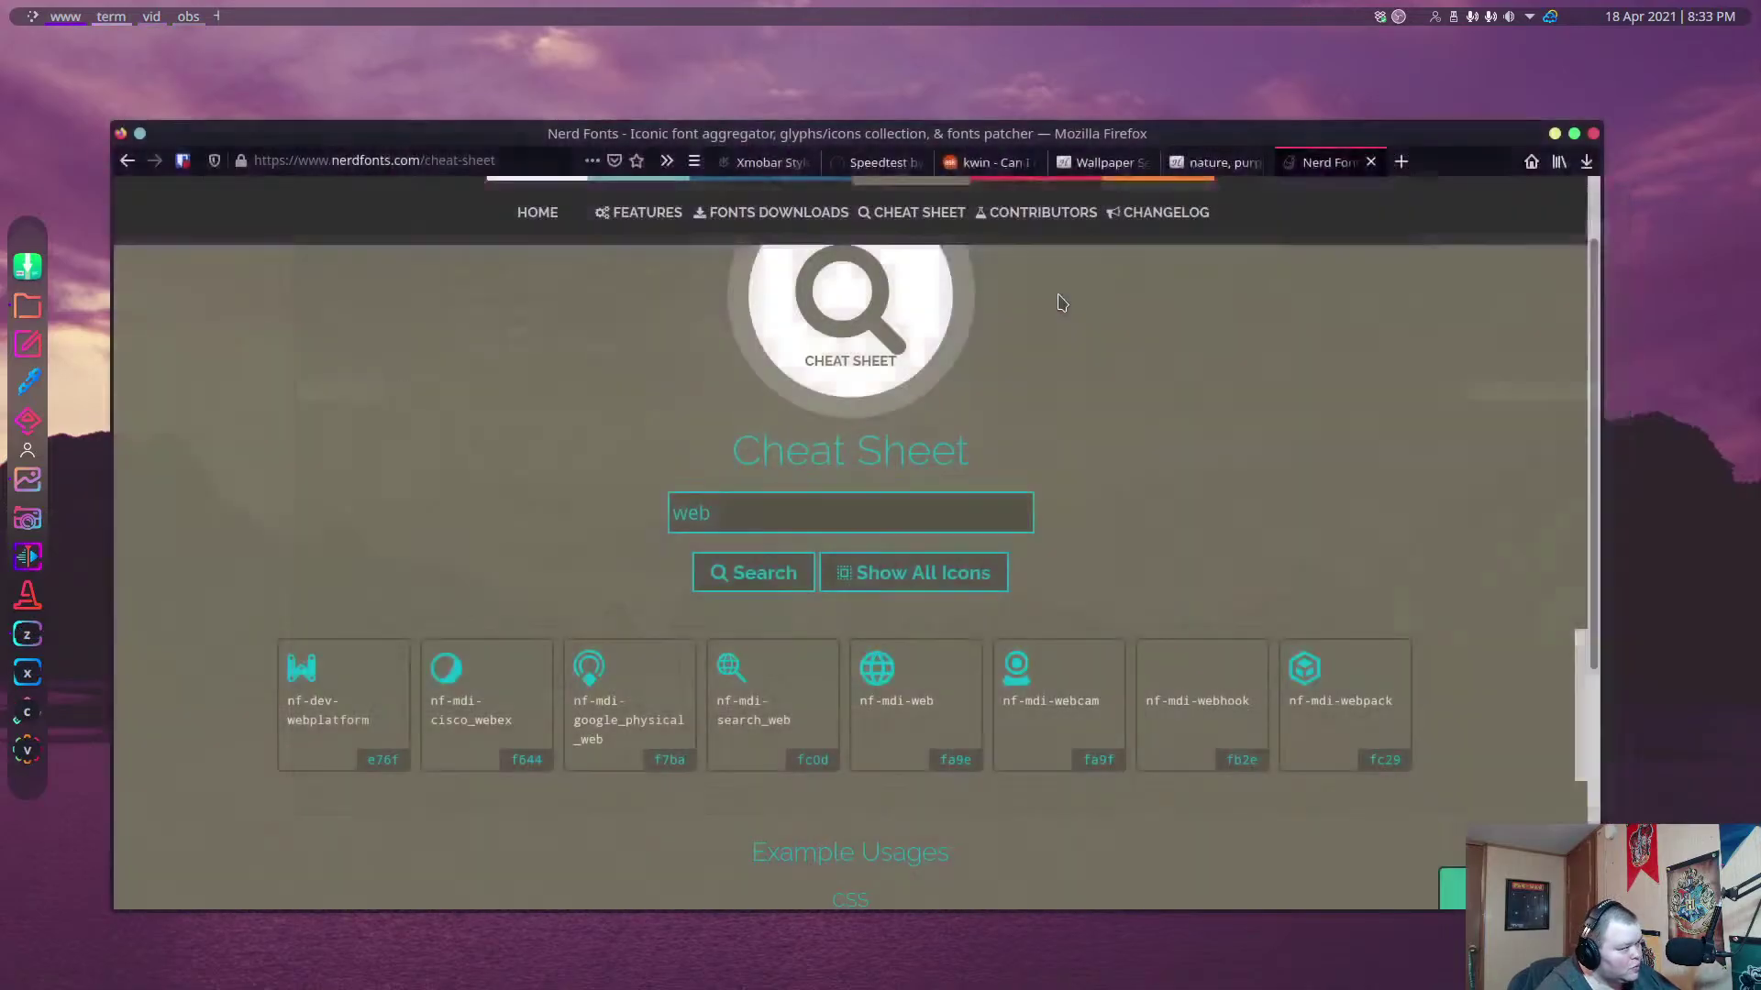
key(super+2)
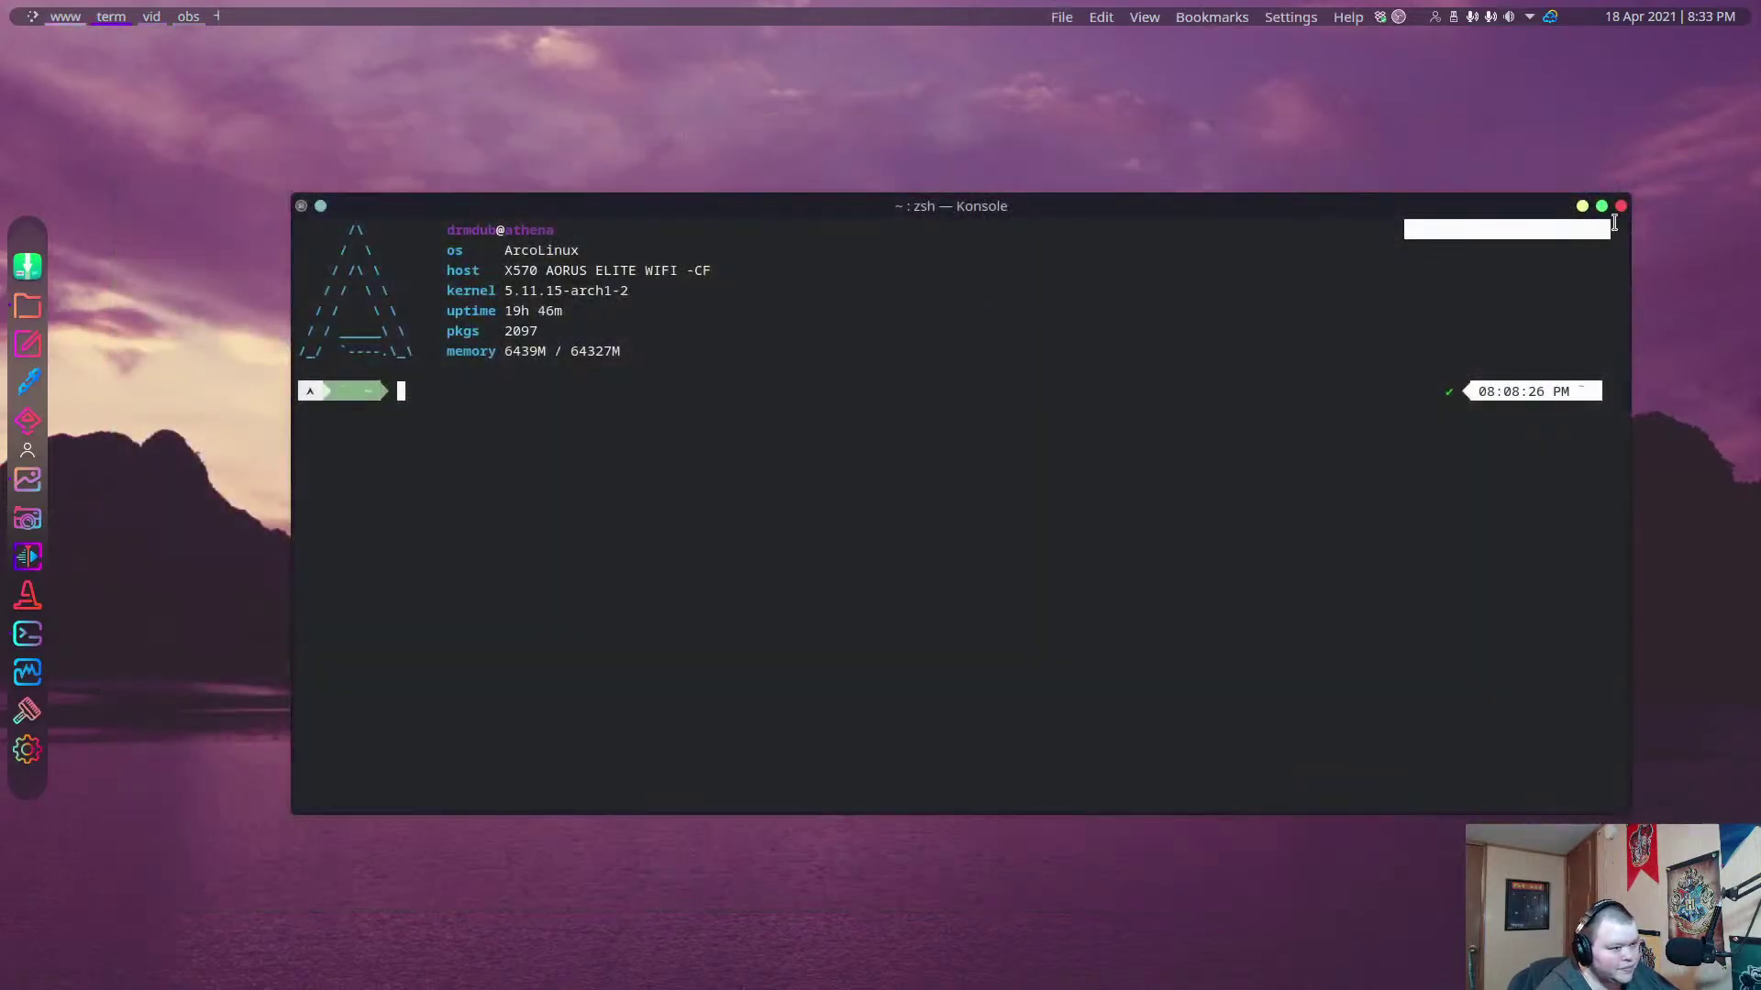
click(1621, 207)
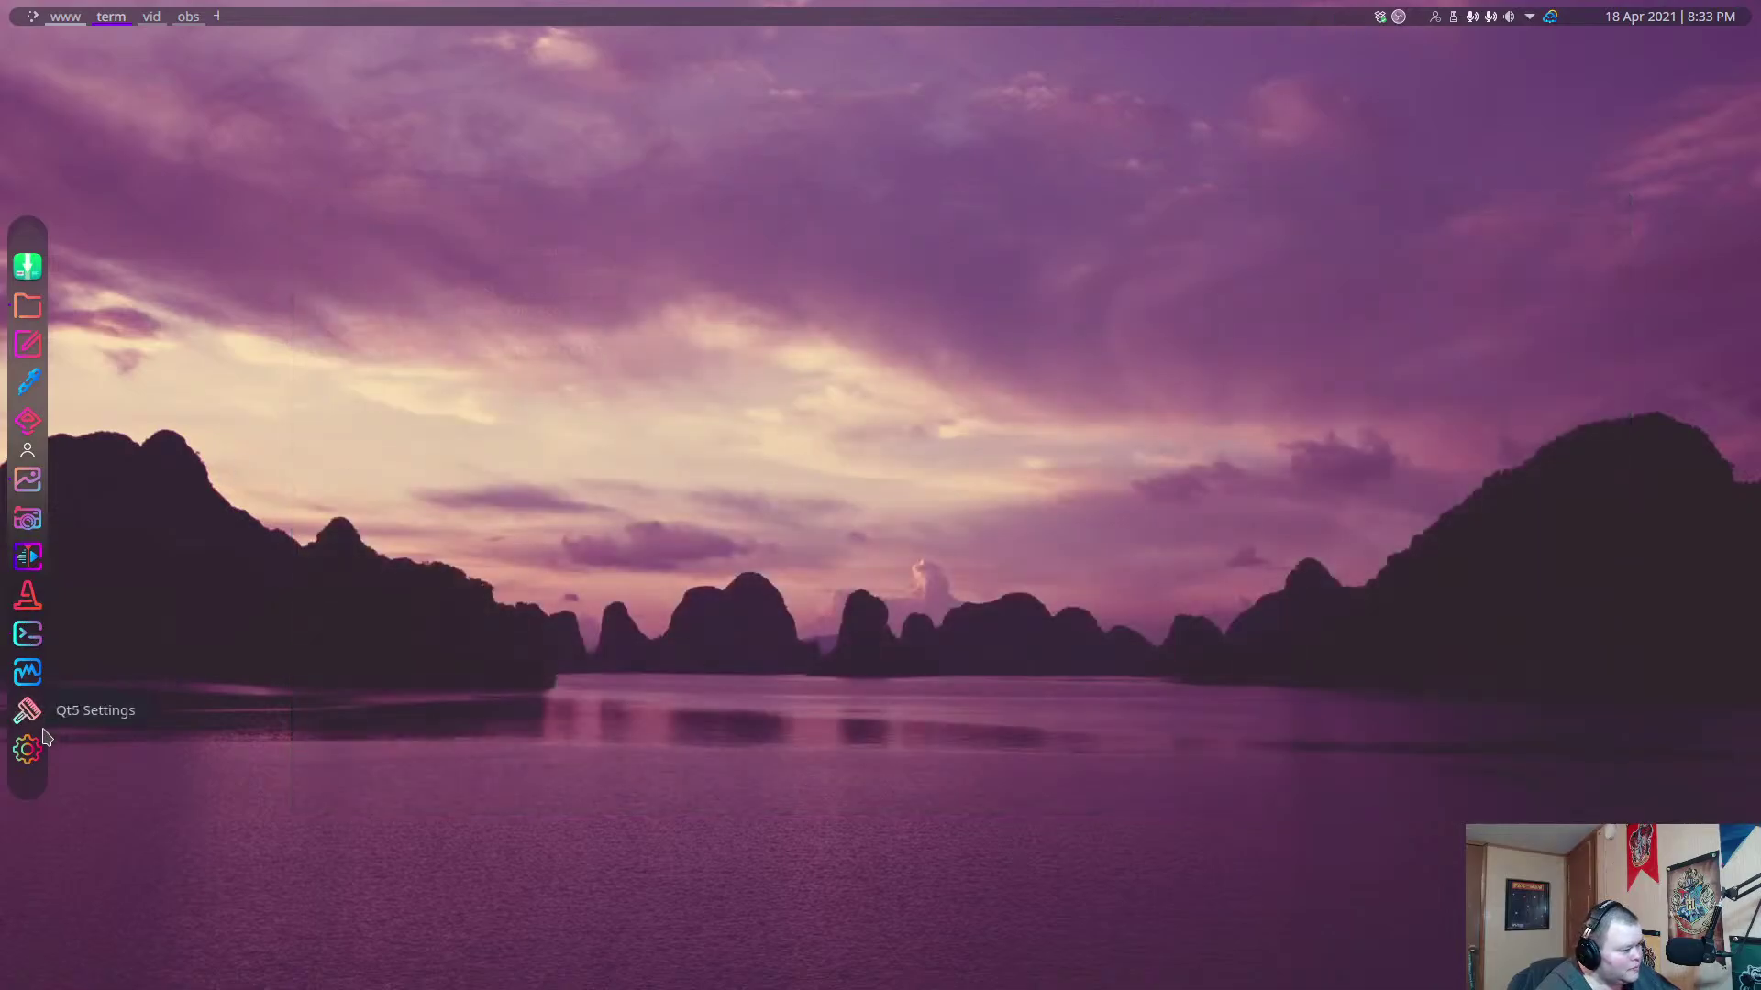
Open the c322bf96640dd… reference screenshot from the Pictures folder in Gwenview, and restore, enlarge and reposition its window.
click(55, 310)
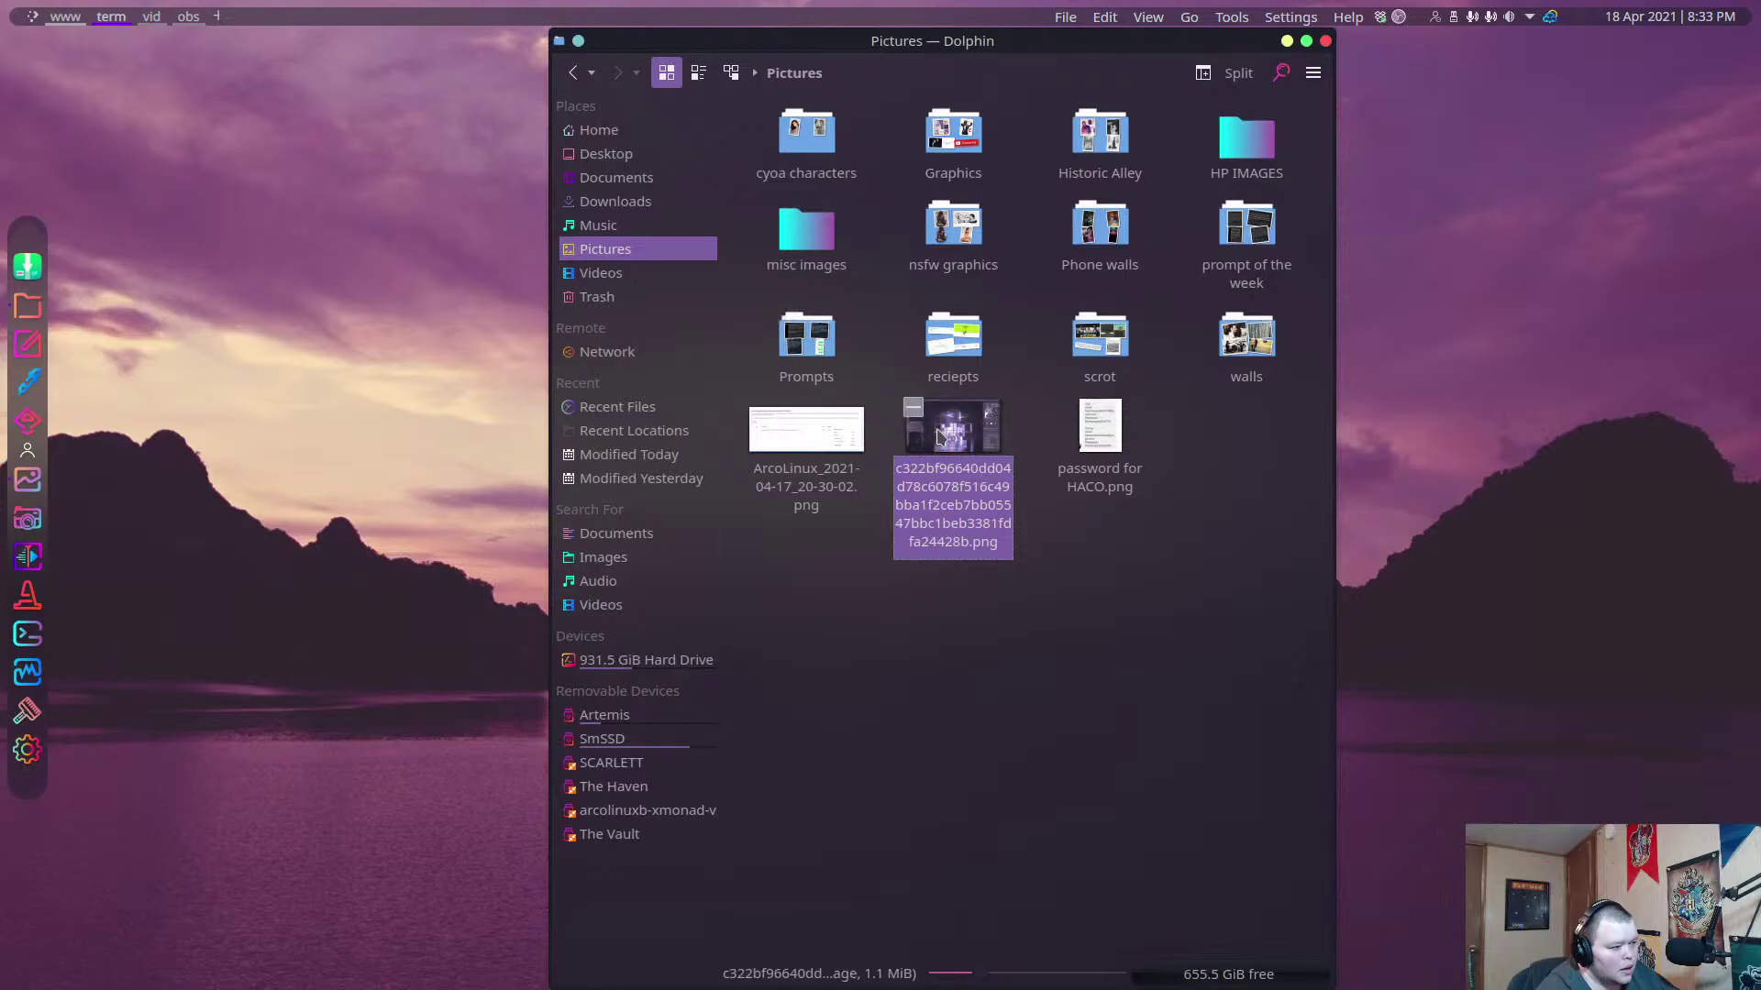
click(935, 429)
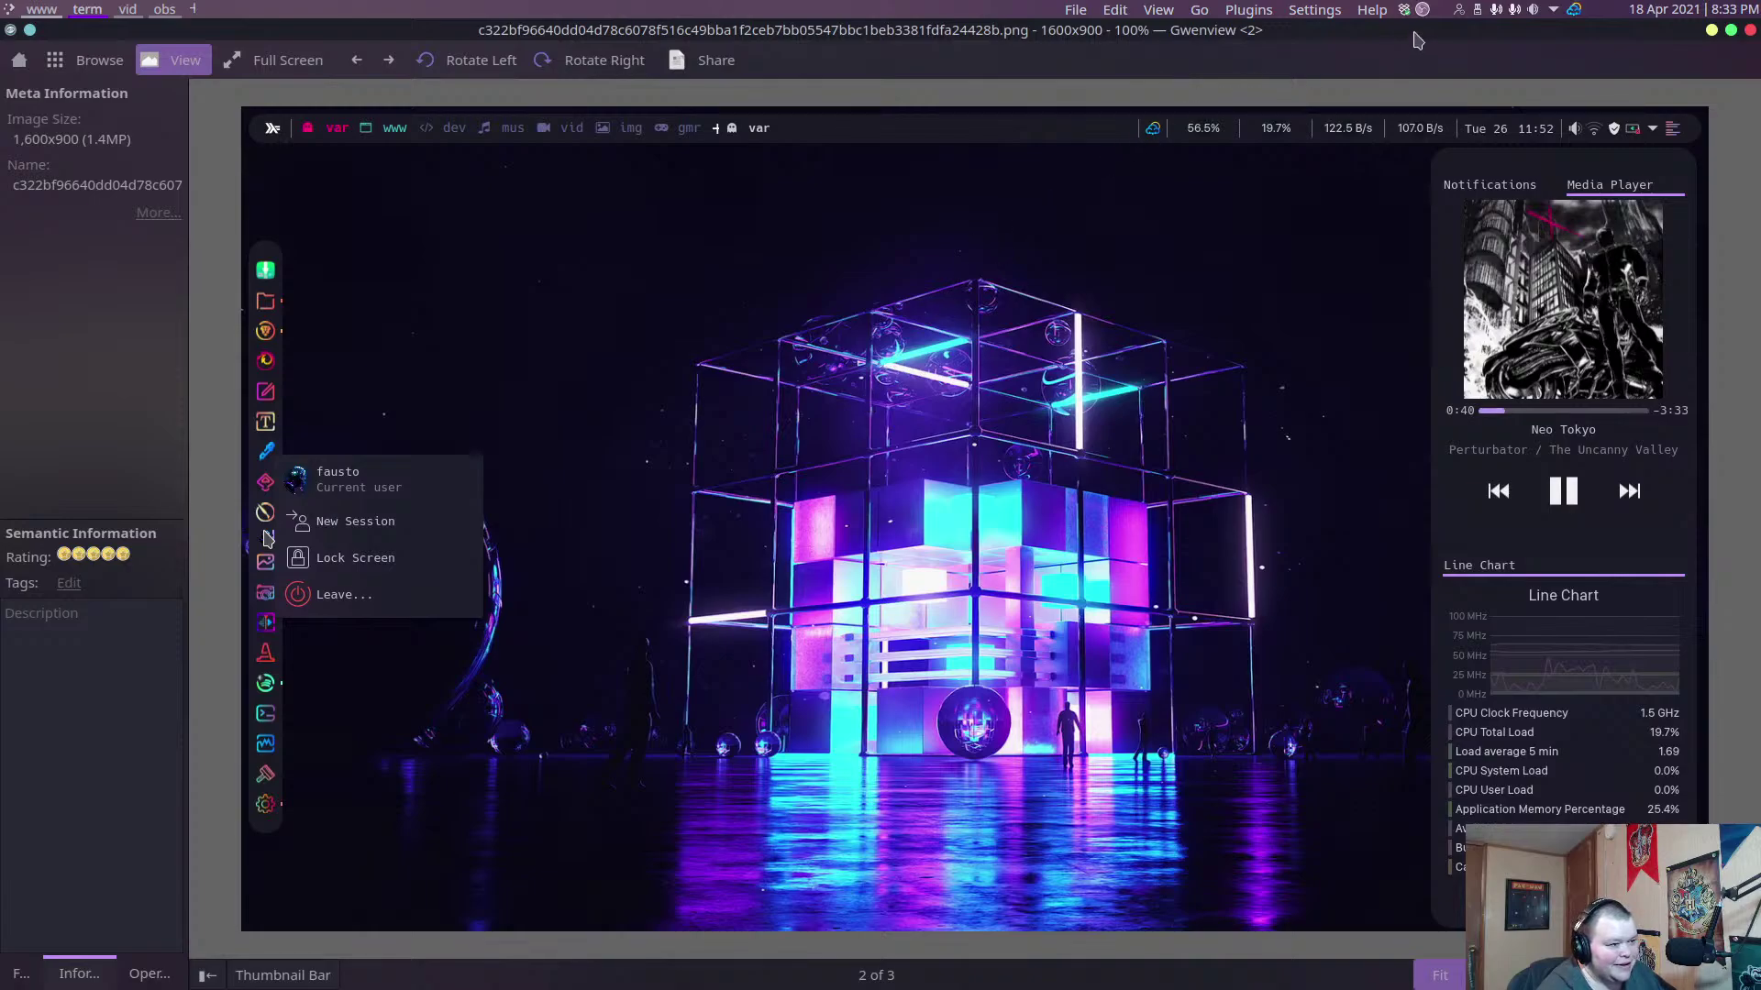
double_click(1414, 33)
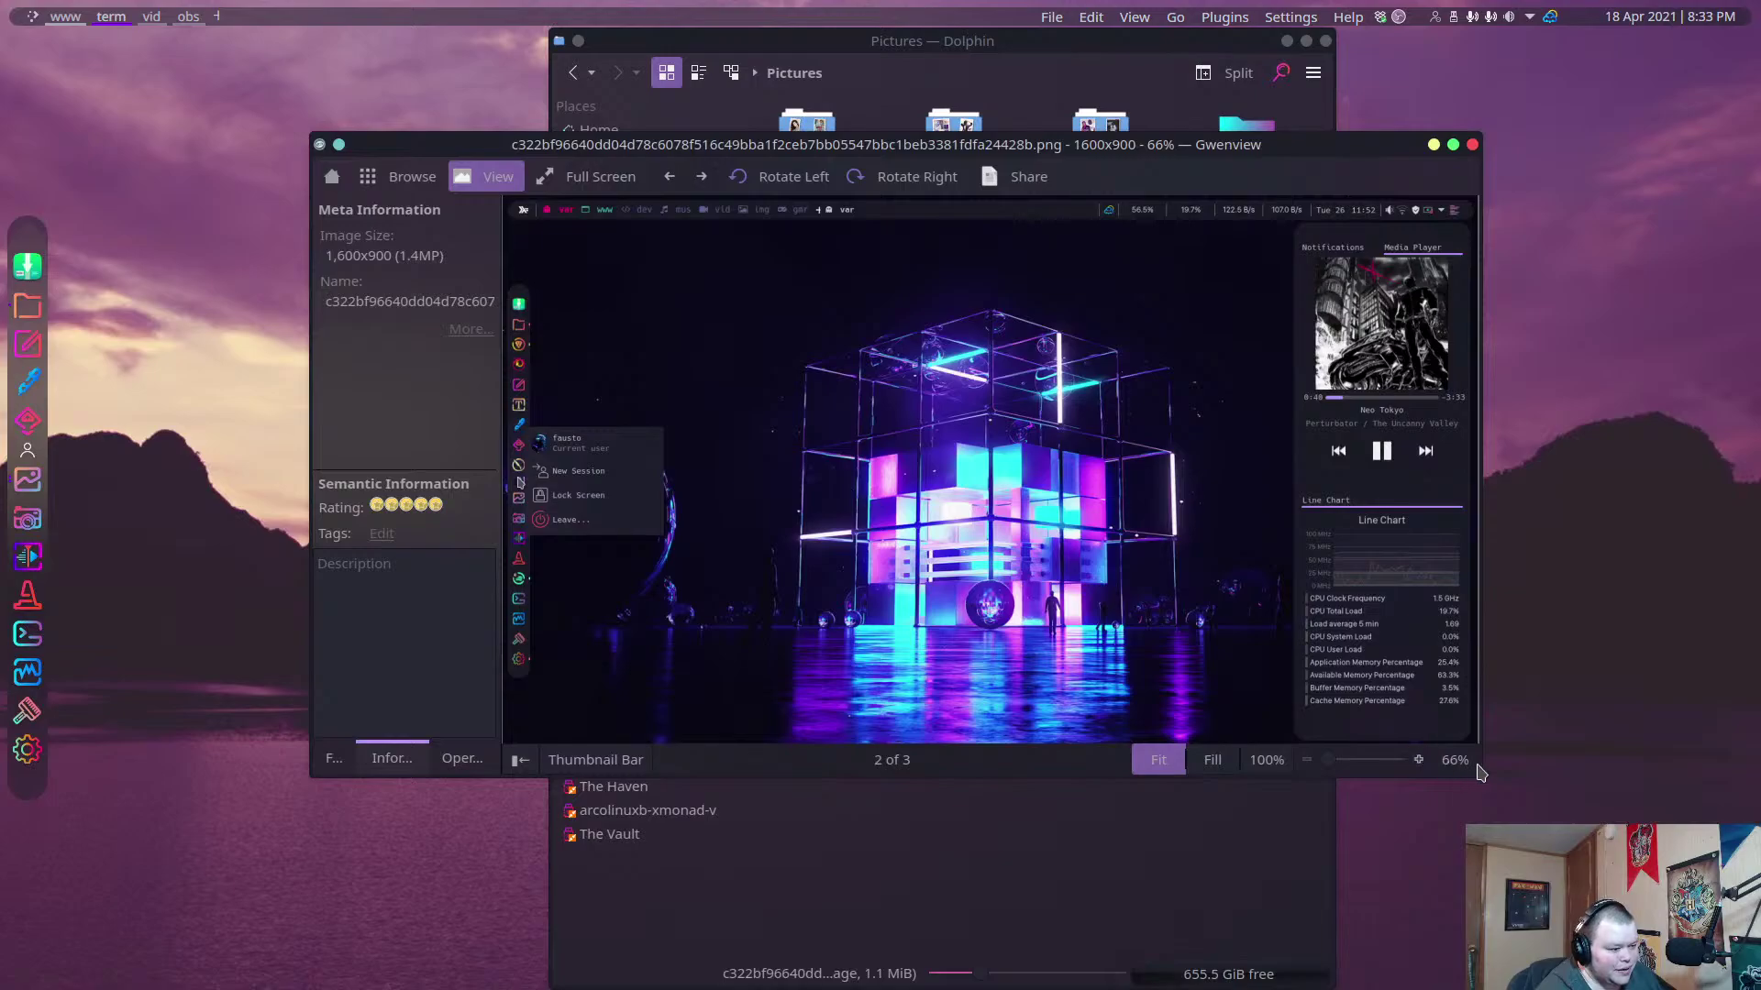
drag(1488, 782, 1700, 945)
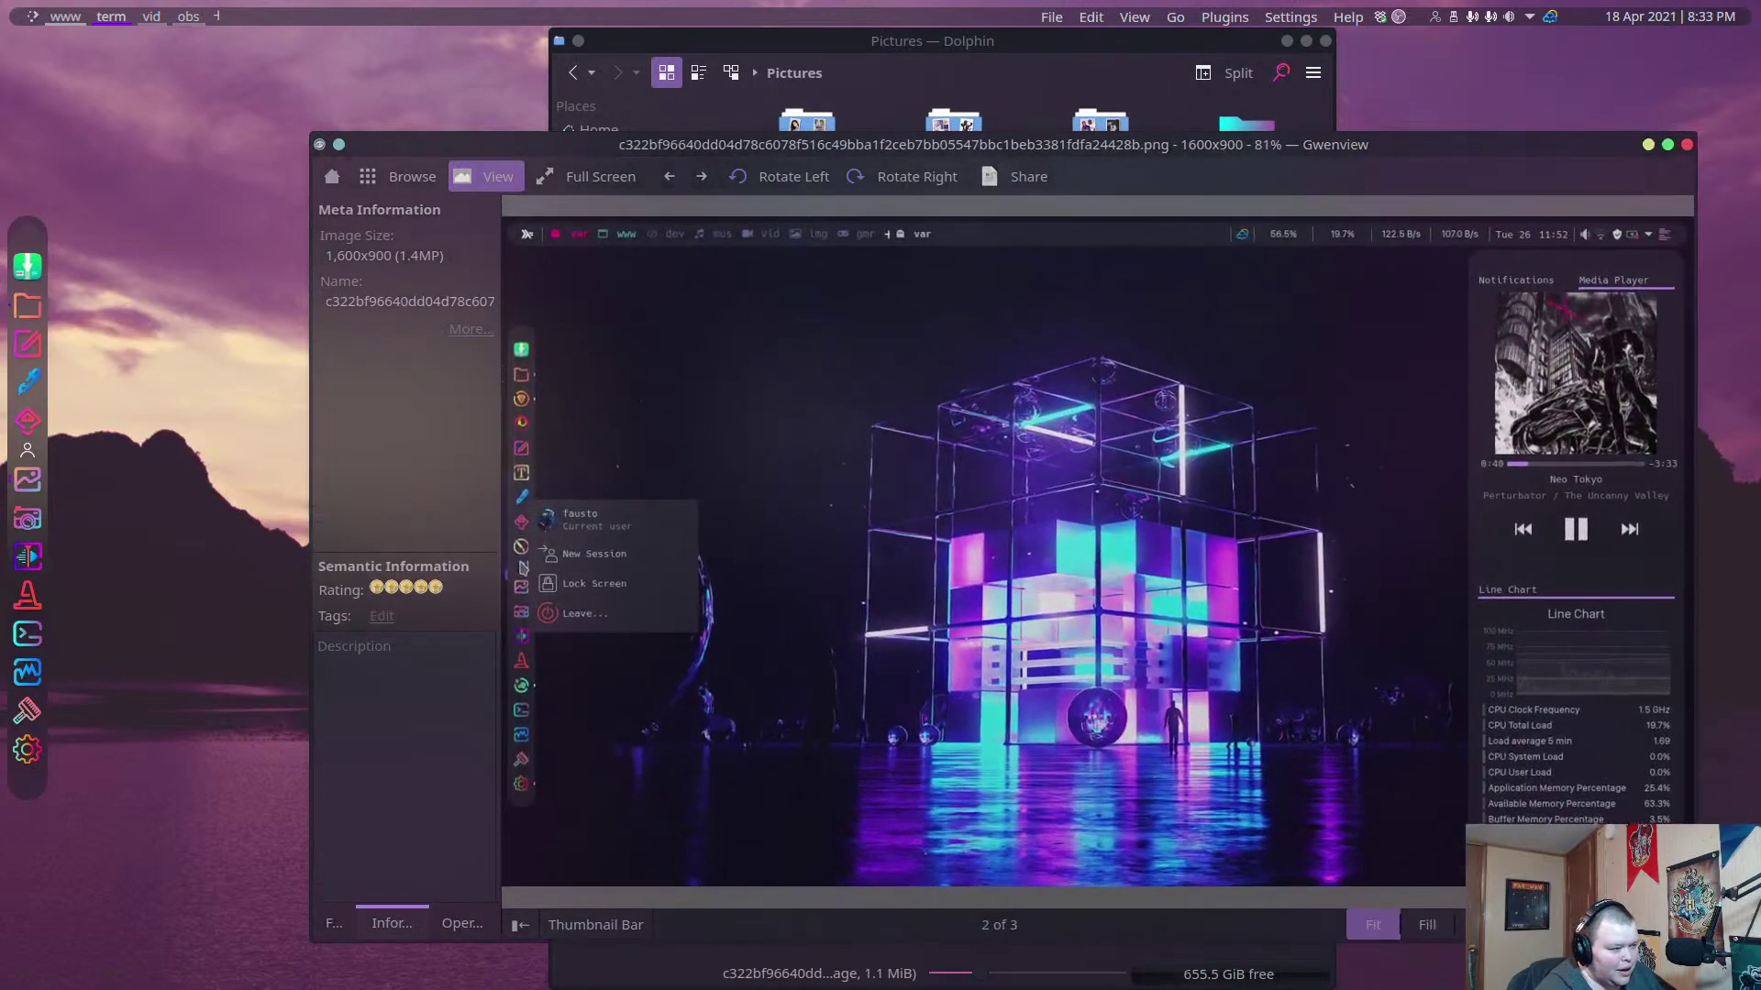
drag(1273, 133, 1172, 85)
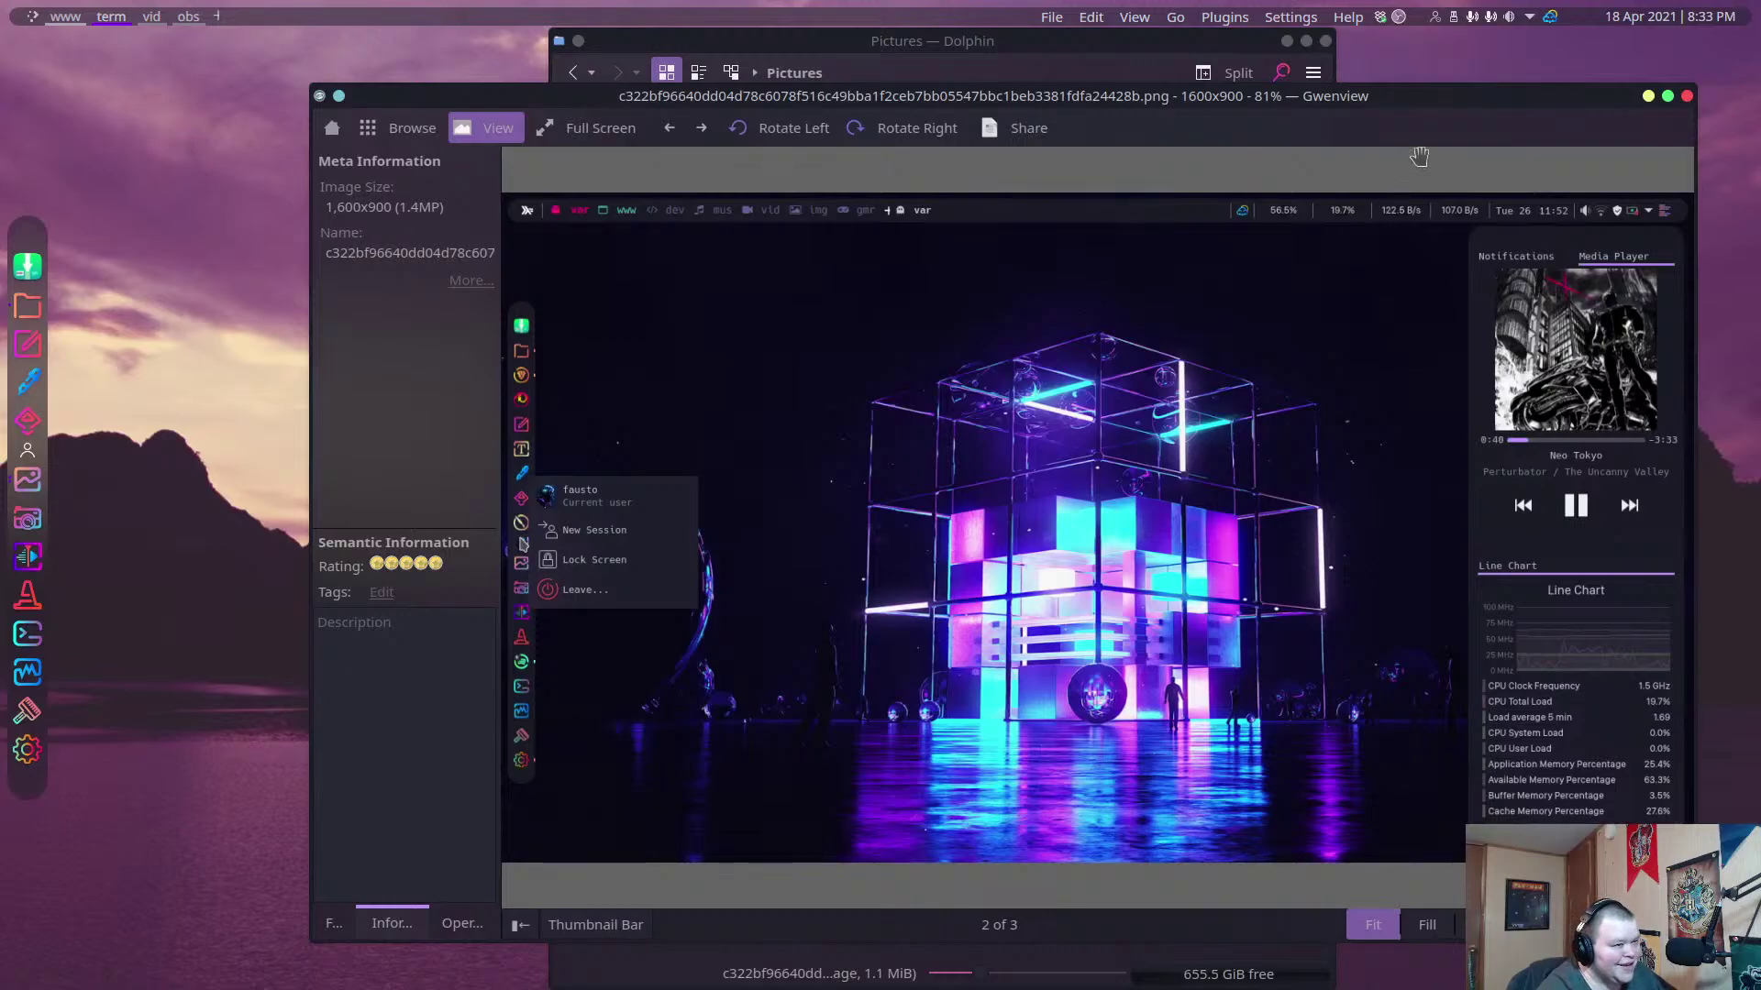
Check the weather applet, then remove the Global Menu widget from the top dock and dismiss the removal notification.
click(1551, 22)
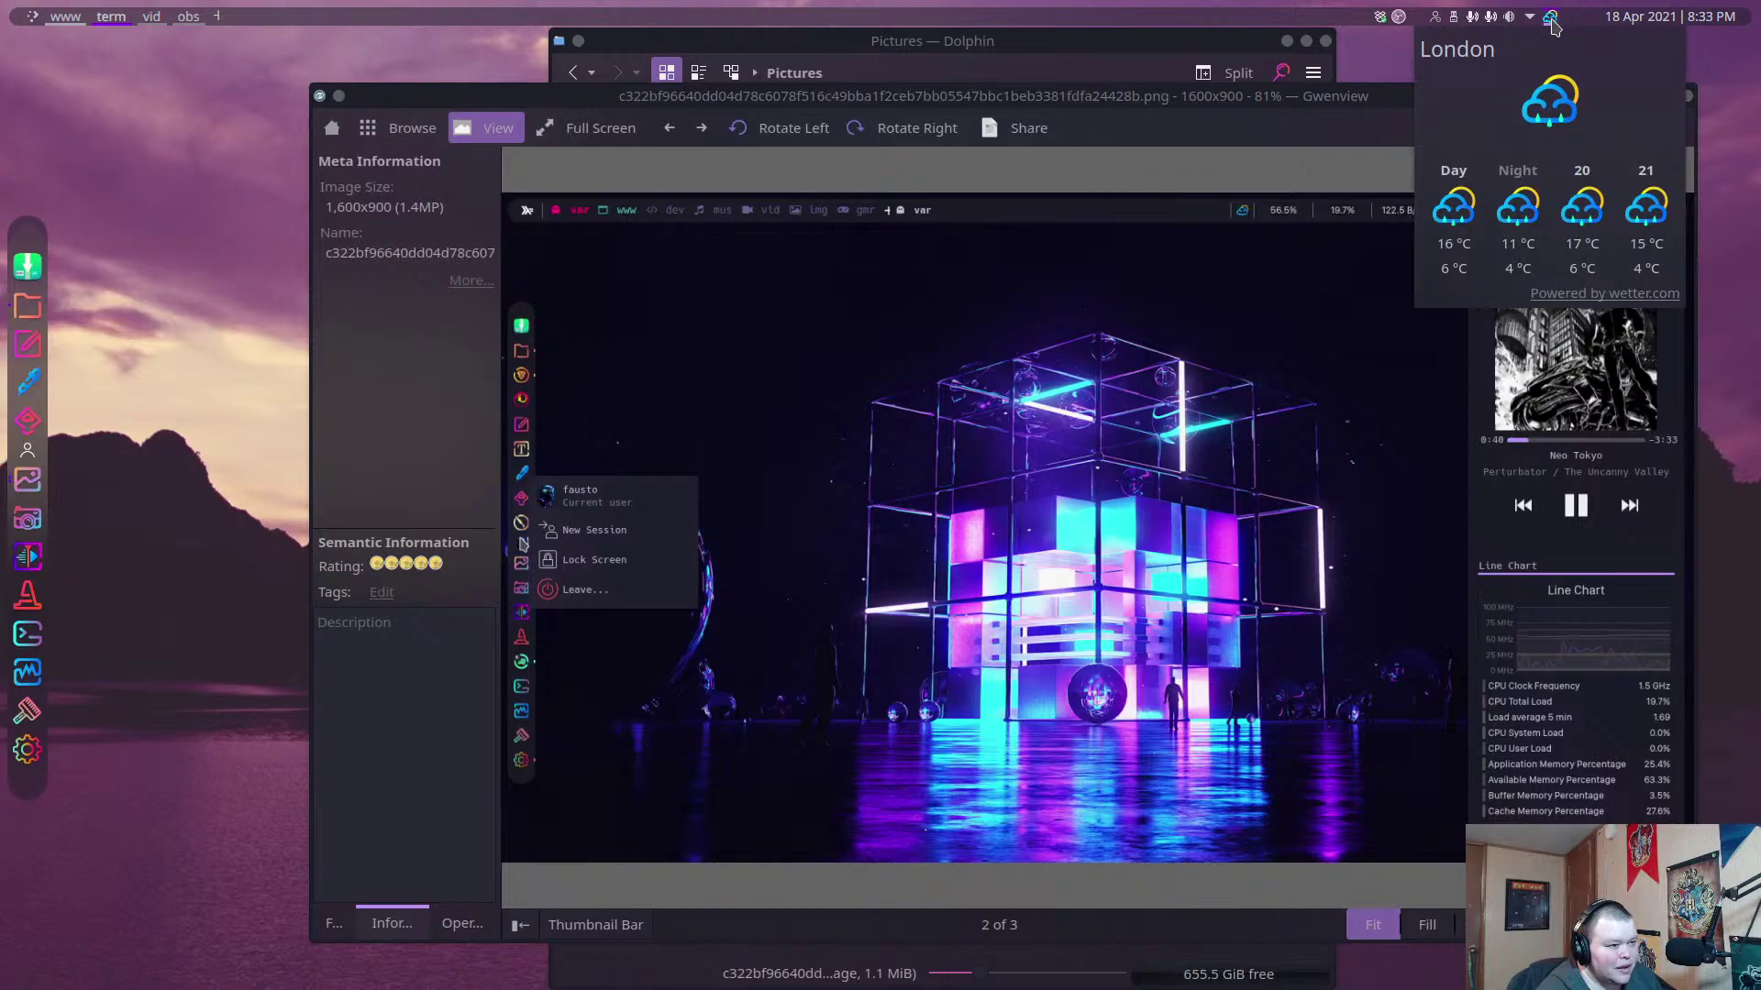
click(1551, 23)
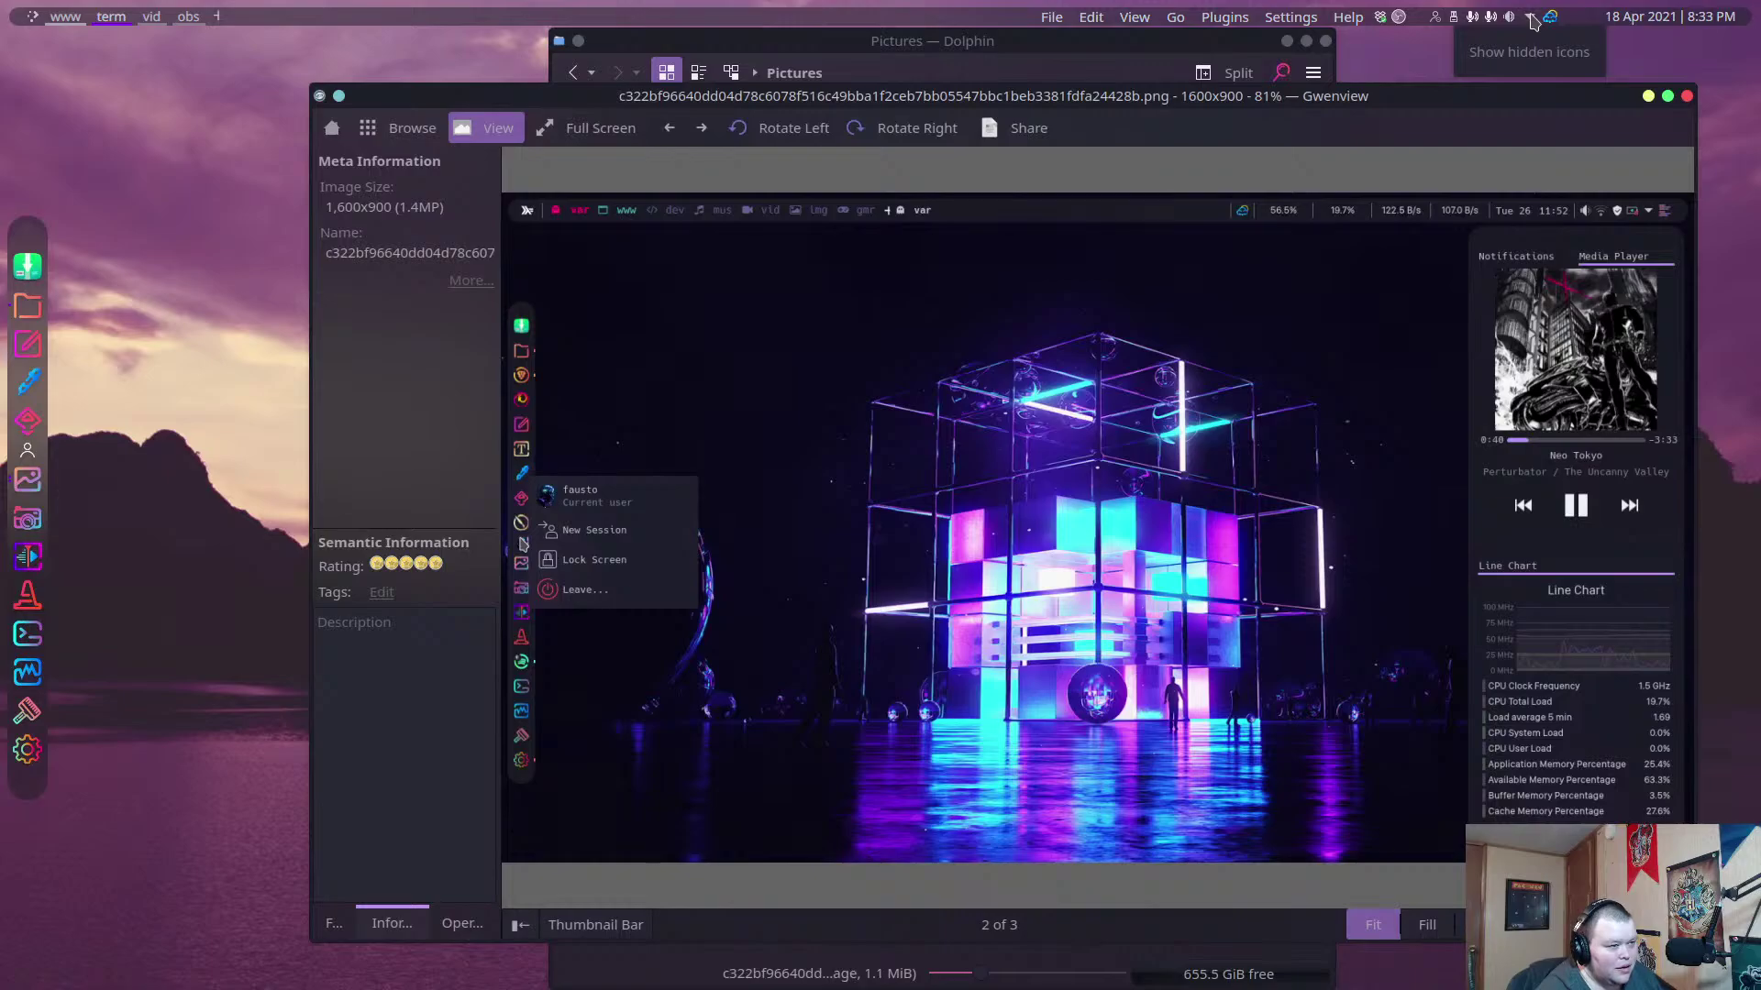
right_click(988, 20)
click(1027, 197)
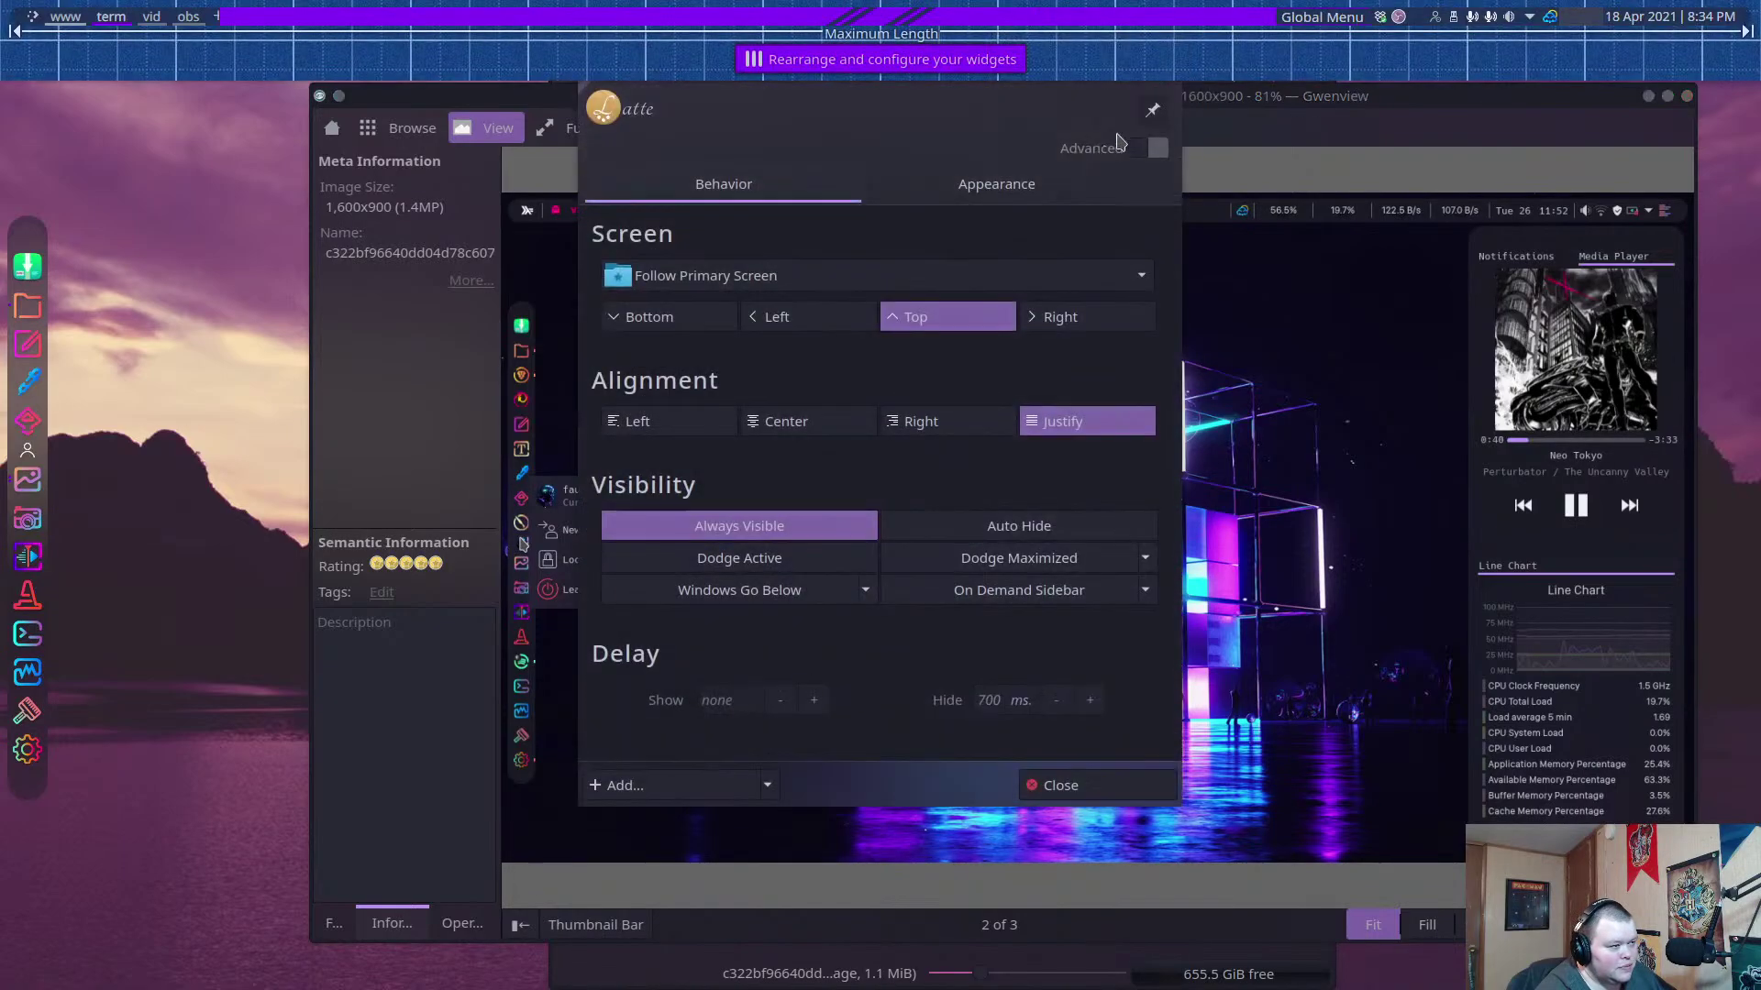
click(1385, 55)
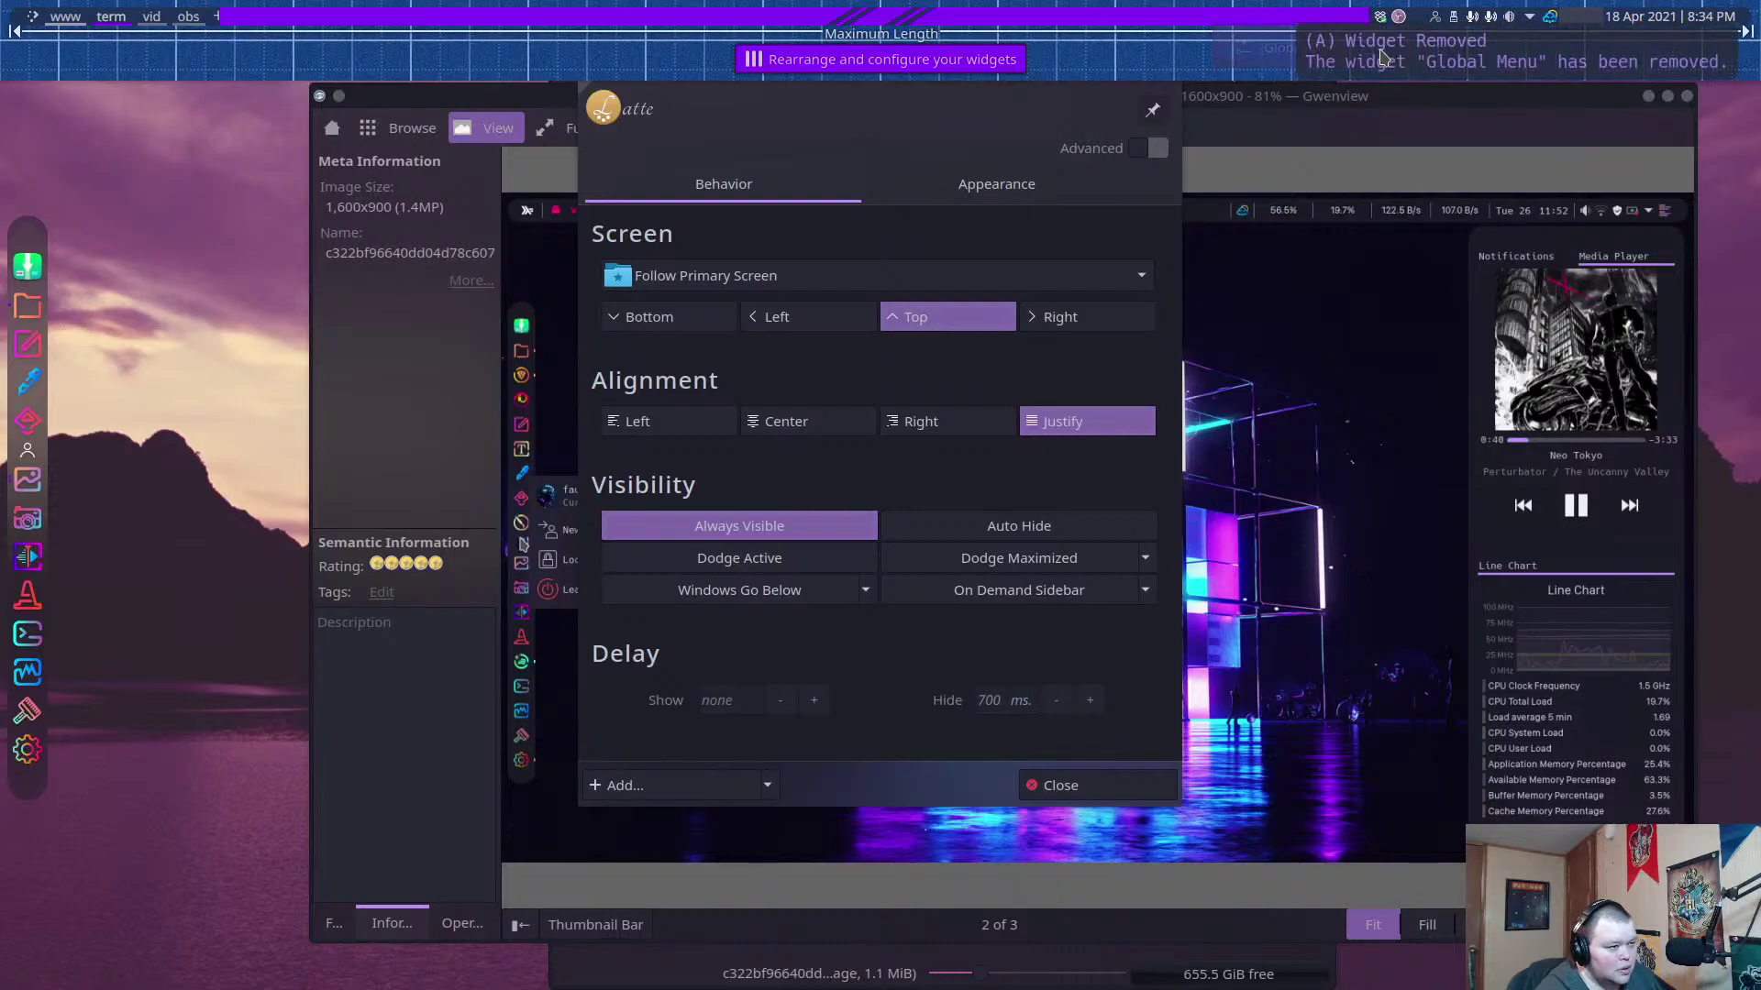
click(1113, 788)
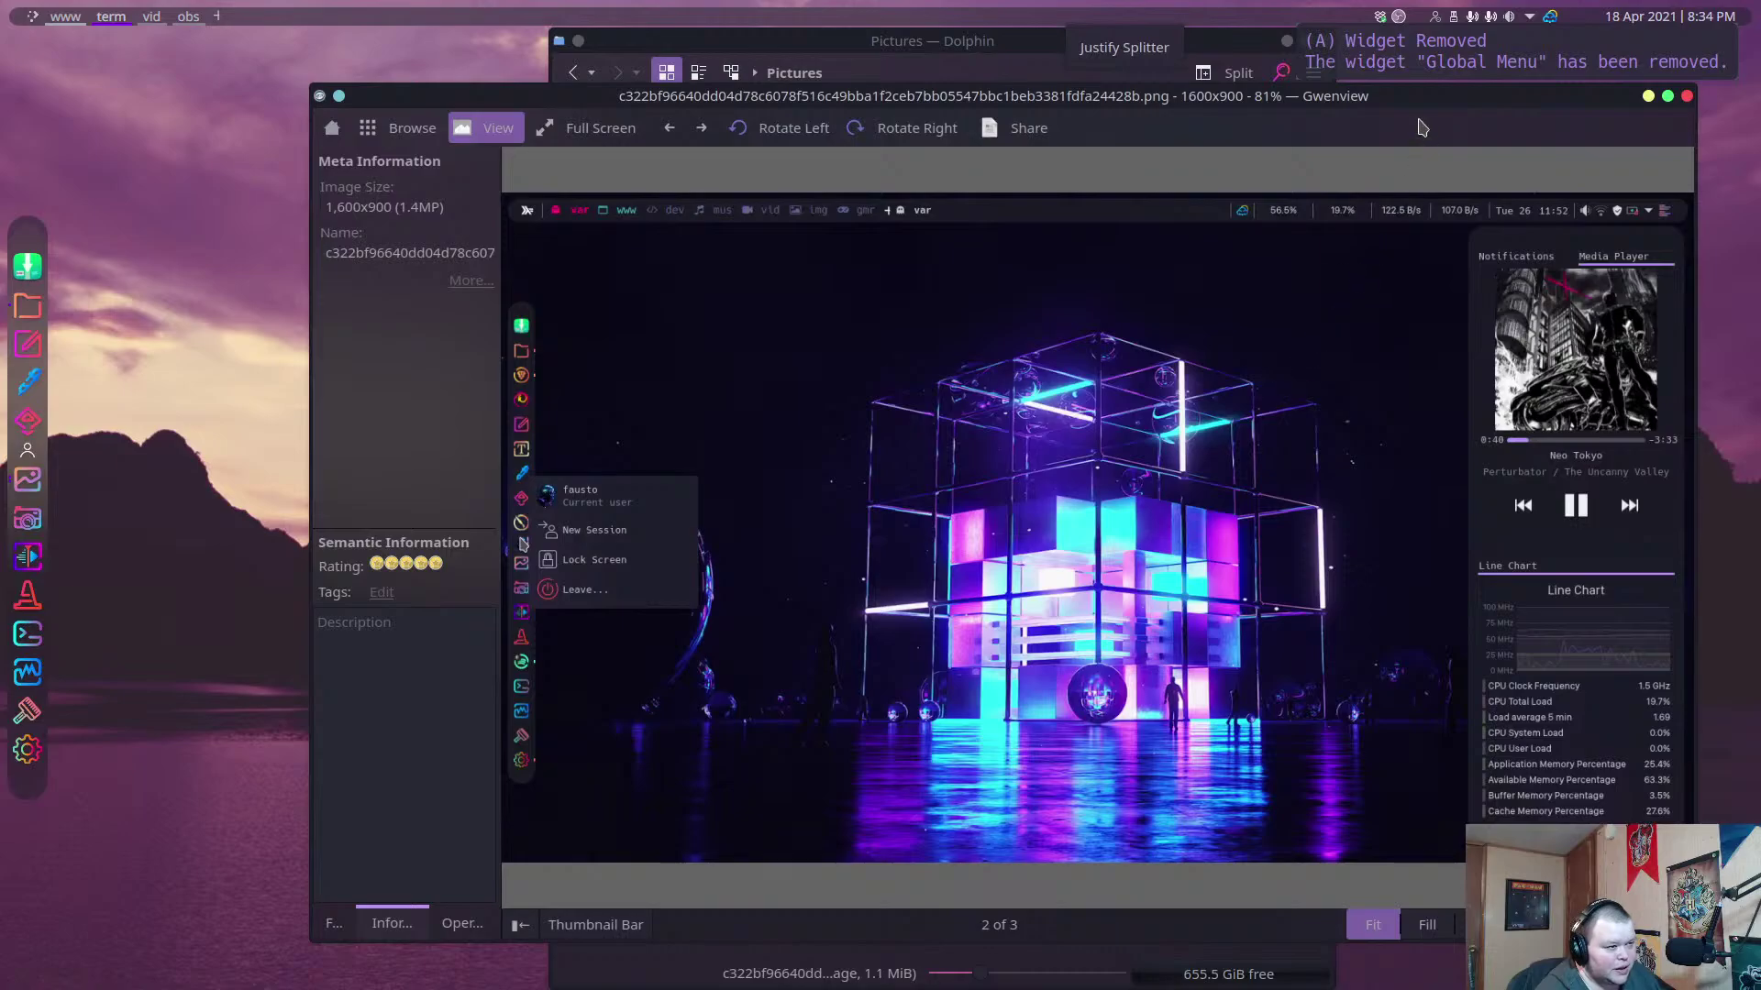
click(1472, 47)
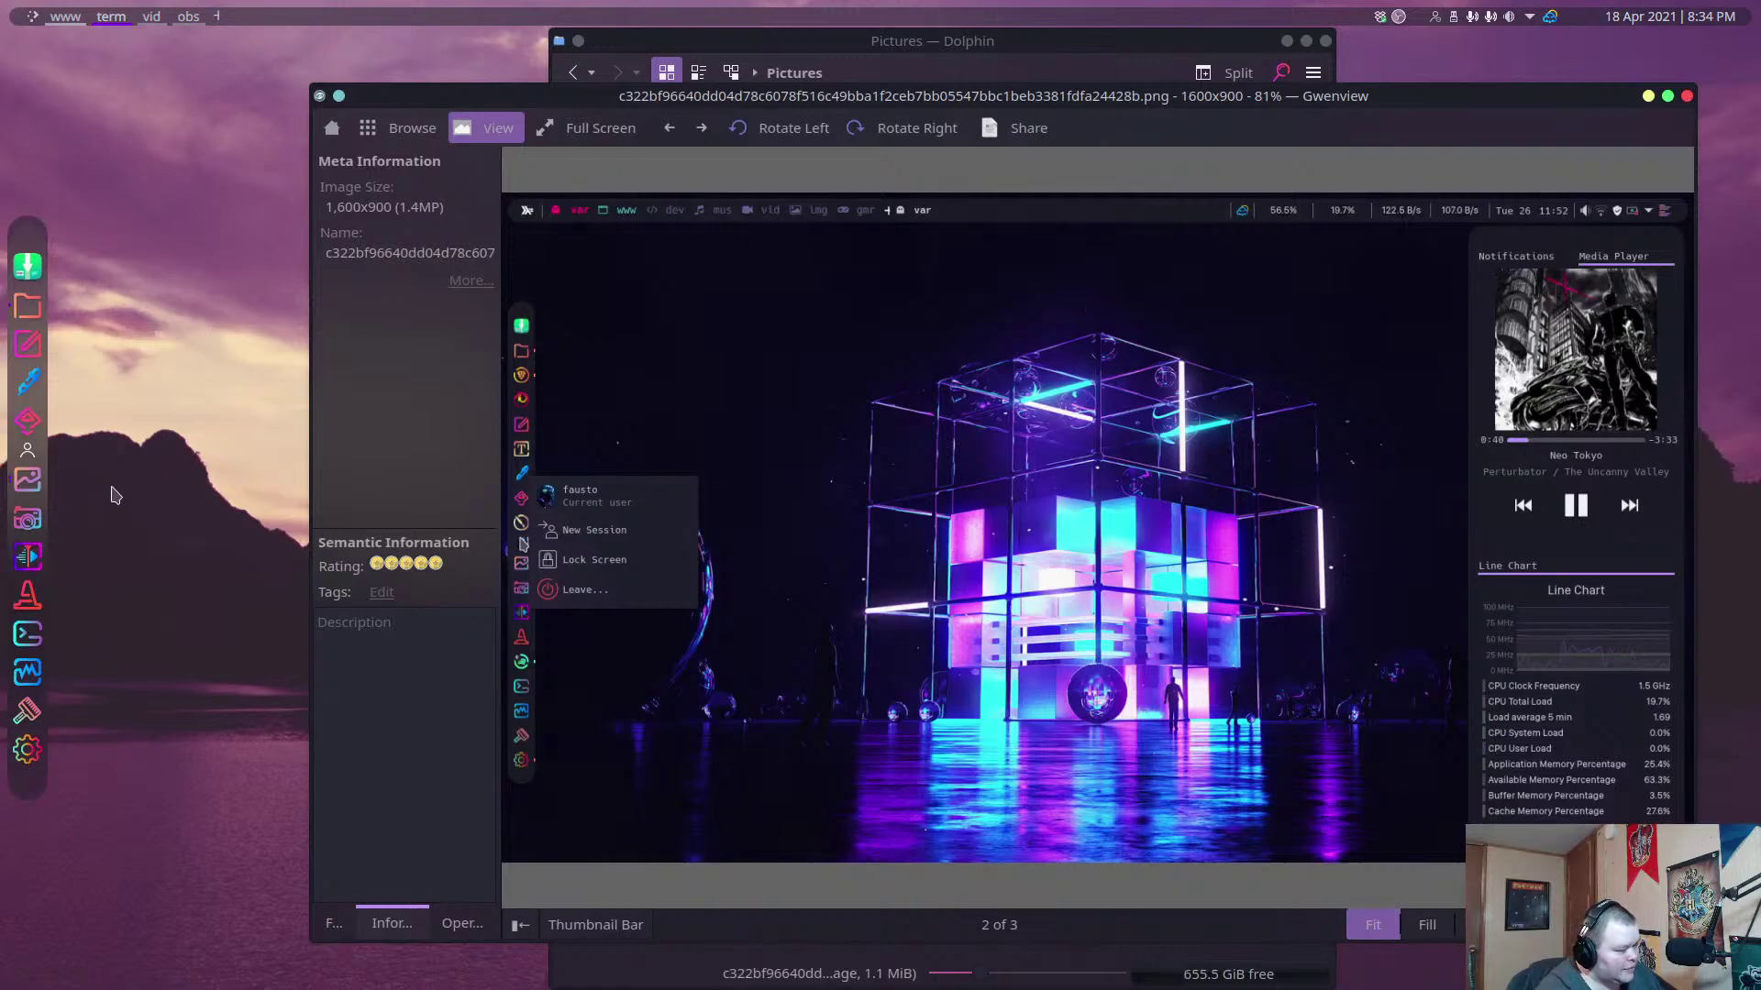
Launch Kvantum Manager by searching for "kvan" and open its Change/Delete Theme section.
click(32, 16)
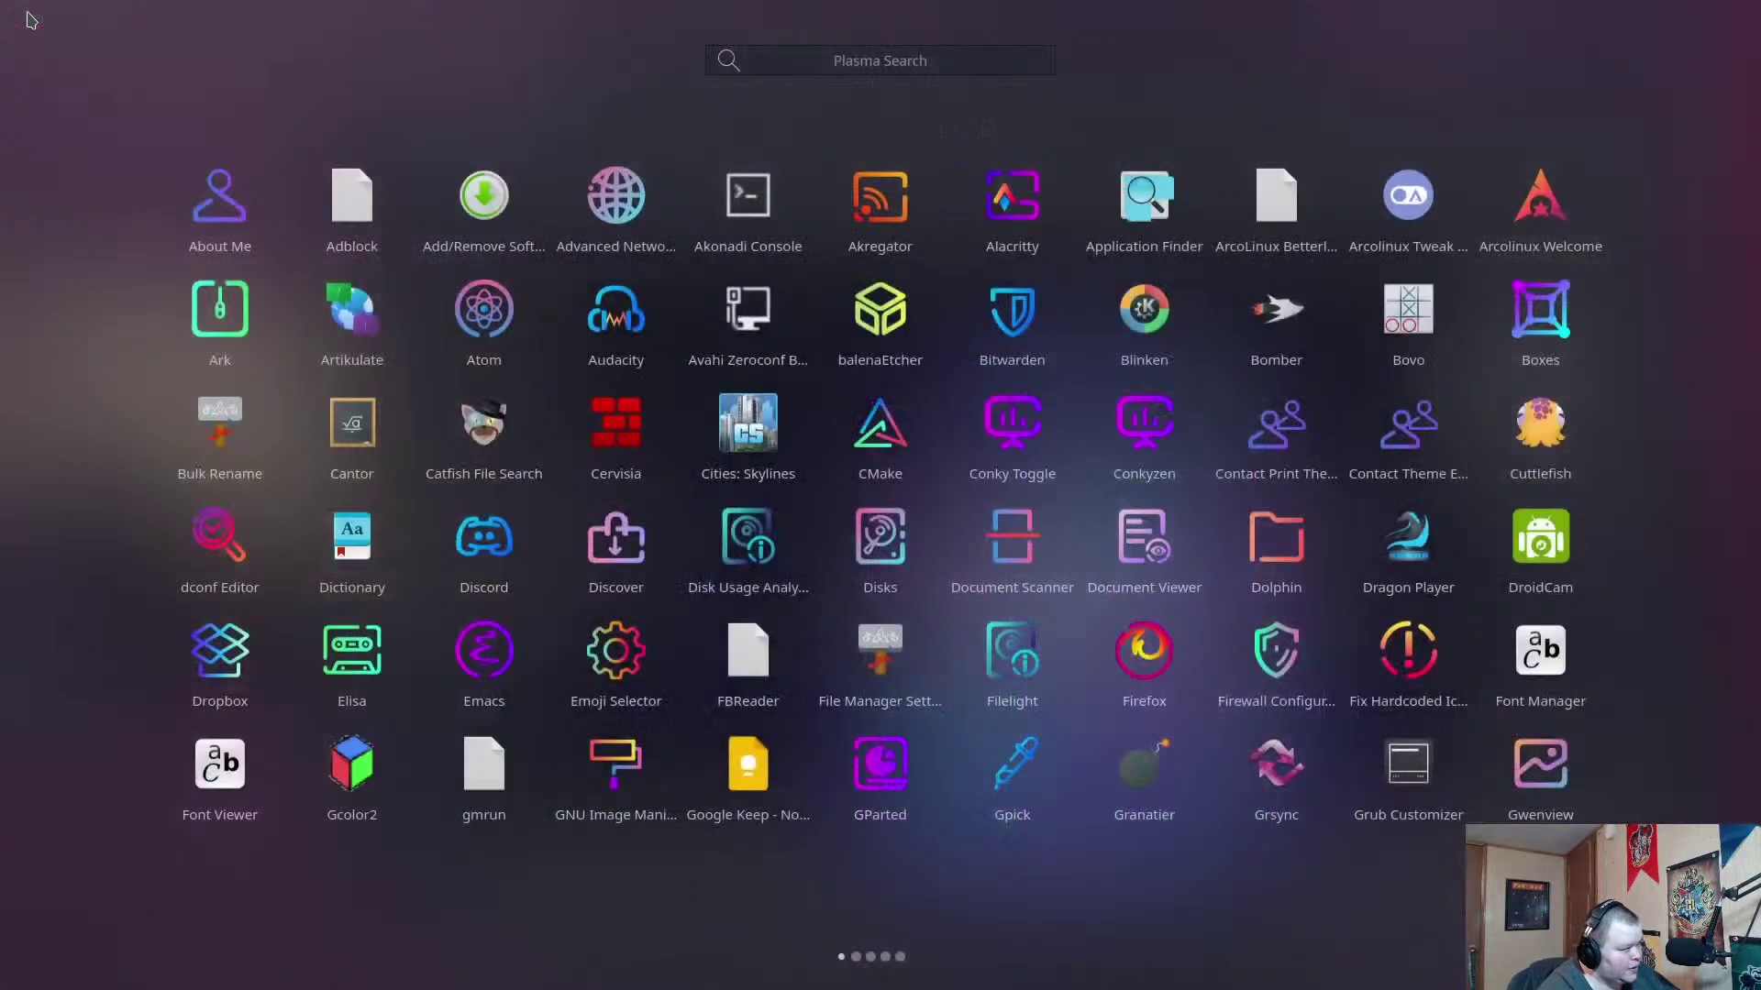
text(kvan)
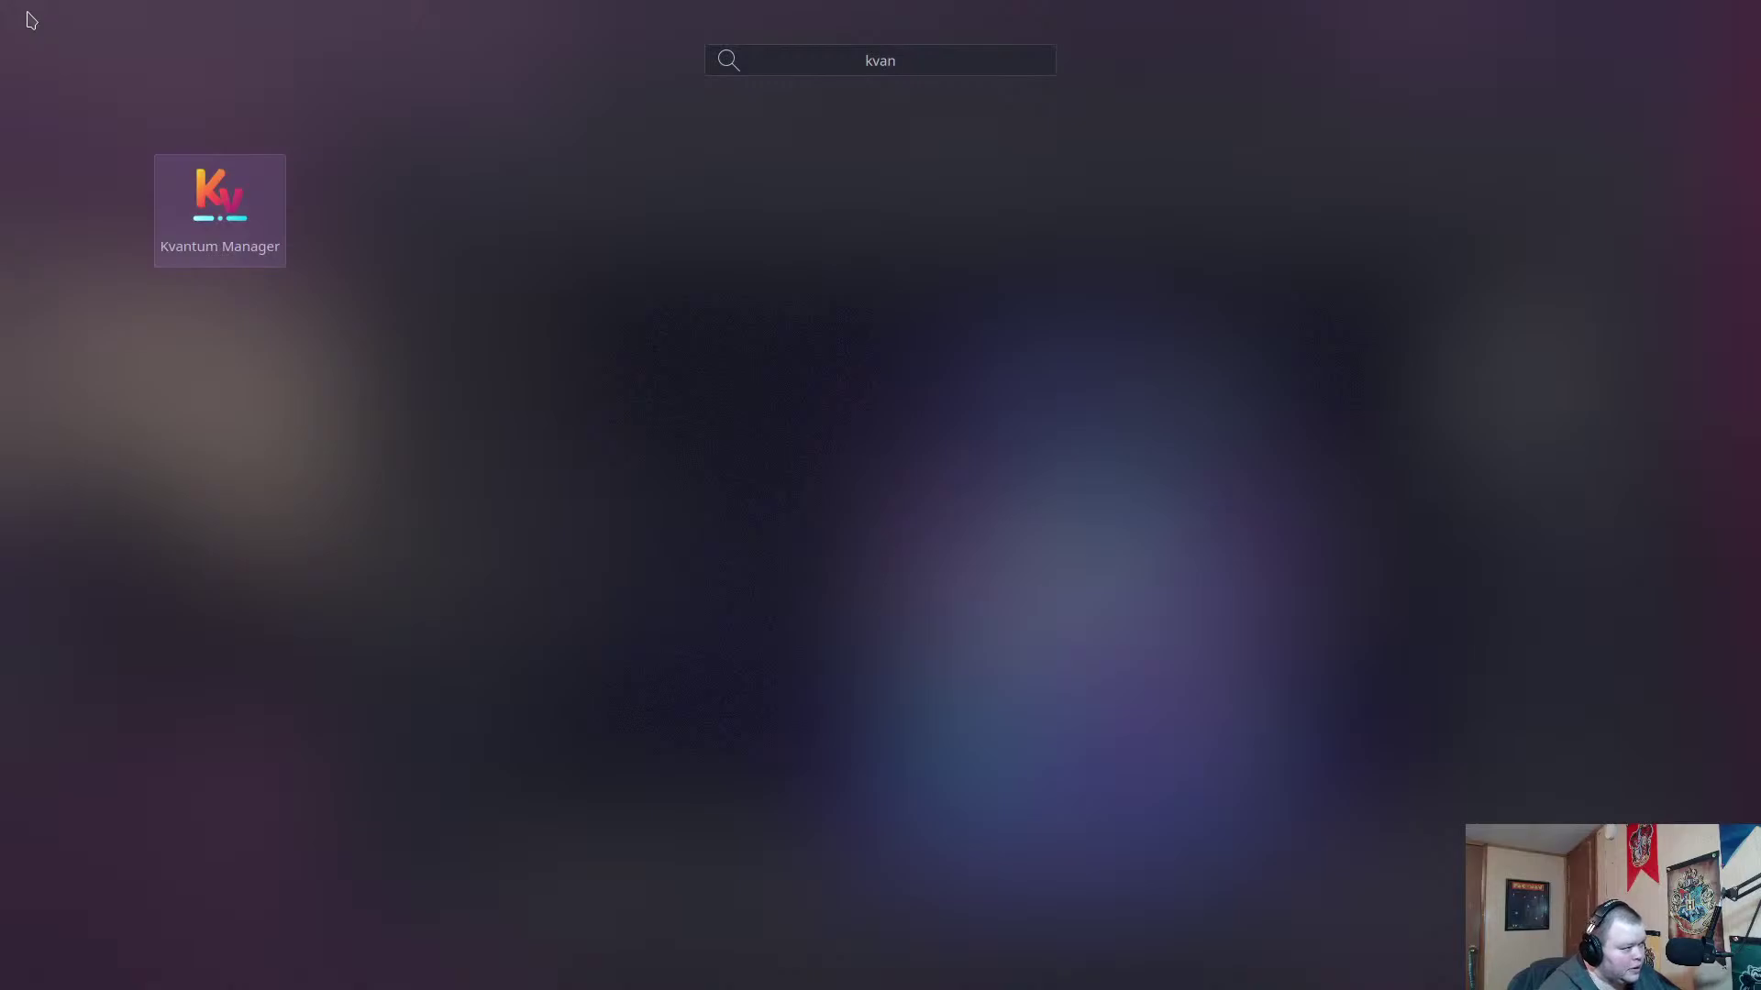
key(Return)
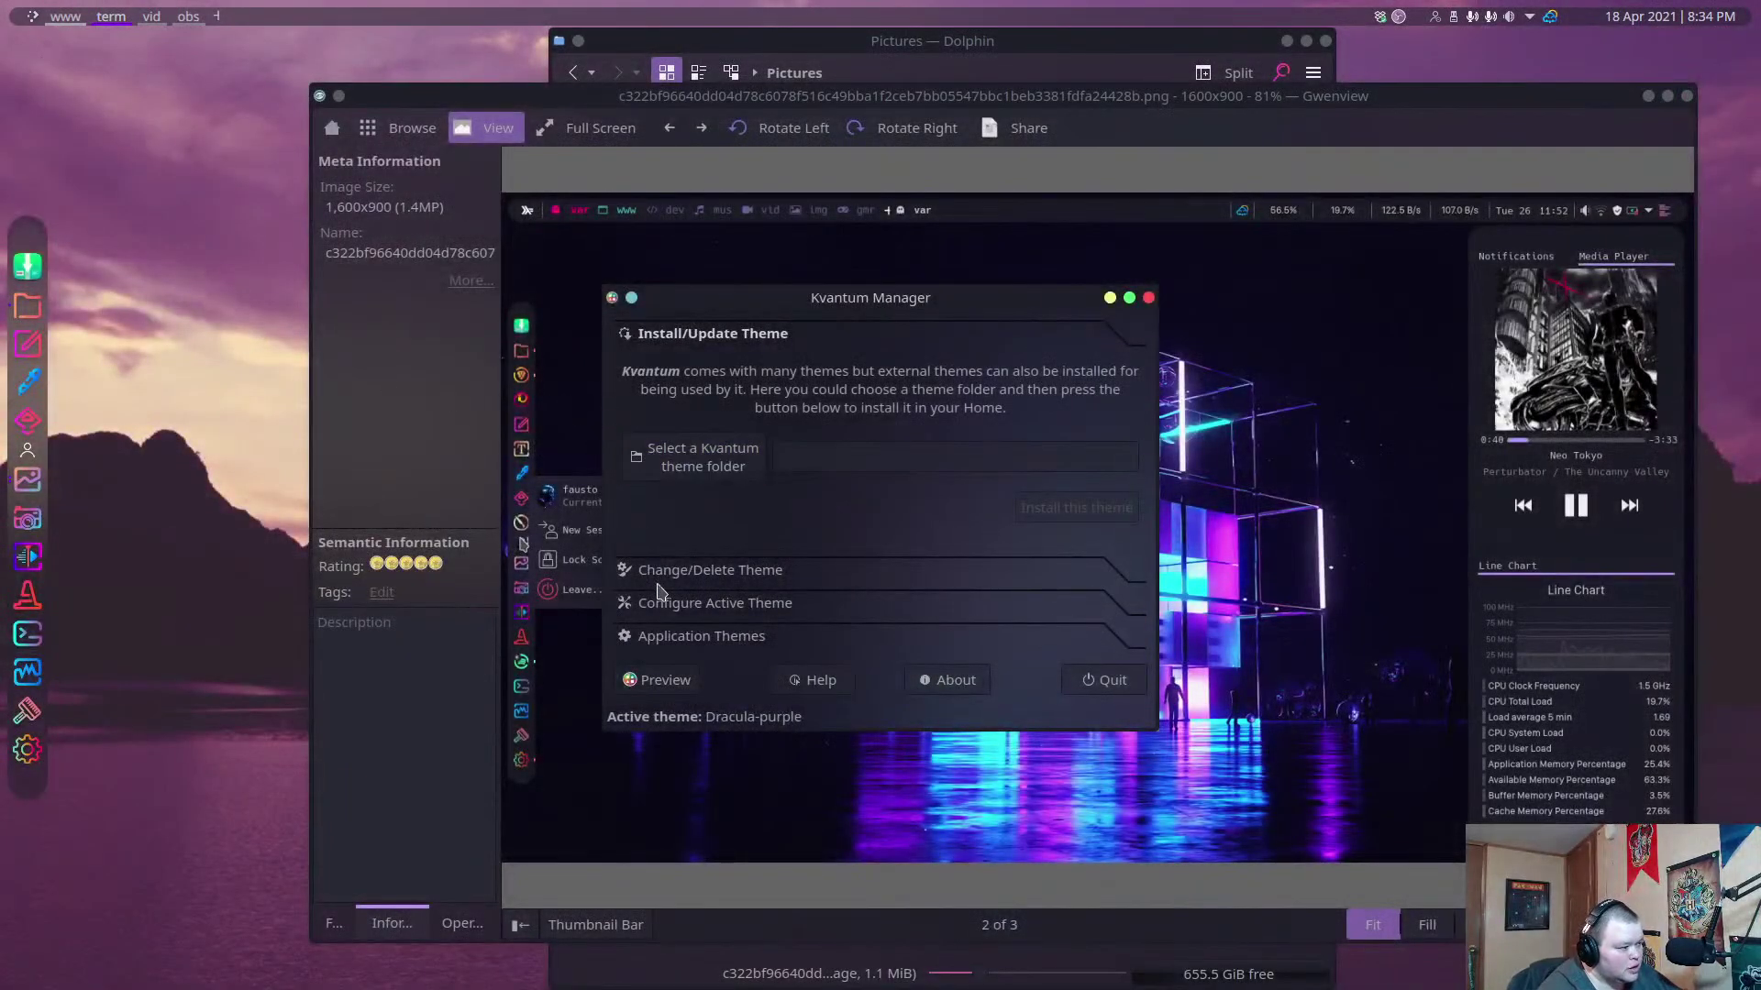
click(662, 578)
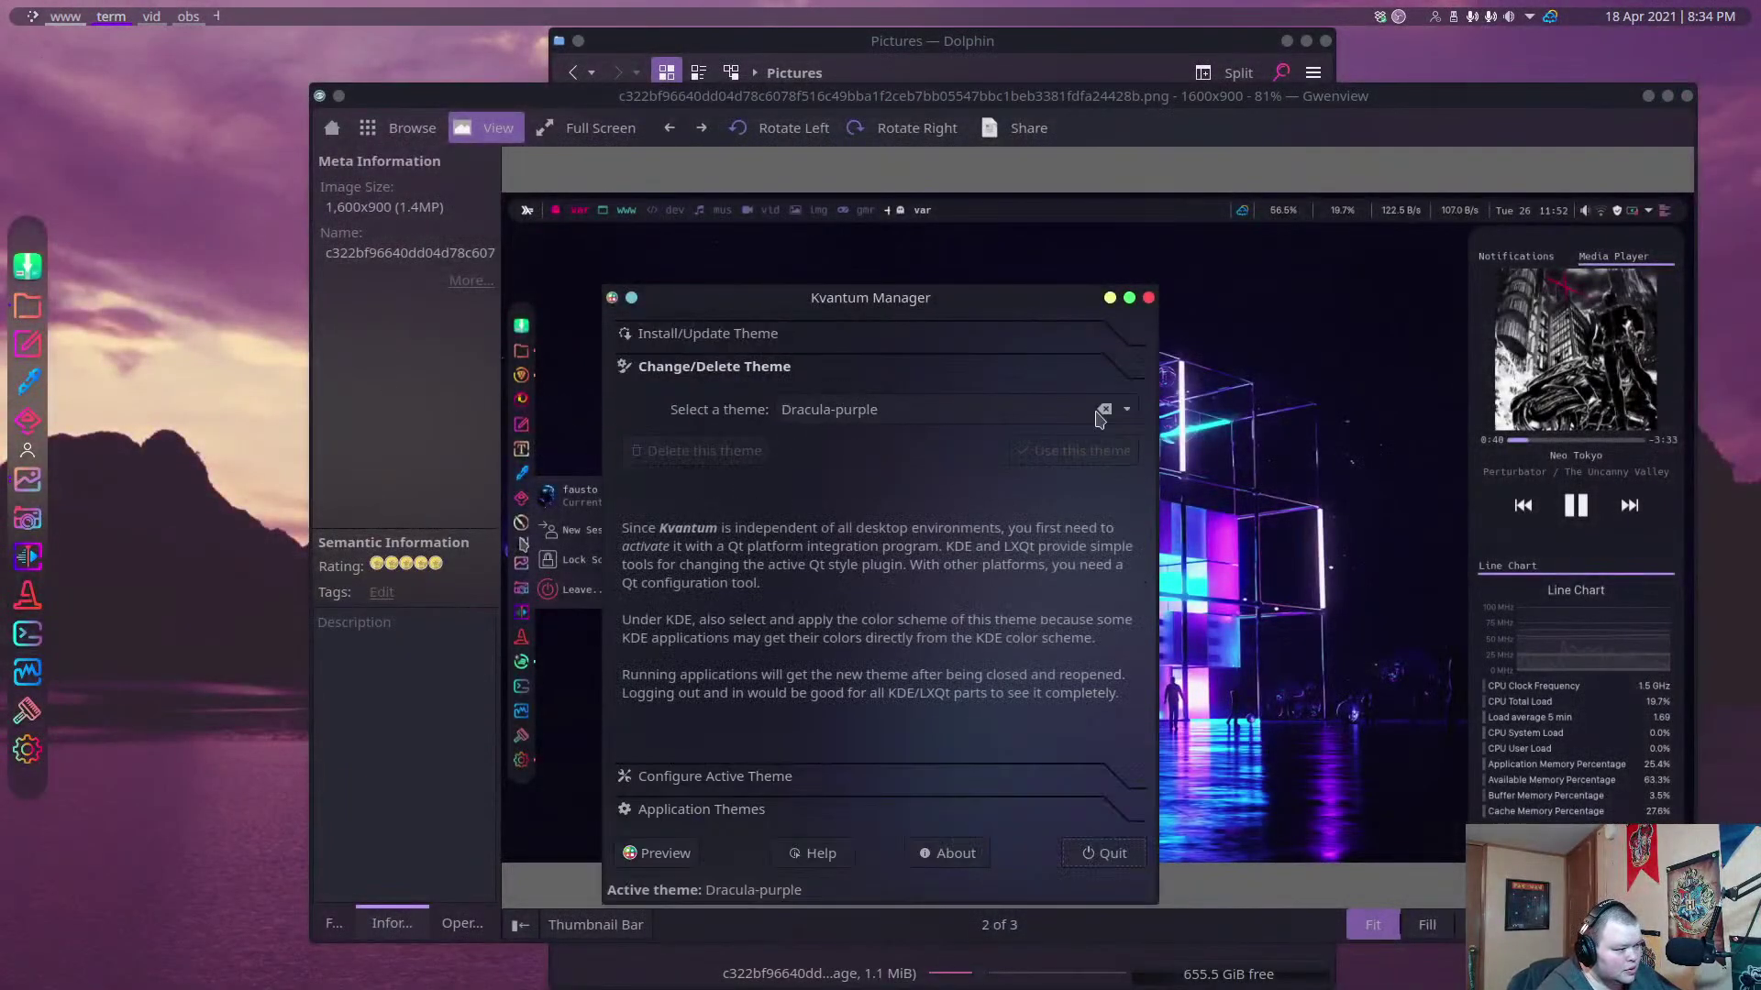
Try the Dracula-Solid theme as the active Kvantum theme.
click(1130, 411)
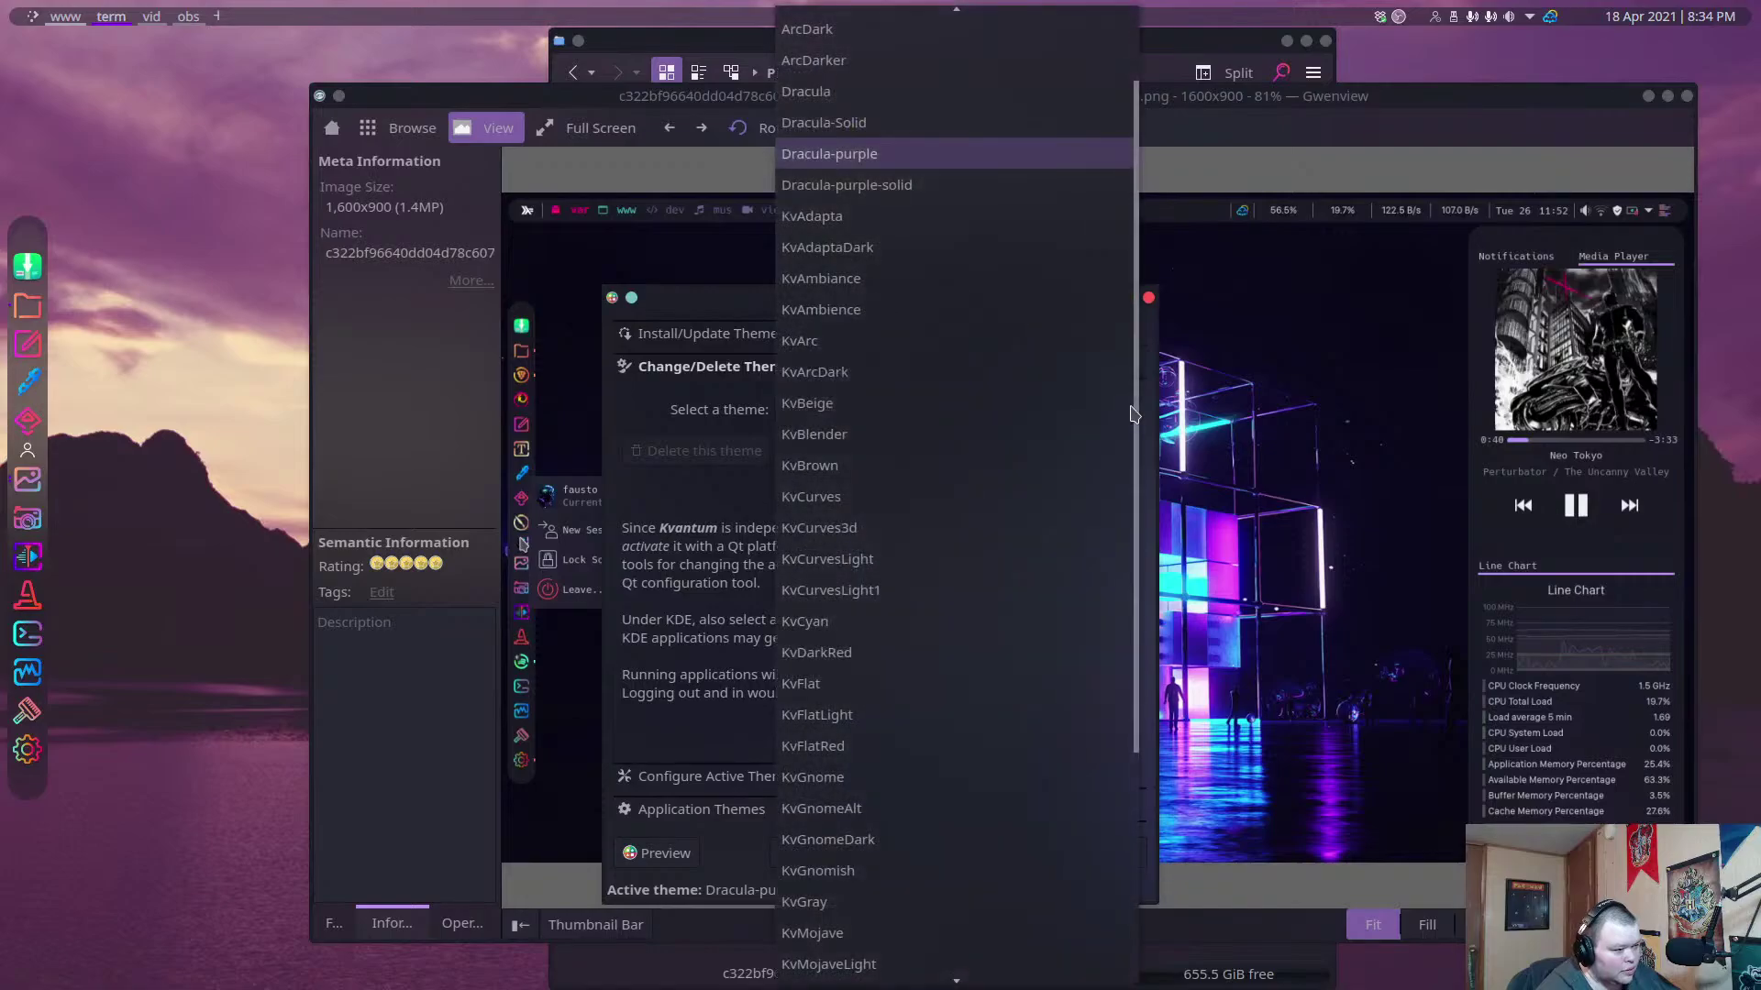
click(897, 132)
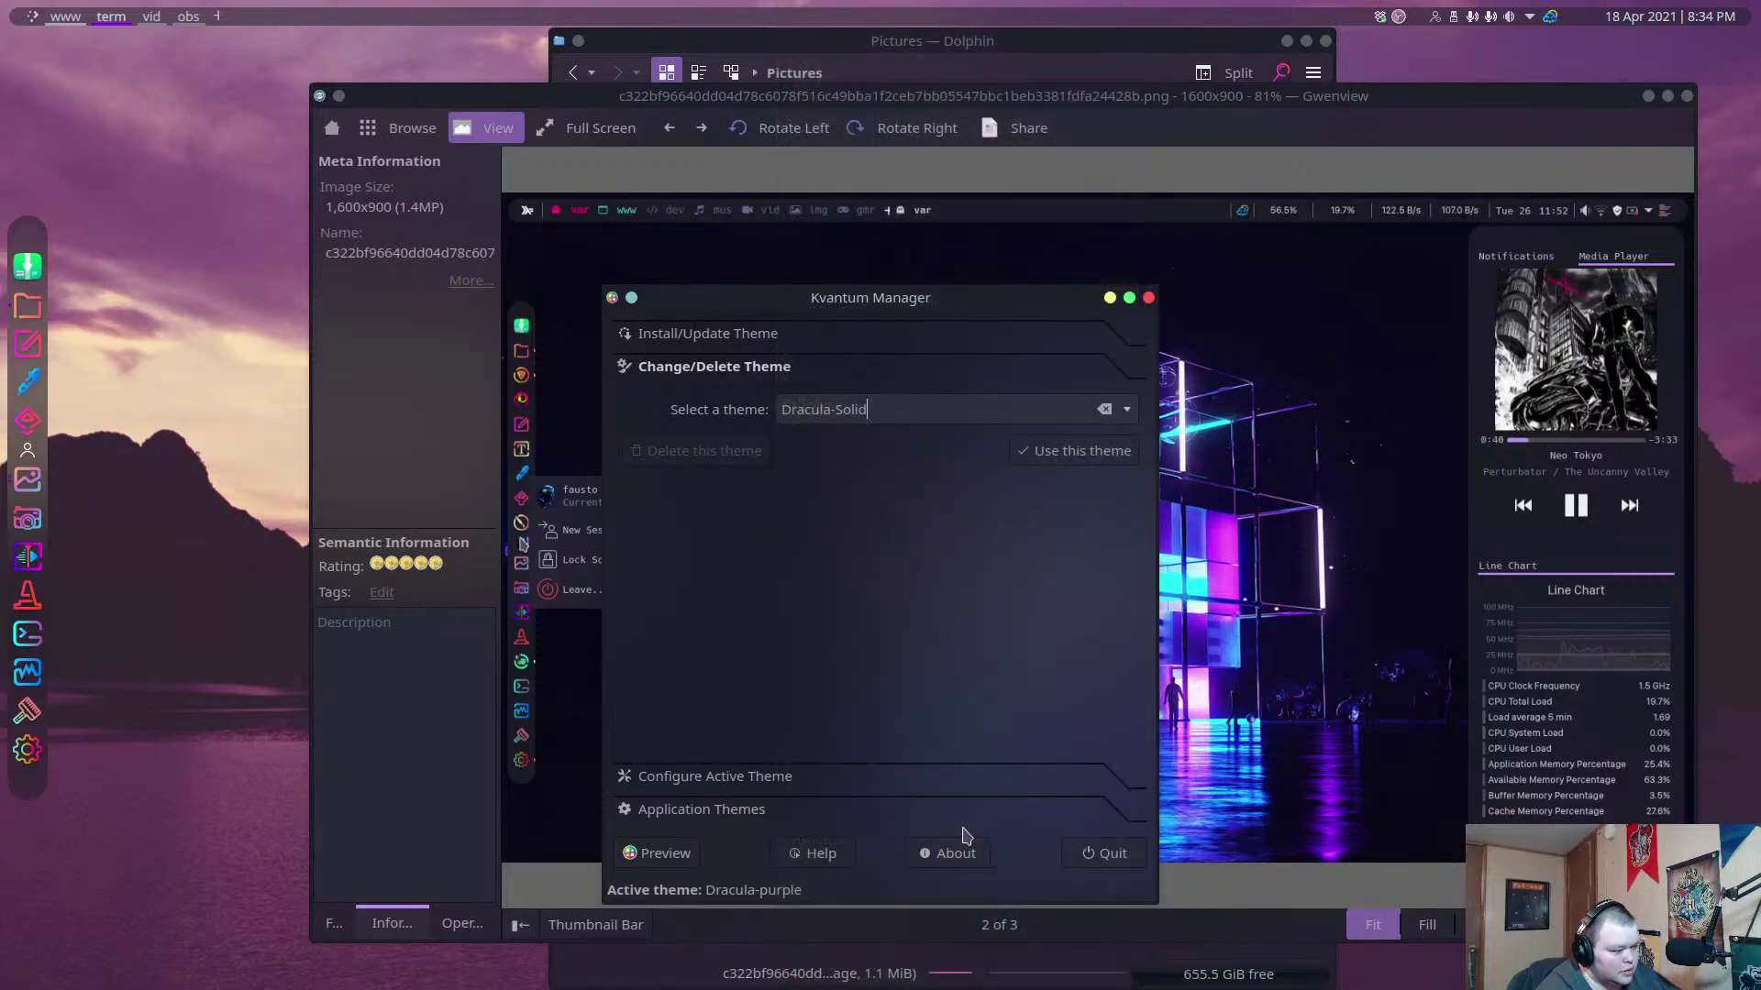
click(1082, 451)
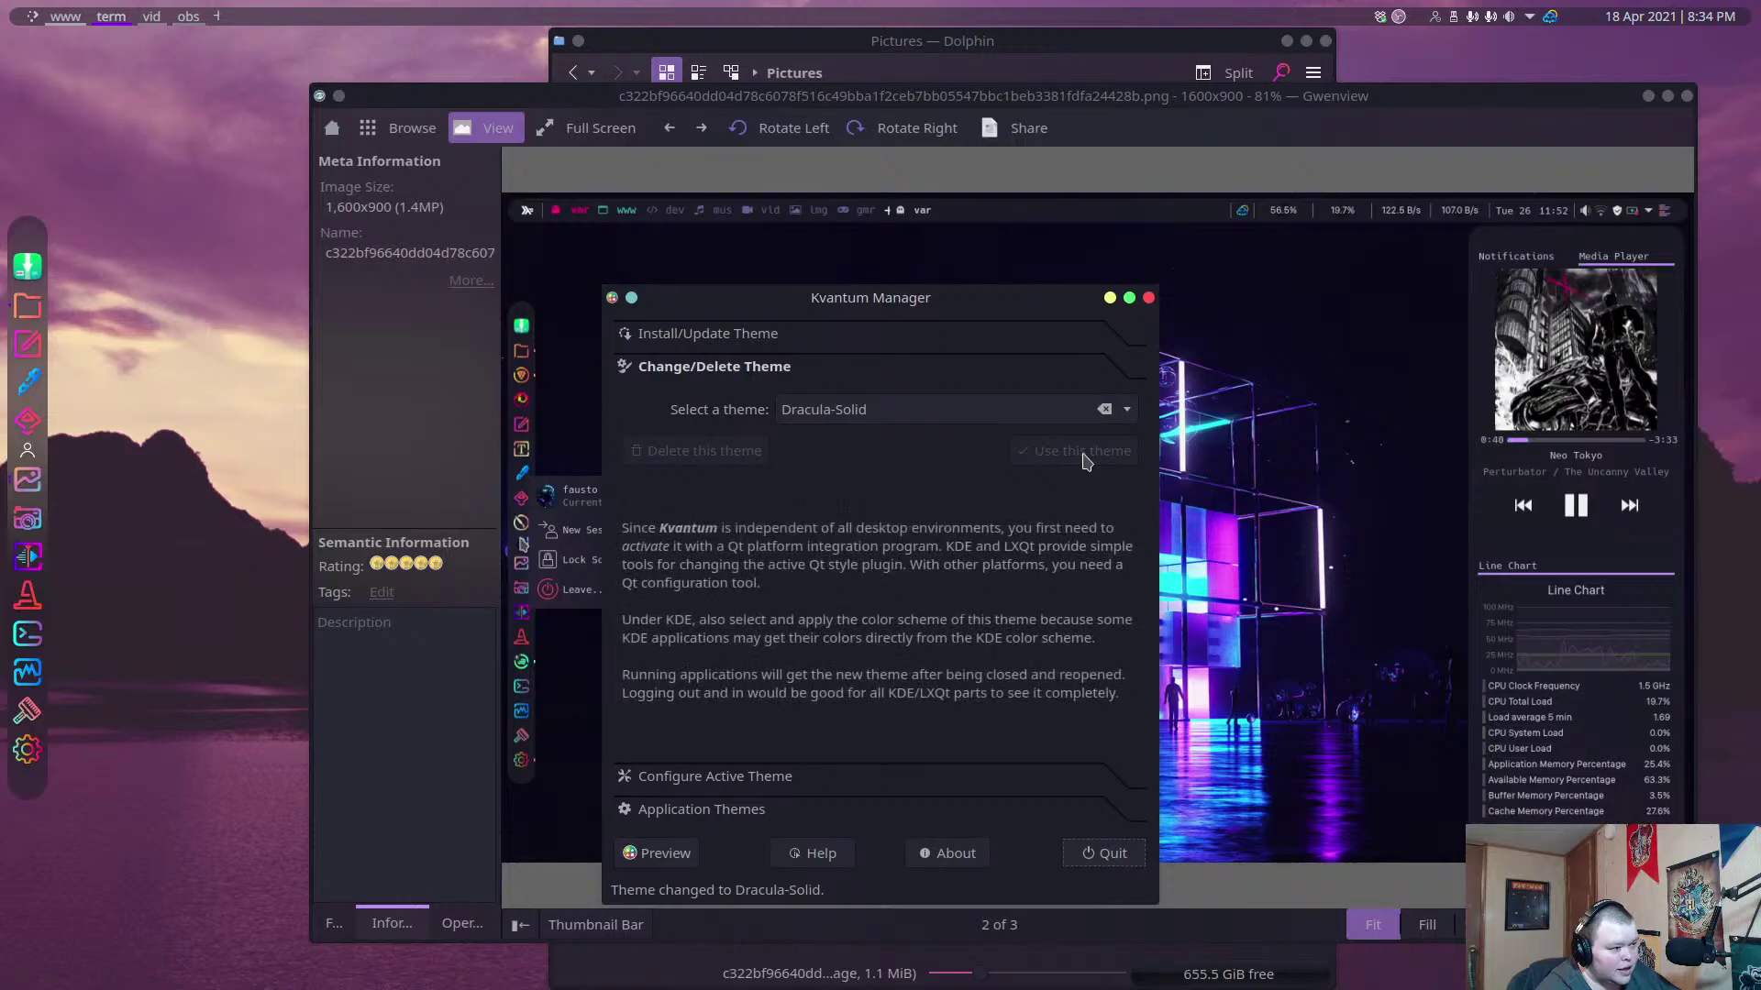
Try the Dracula-purple-solid theme as the active Kvantum theme.
click(1126, 409)
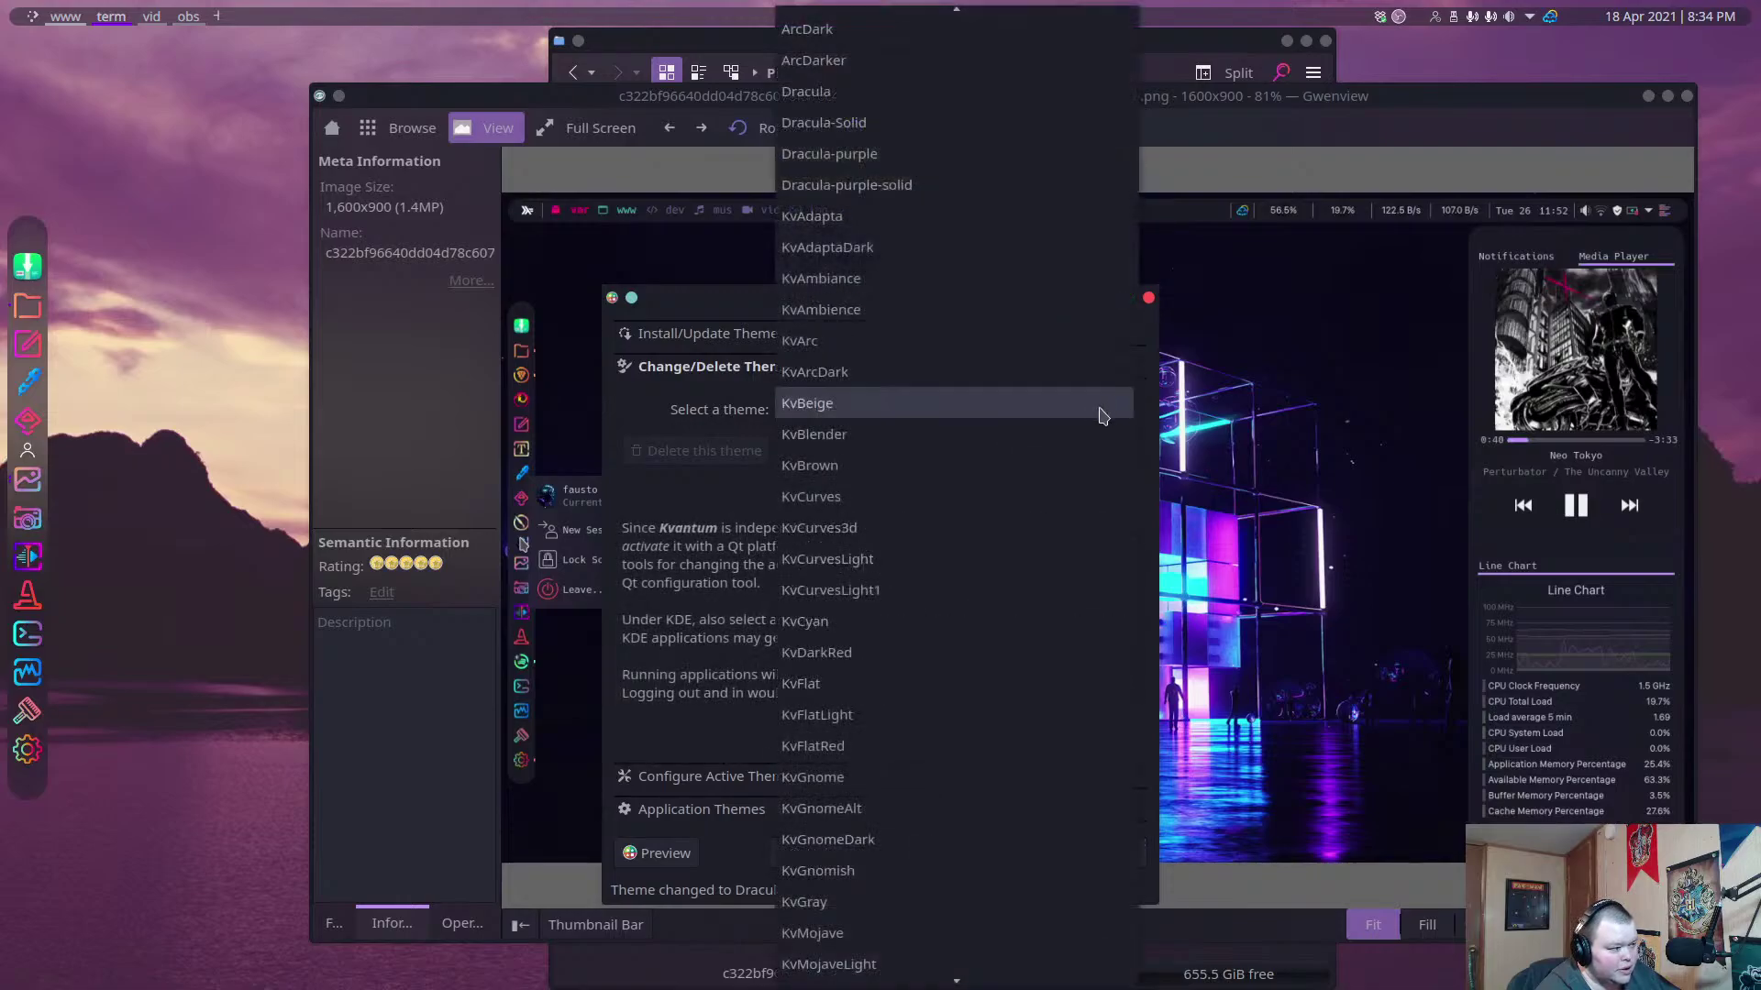
click(917, 184)
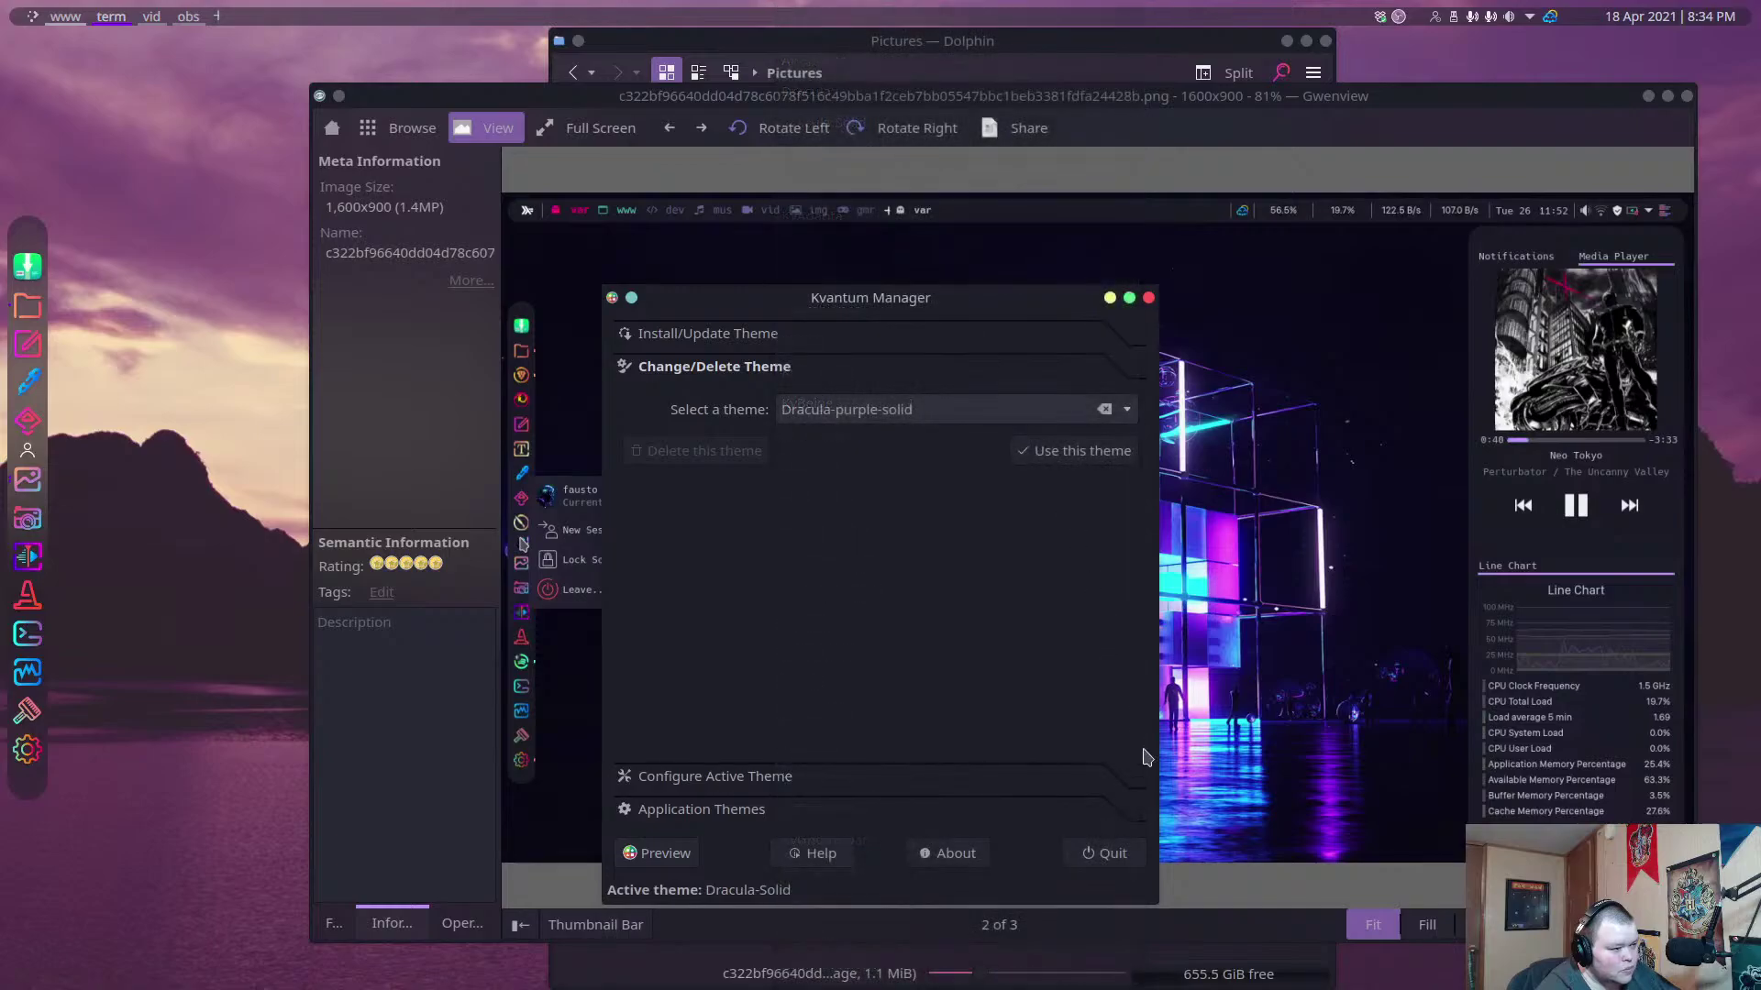
click(1100, 456)
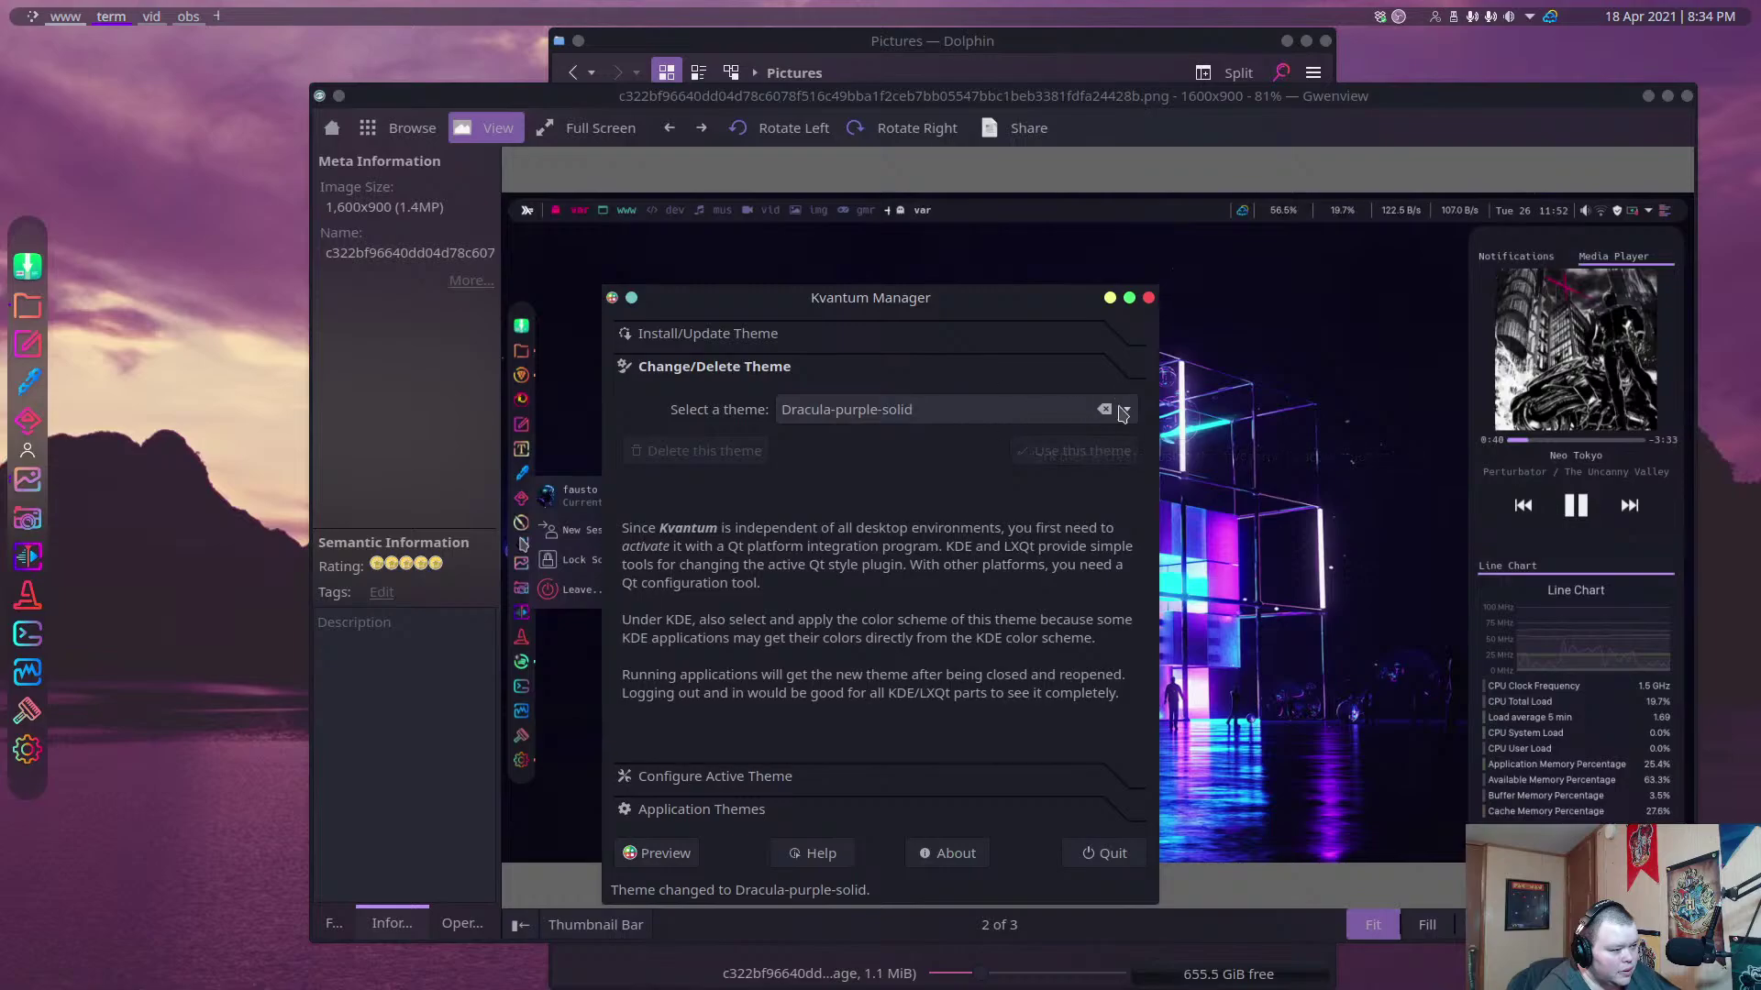
Try the plain Dracula theme as the active Kvantum theme.
click(1122, 412)
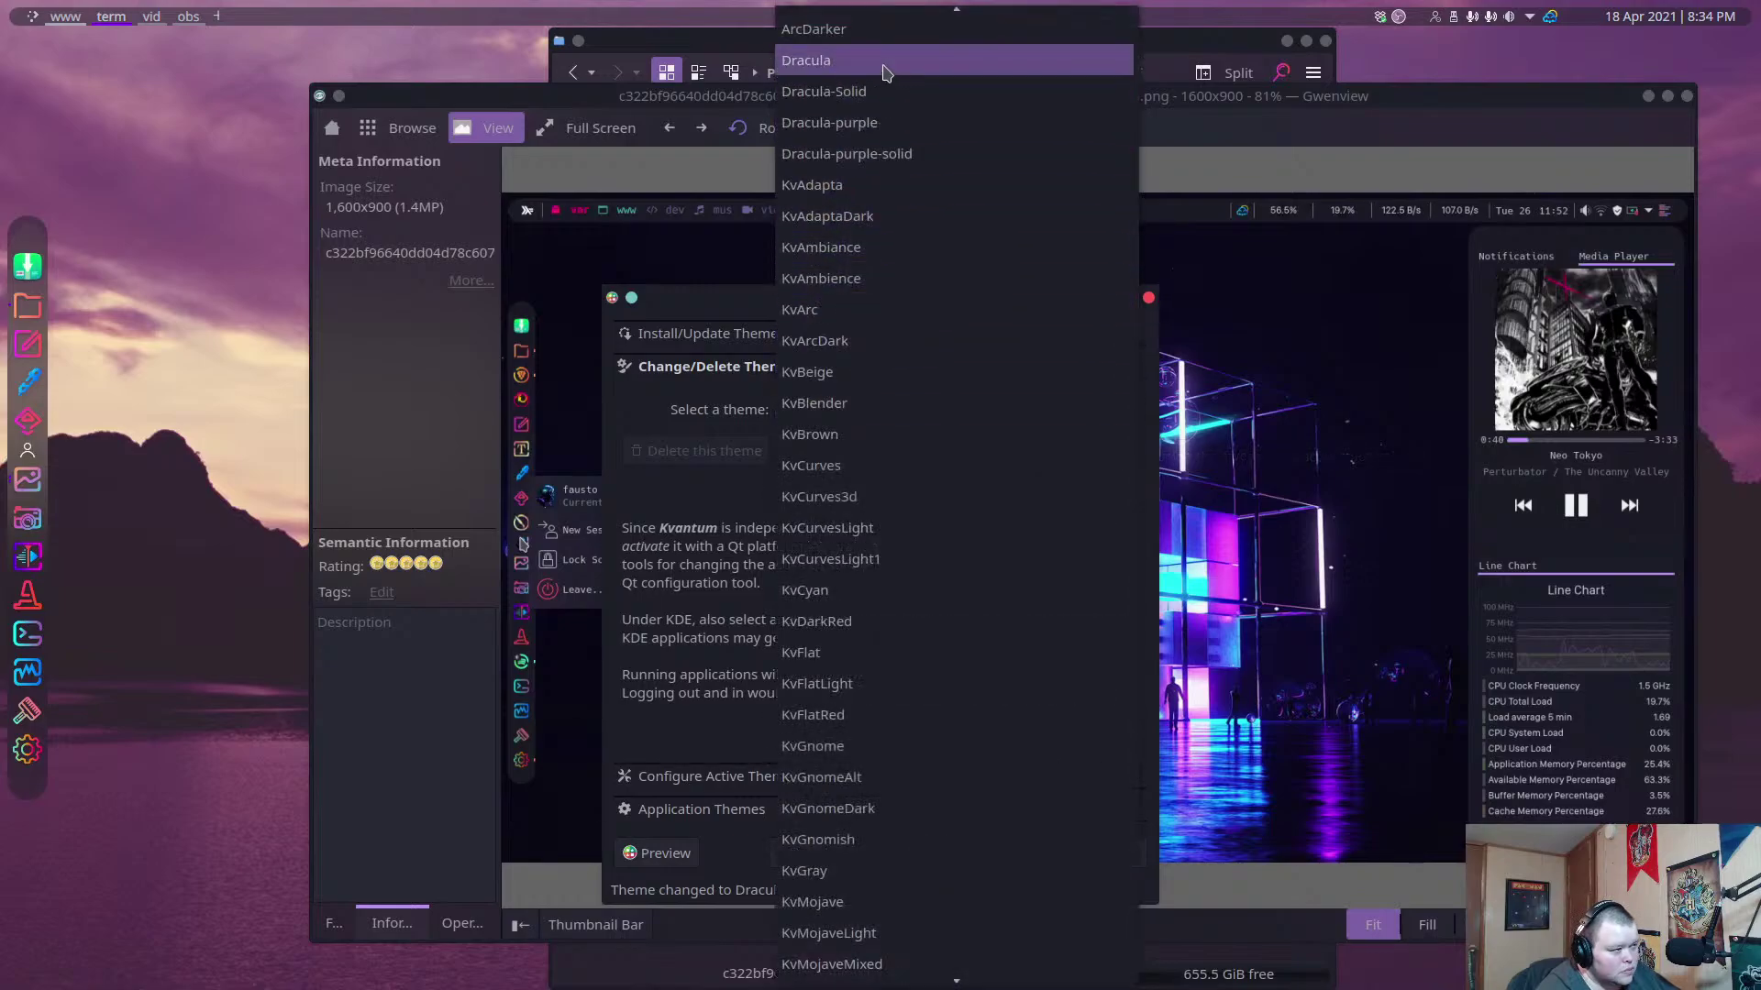
click(884, 71)
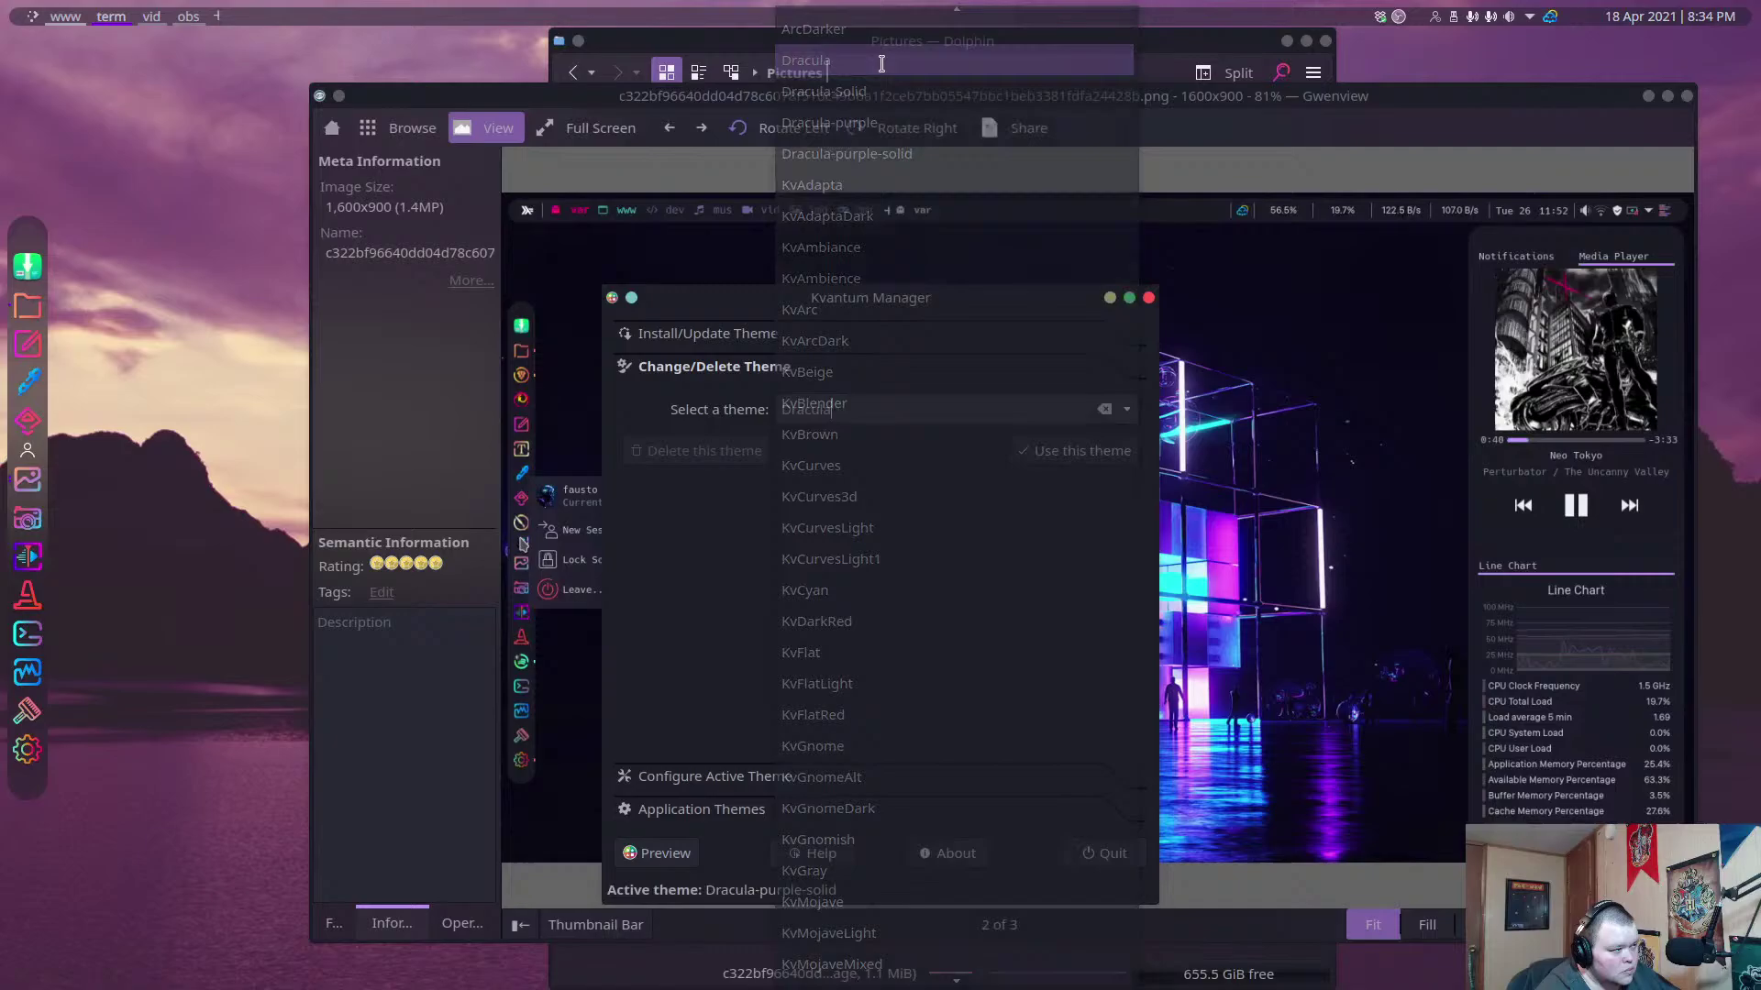
click(1094, 451)
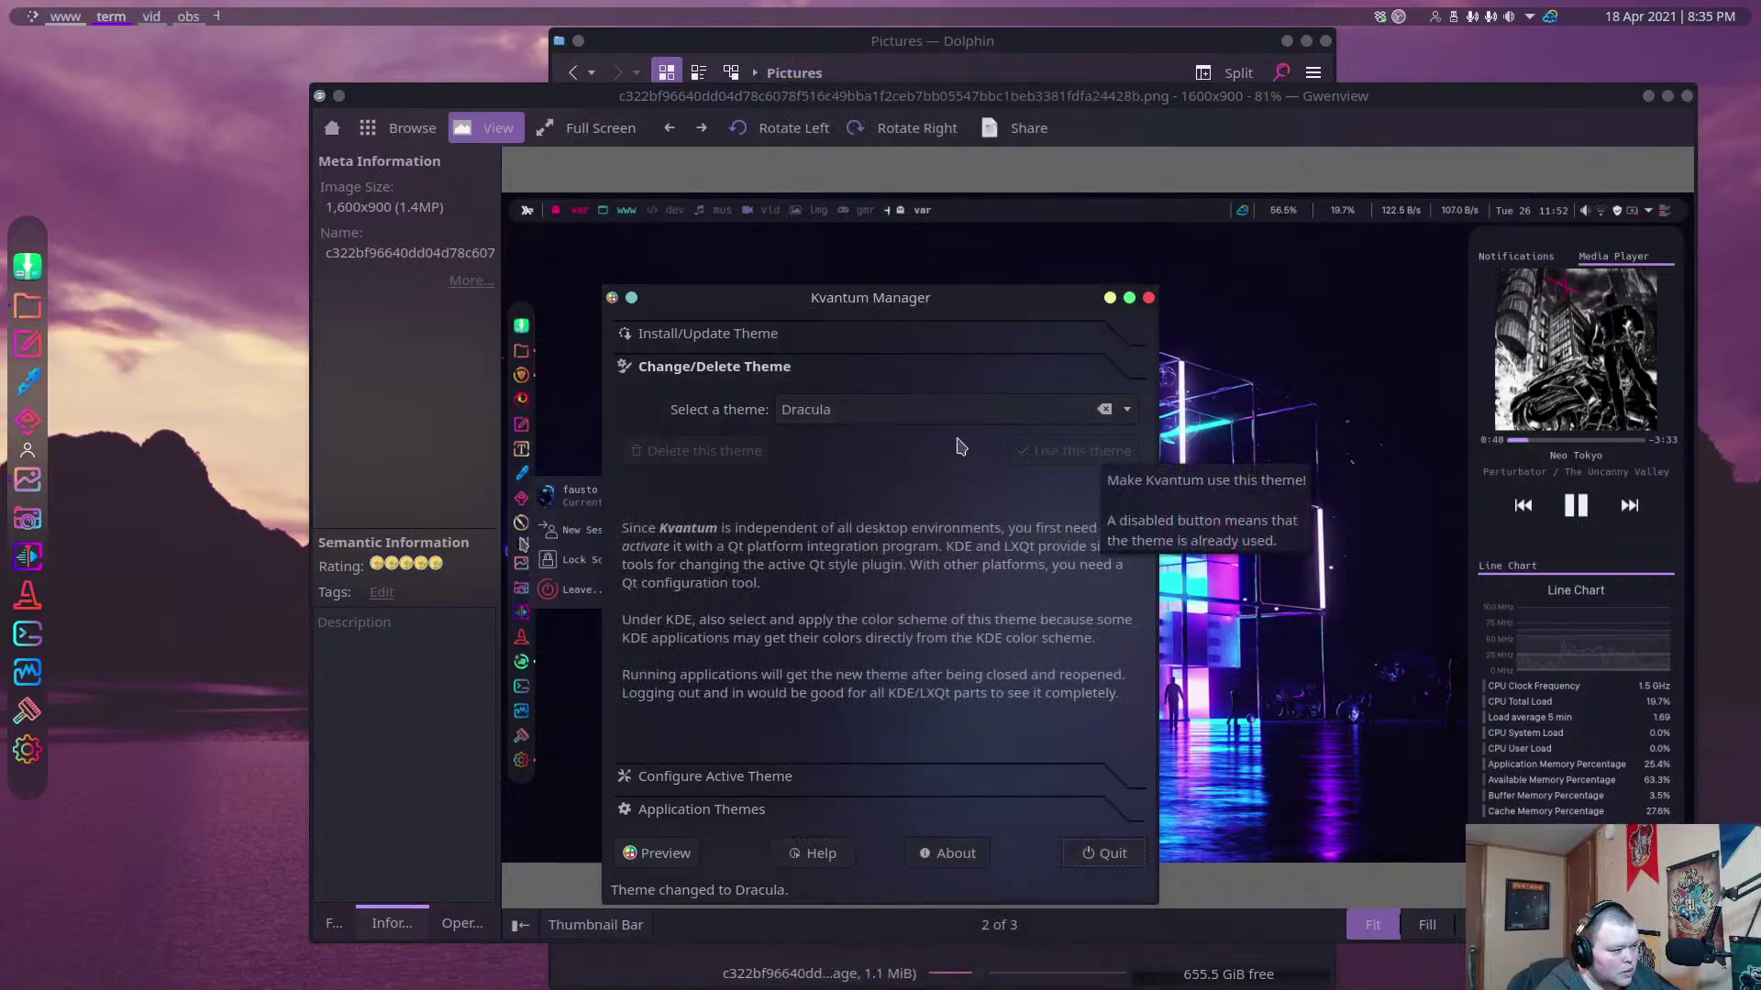
Set Dracula-Solid as the active Kvantum theme and move the manager window aside to uncover the reference screenshot.
drag(943, 294, 856, 294)
click(1043, 406)
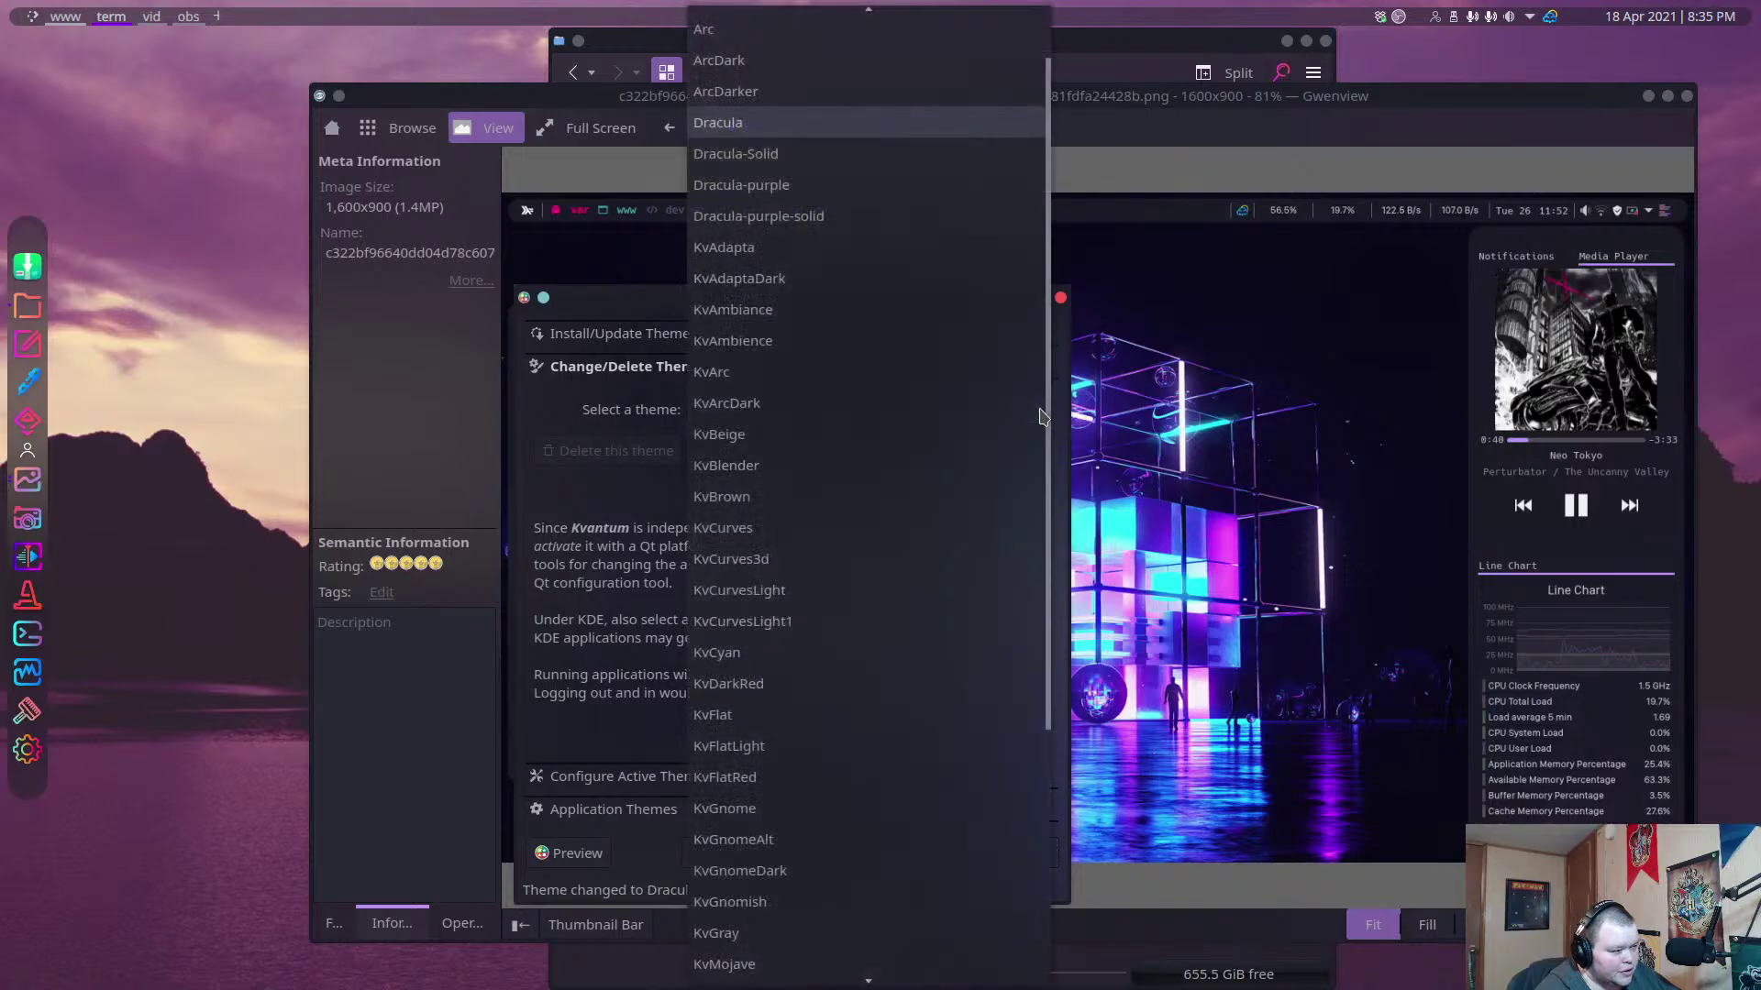
click(889, 158)
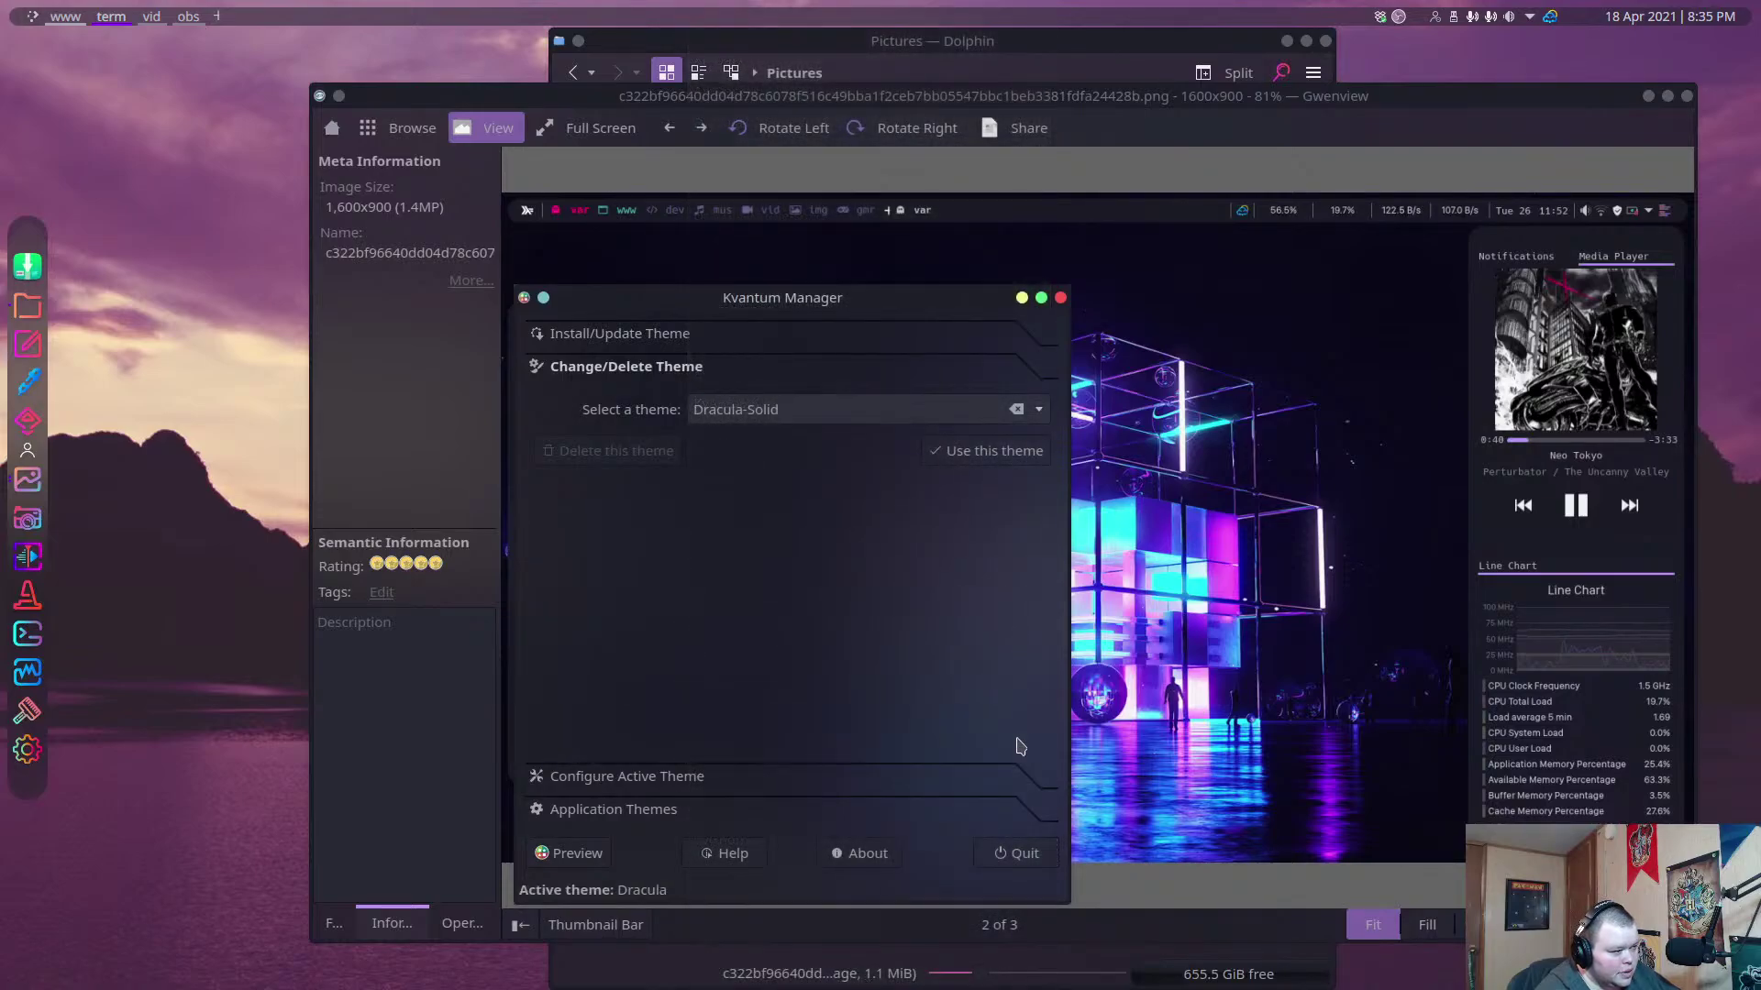
click(998, 458)
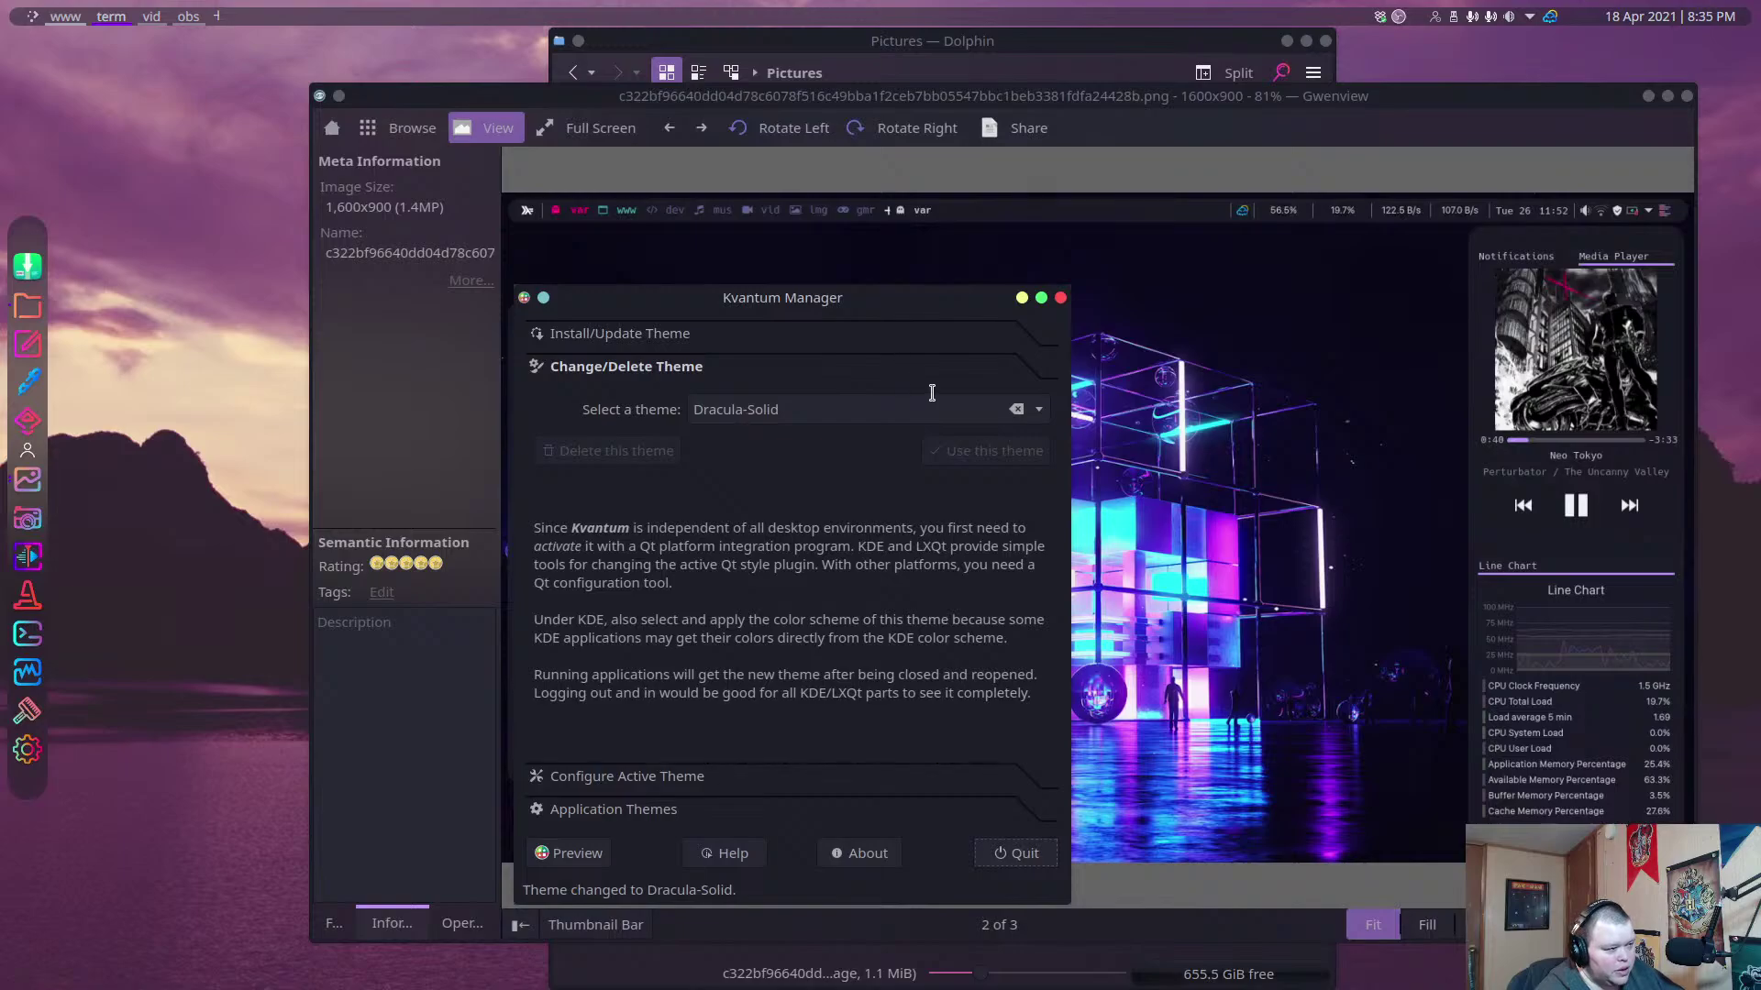
drag(883, 306, 548, 291)
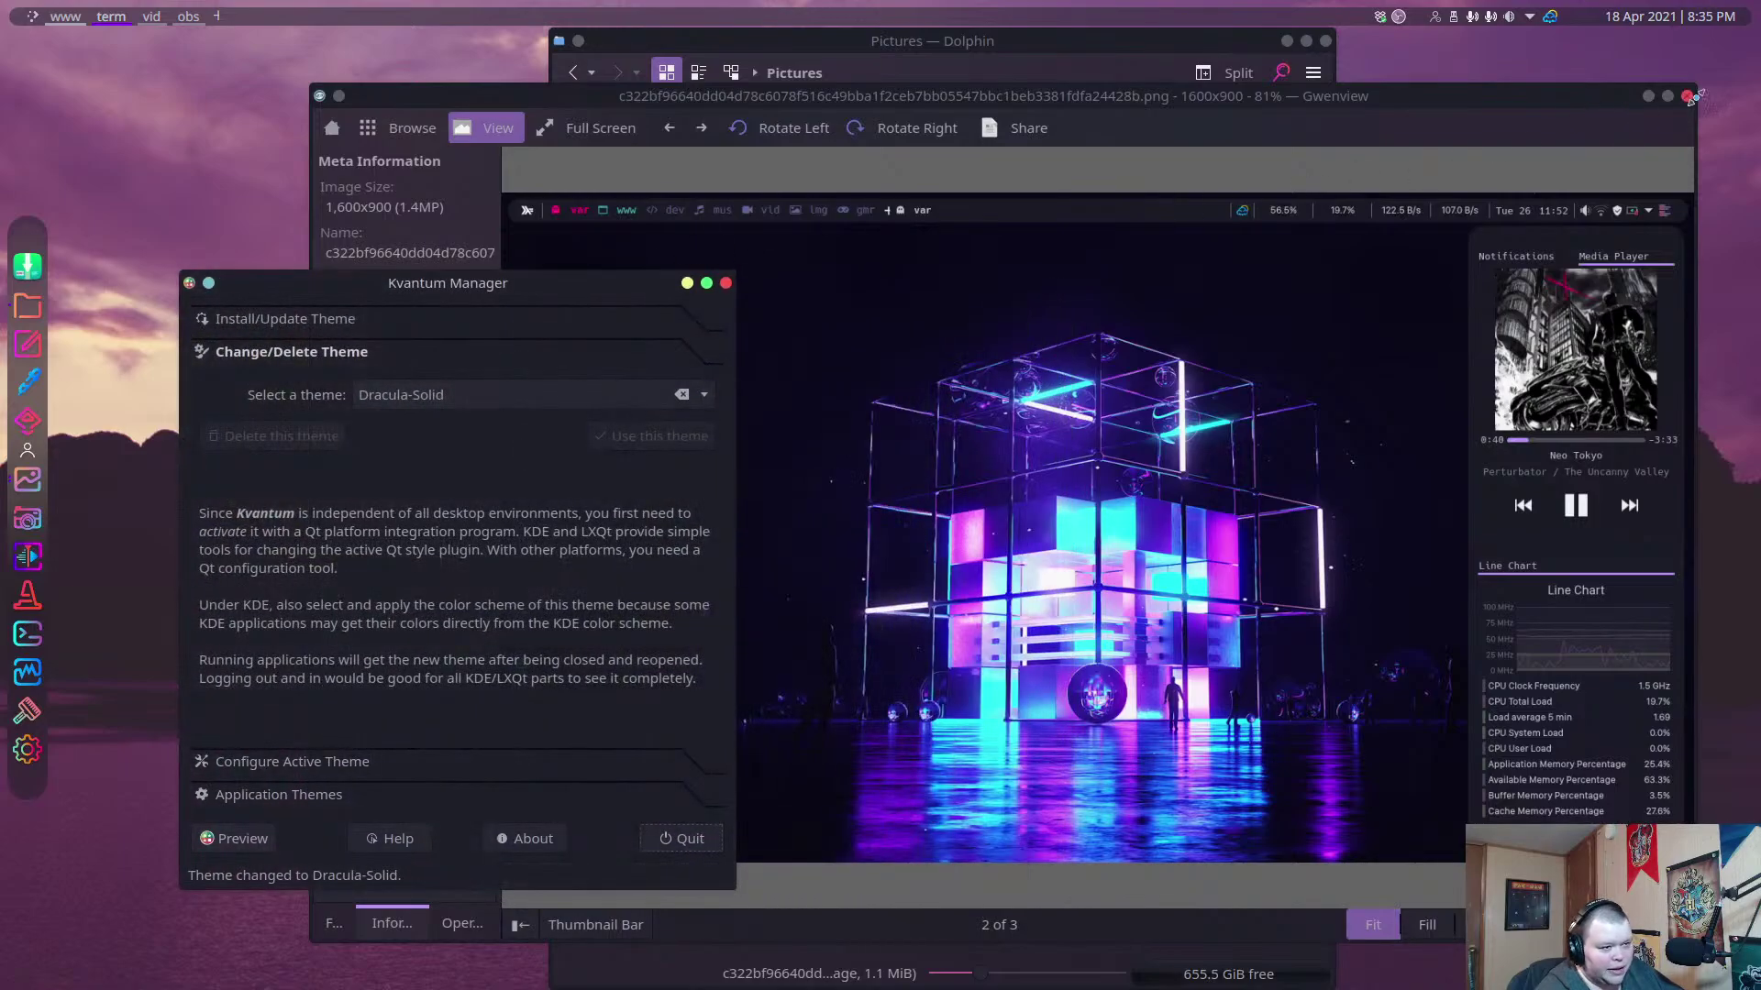
Close the reference screenshot, set Dracula-purple as the active Kvantum theme and close Kvantum Manager.
click(1688, 96)
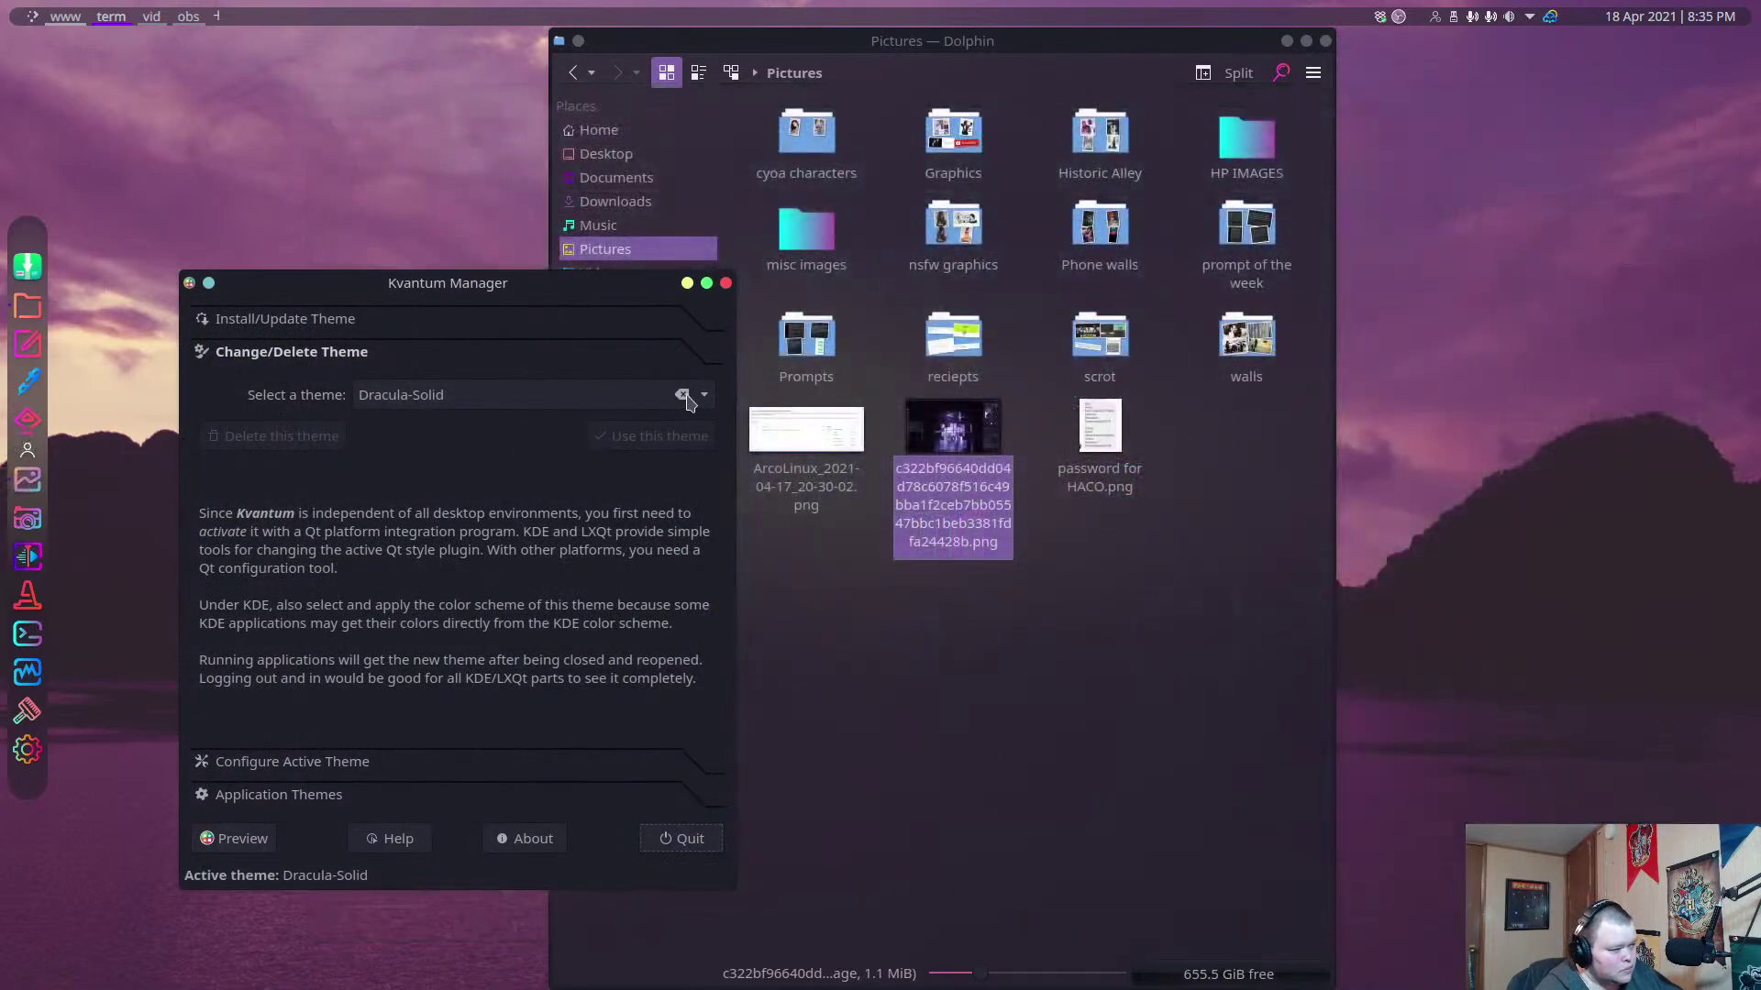
click(703, 394)
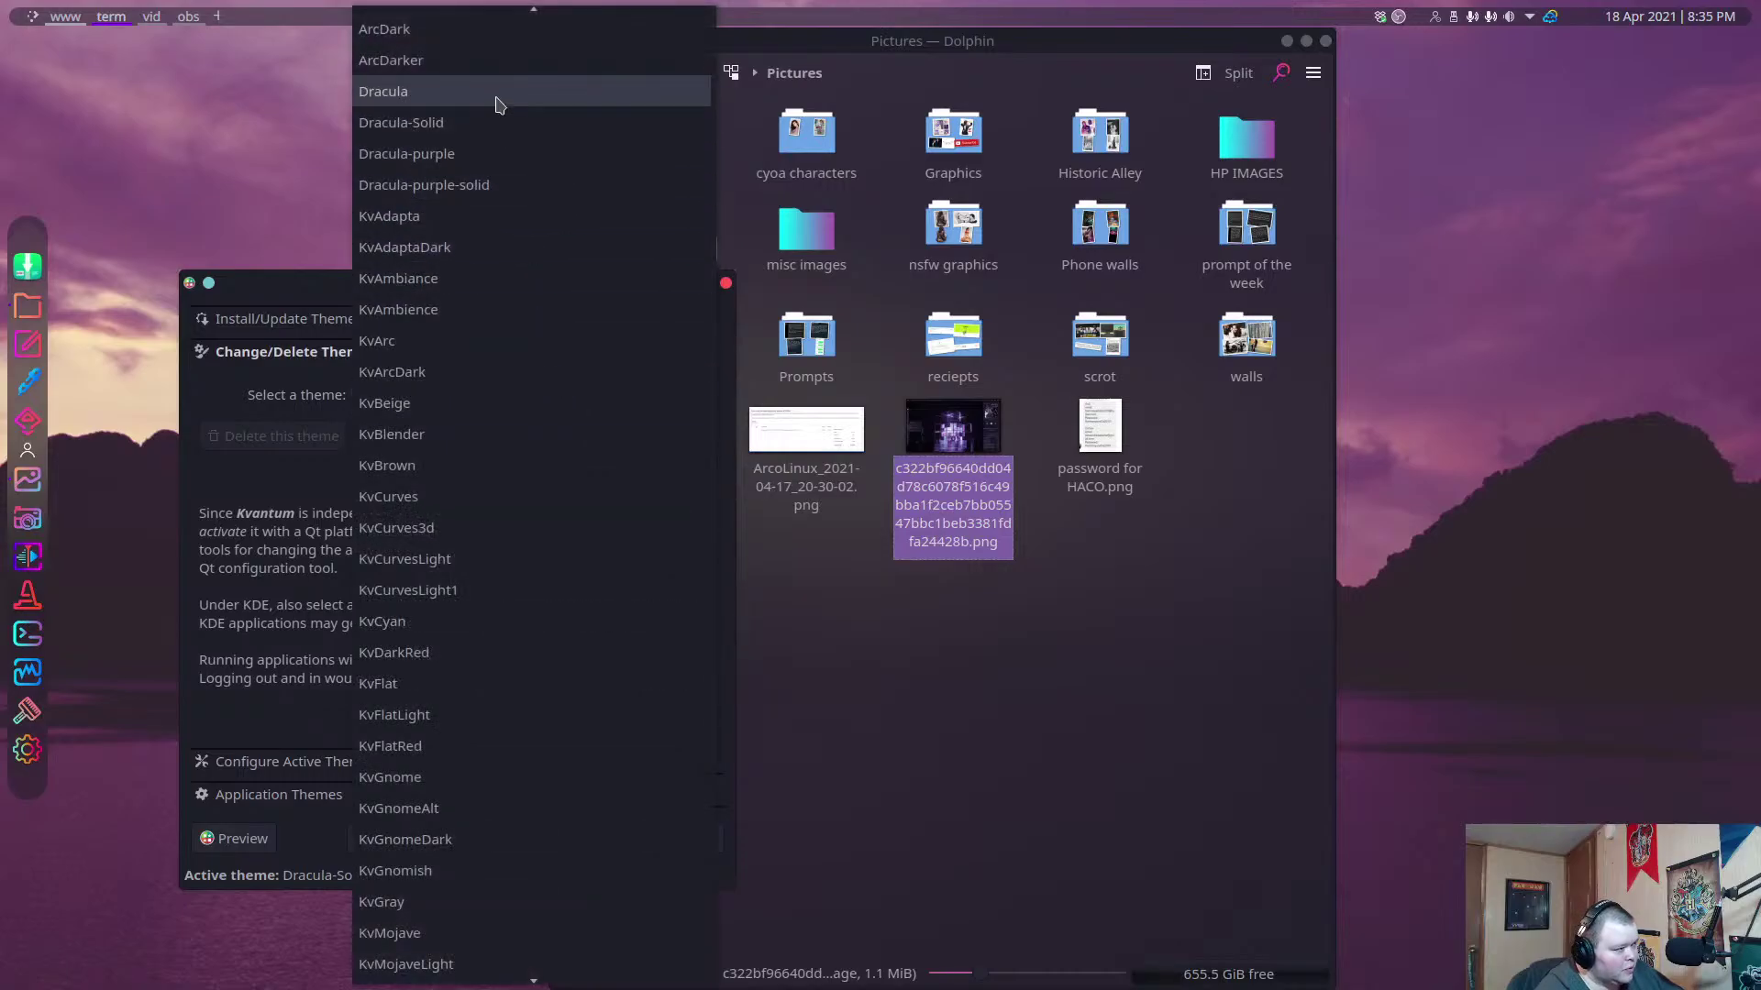
click(476, 156)
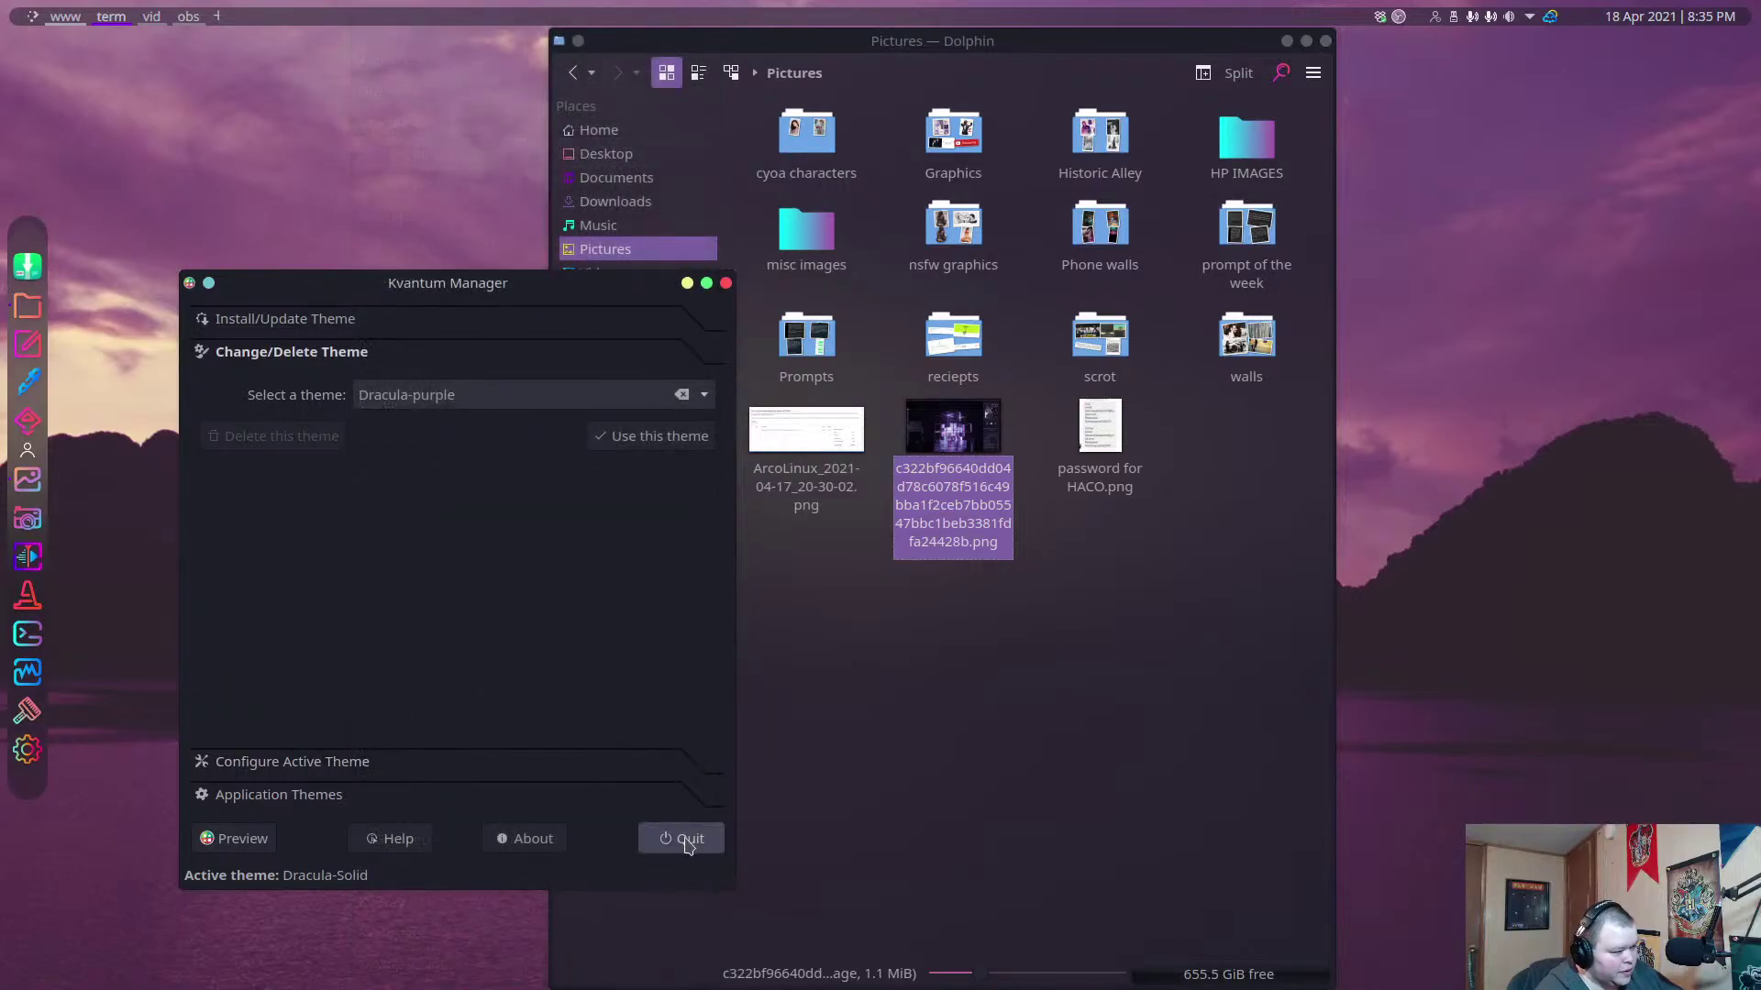
click(647, 437)
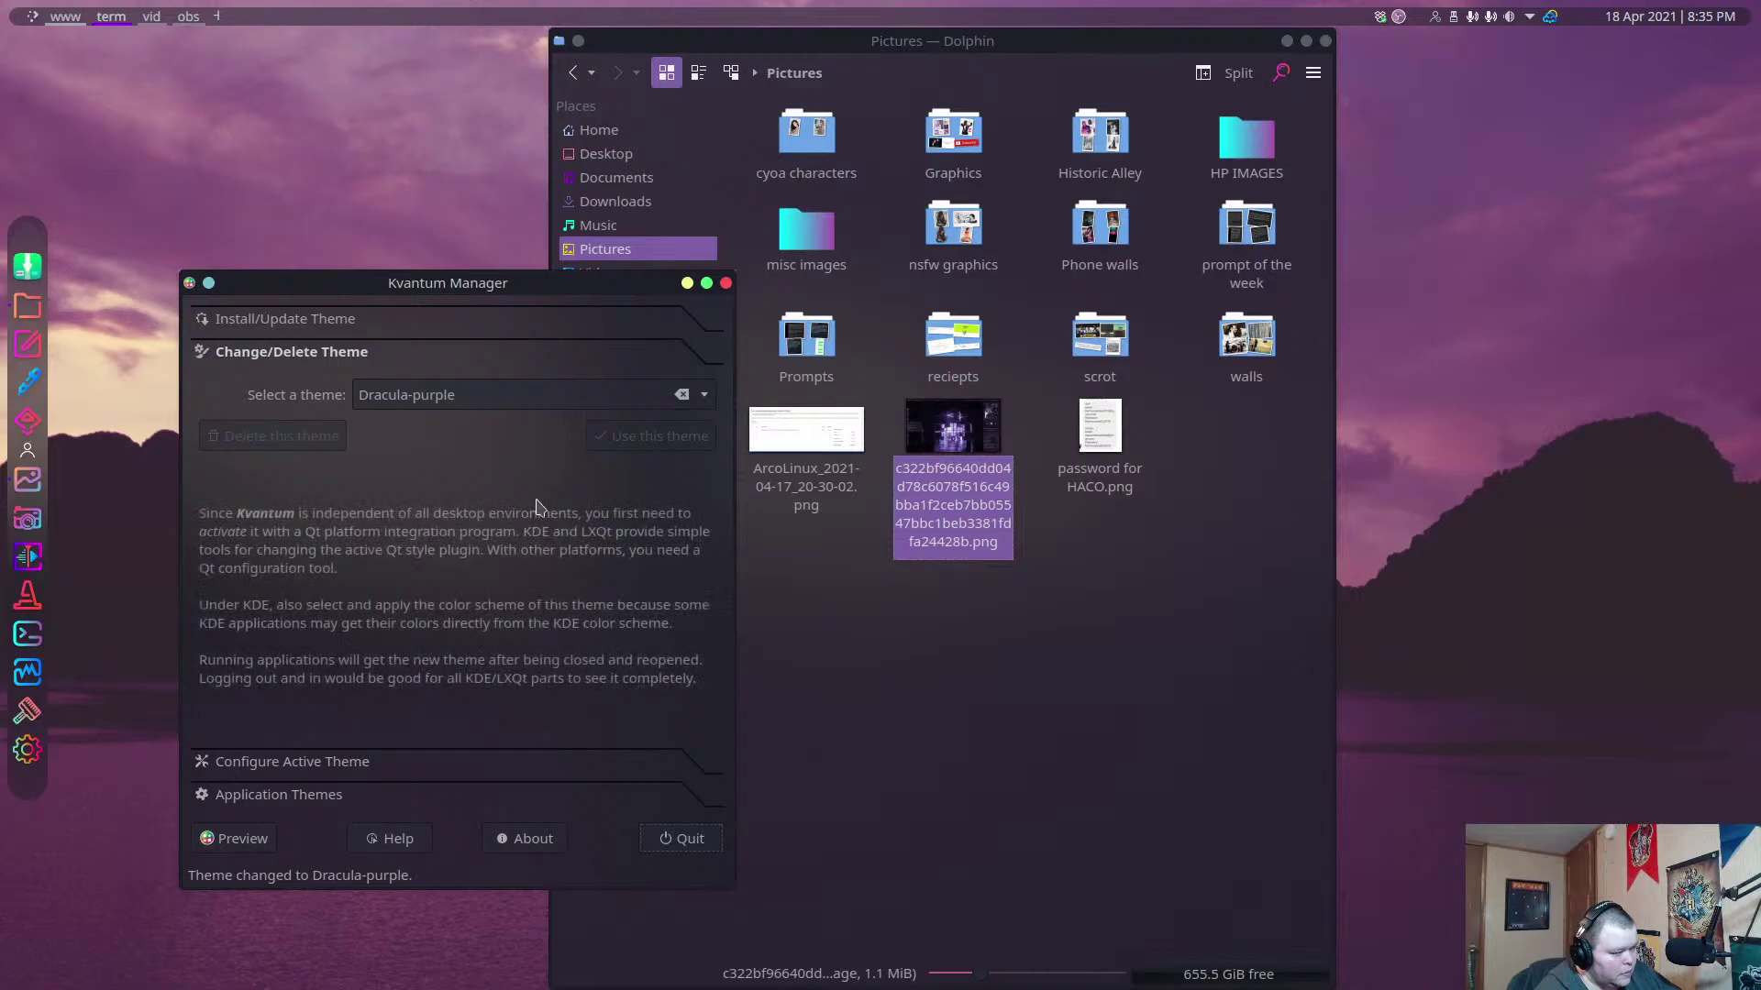
click(725, 284)
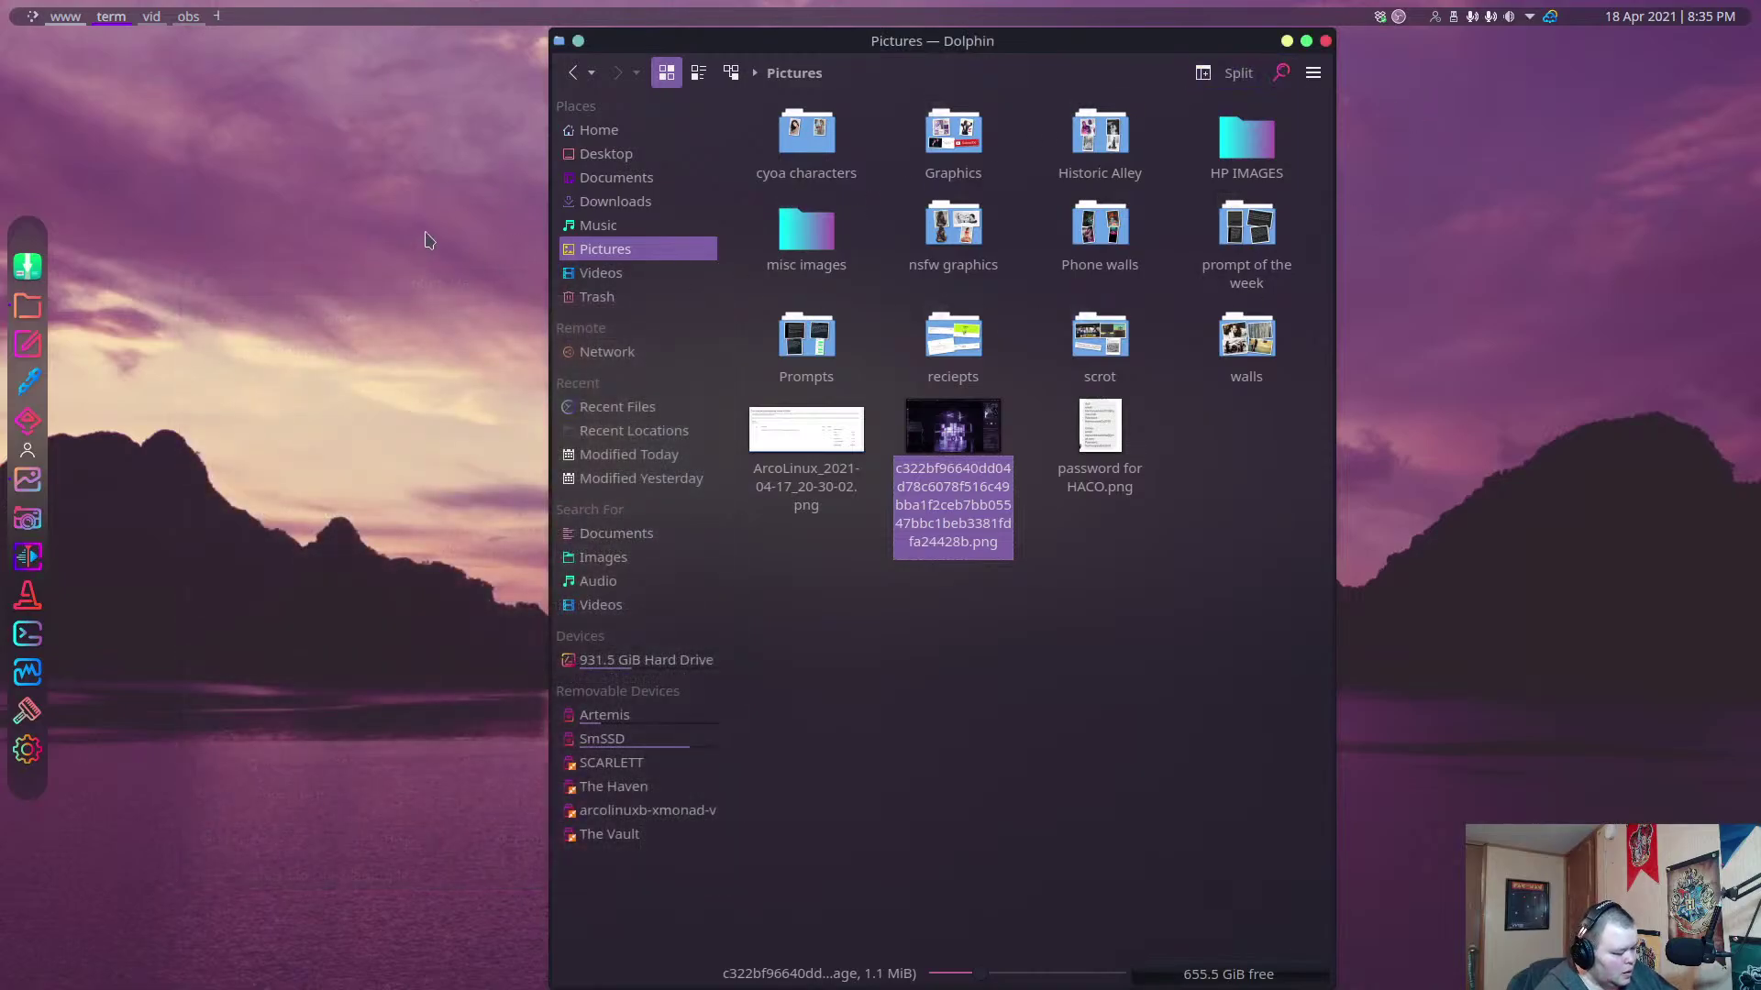
On the empty obs desktop, set the top Latte dock's absolute item size to 24 px.
key(super+4)
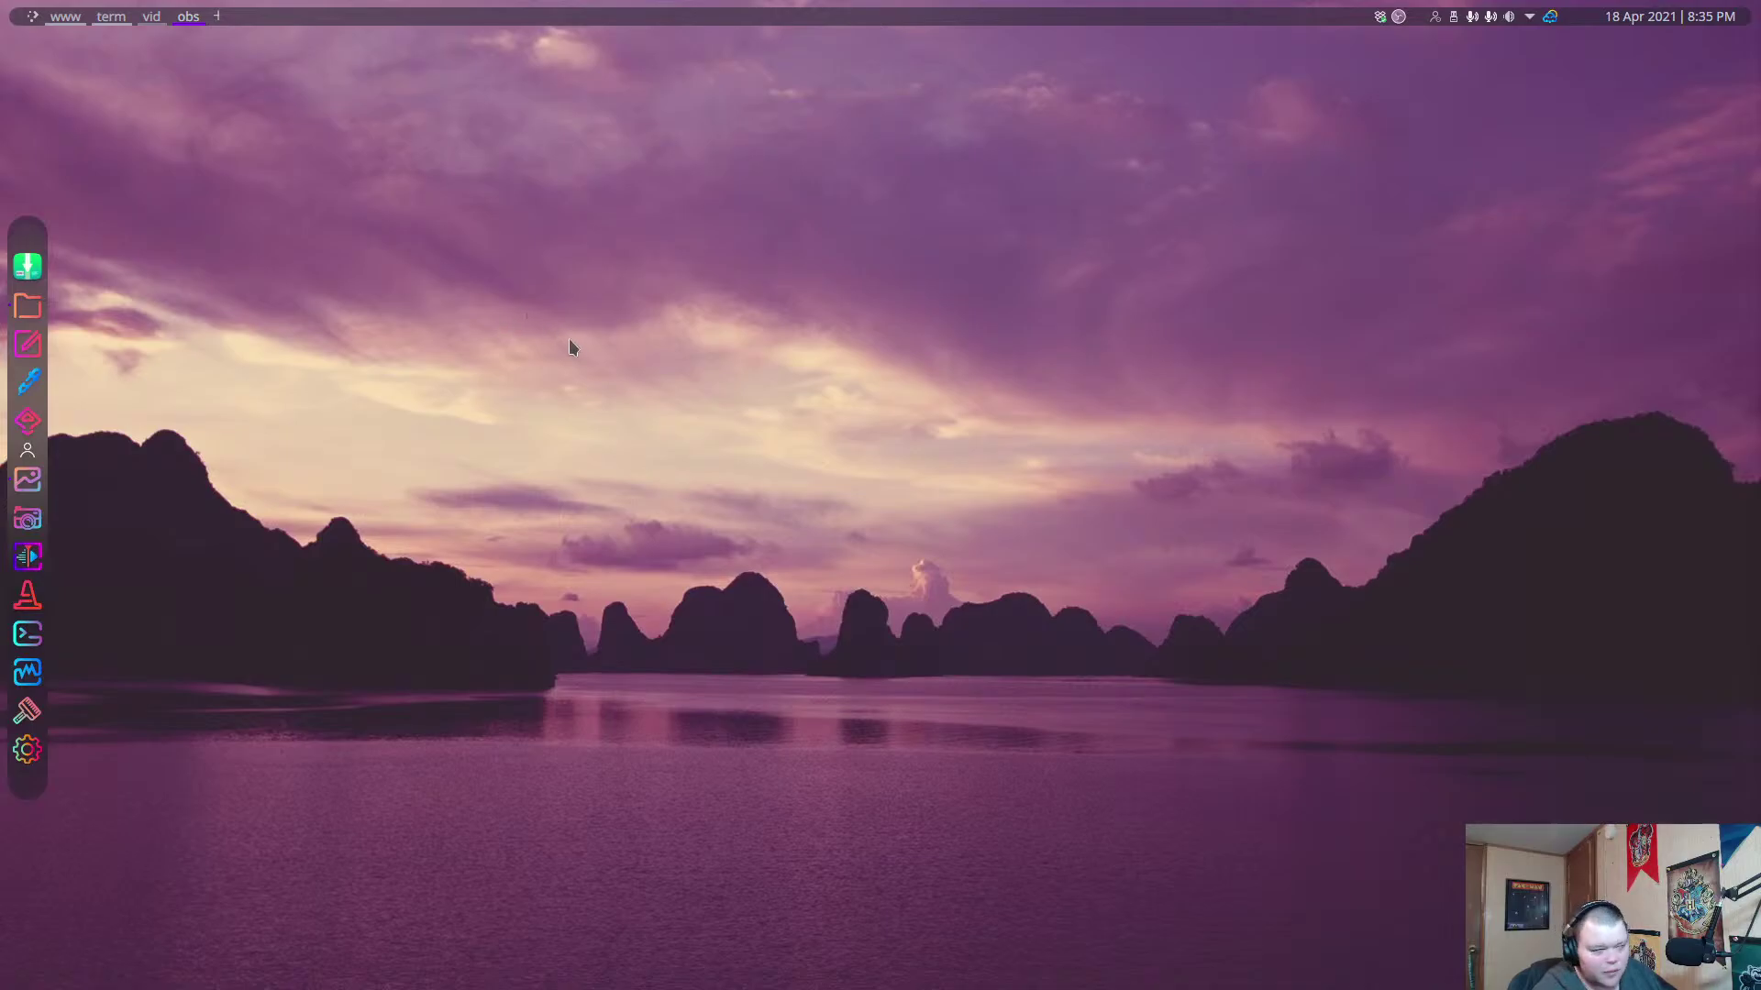
right_click(580, 17)
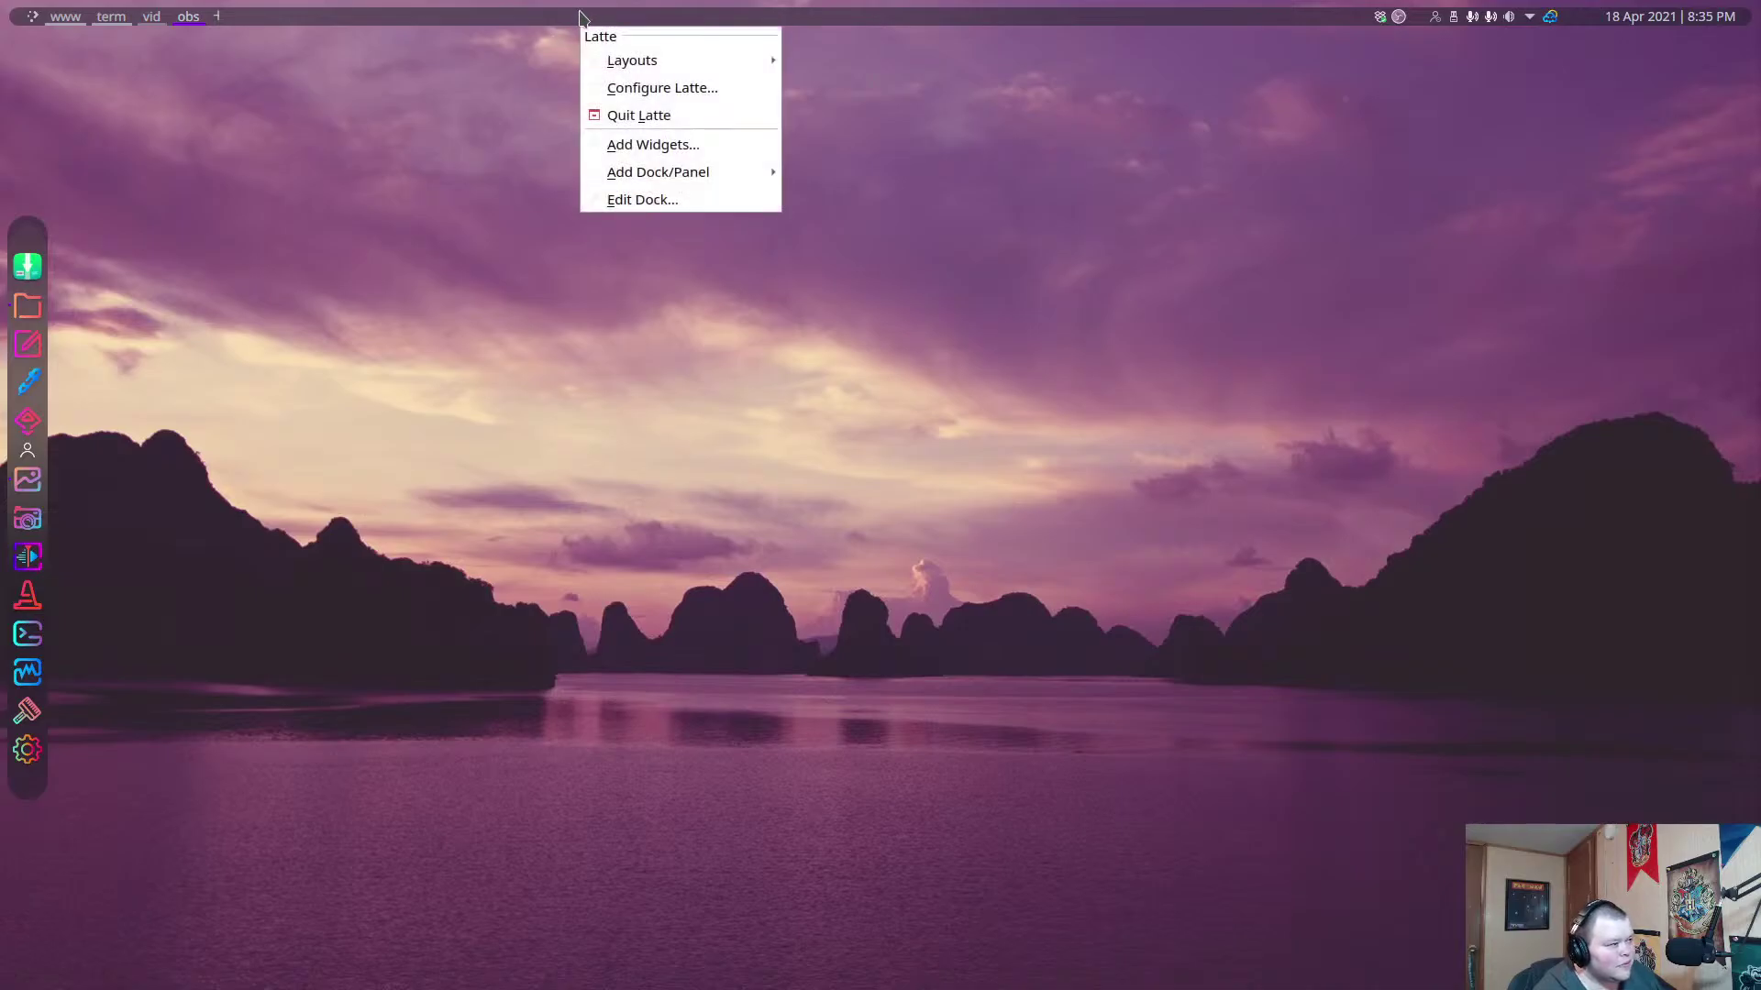
click(642, 199)
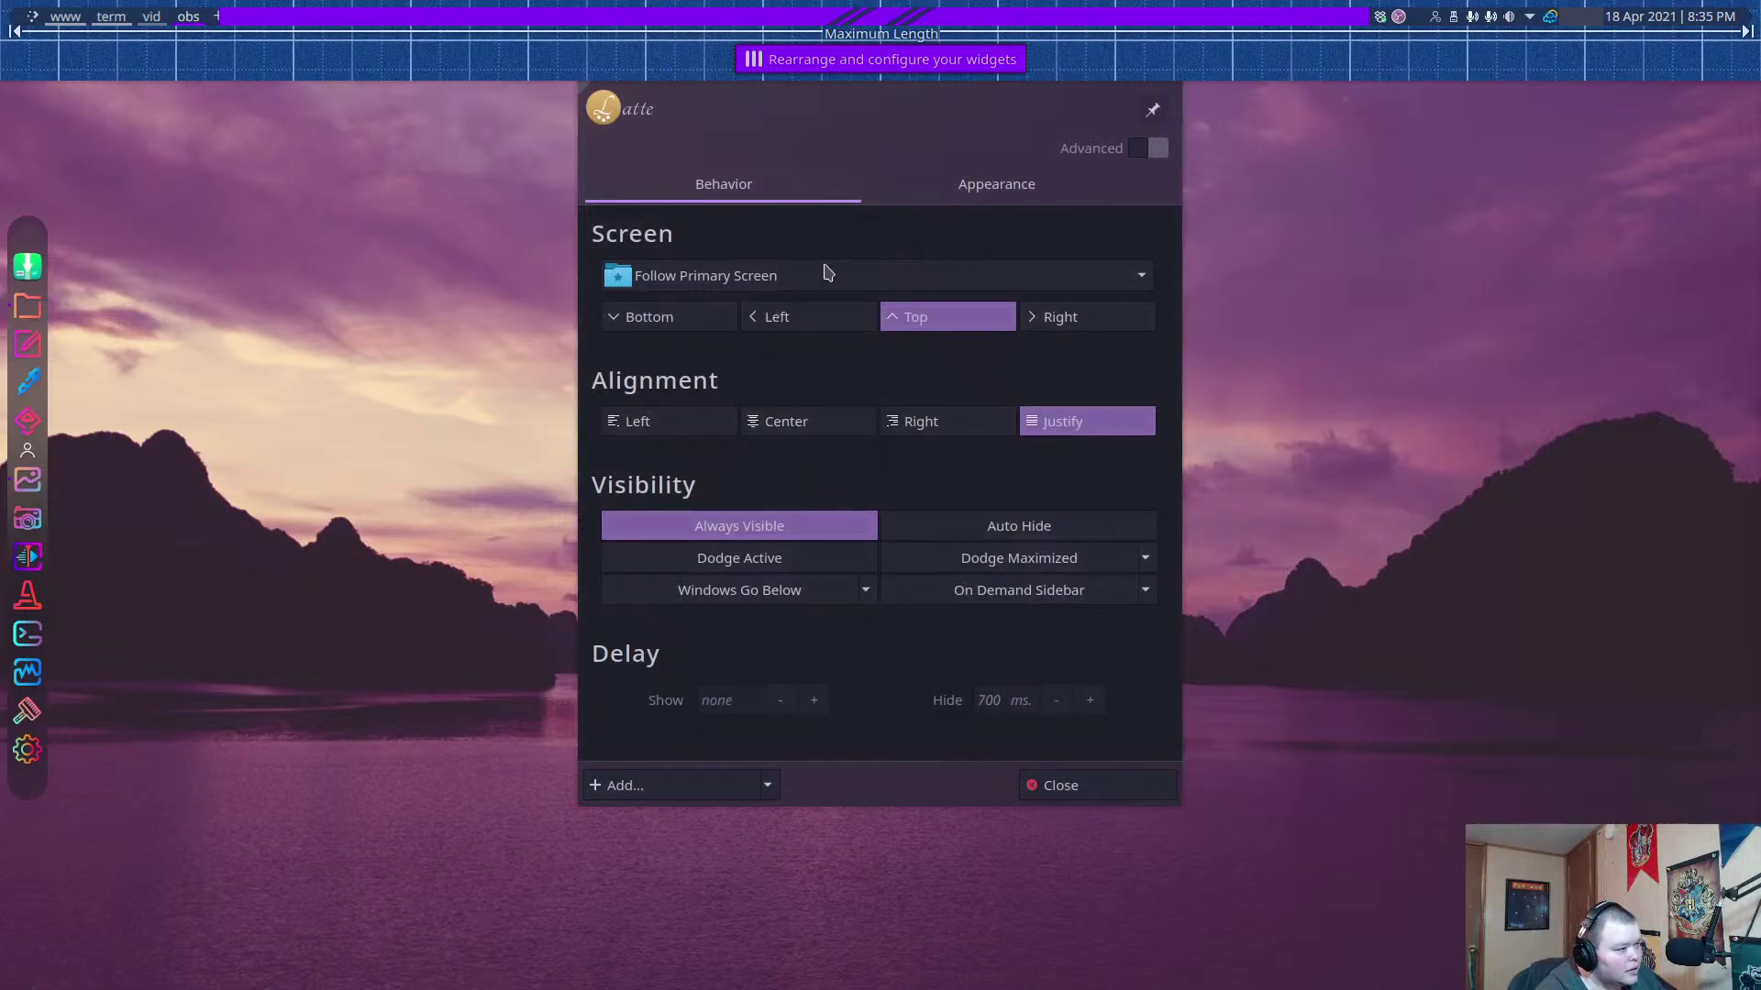
click(960, 204)
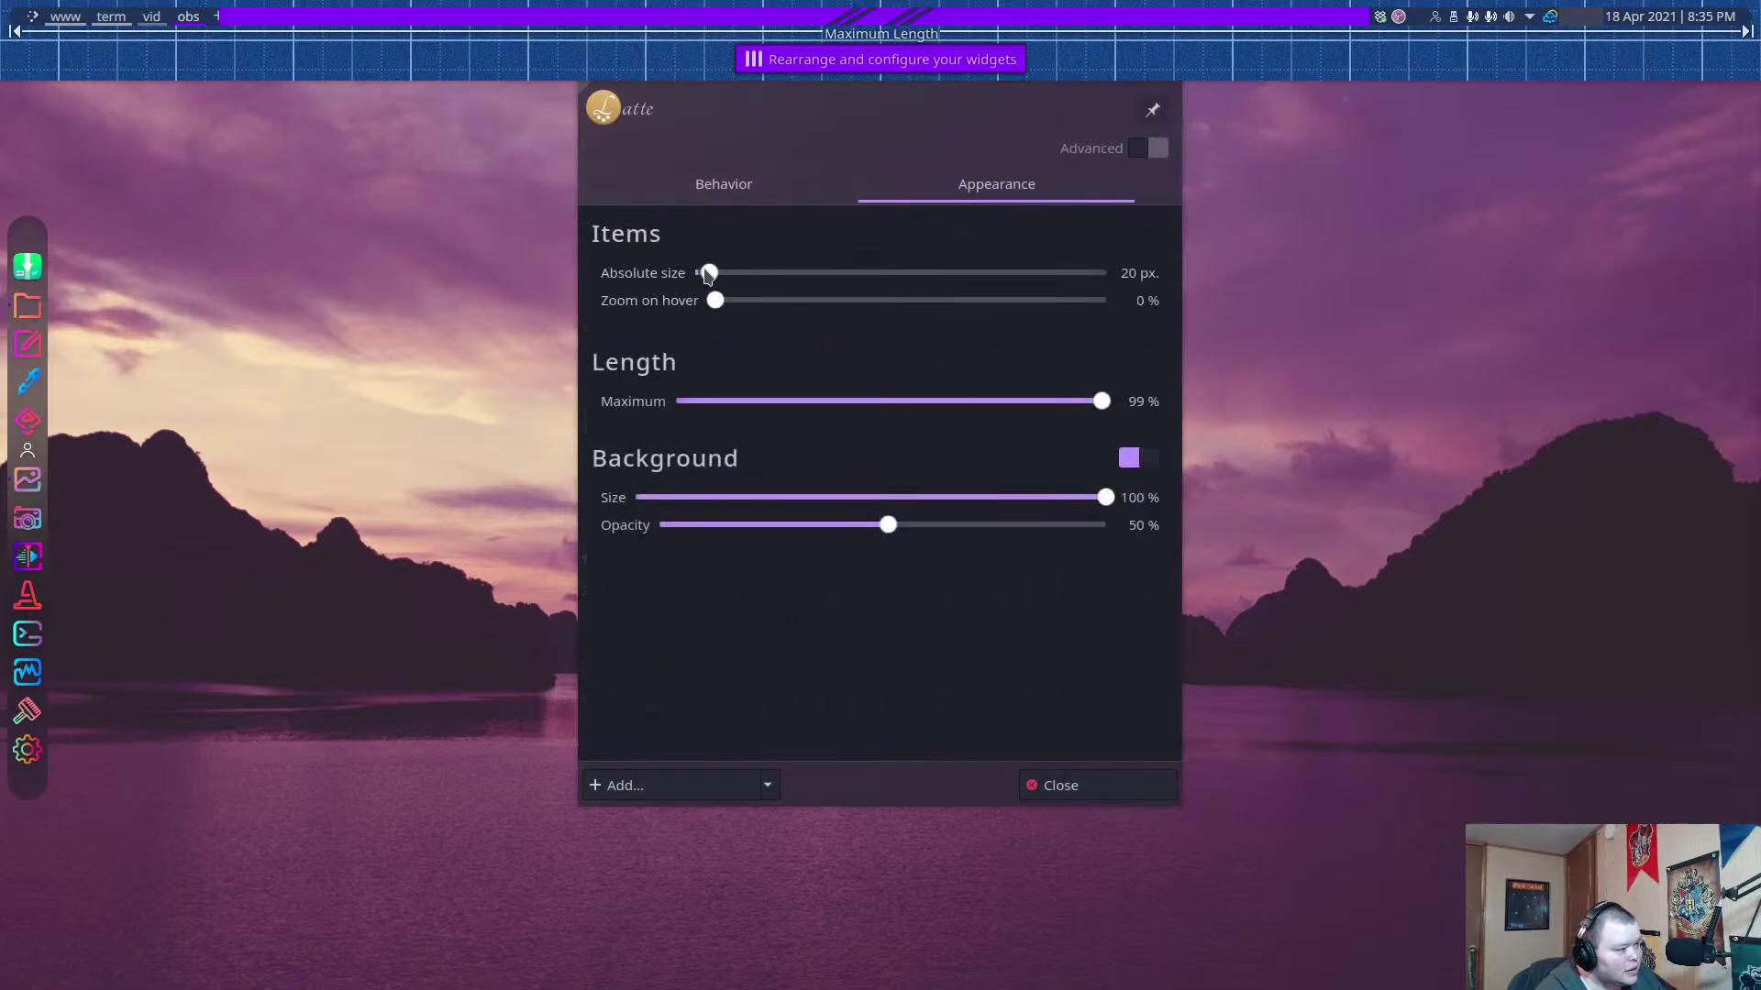
drag(712, 277, 727, 275)
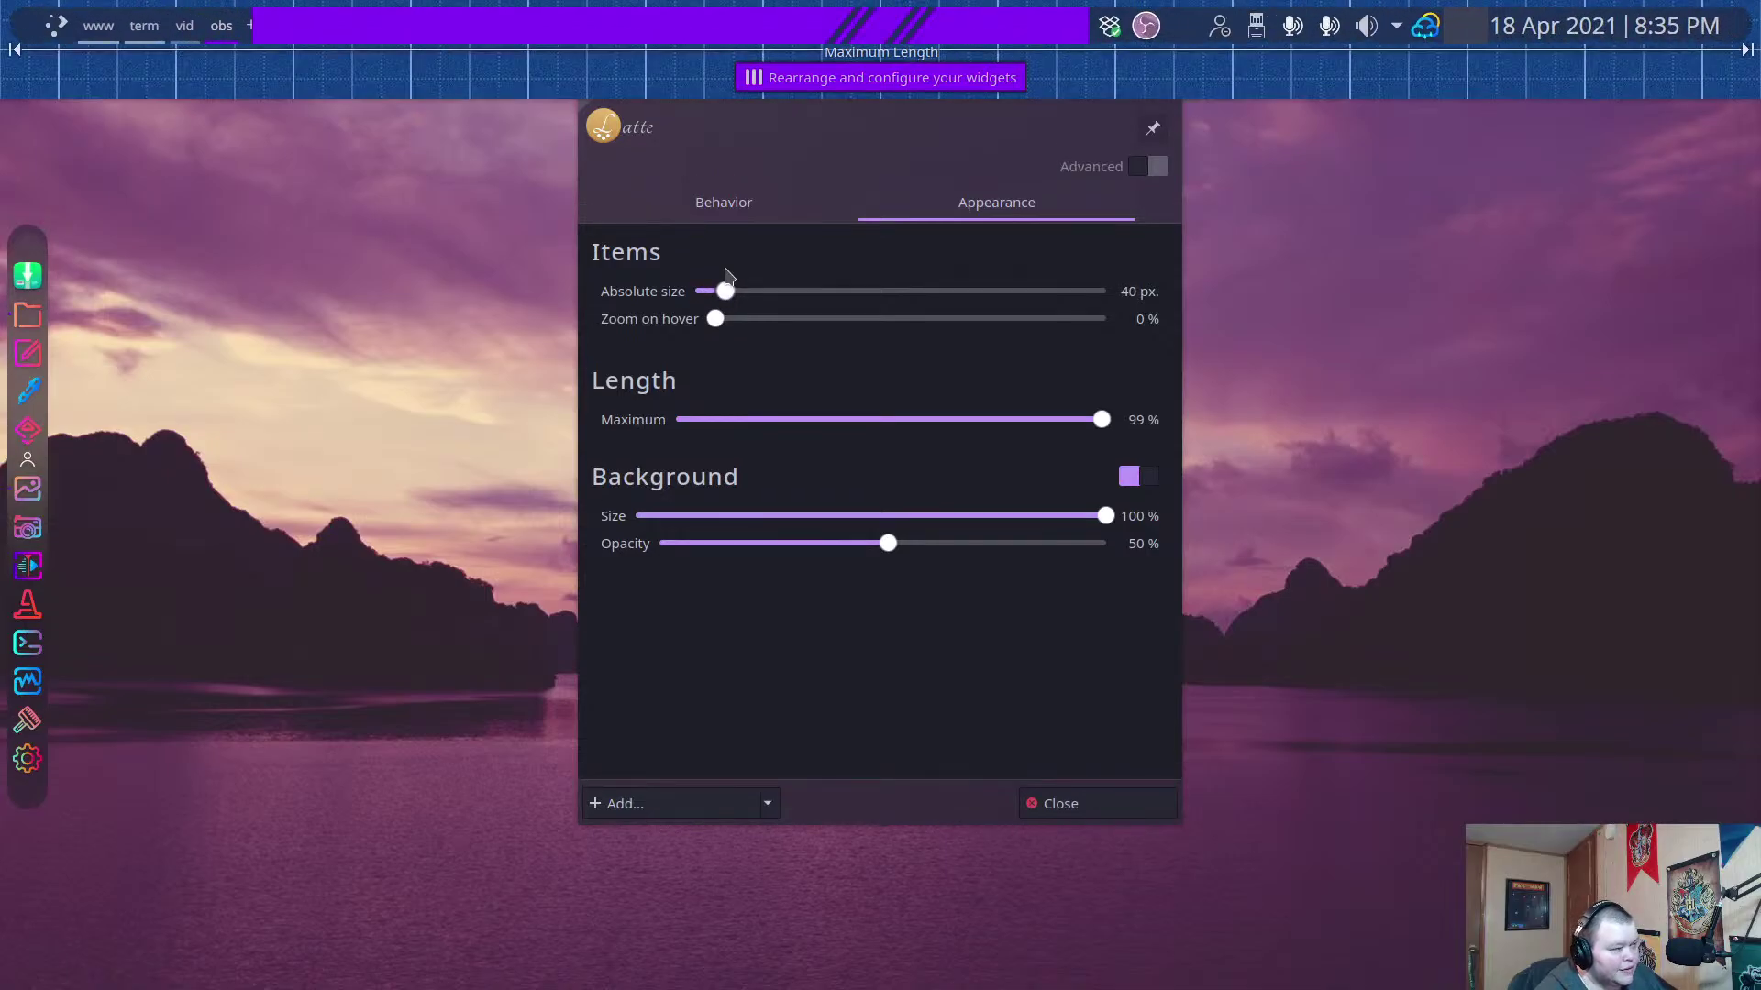
drag(726, 291, 712, 291)
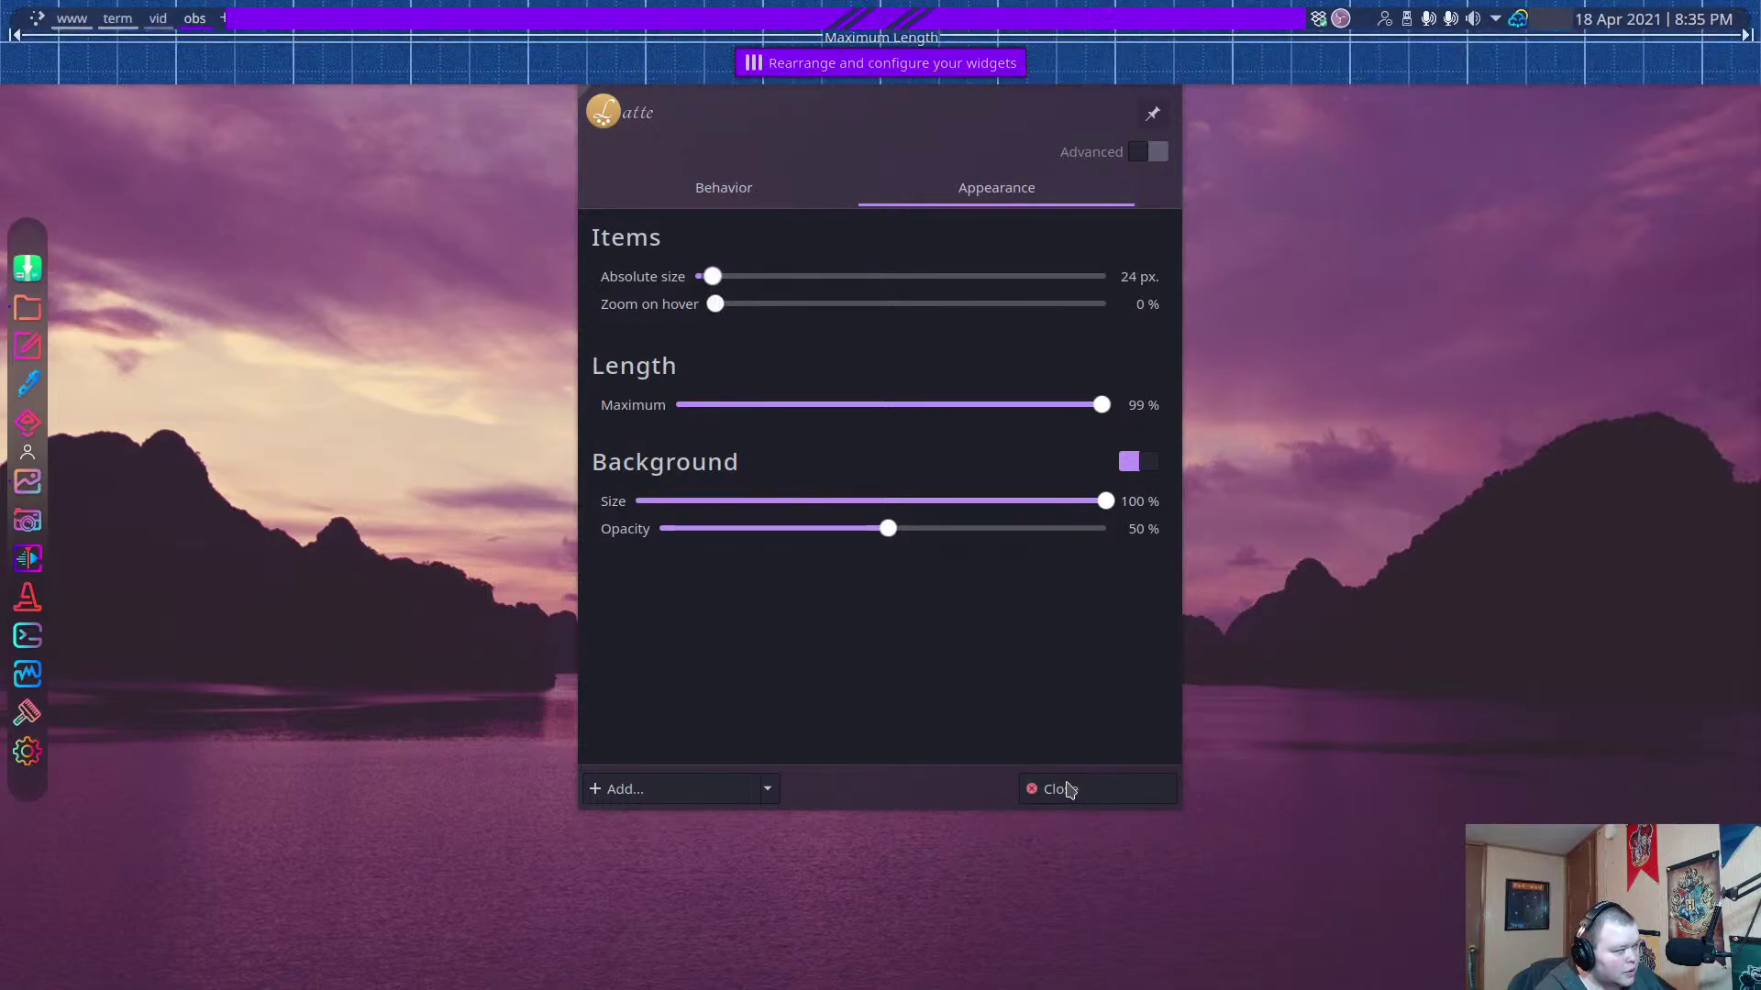
click(1066, 790)
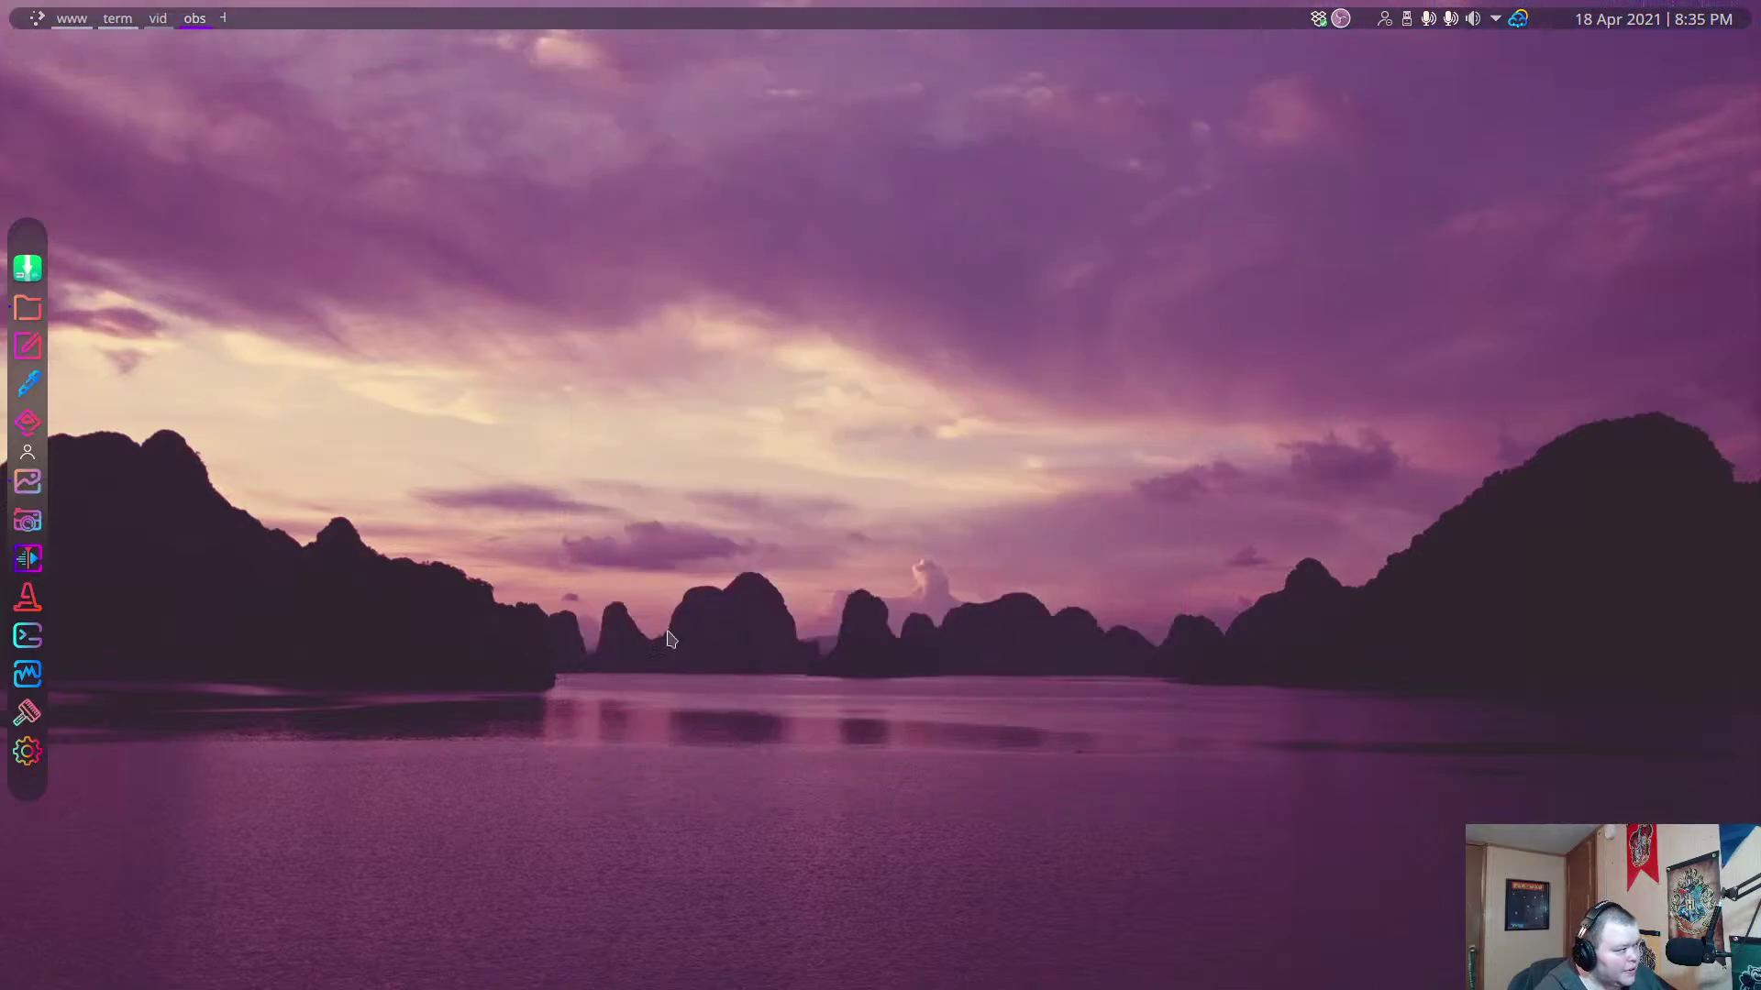
Copy the nf-mdi-web icon from the Nerd Fonts cheat sheet and rename the www virtual desktop with that glyph.
key(super+1)
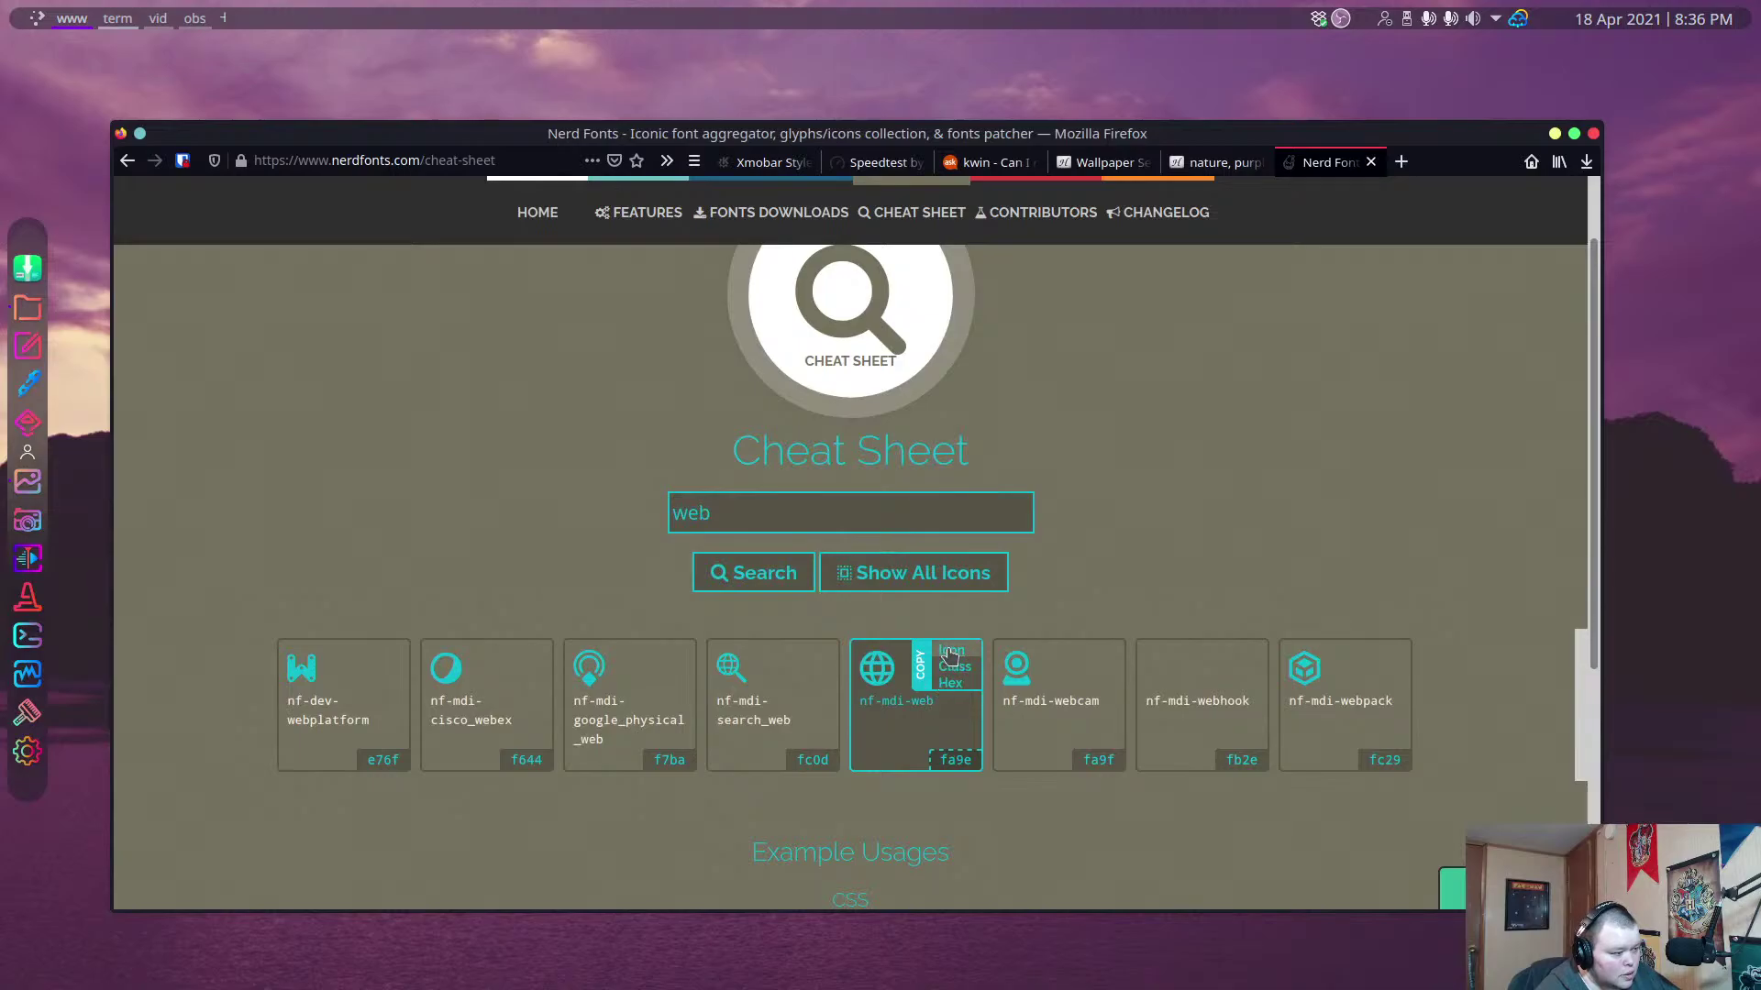
key(super+4)
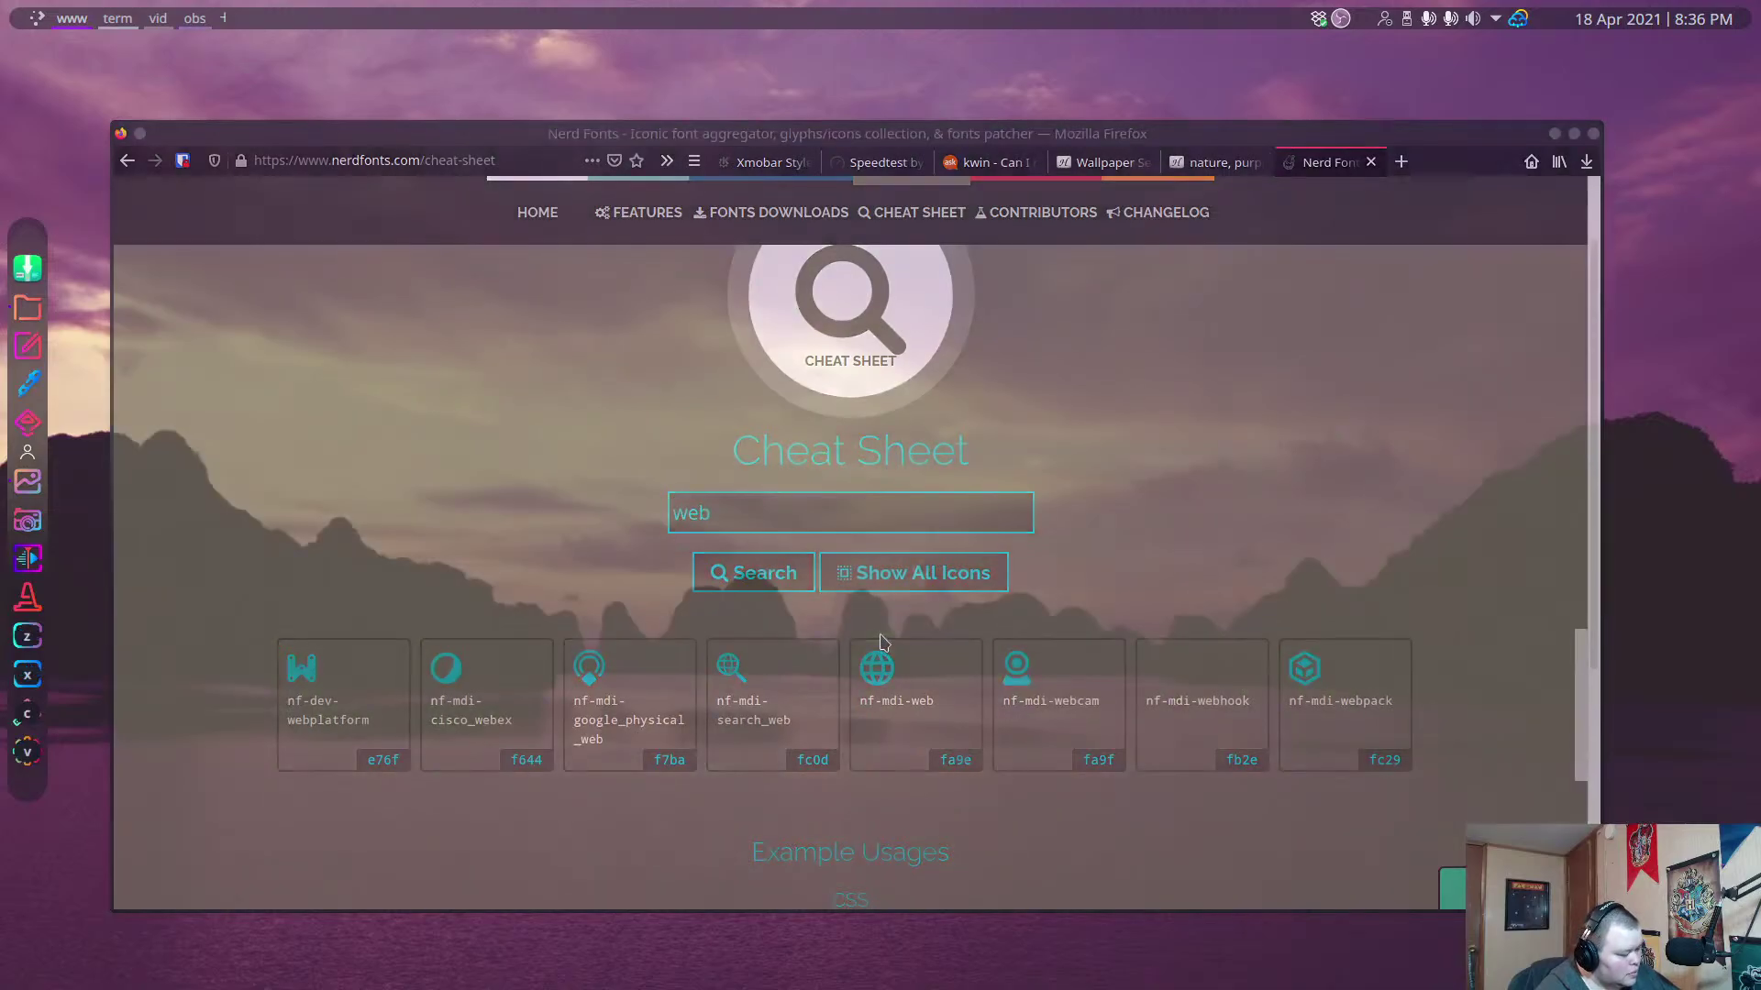
right_click(72, 21)
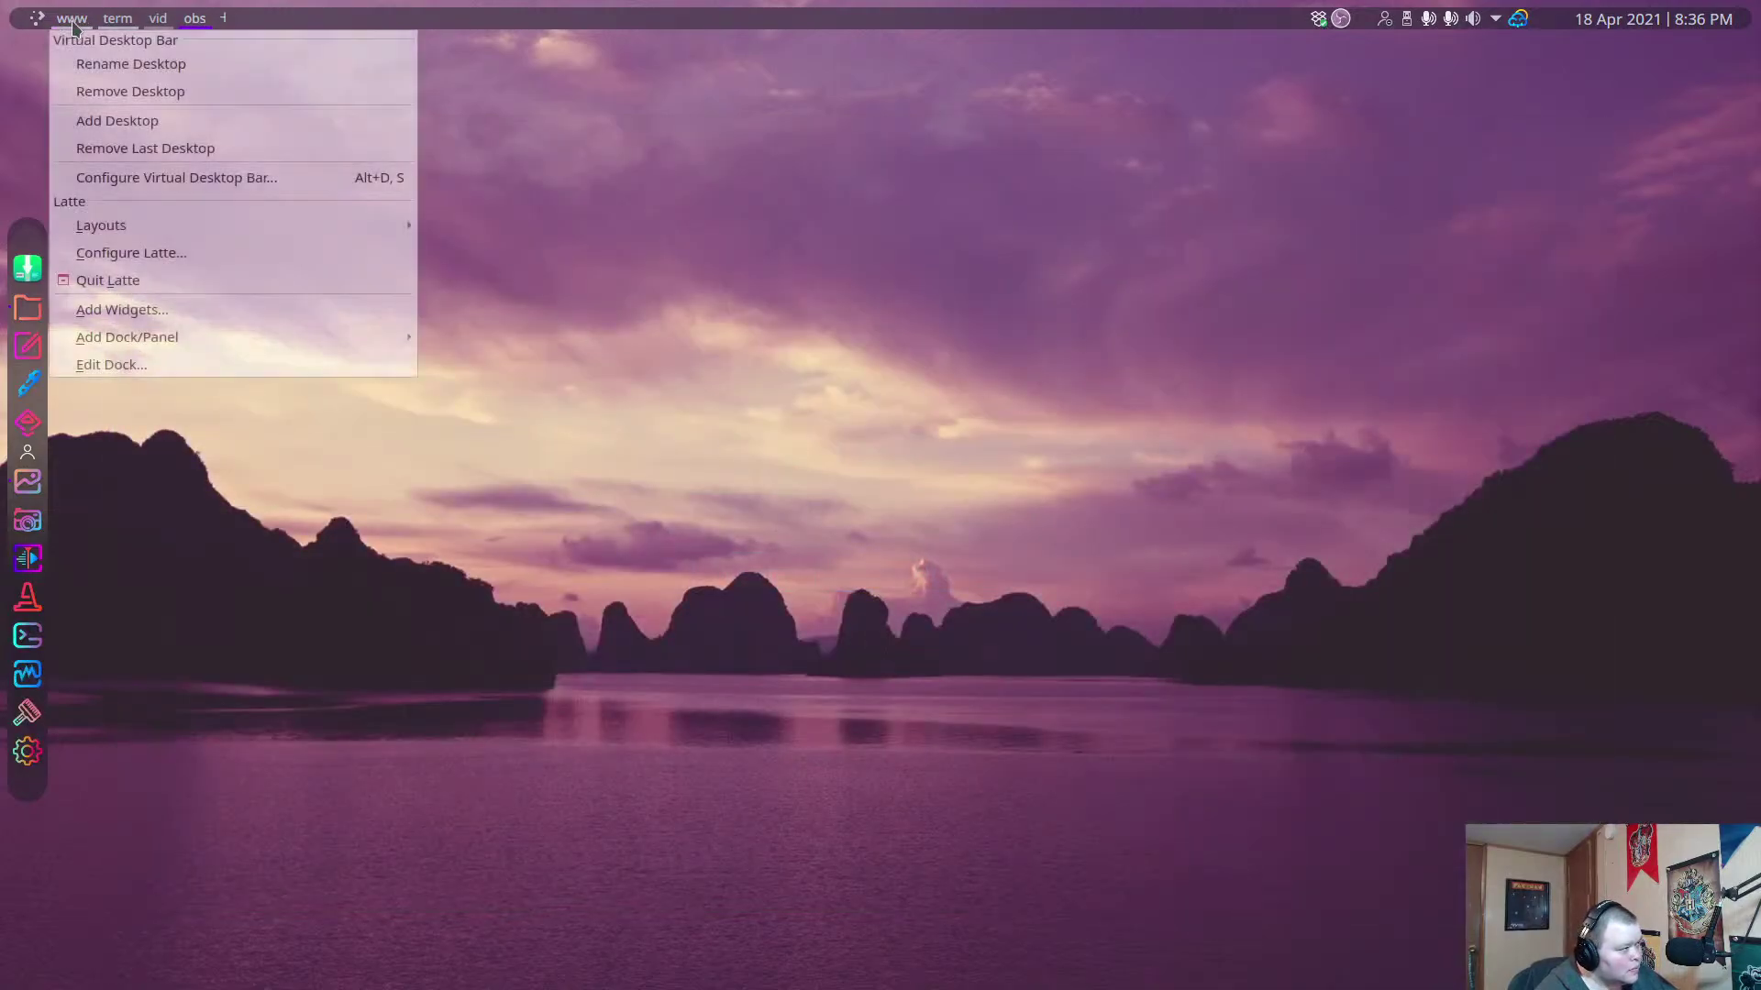
click(130, 66)
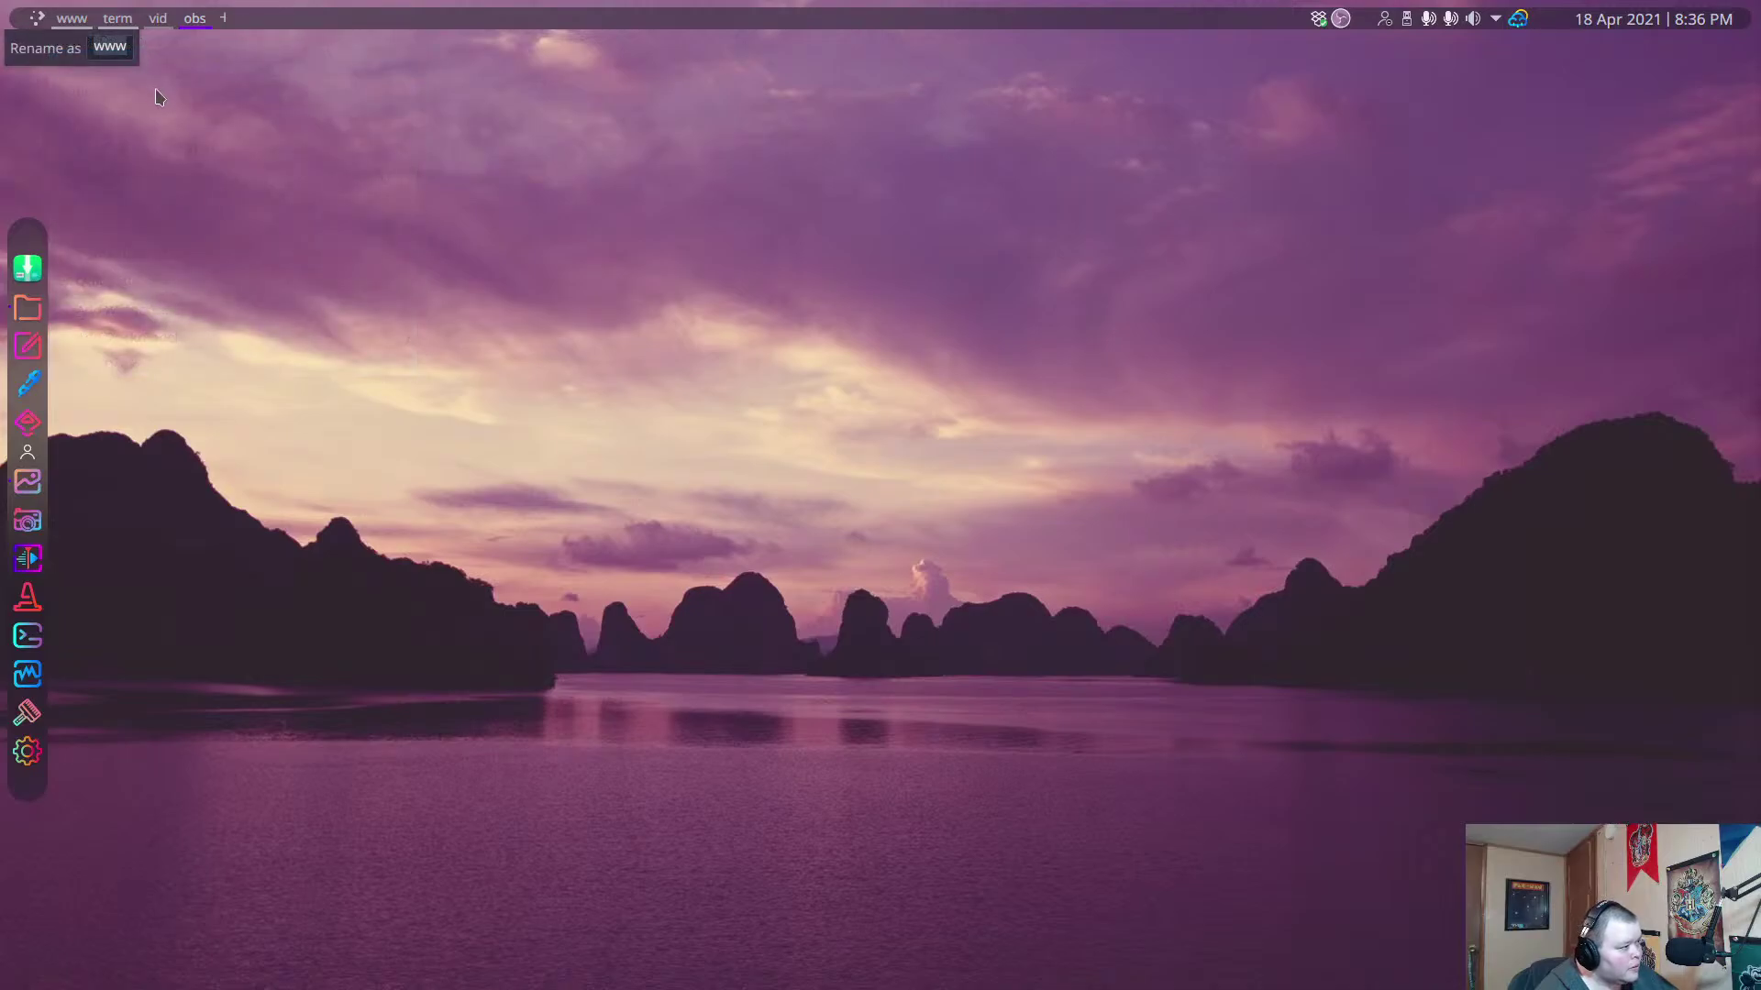
key(ctrl+v)
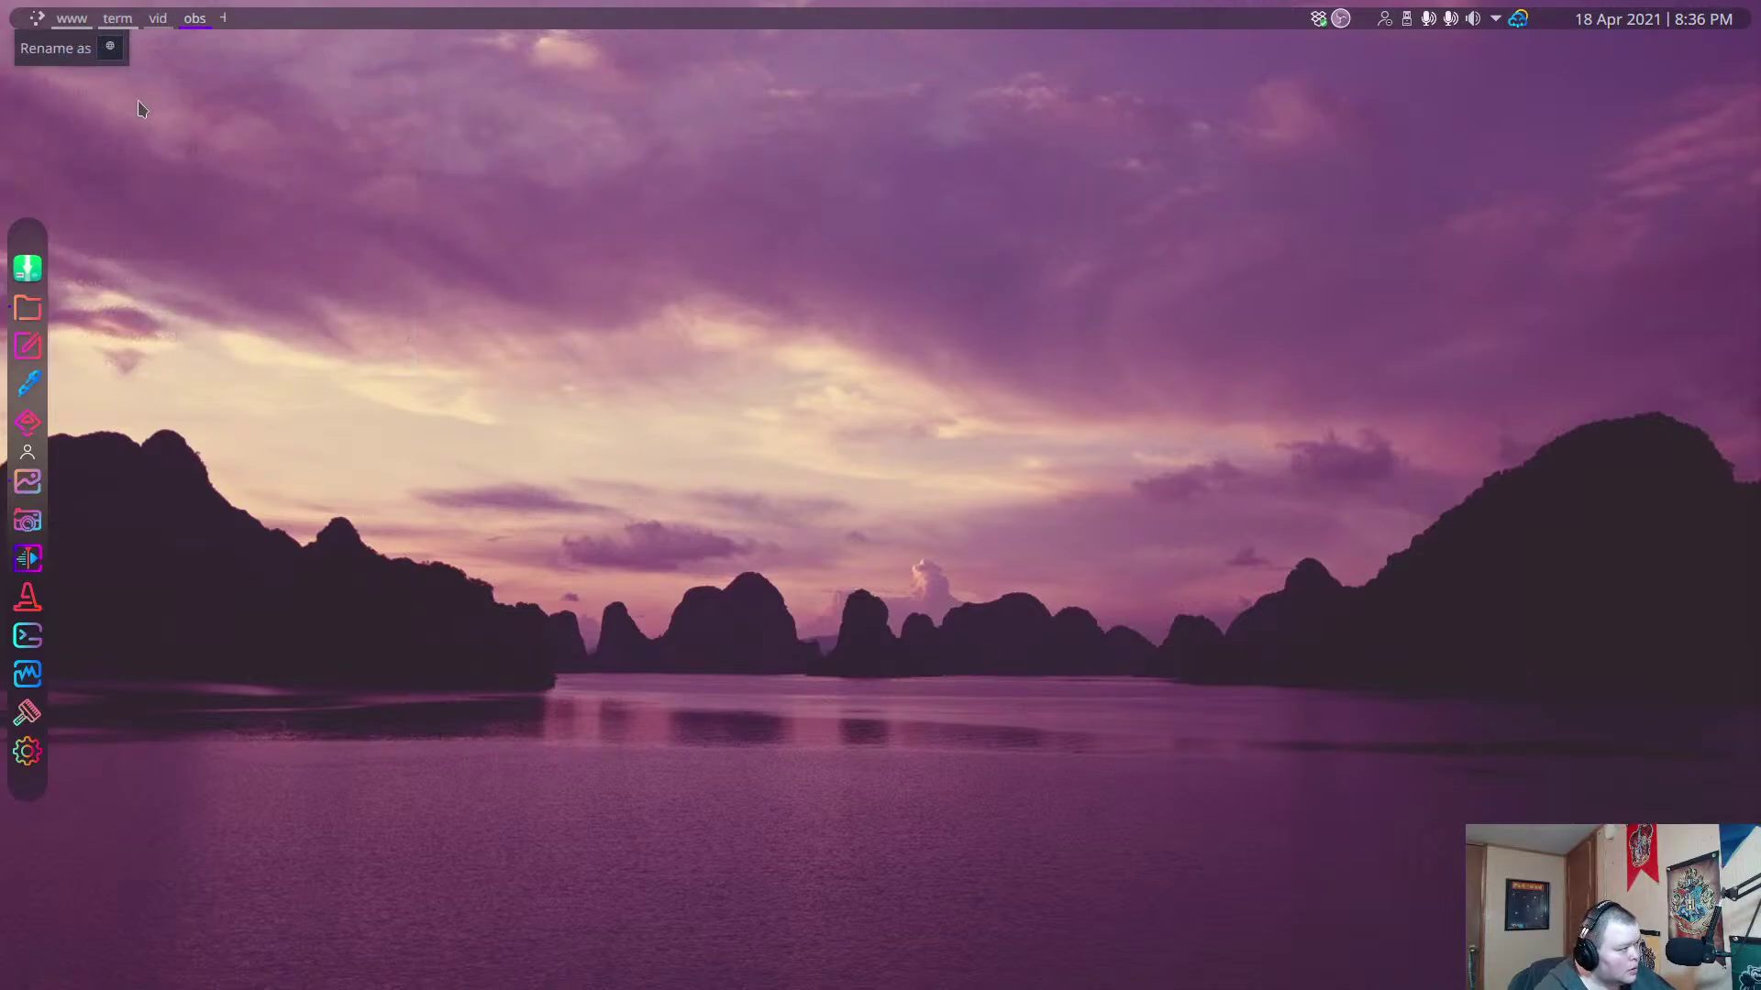
key(Return)
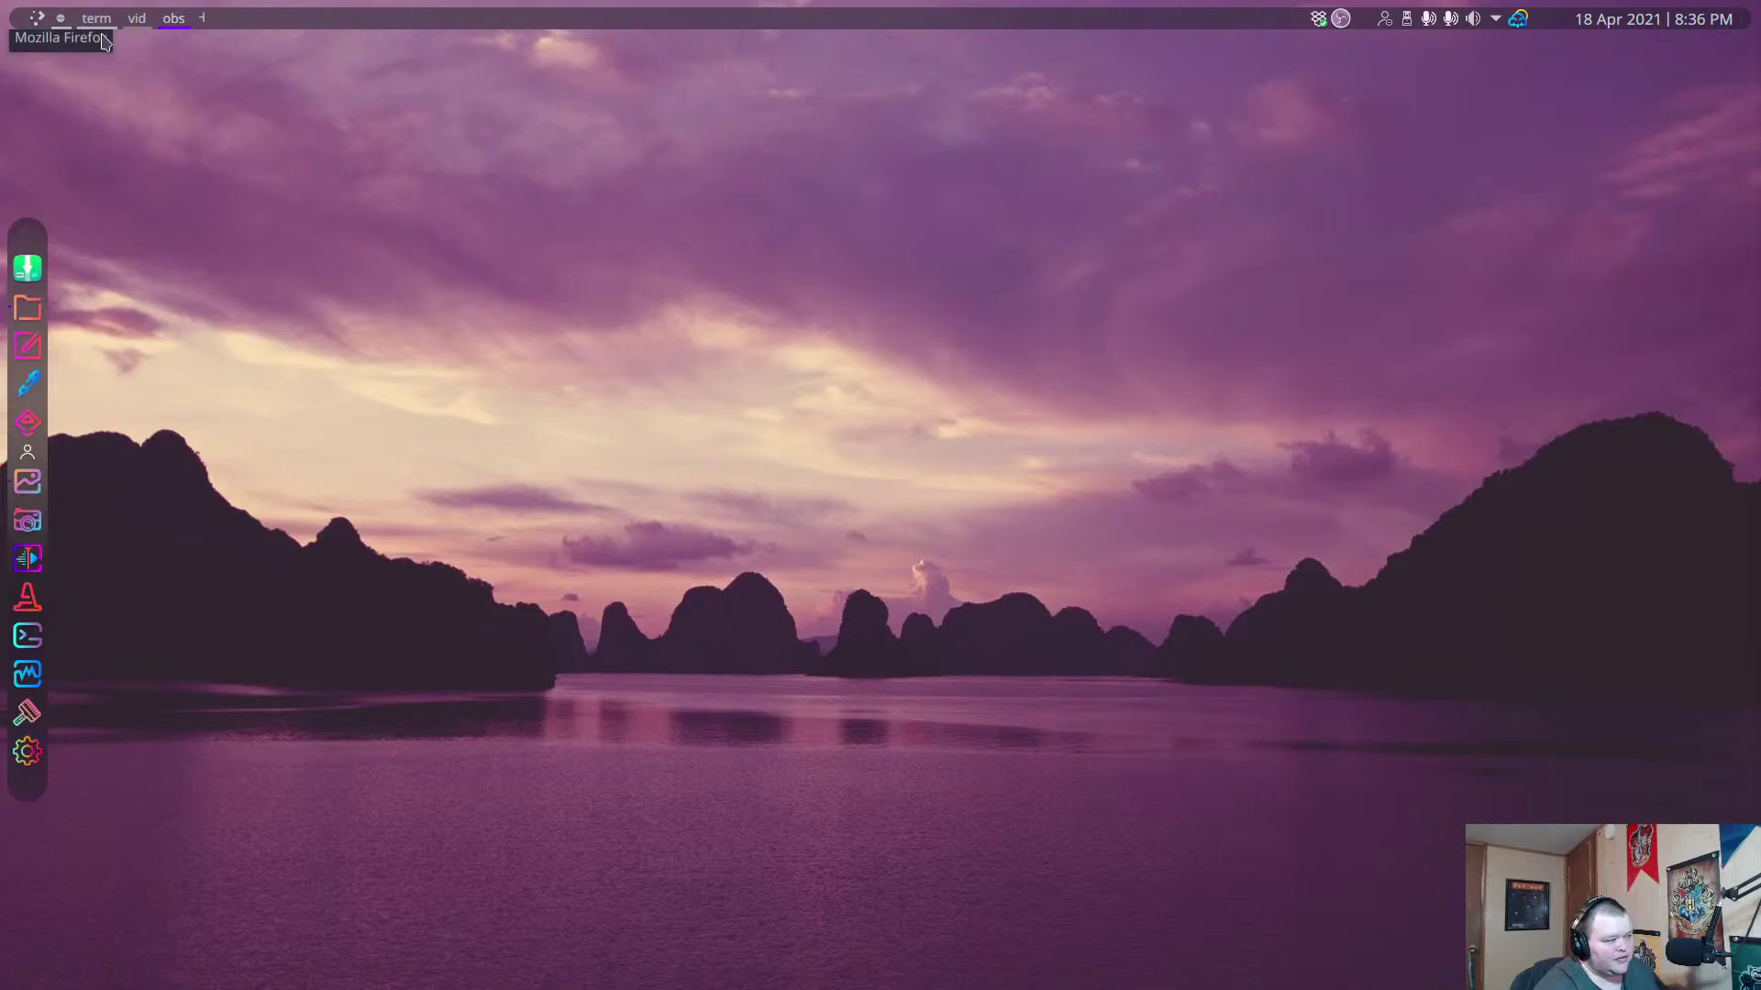
click(63, 21)
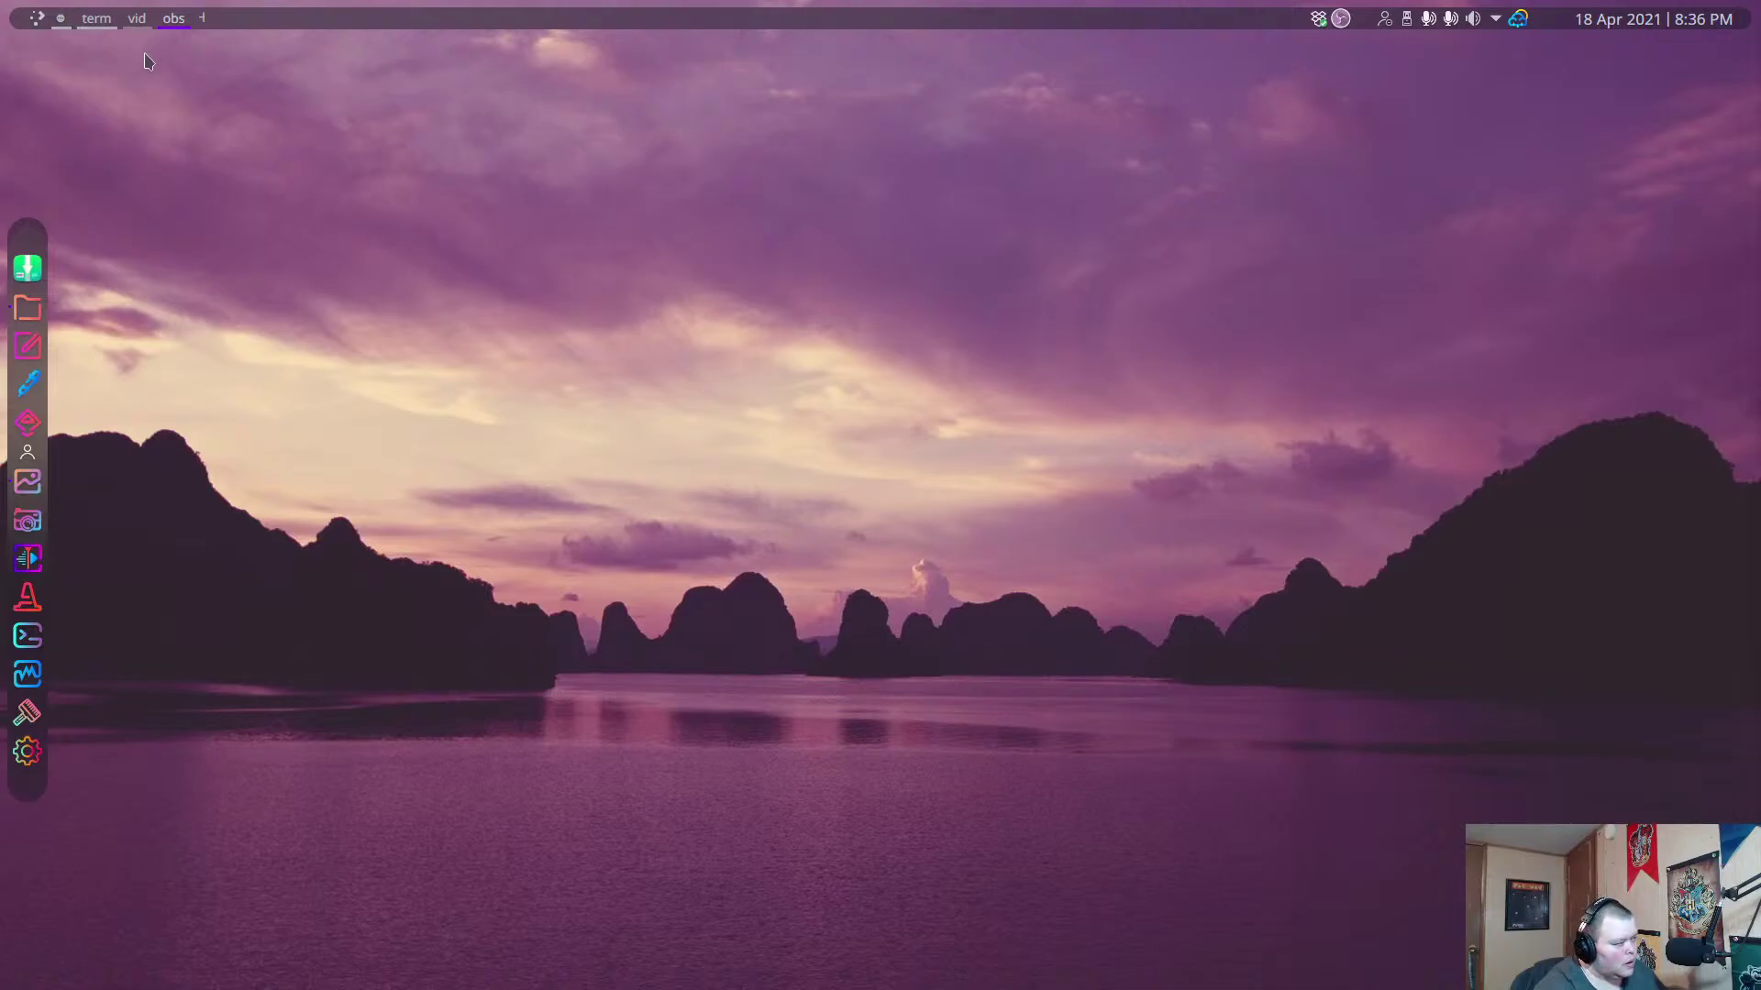
Find and launch Font Manager from the application launcher, and move its window towards the middle of the desktop.
click(39, 20)
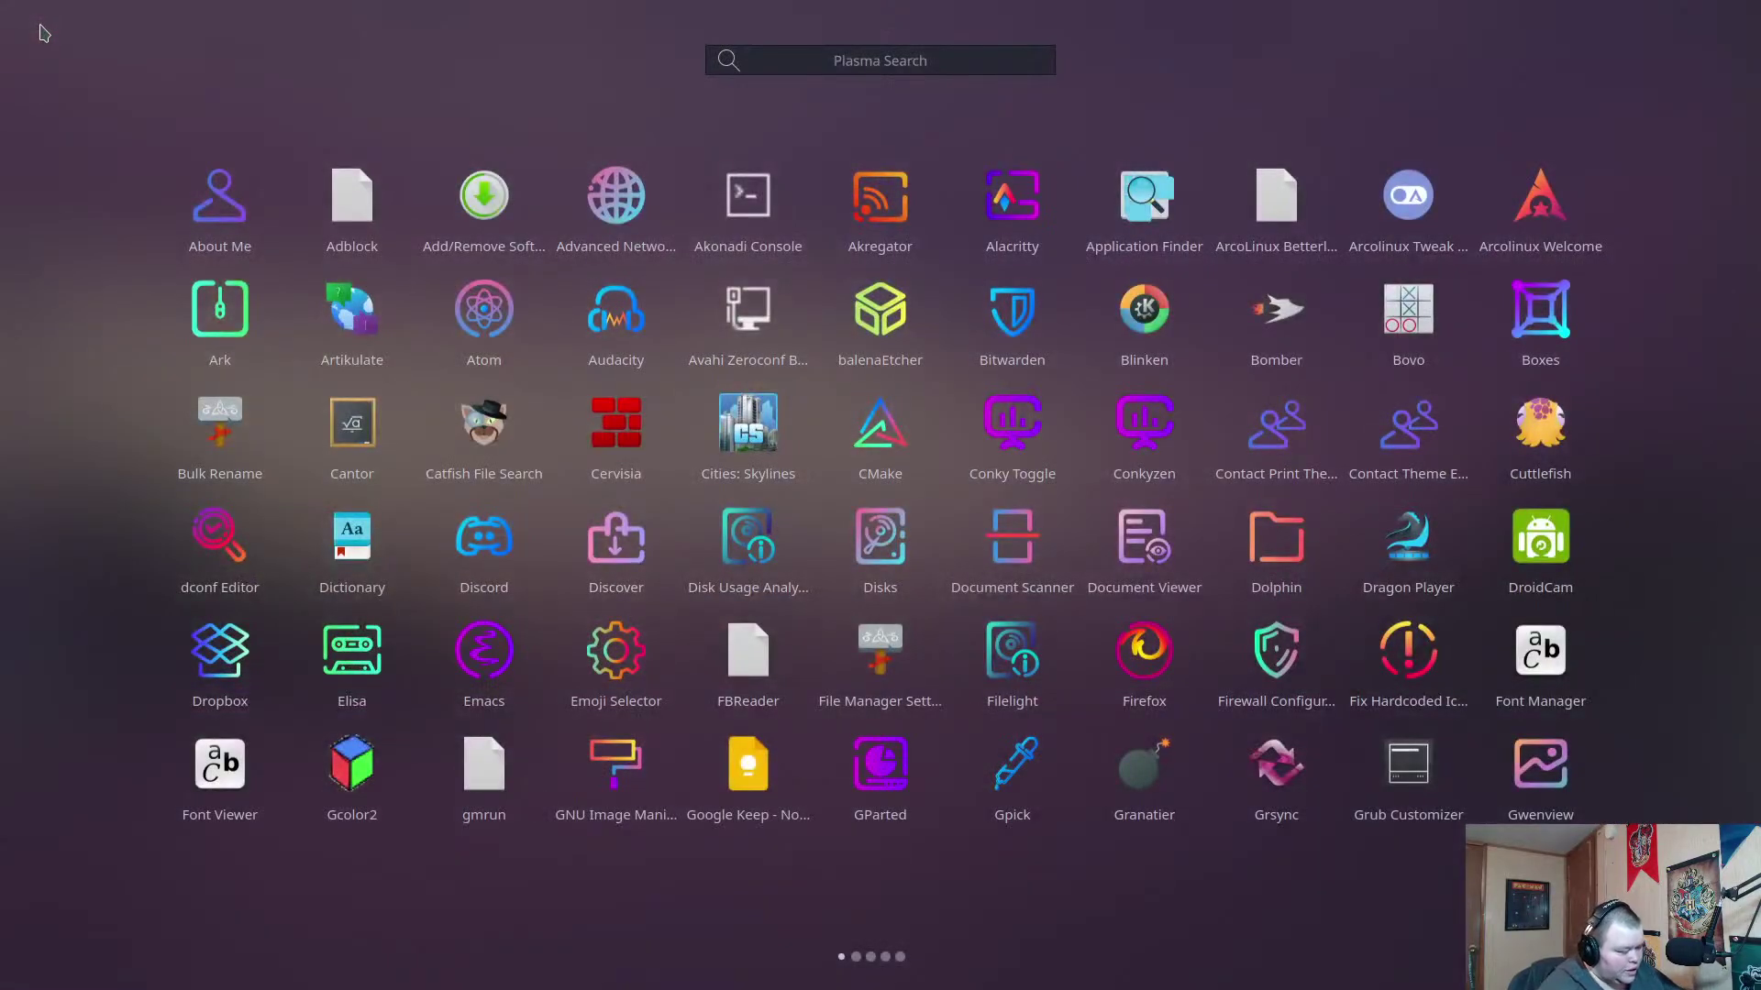
text(em)
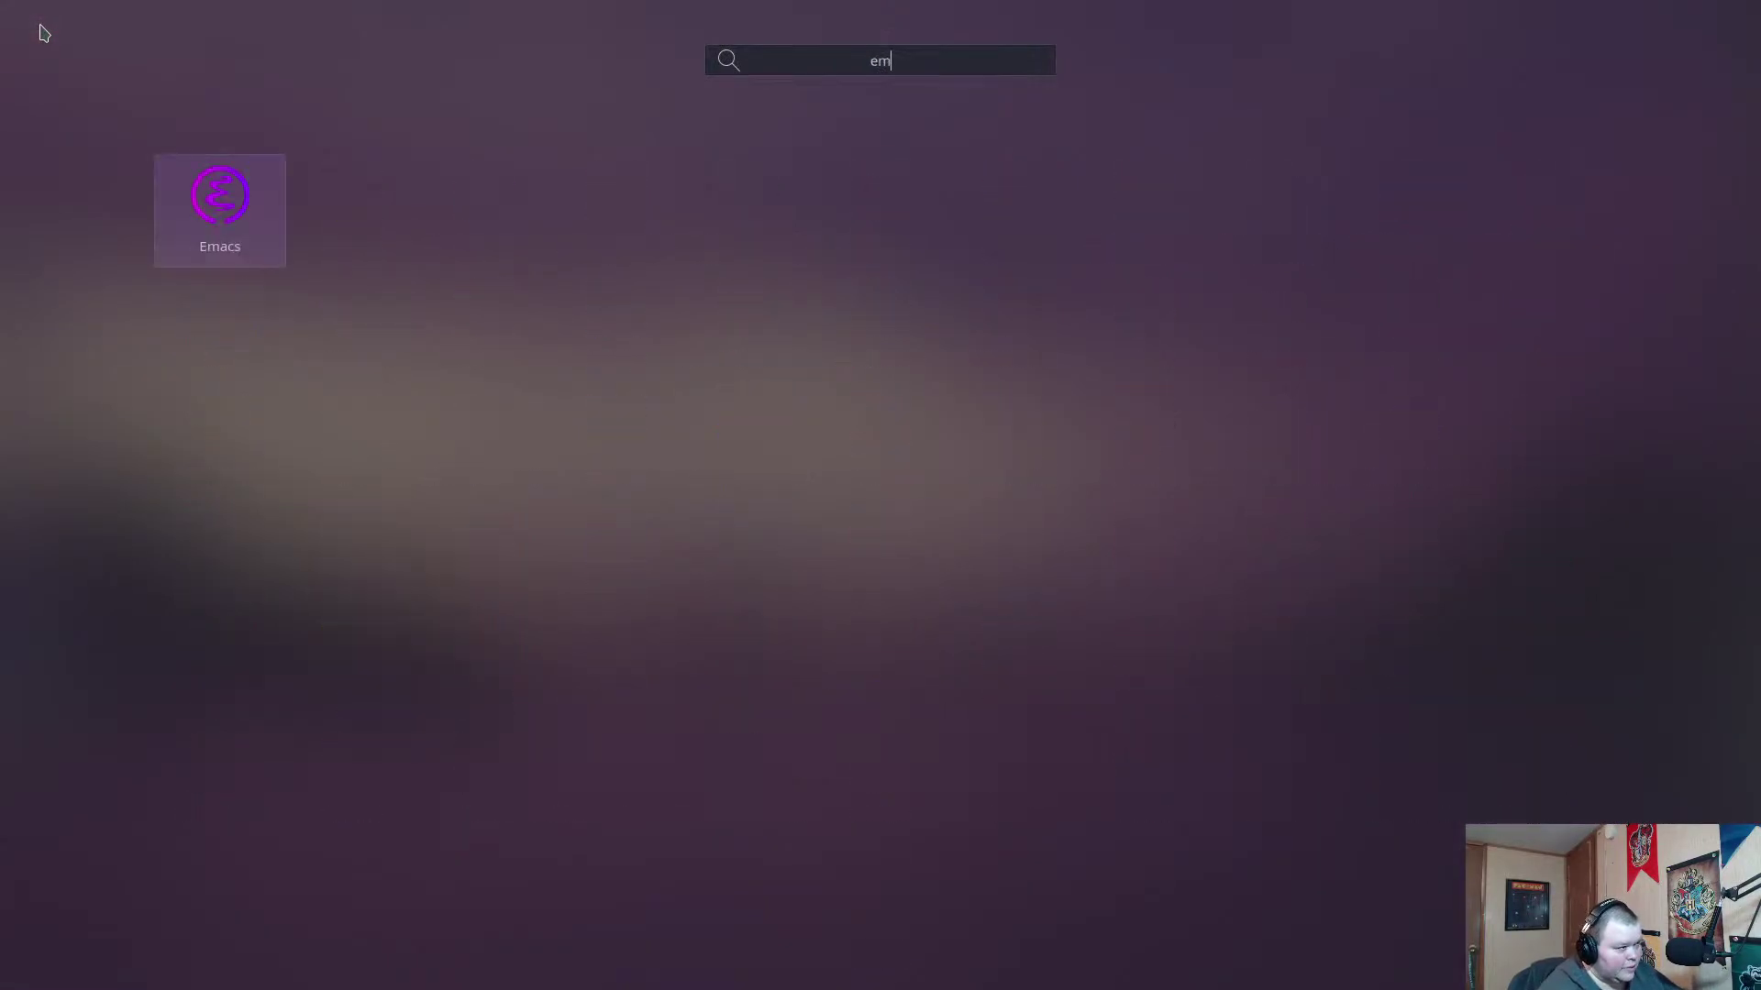
key(BackSpace)
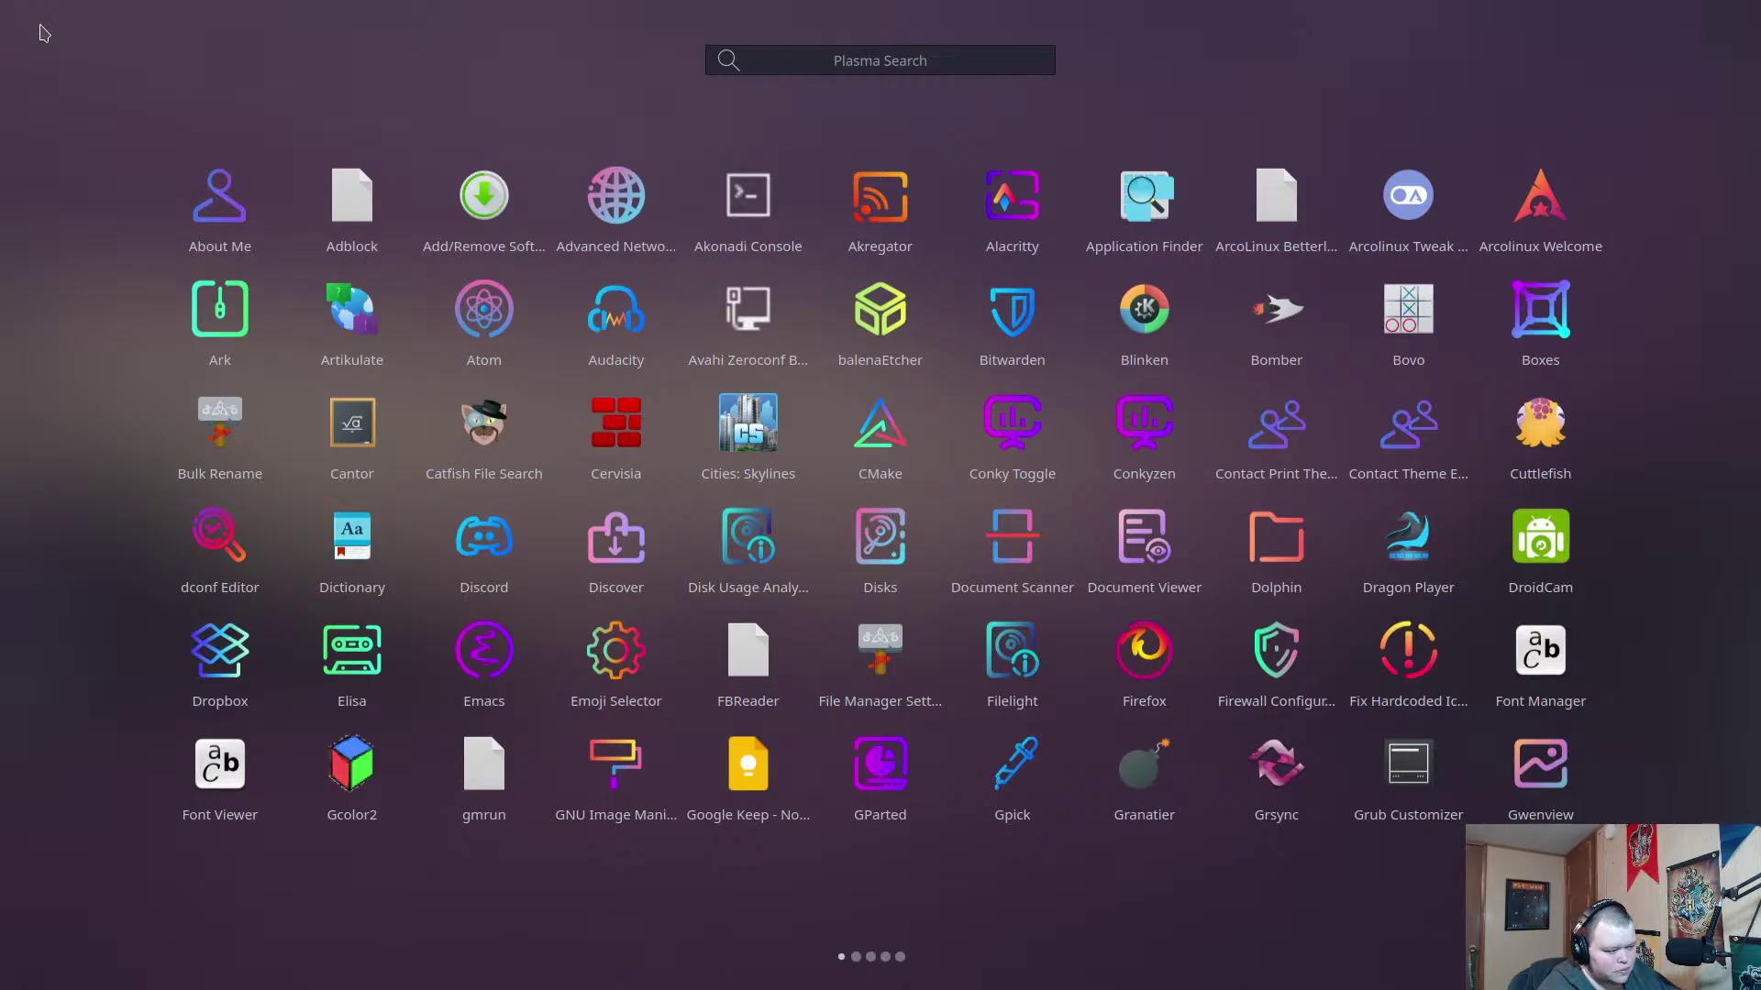
text(font)
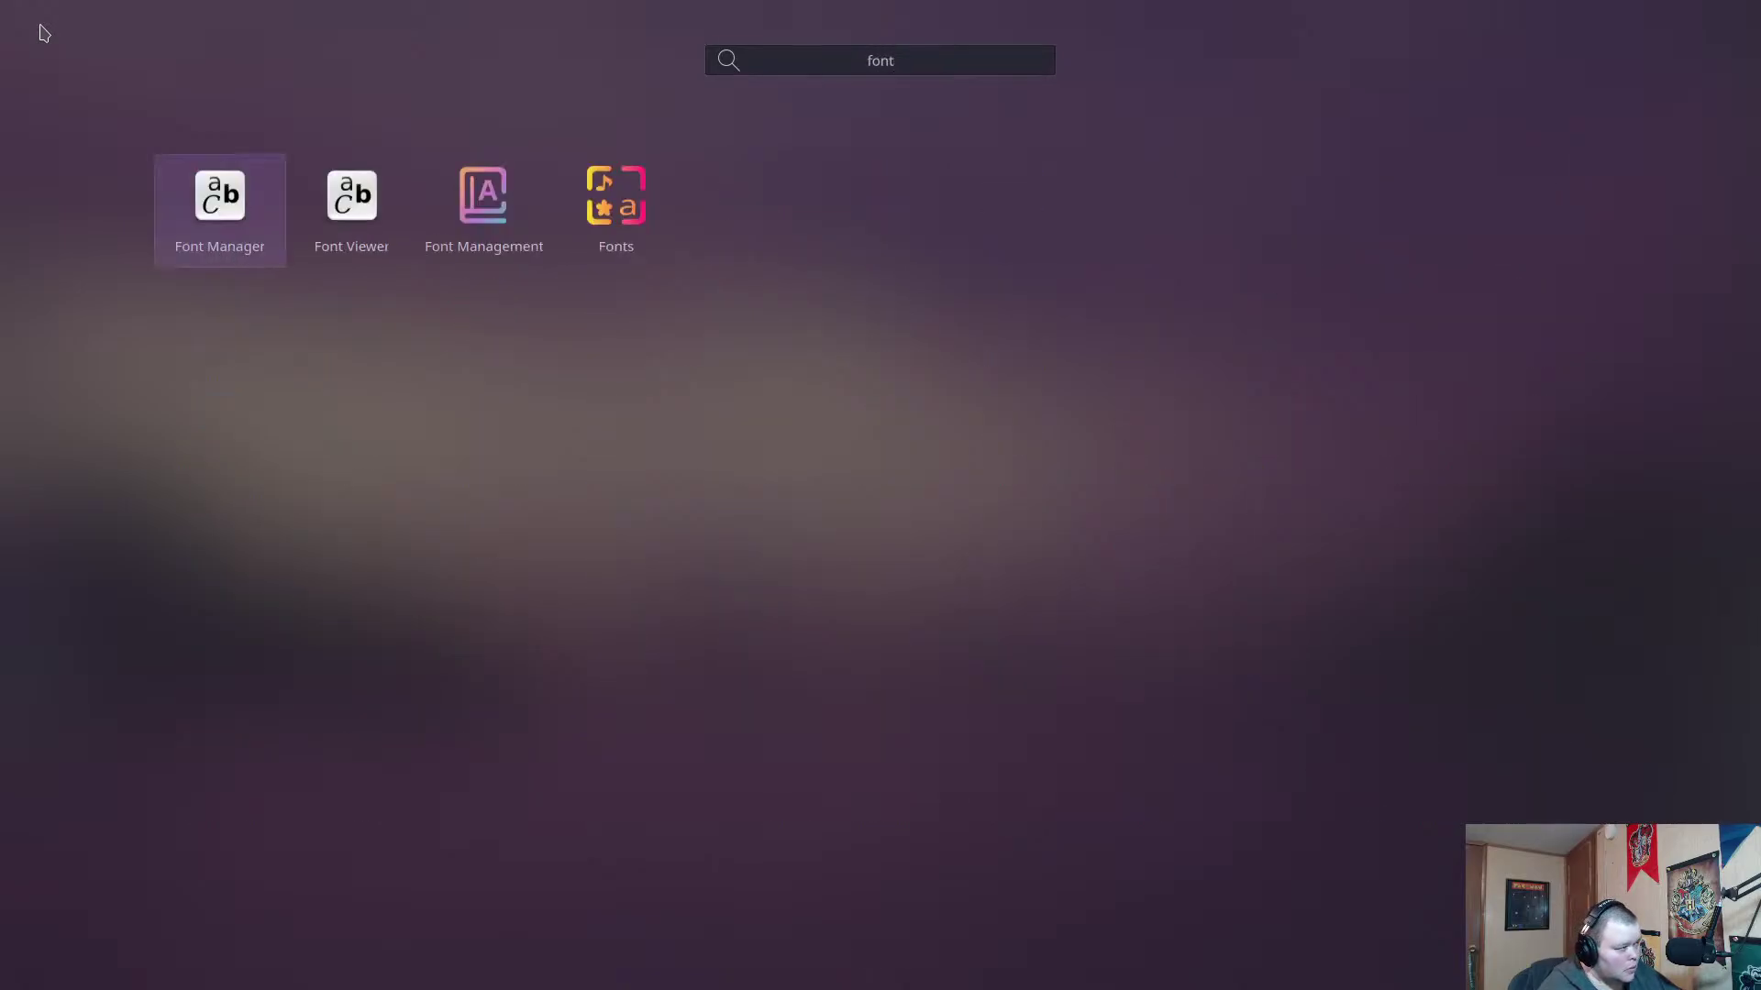
key(Return)
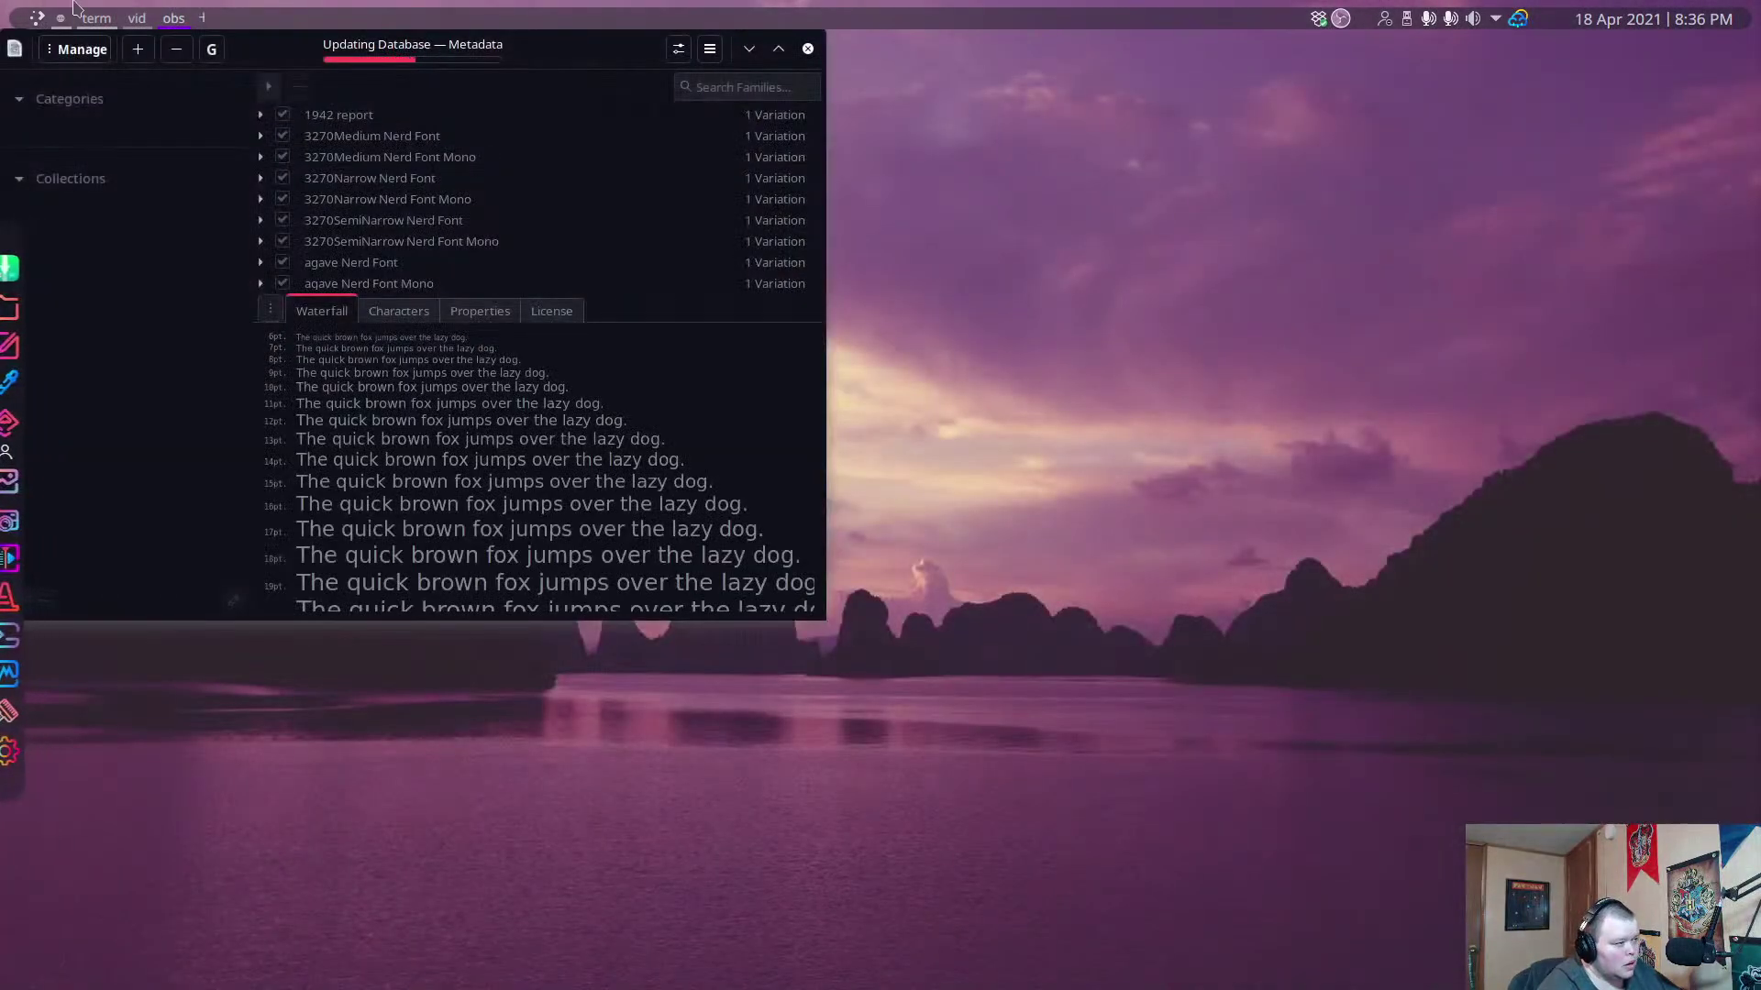
drag(584, 51, 1126, 161)
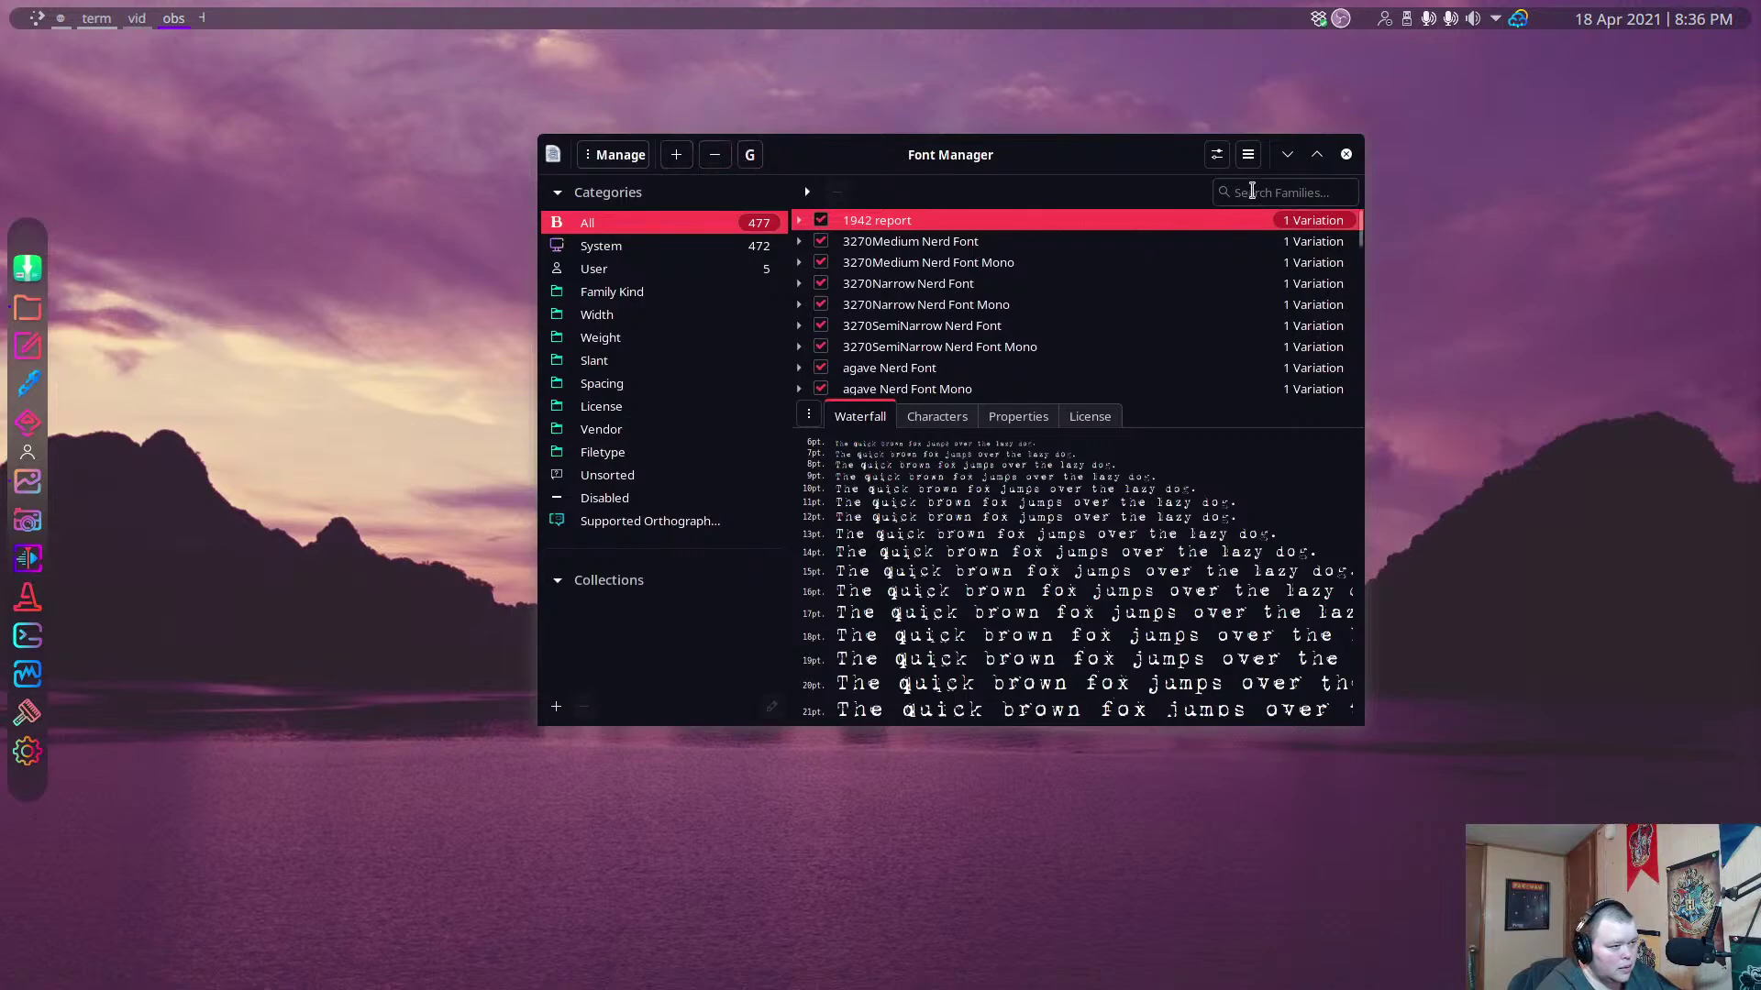
Filter the font families by "emoji", browse the Noto Color Emoji size preview and enlarge the Font Manager window.
click(1262, 191)
text(emoji)
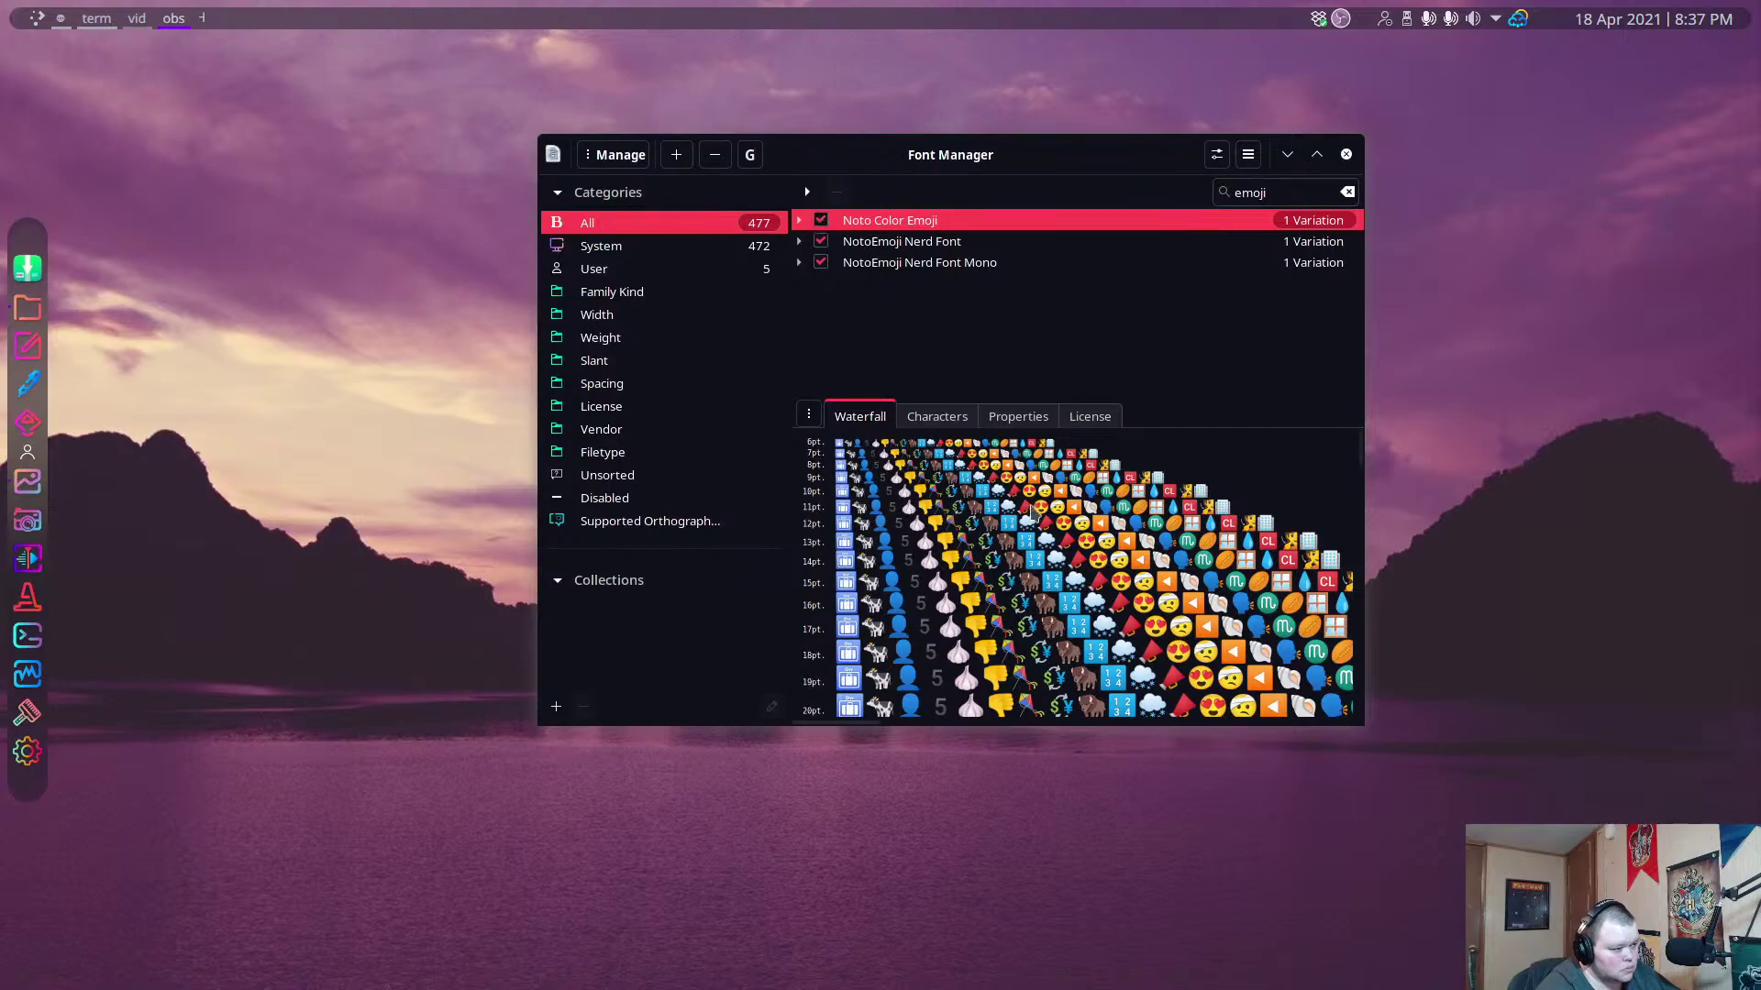
scroll(1060, 470, down, 5)
scroll(1060, 469, down, 2)
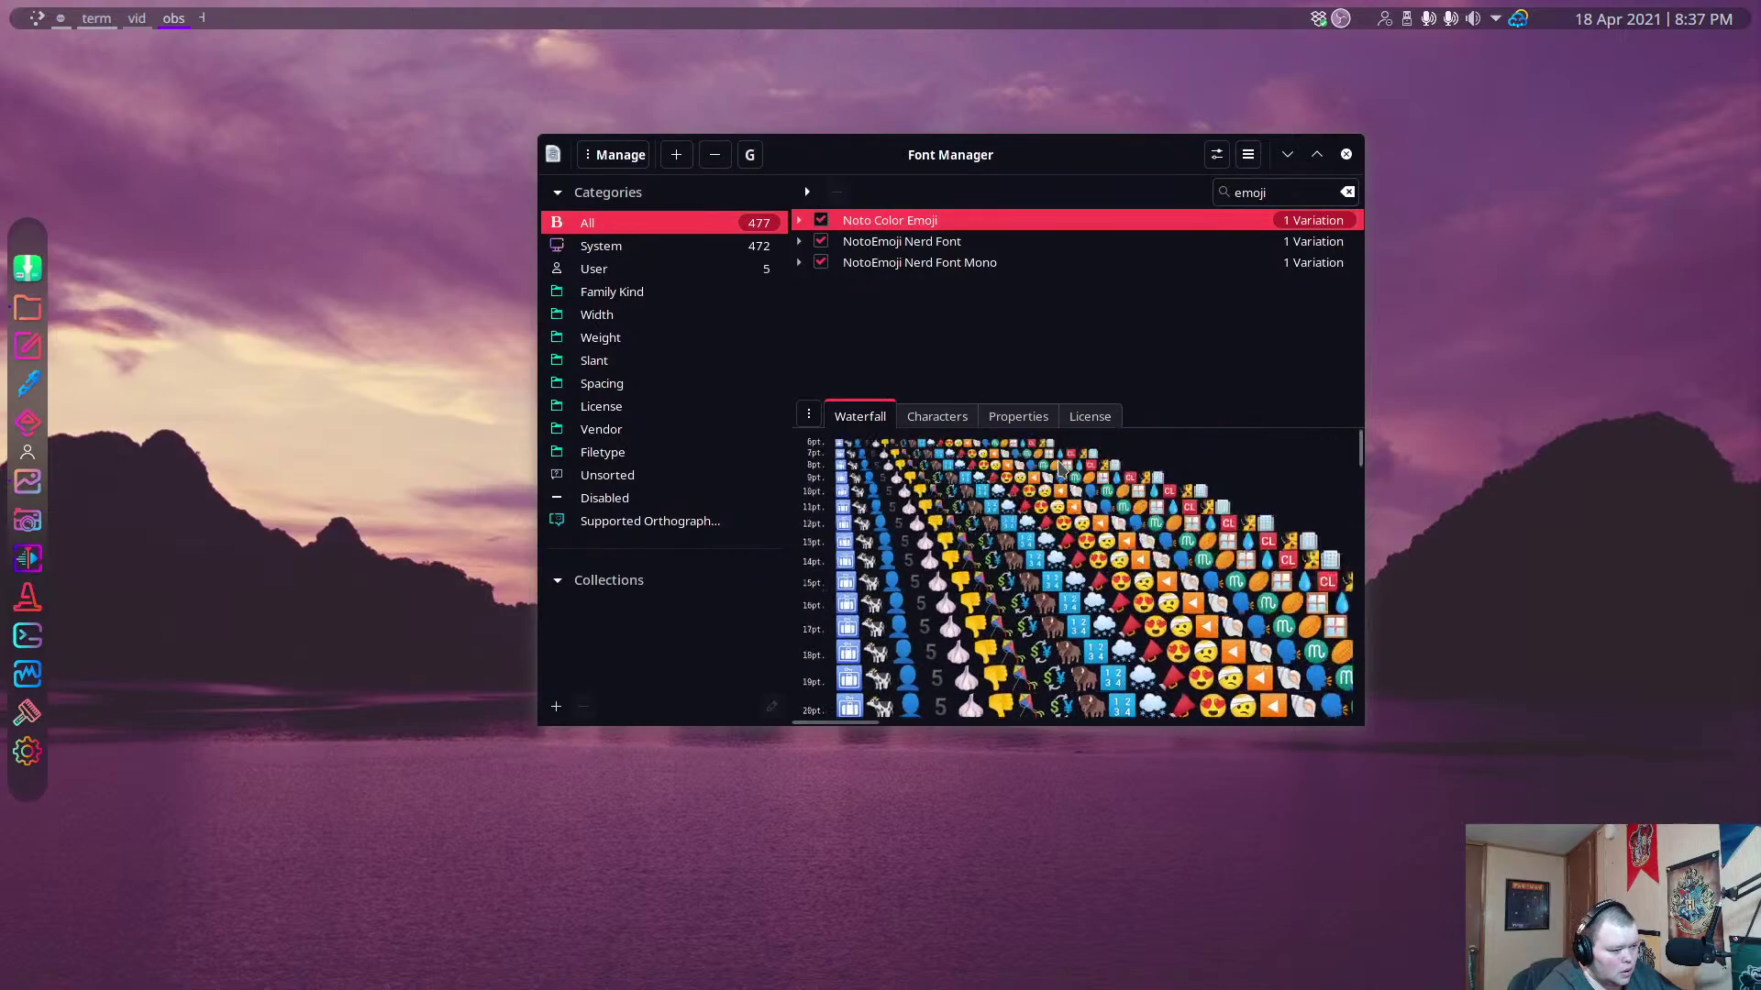
scroll(1059, 468, up, 5)
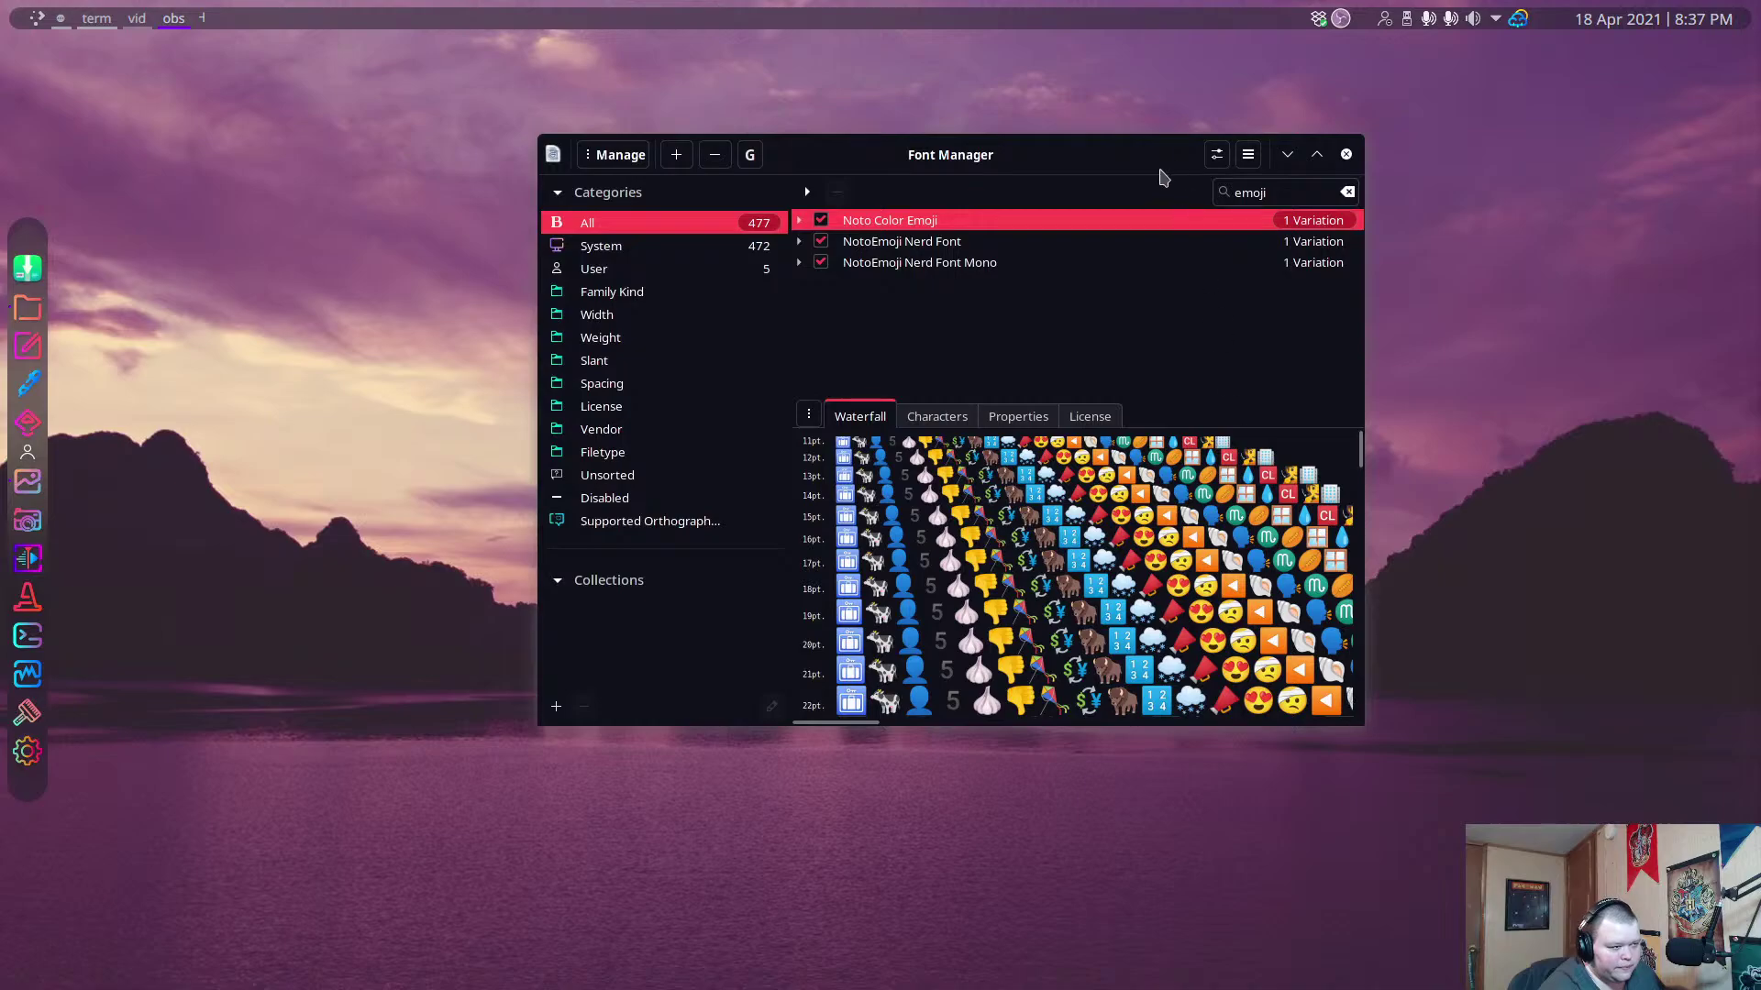
drag(1143, 169, 1028, 112)
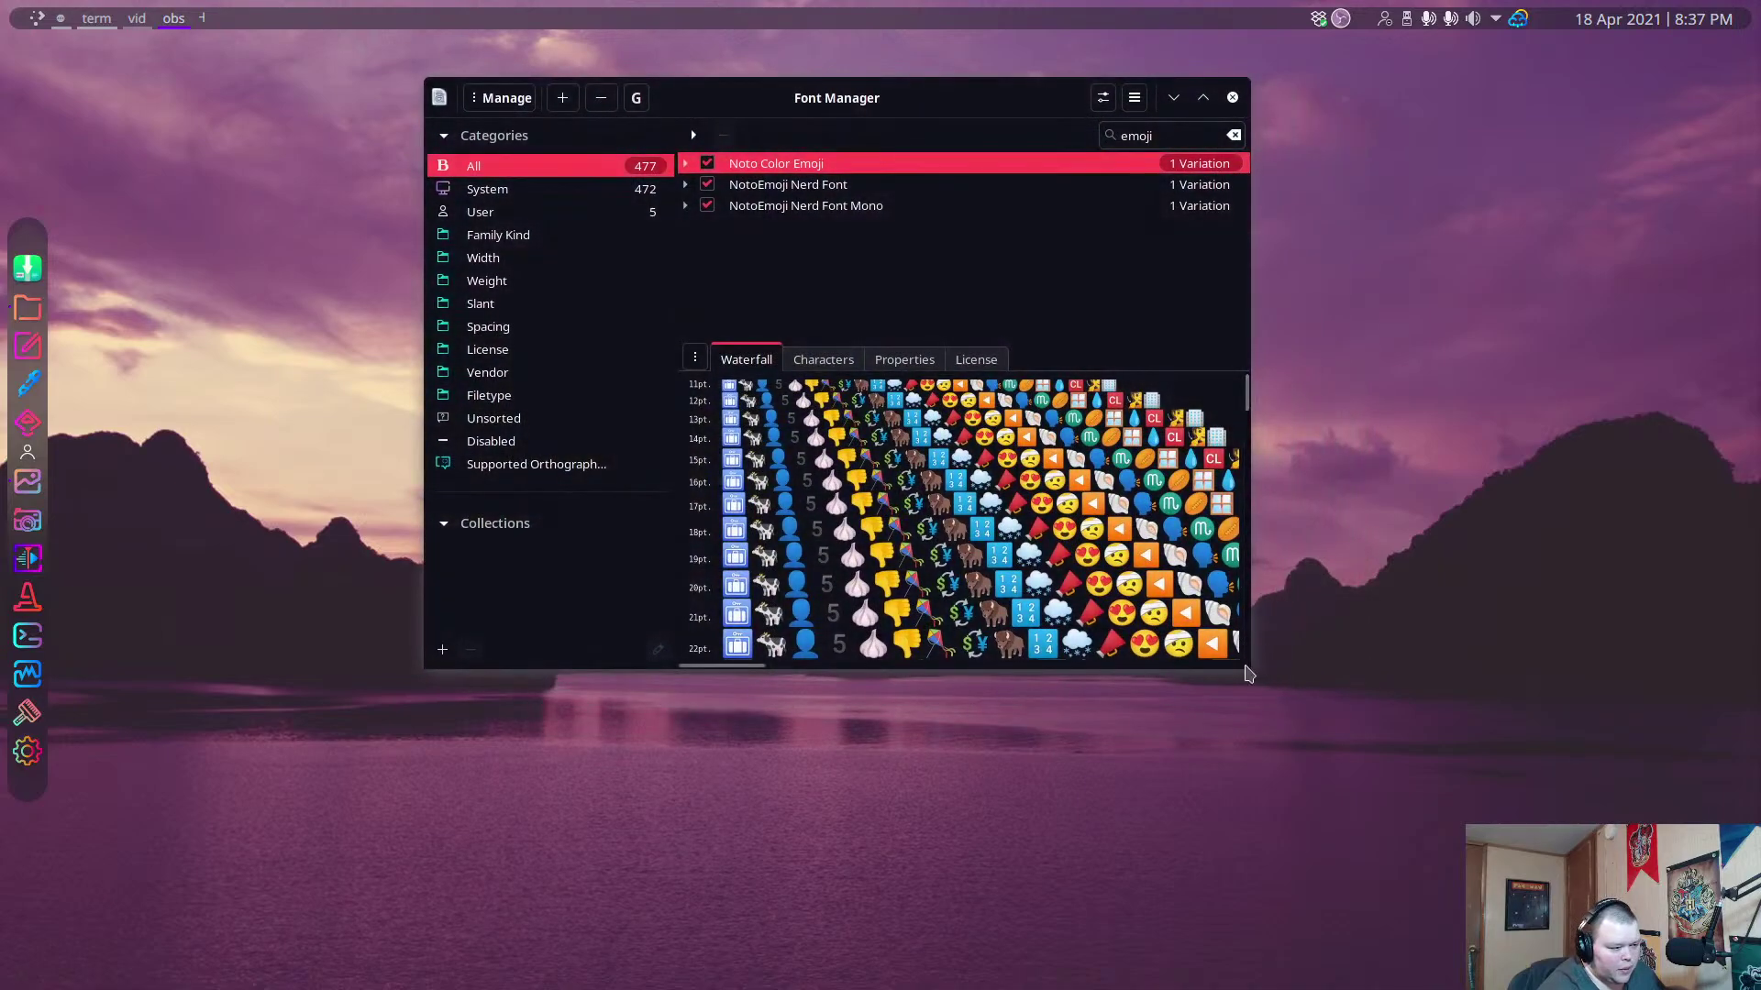
drag(1252, 671, 1493, 832)
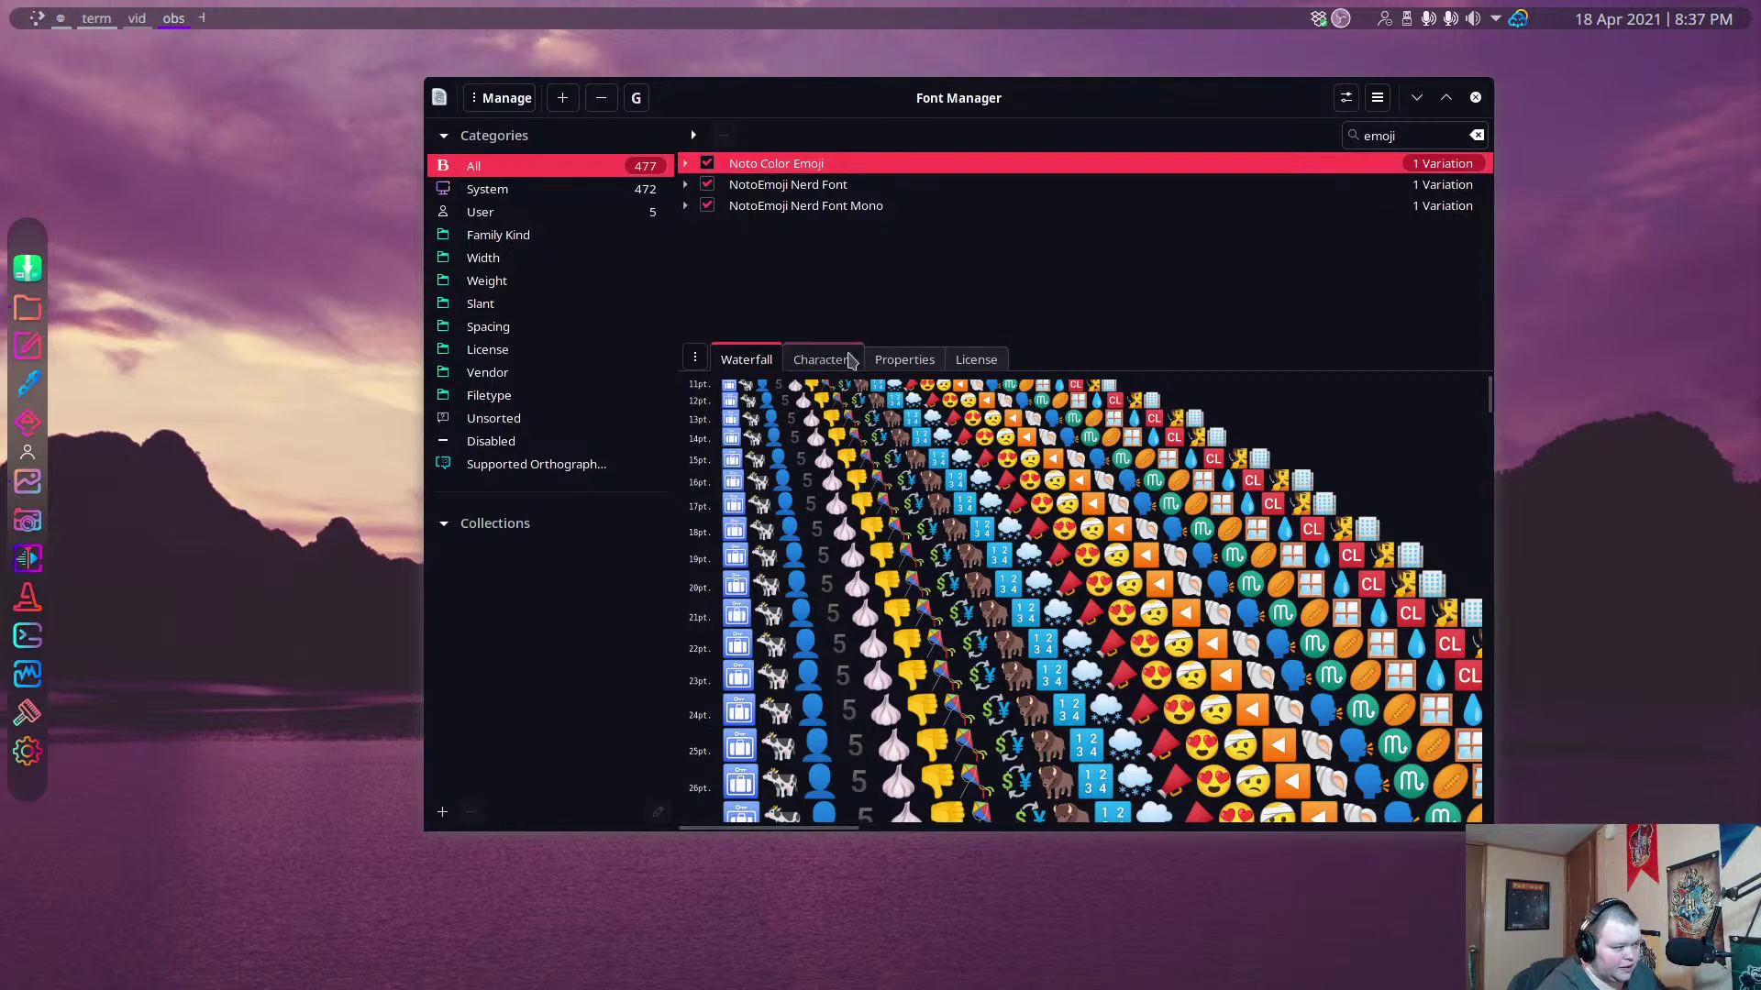
Copy the Earth Globe Americas character (U+1F30E) from the Noto Color Emoji font's character map.
click(848, 359)
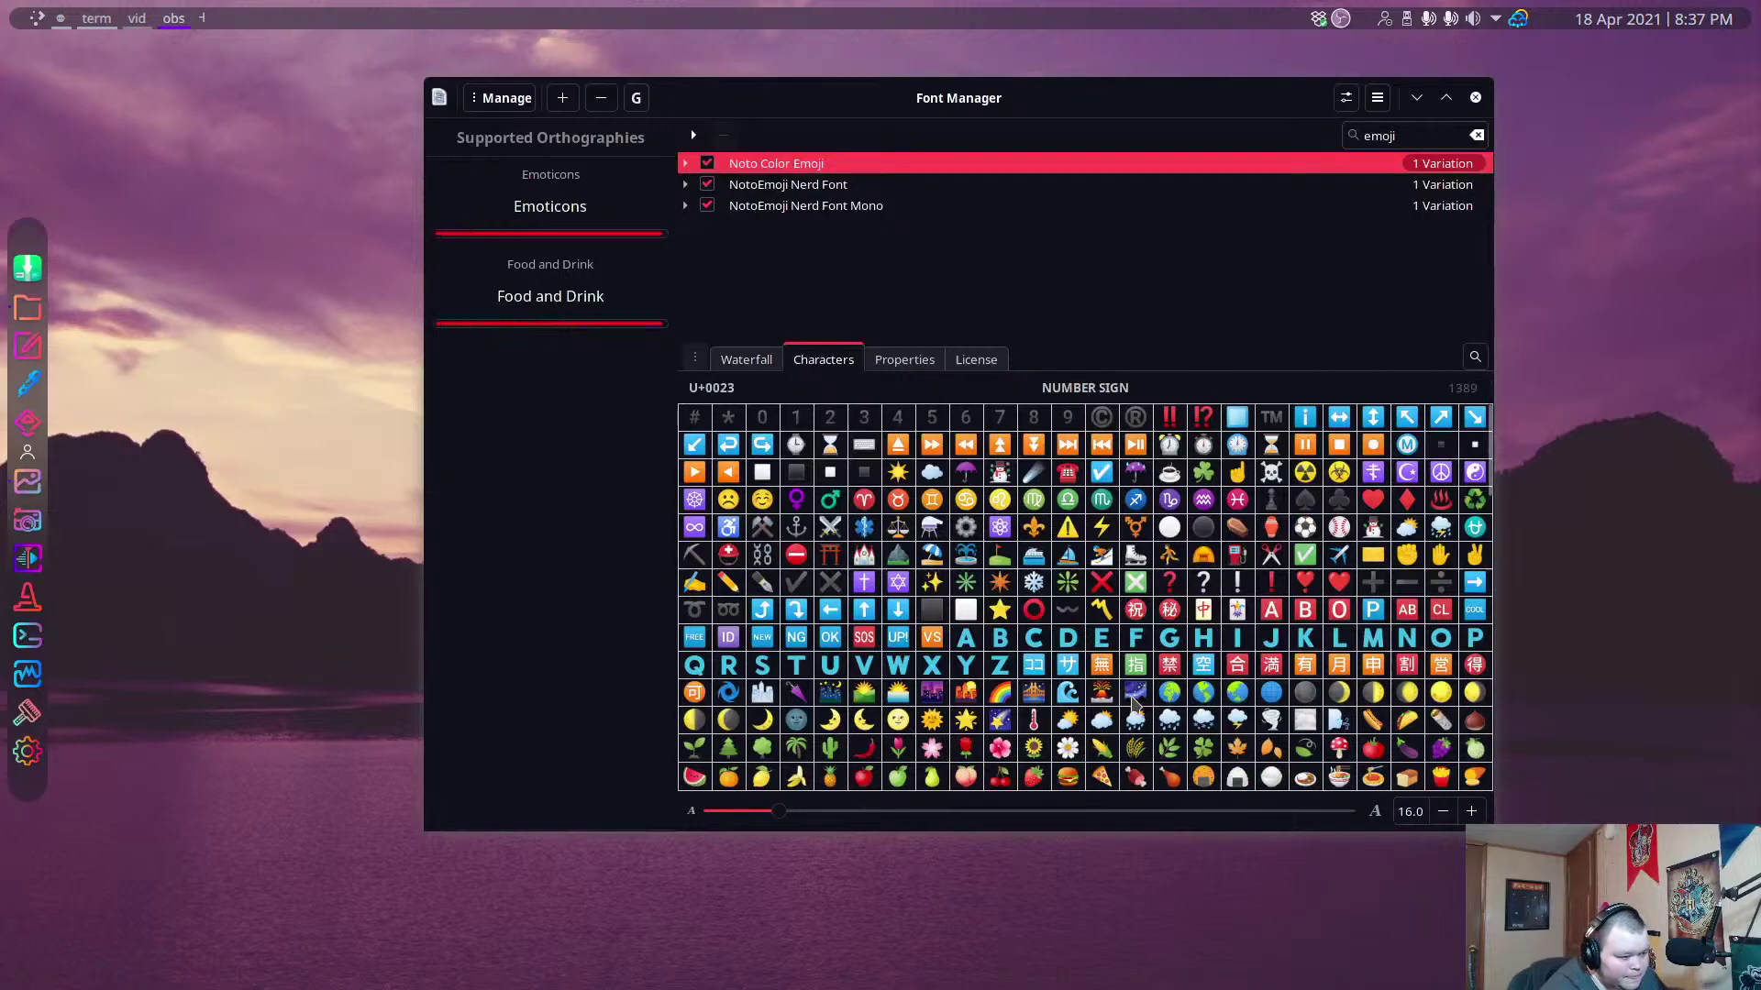
click(1201, 695)
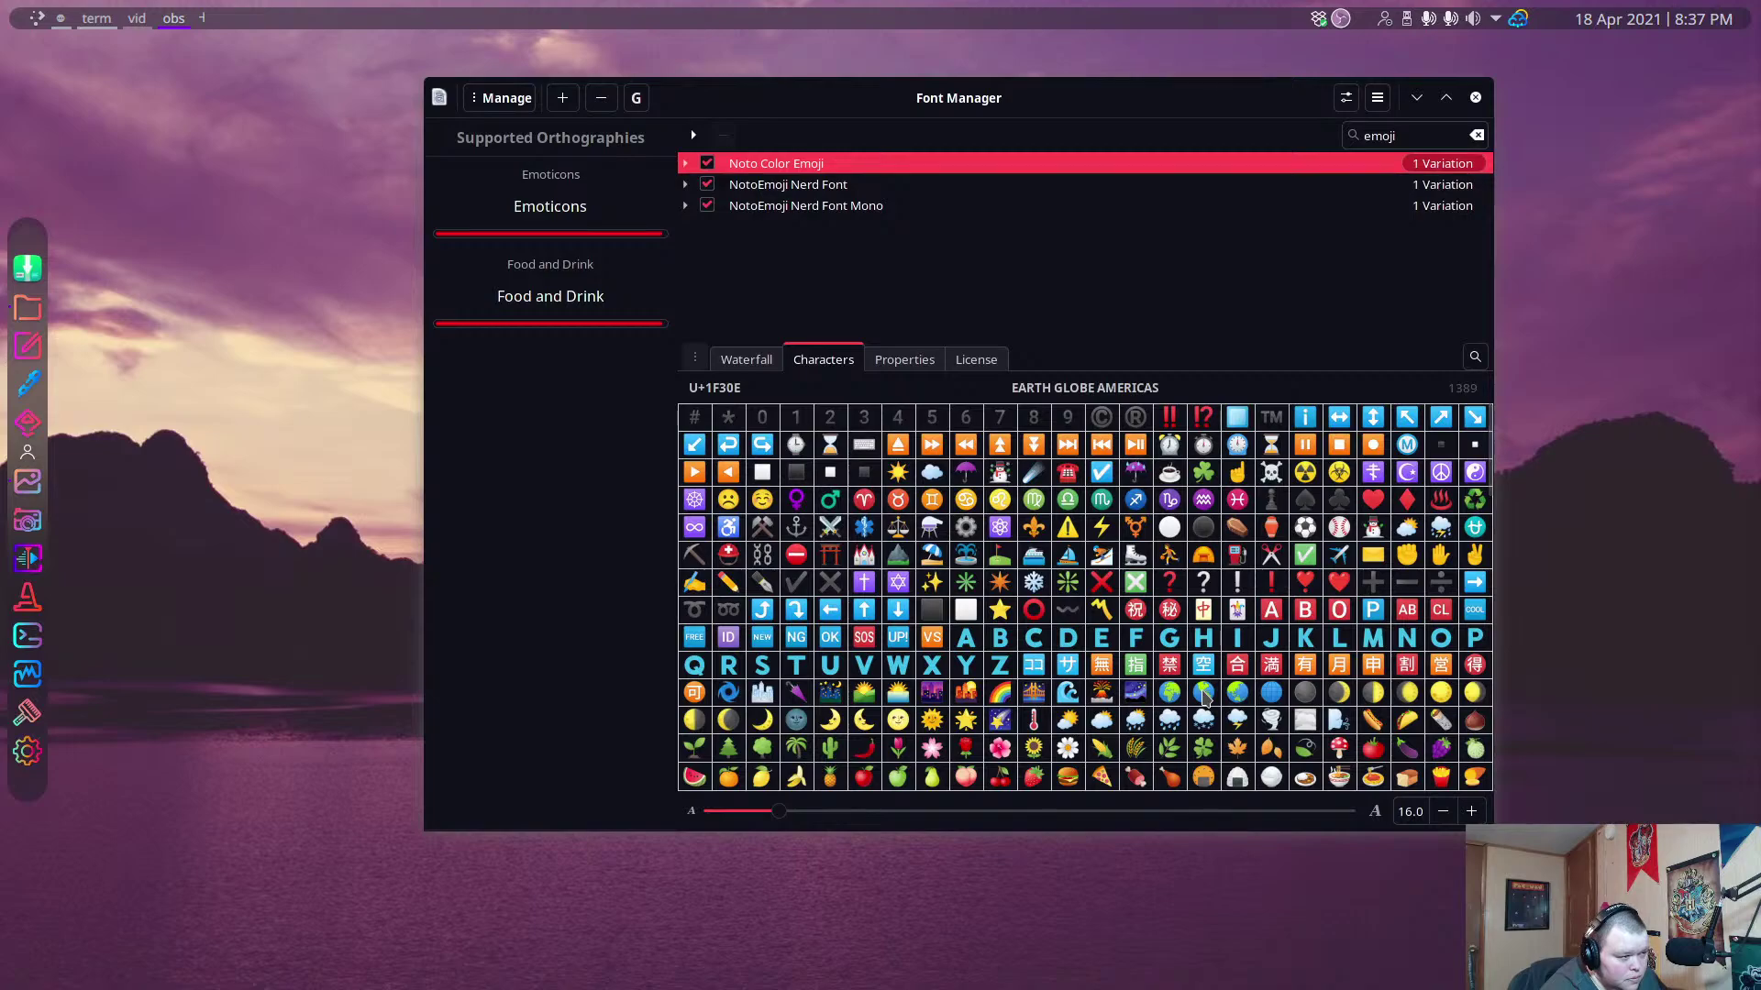
click(1204, 696)
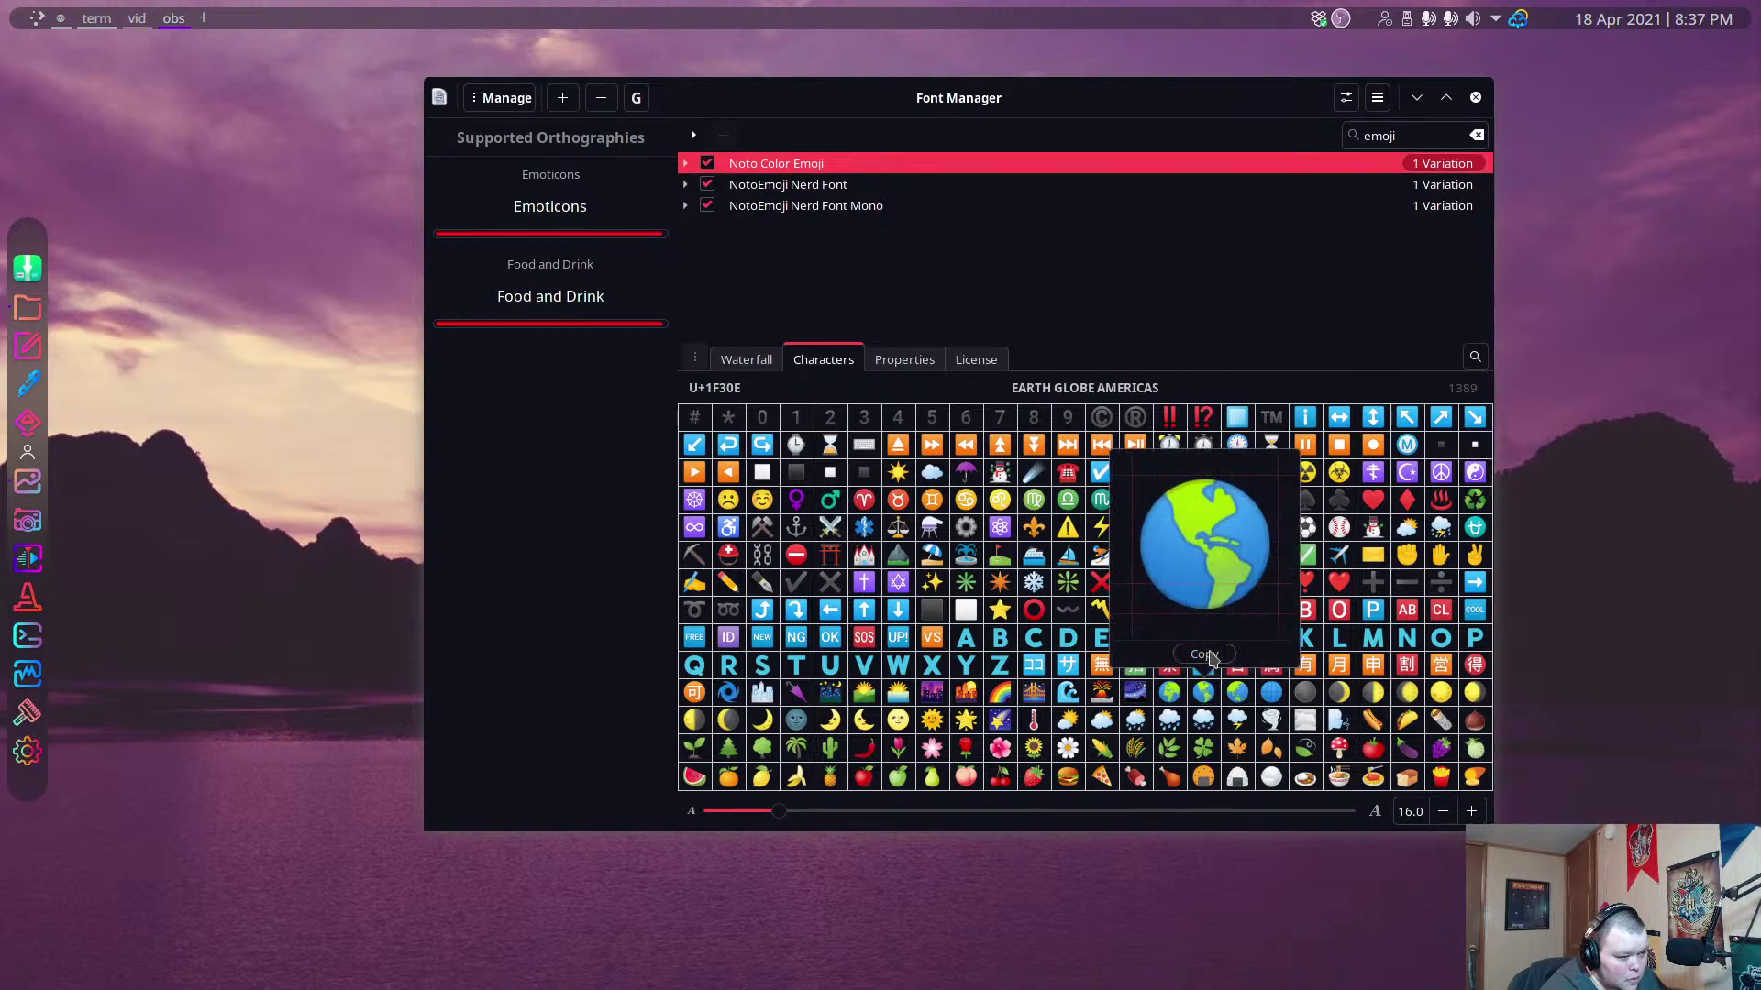
click(1204, 654)
Rename the first virtual desktop, replacing its current glyph with the copied Earth Globe Americas emoji.
click(61, 20)
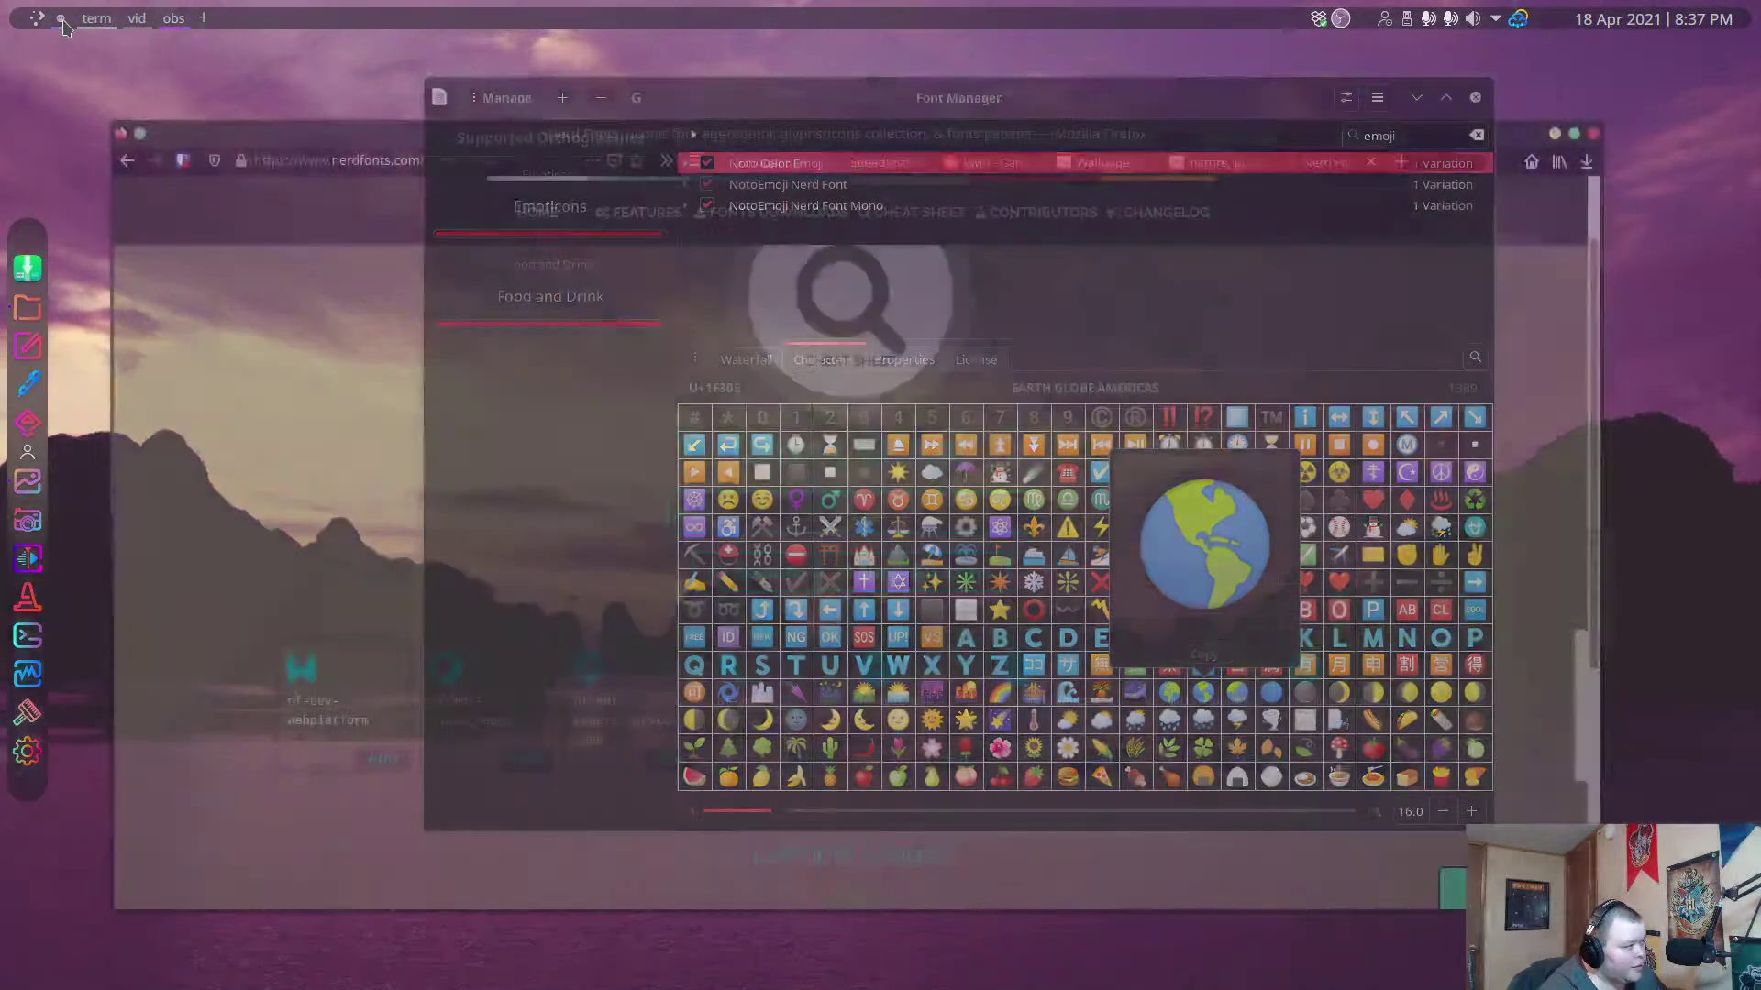
right_click(62, 22)
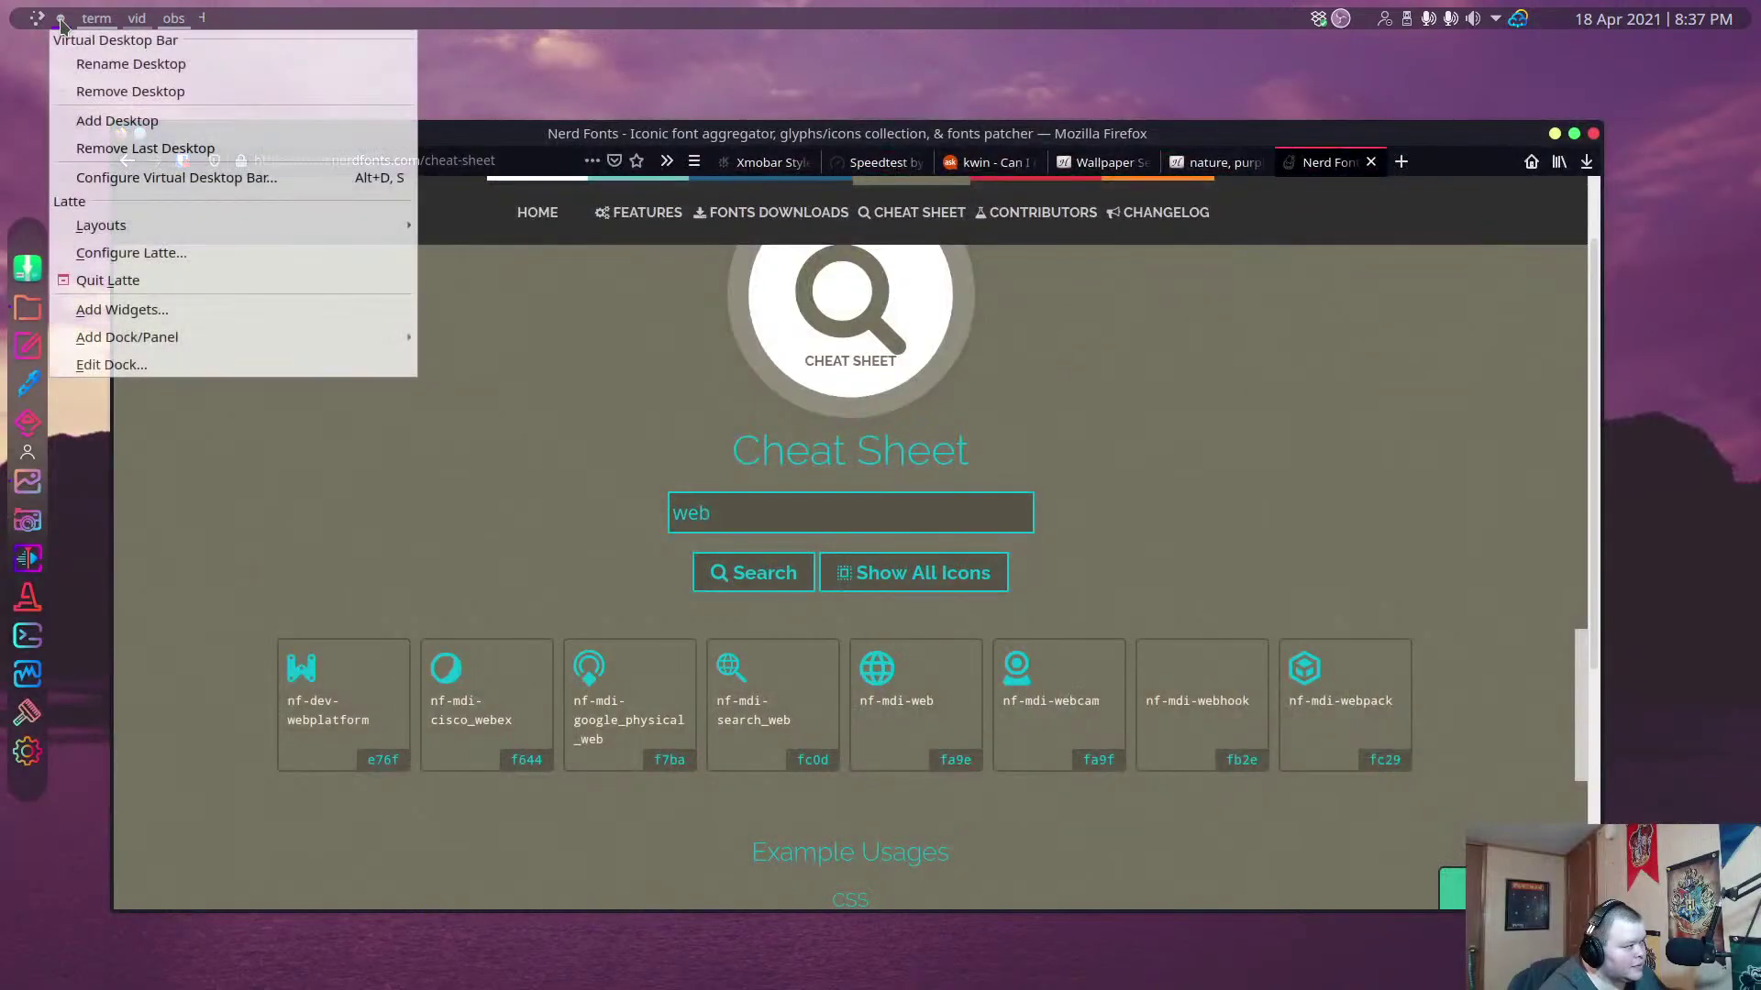
click(101, 64)
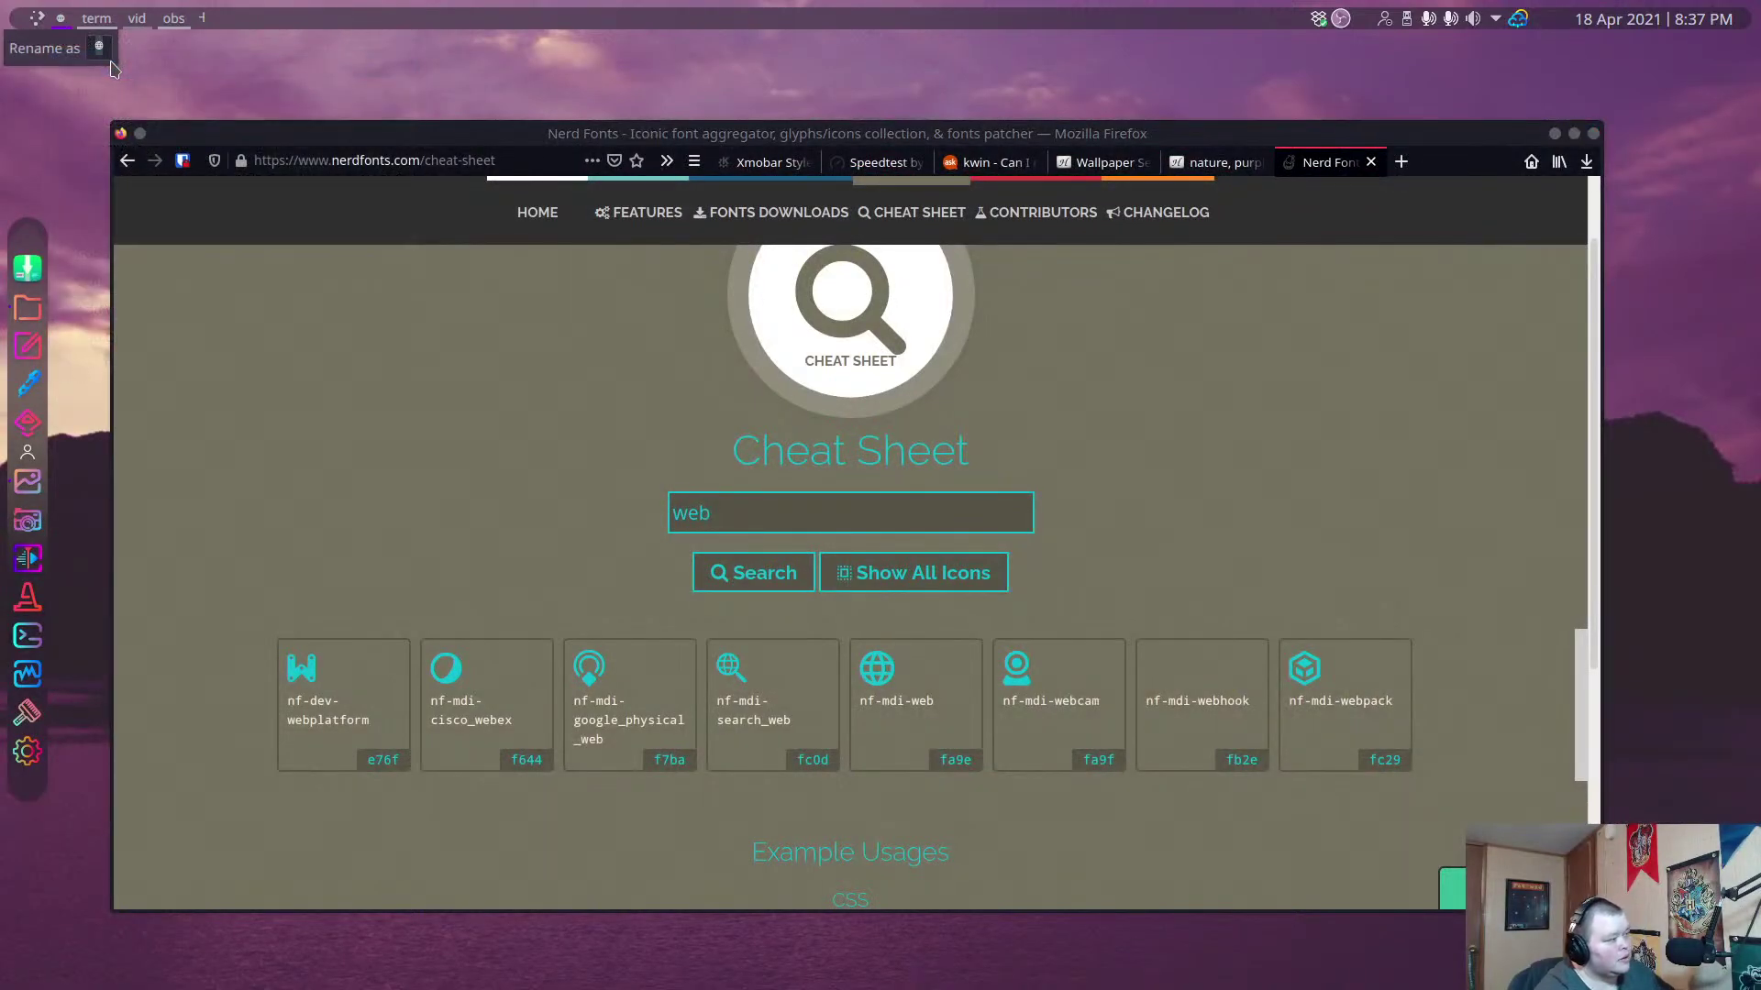
key(ctrl+v)
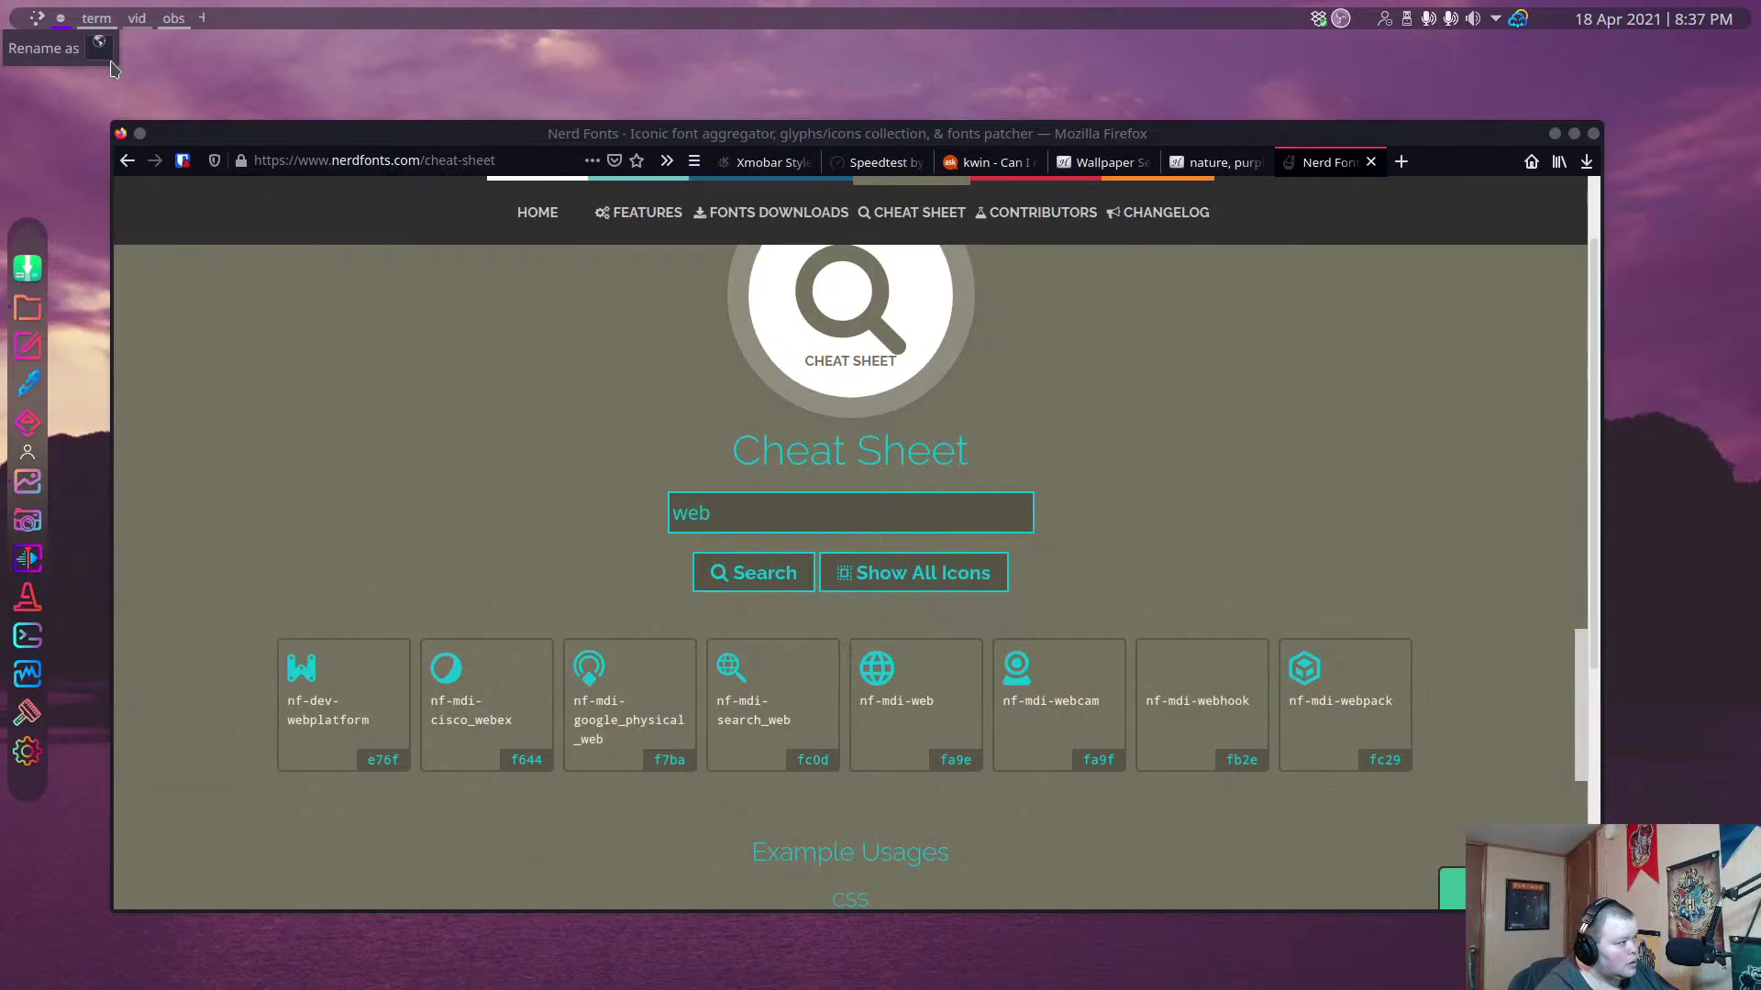
key(Return)
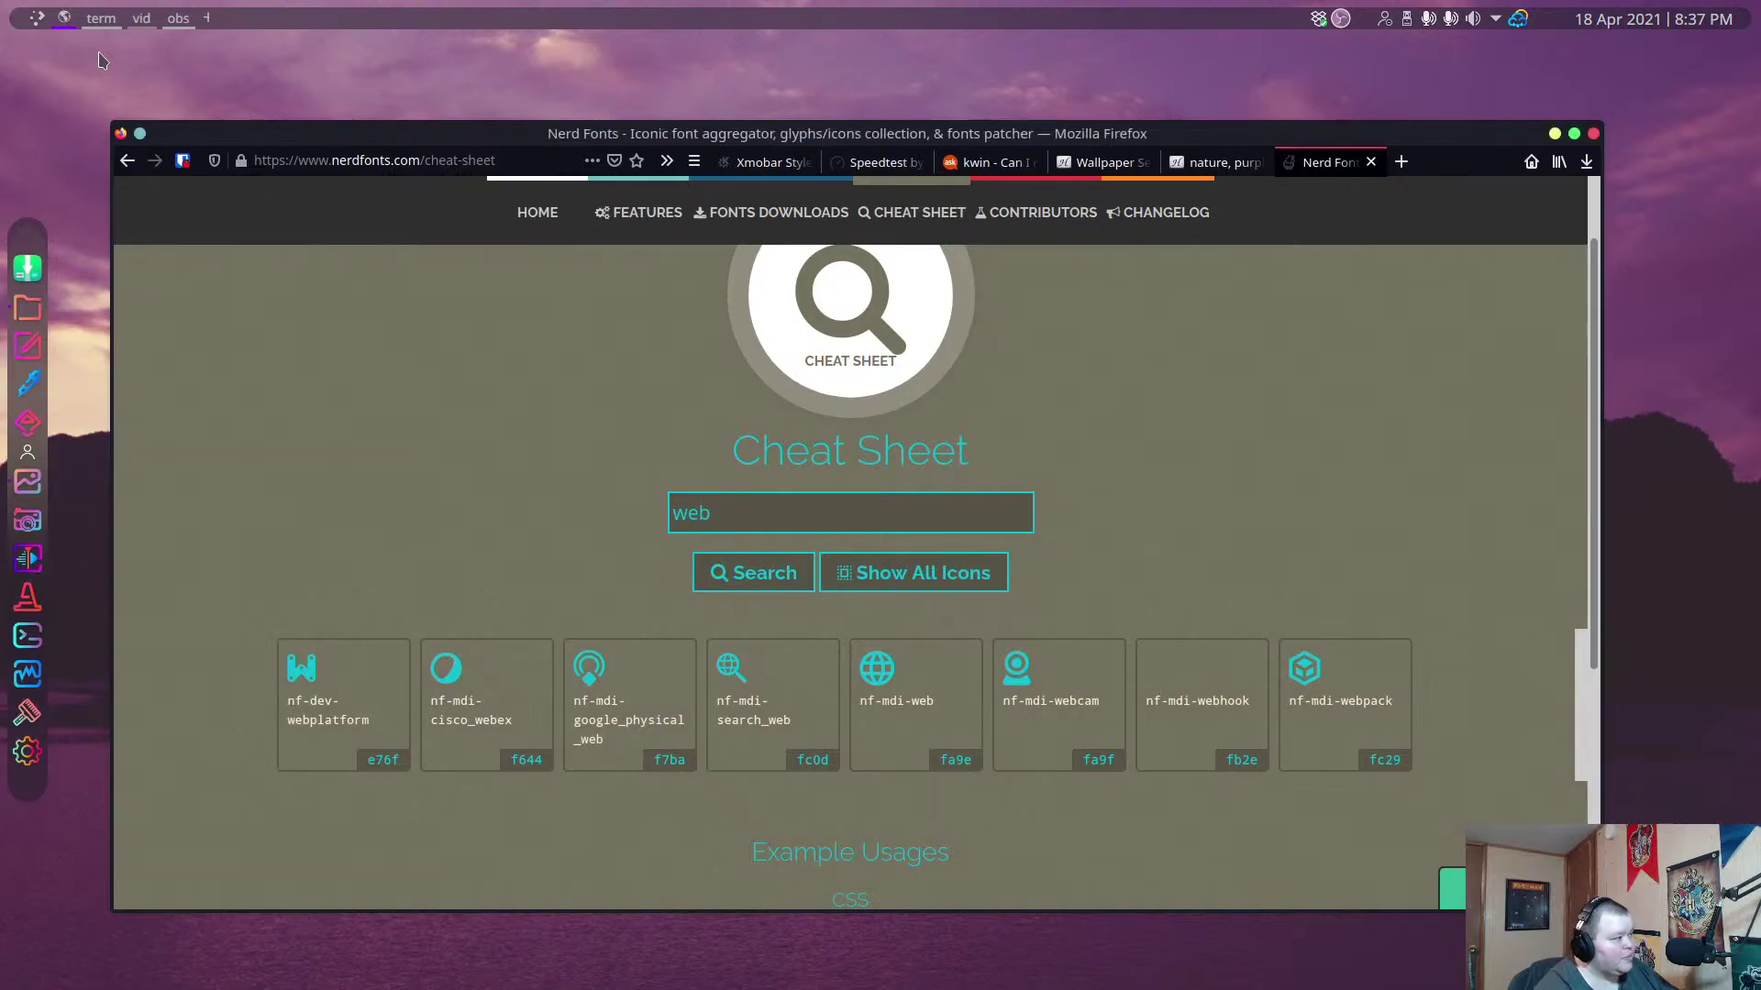
Return to Font Manager and search the Noto Color Emoji characters for "code".
click(104, 21)
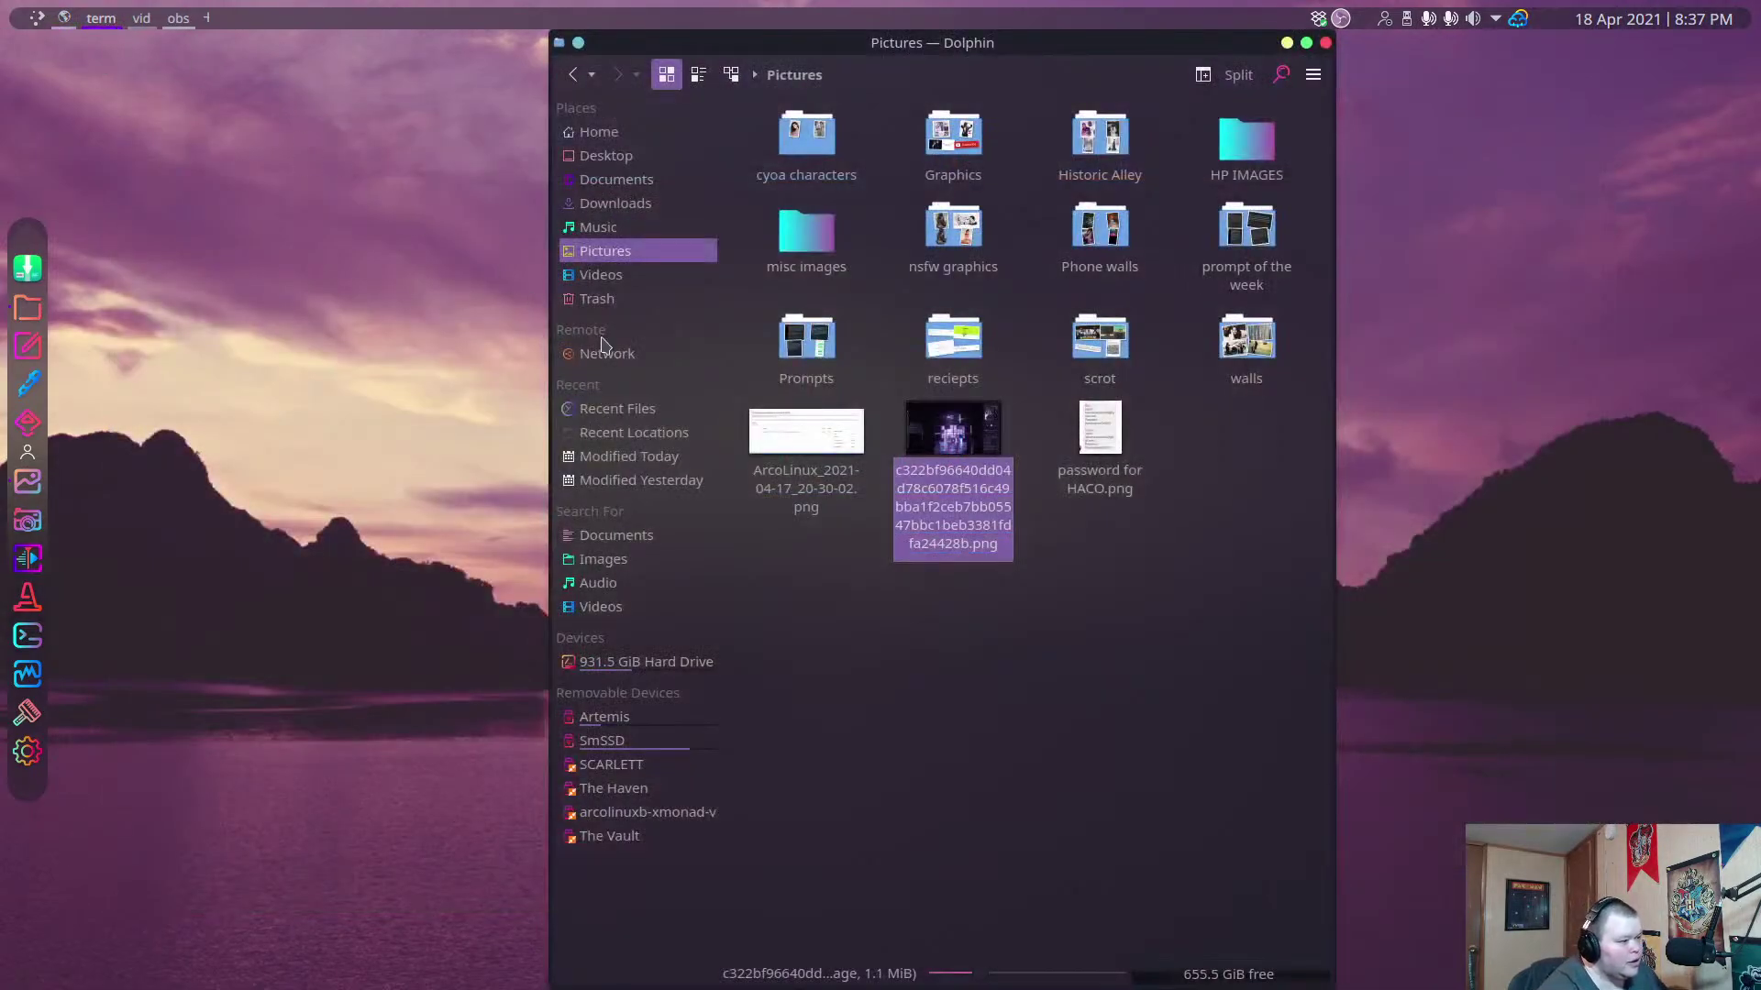
click(167, 20)
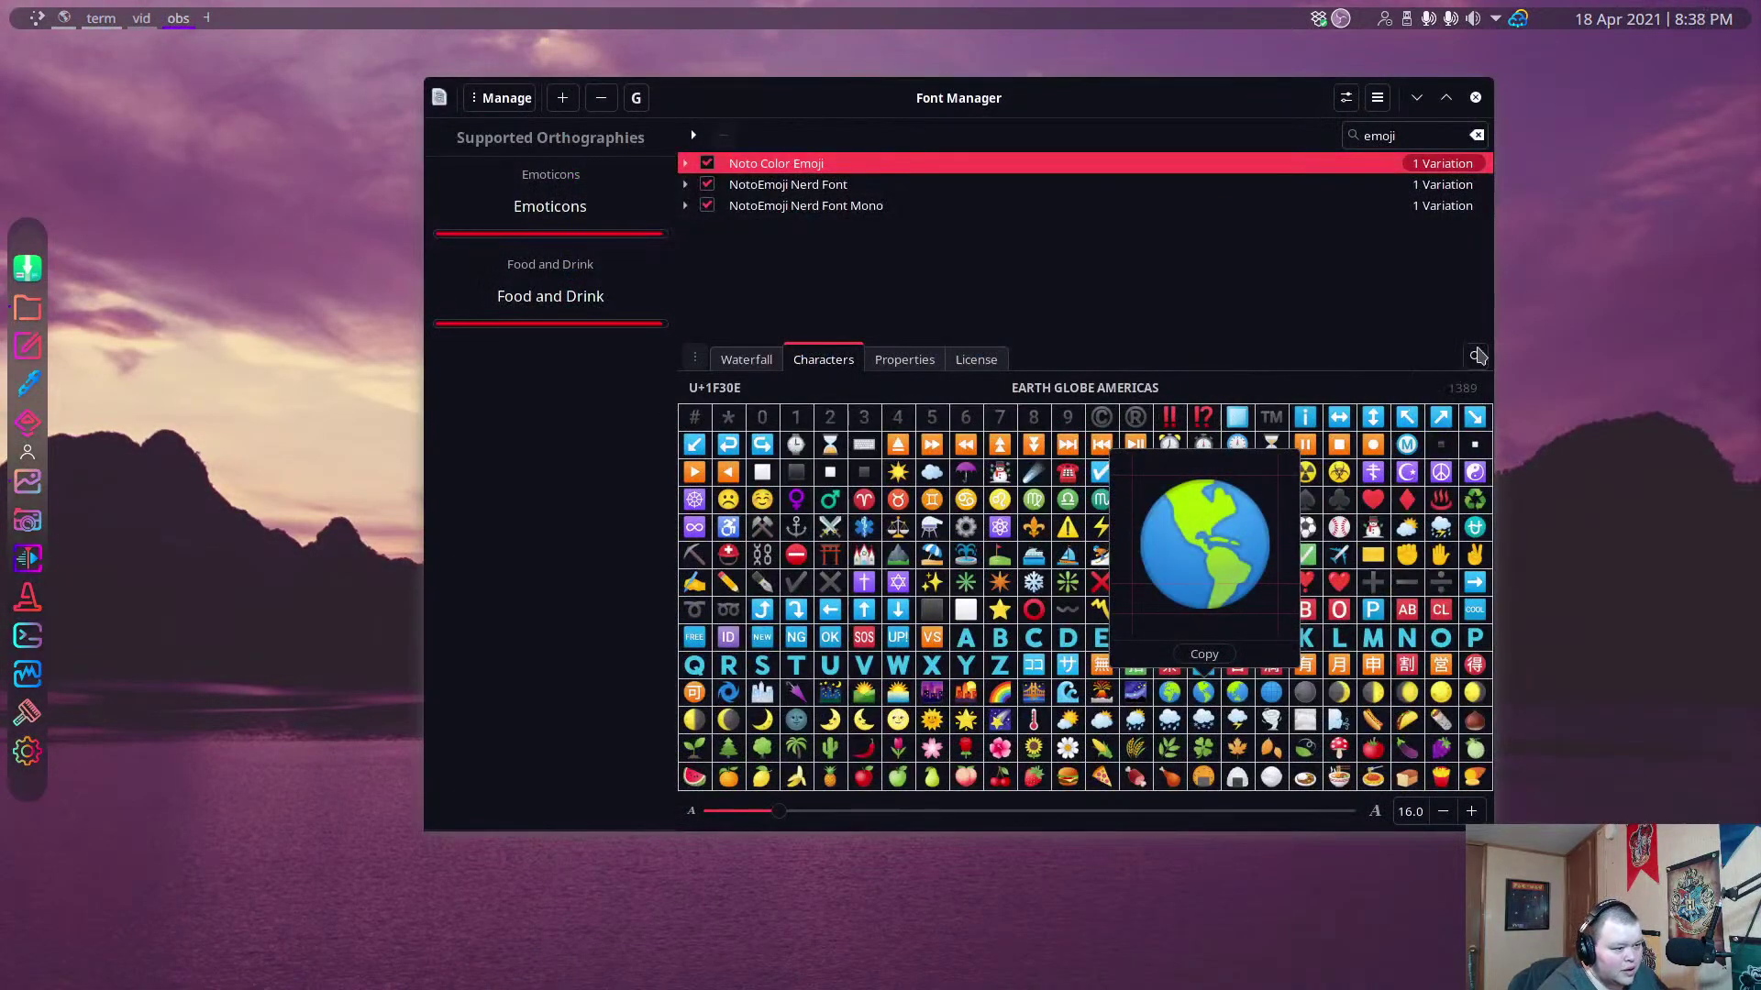
click(1475, 357)
click(1476, 358)
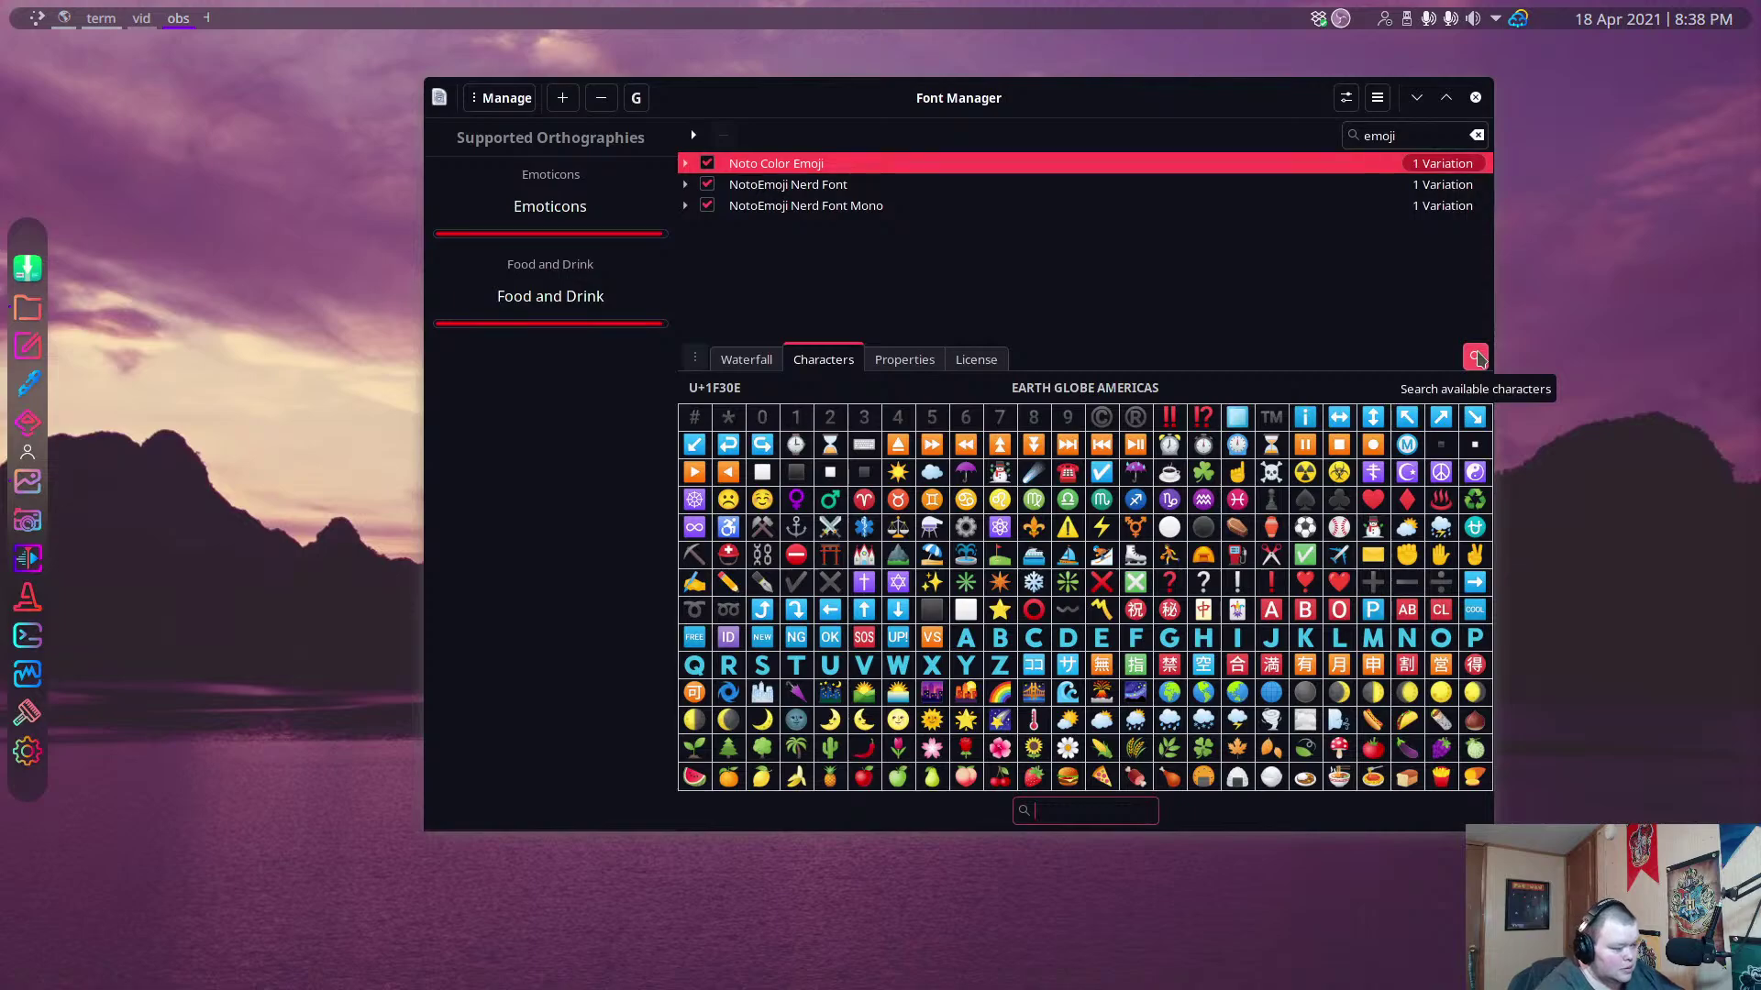
text(code)
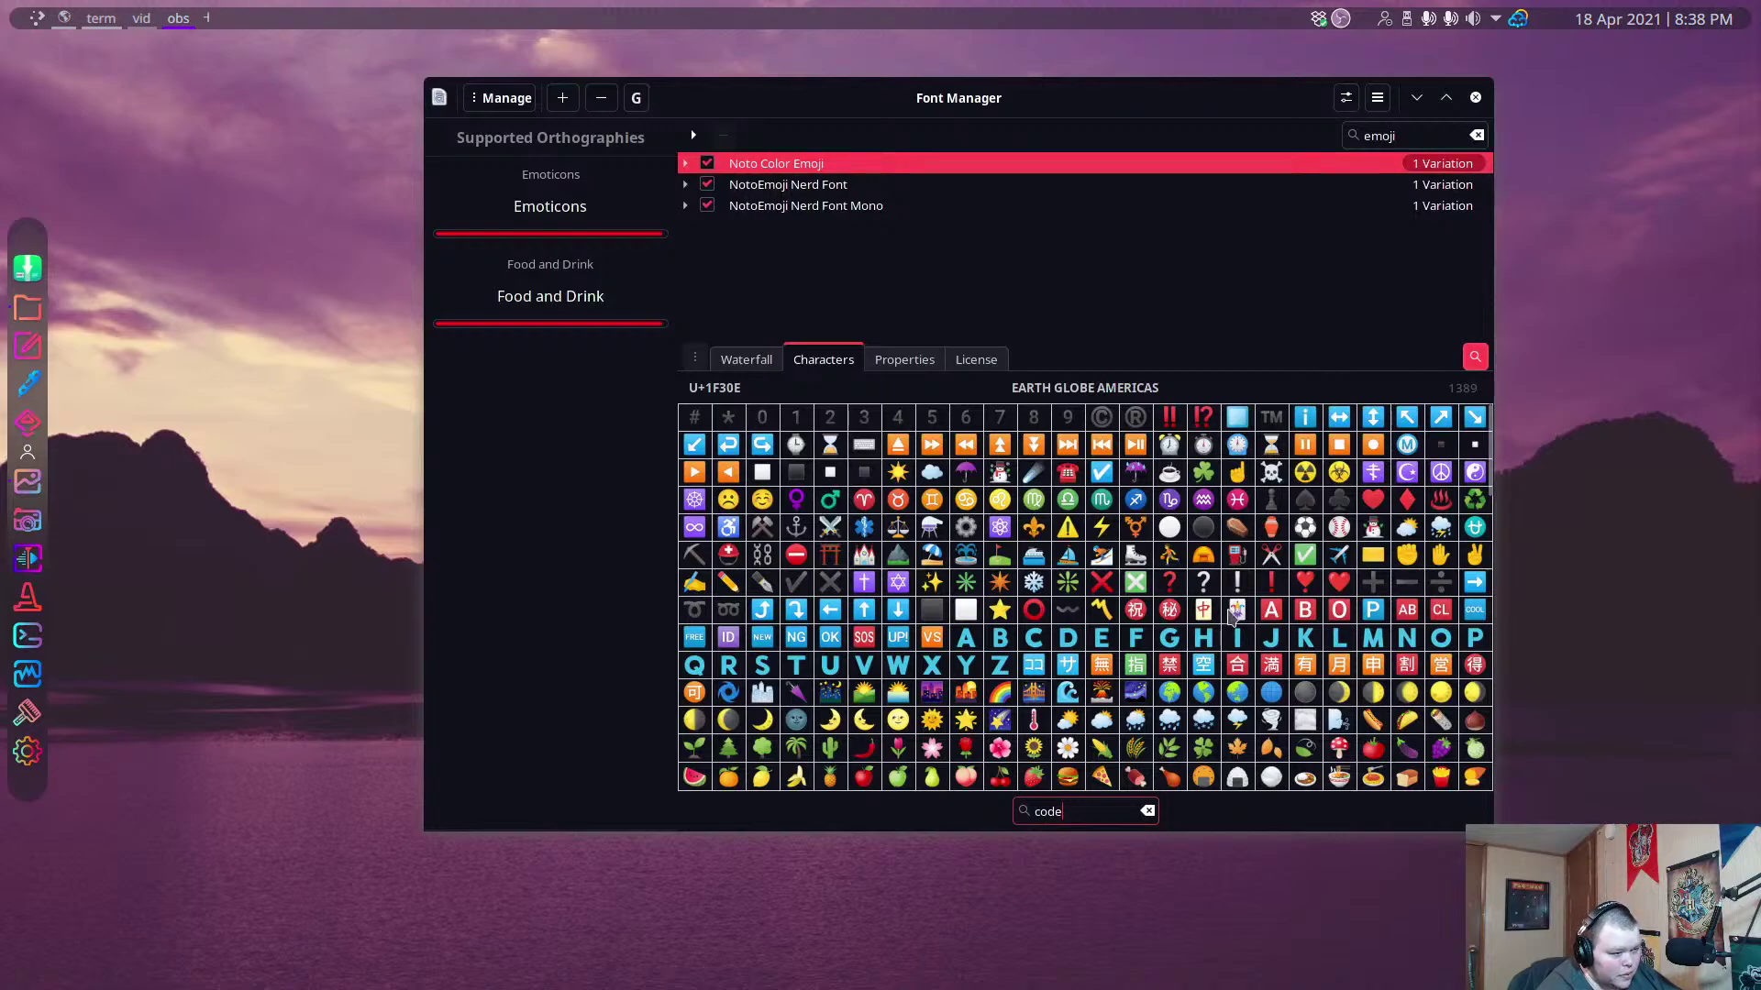
Search the Noto Color Emoji characters for "terminal" and look through the character map for a suitable symbol.
key(BackSpace)
key(BackSpace)
key(BackSpace)
text(terminal)
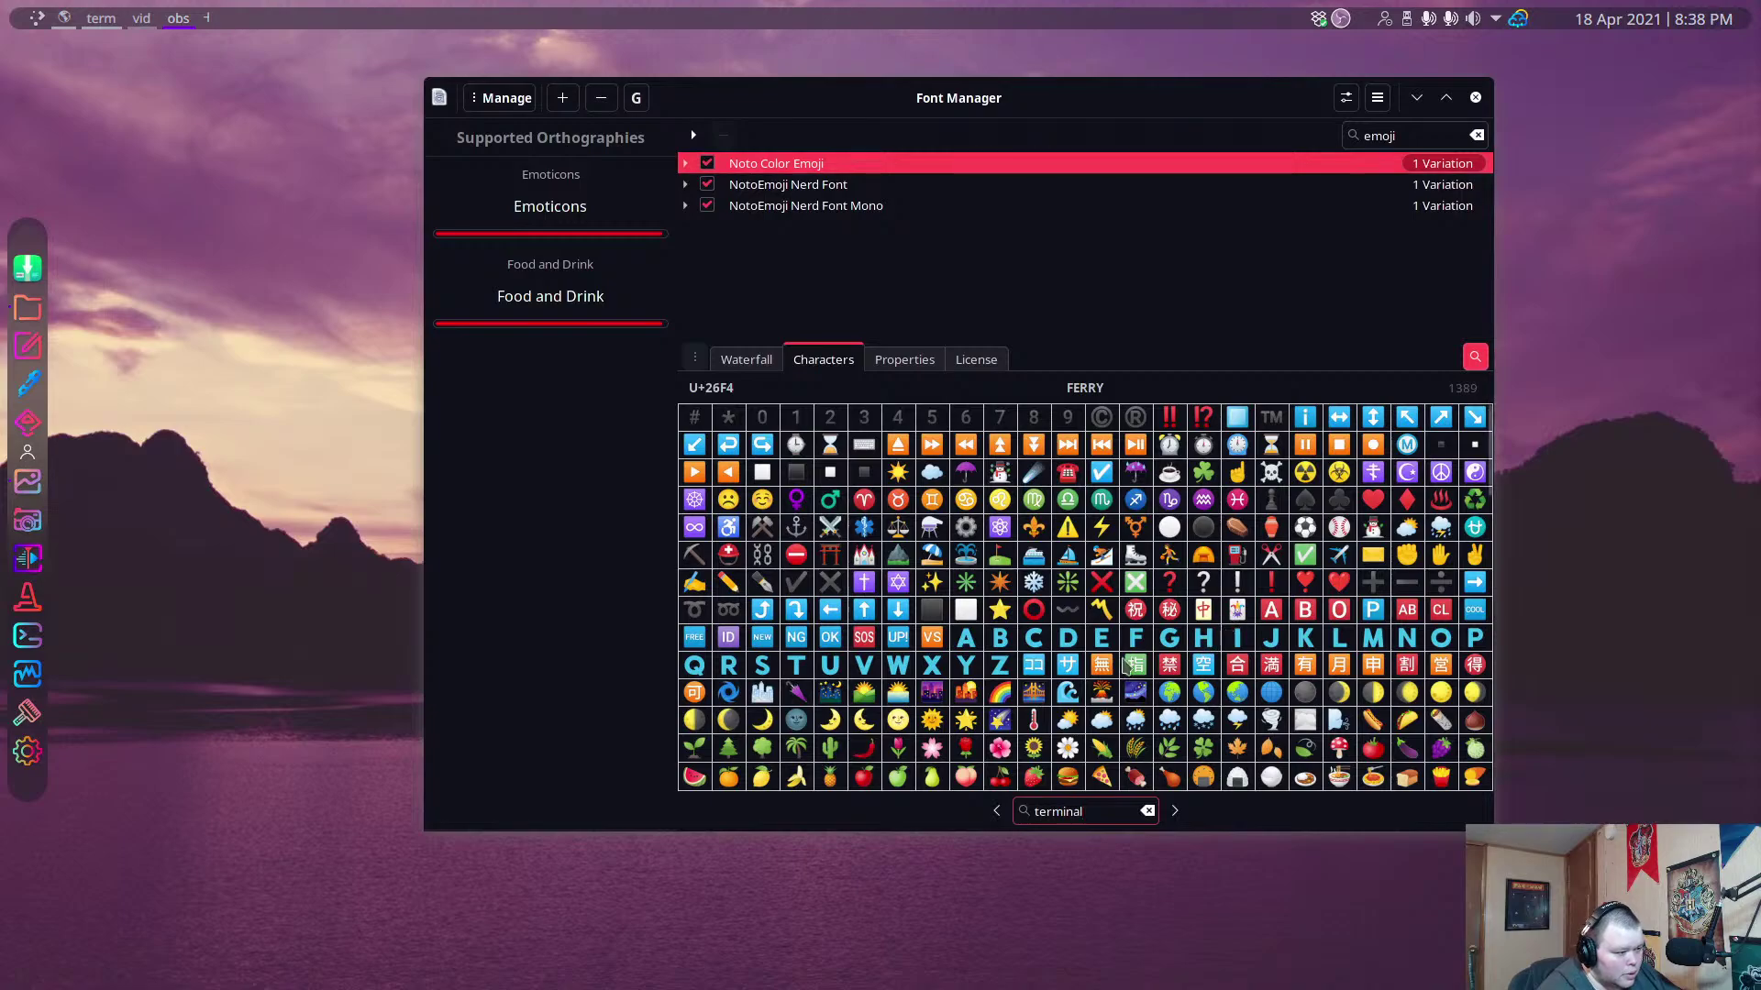
scroll(1027, 555, down, 10)
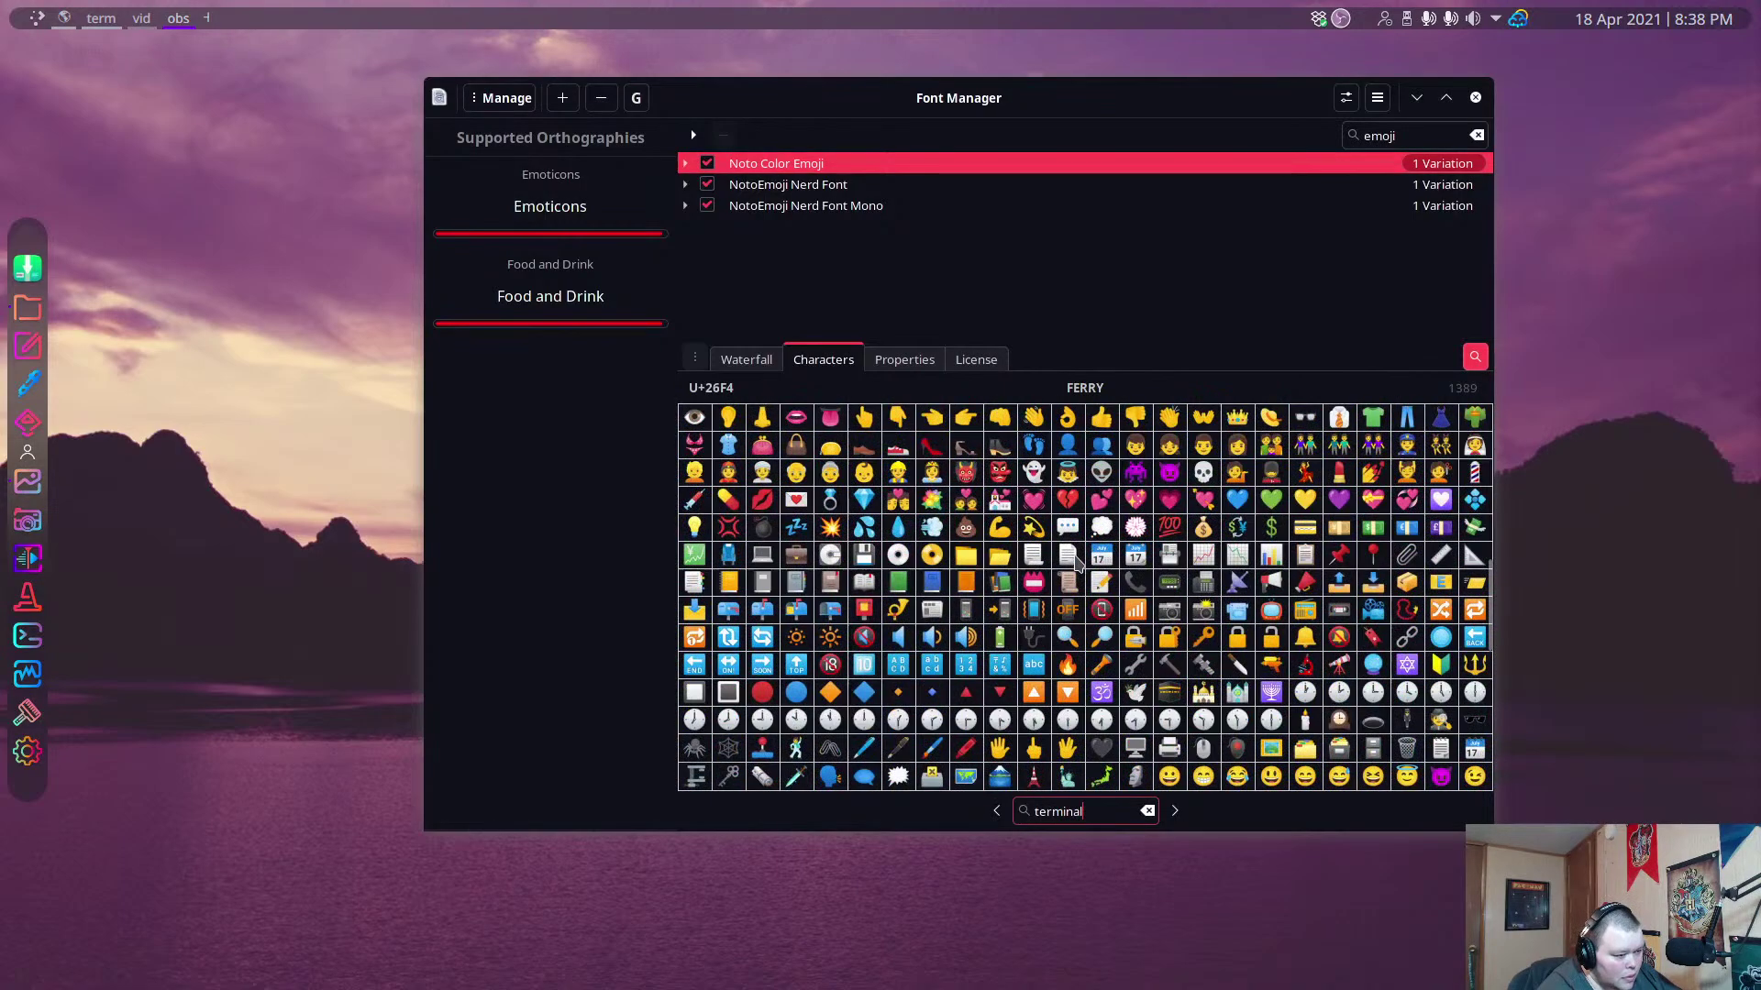
scroll(1075, 561, down, 8)
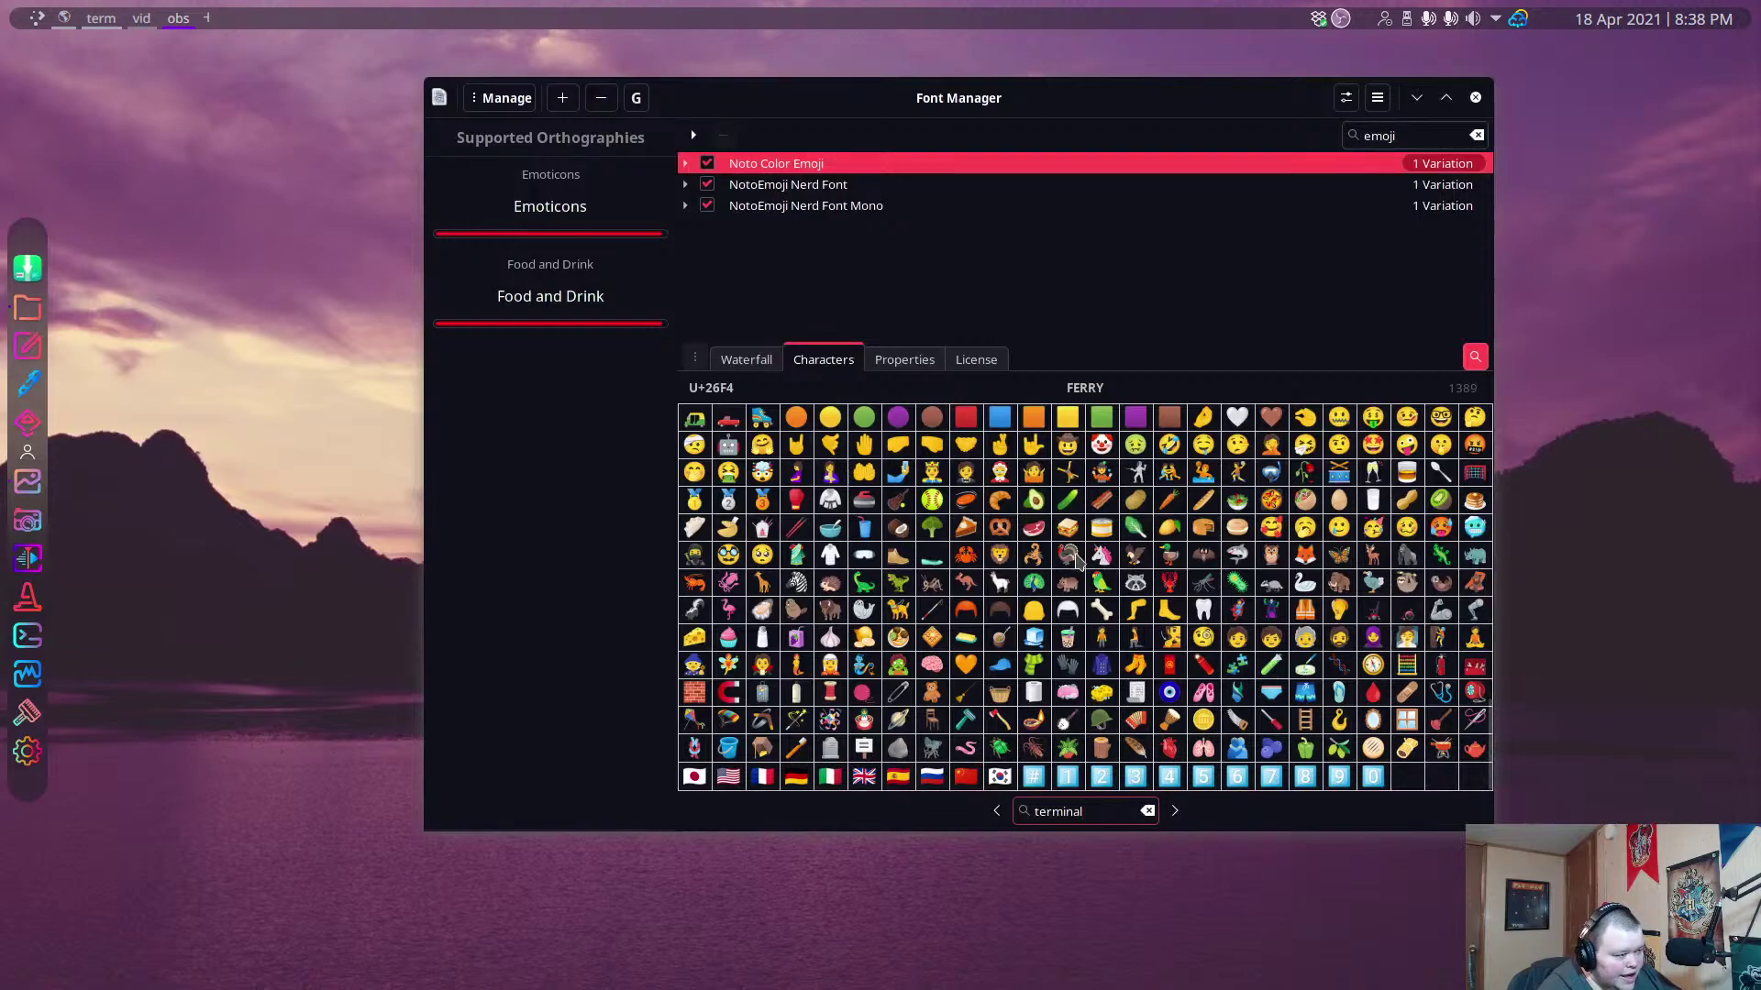
scroll(1078, 561, up, 8)
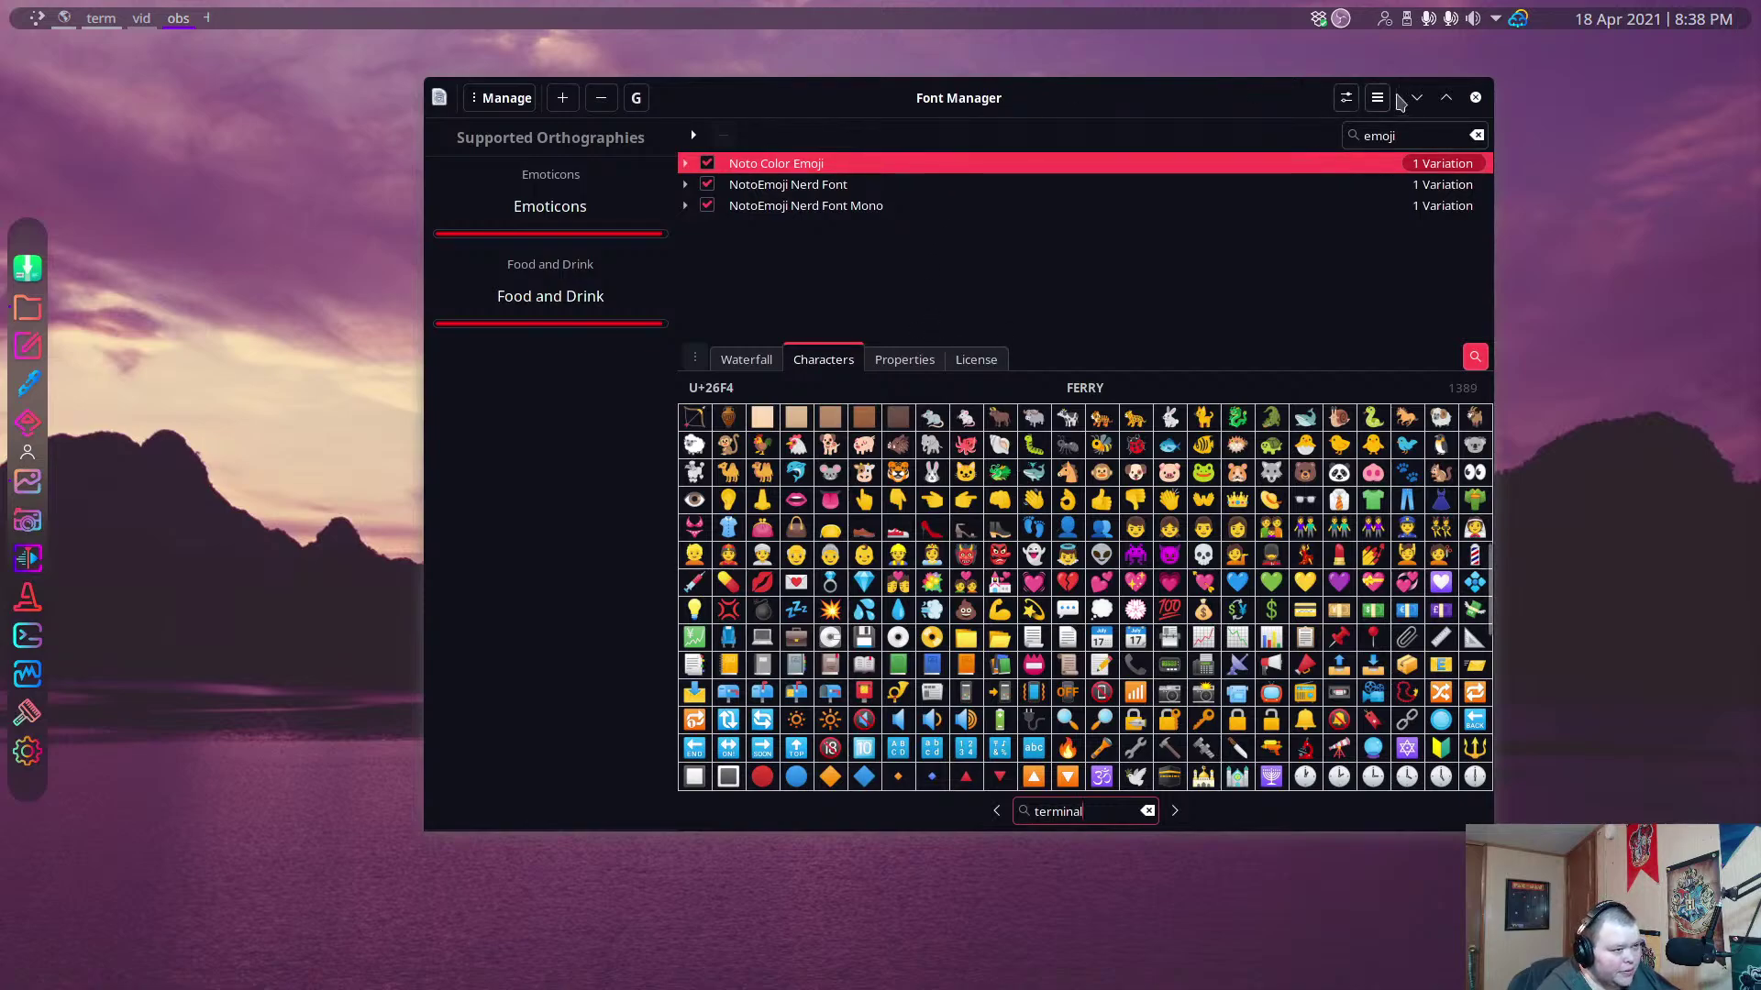
Filter the font families by "awesome".
click(1413, 133)
drag(1413, 133, 1320, 135)
key(BackSpace)
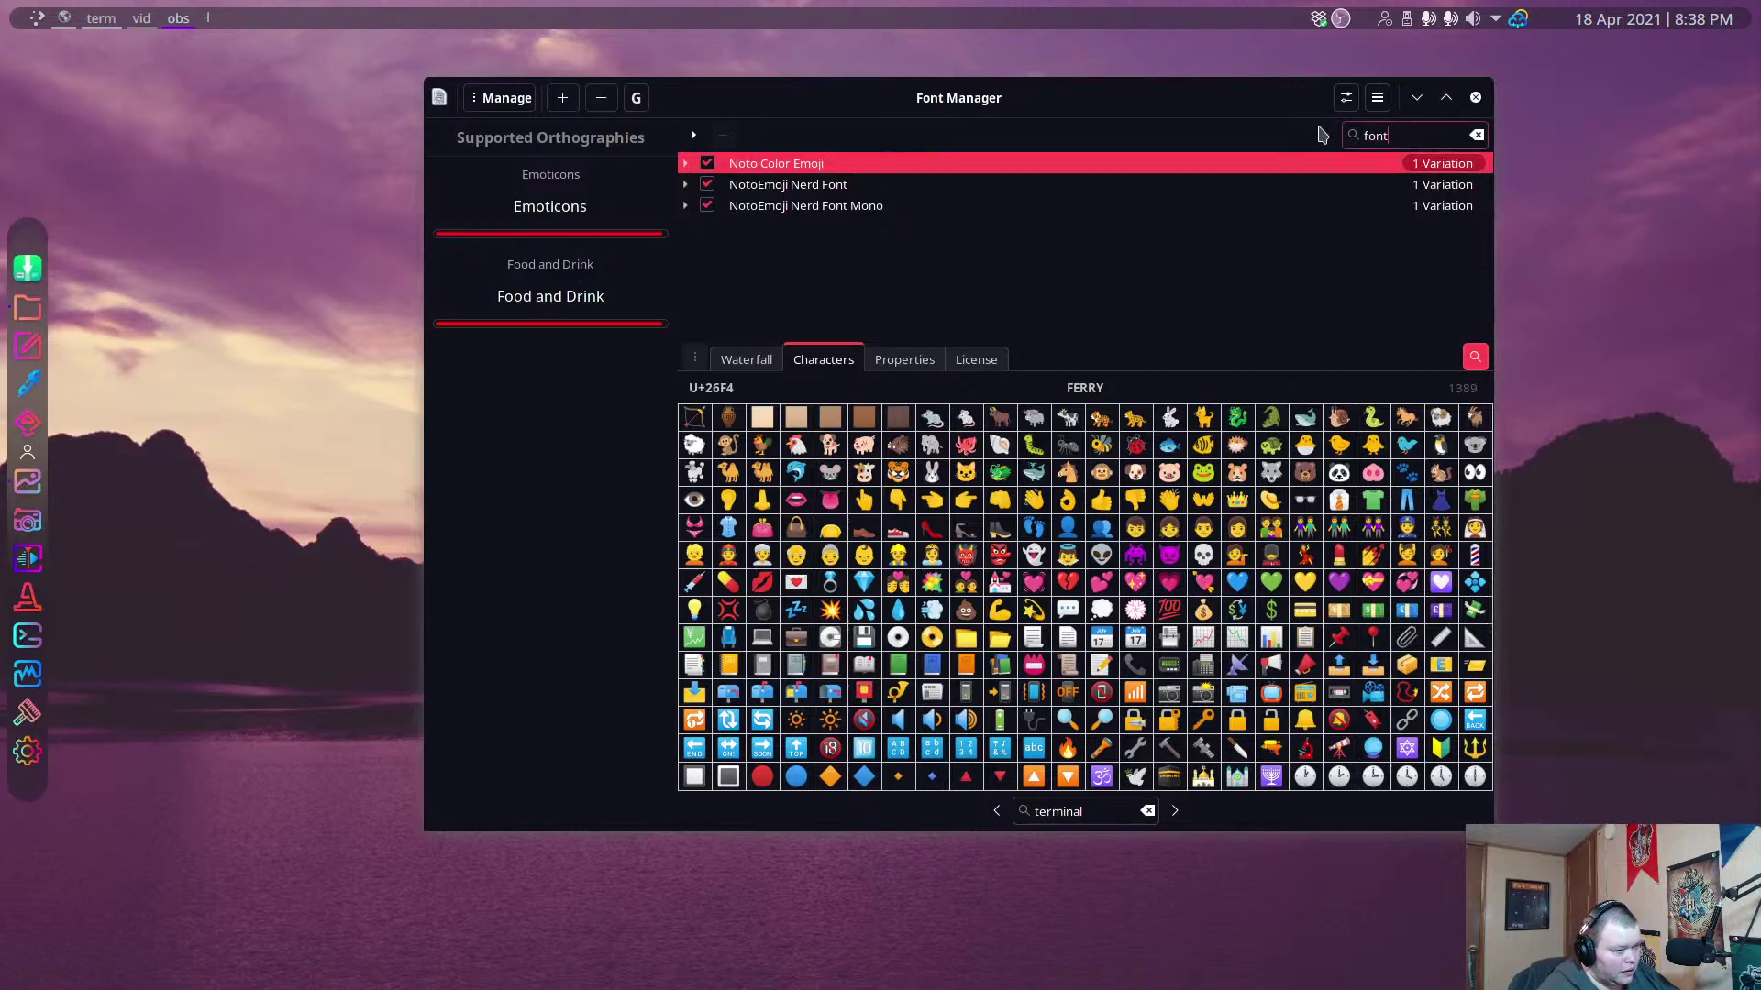
text(awesome)
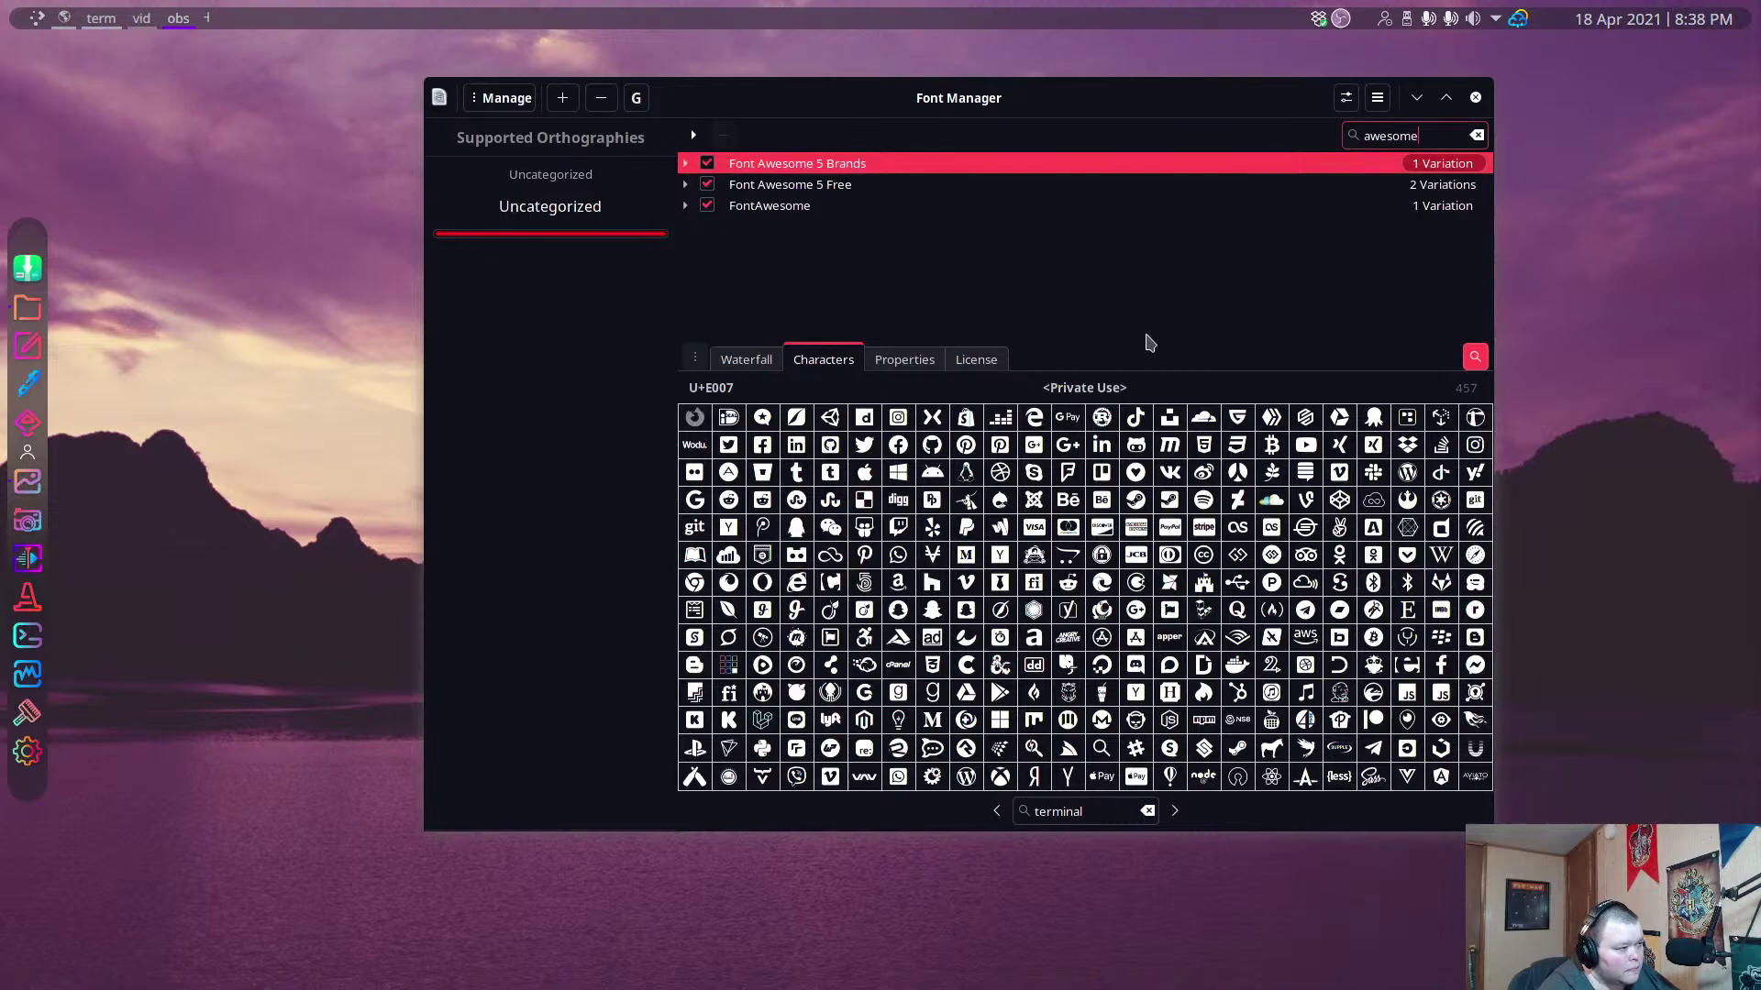
Search the Font Awesome 5 Brands characters for "code".
click(1474, 357)
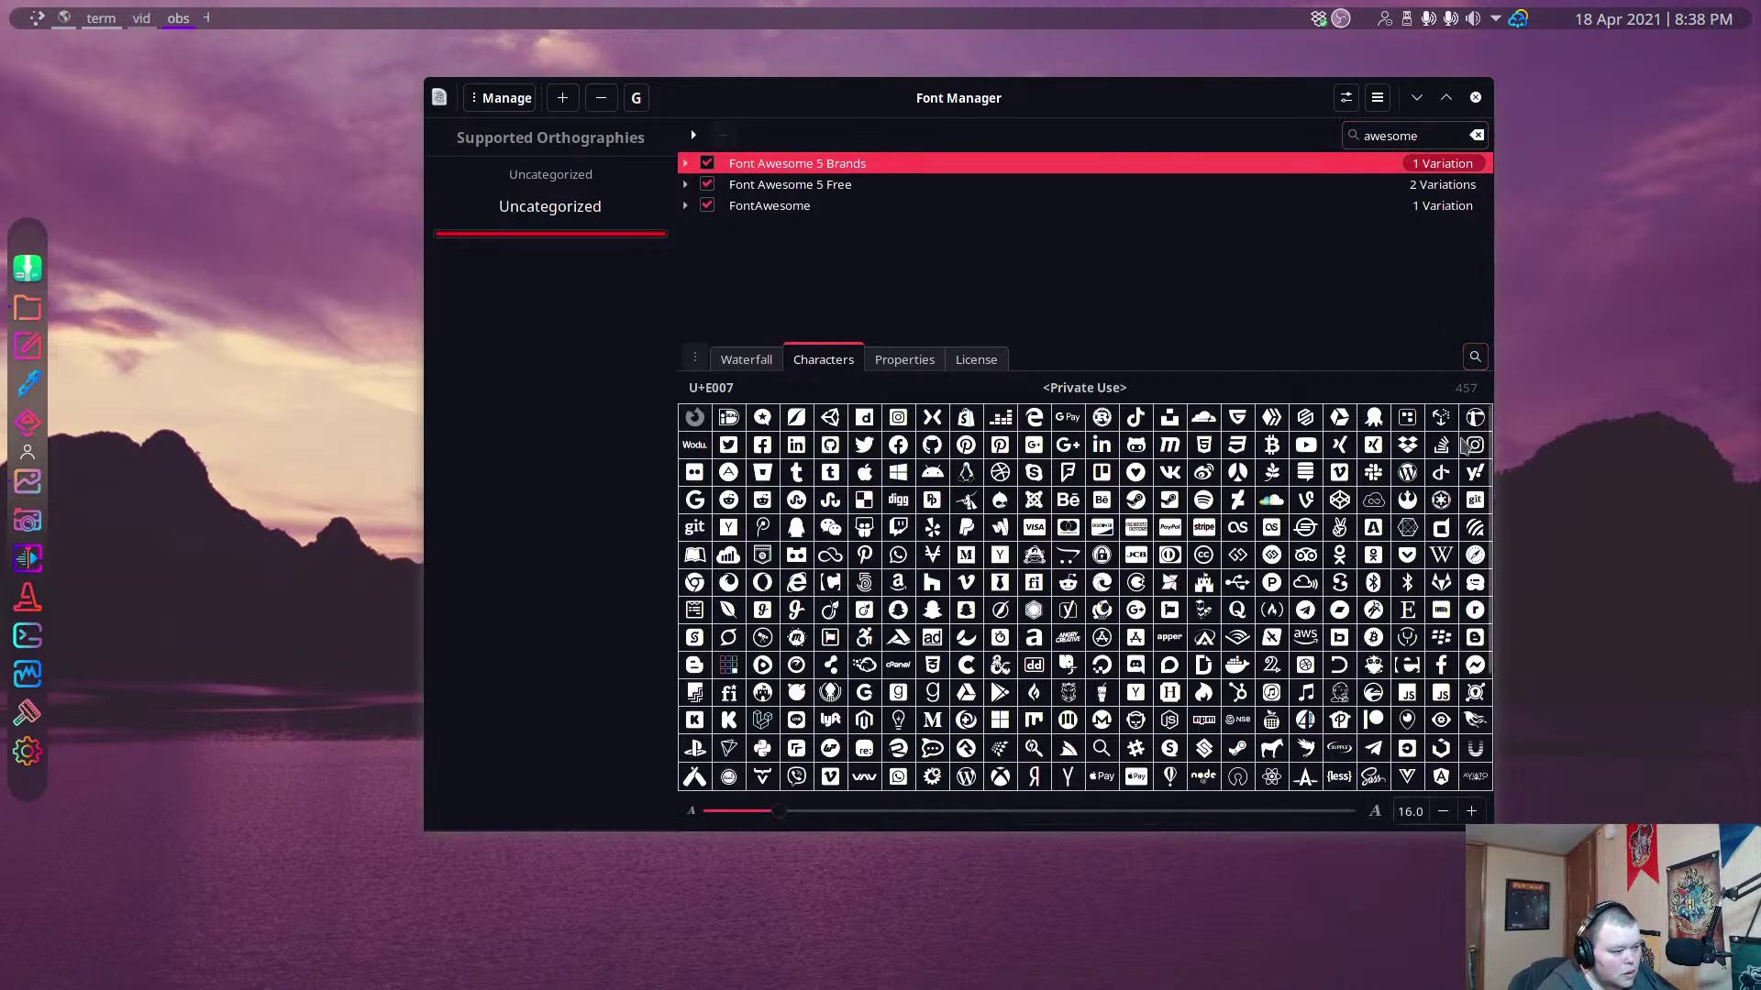
click(1474, 357)
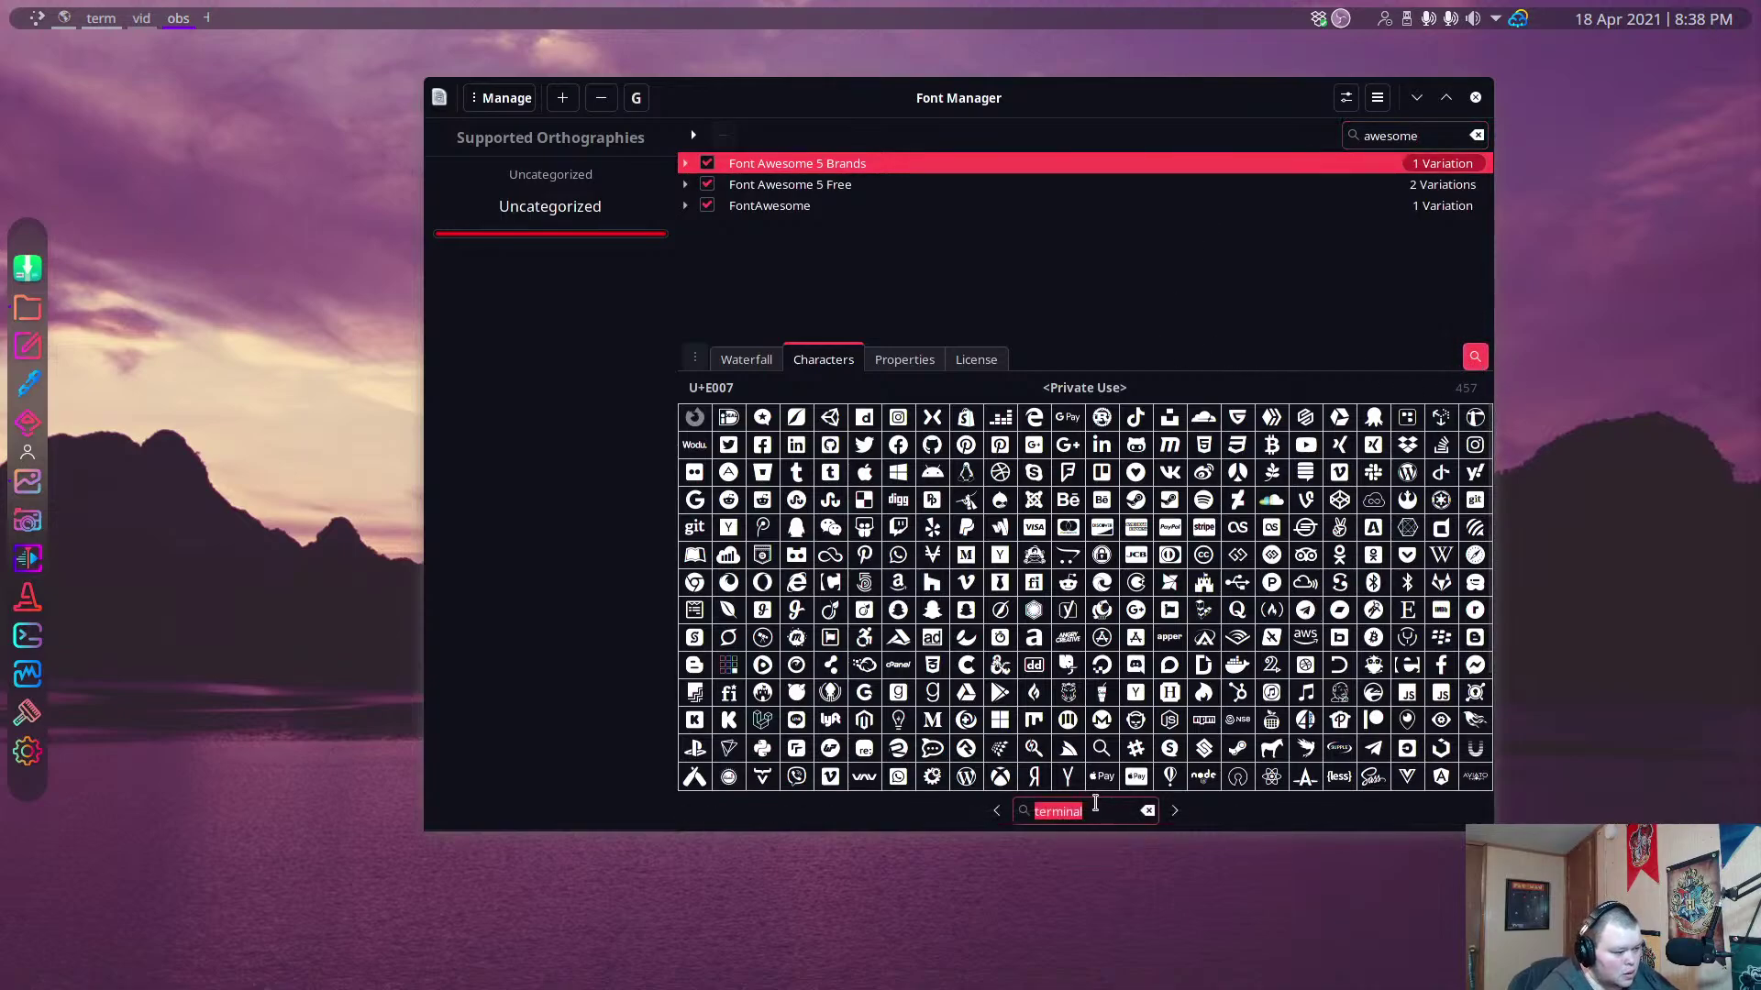
click(1098, 806)
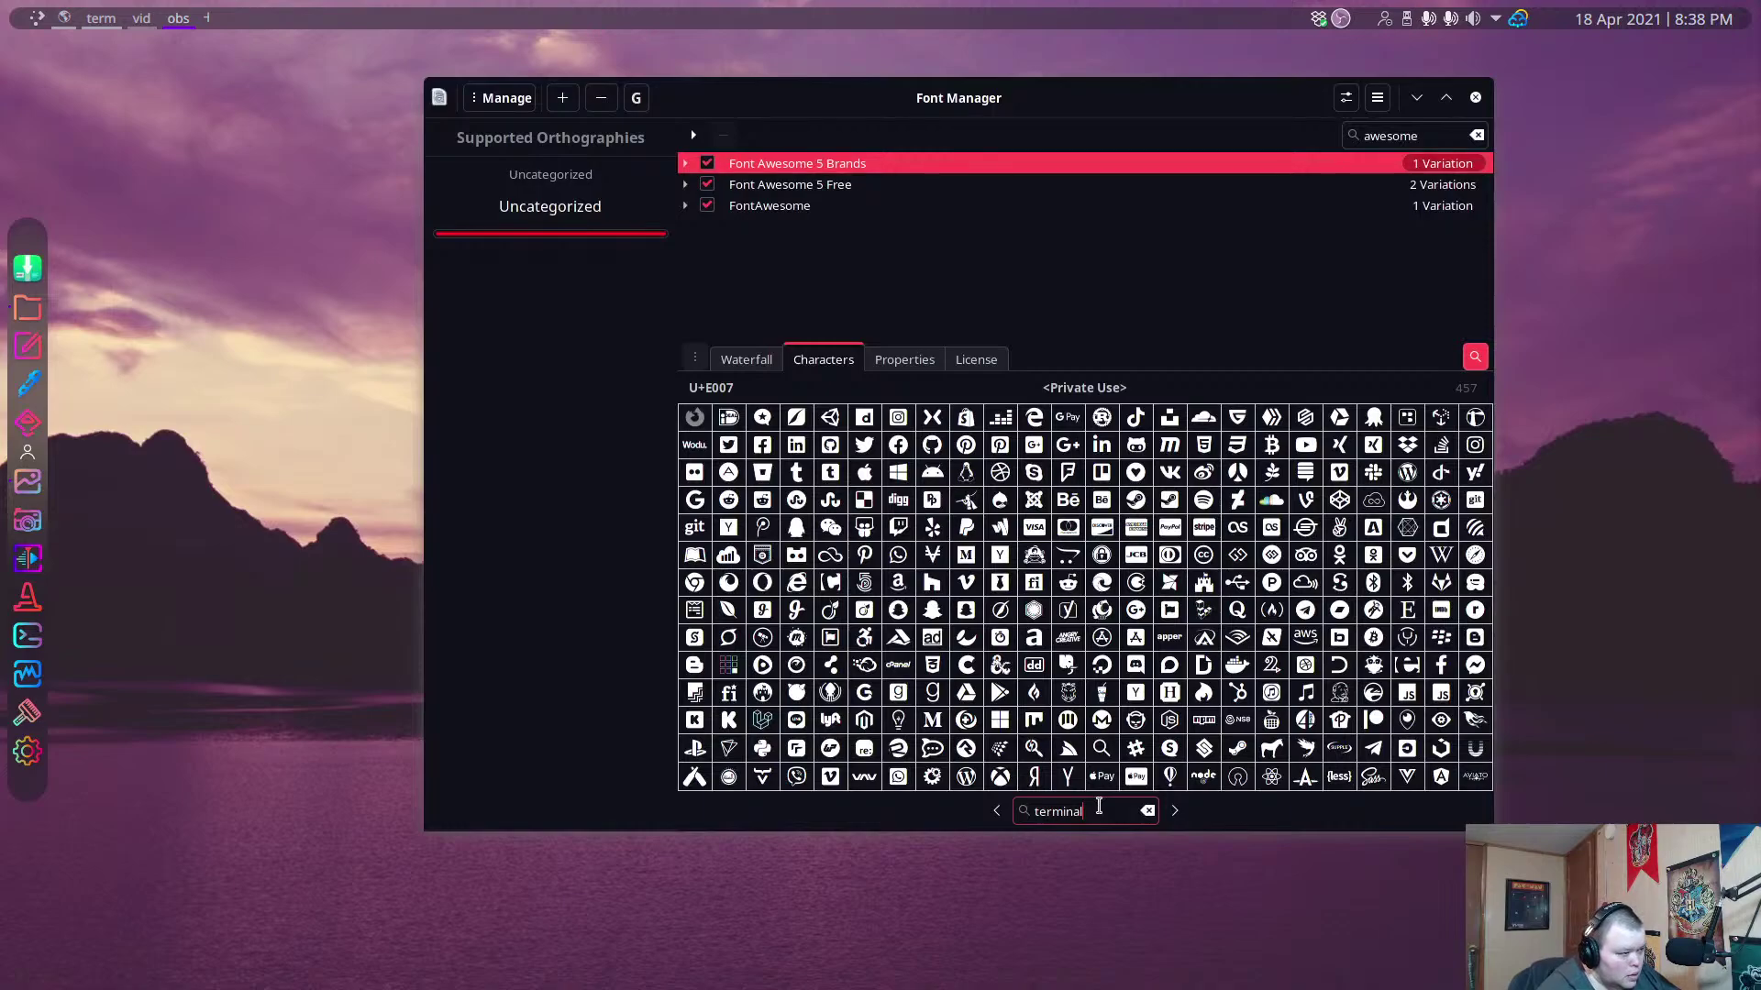
drag(1098, 806, 991, 813)
text(co)
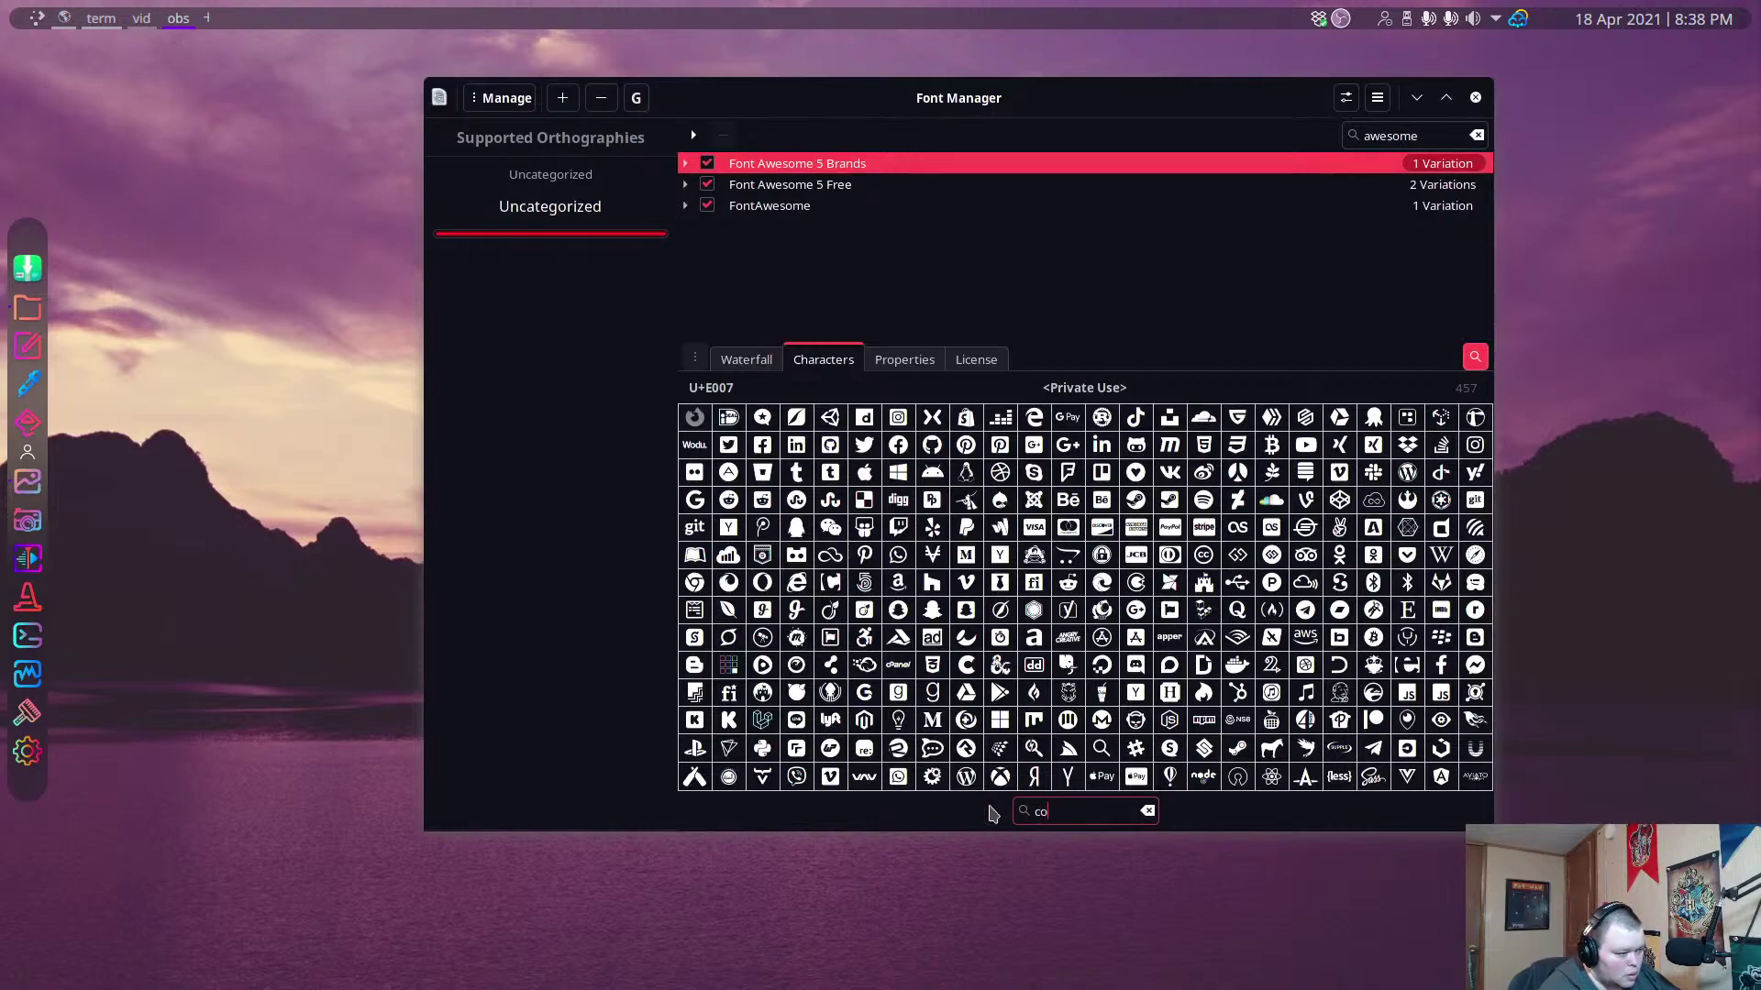
text(de)
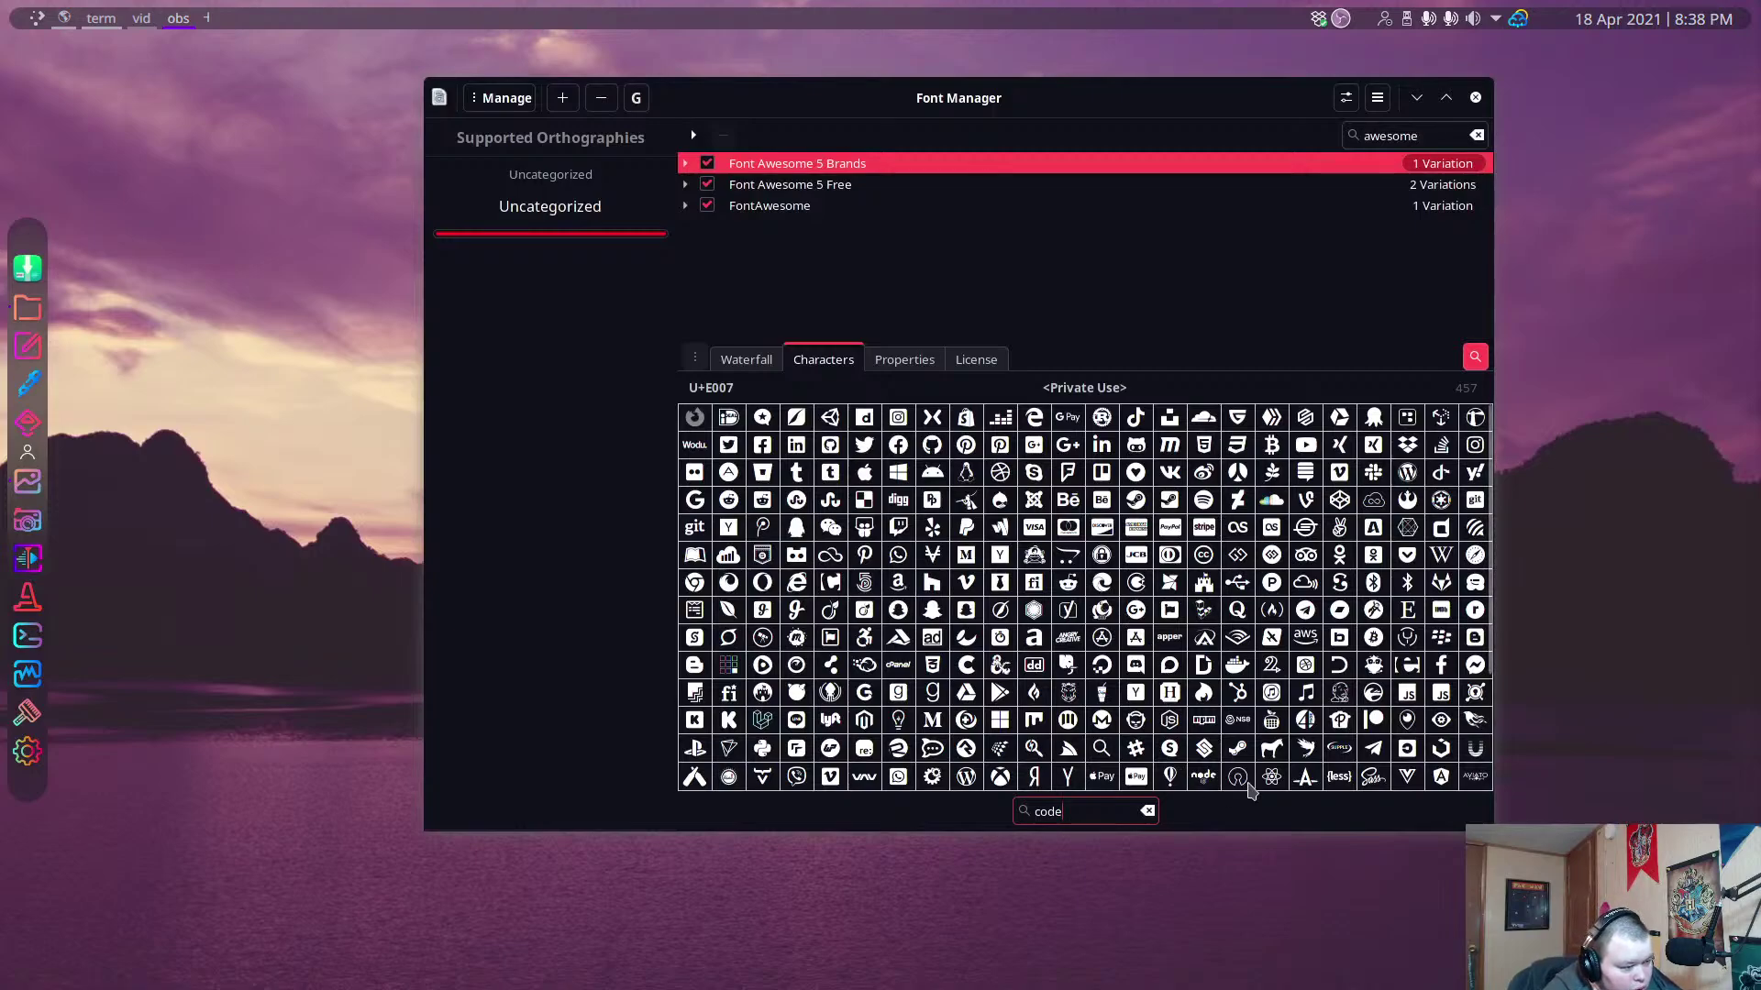
Close the character search, enlarge the preview size to 21.7 and look through the Font Awesome 5 Brands glyphs.
click(1478, 359)
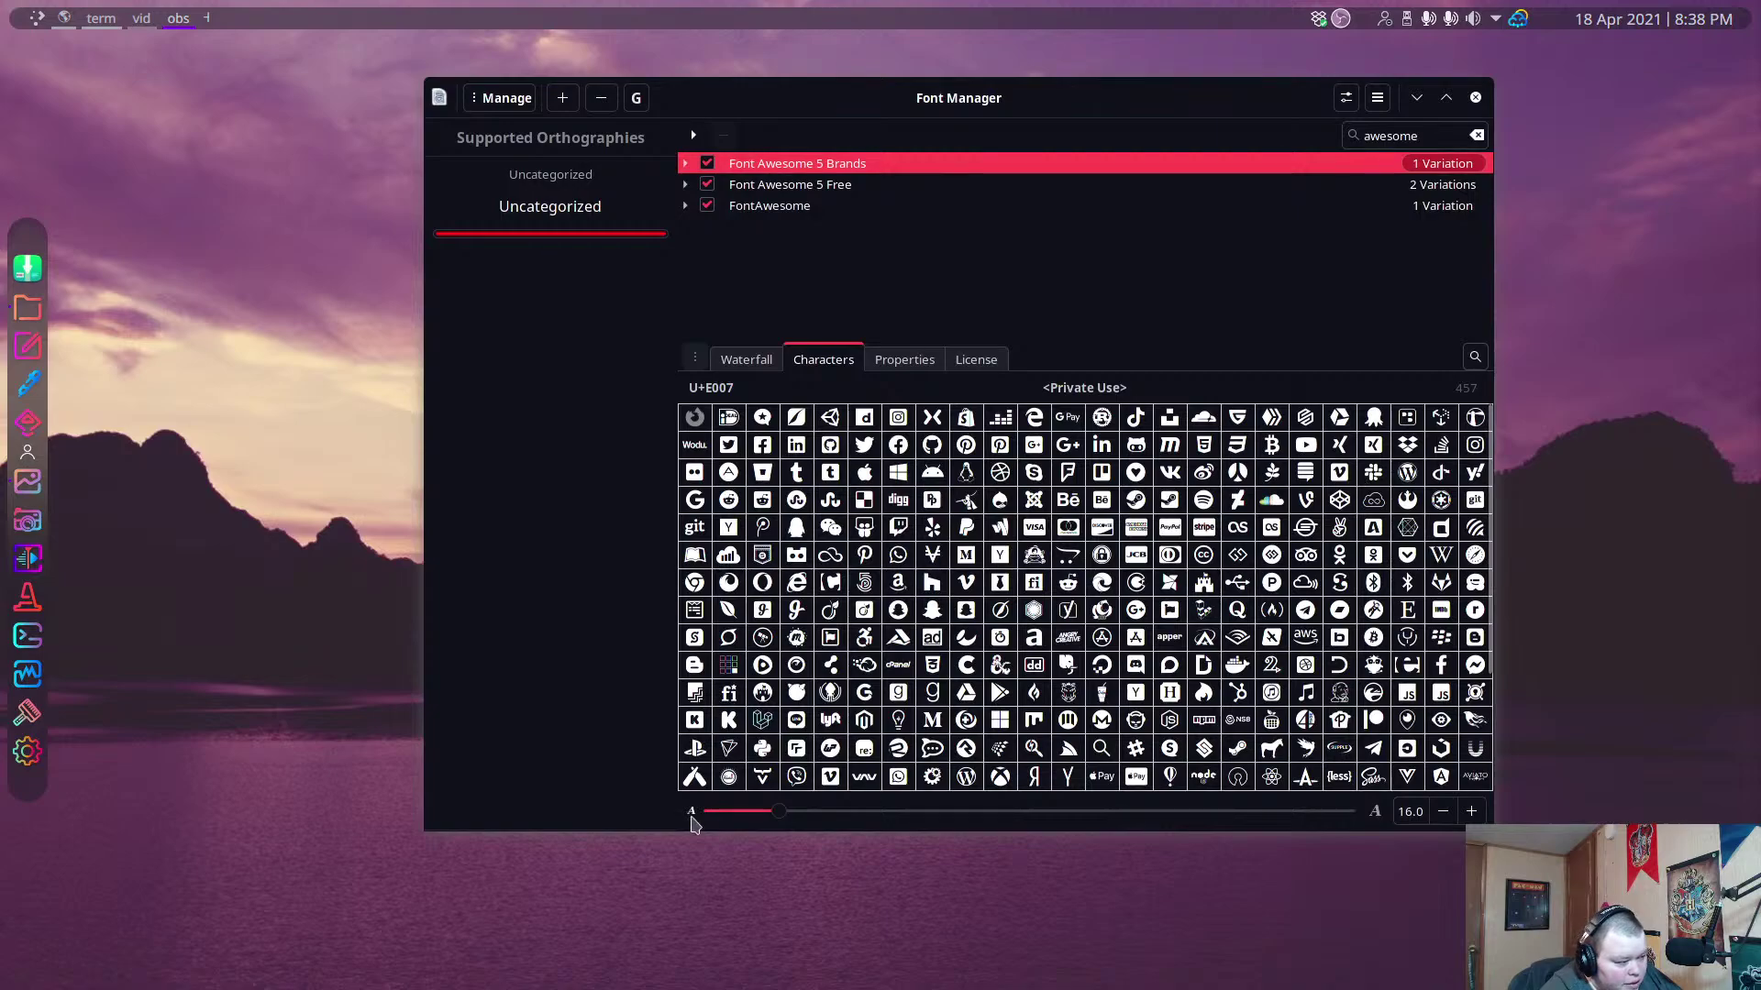
drag(778, 812, 820, 812)
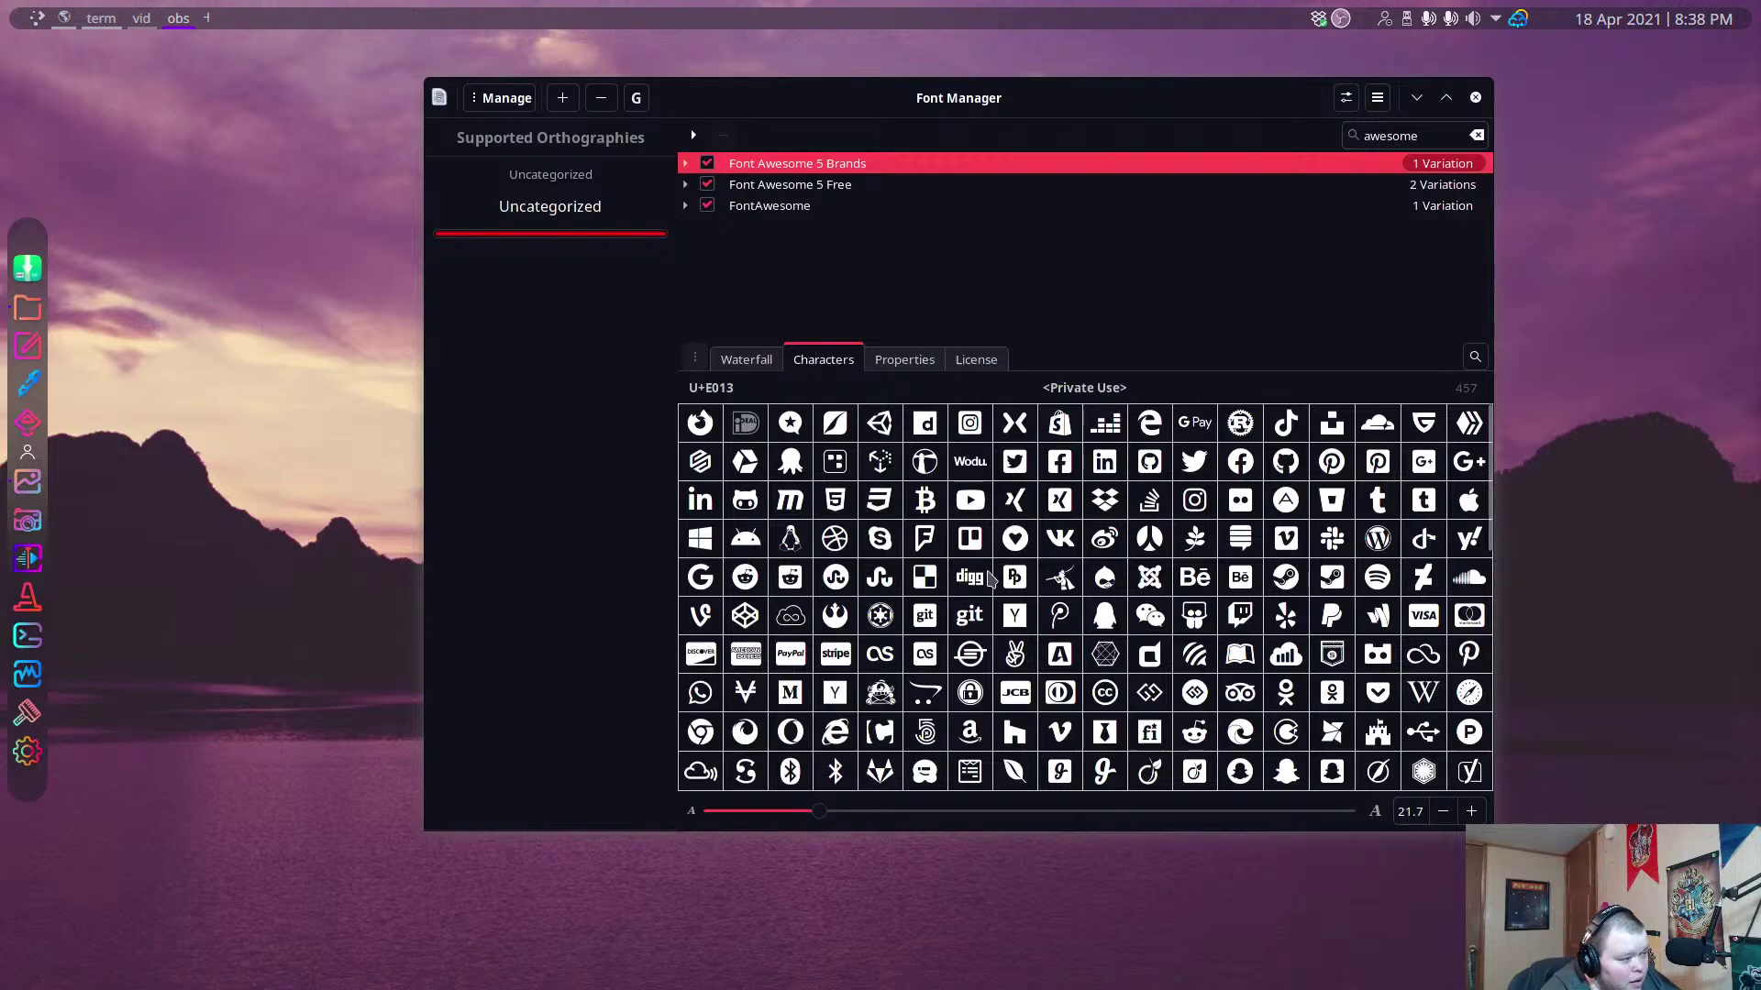
scroll(990, 578, down, 5)
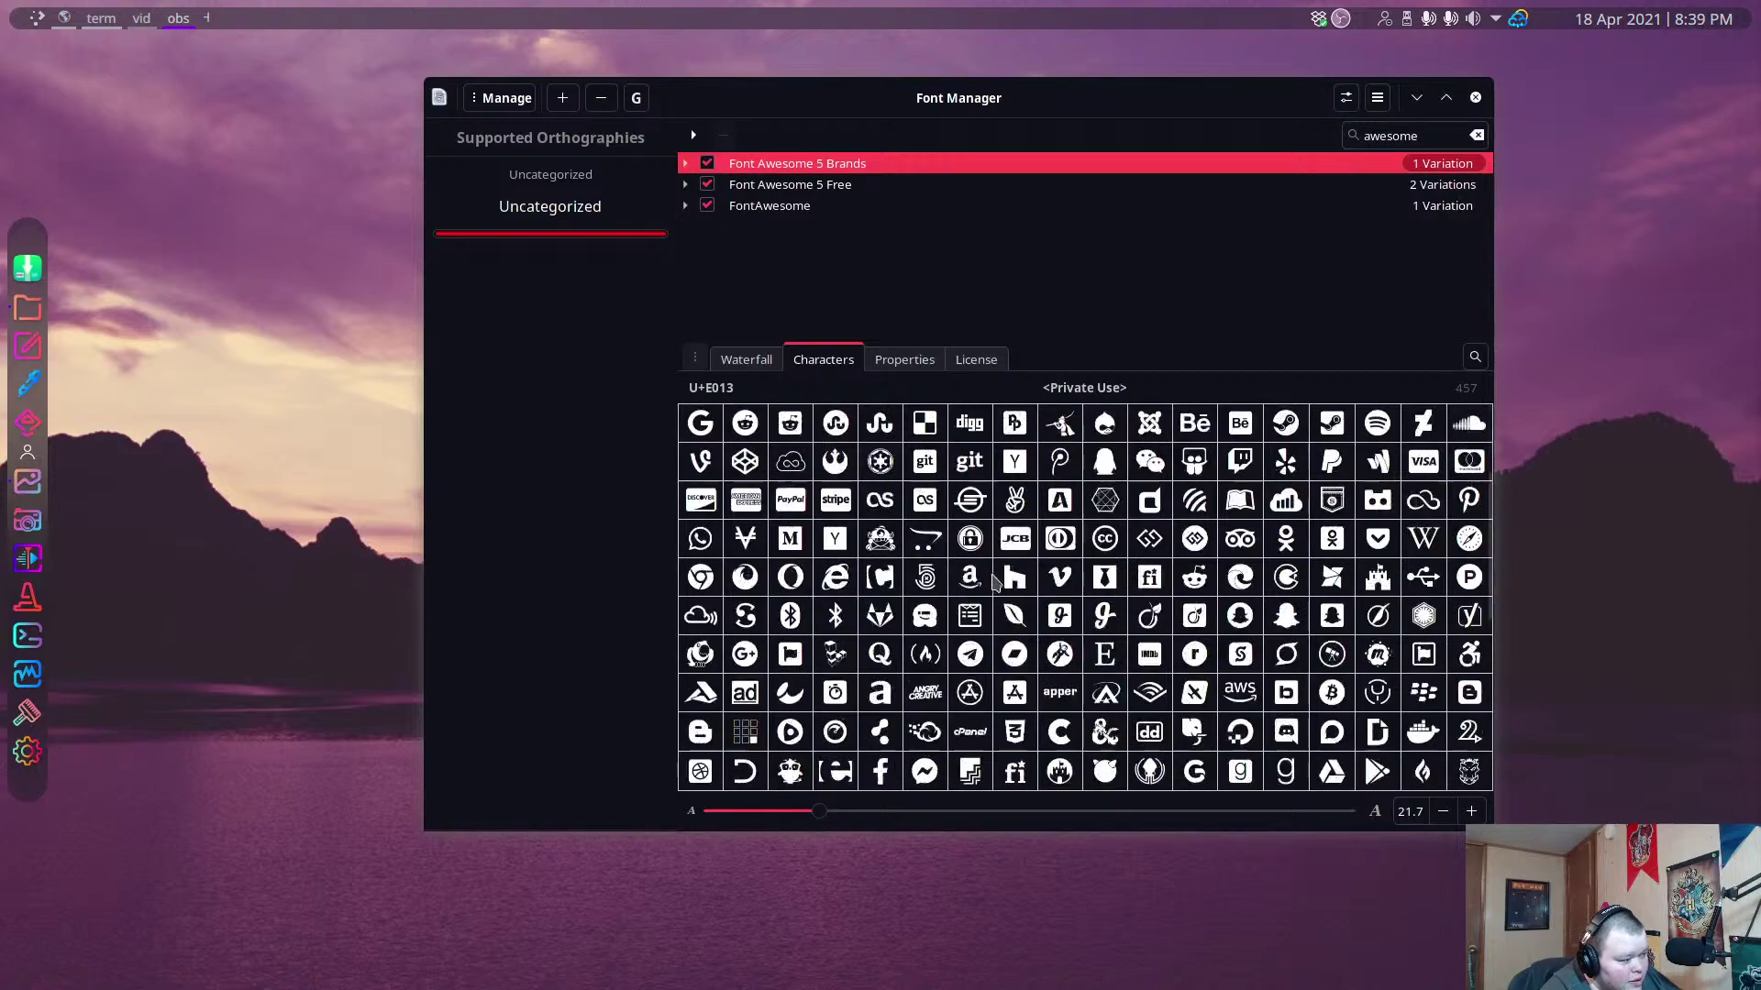
scroll(996, 587, down, 4)
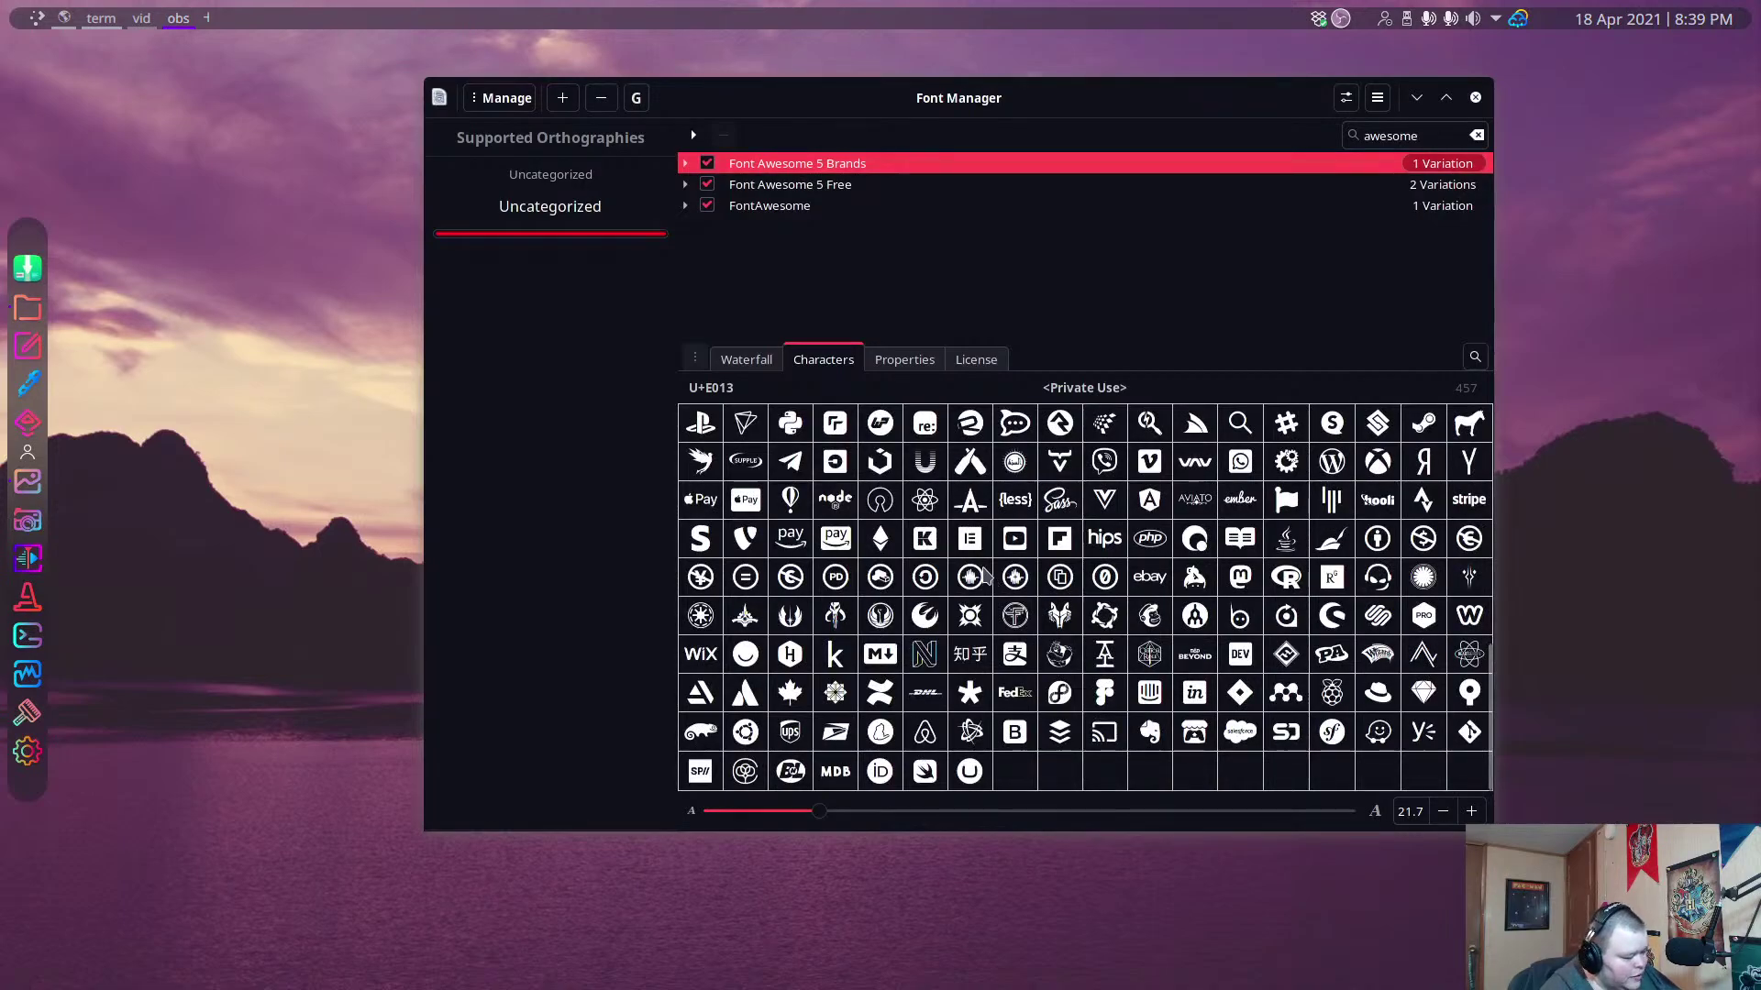
Switch to Firefox and search the web for "font awesome cheat sheet".
key(super)
key(super+2)
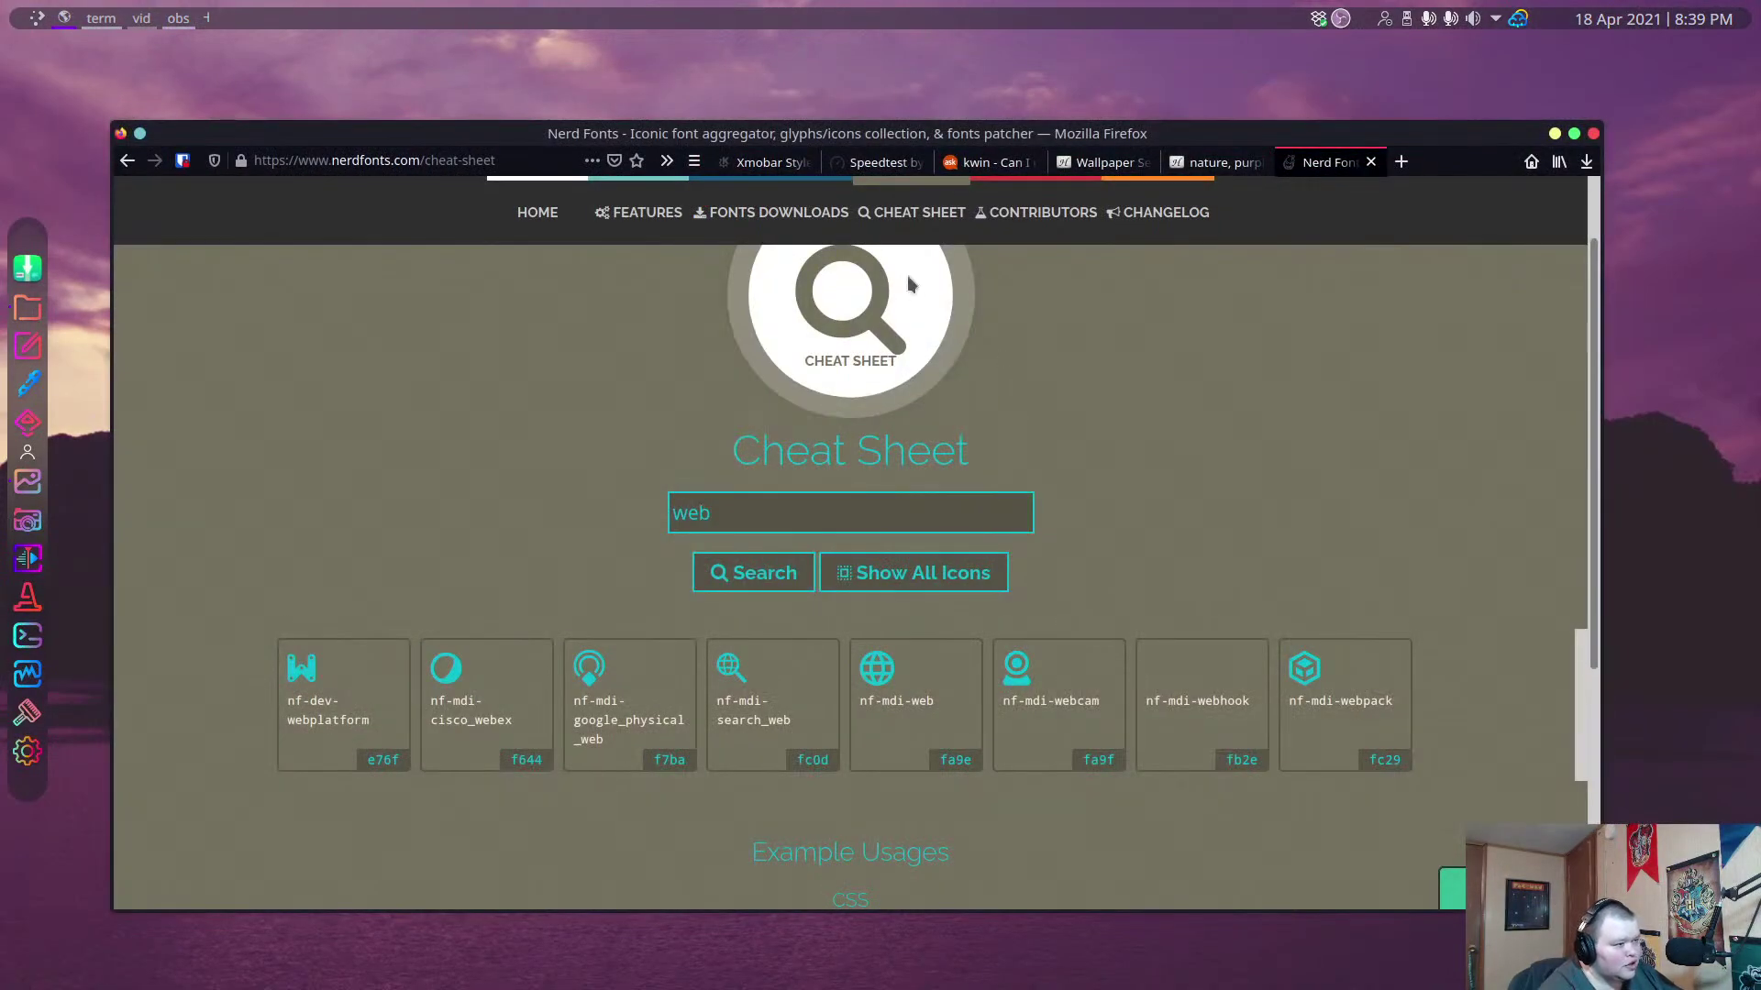
click(404, 165)
text(font aw)
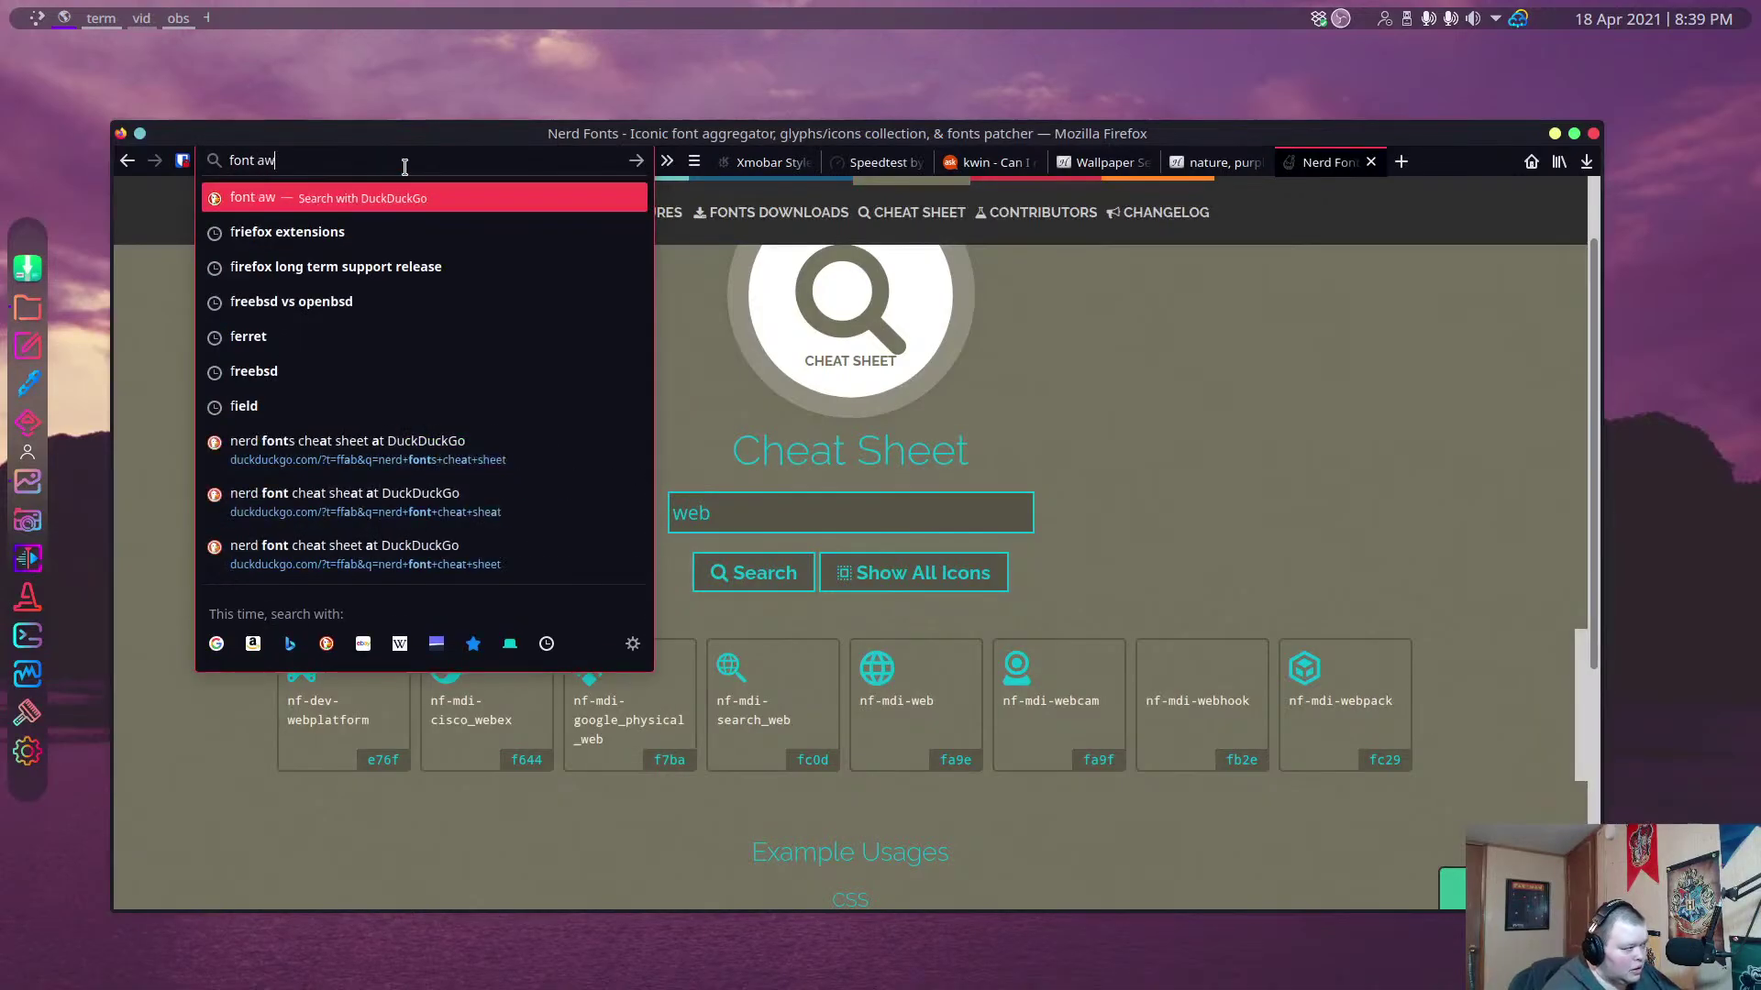
text(esome cheet she)
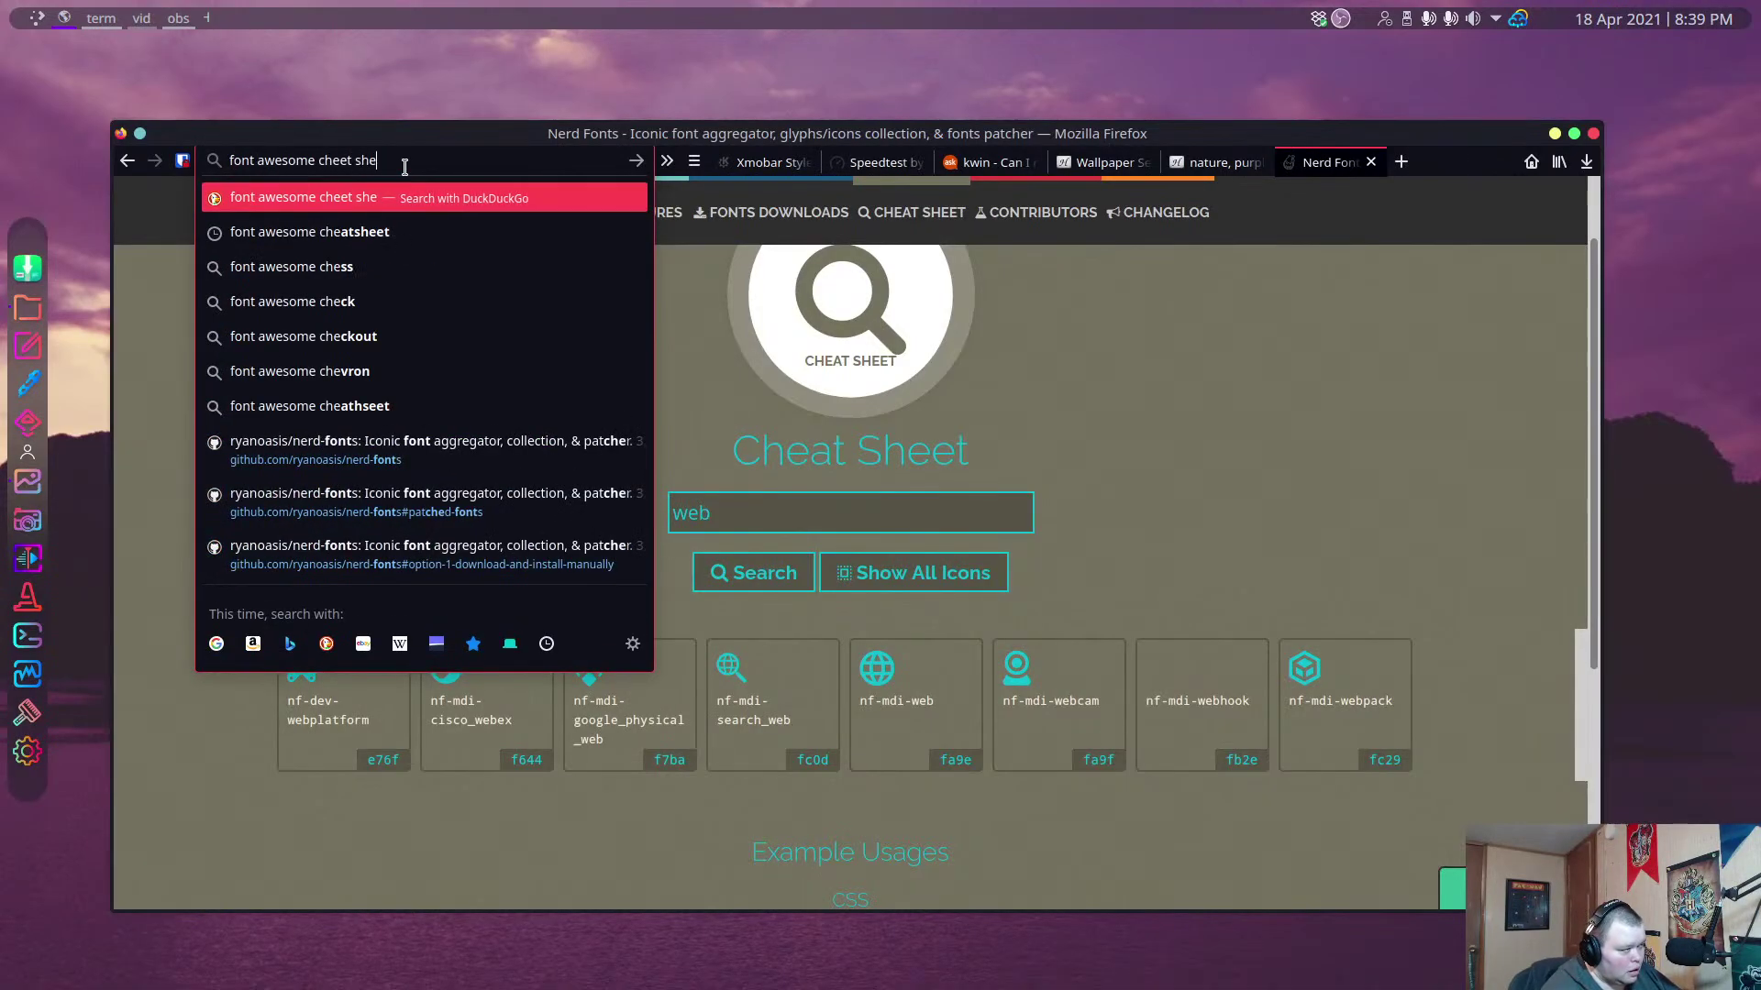
key(BackSpace)
key(BackSpace)
key(BackSpace)
key(BackSpace)
key(BackSpace)
key(BackSpace)
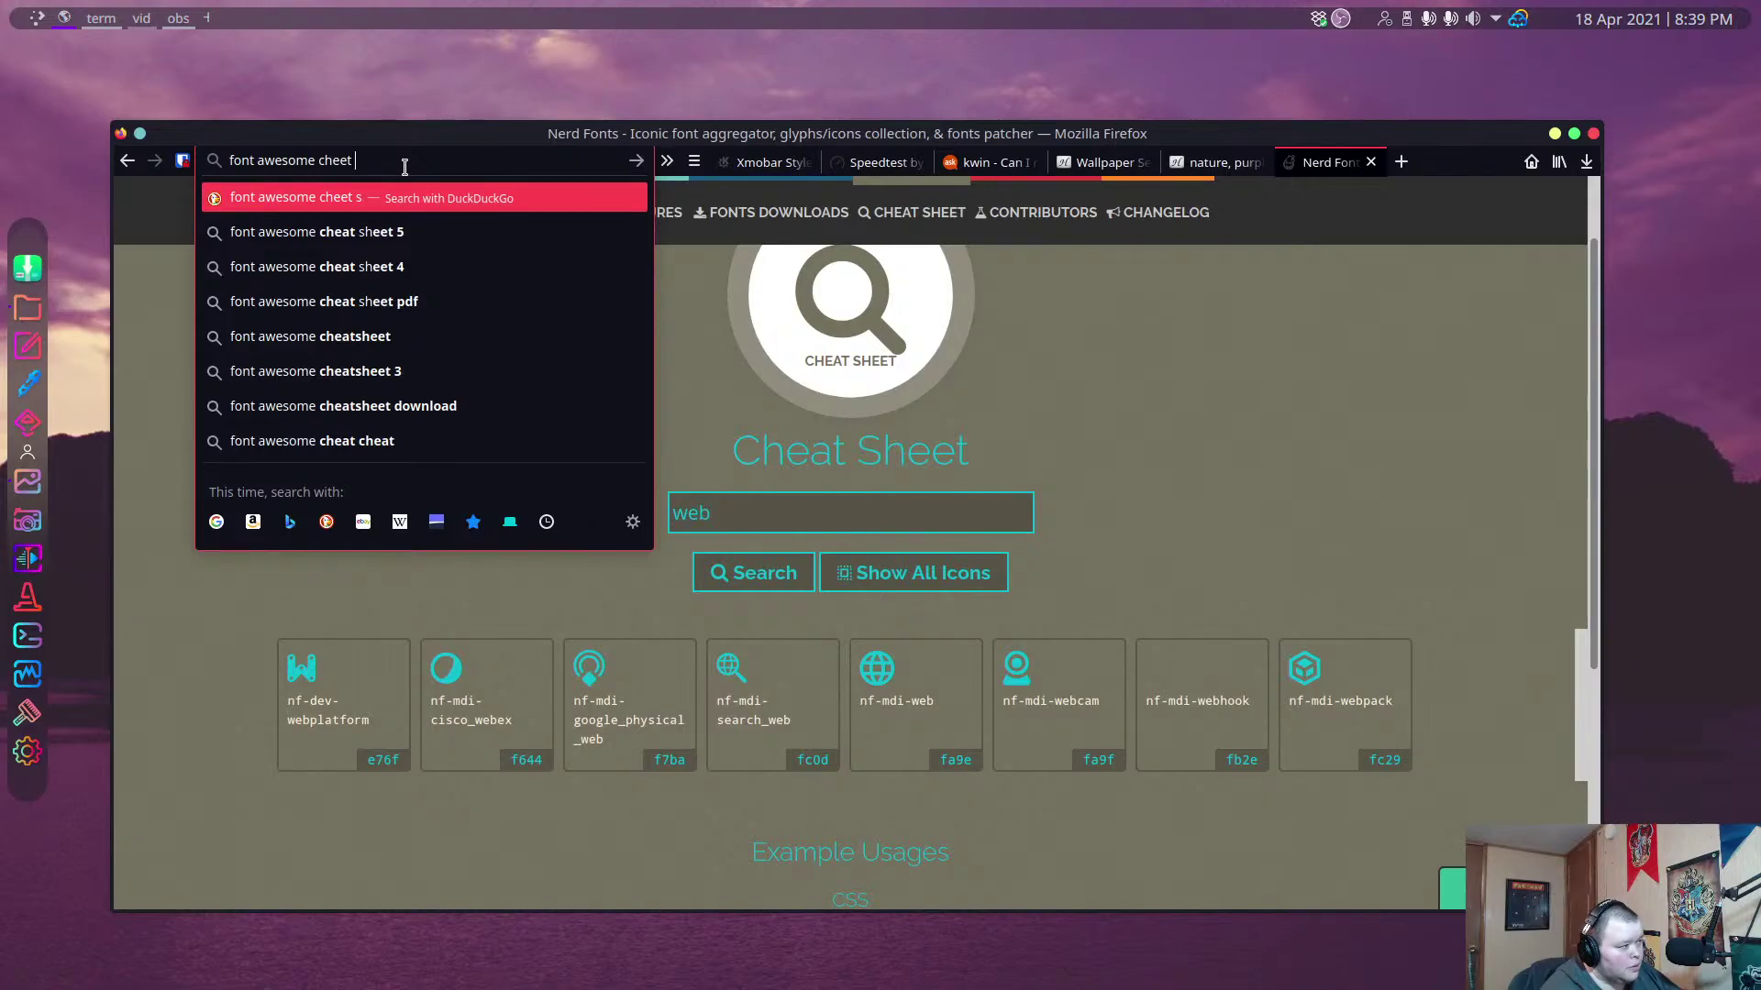
text(at shee)
text(t)
key(Return)
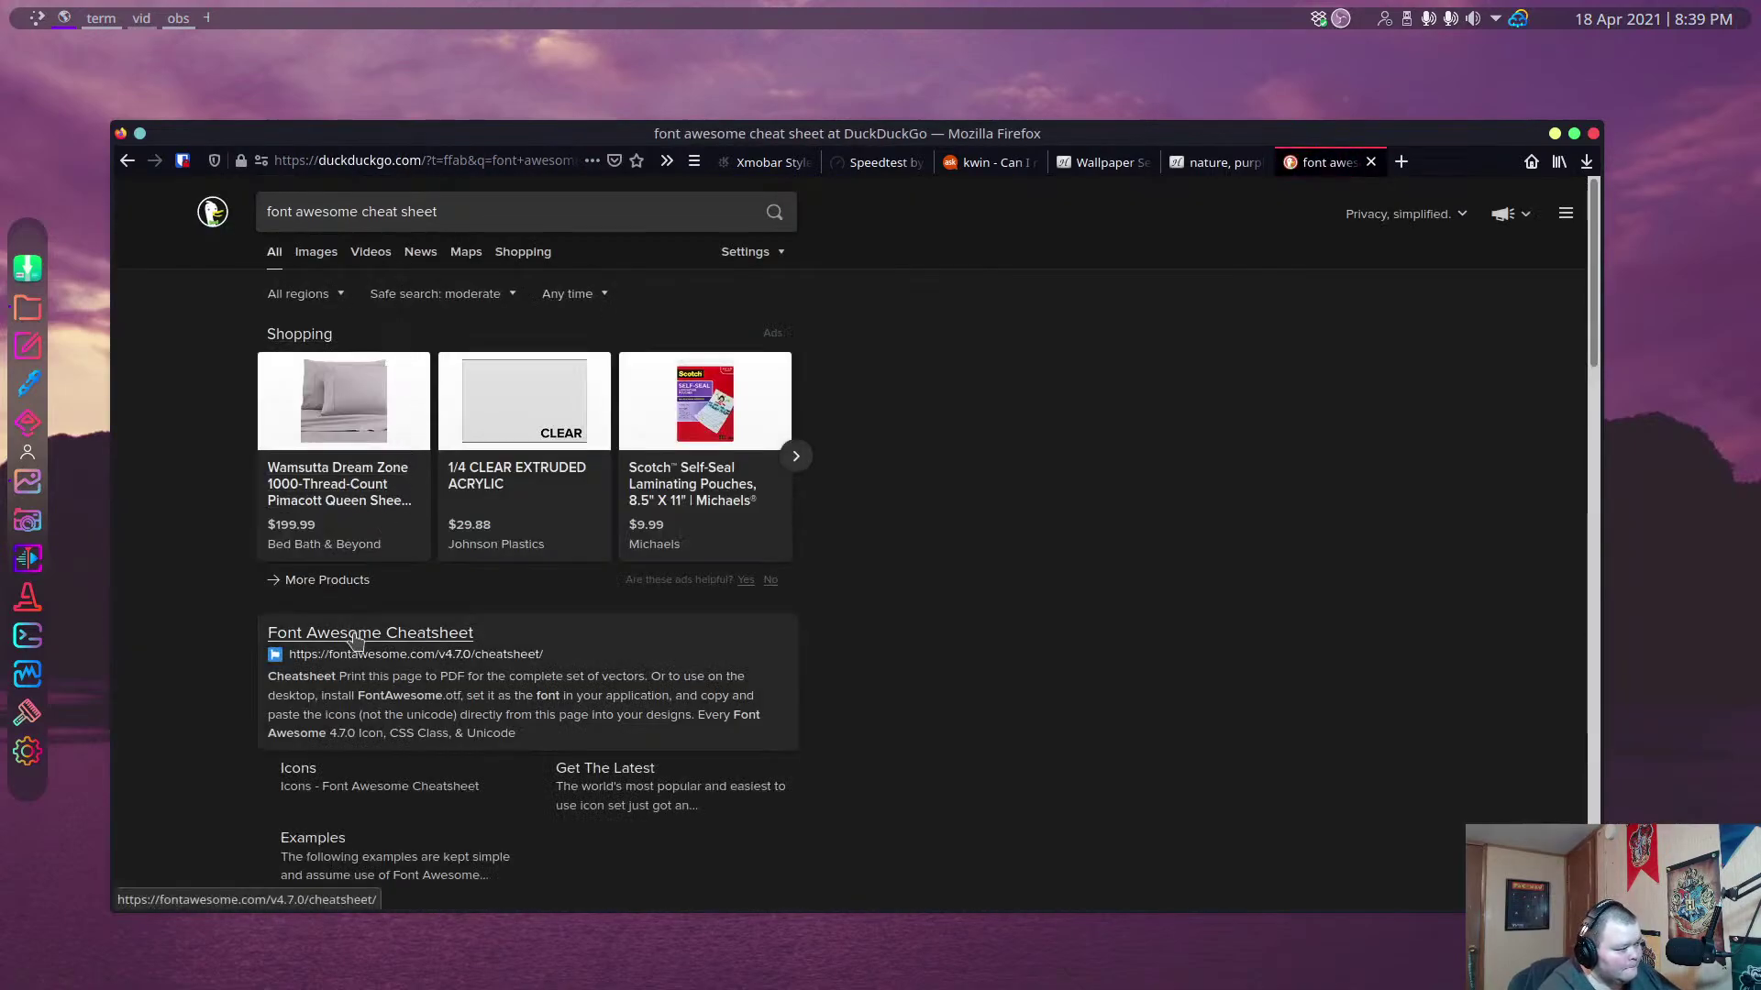
Open the Font Awesome 4.7.0 cheatsheet from the search results, dismiss the Font Awesome 5 announcement and look through the icon list.
click(354, 635)
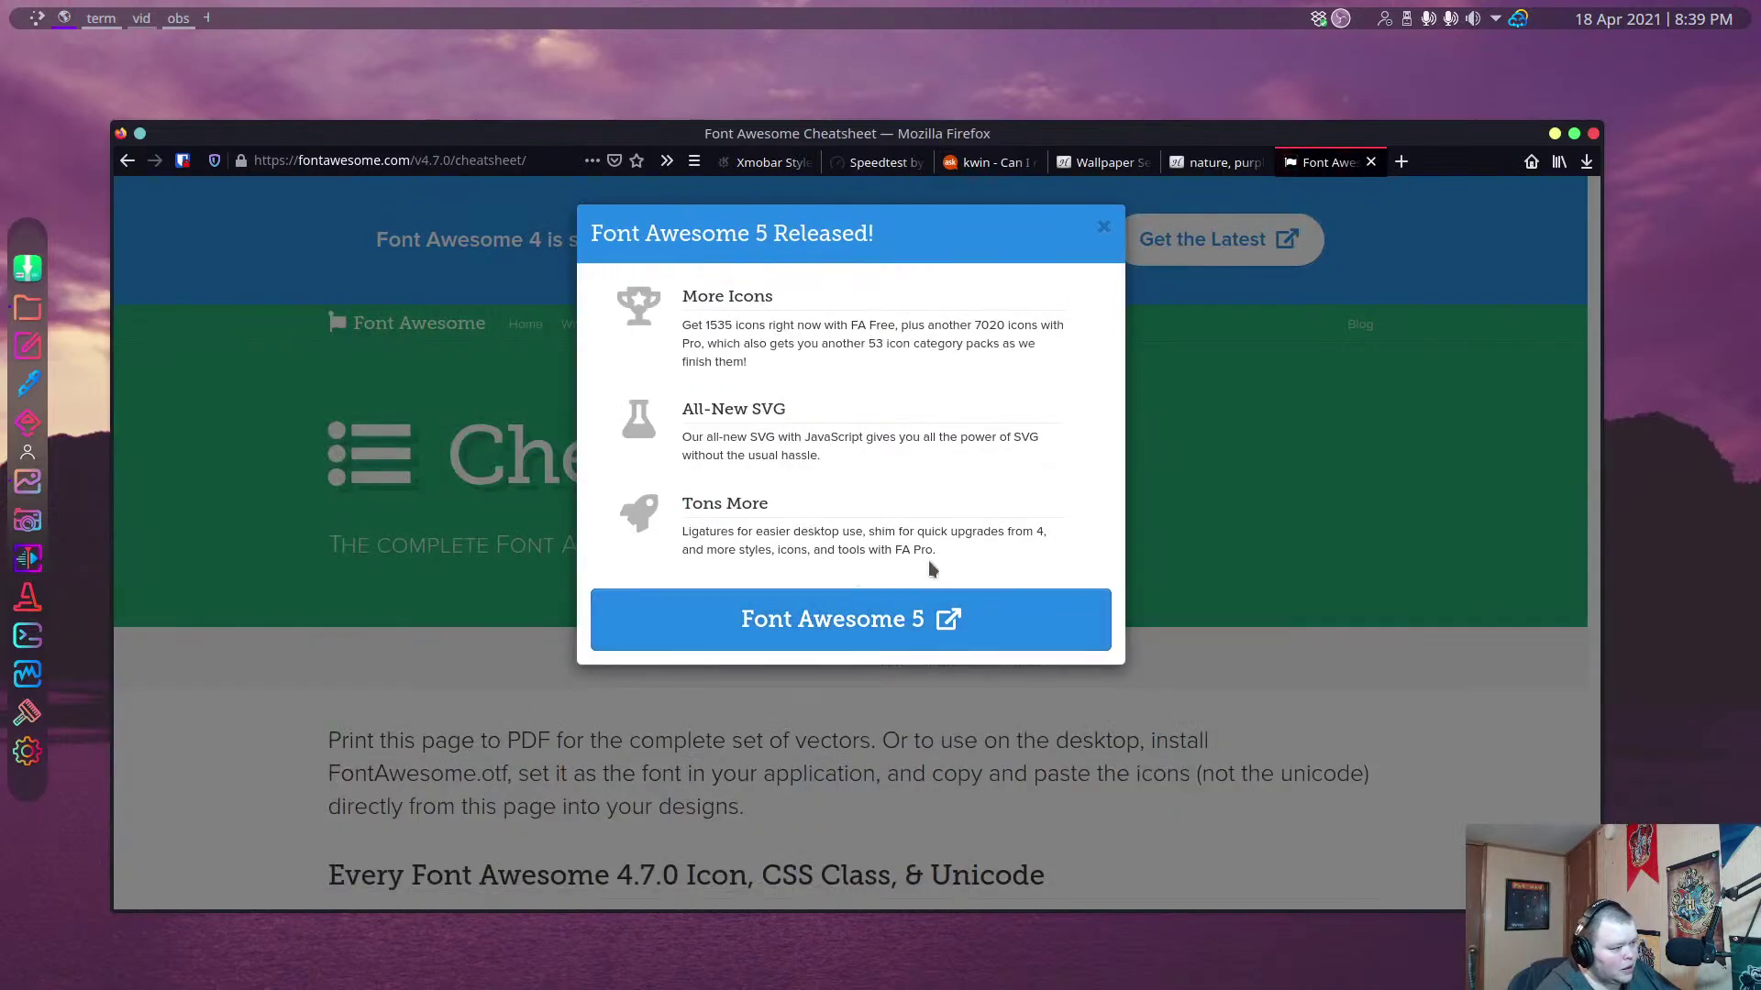
click(1105, 227)
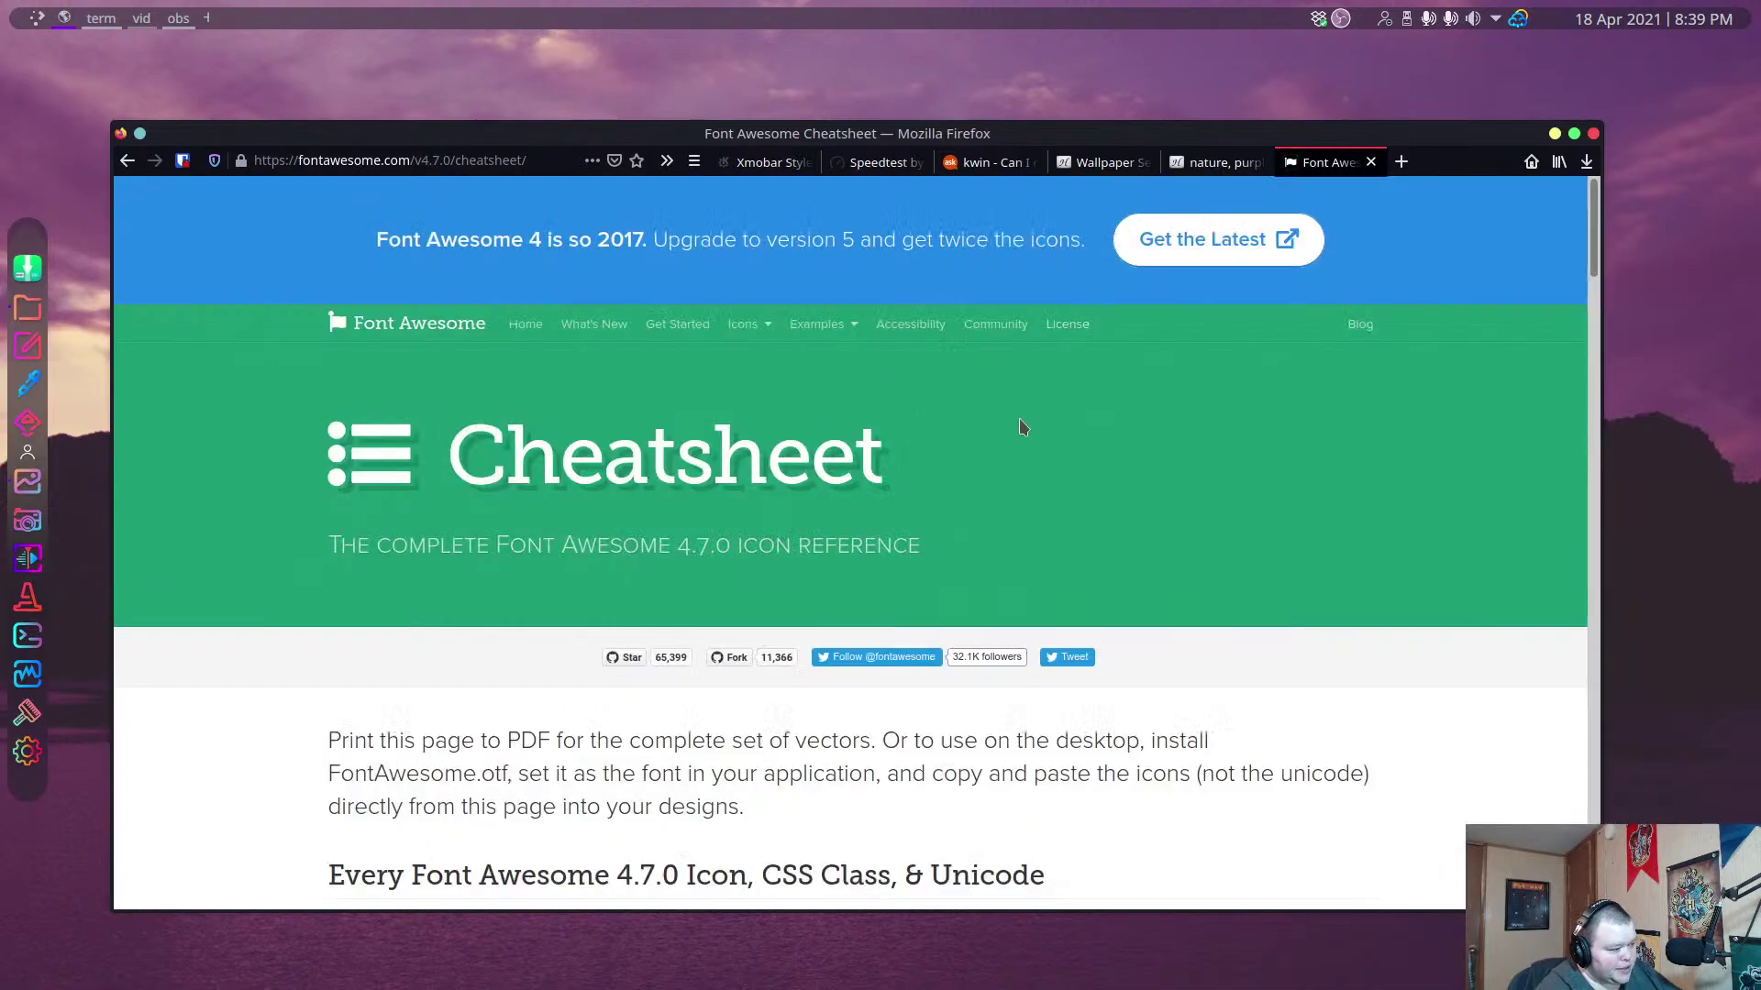
scroll(1004, 440, down, 5)
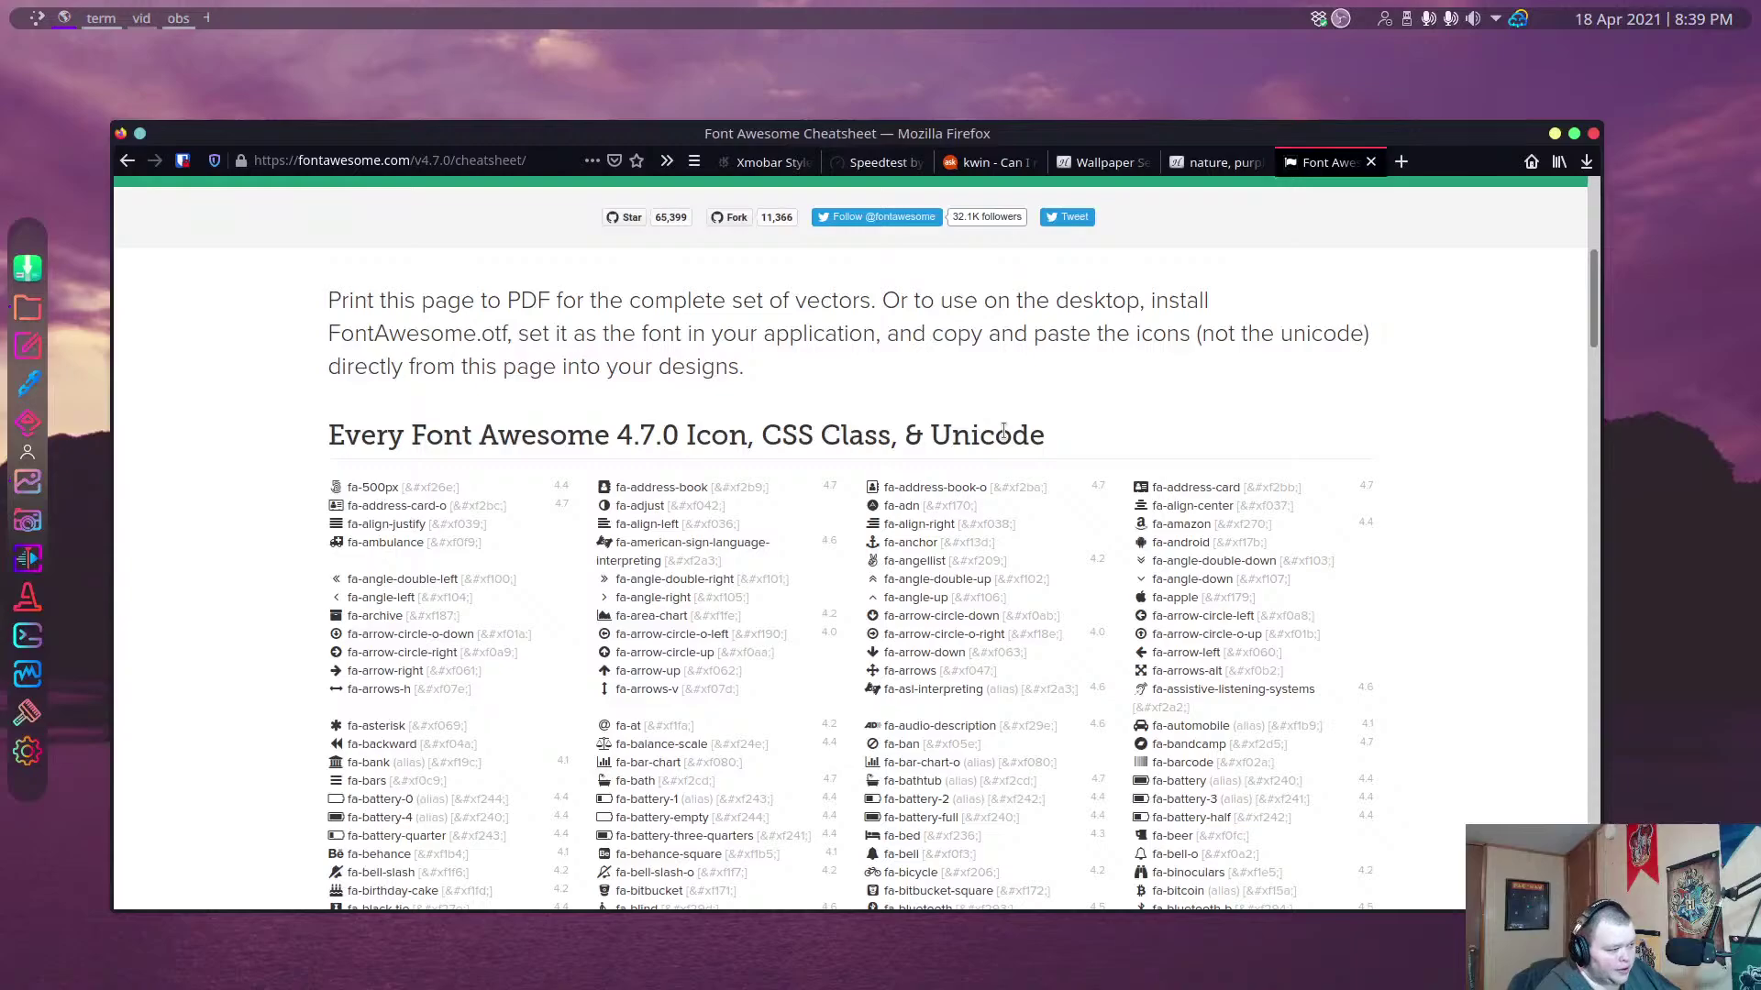
scroll(1003, 429, up, 4)
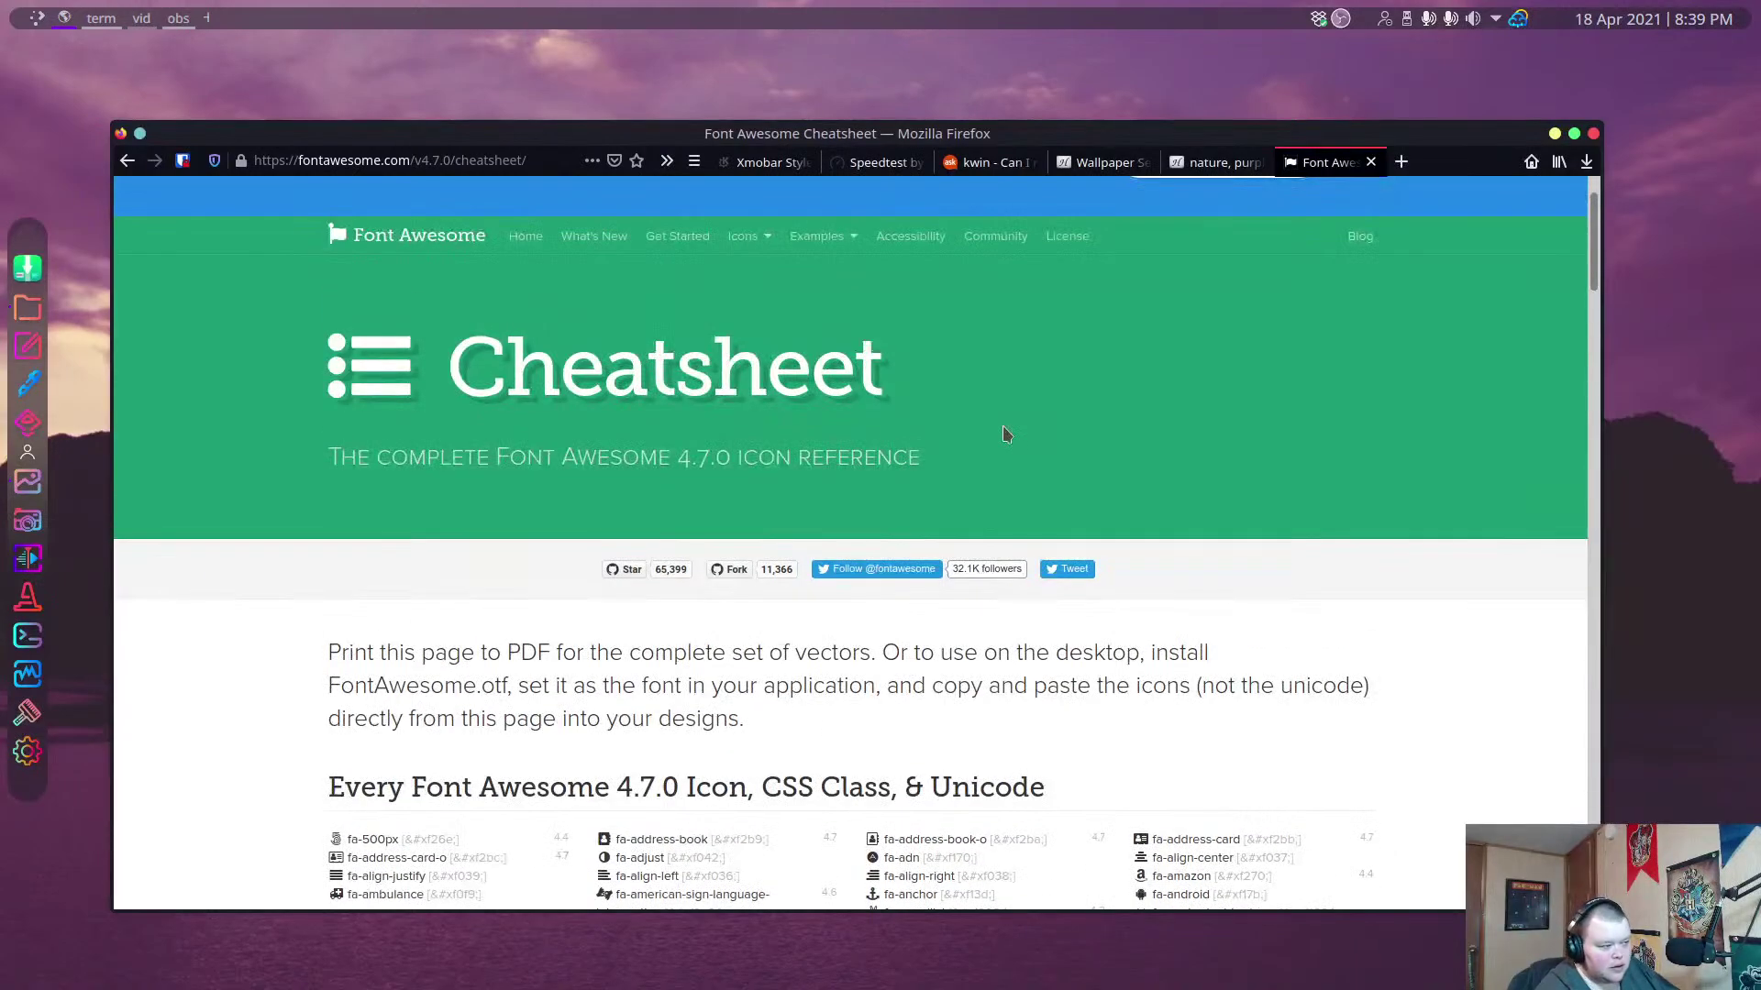
scroll(1004, 433, down, 3)
scroll(1005, 433, up, 2)
scroll(1004, 433, down, 4)
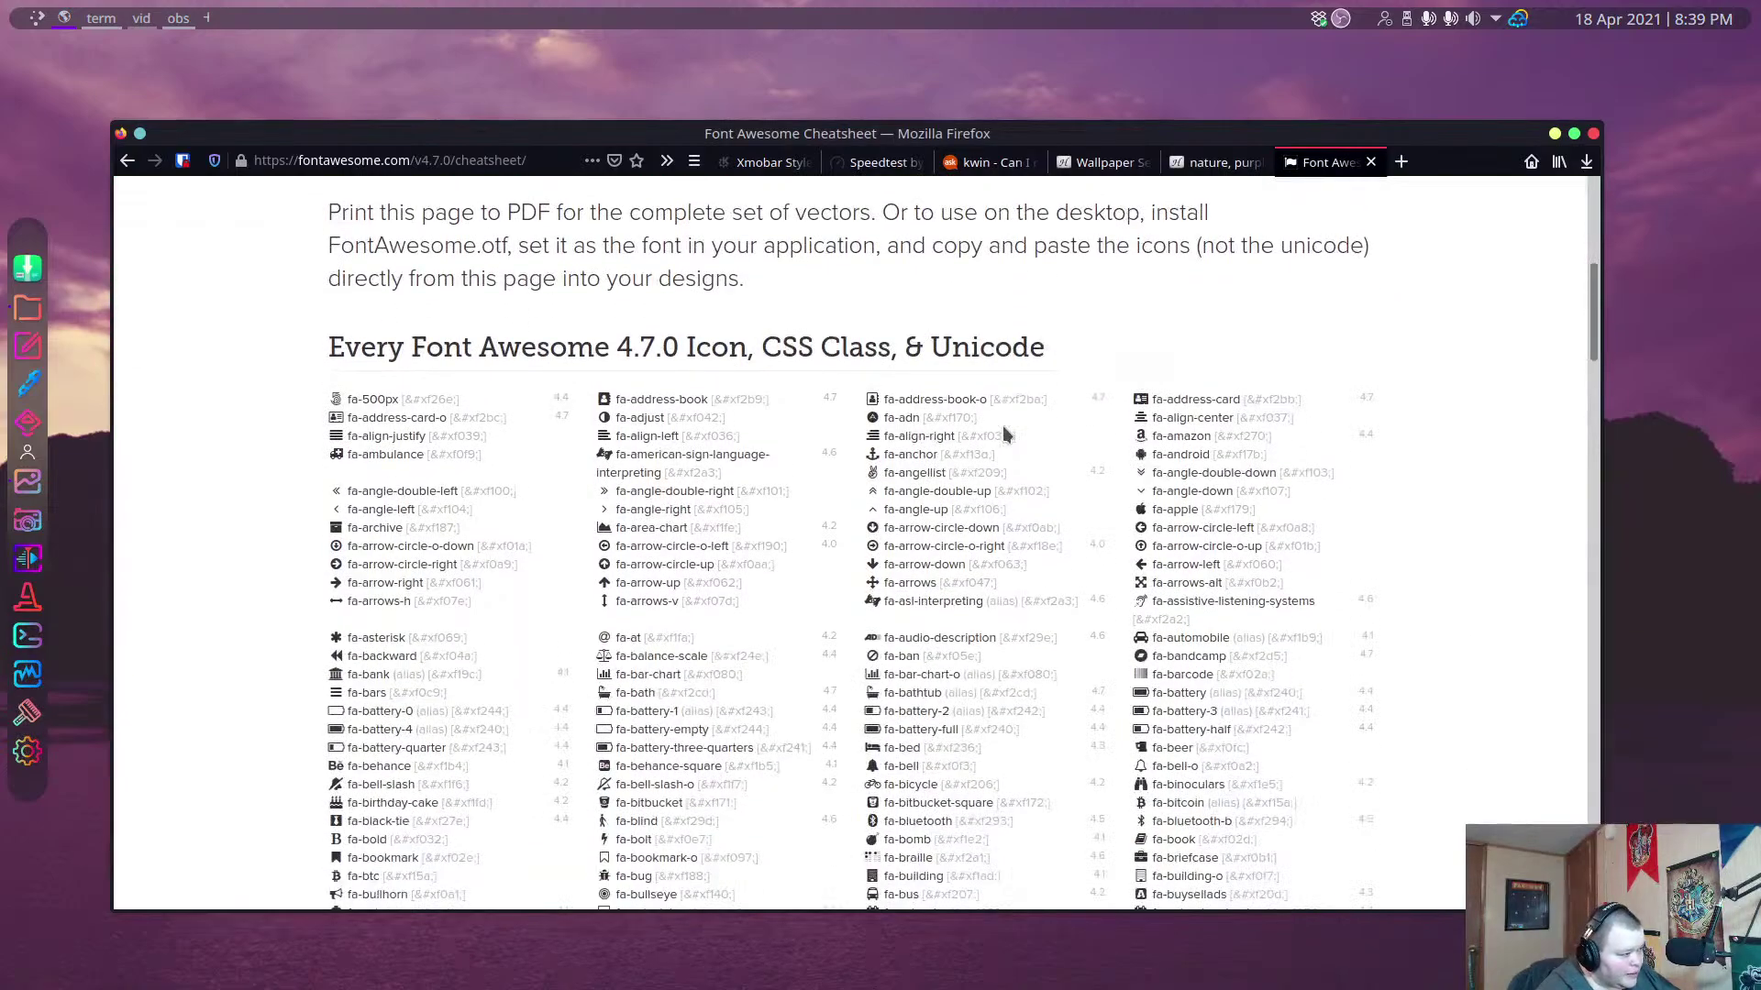
scroll(1006, 432, down, 5)
scroll(999, 425, down, 8)
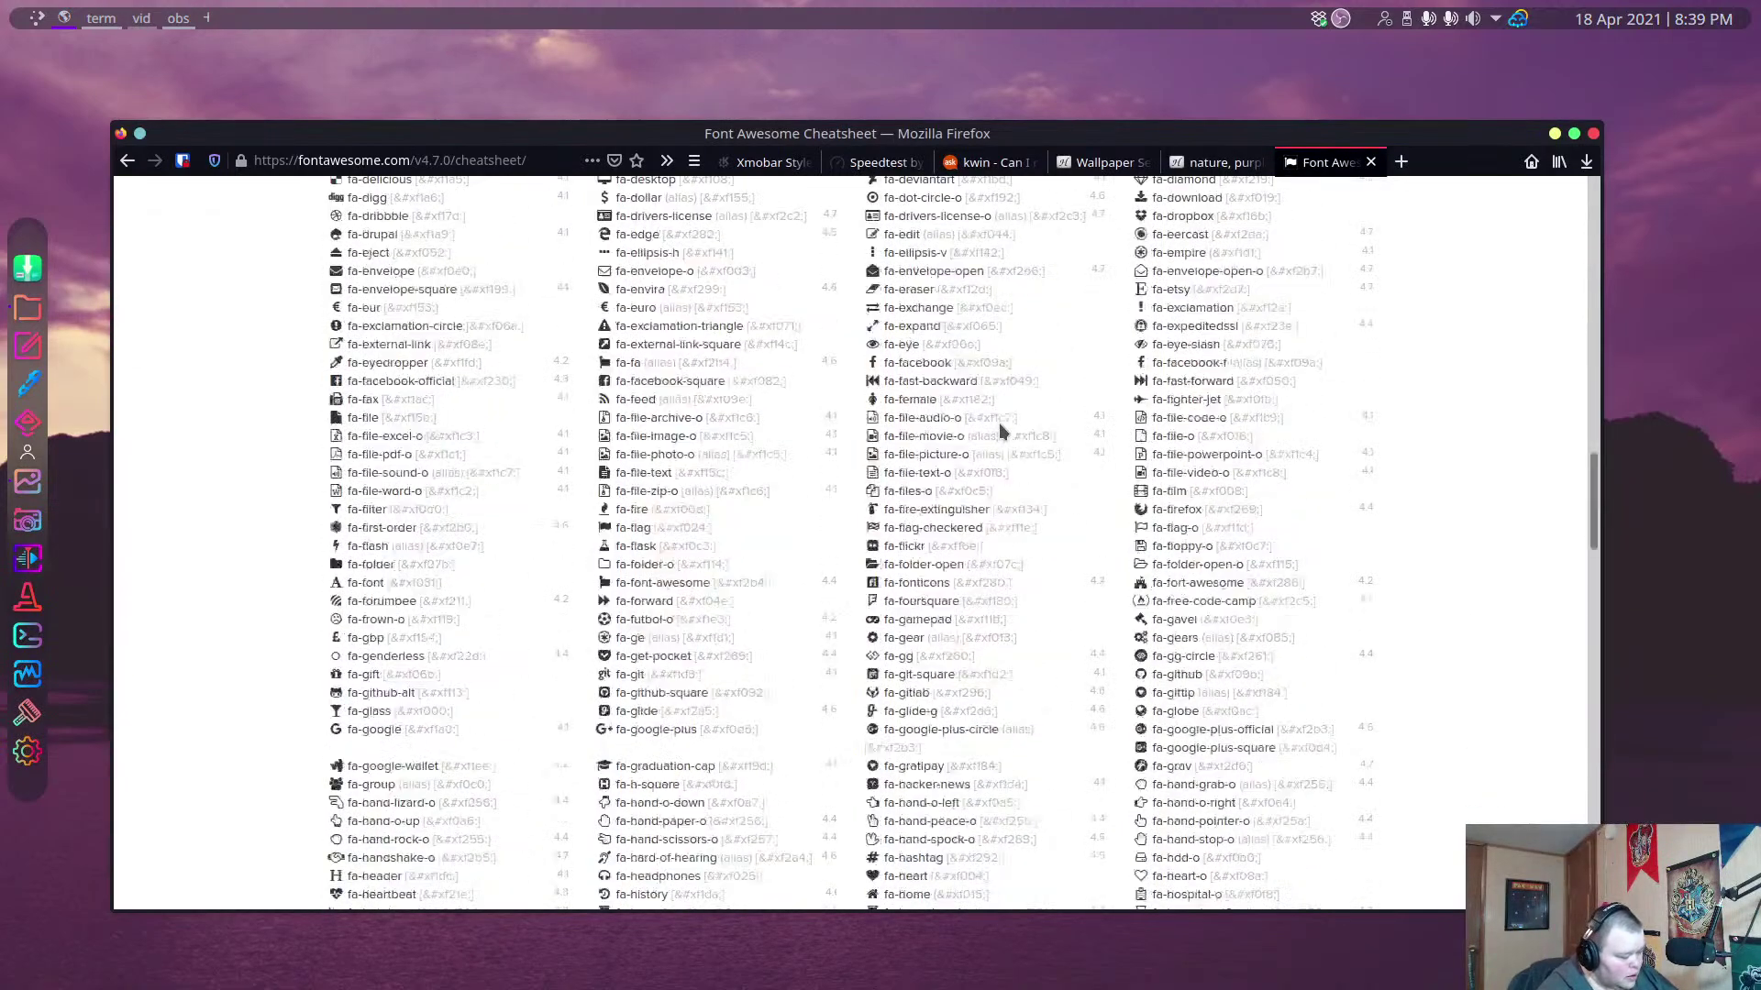
text(open de)
key(Escape)
scroll(1000, 423, down, 7)
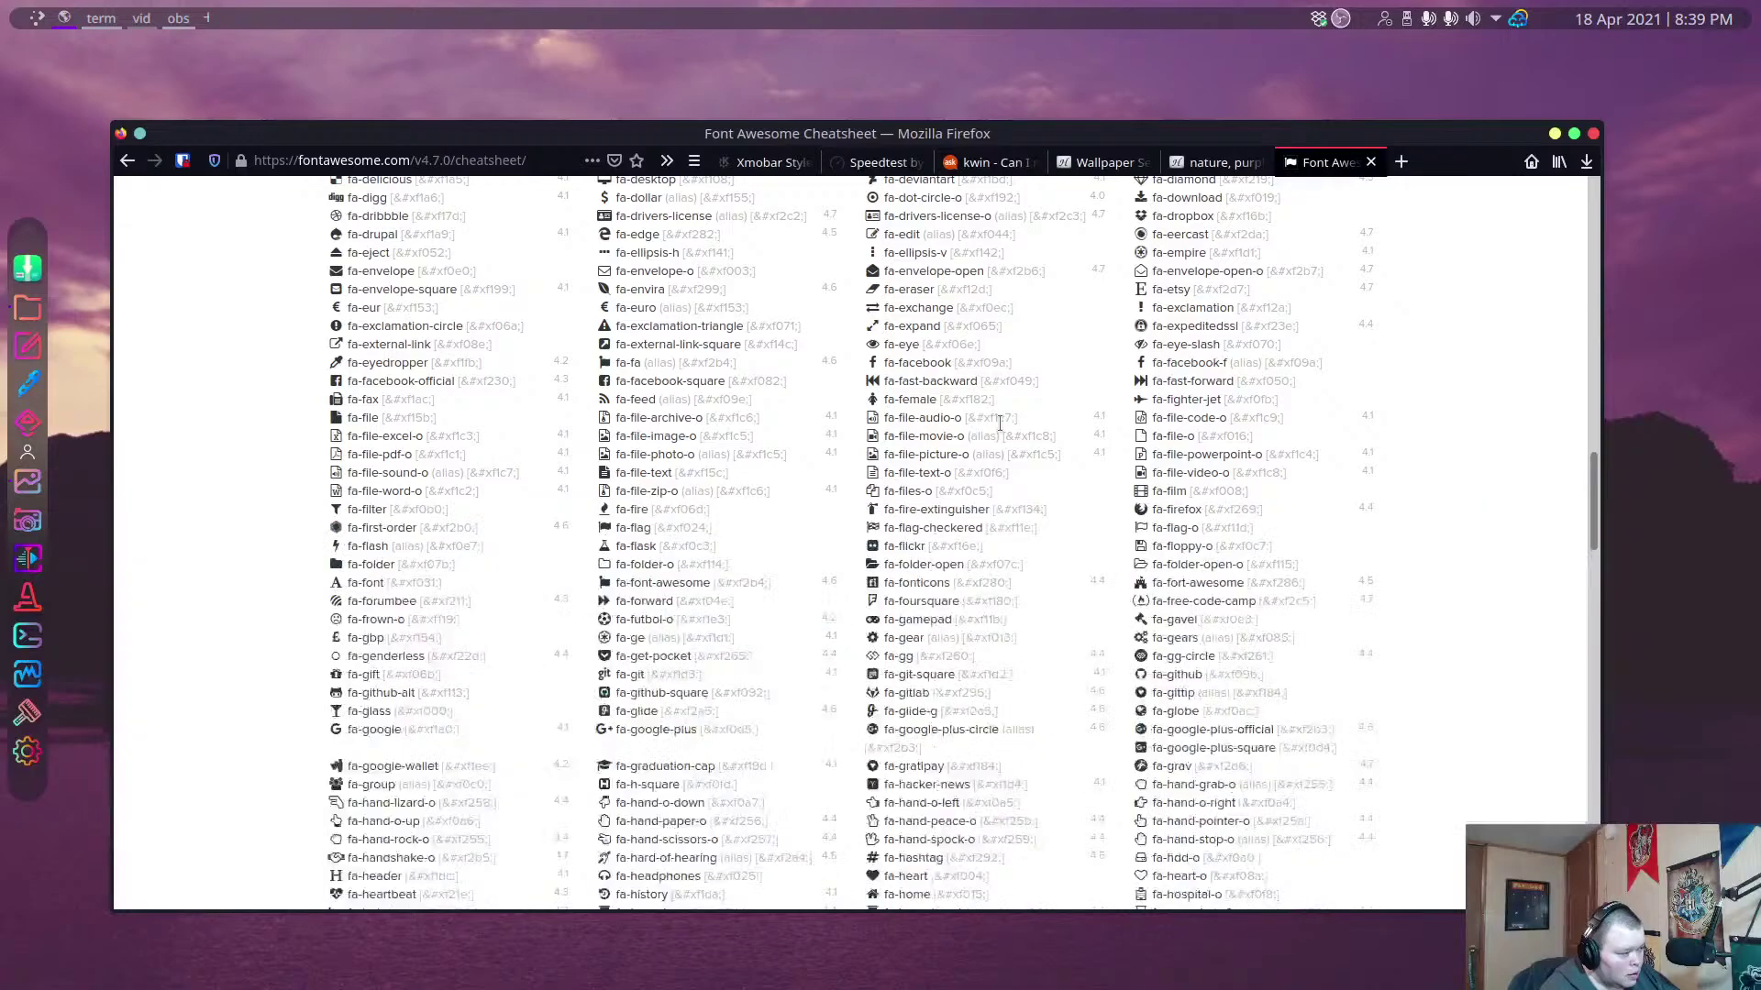
Search the cheatsheet page for "code" and go through the matches to the fa-code entry.
key(slash)
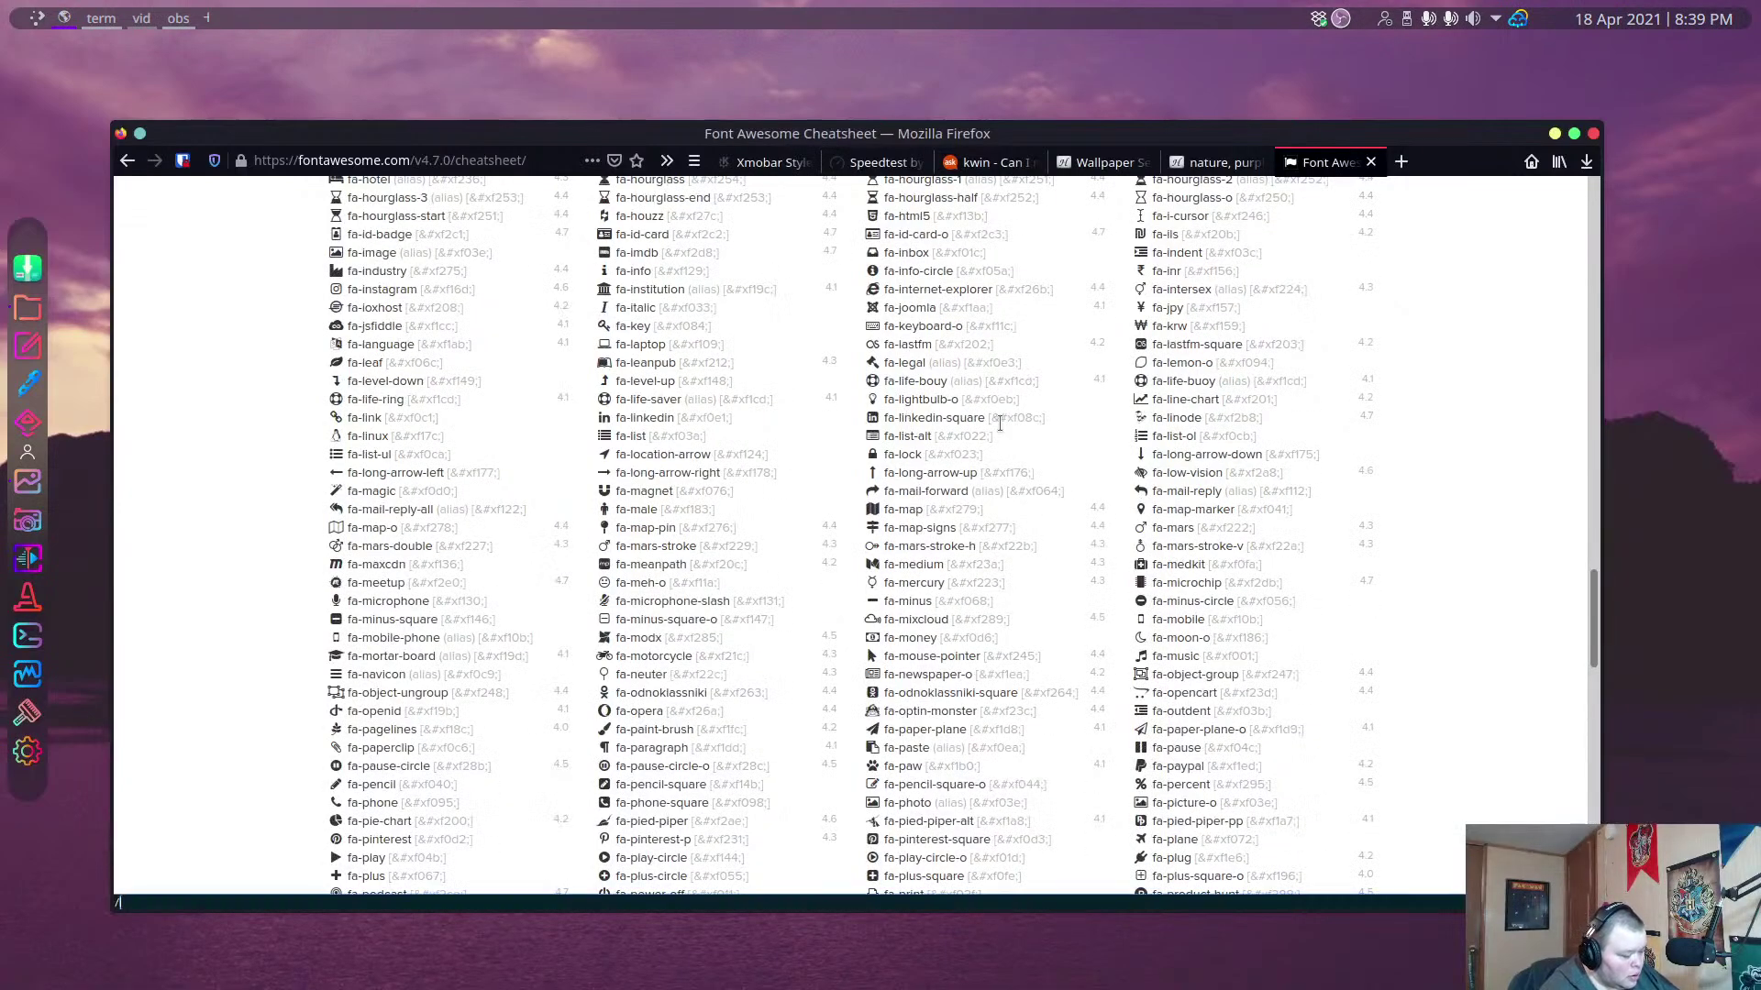
text(code)
key(Return)
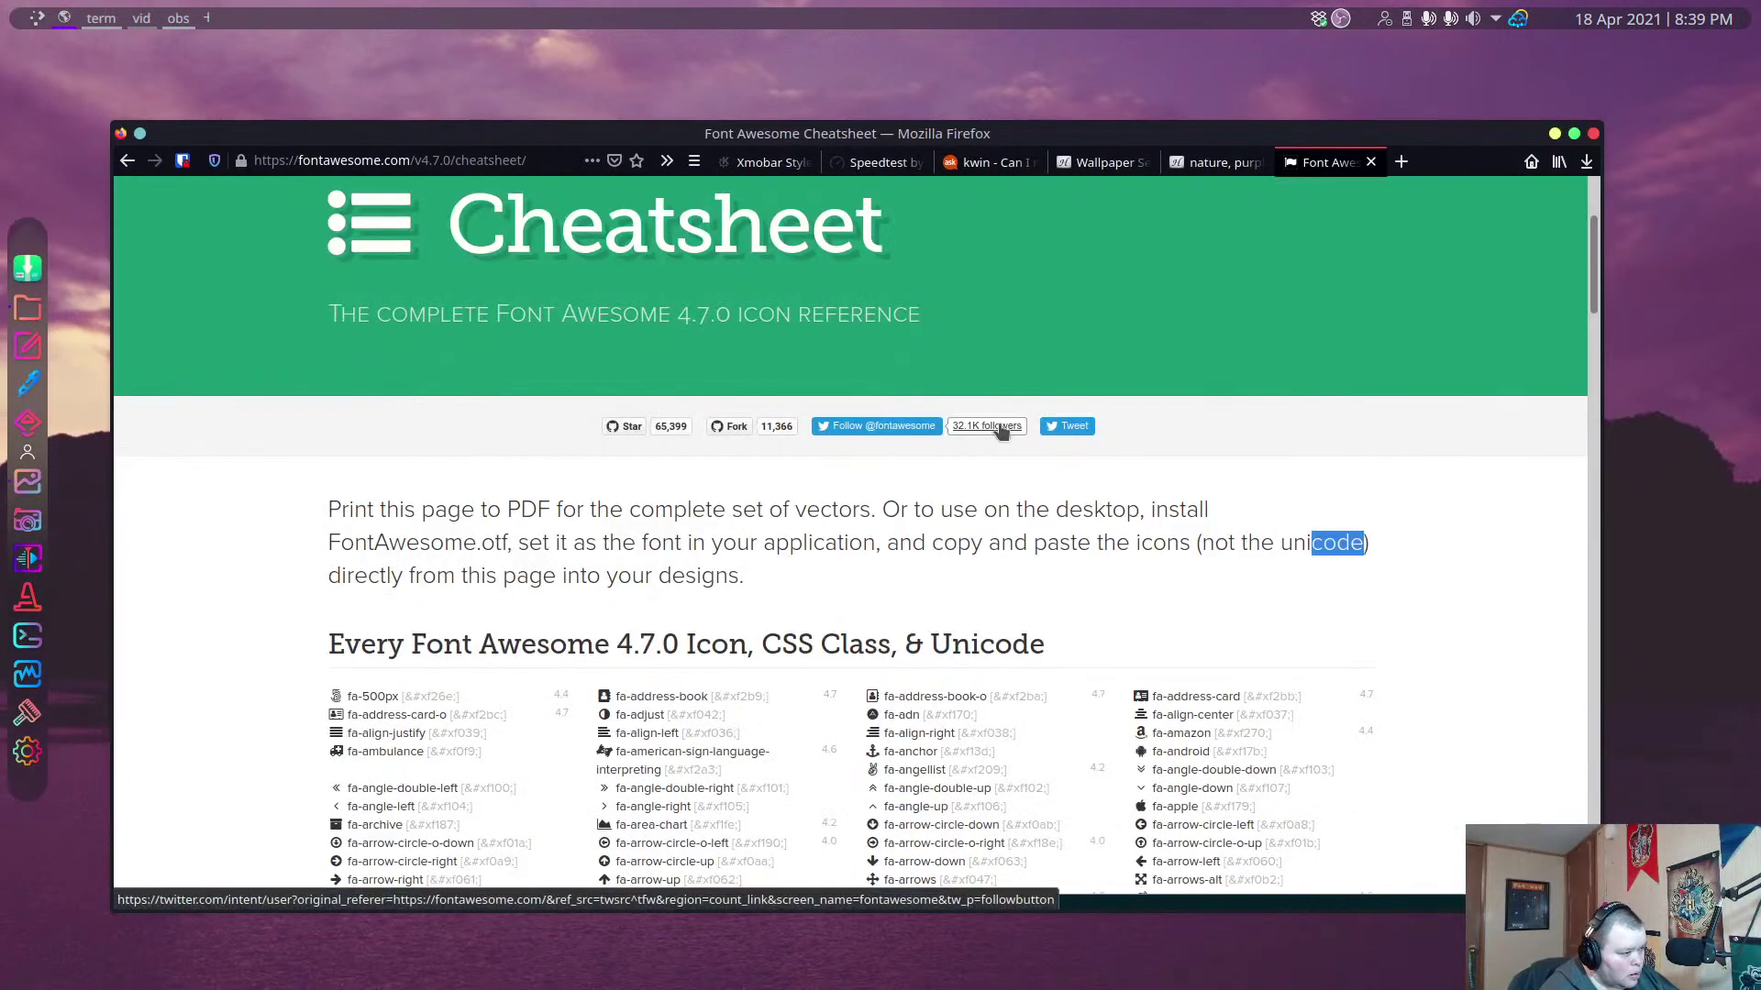
key(n)
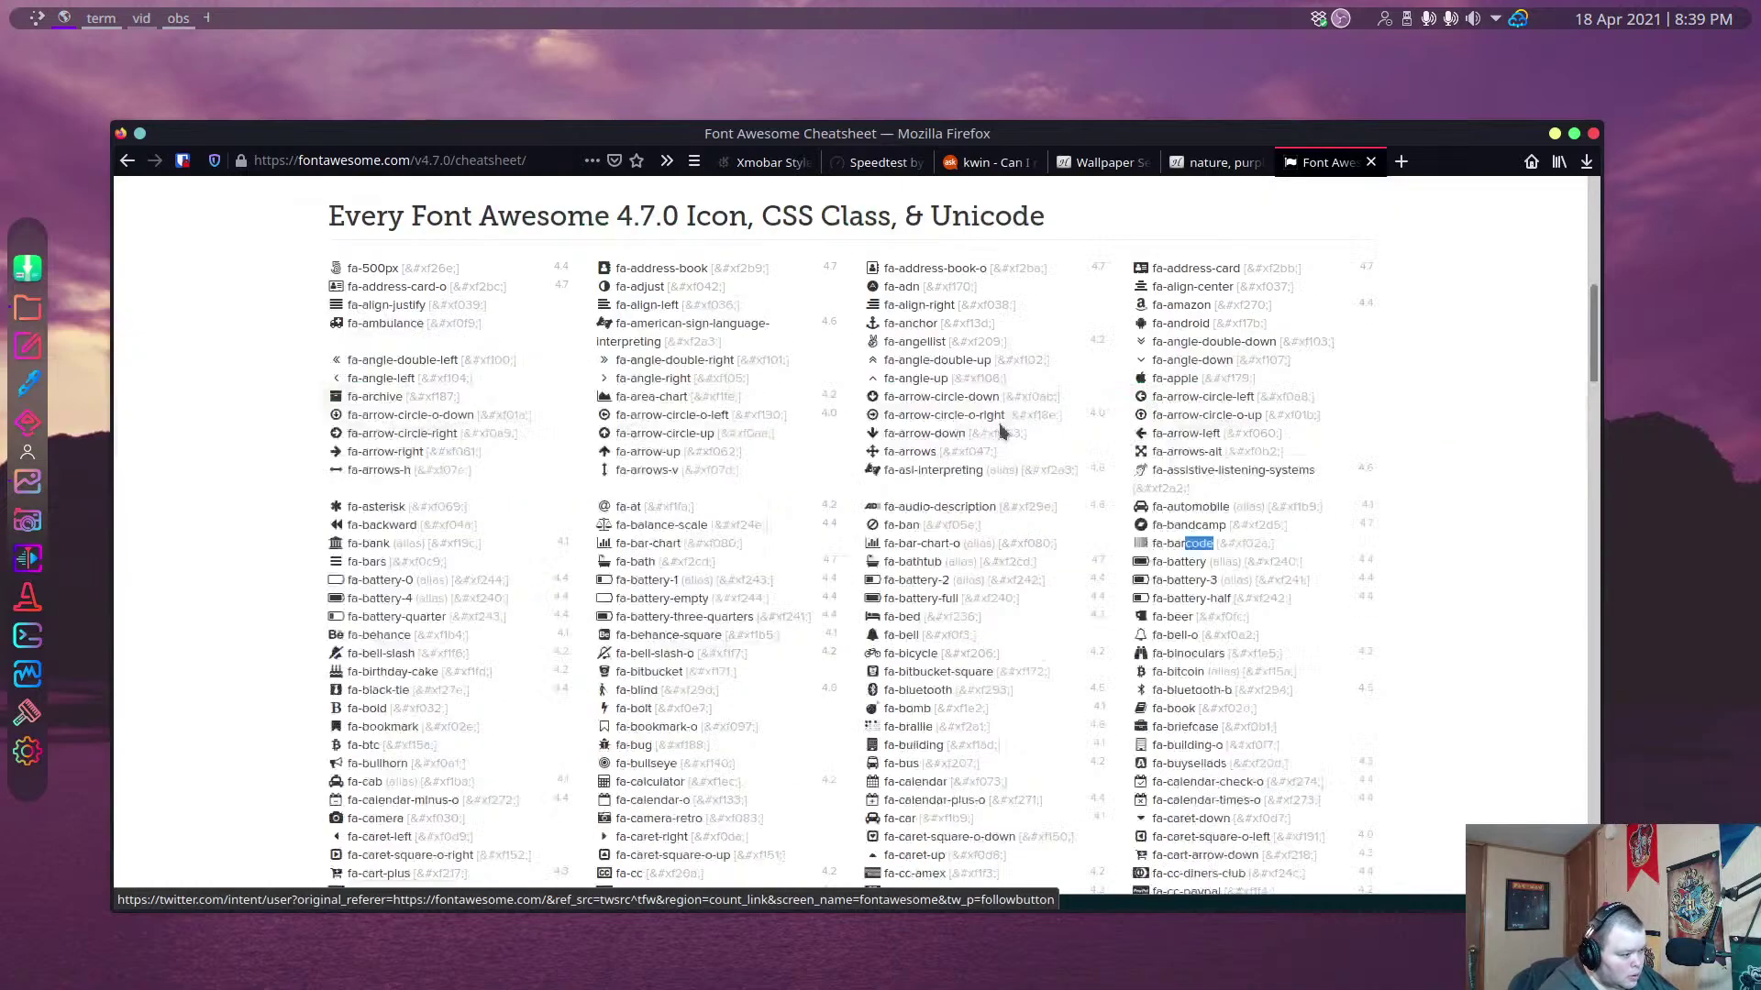
key(n)
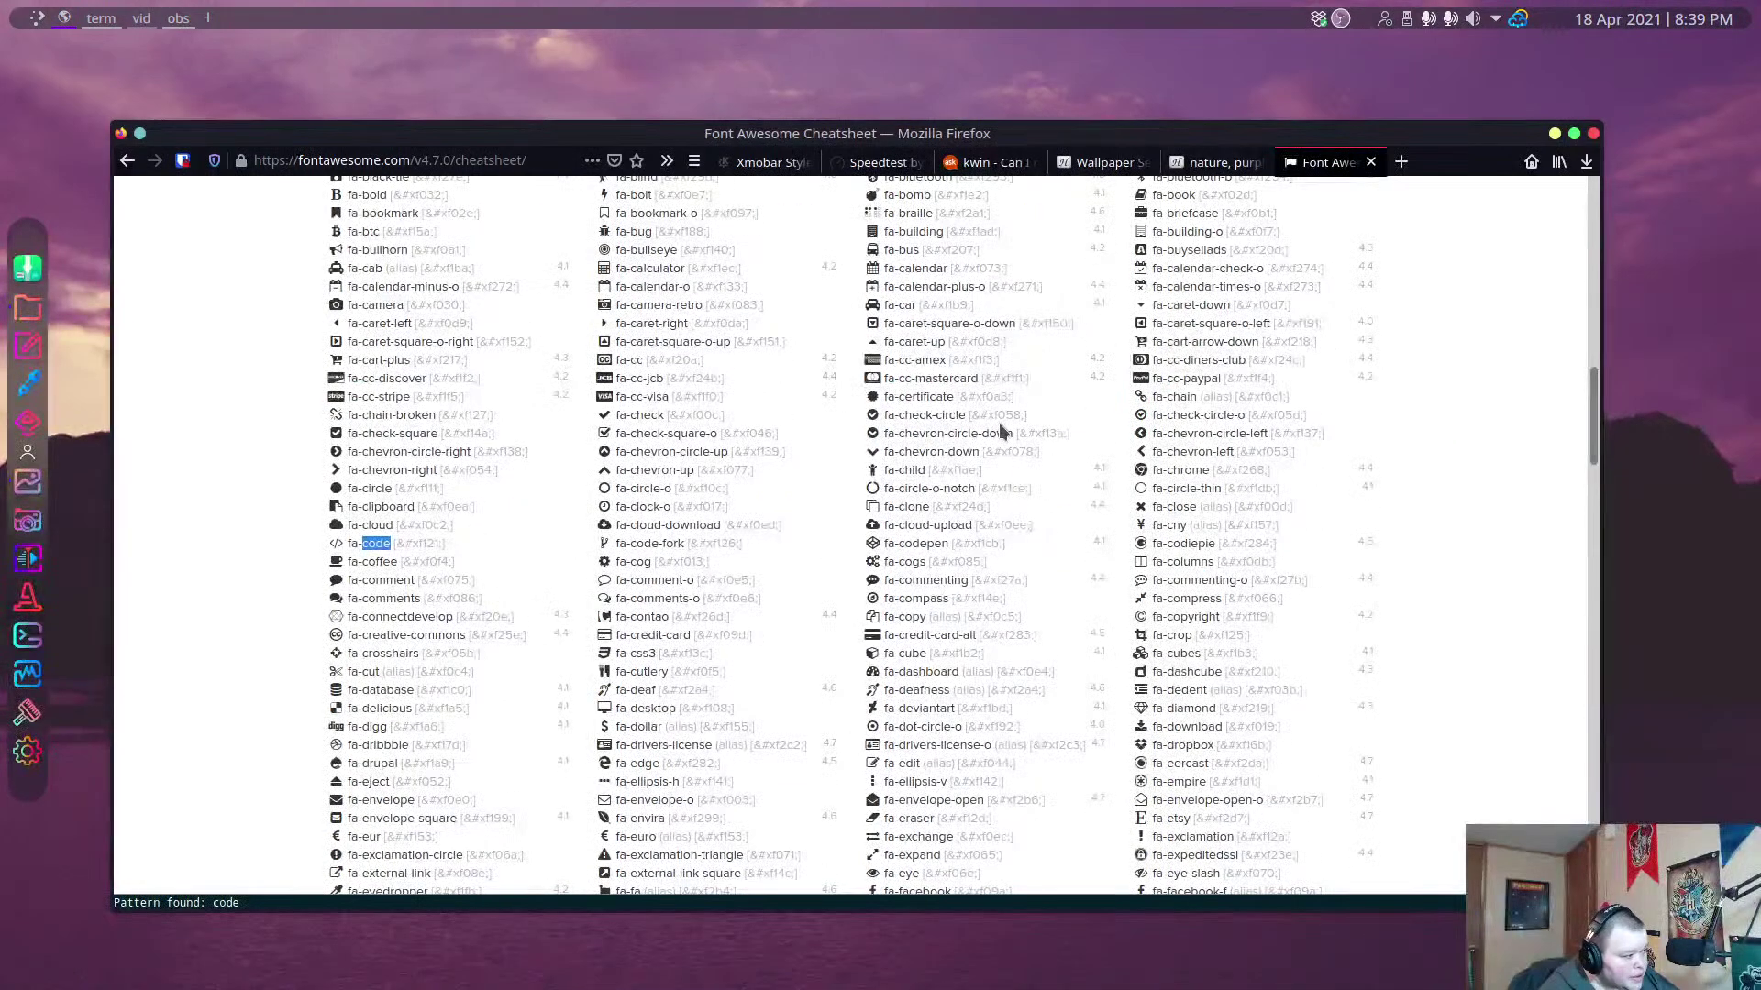
Copy the fa-code glyph from the cheatsheet and rename the "term" virtual desktop with it.
double_click(335, 542)
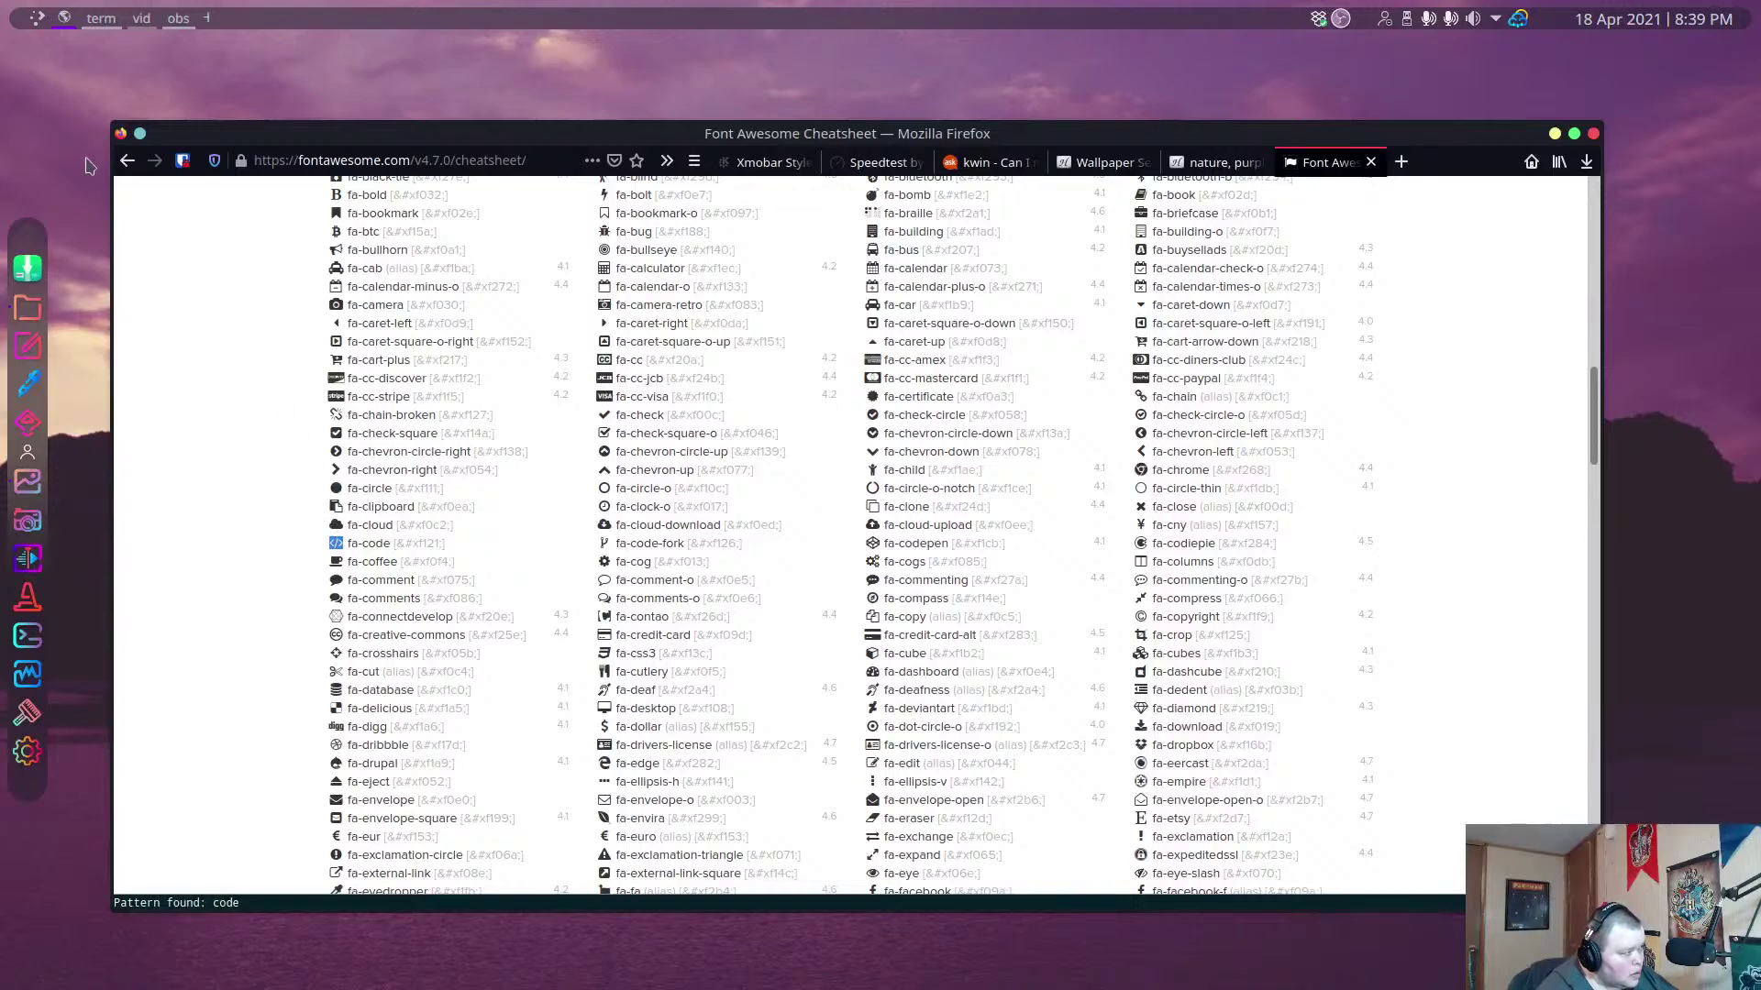
right_click(94, 20)
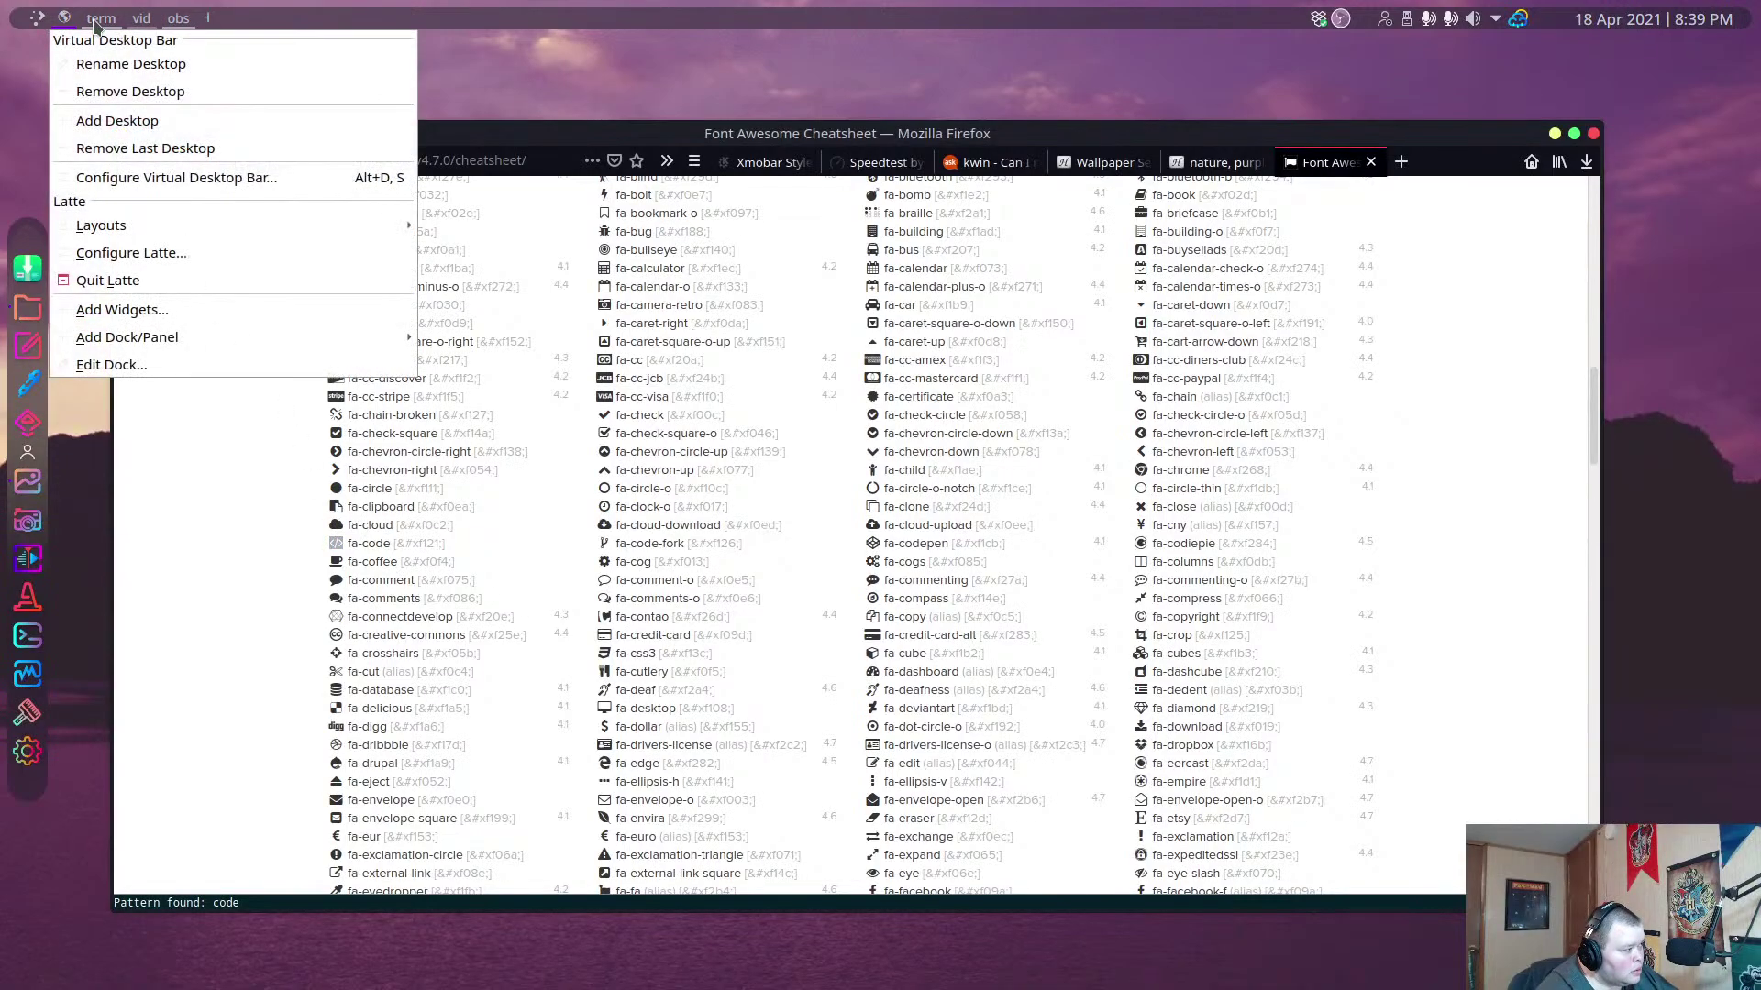
click(134, 65)
key(BackSpace)
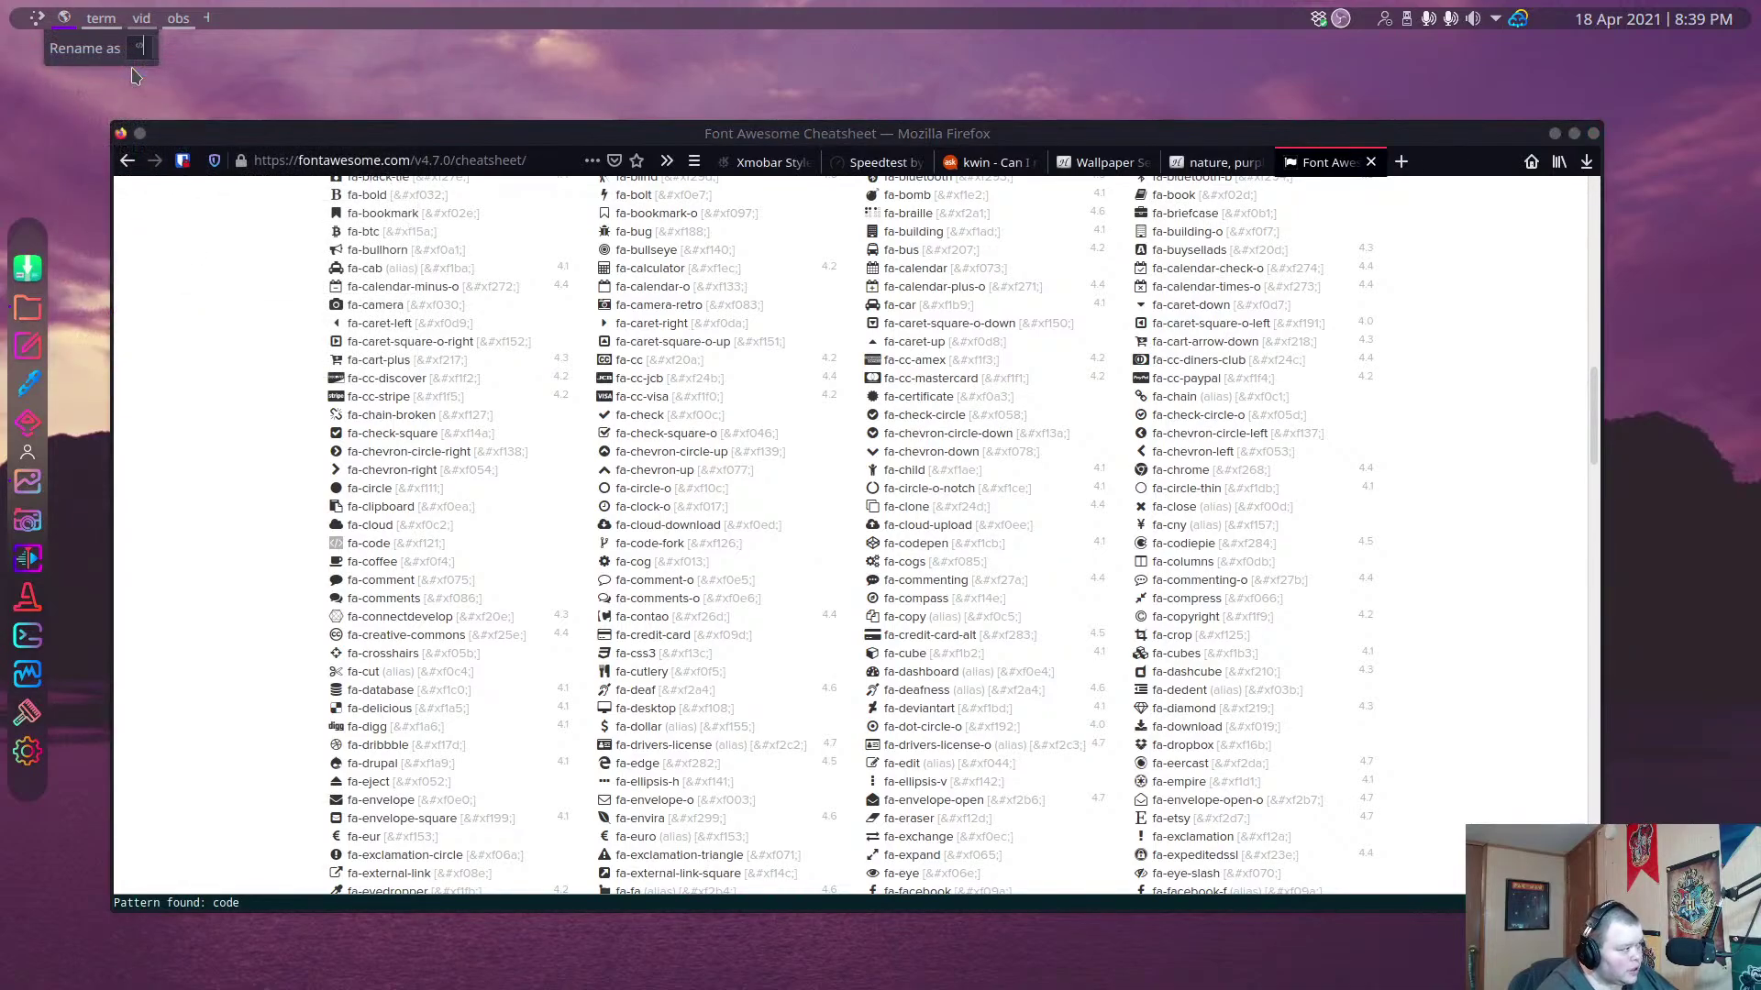
key(Return)
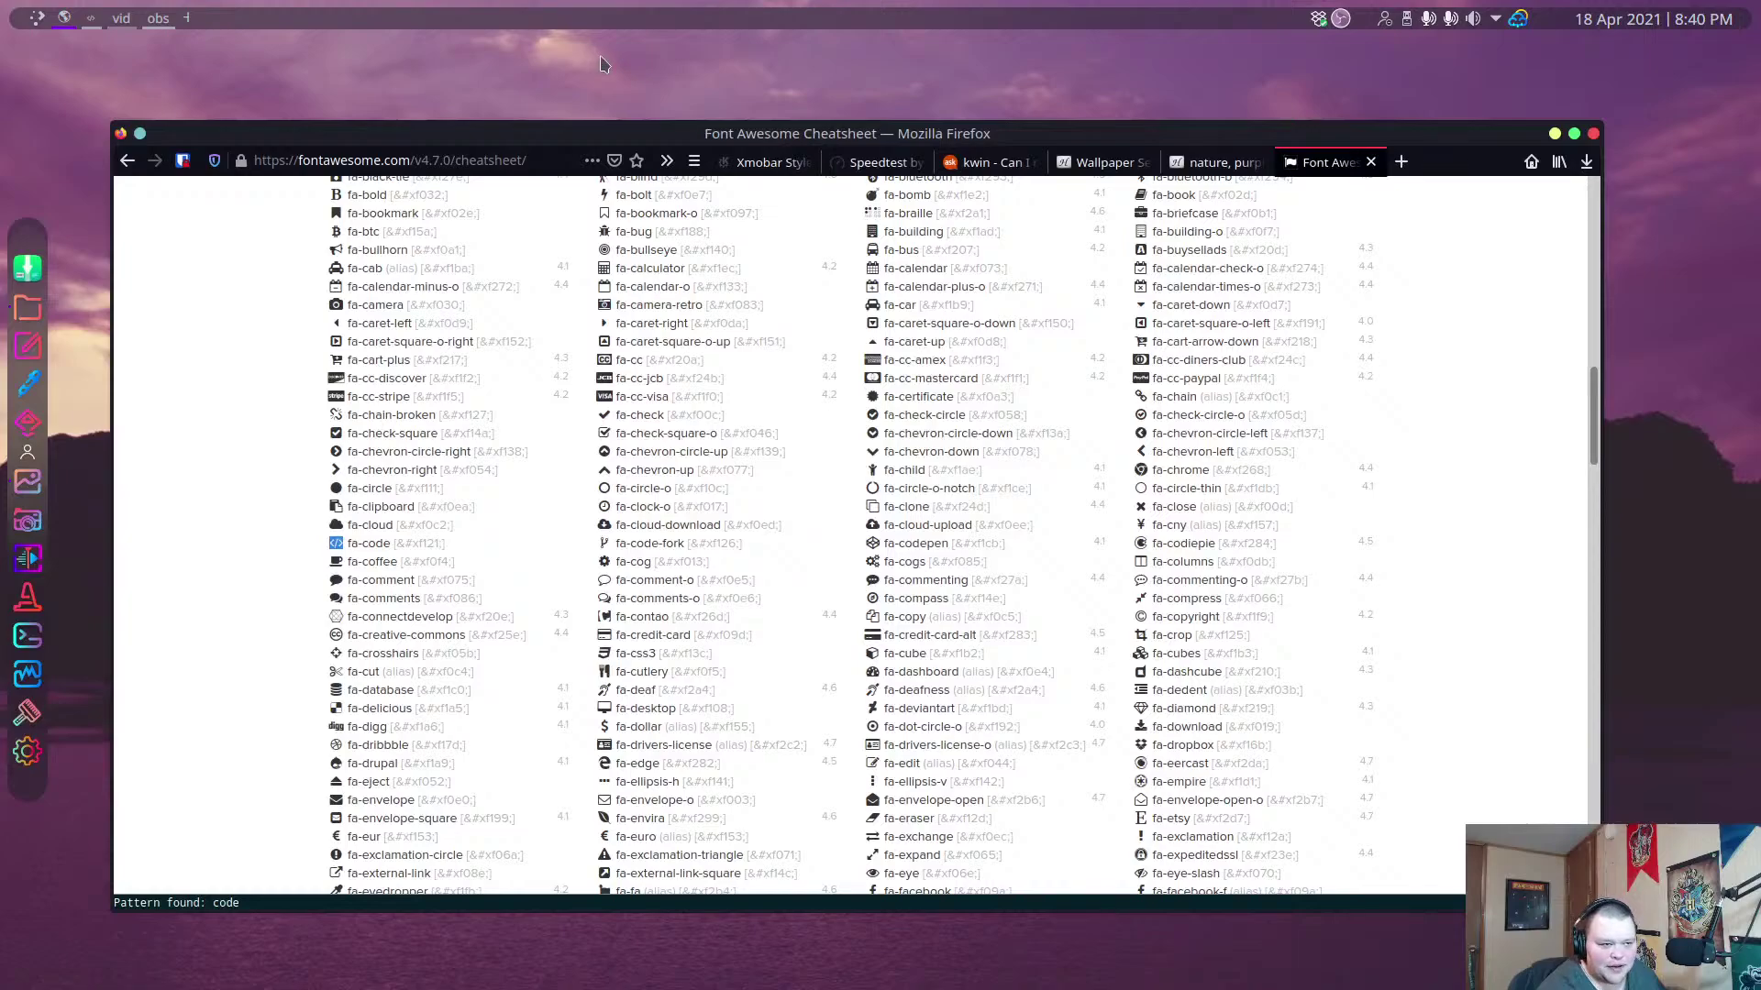
Switch to the obs virtual desktop and close Font Manager.
click(160, 19)
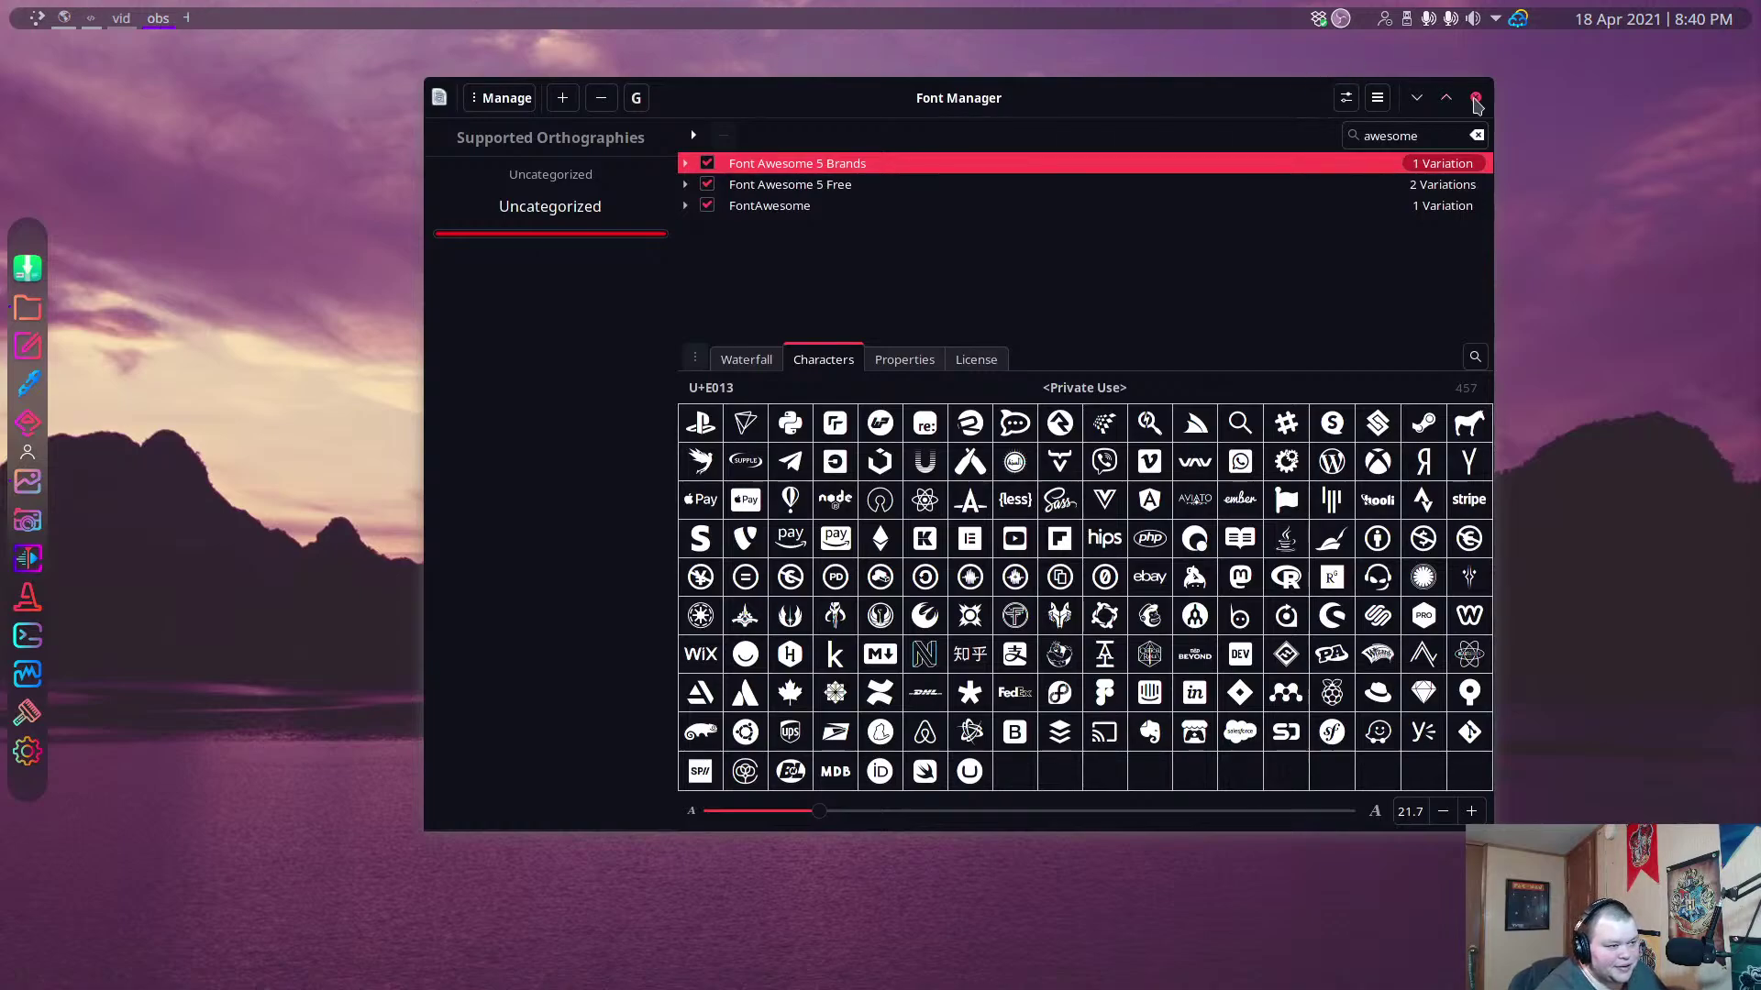
click(1467, 101)
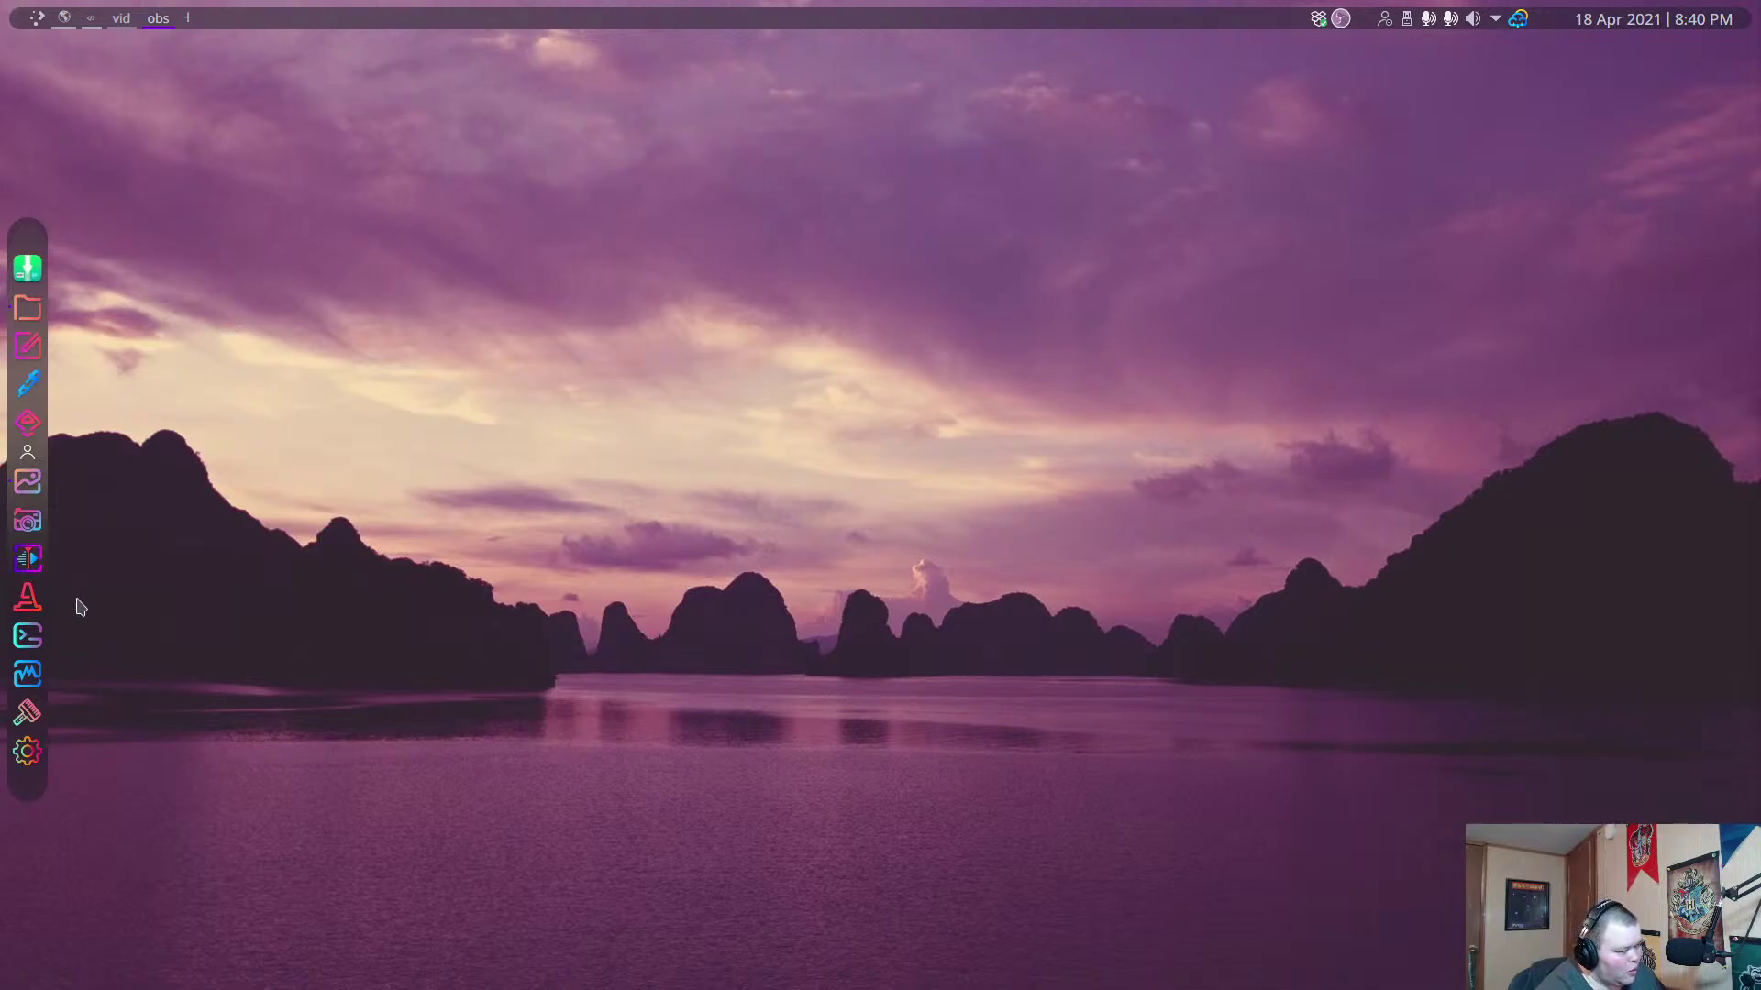
Enable the Krohnkite tiling script among the KWin Scripts in System Settings and apply the change.
click(27, 752)
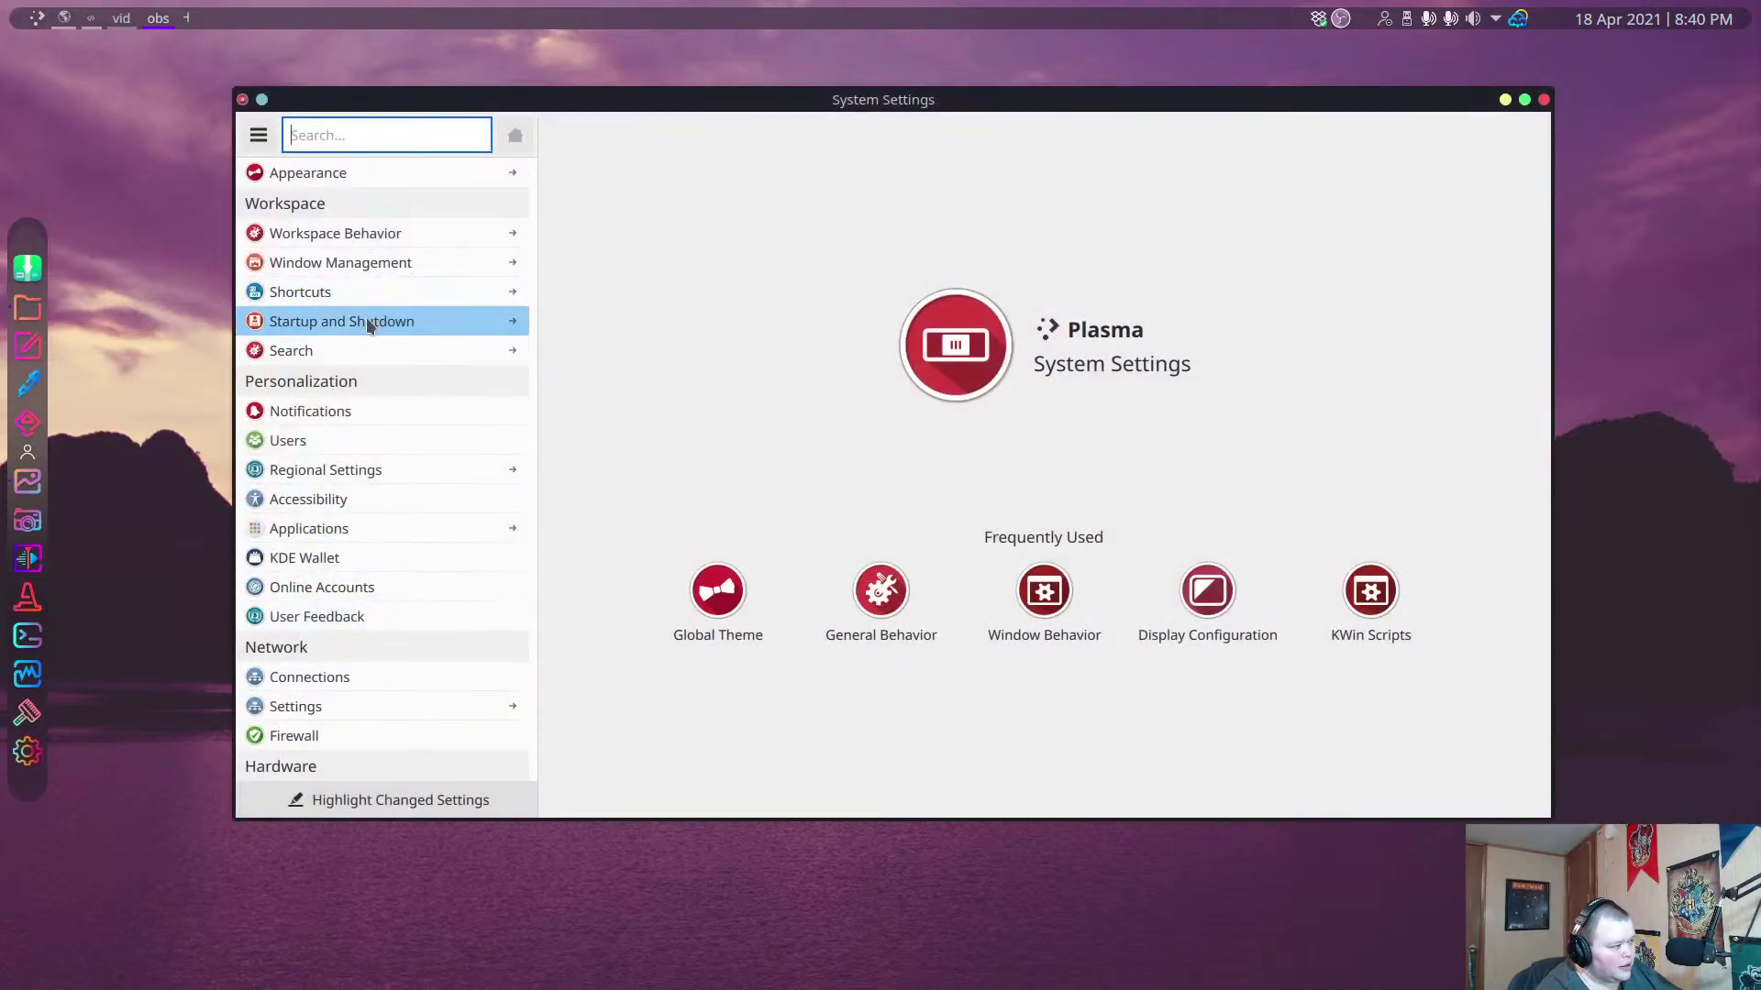
click(365, 234)
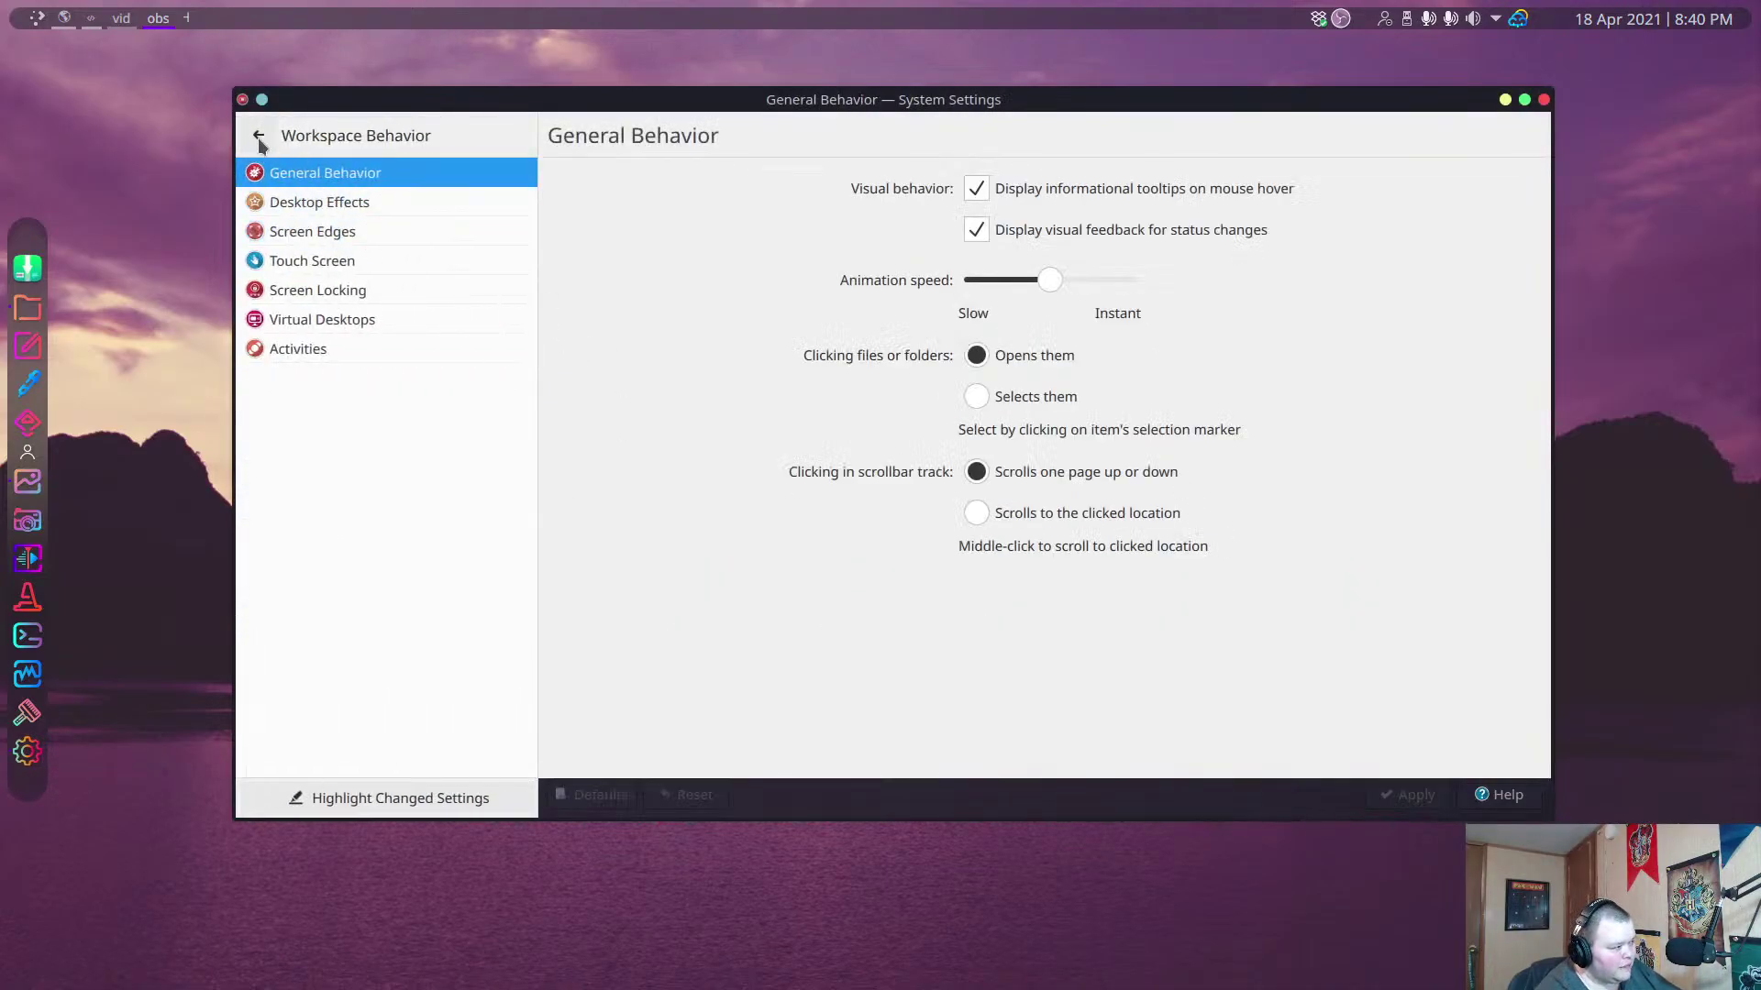
click(330, 133)
click(311, 264)
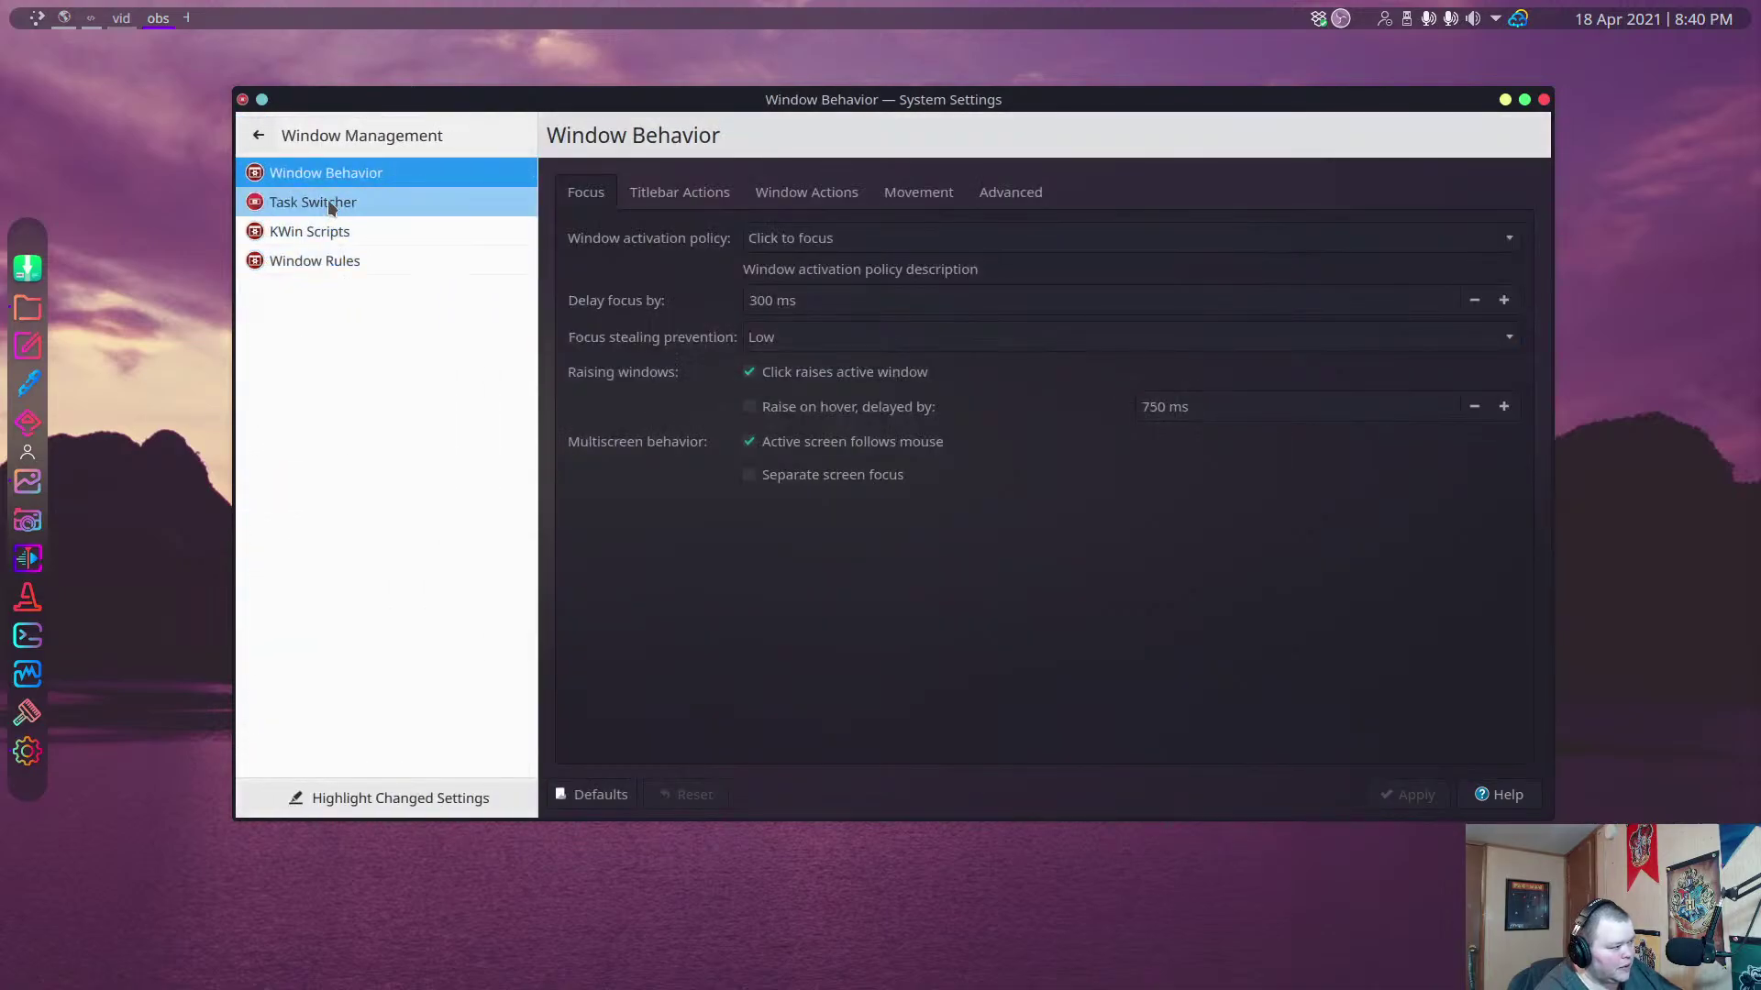
click(291, 201)
click(331, 232)
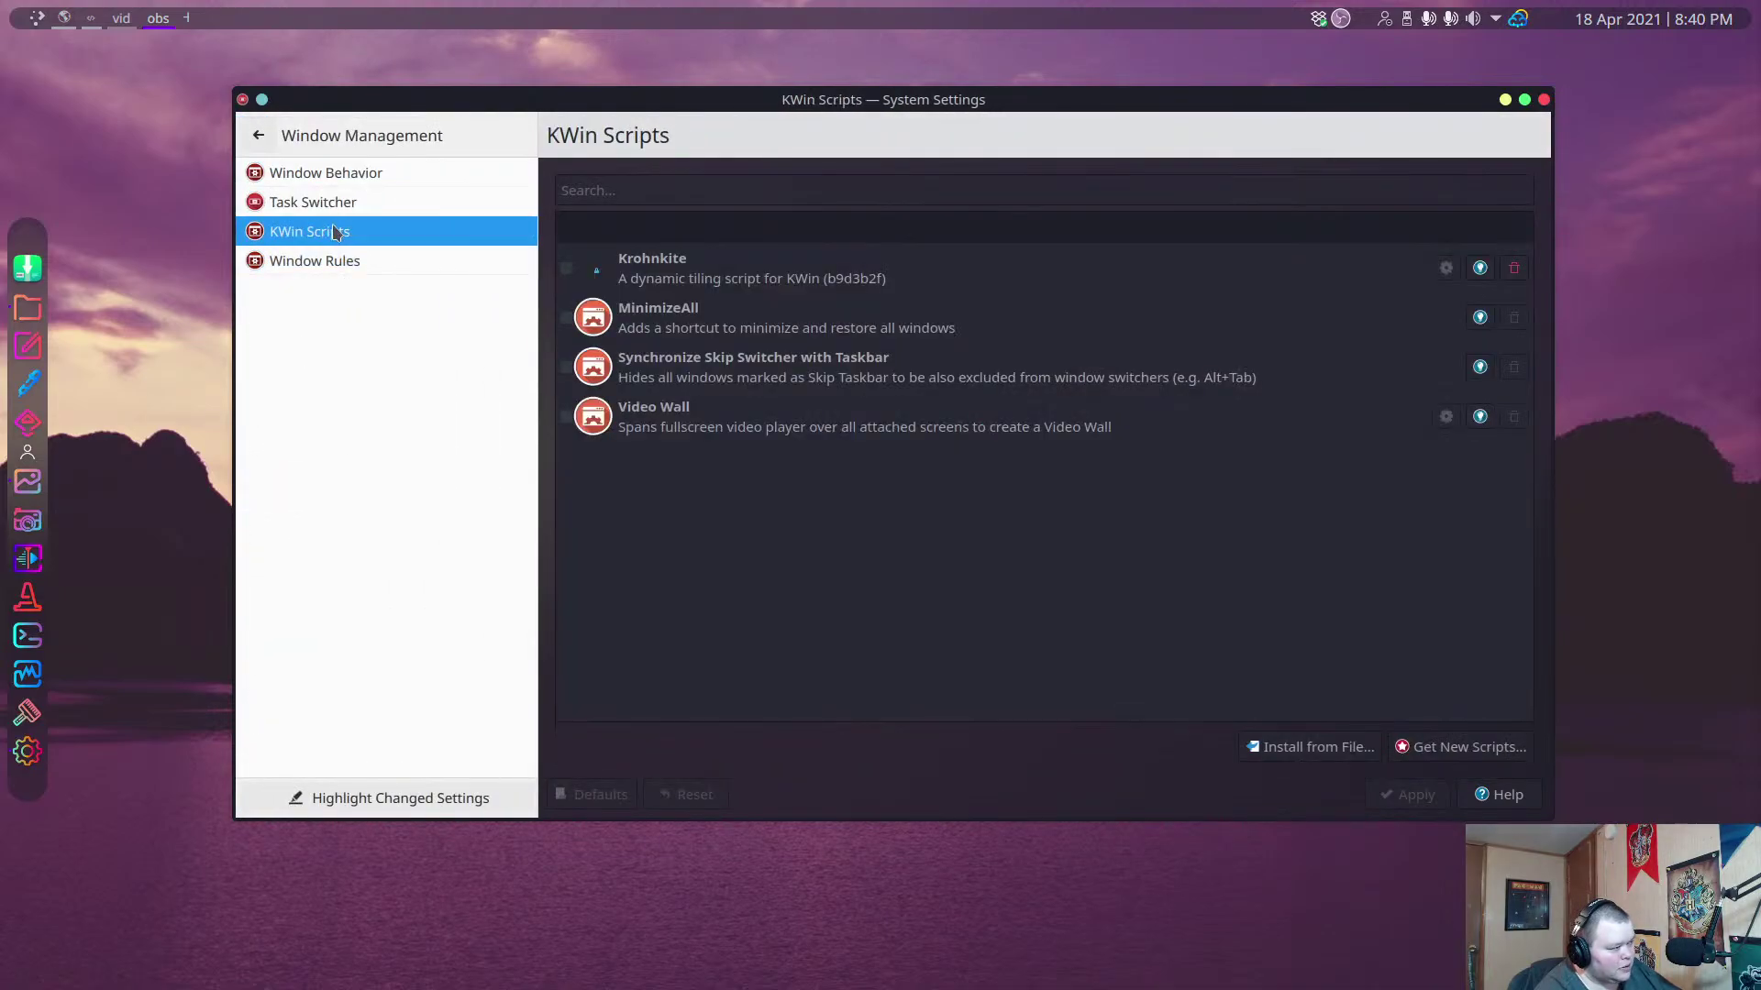
click(569, 277)
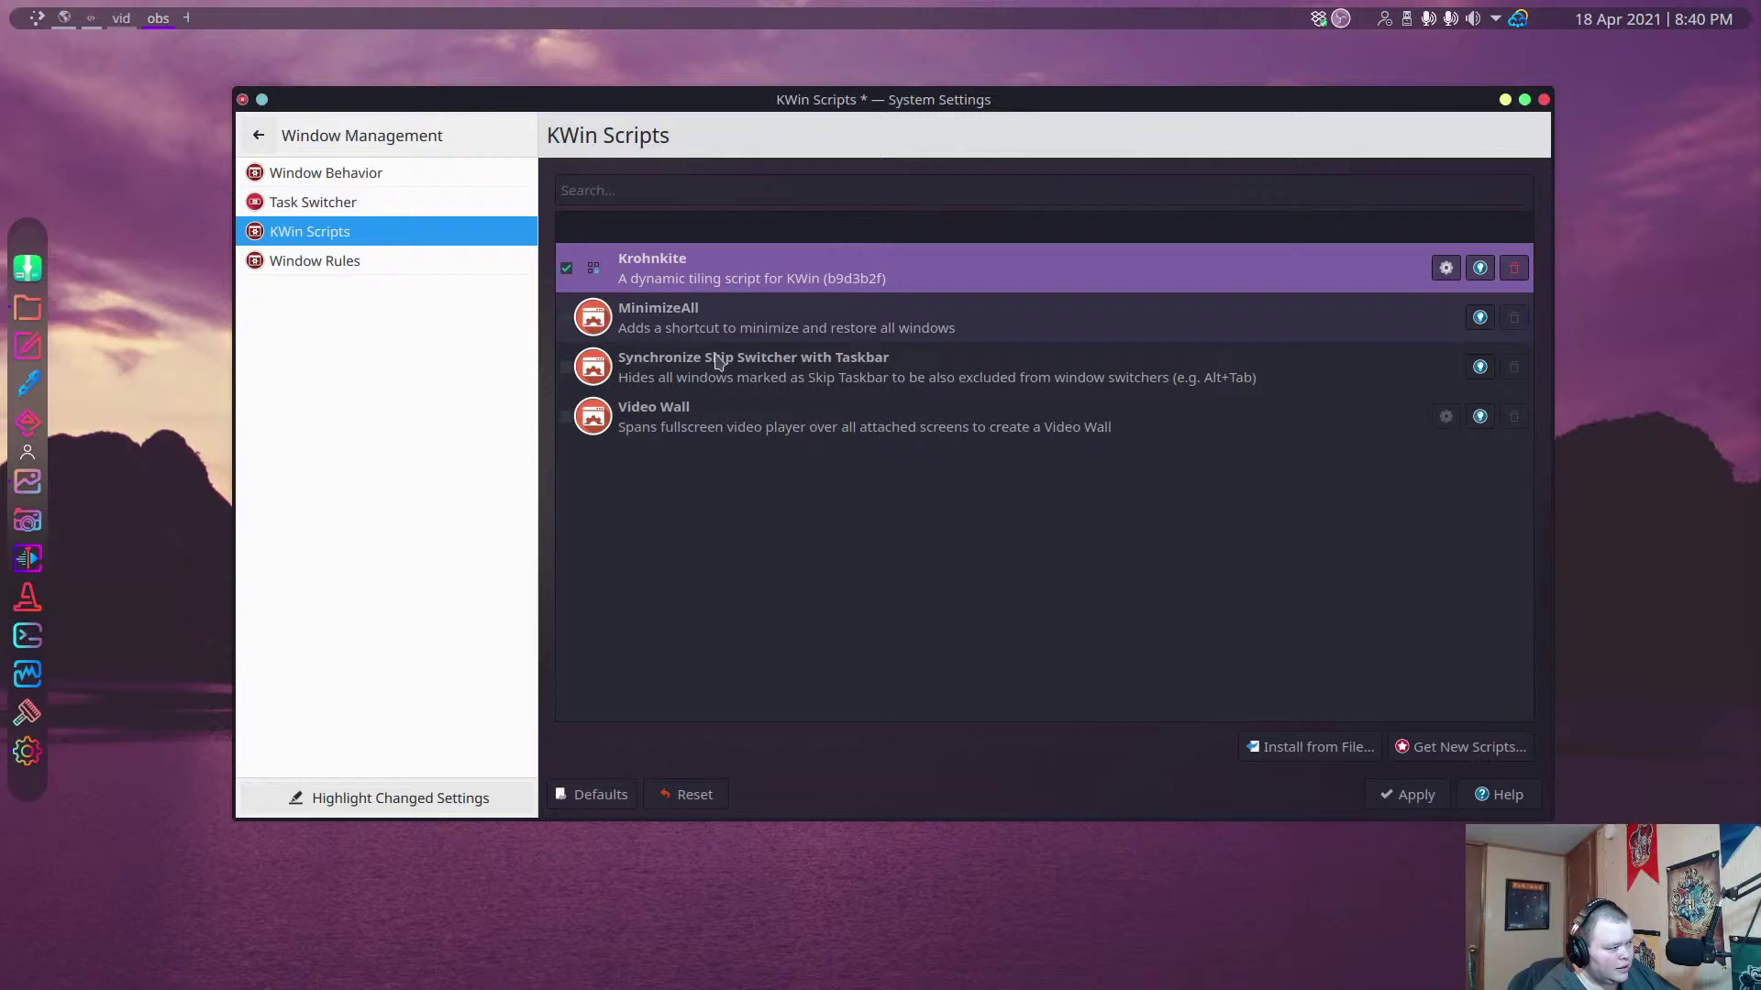
click(1430, 796)
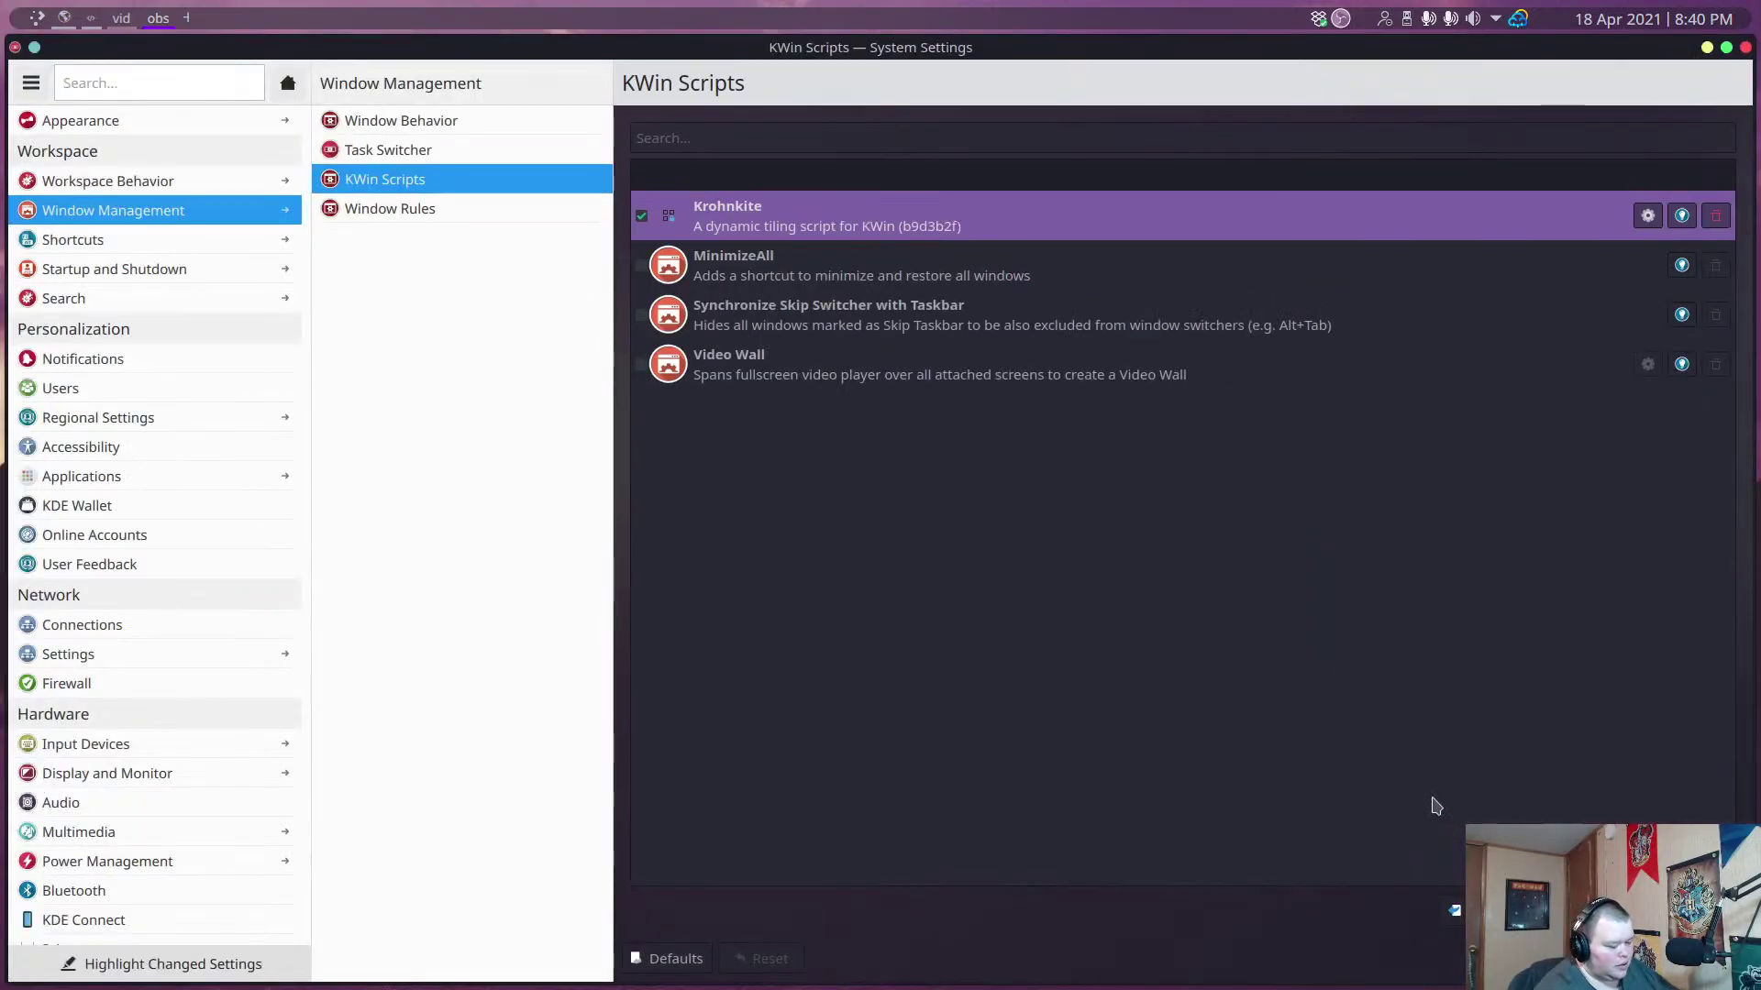
Open three Konsole terminals beside System Settings to try out the Krohnkite window tiling.
key(ctrl+alt+t)
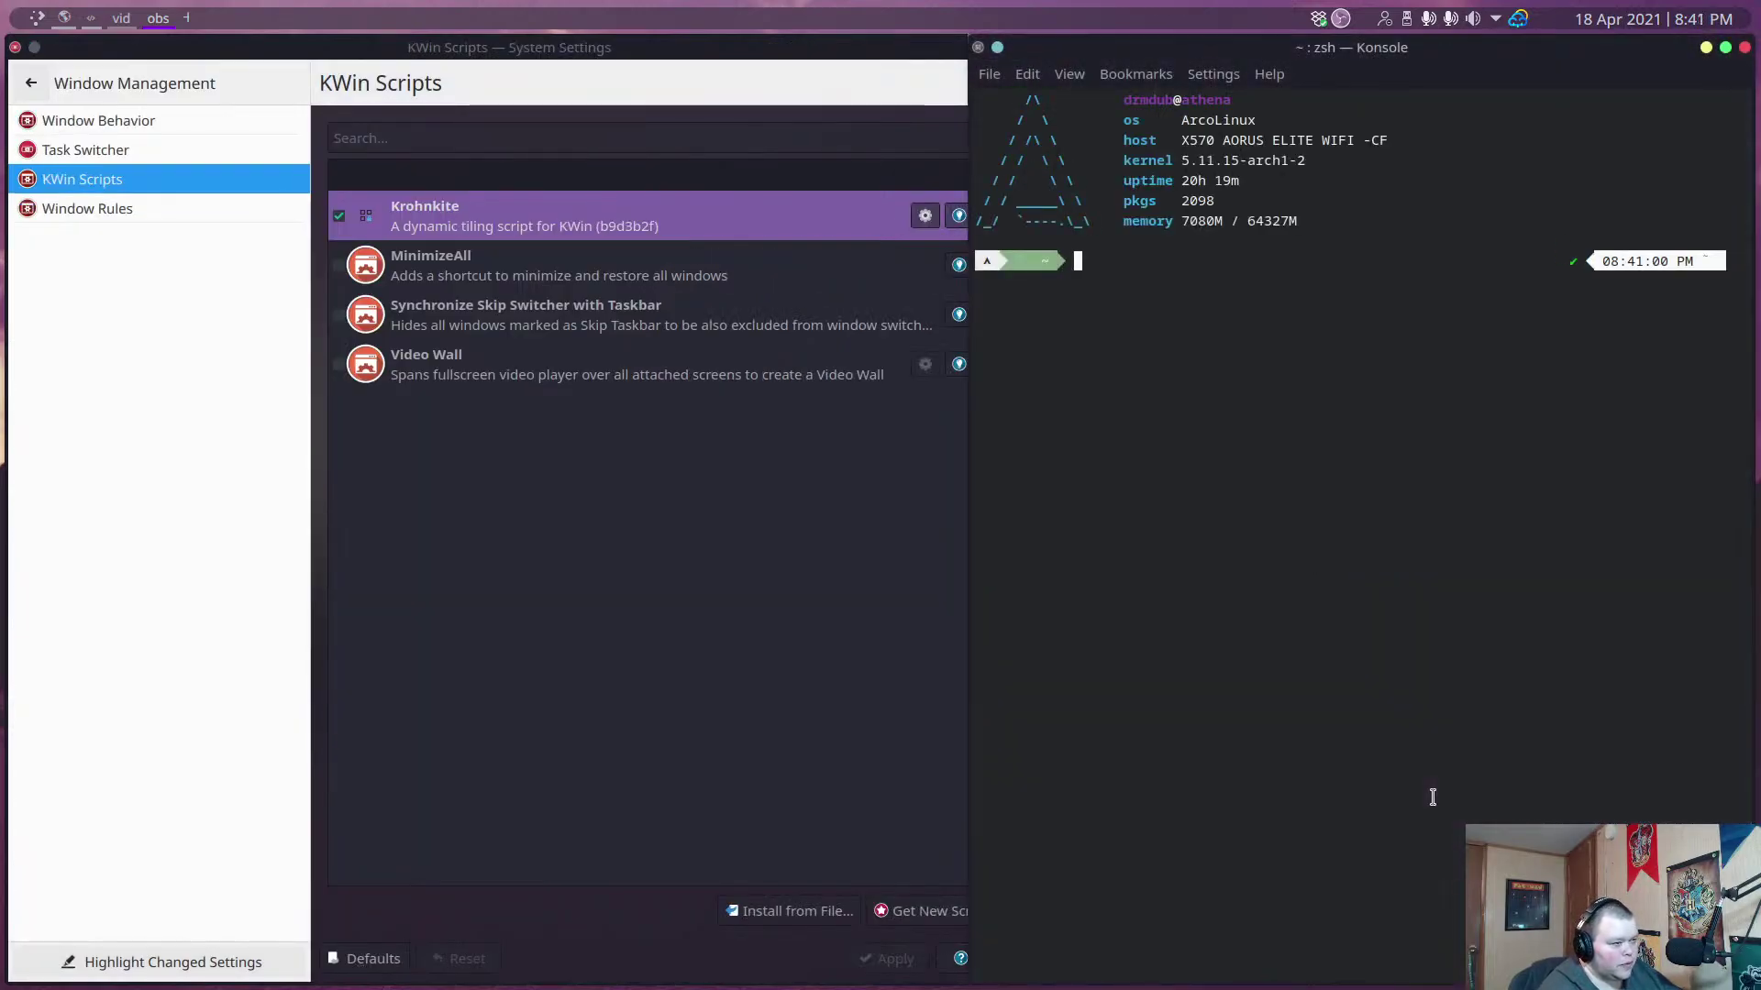
key(ctrl+alt+t)
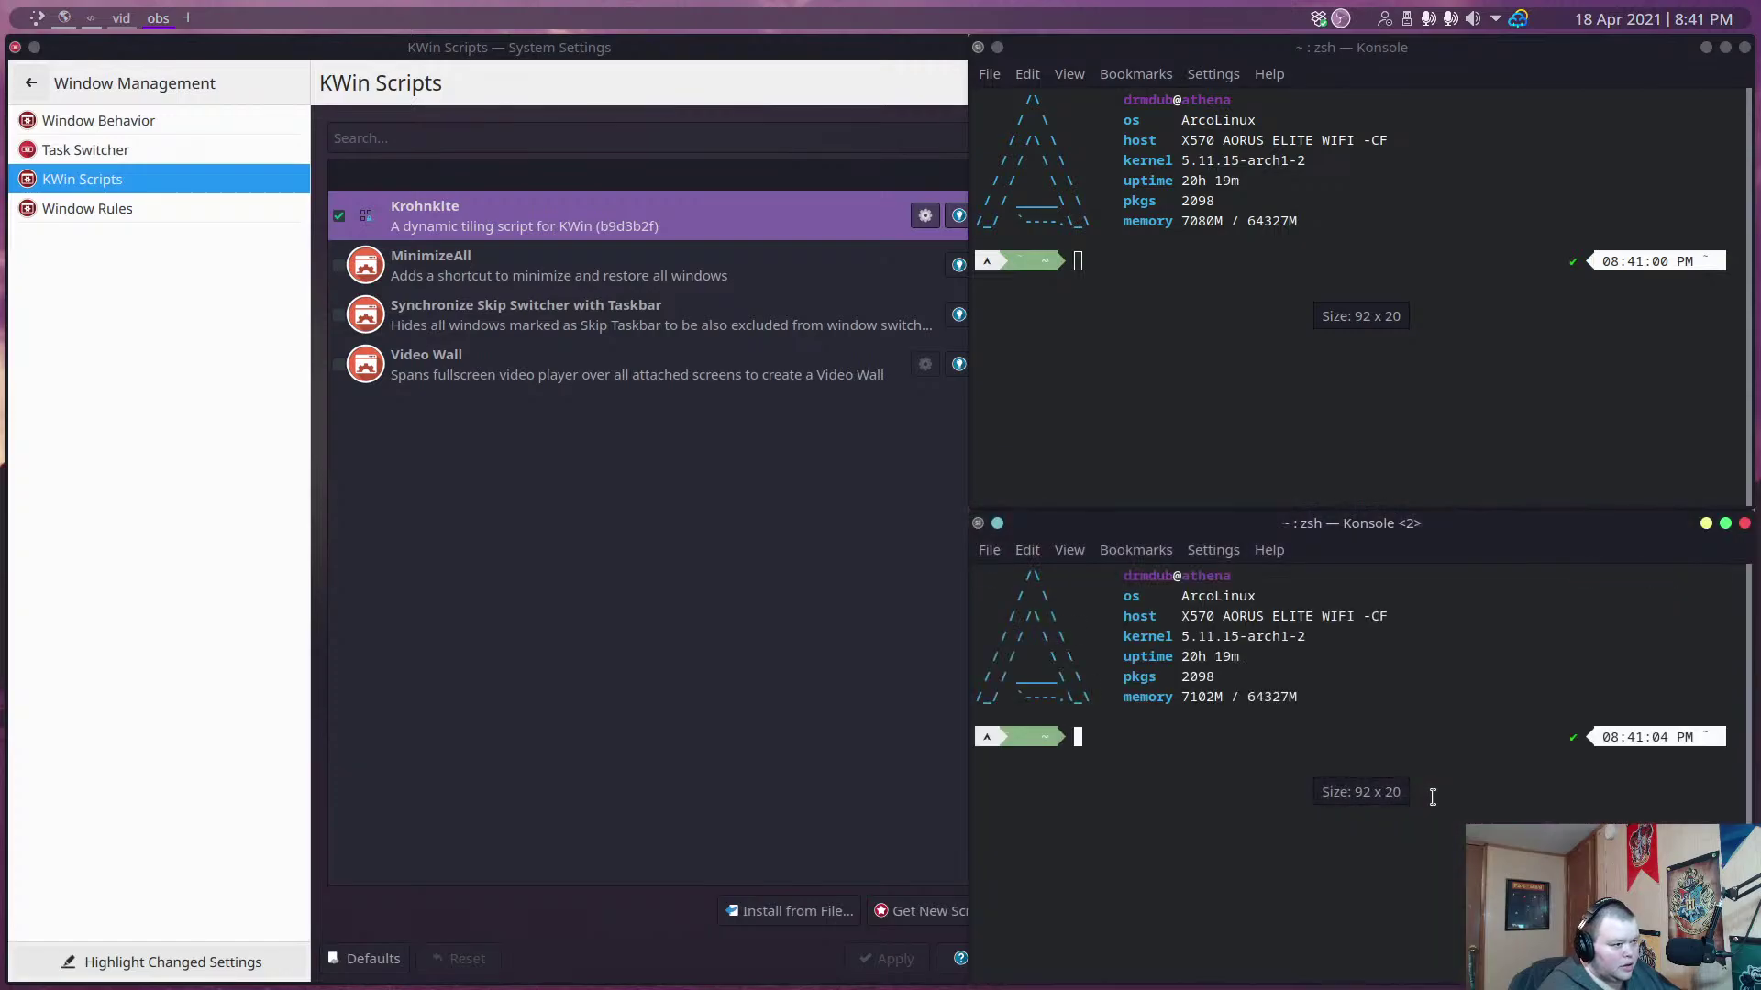
key(ctrl+alt+t)
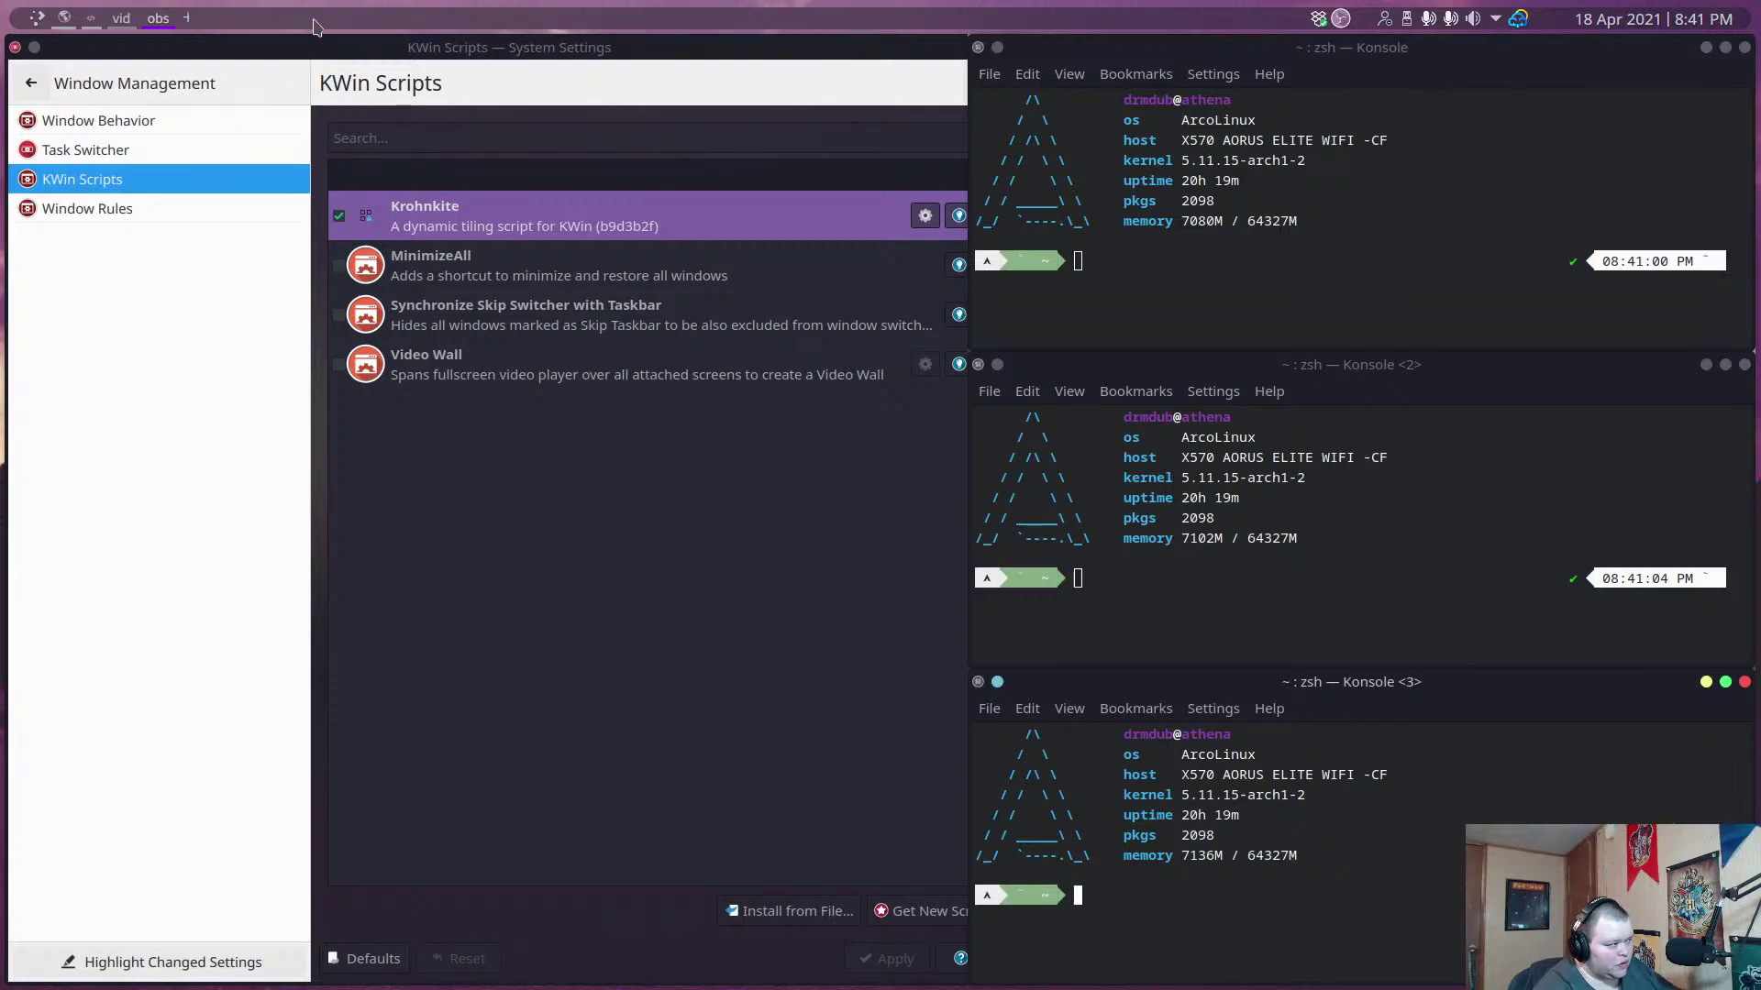
key(super+3)
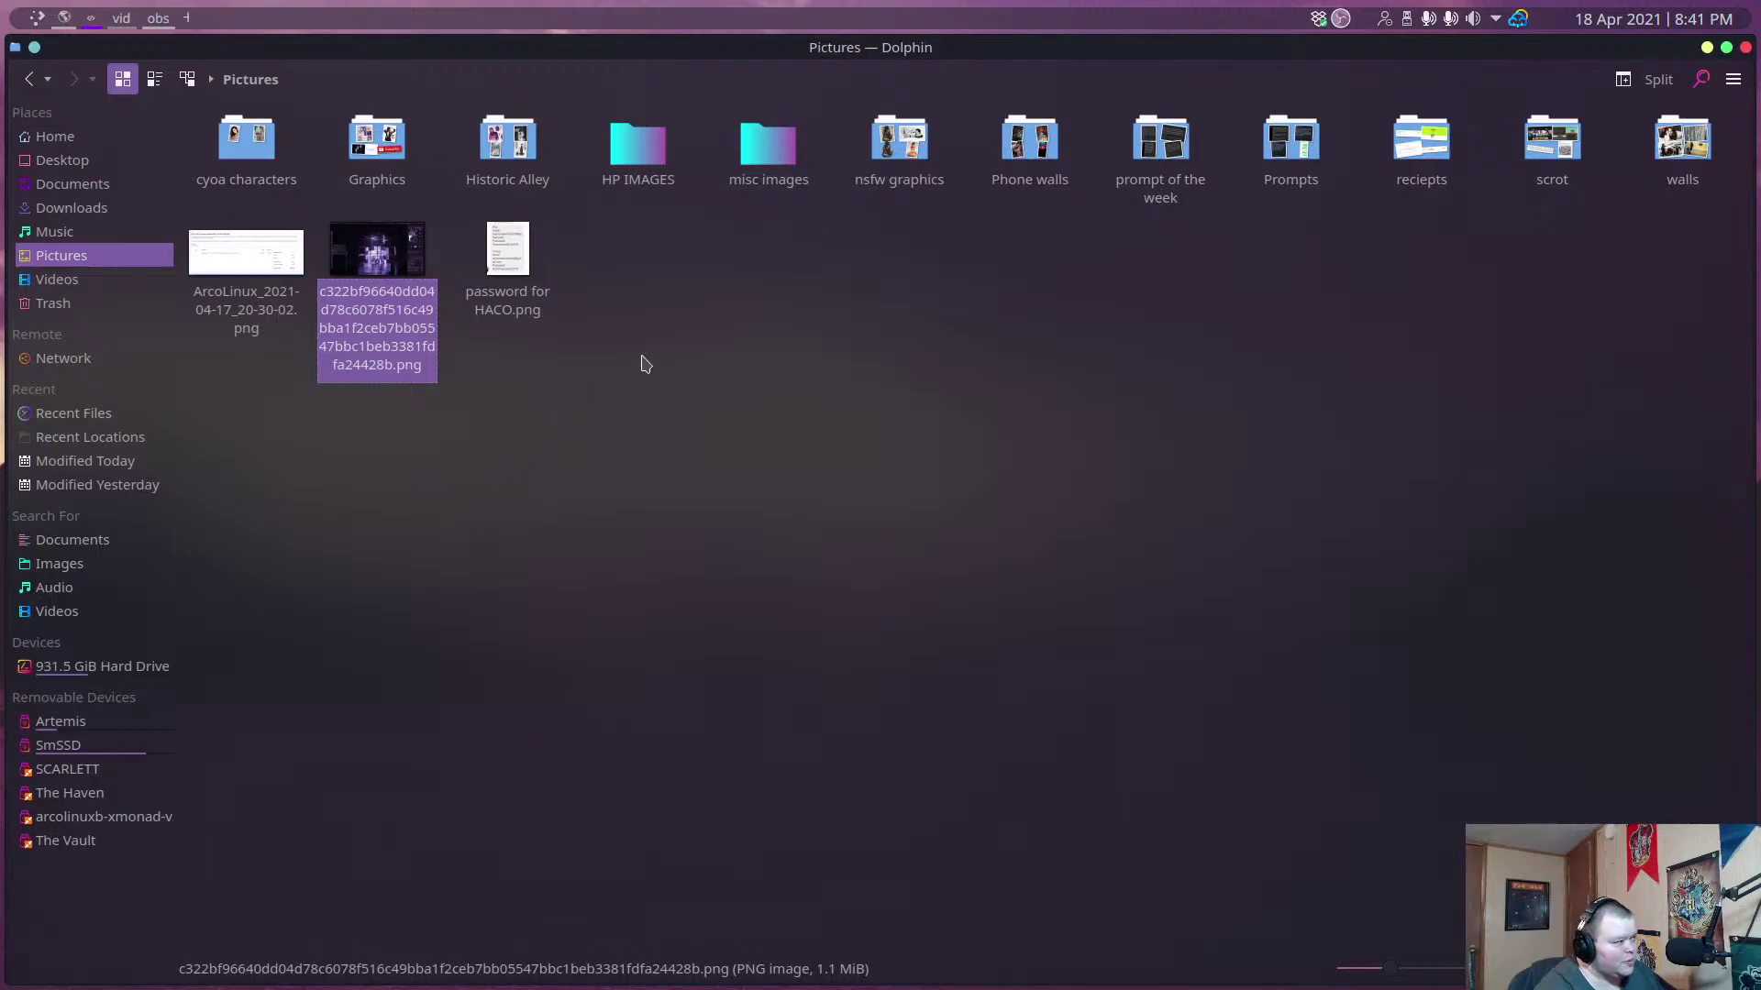
right_click(68, 19)
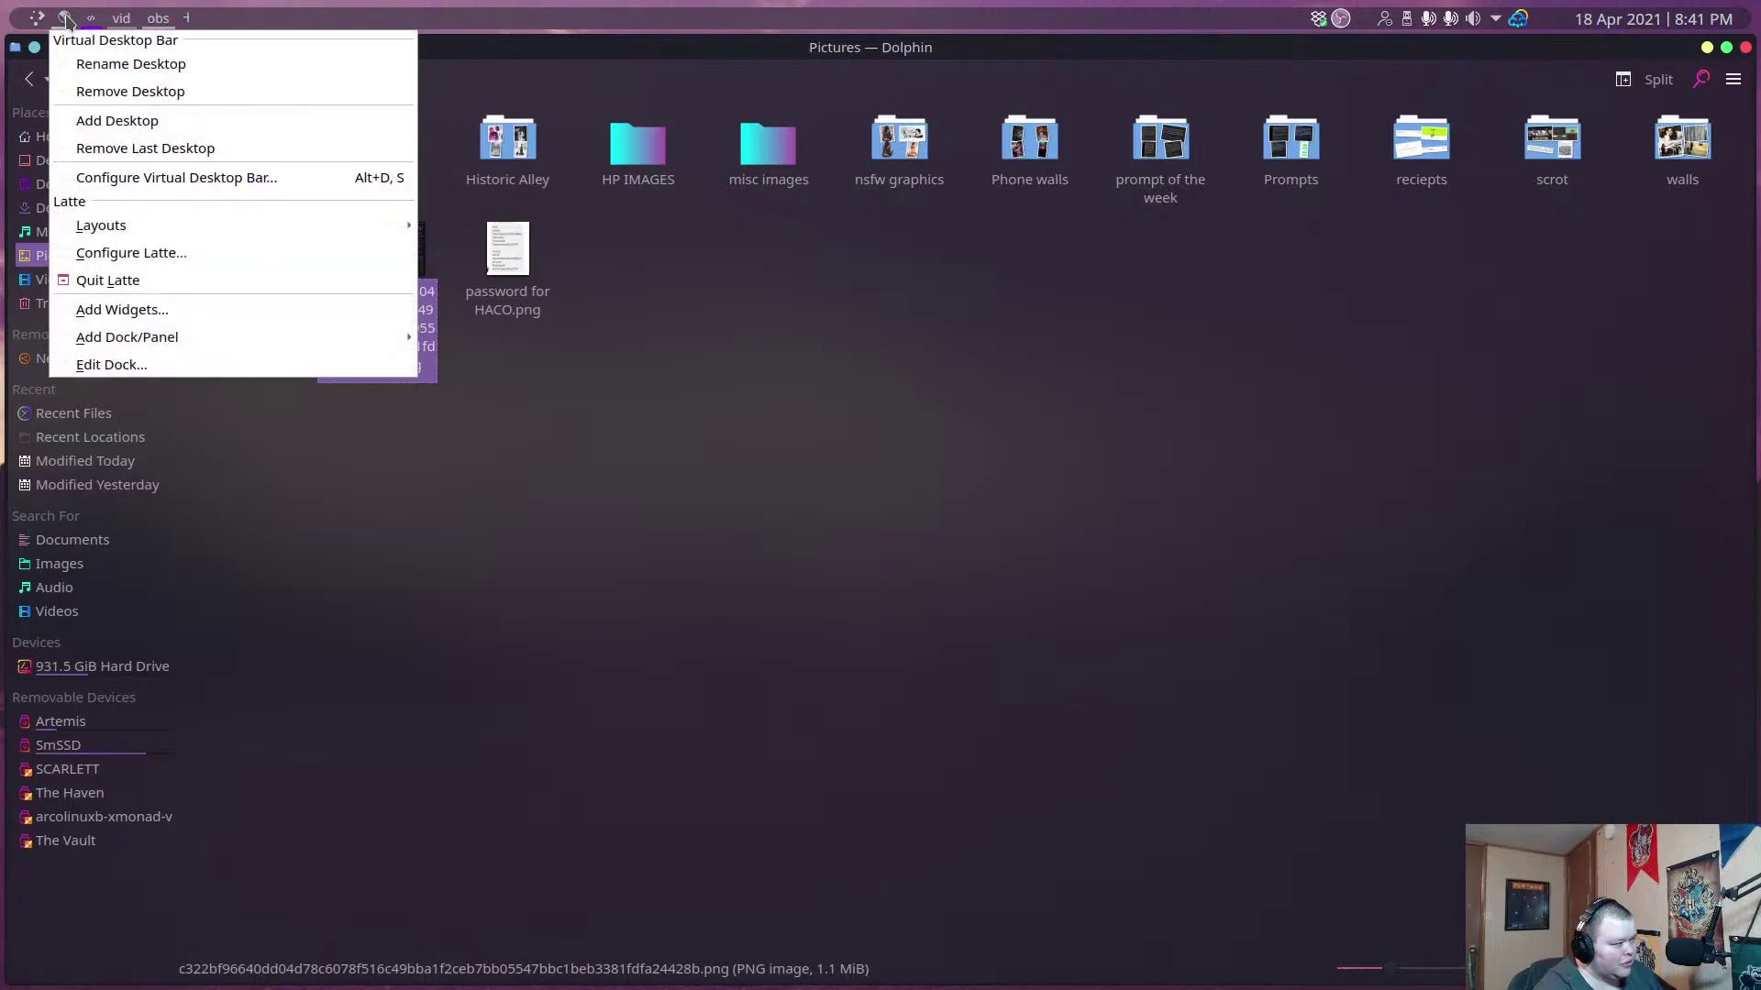
click(88, 63)
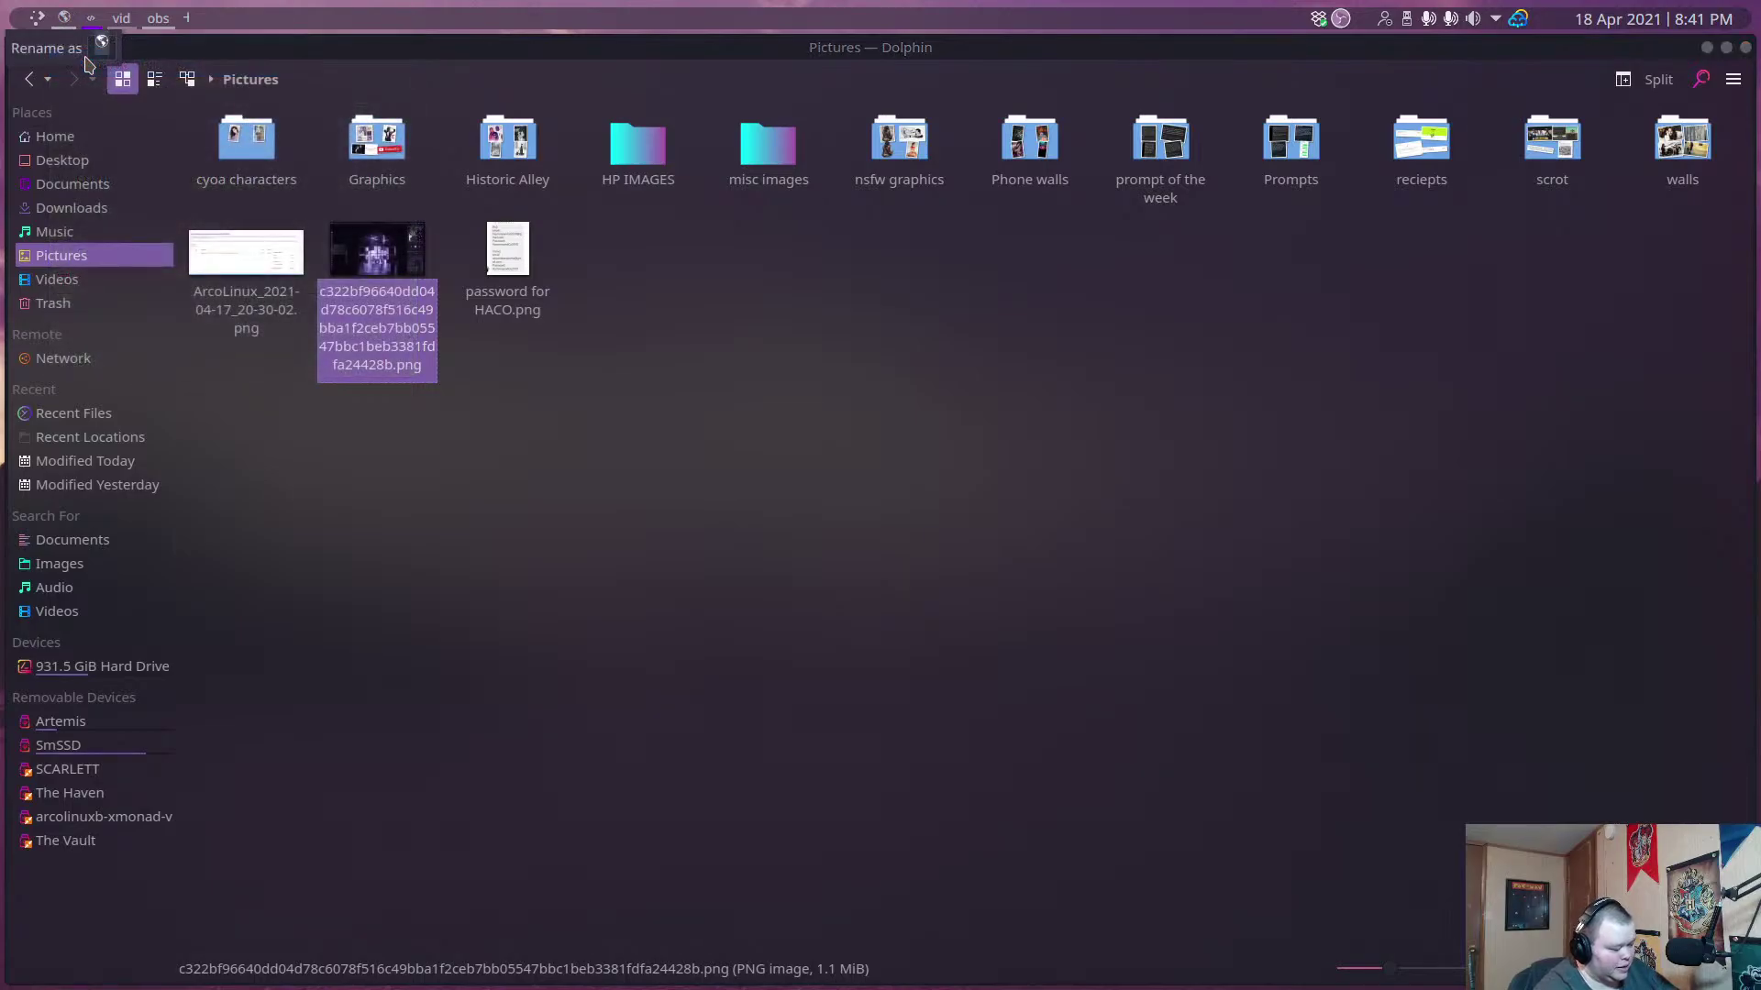
text(www)
key(Return)
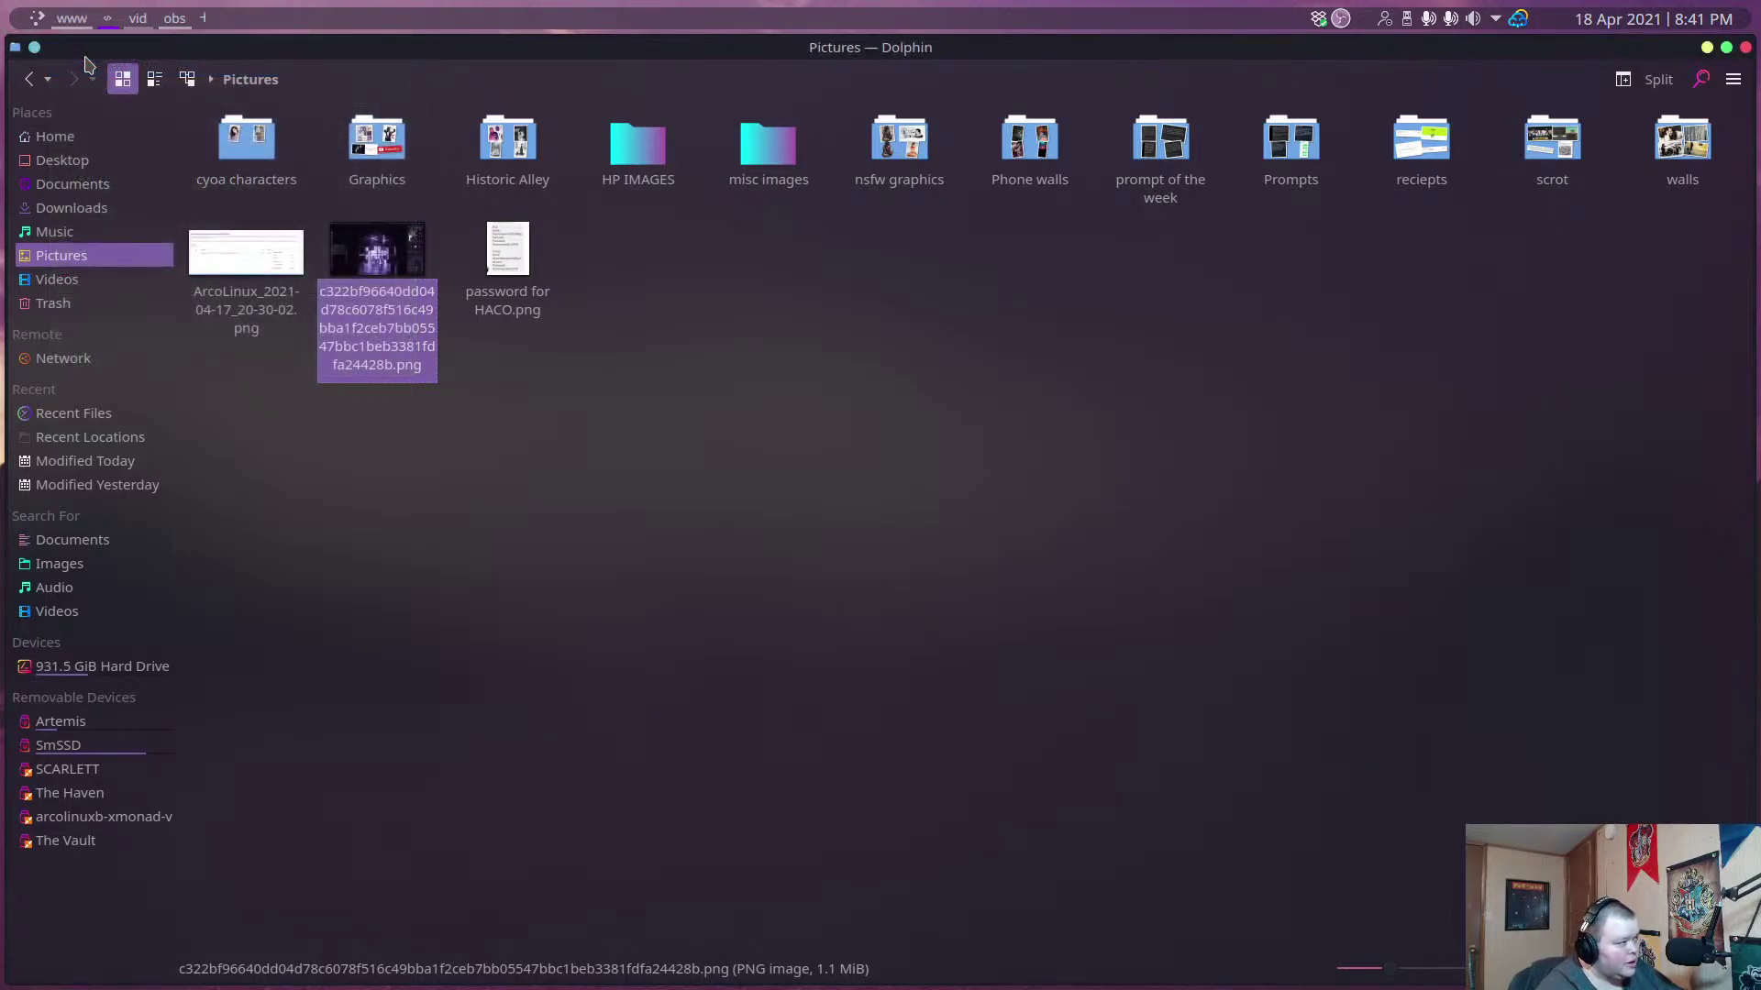
Rename the second virtual desktop, labelled with the code glyph, as term.
right_click(107, 23)
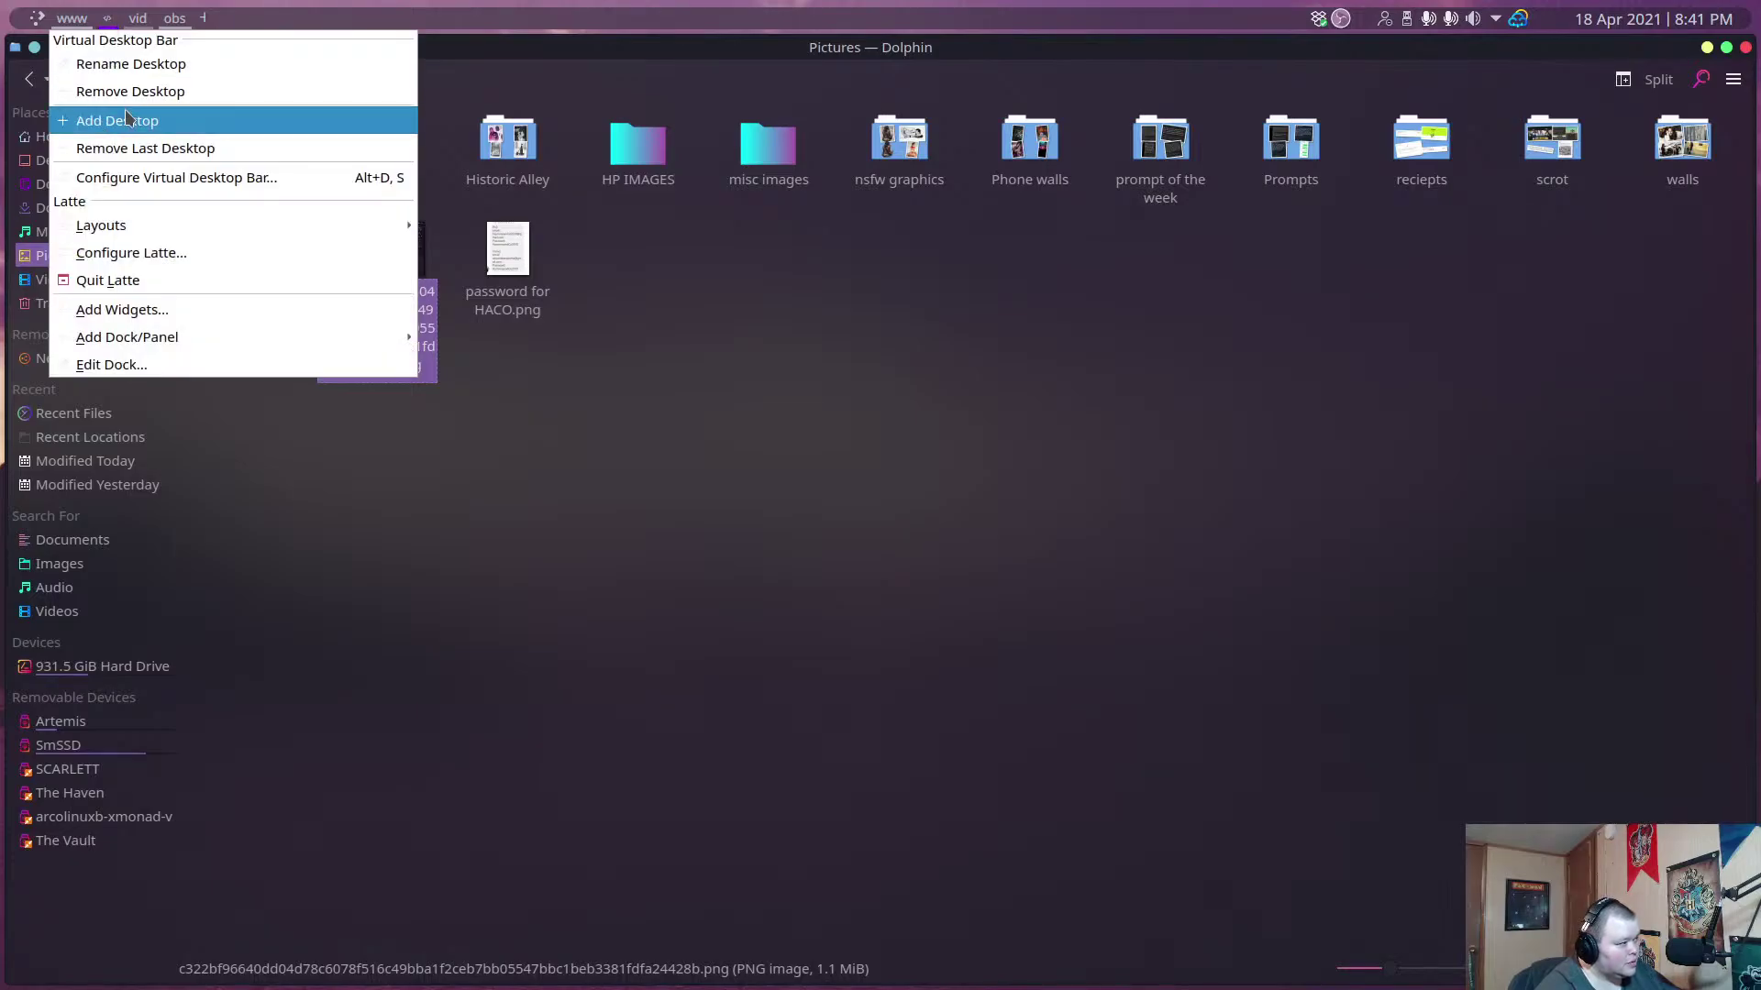
click(129, 64)
text(t)
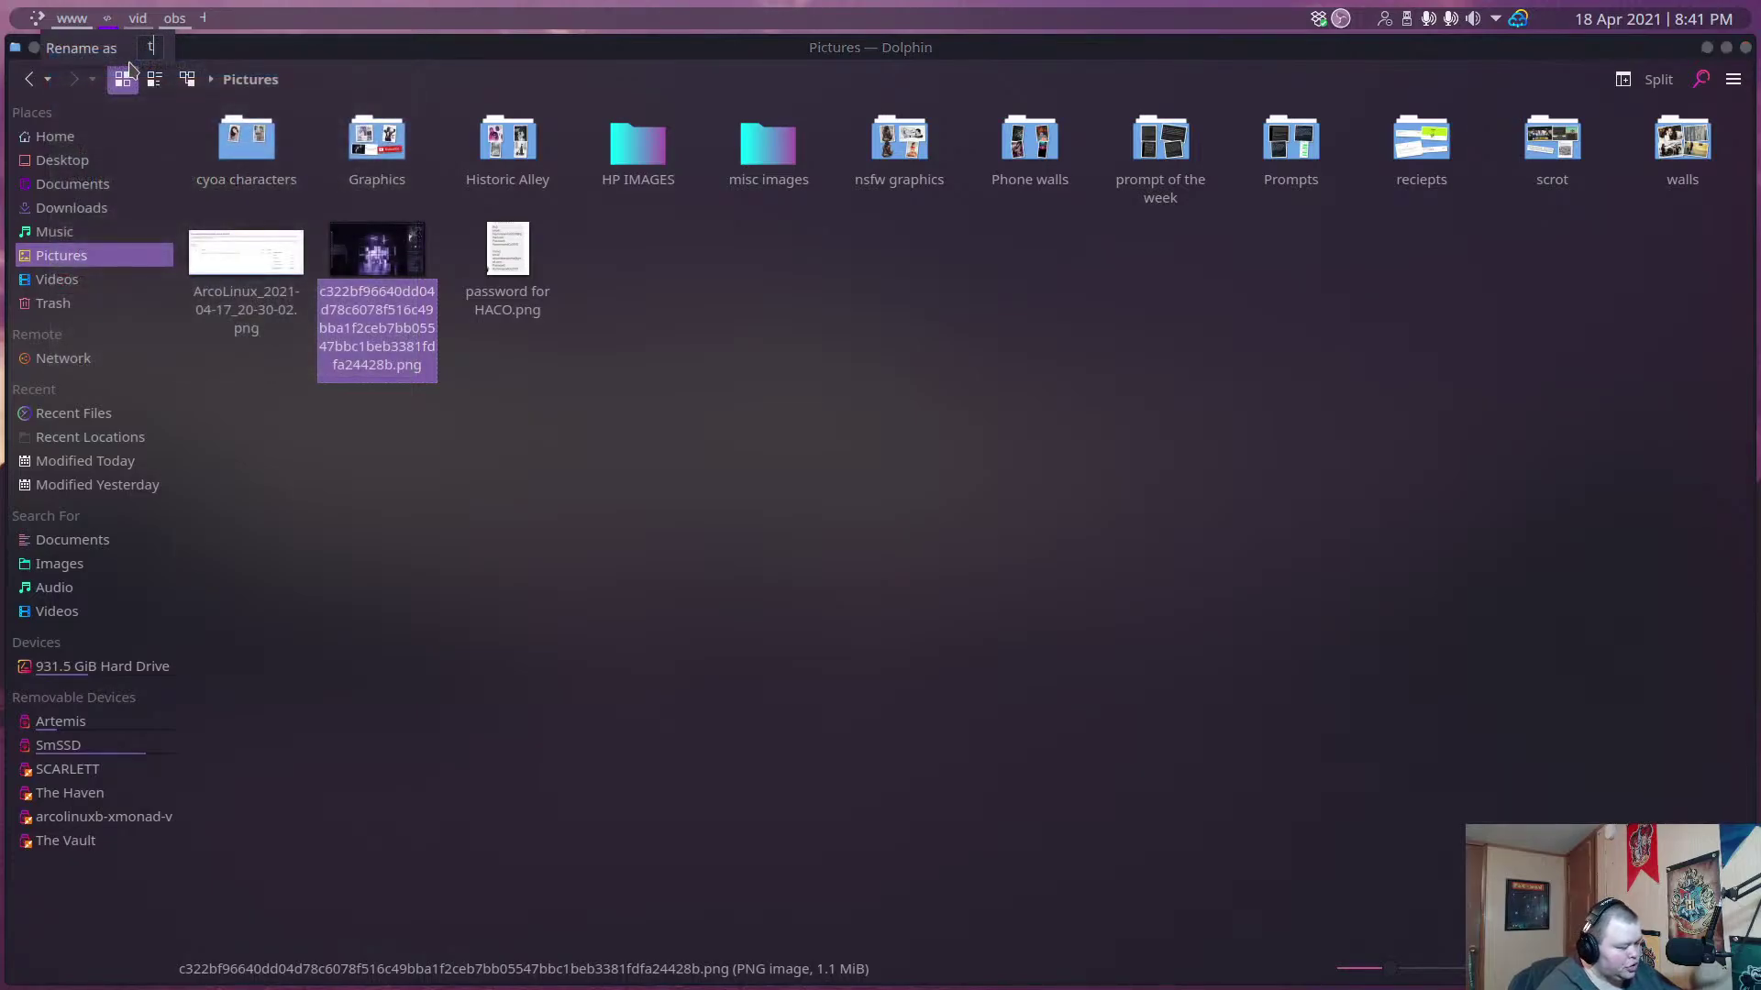
text(erm)
key(Return)
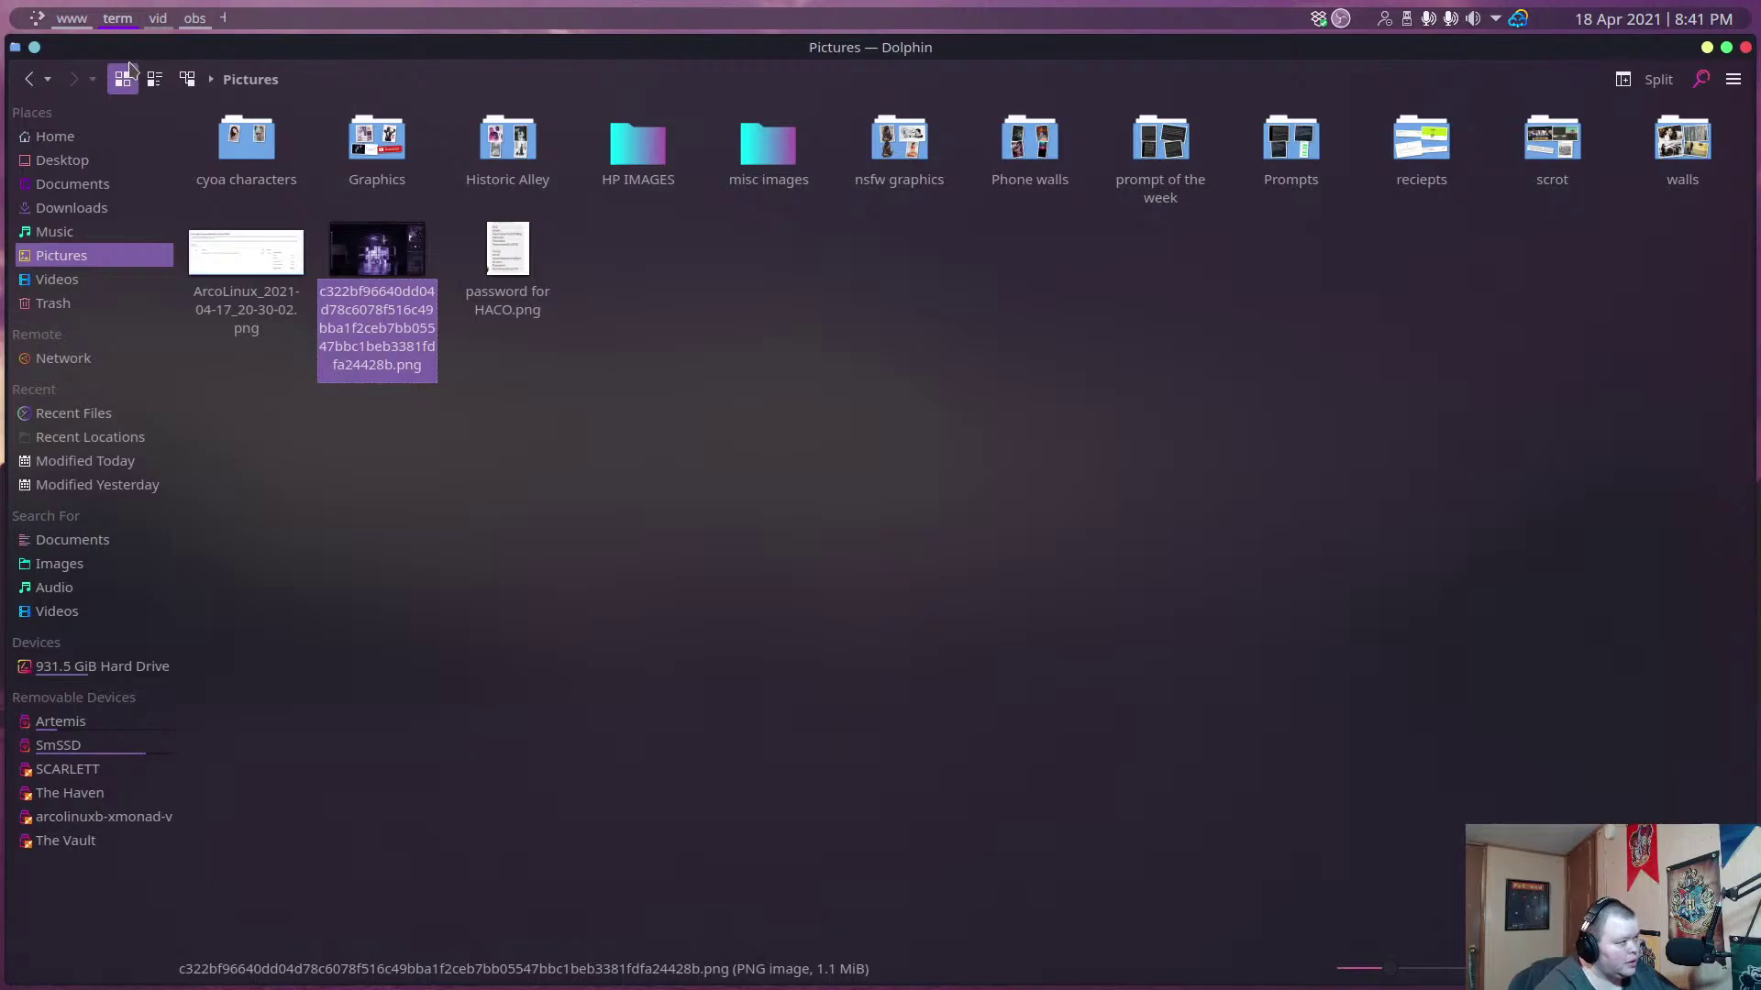
Edit the top Latte dock and move its second justify splitter to the far end, behind the system tray and clock.
right_click(277, 20)
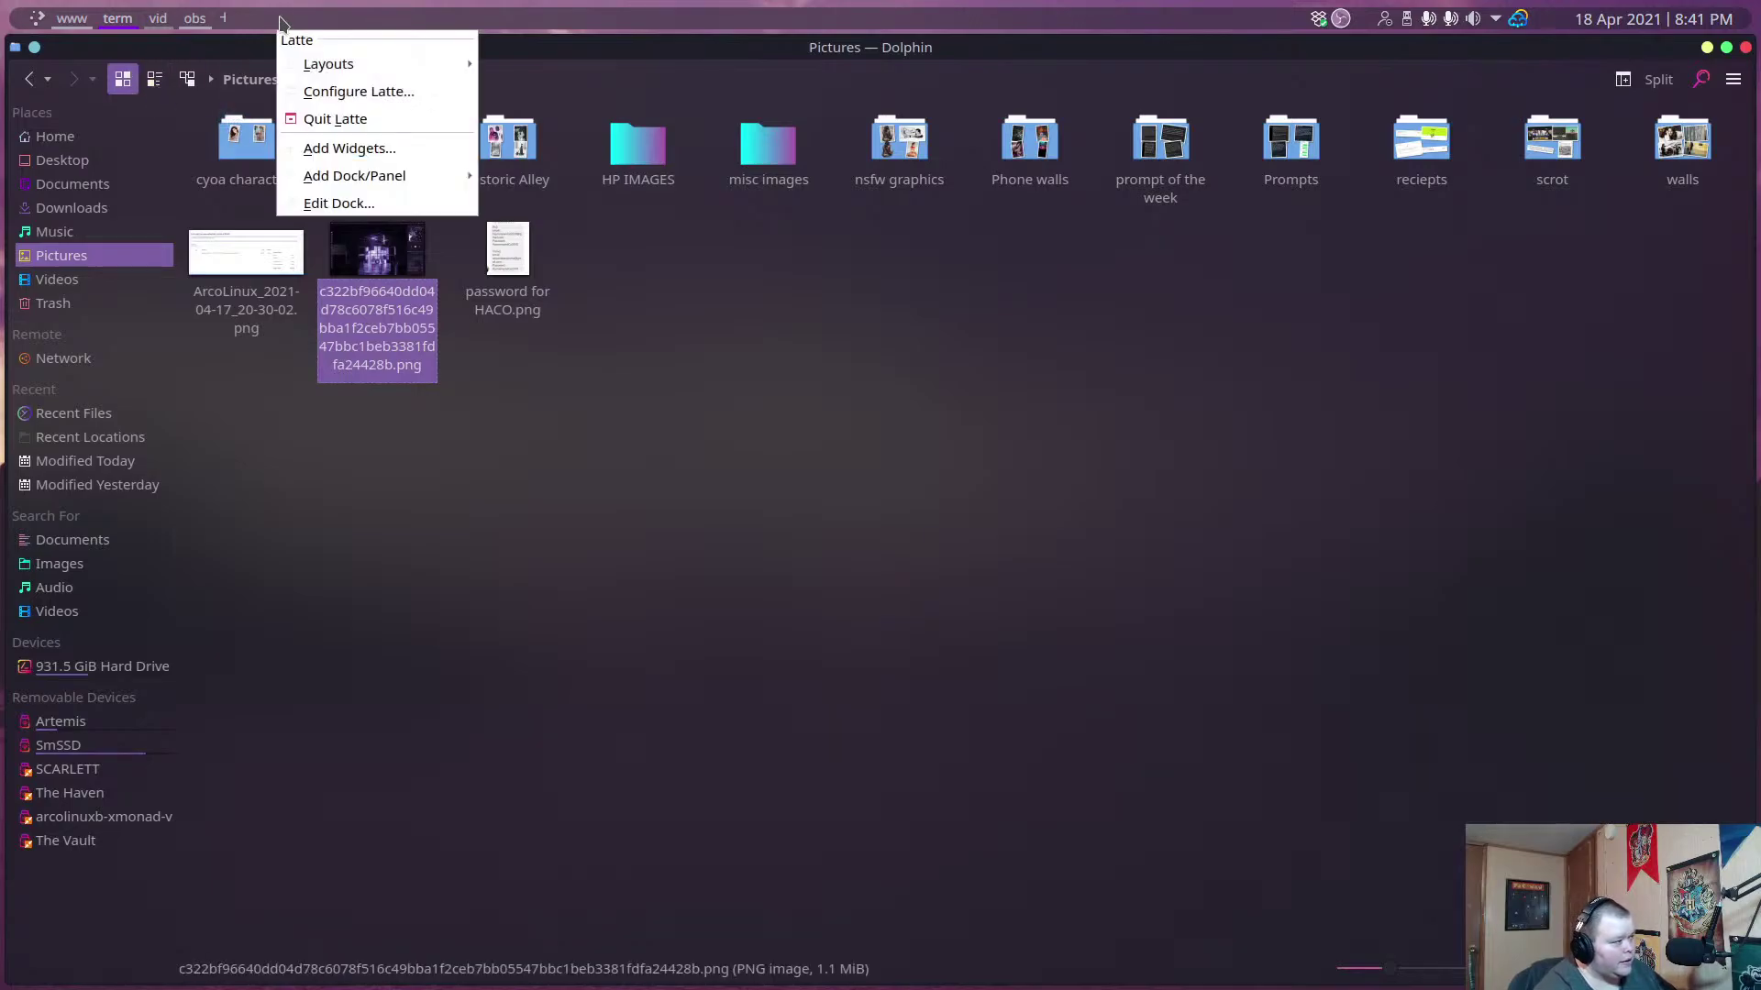
click(339, 202)
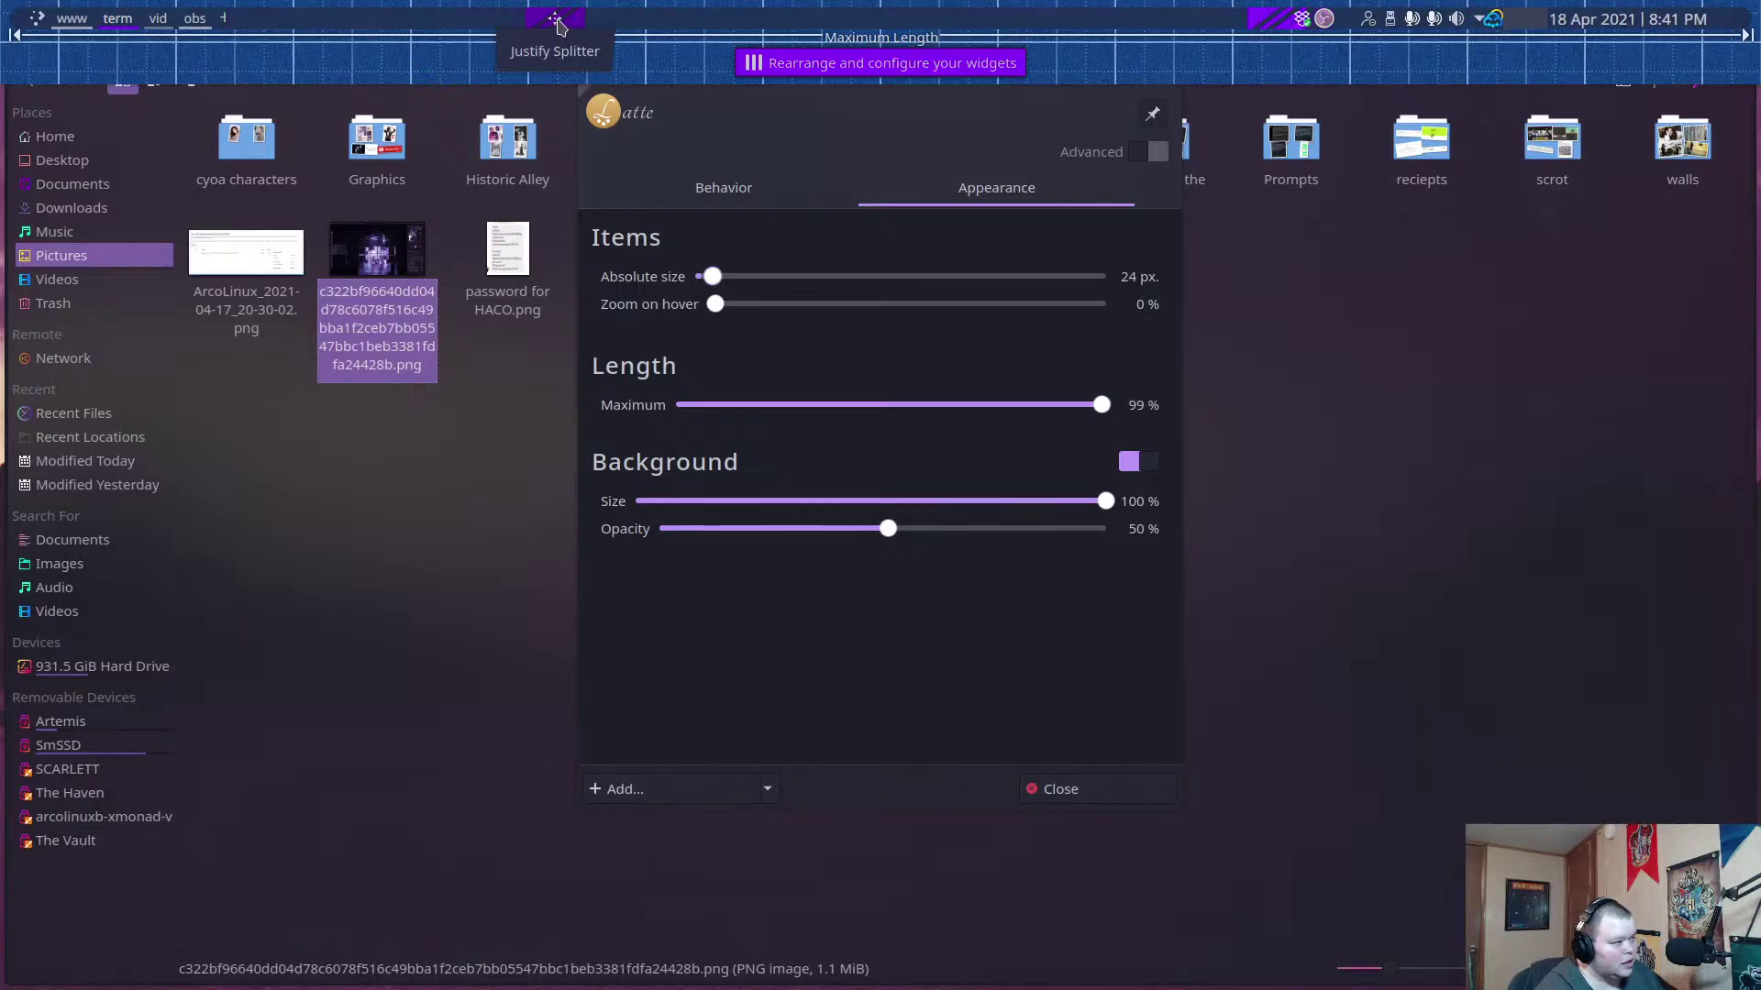
right_click(562, 26)
click(541, 20)
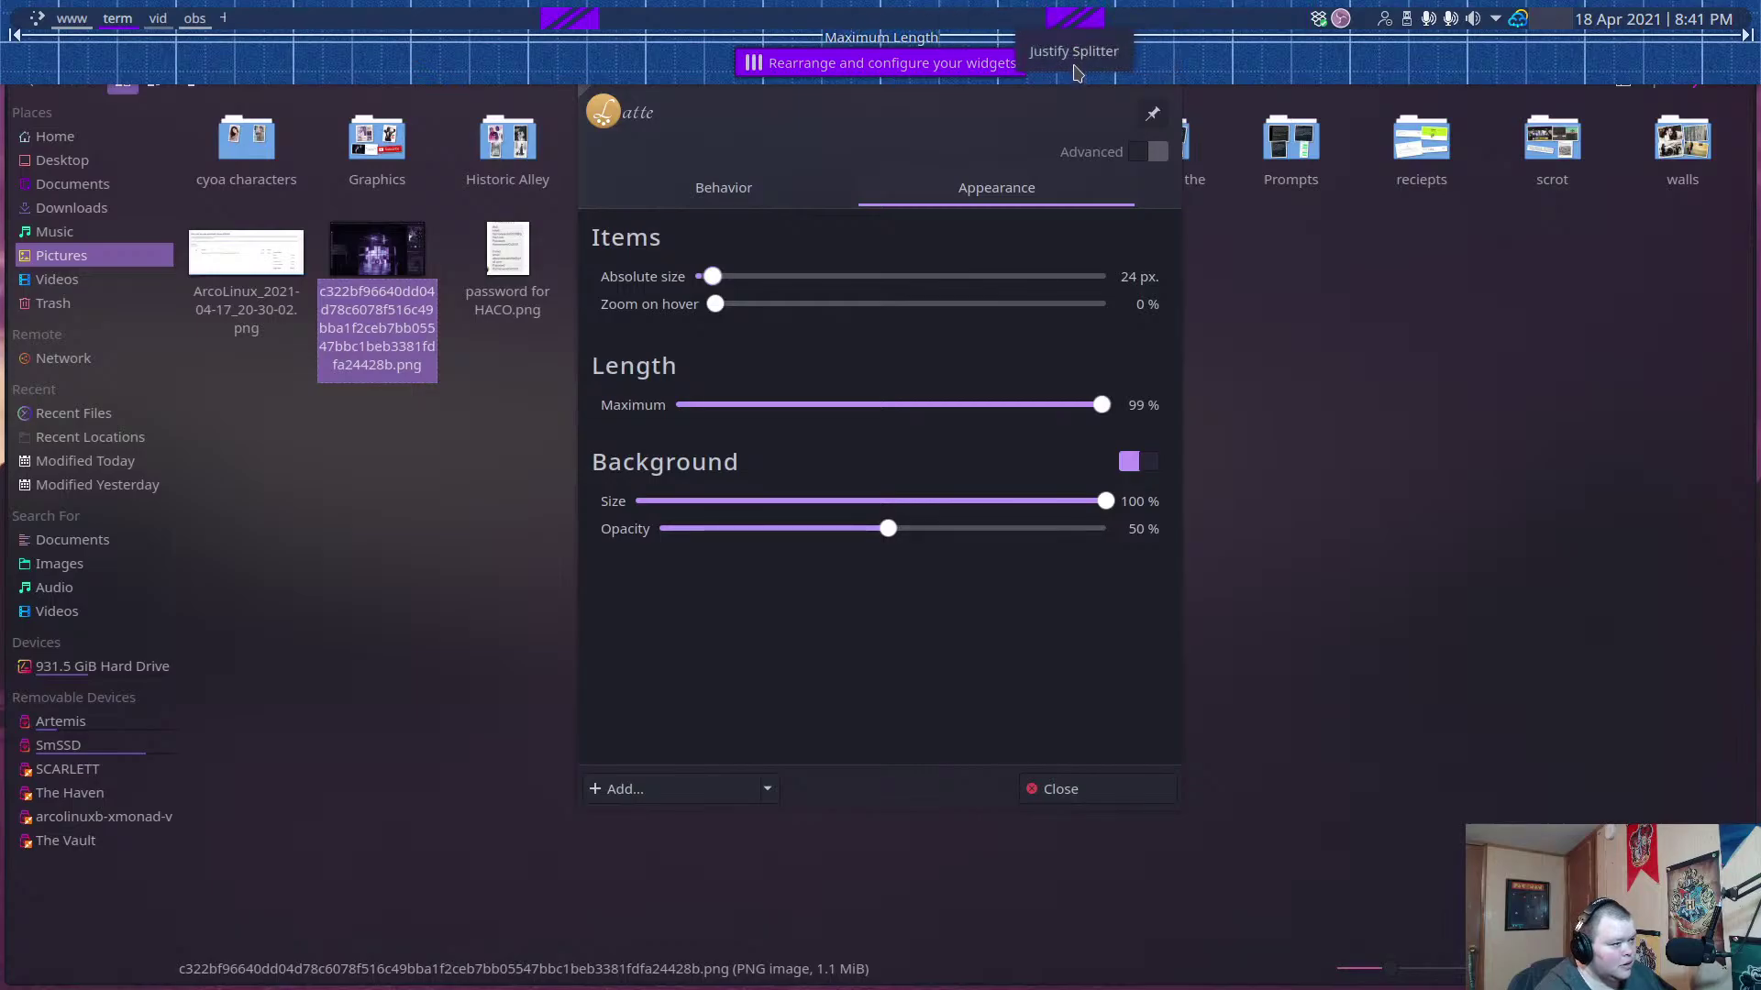
drag(858, 20, 1215, 32)
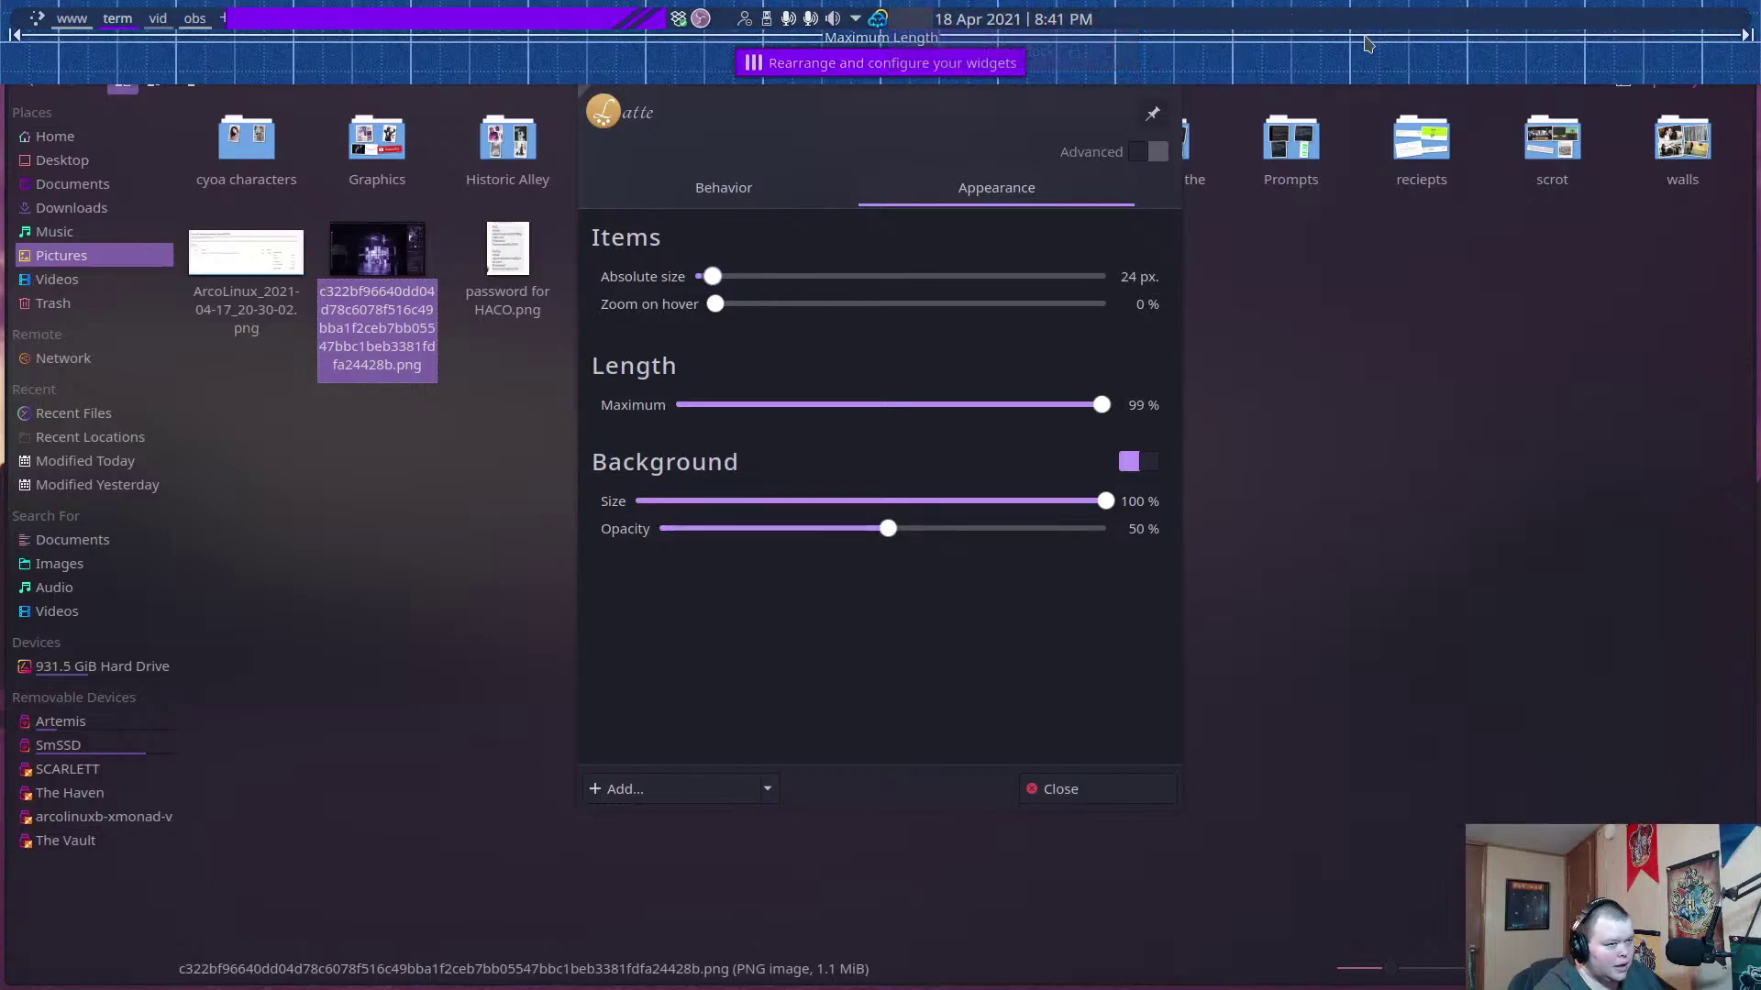
Finish editing the top dock and close the Dolphin window showing the Pictures folder.
mouse_move(882, 29)
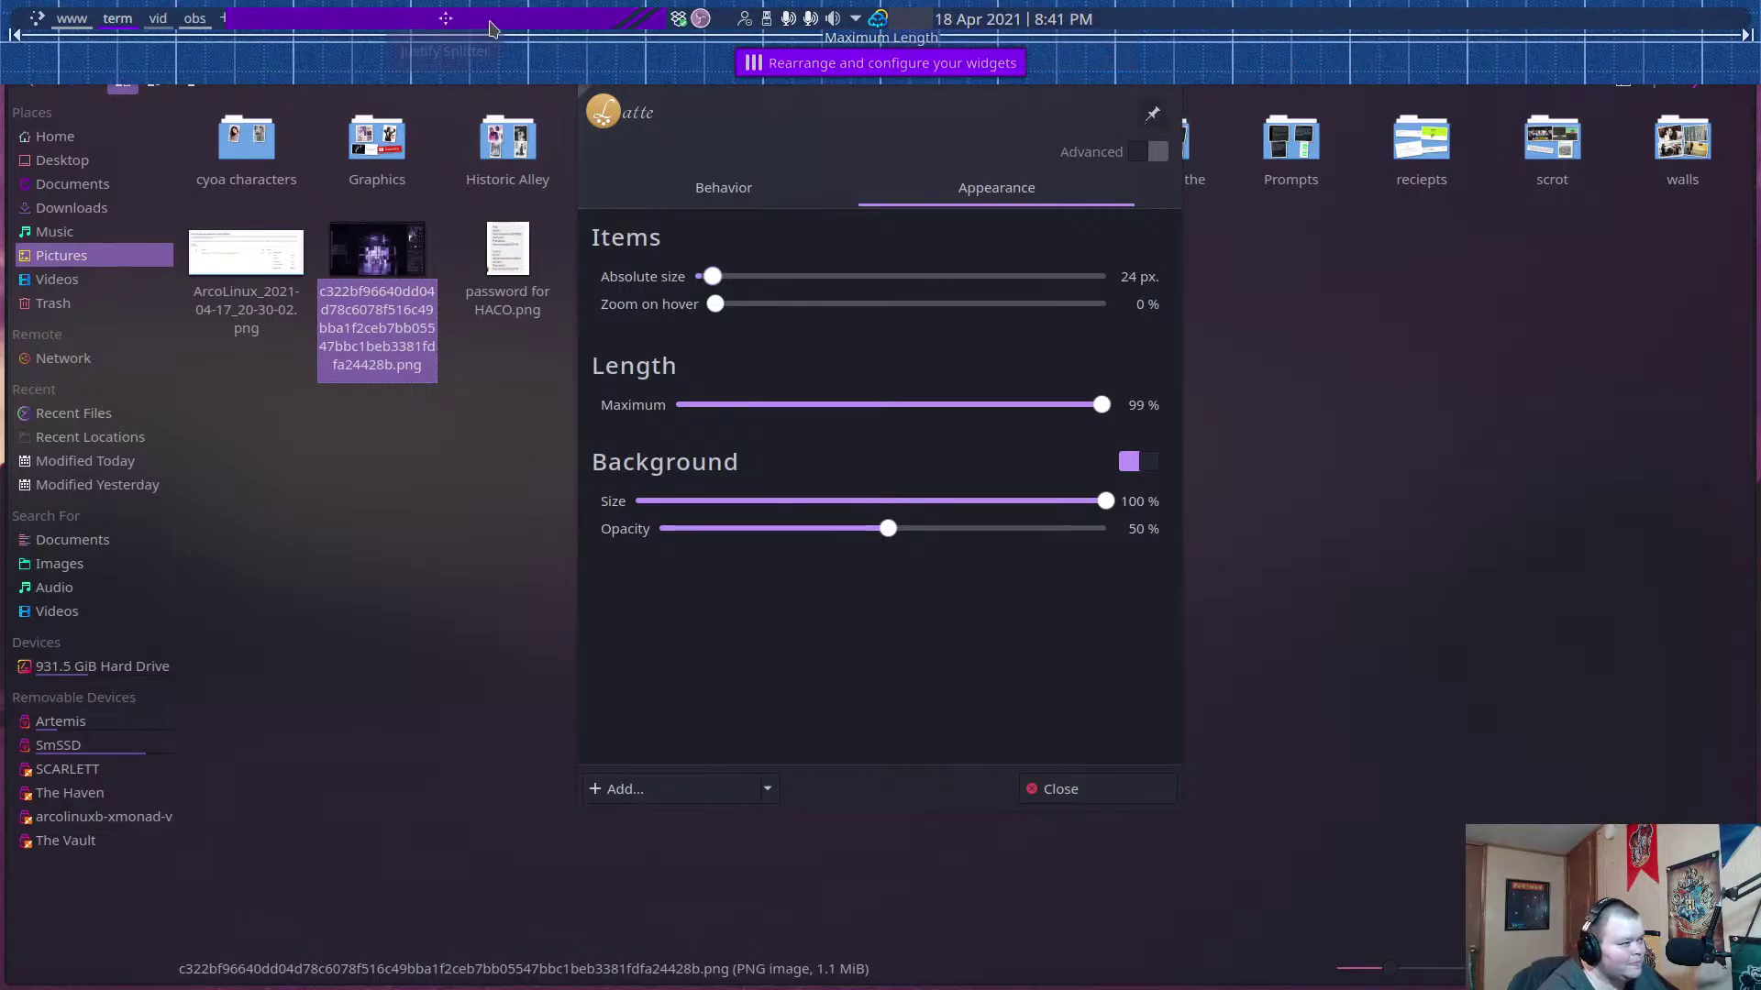
right_click(441, 21)
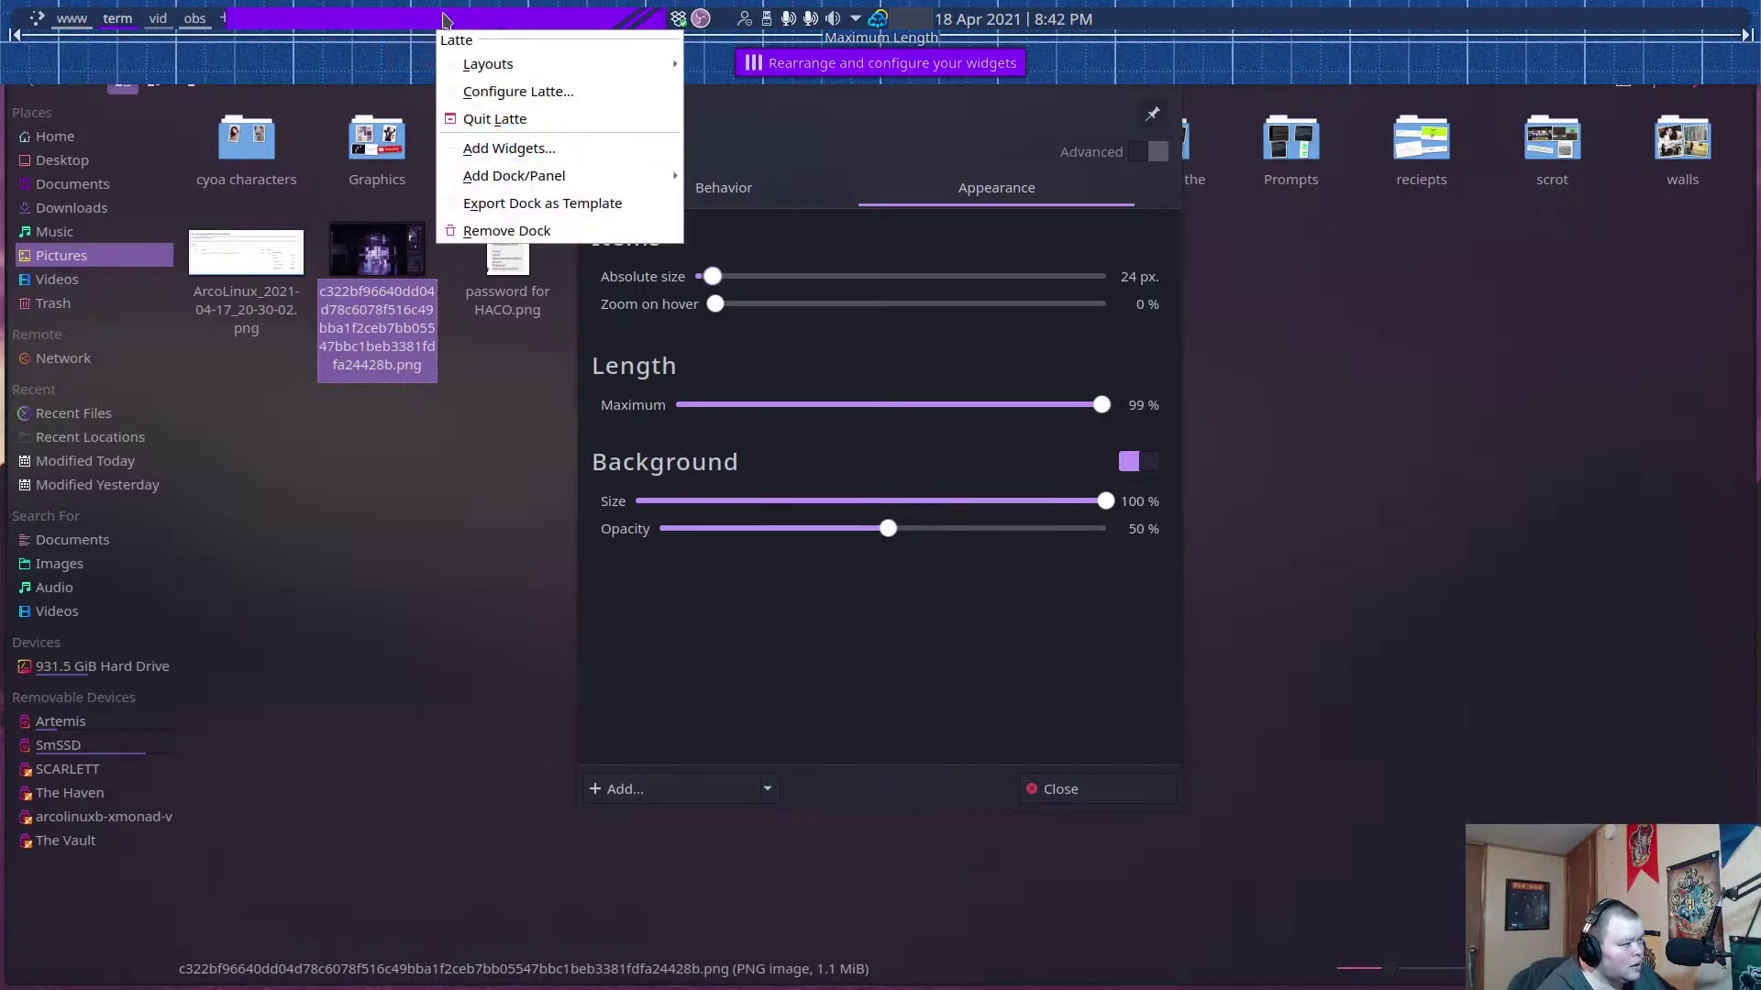
click(388, 14)
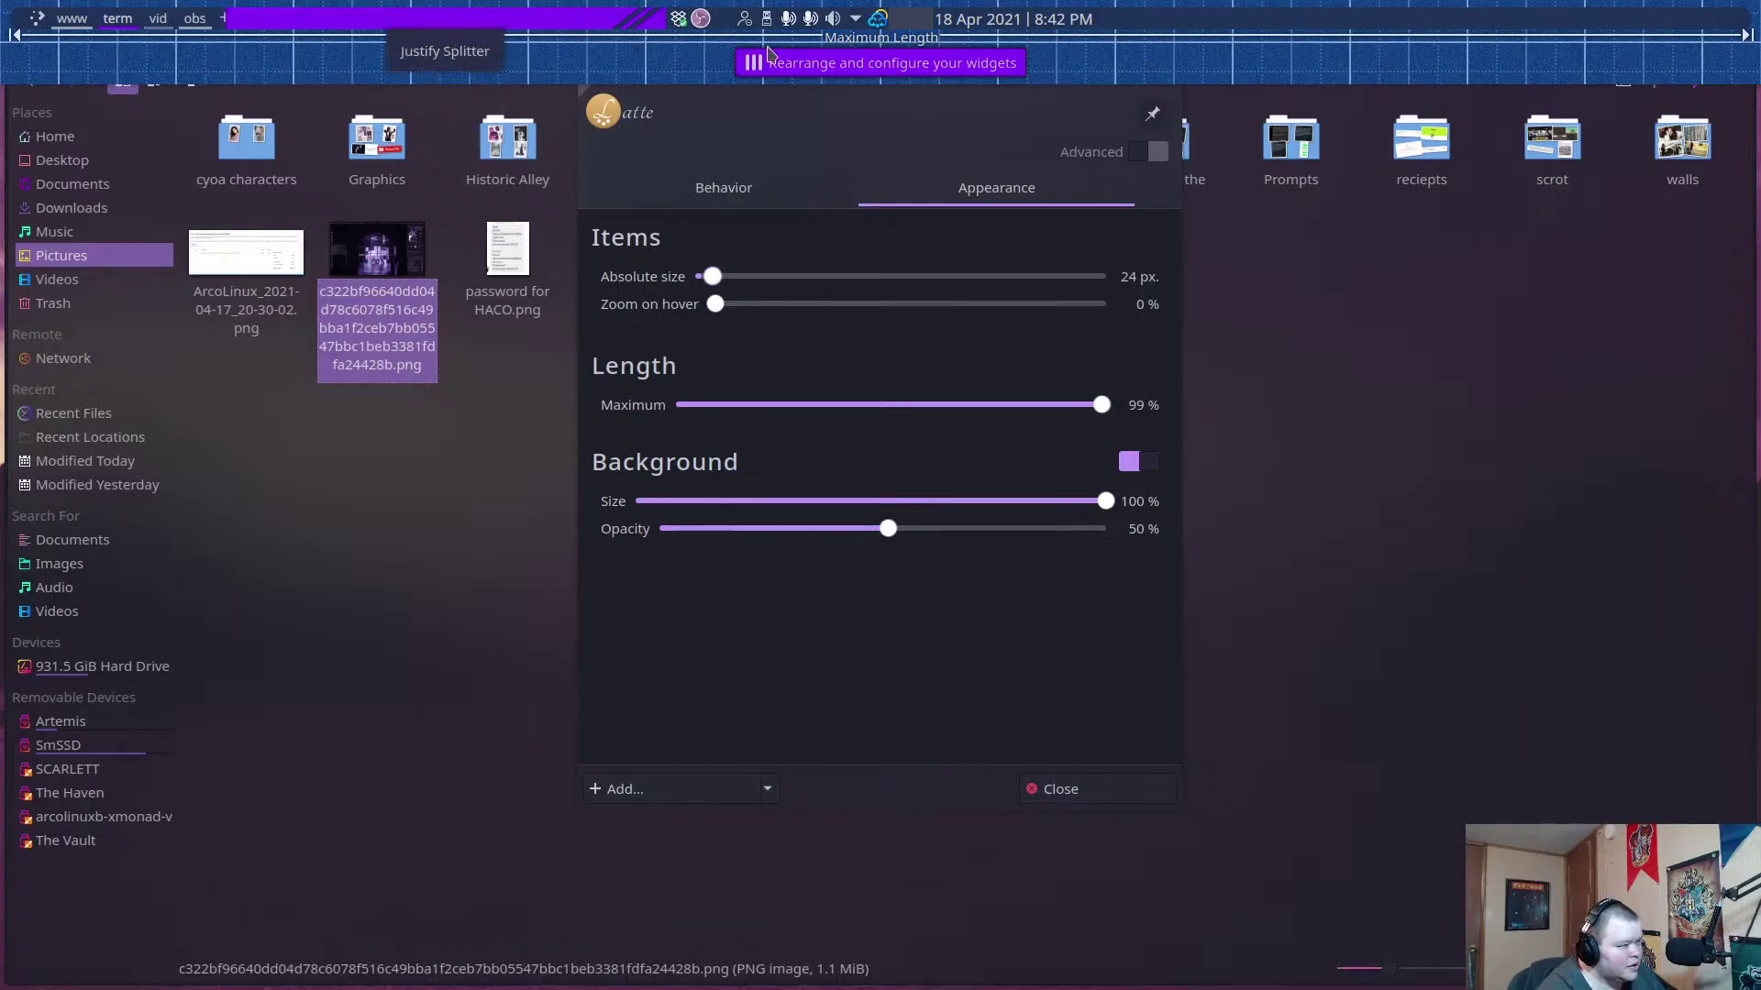
click(1486, 252)
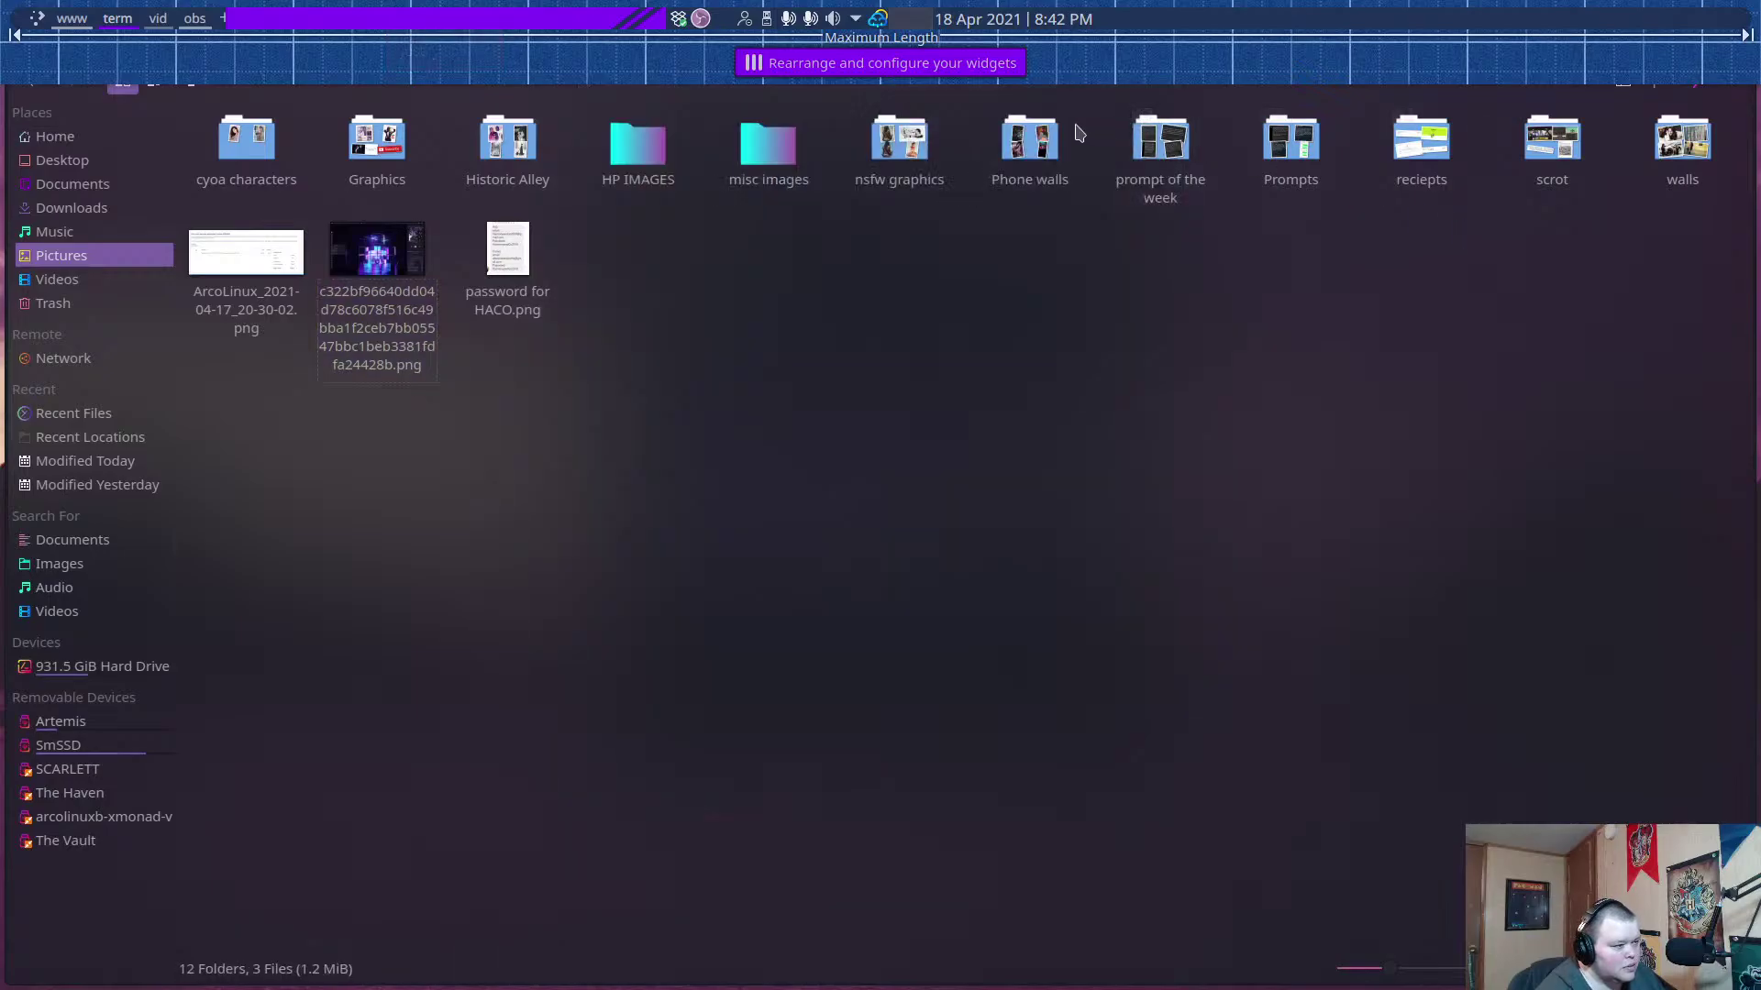
mouse_move(1017, 81)
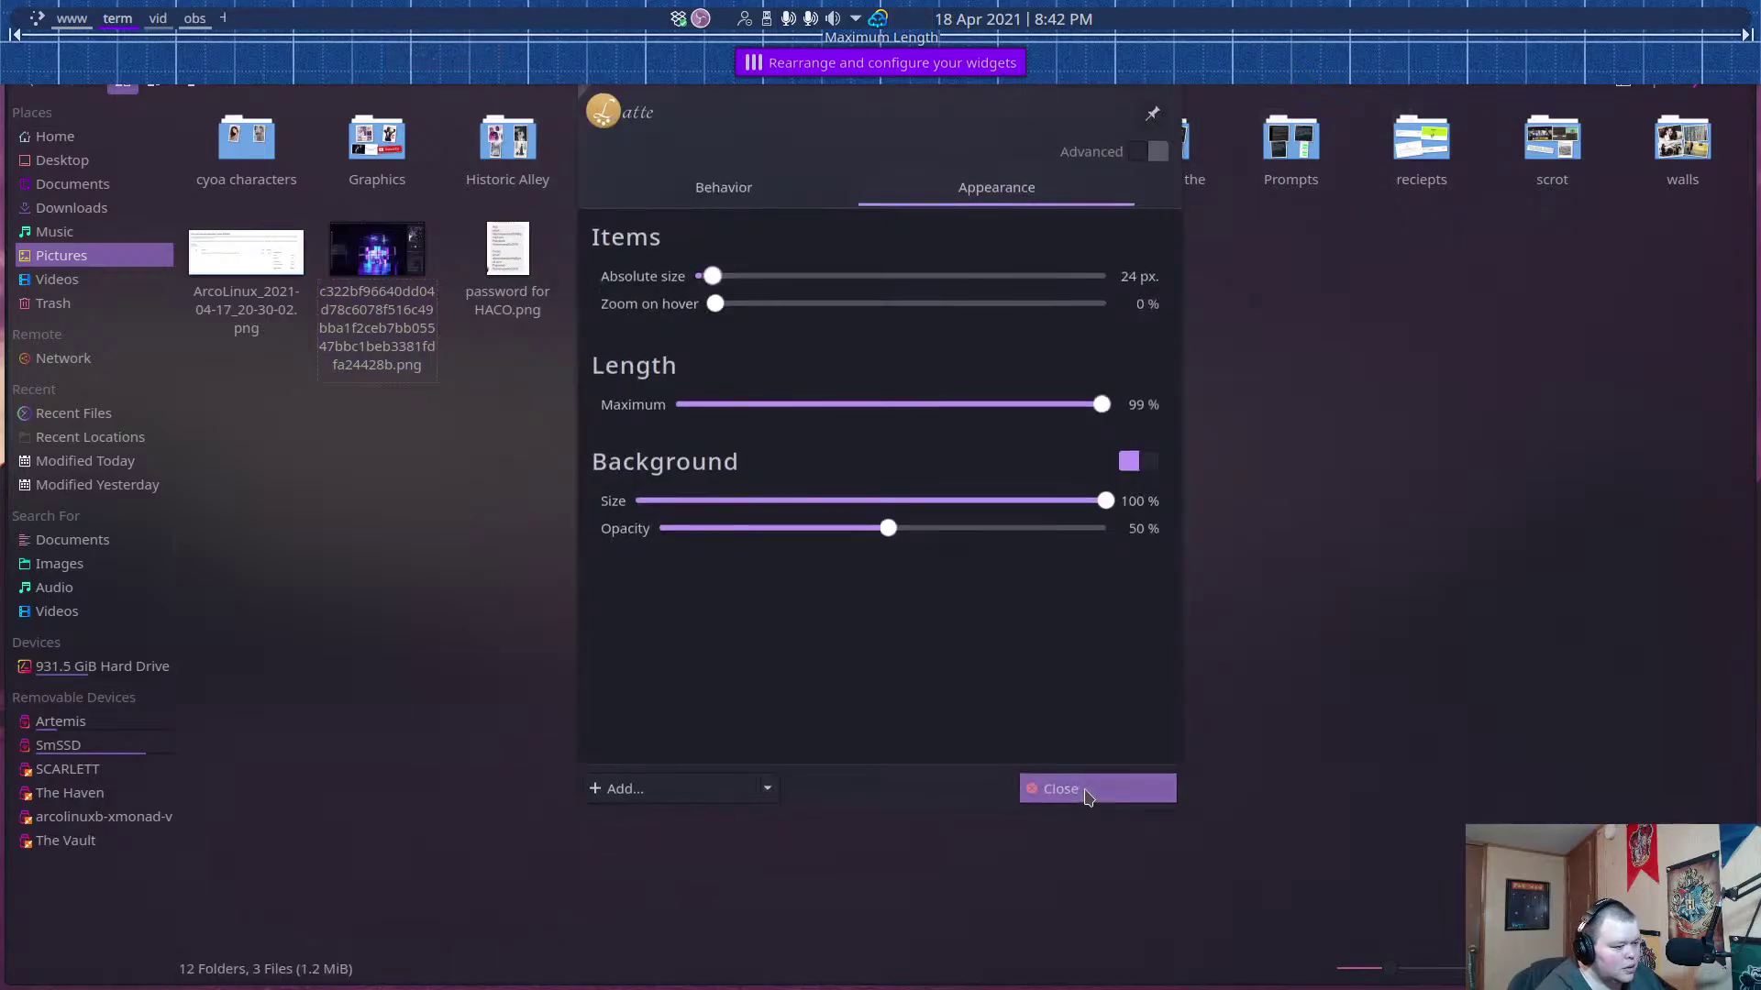
click(1082, 790)
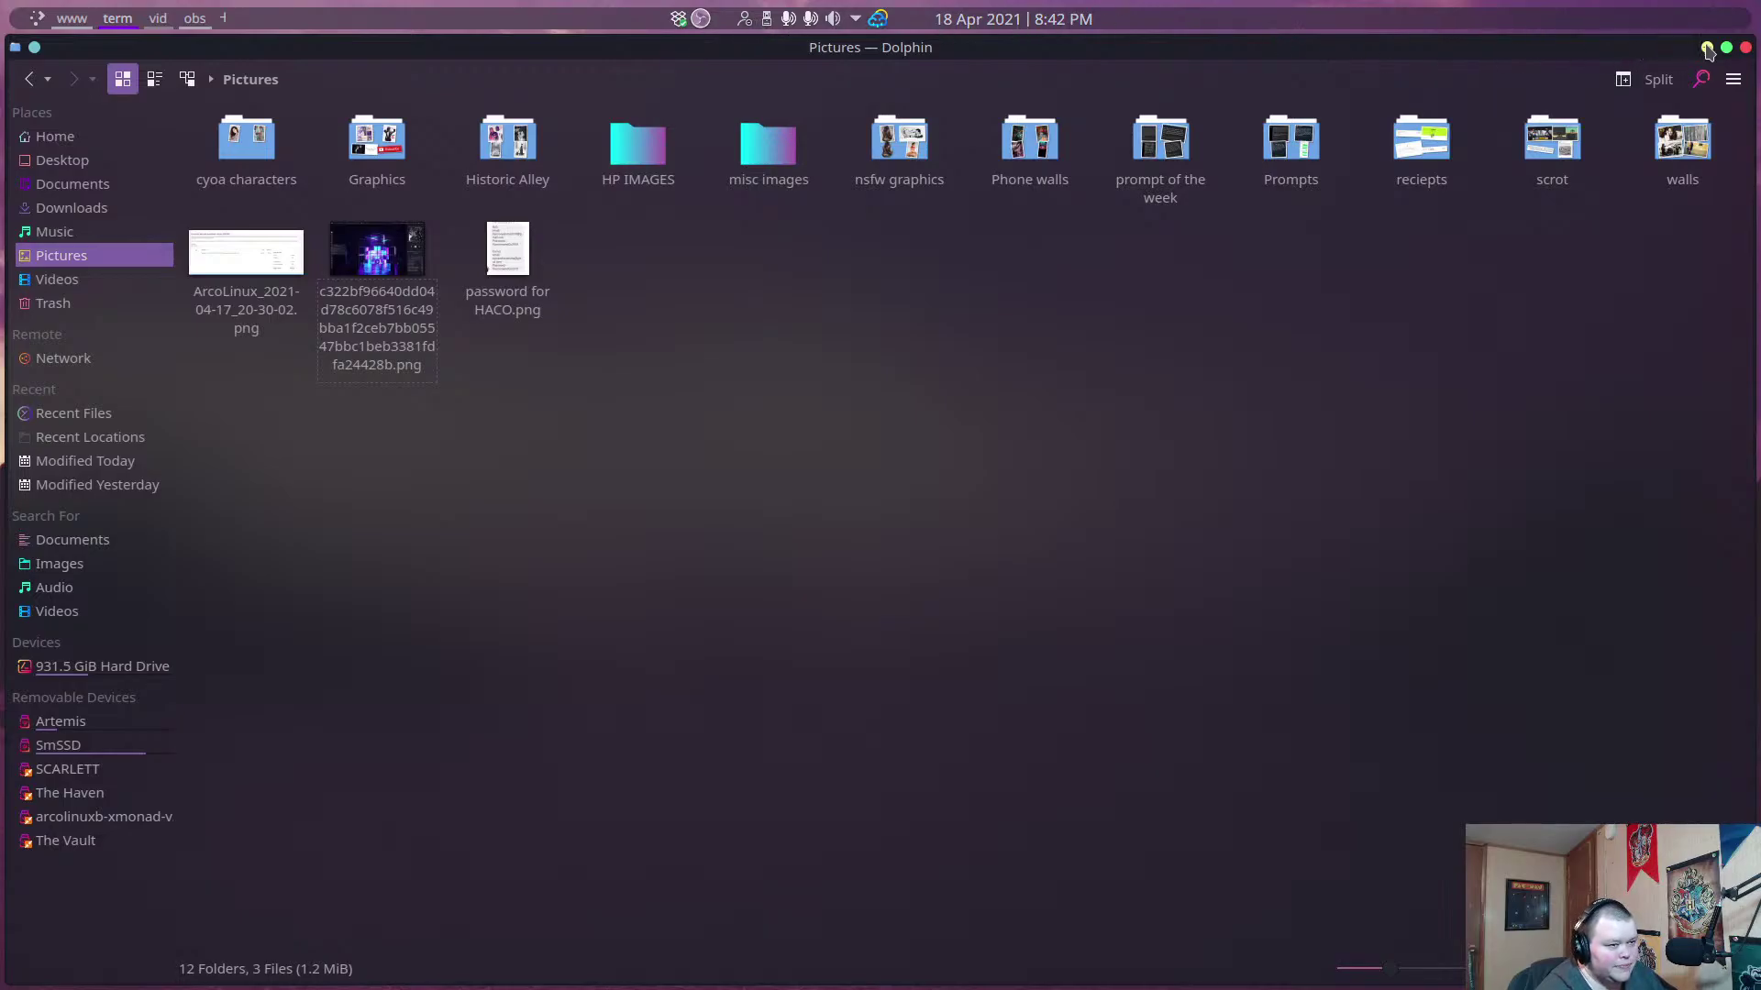
click(1746, 49)
Edit the top dock again, place the weather widget and clock ahead of the system tray icons, and close the dock editor.
right_click(1614, 20)
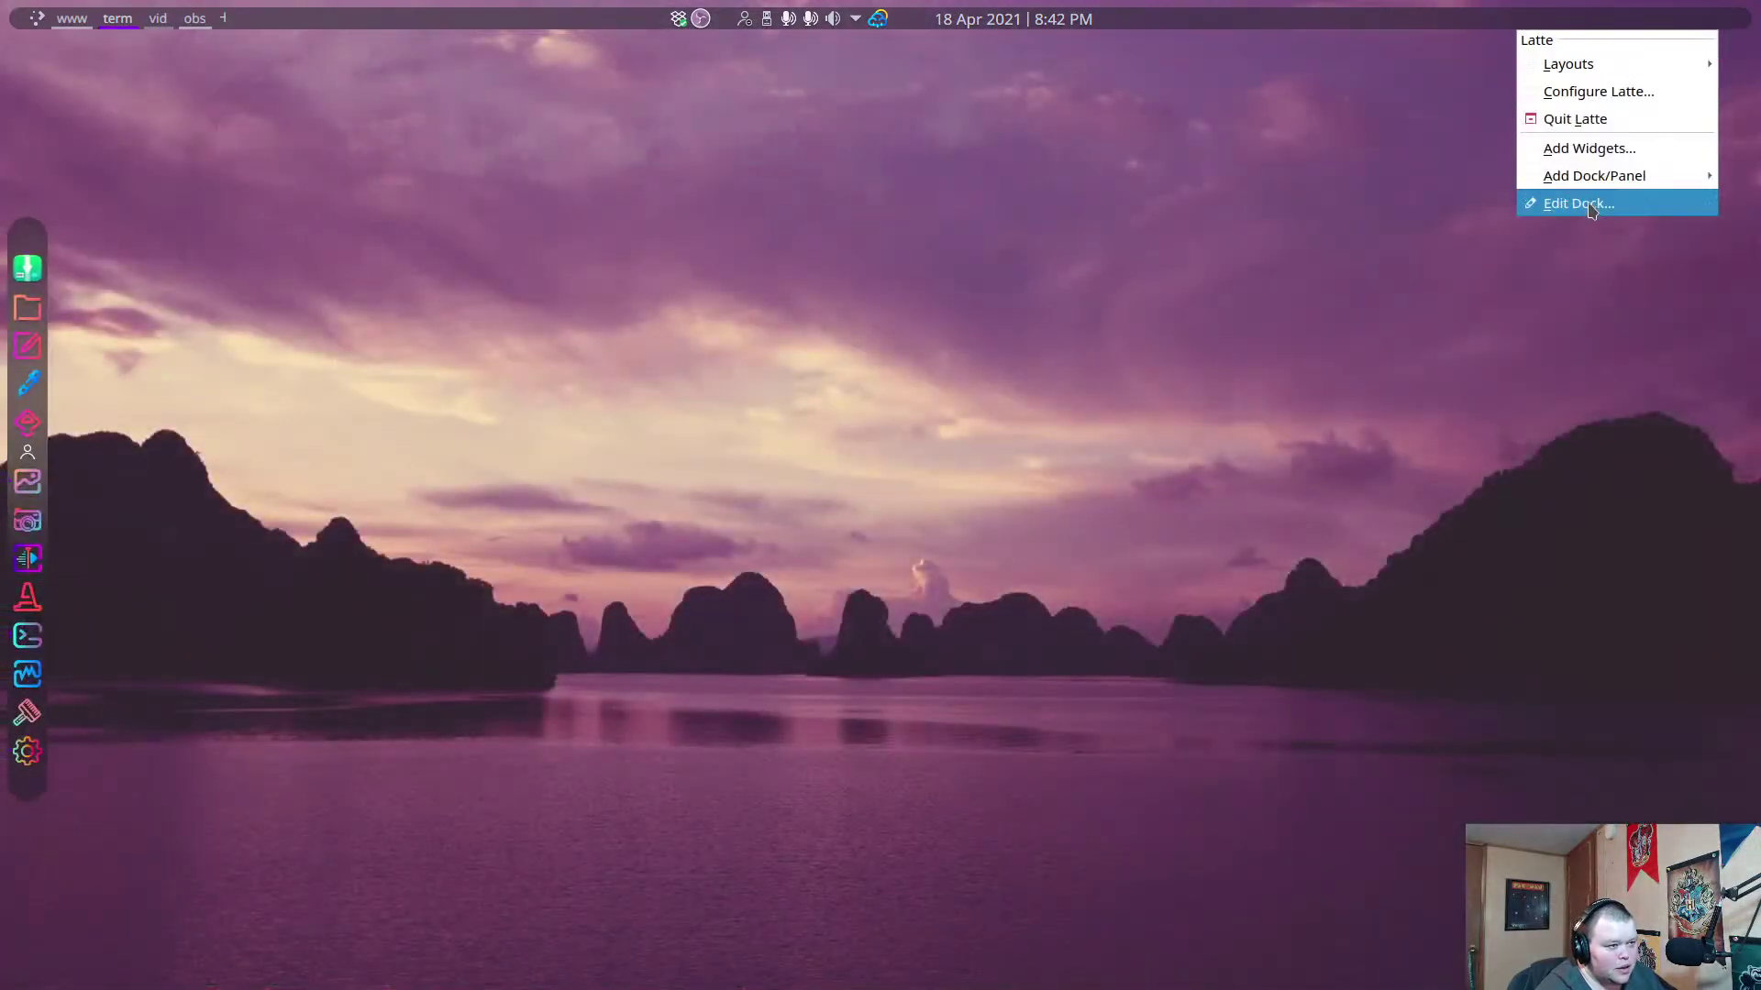
click(1592, 213)
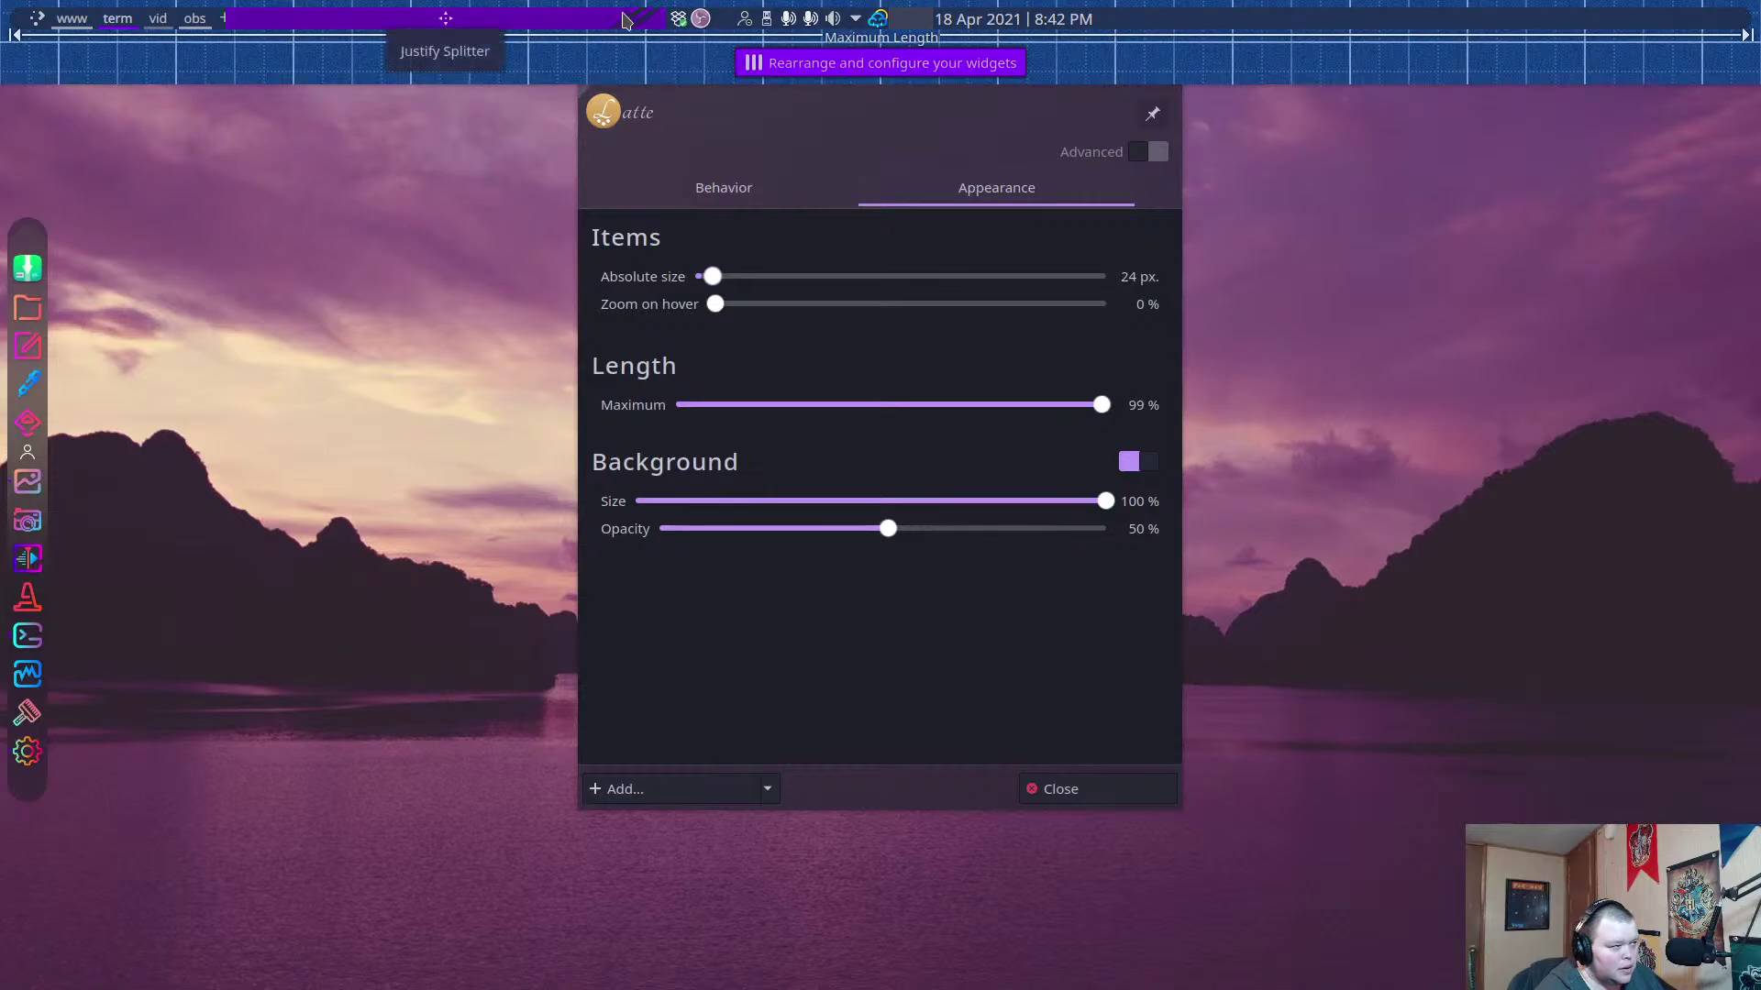
drag(446, 25, 642, 25)
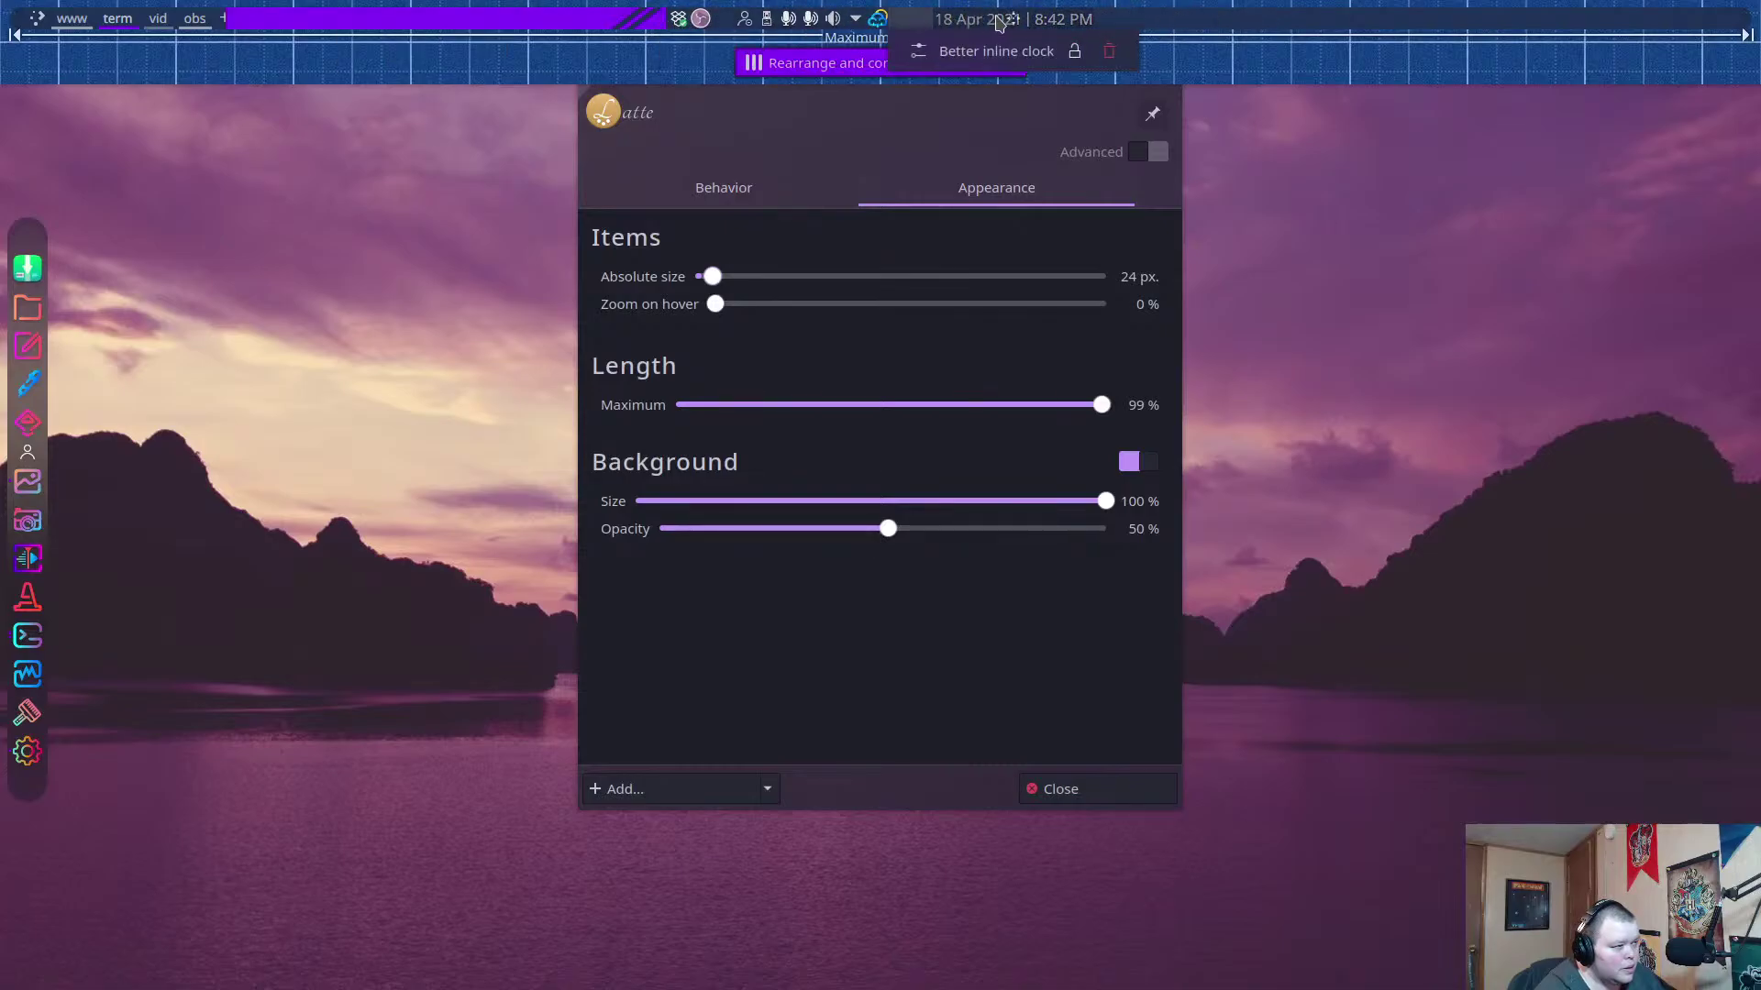
drag(986, 20, 1740, 20)
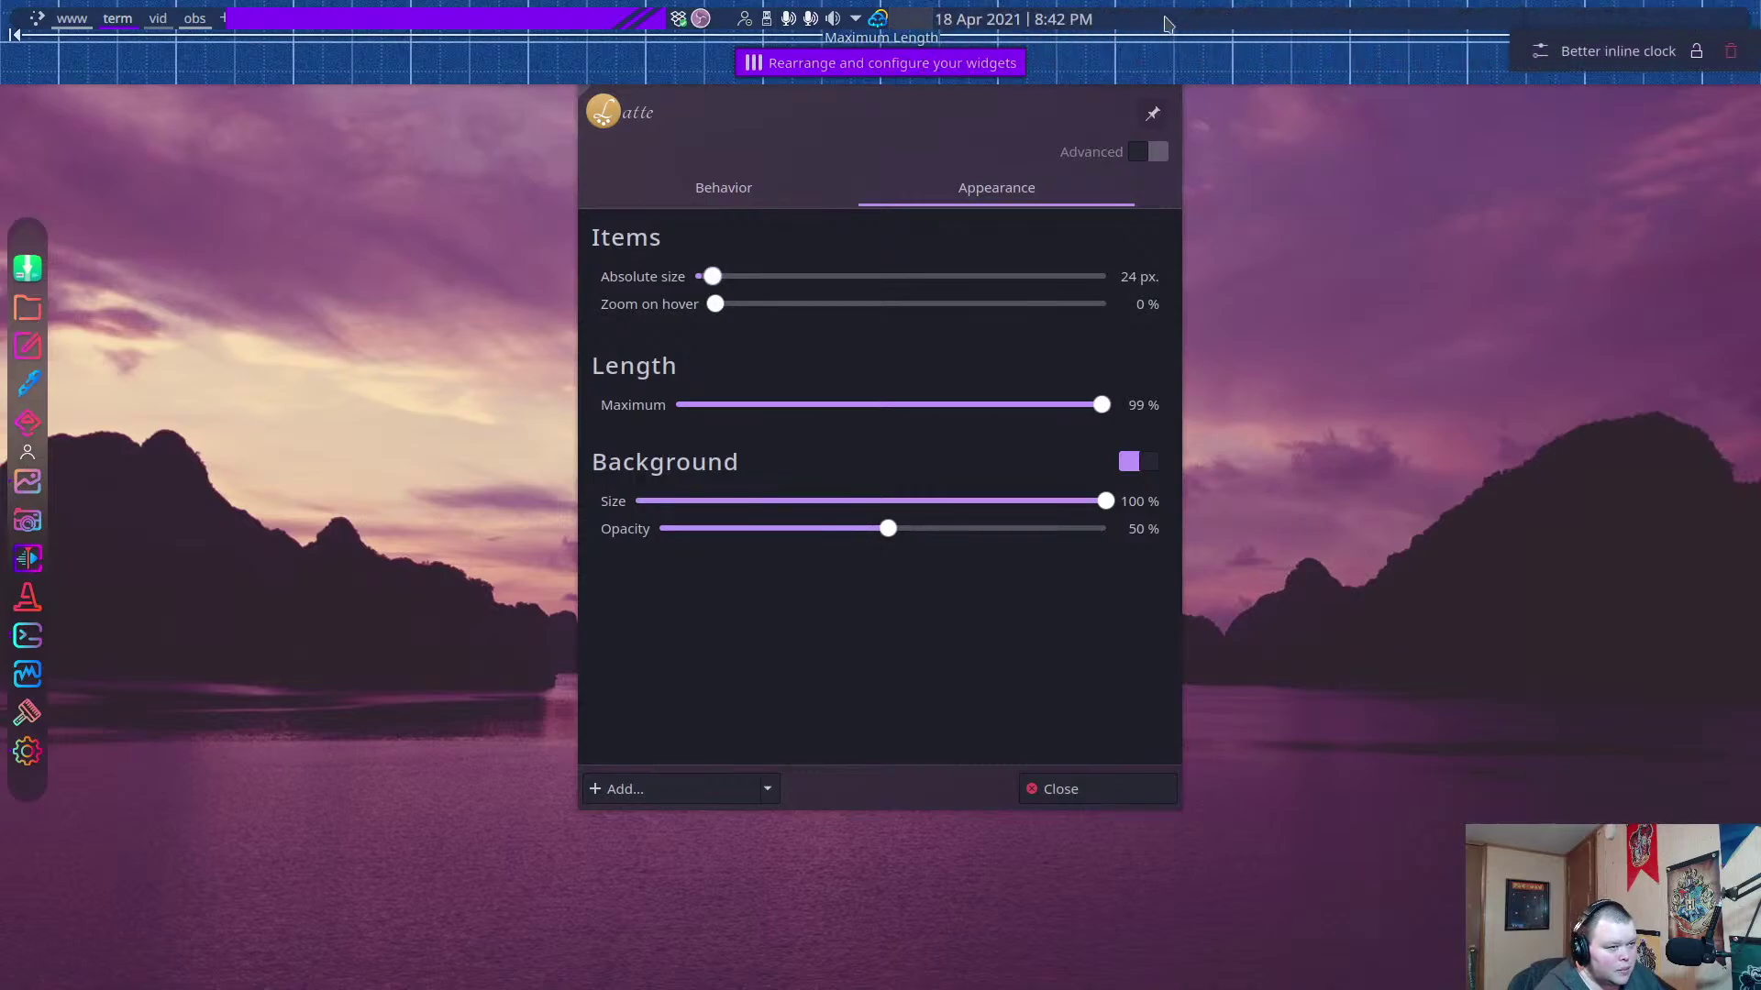
drag(802, 20, 1706, 23)
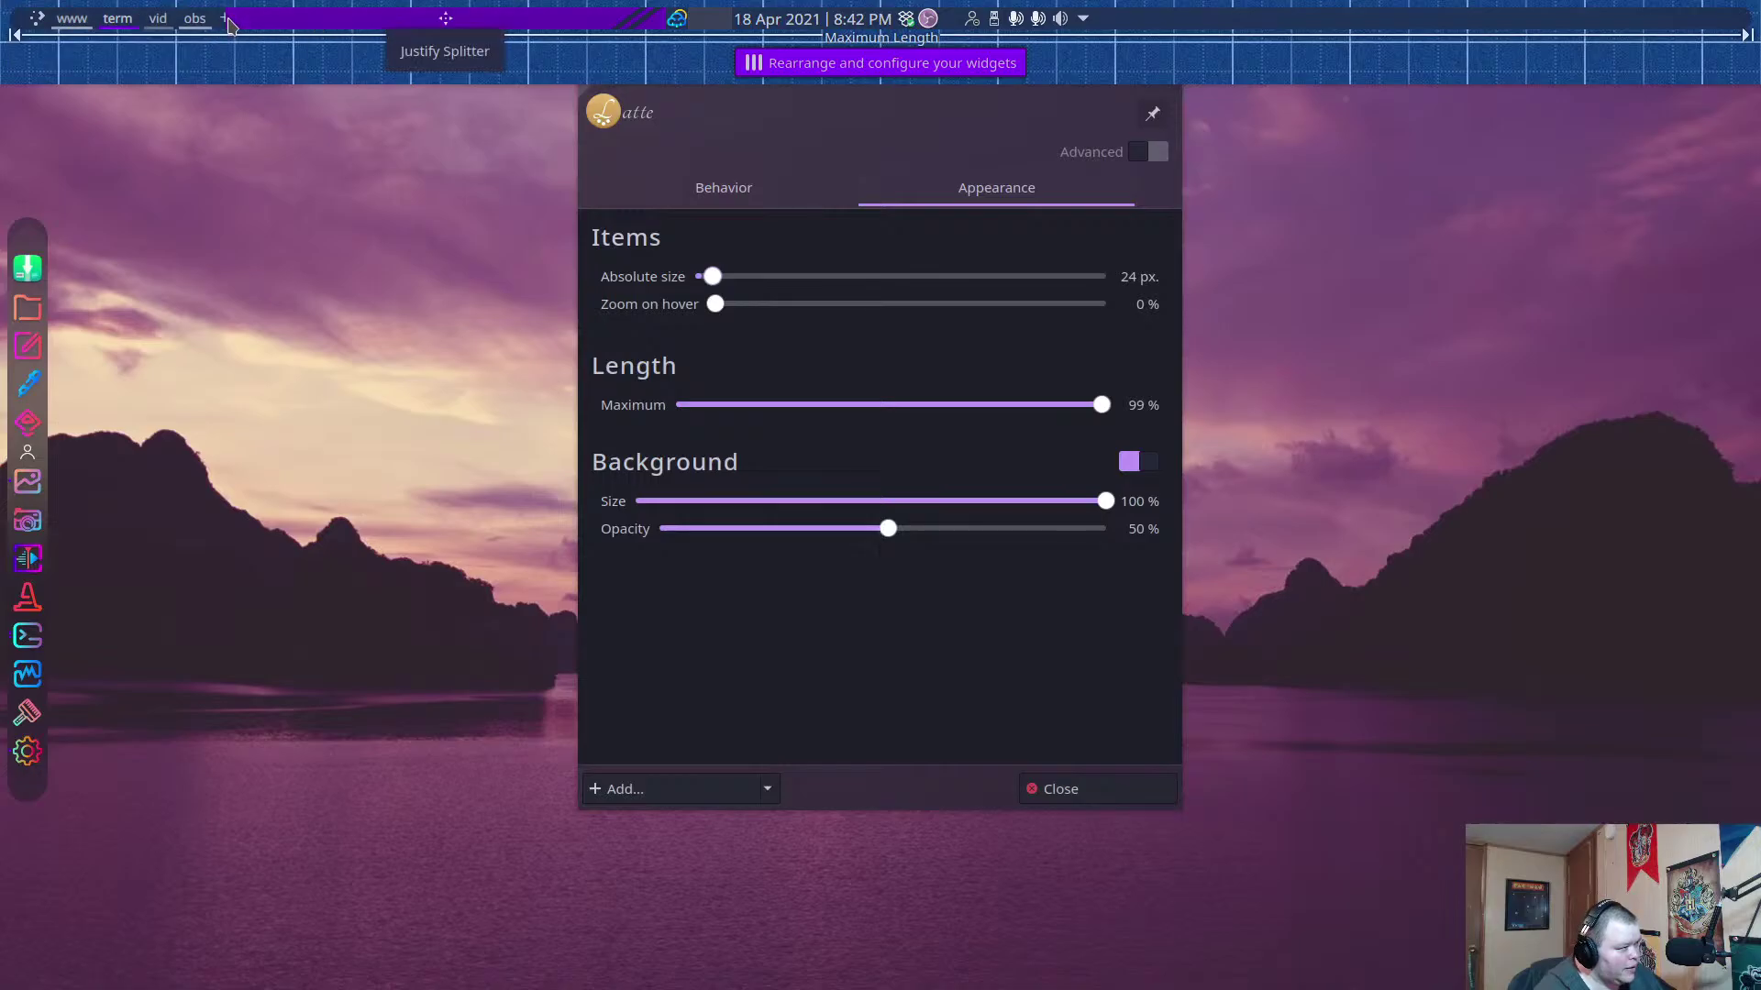
mouse_move(218, 24)
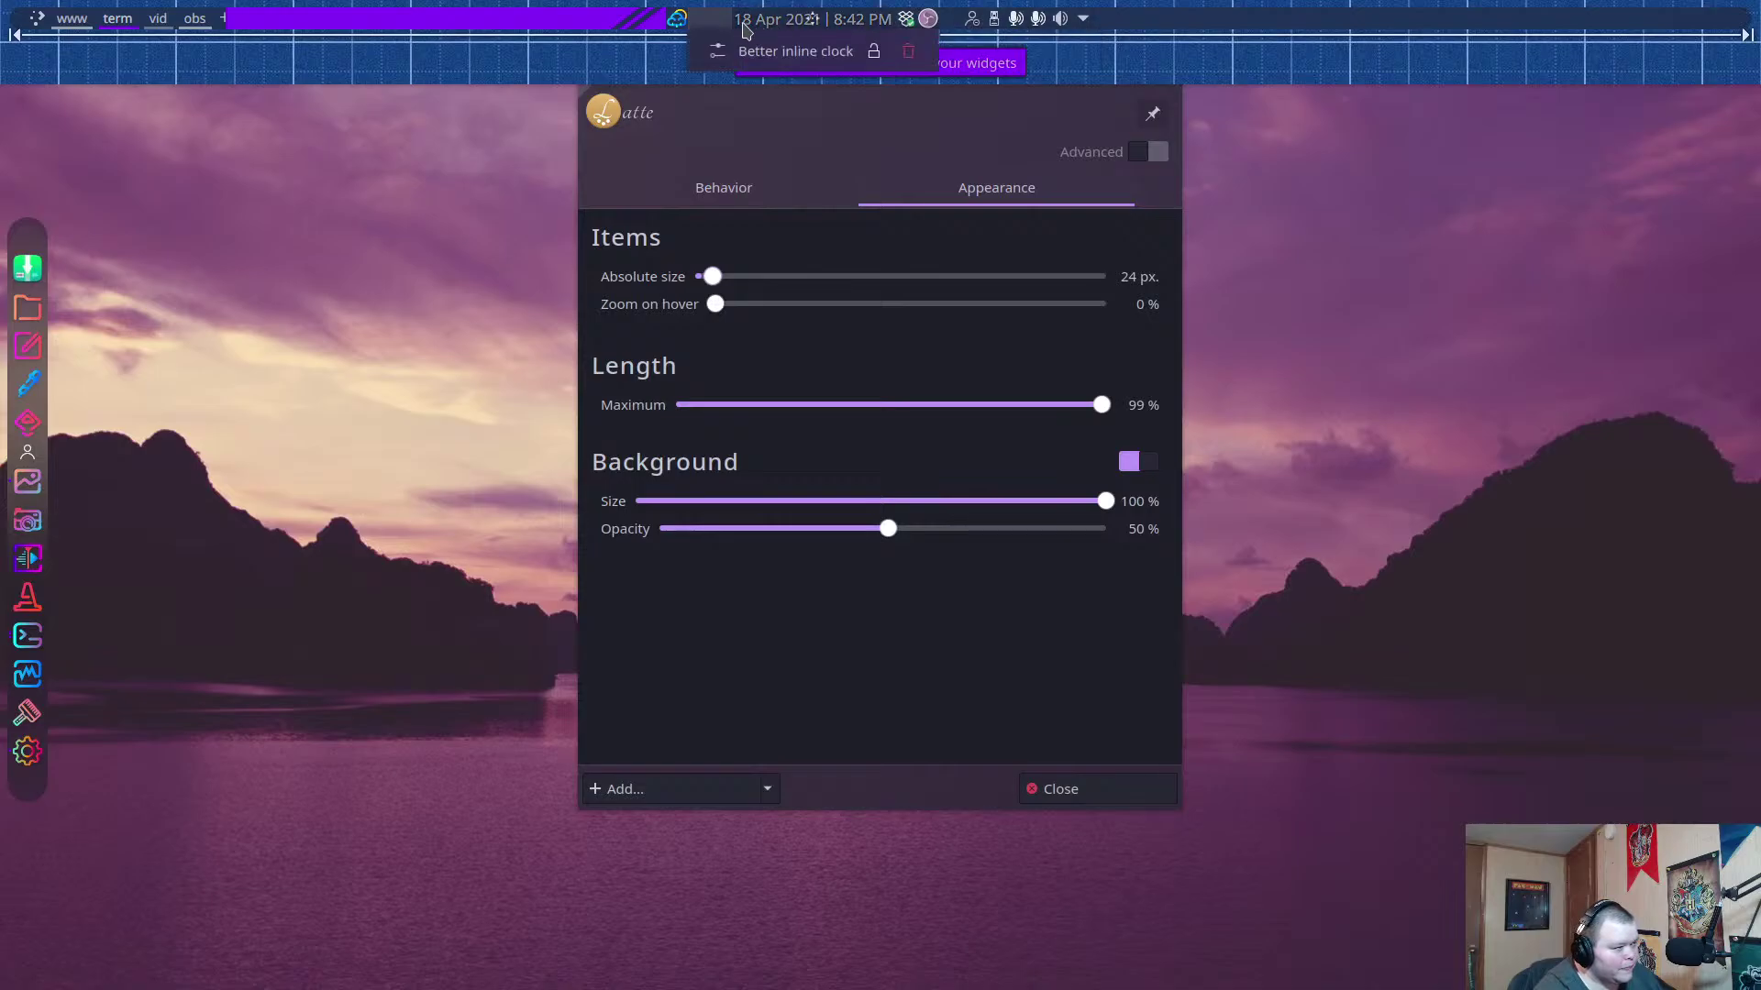
mouse_move(714, 18)
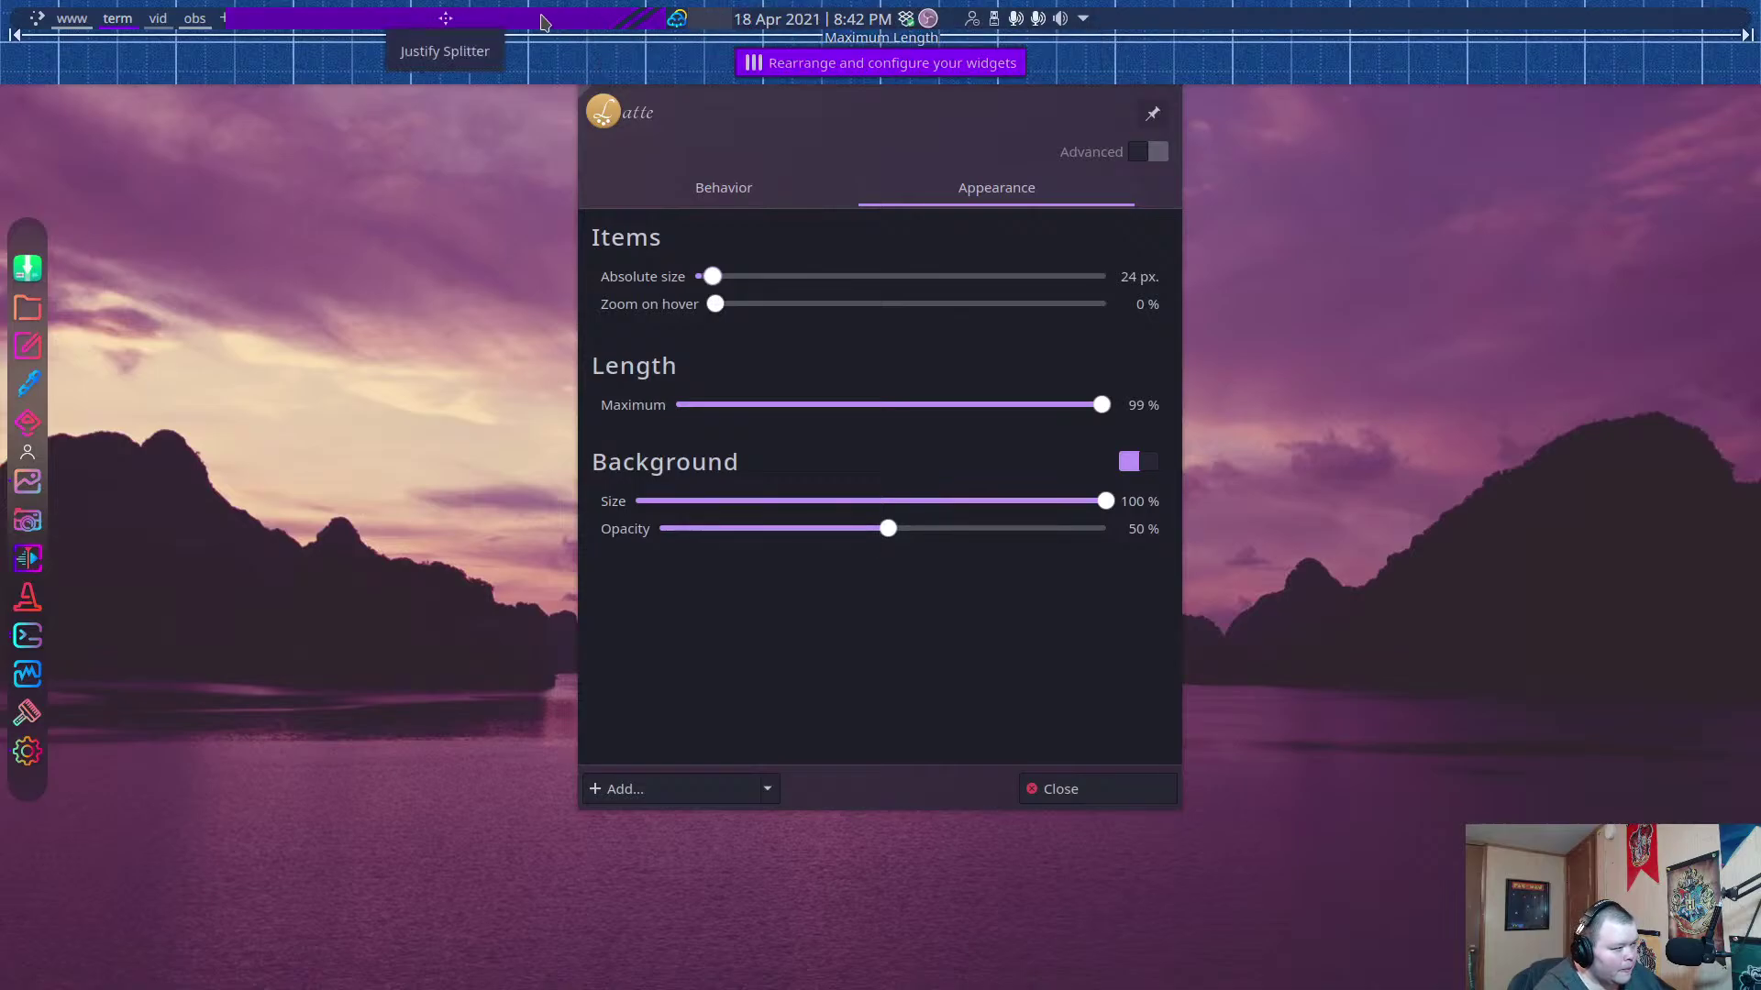
right_click(1558, 26)
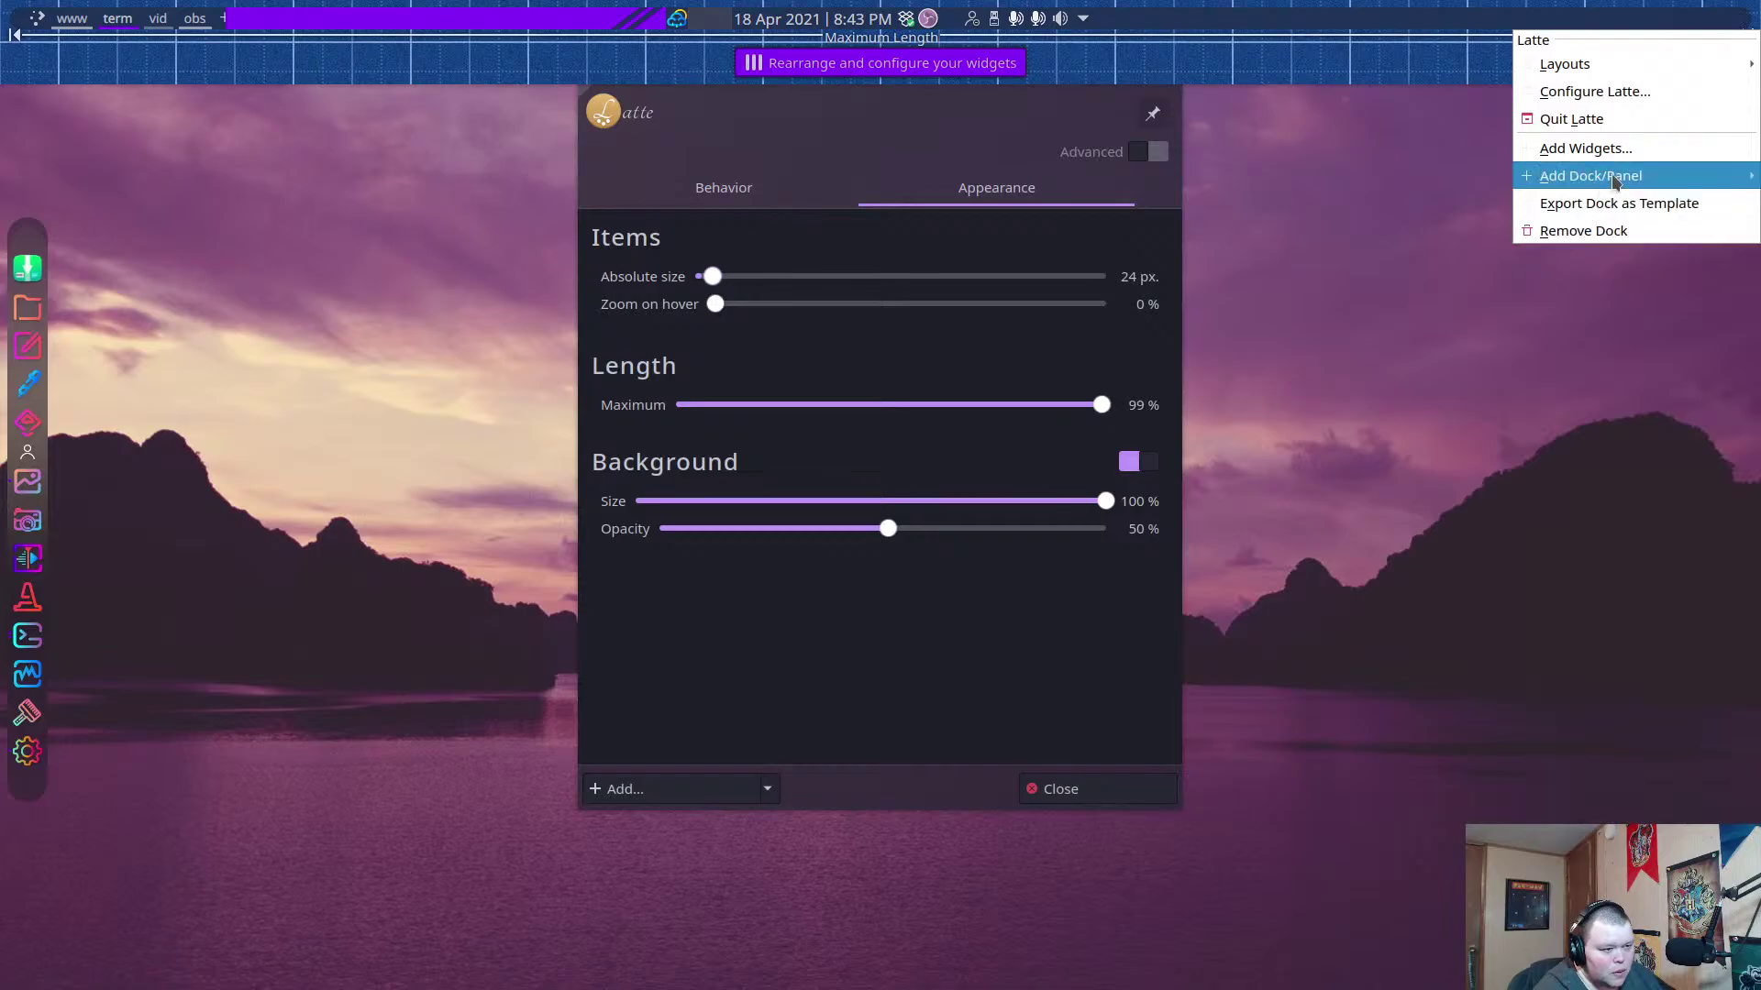
mouse_move(1616, 182)
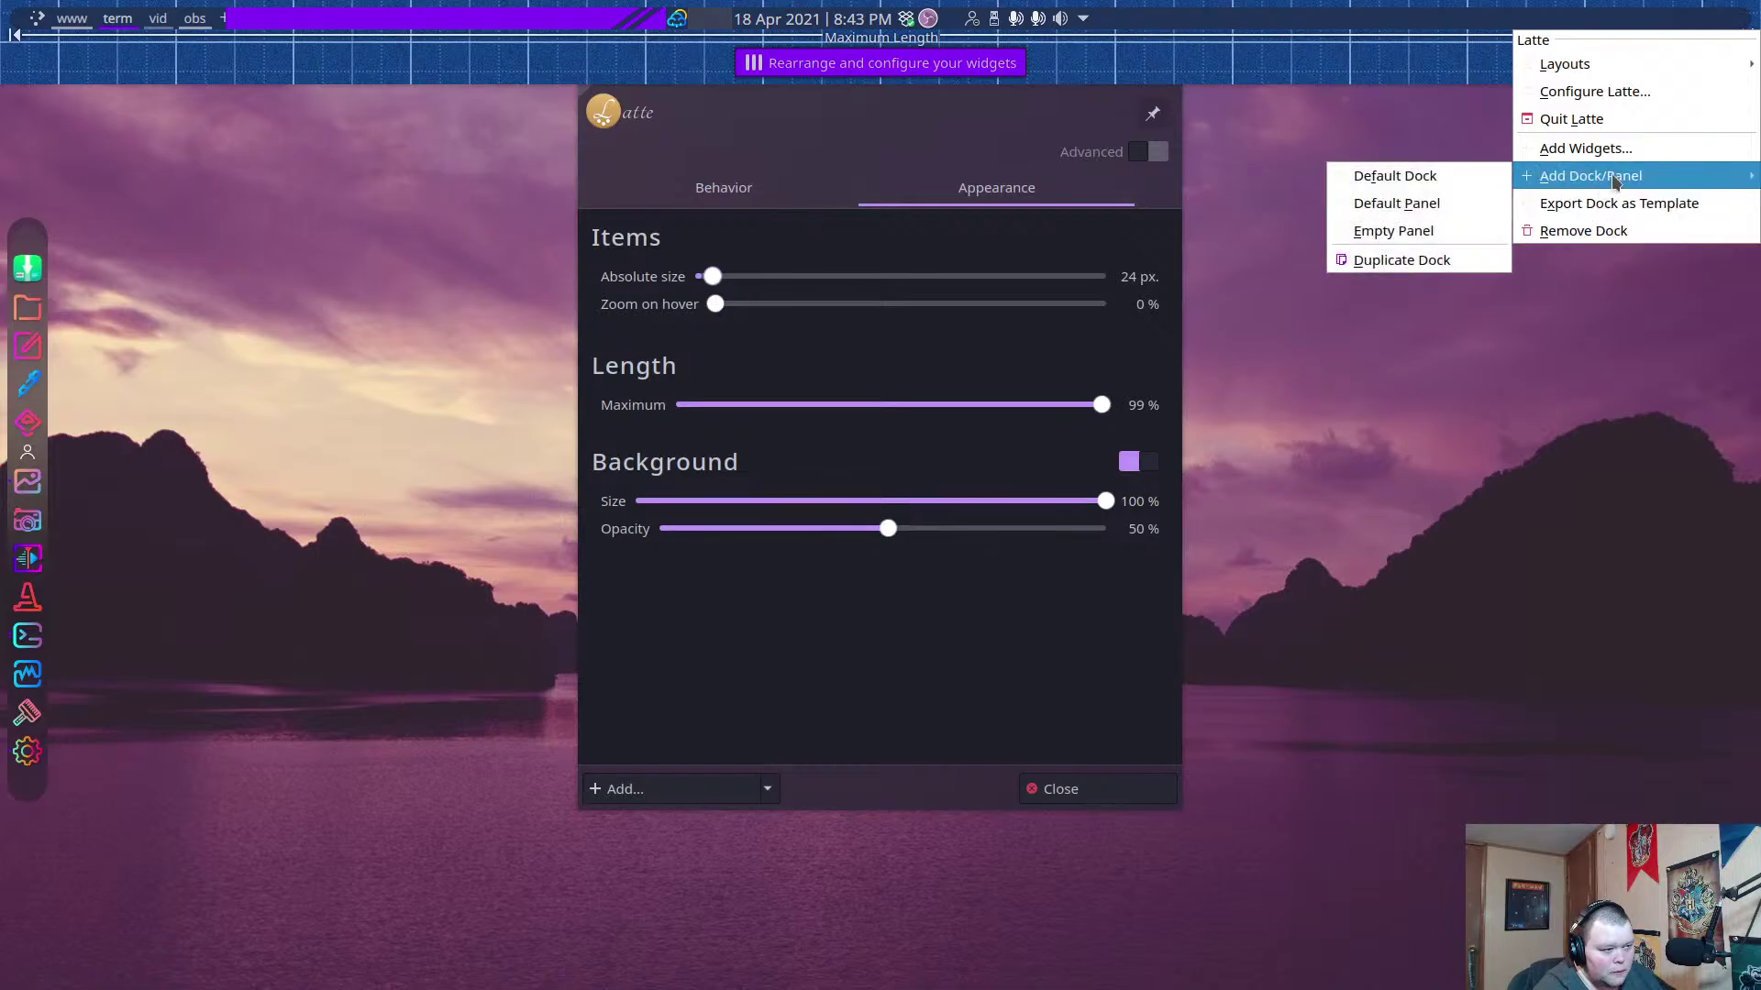
click(1586, 328)
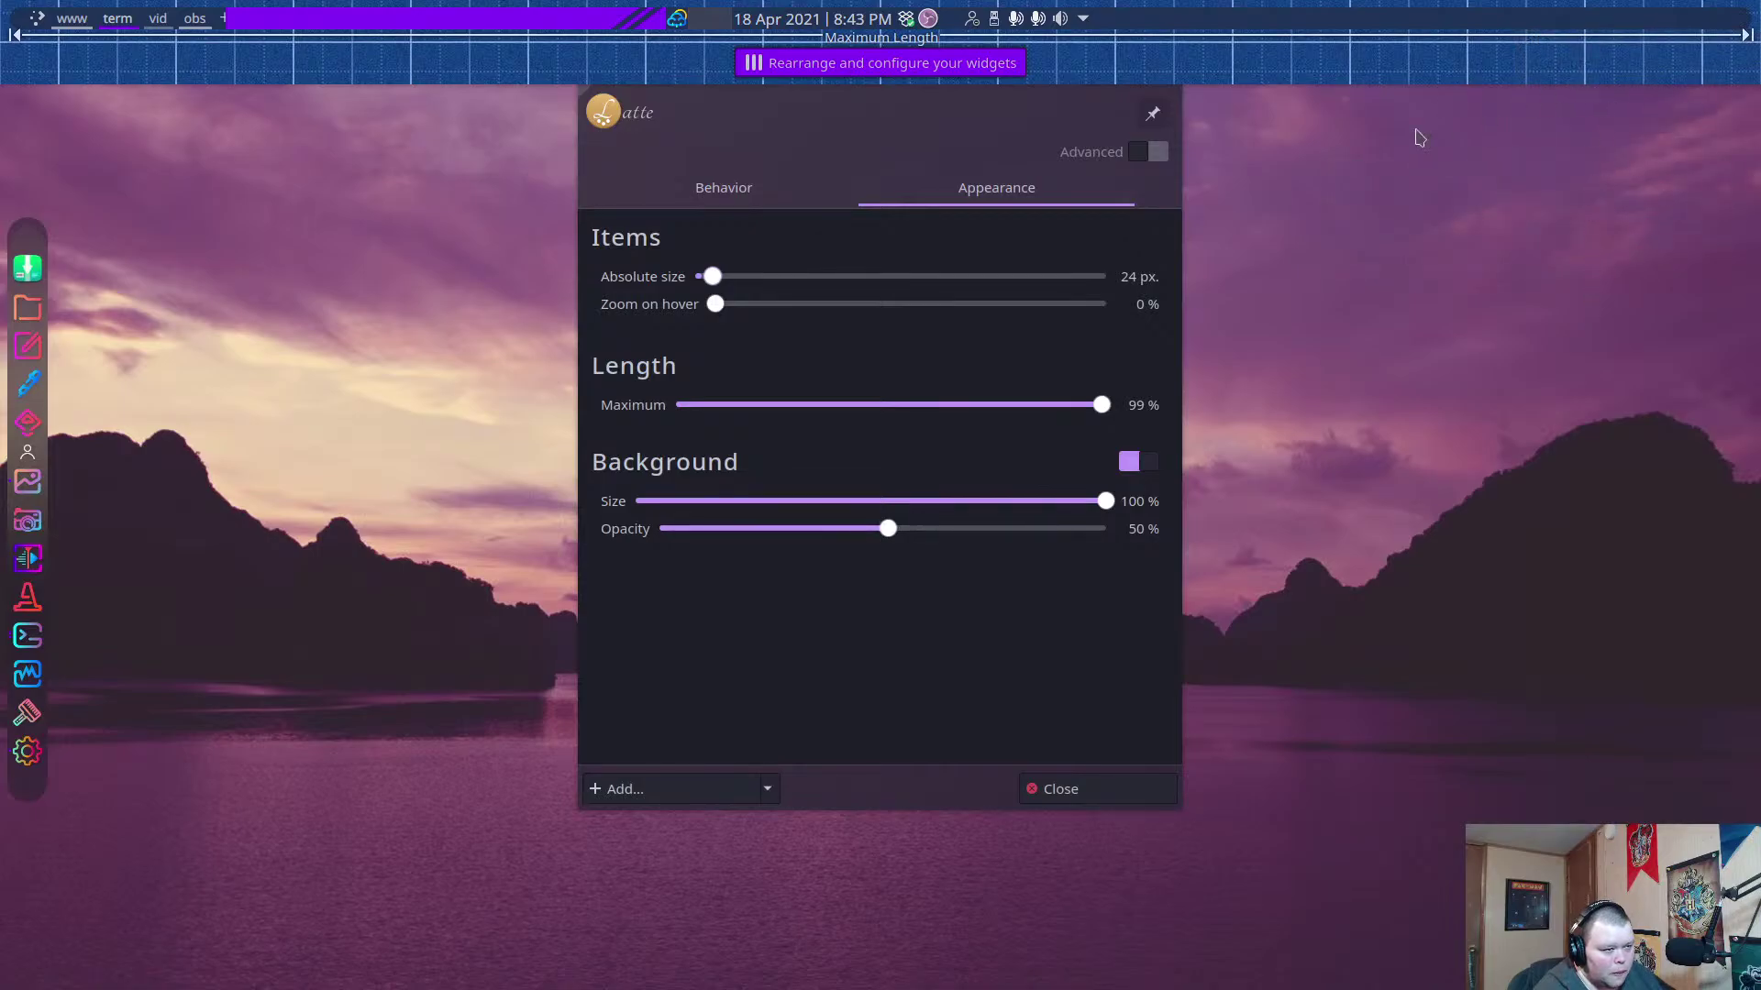
click(1094, 785)
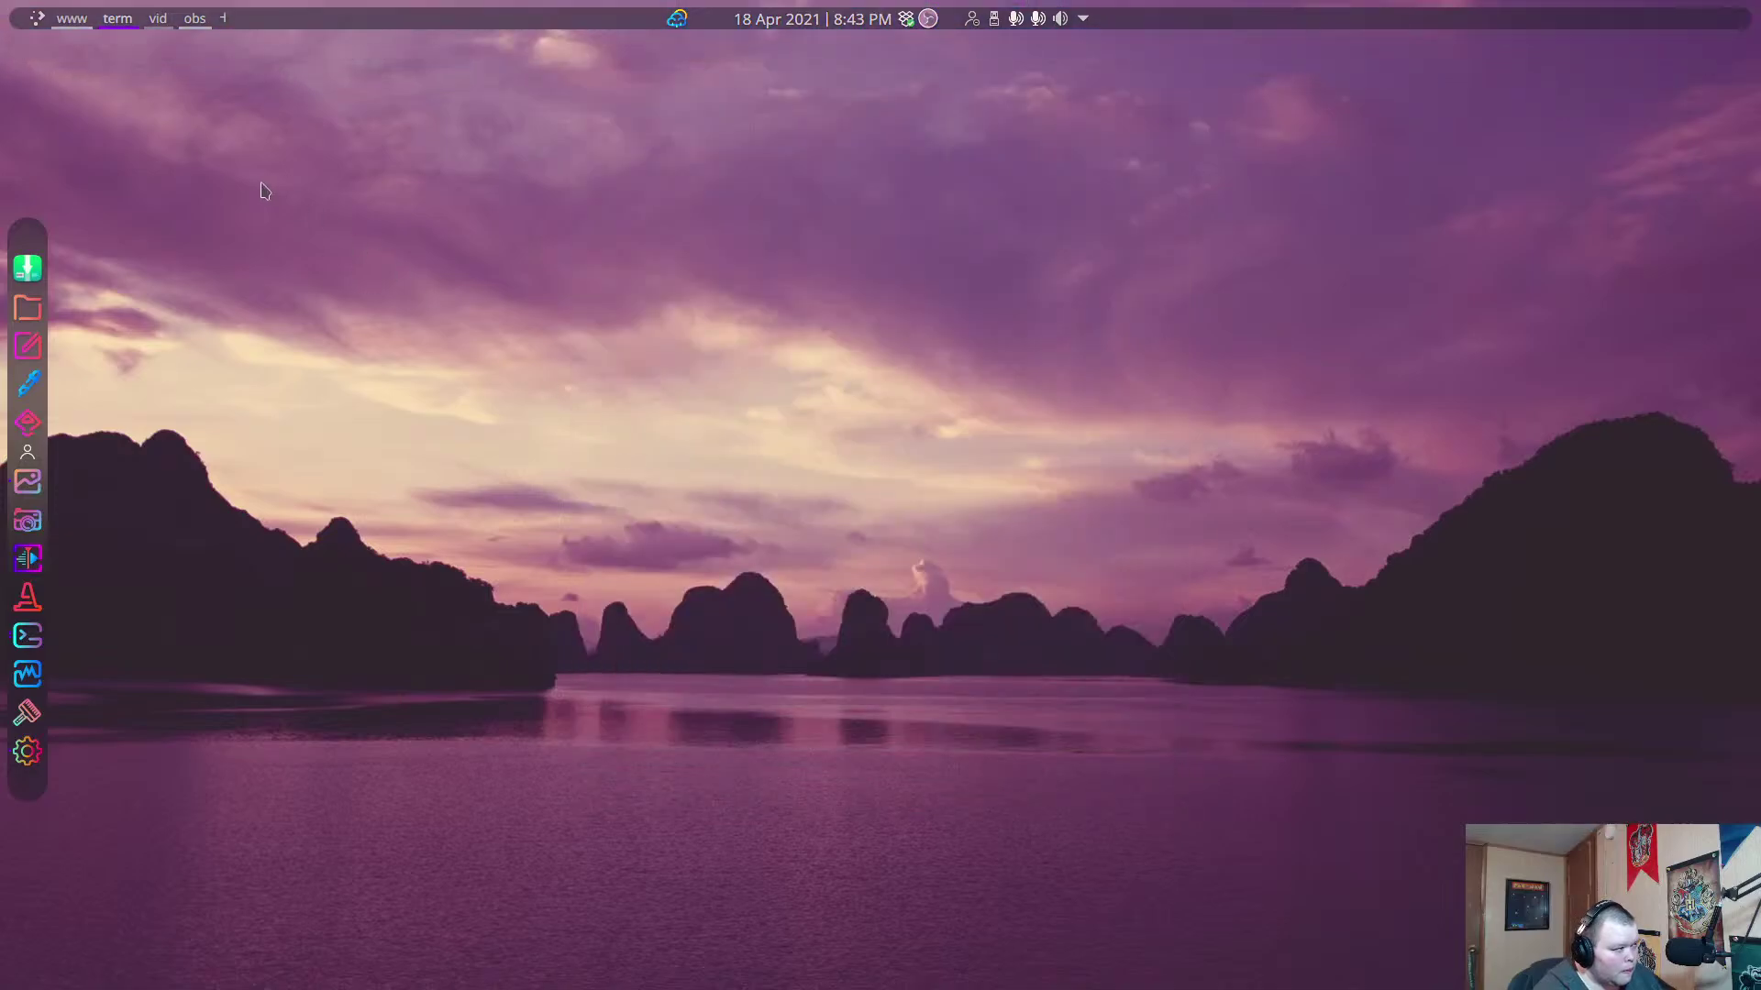
Switch to the obs virtual desktop and close System Settings and all three Konsole terminals there.
click(195, 19)
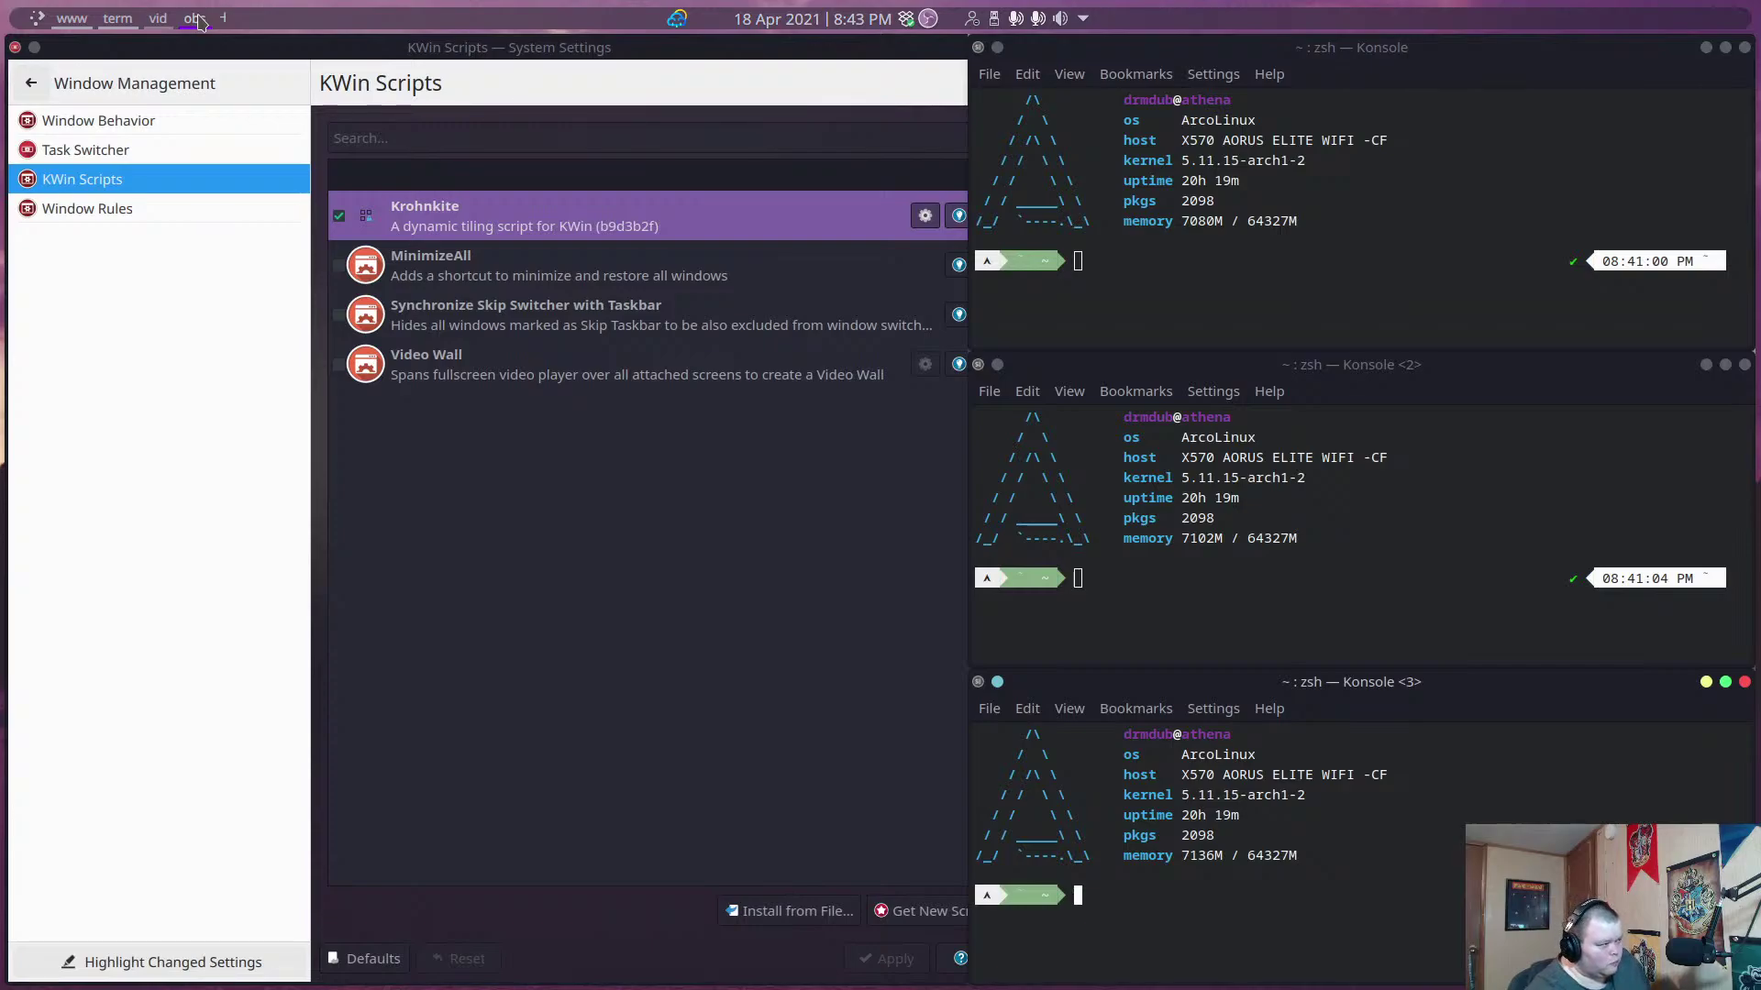
drag(772, 54, 992, 58)
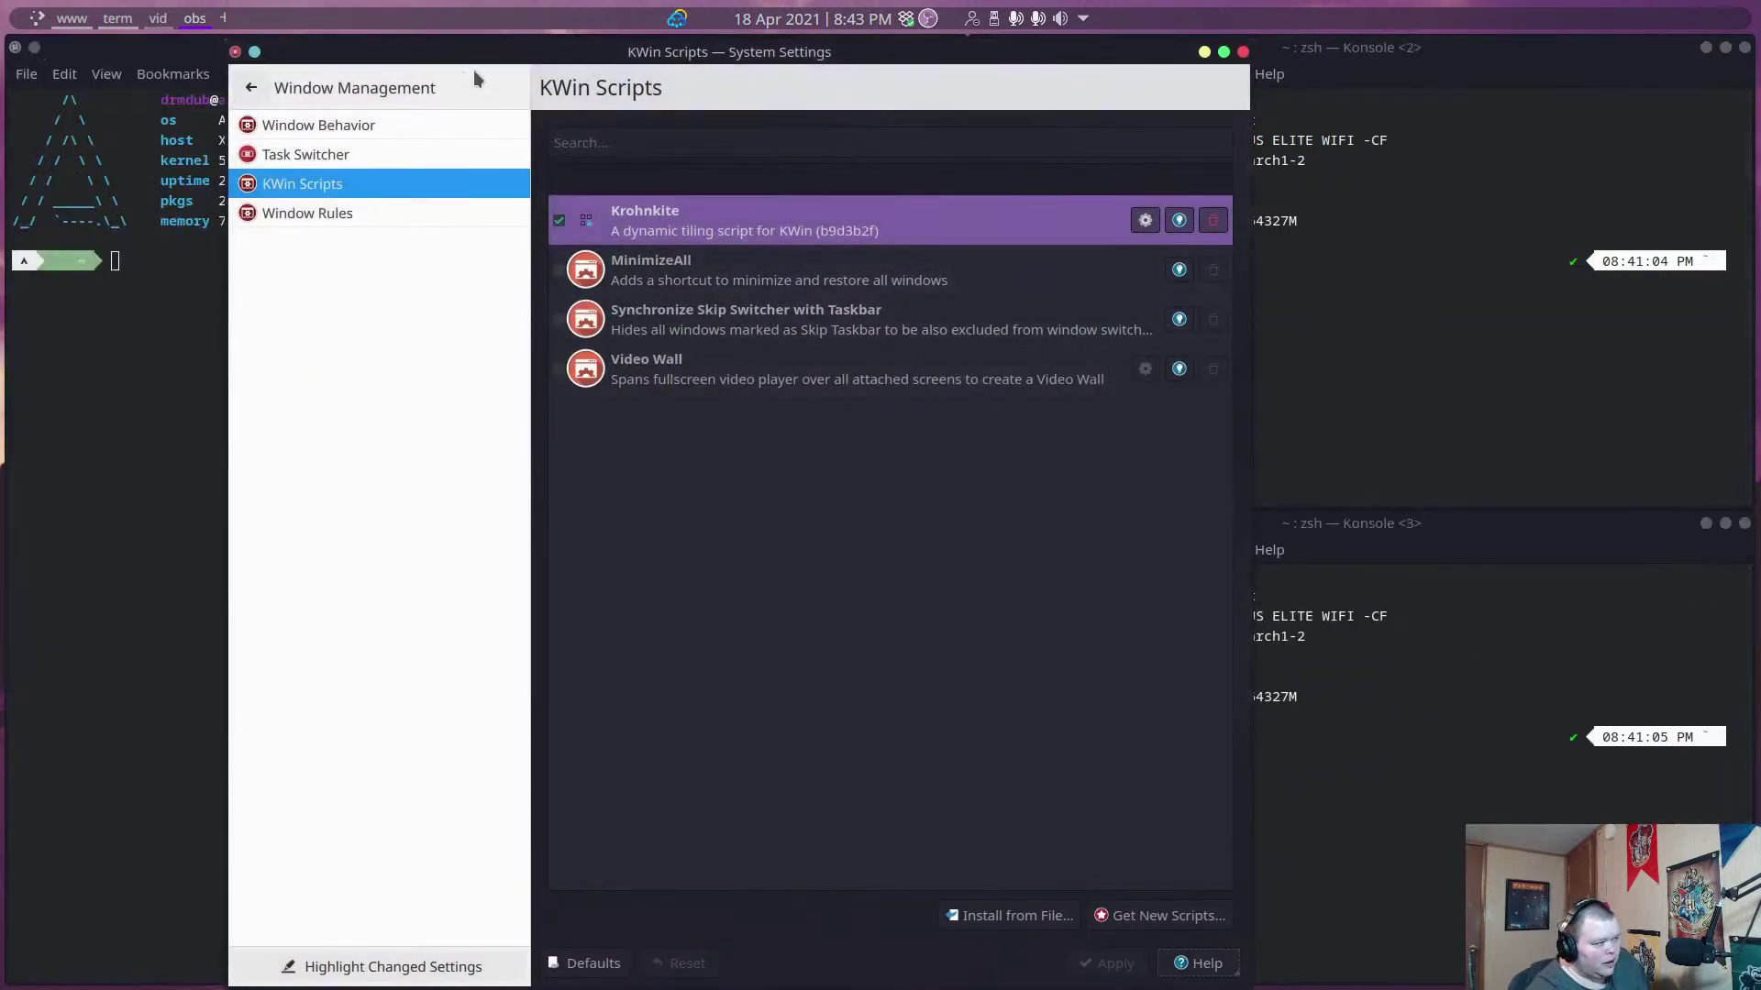
click(1243, 51)
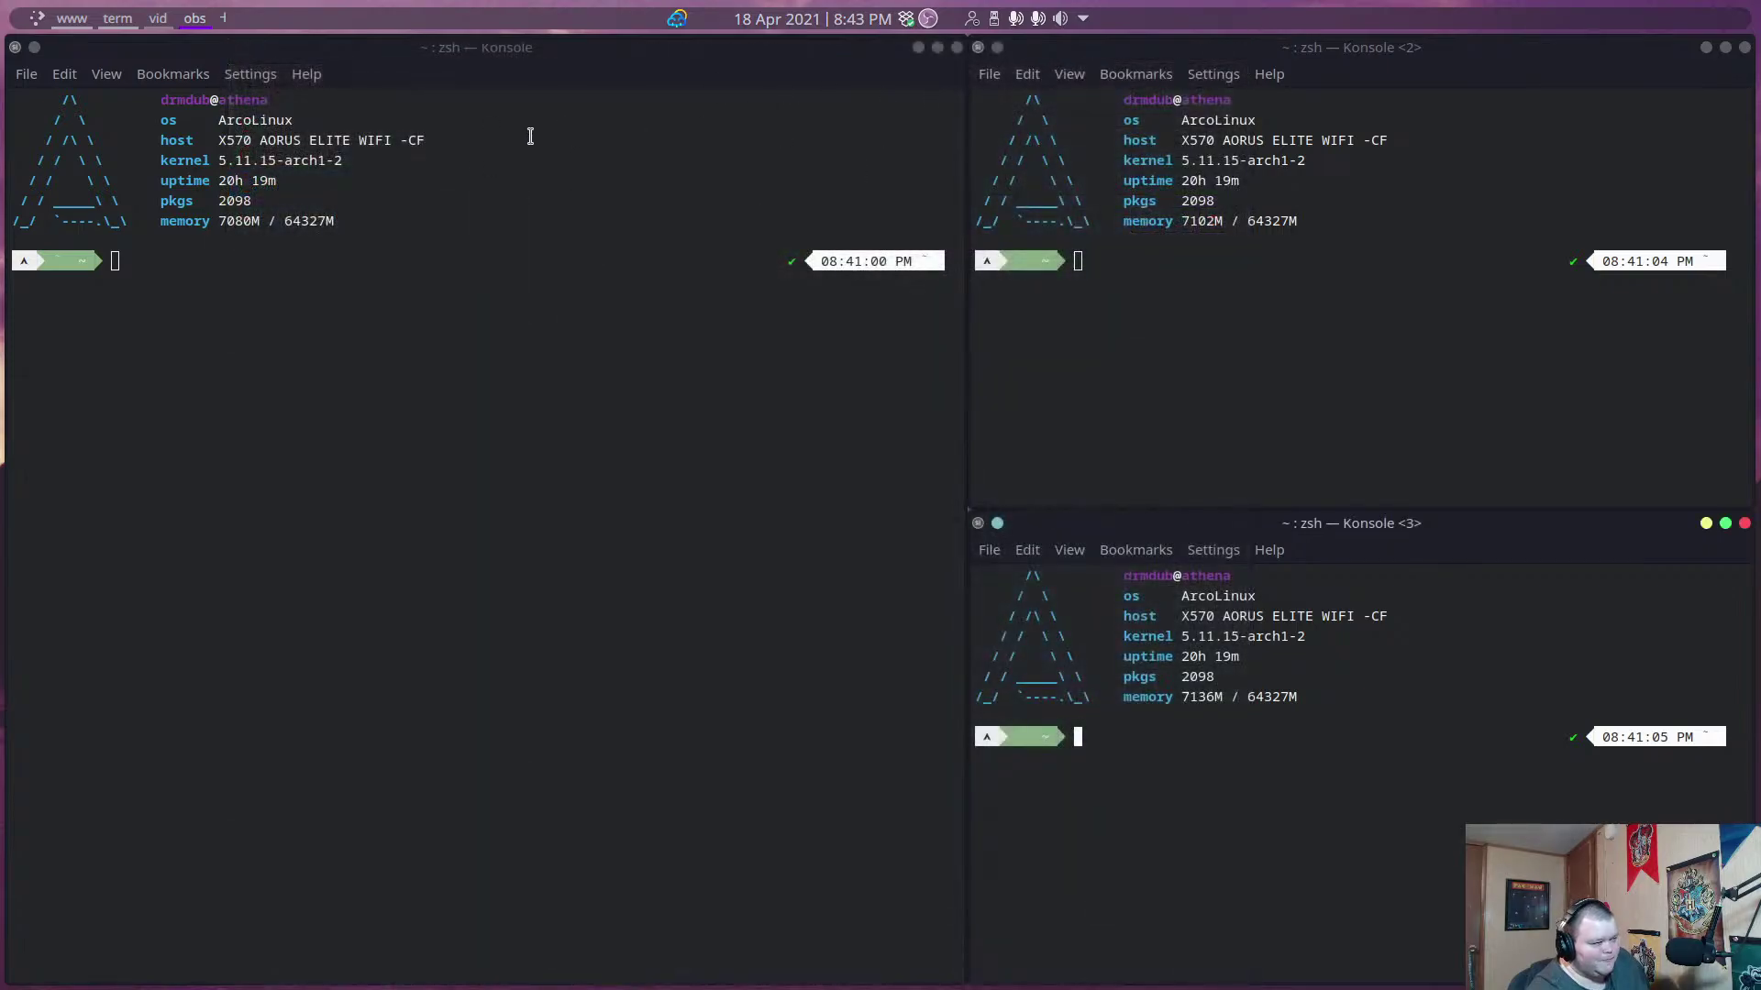
click(959, 50)
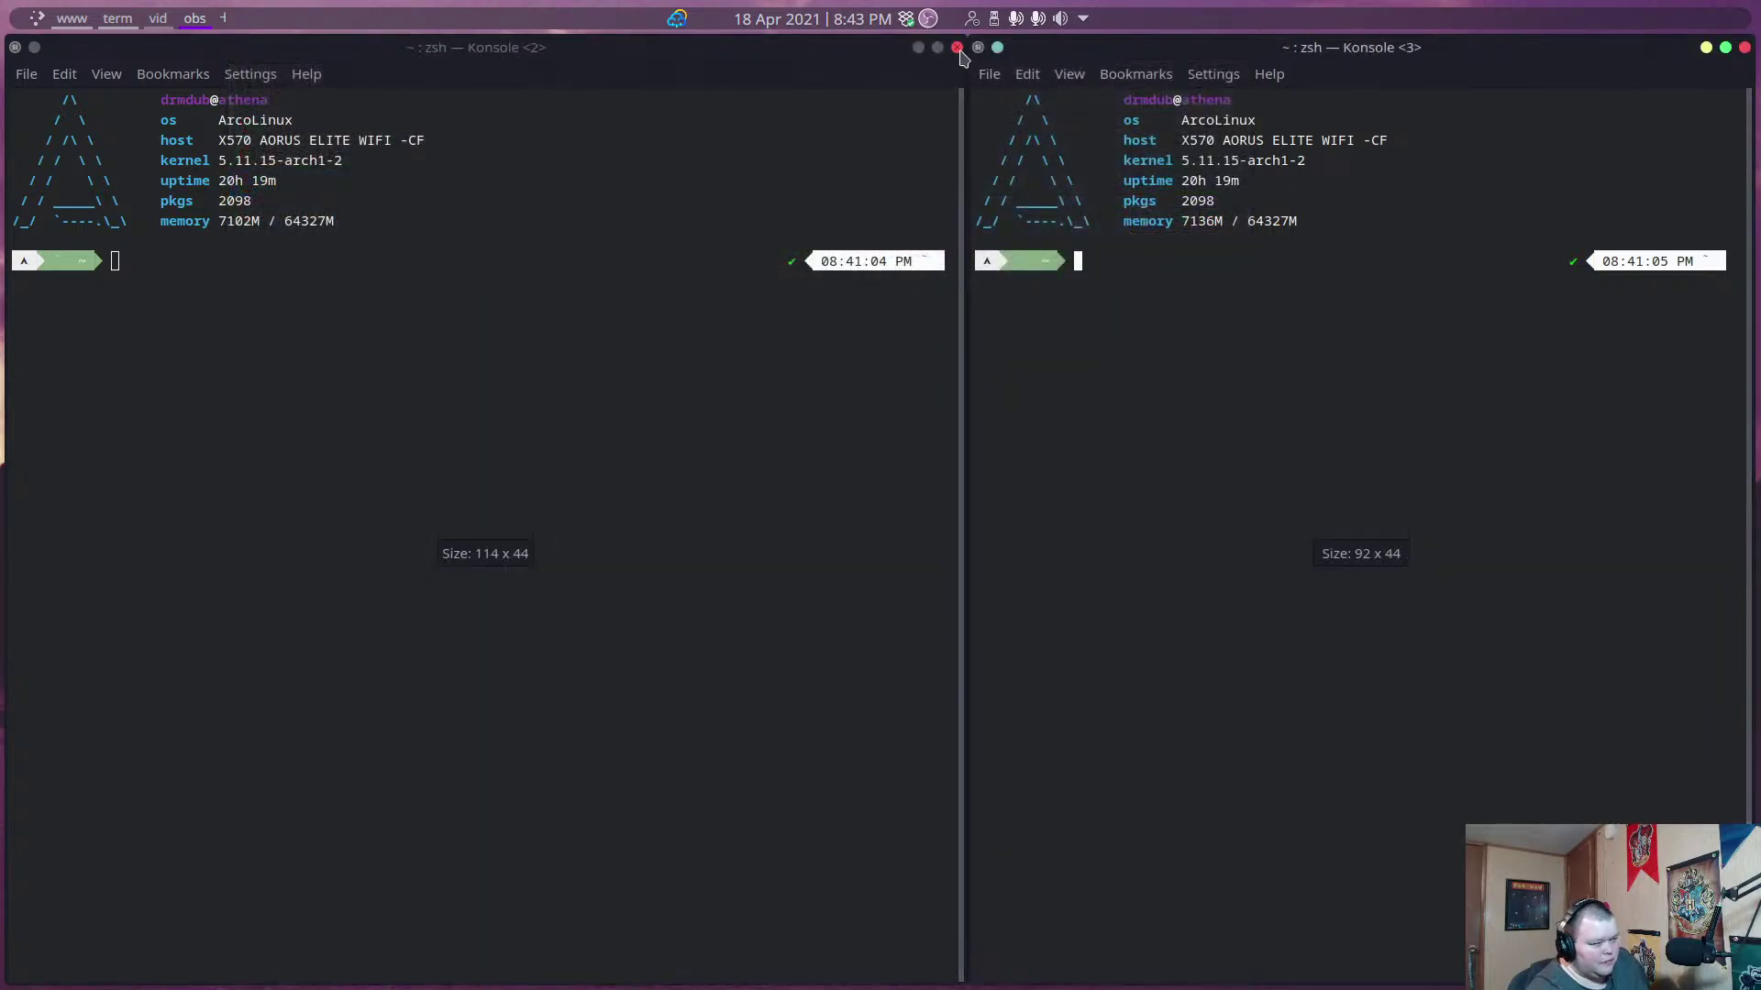
click(960, 50)
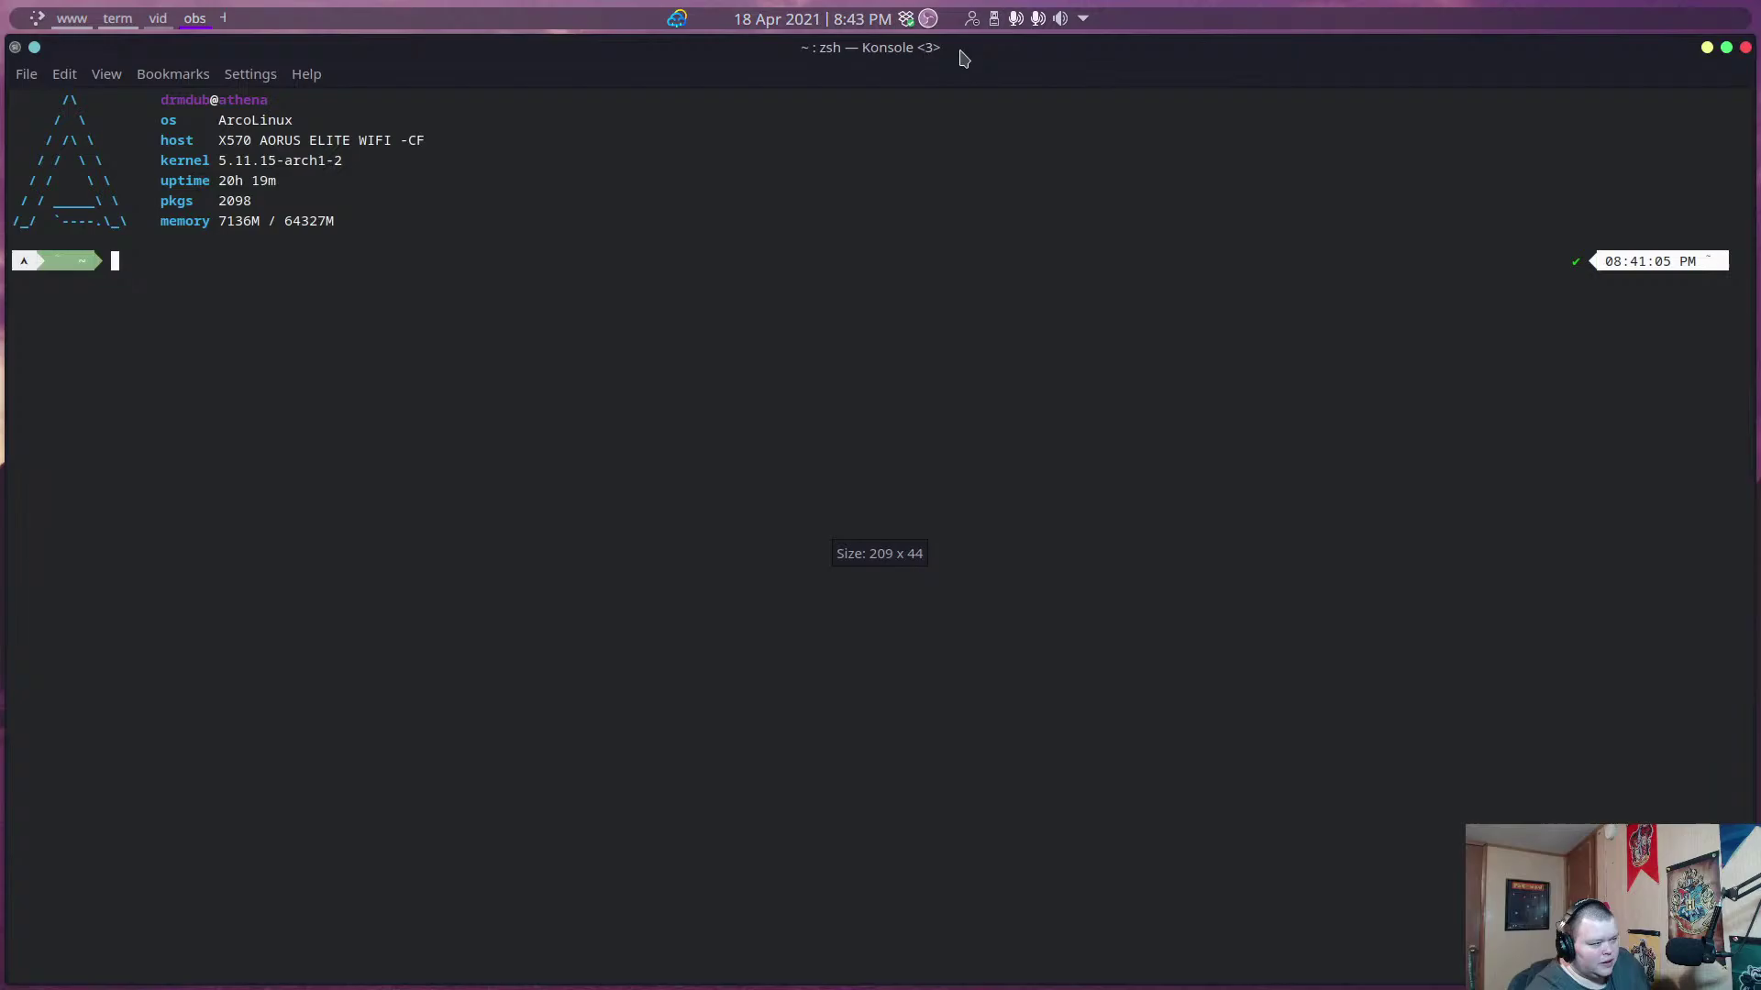
click(1747, 49)
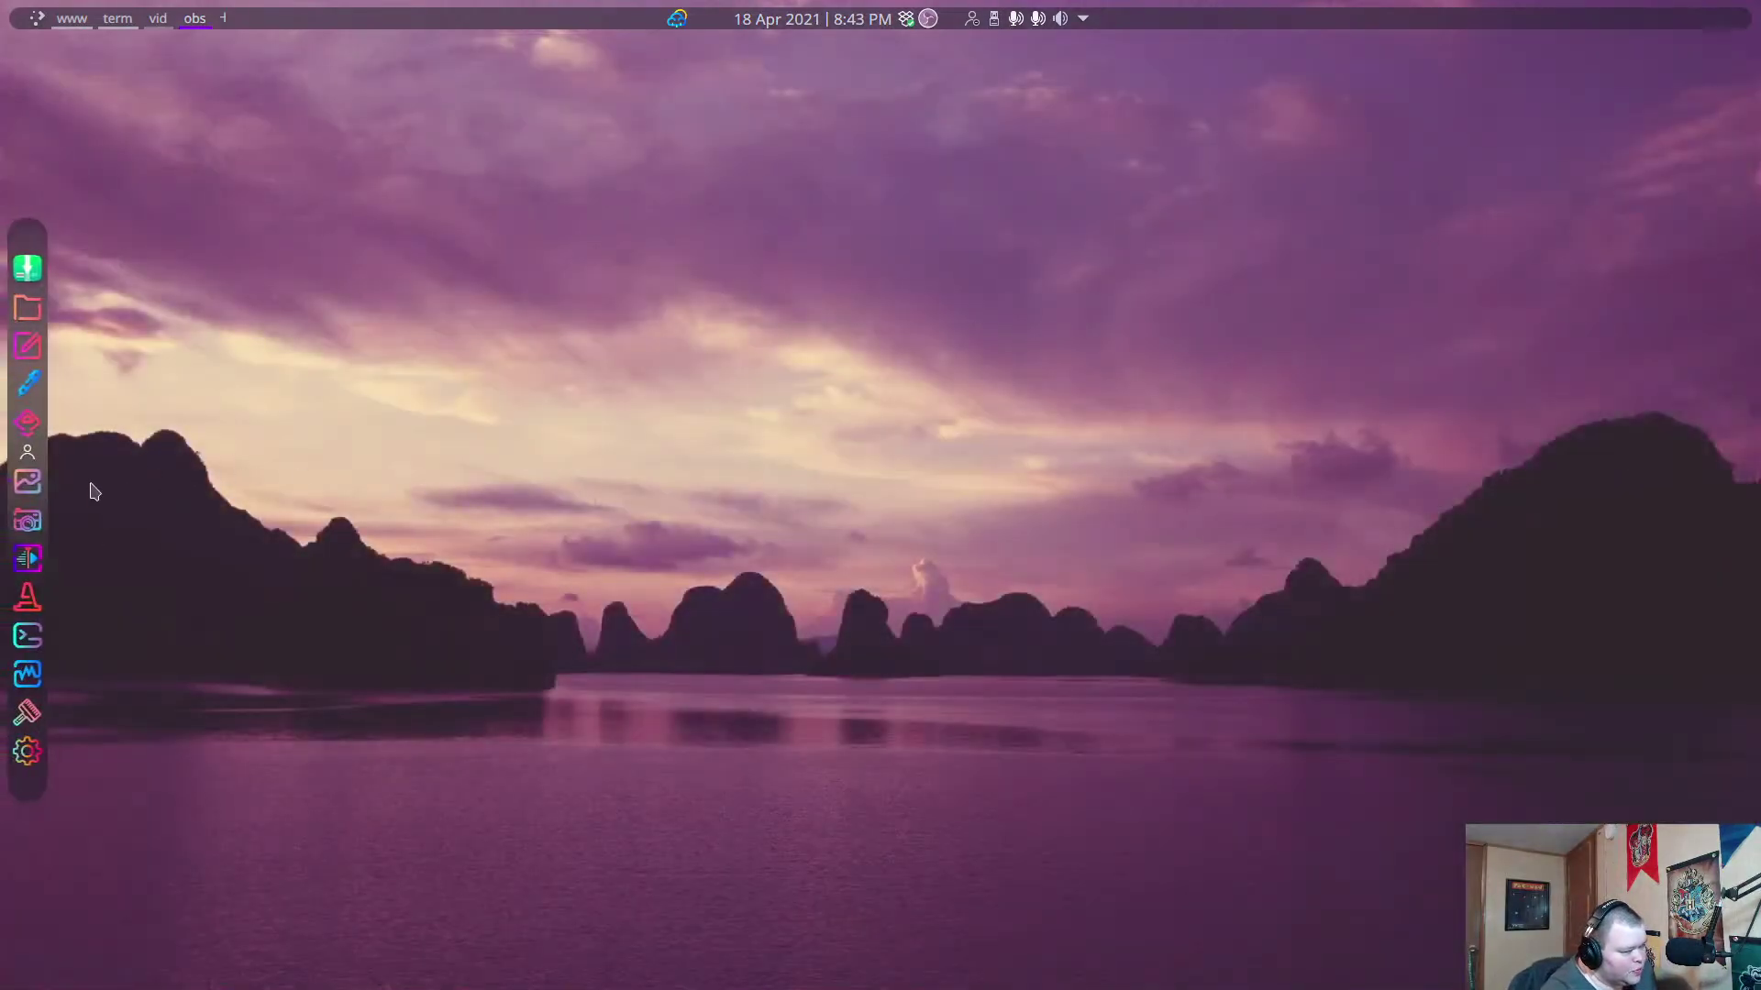
Open Dolphin in a smaller floating window and move it off this screen, clear of a newly opened System Settings window.
click(27, 308)
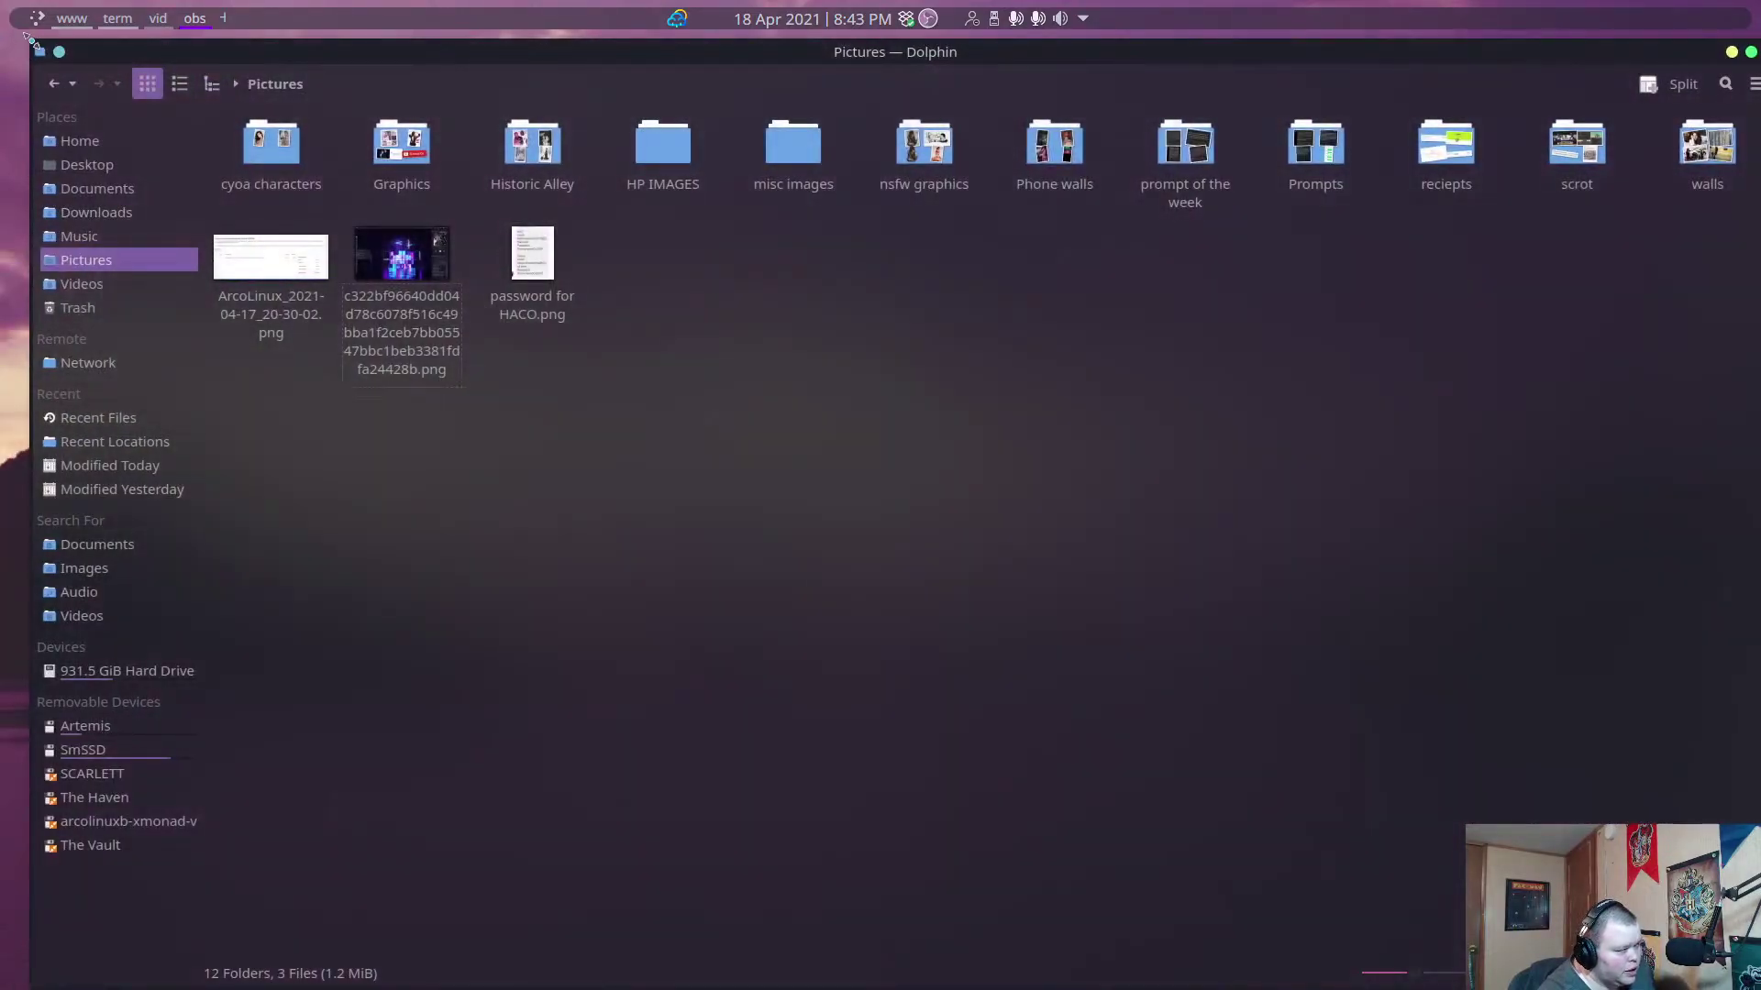
drag(27, 38, 679, 174)
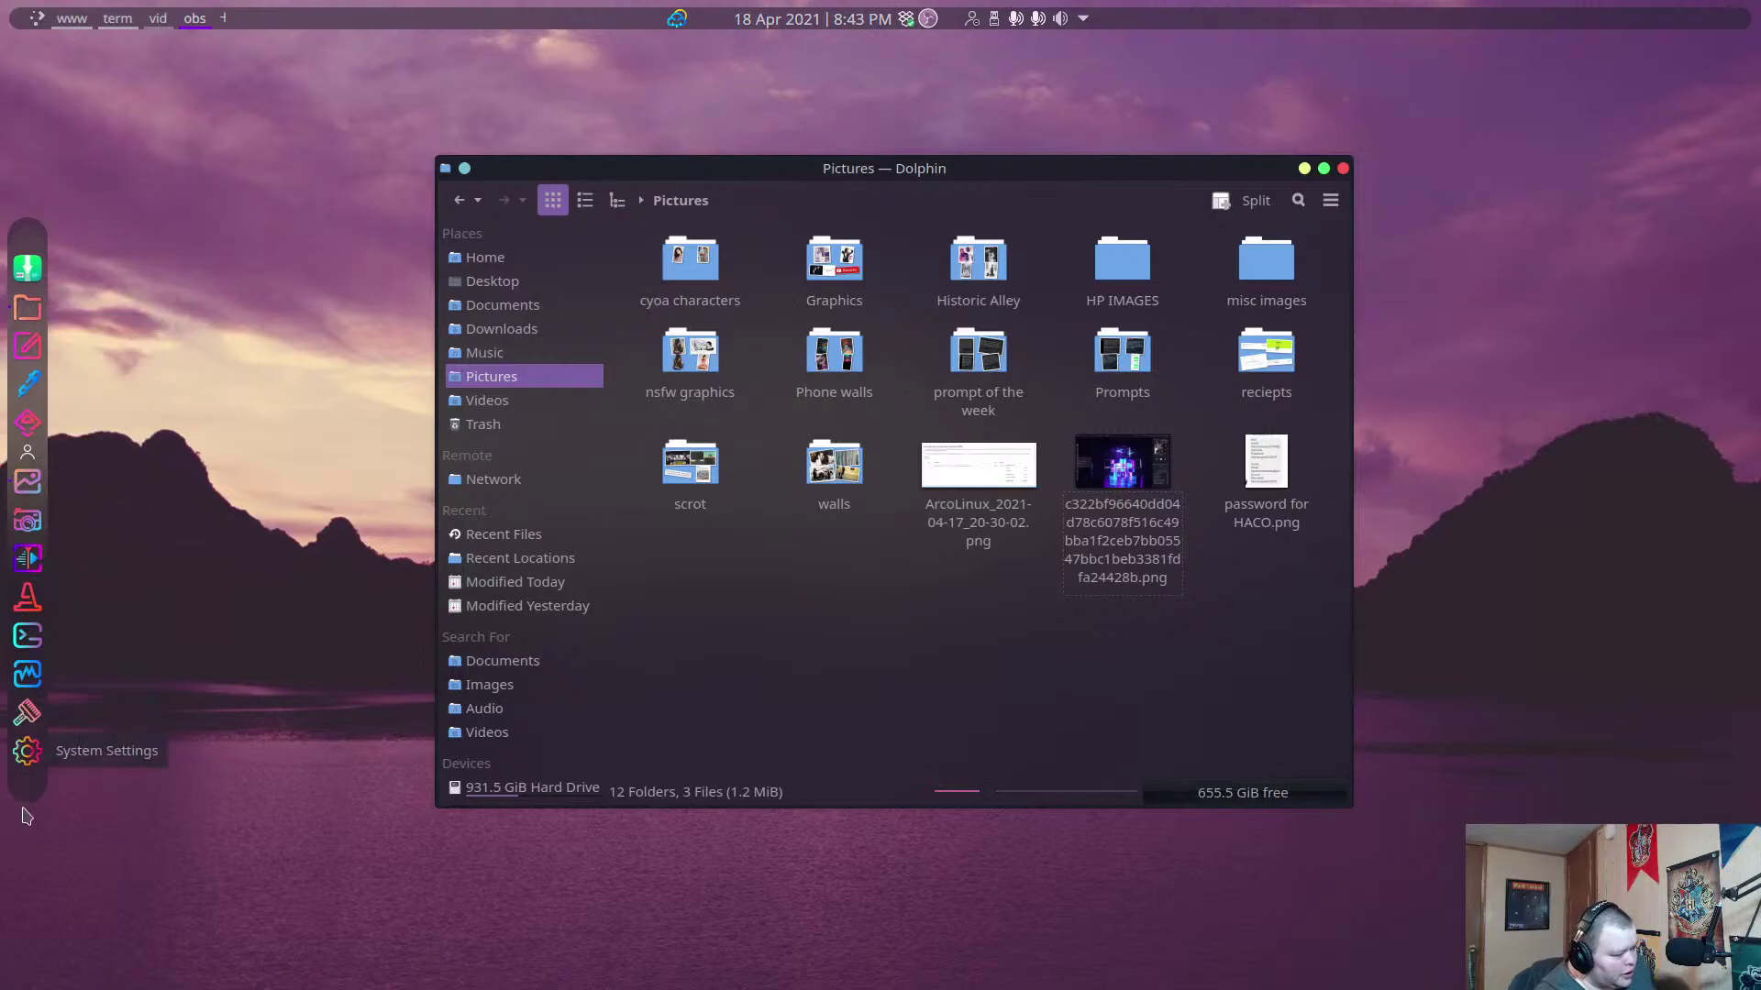
click(27, 753)
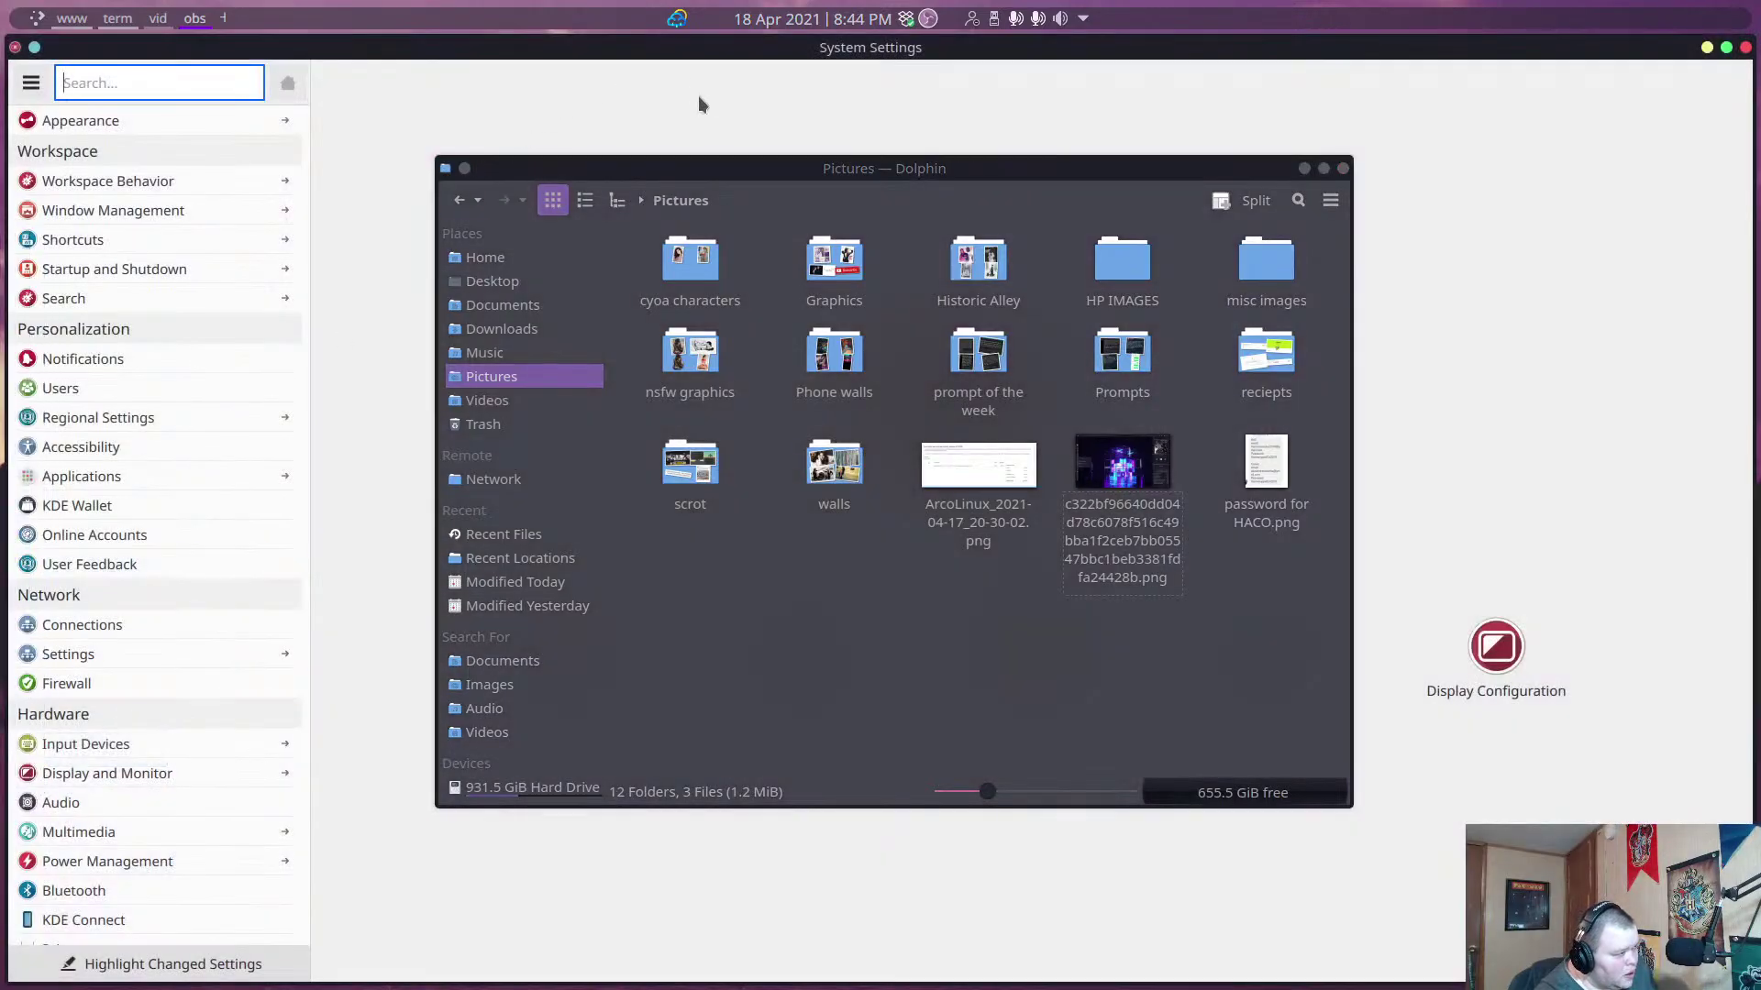
drag(767, 175, 1760, 376)
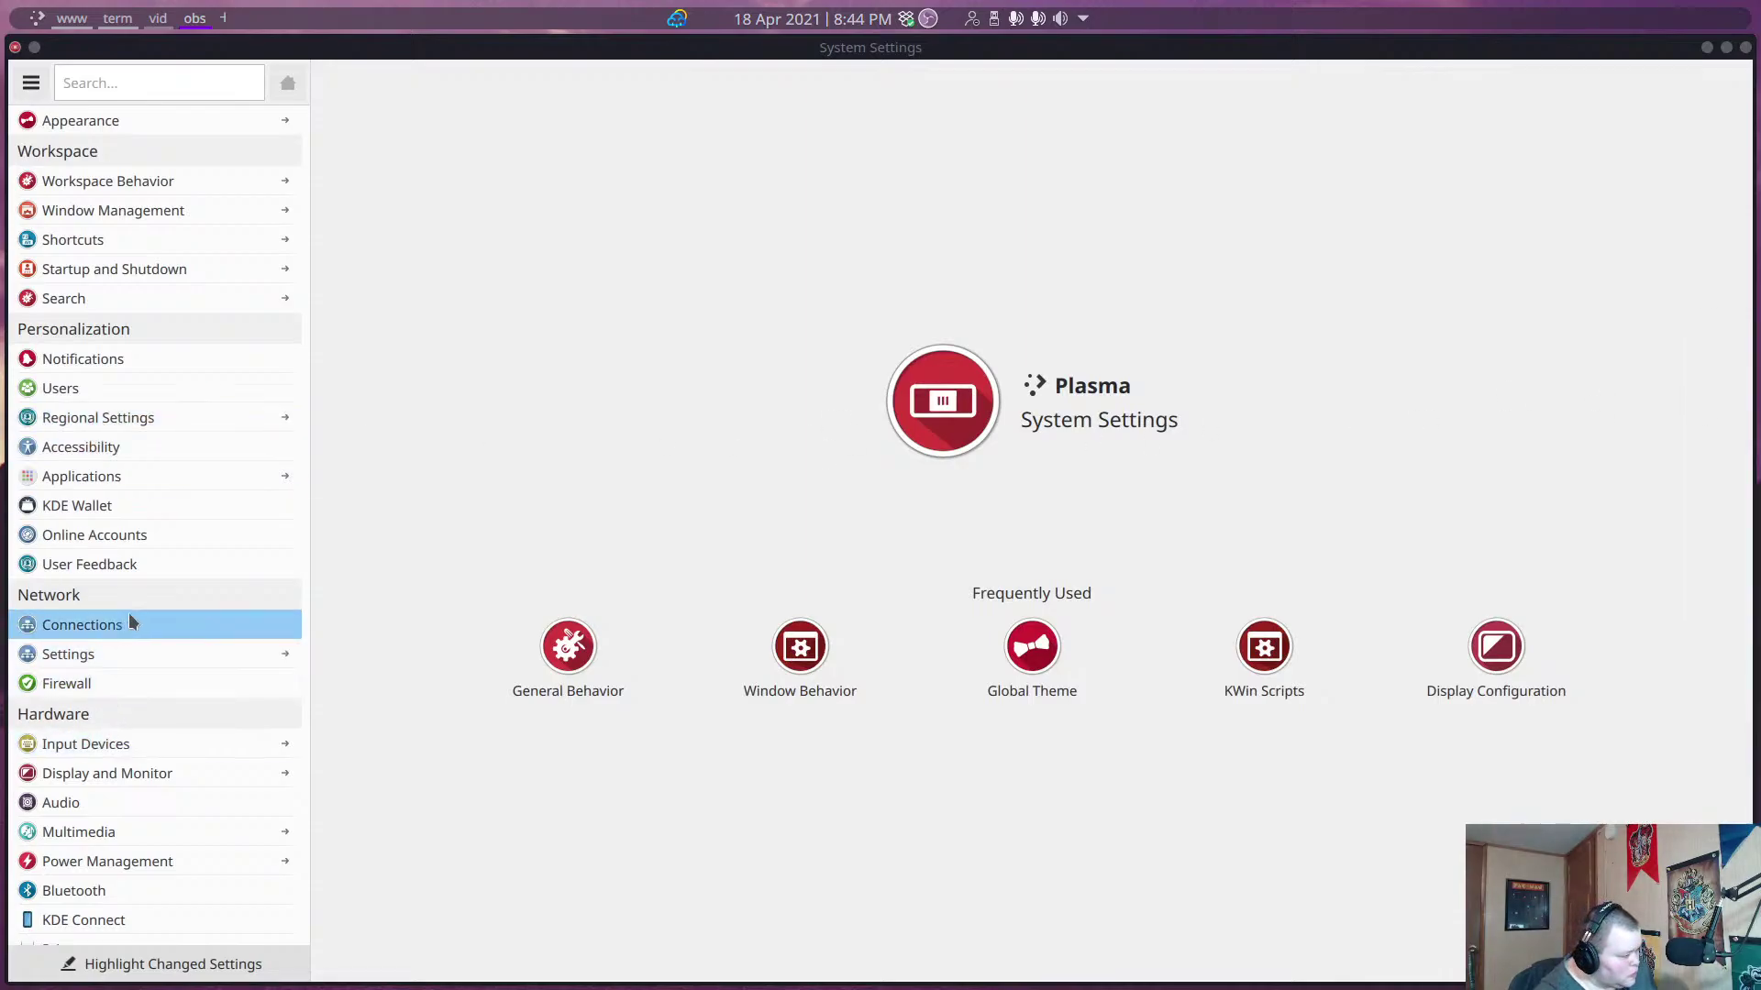
Open the configuration of the Krohnkite script from the KWin Scripts under Window Management.
click(131, 182)
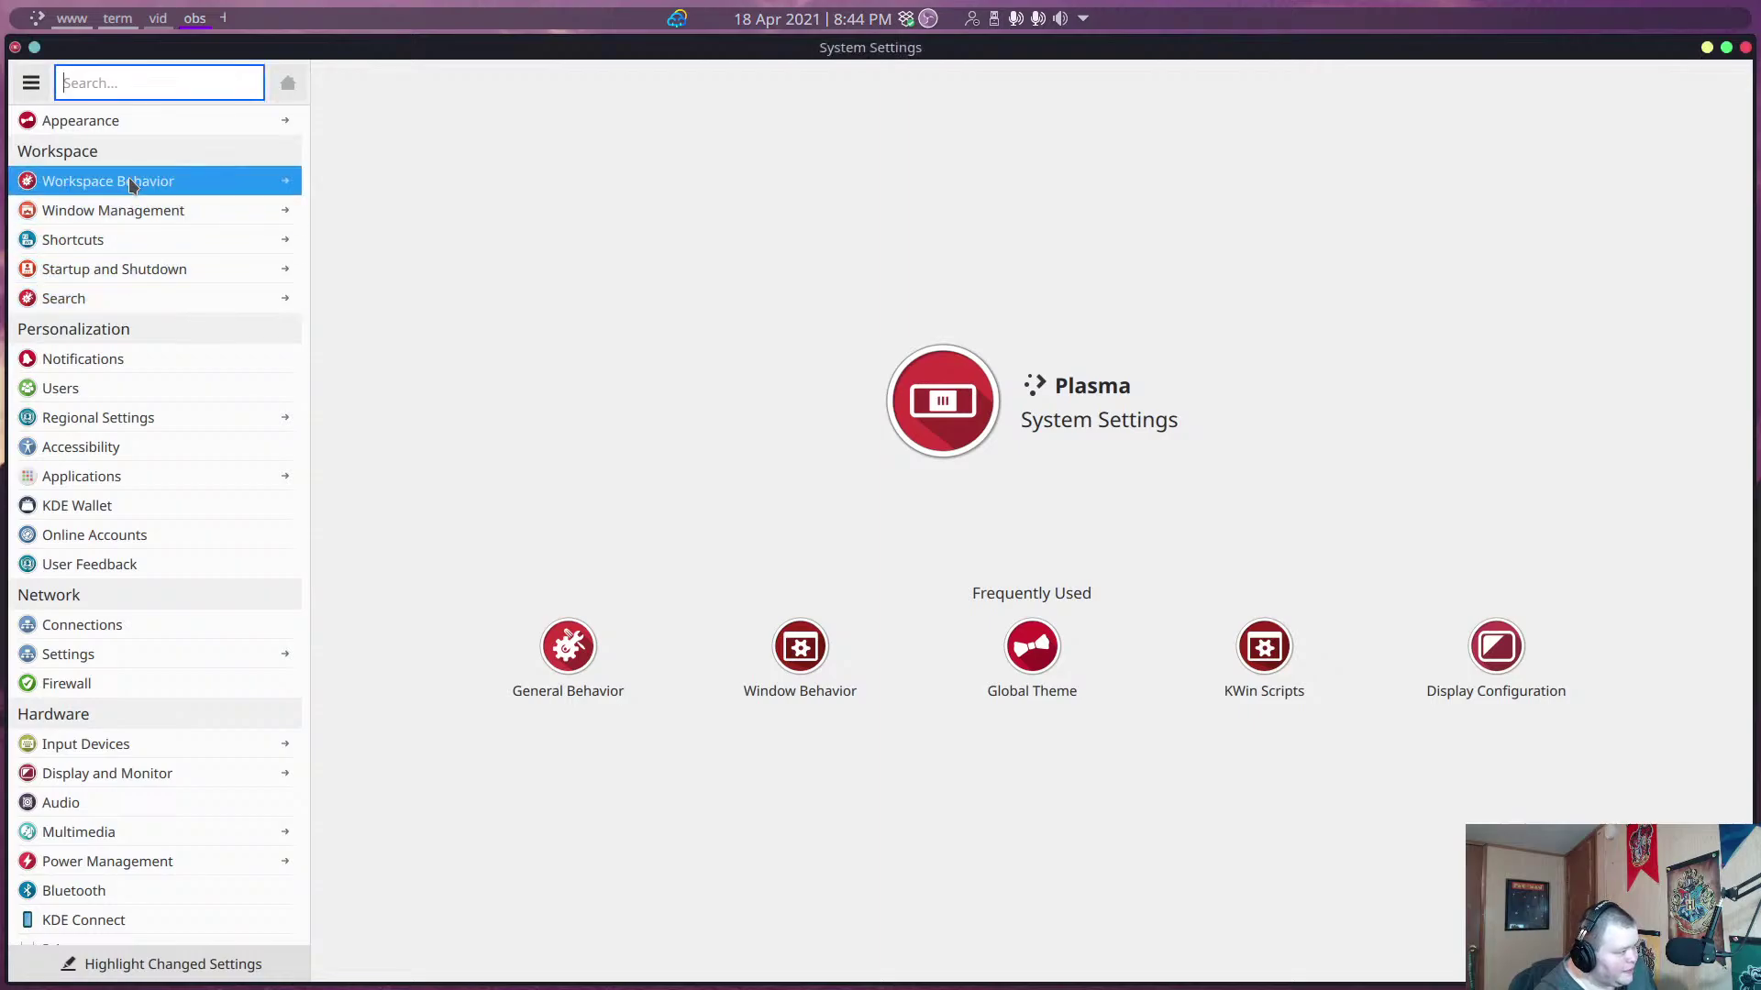
click(138, 210)
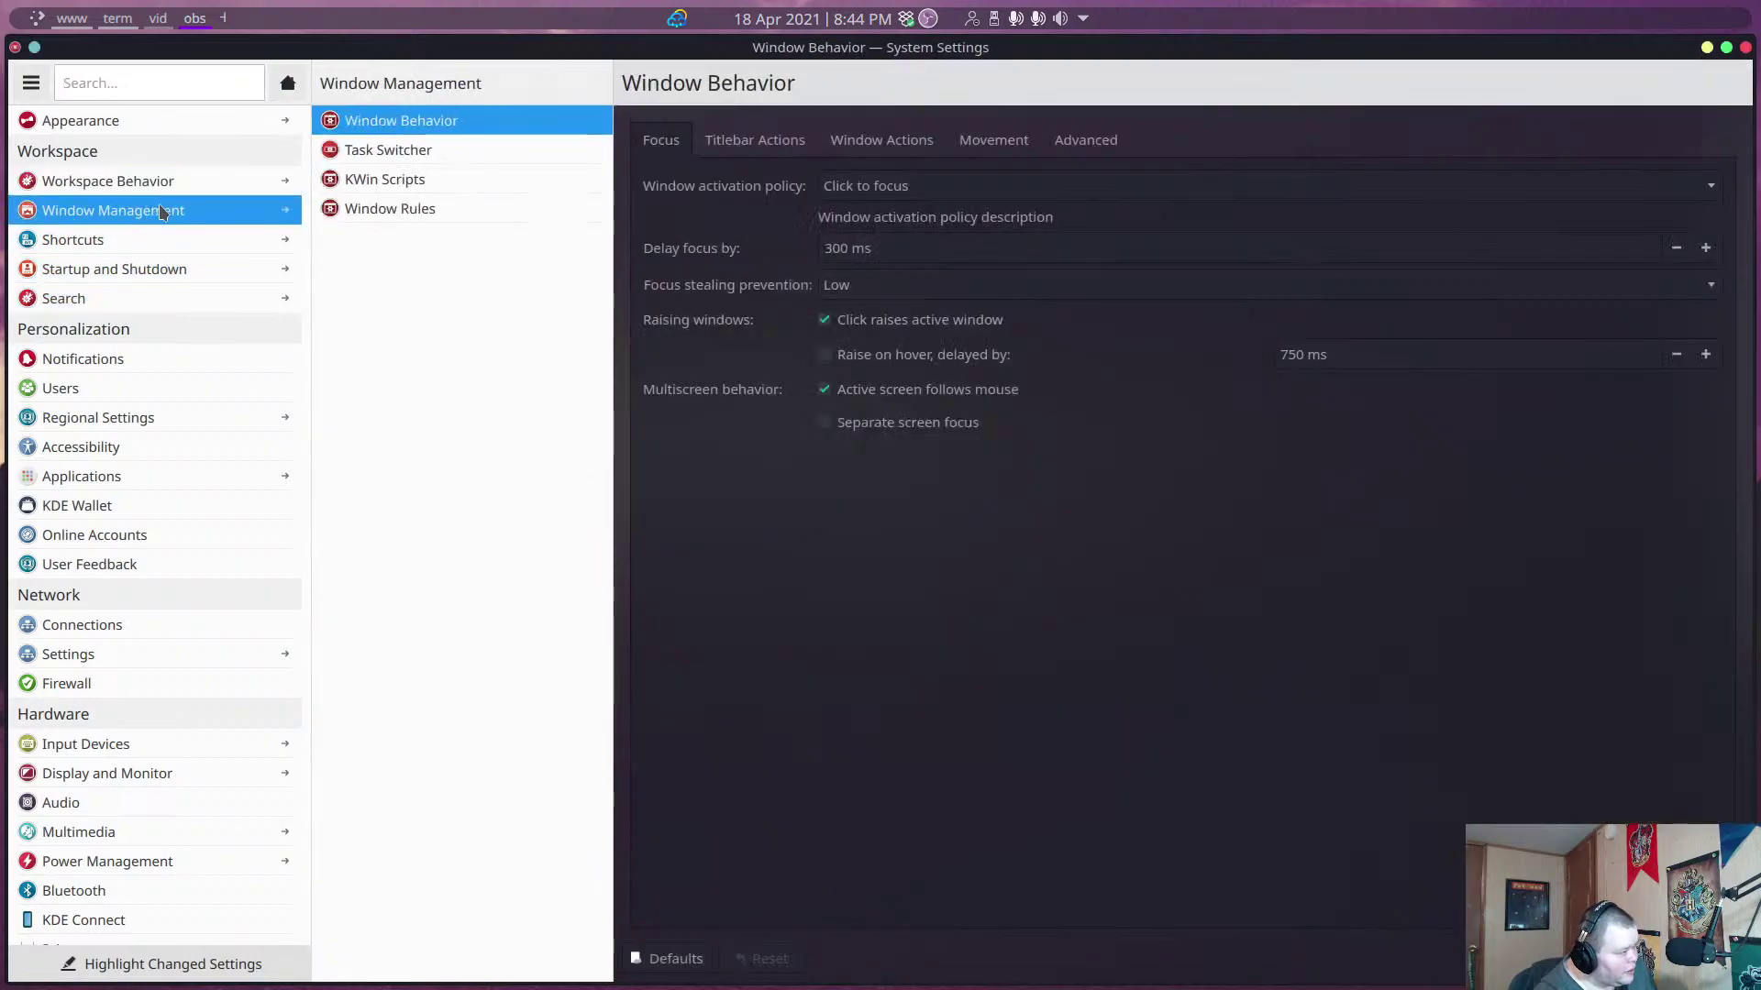
click(380, 181)
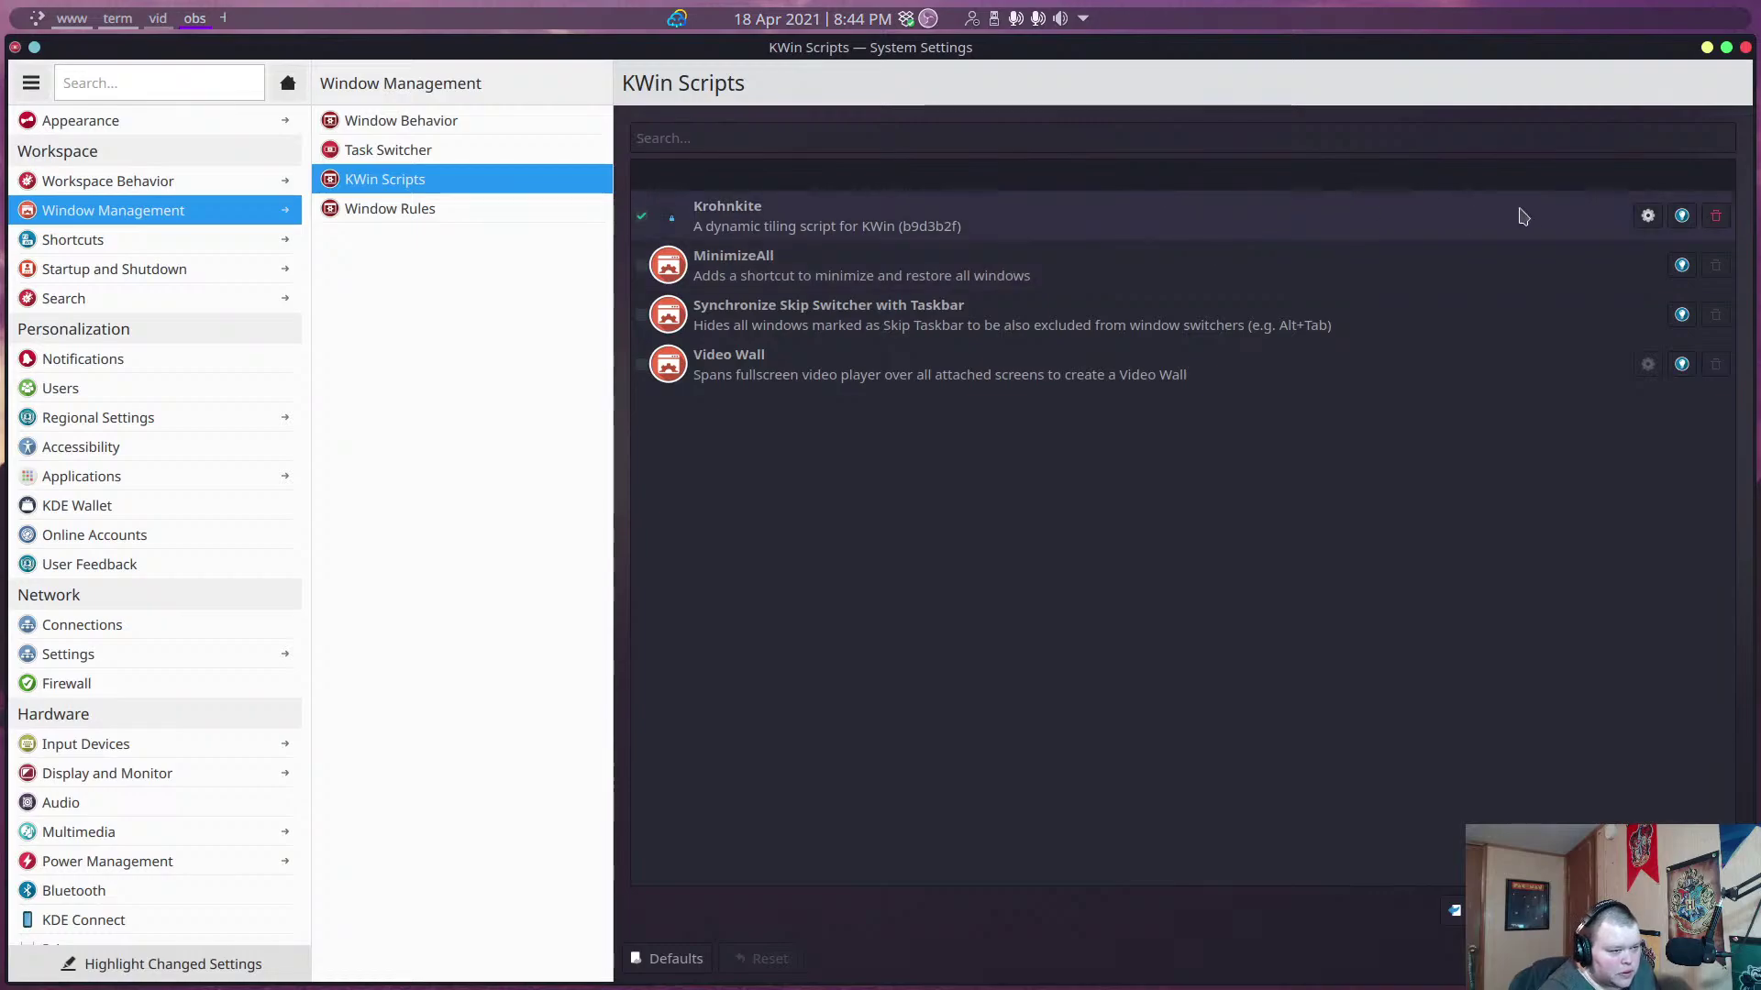
click(1647, 217)
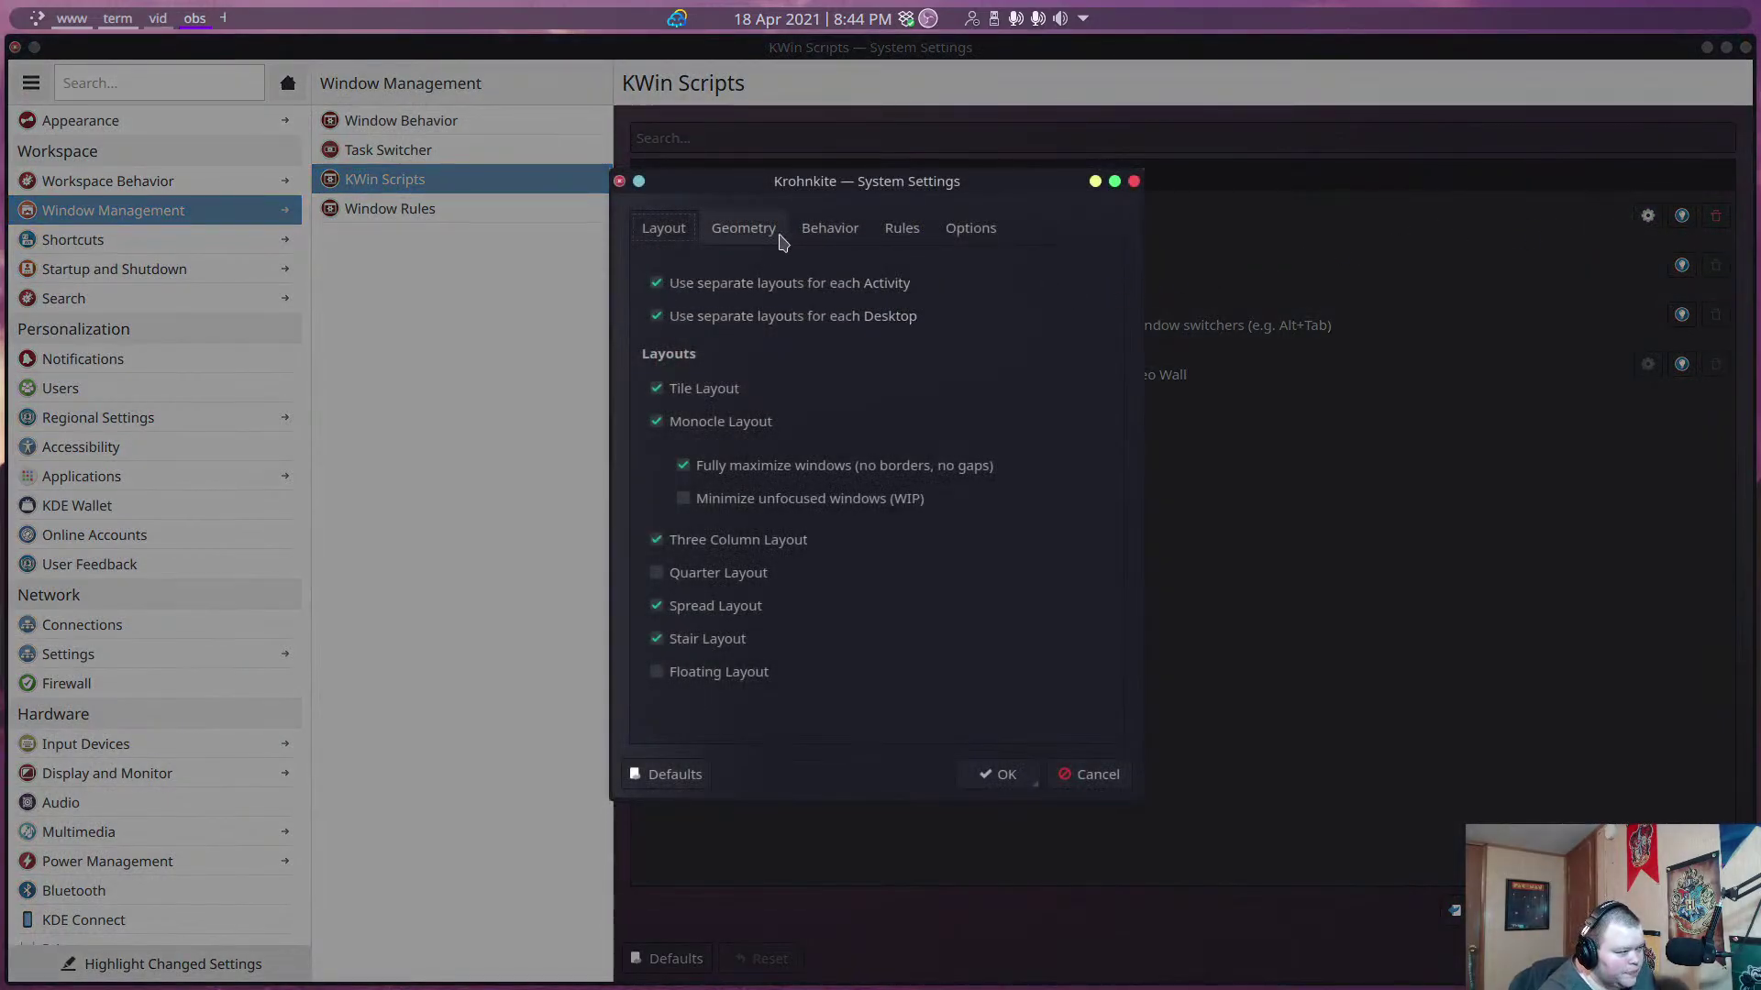
Run xprop in a new terminal and pick the Dolphin window to find its class for Krohnkite's float rules.
click(895, 234)
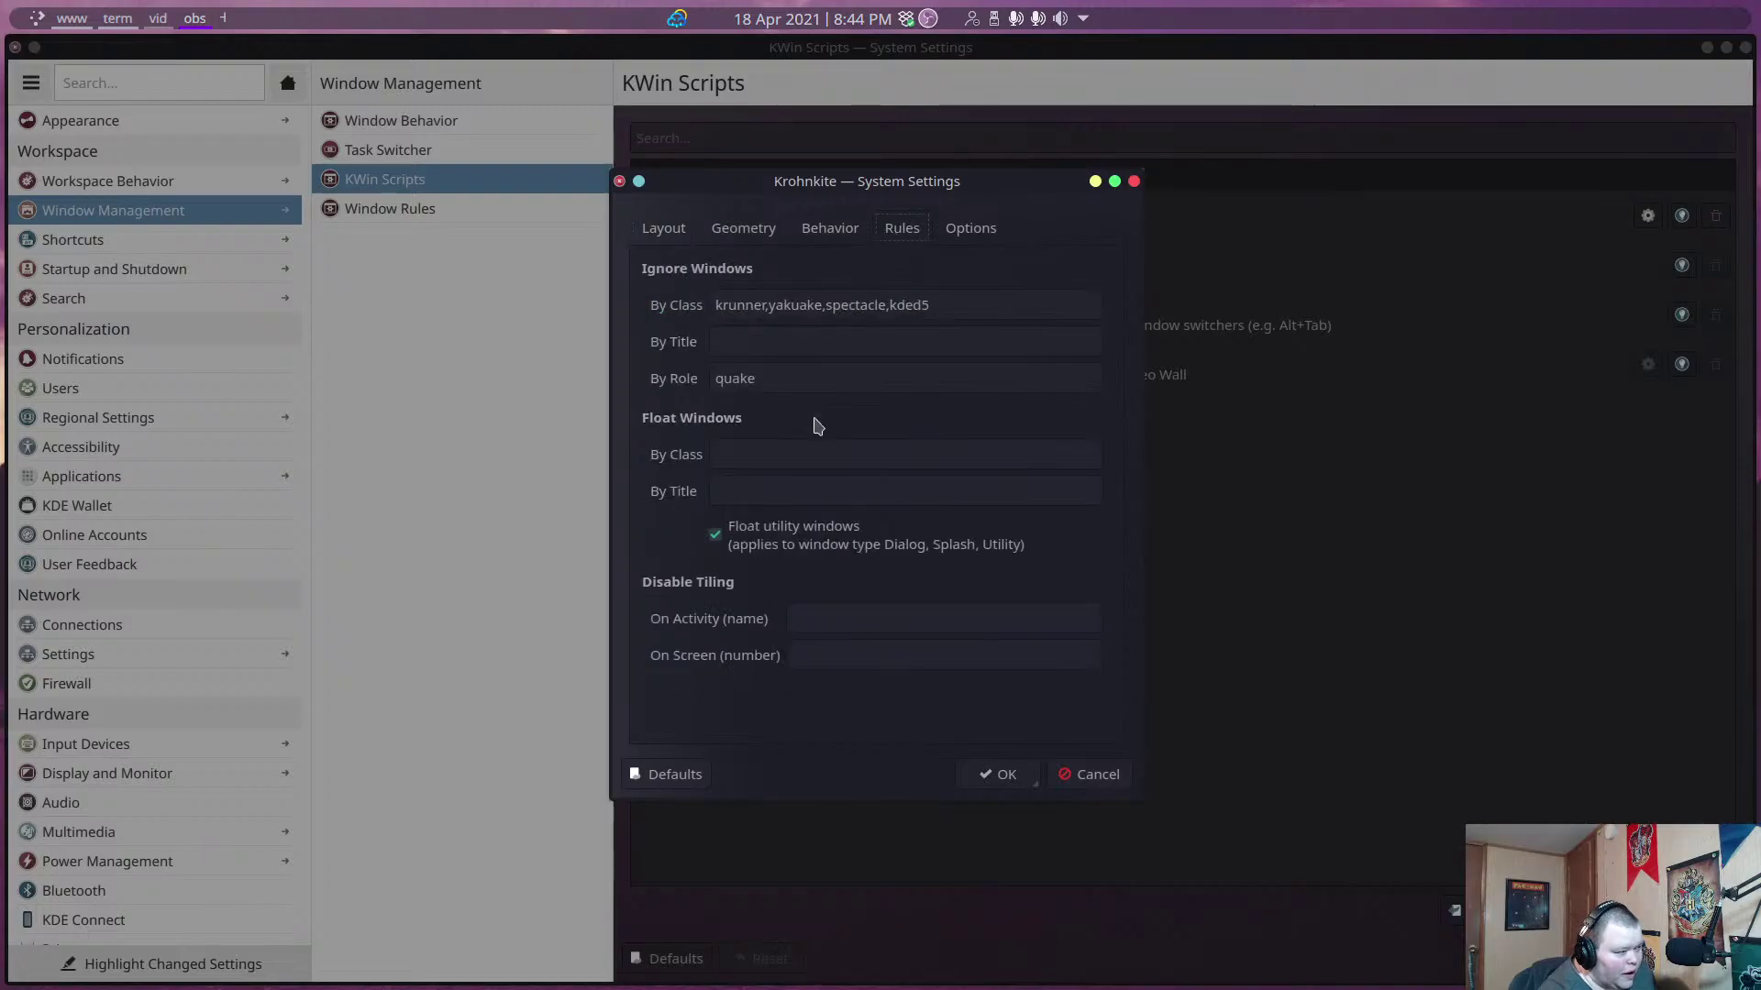
click(747, 460)
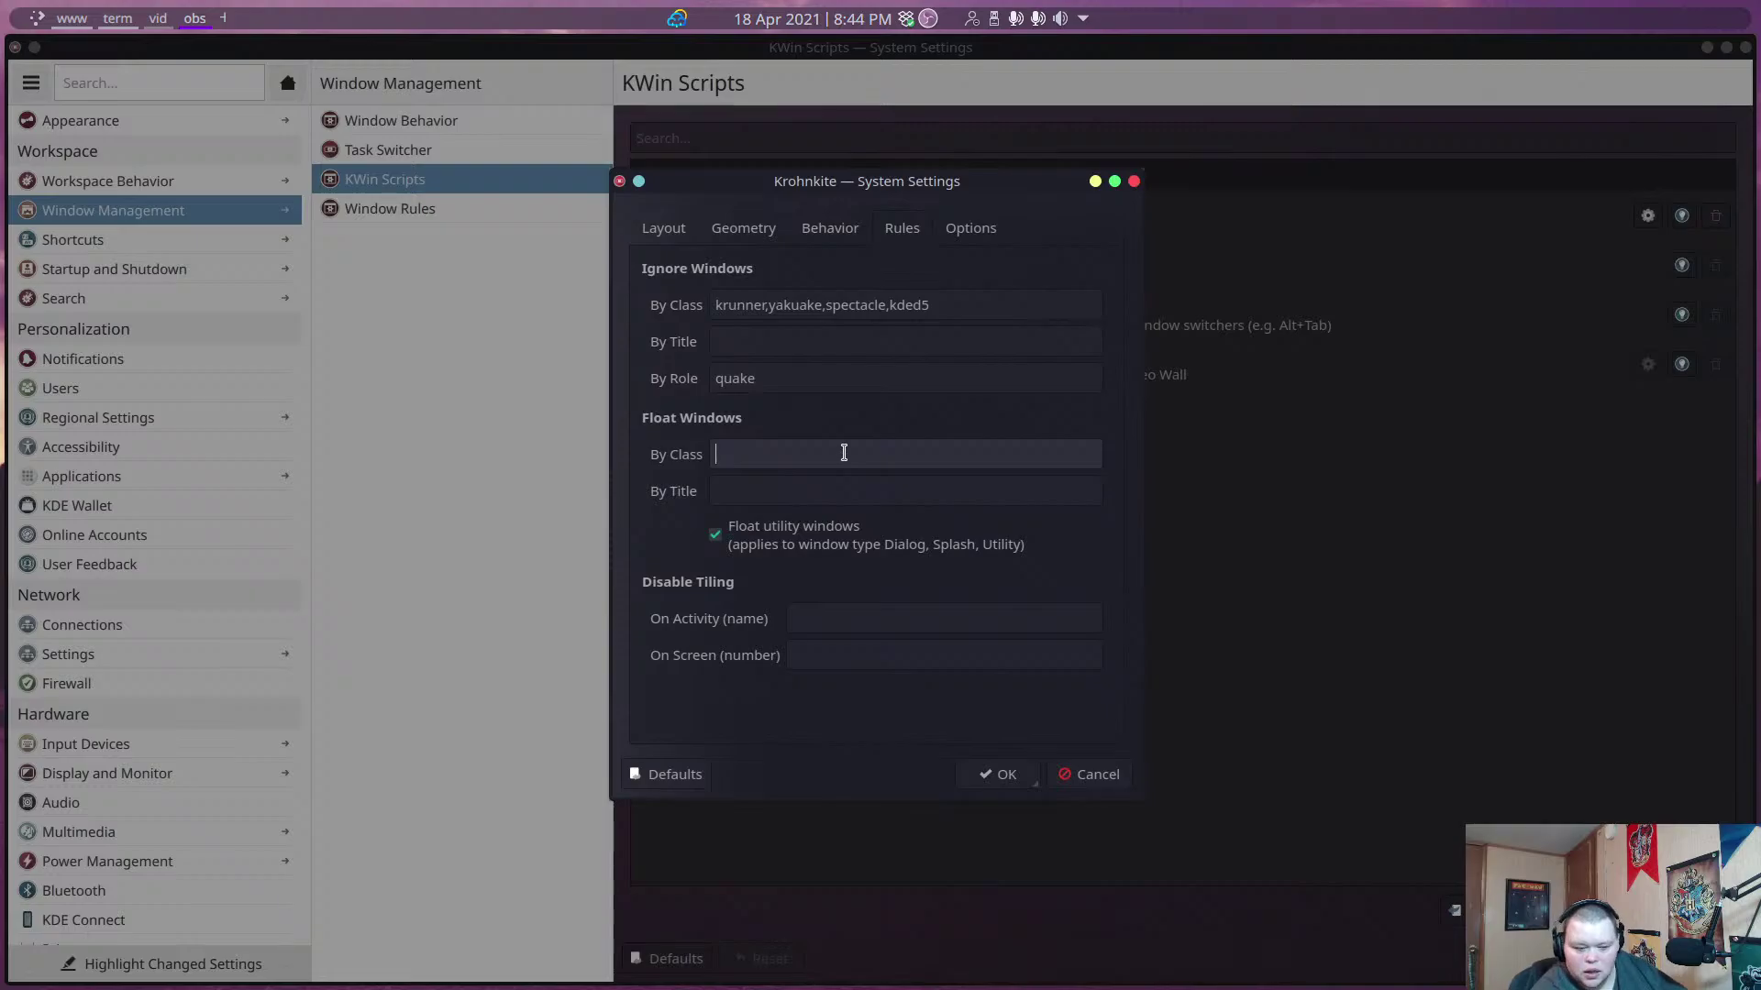
key(ctrl+alt+t)
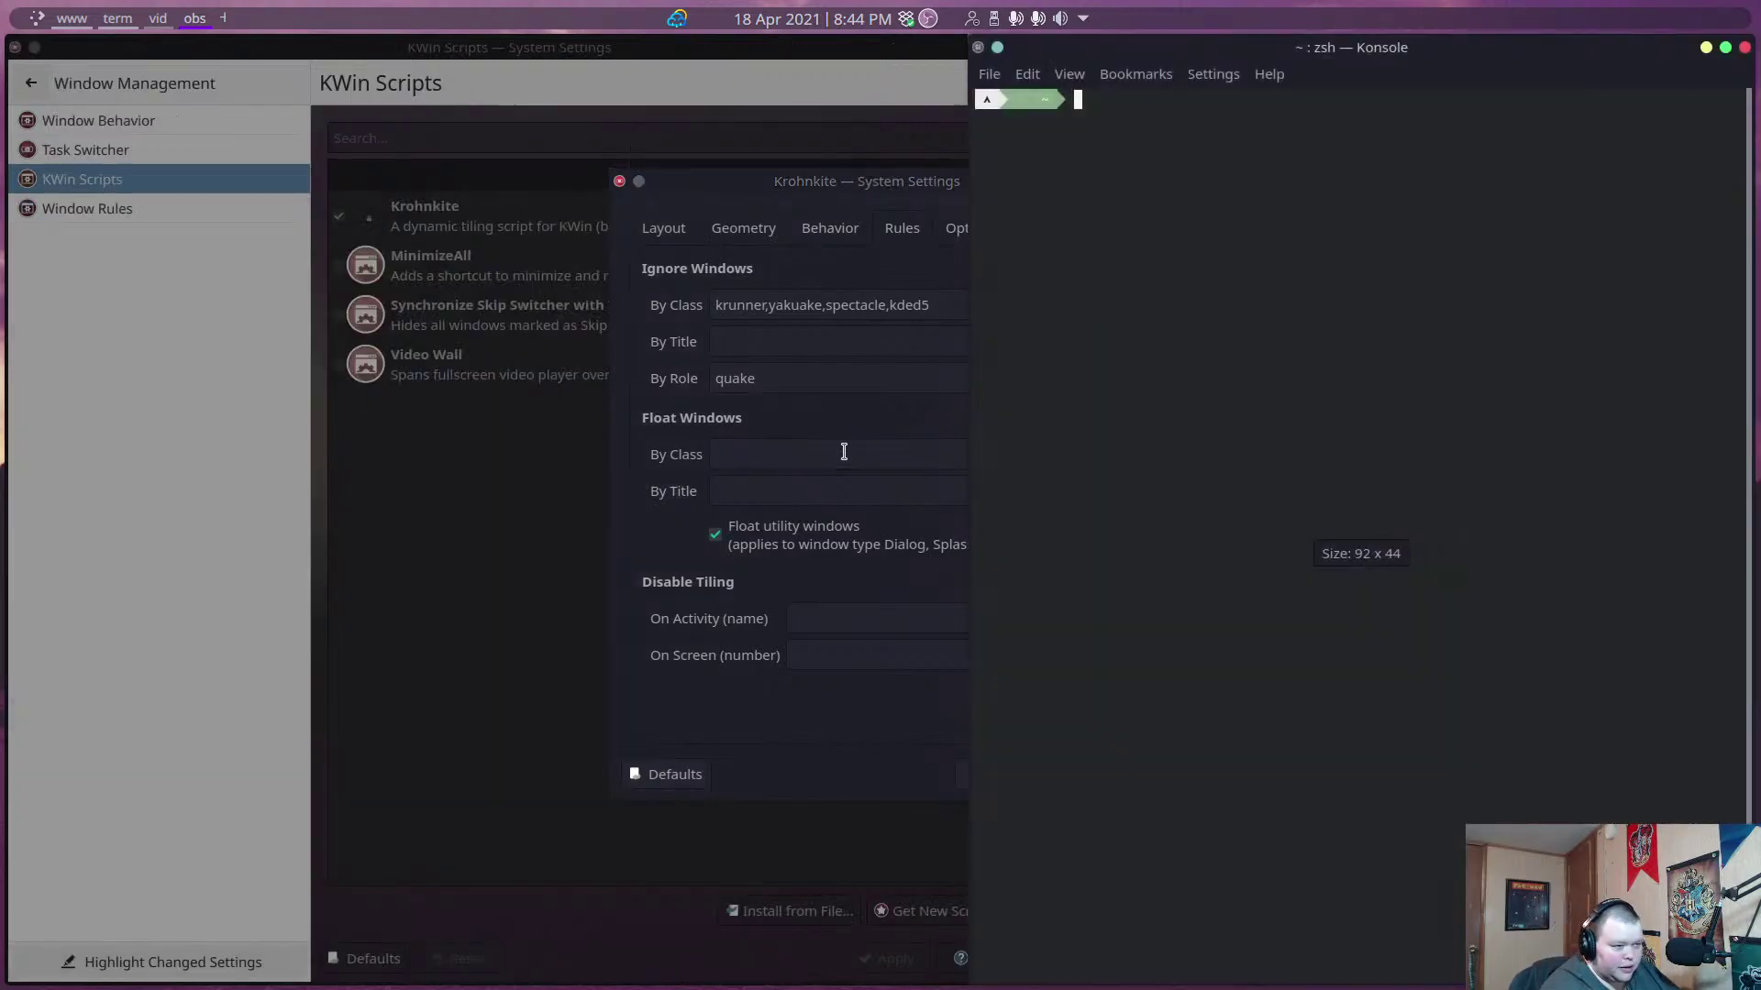
text(xprop)
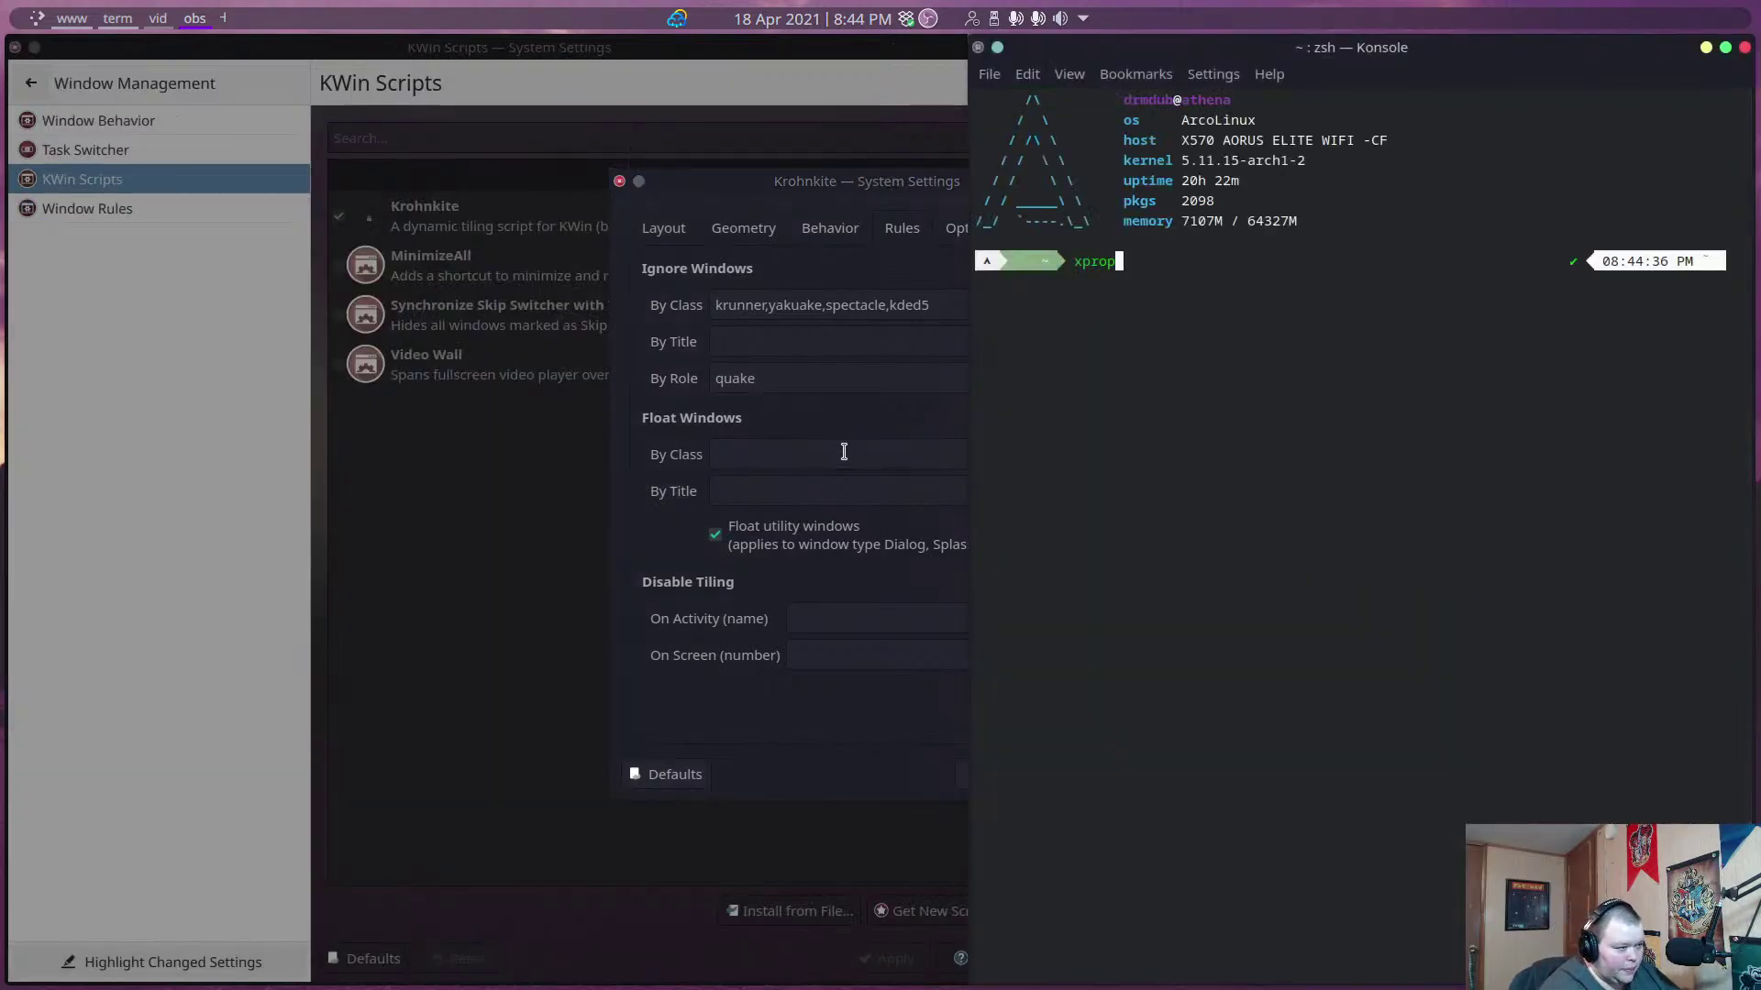
key(Return)
click(1267, 738)
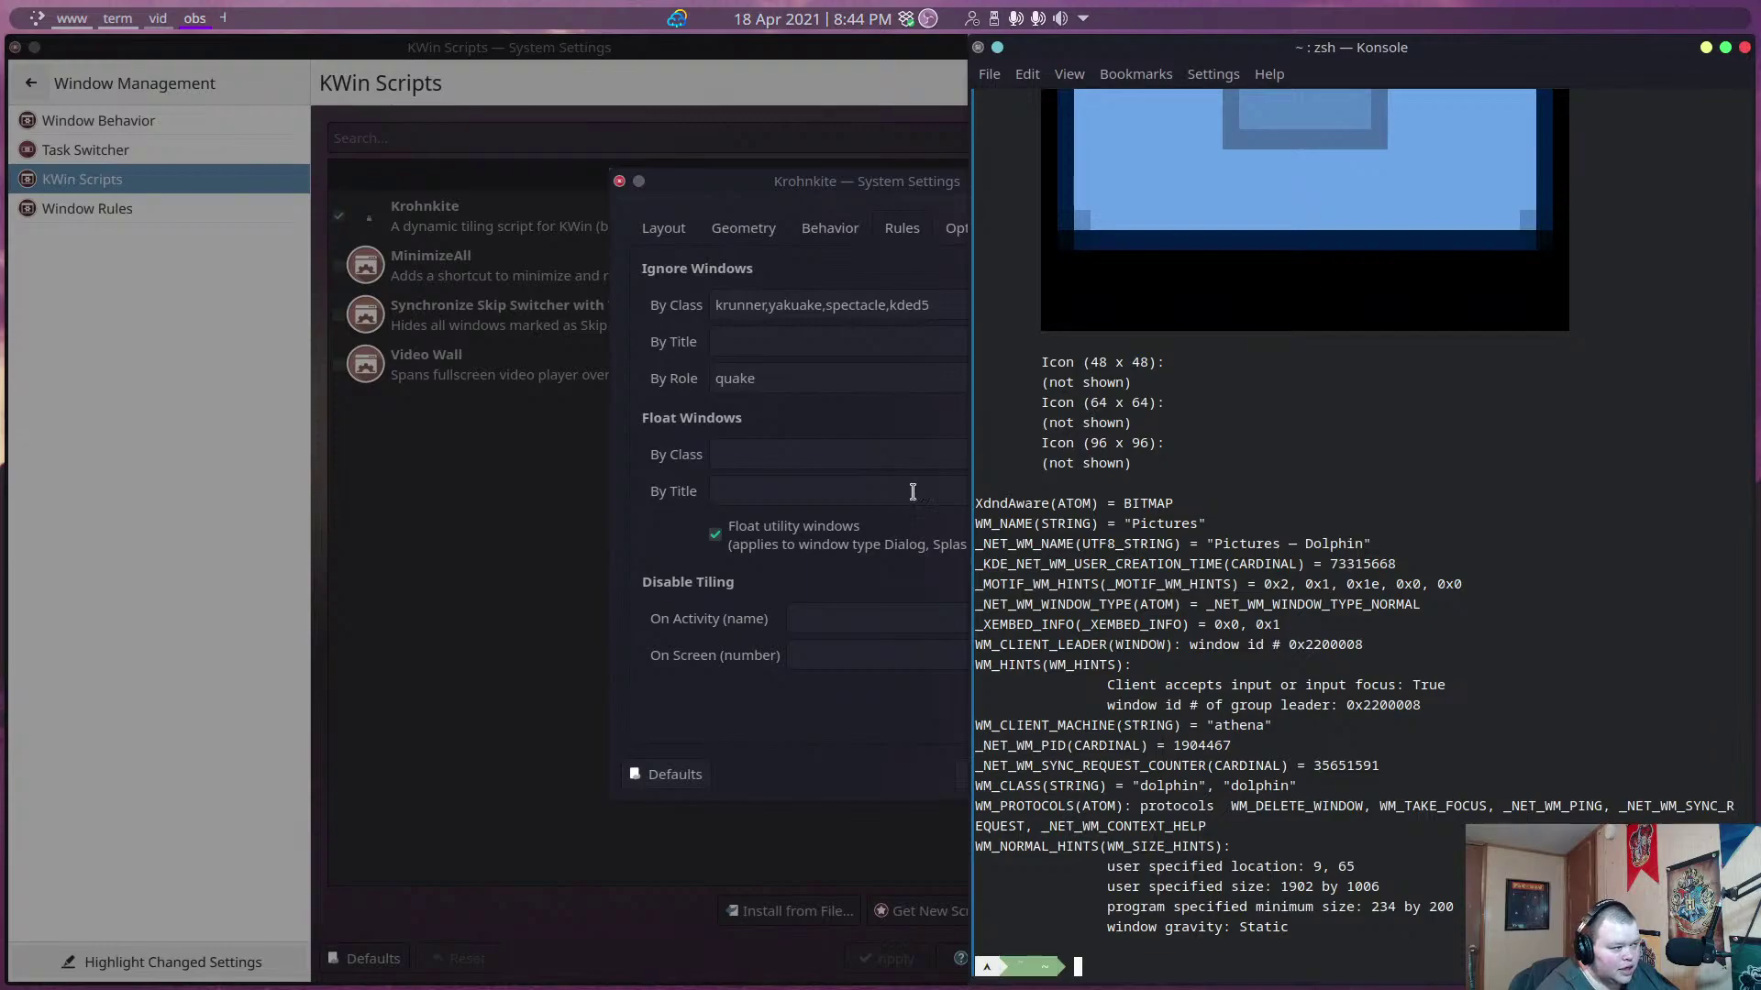
Set Krohnkite to float windows of class dolphin and accept the configuration.
click(846, 724)
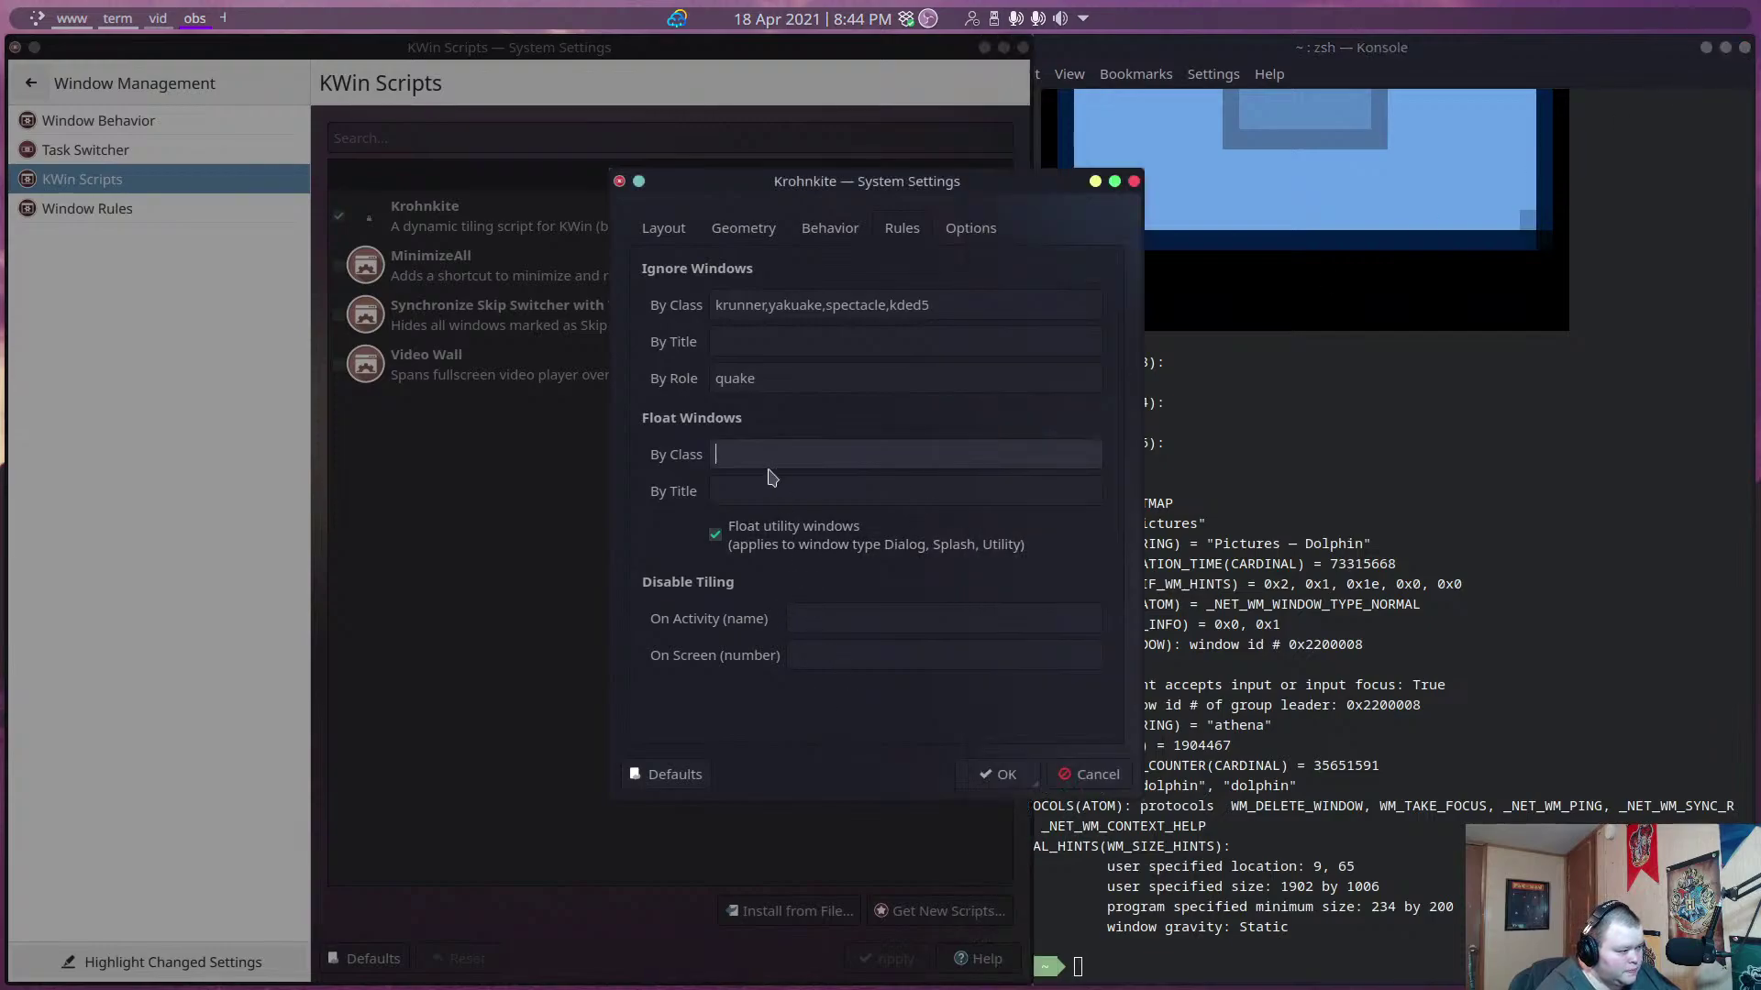
text(dolphin)
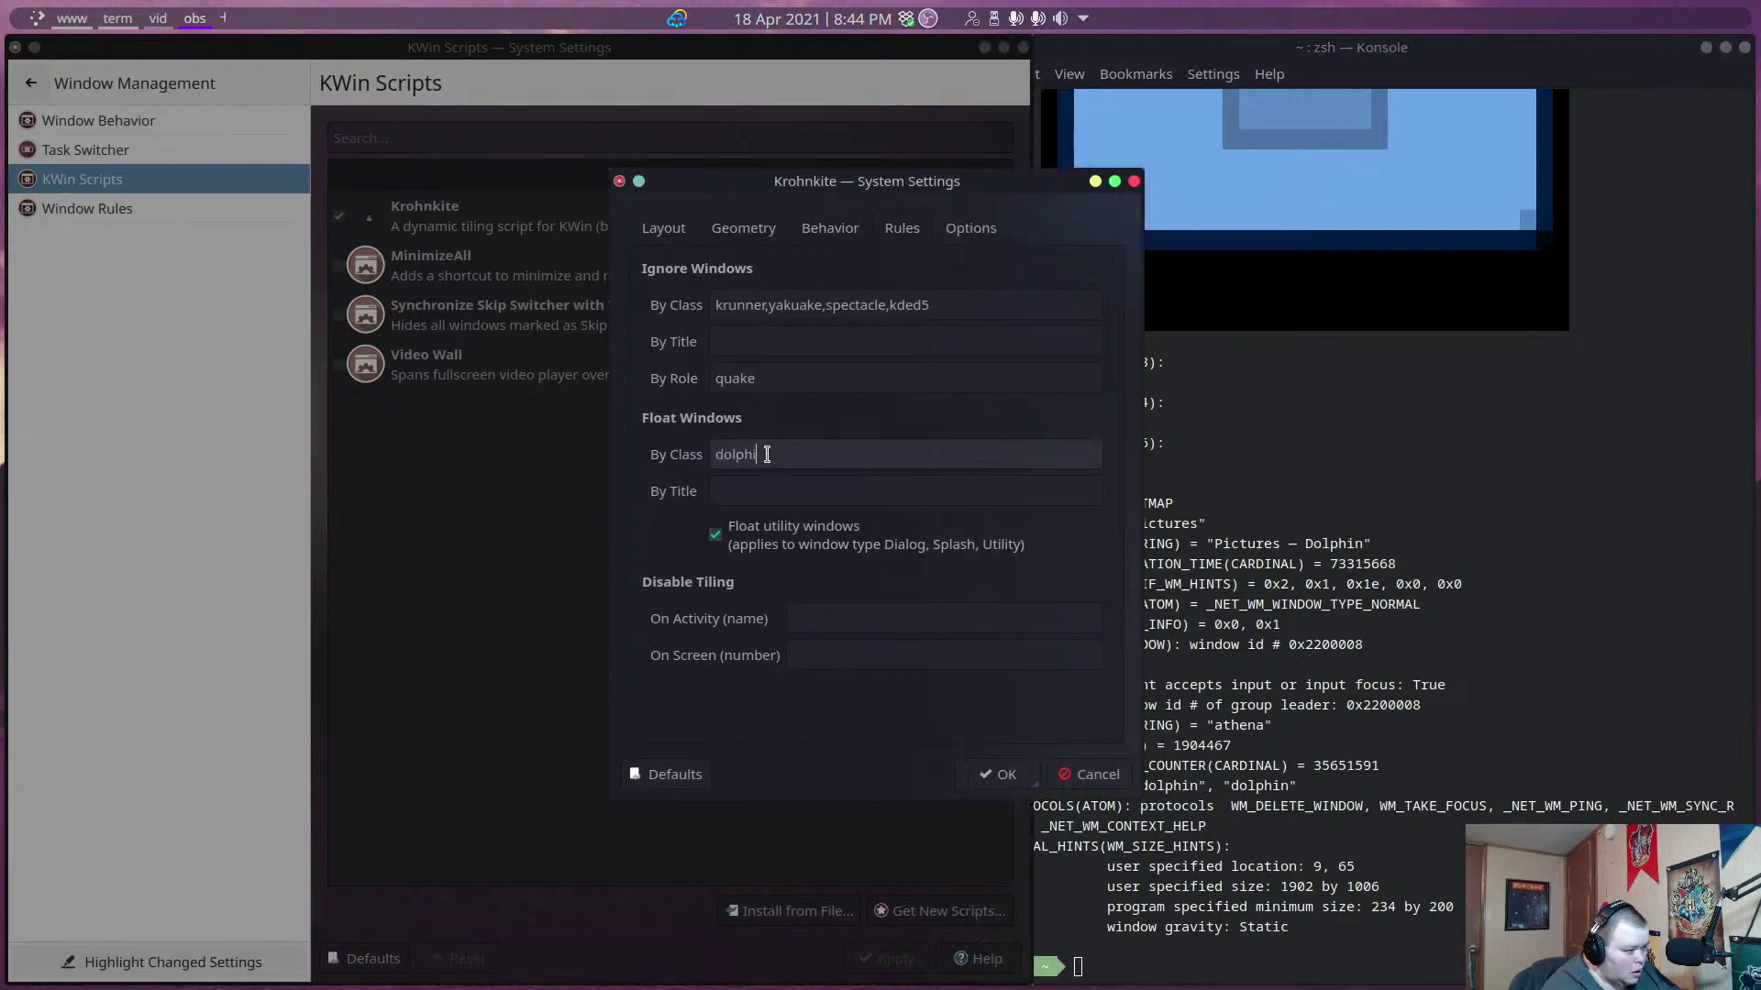
click(975, 778)
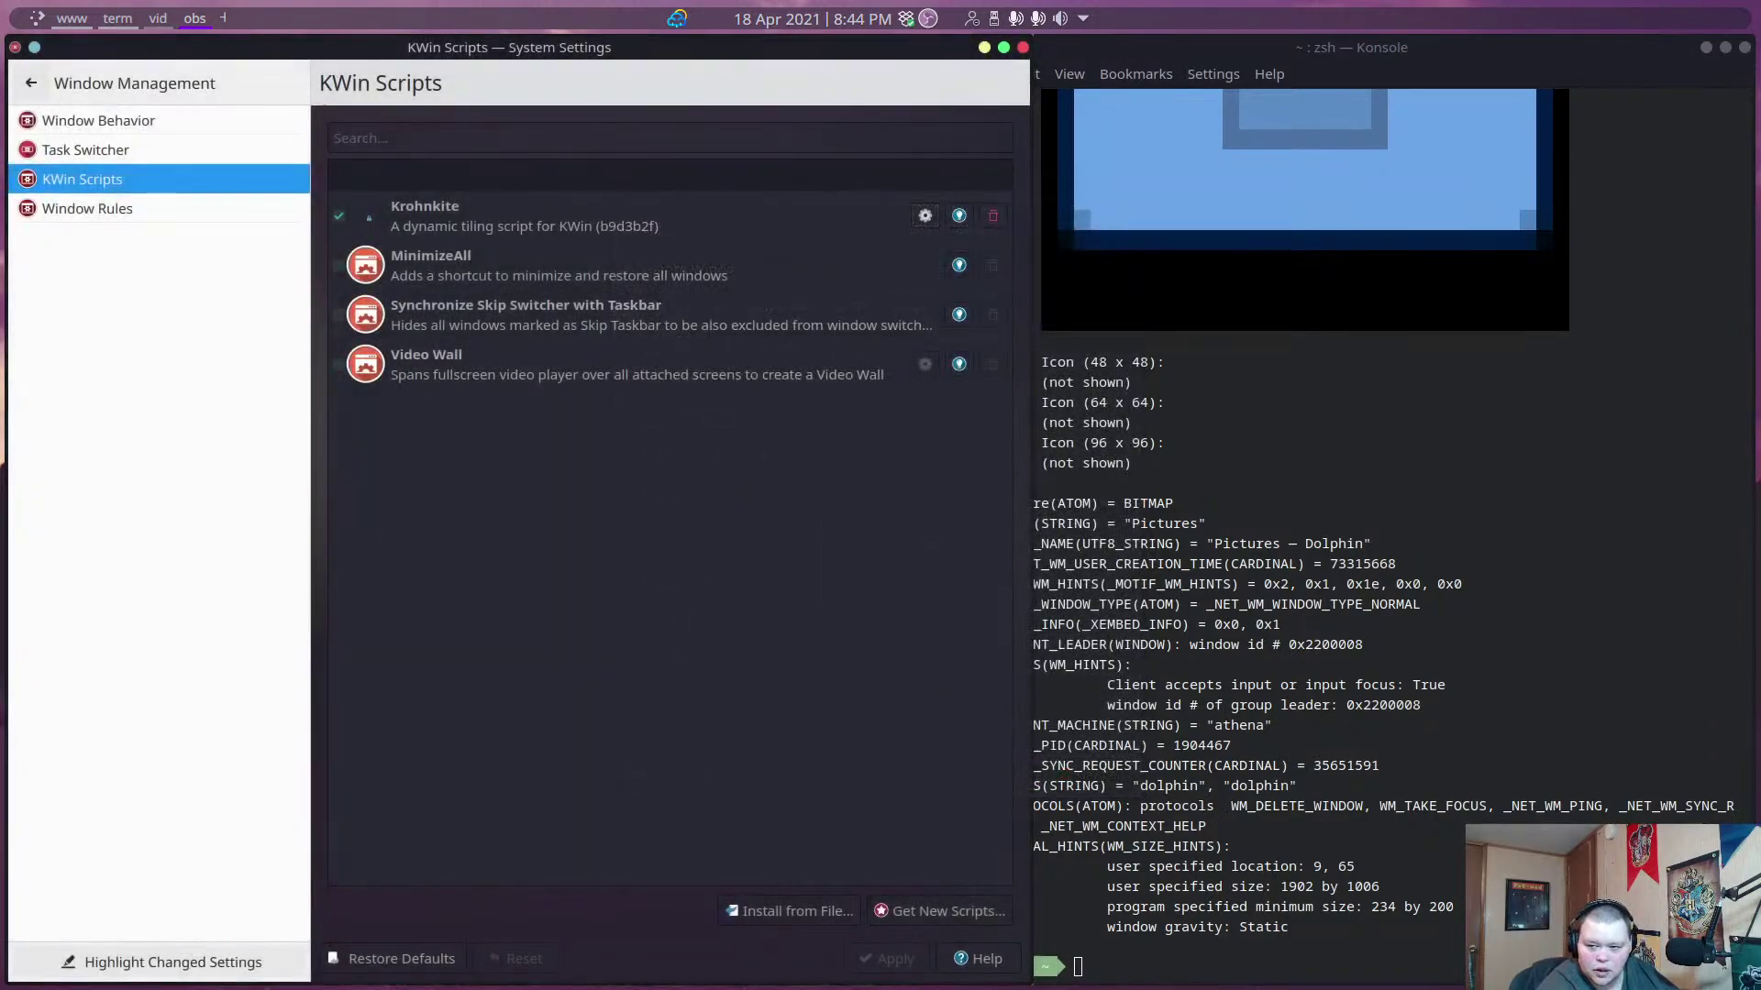
mouse_move(3, 312)
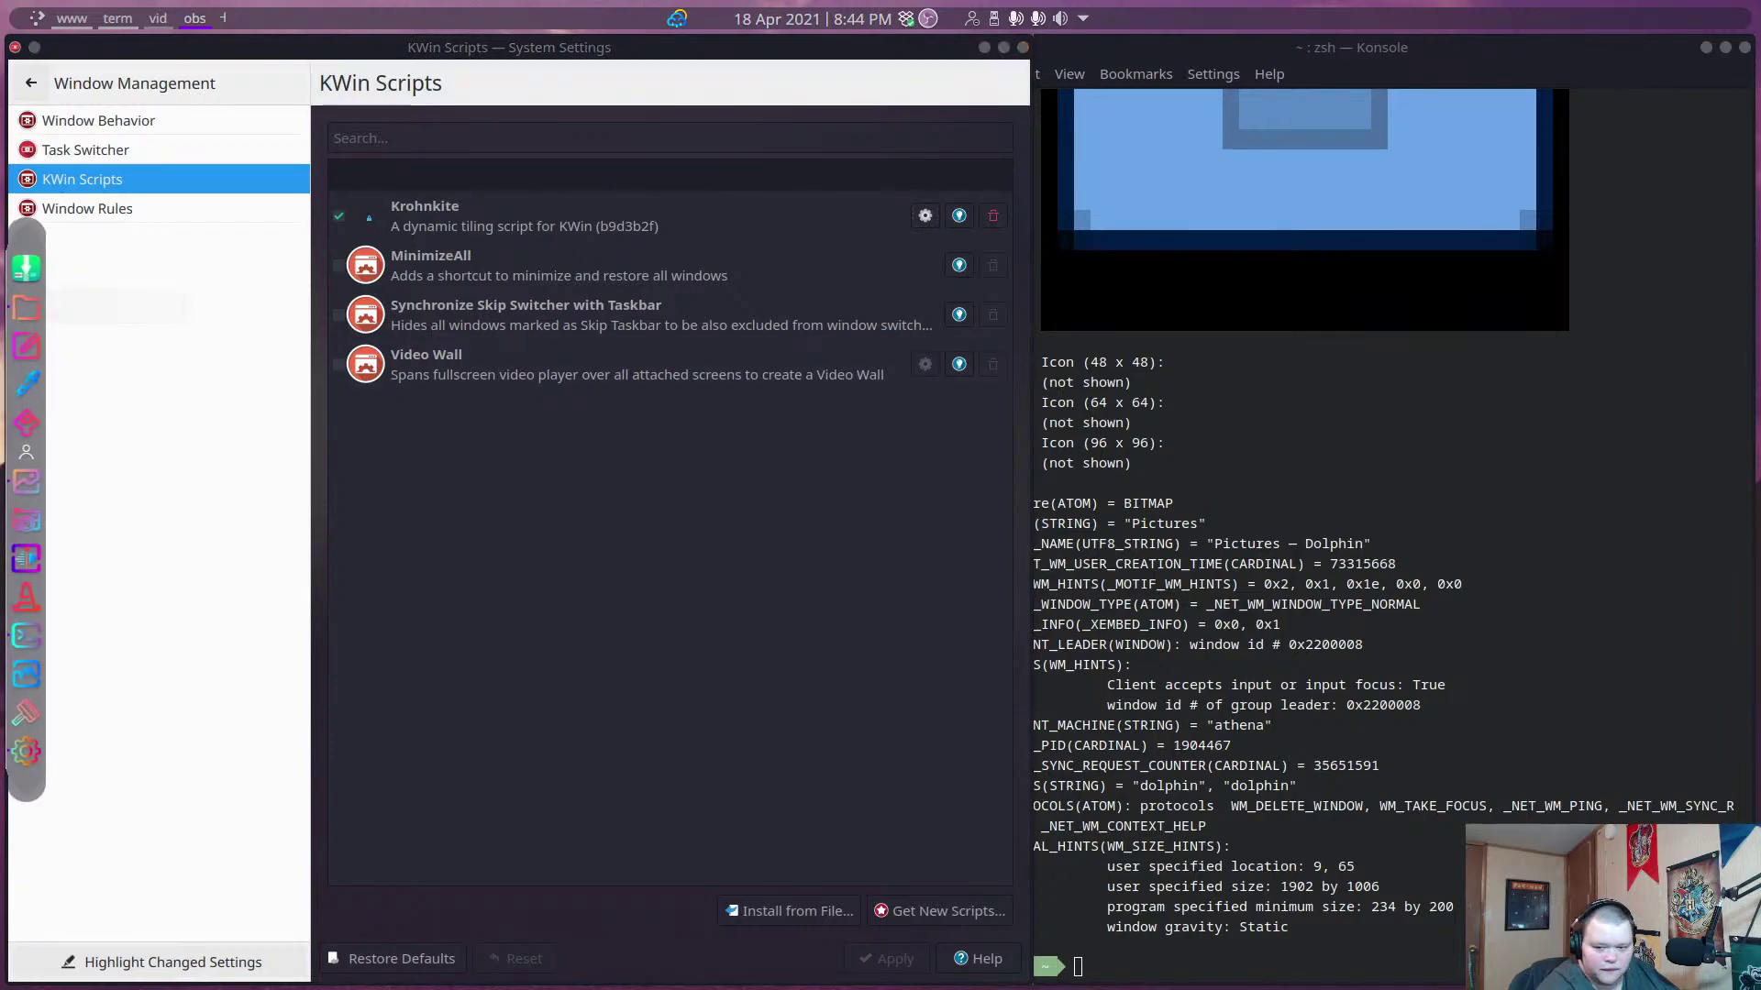
mouse_move(1760, 401)
mouse_down()
mouse_move(1728, 401)
mouse_move(1760, 413)
mouse_up()
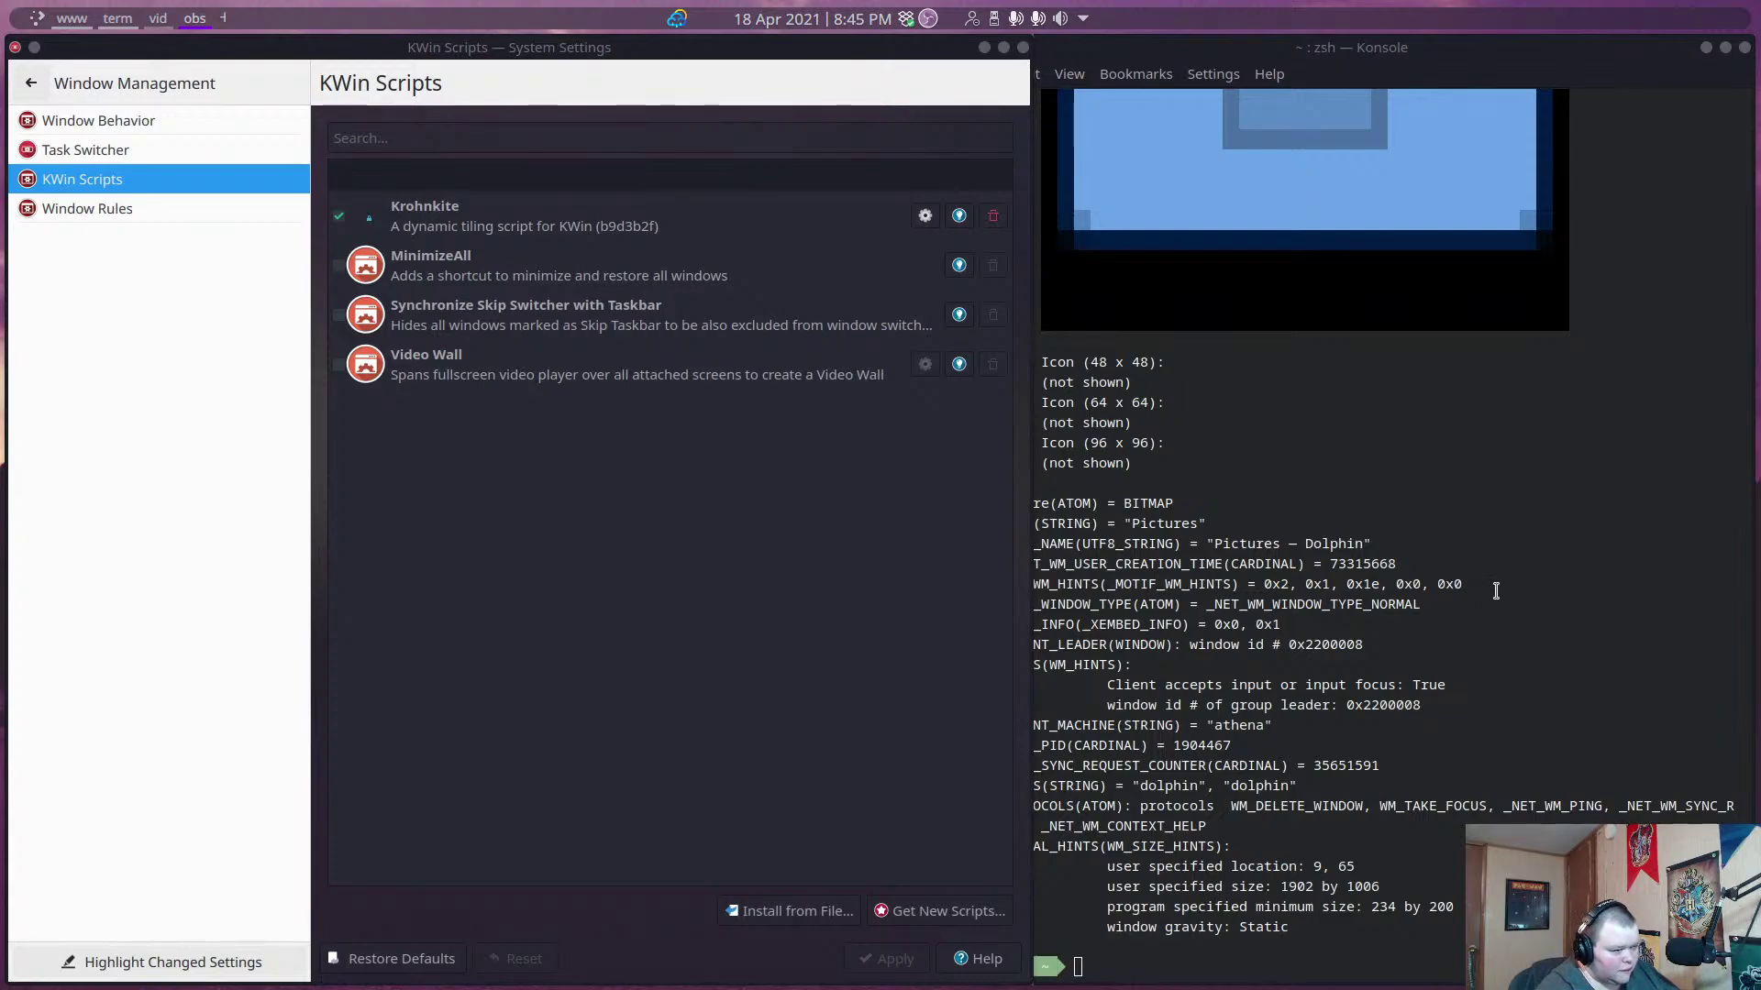
Clear the terminal output and run neofetch.
click(1517, 636)
text(c)
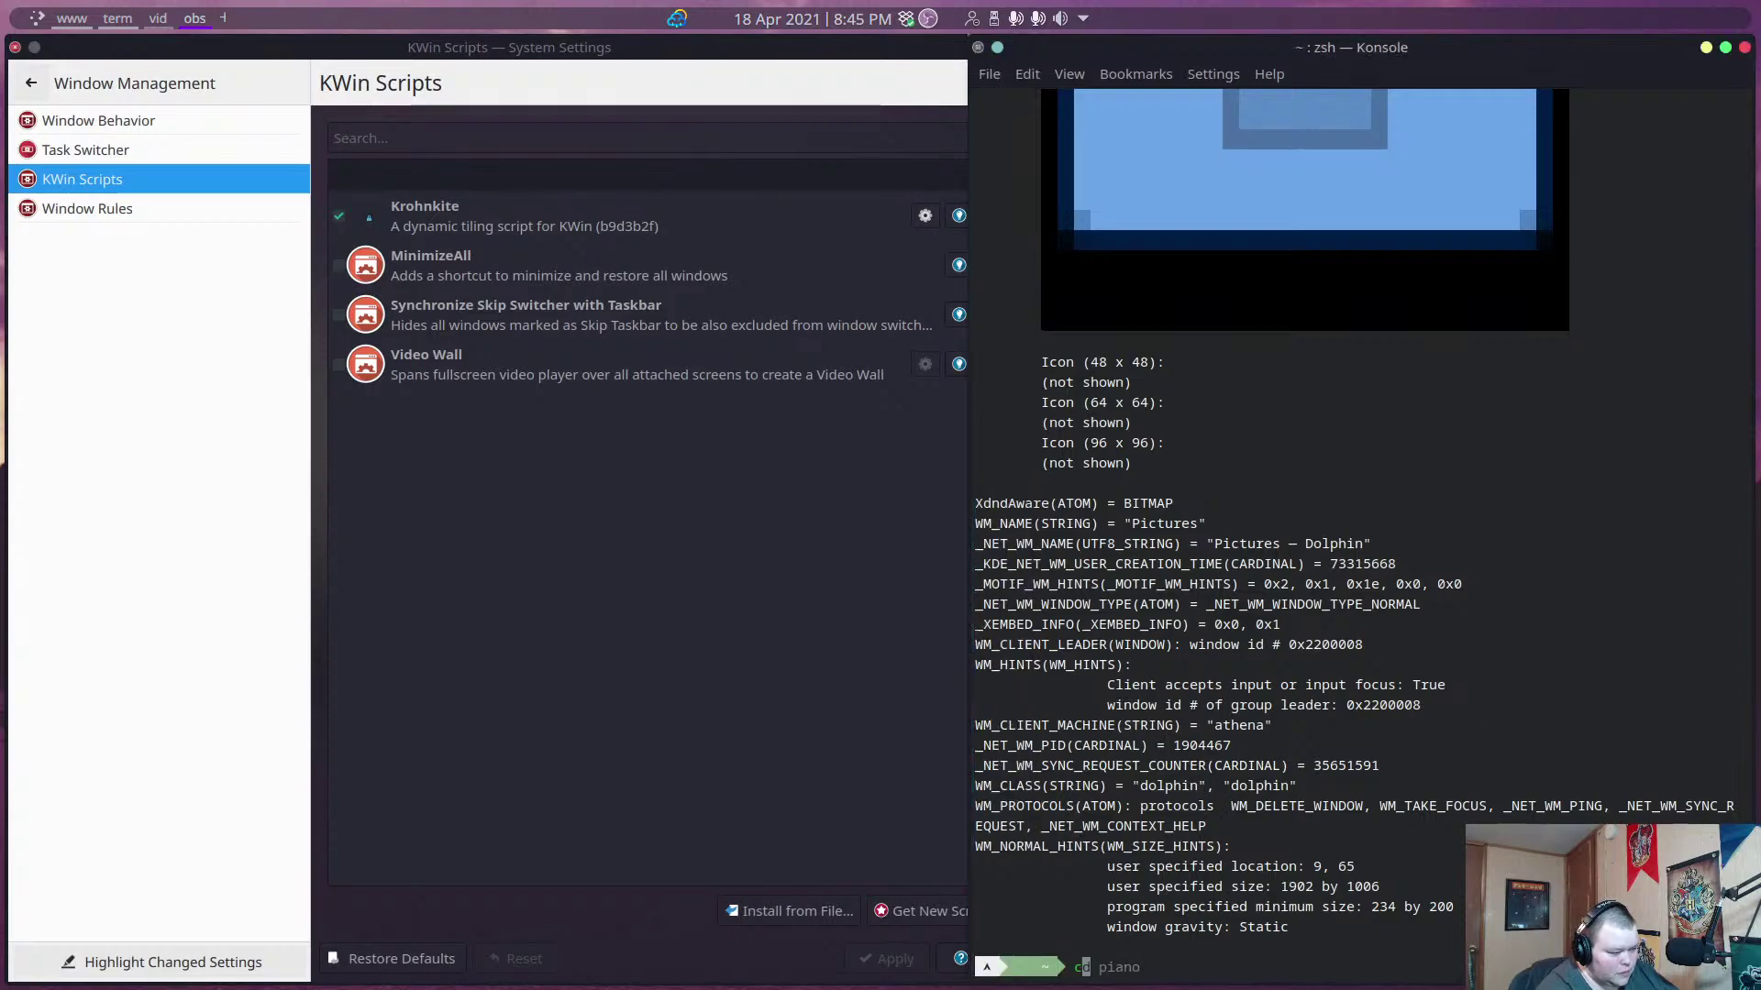
text(lear)
key(Return)
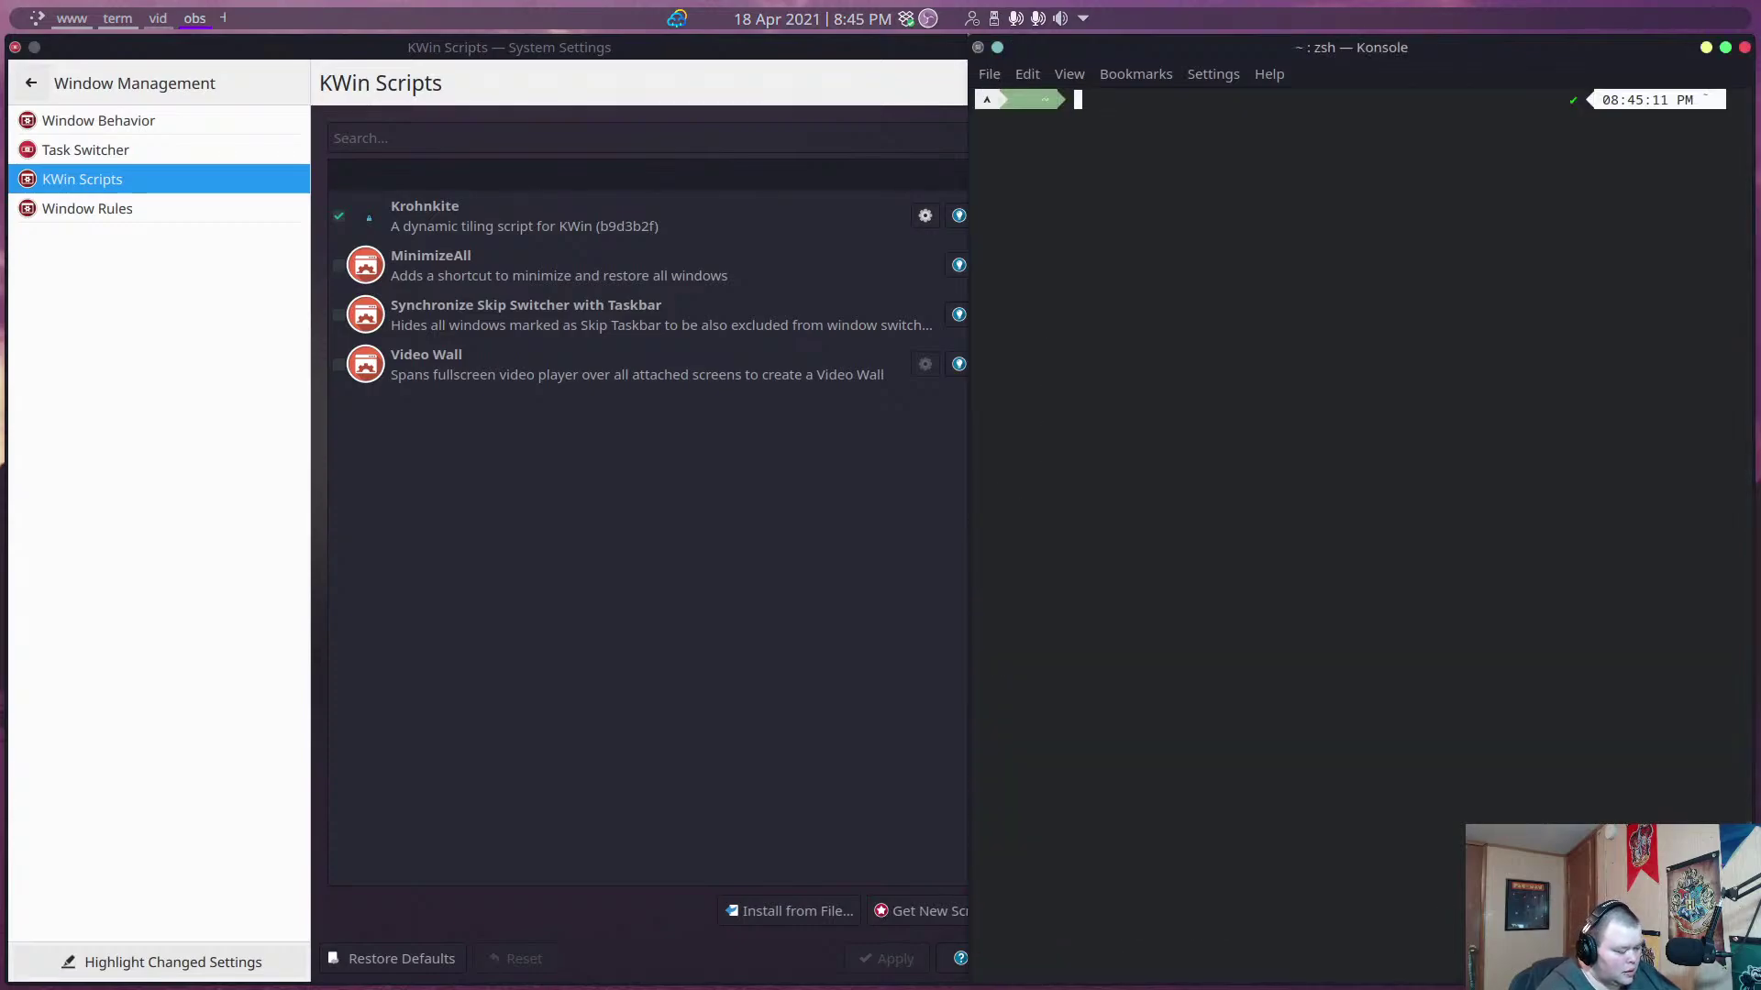
text(neof)
key(BackSpace)
key(BackSpace)
key(BackSpace)
key(BackSpace)
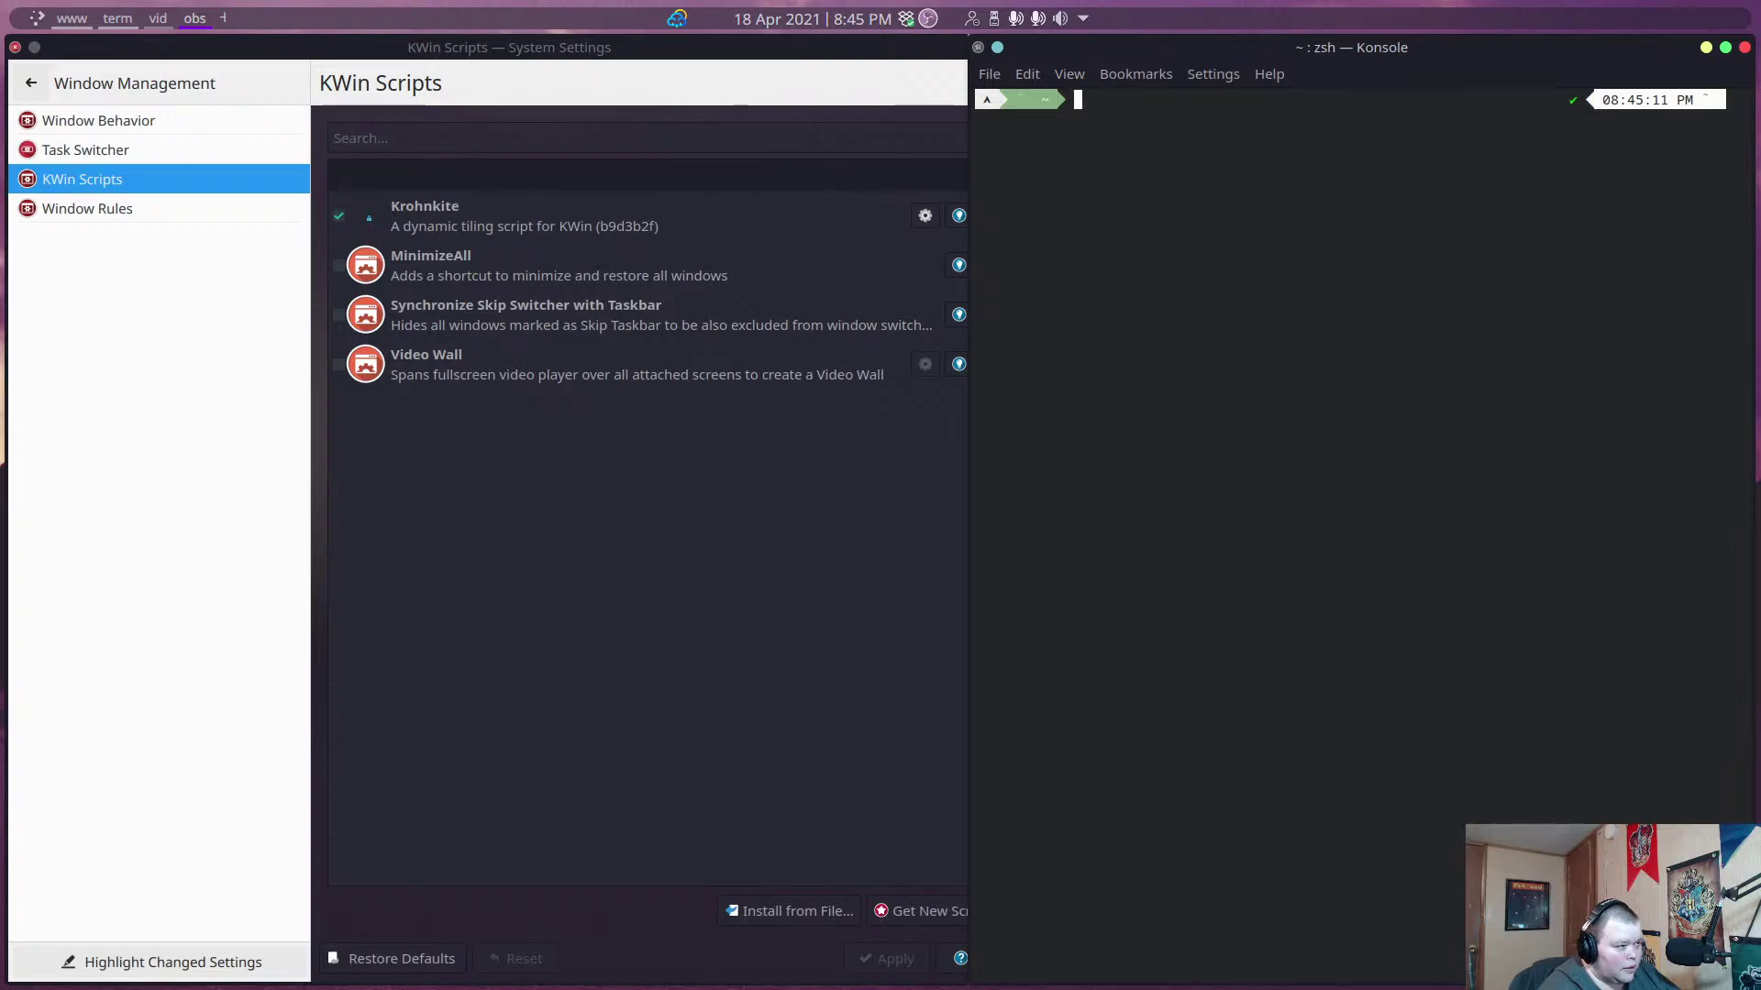
text(neof)
key(Right)
key(Return)
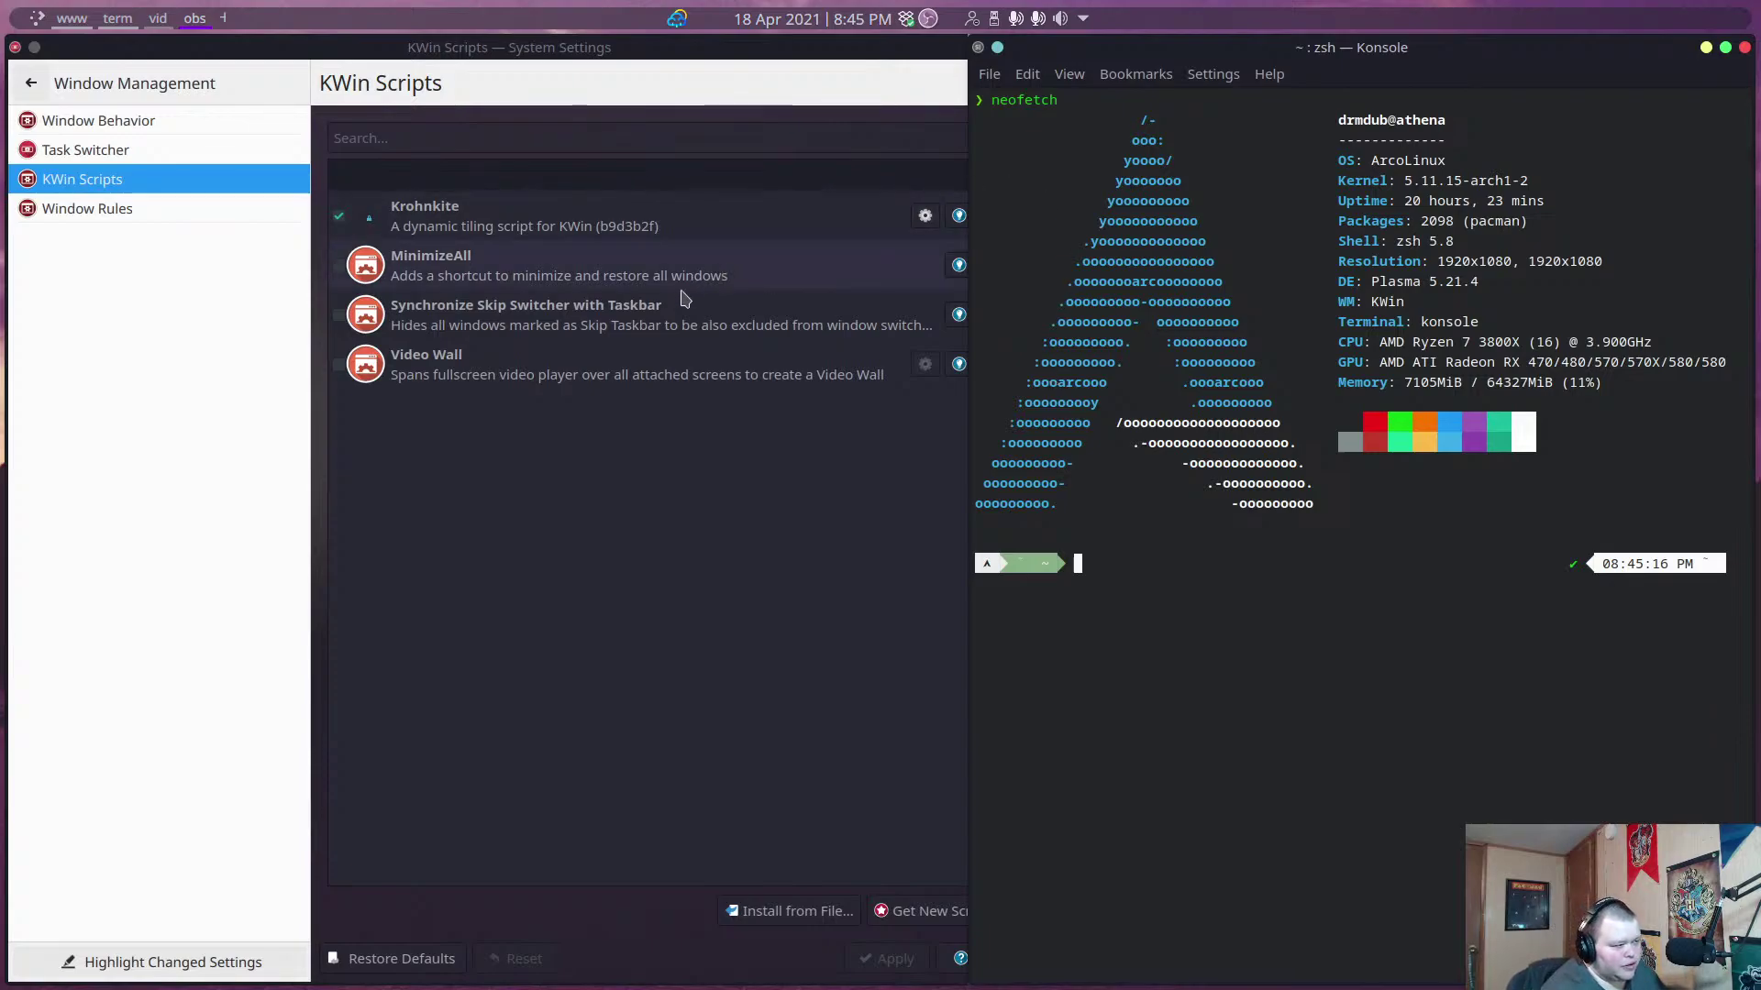
Reopen the Krohnkite configuration and review its general options, window rules and behavior settings.
click(925, 215)
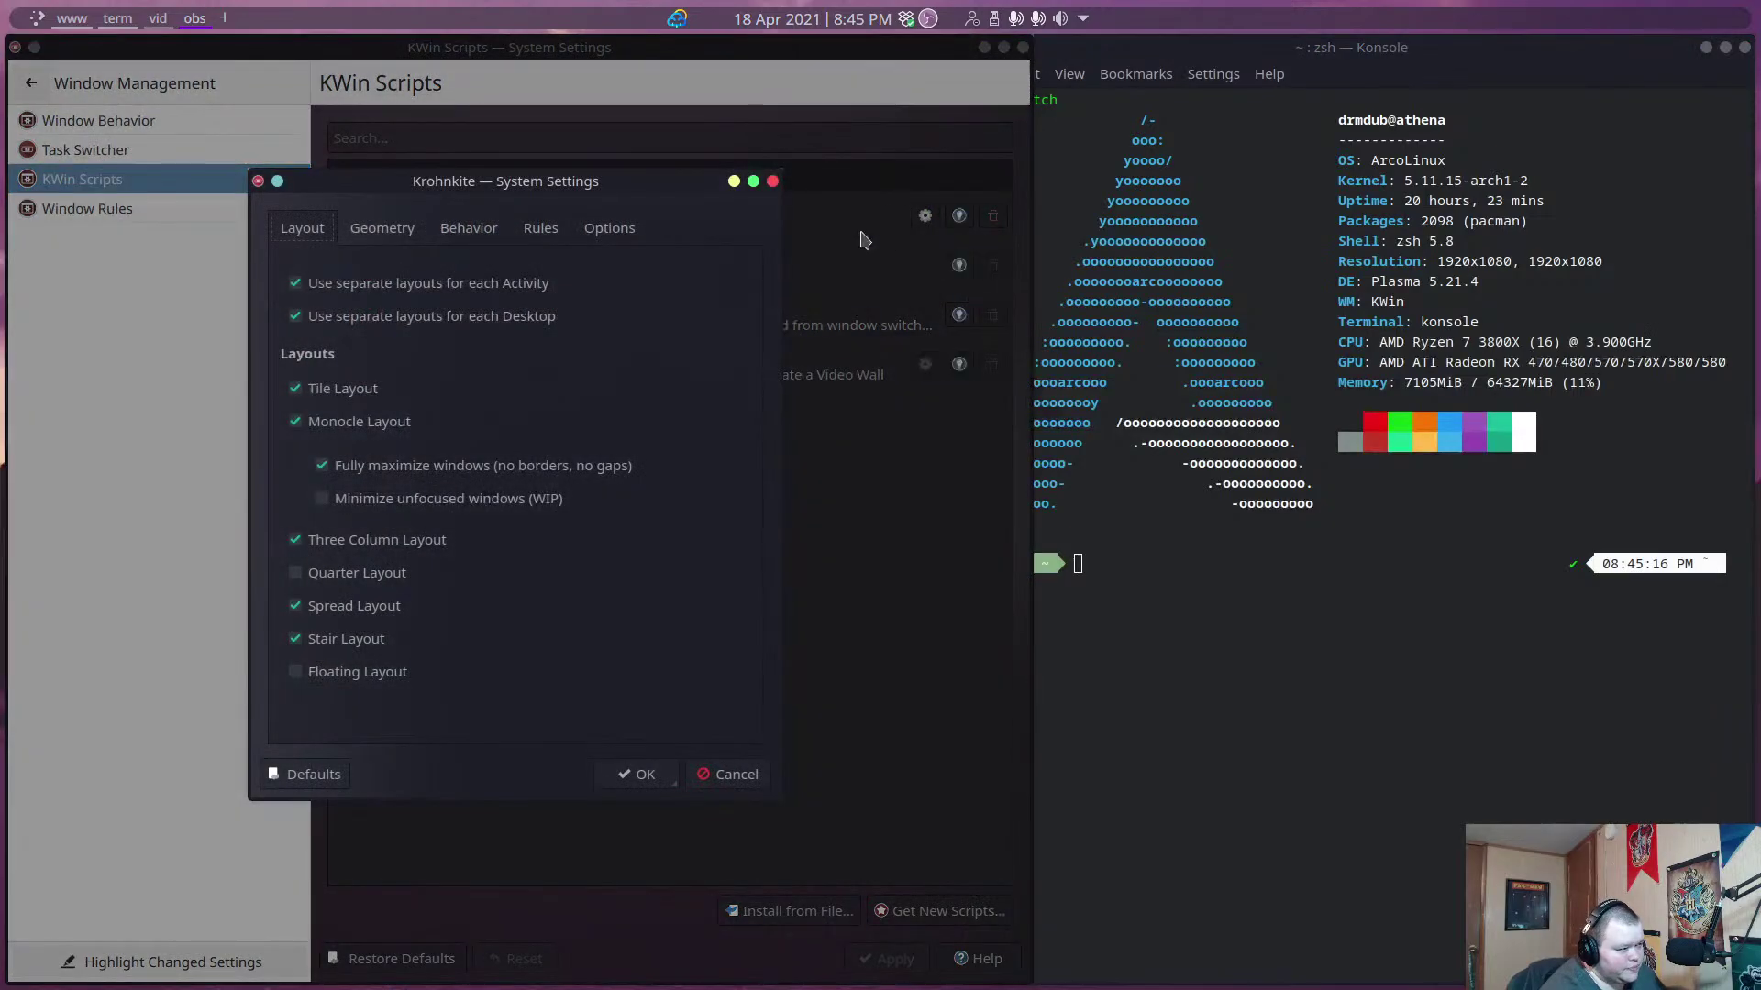
drag(588, 184, 898, 198)
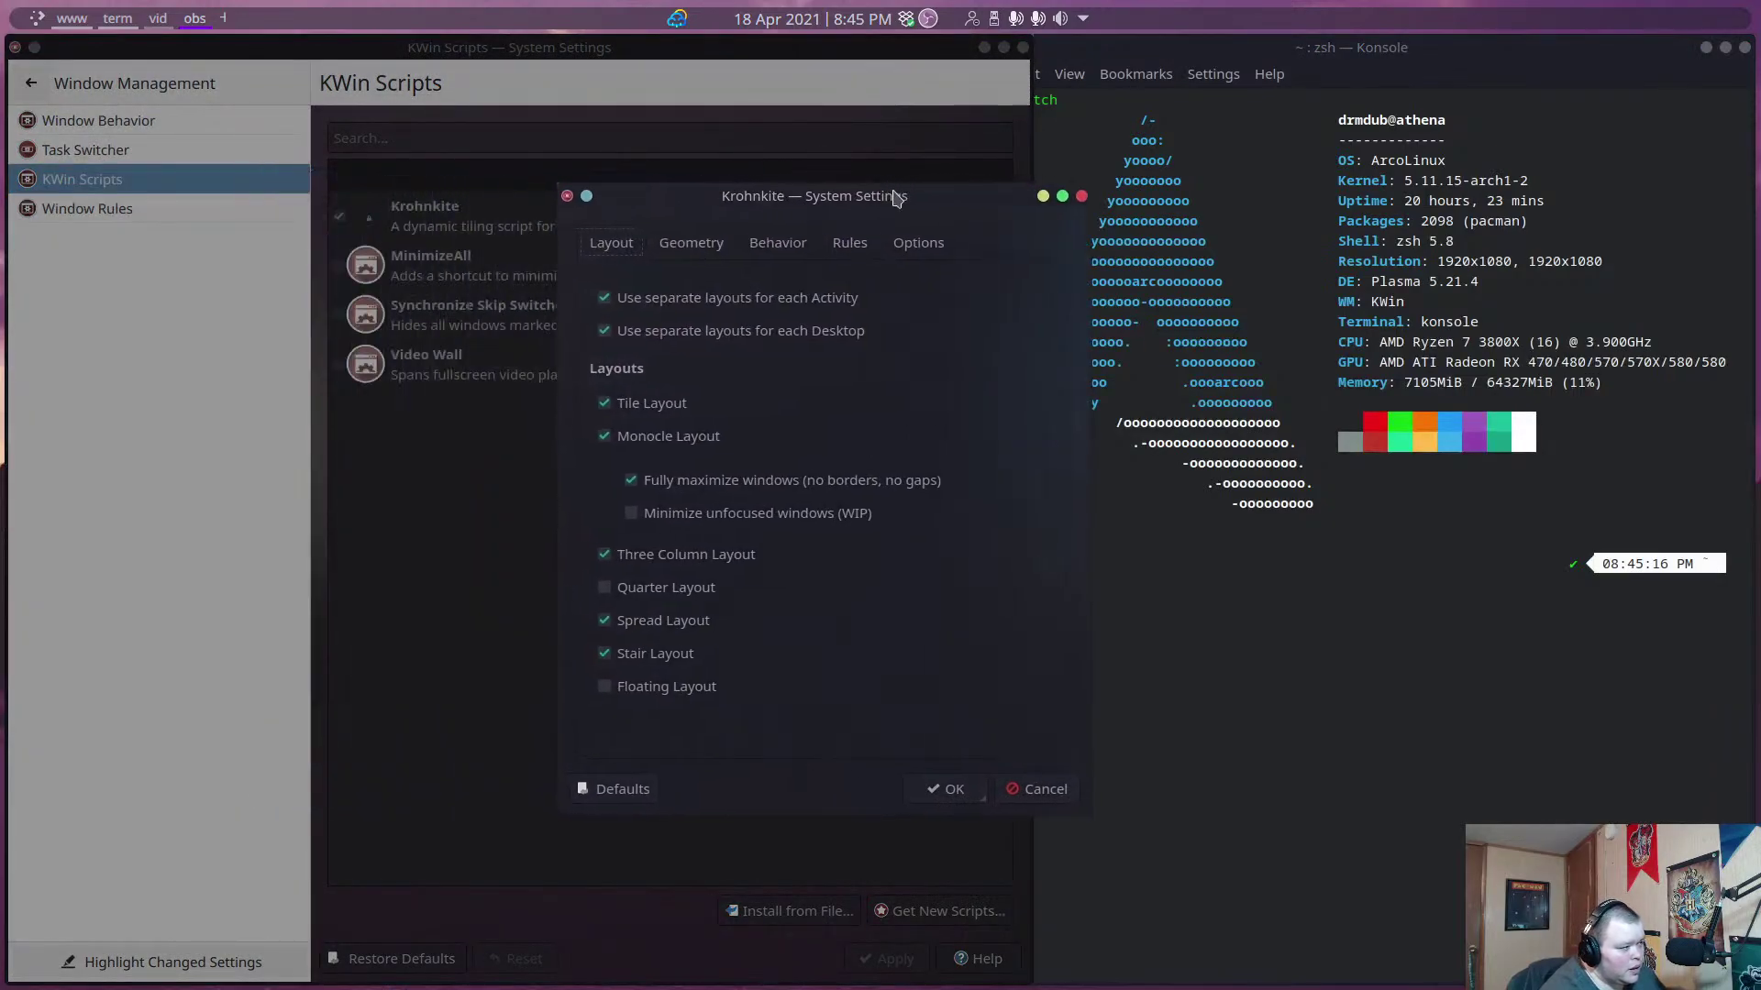
click(920, 249)
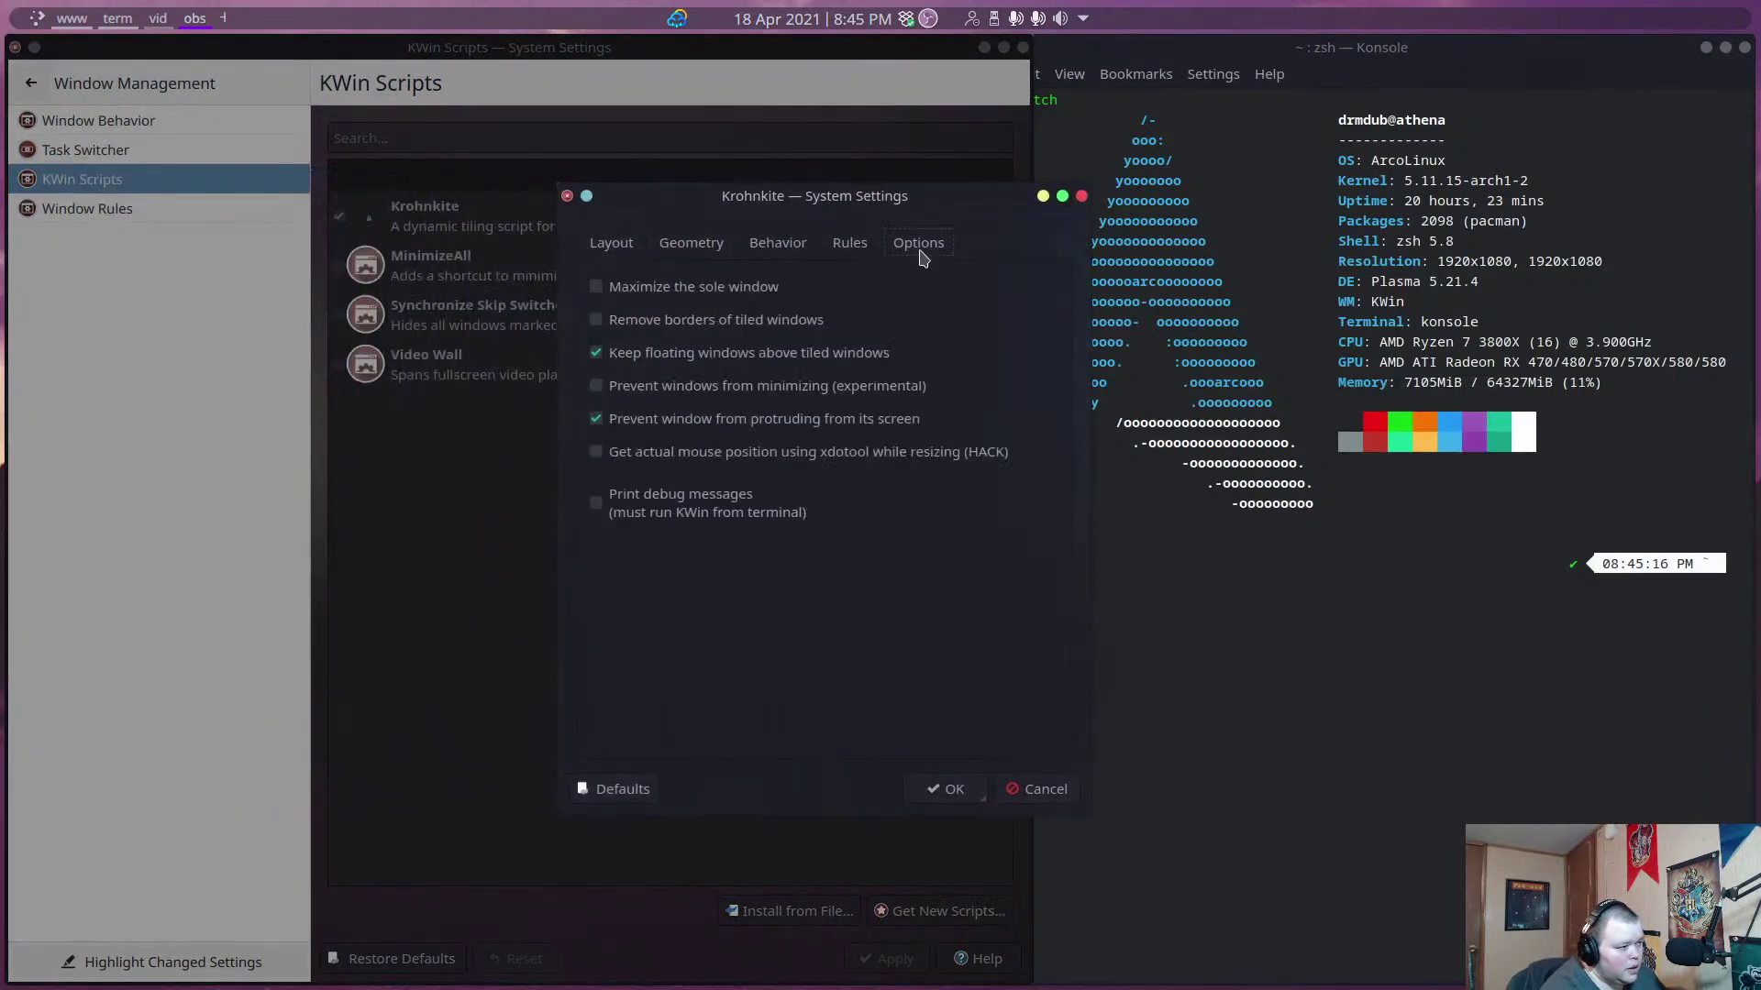
click(865, 254)
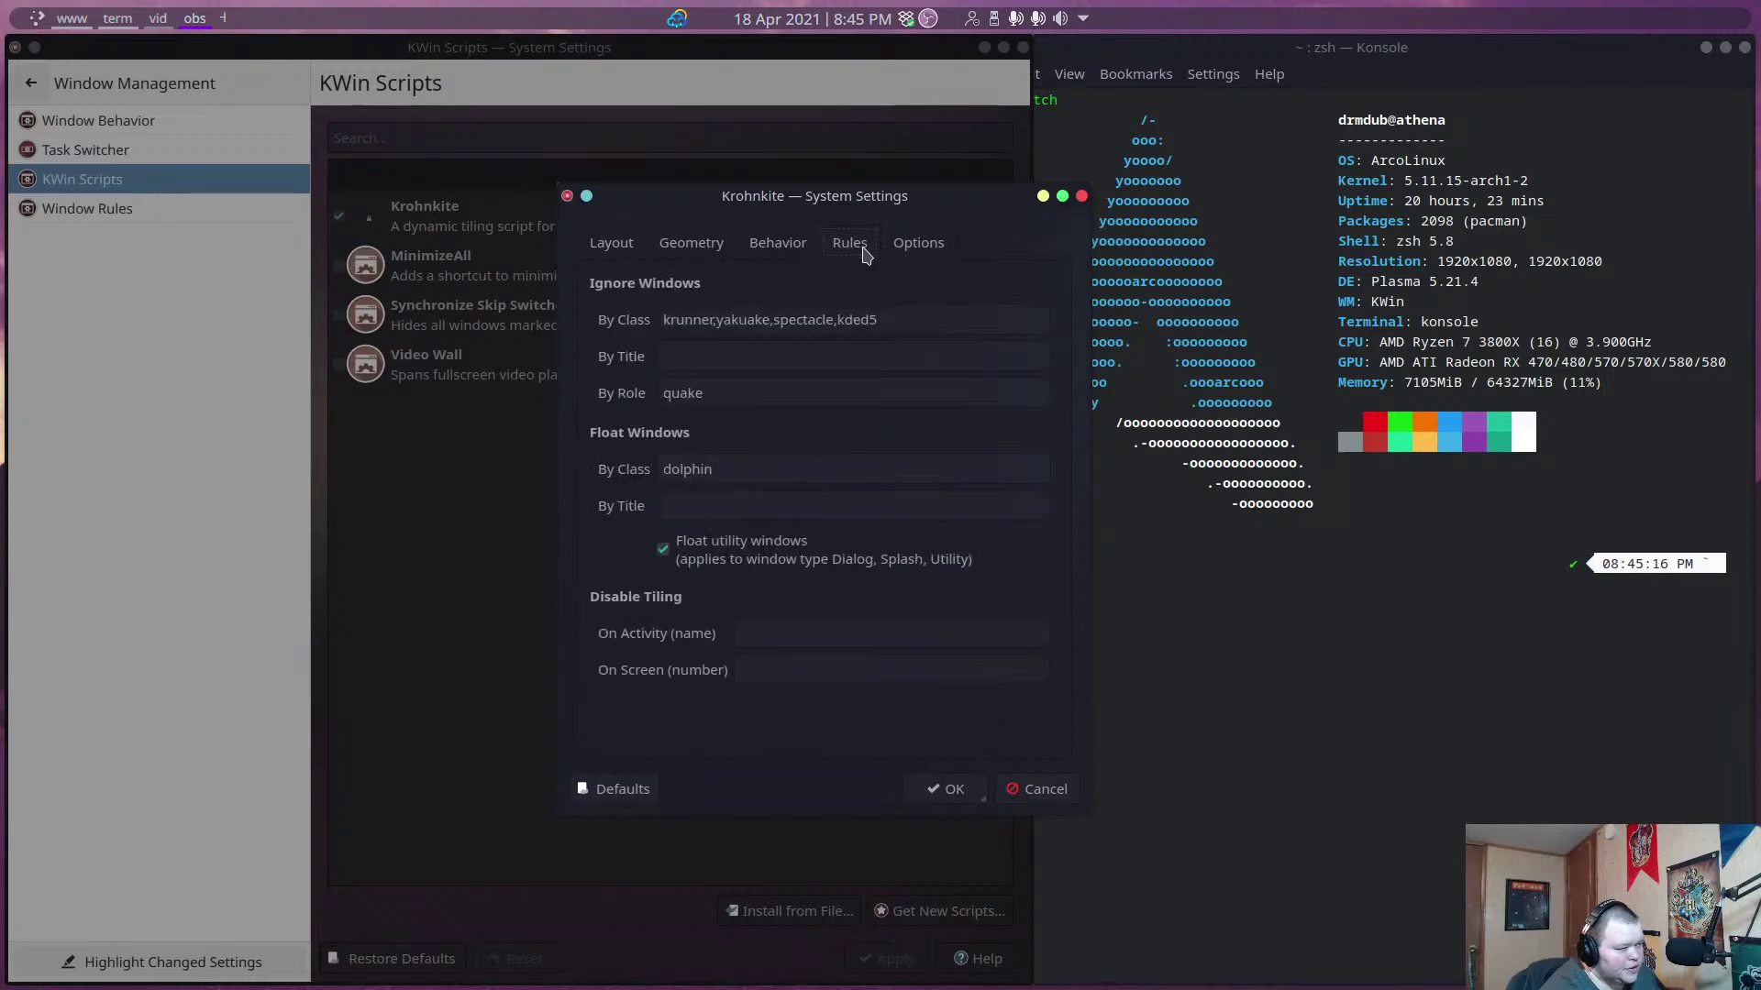
click(778, 252)
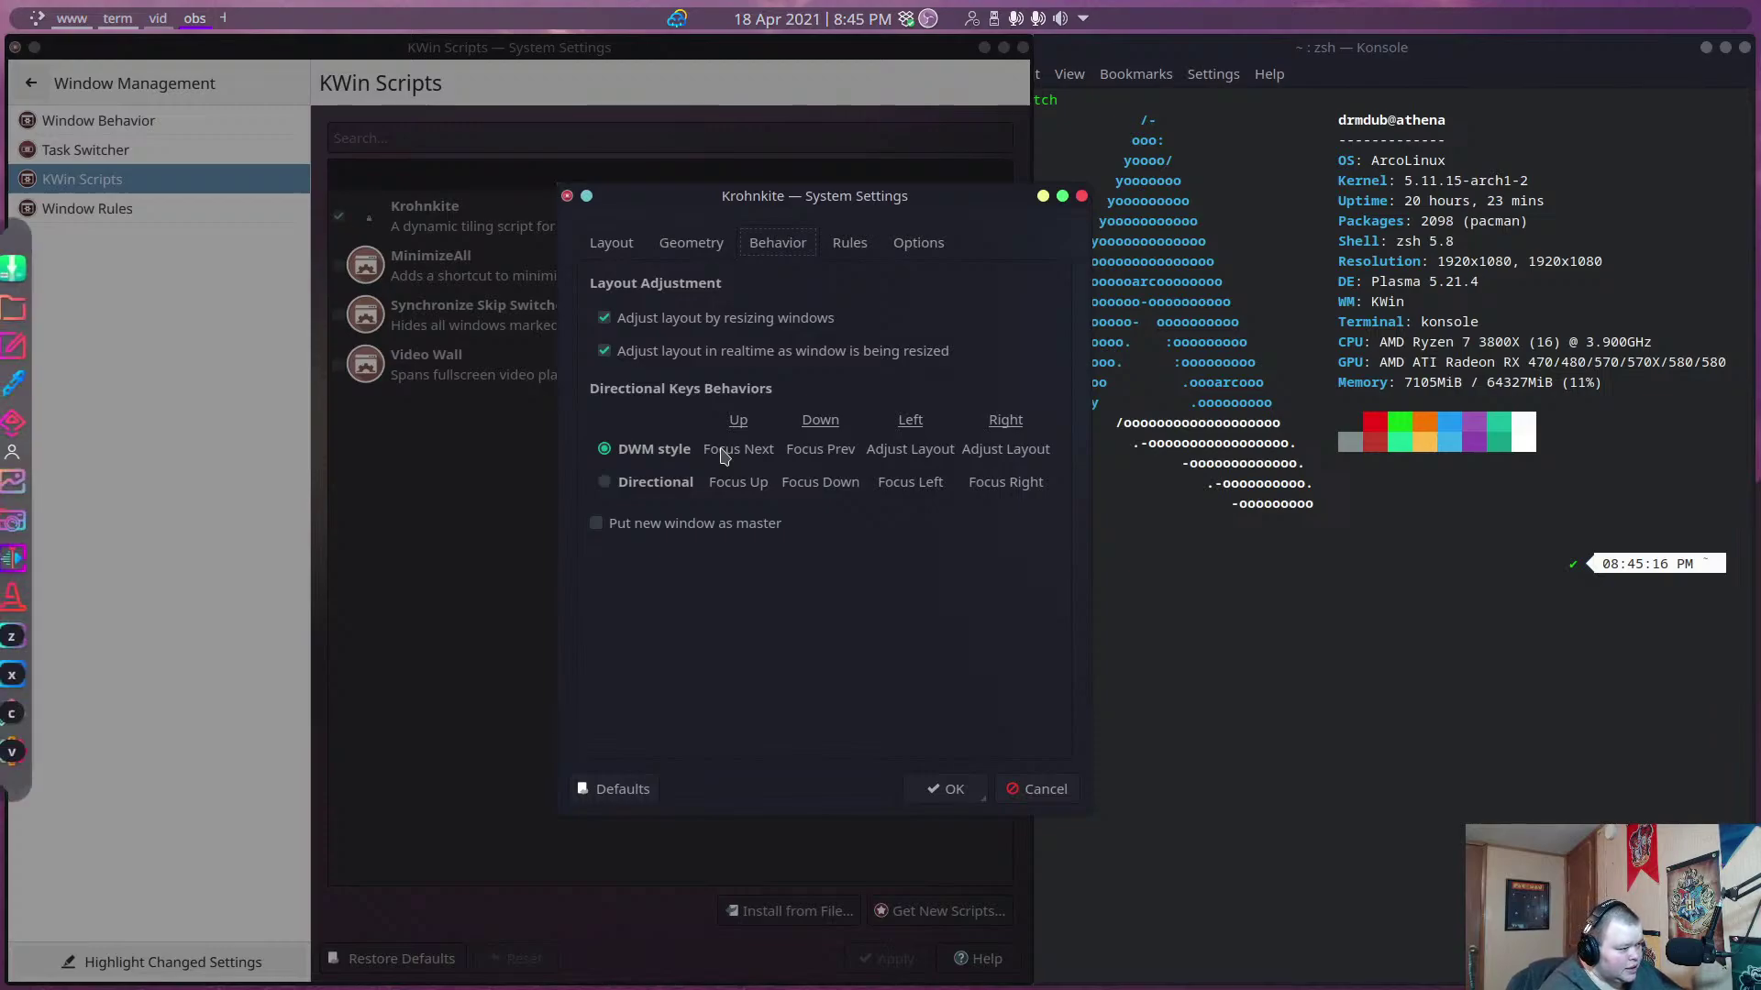
Try the up and down window shortcuts on the Krohnkite dialog, then snap it to the right half of the screen.
key(super+Down)
key(super+Up)
key(super+Down)
key(super+Up)
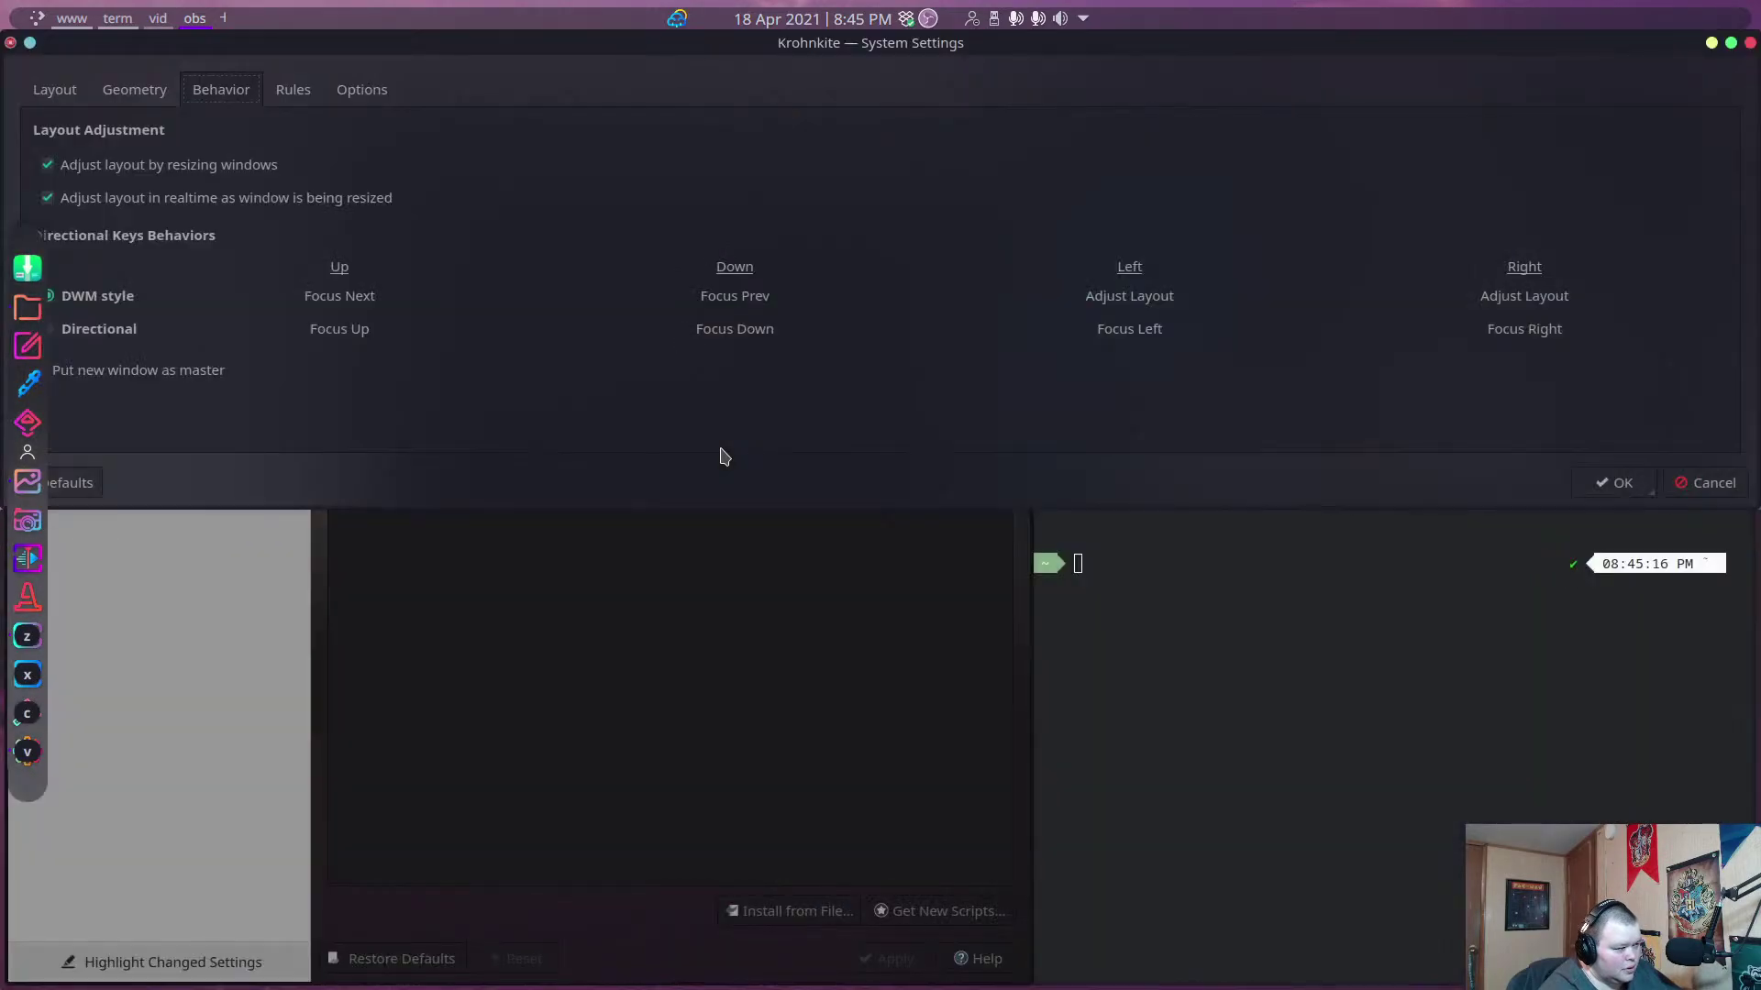
key(super+Down)
key(super+Up)
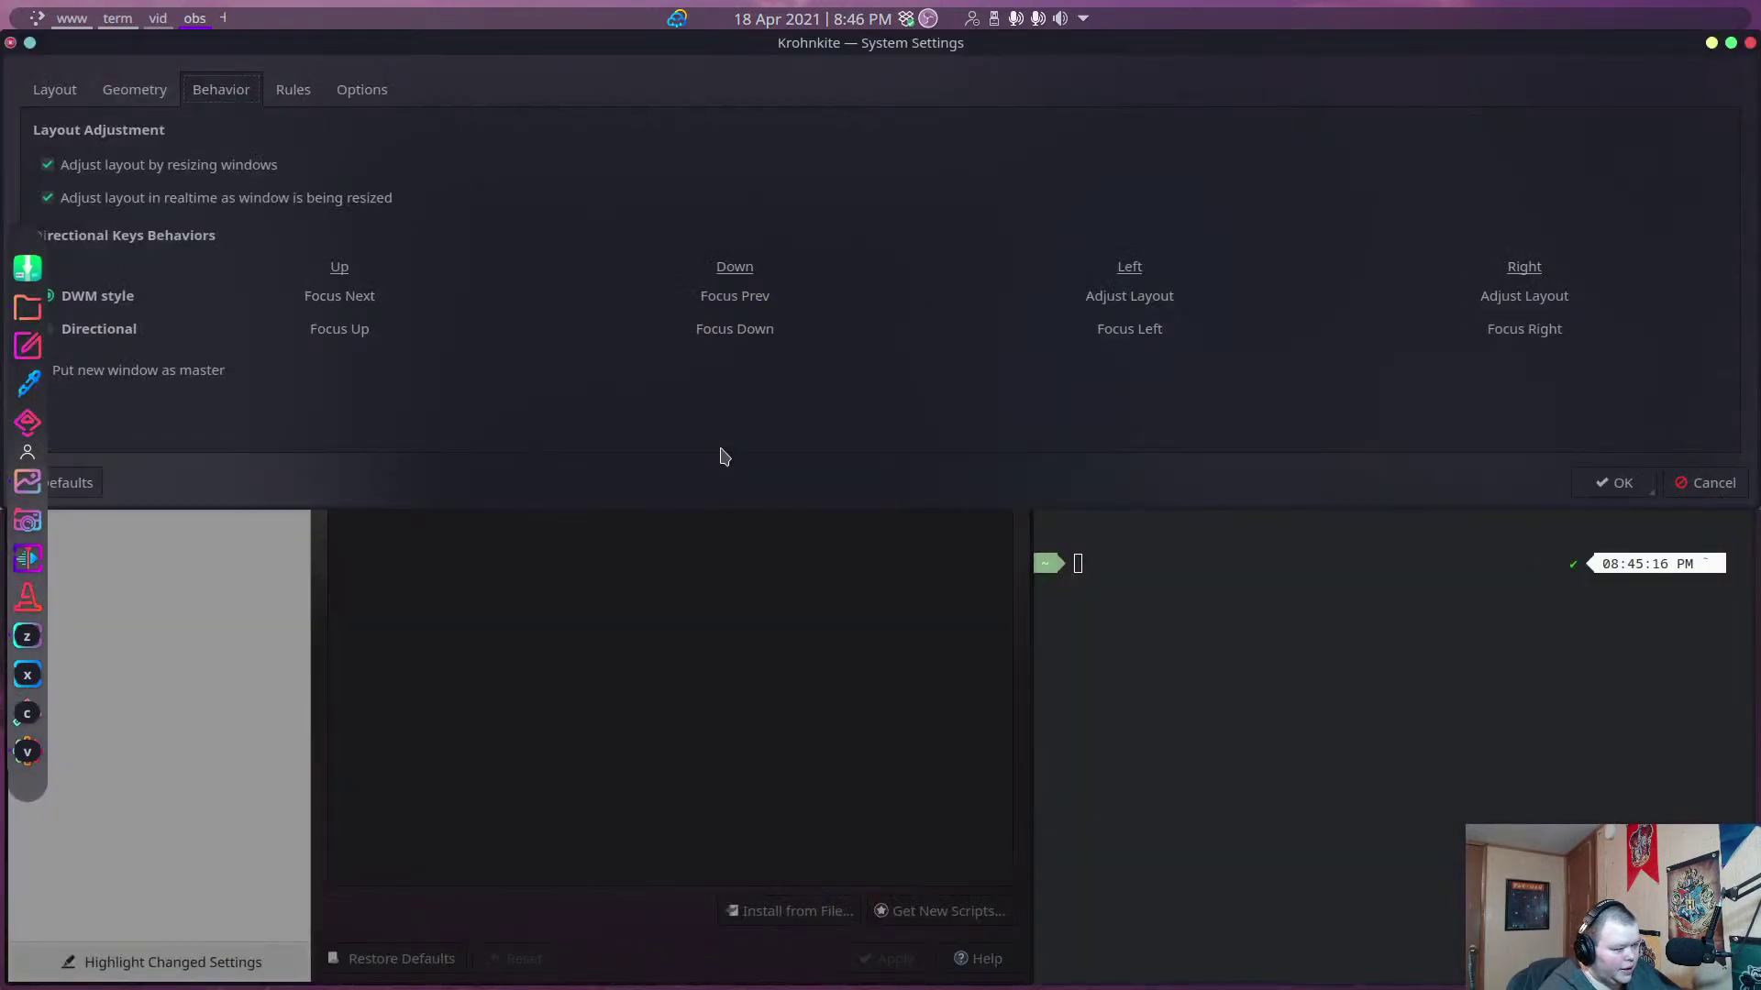
key(super+Right)
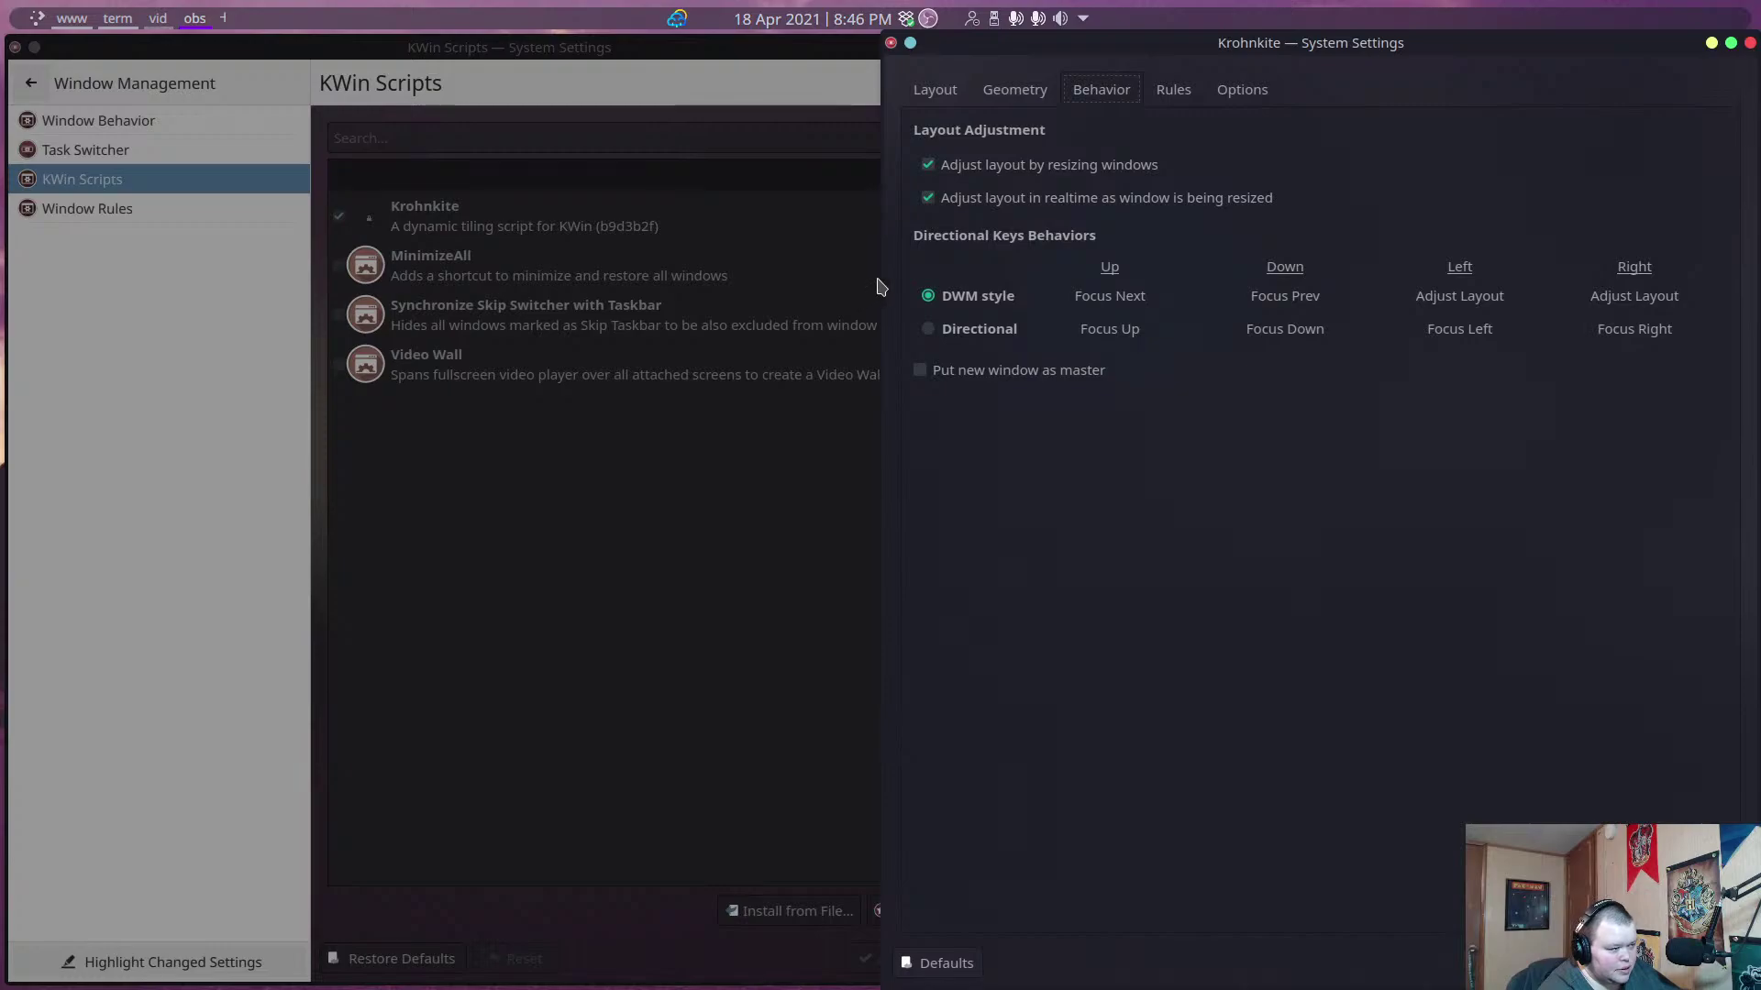
Resize the Krohnkite dialog and the Konsole tile beside System Settings, and close the Konsole window.
drag(880, 275, 968, 275)
drag(1131, 277, 1033, 299)
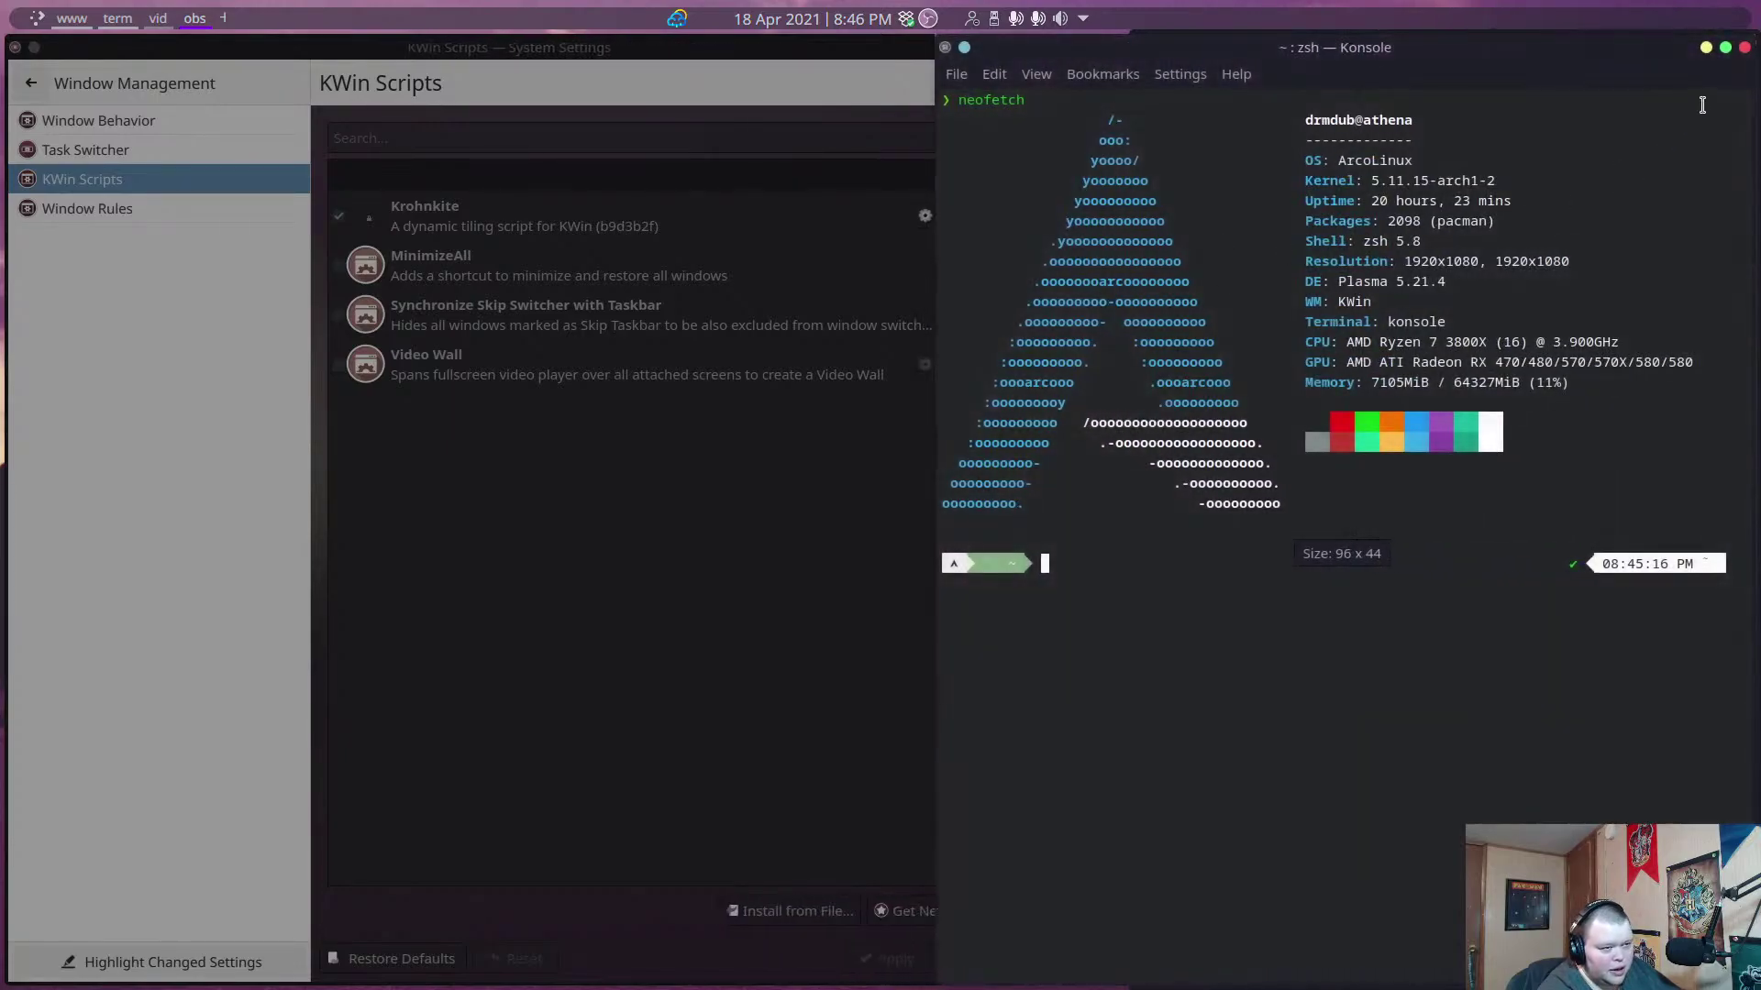
click(1745, 46)
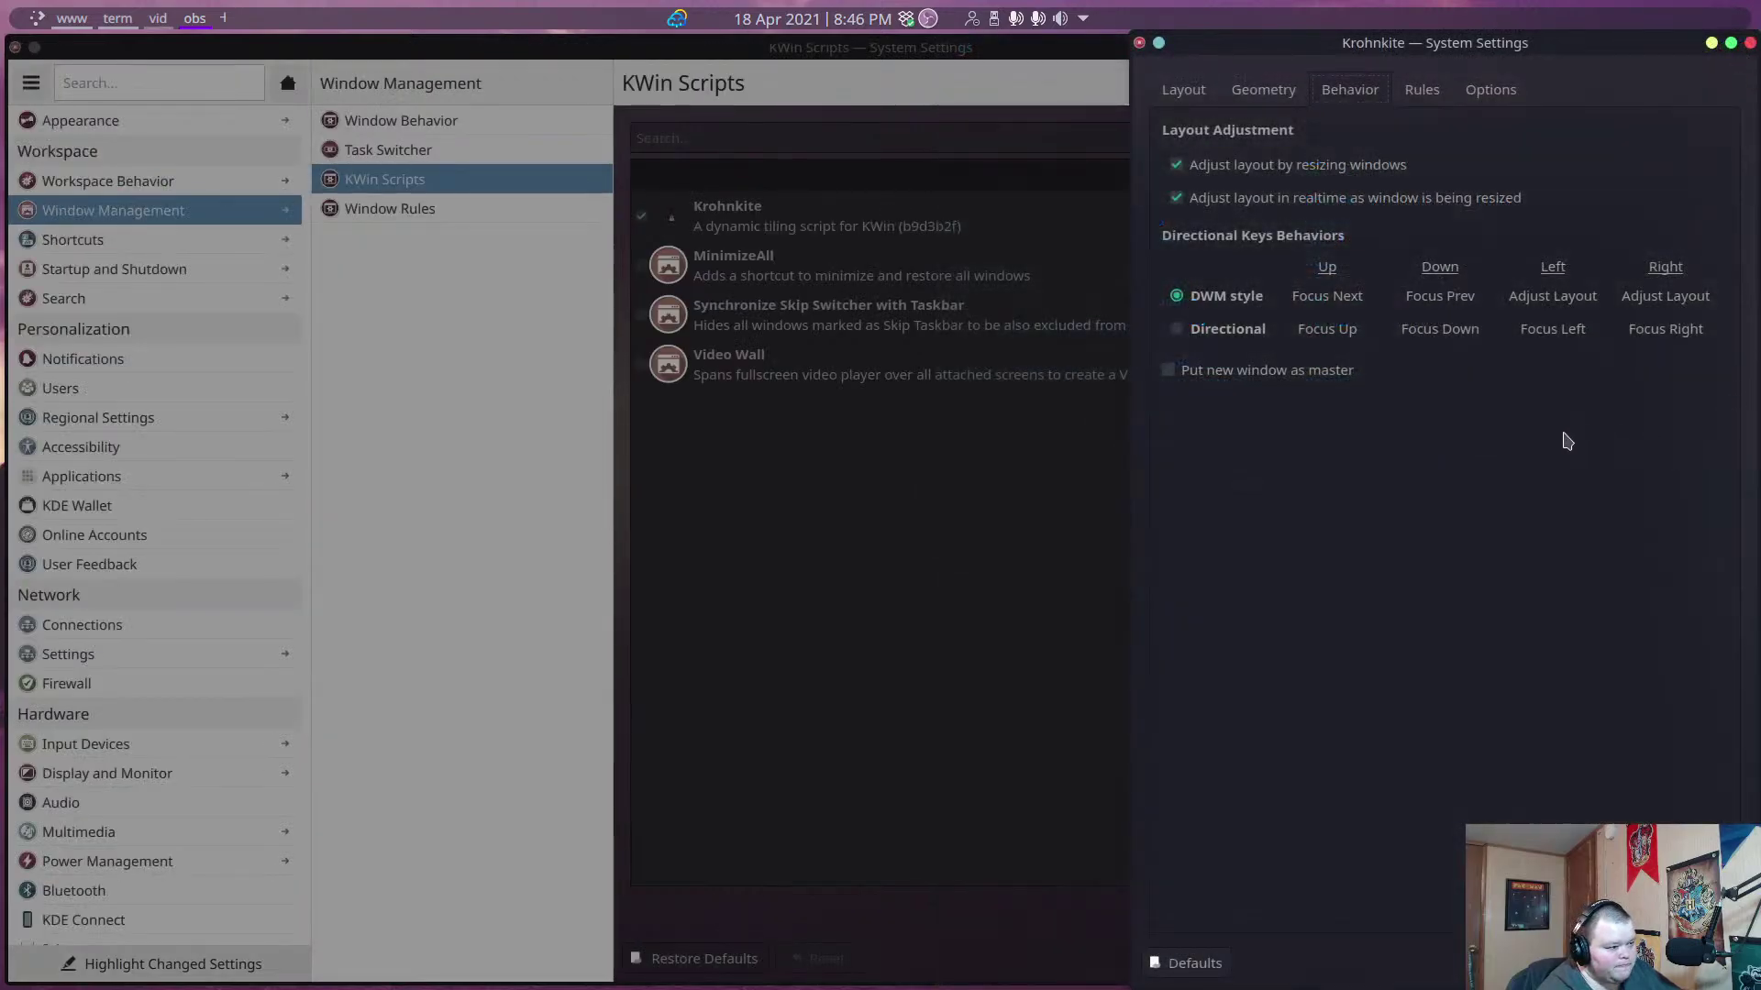
Enable putting new windows as master in Krohnkite, accept it, and test it by opening and closing a Konsole window.
click(1174, 375)
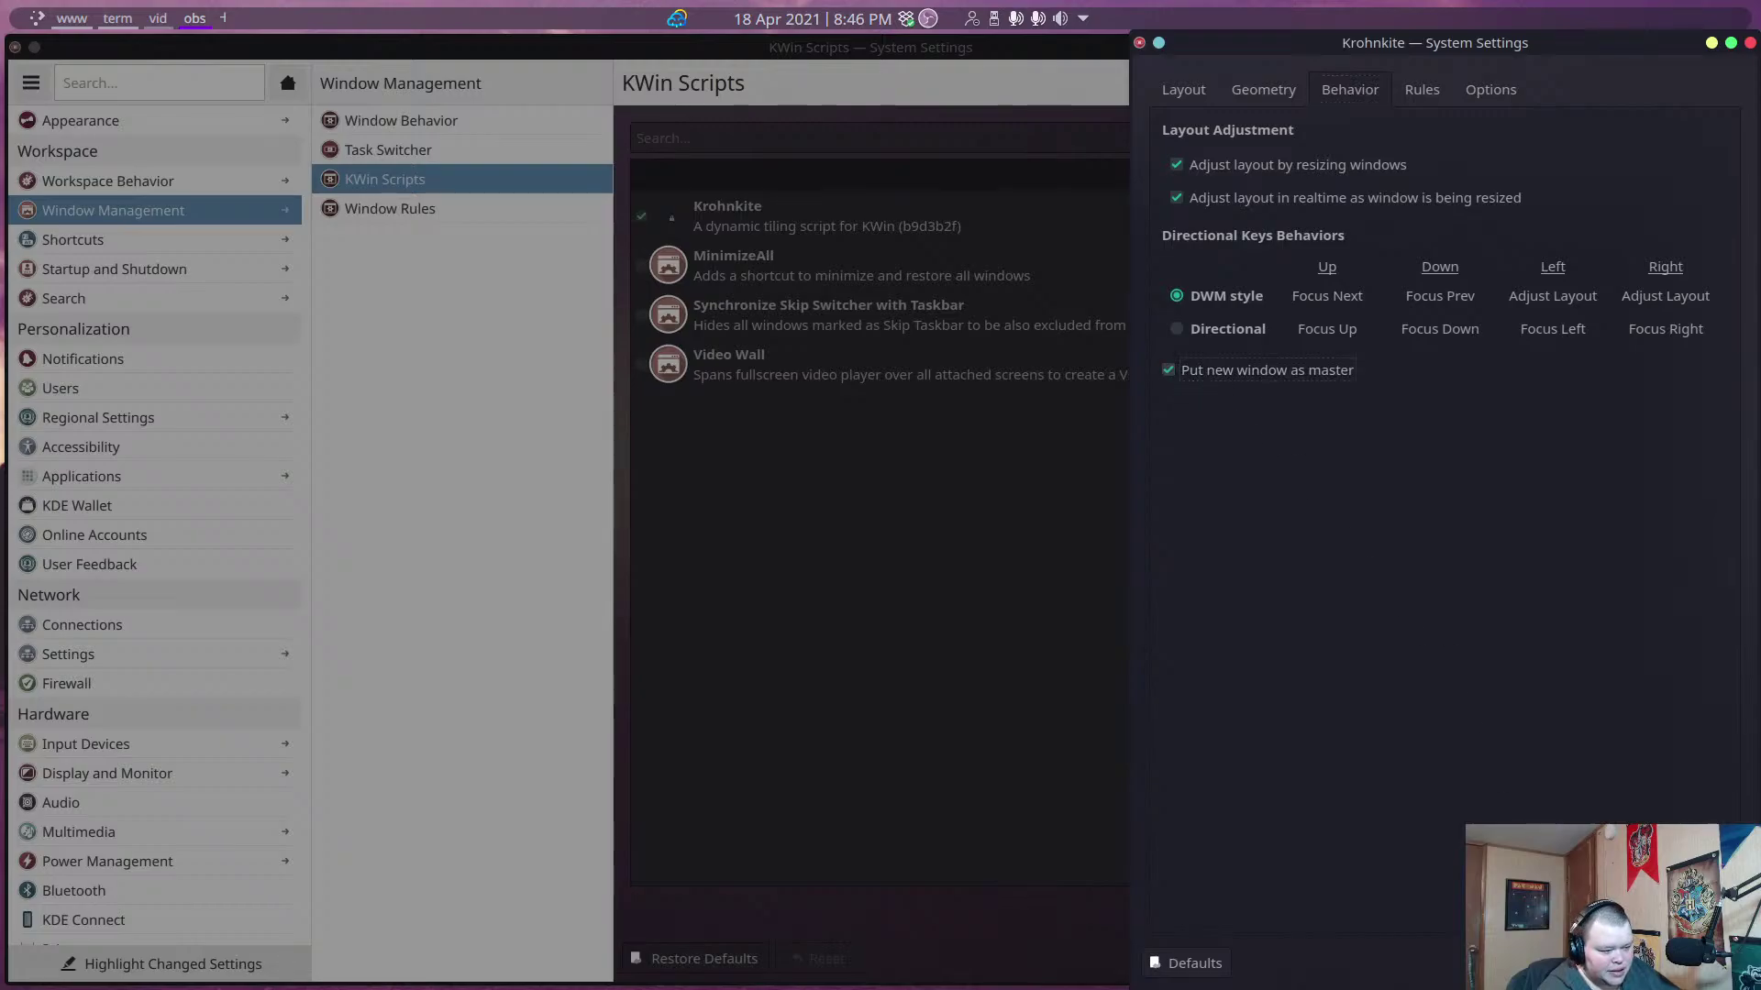
click(1550, 963)
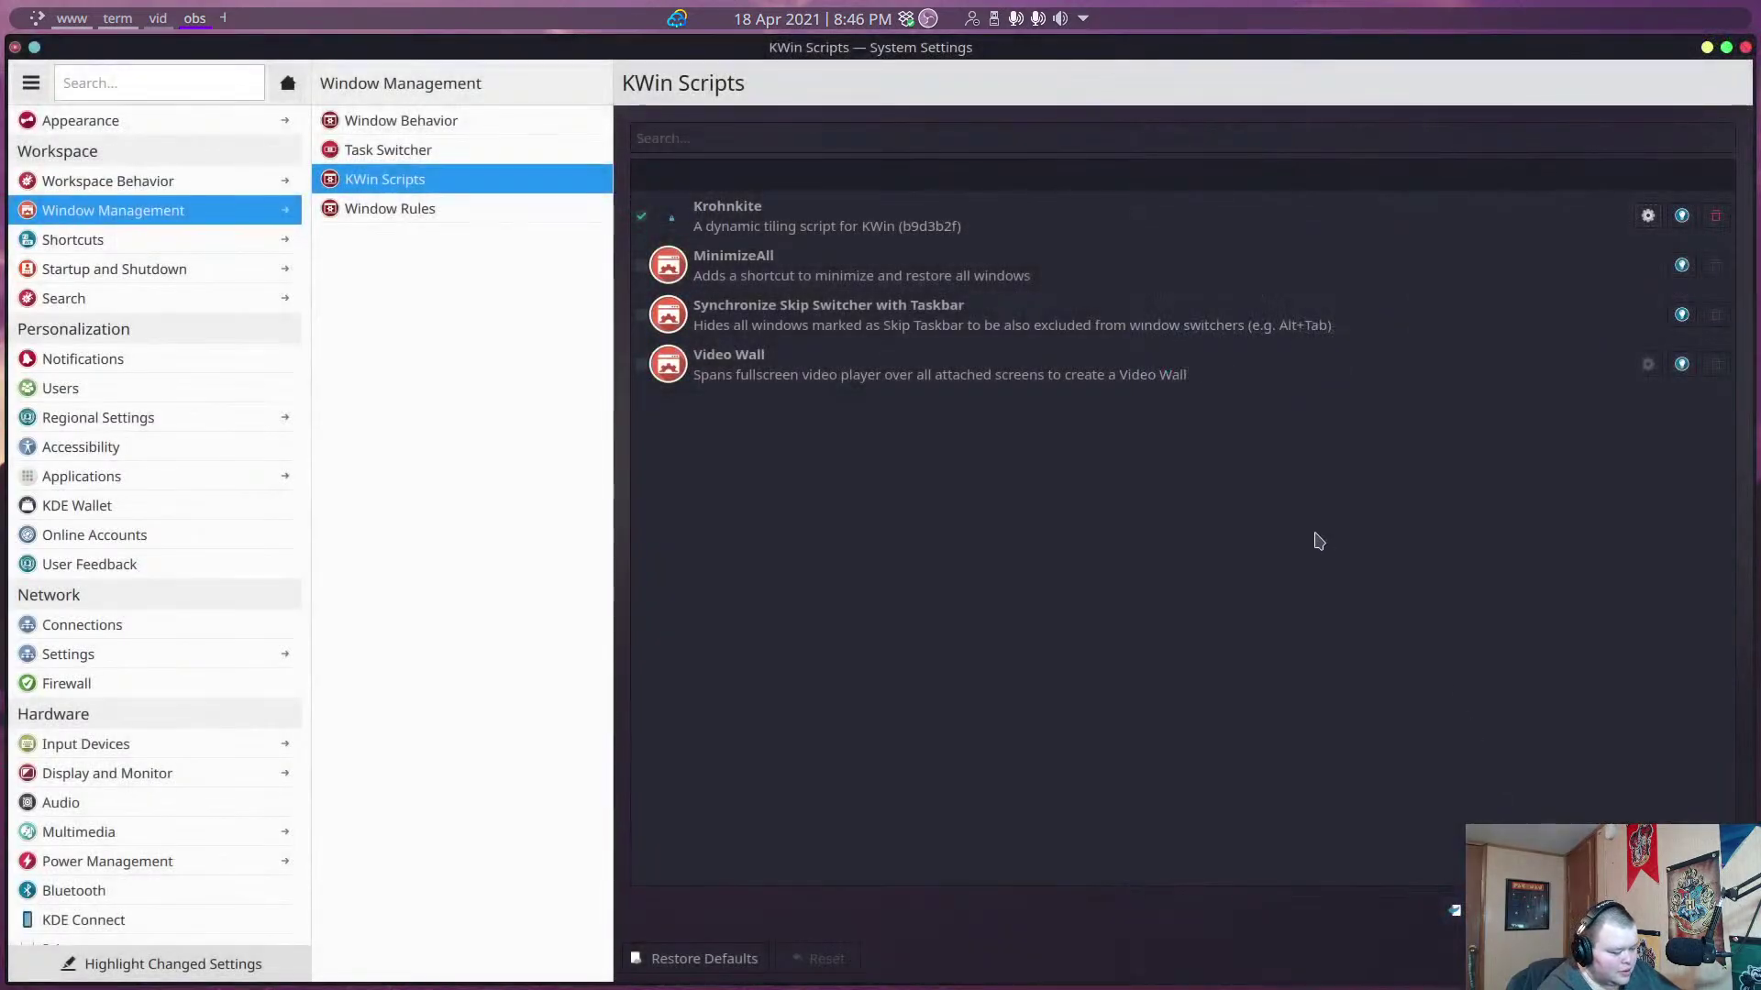
key(super+Return)
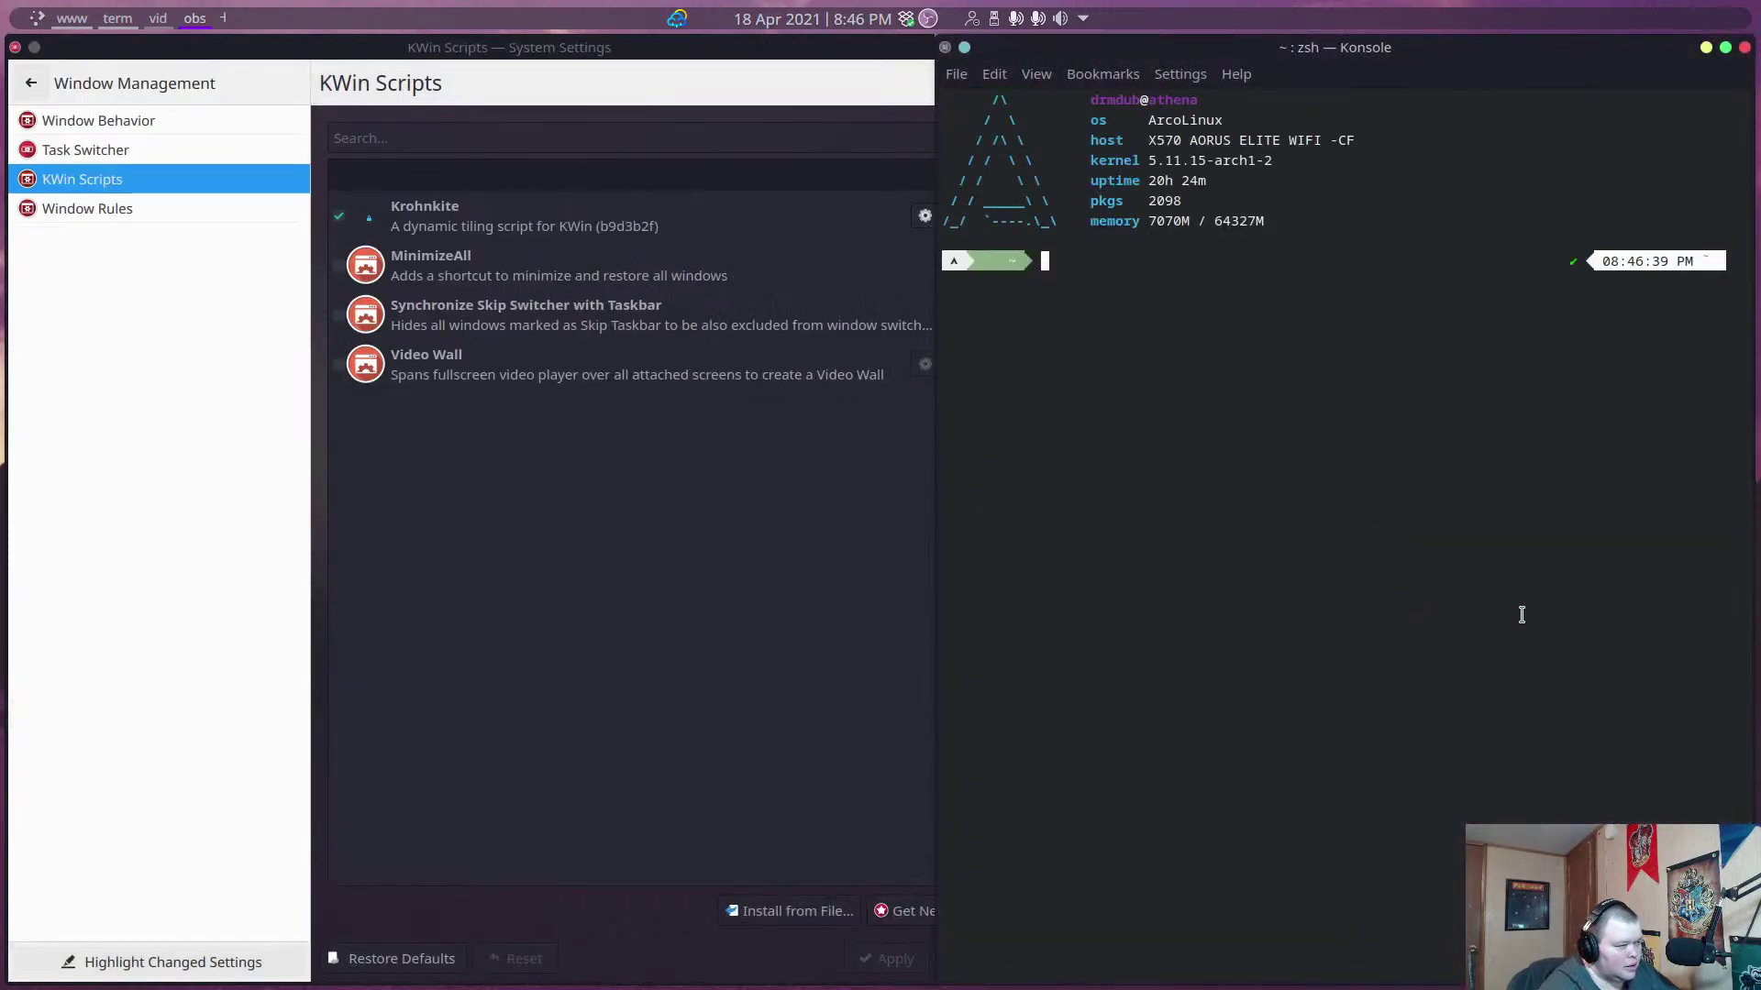
click(1745, 47)
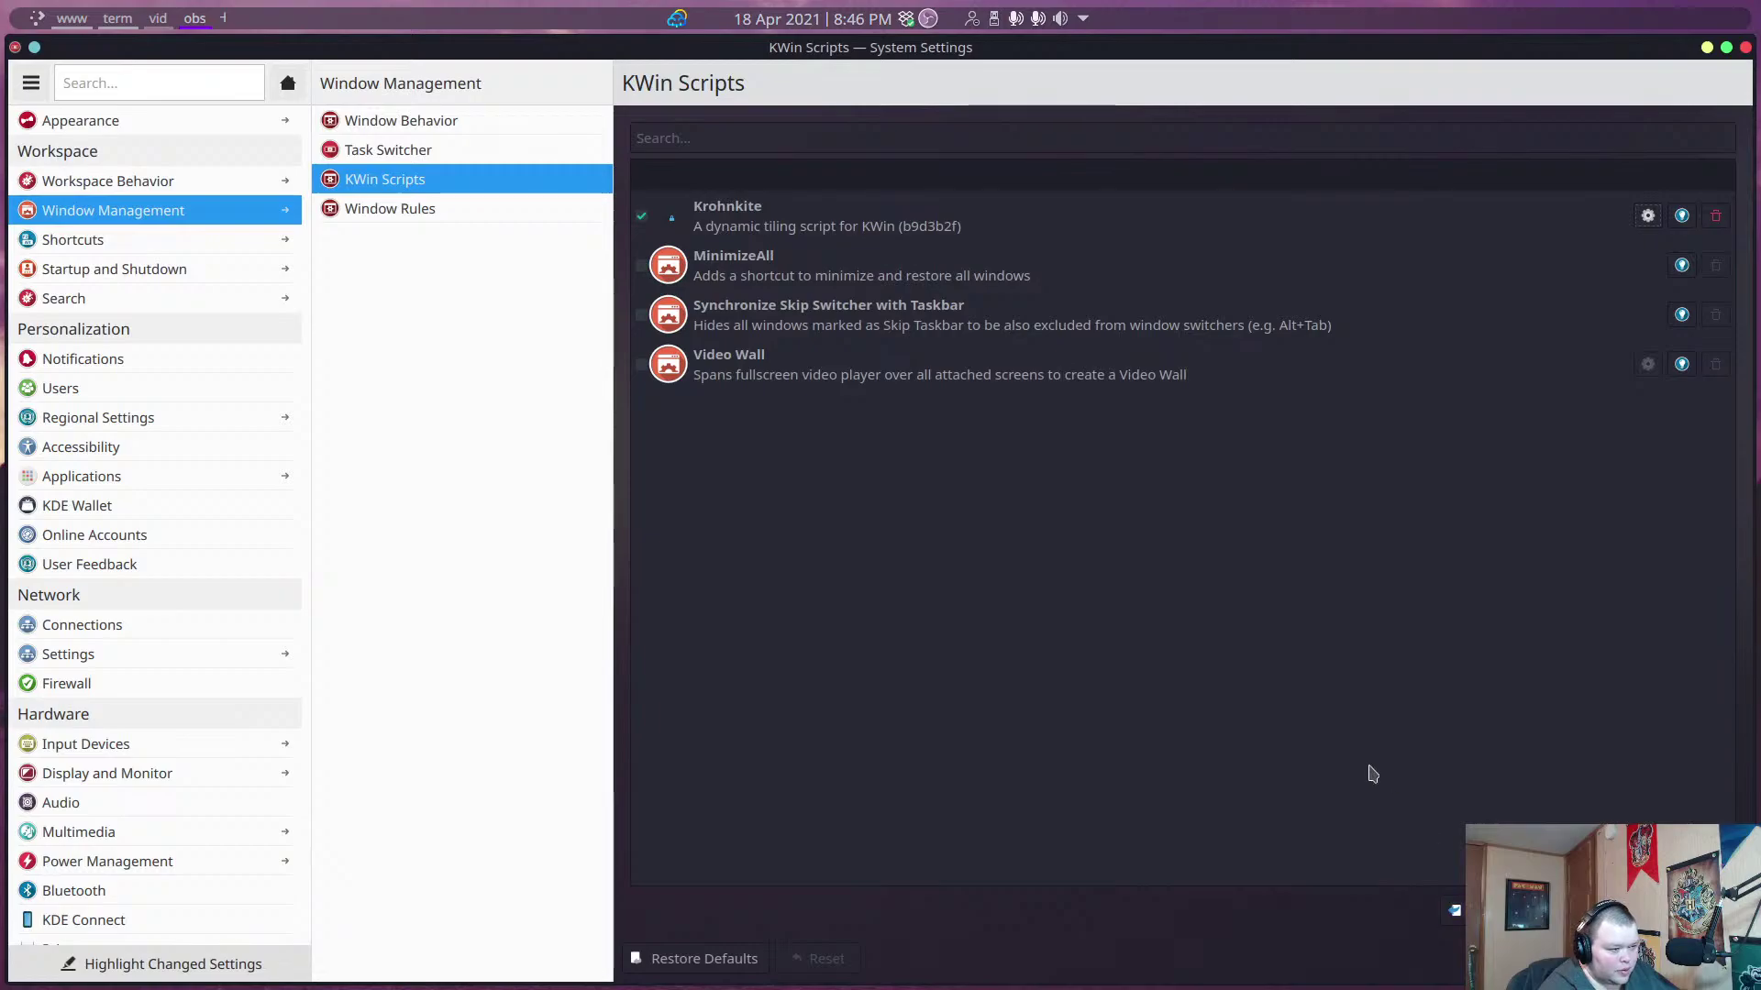
Recheck Krohnkite's geometry and behavior settings, accept them, and test new window placement again with a temporary Konsole window.
click(1648, 215)
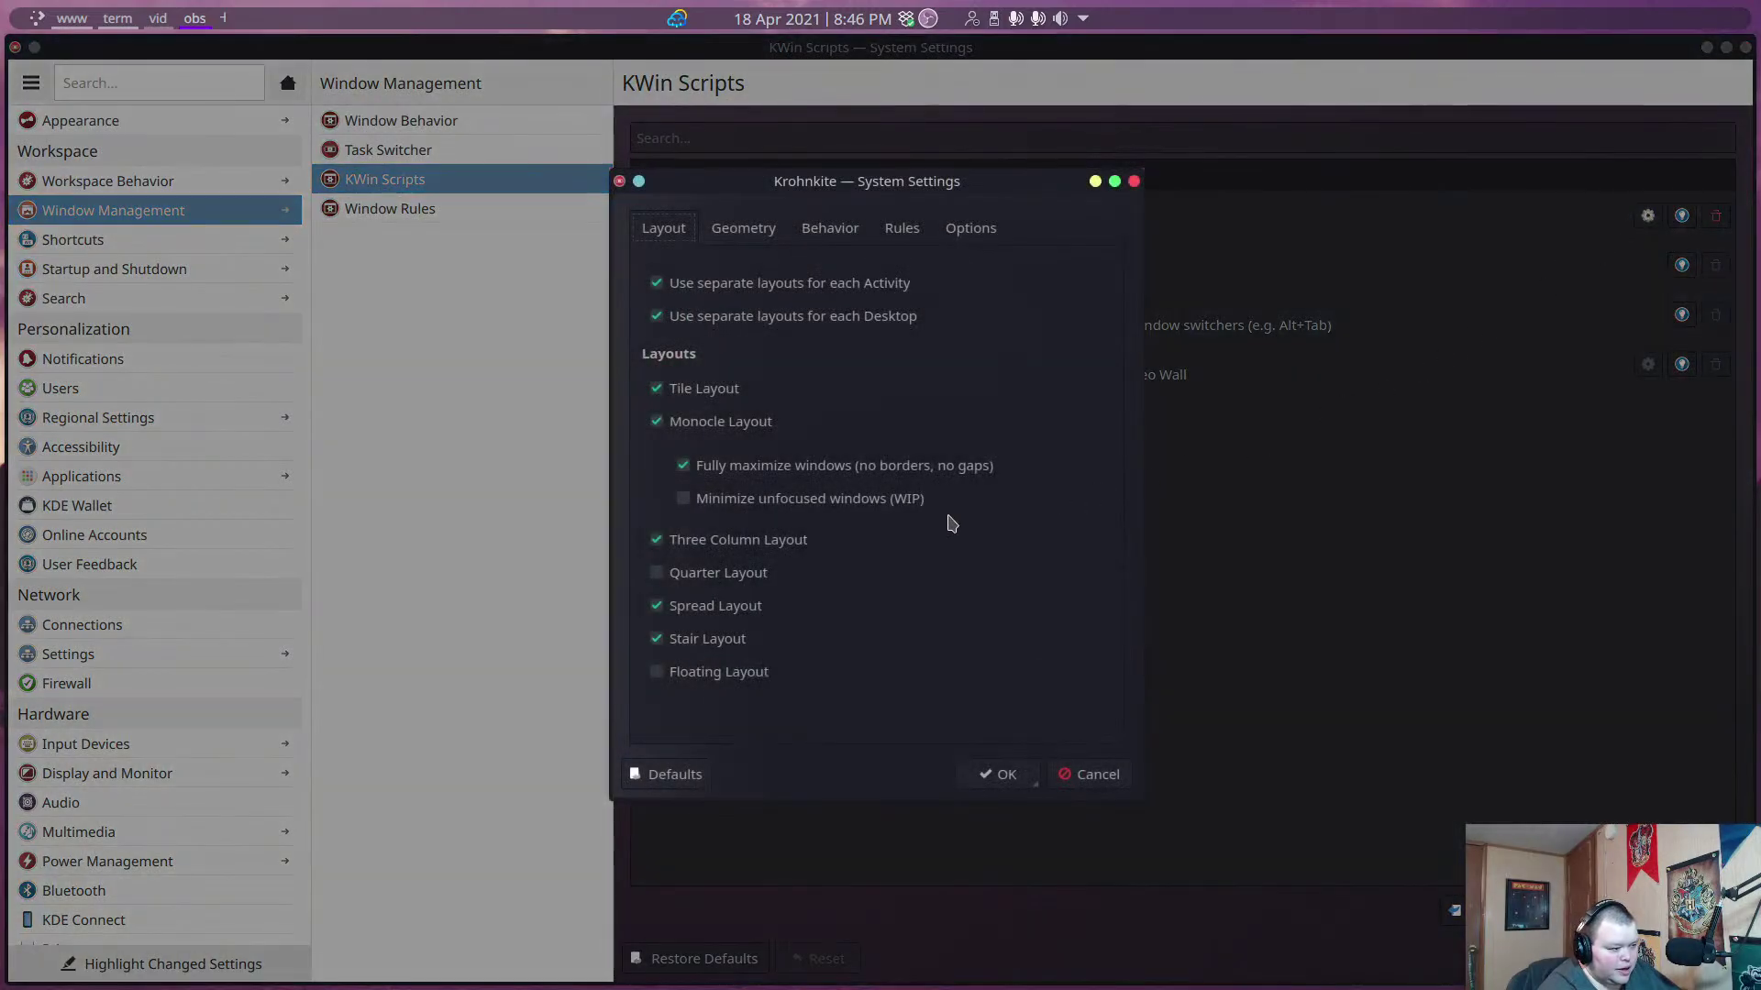
click(744, 231)
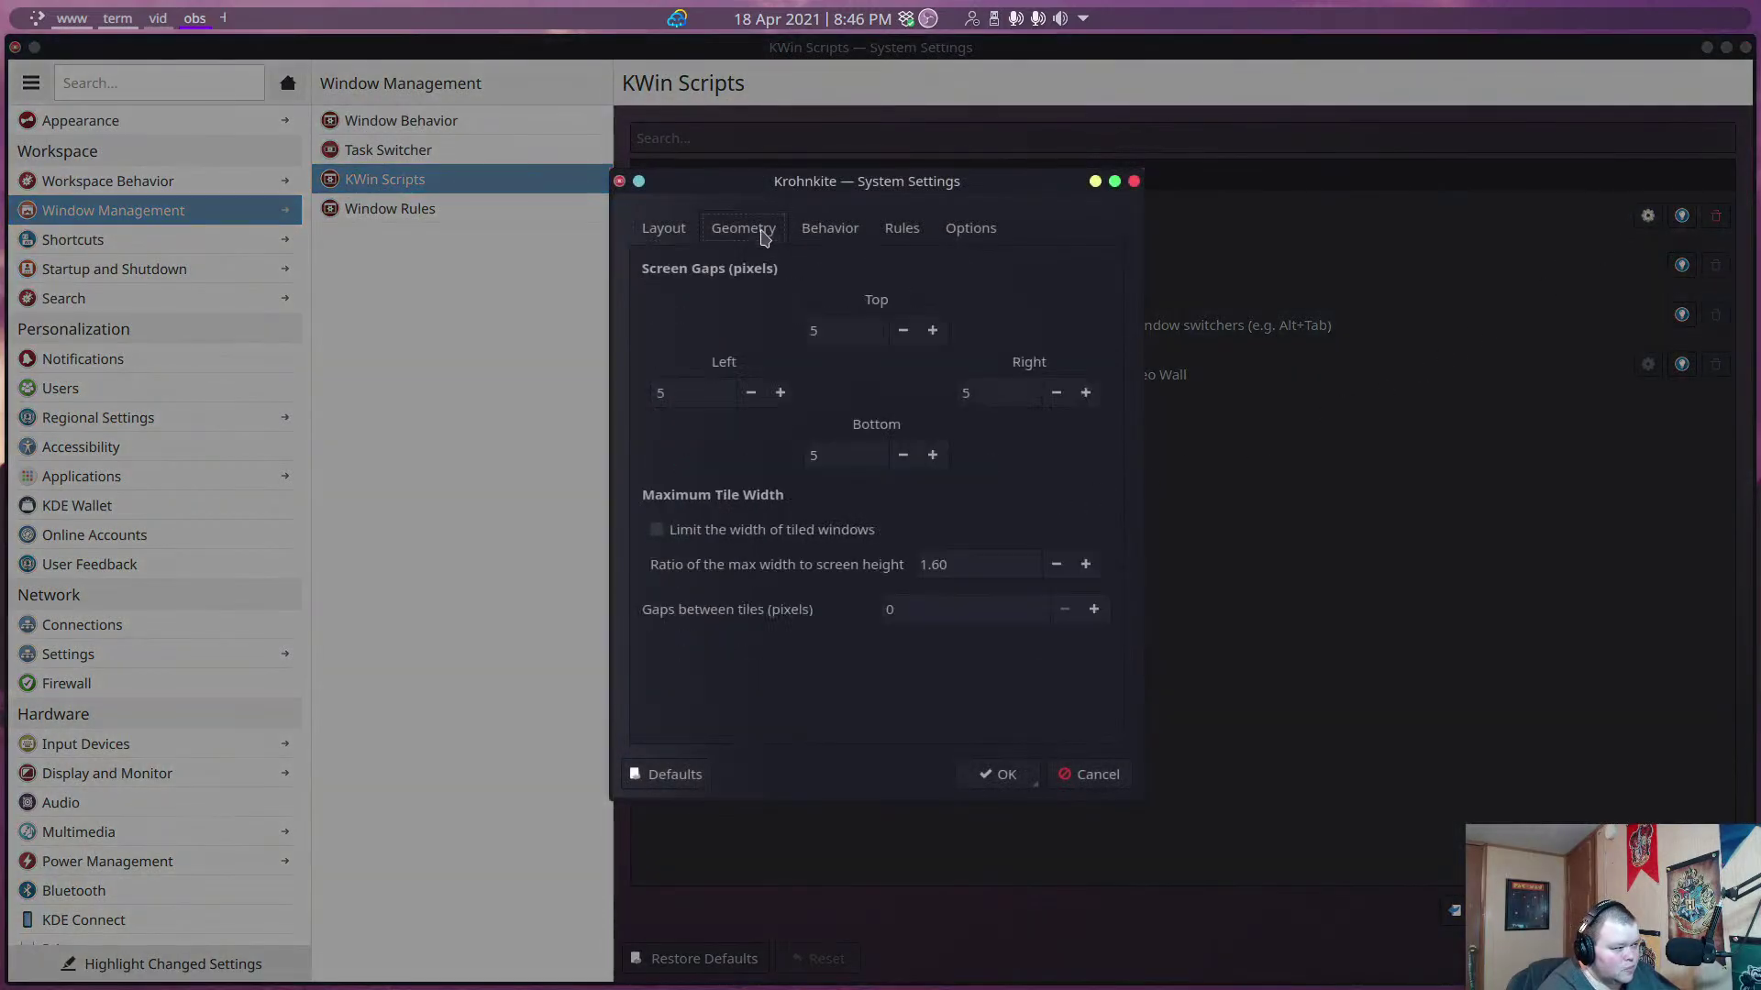
click(809, 235)
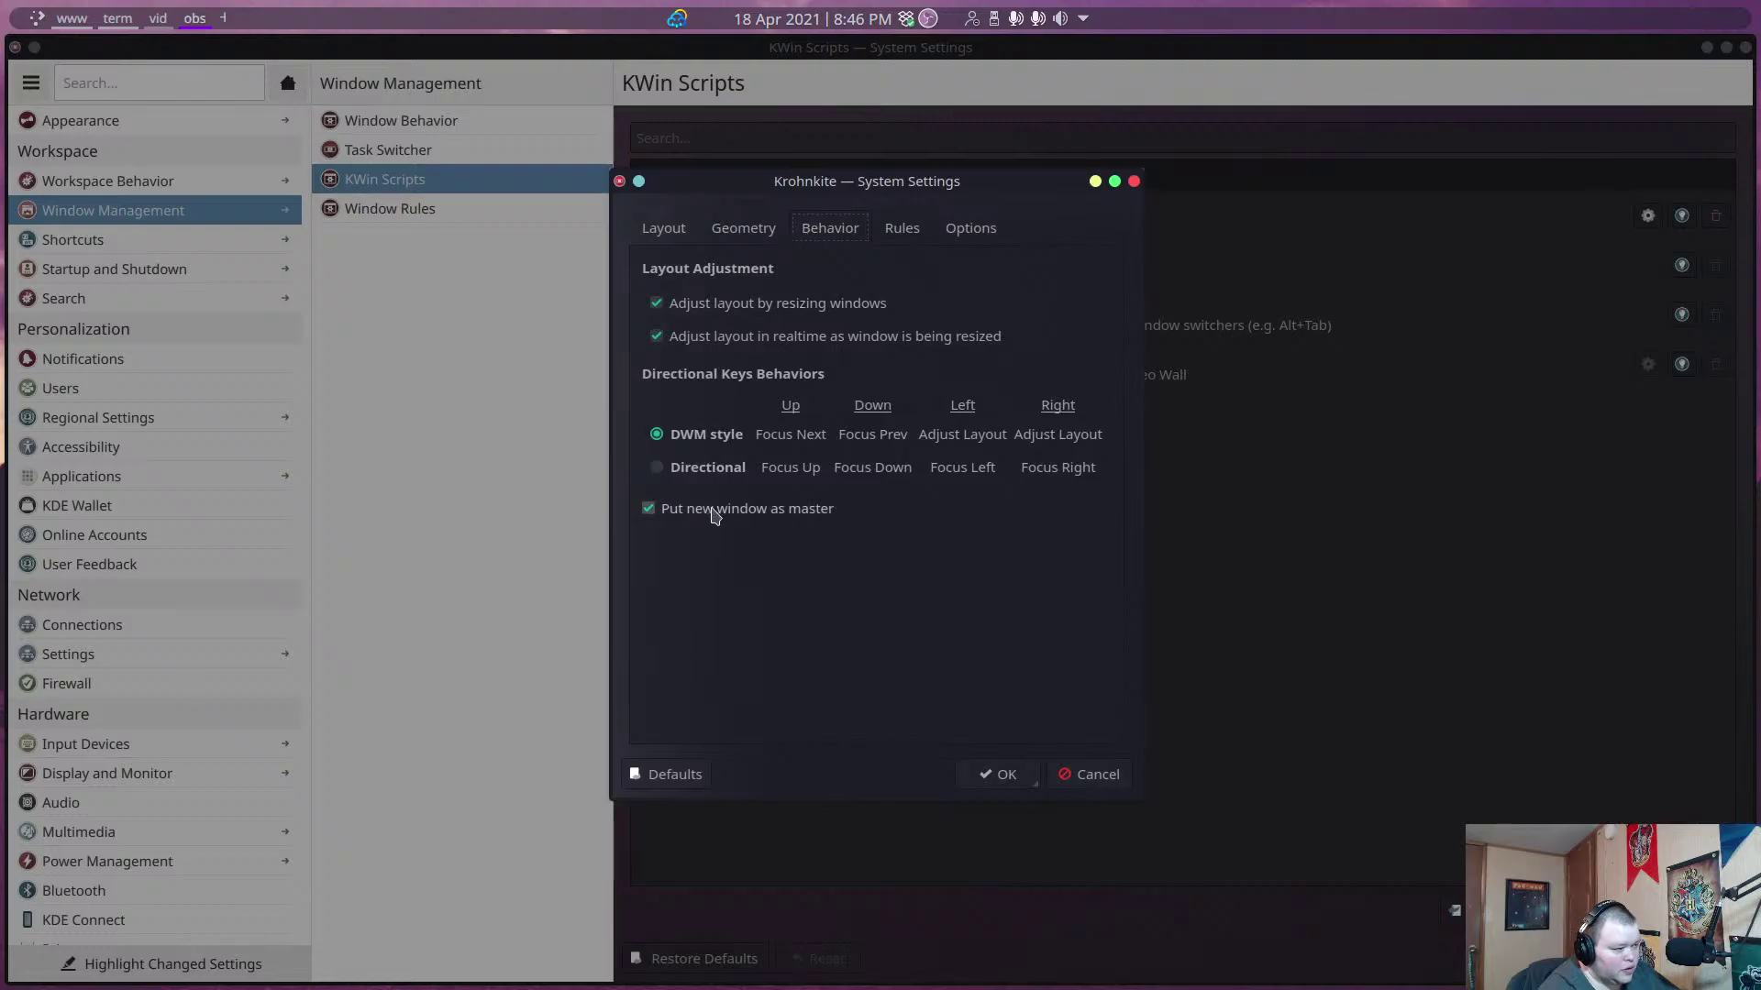
click(986, 781)
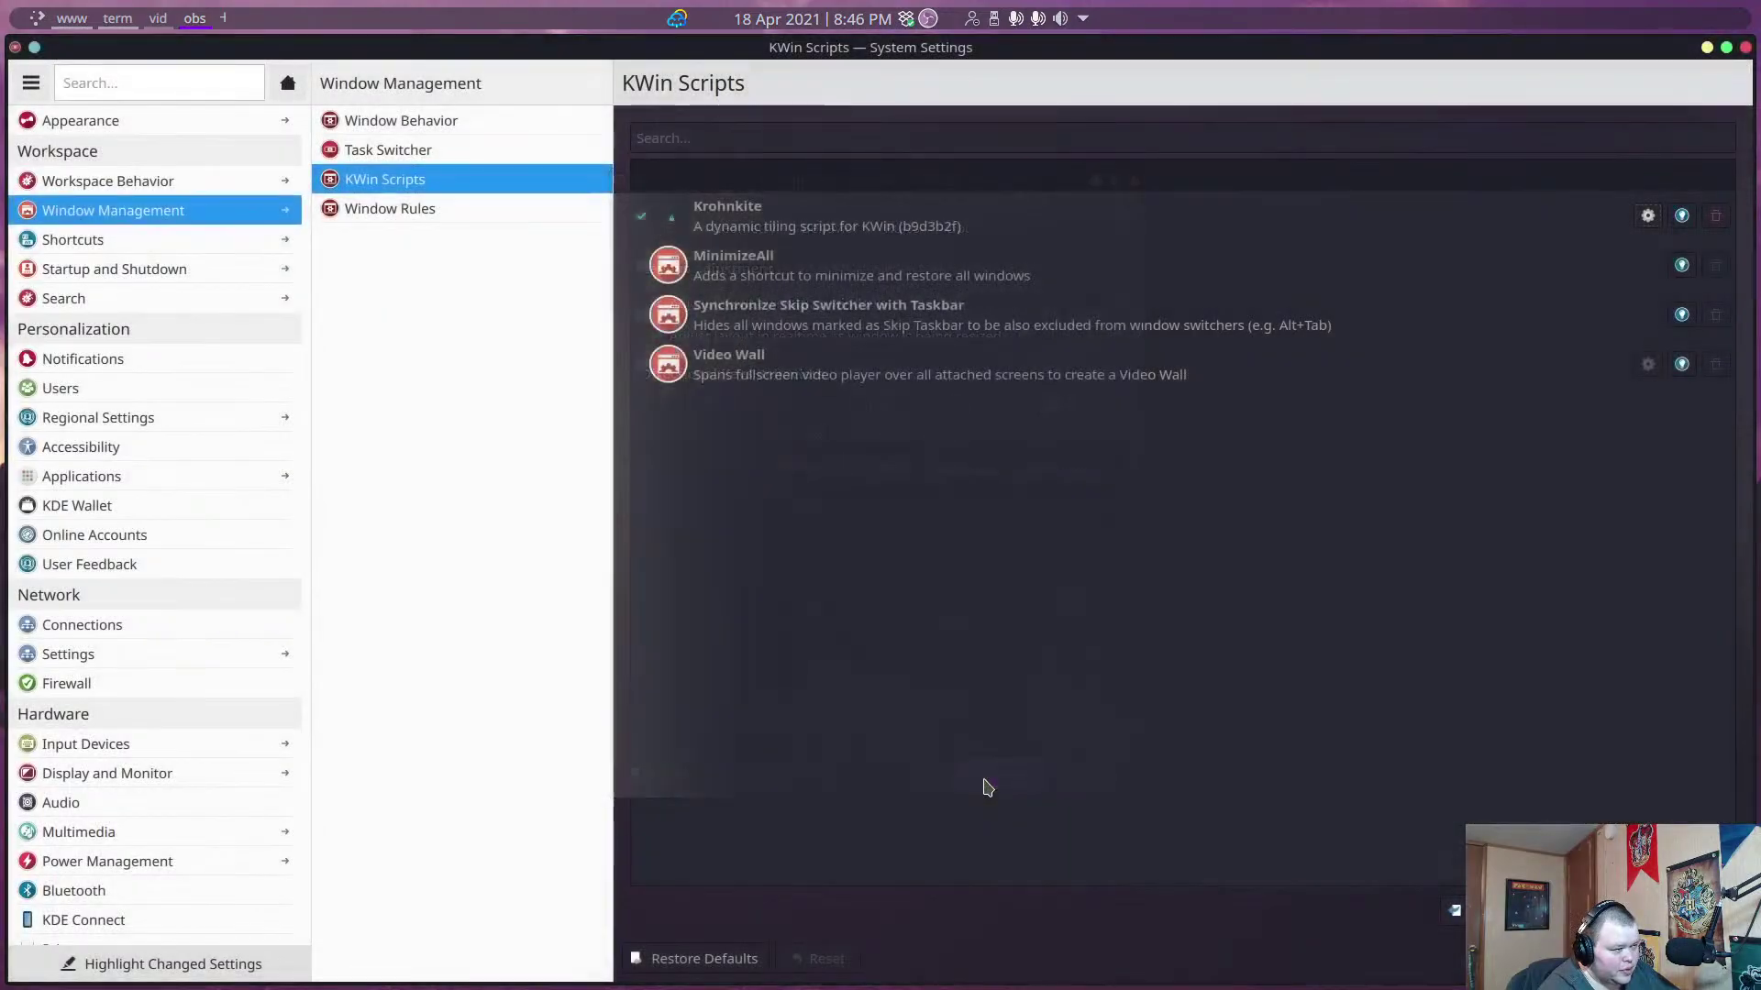
key(ctrl+alt+t)
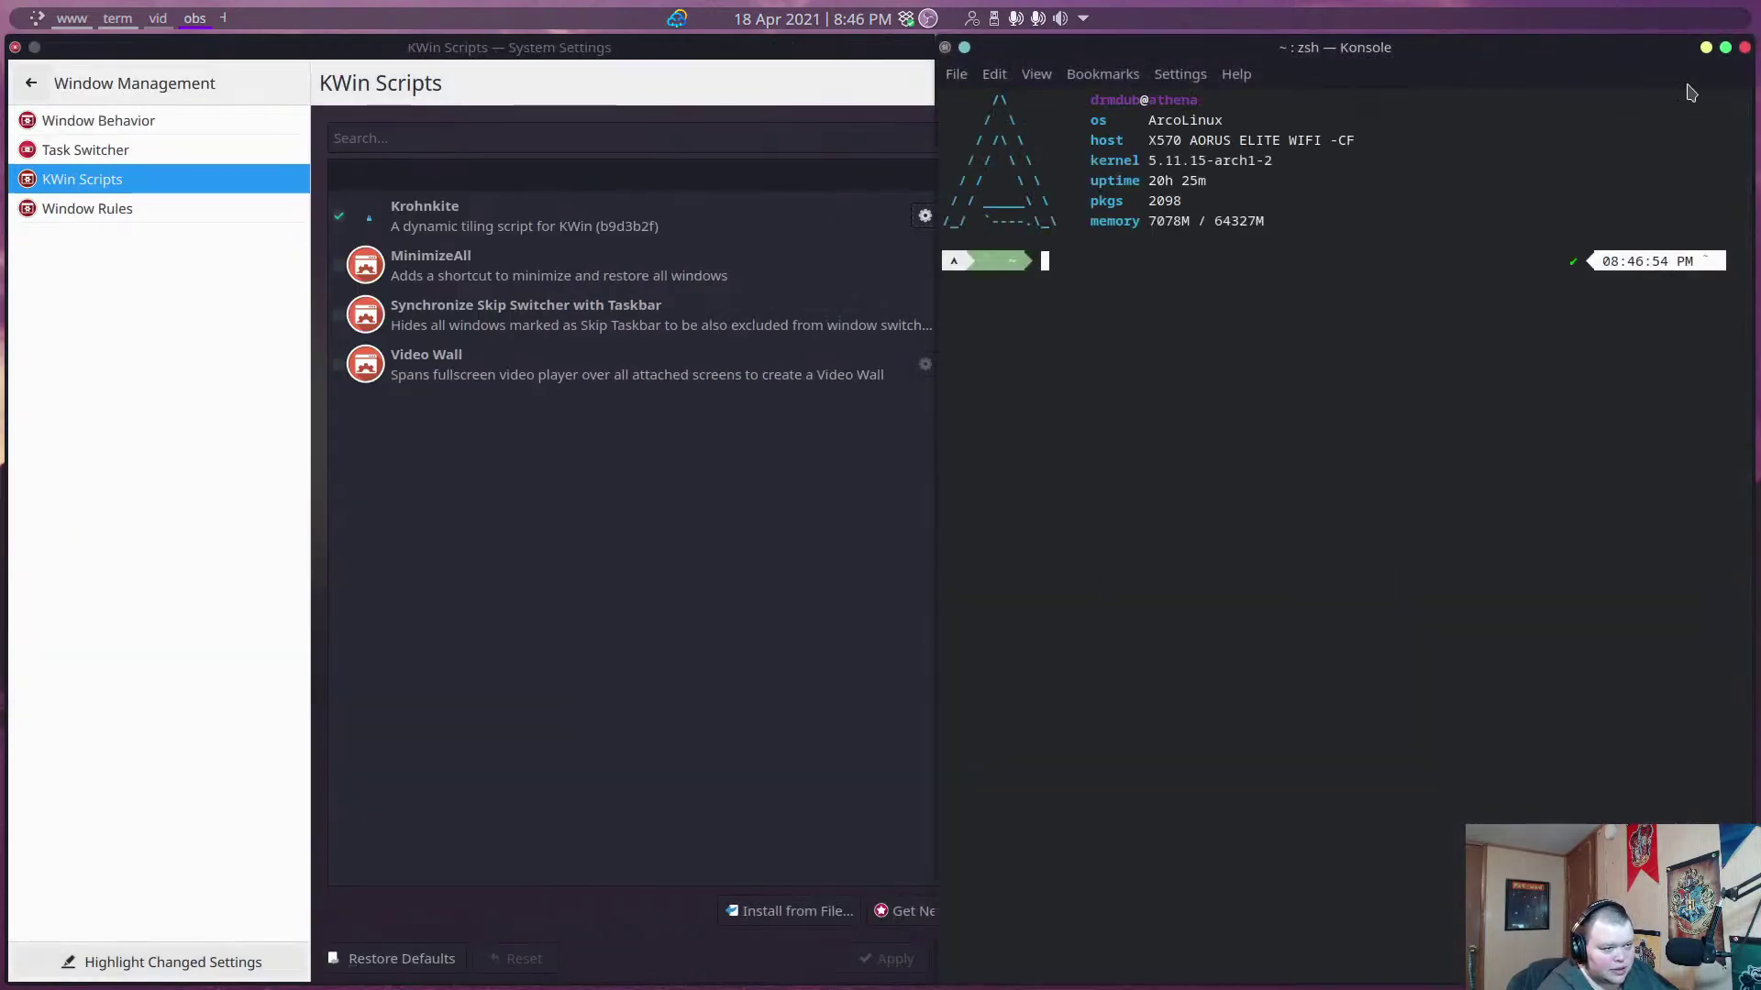
click(1746, 49)
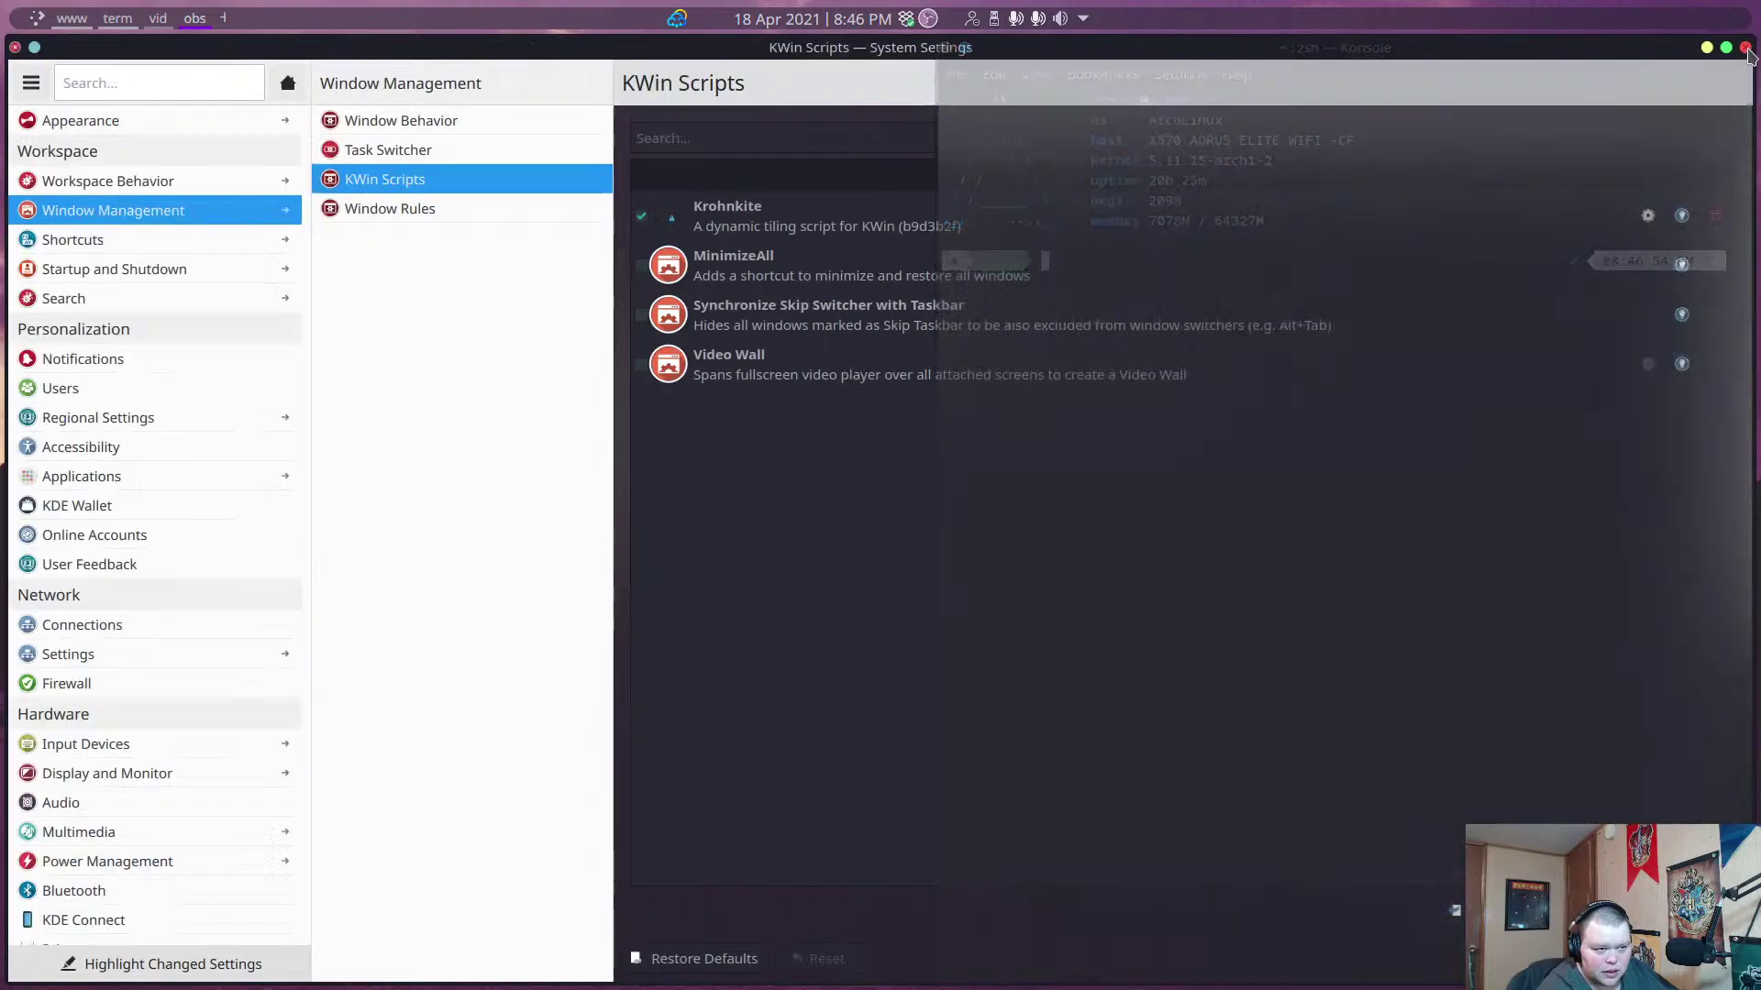